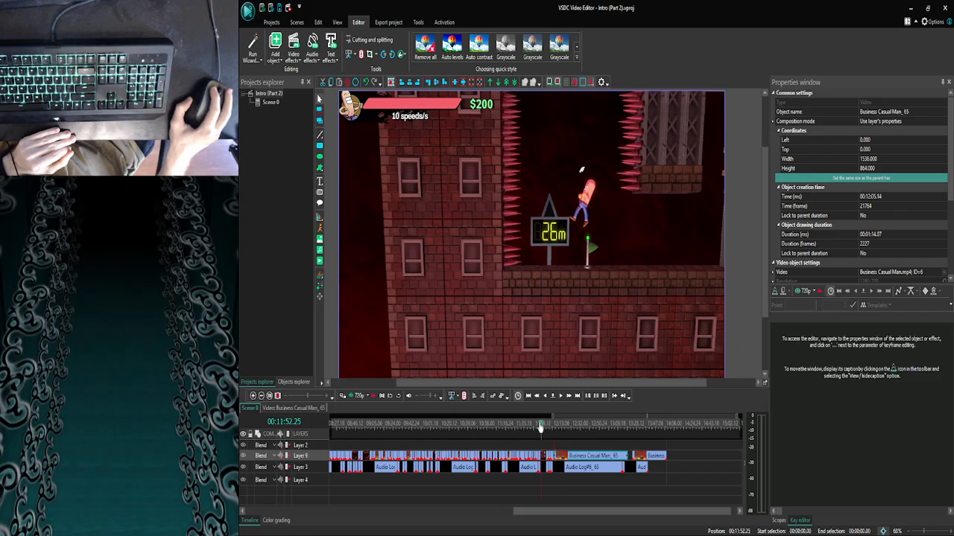
Scrub back through the edited footage and preview the video from 00:10:48.07.
{"action": "left_click_drag", "start_coordinate": [542, 429], "coordinate": [516, 427]}
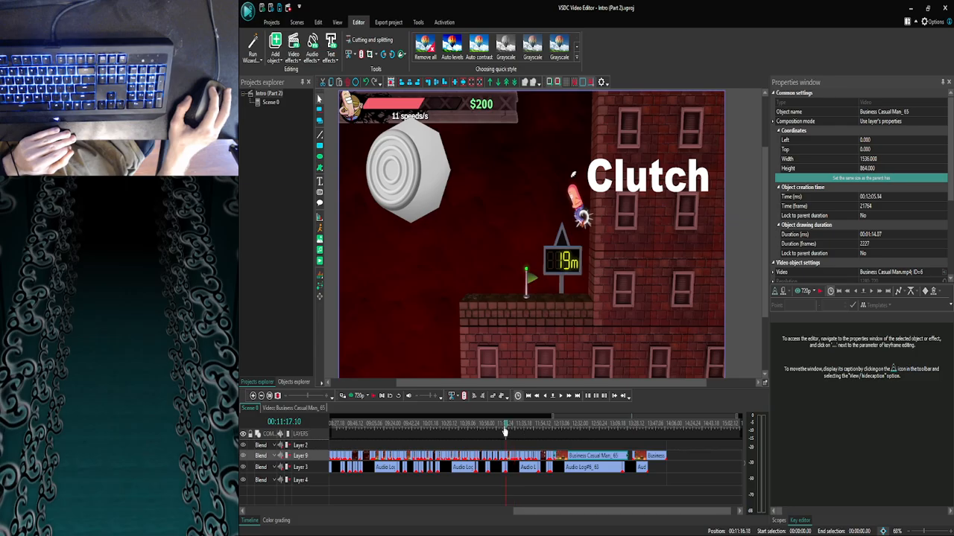
{"action": "left_click_drag", "start_coordinate": [505, 431], "coordinate": [482, 430]}
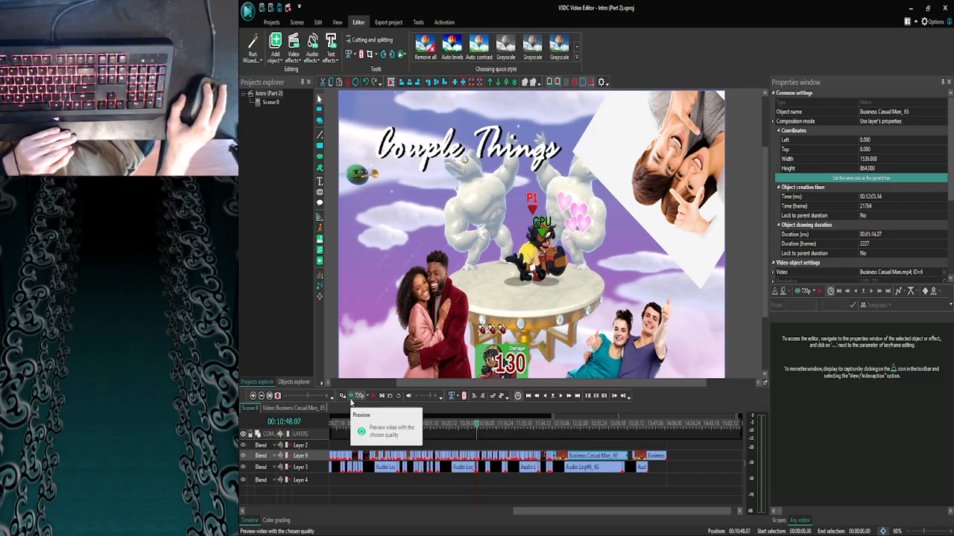
{"action": "left_click", "coordinate": [350, 401]}
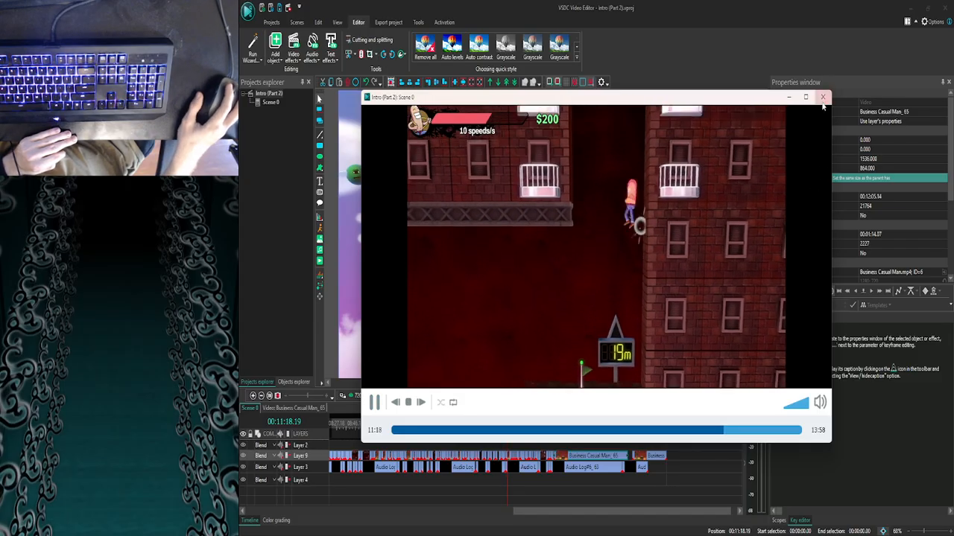
{"action": "left_click", "coordinate": [823, 98]}
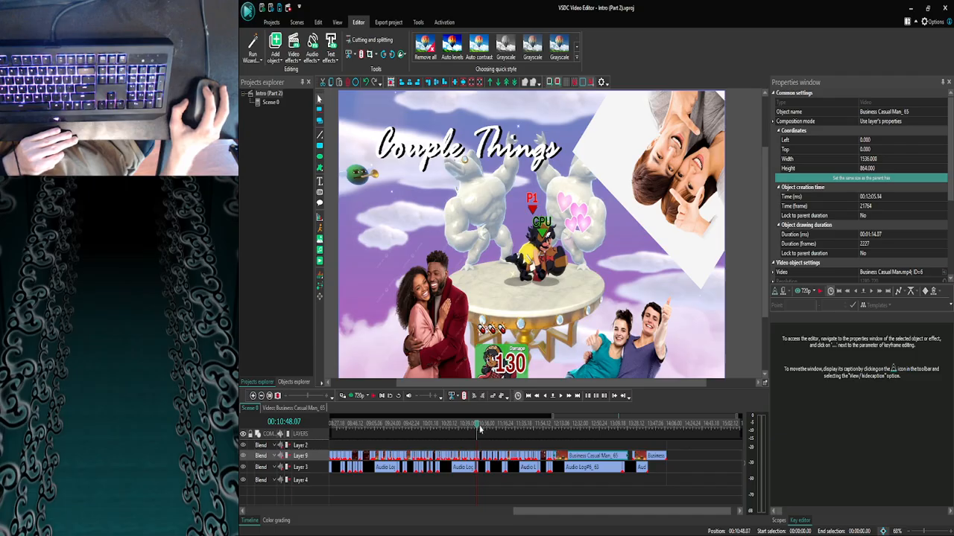
Scrub through the footage around 00:11:15 and examine it frame by frame up to 00:11:16.23.
{"action": "left_click", "coordinate": [486, 429]}
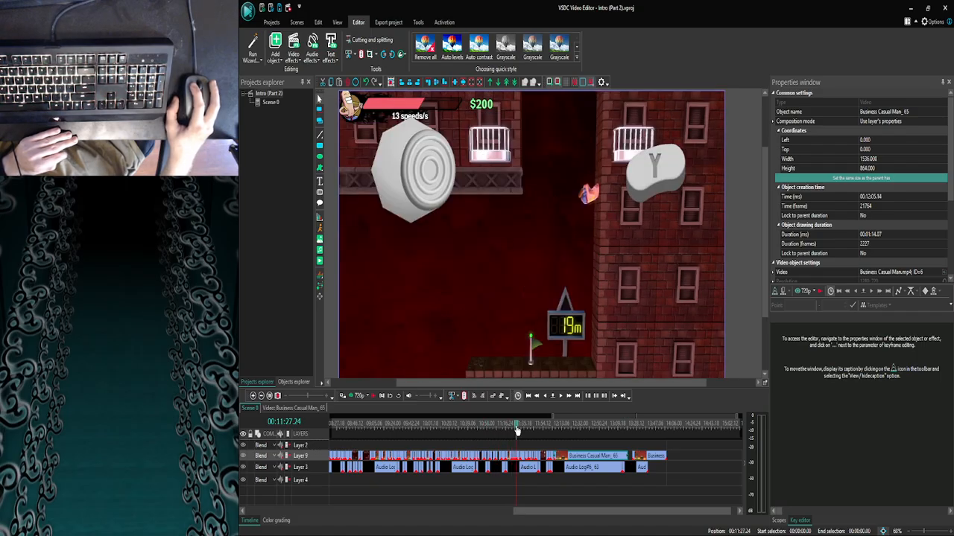
{"action": "left_click", "coordinate": [505, 429]}
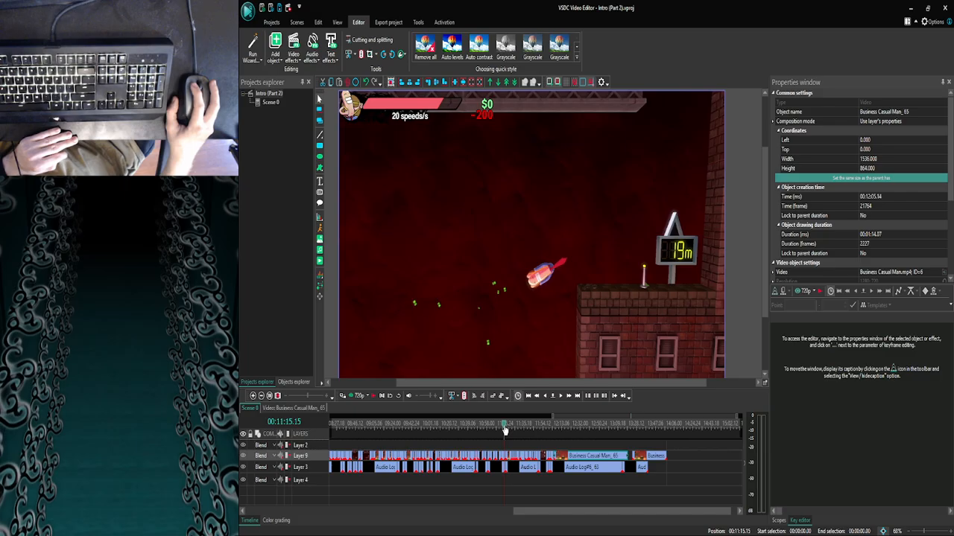
{"action": "left_click", "coordinate": [560, 397]}
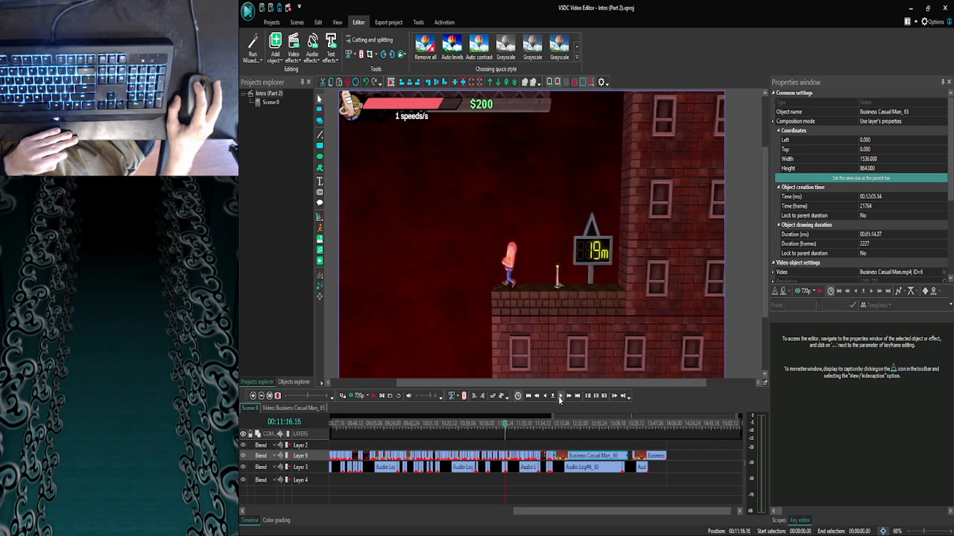
{"action": "left_click", "coordinate": [559, 400]}
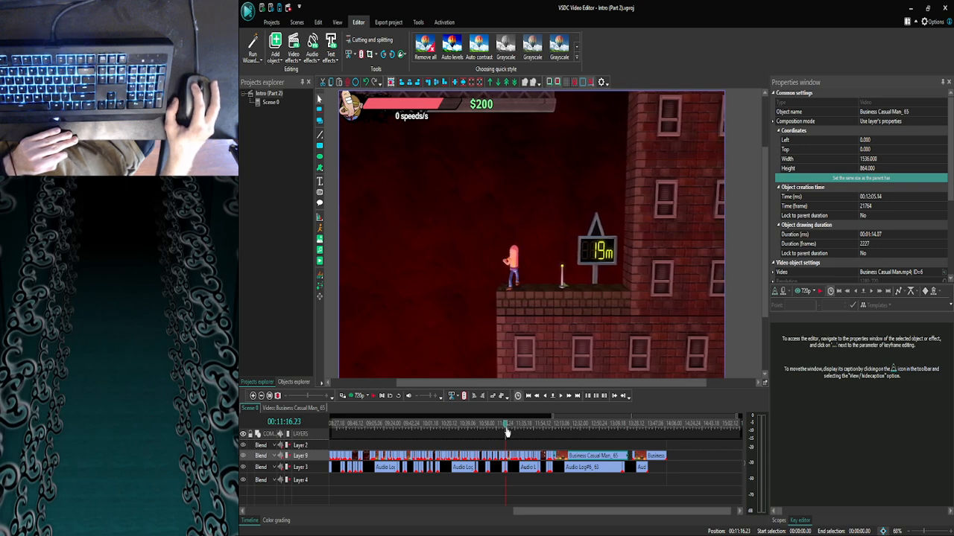
Preview the end of the edited section from 00:11:55.25.
{"action": "left_click", "coordinate": [547, 425]}
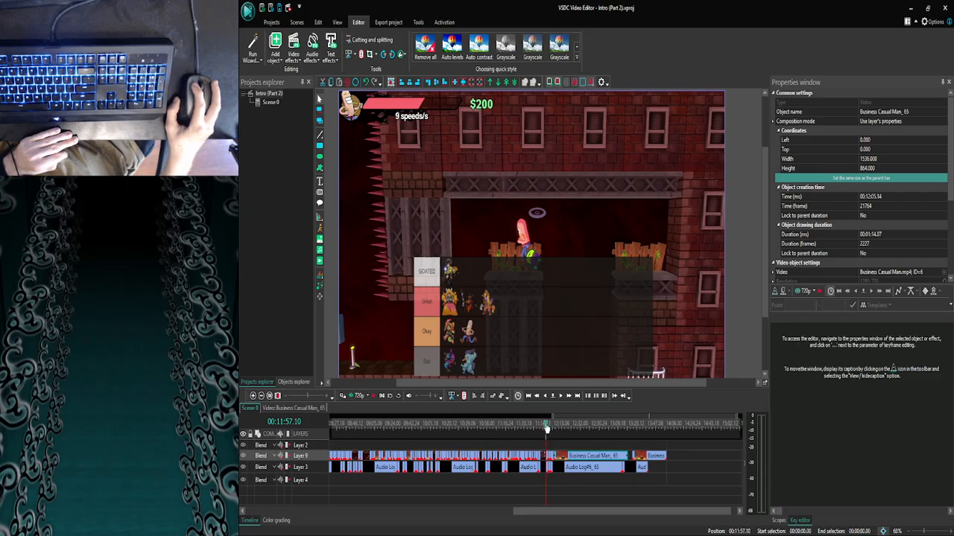
{"action": "left_click", "coordinate": [544, 428]}
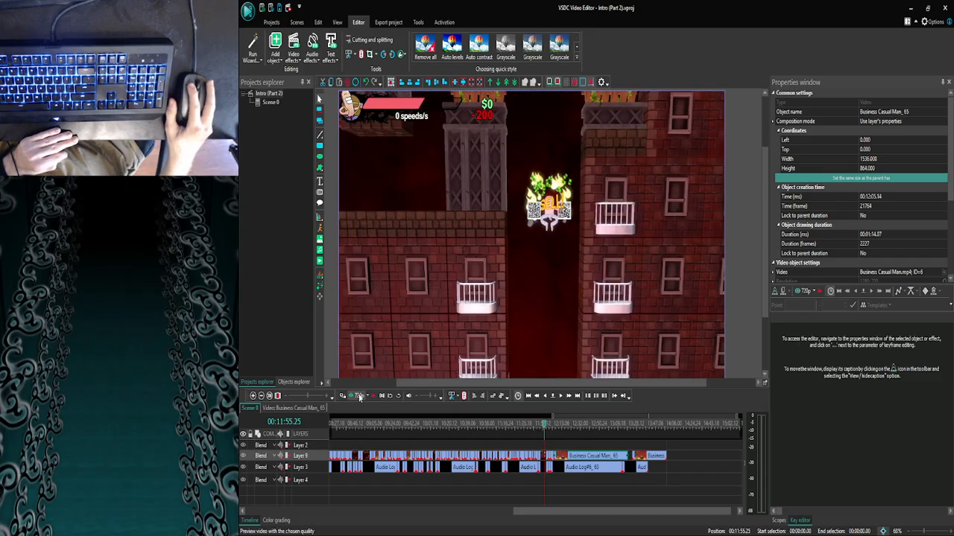
{"action": "left_click", "coordinate": [354, 395]}
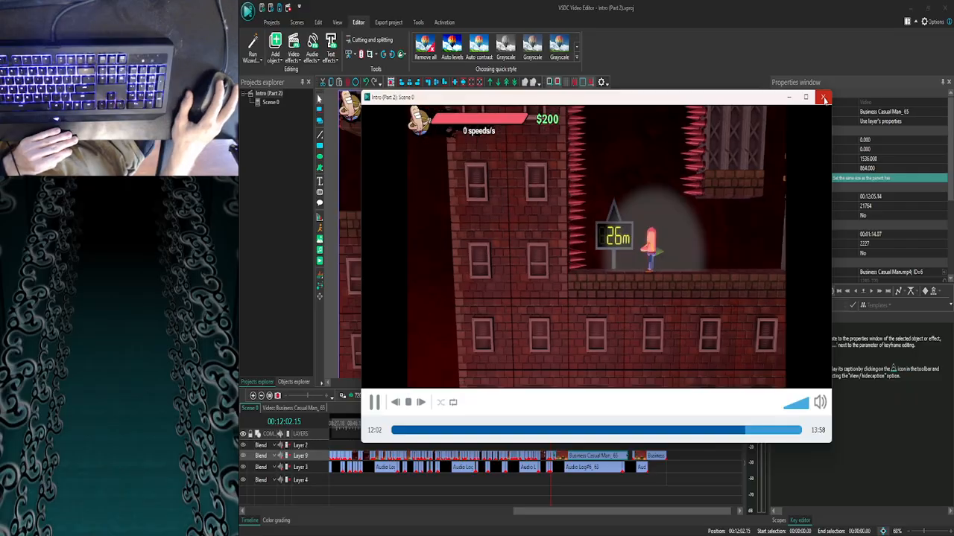
{"action": "left_click", "coordinate": [822, 97]}
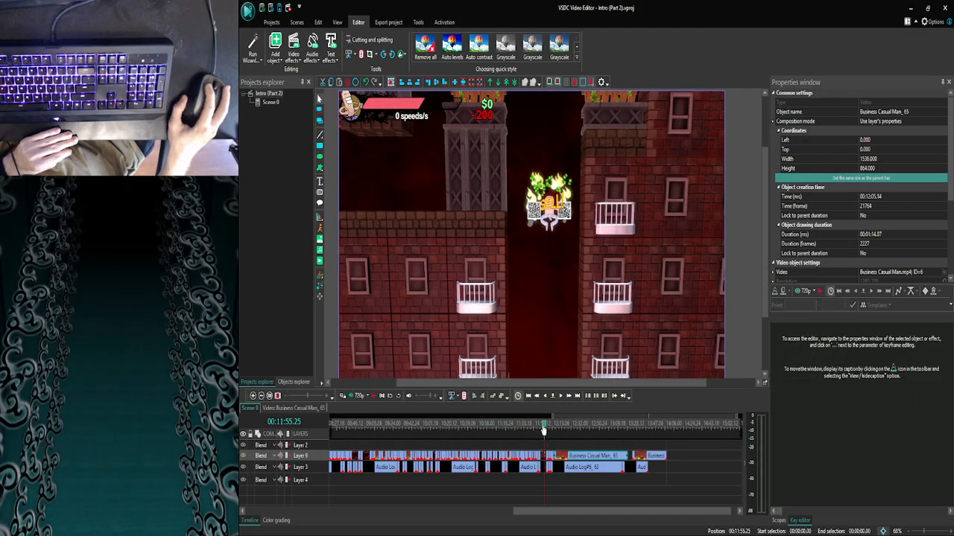
Examine the cut just before the Business Casual Man_65 clip at a closer timeline scale, around 00:12:05.10.
{"action": "left_click", "coordinate": [260, 396]}
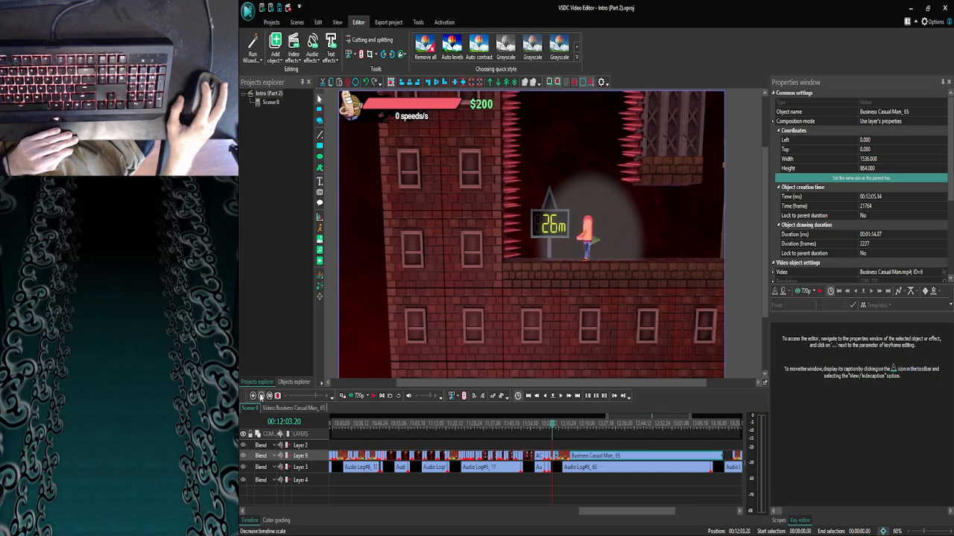
{"action": "left_click", "coordinate": [260, 396]}
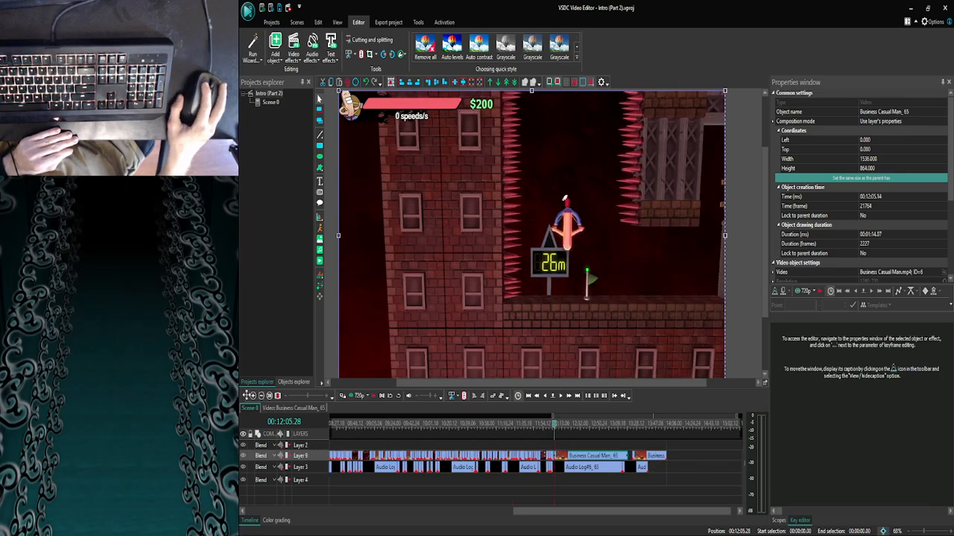
{"action": "left_click", "coordinate": [253, 396]}
{"action": "left_click", "coordinate": [252, 395]}
{"action": "left_click", "coordinate": [253, 396]}
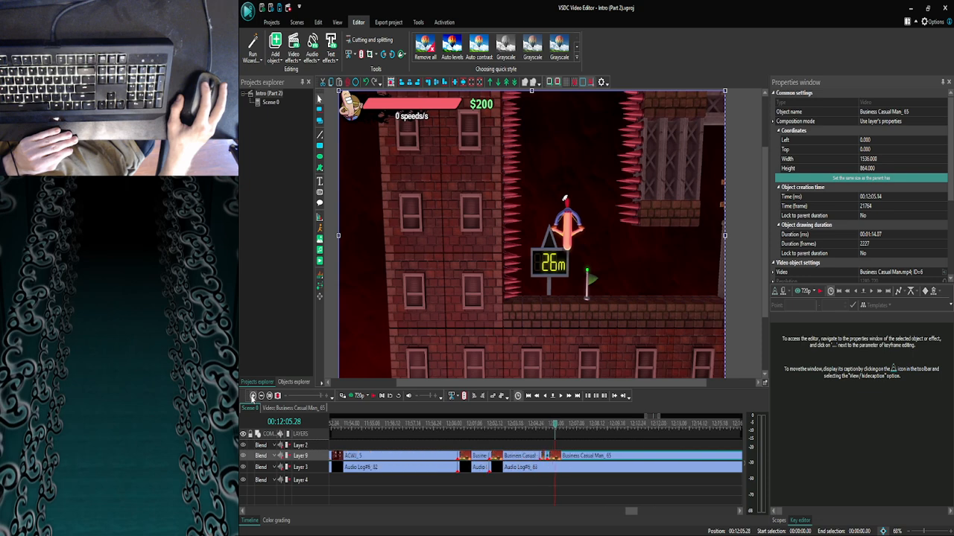
{"action": "left_click_drag", "start_coordinate": [554, 429], "coordinate": [546, 430]}
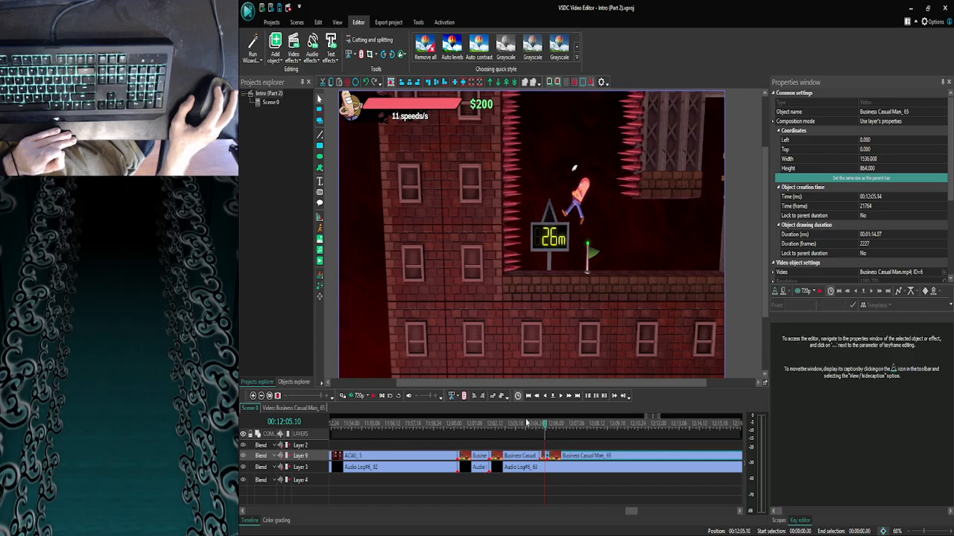
Scrub through the uncut Business Casual Man_65 footage with a wider view of the timeline.
{"action": "left_click", "coordinate": [261, 396]}
{"action": "left_click", "coordinate": [262, 396]}
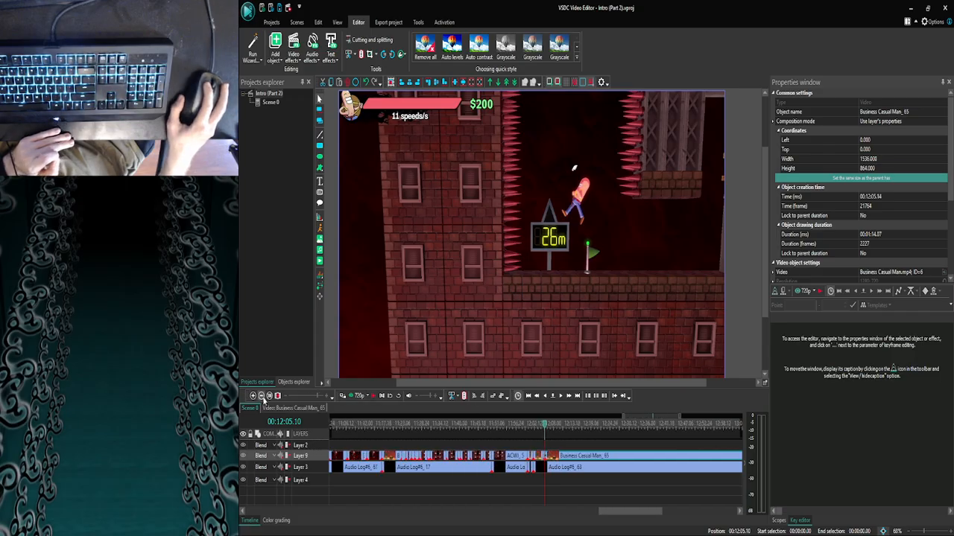
{"action": "left_click", "coordinate": [261, 397]}
{"action": "left_click", "coordinate": [261, 396]}
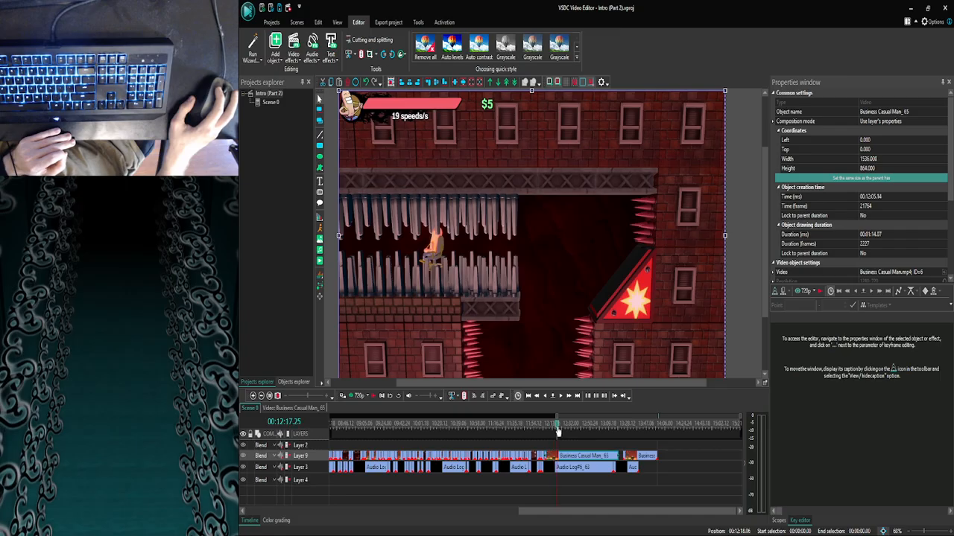
{"action": "left_click_drag", "start_coordinate": [557, 431], "coordinate": [572, 432]}
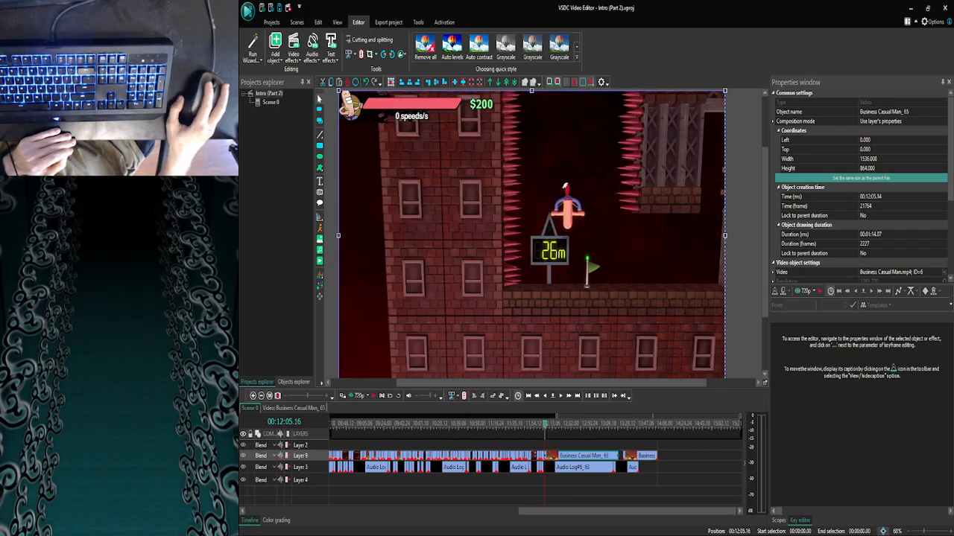
Enlarge the timeline around 00:12:05 and step frame by frame to 00:12:05.13, just before the Business Casual Man_65 clip.
{"action": "left_click", "coordinate": [253, 396]}
{"action": "left_click", "coordinate": [254, 395]}
{"action": "left_click", "coordinate": [254, 396]}
{"action": "left_click", "coordinate": [253, 396]}
{"action": "left_click", "coordinate": [254, 396]}
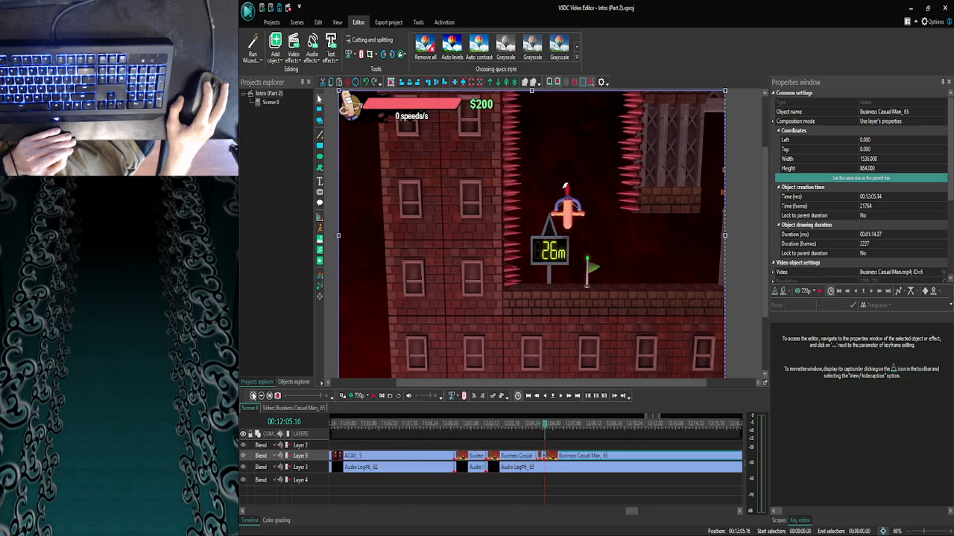
{"action": "left_click", "coordinate": [254, 396]}
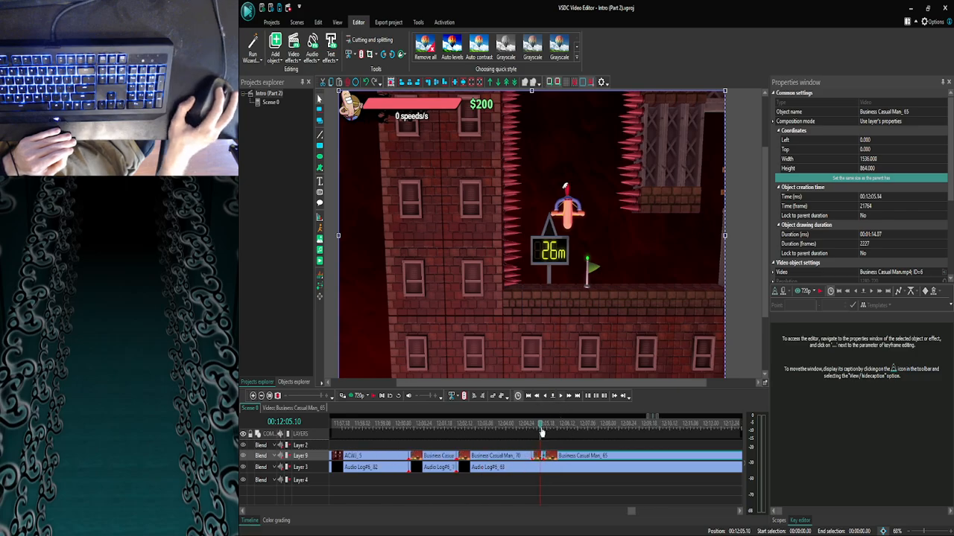
{"action": "left_click", "coordinate": [562, 396]}
{"action": "left_click", "coordinate": [562, 396]}
{"action": "left_click", "coordinate": [562, 397]}
{"action": "left_click", "coordinate": [562, 397]}
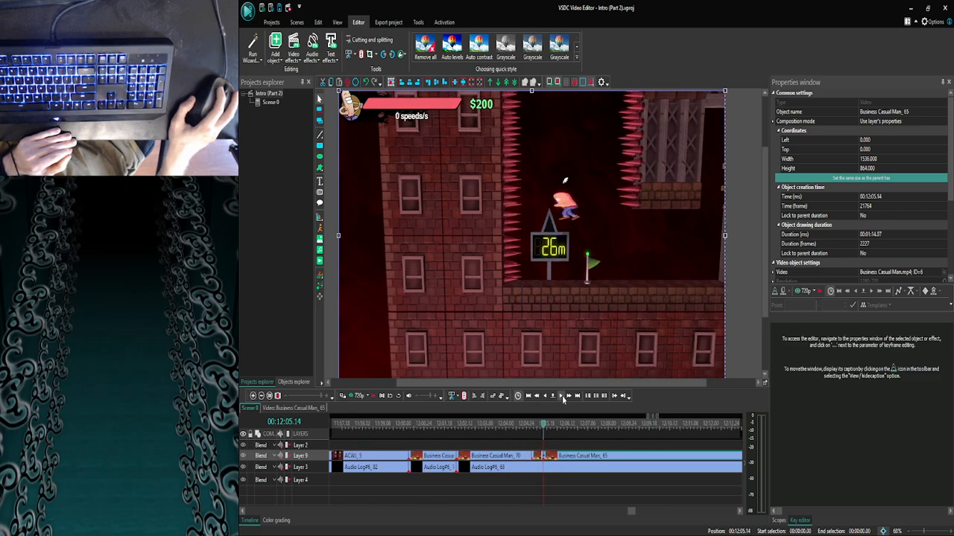
{"action": "left_click", "coordinate": [552, 396]}
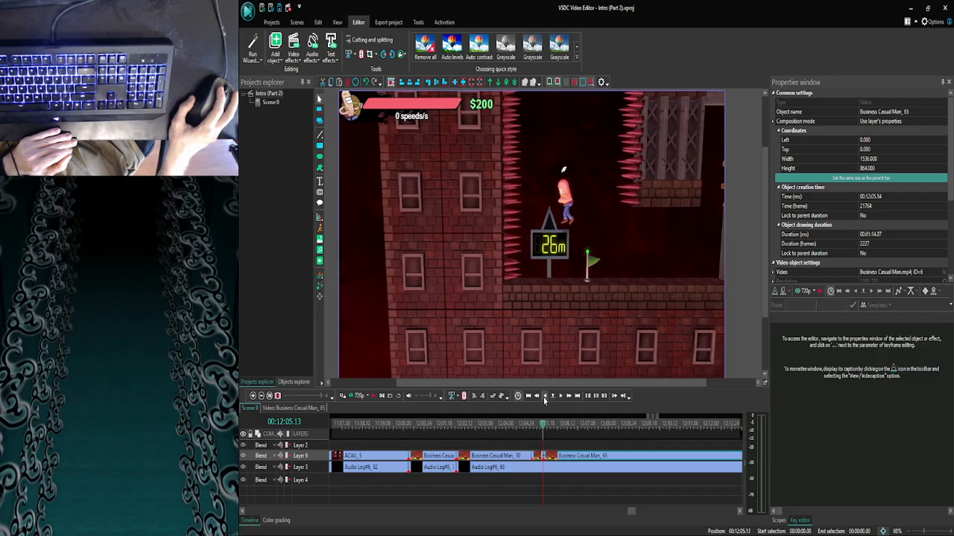
Switch to the browser, play the Touhou - Cinema Orchestral Arrangements video from the beginning, and return to VSDC Video Editor.
{"action": "left_click", "coordinate": [339, 526]}
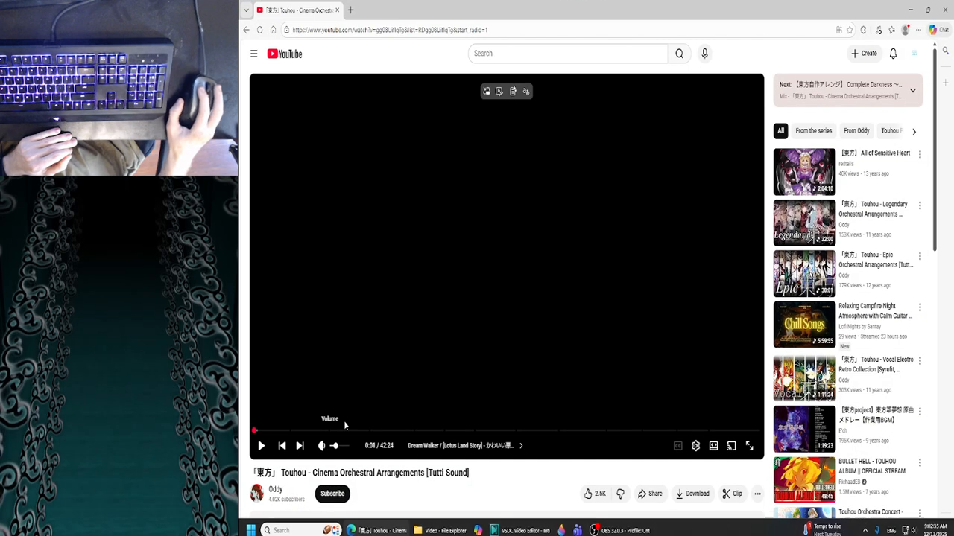
{"action": "left_click", "coordinate": [379, 300]}
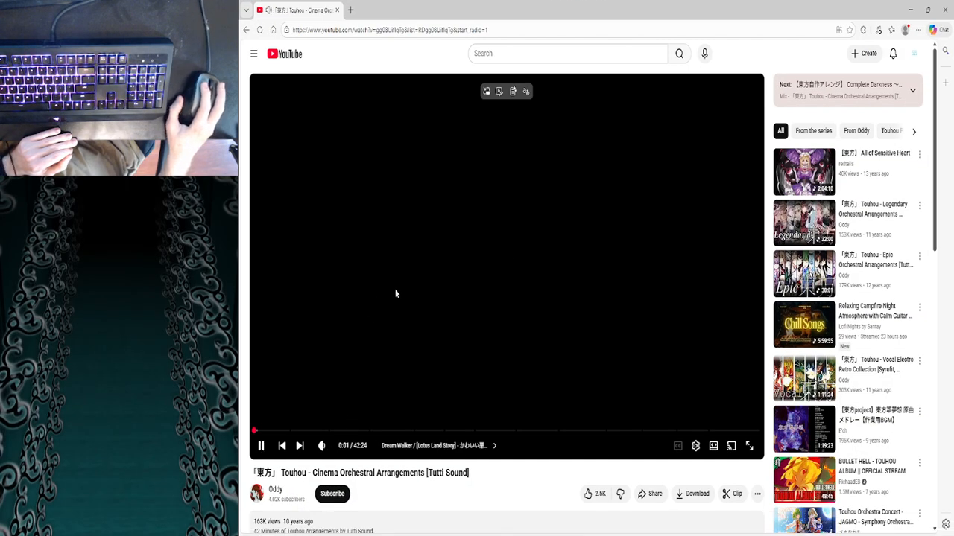
{"action": "left_click_drag", "start_coordinate": [298, 431], "coordinate": [255, 432]}
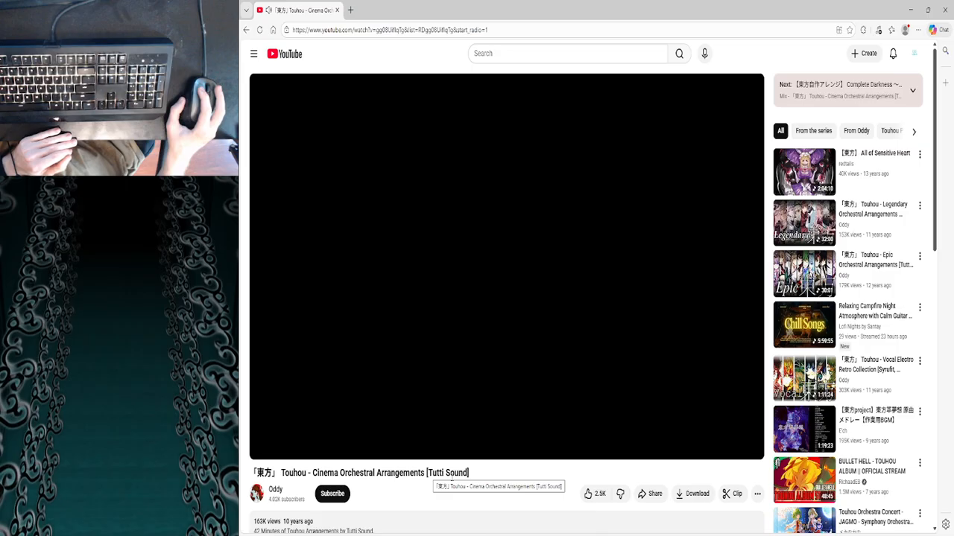
{"action": "scroll", "coordinate": [427, 485], "scroll_direction": "down", "scroll_amount": 1}
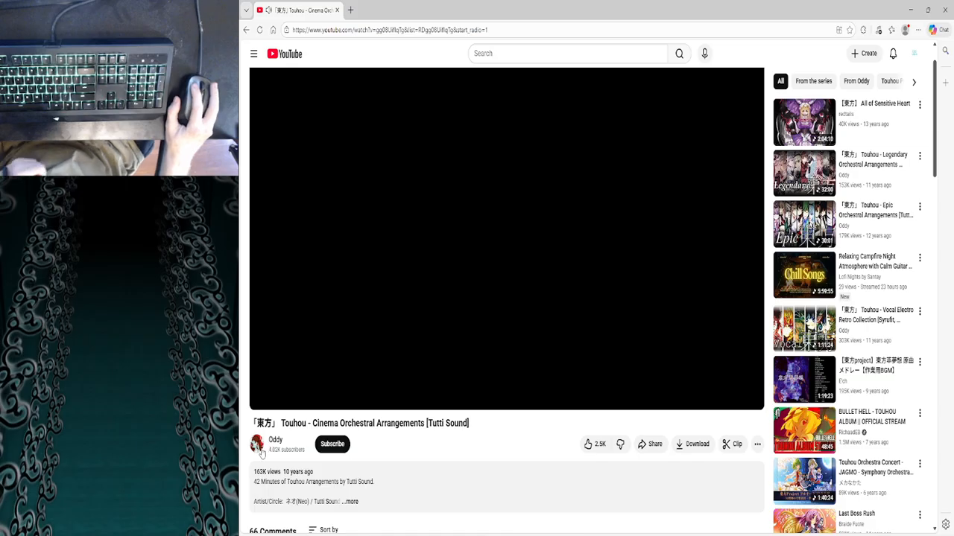
{"action": "mouse_move", "coordinate": [595, 393]}
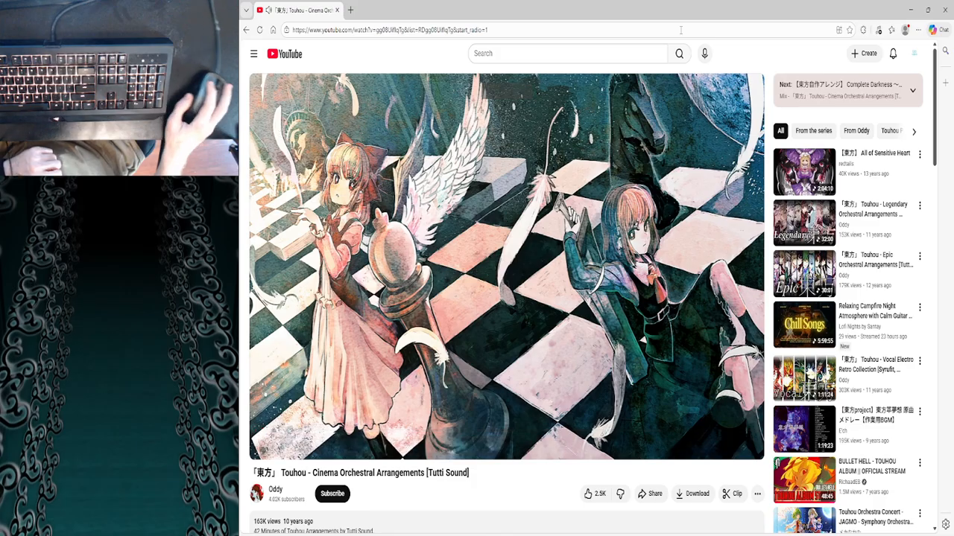
{"action": "left_click", "coordinate": [913, 9]}
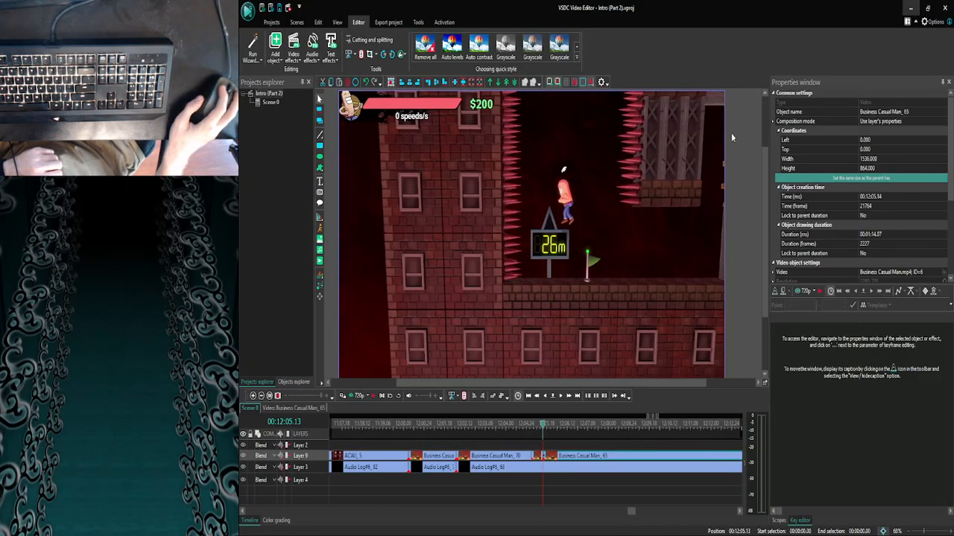
Step forward frame by frame through the opening of the Business Casual Man_65 clip, up to 00:12:06.25.
{"action": "left_click", "coordinate": [560, 396]}
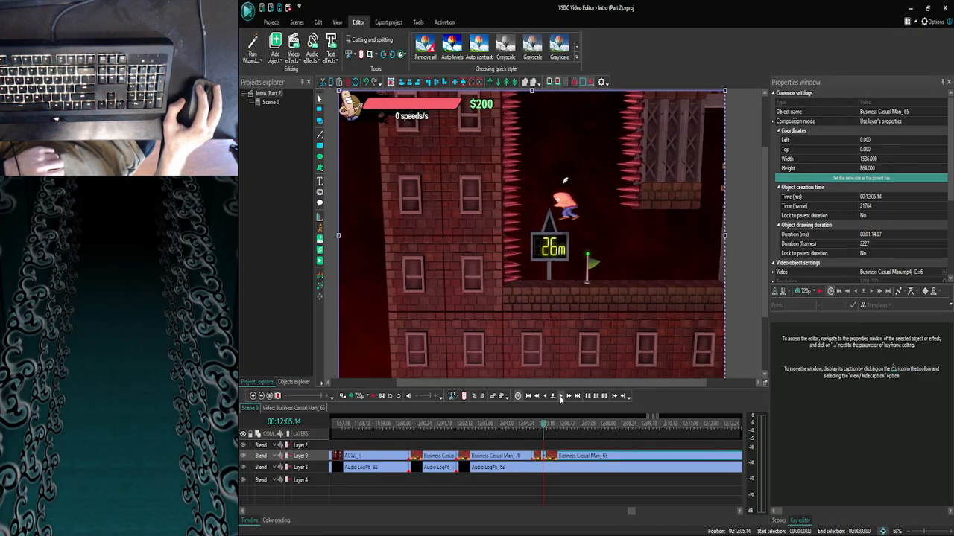
{"action": "left_click", "coordinate": [560, 396]}
{"action": "left_click", "coordinate": [560, 396]}
{"action": "left_click", "coordinate": [560, 397]}
{"action": "left_click", "coordinate": [560, 397]}
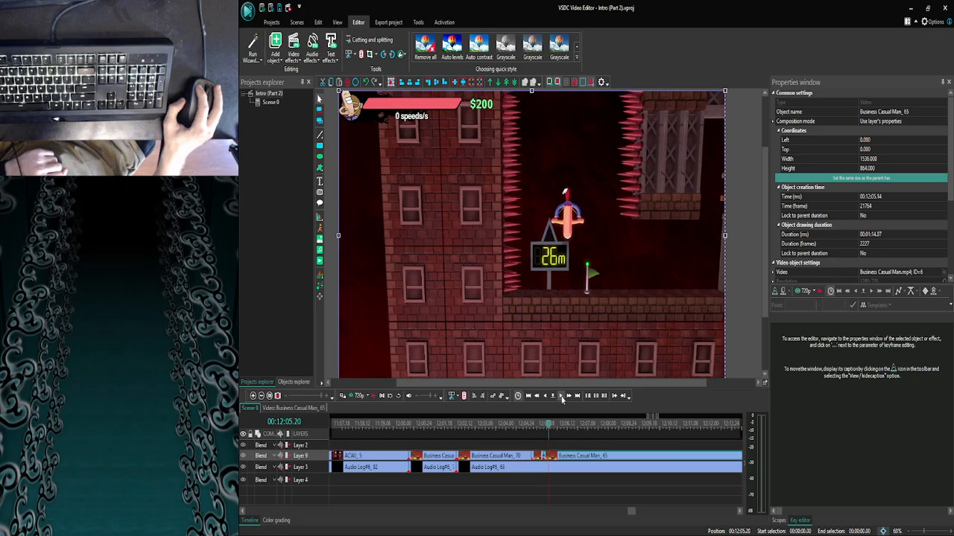
{"action": "left_click", "coordinate": [560, 397]}
{"action": "left_click", "coordinate": [561, 397]}
{"action": "left_click", "coordinate": [561, 397]}
{"action": "left_click", "coordinate": [567, 396]}
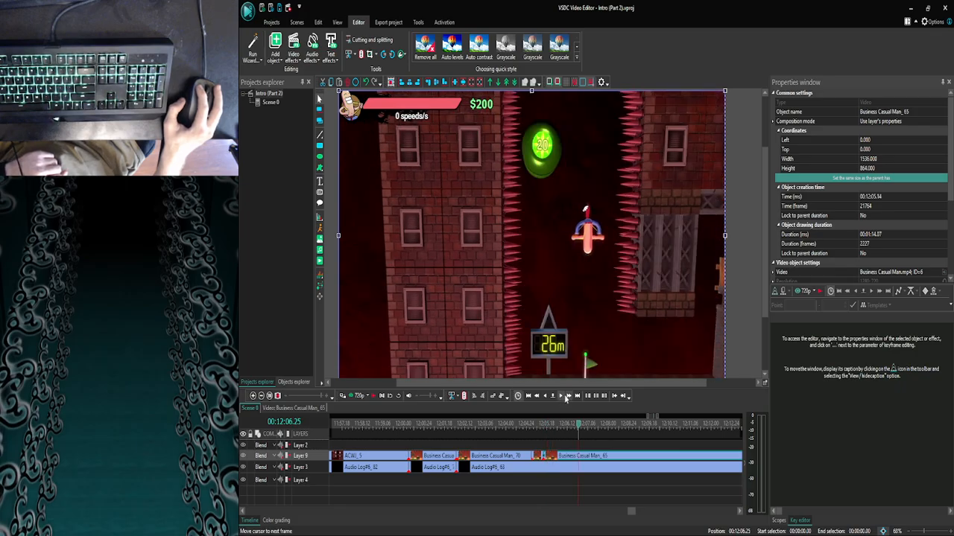
Move the playhead back to the first frame of the Business Casual Man_65 clip at 00:12:05.14.
{"action": "left_click", "coordinate": [536, 396]}
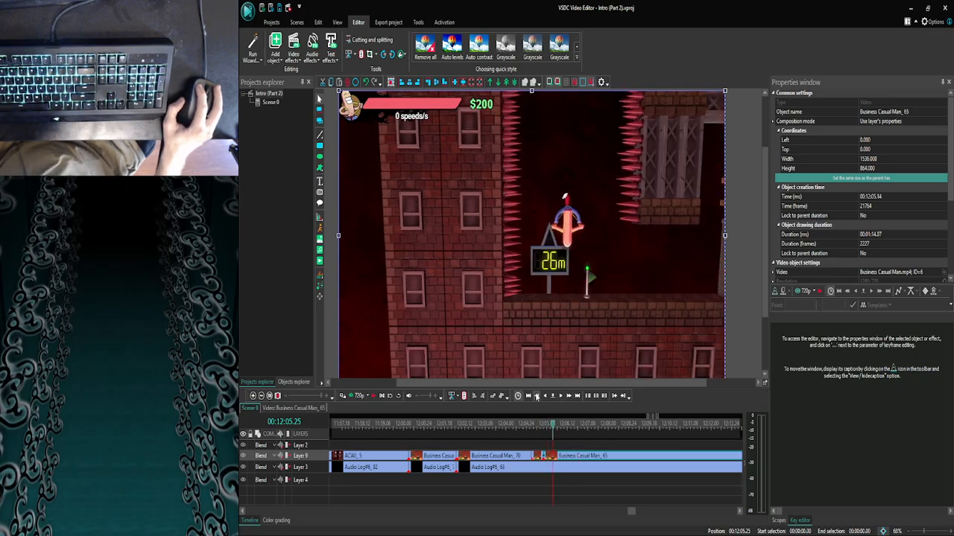
{"action": "left_click", "coordinate": [546, 396]}
{"action": "left_click", "coordinate": [546, 397]}
{"action": "left_click", "coordinate": [546, 397]}
{"action": "left_click", "coordinate": [546, 396]}
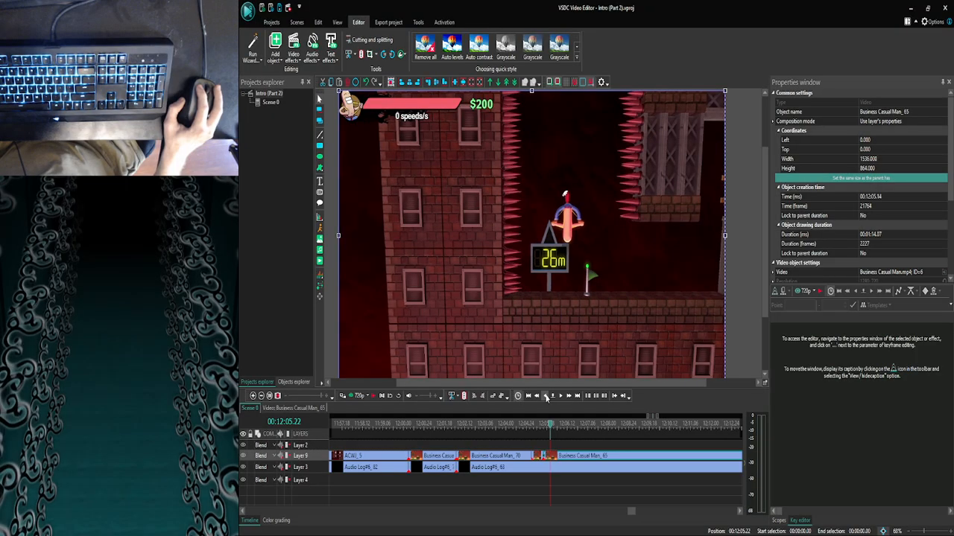
{"action": "left_click", "coordinate": [546, 396]}
{"action": "left_click", "coordinate": [546, 397]}
{"action": "left_click", "coordinate": [546, 396]}
{"action": "left_click", "coordinate": [546, 396]}
{"action": "left_click", "coordinate": [546, 396]}
{"action": "left_click", "coordinate": [546, 396]}
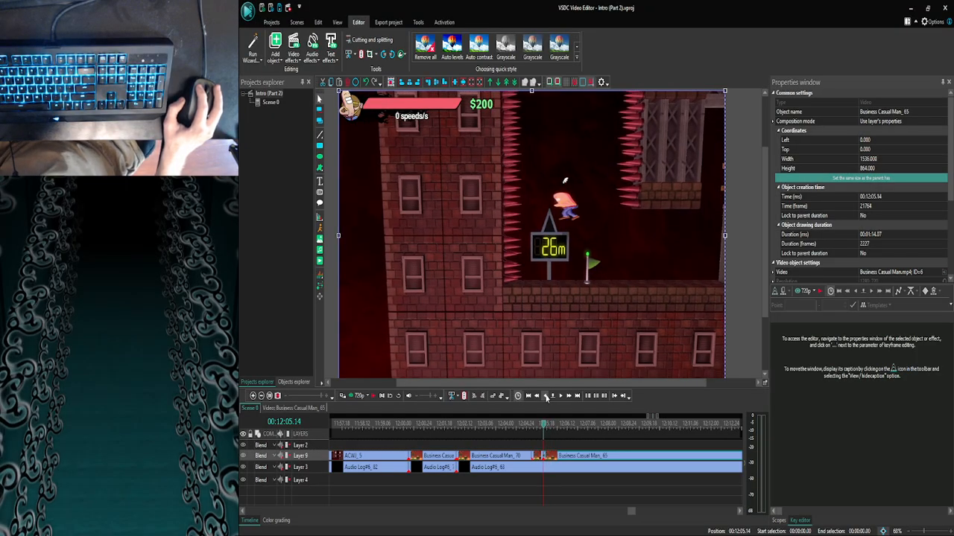
{"action": "left_click", "coordinate": [546, 396]}
{"action": "left_click", "coordinate": [559, 397]}
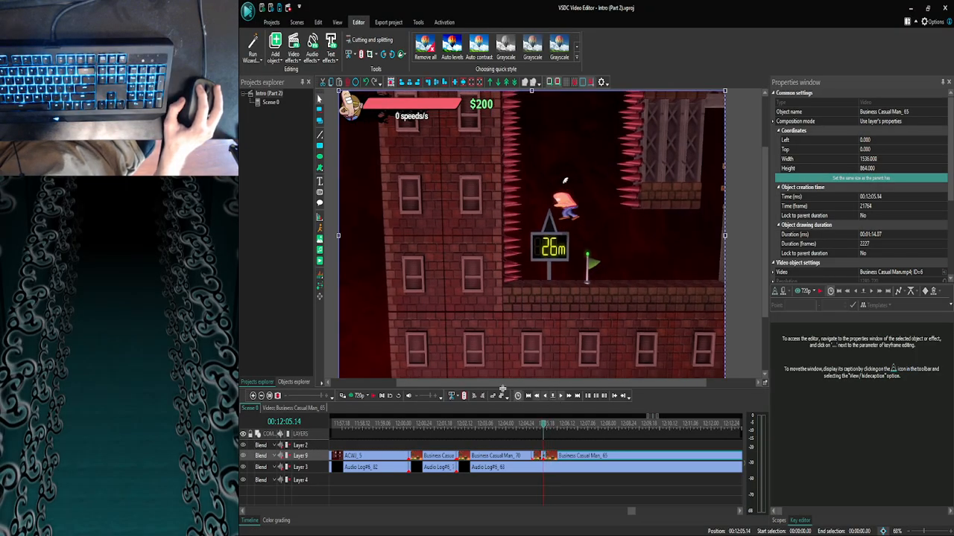
{"action": "left_click", "coordinate": [253, 396]}
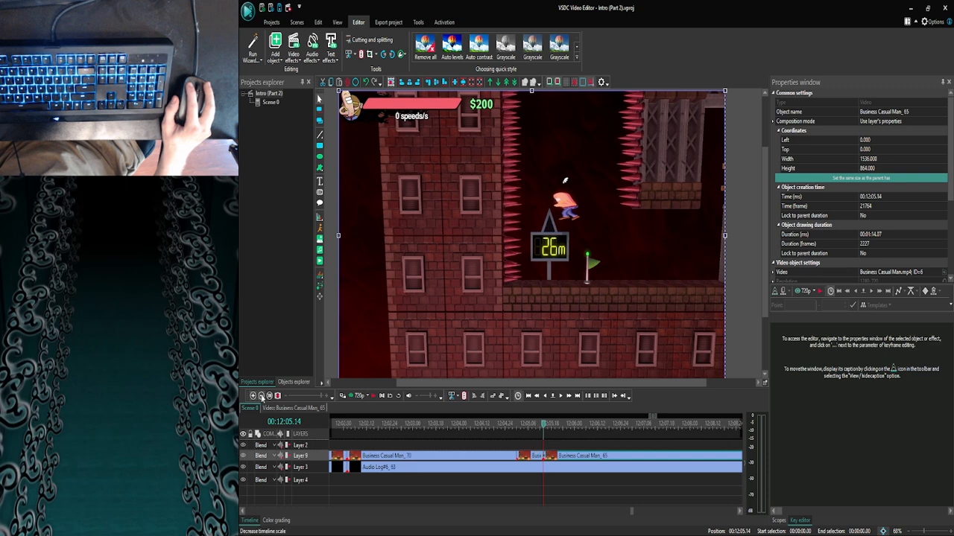
{"action": "left_click", "coordinate": [261, 397]}
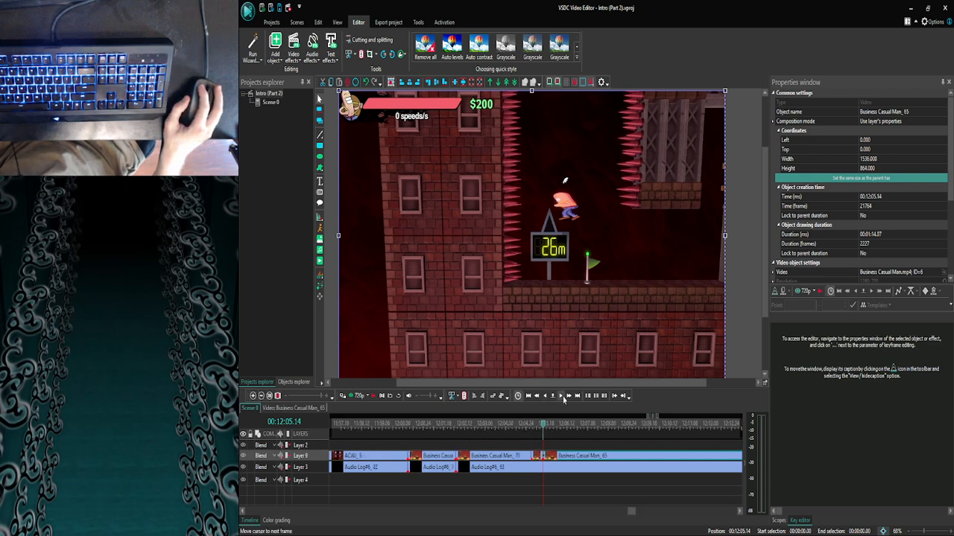
Step frame by frame through the opening of the Business Casual Man_65 clip and return to its first frame at 00:12:05.14.
{"action": "left_click", "coordinate": [562, 397]}
{"action": "left_click", "coordinate": [563, 397]}
{"action": "left_click", "coordinate": [563, 397]}
{"action": "left_click", "coordinate": [563, 397]}
{"action": "left_click", "coordinate": [563, 397]}
{"action": "left_click", "coordinate": [562, 397]}
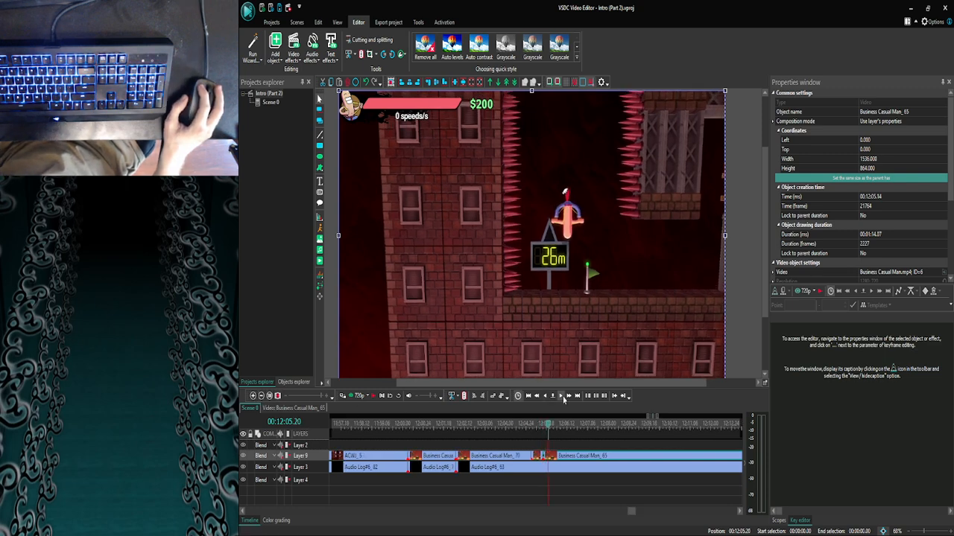
{"action": "left_click", "coordinate": [563, 398]}
{"action": "left_click", "coordinate": [563, 397]}
{"action": "left_click", "coordinate": [563, 398]}
{"action": "left_click", "coordinate": [545, 398]}
{"action": "left_click", "coordinate": [546, 397]}
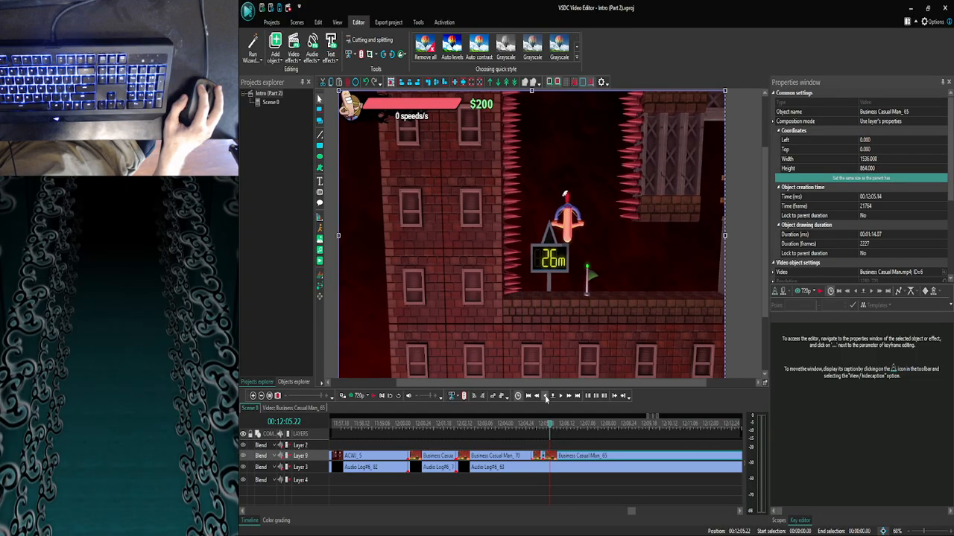
{"action": "left_click", "coordinate": [546, 397]}
{"action": "left_click", "coordinate": [546, 398]}
{"action": "left_click", "coordinate": [545, 398]}
{"action": "left_click", "coordinate": [546, 398]}
{"action": "left_click", "coordinate": [546, 397]}
{"action": "left_click", "coordinate": [546, 397]}
{"action": "left_click", "coordinate": [545, 397]}
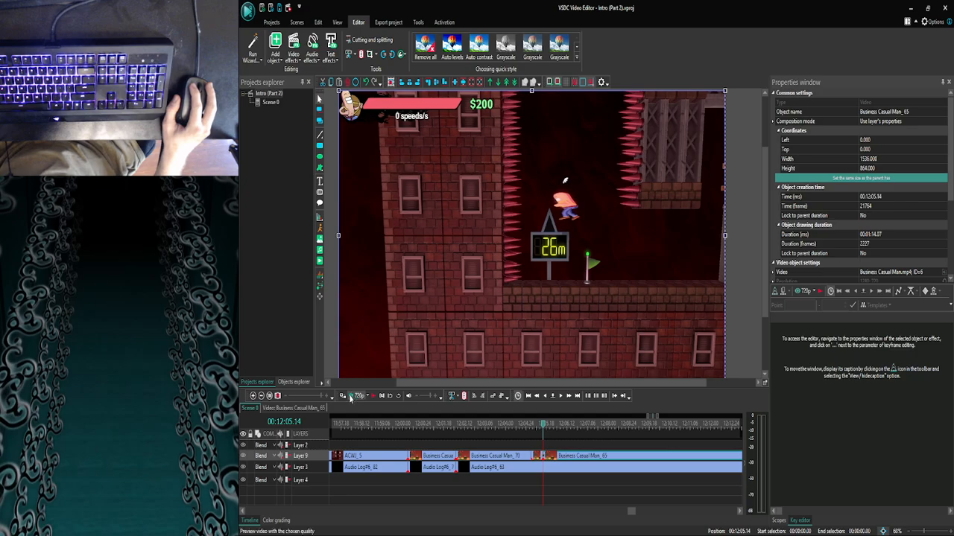
Preview the video from the start of the Business Casual Man_65 clip, pause it at 00:12:07.17, and close the preview.
{"action": "left_click", "coordinate": [351, 397]}
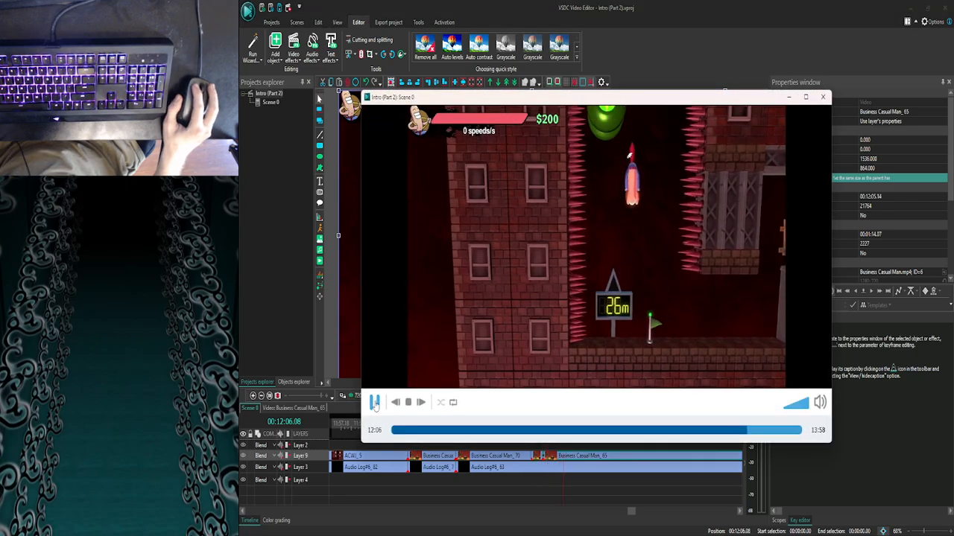
{"action": "left_click", "coordinate": [374, 403]}
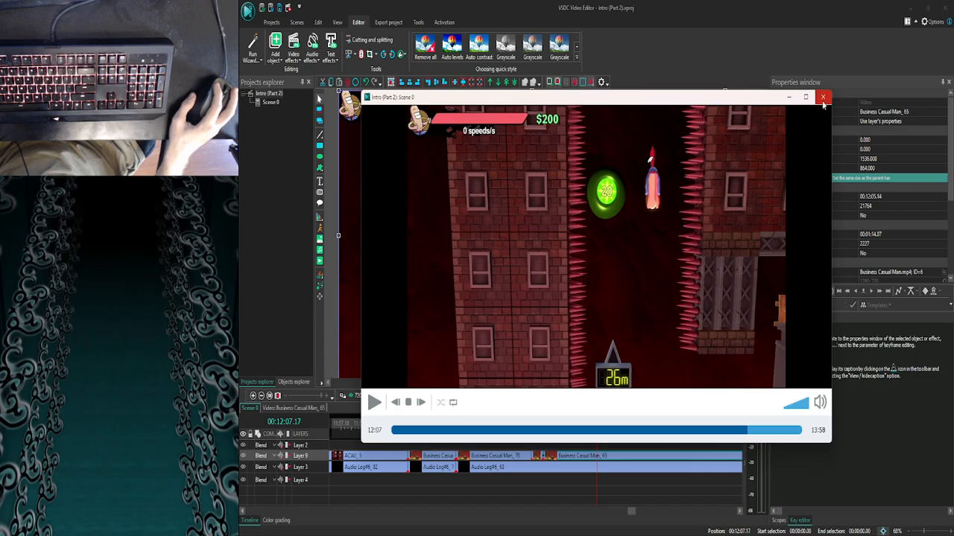
{"action": "mouse_move", "coordinate": [812, 108]}
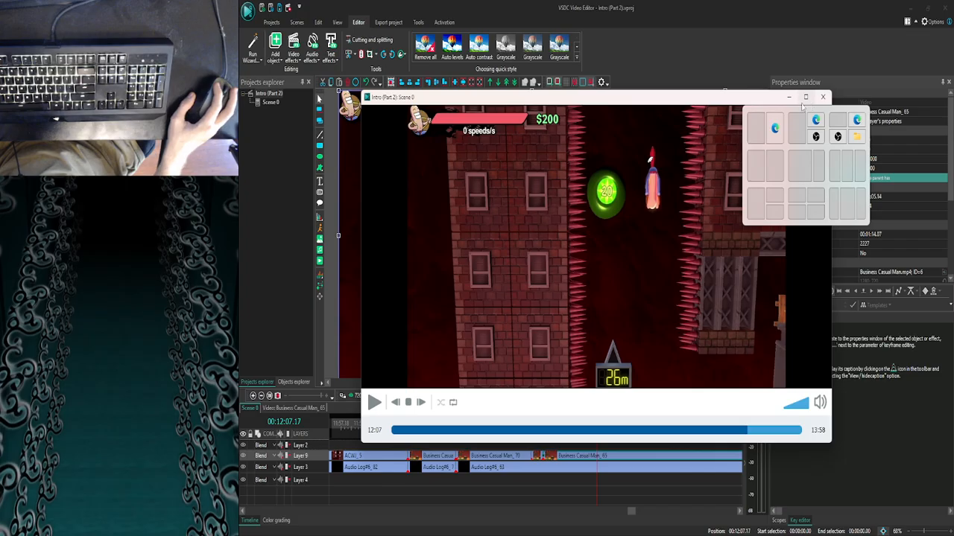
{"action": "left_click", "coordinate": [820, 99]}
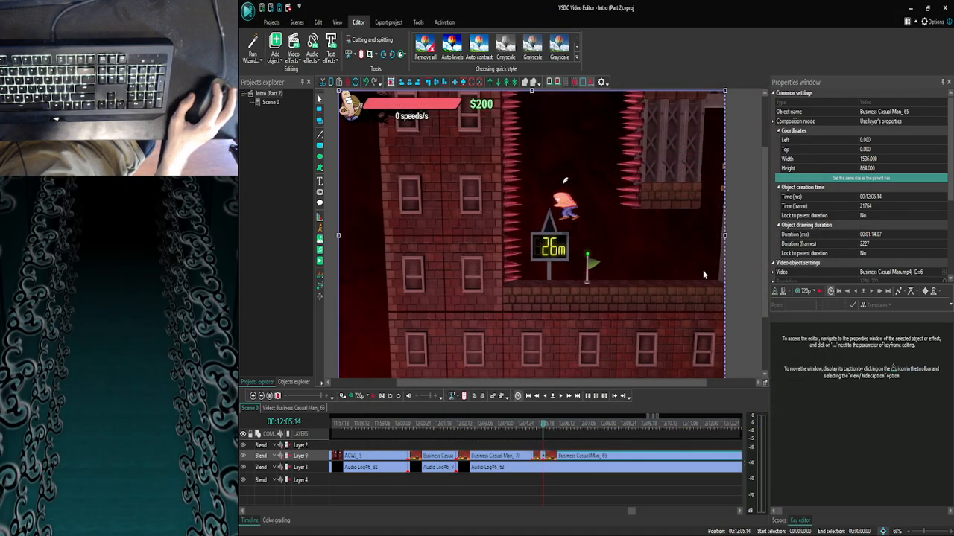
Move the playhead one second ahead to 00:12:06.14 and briefly preview the video from there.
{"action": "left_click", "coordinate": [569, 396]}
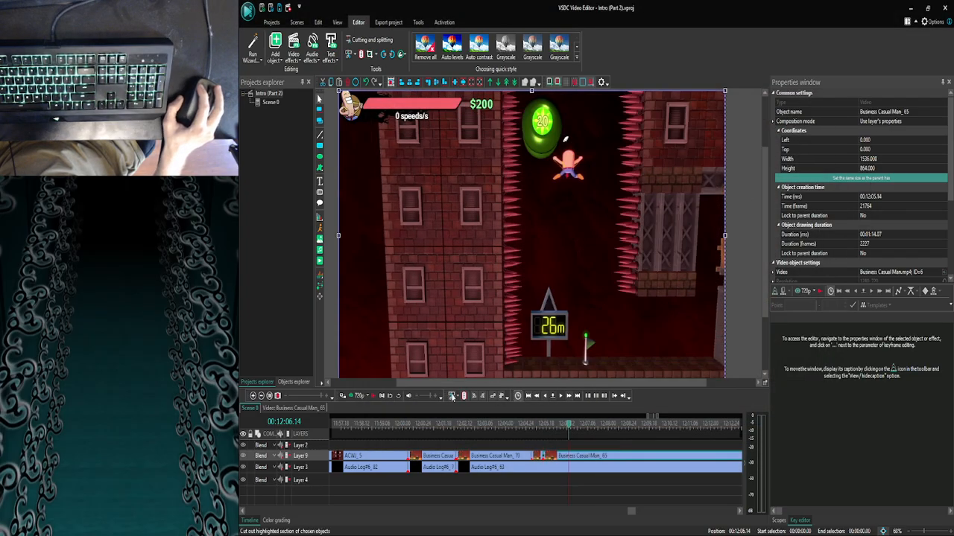
{"action": "left_click", "coordinate": [451, 396]}
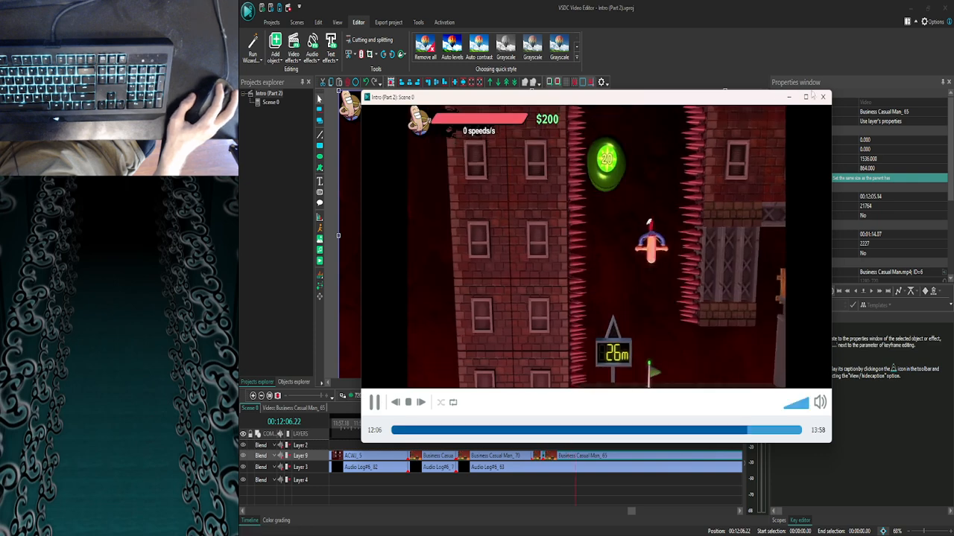
{"action": "left_click", "coordinate": [823, 96]}
Step forward frame by frame to 00:12:06.25 and briefly preview the video from that frame.
{"action": "left_click", "coordinate": [563, 400]}
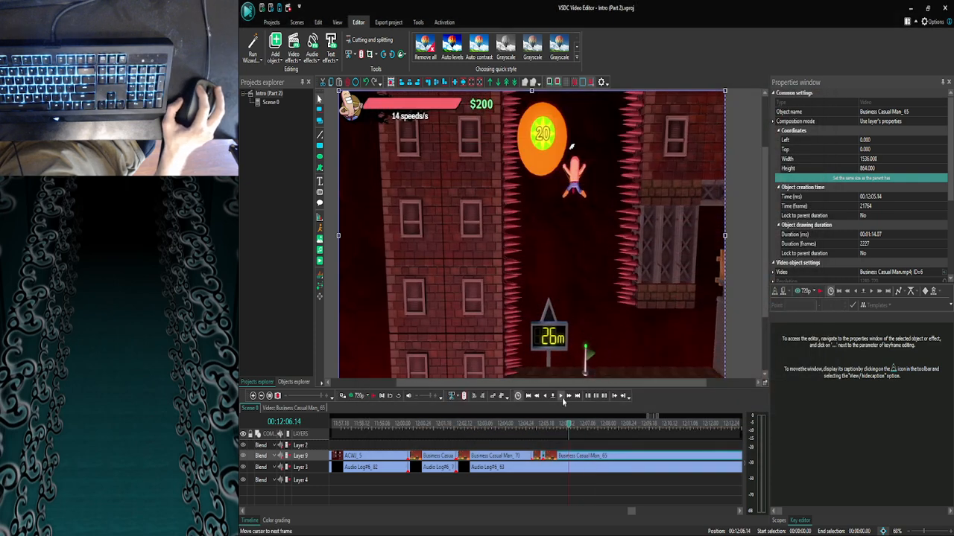
{"action": "left_click", "coordinate": [563, 401]}
{"action": "left_click", "coordinate": [563, 400]}
{"action": "left_click", "coordinate": [563, 400]}
{"action": "left_click", "coordinate": [562, 400]}
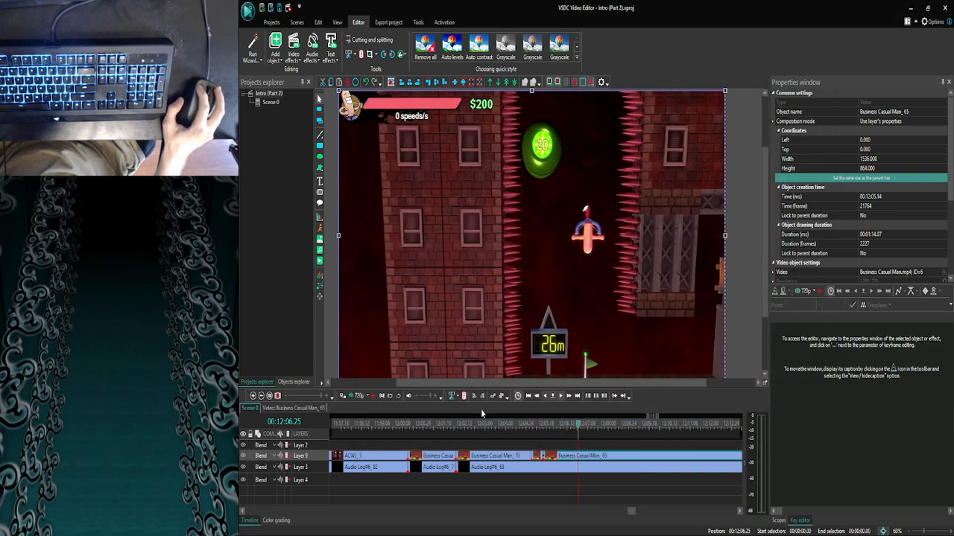
{"action": "left_click", "coordinate": [350, 398]}
{"action": "left_click", "coordinate": [824, 97]}
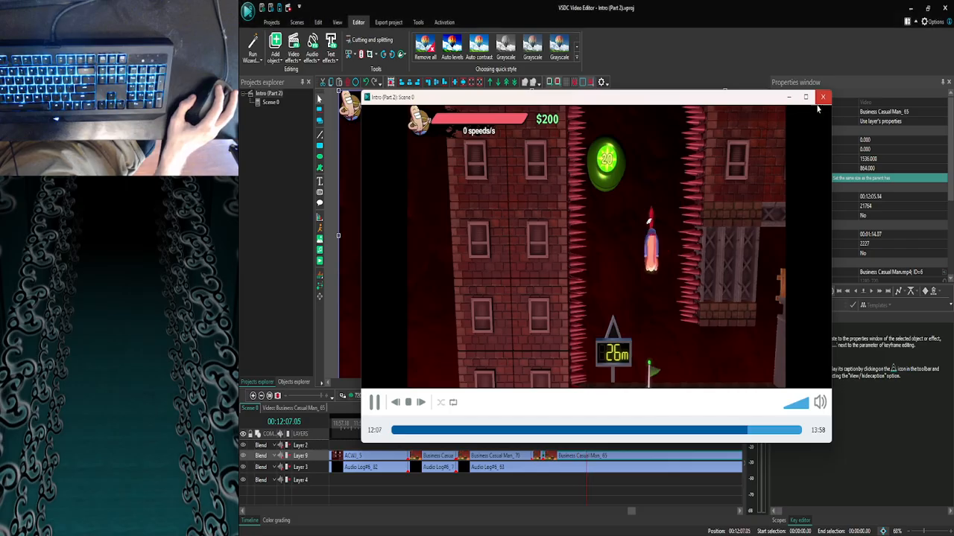
Advance the playhead a few frames to 00:12:07.00 and preview the video from that point.
{"action": "left_click", "coordinate": [561, 403]}
{"action": "left_click", "coordinate": [562, 403]}
{"action": "left_click", "coordinate": [562, 402]}
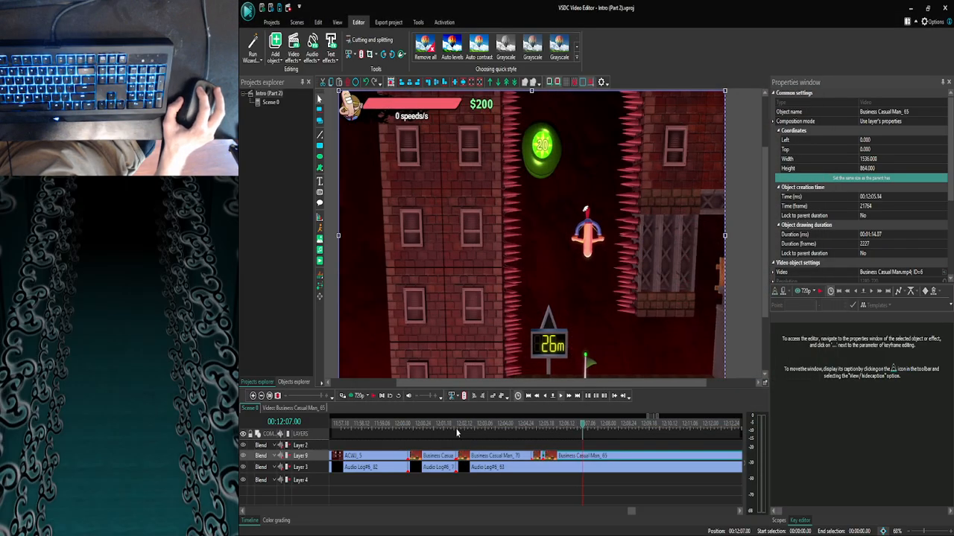
{"action": "left_click", "coordinate": [350, 399]}
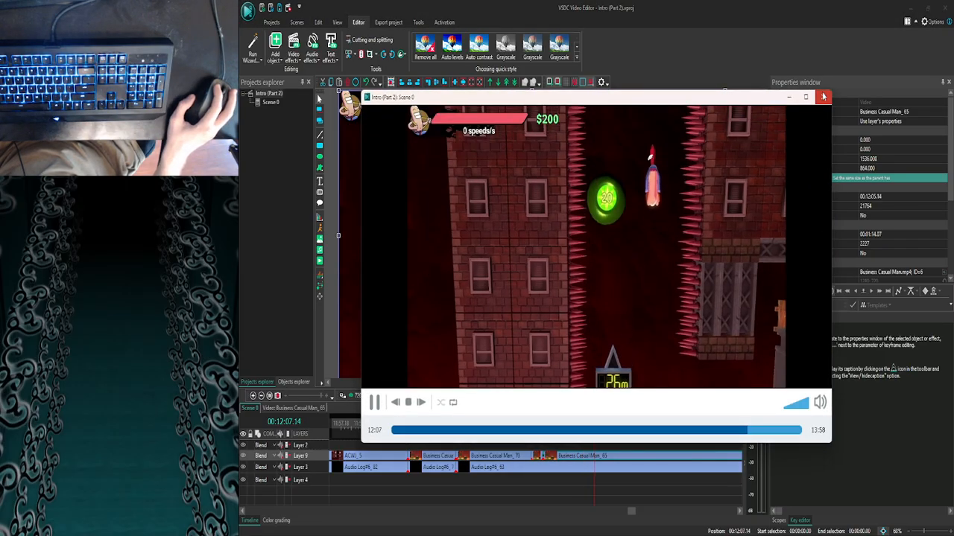
{"action": "left_click", "coordinate": [823, 97]}
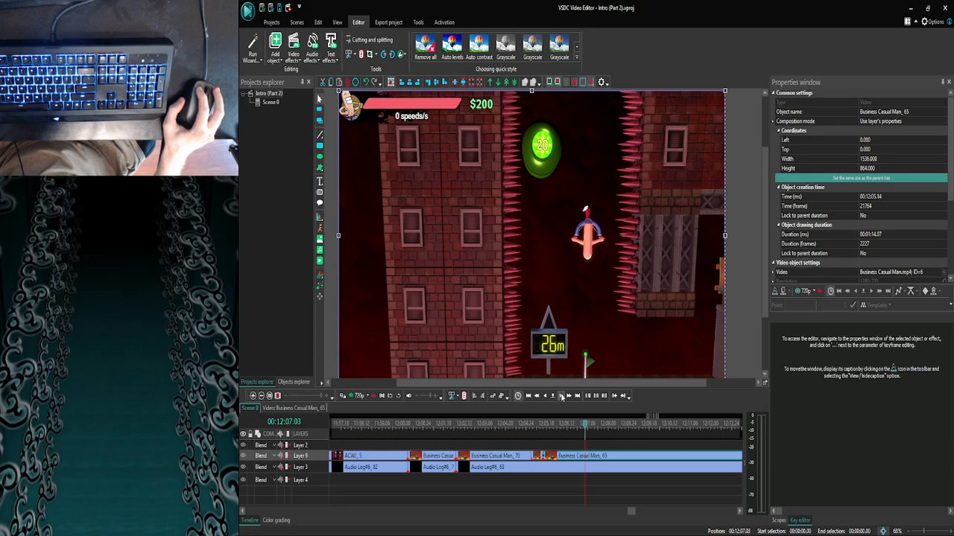
Advance the playhead to 00:12:07.04, preview the video from there, and close the preview.
{"action": "left_click", "coordinate": [561, 397]}
{"action": "left_click", "coordinate": [354, 396]}
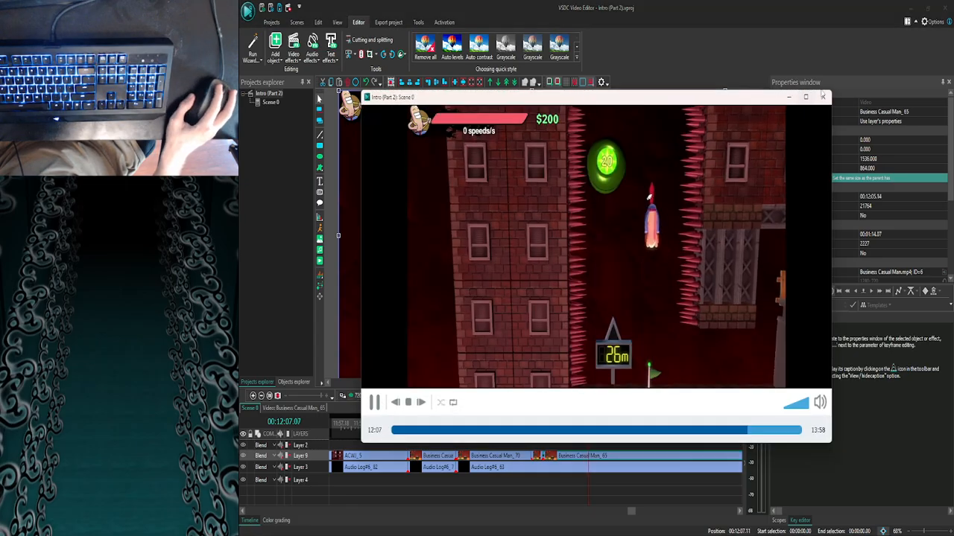
{"action": "left_click", "coordinate": [824, 97]}
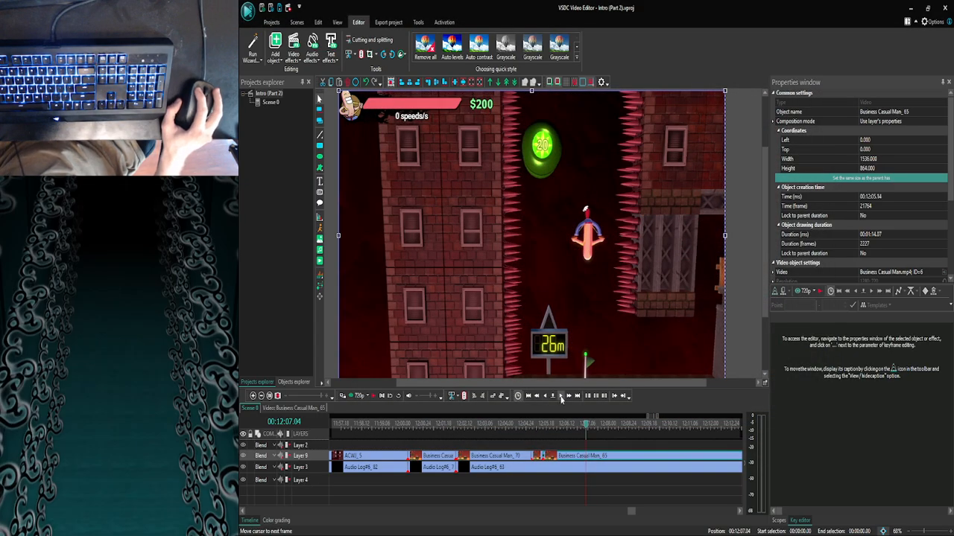
Step forward to 00:12:07.10 in the Business Casual Man_65 clip and preview the video from that frame.
{"action": "left_click", "coordinate": [561, 397]}
{"action": "left_click", "coordinate": [561, 397]}
{"action": "left_click", "coordinate": [561, 398]}
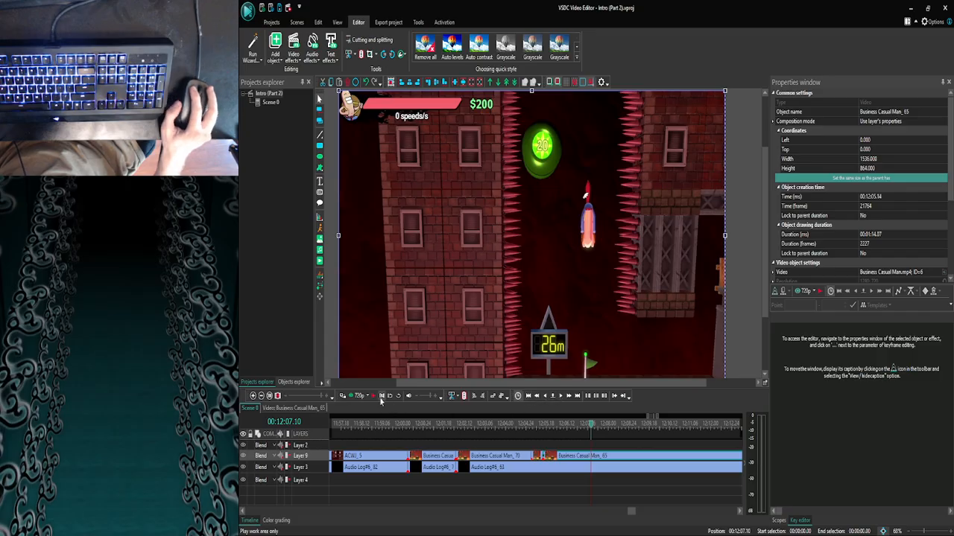
{"action": "left_click", "coordinate": [357, 398]}
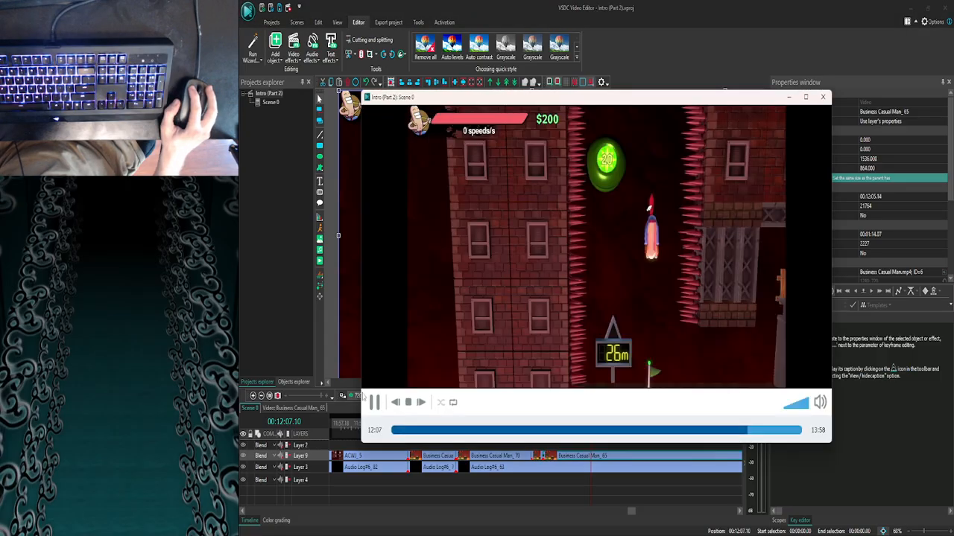
{"action": "left_click", "coordinate": [822, 97]}
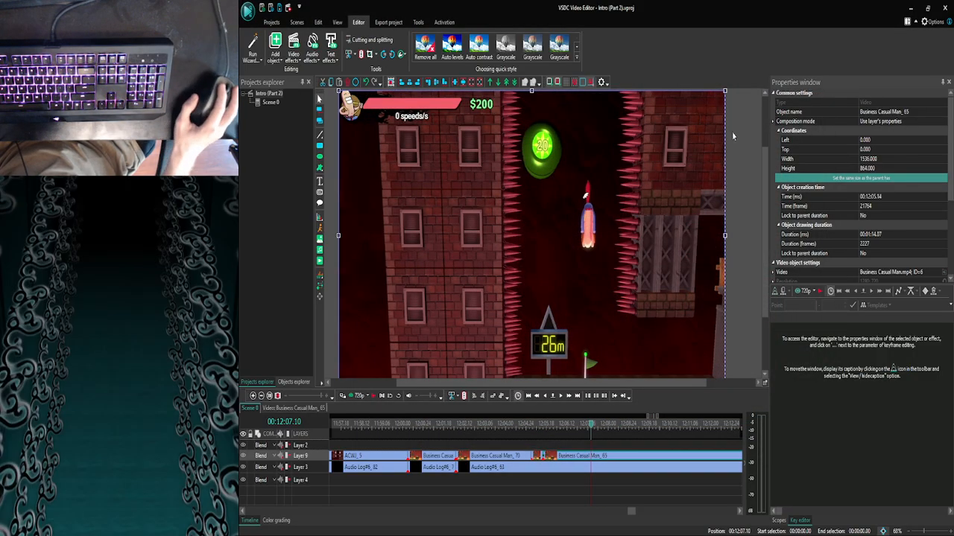
Switch to the browser to check the playing Touhou - Cinema Orchestral Arrangements video, and return to VSDC Video Editor.
{"action": "left_click", "coordinate": [405, 527]}
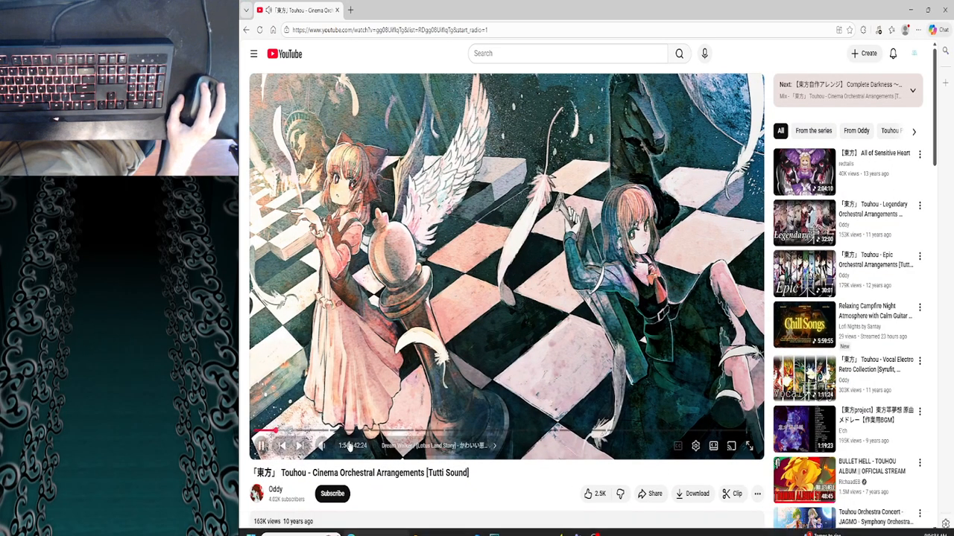
{"action": "mouse_move", "coordinate": [325, 449]}
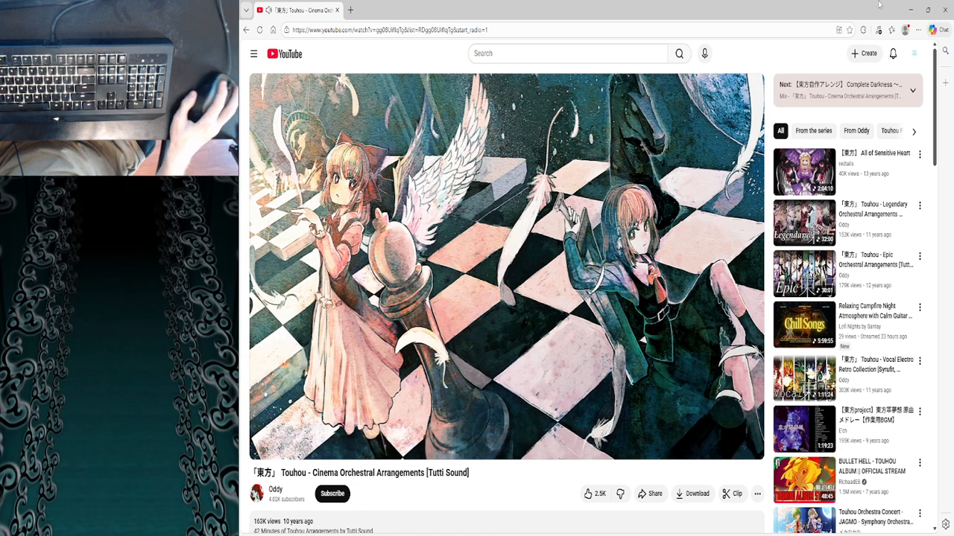
{"action": "left_click", "coordinate": [911, 8]}
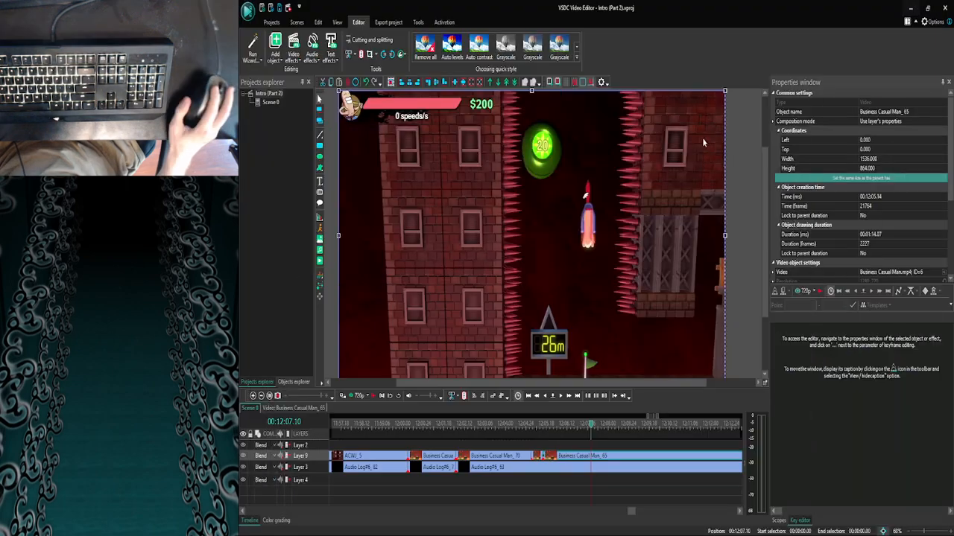
Preview the video from 00:12:07.10 and again from 00:12:07.14, closing the preview each time, to compare the two starting frames.
{"action": "left_click", "coordinate": [358, 396]}
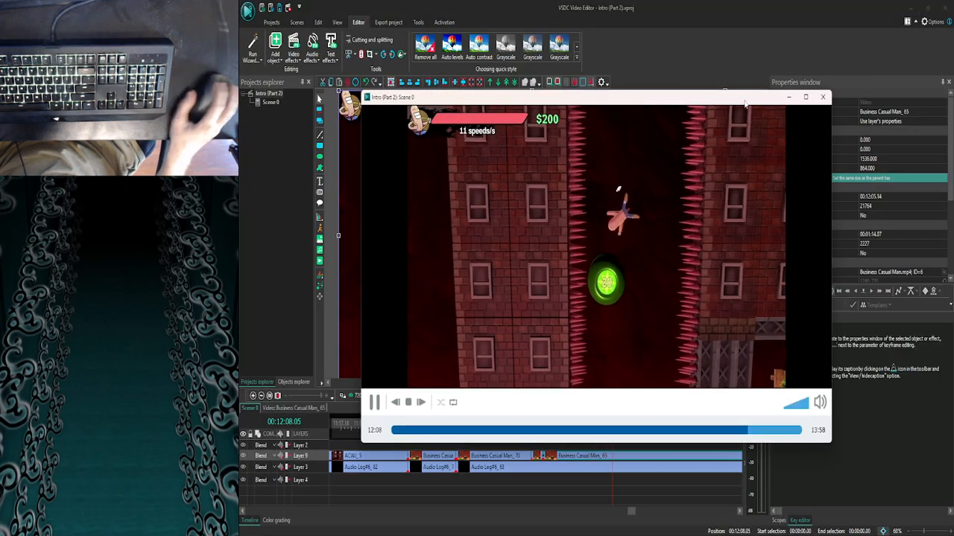
{"action": "left_click", "coordinate": [824, 97]}
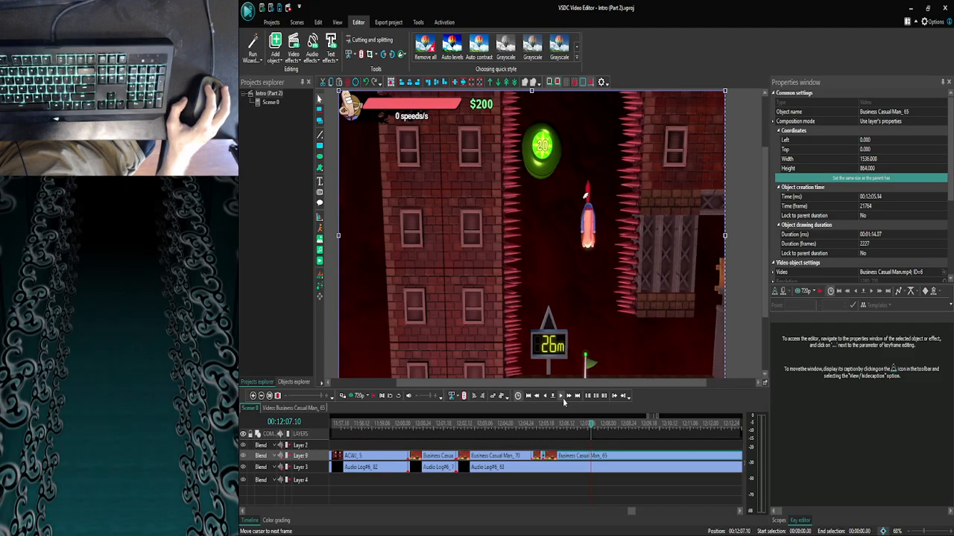
{"action": "left_click", "coordinate": [562, 398]}
{"action": "left_click", "coordinate": [562, 398]}
{"action": "left_click", "coordinate": [563, 398]}
{"action": "left_click", "coordinate": [562, 399]}
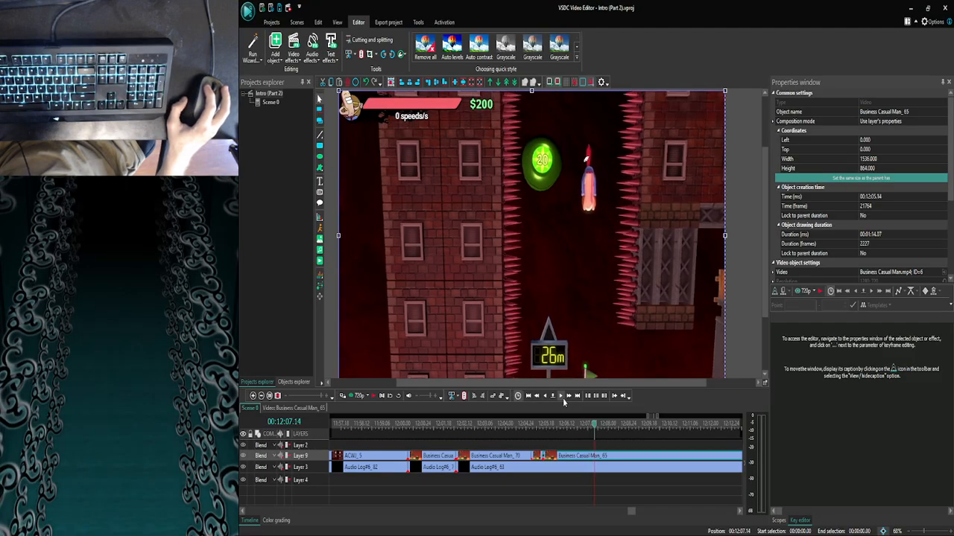
{"action": "left_click", "coordinate": [360, 395]}
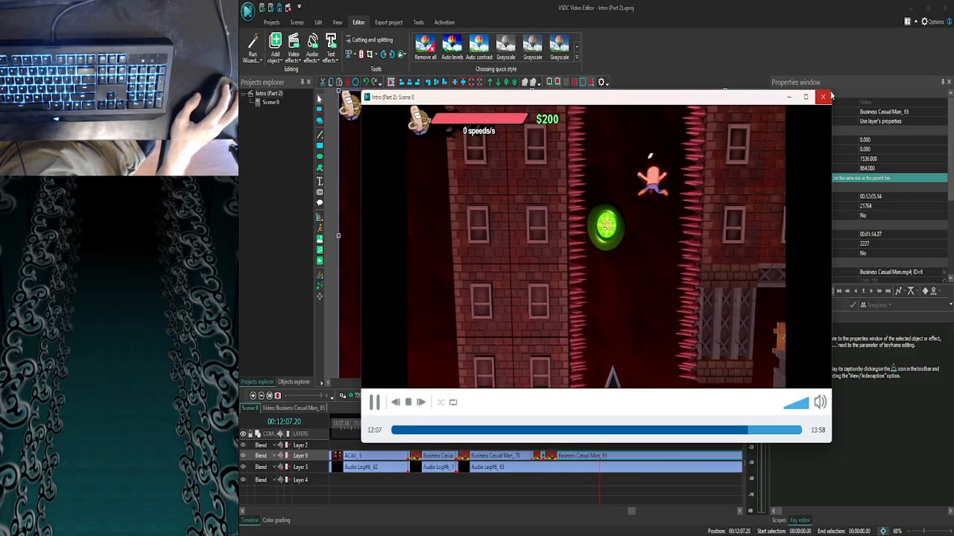
{"action": "left_click", "coordinate": [824, 97]}
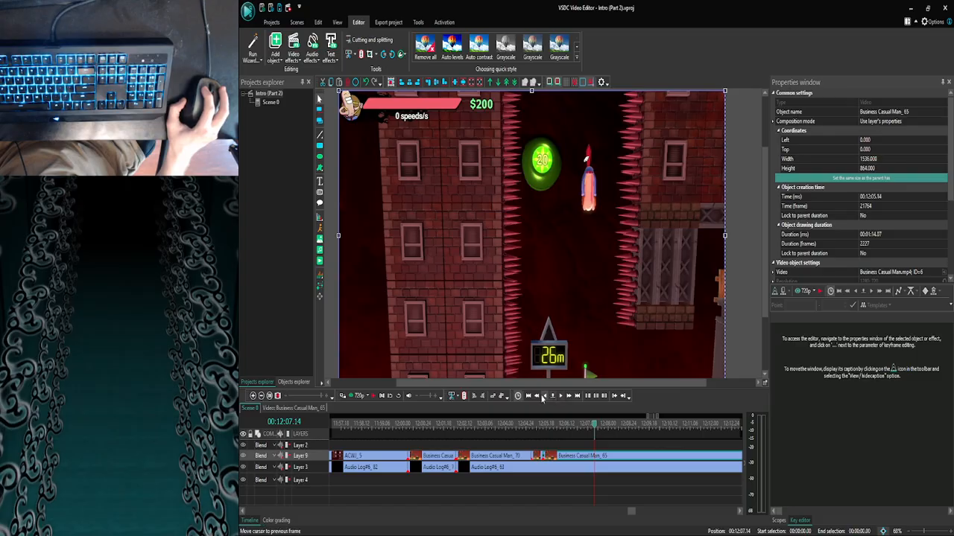
Preview the video from 00:12:07.14, step the playhead back to 00:12:07.10, preview again from there, and close the preview.
{"action": "left_click", "coordinate": [359, 396]}
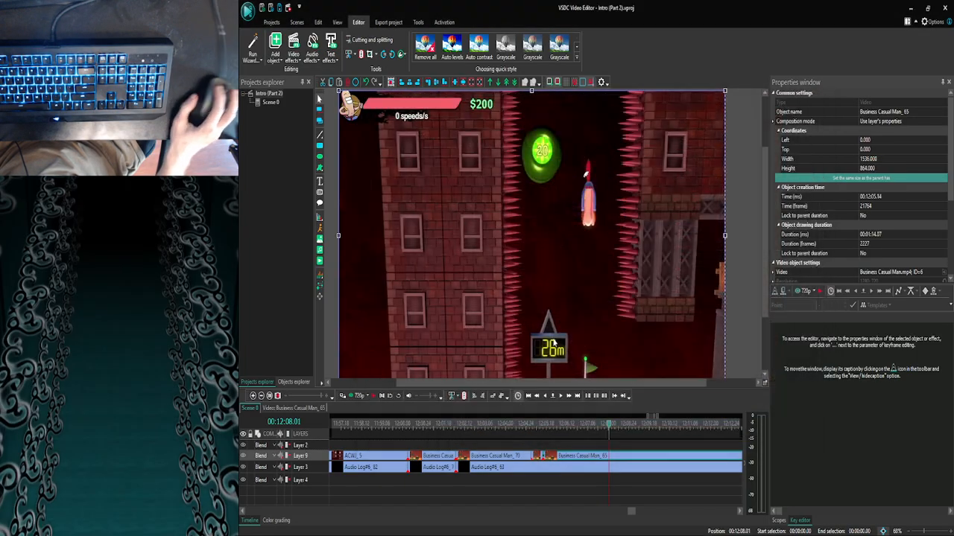
{"action": "left_click", "coordinate": [824, 98]}
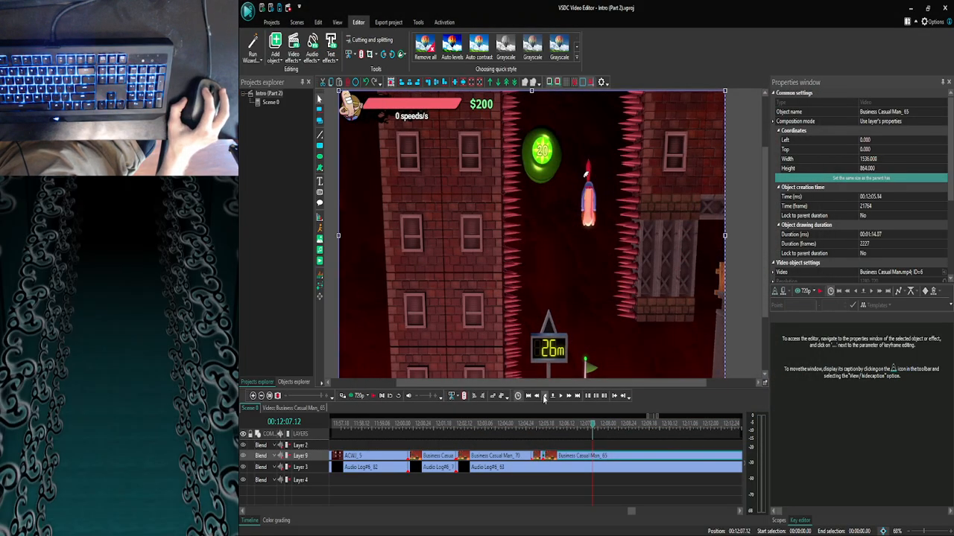
{"action": "left_click", "coordinate": [545, 397]}
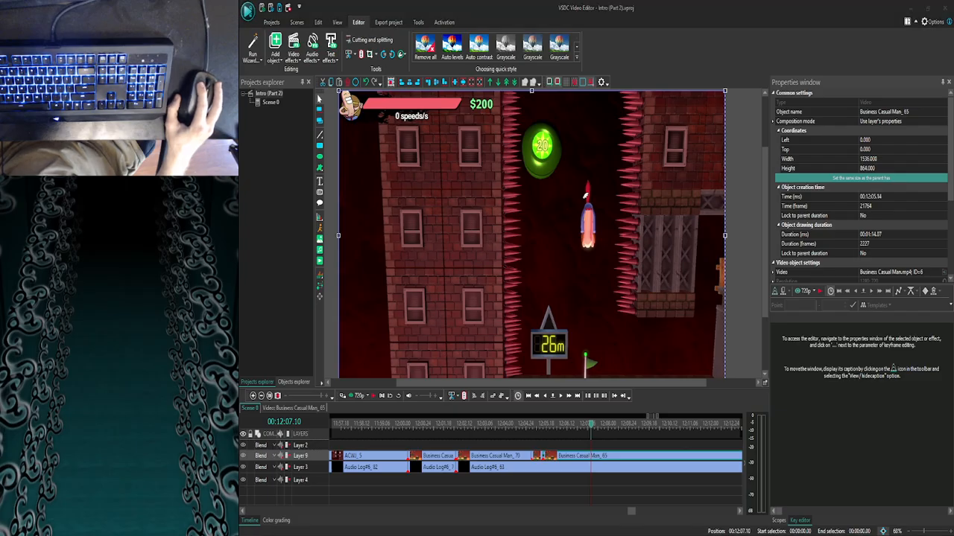
{"action": "left_click", "coordinate": [361, 396]}
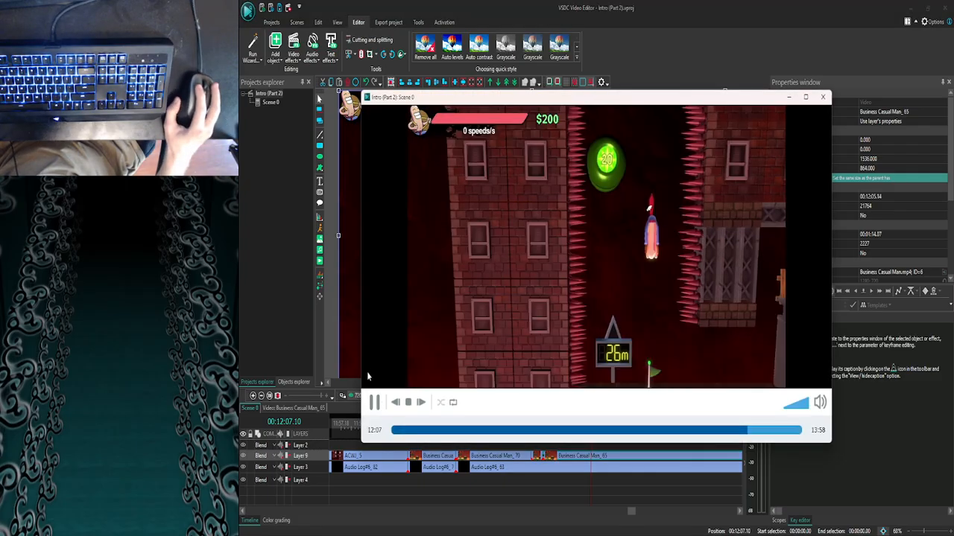
{"action": "left_click", "coordinate": [823, 96]}
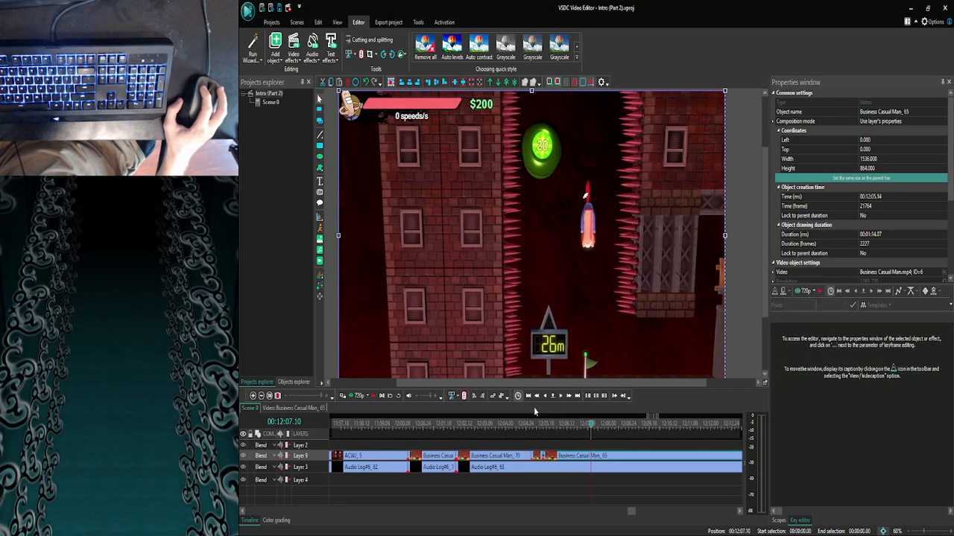
Replay the preview around 00:12:07.10 three more times, closing it each time, to judge the timing of the frame.
{"action": "left_click", "coordinate": [360, 396]}
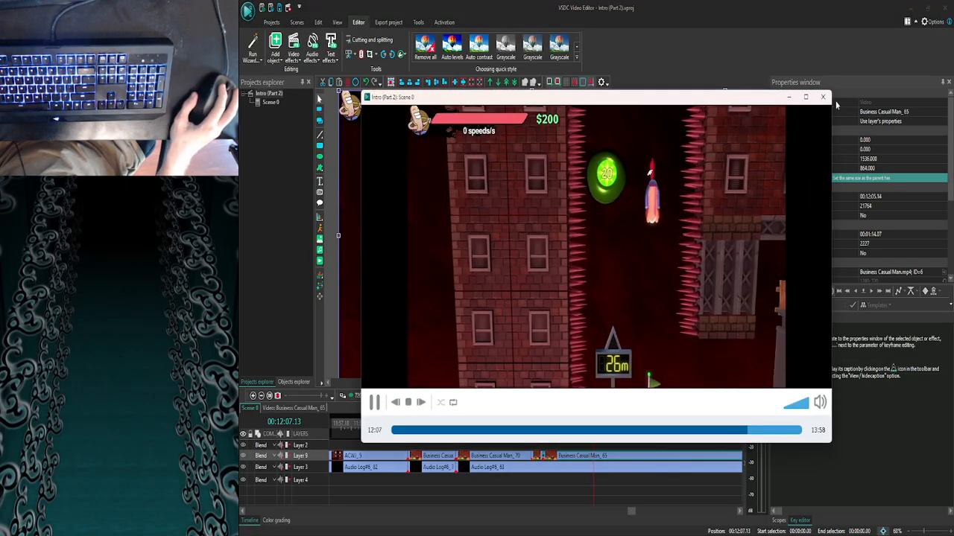
{"action": "left_click", "coordinate": [823, 97]}
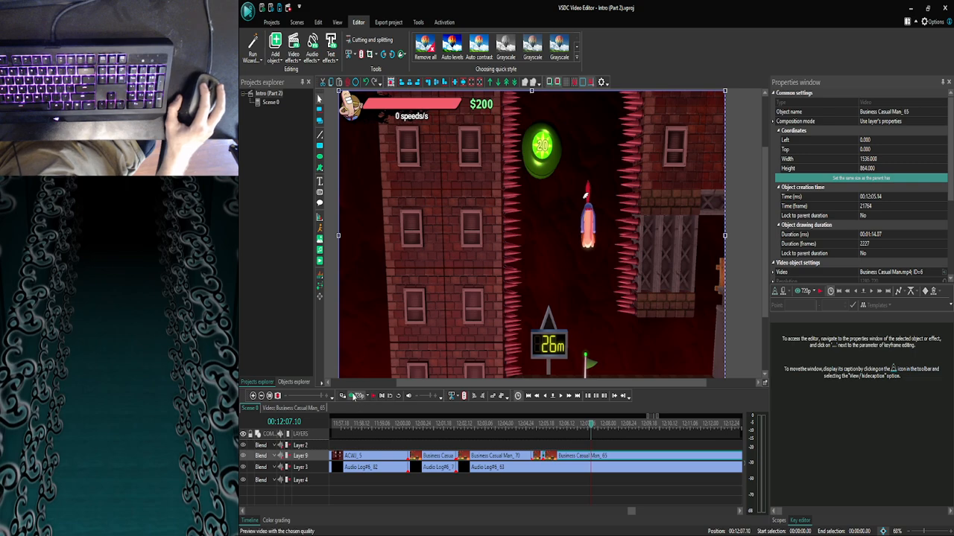
{"action": "left_click", "coordinate": [356, 396]}
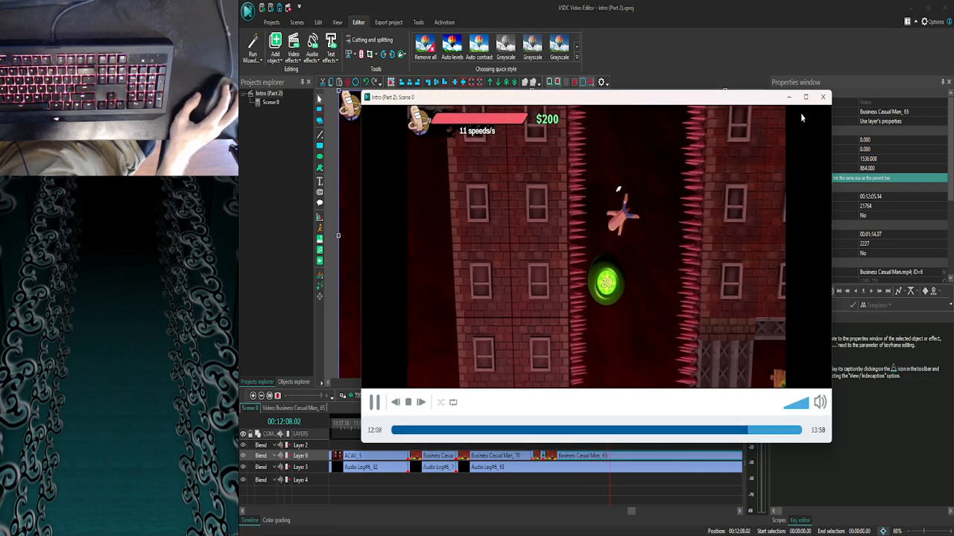
{"action": "left_click", "coordinate": [823, 97]}
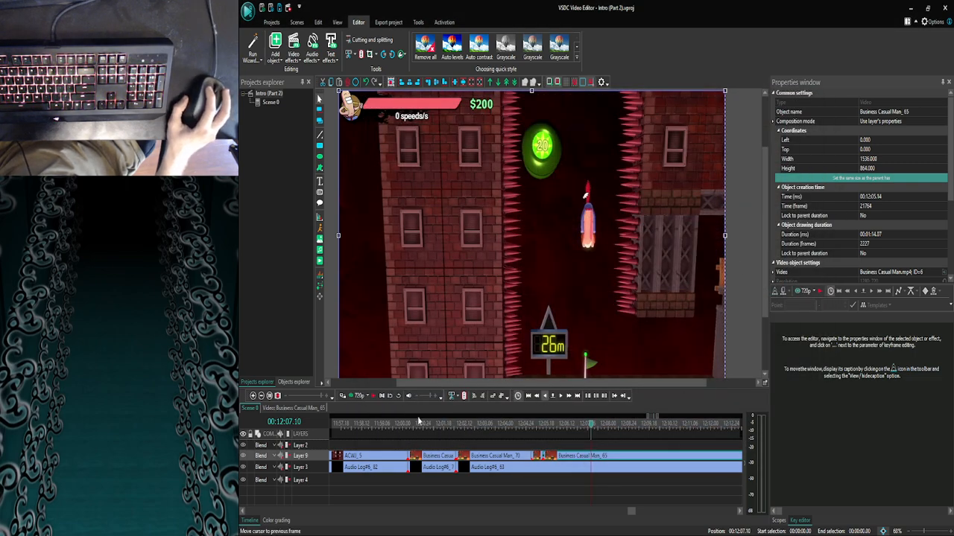
{"action": "left_click", "coordinate": [356, 396]}
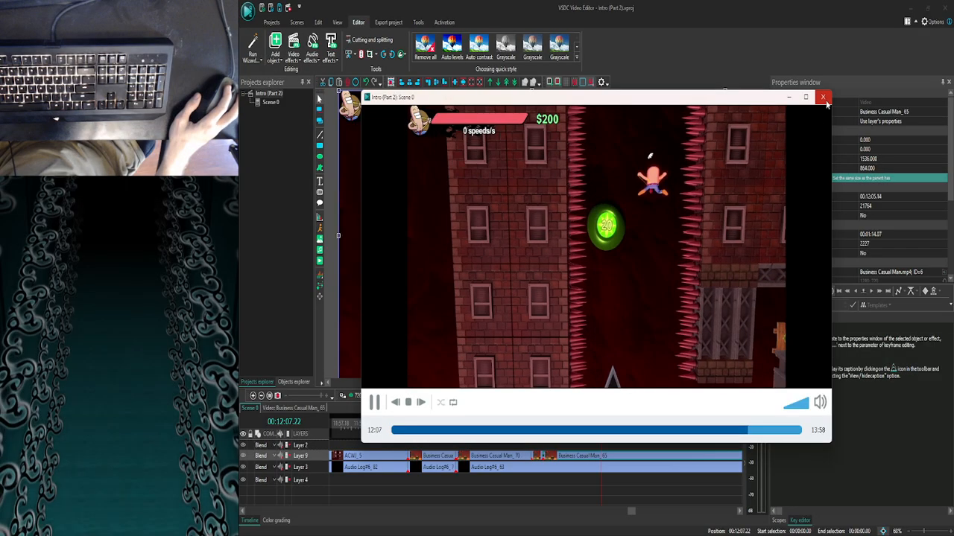
{"action": "left_click", "coordinate": [823, 97]}
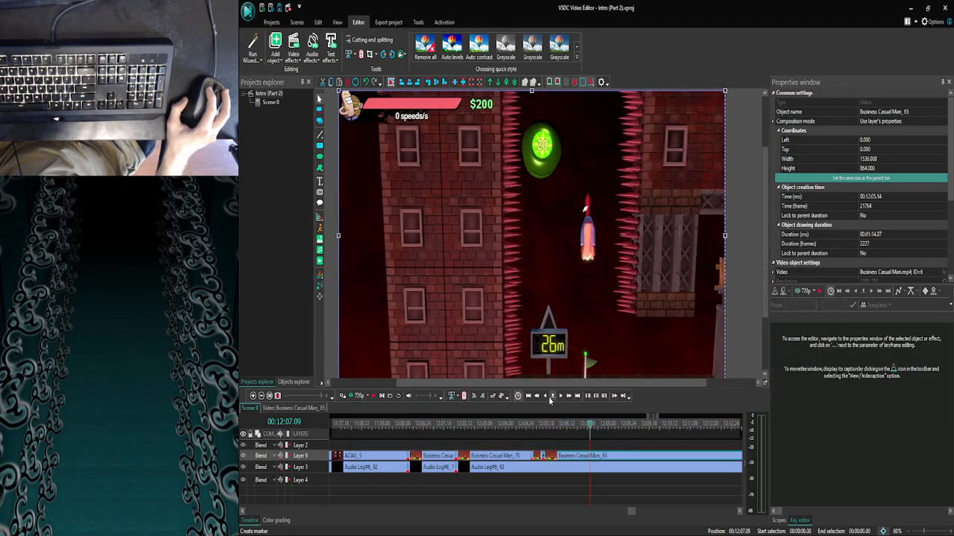
Preview the video from successively earlier frames, 00:12:07.09 back to 00:12:07.06, closing the preview after each check.
{"action": "left_click", "coordinate": [356, 396]}
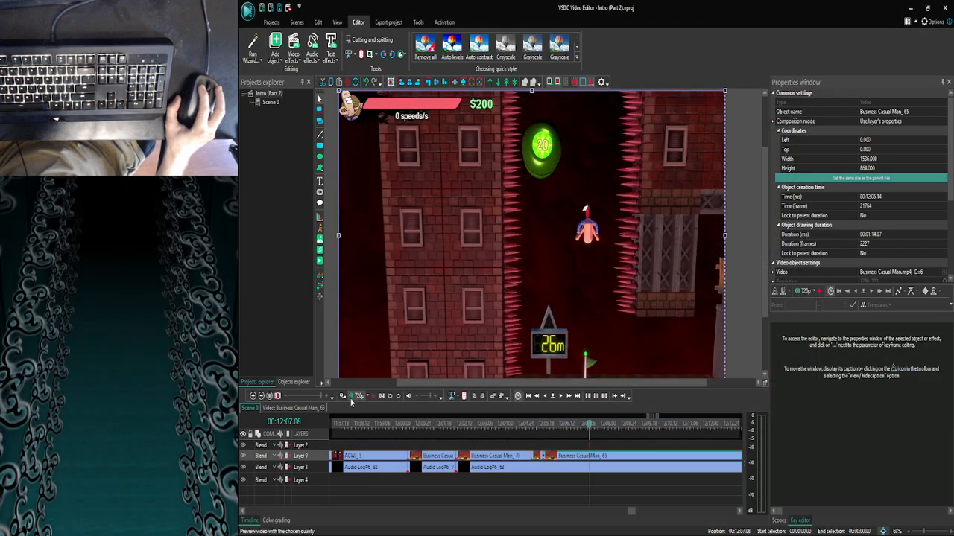
{"action": "left_click", "coordinate": [823, 97]}
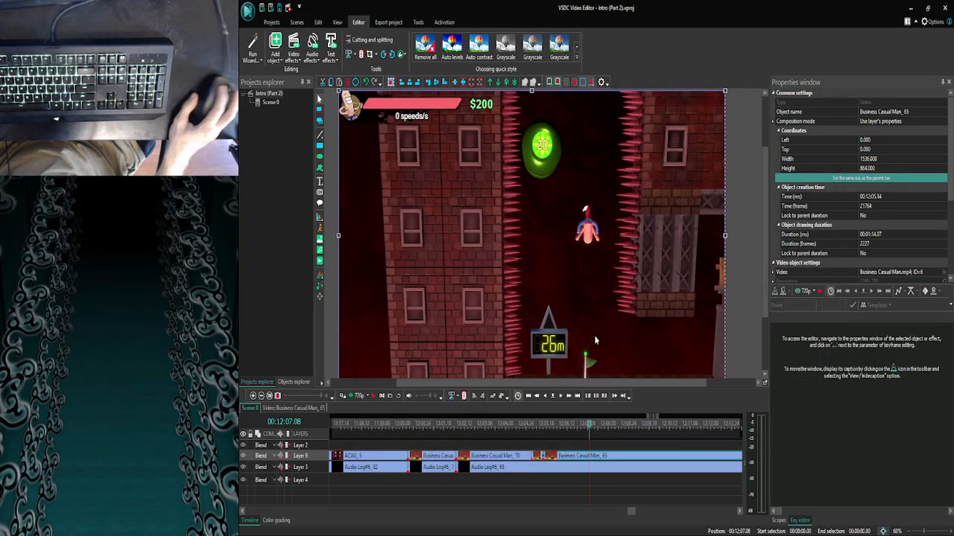
{"action": "left_click", "coordinate": [355, 395]}
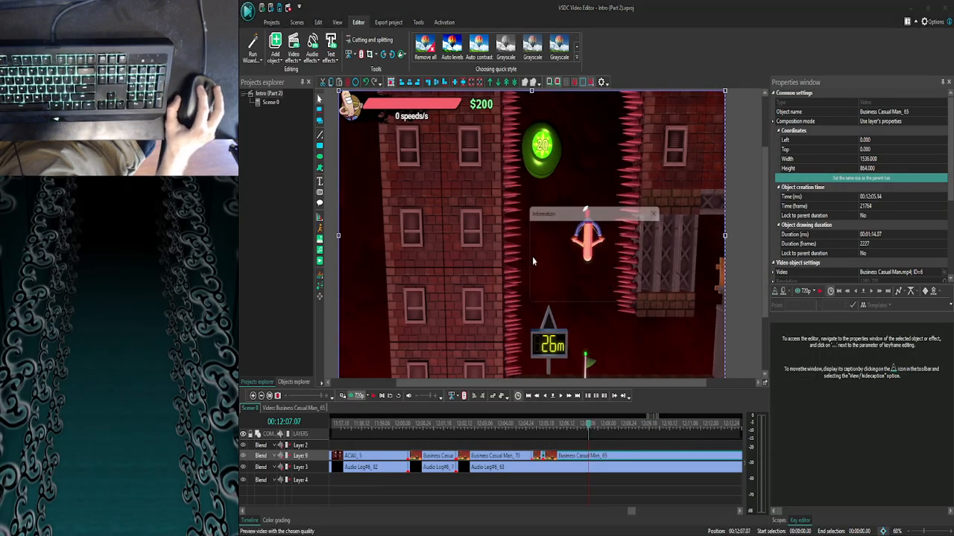
{"action": "left_click", "coordinate": [823, 97]}
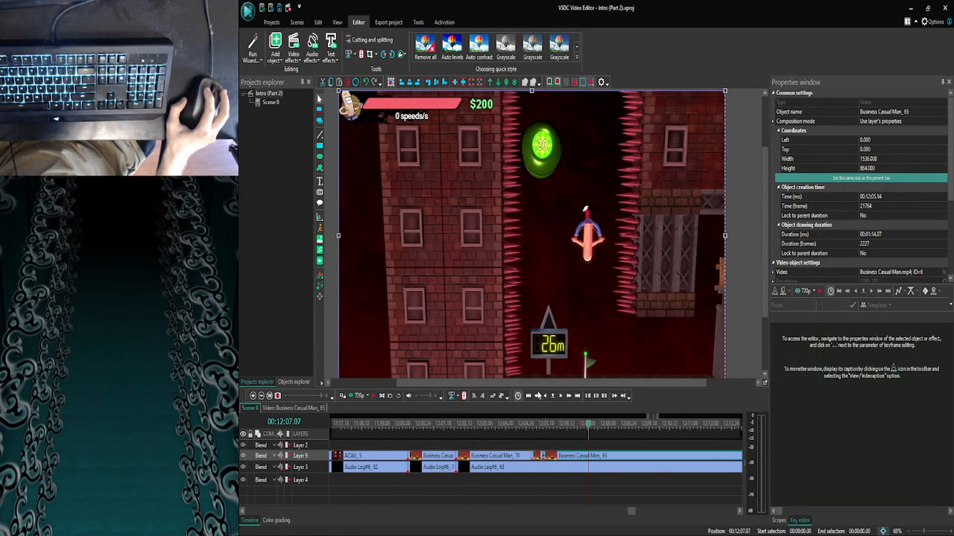
{"action": "left_click", "coordinate": [544, 399]}
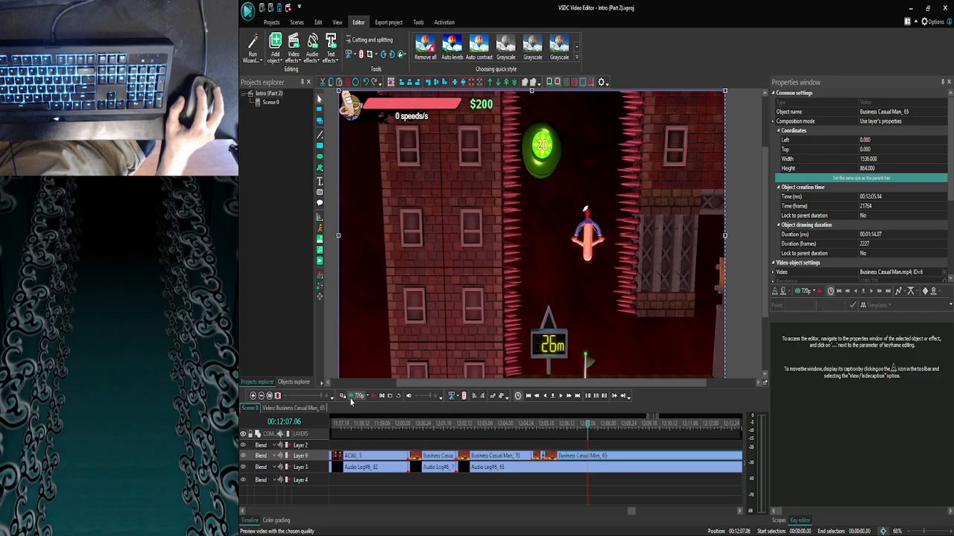
{"action": "left_click", "coordinate": [355, 396]}
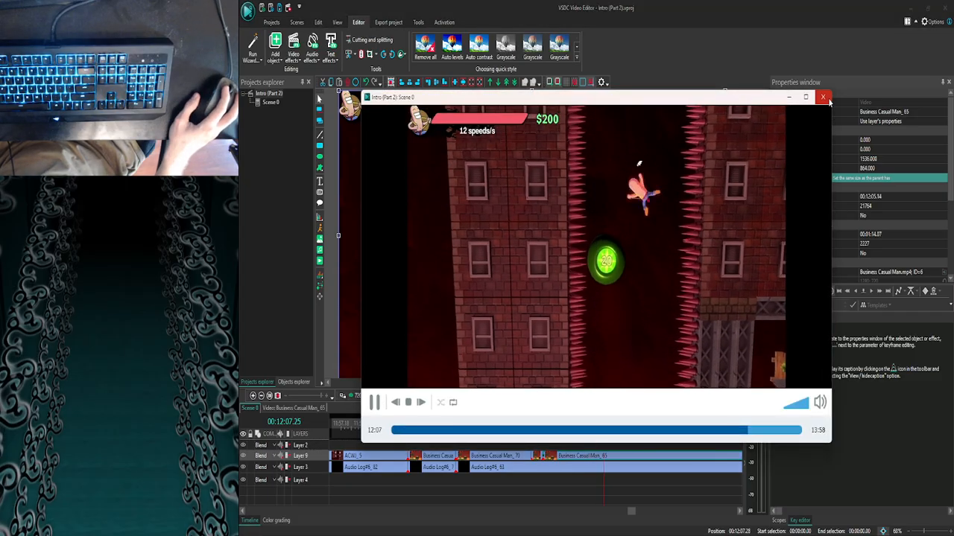
{"action": "left_click", "coordinate": [824, 97]}
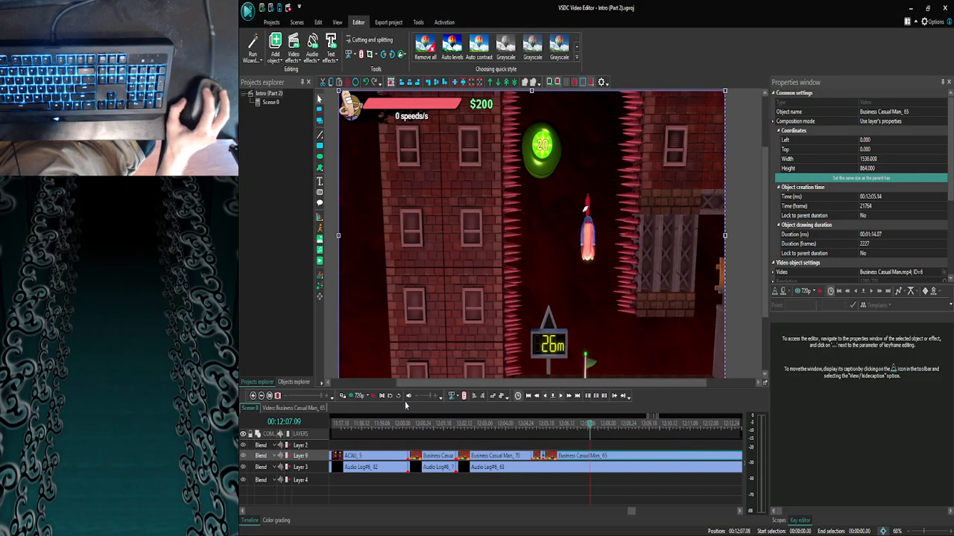
Preview from 00:12:07.09 once more, and move the Business Casual Man_65 clip so it starts at that frame.
{"action": "left_click", "coordinate": [356, 395]}
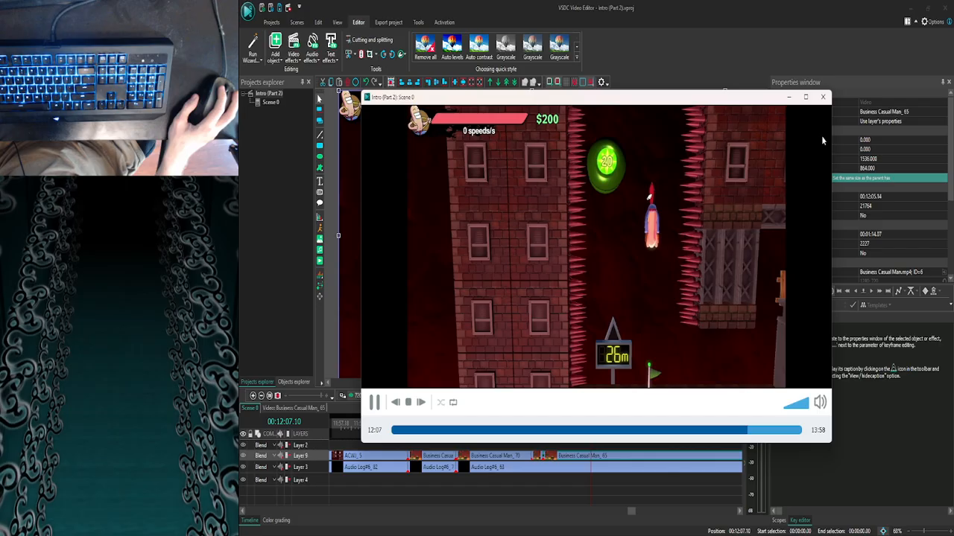
{"action": "left_click", "coordinate": [822, 97]}
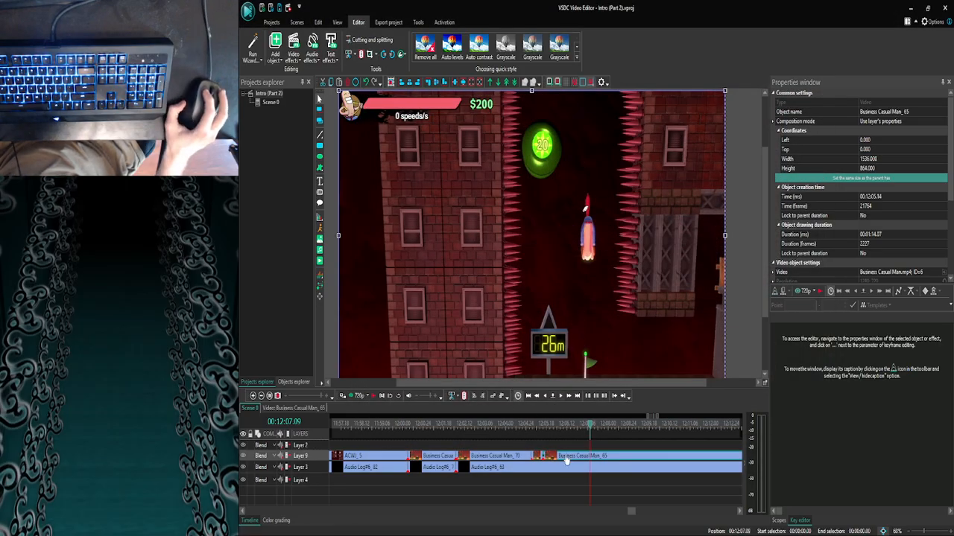
{"action": "mouse_move", "coordinate": [566, 459]}
{"action": "left_mouse_down"}
{"action": "mouse_move", "coordinate": [617, 460]}
{"action": "mouse_move", "coordinate": [575, 459]}
{"action": "left_mouse_up"}
Set the Business Casual Man_69 clip's speed to 30% and extend its end to meet the start of the Business Casual Man_65 clip.
{"action": "left_click", "coordinate": [537, 457]}
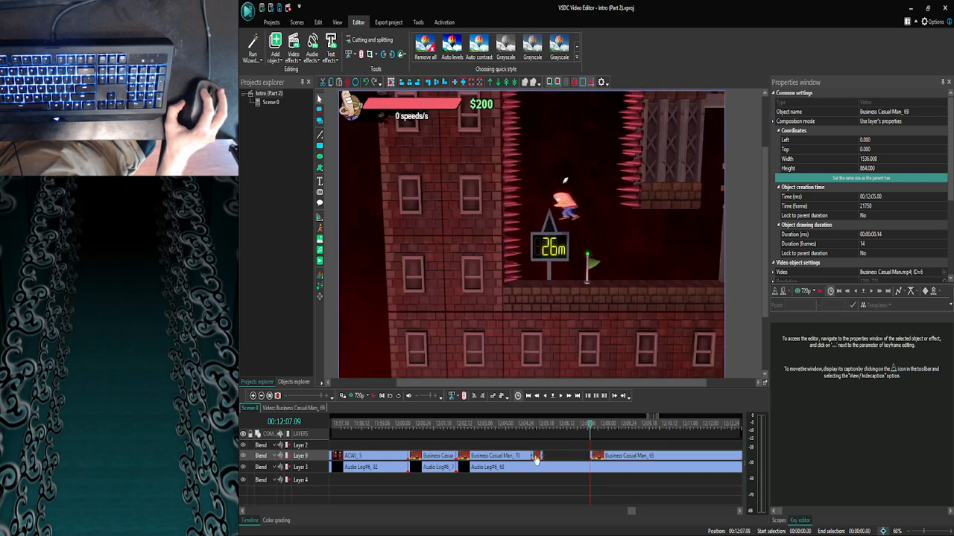
{"action": "scroll", "coordinate": [902, 238], "scroll_direction": "down", "scroll_amount": 5}
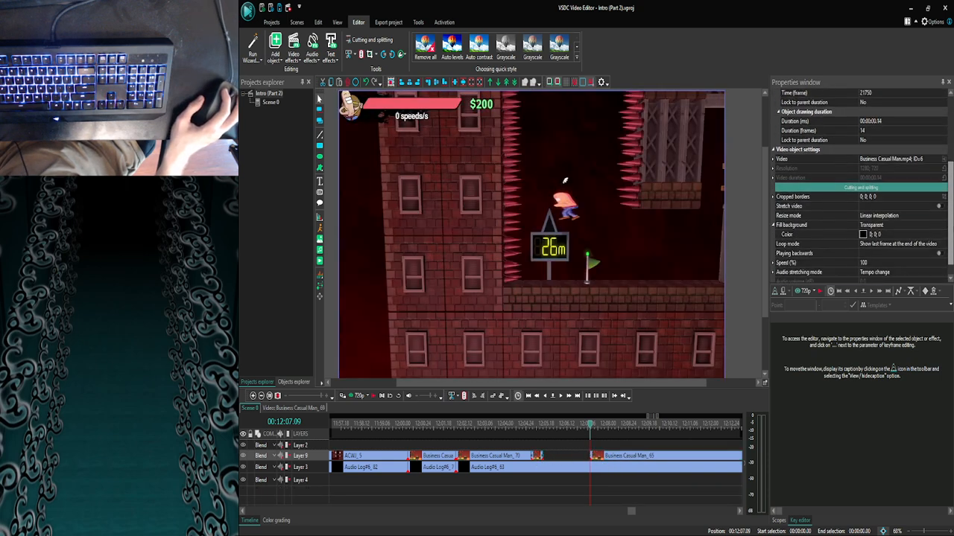
{"action": "left_click", "coordinate": [901, 237]}
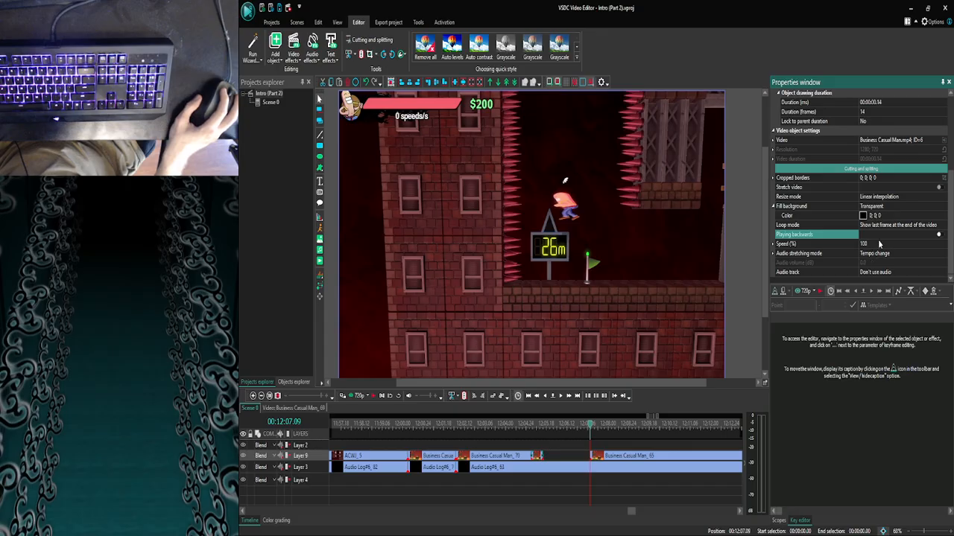
{"action": "left_click", "coordinate": [879, 244]}
{"action": "type", "text": "30"}
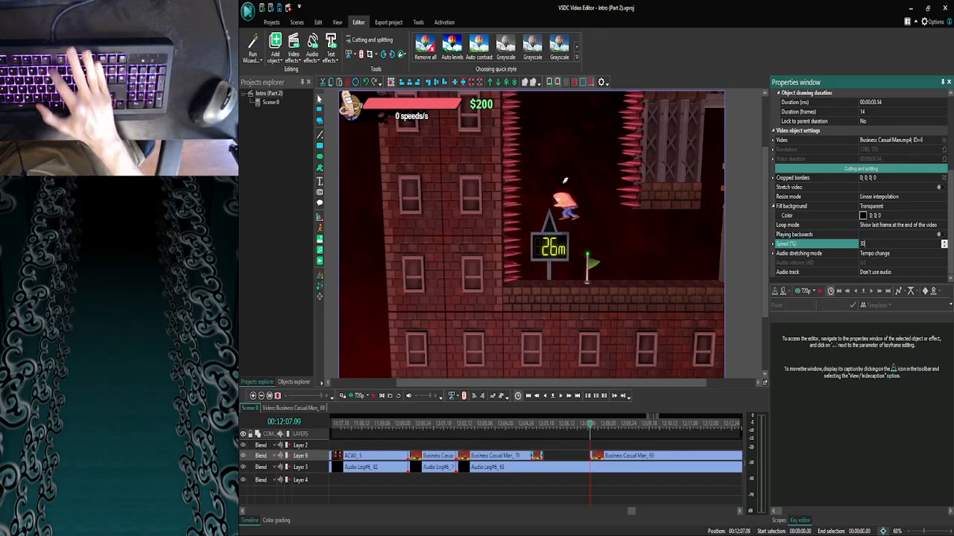
{"action": "key", "text": "Return"}
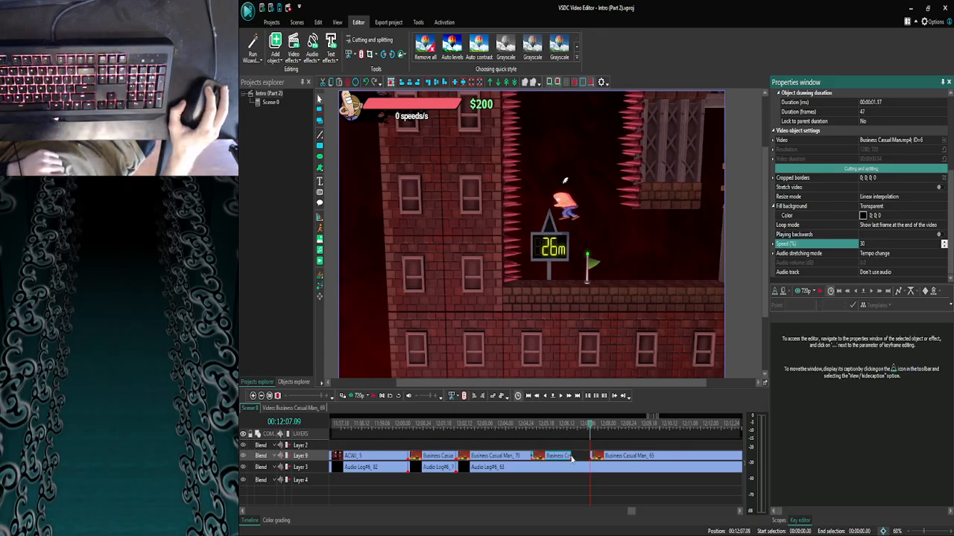
{"action": "left_click", "coordinate": [606, 449]}
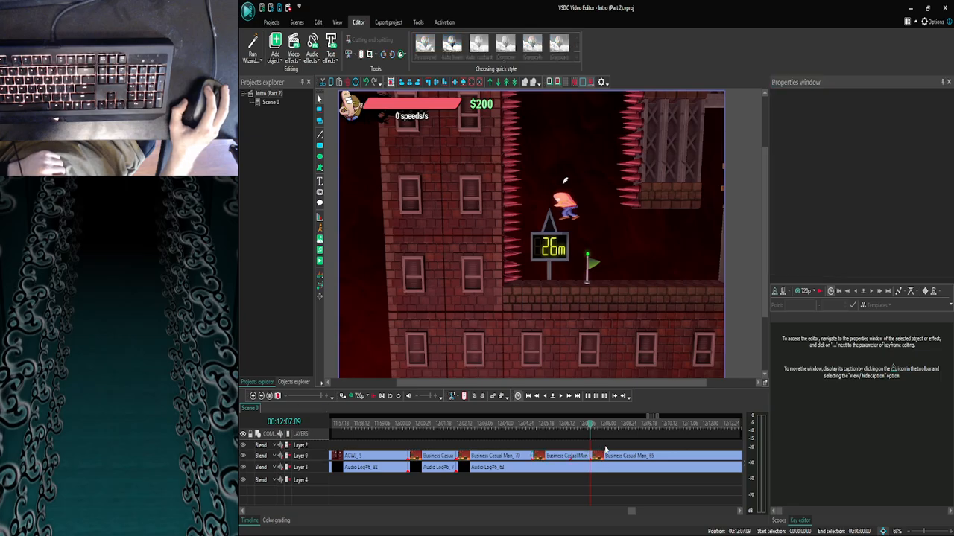
Switch to the browser to check the Touhou - Cinema Orchestral Arrangements video, and return to VSDC Video Editor.
{"action": "left_click", "coordinate": [383, 525]}
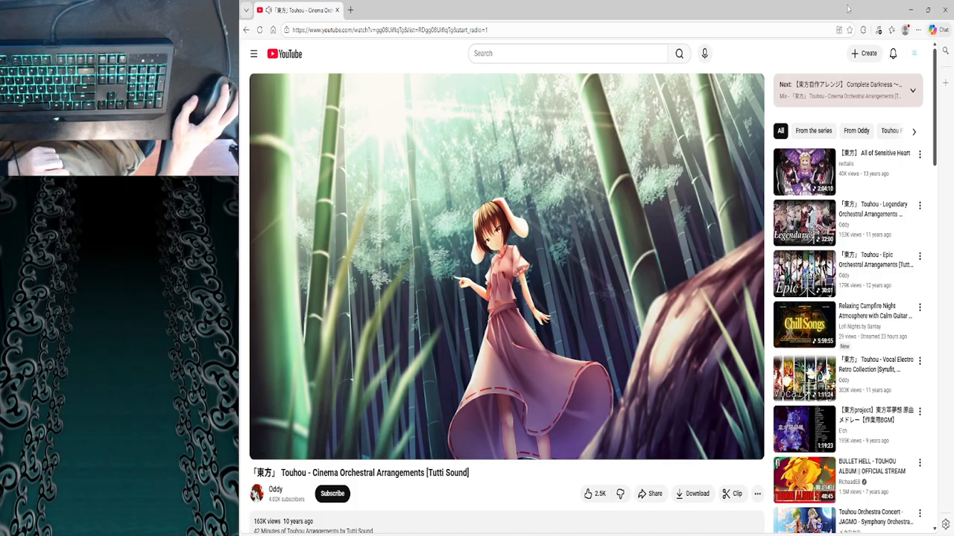
{"action": "left_click", "coordinate": [909, 9]}
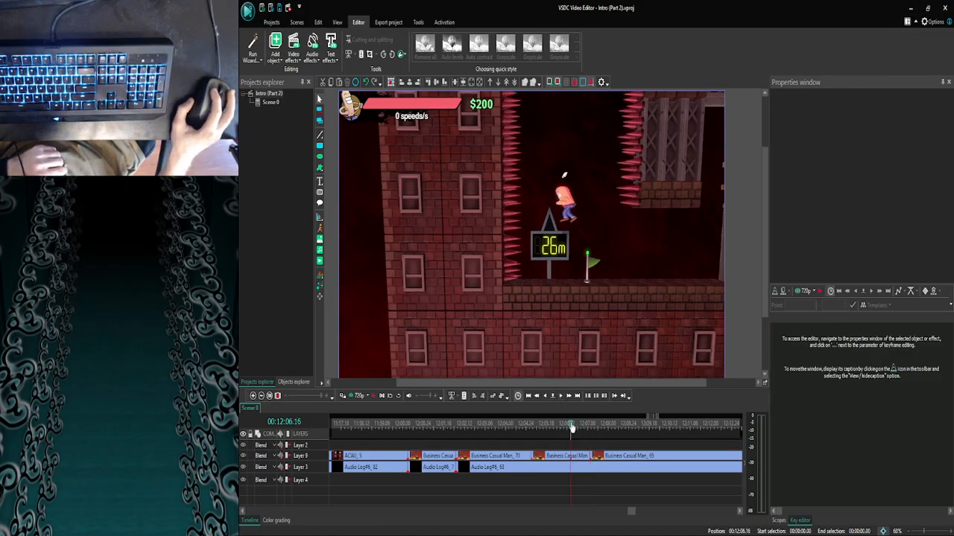
Move the playhead to 00:12:05.00 and preview the slowed Business Casual Man_69 clip and its transition twice, closing the preview each time.
{"action": "left_click_drag", "start_coordinate": [536, 428], "coordinate": [530, 428]}
{"action": "left_click", "coordinate": [354, 397]}
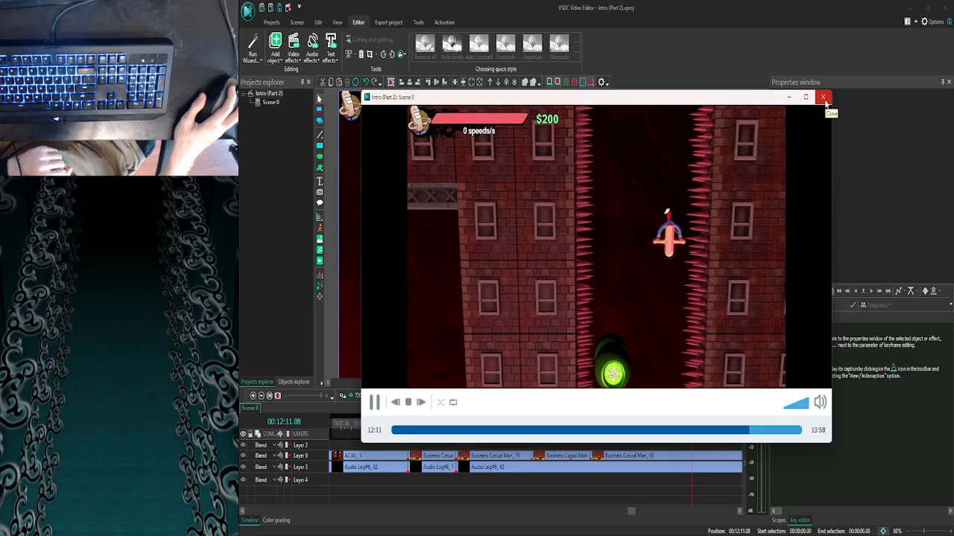
{"action": "left_click", "coordinate": [823, 98]}
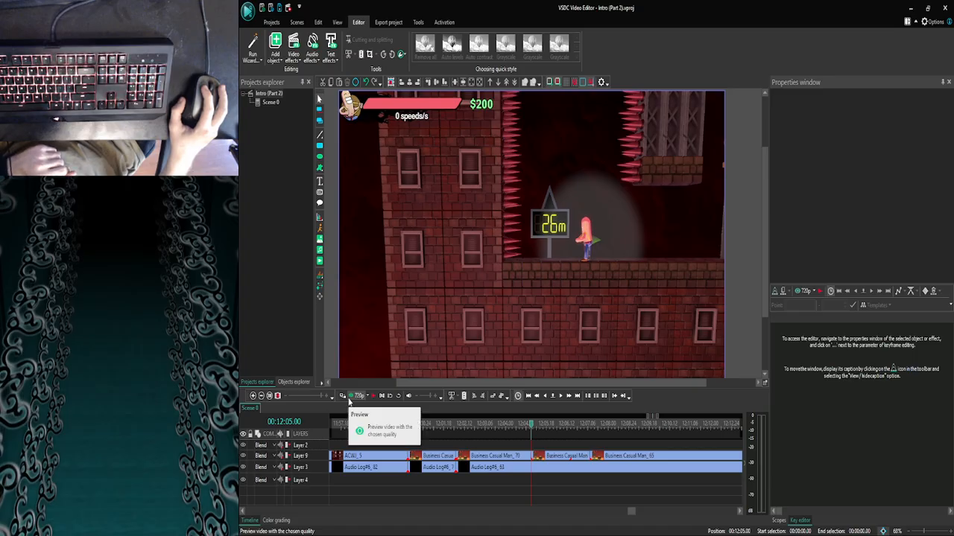
{"action": "left_click", "coordinate": [357, 399]}
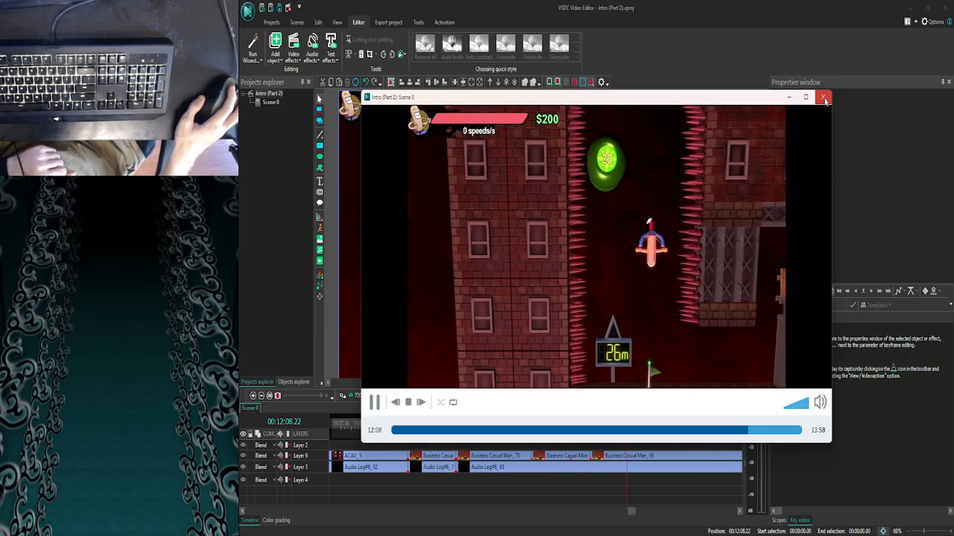
{"action": "left_click", "coordinate": [822, 96]}
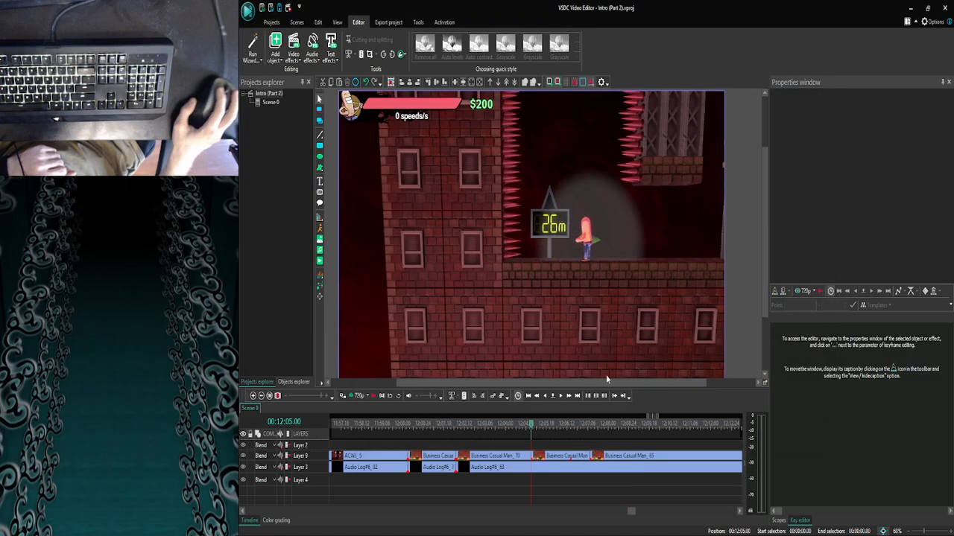
Split the slowed Business Casual Man_69 clip at 00:12:06.15 and delete the part after the cut.
{"action": "left_click", "coordinate": [562, 396]}
{"action": "left_click", "coordinate": [561, 397]}
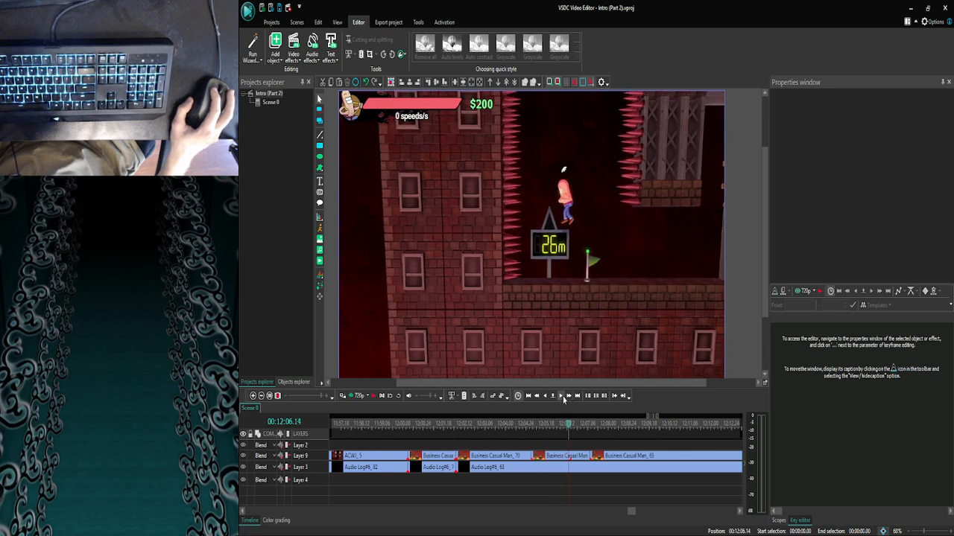
{"action": "left_click", "coordinate": [562, 397]}
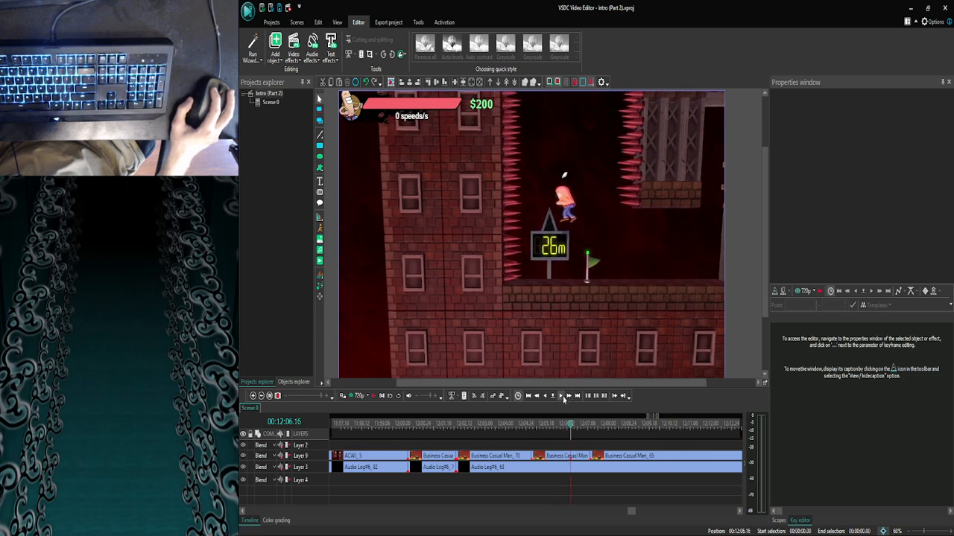
{"action": "left_click", "coordinate": [543, 396]}
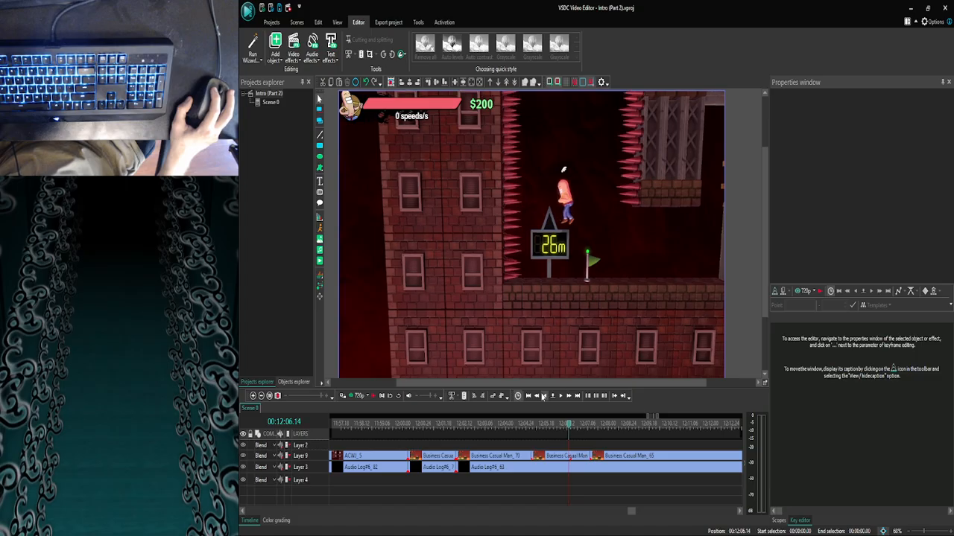
{"action": "left_click", "coordinate": [561, 398]}
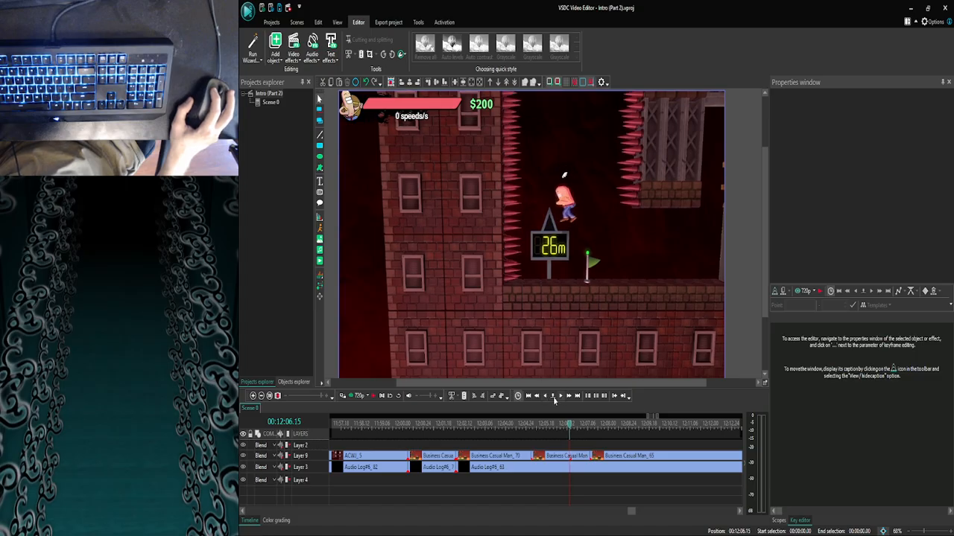
{"action": "left_click", "coordinate": [560, 457]}
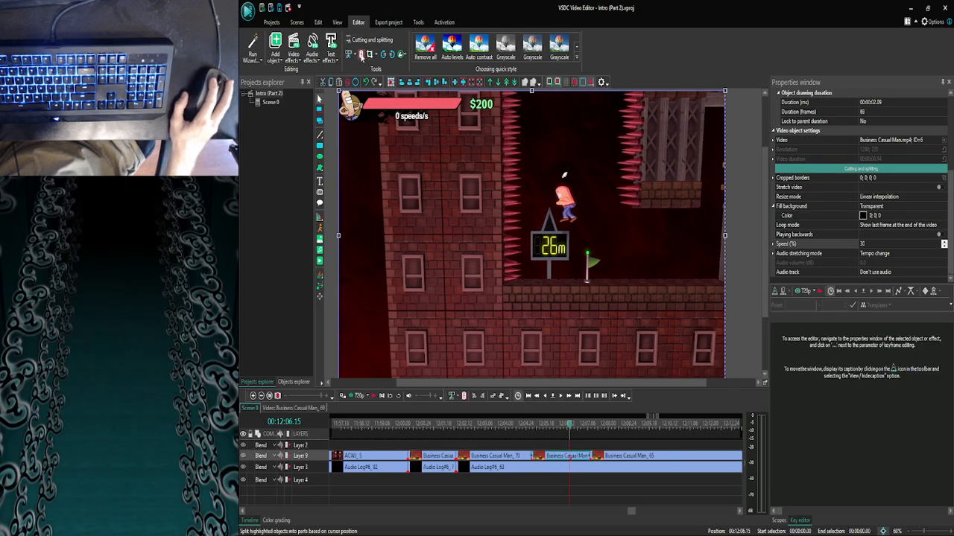
{"action": "left_click", "coordinate": [361, 55]}
{"action": "key", "text": "Delete"}
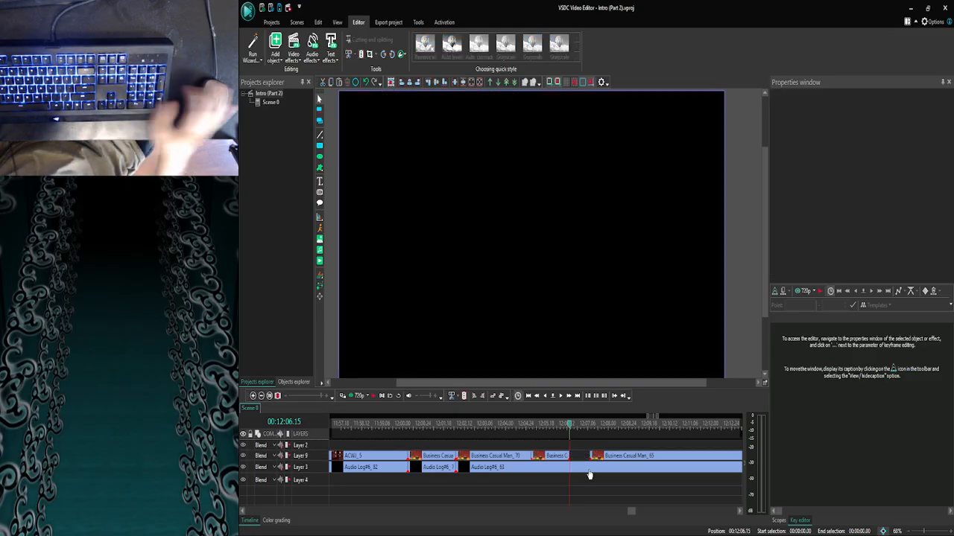
Extend the shortened Business Casual Man_69 clip back to the start of Business Casual Man_65 and preview it from 00:12:05.04.
{"action": "left_click", "coordinate": [566, 461]}
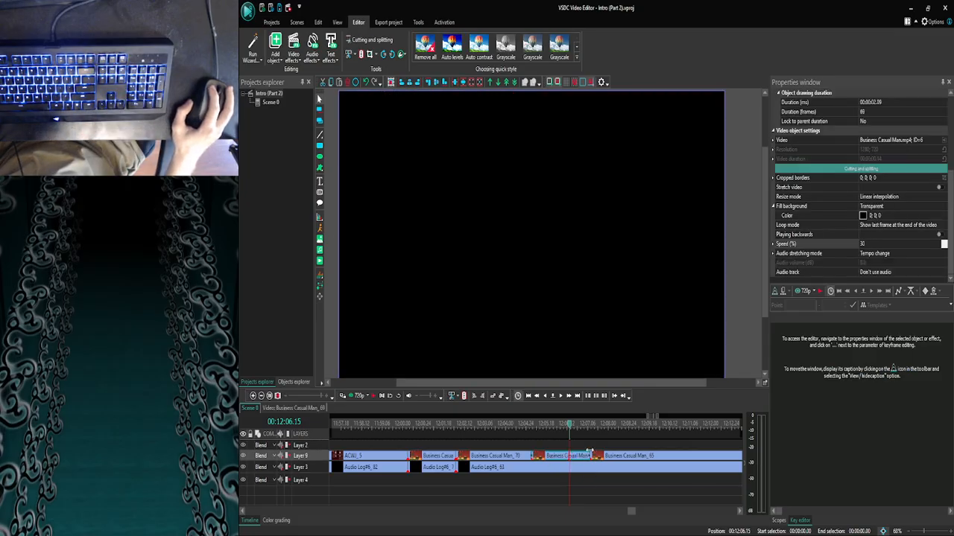
{"action": "left_click", "coordinate": [589, 452]}
{"action": "left_click", "coordinate": [545, 400]}
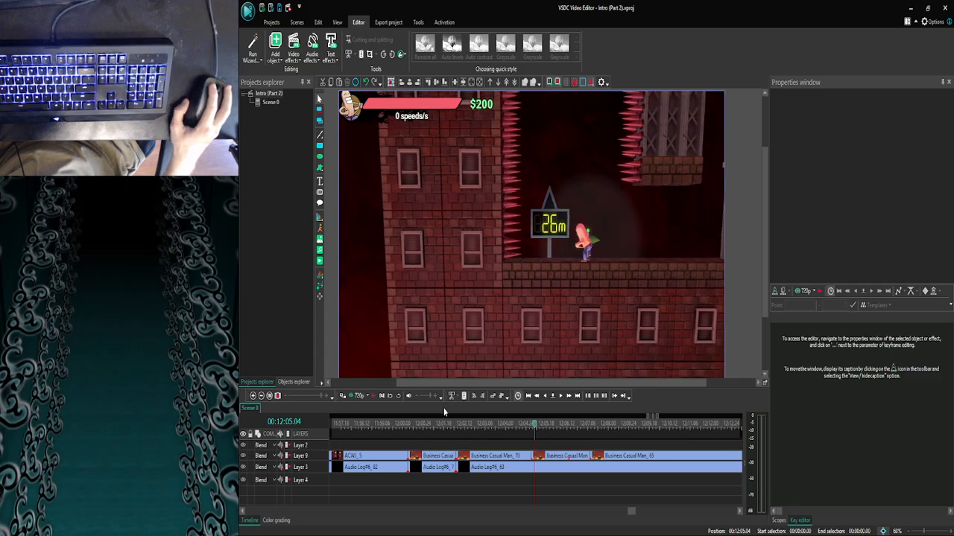
{"action": "left_click", "coordinate": [356, 397]}
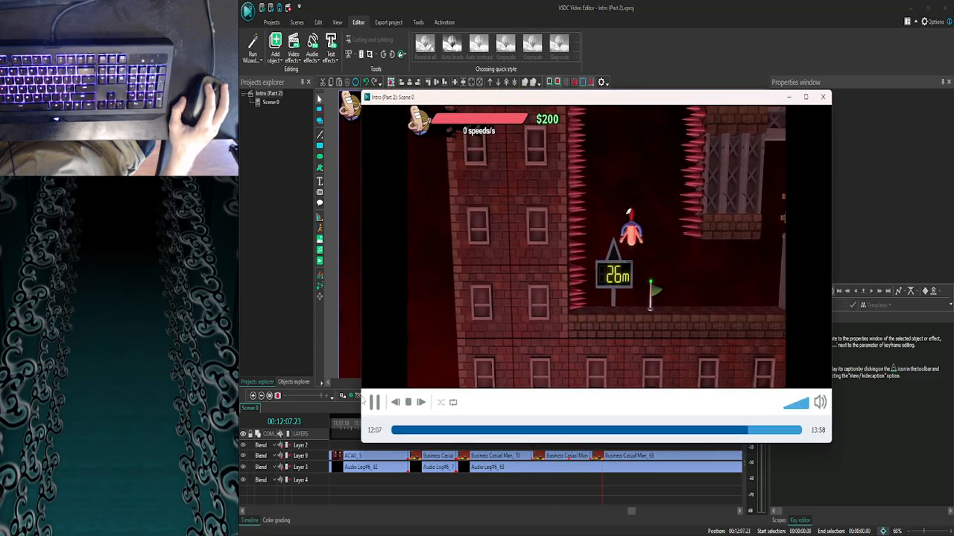
{"action": "left_click", "coordinate": [823, 97]}
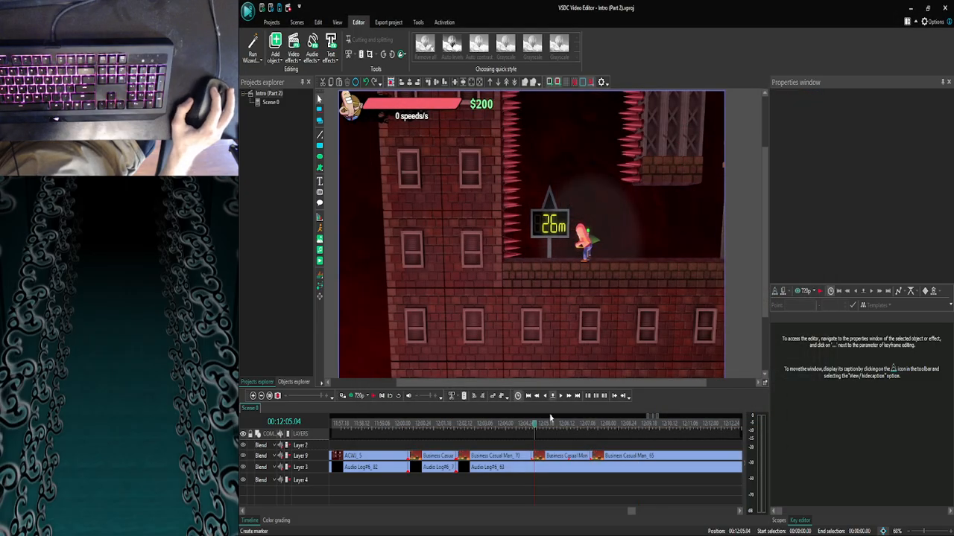
Find the cut point frame by frame and trim the end of the Business Casual Man_69 clip to 00:12:06.17.
{"action": "left_click", "coordinate": [566, 426]}
{"action": "left_click", "coordinate": [560, 397]}
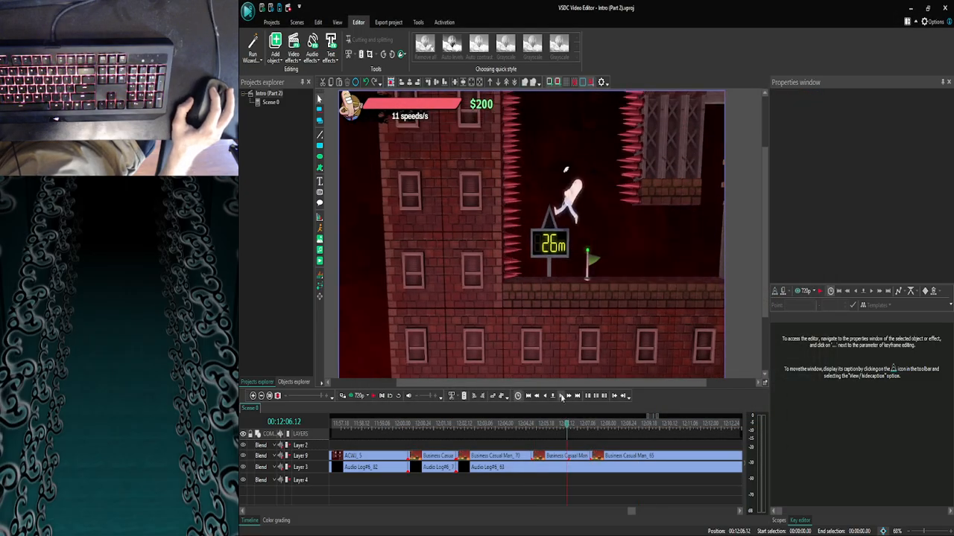
{"action": "left_click", "coordinate": [561, 397]}
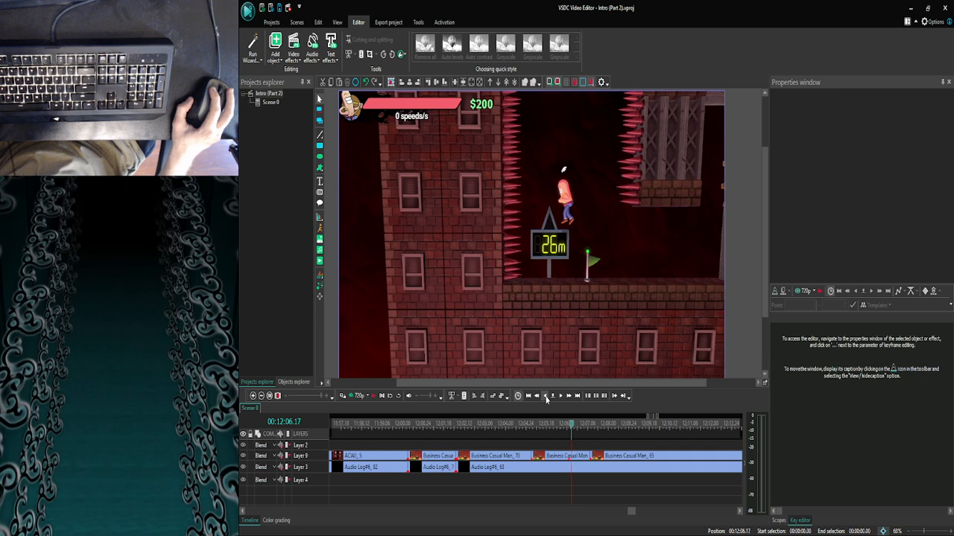
{"action": "key", "text": "c"}
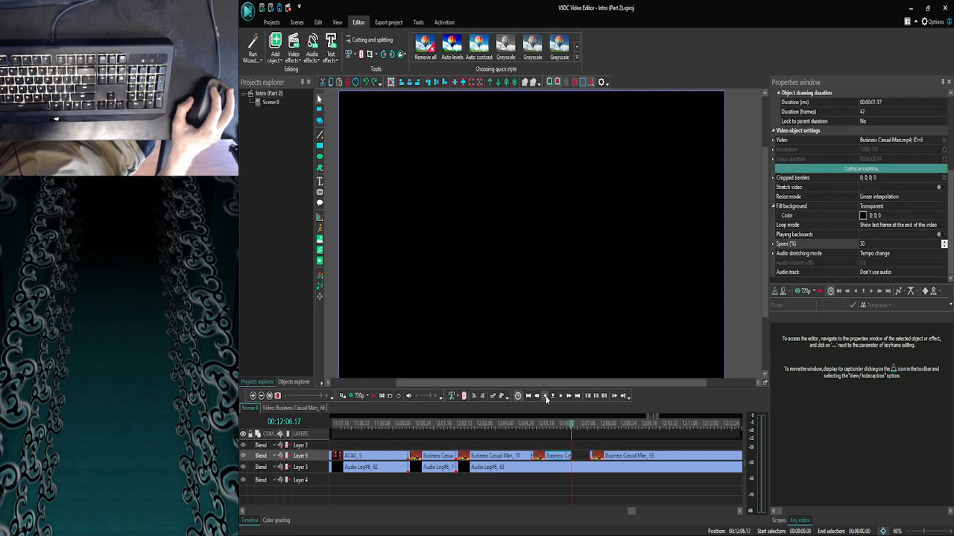
Undo the earlier edits back to the unsplit Business Casual Man_69 clip at 100% speed, and split it at 00:12:05.13.
{"action": "left_click", "coordinate": [611, 459]}
{"action": "key", "text": "ctrl+shift+Left"}
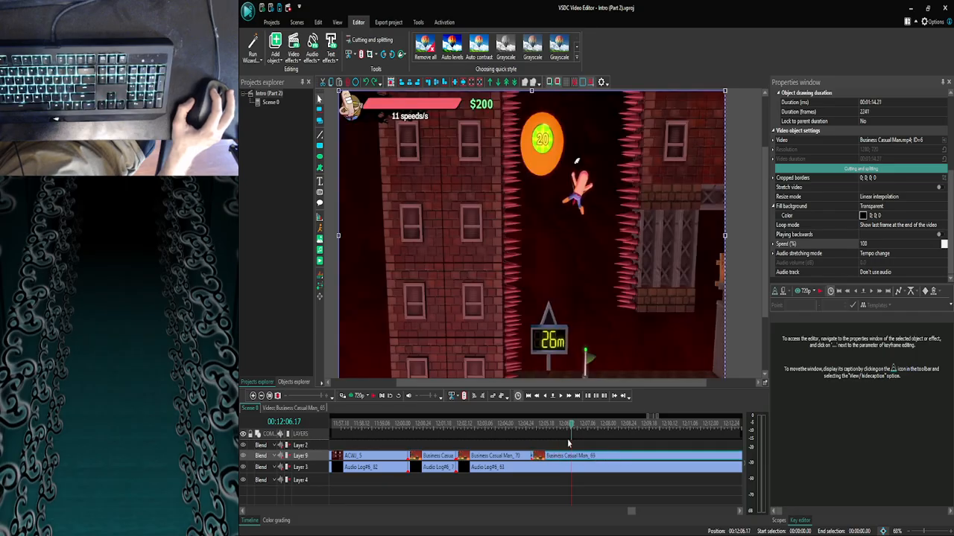
{"action": "left_click_drag", "start_coordinate": [544, 430], "coordinate": [541, 428]}
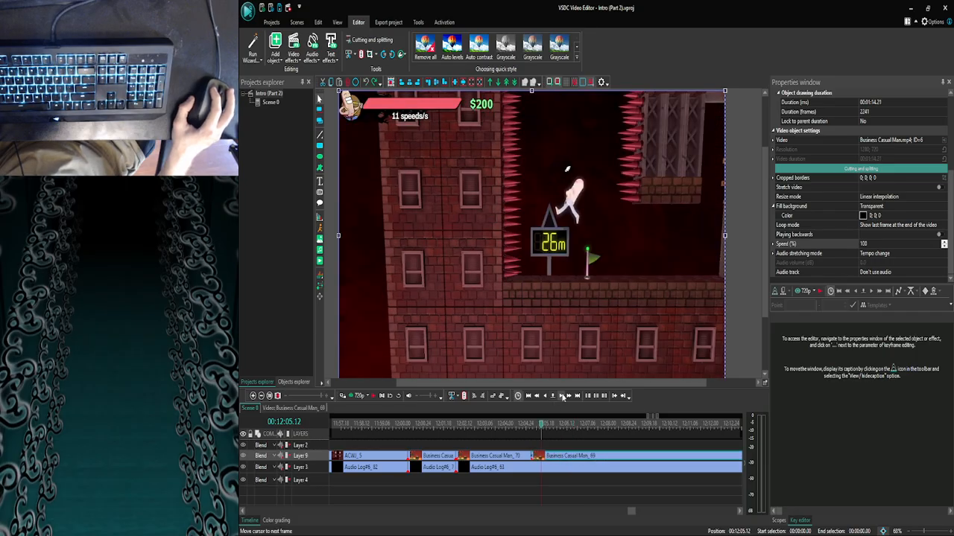
{"action": "left_click", "coordinate": [543, 396]}
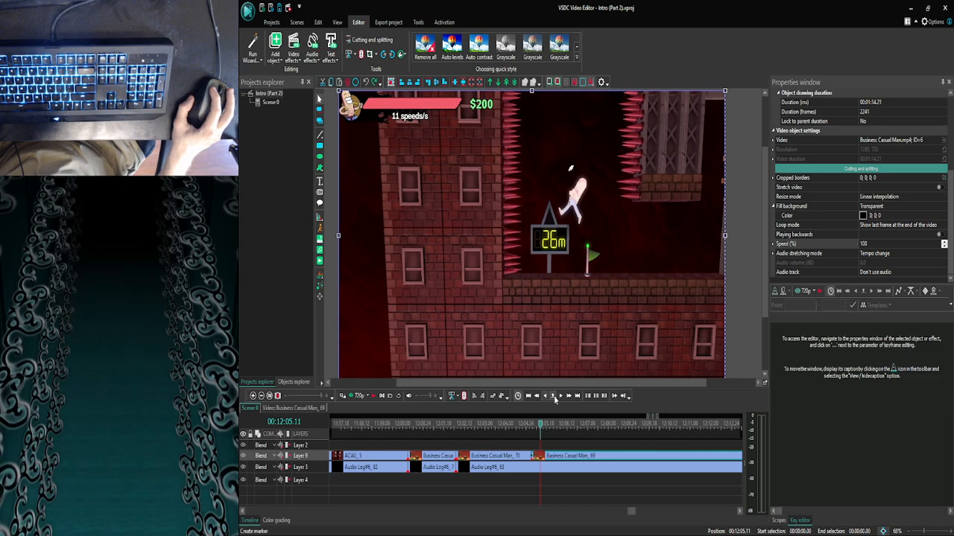
{"action": "left_click", "coordinate": [561, 397]}
{"action": "left_click", "coordinate": [561, 397]}
{"action": "left_click", "coordinate": [544, 397]}
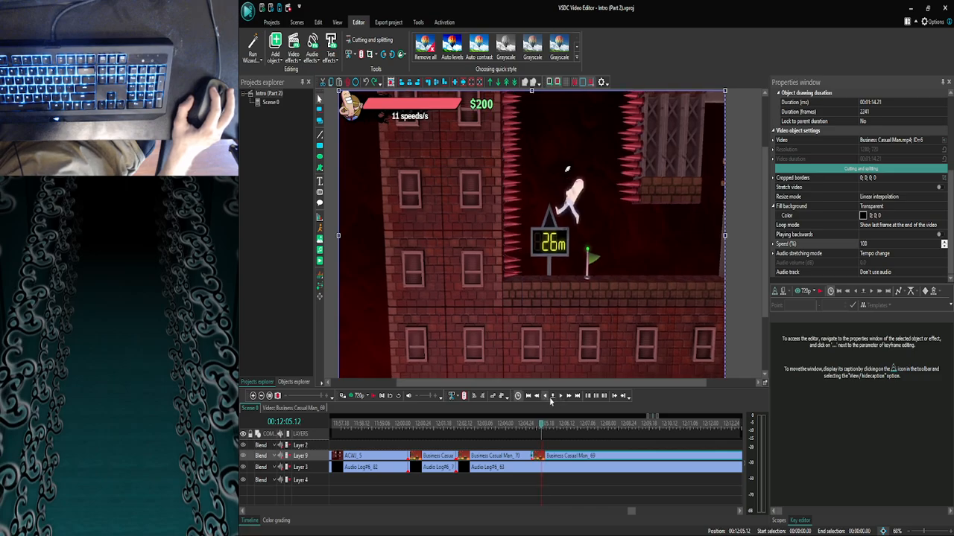
{"action": "left_click", "coordinate": [560, 397]}
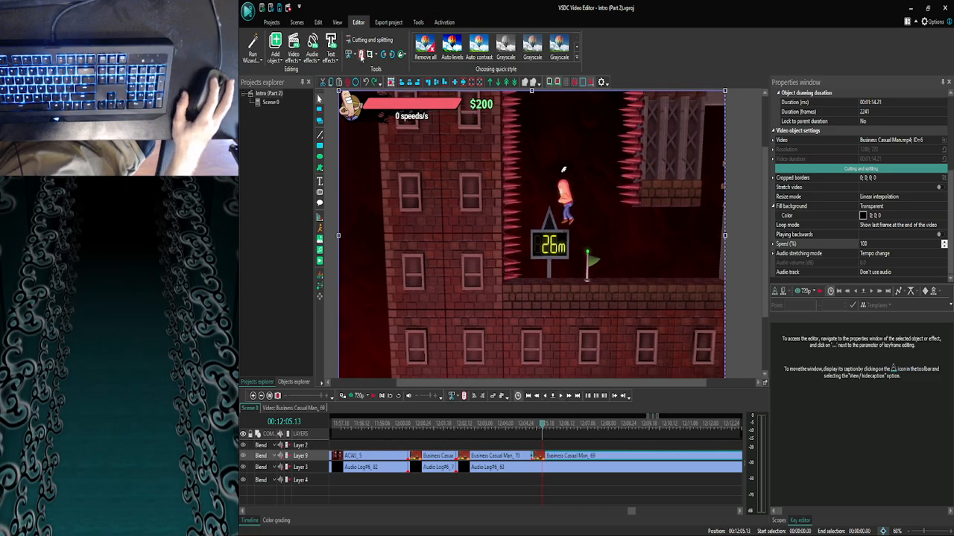
{"action": "left_click", "coordinate": [361, 55]}
Set the speed of the short Business Casual Man_69 segment before the new split to 30%.
{"action": "left_click", "coordinate": [540, 457]}
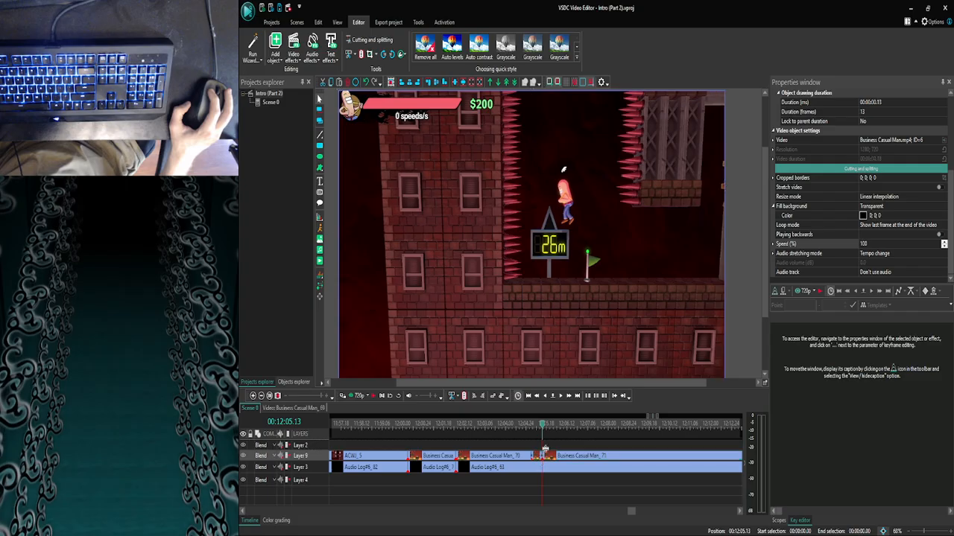
{"action": "left_click", "coordinate": [847, 245]}
{"action": "type", "text": "30"}
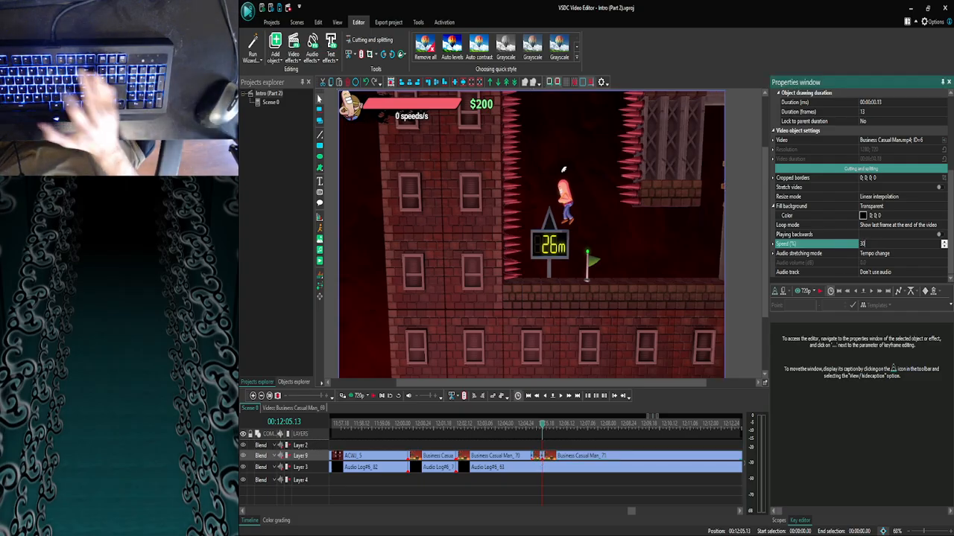
{"action": "key", "text": "Return"}
Preview the footage after the slowed segment from 00:12:06.22 and again from 00:12:07.10, closing the preview each time.
{"action": "left_click", "coordinate": [575, 423]}
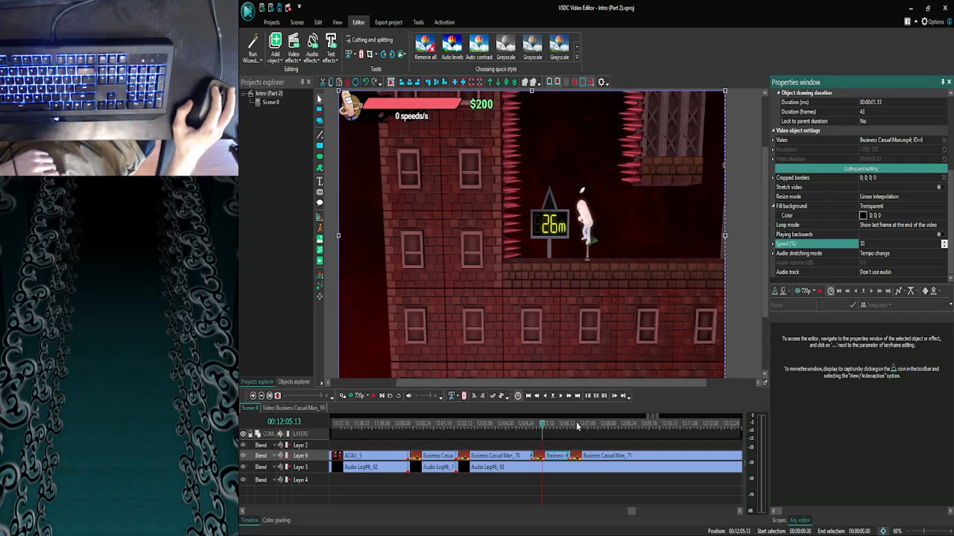
{"action": "left_click", "coordinate": [351, 396]}
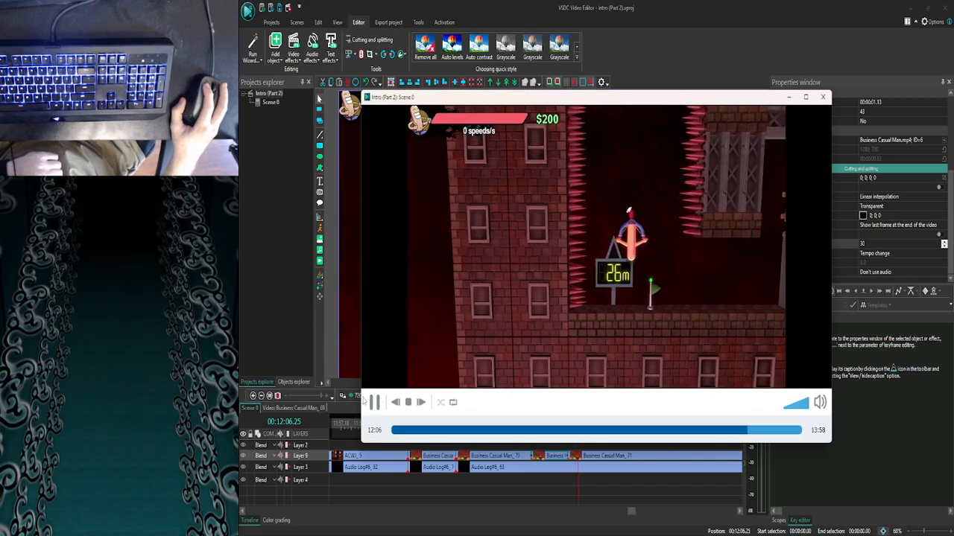
{"action": "left_click", "coordinate": [823, 99]}
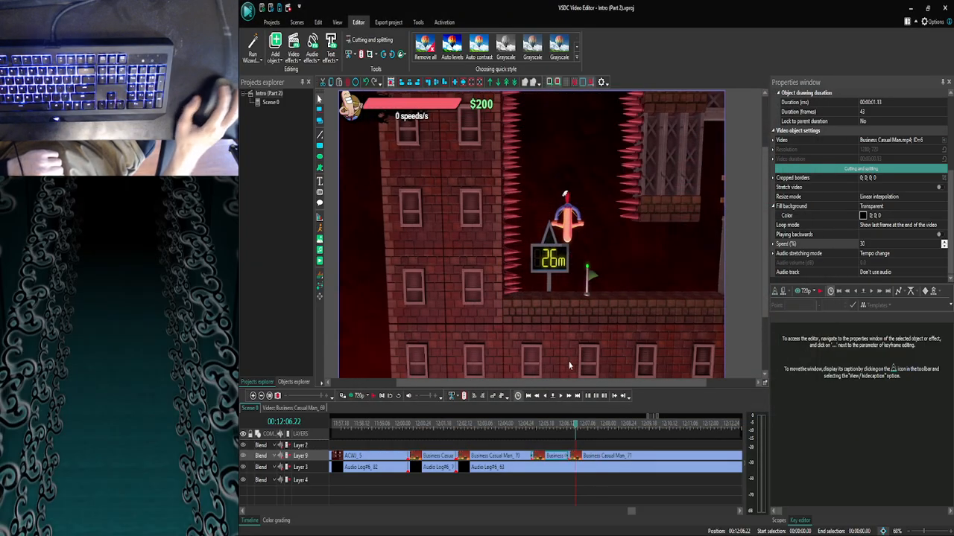
{"action": "left_click", "coordinate": [563, 399]}
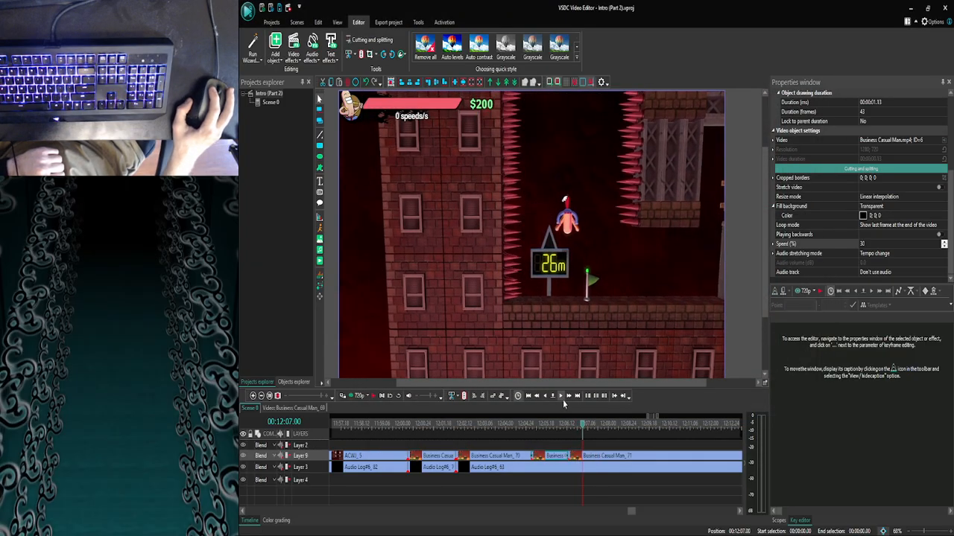
{"action": "left_click", "coordinate": [563, 399]}
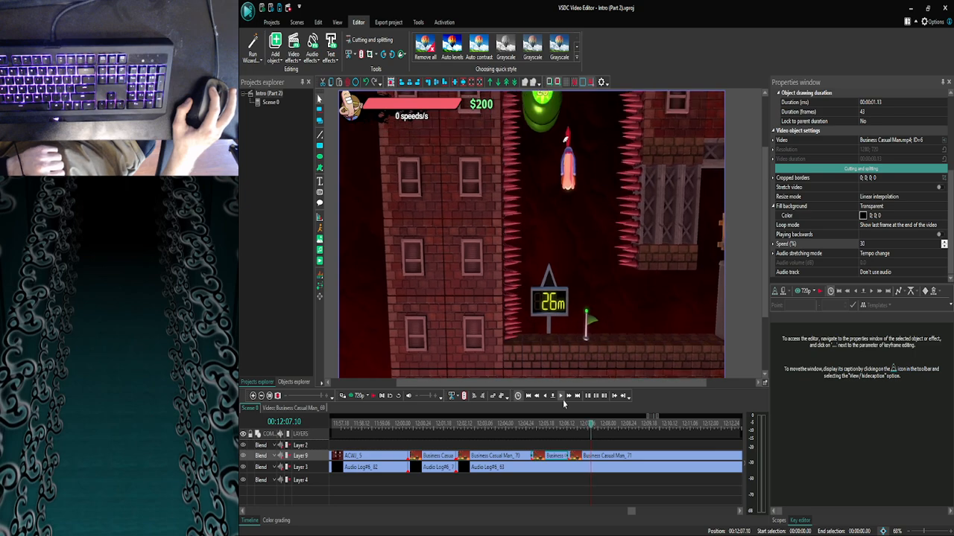
{"action": "left_click", "coordinate": [343, 395]}
{"action": "left_click", "coordinate": [820, 99]}
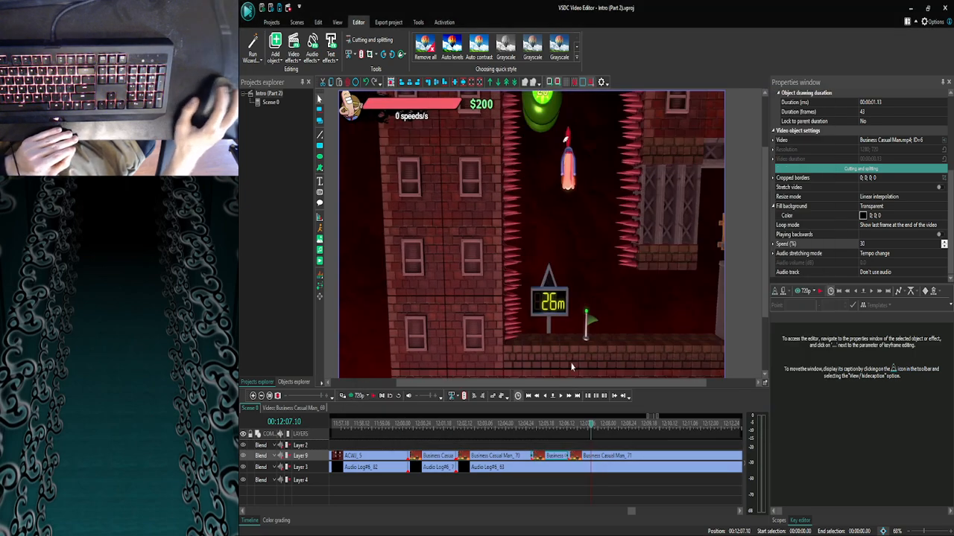
Preview the Business Casual Man_71 clip twice from 00:12:07.08 and once from 00:12:07.07, closing each preview.
{"action": "left_click", "coordinate": [545, 399]}
{"action": "left_click", "coordinate": [343, 396]}
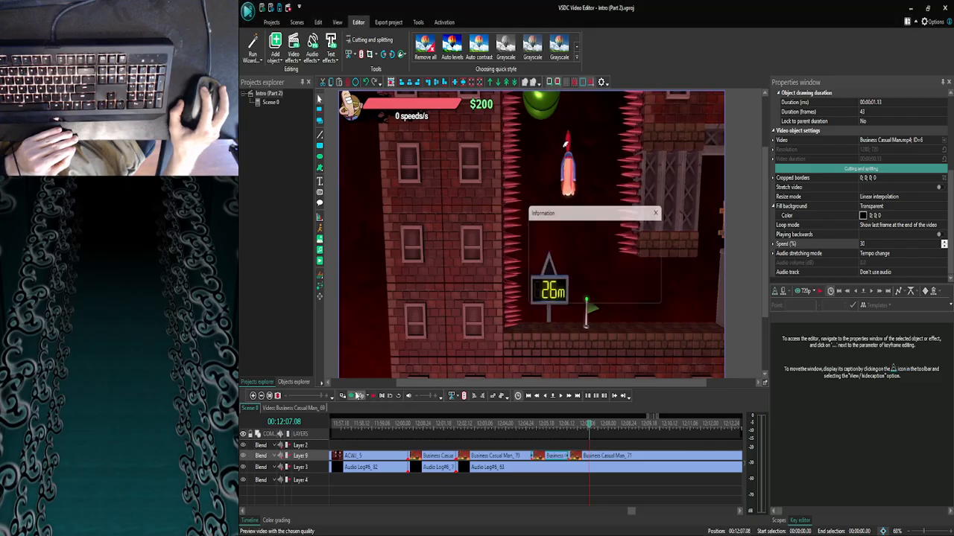
{"action": "left_click", "coordinate": [822, 97]}
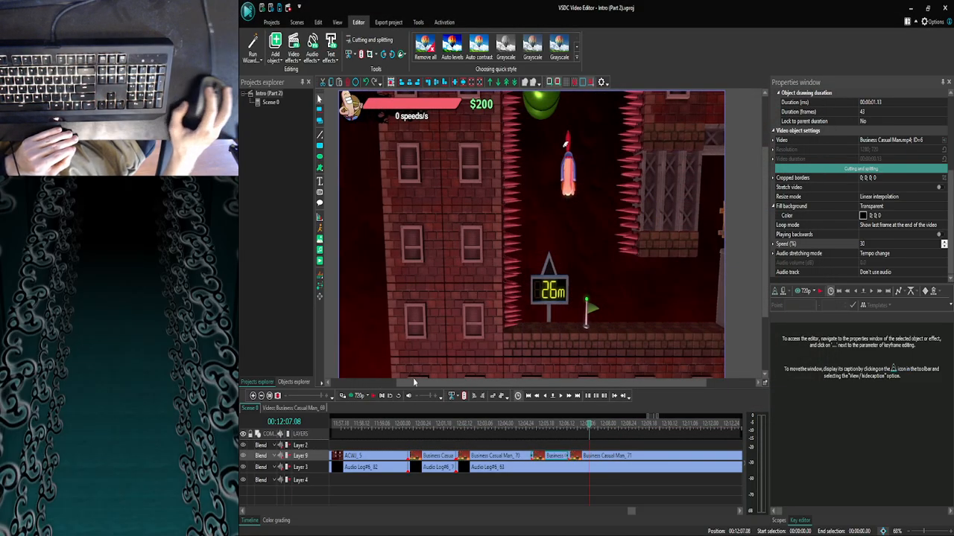
{"action": "left_click", "coordinate": [344, 396]}
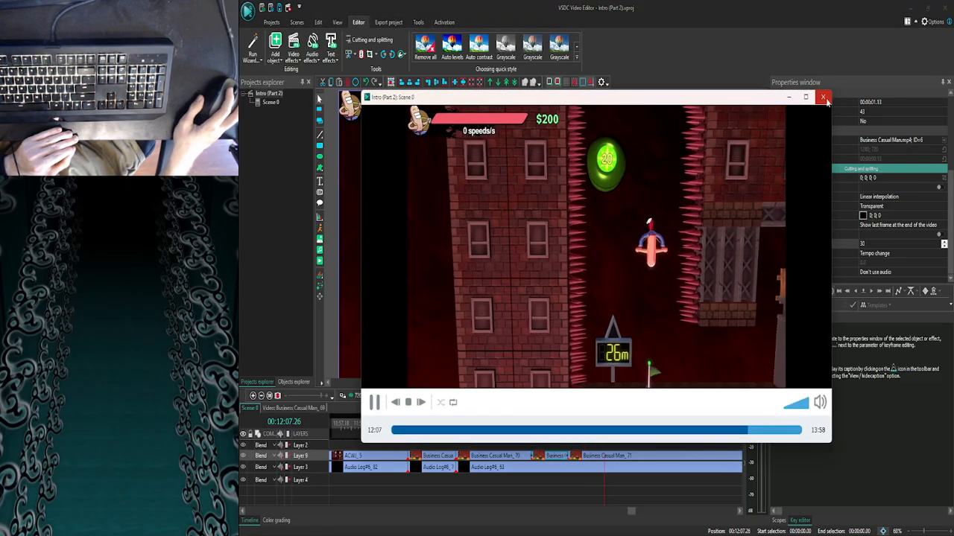
{"action": "left_click", "coordinate": [810, 99]}
{"action": "left_click", "coordinate": [541, 397]}
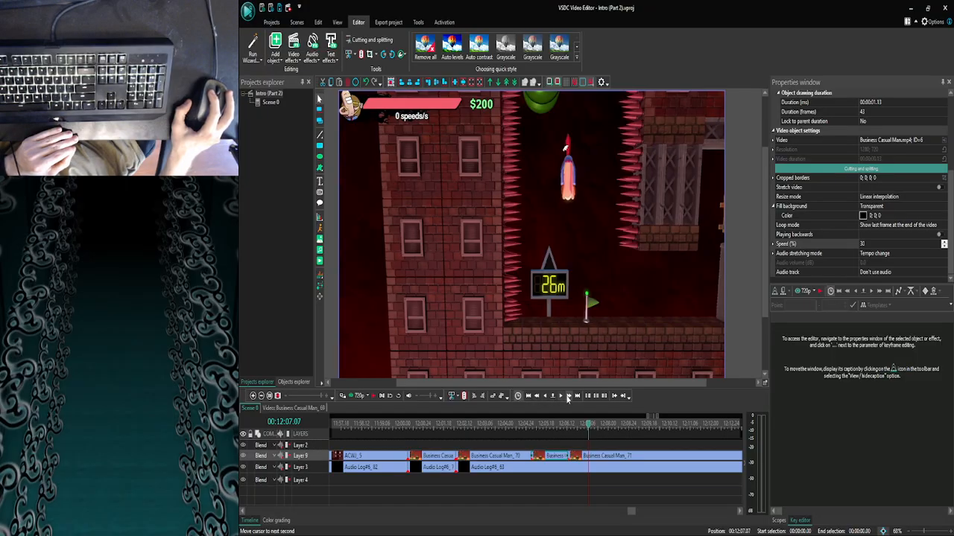
{"action": "left_click", "coordinate": [344, 396]}
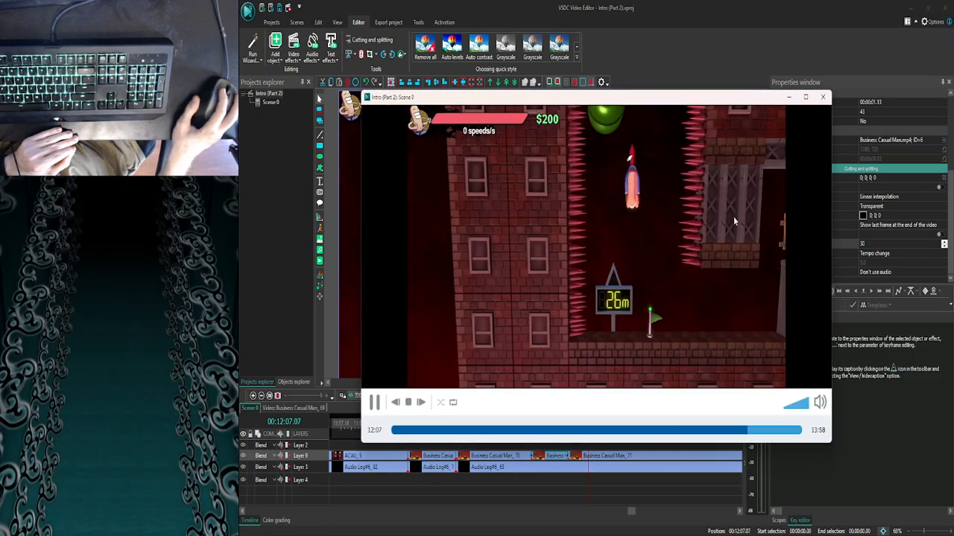
{"action": "left_click", "coordinate": [823, 97]}
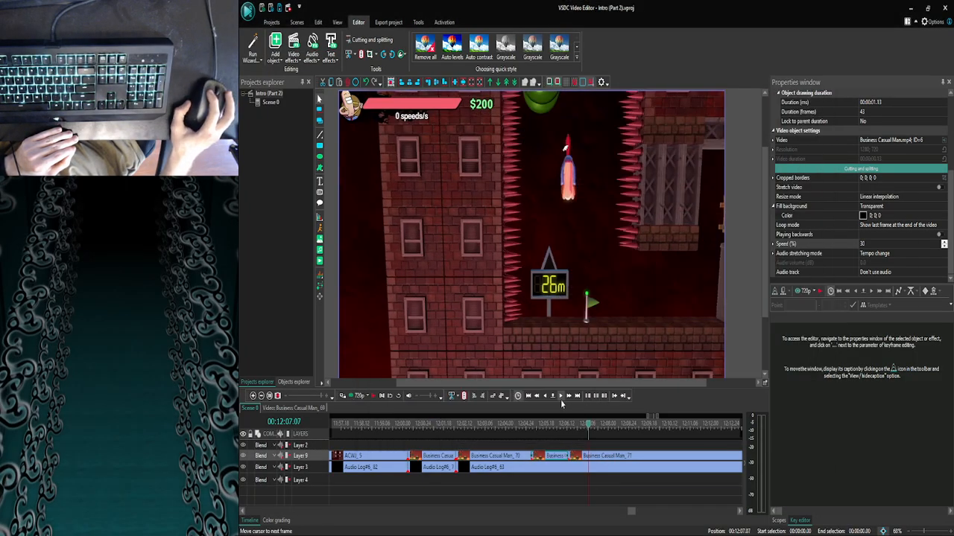
Preview the Business Casual Man_71 clip from 00:12:07.10, and preview it again from slightly earlier.
{"action": "left_click", "coordinate": [560, 399]}
{"action": "left_click", "coordinate": [560, 399]}
{"action": "left_click", "coordinate": [497, 396]}
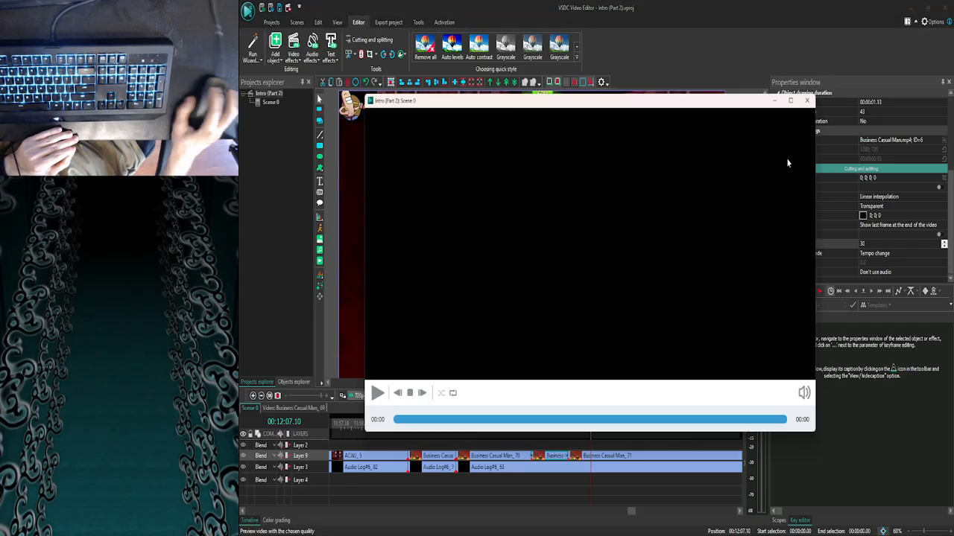
{"action": "left_click", "coordinate": [823, 97]}
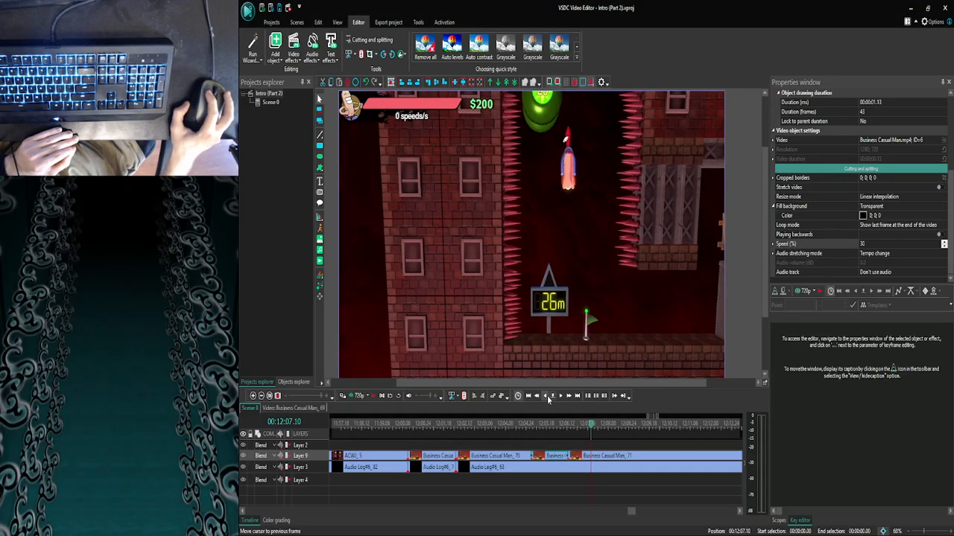
{"action": "left_click", "coordinate": [549, 398]}
{"action": "left_click", "coordinate": [361, 399]}
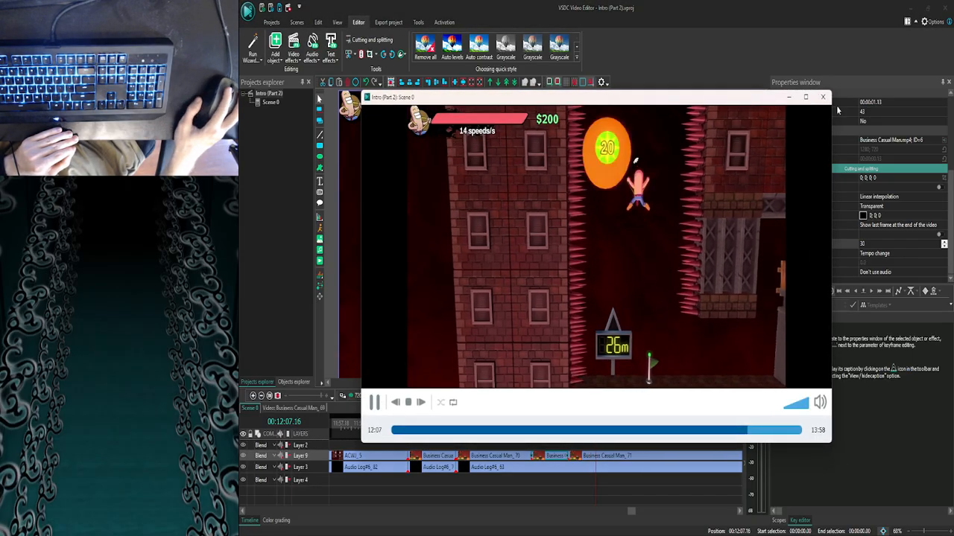
Close the preview and move the Business Casual Man_71 clip later on its layer so it starts at 00:12:07.09.
{"action": "left_click", "coordinate": [822, 95]}
{"action": "left_click", "coordinate": [593, 461]}
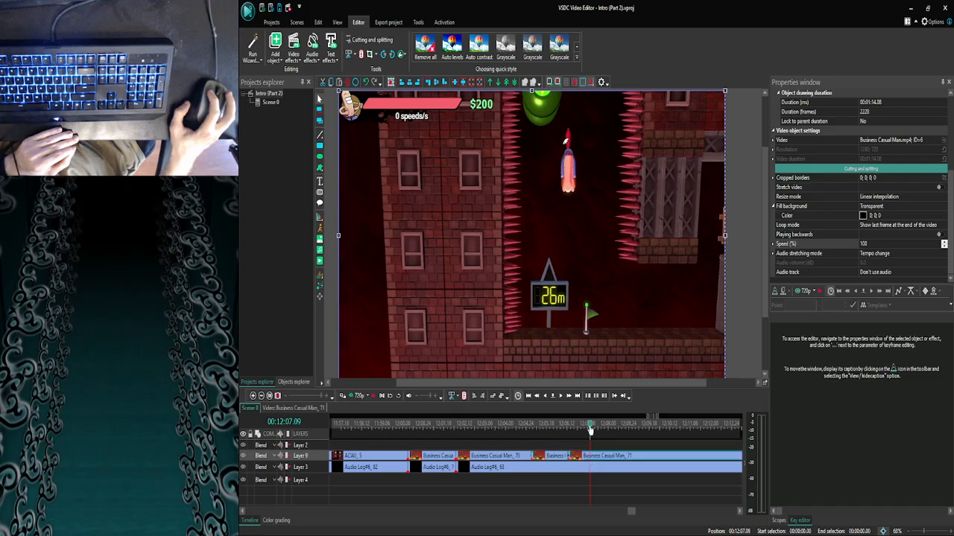
{"action": "left_click_drag", "start_coordinate": [580, 461], "coordinate": [602, 459]}
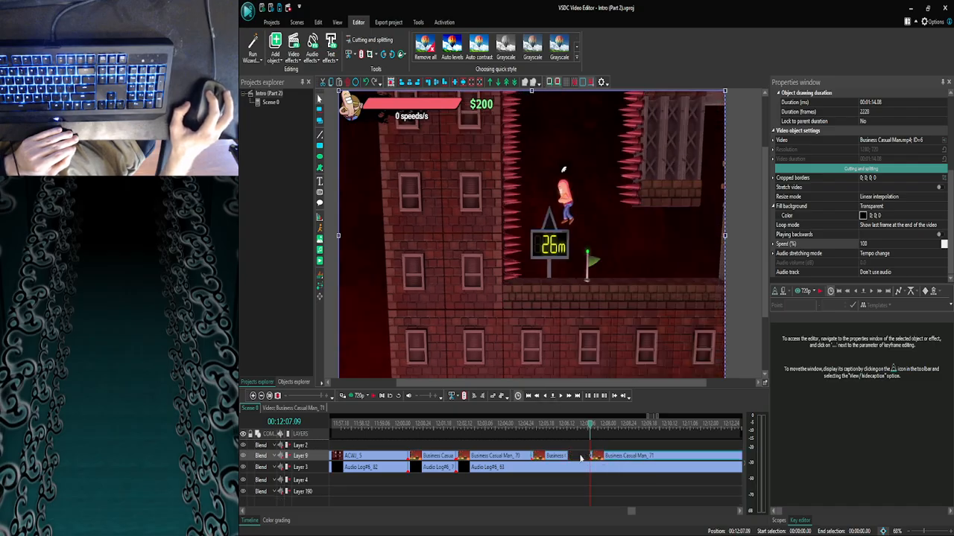
Extend the 30% speed Business Casual Man segment before Business Casual Man_71 to 69 frames, filling the gap between them.
{"action": "left_click", "coordinate": [574, 458]}
{"action": "double_click", "coordinate": [575, 458]}
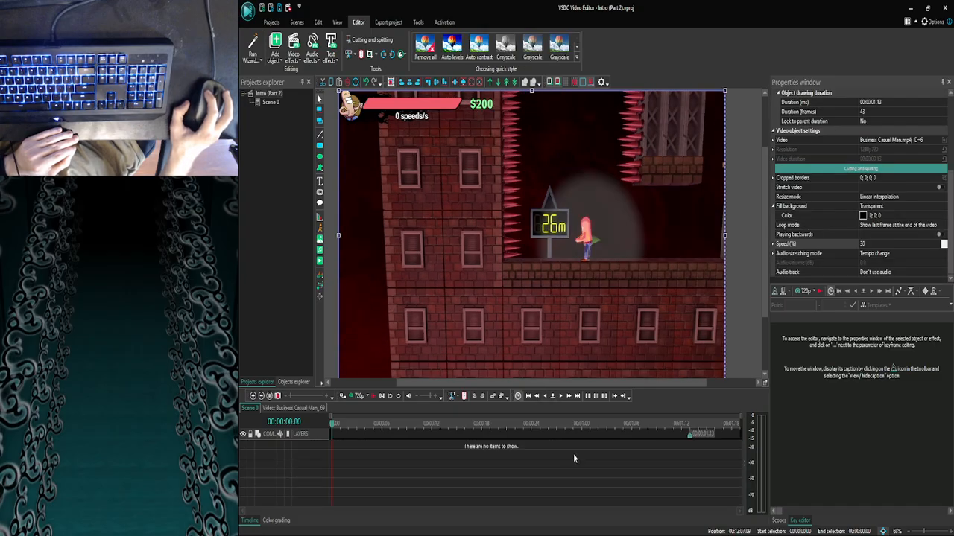
{"action": "left_click", "coordinate": [250, 409]}
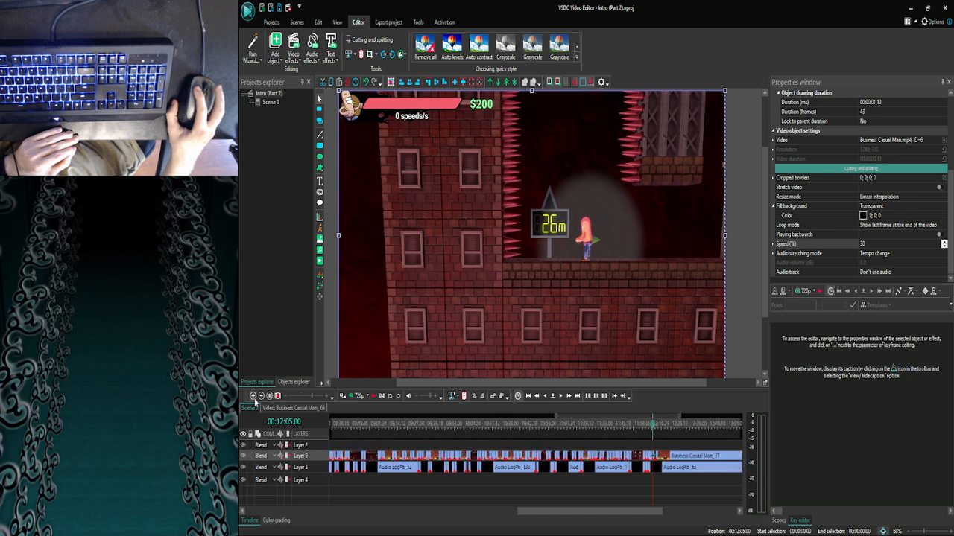
{"action": "left_click", "coordinate": [253, 397]}
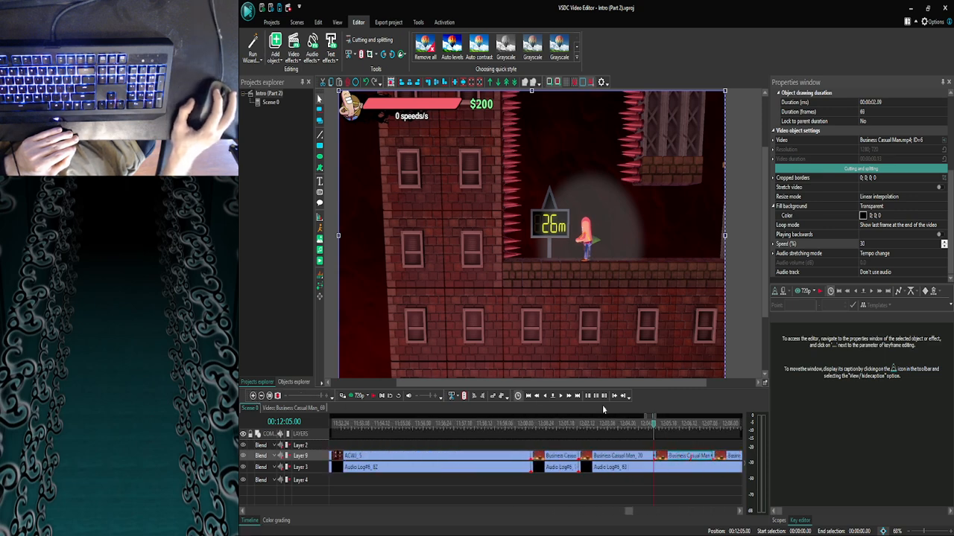
Preview the slowed segment and its transition into Business Casual Man_71 from 00:12:05.00, pausing once, and close the preview.
{"action": "left_click", "coordinate": [358, 397]}
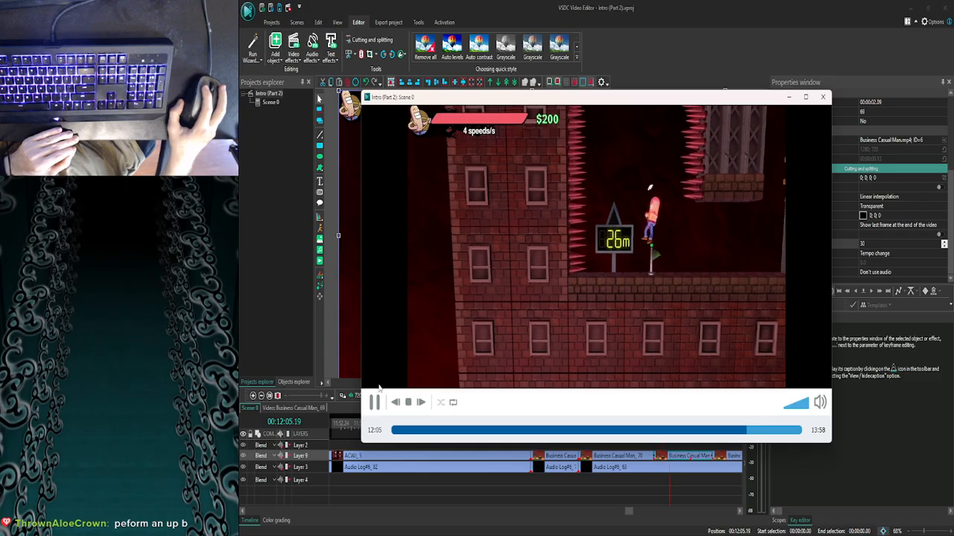
{"action": "left_click", "coordinate": [375, 403]}
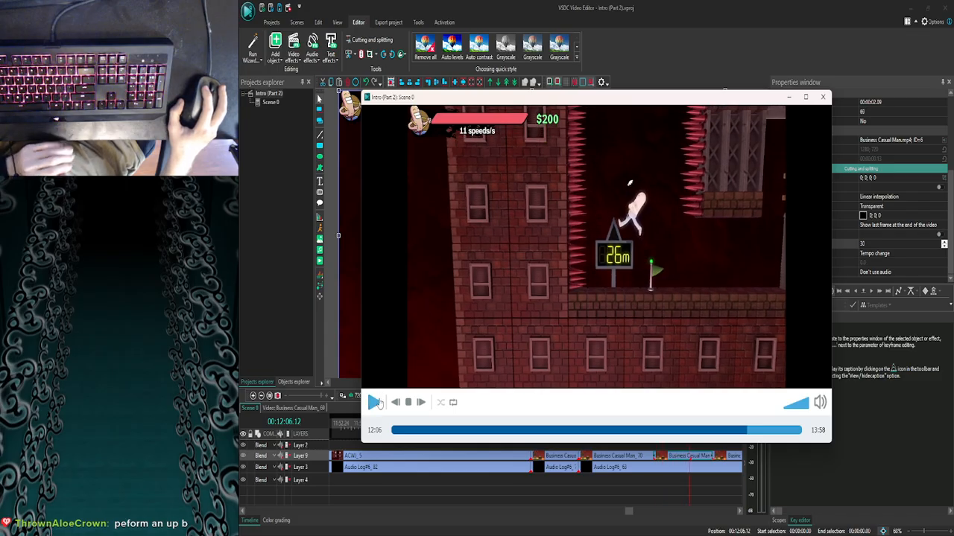
{"action": "left_click", "coordinate": [376, 402]}
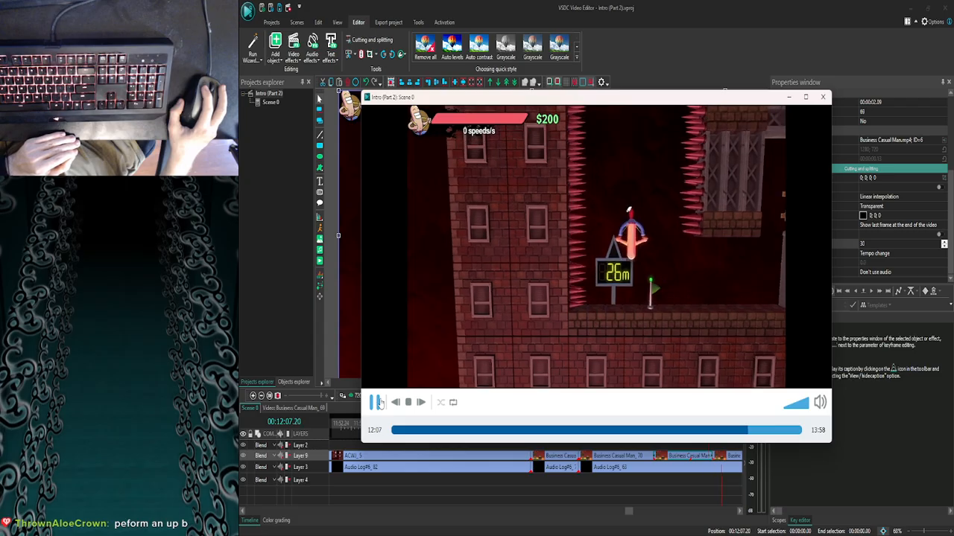
{"action": "left_click", "coordinate": [376, 402]}
Split the Business Casual Man_71 clip at 00:12:08.11, one frame before the green object marked 20 turns orange.
{"action": "left_click", "coordinate": [648, 418]}
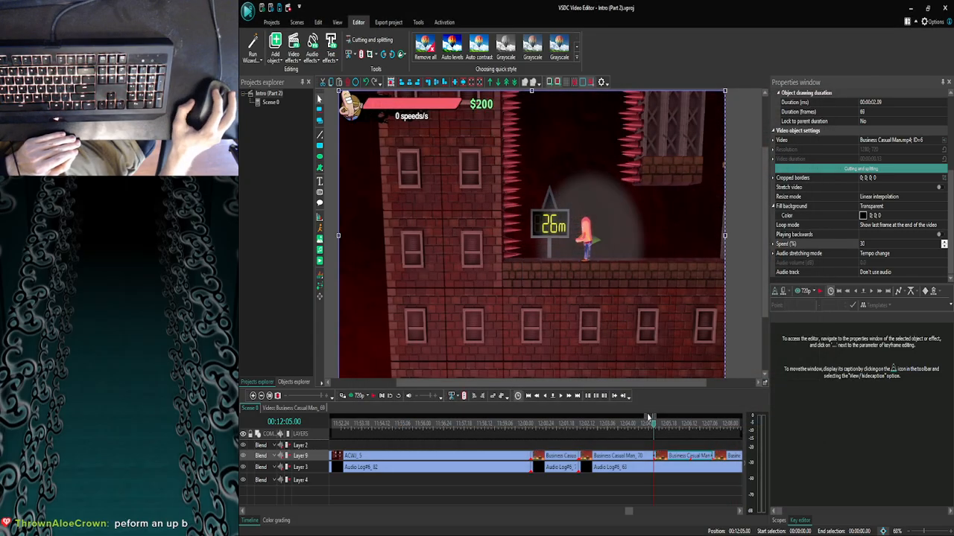
{"action": "left_click", "coordinate": [563, 400]}
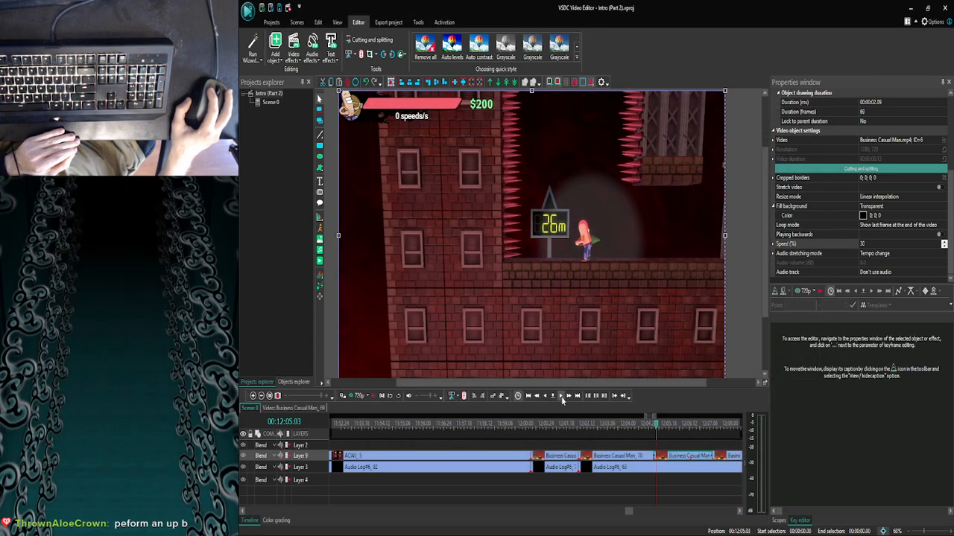
{"action": "left_click", "coordinate": [562, 400]}
{"action": "left_click", "coordinate": [563, 401]}
{"action": "left_click_drag", "start_coordinate": [628, 514], "coordinate": [632, 512]}
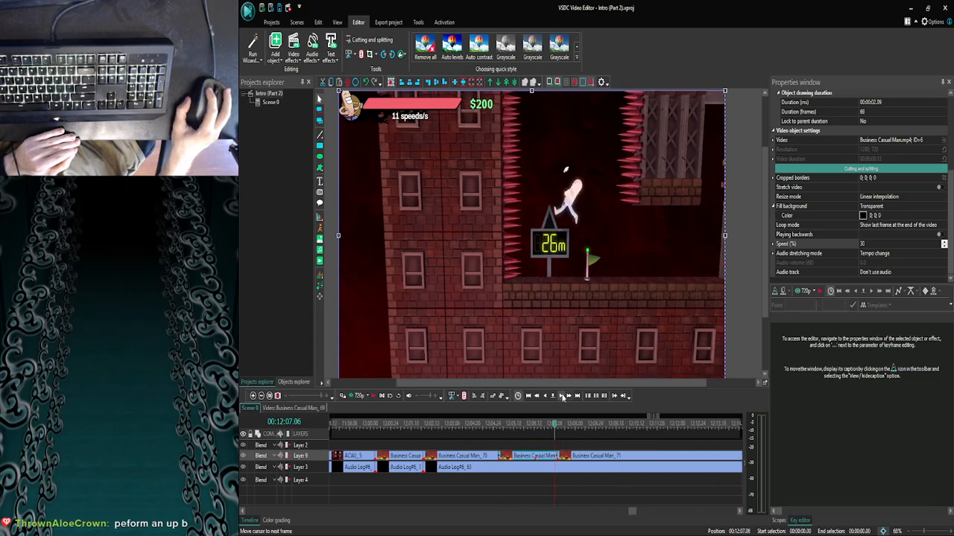
{"action": "left_click", "coordinate": [562, 397]}
{"action": "left_click", "coordinate": [562, 397]}
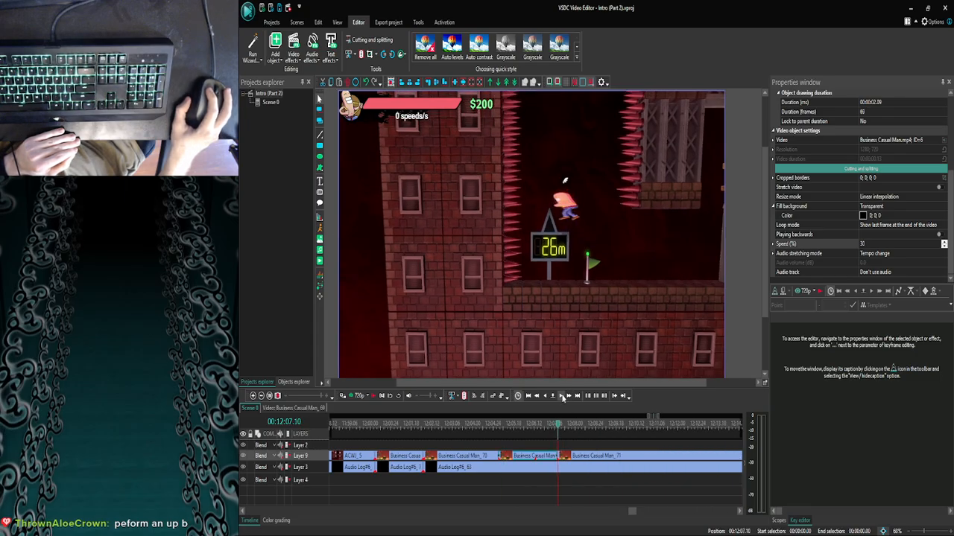
{"action": "left_click", "coordinate": [563, 397]}
{"action": "left_click", "coordinate": [563, 397]}
{"action": "left_click", "coordinate": [563, 397]}
{"action": "left_click", "coordinate": [562, 397]}
{"action": "left_click", "coordinate": [563, 397]}
{"action": "left_click", "coordinate": [562, 398]}
{"action": "left_click", "coordinate": [562, 398]}
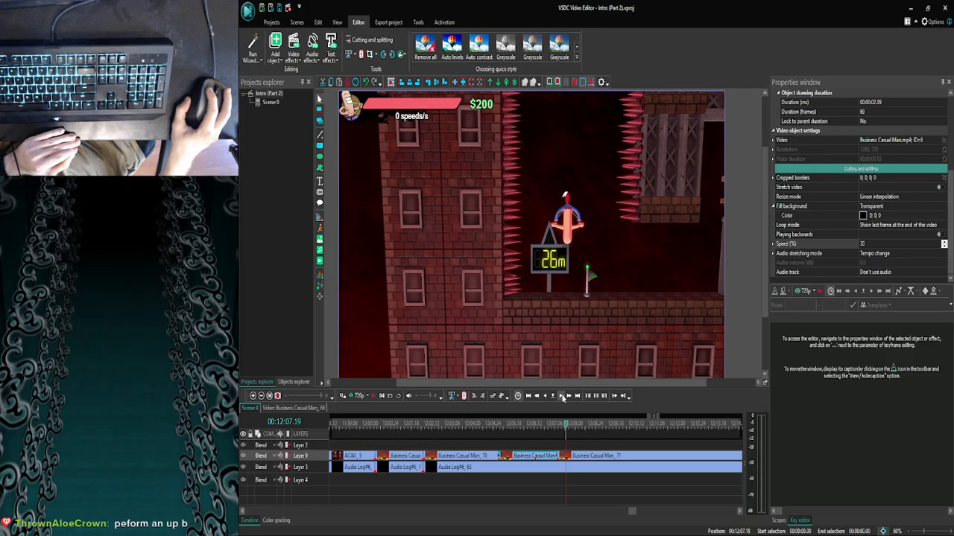
{"action": "left_click", "coordinate": [562, 397]}
{"action": "left_click", "coordinate": [562, 397]}
{"action": "left_click", "coordinate": [562, 397]}
{"action": "left_click", "coordinate": [562, 397]}
{"action": "left_click", "coordinate": [563, 397]}
{"action": "left_click", "coordinate": [562, 397]}
{"action": "left_click", "coordinate": [562, 397]}
{"action": "left_click", "coordinate": [562, 397]}
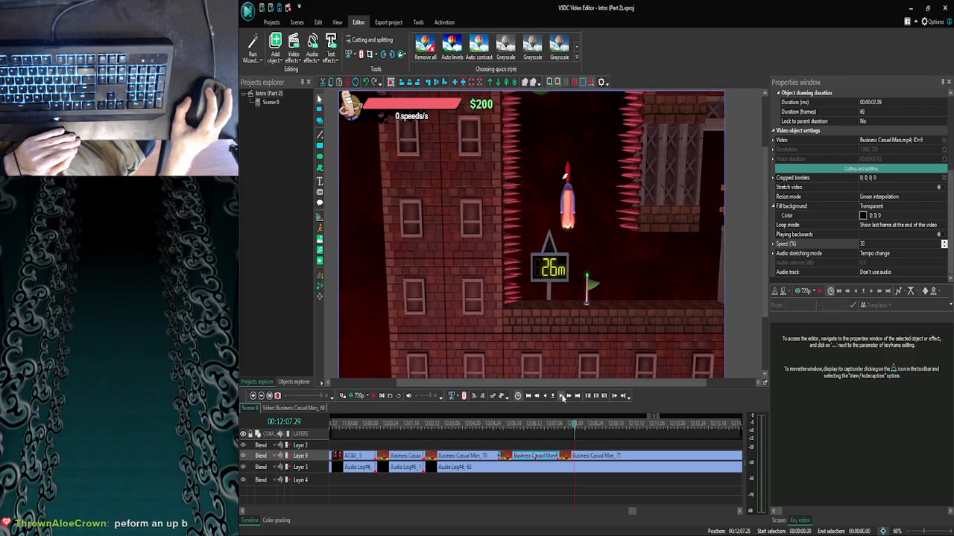
{"action": "left_click", "coordinate": [562, 397]}
{"action": "left_click", "coordinate": [562, 397]}
{"action": "left_click", "coordinate": [563, 397]}
{"action": "left_click", "coordinate": [563, 397]}
{"action": "left_click", "coordinate": [562, 397]}
{"action": "left_click", "coordinate": [563, 398]}
{"action": "left_click", "coordinate": [562, 397]}
{"action": "left_click", "coordinate": [562, 397]}
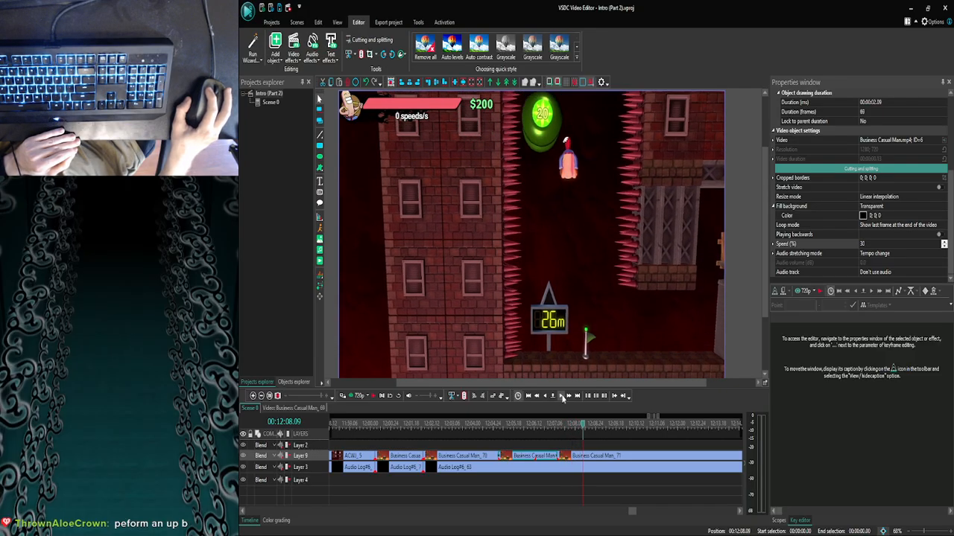
{"action": "left_click", "coordinate": [563, 397]}
{"action": "left_click", "coordinate": [562, 398]}
{"action": "left_click", "coordinate": [562, 397]}
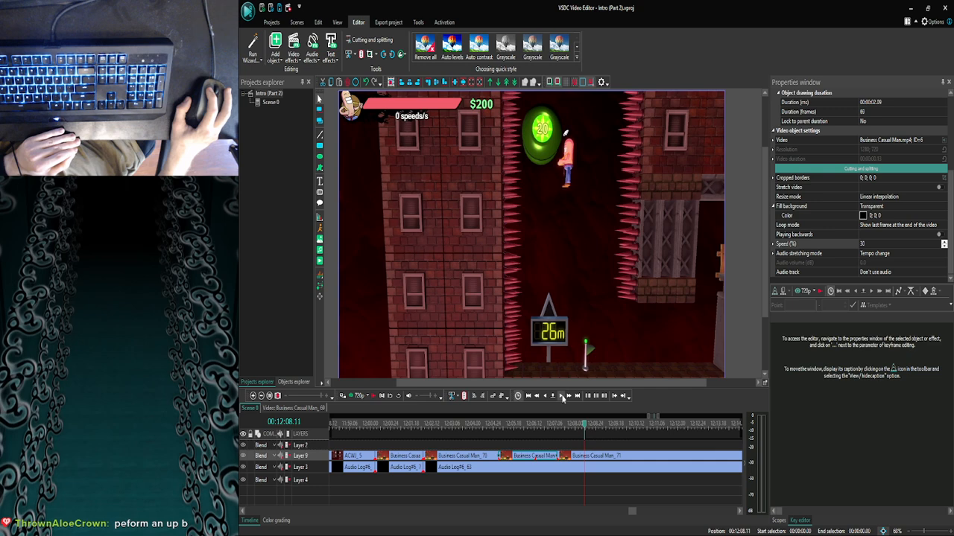
{"action": "left_click", "coordinate": [563, 397]}
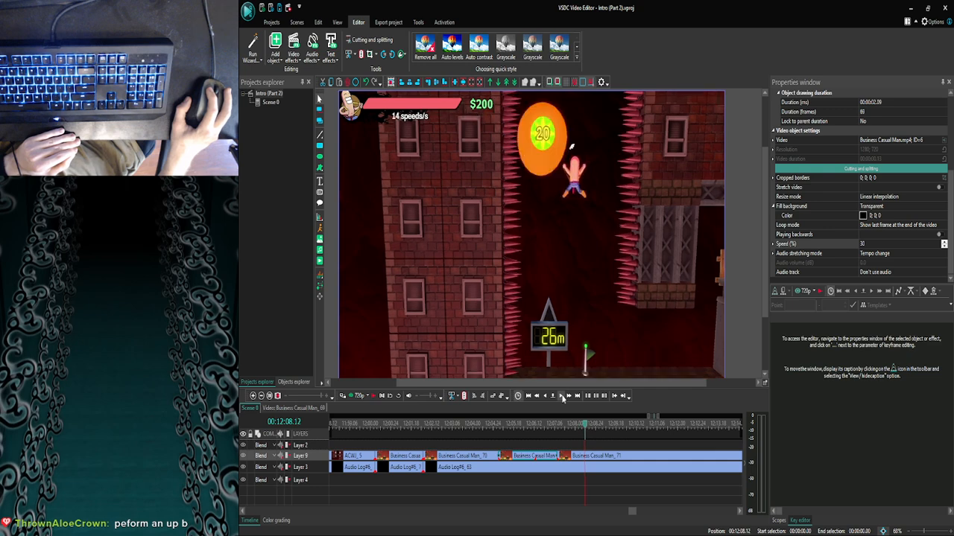
{"action": "left_click", "coordinate": [585, 463]}
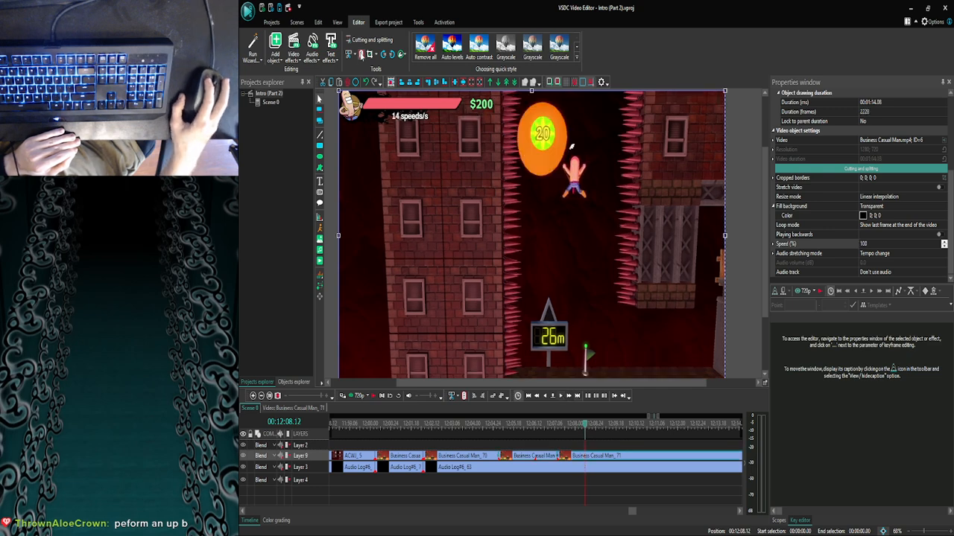
{"action": "left_click", "coordinate": [546, 396]}
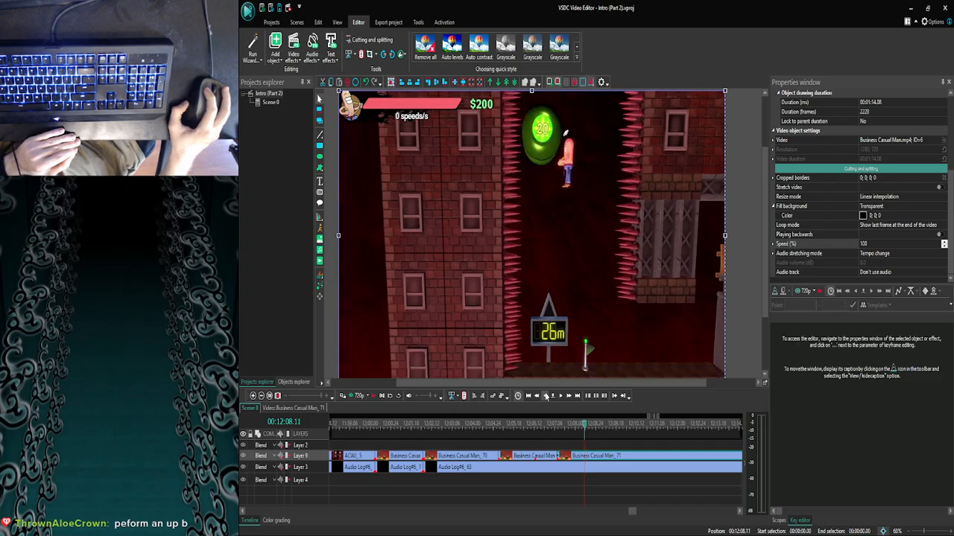
{"action": "left_click", "coordinate": [546, 395]}
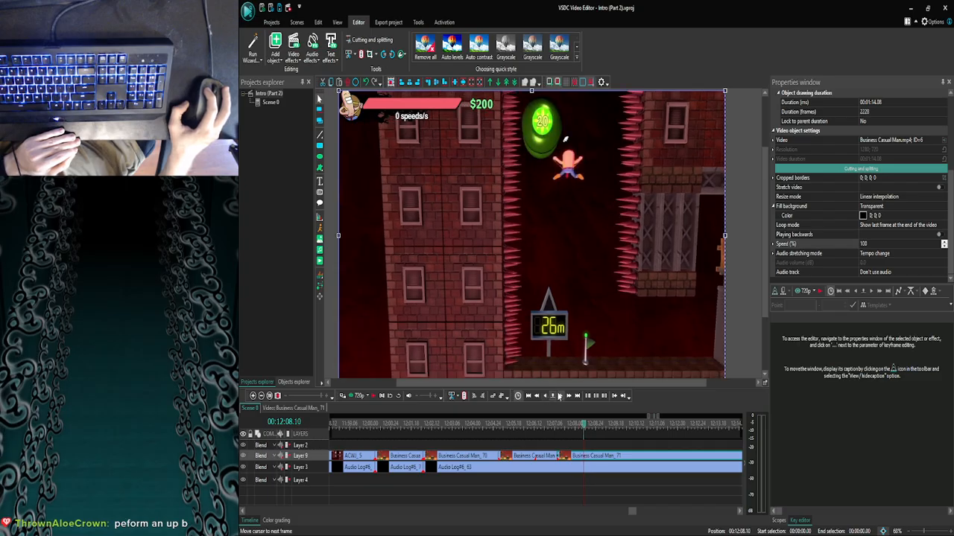
{"action": "left_click", "coordinate": [559, 396]}
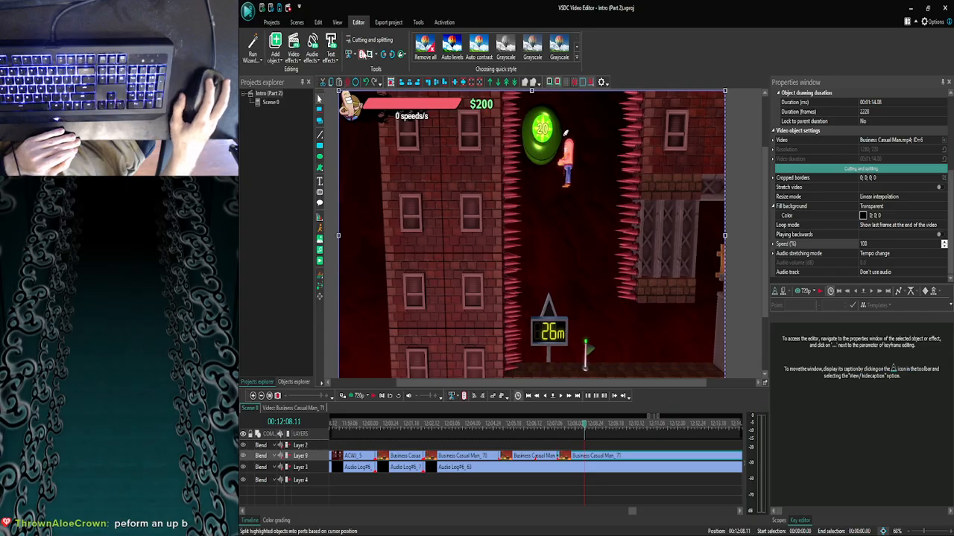
{"action": "left_click", "coordinate": [363, 54]}
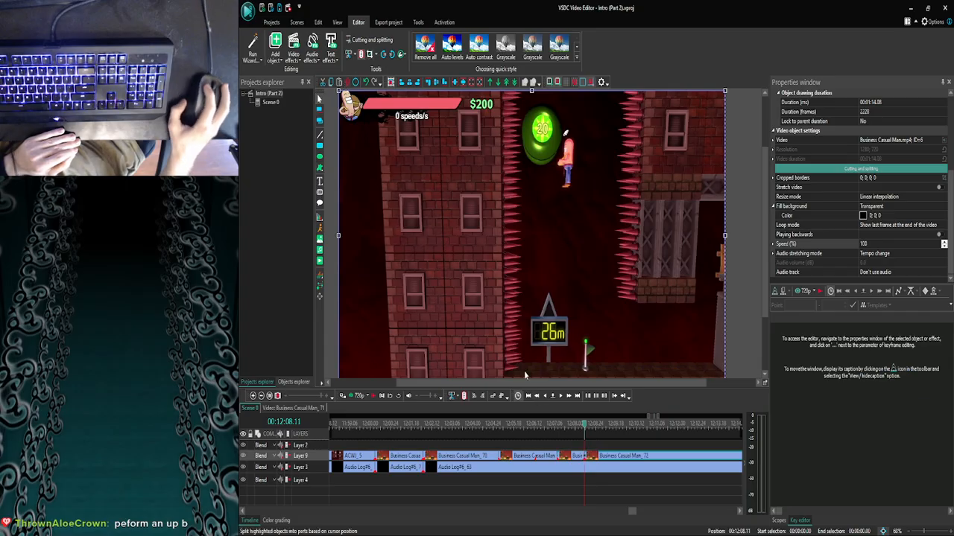
Set the speed of the short Business Casual Man_71 segment before the new split to 30%.
{"action": "left_click", "coordinate": [832, 244]}
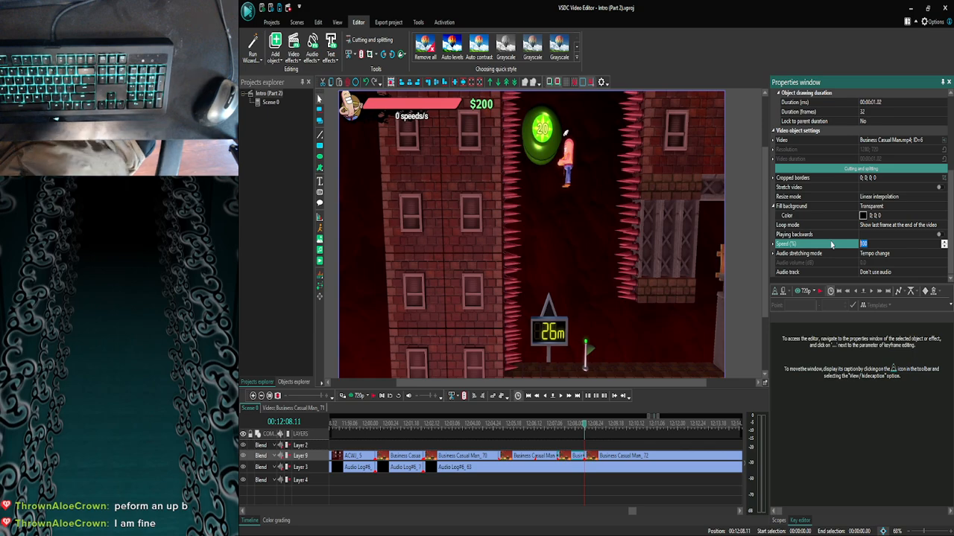
{"action": "type", "text": "30"}
{"action": "key", "text": "Return"}
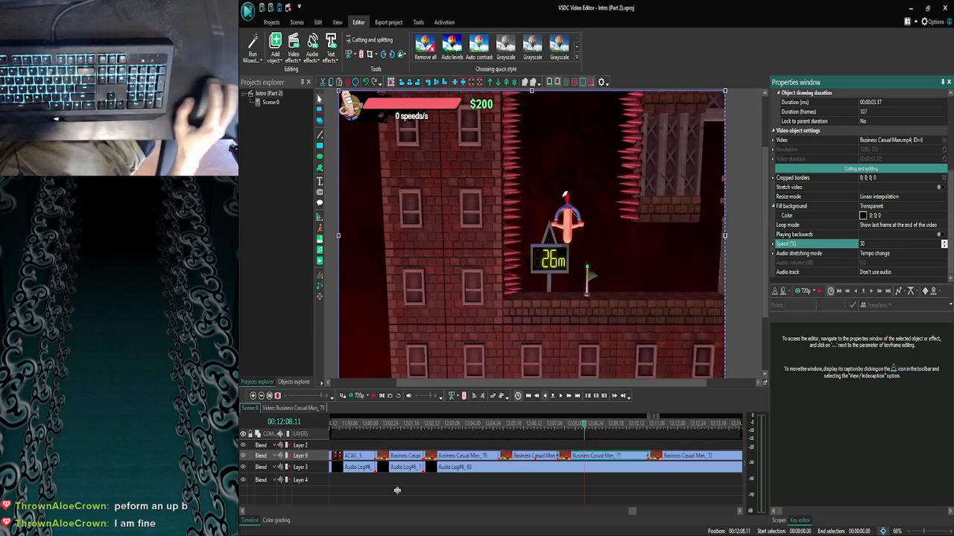
{"action": "left_click", "coordinate": [398, 525]}
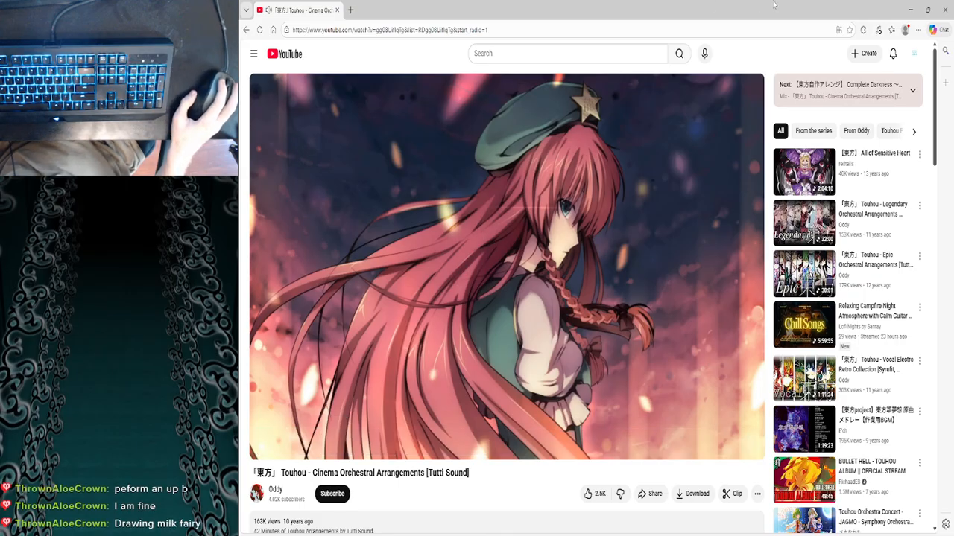
{"action": "left_click", "coordinate": [909, 11]}
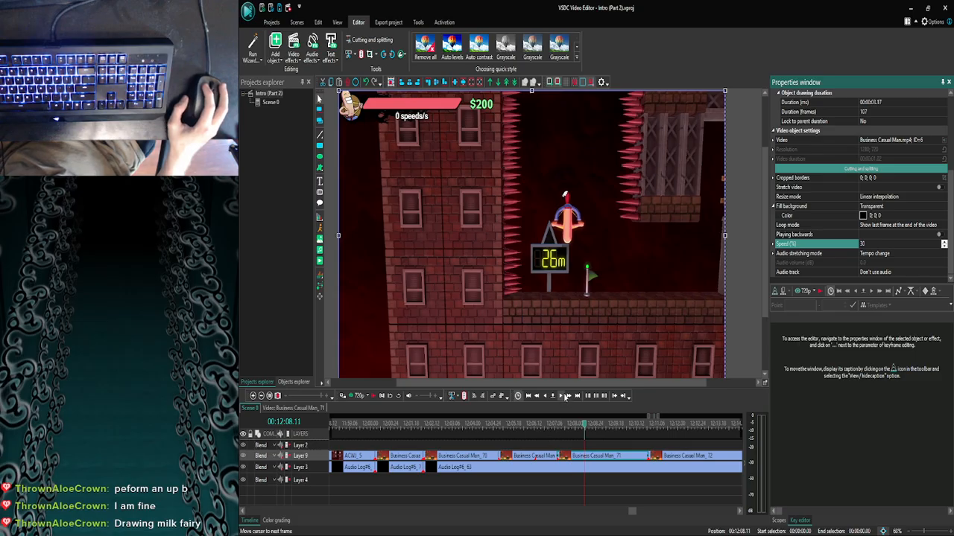
Examine the 30% speed Business Casual Man_71 segment frame by frame from 00:12:08.11 to its end at 00:12:10.26.
{"action": "left_click", "coordinate": [562, 397]}
{"action": "left_click", "coordinate": [562, 398]}
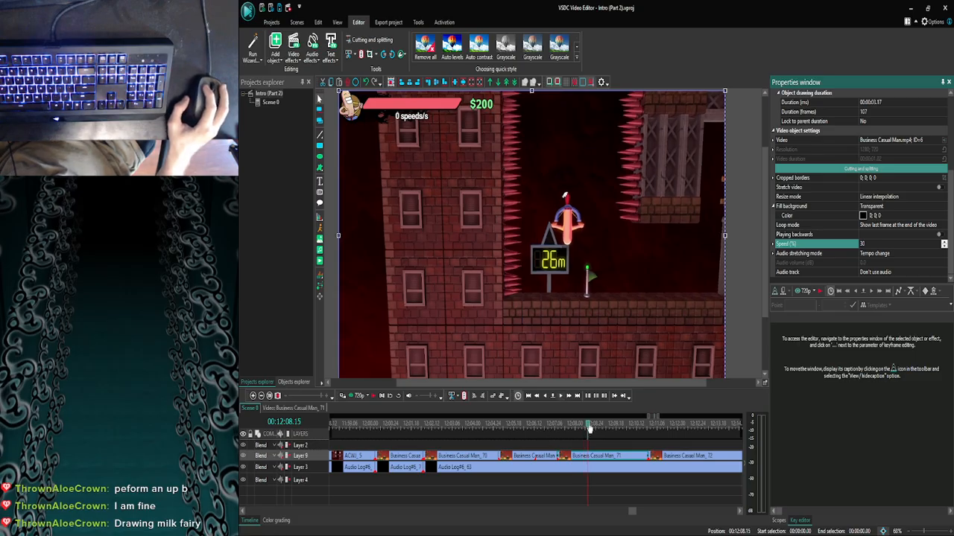
{"action": "left_click_drag", "start_coordinate": [589, 427], "coordinate": [594, 427]}
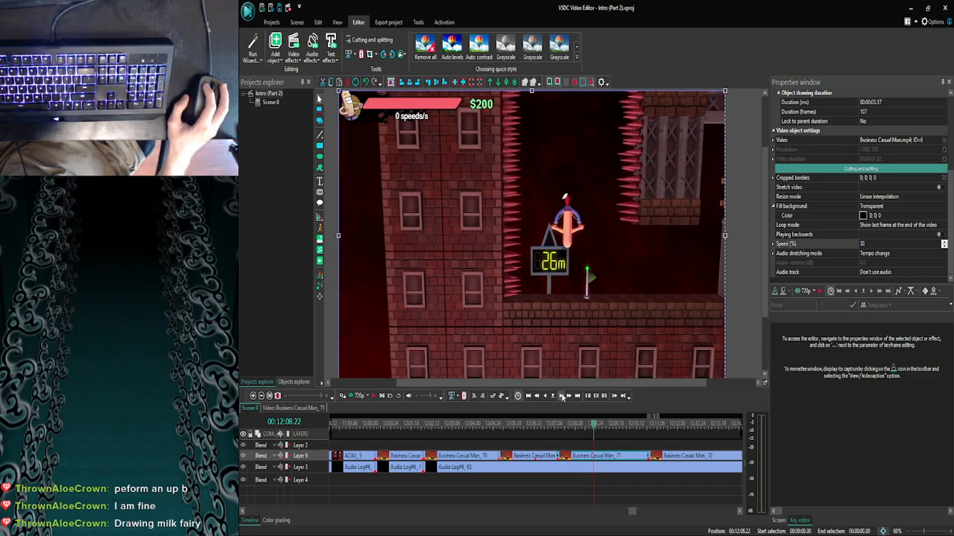
{"action": "left_click", "coordinate": [562, 397]}
{"action": "left_click", "coordinate": [562, 397]}
{"action": "left_click", "coordinate": [562, 397]}
{"action": "left_click", "coordinate": [563, 397]}
{"action": "left_click", "coordinate": [563, 397]}
{"action": "left_click", "coordinate": [563, 397]}
{"action": "left_click", "coordinate": [563, 397]}
{"action": "left_click", "coordinate": [562, 397]}
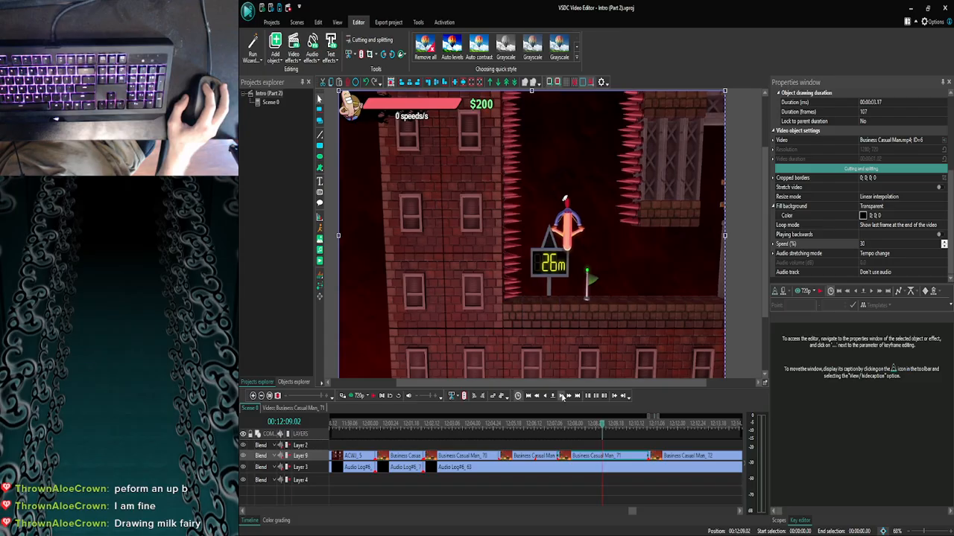
{"action": "left_click", "coordinate": [563, 397]}
{"action": "left_click", "coordinate": [562, 397]}
{"action": "left_click", "coordinate": [562, 398]}
{"action": "left_click", "coordinate": [562, 397]}
{"action": "left_click", "coordinate": [562, 397]}
{"action": "left_click", "coordinate": [563, 398]}
{"action": "left_click", "coordinate": [563, 398]}
{"action": "left_click", "coordinate": [562, 397]}
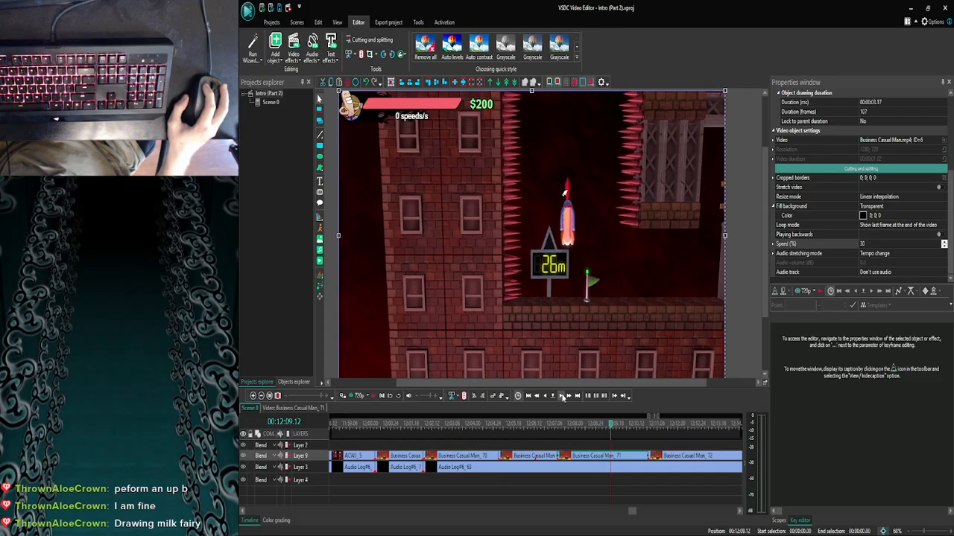
{"action": "left_click", "coordinate": [563, 397]}
{"action": "left_click", "coordinate": [563, 397]}
{"action": "left_click", "coordinate": [563, 398]}
{"action": "left_click", "coordinate": [562, 397]}
{"action": "left_click", "coordinate": [562, 397]}
{"action": "left_click", "coordinate": [563, 398]}
{"action": "left_click", "coordinate": [563, 397]}
{"action": "left_click", "coordinate": [562, 398]}
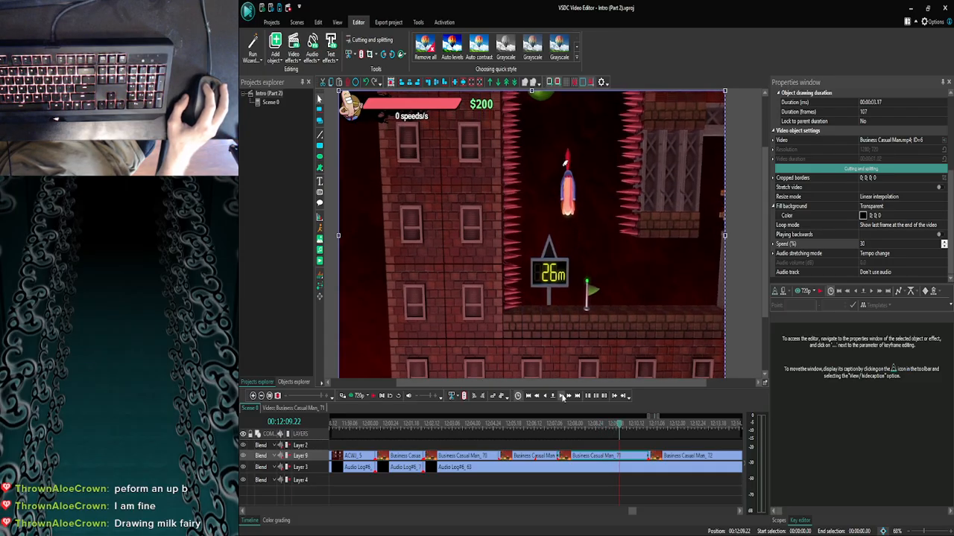
{"action": "left_click", "coordinate": [563, 397]}
{"action": "left_click", "coordinate": [563, 397]}
{"action": "left_click", "coordinate": [563, 397]}
{"action": "left_click", "coordinate": [563, 397]}
{"action": "left_click", "coordinate": [565, 397]}
{"action": "left_click", "coordinate": [565, 397]}
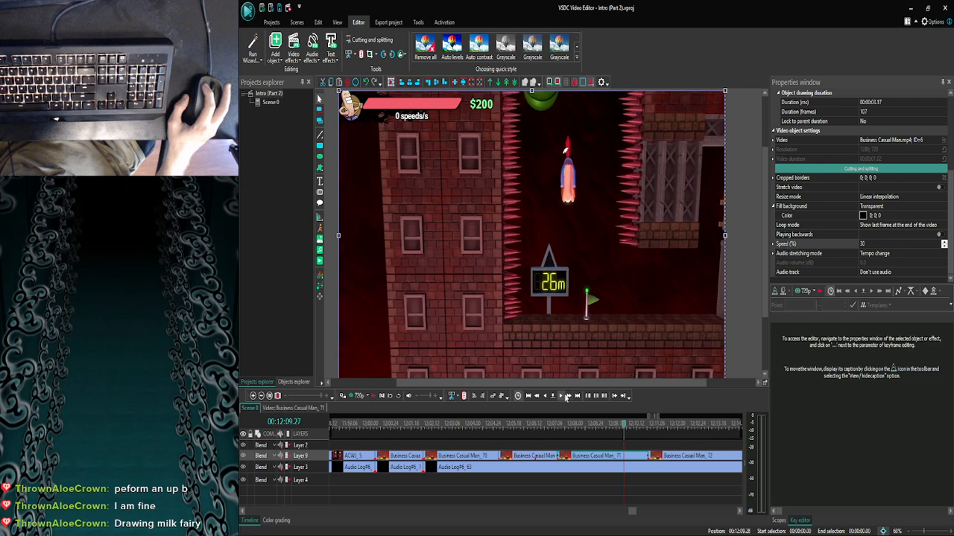
{"action": "left_click", "coordinate": [565, 397]}
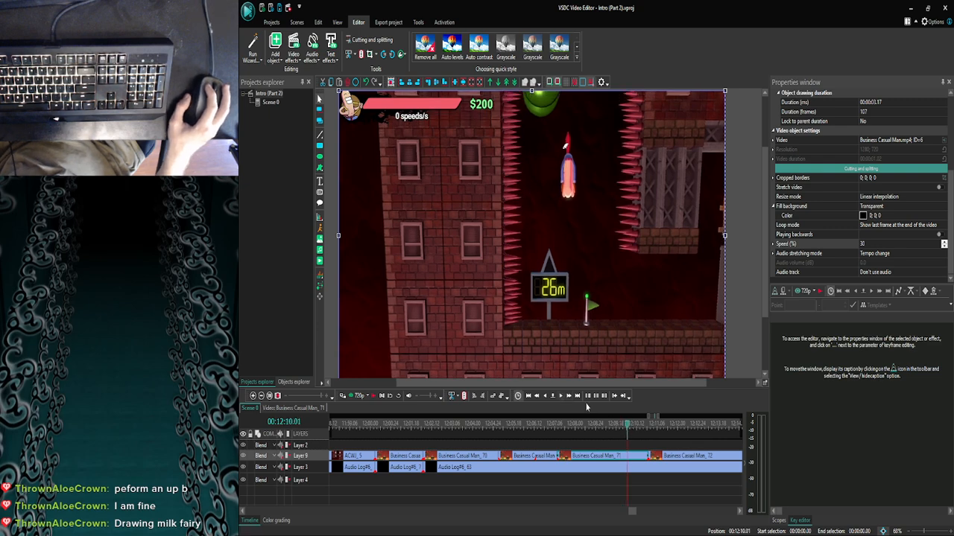
{"action": "left_click", "coordinate": [564, 397]}
{"action": "left_click", "coordinate": [564, 397]}
{"action": "left_click", "coordinate": [564, 397]}
{"action": "left_click", "coordinate": [564, 397]}
{"action": "left_click", "coordinate": [564, 397]}
{"action": "left_click", "coordinate": [564, 397]}
{"action": "left_click", "coordinate": [564, 397]}
{"action": "left_click", "coordinate": [564, 397]}
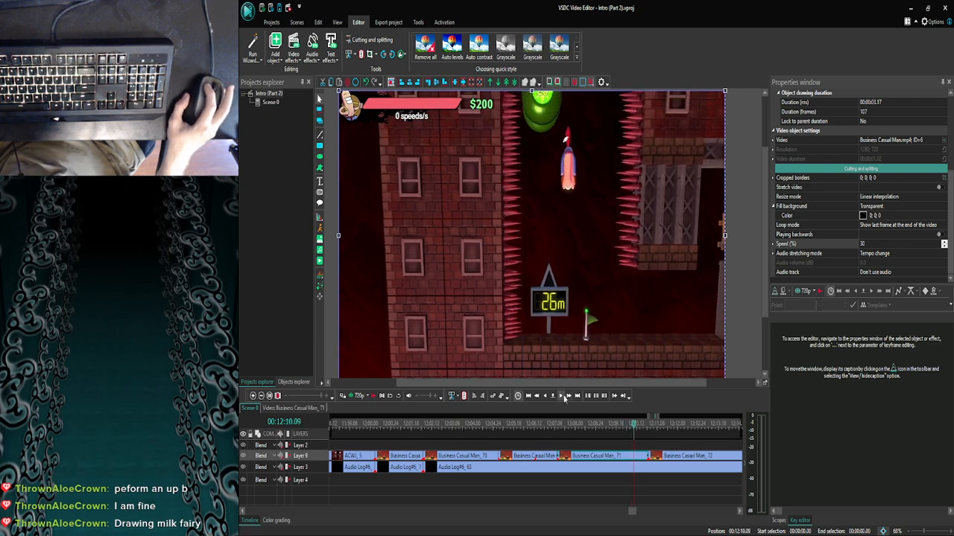
{"action": "left_click", "coordinate": [564, 397]}
{"action": "left_click", "coordinate": [564, 397]}
{"action": "left_click", "coordinate": [564, 397]}
{"action": "left_click", "coordinate": [564, 397]}
{"action": "left_click", "coordinate": [564, 397]}
{"action": "left_click", "coordinate": [564, 398]}
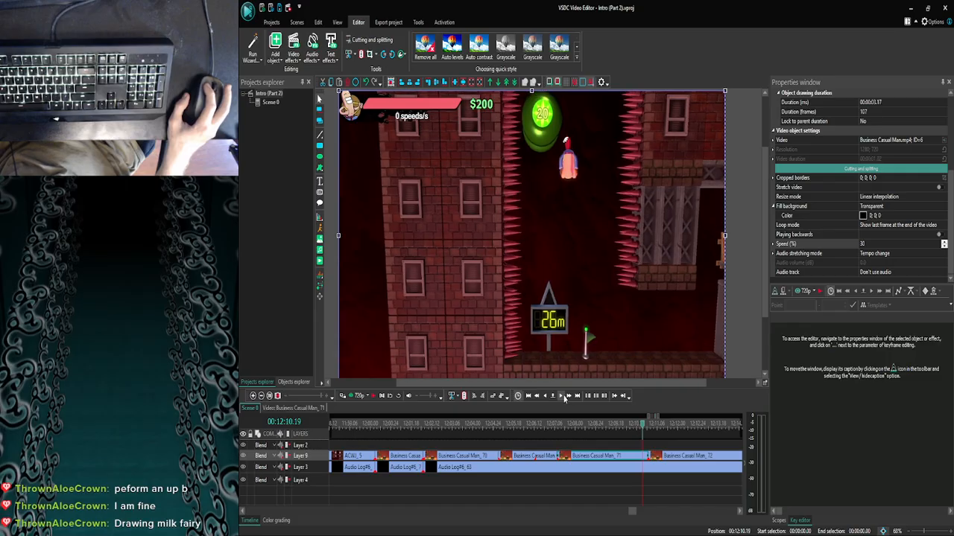
{"action": "left_click", "coordinate": [564, 398]}
{"action": "left_click", "coordinate": [564, 397]}
{"action": "left_click", "coordinate": [564, 397]}
{"action": "left_click", "coordinate": [564, 397]}
{"action": "left_click", "coordinate": [564, 397]}
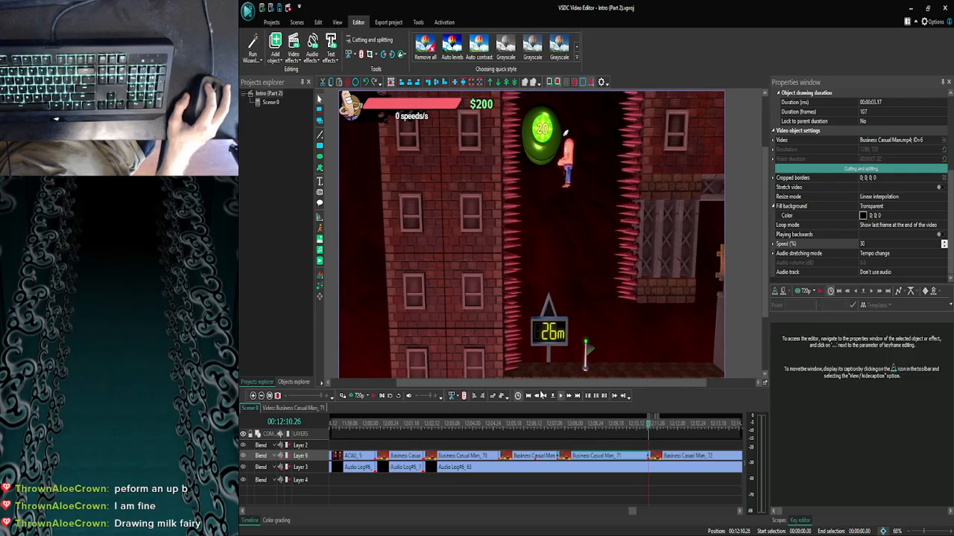
Preview the transition out of the slowed Business Casual Man_71 segment from 00:12:10.26 and again from 00:12:09.20, closing the preview each time.
{"action": "left_click", "coordinate": [353, 396]}
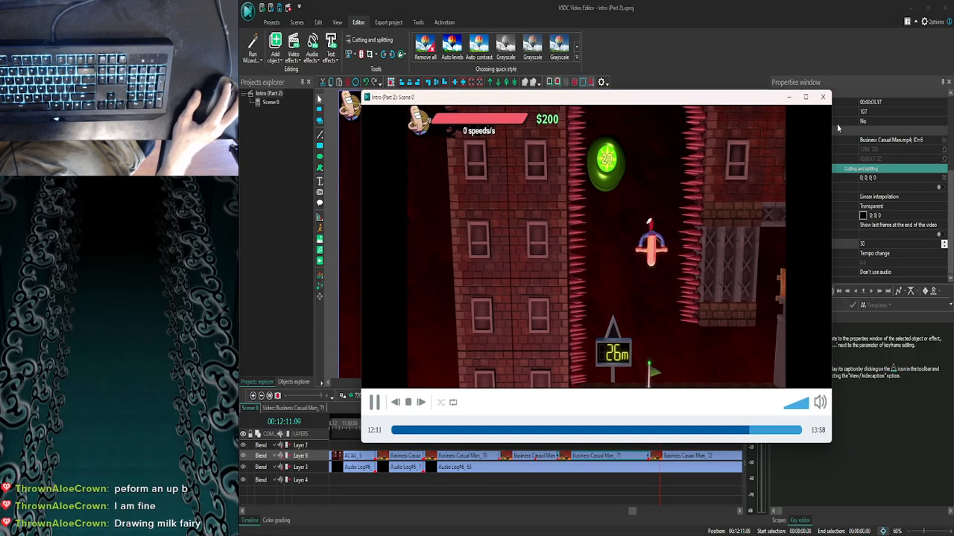
{"action": "left_click", "coordinate": [823, 99]}
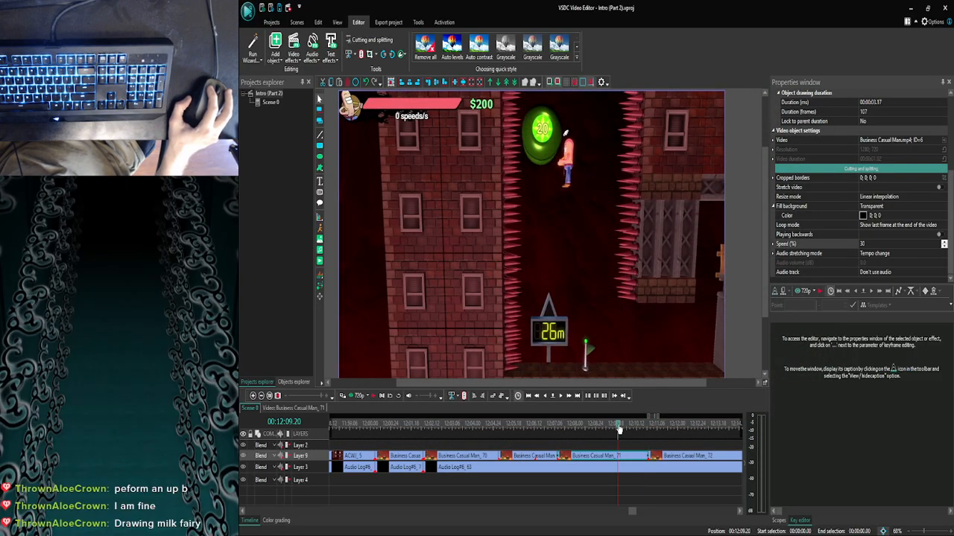
{"action": "left_click", "coordinate": [374, 398]}
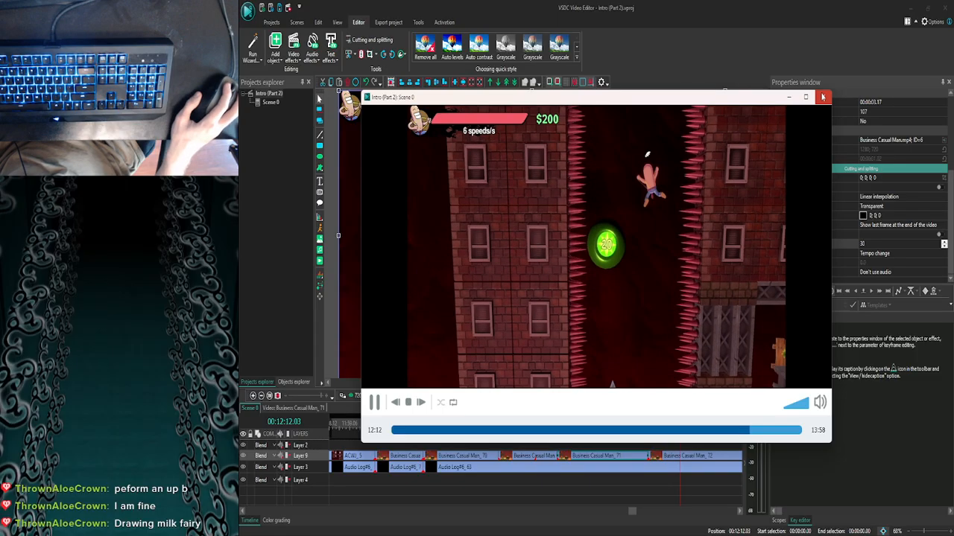
{"action": "left_click", "coordinate": [822, 96]}
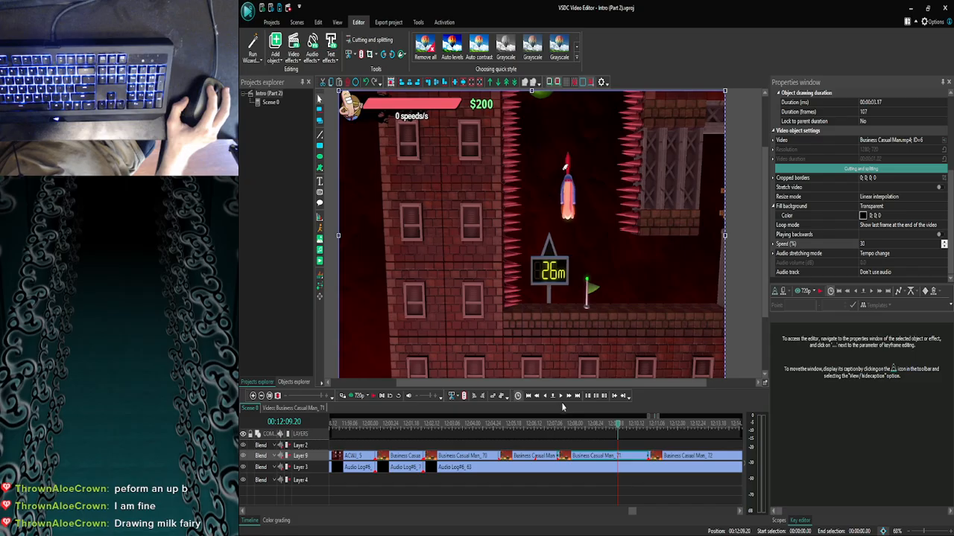
Undo the last speed change and split on Business Casual Man_71, and split the clip at 00:12:08.17 instead.
{"action": "key", "text": "ctrl+z"}
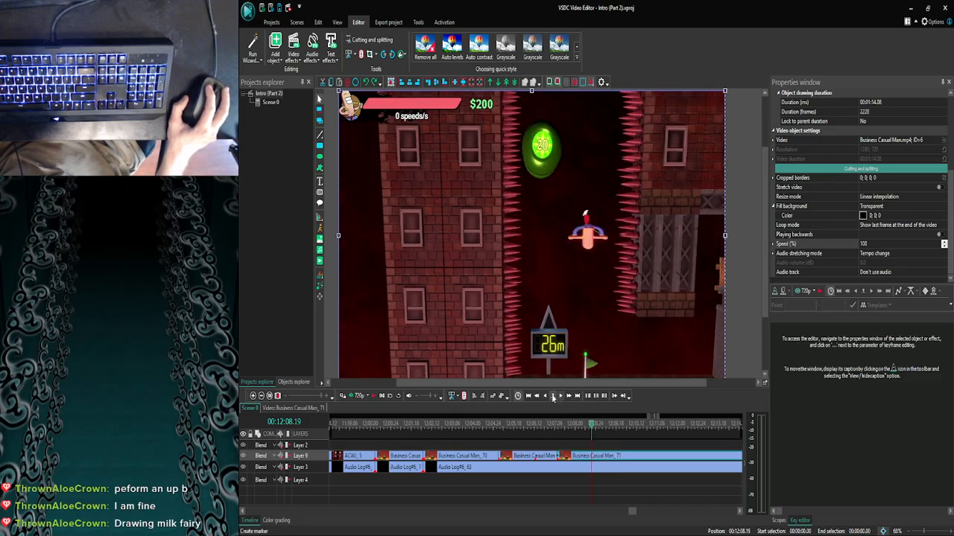
{"action": "left_click", "coordinate": [545, 398]}
{"action": "left_click", "coordinate": [546, 399]}
{"action": "left_click", "coordinate": [545, 398]}
{"action": "left_click", "coordinate": [546, 398]}
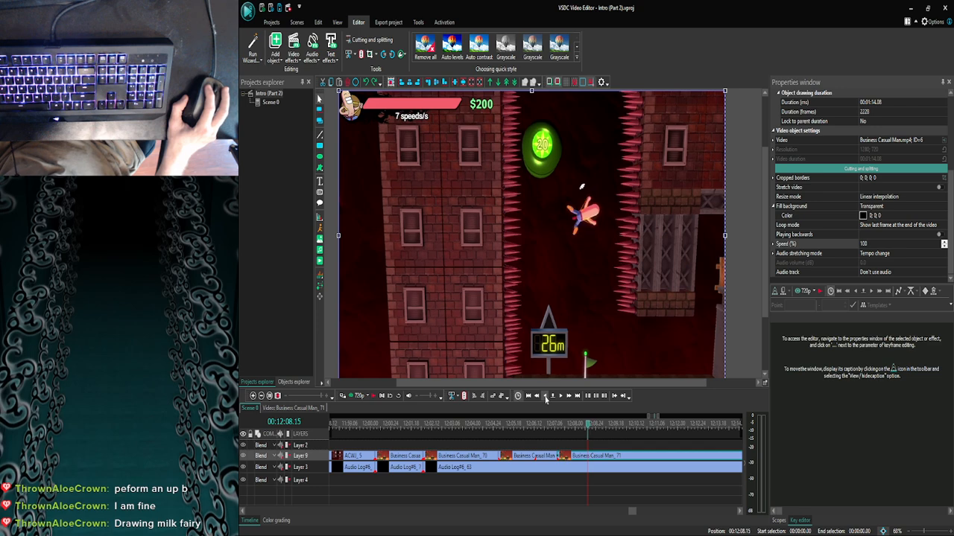
{"action": "left_click", "coordinate": [561, 398]}
{"action": "left_click", "coordinate": [561, 397]}
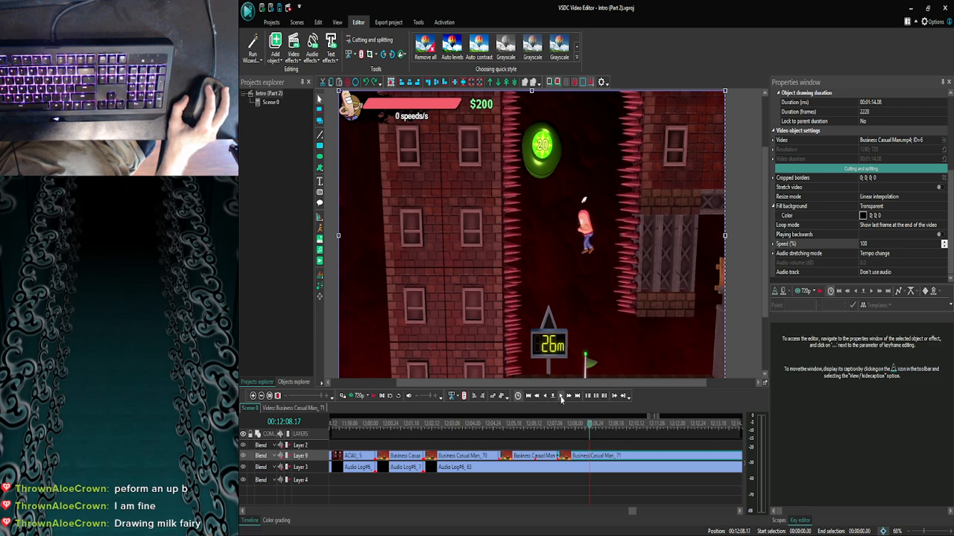
{"action": "left_click", "coordinate": [548, 398]}
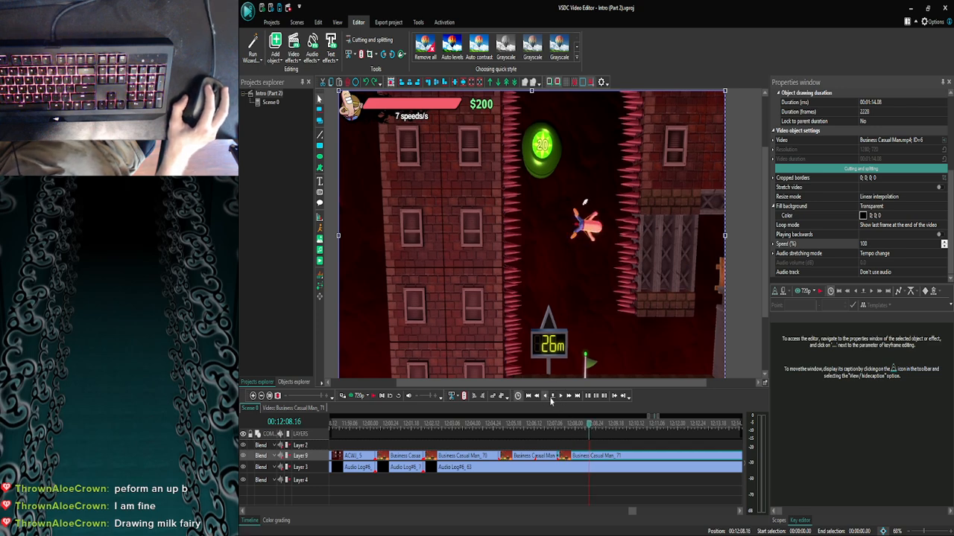
{"action": "left_click", "coordinate": [559, 400]}
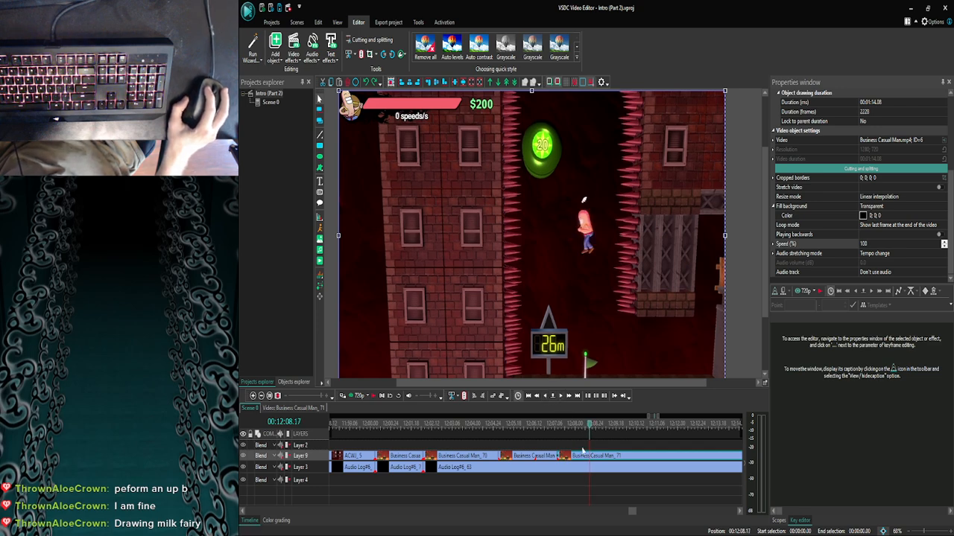
{"action": "left_click", "coordinate": [362, 56]}
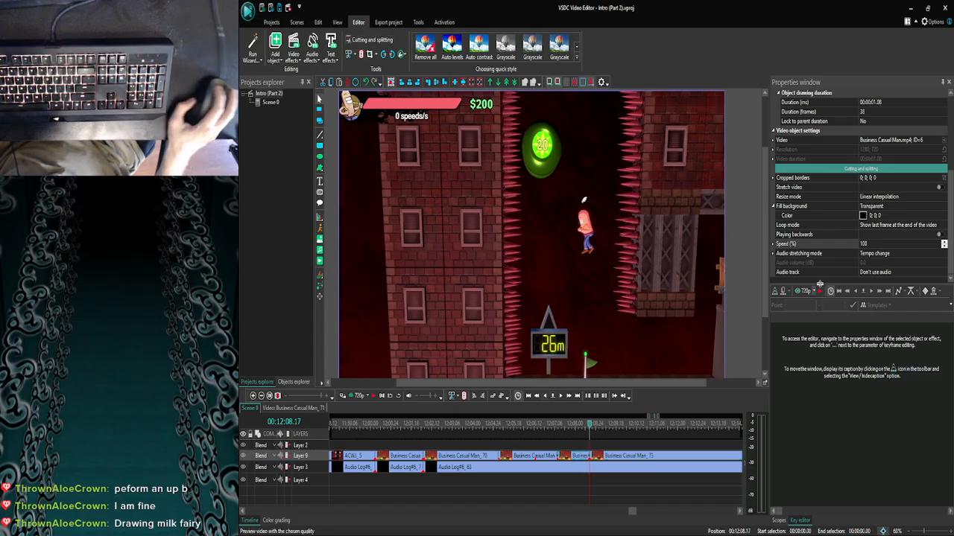
Set the speed of the short Business Casual Man_71 segment before the 00:12:08.17 split to 50%.
{"action": "left_click", "coordinate": [876, 245]}
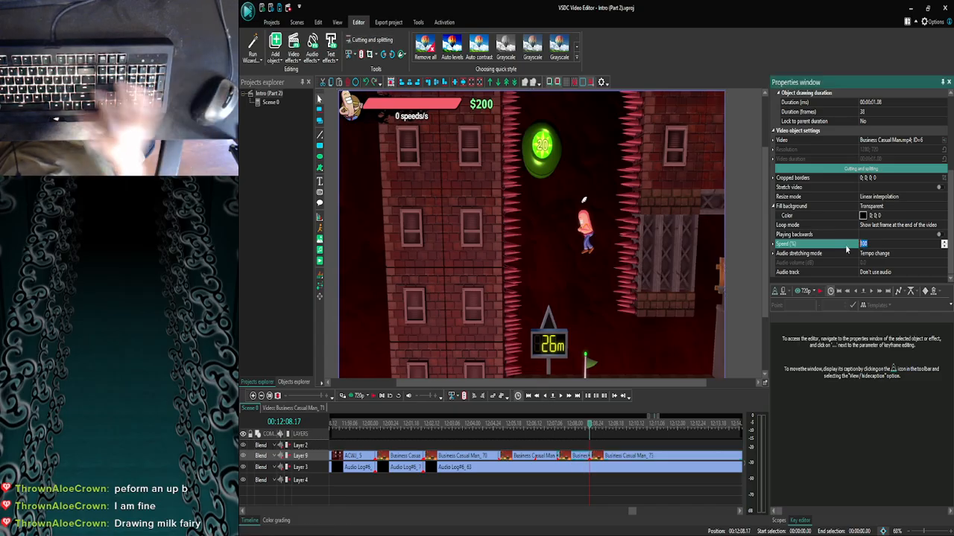
{"action": "type", "text": "30"}
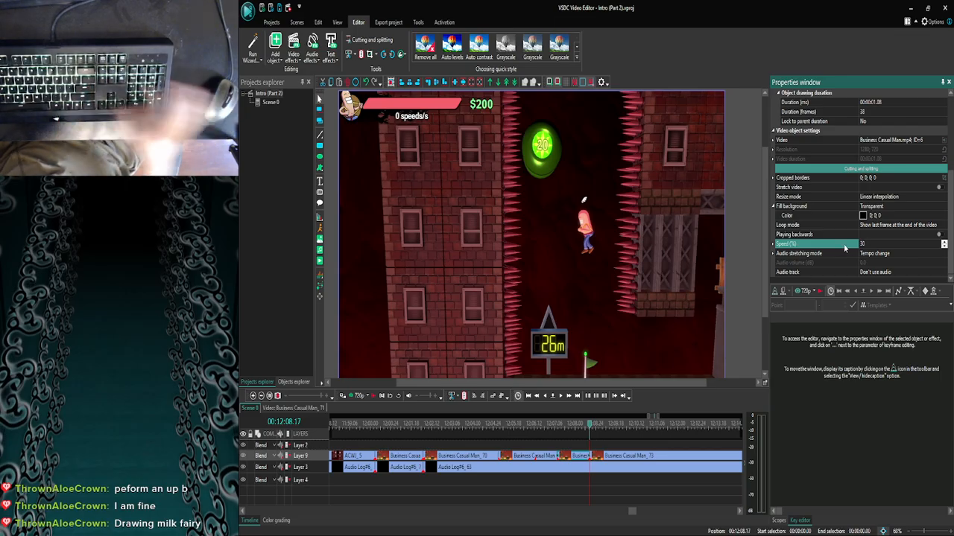
{"action": "type", "text": "50"}
{"action": "key", "text": "Return"}
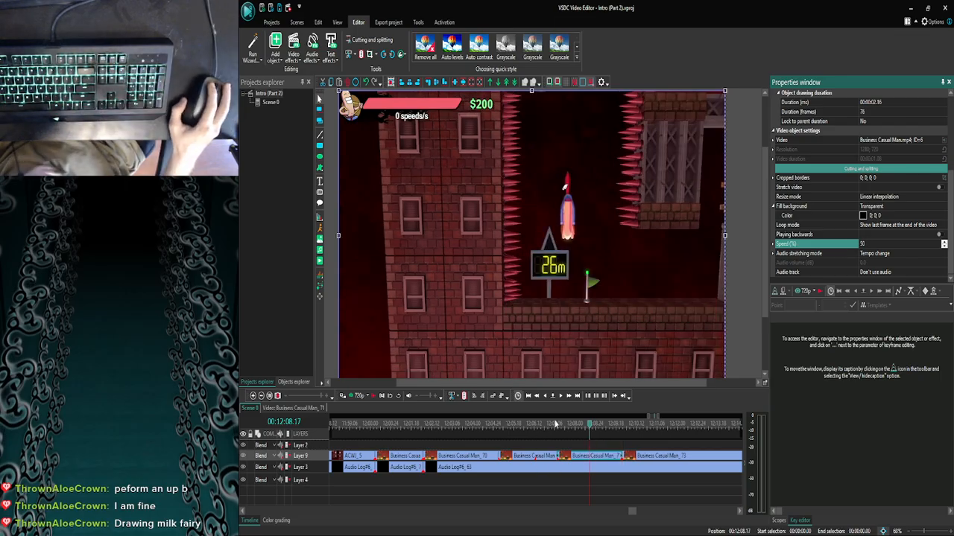
Preview the 50% speed Business Casual Man_71 segment twice from 00:12:07.10 and close the preview.
{"action": "left_click_drag", "start_coordinate": [588, 429], "coordinate": [557, 429]}
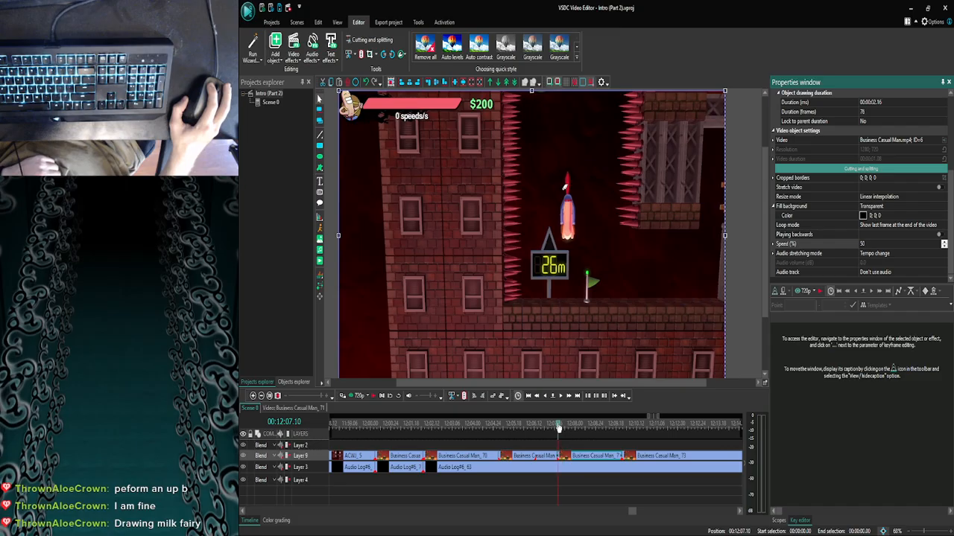
{"action": "left_click", "coordinate": [358, 395]}
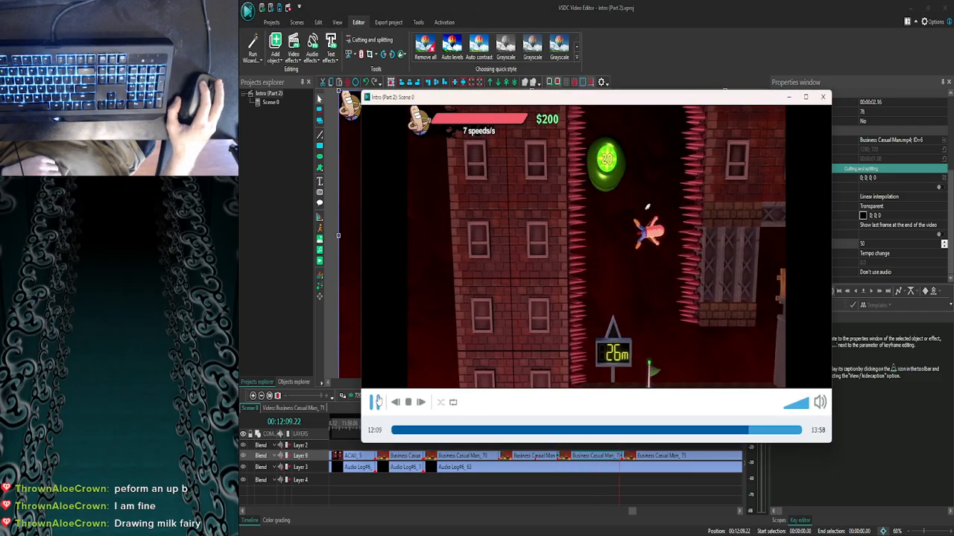
{"action": "left_click", "coordinate": [823, 96]}
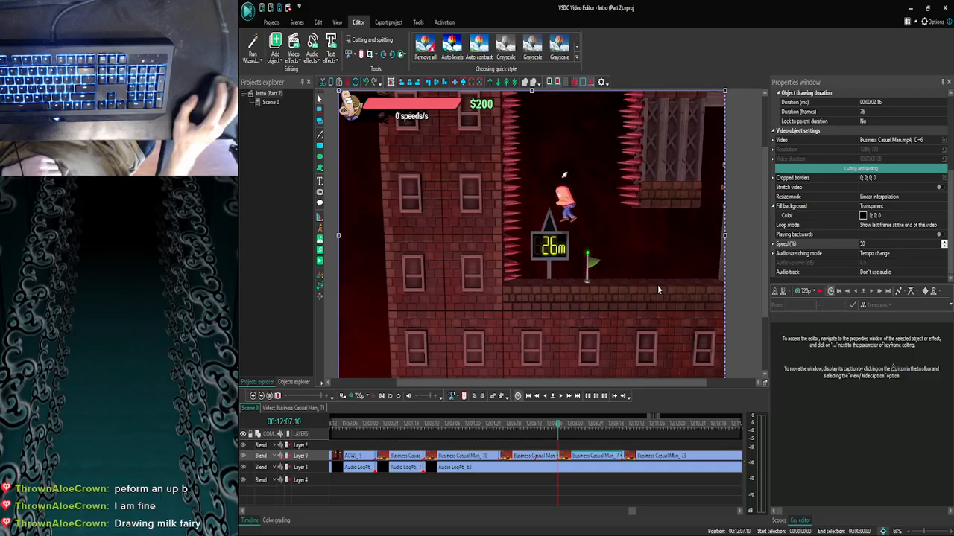
{"action": "left_click", "coordinate": [358, 396]}
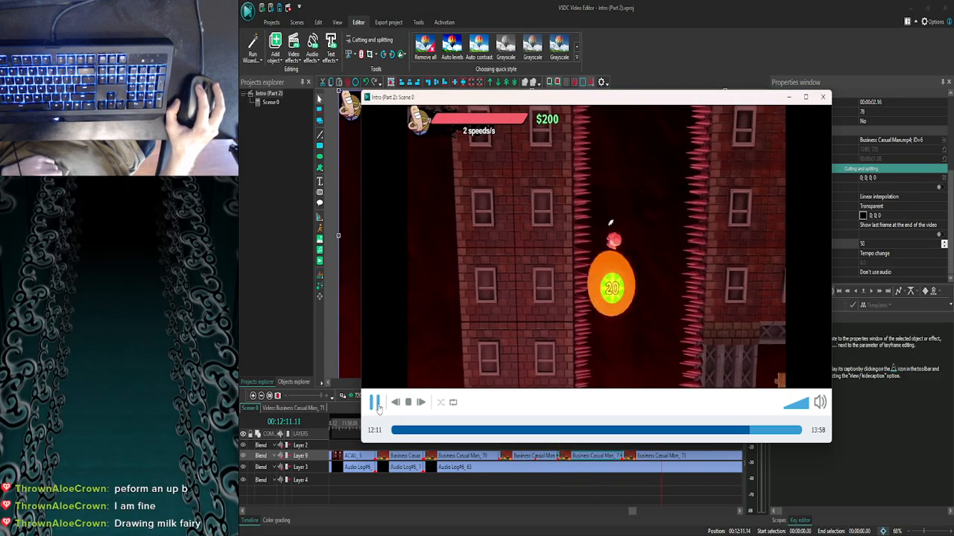
{"action": "left_click", "coordinate": [823, 98]}
Set the speed of the Business Casual Man_71 segment to 30%.
{"action": "left_click", "coordinate": [828, 245]}
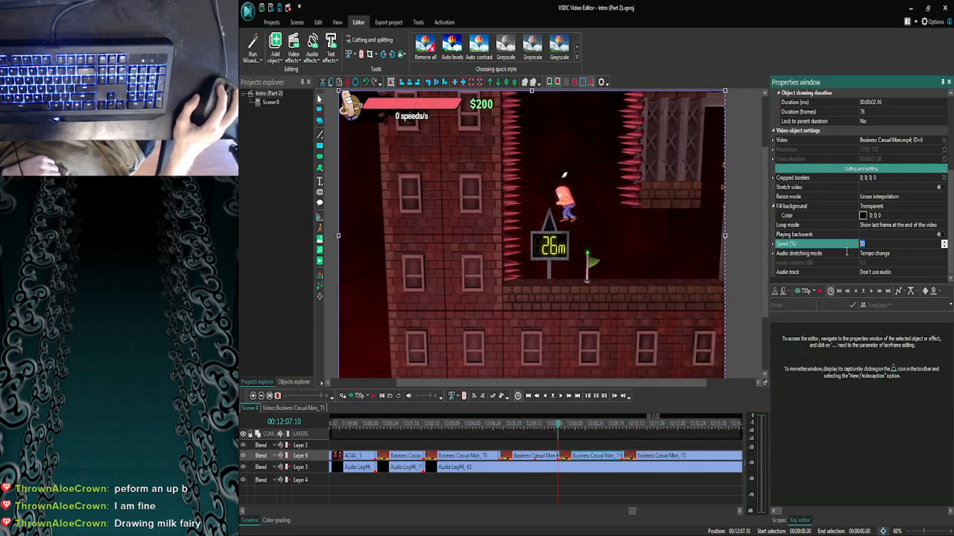
{"action": "type", "text": "30"}
{"action": "key", "text": "Return"}
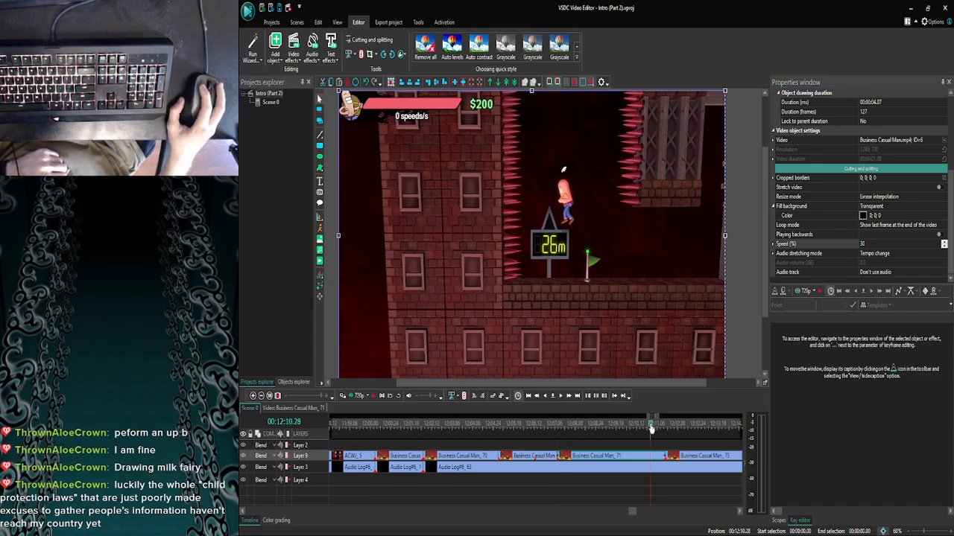
Inspect the join between the slowed Business Casual Man_71 segment and Business Casual Man_73 frame by frame around 00:12:11.16.
{"action": "left_click", "coordinate": [651, 427]}
{"action": "left_click", "coordinate": [563, 396]}
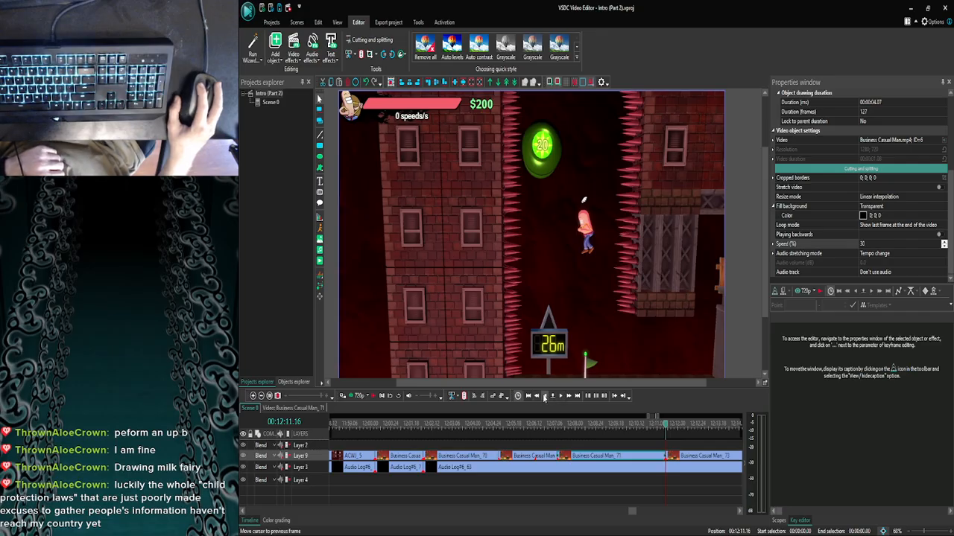
{"action": "left_click", "coordinate": [545, 397]}
{"action": "left_click", "coordinate": [669, 441]}
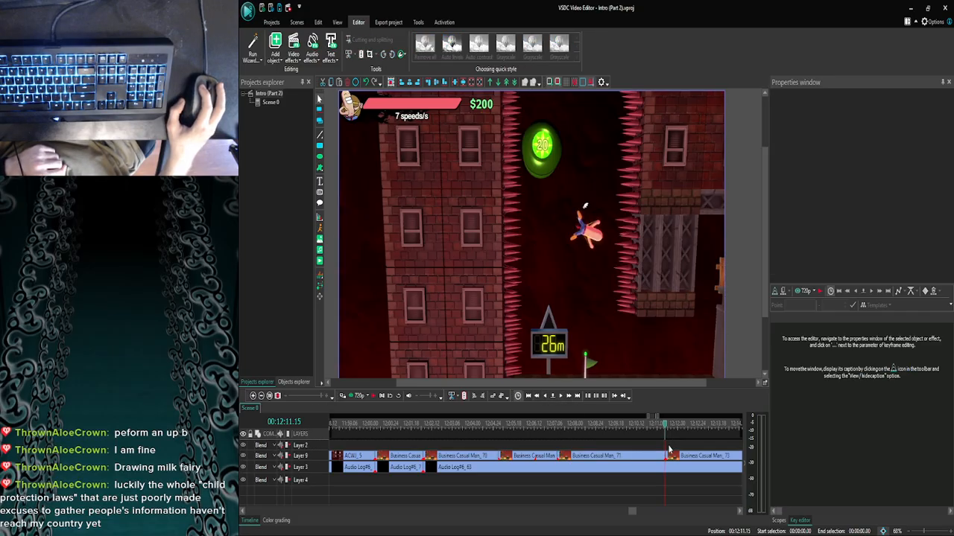
{"action": "left_click", "coordinate": [560, 397]}
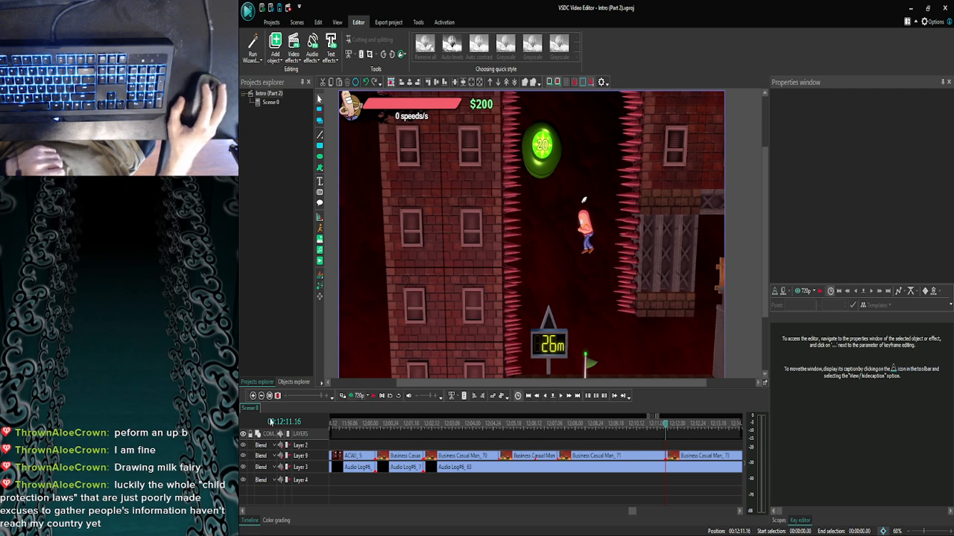
{"action": "left_click", "coordinate": [261, 396]}
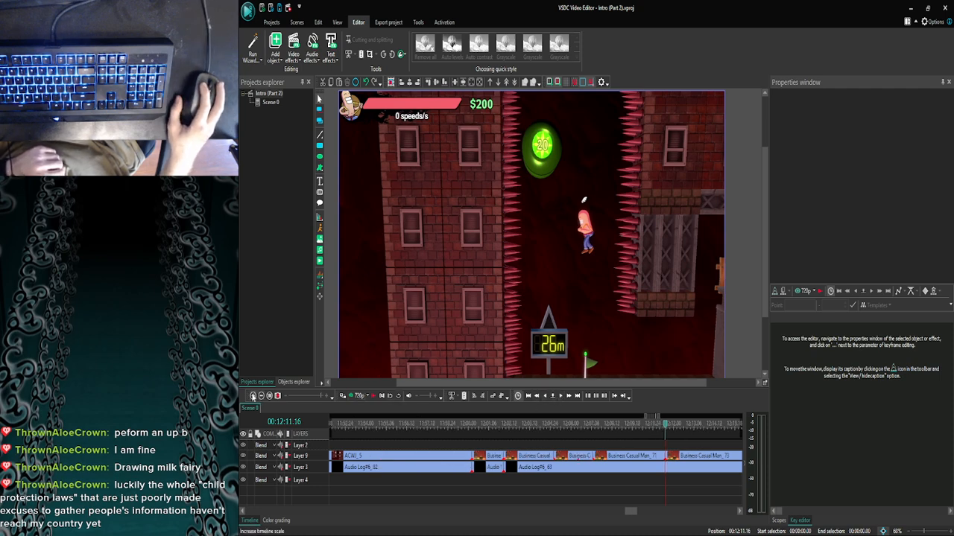
{"action": "left_click", "coordinate": [253, 396]}
{"action": "left_click", "coordinate": [253, 396]}
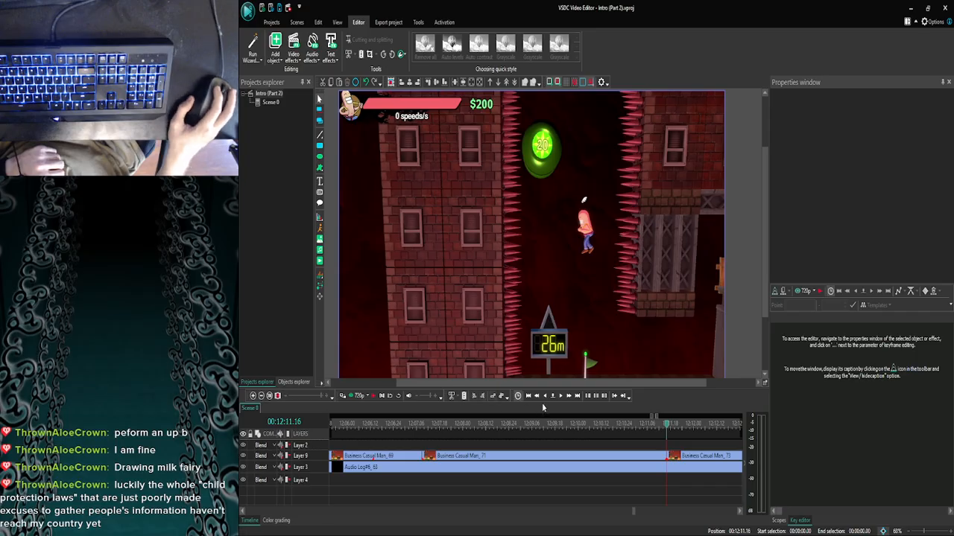
{"action": "left_click", "coordinate": [261, 397]}
{"action": "left_click", "coordinate": [261, 396]}
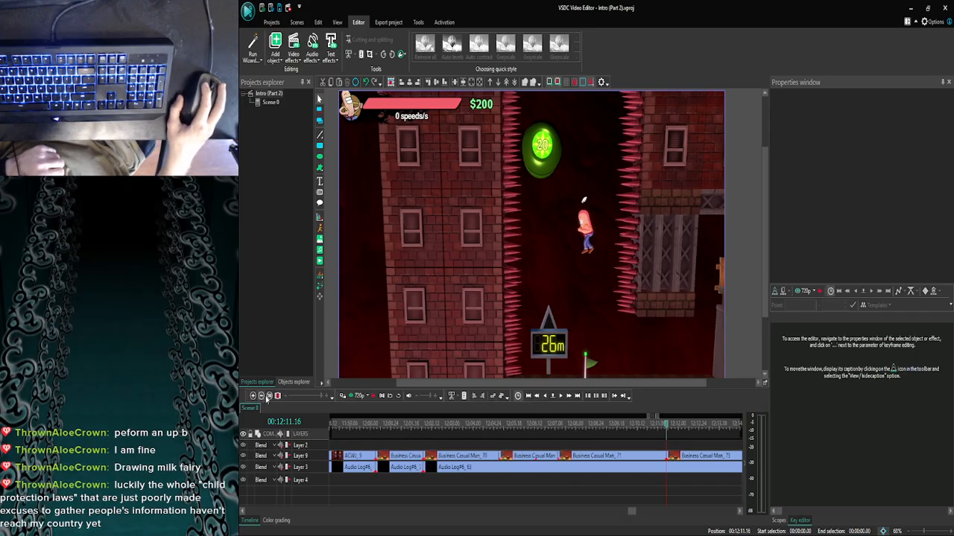
{"action": "left_click", "coordinate": [544, 399]}
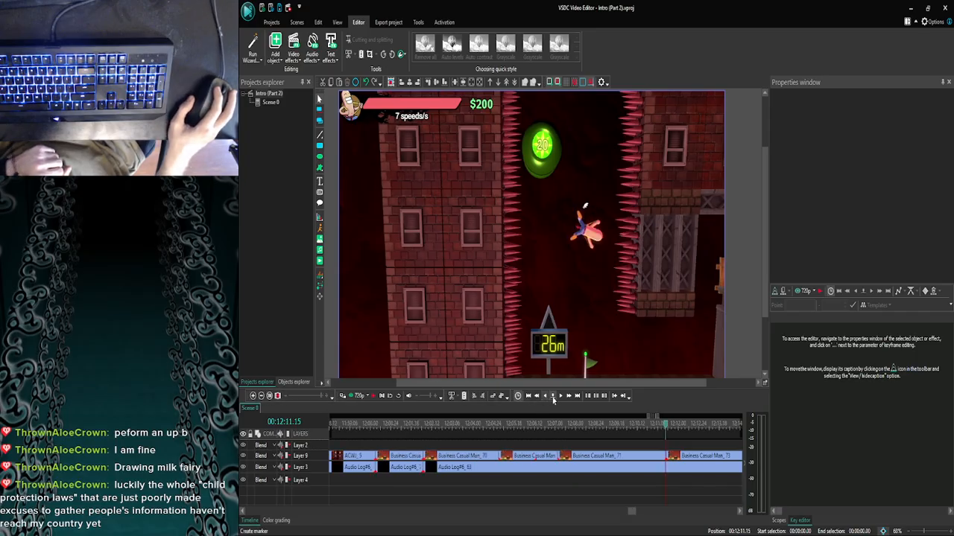
{"action": "left_click", "coordinate": [562, 399]}
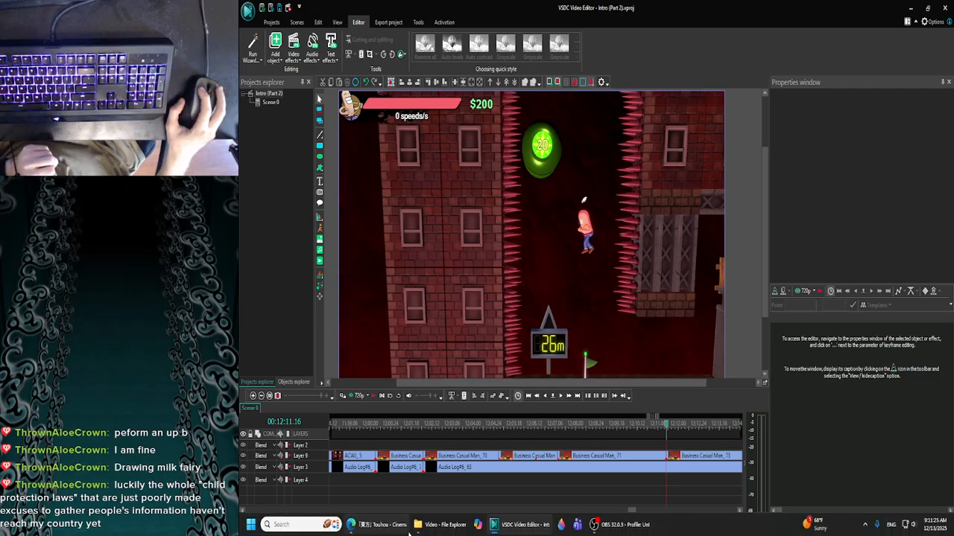
{"action": "left_click", "coordinate": [398, 529]}
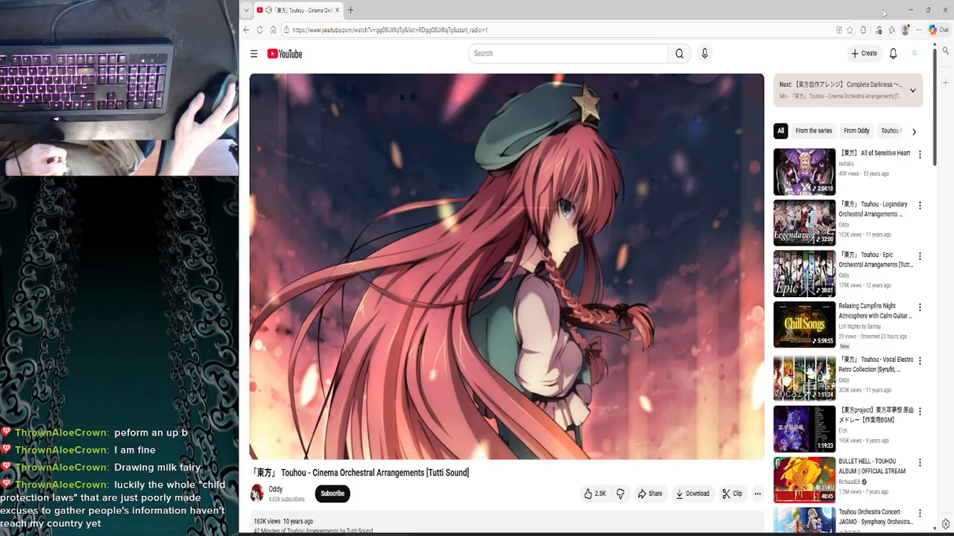
{"action": "left_click", "coordinate": [397, 529]}
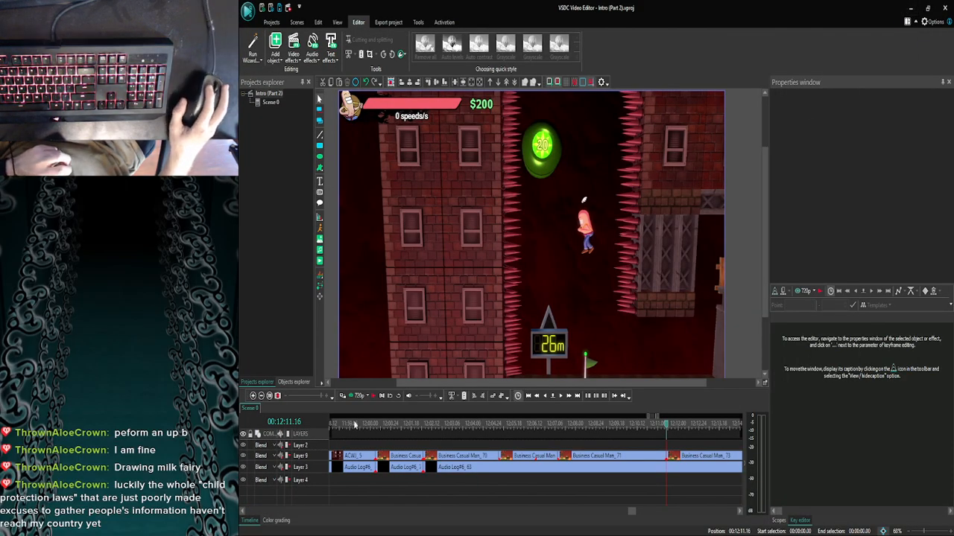
Preview the start of Business Casual Man_73 repeatedly from 00:12:11.16 and check its frames up to 00:12:11.28.
{"action": "left_click", "coordinate": [343, 396]}
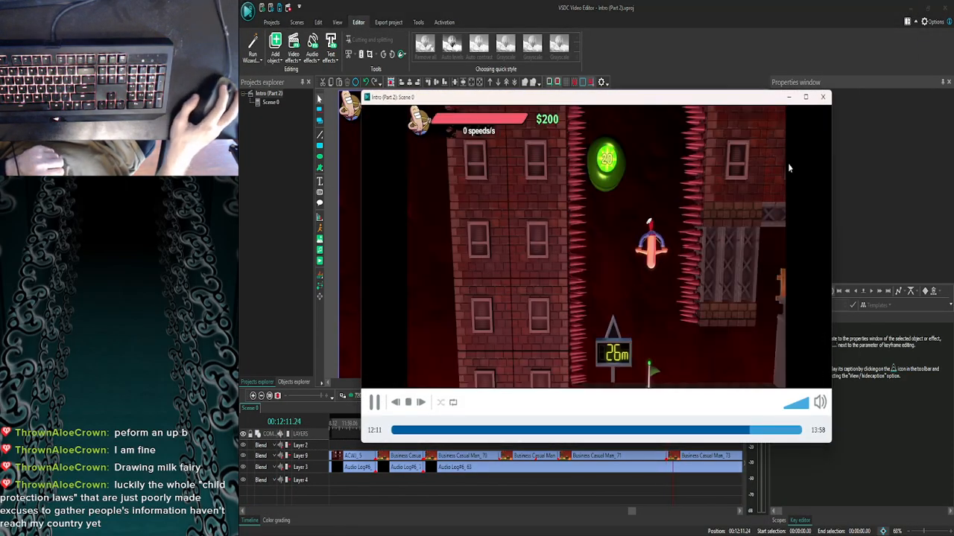
{"action": "left_click", "coordinate": [822, 97]}
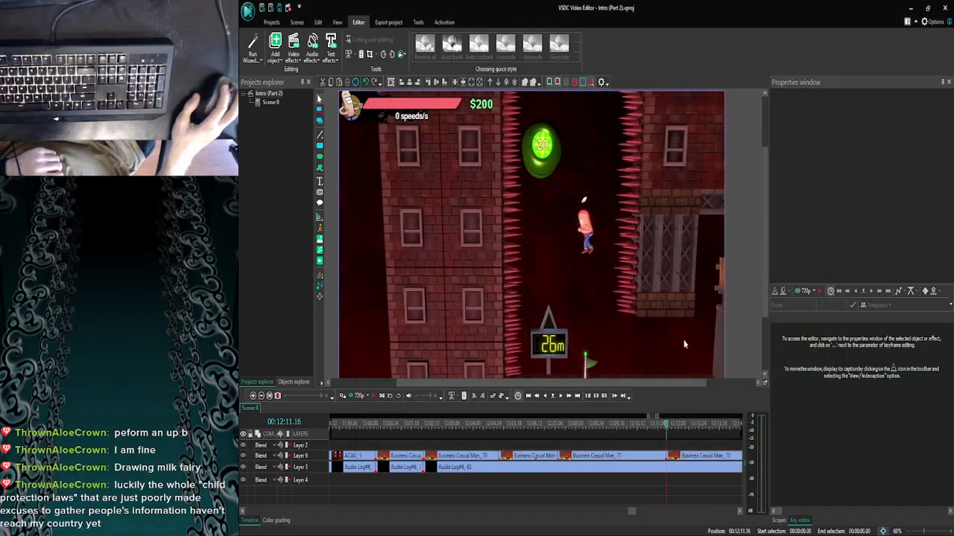
{"action": "left_click", "coordinate": [562, 397]}
{"action": "left_click", "coordinate": [562, 397]}
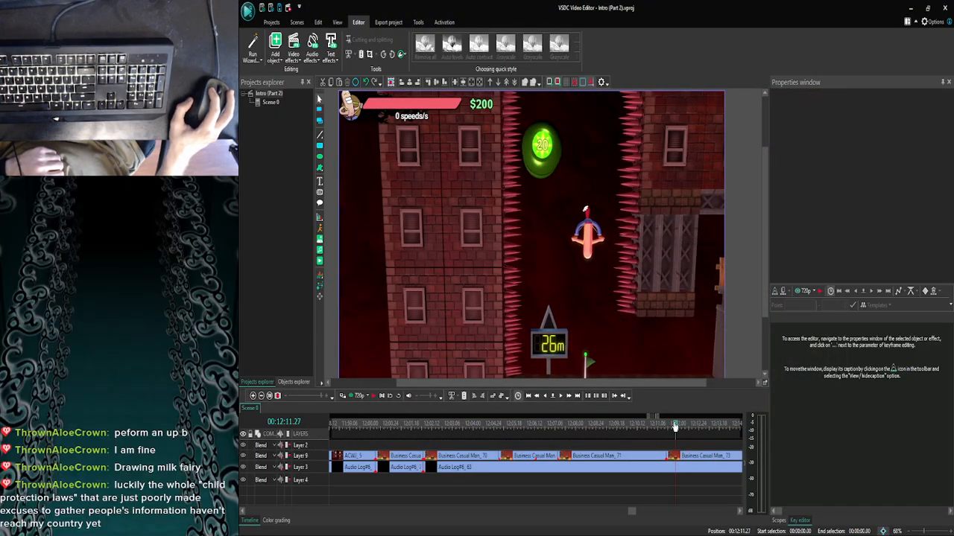
{"action": "left_click_drag", "start_coordinate": [672, 428], "coordinate": [669, 428]}
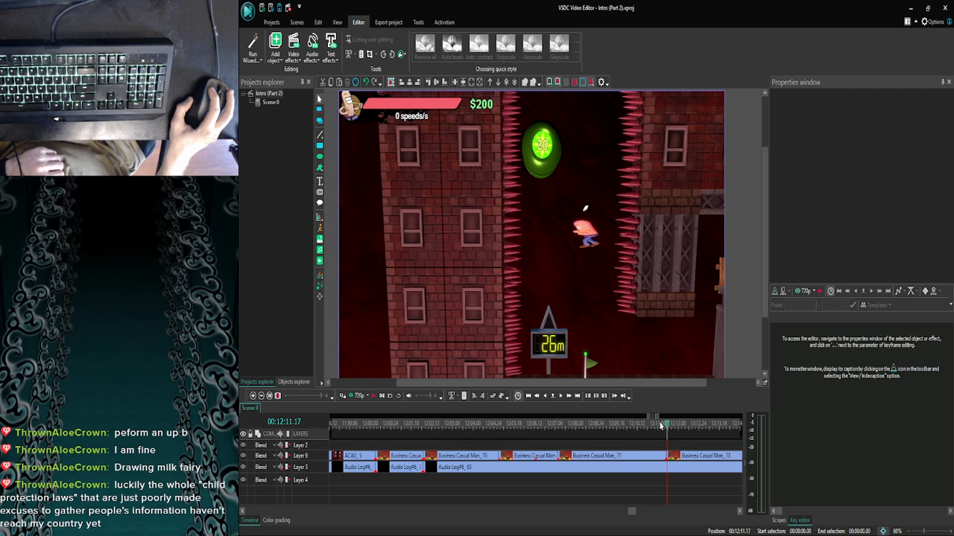
{"action": "left_click", "coordinate": [545, 397]}
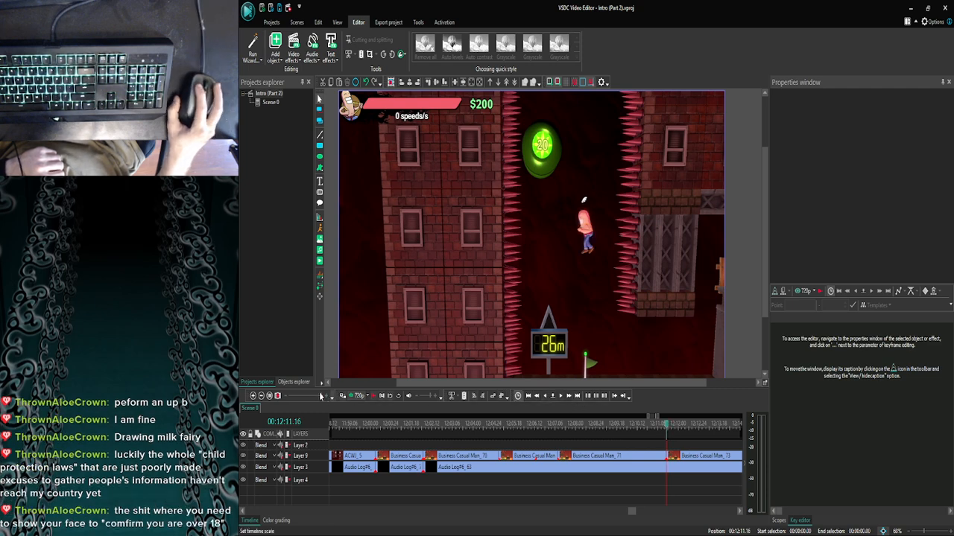
{"action": "left_click", "coordinate": [353, 395]}
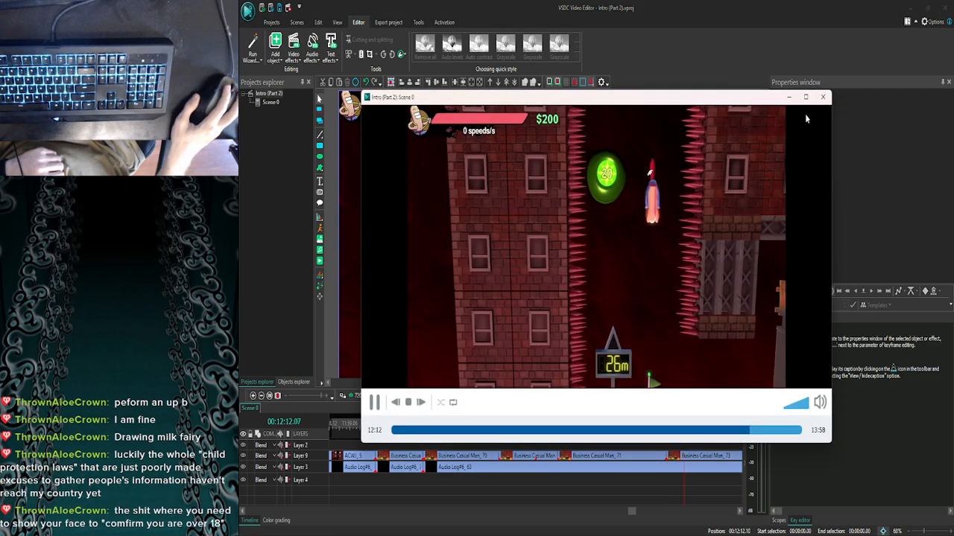
{"action": "left_click", "coordinate": [823, 97]}
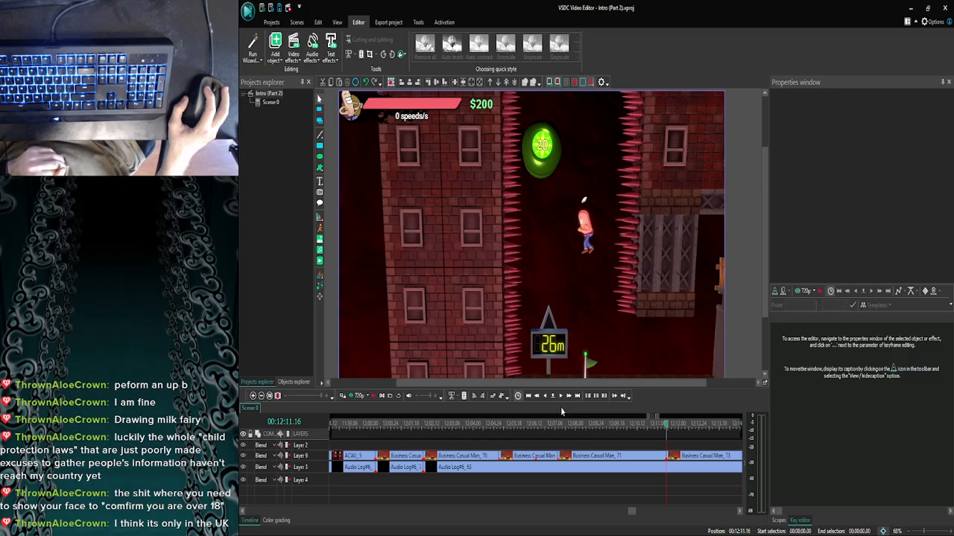
{"action": "left_click", "coordinate": [355, 400]}
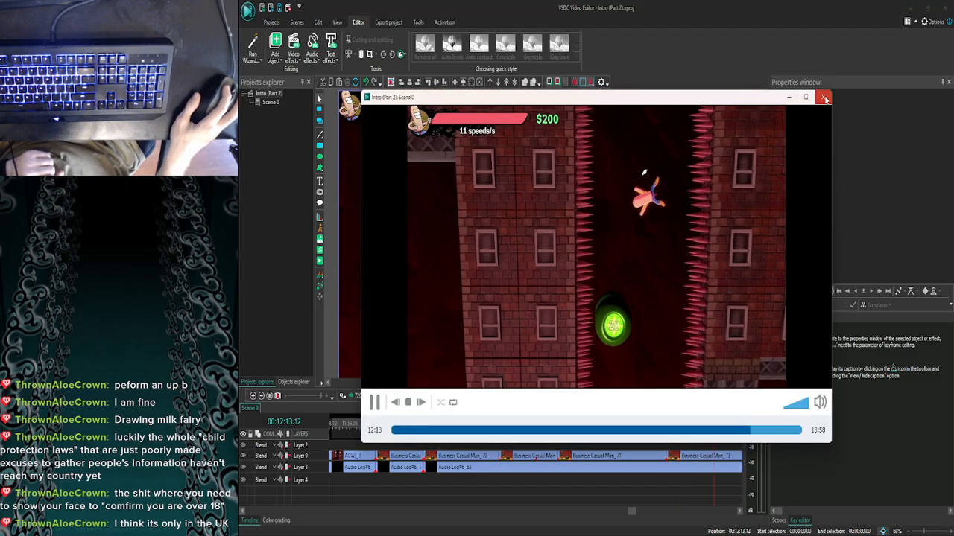
{"action": "left_click", "coordinate": [823, 97]}
{"action": "left_click", "coordinate": [355, 393]}
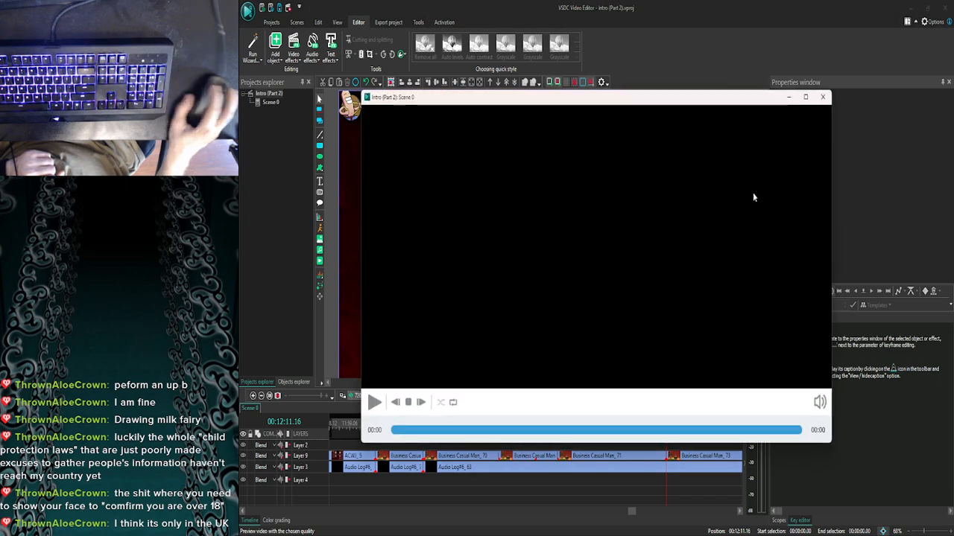
{"action": "left_click", "coordinate": [822, 97]}
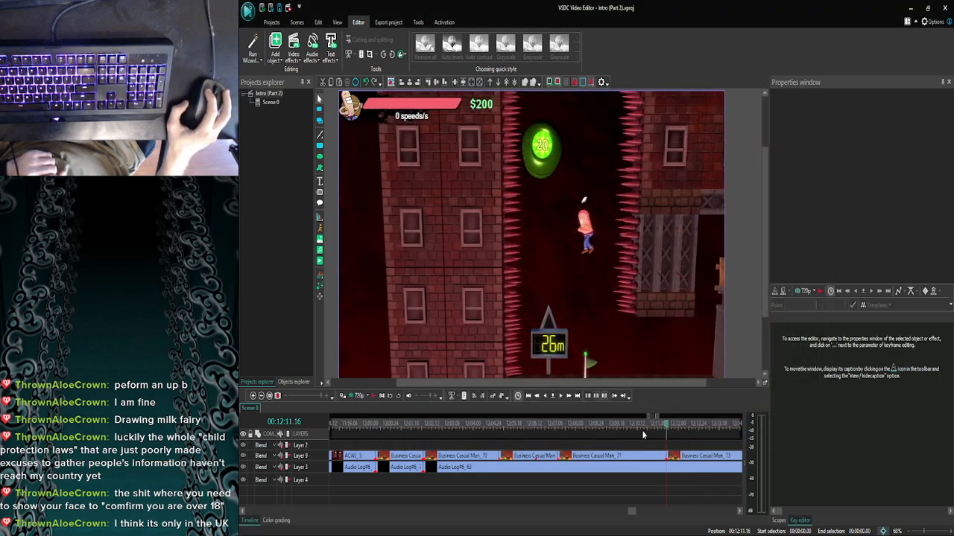
{"action": "left_click", "coordinate": [563, 397]}
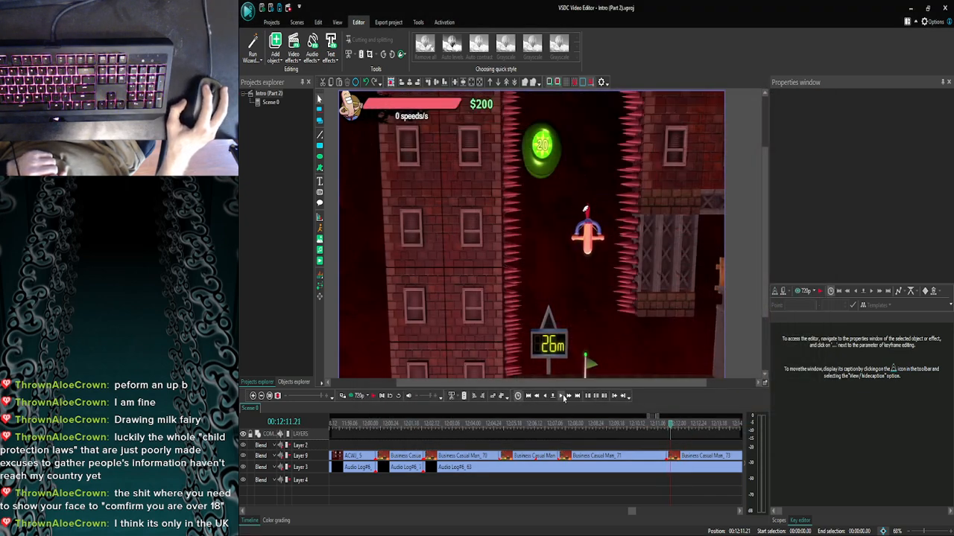
{"action": "left_click", "coordinate": [564, 398]}
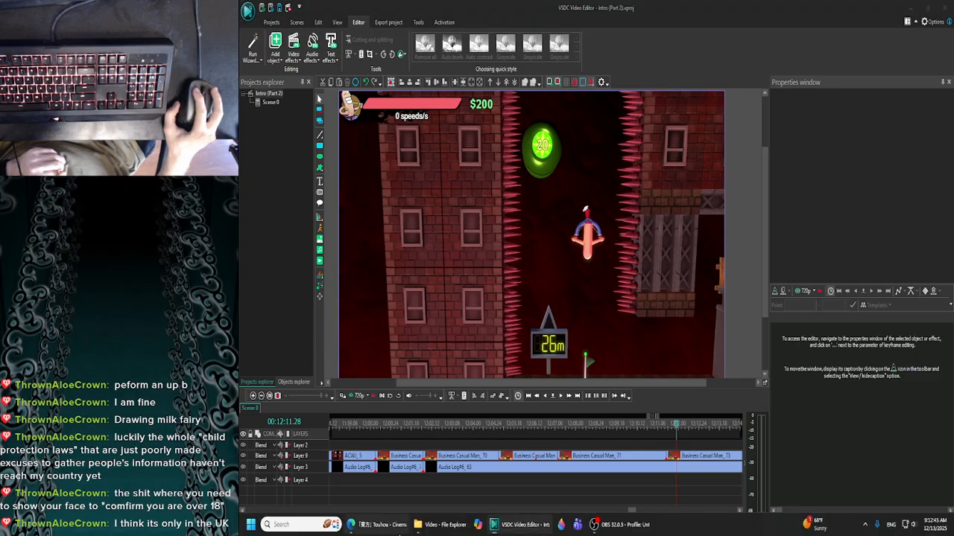
{"action": "left_click", "coordinate": [409, 525]}
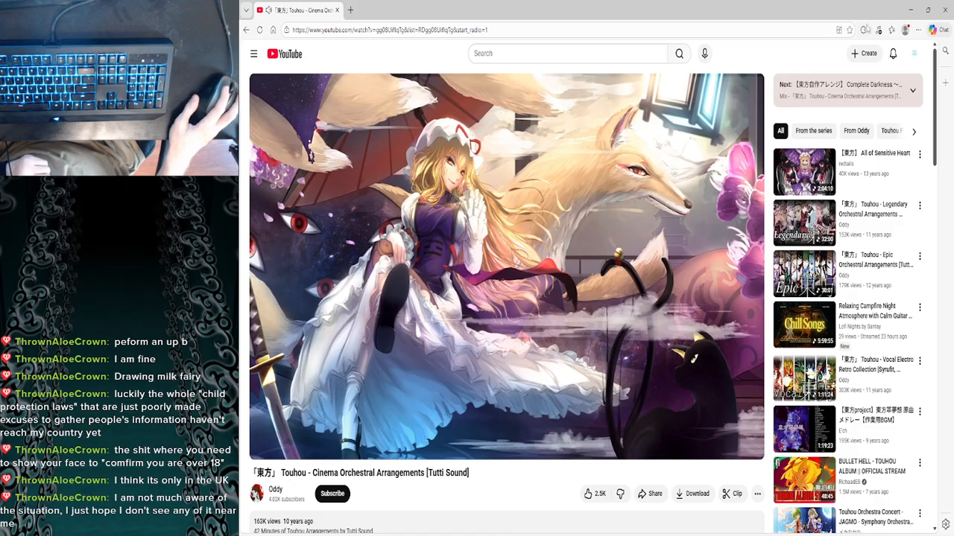
{"action": "left_click", "coordinate": [907, 10]}
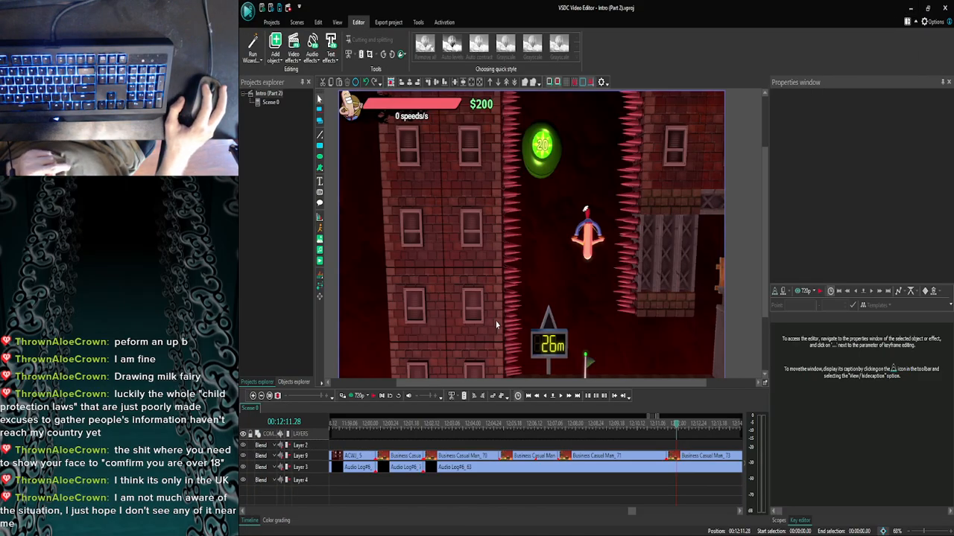
Split the Business Casual Man_73 clip at 00:12:13.04, the frame where the character hits the green 20 balloon.
{"action": "left_click", "coordinate": [563, 401]}
{"action": "left_click", "coordinate": [563, 401]}
{"action": "left_click", "coordinate": [563, 400]}
{"action": "left_click", "coordinate": [562, 400]}
{"action": "left_click", "coordinate": [563, 400]}
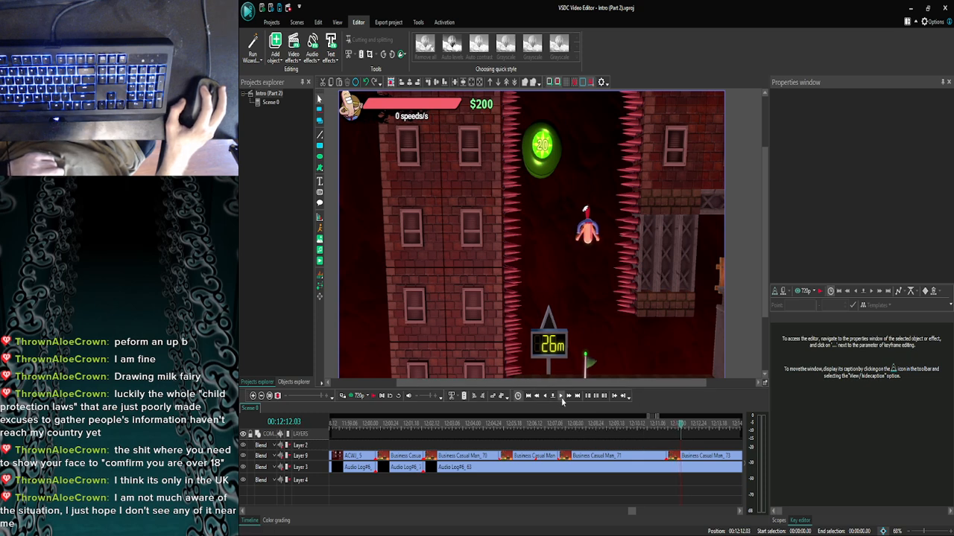
{"action": "left_click", "coordinate": [563, 401]}
{"action": "left_click", "coordinate": [563, 401]}
{"action": "left_click", "coordinate": [563, 401]}
{"action": "left_click", "coordinate": [562, 401]}
{"action": "left_click", "coordinate": [563, 401]}
{"action": "left_click", "coordinate": [563, 400]}
{"action": "left_click", "coordinate": [562, 401]}
{"action": "left_click", "coordinate": [562, 401]}
{"action": "left_click", "coordinate": [562, 401]}
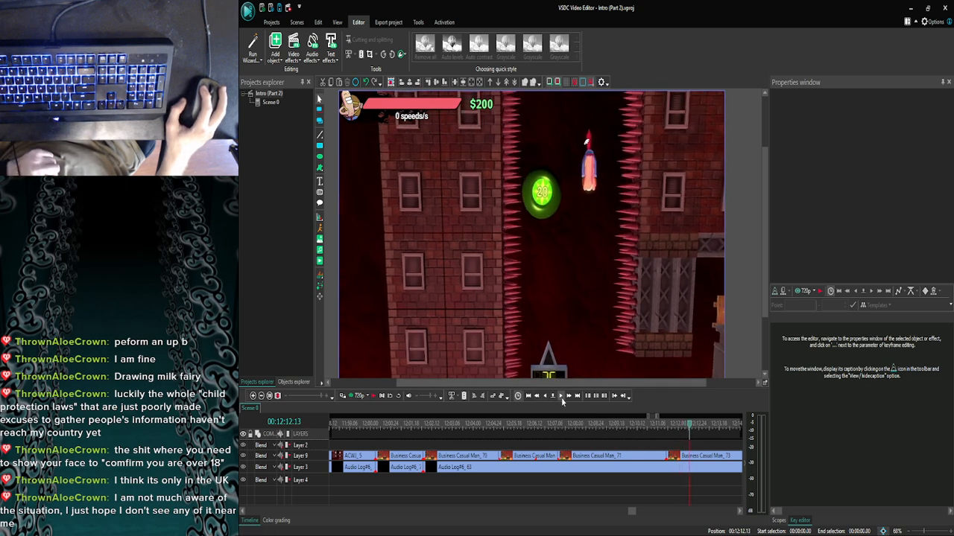
{"action": "left_click", "coordinate": [562, 401]}
{"action": "left_click", "coordinate": [563, 401]}
{"action": "left_click", "coordinate": [563, 400]}
{"action": "left_click", "coordinate": [562, 401]}
{"action": "left_click", "coordinate": [562, 401]}
{"action": "left_click", "coordinate": [562, 401]}
{"action": "left_click", "coordinate": [563, 401]}
{"action": "left_click", "coordinate": [562, 401]}
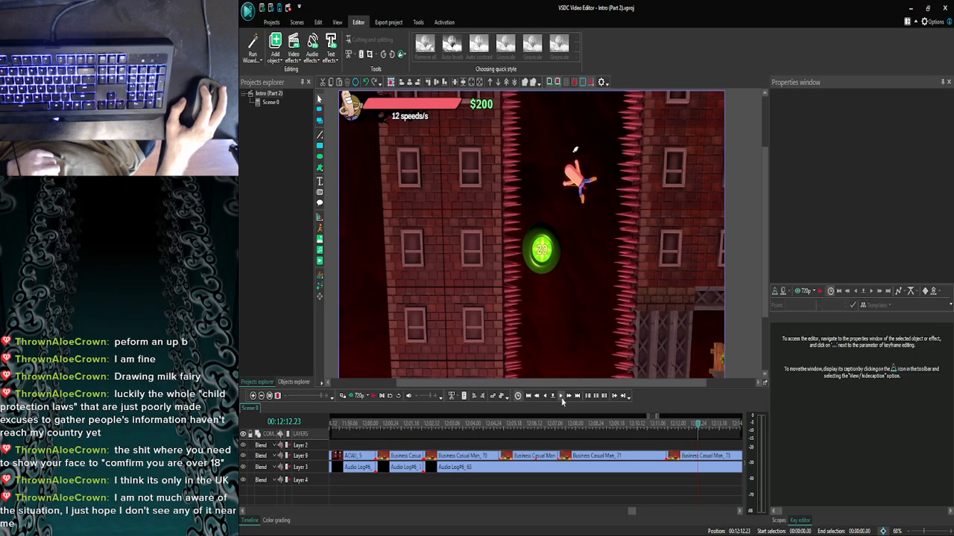
{"action": "left_click", "coordinate": [562, 401]}
{"action": "left_click", "coordinate": [563, 401]}
{"action": "left_click", "coordinate": [563, 401]}
{"action": "left_click", "coordinate": [562, 401]}
{"action": "left_click", "coordinate": [562, 401]}
{"action": "left_click", "coordinate": [562, 401]}
{"action": "left_click", "coordinate": [562, 401]}
{"action": "left_click", "coordinate": [563, 401]}
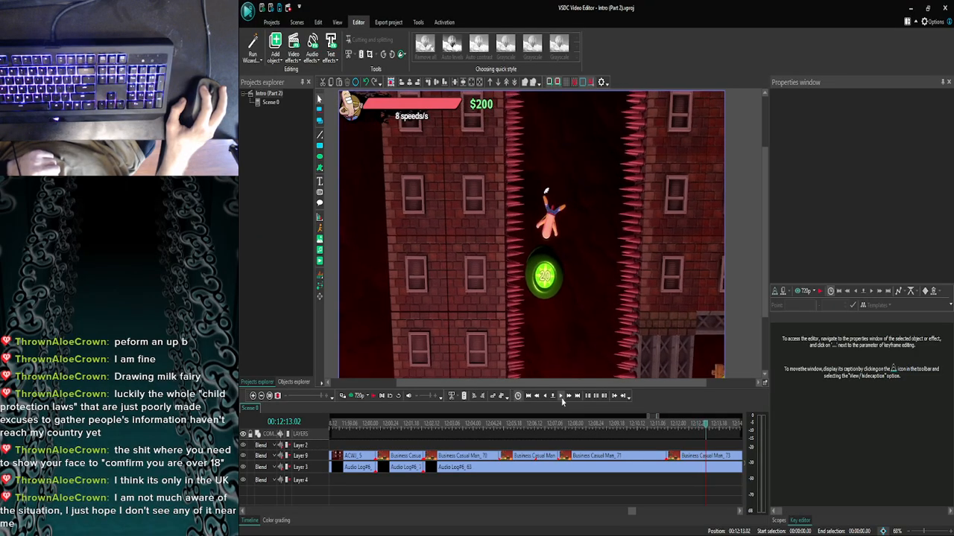
{"action": "left_click", "coordinate": [563, 401]}
{"action": "left_click", "coordinate": [562, 401]}
{"action": "left_click", "coordinate": [563, 401]}
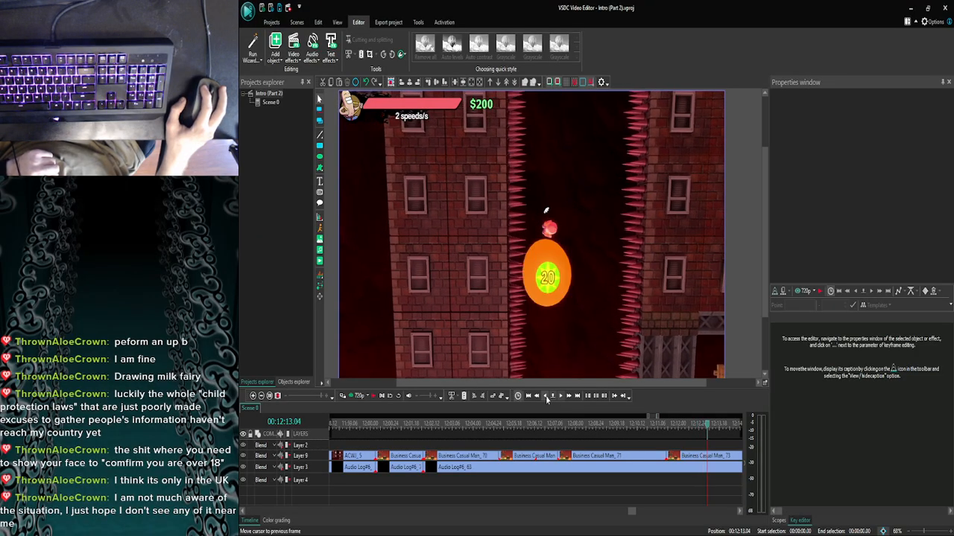
{"action": "left_click", "coordinate": [547, 399]}
{"action": "left_click", "coordinate": [562, 400]}
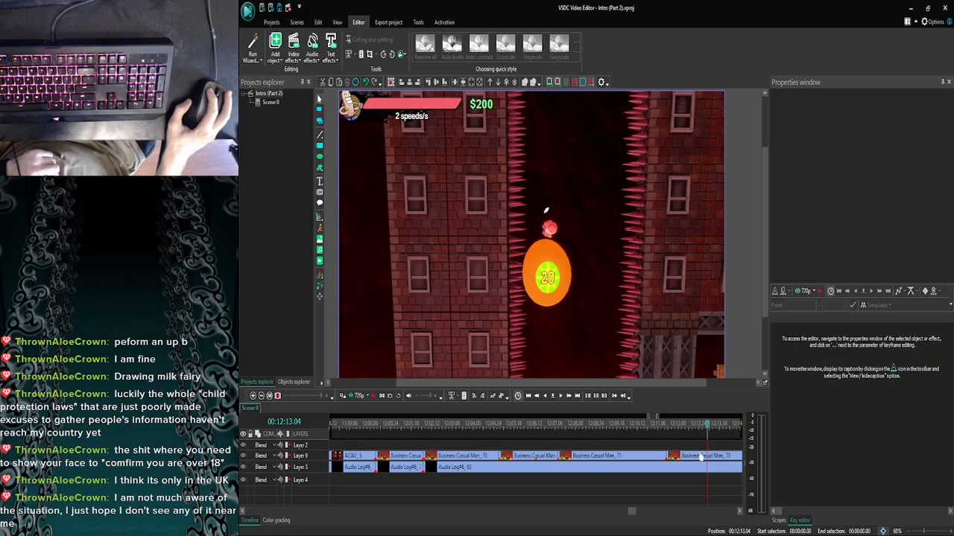
{"action": "left_click", "coordinate": [700, 456]}
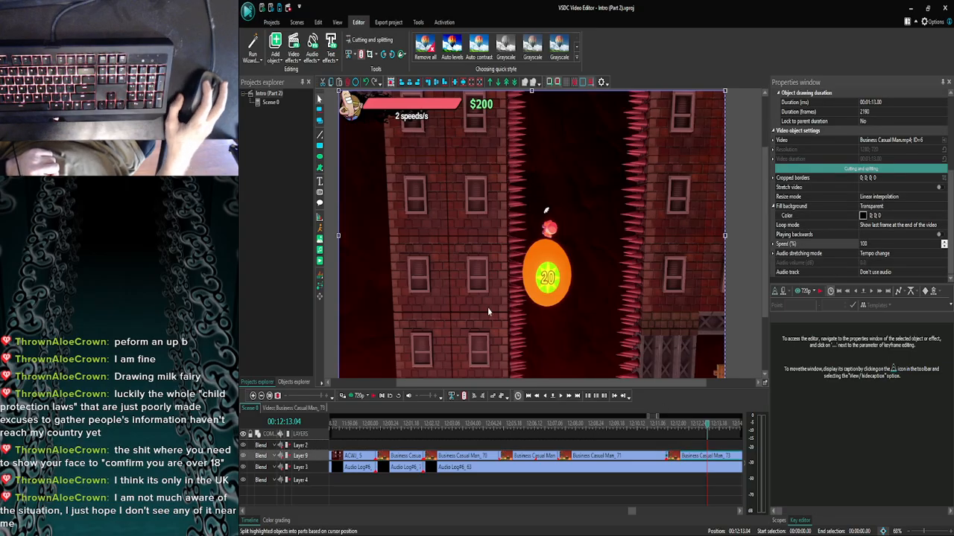
Set the speed of the short Business Casual Man_73 segment before the 00:12:13.04 split to 30%.
{"action": "left_click", "coordinate": [546, 398]}
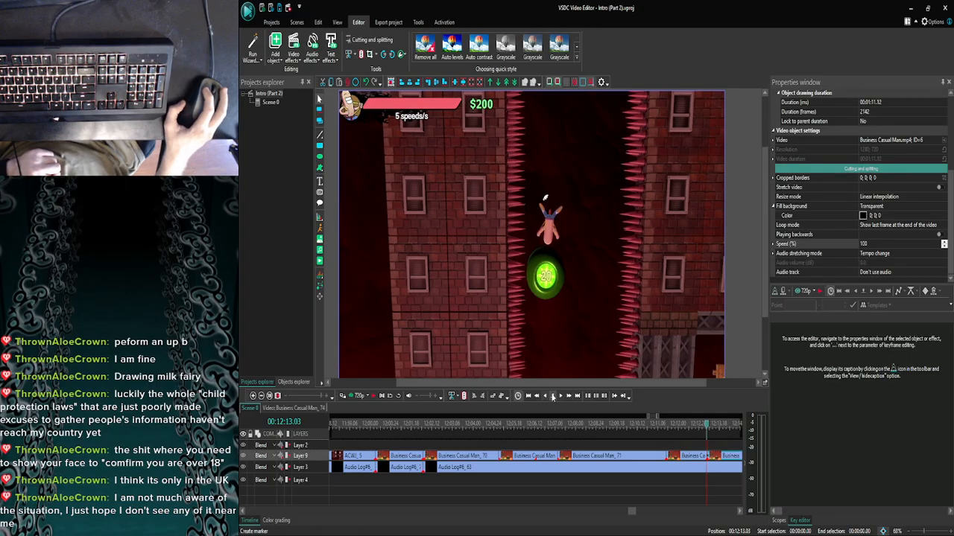
{"action": "left_click", "coordinate": [701, 460]}
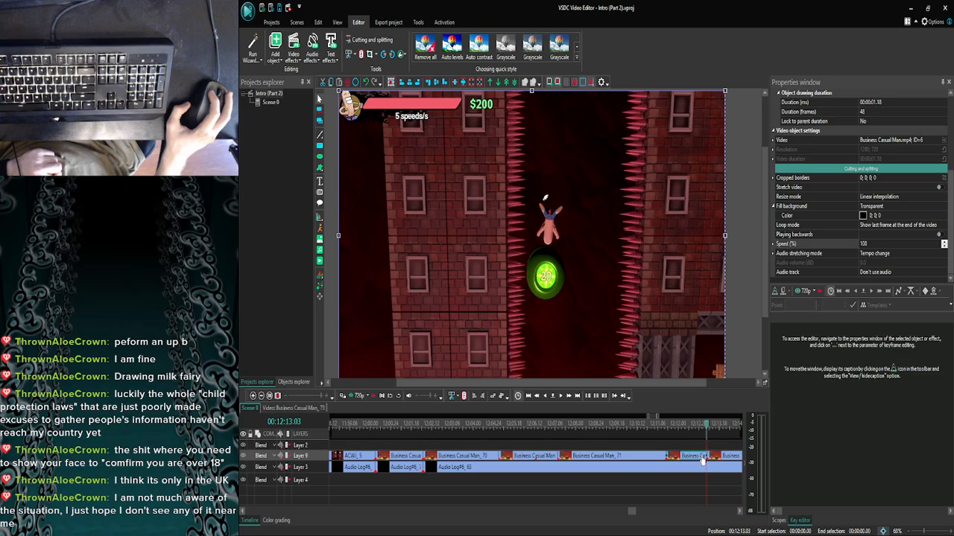
{"action": "left_click", "coordinate": [867, 244]}
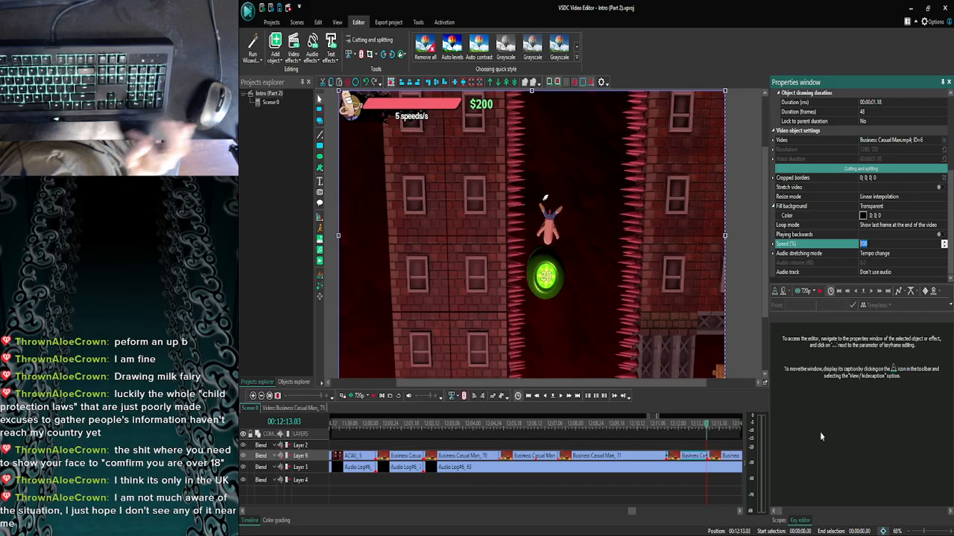
{"action": "type", "text": "30"}
{"action": "key", "text": "Return"}
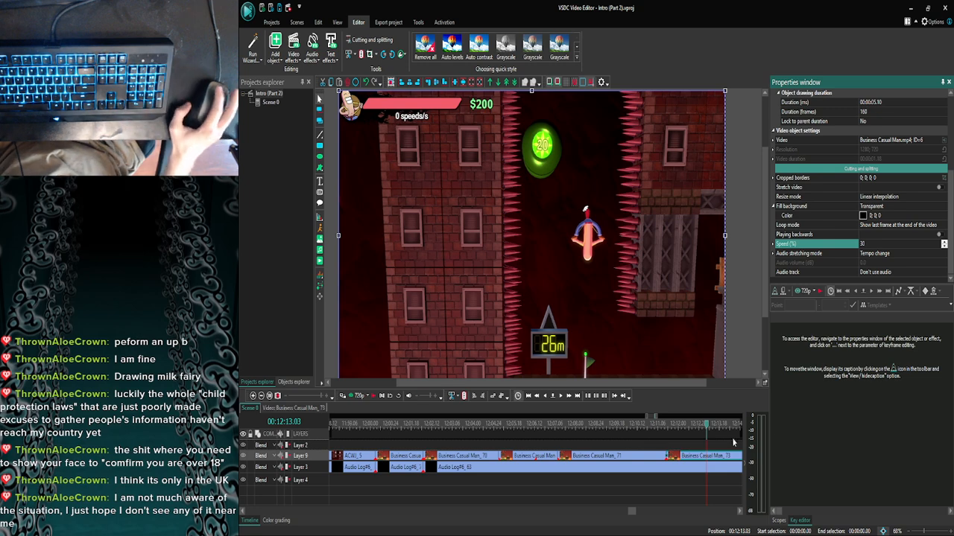
Preview the slowed Business Casual Man_73 segment from 00:12:11.12, close the preview, and move to the segment's start at 00:12:11.16.
{"action": "left_click_drag", "start_coordinate": [706, 429], "coordinate": [676, 430]}
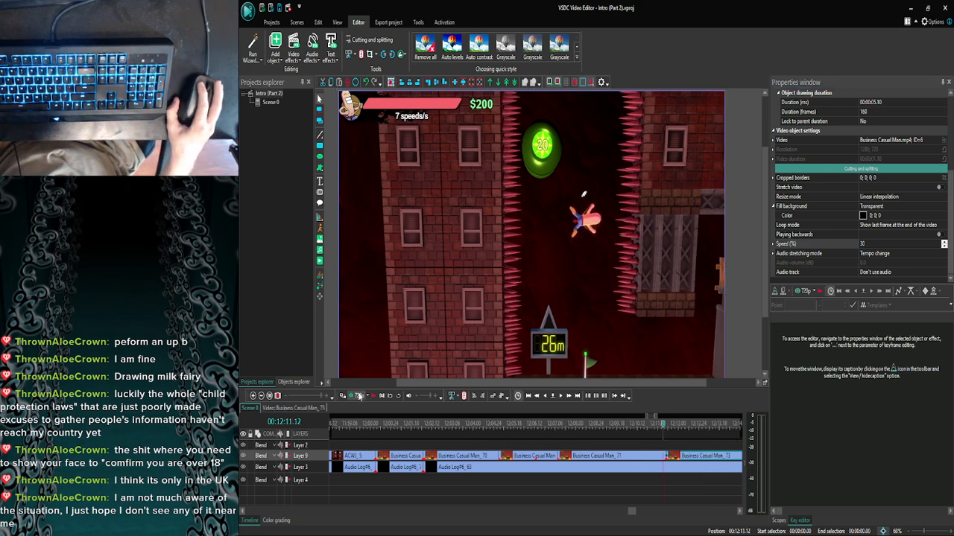
{"action": "left_click", "coordinate": [347, 395]}
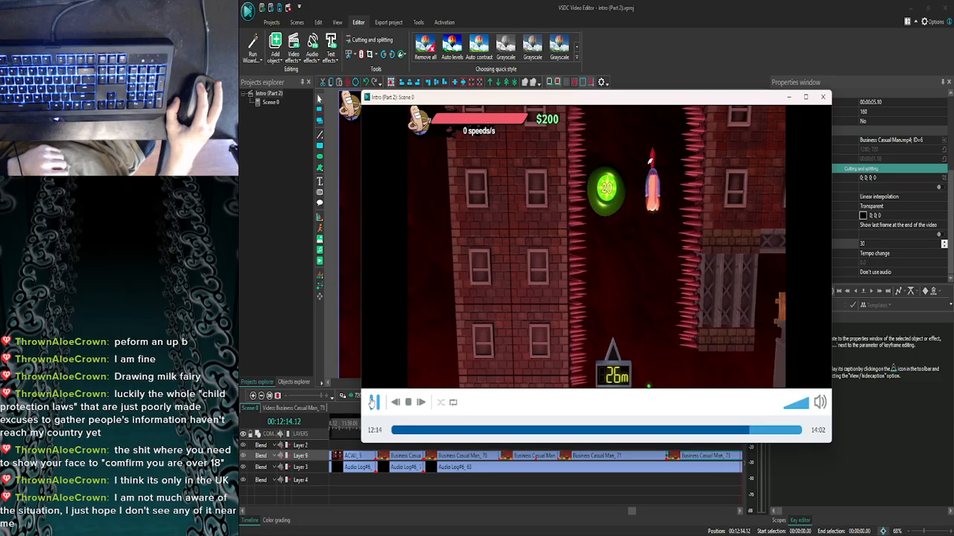
{"action": "left_click", "coordinate": [373, 403]}
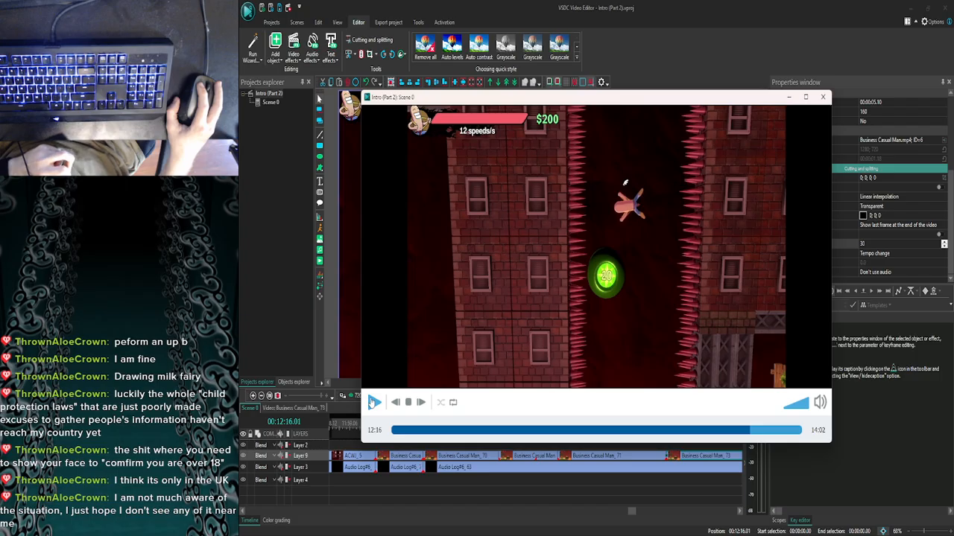
{"action": "left_click", "coordinate": [373, 402]}
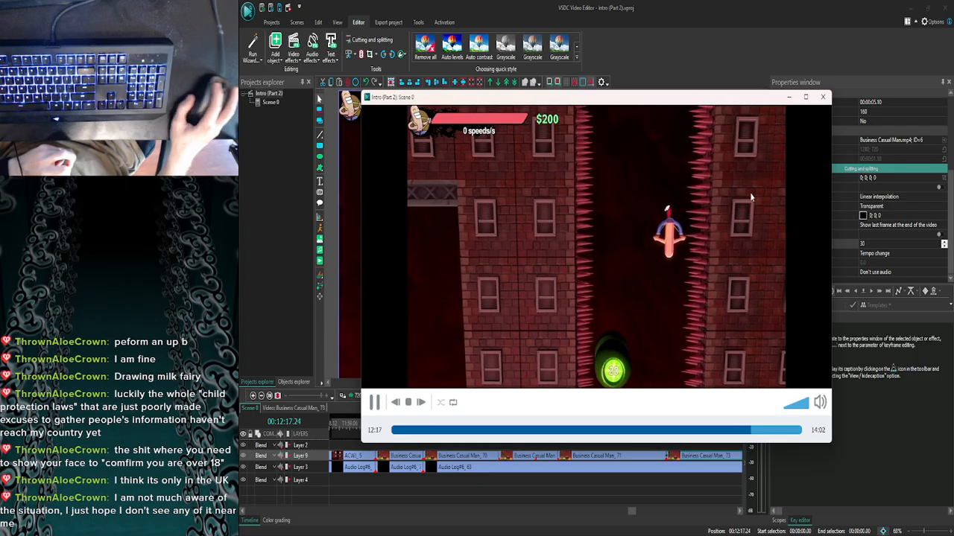
{"action": "left_click", "coordinate": [824, 98]}
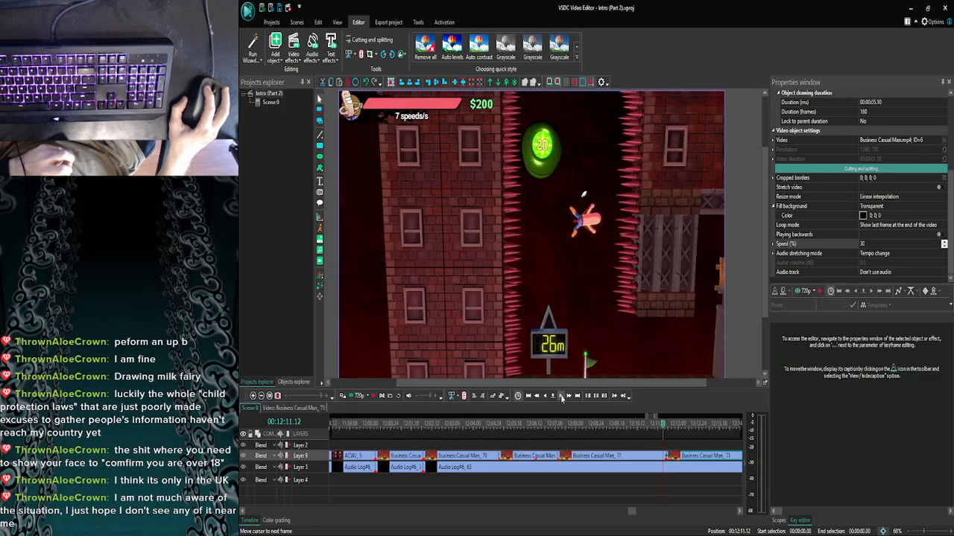
{"action": "left_click", "coordinate": [562, 397]}
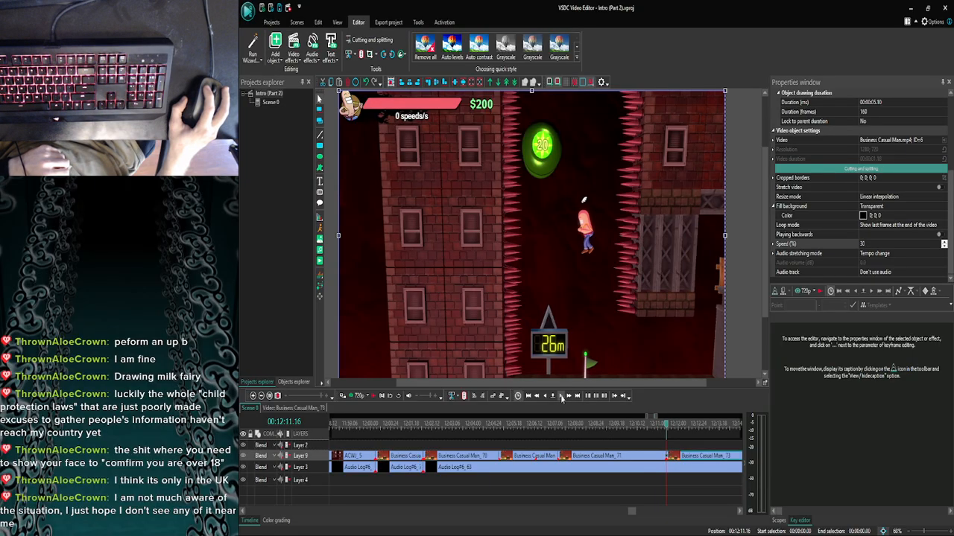
Play and step through the slowed Business Casual Man_73 segment from 00:12:11.16 to 00:12:16.25, examining the approach to the green 20 balloon.
{"action": "left_click", "coordinate": [562, 398]}
{"action": "left_click", "coordinate": [261, 395]}
{"action": "left_click", "coordinate": [262, 396]}
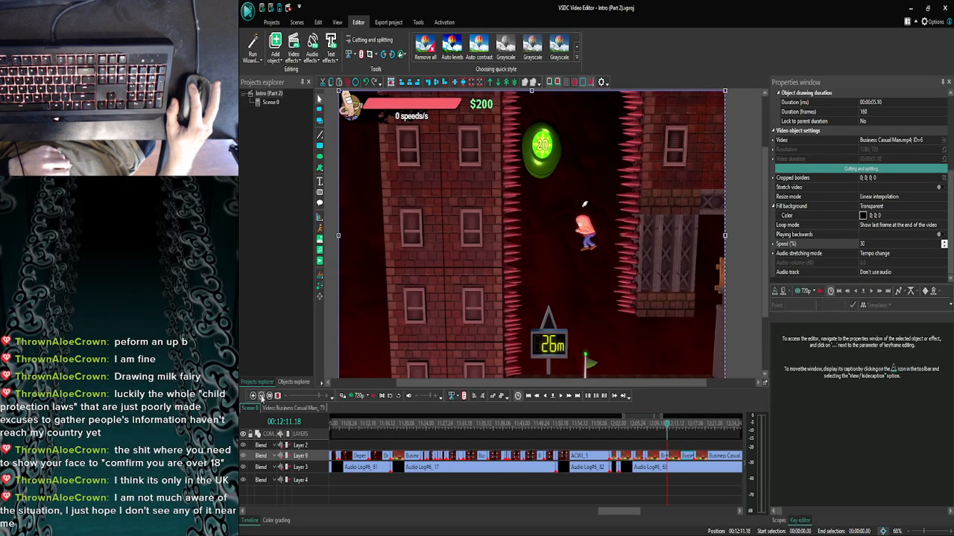
{"action": "left_click_drag", "start_coordinate": [617, 511], "coordinate": [628, 511]}
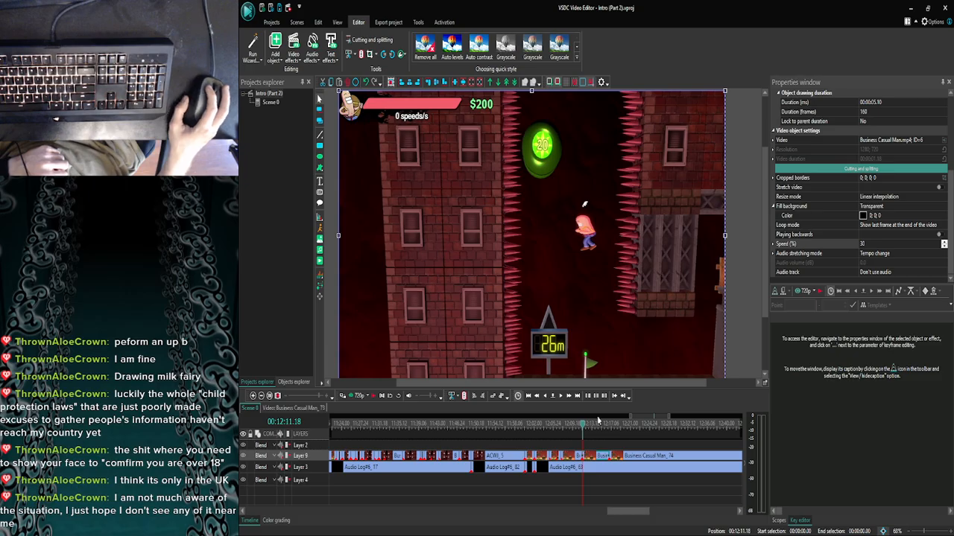
{"action": "left_click", "coordinate": [562, 399]}
{"action": "left_click", "coordinate": [563, 398]}
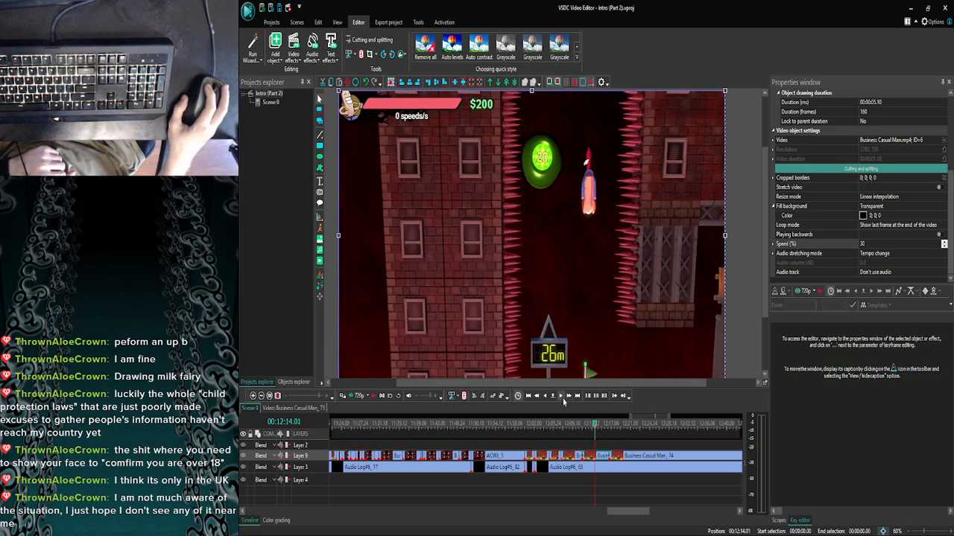
{"action": "left_click", "coordinate": [562, 398]}
{"action": "left_click", "coordinate": [562, 399]}
{"action": "left_click", "coordinate": [563, 399]}
{"action": "left_click", "coordinate": [563, 398]}
{"action": "left_click", "coordinate": [563, 399]}
{"action": "left_click", "coordinate": [563, 398]}
{"action": "left_click", "coordinate": [562, 398]}
{"action": "left_click", "coordinate": [562, 398]}
{"action": "left_click", "coordinate": [563, 399]}
{"action": "left_click", "coordinate": [563, 398]}
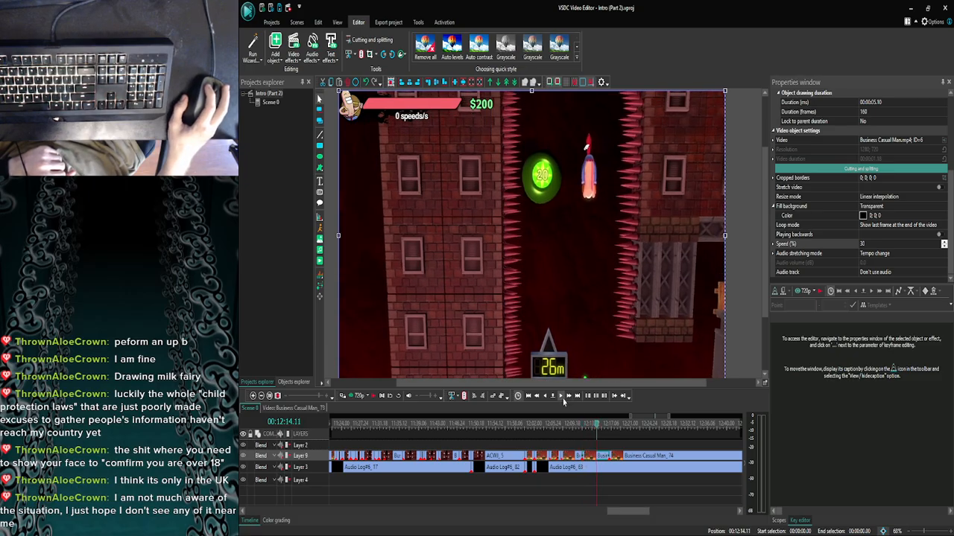
{"action": "left_click", "coordinate": [562, 399]}
{"action": "left_click", "coordinate": [563, 398]}
{"action": "left_click", "coordinate": [563, 399]}
{"action": "left_click", "coordinate": [563, 399]}
{"action": "left_click", "coordinate": [563, 399]}
{"action": "left_click", "coordinate": [563, 399]}
{"action": "left_click", "coordinate": [563, 400]}
{"action": "left_click", "coordinate": [563, 399]}
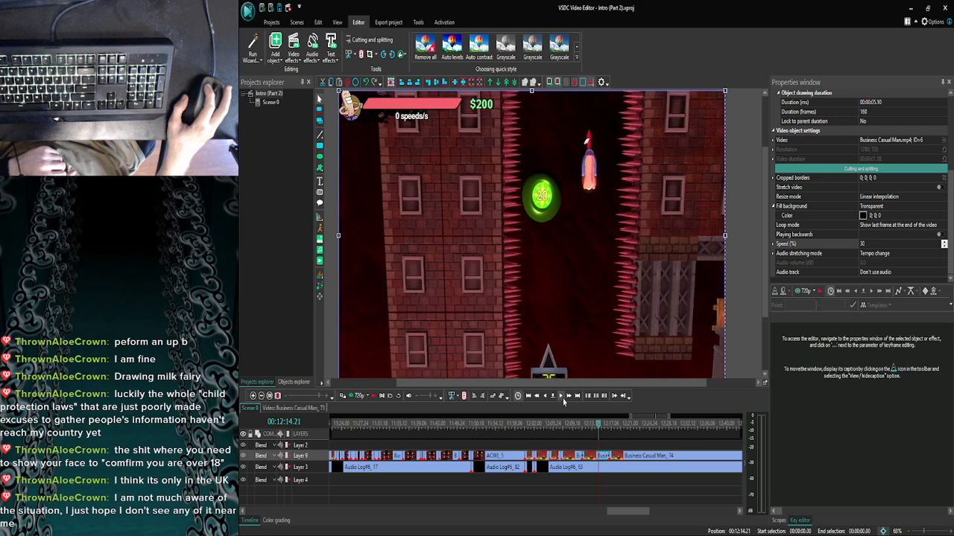
{"action": "left_click", "coordinate": [563, 399]}
{"action": "left_click", "coordinate": [563, 400]}
{"action": "left_click", "coordinate": [562, 400]}
{"action": "left_click", "coordinate": [563, 399]}
{"action": "left_click", "coordinate": [563, 399]}
{"action": "left_click", "coordinate": [562, 399]}
{"action": "left_click", "coordinate": [562, 399]}
{"action": "left_click", "coordinate": [562, 400]}
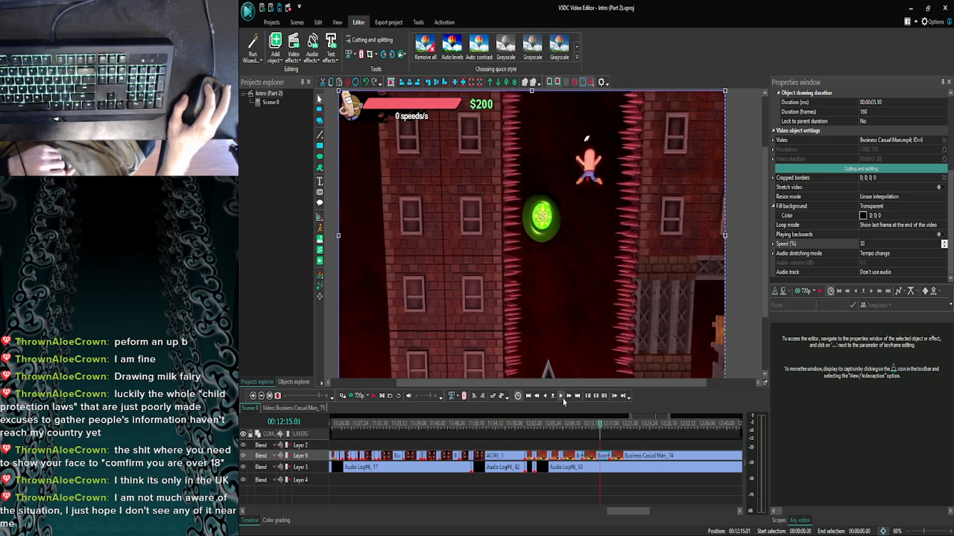
{"action": "left_click", "coordinate": [562, 400]}
{"action": "left_click", "coordinate": [562, 399]}
{"action": "left_click", "coordinate": [563, 399]}
{"action": "left_click", "coordinate": [563, 399]}
{"action": "left_click", "coordinate": [562, 399]}
{"action": "left_click", "coordinate": [563, 399]}
{"action": "left_click", "coordinate": [563, 399]}
{"action": "left_click", "coordinate": [563, 400]}
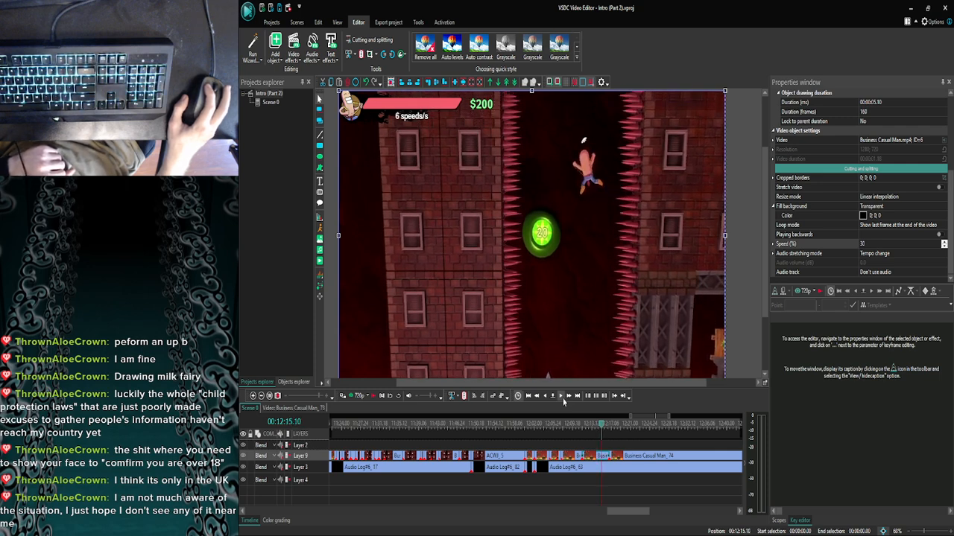
{"action": "left_click", "coordinate": [562, 400]}
{"action": "left_click", "coordinate": [563, 399]}
{"action": "left_click", "coordinate": [563, 400]}
{"action": "left_click", "coordinate": [562, 400]}
{"action": "left_click", "coordinate": [563, 400]}
{"action": "left_click", "coordinate": [563, 400]}
{"action": "left_click", "coordinate": [564, 400]}
{"action": "left_click", "coordinate": [564, 400]}
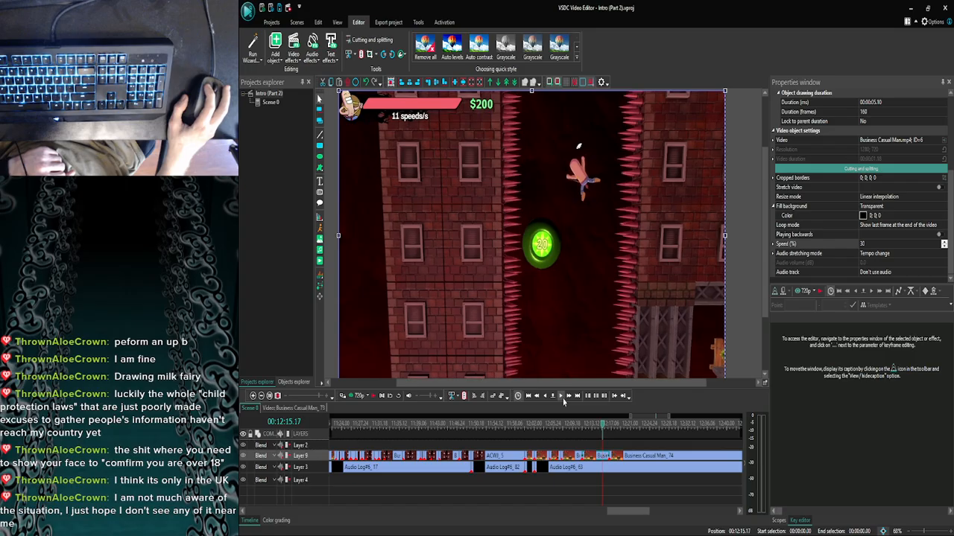
{"action": "left_click", "coordinate": [563, 400]}
{"action": "left_click", "coordinate": [564, 400]}
{"action": "left_click", "coordinate": [563, 400]}
{"action": "left_click", "coordinate": [564, 400]}
{"action": "left_click", "coordinate": [563, 400]}
{"action": "left_click", "coordinate": [564, 400]}
{"action": "left_click", "coordinate": [564, 400]}
{"action": "left_click", "coordinate": [563, 400]}
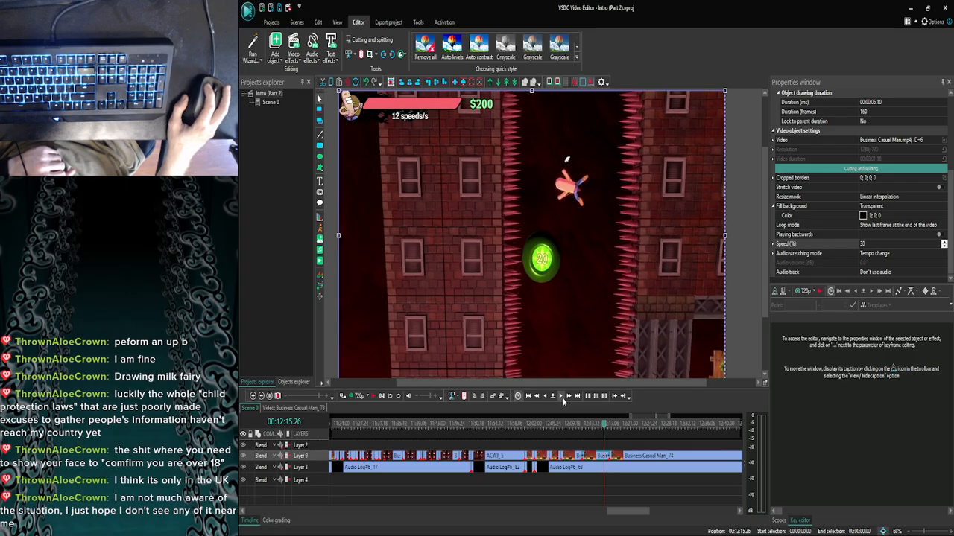
{"action": "left_click", "coordinate": [563, 400]}
{"action": "left_click", "coordinate": [563, 400]}
{"action": "left_click", "coordinate": [563, 400]}
{"action": "left_click", "coordinate": [563, 400]}
{"action": "left_click", "coordinate": [563, 400]}
{"action": "left_click", "coordinate": [564, 400]}
{"action": "left_click", "coordinate": [563, 401]}
{"action": "left_click", "coordinate": [563, 400]}
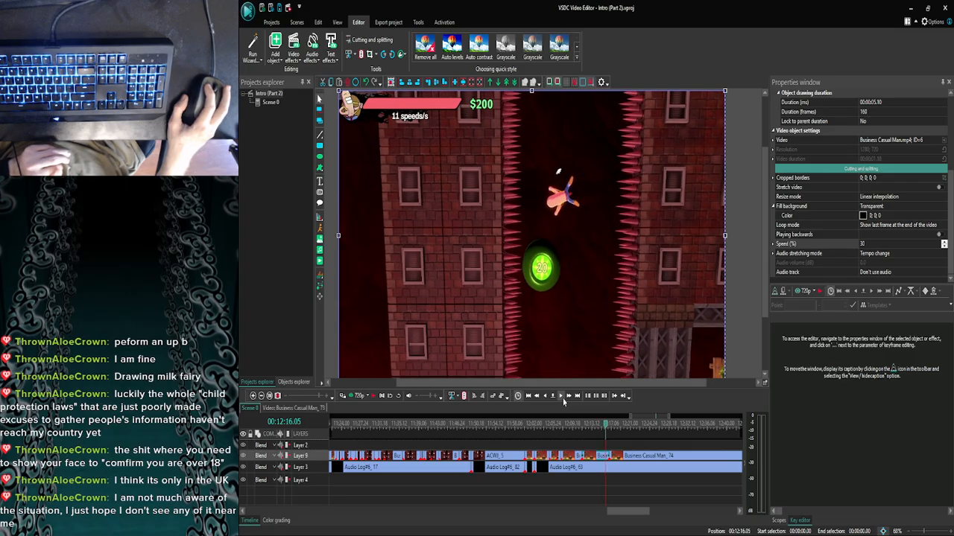
{"action": "left_click", "coordinate": [564, 400]}
{"action": "left_click", "coordinate": [563, 400]}
{"action": "left_click", "coordinate": [563, 400]}
{"action": "left_click", "coordinate": [563, 400]}
{"action": "left_click", "coordinate": [563, 400]}
{"action": "left_click", "coordinate": [563, 400]}
{"action": "left_click", "coordinate": [563, 400]}
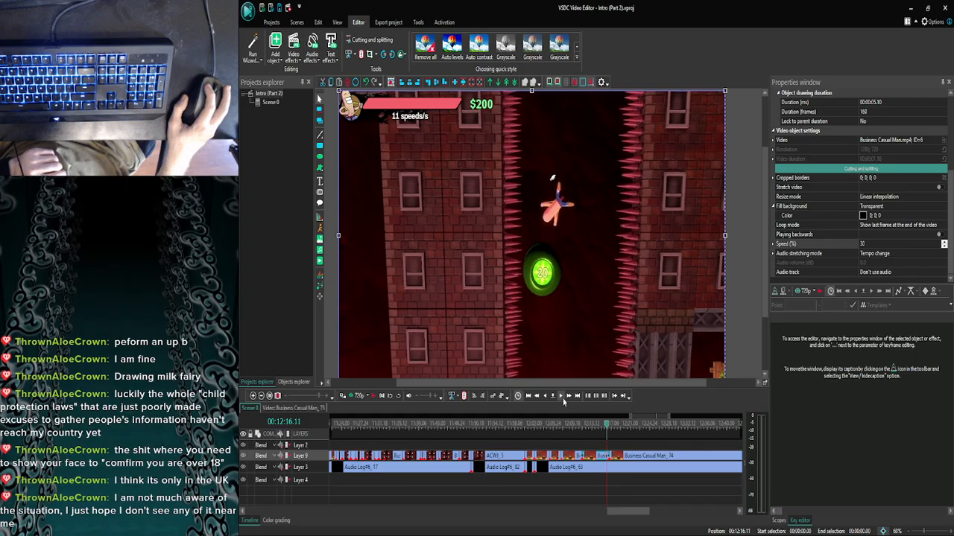
{"action": "left_click", "coordinate": [563, 400]}
{"action": "left_click", "coordinate": [564, 400]}
{"action": "left_click", "coordinate": [563, 400]}
{"action": "left_click", "coordinate": [563, 400]}
{"action": "left_click", "coordinate": [563, 400]}
{"action": "left_click", "coordinate": [564, 400]}
{"action": "left_click", "coordinate": [563, 400]}
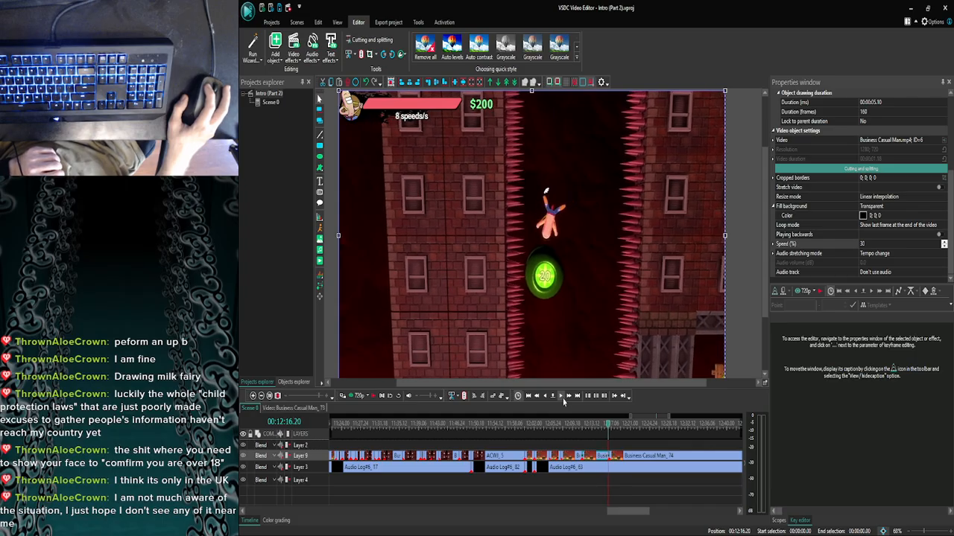
{"action": "left_click", "coordinate": [563, 400]}
{"action": "left_click", "coordinate": [563, 400]}
{"action": "left_click", "coordinate": [563, 400]}
{"action": "left_click", "coordinate": [563, 400]}
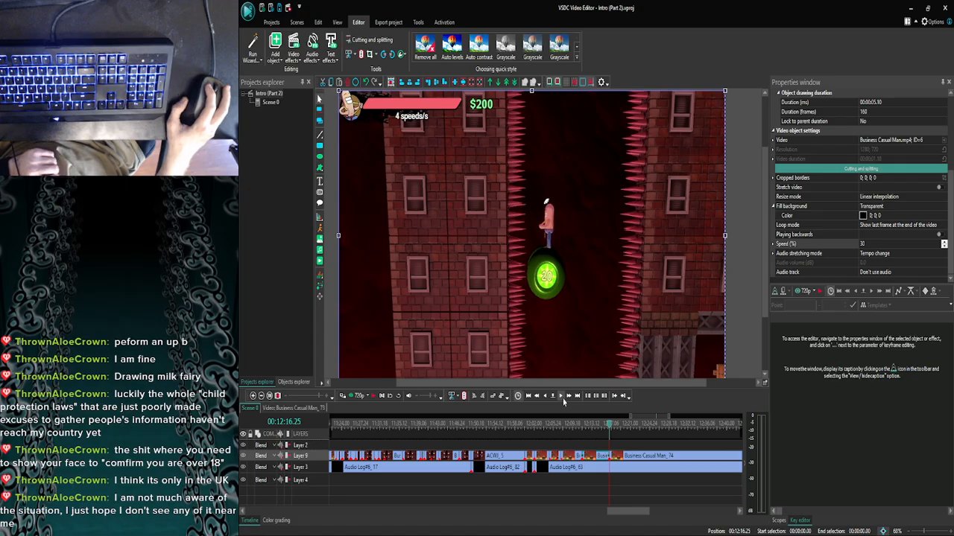
Split the slowed Business Casual Man_73 segment at 00:12:16.25 and remove its leftover last frame.
{"action": "left_click", "coordinate": [252, 395]}
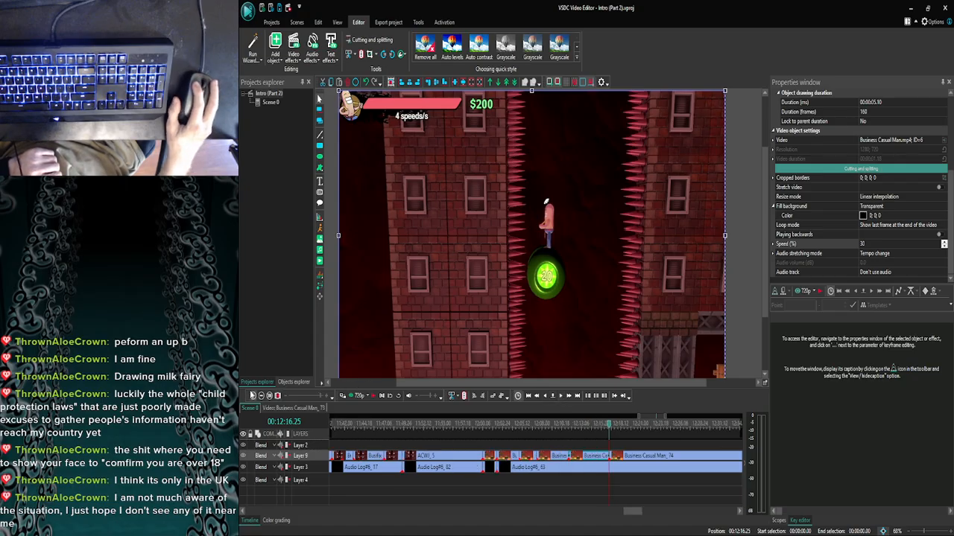
{"action": "left_click", "coordinate": [252, 394]}
{"action": "left_click", "coordinate": [252, 395]}
{"action": "left_click", "coordinate": [252, 395]}
{"action": "left_click", "coordinate": [251, 395]}
{"action": "left_click", "coordinate": [251, 395]}
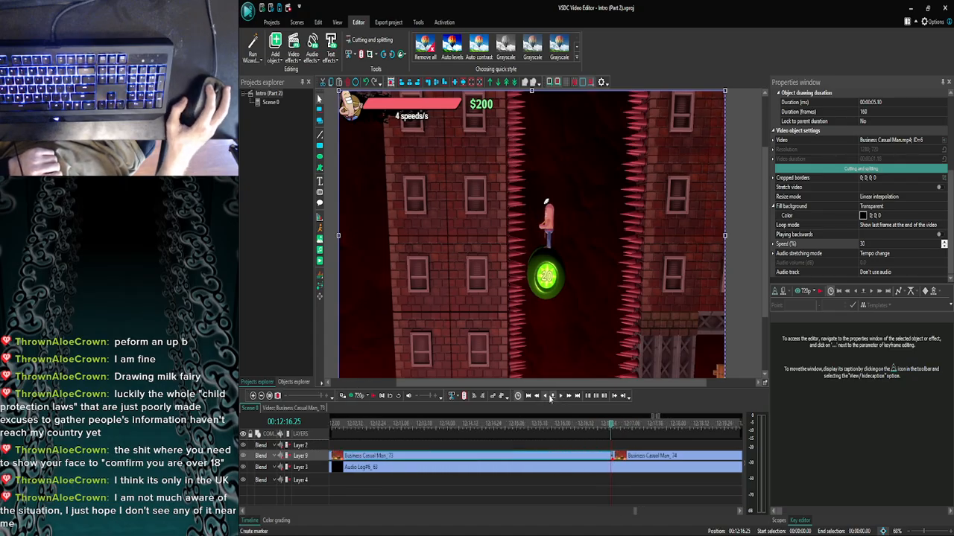
{"action": "left_click", "coordinate": [546, 396]}
{"action": "left_click", "coordinate": [562, 399]}
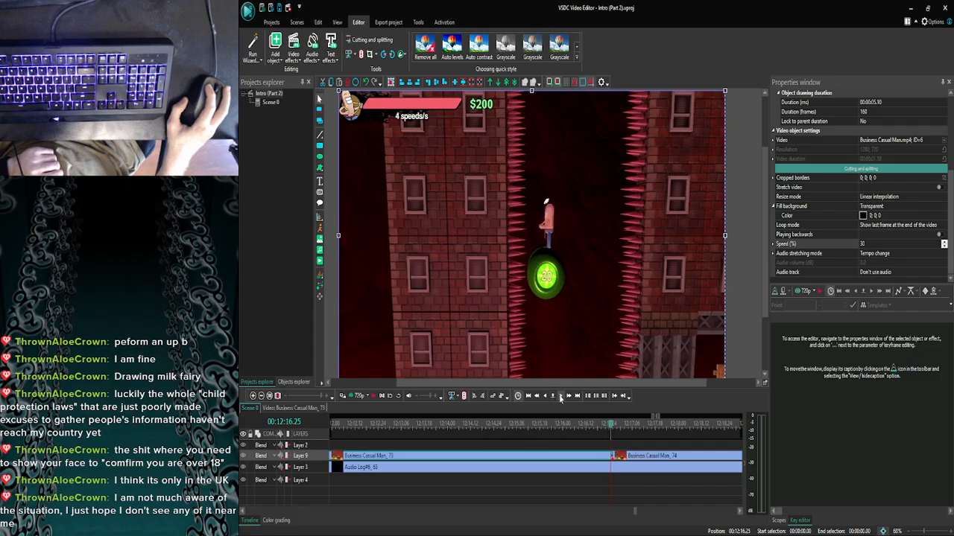
{"action": "left_click", "coordinate": [547, 396]}
{"action": "left_click", "coordinate": [559, 399]}
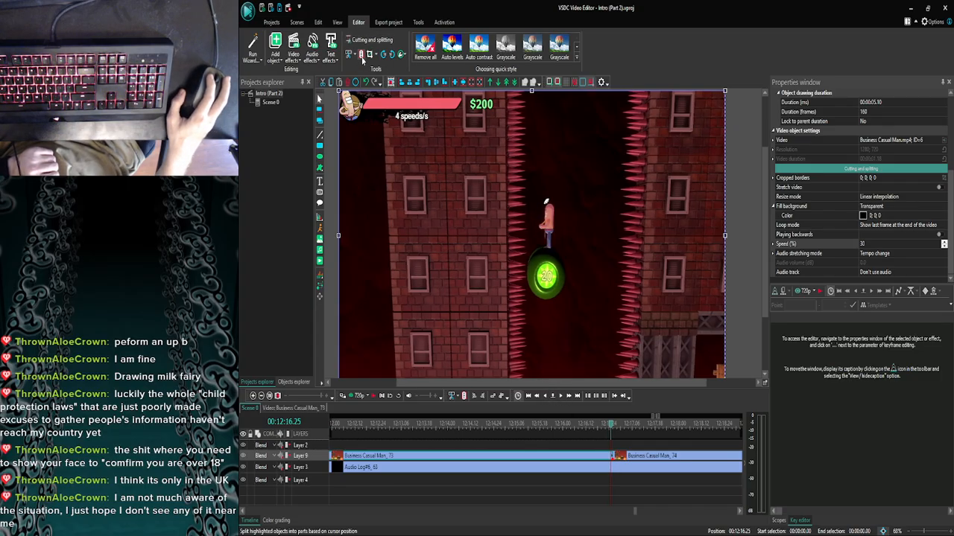
{"action": "left_click", "coordinate": [362, 59]}
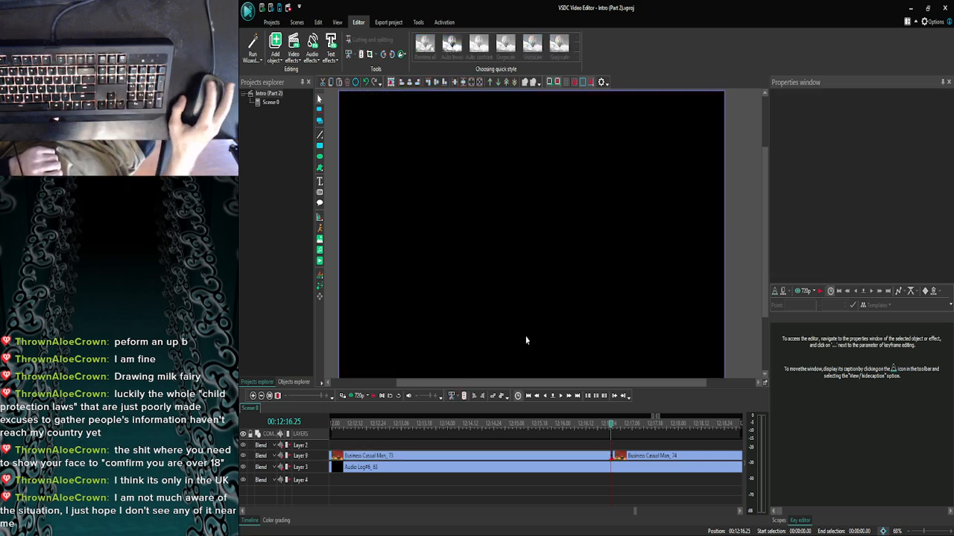
Extend the end of the slowed Business Casual Man_73 segment to close the one-frame gap before Business Casual Man_74.
{"action": "left_click", "coordinate": [600, 461]}
{"action": "left_click", "coordinate": [601, 462]}
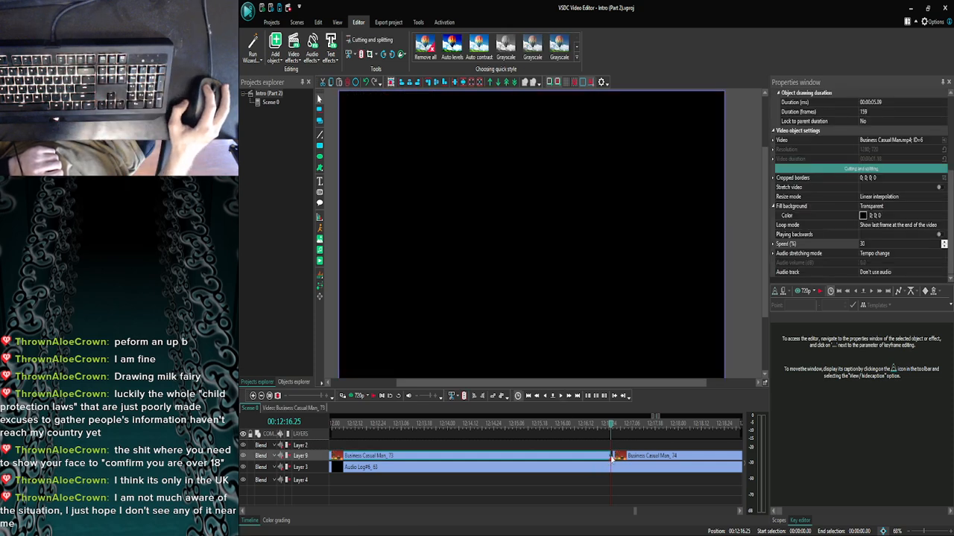
{"action": "left_click", "coordinate": [615, 446]}
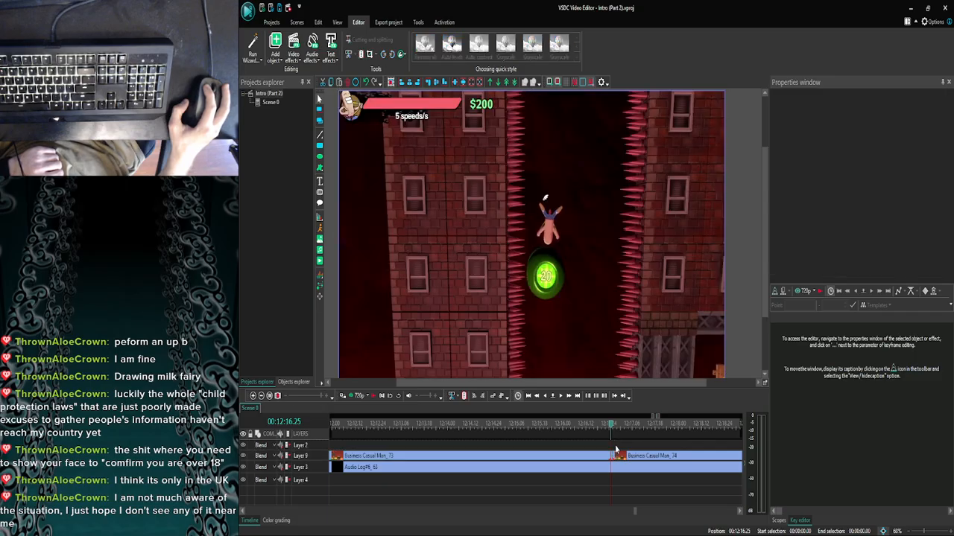
Examine the frames around the cut from Business Casual Man_73 to Business Casual Man_74, between 00:12:16.25 and 00:12:17.25.
{"action": "left_click", "coordinate": [562, 397]}
{"action": "left_click", "coordinate": [563, 397]}
{"action": "left_click", "coordinate": [562, 397]}
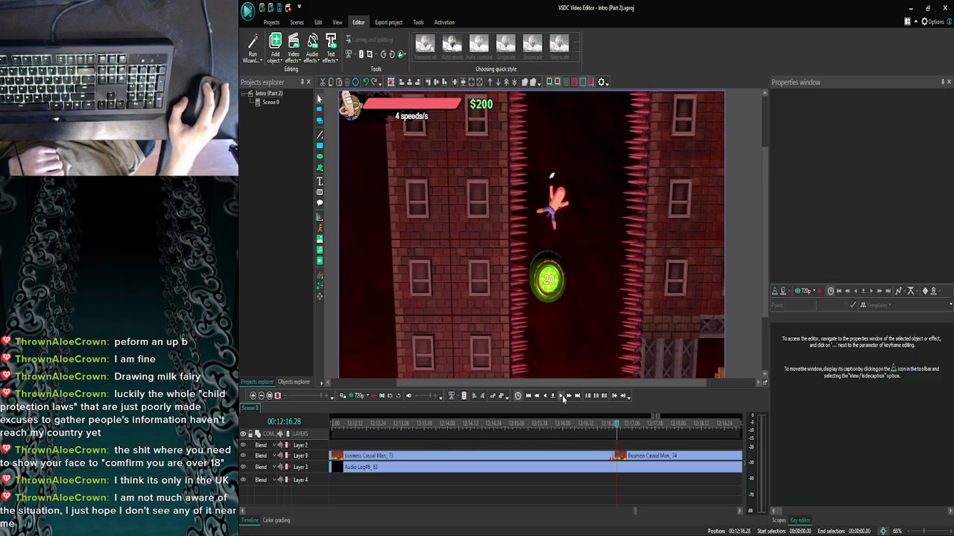
{"action": "left_click", "coordinate": [563, 397]}
{"action": "left_click", "coordinate": [562, 397]}
{"action": "left_click", "coordinate": [563, 398]}
{"action": "left_click", "coordinate": [562, 397]}
{"action": "left_click", "coordinate": [549, 397]}
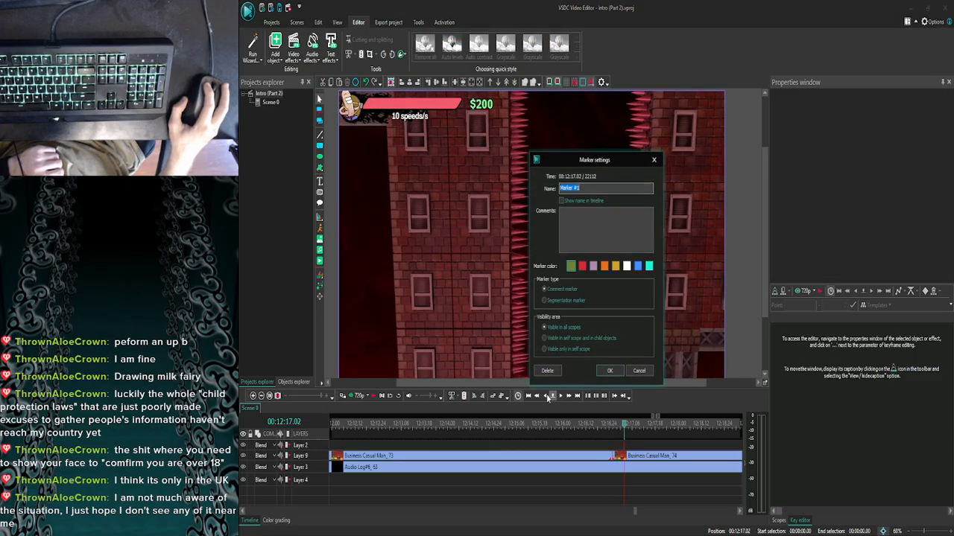
{"action": "key", "text": "Return"}
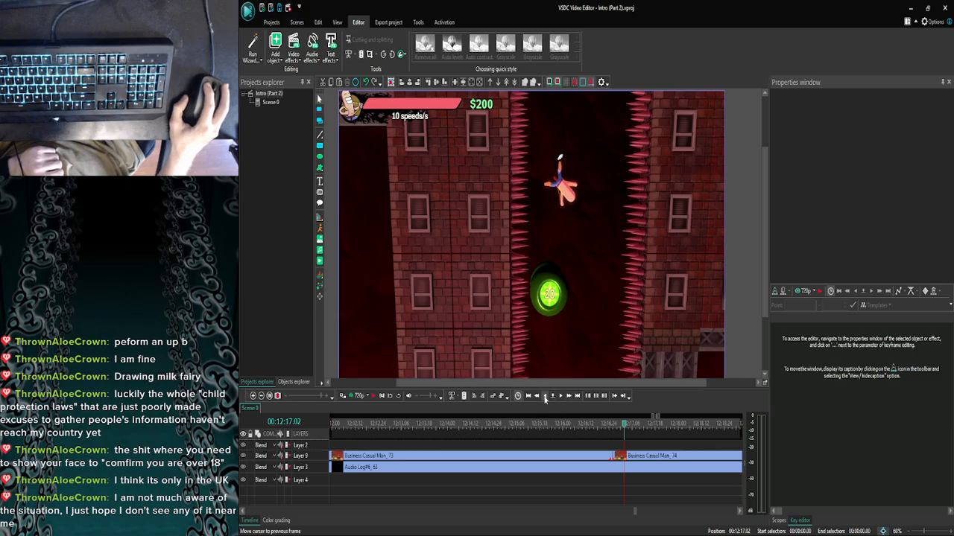
{"action": "left_click", "coordinate": [545, 397]}
{"action": "left_click", "coordinate": [545, 397]}
{"action": "left_click", "coordinate": [545, 397]}
{"action": "left_click", "coordinate": [544, 397]}
{"action": "left_click", "coordinate": [545, 397]}
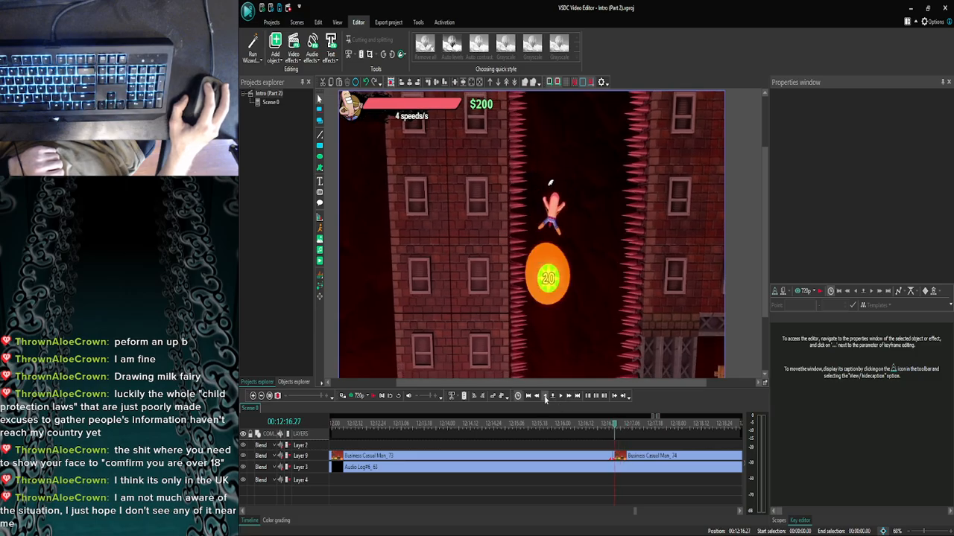
{"action": "left_click", "coordinate": [546, 397]}
{"action": "left_click", "coordinate": [545, 397]}
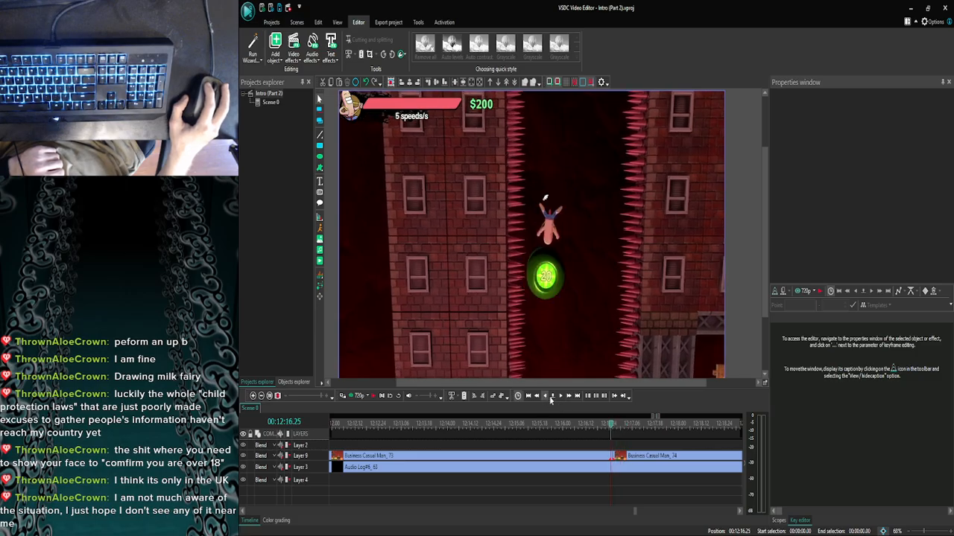
{"action": "left_click", "coordinate": [568, 396]}
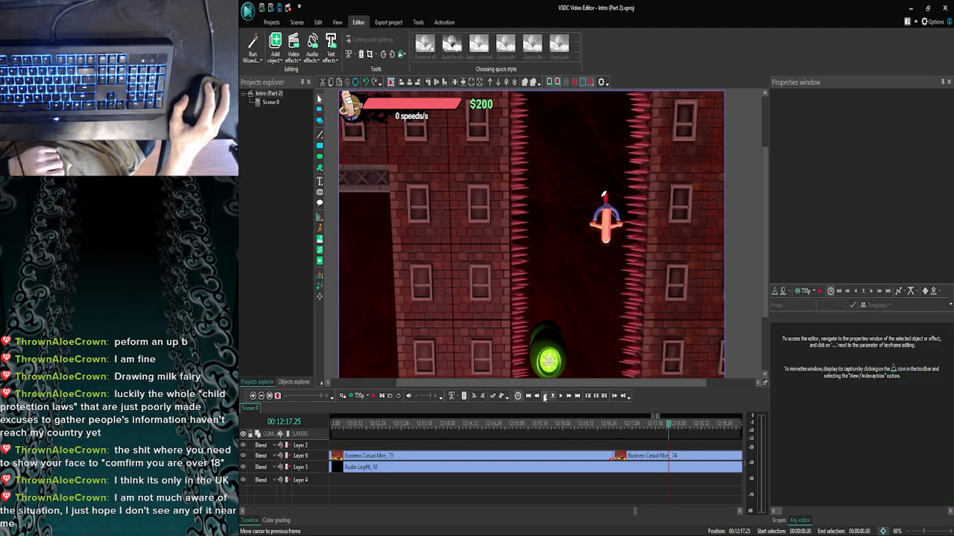
{"action": "left_click", "coordinate": [536, 398]}
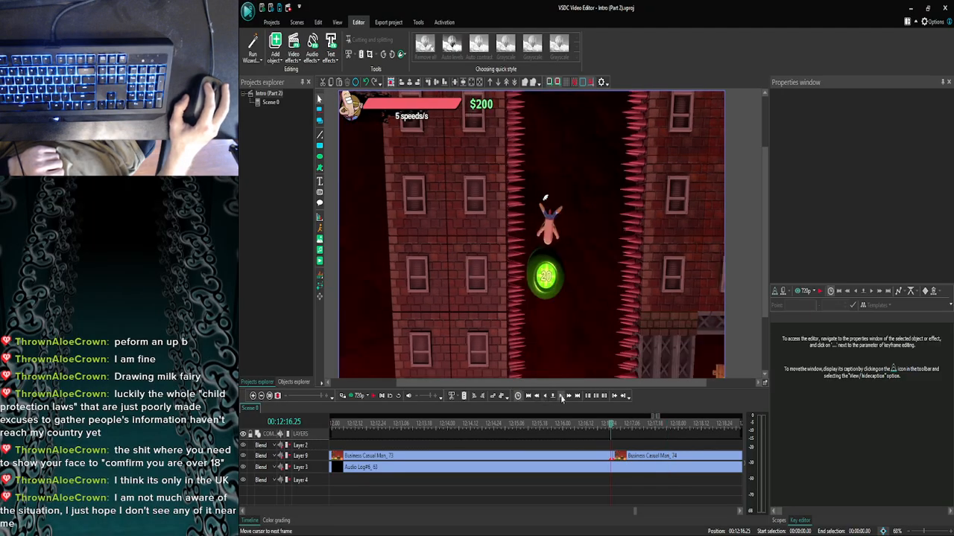
{"action": "left_click", "coordinate": [617, 457]}
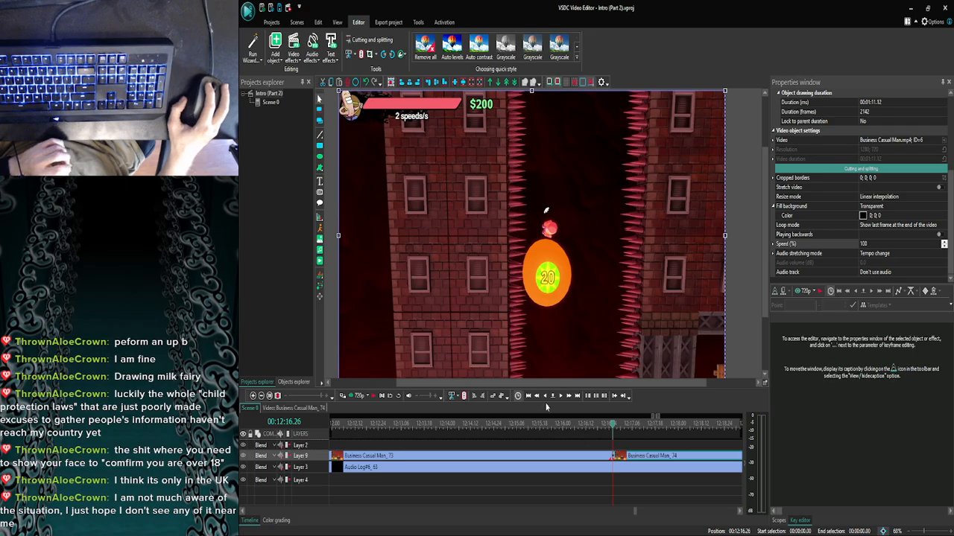
{"action": "left_click", "coordinate": [546, 400]}
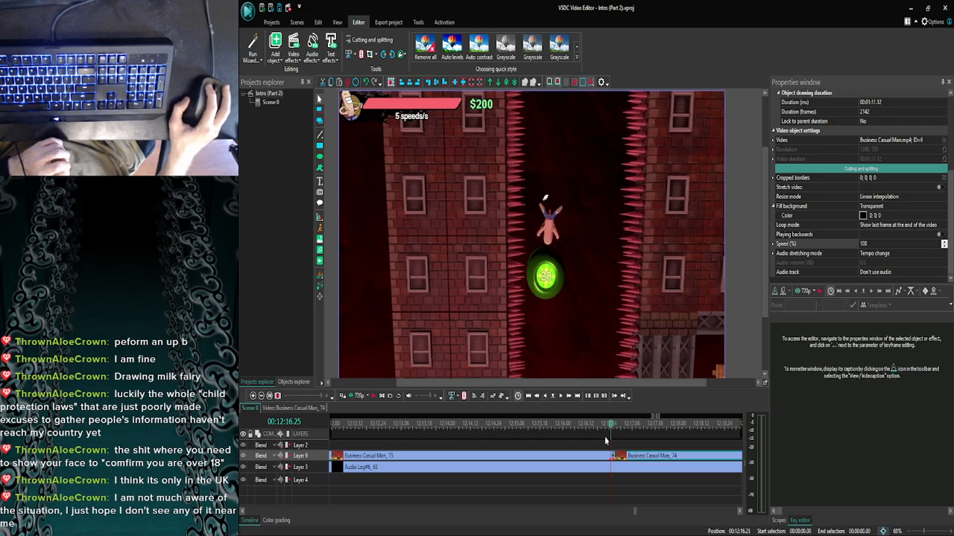
Move the playhead back into the slowed Business Casual Man_73 segment at 00:12:14.09, with the neighbouring clips in view.
{"action": "left_click", "coordinate": [261, 396]}
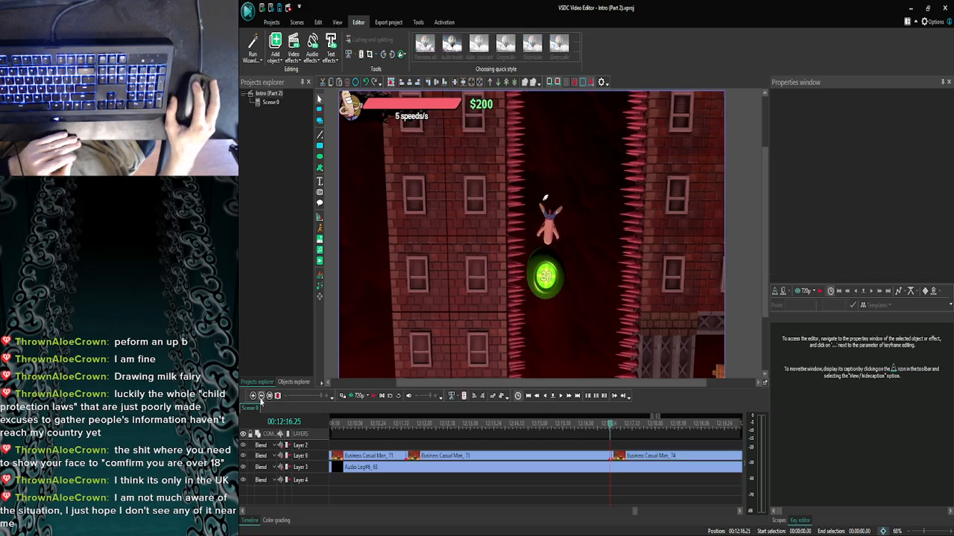
{"action": "left_click", "coordinate": [261, 395]}
{"action": "left_click", "coordinate": [261, 395]}
{"action": "left_click", "coordinate": [262, 397]}
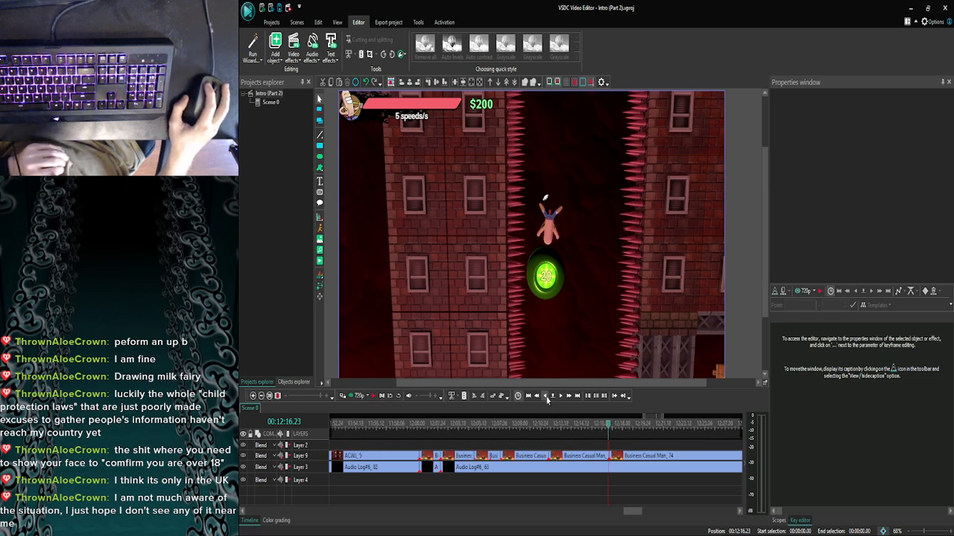
{"action": "left_click", "coordinate": [253, 395]}
{"action": "left_click", "coordinate": [254, 396]}
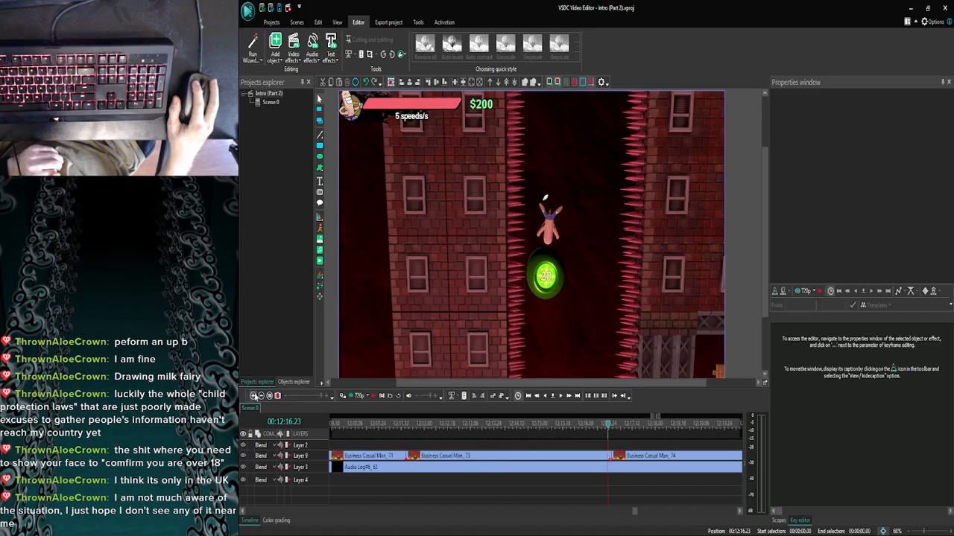
{"action": "left_click", "coordinate": [262, 395]}
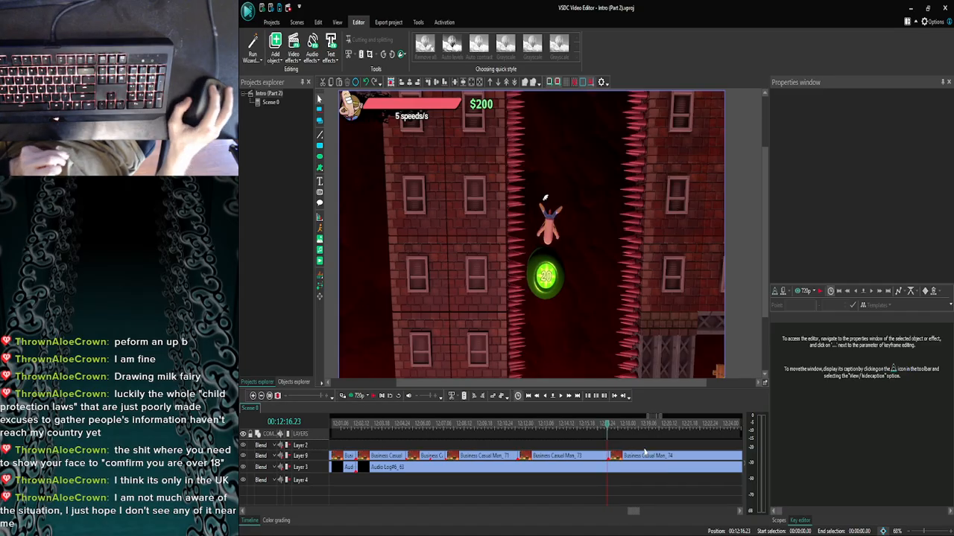
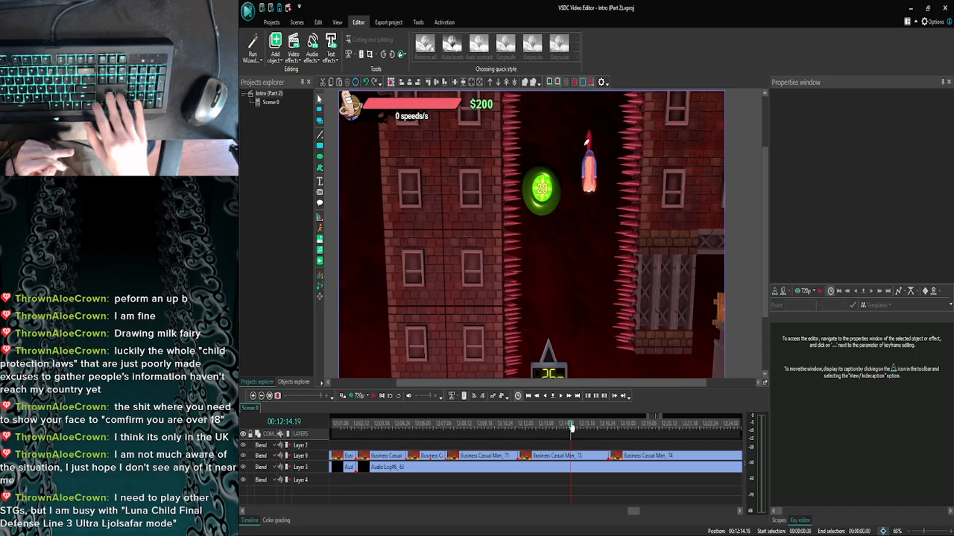
{"action": "left_click", "coordinate": [565, 427]}
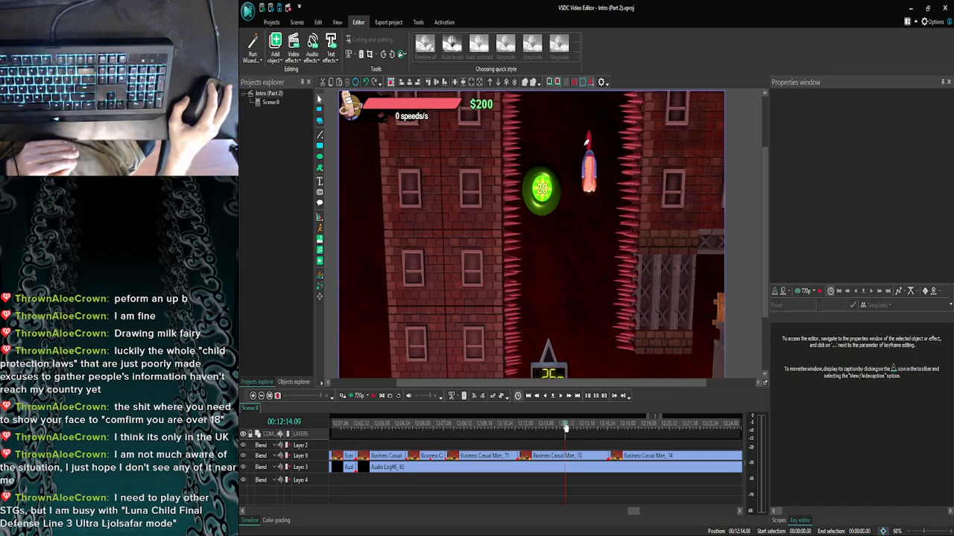
Examine the slowed Business Casual Man_73 segment frame by frame from 00:12:14.09 to 00:12:14.26.
{"action": "left_click", "coordinate": [562, 399]}
{"action": "left_click", "coordinate": [562, 398]}
{"action": "left_click", "coordinate": [562, 399]}
{"action": "left_click", "coordinate": [562, 399]}
{"action": "left_click", "coordinate": [562, 398]}
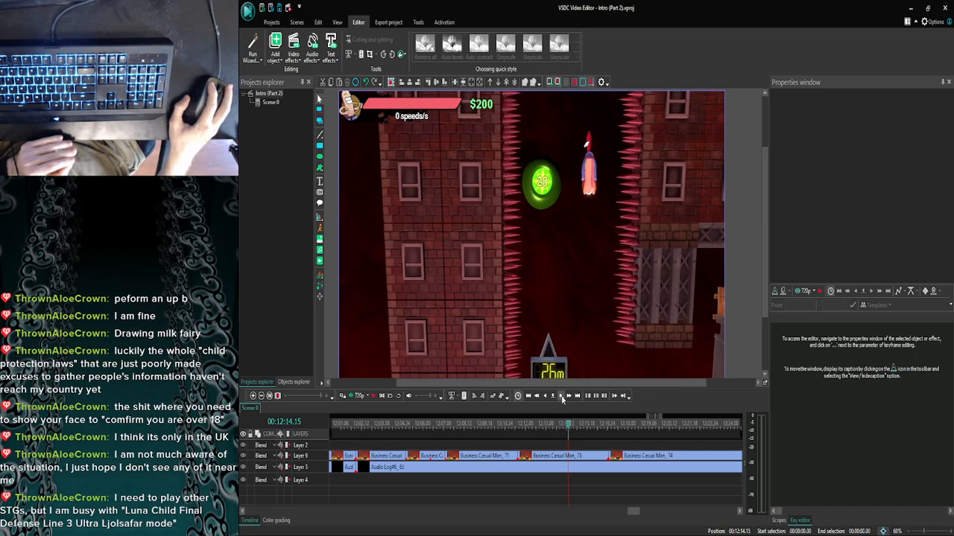
{"action": "left_click", "coordinate": [562, 399]}
{"action": "left_click", "coordinate": [562, 399]}
{"action": "left_click", "coordinate": [562, 398]}
{"action": "left_click", "coordinate": [562, 399]}
{"action": "left_click", "coordinate": [562, 398]}
{"action": "left_click", "coordinate": [563, 399]}
{"action": "left_click", "coordinate": [563, 399]}
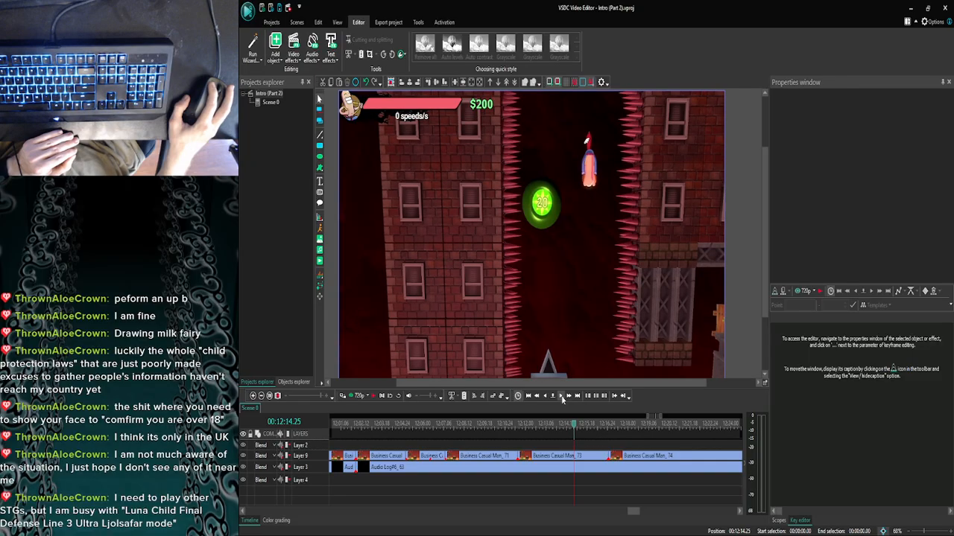
{"action": "left_click", "coordinate": [563, 399]}
{"action": "left_click", "coordinate": [562, 399]}
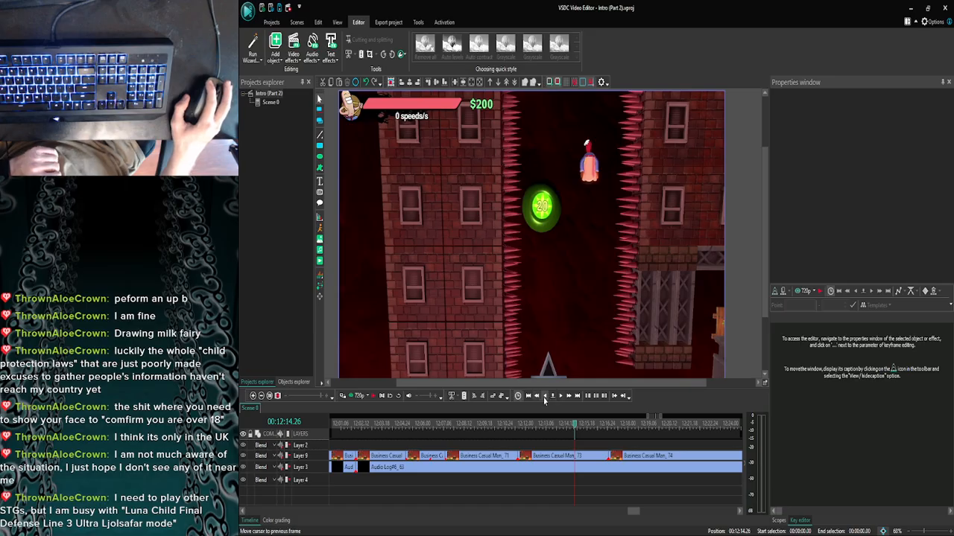
Go back to about 00:12:14.20 and examine the slowed Business Casual Man_73 frames up to 00:12:15.26.
{"action": "left_click", "coordinate": [545, 397]}
{"action": "left_click", "coordinate": [544, 397]}
{"action": "left_click", "coordinate": [544, 397]}
{"action": "left_click", "coordinate": [545, 397]}
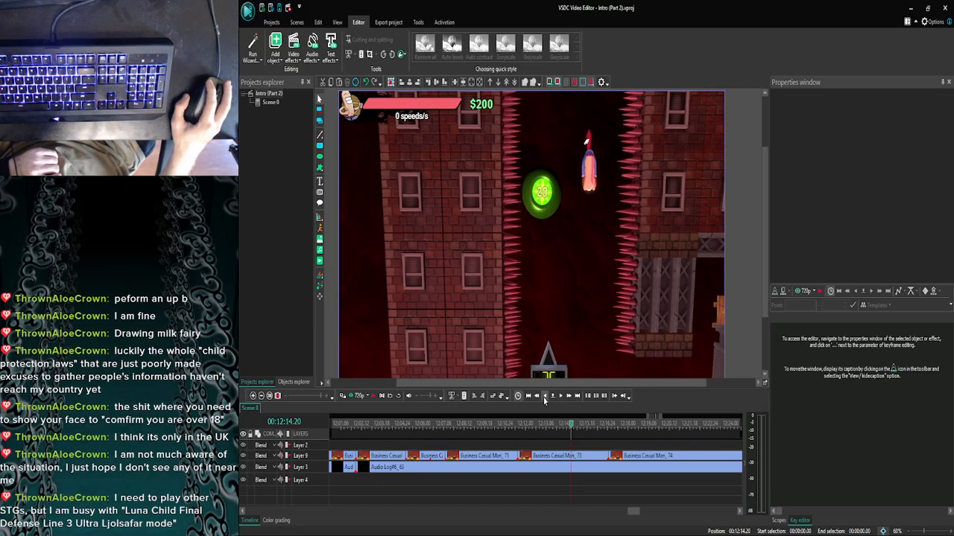
{"action": "left_click", "coordinate": [545, 397]}
{"action": "left_click", "coordinate": [562, 397]}
{"action": "left_click", "coordinate": [562, 397]}
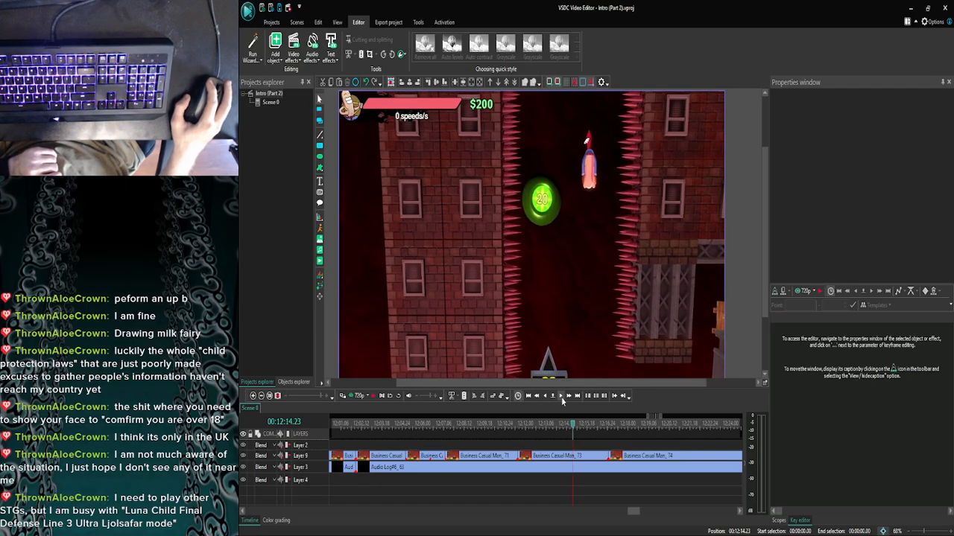
{"action": "left_click", "coordinate": [562, 397]}
{"action": "left_click", "coordinate": [562, 397]}
{"action": "left_click", "coordinate": [562, 397]}
{"action": "left_click", "coordinate": [562, 397]}
{"action": "left_click", "coordinate": [562, 397]}
{"action": "left_click", "coordinate": [561, 397]}
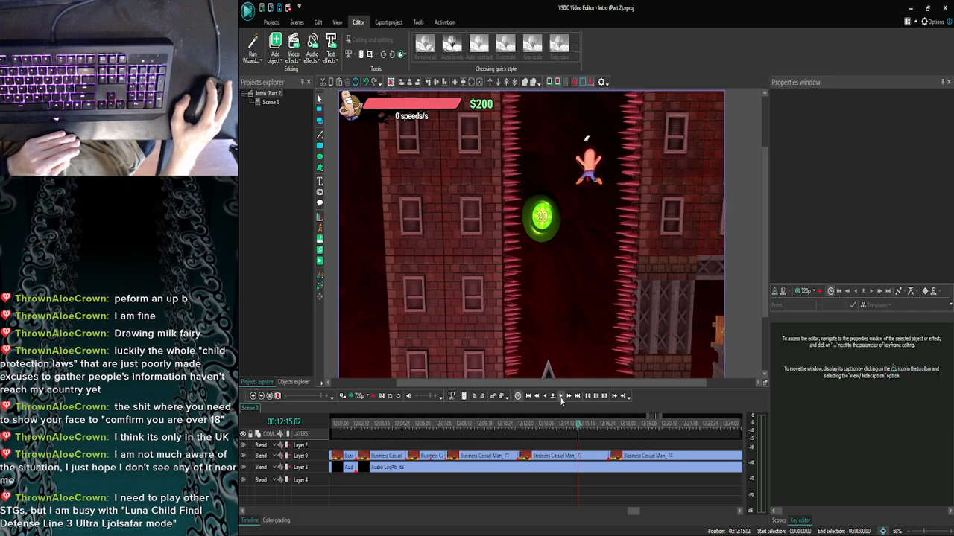
{"action": "left_click", "coordinate": [561, 397]}
{"action": "left_click", "coordinate": [562, 397]}
{"action": "left_click", "coordinate": [562, 397]}
{"action": "left_click", "coordinate": [562, 397]}
{"action": "left_click", "coordinate": [562, 397]}
{"action": "left_click", "coordinate": [562, 398]}
{"action": "left_click", "coordinate": [562, 397]}
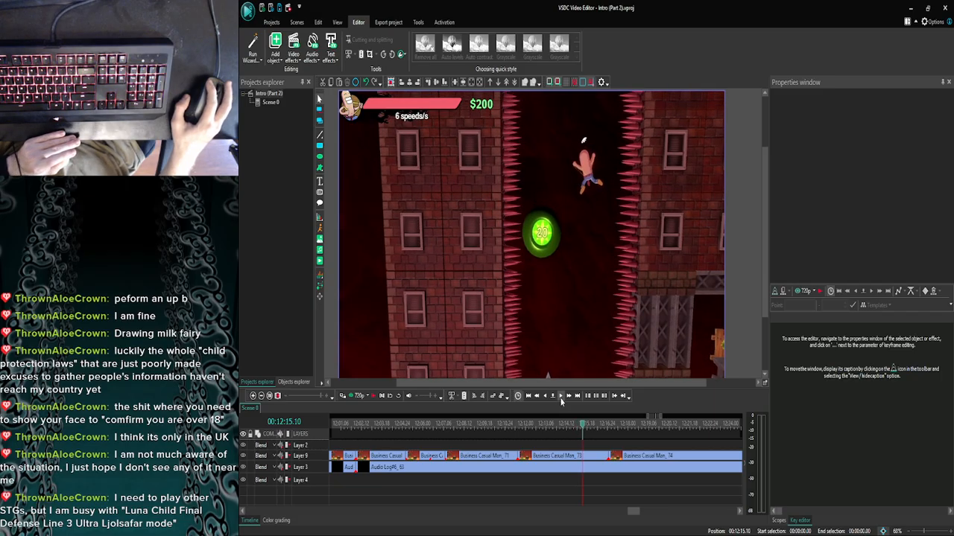
{"action": "left_click", "coordinate": [561, 397]}
{"action": "left_click", "coordinate": [561, 397]}
{"action": "left_click", "coordinate": [561, 397]}
{"action": "left_click", "coordinate": [560, 397]}
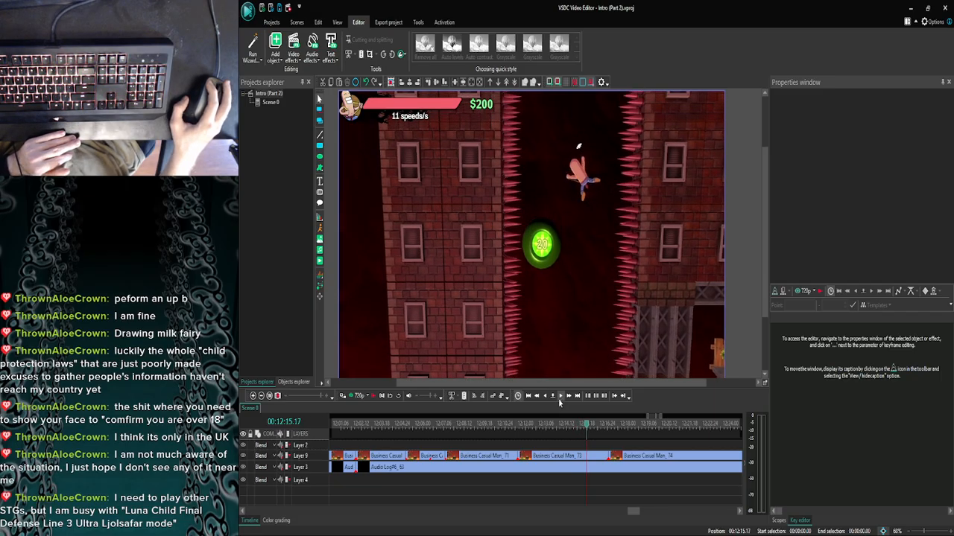
{"action": "left_click", "coordinate": [559, 397]}
{"action": "left_click", "coordinate": [559, 397]}
{"action": "left_click", "coordinate": [559, 397]}
{"action": "left_click", "coordinate": [558, 397]}
{"action": "left_click", "coordinate": [559, 397]}
{"action": "left_click", "coordinate": [559, 398]}
{"action": "left_click", "coordinate": [559, 397]}
{"action": "left_click", "coordinate": [559, 397]}
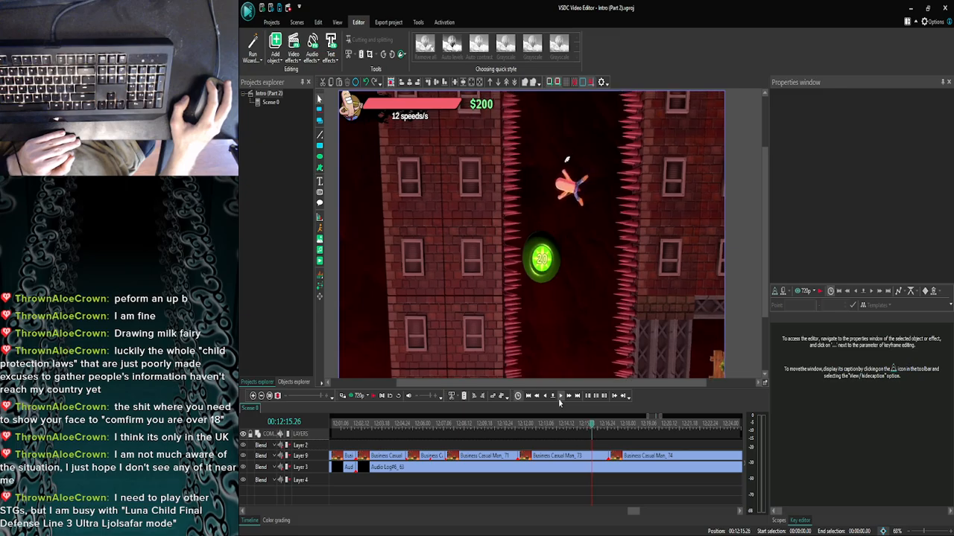
Preview playback from 00:12:15.26 across the cut into Business Casual Man_74, and close the preview.
{"action": "left_click", "coordinate": [357, 397]}
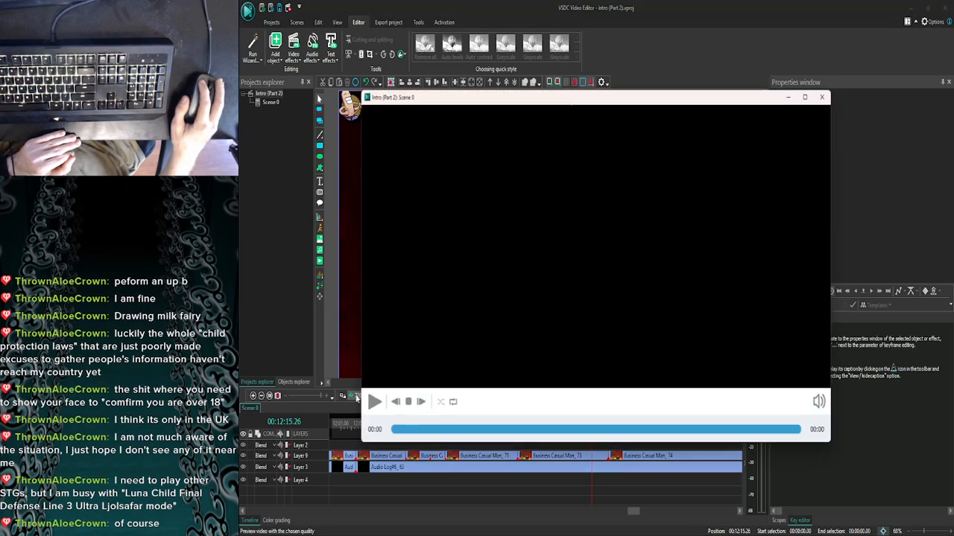
{"action": "left_click", "coordinate": [376, 404]}
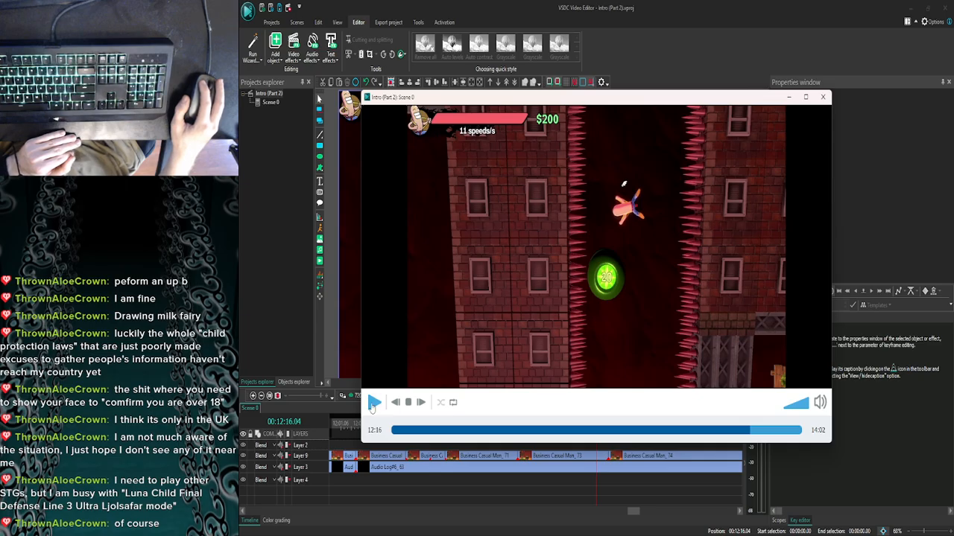
{"action": "left_click", "coordinate": [373, 404]}
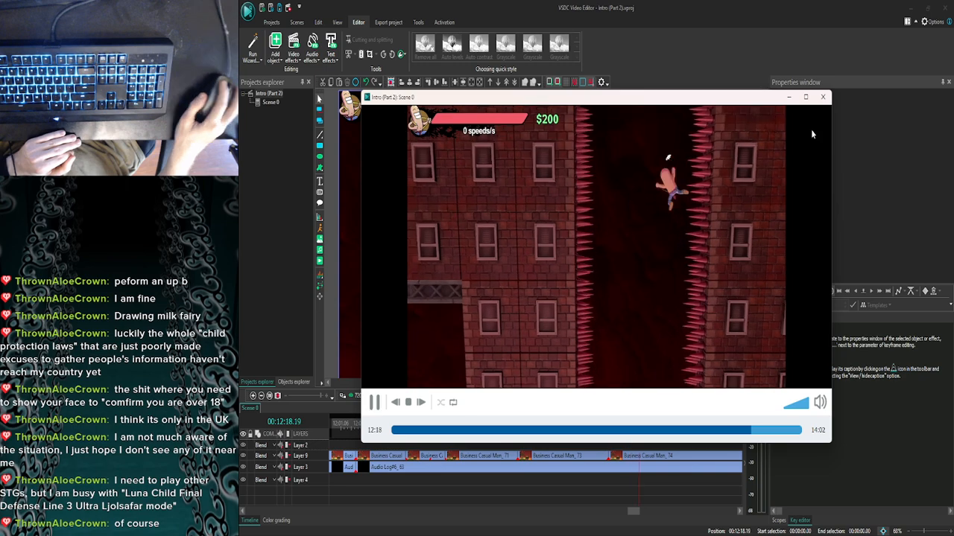
{"action": "left_click", "coordinate": [824, 98]}
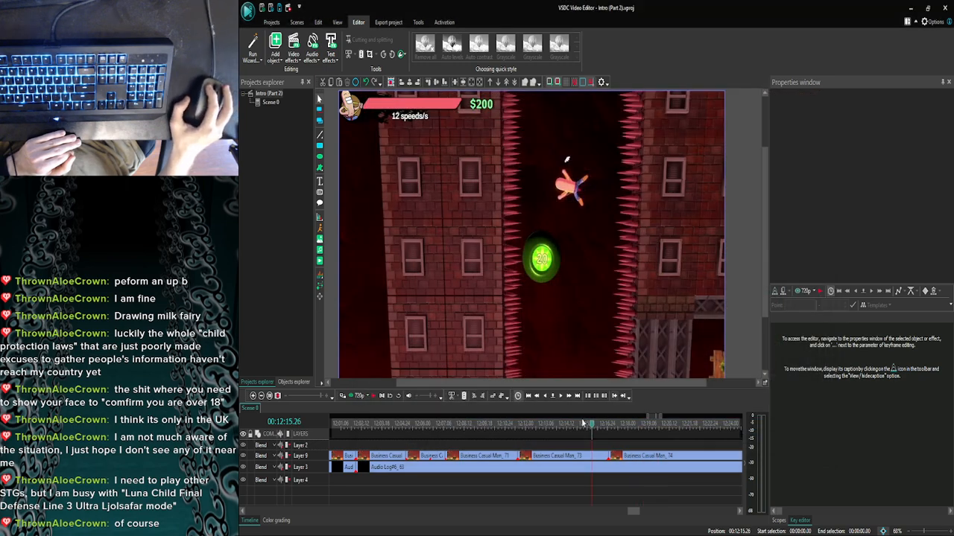
Examine the final frames of the slowed Business Casual Man_73 segment from 00:12:15.26 to 00:12:16.26.
{"action": "left_click", "coordinate": [562, 398]}
{"action": "left_click", "coordinate": [561, 397]}
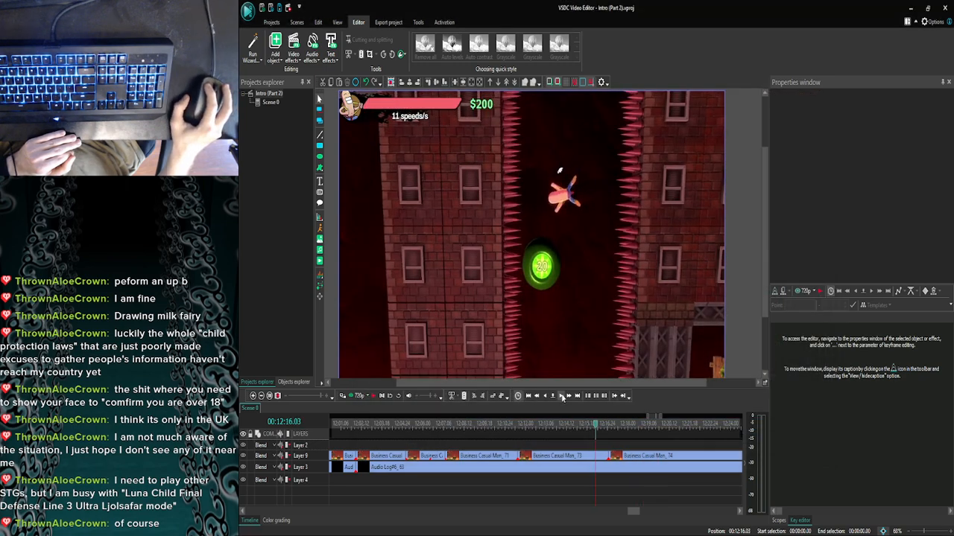
{"action": "left_click", "coordinate": [562, 397]}
{"action": "left_click", "coordinate": [561, 397]}
{"action": "left_click", "coordinate": [561, 397]}
{"action": "left_click", "coordinate": [562, 397]}
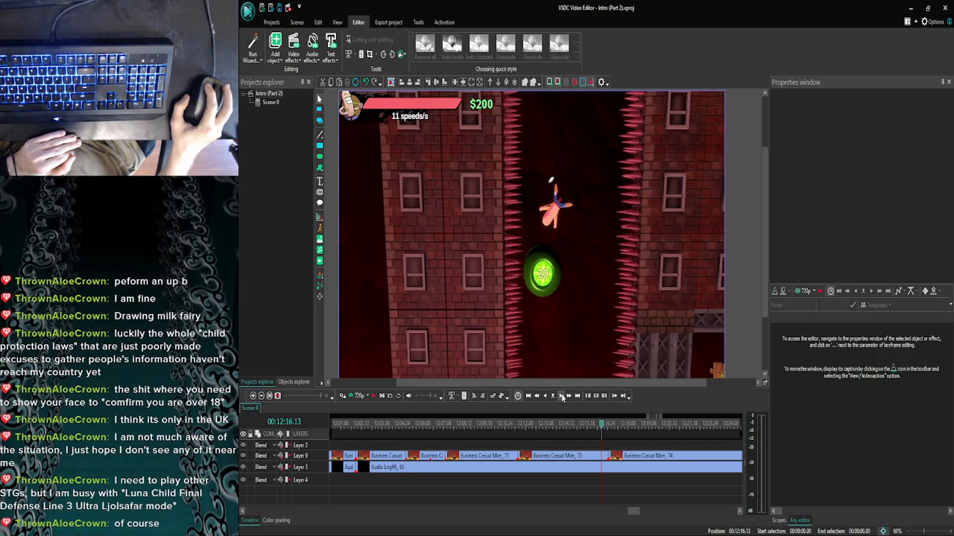
{"action": "left_click", "coordinate": [562, 397]}
{"action": "left_click", "coordinate": [562, 397]}
{"action": "left_click", "coordinate": [561, 397]}
{"action": "left_click", "coordinate": [562, 397]}
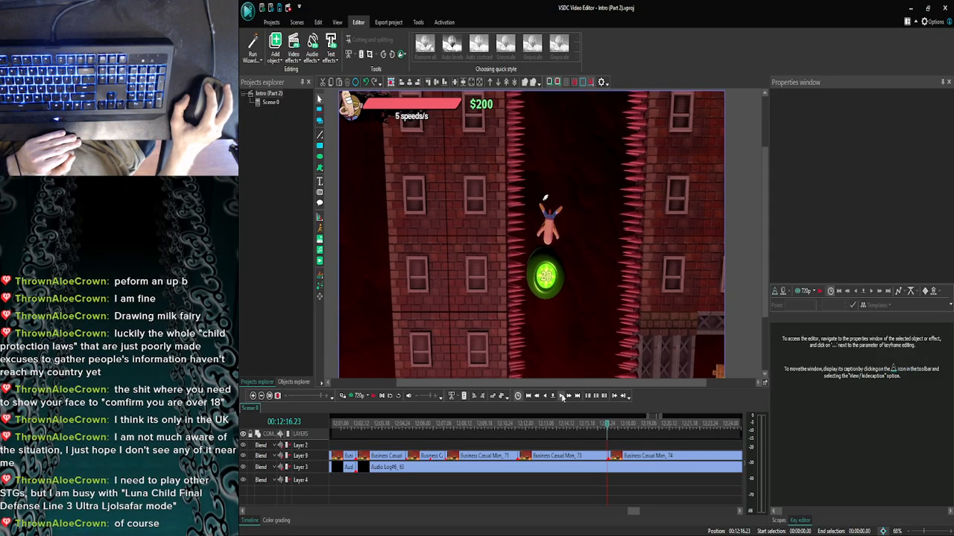
{"action": "left_click", "coordinate": [562, 397]}
{"action": "left_click", "coordinate": [562, 397]}
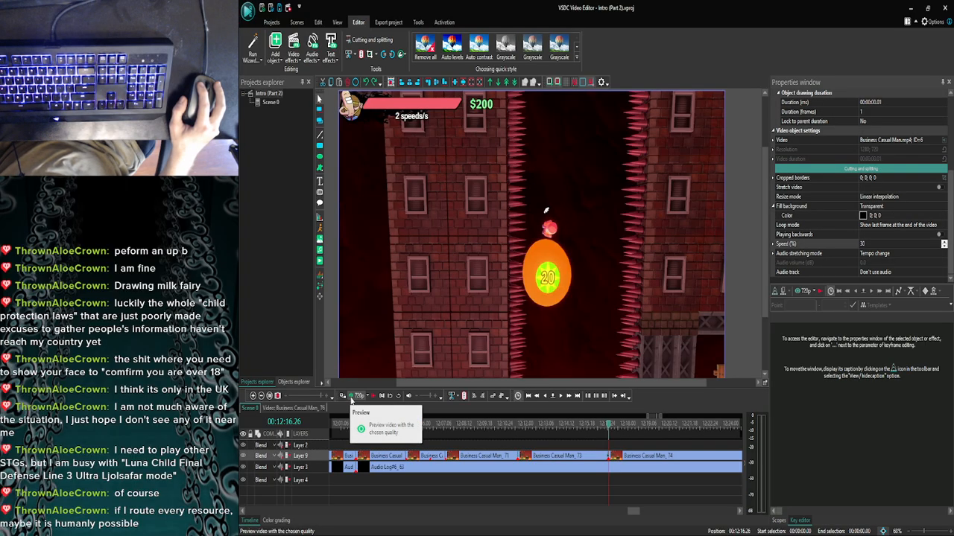
Place the playhead at 00:12:15.21 and preview the transition from Business Casual Man_73 to Business Casual Man_74.
{"action": "left_click", "coordinate": [253, 397]}
{"action": "left_click", "coordinate": [253, 397]}
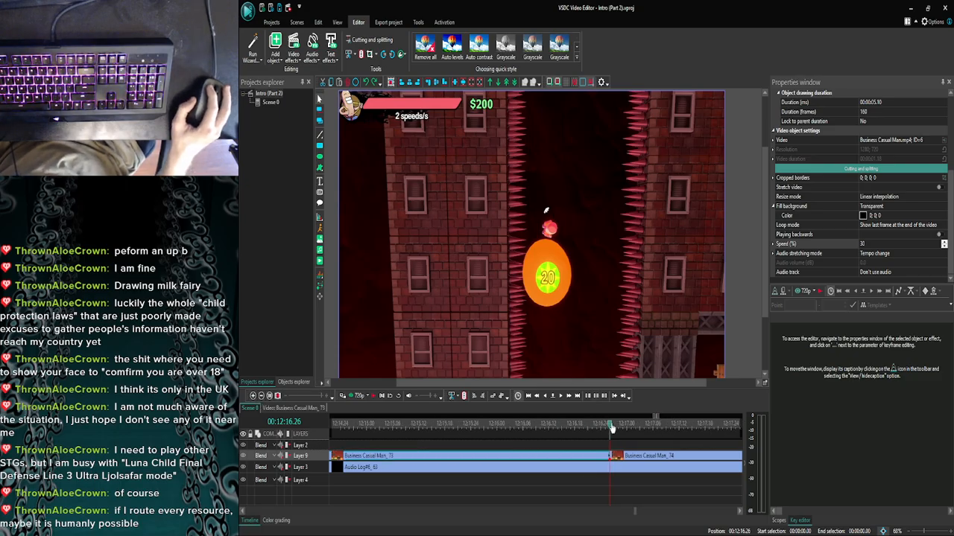
{"action": "left_click_drag", "start_coordinate": [597, 428], "coordinate": [594, 427]}
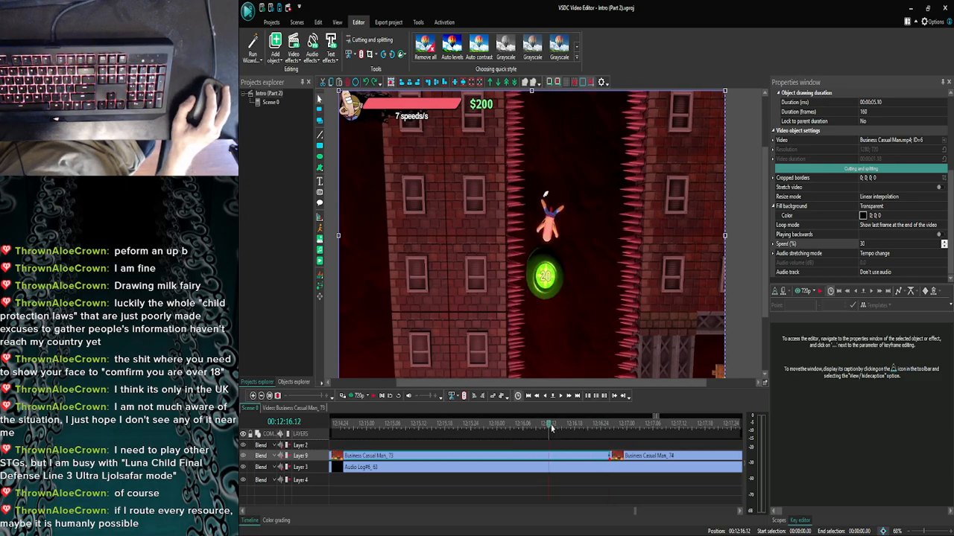
{"action": "left_click", "coordinate": [598, 445]}
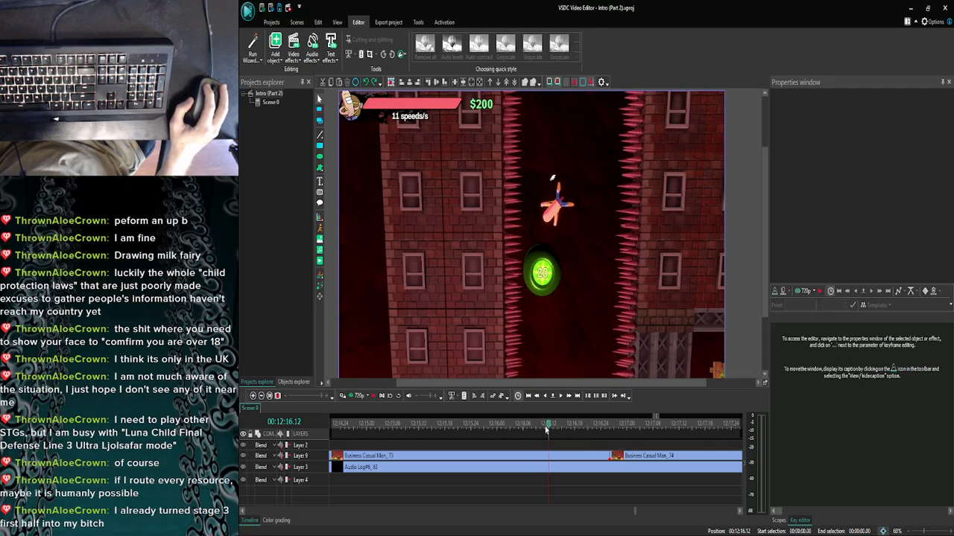
{"action": "left_click_drag", "start_coordinate": [522, 429], "coordinate": [458, 428]}
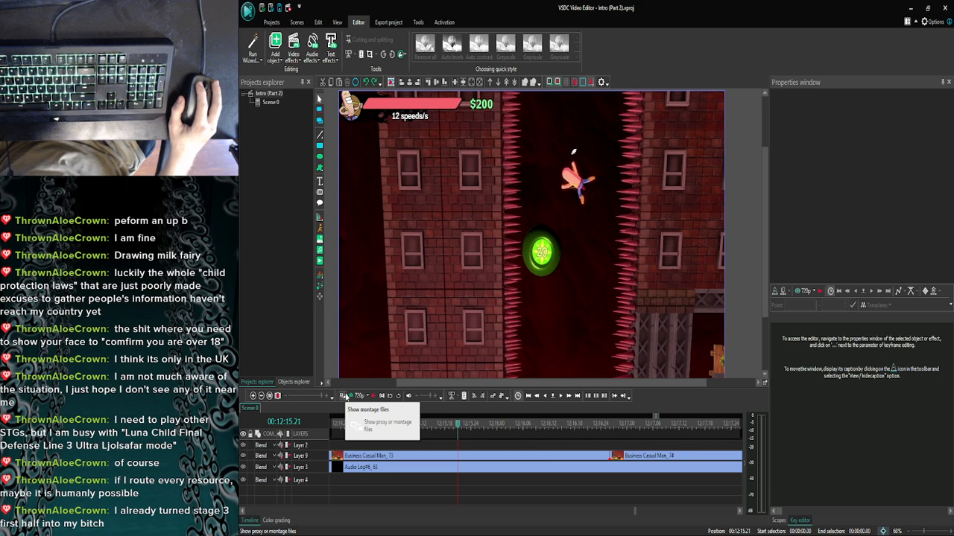
{"action": "left_click", "coordinate": [358, 397]}
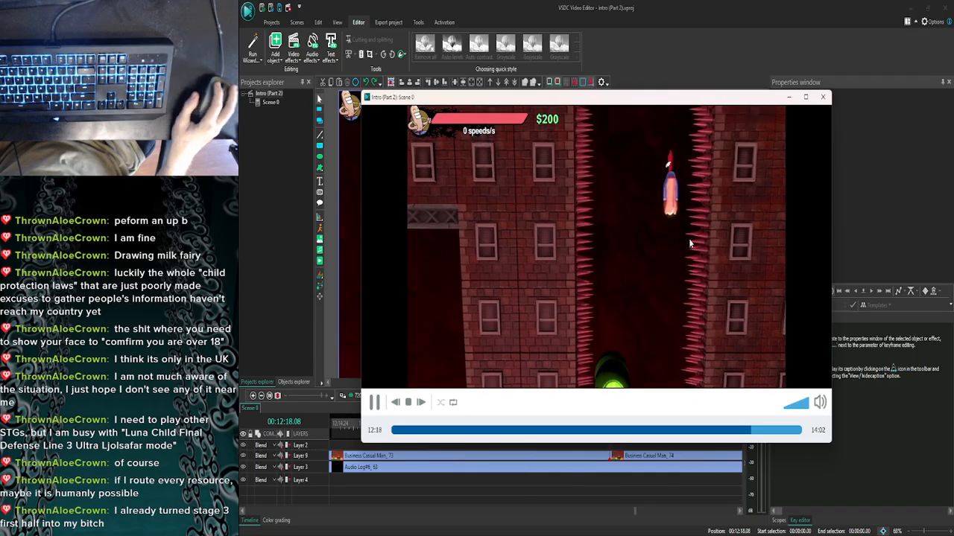
{"action": "left_click", "coordinate": [824, 98]}
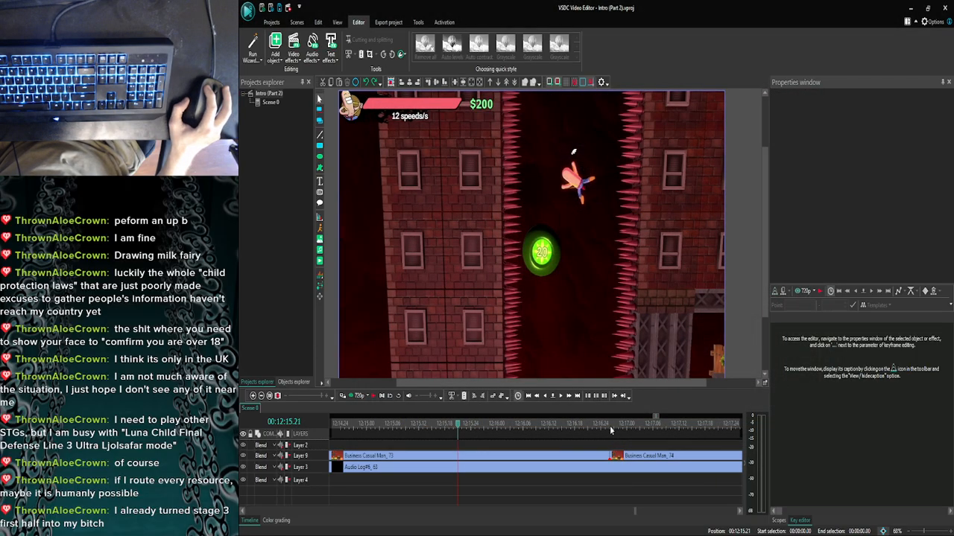
Preview the cut into Business Casual Man_74 from 00:12:16.26 and again from 00:12:16.24.
{"action": "left_click", "coordinate": [358, 396]}
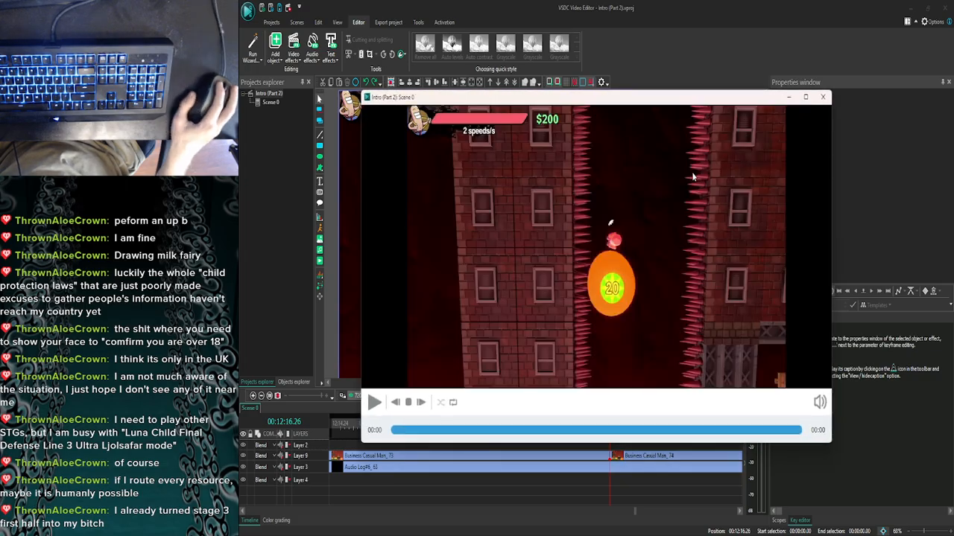
{"action": "left_click", "coordinate": [822, 97]}
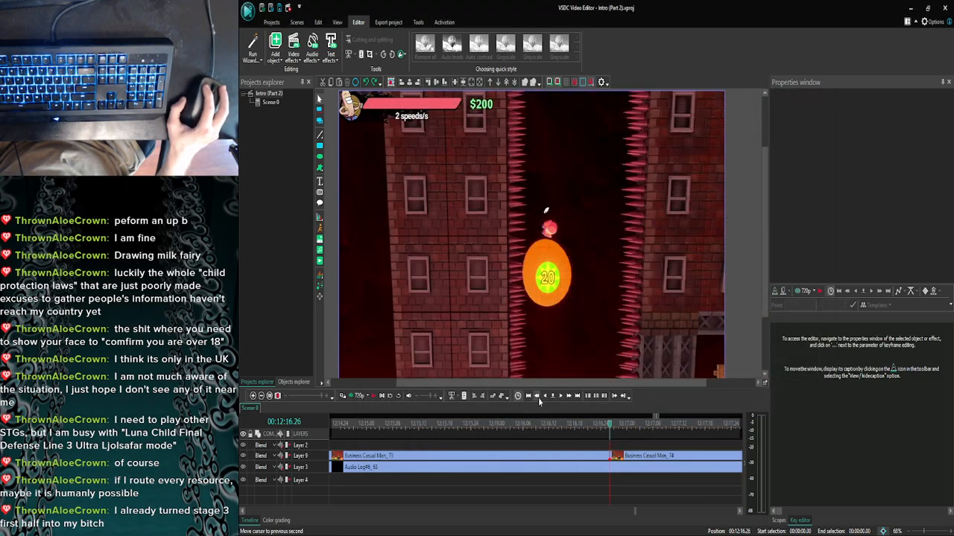
{"action": "left_click", "coordinate": [544, 396]}
{"action": "left_click", "coordinate": [545, 395]}
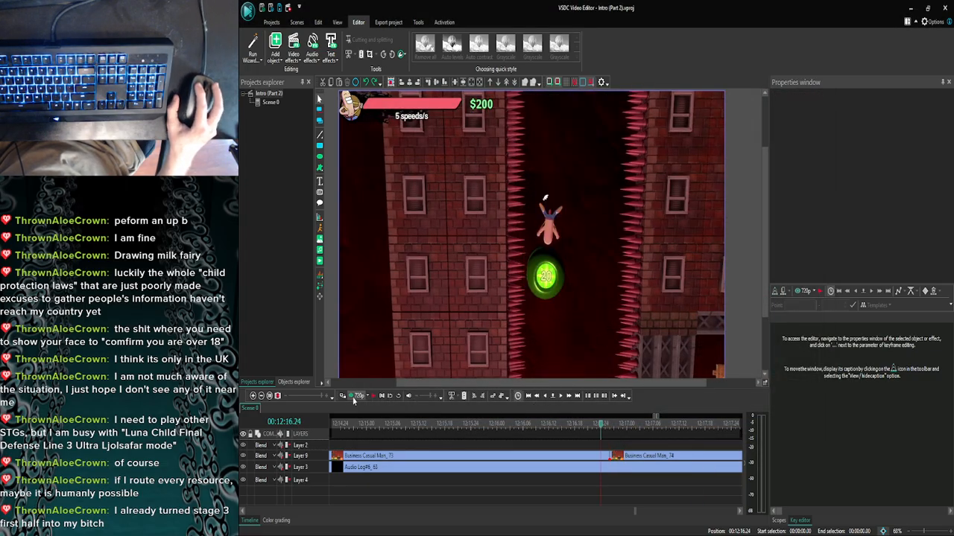
{"action": "left_click", "coordinate": [358, 397]}
{"action": "left_click", "coordinate": [823, 97]}
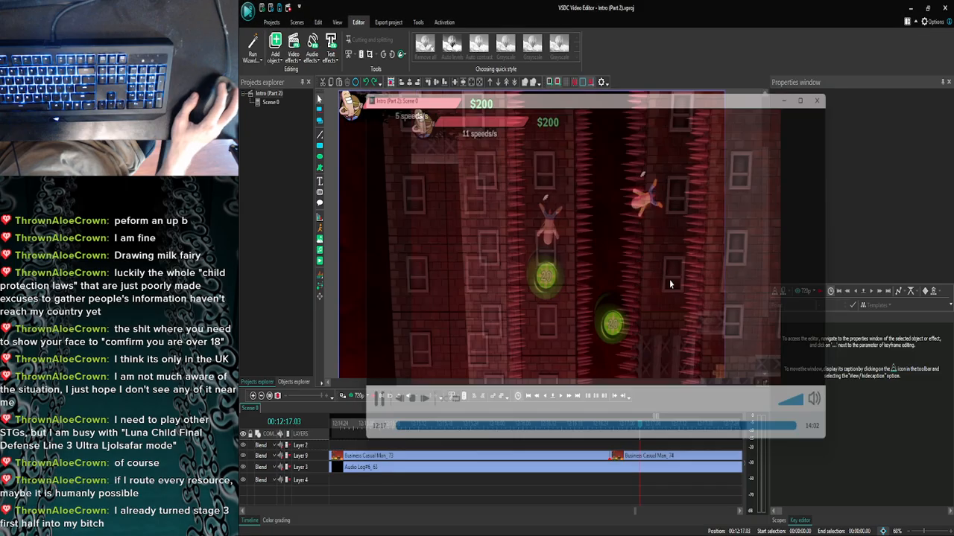
Step the playhead back to 00:12:16.16 and preview the end of the slowed Business Casual Man_73 segment.
{"action": "left_click", "coordinate": [544, 397]}
{"action": "left_click", "coordinate": [545, 396]}
{"action": "left_click", "coordinate": [544, 396]}
{"action": "left_click", "coordinate": [544, 397]}
{"action": "left_click", "coordinate": [545, 397]}
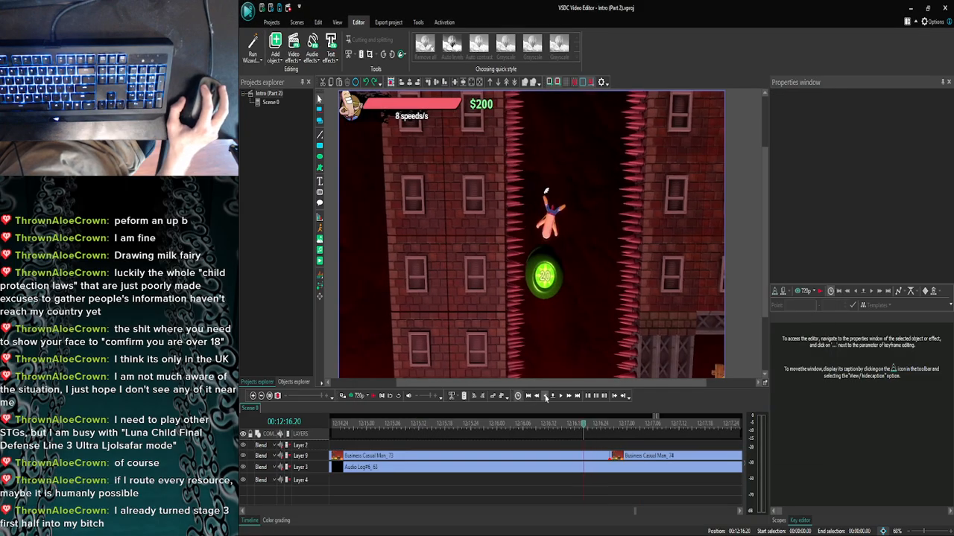
{"action": "left_click", "coordinate": [544, 397]}
{"action": "left_click", "coordinate": [545, 396]}
{"action": "left_click", "coordinate": [545, 396]}
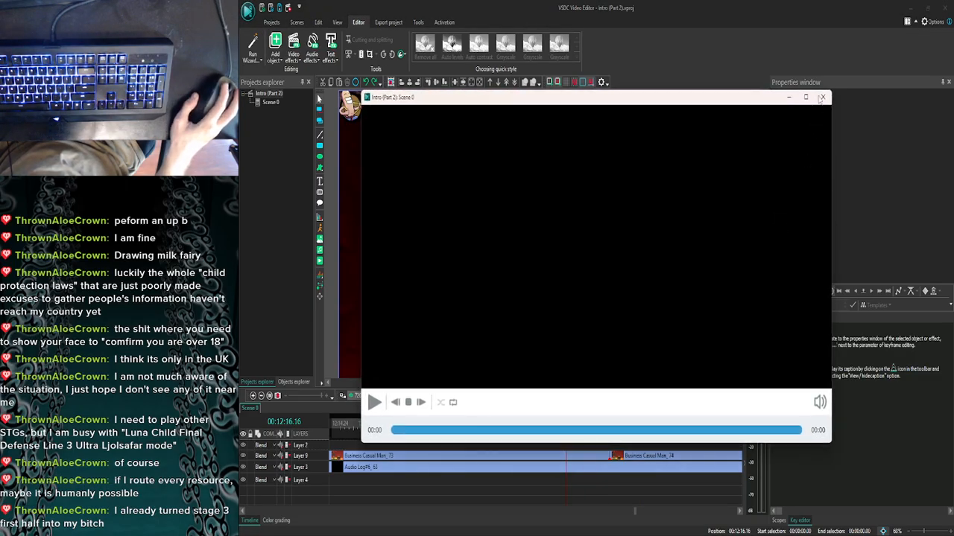
{"action": "left_click", "coordinate": [824, 98]}
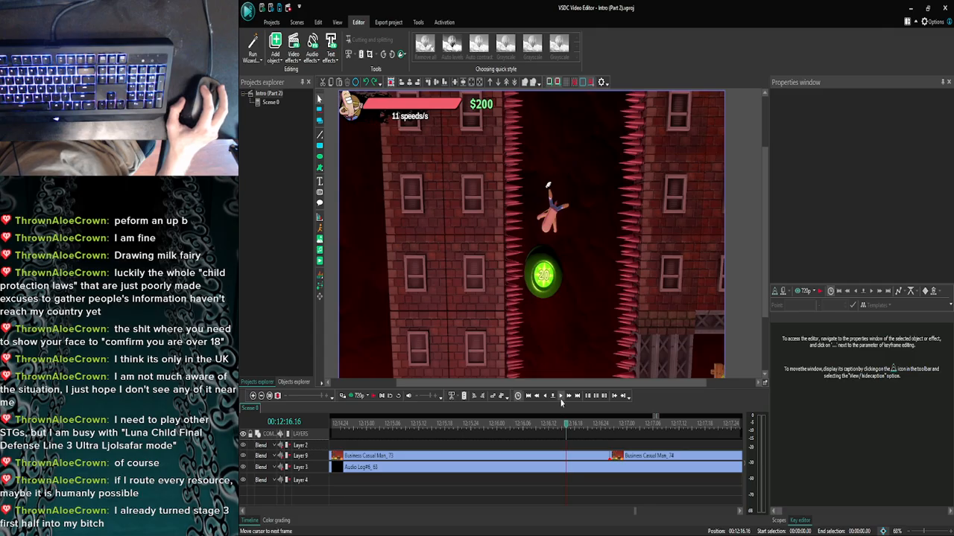
Preview the end of Business Casual Man_73 and its cut into Business Casual Man_74, including from 00:12:16.18 and 00:12:16.19.
{"action": "left_click", "coordinate": [345, 396]}
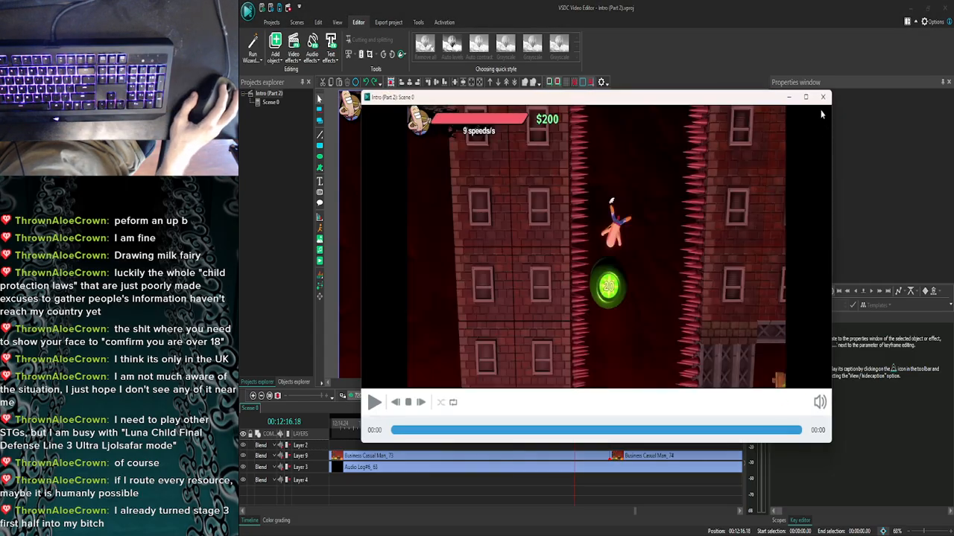
{"action": "left_click", "coordinate": [822, 96]}
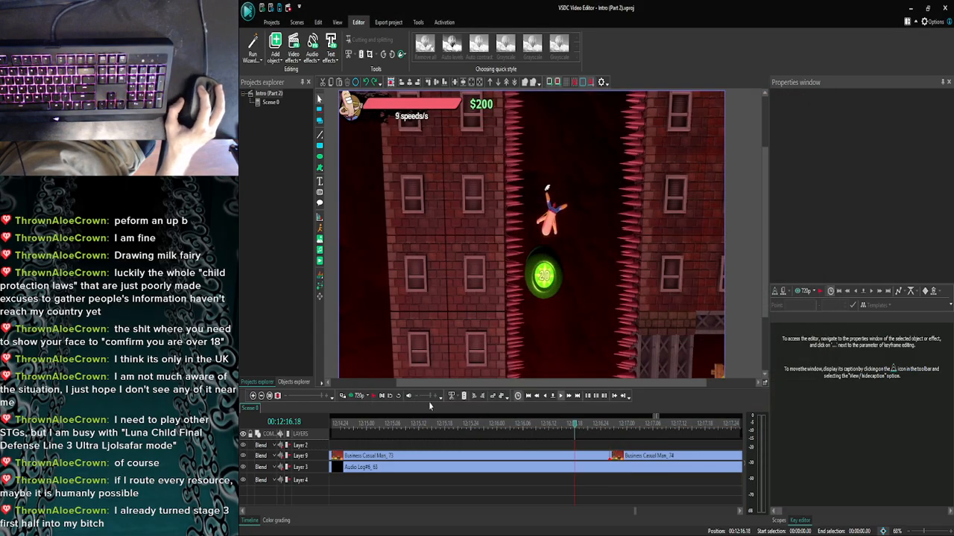
{"action": "left_click", "coordinate": [348, 396]}
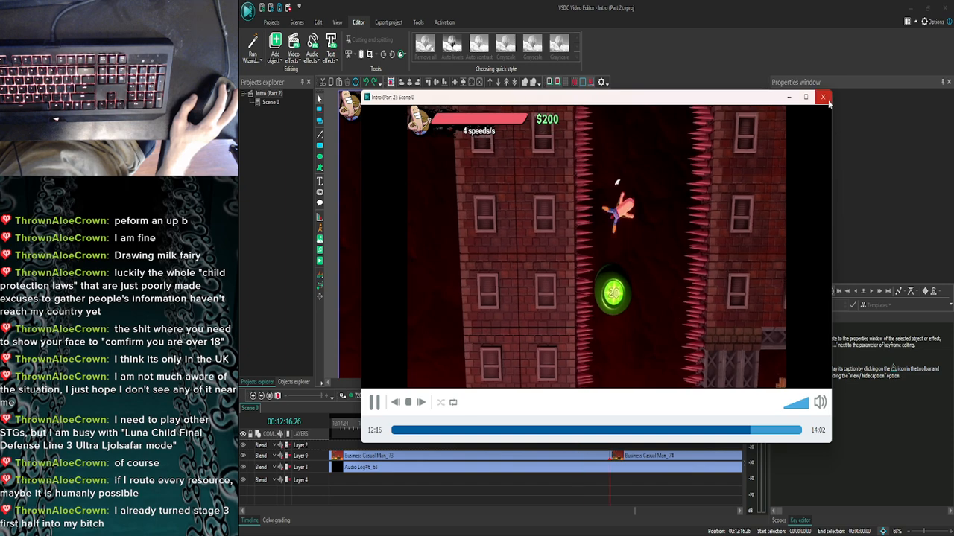
{"action": "left_click", "coordinate": [823, 97]}
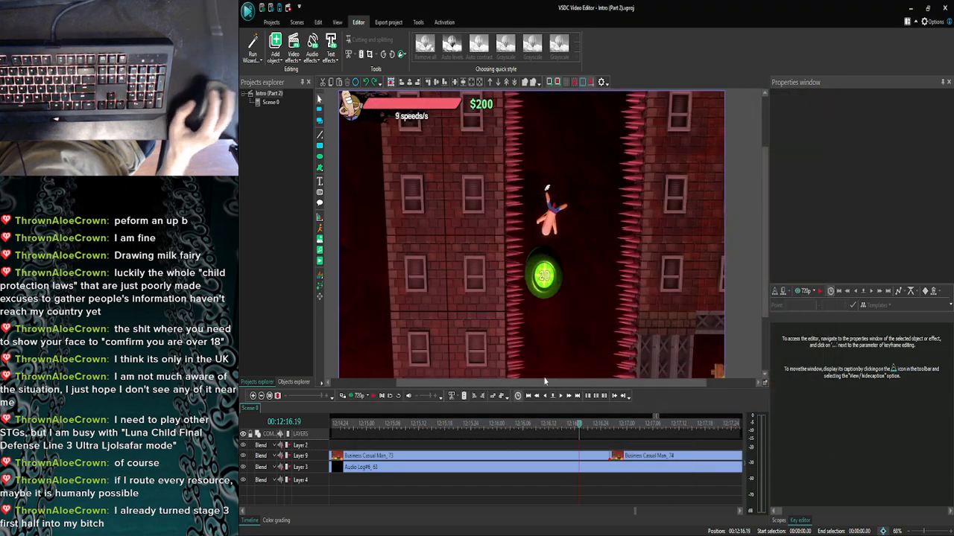
{"action": "left_click", "coordinate": [347, 396]}
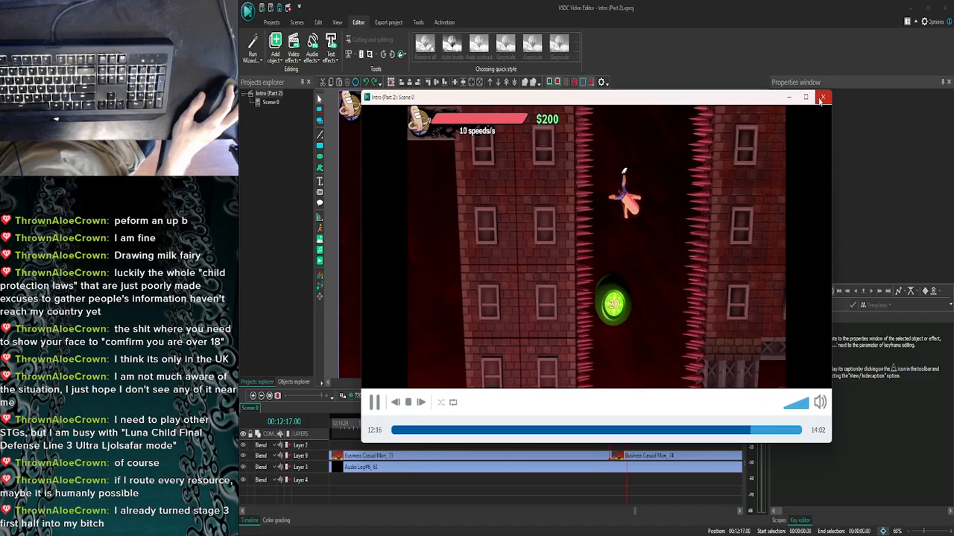
{"action": "left_click", "coordinate": [823, 96]}
{"action": "left_click", "coordinate": [573, 422]}
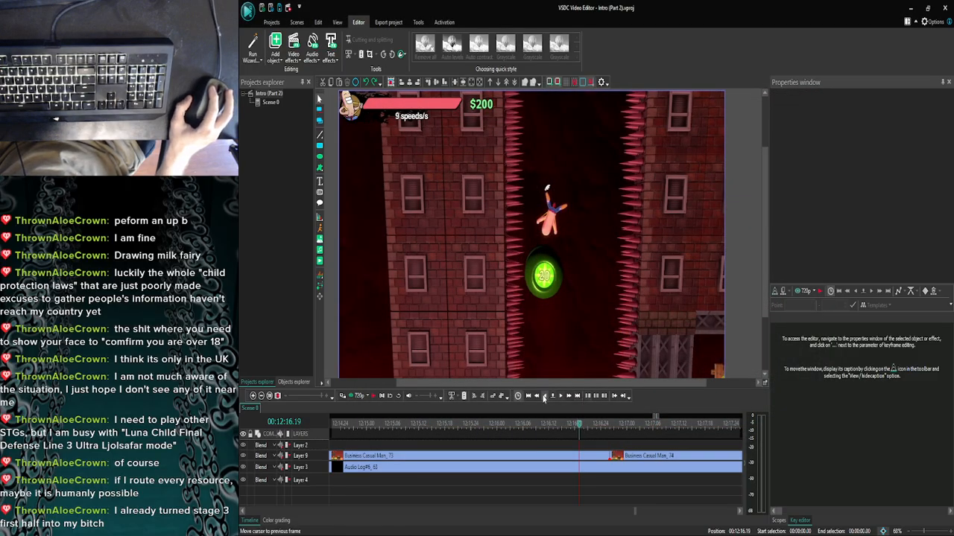
{"action": "left_click", "coordinate": [351, 529]}
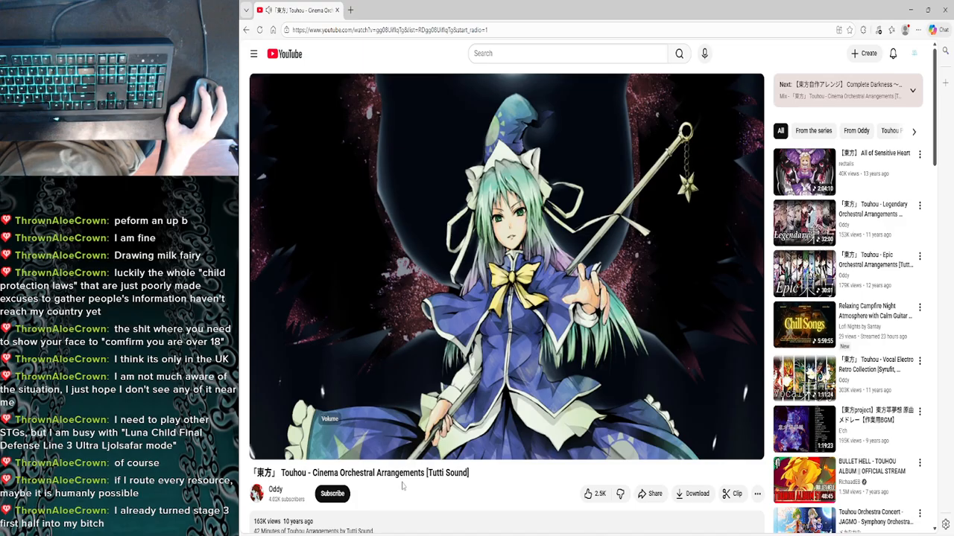
{"action": "left_click", "coordinate": [910, 9]}
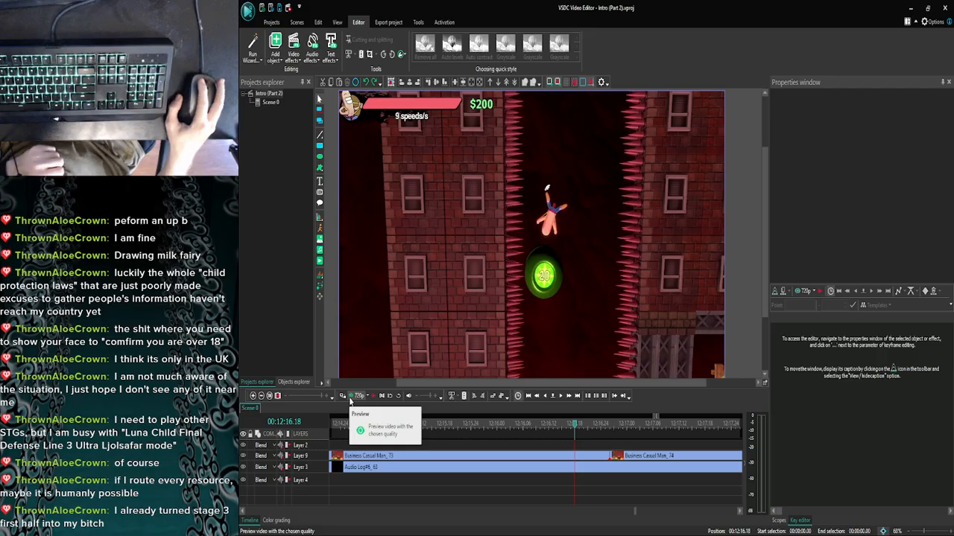
Step the playhead back to 00:12:16.16 and preview the transition from Business Casual Man_73 to Business Casual Man_74 twice.
{"action": "left_click", "coordinate": [548, 400]}
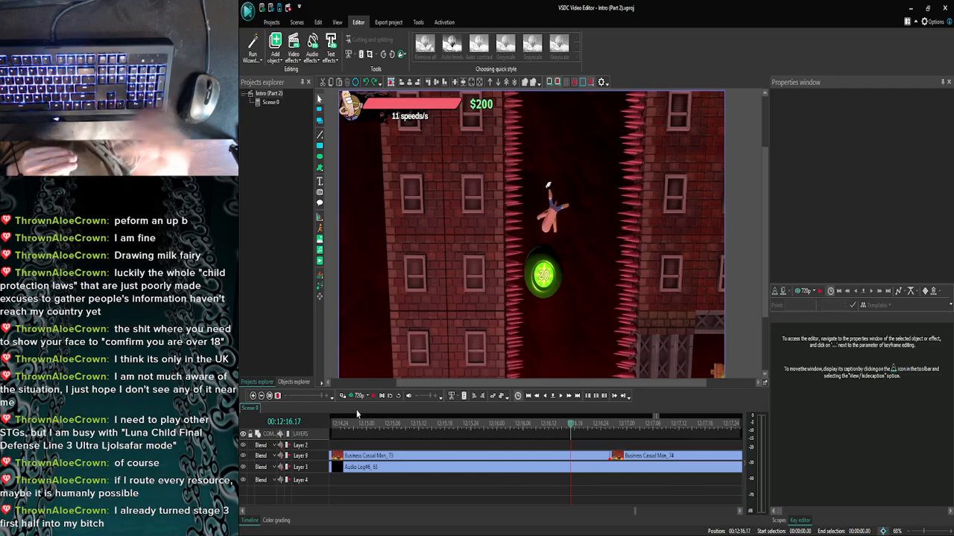
{"action": "left_click", "coordinate": [549, 398]}
{"action": "left_click", "coordinate": [343, 395]}
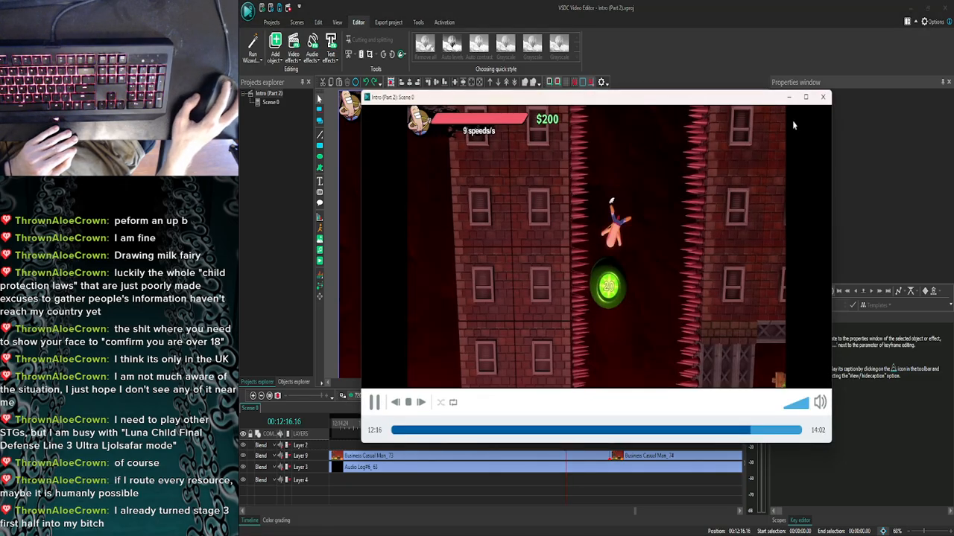
{"action": "left_click", "coordinate": [821, 97]}
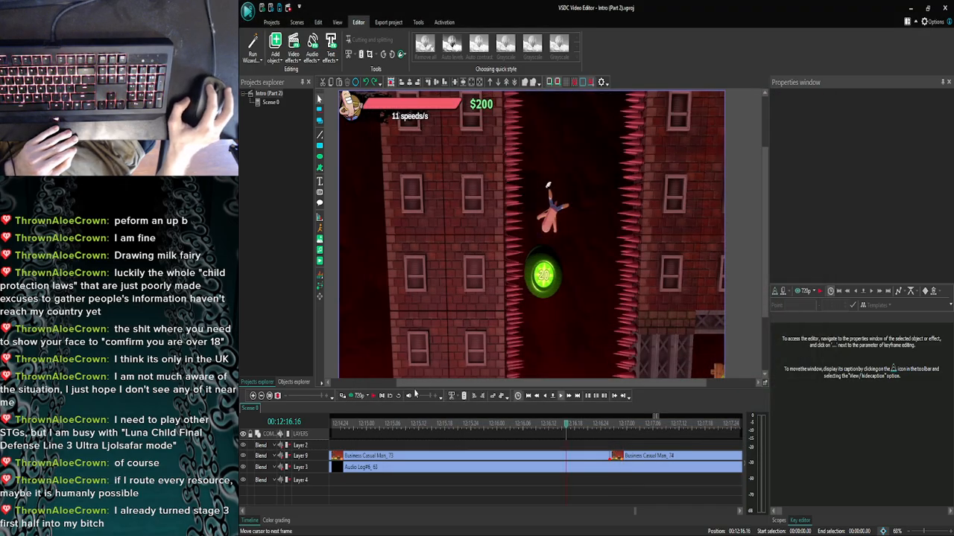
{"action": "left_click", "coordinate": [343, 396]}
{"action": "left_click", "coordinate": [822, 97]}
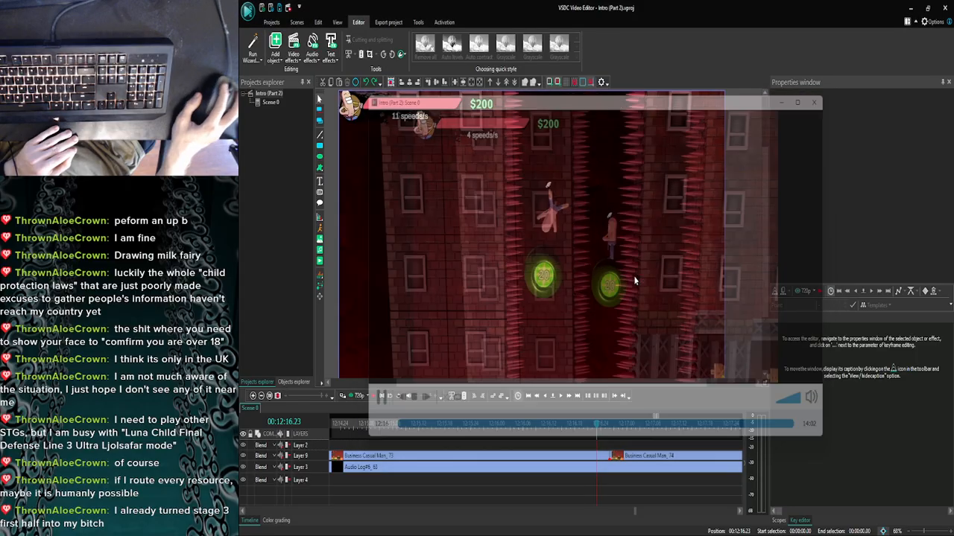
Try speeds of 35% and then 33% on the Business Casual Man_73 clip.
{"action": "left_click", "coordinate": [591, 459]}
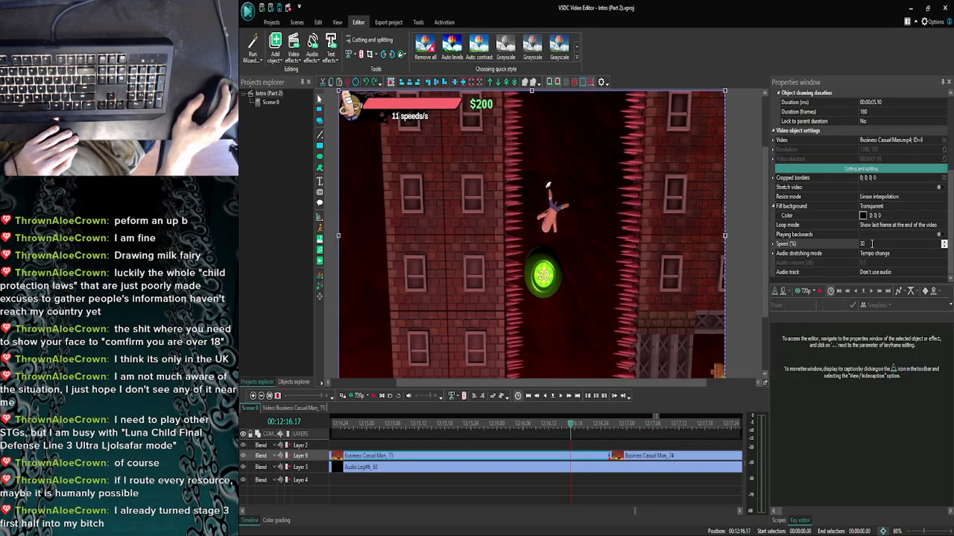
{"action": "left_click", "coordinate": [872, 244]}
{"action": "type", "text": "35"}
{"action": "key", "text": "Return"}
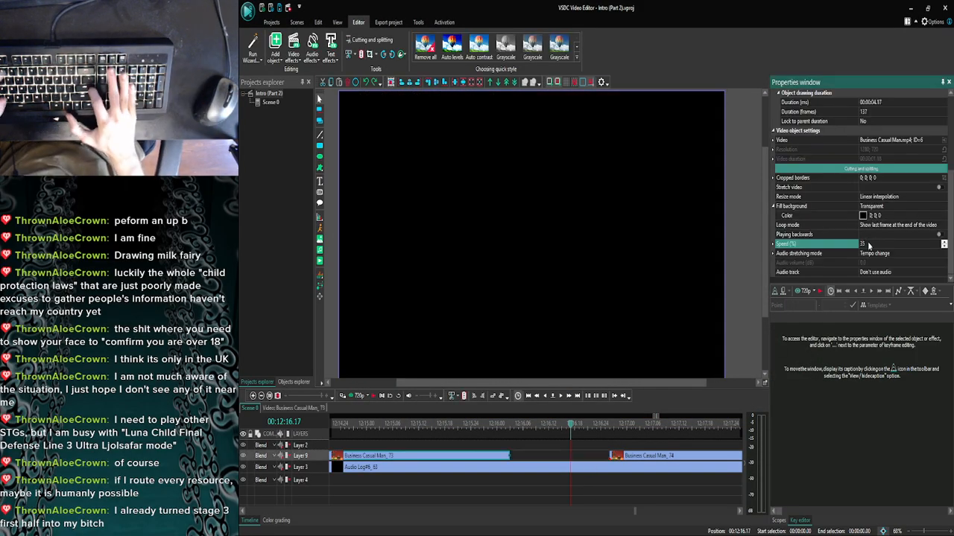
{"action": "left_click", "coordinate": [868, 244]}
{"action": "type", "text": "33"}
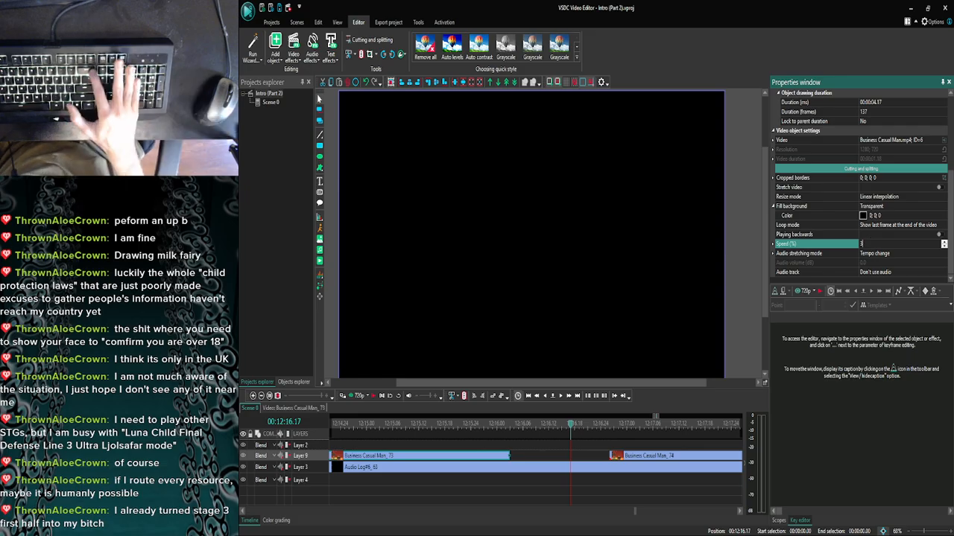
{"action": "key", "text": "Return"}
Set the speed of Business Casual Man_73 to 32% and move Business Casual Man_74 earlier to start at 00:12:16.17.
{"action": "left_click", "coordinate": [868, 243]}
{"action": "type", "text": "32"}
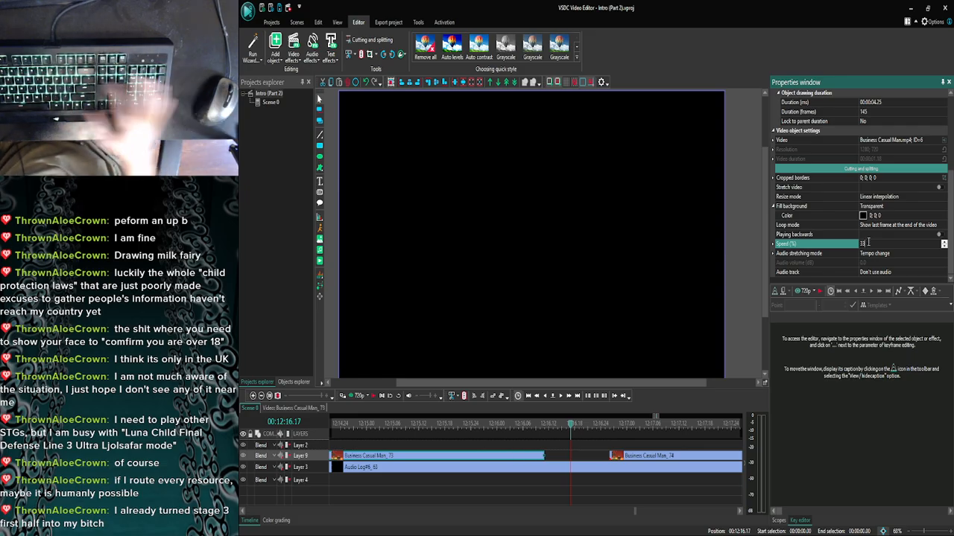
{"action": "key", "text": "Return"}
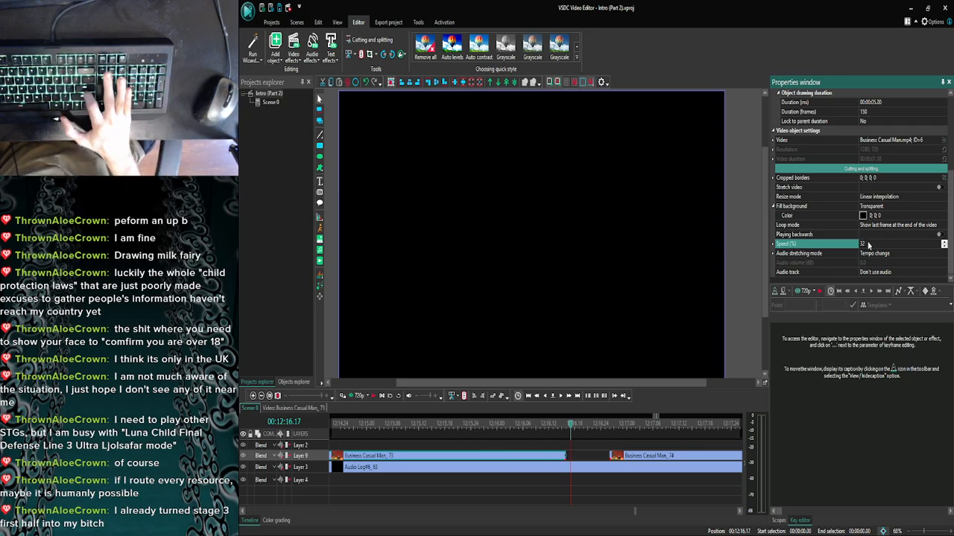
{"action": "left_click_drag", "start_coordinate": [565, 455], "coordinate": [584, 458]}
{"action": "left_click", "coordinate": [582, 457]}
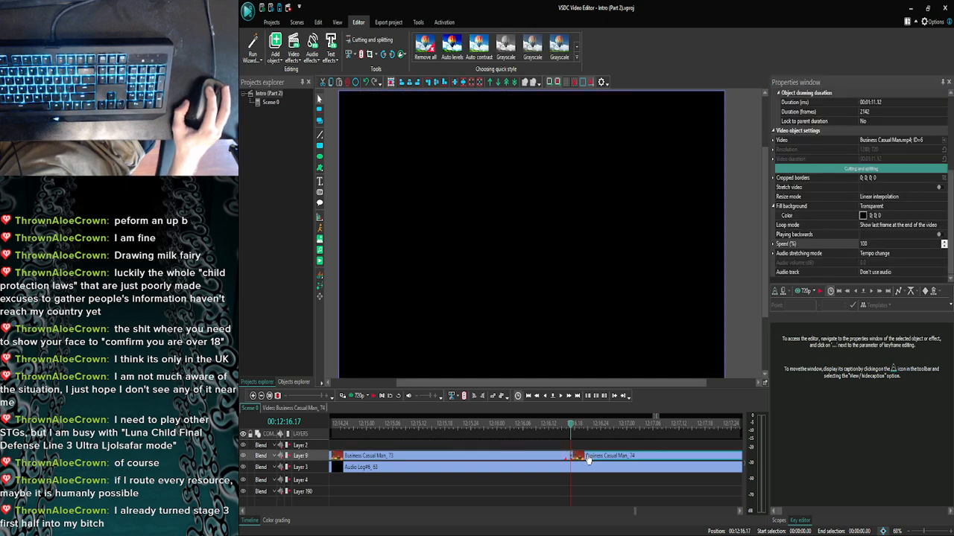
Split Business Casual Man_74 at 00:12:17.07.
{"action": "left_click", "coordinate": [560, 397]}
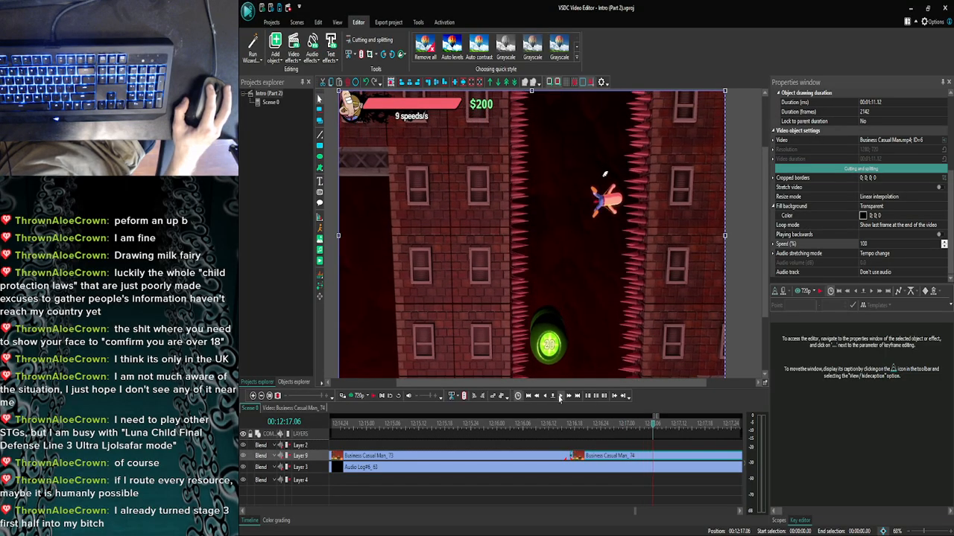
{"action": "left_click", "coordinate": [545, 397]}
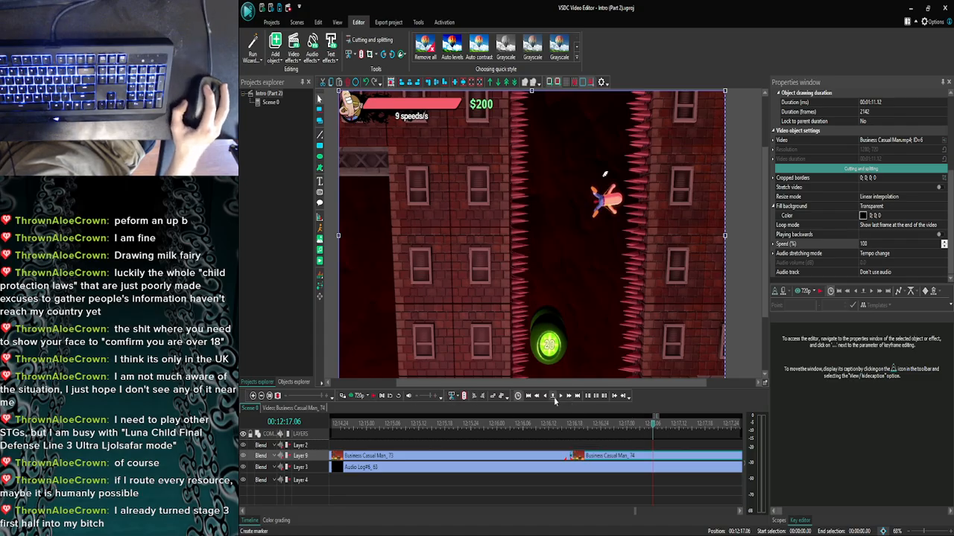
{"action": "left_click", "coordinate": [561, 397]}
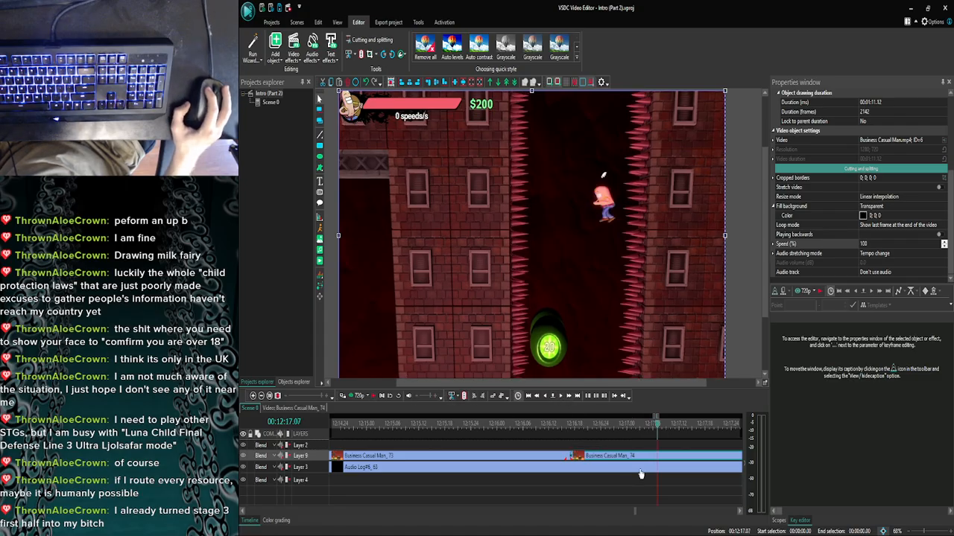
{"action": "left_click", "coordinate": [360, 55]}
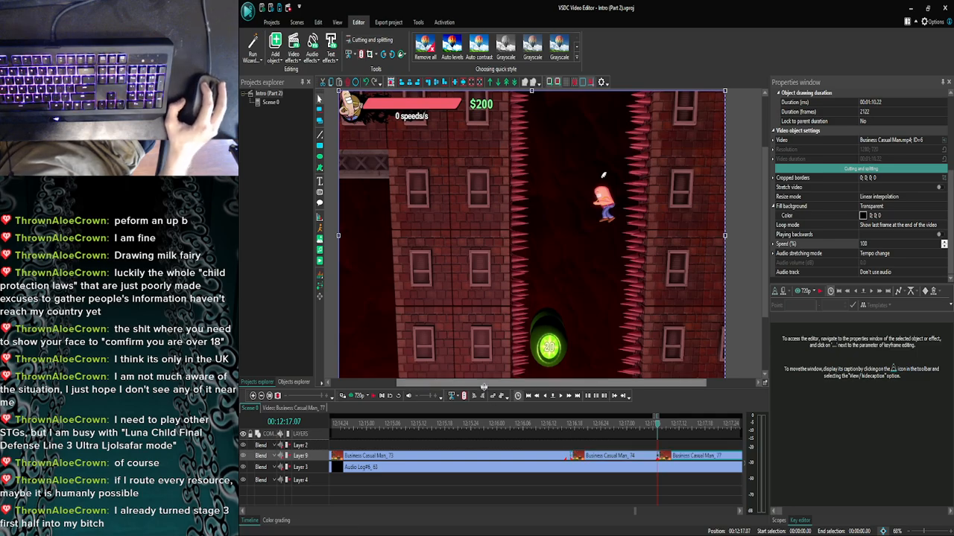
Slow the short Business Casual Man_74 segment before the new cut to 30% speed.
{"action": "left_click", "coordinate": [634, 458]}
{"action": "left_click", "coordinate": [638, 445]}
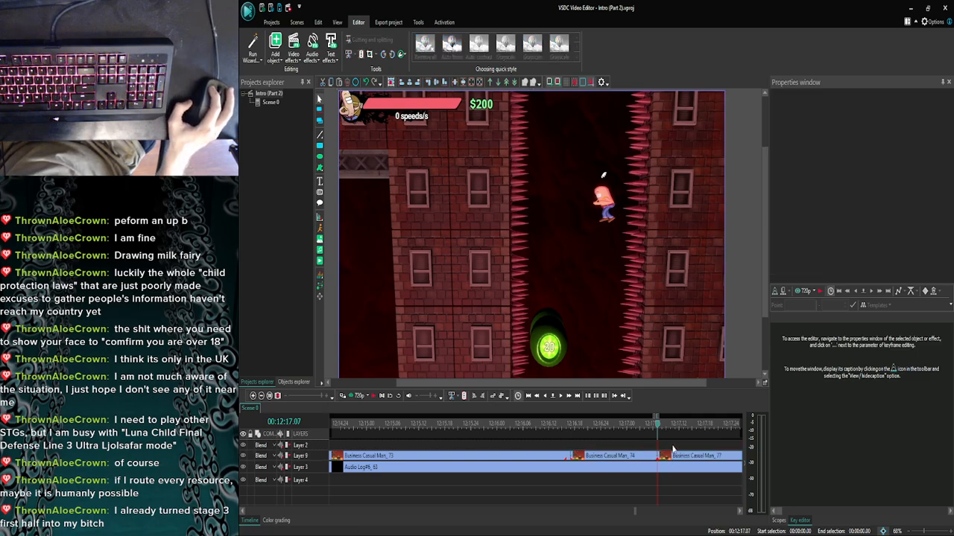
{"action": "left_click", "coordinate": [647, 459]}
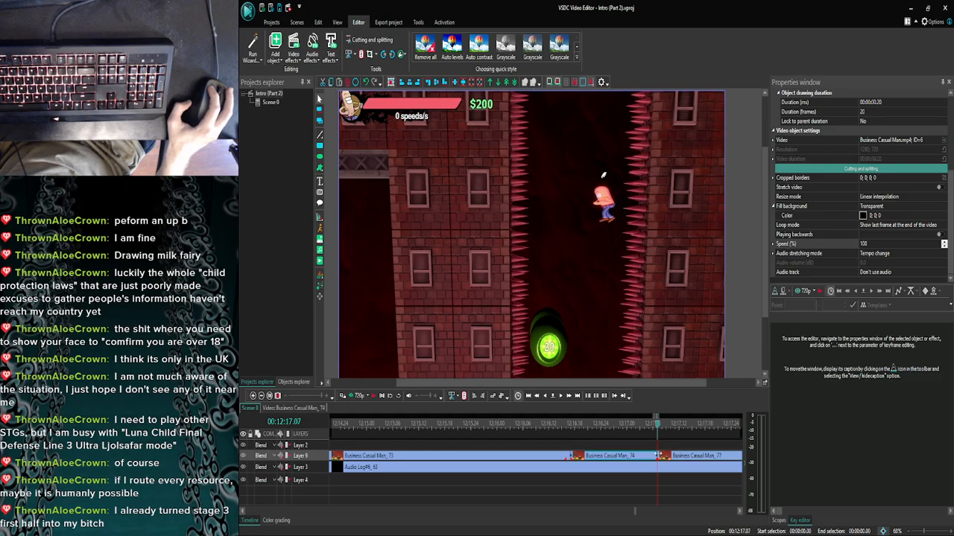
{"action": "left_click", "coordinate": [656, 445]}
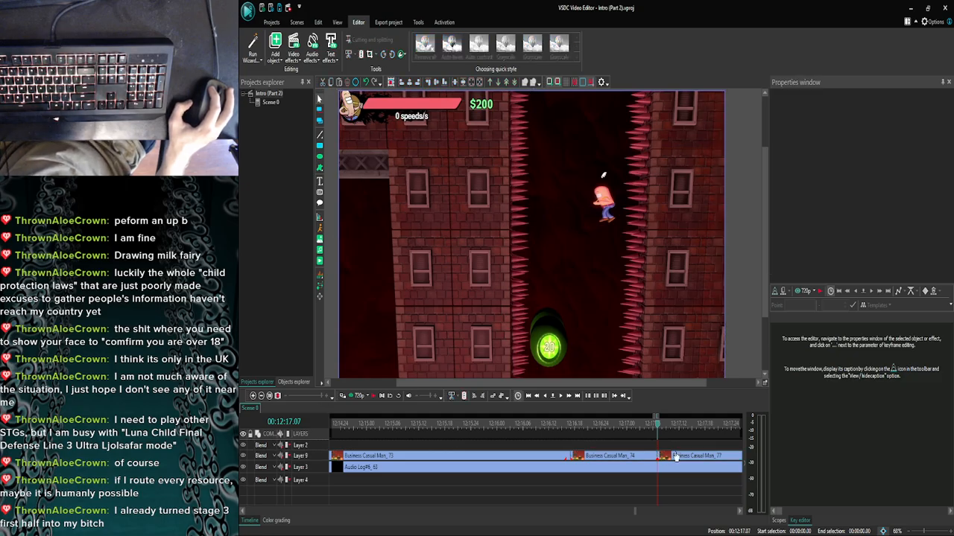
{"action": "left_click", "coordinate": [648, 457]}
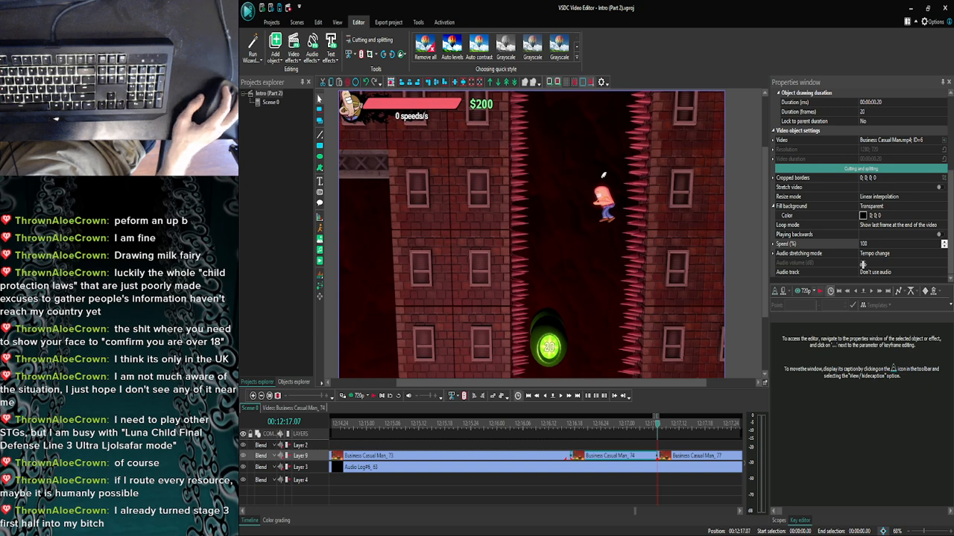
{"action": "left_click", "coordinate": [859, 245]}
{"action": "type", "text": "30"}
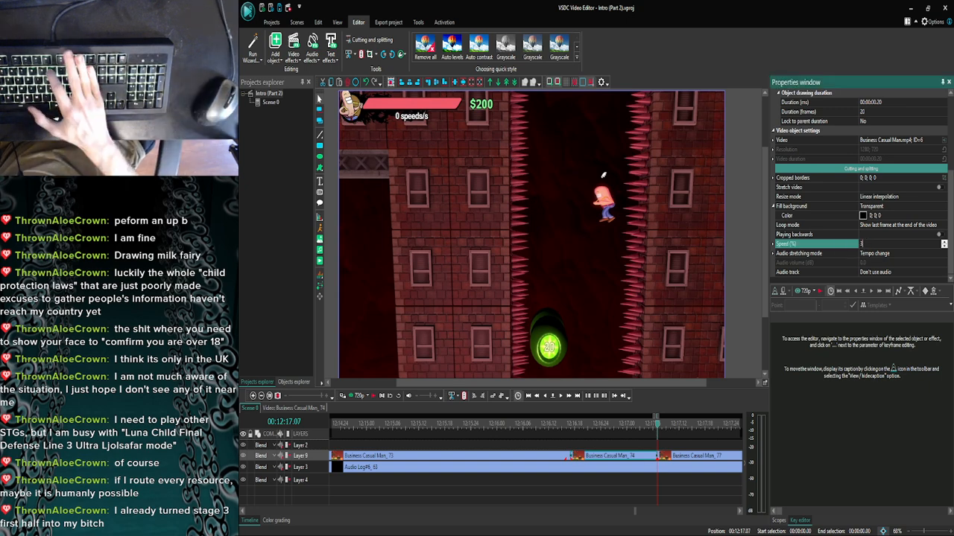
{"action": "key", "text": "Return"}
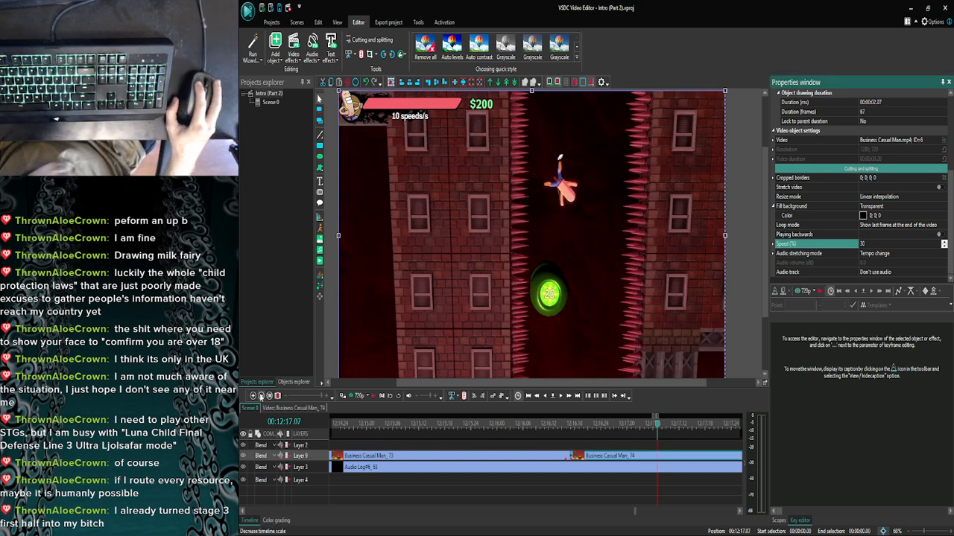
Examine the last frames of the slowed Business Casual Man_74 segment, stepping back from 00:12:18.24 to 00:12:18.20.
{"action": "left_click", "coordinate": [261, 396]}
{"action": "left_click", "coordinate": [261, 396]}
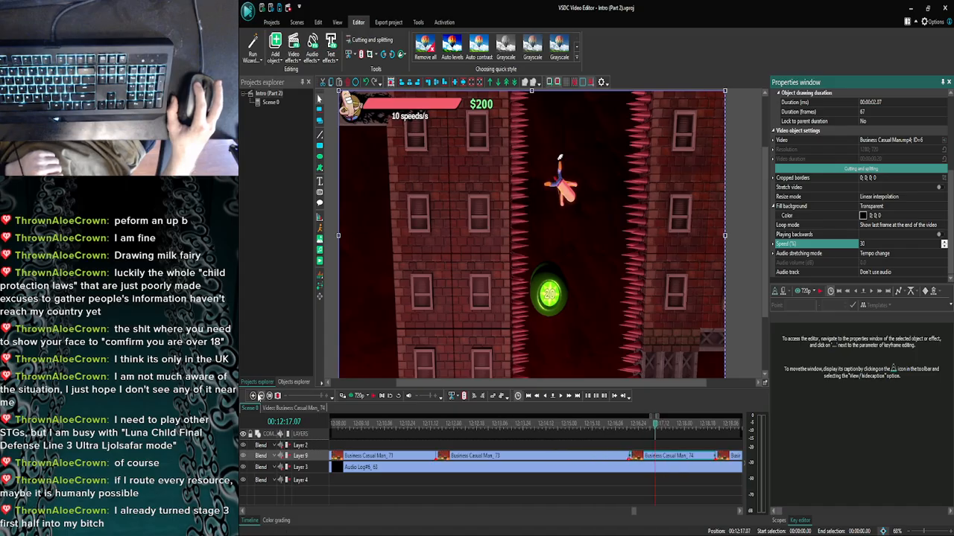
{"action": "left_click", "coordinate": [262, 396]}
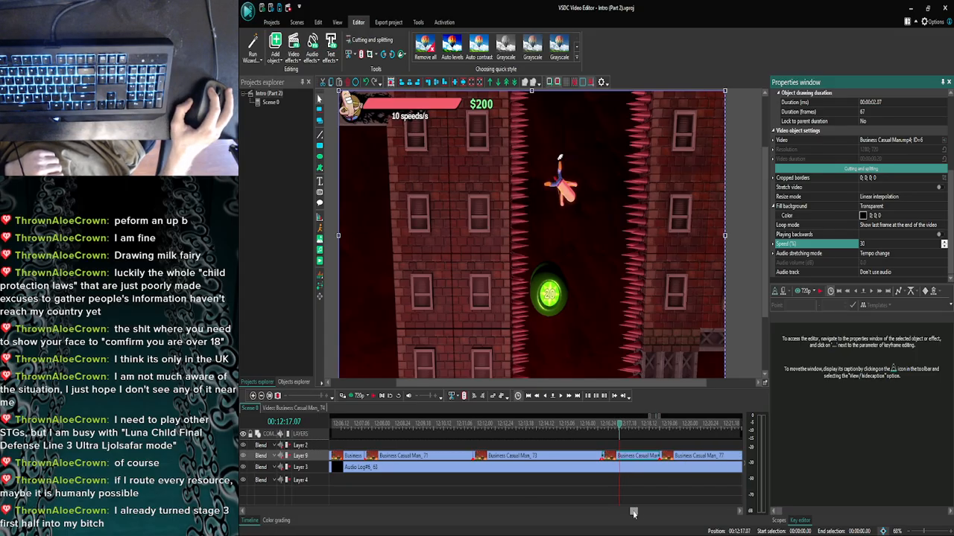
{"action": "left_click", "coordinate": [564, 400]}
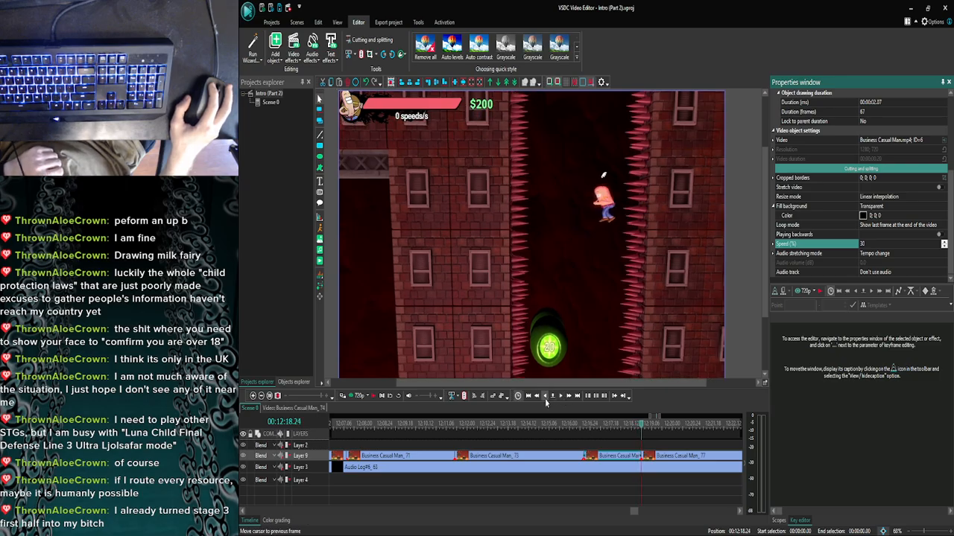
{"action": "left_click", "coordinate": [546, 399]}
{"action": "left_click", "coordinate": [545, 399]}
{"action": "left_click", "coordinate": [546, 400]}
{"action": "left_click", "coordinate": [545, 399]}
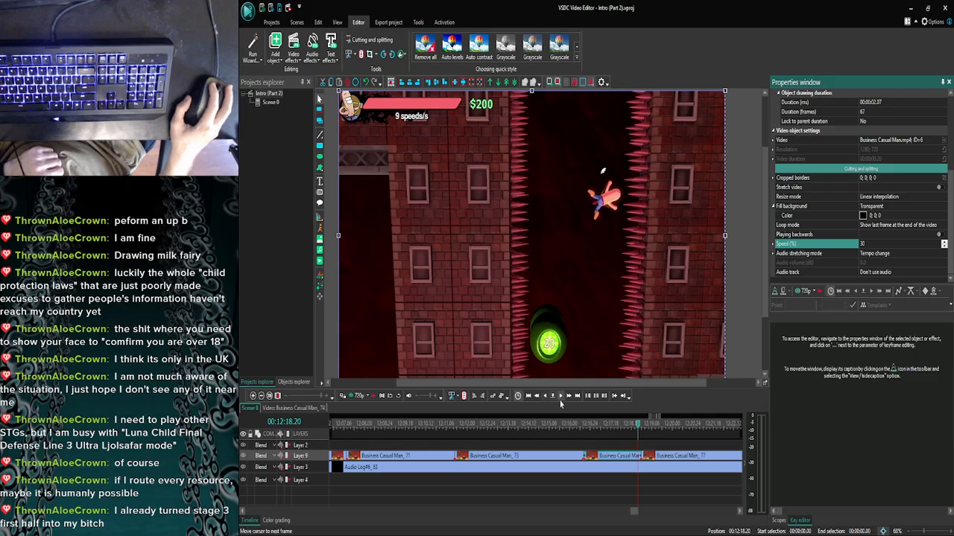
Step the playhead forward to 00:12:18.25 and inspect the cut into Business Casual Man_77 on an enlarged timeline.
{"action": "left_click", "coordinate": [563, 400]}
{"action": "left_click", "coordinate": [563, 400]}
{"action": "left_click", "coordinate": [562, 399]}
{"action": "left_click", "coordinate": [562, 400]}
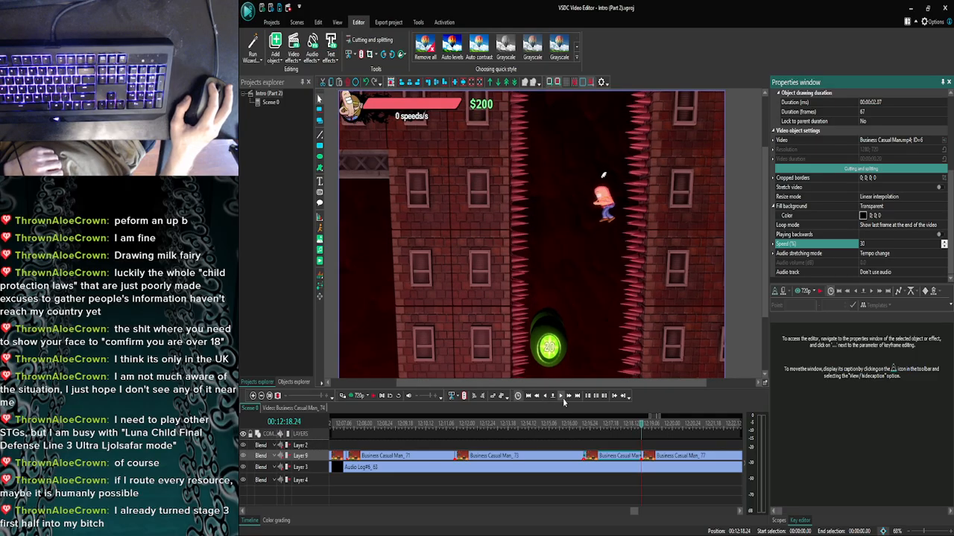
{"action": "left_click", "coordinate": [563, 399]}
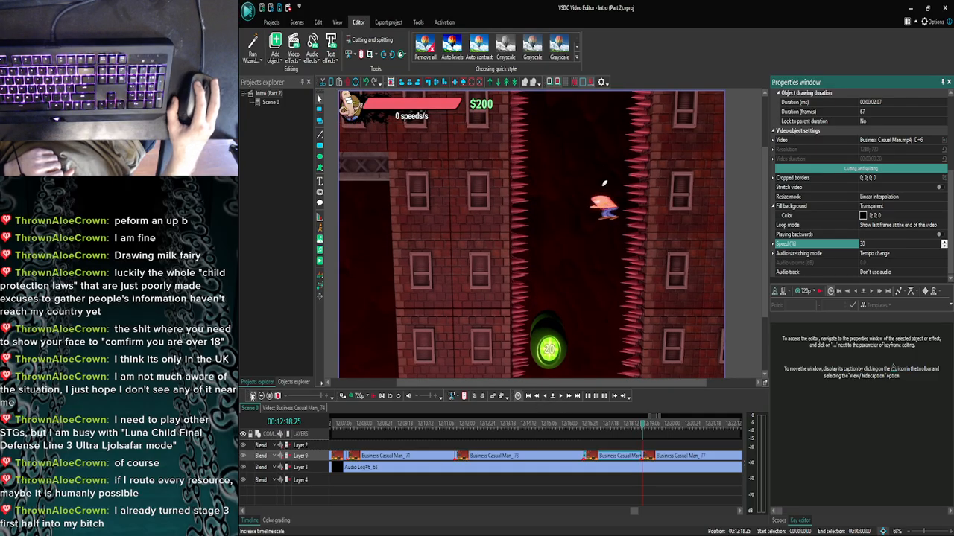
{"action": "left_click", "coordinate": [252, 396]}
{"action": "left_click", "coordinate": [252, 396]}
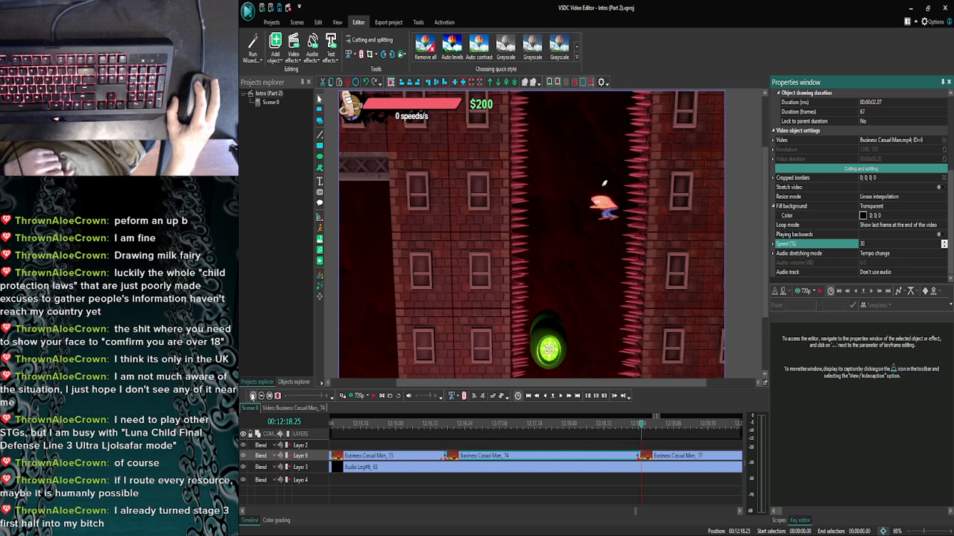
Split Business Casual Man_74 at 00:12:18.22.
{"action": "left_click", "coordinate": [251, 396]}
{"action": "left_click", "coordinate": [545, 396]}
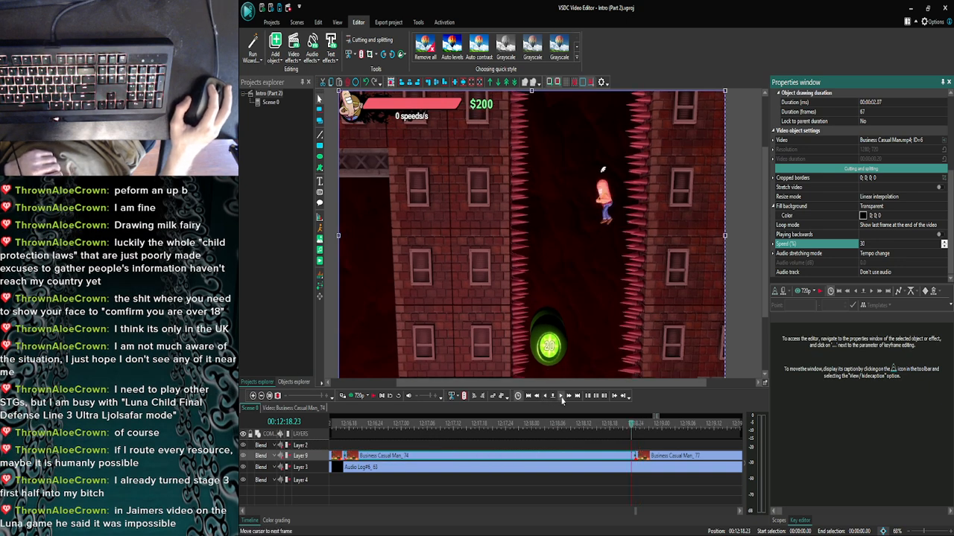
{"action": "left_click", "coordinate": [544, 395]}
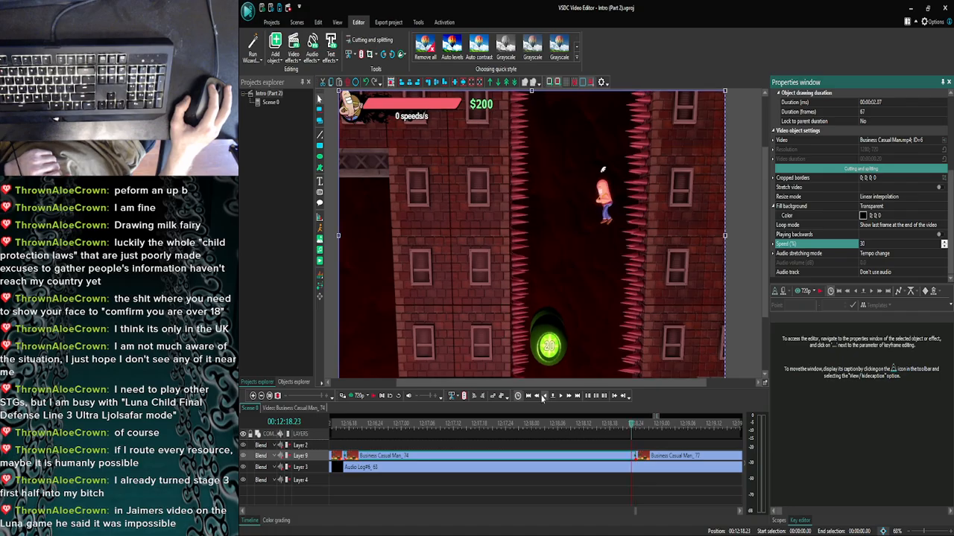
{"action": "left_click", "coordinate": [544, 396]}
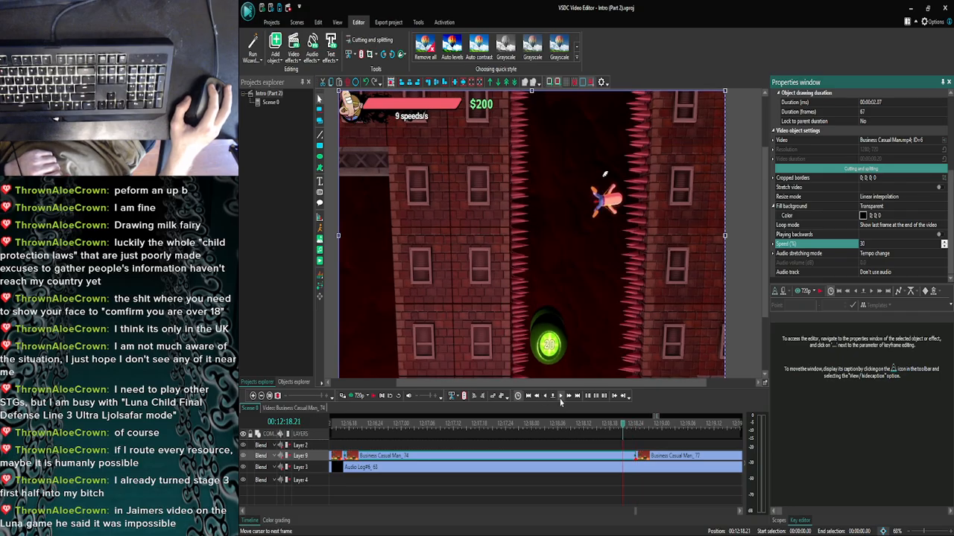
{"action": "left_click", "coordinate": [560, 395]}
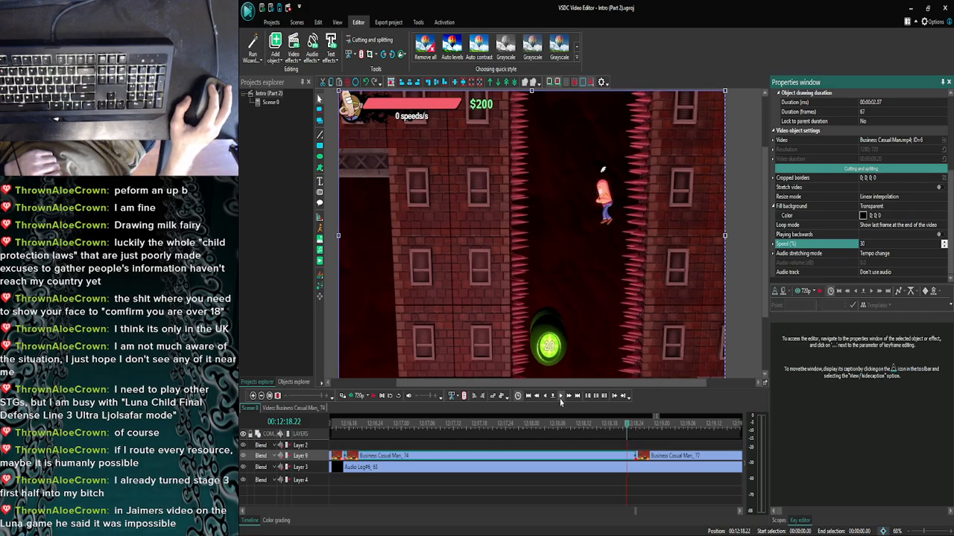
{"action": "left_click", "coordinate": [362, 56]}
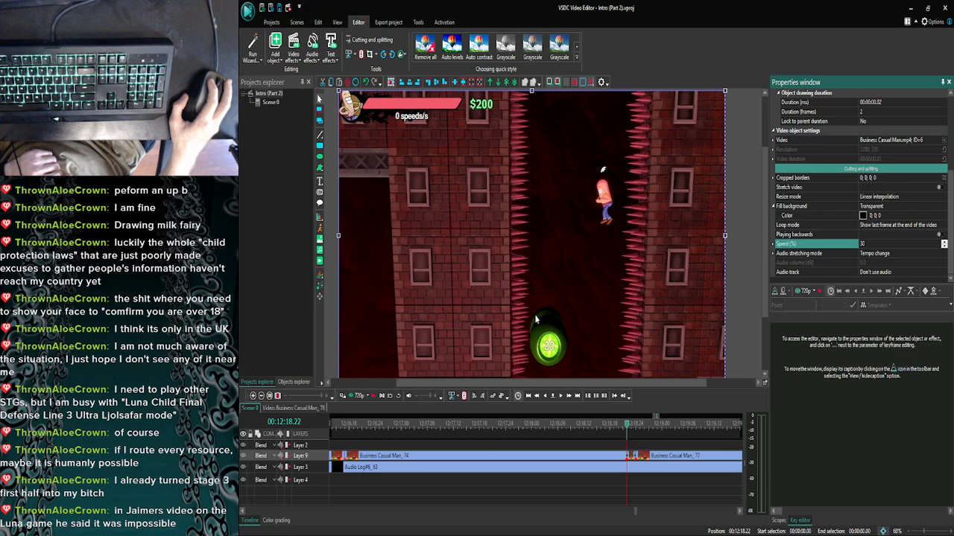
Preview the edit from 00:12:18.24 through the transition into Business Casual Man_77.
{"action": "left_click", "coordinate": [645, 447]}
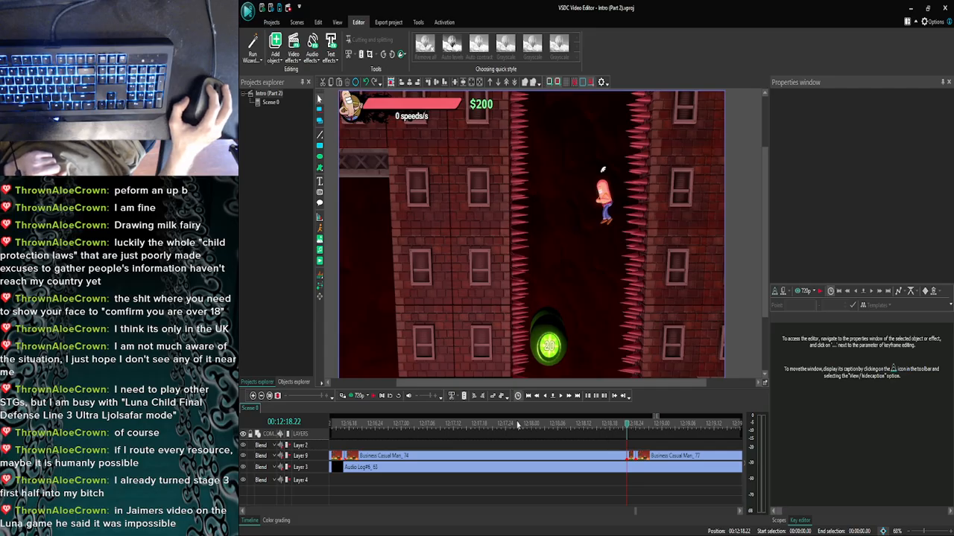
{"action": "left_click", "coordinate": [562, 400]}
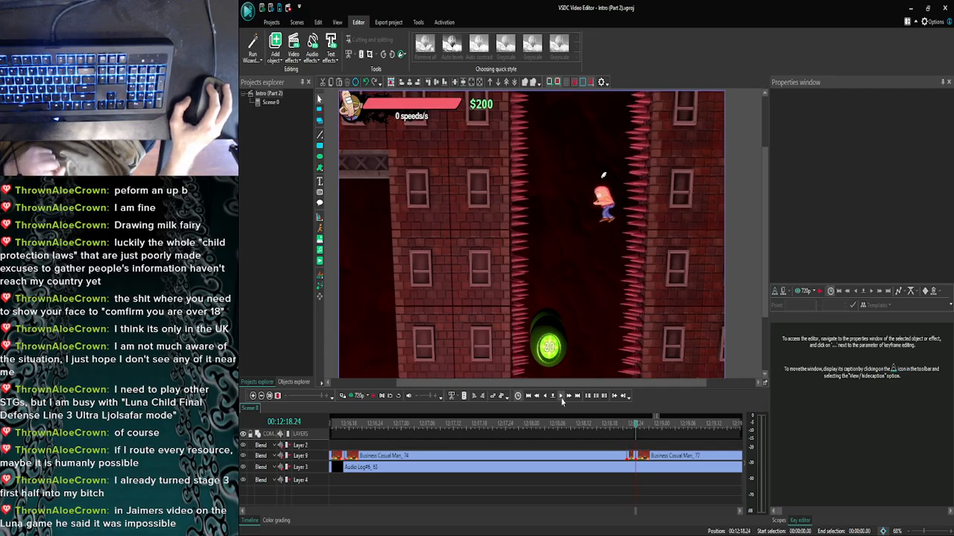
{"action": "left_click", "coordinate": [263, 397]}
{"action": "left_click", "coordinate": [263, 397]}
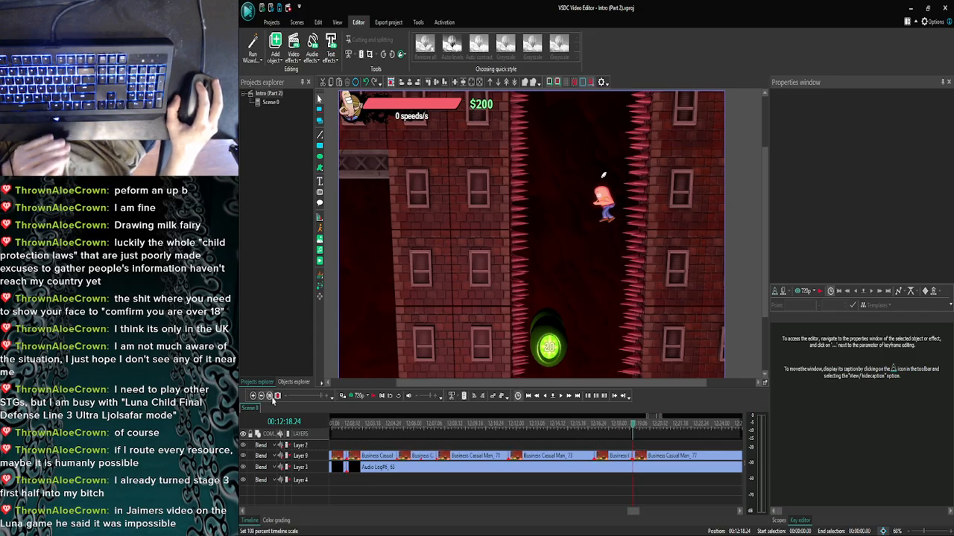
{"action": "left_click", "coordinate": [355, 396]}
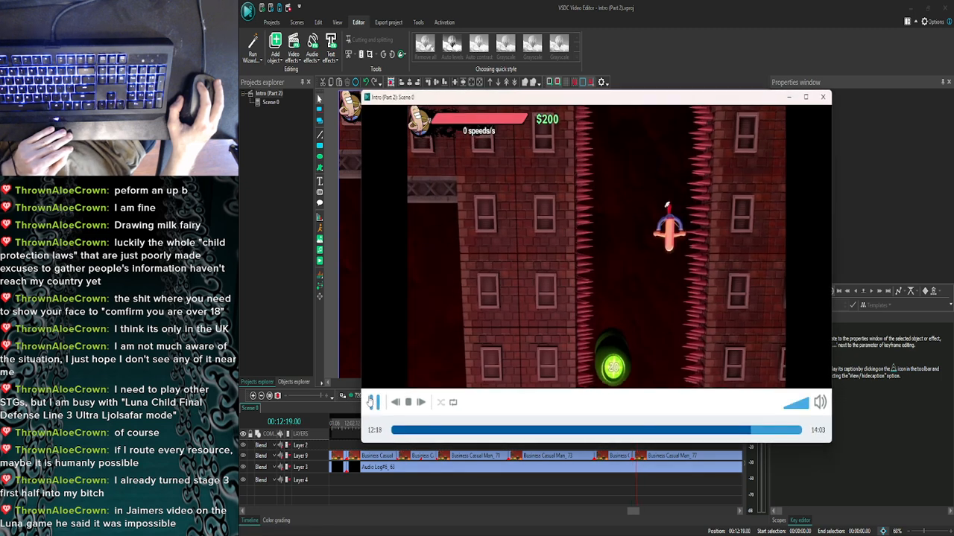
{"action": "left_click", "coordinate": [376, 403]}
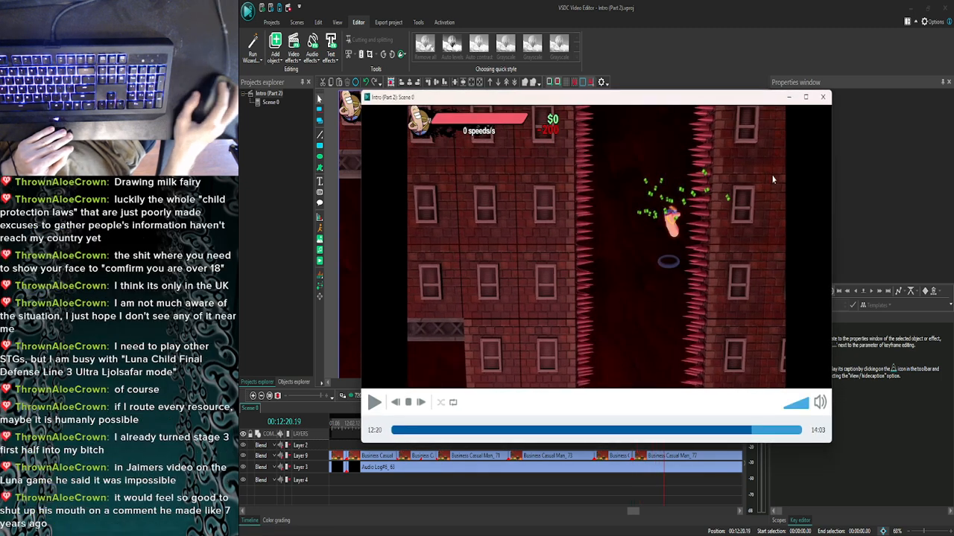
{"action": "left_click", "coordinate": [372, 407]}
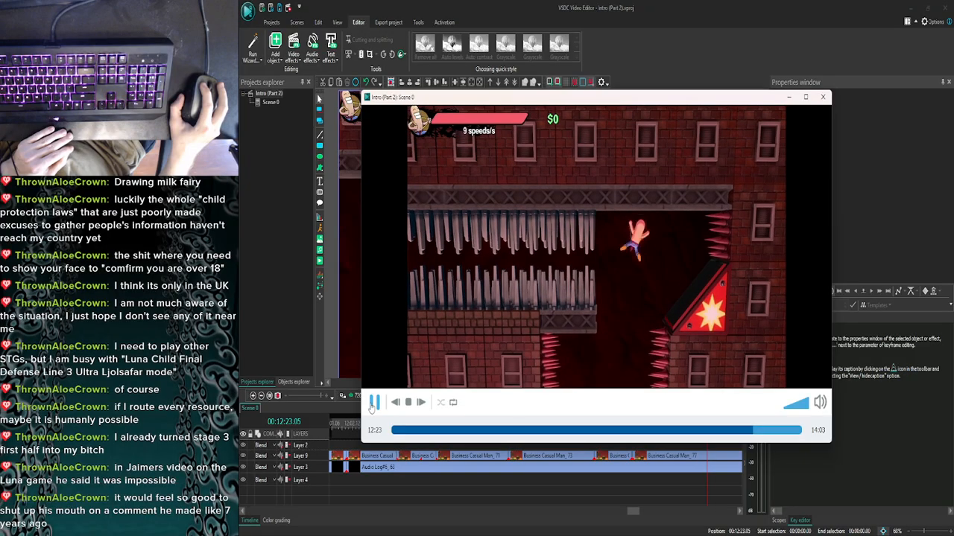
{"action": "left_click", "coordinate": [372, 405]}
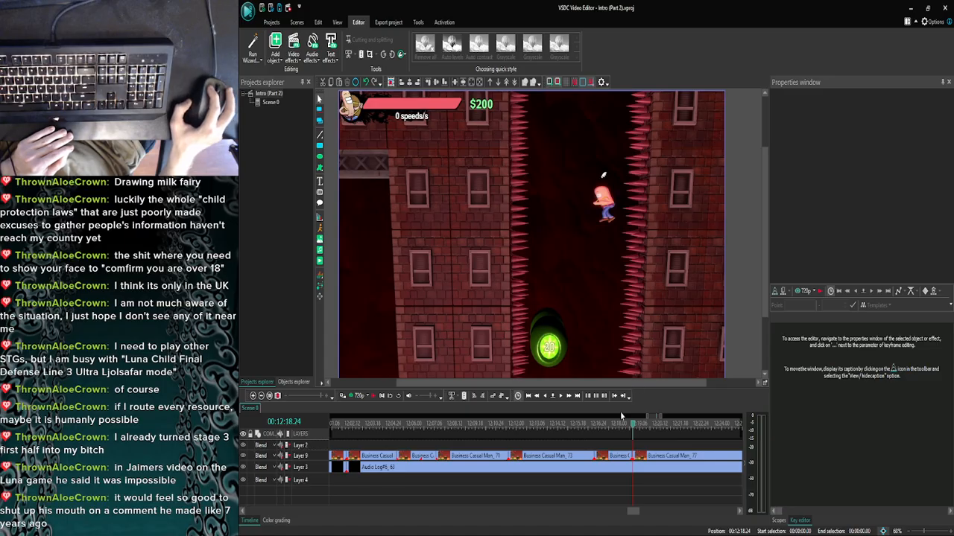
Examine the transition into Business Casual Man_77 frame by frame, from 00:12:18.19 to 00:12:19.18.
{"action": "left_click", "coordinate": [546, 398]}
{"action": "left_click", "coordinate": [545, 398]}
{"action": "left_click", "coordinate": [545, 398]}
{"action": "left_click", "coordinate": [545, 398]}
{"action": "left_click", "coordinate": [545, 398]}
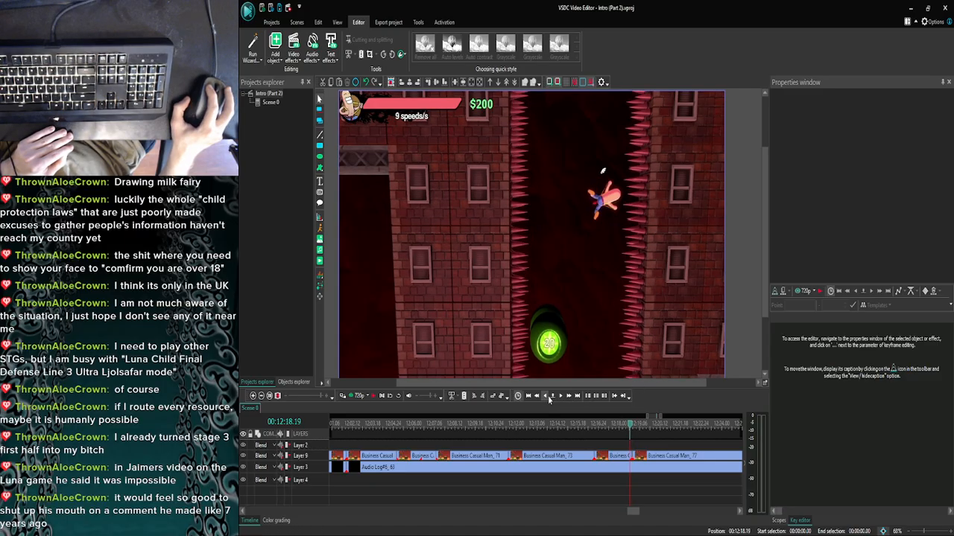
{"action": "left_click", "coordinate": [558, 397]}
{"action": "left_click", "coordinate": [558, 397]}
{"action": "left_click", "coordinate": [558, 397]}
{"action": "left_click", "coordinate": [558, 397]}
{"action": "left_click", "coordinate": [558, 397]}
{"action": "left_click", "coordinate": [558, 397]}
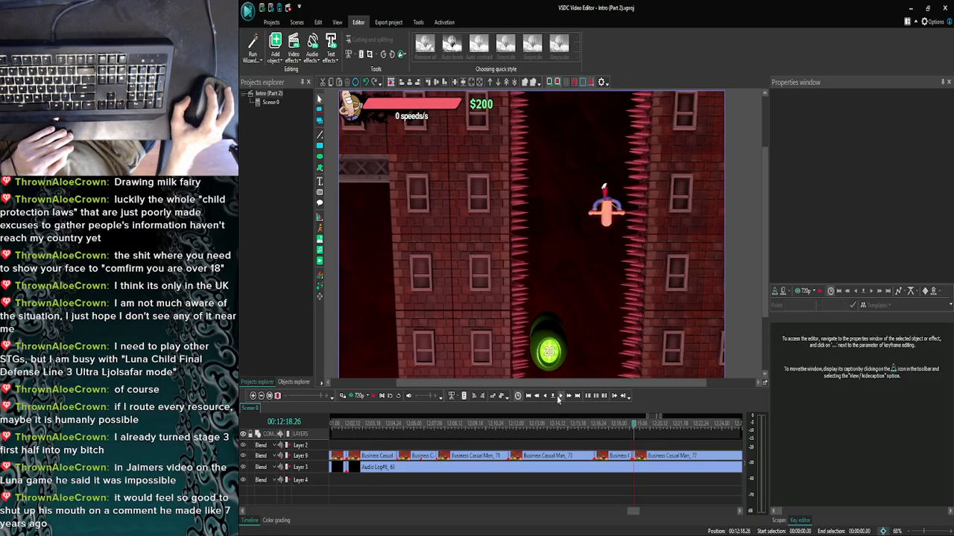
{"action": "left_click", "coordinate": [558, 397]}
{"action": "left_click", "coordinate": [558, 397]}
{"action": "left_click", "coordinate": [558, 397]}
{"action": "left_click", "coordinate": [558, 397]}
{"action": "left_click", "coordinate": [558, 398]}
{"action": "left_click", "coordinate": [558, 397]}
{"action": "left_click", "coordinate": [558, 397]}
{"action": "left_click", "coordinate": [558, 397]}
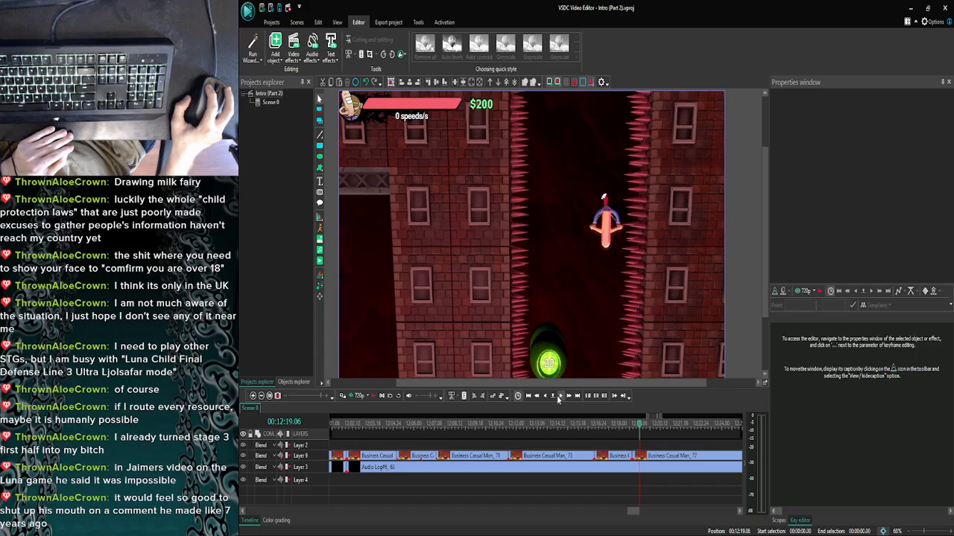
{"action": "left_click", "coordinate": [558, 397]}
{"action": "left_click", "coordinate": [558, 397]}
{"action": "left_click", "coordinate": [558, 397]}
{"action": "left_click", "coordinate": [558, 397]}
{"action": "left_click", "coordinate": [559, 397]}
{"action": "left_click", "coordinate": [558, 397]}
{"action": "left_click", "coordinate": [558, 398]}
{"action": "left_click", "coordinate": [558, 397]}
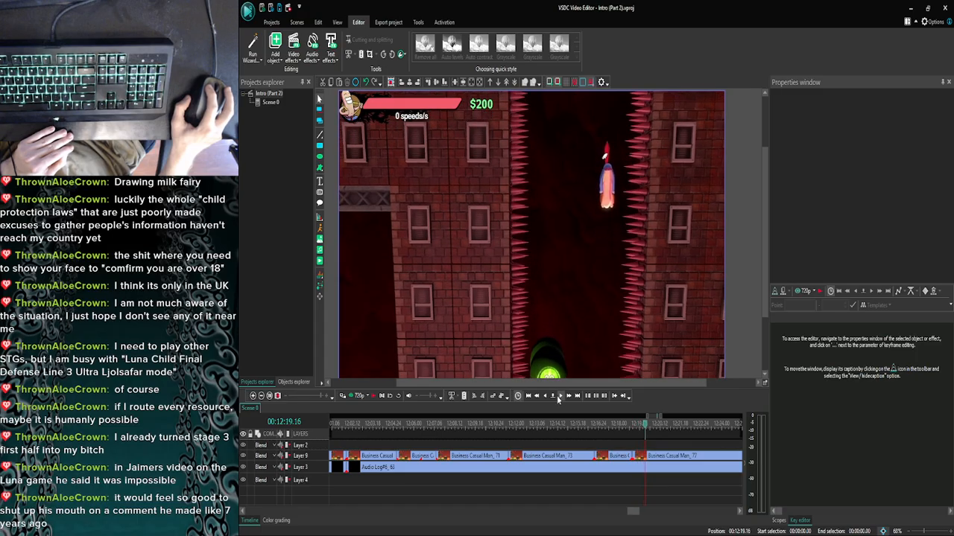
{"action": "left_click", "coordinate": [558, 397]}
{"action": "left_click", "coordinate": [558, 397]}
Examine how the video and audio clips are arranged around Business Casual Man_77 at several timeline scales.
{"action": "left_click", "coordinate": [266, 396]}
{"action": "left_click", "coordinate": [266, 396]}
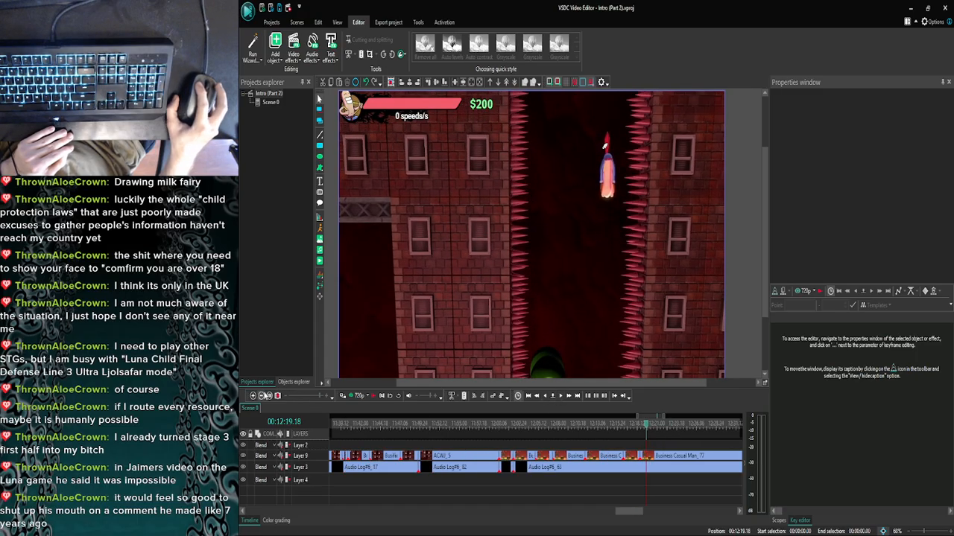
{"action": "left_click", "coordinate": [266, 395]}
{"action": "left_click", "coordinate": [266, 395]}
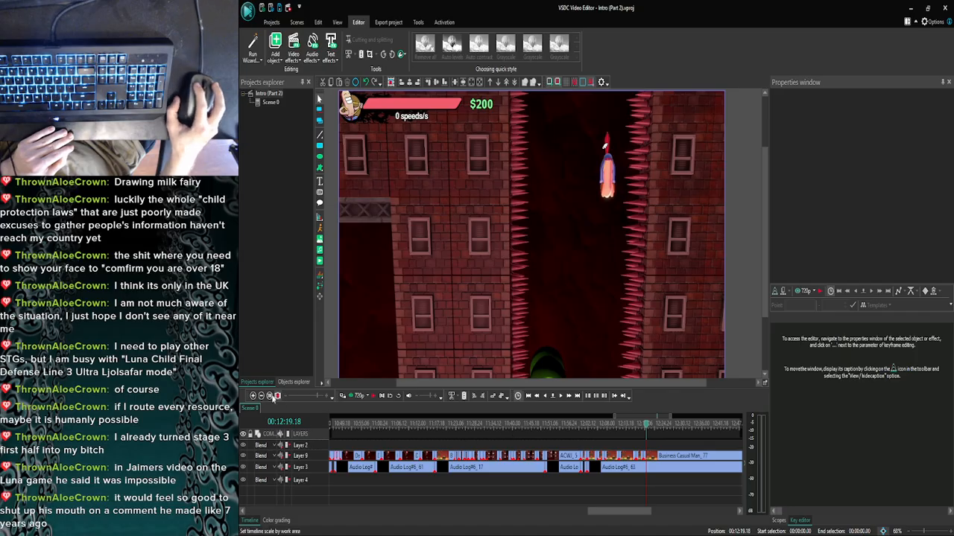
{"action": "left_click", "coordinate": [264, 396]}
{"action": "left_click", "coordinate": [265, 396]}
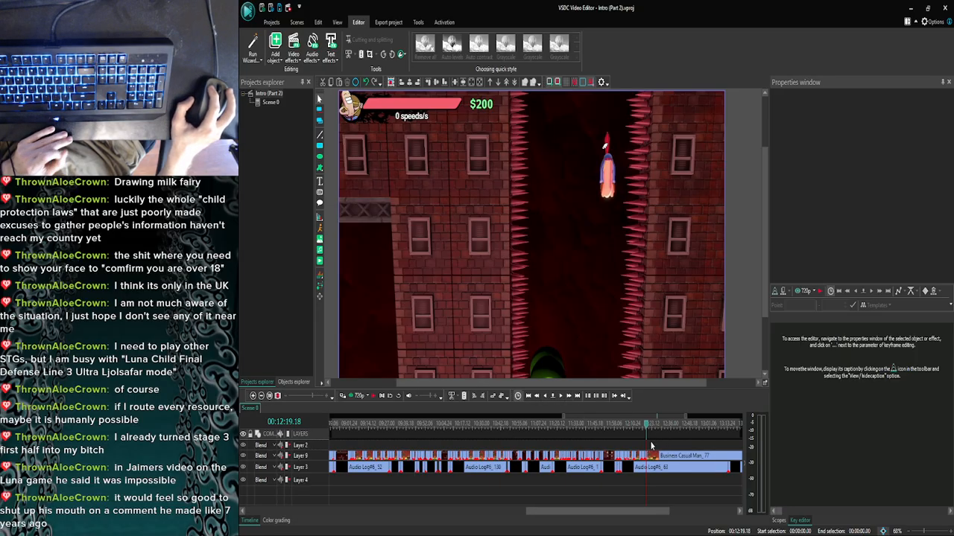
{"action": "left_click", "coordinate": [262, 396]}
{"action": "left_click", "coordinate": [262, 396]}
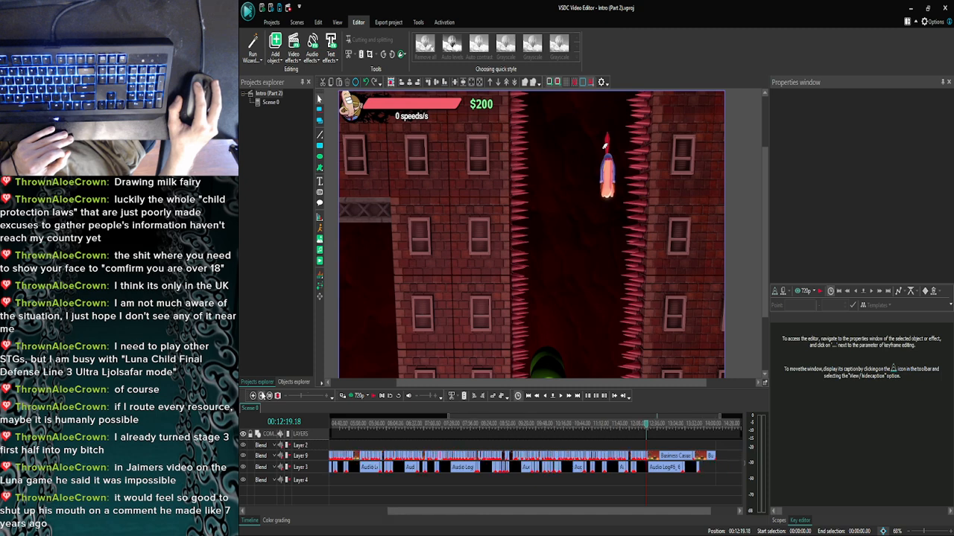
{"action": "left_click", "coordinate": [254, 396]}
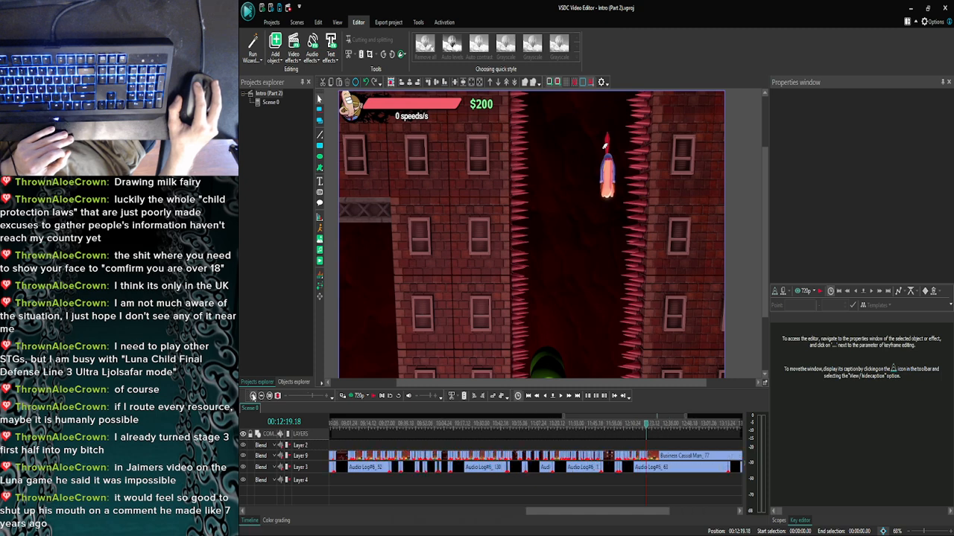
{"action": "left_click", "coordinate": [253, 396]}
{"action": "left_click", "coordinate": [254, 396]}
{"action": "left_click", "coordinate": [253, 396]}
{"action": "left_click", "coordinate": [253, 395]}
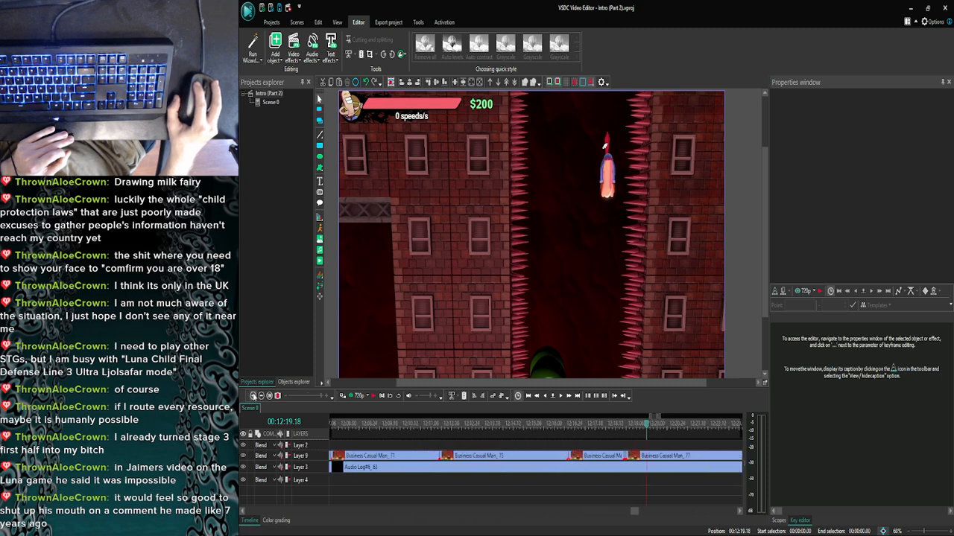
{"action": "left_click", "coordinate": [260, 395]}
{"action": "left_click", "coordinate": [260, 395]}
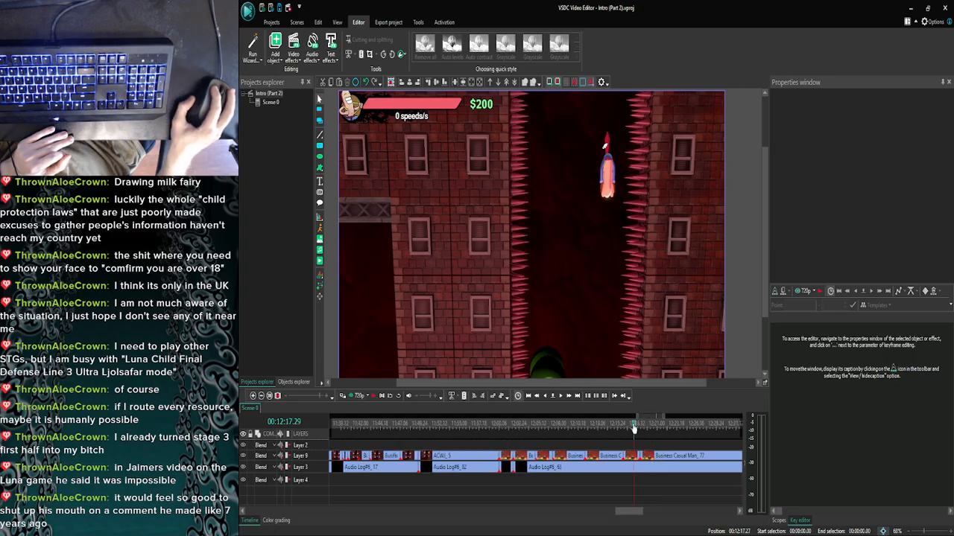
Delete Business Casual Man_74 and the two-frame segment split from its end, just before Business Casual Man_77.
{"action": "left_click_drag", "start_coordinate": [634, 429], "coordinate": [631, 429]}
{"action": "left_click", "coordinate": [253, 396]}
{"action": "left_click", "coordinate": [254, 396]}
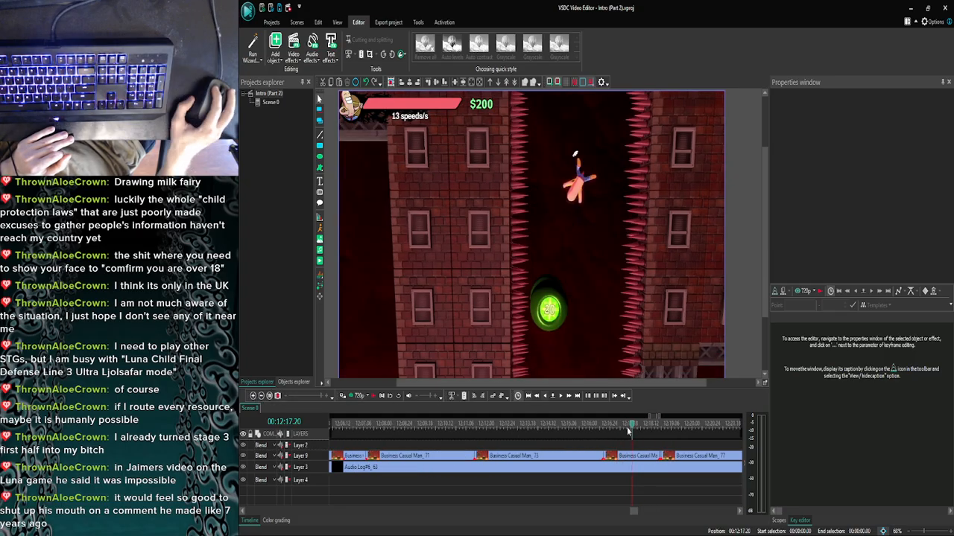
{"action": "left_click", "coordinate": [654, 456]}
{"action": "left_click", "coordinate": [660, 451]}
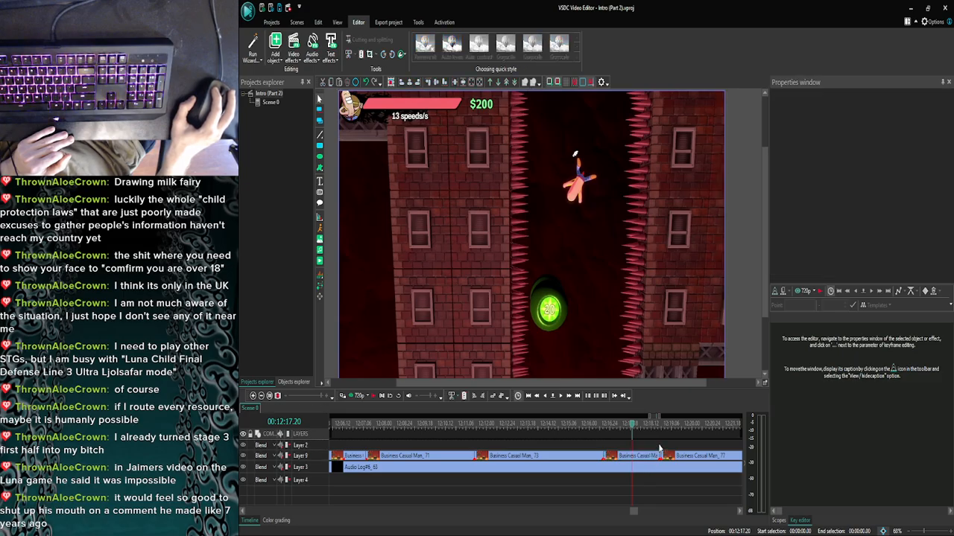
{"action": "left_click", "coordinate": [658, 457]}
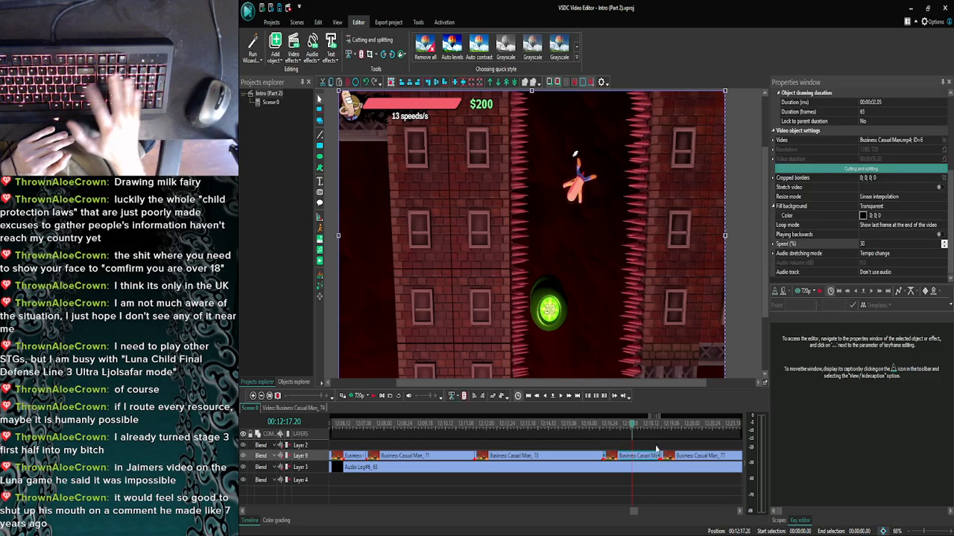
{"action": "key", "text": "Delete"}
{"action": "left_click", "coordinate": [658, 453]}
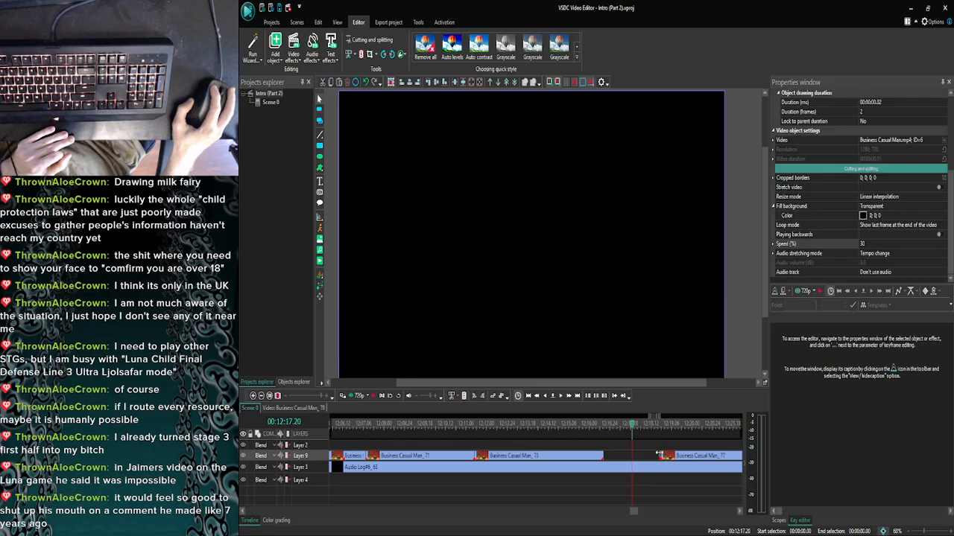
{"action": "key", "text": "Delete"}
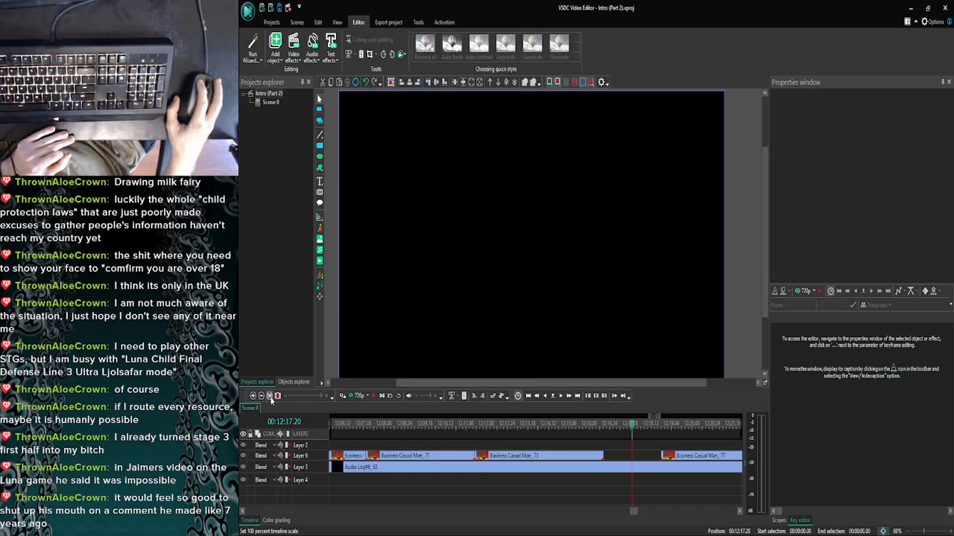
Delete the slowed Business Casual Man clips from about 00:12:02.04 up to the gap before Business Casual Man_77.
{"action": "scroll", "coordinate": [422, 450], "scroll_direction": "down", "scroll_amount": 5}
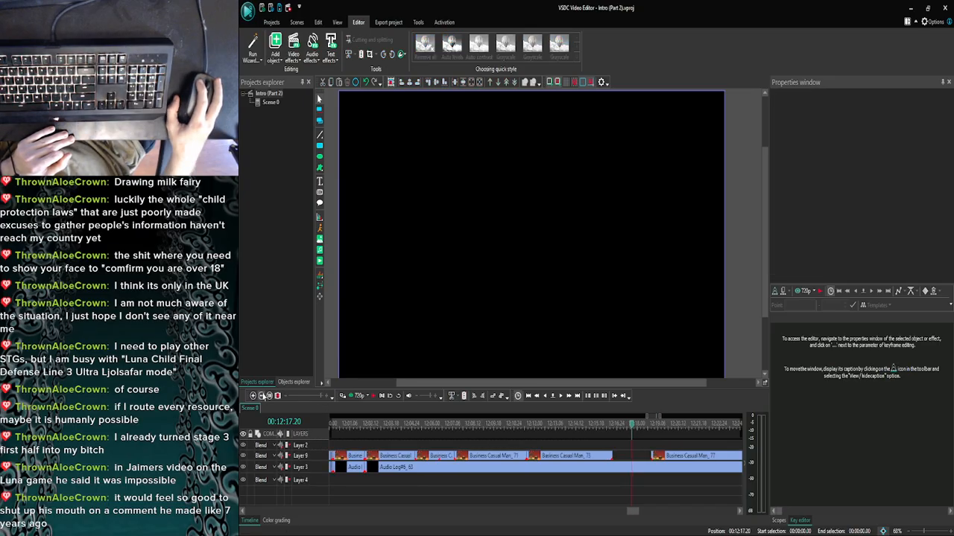
{"action": "left_click", "coordinate": [629, 458]}
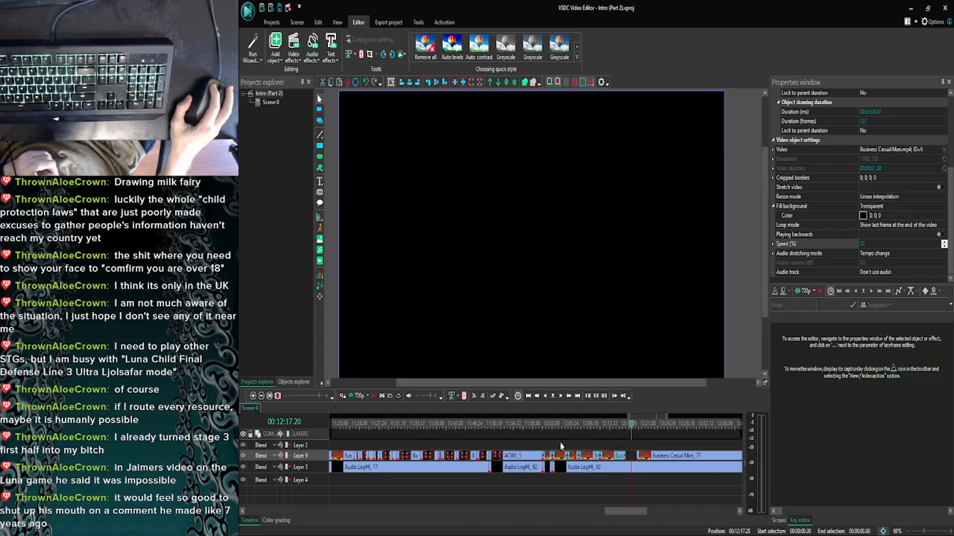
{"action": "left_click_drag", "start_coordinate": [632, 426], "coordinate": [540, 435]}
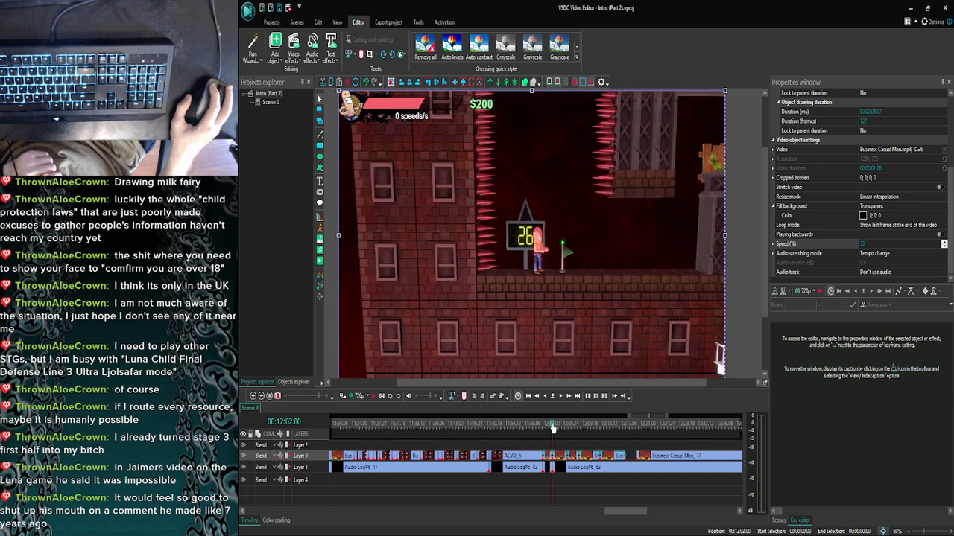
{"action": "left_click", "coordinate": [561, 396]}
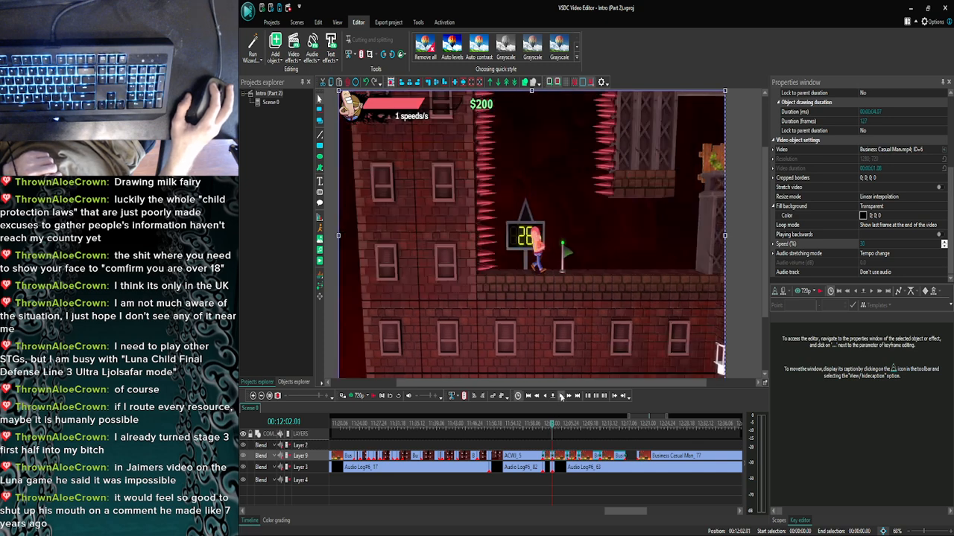
{"action": "left_click", "coordinate": [562, 448]}
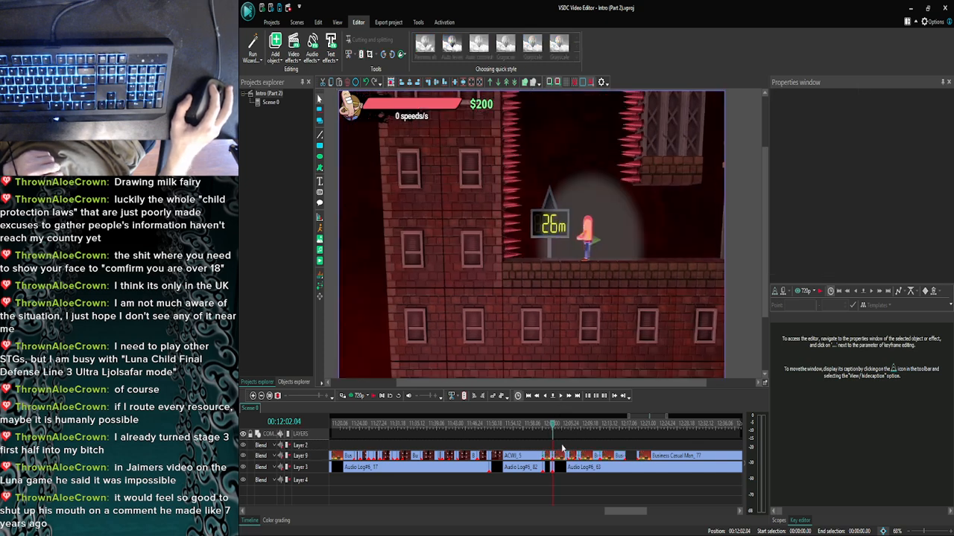
{"action": "left_click", "coordinate": [568, 446]}
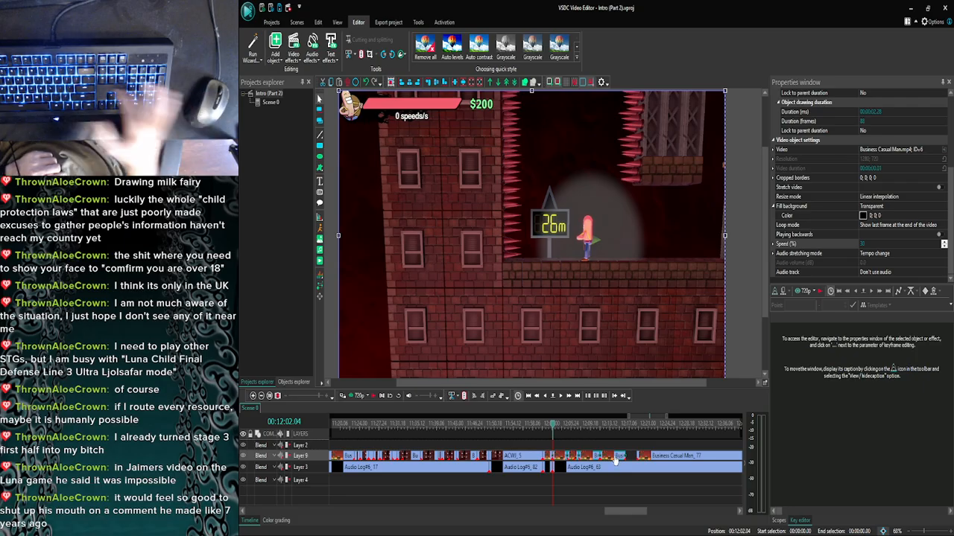
{"action": "key", "text": "Delete"}
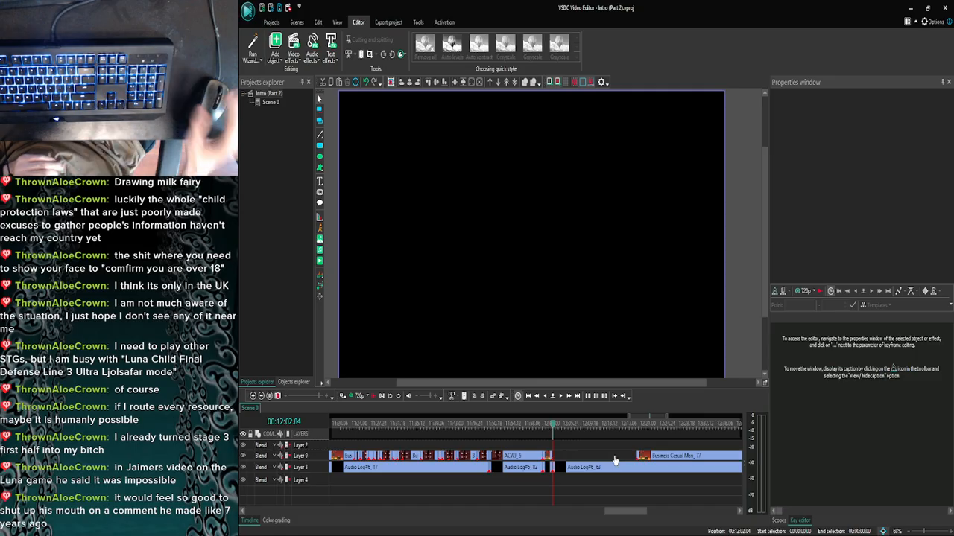
Check the other open windows and start a Windows search for an app beginning with "s".
{"action": "mouse_move", "coordinate": [342, 534]}
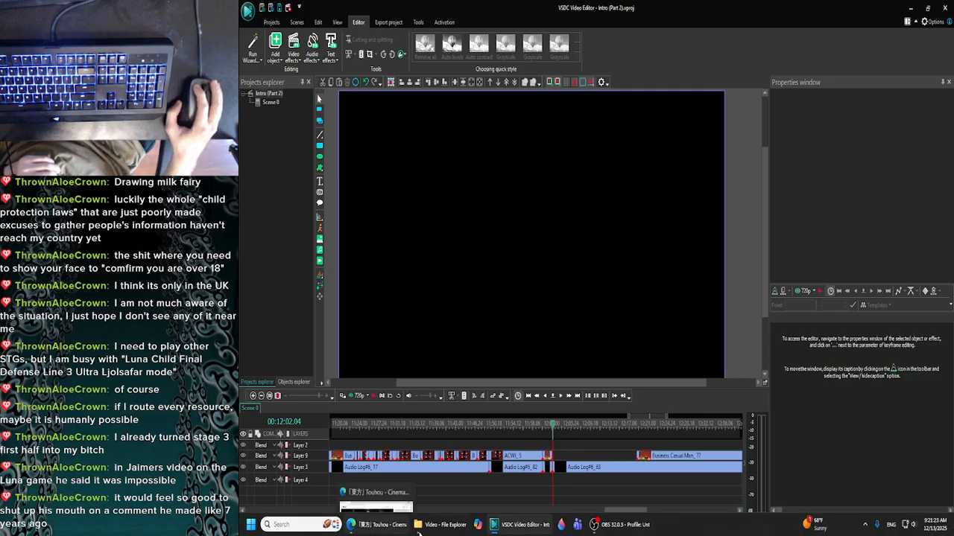
{"action": "mouse_move", "coordinate": [387, 529]}
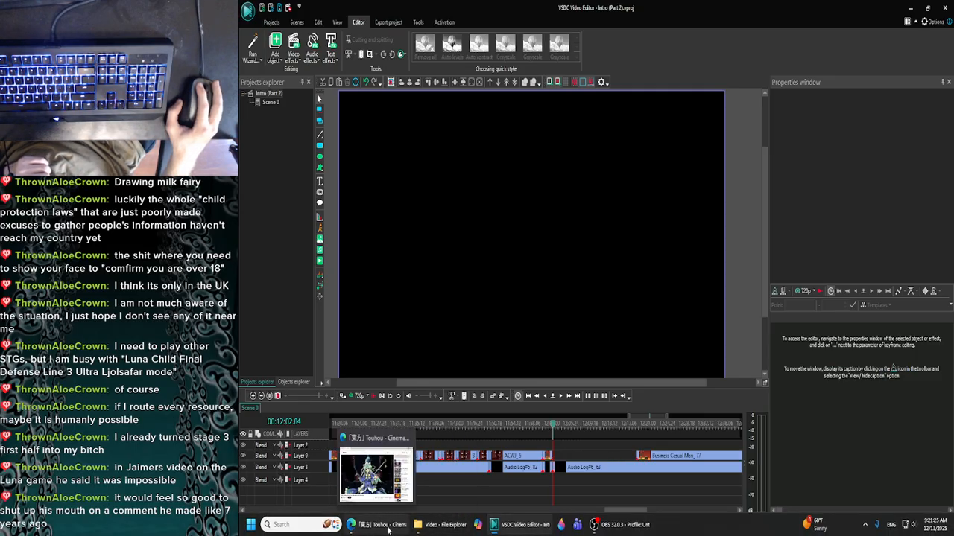
{"action": "mouse_move", "coordinate": [441, 529]}
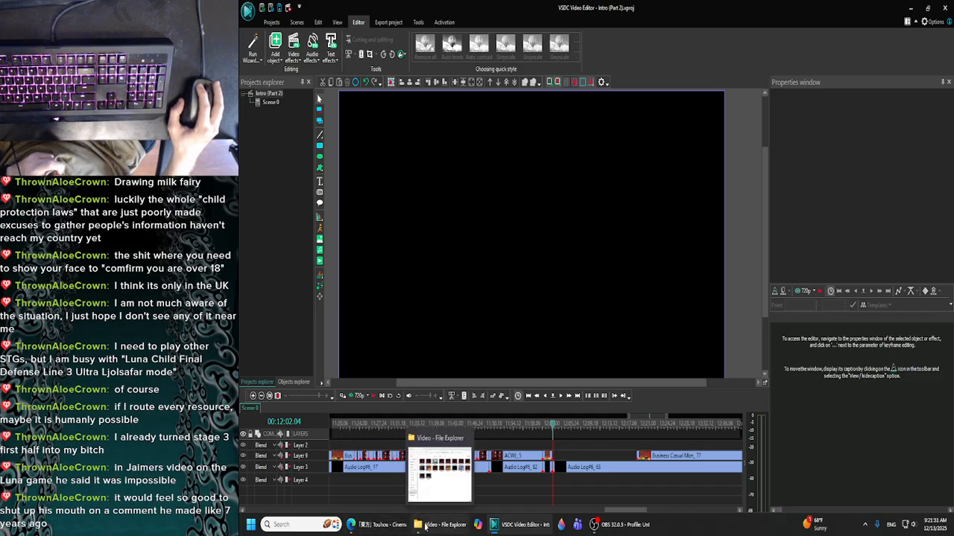
{"action": "mouse_move", "coordinate": [594, 525]}
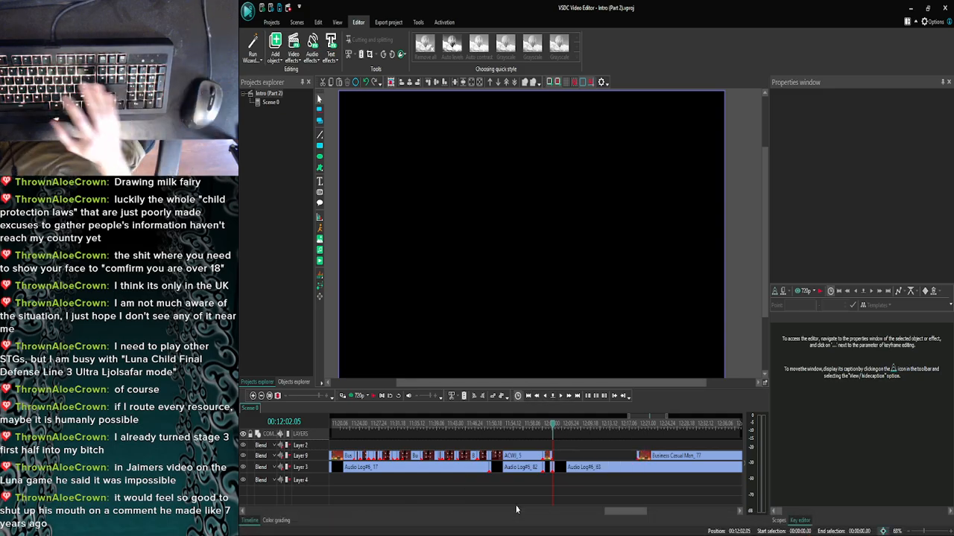
{"action": "key", "text": "super"}
{"action": "type", "text": "sdl"}
{"action": "key", "text": "BackSpace"}
{"action": "key", "text": "BackSpace"}
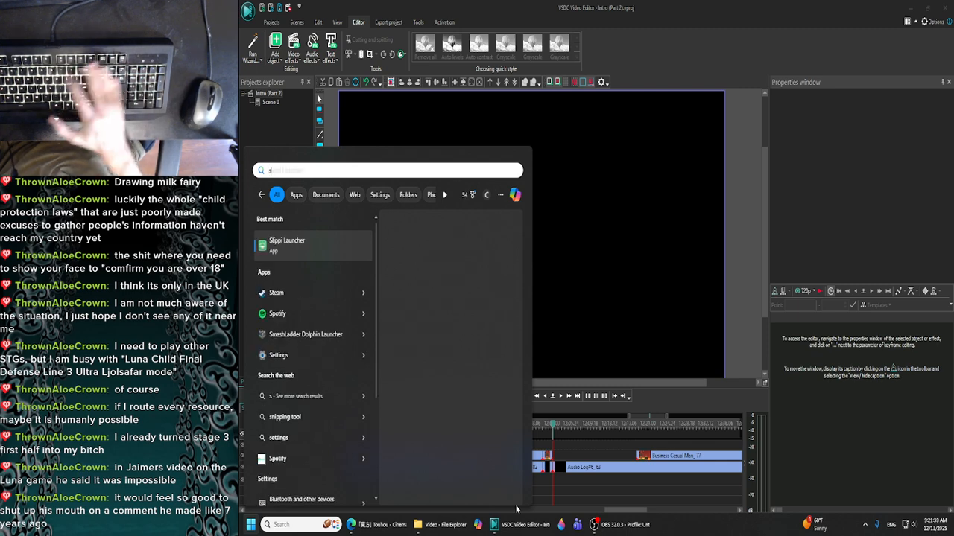
Search the computer for "slap", launch the Slap City app, and close the pop-up over the Steam window.
{"action": "type", "text": "lap"}
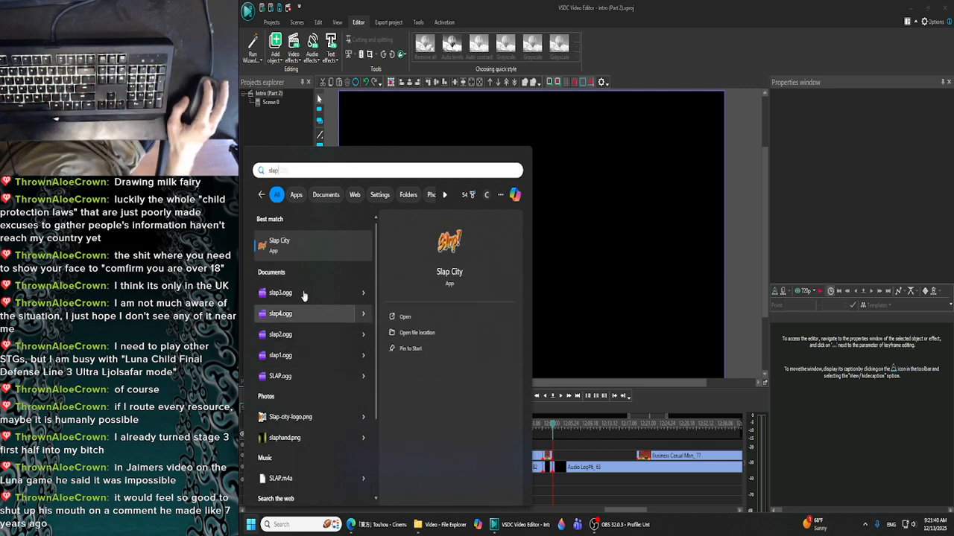
{"action": "left_click", "coordinate": [288, 238]}
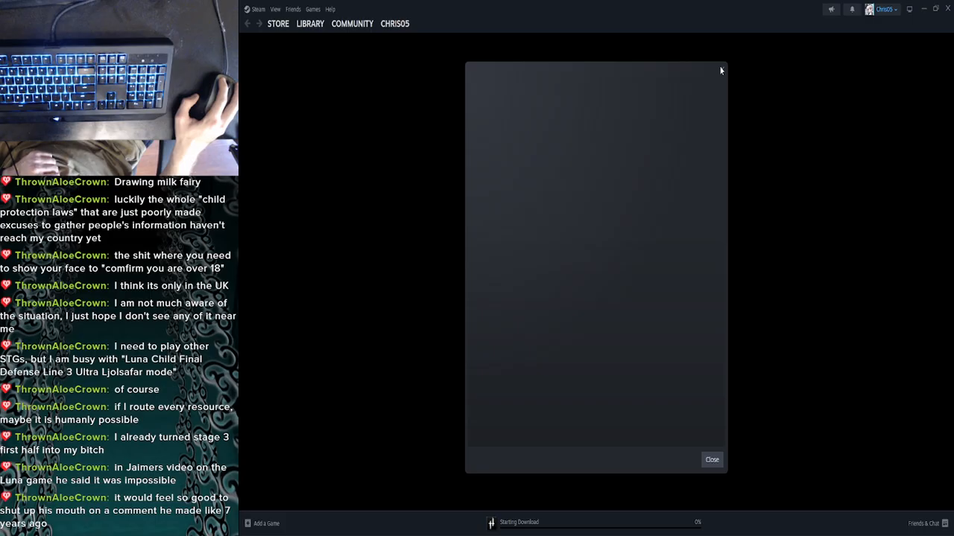
{"action": "left_click", "coordinate": [721, 71]}
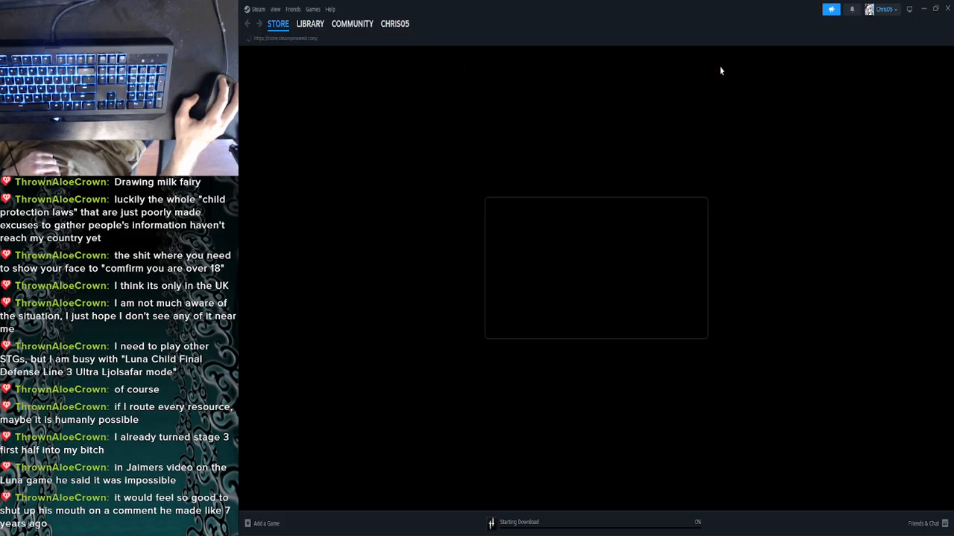
Open the Steam library and respond to the waiting Microsoft Visual C++ window.
{"action": "left_click", "coordinate": [310, 25]}
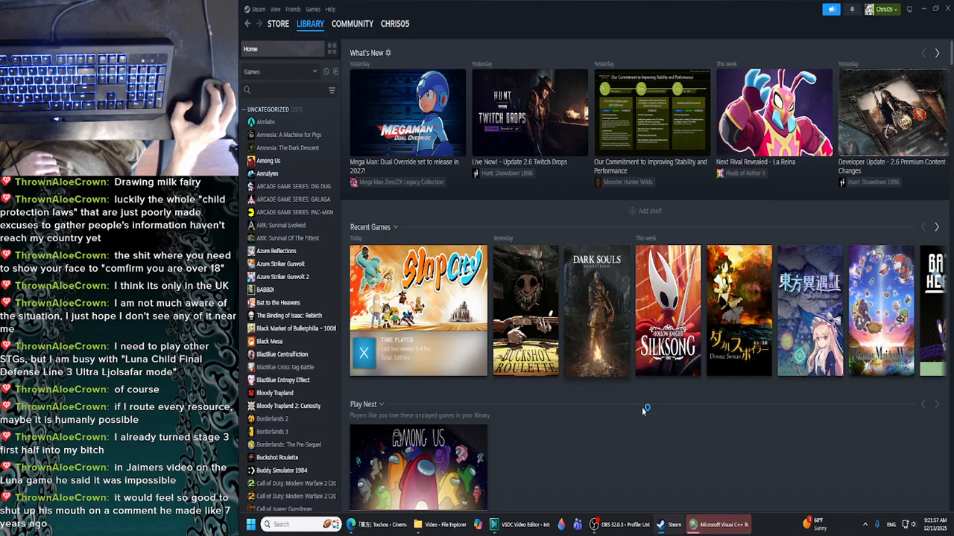
{"action": "left_click", "coordinate": [727, 530]}
{"action": "left_click", "coordinate": [653, 327]}
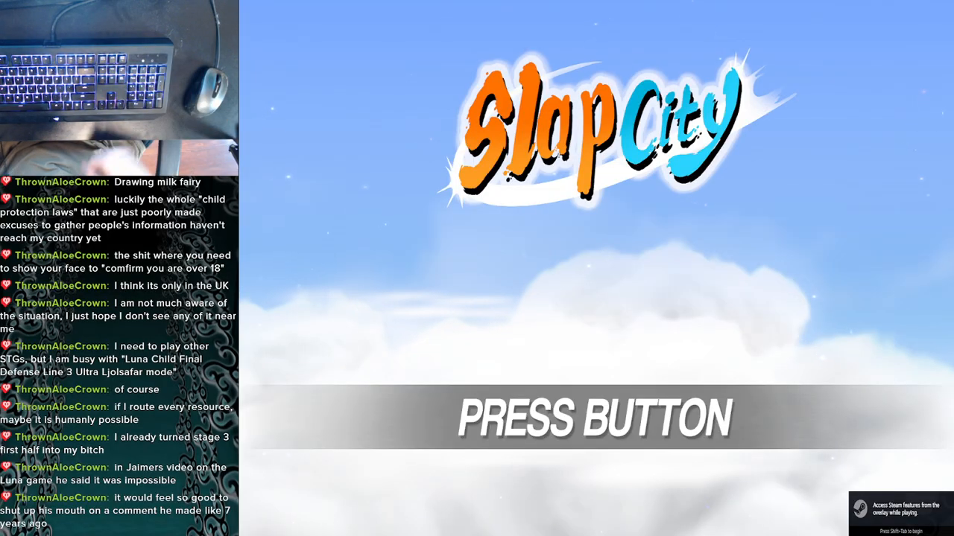
Go past the Slap City title screen and open Story mode under Single Player.
{"action": "key", "text": "Return"}
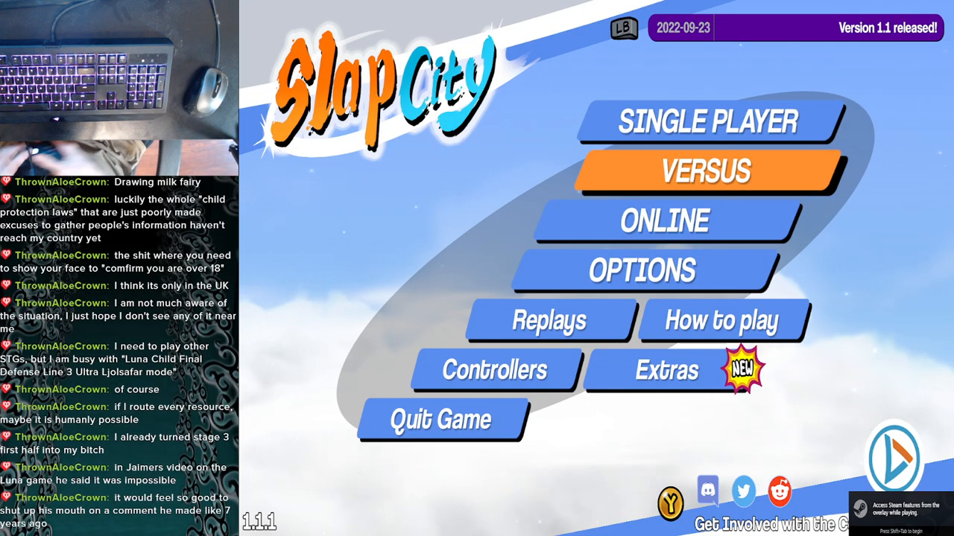
{"action": "key", "text": "Up"}
{"action": "key", "text": "Return"}
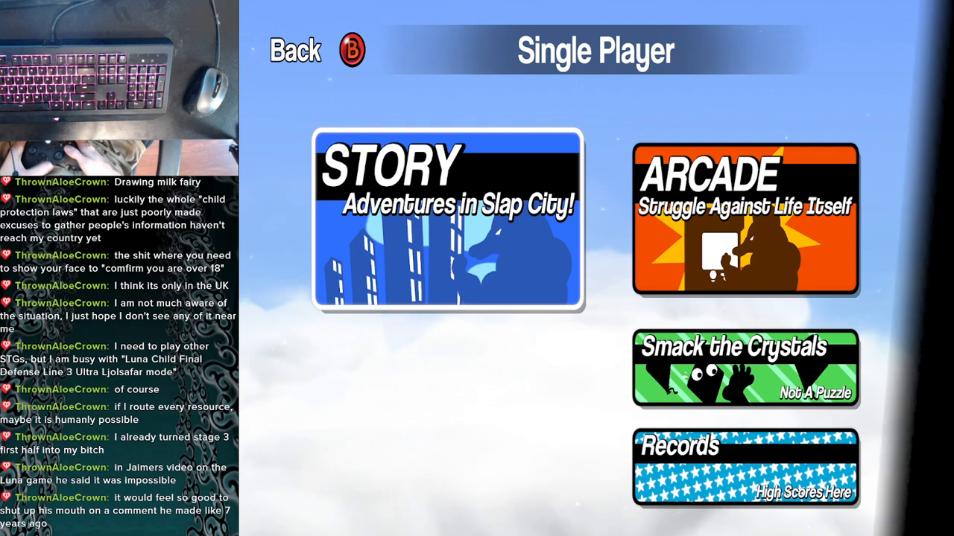
{"action": "key", "text": "Return"}
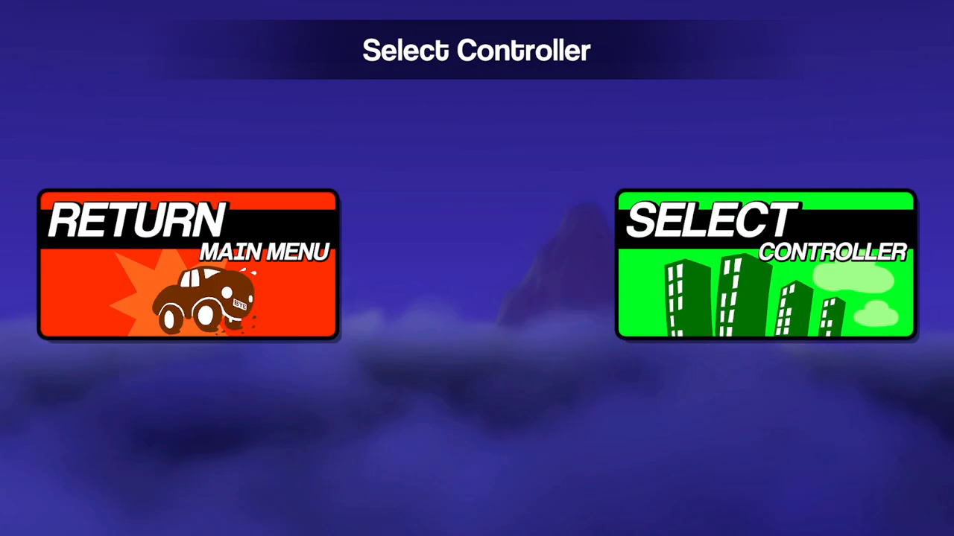
Confirm the controller and load the File 0 savefile.
{"action": "key", "text": "Return"}
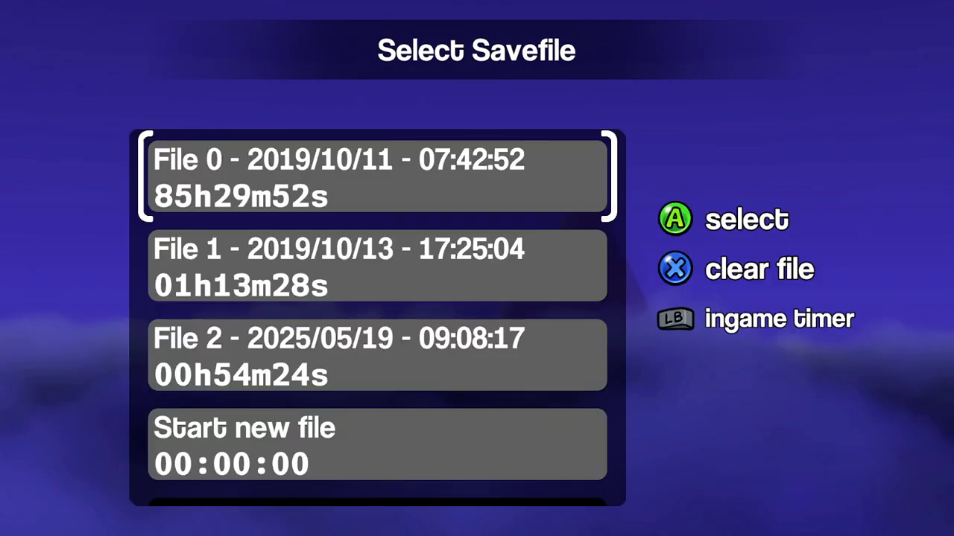
{"action": "key", "text": "Down"}
{"action": "key", "text": "Up"}
{"action": "key", "text": "Return"}
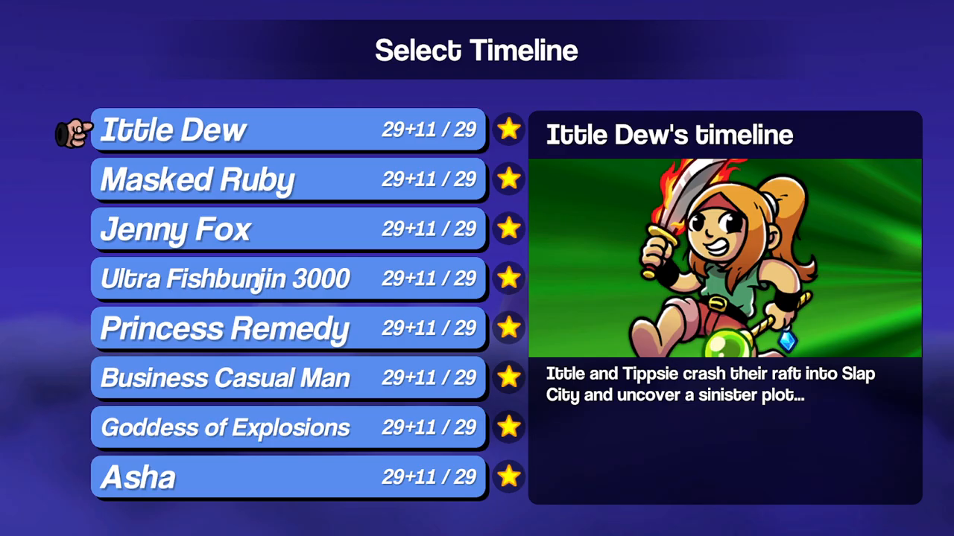
Choose Business Casual Man's timeline and enter it.
{"action": "key", "text": "Down"}
{"action": "key", "text": "Up"}
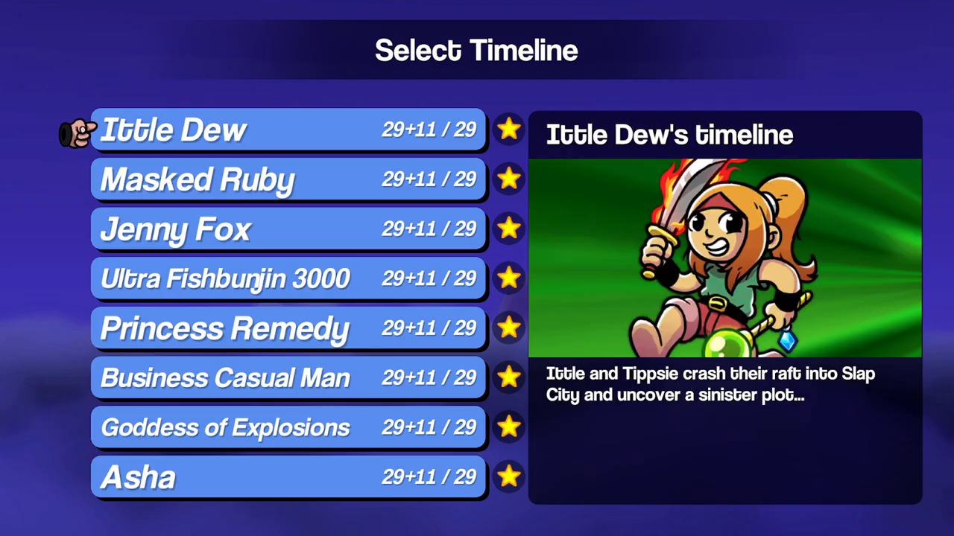
{"action": "key", "text": "Down"}
{"action": "key", "text": "Up"}
{"action": "key", "text": "Down"}
{"action": "key", "text": "Down"}
{"action": "key", "text": "Down"}
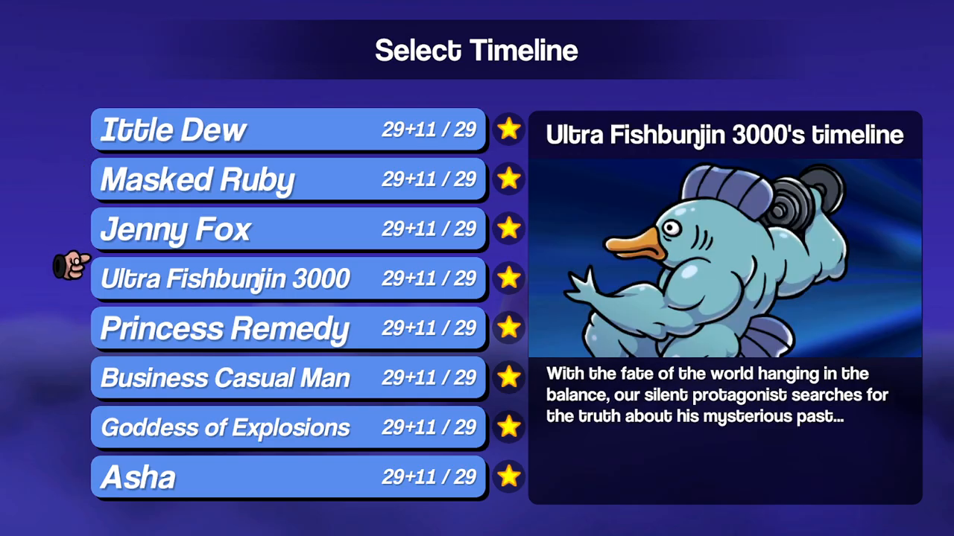
{"action": "key", "text": "Down"}
{"action": "key", "text": "Down"}
{"action": "key", "text": "Return"}
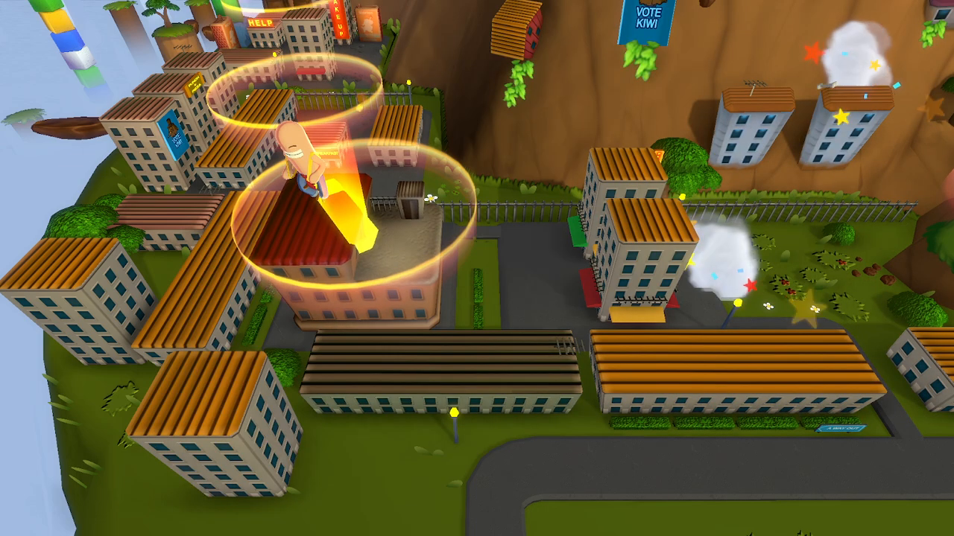
Start a stage from the city map as Business Casual Man.
{"action": "key", "text": "Up"}
{"action": "key", "text": "Return"}
{"action": "key", "text": "Return"}
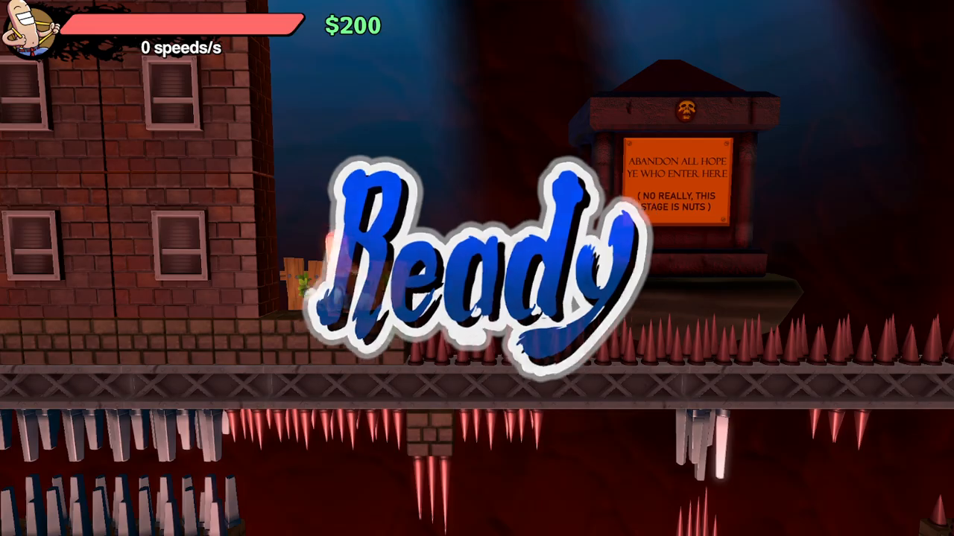
{"action": "key", "text": "Left"}
{"action": "key", "text": "Right"}
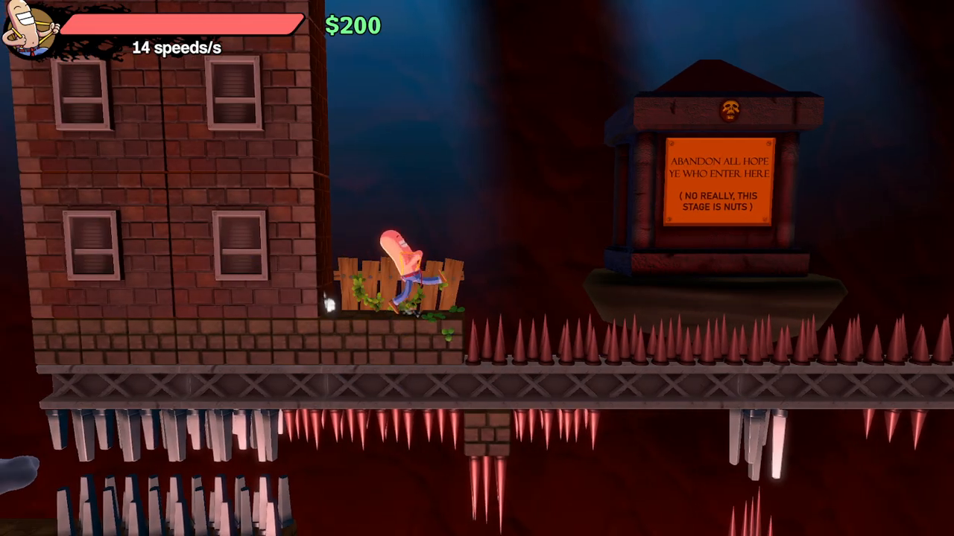
{"action": "key", "text": "space"}
{"action": "key", "text": "Left"}
{"action": "key", "text": "space"}
{"action": "key", "text": "Right"}
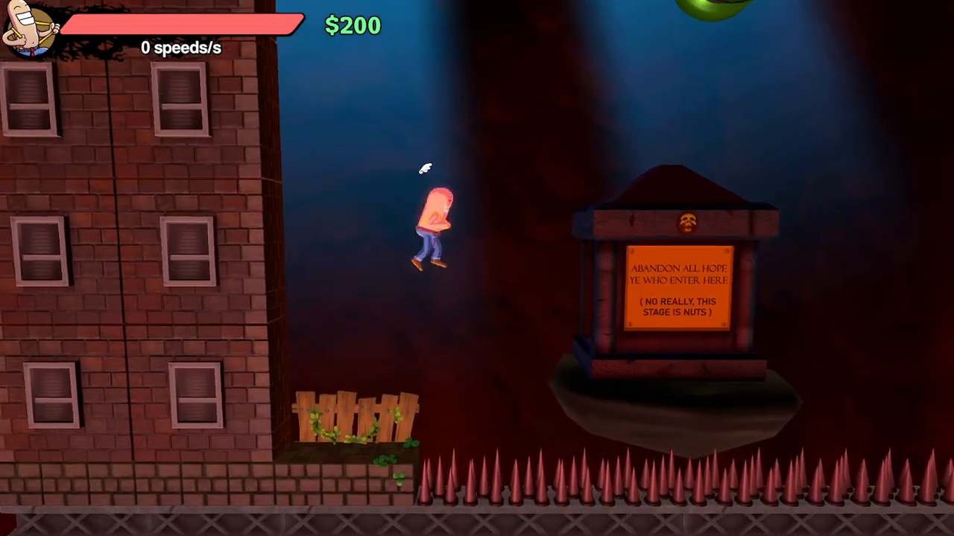
{"action": "key", "text": "x"}
{"action": "key", "text": "Right"}
{"action": "key", "text": "x"}
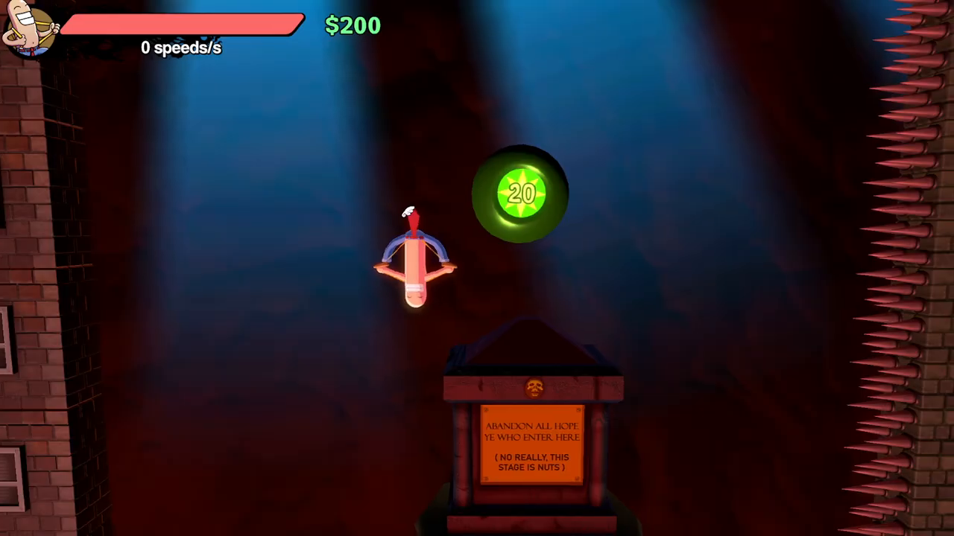
{"action": "key", "text": "Right"}
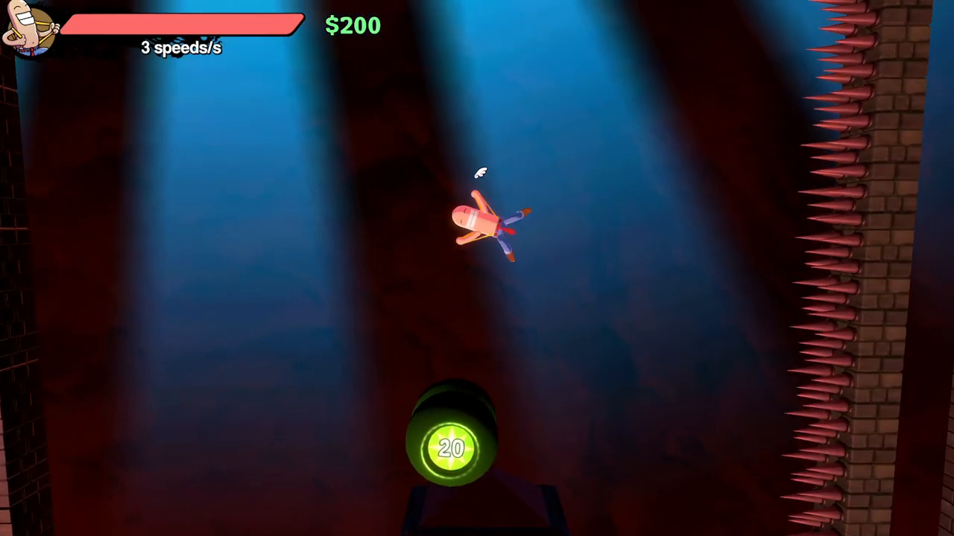
{"action": "key", "text": "space"}
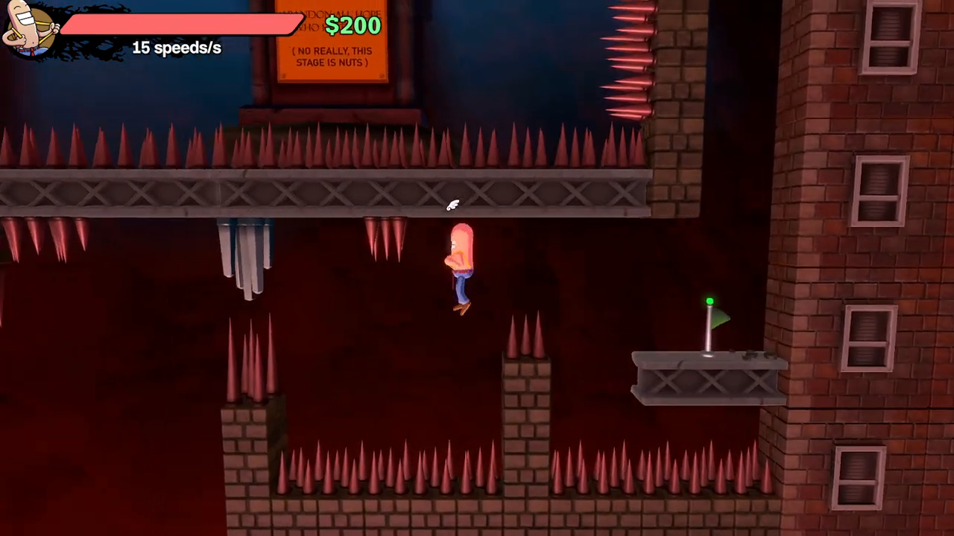
{"action": "key", "text": "space"}
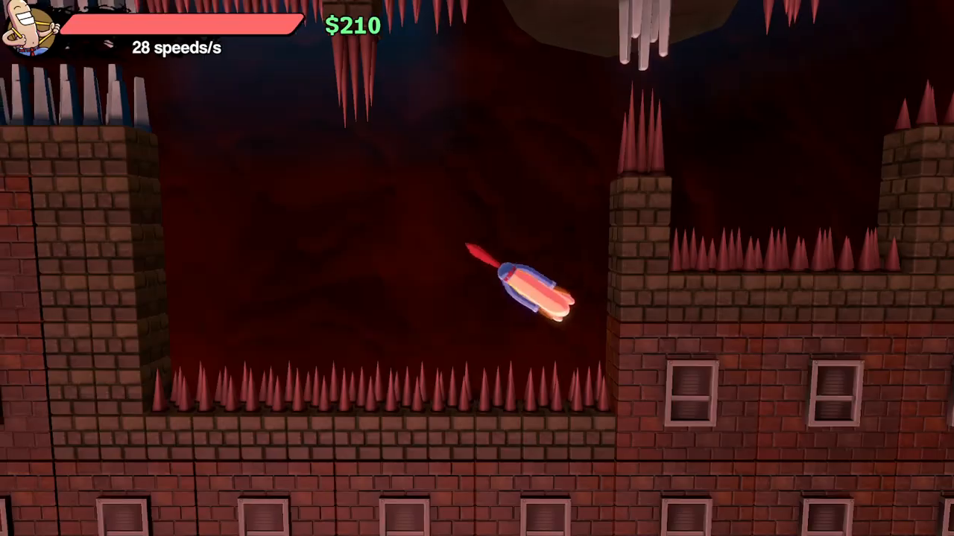
{"action": "key", "text": "space"}
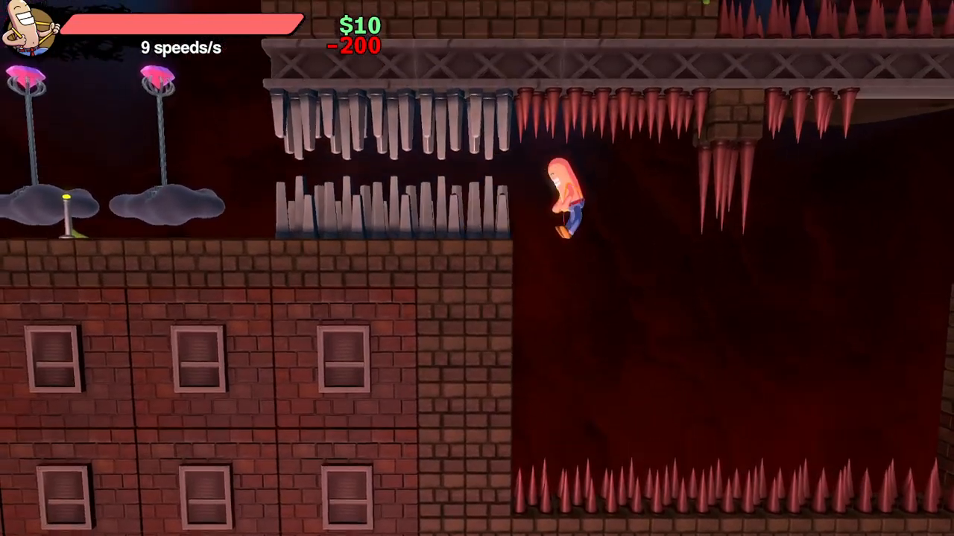
{"action": "key", "text": "space"}
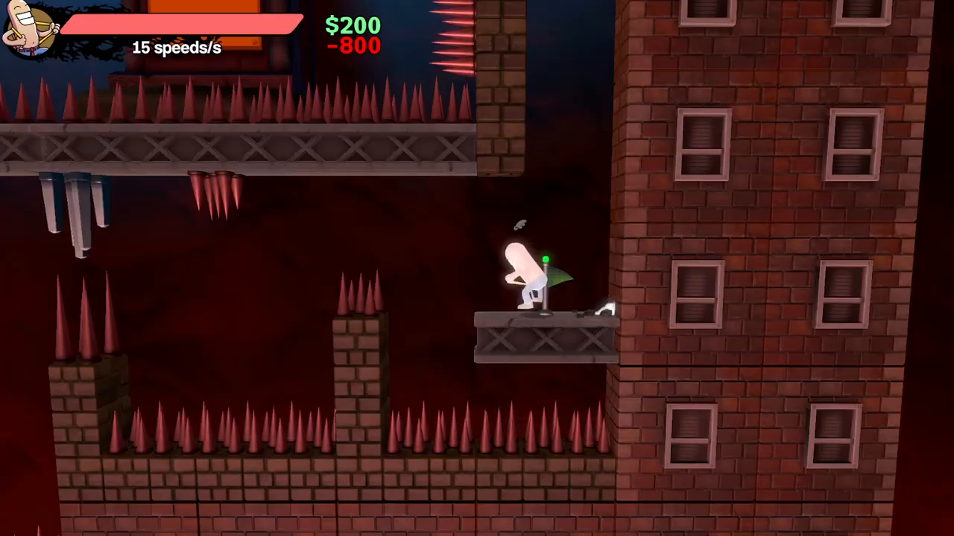
{"action": "key", "text": "space"}
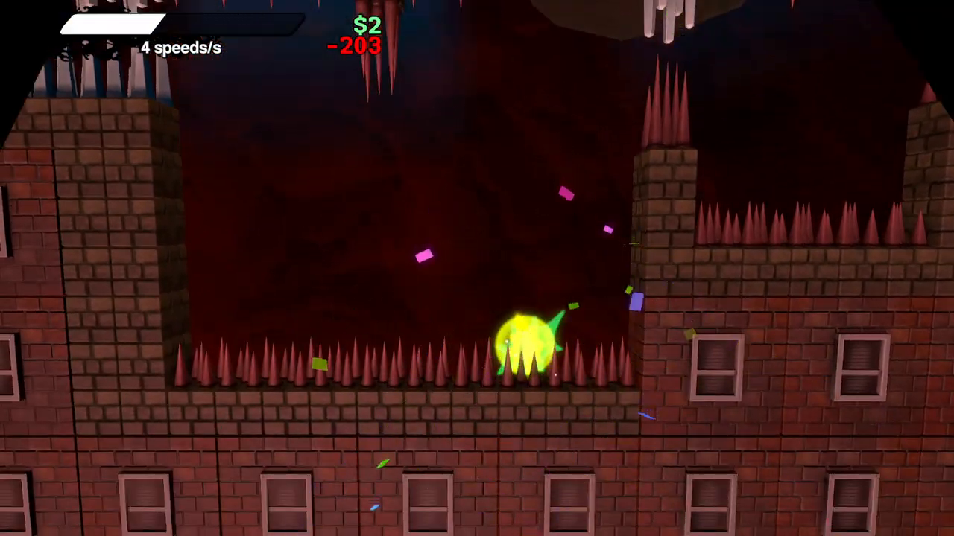
{"action": "key", "text": "Left"}
{"action": "key", "text": "space"}
{"action": "key", "text": "space"}
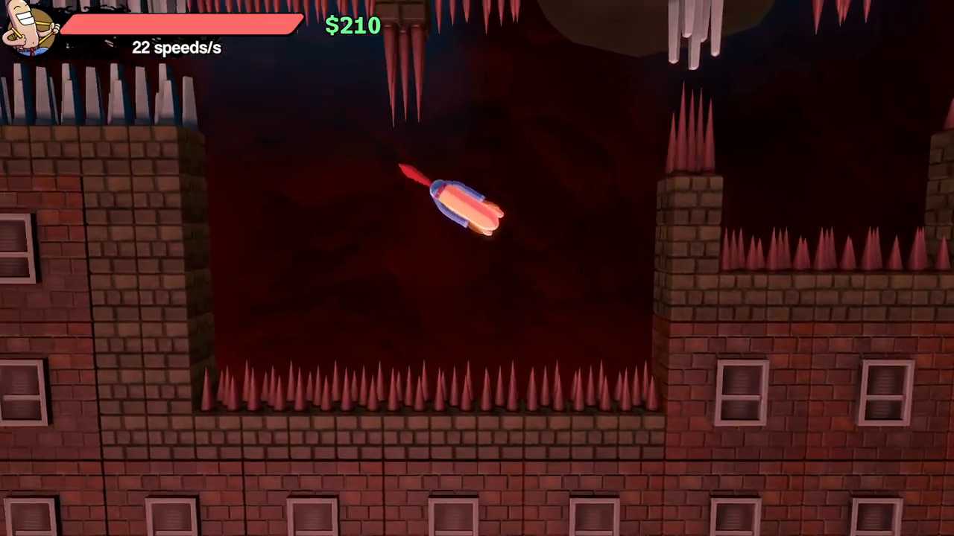
{"action": "key", "text": "space"}
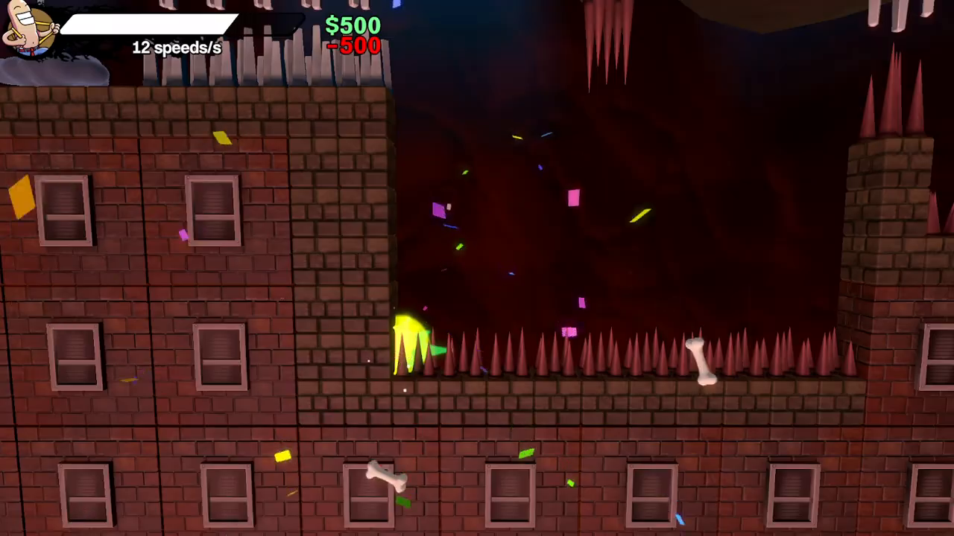
{"action": "key", "text": "Right"}
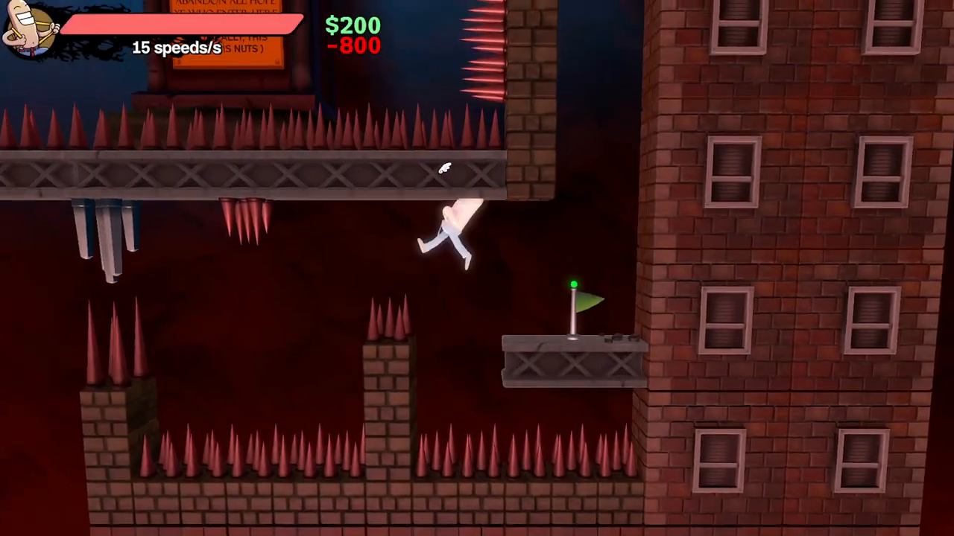
{"action": "key", "text": "space"}
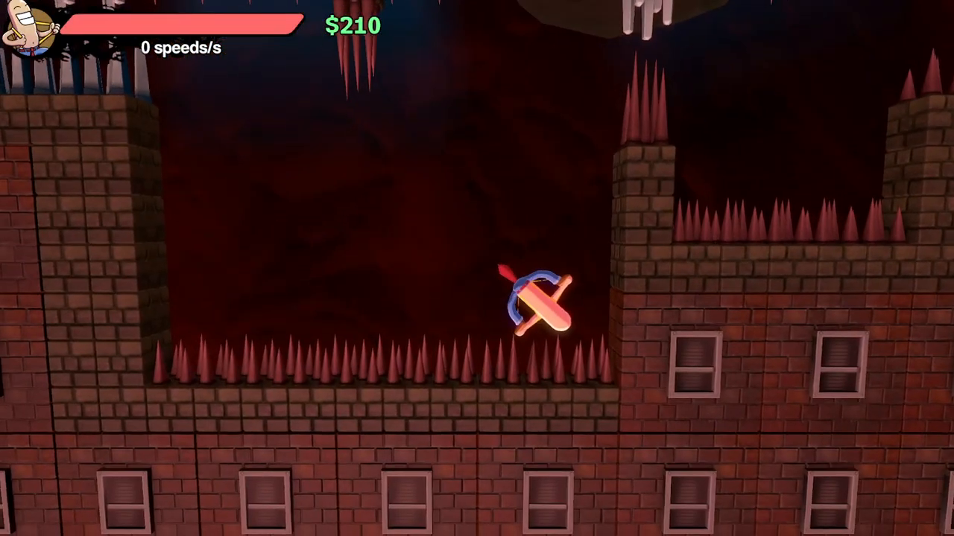
{"action": "key", "text": "space"}
{"action": "key", "text": "space"}
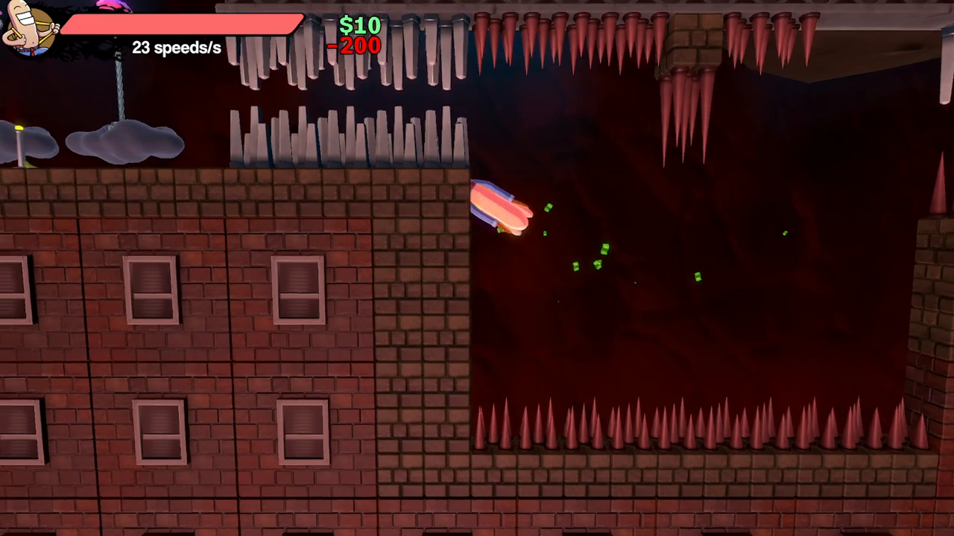
{"action": "key", "text": "space"}
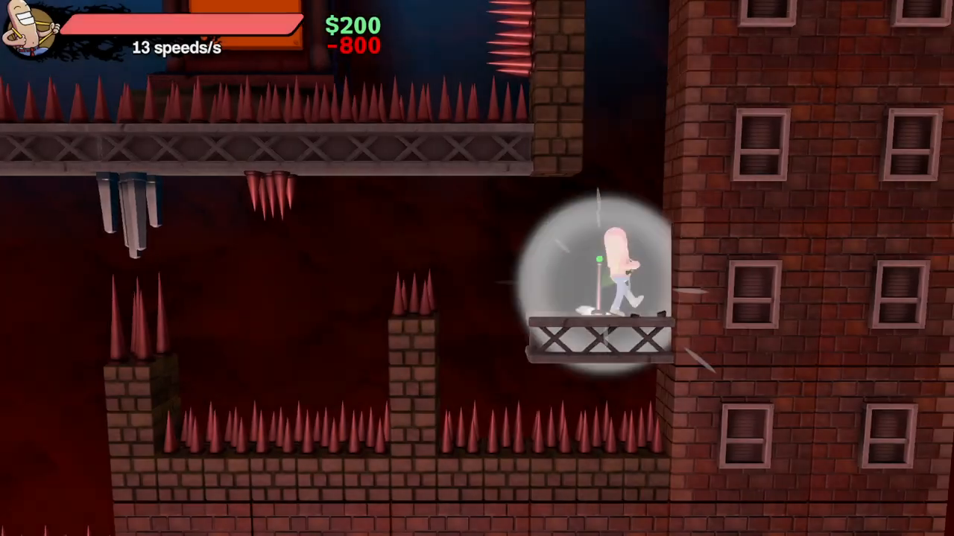
{"action": "key", "text": "space"}
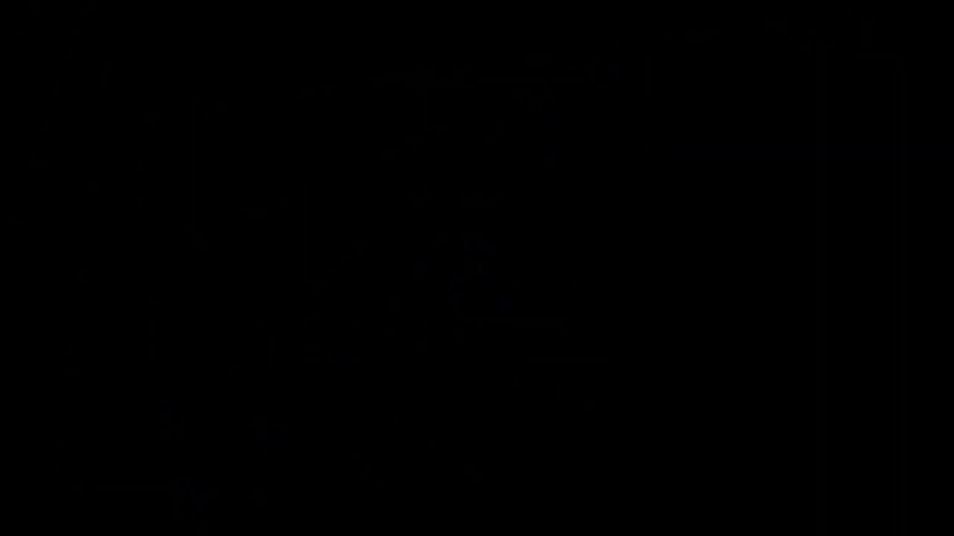
{"action": "key", "text": "Left"}
{"action": "key", "text": "space"}
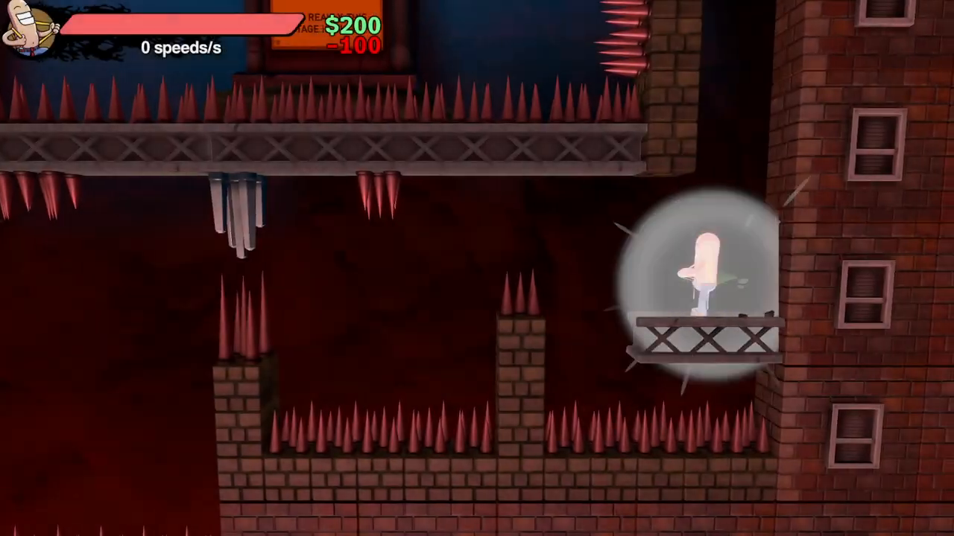
{"action": "key", "text": "space"}
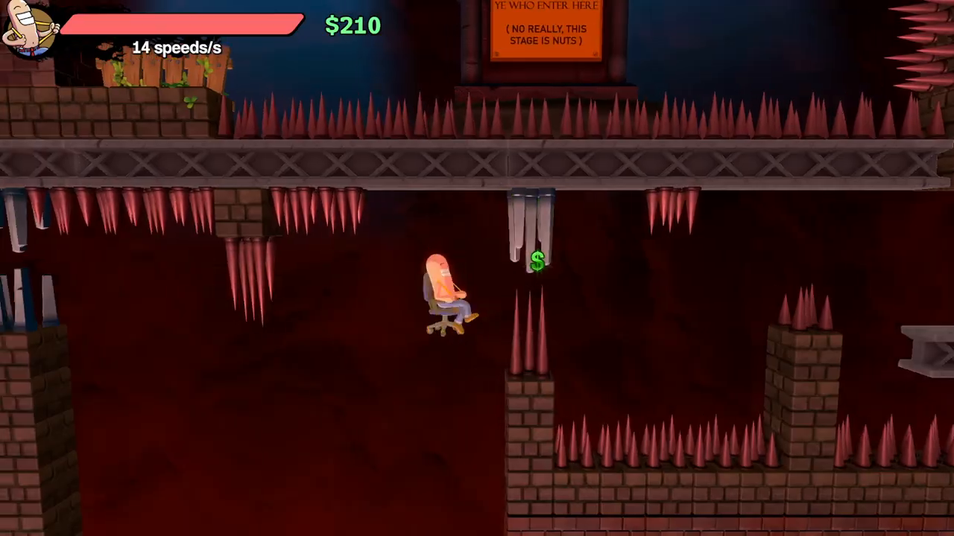
{"action": "key", "text": "Left"}
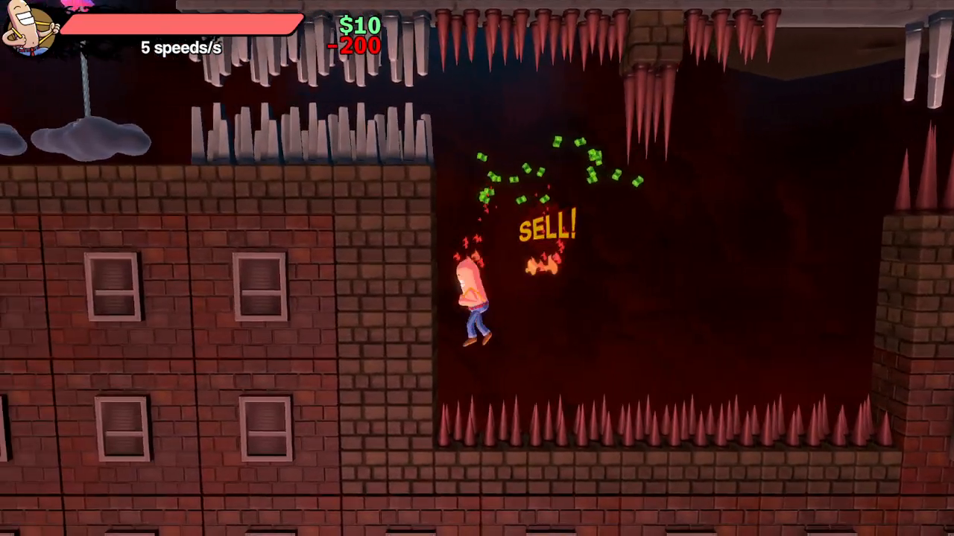
{"action": "key", "text": "space"}
{"action": "key", "text": "Left"}
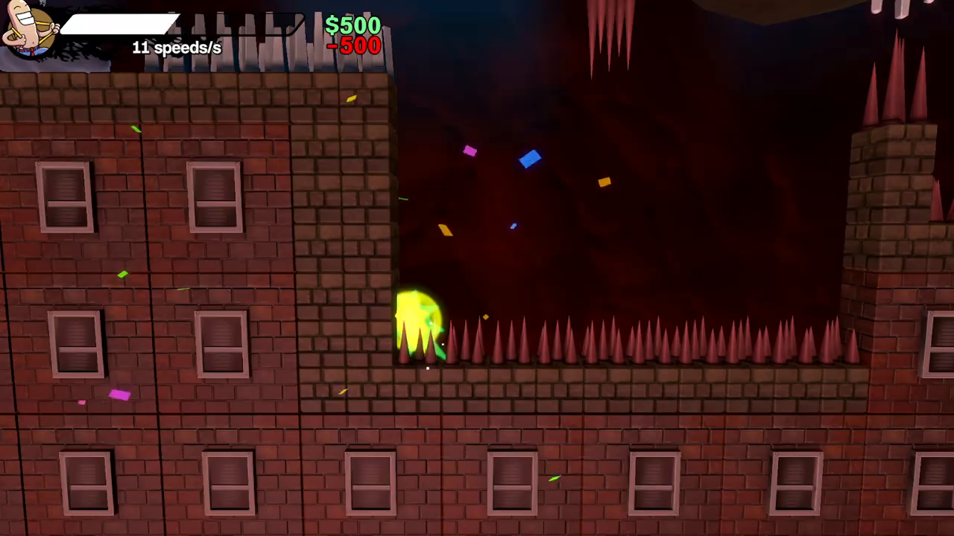
{"action": "key", "text": "Left"}
{"action": "key", "text": "space"}
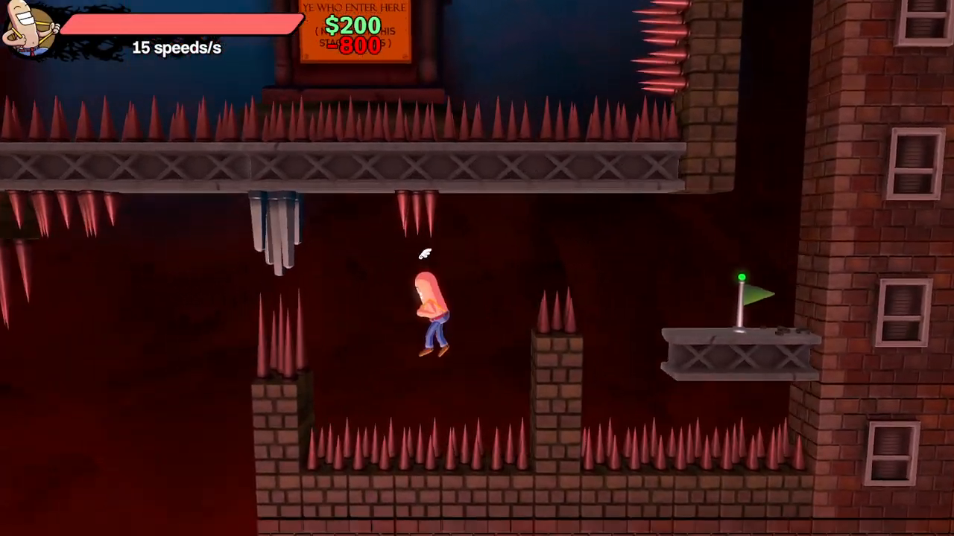
Try to guide Business Casual Man from the checkpoint girder across the spike pits towards the rooftop lined with metal spikes.
{"action": "key", "text": "Left"}
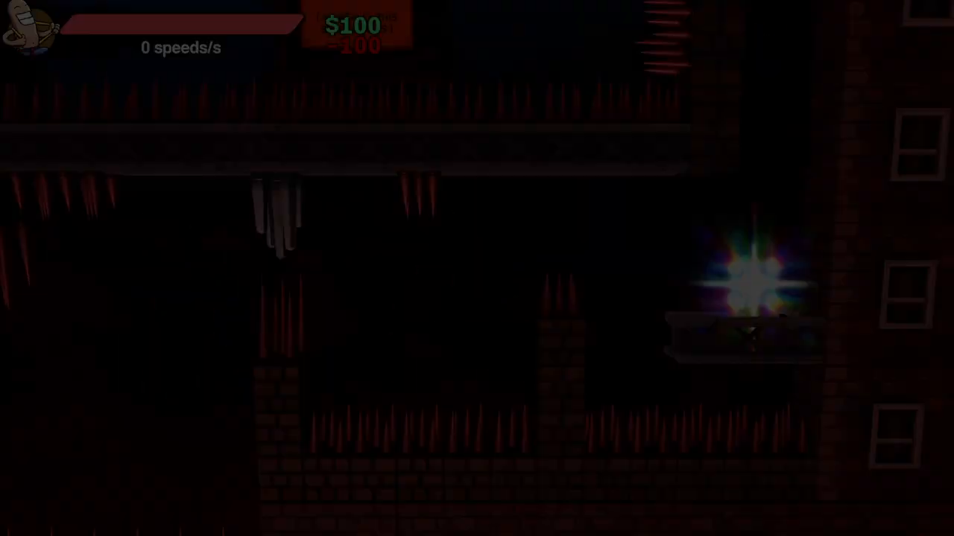
{"action": "key", "text": "space"}
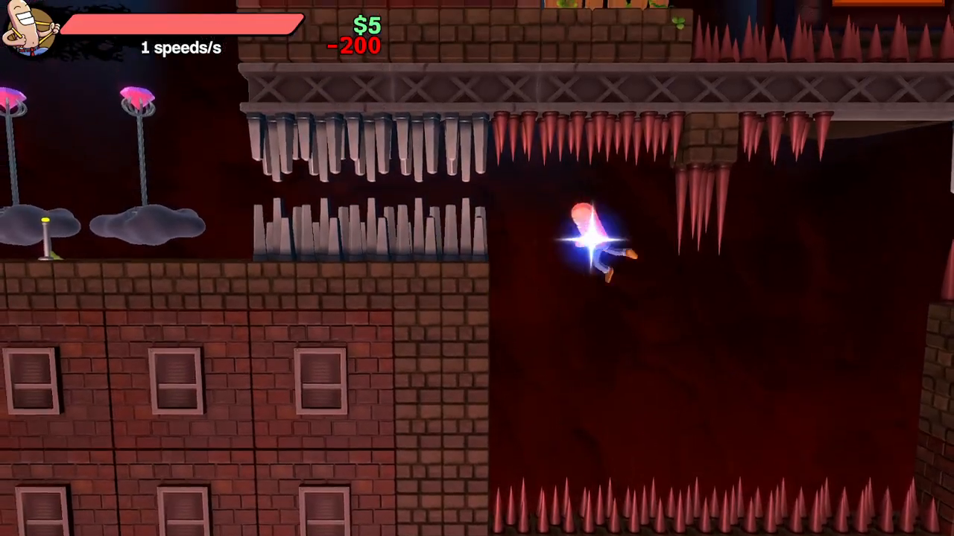
{"action": "key", "text": "Left"}
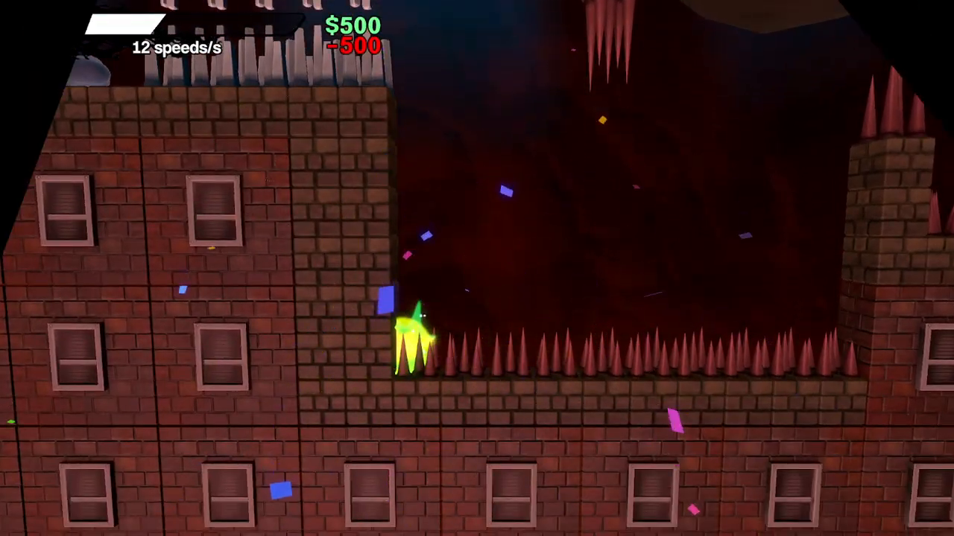
{"action": "key", "text": "Left"}
{"action": "key", "text": "space"}
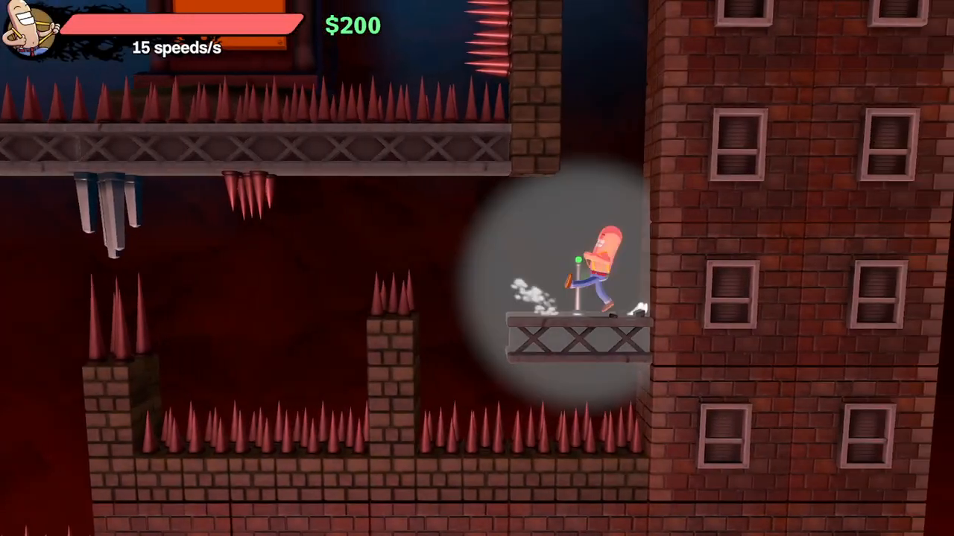
{"action": "key", "text": "Left"}
{"action": "key", "text": "space"}
{"action": "key", "text": "space"}
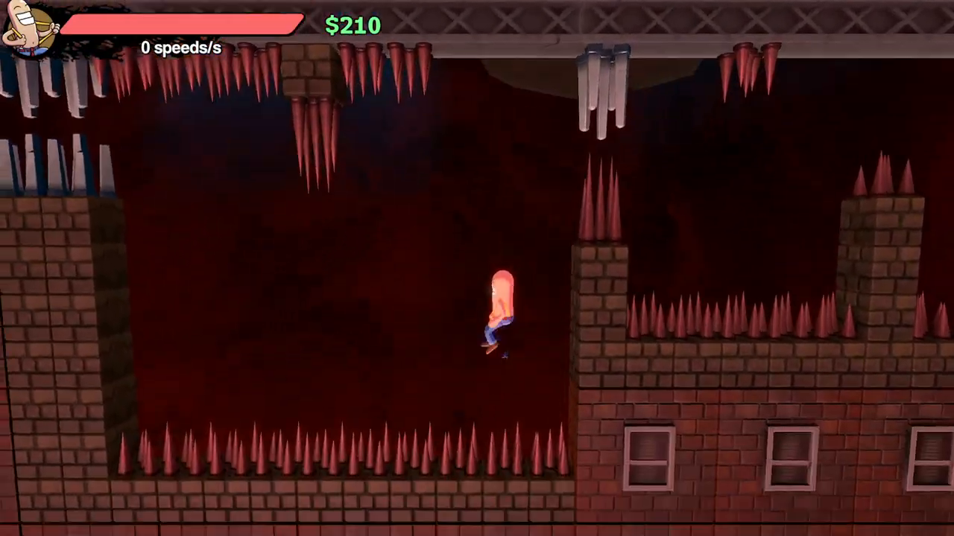
{"action": "key", "text": "Left"}
{"action": "key", "text": "space"}
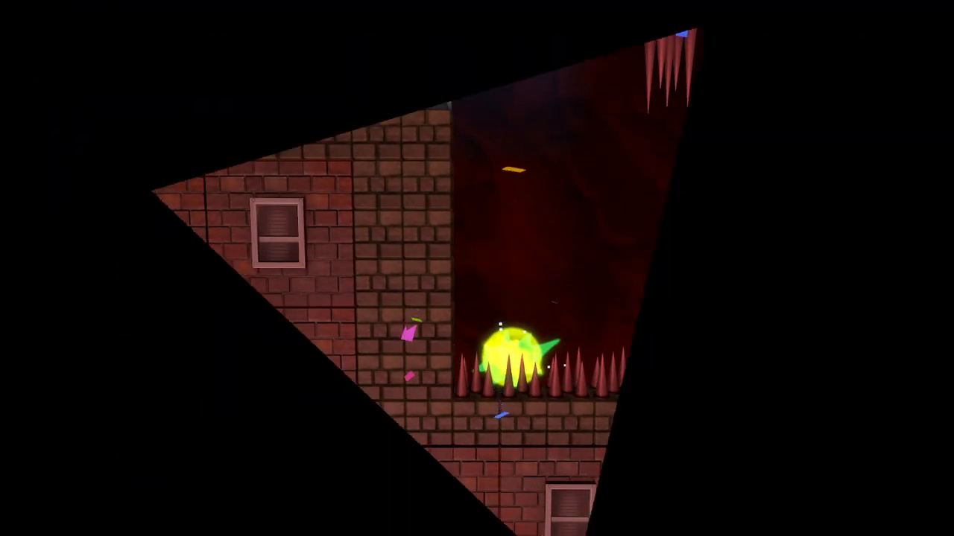
Cross the spike pits beneath the long girder and pass through the metal-spike corridor to the checkpoint near the 16m sign.
{"action": "key", "text": "Left"}
{"action": "key", "text": "space"}
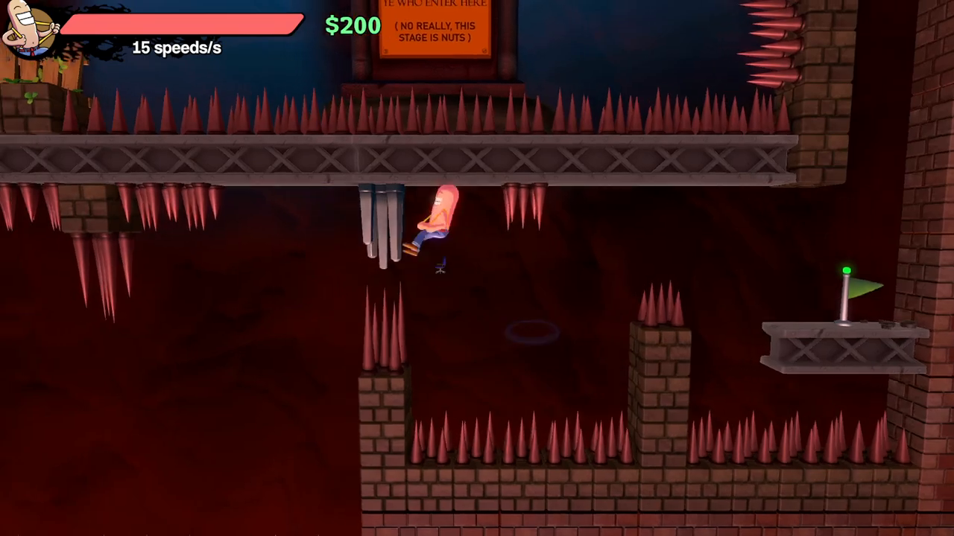
{"action": "key", "text": "Left"}
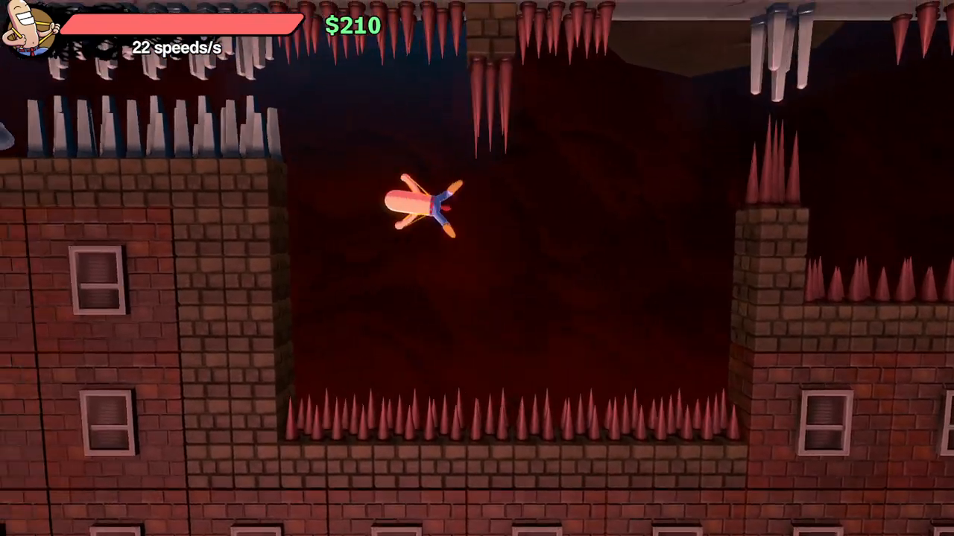
{"action": "key", "text": "space"}
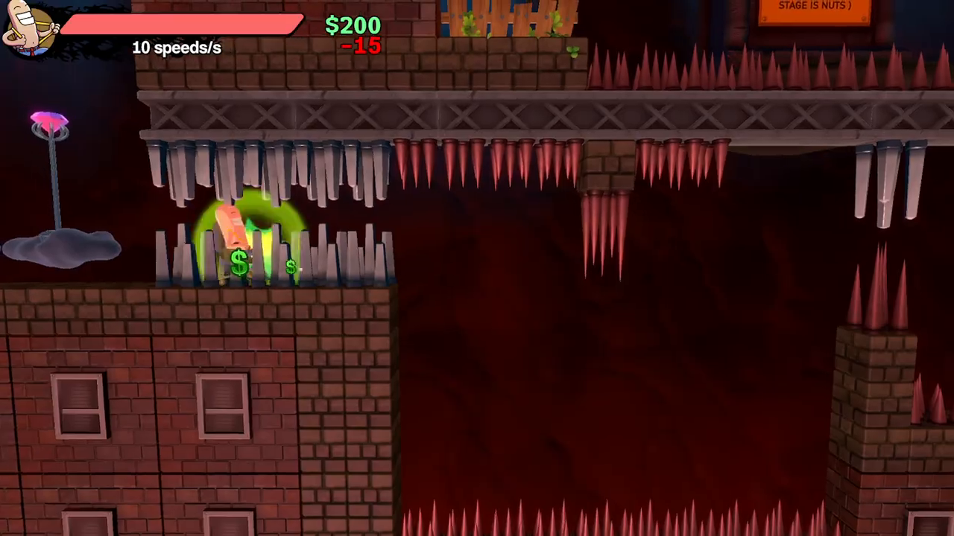
{"action": "key", "text": "Left"}
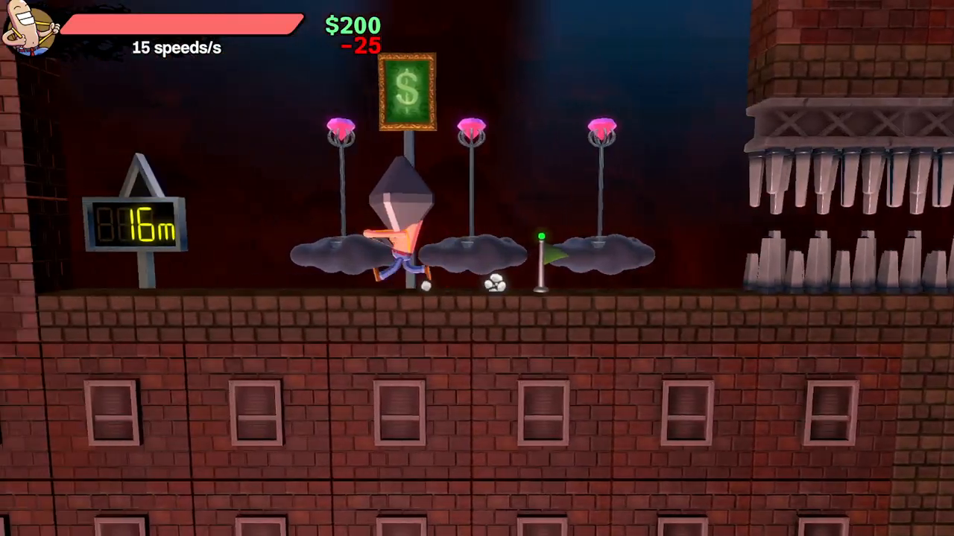
Try to climb from the 16m sign past the 17m ledge and up alongside the spiked building wall.
{"action": "key", "text": "space"}
{"action": "key", "text": "space"}
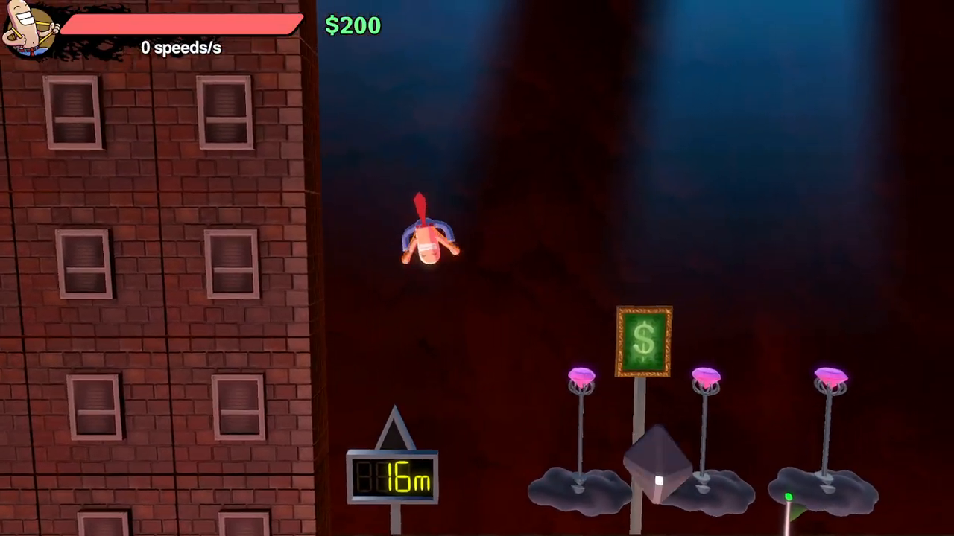
{"action": "key", "text": "space"}
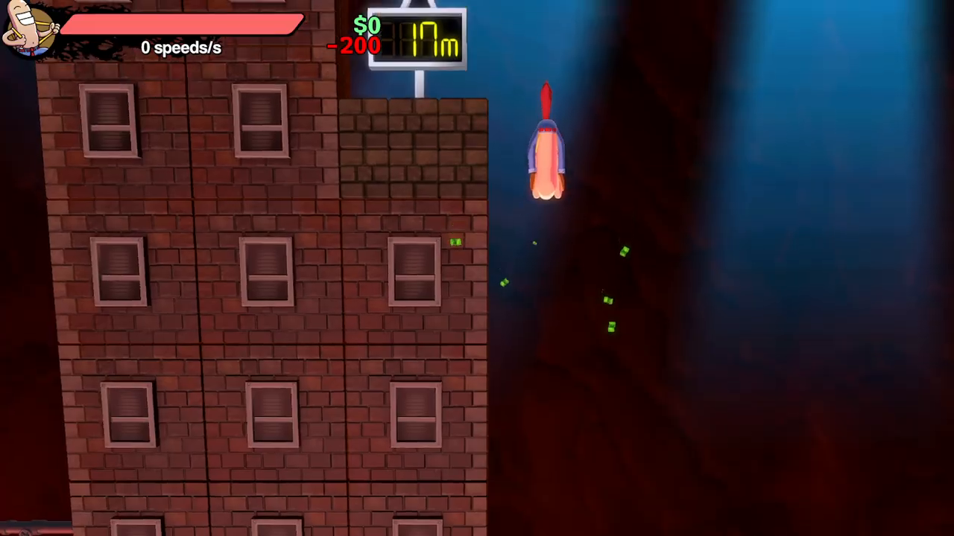
{"action": "key", "text": "Left"}
{"action": "key", "text": "space"}
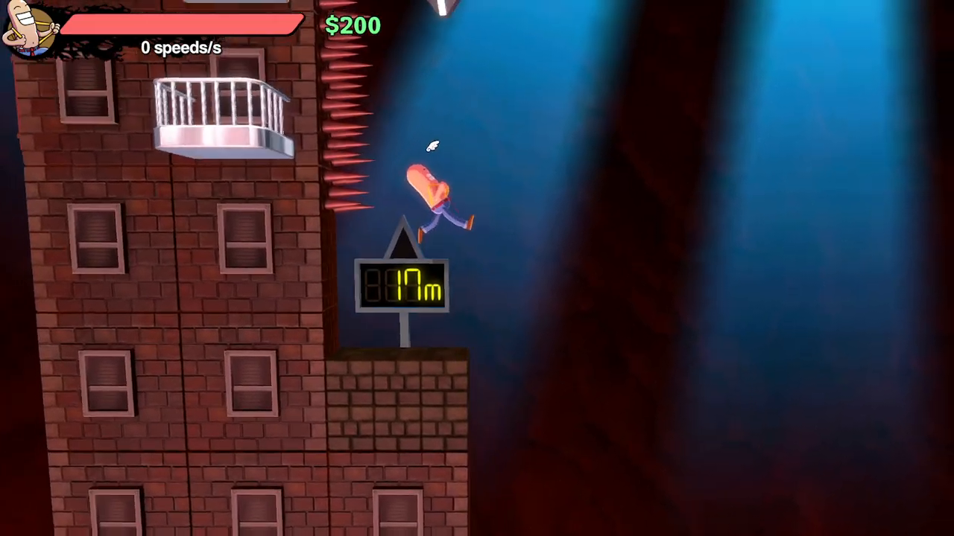
{"action": "key", "text": "space"}
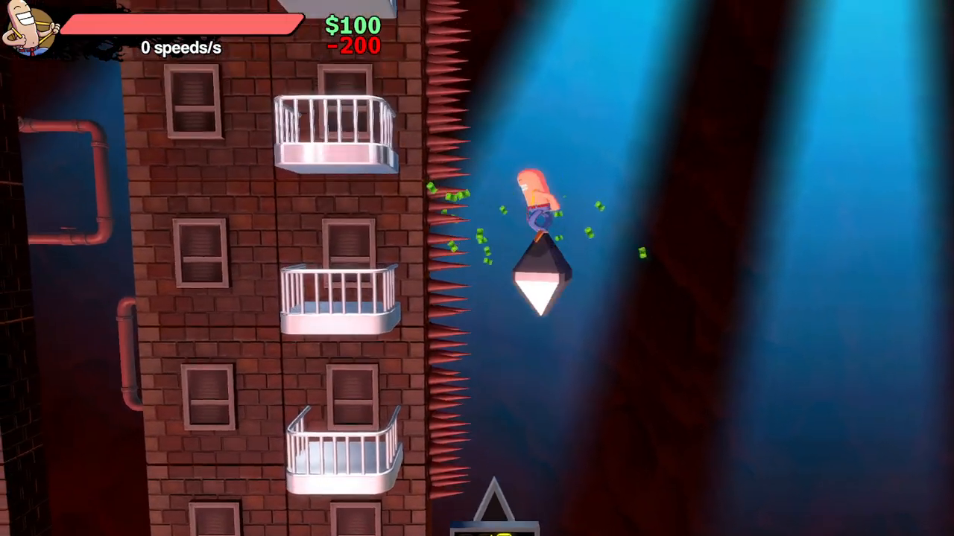
{"action": "key", "text": "space"}
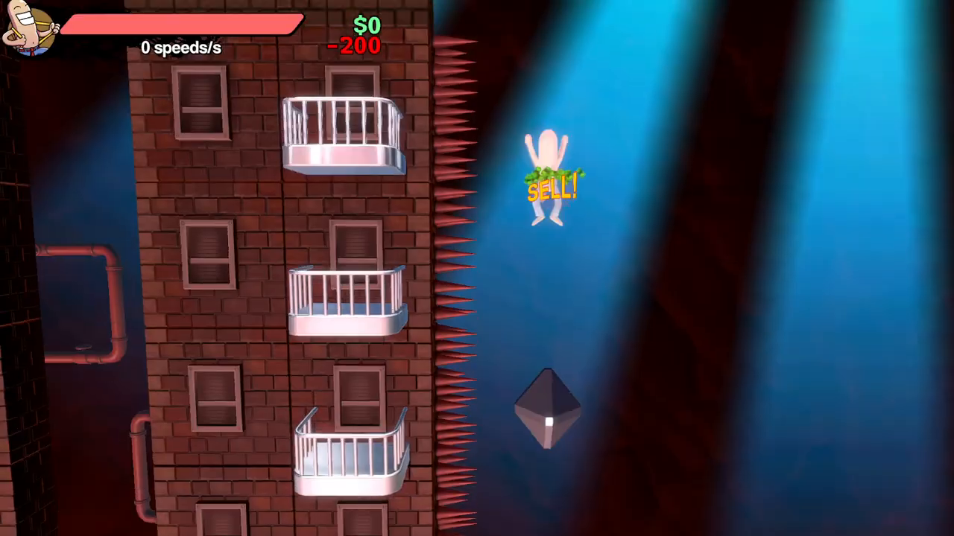
{"action": "key", "text": "Down"}
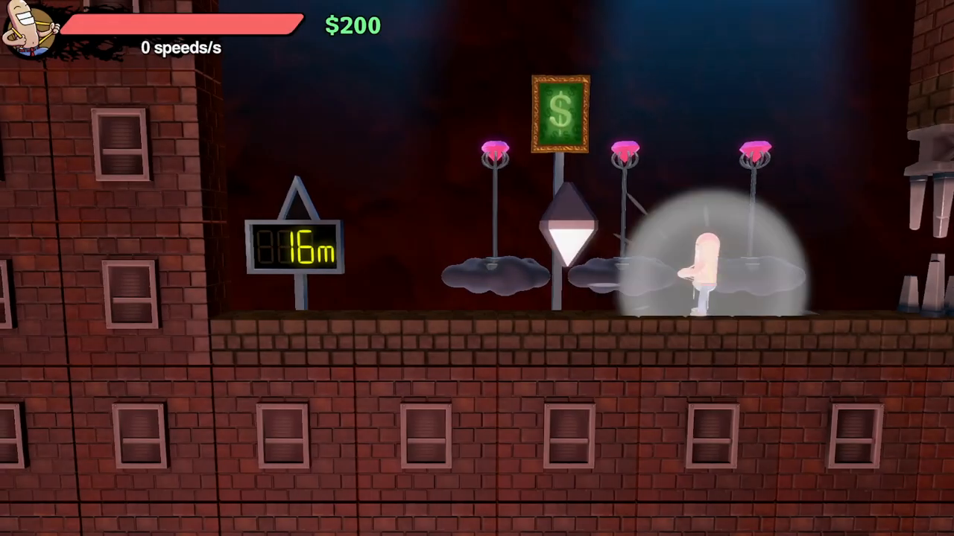
Climb from the checkpoint near the 16m sign up the brick wall and land on the 17m ledge.
{"action": "key", "text": "Left"}
{"action": "key", "text": "space"}
{"action": "key", "text": "space"}
{"action": "key", "text": "space"}
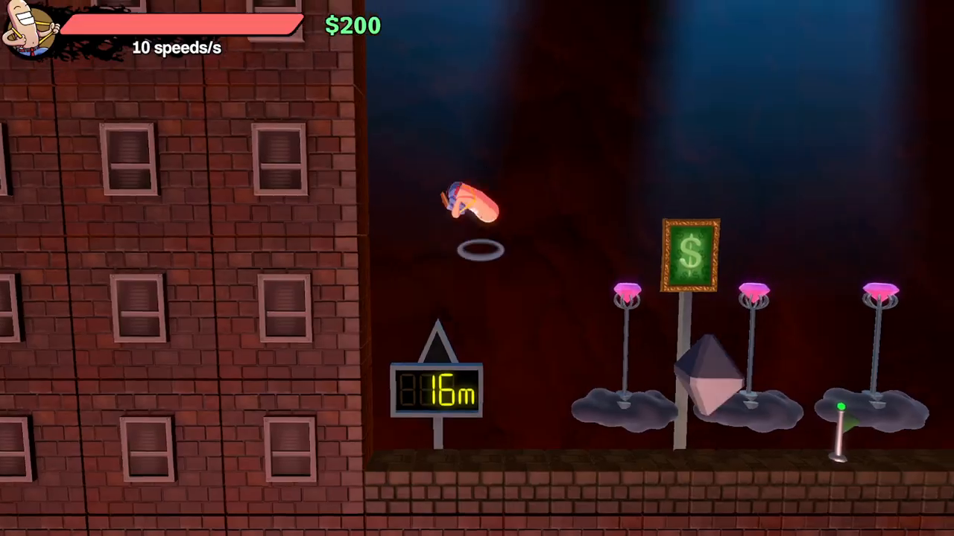
{"action": "key", "text": "Down"}
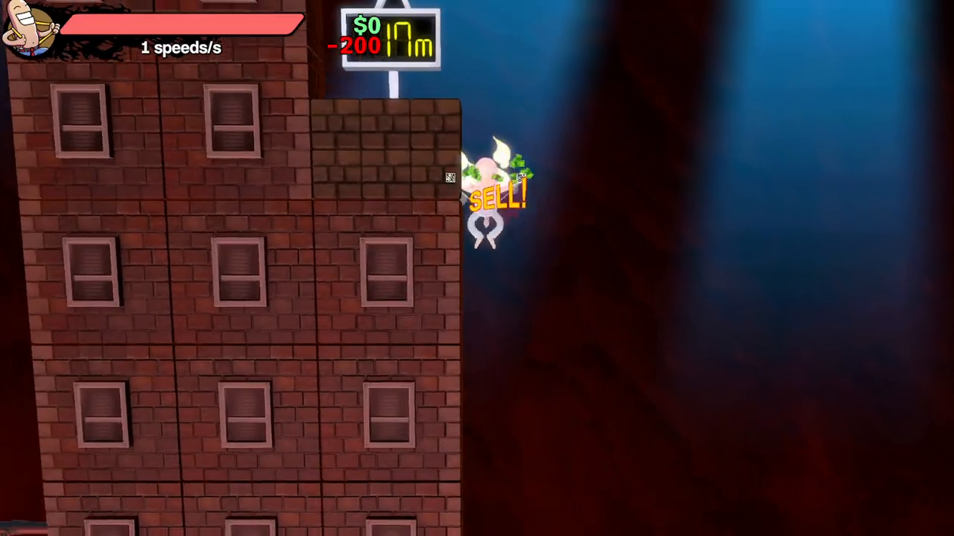
{"action": "key", "text": "Up"}
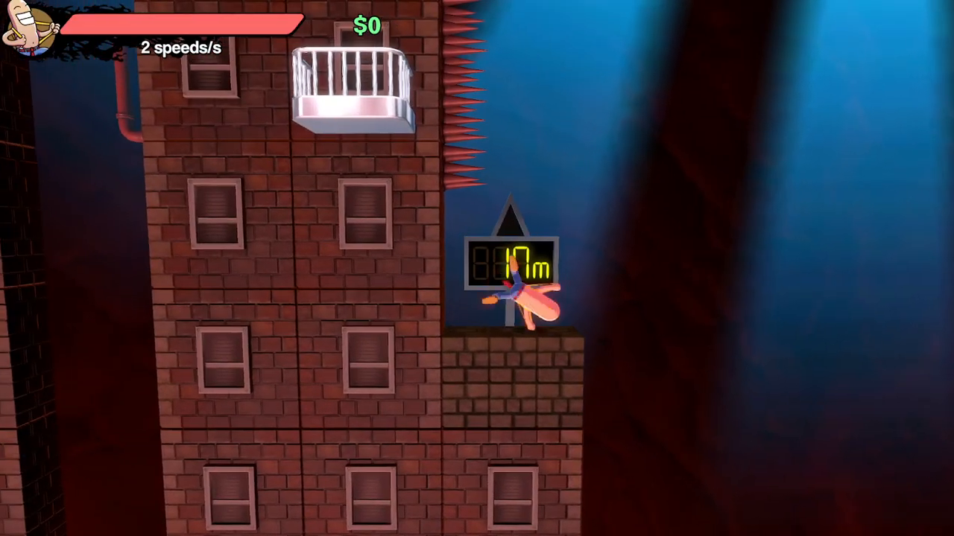
Switch to the YouTube music page in the browser, and return to Slap City.
{"action": "key", "text": "super"}
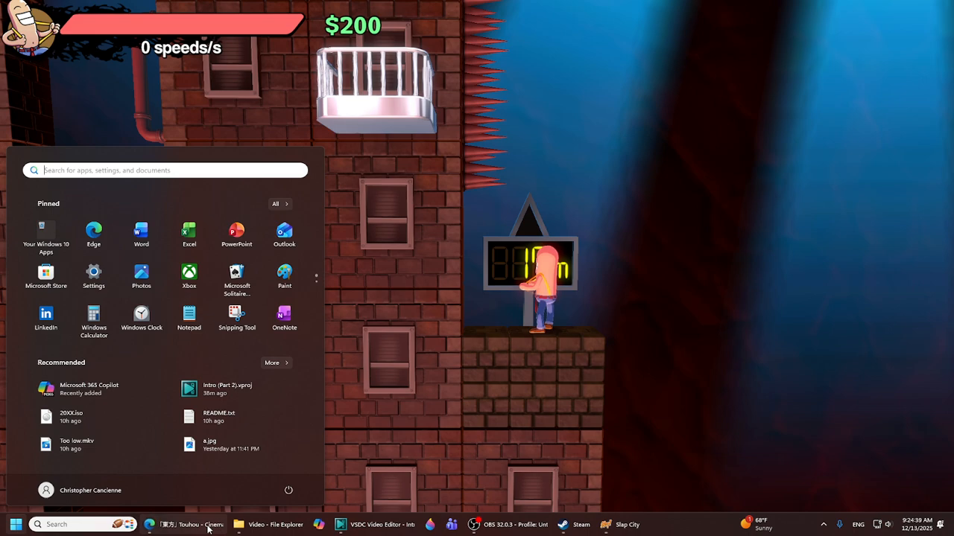
{"action": "left_click", "coordinate": [209, 526]}
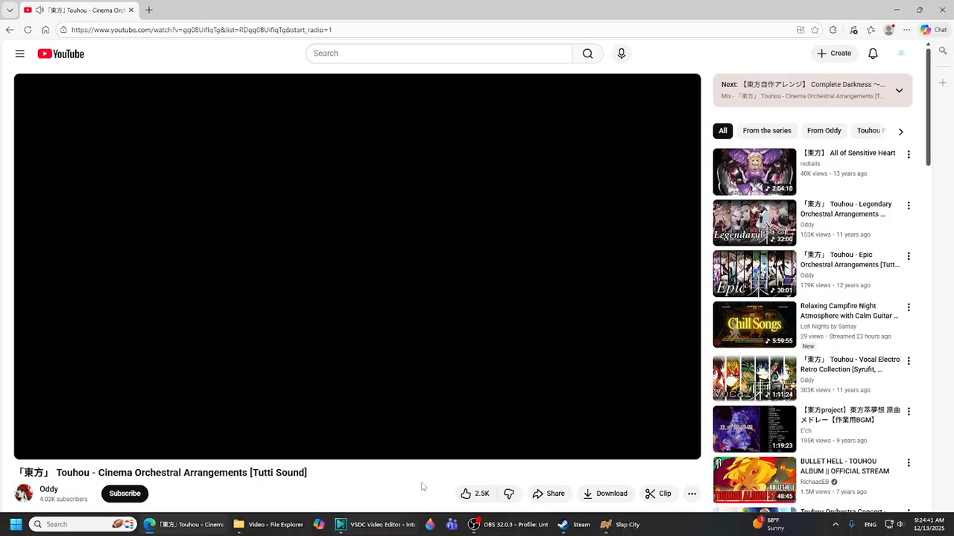
{"action": "key", "text": "alt+Tab"}
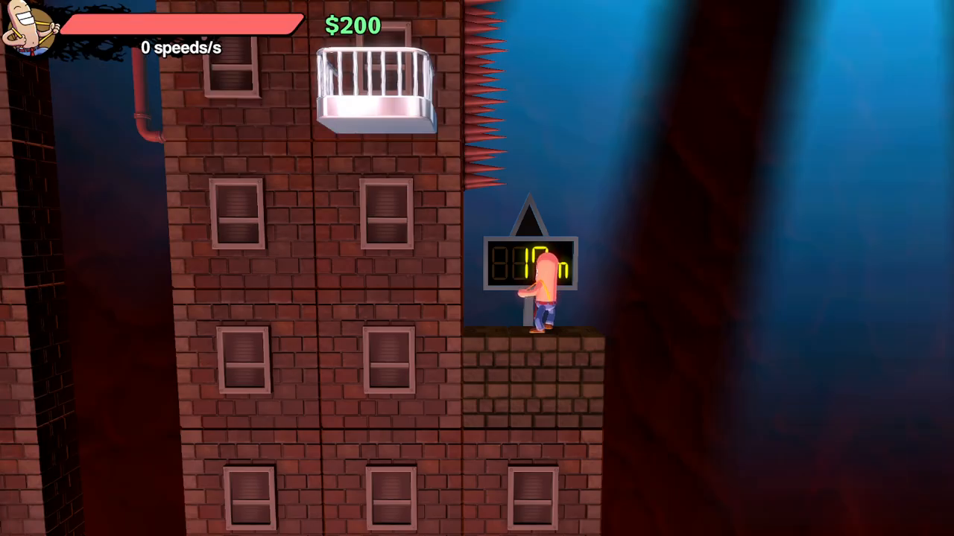
Climb past the spiked wall above the 17m ledge to the rooftop, and descend the shaft between the buildings to the checkpoint.
{"action": "key", "text": "d"}
{"action": "key", "text": "space"}
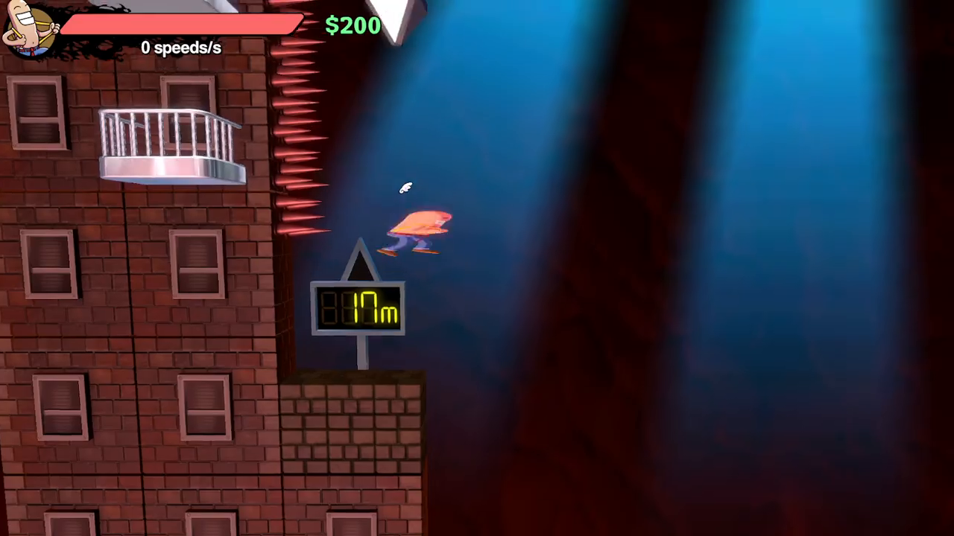
{"action": "key", "text": "space"}
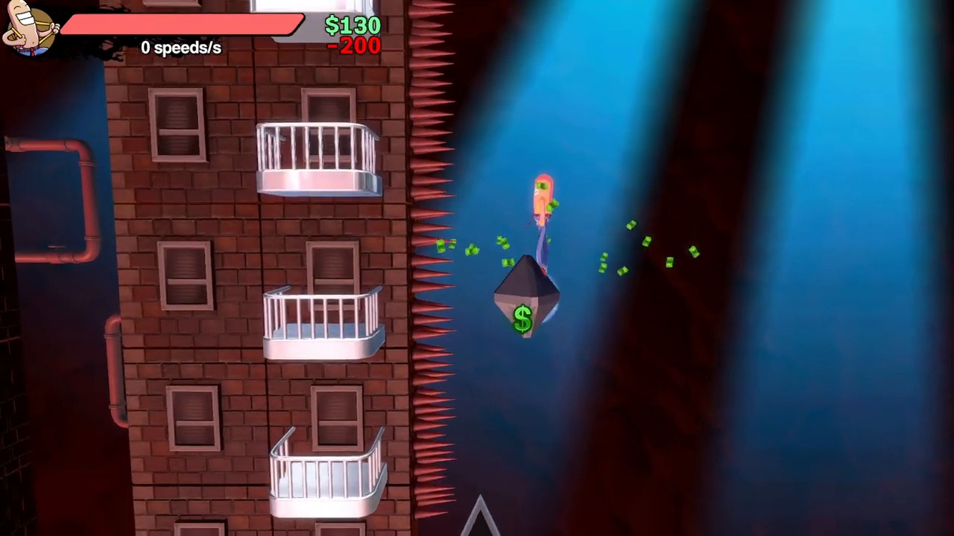
{"action": "key", "text": "space"}
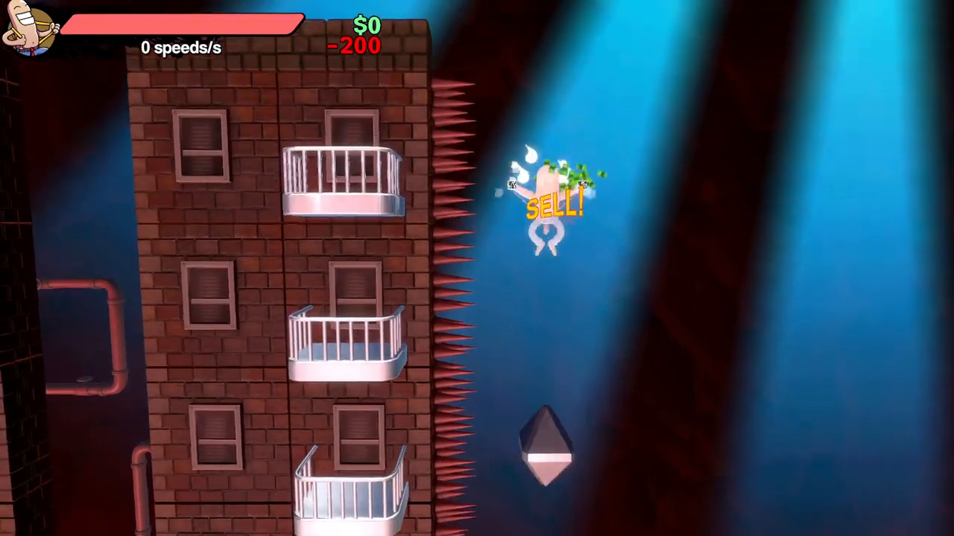
{"action": "key", "text": "a"}
{"action": "key", "text": "space"}
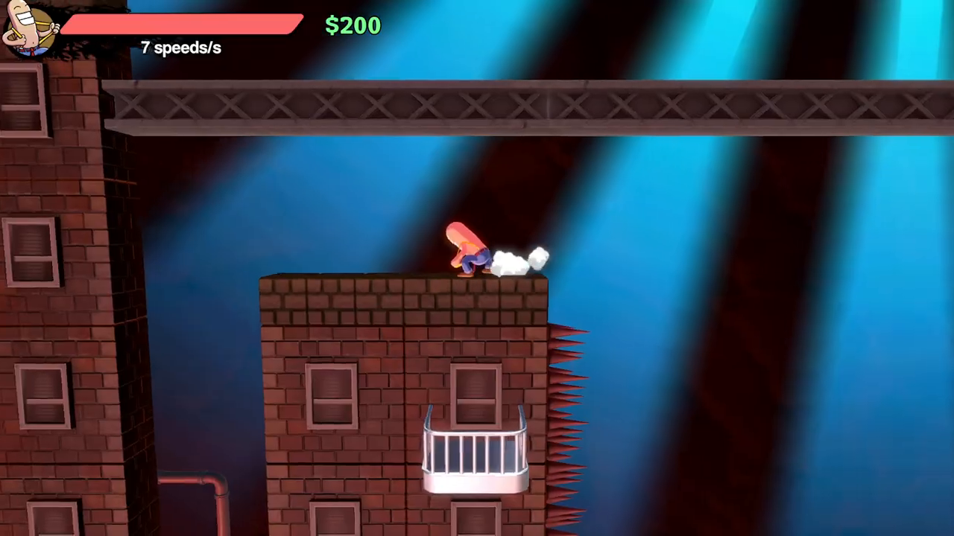
{"action": "key", "text": "space"}
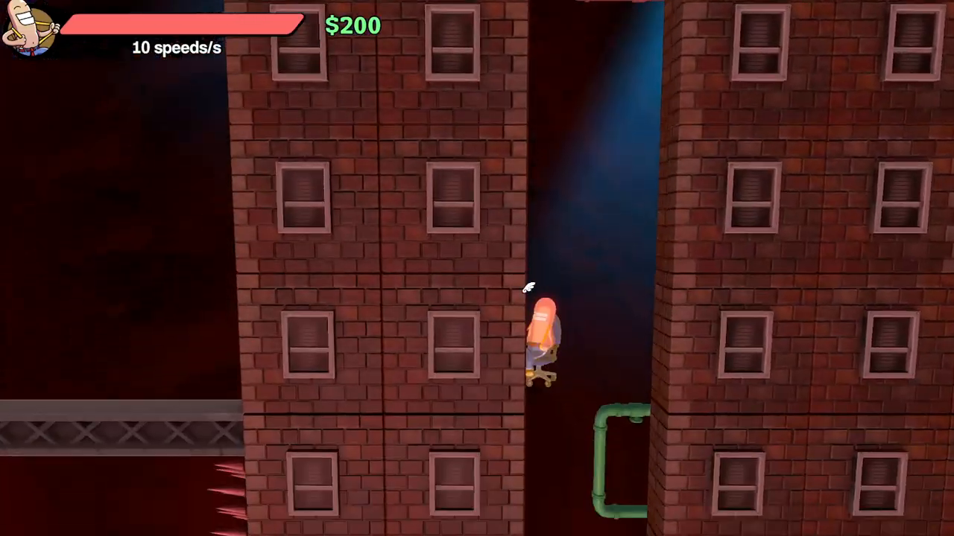
{"action": "key", "text": "a"}
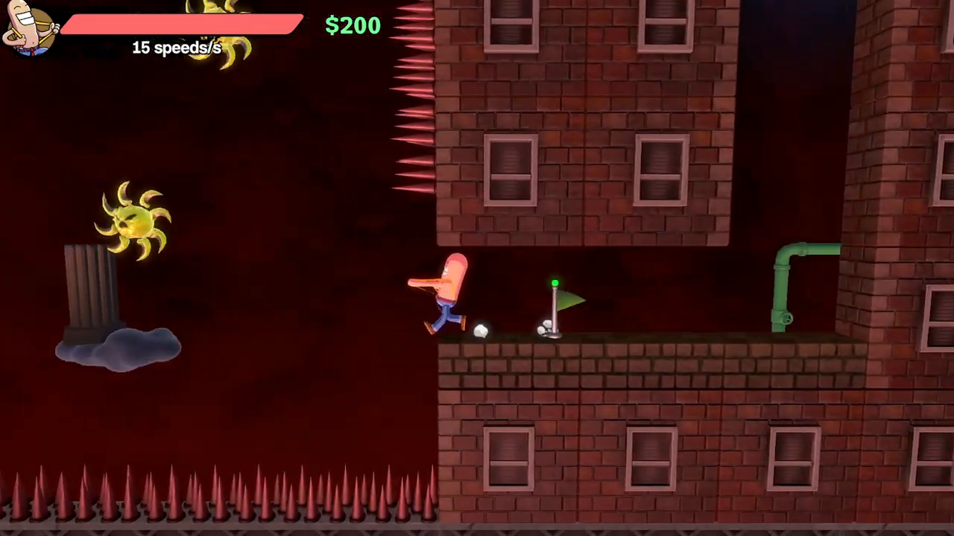
Jump across the floating clouds past the spiky sun enemies and carry on beyond the fenced girder to its checkpoint flag.
{"action": "key", "text": "space"}
{"action": "key", "text": "a"}
{"action": "key", "text": "space"}
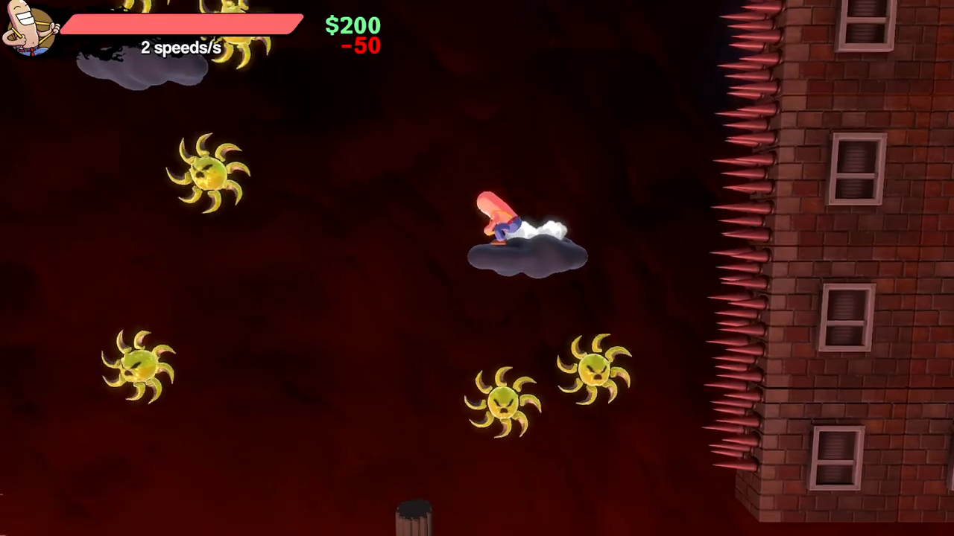
{"action": "key", "text": "space"}
{"action": "key", "text": "a"}
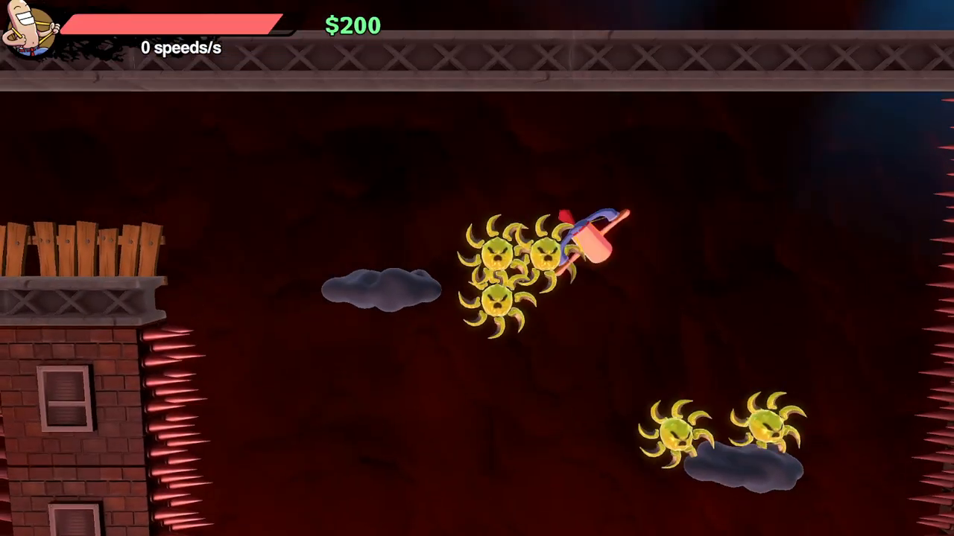
{"action": "key", "text": "a"}
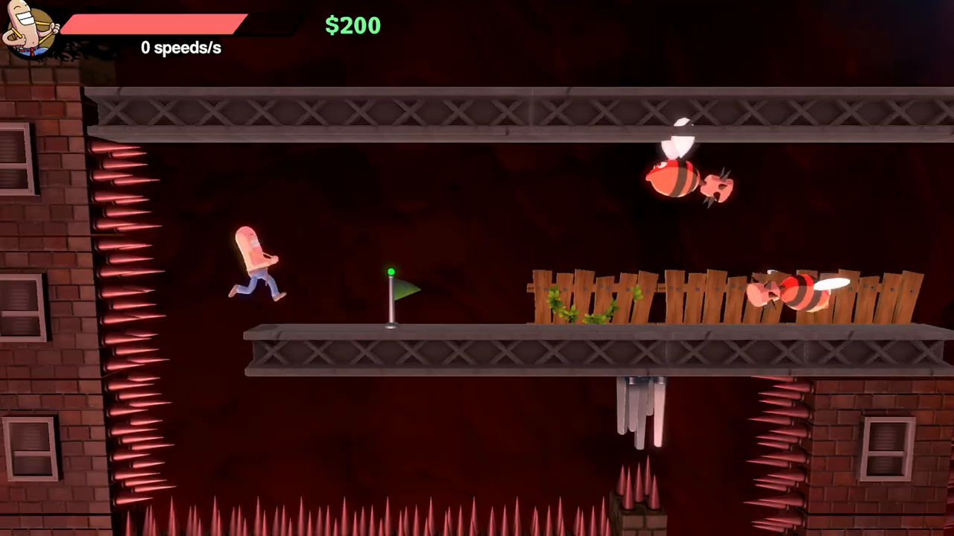
Leave the checkpoint girder, glide under it above the spikes, and descend past the spiked brick blocks into the shaft.
{"action": "key", "text": "d"}
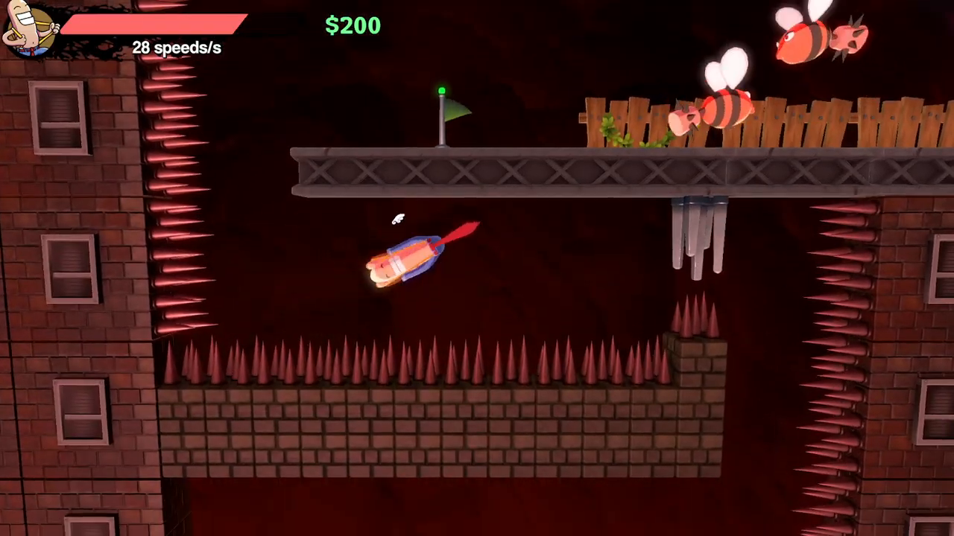
{"action": "key", "text": "d"}
{"action": "key", "text": "space"}
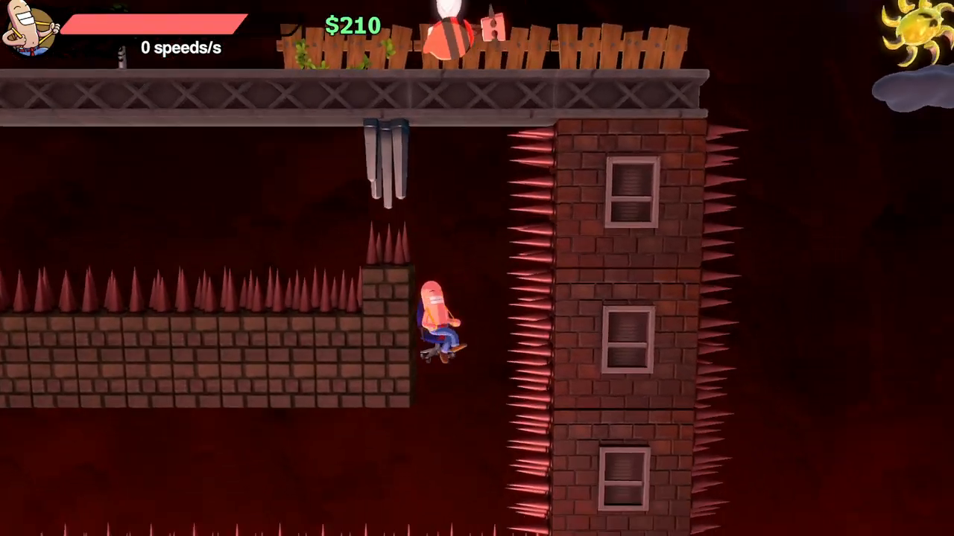
{"action": "key", "text": "a"}
{"action": "key", "text": "space"}
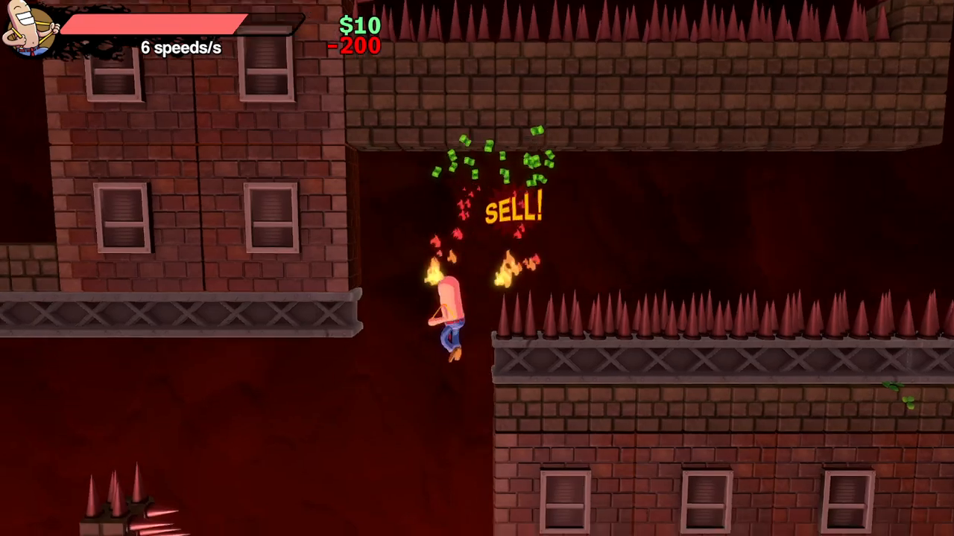
{"action": "key", "text": "a"}
{"action": "key", "text": "space"}
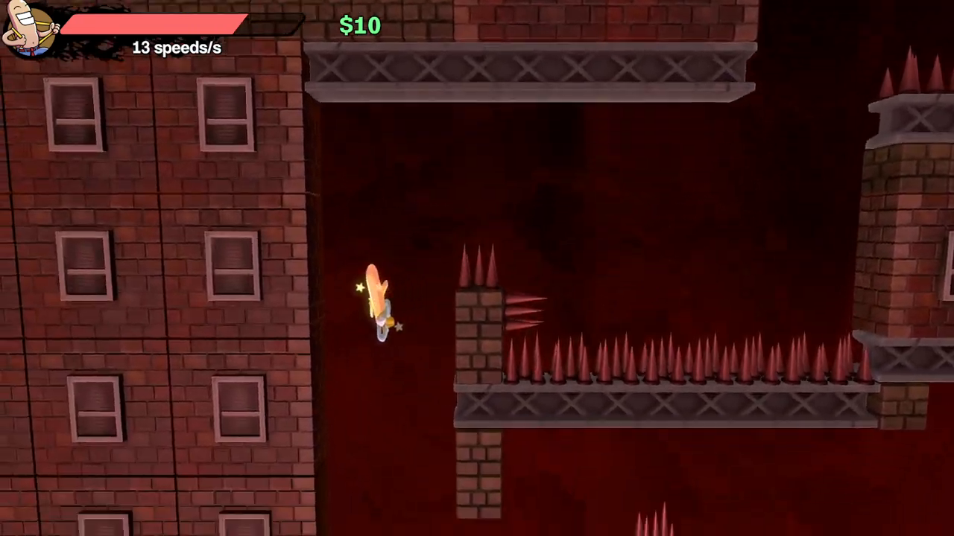
Pass under the hanging brick post and over the spiked pillar to the checkpoint at the 40m sign.
{"action": "key", "text": "d"}
{"action": "key", "text": "space"}
{"action": "key", "text": "space"}
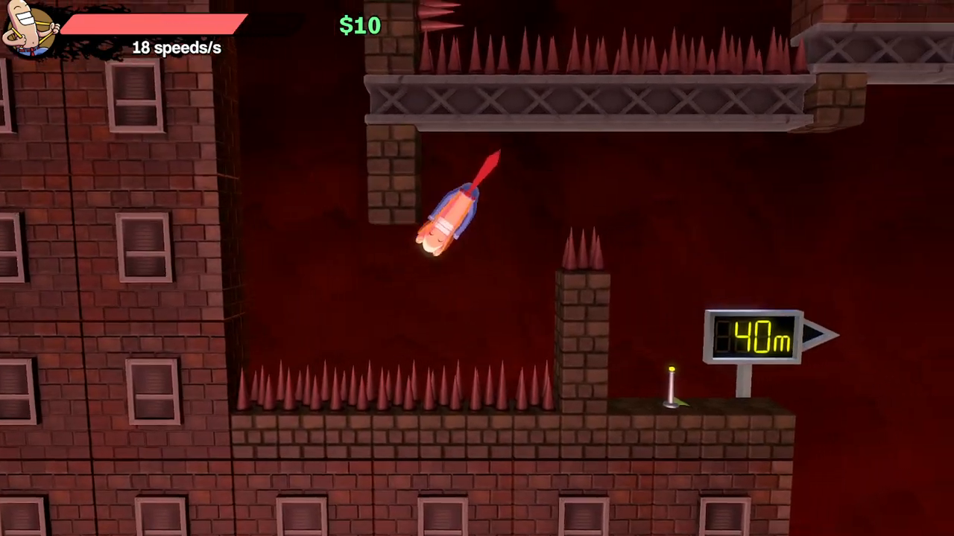
{"action": "key", "text": "a"}
{"action": "key", "text": "d"}
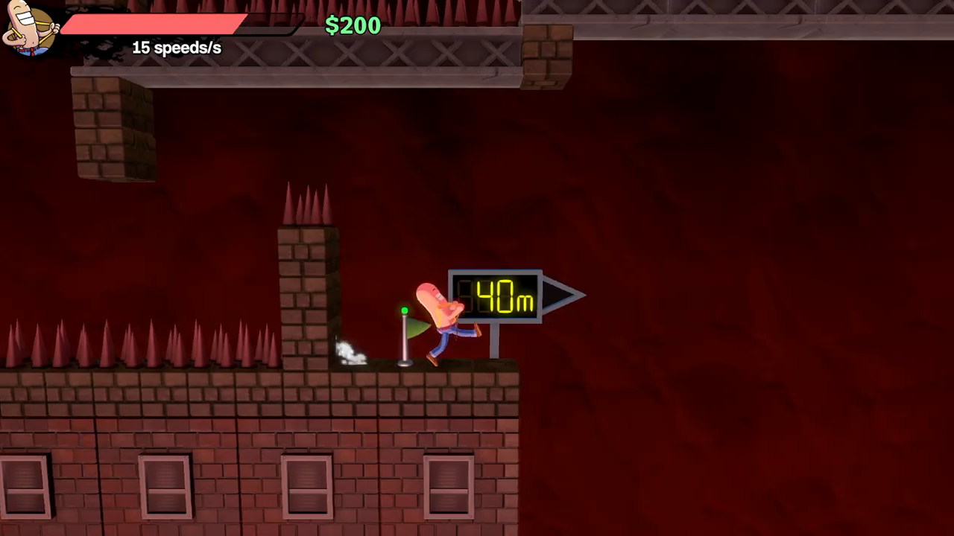
Fly across the open gap beyond the 40m sign and reach the checkpoint beside the 60m sign.
{"action": "key", "text": "space"}
{"action": "key", "text": "space"}
{"action": "key", "text": "space"}
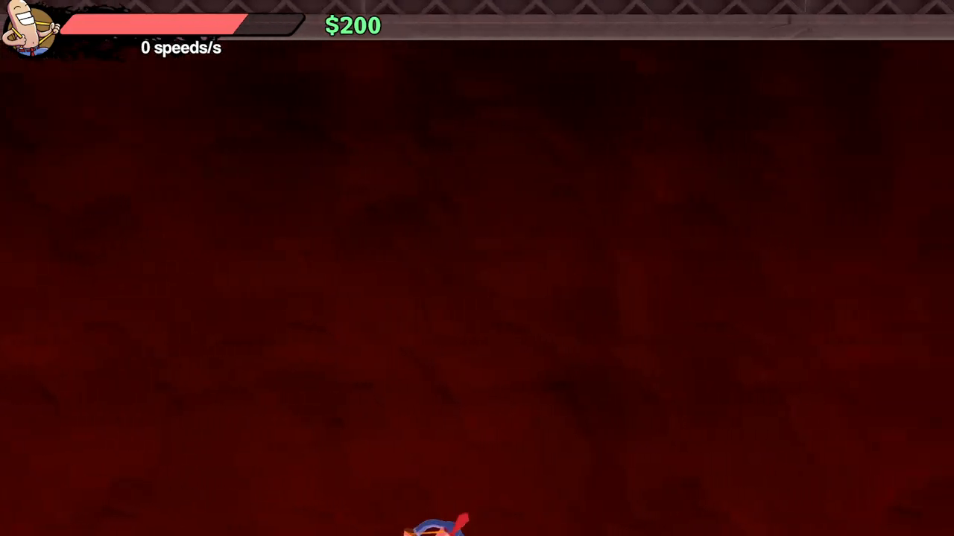
{"action": "key", "text": "space"}
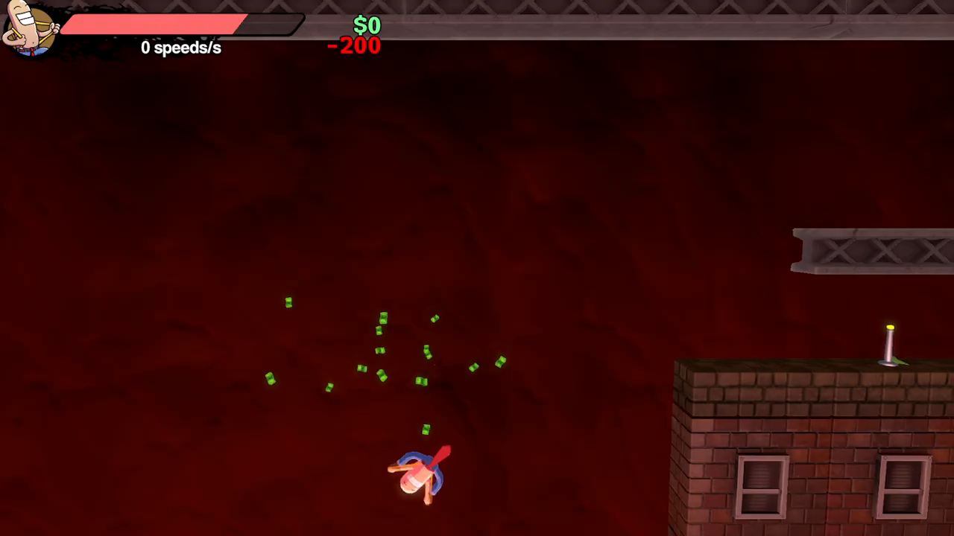
{"action": "key", "text": "space"}
{"action": "key", "text": "a"}
{"action": "key", "text": "space"}
{"action": "key", "text": "space"}
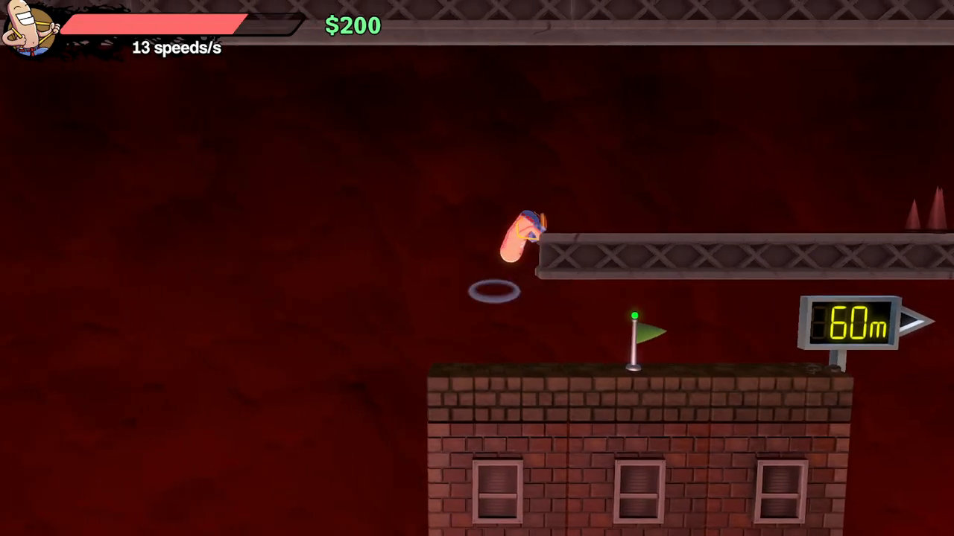
Jump over the spiked girder above the 60m sign and strike the floating crystal on the way to the 40m sign.
{"action": "key", "text": "d"}
{"action": "key", "text": "d"}
{"action": "key", "text": "space"}
{"action": "key", "text": "d"}
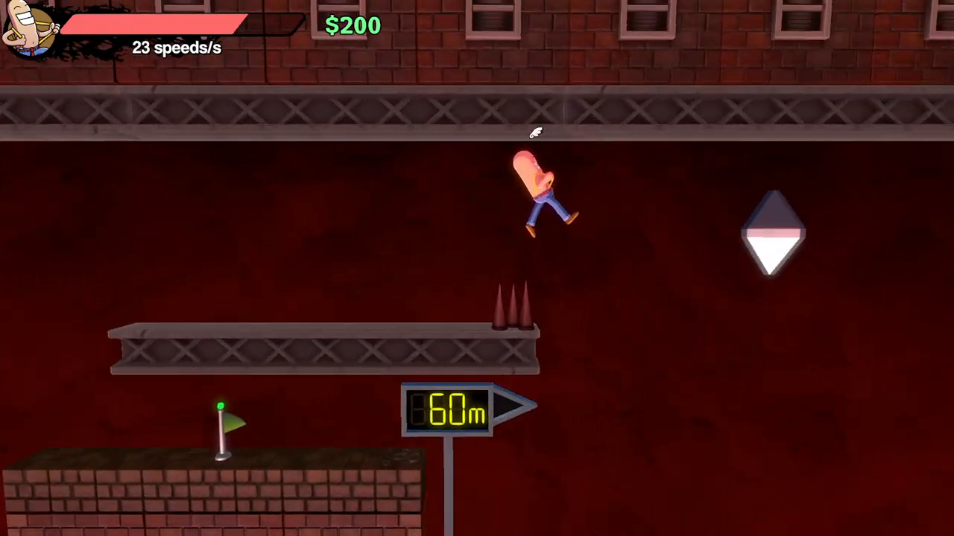
{"action": "key", "text": "j"}
{"action": "key", "text": "d"}
{"action": "key", "text": "space"}
{"action": "key", "text": "j"}
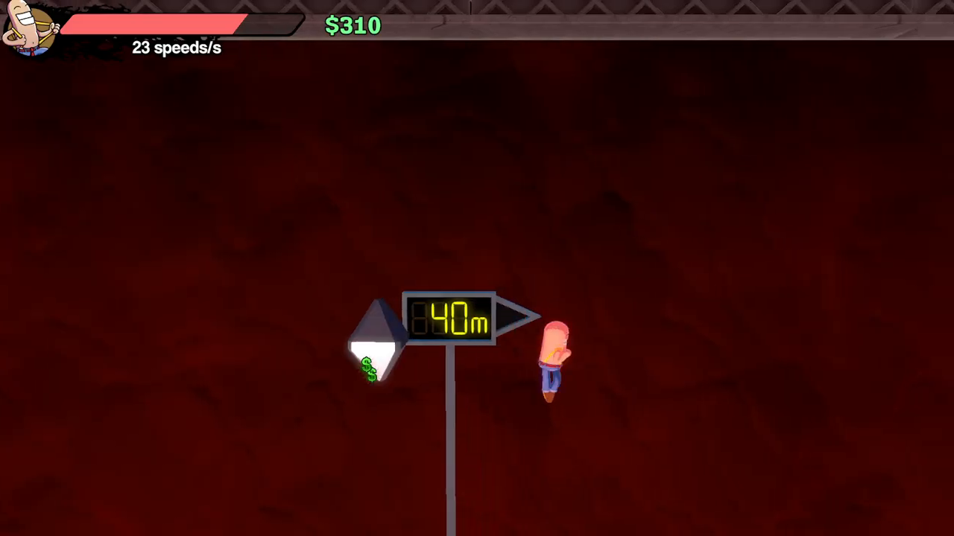
Stay airborne past the 20m sign and strike the second floating crystal while crossing the gap.
{"action": "key", "text": "space"}
{"action": "key", "text": "d"}
{"action": "key", "text": "space"}
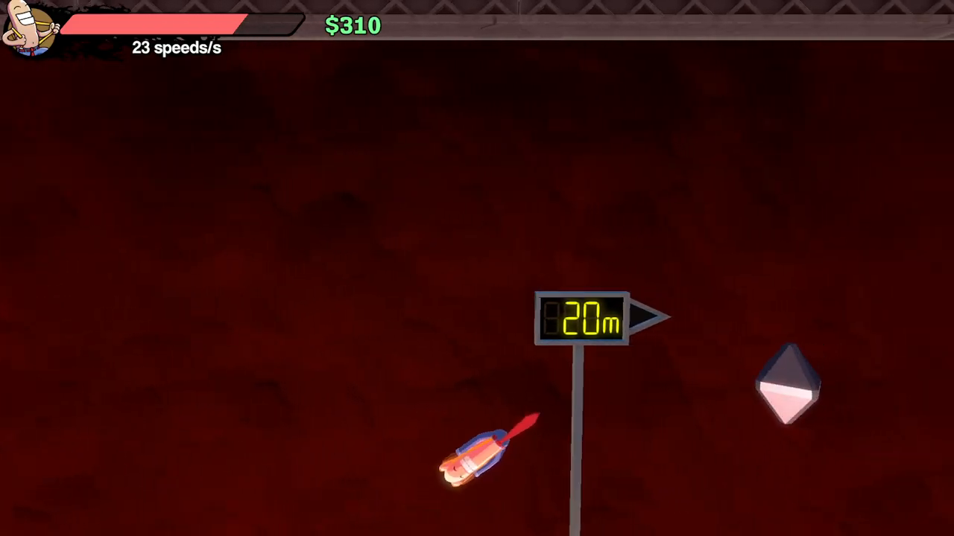
{"action": "key", "text": "space"}
{"action": "key", "text": "j"}
{"action": "key", "text": "space"}
{"action": "key", "text": "d"}
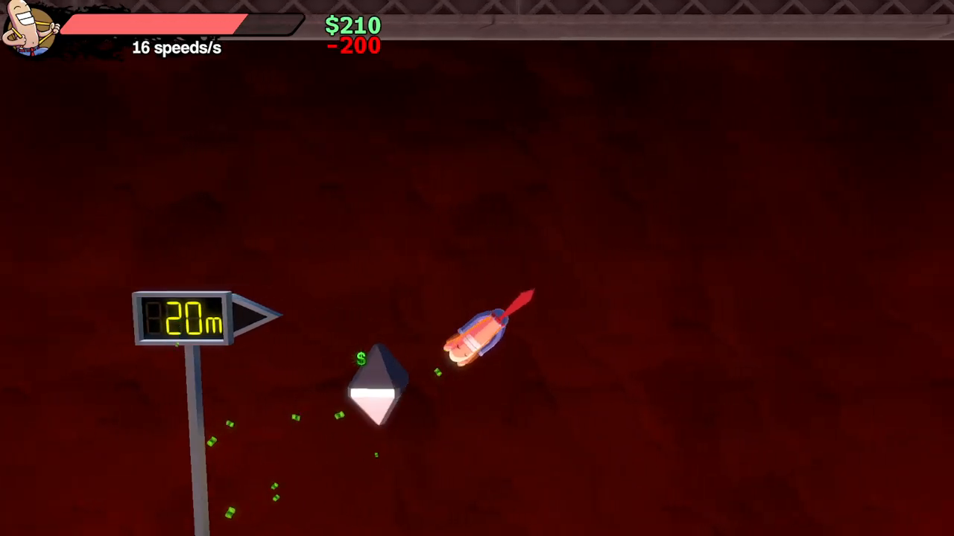
{"action": "key", "text": "space"}
{"action": "key", "text": "j"}
{"action": "key", "text": "d"}
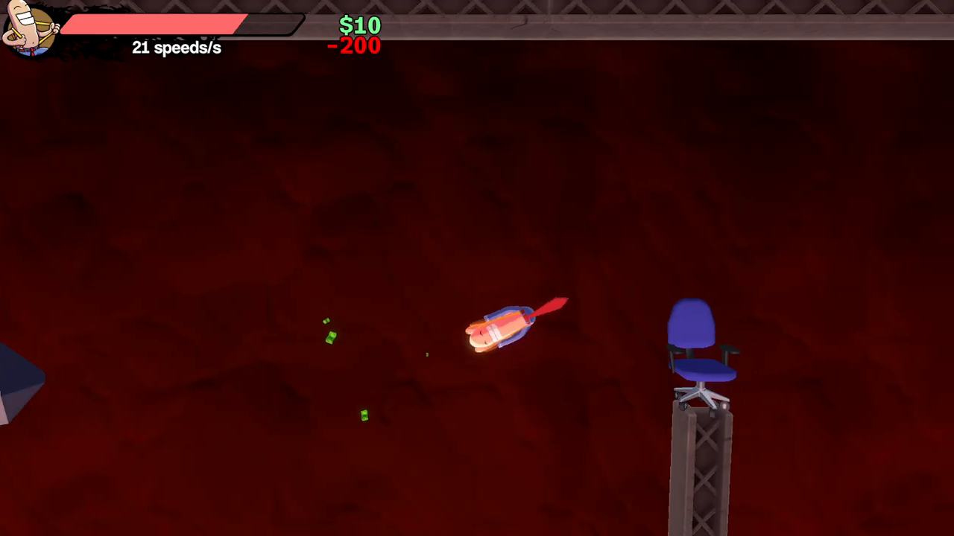
Fly past the office chair on its pillar and land at the checkpoint beside the 55m sign.
{"action": "key", "text": "space"}
{"action": "key", "text": "d"}
{"action": "key", "text": "space"}
{"action": "key", "text": "j"}
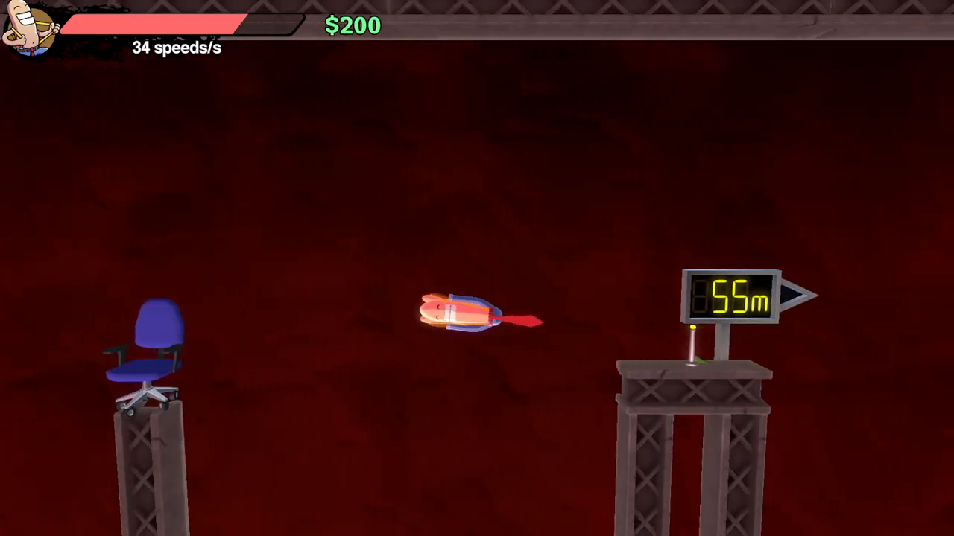
{"action": "key", "text": "space"}
{"action": "key", "text": "a"}
{"action": "key", "text": "d"}
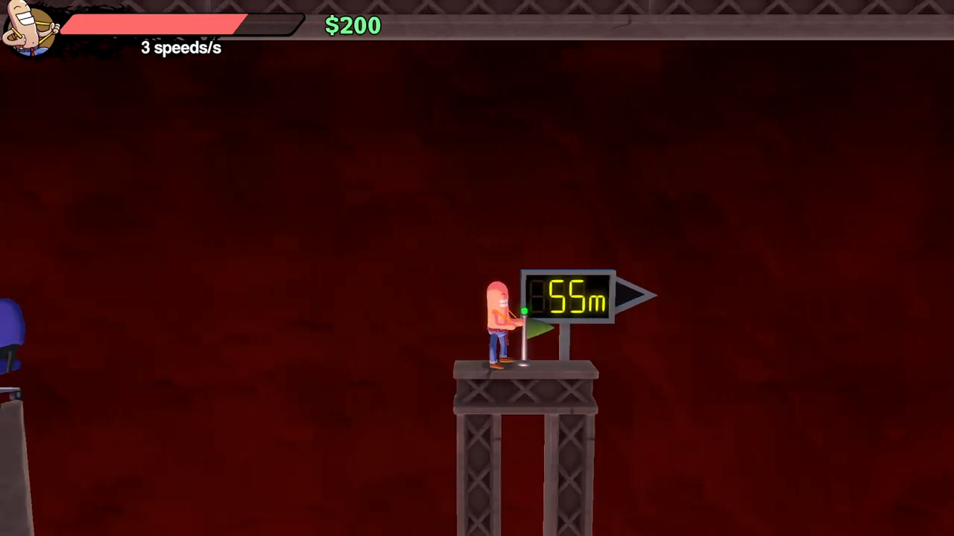
Switch to the YouTube music video in the browser, and return to Slap City.
{"action": "key", "text": "super"}
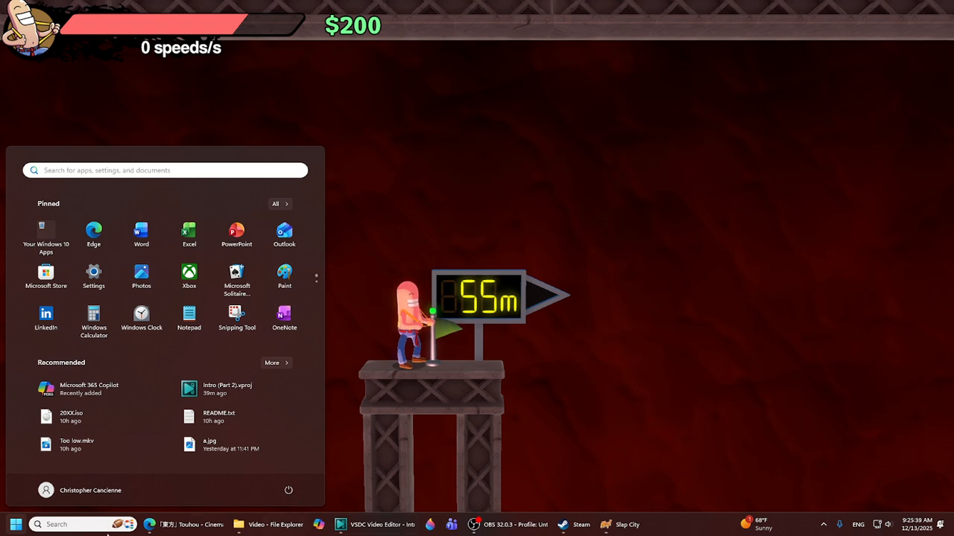
{"action": "left_click", "coordinate": [186, 527]}
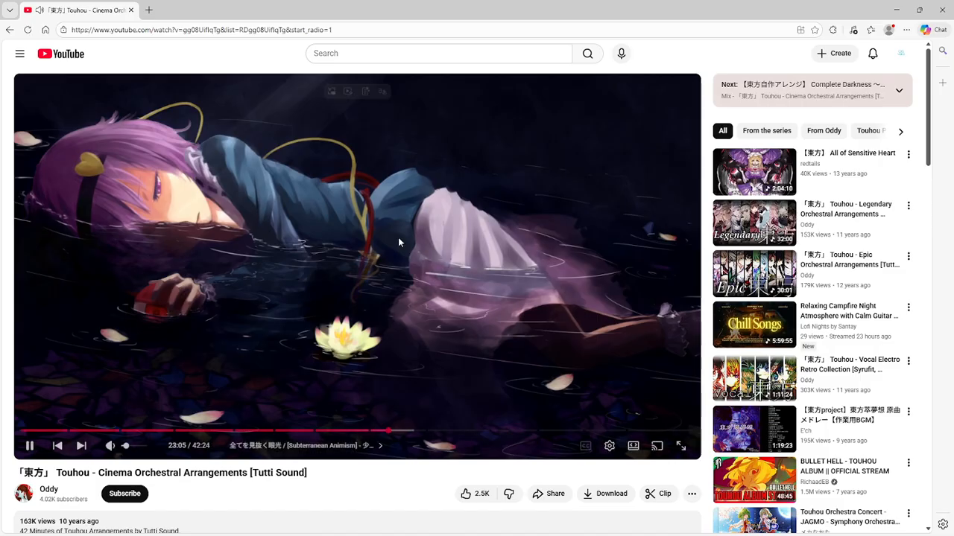
{"action": "left_click", "coordinate": [891, 10]}
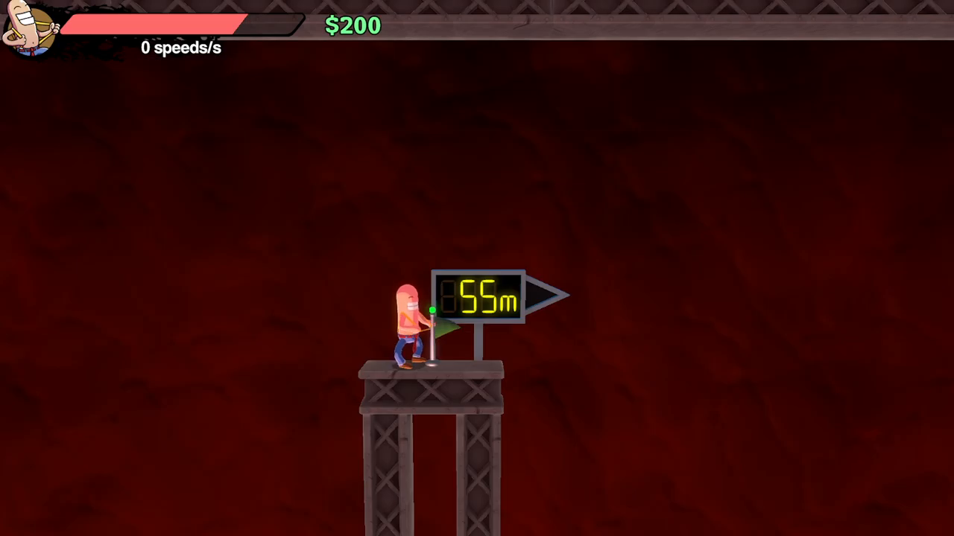
Try to cross the gap from the 55m checkpoint past the 40m sign and the red starburst bumper.
{"action": "key", "text": "Right"}
{"action": "key", "text": "space"}
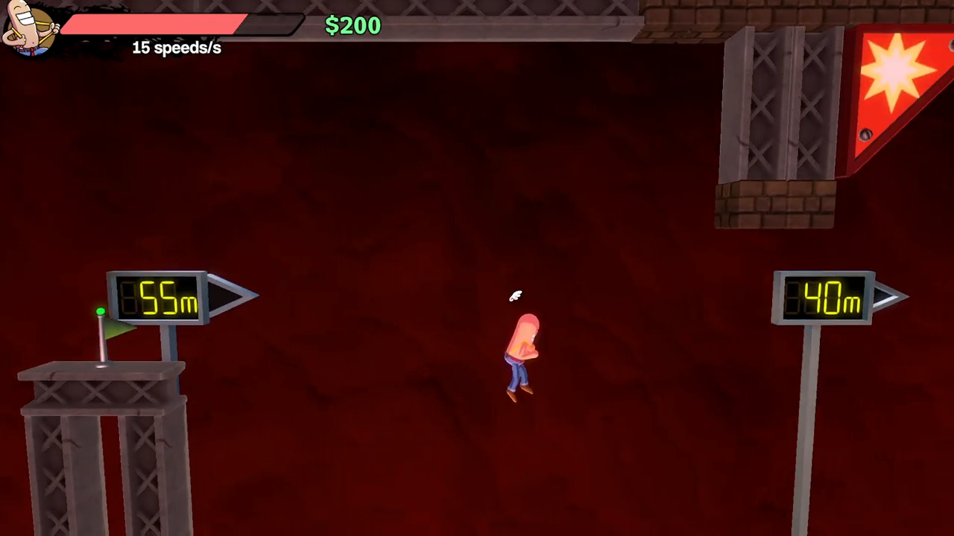
{"action": "key", "text": "space"}
{"action": "key", "text": "Down"}
{"action": "key", "text": "Right"}
{"action": "key", "text": "space"}
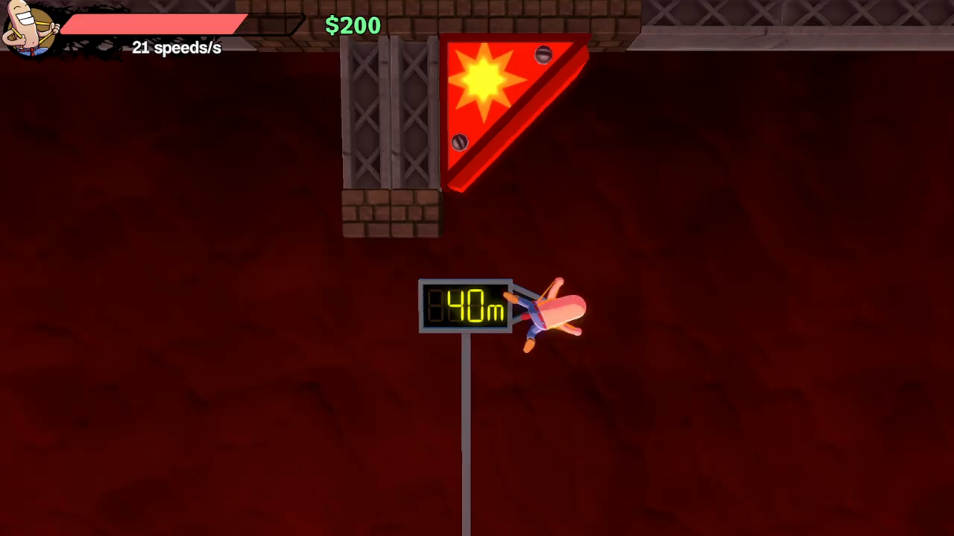
{"action": "key", "text": "Down"}
{"action": "key", "text": "Left"}
{"action": "key", "text": "space"}
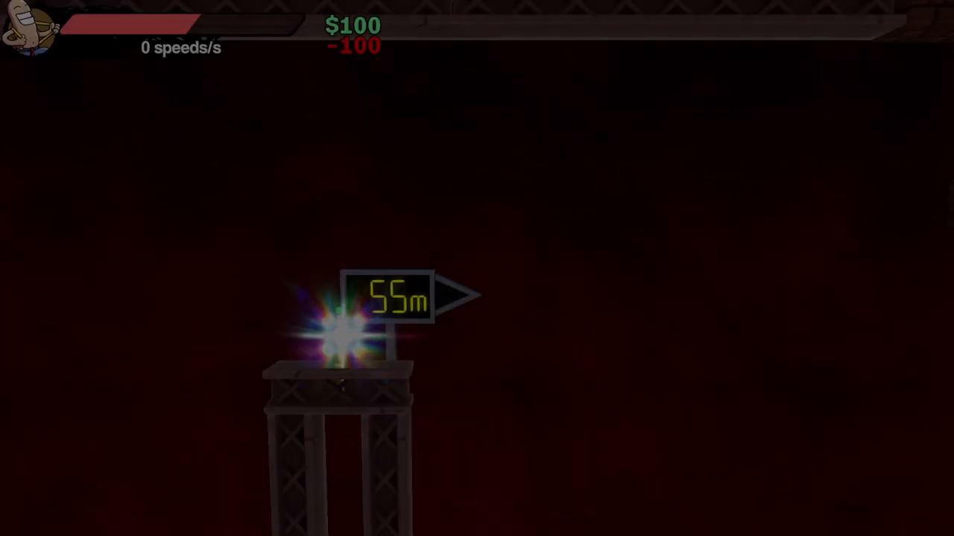
Make short leaps off the 55m platform toward the 40m sign, and return to the checkpoint.
{"action": "key", "text": "Right"}
{"action": "key", "text": "space"}
{"action": "key", "text": "space"}
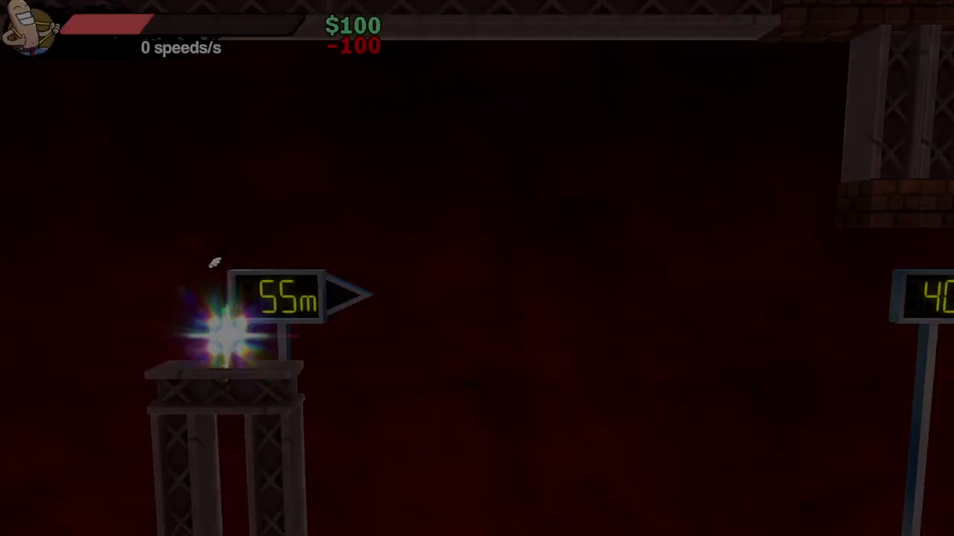
{"action": "key", "text": "Right"}
{"action": "key", "text": "space"}
{"action": "key", "text": "space"}
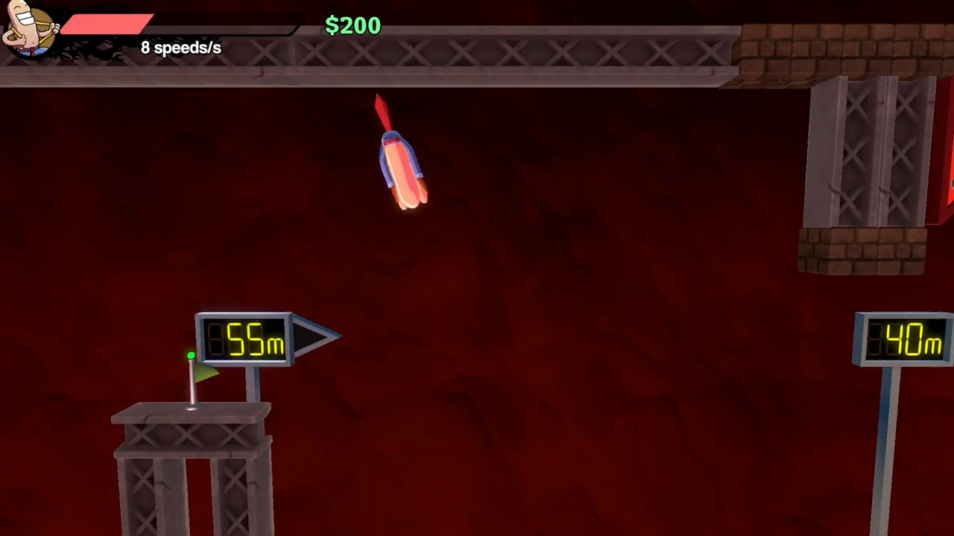
{"action": "key", "text": "Right"}
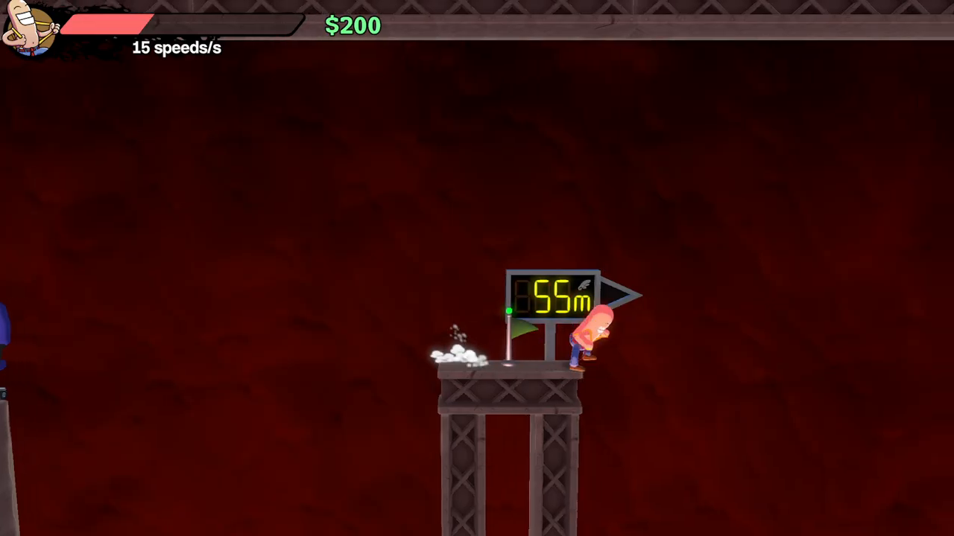
Try again to glide below the 40m sign, rise beside the red bumper and continue across the gap.
{"action": "key", "text": "space"}
{"action": "key", "text": "space"}
{"action": "key", "text": "space"}
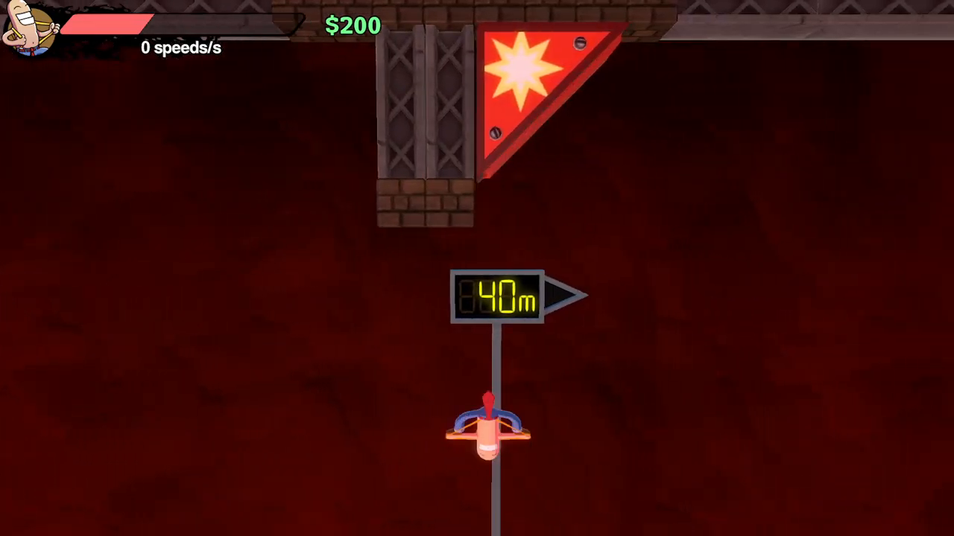
{"action": "key", "text": "space"}
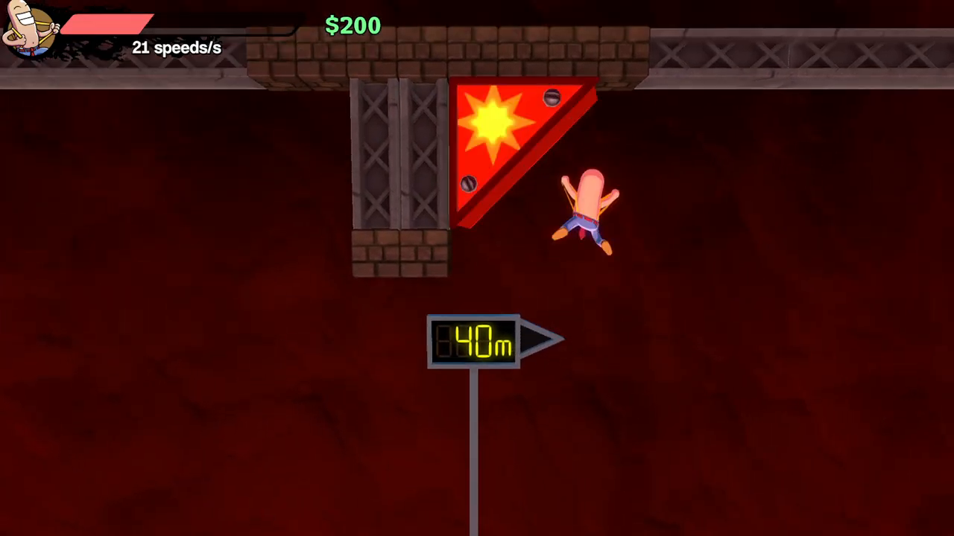
{"action": "key", "text": "space"}
{"action": "key", "text": "space"}
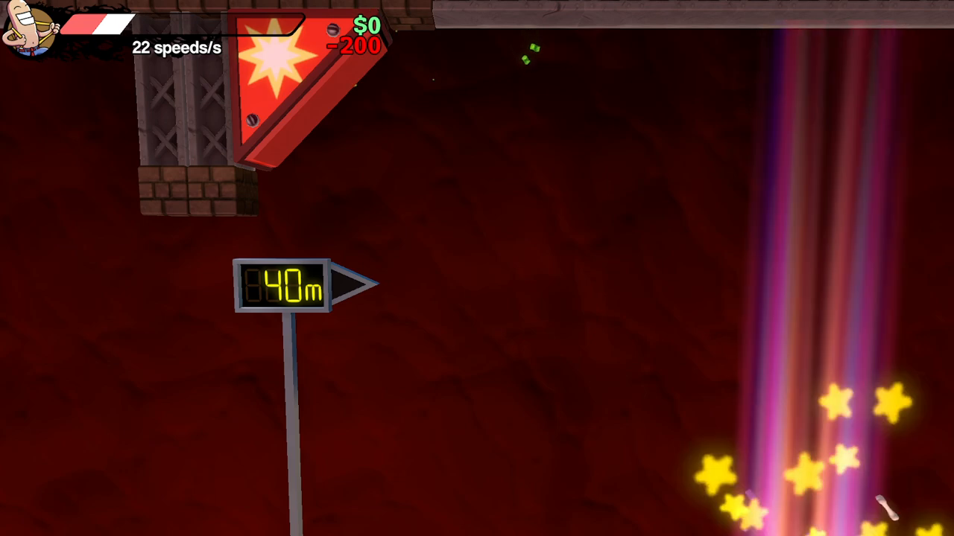
Leap from the 55m platform, pass the red bumper near the 40m sign, and reach the checkpoint by the 19m sign.
{"action": "key", "text": "space"}
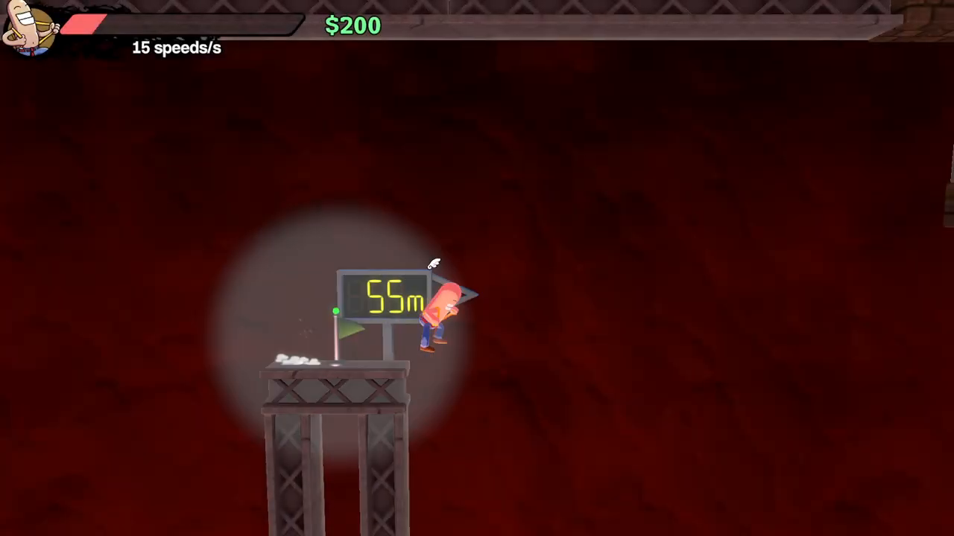
{"action": "key", "text": "space"}
{"action": "key", "text": "space"}
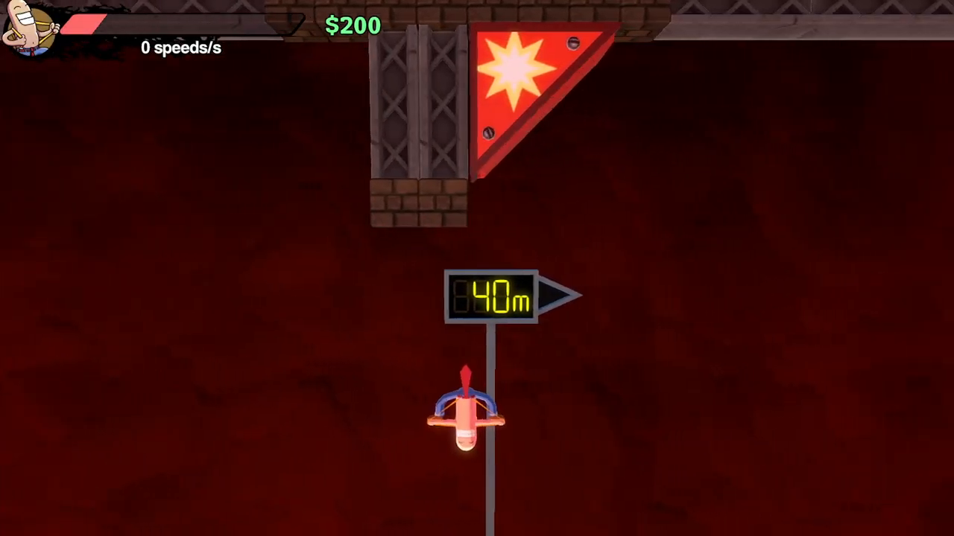
{"action": "key", "text": "space"}
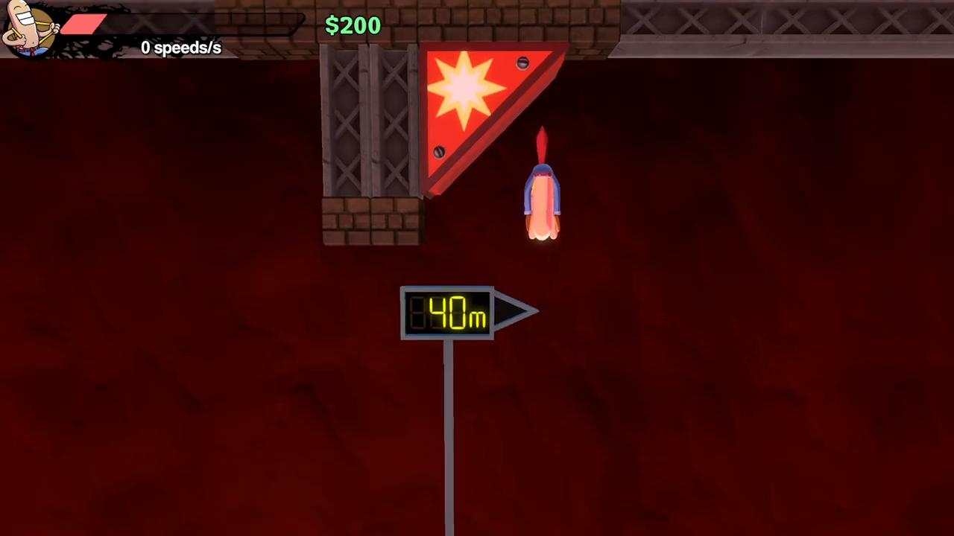
{"action": "key", "text": "space"}
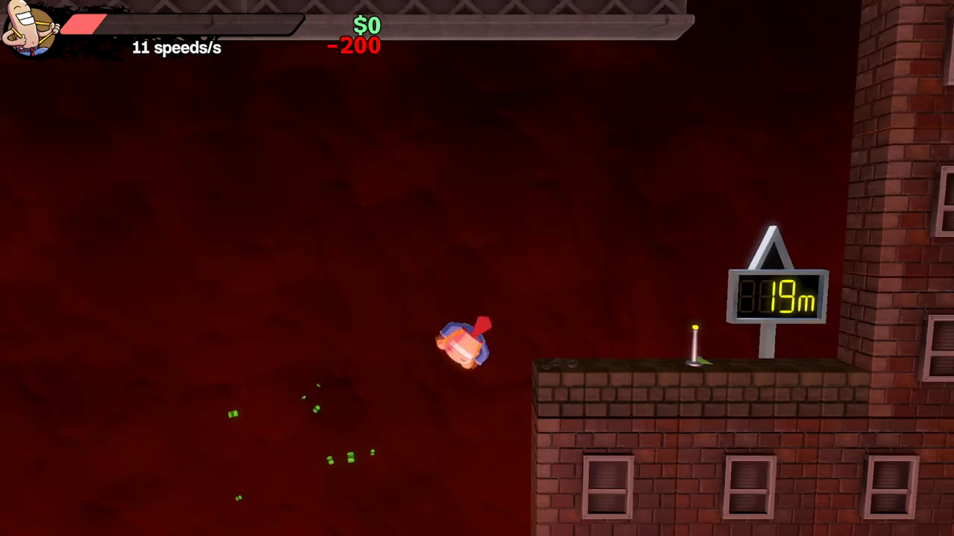
{"action": "key", "text": "Right"}
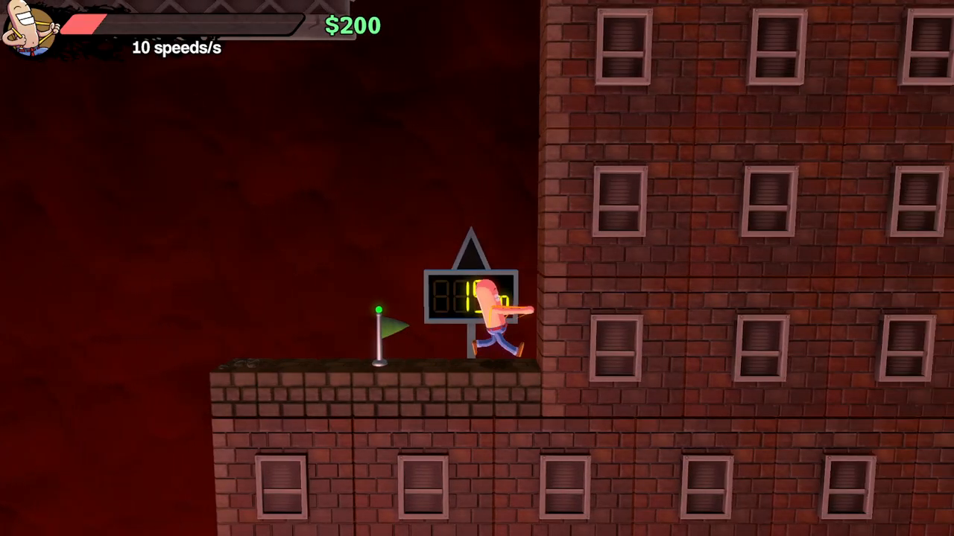
Climb between the brick buildings above the 19m checkpoint and reach the fenced ledge.
{"action": "key", "text": "space"}
{"action": "key", "text": "space"}
{"action": "key", "text": "space"}
{"action": "key", "text": "Left"}
{"action": "key", "text": "space"}
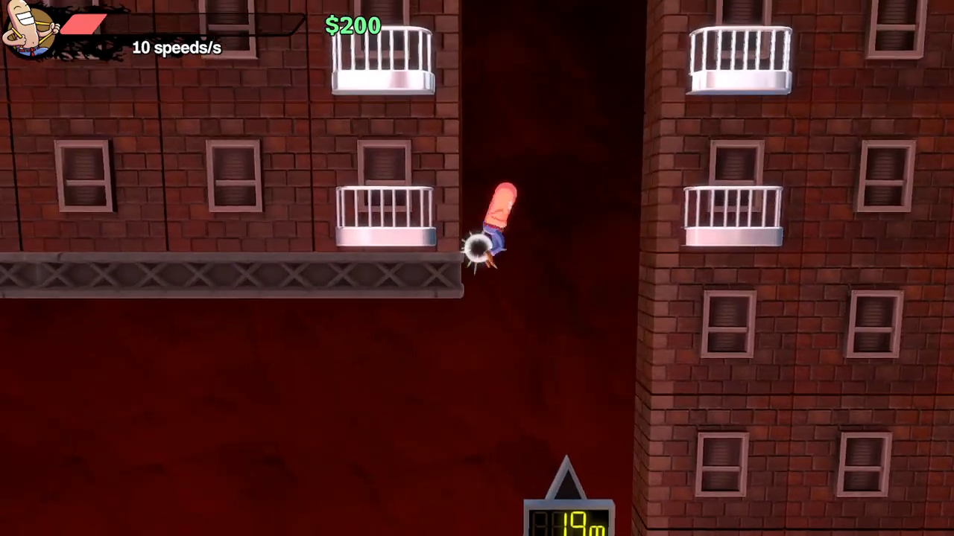
{"action": "key", "text": "Down"}
{"action": "key", "text": "space"}
{"action": "key", "text": "space"}
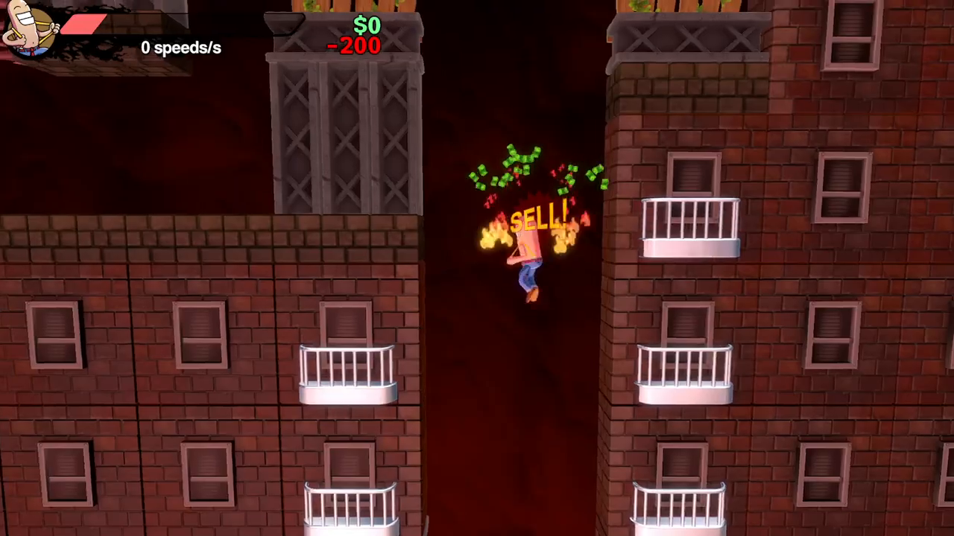
{"action": "key", "text": "Right"}
{"action": "key", "text": "Left"}
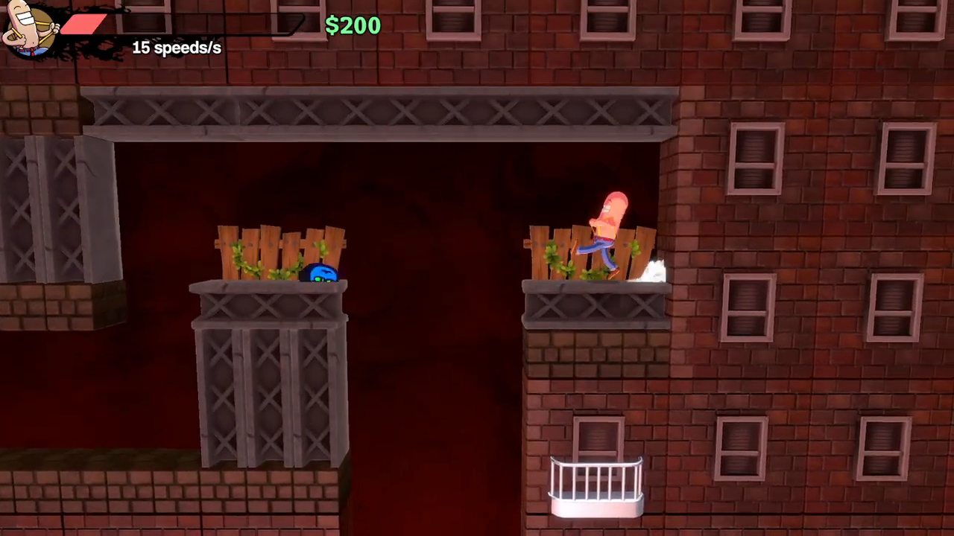
Leap left from the fenced ledge past the blue enemy's pillar and reach the 26m checkpoint.
{"action": "key", "text": "space"}
{"action": "key", "text": "space"}
{"action": "key", "text": "space"}
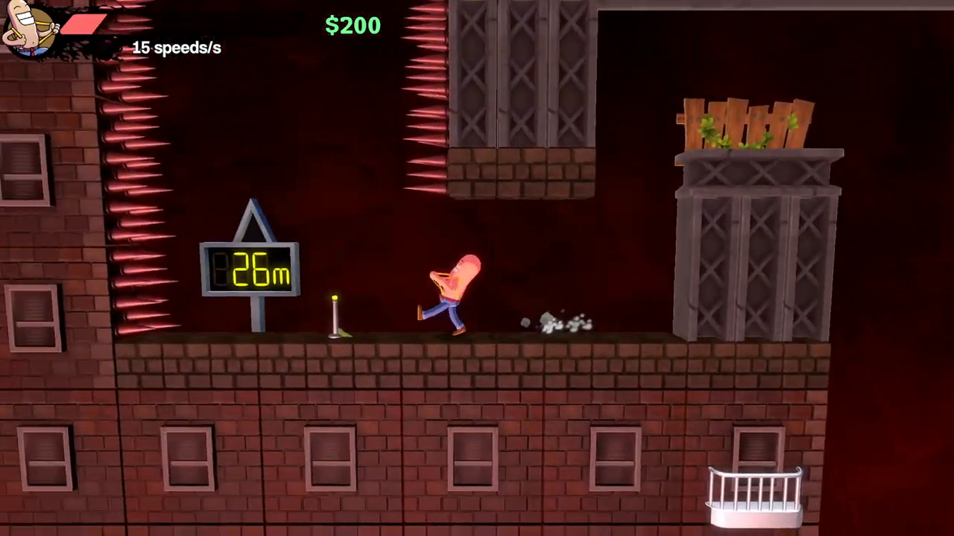
{"action": "key", "text": "Right"}
{"action": "key", "text": "Left"}
{"action": "key", "text": "Right"}
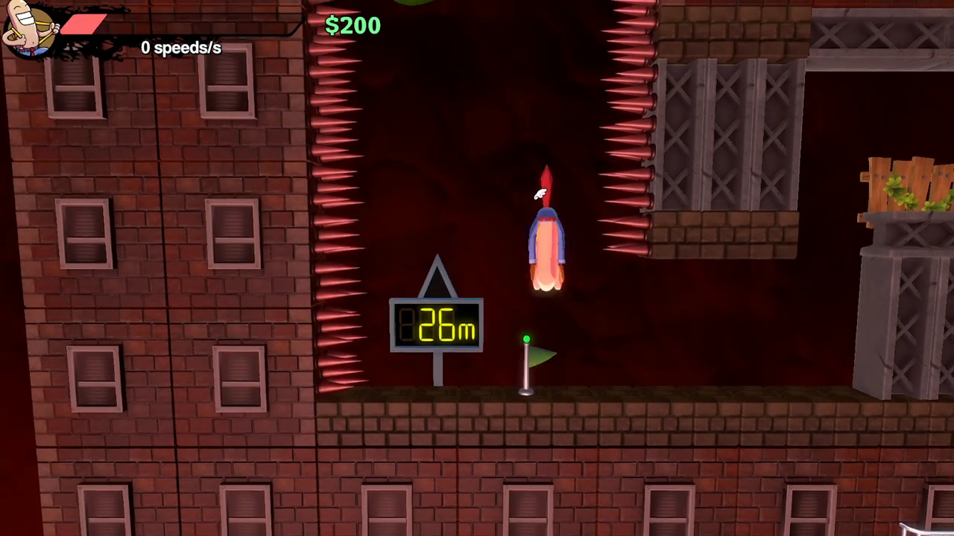
Try to ascend the spiked shaft above the 26m checkpoint by way of the green 20 bumper.
{"action": "key", "text": "space"}
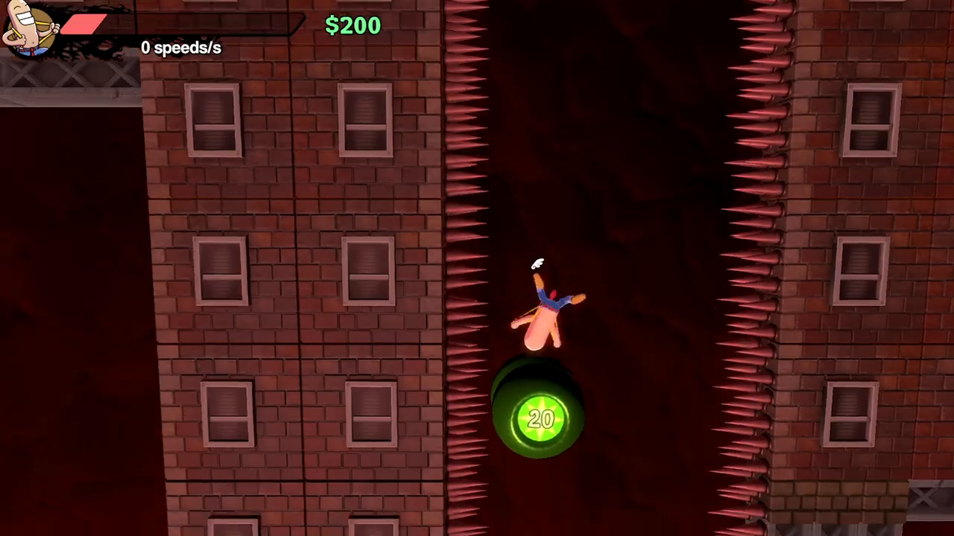
{"action": "key", "text": "d"}
{"action": "key", "text": "space"}
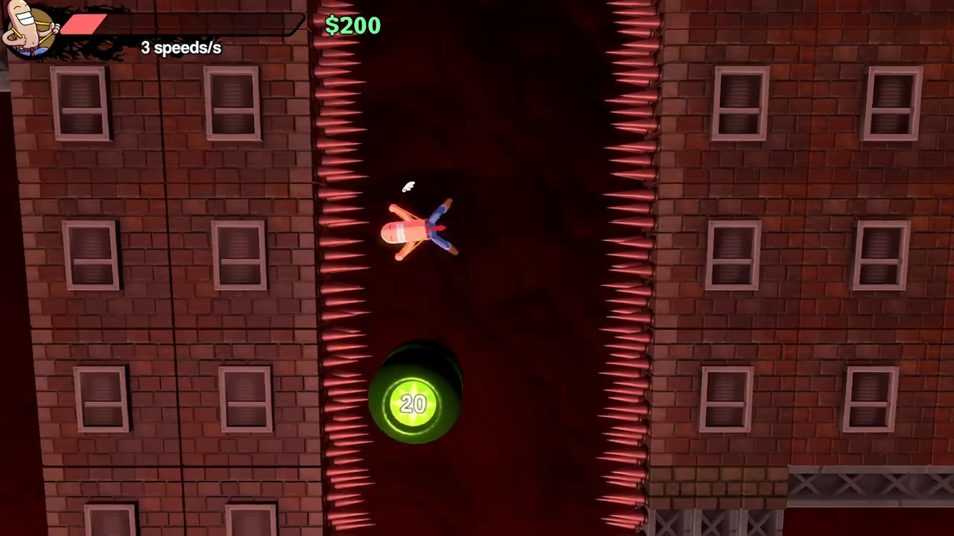
{"action": "key", "text": "d"}
{"action": "key", "text": "space"}
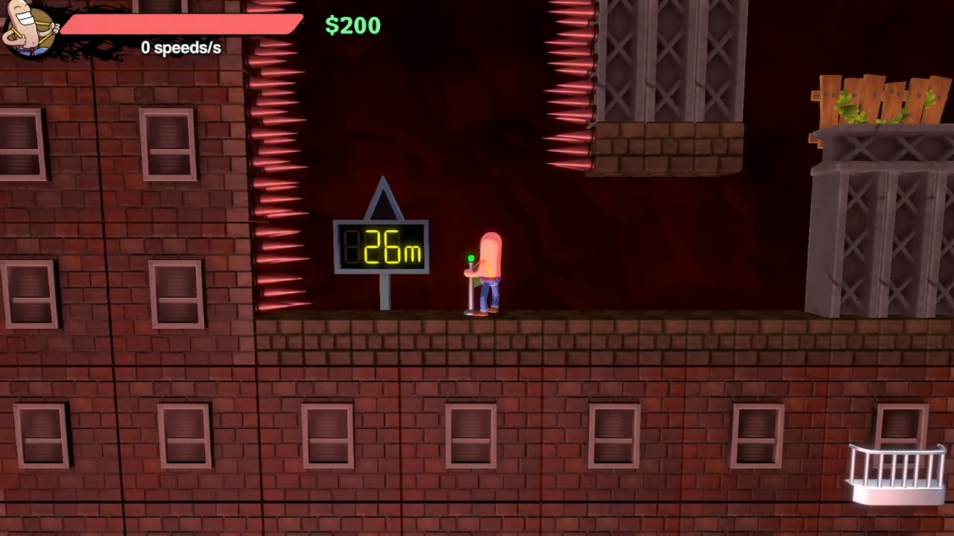
Ascend the spiked shaft from the 26m checkpoint, rebound off the red starburst bumper and head left through the spike corridor.
{"action": "key", "text": "space"}
{"action": "left_click_drag", "start_coordinate": [526, 144], "coordinate": [556, 98]}
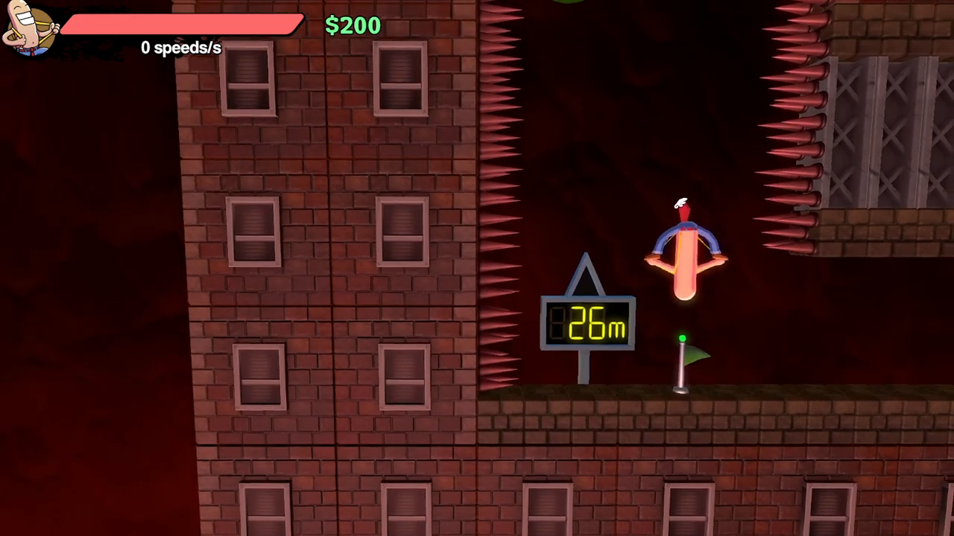
{"action": "left_click_drag", "start_coordinate": [680, 203], "coordinate": [684, 91]}
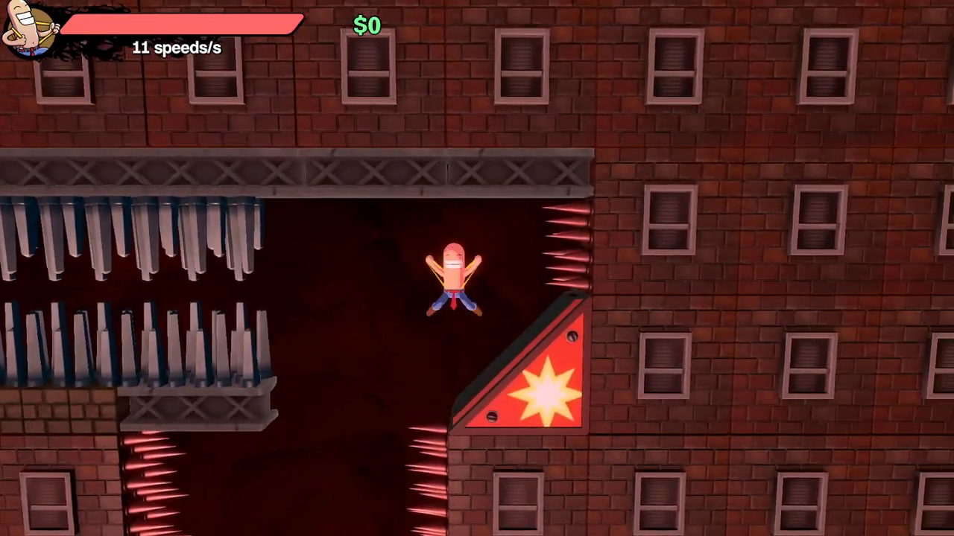
{"action": "key", "text": "Left"}
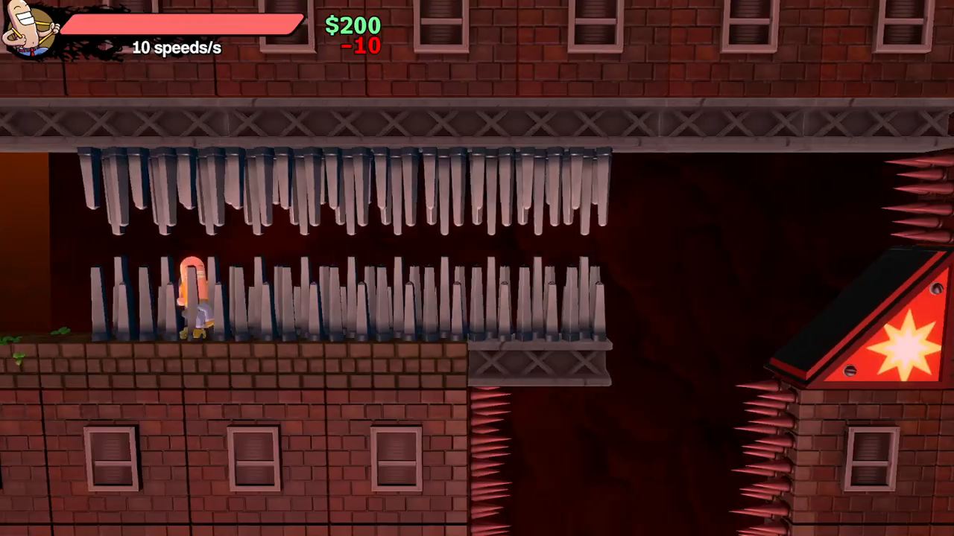
Try to go back right through the spike corridor, and return to the ledge by the 3m sign.
{"action": "key", "text": "Right"}
{"action": "key", "text": "space"}
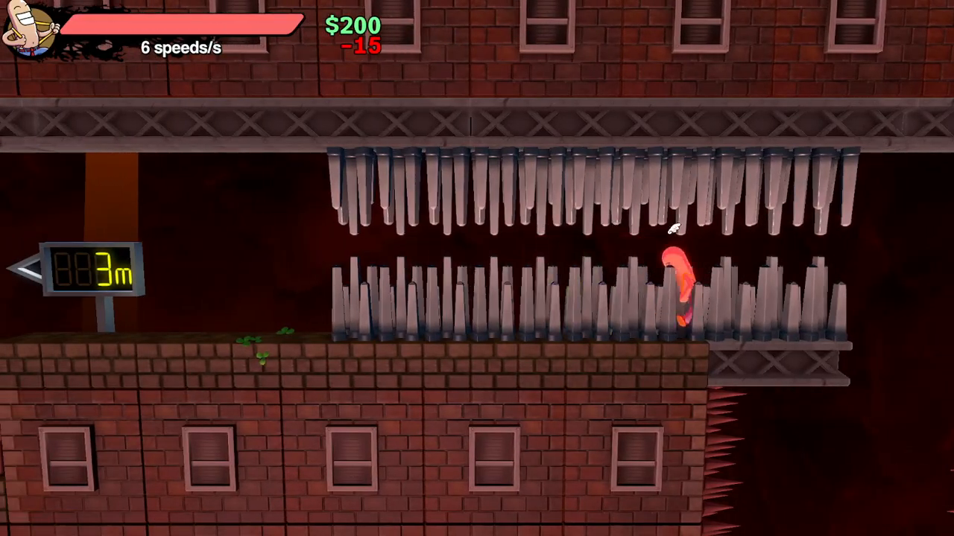
{"action": "key", "text": "space"}
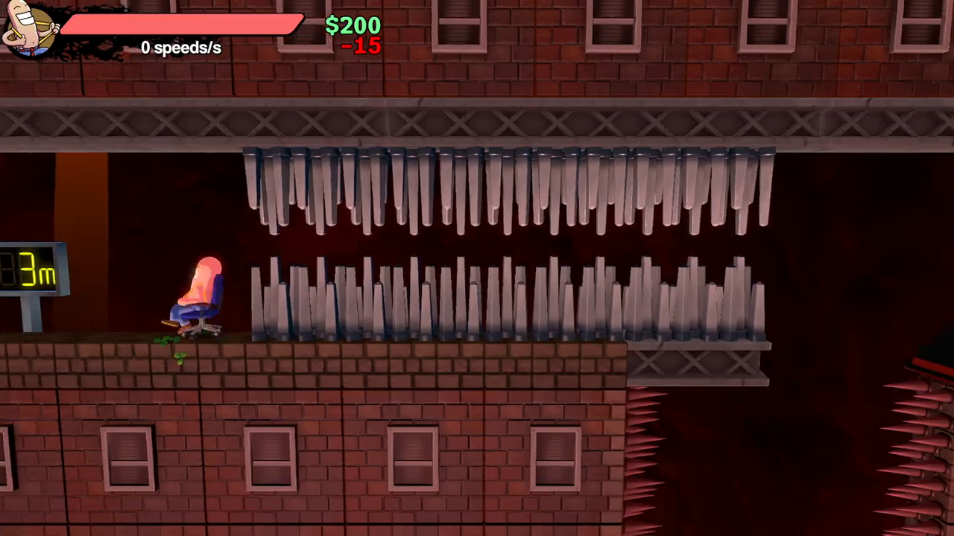
{"action": "key", "text": "Left"}
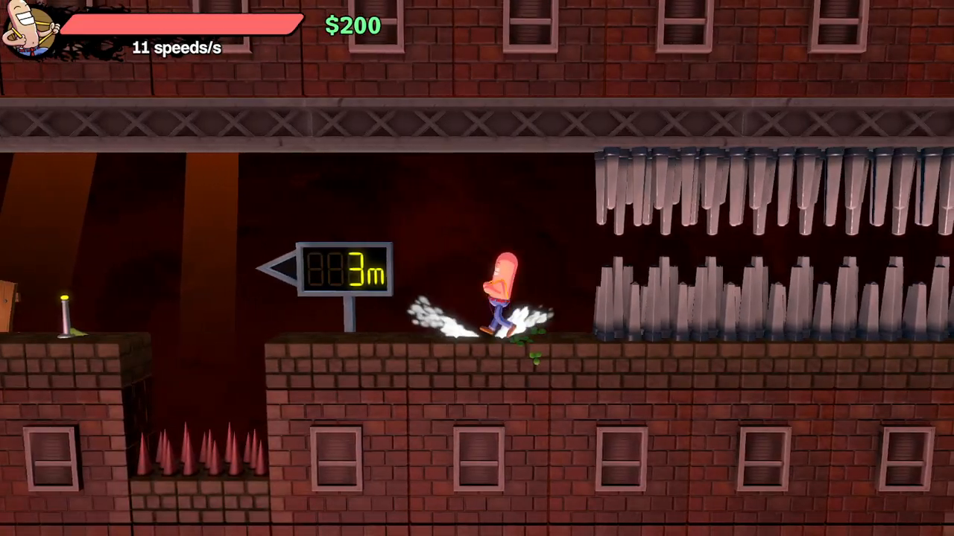
Travel right from the 3m sign through the spike corridor and drop back into the spiked shaft.
{"action": "key", "text": "Right"}
{"action": "key", "text": "space"}
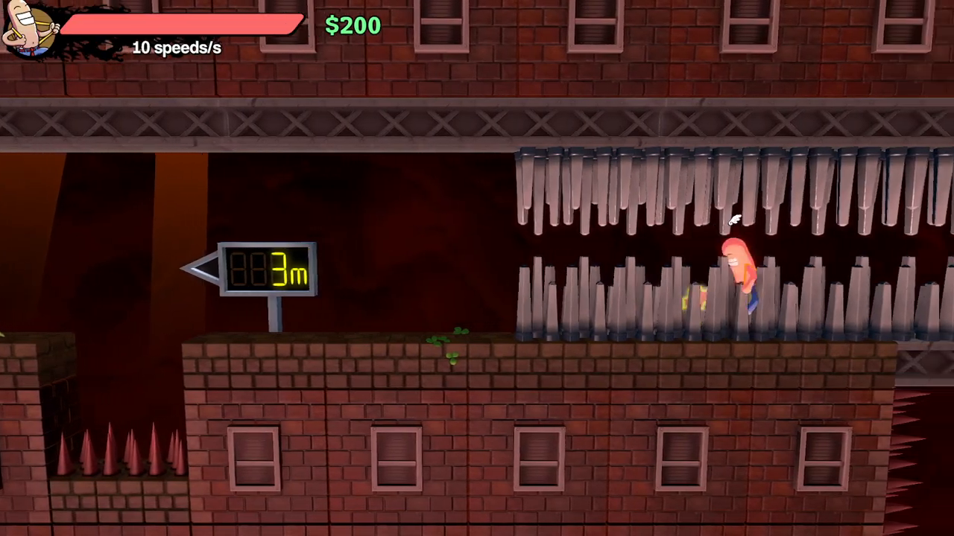
{"action": "key", "text": "Right"}
{"action": "key", "text": "Right"}
{"action": "key", "text": "space"}
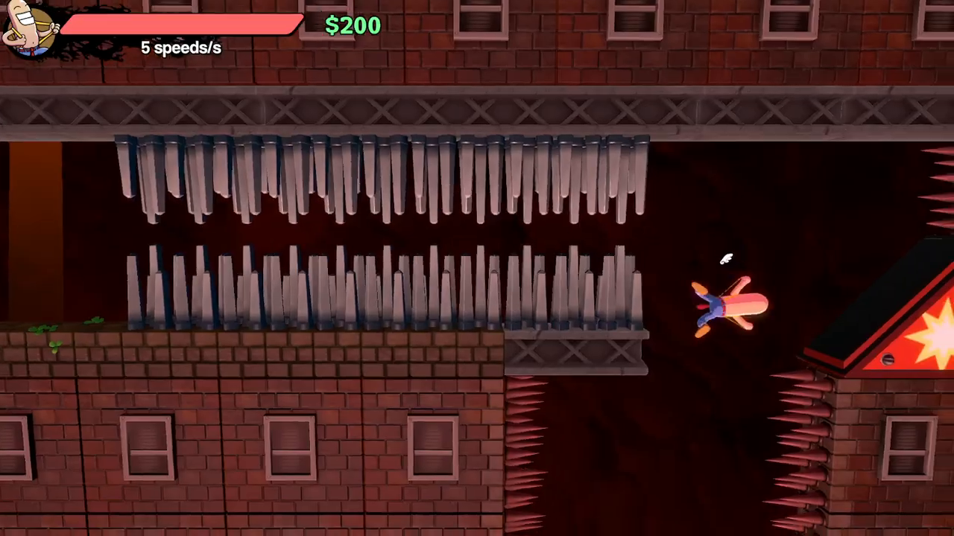
{"action": "key", "text": "Right"}
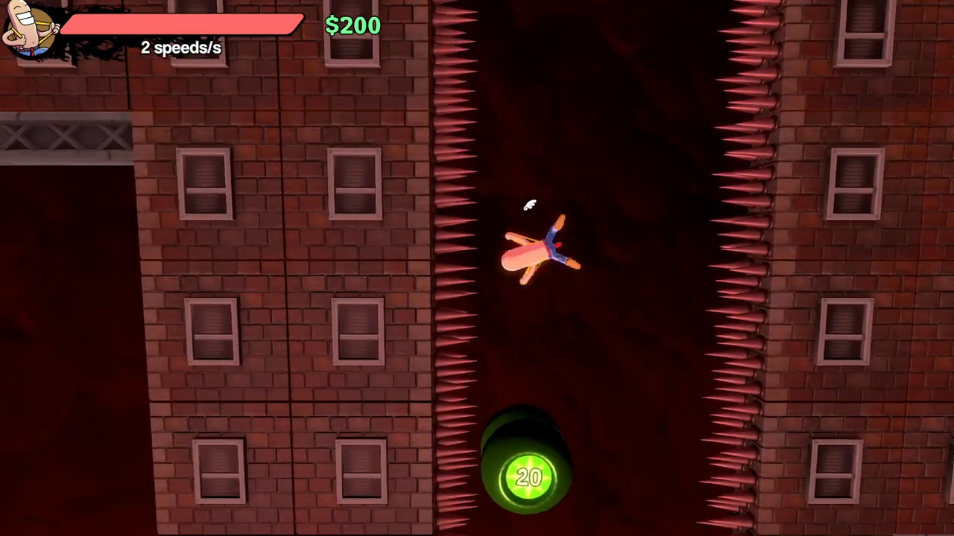
Rise from above the green 20 bumper, bounce off the red starburst bumper and cross left to the 3m sign.
{"action": "key", "text": "space"}
{"action": "key", "text": "space"}
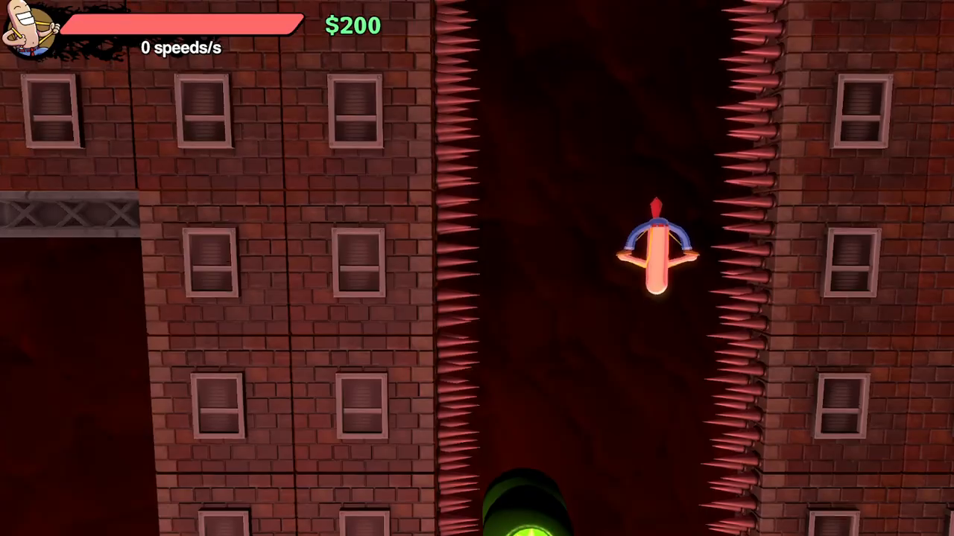
{"action": "key", "text": "space"}
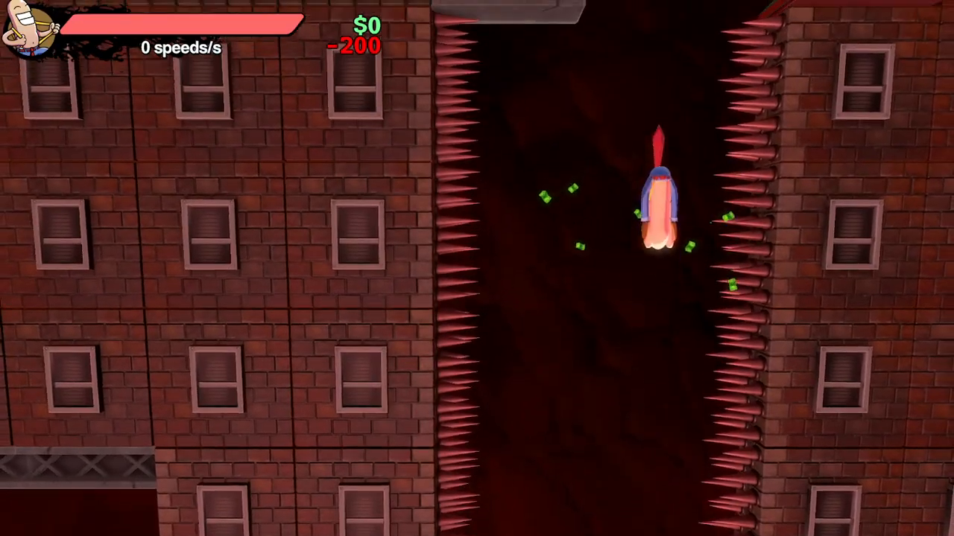
{"action": "key", "text": "d"}
{"action": "key", "text": "space"}
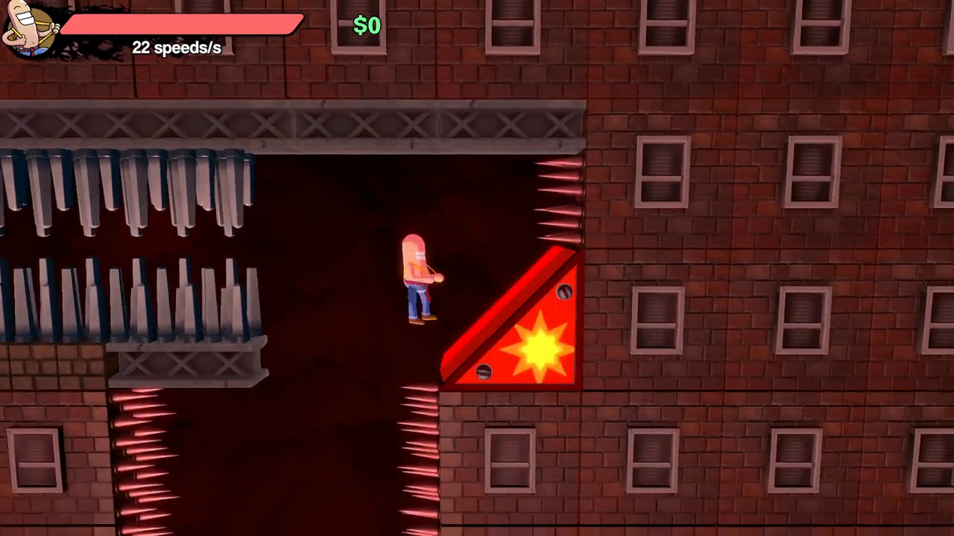
{"action": "key", "text": "a"}
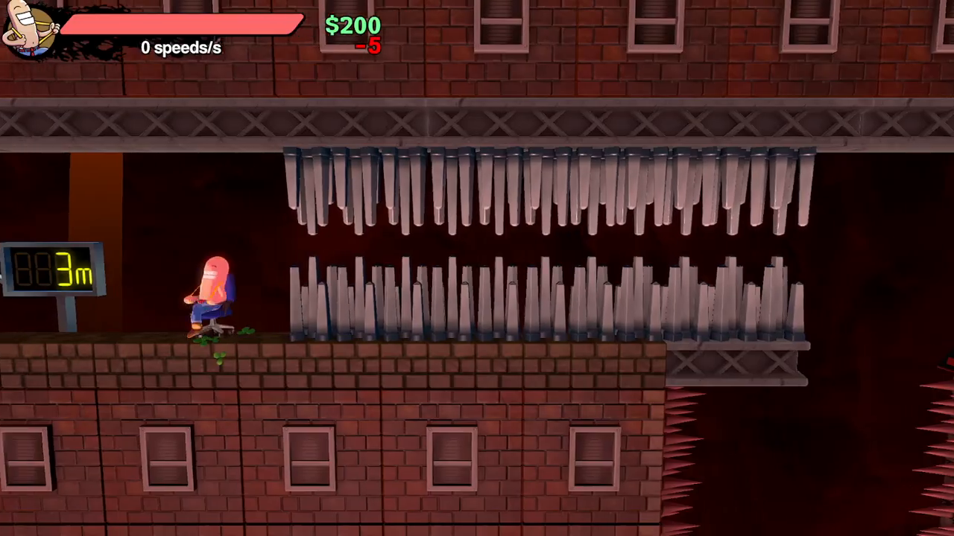
{"action": "key", "text": "d"}
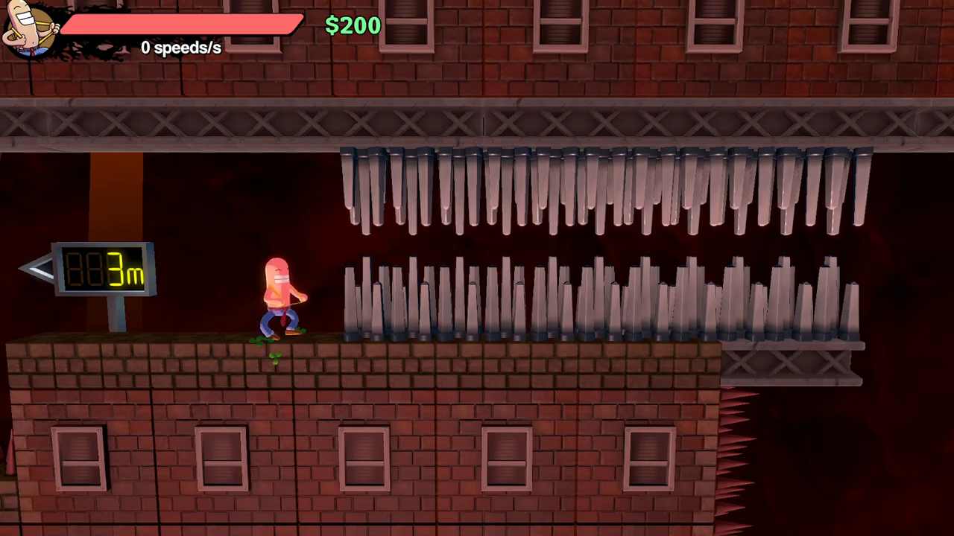
{"action": "key", "text": "super"}
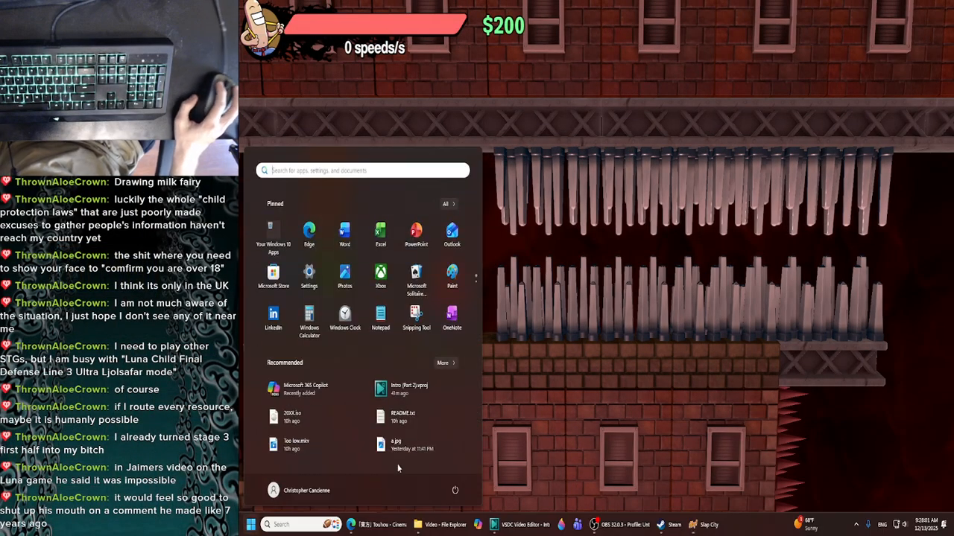
{"action": "left_click", "coordinate": [460, 523]}
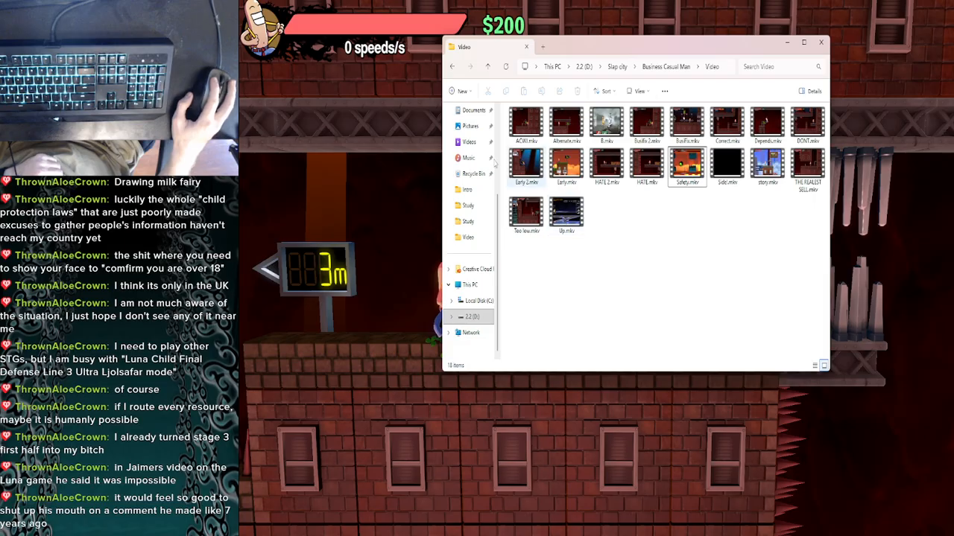
{"action": "left_click", "coordinate": [469, 141]}
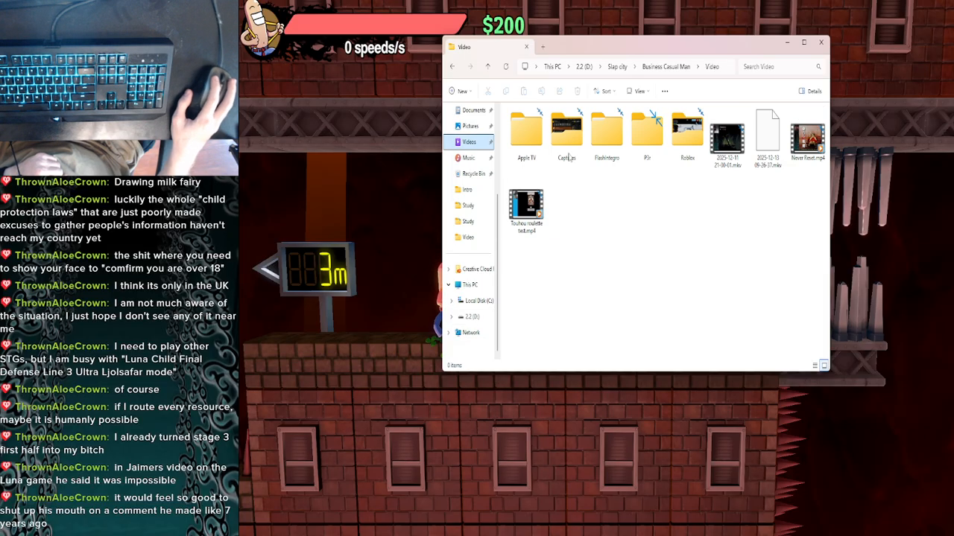
{"action": "left_click", "coordinate": [771, 141]}
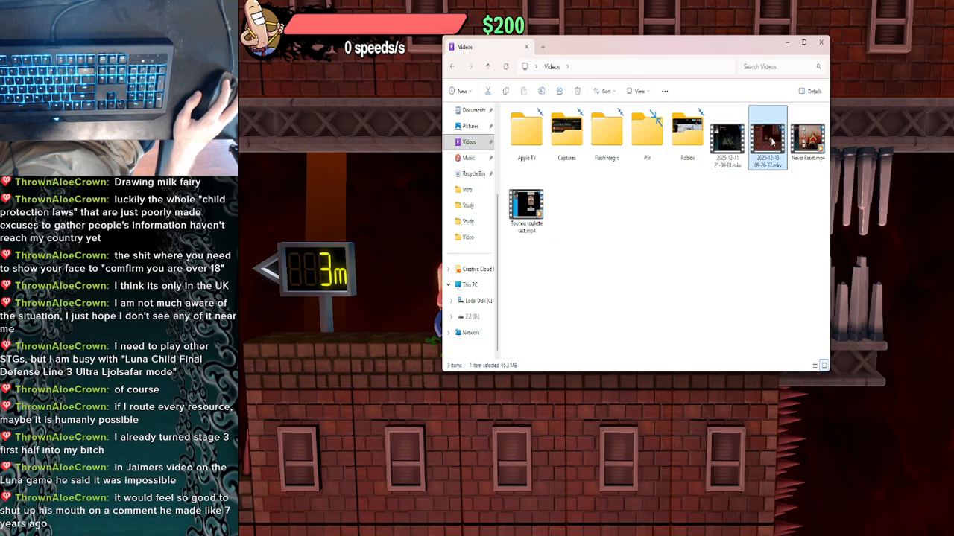
Rename the selected recording as Busifix 3.mkv.
{"action": "key", "text": "F2"}
{"action": "key", "text": "BackSpace"}
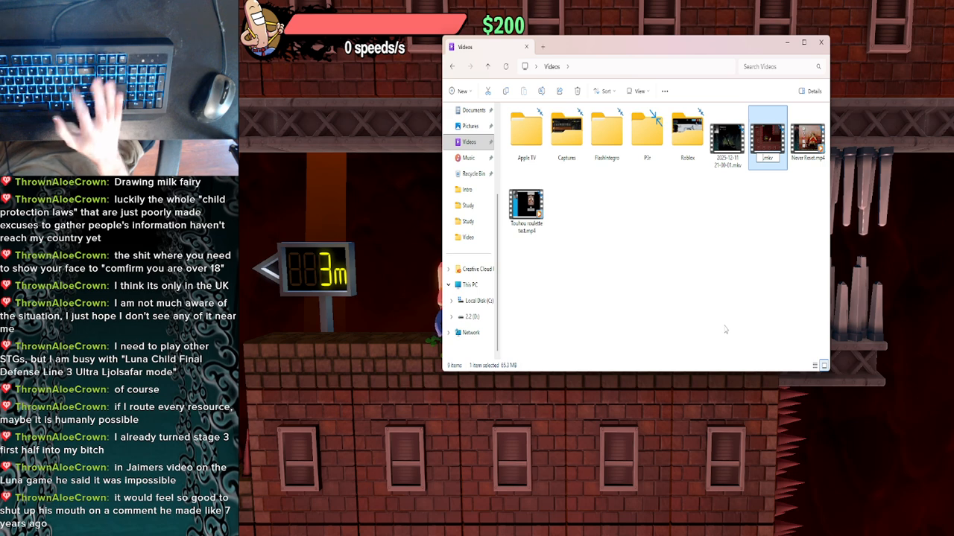
{"action": "key", "text": "BackSpace"}
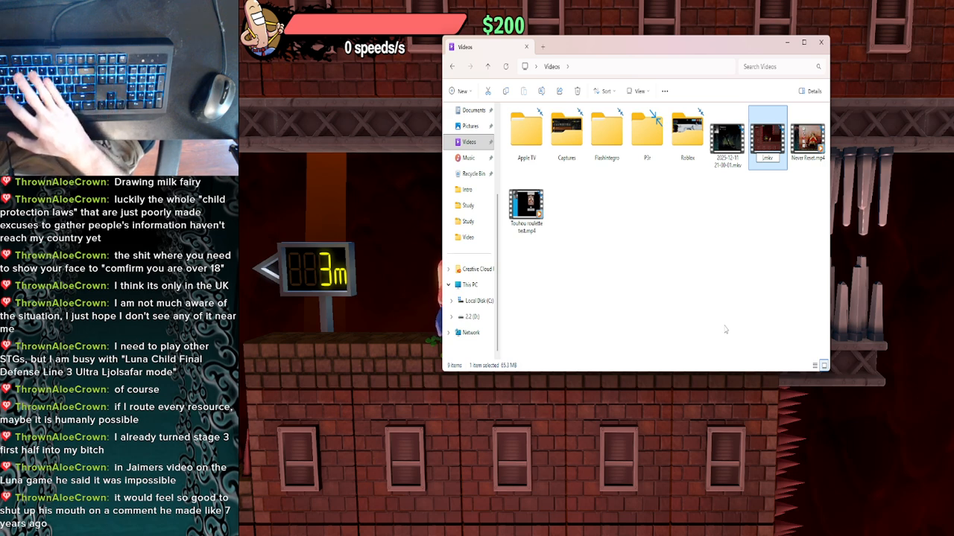
{"action": "type", "text": "Bushf"}
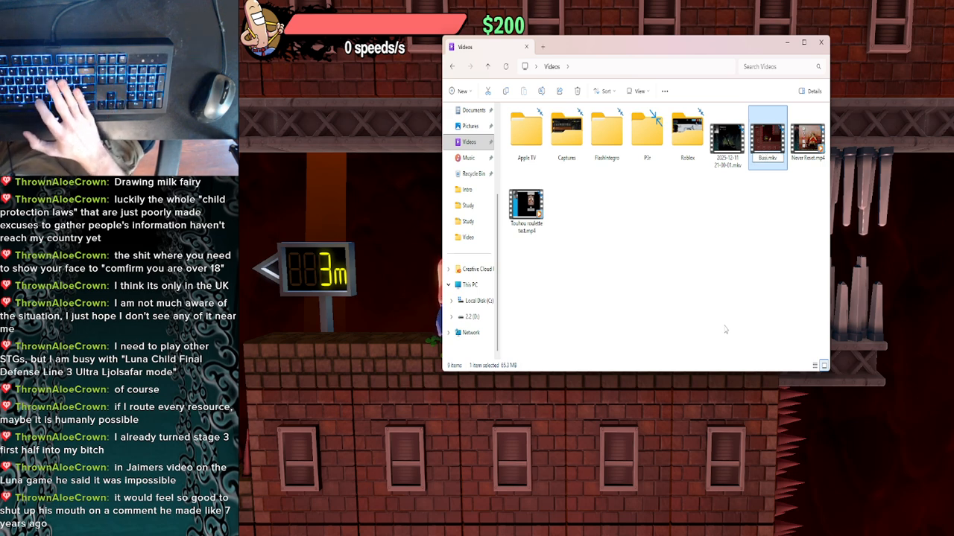
{"action": "type", "text": "ix"}
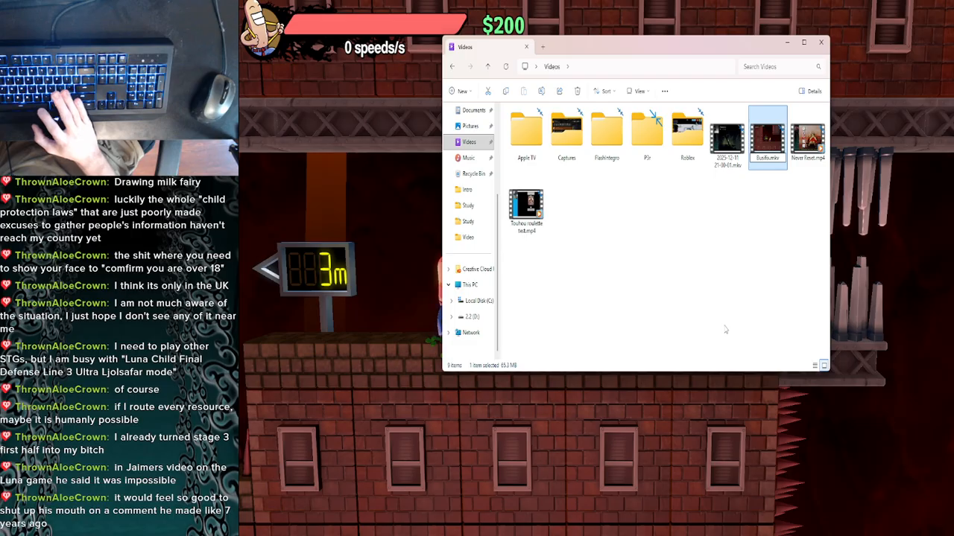
{"action": "type", "text": " 3"}
{"action": "key", "text": "Return"}
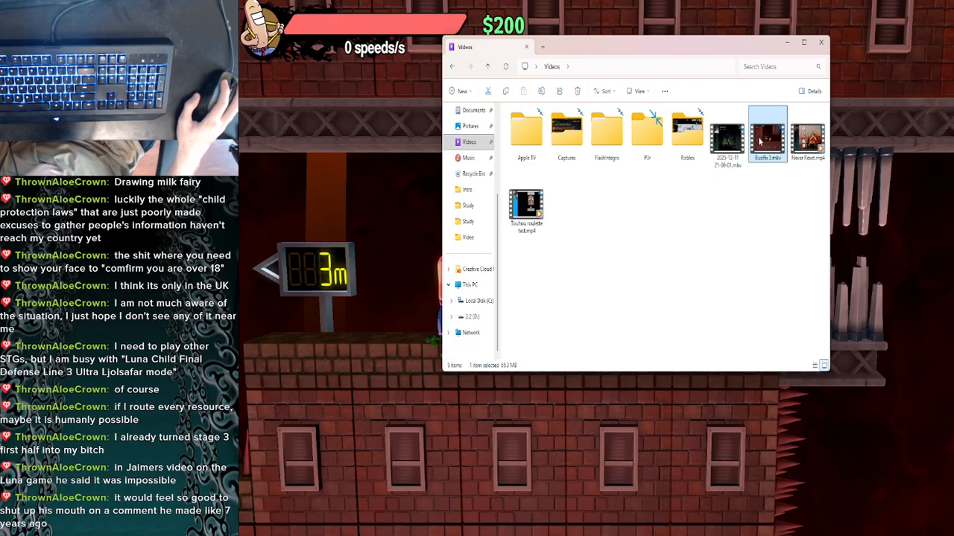
Play Busifix 3.mkv with its sound muted, and minimise the browser window showing the Touhou music video.
{"action": "double_click", "coordinate": [759, 142]}
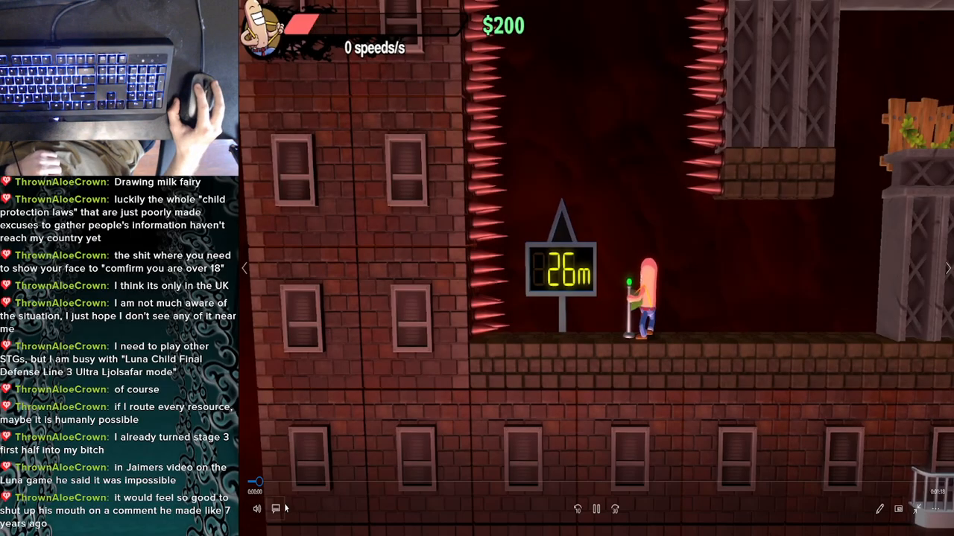
{"action": "left_click", "coordinate": [256, 509]}
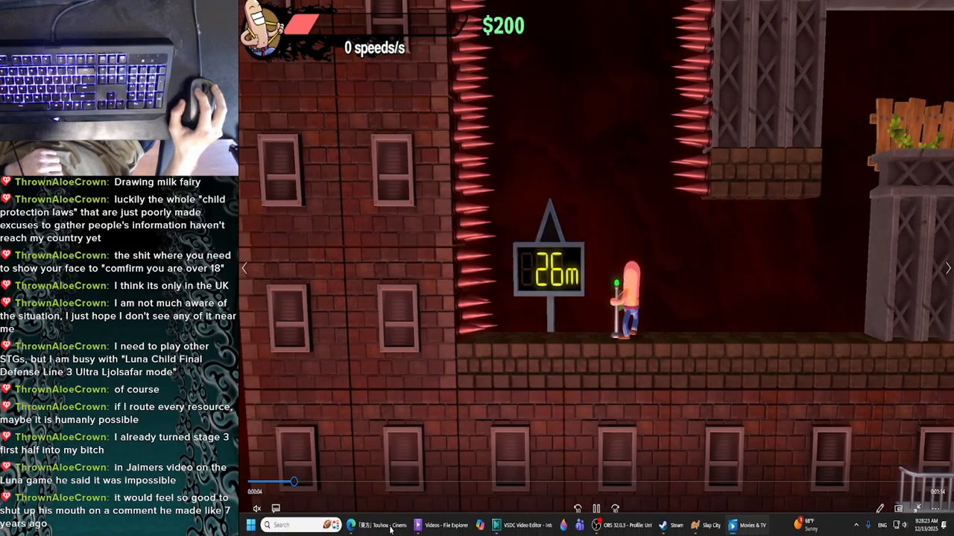
{"action": "left_click", "coordinate": [392, 528]}
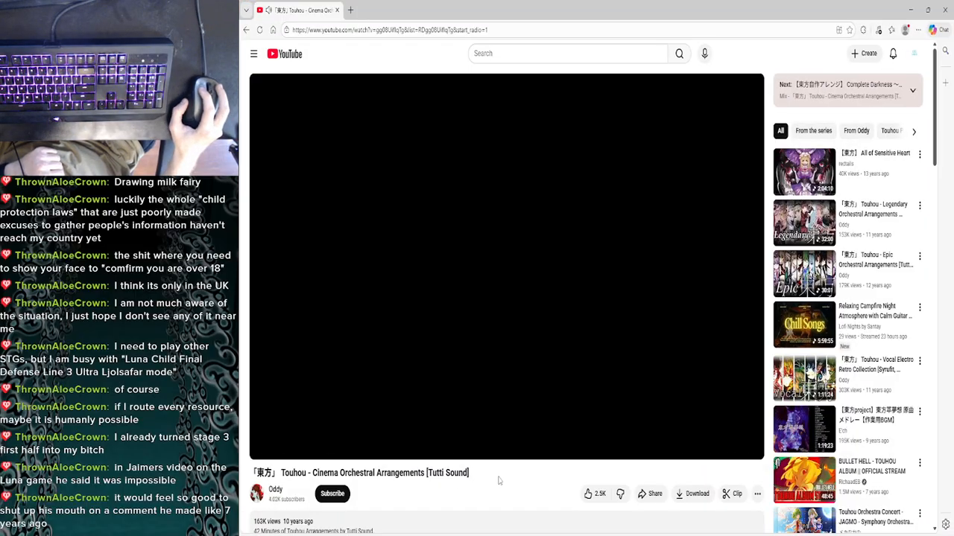
{"action": "left_click", "coordinate": [910, 10]}
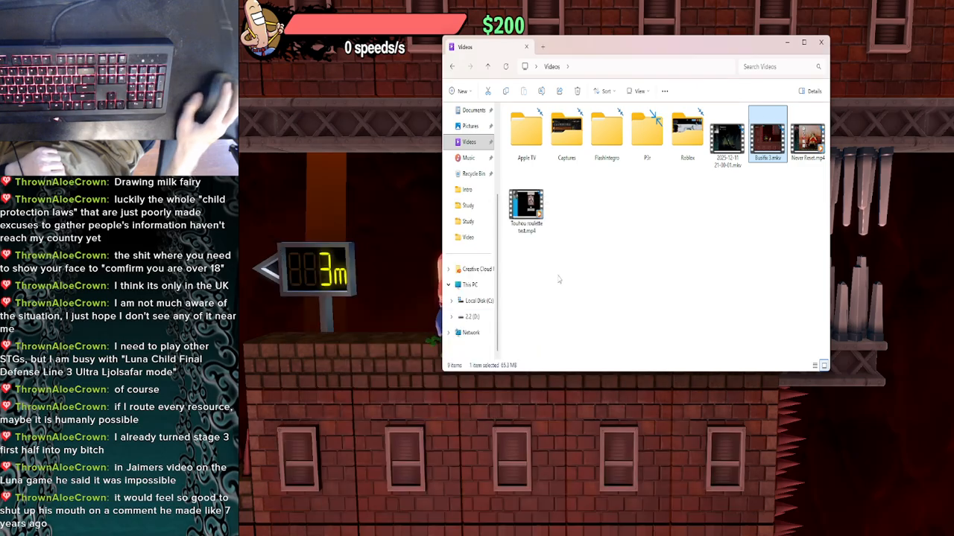
Switch to Movies & TV, skip Busifix 3 to near its end, pause it and close the player.
{"action": "mouse_move", "coordinate": [475, 530]}
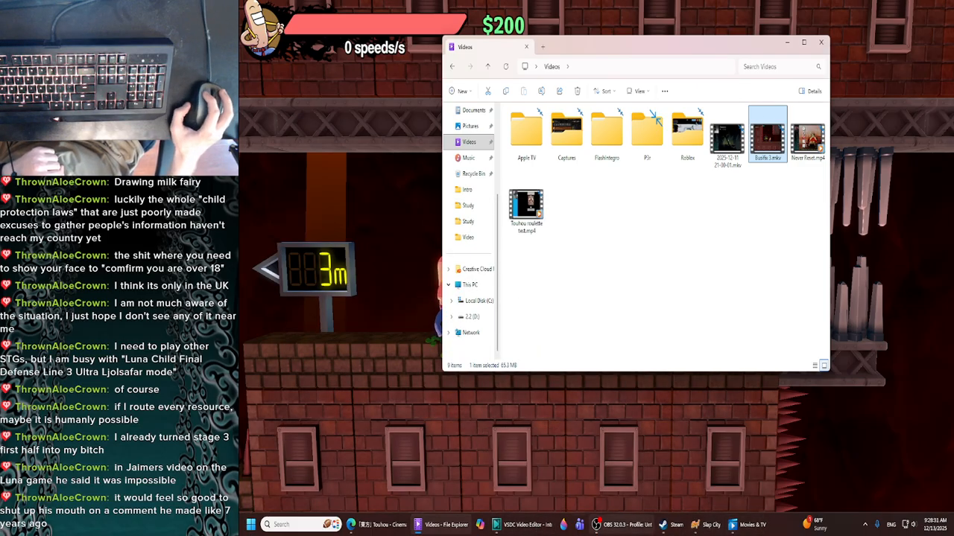
{"action": "left_click", "coordinate": [747, 524]}
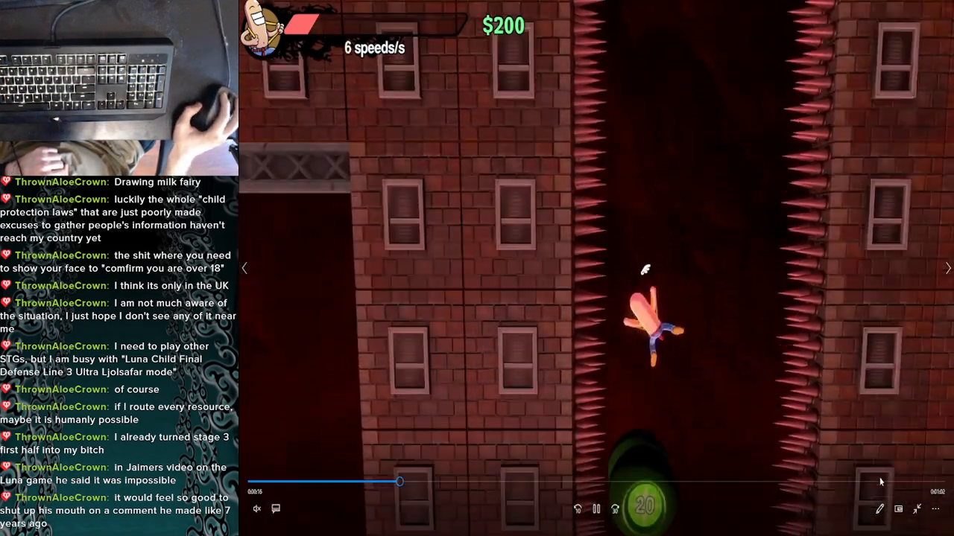
{"action": "left_click", "coordinate": [884, 483]}
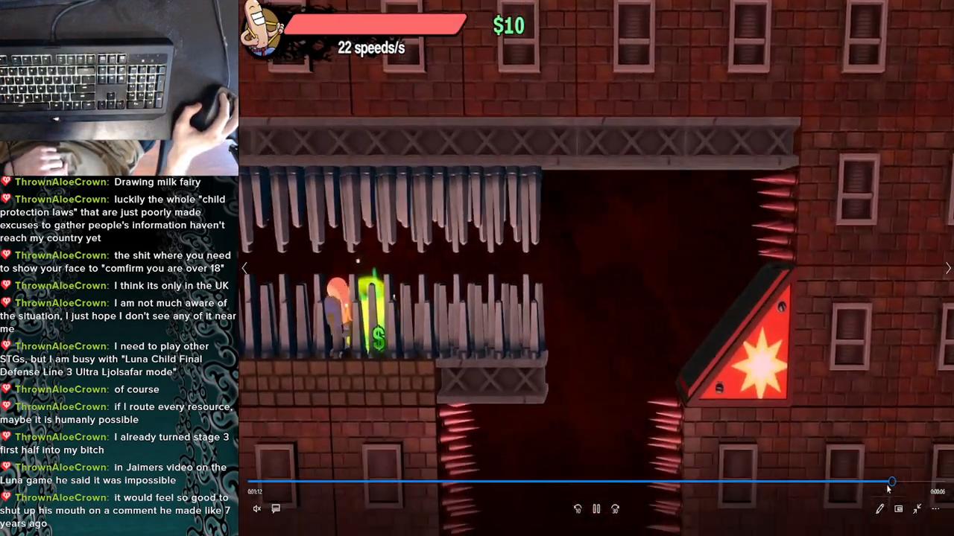
{"action": "left_click", "coordinate": [597, 510]}
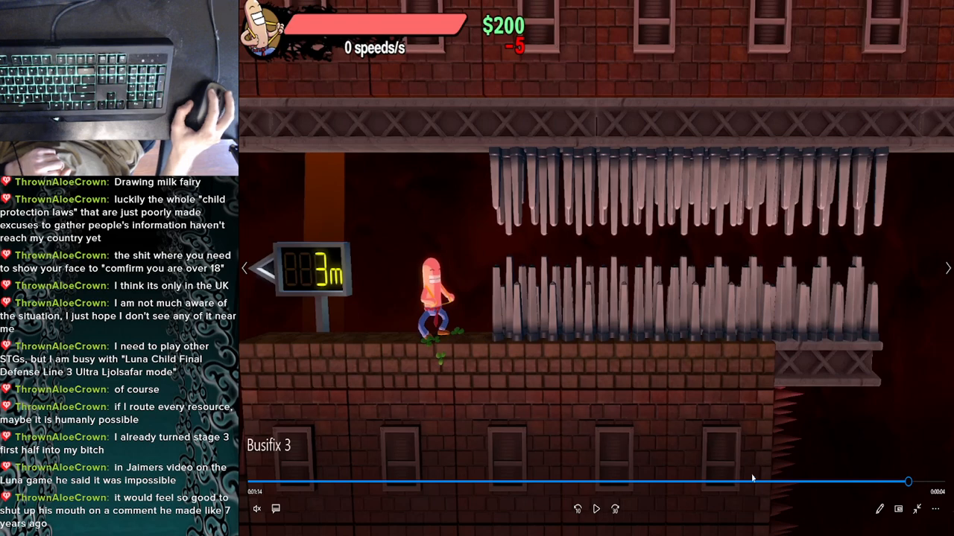
{"action": "left_click", "coordinate": [916, 510]}
{"action": "left_click", "coordinate": [946, 6]}
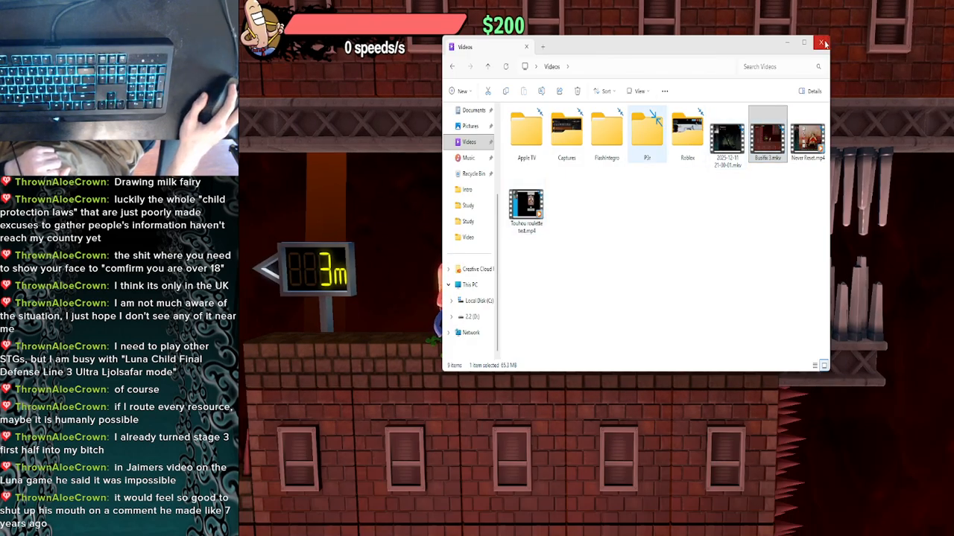
{"action": "left_click", "coordinate": [760, 215]}
Open a second File Explorer tab at the D: drive's Slap city > Business Casual Man > Video folder.
{"action": "mouse_move", "coordinate": [434, 530]}
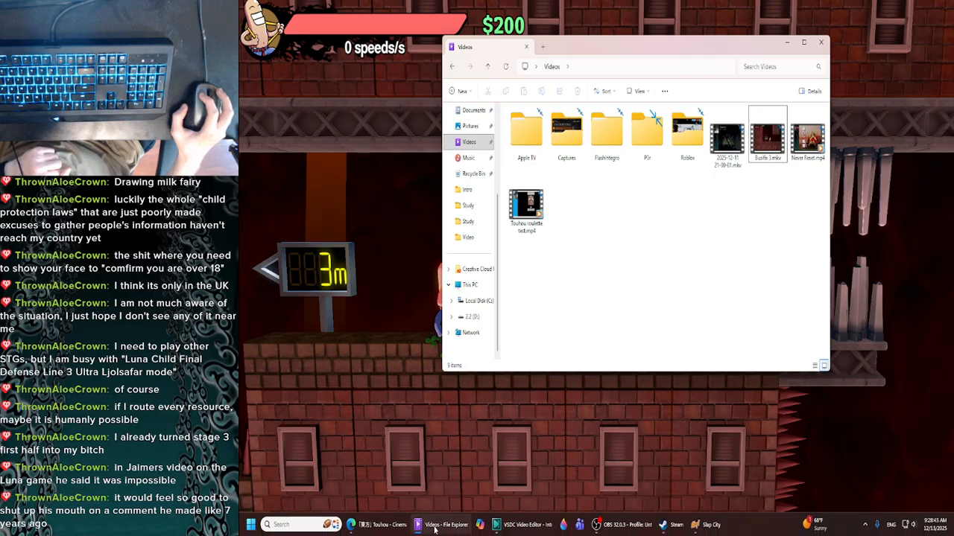
{"action": "left_click", "coordinate": [543, 49]}
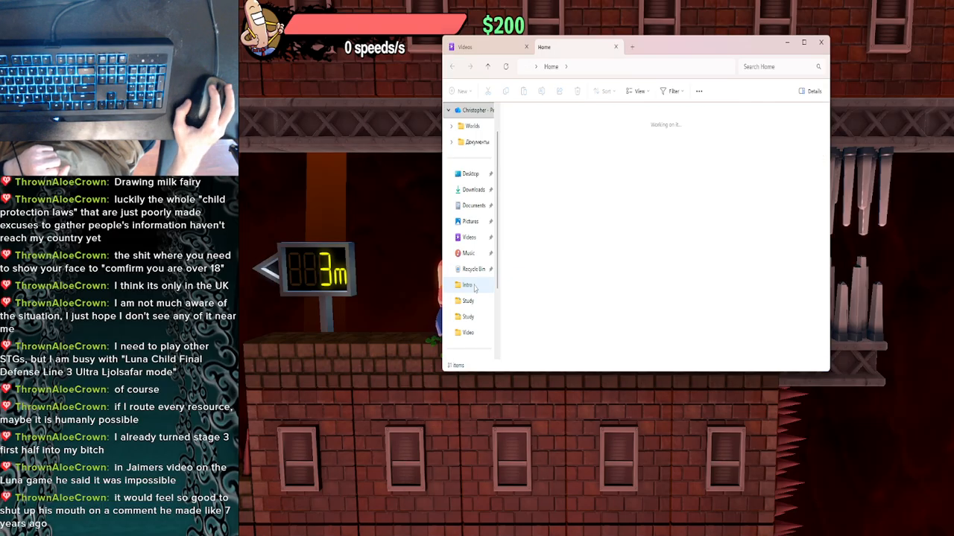
{"action": "scroll", "coordinate": [474, 287], "scroll_direction": "down", "scroll_amount": 2}
{"action": "left_click", "coordinate": [472, 318]}
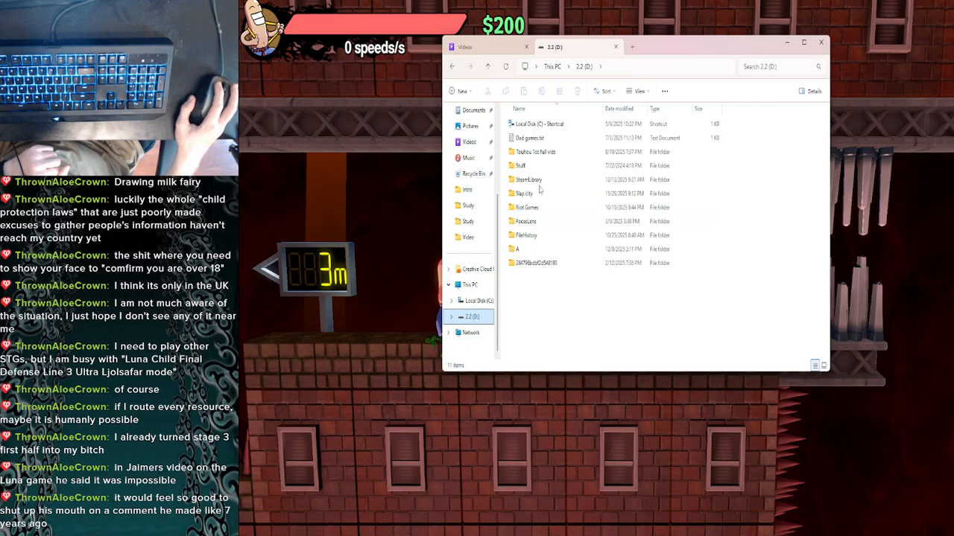
{"action": "double_click", "coordinate": [530, 194]}
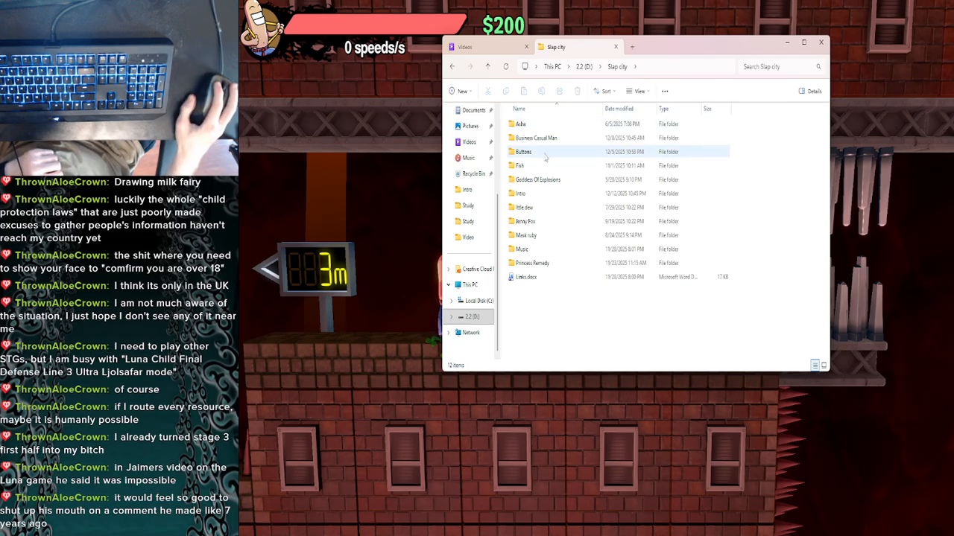
{"action": "double_click", "coordinate": [537, 140]}
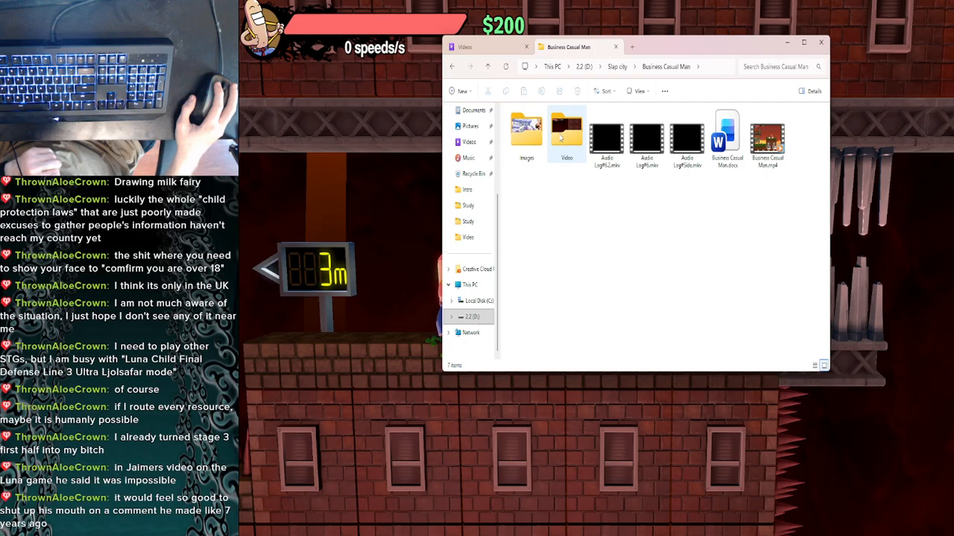
{"action": "double_click", "coordinate": [560, 138]}
Move Busifix 3.mkv from the Videos folder into the Business Casual Man Video folder.
{"action": "left_click", "coordinate": [494, 48]}
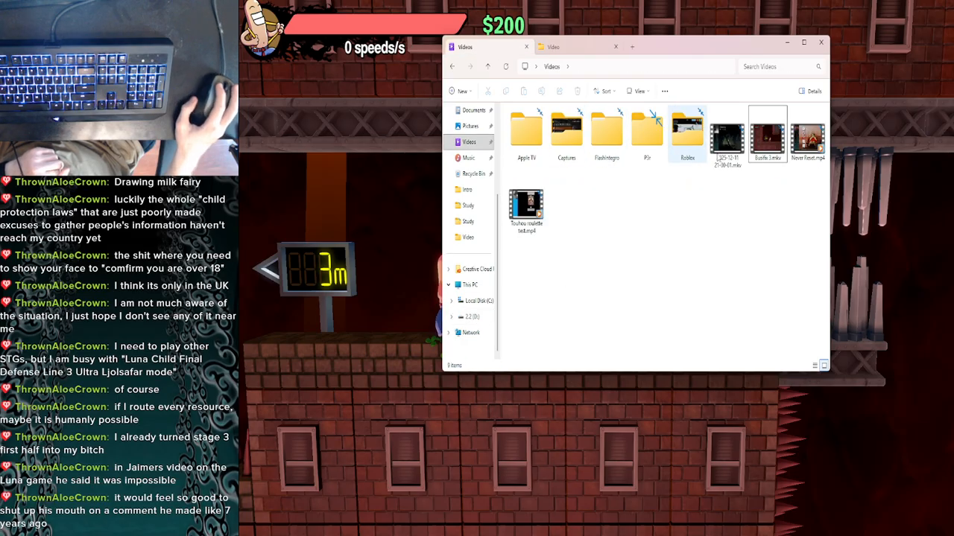
{"action": "left_click_drag", "start_coordinate": [717, 158], "coordinate": [639, 298]}
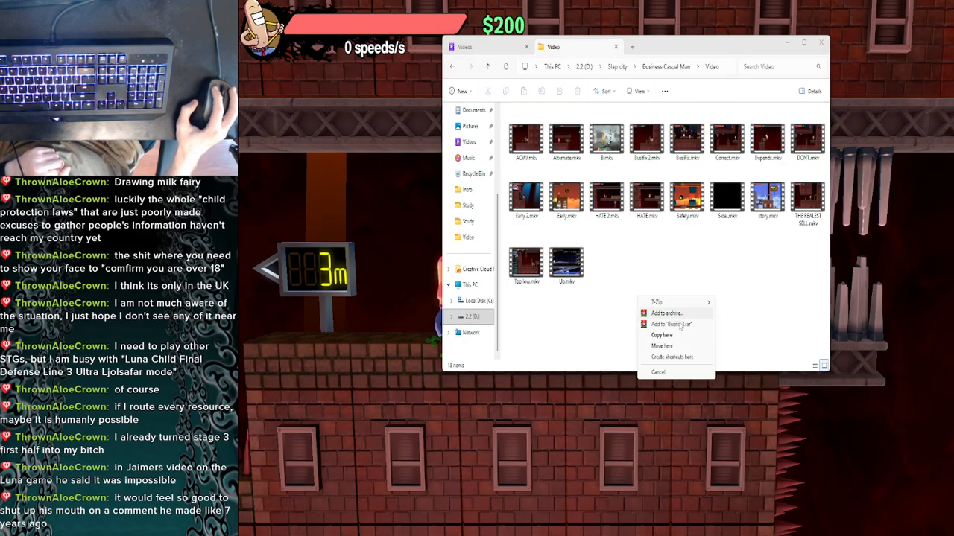
{"action": "left_click", "coordinate": [662, 346]}
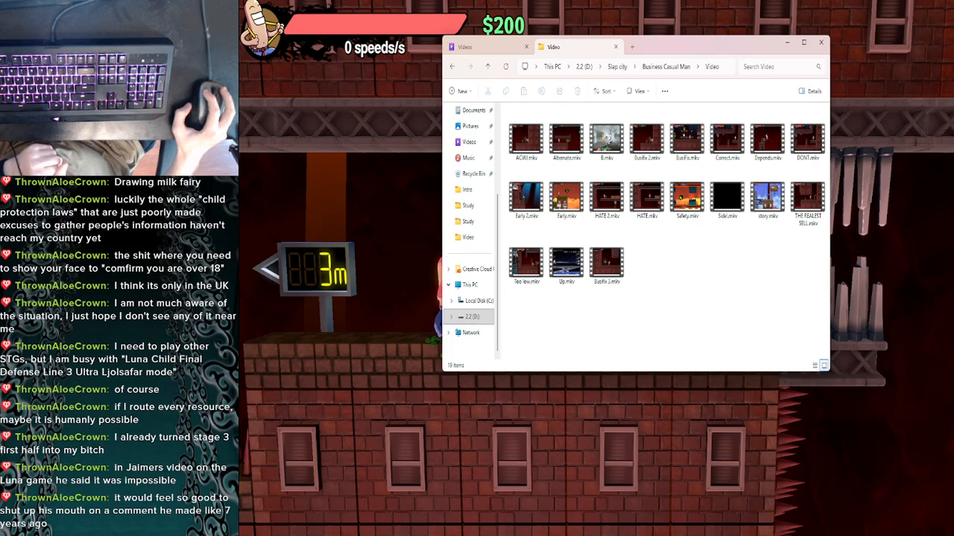
Check the Touhou orchestral music video in the browser, and minimise its window.
{"action": "key", "text": "super"}
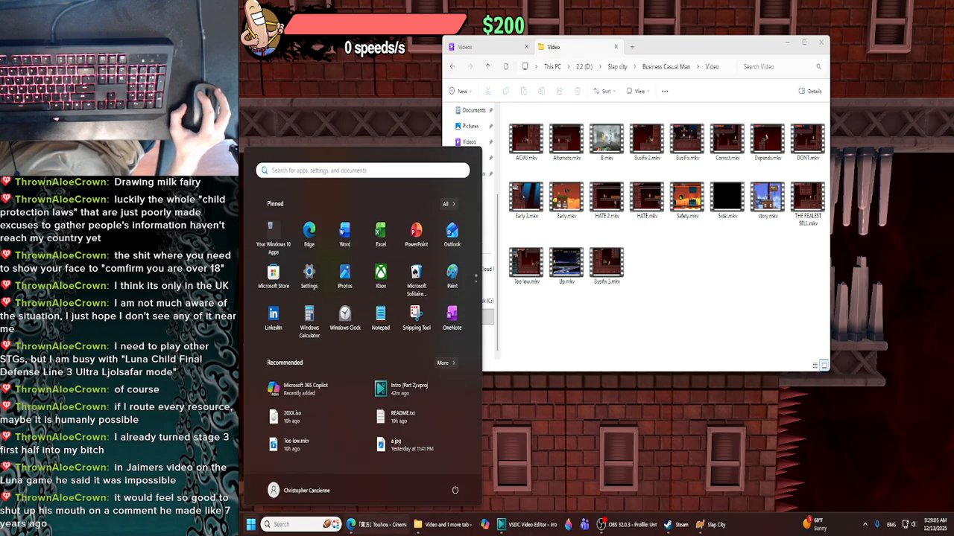
{"action": "left_click", "coordinate": [387, 525]}
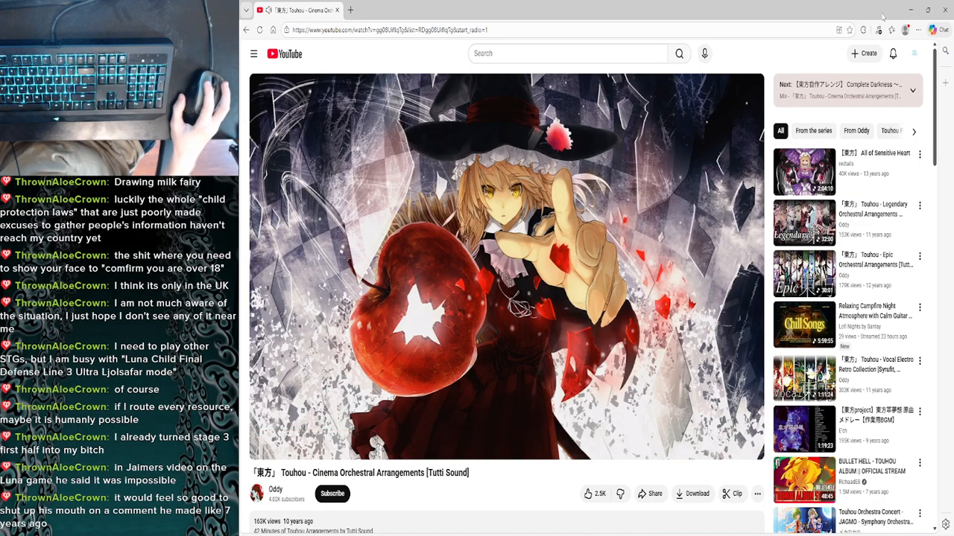
{"action": "left_click", "coordinate": [910, 10]}
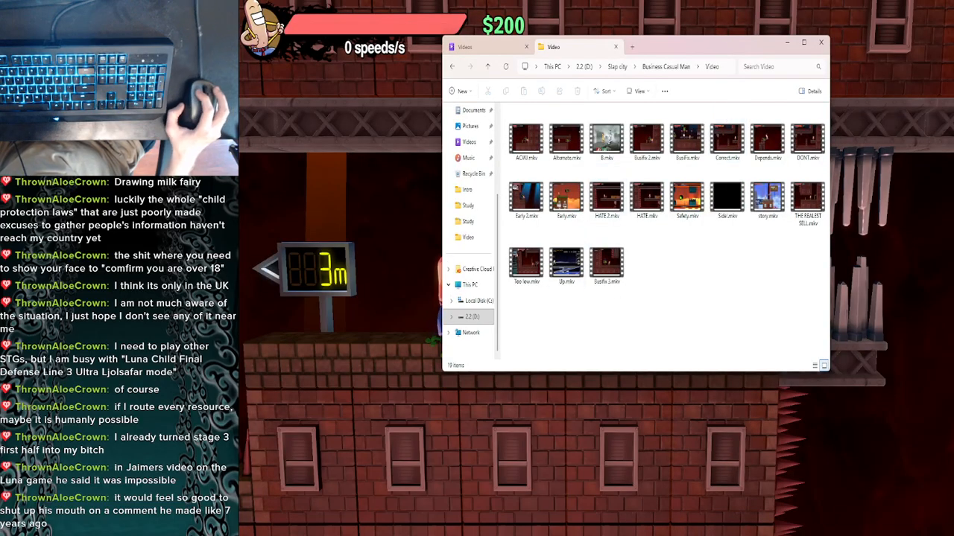
Switch to VSDC Video Editor and add Busifix 3.mkv from File Explorer to the timeline at 00:12:02.02.
{"action": "mouse_move", "coordinate": [584, 528]}
{"action": "left_click", "coordinate": [537, 525]}
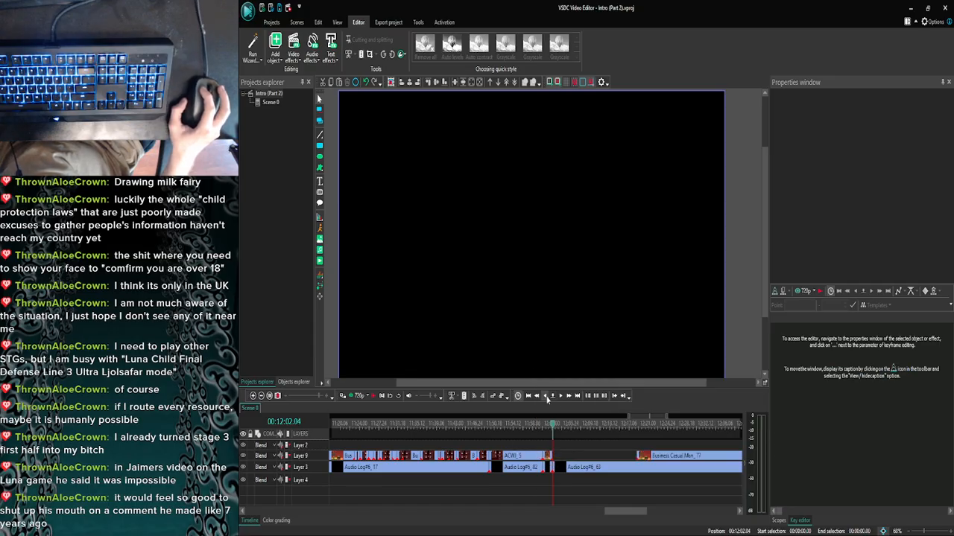
{"action": "left_click", "coordinate": [547, 399]}
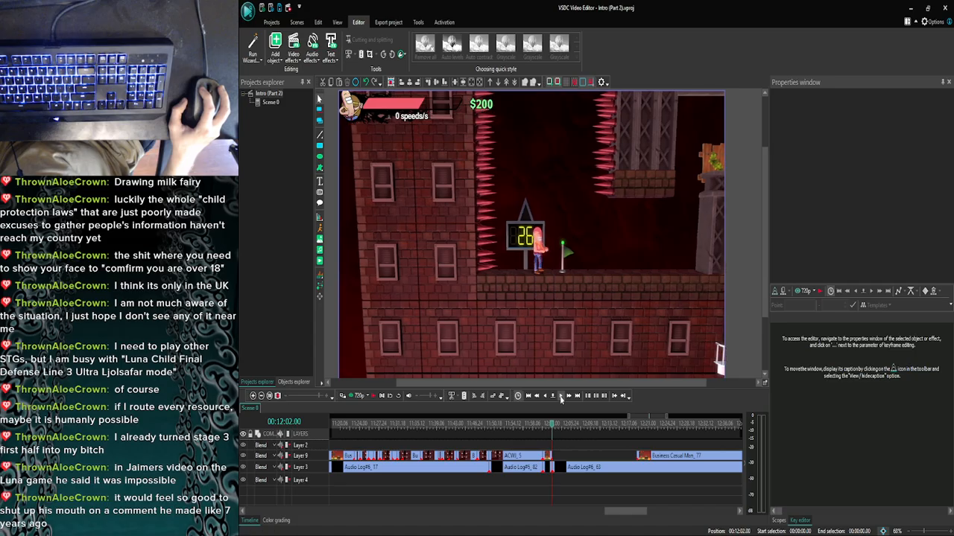
{"action": "left_click", "coordinate": [560, 399]}
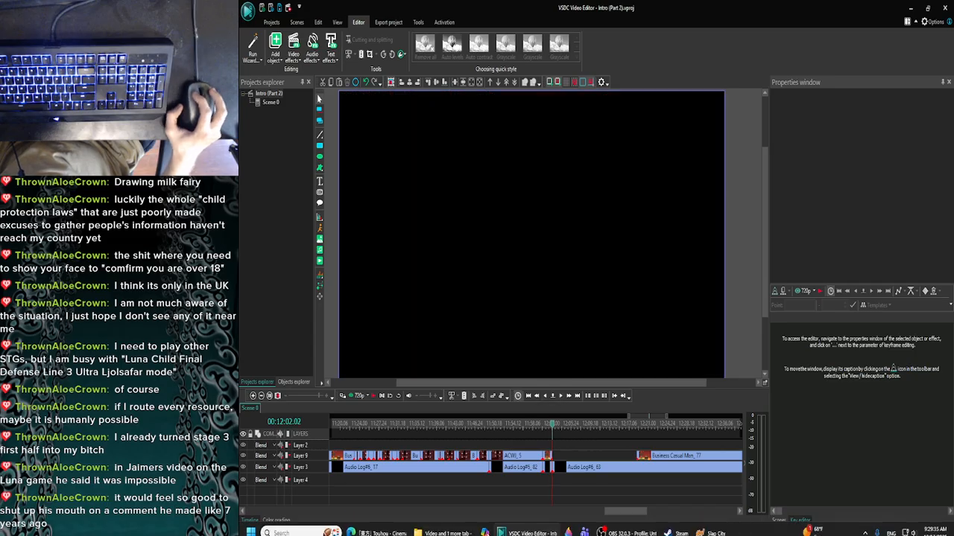
{"action": "left_click", "coordinate": [443, 524]}
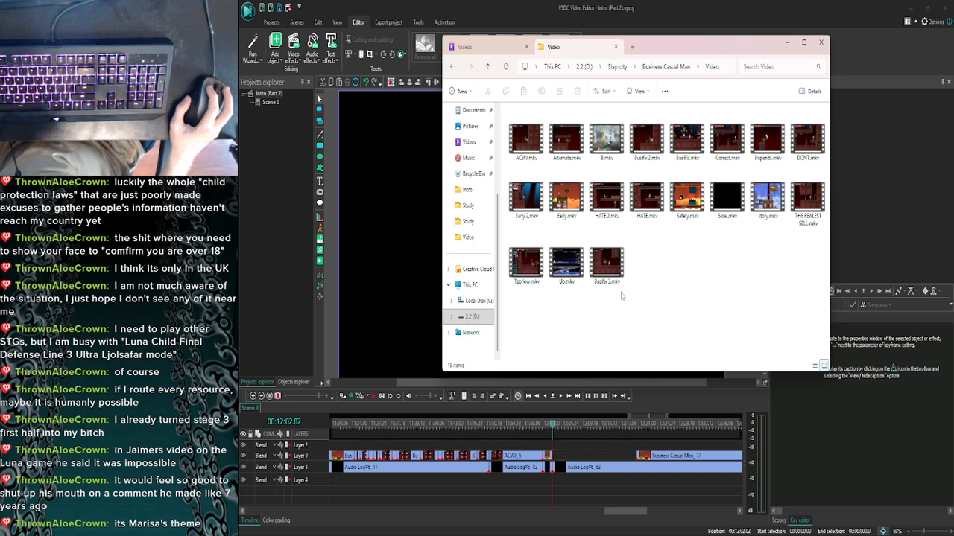
{"action": "left_click_drag", "start_coordinate": [607, 262], "coordinate": [429, 200]}
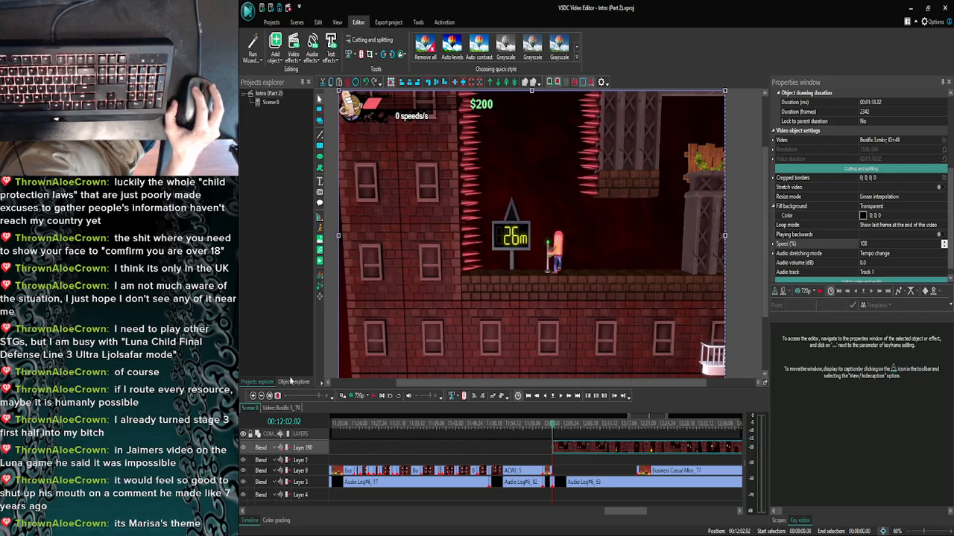
Split the Busifix 3 clip into video and audio, and delete the separated audio object.
{"action": "left_click", "coordinate": [259, 397]}
{"action": "left_click", "coordinate": [259, 397]}
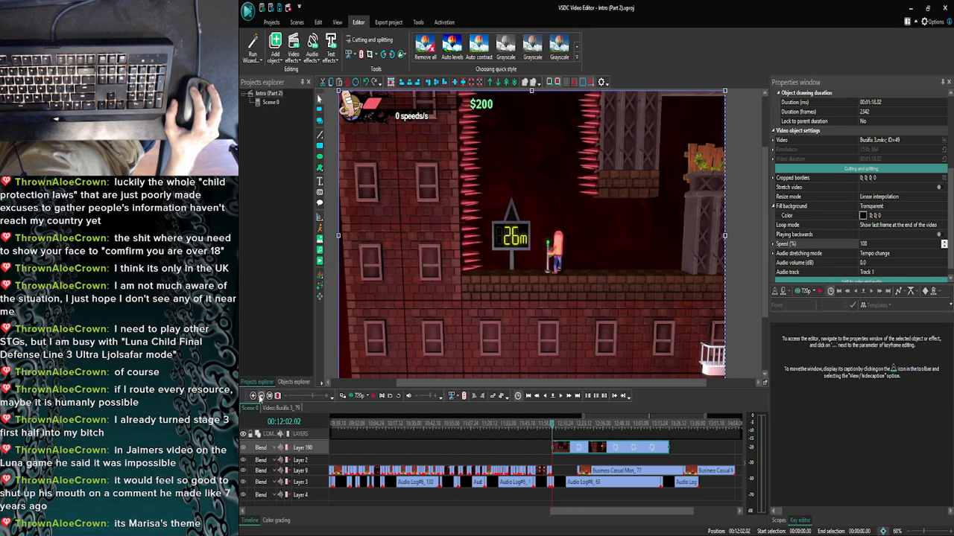
{"action": "left_click", "coordinate": [259, 397]}
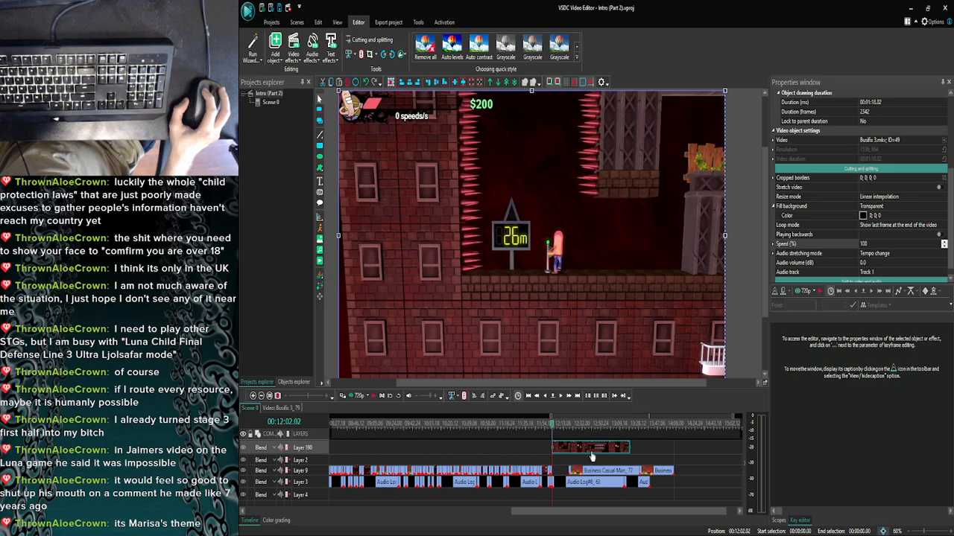
{"action": "left_click", "coordinate": [847, 282]}
{"action": "left_click", "coordinate": [568, 447]}
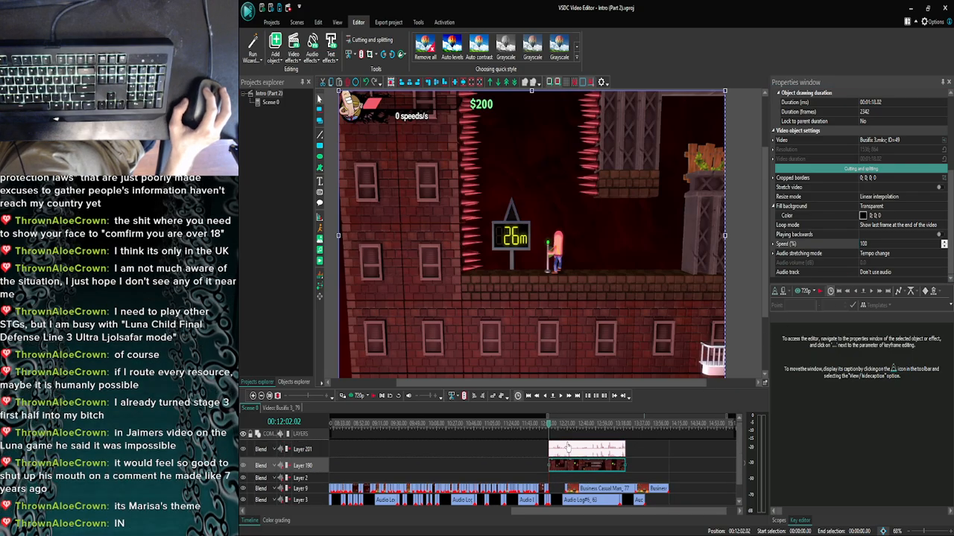
{"action": "key", "text": "Delete"}
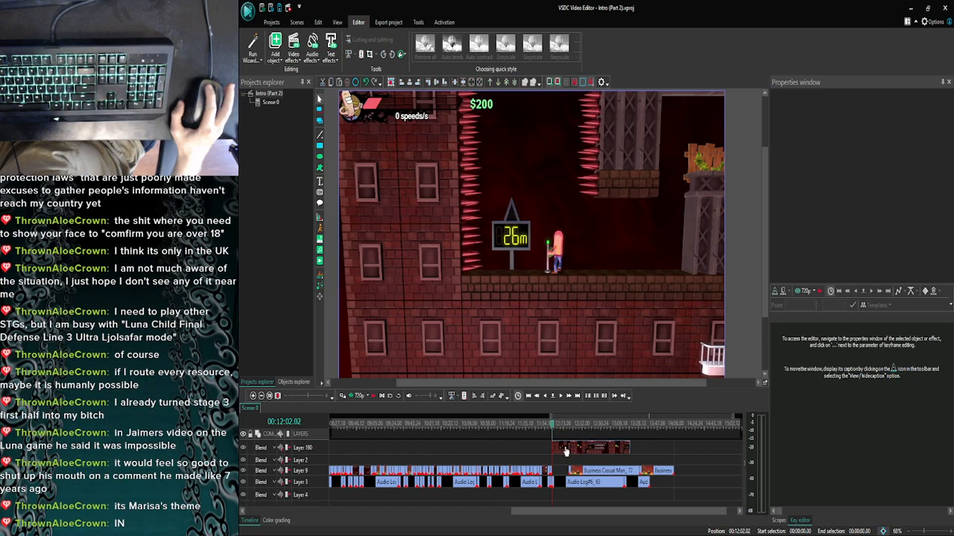
Shift the Business Casual Man_77 clip later in Layer 9 and move the Busifix 3 clip into the gap at 00:12:02.02.
{"action": "left_click_drag", "start_coordinate": [612, 470], "coordinate": [679, 474]}
{"action": "left_click_drag", "start_coordinate": [612, 448], "coordinate": [609, 468]}
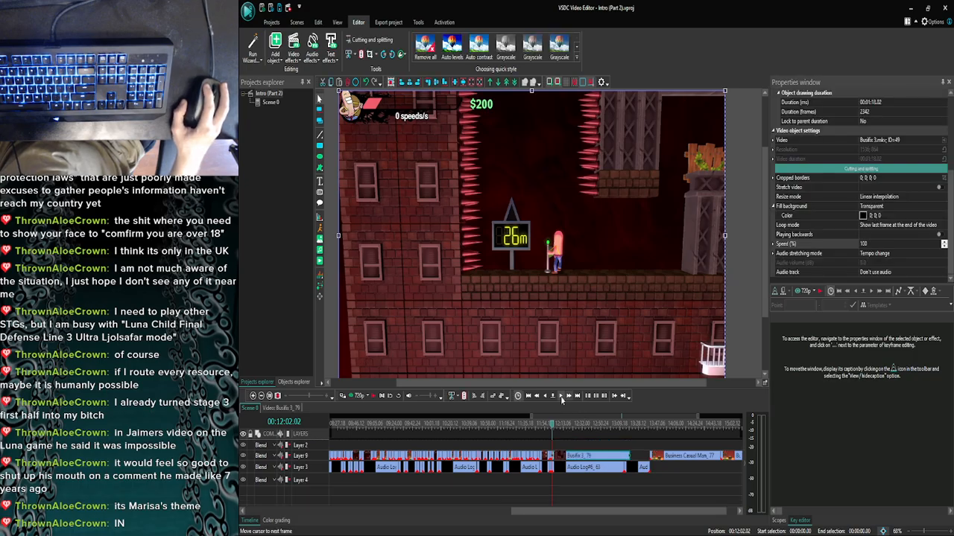
Step through the opening of the Busifix 3 clip from 00:12:02.02 to examine the character's movements beside the 26m sign.
{"action": "left_click", "coordinate": [562, 395]}
{"action": "left_click", "coordinate": [562, 395]}
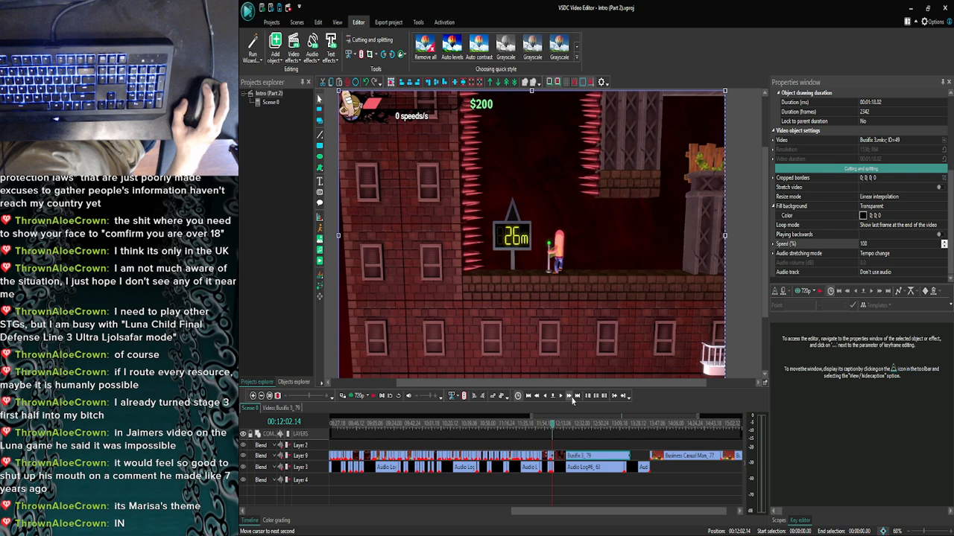
{"action": "left_click", "coordinate": [570, 396]}
{"action": "left_click", "coordinate": [561, 397]}
{"action": "left_click", "coordinate": [561, 397]}
{"action": "left_click", "coordinate": [561, 397]}
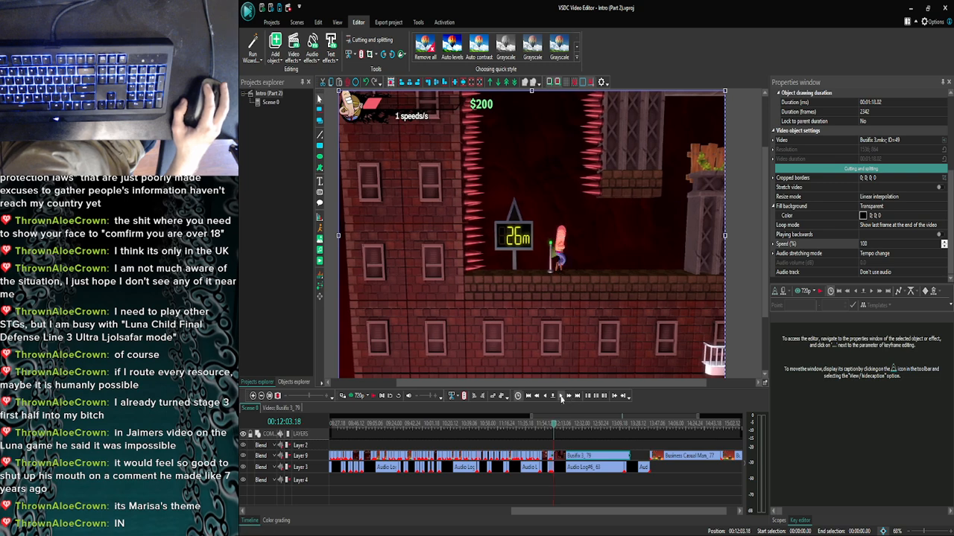
{"action": "left_click", "coordinate": [570, 396]}
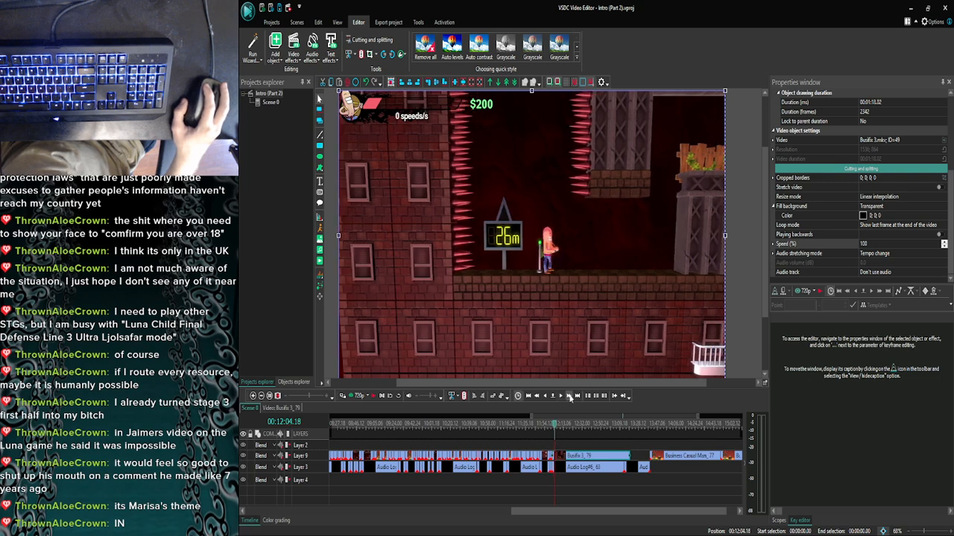
{"action": "left_click", "coordinate": [570, 397]}
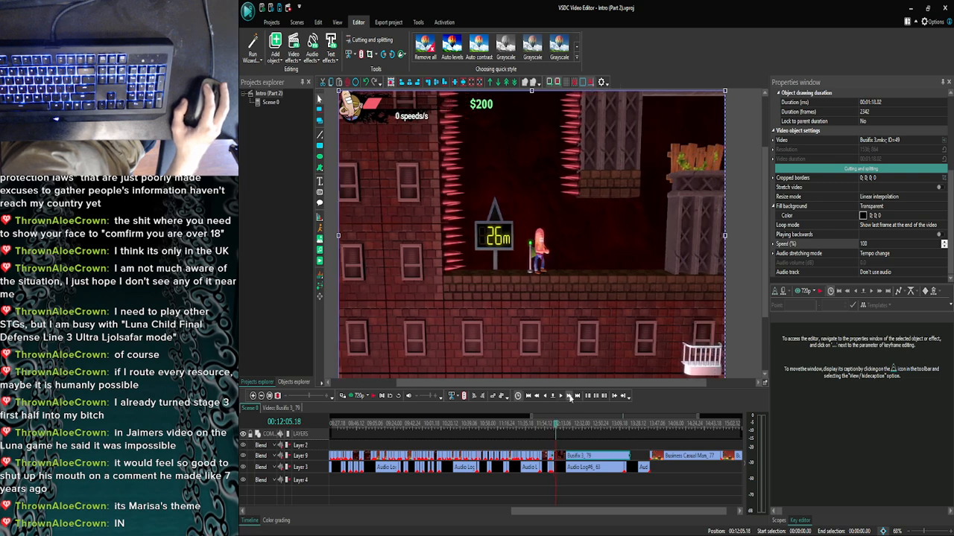
{"action": "left_click", "coordinate": [570, 397]}
{"action": "left_click", "coordinate": [570, 397]}
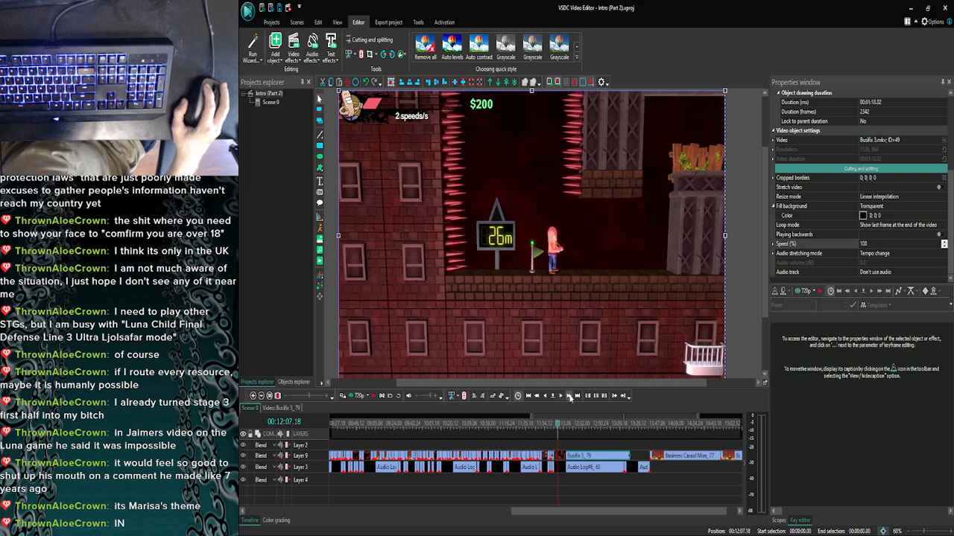
{"action": "left_click", "coordinate": [570, 397]}
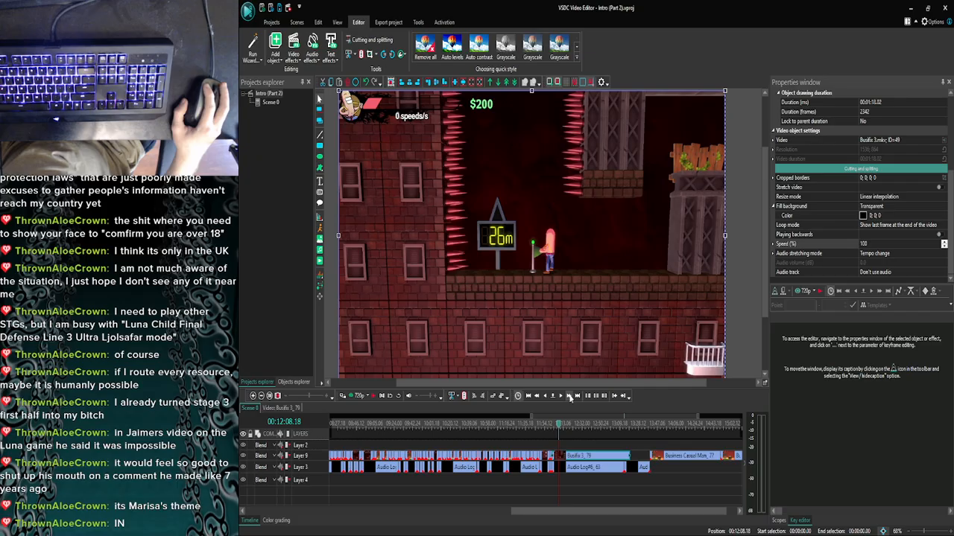
{"action": "left_click", "coordinate": [570, 397]}
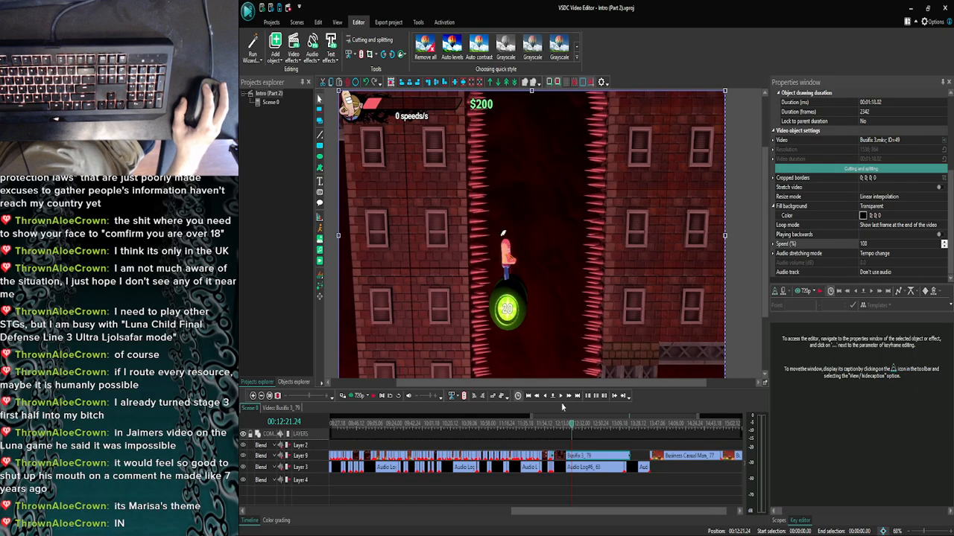
Skim the Busifix 3 clip's spike-shaft attempts in one-second jumps, from 00:12:21.24 to about 00:12:30.22.
{"action": "left_click", "coordinate": [567, 396]}
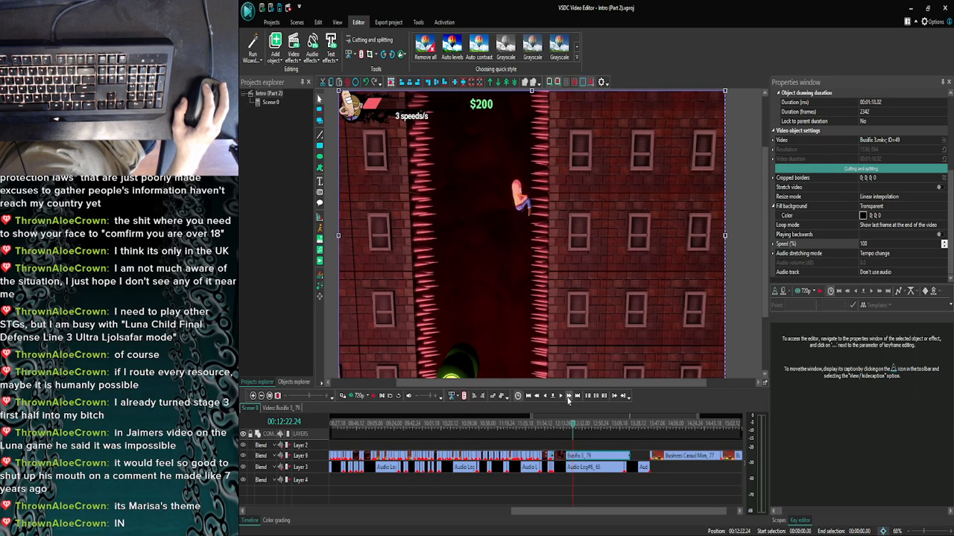
{"action": "left_click", "coordinate": [568, 396]}
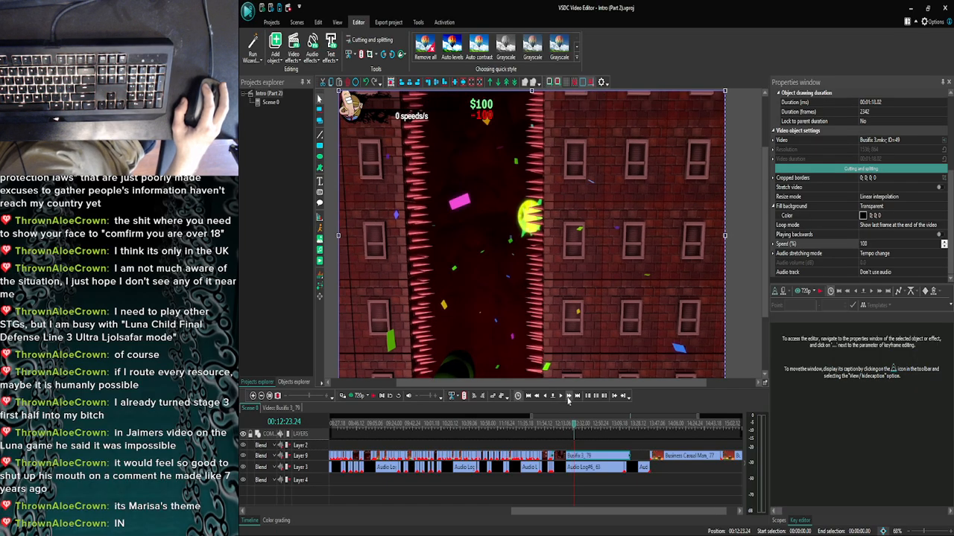
{"action": "left_click", "coordinate": [567, 396]}
{"action": "left_click", "coordinate": [568, 396]}
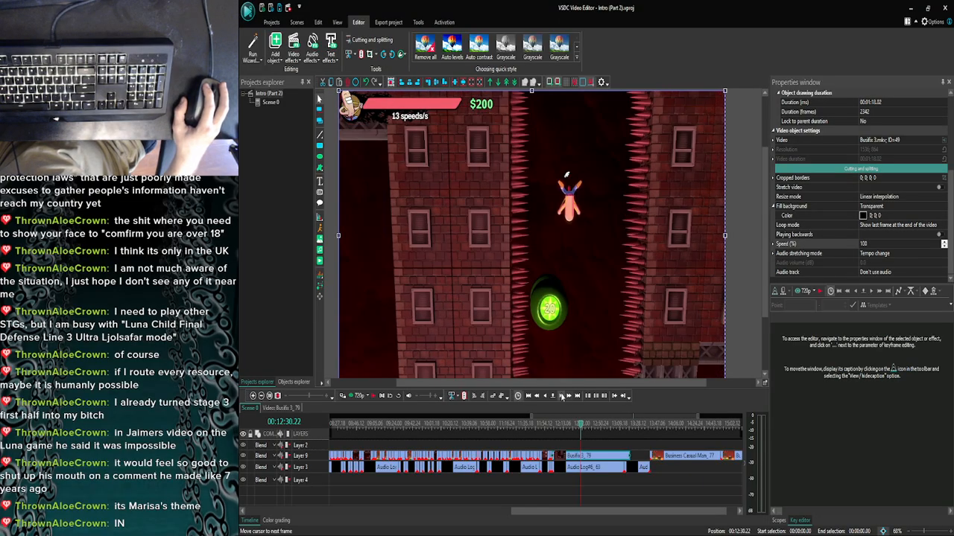
Examine the character's movement towards the spike wall frame by frame, from 00:12:30.22 to 00:12:31.12.
{"action": "left_click", "coordinate": [562, 397]}
{"action": "left_click", "coordinate": [561, 397]}
{"action": "left_click", "coordinate": [562, 396]}
{"action": "left_click", "coordinate": [562, 397]}
{"action": "left_click", "coordinate": [562, 396]}
{"action": "left_click", "coordinate": [562, 396]}
{"action": "left_click", "coordinate": [562, 396]}
{"action": "left_click", "coordinate": [561, 397]}
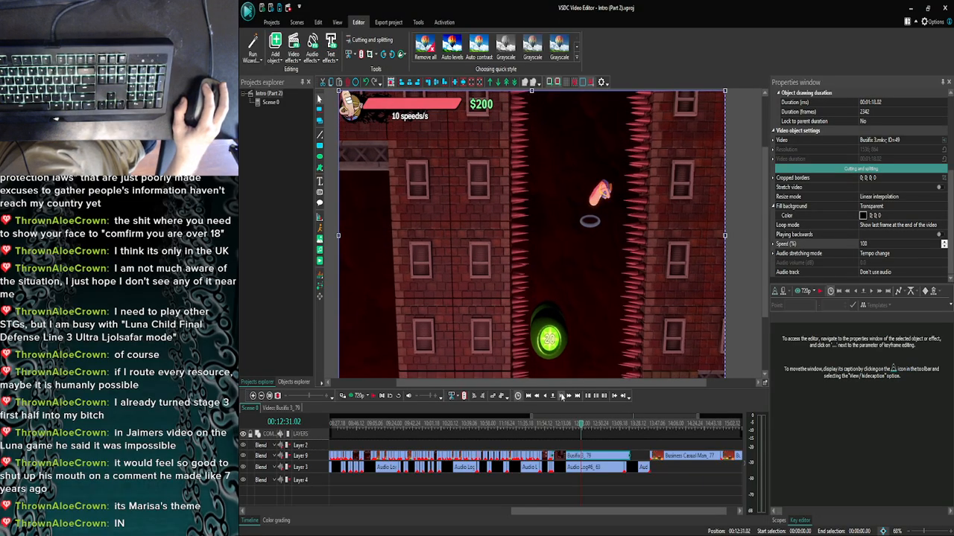
{"action": "left_click", "coordinate": [562, 396]}
{"action": "left_click", "coordinate": [561, 396]}
{"action": "left_click", "coordinate": [561, 397]}
{"action": "left_click", "coordinate": [561, 396]}
{"action": "left_click", "coordinate": [561, 396]}
{"action": "left_click", "coordinate": [562, 397]}
{"action": "left_click", "coordinate": [562, 396]}
{"action": "left_click", "coordinate": [561, 396]}
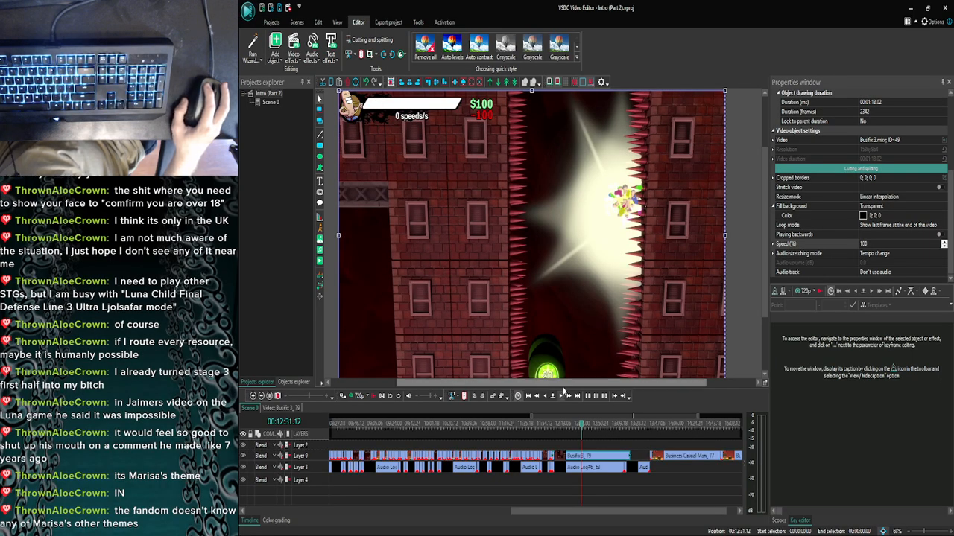
Find the start of the next attempt at the 26m sign, placing the playhead at 00:12:33.23.
{"action": "left_click", "coordinate": [571, 397]}
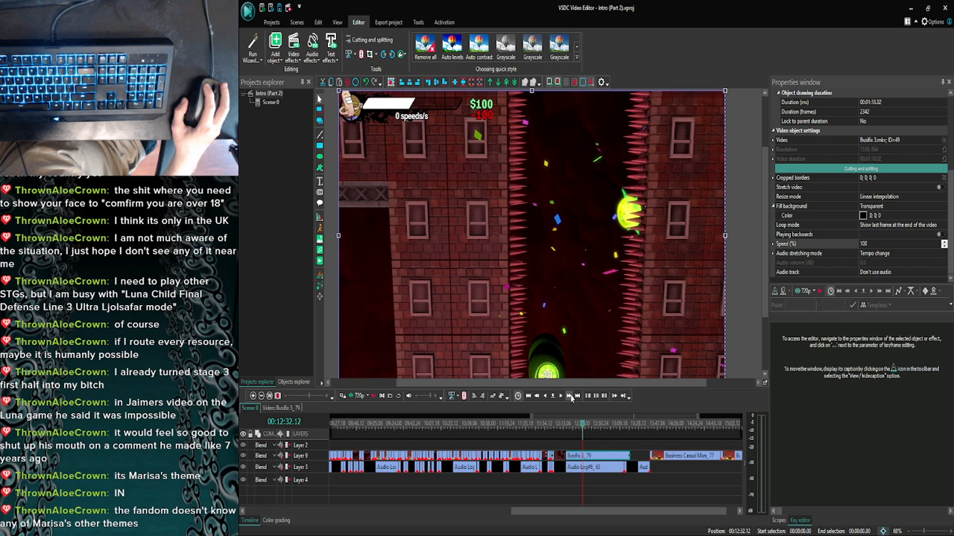
{"action": "left_click", "coordinate": [571, 397]}
{"action": "left_click", "coordinate": [571, 397]}
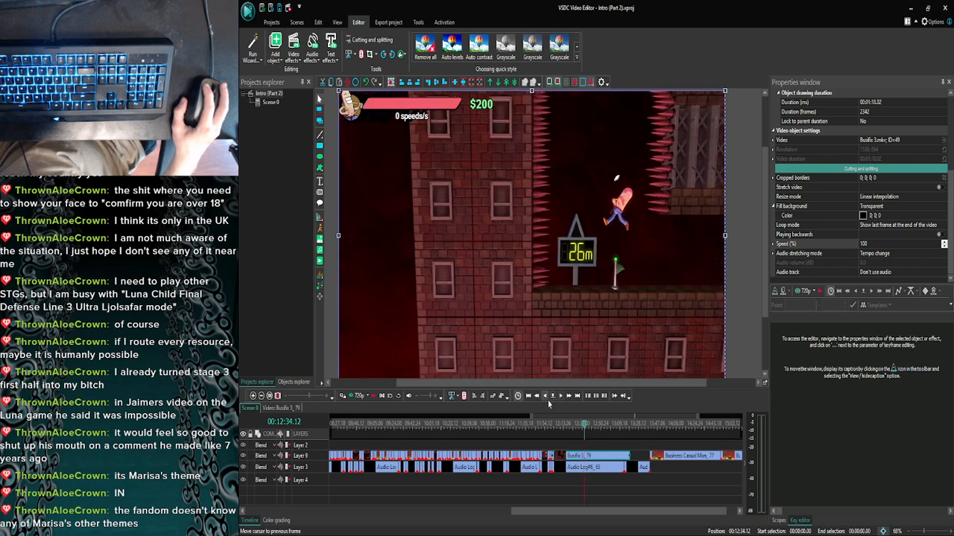
{"action": "left_click", "coordinate": [545, 398]}
{"action": "left_click", "coordinate": [545, 398]}
{"action": "left_click", "coordinate": [545, 398]}
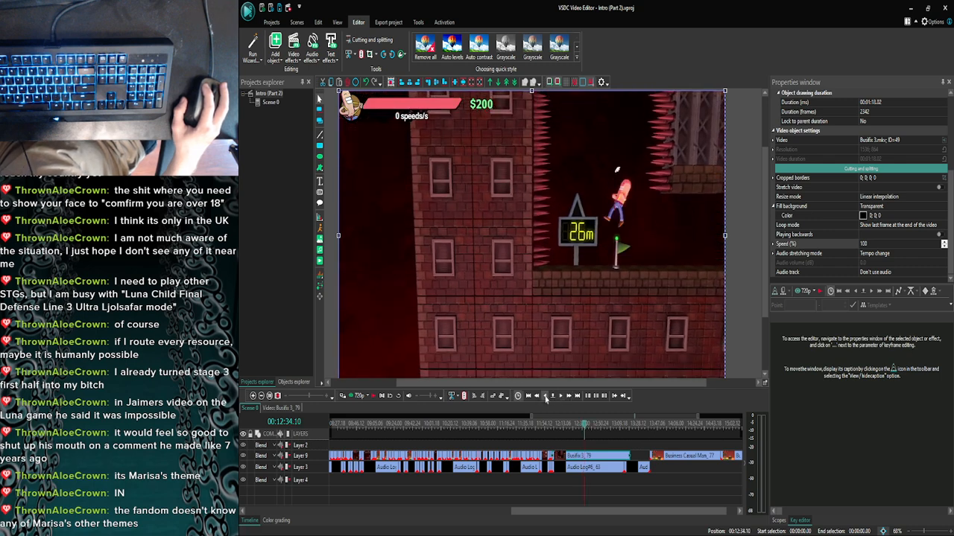
{"action": "left_click", "coordinate": [545, 398]}
{"action": "left_click", "coordinate": [545, 397]}
{"action": "left_click", "coordinate": [546, 398]}
{"action": "left_click", "coordinate": [546, 398]}
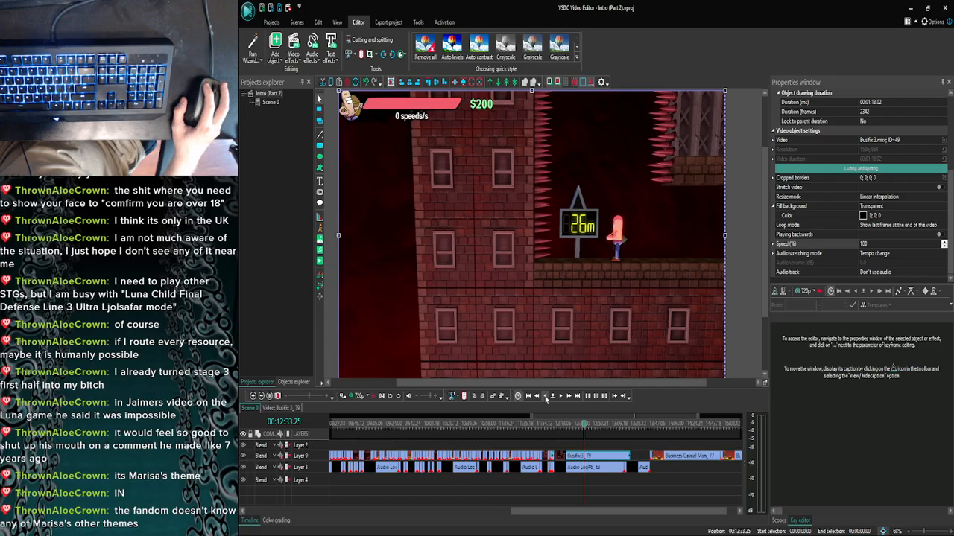
{"action": "left_click", "coordinate": [545, 398]}
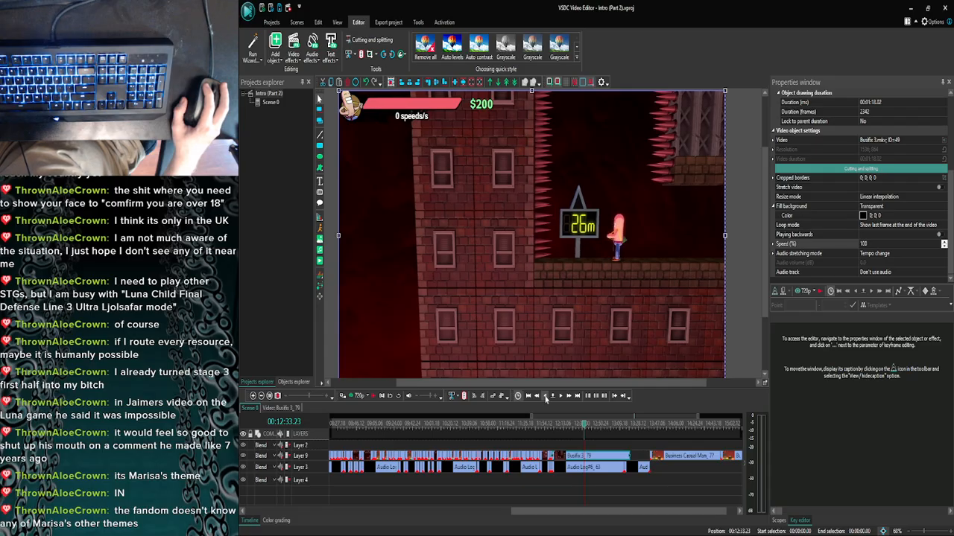
Preview the scene from 00:12:33.23 and pause playback at 00:12:44.07.
{"action": "left_click", "coordinate": [345, 396]}
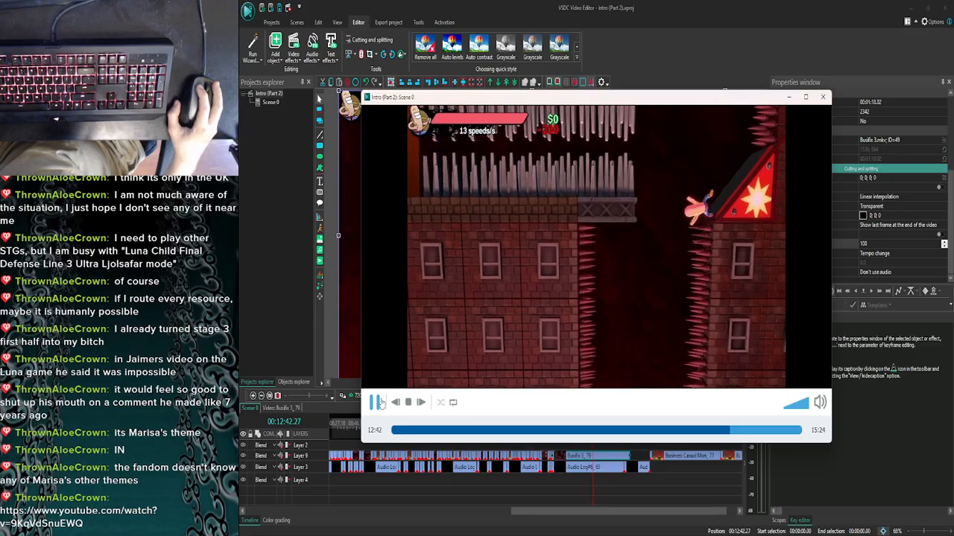
{"action": "left_click", "coordinate": [376, 402]}
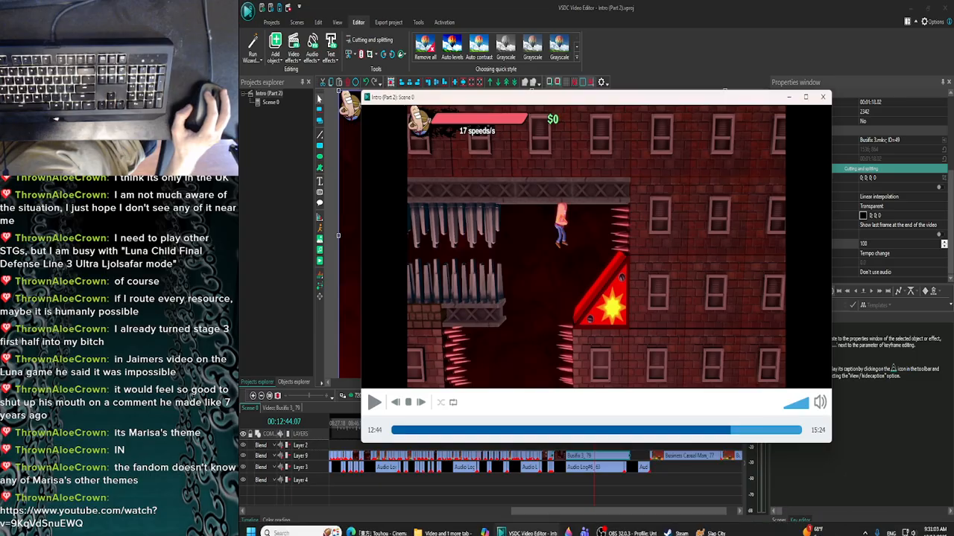
Switch to the browser, check the SC-88Pro The Witches' Ball ~ Magus video, and minimise the window.
{"action": "left_click", "coordinate": [375, 527]}
{"action": "left_click", "coordinate": [378, 403]}
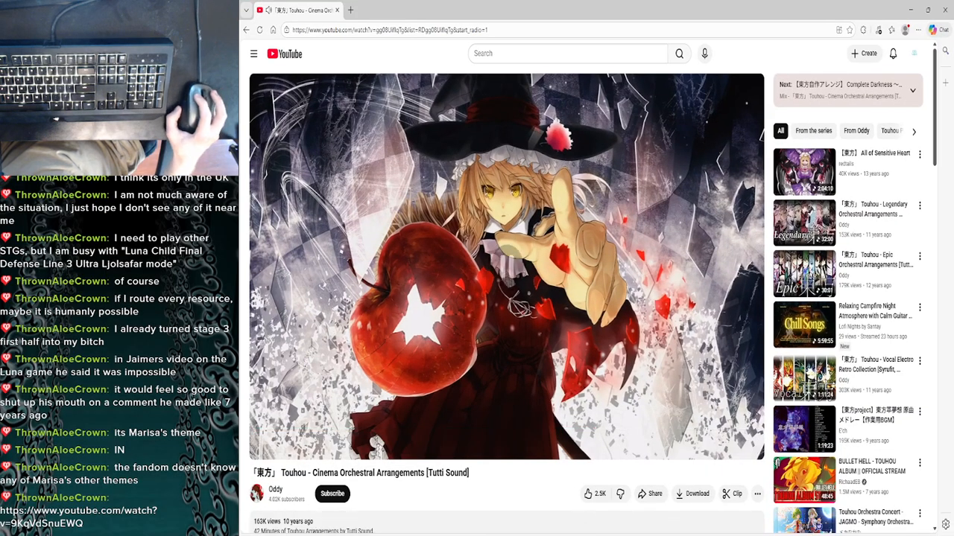
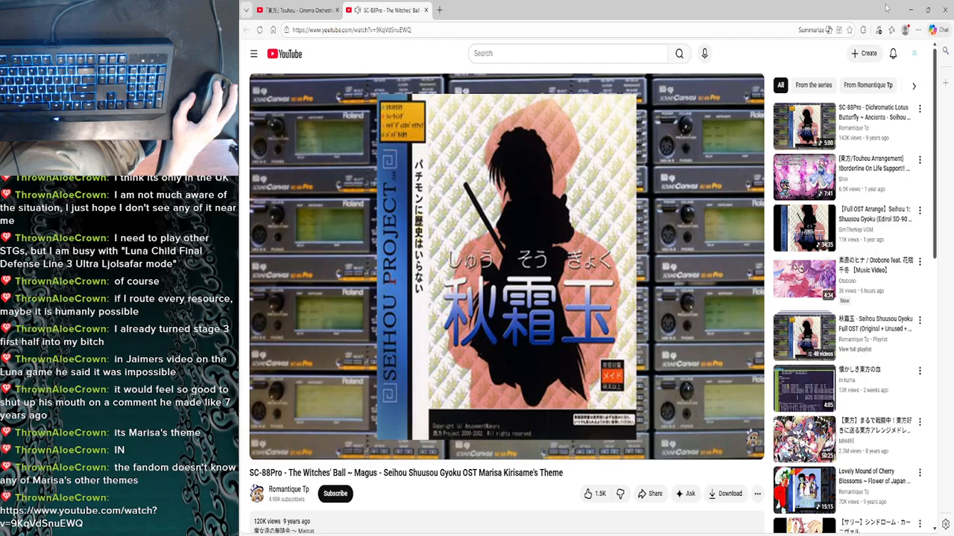
{"action": "left_click", "coordinate": [909, 9]}
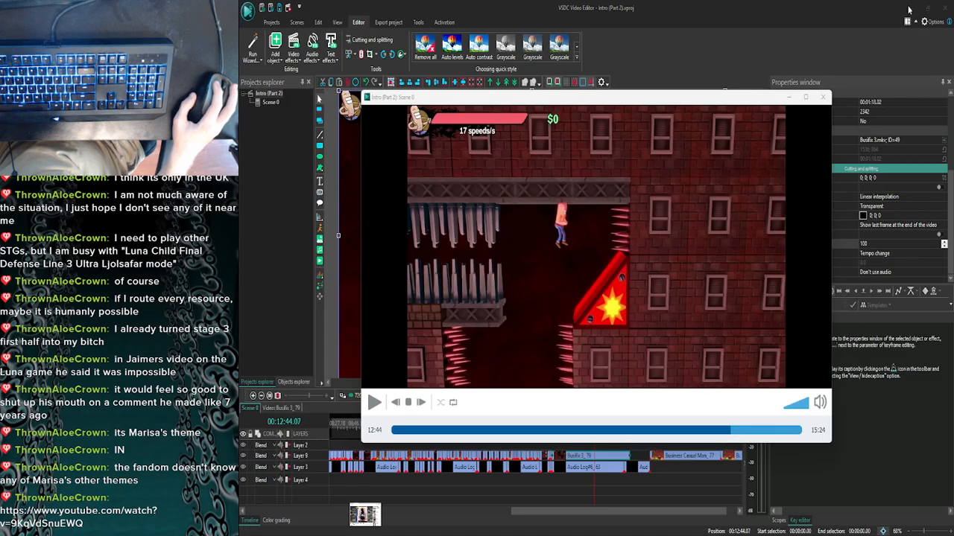
Resume the scene preview, watch it through to about 12:54, and close the preview window.
{"action": "left_click", "coordinate": [375, 403]}
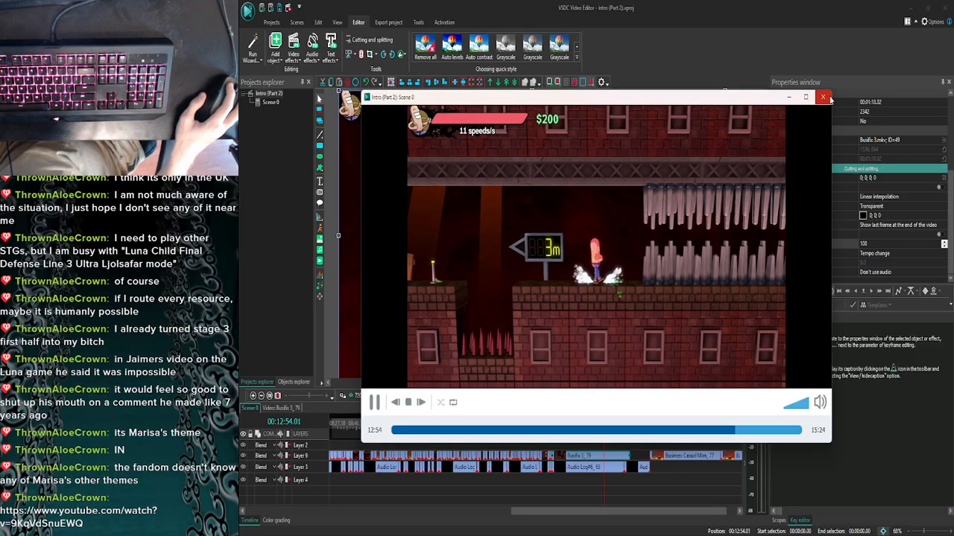
{"action": "left_click", "coordinate": [822, 95]}
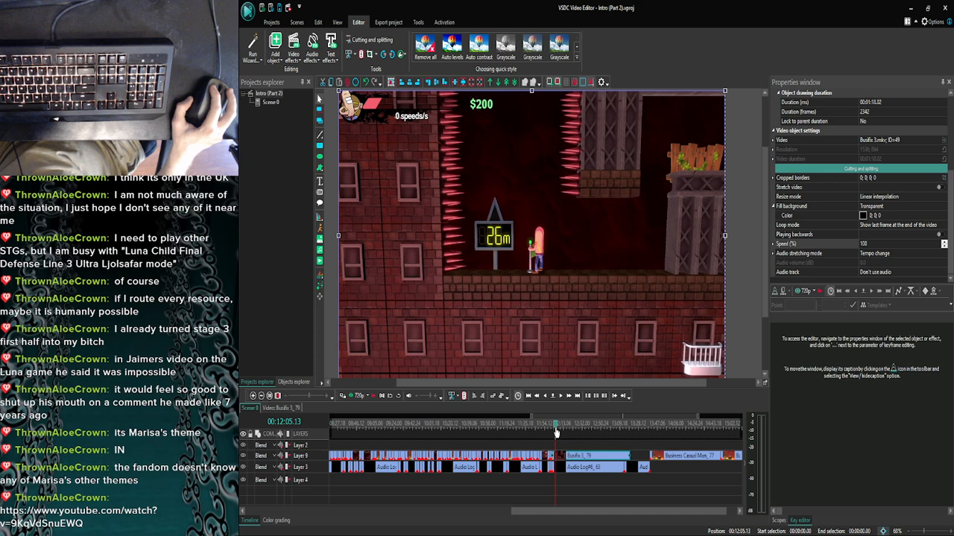
Review the Busifix 3 clip again in one-second jumps from 00:12:05.13, checking each attempt up to the respawn at the 26m sign.
{"action": "left_click", "coordinate": [566, 399]}
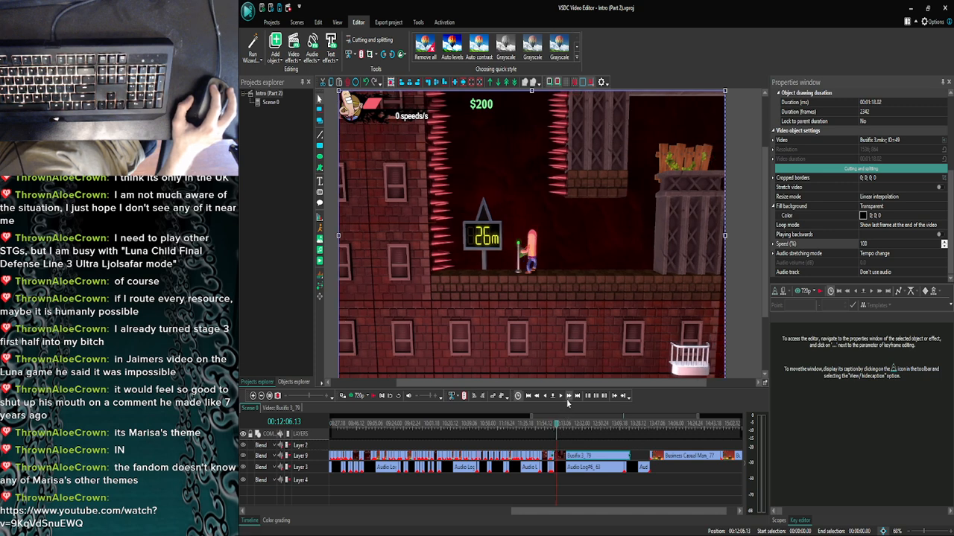
{"action": "left_click", "coordinate": [567, 398]}
{"action": "left_click", "coordinate": [568, 397]}
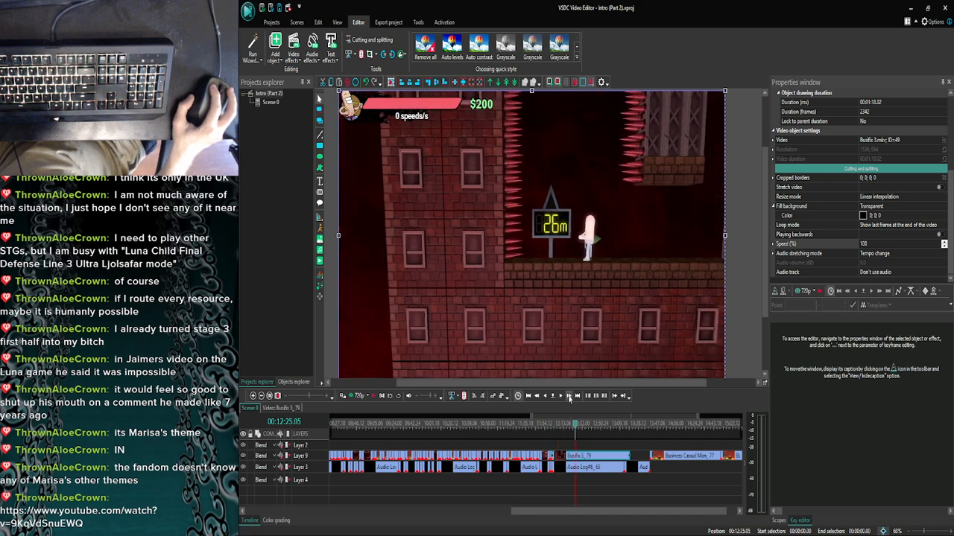
{"action": "left_click", "coordinate": [569, 396]}
{"action": "left_click", "coordinate": [564, 398]}
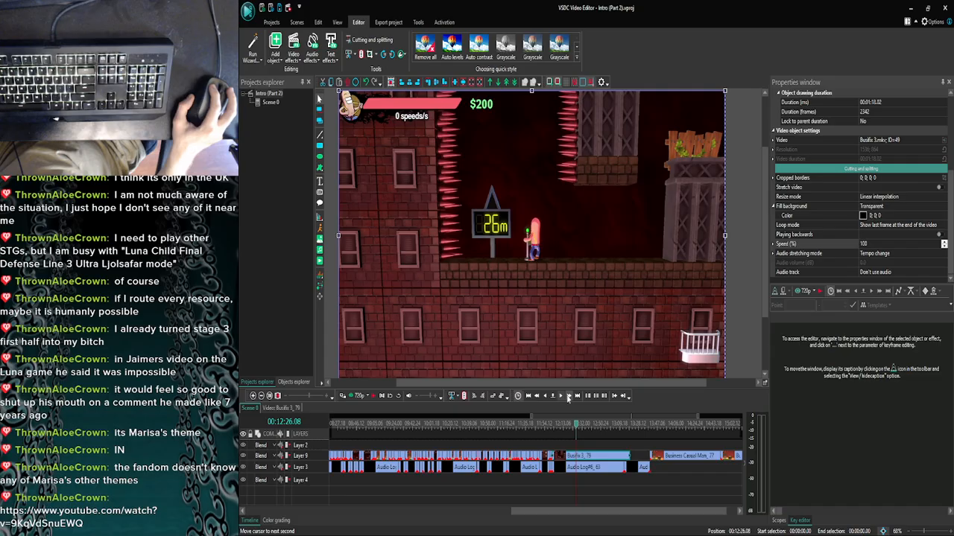
{"action": "left_click", "coordinate": [567, 397]}
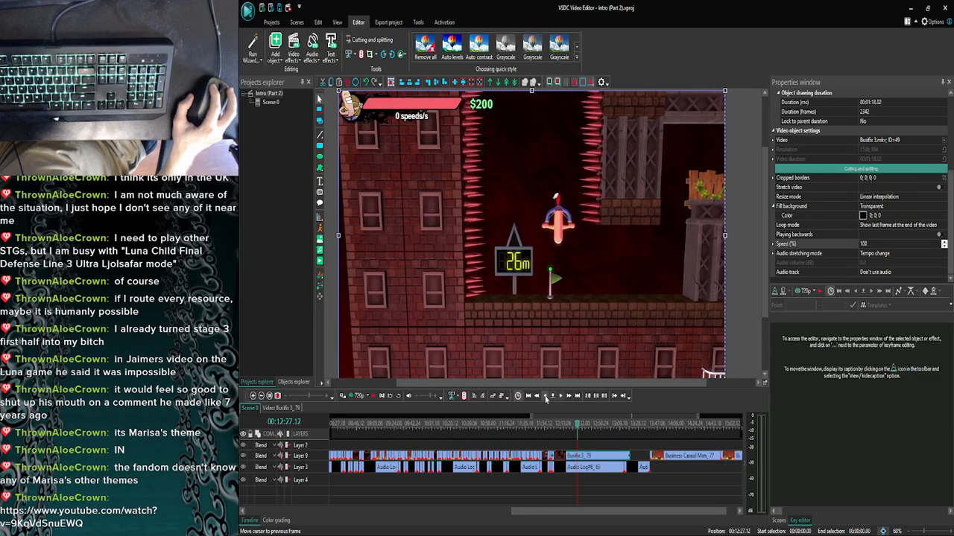
{"action": "left_click", "coordinate": [537, 397]}
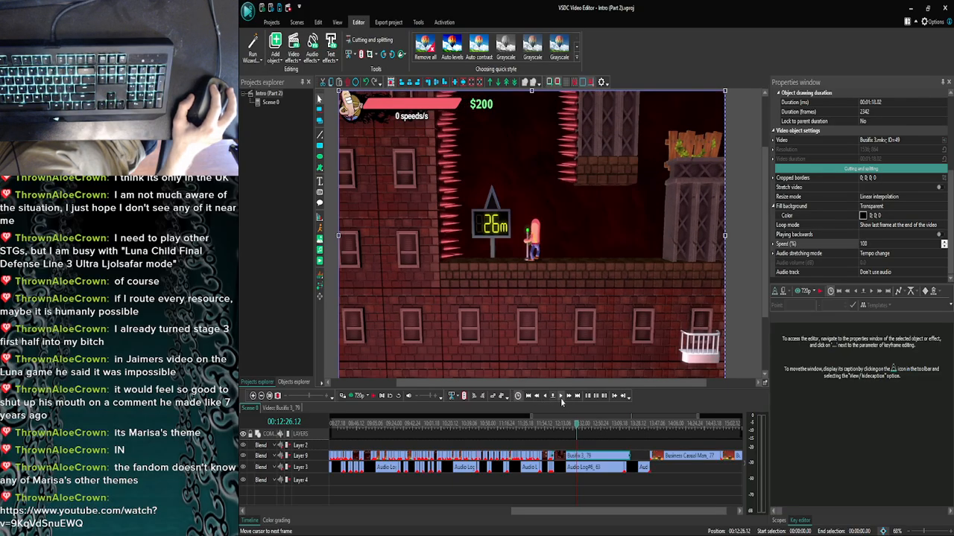
{"action": "left_click", "coordinate": [567, 397]}
{"action": "left_click", "coordinate": [567, 397]}
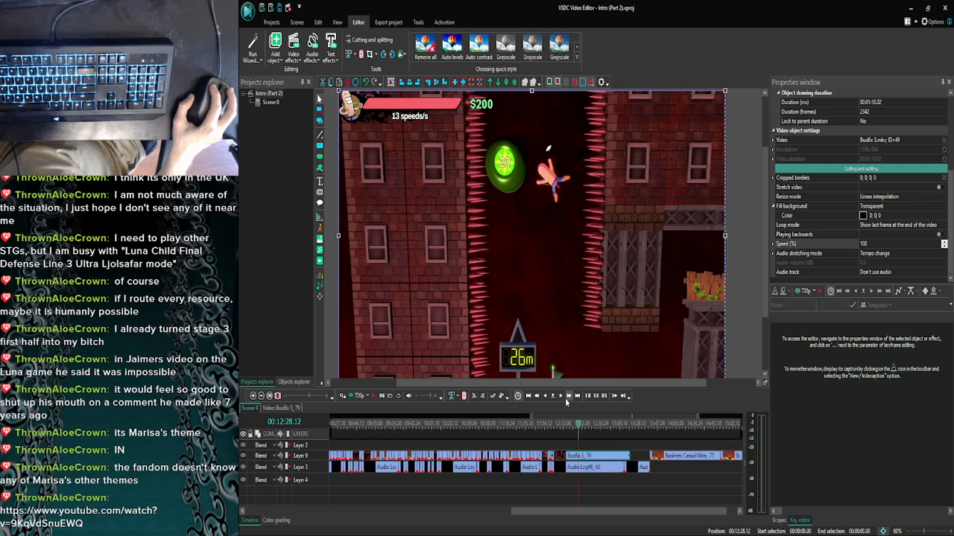
{"action": "left_click", "coordinate": [567, 397]}
{"action": "left_click", "coordinate": [567, 397]}
{"action": "left_click", "coordinate": [568, 398]}
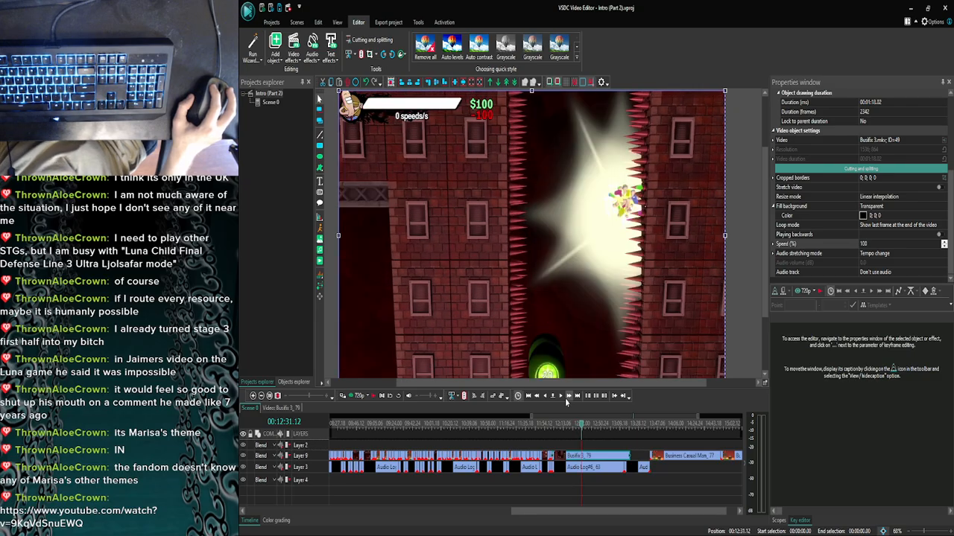
{"action": "left_click", "coordinate": [568, 397]}
{"action": "left_click", "coordinate": [566, 398]}
Find the frame at 00:12:33.25, just before the character moves at the 26m sign, and split the Busifix 3 clip there.
{"action": "left_click", "coordinate": [562, 398]}
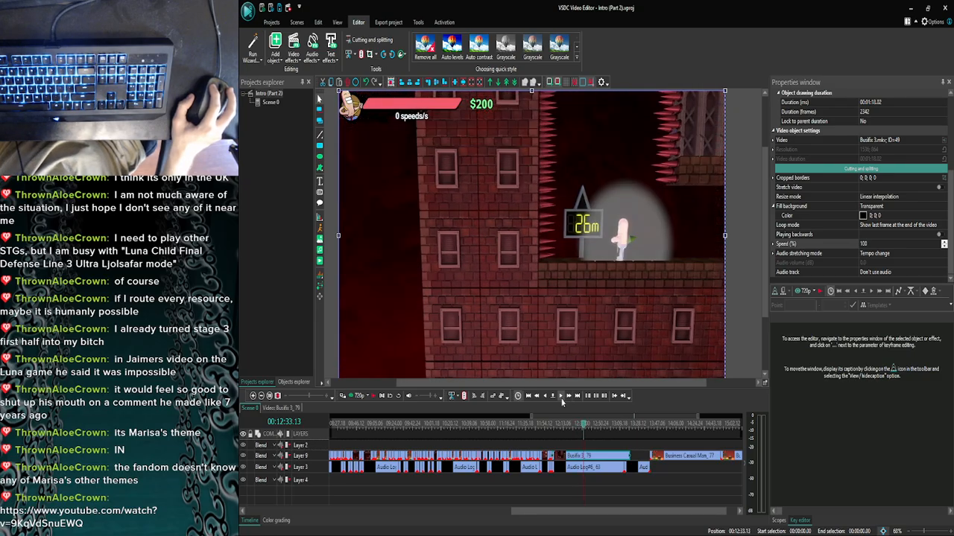
{"action": "left_click", "coordinate": [561, 399]}
{"action": "left_click", "coordinate": [562, 399]}
{"action": "left_click", "coordinate": [562, 398]}
{"action": "left_click", "coordinate": [561, 399]}
{"action": "left_click", "coordinate": [562, 399]}
{"action": "left_click", "coordinate": [562, 399]}
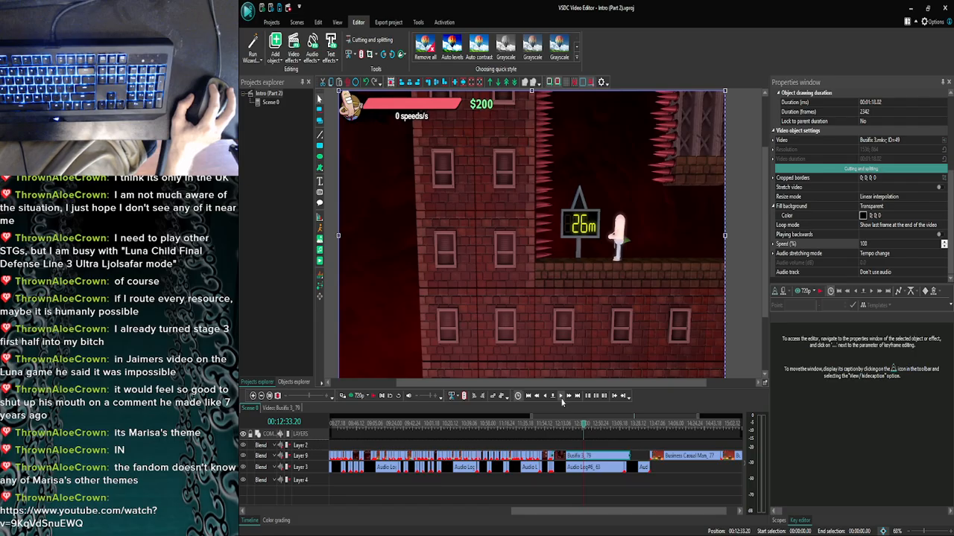
{"action": "left_click", "coordinate": [562, 399]}
{"action": "left_click", "coordinate": [562, 398]}
{"action": "left_click", "coordinate": [562, 398]}
{"action": "left_click", "coordinate": [562, 399]}
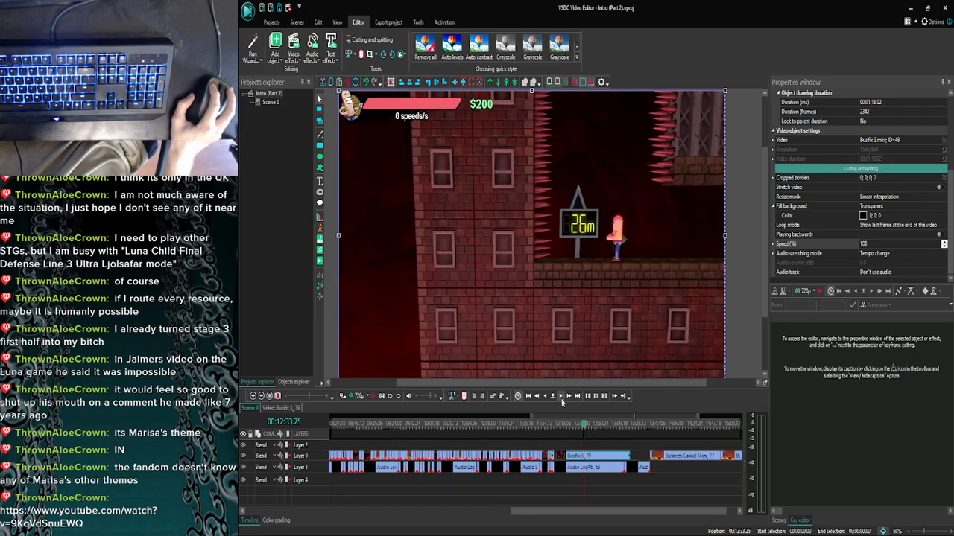
{"action": "left_click", "coordinate": [562, 399]}
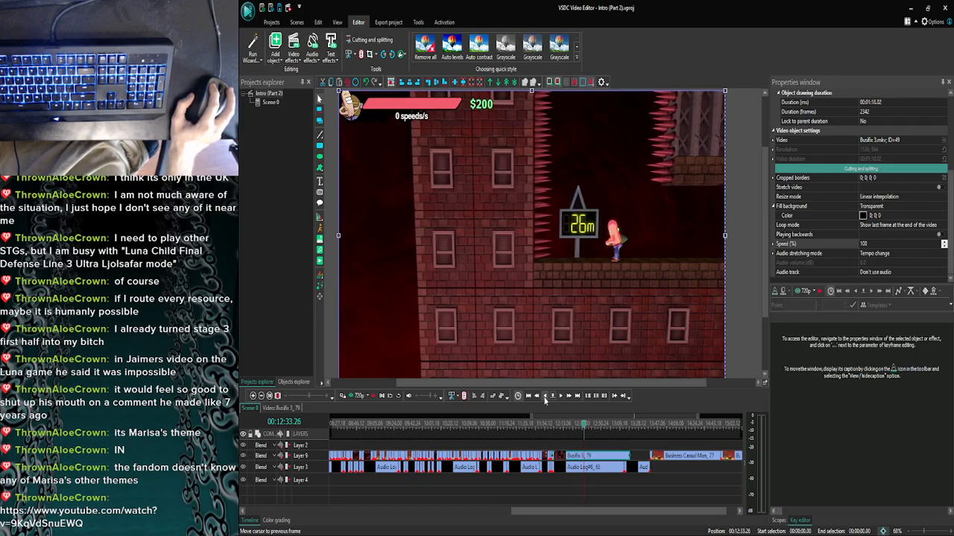
{"action": "left_click", "coordinate": [544, 398]}
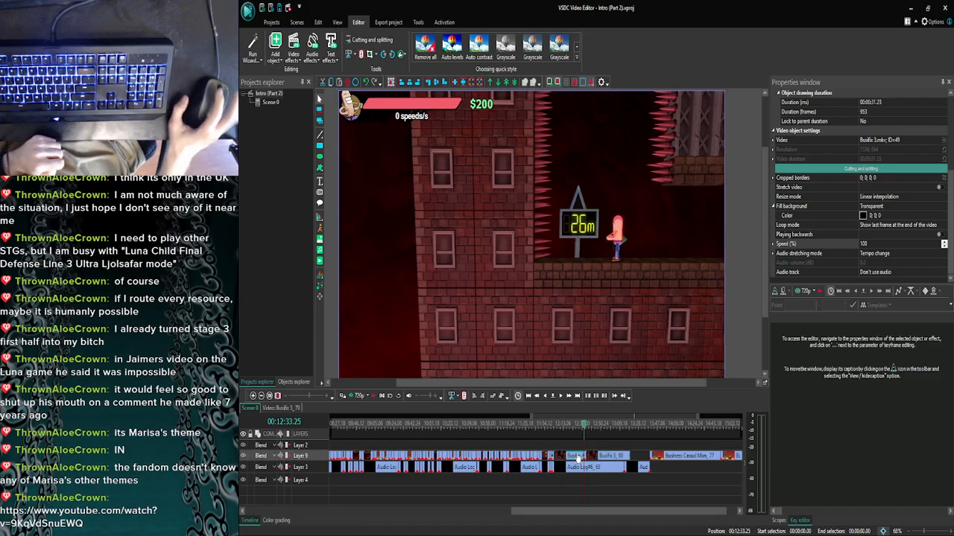
Delete the part of Busifix 3 before the cut and move the remaining part back against the preceding clip.
{"action": "left_click", "coordinate": [600, 459]}
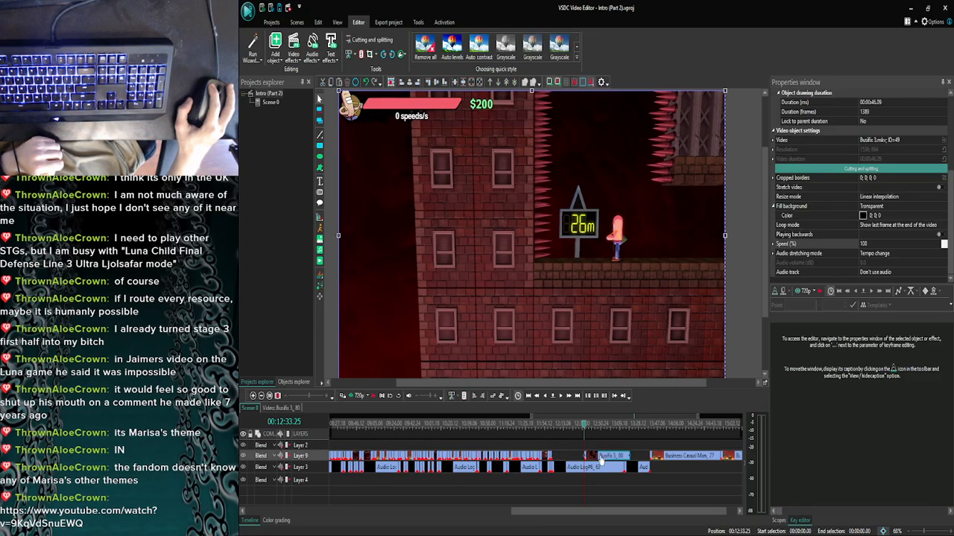
{"action": "left_click_drag", "start_coordinate": [601, 458], "coordinate": [585, 429]}
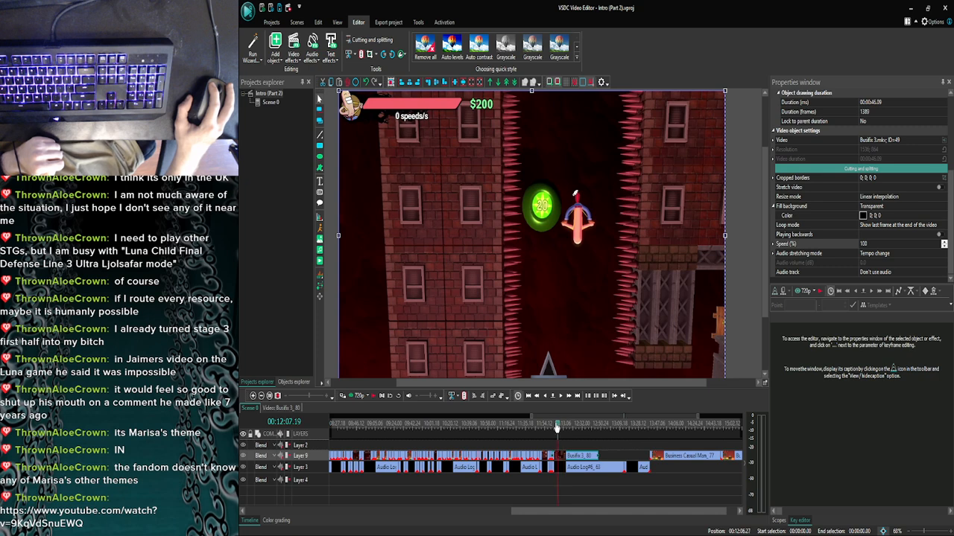
{"action": "left_click", "coordinate": [253, 396]}
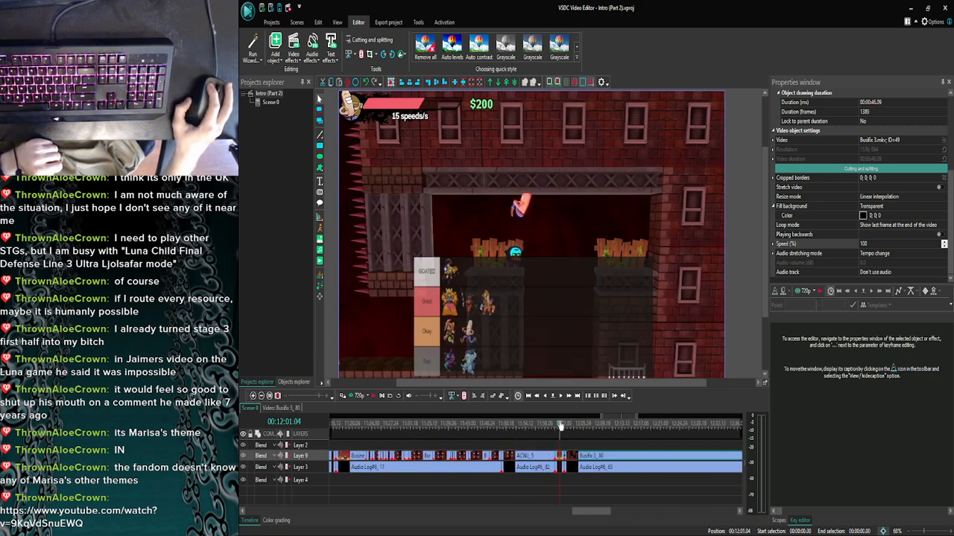
Check the join with the preceding clip frame by frame and split off the first frame of Busifix 3 at 00:12:02.03.
{"action": "left_click", "coordinate": [562, 397]}
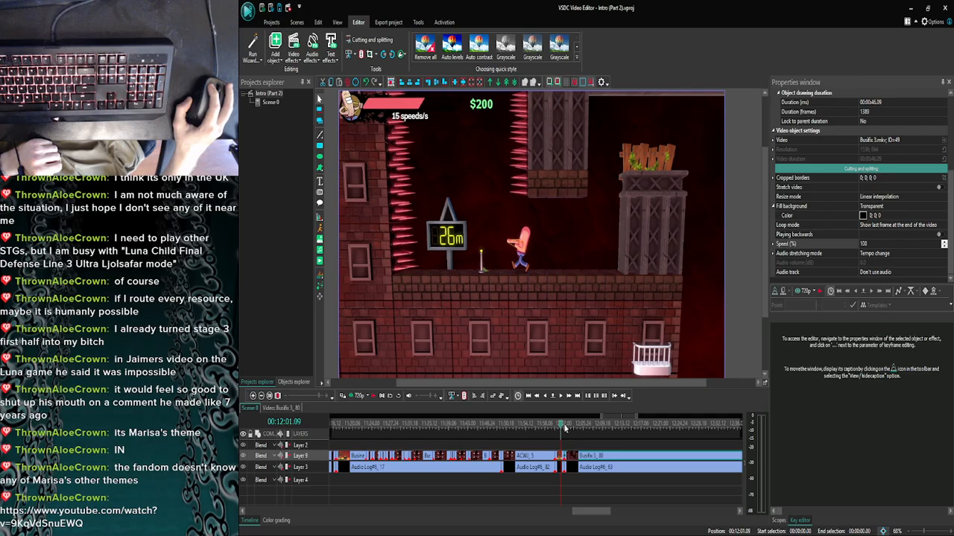
{"action": "left_click", "coordinate": [561, 399]}
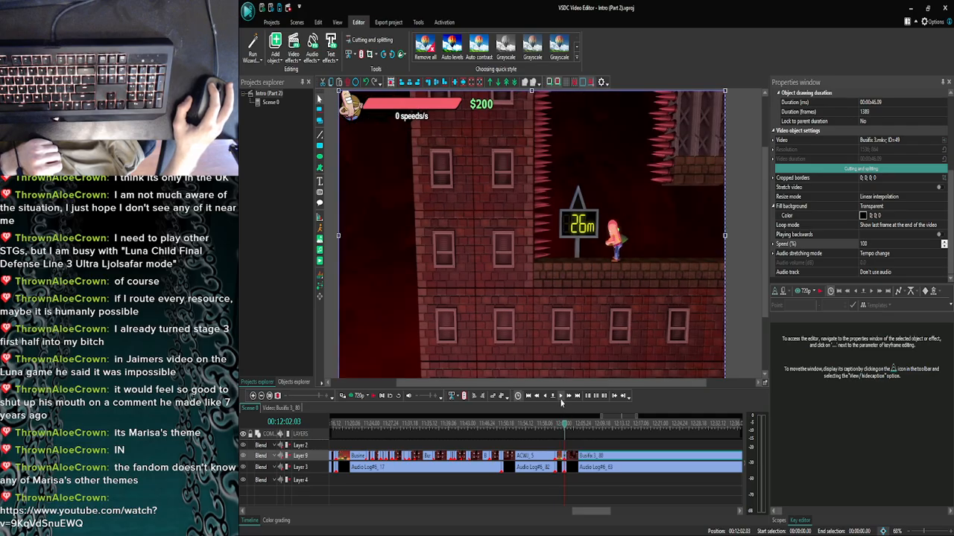
{"action": "left_click", "coordinate": [547, 397]}
{"action": "left_click", "coordinate": [547, 397]}
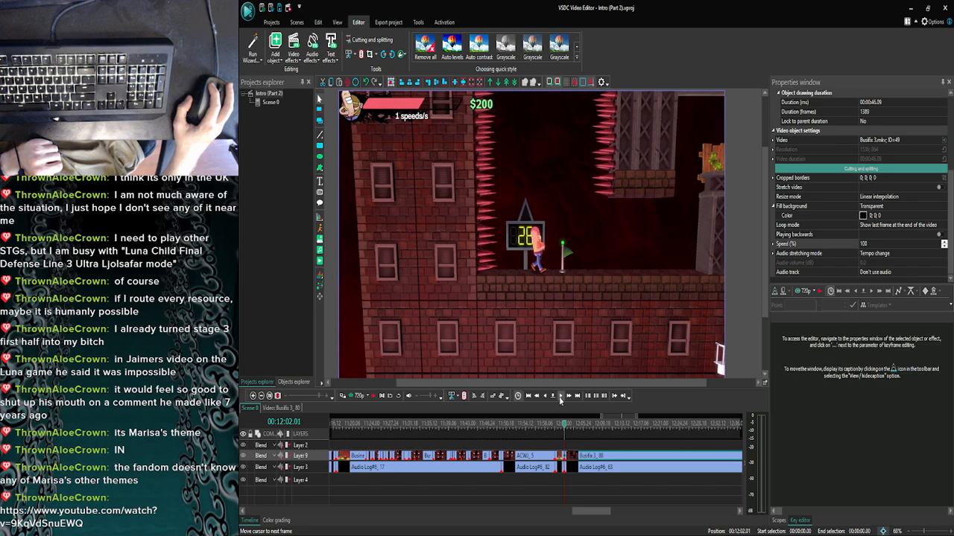
{"action": "left_click", "coordinate": [561, 399]}
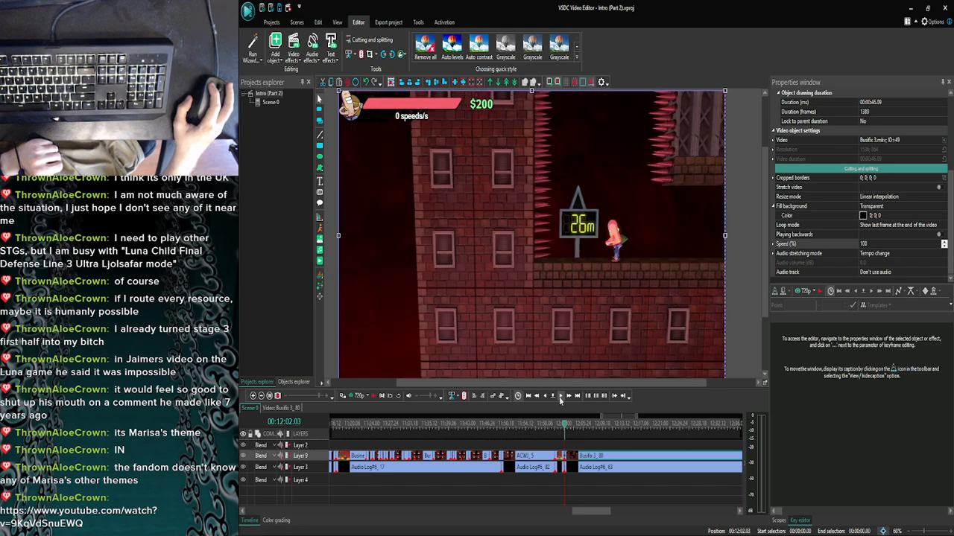
{"action": "left_click", "coordinate": [253, 395]}
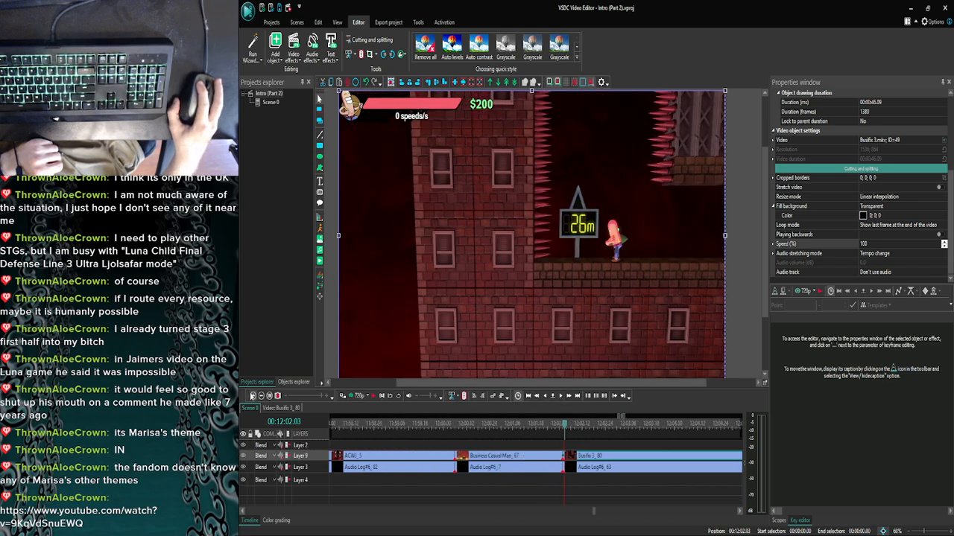
{"action": "left_click", "coordinate": [252, 396]}
{"action": "left_click", "coordinate": [253, 395]}
{"action": "left_click", "coordinate": [252, 396]}
{"action": "left_click", "coordinate": [252, 396]}
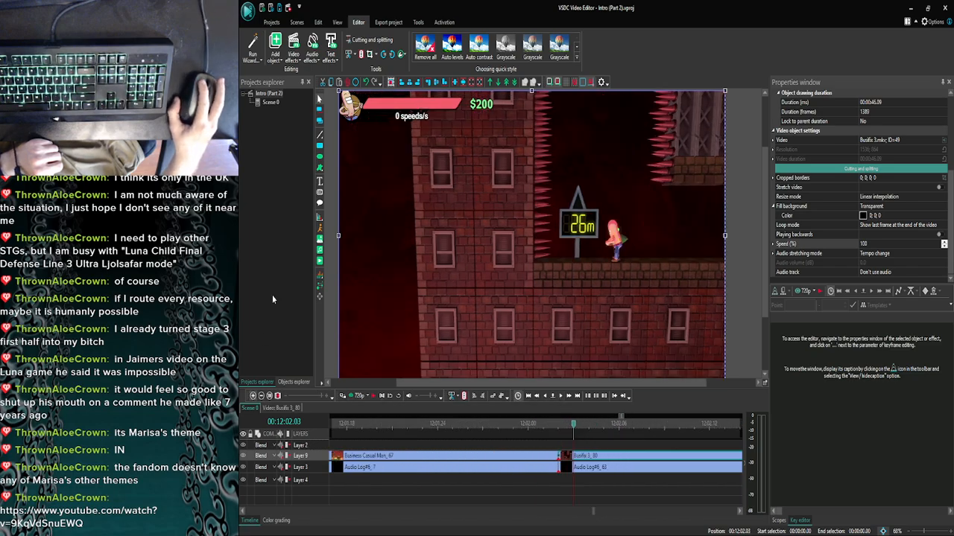
{"action": "left_click", "coordinate": [361, 55]}
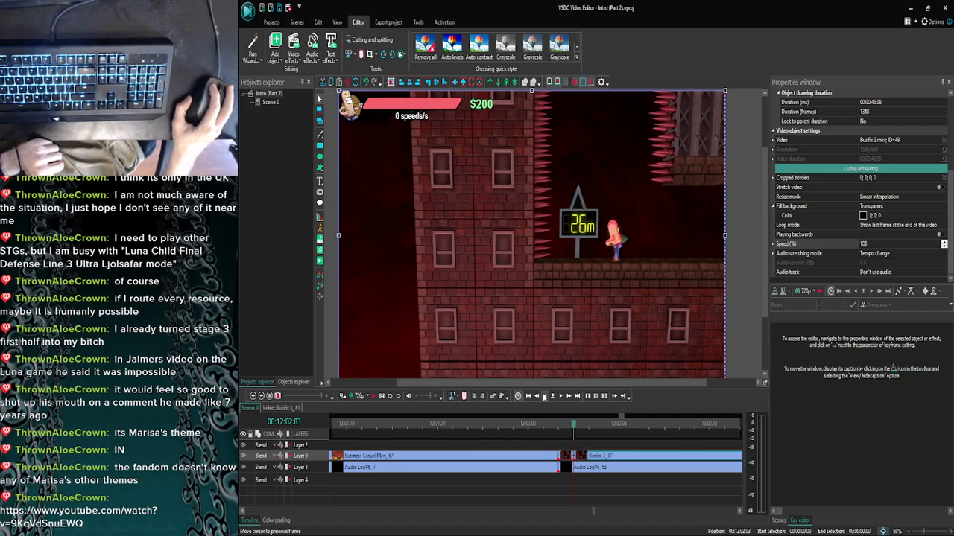
Set the speed of the one-frame Busifix 3 piece to 30% and step through it to 00:12:02.05.
{"action": "left_click", "coordinate": [545, 399]}
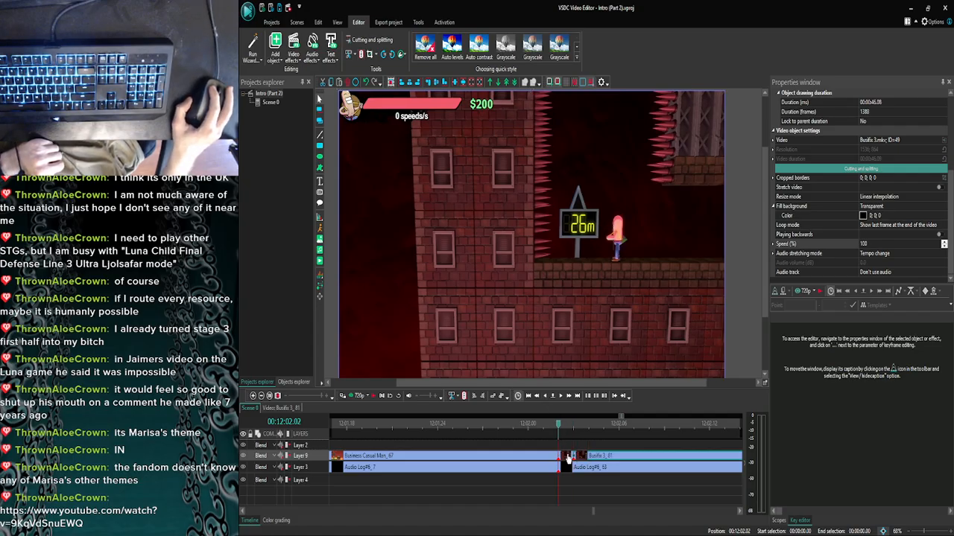
{"action": "left_click", "coordinate": [568, 457]}
{"action": "left_click", "coordinate": [825, 244]}
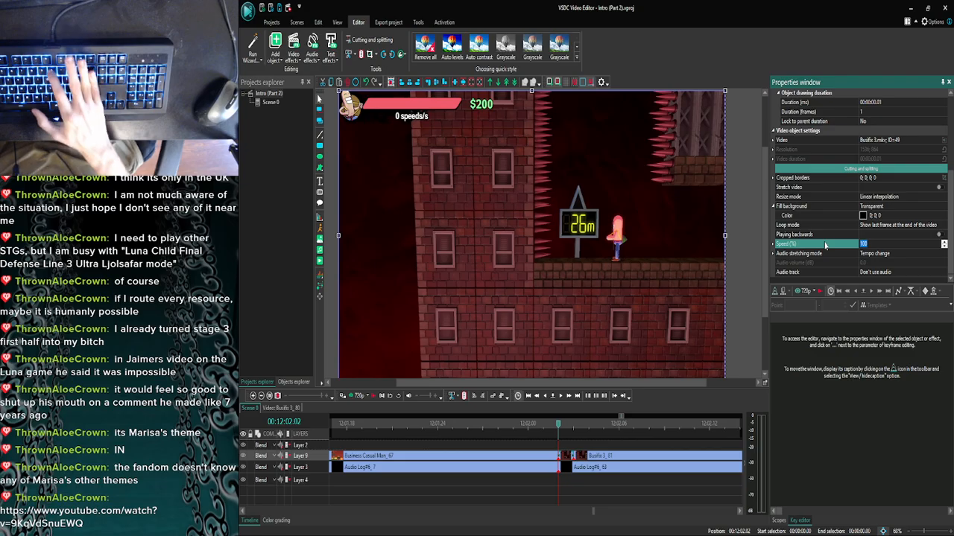
{"action": "type", "text": "30"}
{"action": "key", "text": "Return"}
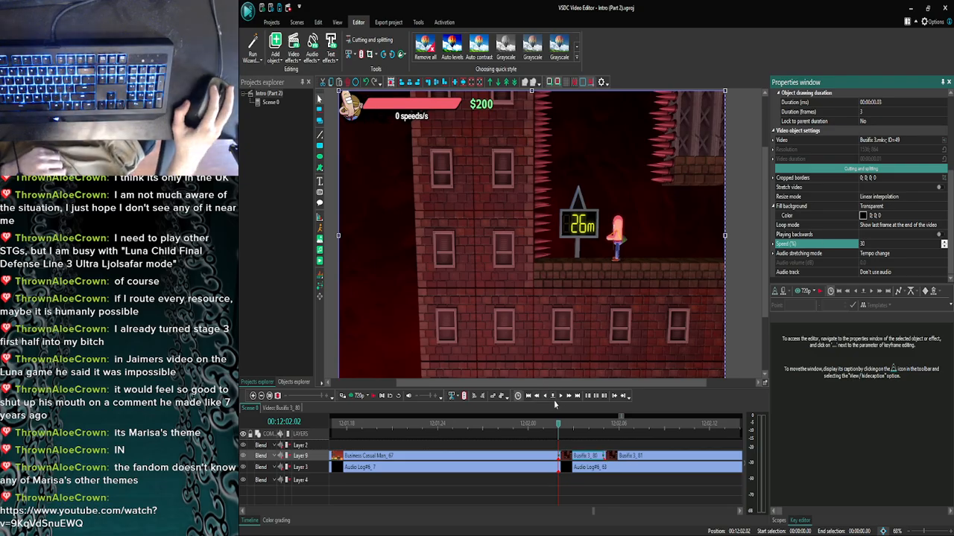
{"action": "left_click", "coordinate": [560, 397]}
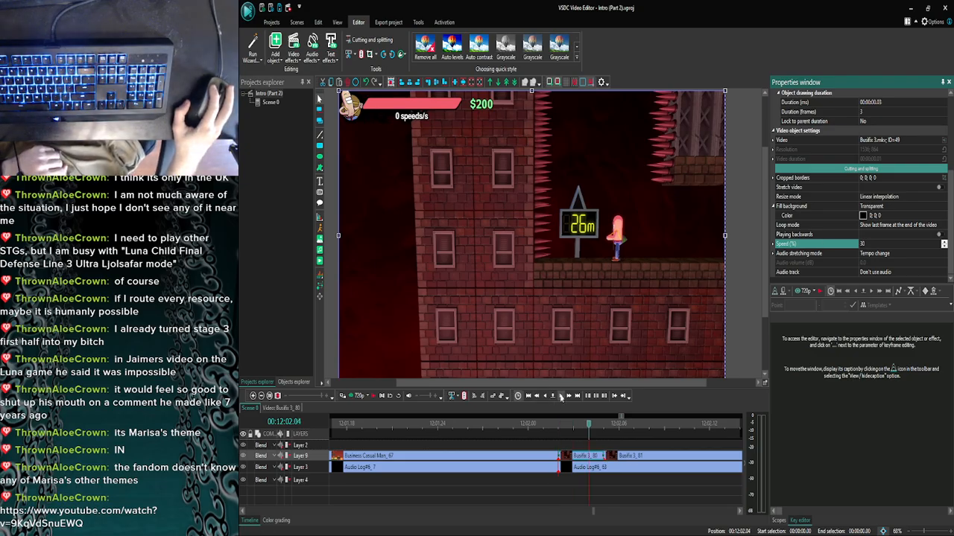
{"action": "left_click", "coordinate": [560, 397]}
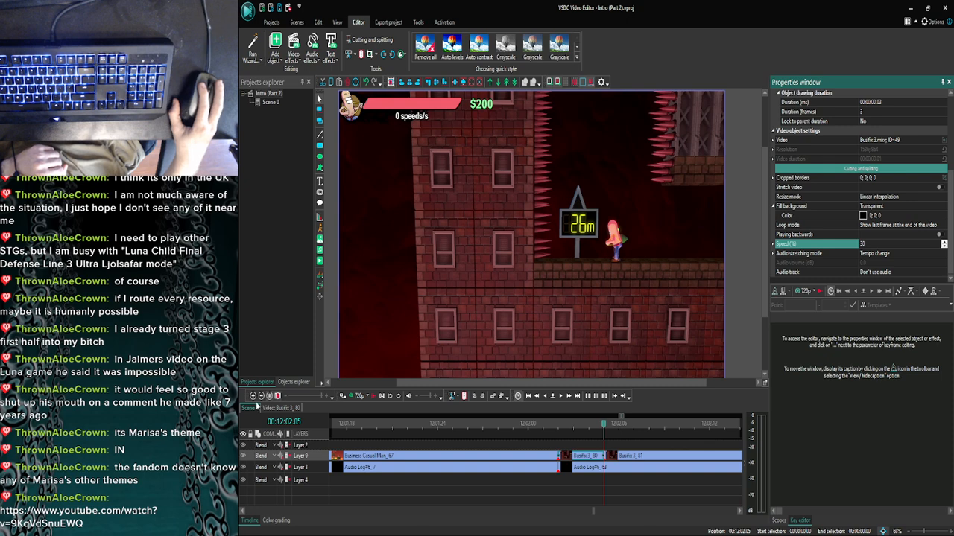
Preview the scene from 00:12:02.05, pause it at 00:12:05.06, and close the preview window.
{"action": "left_click", "coordinate": [262, 396]}
{"action": "left_click", "coordinate": [262, 396]}
{"action": "left_click", "coordinate": [262, 395]}
{"action": "left_click", "coordinate": [263, 396]}
{"action": "left_click", "coordinate": [262, 396]}
{"action": "left_click", "coordinate": [262, 396]}
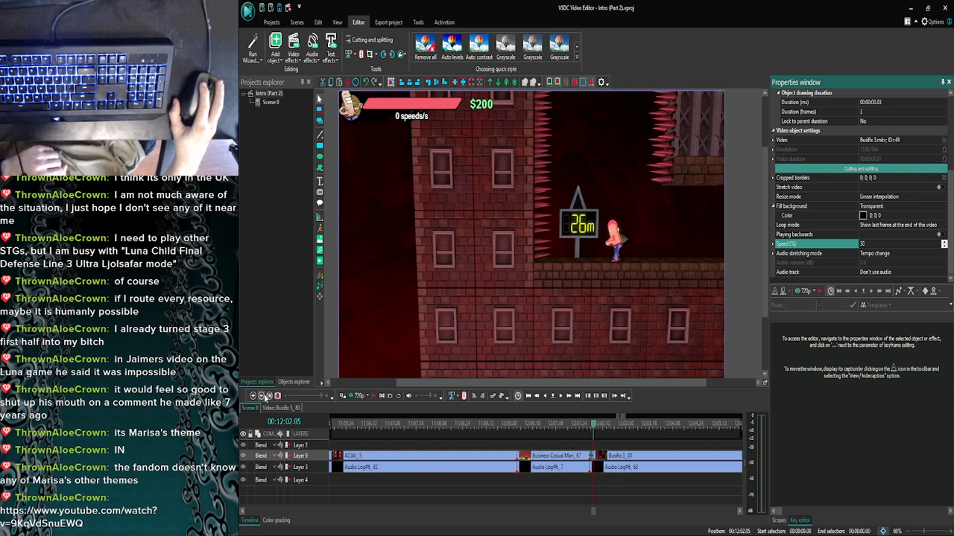
{"action": "left_click", "coordinate": [263, 395]}
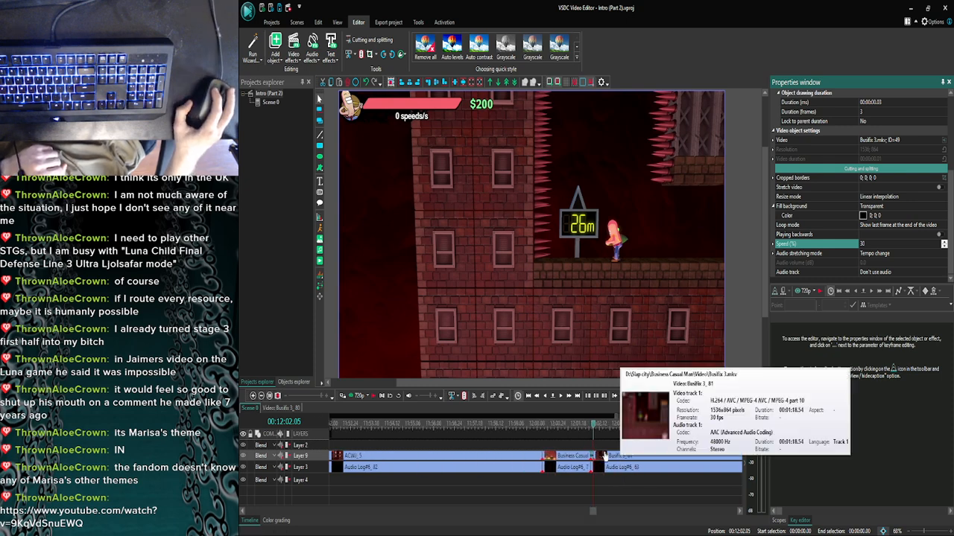
{"action": "left_click", "coordinate": [261, 396]}
{"action": "left_click", "coordinate": [261, 395]}
{"action": "left_click", "coordinate": [261, 396]}
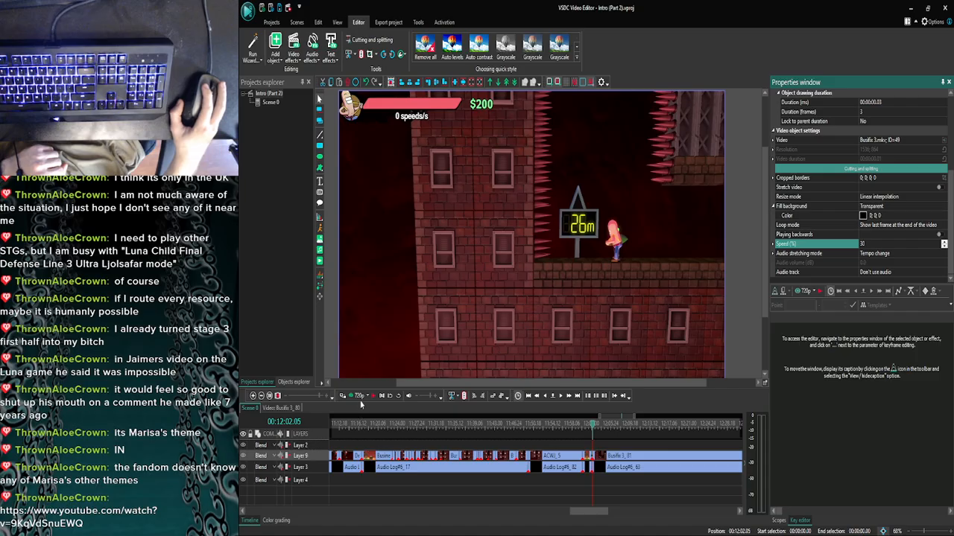
{"action": "left_click", "coordinate": [355, 397]}
{"action": "left_click", "coordinate": [374, 402]}
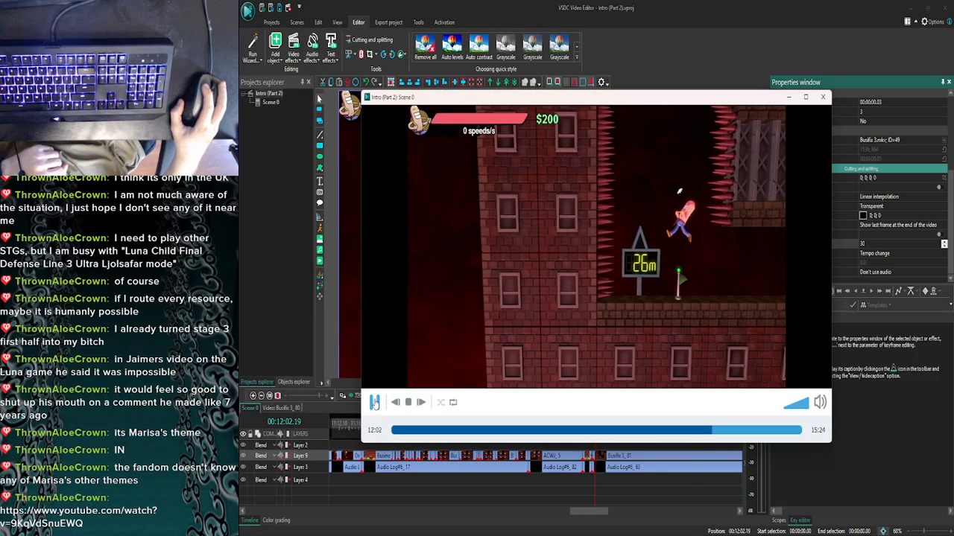
{"action": "left_click", "coordinate": [374, 402]}
{"action": "left_click", "coordinate": [374, 402]}
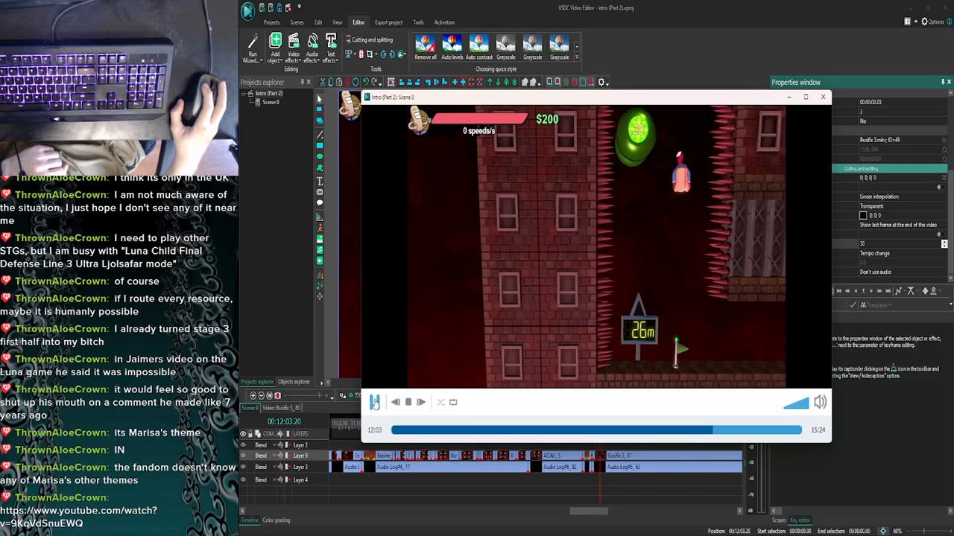
{"action": "left_click", "coordinate": [374, 402]}
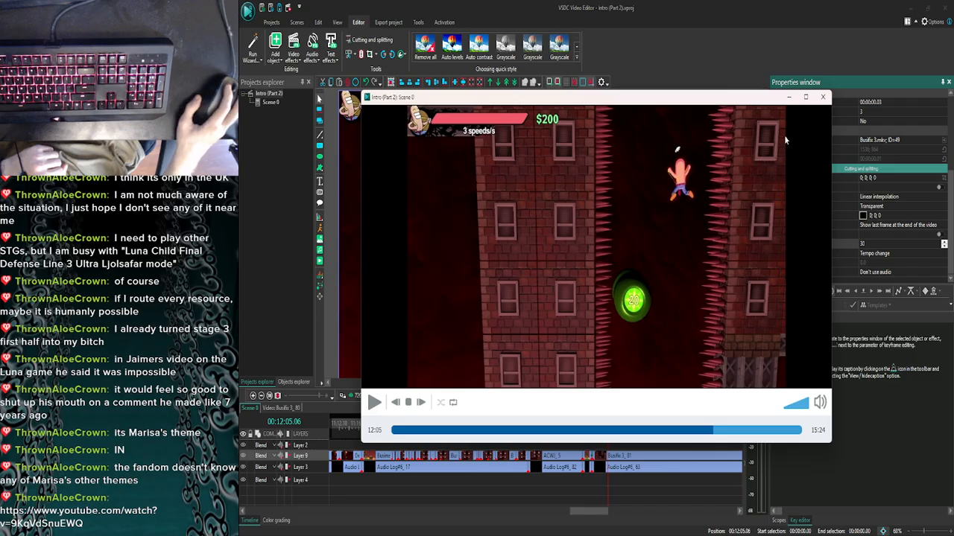
{"action": "left_click", "coordinate": [821, 98]}
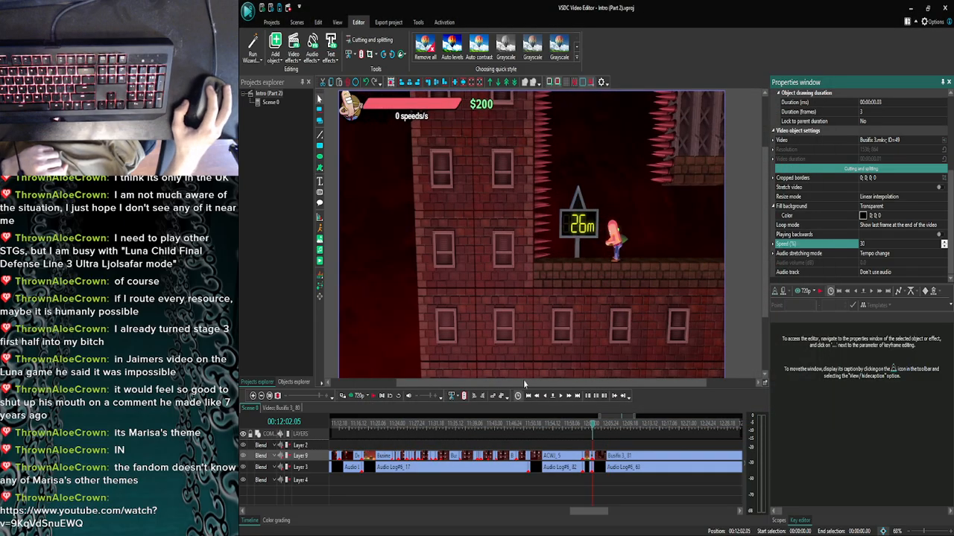
Locate the midair frame beside the green coin using frame steps and short previews, and place the playhead at 00:12:05.00.
{"action": "left_click", "coordinate": [569, 397]}
{"action": "left_click", "coordinate": [569, 398]}
{"action": "left_click", "coordinate": [569, 398]}
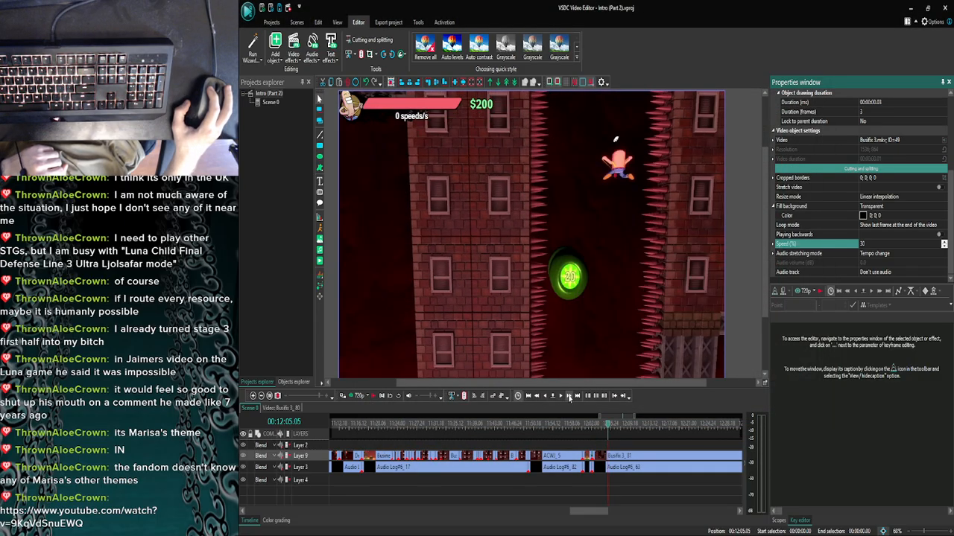
{"action": "left_click", "coordinate": [356, 396]}
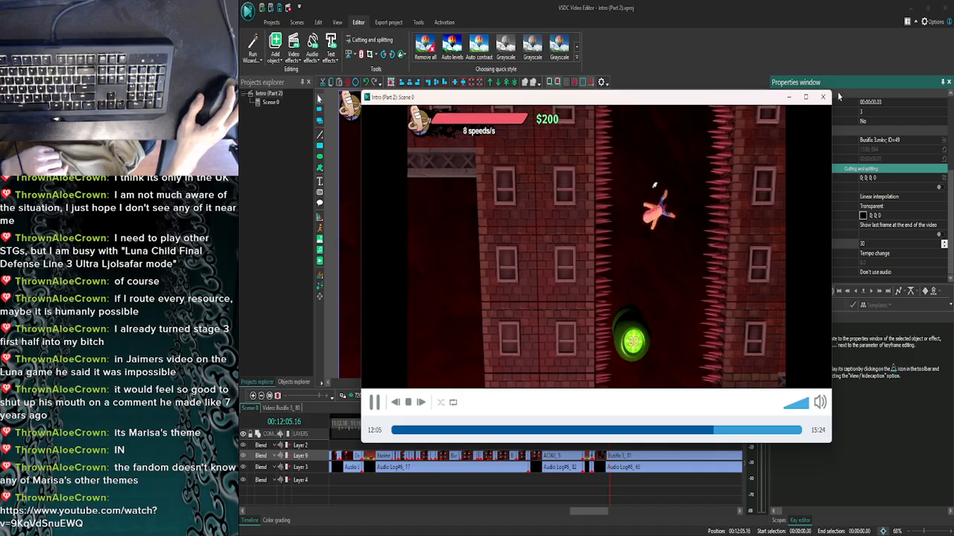
{"action": "left_click", "coordinate": [823, 97]}
{"action": "left_click", "coordinate": [544, 399]}
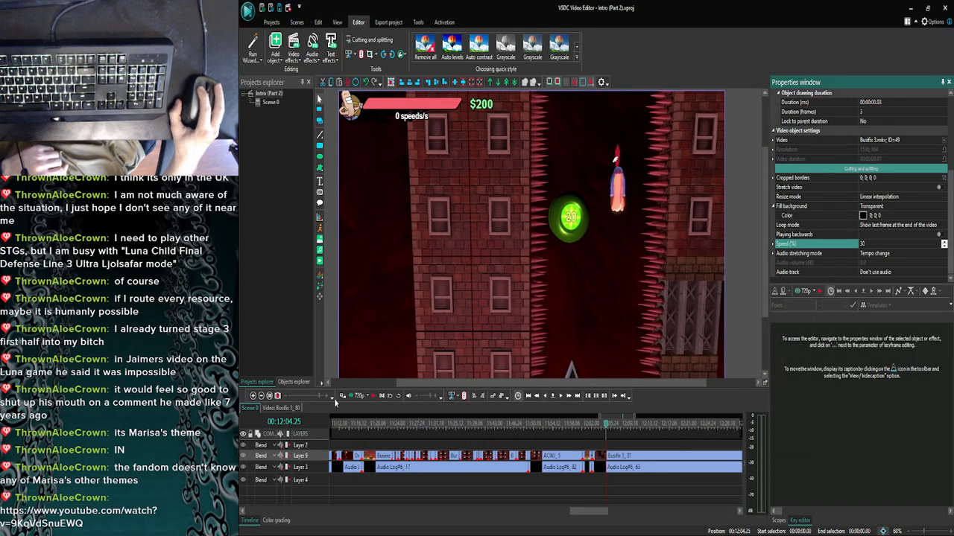
{"action": "left_click", "coordinate": [356, 397]}
{"action": "left_click", "coordinate": [825, 96]}
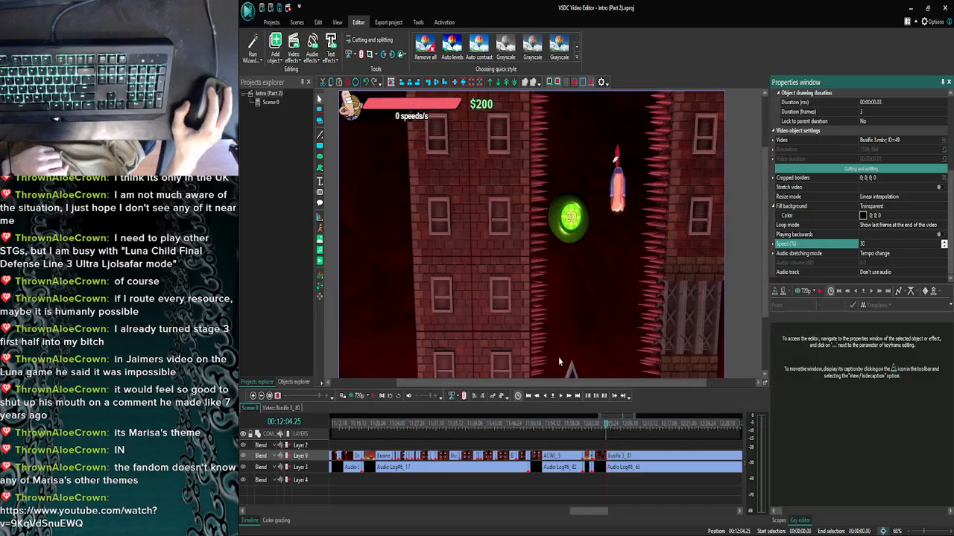
{"action": "left_click", "coordinate": [561, 396]}
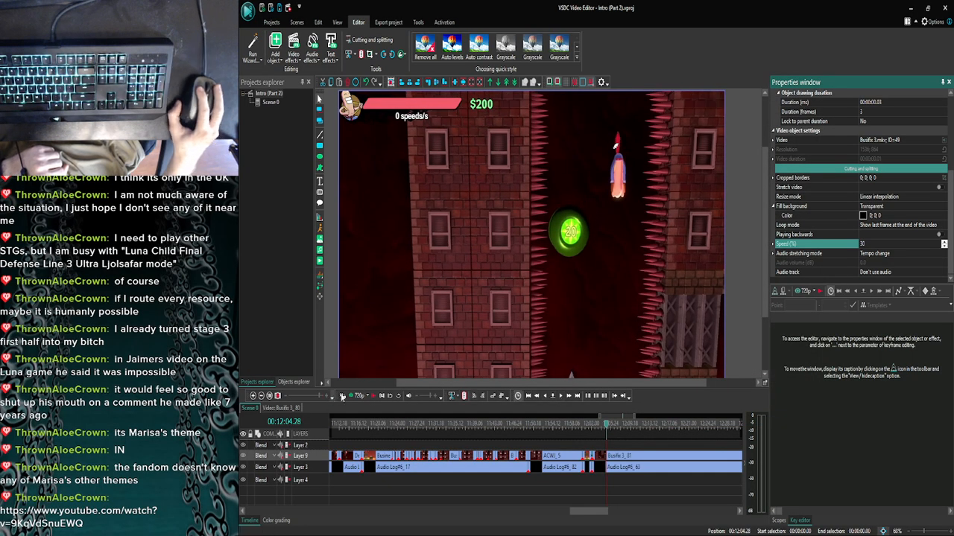
{"action": "left_click", "coordinate": [357, 397]}
{"action": "left_click", "coordinate": [823, 99]}
{"action": "left_click", "coordinate": [560, 395]}
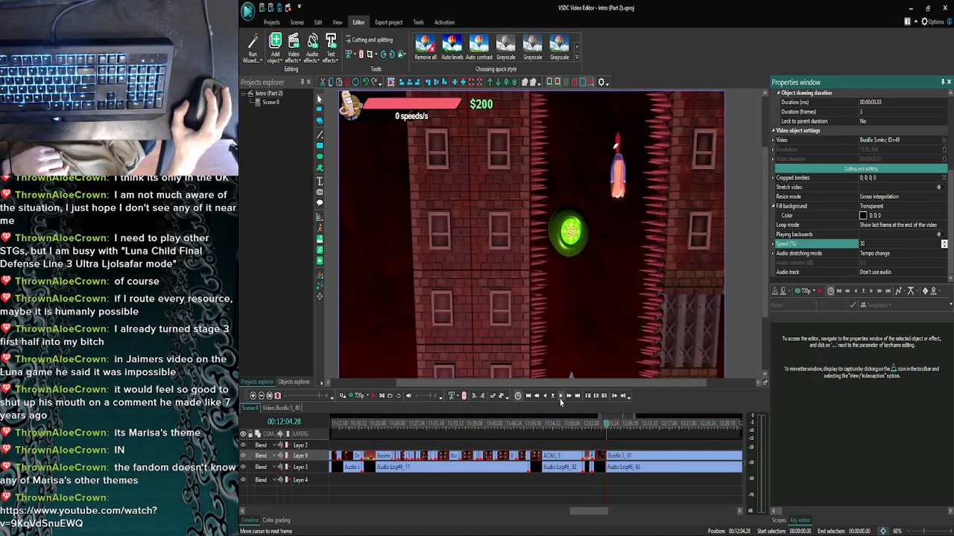
{"action": "left_click", "coordinate": [357, 397]}
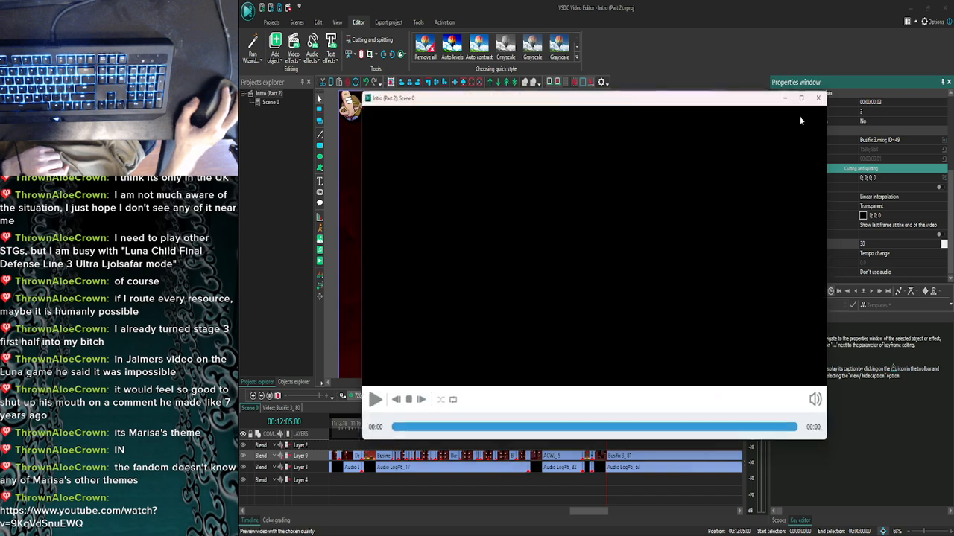
{"action": "left_click", "coordinate": [823, 99]}
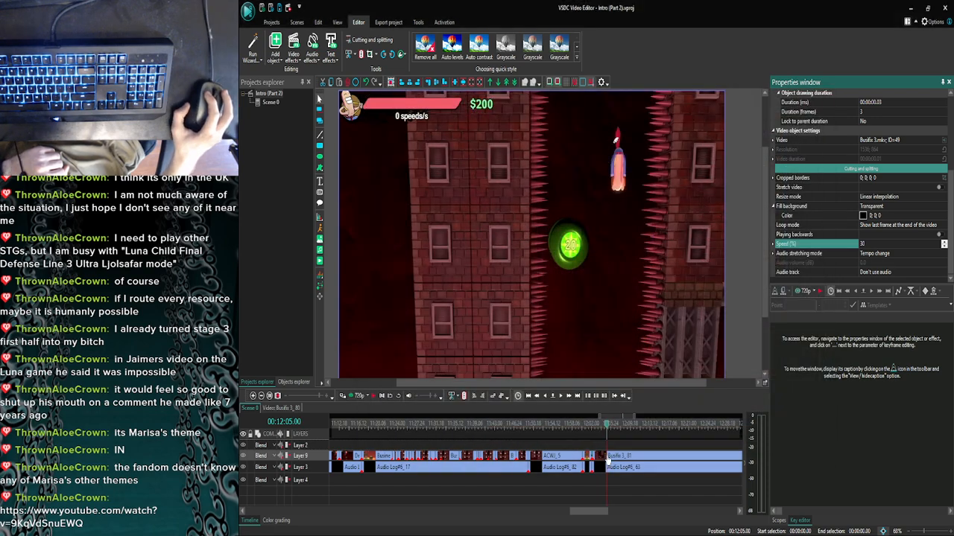
Move the longer Busifix 3 piece so that it starts at the playhead, 00:12:05.00.
{"action": "left_click", "coordinate": [608, 460]}
{"action": "left_click_drag", "start_coordinate": [620, 460], "coordinate": [621, 460]}
{"action": "left_click", "coordinate": [253, 397]}
{"action": "left_click", "coordinate": [254, 397]}
{"action": "left_click", "coordinate": [253, 397]}
{"action": "left_click", "coordinate": [253, 397]}
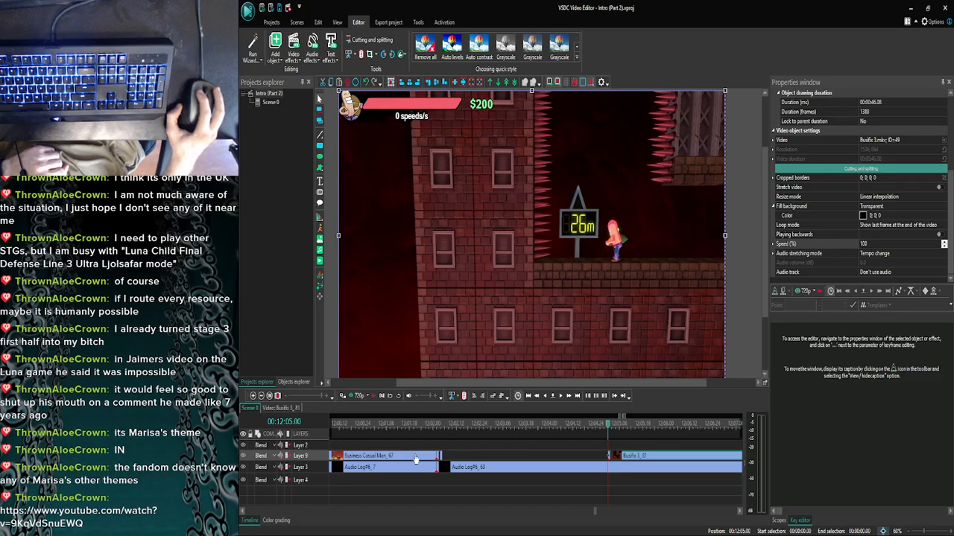
Stretch the 30% speed Busifix 3 piece to 88 frames to fill the gap, and preview the scene from 00:12:01.22.
{"action": "left_click", "coordinate": [439, 456]}
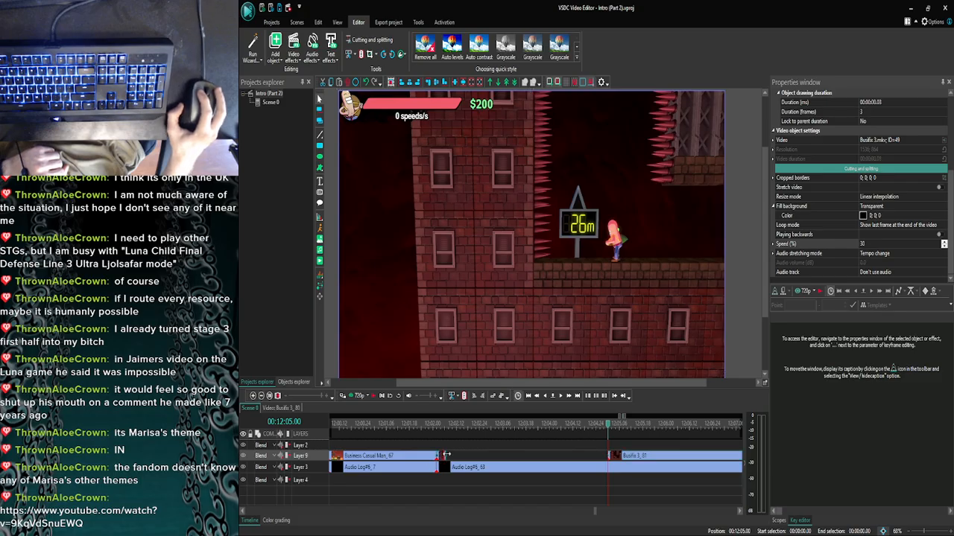
{"action": "left_click_drag", "start_coordinate": [446, 455], "coordinate": [601, 455]}
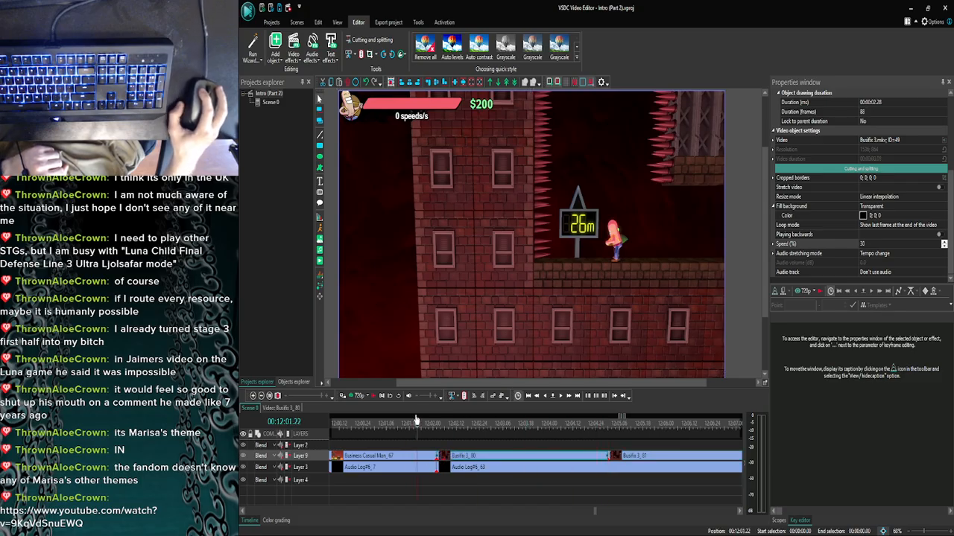
{"action": "left_click", "coordinate": [358, 396]}
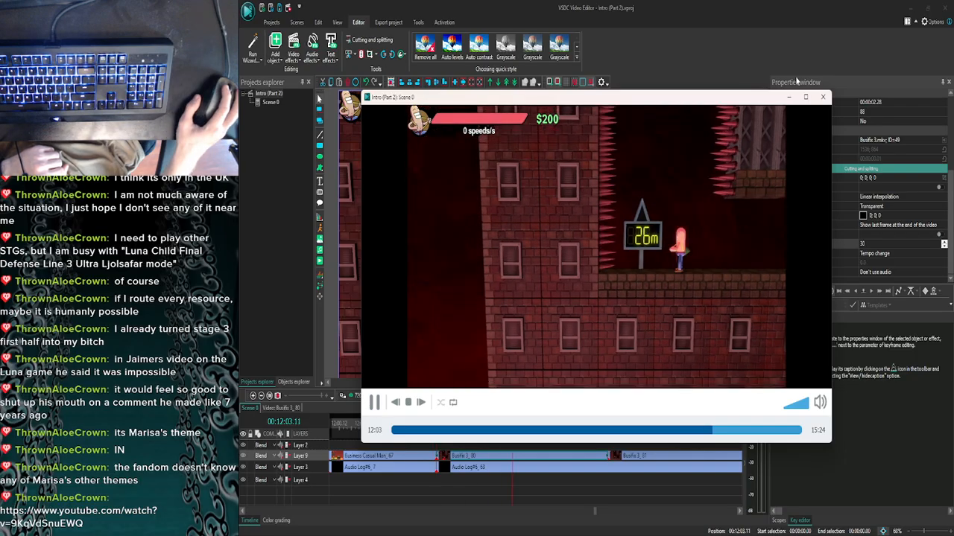
{"action": "left_click", "coordinate": [823, 97]}
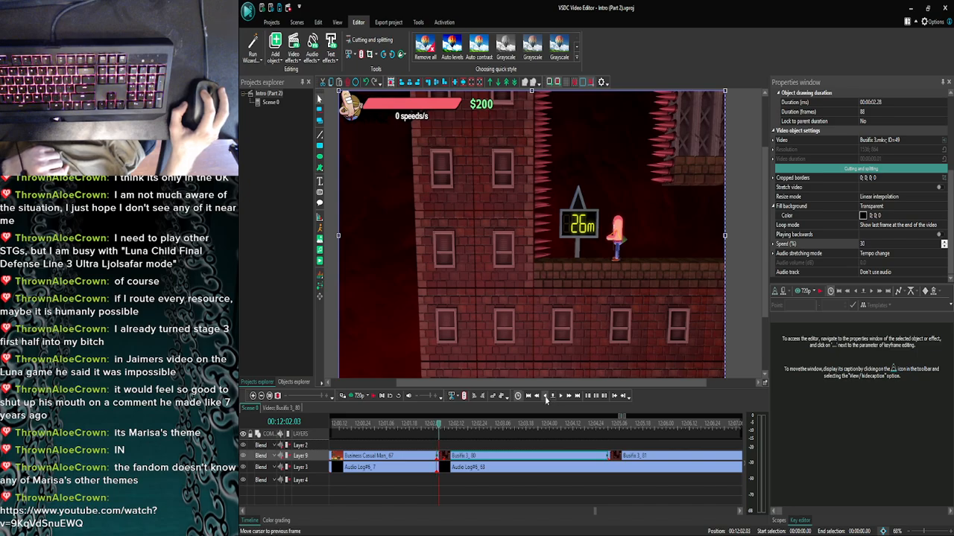
Examine the join between Business Casual Man and the stretched Busifix 3 piece frame by frame between 00:12:02.01 and 00:12:02.07.
{"action": "left_click", "coordinate": [547, 397]}
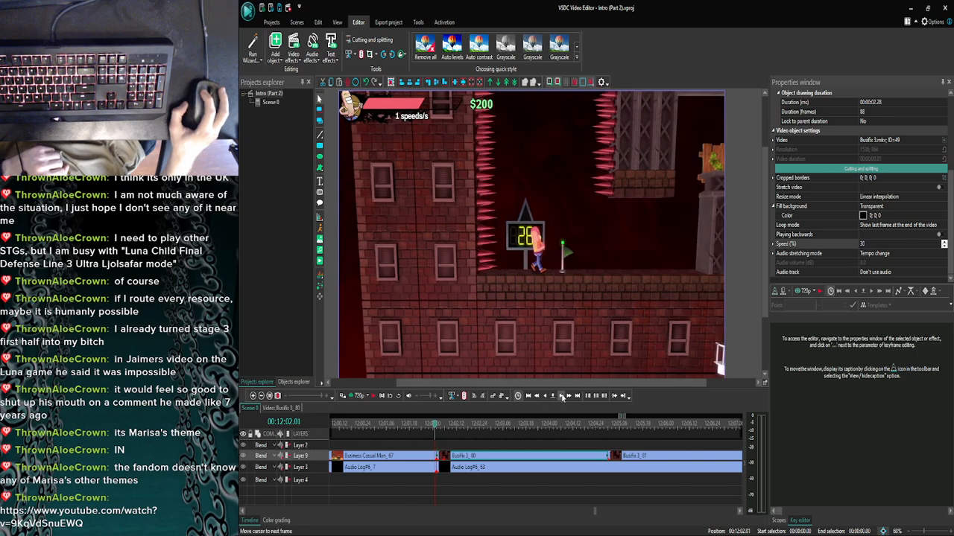
{"action": "left_click", "coordinate": [562, 397]}
{"action": "left_click", "coordinate": [562, 397]}
{"action": "left_click", "coordinate": [563, 397]}
{"action": "left_click", "coordinate": [562, 397]}
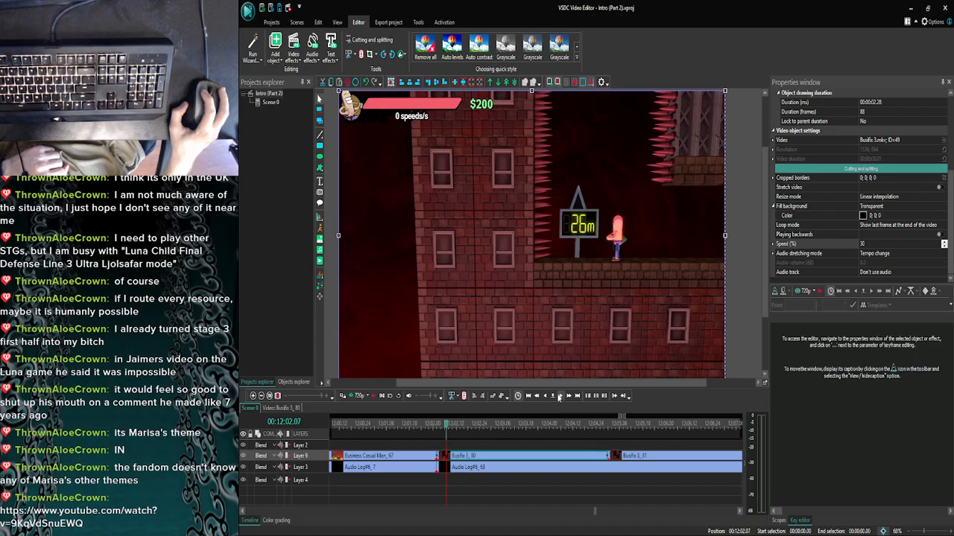
{"action": "left_click", "coordinate": [547, 397]}
{"action": "left_click", "coordinate": [546, 397]}
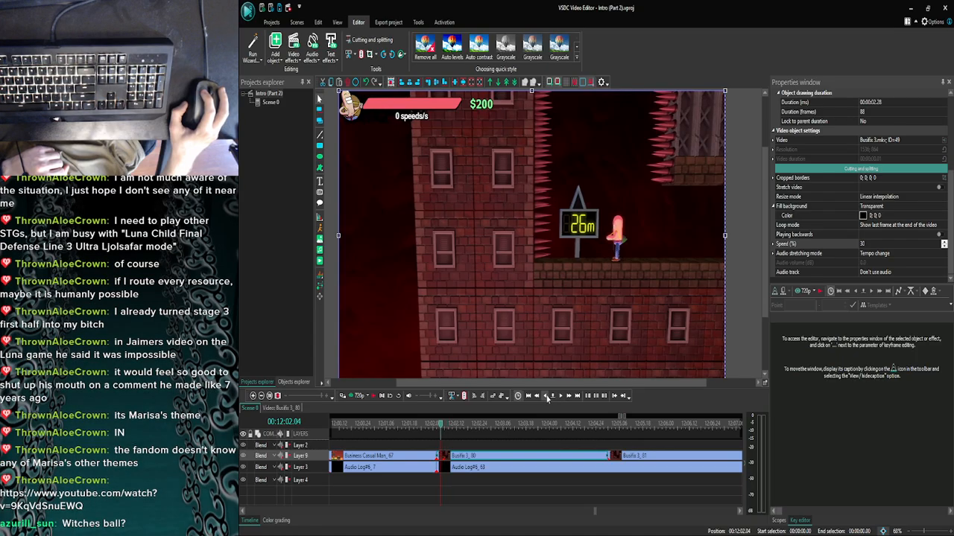
{"action": "left_click", "coordinate": [562, 396]}
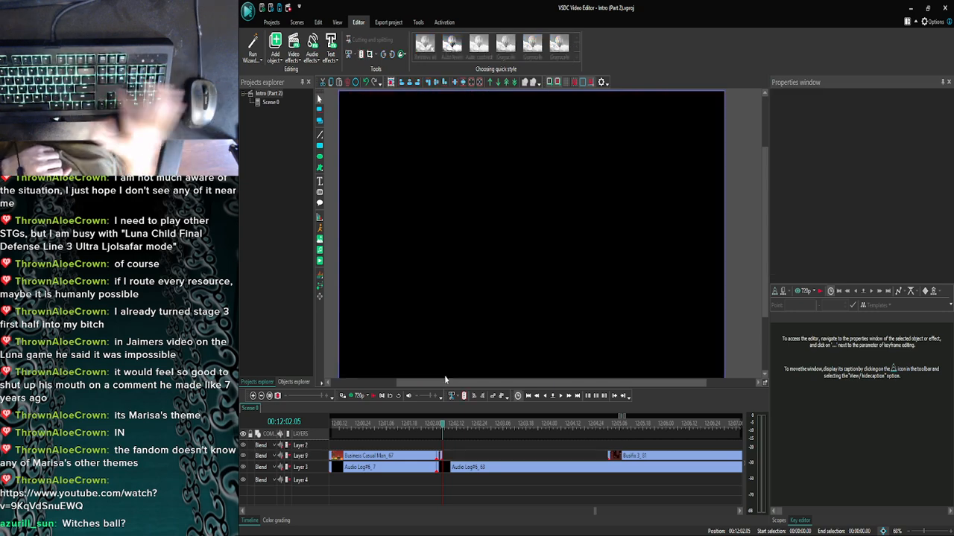
Look at The Witches' Ball video in the browser and return to VSDC Video Editor.
{"action": "left_click", "coordinate": [397, 527]}
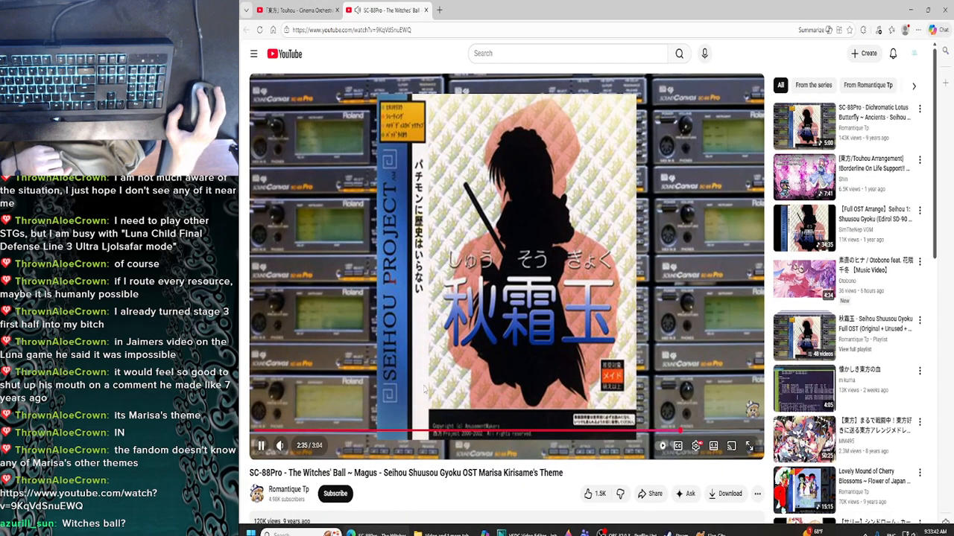
{"action": "left_click", "coordinate": [909, 9]}
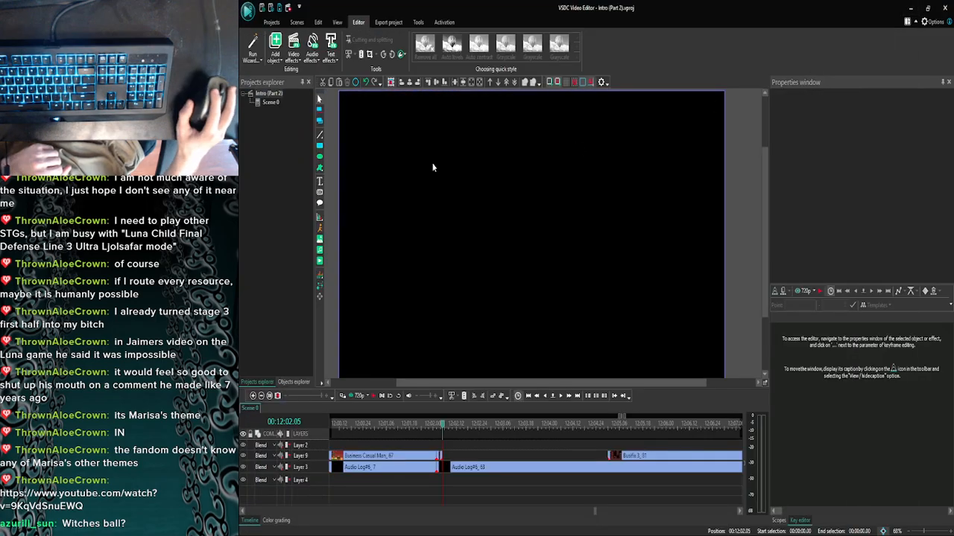
Extend the three-frame Busifix 3 piece to 88 frames so that it reaches the start of the next Busifix 3 piece.
{"action": "double_click", "coordinate": [441, 456]}
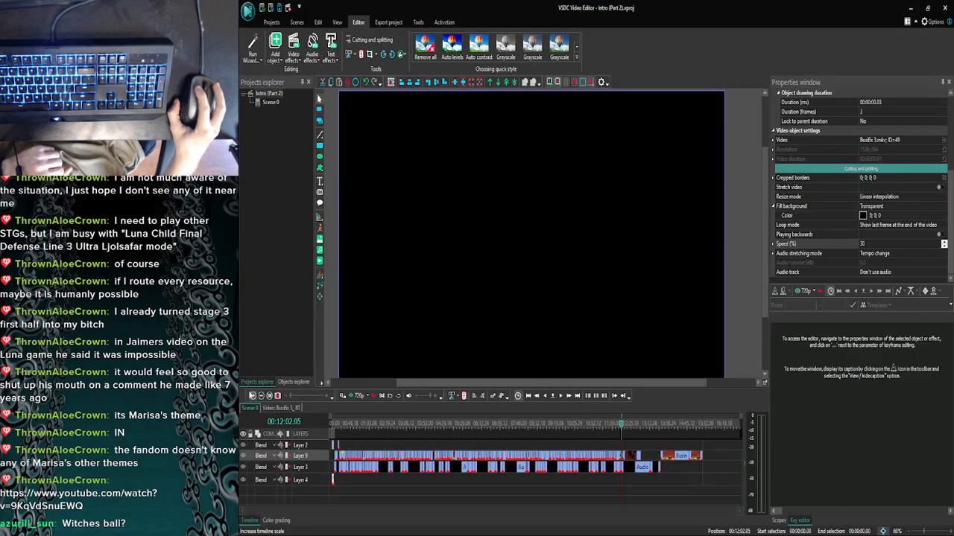
{"action": "left_click", "coordinate": [251, 396]}
{"action": "left_click", "coordinate": [251, 396]}
{"action": "left_click", "coordinate": [251, 396]}
{"action": "left_click", "coordinate": [252, 396]}
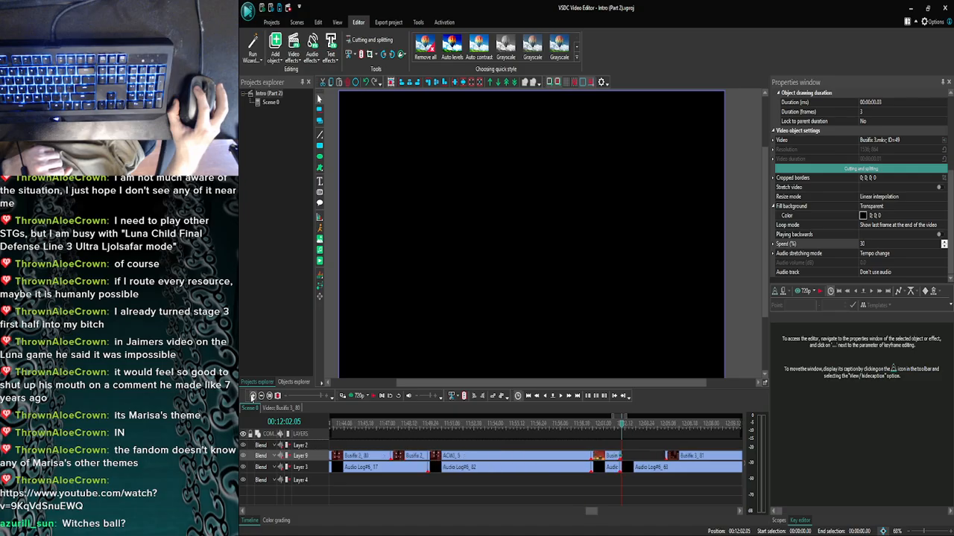
{"action": "left_click", "coordinate": [252, 395]}
{"action": "left_click", "coordinate": [251, 396]}
{"action": "left_click", "coordinate": [252, 396]}
{"action": "left_click", "coordinate": [251, 395]}
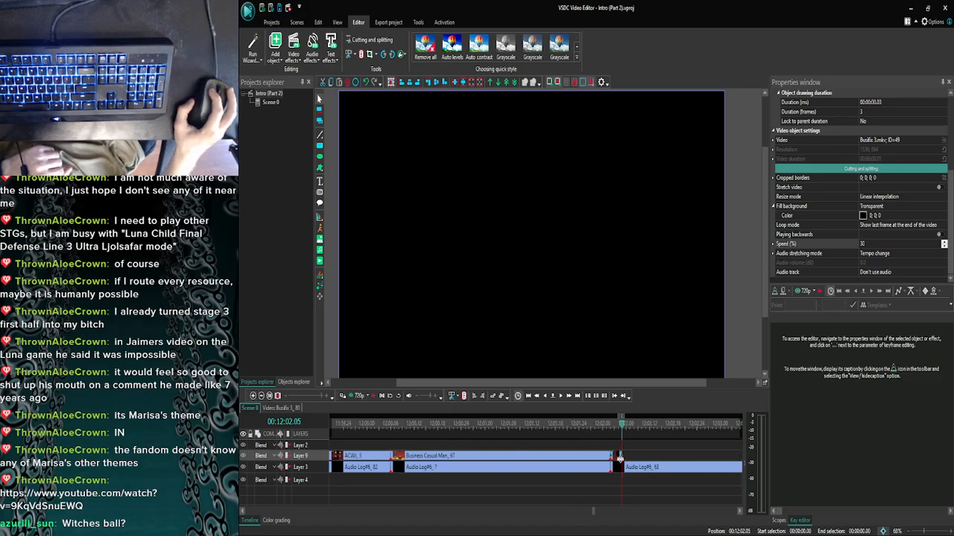
{"action": "scroll", "coordinate": [594, 512], "scroll_direction": "right", "scroll_amount": 3}
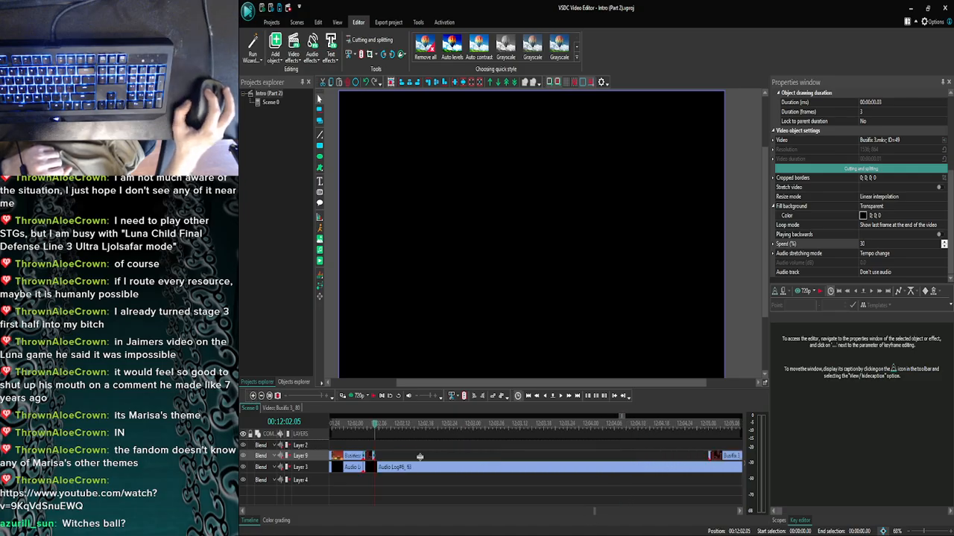
{"action": "left_click_drag", "start_coordinate": [373, 455], "coordinate": [708, 455]}
Check the start of the extended Busifix 3 piece frame by frame from 00:12:02.02 to 00:12:02.07.
{"action": "left_click", "coordinate": [546, 396]}
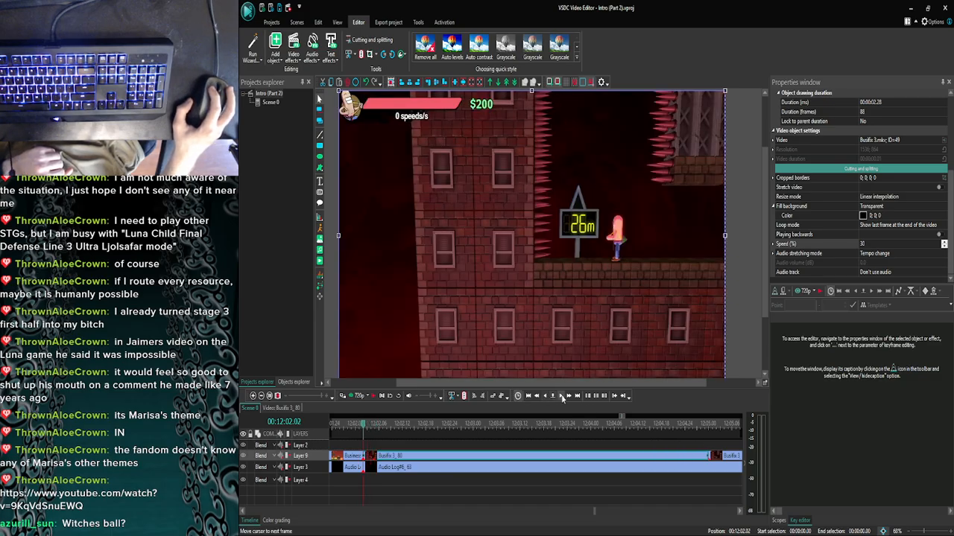
{"action": "left_click", "coordinate": [561, 397]}
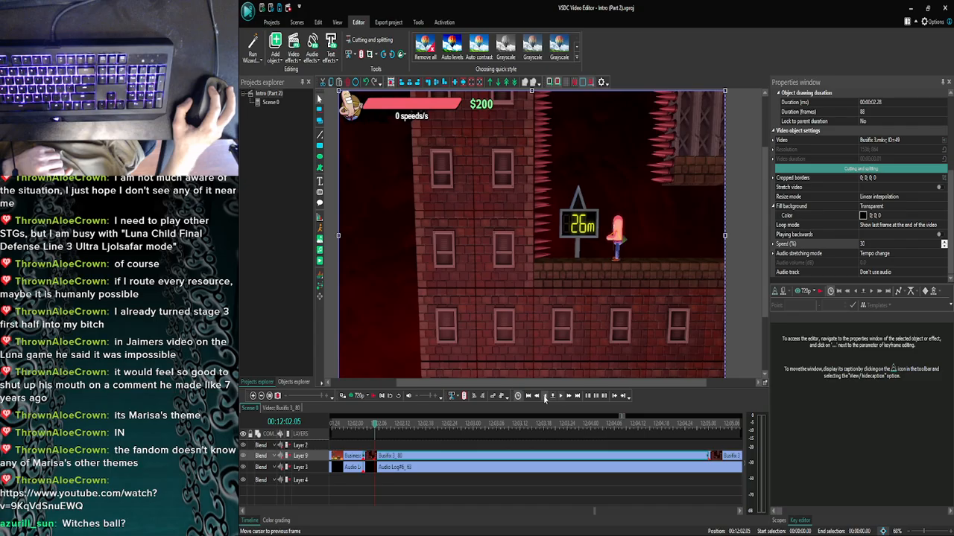
{"action": "left_click", "coordinate": [546, 396]}
{"action": "left_click", "coordinate": [547, 397]}
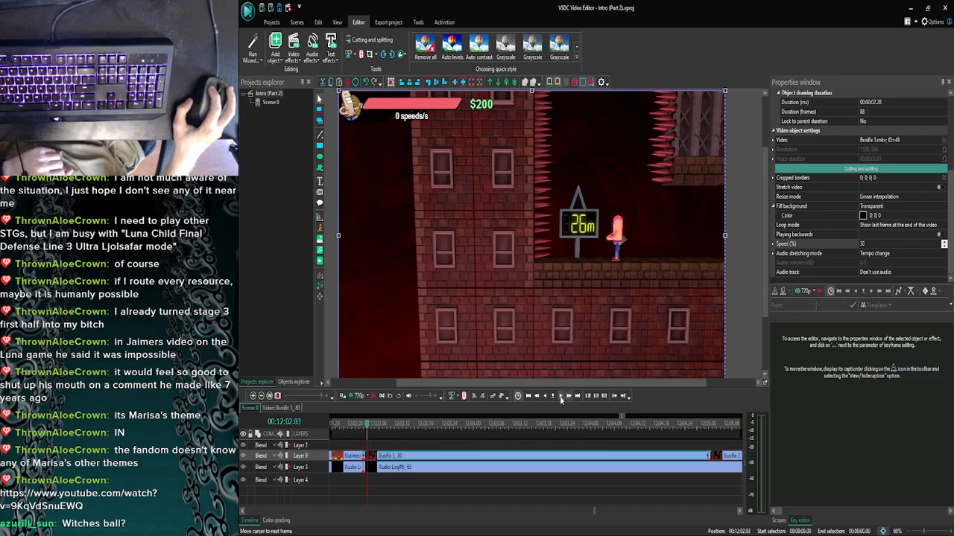
{"action": "left_click", "coordinate": [561, 397]}
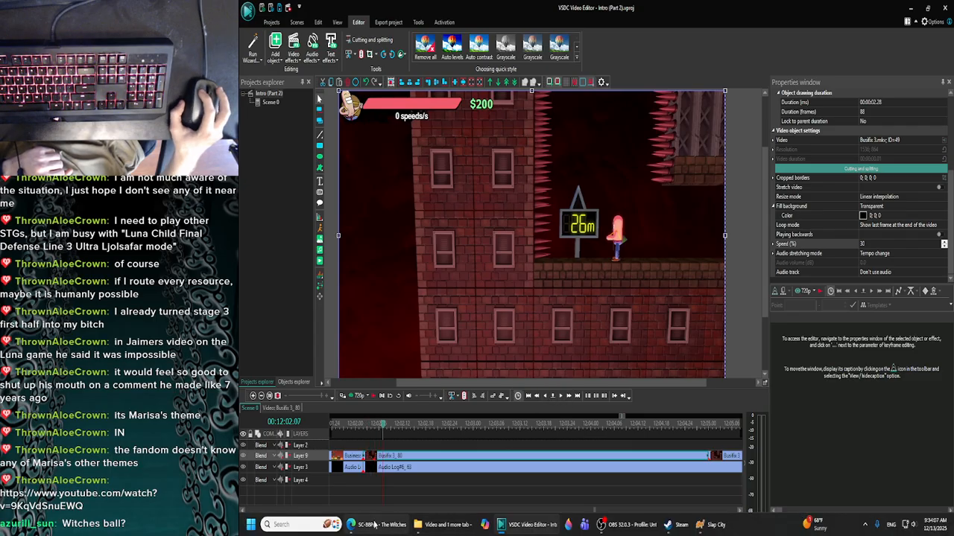
Close The Witches' Ball YouTube tab in the browser and return to VSDC Video Editor.
{"action": "left_click", "coordinate": [443, 527]}
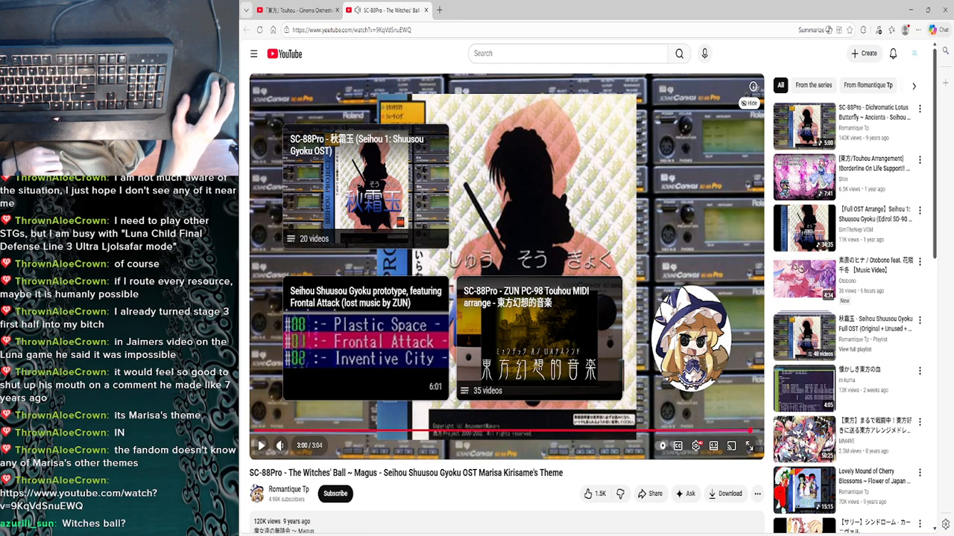
{"action": "left_click", "coordinate": [426, 10]}
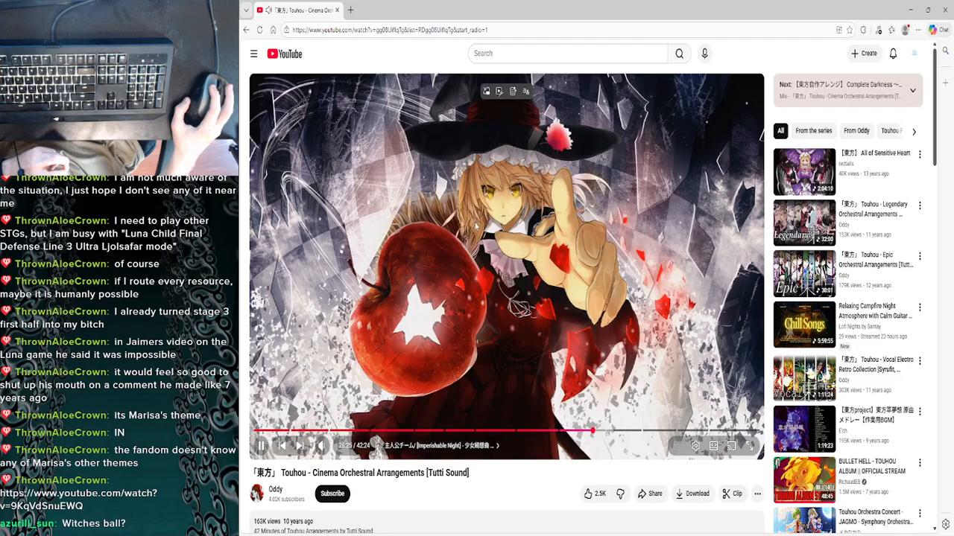
{"action": "left_click", "coordinate": [904, 7]}
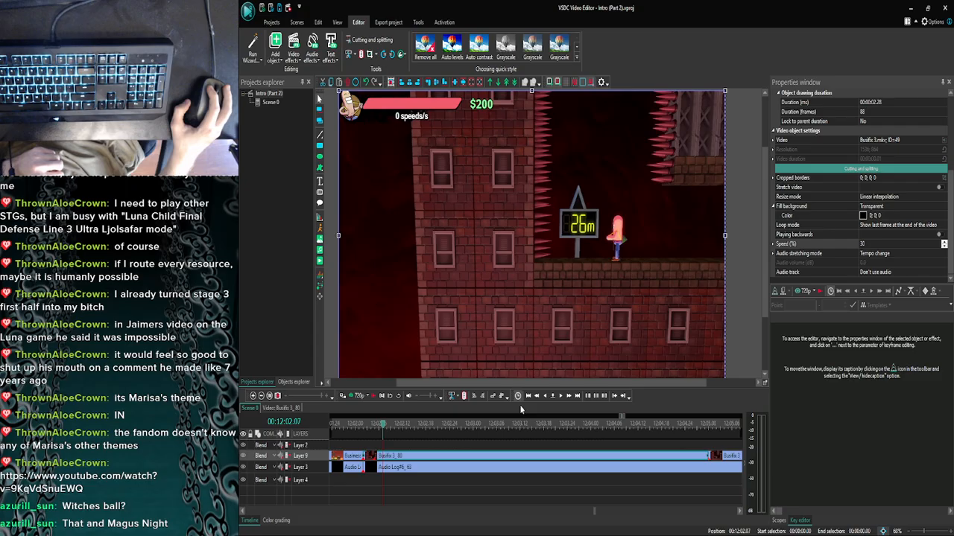
{"action": "left_click", "coordinate": [360, 526]}
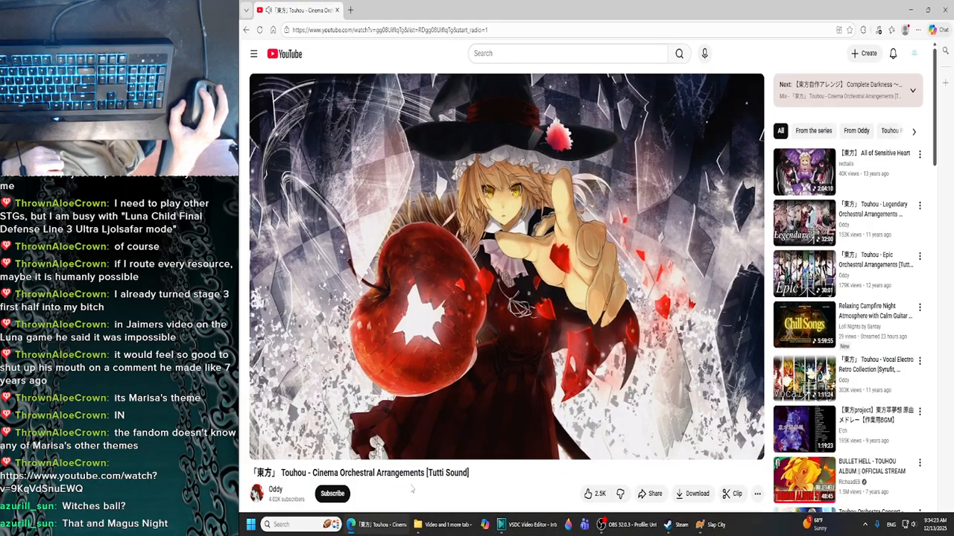
{"action": "left_click", "coordinate": [910, 10]}
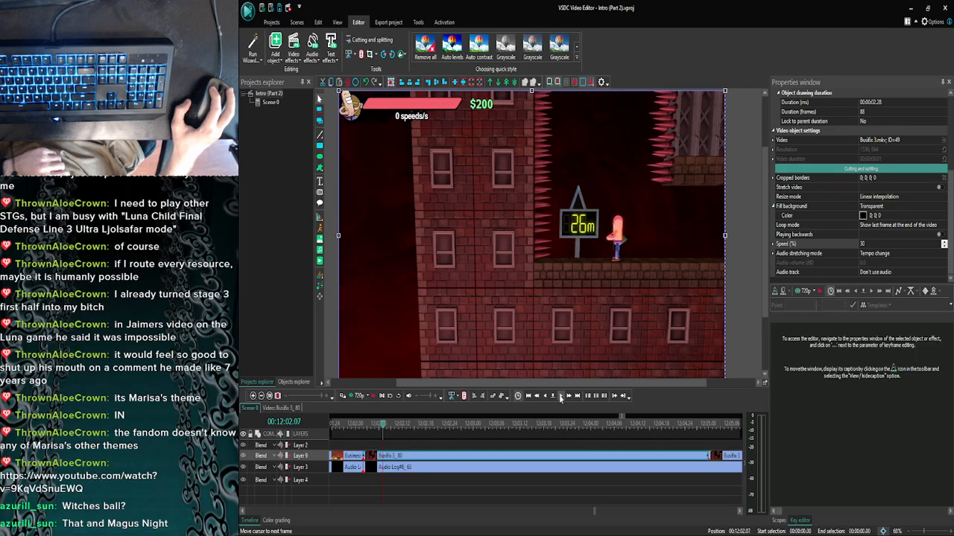
Step forward through the extended Busifix 3 piece from 00:12:02.07 to 00:12:03.02 to check its frames.
{"action": "left_click", "coordinate": [561, 397]}
{"action": "left_click", "coordinate": [561, 397]}
{"action": "left_click", "coordinate": [561, 397]}
{"action": "left_click", "coordinate": [561, 397]}
{"action": "left_click", "coordinate": [561, 397]}
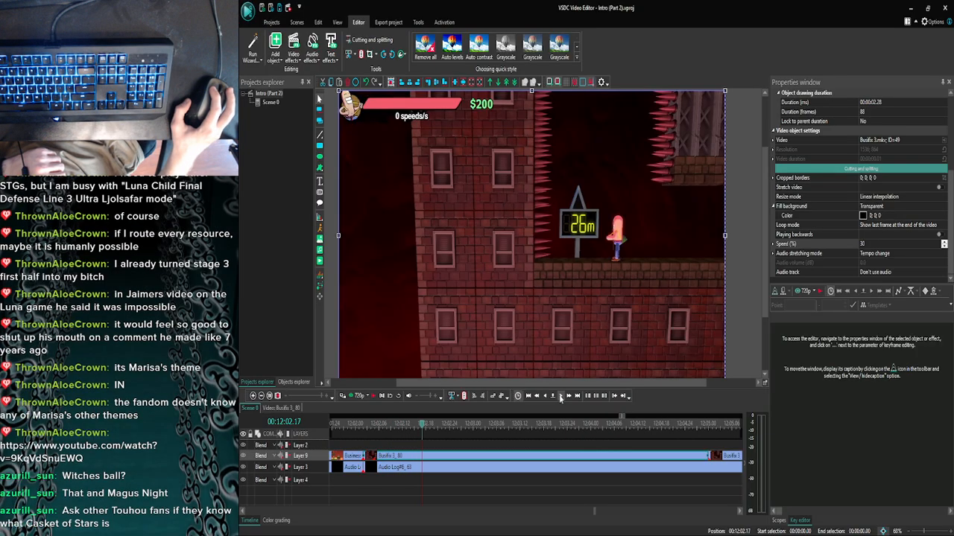
{"action": "left_click", "coordinate": [561, 397]}
{"action": "left_click", "coordinate": [561, 398]}
{"action": "left_click", "coordinate": [562, 397]}
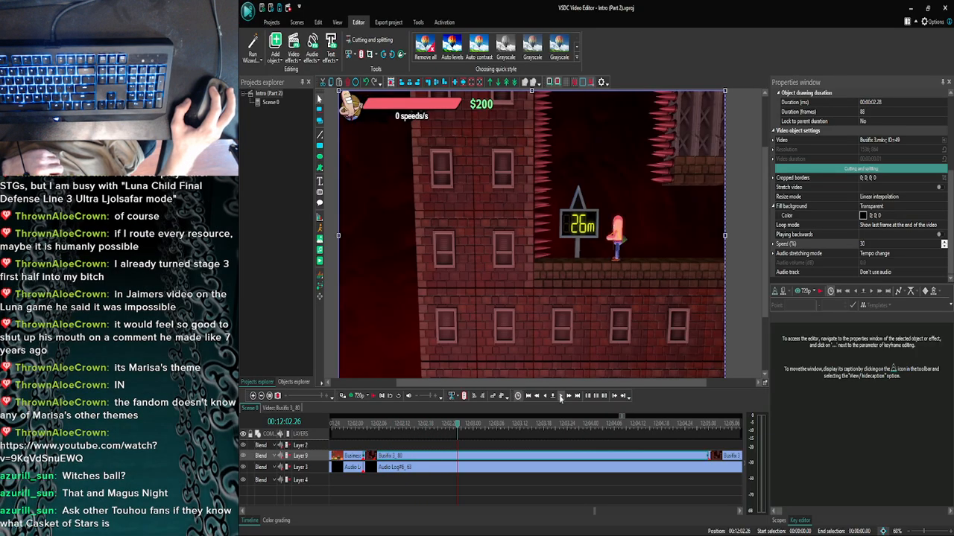
{"action": "left_click", "coordinate": [561, 397]}
{"action": "left_click", "coordinate": [561, 397]}
{"action": "left_click", "coordinate": [561, 397]}
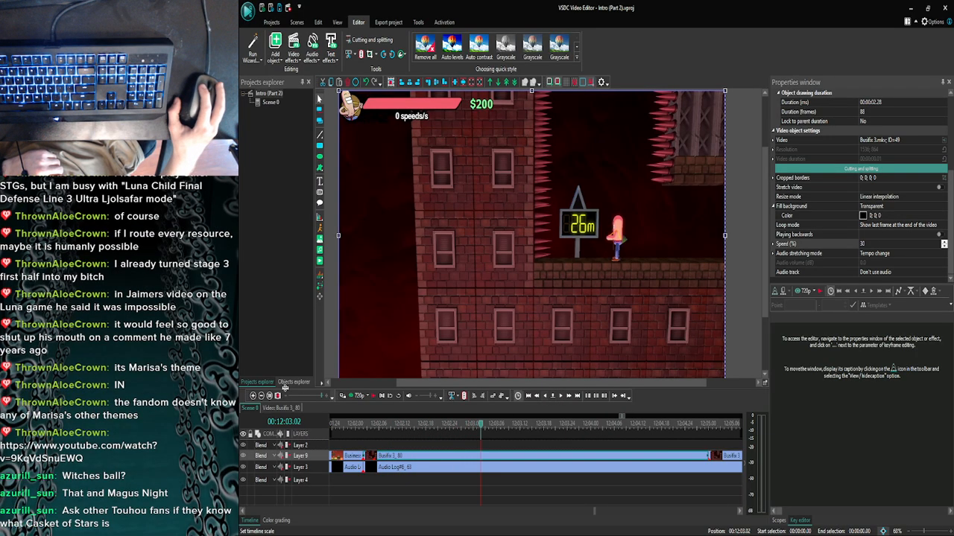
Scrub through the rest of the extended Busifix 3 piece and place the playhead near its end at 00:12:04.27.
{"action": "left_click", "coordinate": [261, 397]}
{"action": "left_click", "coordinate": [261, 396]}
{"action": "left_click", "coordinate": [490, 429]}
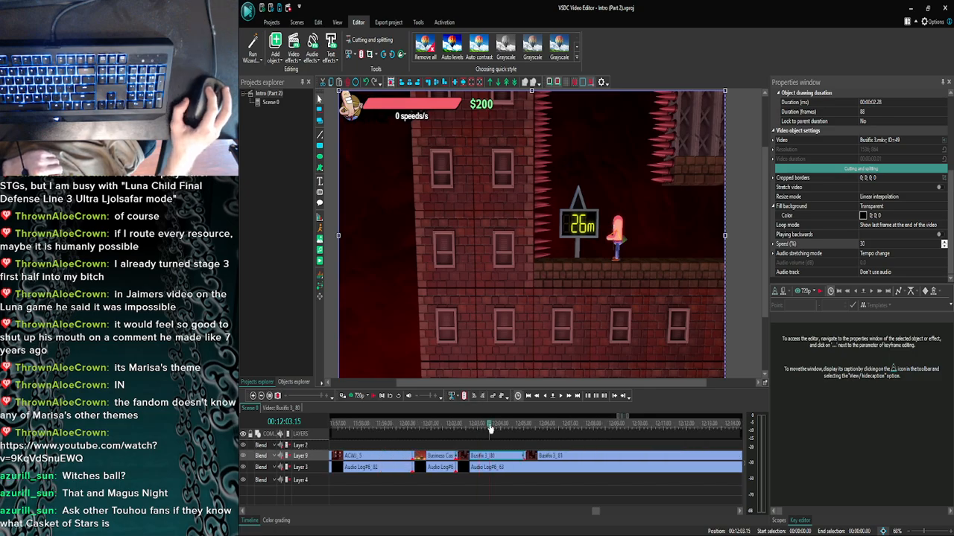
{"action": "left_click_drag", "start_coordinate": [505, 428], "coordinate": [515, 430]}
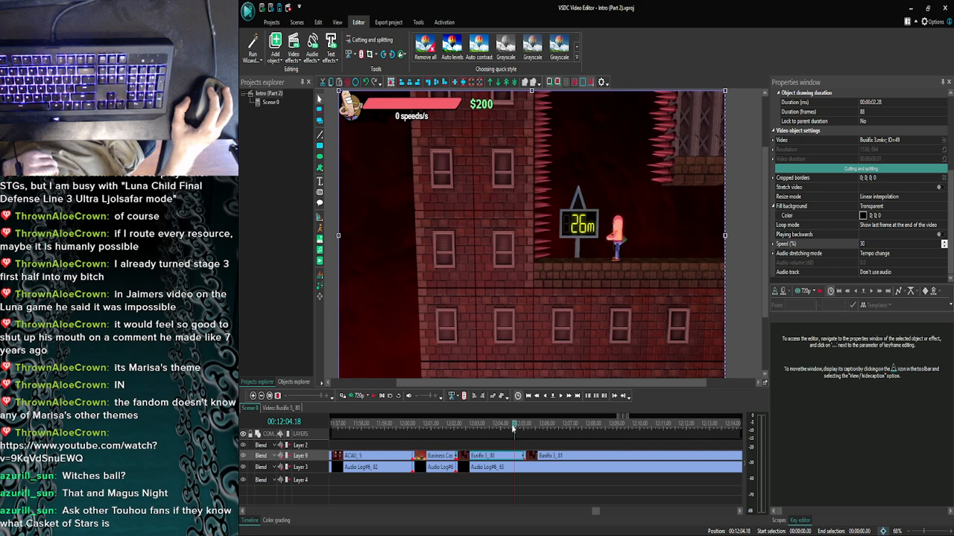
{"action": "left_click_drag", "start_coordinate": [513, 430], "coordinate": [519, 431]}
{"action": "left_click", "coordinate": [522, 430]}
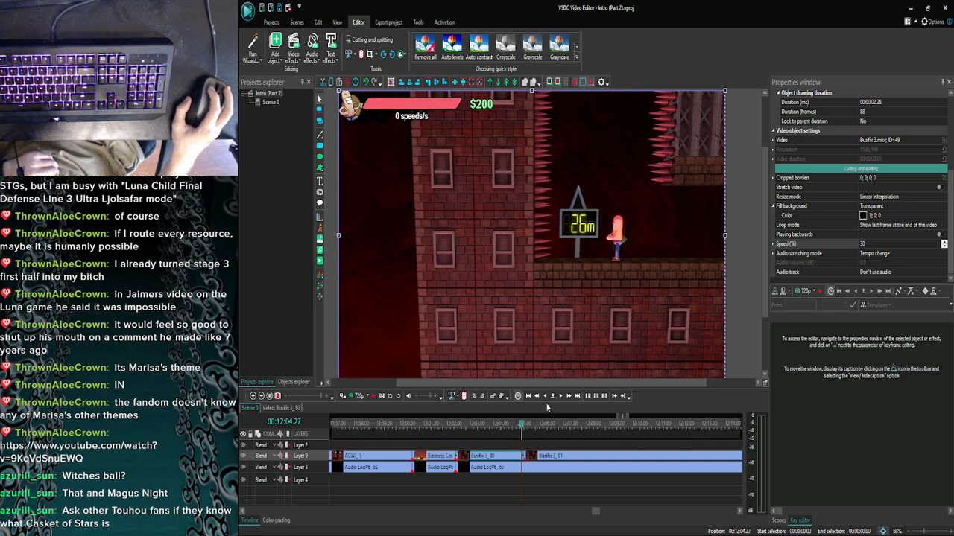
Step frame by frame from 00:12:04.27 to 00:12:05.17 to check the jump for the next cut point.
{"action": "left_click", "coordinate": [559, 397]}
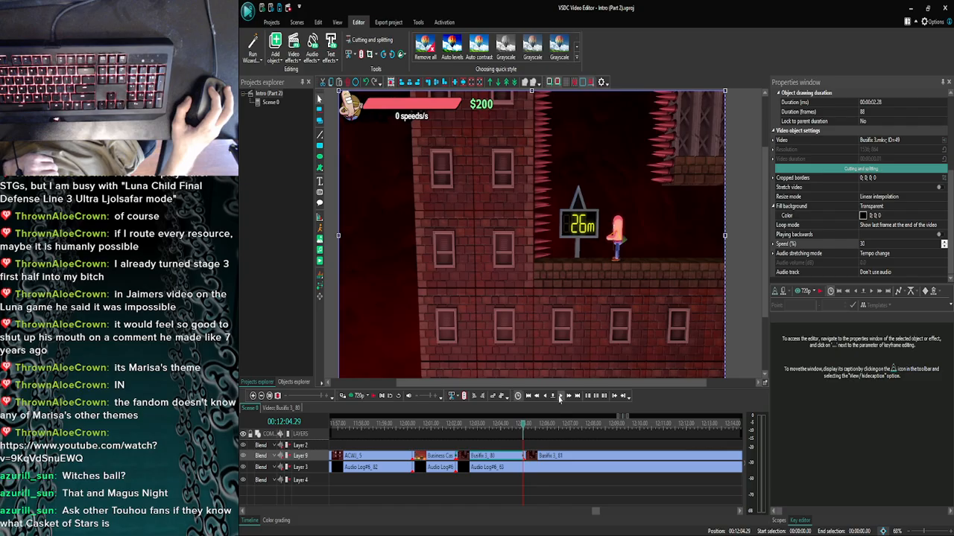
{"action": "left_click", "coordinate": [559, 397]}
{"action": "left_click", "coordinate": [559, 397]}
{"action": "left_click", "coordinate": [559, 397]}
{"action": "left_click", "coordinate": [560, 397]}
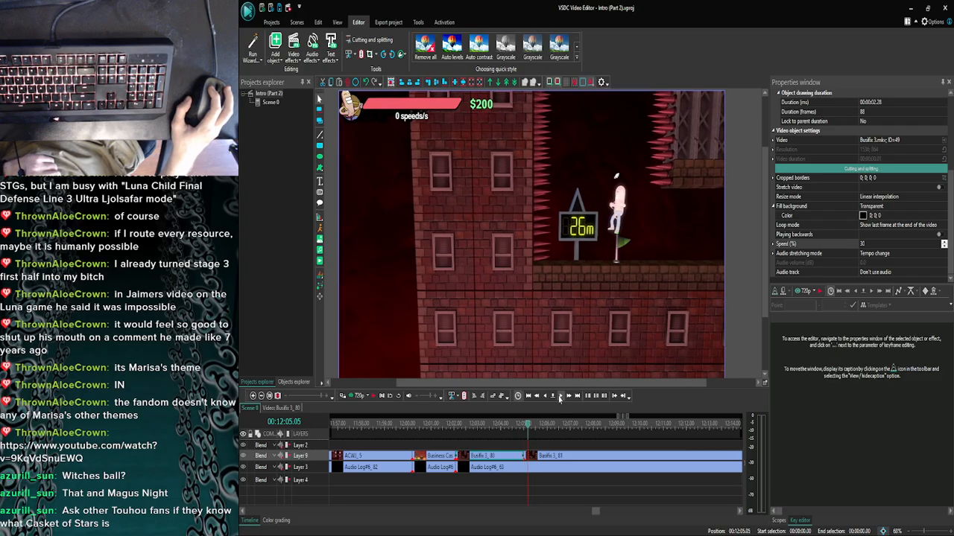
{"action": "left_click", "coordinate": [559, 397]}
{"action": "left_click", "coordinate": [560, 397]}
{"action": "left_click", "coordinate": [560, 397]}
{"action": "left_click", "coordinate": [560, 397]}
{"action": "left_click", "coordinate": [560, 397]}
{"action": "left_click", "coordinate": [559, 398]}
{"action": "left_click", "coordinate": [559, 397]}
{"action": "left_click", "coordinate": [559, 397]}
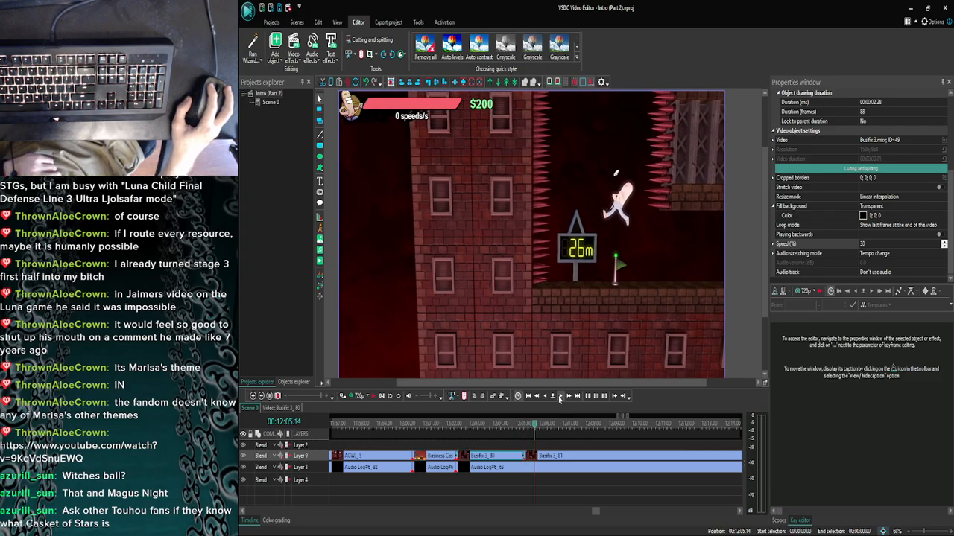
{"action": "left_click", "coordinate": [560, 397]}
{"action": "left_click", "coordinate": [559, 397]}
{"action": "left_click", "coordinate": [560, 397]}
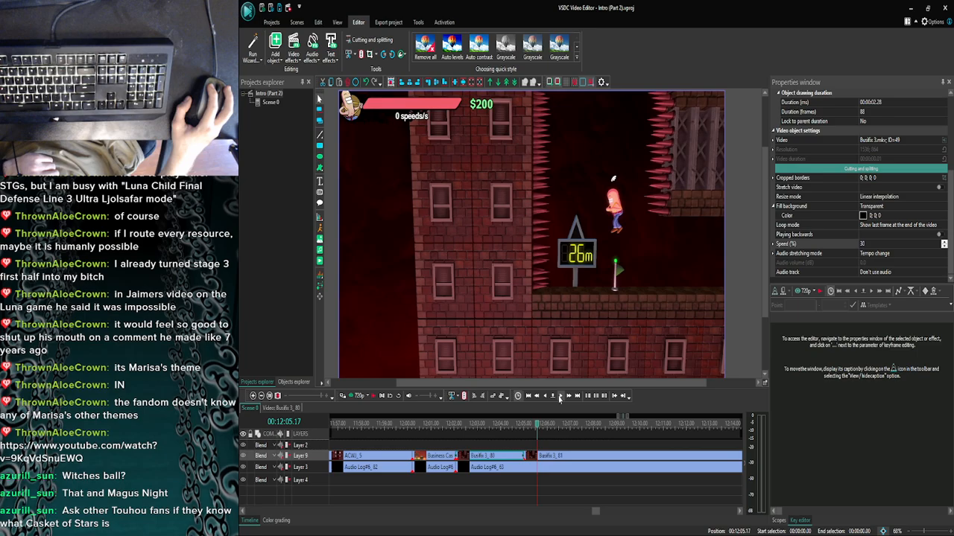
{"action": "left_click", "coordinate": [544, 398]}
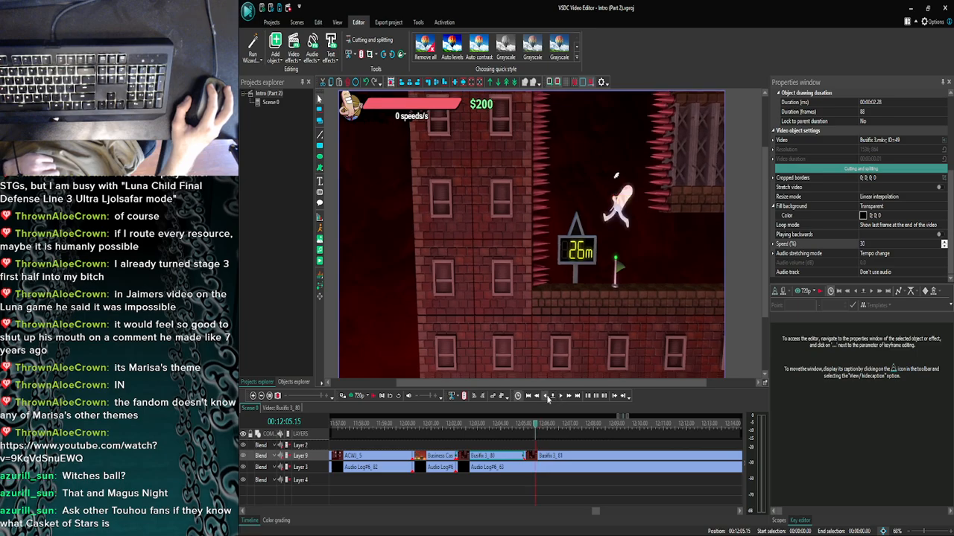
{"action": "left_click", "coordinate": [559, 397]}
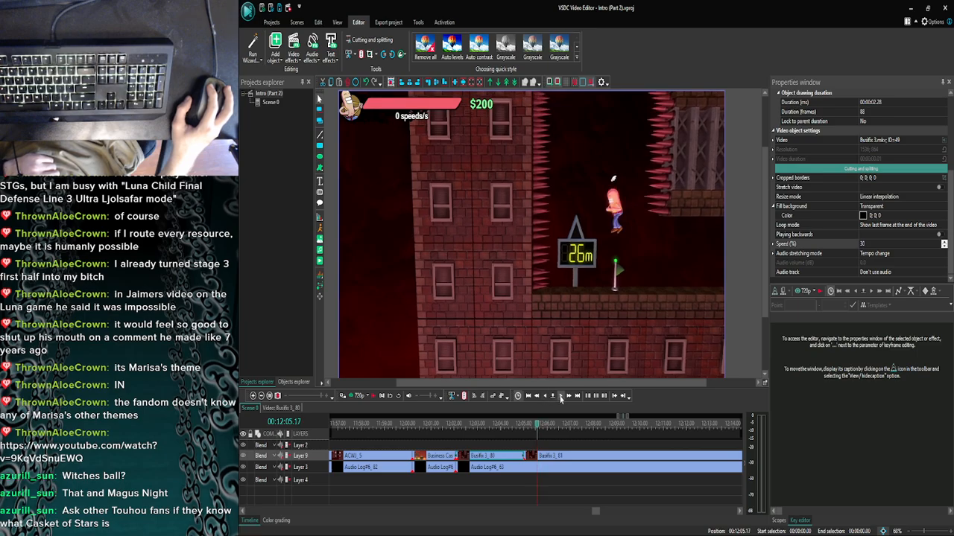
Split the remaining Busifix 3 clip at 00:12:05.17 and select the short piece before the cut, opening its speed value.
{"action": "left_click", "coordinate": [537, 455]}
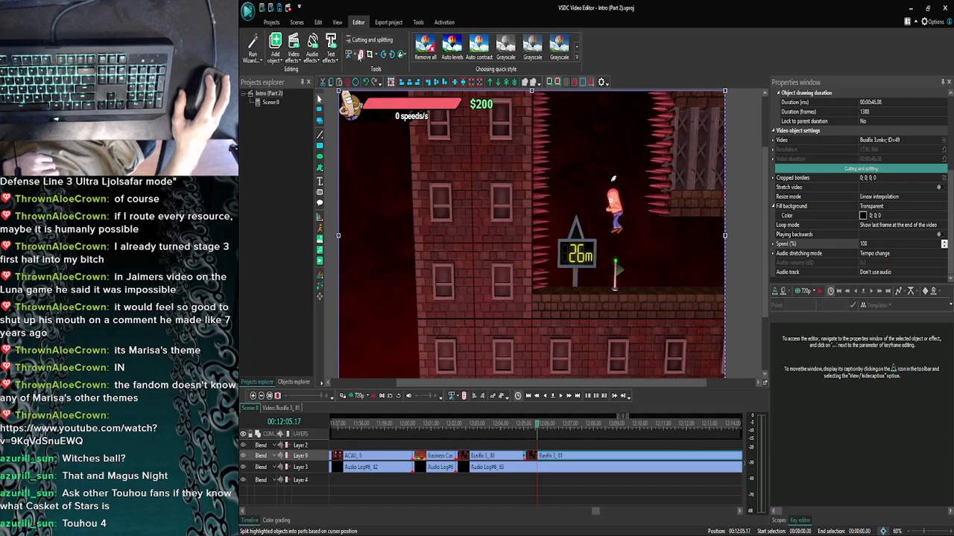
{"action": "left_click", "coordinate": [362, 55]}
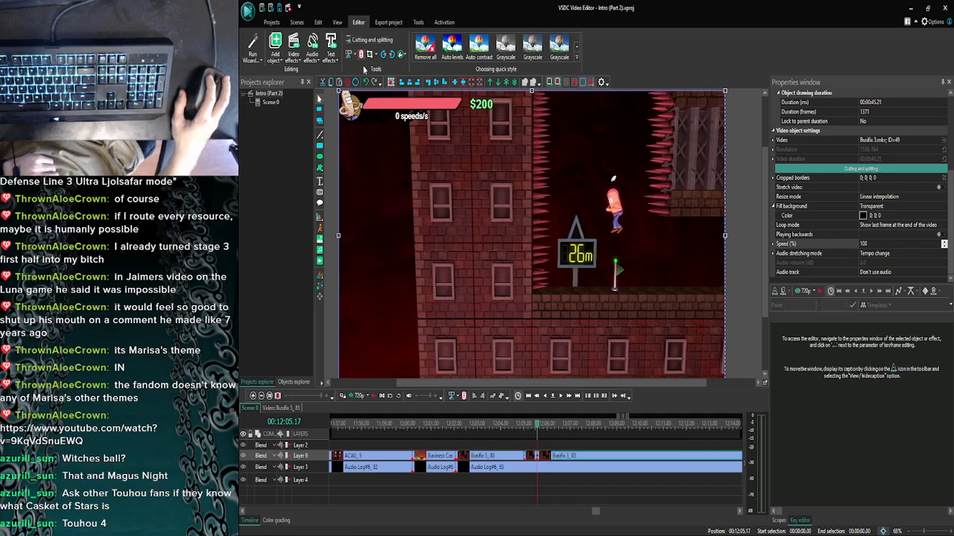
{"action": "left_click", "coordinate": [532, 455]}
{"action": "left_click", "coordinate": [548, 447]}
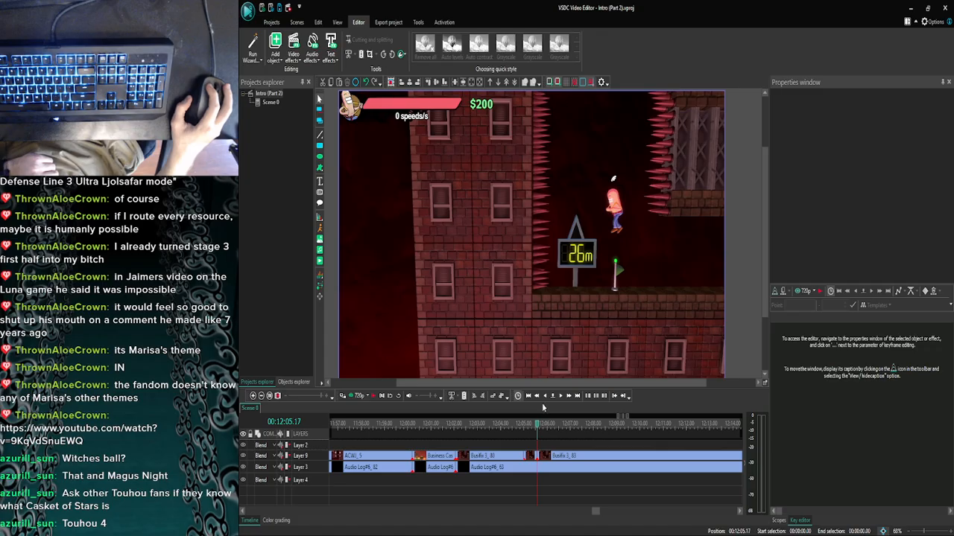
{"action": "left_click", "coordinate": [532, 456]}
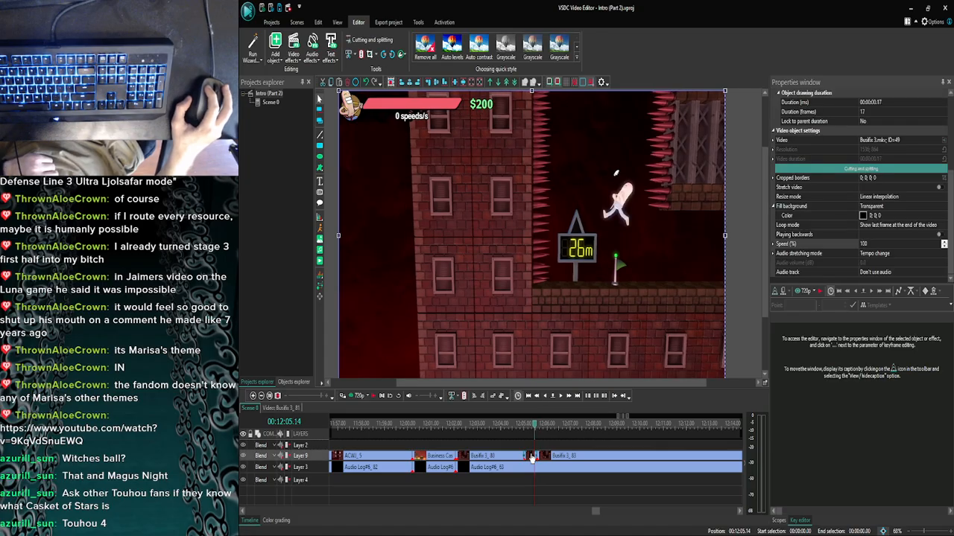
{"action": "left_click_drag", "start_coordinate": [874, 244], "coordinate": [865, 244]}
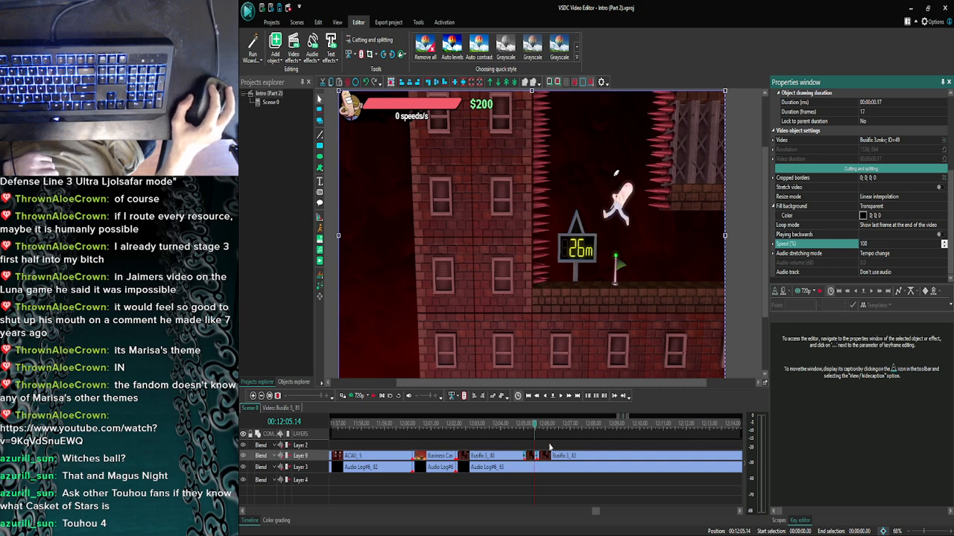
Step back through the short Busifix 3 piece from 00:12:05.14 to 00:12:05.04 and reopen its speed value.
{"action": "left_click", "coordinate": [549, 447]}
{"action": "left_click", "coordinate": [543, 400]}
{"action": "left_click", "coordinate": [542, 400]}
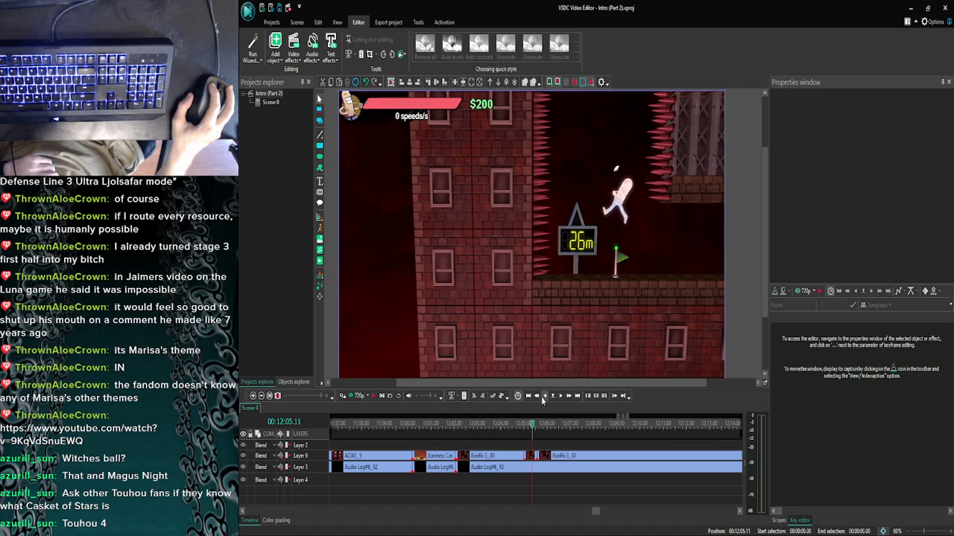
{"action": "left_click", "coordinate": [542, 401]}
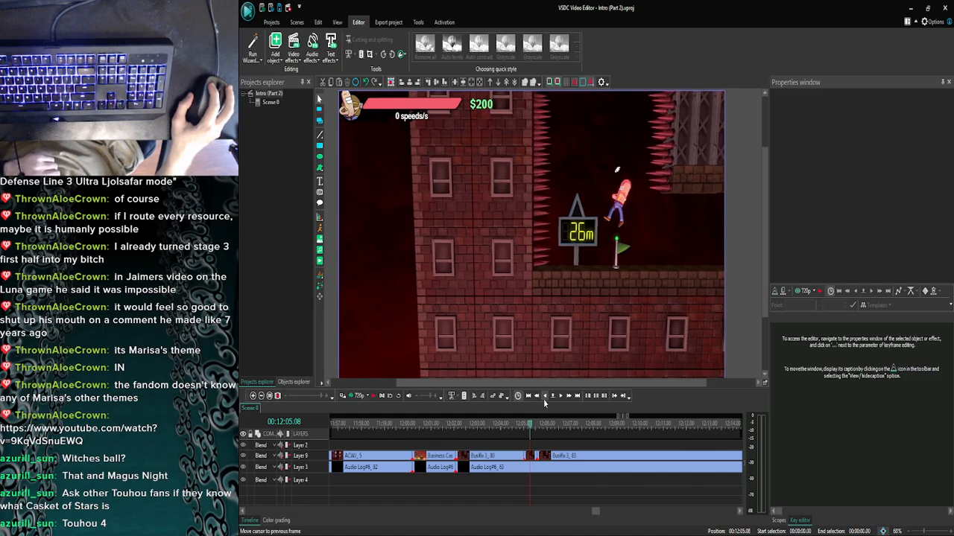
{"action": "left_click", "coordinate": [543, 399]}
{"action": "left_click", "coordinate": [543, 399]}
{"action": "left_click", "coordinate": [533, 452]}
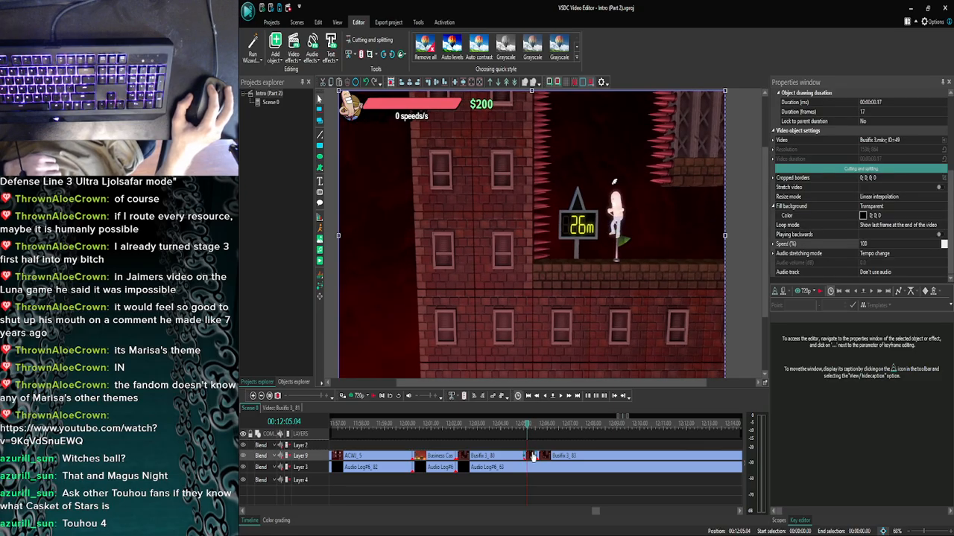
{"action": "left_click", "coordinate": [879, 243]}
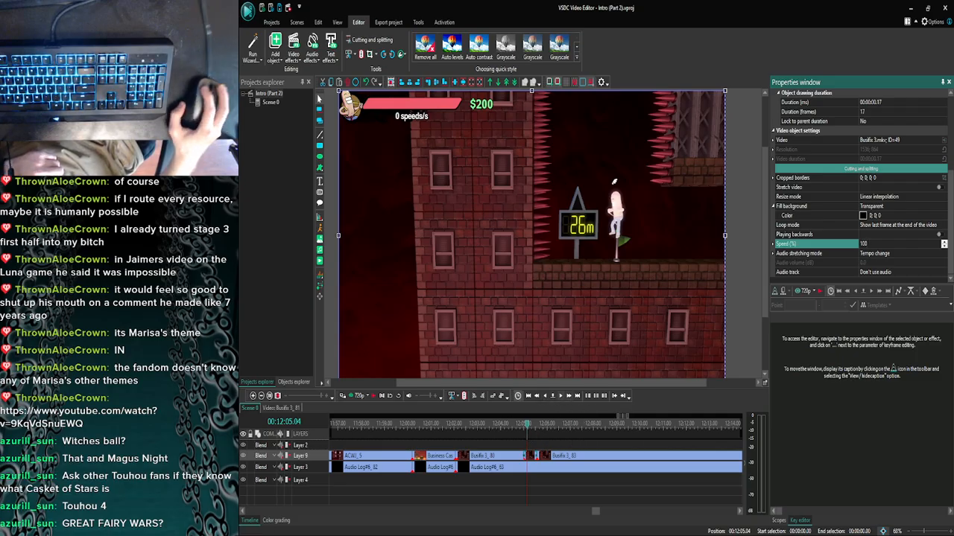
Switch to the browser to check the Touhou orchestral arrangements video, and return to VSDC Video Editor.
{"action": "left_click", "coordinate": [378, 524]}
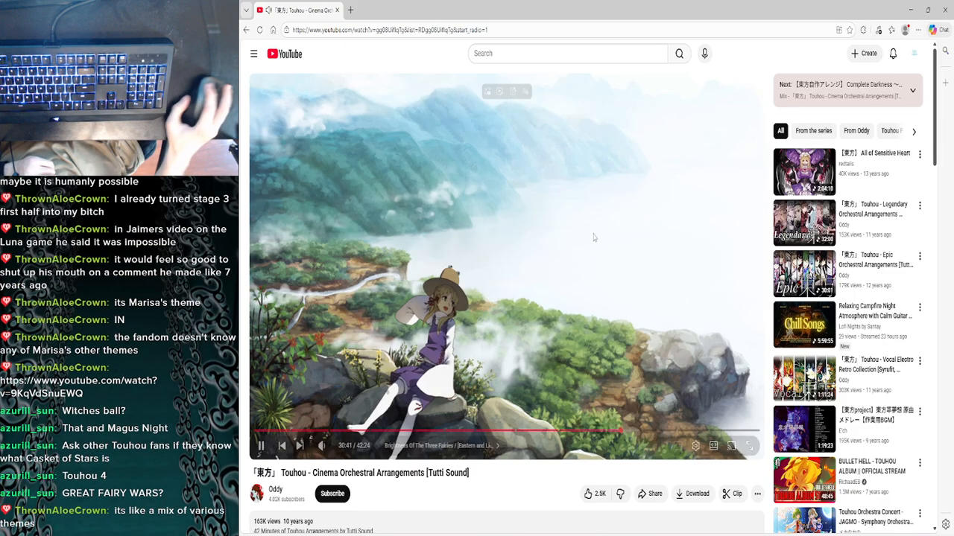
{"action": "left_click", "coordinate": [911, 10]}
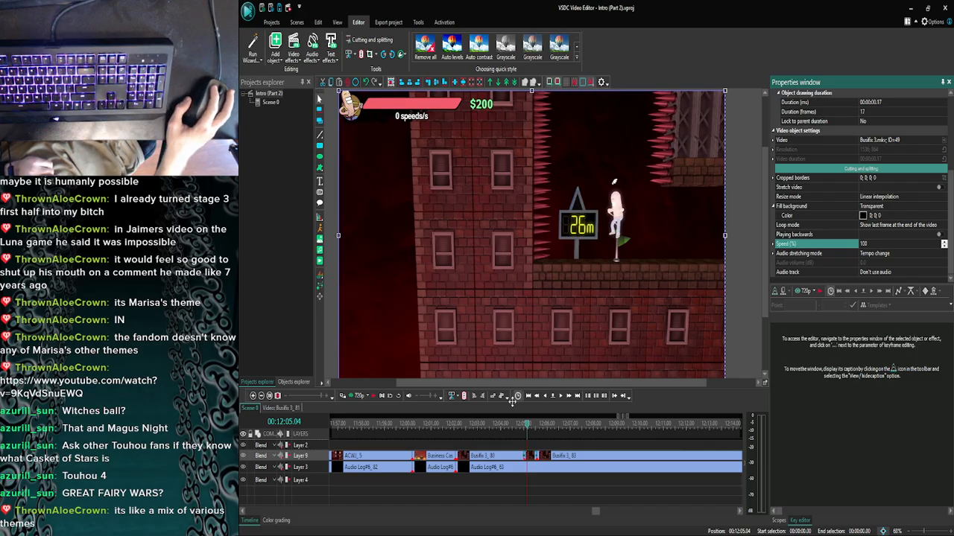
Compare the frames on both sides of the new cut, between 00:12:05.15 and 00:12:05.20.
{"action": "left_click", "coordinate": [561, 398]}
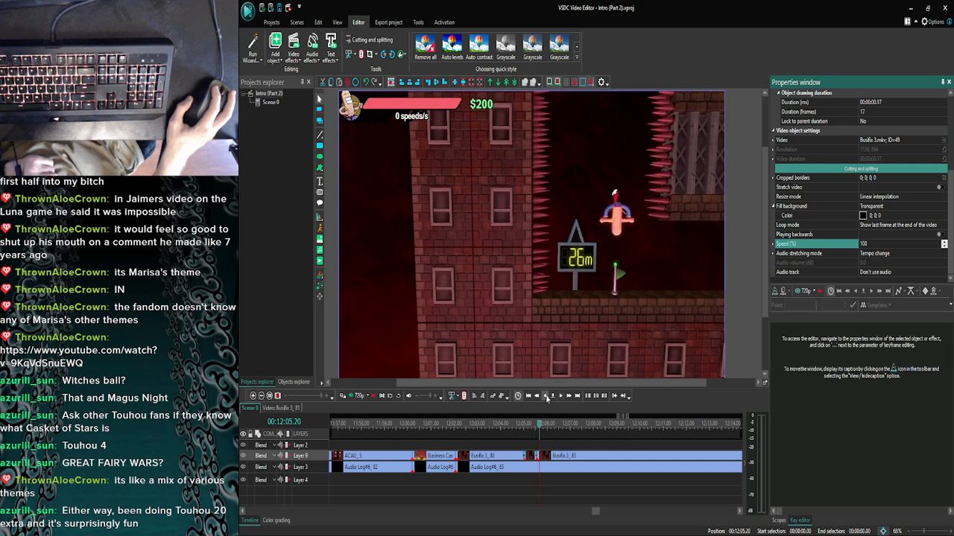
{"action": "left_click", "coordinate": [546, 397]}
{"action": "left_click", "coordinate": [545, 397]}
{"action": "left_click", "coordinate": [545, 397]}
{"action": "left_click", "coordinate": [545, 397]}
{"action": "left_click", "coordinate": [544, 397]}
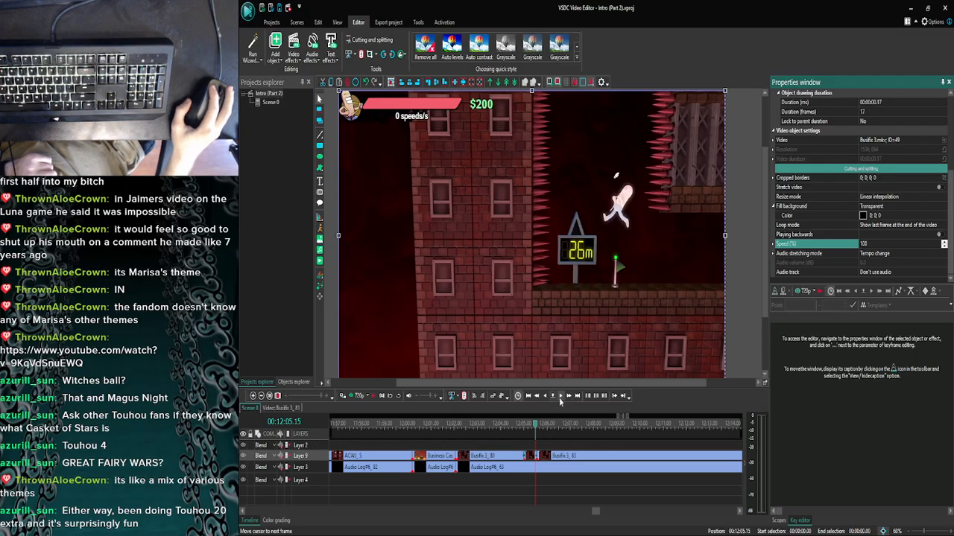
{"action": "left_click", "coordinate": [560, 397]}
{"action": "left_click", "coordinate": [560, 398]}
{"action": "left_click", "coordinate": [561, 398]}
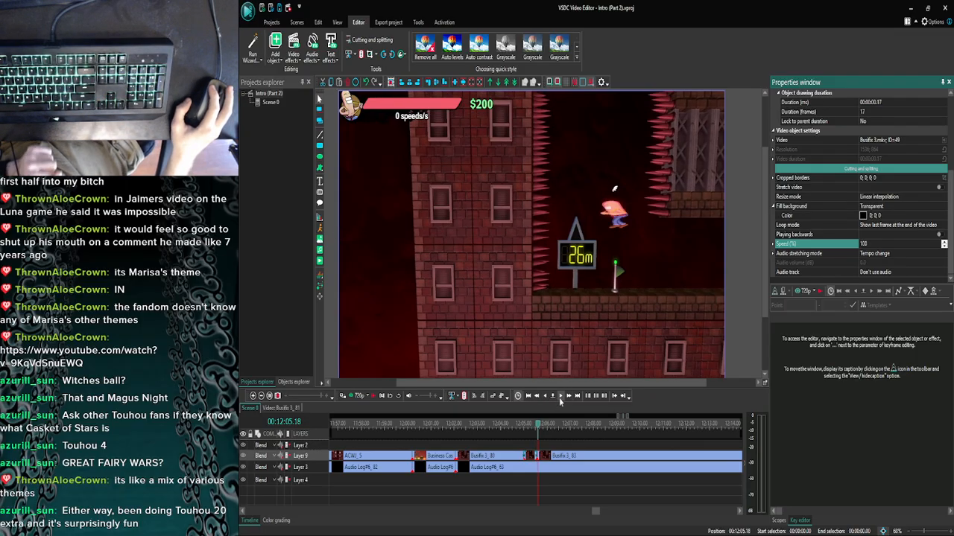
{"action": "left_click", "coordinate": [560, 397]}
{"action": "left_click", "coordinate": [560, 398]}
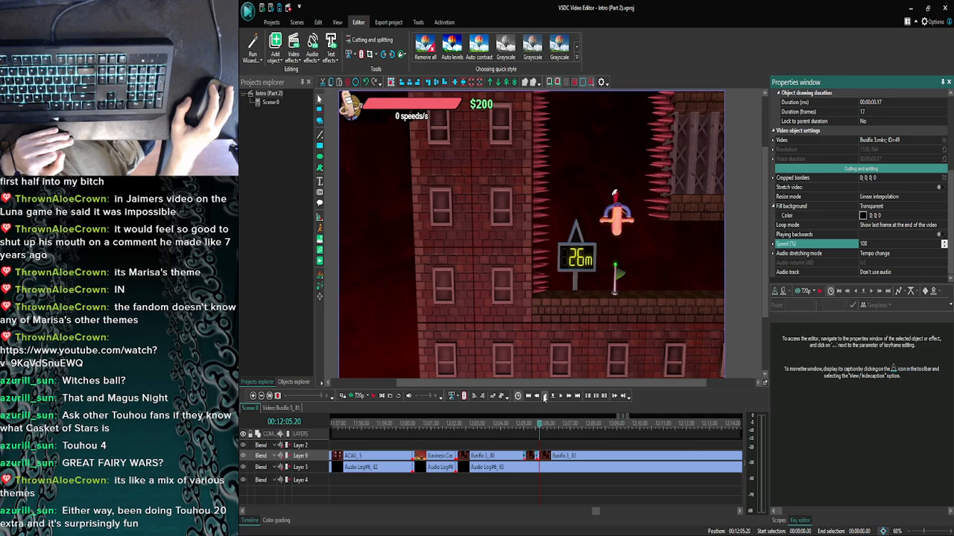
{"action": "left_click", "coordinate": [544, 396]}
{"action": "left_click", "coordinate": [544, 397]}
{"action": "left_click", "coordinate": [545, 396]}
{"action": "left_click", "coordinate": [545, 397]}
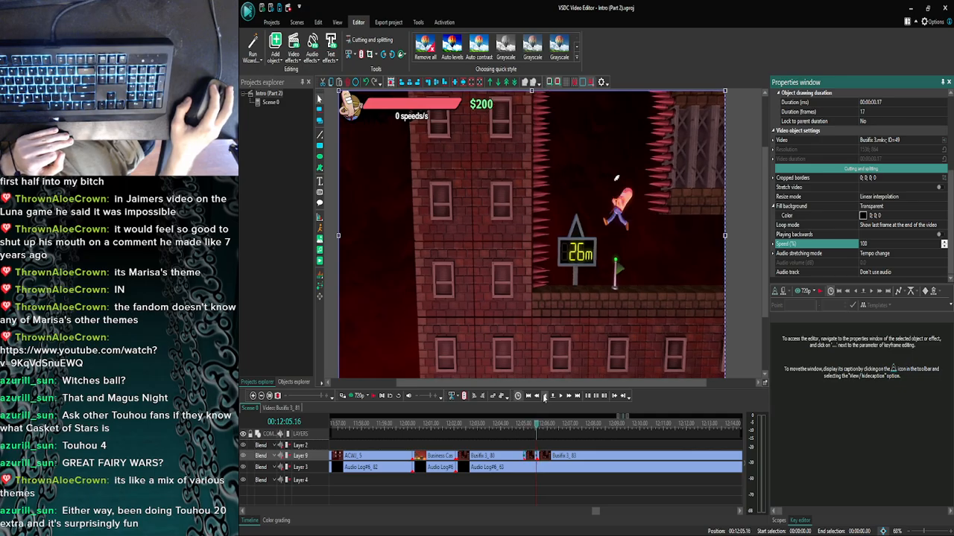
Step forward frame by frame from 00:12:05.16 to 00:12:06.09 to examine the character's fall after the cut.
{"action": "left_click", "coordinate": [561, 398]}
{"action": "left_click", "coordinate": [561, 398]}
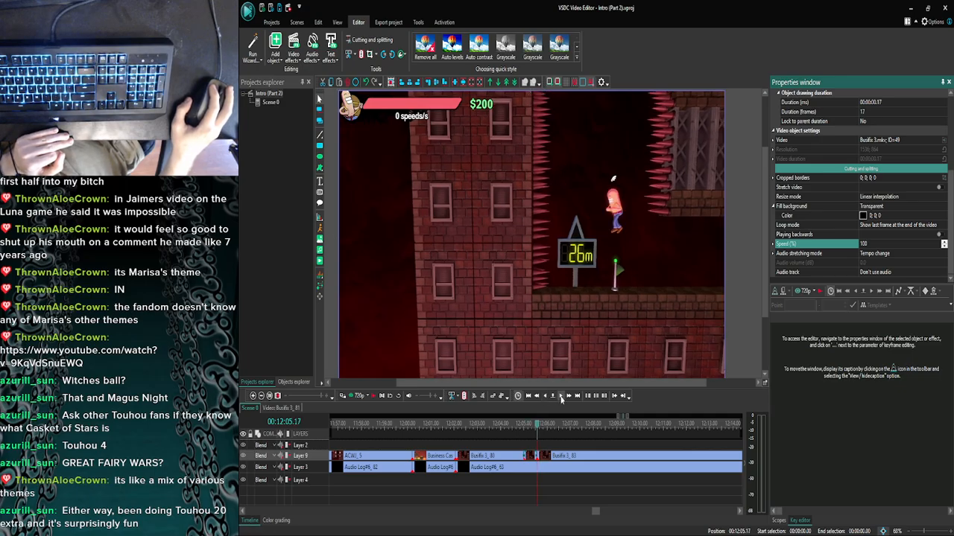
{"action": "left_click", "coordinate": [561, 398]}
{"action": "left_click", "coordinate": [561, 398]}
{"action": "left_click", "coordinate": [561, 398]}
{"action": "left_click", "coordinate": [561, 398]}
{"action": "left_click", "coordinate": [561, 398]}
{"action": "left_click", "coordinate": [561, 398]}
{"action": "left_click", "coordinate": [561, 398]}
{"action": "left_click", "coordinate": [561, 398]}
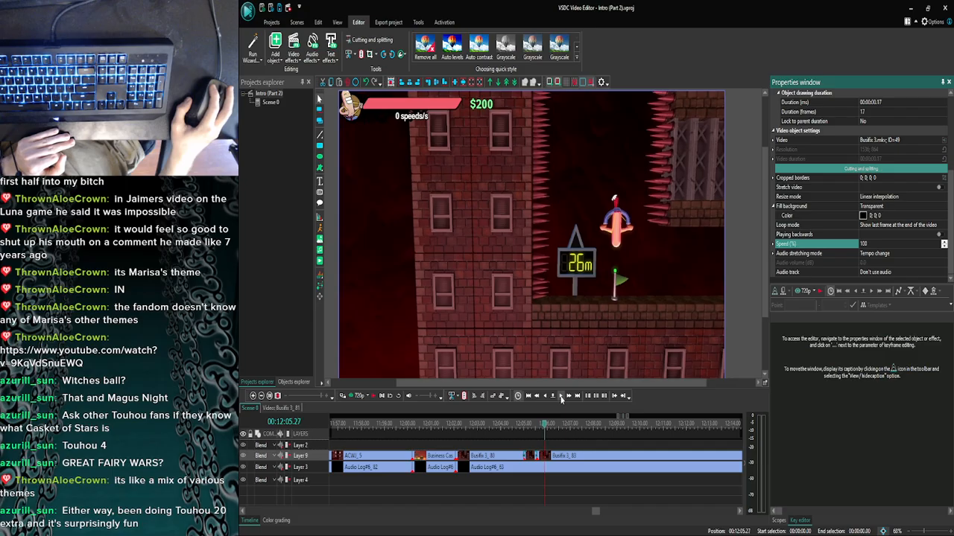
{"action": "left_click", "coordinate": [561, 397]}
{"action": "left_click", "coordinate": [561, 398]}
{"action": "left_click", "coordinate": [561, 398]}
{"action": "left_click", "coordinate": [561, 398]}
{"action": "left_click", "coordinate": [561, 398]}
{"action": "left_click", "coordinate": [561, 398]}
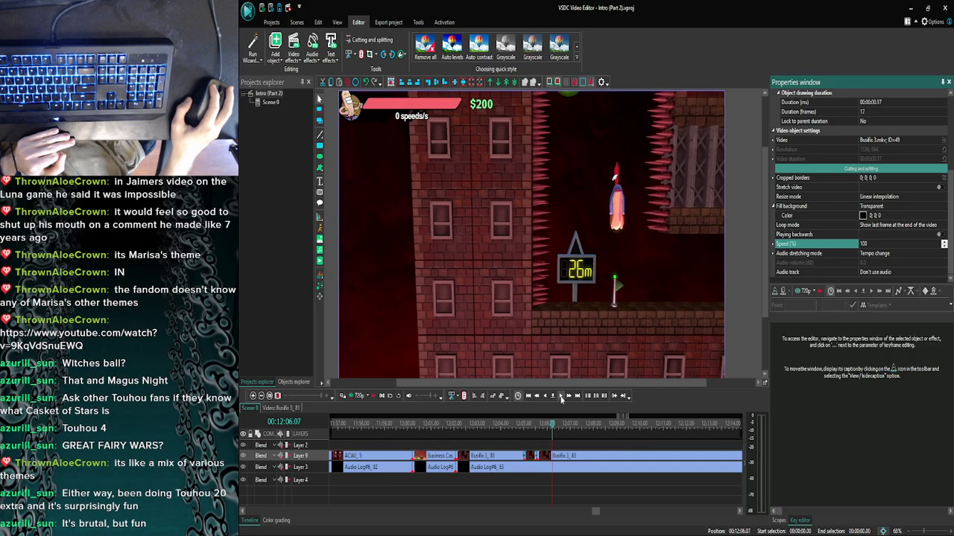
{"action": "left_click", "coordinate": [561, 398]}
{"action": "left_click", "coordinate": [561, 397]}
Preview the video from 00:12:06.09 at 720p, pause it and close the preview.
{"action": "left_click", "coordinate": [357, 397]}
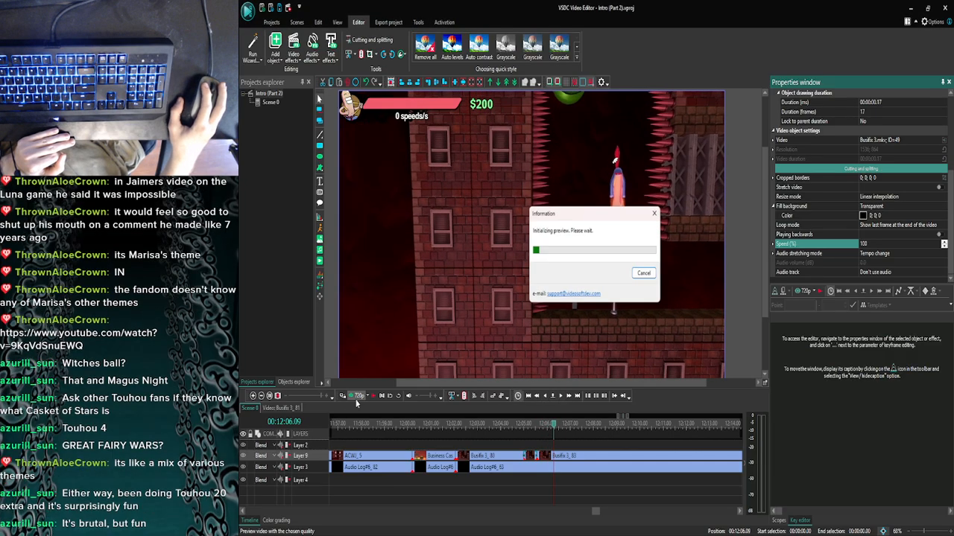
{"action": "left_click", "coordinate": [377, 402]}
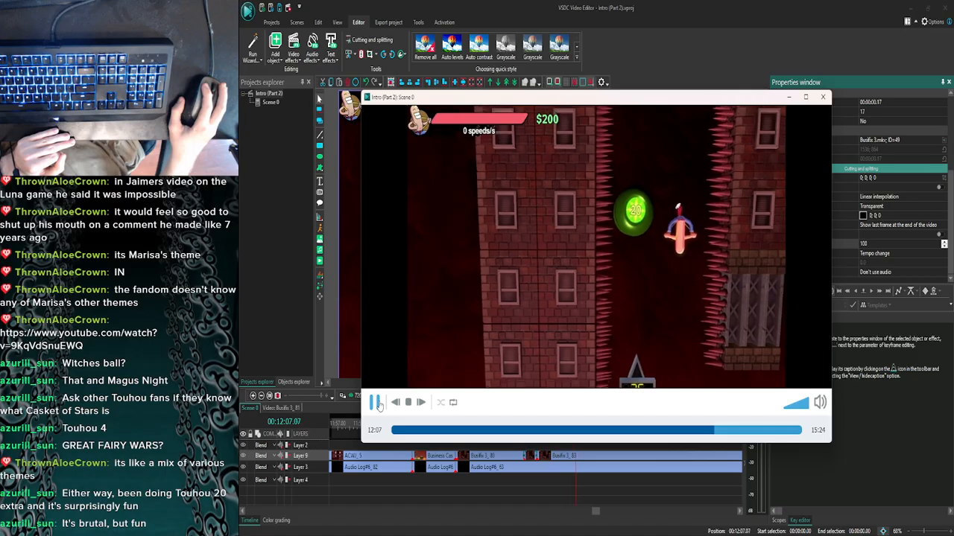
{"action": "left_click", "coordinate": [376, 403]}
{"action": "left_click", "coordinate": [824, 99]}
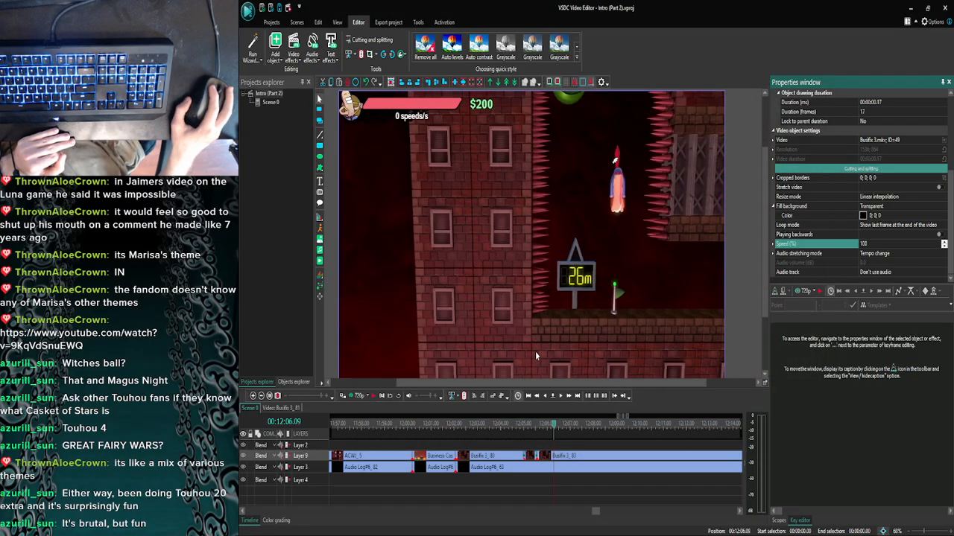
Place the playhead at 00:12:07.09 and move the long remaining Busifix 3 clip to start there.
{"action": "left_click", "coordinate": [568, 397]}
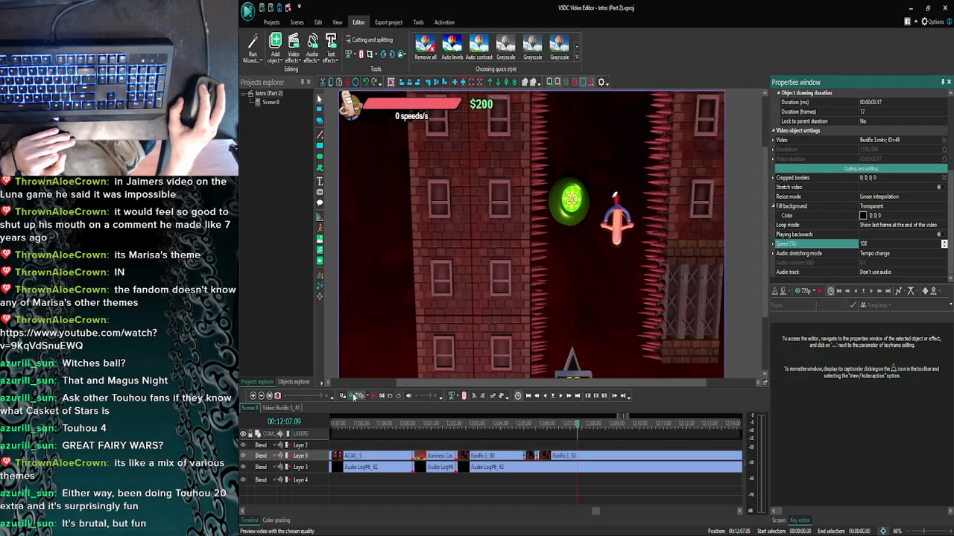
{"action": "left_click", "coordinate": [357, 397]}
{"action": "left_click", "coordinate": [822, 96]}
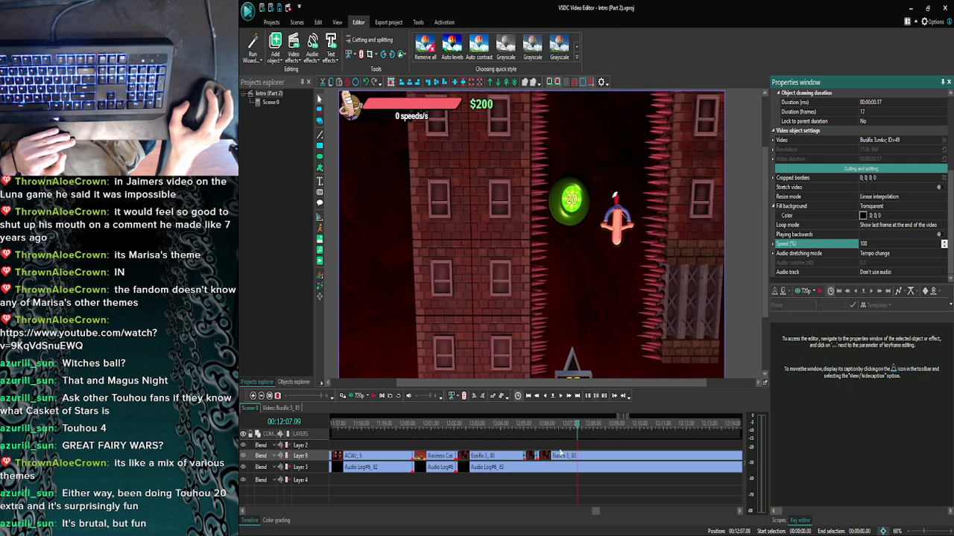
{"action": "left_click_drag", "start_coordinate": [563, 462], "coordinate": [591, 462]}
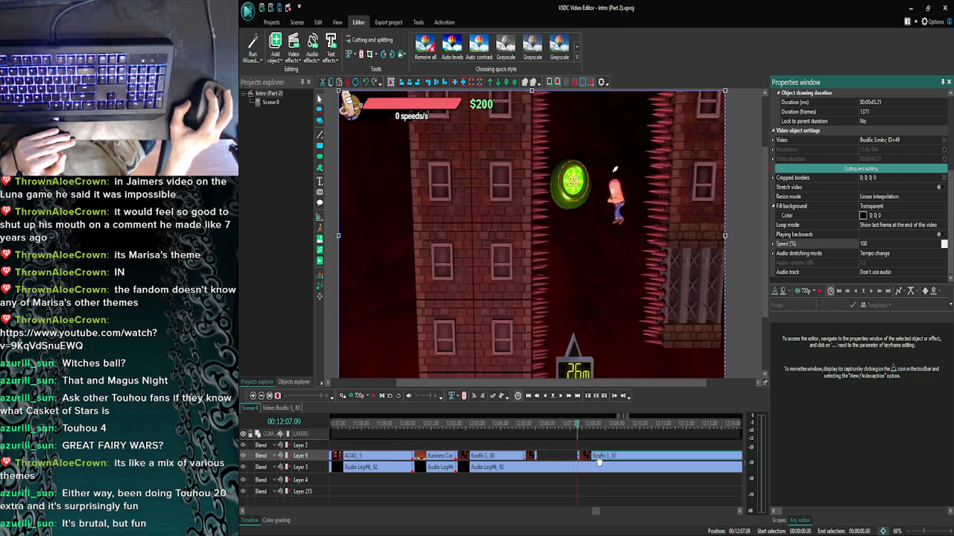
Set the short Busifix 3 piece's speed to 30% and extend its end to the next clip at 00:12:07.09.
{"action": "left_click", "coordinate": [533, 457]}
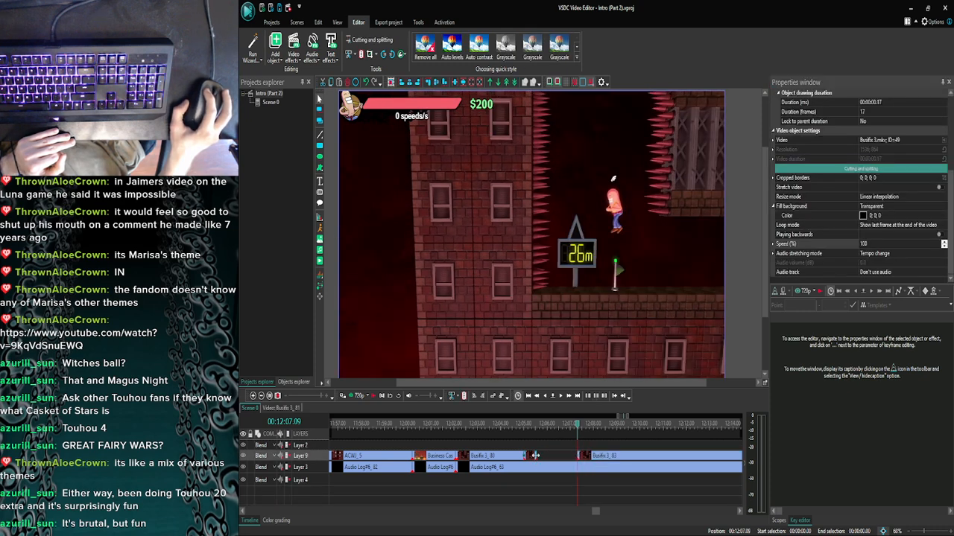
{"action": "left_click", "coordinate": [864, 243]}
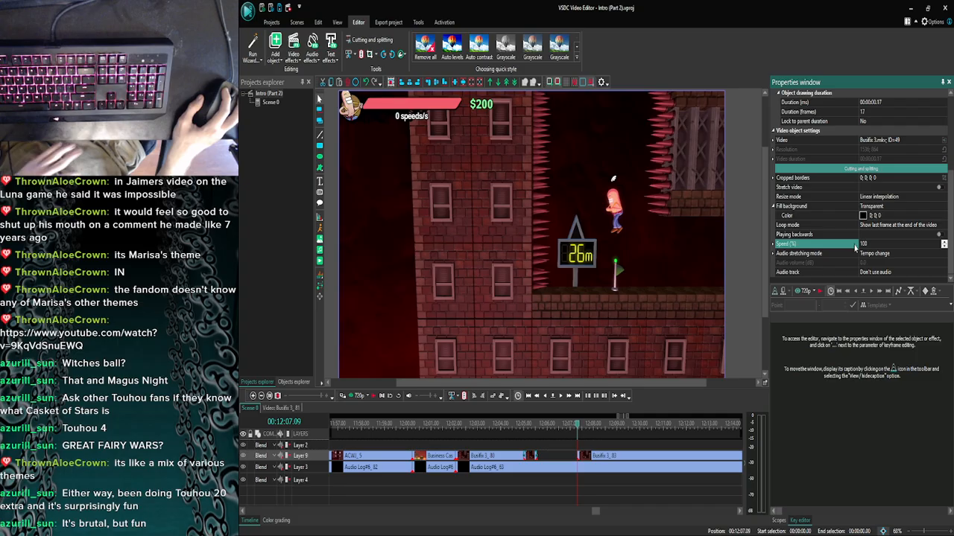
{"action": "type", "text": "30"}
{"action": "key", "text": "Return"}
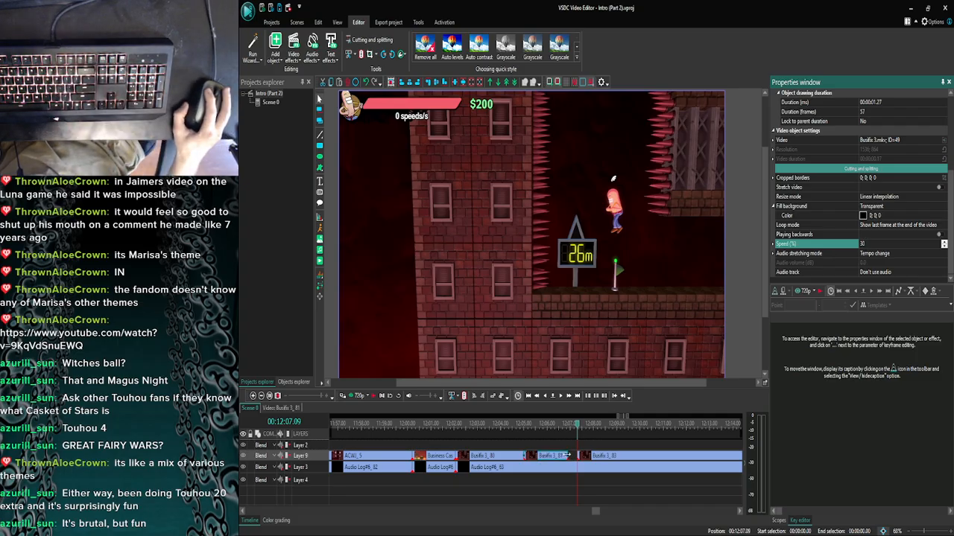
{"action": "left_click_drag", "start_coordinate": [567, 455], "coordinate": [578, 455]}
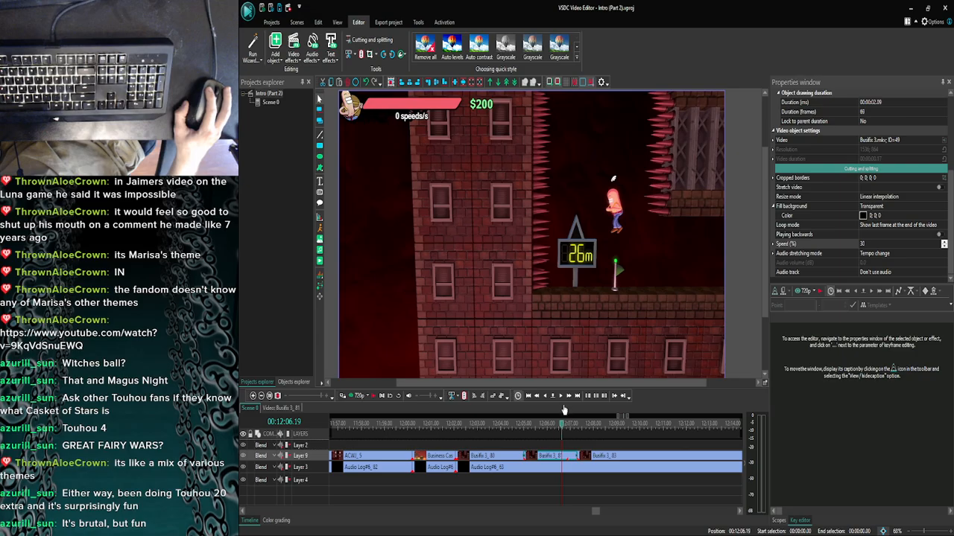
Split the short slowed Busifix 3 piece at 00:12:06.26 and delete the part after the cut.
{"action": "left_click", "coordinate": [563, 400]}
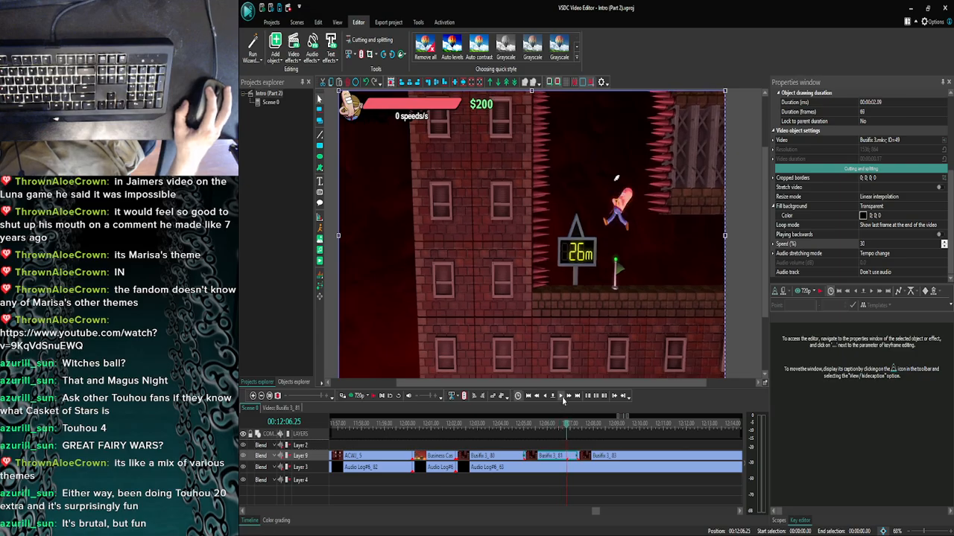
{"action": "left_click", "coordinate": [562, 400]}
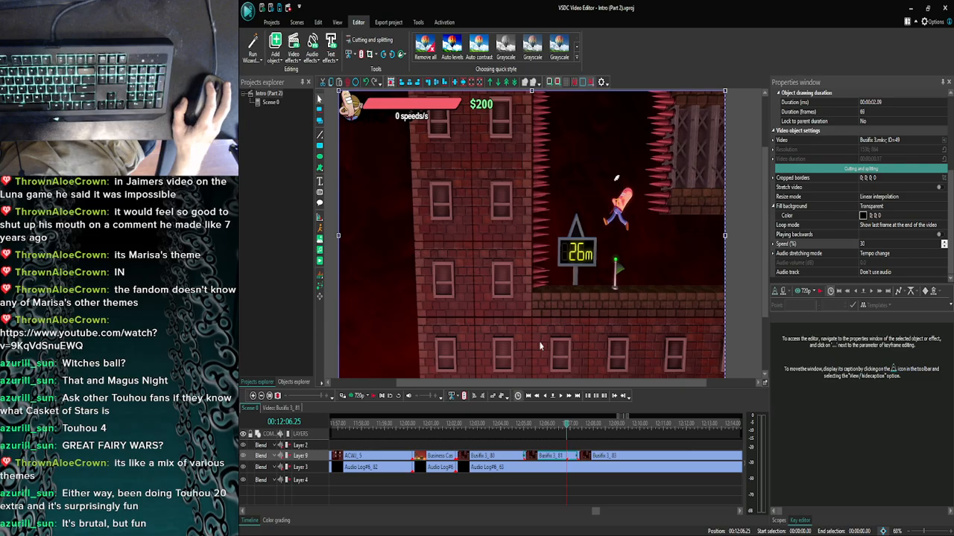
{"action": "left_click", "coordinate": [561, 397]}
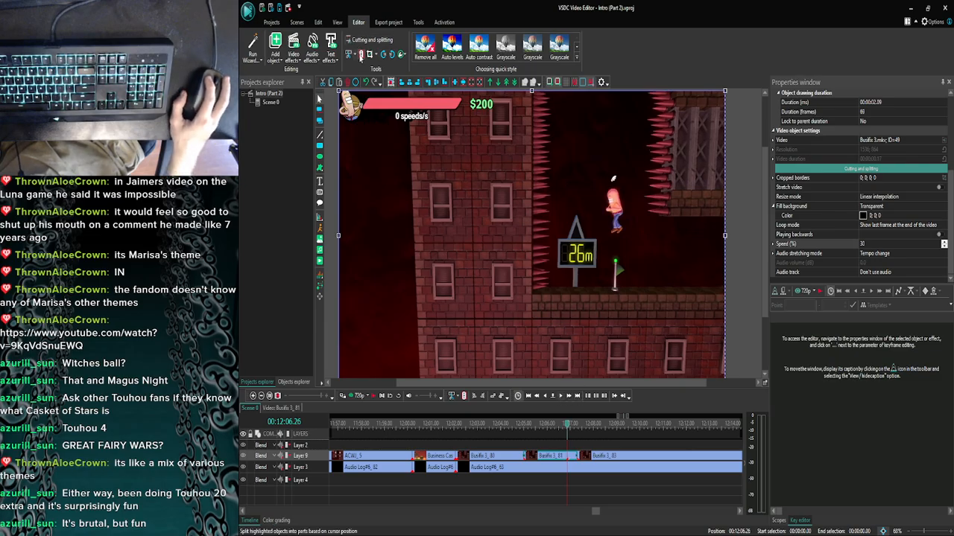
{"action": "left_click", "coordinate": [571, 432]}
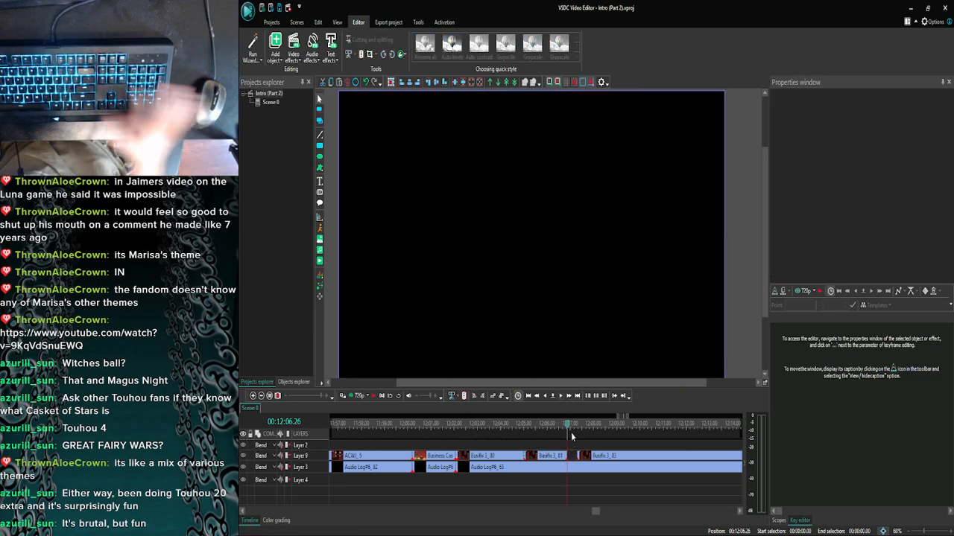
Extend the end of the shortened Busifix 3 piece to the next clip and check the frames around the join.
{"action": "left_click", "coordinate": [564, 459]}
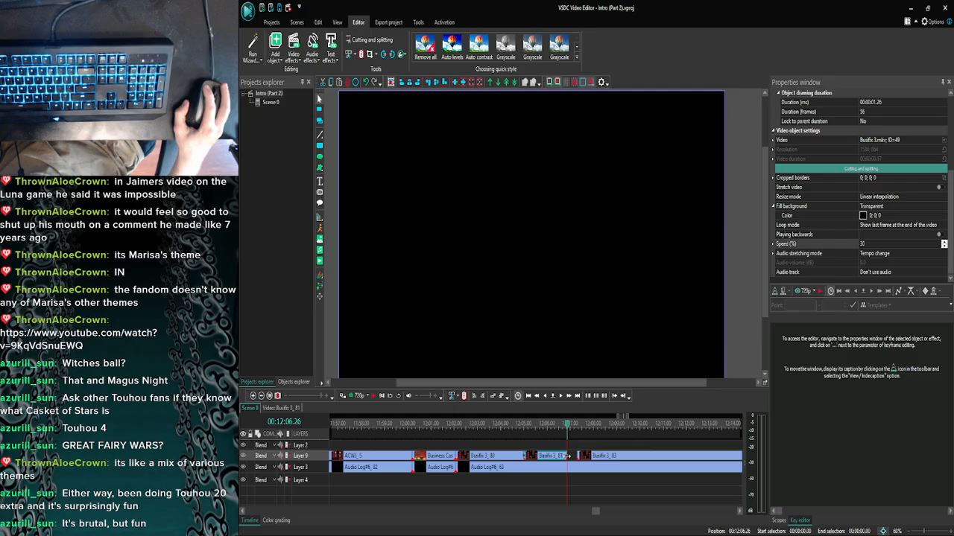
{"action": "left_click_drag", "start_coordinate": [582, 456], "coordinate": [581, 454]}
{"action": "left_click", "coordinate": [579, 437]}
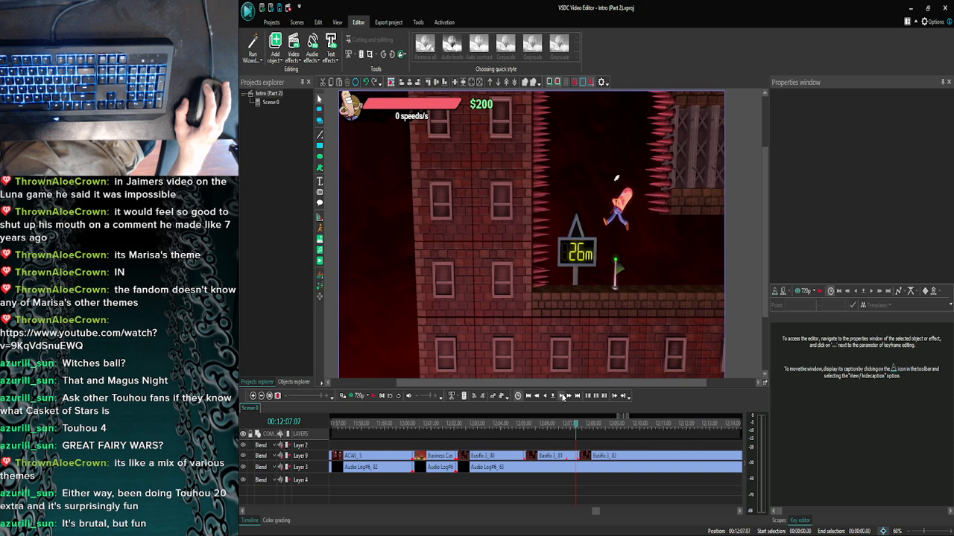
{"action": "left_click", "coordinate": [562, 396]}
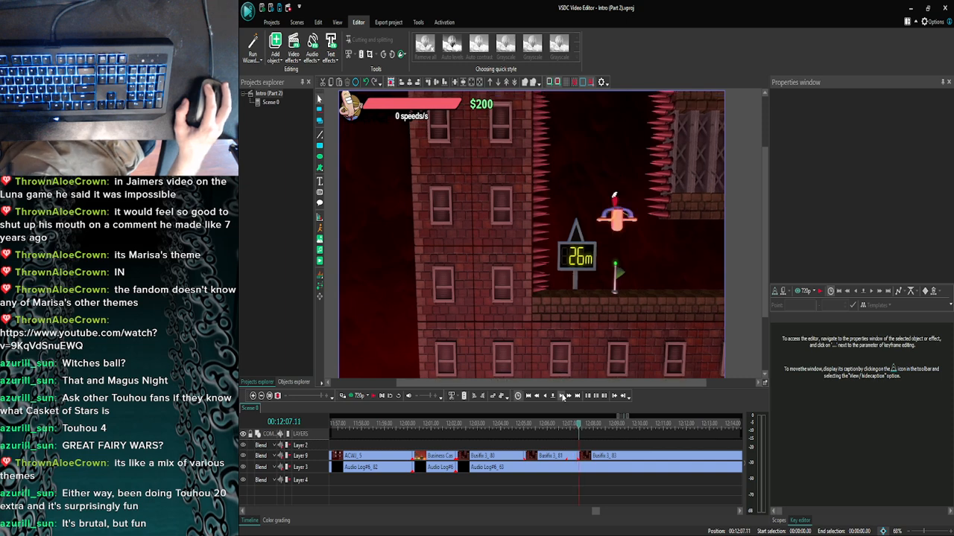
Step through the long Busifix 3 clip to 00:12:08.21 and split it there.
{"action": "left_click", "coordinate": [592, 456]}
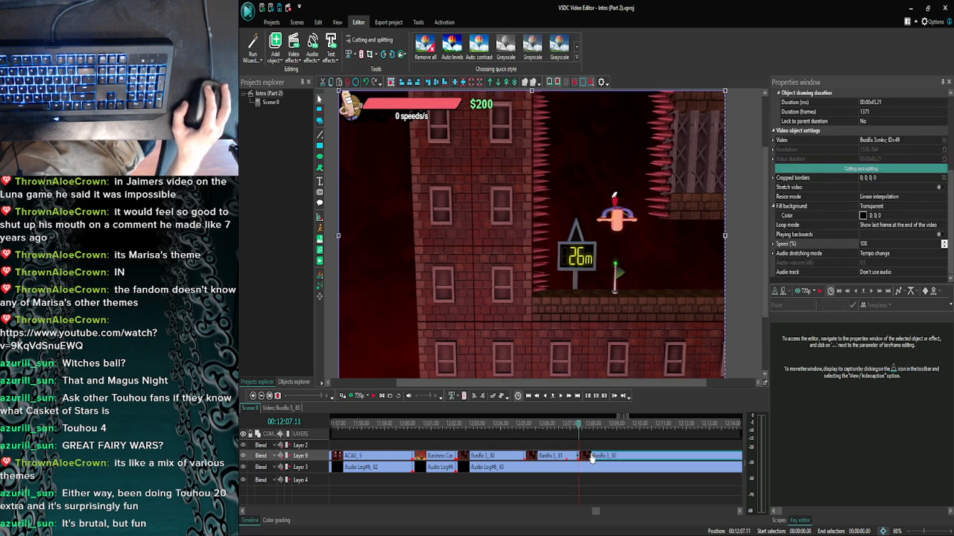
{"action": "left_click", "coordinate": [560, 397]}
{"action": "left_click", "coordinate": [560, 397]}
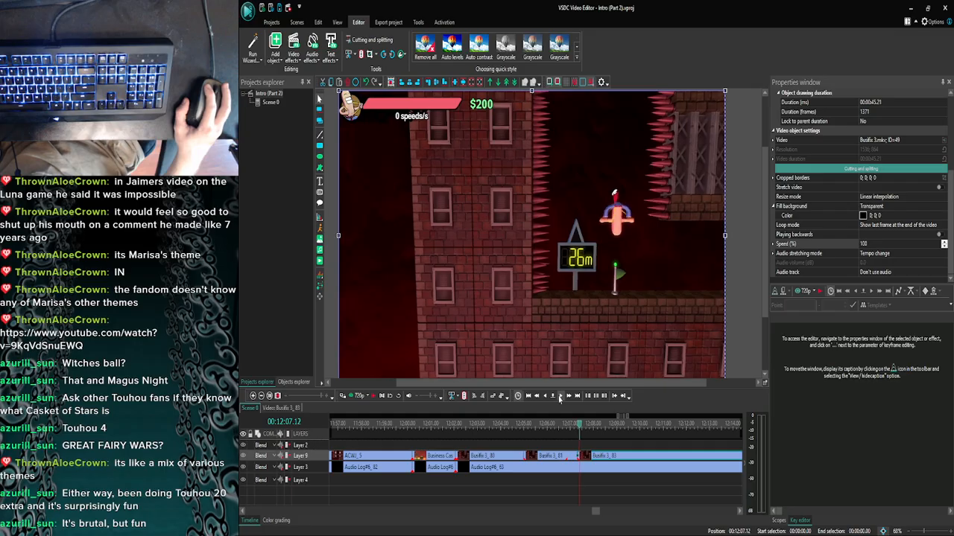
{"action": "left_click", "coordinate": [560, 396]}
{"action": "left_click", "coordinate": [561, 396]}
{"action": "left_click", "coordinate": [560, 397]}
{"action": "left_click", "coordinate": [561, 397]}
{"action": "left_click", "coordinate": [560, 396]}
{"action": "left_click", "coordinate": [560, 396]}
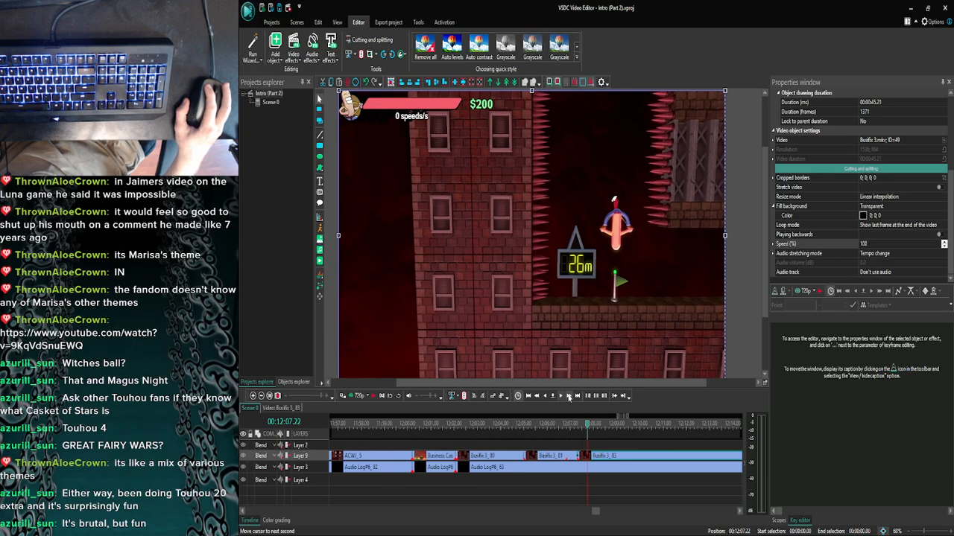
{"action": "left_click", "coordinate": [568, 397]}
{"action": "left_click", "coordinate": [561, 397]}
{"action": "left_click", "coordinate": [561, 397]}
{"action": "left_click", "coordinate": [561, 396]}
{"action": "left_click", "coordinate": [562, 397]}
{"action": "left_click", "coordinate": [561, 396]}
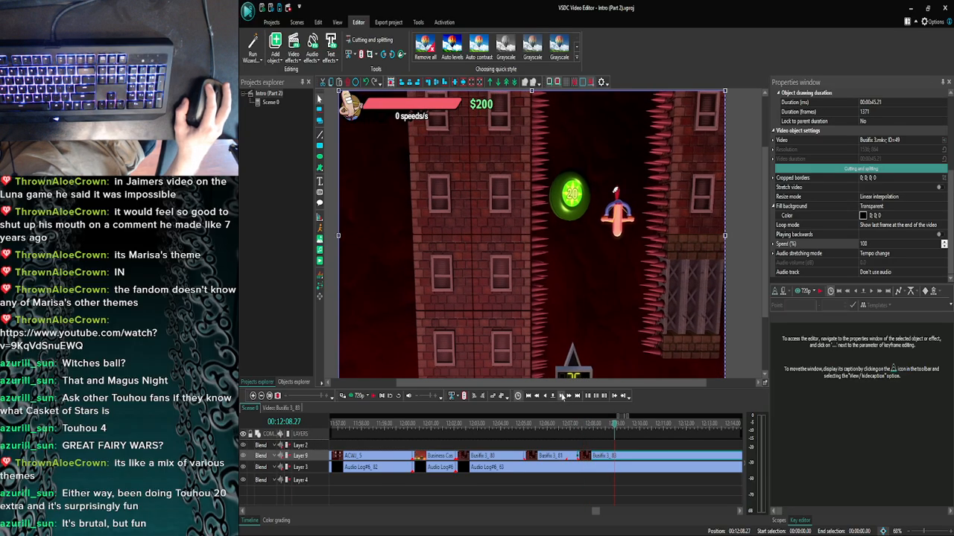
{"action": "left_click", "coordinate": [545, 397]}
{"action": "left_click", "coordinate": [545, 396]}
{"action": "left_click", "coordinate": [544, 396]}
{"action": "left_click", "coordinate": [544, 396]}
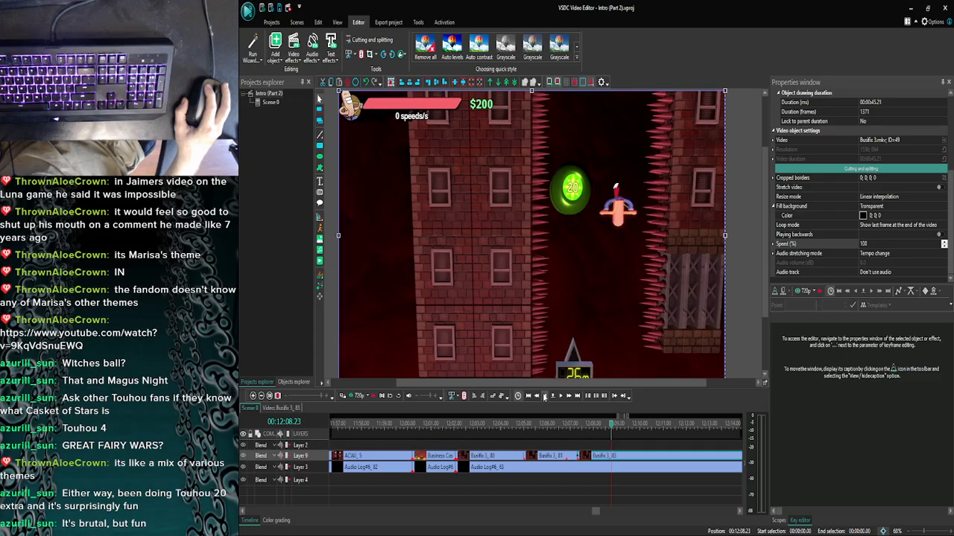
{"action": "left_click", "coordinate": [544, 396]}
{"action": "left_click", "coordinate": [545, 397]}
{"action": "left_click", "coordinate": [544, 396]}
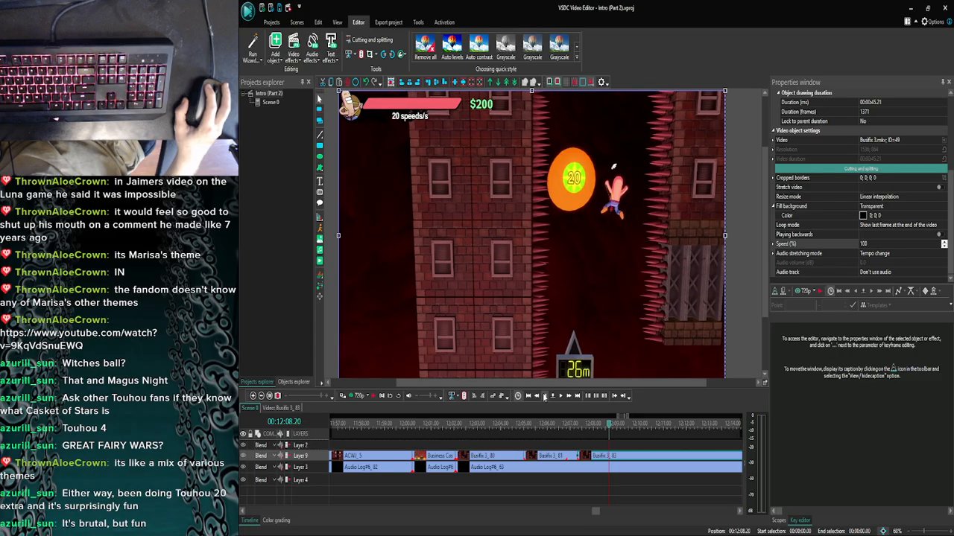
{"action": "left_click", "coordinate": [562, 396]}
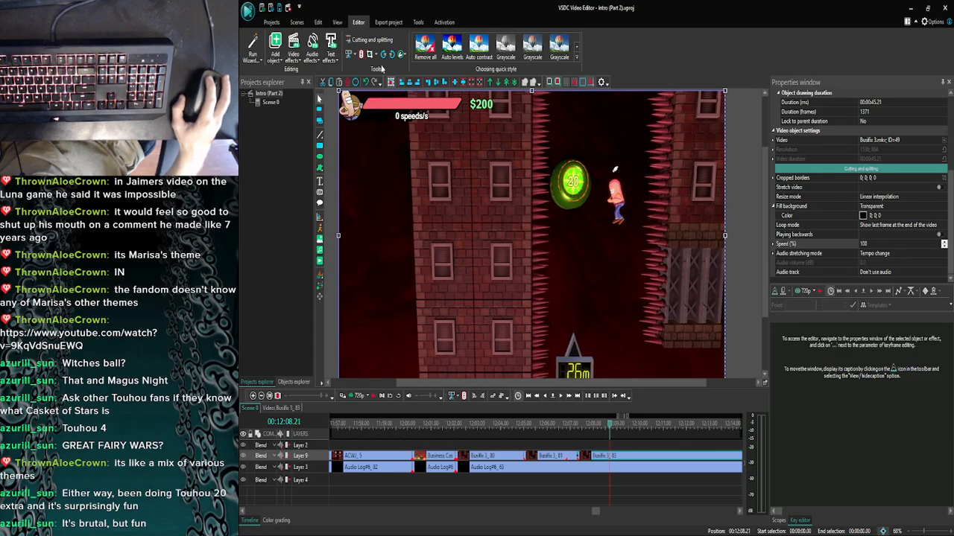
{"action": "left_click", "coordinate": [362, 54]}
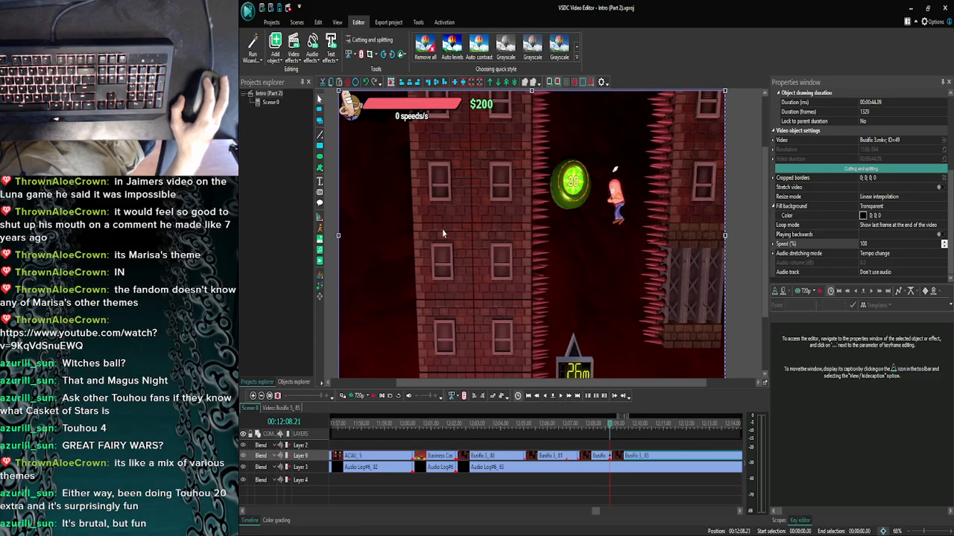
Set the speed of the Busifix 3 piece just before the new cut to 30%.
{"action": "left_click", "coordinate": [599, 459]}
{"action": "left_click", "coordinate": [827, 244]}
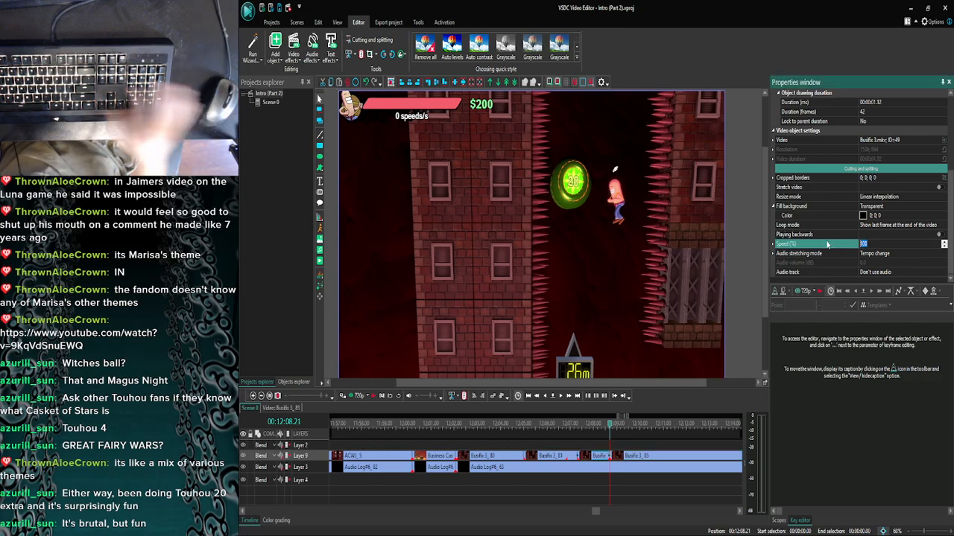
{"action": "type", "text": "30"}
{"action": "key", "text": "Return"}
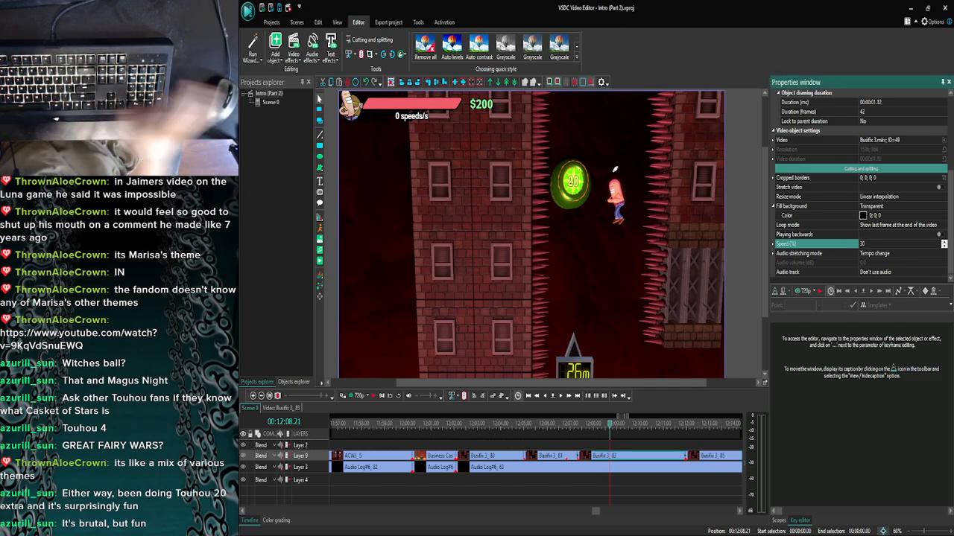
Preview the slowed Busifix 3 piece from 00:12:08.21, pause it and close the preview.
{"action": "left_click", "coordinate": [359, 395]}
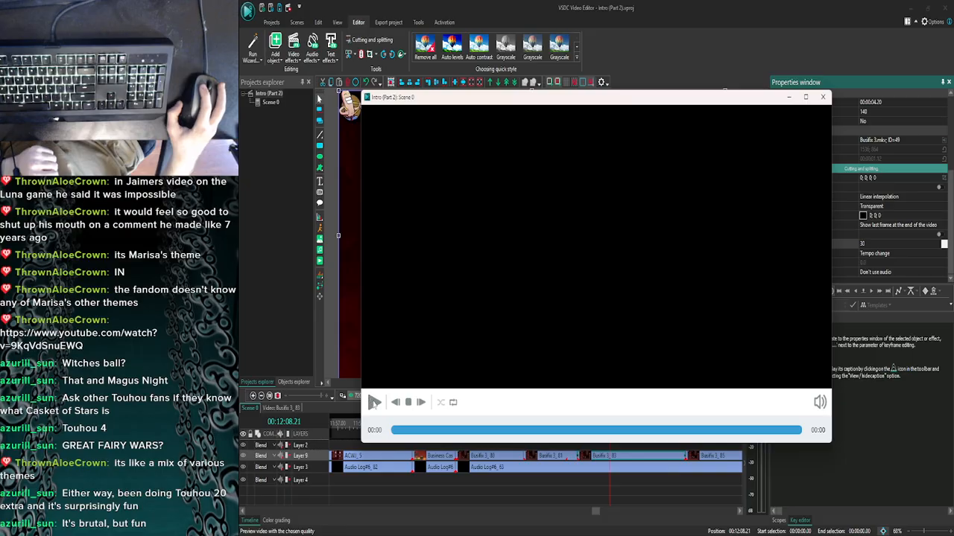
{"action": "left_click", "coordinate": [374, 403]}
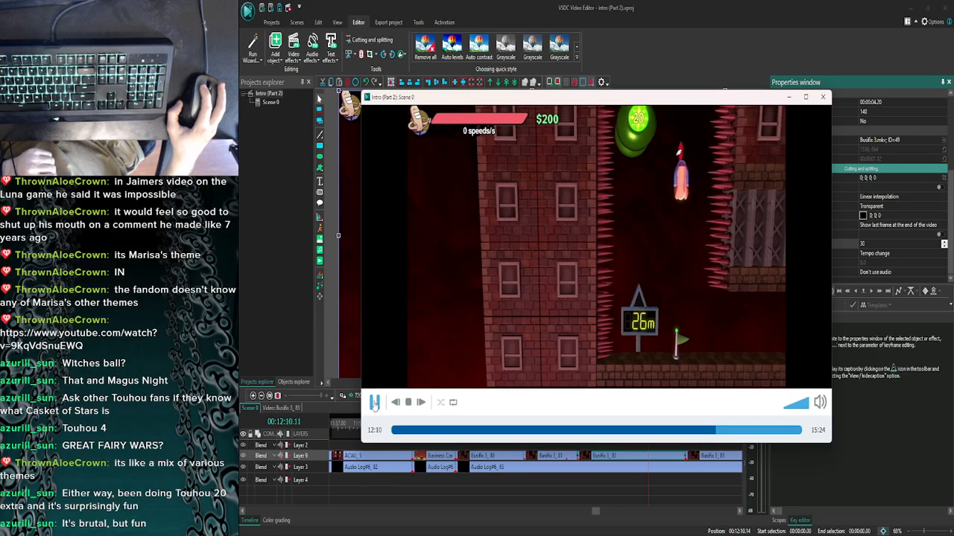
{"action": "left_click", "coordinate": [374, 402]}
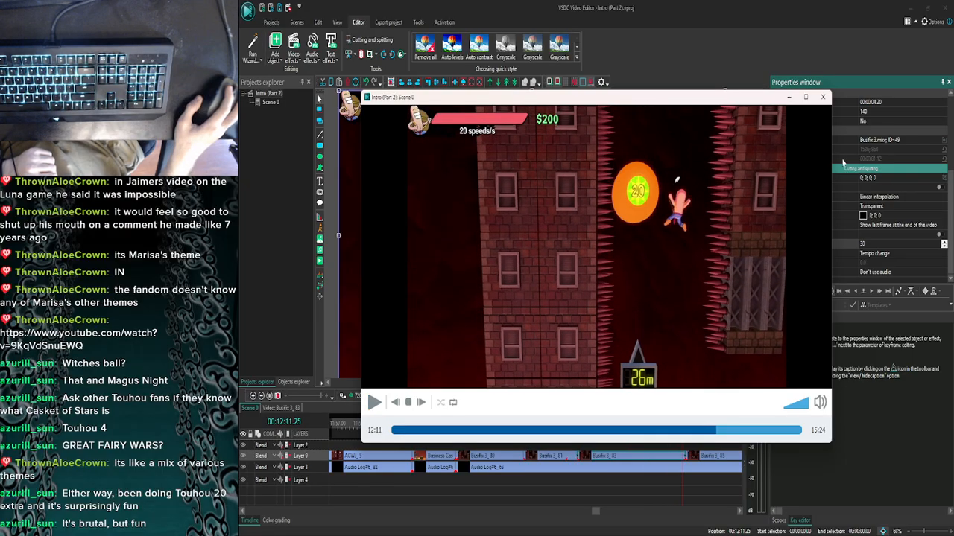
{"action": "left_click", "coordinate": [822, 96]}
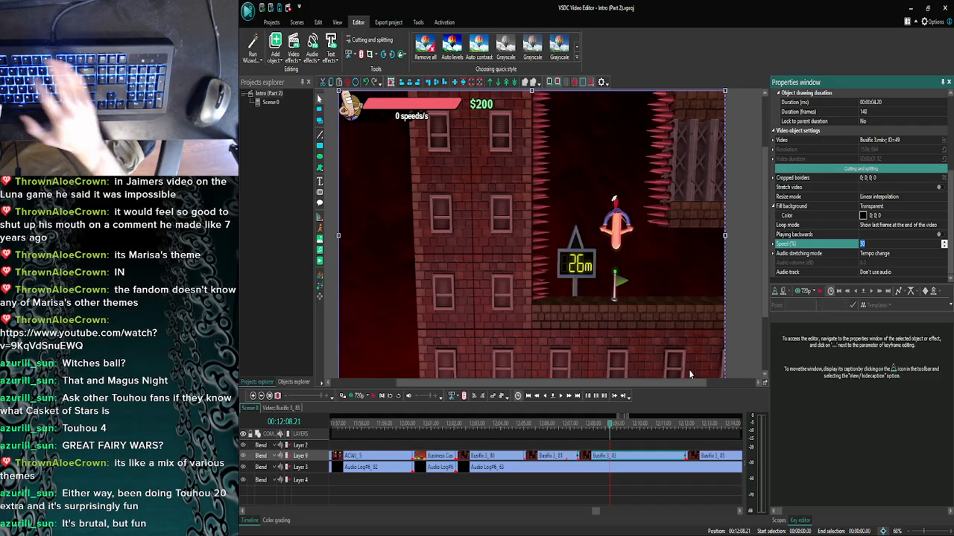
Change the slowed Busifix 3 piece's speed to 35% and preview its end from 00:12:11.06.
{"action": "type", "text": "35"}
{"action": "key", "text": "Return"}
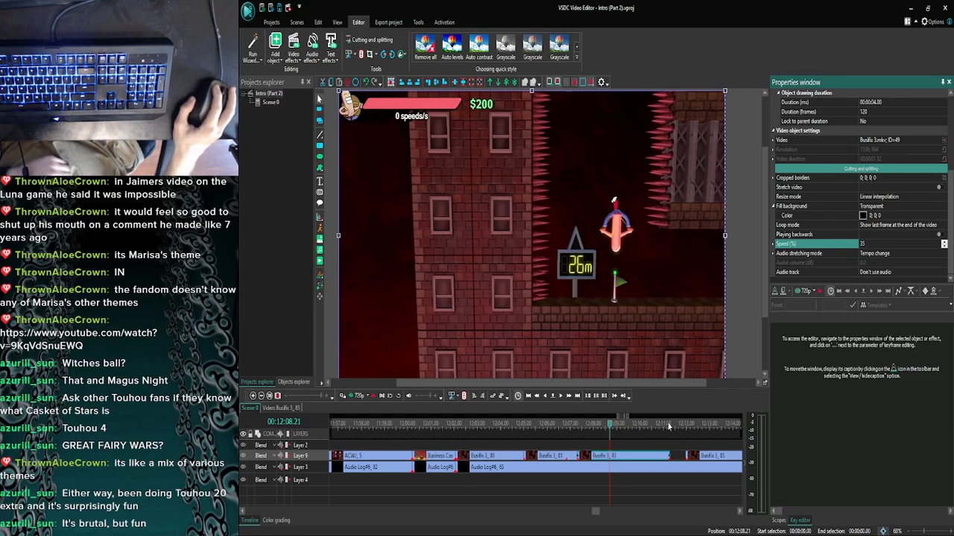
{"action": "left_click", "coordinate": [669, 425]}
{"action": "left_click", "coordinate": [362, 396]}
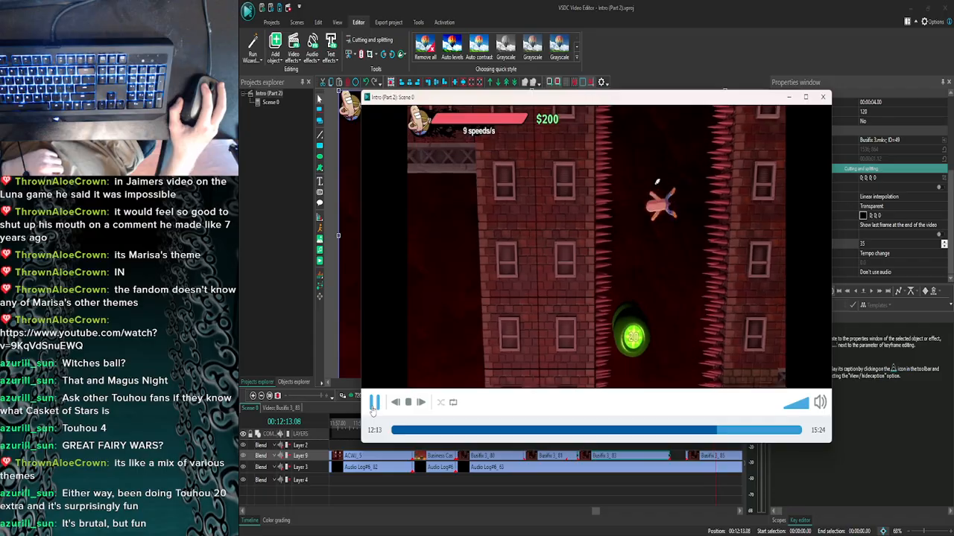
{"action": "left_click", "coordinate": [373, 410]}
{"action": "left_click", "coordinate": [823, 96]}
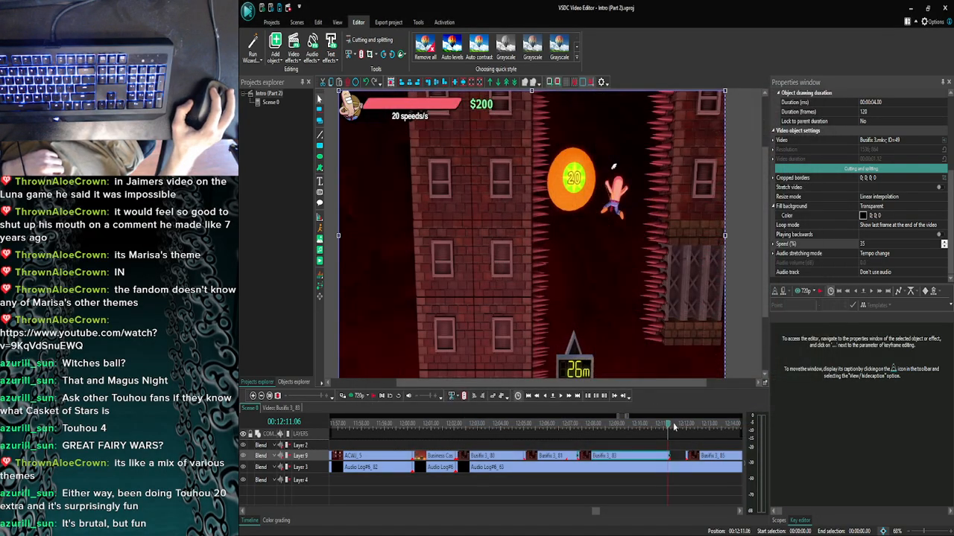
Place the playhead at 00:12:11.20 and move the last Busifix 3 clip to start there.
{"action": "left_click", "coordinate": [674, 426]}
{"action": "left_click", "coordinate": [358, 399]}
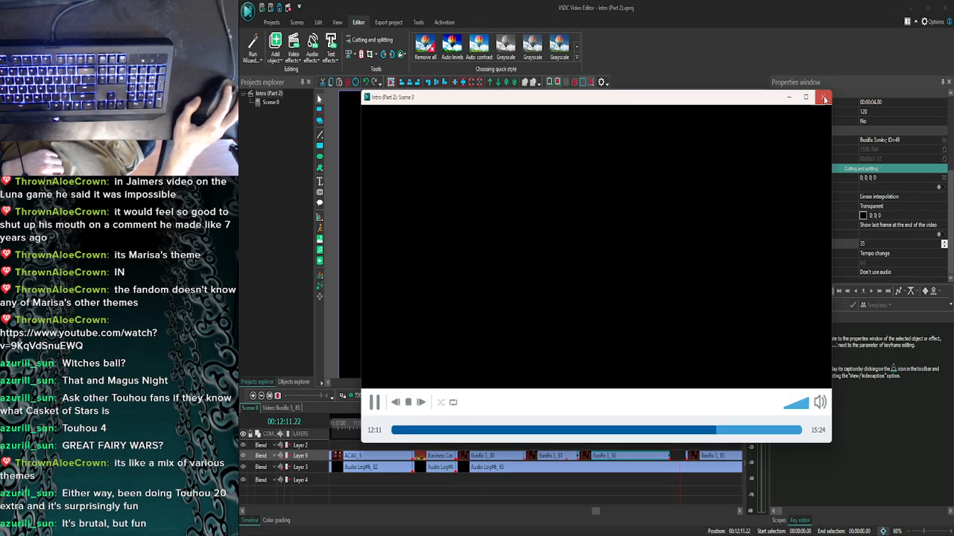
{"action": "left_click", "coordinate": [825, 97]}
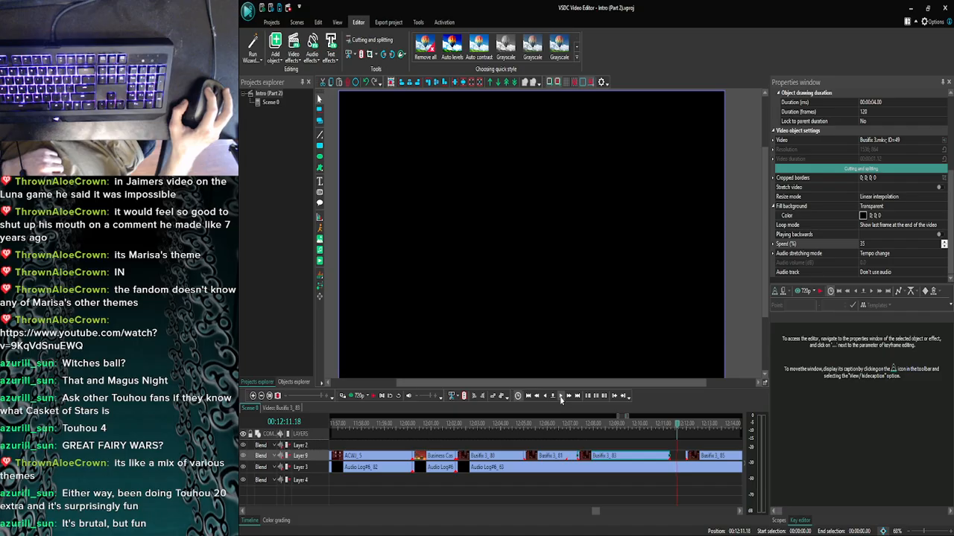
{"action": "left_click", "coordinate": [358, 396]}
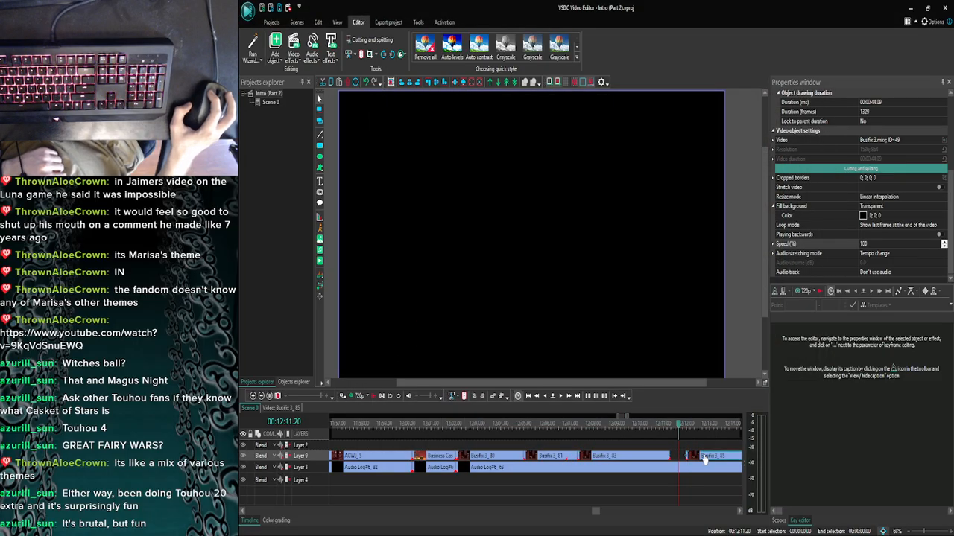
{"action": "left_click_drag", "start_coordinate": [705, 460], "coordinate": [698, 460]}
Set the speed of the Busifix 3 piece before the gap to 32% so it reaches the clip at 00:12:11.20.
{"action": "left_click", "coordinate": [666, 459]}
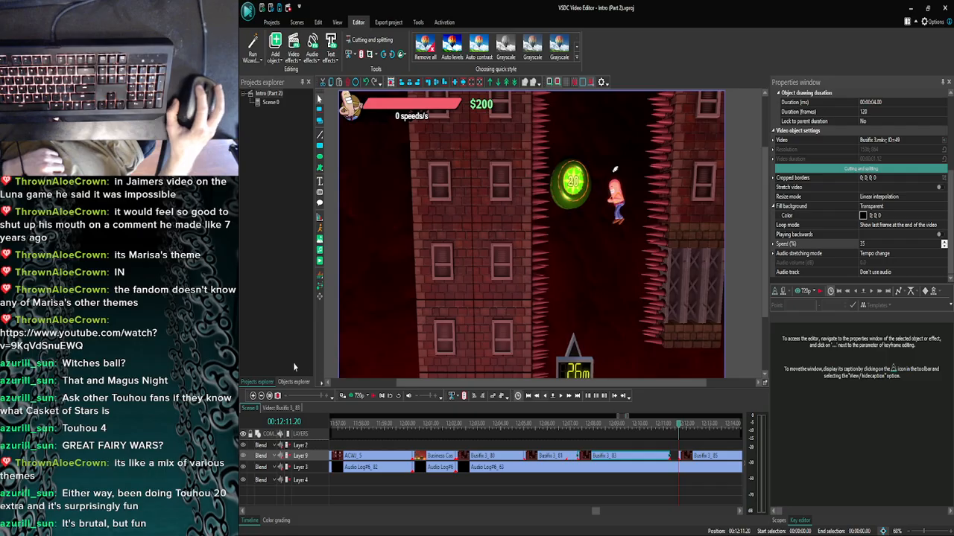
{"action": "left_click", "coordinate": [253, 395]}
{"action": "left_click", "coordinate": [254, 396]}
{"action": "left_click", "coordinate": [253, 396]}
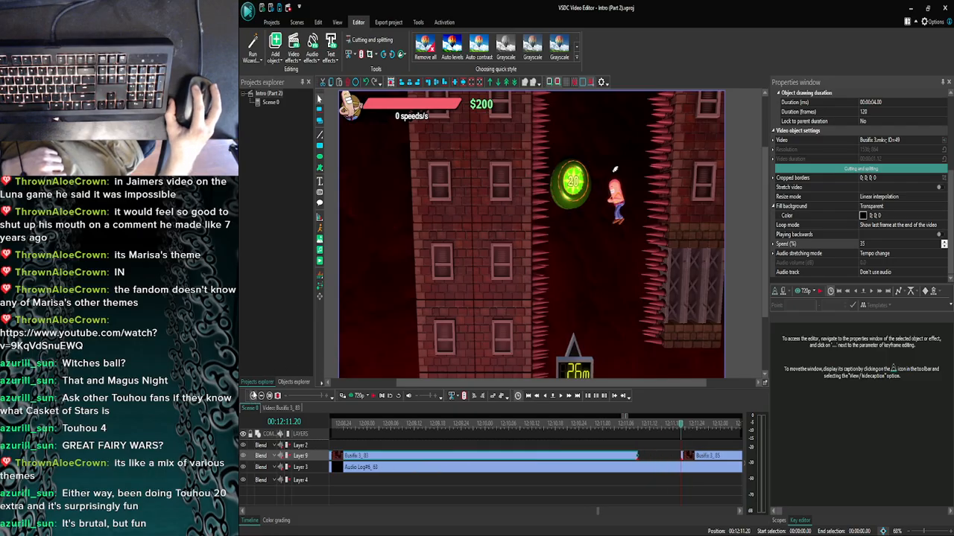
{"action": "left_click", "coordinate": [875, 243]}
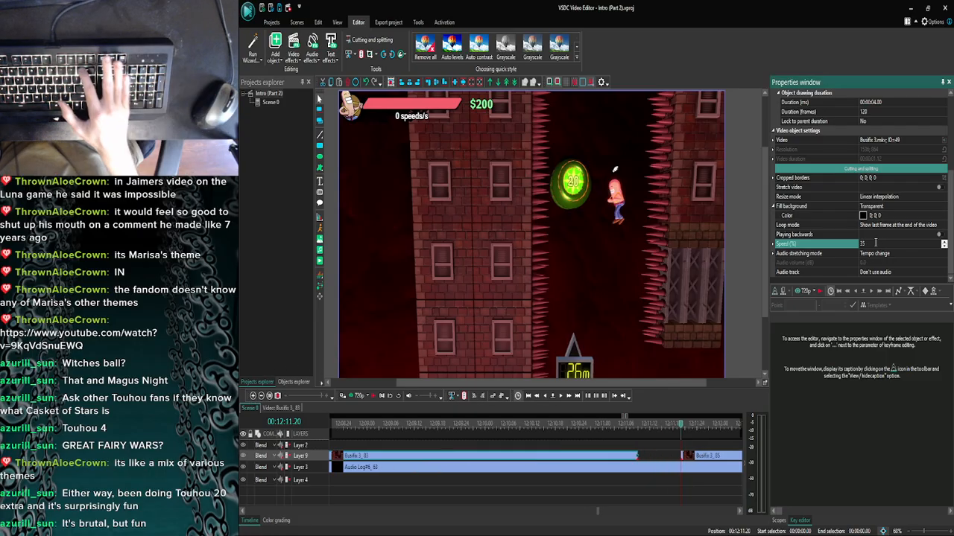
{"action": "key", "text": "BackSpace"}
{"action": "type", "text": "2"}
{"action": "key", "text": "Return"}
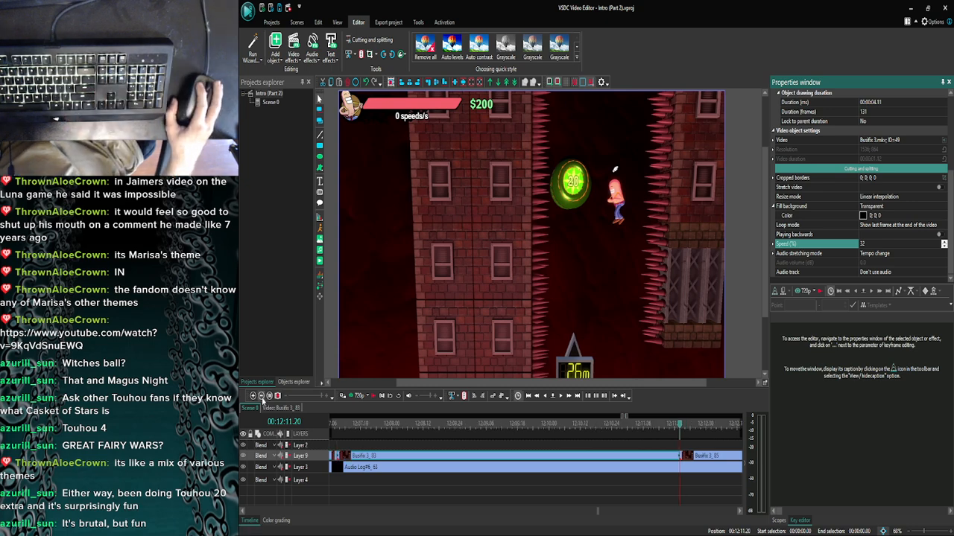
Preview the retimed Busifix 3 pieces from 00:12:07.04 and close the preview.
{"action": "scroll", "coordinate": [669, 426], "scroll_direction": "down", "scroll_amount": 3}
{"action": "left_click_drag", "start_coordinate": [680, 426], "coordinate": [610, 427]}
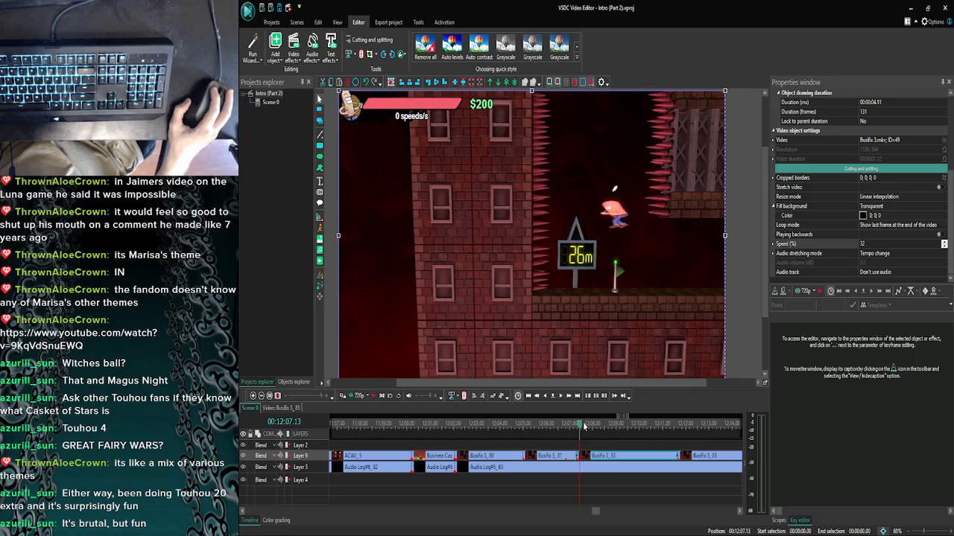
{"action": "left_click", "coordinate": [373, 396]}
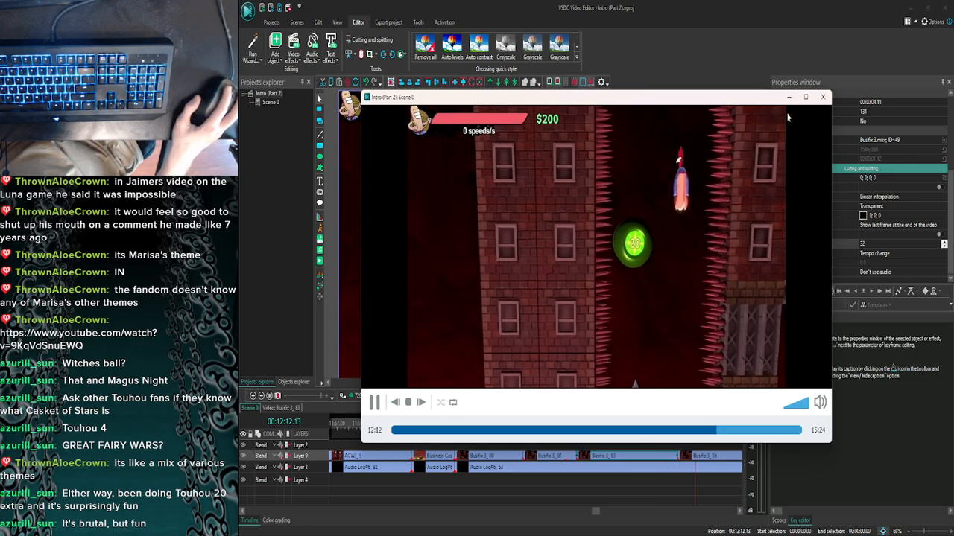
{"action": "left_click", "coordinate": [823, 98]}
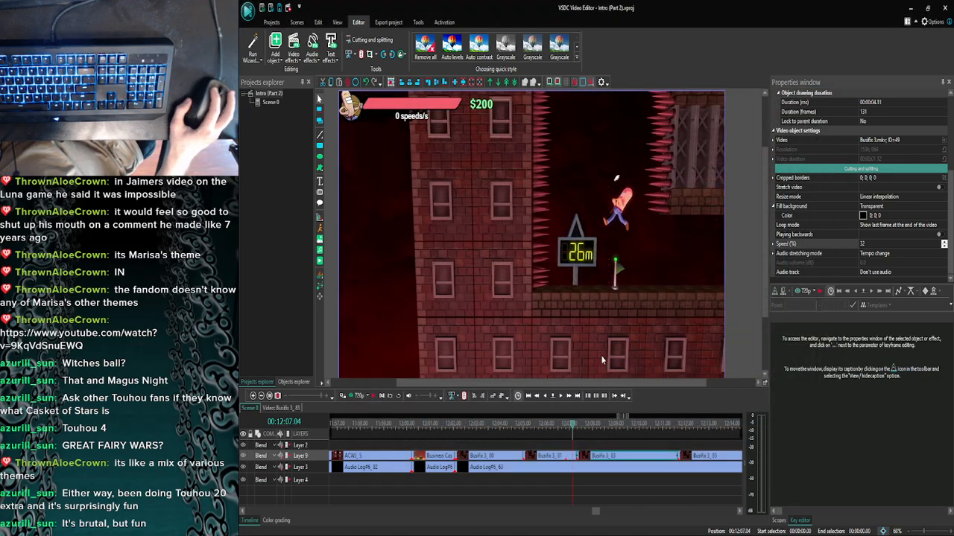
Step frame by frame through the slowed Busifix 3 piece and split it at 00:12:10.20.
{"action": "left_click", "coordinate": [609, 426]}
{"action": "left_click", "coordinate": [568, 396]}
{"action": "left_click", "coordinate": [568, 397]}
{"action": "left_click", "coordinate": [568, 396]}
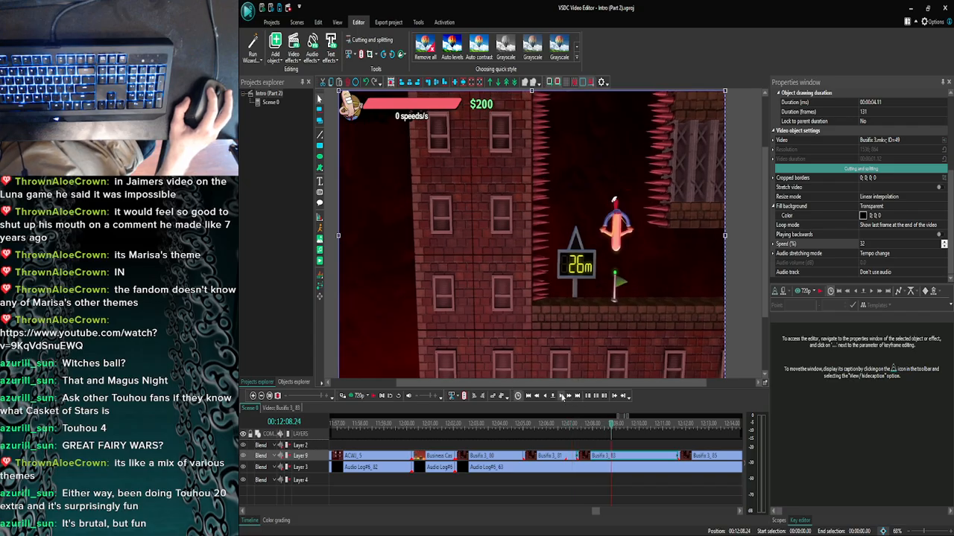
{"action": "left_click", "coordinate": [568, 396]}
{"action": "left_click", "coordinate": [568, 396]}
{"action": "left_click", "coordinate": [568, 396]}
{"action": "left_click", "coordinate": [568, 397]}
{"action": "left_click", "coordinate": [563, 397]}
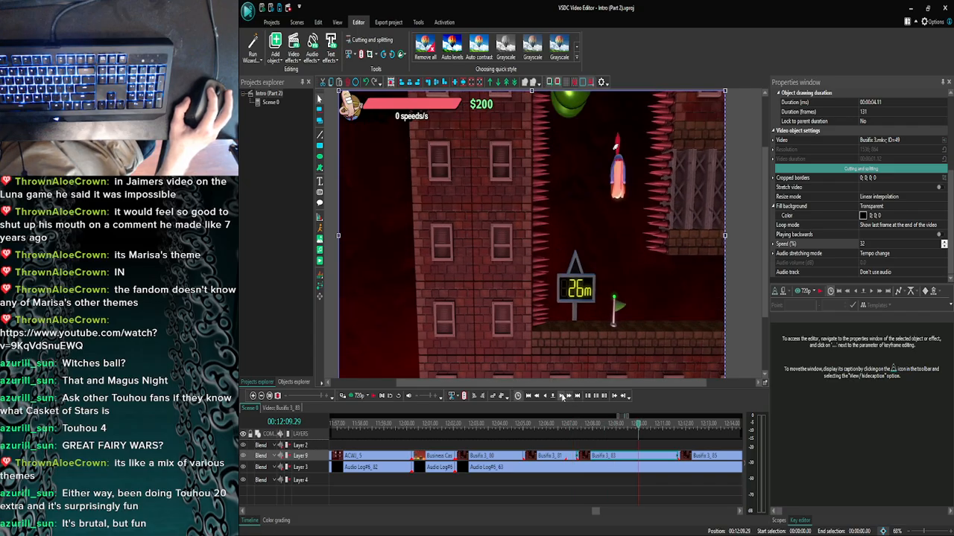
{"action": "left_click", "coordinate": [562, 398]}
{"action": "left_click", "coordinate": [563, 397]}
{"action": "left_click", "coordinate": [563, 397]}
{"action": "left_click", "coordinate": [562, 397]}
{"action": "left_click", "coordinate": [563, 397]}
{"action": "left_click", "coordinate": [562, 397]}
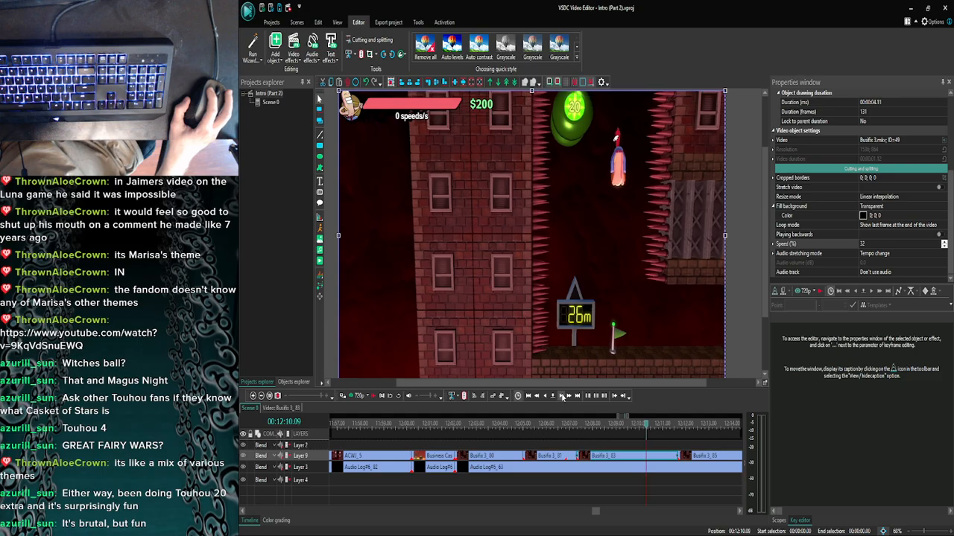
{"action": "left_click", "coordinate": [562, 396]}
{"action": "left_click", "coordinate": [562, 396]}
{"action": "left_click", "coordinate": [563, 396]}
{"action": "left_click", "coordinate": [562, 397]}
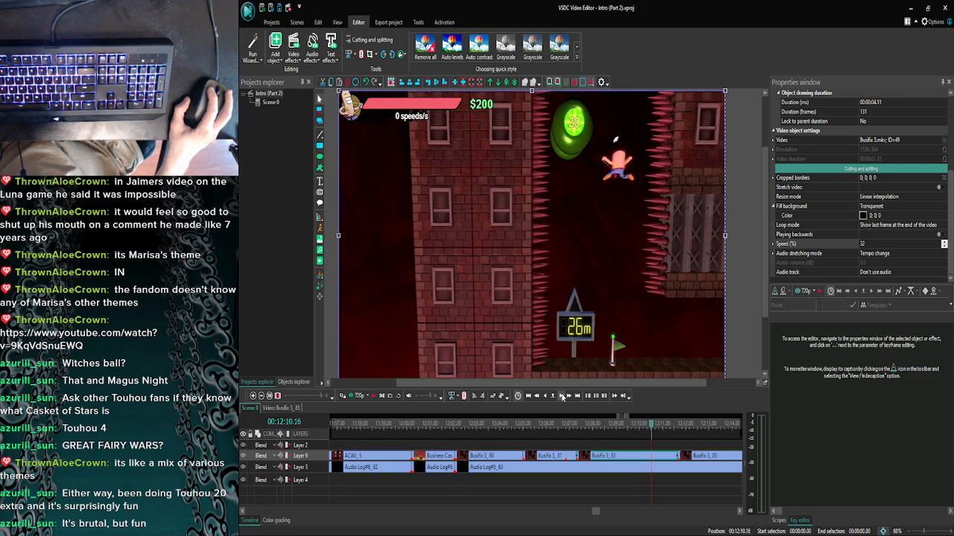
{"action": "left_click", "coordinate": [562, 397]}
{"action": "left_click", "coordinate": [562, 396]}
{"action": "left_click", "coordinate": [563, 396]}
{"action": "left_click", "coordinate": [562, 396]}
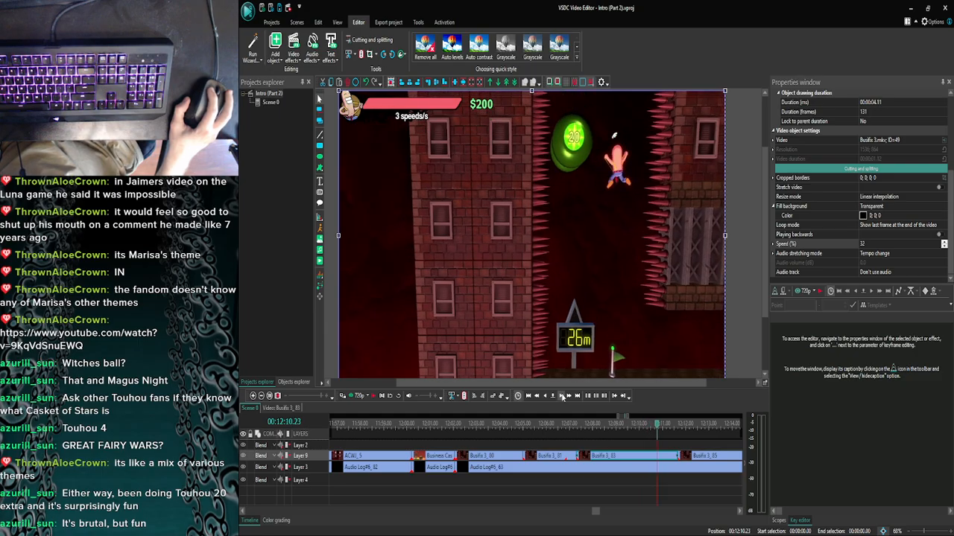
{"action": "left_click", "coordinate": [544, 396]}
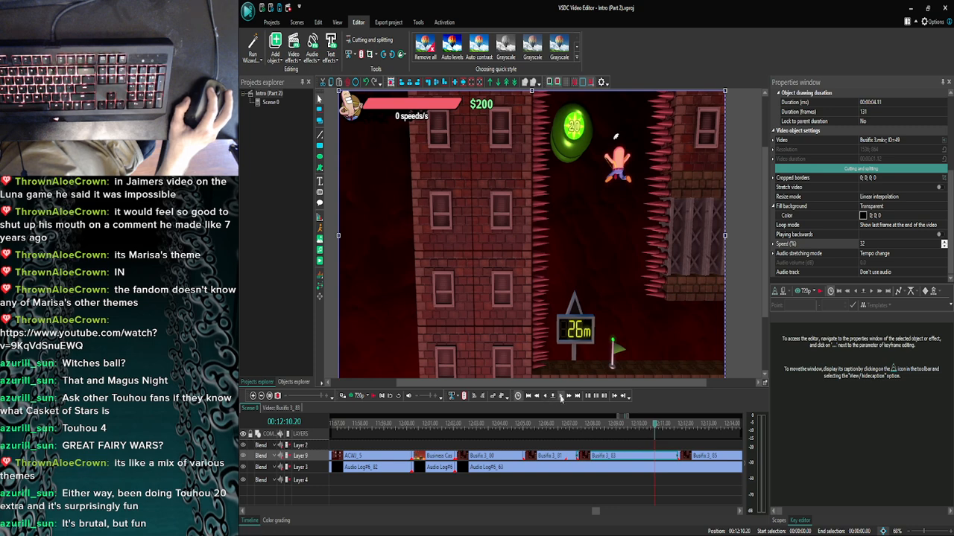
{"action": "left_click", "coordinate": [561, 397]}
{"action": "left_click", "coordinate": [548, 396]}
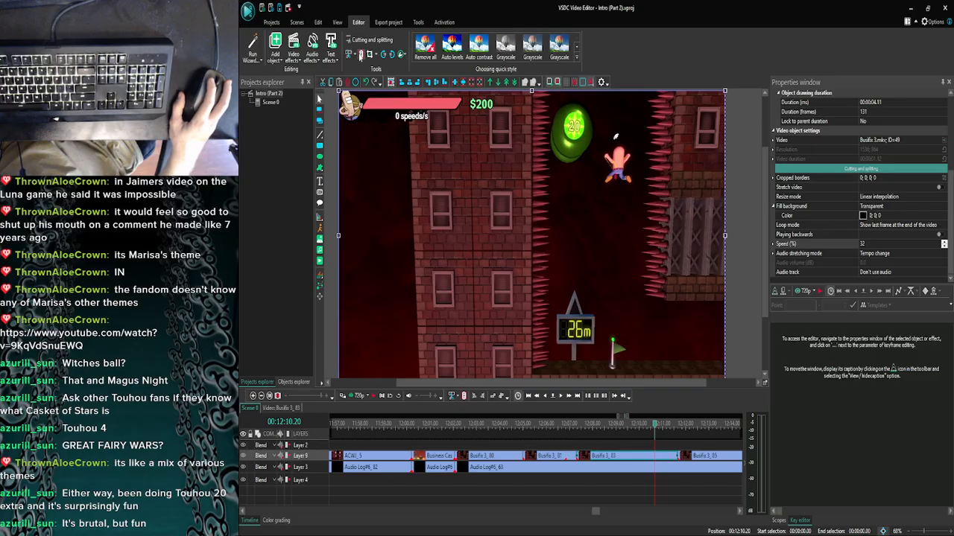
{"action": "key", "text": "ctrl+k"}
Select the slowed piece before the new split and preview the sequence from 00:12:10.20 and again from 00:12:09.20.
{"action": "left_click", "coordinate": [640, 450]}
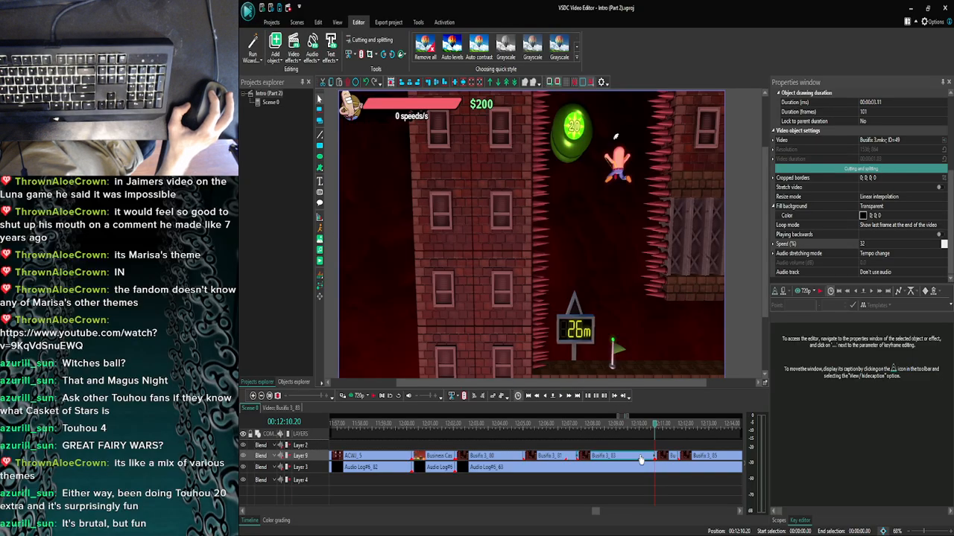
{"action": "left_click", "coordinate": [842, 246]}
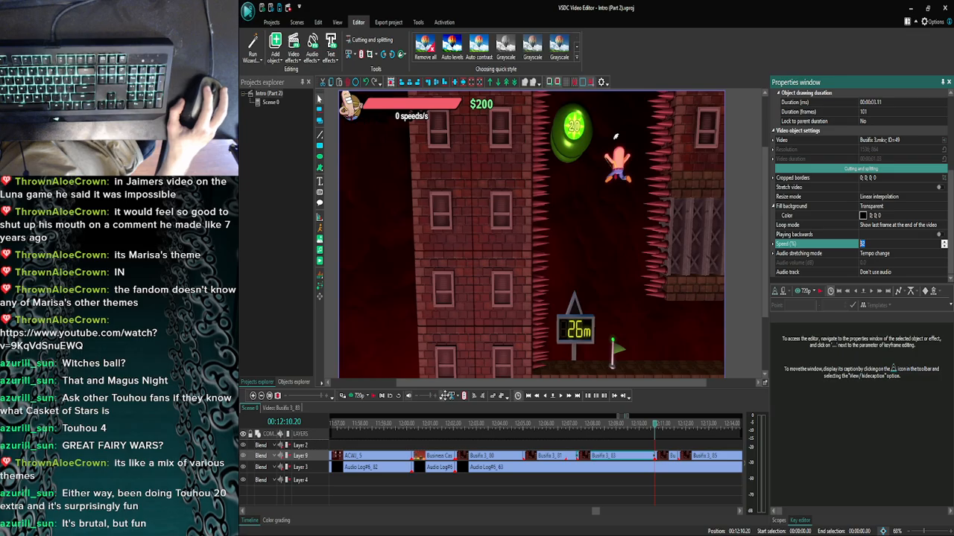
{"action": "left_click", "coordinate": [354, 396]}
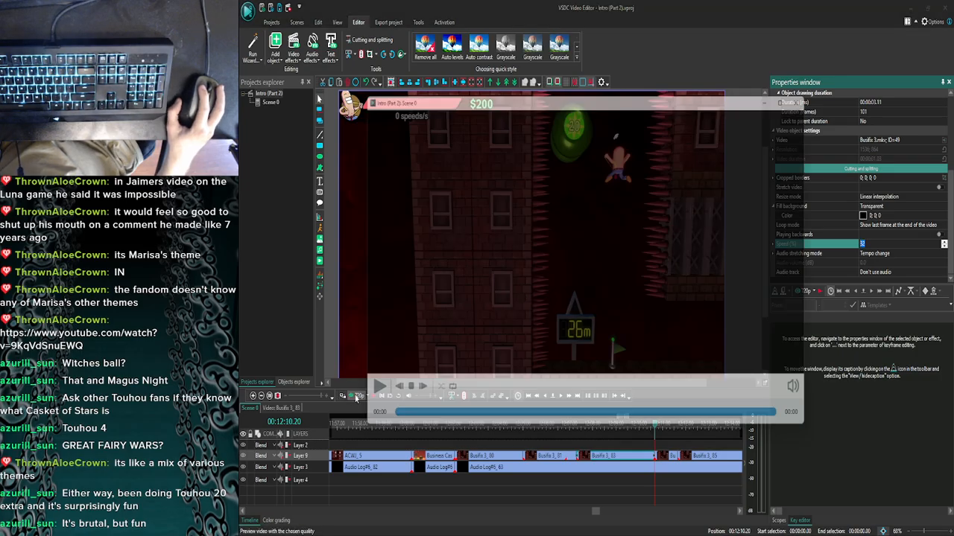
{"action": "key", "text": "Escape"}
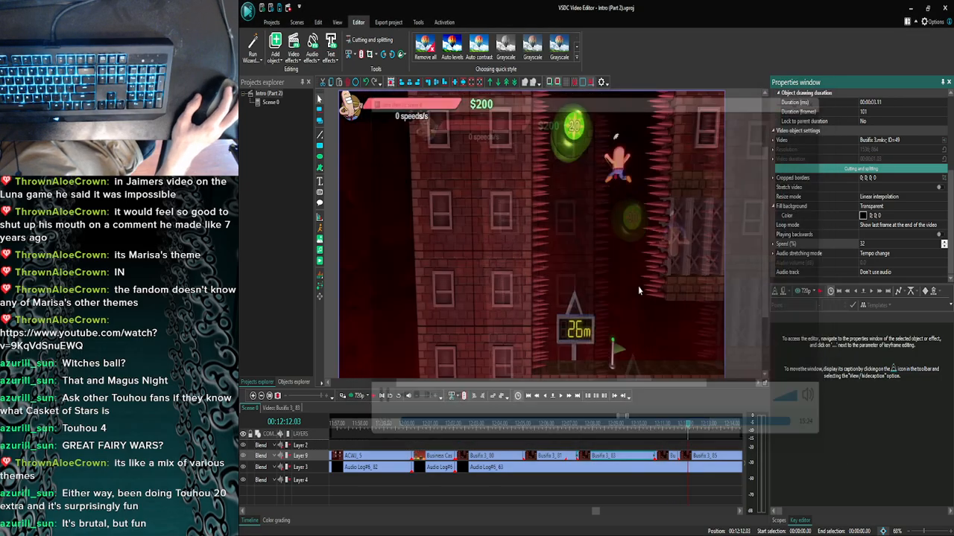
{"action": "left_click", "coordinate": [538, 399]}
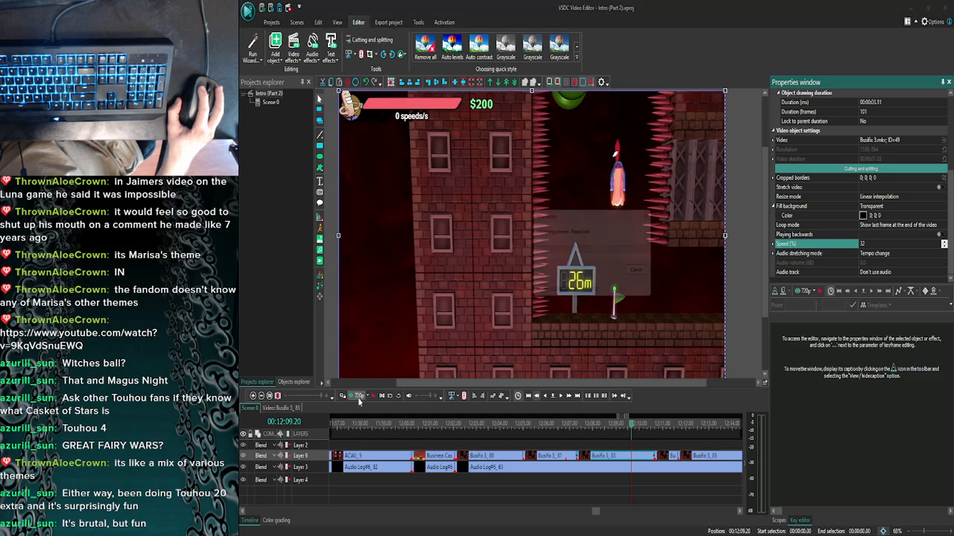
{"action": "key", "text": "Escape"}
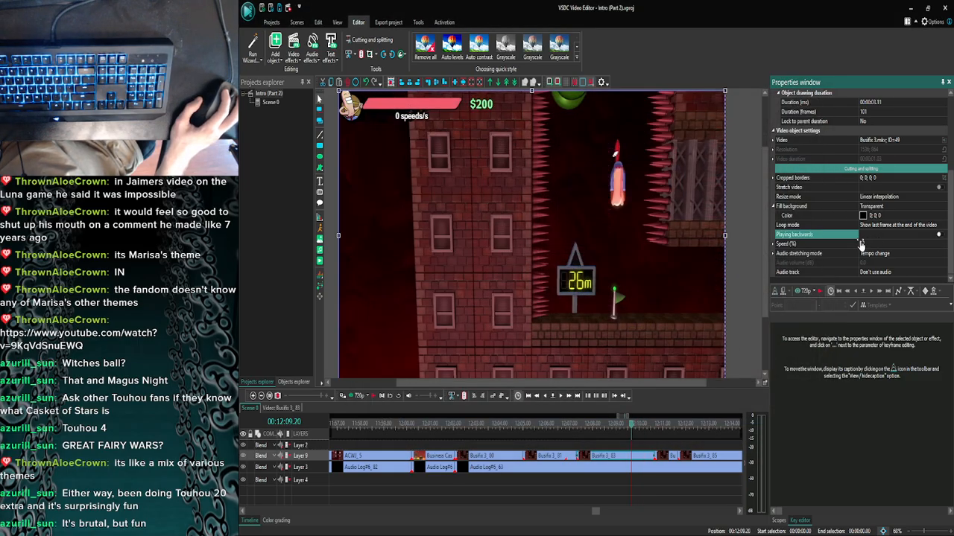
Set the speed of the Busifix 3 piece before the split to 100% and preview from 00:12:09.20.
{"action": "left_click", "coordinate": [835, 245]}
{"action": "type", "text": "100"}
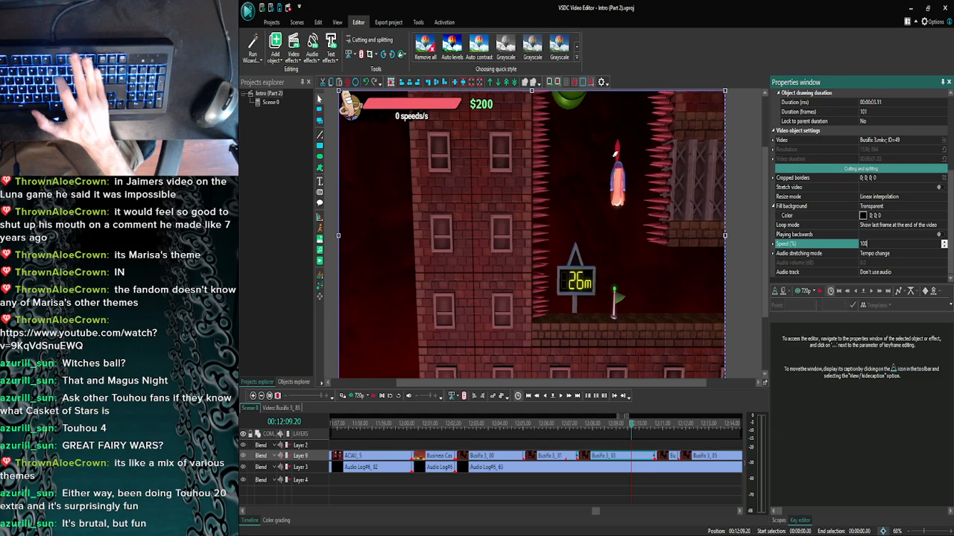
{"action": "key", "text": "Return"}
{"action": "left_click", "coordinate": [354, 396]}
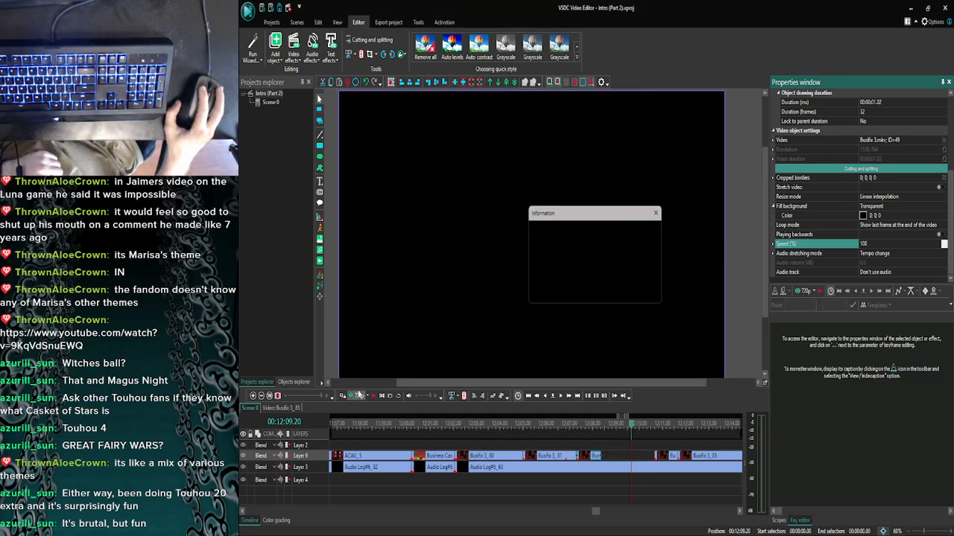
{"action": "left_click", "coordinate": [823, 98]}
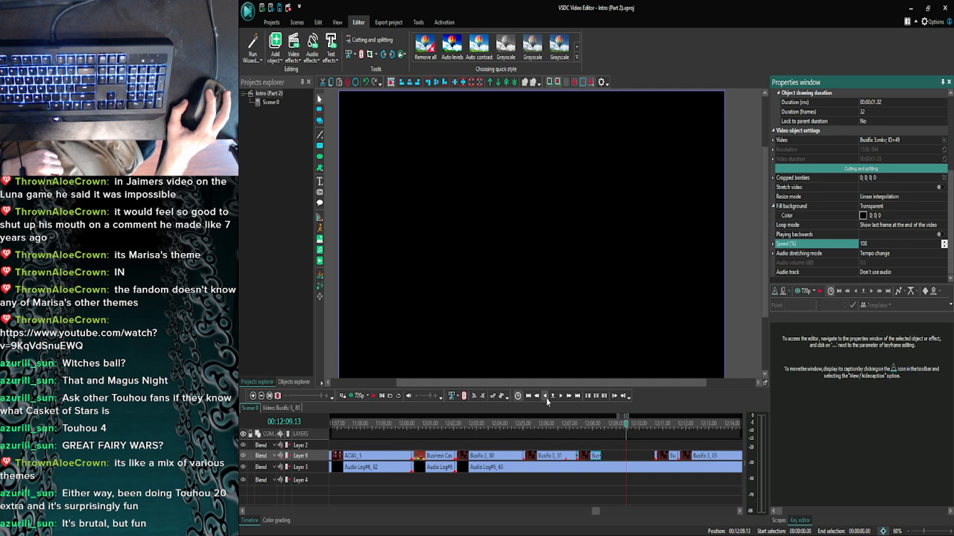
Preview from 00:12:09.10, close the preview and move the short Busifix 3 piece after the gap to start at 00:12:09.10.
{"action": "left_click", "coordinate": [350, 397]}
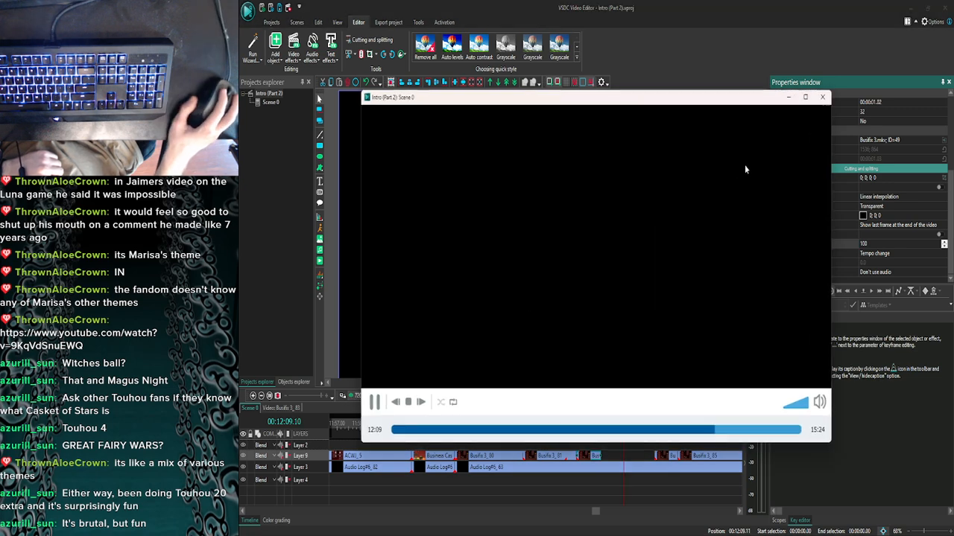
{"action": "left_click", "coordinate": [824, 97]}
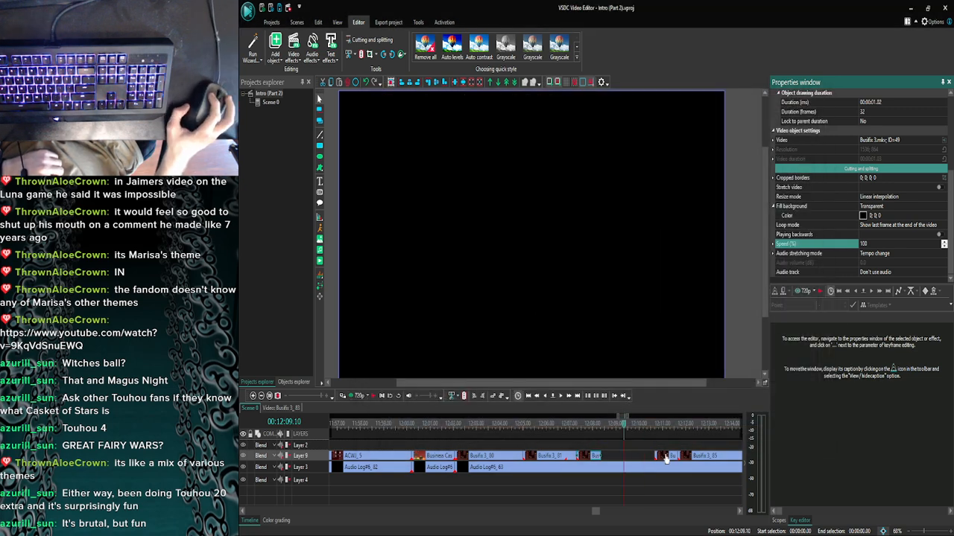
{"action": "left_click", "coordinate": [350, 397]}
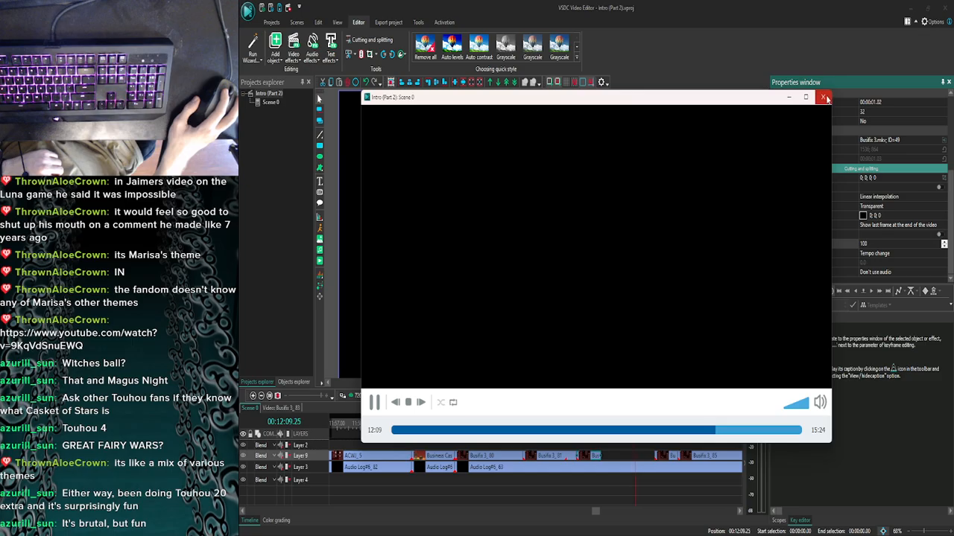
{"action": "left_click", "coordinate": [823, 97]}
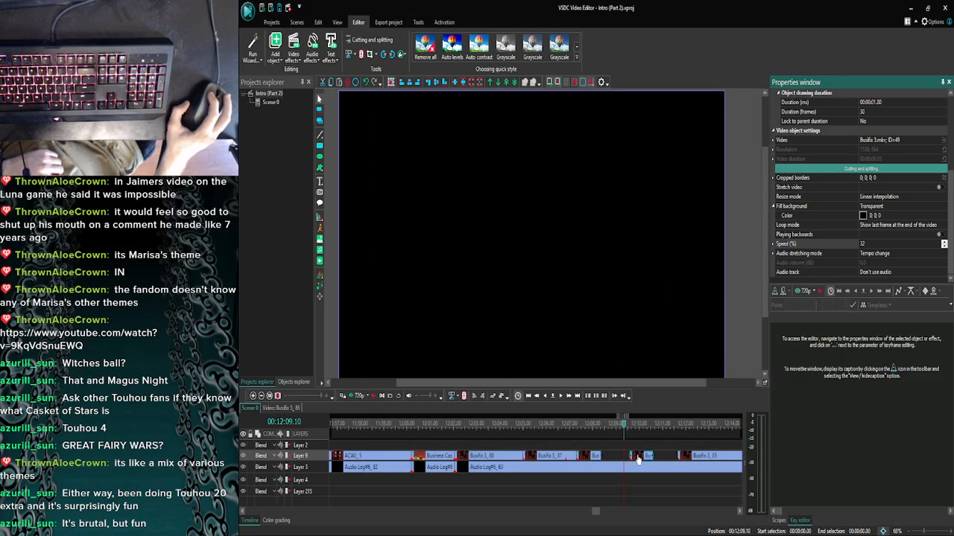
Set the speed of the moved short Busifix 3 piece to 30%.
{"action": "left_click", "coordinate": [877, 243]}
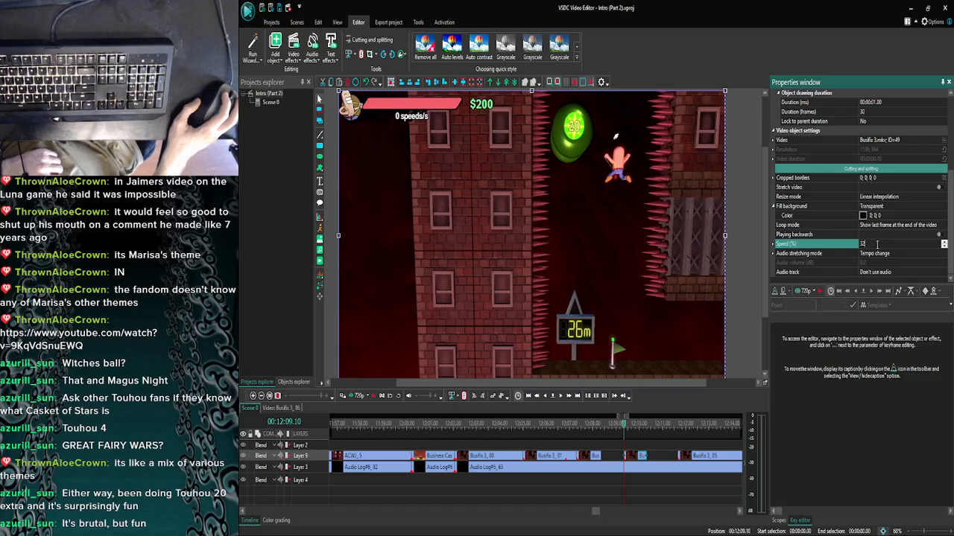
{"action": "key", "text": "BackSpace"}
{"action": "type", "text": "0"}
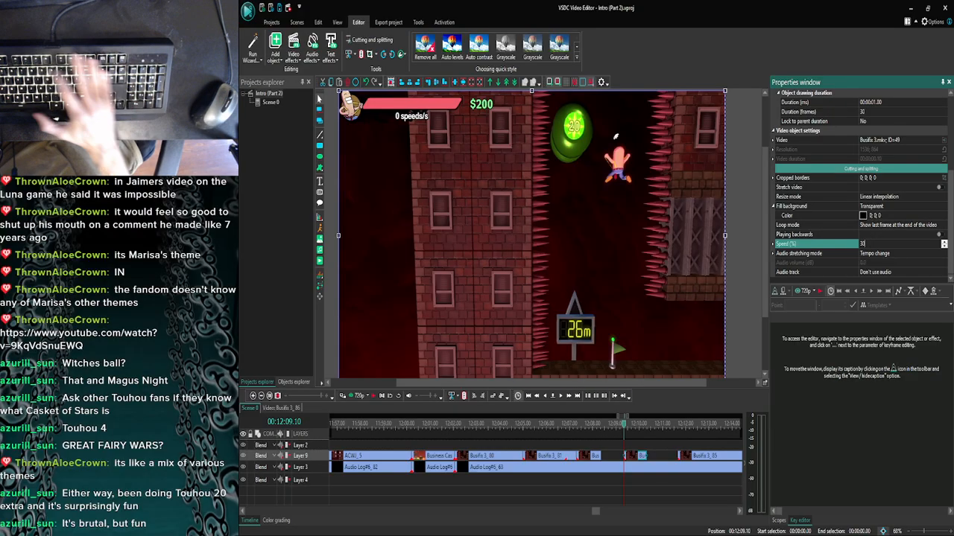
{"action": "key", "text": "Return"}
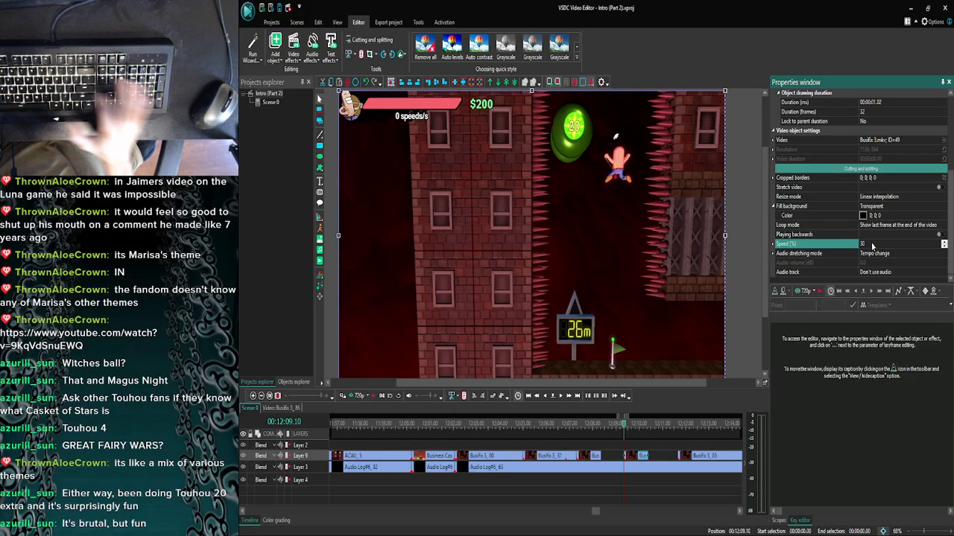
Set the speed of the Busifix 3 piece before the gap to 55%.
{"action": "left_click", "coordinate": [596, 461]}
{"action": "left_click", "coordinate": [853, 243]}
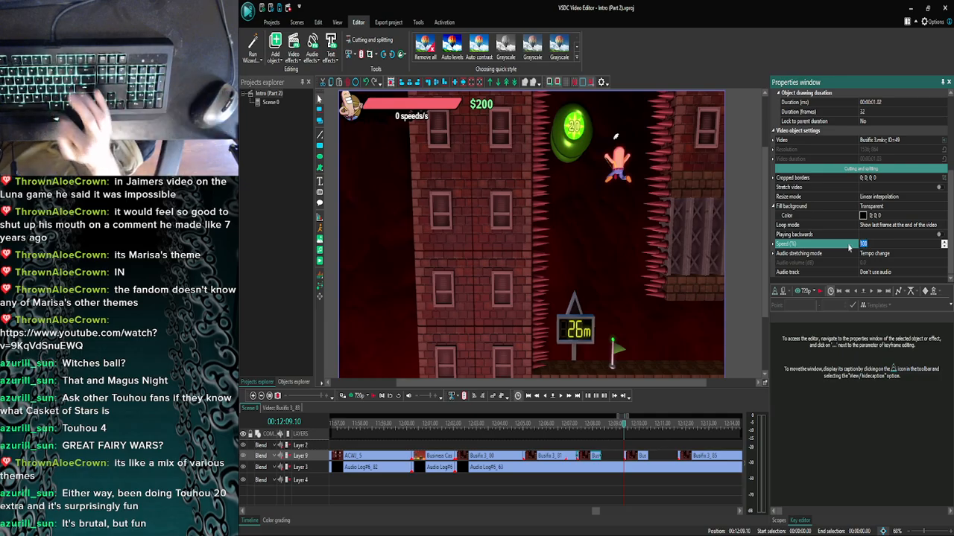
{"action": "key", "text": "Return"}
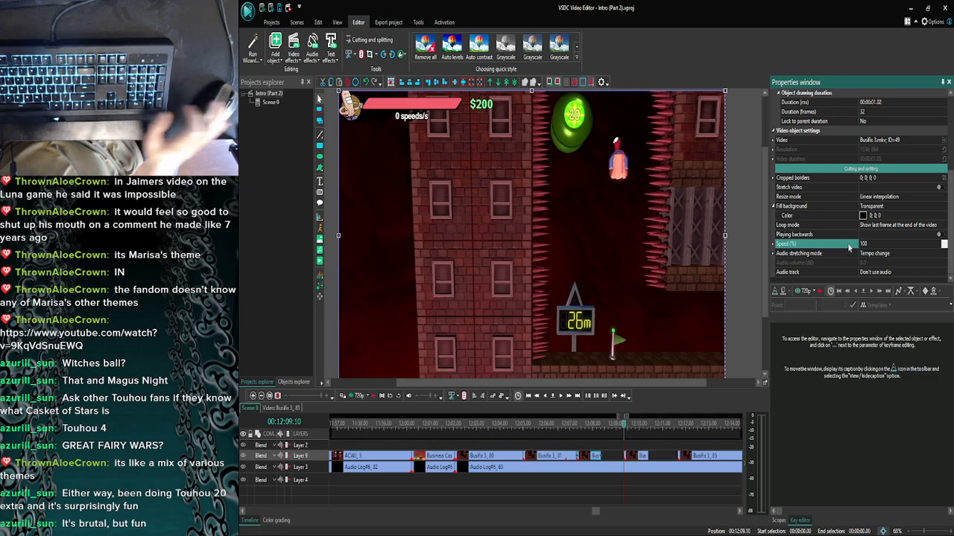
{"action": "left_click", "coordinate": [876, 241]}
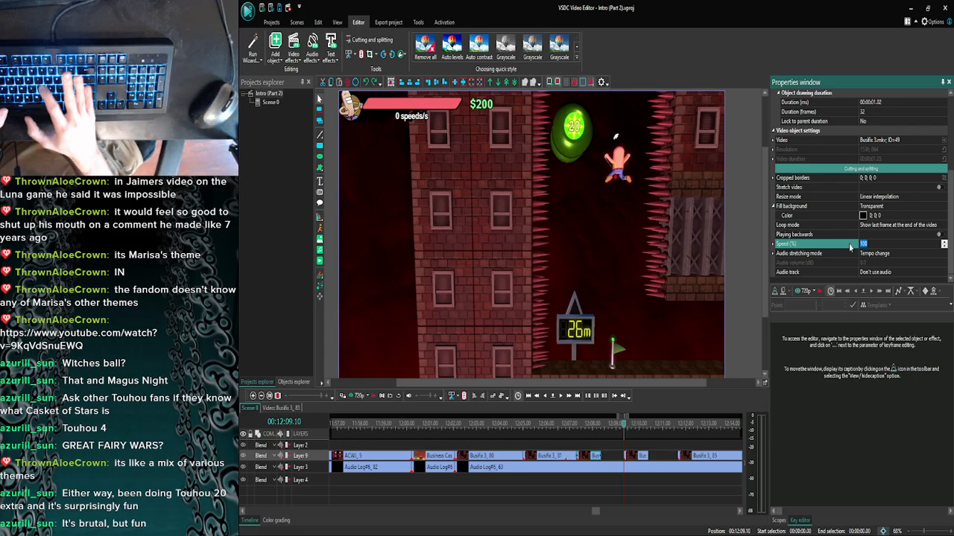
{"action": "type", "text": "55"}
{"action": "key", "text": "Return"}
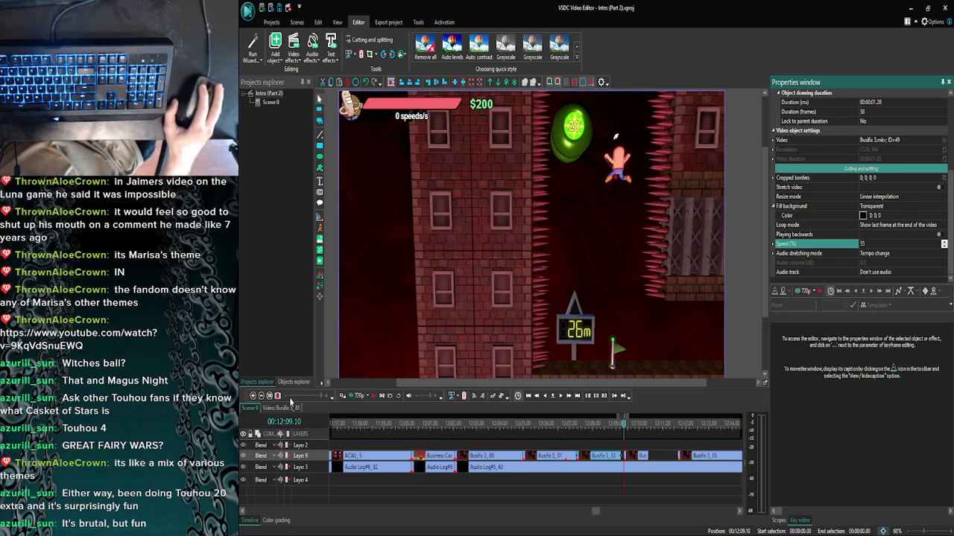
Fine-tune the speed of the Busifix 3 piece before the gap to 52% so it reaches the clip at 00:12:09.10.
{"action": "left_click", "coordinate": [254, 396]}
{"action": "left_click", "coordinate": [253, 396]}
{"action": "left_click", "coordinate": [253, 396]}
{"action": "left_click", "coordinate": [253, 396]}
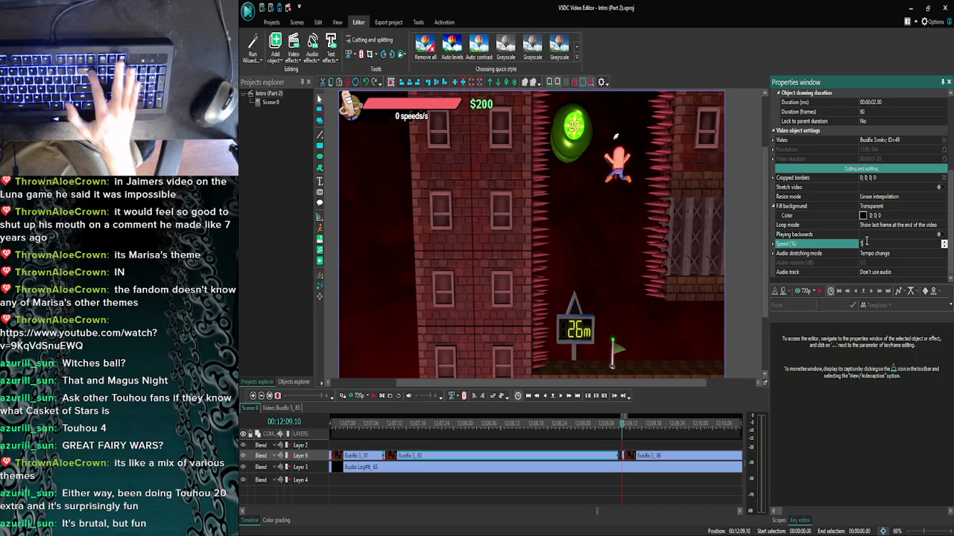
{"action": "scroll", "coordinate": [640, 452], "scroll_direction": "down", "scroll_amount": 3}
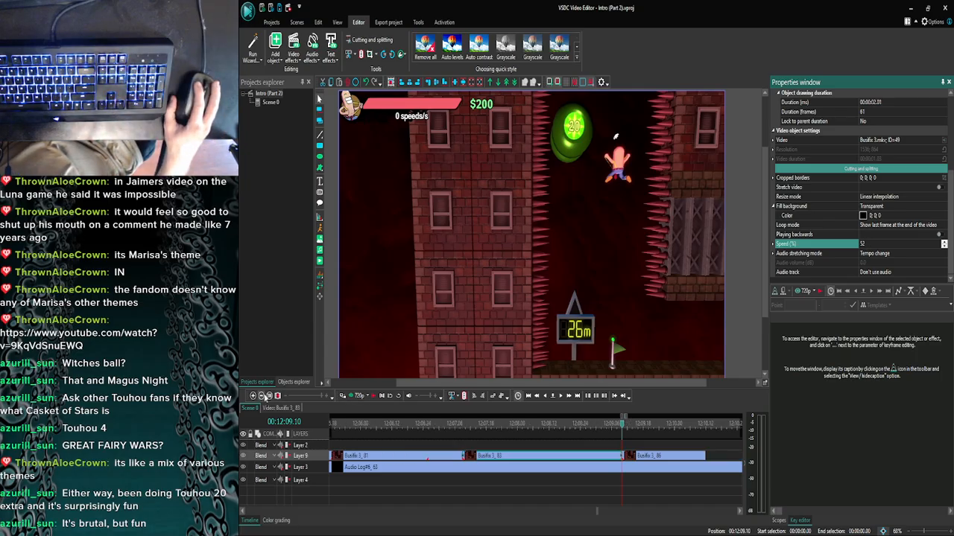
Extend the end of the 30% speed Busifix 3 piece to the next clip and preview from 00:12:09.10.
{"action": "left_click", "coordinate": [640, 453]}
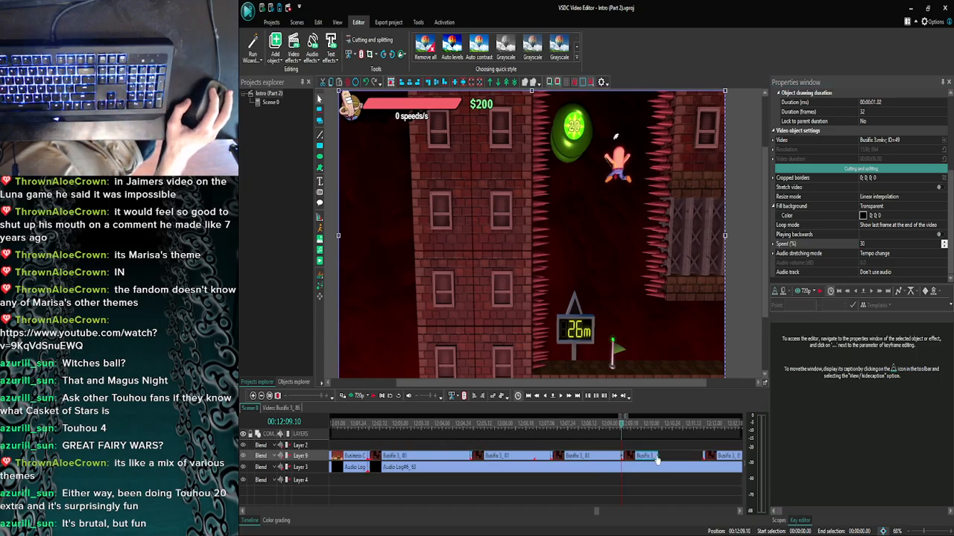
{"action": "left_click", "coordinate": [671, 438]}
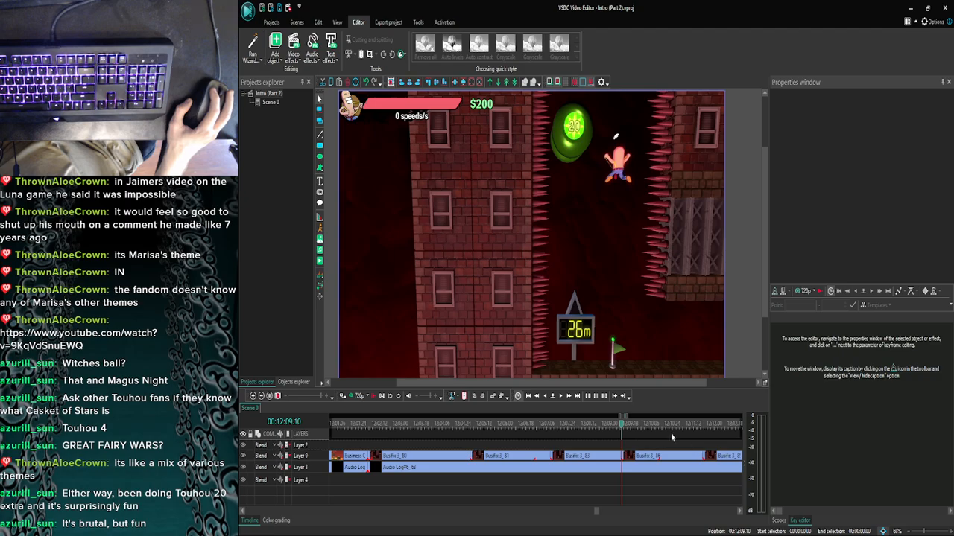
{"action": "left_click", "coordinate": [357, 397]}
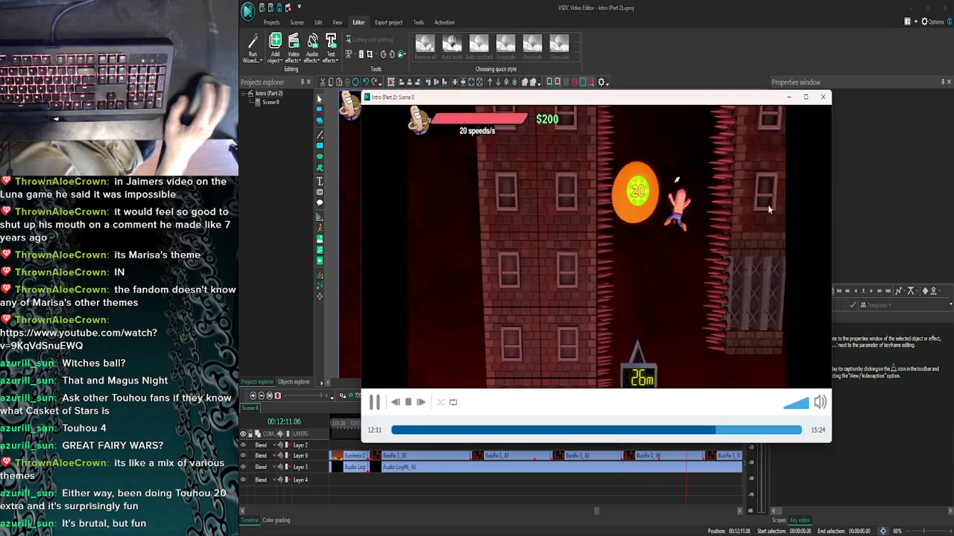
{"action": "key", "text": "Escape"}
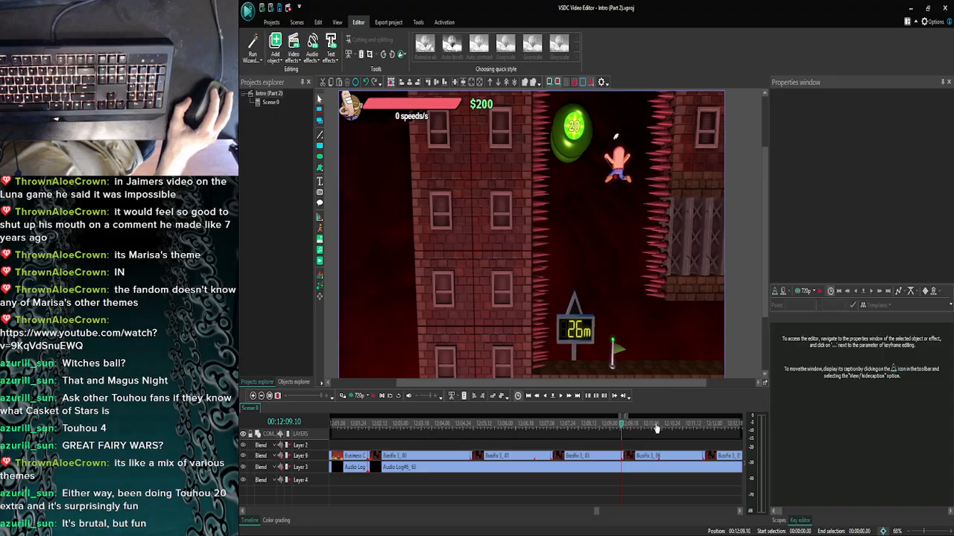
Split the 30% speed Busifix 3 piece at 00:12:10.11 and delete the part after the split.
{"action": "left_click", "coordinate": [656, 428]}
{"action": "left_click", "coordinate": [562, 399]}
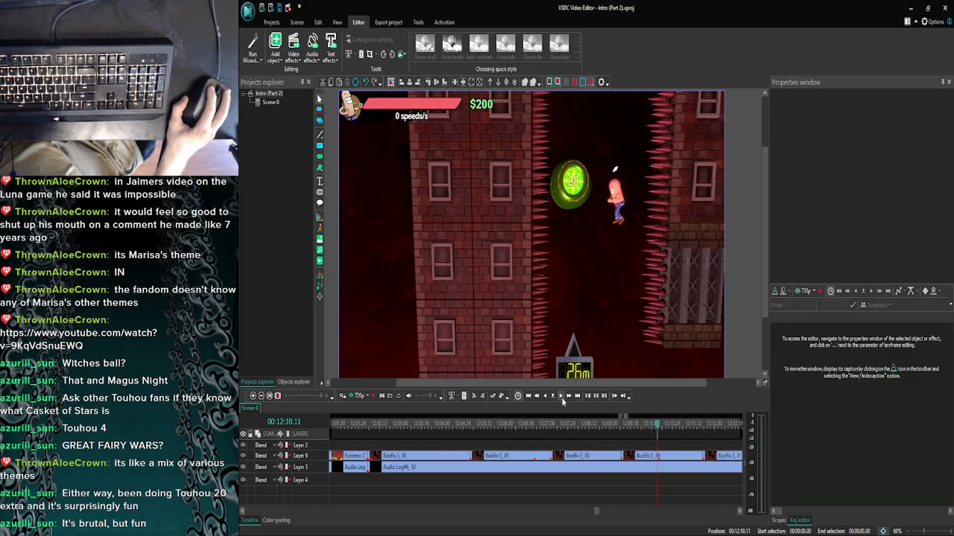
{"action": "left_click", "coordinate": [646, 462]}
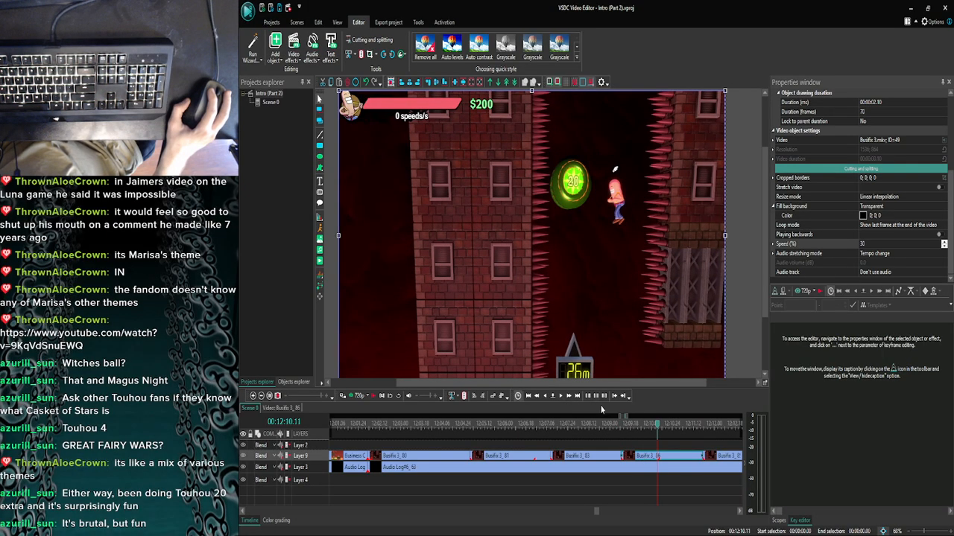
{"action": "left_click", "coordinate": [361, 54]}
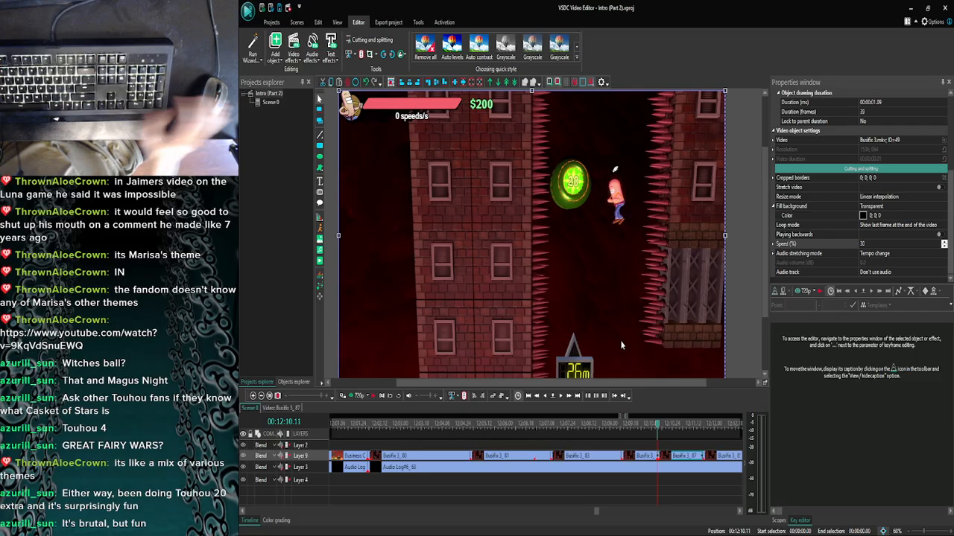
{"action": "key", "text": "Delete"}
Extend the end of the shortened Busifix 3 piece to the next clip and preview the scene from 00:12:10.11.
{"action": "left_click", "coordinate": [648, 457]}
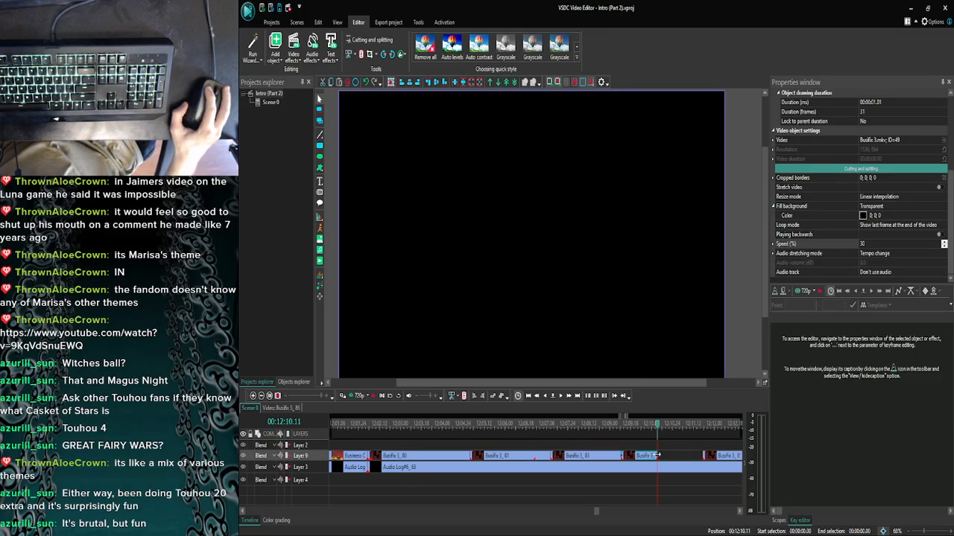
{"action": "left_click_drag", "start_coordinate": [687, 455], "coordinate": [703, 455]}
{"action": "left_click", "coordinate": [663, 441]}
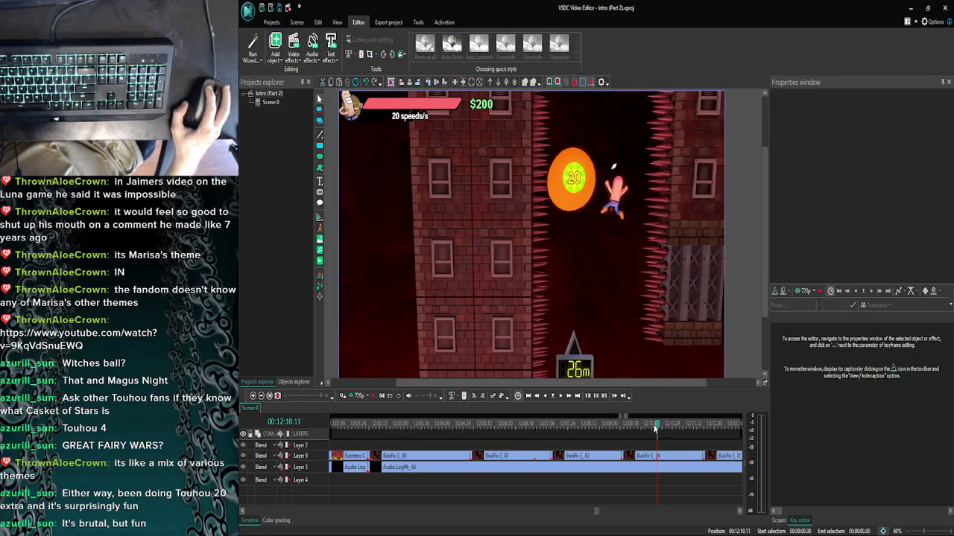
{"action": "left_click", "coordinate": [357, 396]}
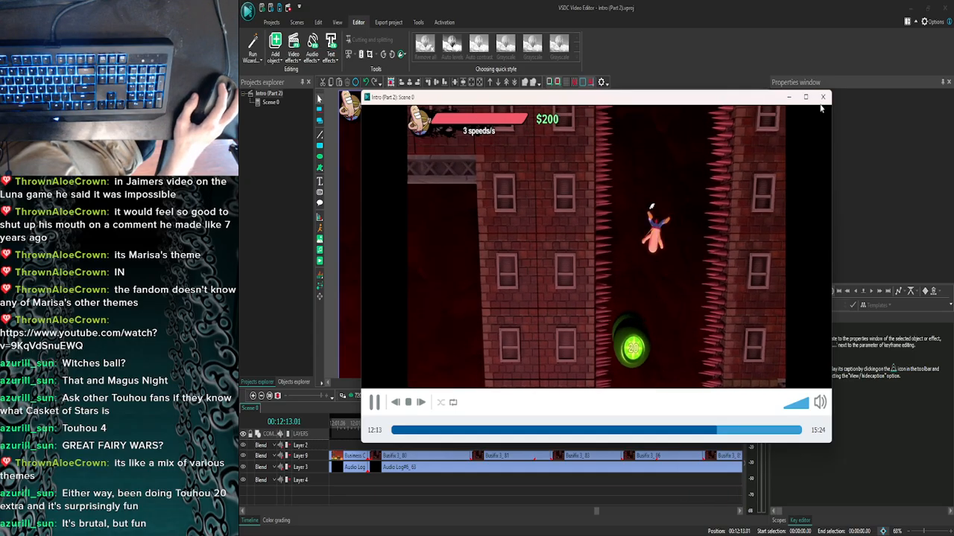
{"action": "left_click", "coordinate": [822, 98]}
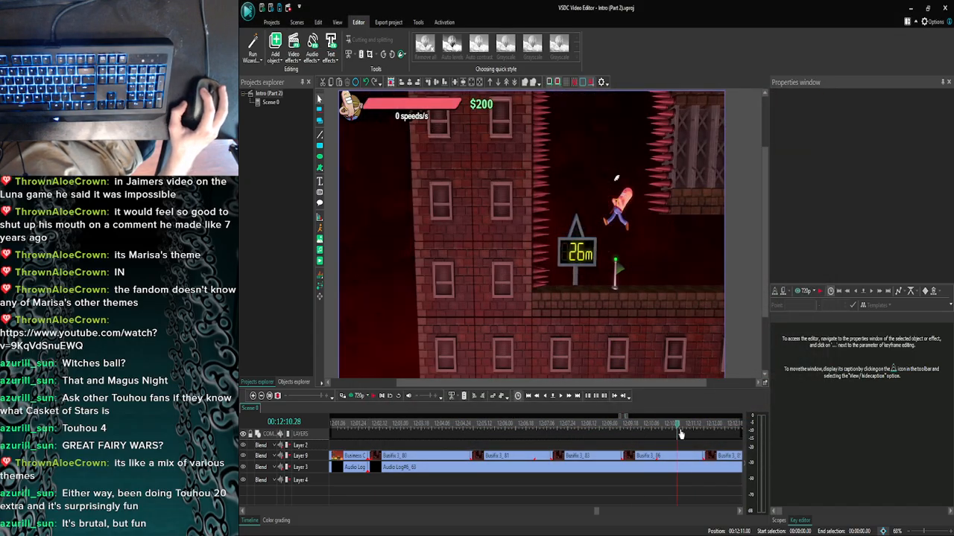
Step frame by frame through the next Busifix 3 clip around 00:12:12.25 to find the following edit point.
{"action": "left_click_drag", "start_coordinate": [597, 511], "coordinate": [599, 513]}
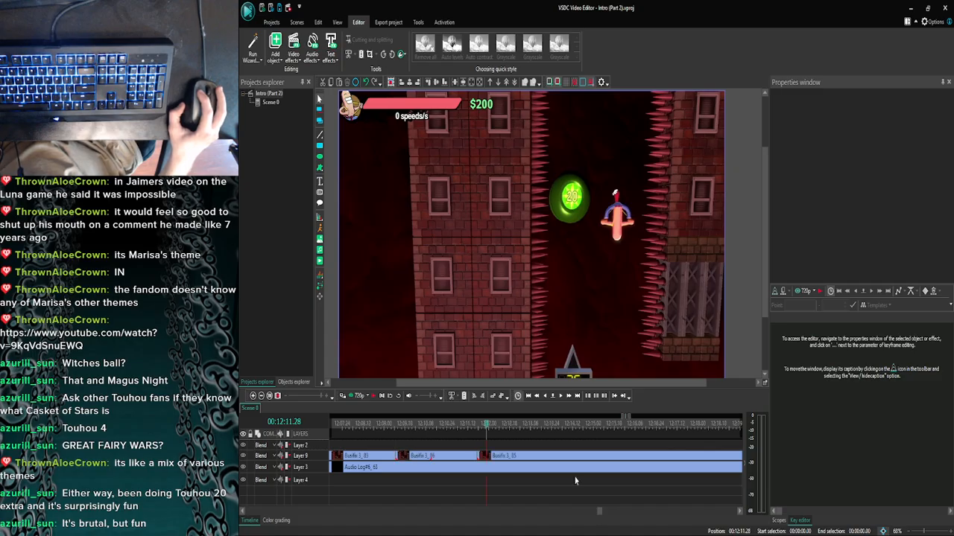
{"action": "left_click", "coordinate": [562, 396]}
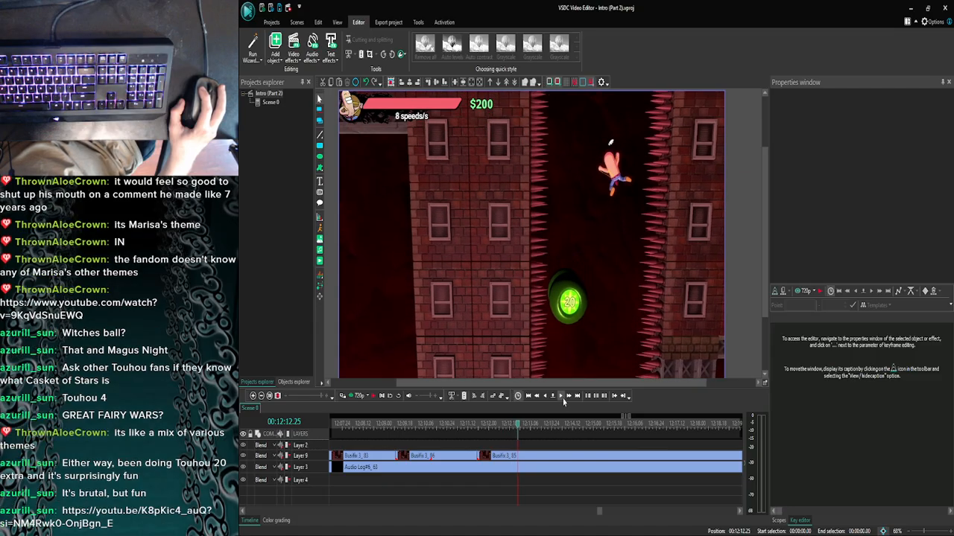
{"action": "left_click", "coordinate": [547, 397]}
Switch to the web browser and open the YouTube video linked in the chat.
{"action": "left_click", "coordinate": [449, 528]}
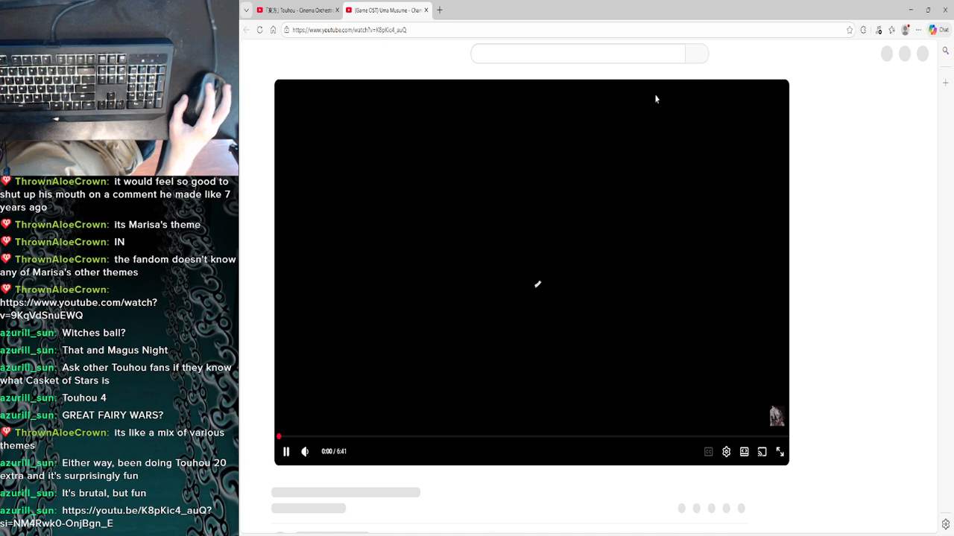
Switch to VSDC Video Editor and examine the falling footage frame by frame from 00:12:12.27 to 00:12:13.27.
{"action": "left_click", "coordinate": [910, 6]}
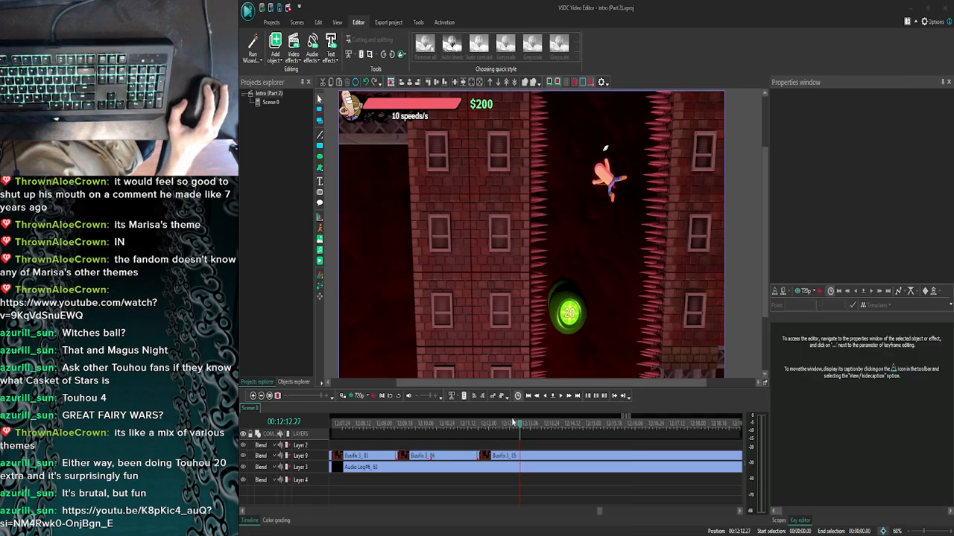
{"action": "left_click", "coordinate": [561, 399]}
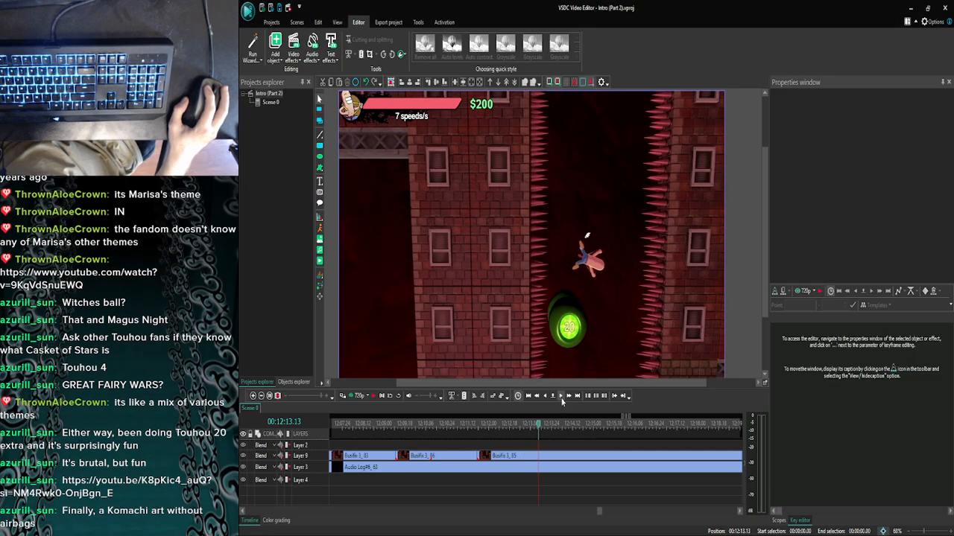
{"action": "left_click", "coordinate": [562, 399]}
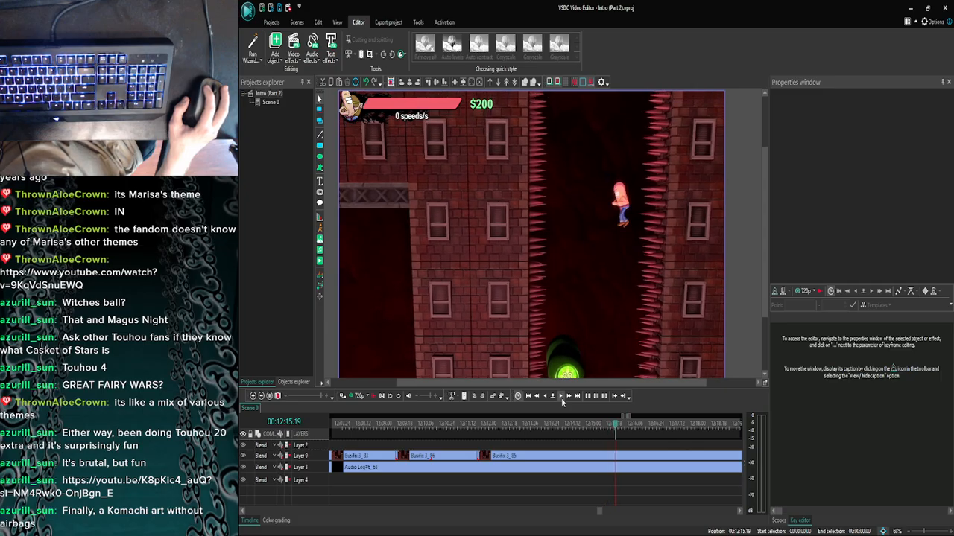
{"action": "left_click", "coordinate": [534, 396]}
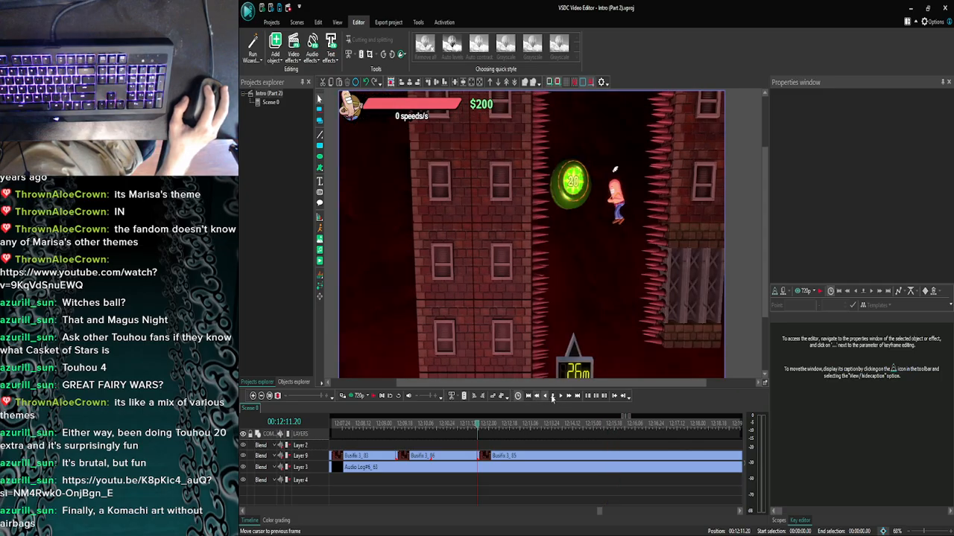
{"action": "left_click", "coordinate": [569, 396]}
{"action": "left_click", "coordinate": [568, 396]}
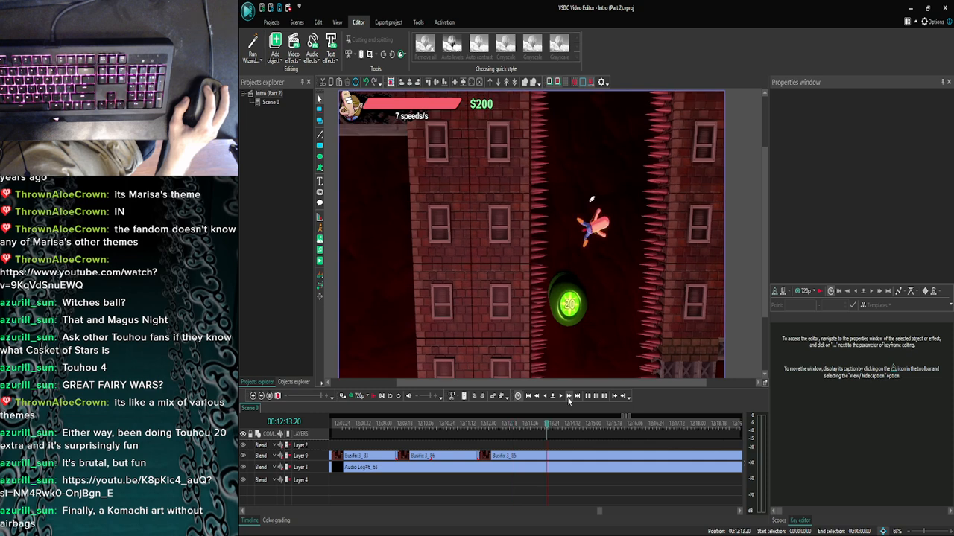
{"action": "left_click", "coordinate": [563, 397]}
{"action": "left_click", "coordinate": [563, 397]}
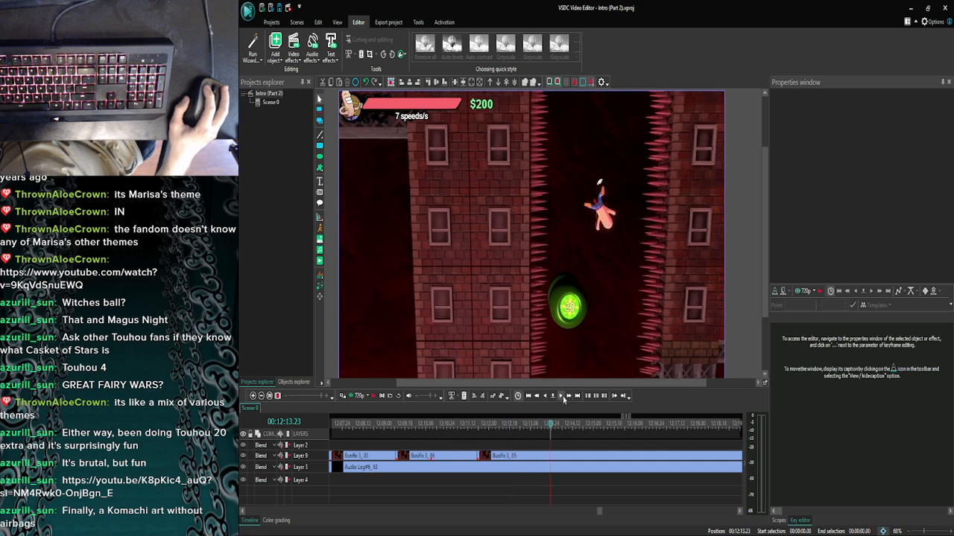
{"action": "left_click", "coordinate": [562, 397]}
{"action": "left_click", "coordinate": [563, 397]}
{"action": "left_click", "coordinate": [562, 397]}
{"action": "left_click", "coordinate": [562, 397]}
{"action": "left_click", "coordinate": [562, 398]}
{"action": "left_click", "coordinate": [562, 397]}
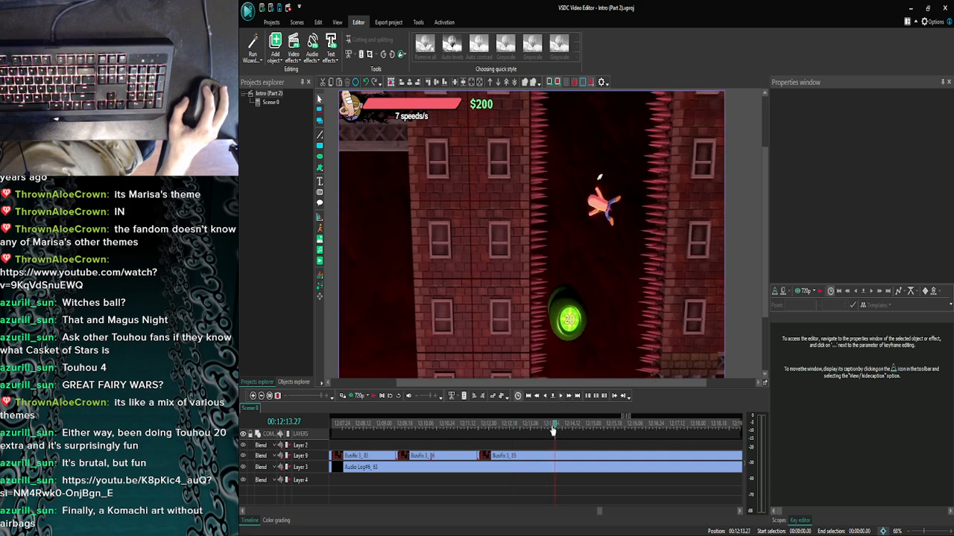
Return the playhead to the gameplay clip's start at 00:12:11.20 and preview the scene from there.
{"action": "left_click_drag", "start_coordinate": [553, 430], "coordinate": [483, 431]}
{"action": "left_click", "coordinate": [375, 395]}
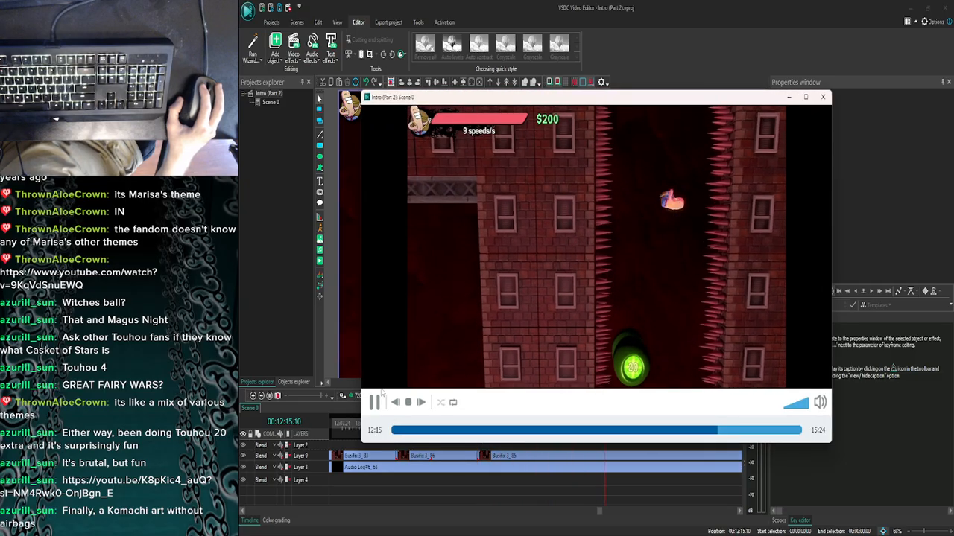
{"action": "left_click", "coordinate": [823, 97]}
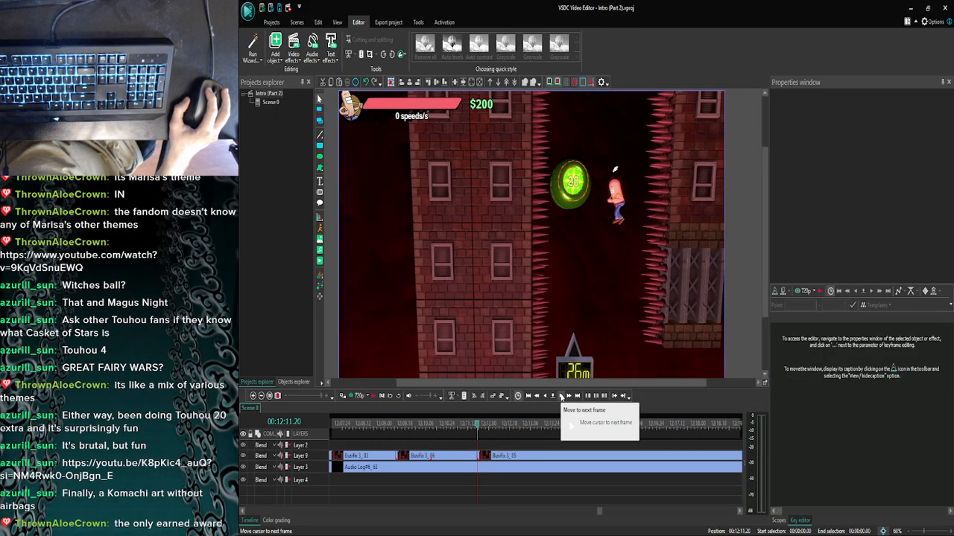
Advance the playhead through the falling footage to the cut frame at 00:12:15.05.
{"action": "left_click", "coordinate": [561, 397]}
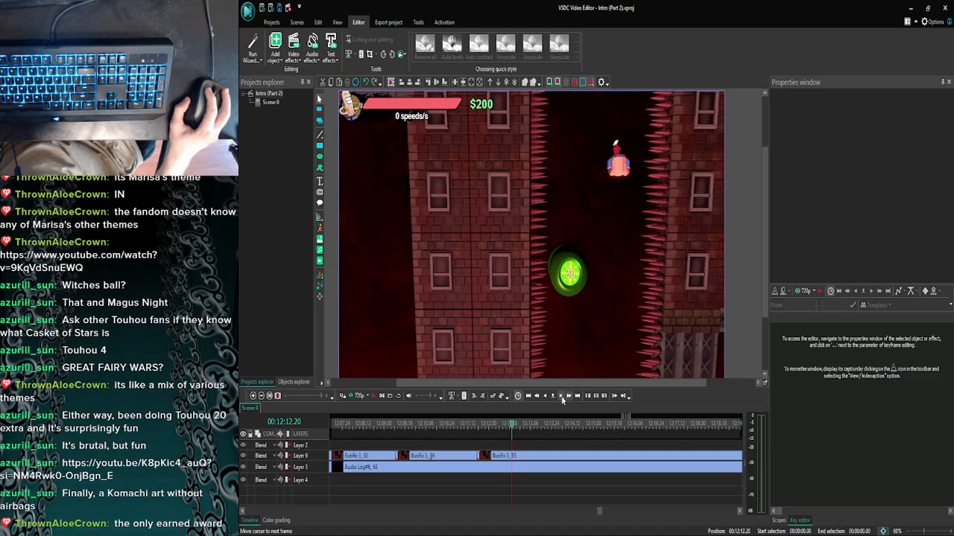
{"action": "left_click", "coordinate": [563, 398]}
{"action": "left_click", "coordinate": [562, 398]}
{"action": "left_click", "coordinate": [563, 399]}
{"action": "left_click", "coordinate": [562, 398]}
{"action": "left_click", "coordinate": [563, 399]}
{"action": "left_click", "coordinate": [563, 398]}
{"action": "left_click", "coordinate": [563, 399]}
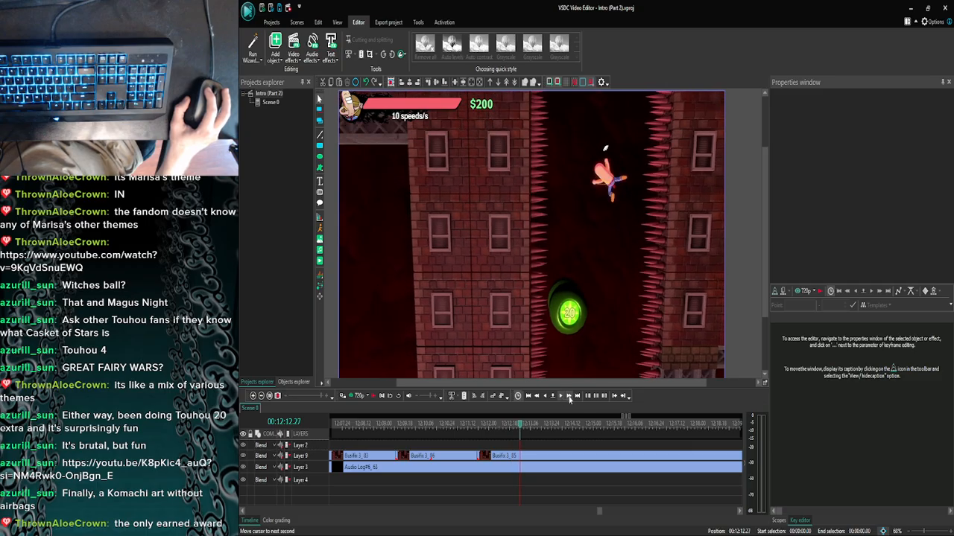
{"action": "left_click", "coordinate": [564, 397]}
{"action": "left_click", "coordinate": [564, 397]}
{"action": "left_click", "coordinate": [564, 397]}
{"action": "left_click", "coordinate": [564, 397]}
{"action": "left_click", "coordinate": [564, 397]}
{"action": "left_click", "coordinate": [564, 398]}
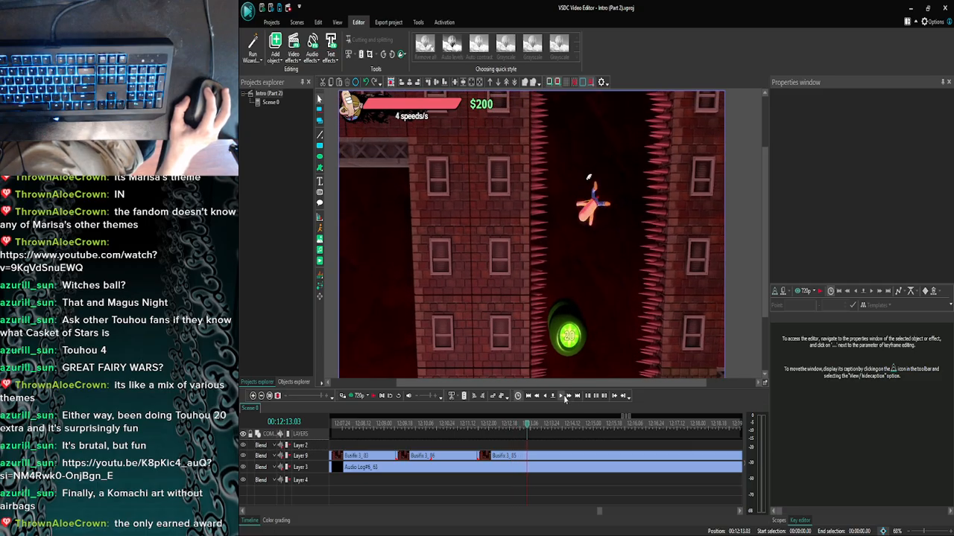
{"action": "left_click", "coordinate": [564, 397]}
{"action": "left_click", "coordinate": [569, 397]}
{"action": "left_click", "coordinate": [564, 397]}
{"action": "left_click", "coordinate": [564, 397]}
{"action": "left_click", "coordinate": [564, 397]}
{"action": "left_click", "coordinate": [564, 398]}
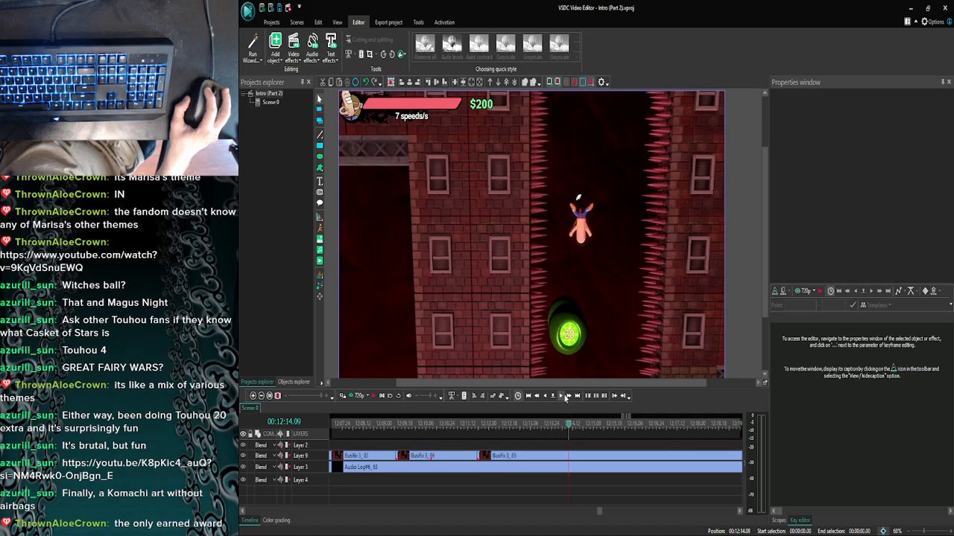
{"action": "left_click", "coordinate": [564, 397]}
{"action": "left_click", "coordinate": [564, 397]}
{"action": "left_click", "coordinate": [564, 397]}
{"action": "left_click", "coordinate": [564, 398]}
{"action": "left_click", "coordinate": [564, 397]}
{"action": "left_click", "coordinate": [564, 397]}
{"action": "left_click", "coordinate": [564, 397]}
{"action": "left_click", "coordinate": [564, 397]}
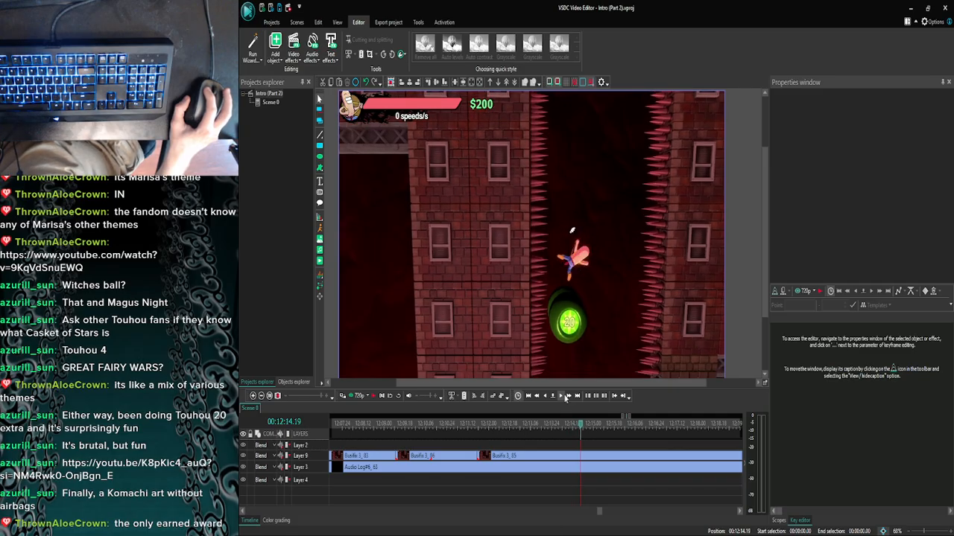
{"action": "left_click", "coordinate": [564, 397]}
{"action": "left_click", "coordinate": [564, 397]}
{"action": "left_click", "coordinate": [564, 398]}
{"action": "left_click", "coordinate": [564, 397]}
{"action": "left_click", "coordinate": [564, 397]}
{"action": "left_click", "coordinate": [564, 397]}
{"action": "left_click", "coordinate": [564, 397]}
{"action": "left_click", "coordinate": [564, 397]}
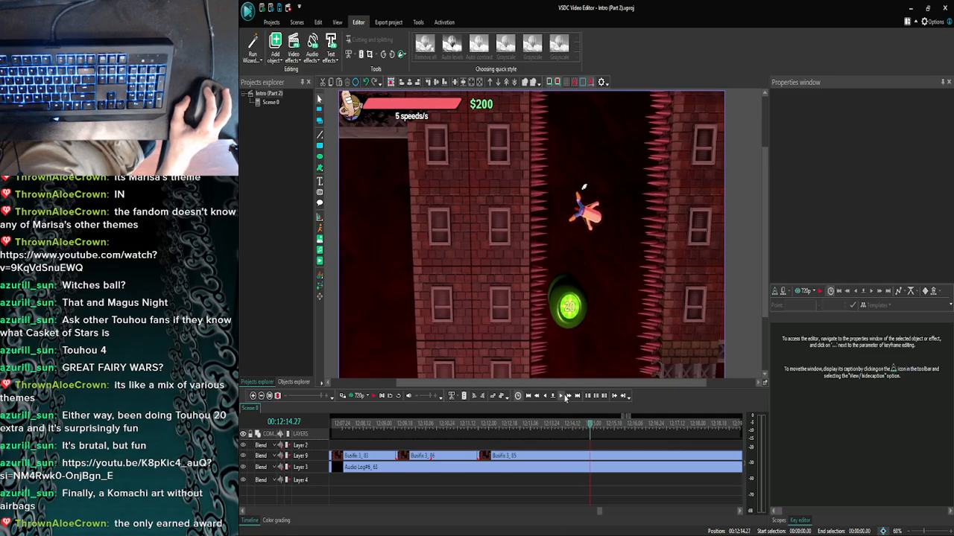
{"action": "left_click", "coordinate": [564, 397]}
{"action": "left_click", "coordinate": [564, 397]}
{"action": "left_click", "coordinate": [564, 397]}
{"action": "left_click", "coordinate": [564, 397]}
{"action": "left_click", "coordinate": [564, 397]}
{"action": "left_click", "coordinate": [564, 397]}
{"action": "left_click", "coordinate": [564, 397]}
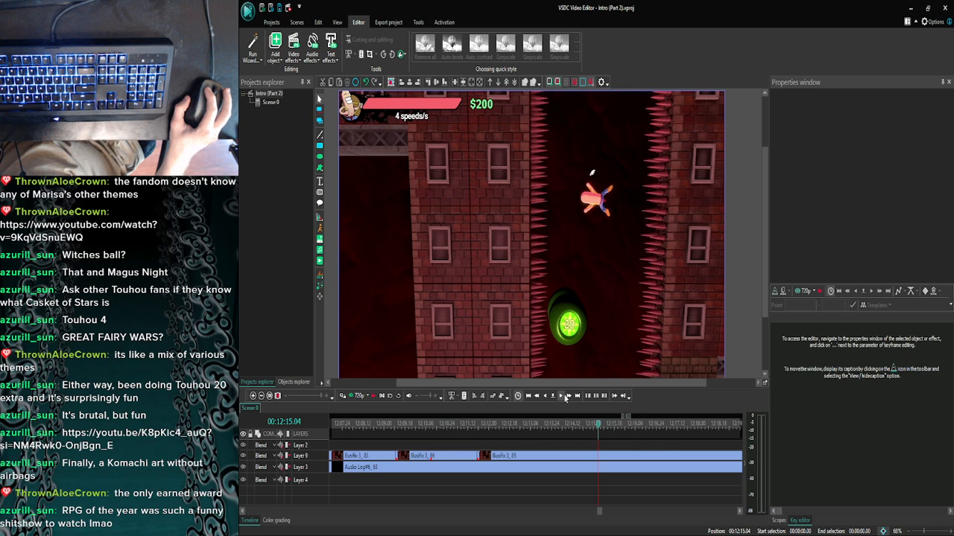
{"action": "left_click", "coordinate": [564, 397]}
{"action": "left_click", "coordinate": [545, 397]}
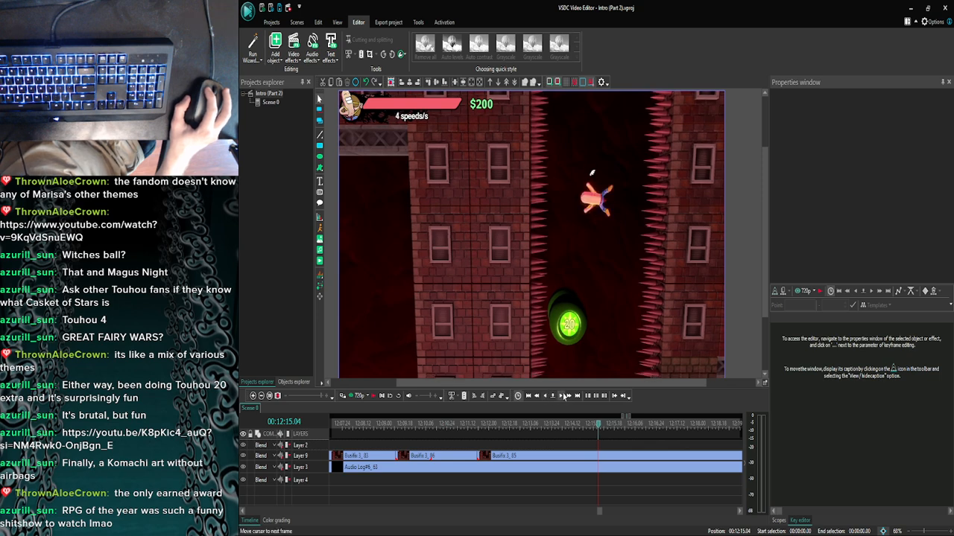
{"action": "left_click", "coordinate": [564, 396]}
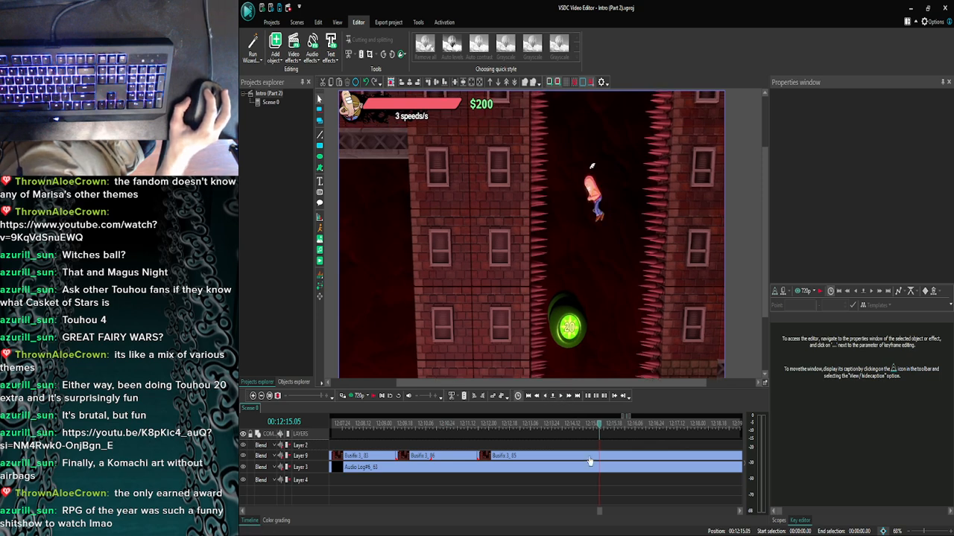
Split the gameplay clip that starts at 00:12:11.20 at the 00:12:15.05 frame and clear the selection.
{"action": "left_click", "coordinate": [589, 461]}
{"action": "left_click", "coordinate": [546, 397]}
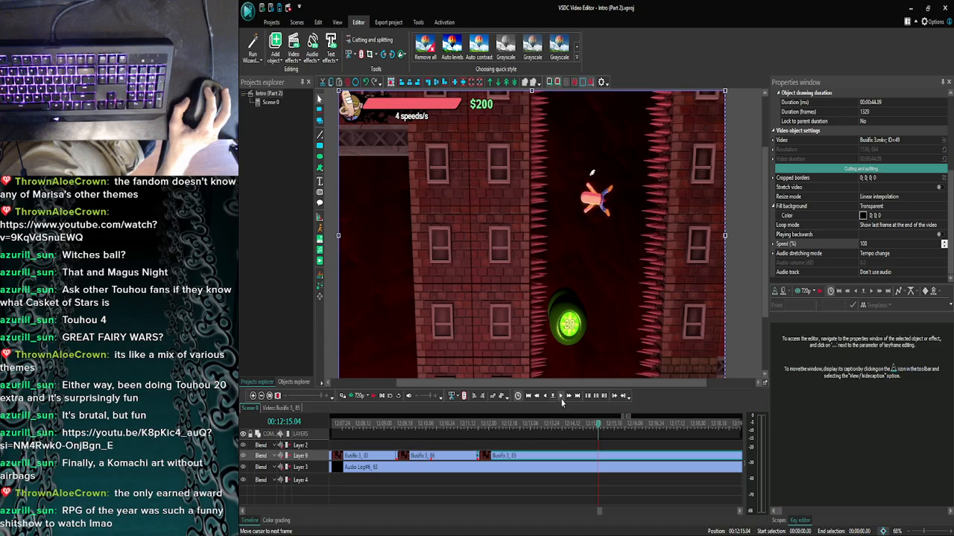
{"action": "left_click", "coordinate": [561, 397]}
{"action": "left_click", "coordinate": [361, 54]}
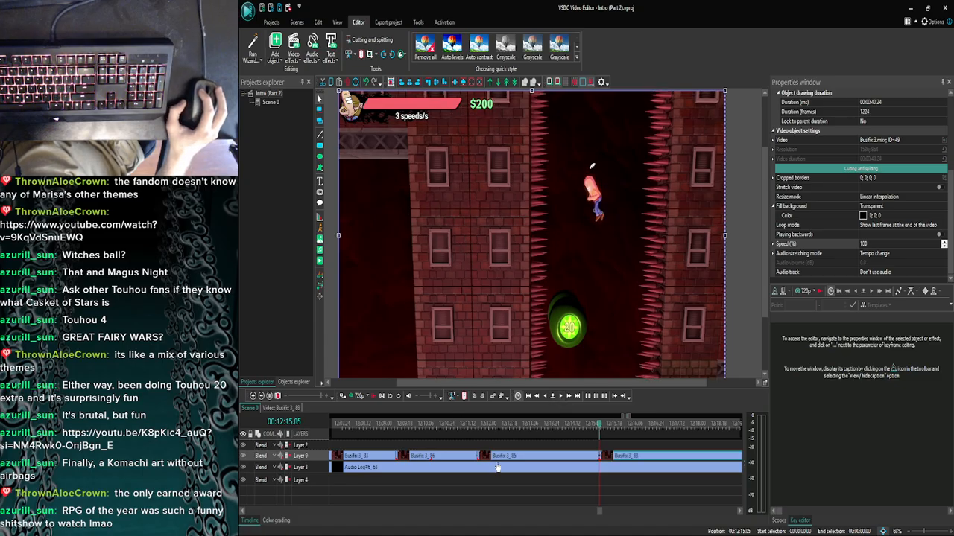
{"action": "left_click", "coordinate": [527, 485]}
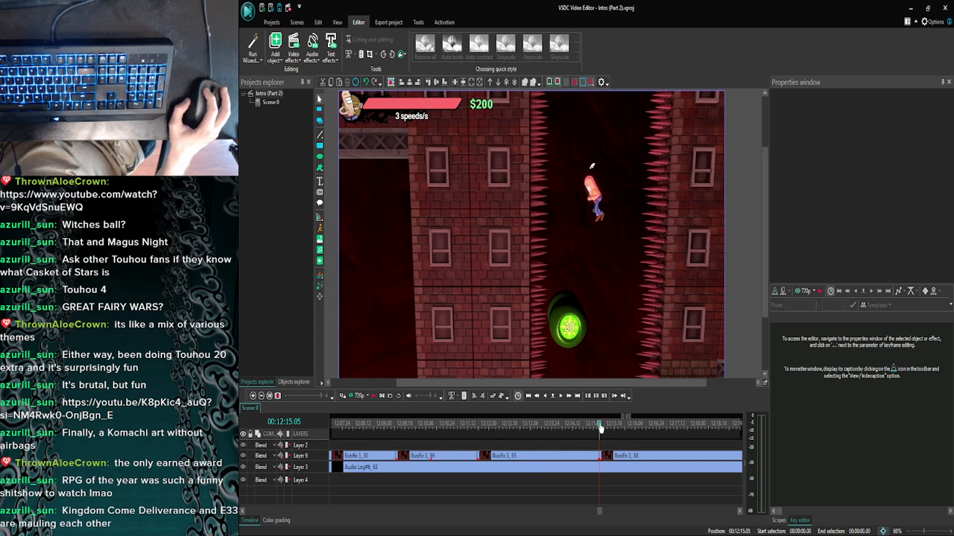
Preview the scene from the new cut at 00:12:15.05 to examine the following gameplay.
{"action": "left_click", "coordinate": [382, 396]}
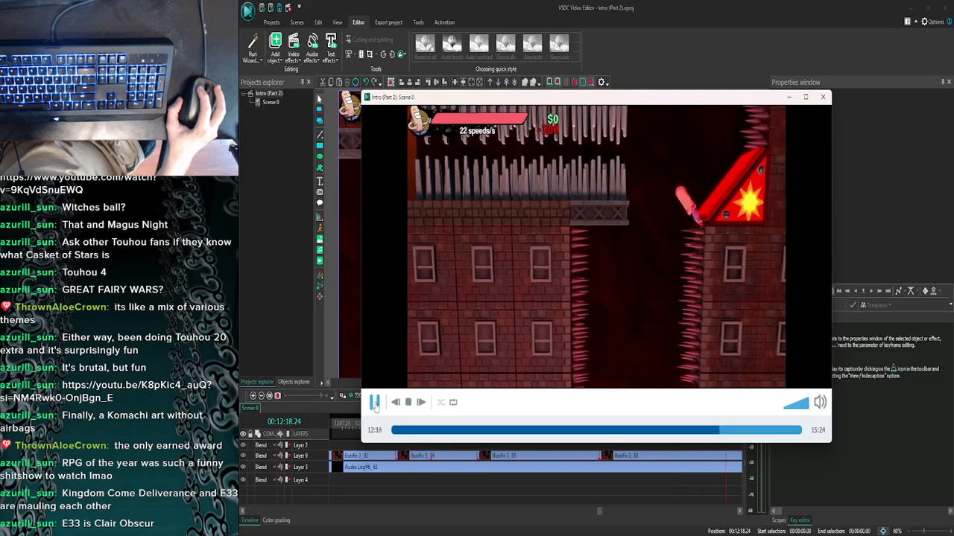
{"action": "left_click", "coordinate": [375, 403]}
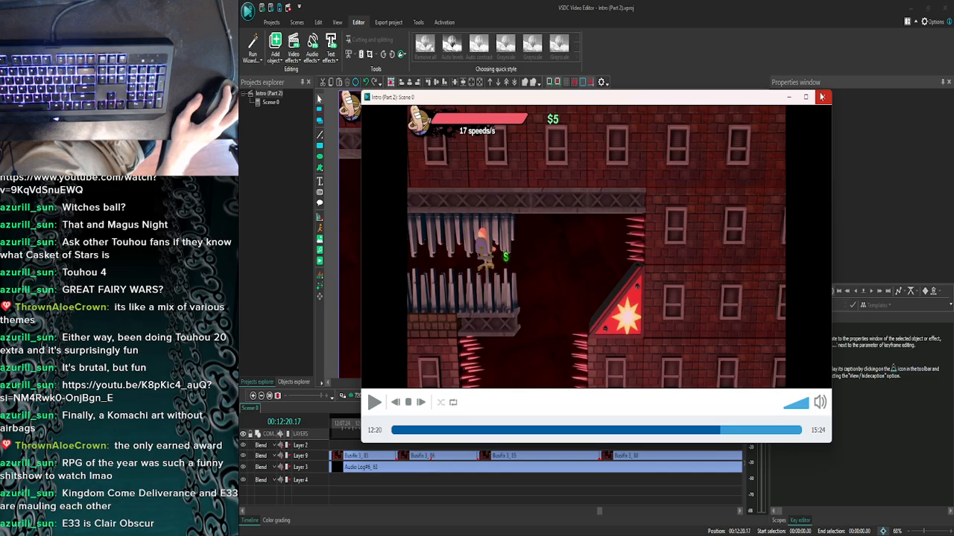
{"action": "left_click", "coordinate": [822, 97]}
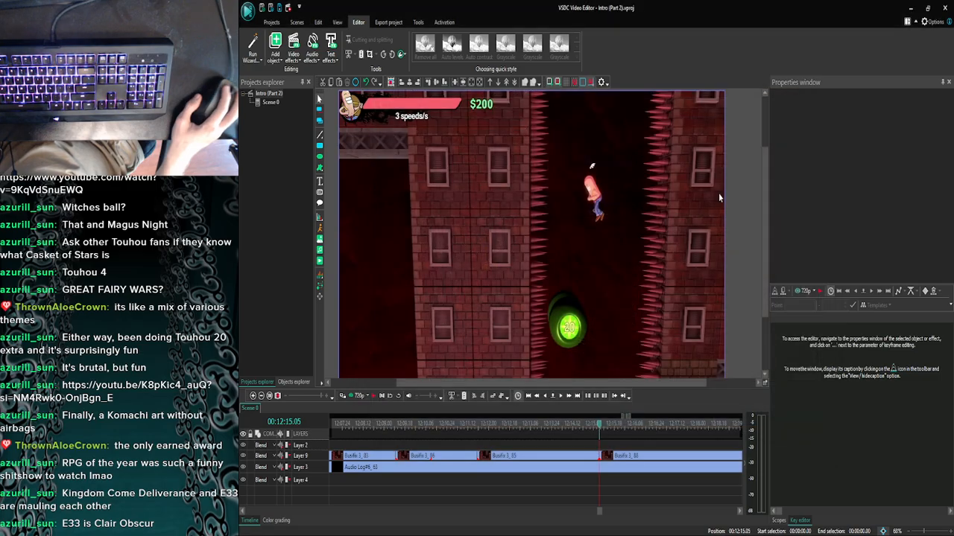
{"action": "left_click", "coordinate": [357, 396]}
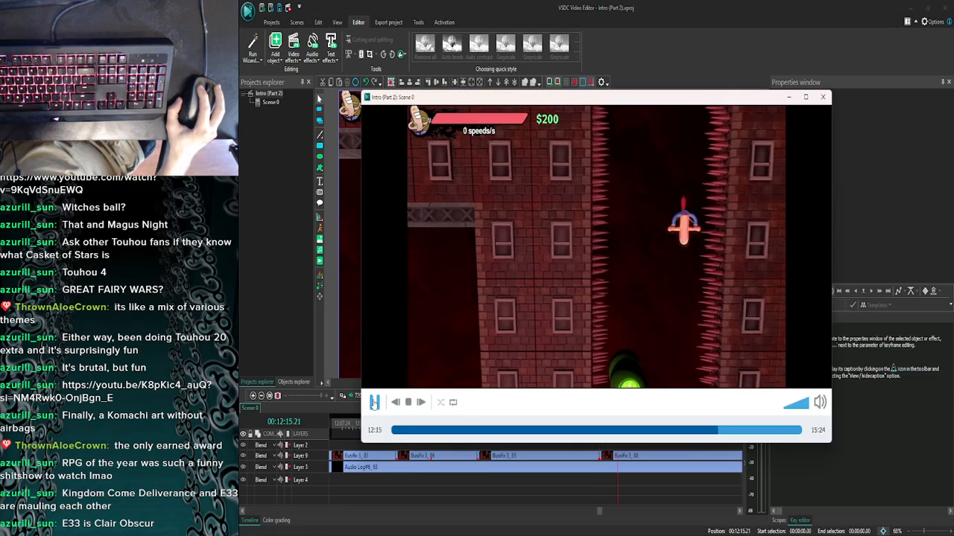
{"action": "left_click", "coordinate": [374, 404]}
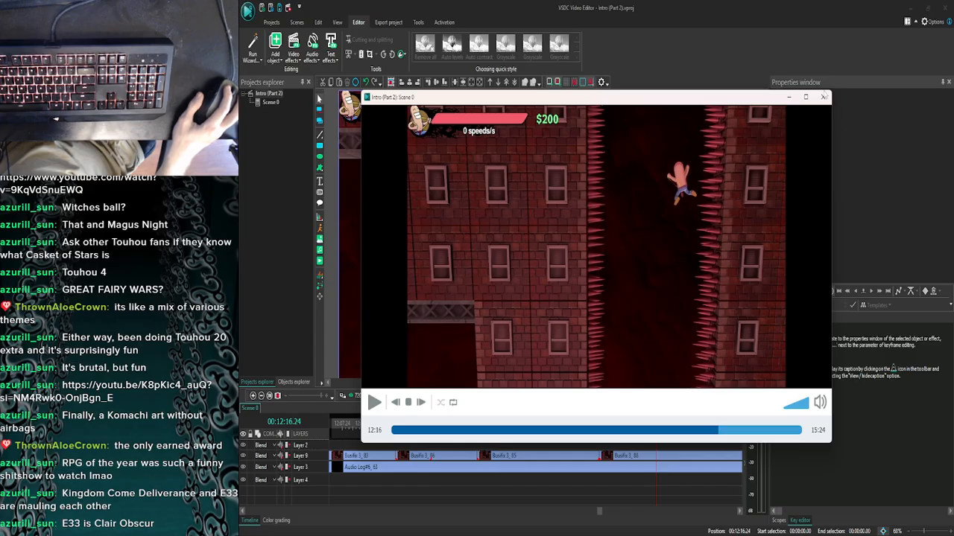
{"action": "left_click", "coordinate": [822, 96]}
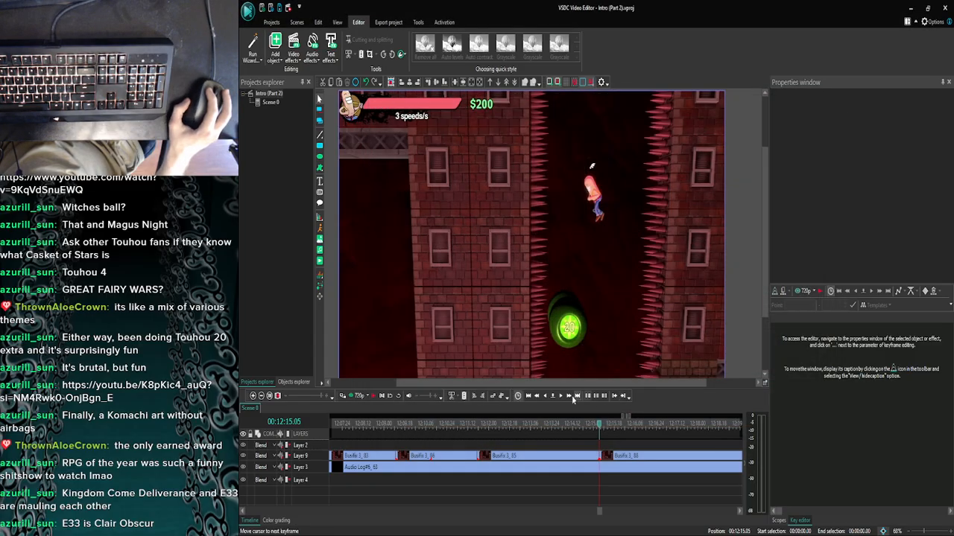
Preview the scene from 00:12:16.05 to examine the gameplay after the last cut.
{"action": "left_click", "coordinate": [382, 397]}
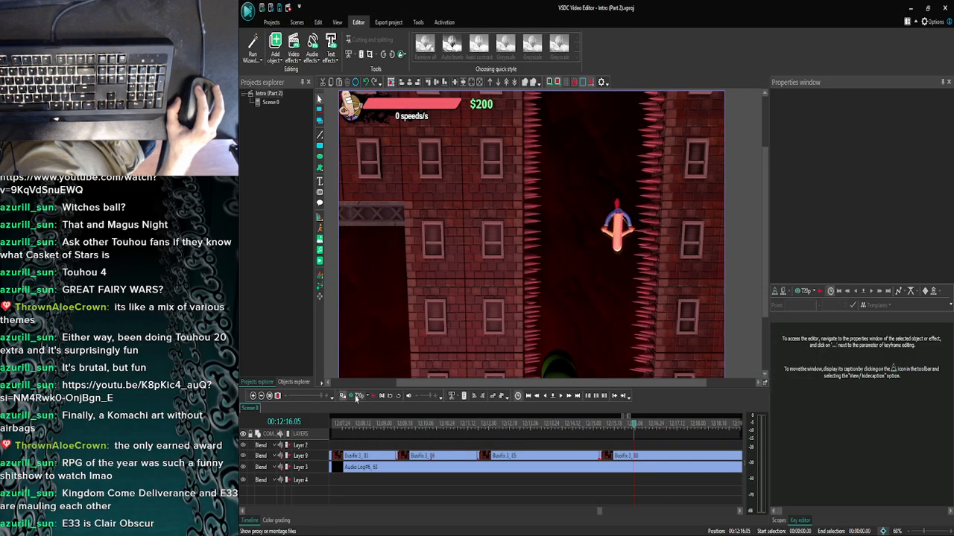
{"action": "left_click", "coordinate": [356, 397]}
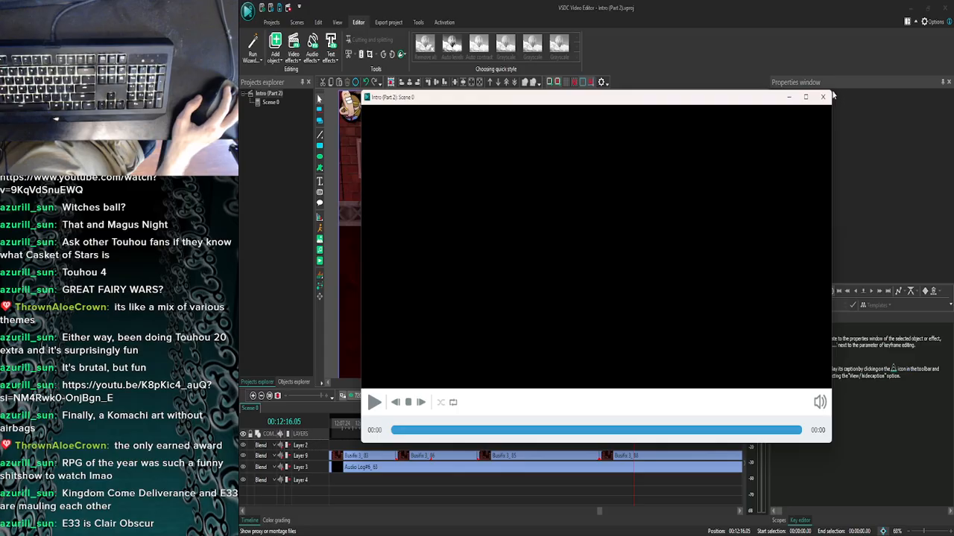
{"action": "left_click", "coordinate": [823, 98]}
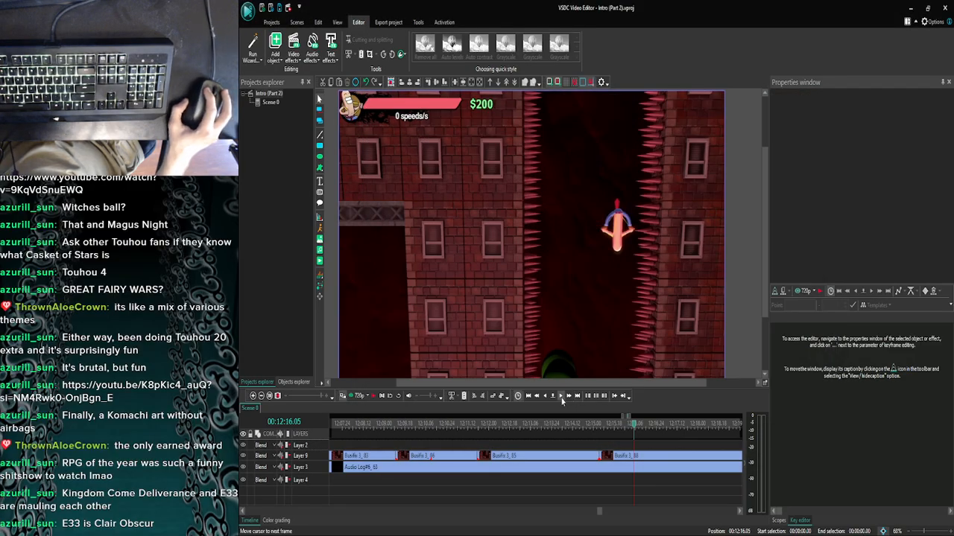
Advance the playhead frame by frame from 00:12:16.05 to 00:12:16.16, checking the timing with scene previews.
{"action": "left_click", "coordinate": [562, 400]}
{"action": "left_click", "coordinate": [562, 400]}
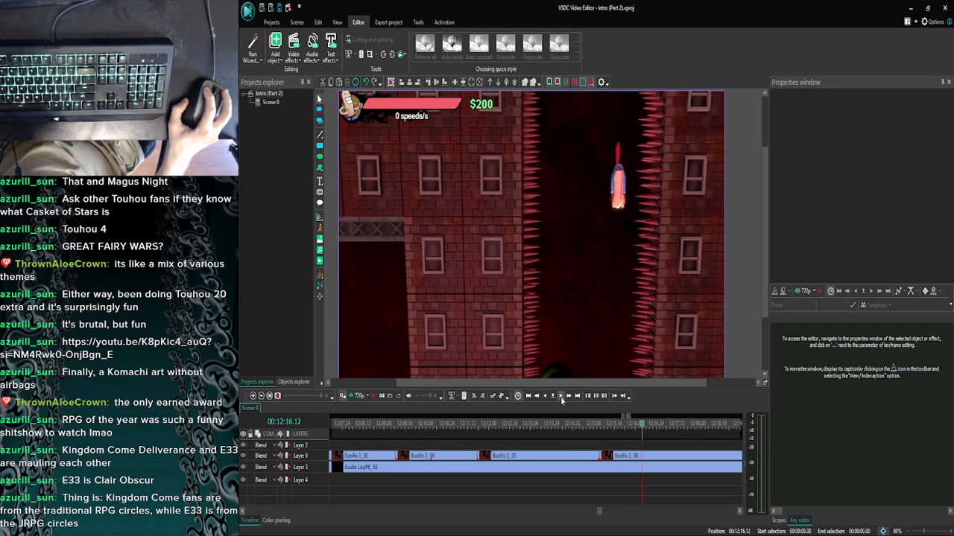
{"action": "left_click", "coordinate": [561, 400]}
{"action": "left_click", "coordinate": [561, 400]}
{"action": "left_click", "coordinate": [562, 400]}
{"action": "left_click", "coordinate": [359, 399]}
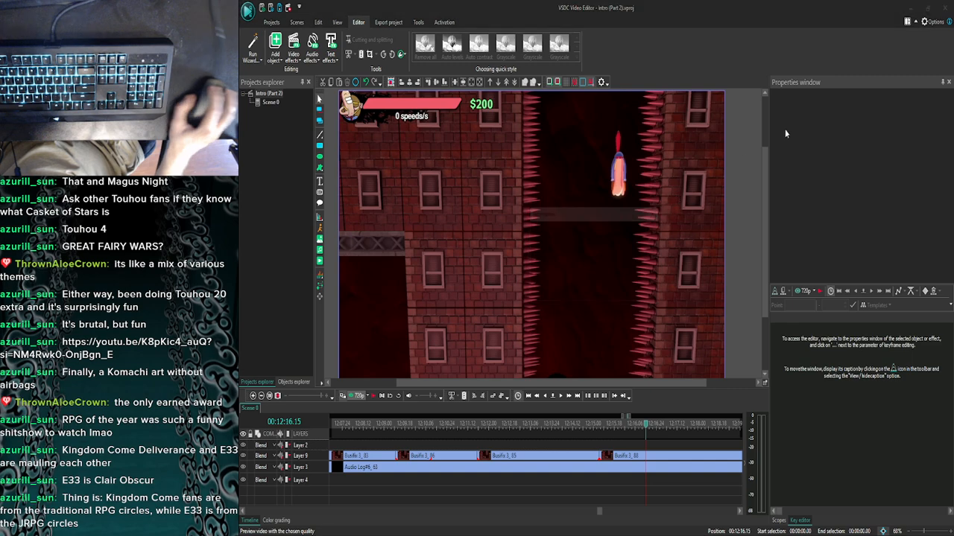
{"action": "left_click", "coordinate": [823, 98]}
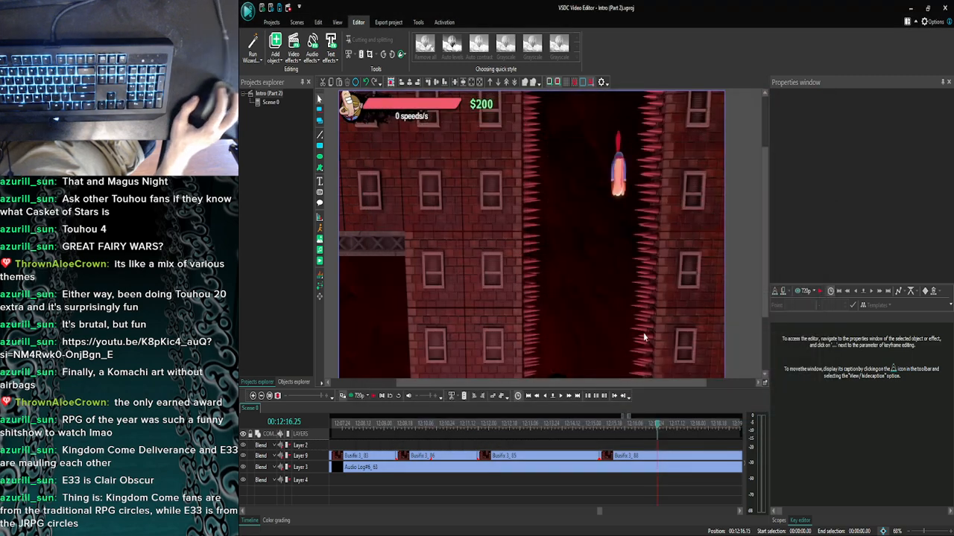
{"action": "left_click", "coordinate": [359, 399]}
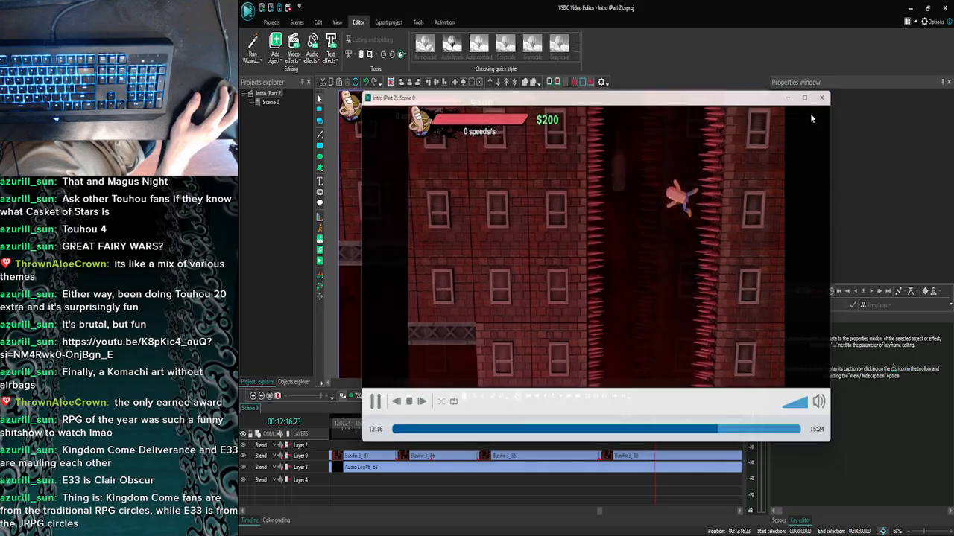
{"action": "left_click", "coordinate": [823, 98]}
Move the gameplay clip that starts at 00:12:15.05 along its layer so it starts at the 00:12:16.16 playhead.
{"action": "left_click", "coordinate": [634, 458]}
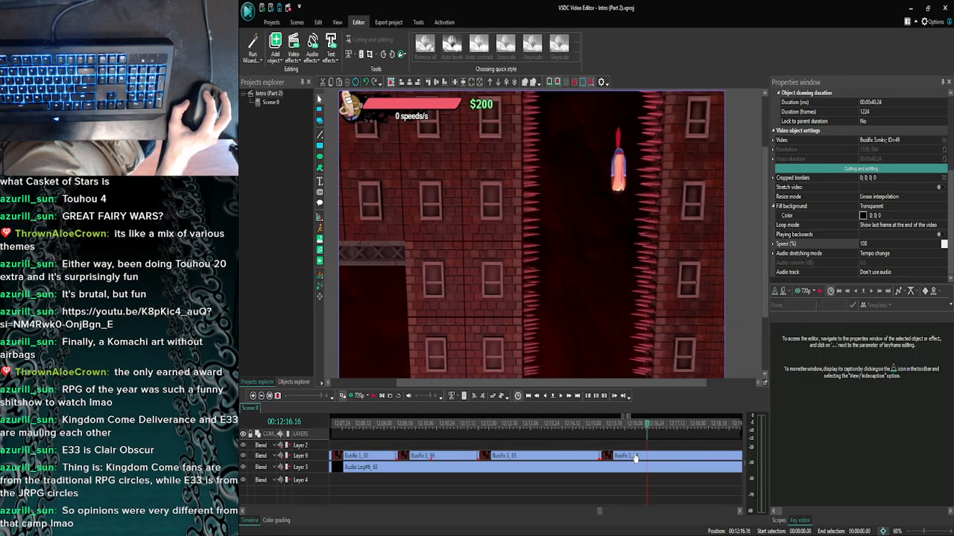
{"action": "left_click_drag", "start_coordinate": [710, 453], "coordinate": [758, 453]}
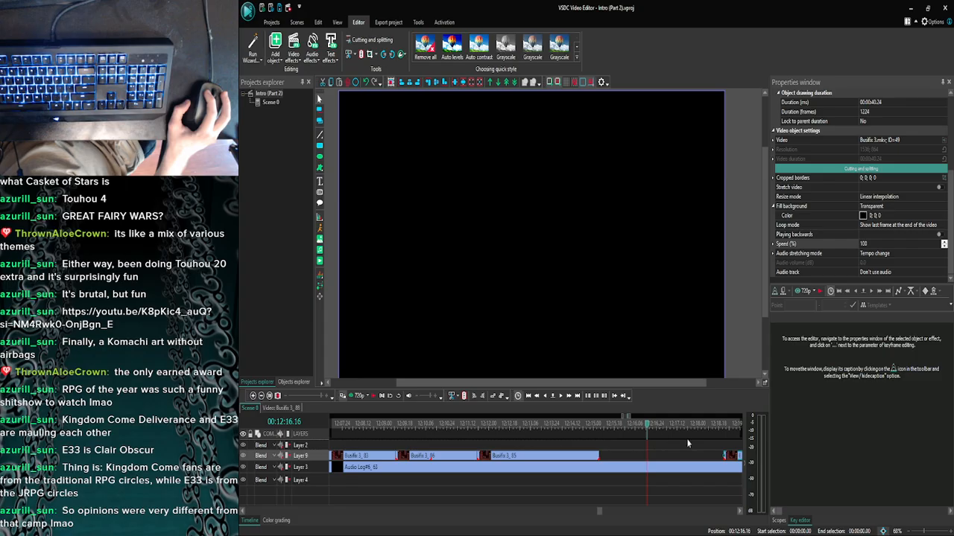
{"action": "left_click_drag", "start_coordinate": [730, 456], "coordinate": [656, 458]}
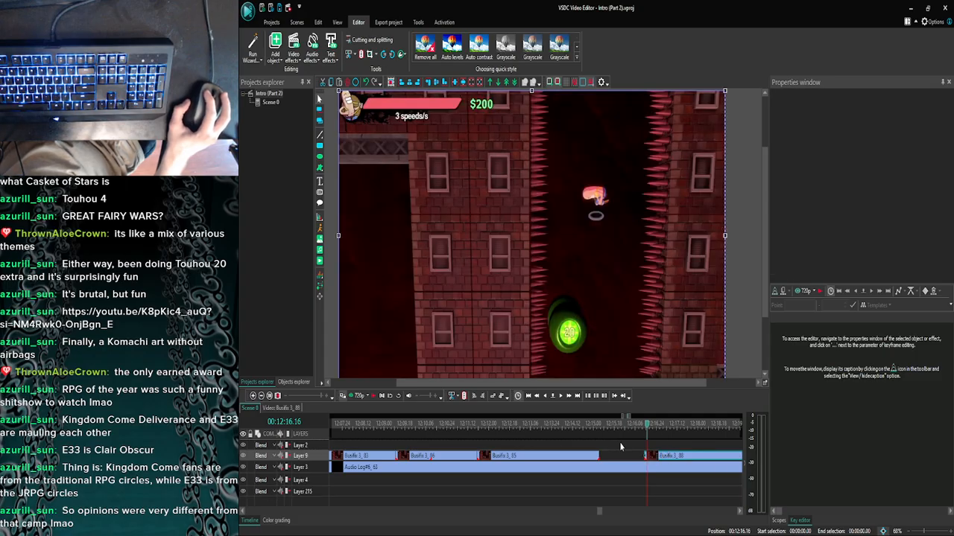
Step the playhead through the preceding gameplay clip's final second from 00:12:14.07 to the frame at 00:12:14.22.
{"action": "left_click", "coordinate": [560, 396]}
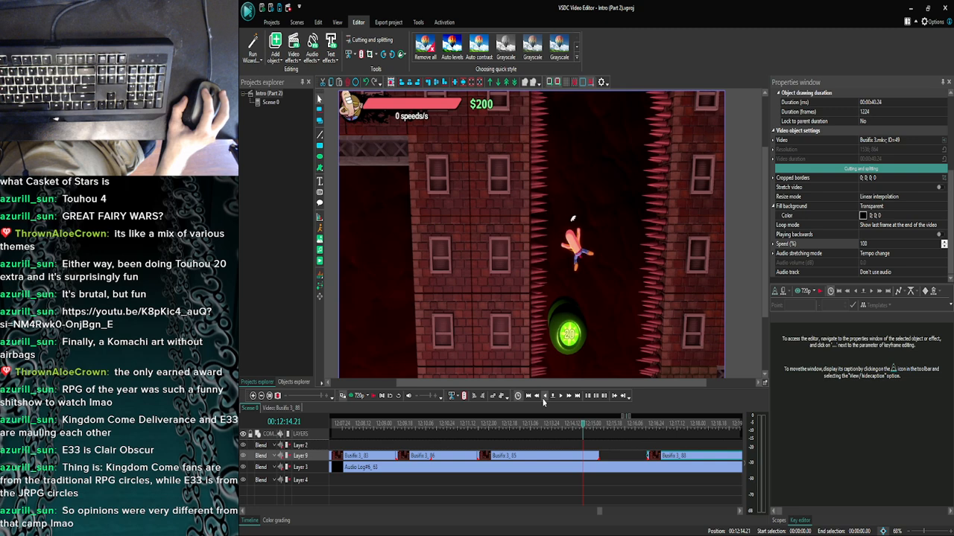
{"action": "left_click", "coordinate": [544, 401]}
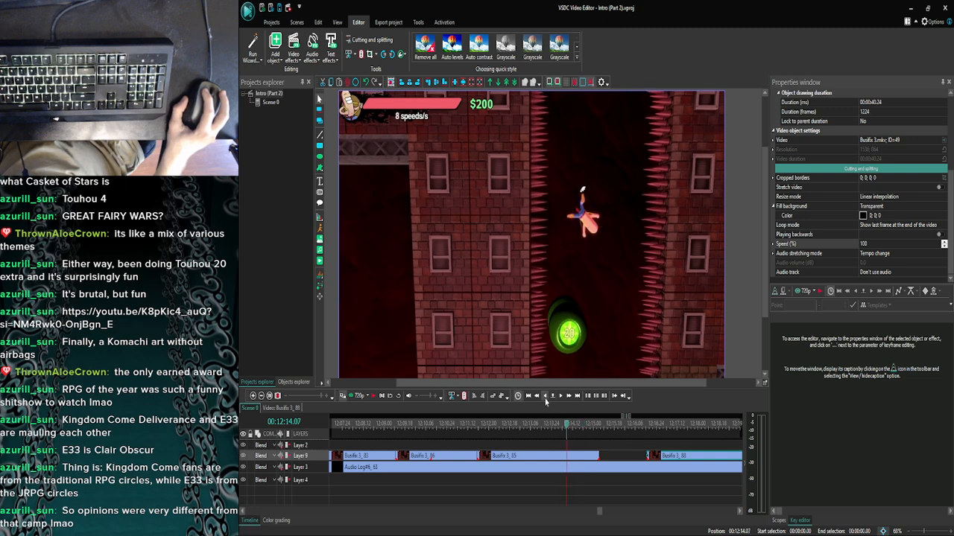
{"action": "left_click", "coordinate": [563, 401]}
{"action": "left_click", "coordinate": [564, 401]}
{"action": "left_click", "coordinate": [564, 400]}
{"action": "left_click", "coordinate": [563, 401]}
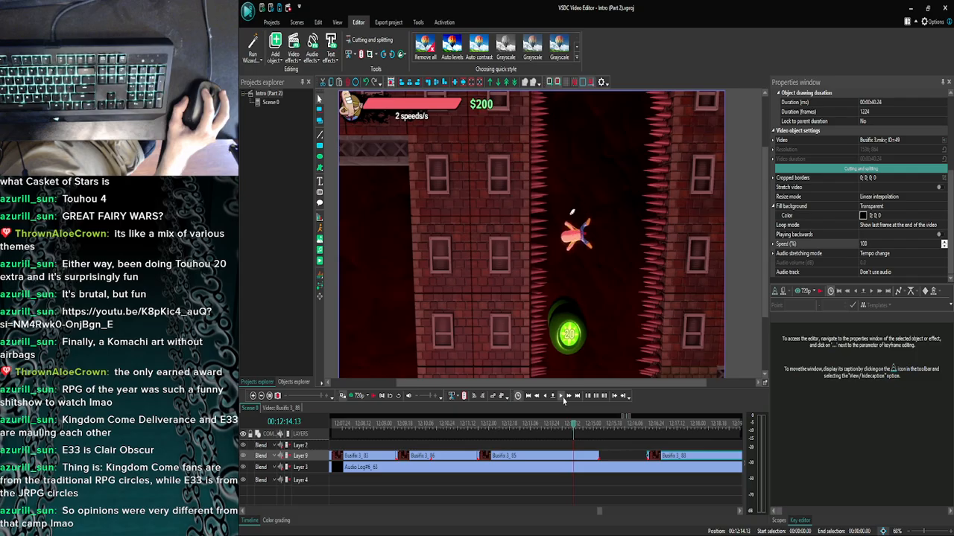
{"action": "left_click", "coordinate": [564, 401]}
{"action": "left_click", "coordinate": [563, 401]}
{"action": "left_click", "coordinate": [563, 401]}
{"action": "left_click", "coordinate": [563, 401]}
{"action": "left_click", "coordinate": [564, 401]}
{"action": "left_click", "coordinate": [564, 401]}
{"action": "left_click", "coordinate": [563, 401]}
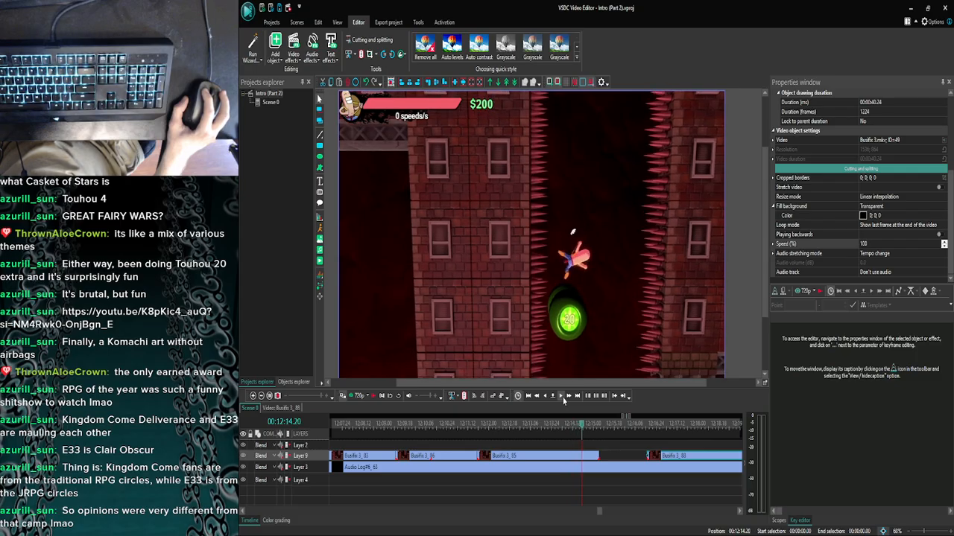
{"action": "left_click", "coordinate": [564, 400]}
{"action": "left_click", "coordinate": [563, 401]}
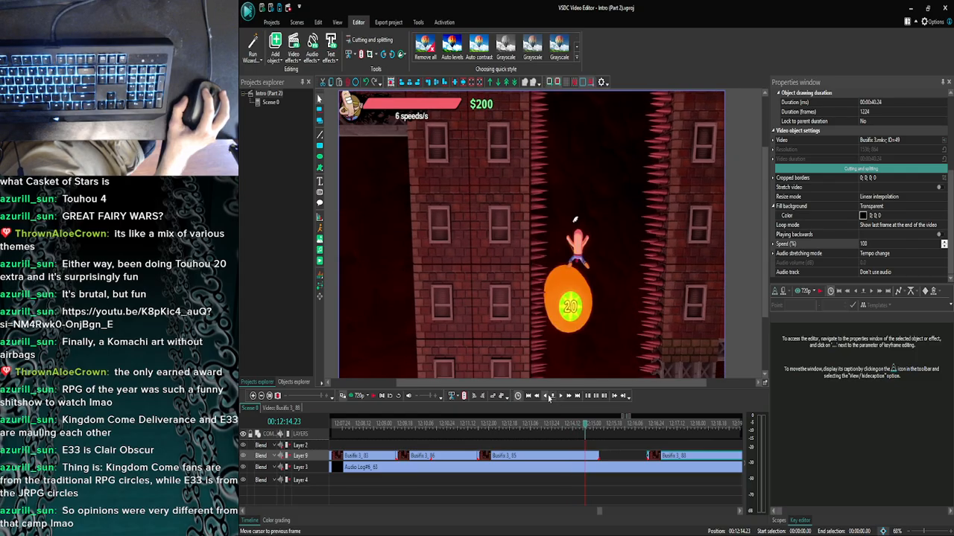
{"action": "left_click", "coordinate": [550, 397]}
{"action": "left_click", "coordinate": [560, 400]}
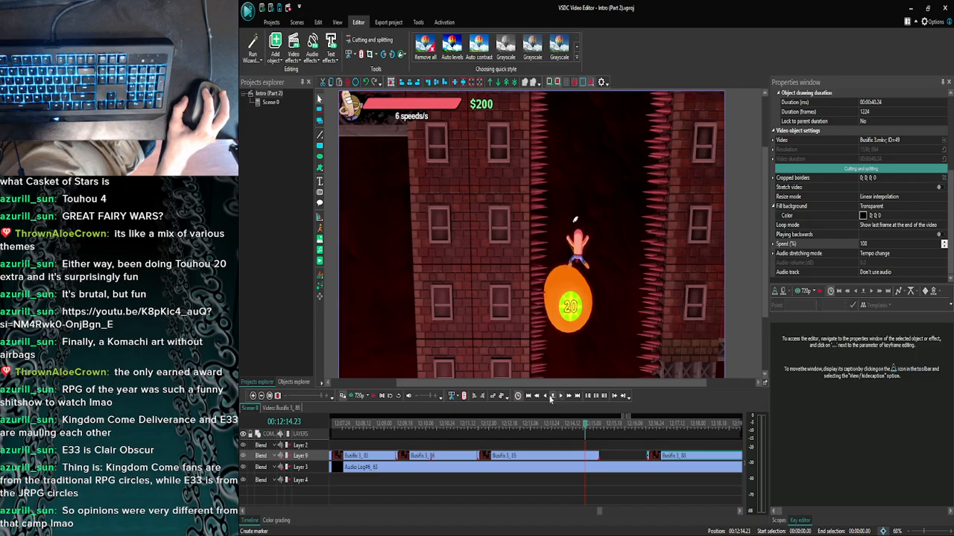
{"action": "left_click", "coordinate": [545, 398]}
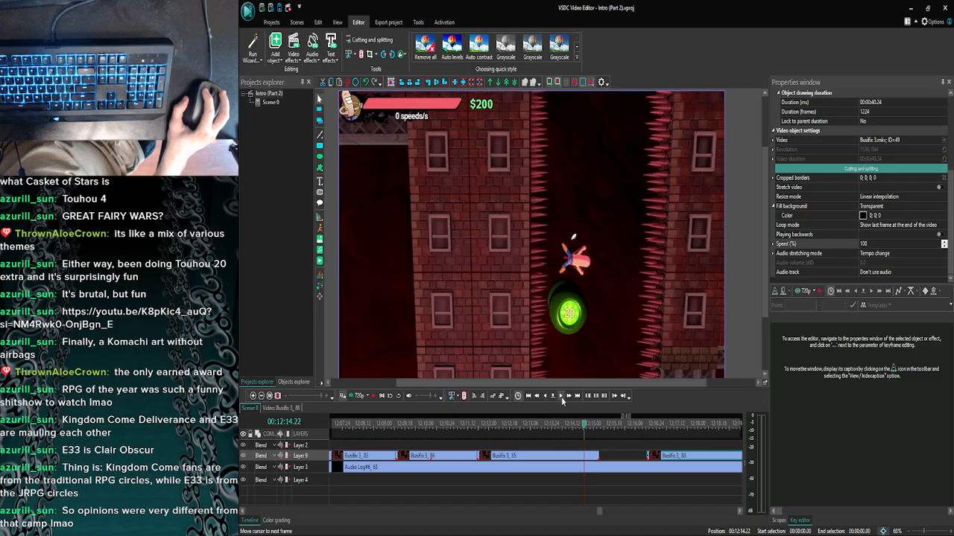
Try a split of the preceding gameplay clip at 00:12:14.22, undo it, and split the clip at 00:12:14.23 instead.
{"action": "left_click", "coordinate": [588, 459]}
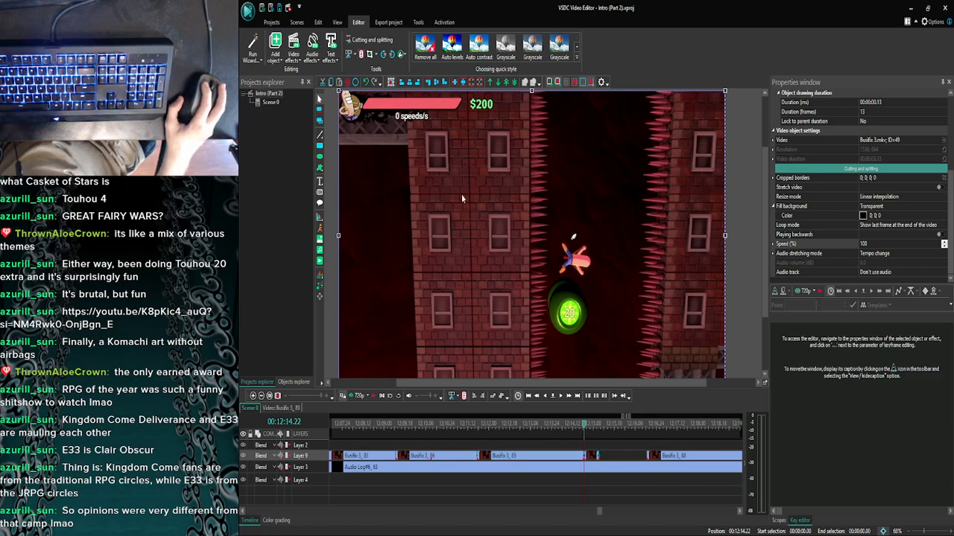
{"action": "left_click", "coordinate": [568, 403]}
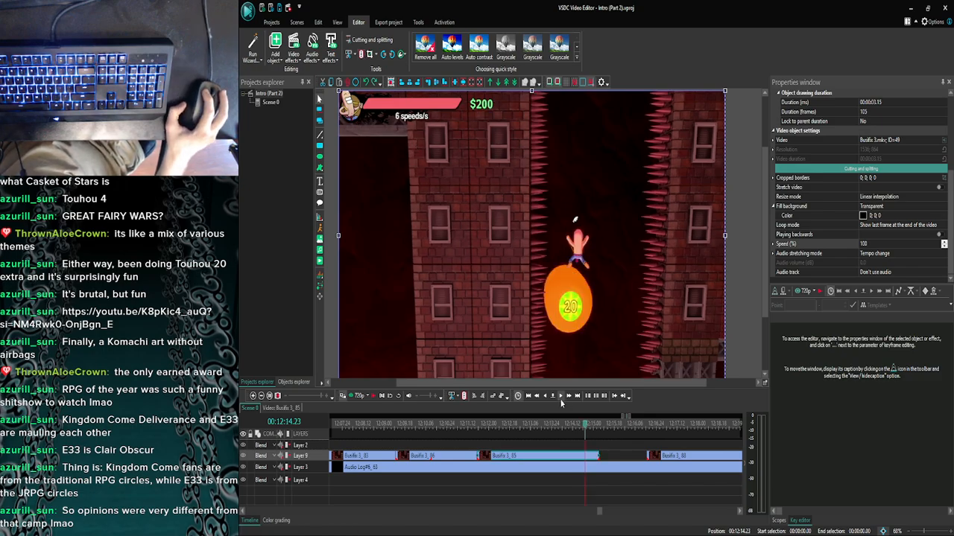
{"action": "left_click", "coordinate": [365, 56]}
Move the short piece cut at 00:12:14.23 to about 00:12:16.16 and place the long gameplay clip directly after it.
{"action": "left_click", "coordinate": [595, 456]}
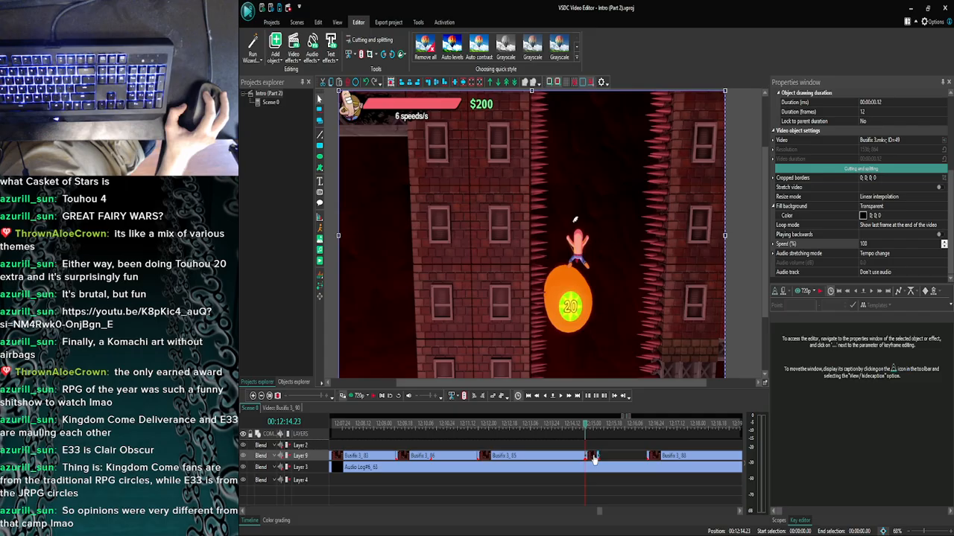
{"action": "left_click_drag", "start_coordinate": [594, 459], "coordinate": [656, 457]}
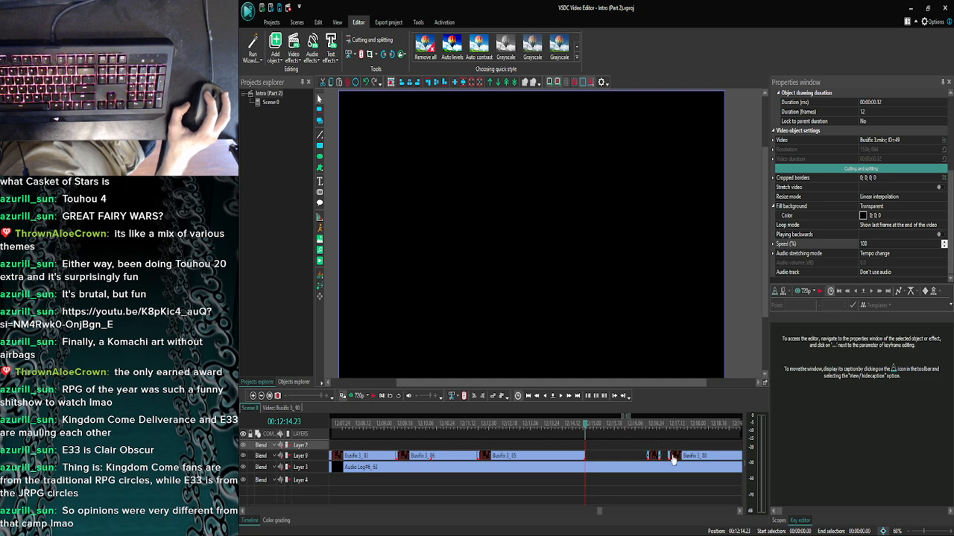
{"action": "left_click", "coordinate": [672, 460]}
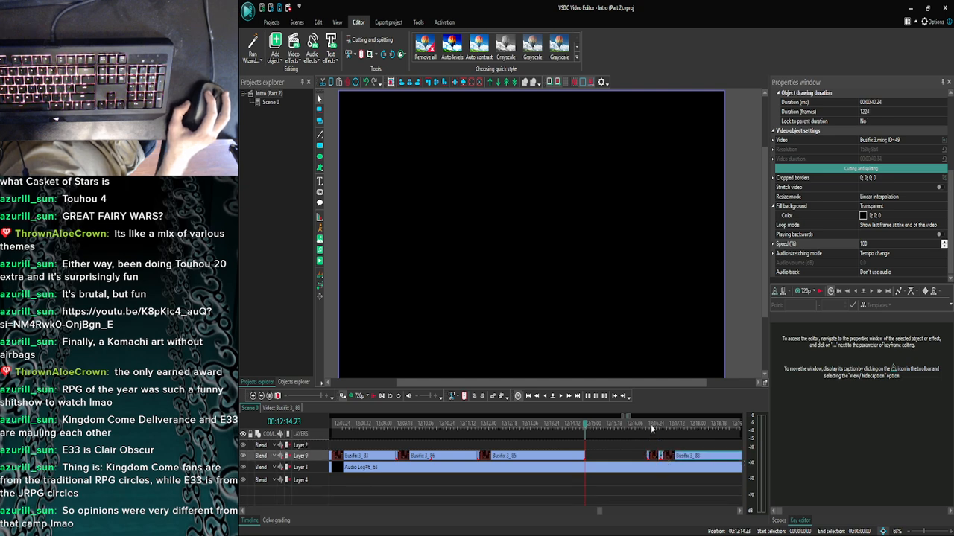
Place the playhead at the moved piece's start at 00:12:16.16 and preview the scene from there.
{"action": "left_click", "coordinate": [646, 427]}
{"action": "left_click", "coordinate": [644, 427]}
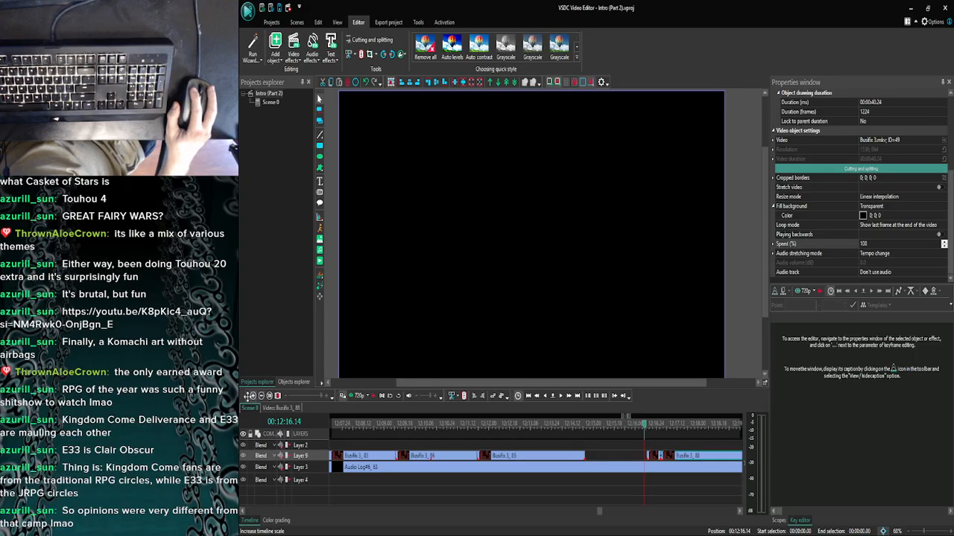
{"action": "left_click", "coordinate": [560, 396]}
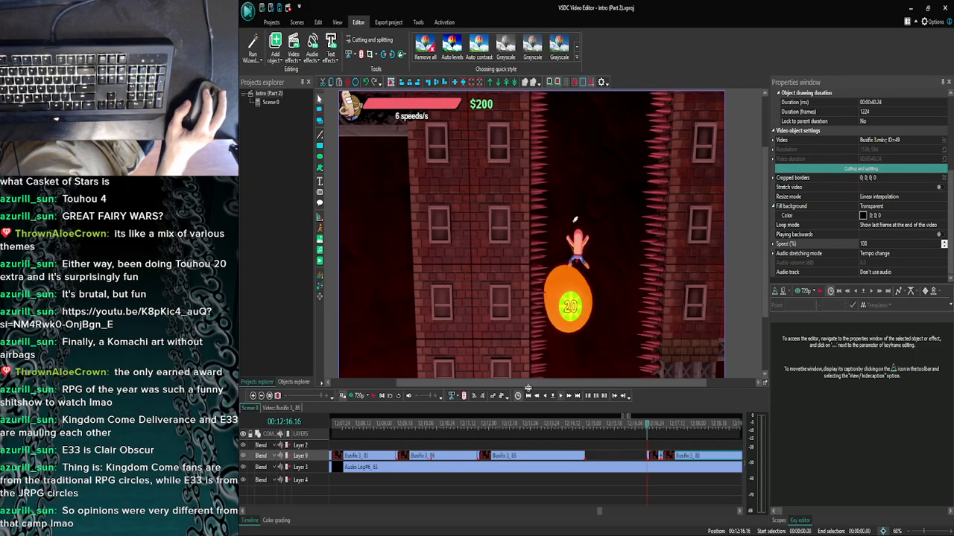
{"action": "left_click", "coordinate": [360, 397]}
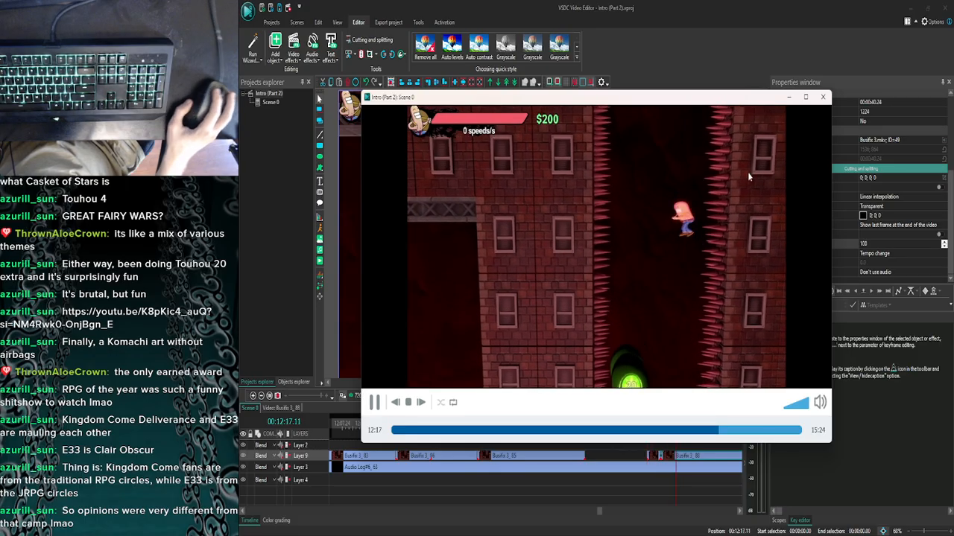
{"action": "left_click", "coordinate": [823, 98]}
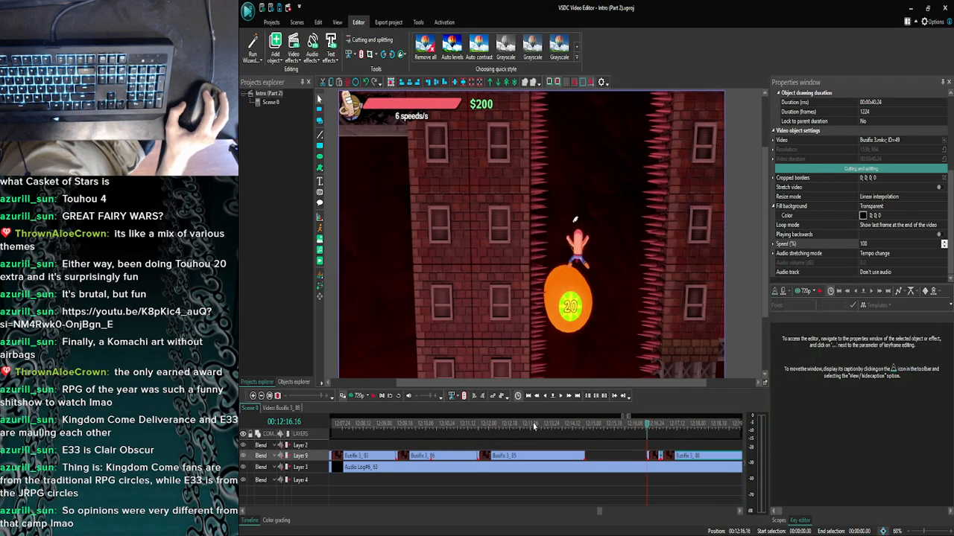
Return the playhead to the start of the clip before the gap at 00:12:11.21 and review its frames up to 00:12:12.18.
{"action": "left_click", "coordinate": [528, 426]}
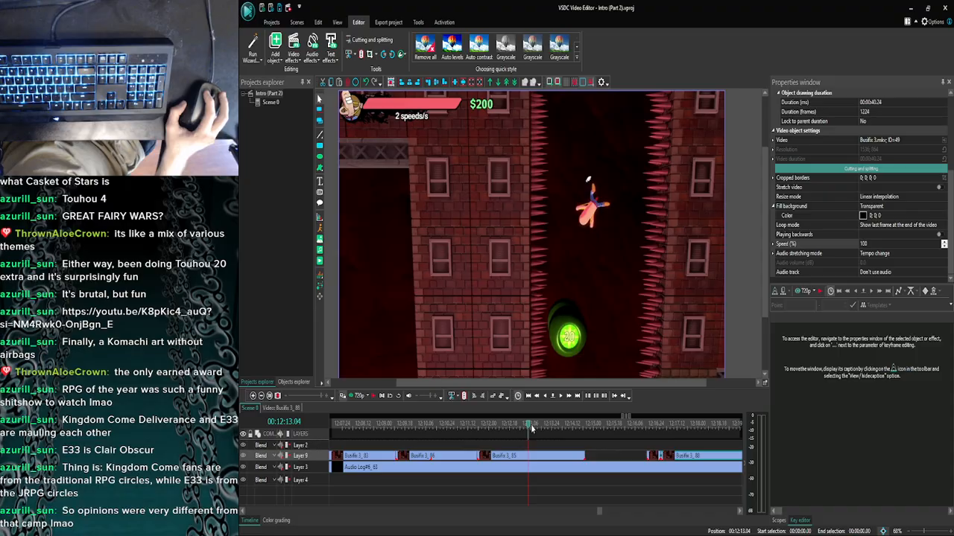
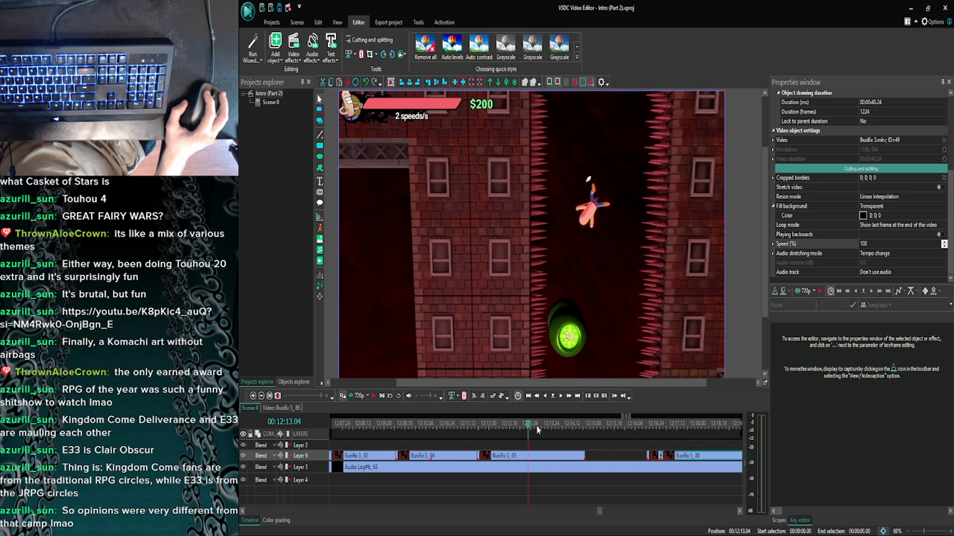
{"action": "left_click", "coordinate": [479, 425]}
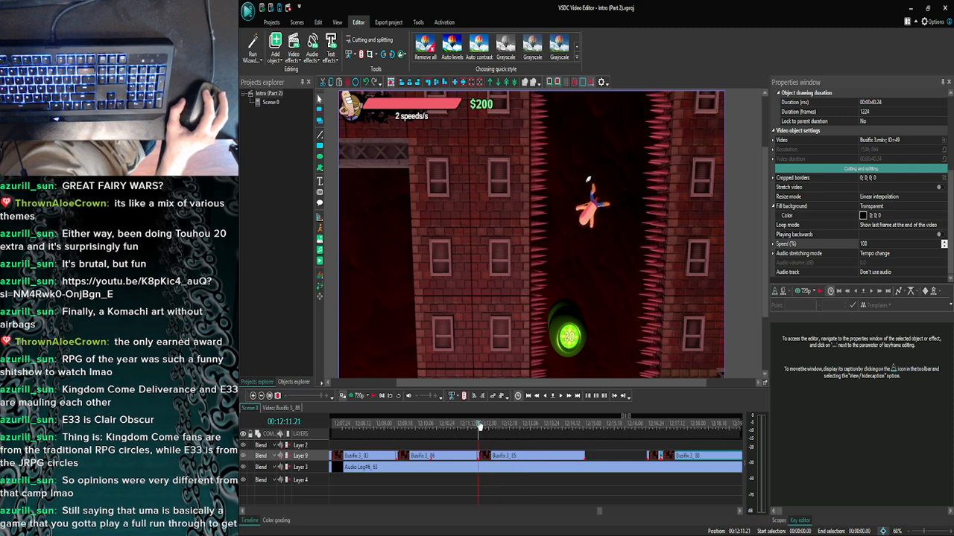
{"action": "left_click", "coordinate": [560, 396]}
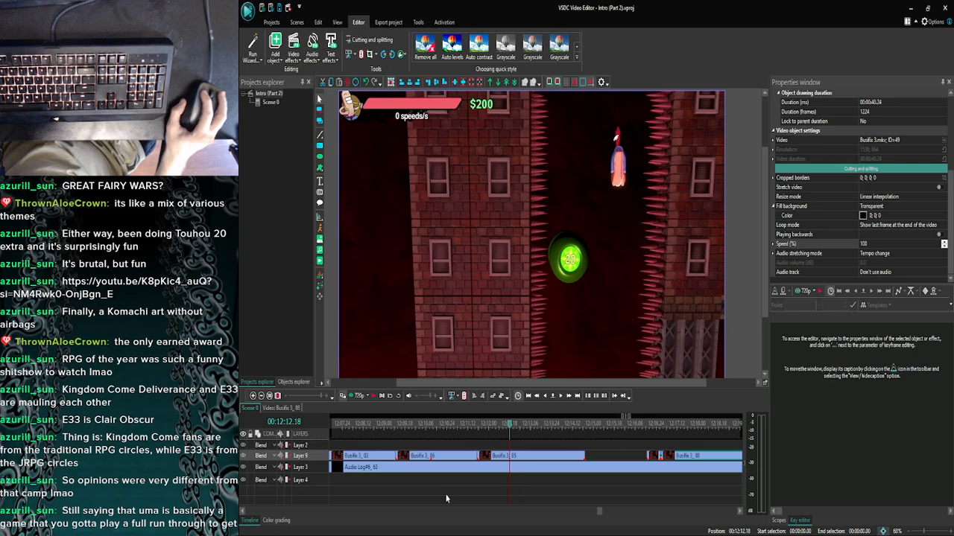
Switch to the browser to check the Uma Musume soundtrack video on YouTube and return to VSDC.
{"action": "left_click", "coordinate": [378, 529]}
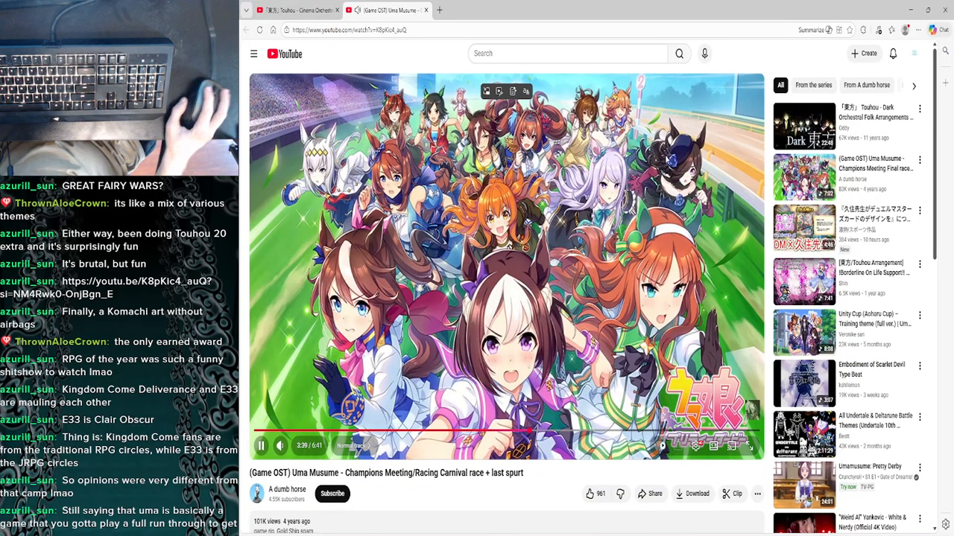
{"action": "key", "text": "alt+Tab"}
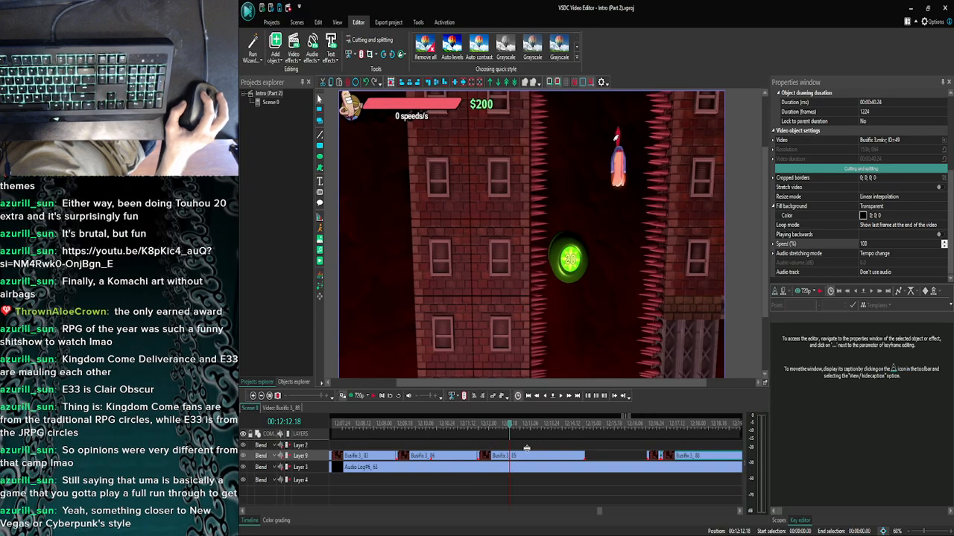
Review the clip before the gap up to 00:12:14.12, and try setting its speed to 50%.
{"action": "left_click", "coordinate": [560, 398]}
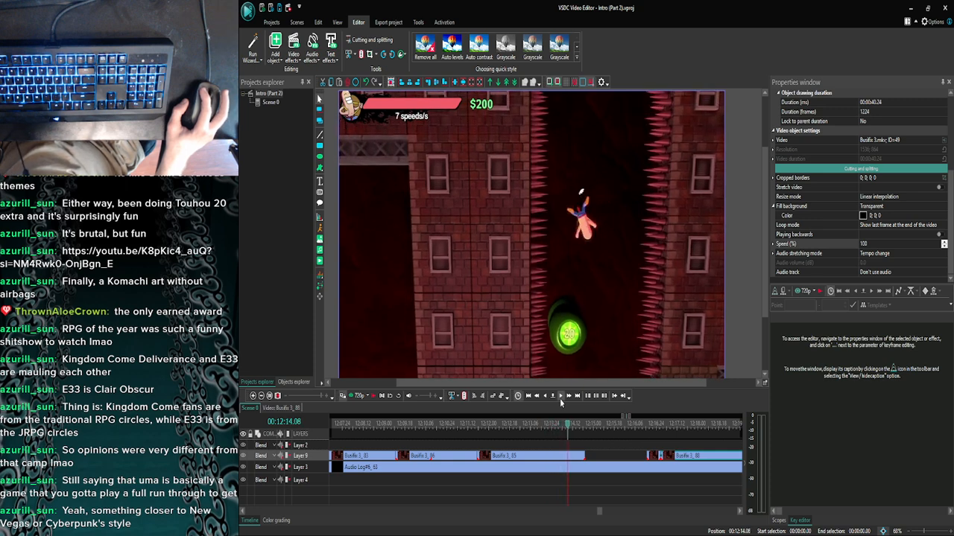
{"action": "left_click", "coordinate": [560, 397]}
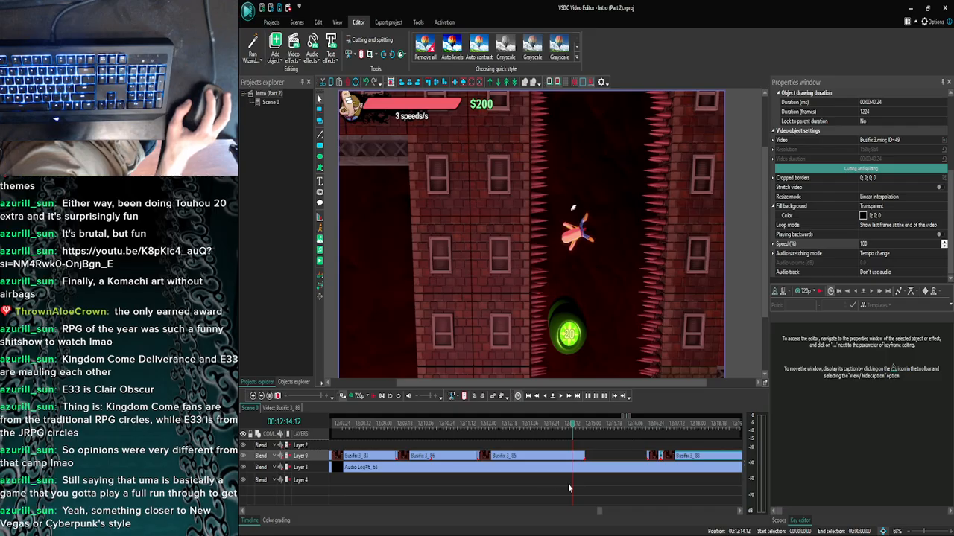
{"action": "left_click", "coordinate": [562, 452]}
{"action": "left_click", "coordinate": [817, 243]}
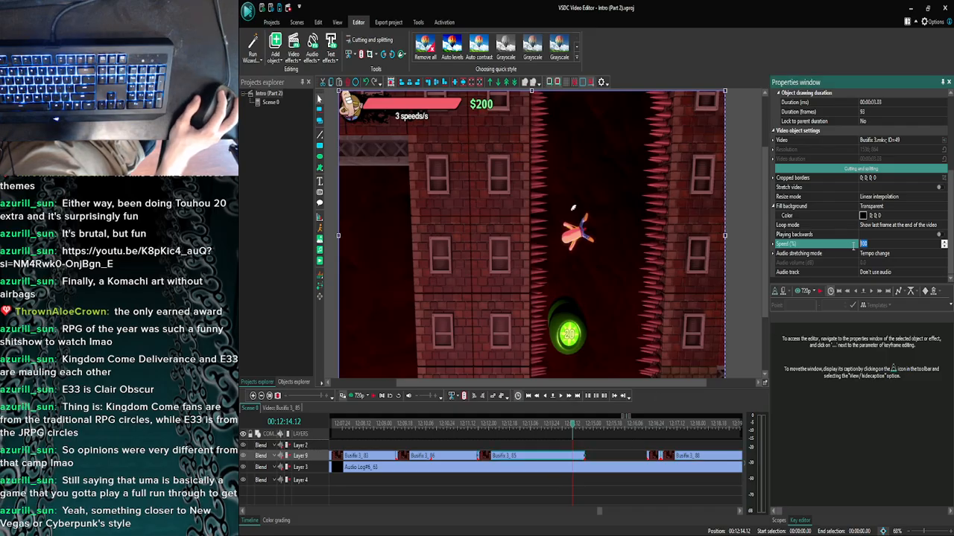
{"action": "key", "text": "BackSpace"}
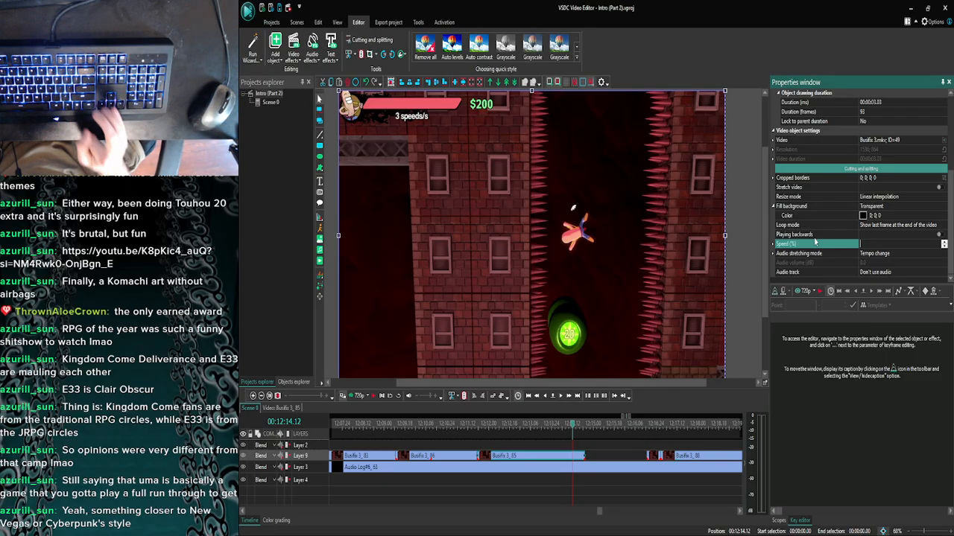
{"action": "type", "text": "50"}
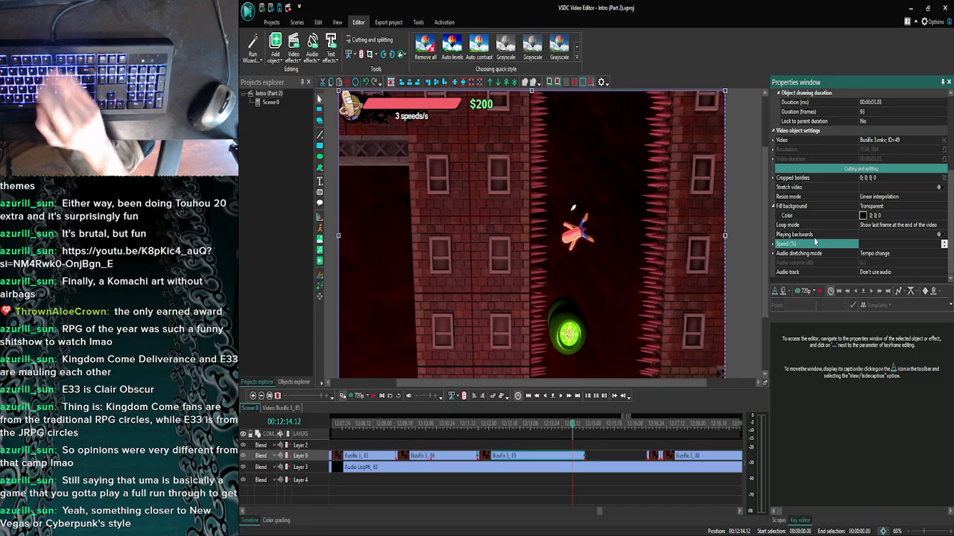
{"action": "key", "text": "Return"}
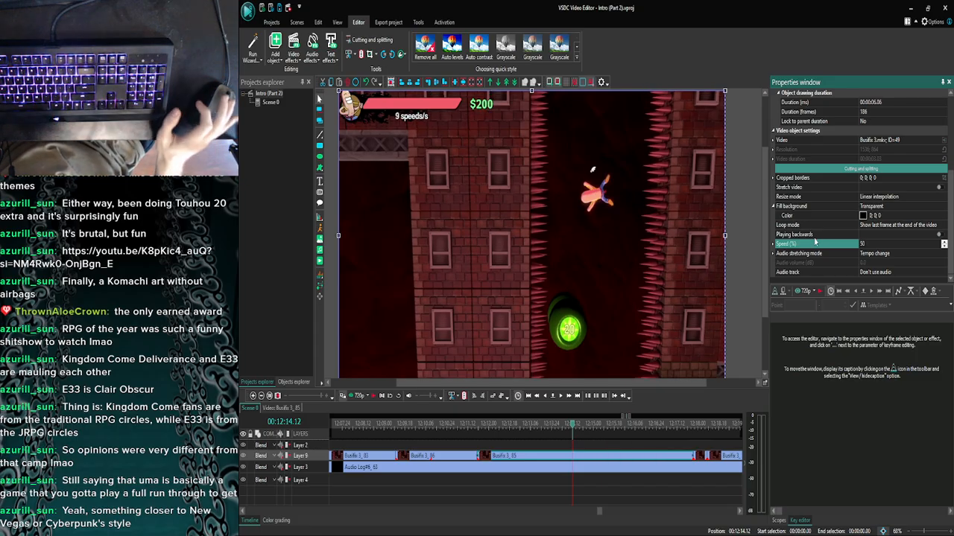
{"action": "key", "text": "ctrl+z"}
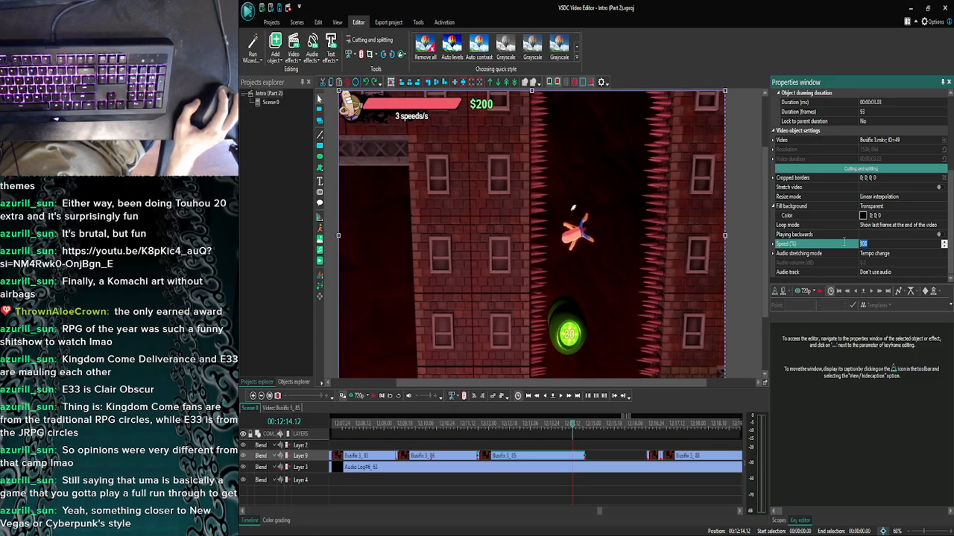
Try speeds of 60% and 80% on the selected clip before the gap.
{"action": "type", "text": "60"}
{"action": "key", "text": "Return"}
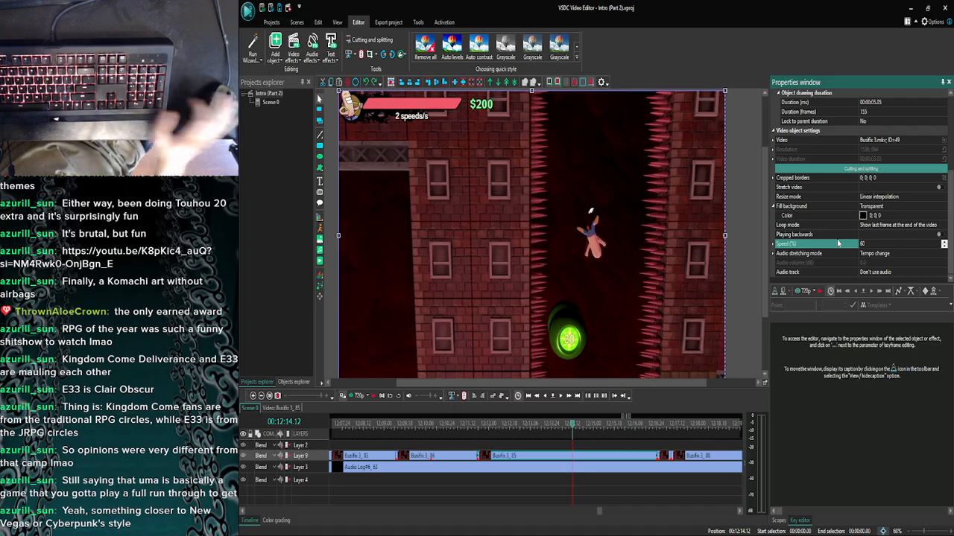
{"action": "key", "text": "ctrl+z"}
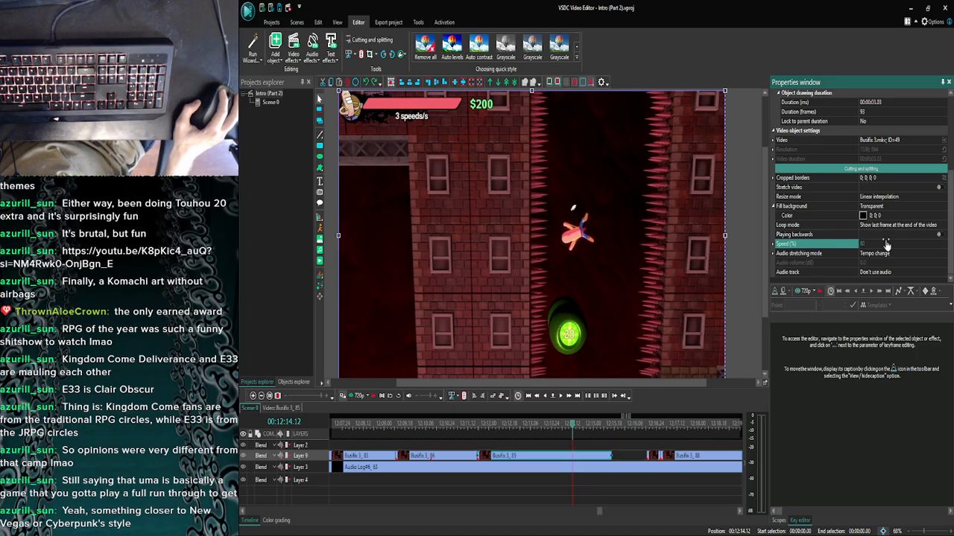
{"action": "key", "text": "Return"}
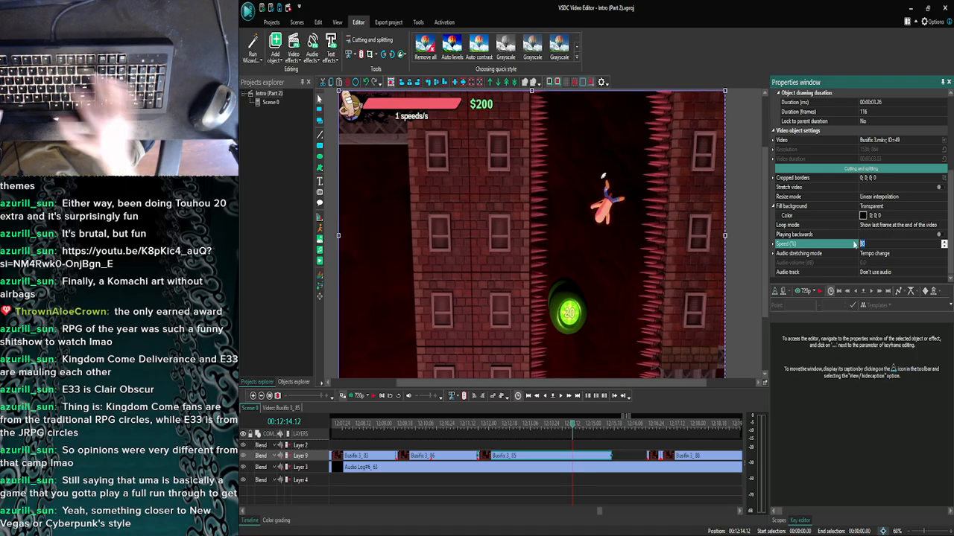
{"action": "type", "text": "60"}
{"action": "key", "text": "Return"}
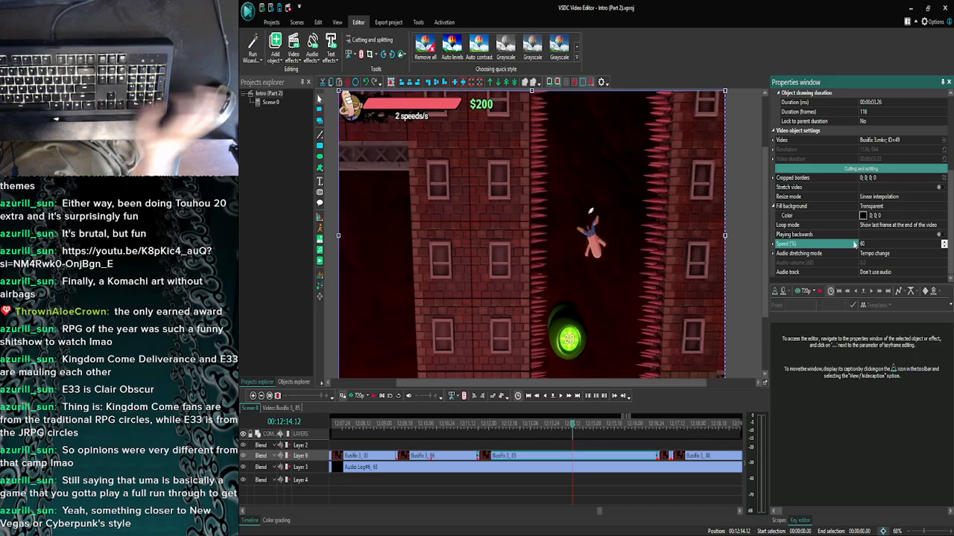
{"action": "key", "text": "ctrl+z"}
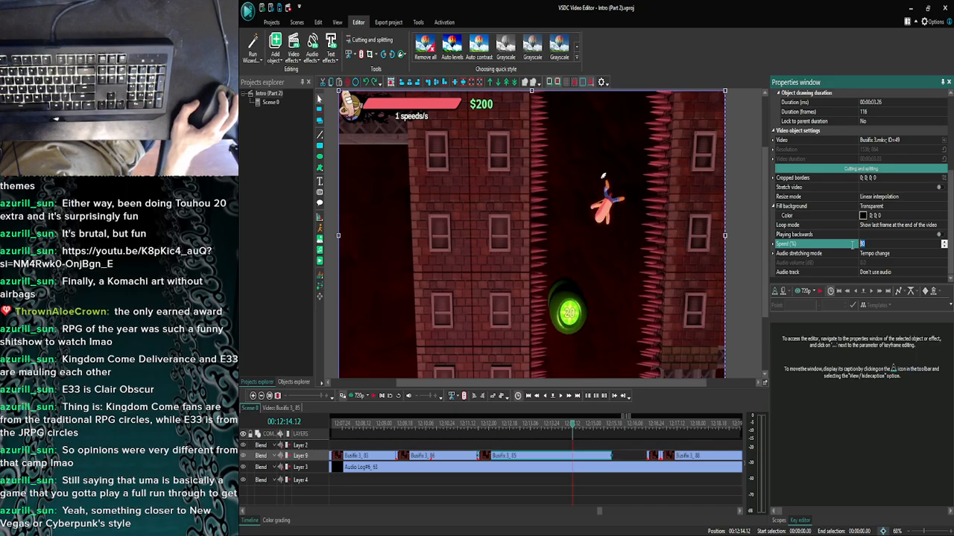
Try speeds of 70% and 65% on the clip before the gap, settling on 64%.
{"action": "type", "text": "70"}
{"action": "key", "text": "Return"}
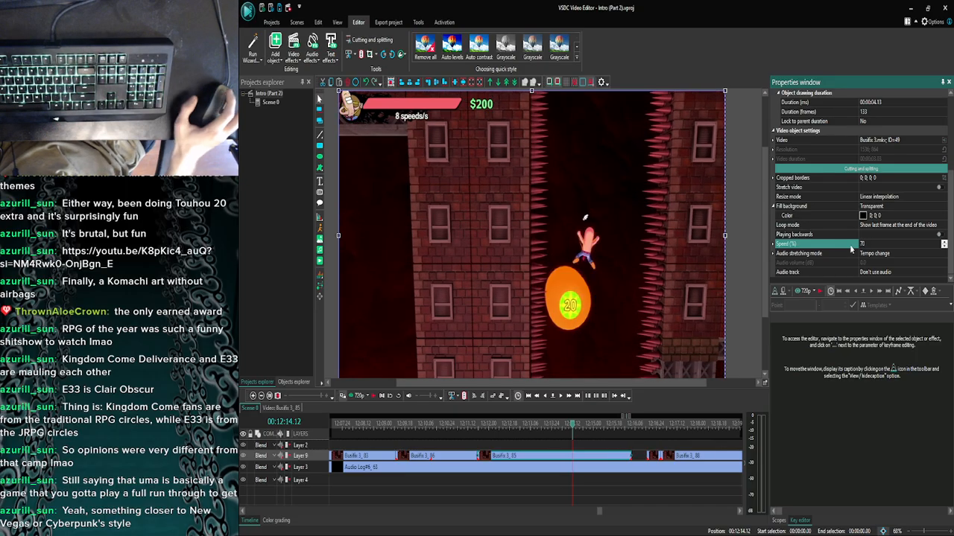
{"action": "type", "text": "65"}
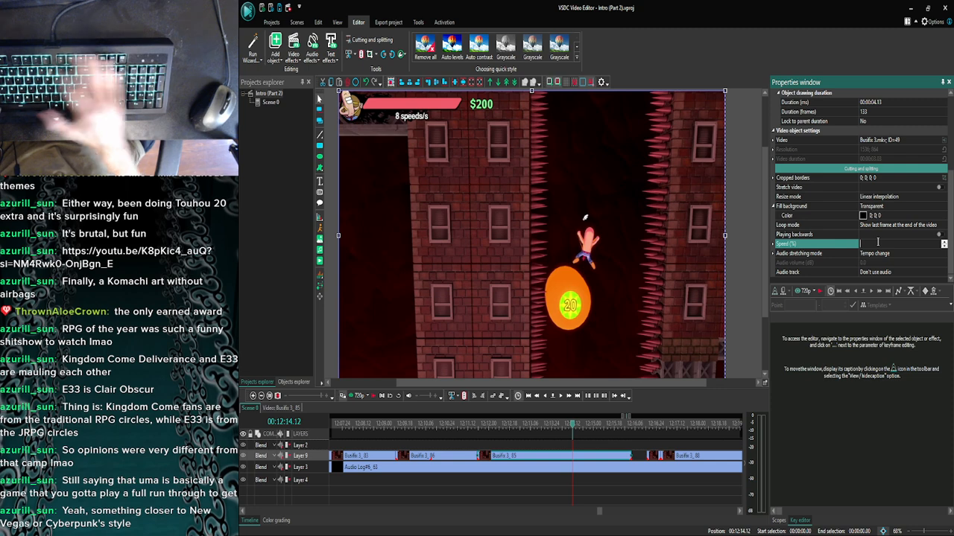
{"action": "key", "text": "Return"}
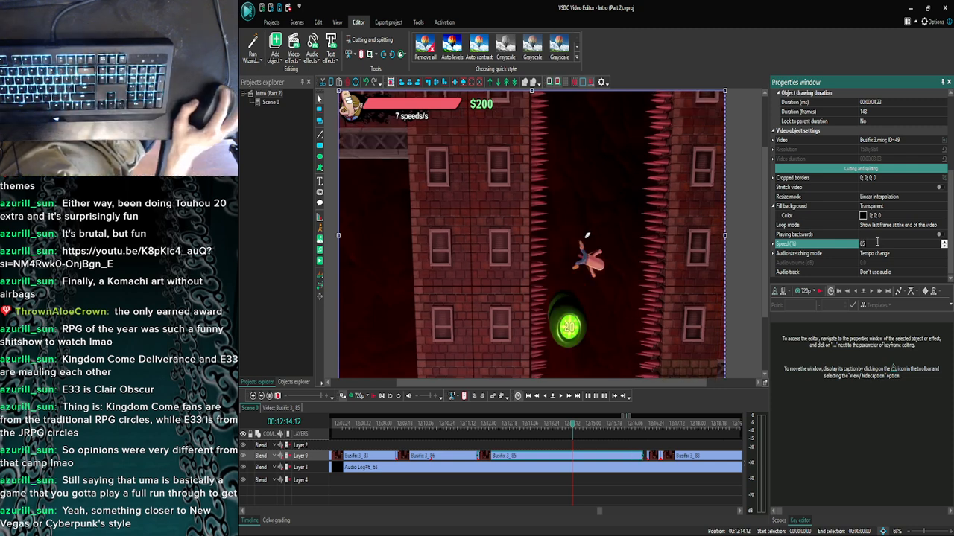
{"action": "type", "text": "64"}
{"action": "key", "text": "Return"}
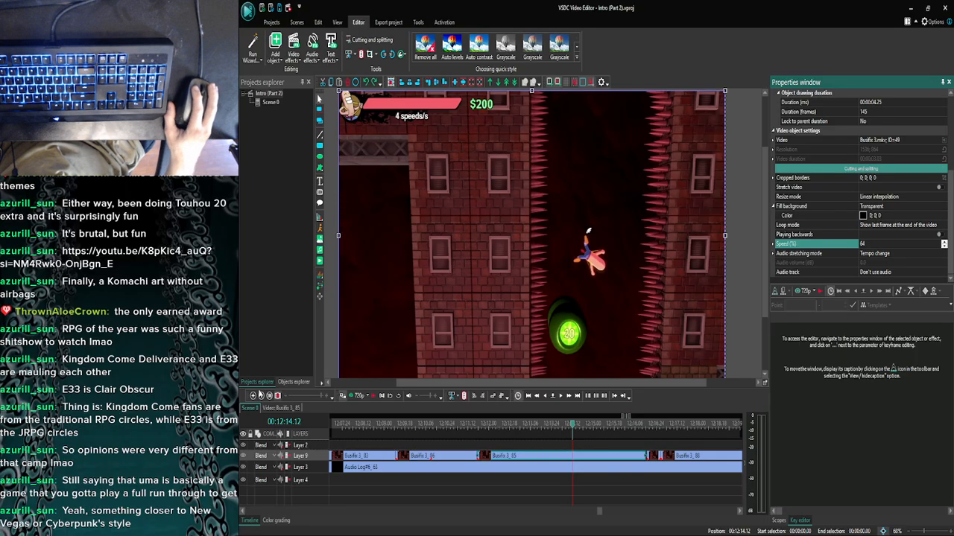
Check the join between the slowed clip and the short piece at 00:12:16.16 and one frame past it.
{"action": "scroll", "coordinate": [596, 445], "scroll_direction": "up", "scroll_amount": 3}
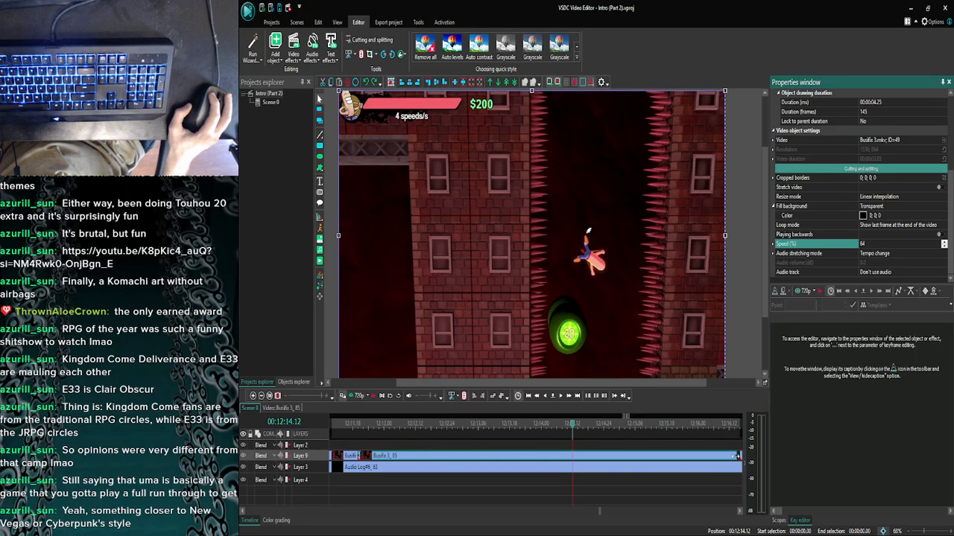
{"action": "left_click", "coordinate": [730, 447]}
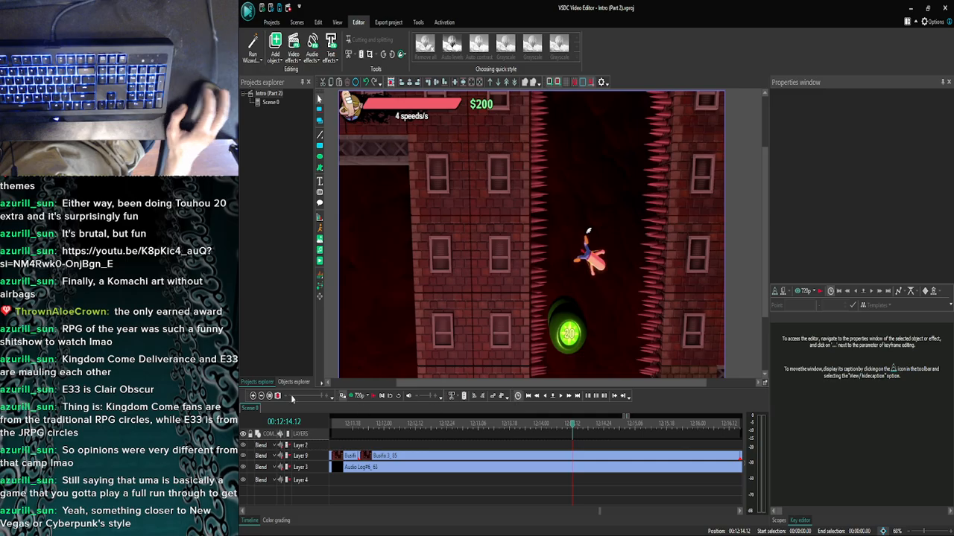
{"action": "left_click", "coordinate": [262, 396]}
{"action": "left_click", "coordinate": [262, 396]}
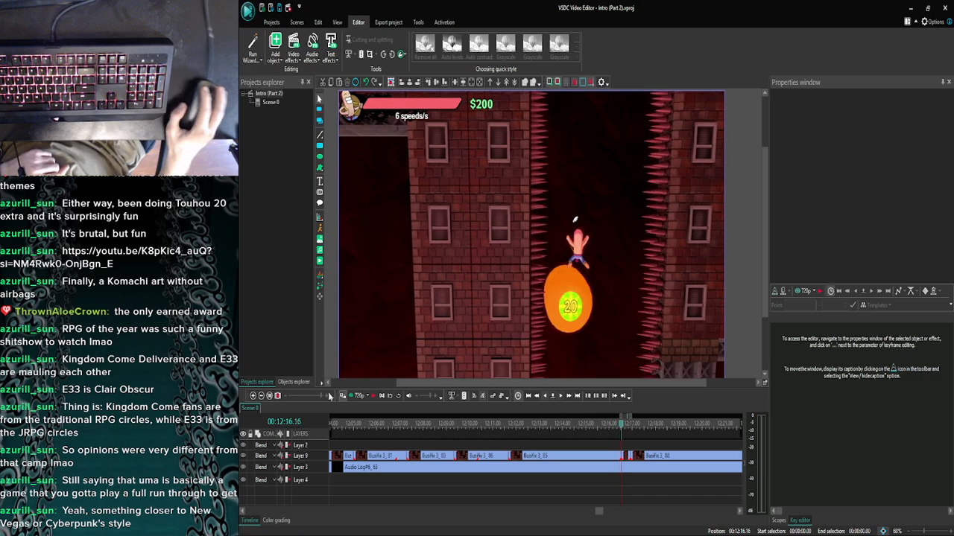
{"action": "left_click", "coordinate": [253, 396]}
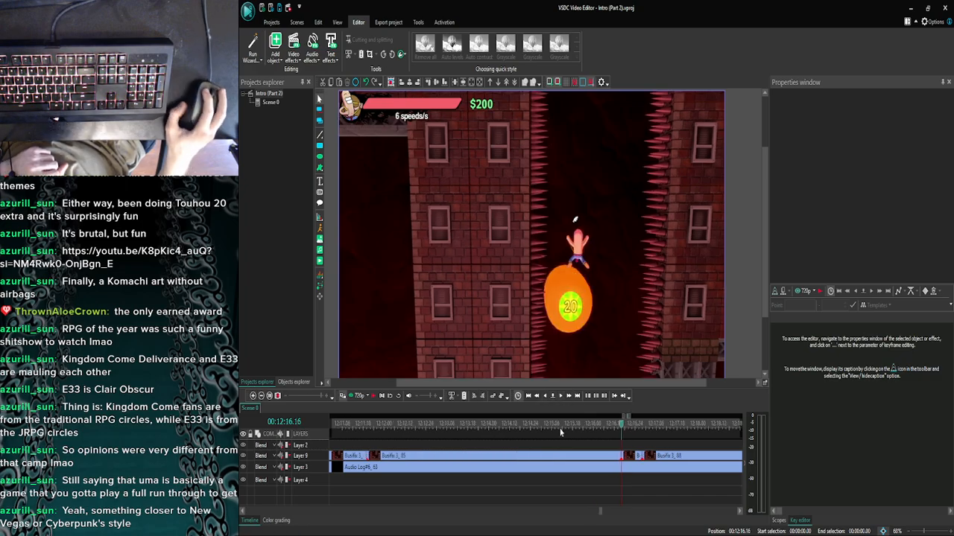
{"action": "left_click", "coordinate": [564, 396]}
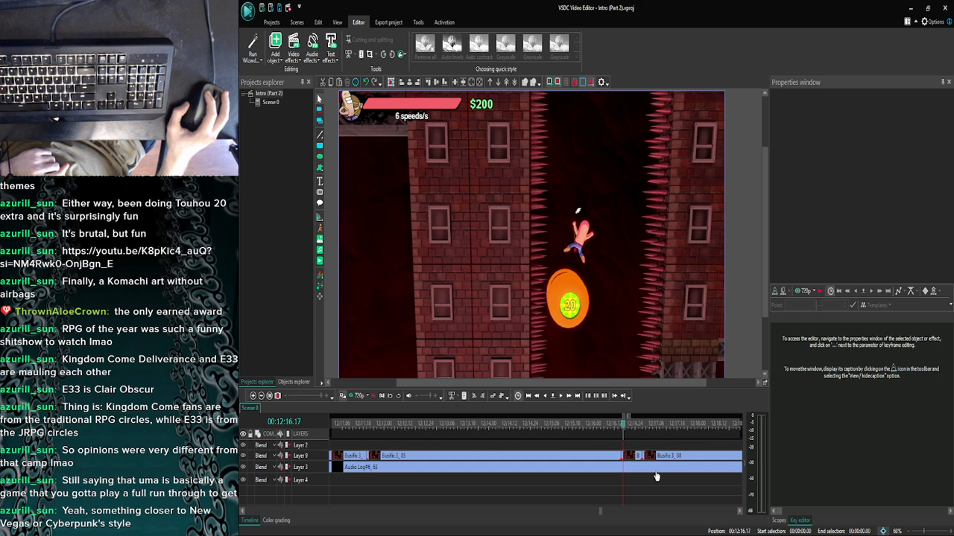
{"action": "left_click", "coordinate": [260, 395]}
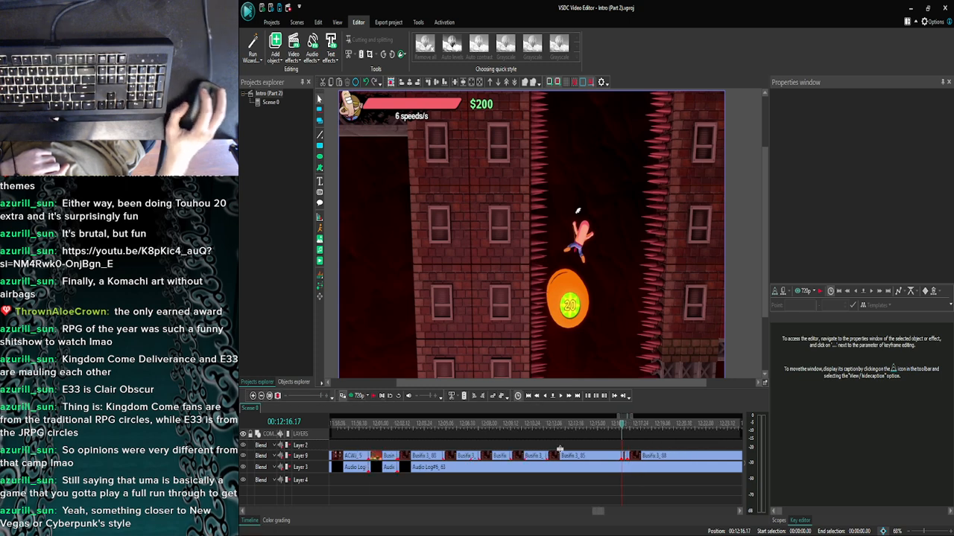
{"action": "left_click", "coordinate": [625, 457]}
{"action": "left_click", "coordinate": [635, 443]}
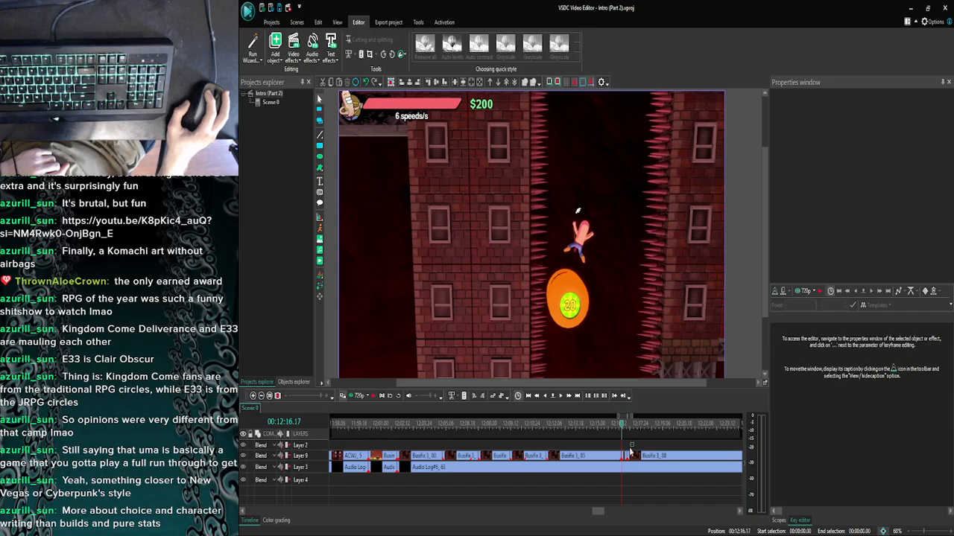
{"action": "left_click", "coordinate": [627, 456]}
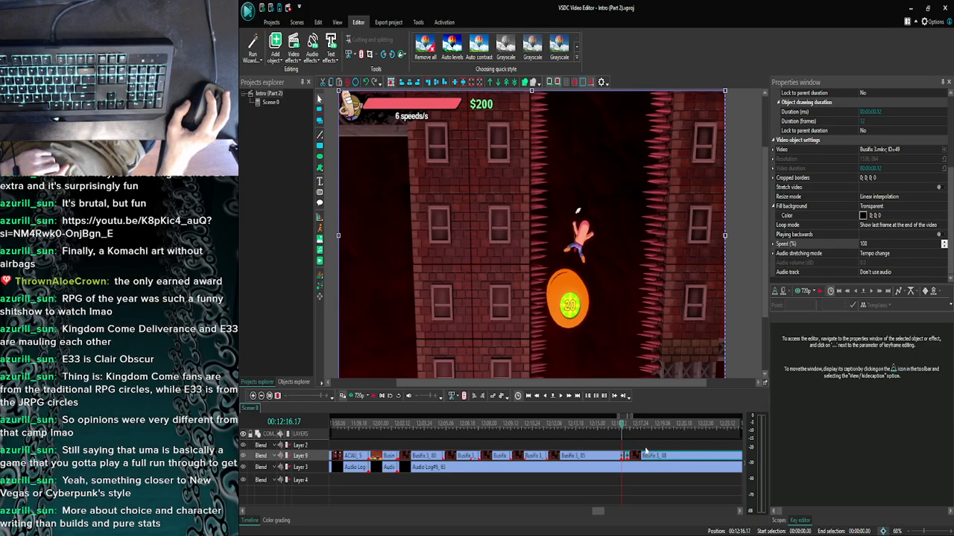
{"action": "left_click", "coordinate": [645, 453]}
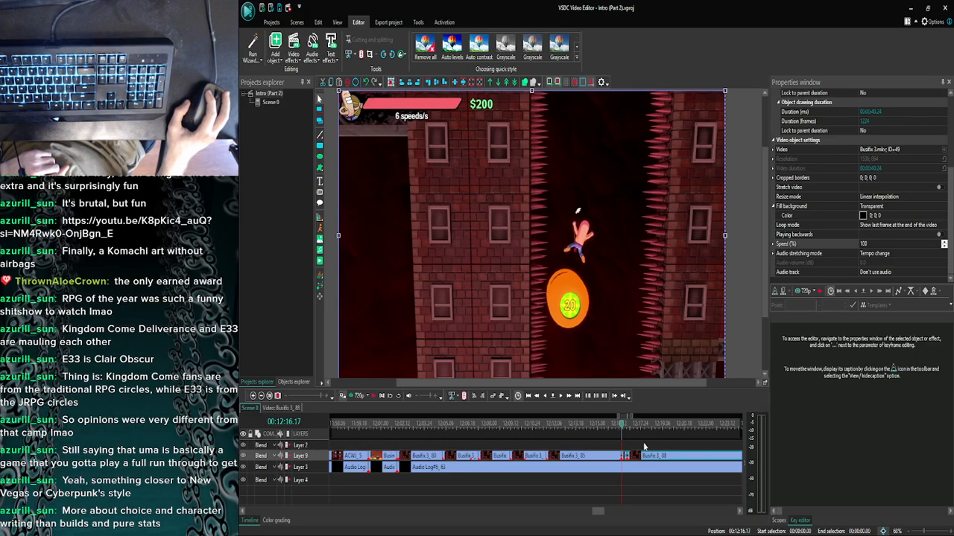
{"action": "left_click", "coordinate": [645, 445]}
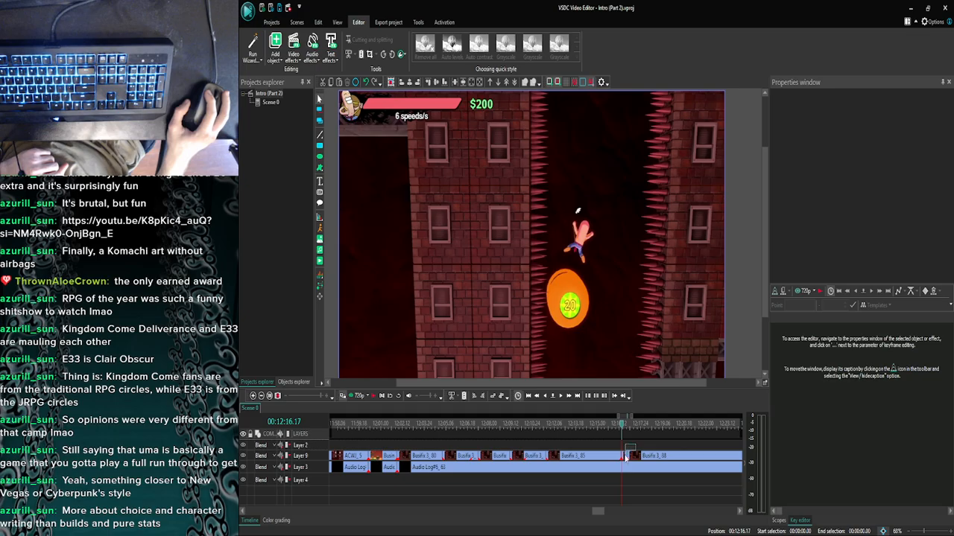
{"action": "left_click", "coordinate": [629, 455]}
{"action": "left_click", "coordinate": [645, 443]}
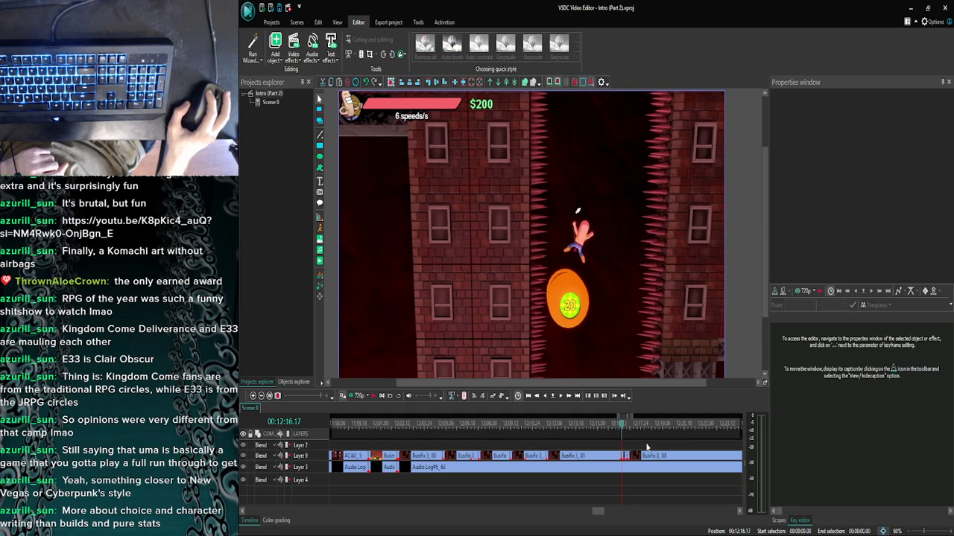
Review the short piece frame by frame and continue into the long gameplay clip up to 00:12:17.13.
{"action": "left_click", "coordinate": [562, 395]}
{"action": "left_click", "coordinate": [563, 397]}
{"action": "left_click", "coordinate": [563, 397]}
{"action": "left_click", "coordinate": [562, 397]}
{"action": "left_click", "coordinate": [563, 397]}
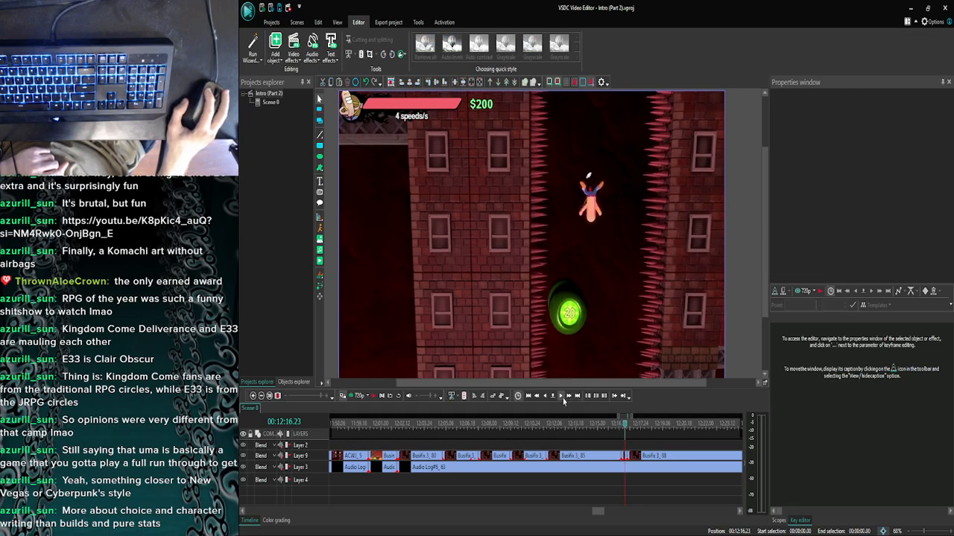
{"action": "left_click", "coordinate": [563, 397]}
{"action": "left_click", "coordinate": [563, 397]}
{"action": "left_click", "coordinate": [562, 397]}
{"action": "left_click", "coordinate": [563, 398]}
{"action": "left_click", "coordinate": [562, 397]}
{"action": "left_click", "coordinate": [563, 398]}
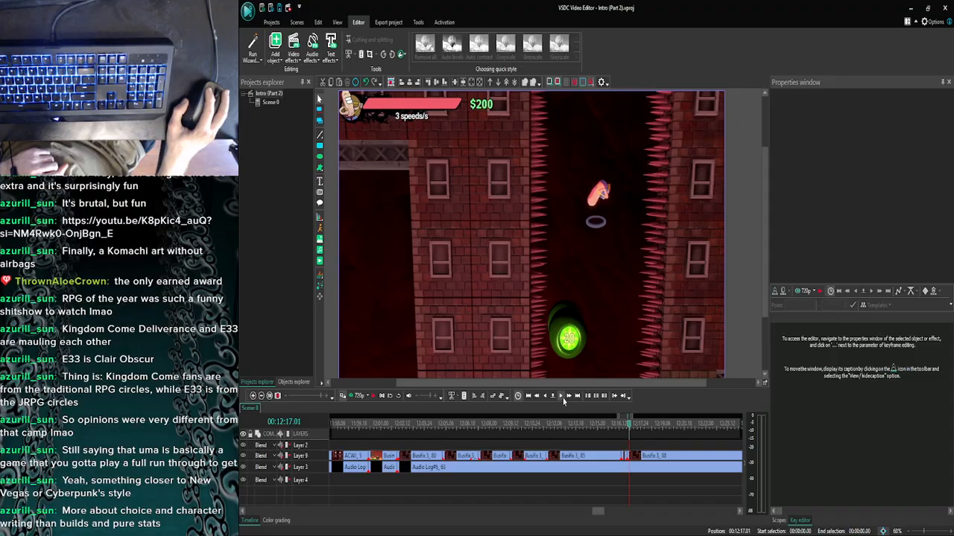
{"action": "left_click", "coordinate": [562, 398]}
{"action": "left_click", "coordinate": [563, 397]}
{"action": "left_click", "coordinate": [562, 398]}
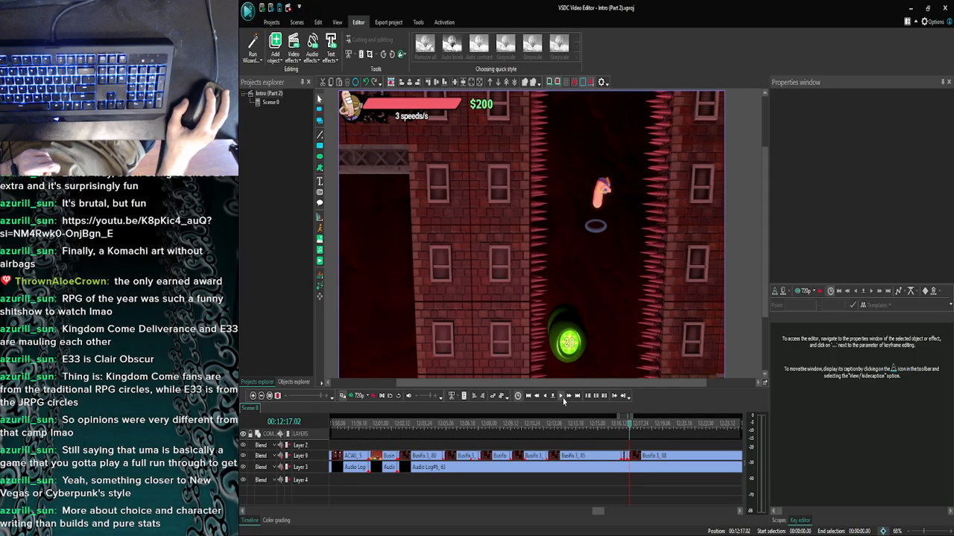
{"action": "left_click", "coordinate": [563, 397]}
{"action": "left_click", "coordinate": [563, 397]}
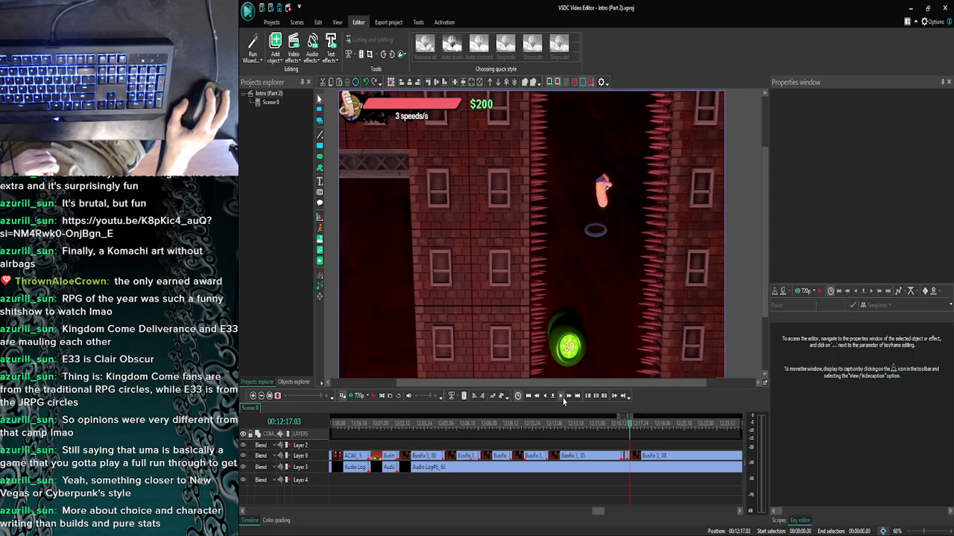
{"action": "left_click", "coordinate": [563, 397]}
{"action": "left_click", "coordinate": [562, 398]}
{"action": "left_click", "coordinate": [563, 397]}
{"action": "left_click", "coordinate": [562, 397]}
{"action": "left_click", "coordinate": [562, 398]}
{"action": "left_click", "coordinate": [563, 397]}
{"action": "left_click", "coordinate": [563, 397]}
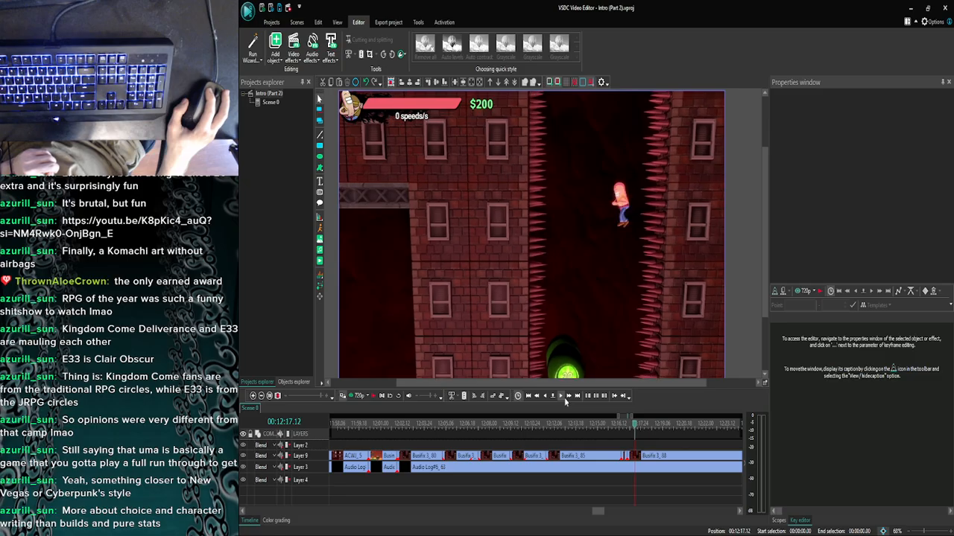
{"action": "left_click", "coordinate": [563, 397]}
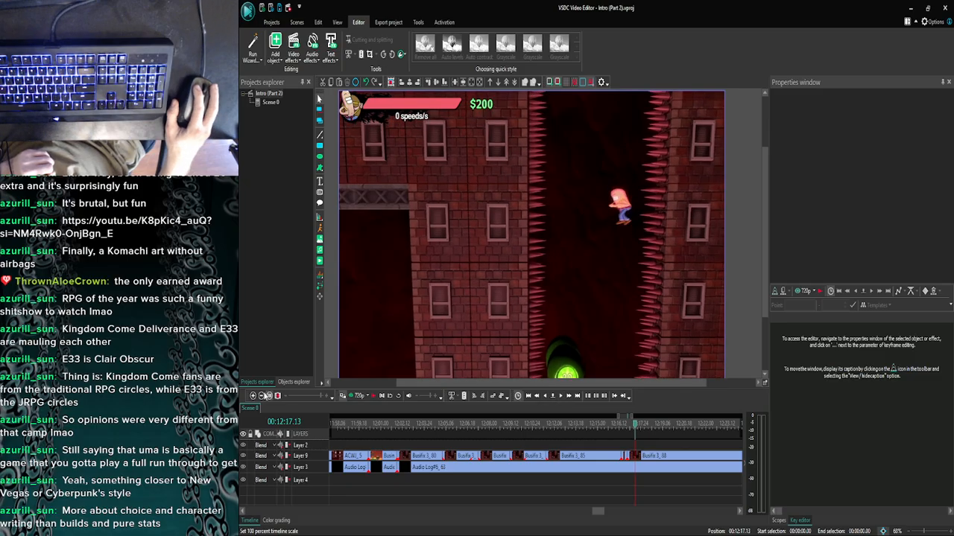
Return the playhead to the start of the short piece at 00:12:16.16.
{"action": "left_click", "coordinate": [261, 396]}
{"action": "left_click", "coordinate": [261, 396]}
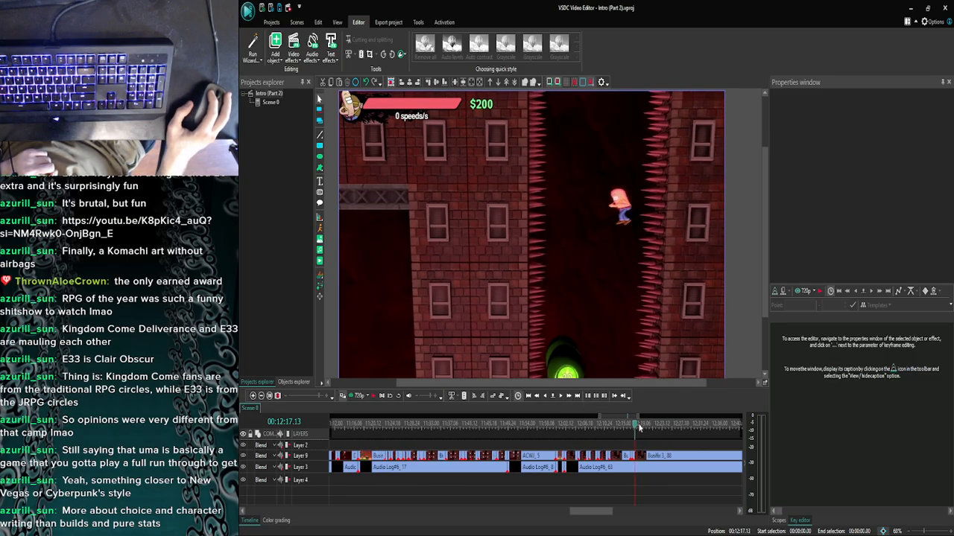
{"action": "left_click", "coordinate": [253, 396]}
{"action": "left_click", "coordinate": [253, 397]}
{"action": "left_click", "coordinate": [254, 397]}
{"action": "left_click", "coordinate": [254, 396]}
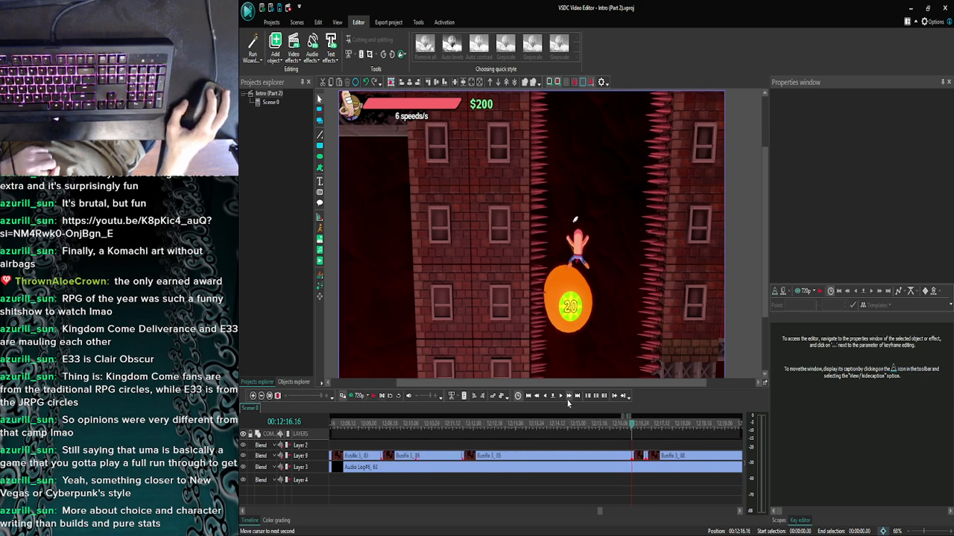
Advance the playhead within the short piece to 00:12:16.23 and preview the scene from there.
{"action": "left_click", "coordinate": [561, 397]}
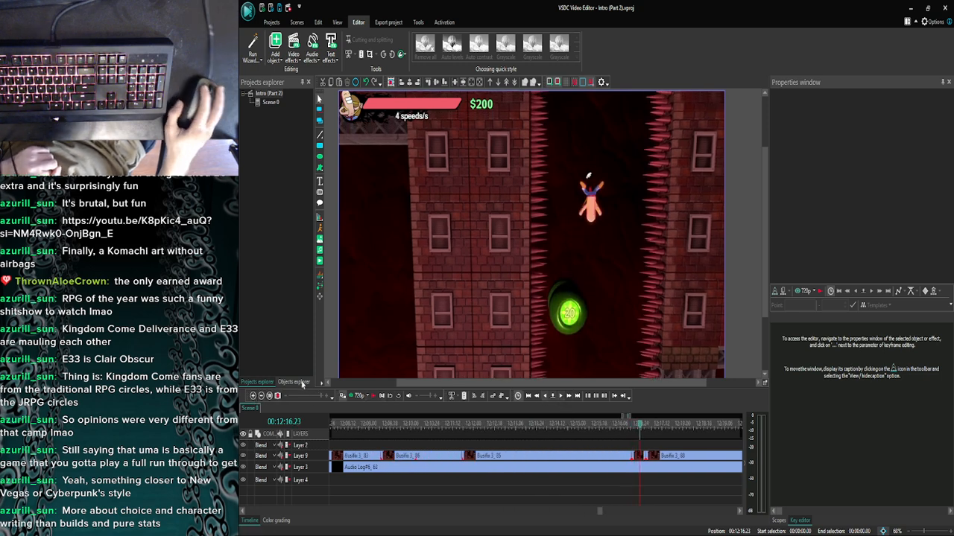
{"action": "left_click", "coordinate": [262, 397]}
{"action": "left_click", "coordinate": [261, 397]}
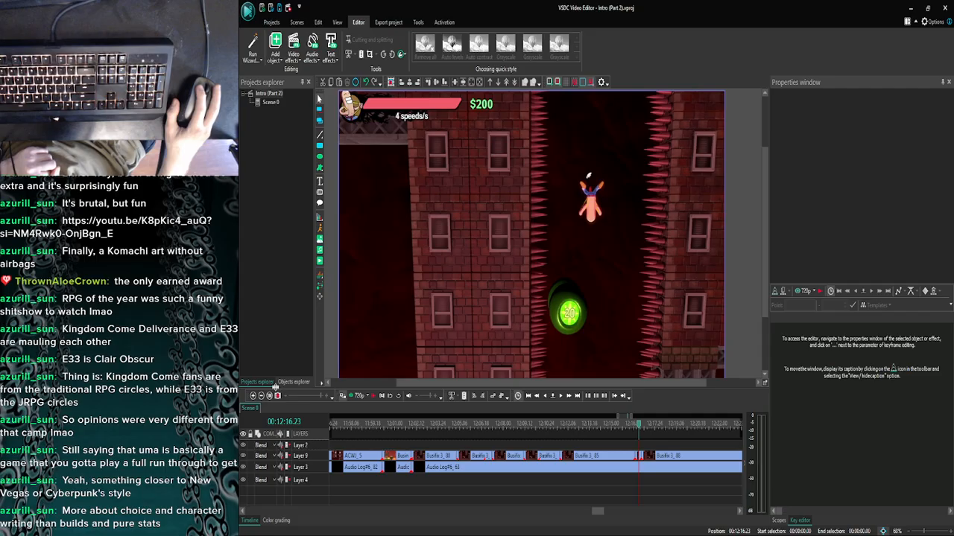
{"action": "left_click", "coordinate": [343, 396]}
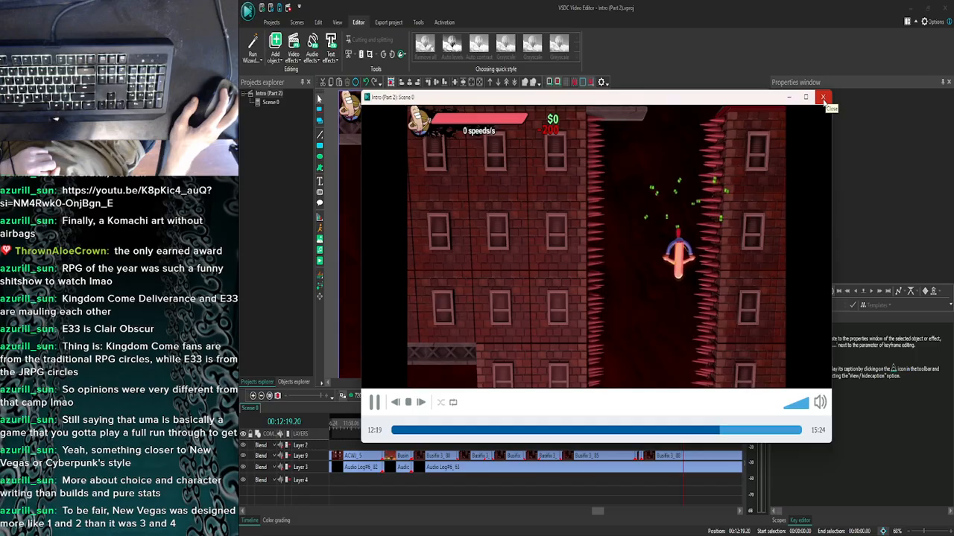
{"action": "left_click", "coordinate": [824, 99]}
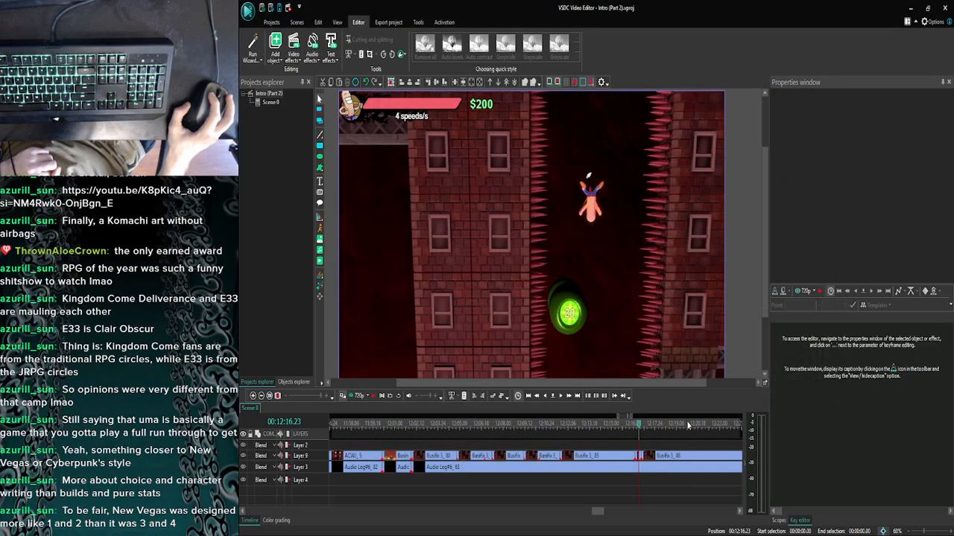
Preview the scene from 00:12:19.27, 00:12:20.03 and 00:12:20.07 to find where the long gameplay clip should start.
{"action": "left_click", "coordinate": [687, 424]}
{"action": "left_click", "coordinate": [358, 396]}
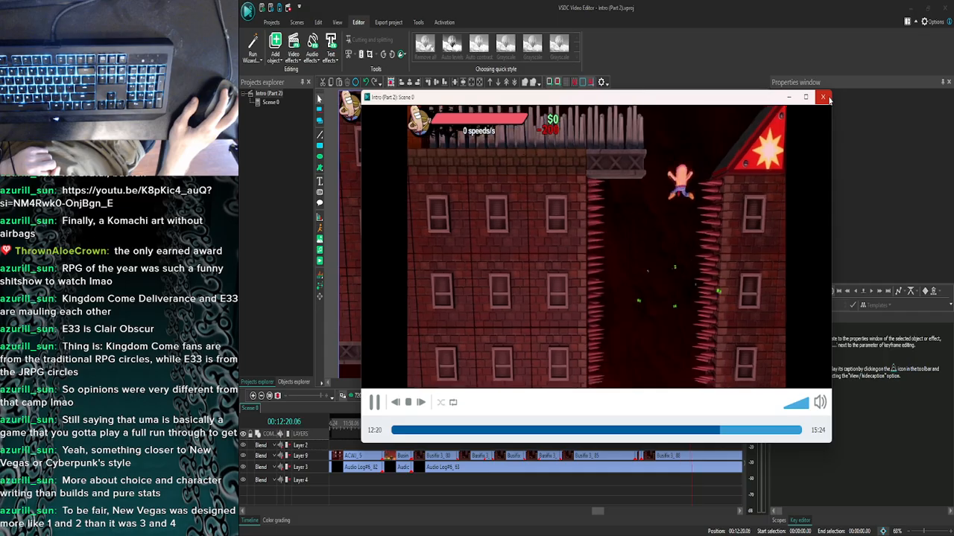
{"action": "left_click", "coordinate": [823, 96]}
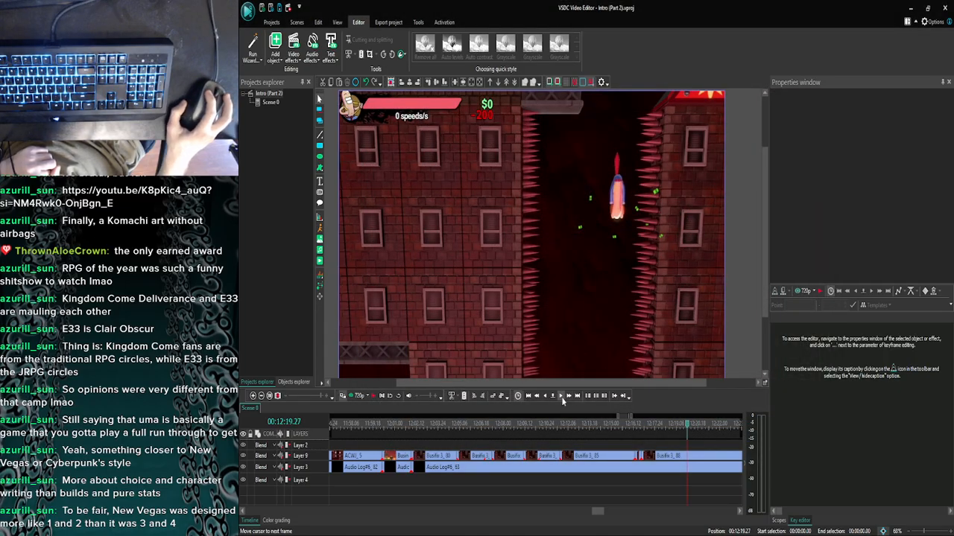
{"action": "left_click", "coordinate": [561, 397]}
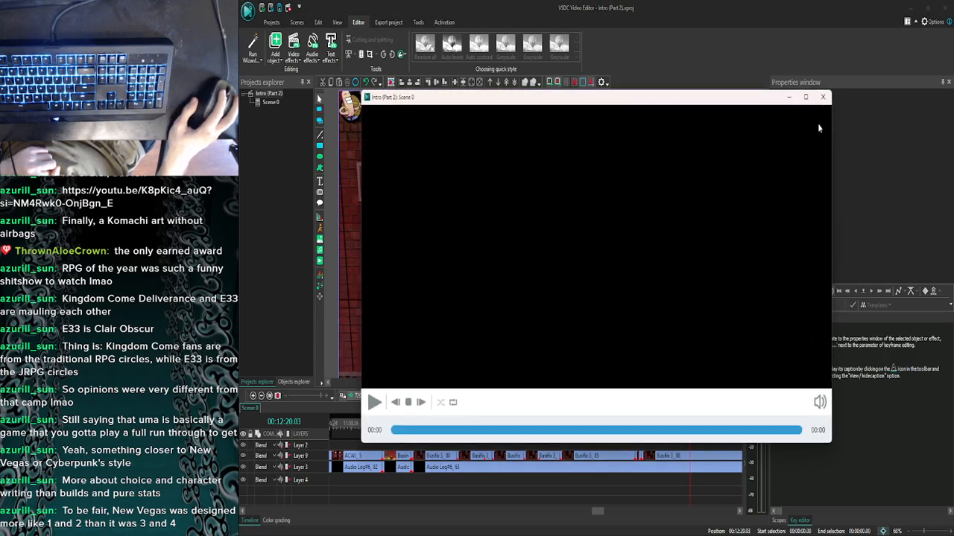
{"action": "left_click", "coordinate": [822, 98]}
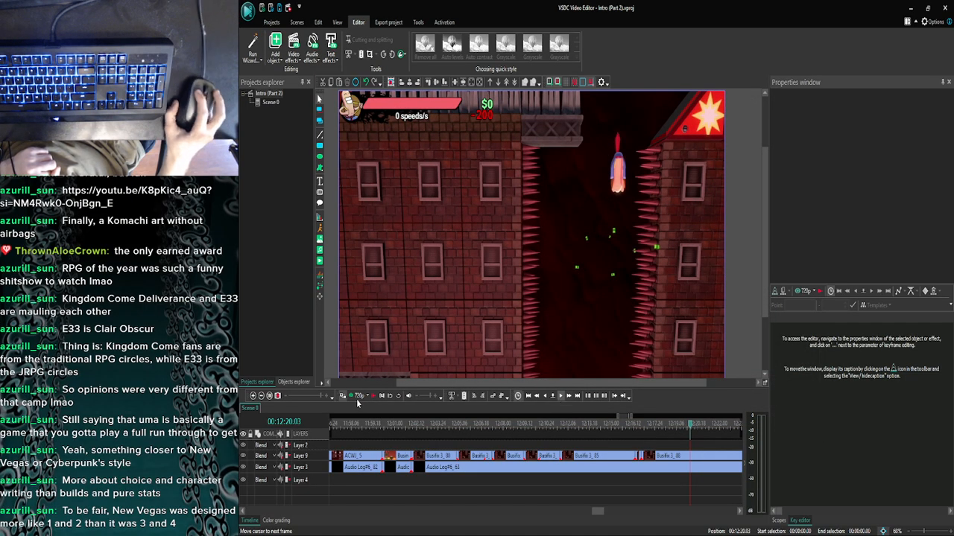
{"action": "left_click", "coordinate": [357, 401]}
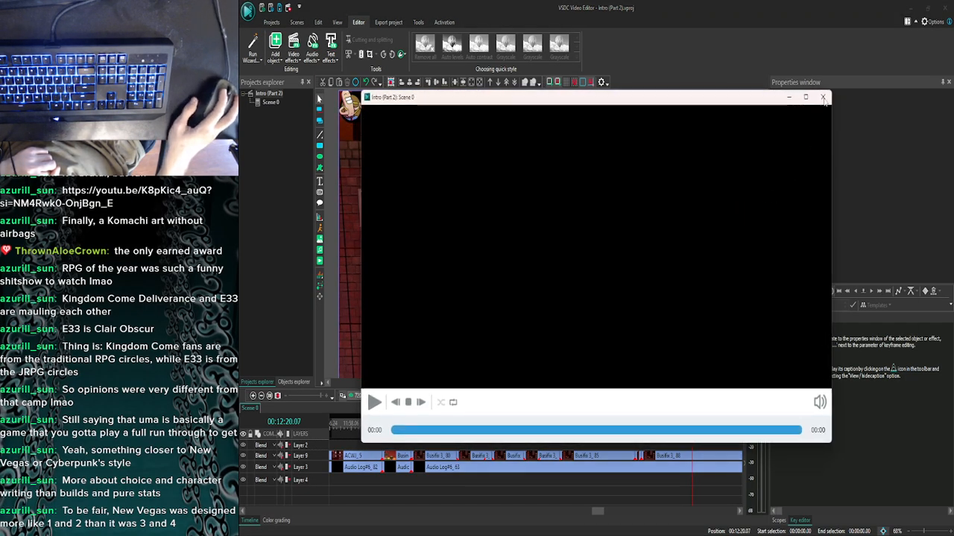
{"action": "left_click", "coordinate": [823, 97]}
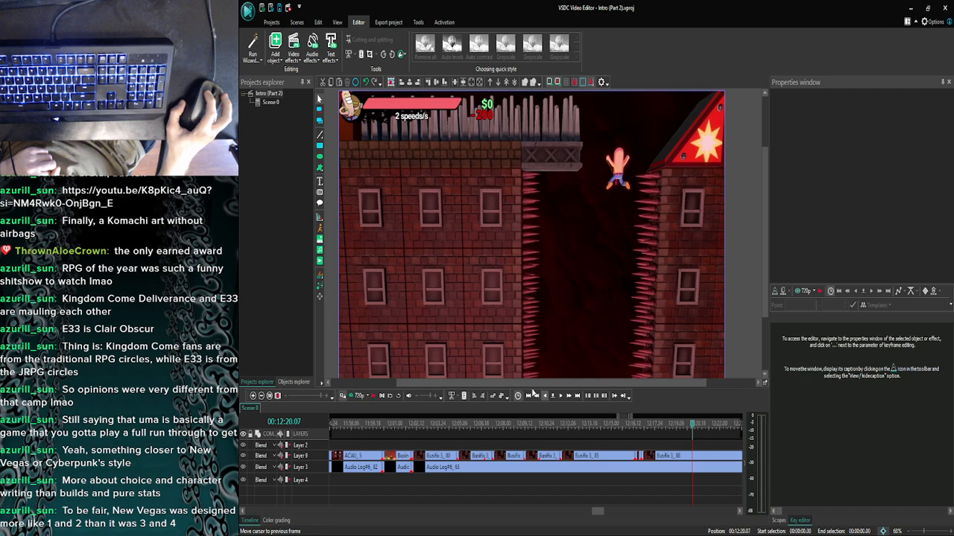
{"action": "left_click", "coordinate": [357, 397]}
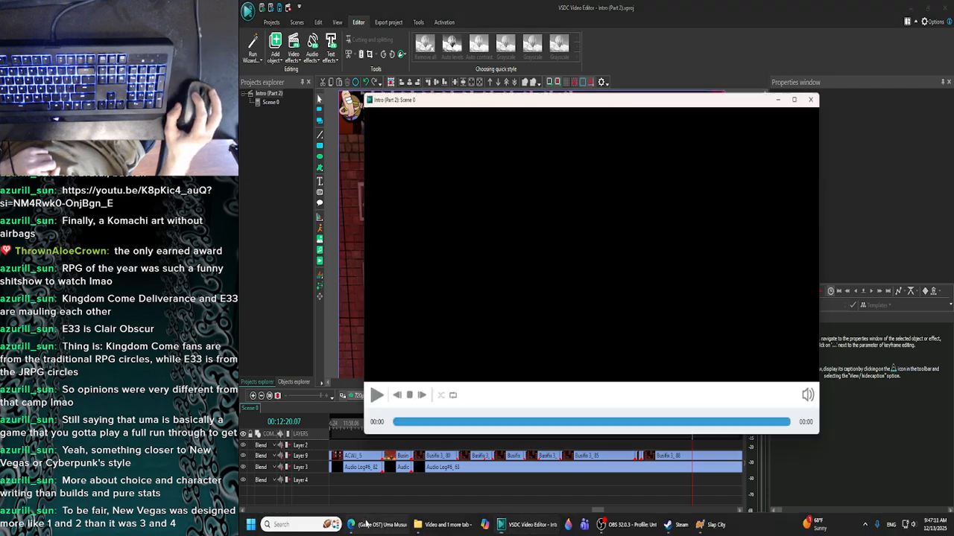
Switch to the browser, pause the Uma Musume video on YouTube and return to VSDC.
{"action": "key", "text": "alt+Tab"}
{"action": "left_click", "coordinate": [454, 294]}
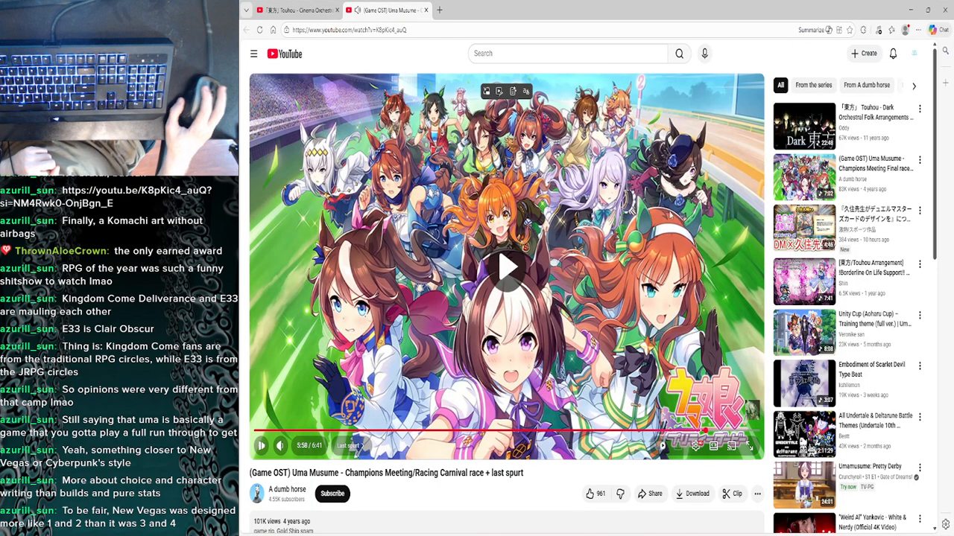
{"action": "left_click", "coordinate": [910, 9]}
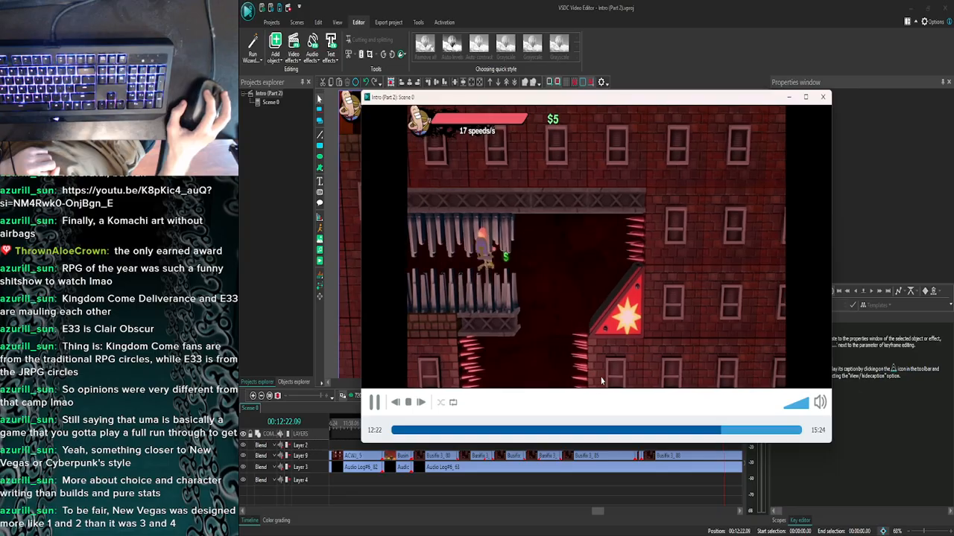
Settle the playhead at 00:12:20.06 and check that point with a brief preview.
{"action": "left_click", "coordinate": [822, 97]}
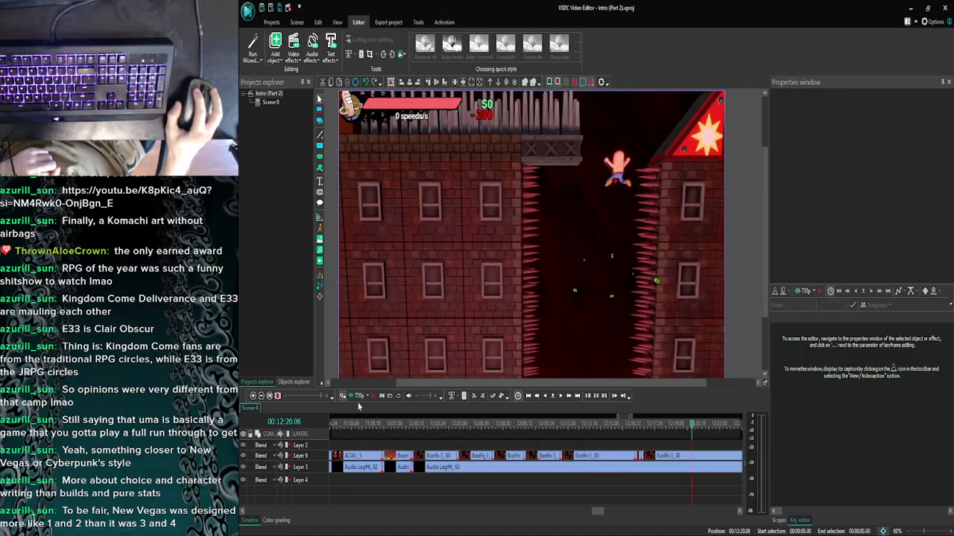
{"action": "left_click", "coordinate": [357, 398]}
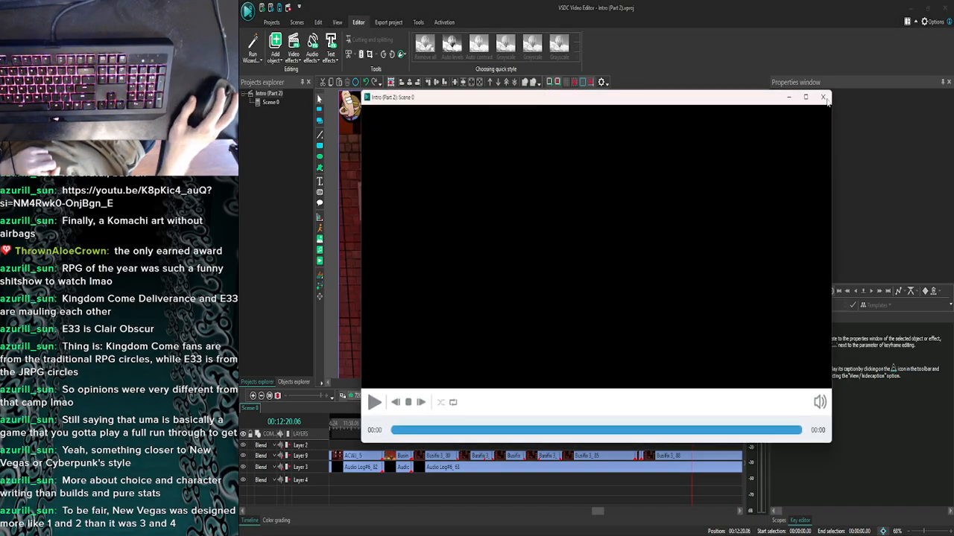
{"action": "left_click", "coordinate": [822, 97]}
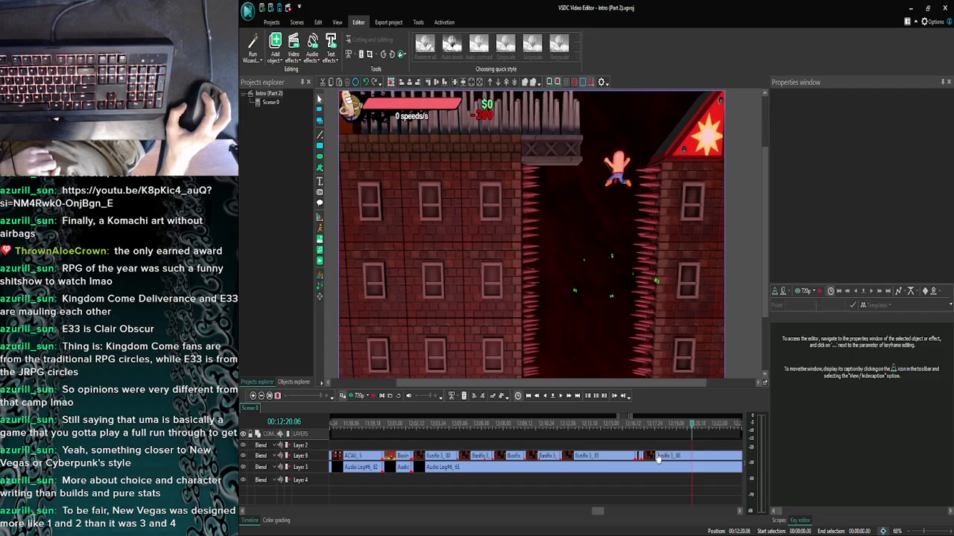
Move the long gameplay clip after the short piece so that it starts at the playhead, 00:12:20.06.
{"action": "left_click", "coordinate": [658, 457]}
{"action": "left_click_drag", "start_coordinate": [710, 460], "coordinate": [729, 459]}
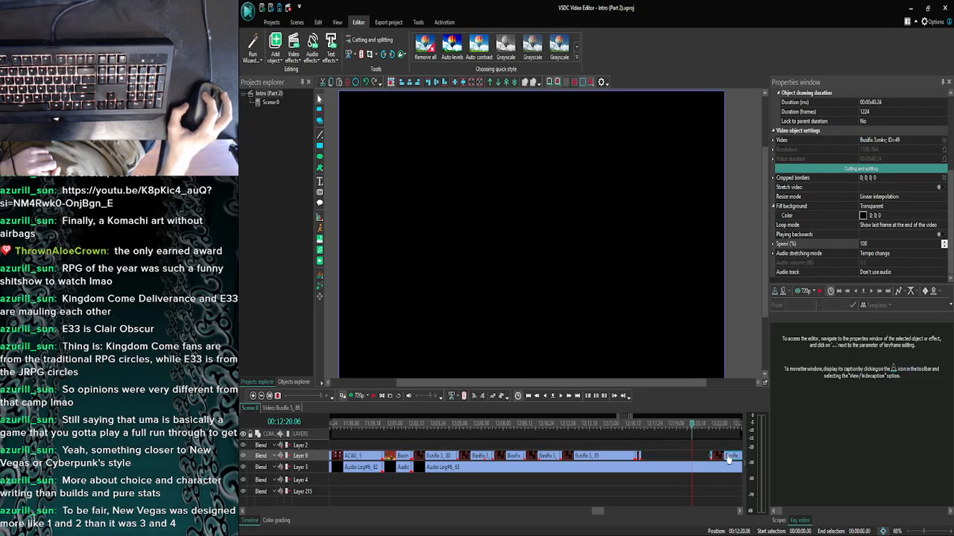
{"action": "left_click", "coordinate": [646, 457]}
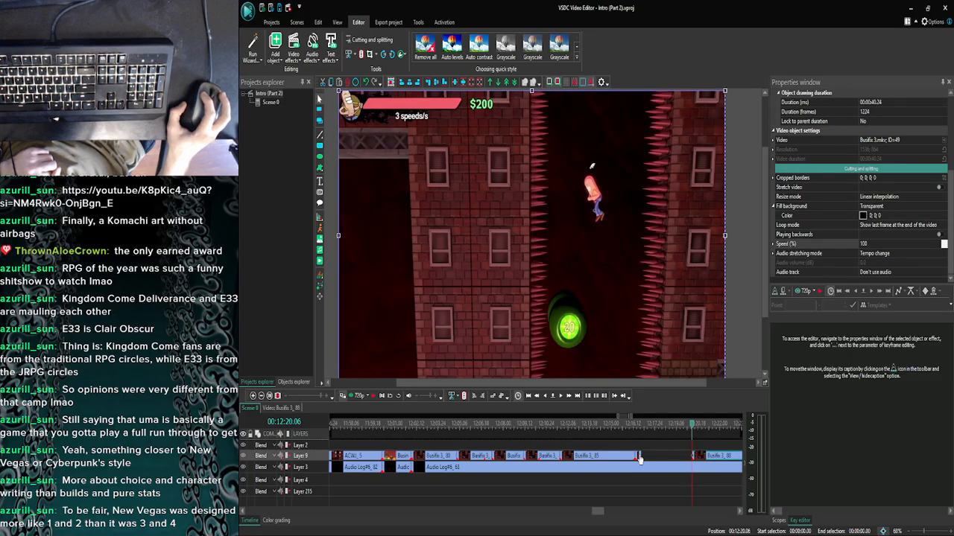
Slow the short piece to 30% speed and extend its end to meet the moved gameplay clip.
{"action": "left_click", "coordinate": [635, 456]}
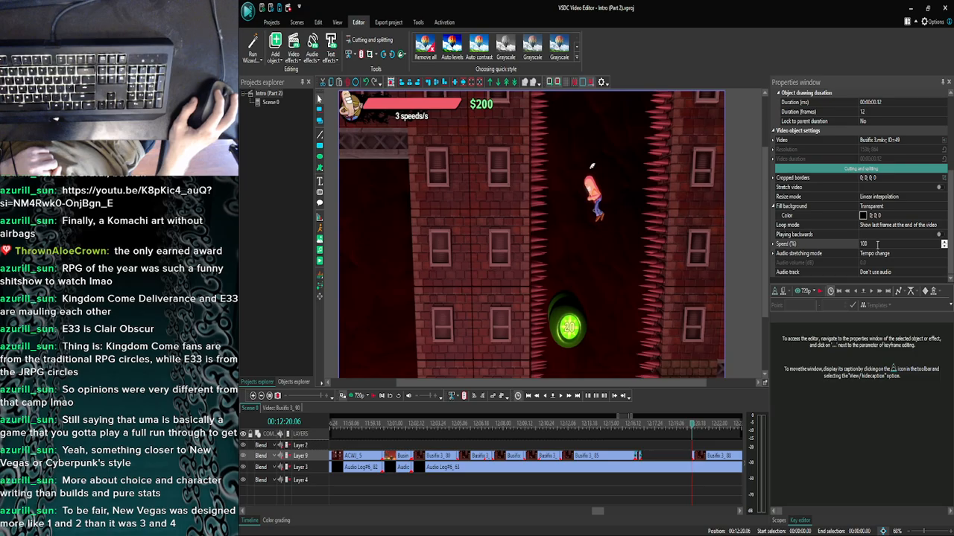
{"action": "left_click", "coordinate": [838, 244]}
{"action": "type", "text": "30"}
{"action": "key", "text": "Return"}
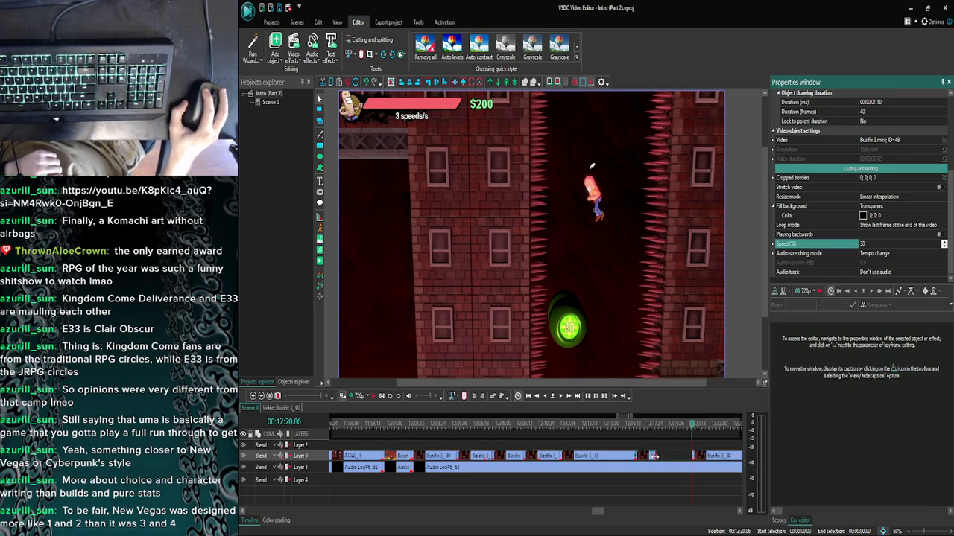
{"action": "left_click_drag", "start_coordinate": [655, 456], "coordinate": [693, 456]}
{"action": "left_click", "coordinate": [700, 447]}
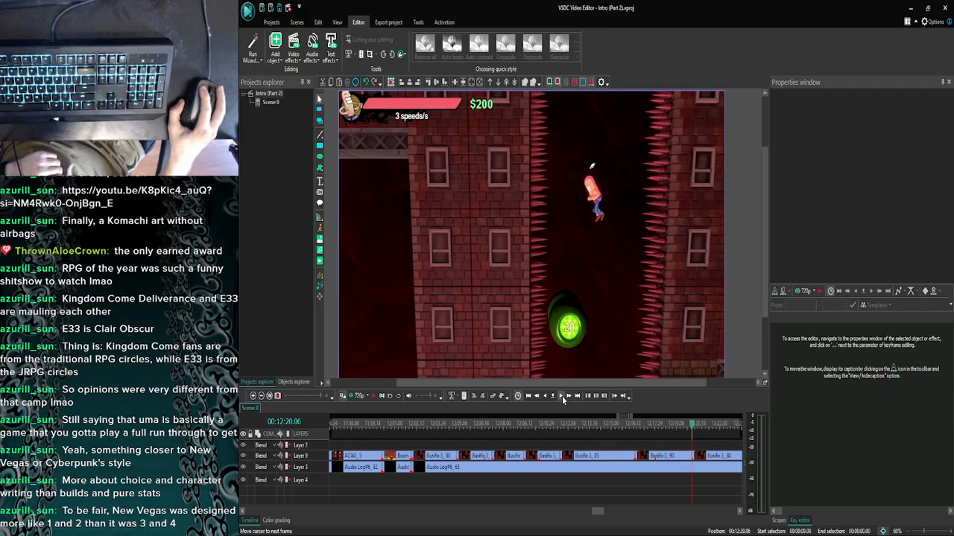
Review the start of the moved gameplay clip frame by frame from 00:12:20.06 to 00:12:21.16.
{"action": "left_click", "coordinate": [561, 397]}
{"action": "left_click", "coordinate": [562, 396]}
{"action": "left_click", "coordinate": [561, 396]}
{"action": "left_click", "coordinate": [562, 397]}
{"action": "left_click", "coordinate": [562, 396]}
{"action": "left_click", "coordinate": [561, 397]}
{"action": "left_click", "coordinate": [561, 397]}
{"action": "left_click", "coordinate": [562, 396]}
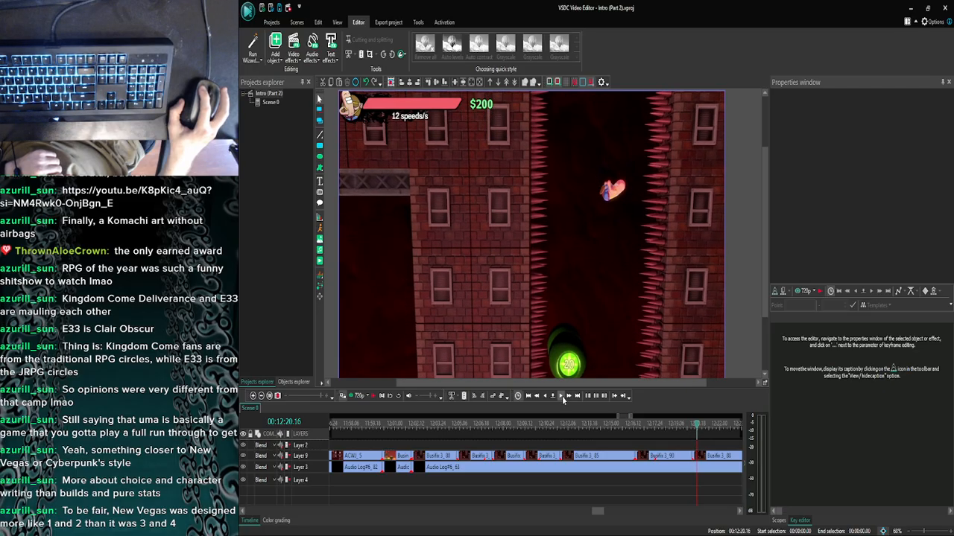
{"action": "left_click", "coordinate": [562, 397]}
{"action": "left_click", "coordinate": [562, 396]}
{"action": "left_click", "coordinate": [562, 397]}
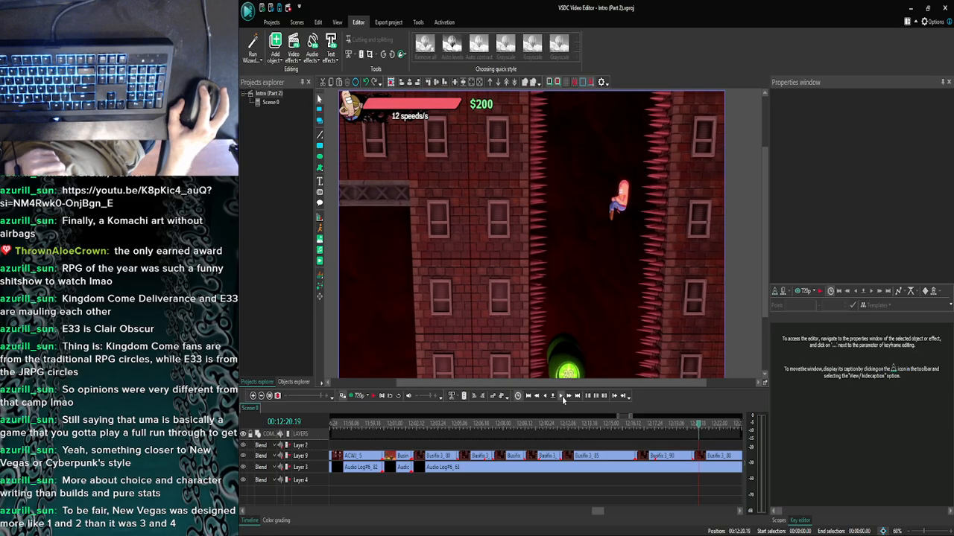
{"action": "left_click", "coordinate": [562, 396]}
{"action": "left_click", "coordinate": [562, 396]}
{"action": "left_click", "coordinate": [562, 396]}
{"action": "left_click", "coordinate": [562, 396]}
{"action": "left_click", "coordinate": [562, 396]}
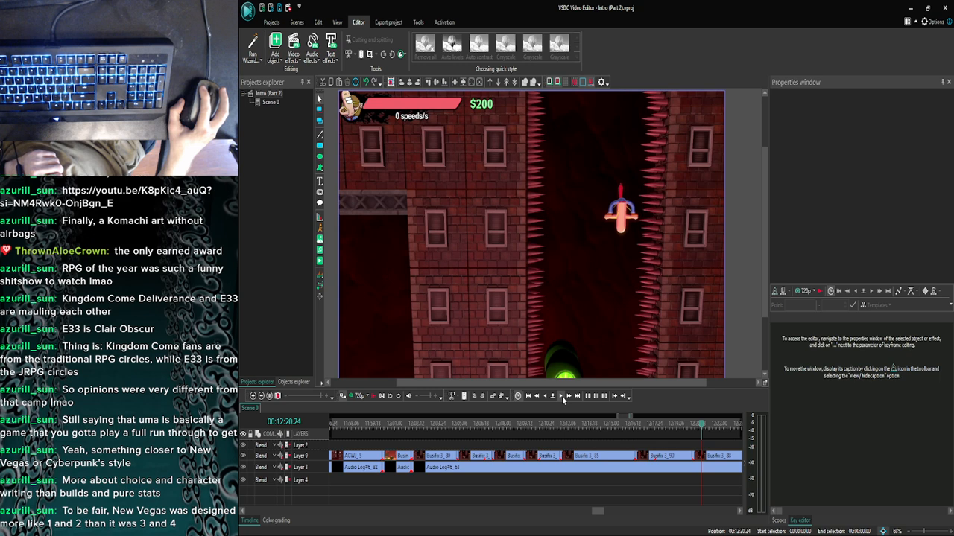
{"action": "left_click", "coordinate": [562, 397]}
{"action": "left_click", "coordinate": [561, 396]}
{"action": "left_click", "coordinate": [561, 396]}
{"action": "left_click", "coordinate": [562, 396]}
{"action": "left_click", "coordinate": [562, 396]}
{"action": "left_click", "coordinate": [562, 396]}
{"action": "left_click", "coordinate": [561, 396]}
{"action": "left_click", "coordinate": [562, 396]}
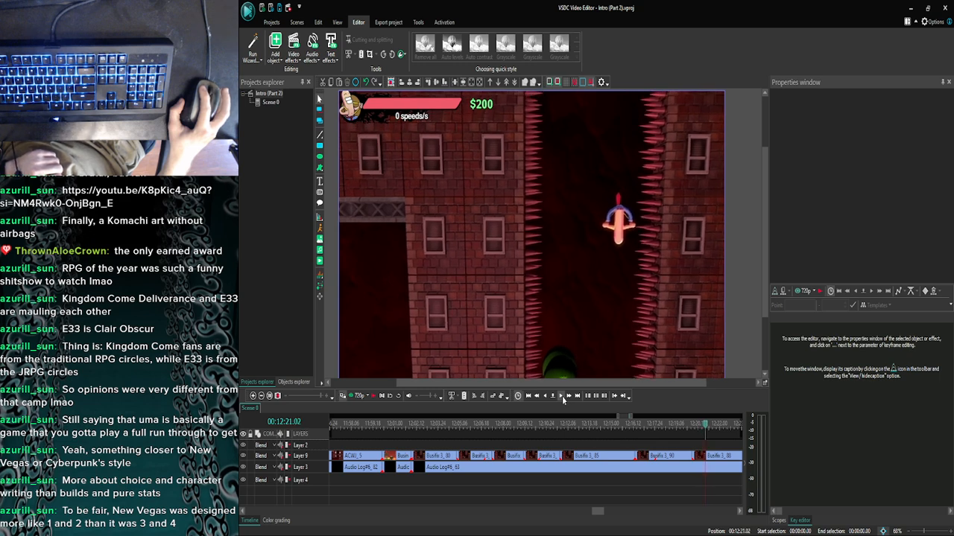
{"action": "left_click", "coordinate": [562, 397]}
{"action": "left_click", "coordinate": [562, 396]}
{"action": "left_click", "coordinate": [561, 397]}
{"action": "left_click", "coordinate": [562, 397]}
{"action": "left_click", "coordinate": [562, 396]}
{"action": "left_click", "coordinate": [562, 396]}
{"action": "left_click", "coordinate": [562, 396]}
{"action": "left_click", "coordinate": [562, 396]}
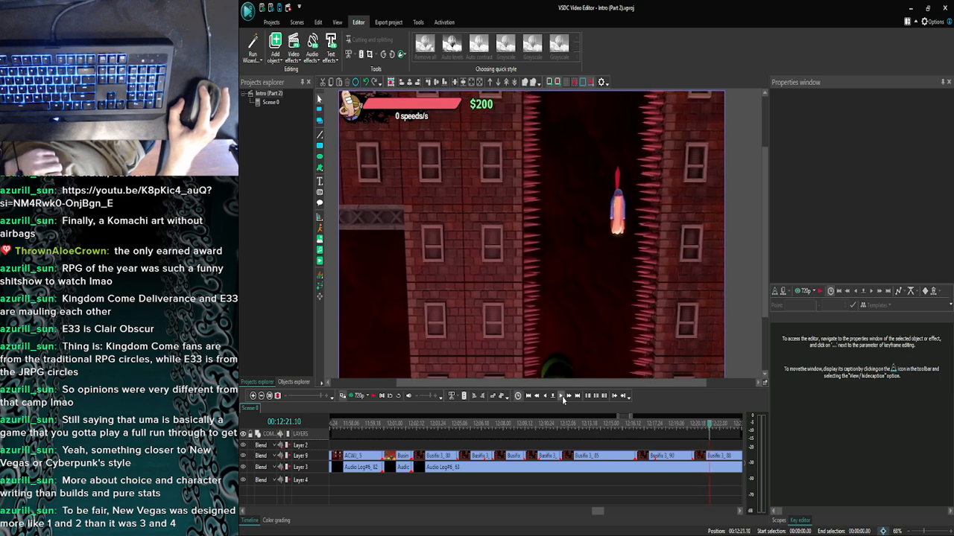
{"action": "left_click", "coordinate": [562, 397]}
{"action": "left_click", "coordinate": [562, 396]}
{"action": "left_click", "coordinate": [562, 397]}
{"action": "left_click", "coordinate": [561, 396]}
{"action": "left_click", "coordinate": [562, 397]}
{"action": "left_click", "coordinate": [562, 396]}
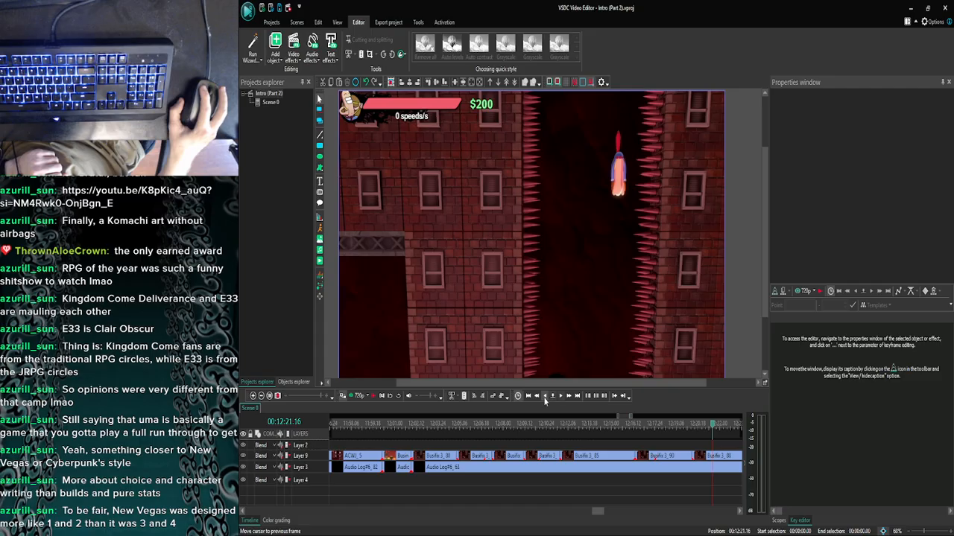
Go back frame by frame through the gameplay clip and compare the frames at 00:12:20.19 and 00:12:20.21.
{"action": "left_click", "coordinate": [545, 399]}
{"action": "left_click", "coordinate": [545, 399]}
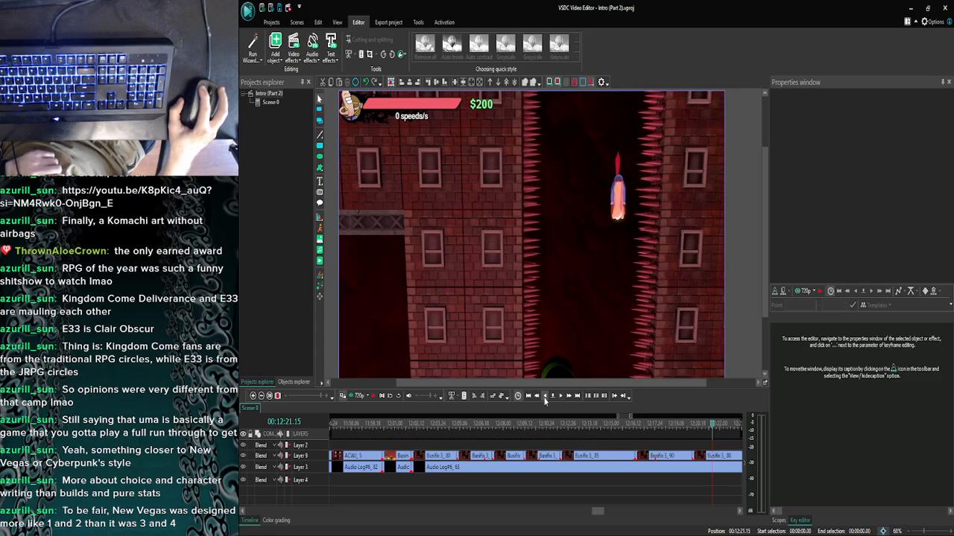
{"action": "left_click", "coordinate": [544, 399]}
{"action": "left_click", "coordinate": [545, 398]}
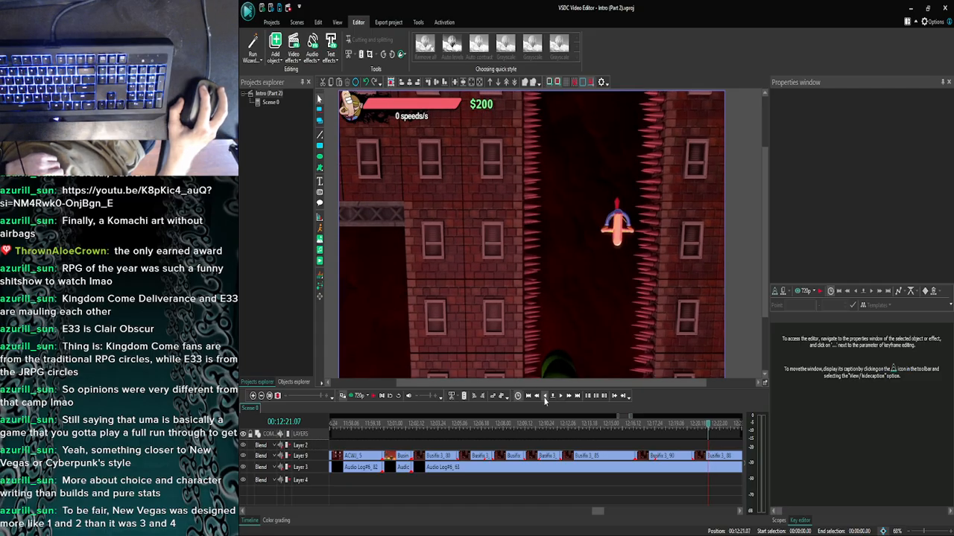
{"action": "left_click", "coordinate": [545, 399]}
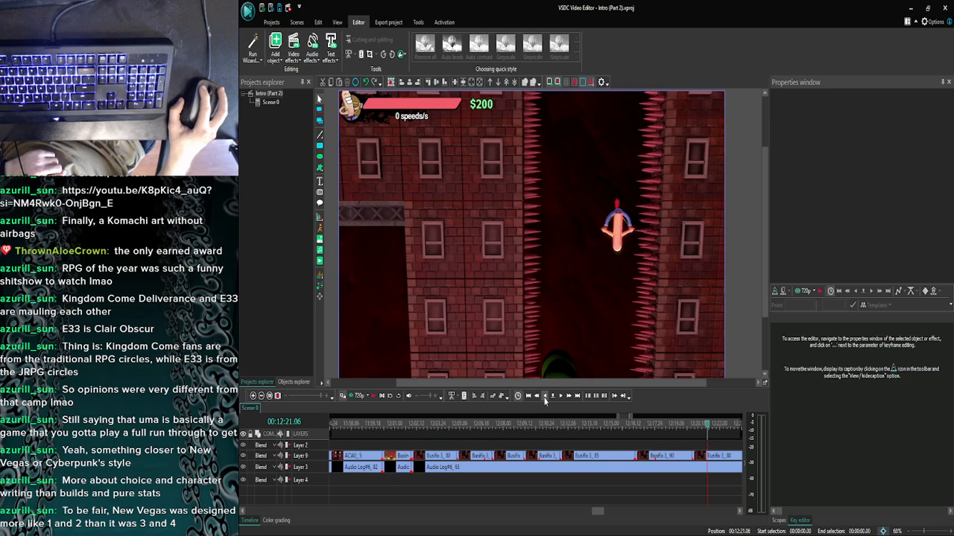
{"action": "left_click", "coordinate": [545, 399]}
{"action": "left_click", "coordinate": [544, 398]}
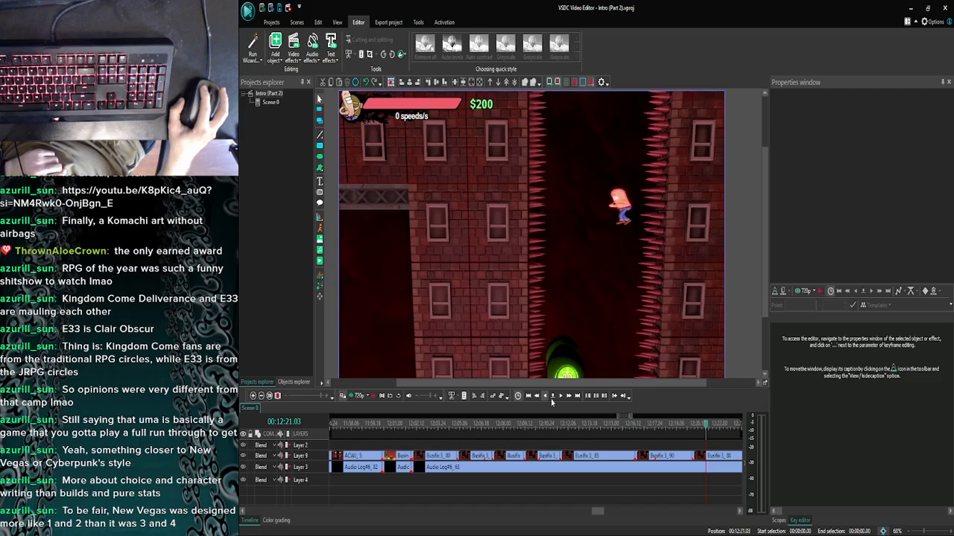
{"action": "left_click", "coordinate": [549, 398]}
{"action": "left_click", "coordinate": [568, 398]}
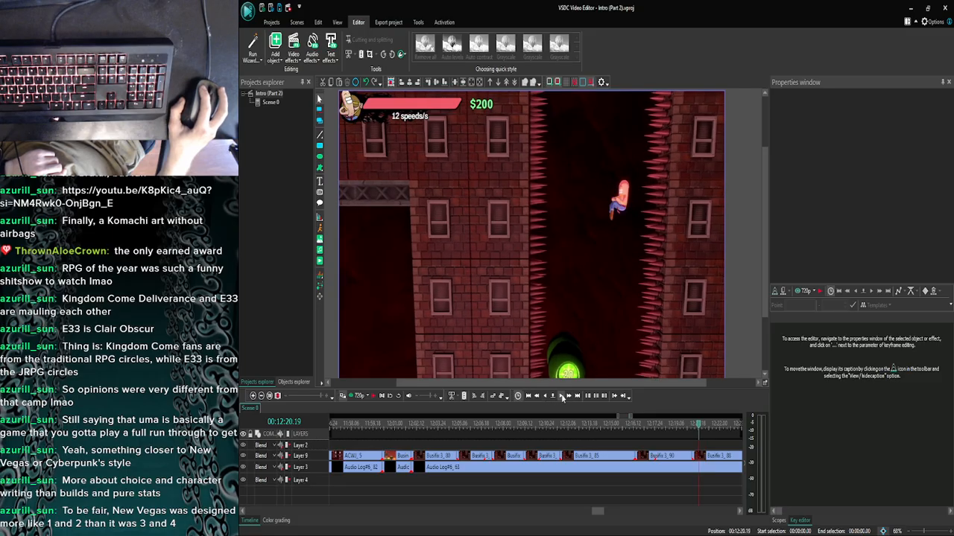
{"action": "left_click", "coordinate": [545, 399]}
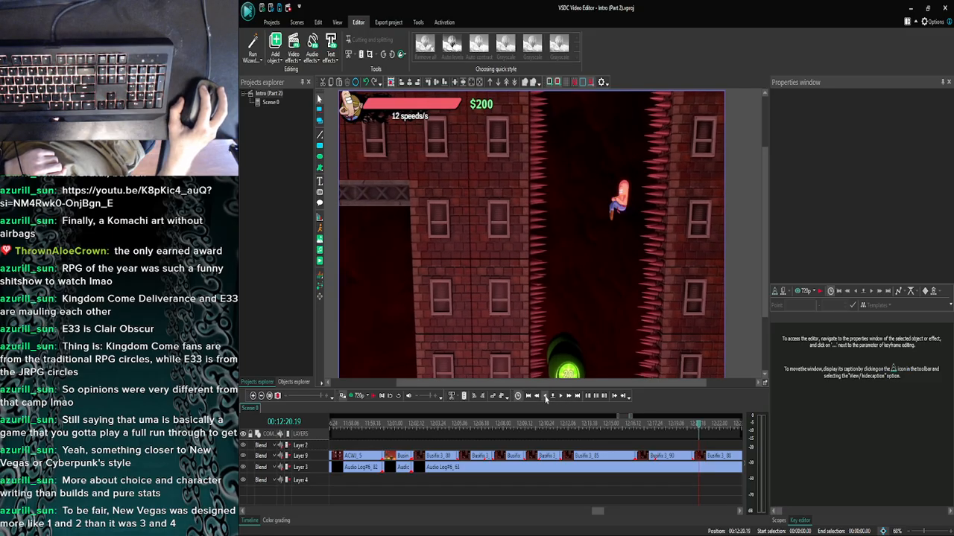
{"action": "left_click", "coordinate": [547, 398]}
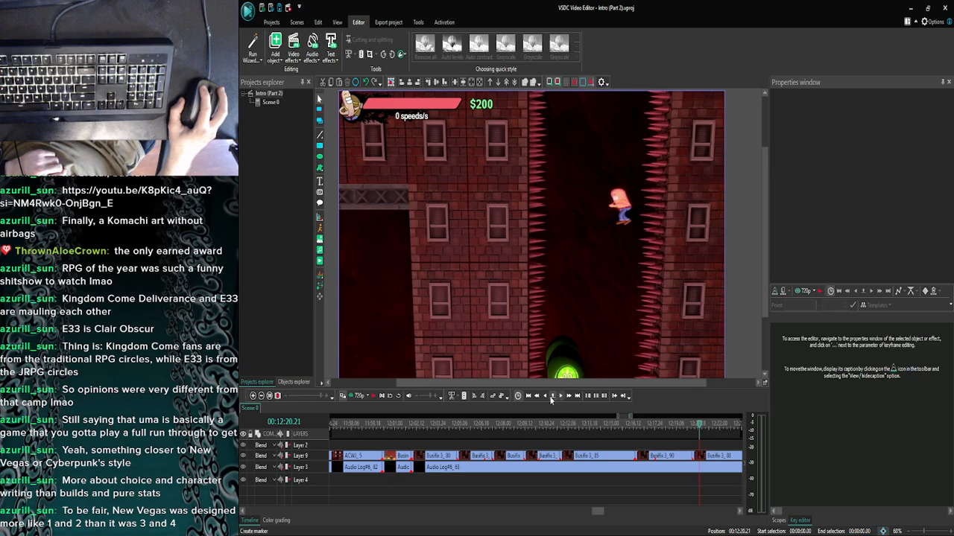
{"action": "left_click", "coordinate": [551, 400]}
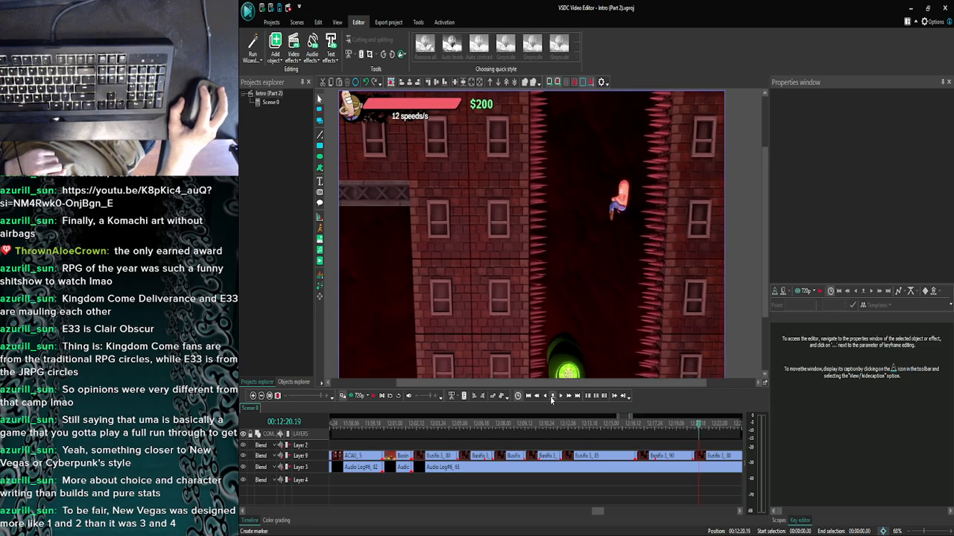
Split the long gameplay clip at 00:12:20.20.
{"action": "left_click", "coordinate": [561, 399]}
{"action": "left_click", "coordinate": [705, 457]}
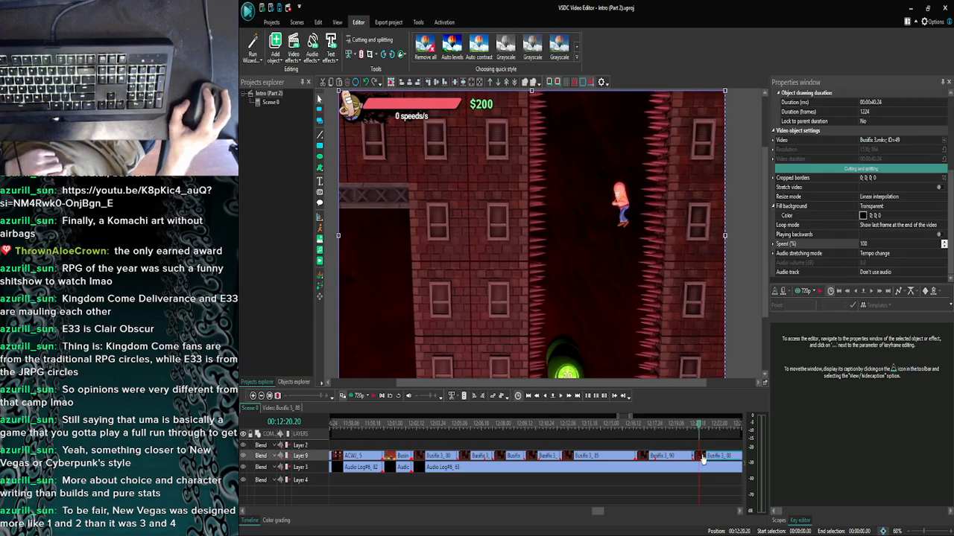
{"action": "left_click", "coordinate": [356, 25]}
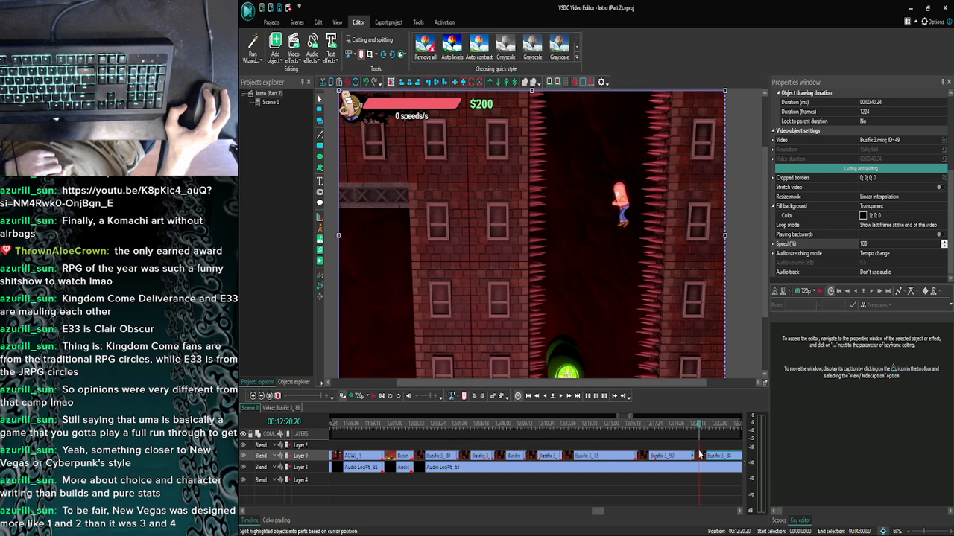
{"action": "key", "text": "ctrl+k"}
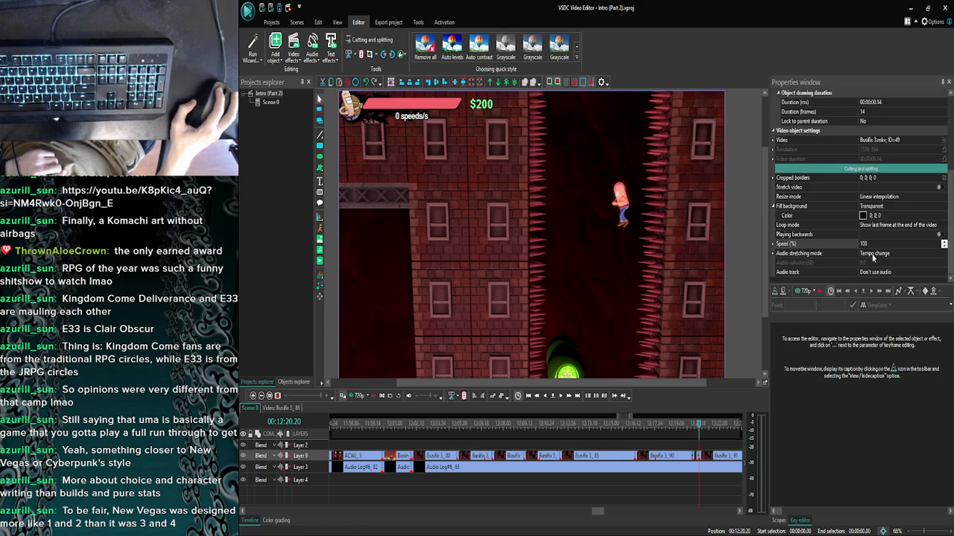
Slow the short piece before the new cut to 30% speed.
{"action": "left_click", "coordinate": [868, 244]}
{"action": "type", "text": "30"}
{"action": "key", "text": "Return"}
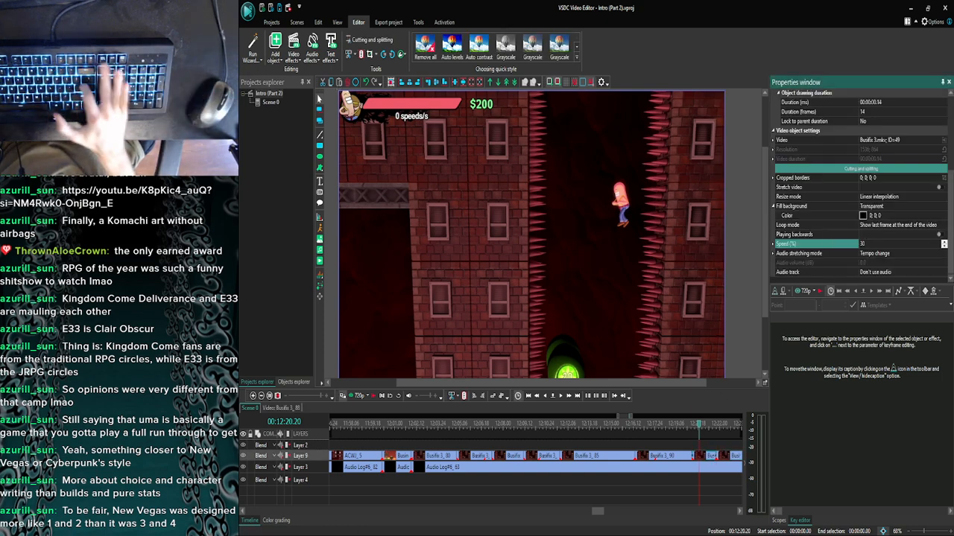
Switch to the browser, resume the Touhou Cinema Orchestral Arrangements video on YouTube, and return to VSDC.
{"action": "left_click", "coordinate": [449, 528]}
{"action": "left_click", "coordinate": [411, 288]}
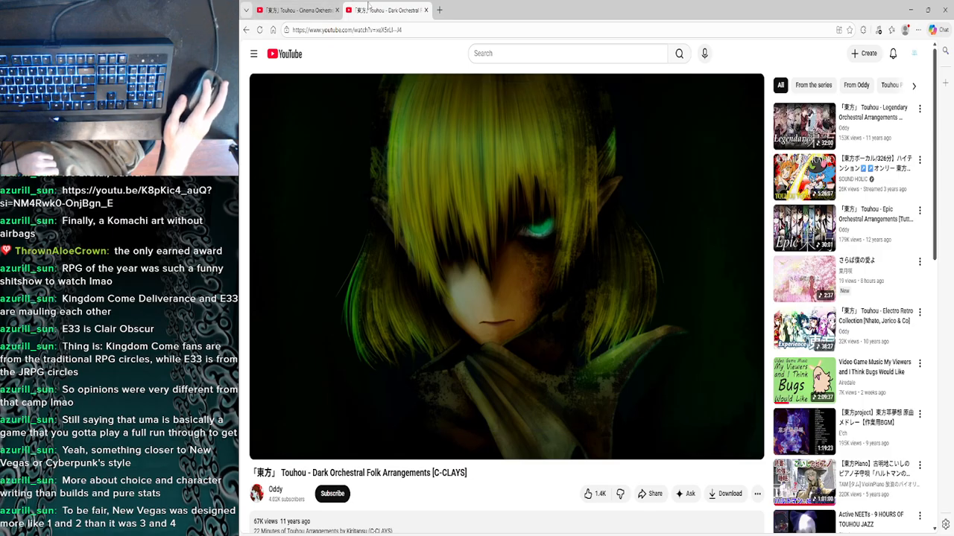
{"action": "left_click", "coordinate": [297, 9]}
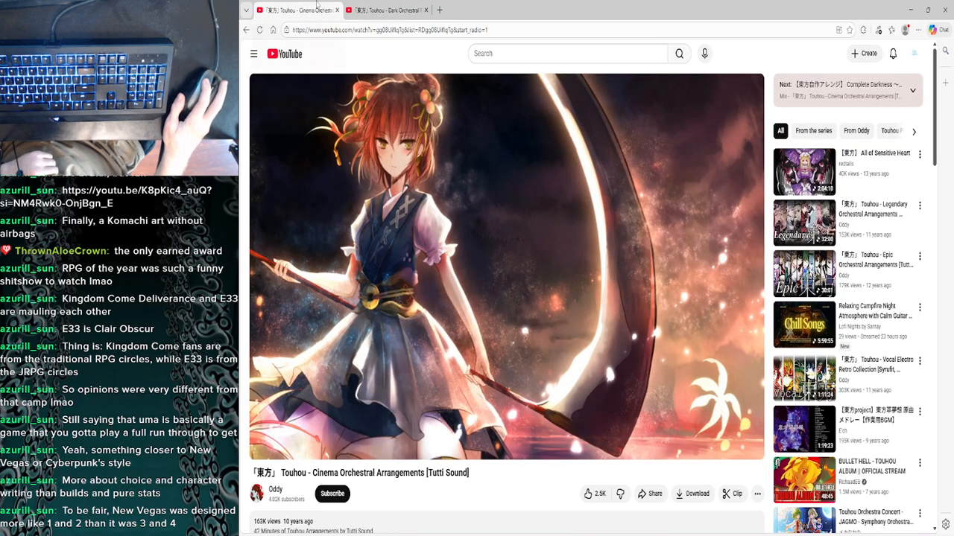
{"action": "left_click", "coordinate": [468, 209]}
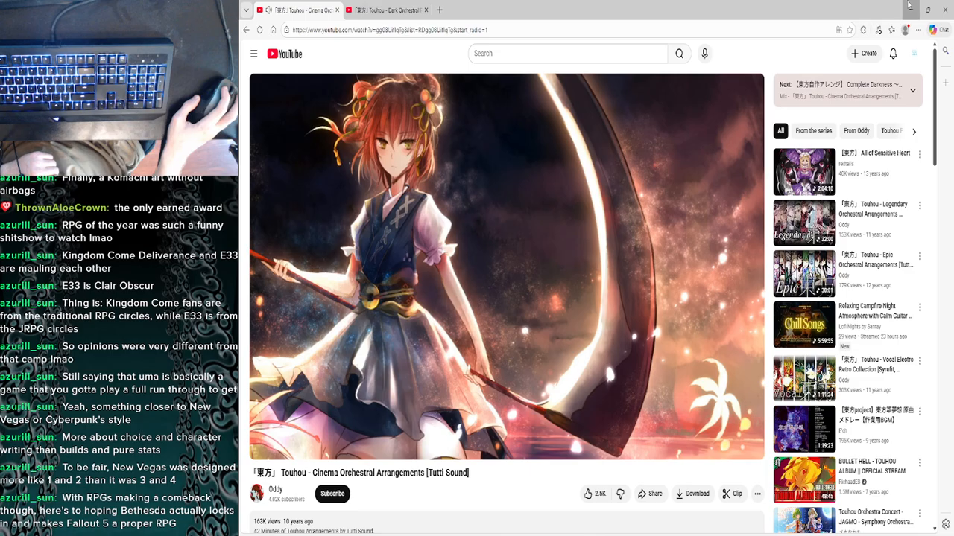
{"action": "left_click", "coordinate": [909, 9]}
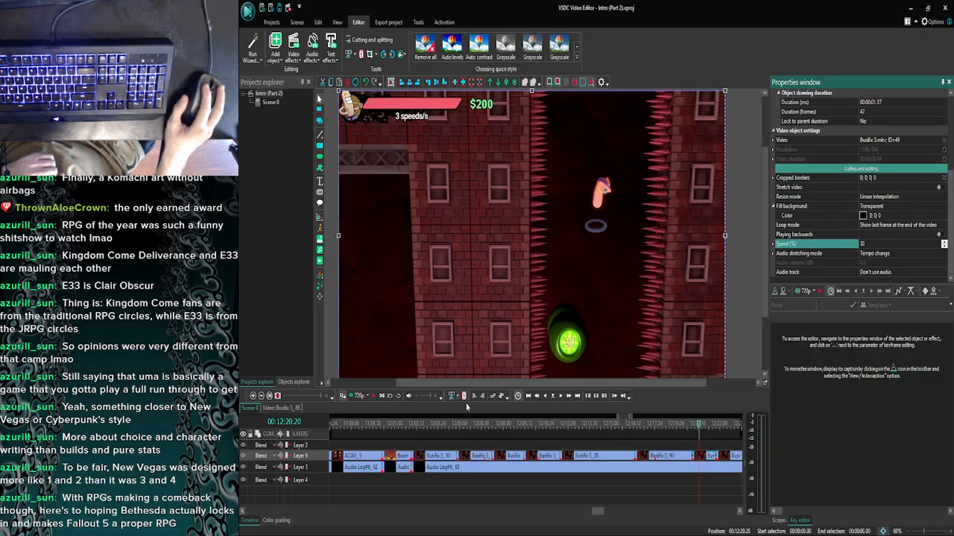
Inspect the frames around the slowed piece and return the playhead to 00:12:20.06.
{"action": "left_click", "coordinate": [561, 396]}
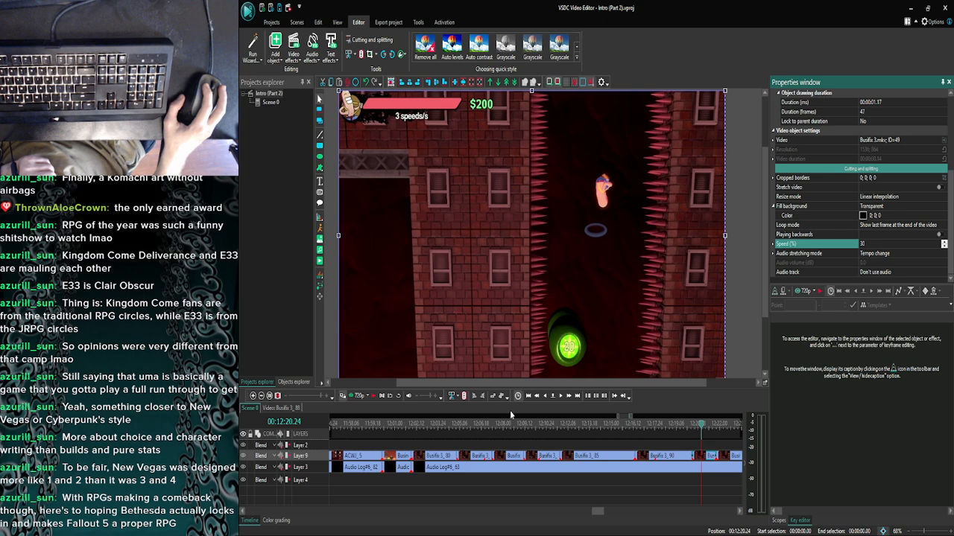
{"action": "left_click", "coordinate": [699, 426]}
{"action": "left_click_drag", "start_coordinate": [695, 427], "coordinate": [693, 427]}
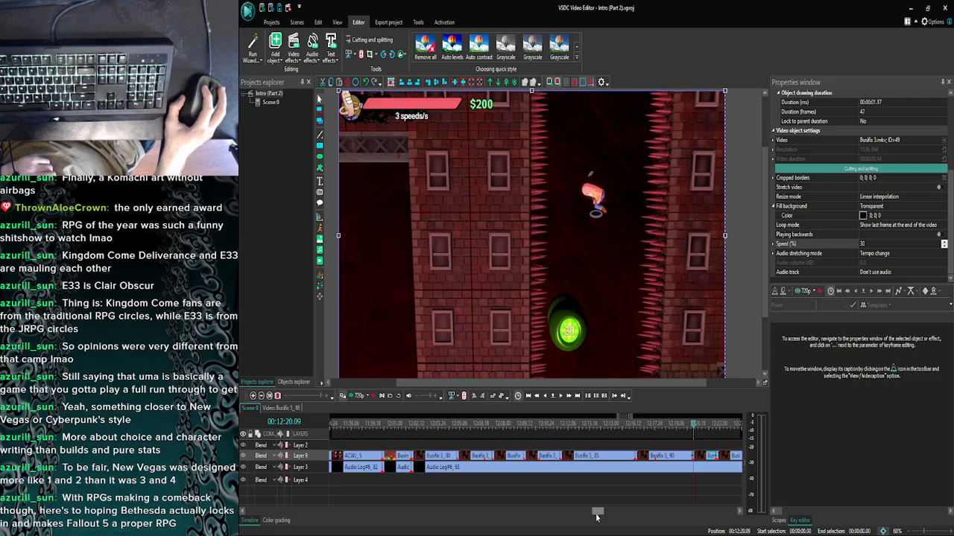
{"action": "left_click_drag", "start_coordinate": [596, 515], "coordinate": [602, 514]}
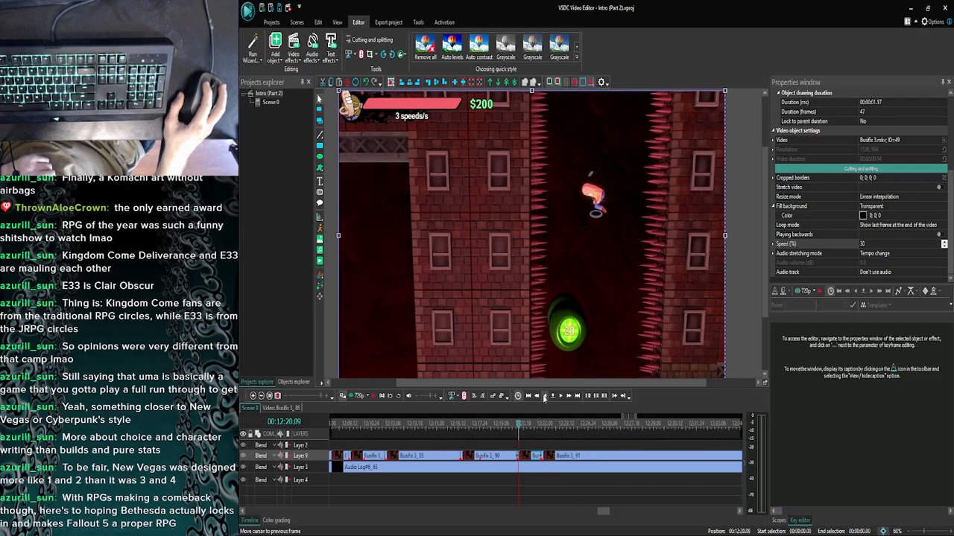
{"action": "left_click", "coordinate": [545, 397]}
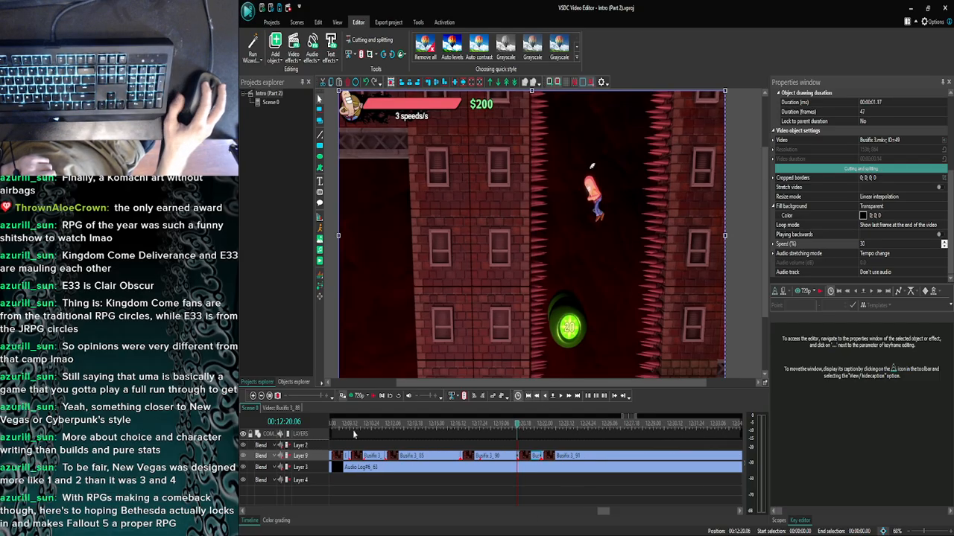
{"action": "left_click", "coordinate": [262, 397]}
{"action": "left_click", "coordinate": [262, 396]}
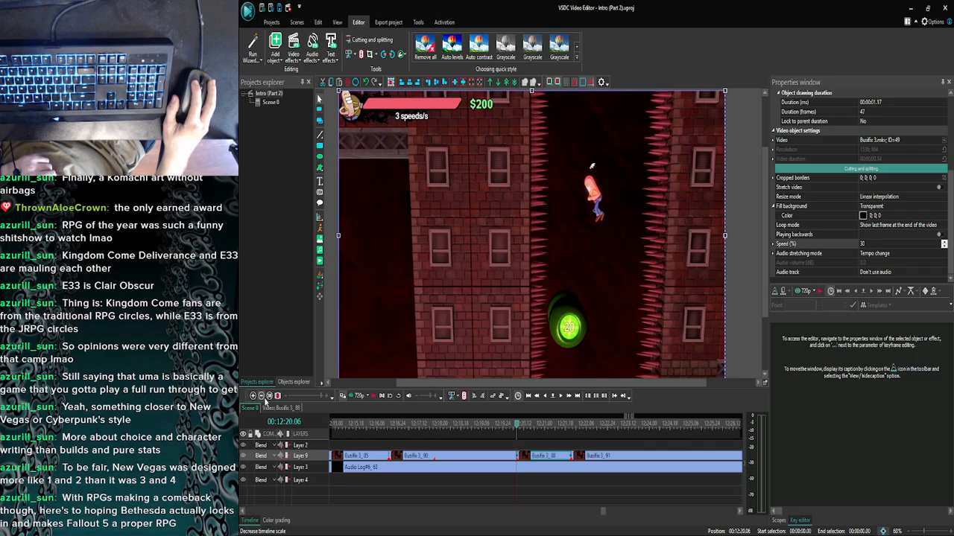
{"action": "left_click", "coordinate": [264, 398]}
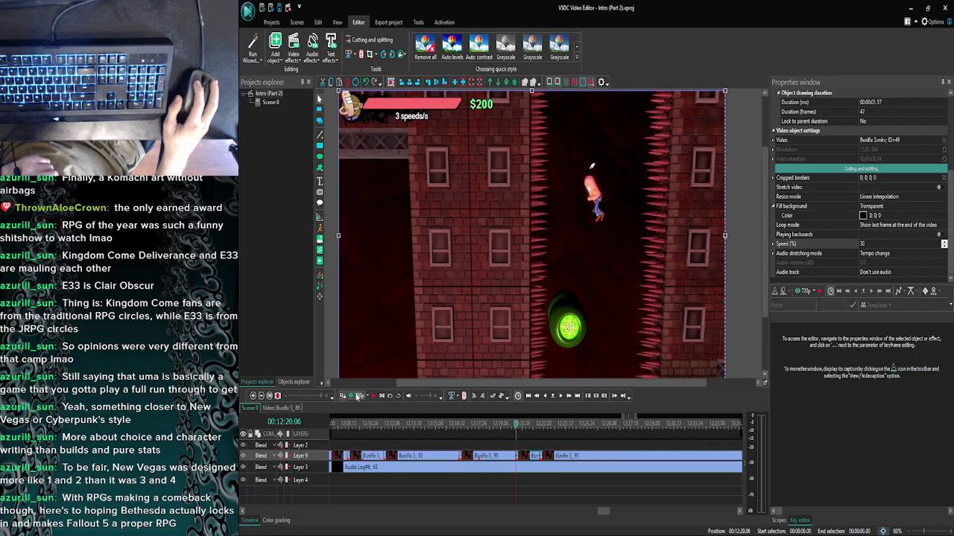
Preview the scene from 00:12:20.06 through the slowed piece into the following gameplay clip.
{"action": "left_click", "coordinate": [359, 396]}
{"action": "left_click", "coordinate": [376, 402]}
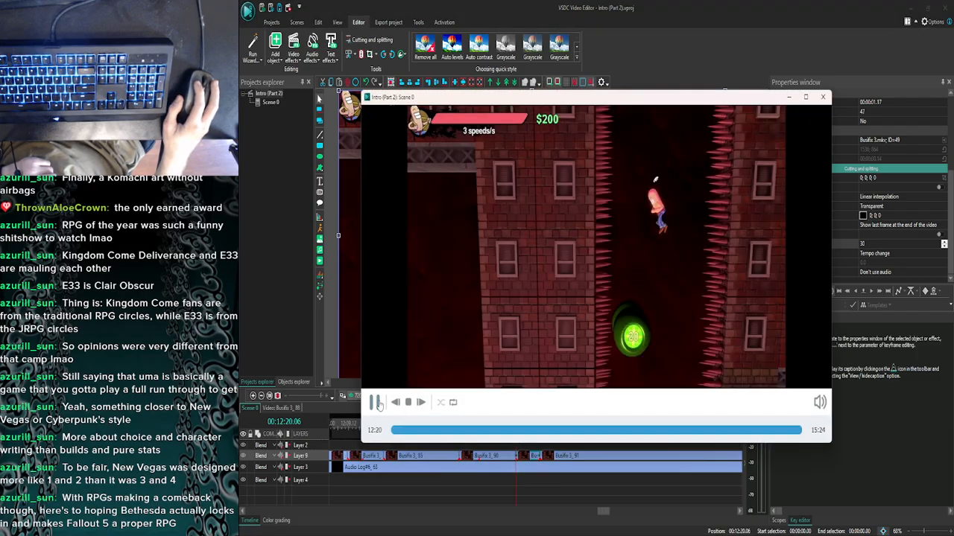
{"action": "left_click", "coordinate": [824, 99]}
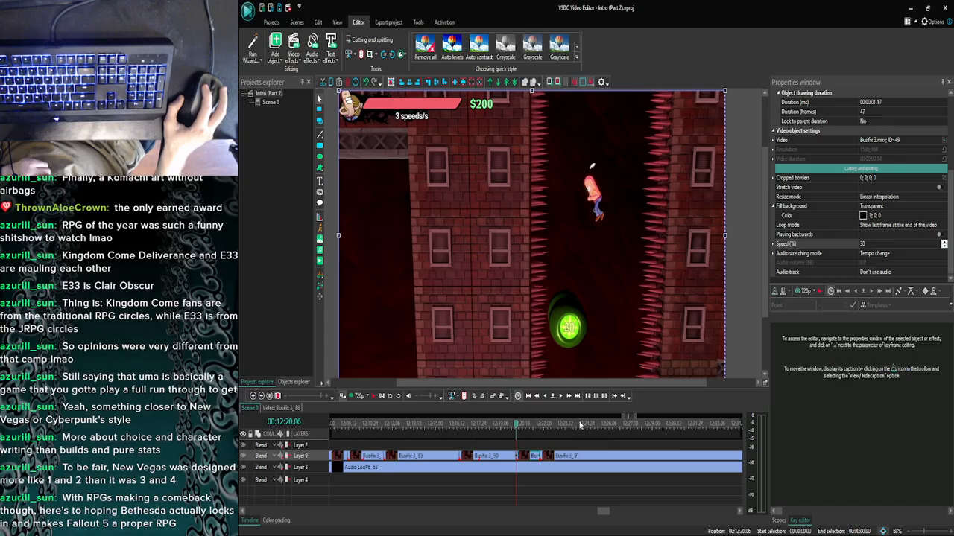
{"action": "left_click", "coordinate": [518, 396]}
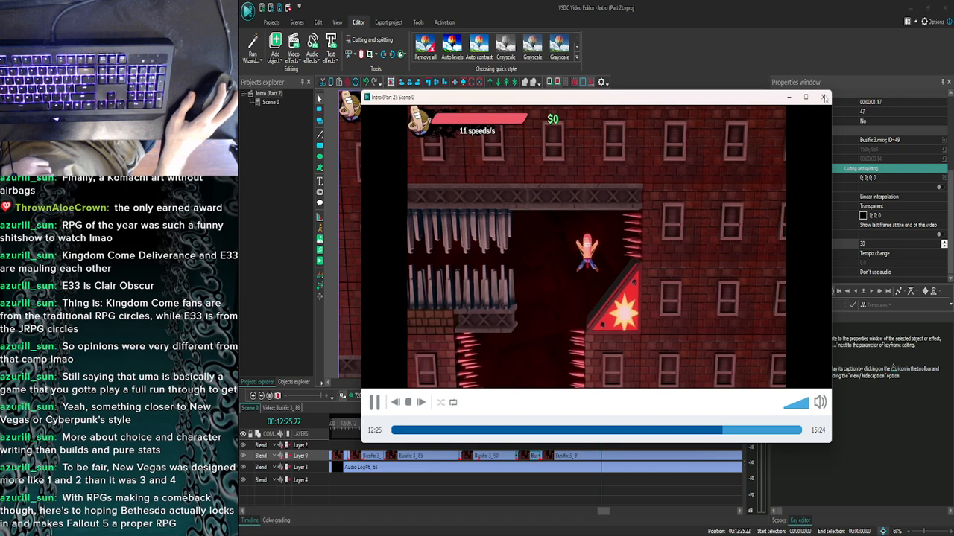
{"action": "left_click", "coordinate": [823, 98]}
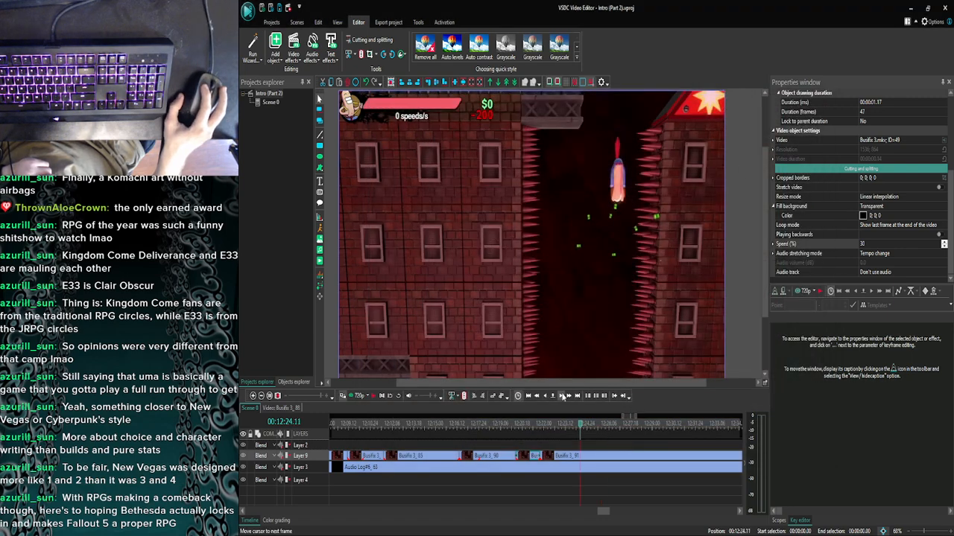
Preview the following gameplay clip from 00:12:24.11, advance to 00:12:24.27, and preview it from there.
{"action": "left_click", "coordinate": [357, 396]}
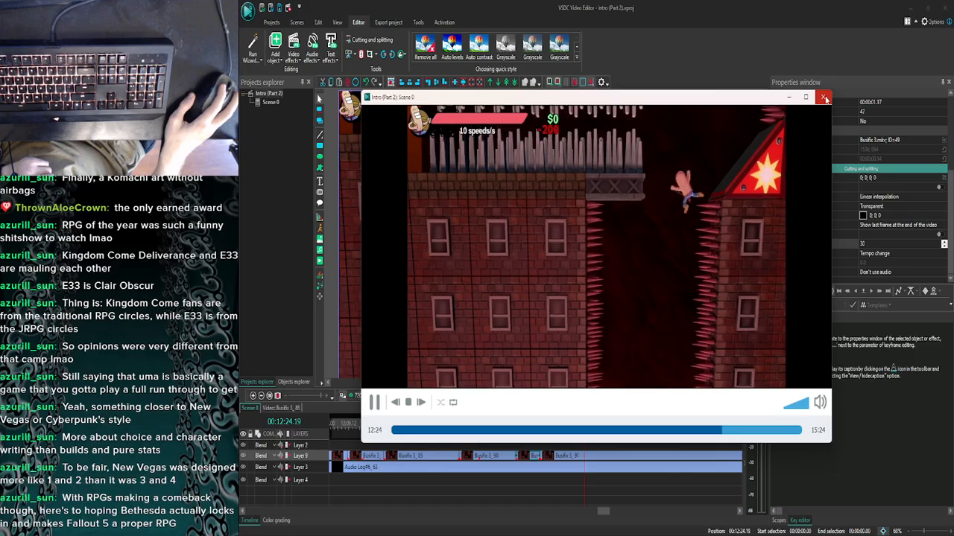
{"action": "left_click", "coordinate": [822, 98]}
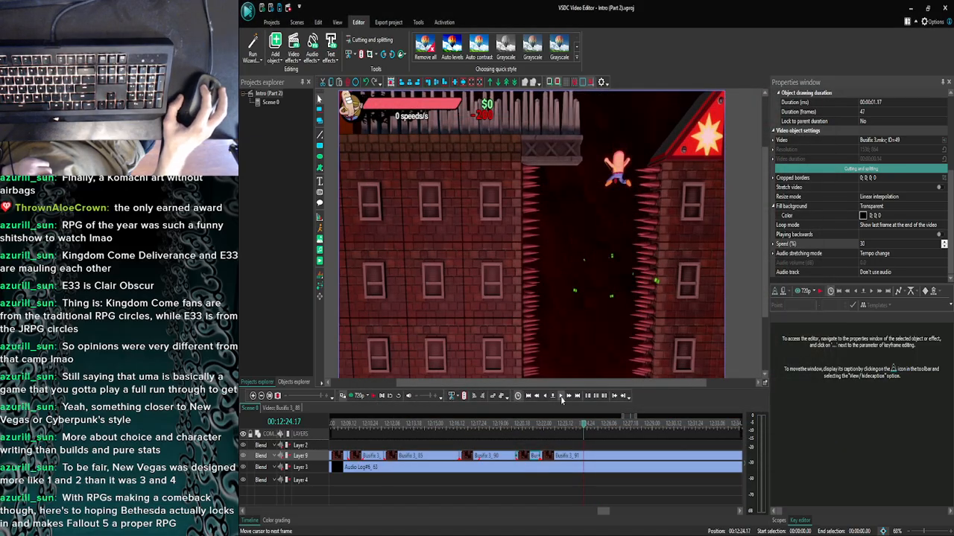
{"action": "left_click", "coordinate": [562, 397]}
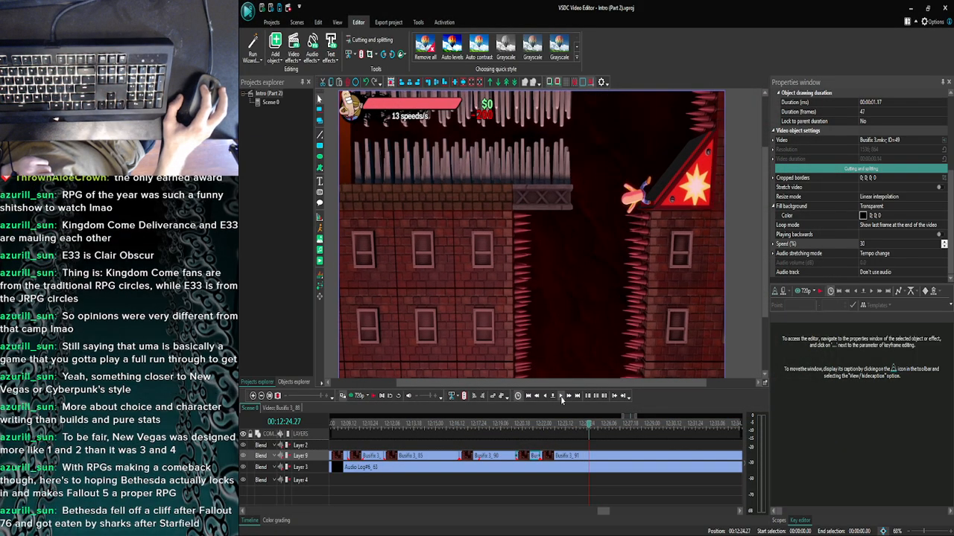
{"action": "left_click", "coordinate": [358, 397]}
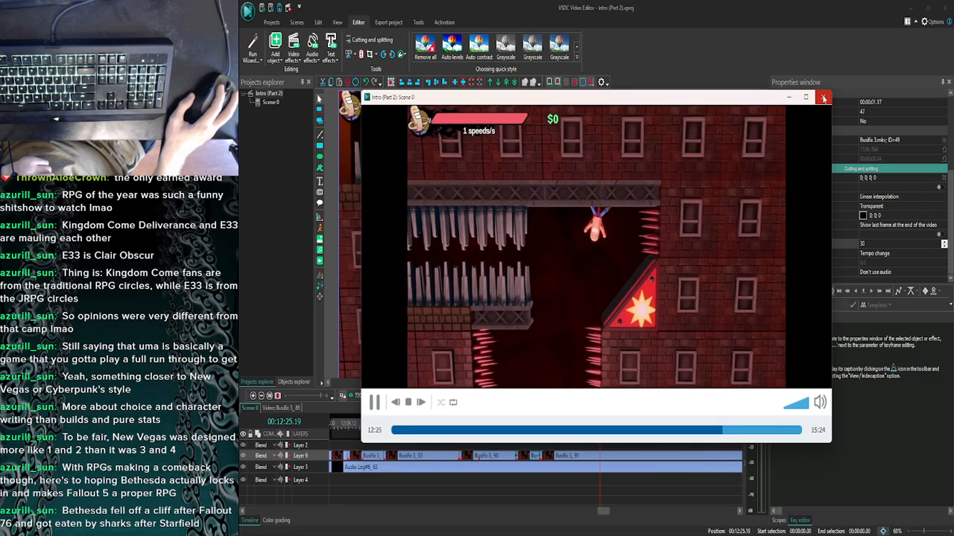
{"action": "left_click", "coordinate": [822, 97]}
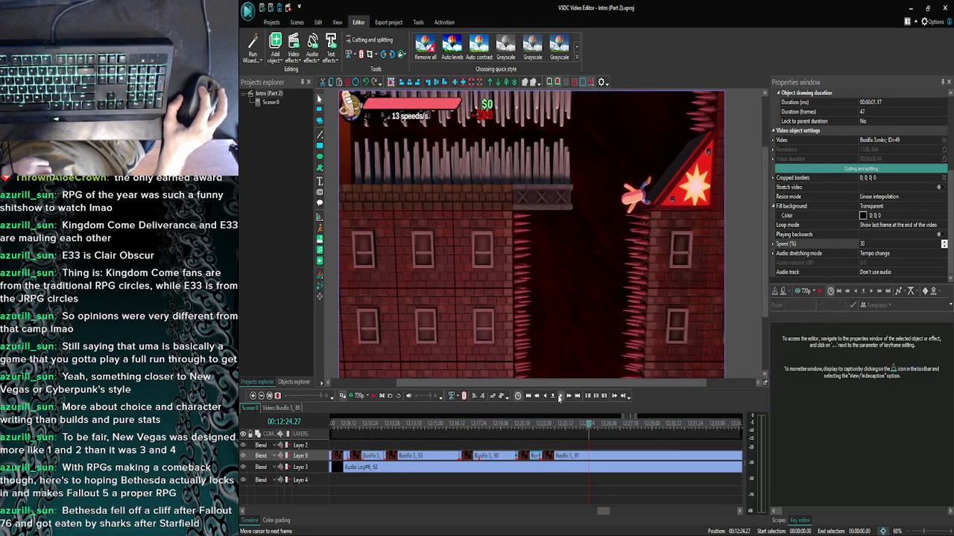
Advance through the gameplay clip to 00:12:25.04 and on to 00:12:25.15, previewing playback along the way.
{"action": "left_click", "coordinate": [558, 397]}
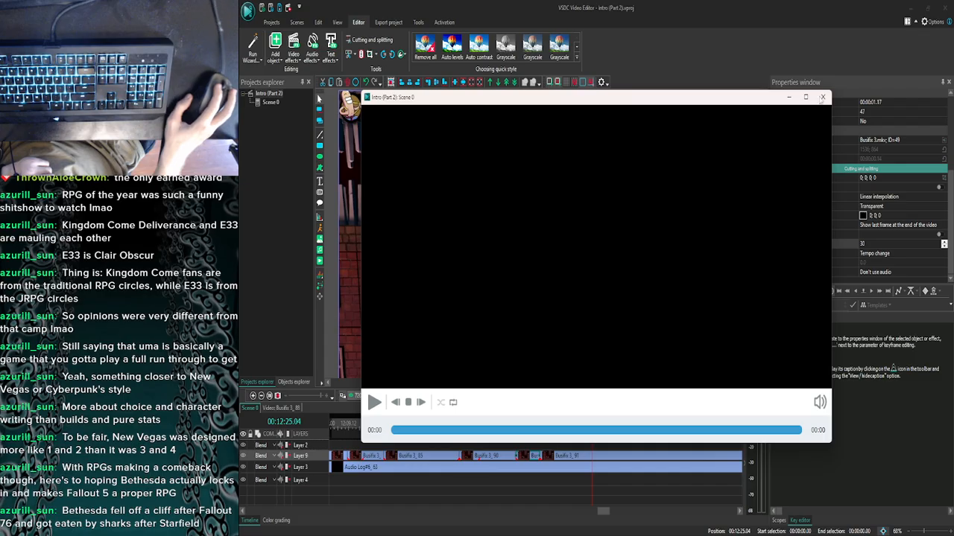
{"action": "left_click", "coordinate": [822, 98]}
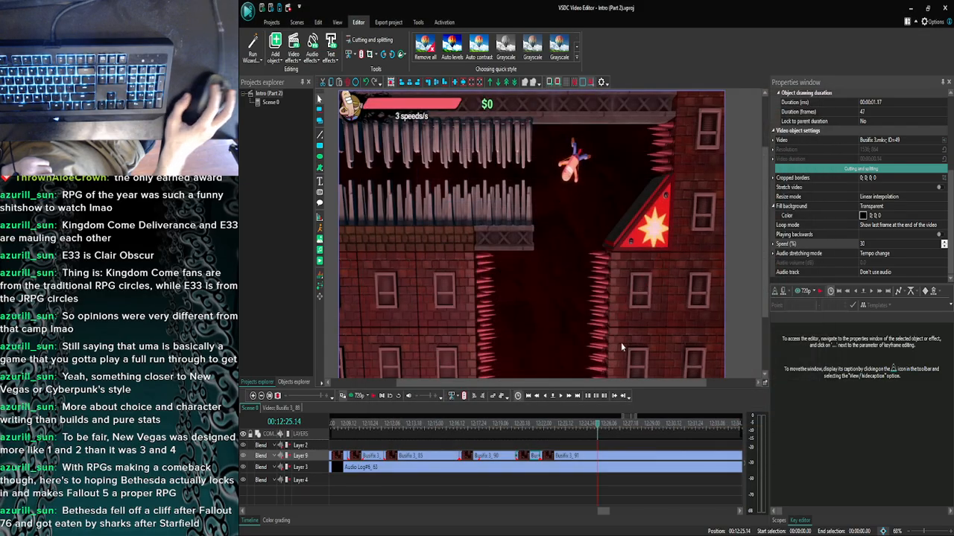
{"action": "left_click", "coordinate": [561, 399]}
{"action": "left_click", "coordinate": [561, 398]}
{"action": "left_click_drag", "start_coordinate": [353, 390], "coordinate": [355, 394]}
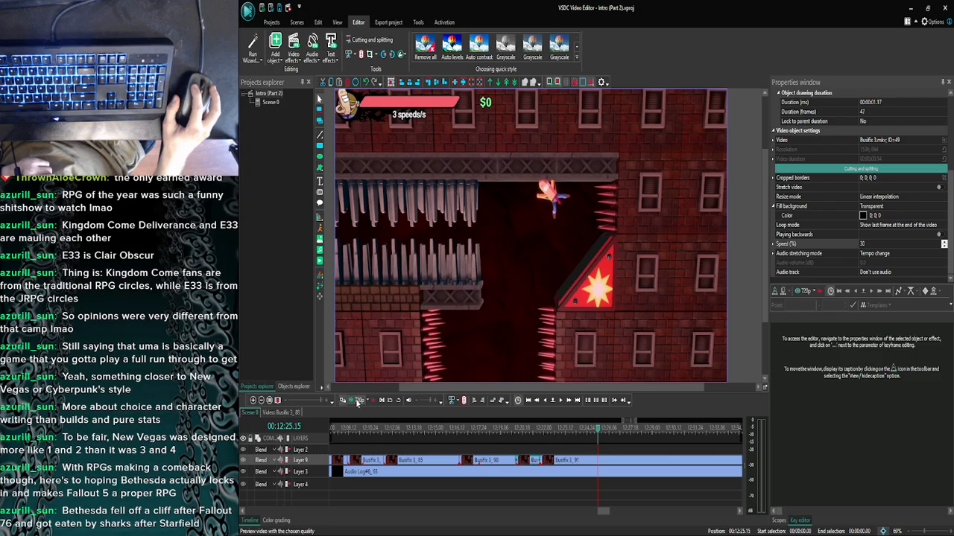
{"action": "left_click", "coordinate": [357, 401]}
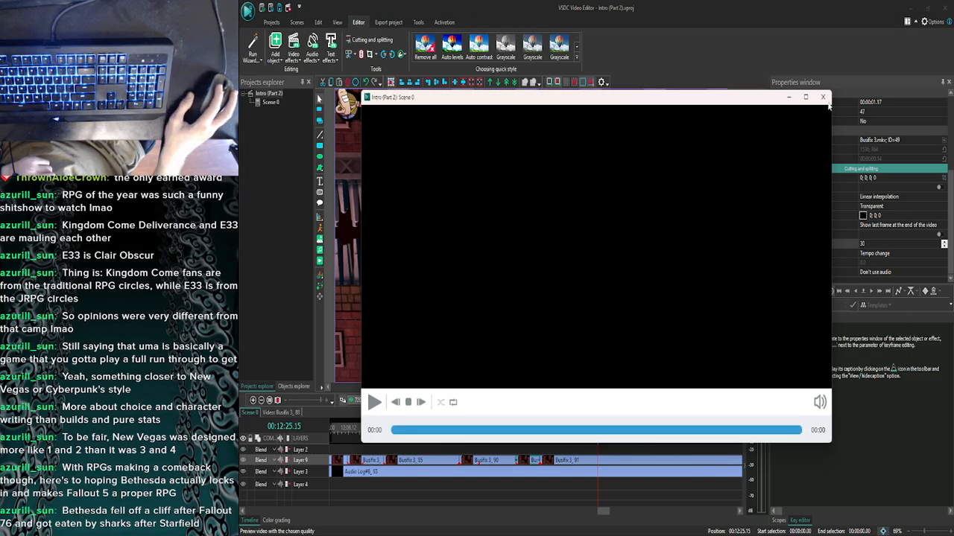
{"action": "left_click", "coordinate": [822, 97]}
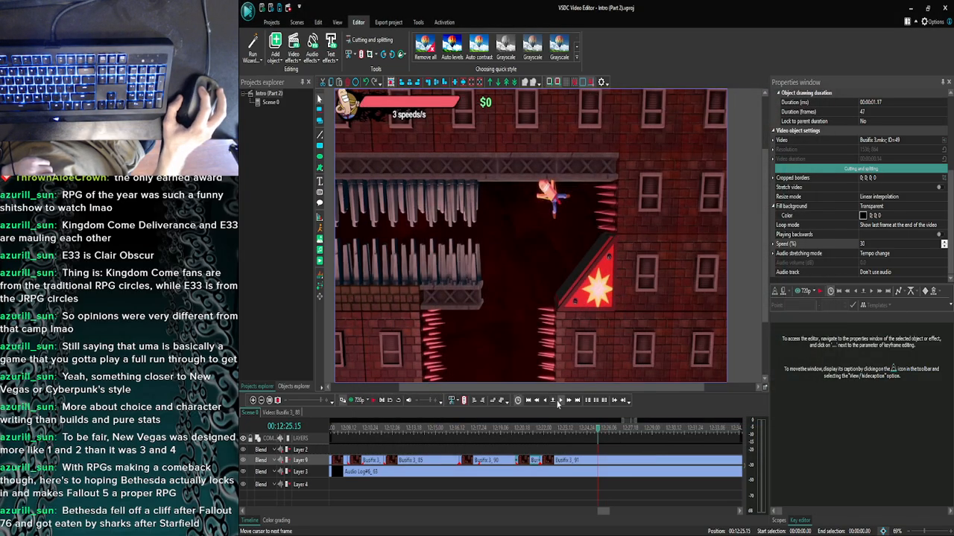
Compare the frames from 00:12:25.20 back to 00:12:25.18 and preview the gameplay from these positions.
{"action": "left_click", "coordinate": [357, 401]}
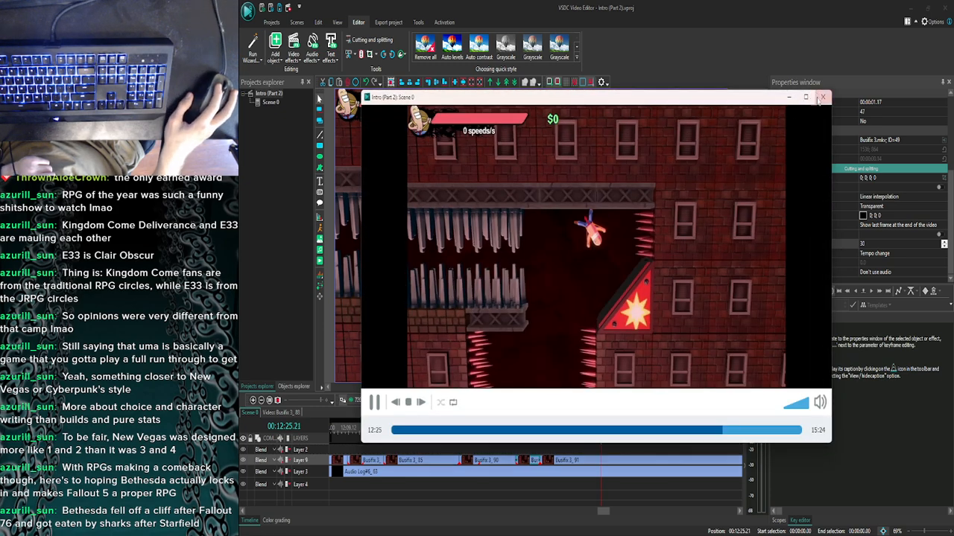
{"action": "left_click", "coordinate": [823, 97]}
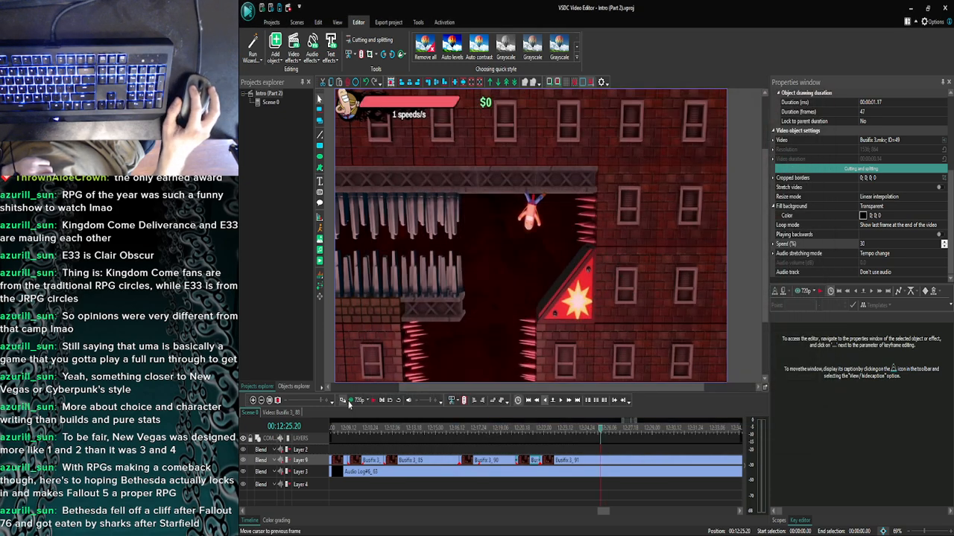
{"action": "left_click", "coordinate": [358, 403]}
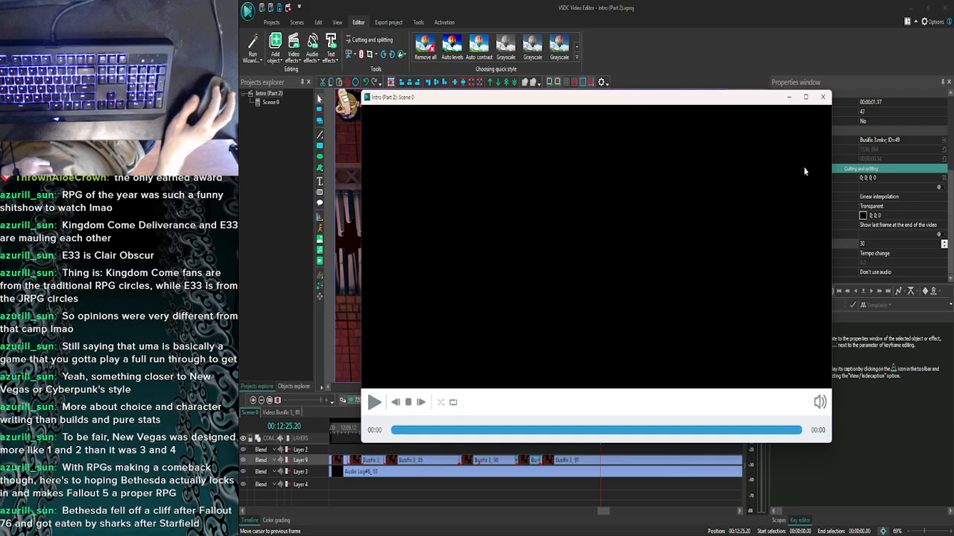
{"action": "left_click", "coordinate": [822, 97]}
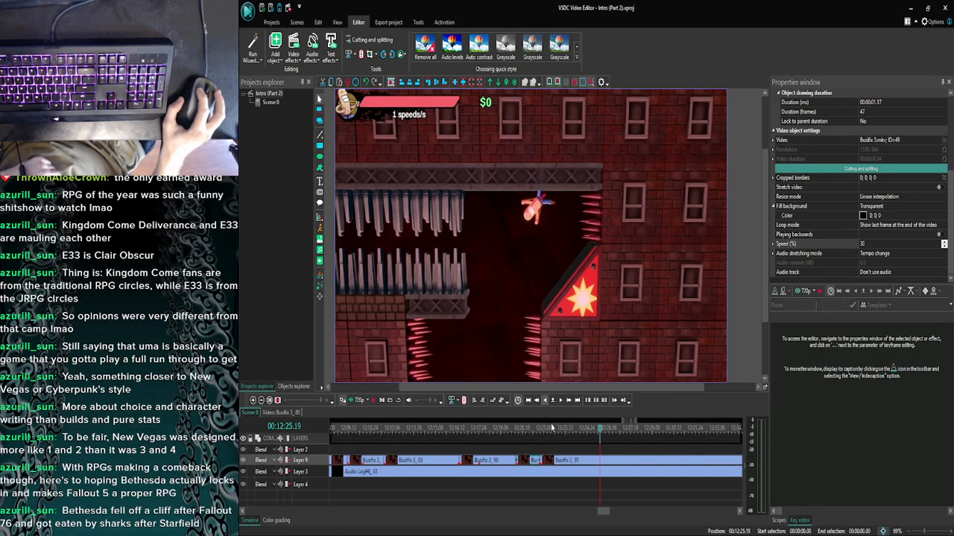
{"action": "scroll", "coordinate": [552, 427], "scroll_direction": "up", "scroll_amount": 1}
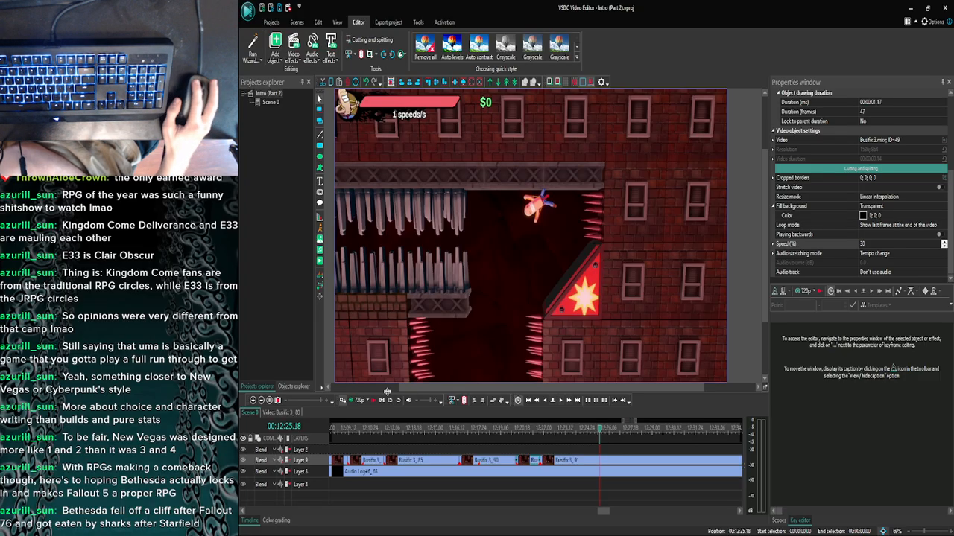
{"action": "left_click", "coordinate": [352, 403]}
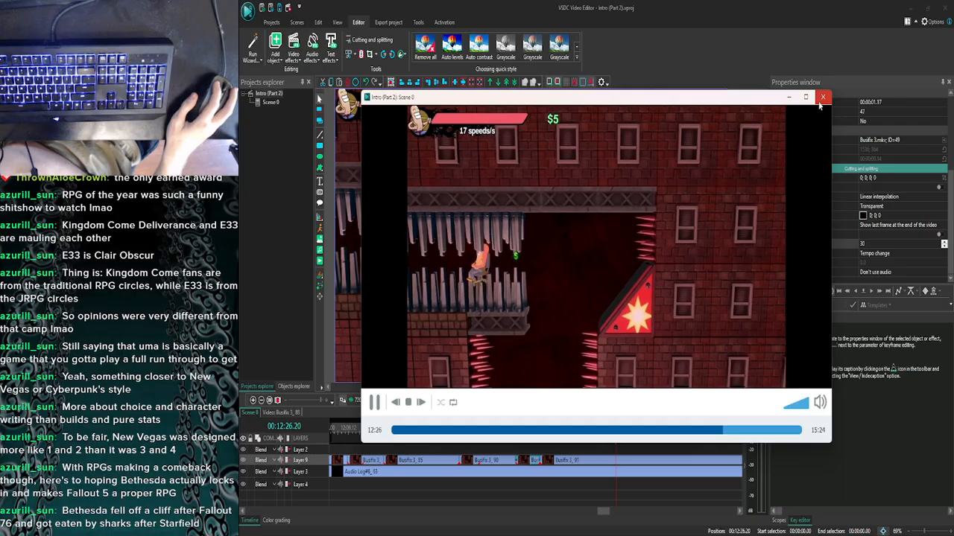
{"action": "left_click", "coordinate": [823, 97]}
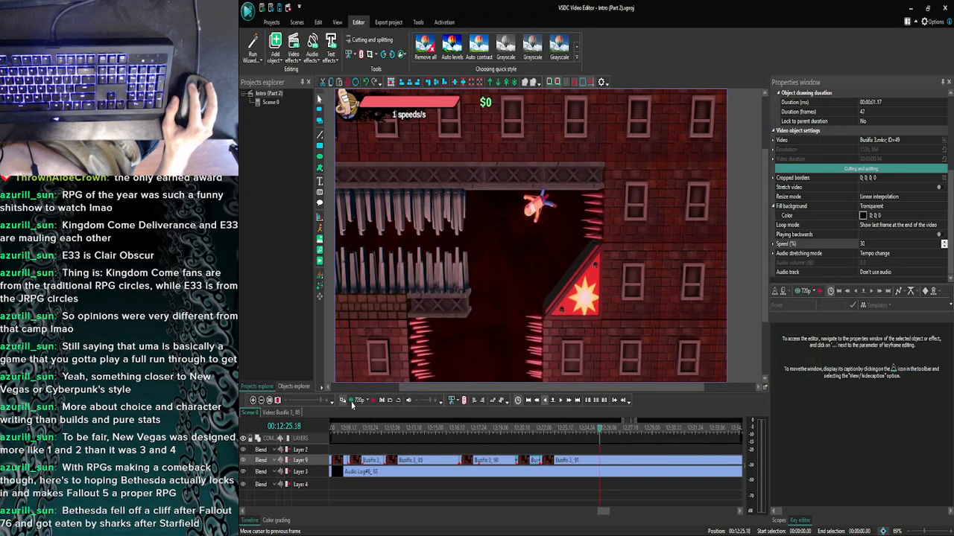
Preview the gameplay from 00:12:25.18, 00:12:25.16 and 00:12:25.19 to compare the frames, and return to 00:12:25.18.
{"action": "left_click", "coordinate": [351, 402]}
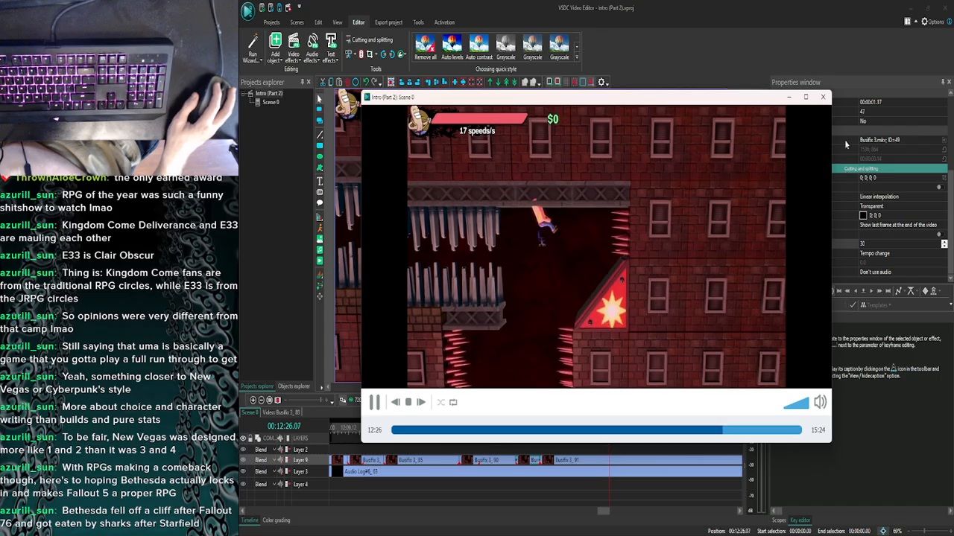
{"action": "left_click", "coordinate": [823, 98]}
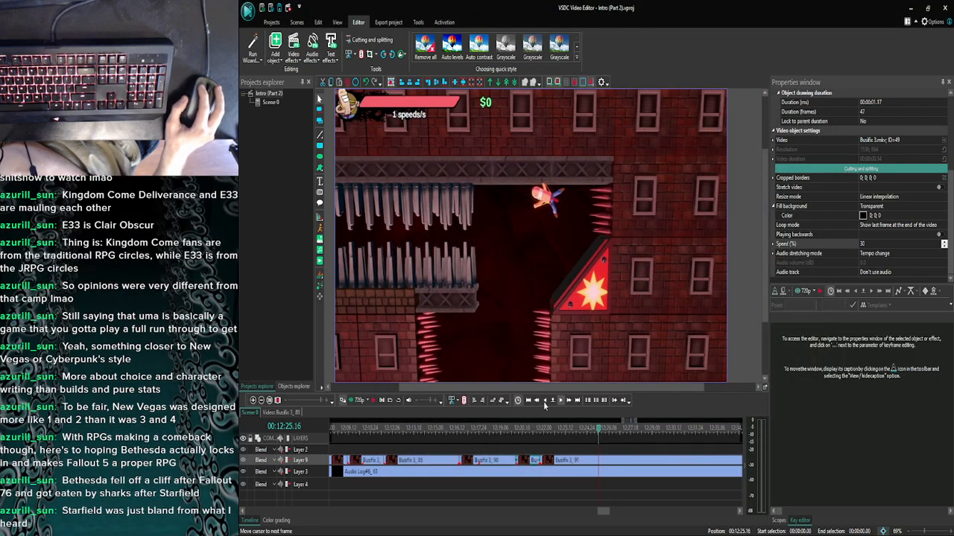
{"action": "left_click", "coordinate": [351, 400]}
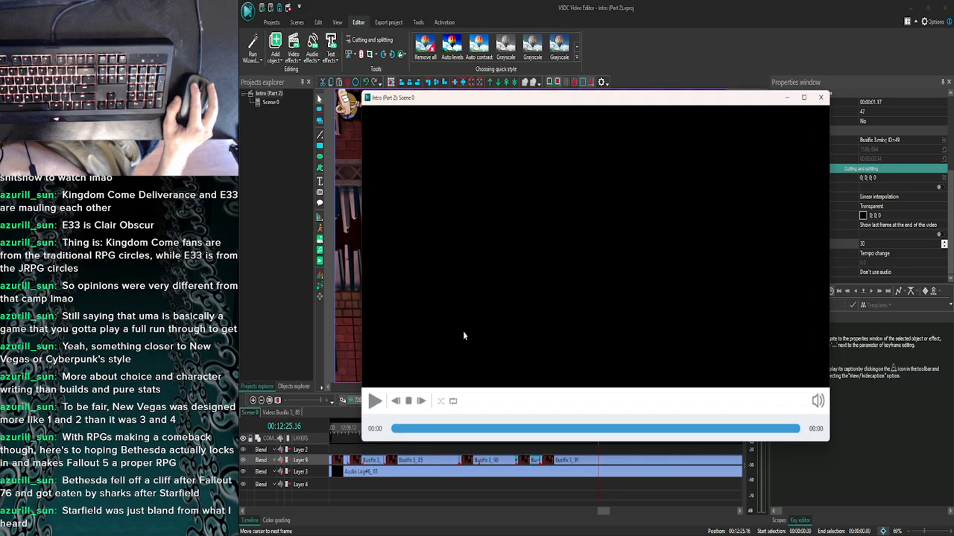
{"action": "left_click", "coordinate": [823, 98]}
{"action": "left_click", "coordinate": [559, 401]}
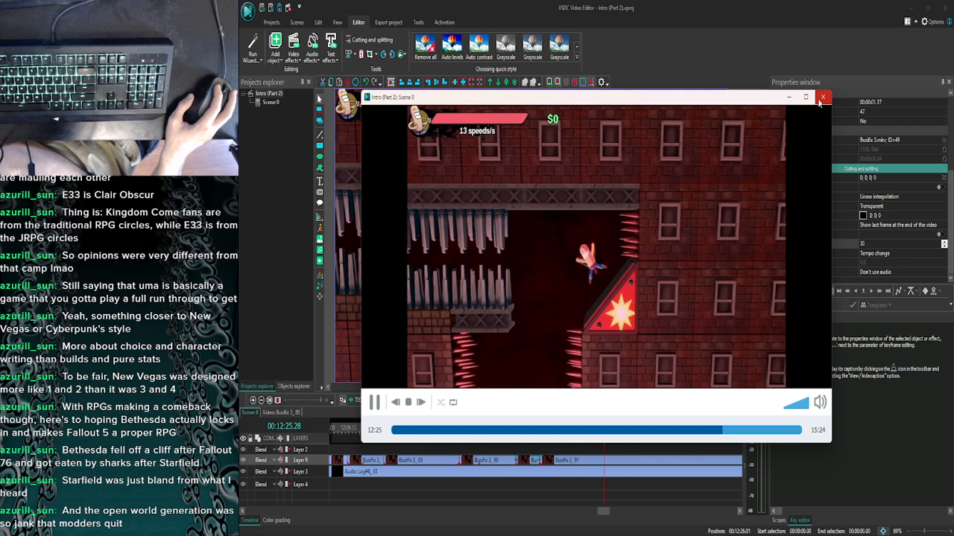
{"action": "left_click", "coordinate": [823, 98]}
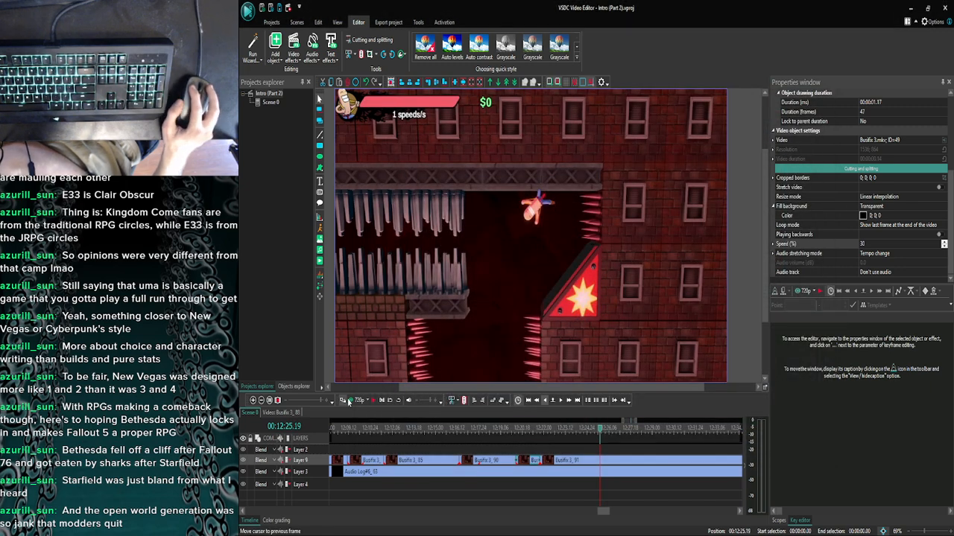
{"action": "left_click", "coordinate": [352, 401]}
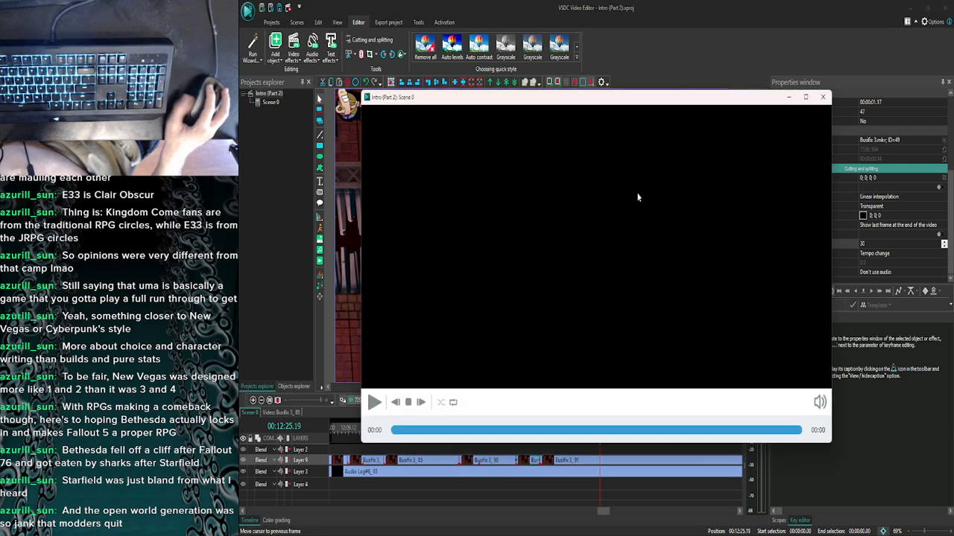
{"action": "left_click", "coordinate": [823, 97]}
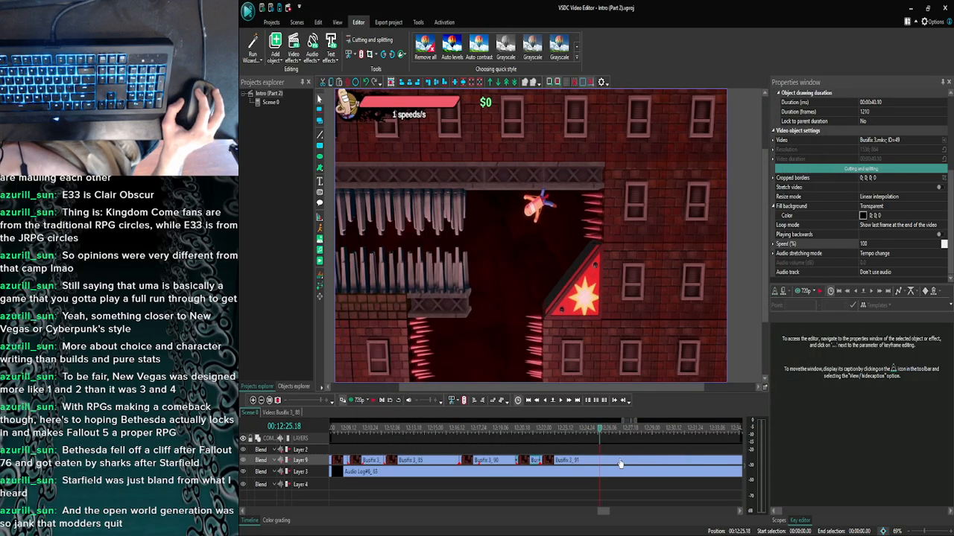
Move the following gameplay clip to start at 00:12:25.18 and extend the slowed piece before it to 00:00:05.12, filling the gap.
{"action": "left_click", "coordinate": [642, 463]}
{"action": "key", "text": "shift+x"}
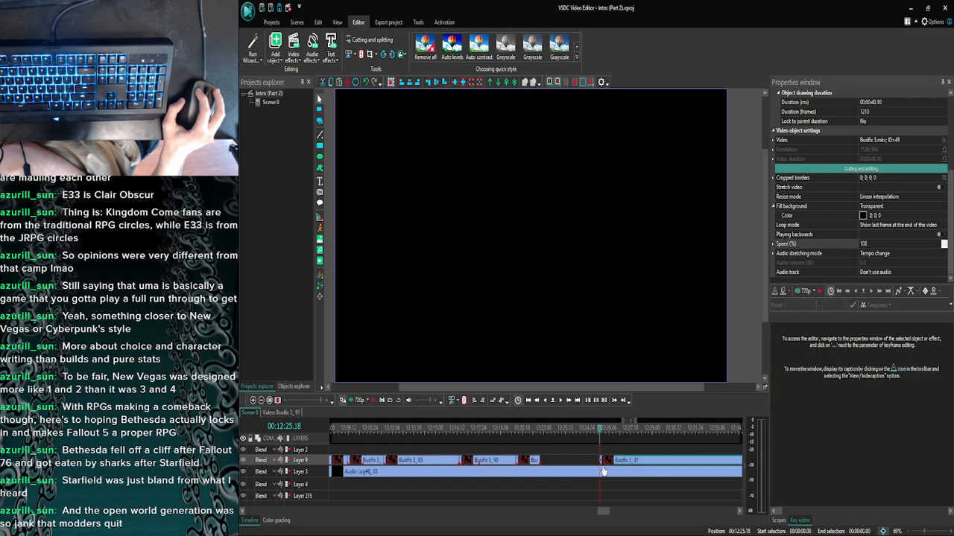
{"action": "left_click", "coordinate": [532, 463]}
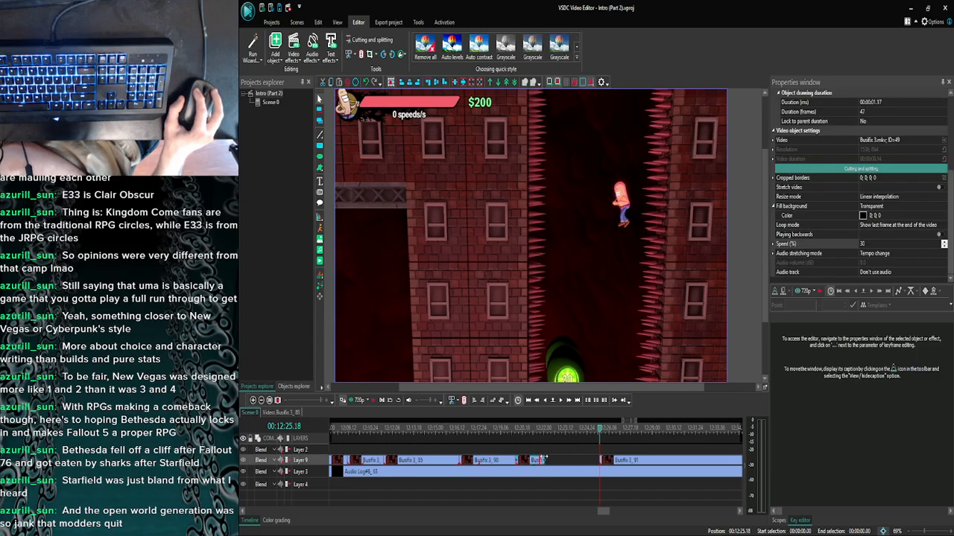
{"action": "left_click", "coordinate": [364, 526]}
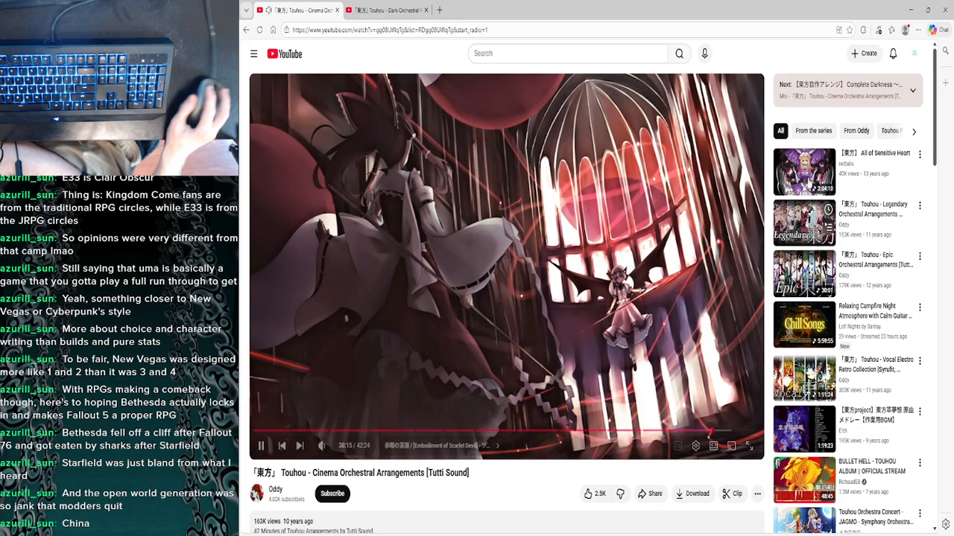
{"action": "left_click", "coordinate": [907, 7]}
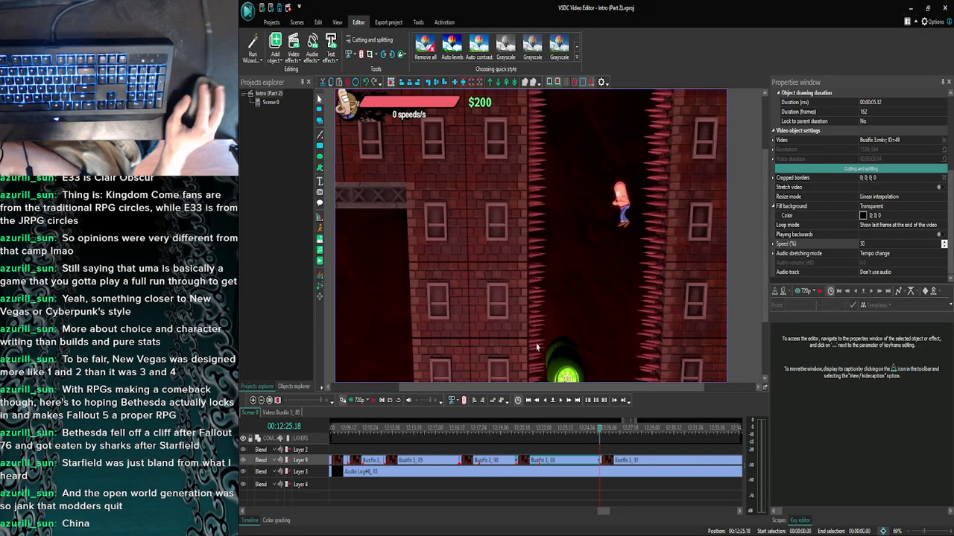
Advance frame by frame through the beginning of the moved gameplay clip to 00:12:25.28.
{"action": "left_click", "coordinate": [561, 401]}
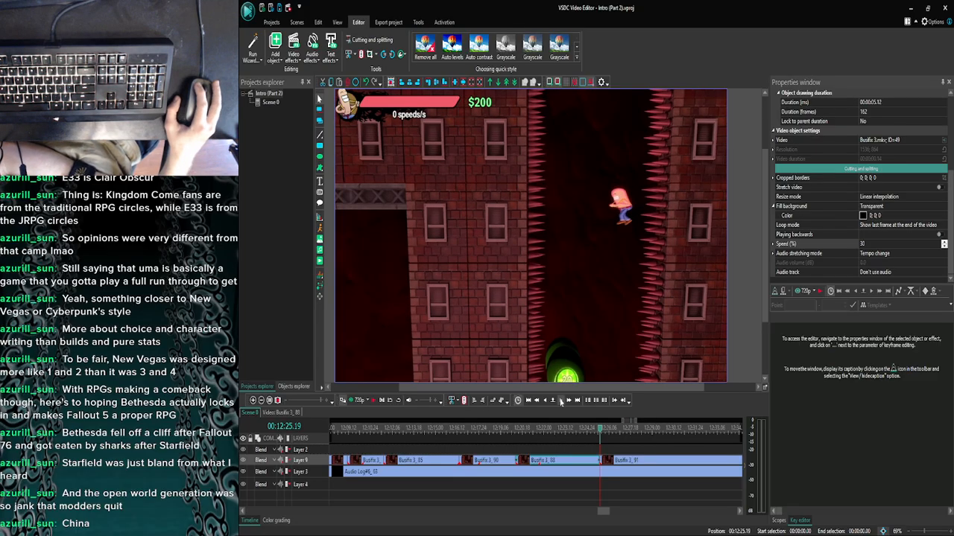
{"action": "left_click", "coordinate": [561, 400]}
{"action": "left_click", "coordinate": [561, 401]}
{"action": "left_click", "coordinate": [561, 401]}
{"action": "left_click", "coordinate": [561, 401]}
{"action": "left_click", "coordinate": [561, 401]}
{"action": "left_click", "coordinate": [561, 401]}
{"action": "left_click", "coordinate": [561, 401]}
{"action": "left_click", "coordinate": [561, 401]}
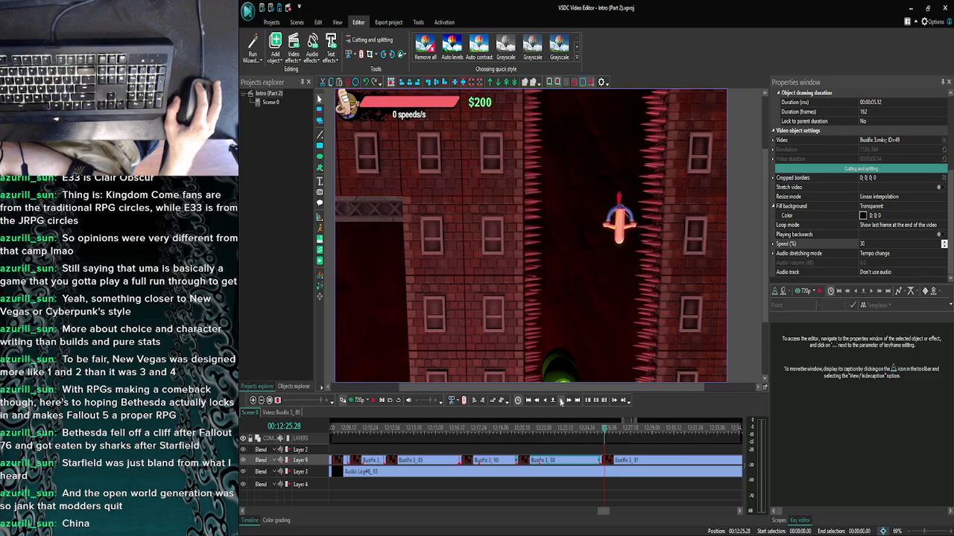
{"action": "mouse_move", "coordinate": [396, 529]}
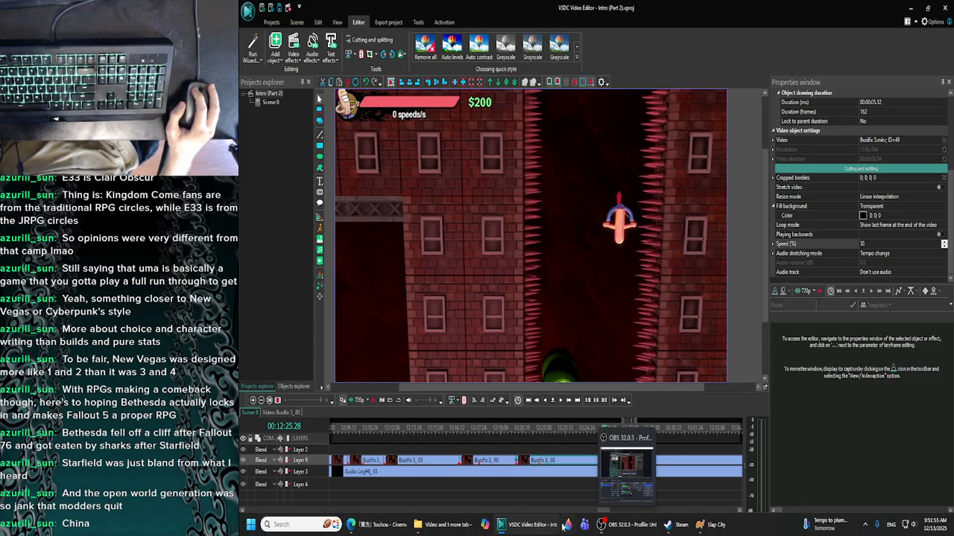
{"action": "mouse_move", "coordinate": [551, 525]}
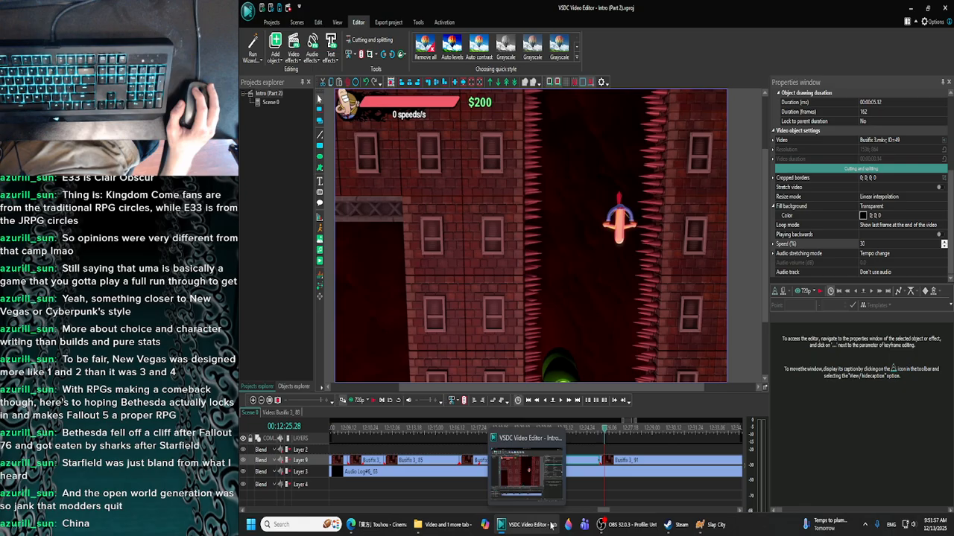
{"action": "mouse_move", "coordinate": [709, 527]}
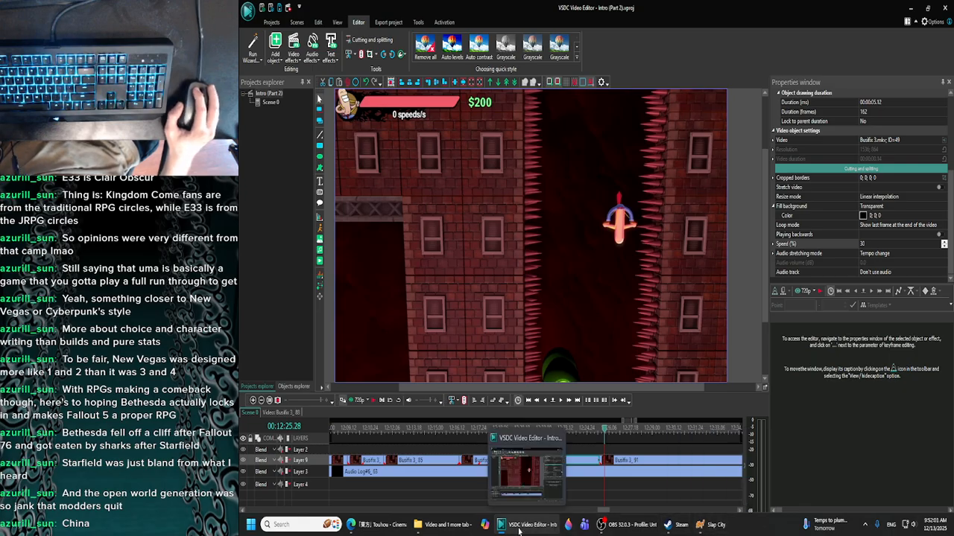
{"action": "mouse_move", "coordinate": [442, 528]}
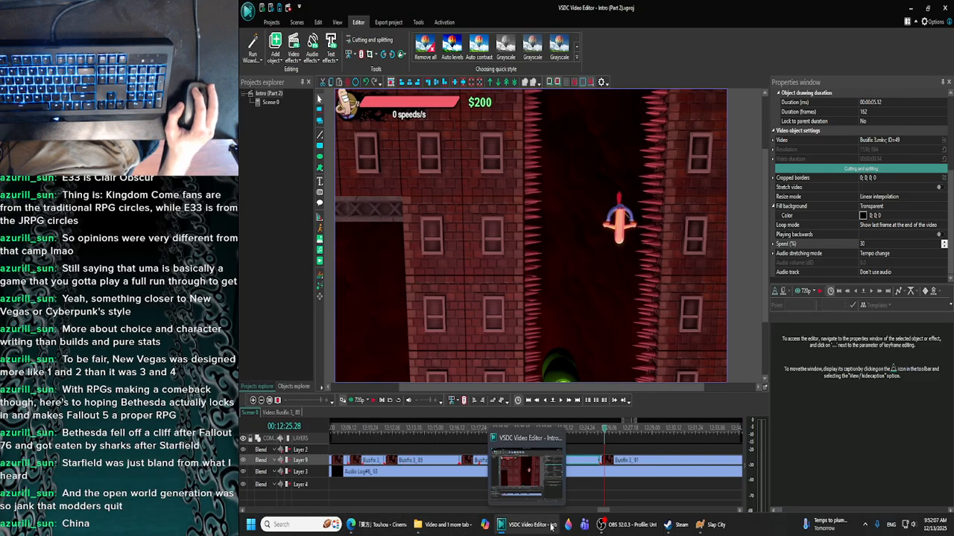
Preview the moved gameplay clip twice from 00:12:25.28 to find where the character loses the money.
{"action": "left_click", "coordinate": [356, 403]}
{"action": "left_click", "coordinate": [374, 402]}
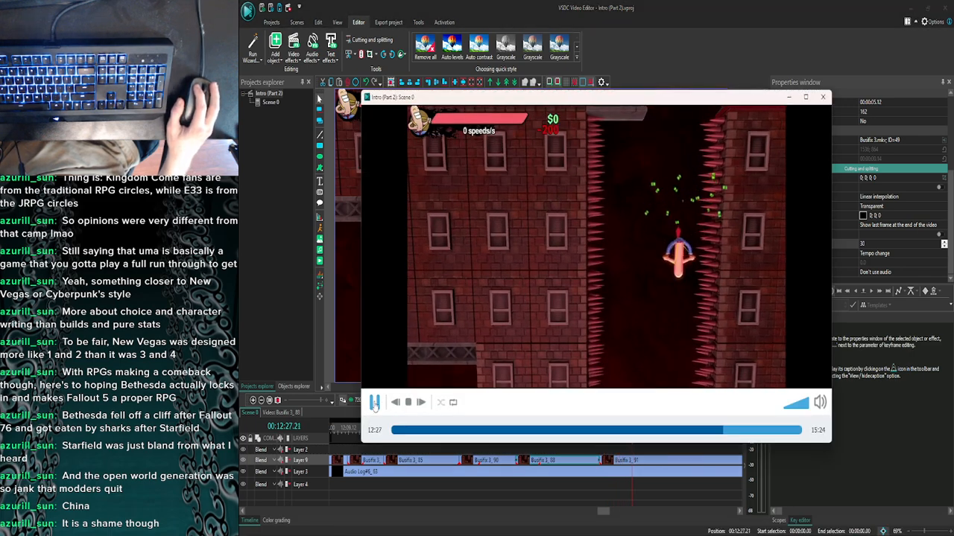
{"action": "left_click", "coordinate": [374, 402]}
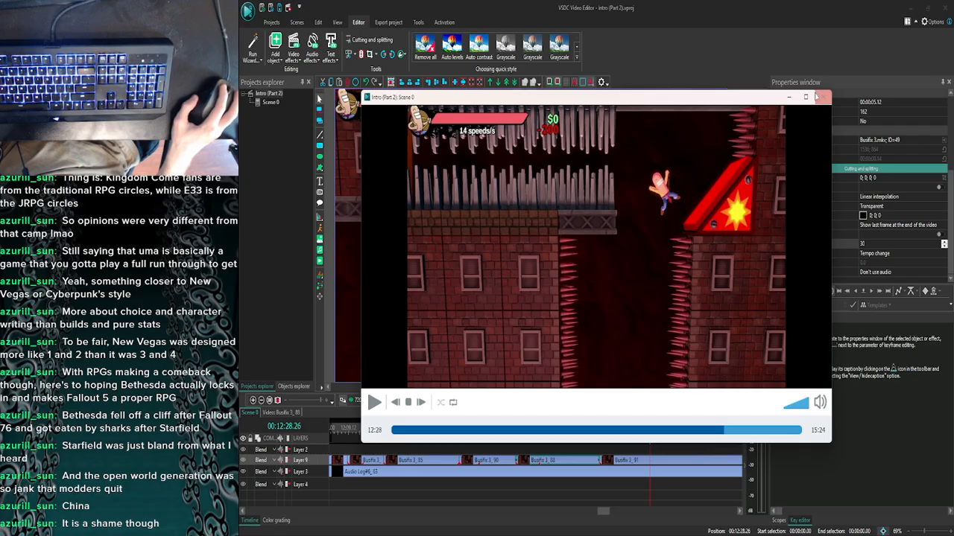
{"action": "left_click", "coordinate": [820, 97]}
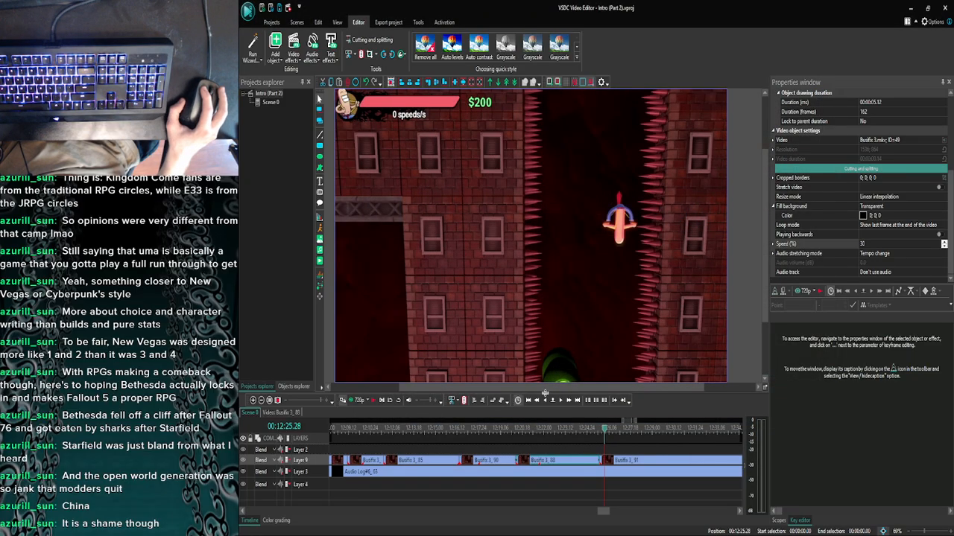
{"action": "left_click", "coordinate": [350, 404]}
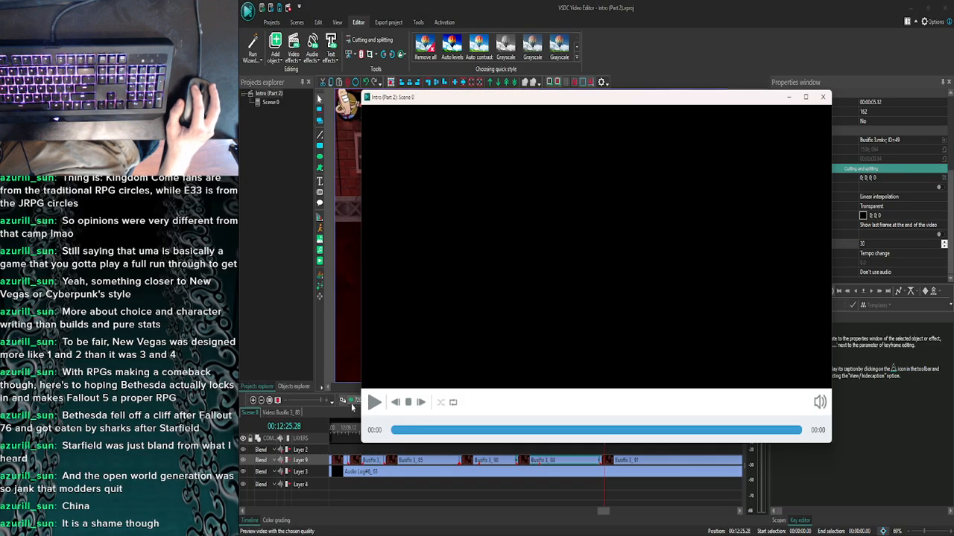
{"action": "left_click", "coordinate": [373, 403]}
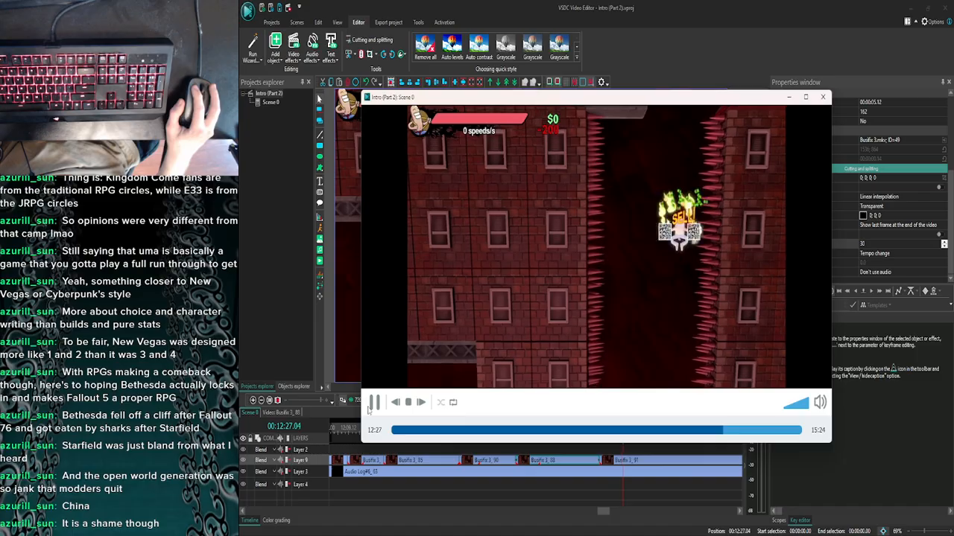
{"action": "left_click", "coordinate": [822, 97]}
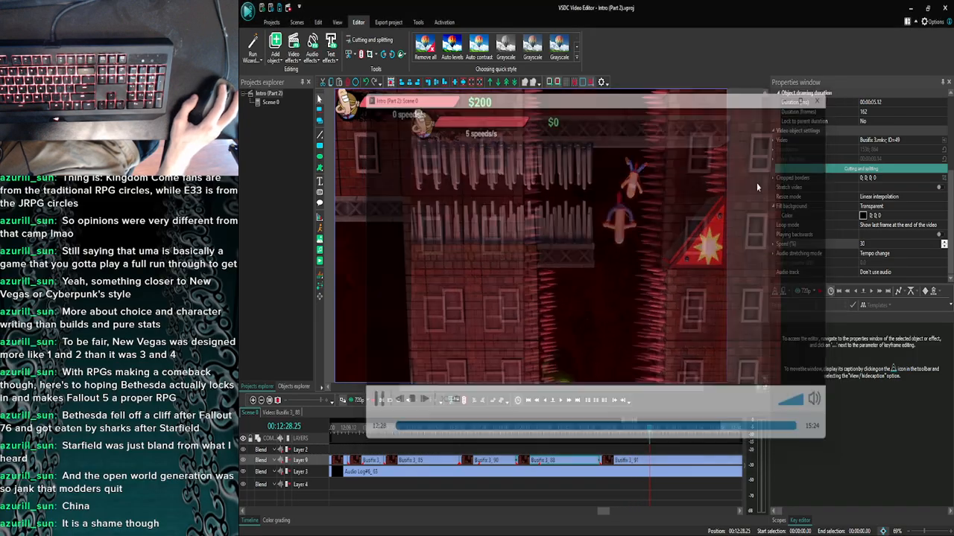
Advance to the frame at 00:12:26.28 where the money is lost and split the gameplay clip there.
{"action": "left_click", "coordinate": [566, 402]}
{"action": "left_click", "coordinate": [566, 402]}
{"action": "left_click", "coordinate": [565, 401]}
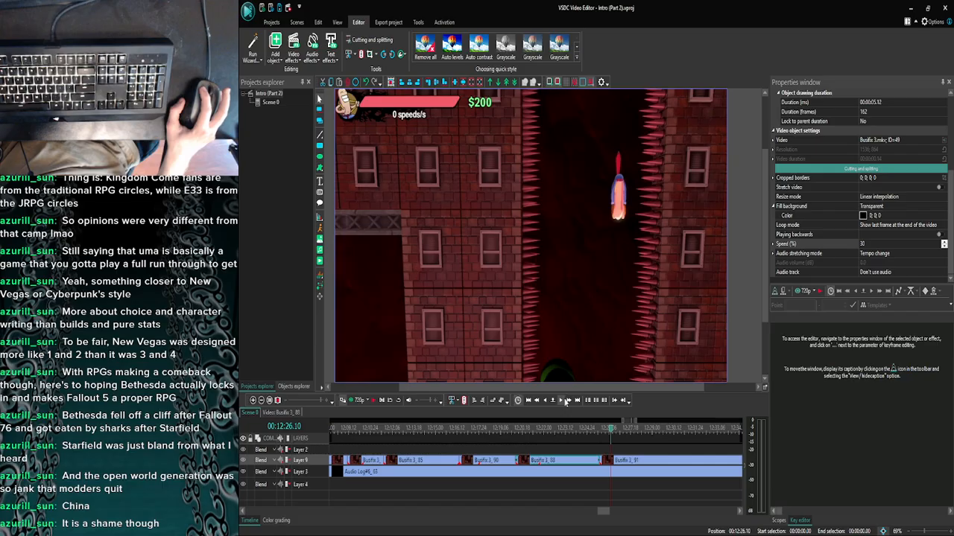
{"action": "left_click", "coordinate": [565, 402]}
{"action": "left_click", "coordinate": [566, 402]}
{"action": "left_click", "coordinate": [565, 402]}
{"action": "left_click", "coordinate": [565, 402]}
{"action": "left_click", "coordinate": [565, 401]}
{"action": "left_click", "coordinate": [565, 402]}
{"action": "left_click", "coordinate": [566, 402]}
{"action": "left_click", "coordinate": [565, 401]}
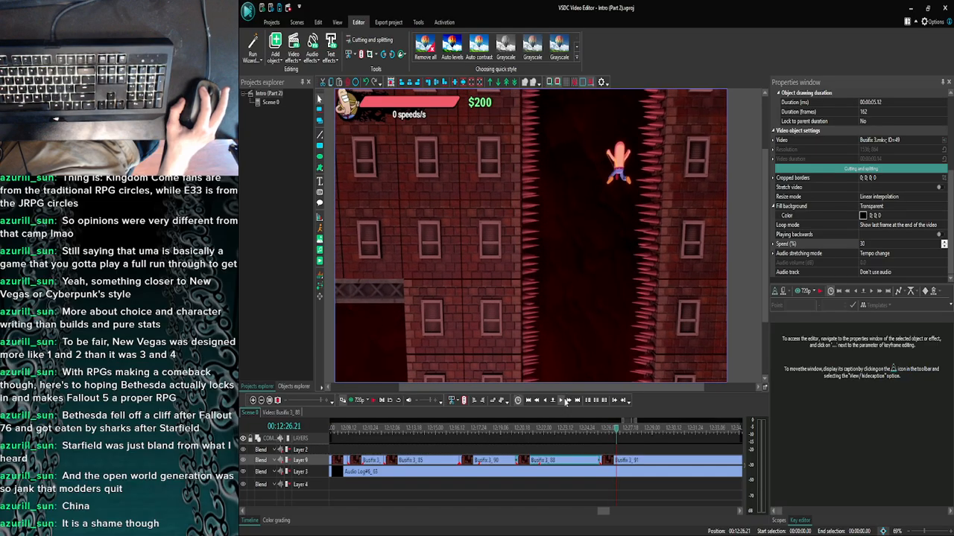
{"action": "left_click", "coordinate": [566, 402]}
{"action": "left_click", "coordinate": [566, 401]}
{"action": "left_click", "coordinate": [566, 402]}
{"action": "left_click", "coordinate": [565, 401]}
{"action": "left_click", "coordinate": [566, 402]}
{"action": "left_click", "coordinate": [565, 401]}
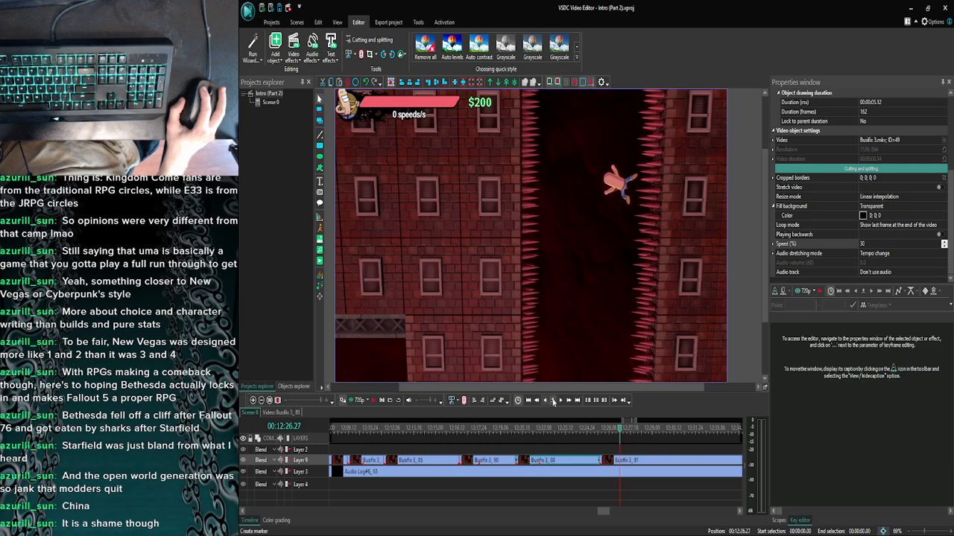
{"action": "left_click", "coordinate": [563, 402]}
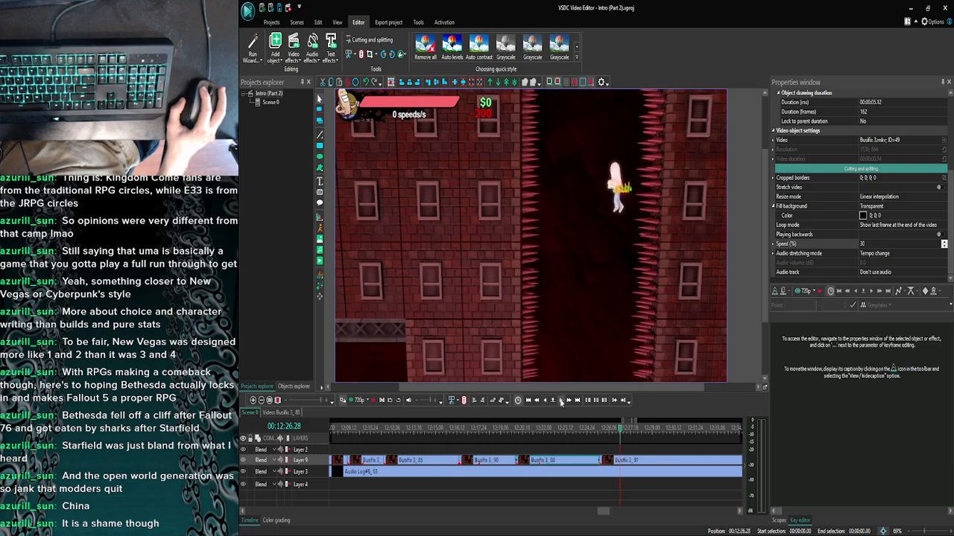
{"action": "left_click", "coordinate": [627, 466]}
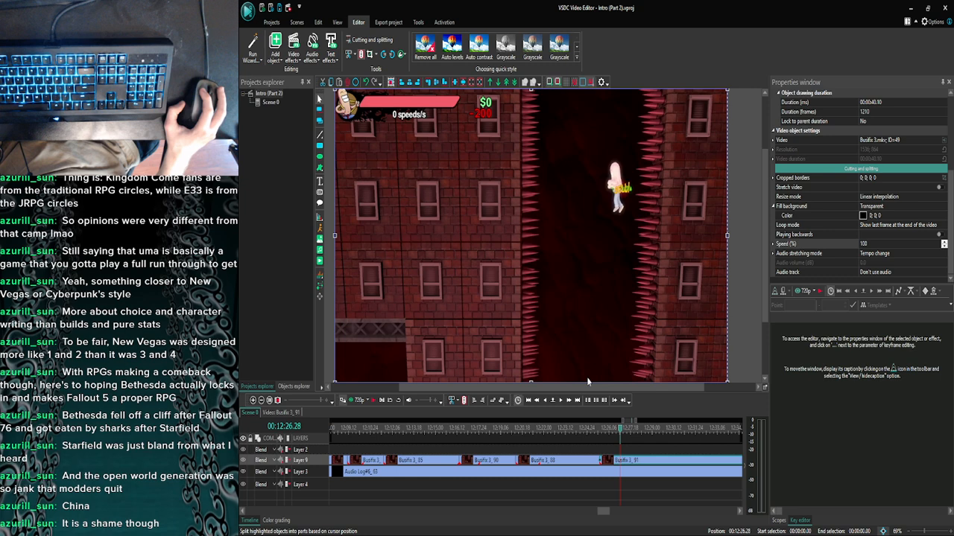
{"action": "key", "text": "ctrl+k"}
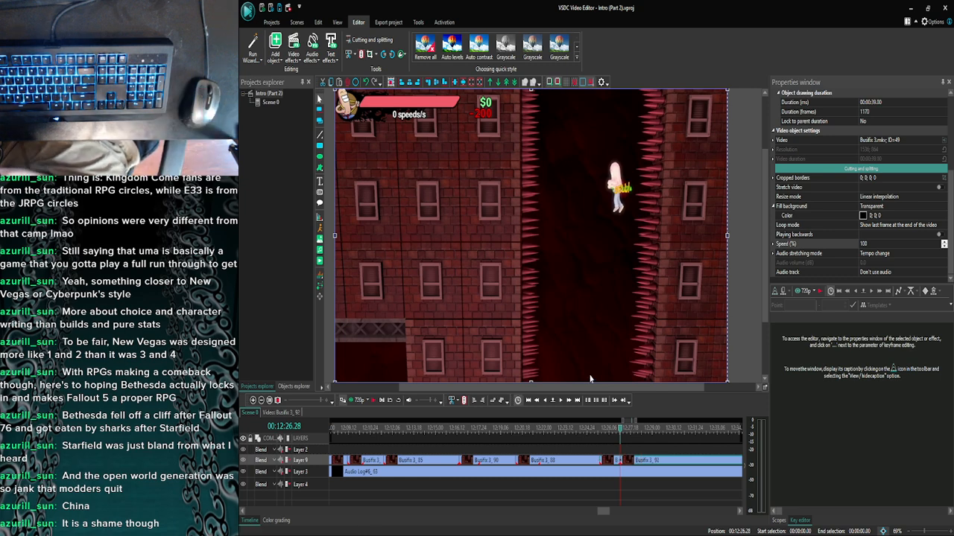
Slow the short piece before the new split to 30% speed.
{"action": "left_click", "coordinate": [617, 461]}
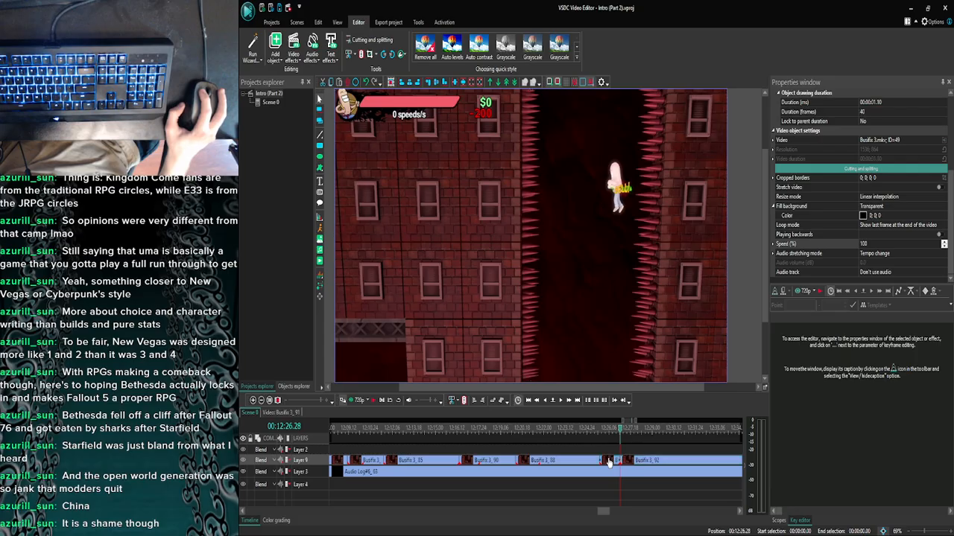
{"action": "left_click", "coordinate": [879, 243]}
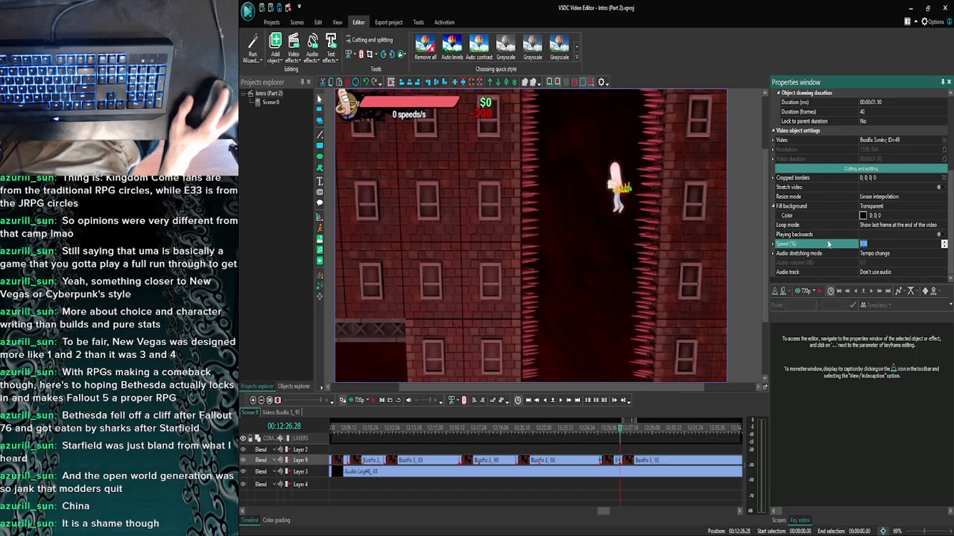
{"action": "type", "text": "30"}
{"action": "key", "text": "Return"}
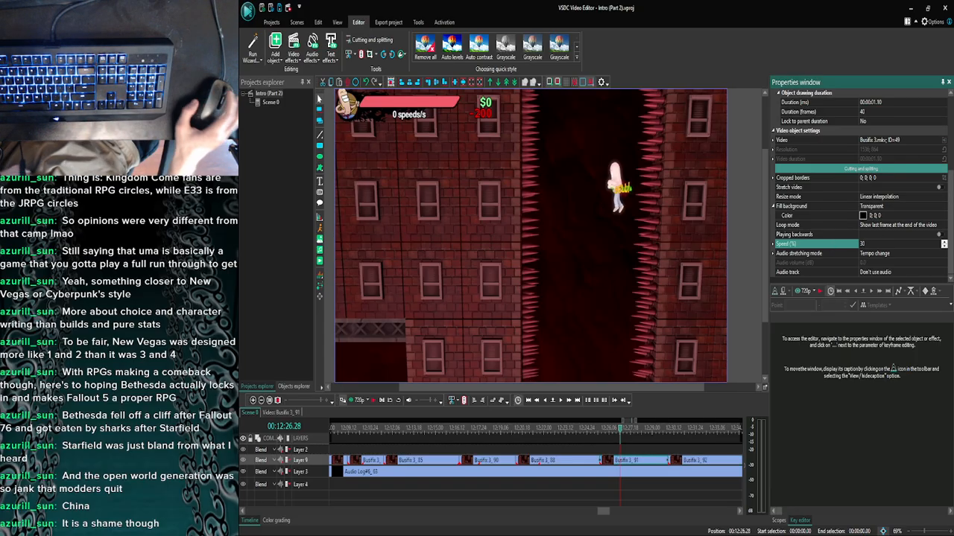
Go to 00:12:29.20 near the end of the slowed gameplay clip and advance frame by frame to 00:12:30.00.
{"action": "left_click", "coordinate": [662, 431]}
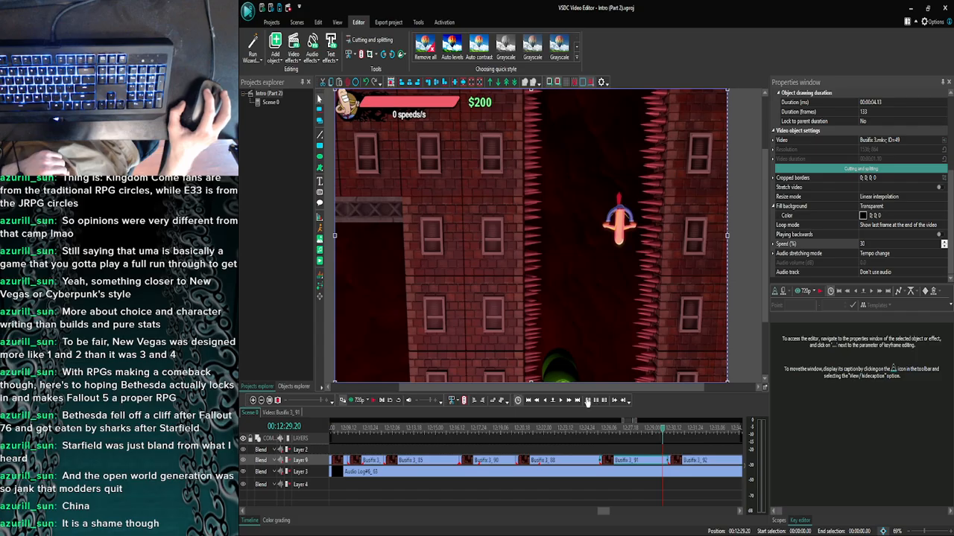
{"action": "left_click", "coordinate": [561, 401]}
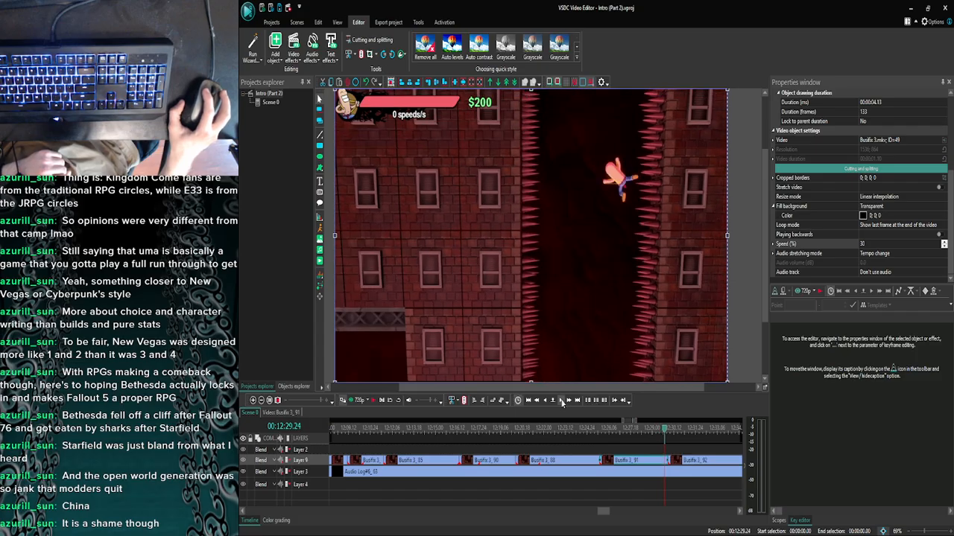
{"action": "left_click", "coordinate": [562, 402]}
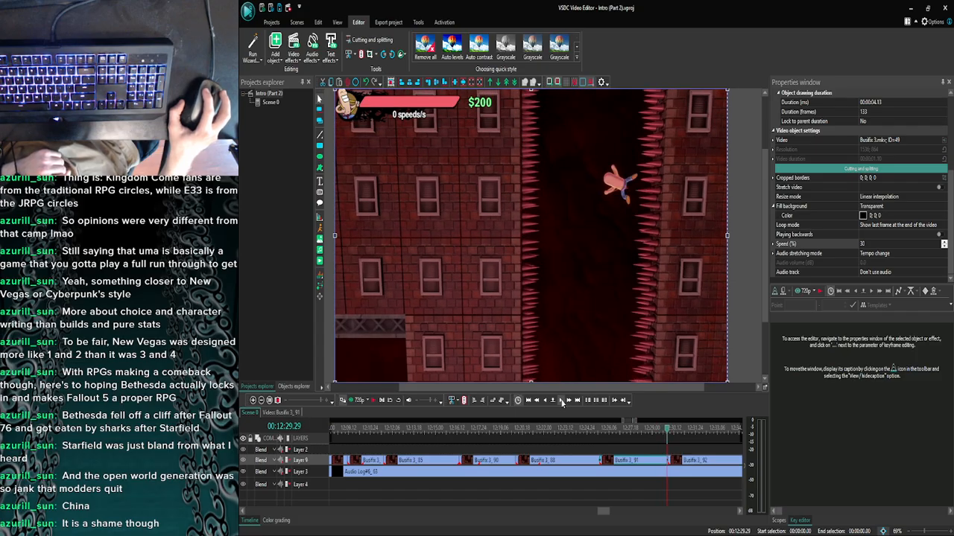
{"action": "left_click", "coordinate": [561, 401]}
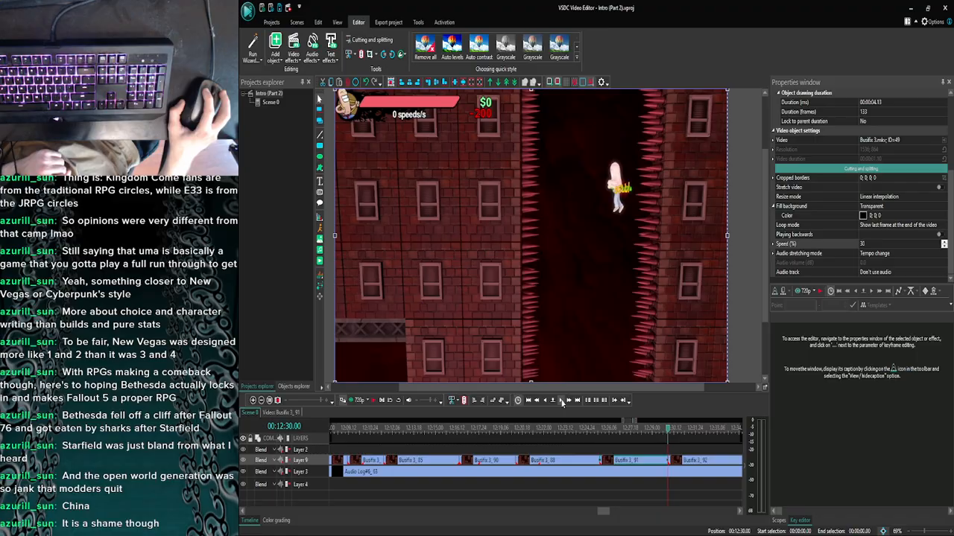
{"action": "left_click", "coordinate": [553, 401]}
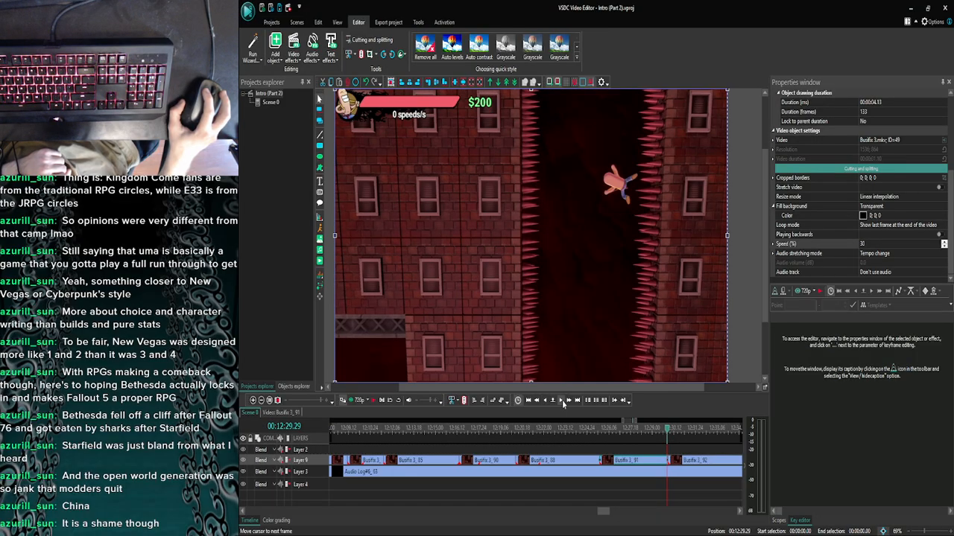
{"action": "left_click", "coordinate": [562, 401]}
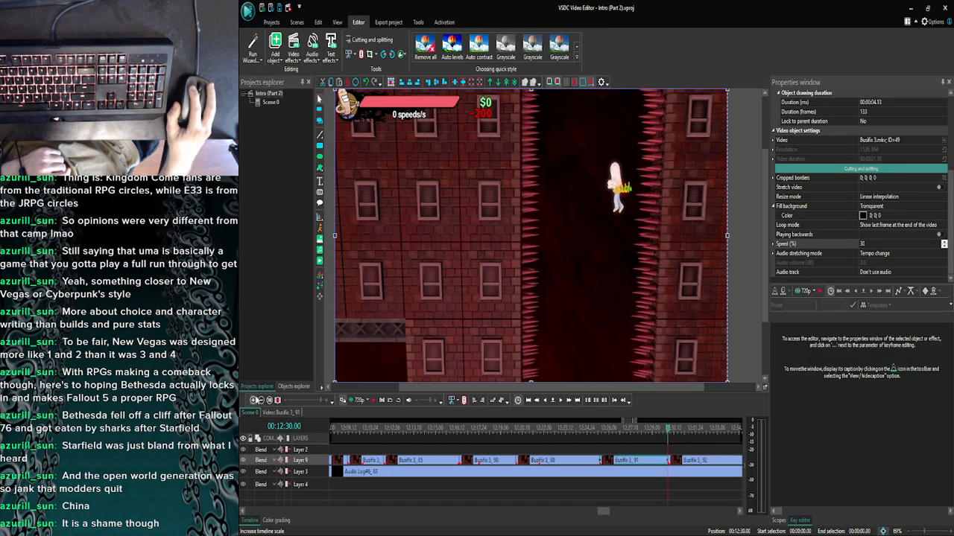
Check the last frames of the slowed clip, split it at 00:12:30.00, and delete the one-frame remainder after the split.
{"action": "left_click", "coordinate": [254, 400]}
{"action": "left_click", "coordinate": [254, 400]}
{"action": "left_click", "coordinate": [254, 400]}
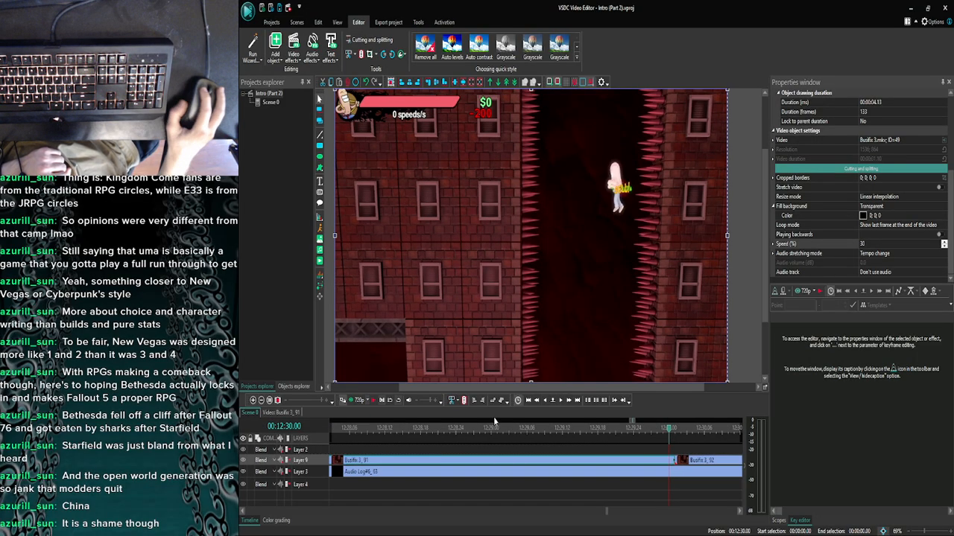
{"action": "left_click", "coordinate": [565, 403]}
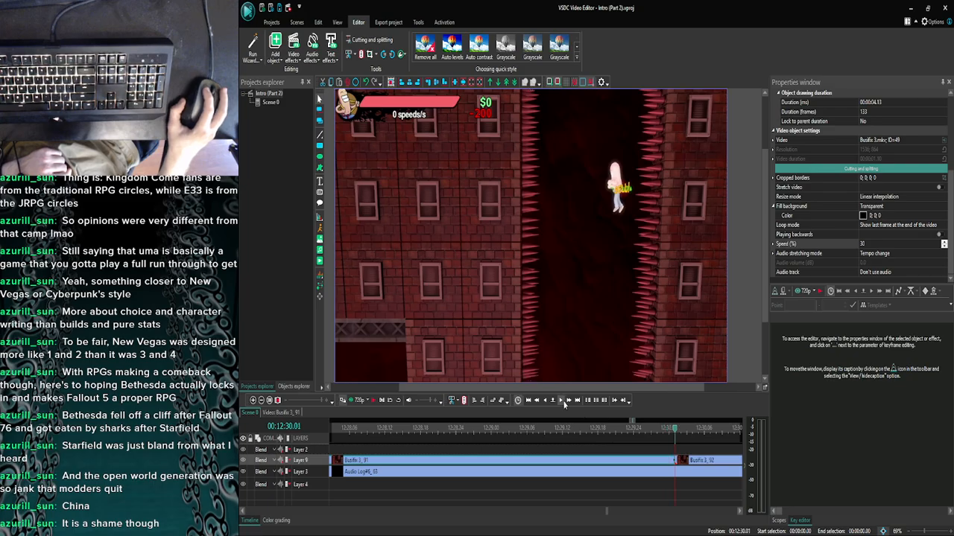
{"action": "left_click", "coordinate": [565, 403]}
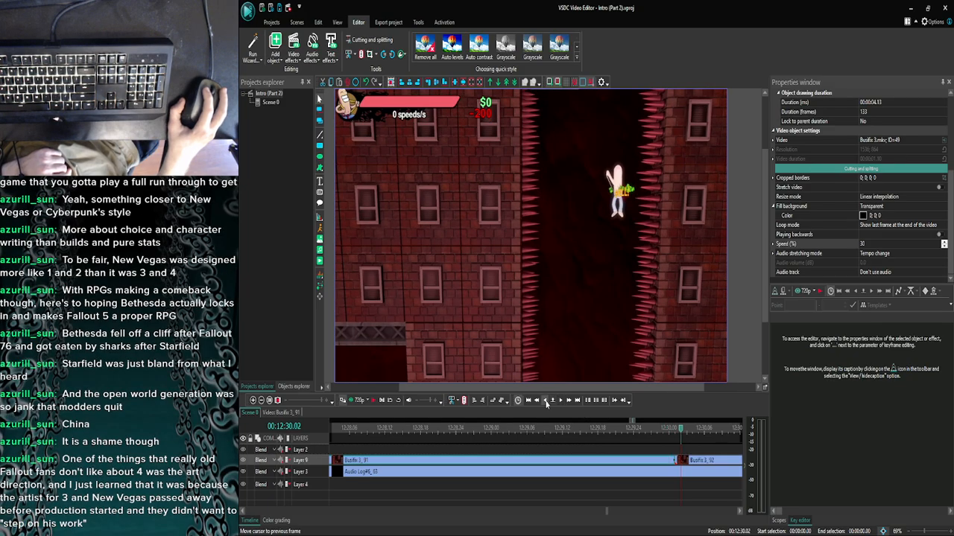
{"action": "left_click", "coordinate": [546, 403]}
{"action": "left_click", "coordinate": [546, 403]}
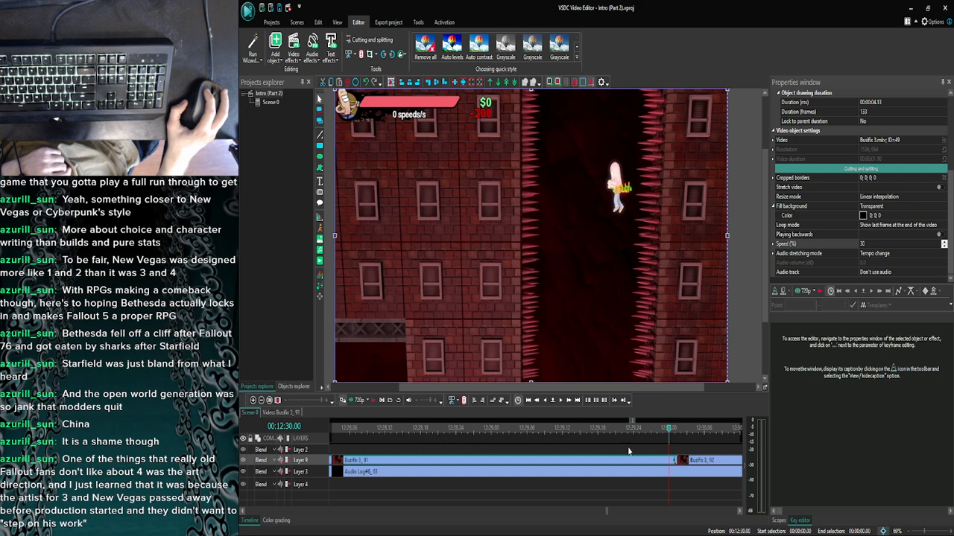
{"action": "left_click", "coordinate": [361, 56]}
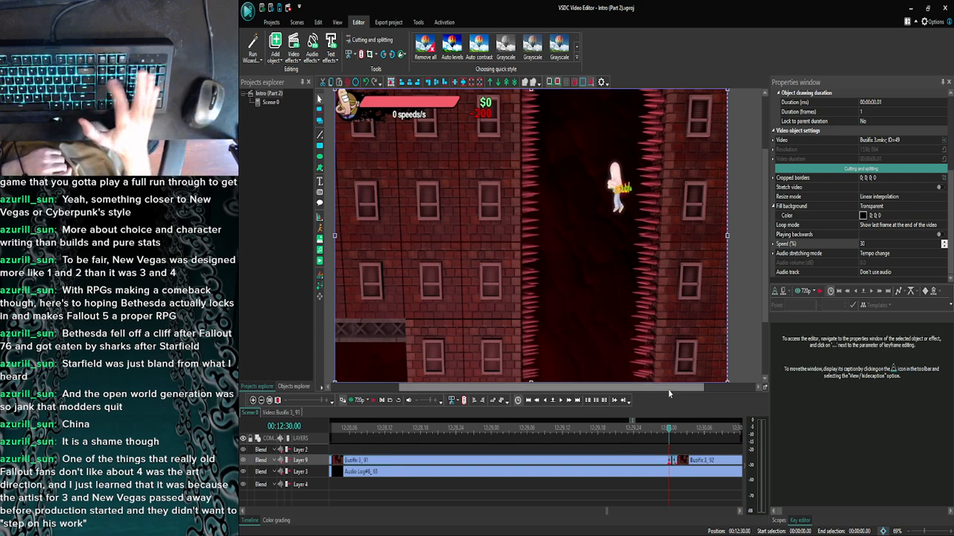
{"action": "key", "text": "Delete"}
Extend the end of the slowed clip by one frame to close the gap before the next clip.
{"action": "left_click", "coordinate": [663, 460]}
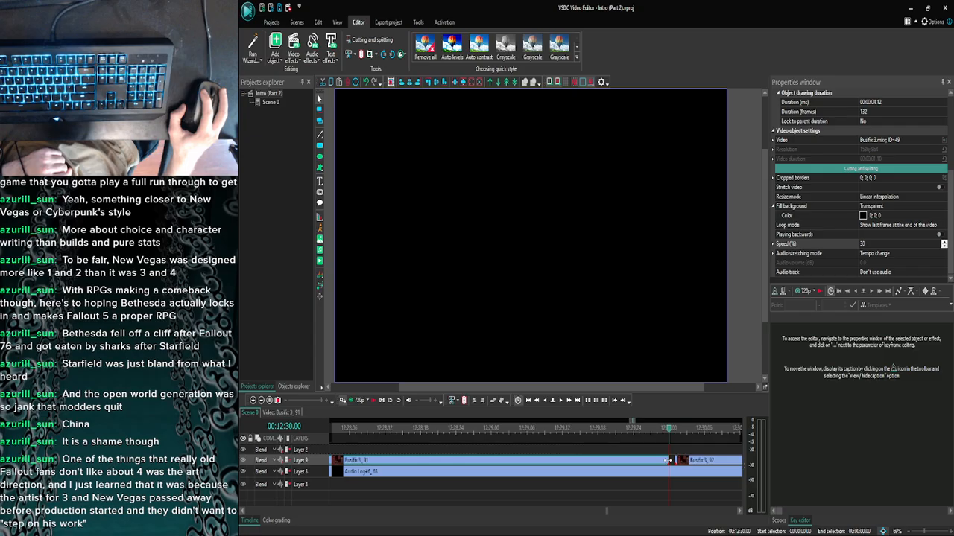
{"action": "left_click", "coordinate": [678, 448]}
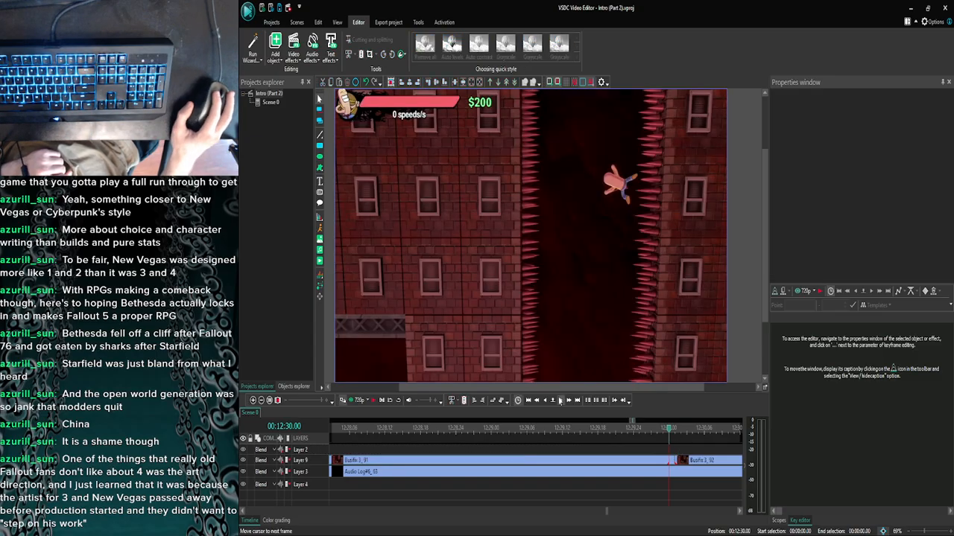
{"action": "left_click", "coordinate": [562, 401]}
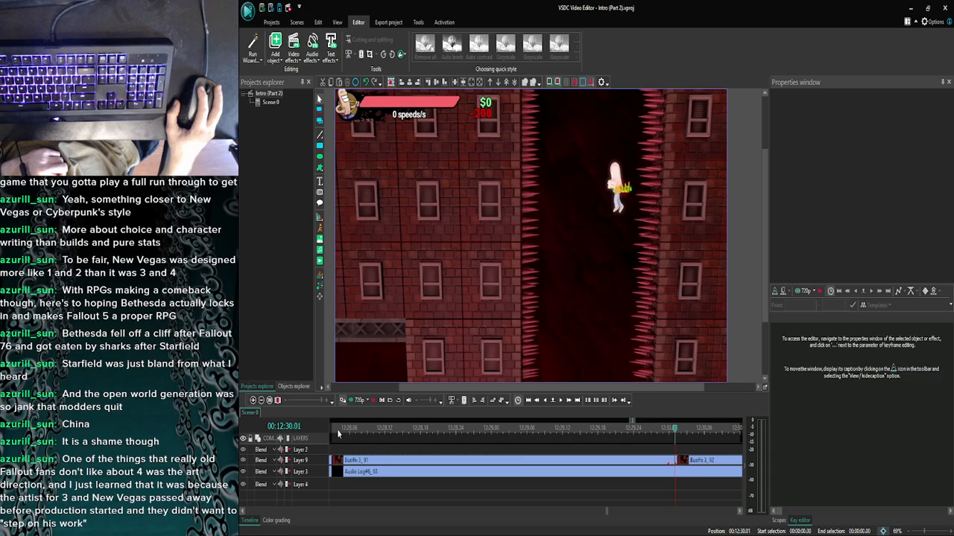
Step back and forth between 00:12:30.01 and 00:12:30.03 to examine the first frames after the join between the clips.
{"action": "left_click", "coordinate": [260, 401]}
{"action": "left_click", "coordinate": [260, 400]}
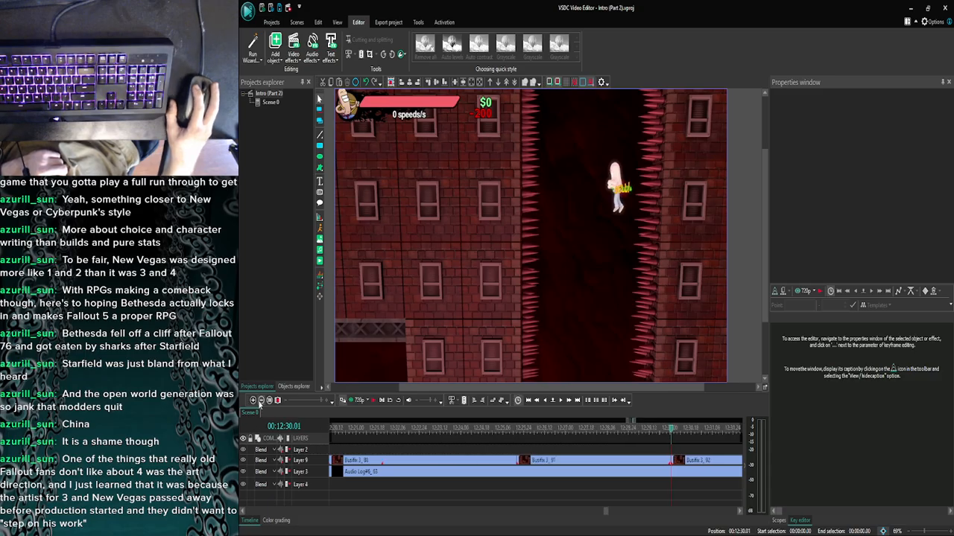
{"action": "left_click", "coordinate": [261, 401]}
{"action": "left_click", "coordinate": [261, 401]}
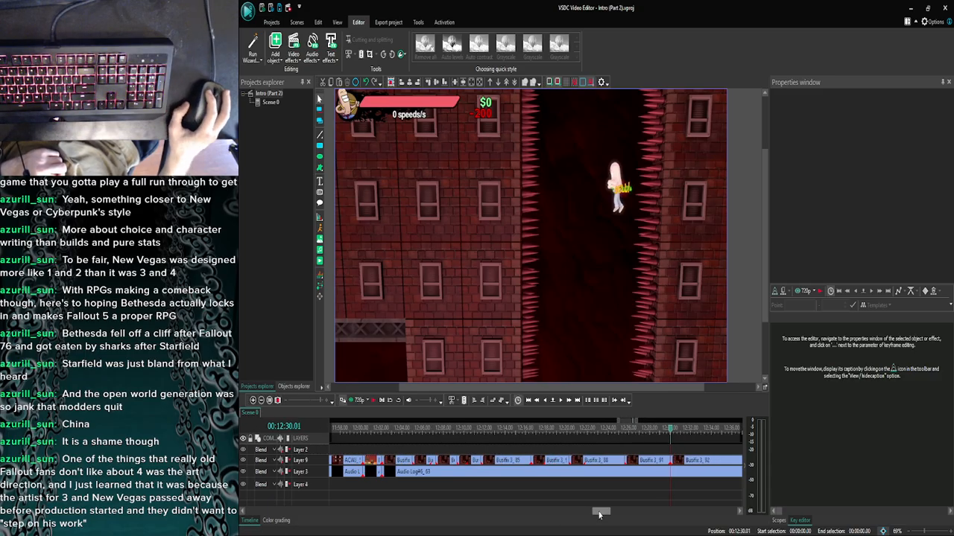
{"action": "left_click_drag", "start_coordinate": [602, 512], "coordinate": [609, 512]}
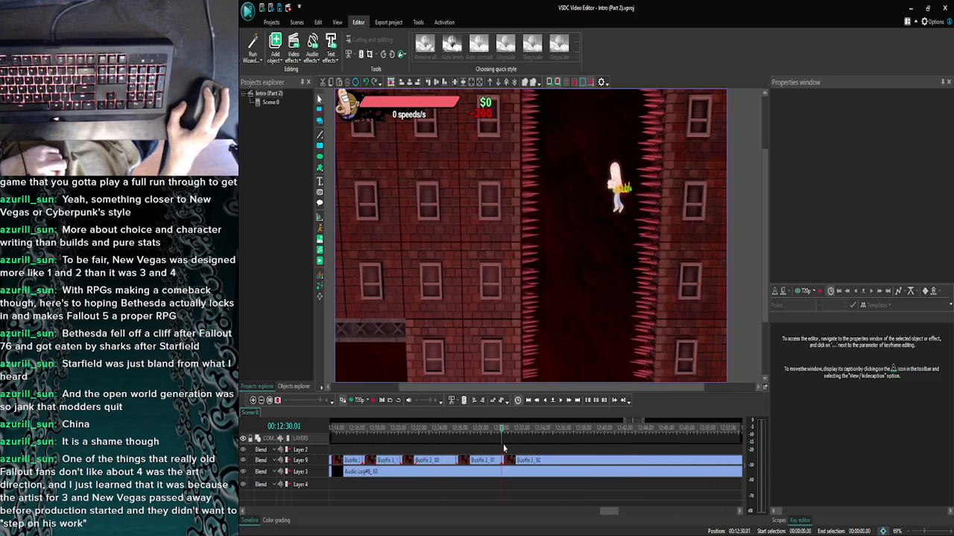
{"action": "left_click", "coordinate": [562, 401]}
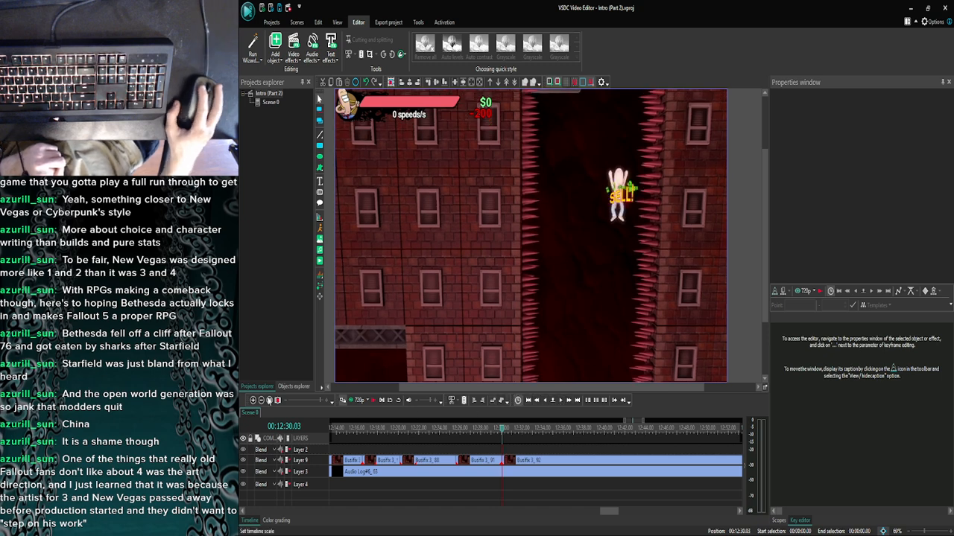
{"action": "left_click", "coordinate": [253, 400]}
{"action": "left_click", "coordinate": [253, 400]}
{"action": "left_click", "coordinate": [253, 400]}
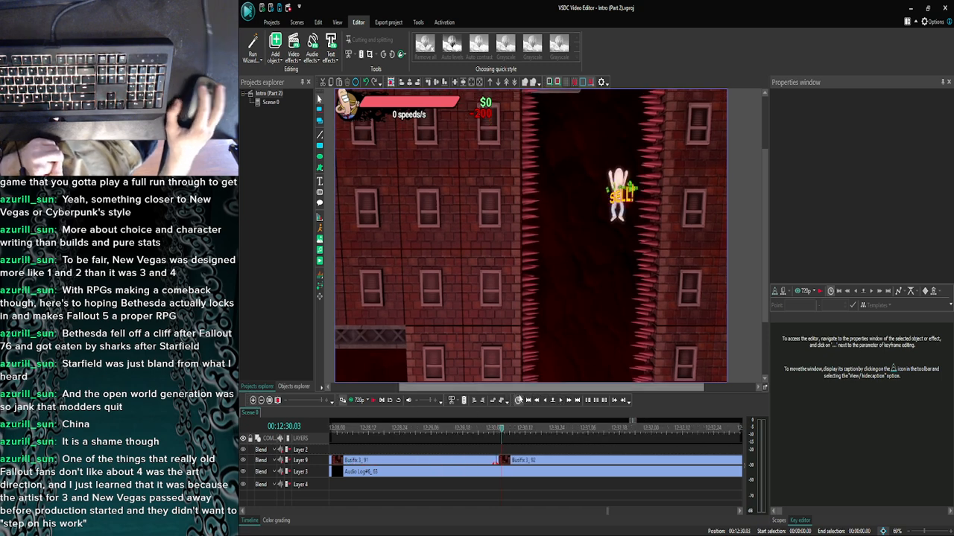
{"action": "left_click", "coordinate": [545, 401]}
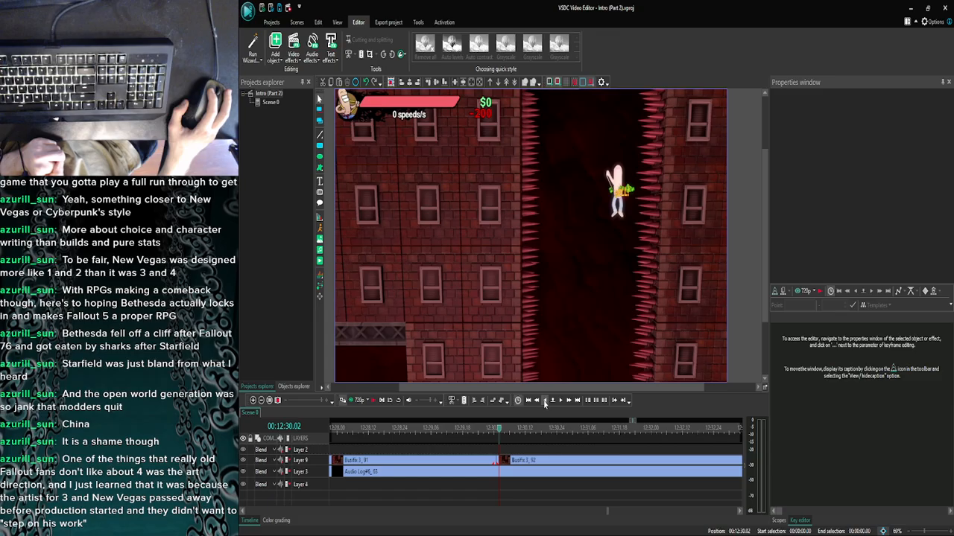
{"action": "left_click", "coordinate": [544, 401]}
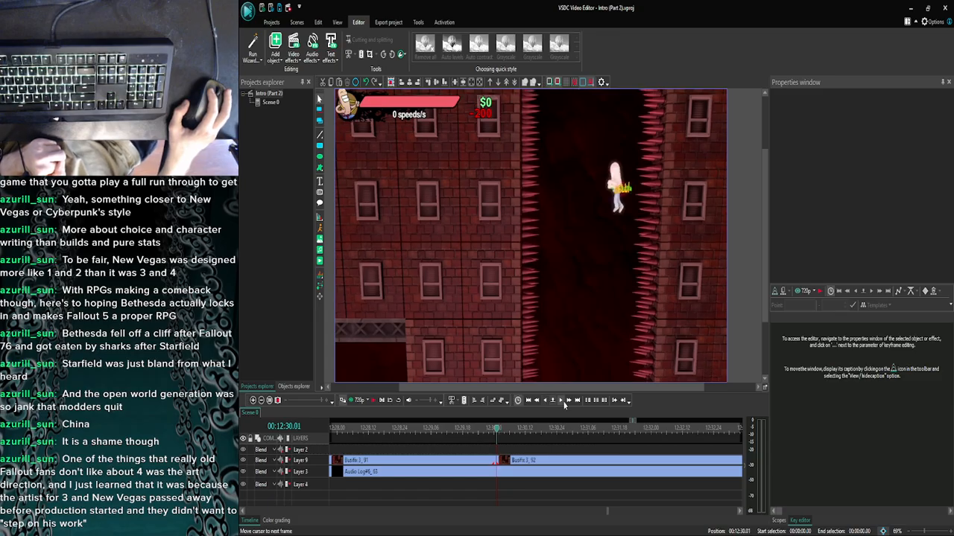
{"action": "left_click", "coordinate": [564, 402]}
{"action": "left_click", "coordinate": [544, 401]}
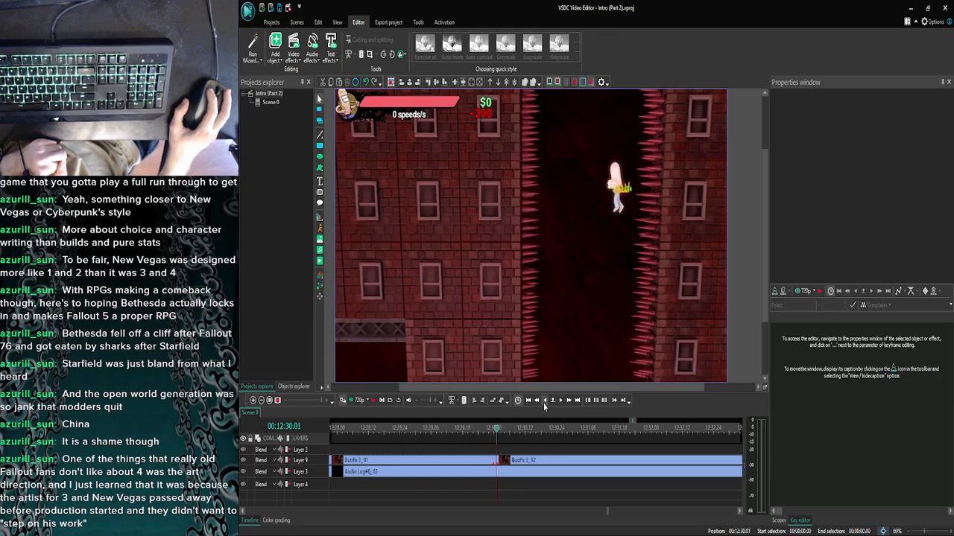
{"action": "left_click", "coordinate": [562, 402]}
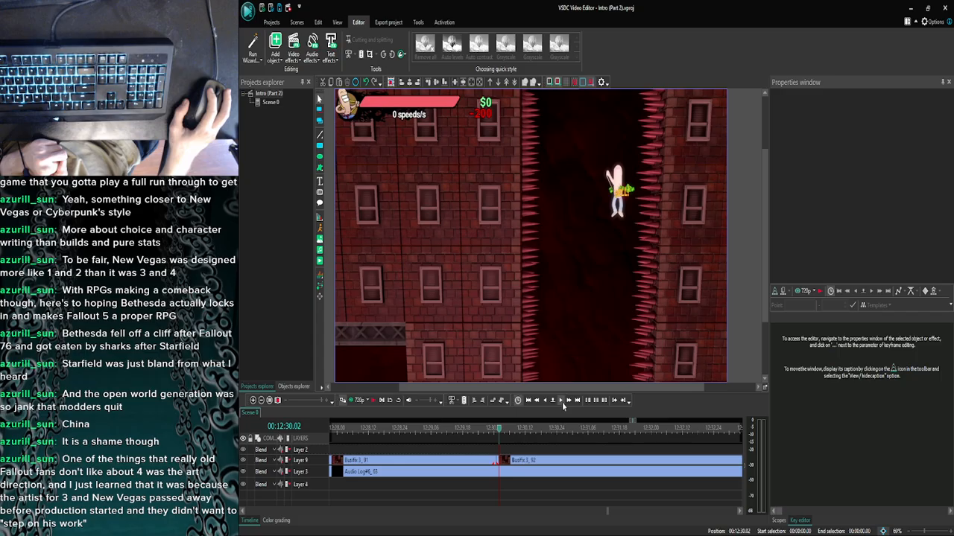
Advance frame by frame from the join to 00:12:30.09 and preview the next gameplay clip from there.
{"action": "left_click", "coordinate": [562, 401]}
{"action": "left_click", "coordinate": [562, 402]}
{"action": "left_click", "coordinate": [562, 402]}
{"action": "left_click", "coordinate": [562, 402]}
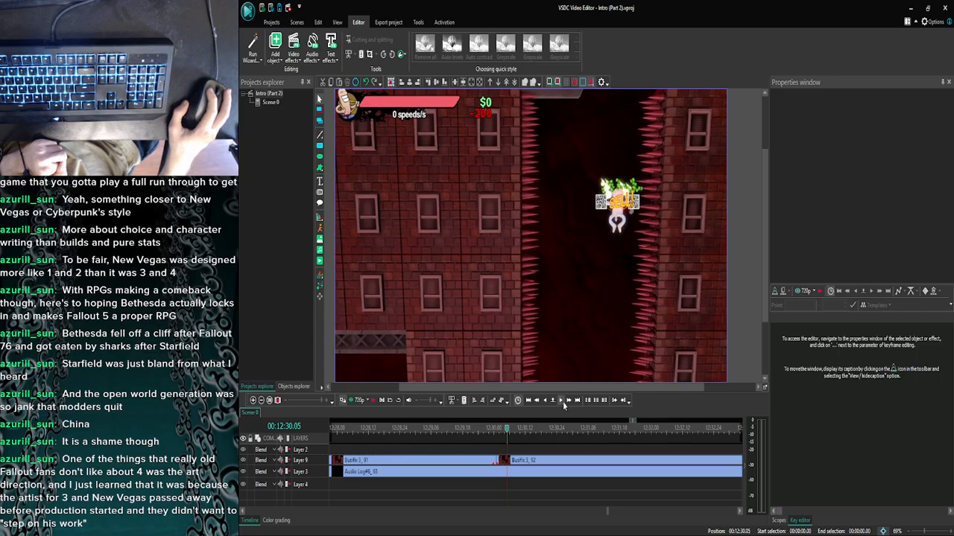
{"action": "left_click", "coordinate": [563, 402]}
{"action": "left_click", "coordinate": [562, 402]}
{"action": "left_click", "coordinate": [562, 401]}
{"action": "left_click", "coordinate": [343, 400]}
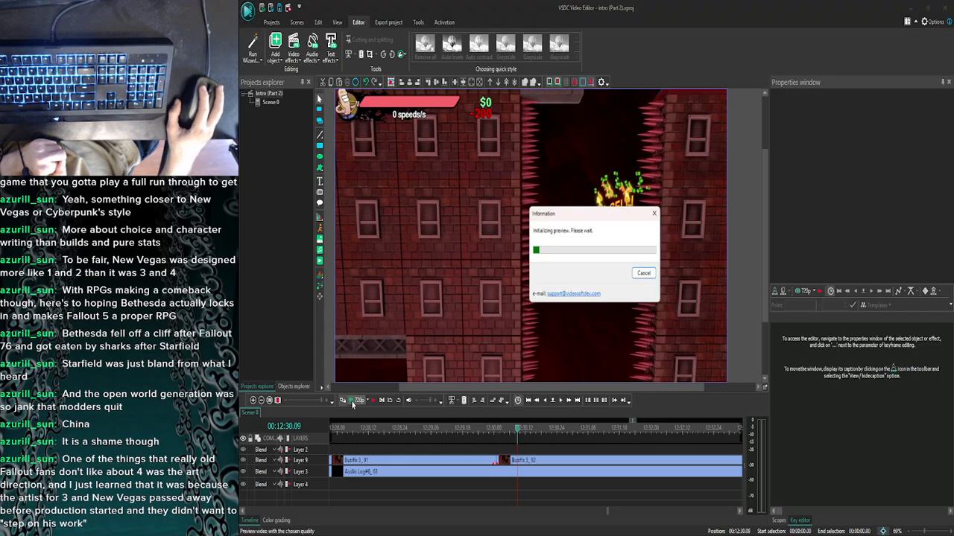
{"action": "left_click", "coordinate": [374, 402]}
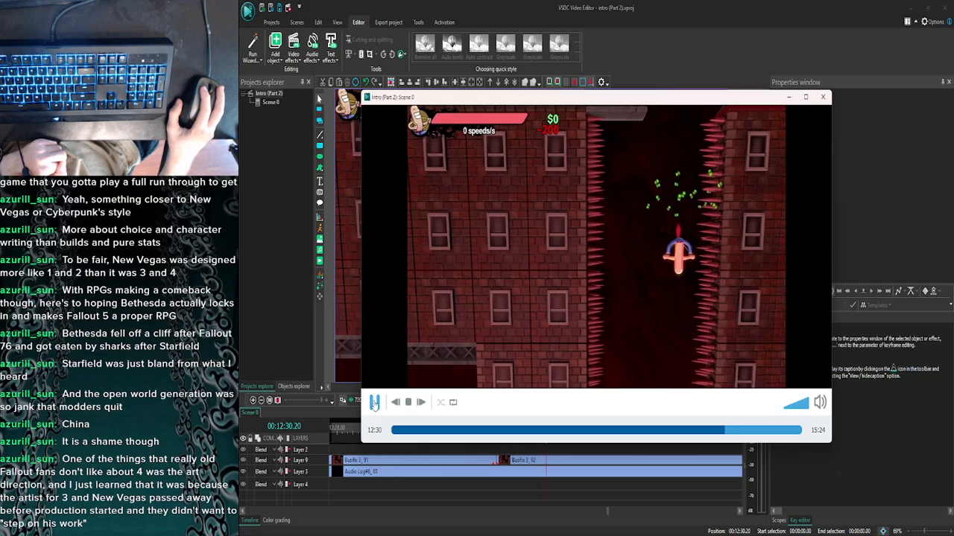
{"action": "left_click", "coordinate": [822, 97]}
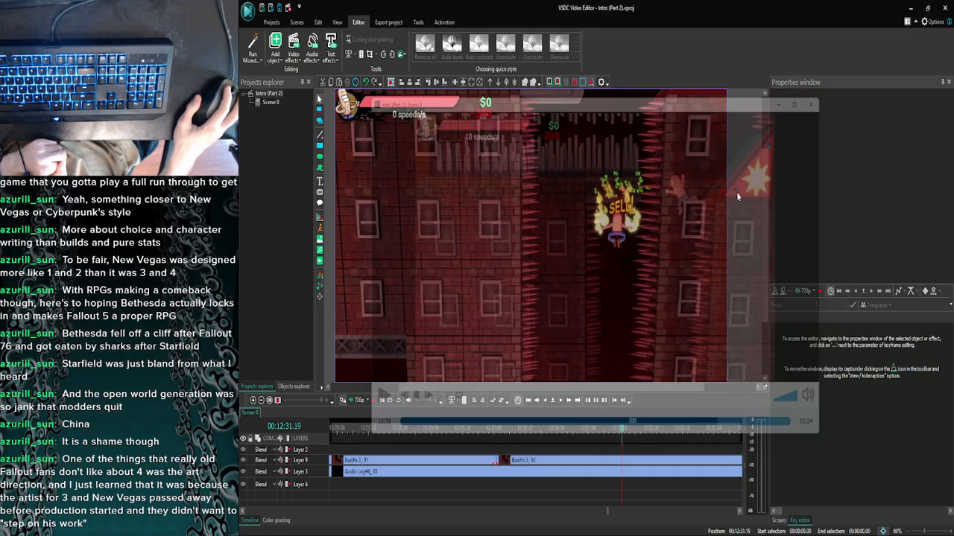
Advance to 00:12:30.11 and preview the gameplay after the money is lost twice.
{"action": "left_click", "coordinate": [569, 400]}
{"action": "left_click", "coordinate": [562, 402]}
{"action": "left_click", "coordinate": [562, 402]}
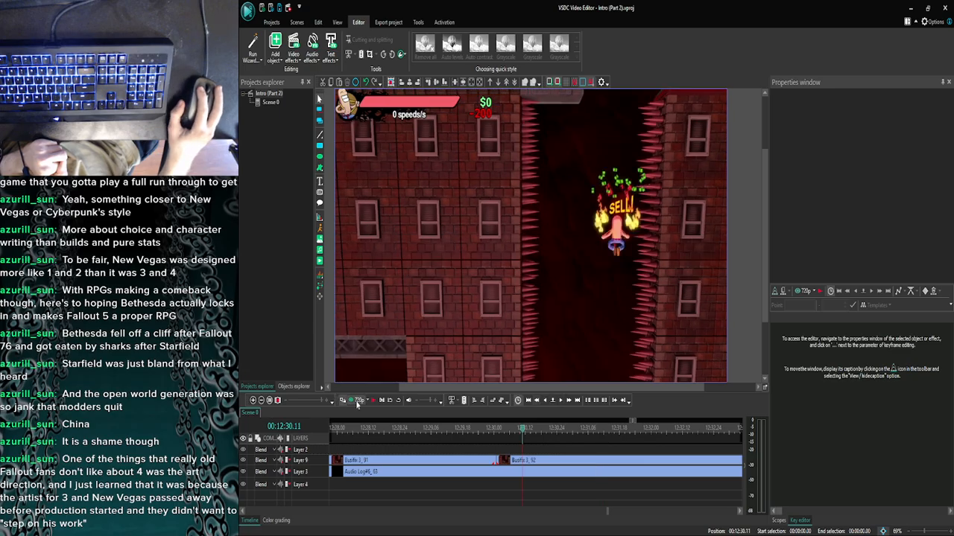
{"action": "left_click", "coordinate": [355, 401]}
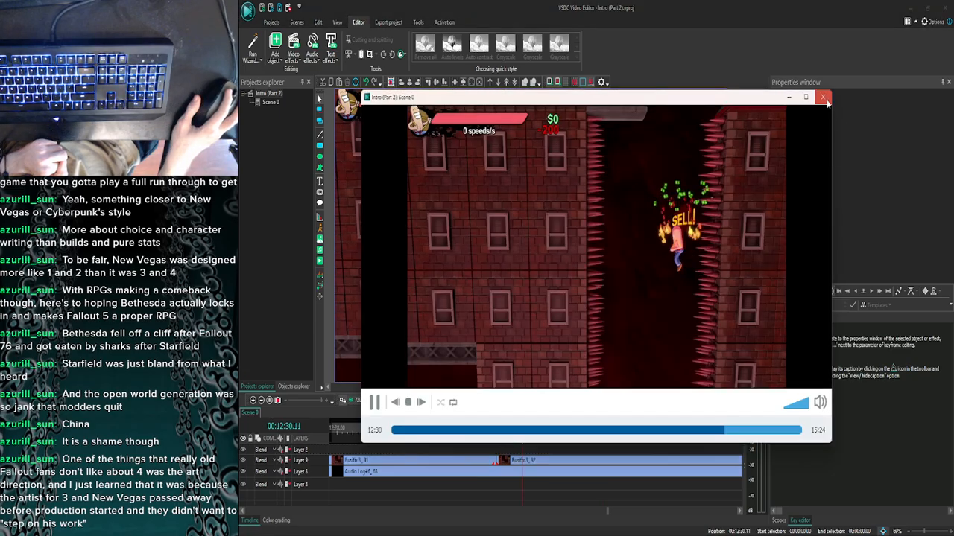
{"action": "left_click", "coordinate": [822, 97]}
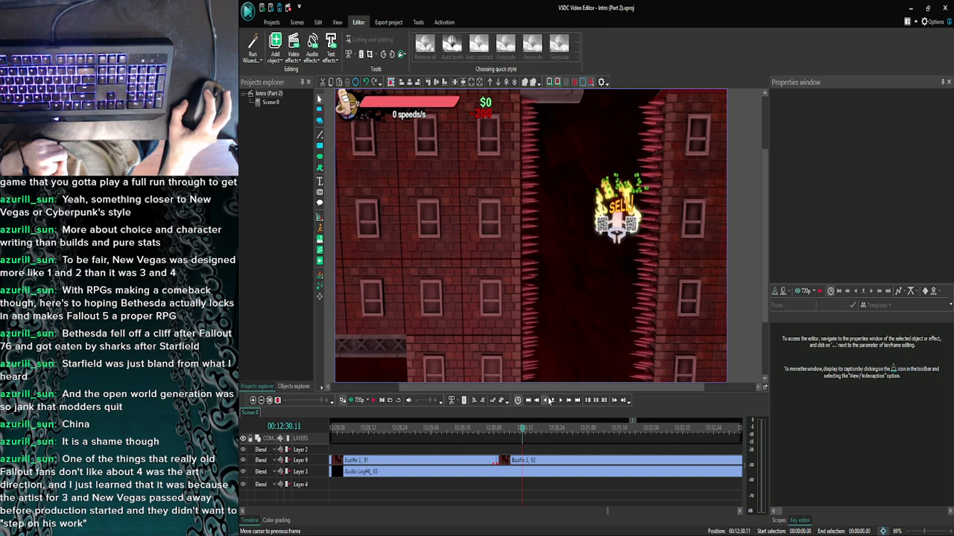
{"action": "left_click", "coordinate": [351, 400]}
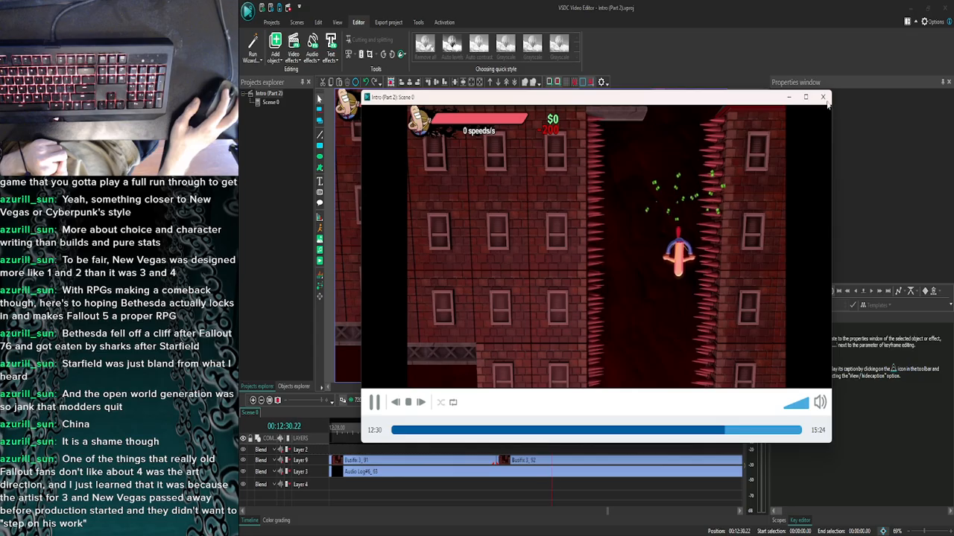
{"action": "left_click", "coordinate": [822, 98]}
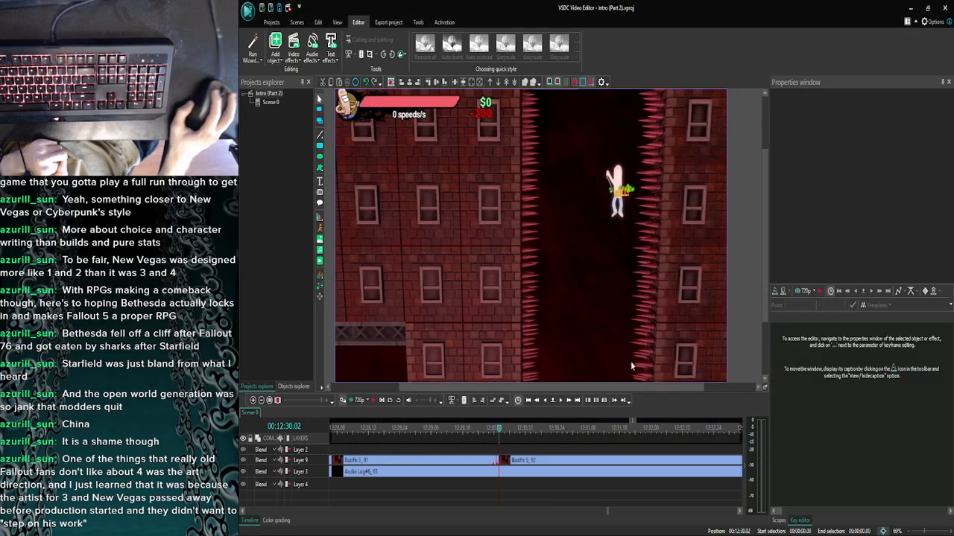
Move back before the join and preview the transition from the slowed clip into the next gameplay clip.
{"action": "left_click", "coordinate": [358, 401]}
{"action": "left_click", "coordinate": [343, 400]}
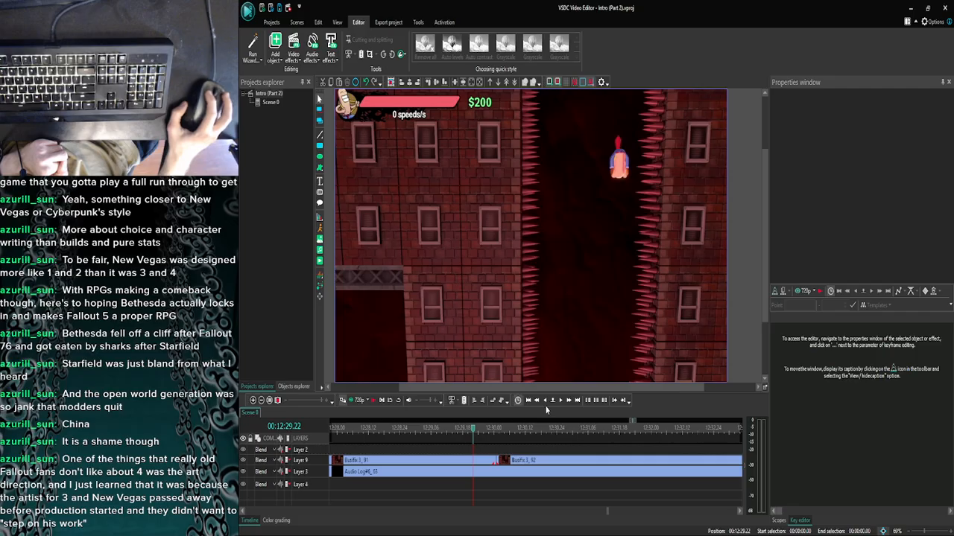
{"action": "left_click", "coordinate": [429, 429]}
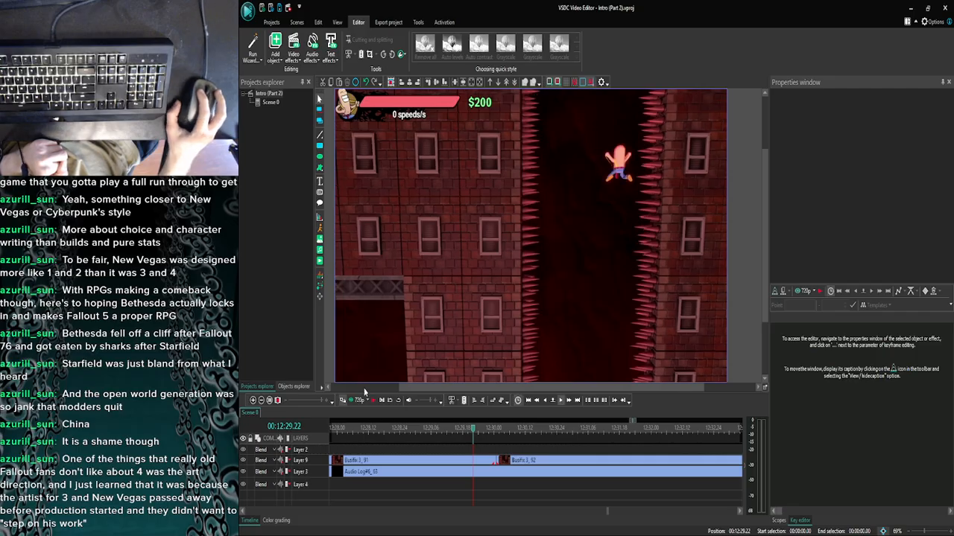
{"action": "left_click", "coordinate": [356, 401]}
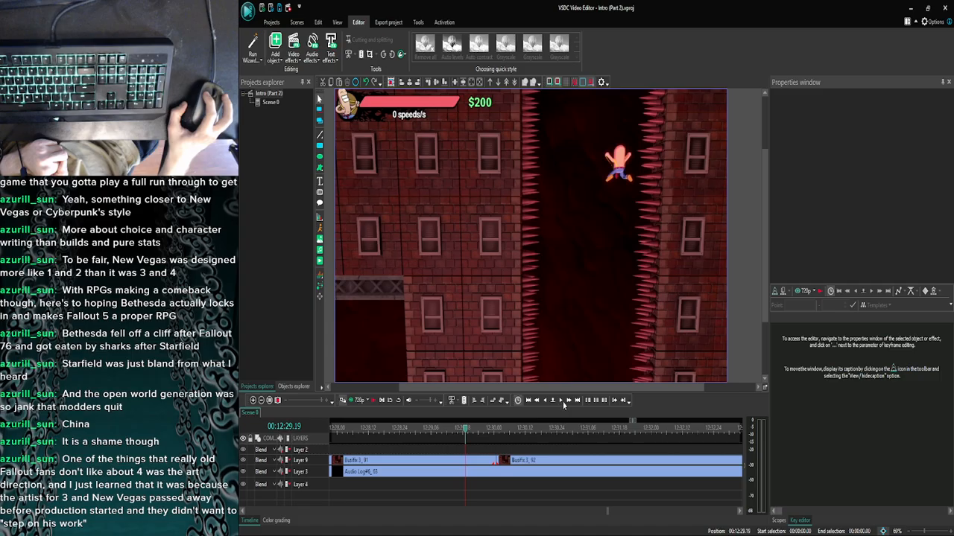
Preview the end of the slowed clip from 00:12:29.09 and again from 00:12:29.19.
{"action": "left_click", "coordinate": [439, 428]}
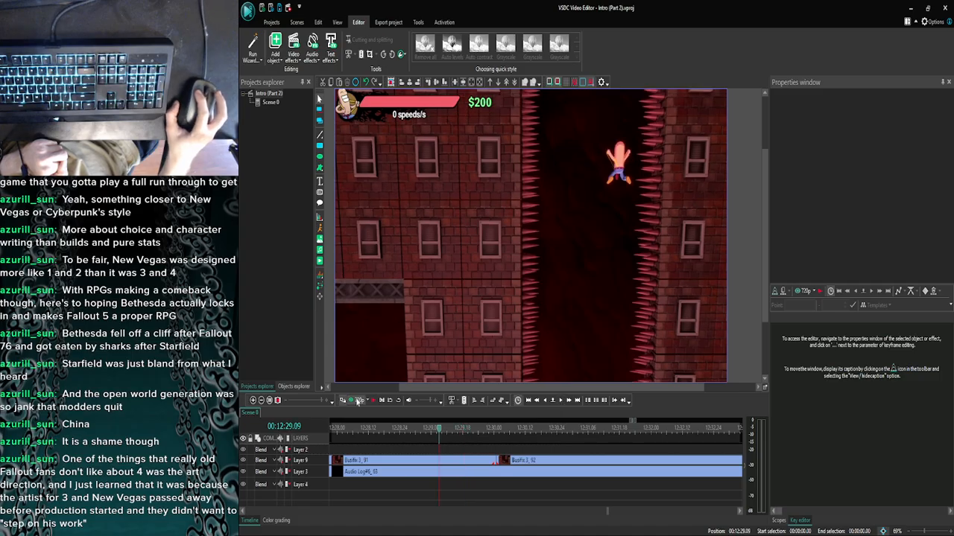
{"action": "left_click", "coordinate": [358, 401]}
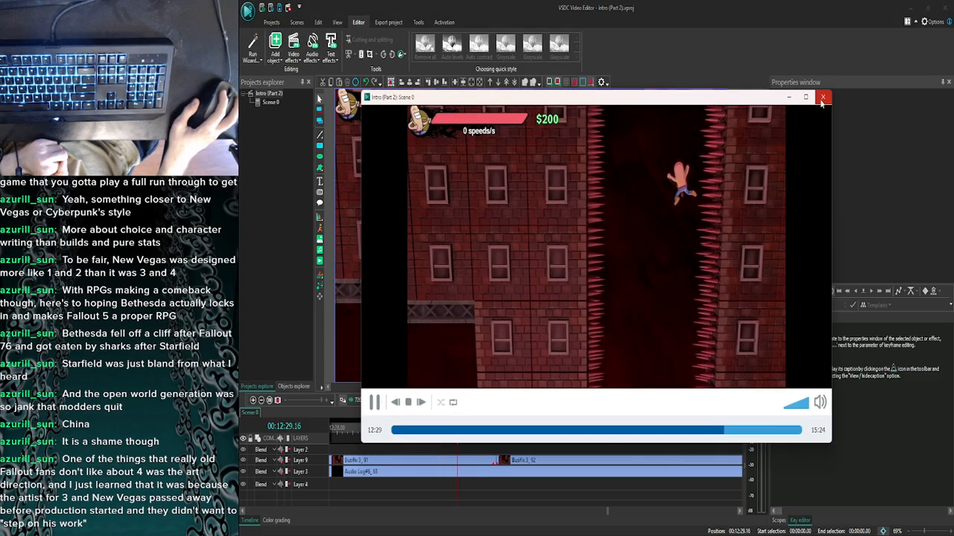
{"action": "left_click", "coordinate": [822, 97]}
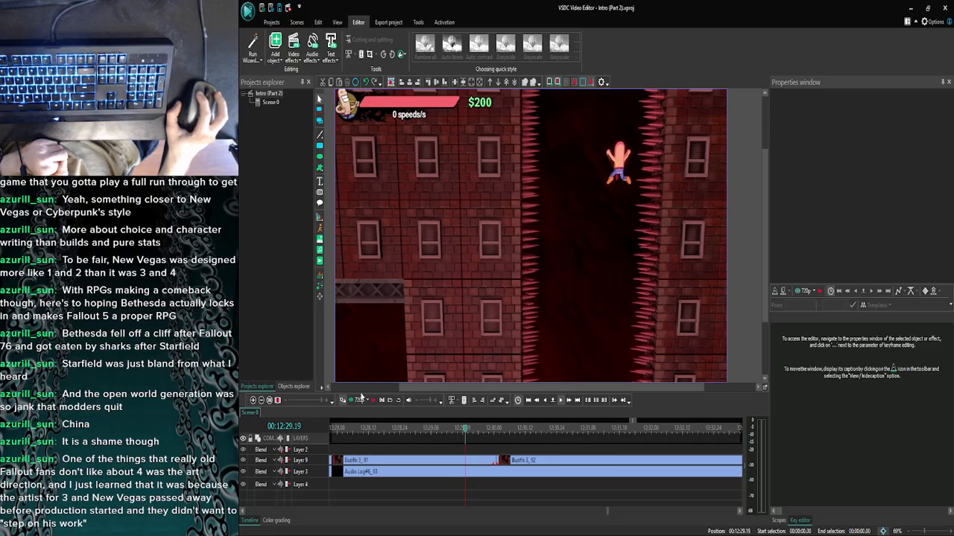
{"action": "left_click", "coordinate": [358, 401]}
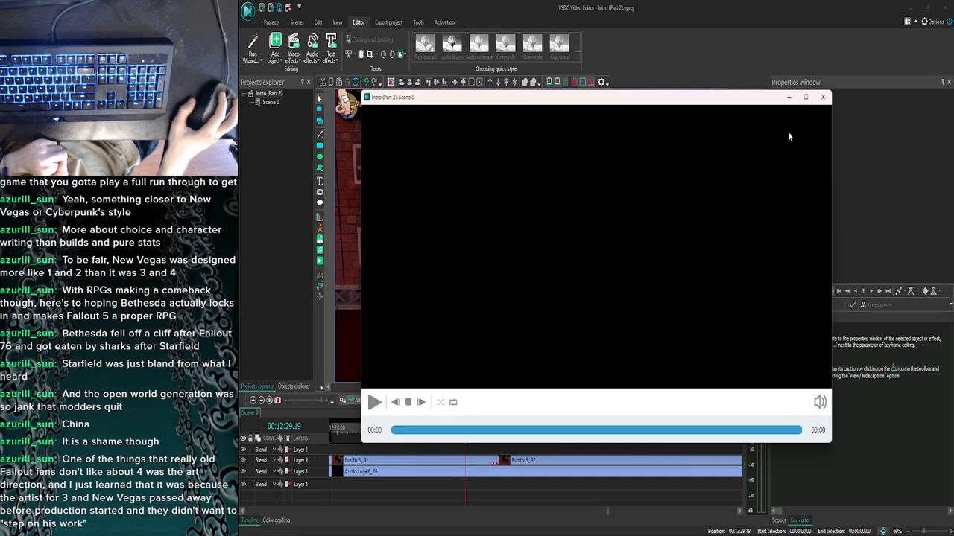
{"action": "left_click", "coordinate": [823, 98]}
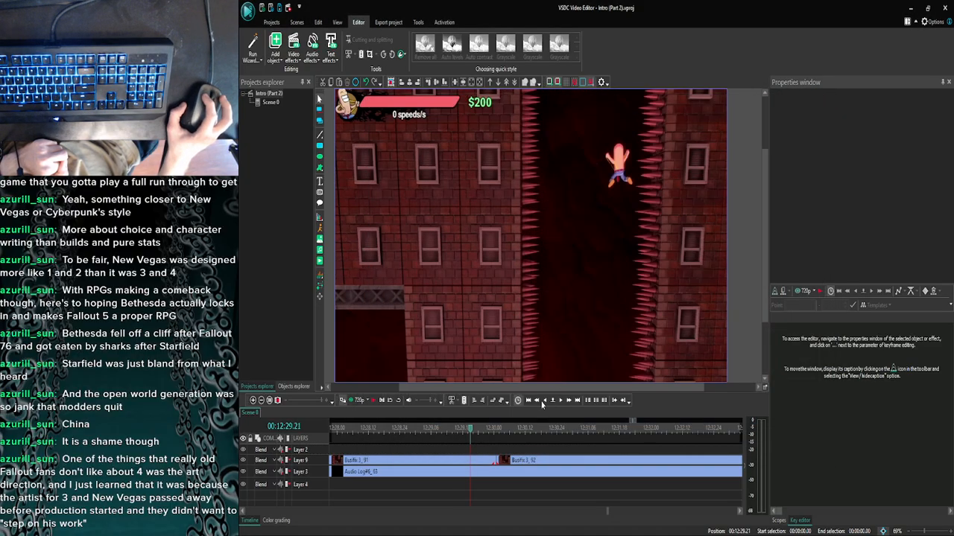
Move back before the join and preview the slowed clip's transition, repeating from 00:12:29.10.
{"action": "left_click", "coordinate": [358, 401]}
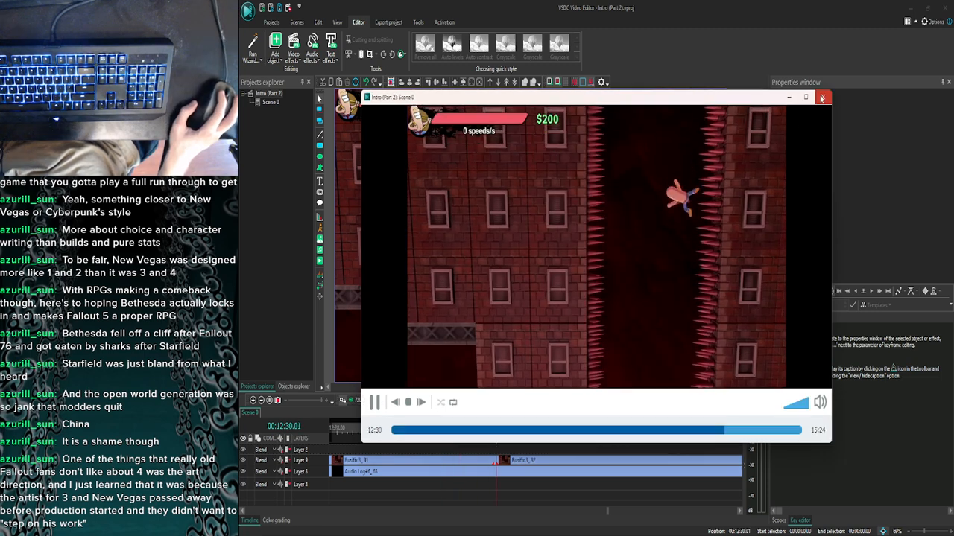
{"action": "left_click", "coordinate": [823, 98]}
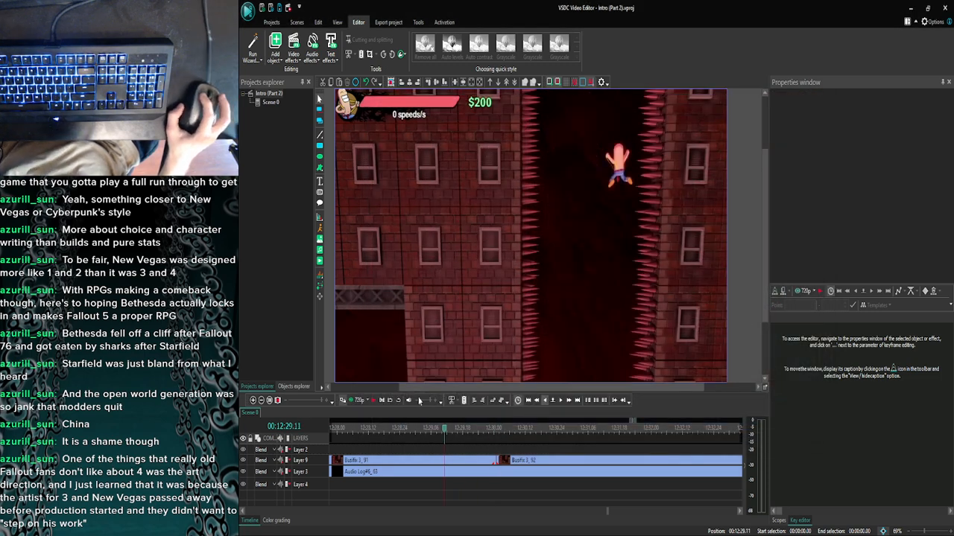
{"action": "left_click", "coordinate": [349, 402]}
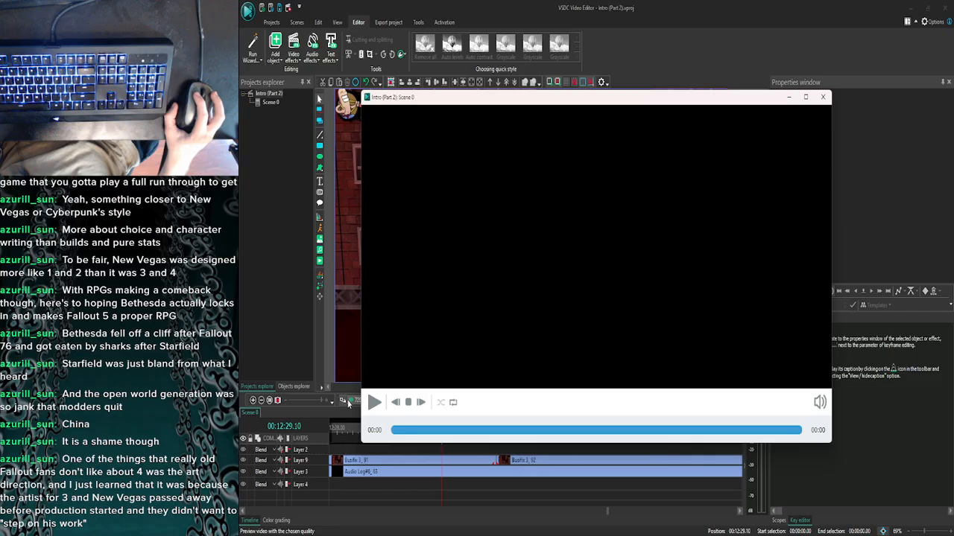
{"action": "left_click", "coordinate": [823, 98]}
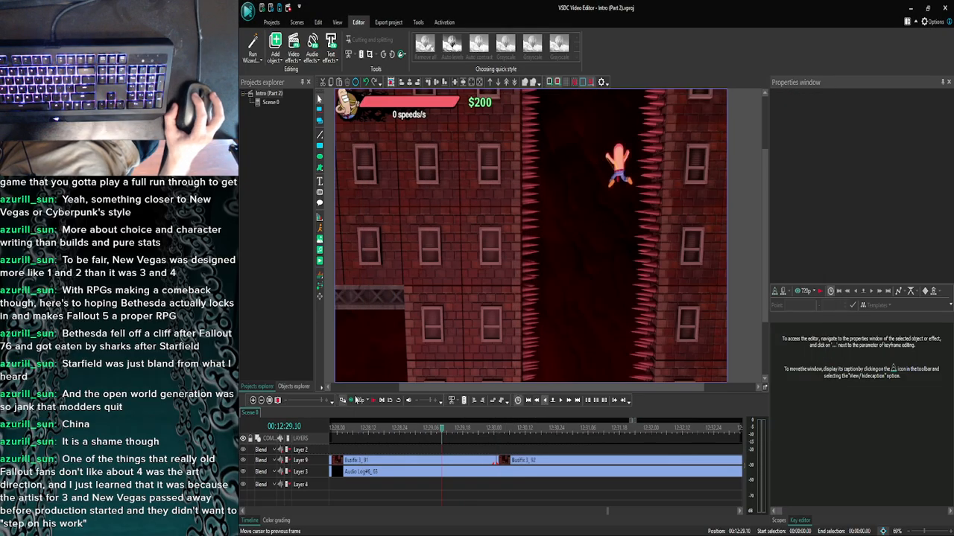
Preview the join once more from 00:12:29.10, switching briefly to the browser to check the Touhou music video.
{"action": "left_click", "coordinate": [356, 401]}
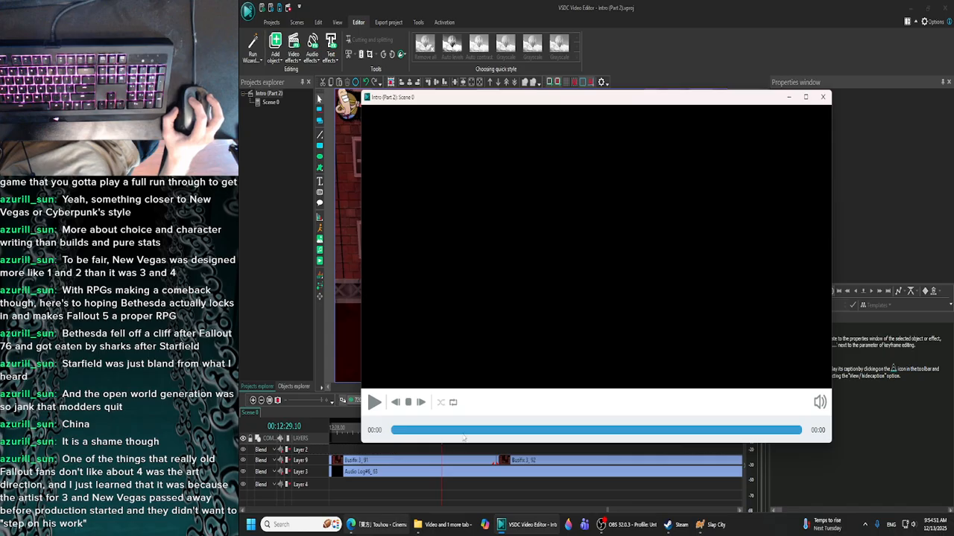
{"action": "left_click", "coordinate": [408, 466]}
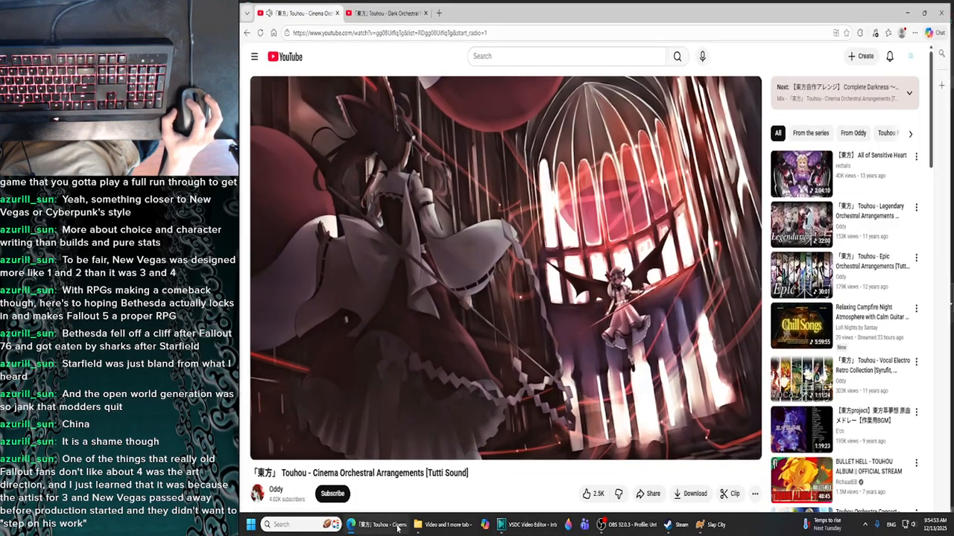
{"action": "left_click", "coordinate": [927, 10]}
{"action": "left_click", "coordinate": [848, 46]}
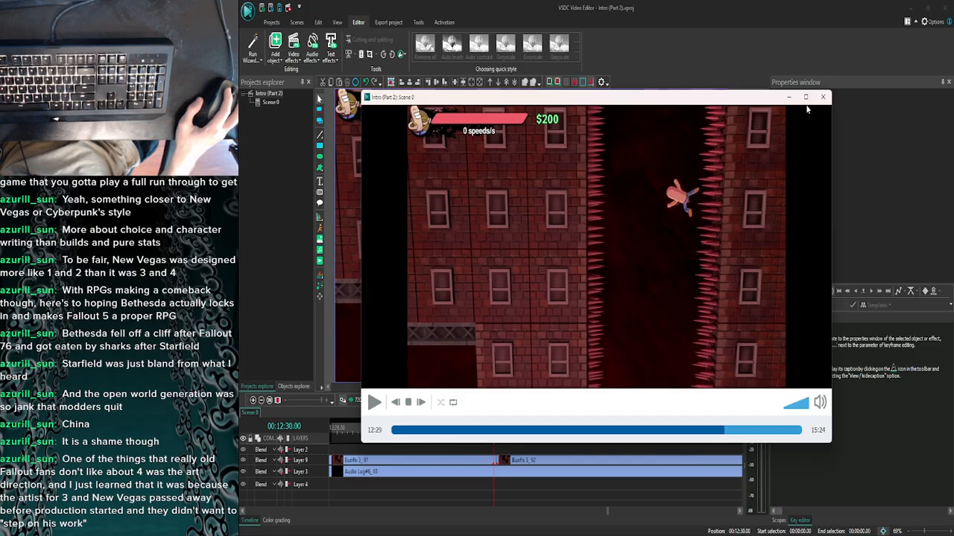
{"action": "left_click", "coordinate": [822, 98]}
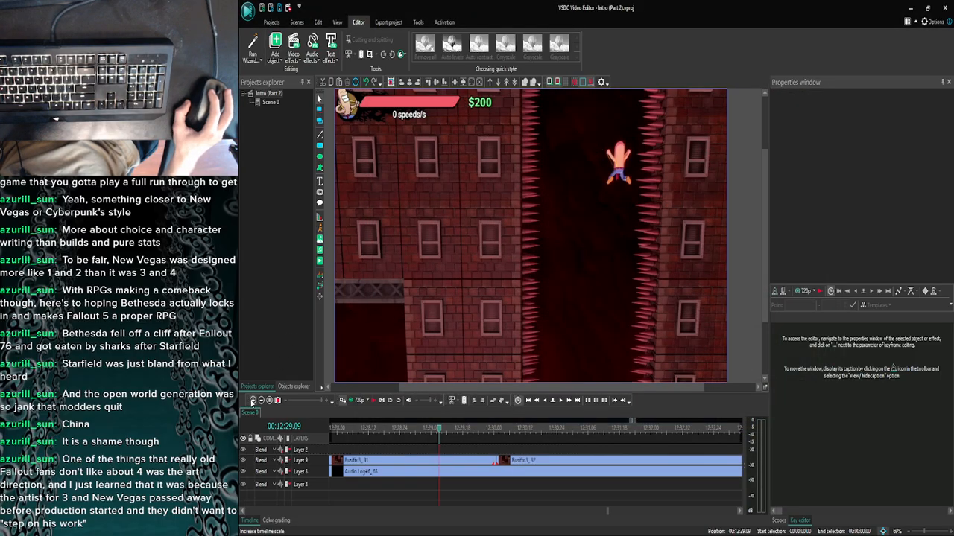
Try a speed of 40% on the Busifix 3_91 clip and inspect the gap before the following clip.
{"action": "left_click", "coordinate": [261, 400]}
{"action": "left_click", "coordinate": [261, 400]}
{"action": "left_click", "coordinate": [261, 400]}
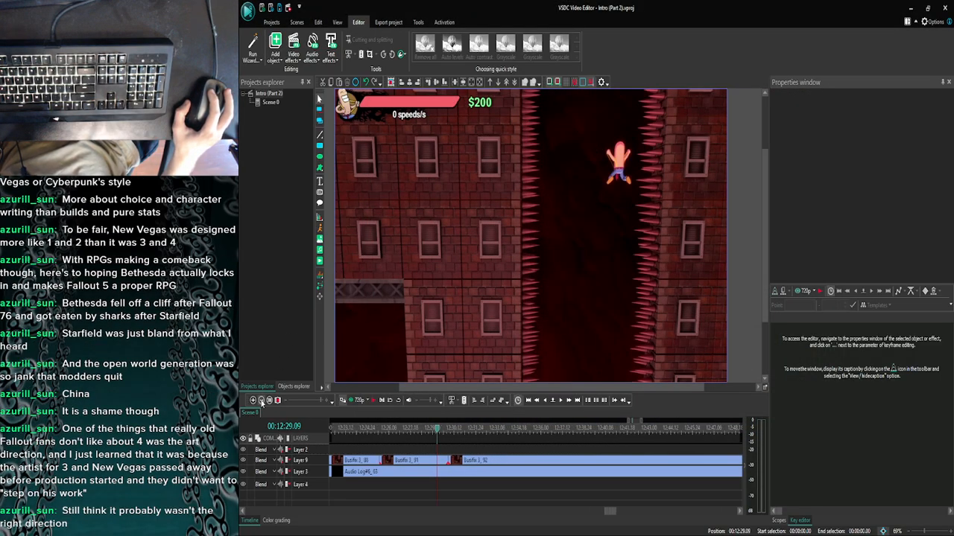
{"action": "left_click", "coordinate": [599, 378]}
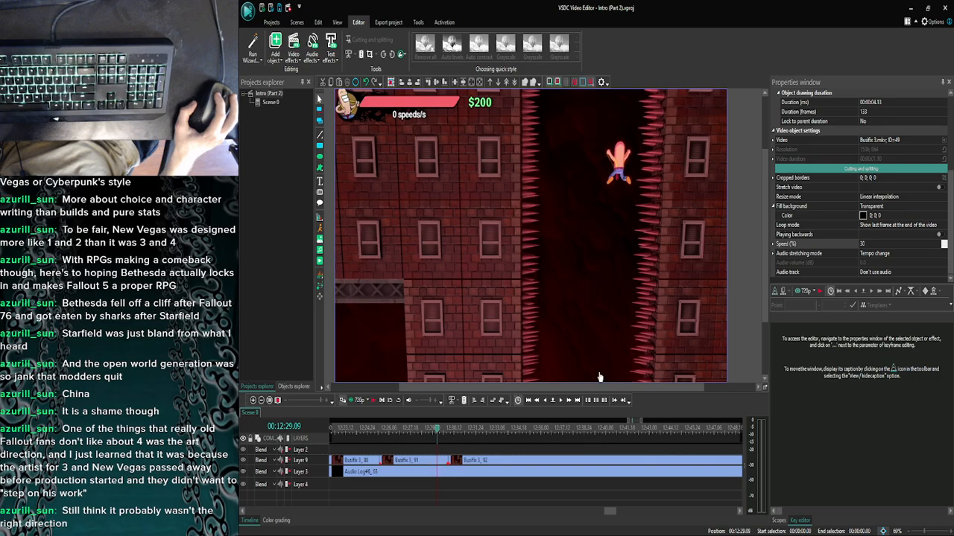
{"action": "left_click", "coordinate": [860, 244]}
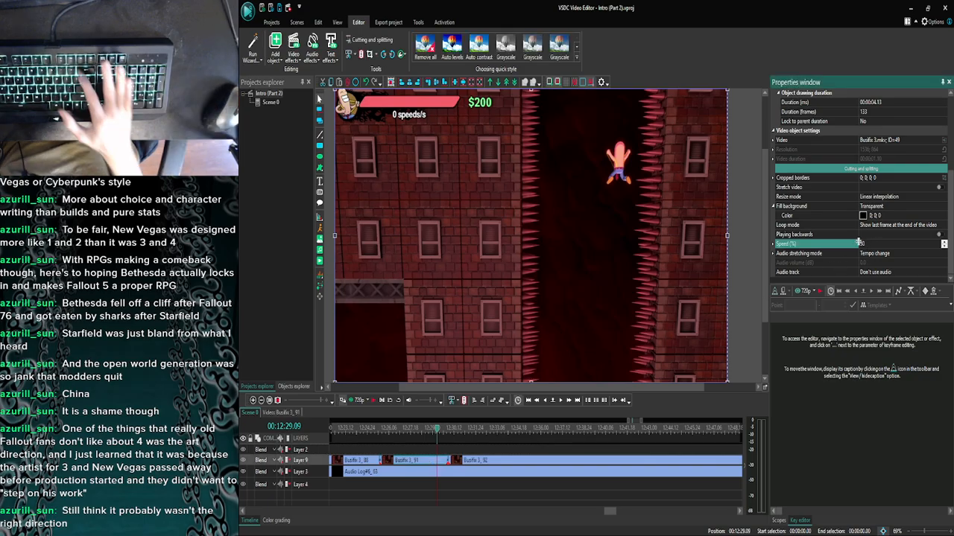
{"action": "key", "text": "BackSpace"}
{"action": "key", "text": "BackSpace"}
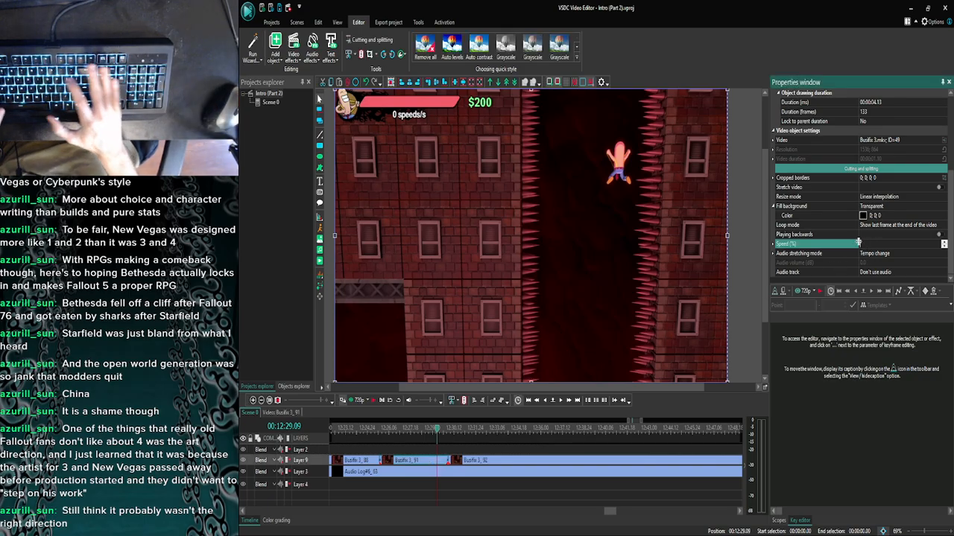
{"action": "type", "text": "40"}
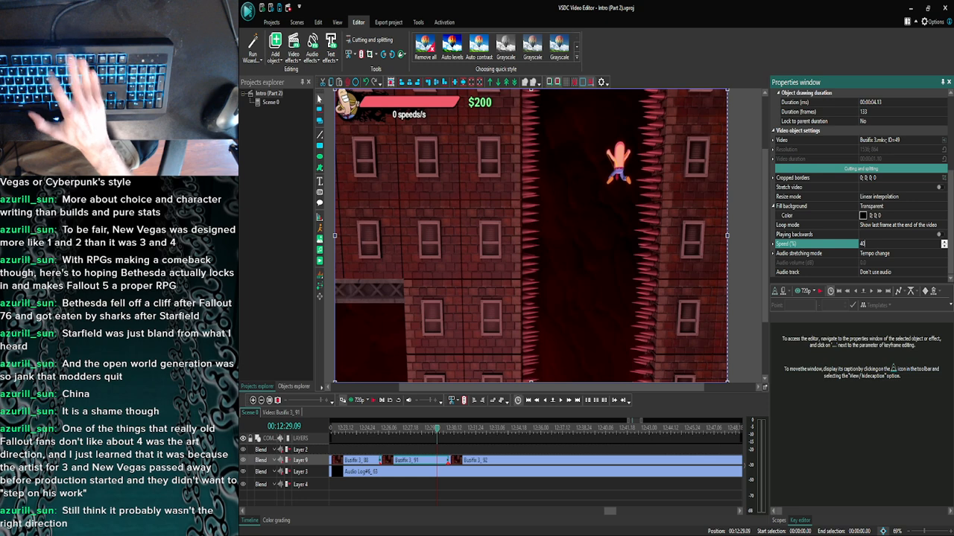
{"action": "key", "text": "Return"}
{"action": "left_click", "coordinate": [252, 401]}
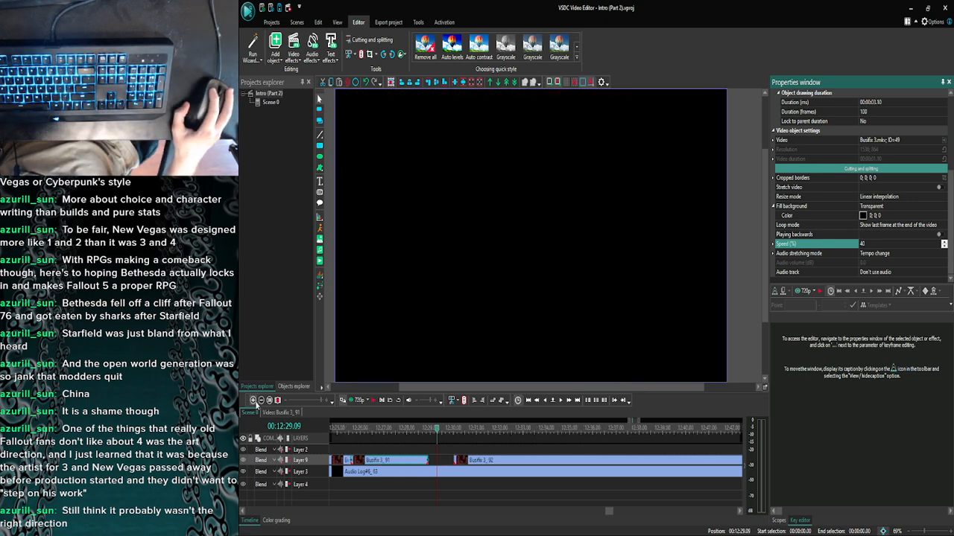
{"action": "left_click", "coordinate": [253, 401]}
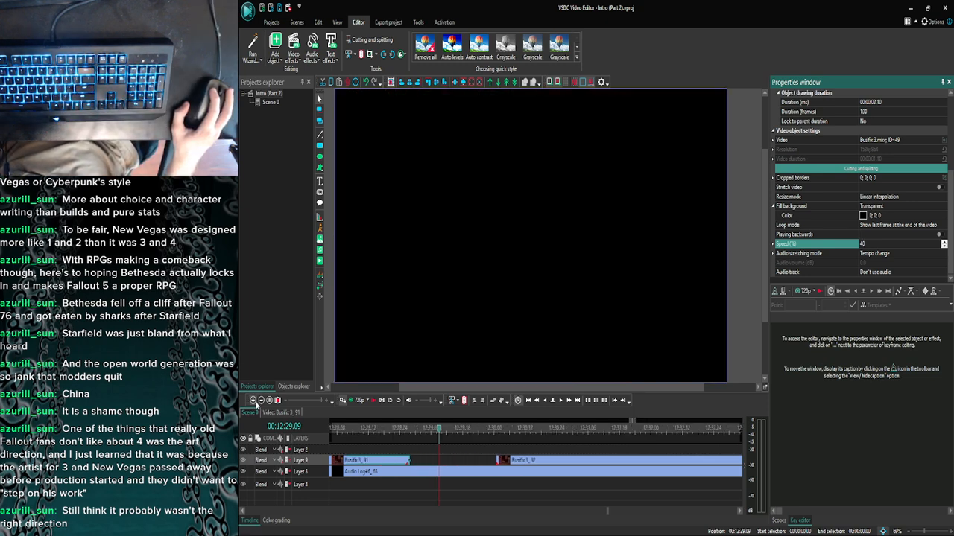
Try a speed of 35% on the Busifix 3_91 clip and restore it to 30%.
{"action": "key", "text": "BackSpace"}
{"action": "key", "text": "BackSpace"}
{"action": "type", "text": "35"}
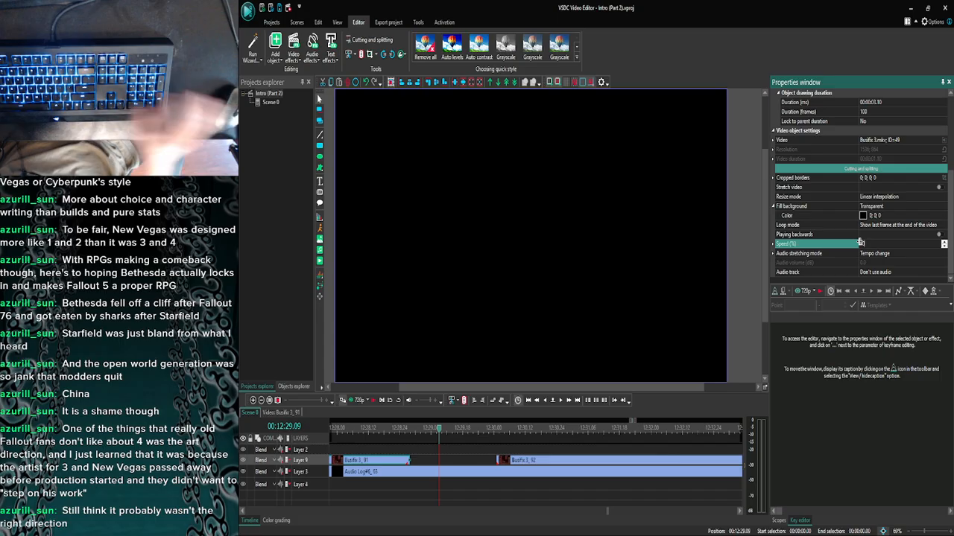
{"action": "key", "text": "Return"}
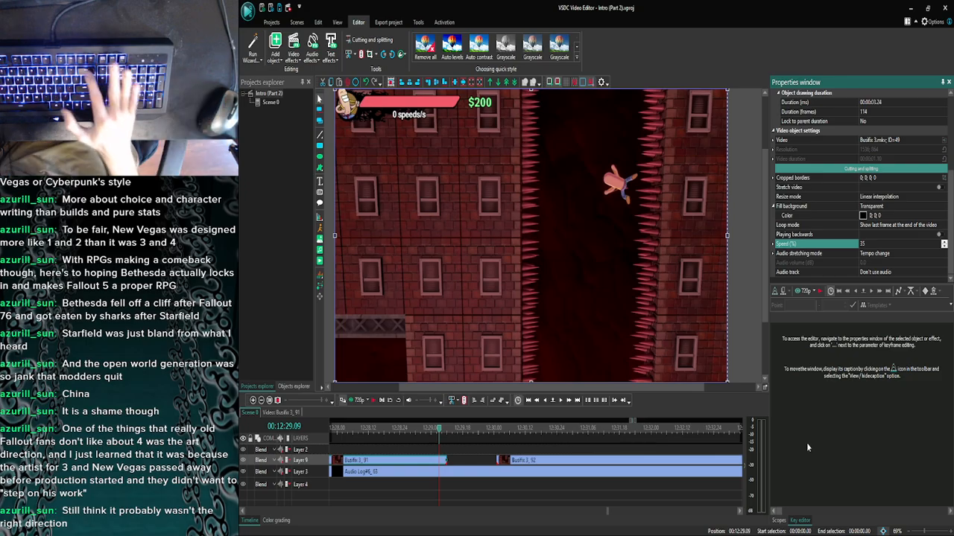
{"action": "type", "text": "0"}
{"action": "key", "text": "Return"}
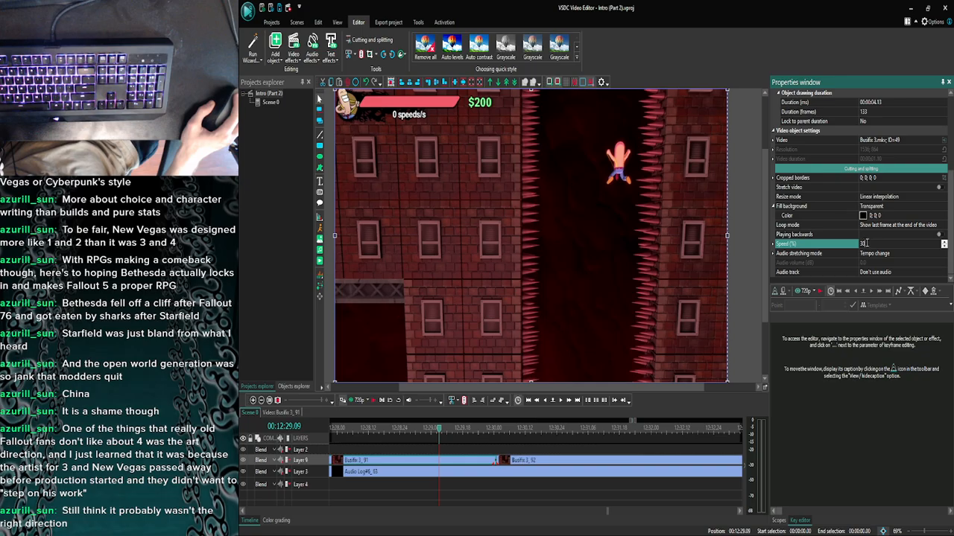
Try a speed of 38% on the Busifix 3_91 clip.
{"action": "key", "text": "BackSpace"}
{"action": "key", "text": "BackSpace"}
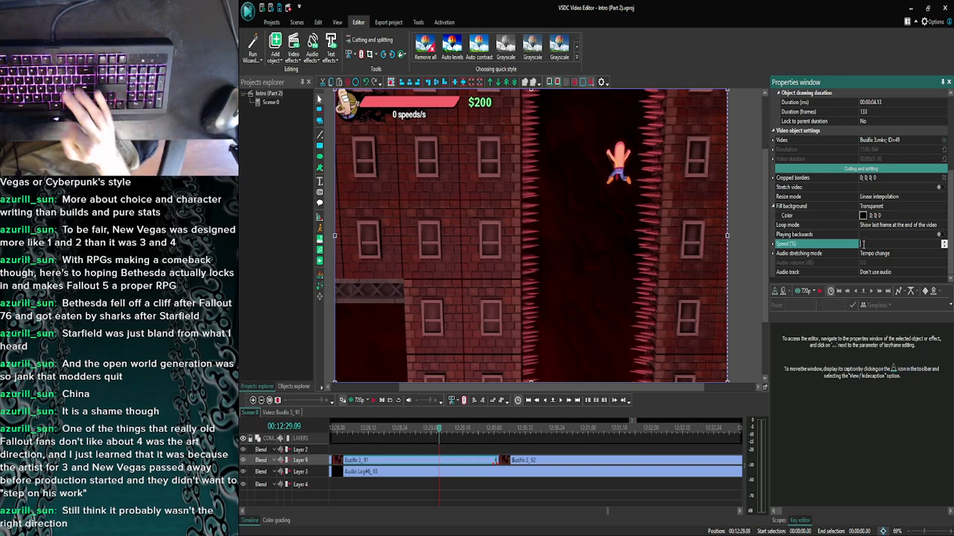
{"action": "type", "text": "35"}
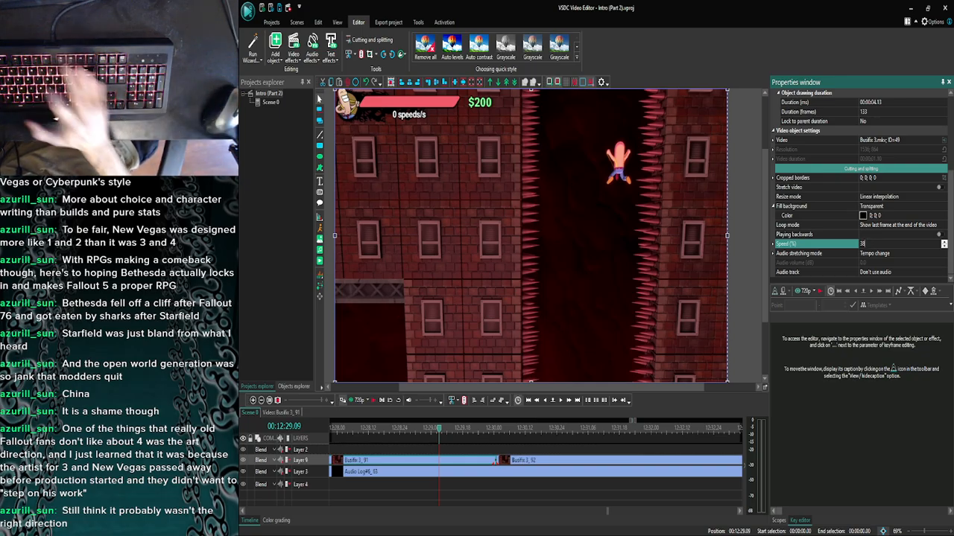
{"action": "key", "text": "Return"}
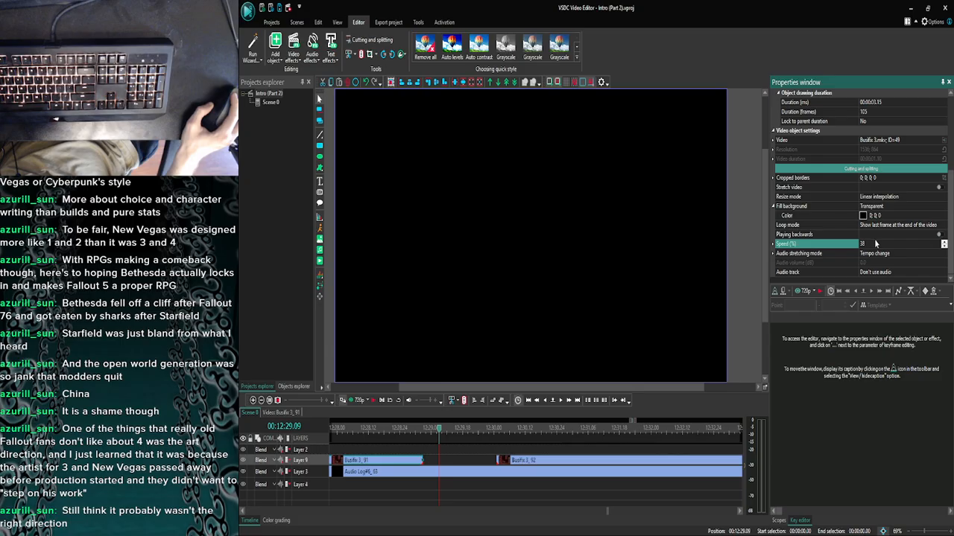
Set the Busifix 3_91 clip's speed to 36% and move the Busifix 3_92 clip earlier to close the gap.
{"action": "key", "text": "BackSpace"}
{"action": "type", "text": "6"}
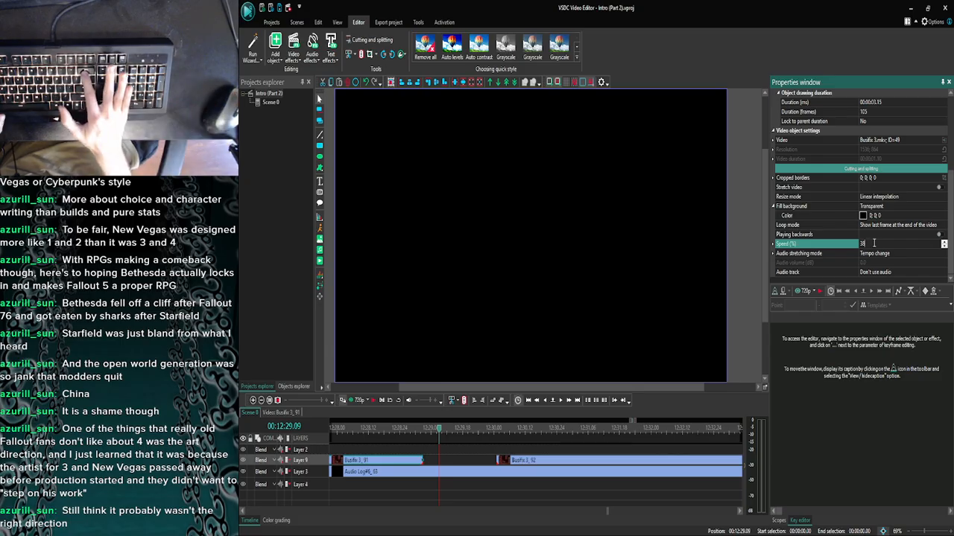
{"action": "key", "text": "Return"}
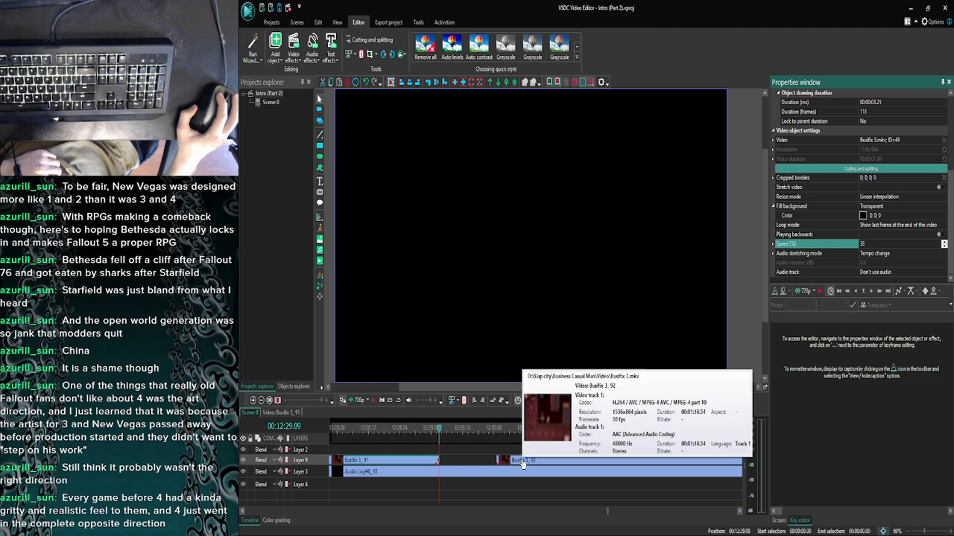
{"action": "left_click_drag", "start_coordinate": [523, 464], "coordinate": [463, 462]}
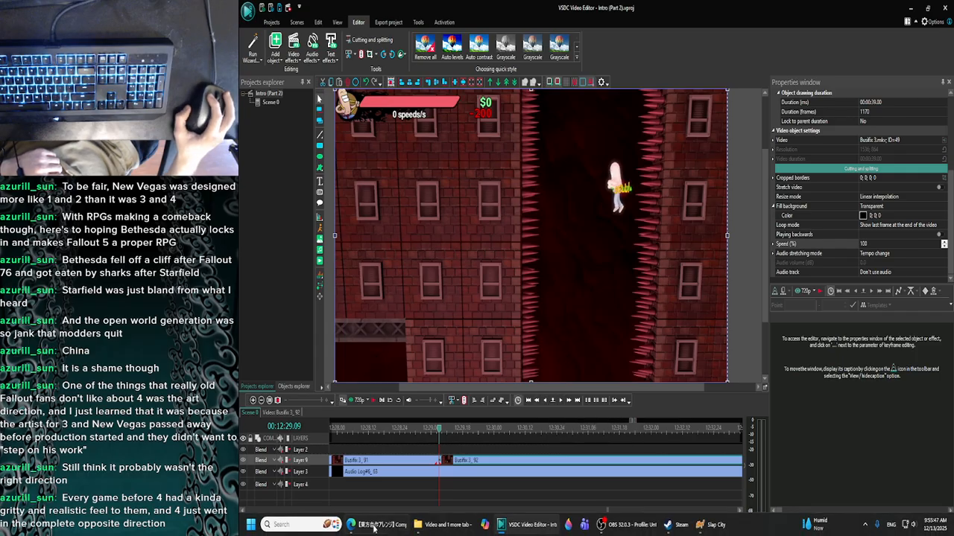
In the browser, replace the Complete Darkness music video with the Touhou Dark Orchestral Folk Arrangements video and return to VSDC.
{"action": "left_click", "coordinate": [389, 532]}
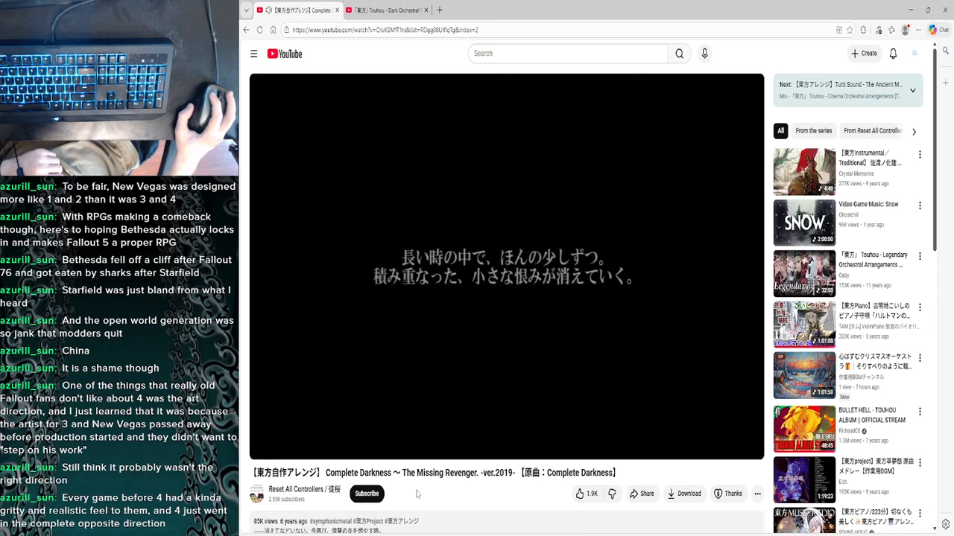
{"action": "left_click", "coordinate": [430, 328]}
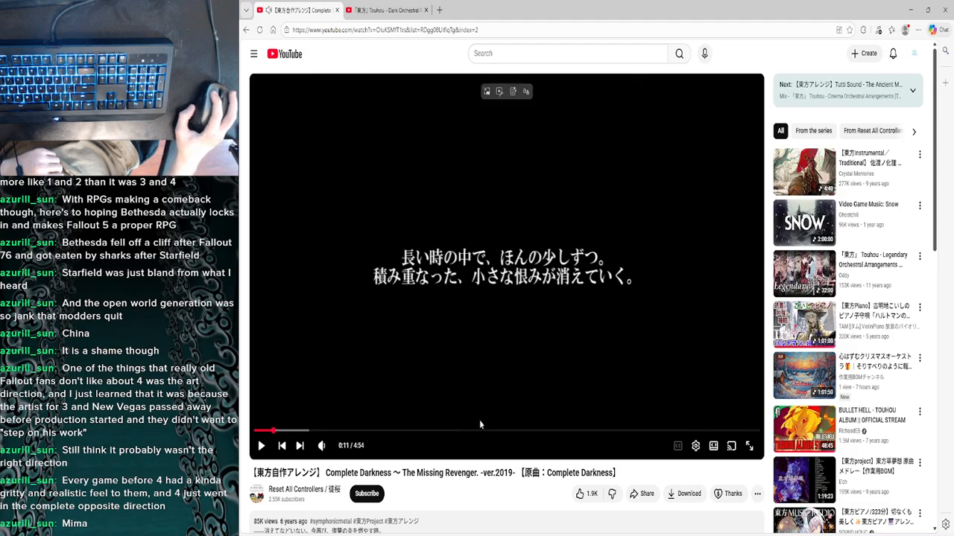
{"action": "left_click", "coordinate": [349, 10]}
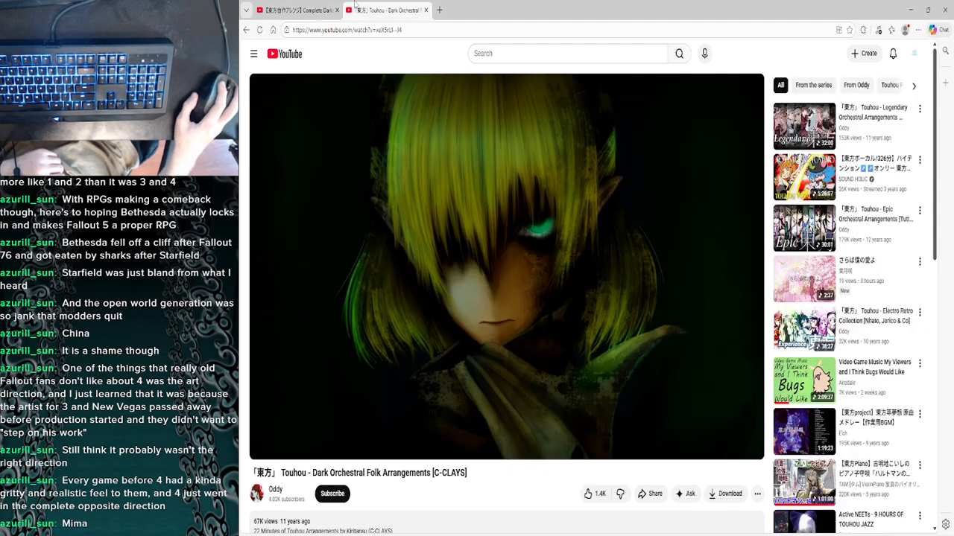
{"action": "left_click", "coordinate": [395, 212]}
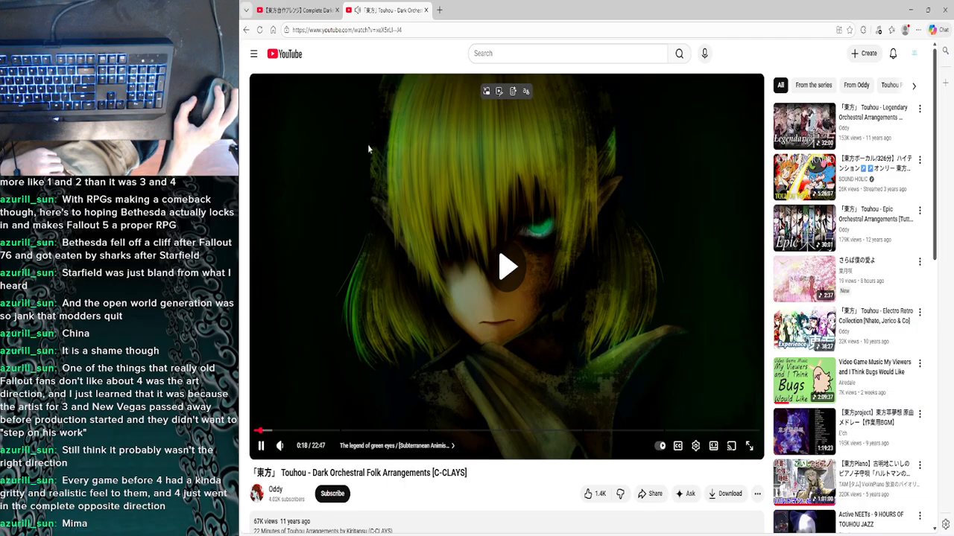
{"action": "left_click", "coordinate": [336, 10]}
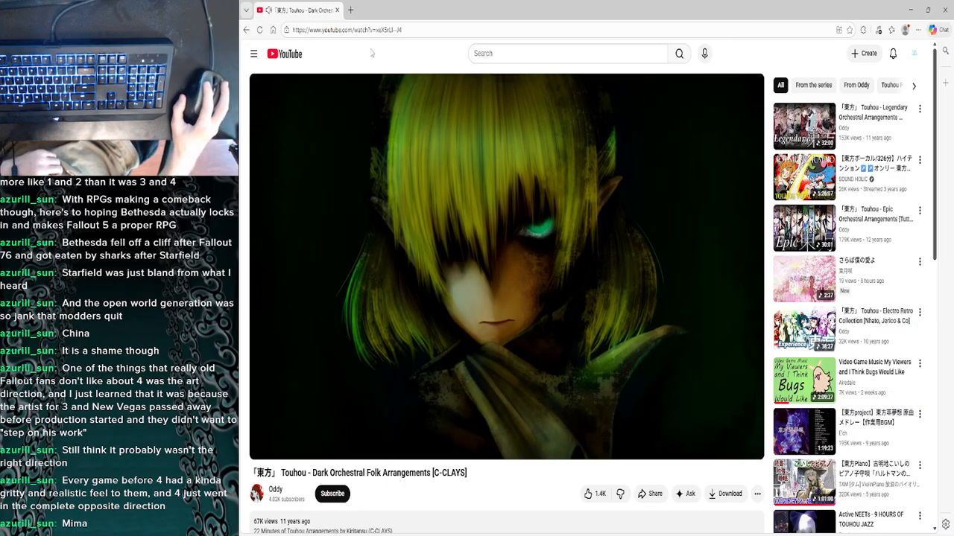
{"action": "left_click", "coordinate": [916, 10]}
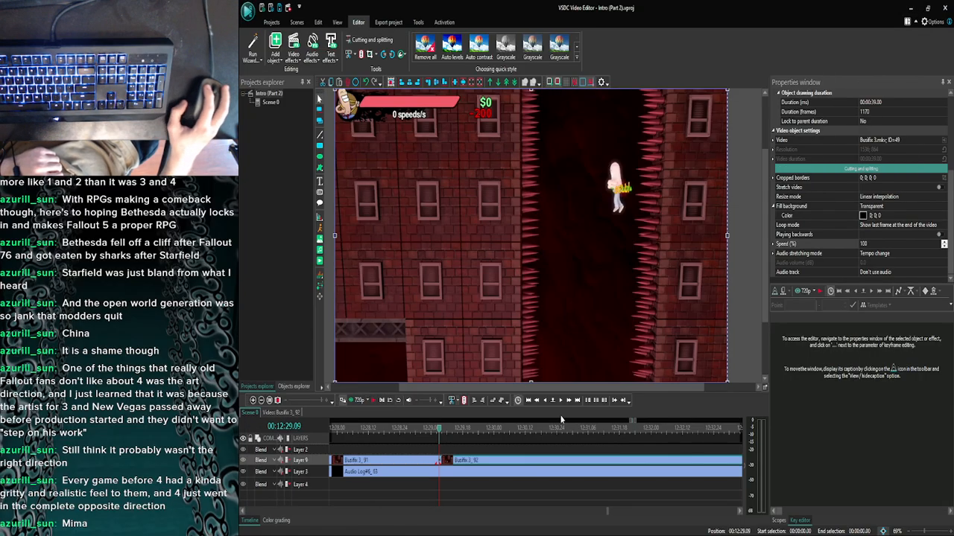
Examine the Busifix 3_92 clip frame by frame from its start to the character's contact with the red bounce pad.
{"action": "left_click", "coordinate": [563, 403]}
{"action": "left_click", "coordinate": [563, 402]}
{"action": "left_click", "coordinate": [562, 402]}
{"action": "left_click", "coordinate": [562, 403]}
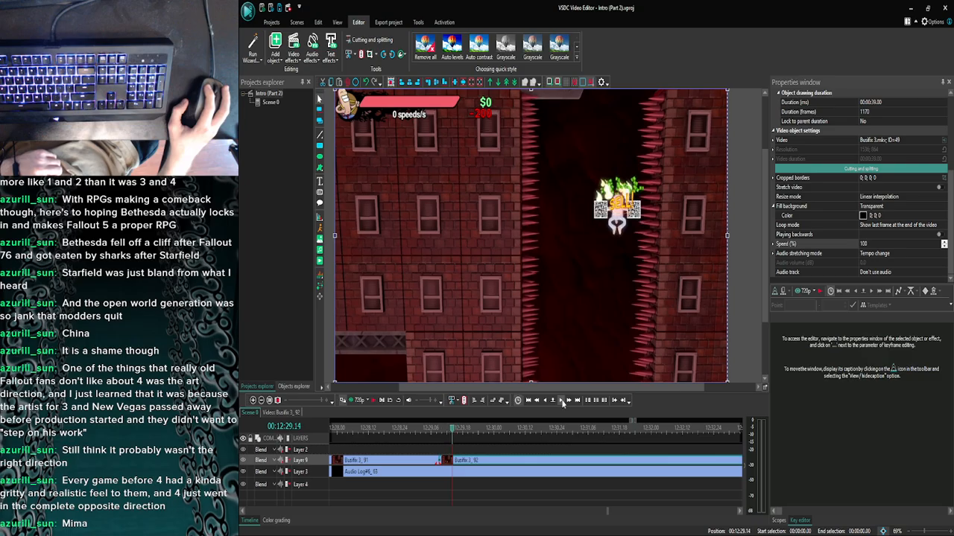
{"action": "left_click", "coordinate": [563, 402]}
{"action": "left_click", "coordinate": [563, 402]}
{"action": "left_click", "coordinate": [563, 403]}
{"action": "left_click", "coordinate": [563, 402]}
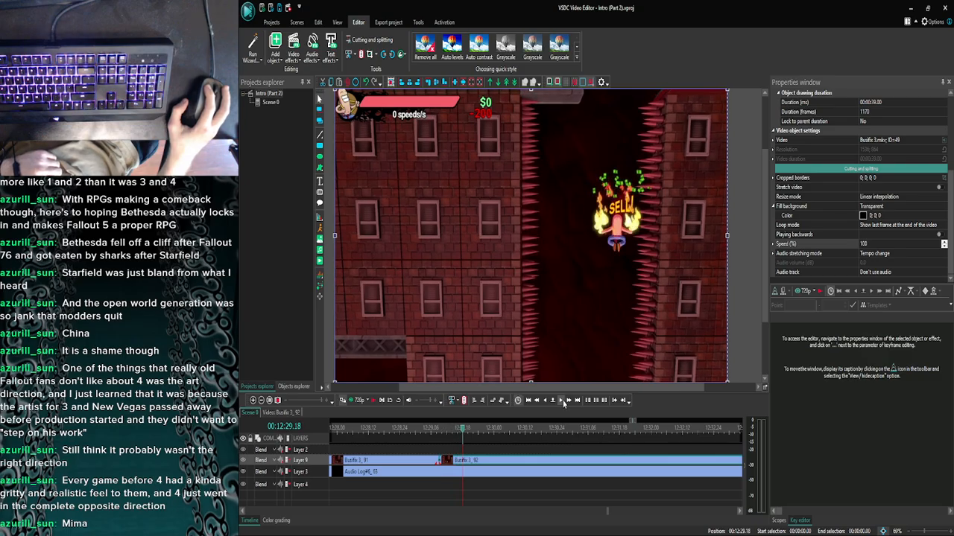
{"action": "left_click", "coordinate": [563, 402]}
{"action": "left_click", "coordinate": [563, 402]}
{"action": "left_click", "coordinate": [563, 402]}
{"action": "left_click", "coordinate": [564, 402]}
{"action": "left_click", "coordinate": [563, 402]}
{"action": "left_click", "coordinate": [563, 402]}
{"action": "left_click", "coordinate": [563, 402]}
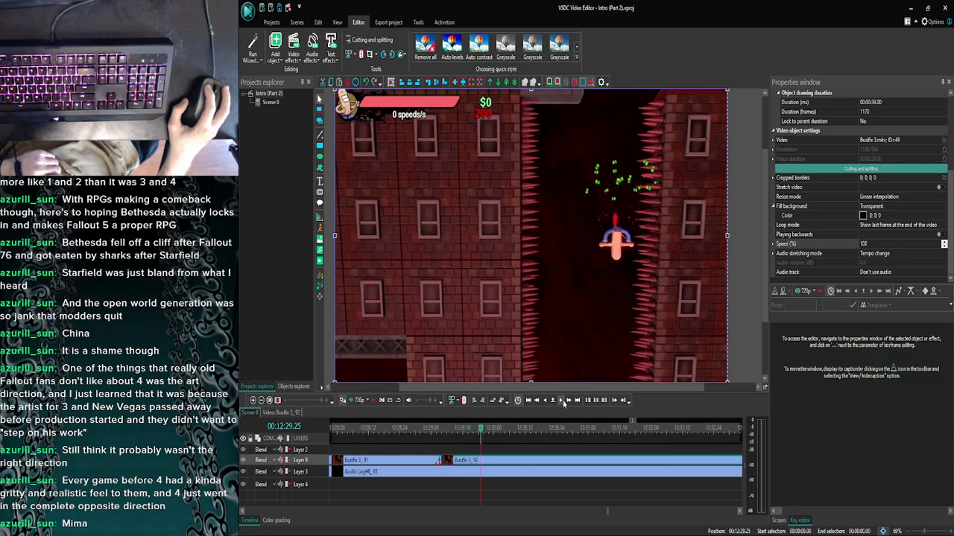
{"action": "left_click", "coordinate": [563, 402]}
{"action": "left_click", "coordinate": [563, 402]}
{"action": "left_click", "coordinate": [563, 402]}
{"action": "left_click", "coordinate": [563, 402]}
{"action": "left_click", "coordinate": [563, 402]}
{"action": "left_click", "coordinate": [564, 402]}
{"action": "left_click", "coordinate": [563, 402]}
{"action": "left_click", "coordinate": [563, 403]}
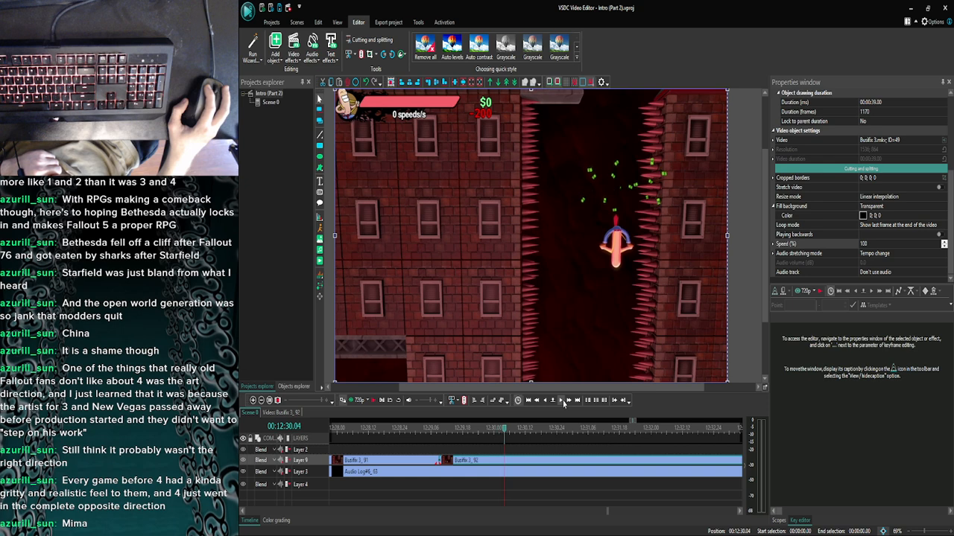
{"action": "left_click", "coordinate": [563, 402]}
{"action": "left_click", "coordinate": [564, 403]}
{"action": "left_click", "coordinate": [563, 402]}
{"action": "left_click", "coordinate": [563, 403]}
{"action": "left_click", "coordinate": [564, 402]}
{"action": "left_click", "coordinate": [564, 402]}
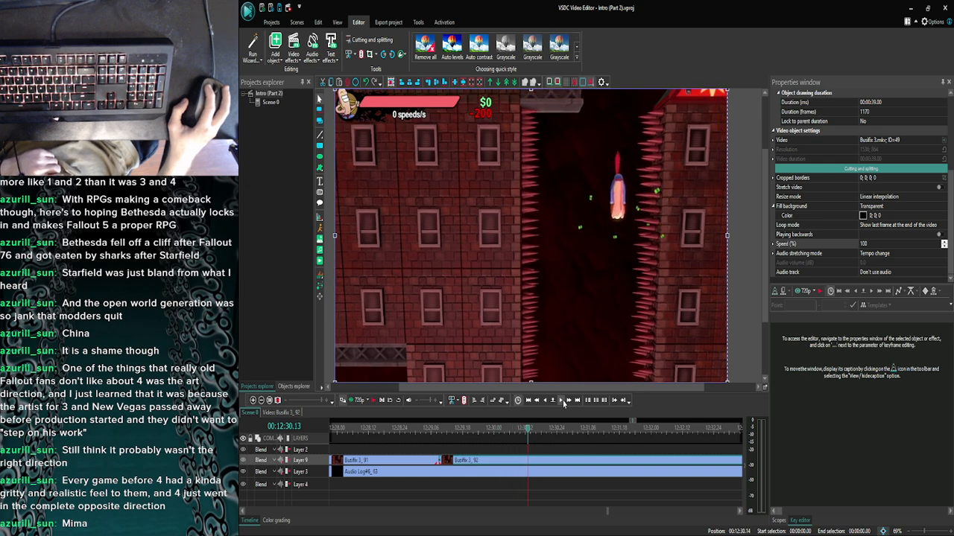
{"action": "left_click", "coordinate": [563, 402]}
{"action": "left_click", "coordinate": [564, 403]}
{"action": "left_click", "coordinate": [563, 402]}
{"action": "left_click", "coordinate": [563, 402]}
{"action": "left_click", "coordinate": [564, 402]}
{"action": "left_click", "coordinate": [563, 402]}
{"action": "left_click", "coordinate": [563, 403]}
{"action": "left_click", "coordinate": [563, 402]}
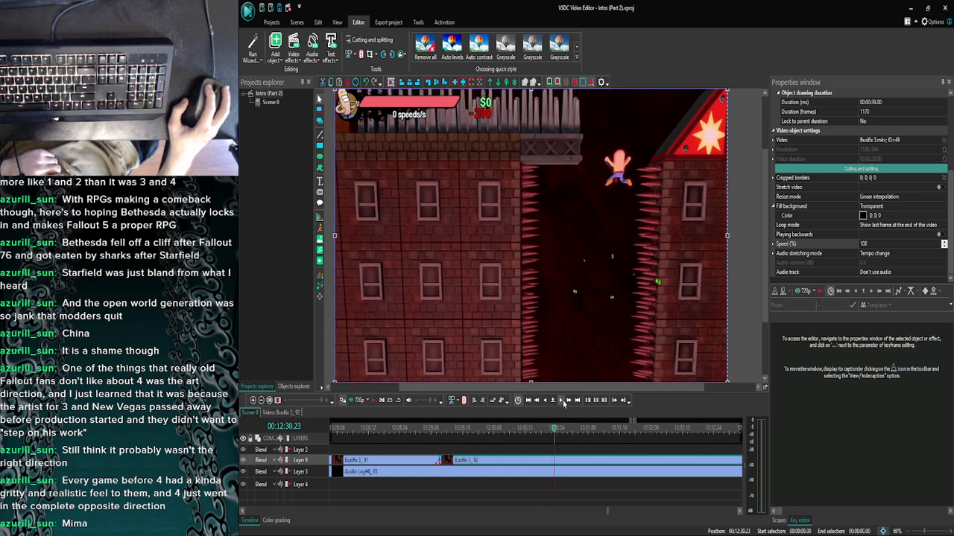
{"action": "left_click", "coordinate": [563, 402]}
{"action": "left_click", "coordinate": [563, 402]}
{"action": "left_click", "coordinate": [563, 402]}
{"action": "left_click", "coordinate": [563, 403]}
{"action": "left_click", "coordinate": [564, 403]}
{"action": "left_click", "coordinate": [564, 403]}
{"action": "left_click", "coordinate": [564, 404]}
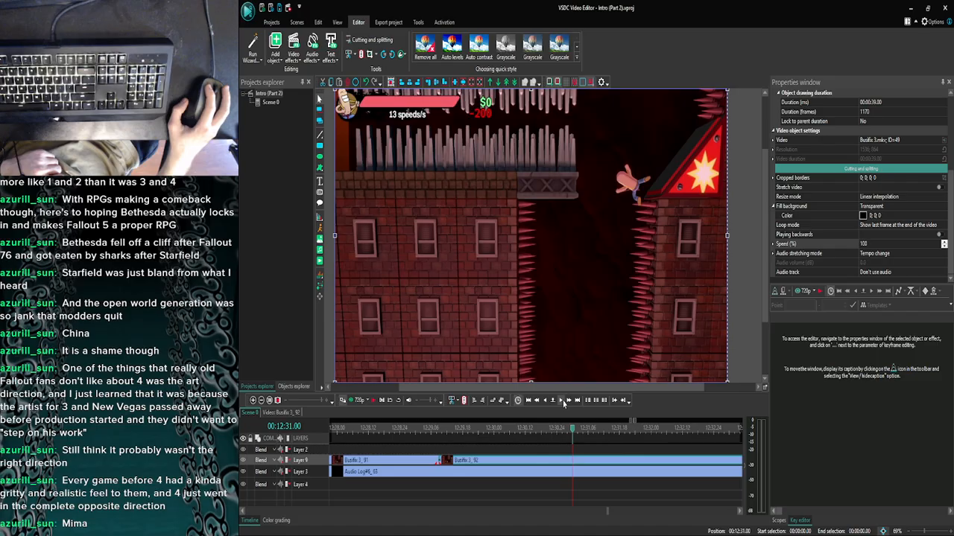
{"action": "left_click", "coordinate": [564, 403]}
{"action": "left_click", "coordinate": [564, 403]}
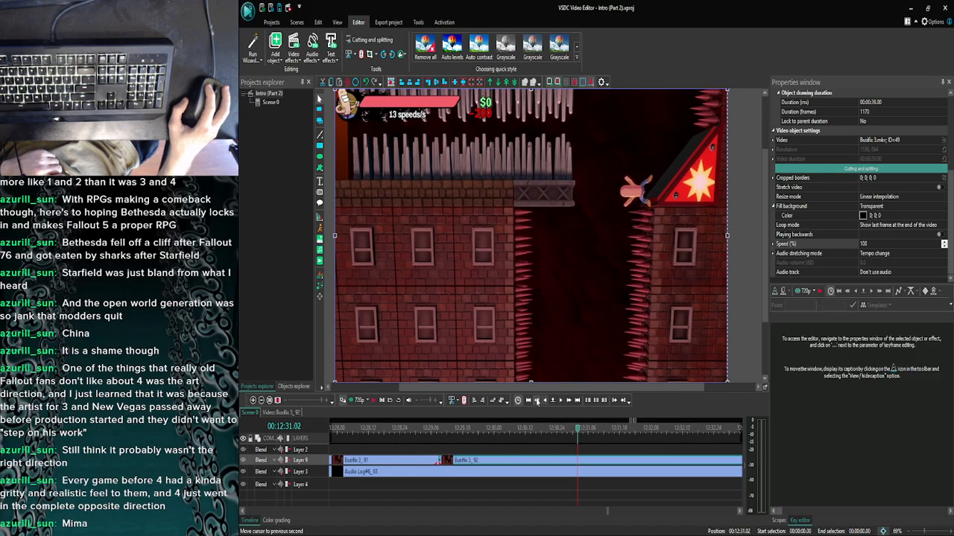
Find the frame at 00:12:29.21 where the SELL! effect shows, split the Busifix 3_92 clip there, and select the short first piece.
{"action": "left_click", "coordinate": [558, 403]}
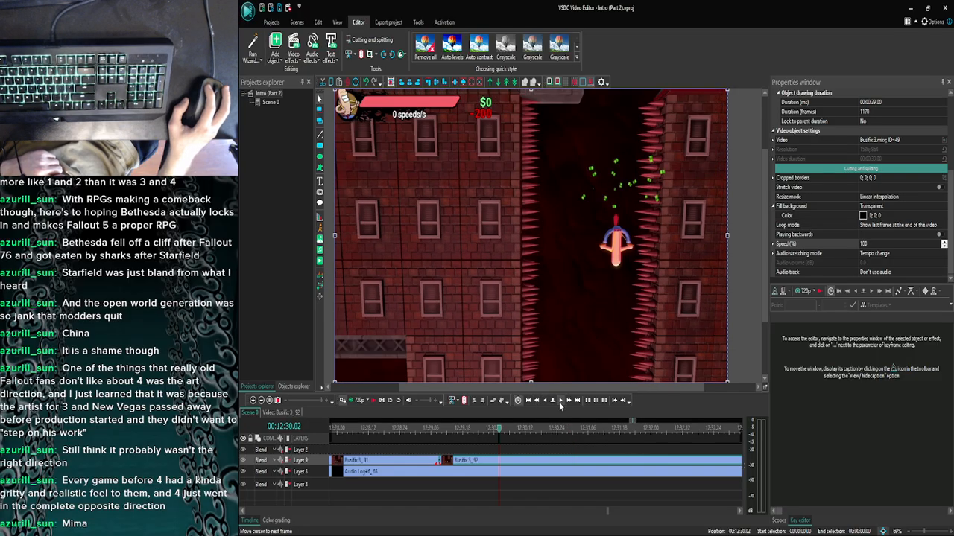
{"action": "left_click", "coordinate": [560, 403]}
{"action": "left_click", "coordinate": [560, 403]}
{"action": "left_click", "coordinate": [560, 403]}
{"action": "left_click", "coordinate": [561, 403]}
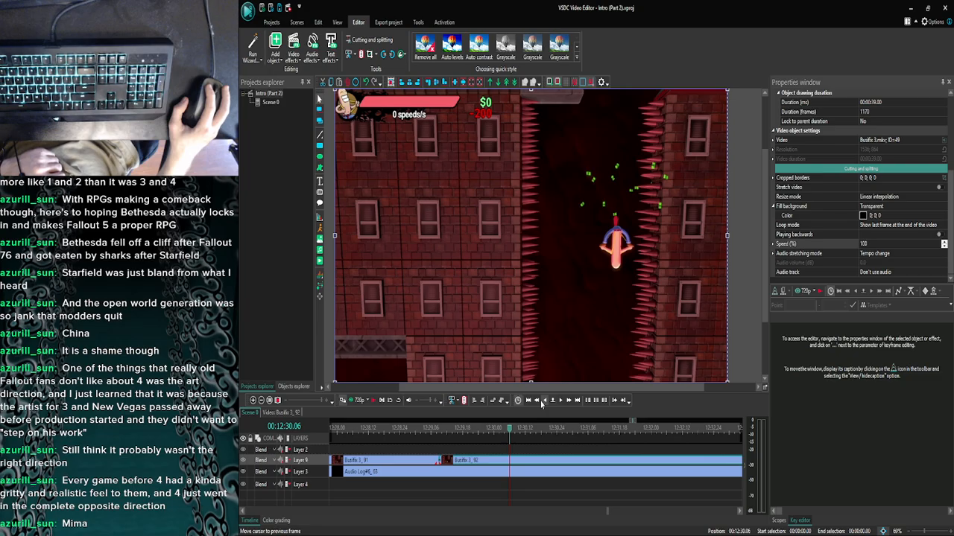
{"action": "left_click", "coordinate": [543, 402]}
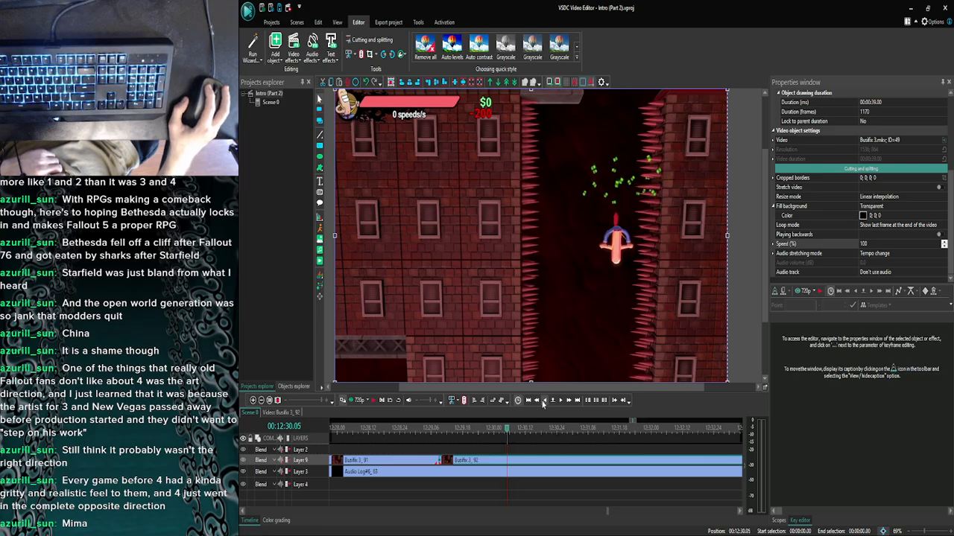
{"action": "left_click", "coordinate": [543, 400]}
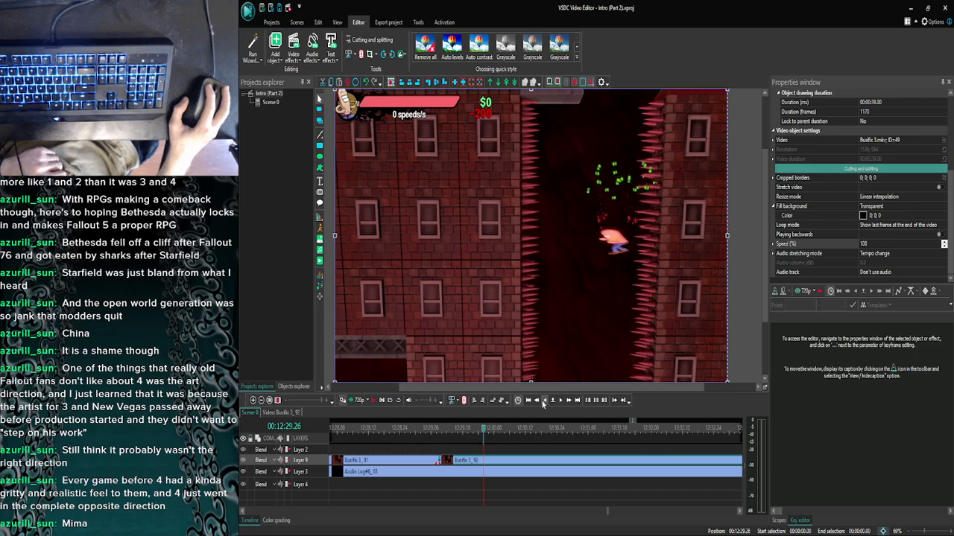
{"action": "left_click", "coordinate": [559, 403]}
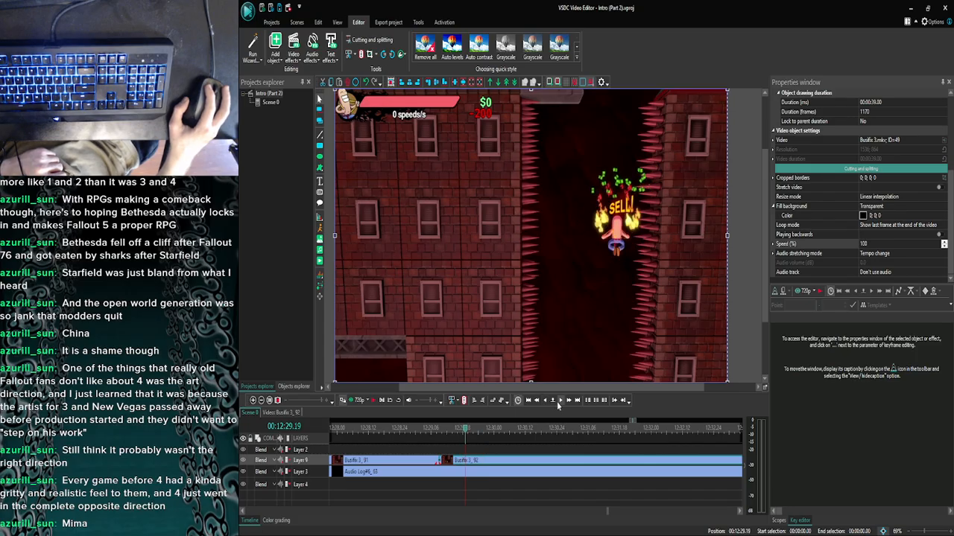
{"action": "left_click", "coordinate": [559, 403]}
{"action": "left_click", "coordinate": [559, 403]}
{"action": "left_click", "coordinate": [559, 403]}
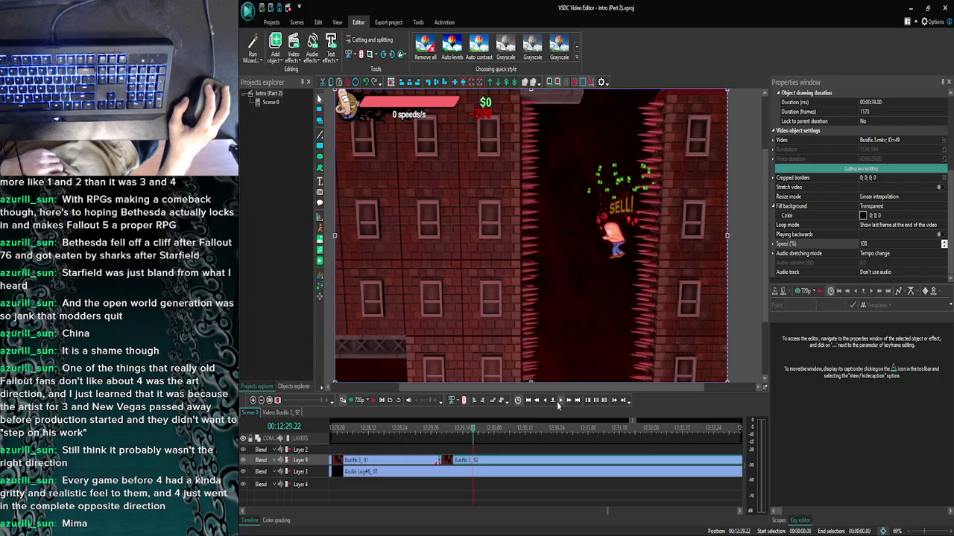
{"action": "left_click", "coordinate": [544, 403]}
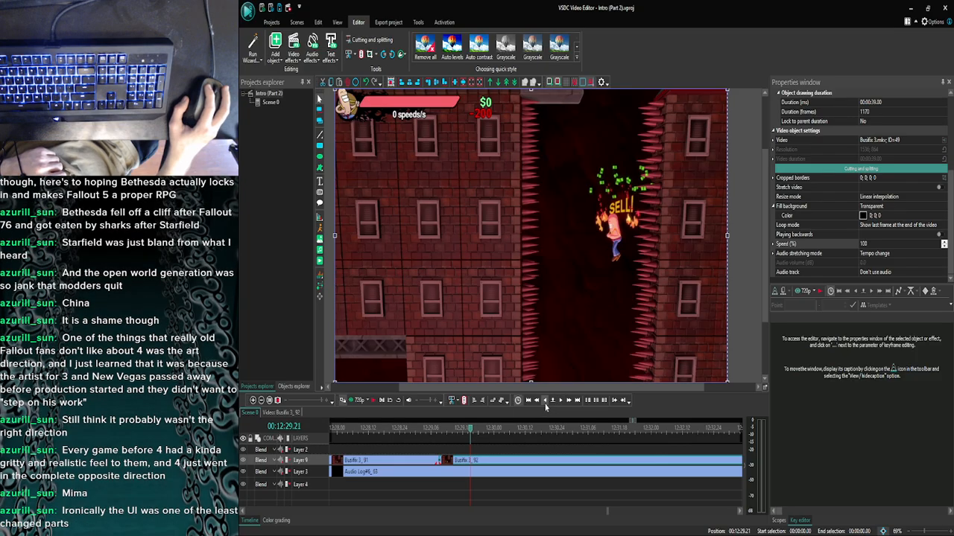
{"action": "left_click", "coordinate": [545, 403]}
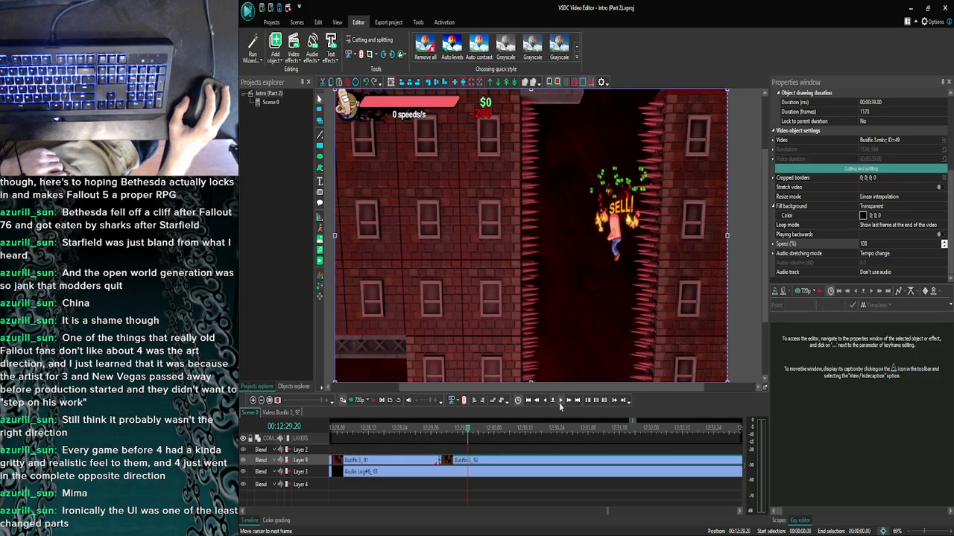
{"action": "left_click", "coordinate": [559, 403]}
{"action": "left_click", "coordinate": [559, 403]}
{"action": "left_click", "coordinate": [547, 404]}
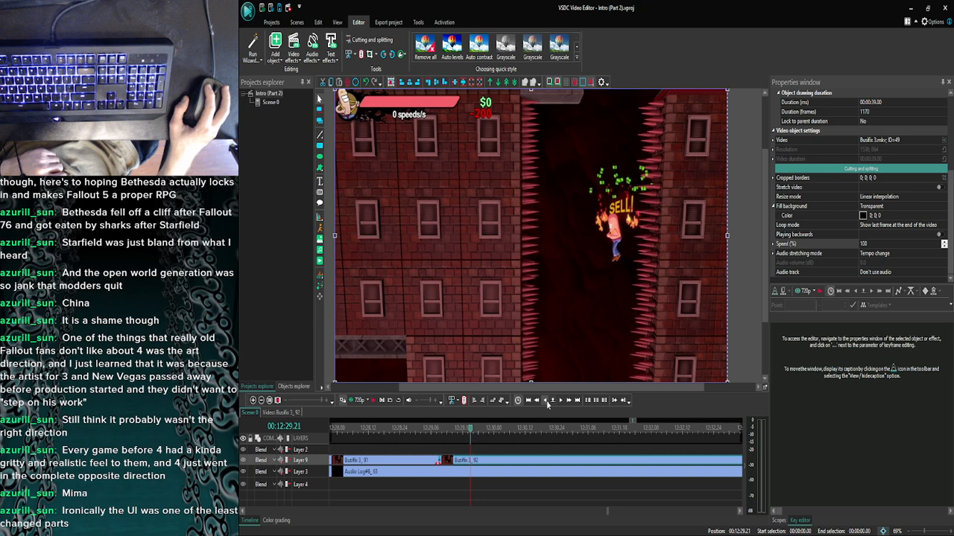
{"action": "left_click", "coordinate": [562, 402]}
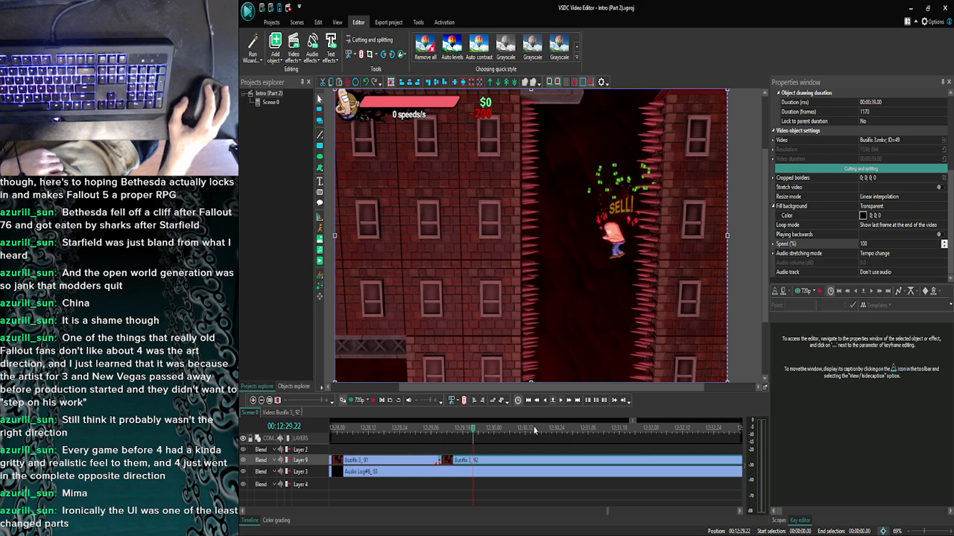
{"action": "left_click", "coordinate": [546, 403]}
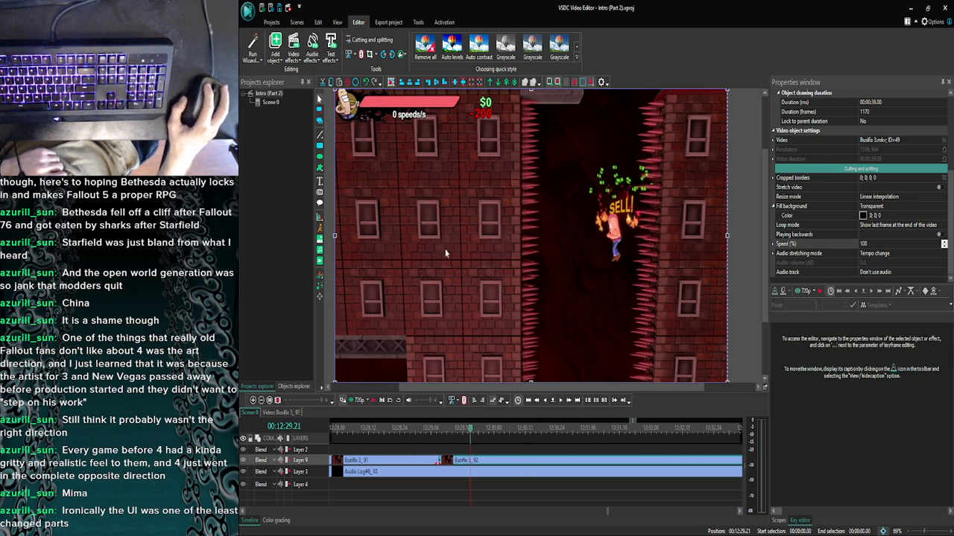
{"action": "left_click", "coordinate": [462, 462]}
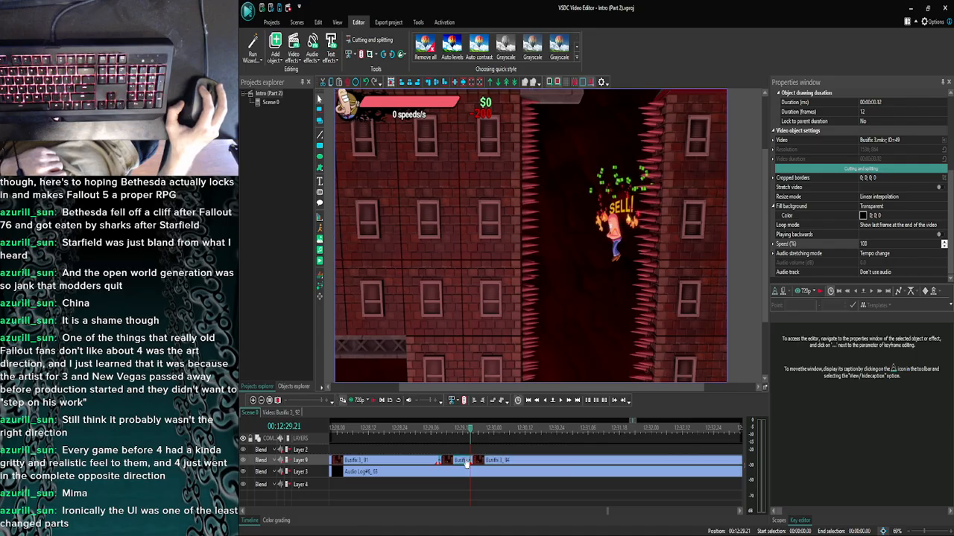
Set the short Busifix 3_92 piece's speed to 50%, with Busifix 3_94 starting directly at its end.
{"action": "left_click", "coordinate": [868, 244]}
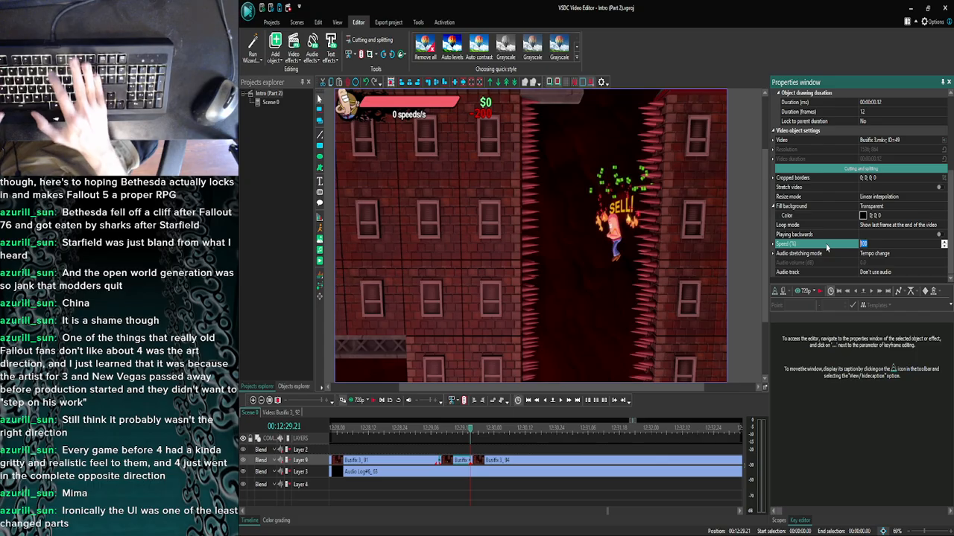
{"action": "type", "text": "50"}
{"action": "key", "text": "Return"}
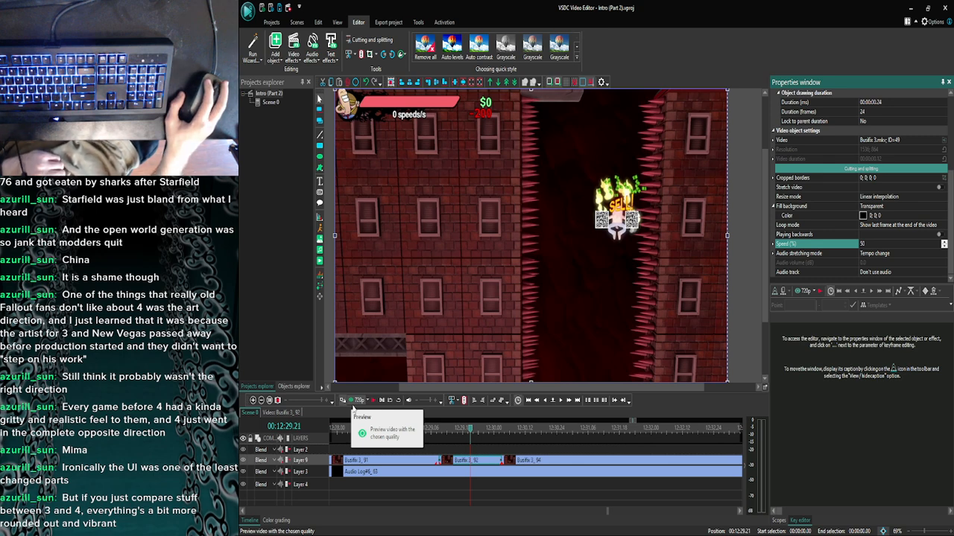
Preview the slowed Busifix 3_92 piece and its join with Busifix 3_94.
{"action": "left_click", "coordinate": [353, 406]}
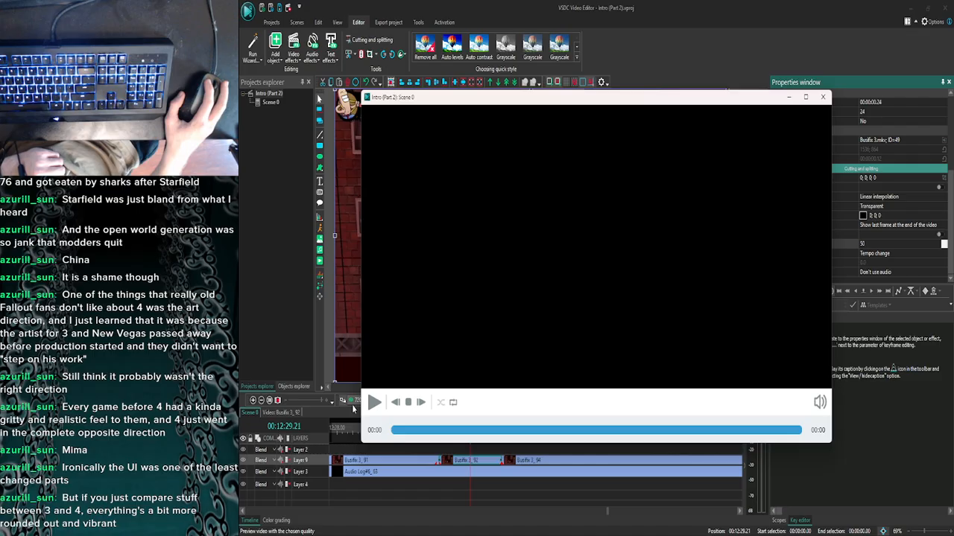
{"action": "left_click", "coordinate": [373, 402]}
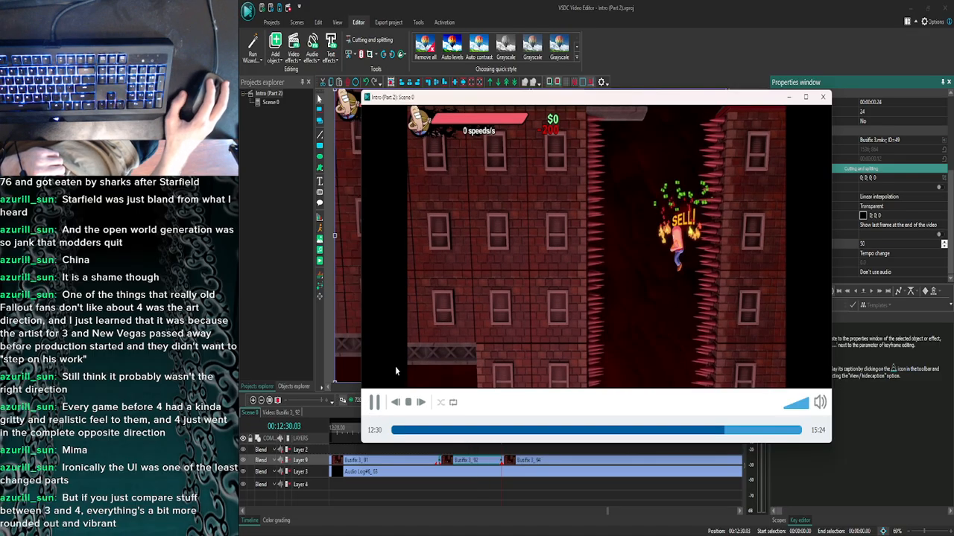
{"action": "key", "text": "Escape"}
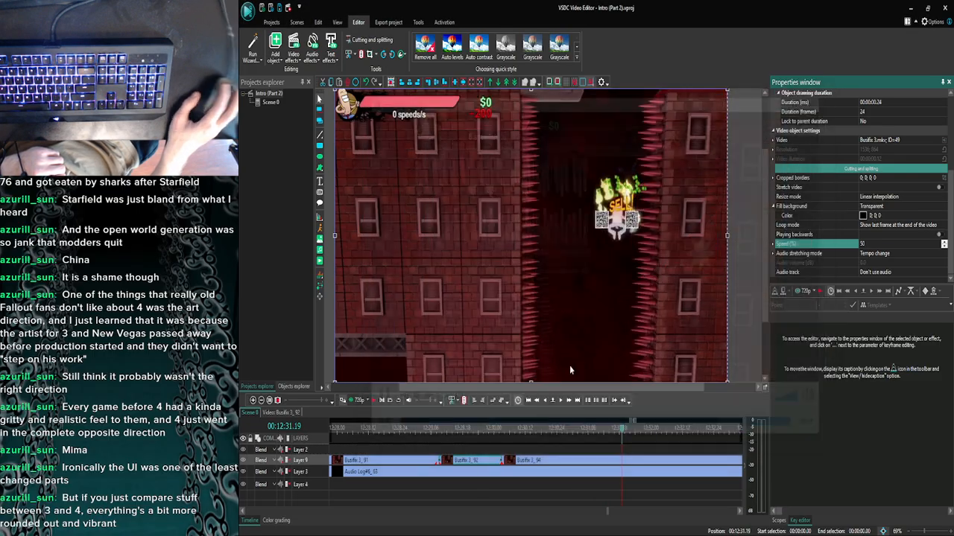
Preview the Busifix 3_94 footage from 00:12:30.16 into the character's bounce.
{"action": "left_click", "coordinate": [527, 427]}
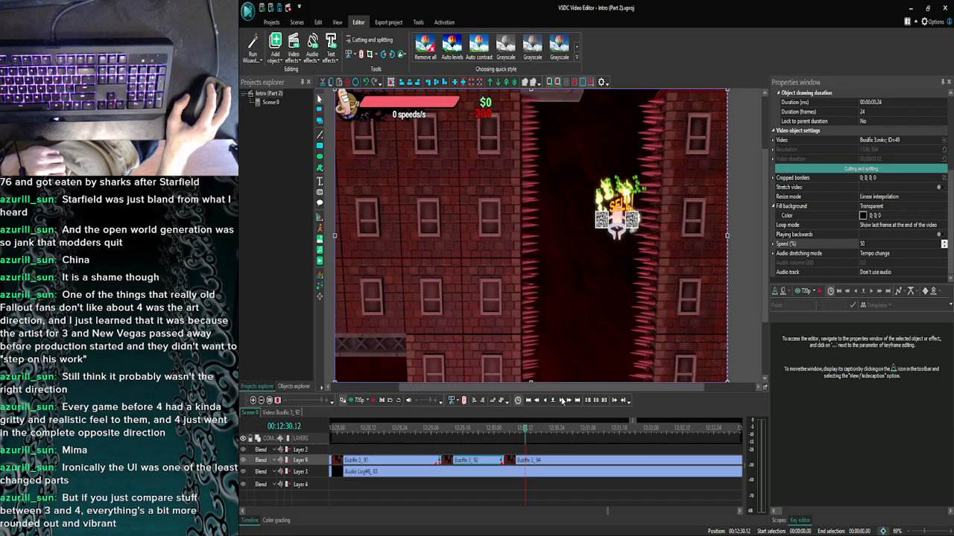
{"action": "left_click", "coordinate": [561, 401]}
{"action": "left_click", "coordinate": [361, 401]}
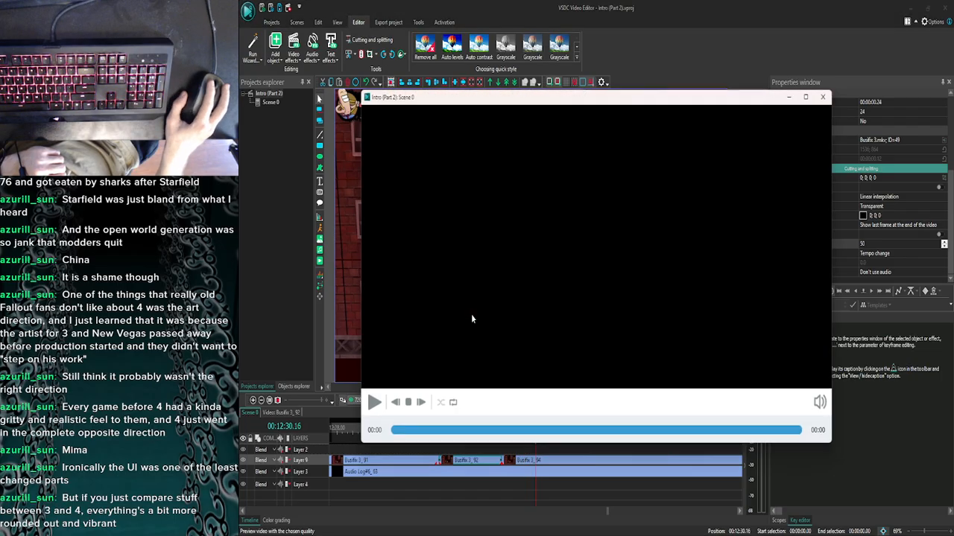
{"action": "left_click", "coordinate": [822, 97]}
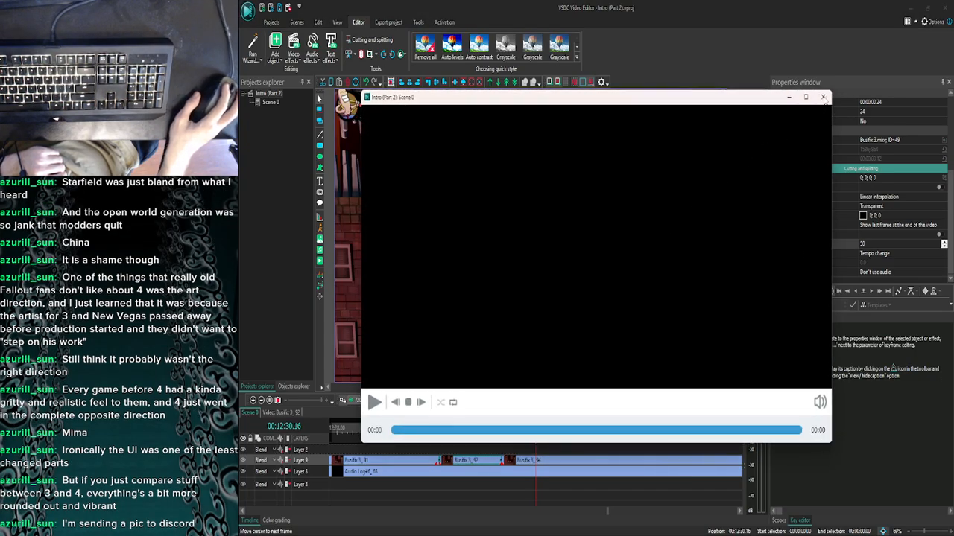
{"action": "left_click", "coordinate": [823, 97]}
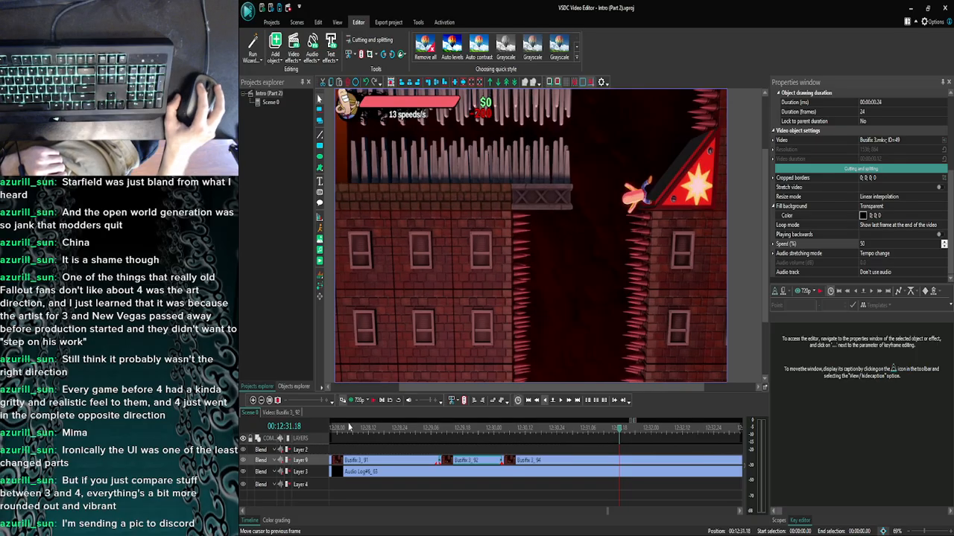
Replay the bounce pad moment in Busifix 3_94 several times, starting around 00:12:31.14.
{"action": "left_click", "coordinate": [358, 401]}
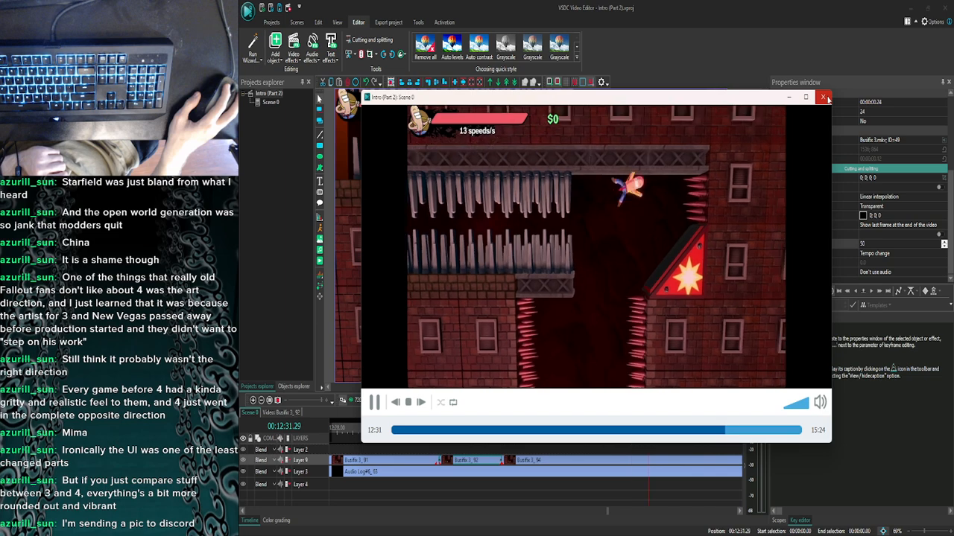
{"action": "left_click", "coordinate": [822, 97]}
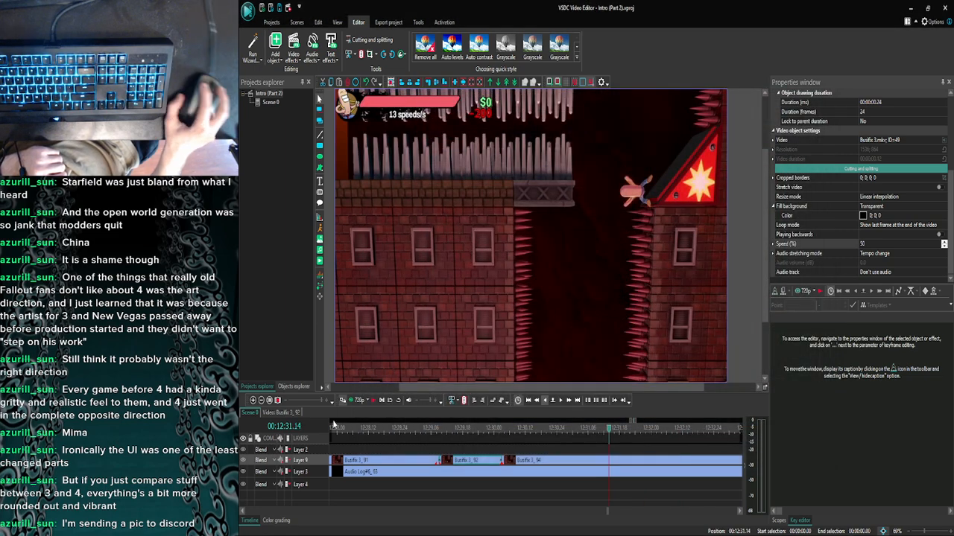
{"action": "left_click", "coordinate": [358, 400]}
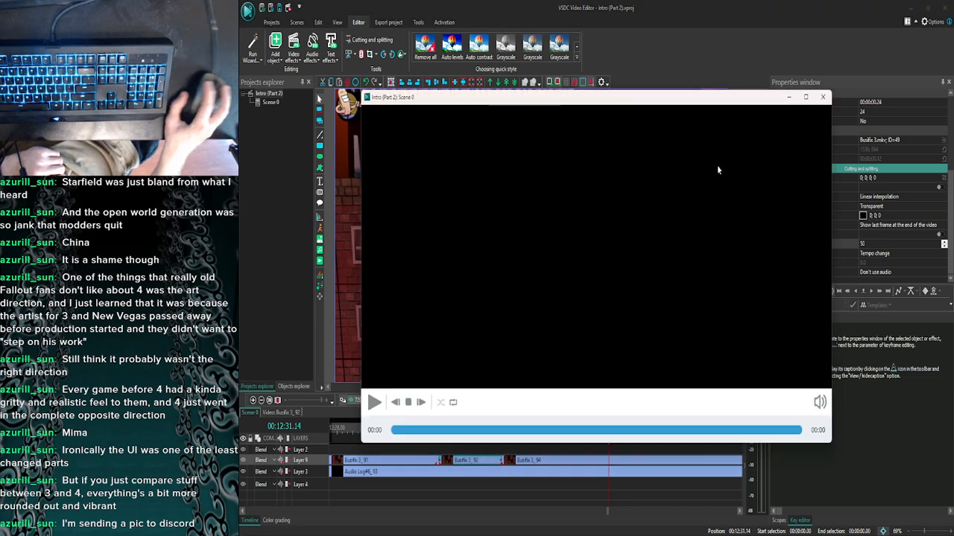
{"action": "left_click", "coordinate": [823, 97]}
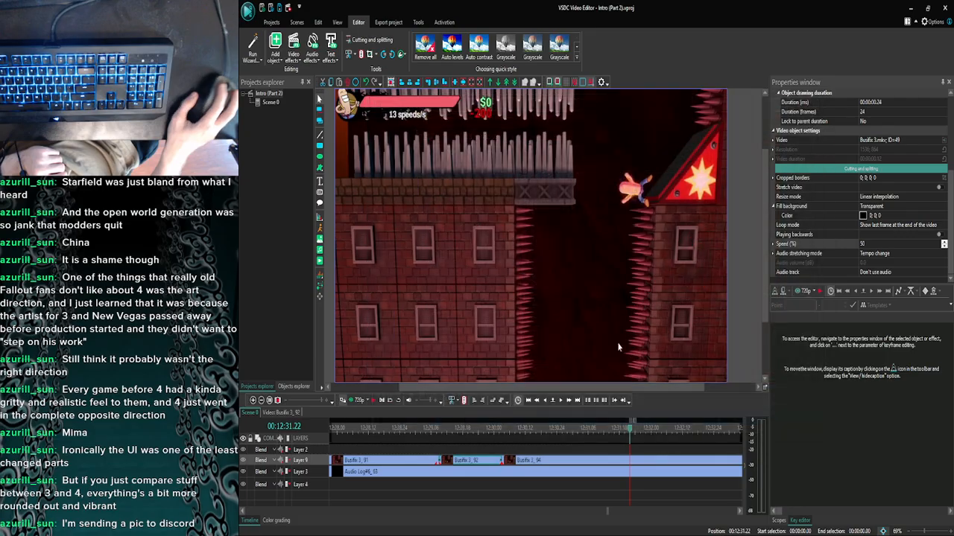
{"action": "left_click", "coordinate": [353, 403]}
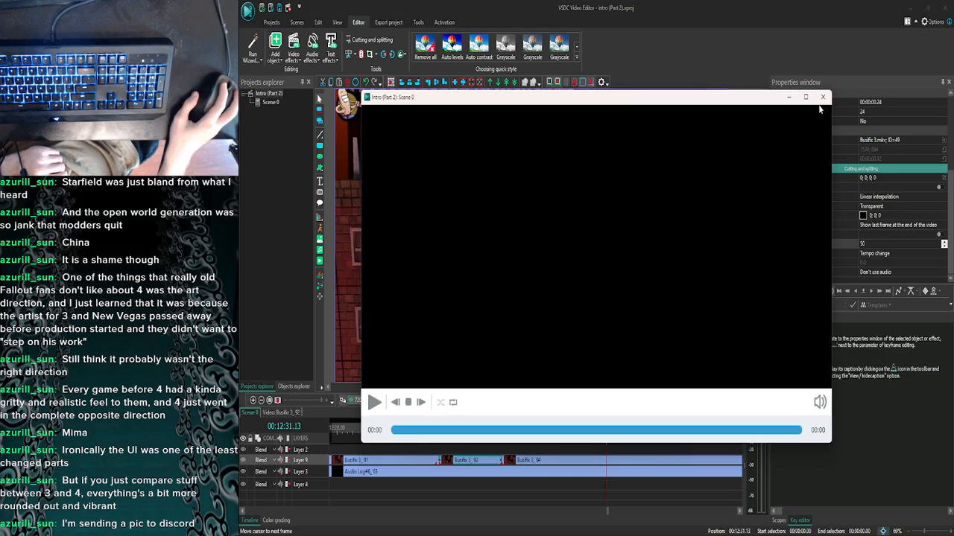
{"action": "left_click", "coordinate": [823, 97]}
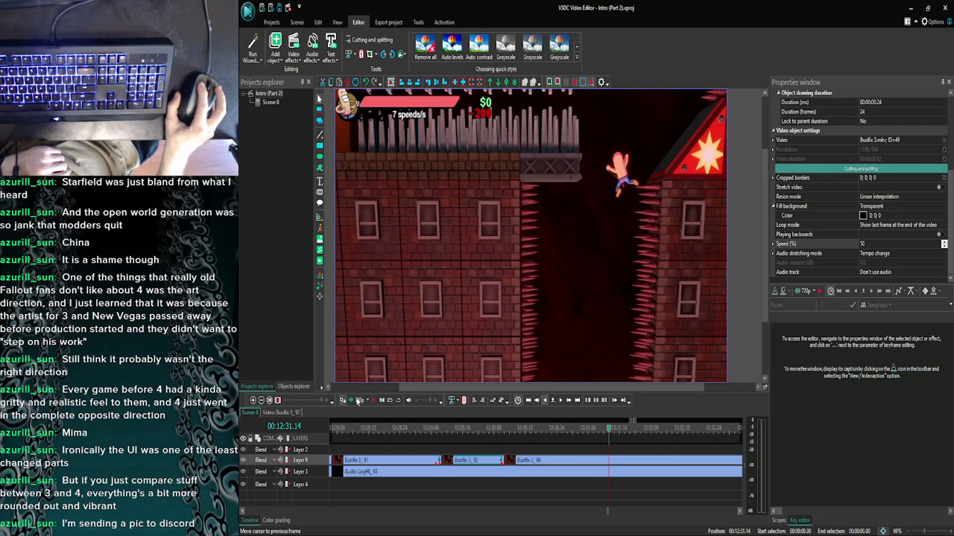
Replay the character's dive toward the bounce pad in Busifix 3_94 from 00:12:31.14 and slightly earlier frames.
{"action": "left_click", "coordinate": [359, 401]}
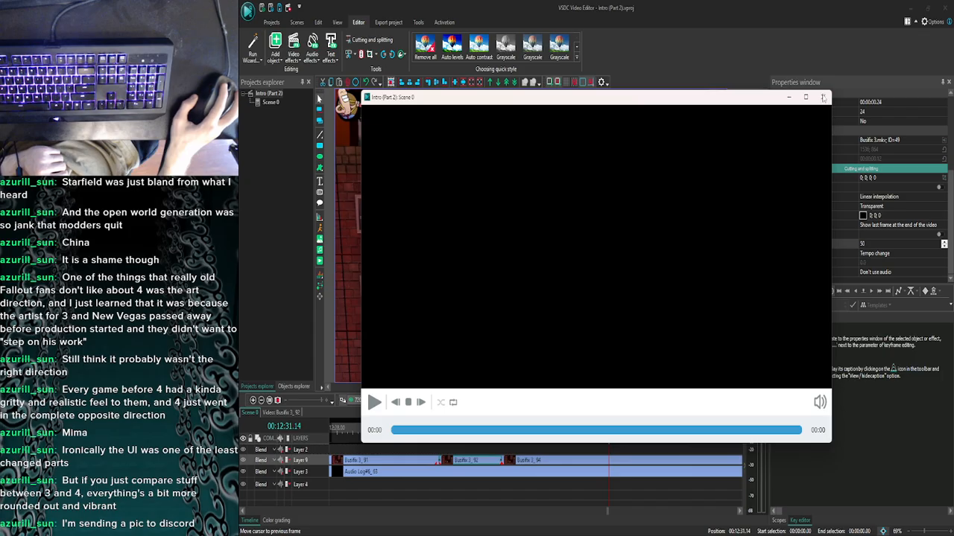
{"action": "left_click", "coordinate": [823, 98]}
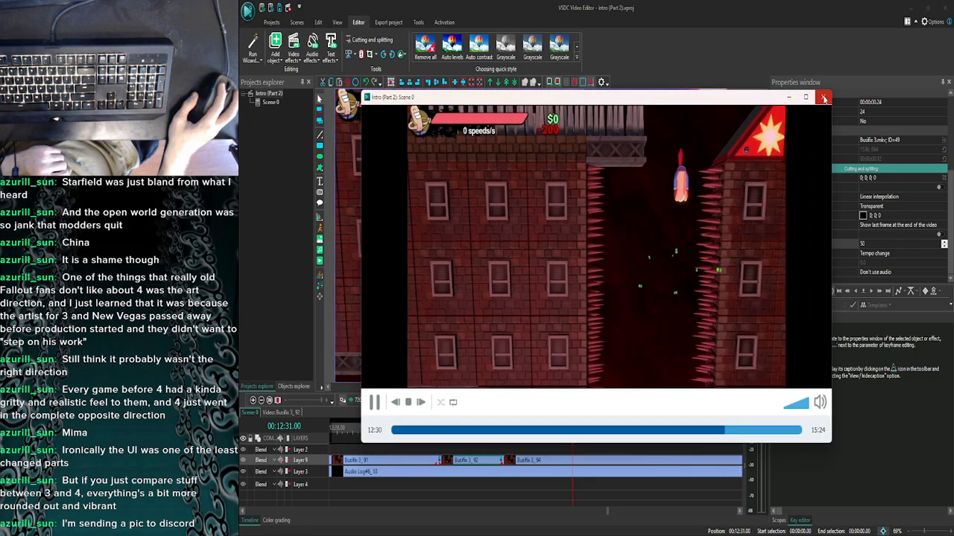
{"action": "left_click", "coordinate": [823, 97]}
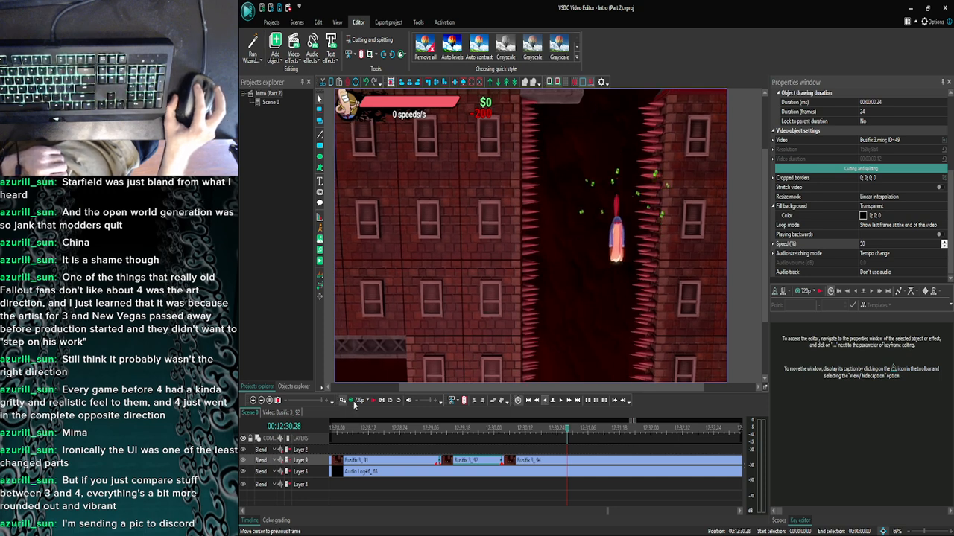
Preview Busifix 3_94 from 00:12:30.28 through the bounce, pausing at 00:12:31.28 before playing on.
{"action": "left_click", "coordinate": [354, 404]}
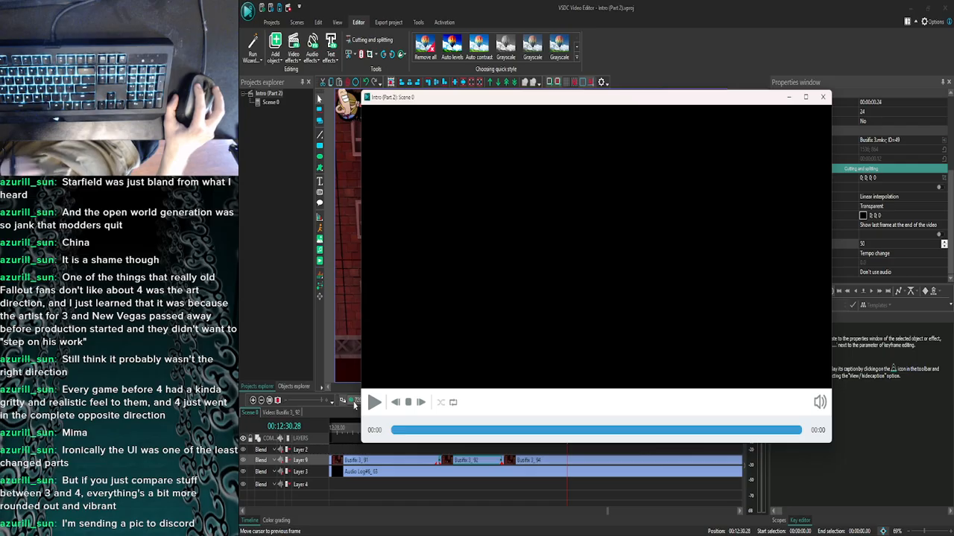
{"action": "left_click", "coordinate": [374, 403]}
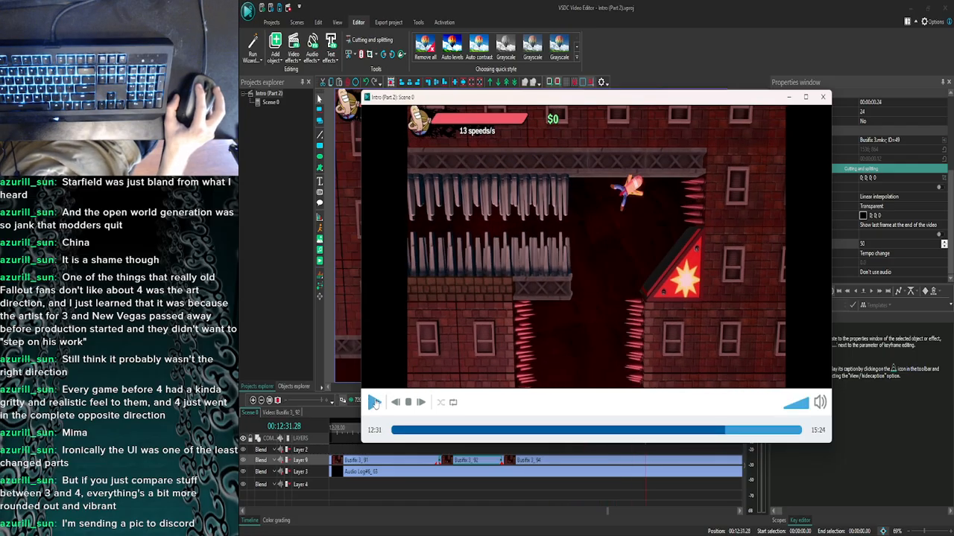
{"action": "key", "text": "super"}
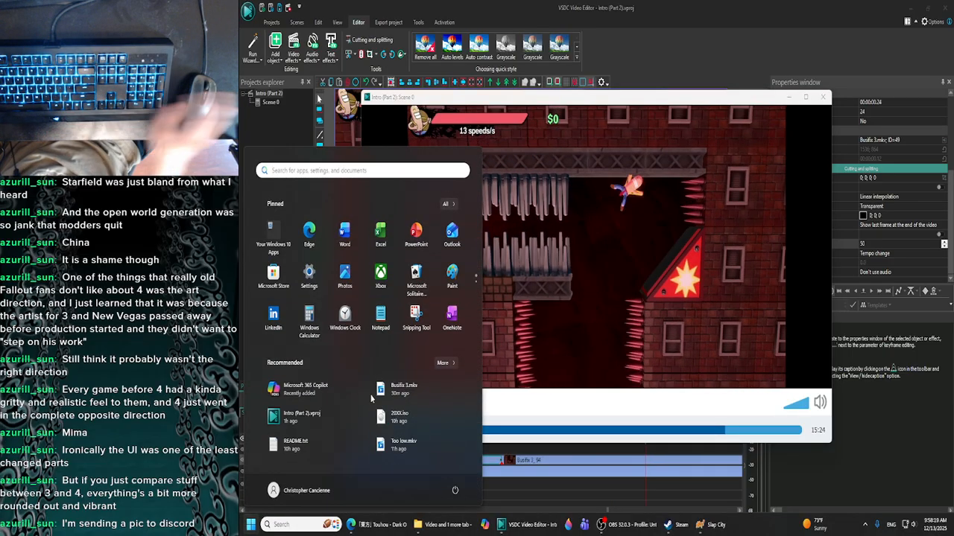
{"action": "key", "text": "super"}
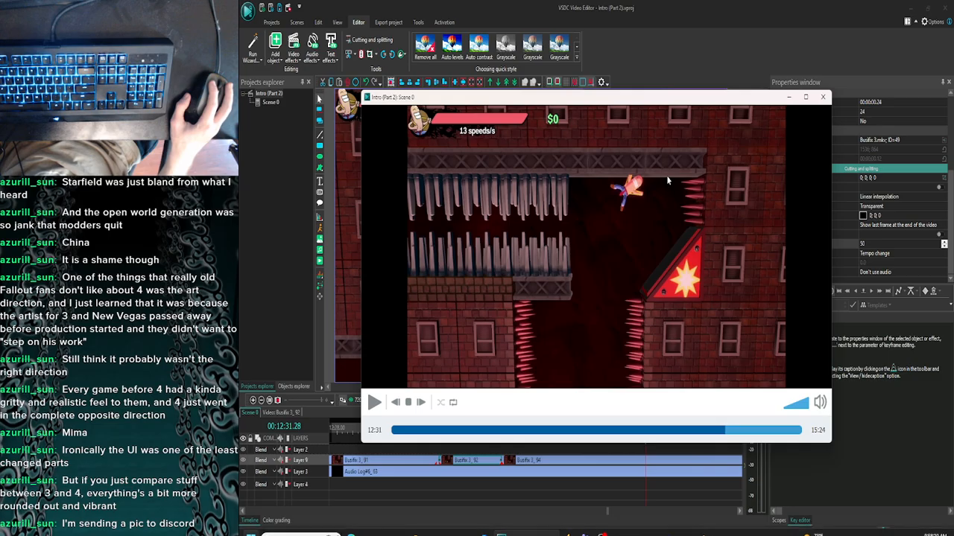
{"action": "left_click", "coordinate": [374, 402]}
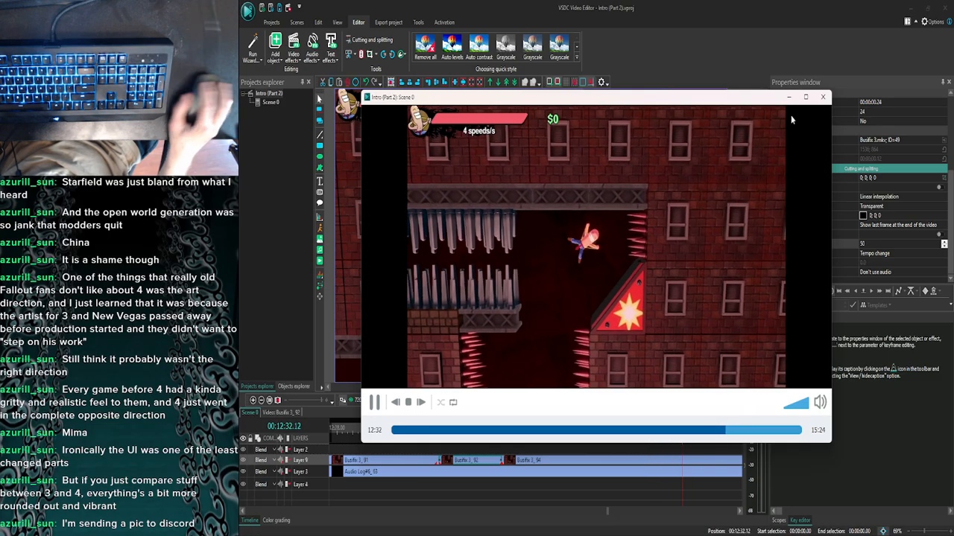
{"action": "left_click", "coordinate": [820, 99]}
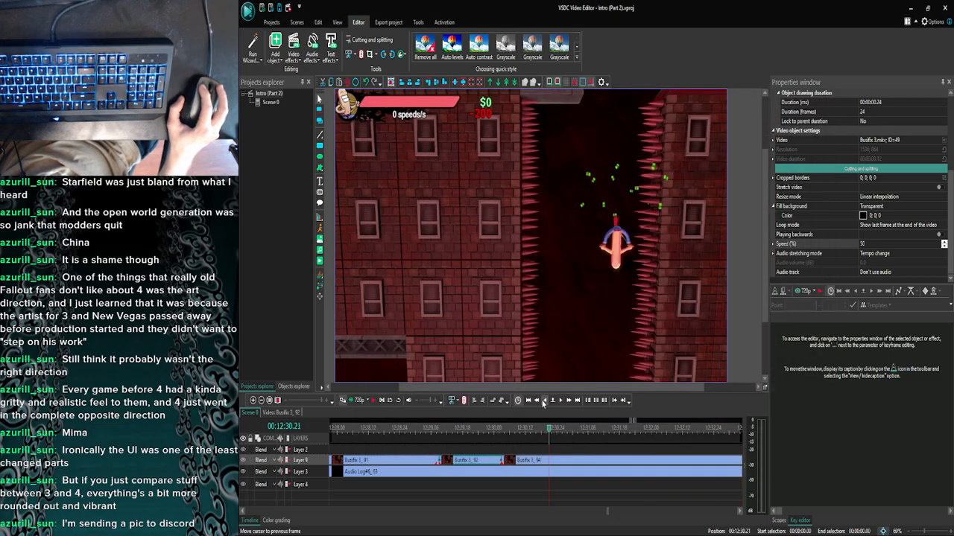
Preview the fall in Busifix 3_94 from several nearby start frames between 00:12:30.19 and 00:12:30.21.
{"action": "left_click", "coordinate": [544, 402]}
{"action": "left_click", "coordinate": [348, 401]}
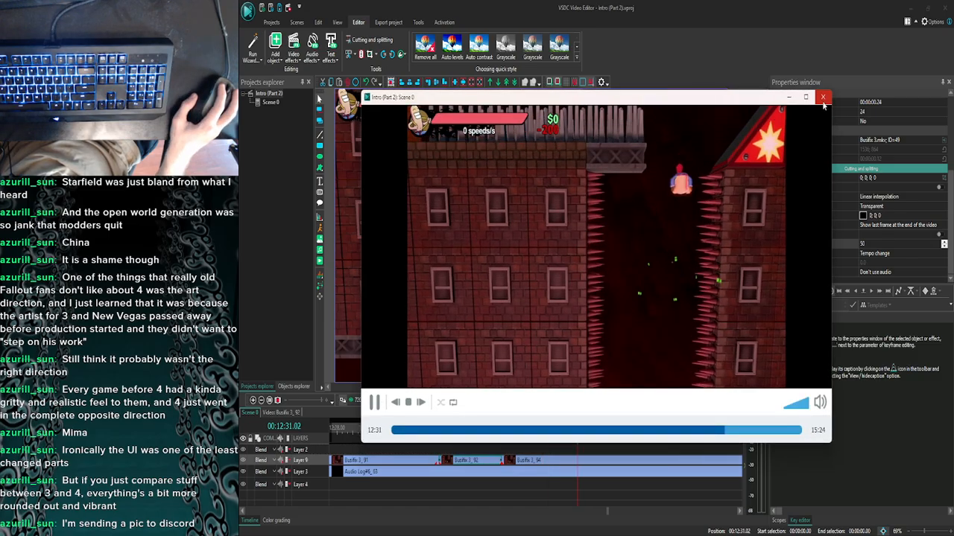
{"action": "left_click", "coordinate": [822, 98]}
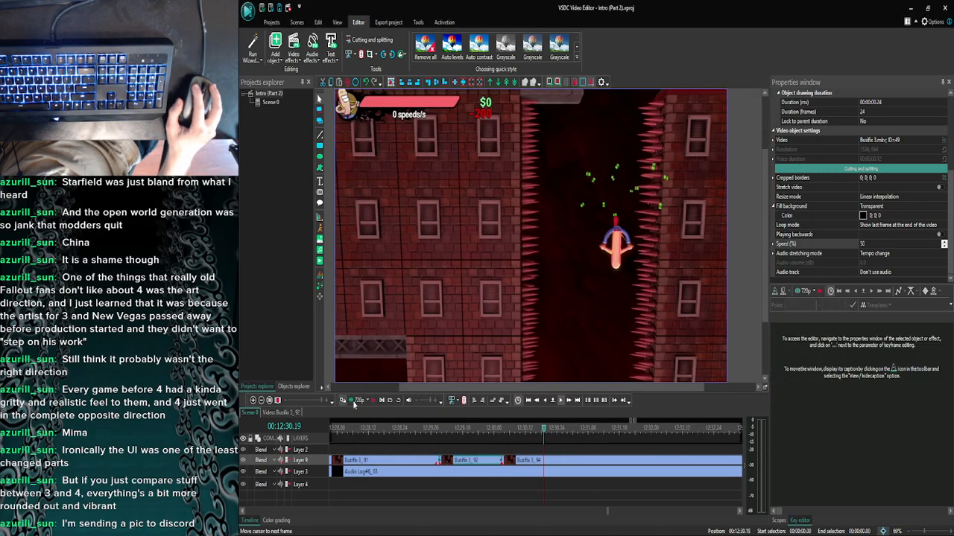
{"action": "left_click", "coordinate": [354, 403]}
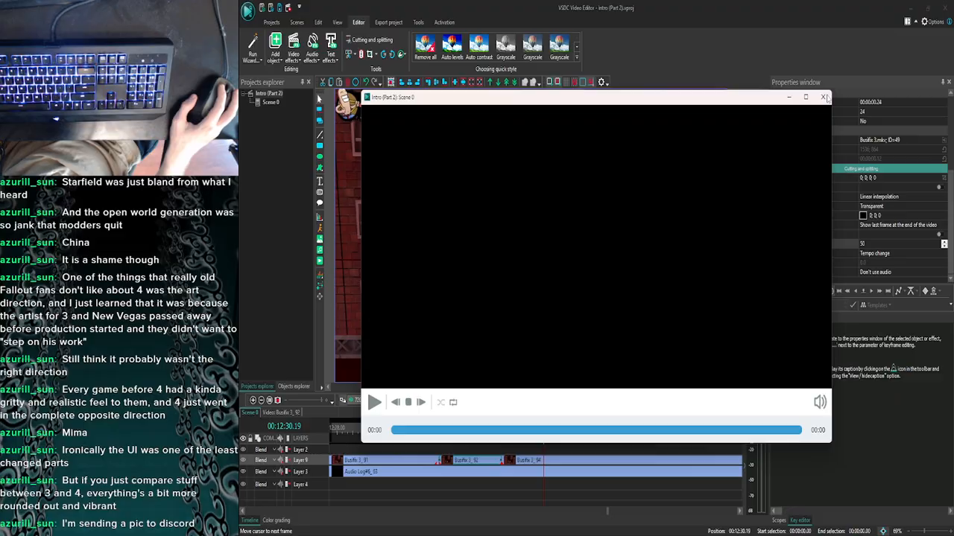
{"action": "left_click", "coordinate": [823, 98]}
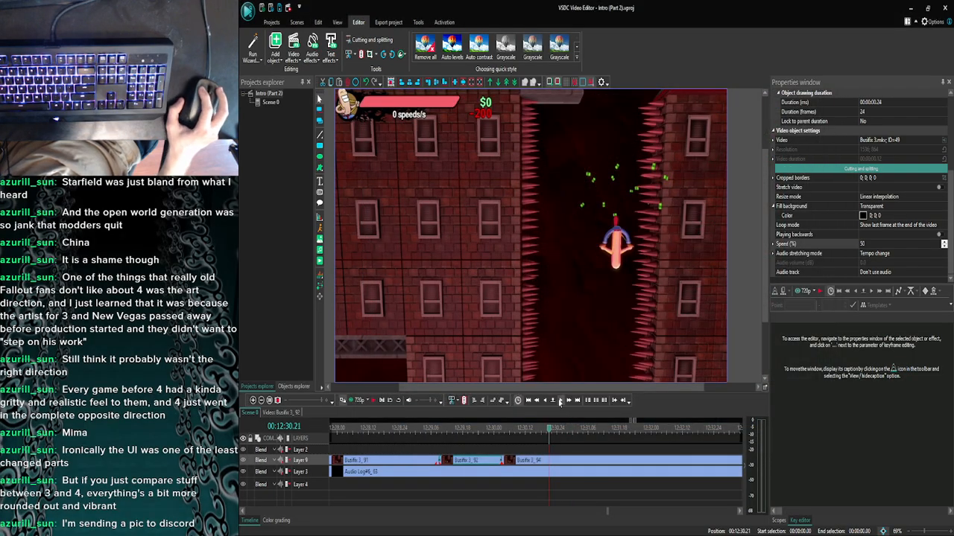
{"action": "left_click", "coordinate": [356, 403]}
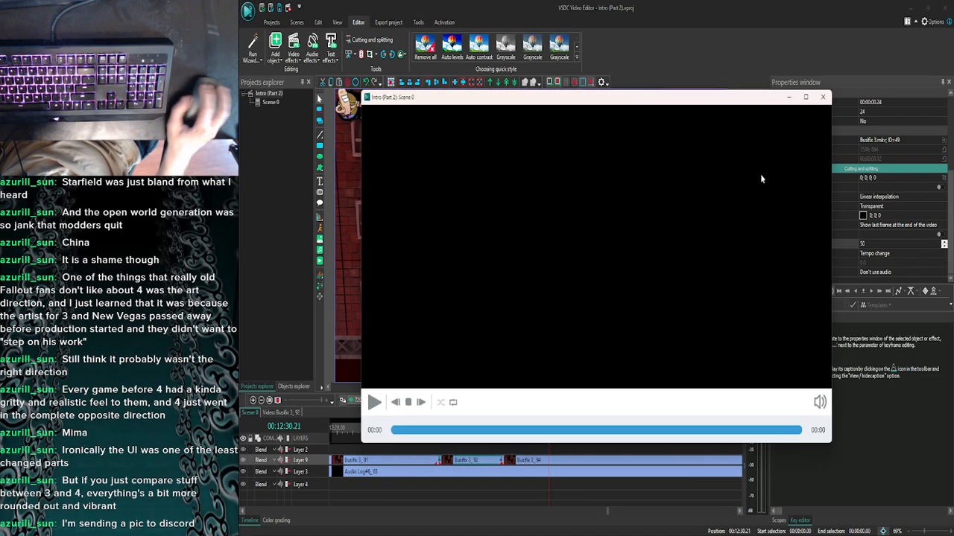
{"action": "left_click", "coordinate": [824, 97]}
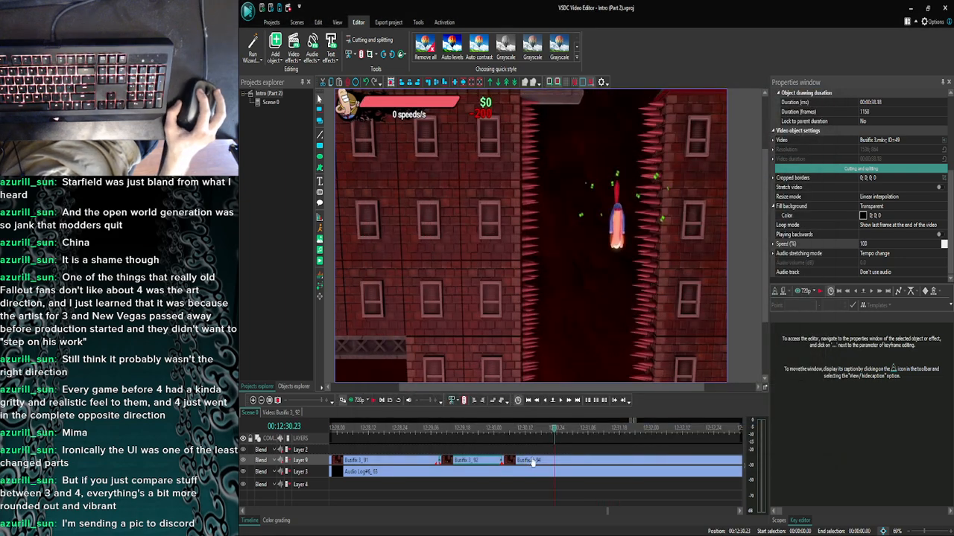
Move the Busifix 3_94 clip later on Layer 9 so it starts at the playhead, 00:12:30.23.
{"action": "left_click", "coordinate": [564, 463]}
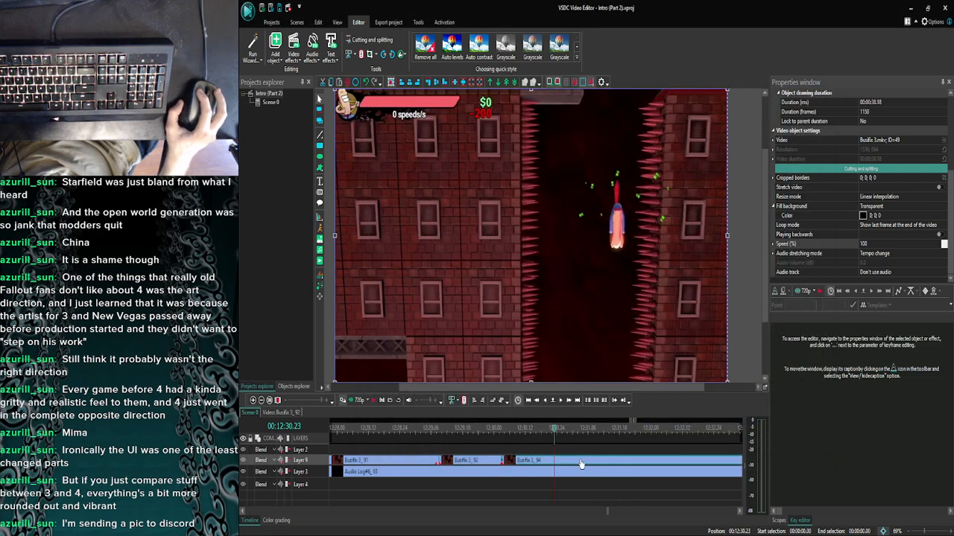
{"action": "left_click_drag", "start_coordinate": [582, 464], "coordinate": [574, 453]}
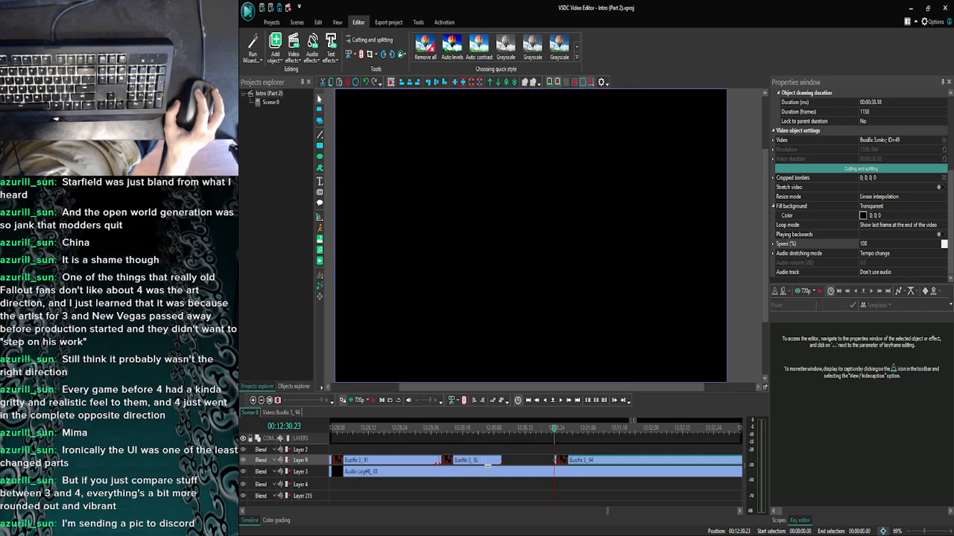
Set the Busifix 3_92 piece's speed to 30% and extend its end to meet the start of Busifix 3_94.
{"action": "left_click", "coordinate": [488, 463]}
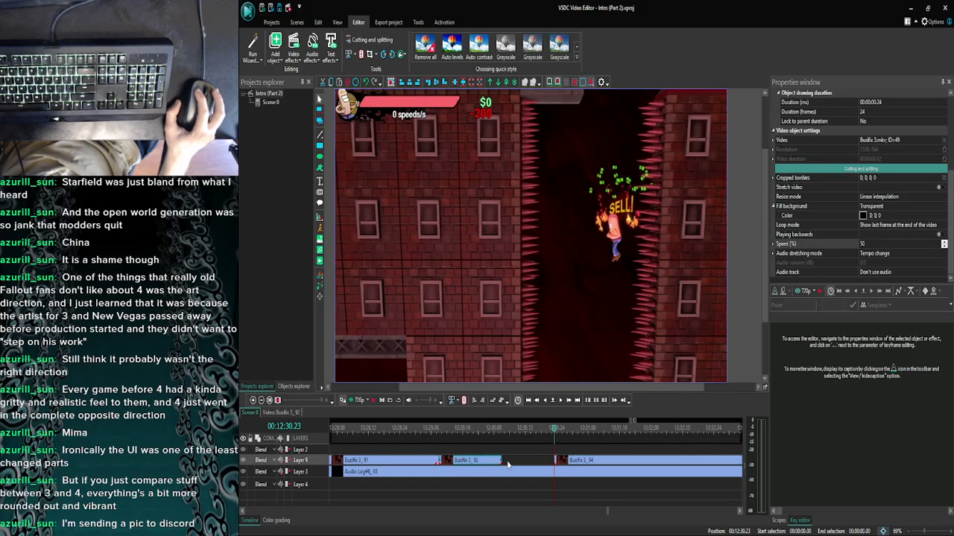
{"action": "left_click", "coordinate": [871, 244]}
{"action": "type", "text": "3"}
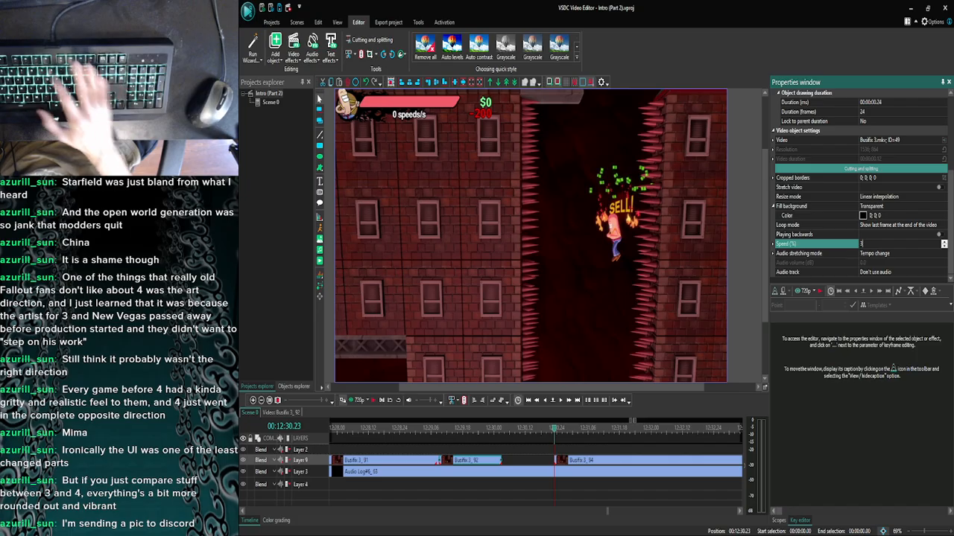
{"action": "type", "text": "0"}
{"action": "key", "text": "Return"}
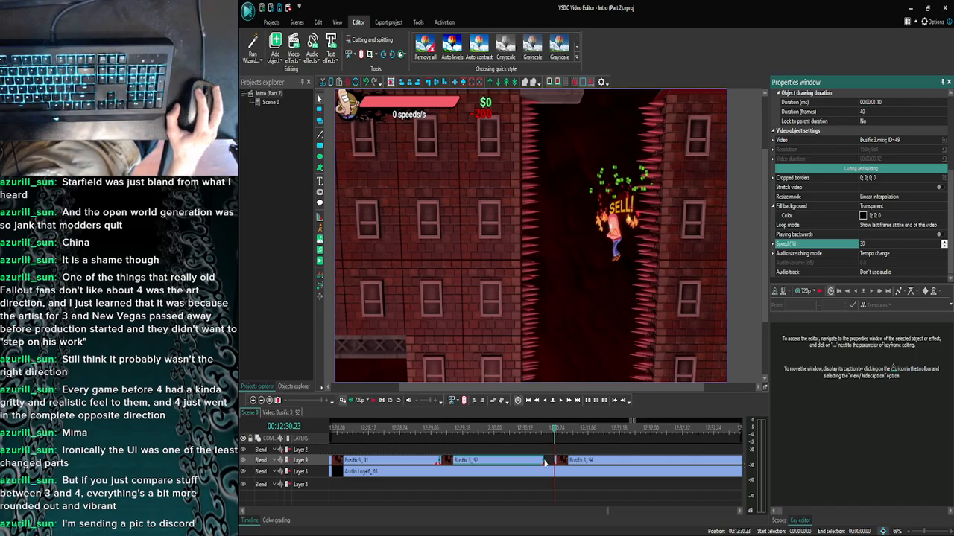
{"action": "left_click_drag", "start_coordinate": [542, 460], "coordinate": [556, 460]}
{"action": "left_click", "coordinate": [541, 497]}
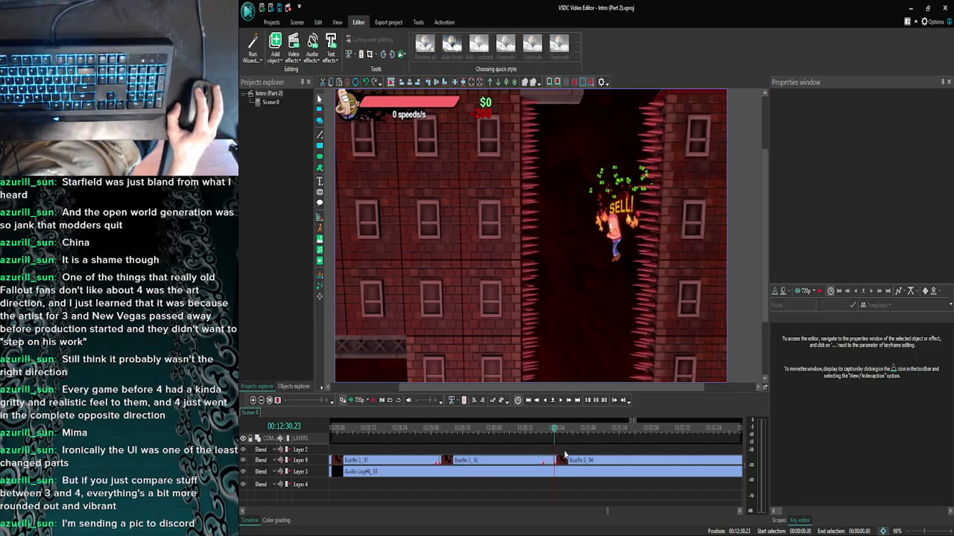
Open Discord and bring up the direct message containing the Fallout 4 and Fallout 3 pictures.
{"action": "mouse_move", "coordinate": [516, 527]}
{"action": "mouse_move", "coordinate": [444, 527]}
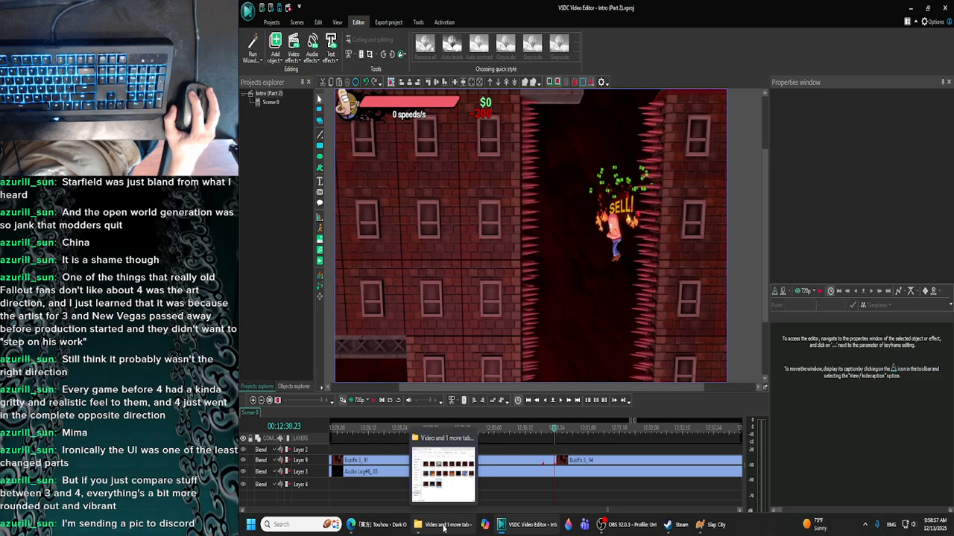
{"action": "key", "text": "super"}
{"action": "type", "text": "dis"}
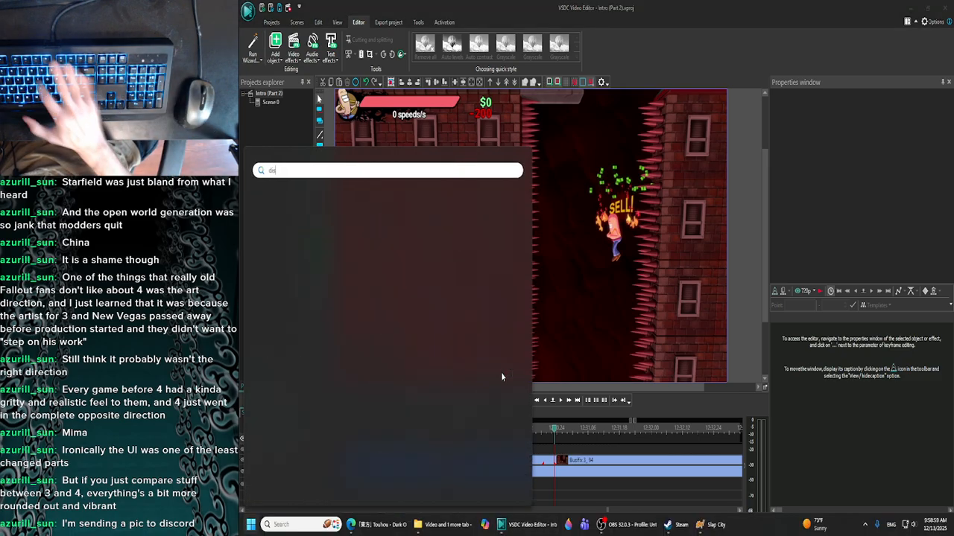
{"action": "left_click", "coordinate": [282, 242]}
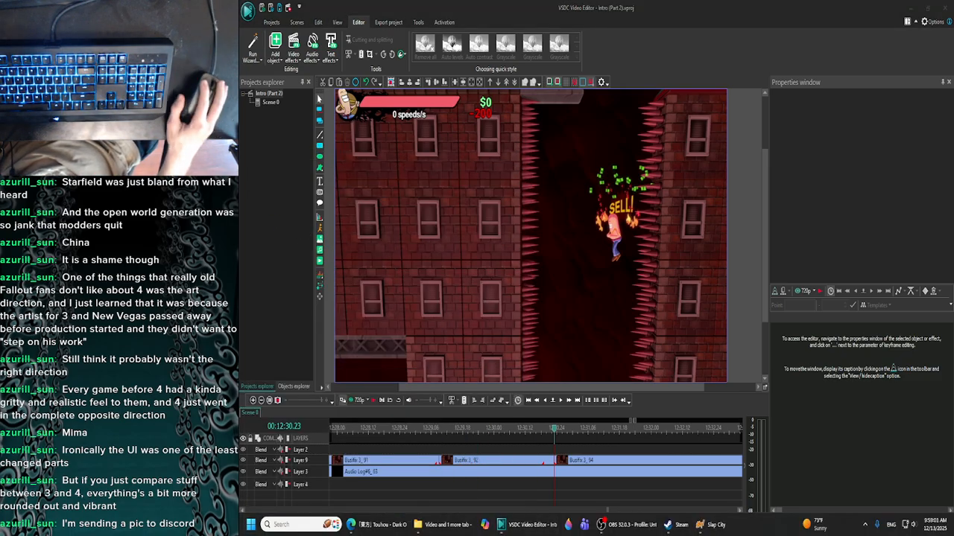
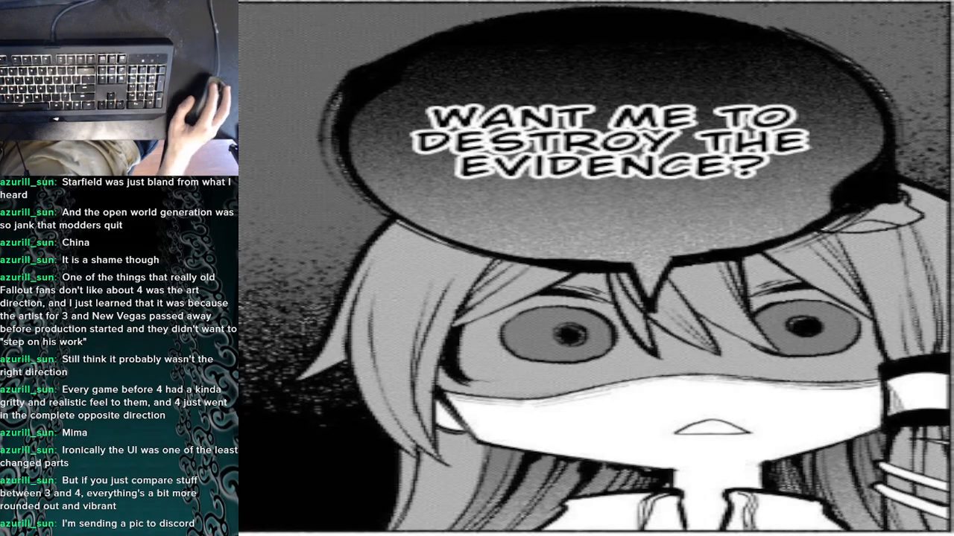
{"action": "key", "text": "alt+Tab"}
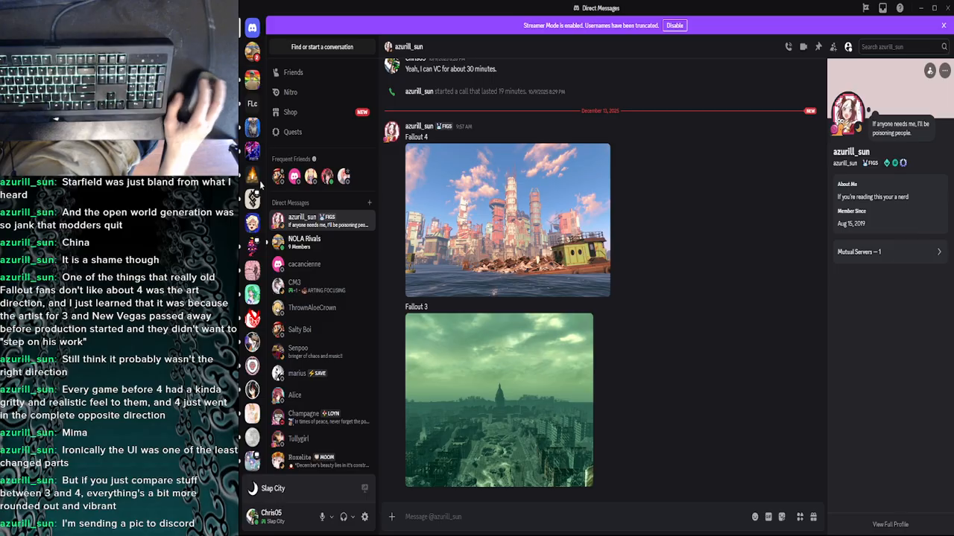
View the Fallout 3 and Fallout 4 pictures enlarged, then close the Discord window to return to the video editor.
{"action": "left_click", "coordinate": [488, 343]}
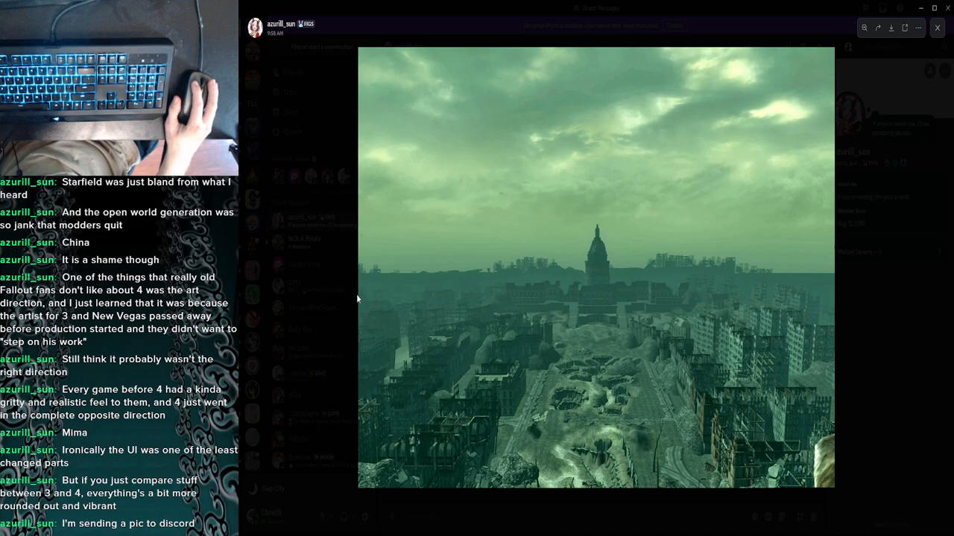
{"action": "left_click", "coordinate": [334, 297]}
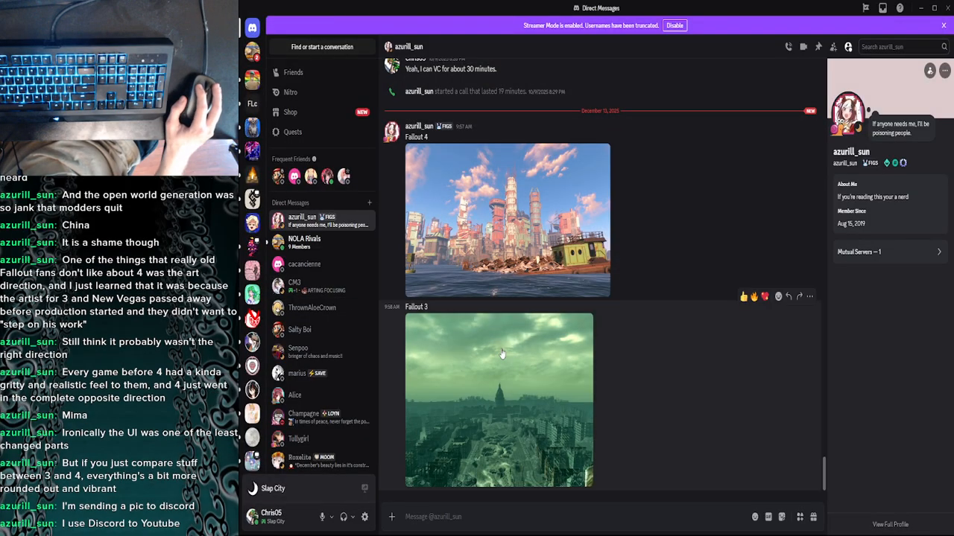
{"action": "left_click", "coordinate": [535, 248]}
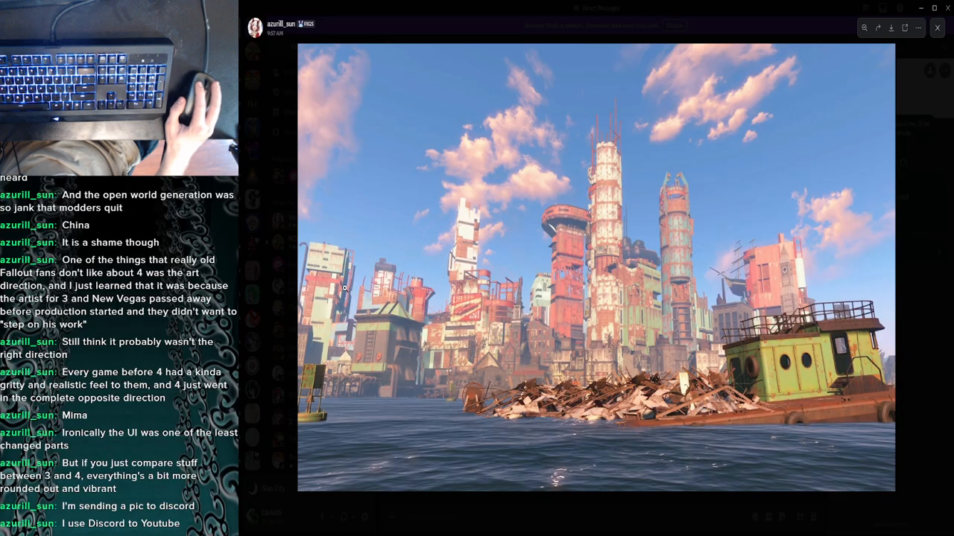
{"action": "left_click", "coordinate": [268, 288]}
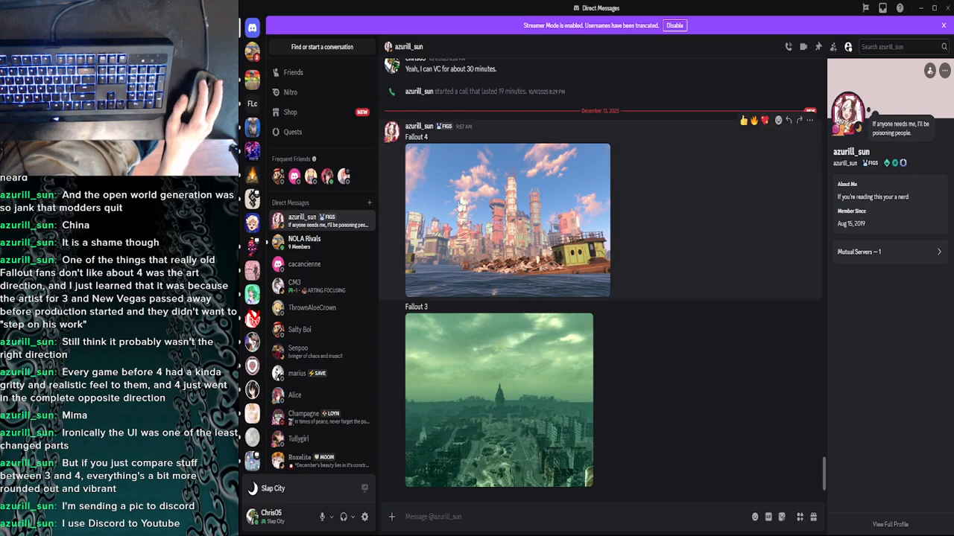
{"action": "left_click", "coordinate": [948, 10]}
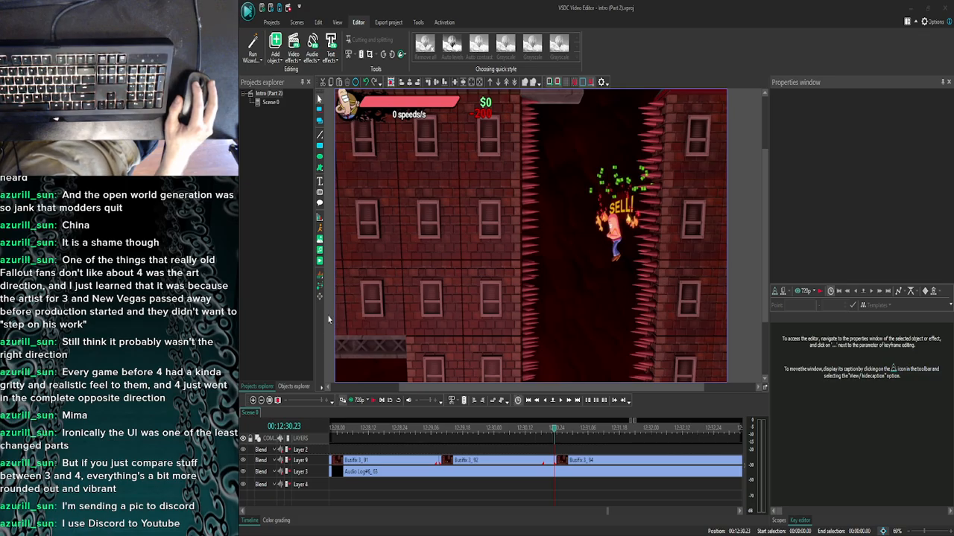
End the Discord background process in Task Manager and close Task Manager.
{"action": "key", "text": "super"}
{"action": "type", "text": "ta"}
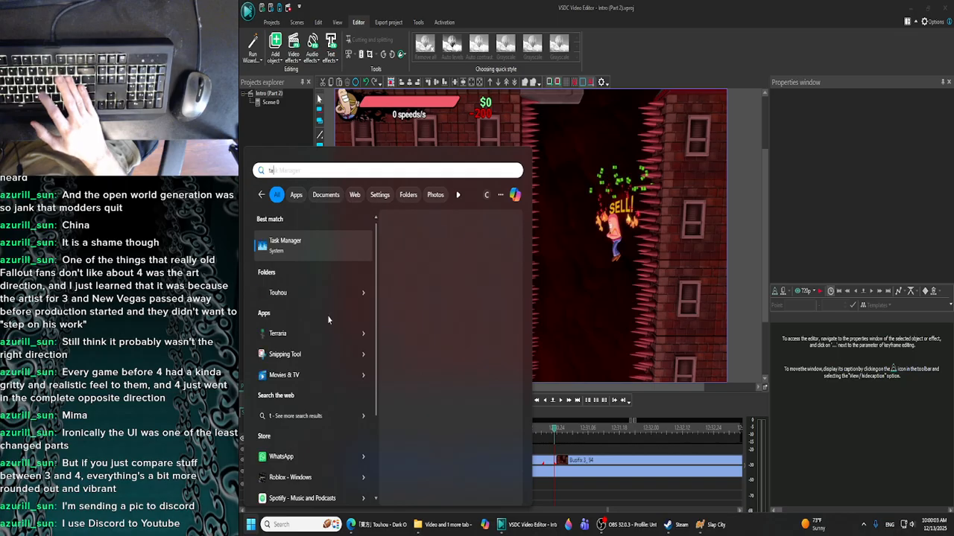
{"action": "type", "text": "sk"}
{"action": "left_click", "coordinate": [314, 254]}
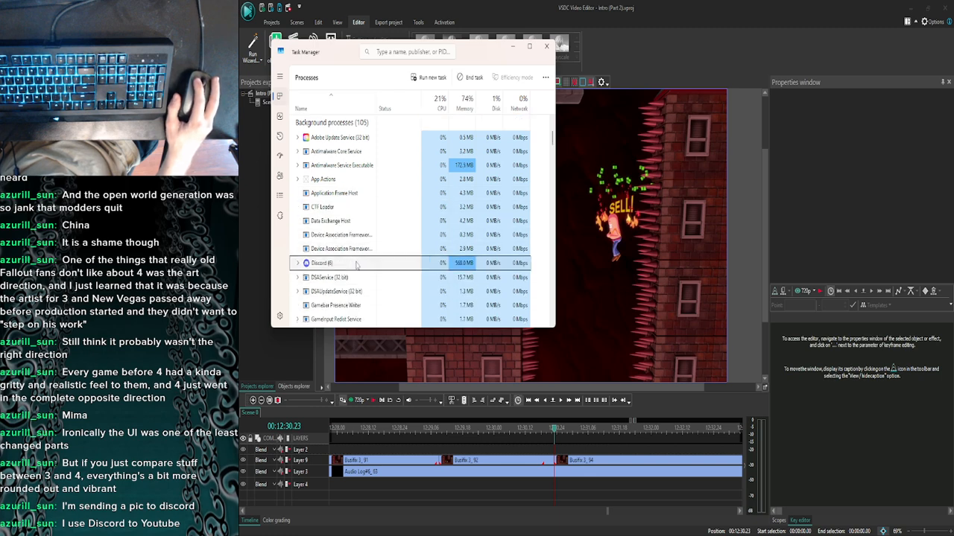
{"action": "key", "text": "Delete"}
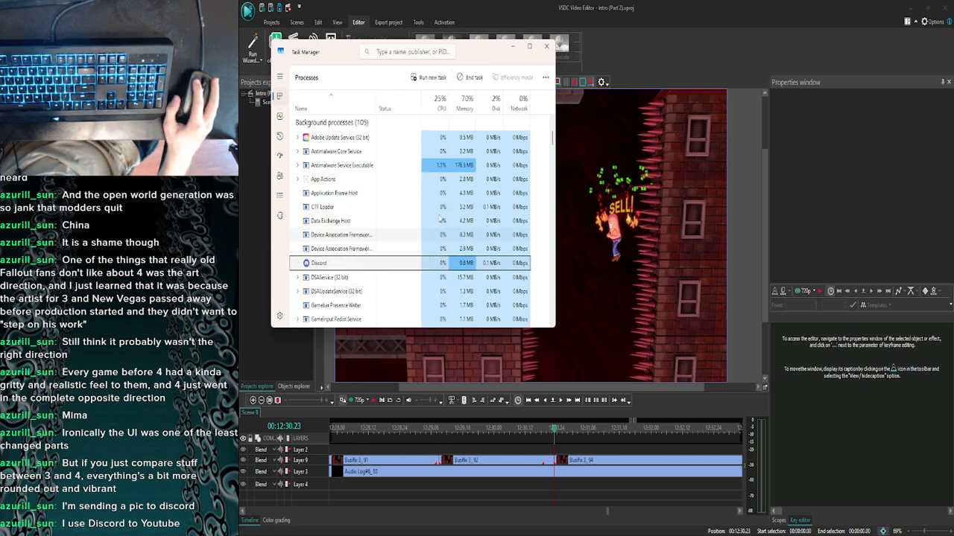
{"action": "left_click", "coordinate": [545, 47]}
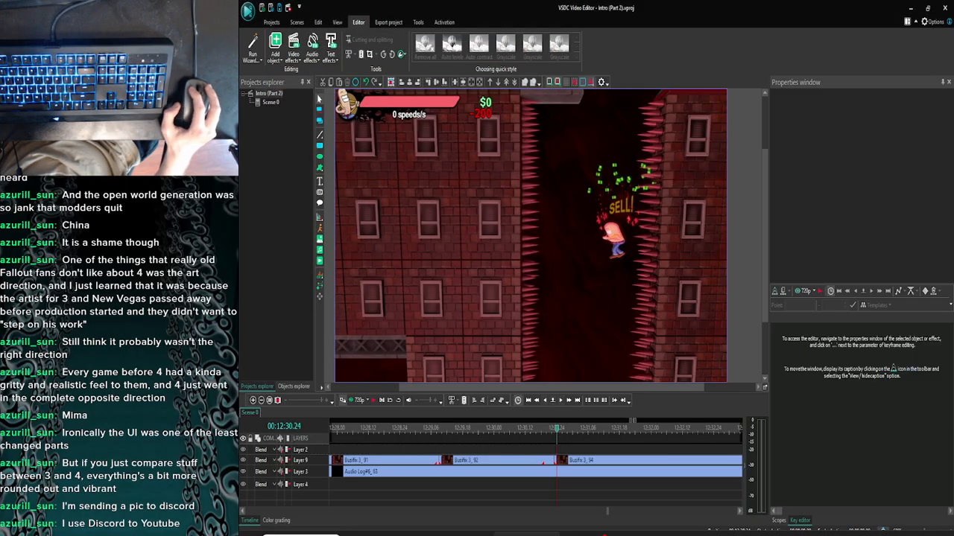
Bring up the YouTube music video in the browser, then minimize the browser to return to the video editor.
{"action": "left_click", "coordinate": [396, 524]}
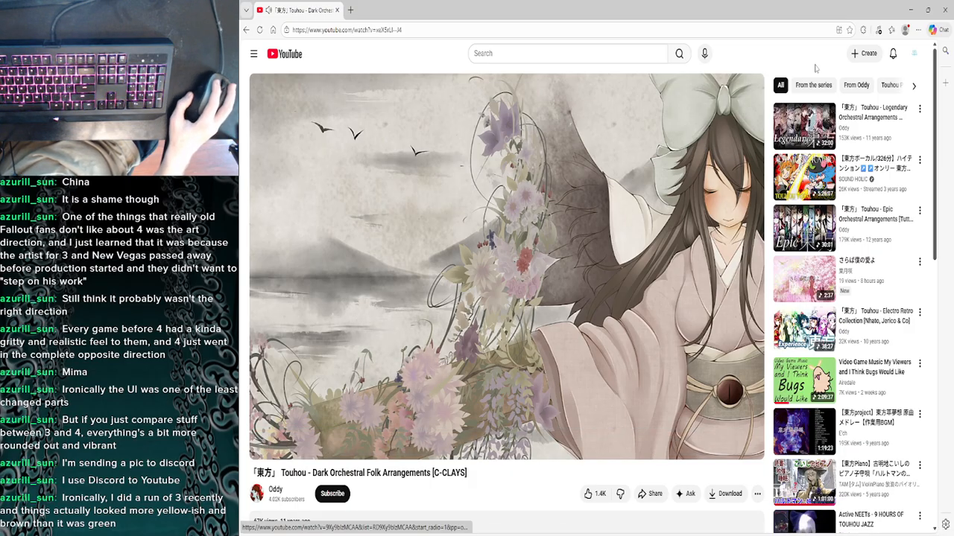
{"action": "left_click", "coordinate": [898, 12]}
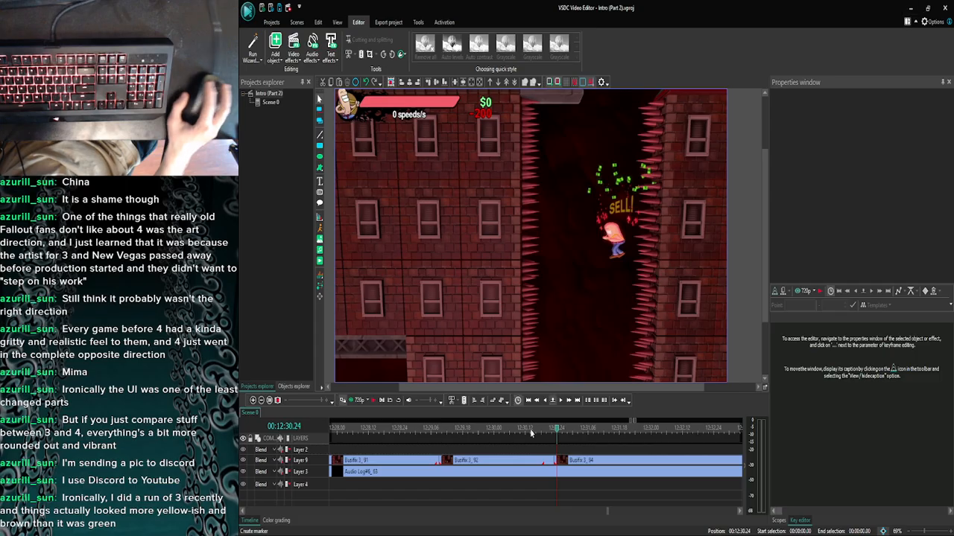
Advance the playhead frame by frame through the Busifix 3_94 piece to 00:12:32.05.
{"action": "left_click", "coordinate": [563, 402]}
{"action": "left_click", "coordinate": [563, 402]}
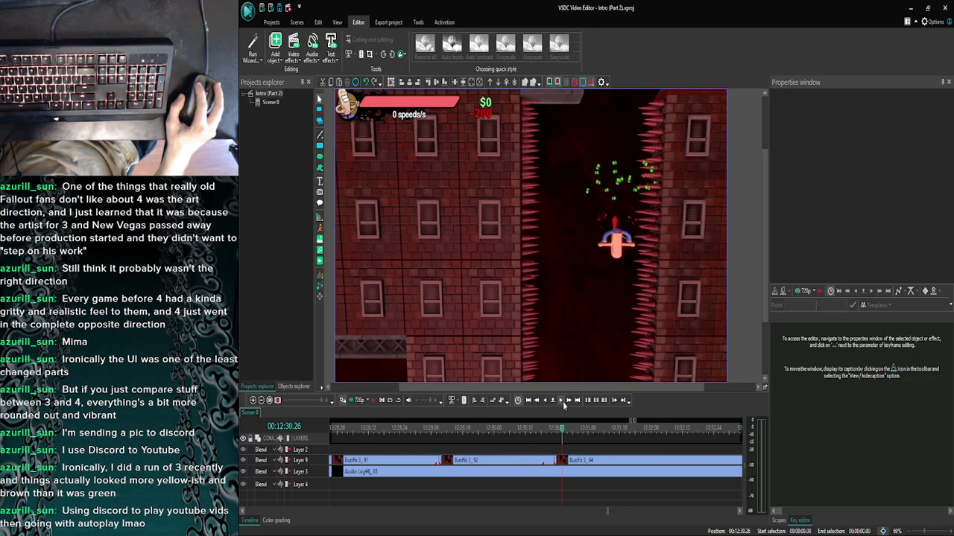
{"action": "left_click", "coordinate": [562, 402]}
{"action": "left_click", "coordinate": [563, 402]}
{"action": "left_click", "coordinate": [563, 402]}
{"action": "left_click", "coordinate": [563, 402]}
{"action": "left_click", "coordinate": [562, 401]}
{"action": "left_click", "coordinate": [562, 401]}
{"action": "left_click", "coordinate": [562, 402]}
{"action": "left_click", "coordinate": [562, 402]}
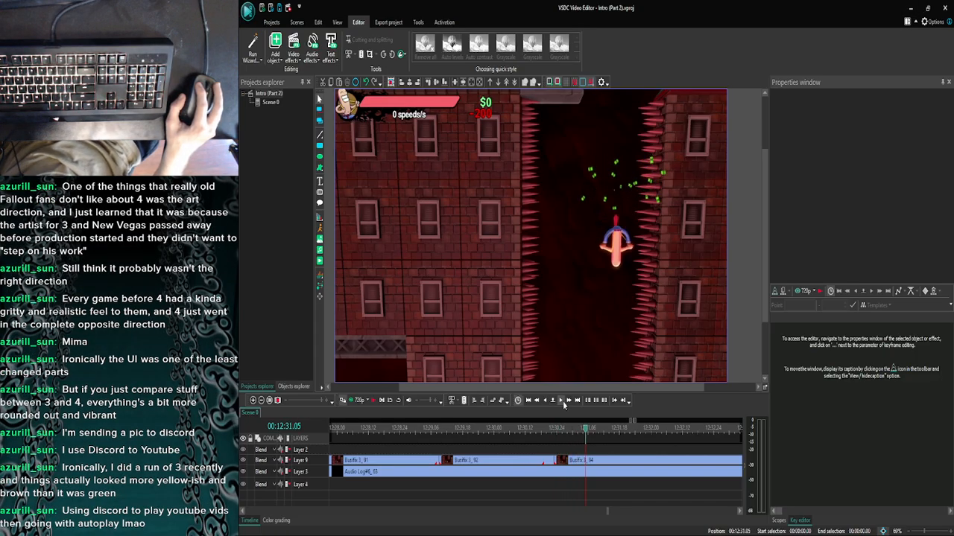
{"action": "left_click", "coordinate": [563, 402]}
{"action": "left_click", "coordinate": [563, 402]}
{"action": "left_click", "coordinate": [562, 401]}
{"action": "left_click", "coordinate": [562, 401]}
{"action": "left_click", "coordinate": [563, 402]}
{"action": "left_click", "coordinate": [563, 401]}
{"action": "left_click", "coordinate": [562, 402]}
{"action": "left_click", "coordinate": [562, 402]}
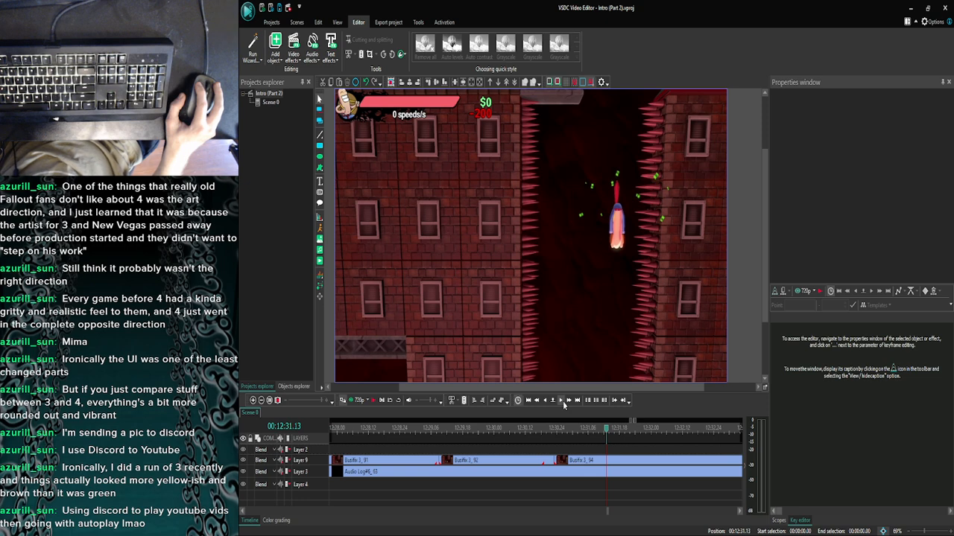
{"action": "left_click", "coordinate": [563, 402]}
{"action": "left_click", "coordinate": [562, 401]}
{"action": "left_click", "coordinate": [562, 401]}
{"action": "left_click", "coordinate": [562, 401]}
{"action": "left_click", "coordinate": [563, 401]}
{"action": "left_click", "coordinate": [562, 402]}
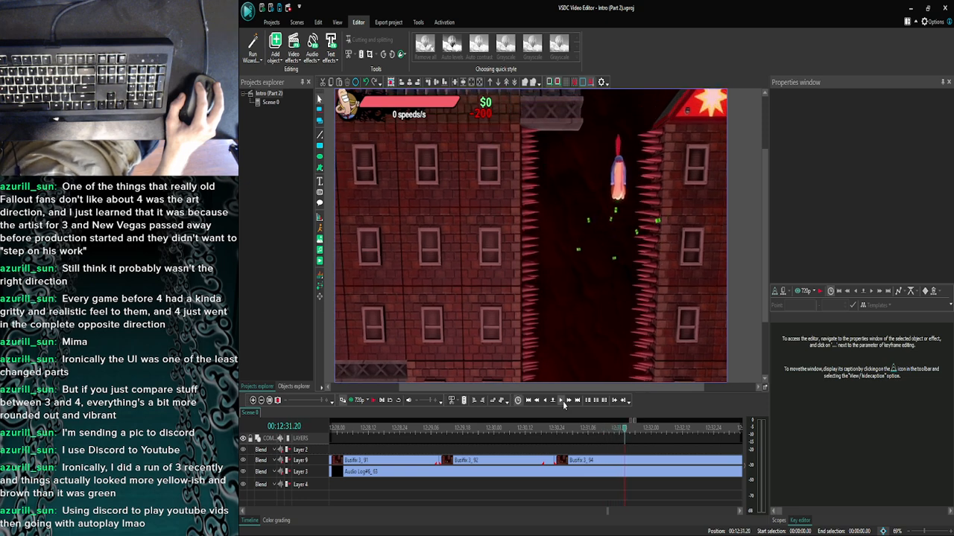
{"action": "left_click", "coordinate": [563, 402]}
{"action": "left_click", "coordinate": [563, 401]}
{"action": "left_click", "coordinate": [563, 402]}
{"action": "left_click", "coordinate": [562, 401]}
{"action": "left_click", "coordinate": [562, 401]}
{"action": "left_click", "coordinate": [562, 401]}
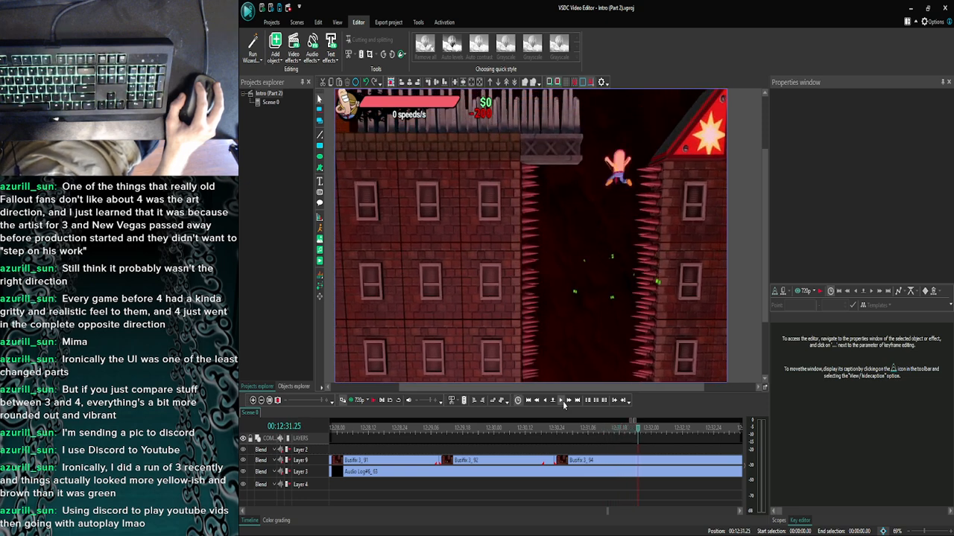
{"action": "left_click", "coordinate": [563, 402]}
{"action": "left_click", "coordinate": [562, 402]}
{"action": "left_click", "coordinate": [562, 401]}
{"action": "left_click", "coordinate": [562, 401]}
{"action": "left_click", "coordinate": [562, 402]}
{"action": "left_click", "coordinate": [563, 402]}
{"action": "left_click", "coordinate": [563, 402]}
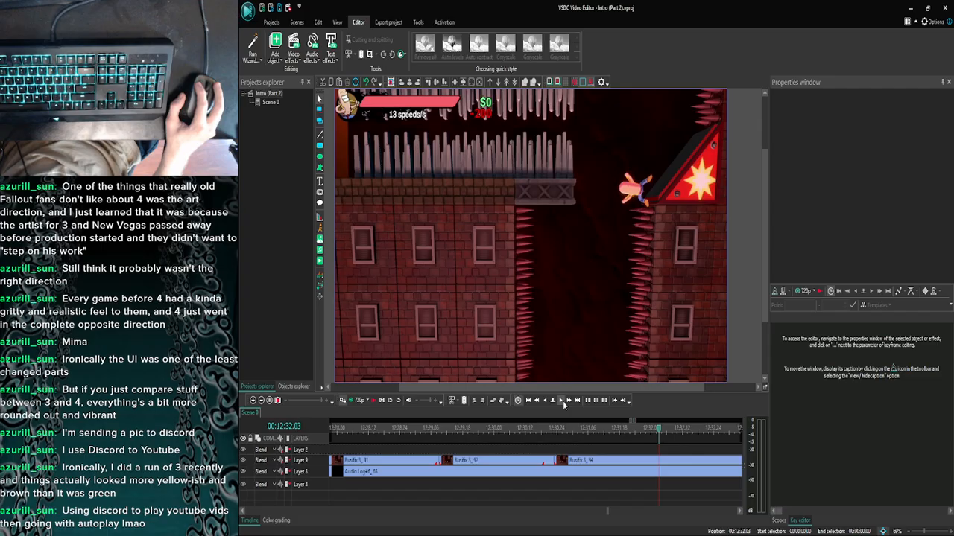
{"action": "left_click", "coordinate": [563, 402]}
{"action": "left_click", "coordinate": [562, 402]}
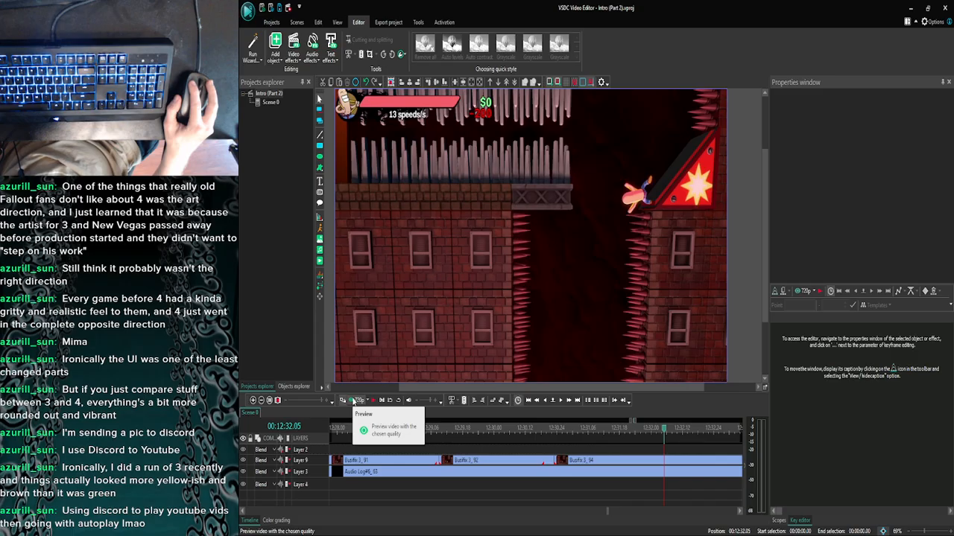
Check the YouTube video in the browser, then preview the timeline from 00:12:32.05 in the video editor and close the preview.
{"action": "left_click", "coordinate": [376, 524]}
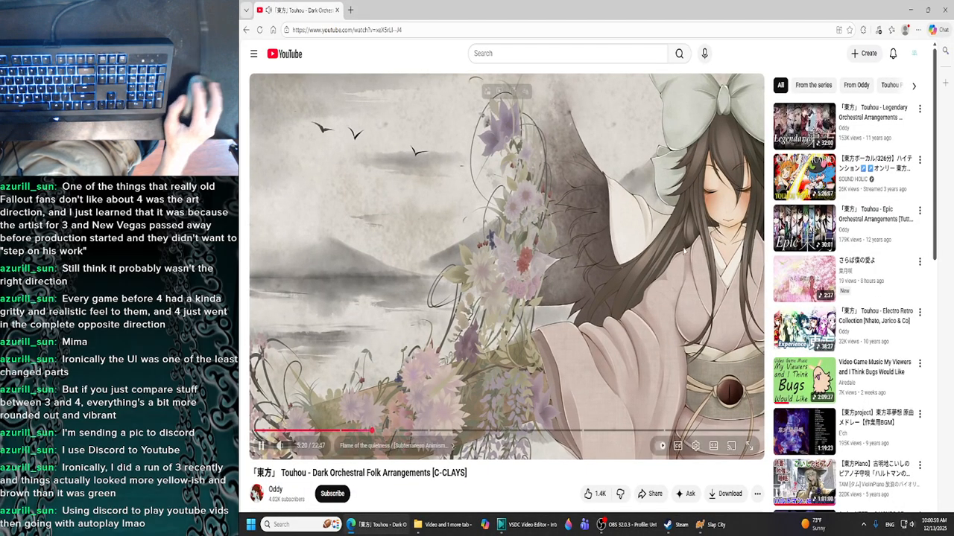
{"action": "left_click", "coordinate": [910, 9]}
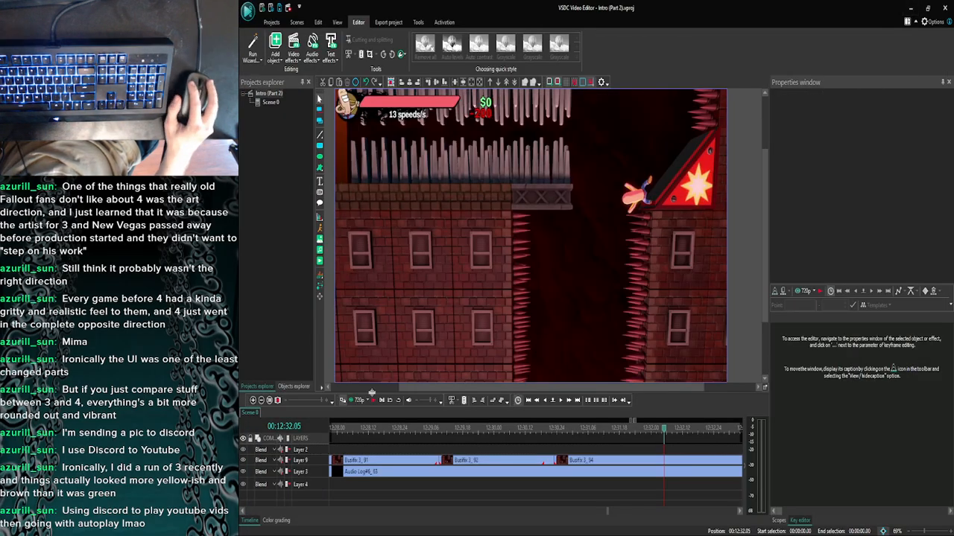
{"action": "left_click", "coordinate": [357, 400]}
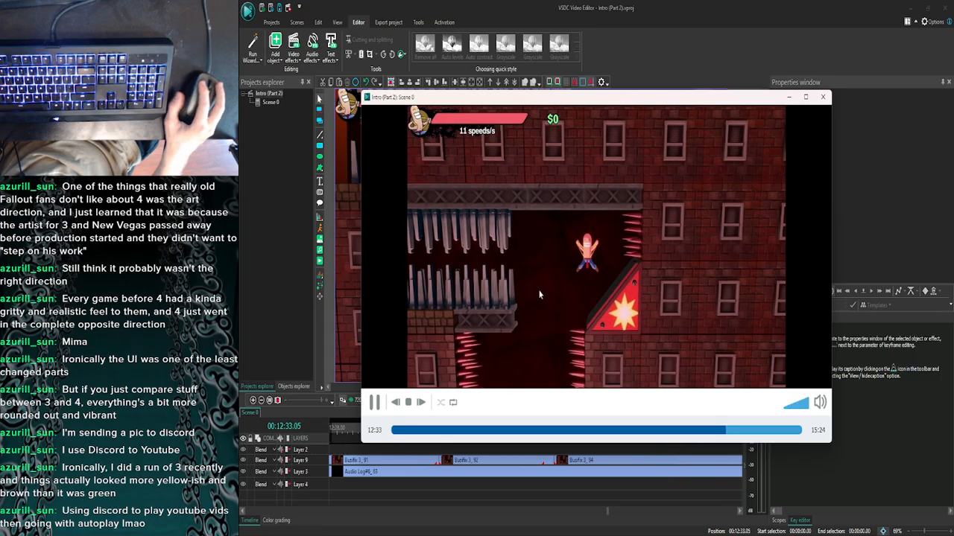
{"action": "left_click", "coordinate": [823, 98]}
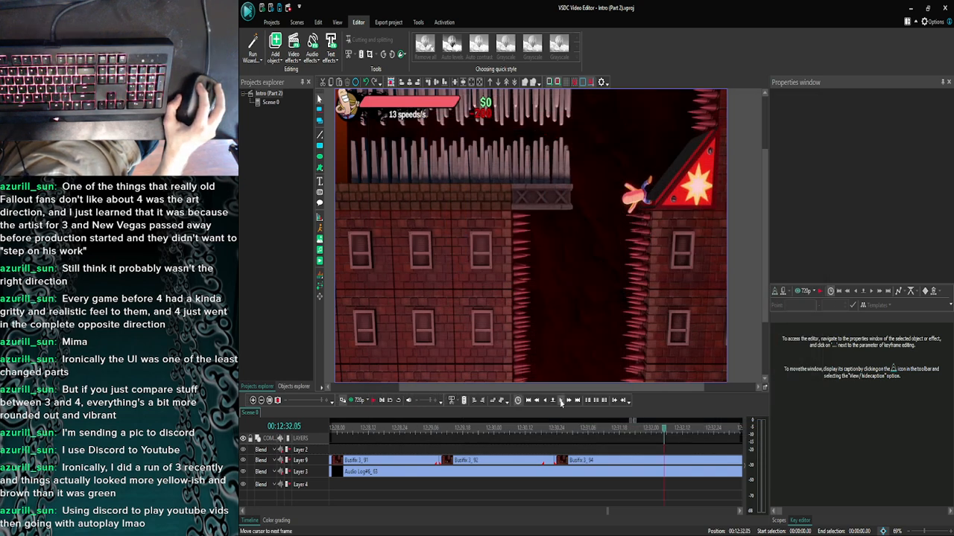
Advance the playhead frame by frame to 00:12:32.11 and split the Busifix 3_94 piece there.
{"action": "left_click", "coordinate": [561, 401]}
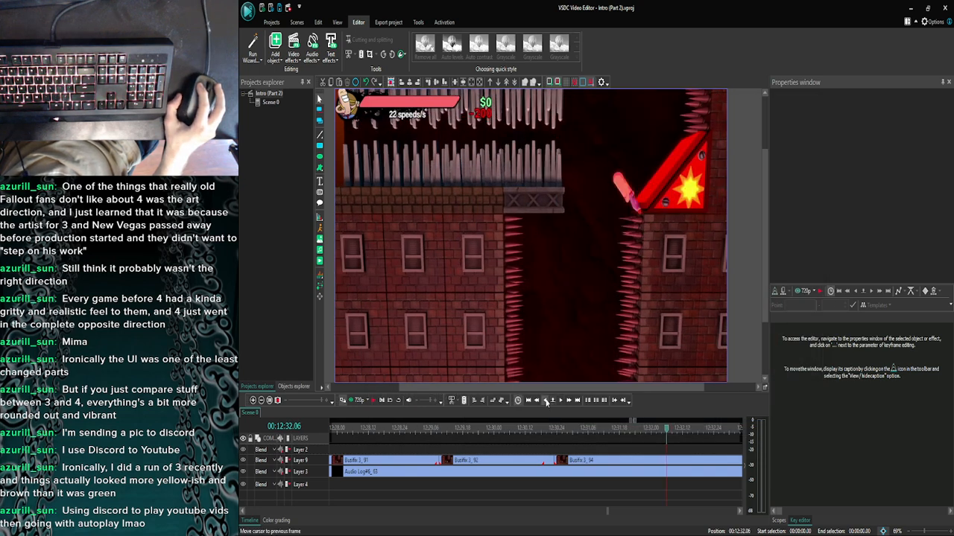
{"action": "left_click", "coordinate": [546, 401]}
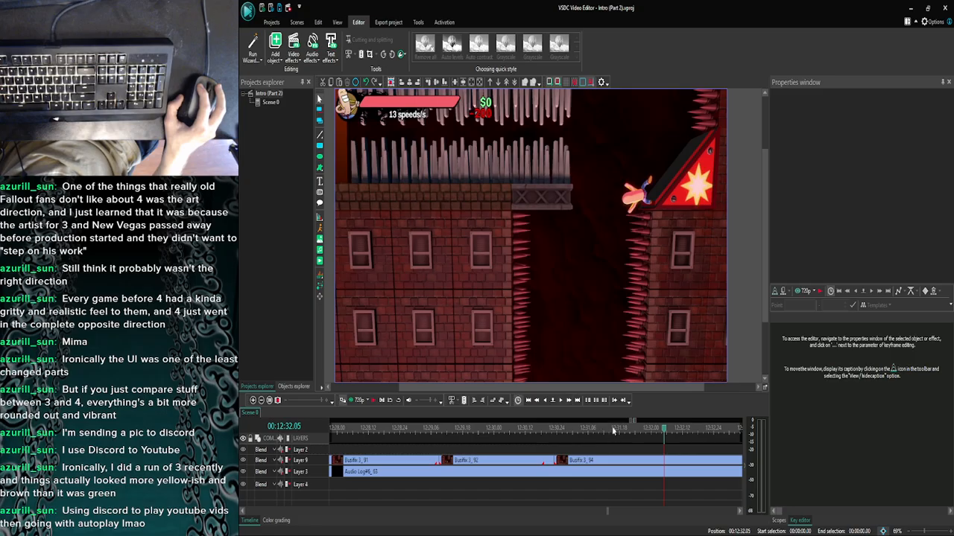
{"action": "left_click", "coordinate": [562, 401]}
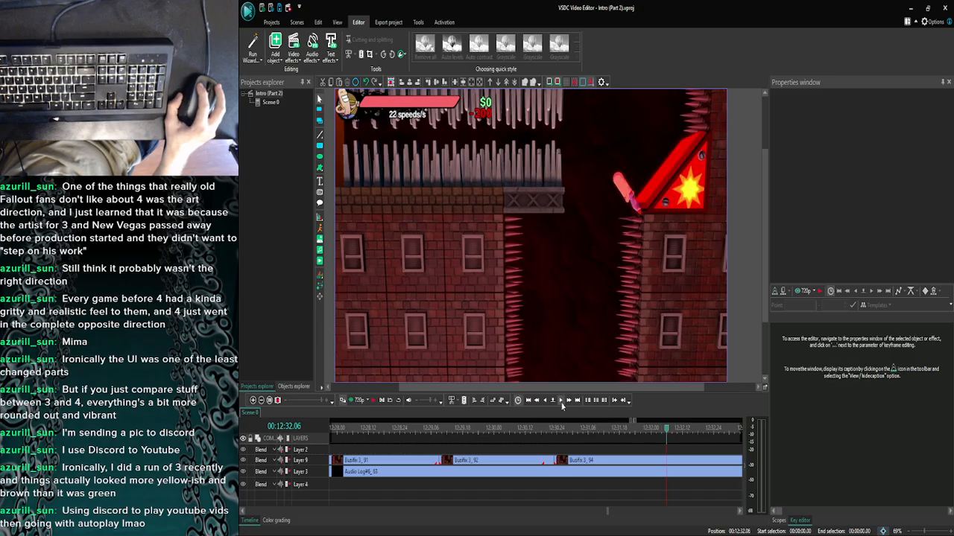
{"action": "left_click", "coordinate": [562, 403]}
{"action": "left_click", "coordinate": [562, 403]}
{"action": "left_click", "coordinate": [562, 403]}
{"action": "left_click", "coordinate": [562, 403]}
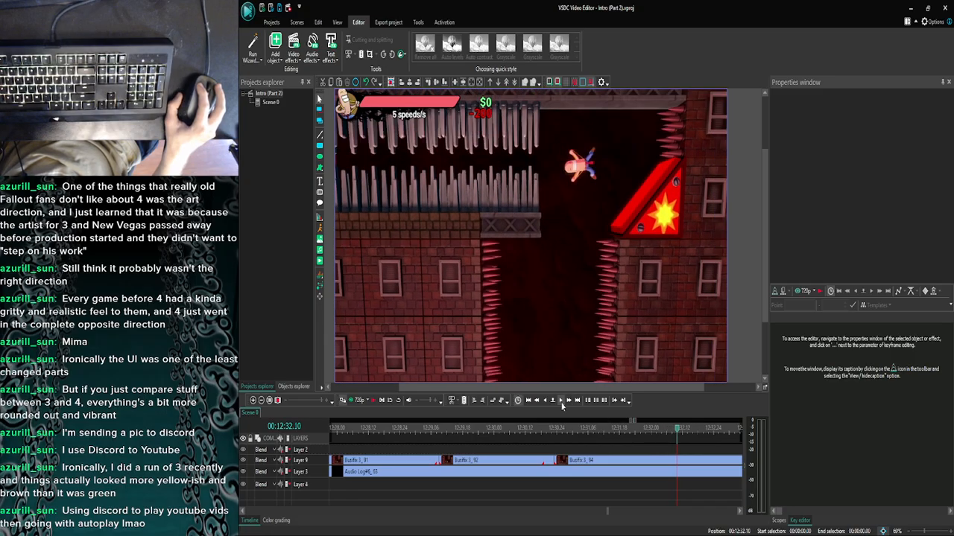
{"action": "left_click", "coordinate": [561, 403]}
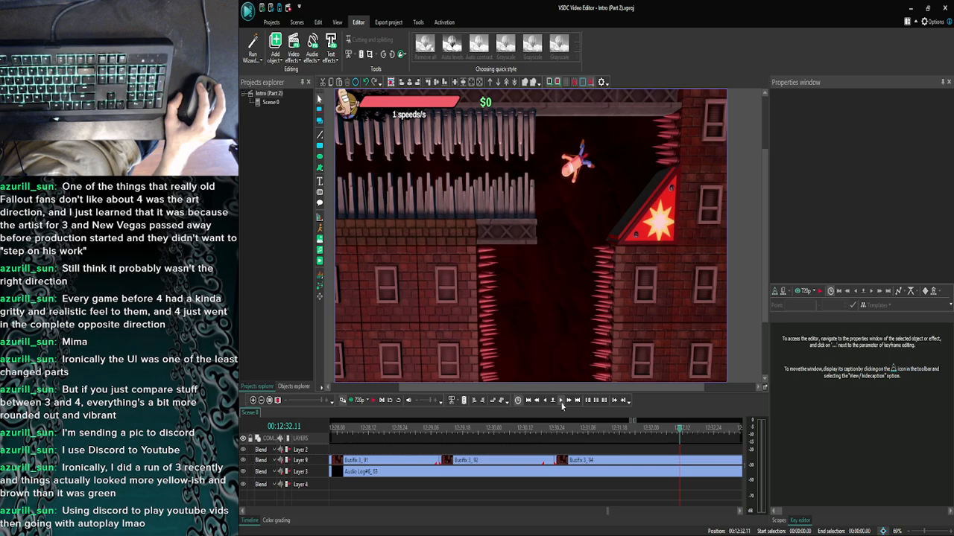
{"action": "left_click", "coordinate": [670, 463]}
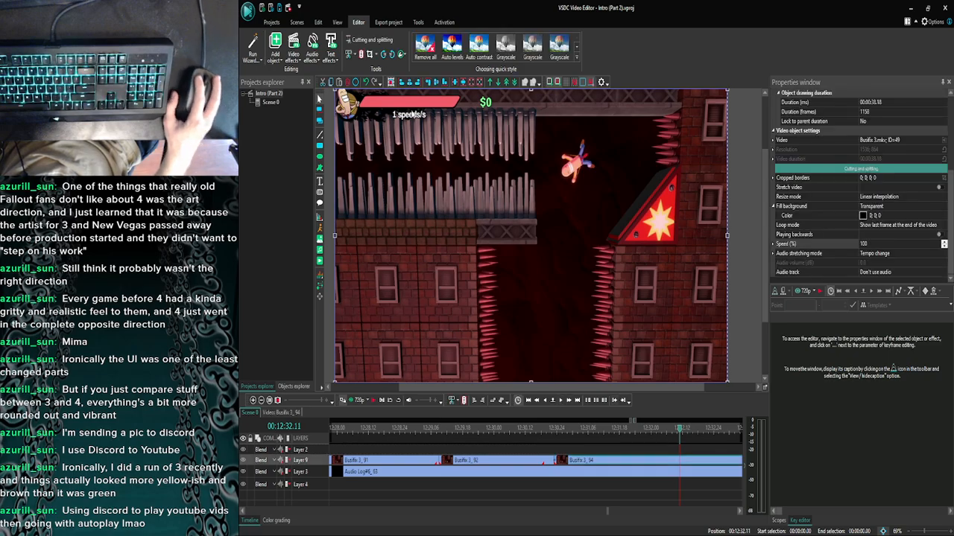
{"action": "left_click", "coordinate": [368, 55]}
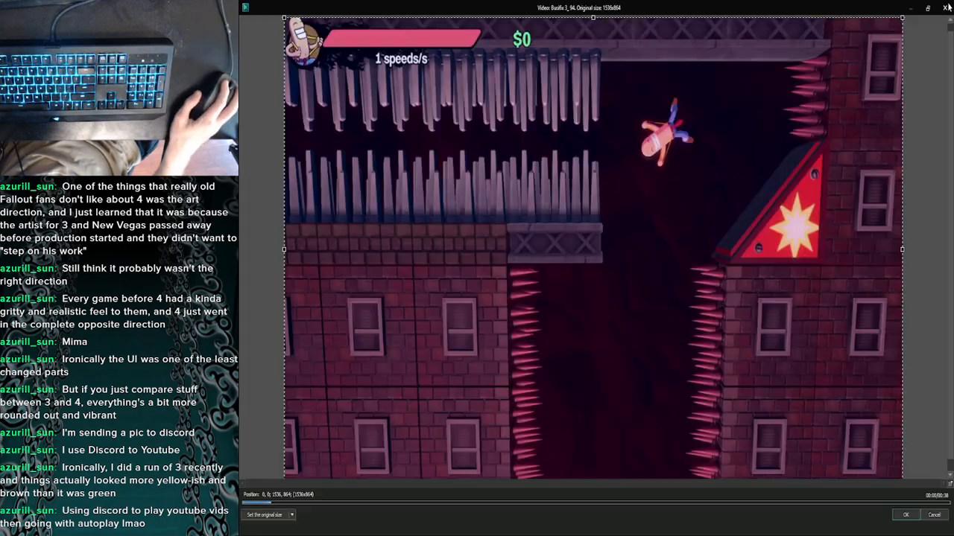
{"action": "left_click", "coordinate": [946, 8]}
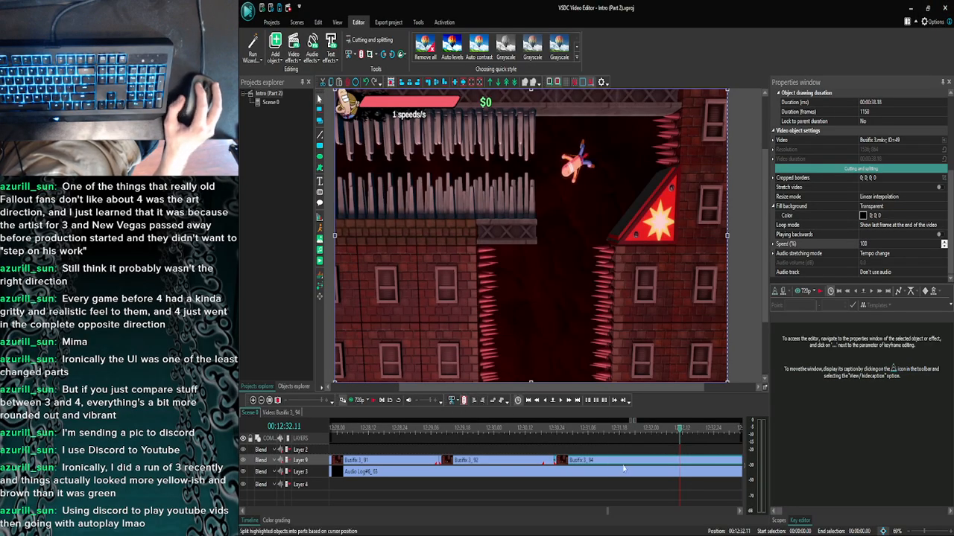
{"action": "key", "text": "ctrl+k"}
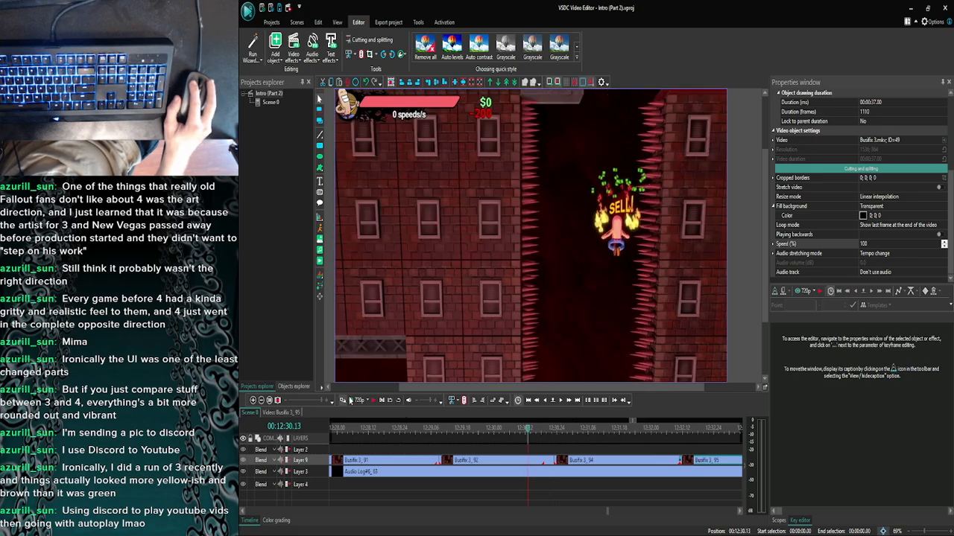
Preview the timeline from 00:12:30.13 through the end of Busifix 3_94 and close the preview.
{"action": "left_click", "coordinate": [349, 400]}
{"action": "left_click", "coordinate": [374, 410]}
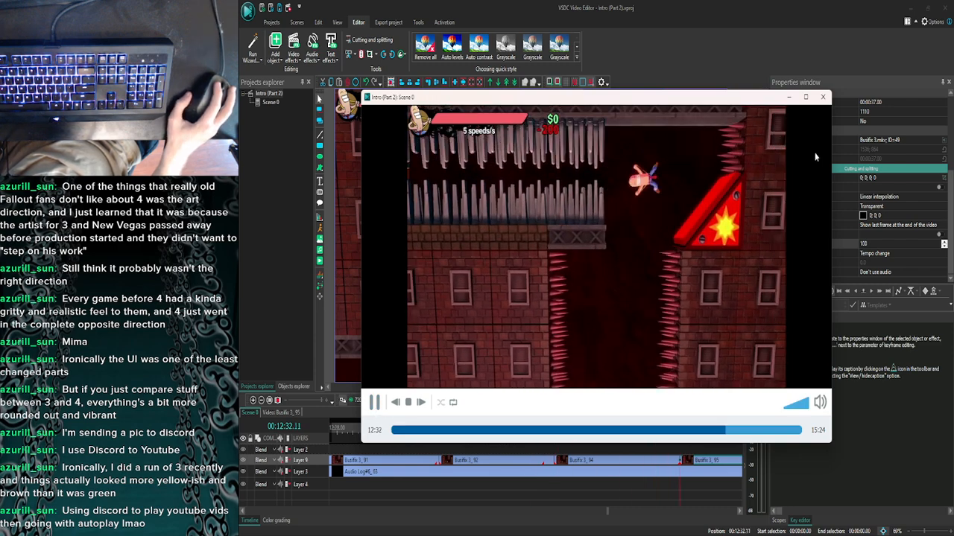
{"action": "left_click", "coordinate": [822, 97]}
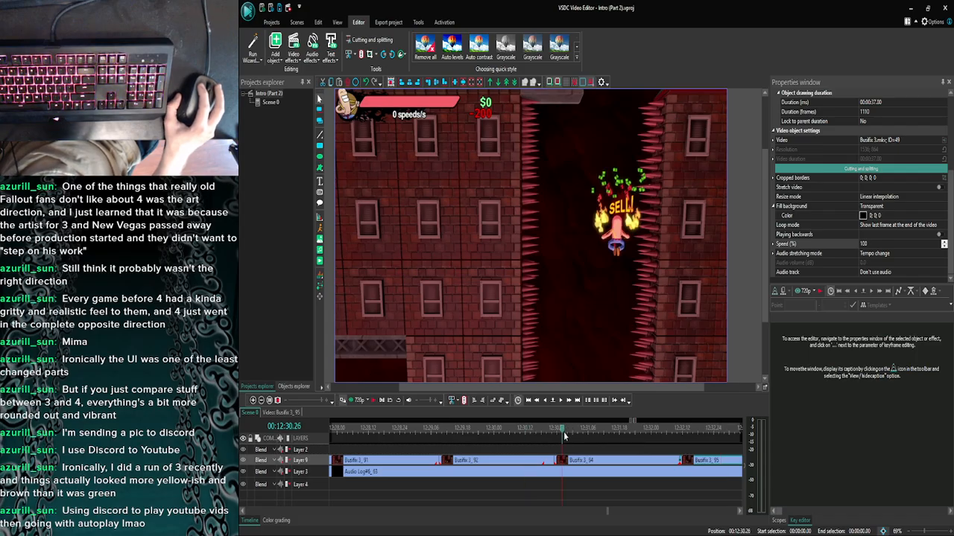
Set the playback speed of the shortened Busifix 3_94 piece to 50%.
{"action": "left_click", "coordinate": [578, 462]}
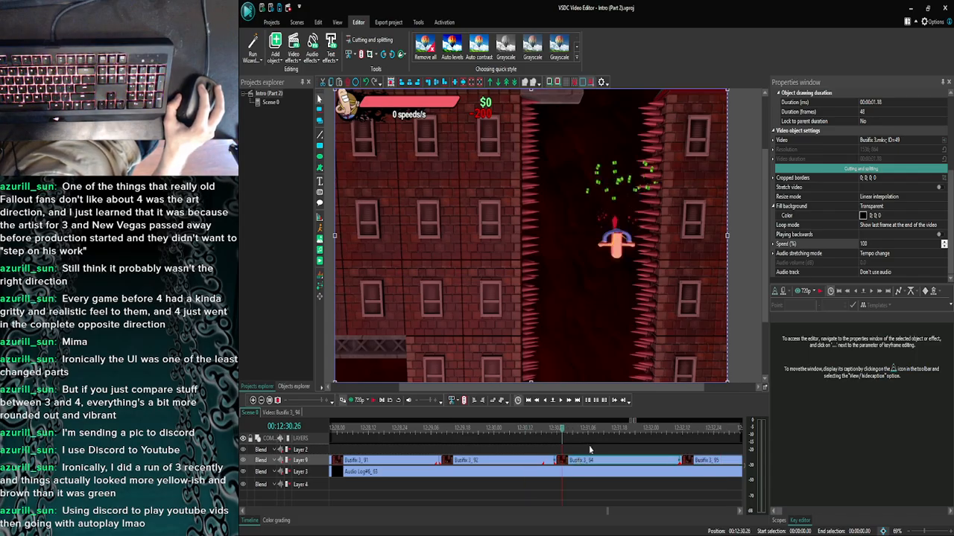
{"action": "left_click", "coordinate": [892, 243]}
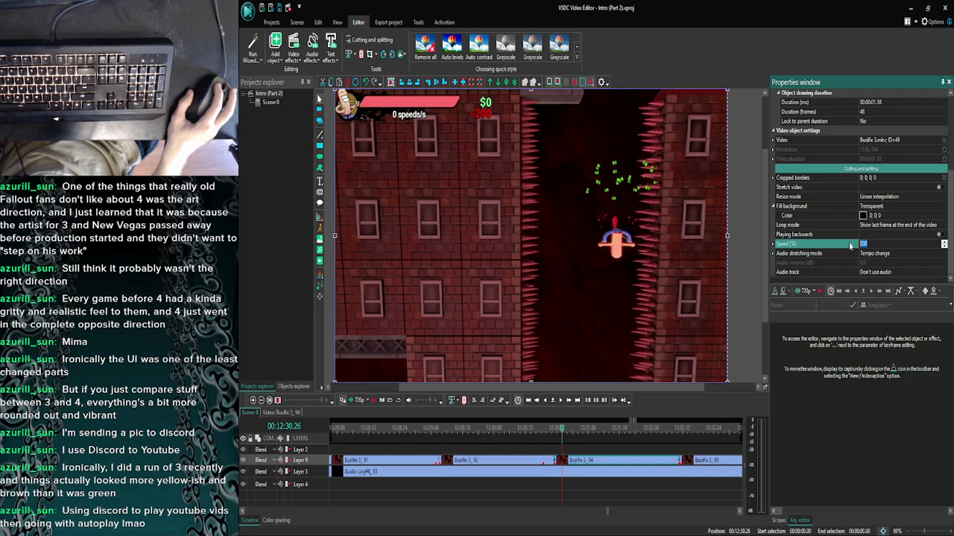
{"action": "type", "text": "50"}
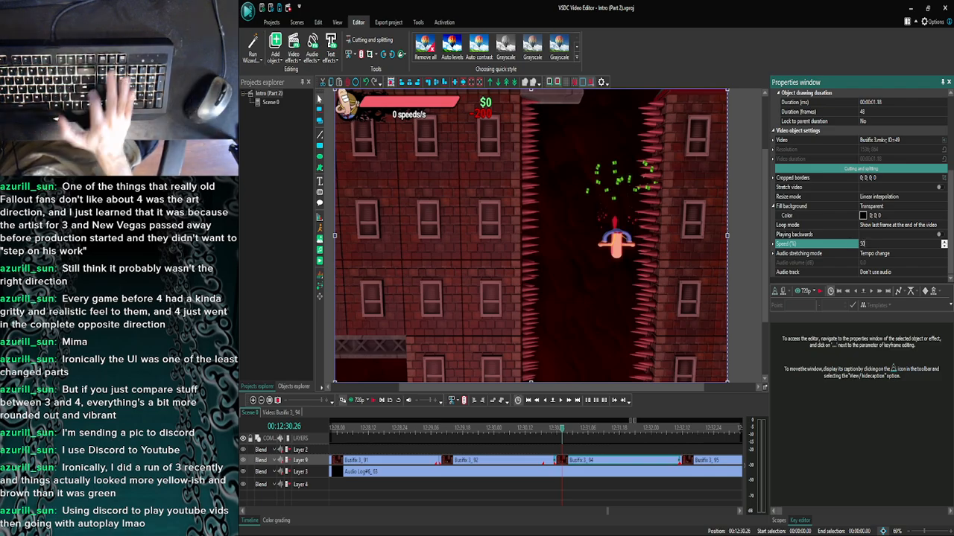
{"action": "key", "text": "Return"}
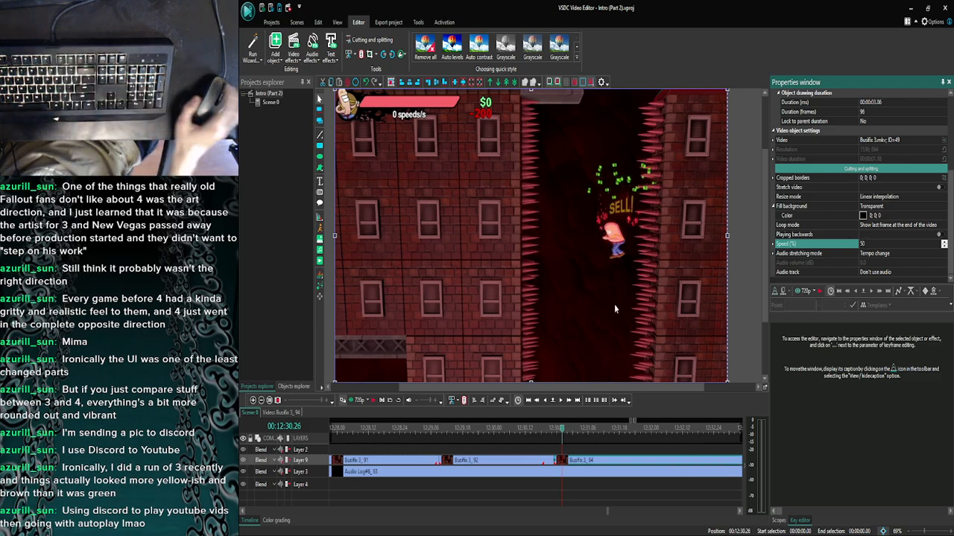
Preview the timeline from 00:12:33.28, near the join between Busifix 3_94 and Busifix 3_95.
{"action": "left_click", "coordinate": [260, 400]}
{"action": "left_click", "coordinate": [261, 400]}
{"action": "left_click", "coordinate": [261, 400]}
{"action": "left_click", "coordinate": [261, 400]}
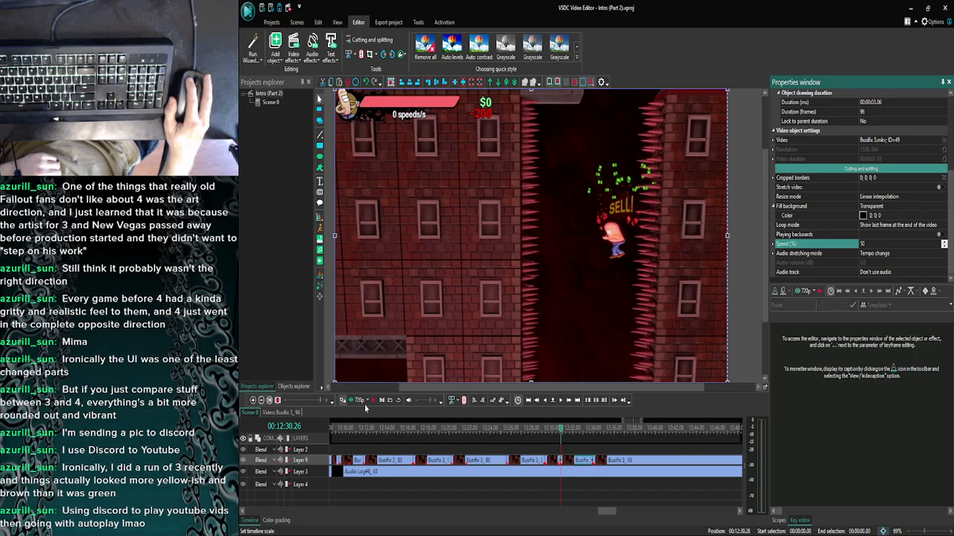
{"action": "left_click_drag", "start_coordinate": [602, 513], "coordinate": [610, 512]}
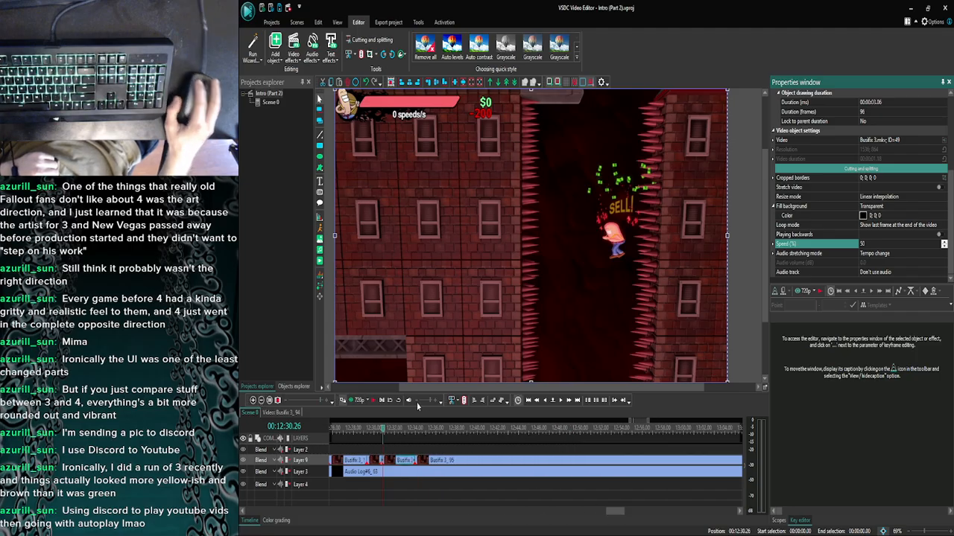
{"action": "left_click", "coordinate": [415, 431]}
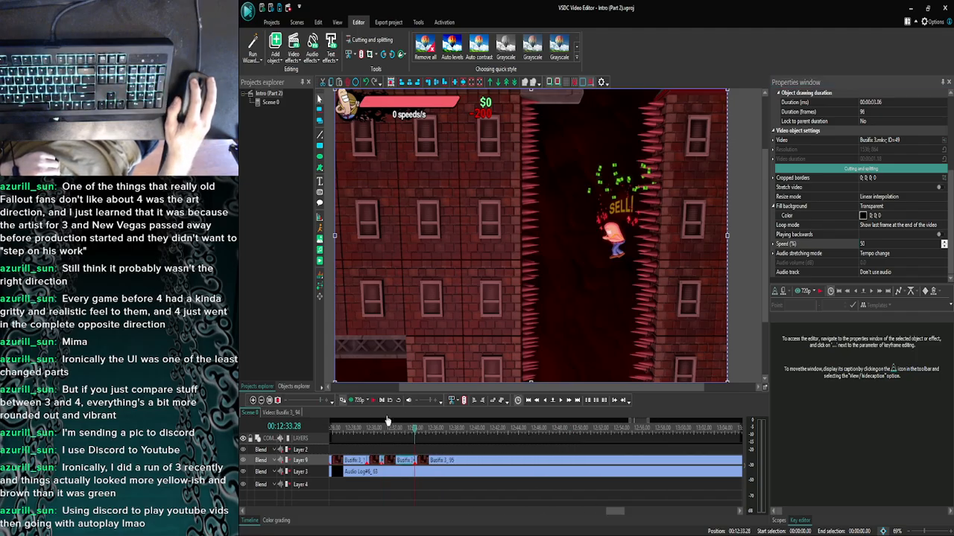
{"action": "left_click", "coordinate": [355, 400]}
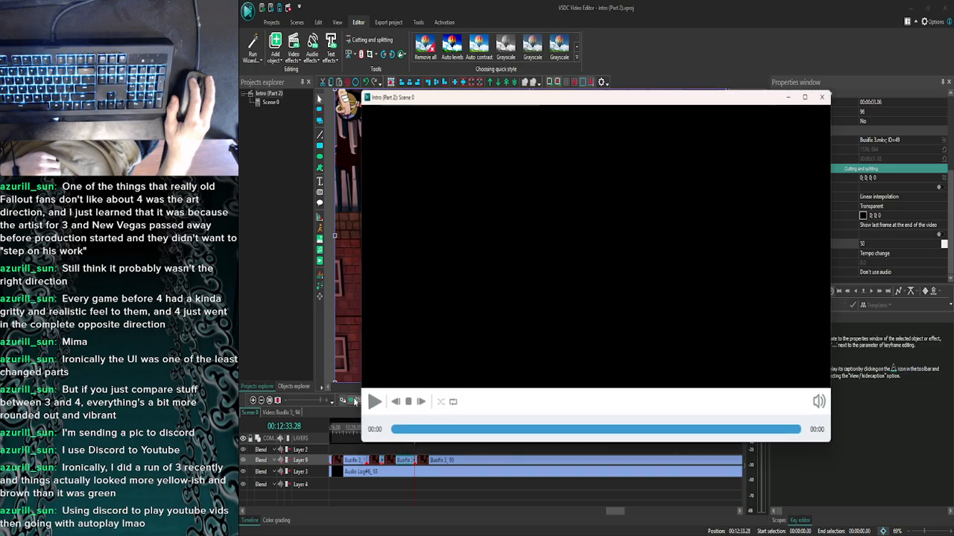
{"action": "left_click", "coordinate": [376, 402]}
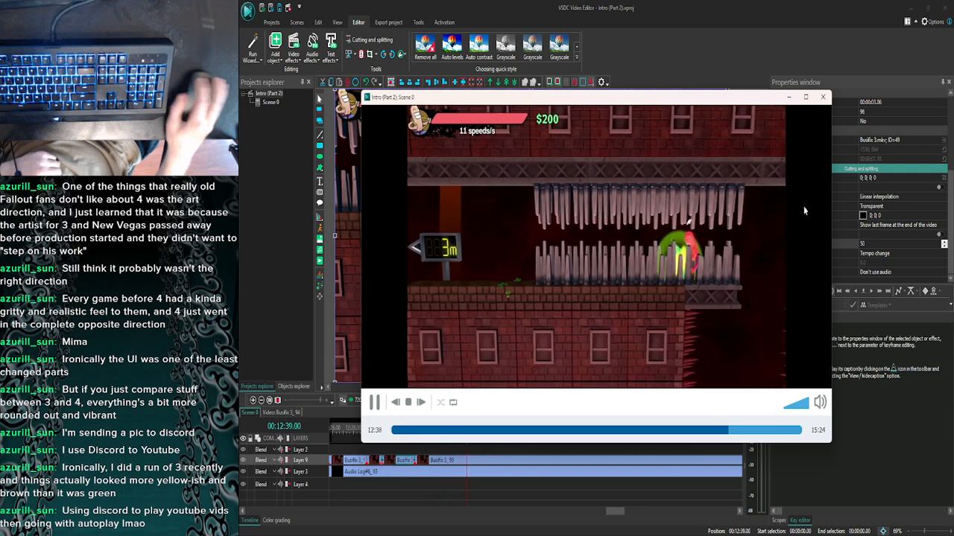
Close the preview and examine the slowed Busifix 3 clip frame by frame from 12:33.28 to the character's landing on the bounce pad.
{"action": "left_click", "coordinate": [822, 97]}
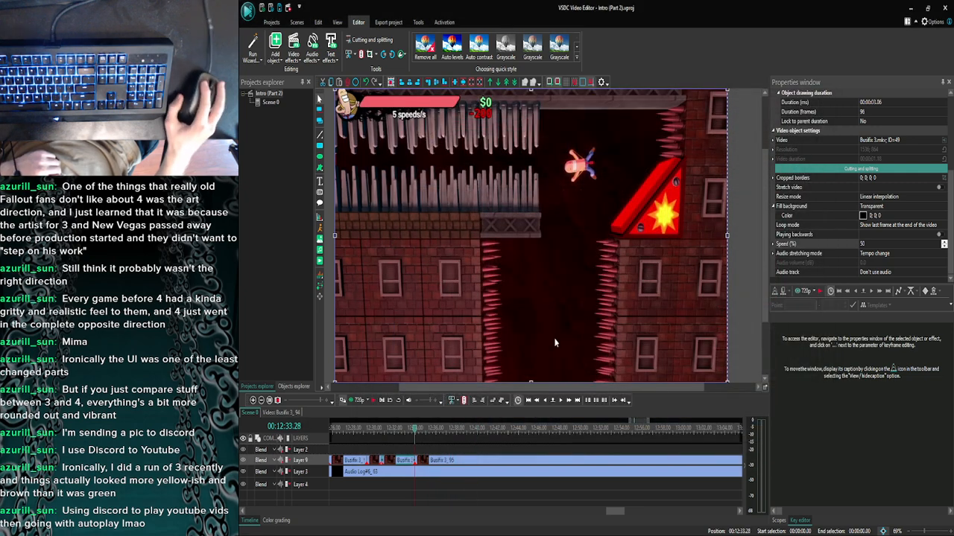
{"action": "left_click", "coordinate": [561, 402]}
{"action": "left_click", "coordinate": [561, 402]}
{"action": "left_click", "coordinate": [561, 403]}
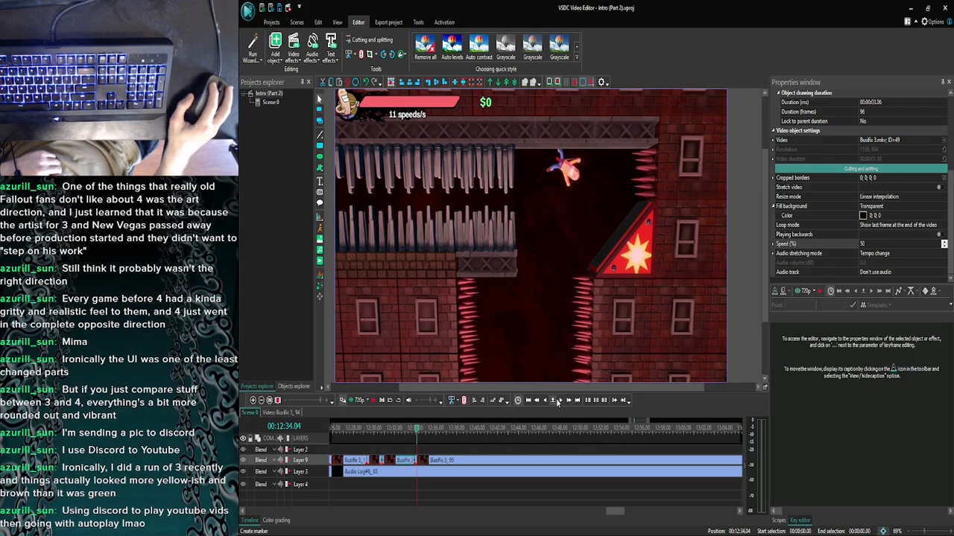
{"action": "left_click", "coordinate": [559, 403]}
{"action": "left_click", "coordinate": [559, 402]}
{"action": "left_click", "coordinate": [560, 403]}
{"action": "left_click", "coordinate": [560, 402]}
{"action": "left_click", "coordinate": [561, 403]}
{"action": "left_click", "coordinate": [561, 402]}
{"action": "left_click", "coordinate": [562, 402]}
{"action": "left_click", "coordinate": [563, 402]}
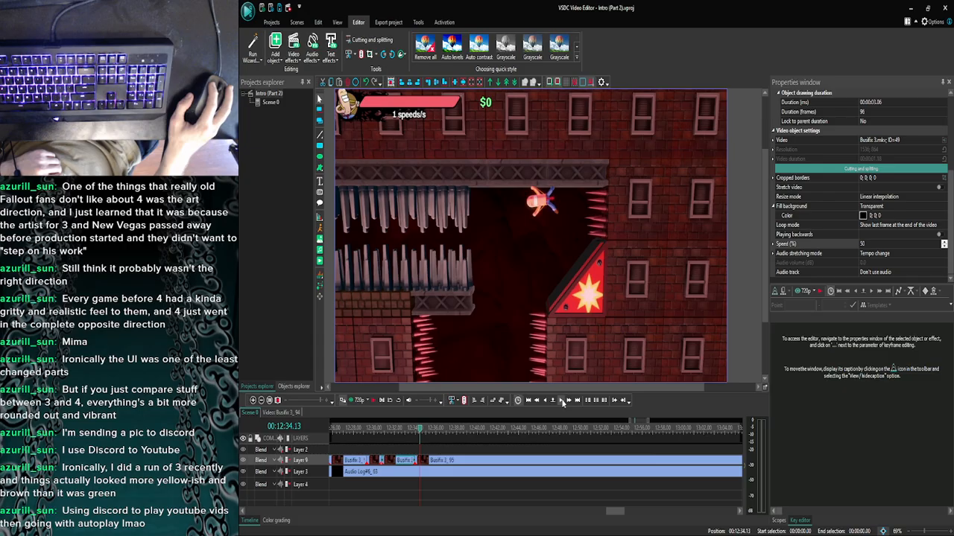
{"action": "left_click", "coordinate": [562, 402]}
{"action": "left_click", "coordinate": [562, 402]}
{"action": "left_click", "coordinate": [562, 403]}
{"action": "left_click", "coordinate": [562, 402]}
{"action": "left_click", "coordinate": [562, 403]}
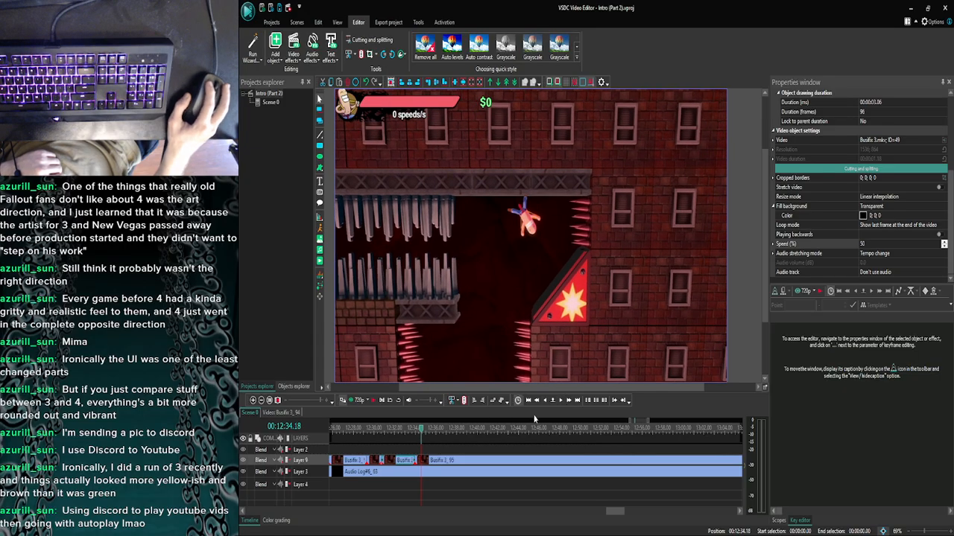
{"action": "left_click", "coordinate": [561, 402]}
{"action": "left_click", "coordinate": [562, 402]}
{"action": "left_click", "coordinate": [561, 403]}
{"action": "left_click", "coordinate": [561, 402]}
{"action": "left_click", "coordinate": [561, 402]}
{"action": "left_click", "coordinate": [561, 402]}
{"action": "left_click", "coordinate": [561, 402]}
{"action": "left_click", "coordinate": [561, 403]}
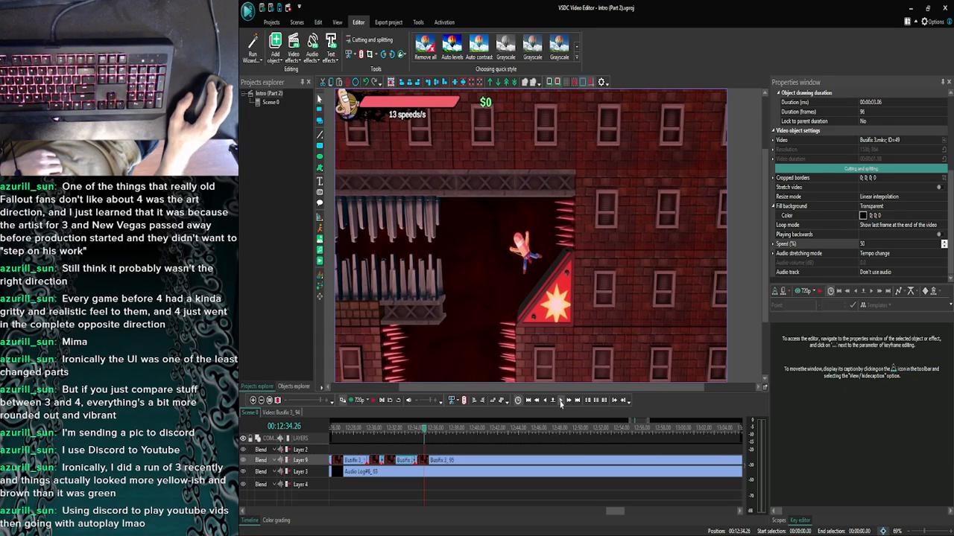
{"action": "left_click", "coordinate": [561, 402]}
{"action": "left_click", "coordinate": [561, 402]}
{"action": "left_click", "coordinate": [561, 403]}
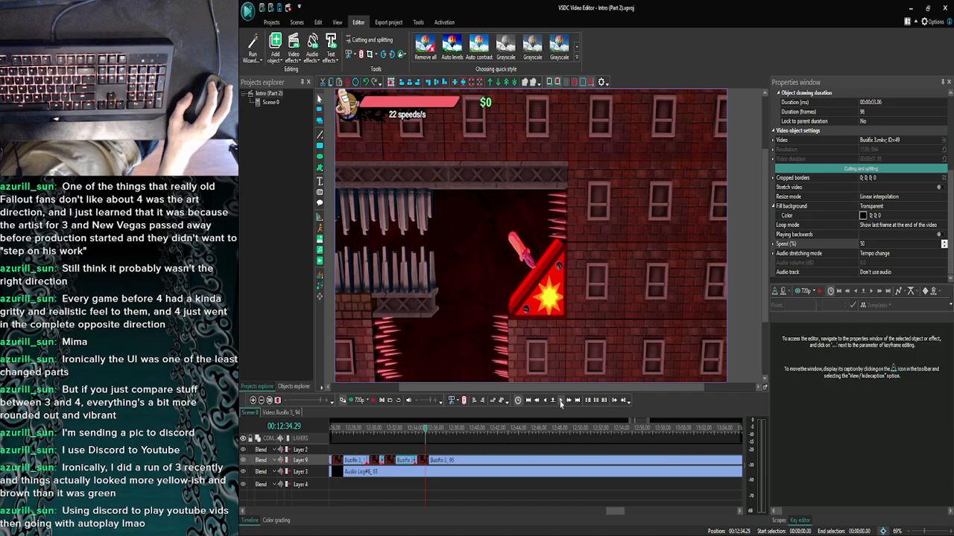
Undo the clip's 50% slowdown and the split behind it so the Busifix 3_94 clip is whole again.
{"action": "key", "text": "ctrl+z"}
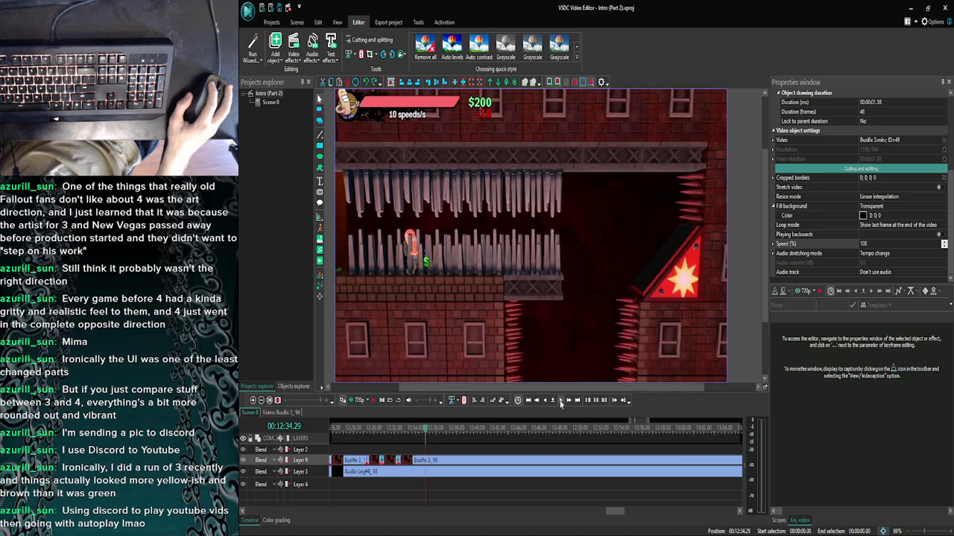
{"action": "key", "text": "ctrl+z"}
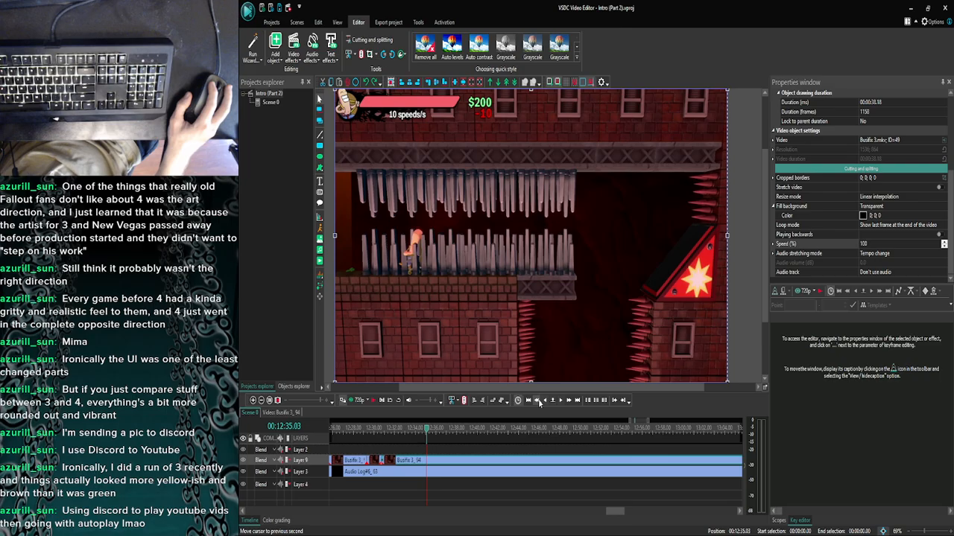
Examine the restored Busifix 3_94 clip frame by frame from 12:32.05 to find where the character bounces off the pad.
{"action": "left_click", "coordinate": [538, 402]}
{"action": "left_click", "coordinate": [539, 403]}
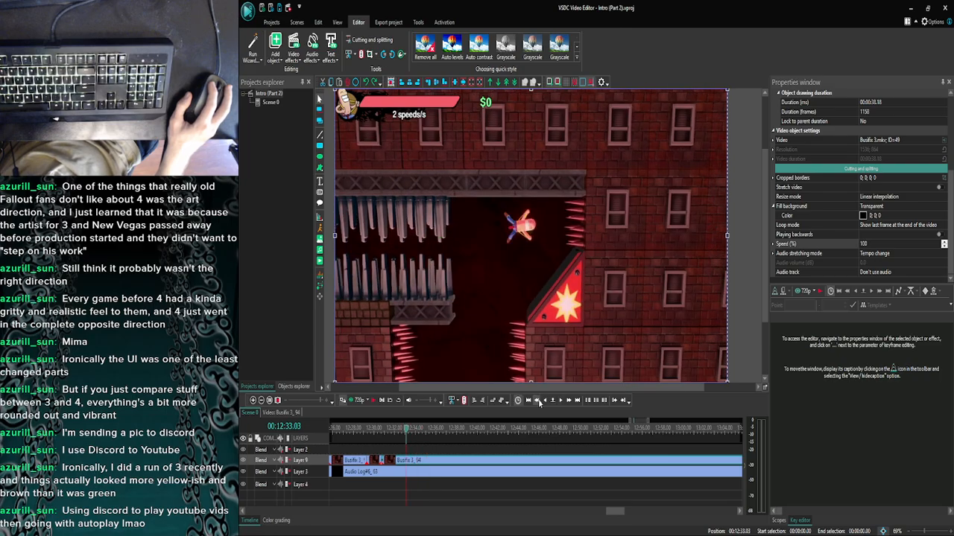
{"action": "left_click", "coordinate": [560, 403]}
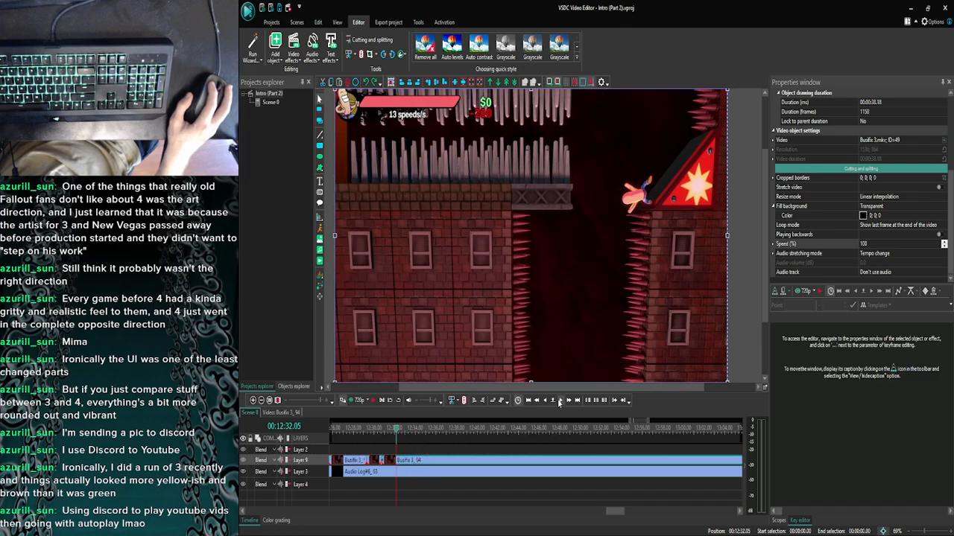
{"action": "left_click", "coordinate": [560, 402]}
{"action": "left_click", "coordinate": [560, 403]}
{"action": "left_click", "coordinate": [560, 403]}
{"action": "left_click", "coordinate": [561, 403]}
{"action": "left_click", "coordinate": [561, 402]}
{"action": "left_click", "coordinate": [561, 403]}
{"action": "left_click", "coordinate": [561, 403]}
{"action": "left_click", "coordinate": [569, 402]}
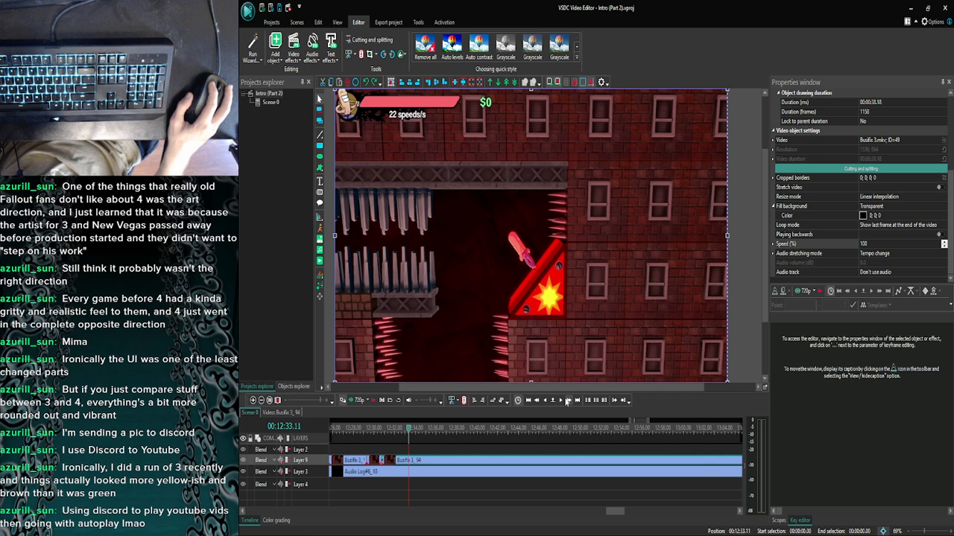
{"action": "left_click", "coordinate": [562, 402]}
{"action": "left_click", "coordinate": [561, 402]}
{"action": "left_click", "coordinate": [562, 403]}
{"action": "left_click", "coordinate": [562, 402]}
{"action": "left_click", "coordinate": [560, 402]}
{"action": "left_click", "coordinate": [560, 402]}
{"action": "left_click", "coordinate": [561, 402]}
{"action": "left_click", "coordinate": [560, 402]}
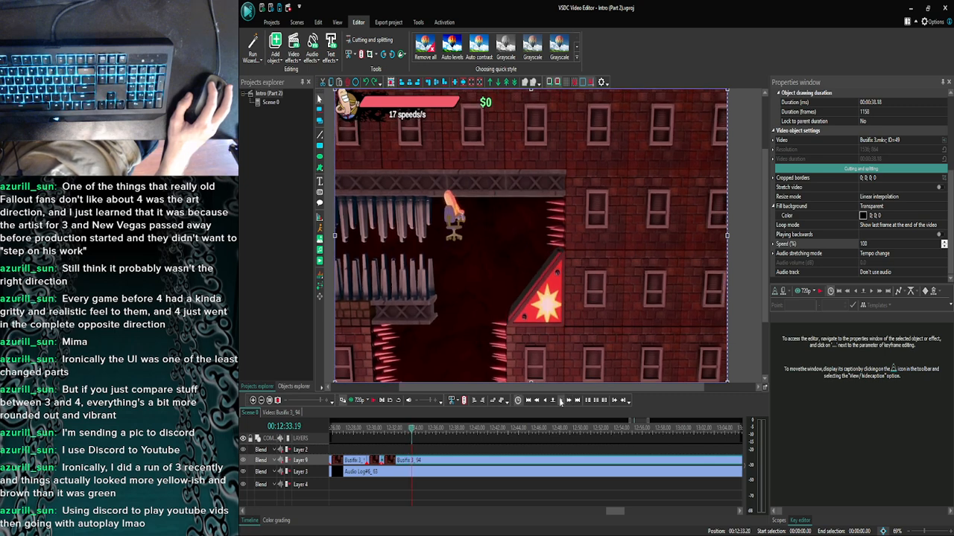
{"action": "left_click", "coordinate": [560, 402]}
{"action": "left_click", "coordinate": [561, 402]}
{"action": "left_click", "coordinate": [560, 402]}
{"action": "left_click", "coordinate": [560, 402]}
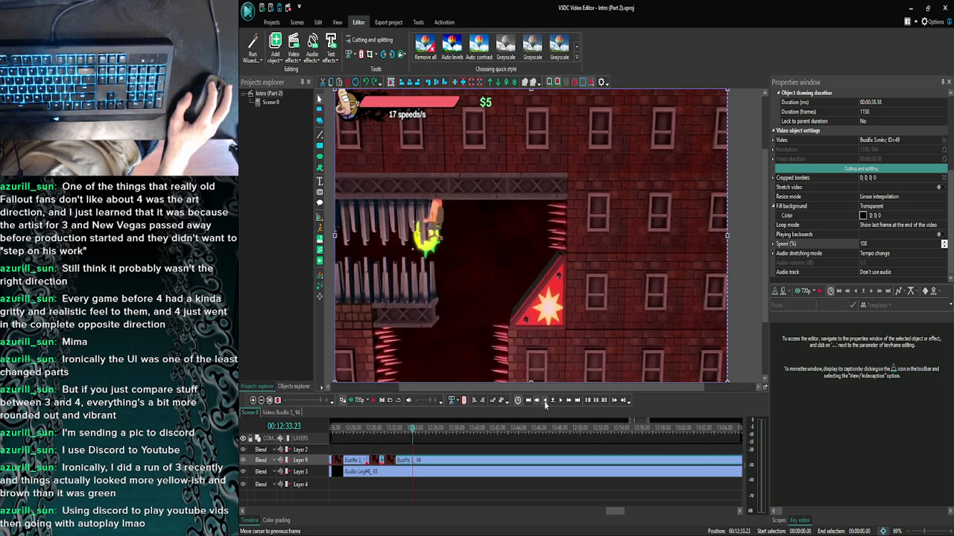
Split the Busifix 3_94 clip on Layer 9 at 12:33.13, just after the character hits the bounce pad.
{"action": "left_click", "coordinate": [545, 402]}
{"action": "left_click", "coordinate": [545, 402]}
{"action": "left_click", "coordinate": [544, 402]}
{"action": "left_click", "coordinate": [545, 403]}
{"action": "left_click", "coordinate": [545, 403]}
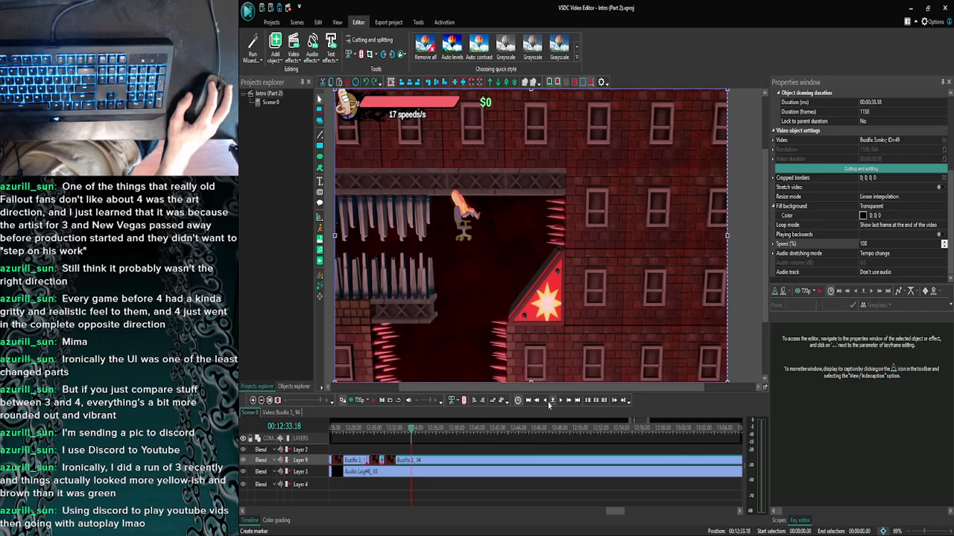
{"action": "left_click", "coordinate": [544, 403]}
{"action": "left_click", "coordinate": [545, 402]}
{"action": "left_click", "coordinate": [544, 402]}
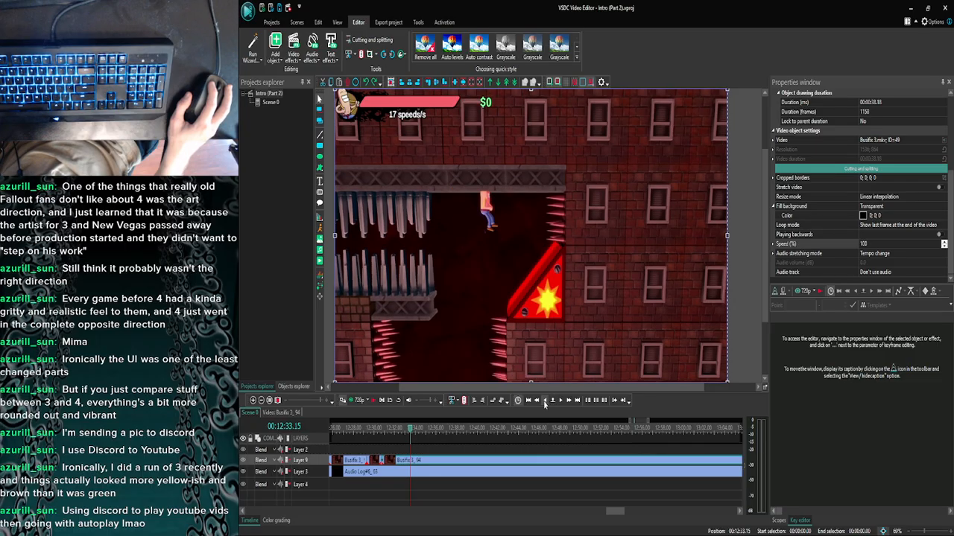
{"action": "left_click", "coordinate": [545, 403]}
{"action": "left_click", "coordinate": [544, 402]}
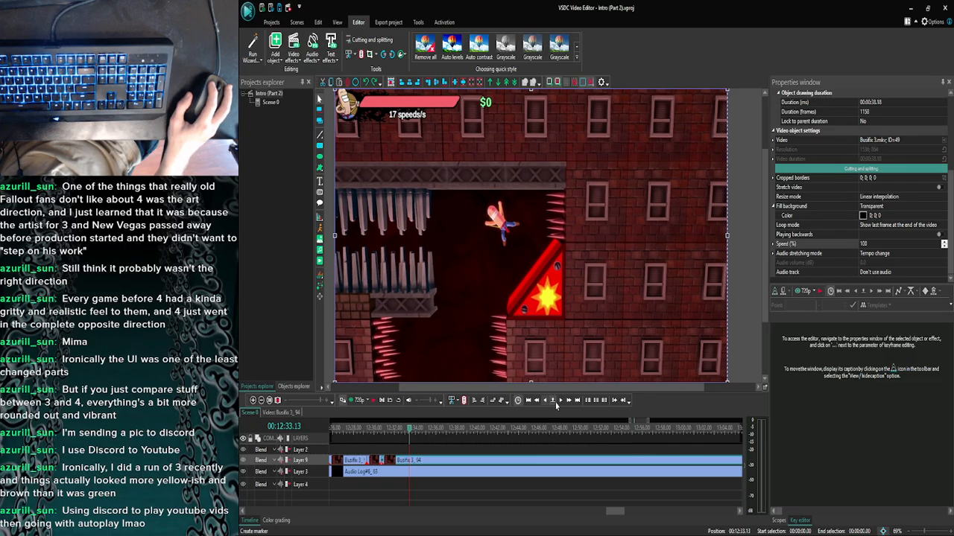
{"action": "left_click", "coordinate": [562, 403]}
{"action": "left_click", "coordinate": [545, 403]}
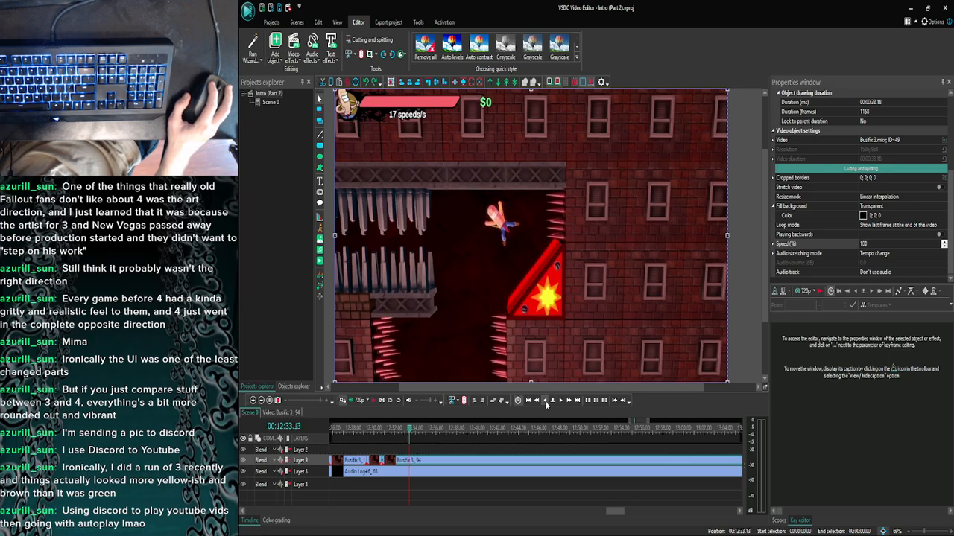
{"action": "left_click", "coordinate": [360, 56]}
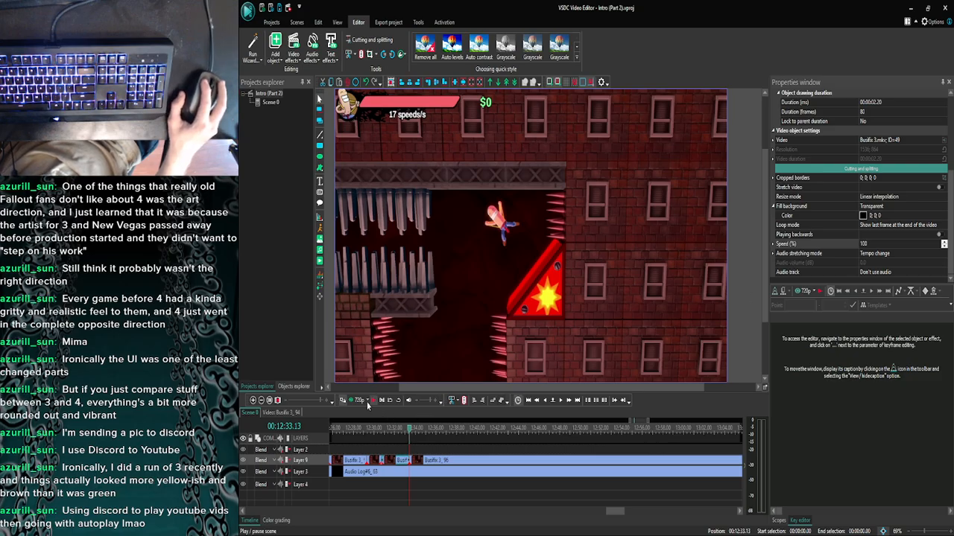
Preview the new cut and move the Busifix 3_96 clip about 3 seconds forward on Layer 9, leaving a gap.
{"action": "left_click", "coordinate": [367, 402]}
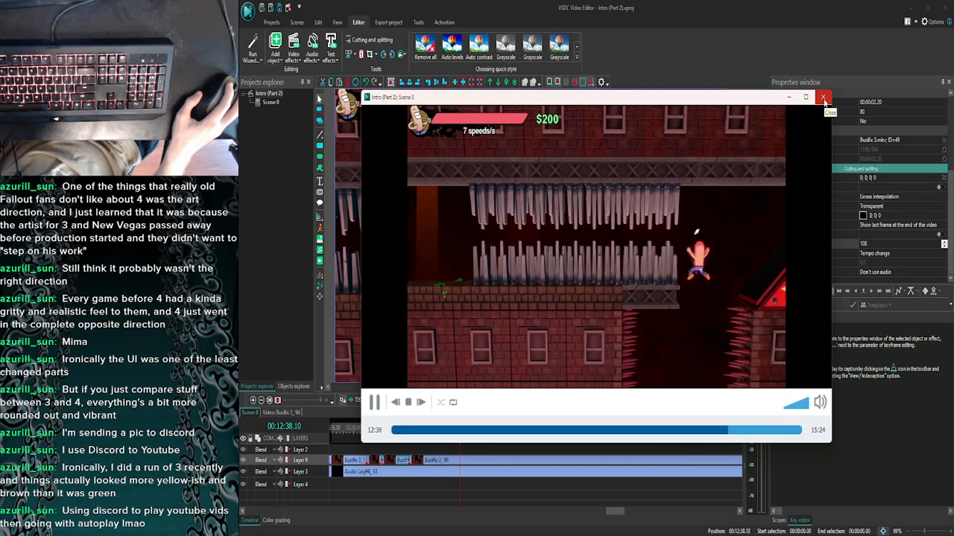
{"action": "left_click", "coordinate": [824, 99]}
{"action": "left_click", "coordinate": [420, 451]}
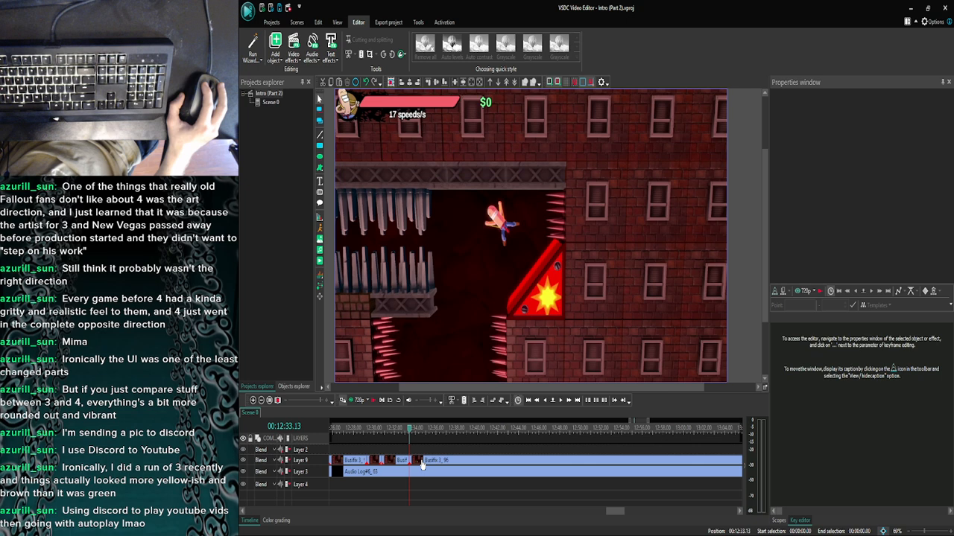
{"action": "left_click", "coordinate": [422, 462]}
{"action": "left_click_drag", "start_coordinate": [452, 467], "coordinate": [454, 467]}
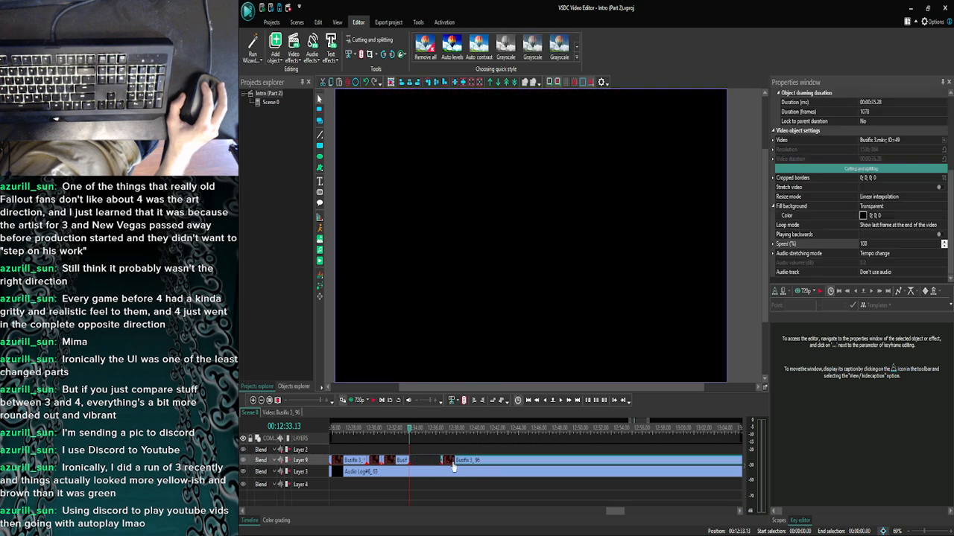
Set the speed of the short Busifix 3_94 clip before the gap to 90% and preview the scene.
{"action": "left_click", "coordinate": [403, 462]}
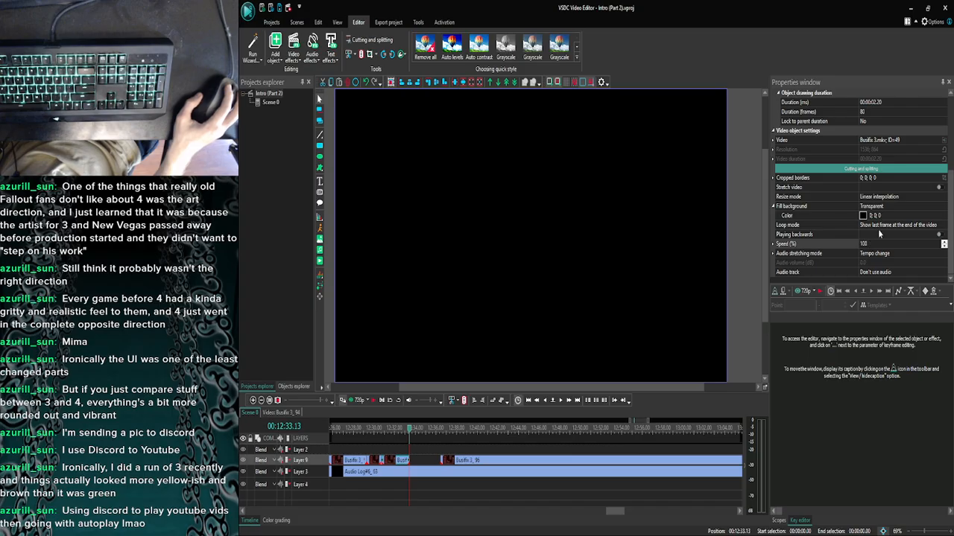
{"action": "left_click", "coordinate": [845, 243]}
{"action": "type", "text": "90"}
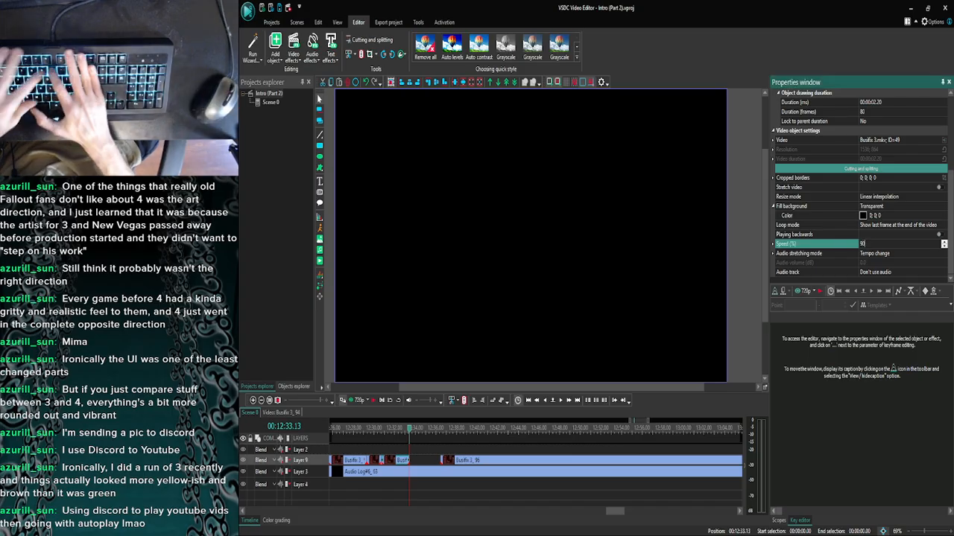
{"action": "key", "text": "Return"}
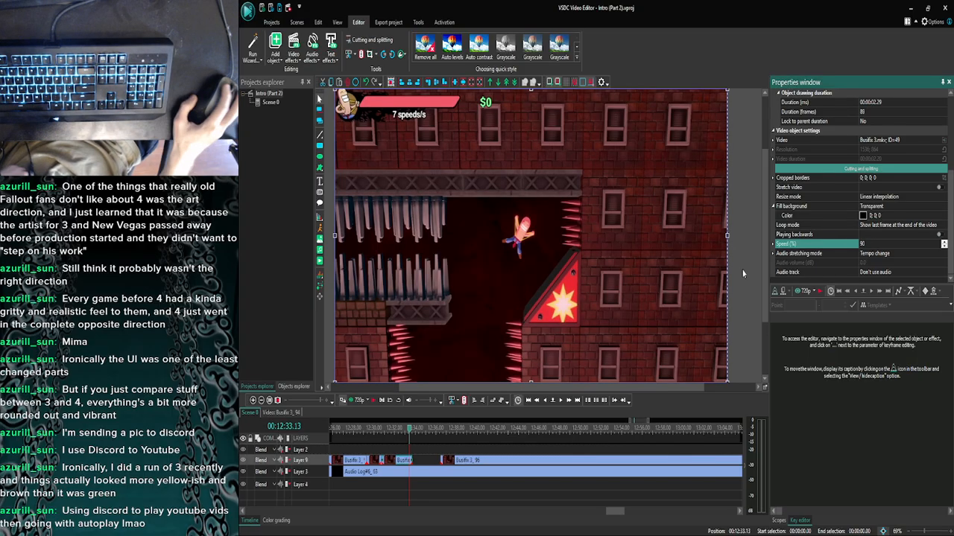
{"action": "left_click", "coordinate": [569, 401]}
{"action": "left_click", "coordinate": [343, 400]}
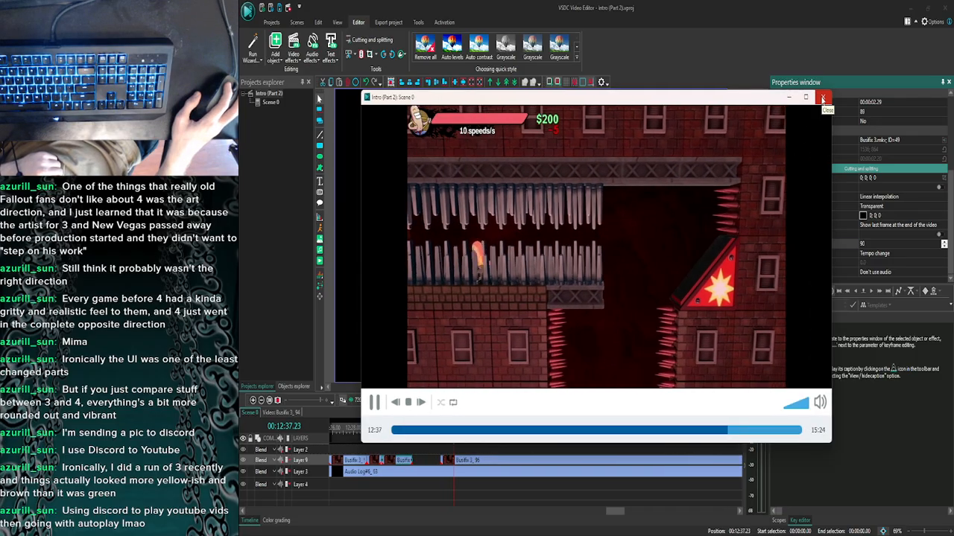
{"action": "left_click", "coordinate": [823, 99]}
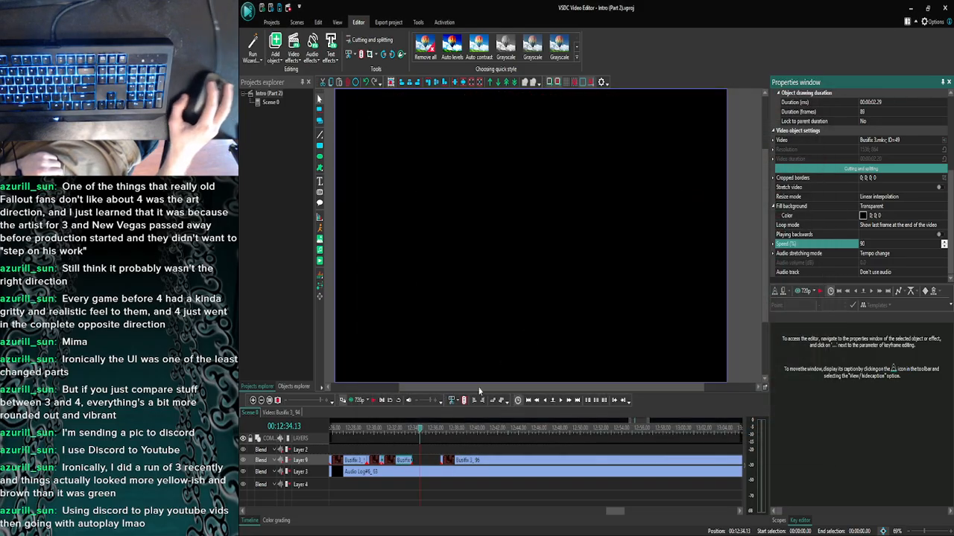
Check the frames around 12:38 and move the Busifix 3_96 clip forward on Layer 9 to start at about 12:42.
{"action": "left_click", "coordinate": [570, 402]}
{"action": "left_click", "coordinate": [570, 402]}
{"action": "left_click", "coordinate": [570, 403]}
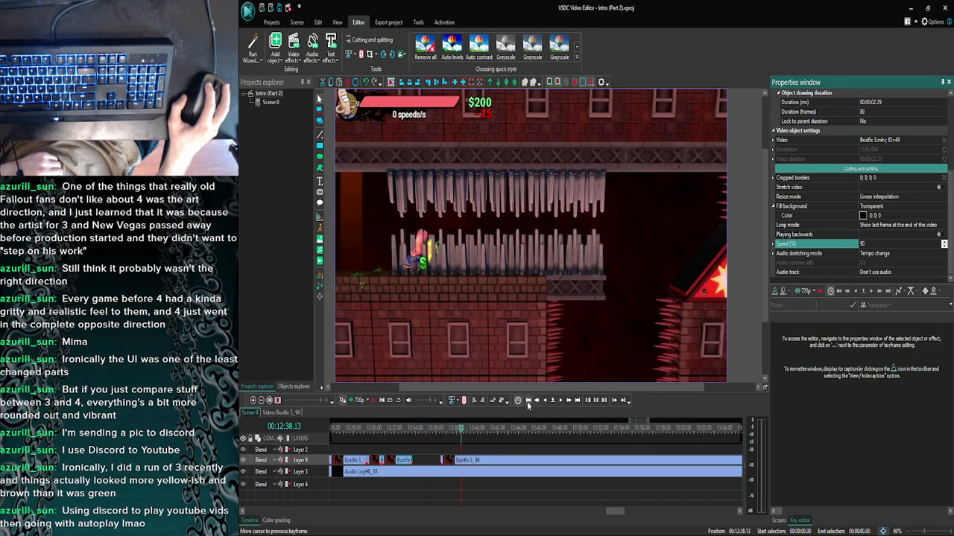
{"action": "left_click", "coordinate": [547, 402]}
{"action": "left_click", "coordinate": [547, 402]}
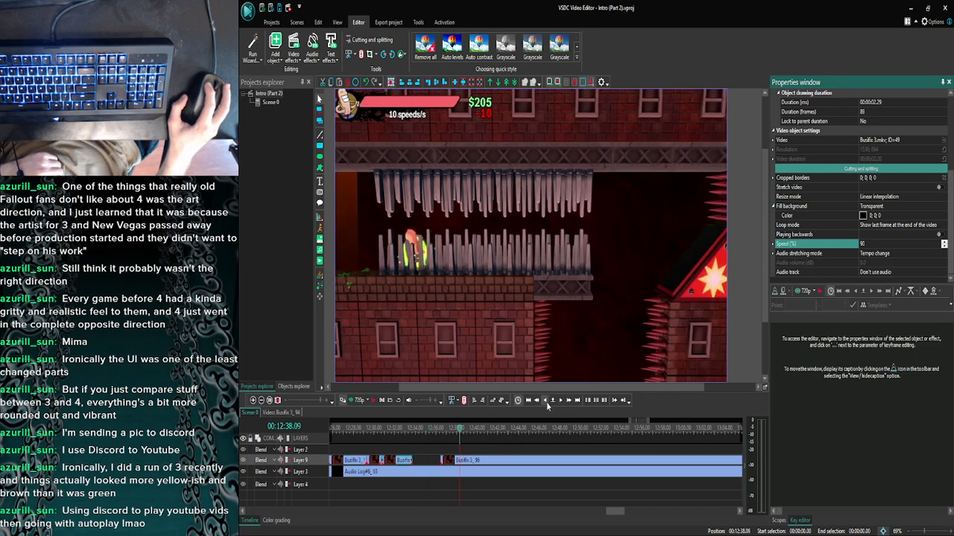
{"action": "left_click", "coordinate": [547, 402]}
{"action": "left_click", "coordinate": [547, 403]}
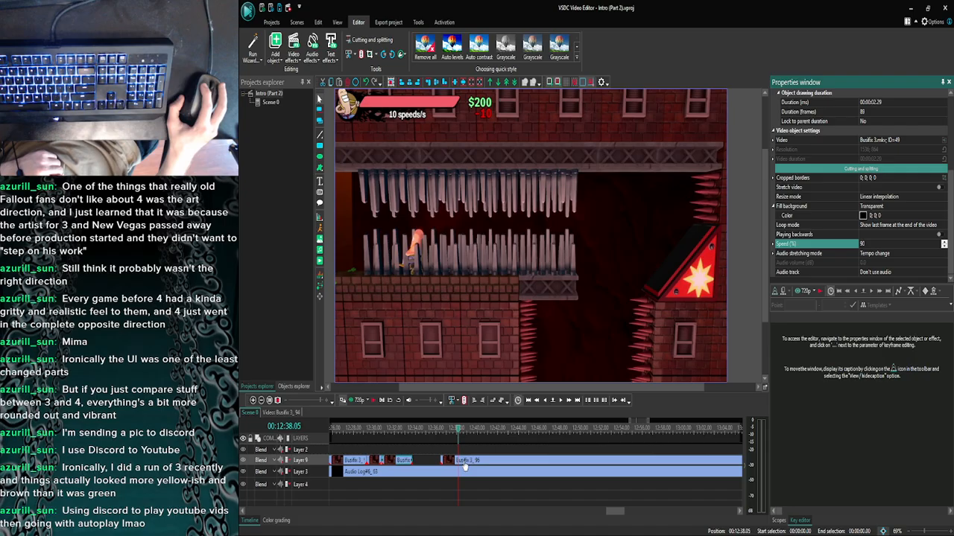
{"action": "left_click", "coordinate": [485, 465]}
{"action": "left_click_drag", "start_coordinate": [485, 465], "coordinate": [538, 465]}
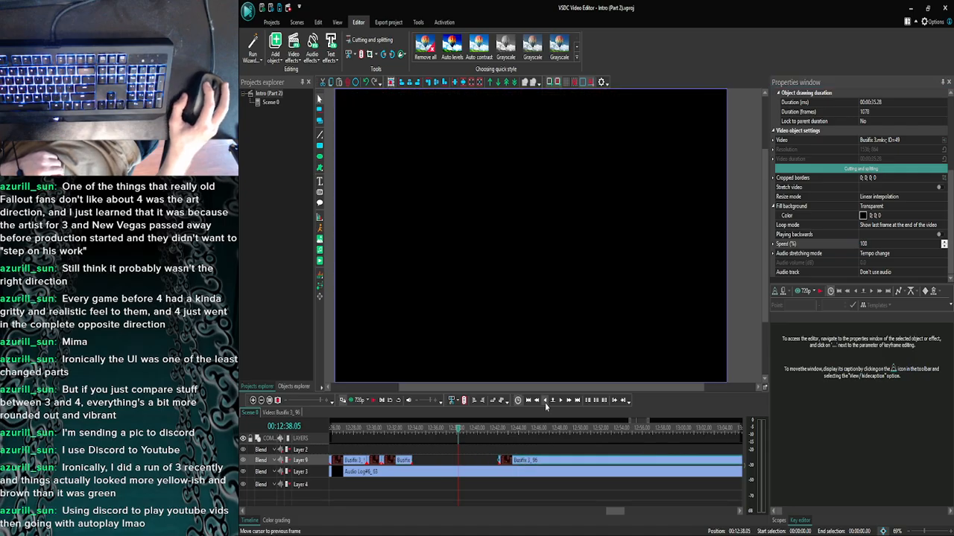
Preview the scene from about 12:38, checking the YouTube music tab in between, and close the preview.
{"action": "left_click", "coordinate": [351, 400]}
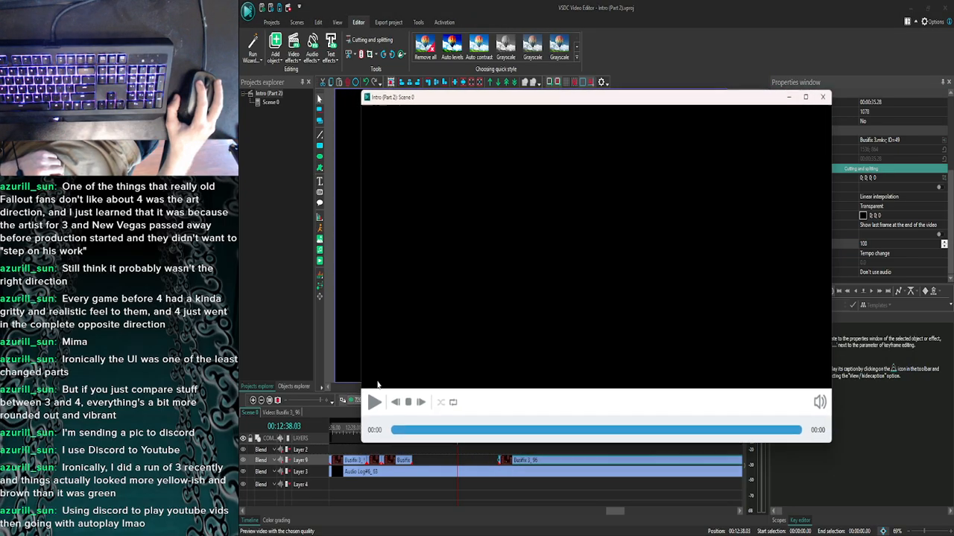
{"action": "left_click", "coordinate": [823, 97]}
{"action": "left_click", "coordinate": [377, 531]}
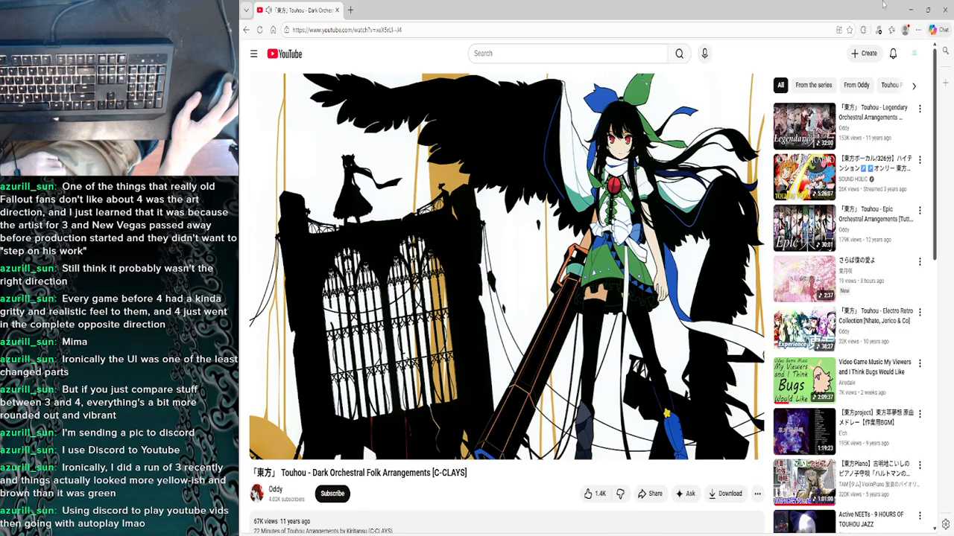
{"action": "left_click", "coordinate": [909, 9]}
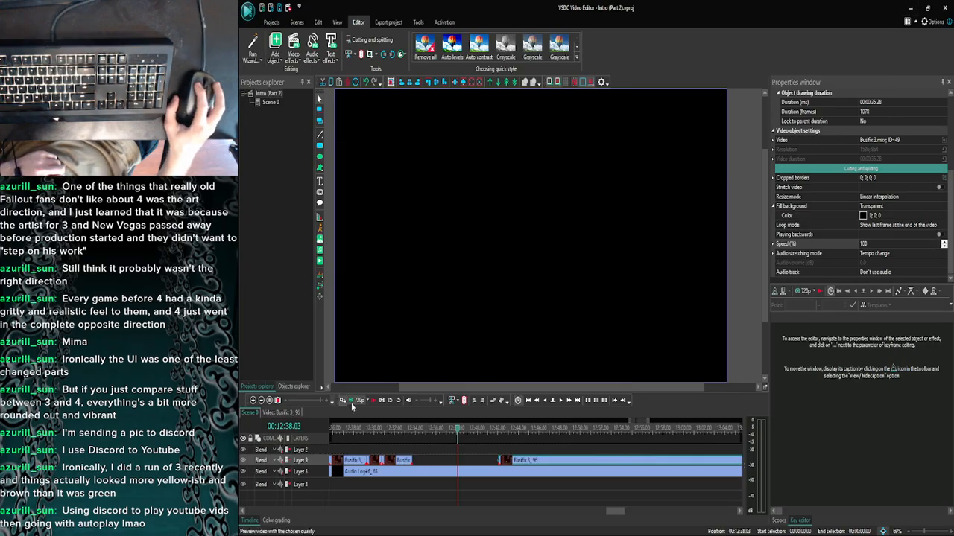
{"action": "left_click", "coordinate": [354, 402]}
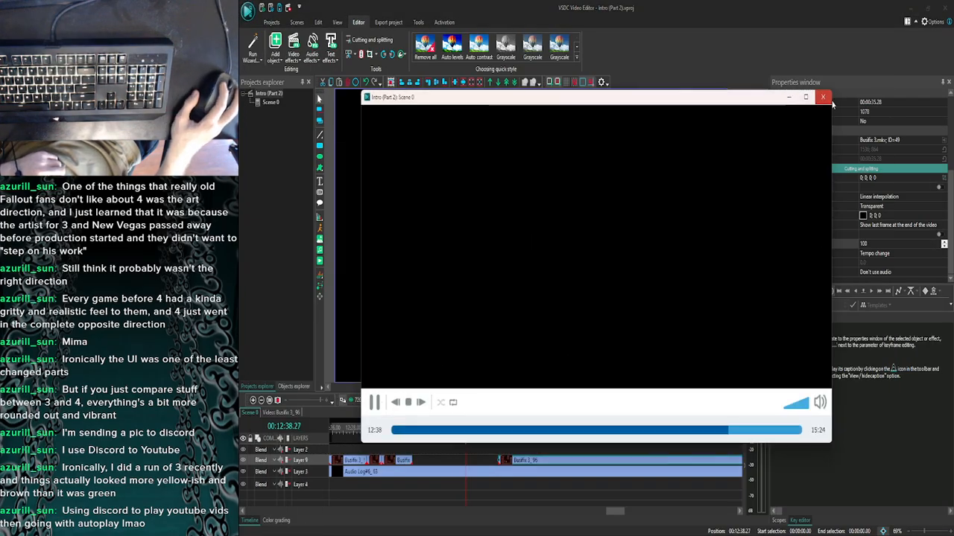
{"action": "left_click", "coordinate": [825, 96]}
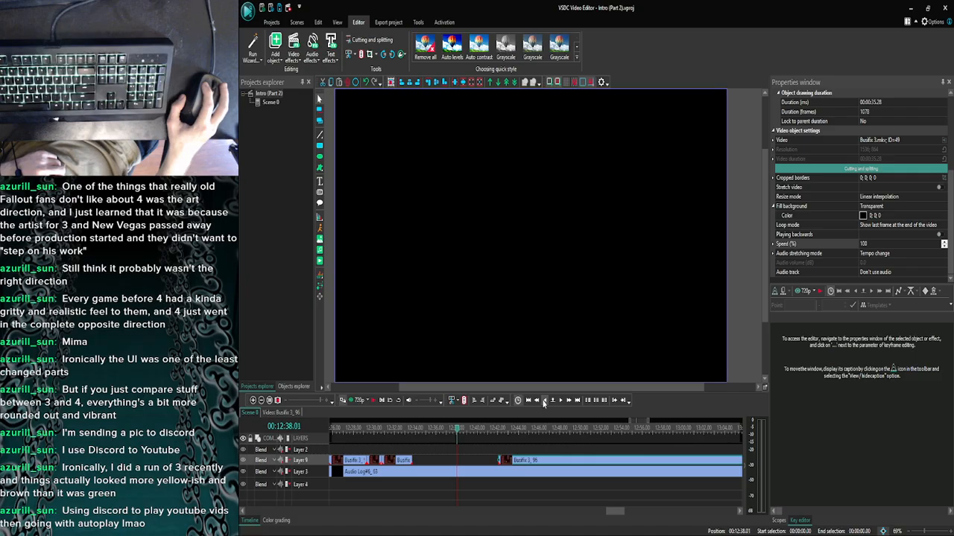
Preview the scene from 12:38 and try a speed of 30% on the Busifix 3_94 clip before the gap.
{"action": "left_click", "coordinate": [359, 403]}
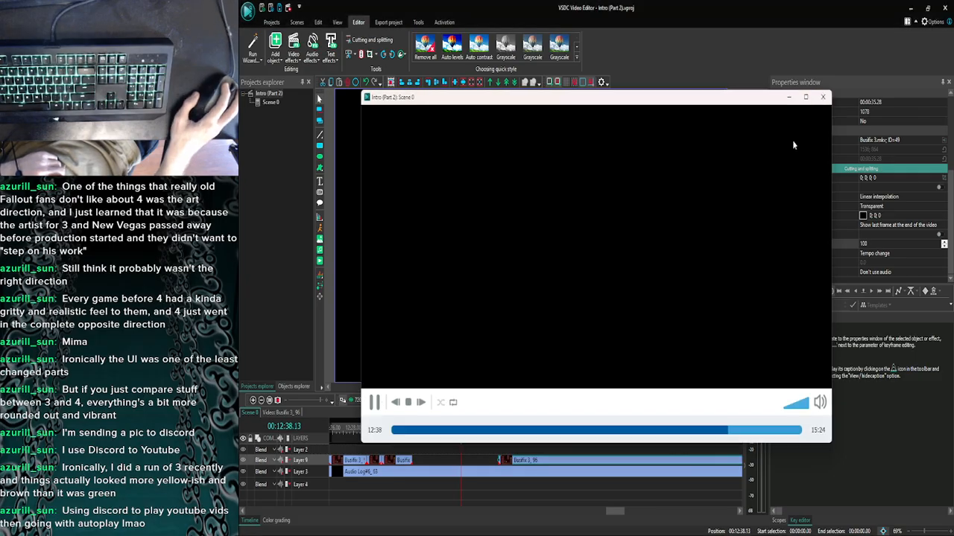
{"action": "left_click", "coordinate": [825, 97]}
{"action": "left_click", "coordinate": [402, 459]}
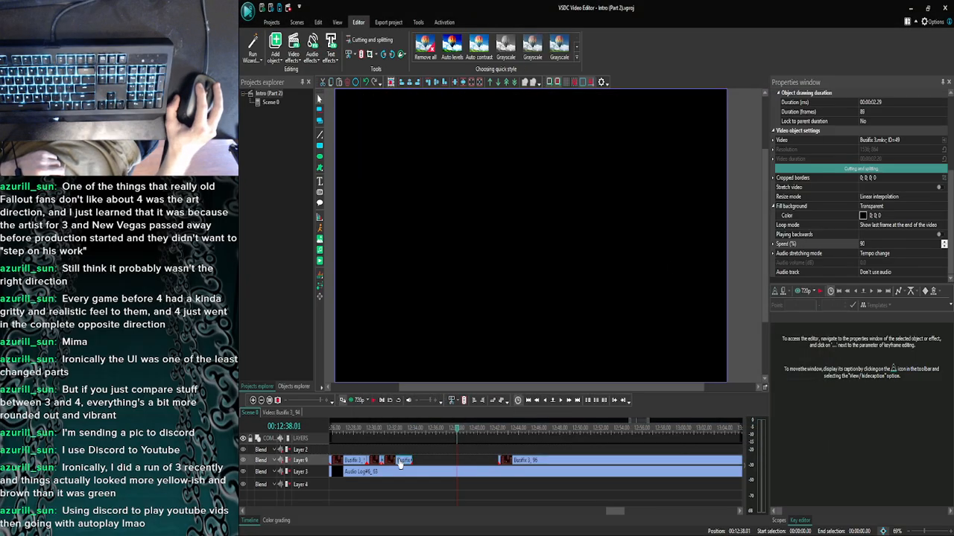
{"action": "left_click", "coordinate": [862, 244]}
{"action": "type", "text": "30"}
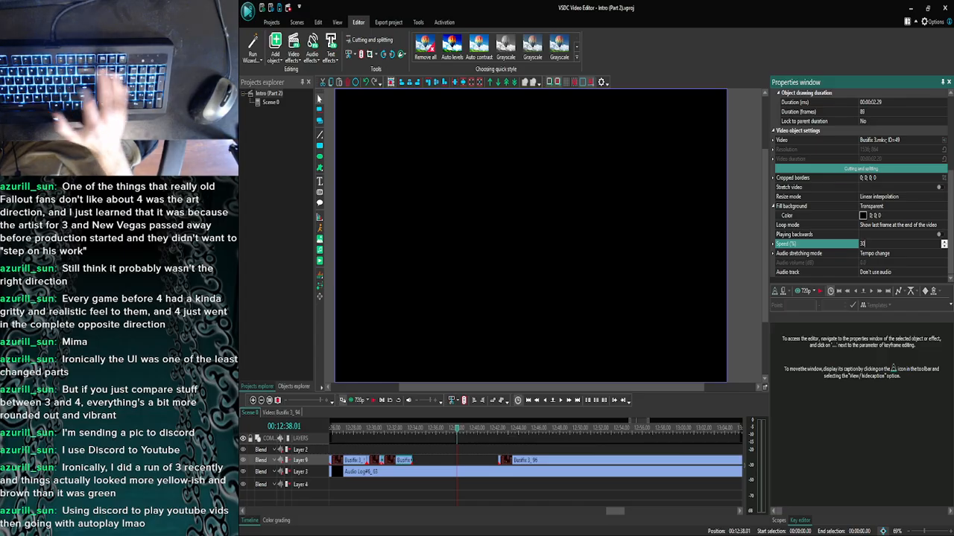
{"action": "key", "text": "Return"}
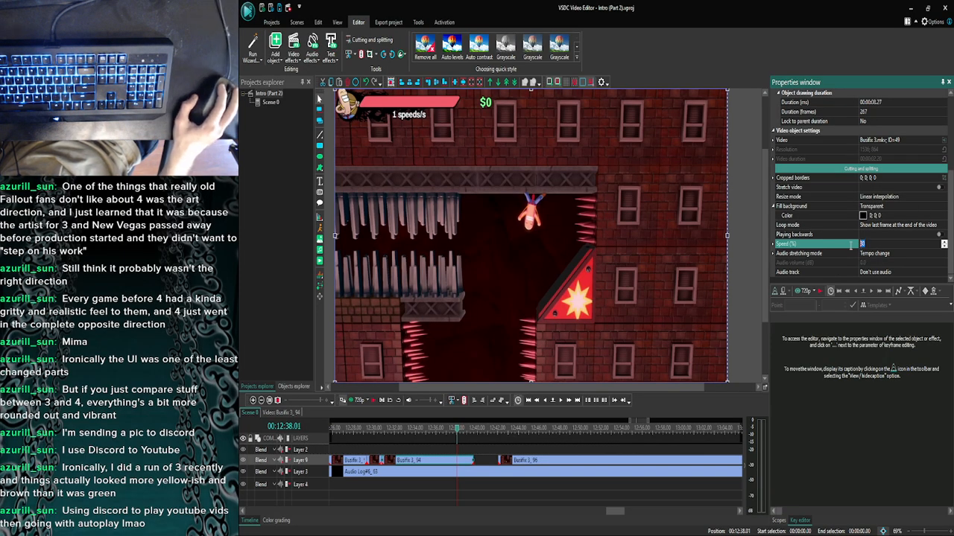
Try speeds of 40%, 45% and 35% on the Busifix 3_94 clip to match its end to the cursor at 12:38.01.
{"action": "type", "text": "40"}
{"action": "key", "text": "Return"}
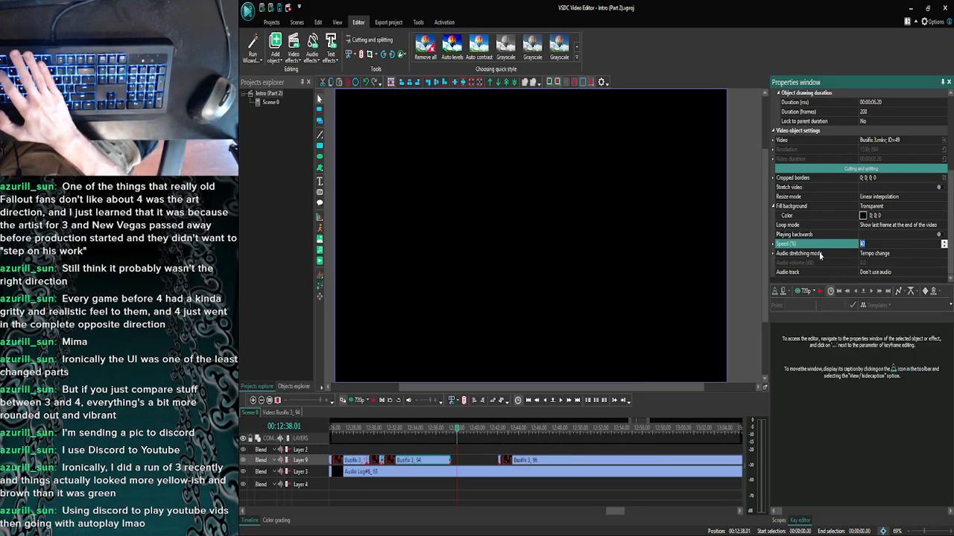
{"action": "type", "text": "45"}
{"action": "key", "text": "Return"}
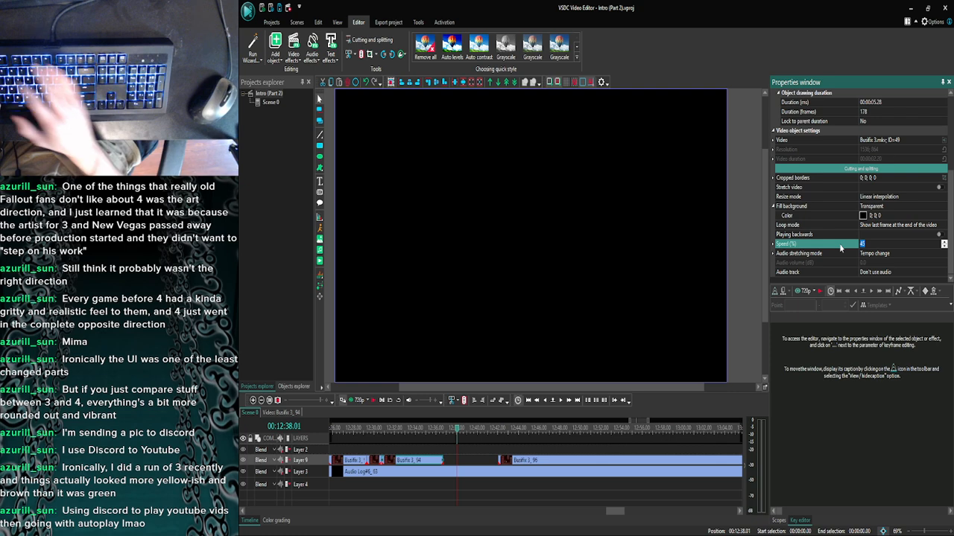
{"action": "type", "text": "35"}
{"action": "key", "text": "Return"}
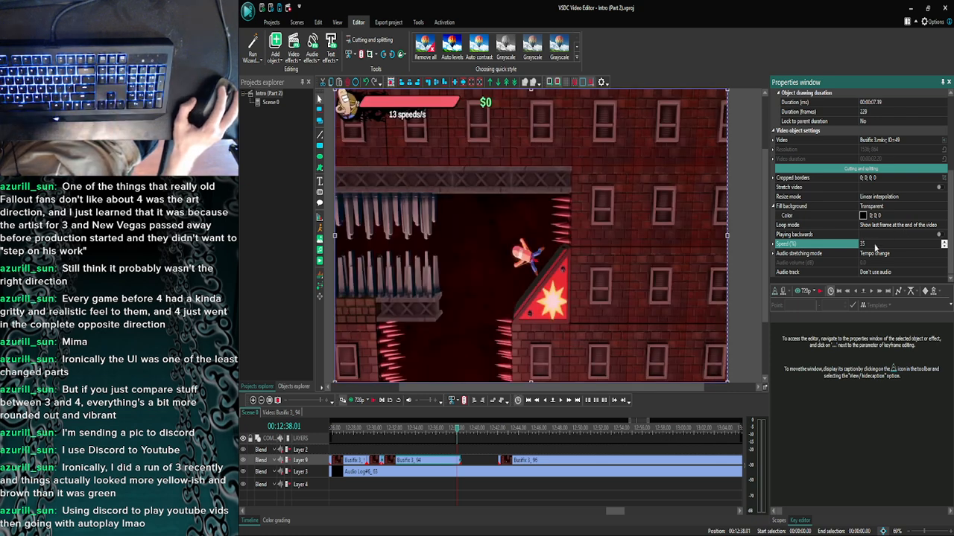
Try a speed of 36% on the Busifix 3_94 clip and settle on 37%.
{"action": "left_click", "coordinate": [876, 244]}
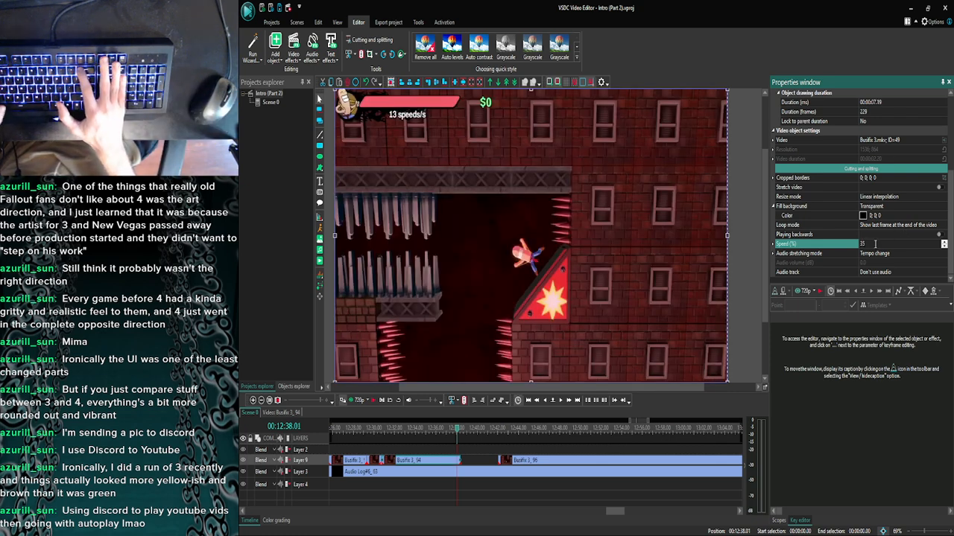
{"action": "type", "text": "36"}
{"action": "key", "text": "Return"}
{"action": "type", "text": "3"}
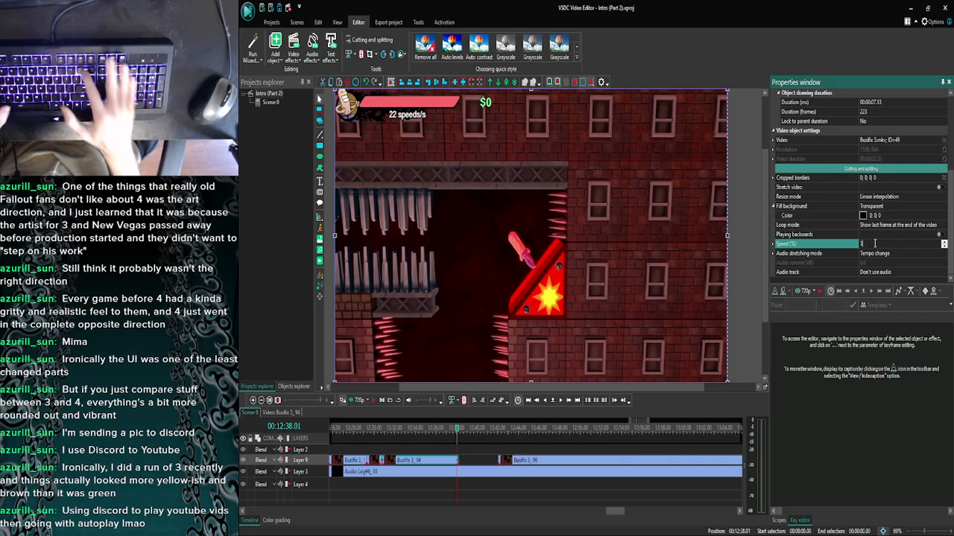
{"action": "type", "text": "7"}
{"action": "key", "text": "Return"}
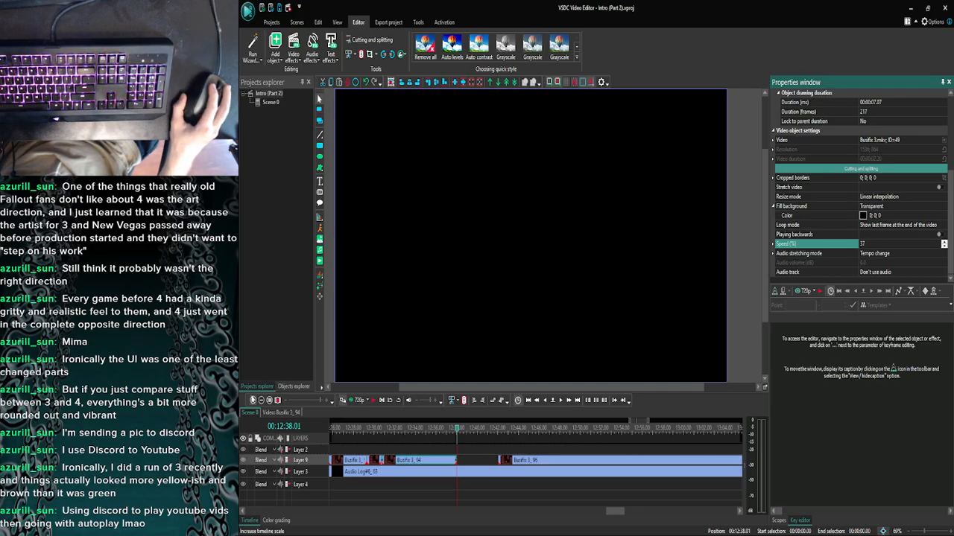
Extend the end of the Busifix 3_94 clip on Layer 9 to the cursor at 12:38.01 and deselect it.
{"action": "left_click", "coordinate": [252, 400]}
{"action": "left_click", "coordinate": [252, 400]}
{"action": "left_click", "coordinate": [252, 400]}
{"action": "left_click", "coordinate": [253, 400]}
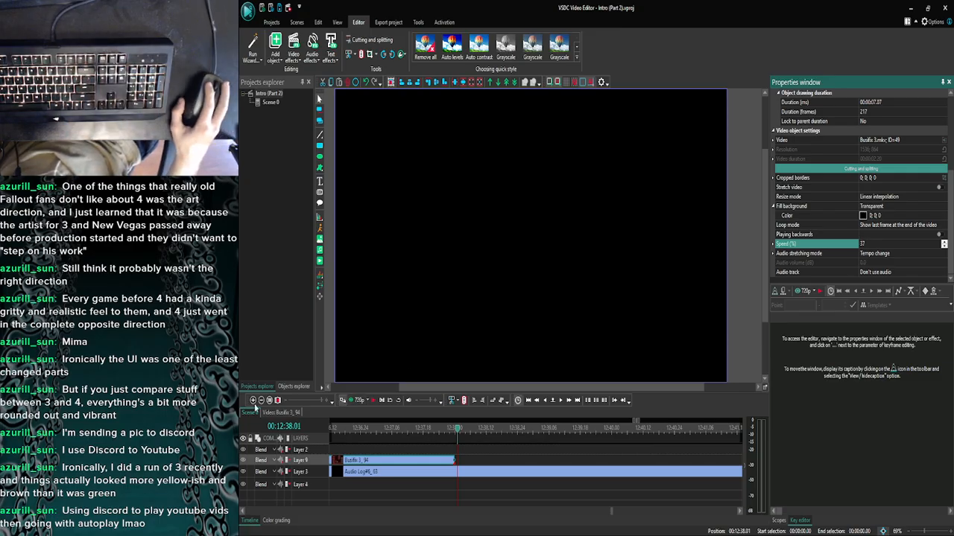
{"action": "left_click", "coordinate": [260, 400]}
{"action": "left_click", "coordinate": [259, 400]}
{"action": "left_click", "coordinate": [260, 400]}
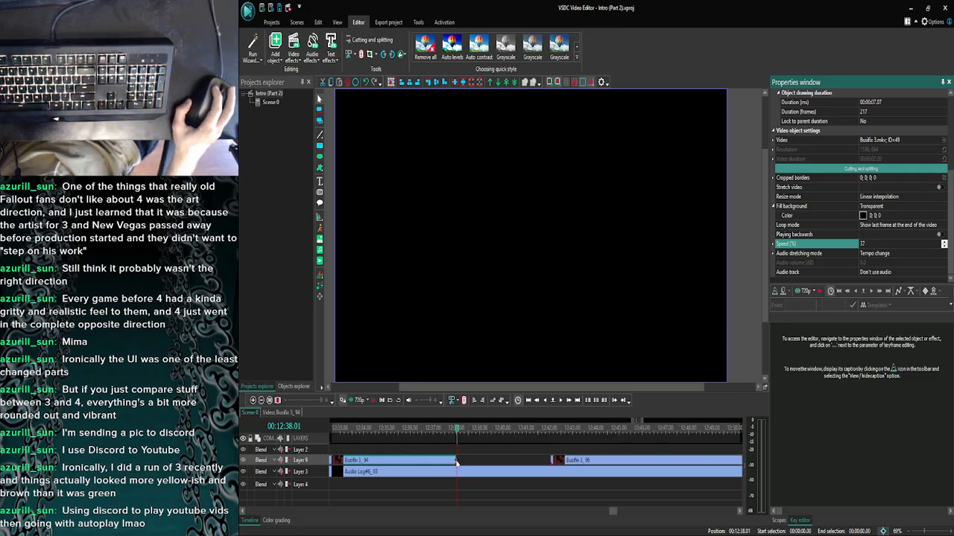
{"action": "left_click", "coordinate": [462, 463]}
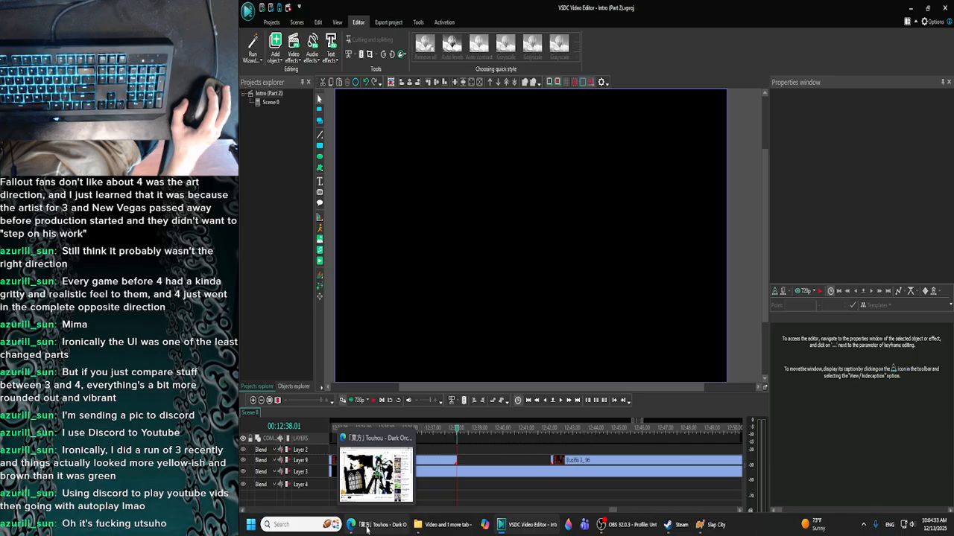
Check the YouTube music tab in the browser, return to the editor and preview the gap from 12:38.01.
{"action": "left_click", "coordinate": [366, 528]}
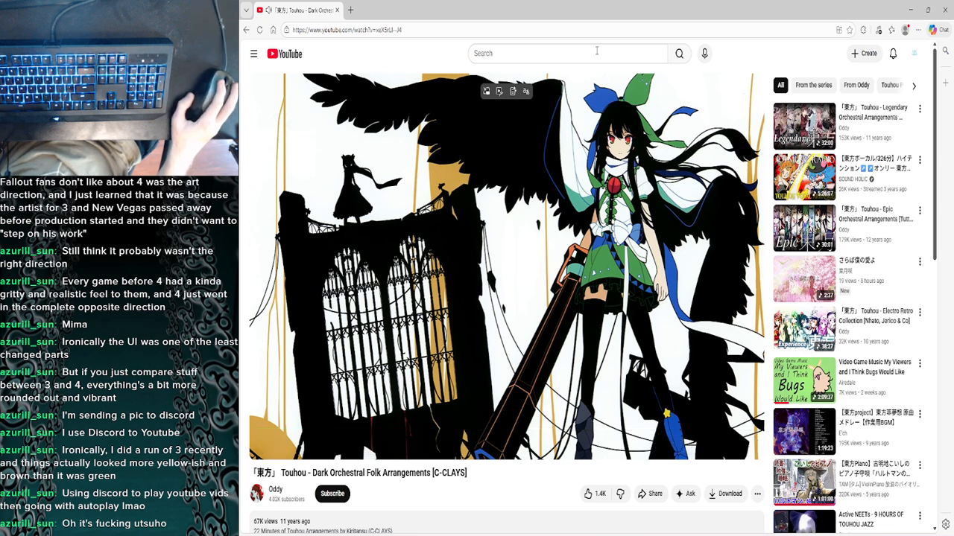
{"action": "left_click", "coordinate": [910, 8]}
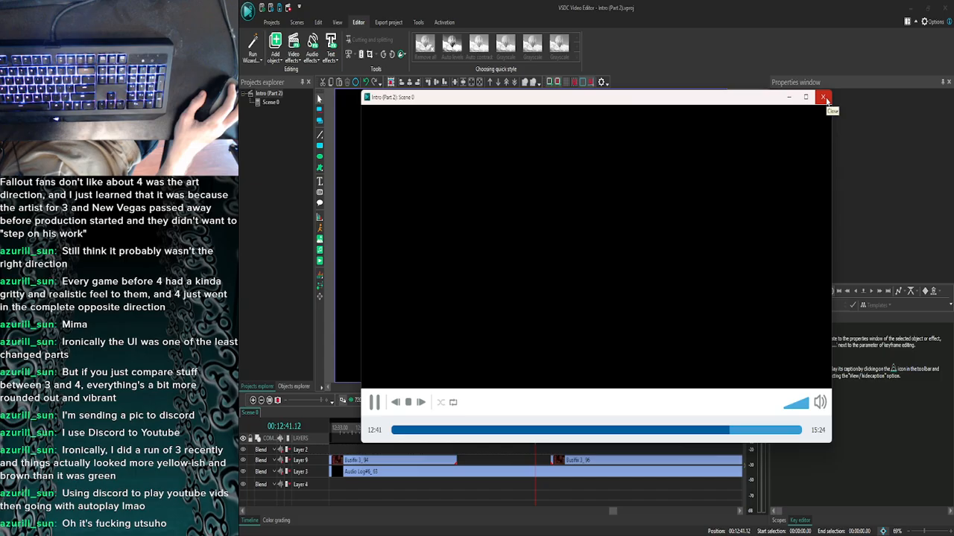
{"action": "left_click", "coordinate": [824, 98]}
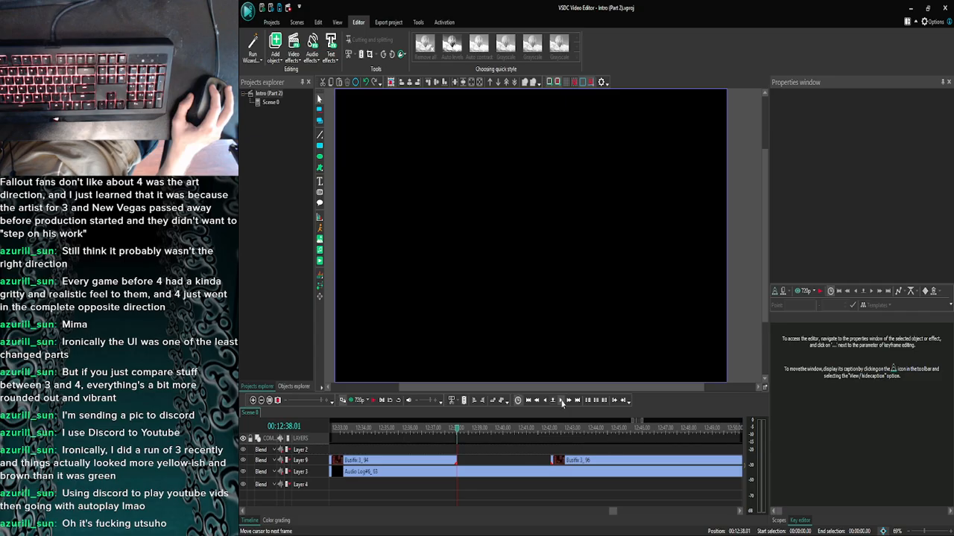
Advance the cursor into the gap and preview the commentary from about 12:39.11 and 12:39.28.
{"action": "left_click", "coordinate": [569, 401]}
{"action": "left_click", "coordinate": [562, 400]}
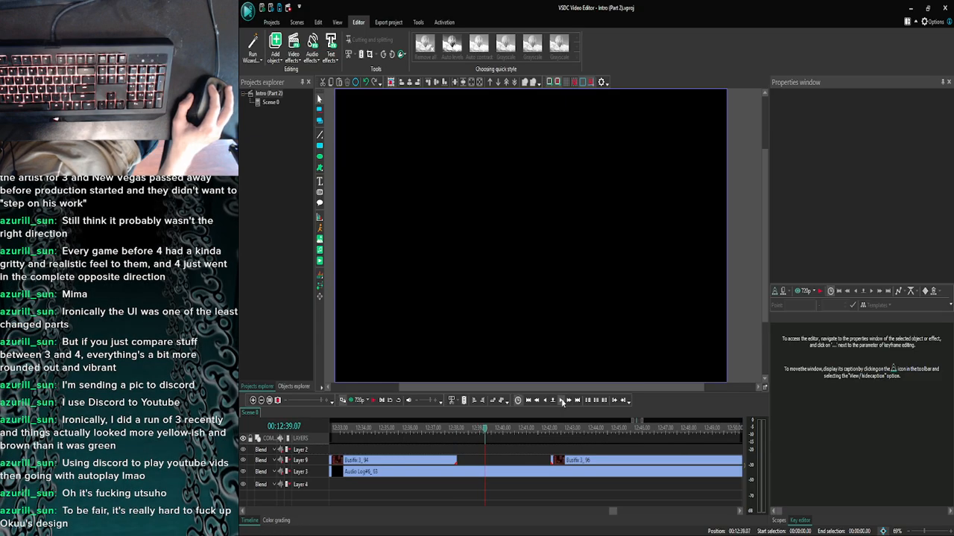
{"action": "left_click", "coordinate": [375, 401]}
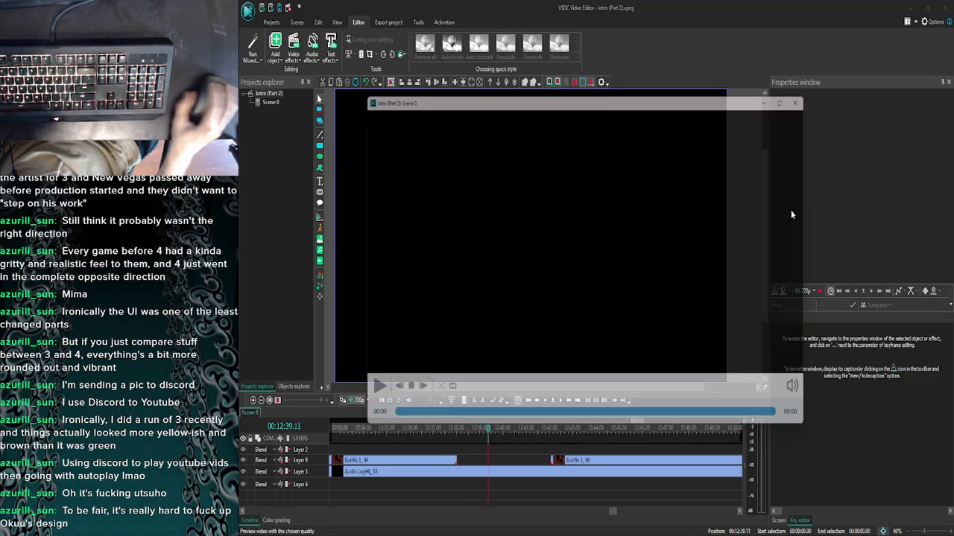
{"action": "left_click", "coordinate": [823, 97]}
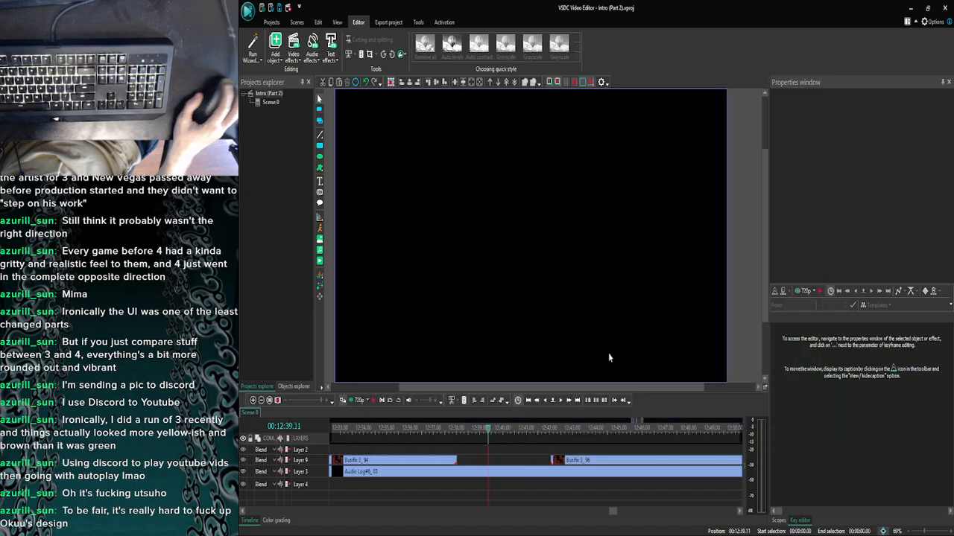
{"action": "left_click", "coordinate": [558, 402]}
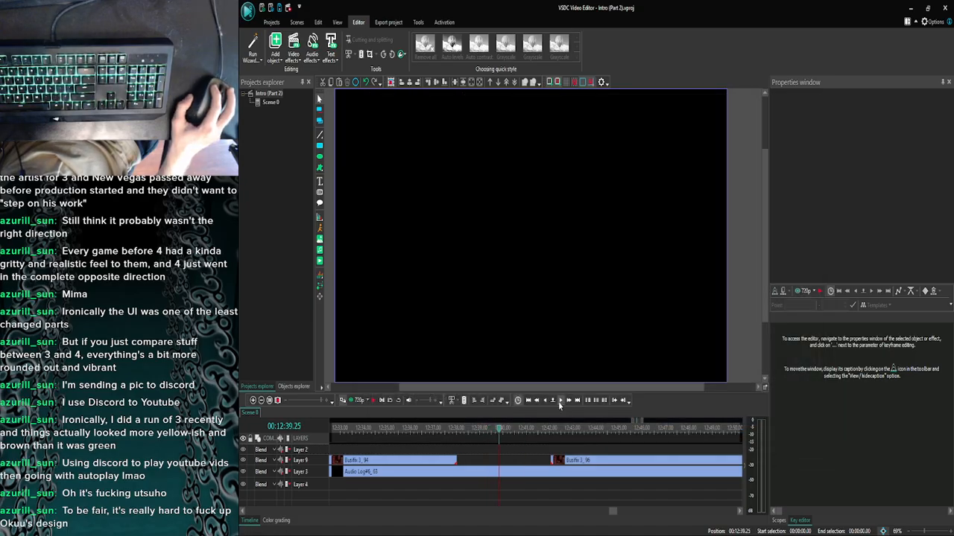
{"action": "left_click", "coordinate": [374, 404]}
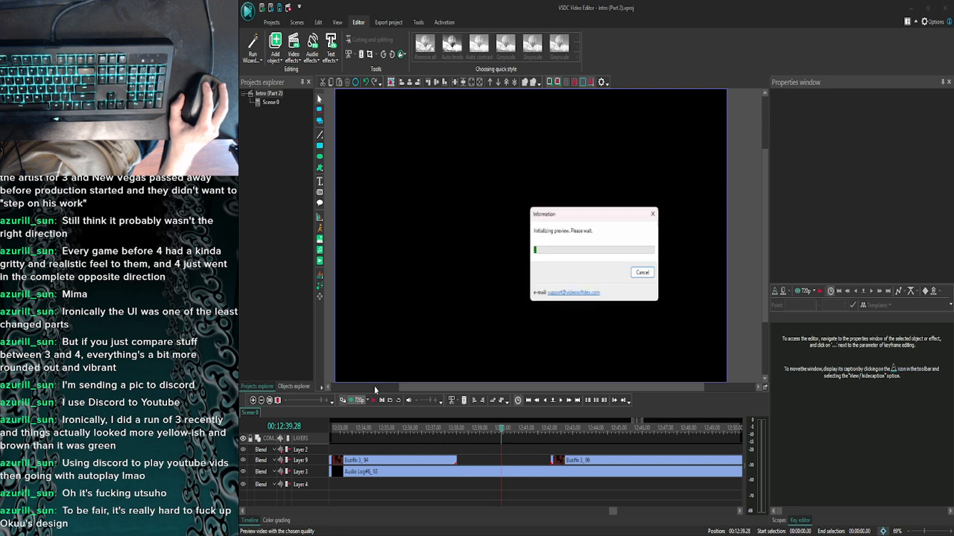
{"action": "left_click", "coordinate": [823, 98]}
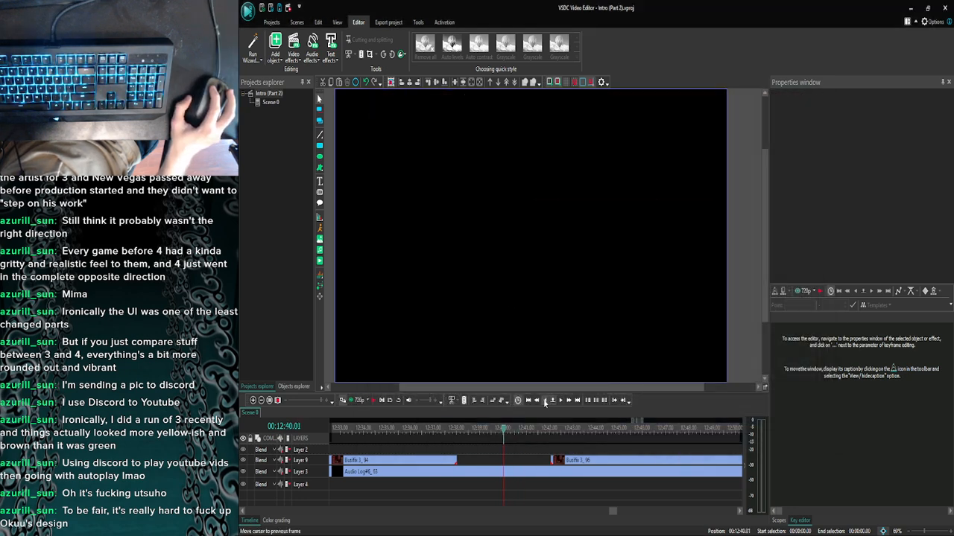
Preview the commentary in short bursts from 12:40.01, about 12:40.10 and 12:40.15 to locate the cue in the gap.
{"action": "left_click", "coordinate": [358, 400]}
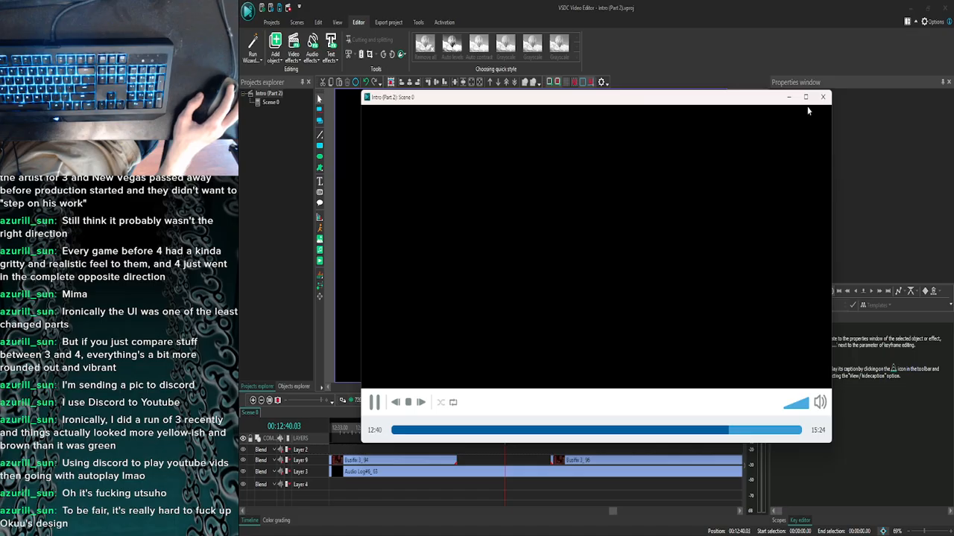
{"action": "left_click", "coordinate": [823, 98]}
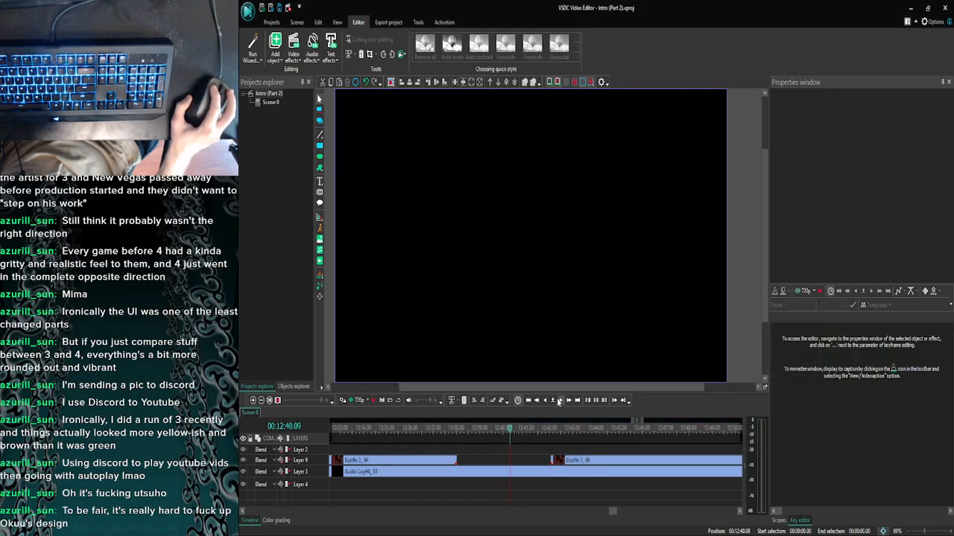
{"action": "left_click", "coordinate": [358, 400]}
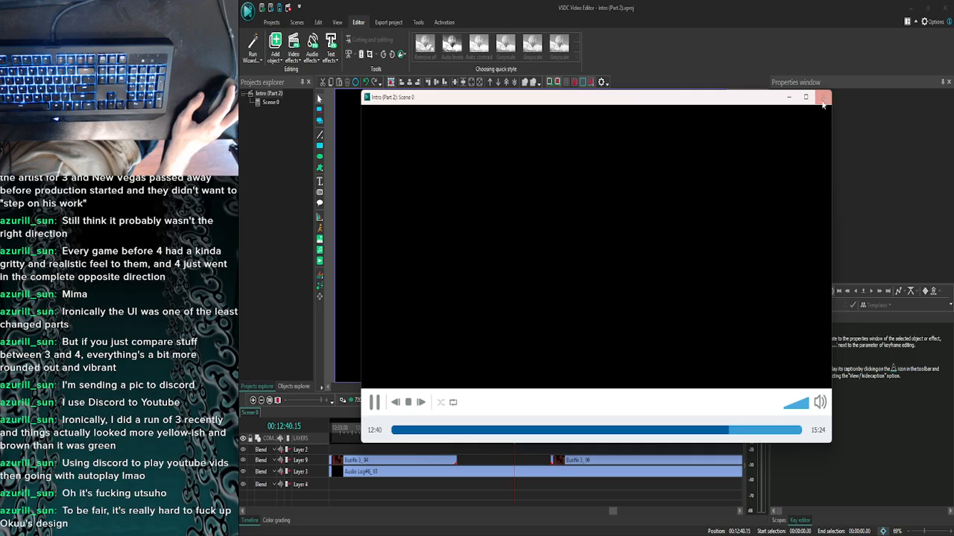
{"action": "left_click", "coordinate": [823, 100]}
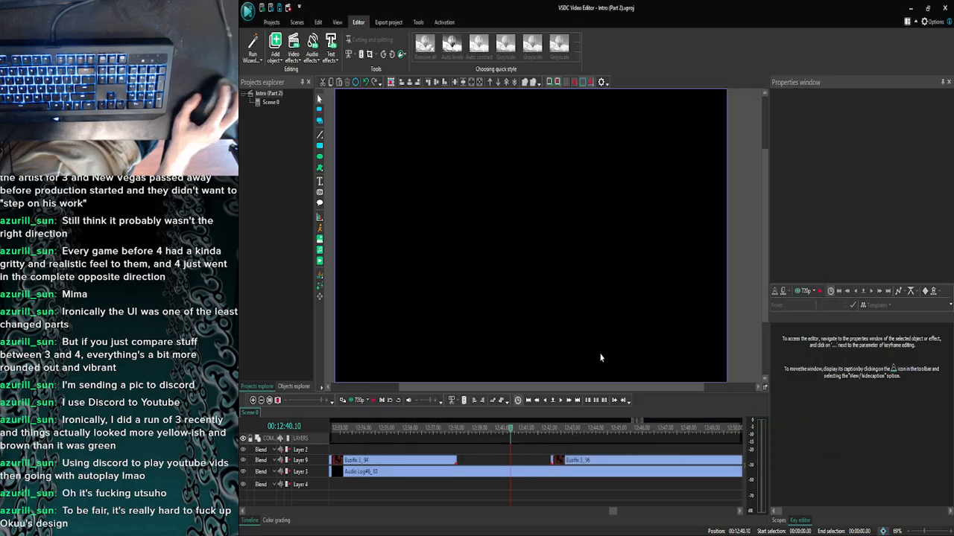
{"action": "left_click", "coordinate": [561, 401]}
{"action": "left_click", "coordinate": [561, 402]}
{"action": "left_click", "coordinate": [561, 402]}
{"action": "left_click", "coordinate": [561, 402]}
{"action": "left_click", "coordinate": [354, 402]}
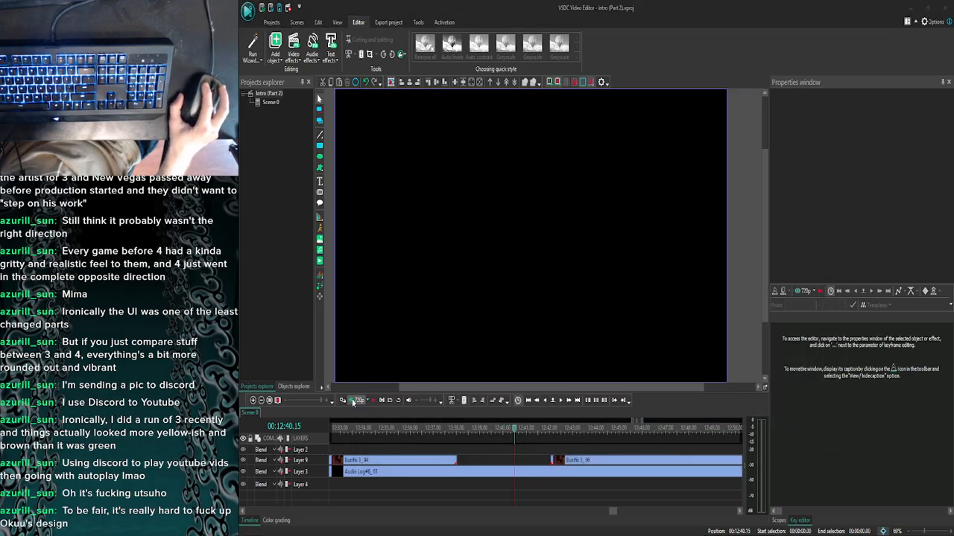
{"action": "left_click", "coordinate": [823, 98]}
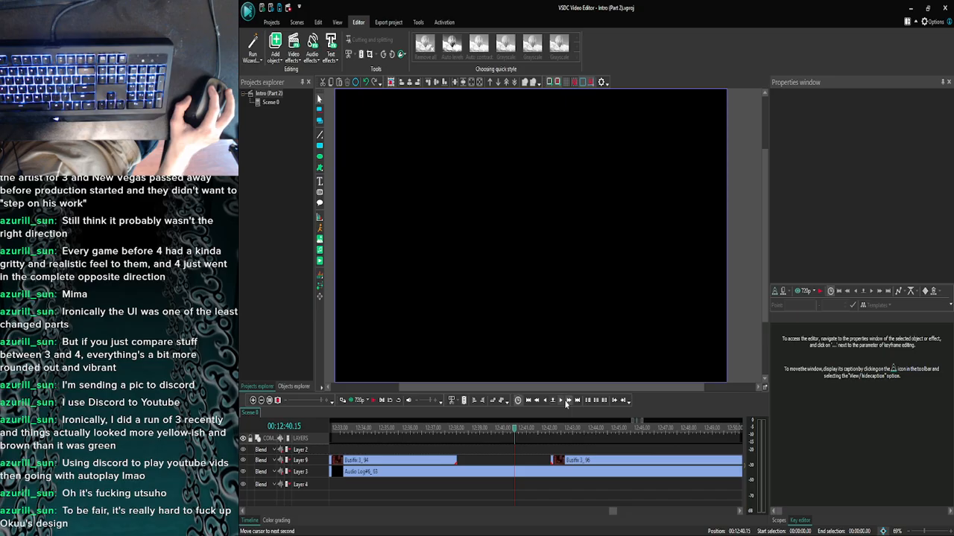
Narrow down the commentary cue by previewing from 12:40.20, 12:40.25 and 12:40.27, closing each preview.
{"action": "left_click", "coordinate": [538, 402]}
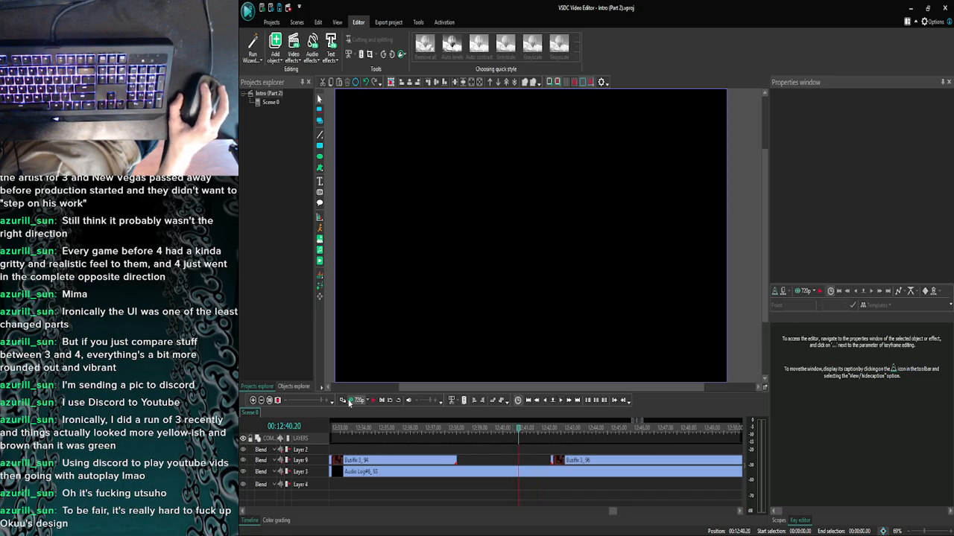
{"action": "left_click", "coordinate": [350, 400]}
{"action": "left_click", "coordinate": [823, 98]}
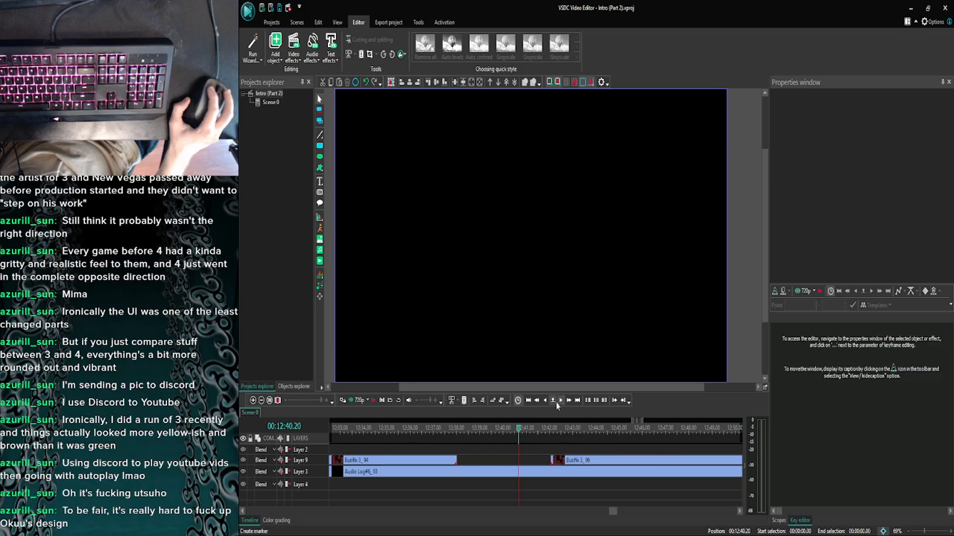
{"action": "left_click", "coordinate": [555, 404]}
{"action": "left_click", "coordinate": [658, 161]}
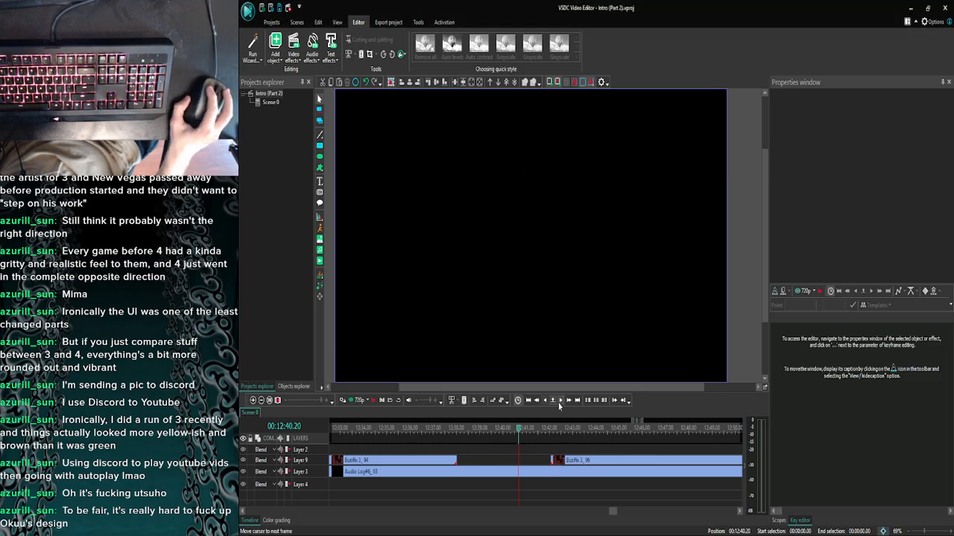
{"action": "left_click", "coordinate": [350, 401]}
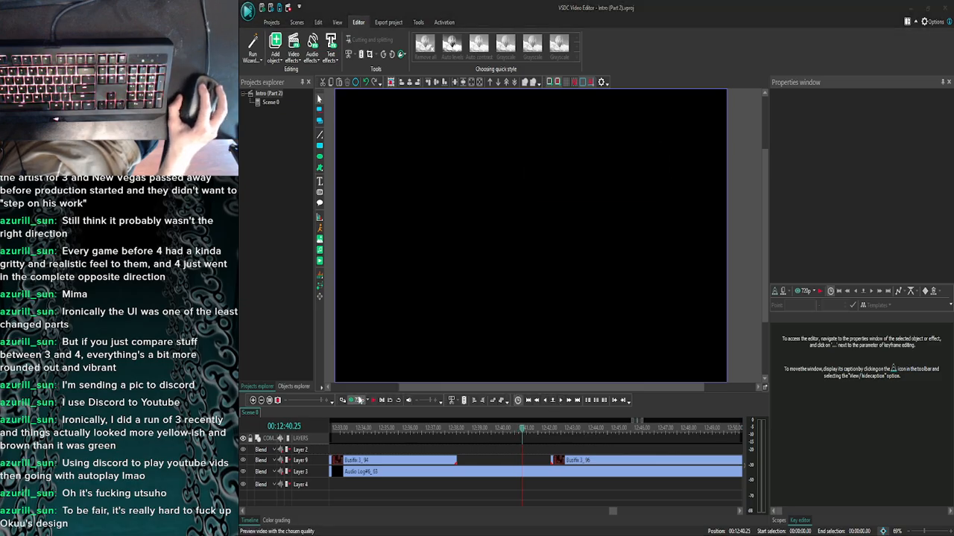
{"action": "left_click", "coordinate": [824, 98]}
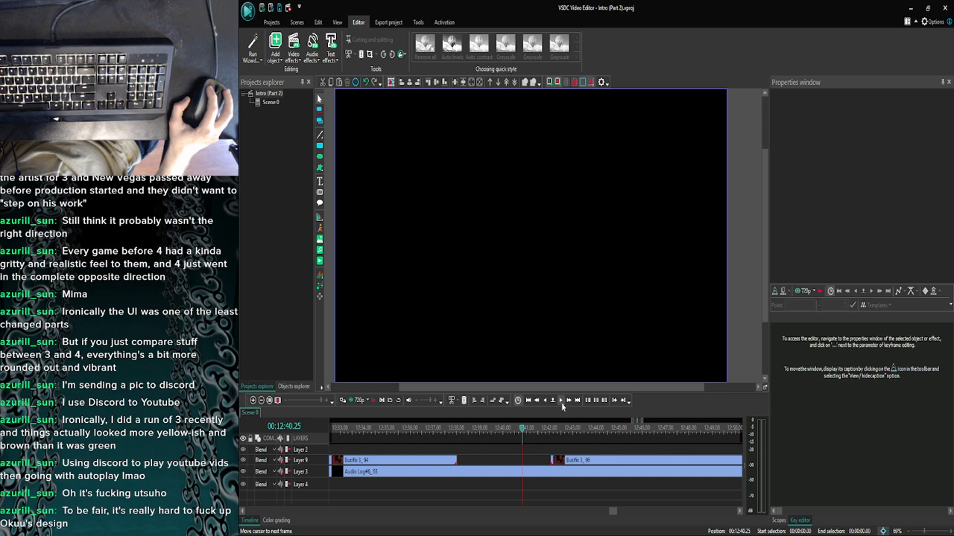
{"action": "left_click", "coordinate": [356, 401]}
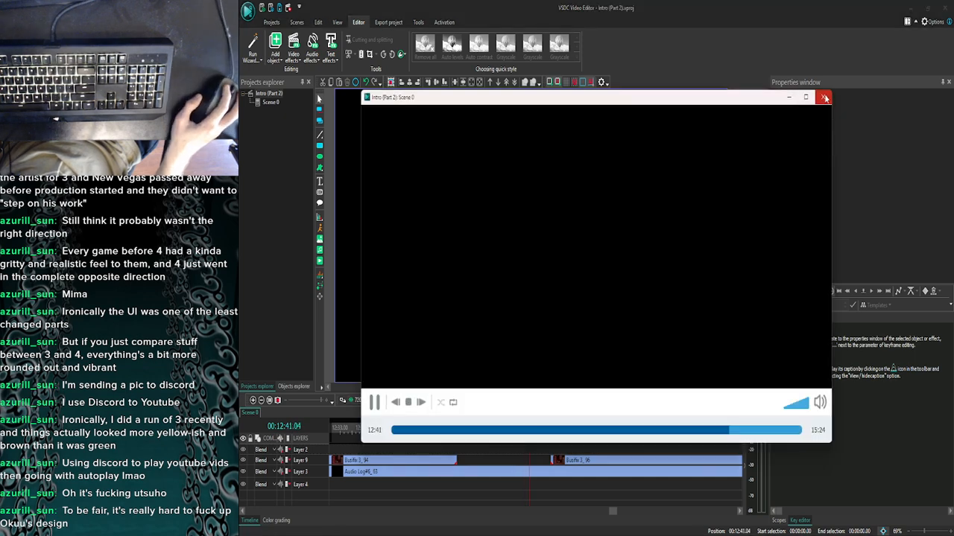
{"action": "left_click", "coordinate": [820, 98]}
Extend the end of the Busifix 3_94 clip on Layer 9 to the cursor at 12:40.27.
{"action": "left_click", "coordinate": [452, 463]}
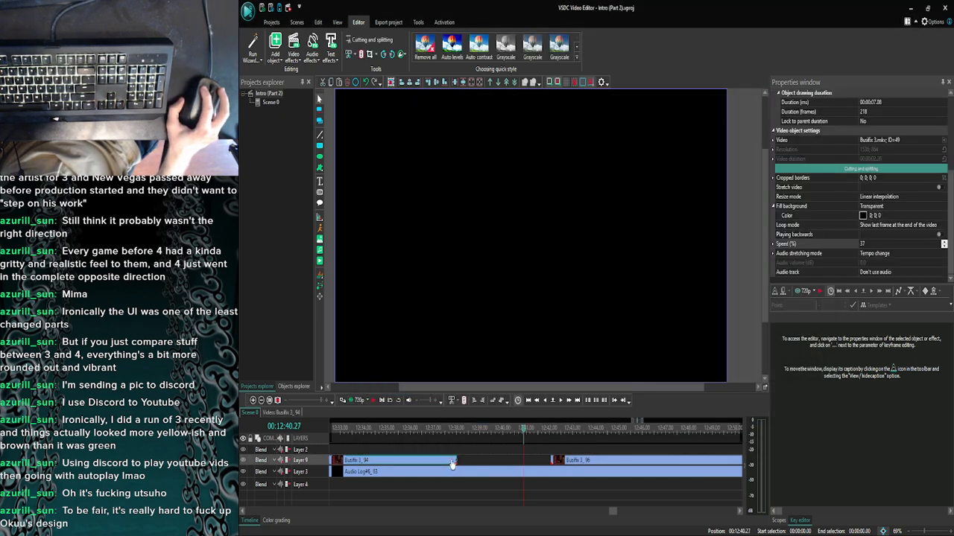
{"action": "left_click_drag", "start_coordinate": [456, 460], "coordinate": [501, 459]}
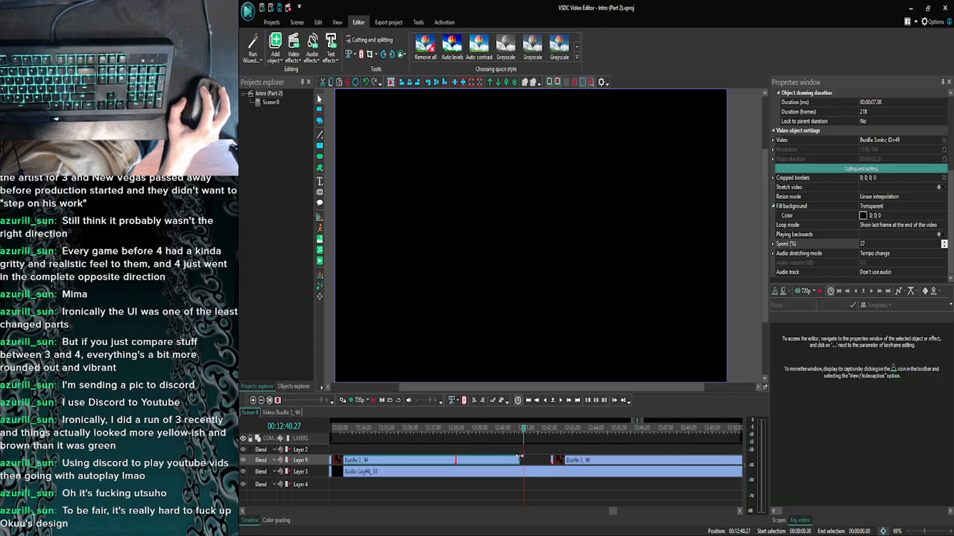
{"action": "left_click", "coordinate": [526, 461]}
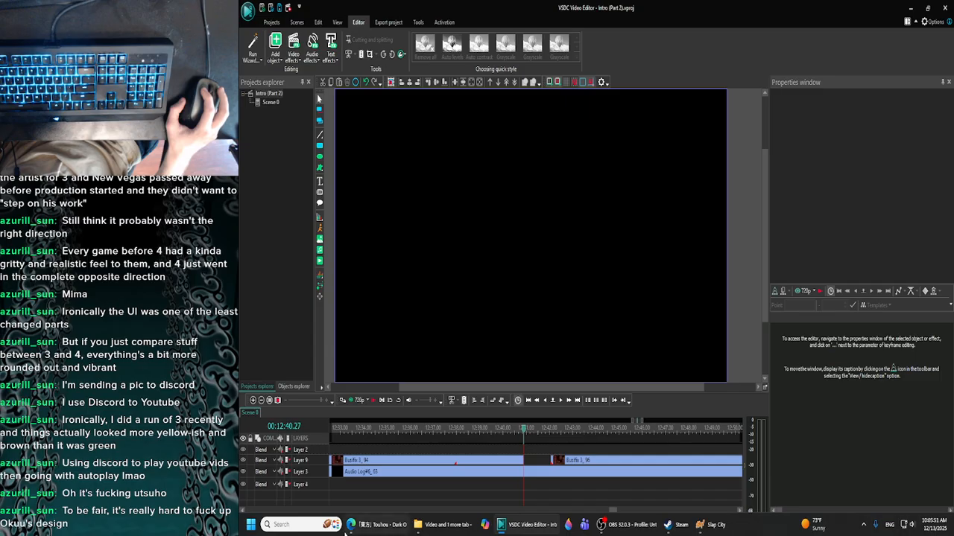
Check the YouTube music tab in the browser, return to the editor and preview the remaining gap from 12:40.27.
{"action": "left_click", "coordinate": [371, 529]}
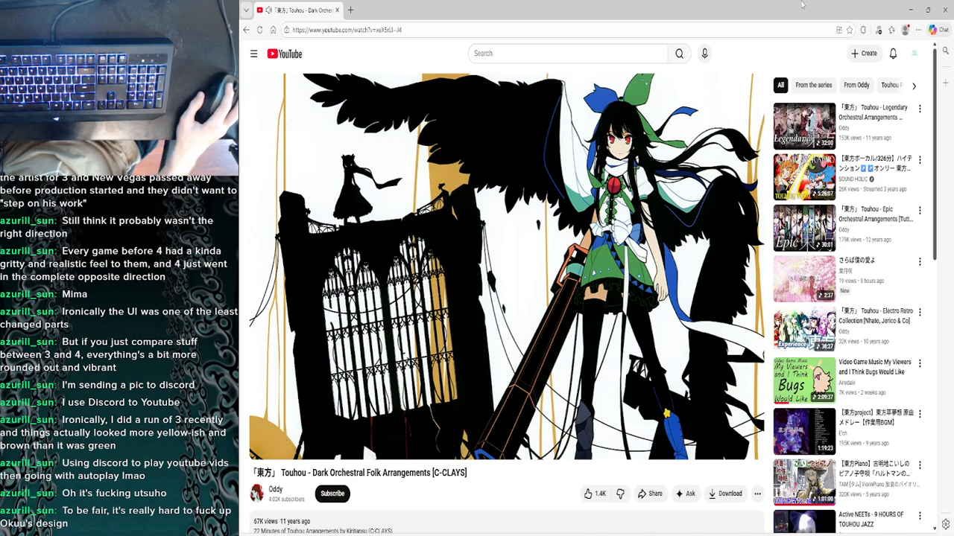
{"action": "left_click", "coordinate": [910, 9]}
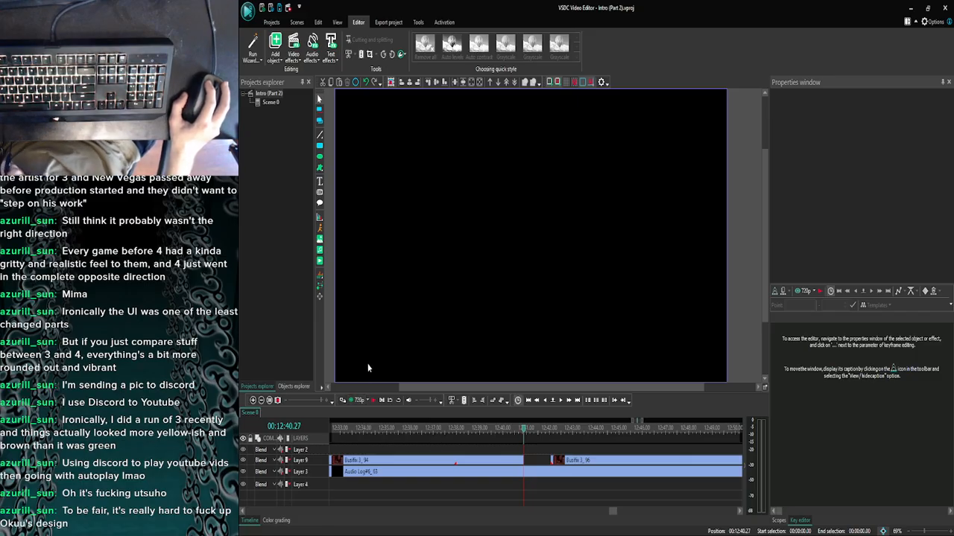
{"action": "left_click", "coordinate": [349, 402]}
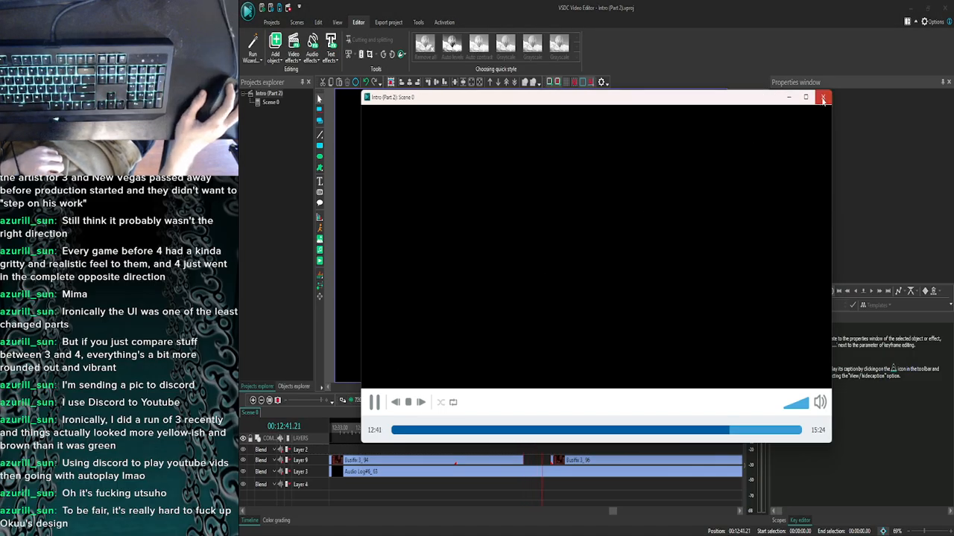
{"action": "left_click", "coordinate": [824, 97]}
Step through the opening of the Busifix 3_96 clip from 12:41.27 to 12:43.07.
{"action": "scroll", "coordinate": [457, 425], "scroll_direction": "down", "scroll_amount": 5}
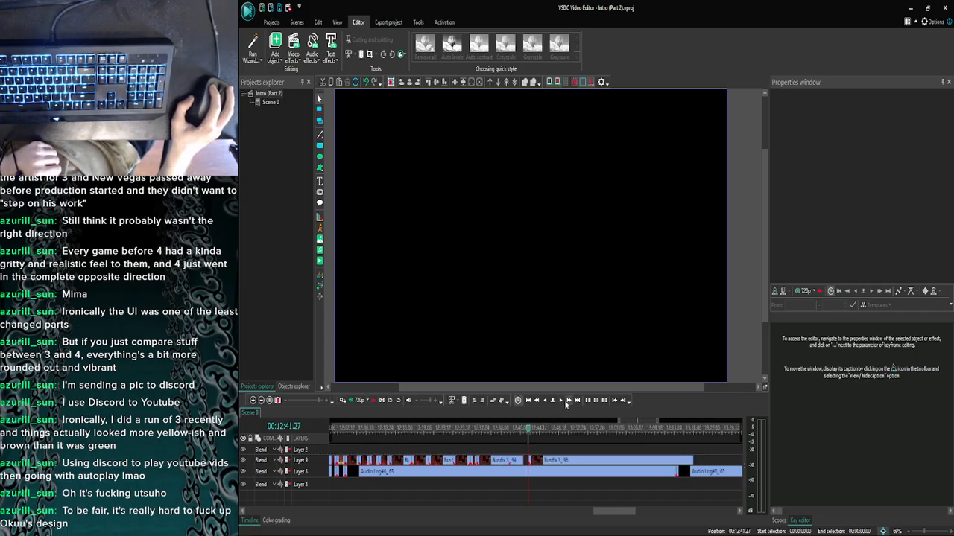
{"action": "left_click", "coordinate": [568, 401]}
{"action": "left_click", "coordinate": [555, 401]}
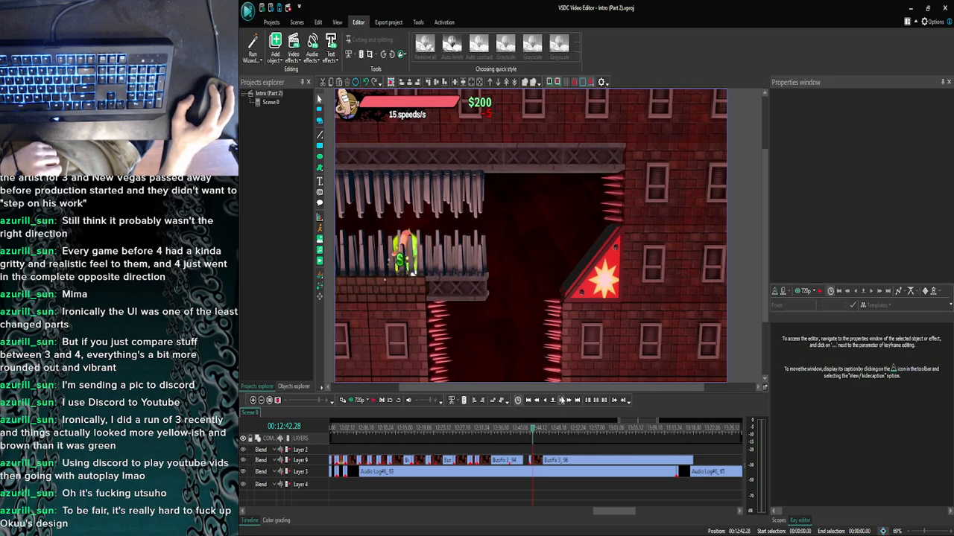
{"action": "left_click", "coordinate": [563, 401]}
{"action": "left_click", "coordinate": [563, 400]}
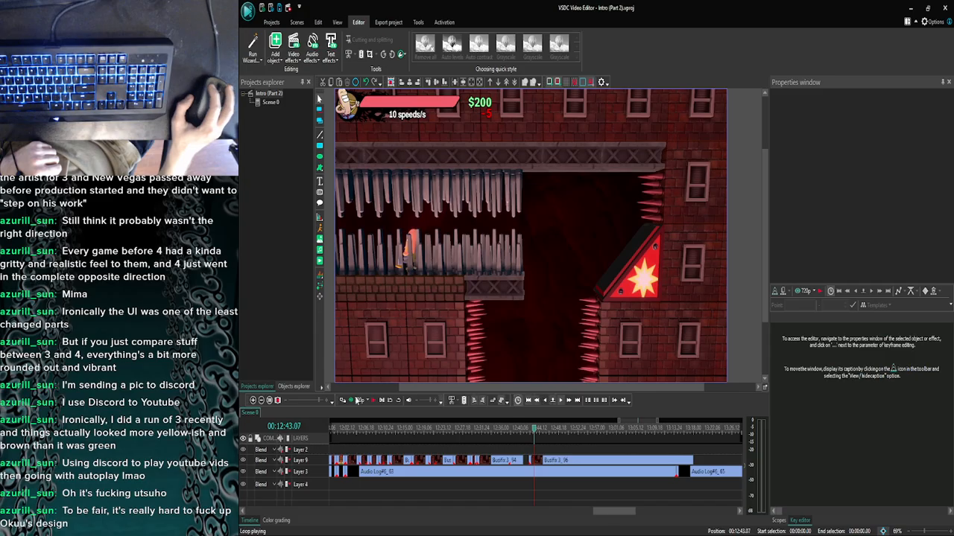
Move the Busifix 3_96 clip on Layer 9 to the end of the timeline, behind the two Business Casual Man clips.
{"action": "left_click", "coordinate": [260, 401]}
{"action": "left_click", "coordinate": [260, 401]}
{"action": "left_click", "coordinate": [261, 402]}
{"action": "left_click", "coordinate": [261, 402]}
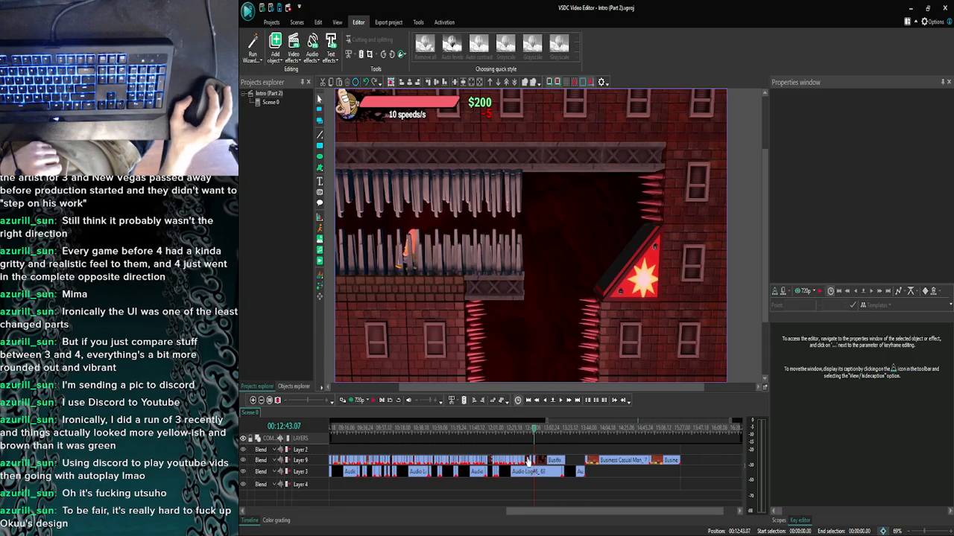
{"action": "left_click_drag", "start_coordinate": [550, 460], "coordinate": [690, 456]}
Check the Business Casual Man clips around 14:49.25 and 13:47.10, going back to 13:44.11 in the first one.
{"action": "left_click", "coordinate": [649, 430]}
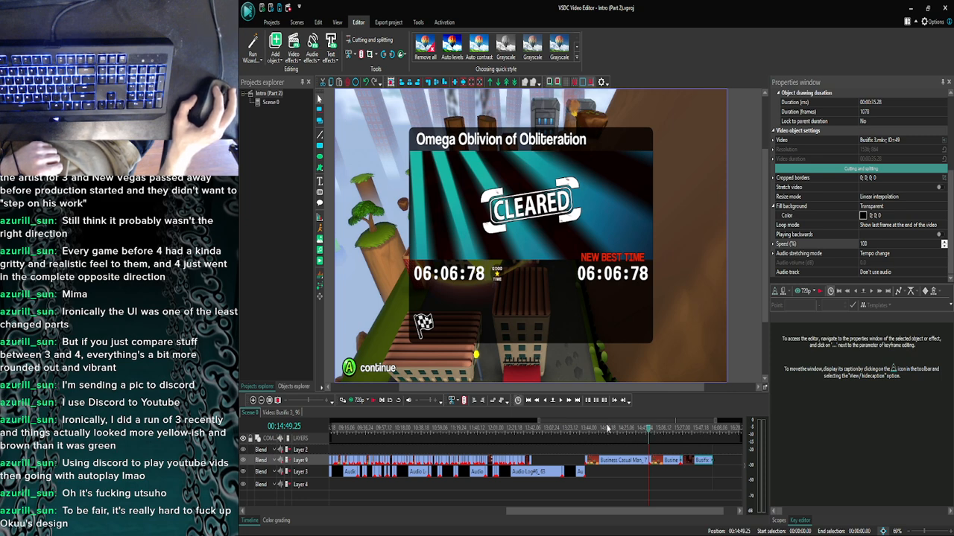
{"action": "left_click", "coordinate": [585, 430]}
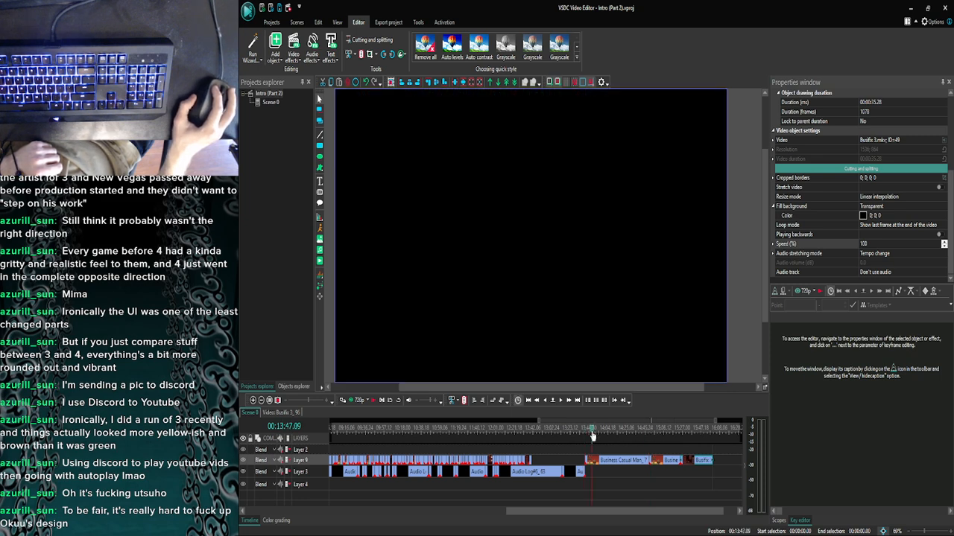
{"action": "left_click", "coordinate": [561, 402]}
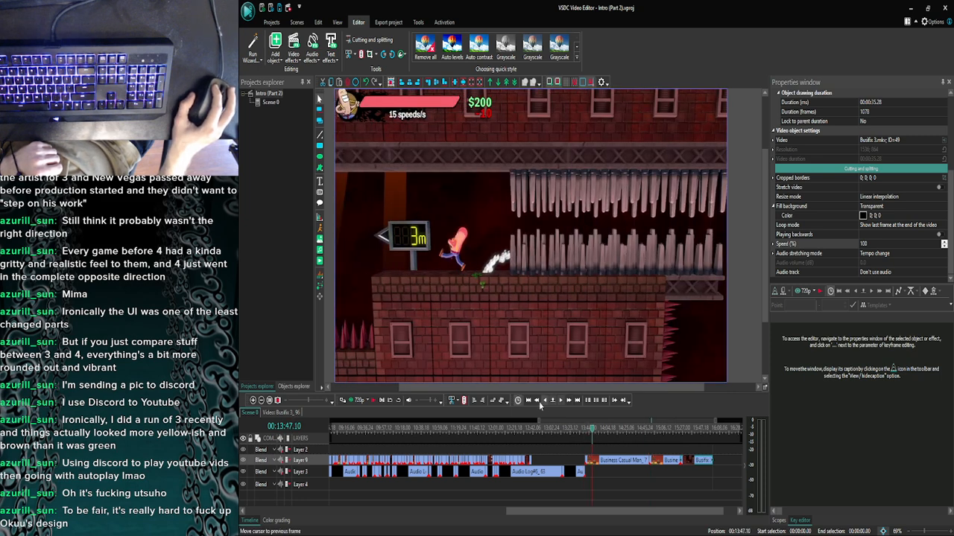
{"action": "left_click", "coordinate": [536, 401]}
{"action": "left_click", "coordinate": [563, 401]}
{"action": "left_click", "coordinate": [536, 401]}
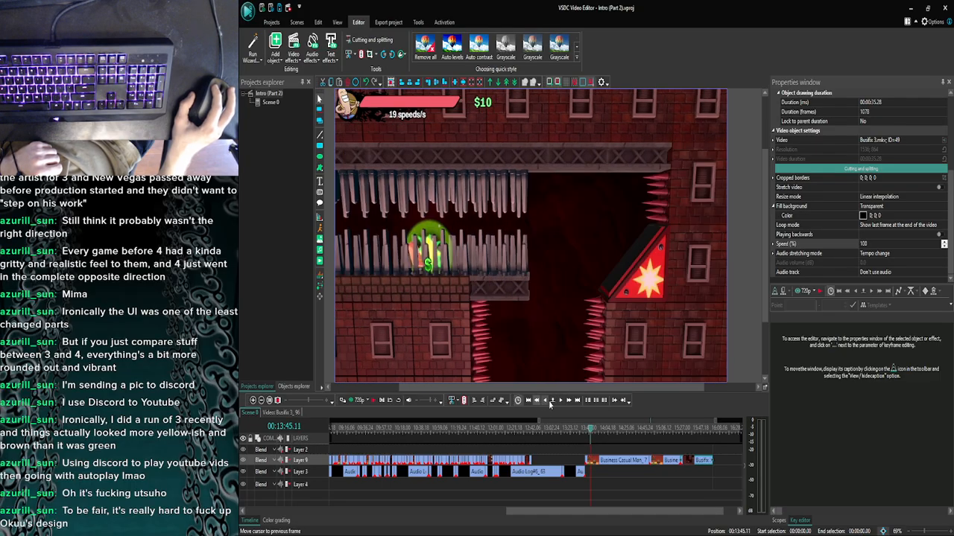
{"action": "left_click", "coordinate": [536, 402]}
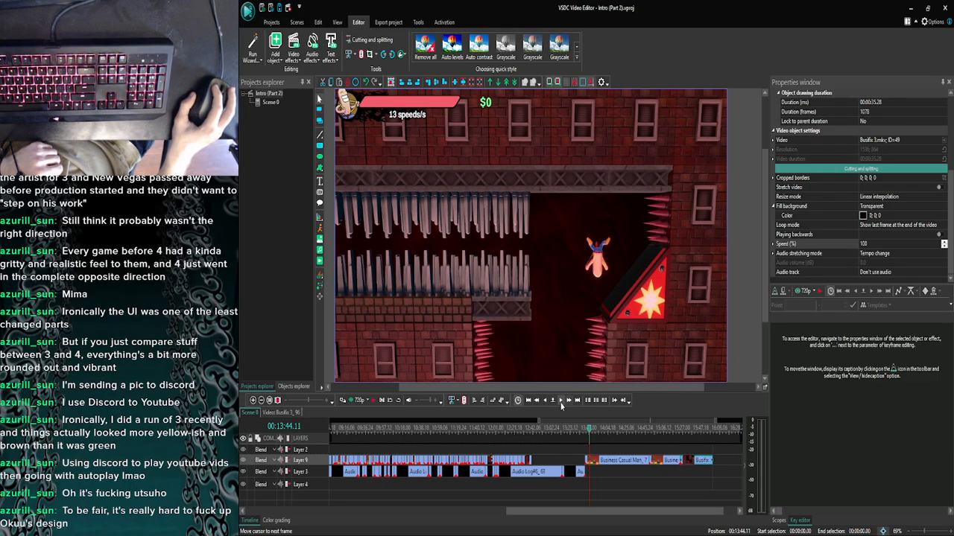
Examine the first Business Casual Man clip's gameplay frame by frame from 13:44.11 to 13:46.12 for a usable excerpt.
{"action": "left_click", "coordinate": [561, 401]}
{"action": "left_click", "coordinate": [561, 402]}
{"action": "left_click", "coordinate": [561, 401]}
{"action": "left_click", "coordinate": [561, 401]}
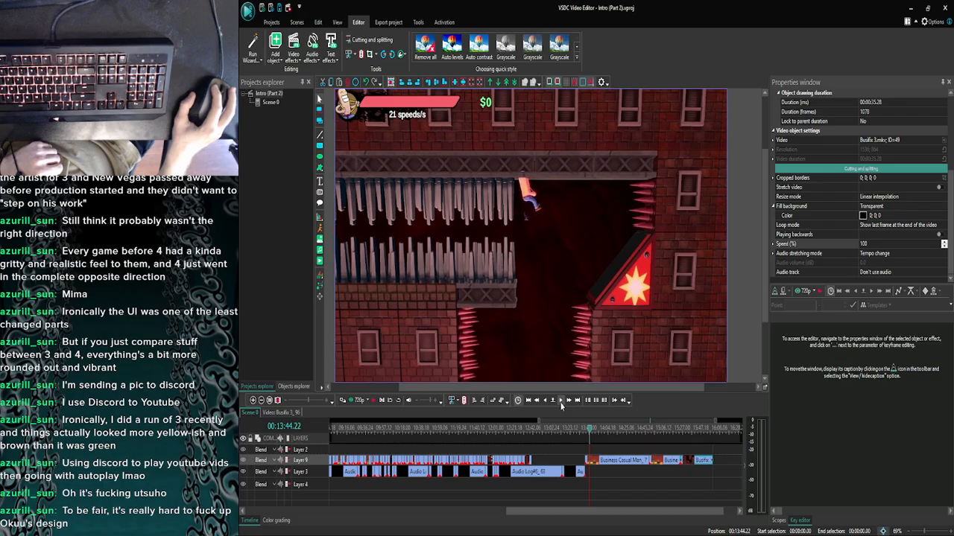
{"action": "left_click", "coordinate": [561, 401]}
{"action": "left_click", "coordinate": [561, 401]}
{"action": "left_click", "coordinate": [561, 401]}
{"action": "left_click", "coordinate": [561, 402]}
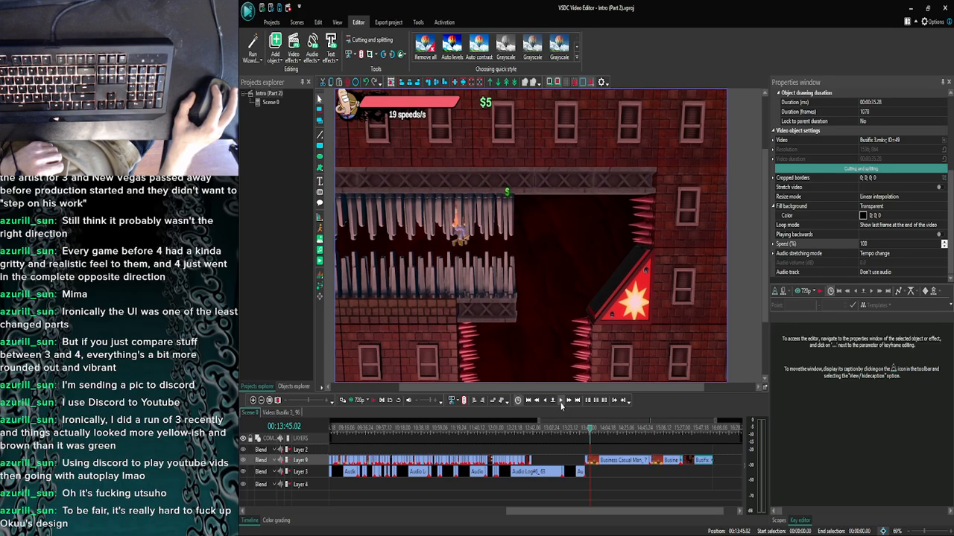
{"action": "left_click", "coordinate": [561, 401]}
{"action": "left_click", "coordinate": [561, 401]}
{"action": "left_click", "coordinate": [561, 401]}
{"action": "left_click", "coordinate": [561, 402]}
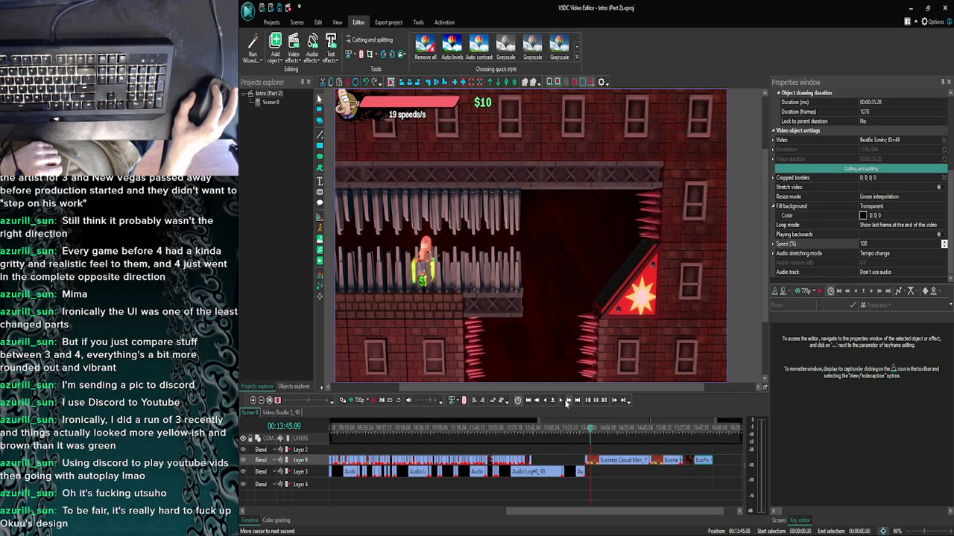
{"action": "left_click", "coordinate": [568, 402]}
{"action": "left_click", "coordinate": [561, 401]}
{"action": "left_click", "coordinate": [561, 402]}
{"action": "left_click", "coordinate": [561, 402]}
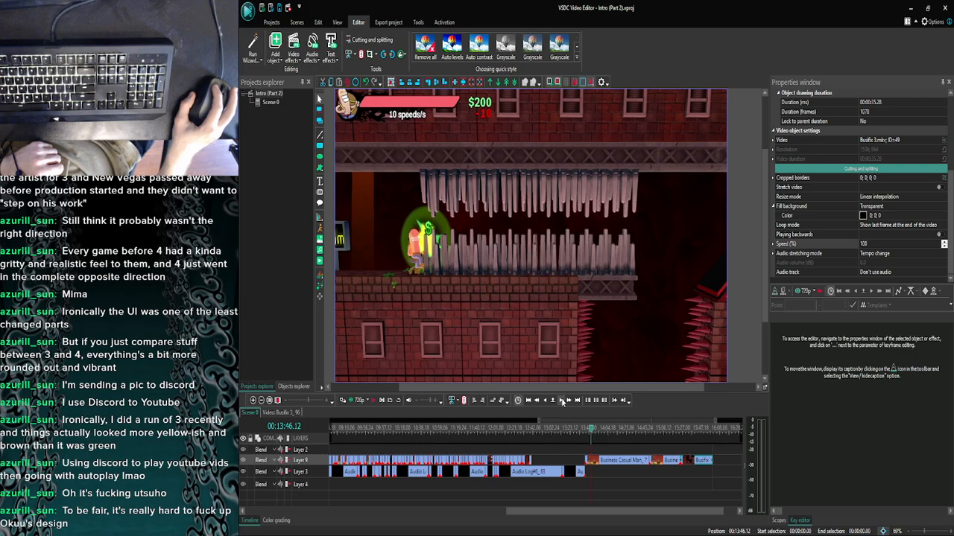
Split the first Business Casual Man clip at 13:44.07, while the character is in mid-air beside the spikes.
{"action": "left_click", "coordinate": [537, 401]}
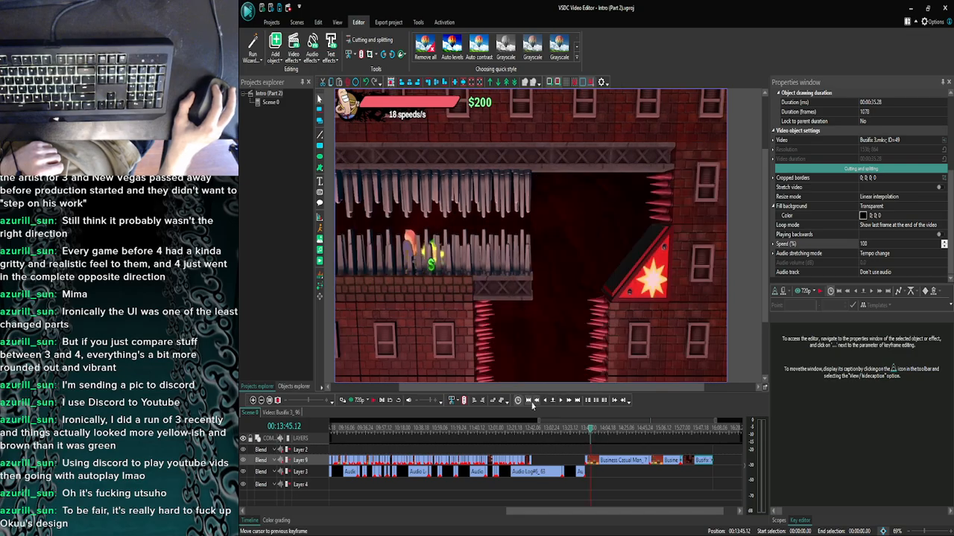
{"action": "left_click", "coordinate": [540, 403]}
{"action": "left_click", "coordinate": [550, 401]}
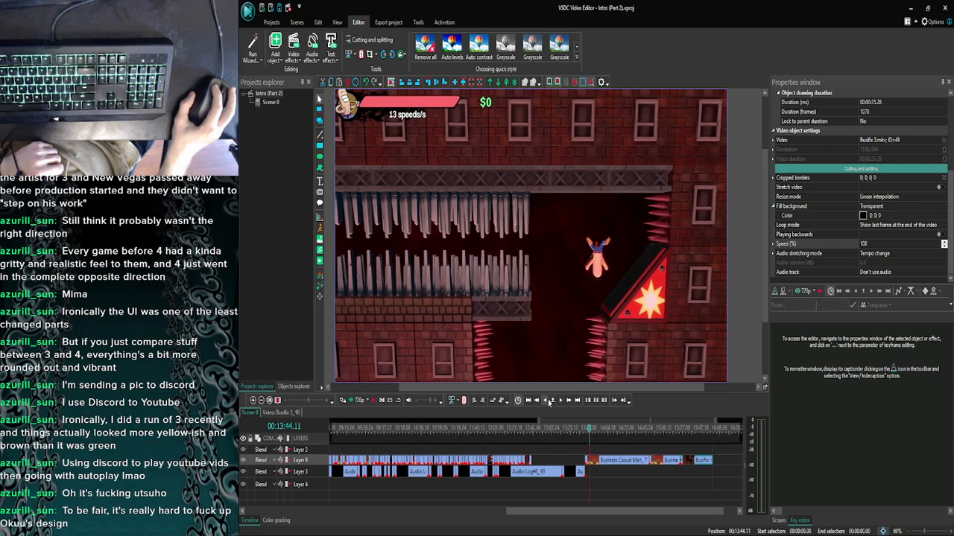
{"action": "left_click", "coordinate": [549, 400]}
{"action": "left_click", "coordinate": [549, 401]}
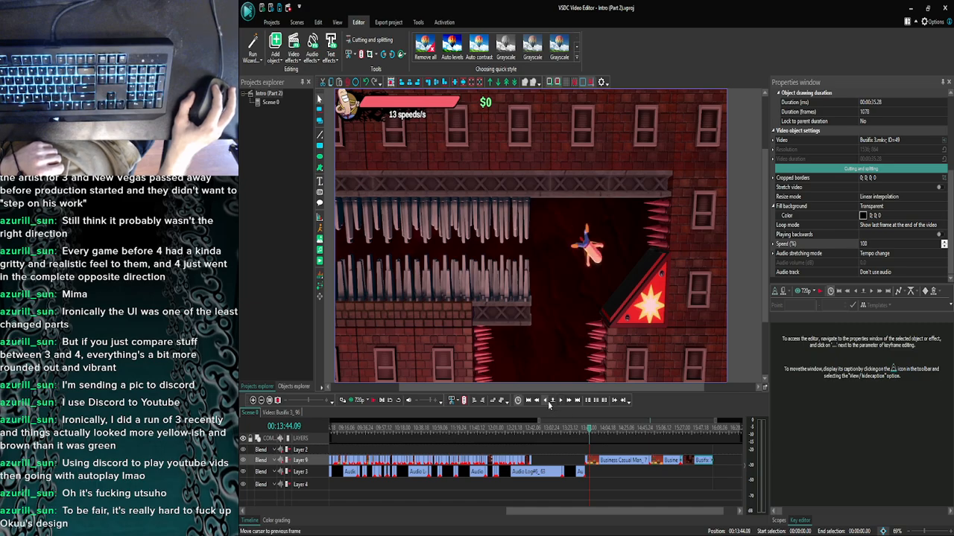
{"action": "left_click", "coordinate": [549, 402]}
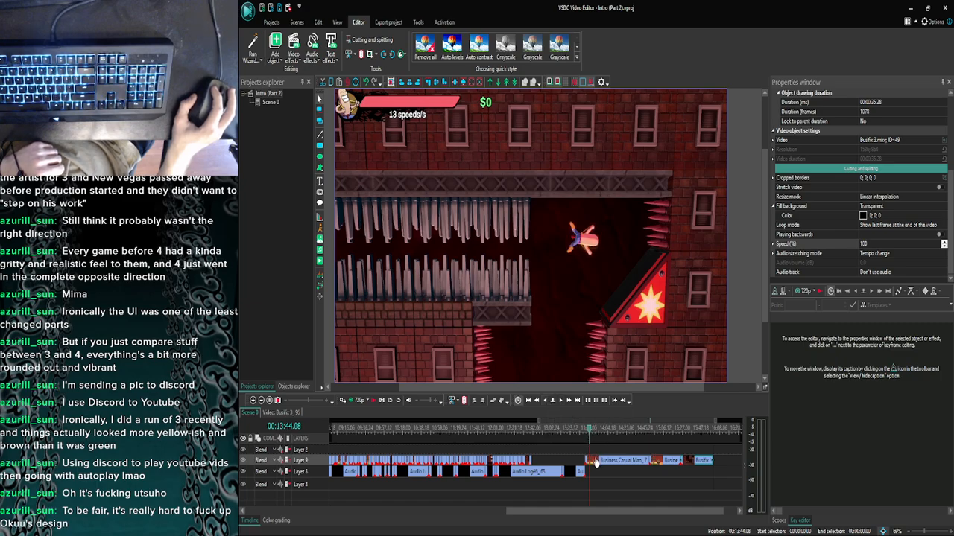
{"action": "left_click", "coordinate": [596, 462]}
{"action": "left_click", "coordinate": [548, 402]}
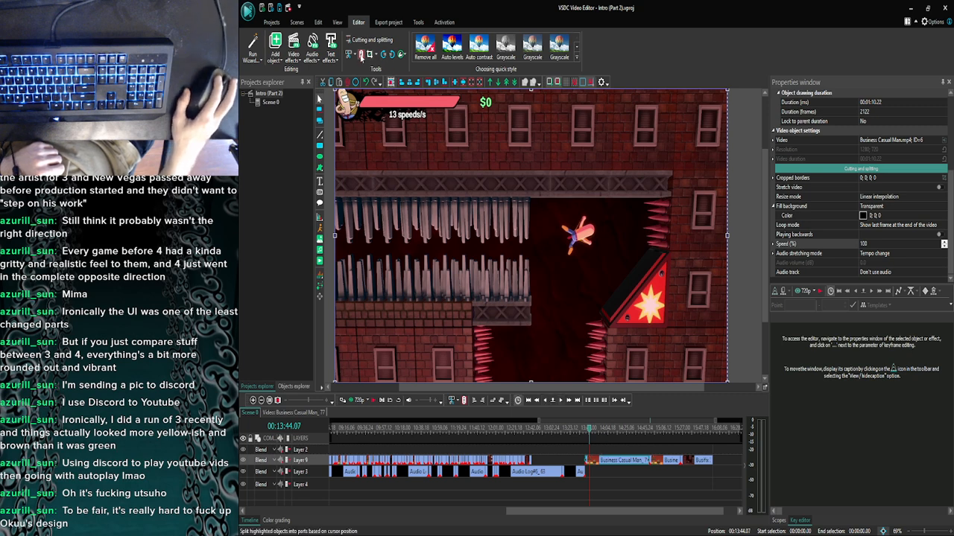
{"action": "left_click", "coordinate": [361, 54]}
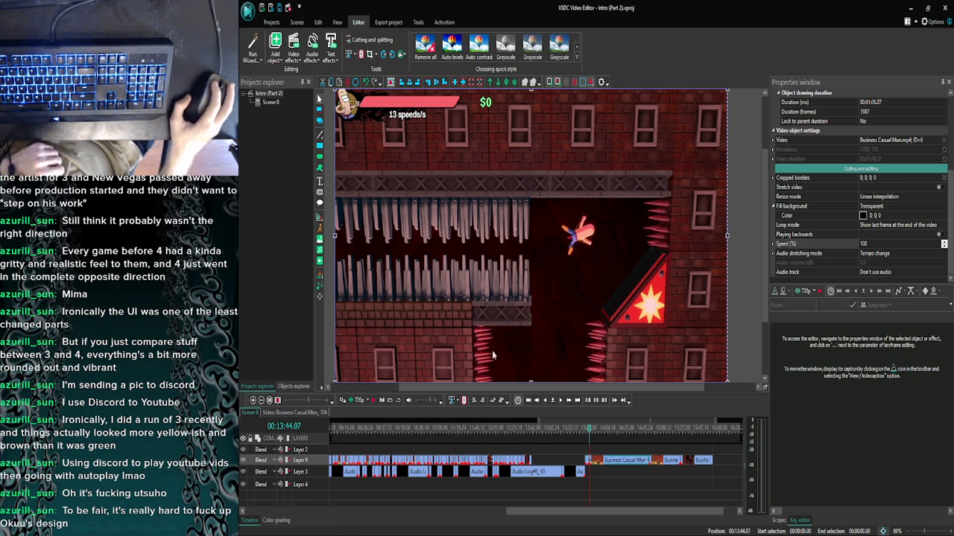
Split the part of the Business Casual Man clip after the first cut at 13:47.04, where the character stands still.
{"action": "left_click", "coordinate": [561, 402]}
{"action": "left_click", "coordinate": [561, 402]}
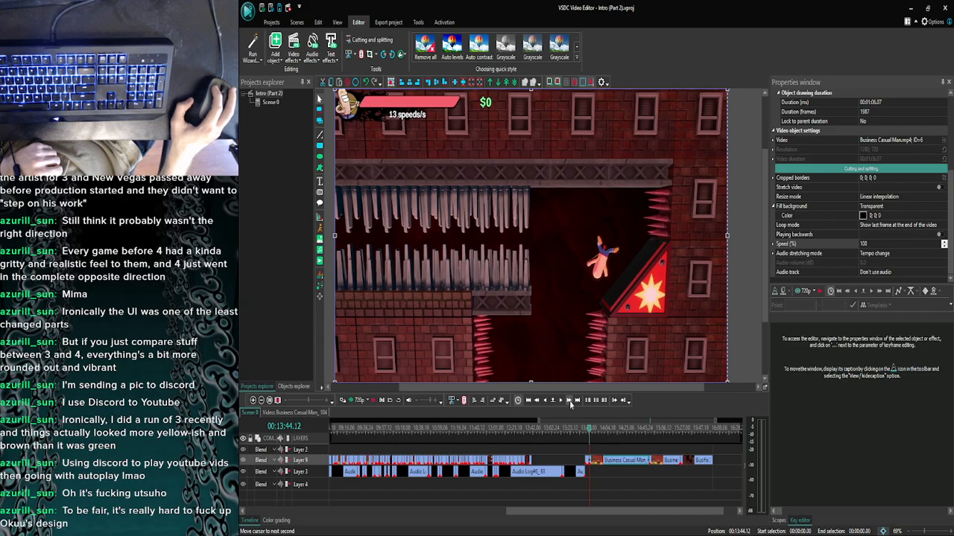
{"action": "left_click", "coordinate": [571, 403]}
{"action": "left_click", "coordinate": [571, 403]}
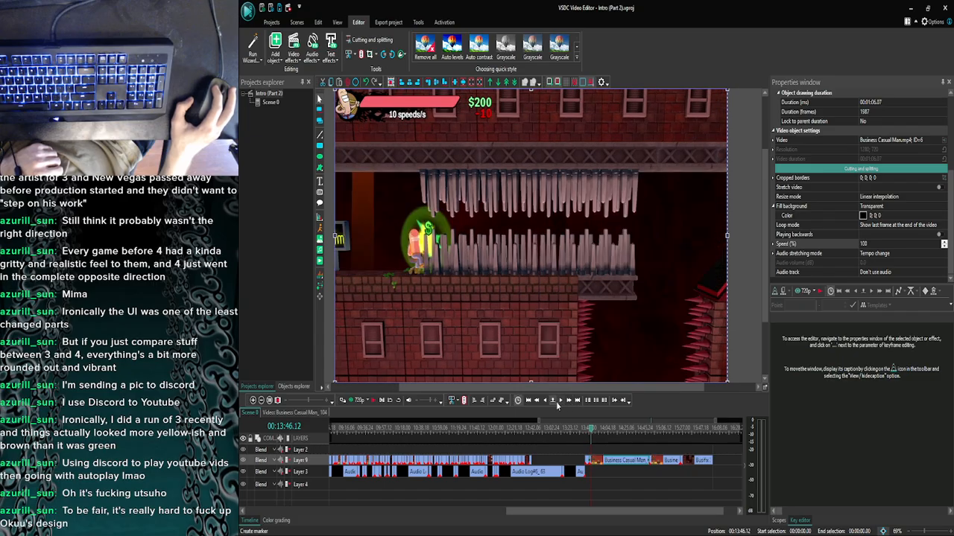
{"action": "left_click", "coordinate": [558, 403]}
{"action": "left_click", "coordinate": [559, 402]}
{"action": "left_click", "coordinate": [558, 402]}
{"action": "left_click", "coordinate": [559, 402]}
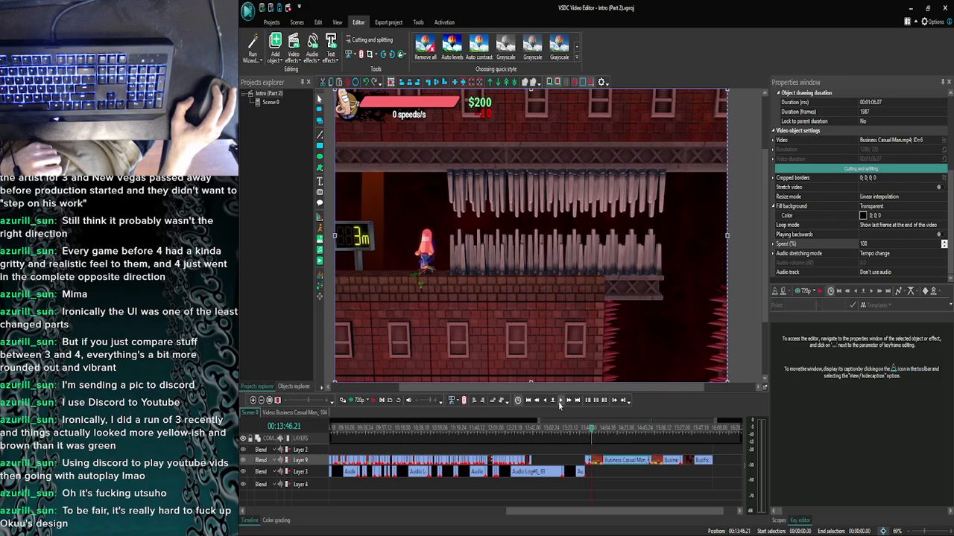
{"action": "left_click", "coordinate": [558, 401]}
{"action": "left_click", "coordinate": [558, 402]}
{"action": "left_click", "coordinate": [558, 402]}
{"action": "left_click", "coordinate": [558, 402]}
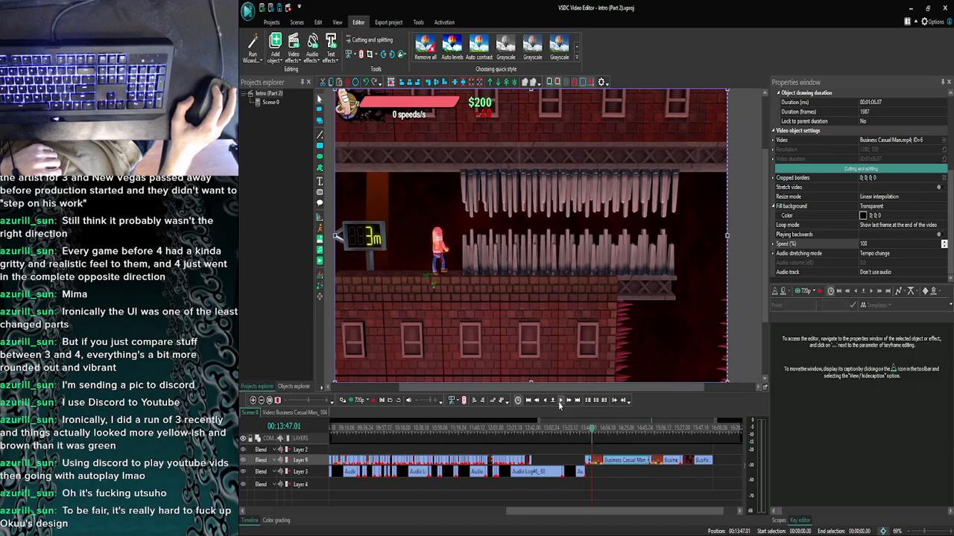
{"action": "left_click", "coordinate": [558, 402]}
{"action": "left_click", "coordinate": [558, 401]}
{"action": "left_click", "coordinate": [558, 402]}
{"action": "left_click", "coordinate": [558, 402]}
{"action": "left_click", "coordinate": [558, 402]}
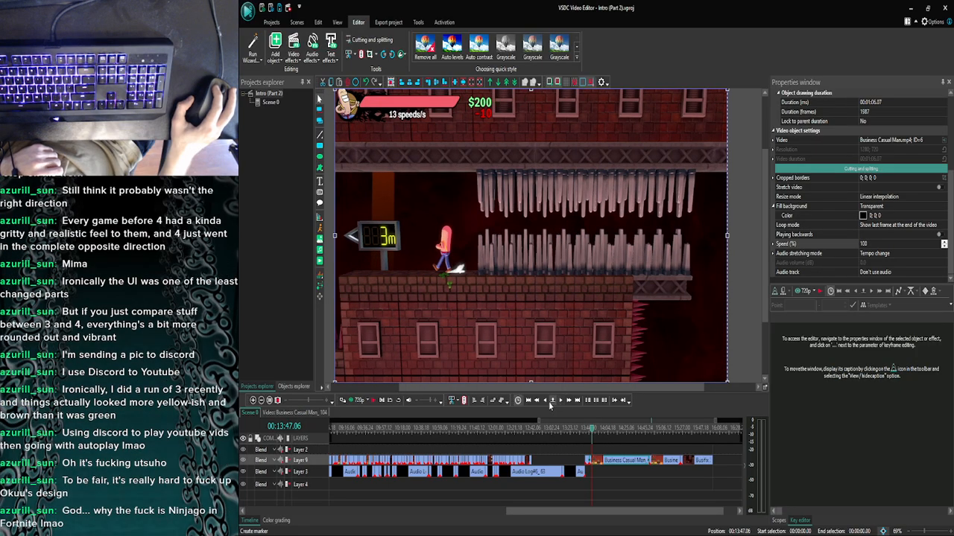
{"action": "left_click", "coordinate": [546, 402]}
{"action": "left_click", "coordinate": [546, 402]}
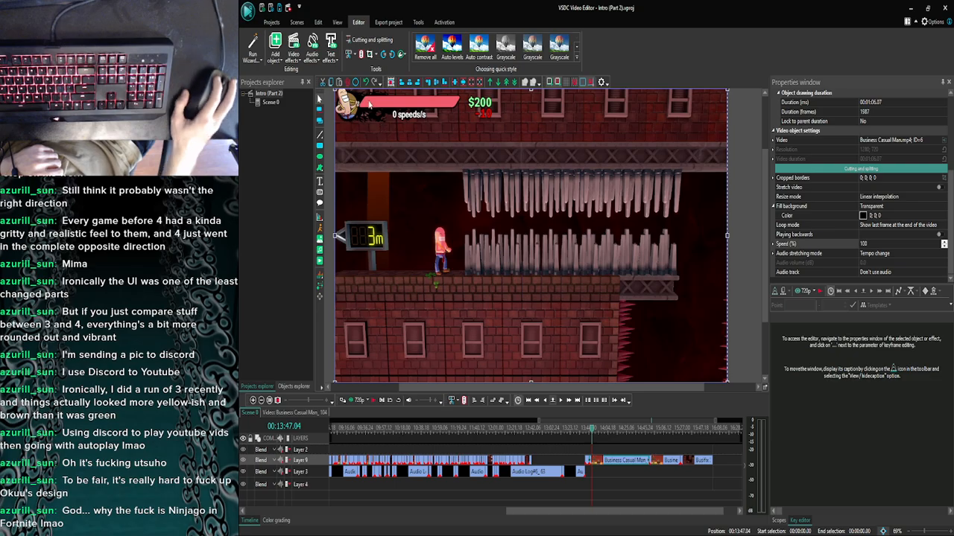
{"action": "left_click", "coordinate": [361, 56]}
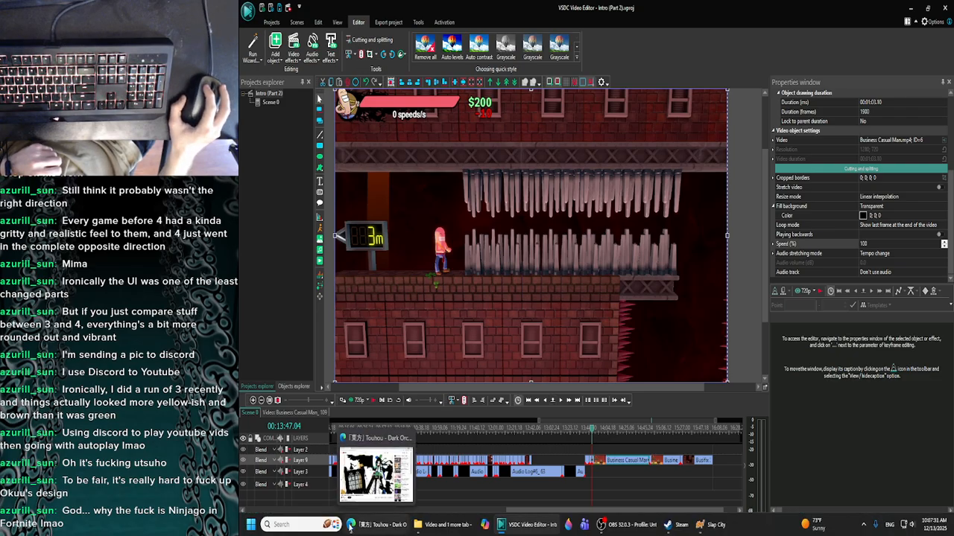
Switch to the browser to check the YouTube music tab, and return to the editor.
{"action": "left_click", "coordinate": [350, 526]}
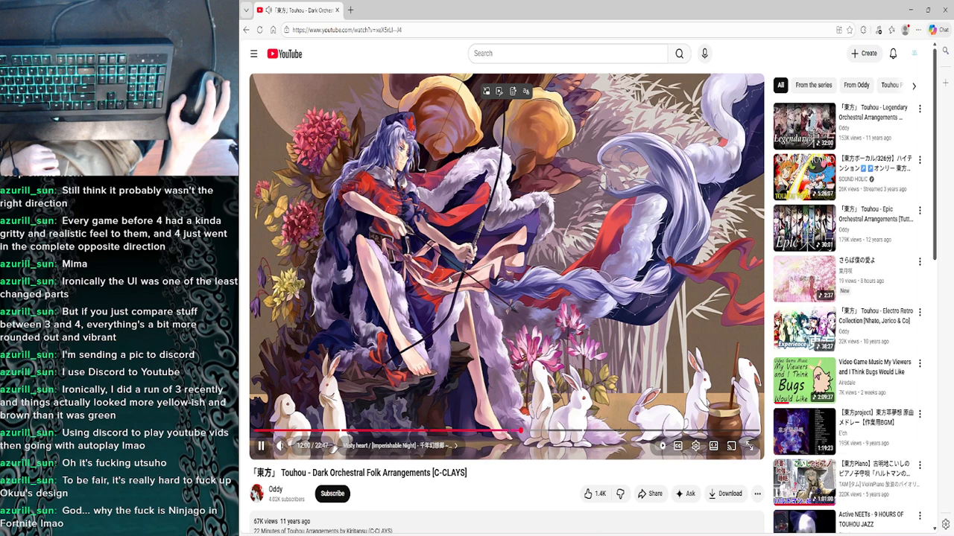
{"action": "left_click", "coordinate": [927, 8]}
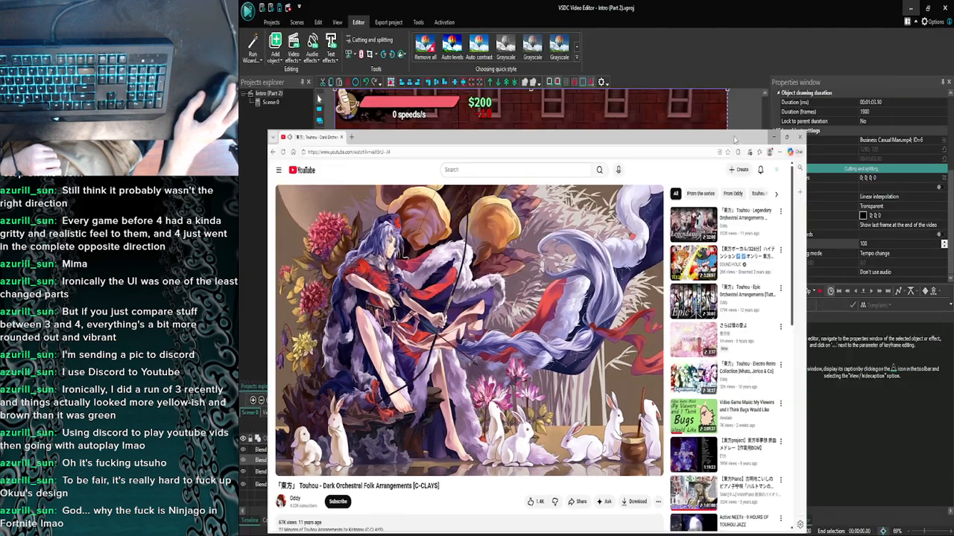
{"action": "left_click", "coordinate": [726, 128]}
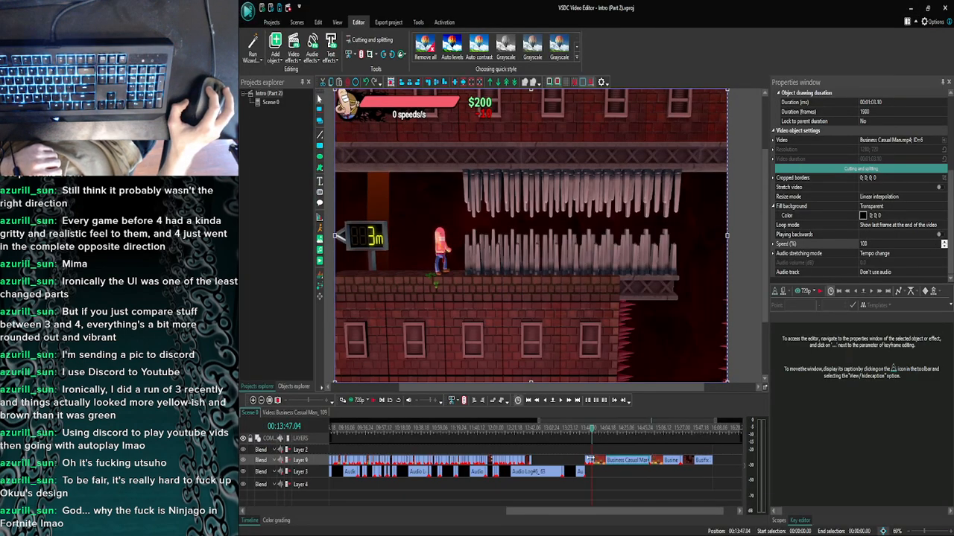
Move the short Business Casual Man excerpt on layer 9 back so it starts right after the last Busifix 3 clip, near 12:40.
{"action": "left_click", "coordinate": [253, 401]}
{"action": "left_click", "coordinate": [253, 401]}
{"action": "left_click", "coordinate": [252, 401]}
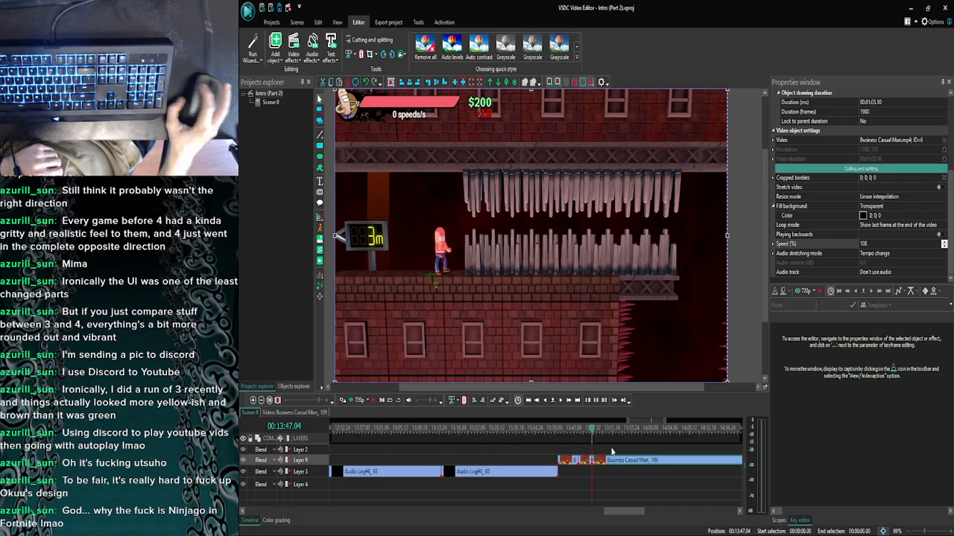
{"action": "left_click", "coordinate": [579, 449]}
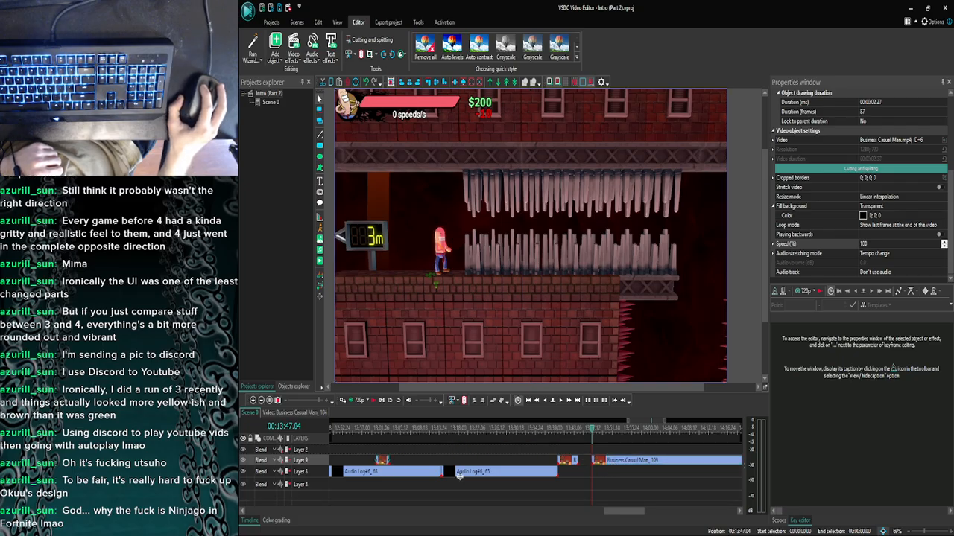
{"action": "left_click_drag", "start_coordinate": [633, 513], "coordinate": [615, 514]}
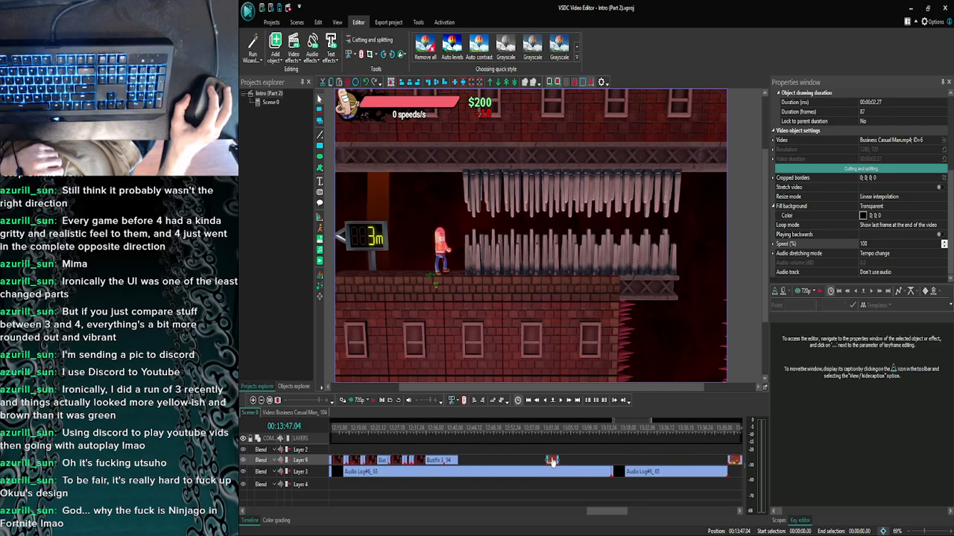
{"action": "left_click_drag", "start_coordinate": [551, 461], "coordinate": [462, 460]}
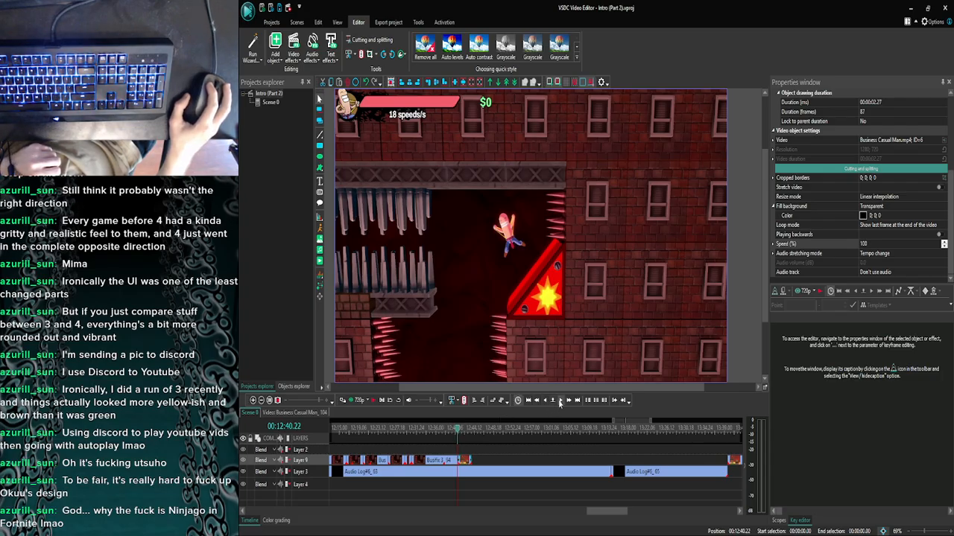
Examine the moved excerpt frame by frame from 12:40.22 to 12:41.12, following the character's bounce and mid-air motion.
{"action": "left_click", "coordinate": [560, 402]}
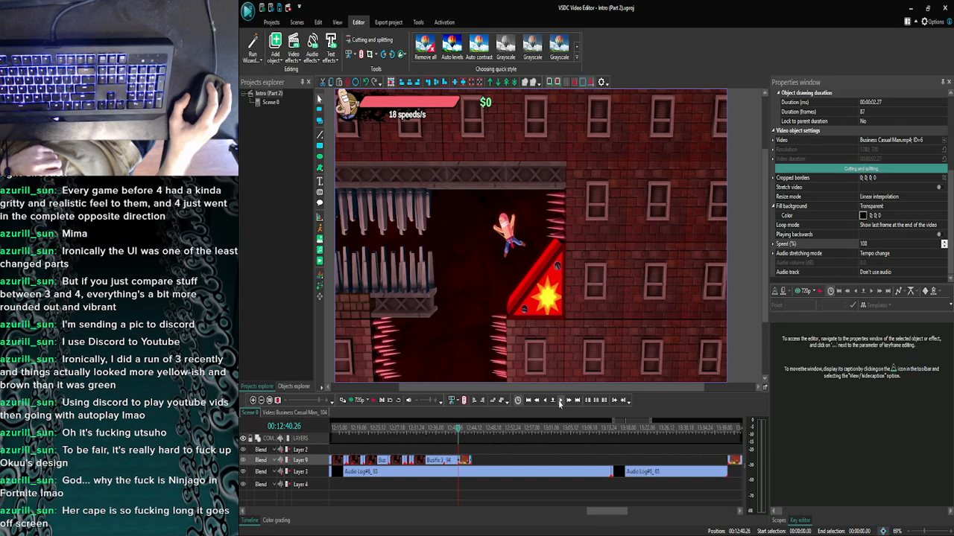
{"action": "left_click", "coordinate": [560, 401]}
{"action": "left_click", "coordinate": [560, 402]}
{"action": "left_click", "coordinate": [560, 401]}
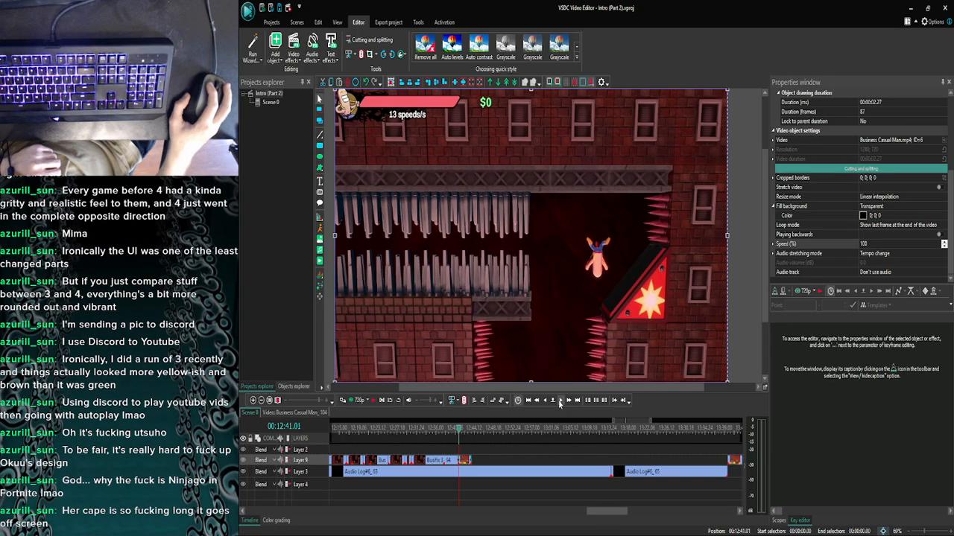
{"action": "left_click", "coordinate": [560, 402]}
{"action": "left_click", "coordinate": [560, 402]}
{"action": "left_click", "coordinate": [560, 402]}
{"action": "left_click", "coordinate": [560, 402]}
{"action": "left_click", "coordinate": [560, 401]}
{"action": "left_click", "coordinate": [560, 401]}
{"action": "left_click", "coordinate": [560, 401]}
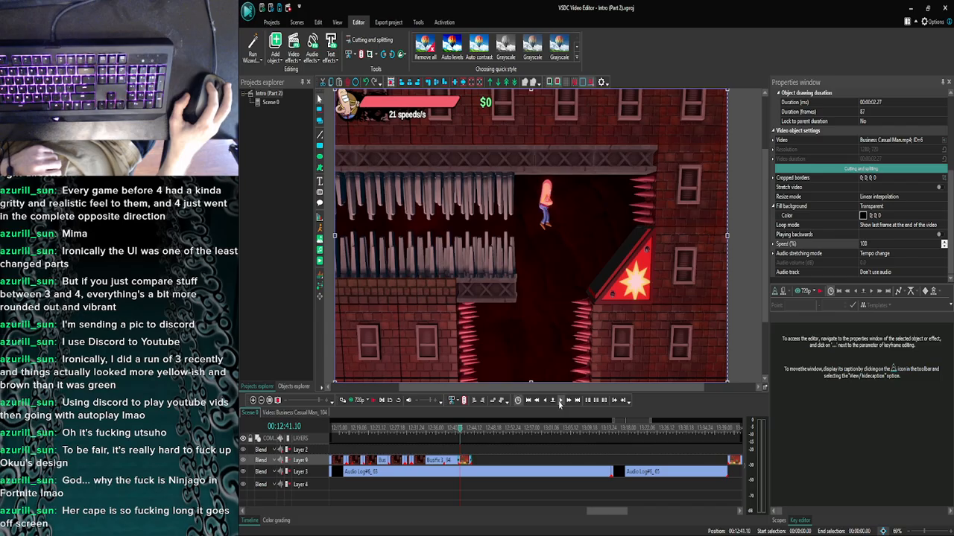
{"action": "left_click", "coordinate": [560, 401]}
{"action": "left_click", "coordinate": [560, 402]}
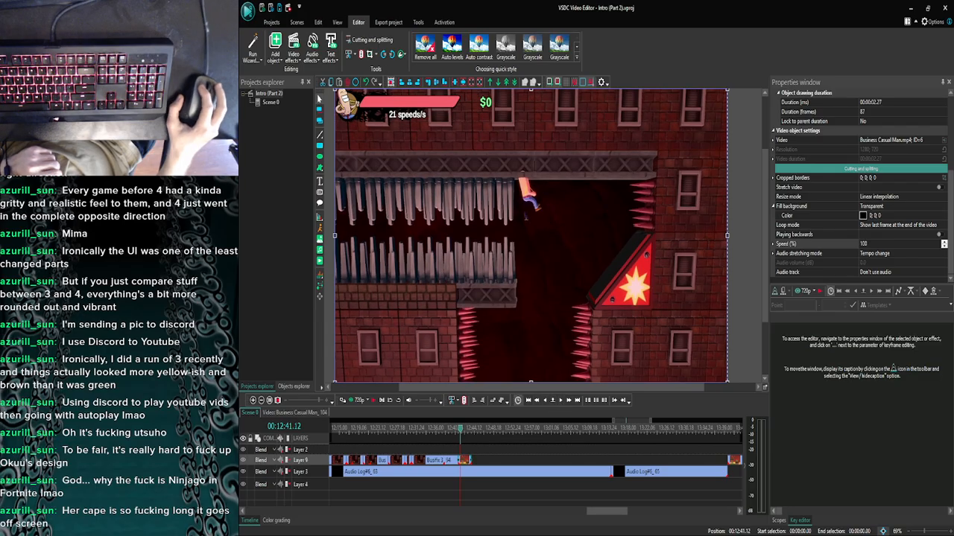
Switch to the browser to look at the playing YouTube music video, and return to the editor.
{"action": "left_click", "coordinate": [383, 526]}
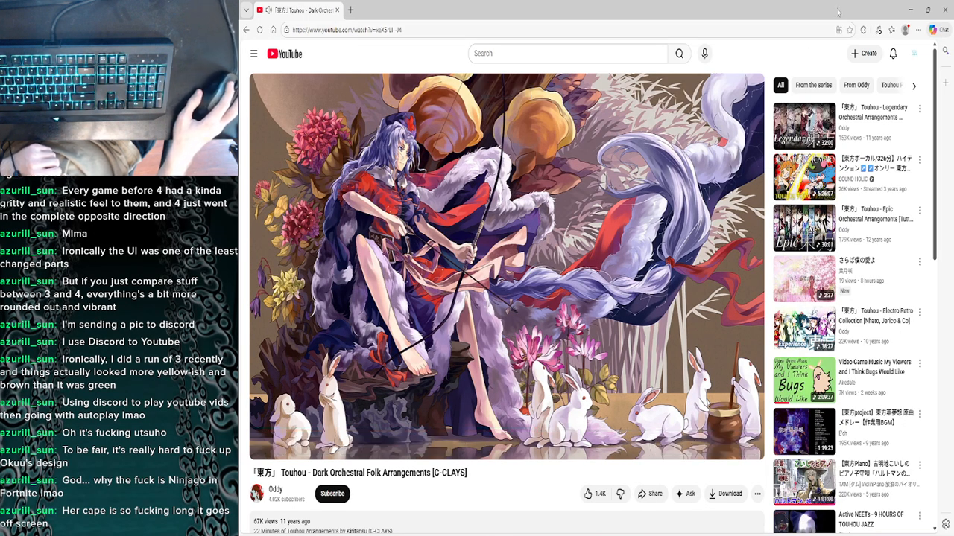
{"action": "left_click", "coordinate": [905, 9]}
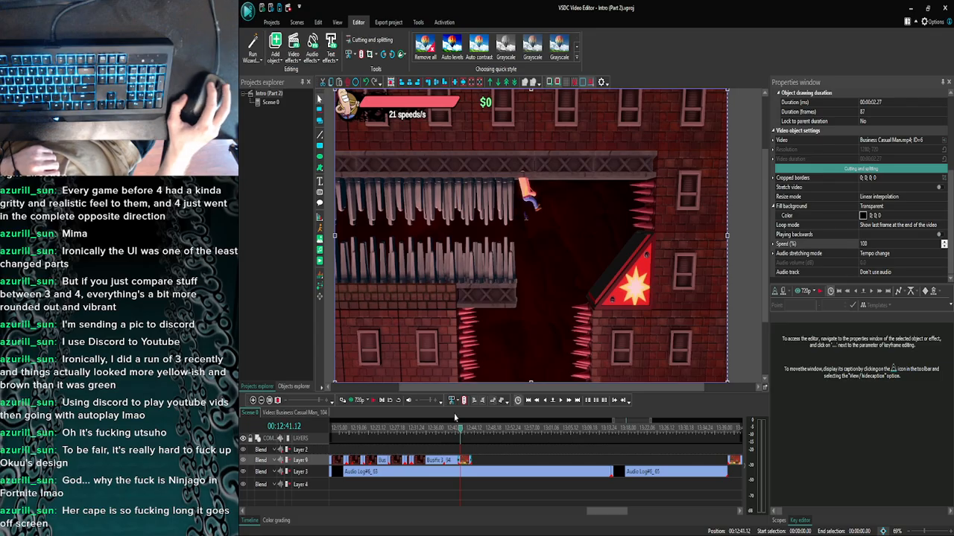
Split the Business Casual Man excerpt at 12:41.04, the frame where the character stands upright against the red explosive ramp.
{"action": "left_click", "coordinate": [252, 401]}
{"action": "left_click", "coordinate": [252, 401]}
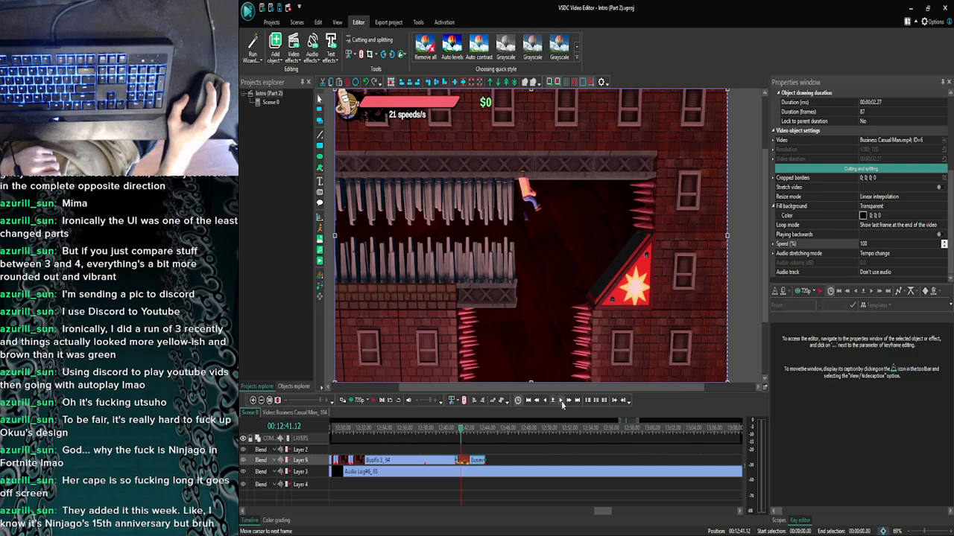
{"action": "left_click", "coordinate": [544, 401]}
{"action": "left_click", "coordinate": [543, 401]}
{"action": "left_click", "coordinate": [544, 401]}
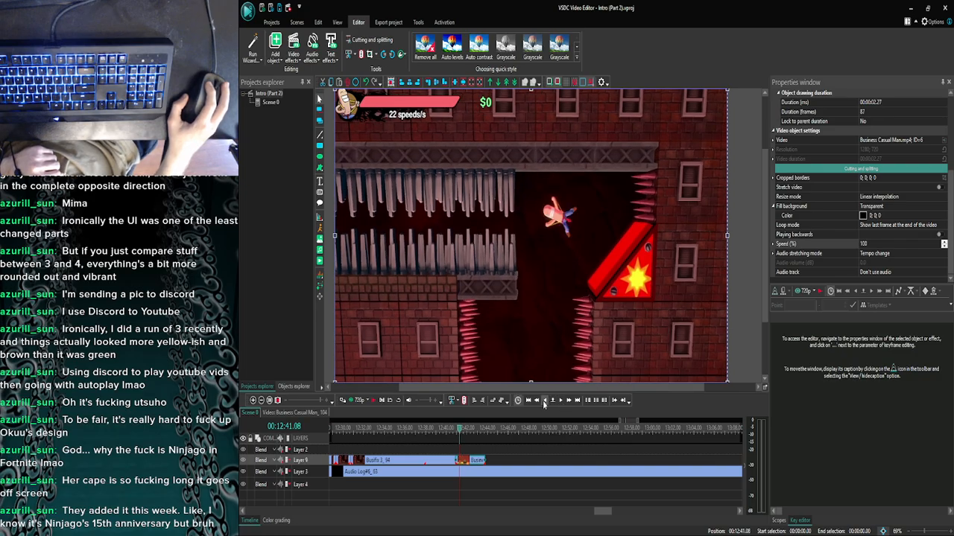
{"action": "left_click", "coordinate": [544, 401]}
{"action": "left_click", "coordinate": [544, 401]}
{"action": "left_click", "coordinate": [544, 401]}
{"action": "left_click", "coordinate": [544, 400]}
{"action": "left_click", "coordinate": [544, 401]}
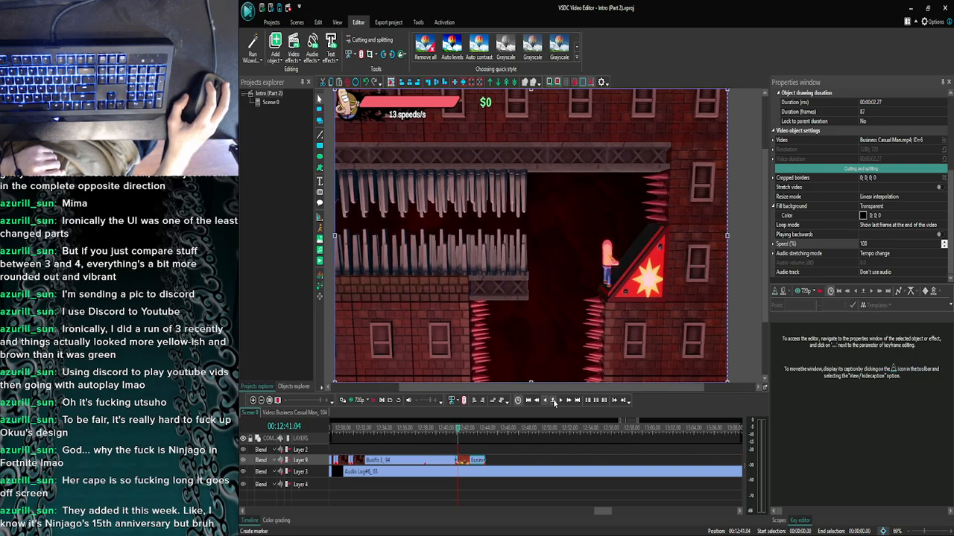
{"action": "left_click", "coordinate": [559, 400]}
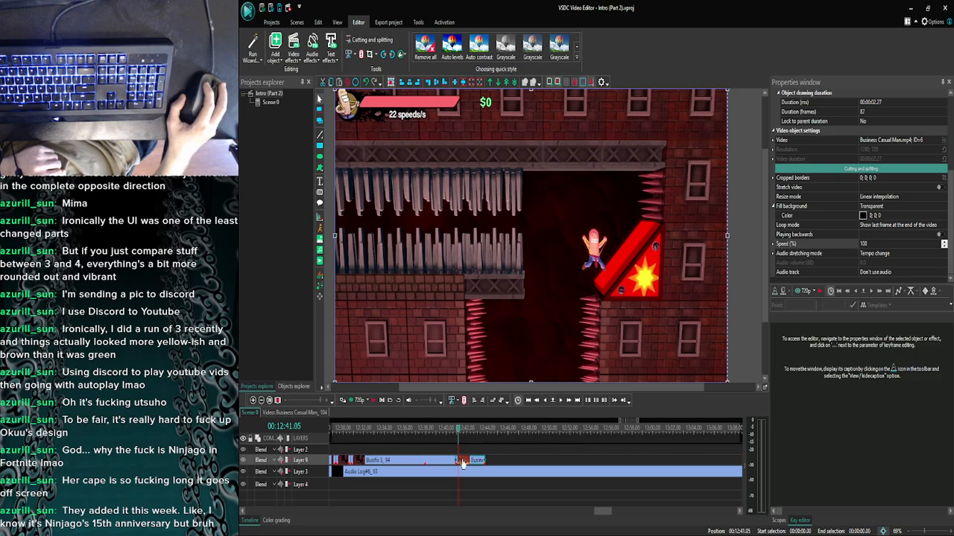
{"action": "left_click", "coordinate": [548, 403]}
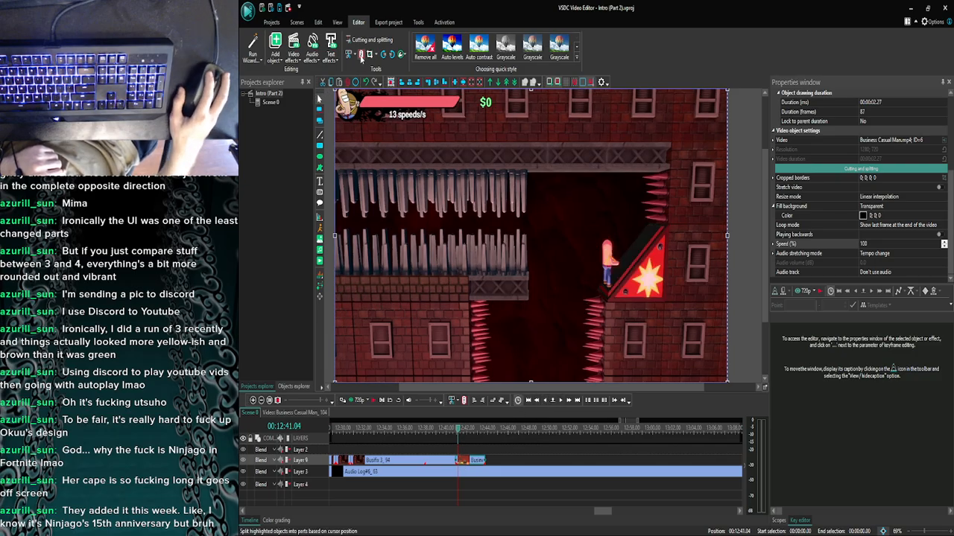
{"action": "left_click", "coordinate": [360, 54]}
Split the short opening piece of the Business Casual Man excerpt at 12:40.28, separating off its first frame.
{"action": "left_click", "coordinate": [253, 400]}
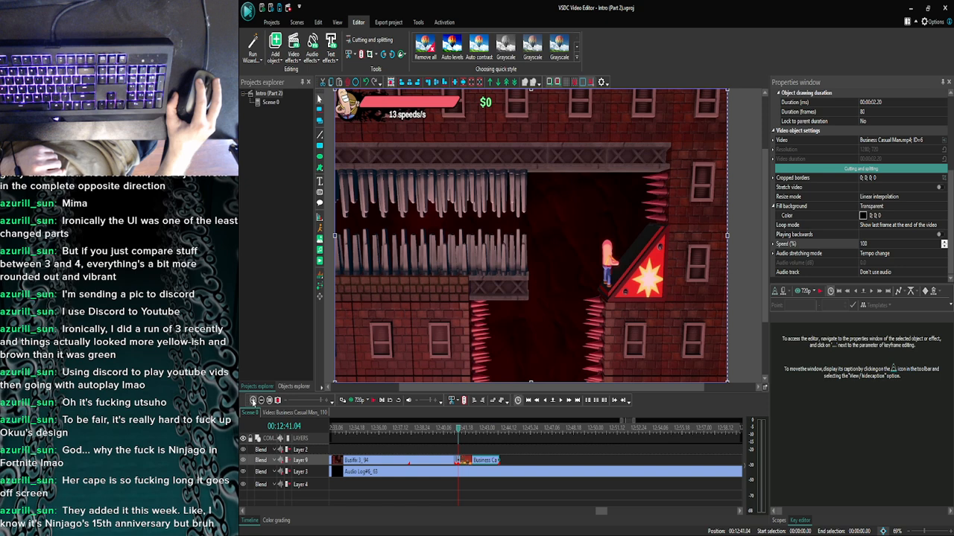
{"action": "left_click", "coordinate": [252, 400]}
{"action": "left_click", "coordinate": [252, 400]}
{"action": "left_click", "coordinate": [253, 400]}
{"action": "left_click", "coordinate": [252, 400]}
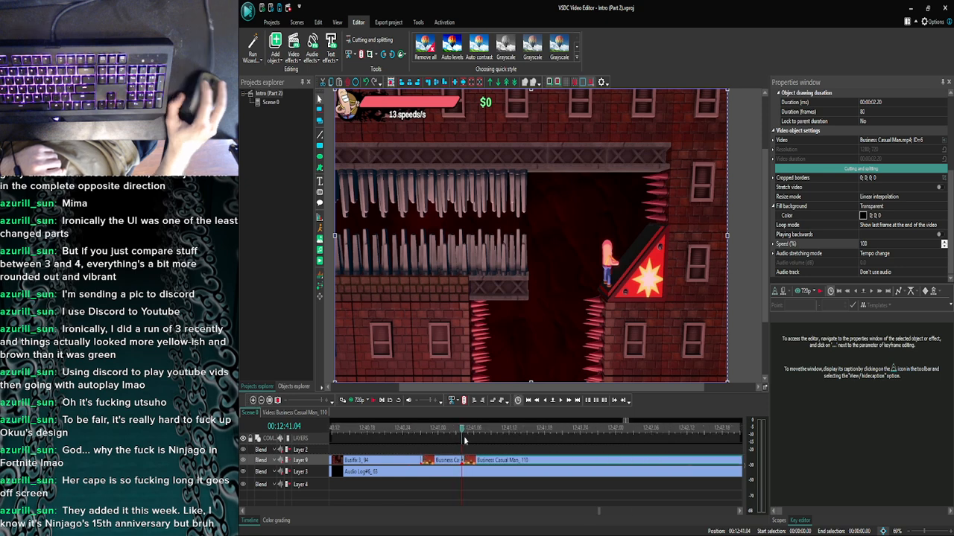
{"action": "left_click", "coordinate": [425, 430]}
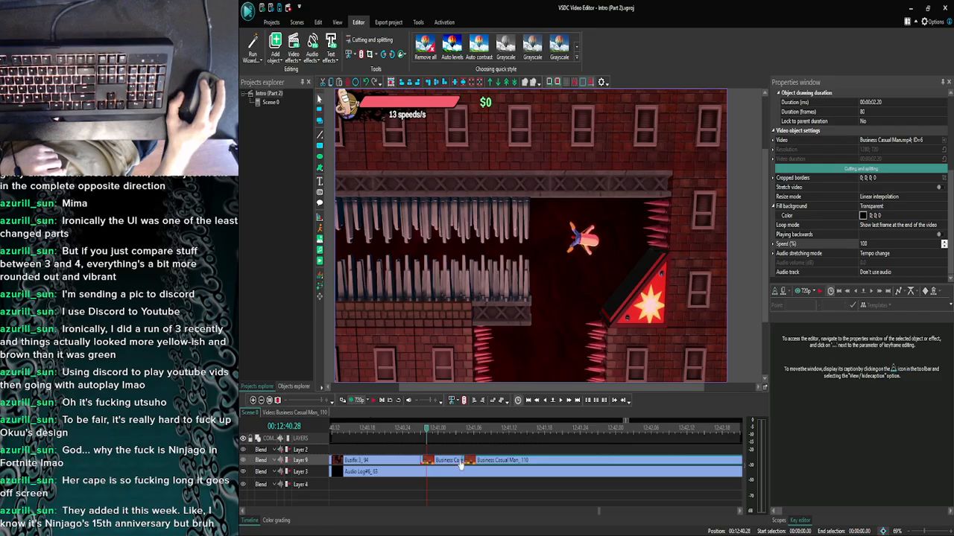
{"action": "left_click", "coordinate": [438, 460]}
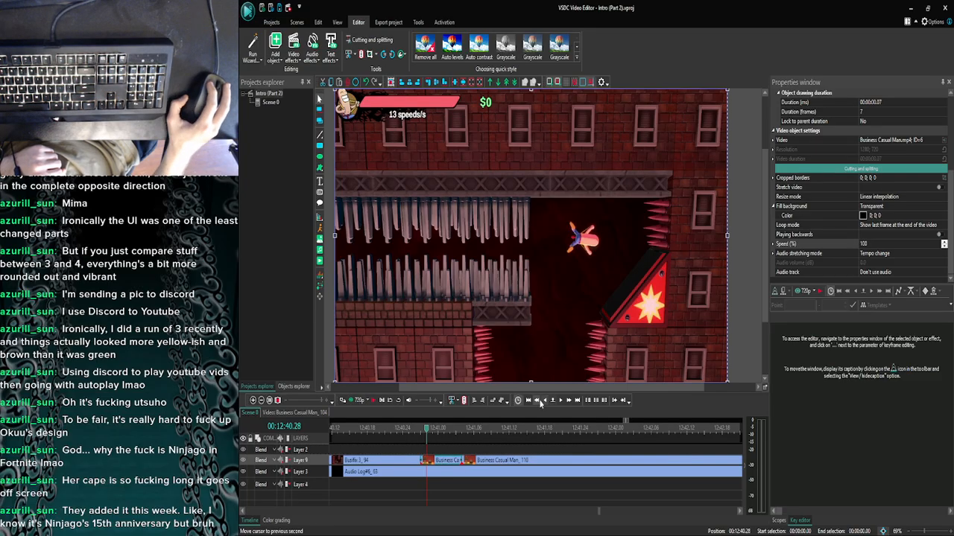
{"action": "left_click", "coordinate": [544, 402]}
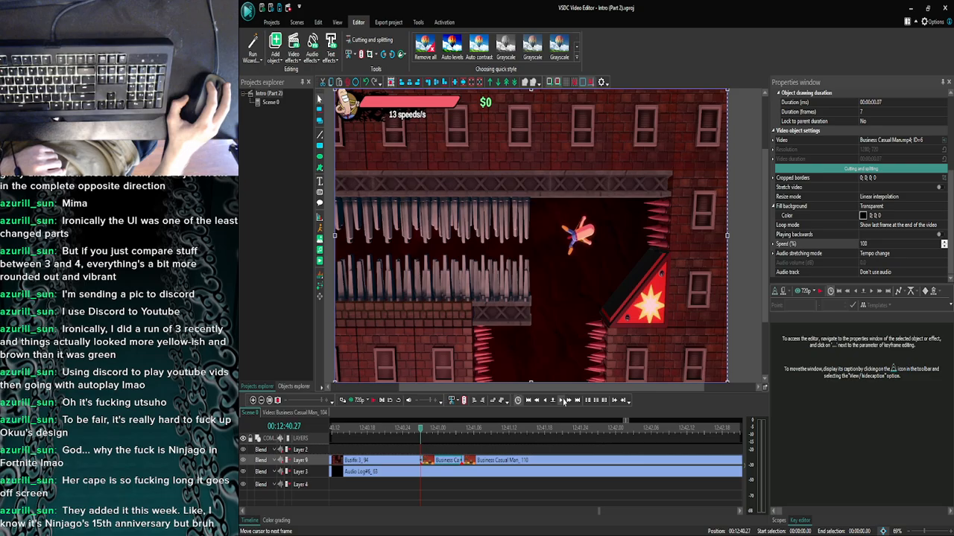
{"action": "left_click", "coordinate": [563, 402]}
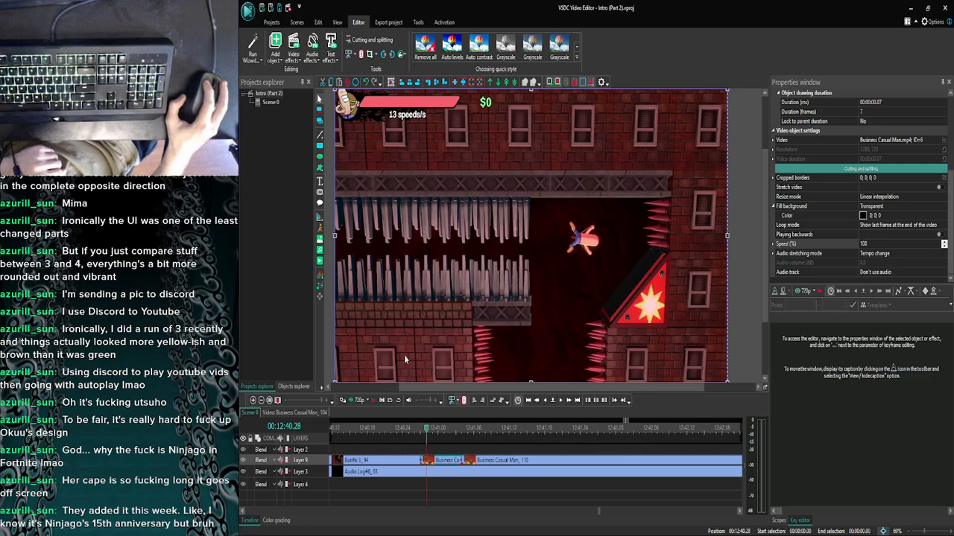
{"action": "left_click", "coordinate": [446, 461]}
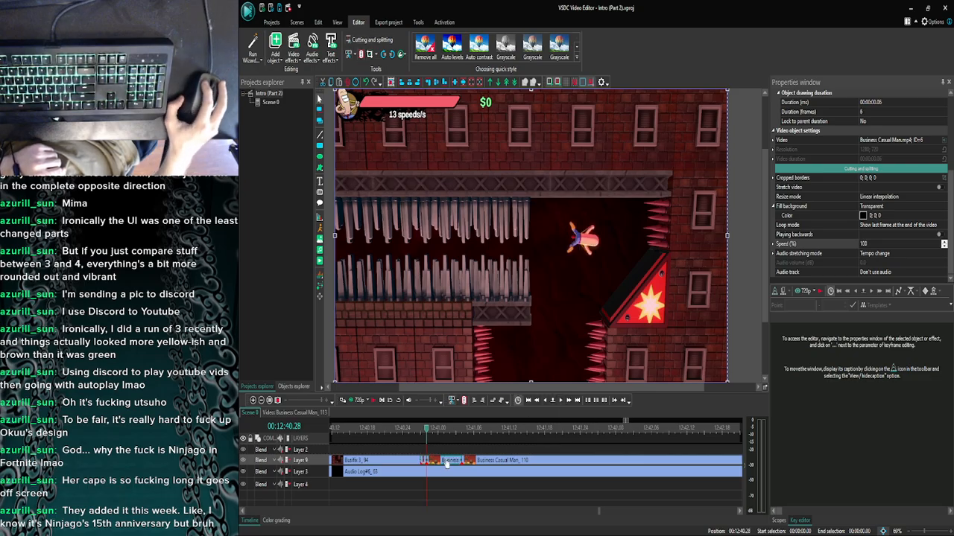
Set the speed of the one-frame opening Business Casual Man piece to 30%.
{"action": "left_click", "coordinate": [425, 462]}
{"action": "left_click", "coordinate": [886, 246]}
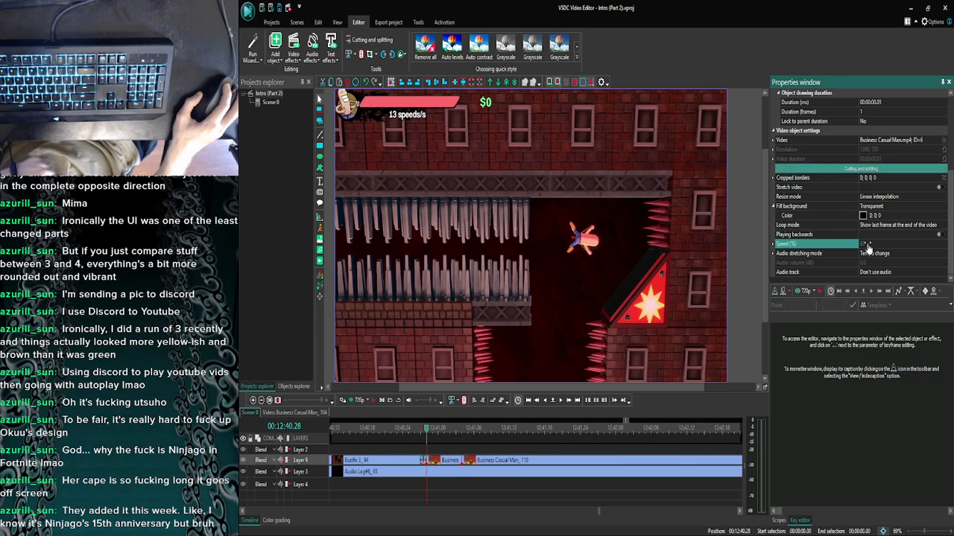
{"action": "type", "text": "30"}
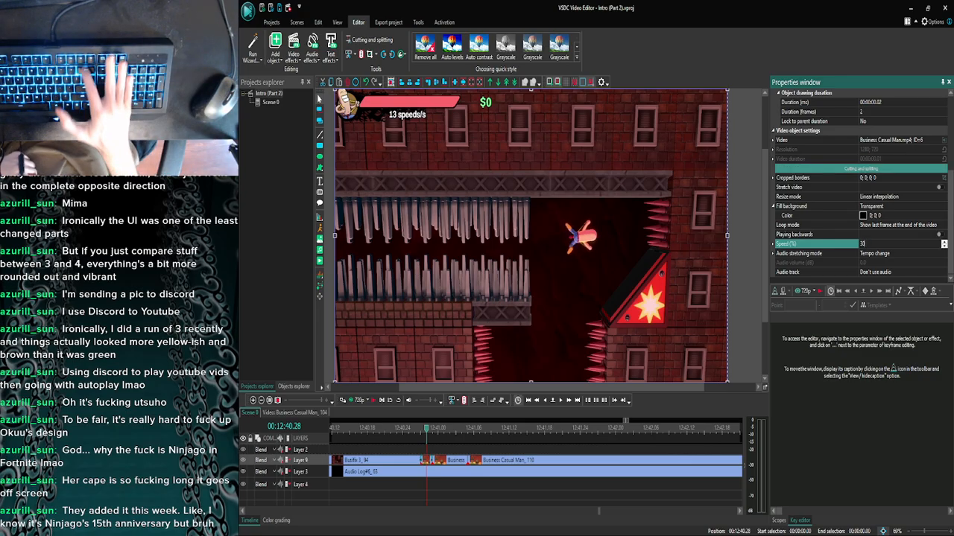
{"action": "key", "text": "Return"}
Split the slowed opening Business Casual Man piece at 12:40.29, two frames after its start.
{"action": "left_click", "coordinate": [548, 401]}
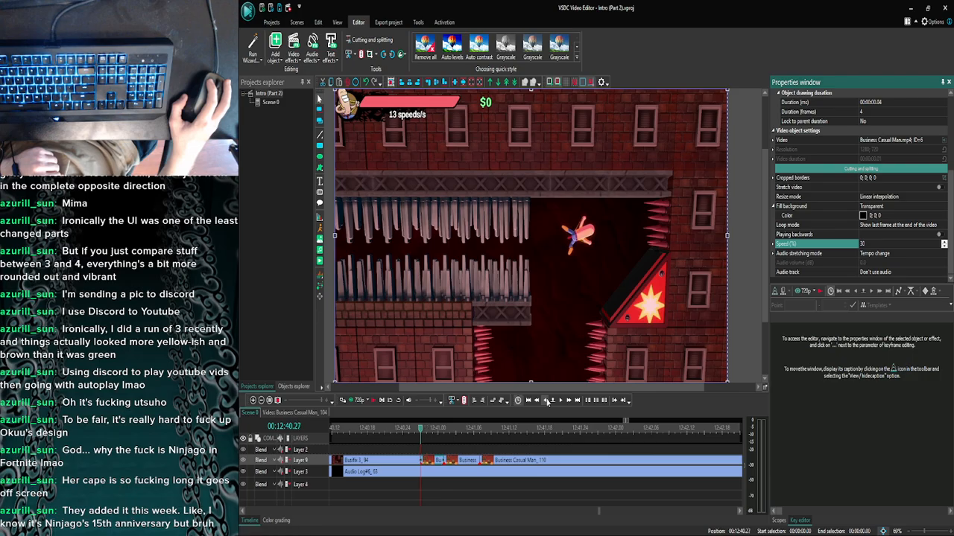
{"action": "left_click", "coordinate": [560, 400]}
{"action": "left_click", "coordinate": [560, 401]}
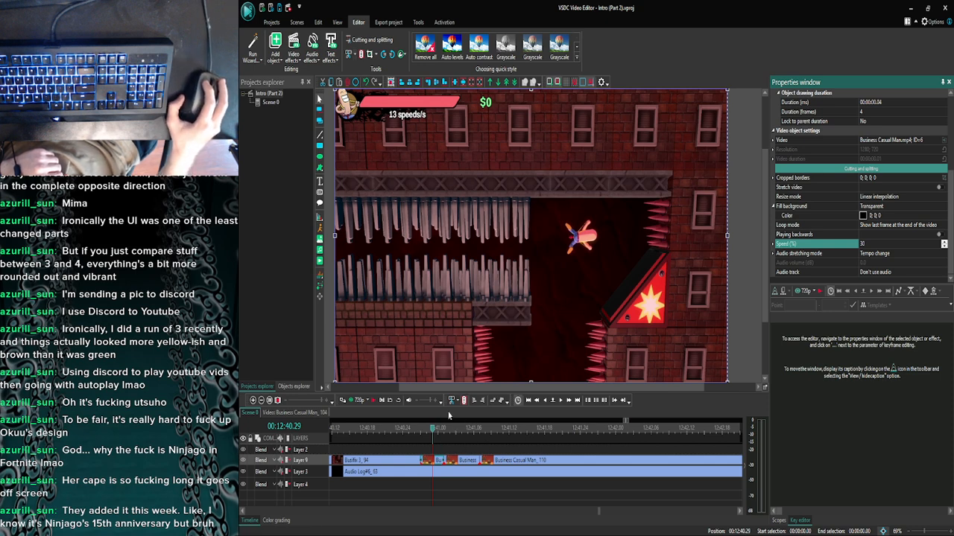
{"action": "left_click", "coordinate": [361, 56]}
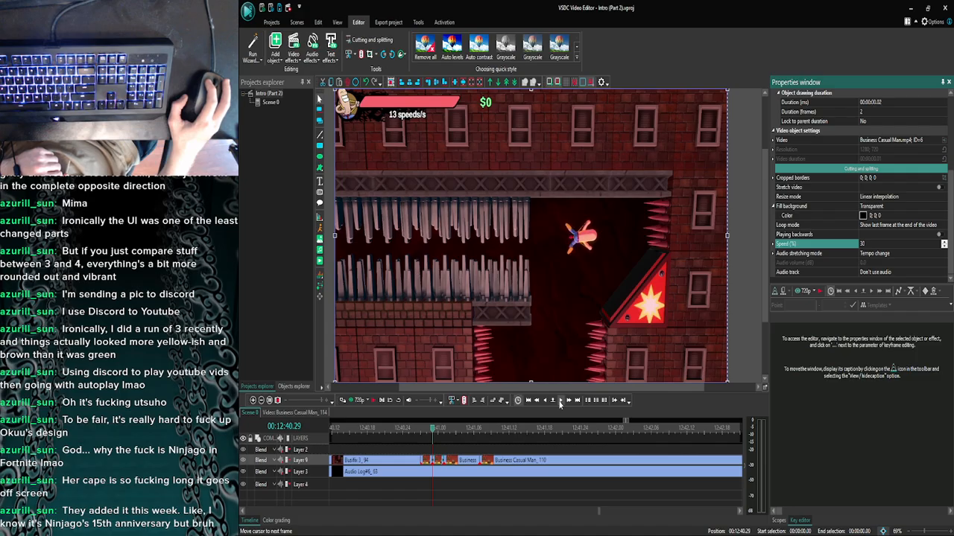
Shift all Business Casual Man pieces following the first slowed piece forward in time together, leaving a gap of about five frames.
{"action": "left_click", "coordinate": [561, 400]}
{"action": "left_click", "coordinate": [561, 401]}
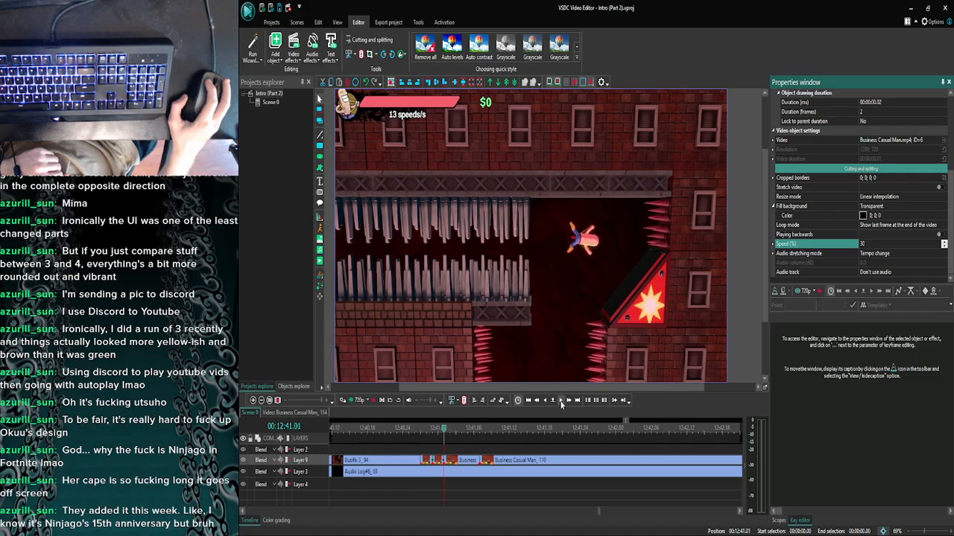
{"action": "left_click", "coordinate": [452, 452]}
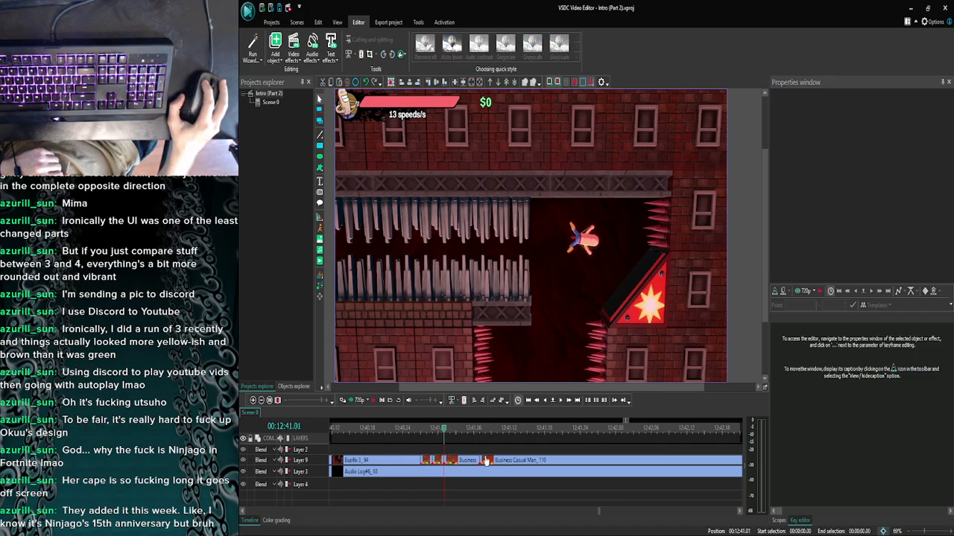
{"action": "left_click", "coordinate": [450, 459]}
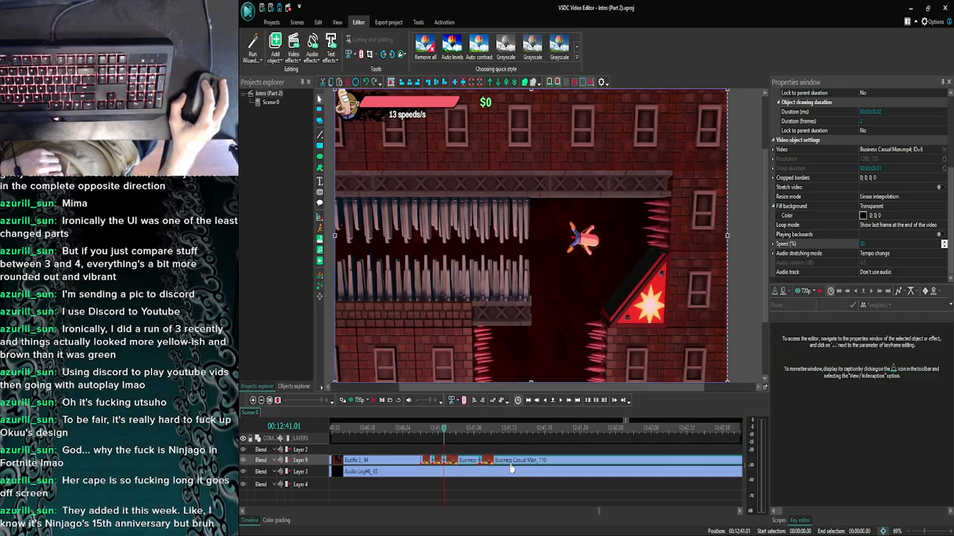
{"action": "key", "text": "Delete"}
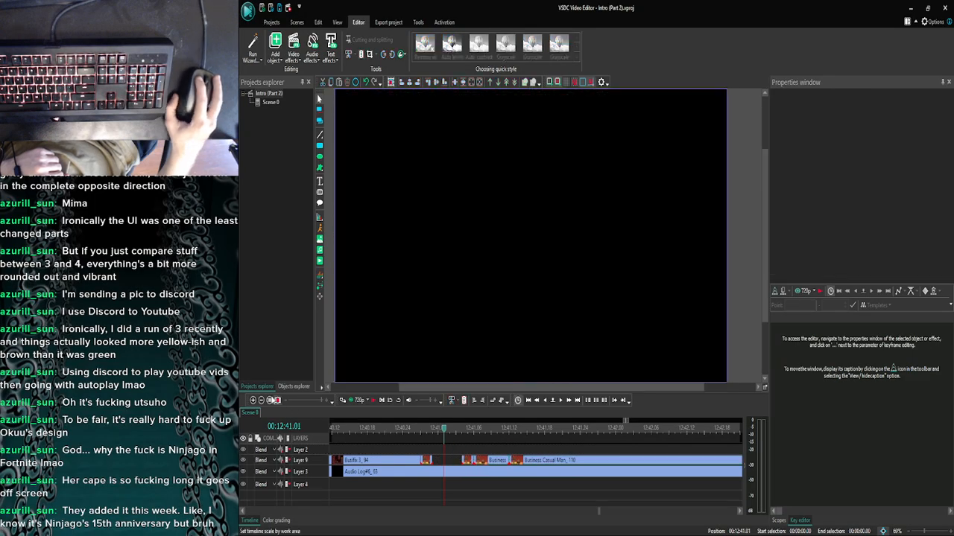
Extend the first slowed Business Casual Man piece to 7 frames, filling the gap up to the next piece.
{"action": "left_click", "coordinate": [261, 402]}
{"action": "left_click", "coordinate": [261, 402]}
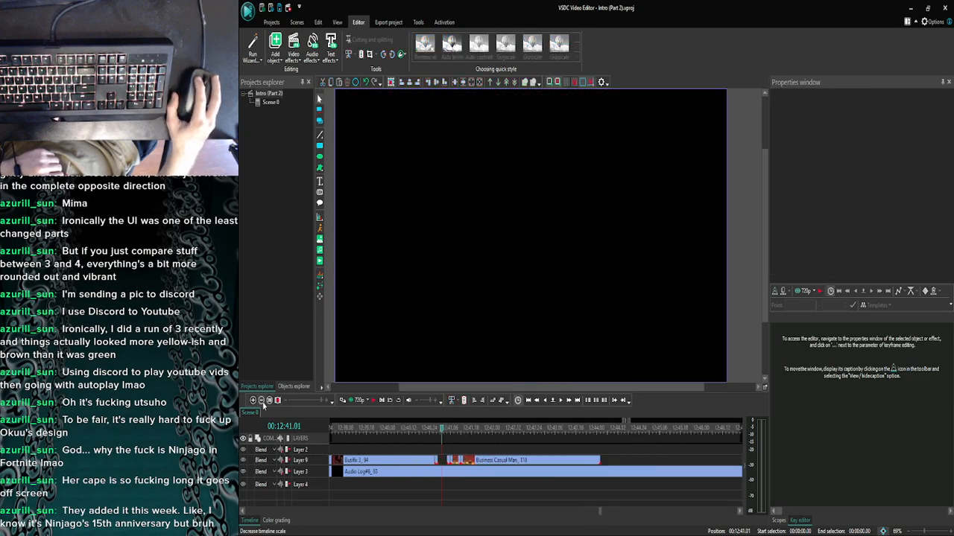
{"action": "left_click", "coordinate": [253, 401]}
{"action": "left_click", "coordinate": [254, 401]}
{"action": "left_click", "coordinate": [429, 462]}
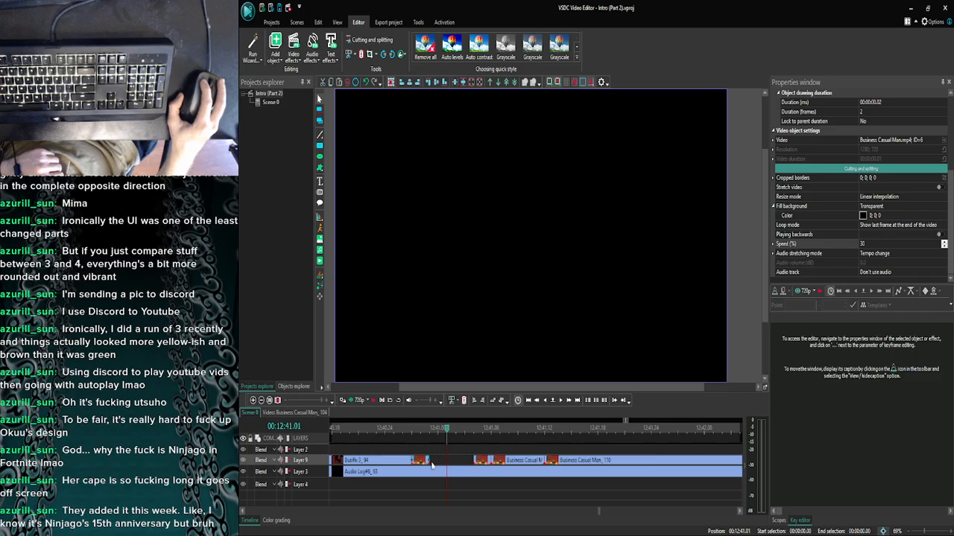
{"action": "left_click_drag", "start_coordinate": [428, 462], "coordinate": [475, 461]}
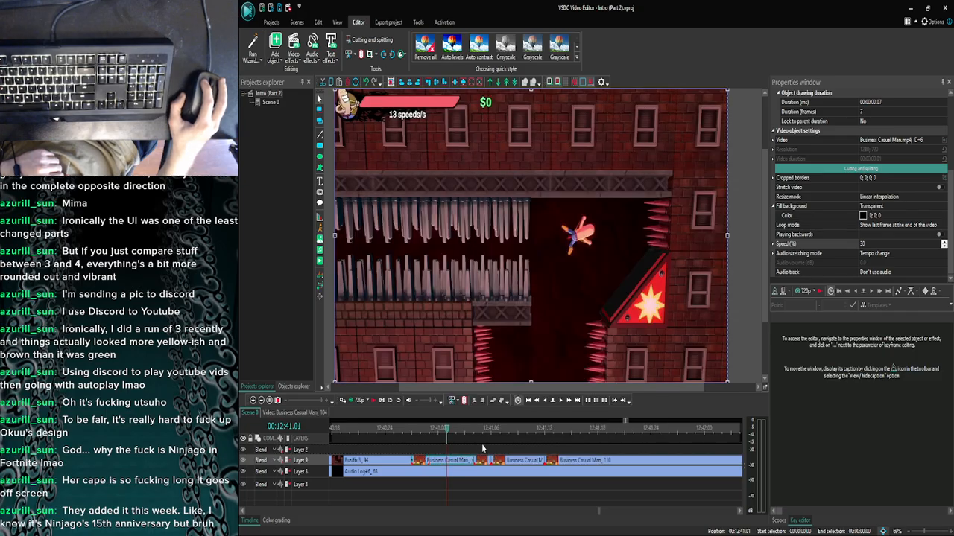
Preview the extended slow-motion piece, step frame by frame through the following Business Casual Man pieces to 12:41.12, and preview again from there.
{"action": "left_click", "coordinate": [478, 444]}
{"action": "left_click", "coordinate": [355, 400]}
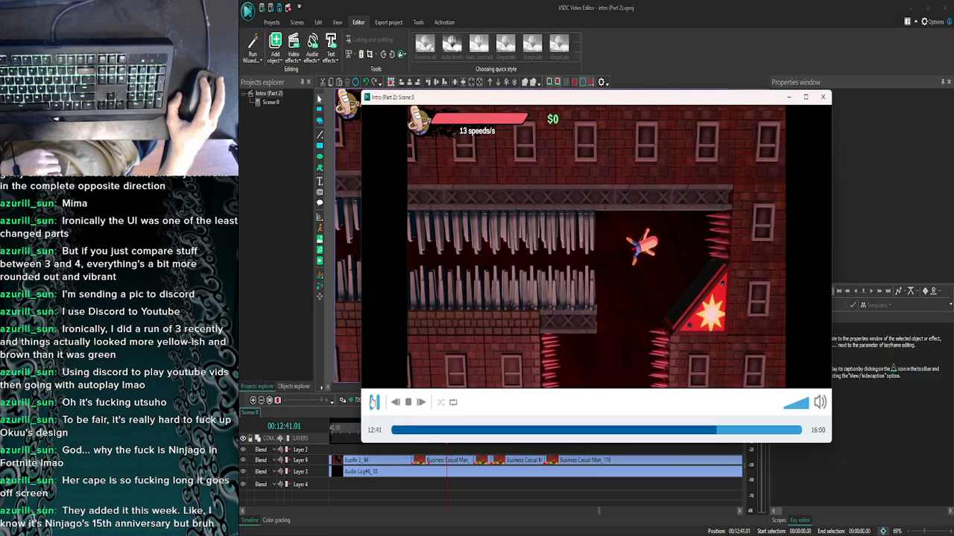
{"action": "left_click", "coordinate": [822, 97]}
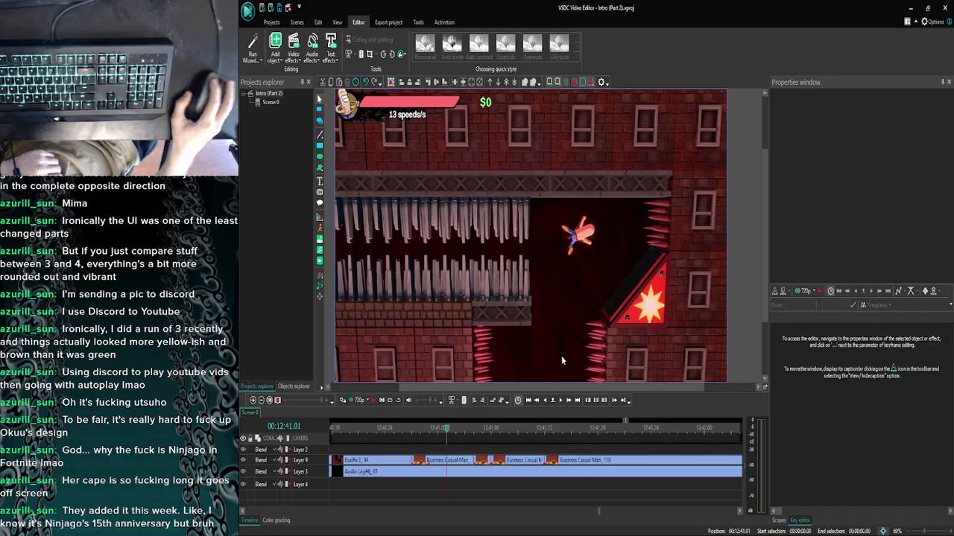
{"action": "left_click", "coordinate": [560, 401]}
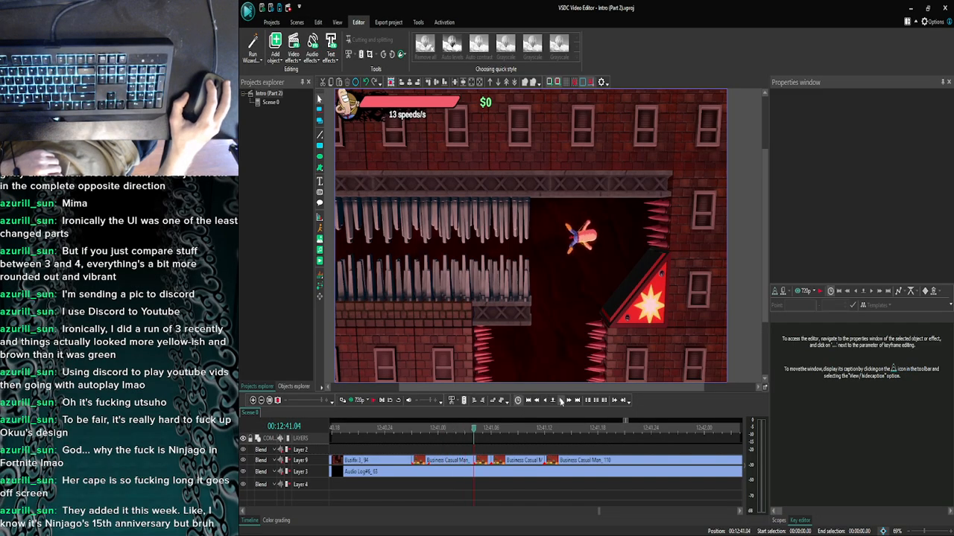
{"action": "left_click", "coordinate": [560, 401]}
{"action": "left_click", "coordinate": [560, 402]}
{"action": "left_click", "coordinate": [561, 401]}
{"action": "left_click", "coordinate": [560, 402]}
{"action": "left_click", "coordinate": [561, 403]}
{"action": "left_click", "coordinate": [561, 402]}
{"action": "left_click", "coordinate": [560, 402]}
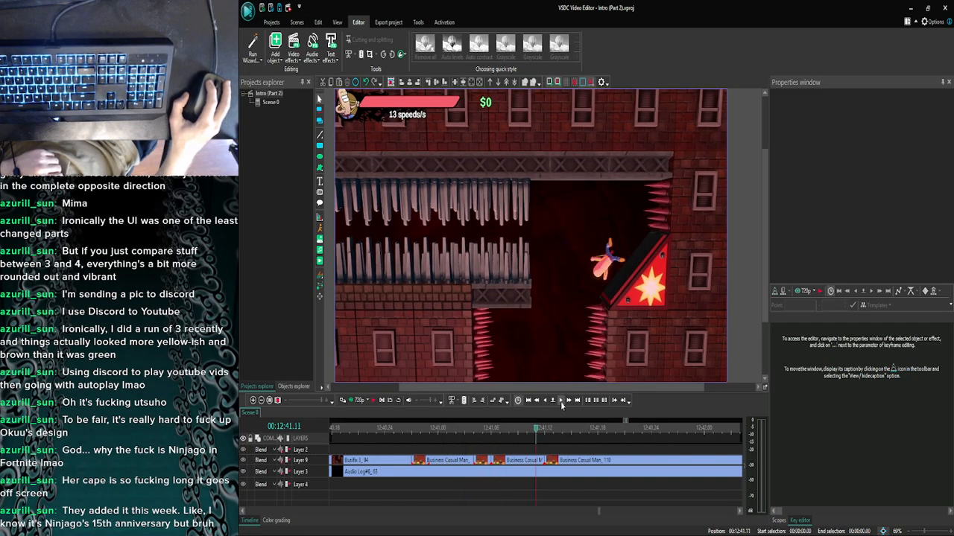
{"action": "left_click", "coordinate": [560, 402]}
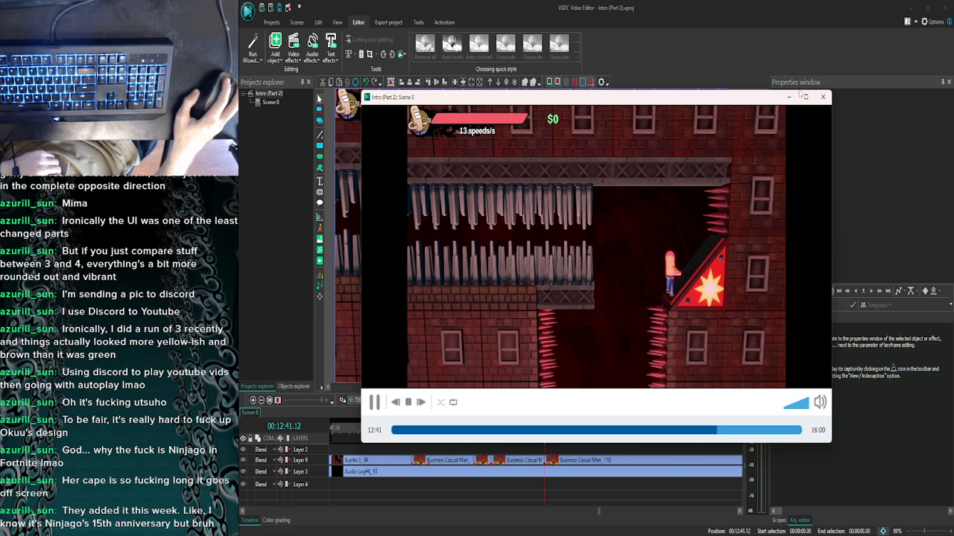
{"action": "left_click", "coordinate": [823, 97]}
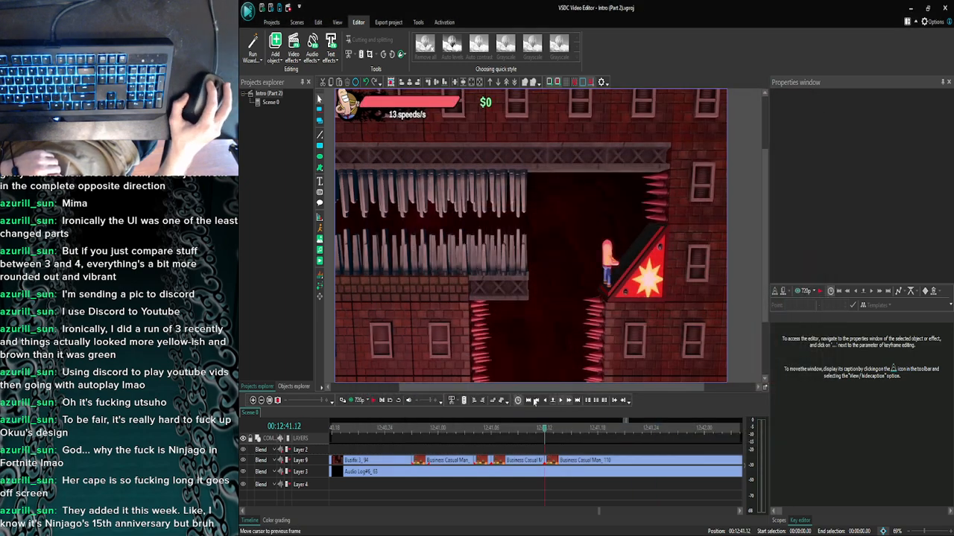
{"action": "left_click", "coordinate": [359, 401]}
{"action": "left_click", "coordinate": [824, 98]}
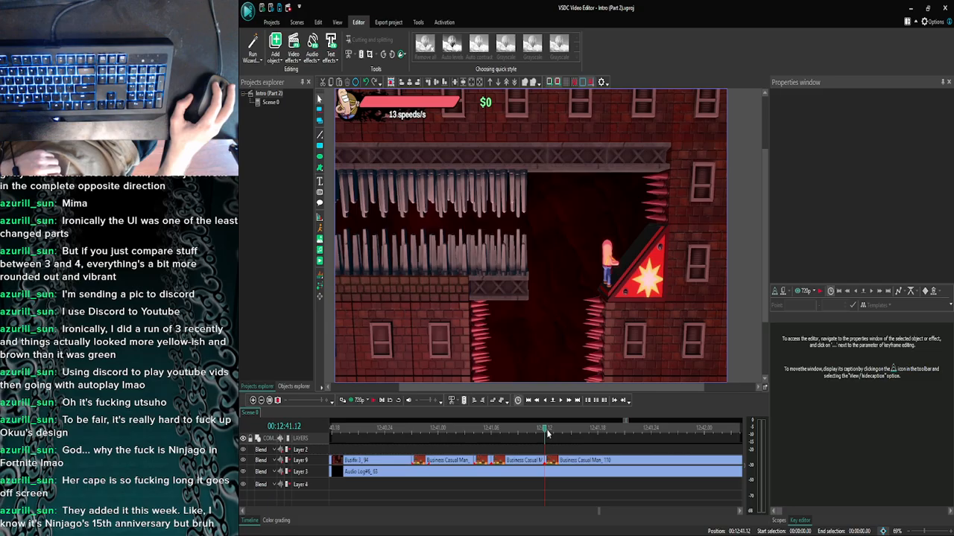
Set the speed of the two-frame Business Casual Man piece at 12:41.05 to 100%.
{"action": "left_click", "coordinate": [482, 462]}
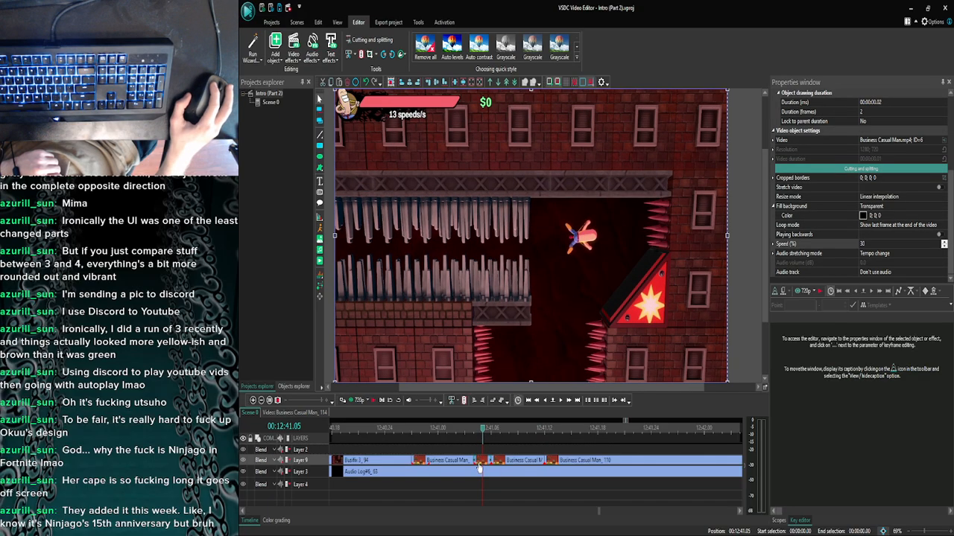
{"action": "left_click", "coordinate": [847, 245]}
{"action": "type", "text": "100"}
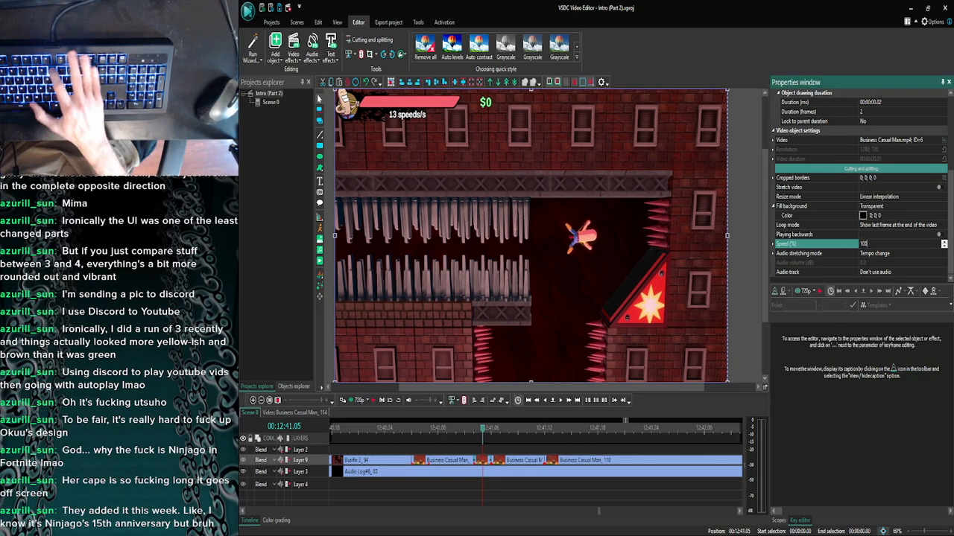
{"action": "key", "text": "Return"}
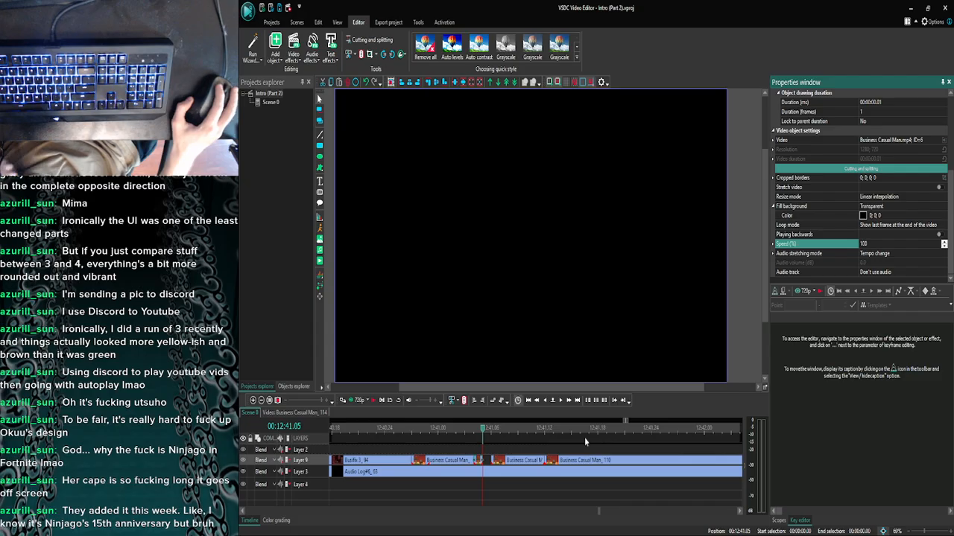
Try a 90% speed on the one-frame Business Casual Man piece before the gap and undo that change.
{"action": "left_click", "coordinate": [520, 462]}
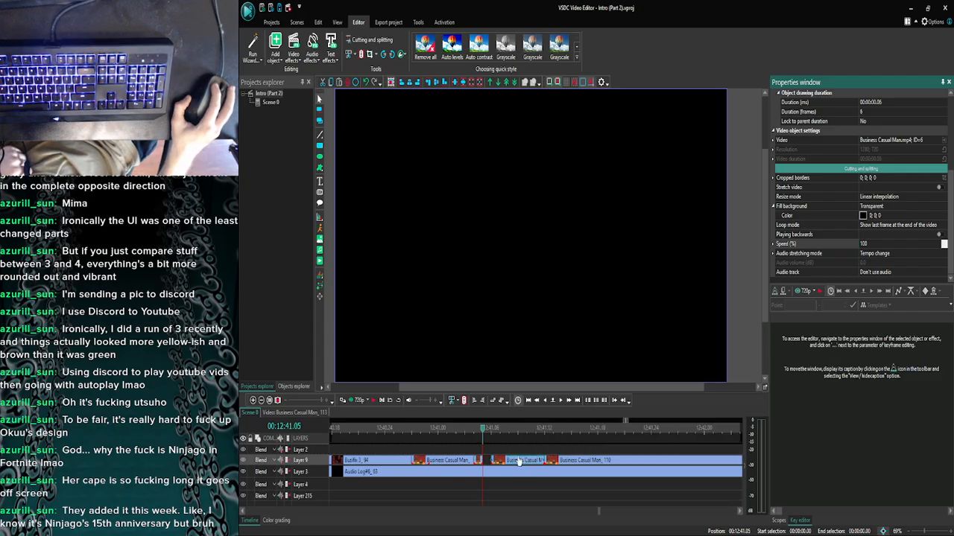
{"action": "left_click_drag", "start_coordinate": [518, 461], "coordinate": [526, 462]}
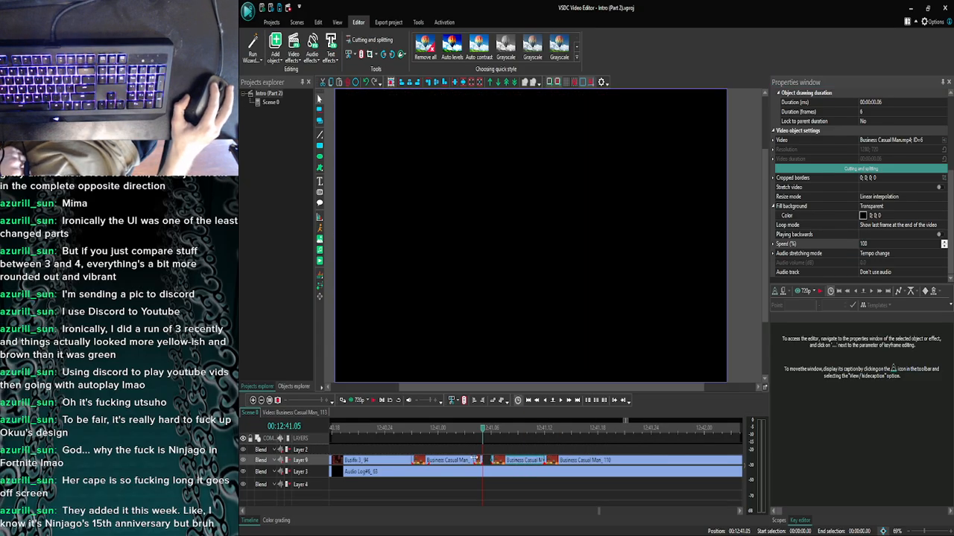
{"action": "left_click", "coordinate": [876, 243]}
{"action": "left_click", "coordinate": [522, 461]}
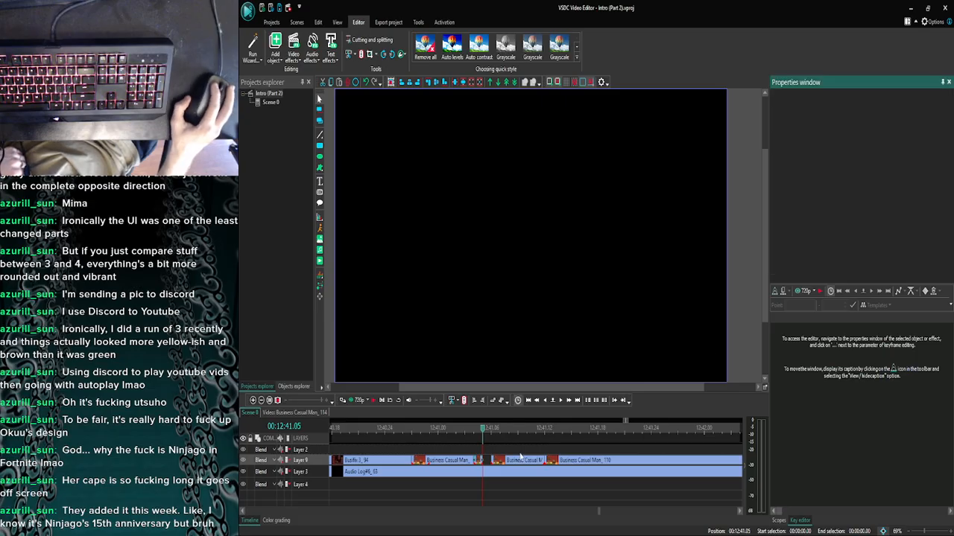
{"action": "left_click", "coordinate": [481, 460]}
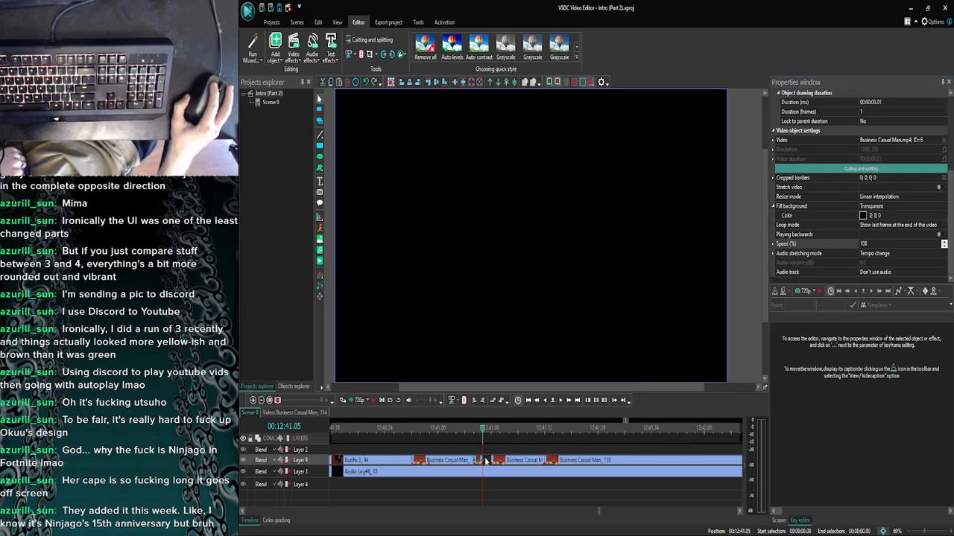
{"action": "left_click", "coordinate": [877, 240]}
{"action": "type", "text": "90"}
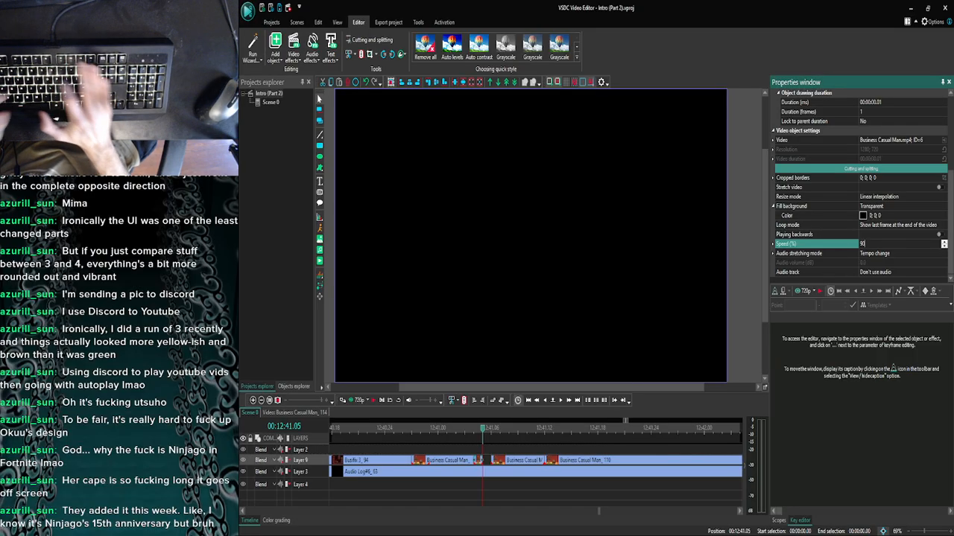
{"action": "key", "text": "Return"}
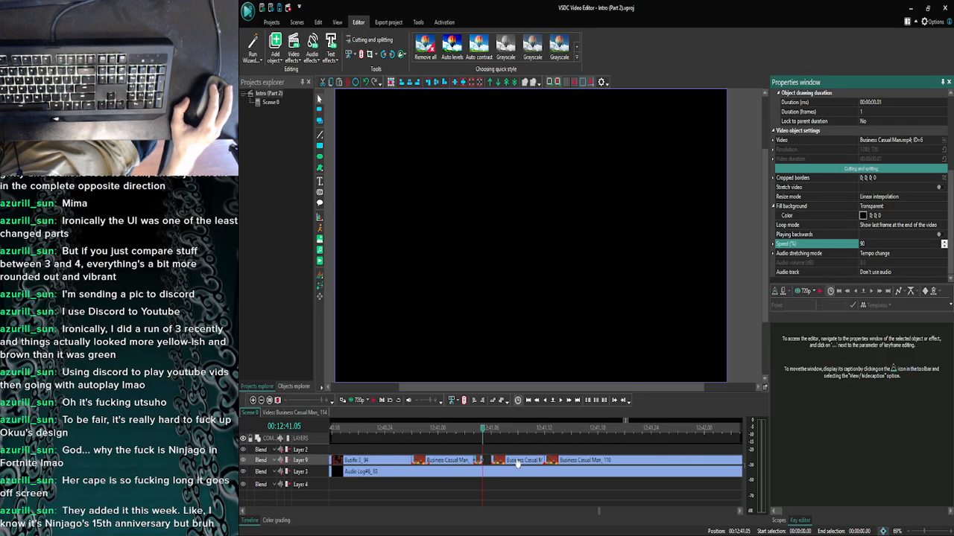
{"action": "key", "text": "ctrl+z"}
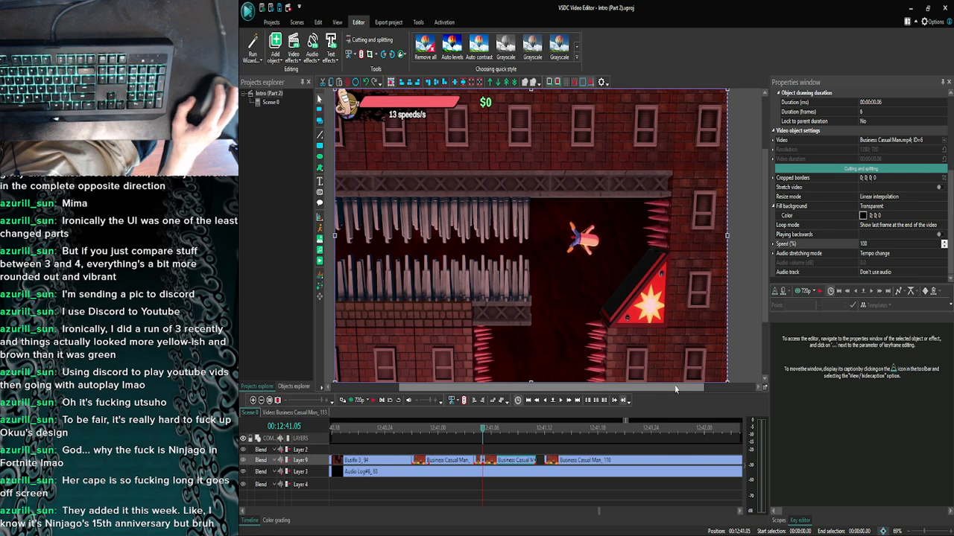
Set the speed of the six-frame Business Casual Man piece to 90% and preview the section from 12:41.03.
{"action": "left_click", "coordinate": [875, 246]}
{"action": "type", "text": "90"}
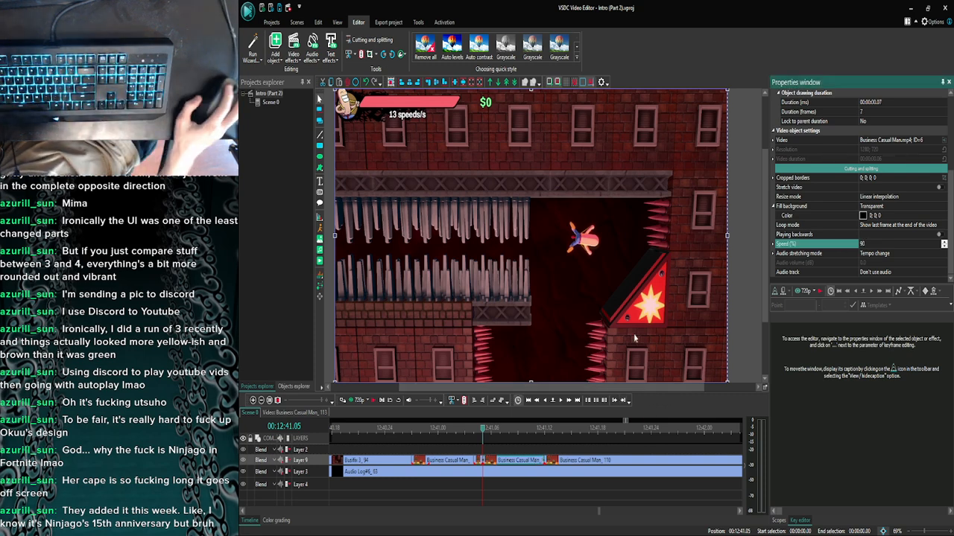
{"action": "left_click", "coordinate": [467, 431]}
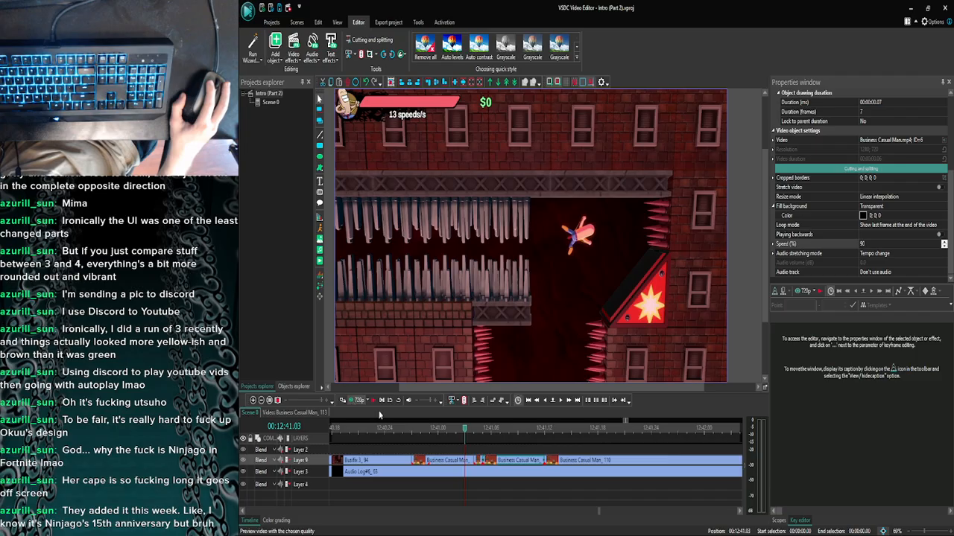
{"action": "left_click", "coordinate": [356, 403]}
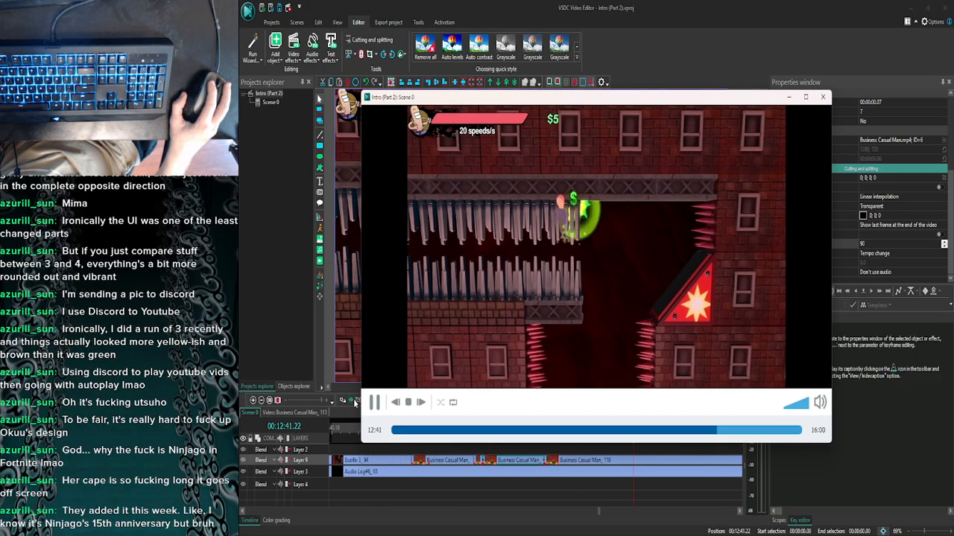
{"action": "left_click", "coordinate": [824, 96]}
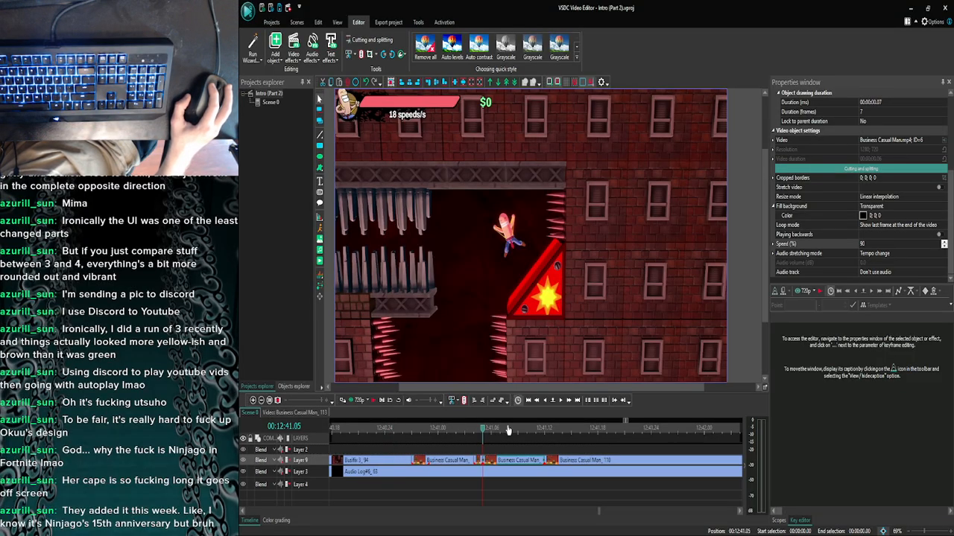
{"action": "left_click", "coordinate": [526, 525]}
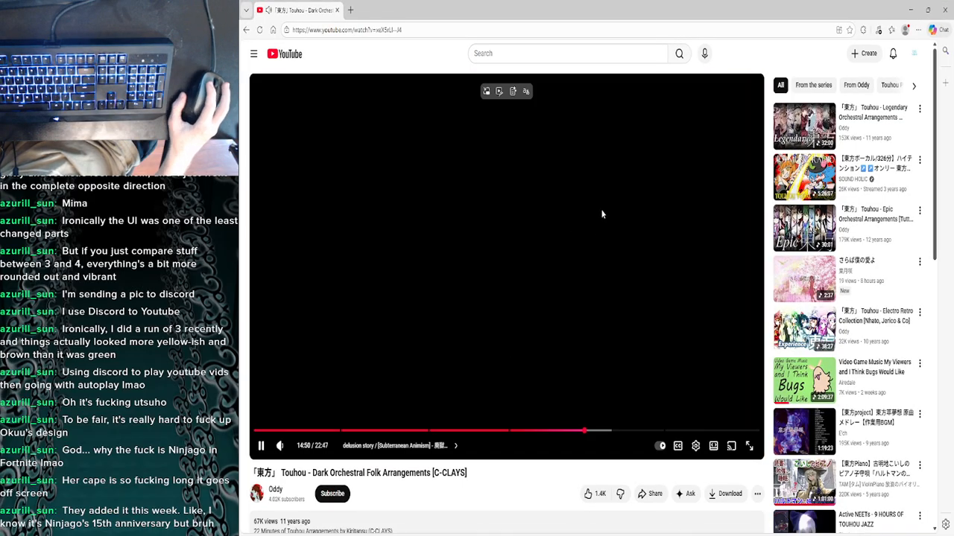
{"action": "left_click", "coordinate": [911, 10]}
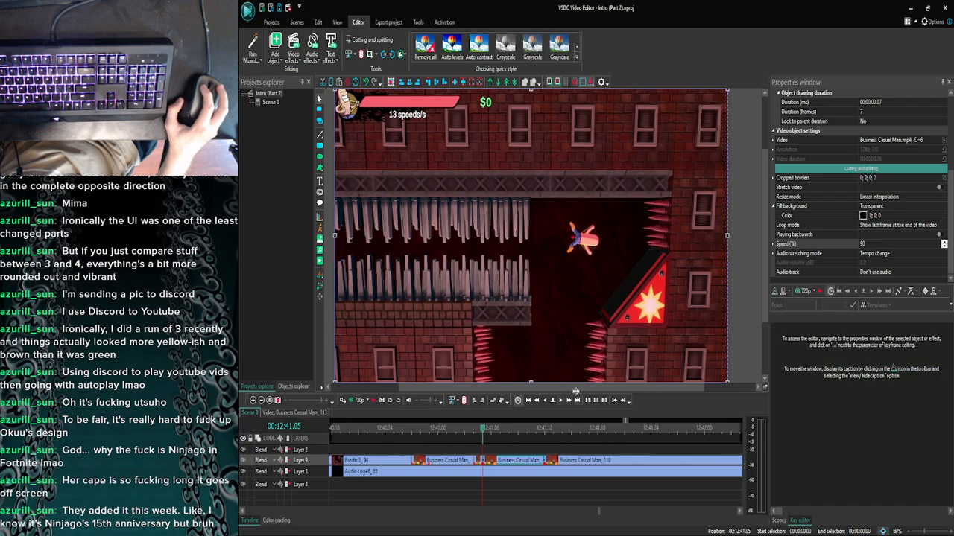
Split the last, long Business Casual Man piece at 12:41.17.
{"action": "left_click", "coordinate": [564, 403]}
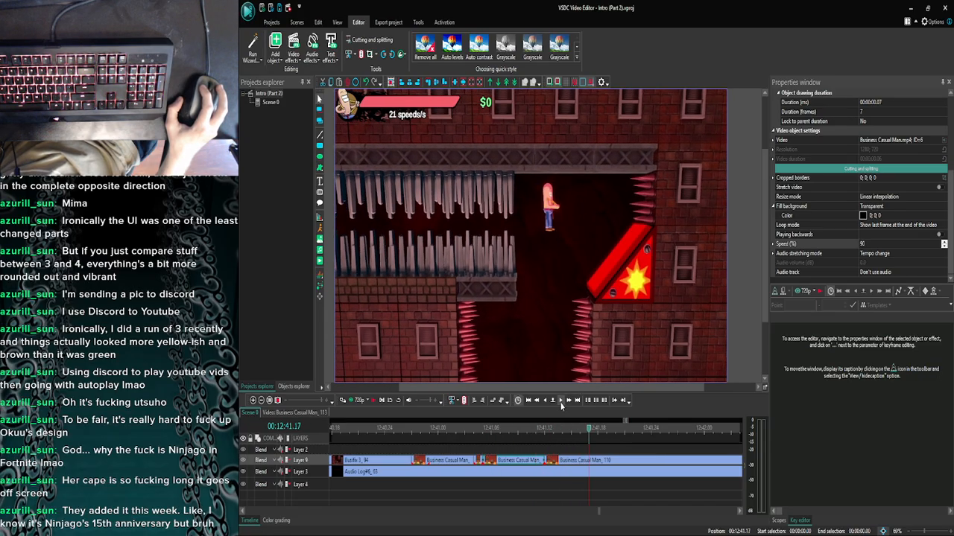
{"action": "left_click", "coordinate": [579, 463]}
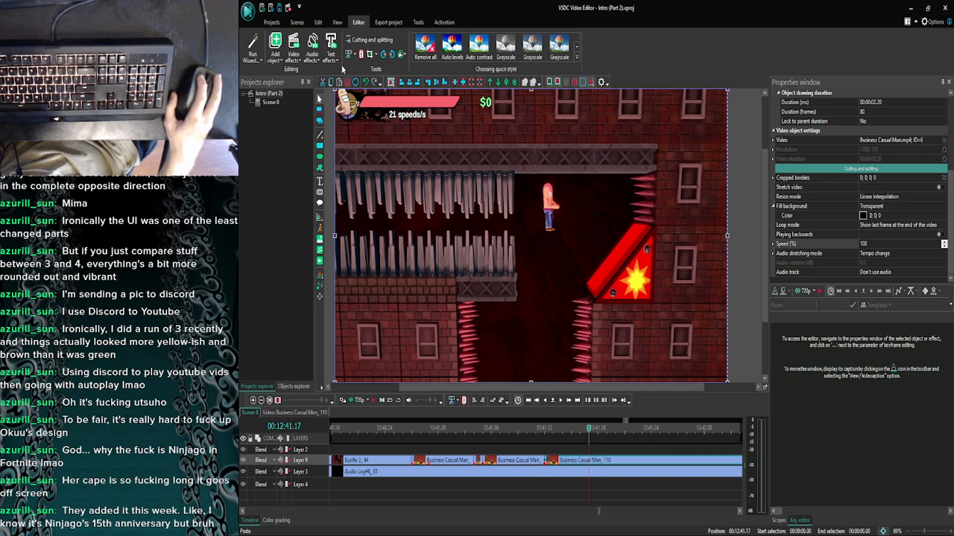
{"action": "key", "text": "ctrl+k"}
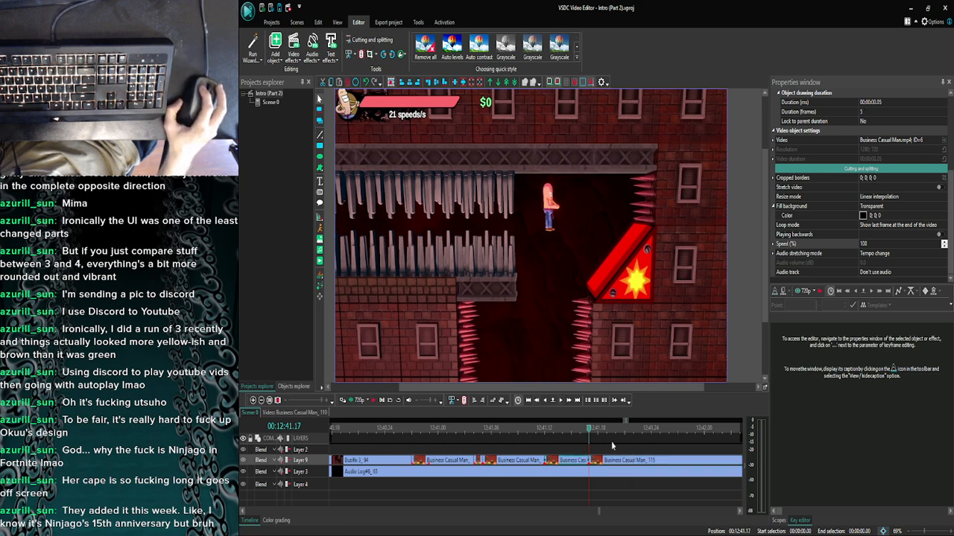
Set the speed of the five-frame Business Casual Man piece ending at 12:41.17 to 30%.
{"action": "left_click", "coordinate": [878, 243]}
{"action": "type", "text": "30"}
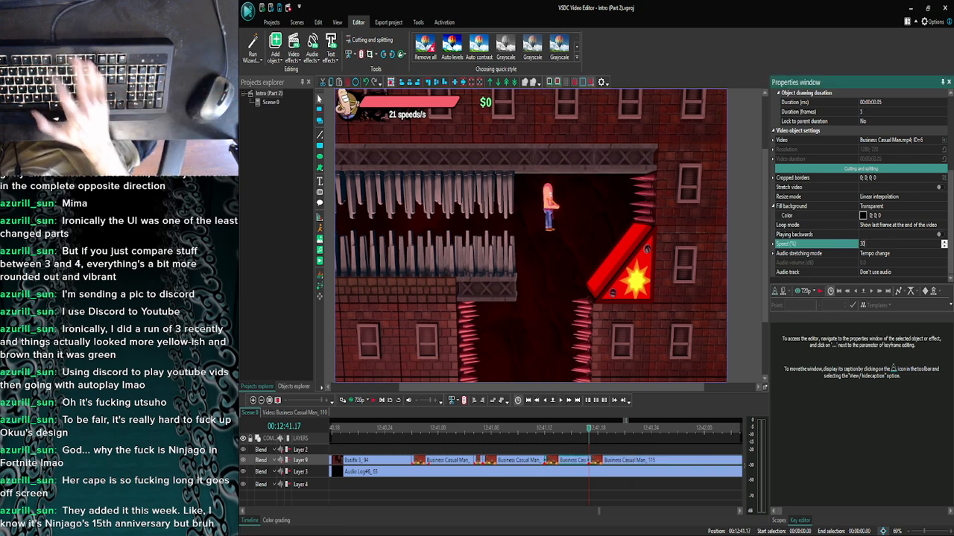
{"action": "key", "text": "Return"}
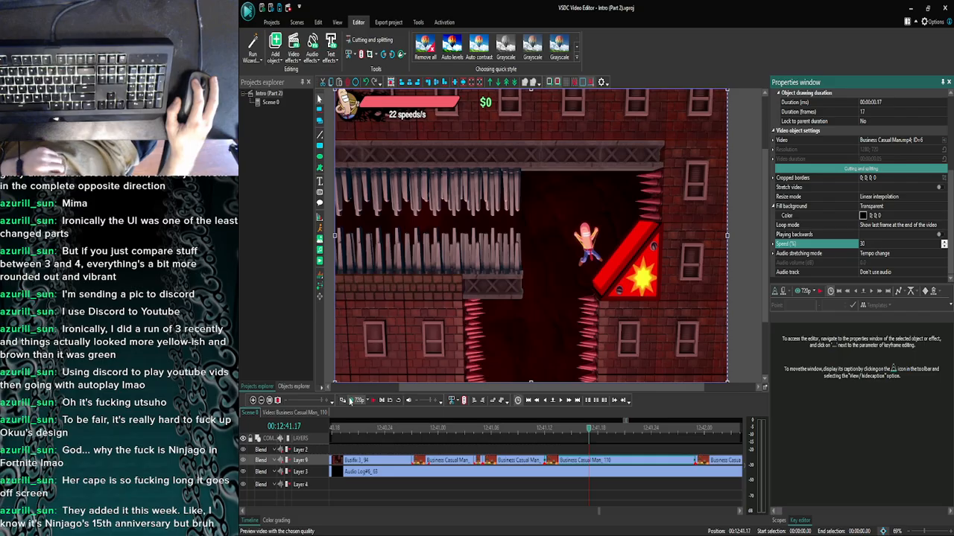
Preview the newly slowed Business Casual Man piece, step through its transition into the next piece up to 12:42.08, and preview from there.
{"action": "left_click", "coordinate": [343, 400]}
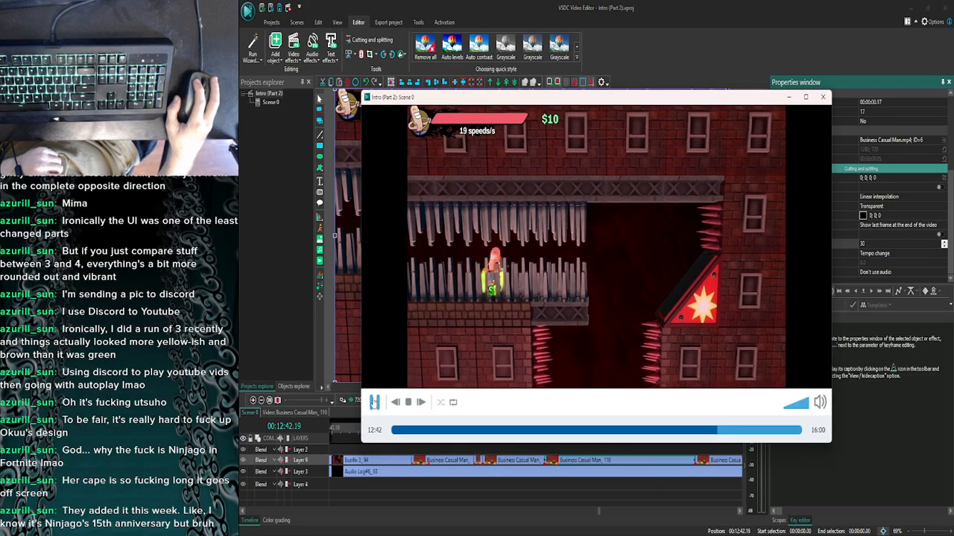
{"action": "left_click", "coordinate": [374, 402]}
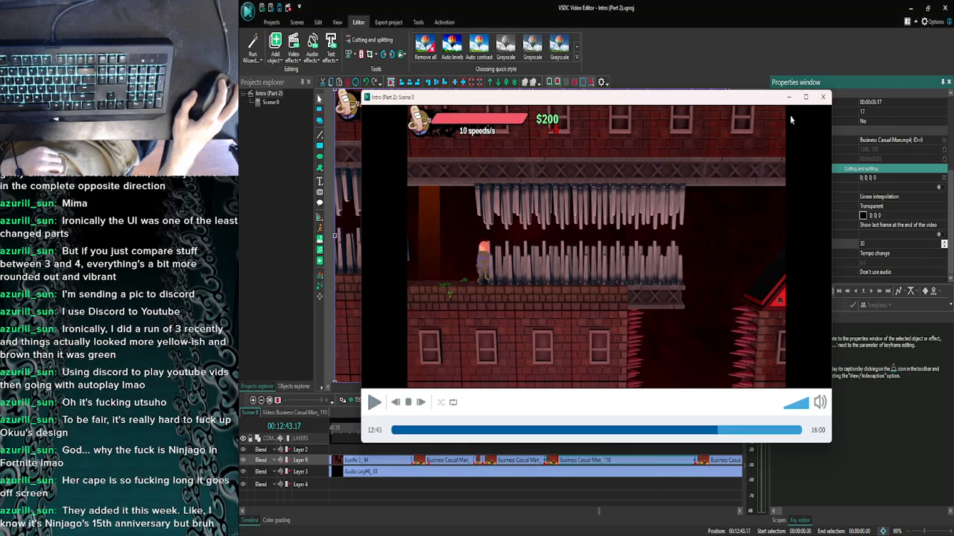
{"action": "left_click", "coordinate": [823, 97]}
{"action": "left_click", "coordinate": [261, 400]}
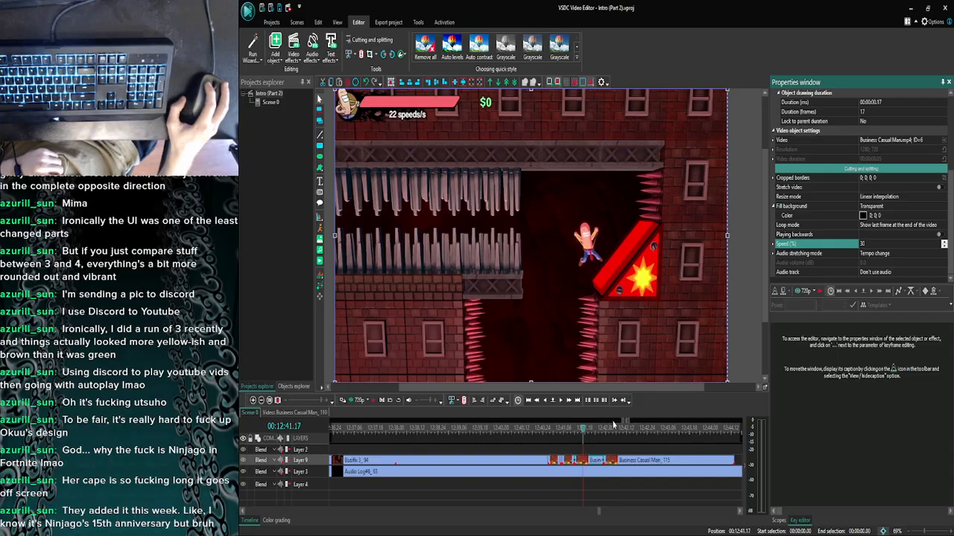
{"action": "left_click_drag", "start_coordinate": [582, 434], "coordinate": [607, 435]}
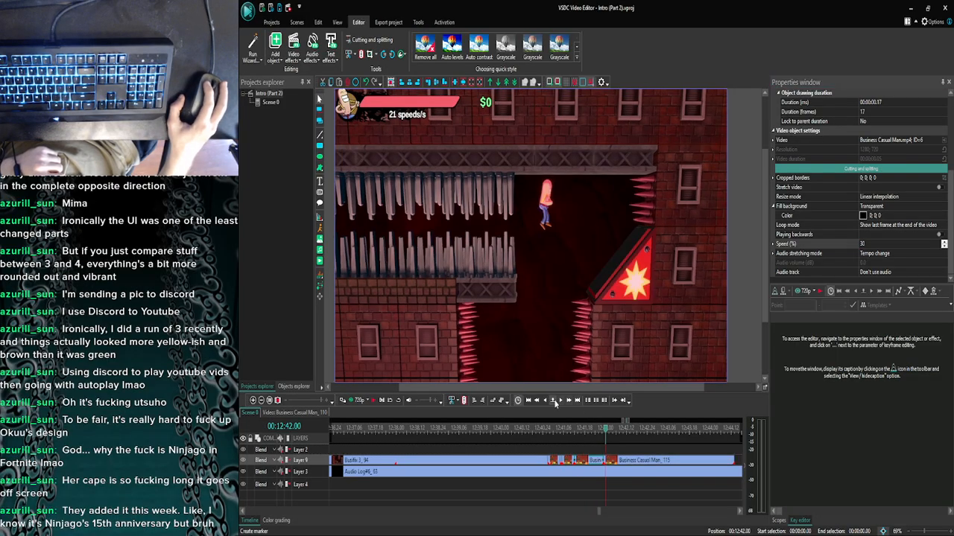
{"action": "left_click", "coordinate": [562, 402]}
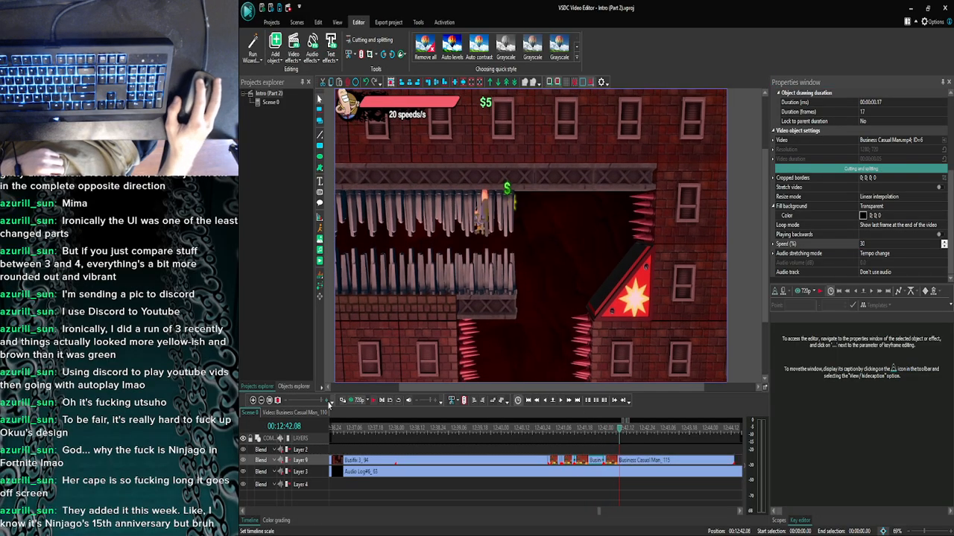
{"action": "left_click", "coordinate": [354, 402]}
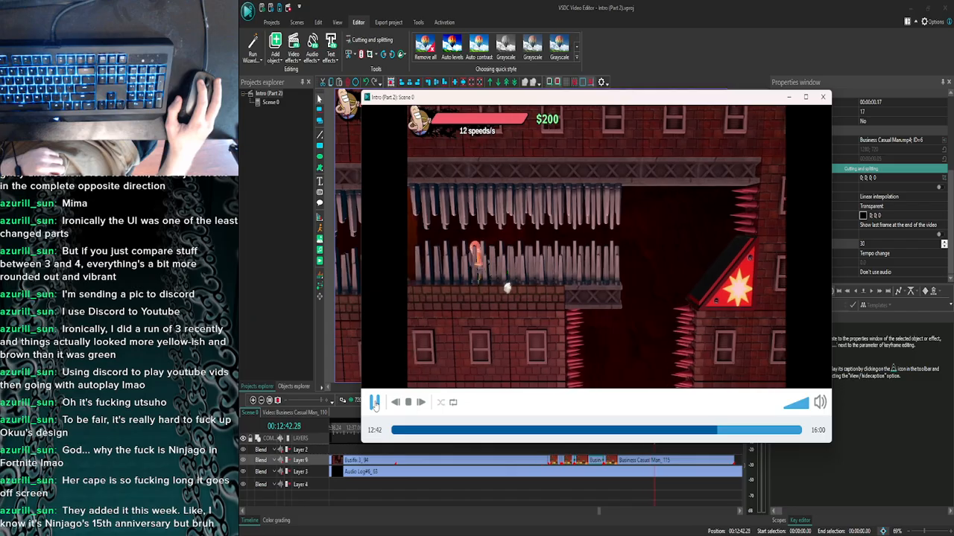
{"action": "left_click", "coordinate": [823, 97]}
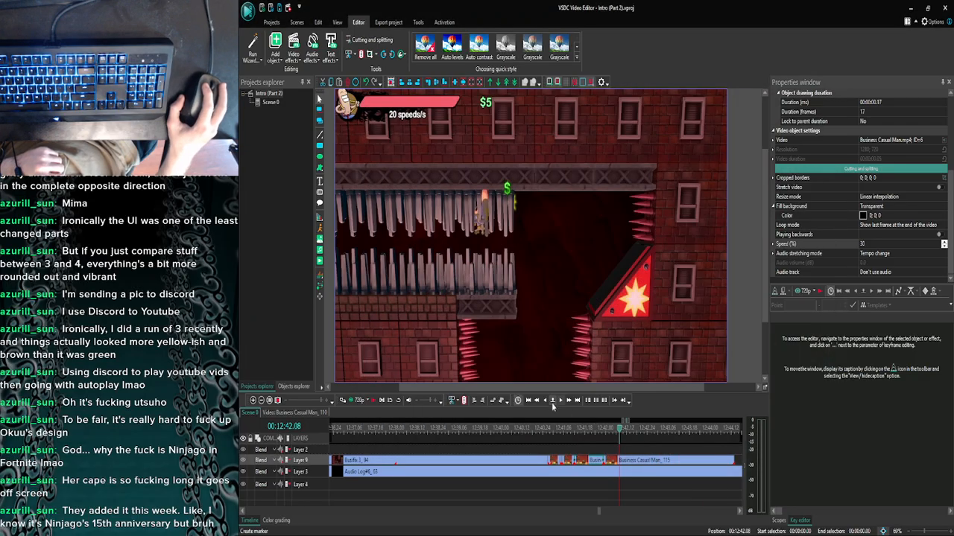
Step through the last Business Casual Man piece from 12:42.11 to 12:42.23, previewing it from both positions.
{"action": "left_click", "coordinate": [560, 402]}
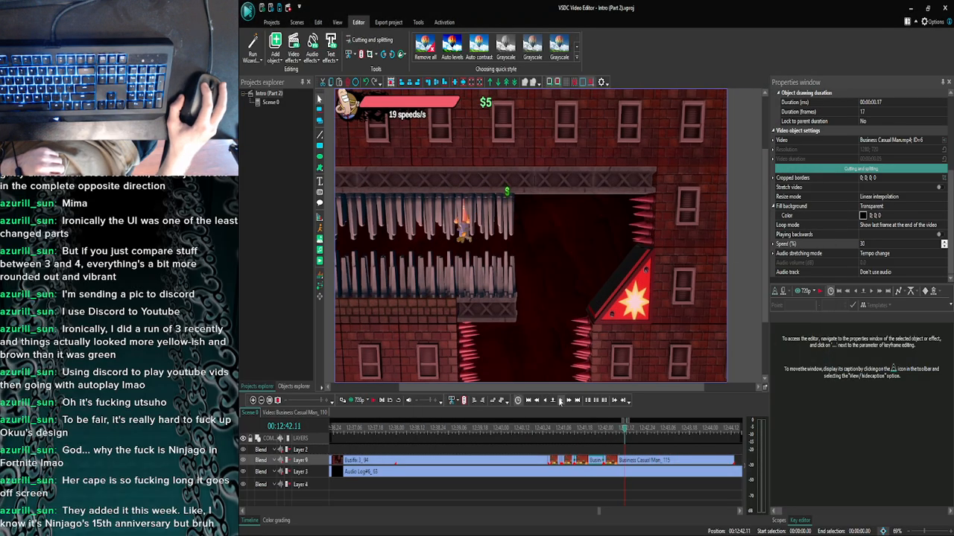
{"action": "left_click", "coordinate": [357, 402]}
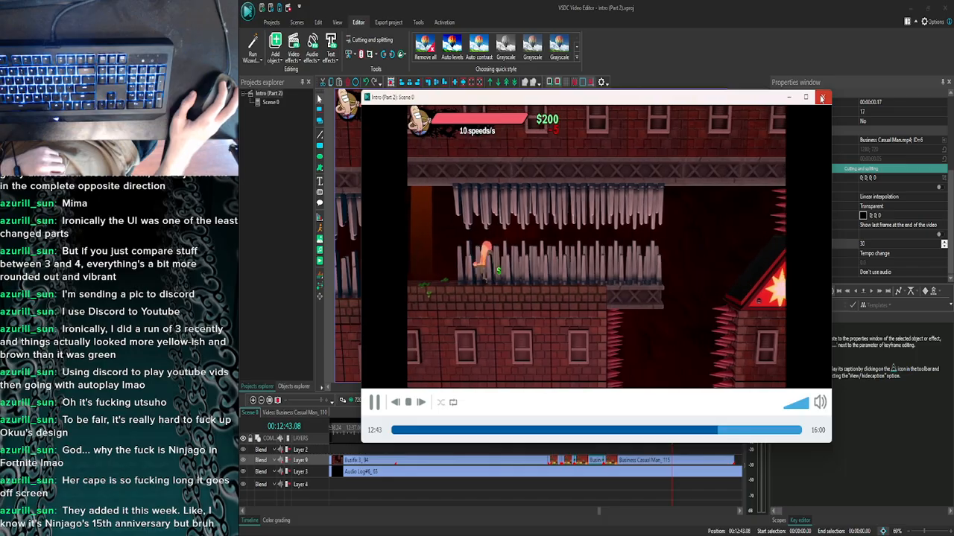
{"action": "left_click", "coordinate": [822, 97]}
{"action": "left_click", "coordinate": [564, 403]}
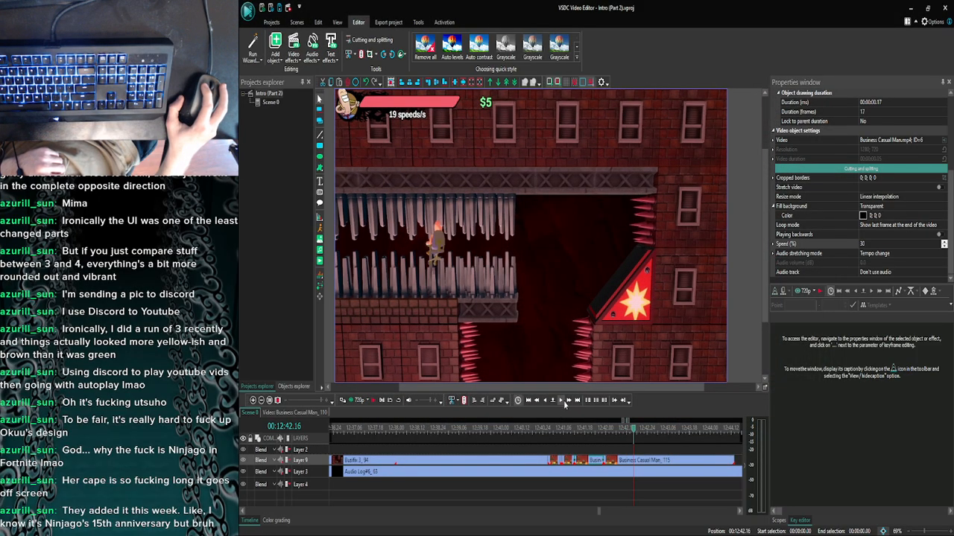
{"action": "left_click", "coordinate": [564, 403]}
{"action": "left_click", "coordinate": [564, 402]}
{"action": "left_click", "coordinate": [564, 402]}
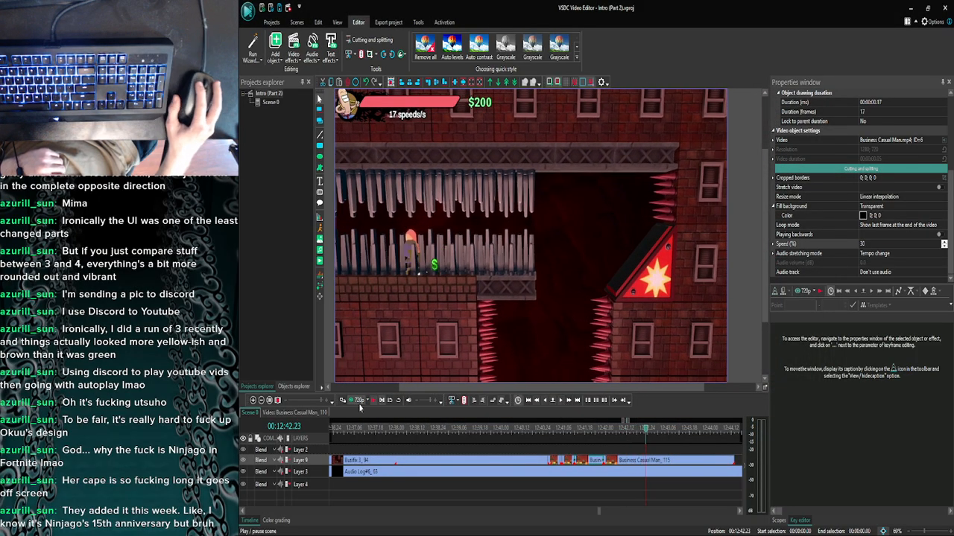
{"action": "left_click", "coordinate": [356, 401]}
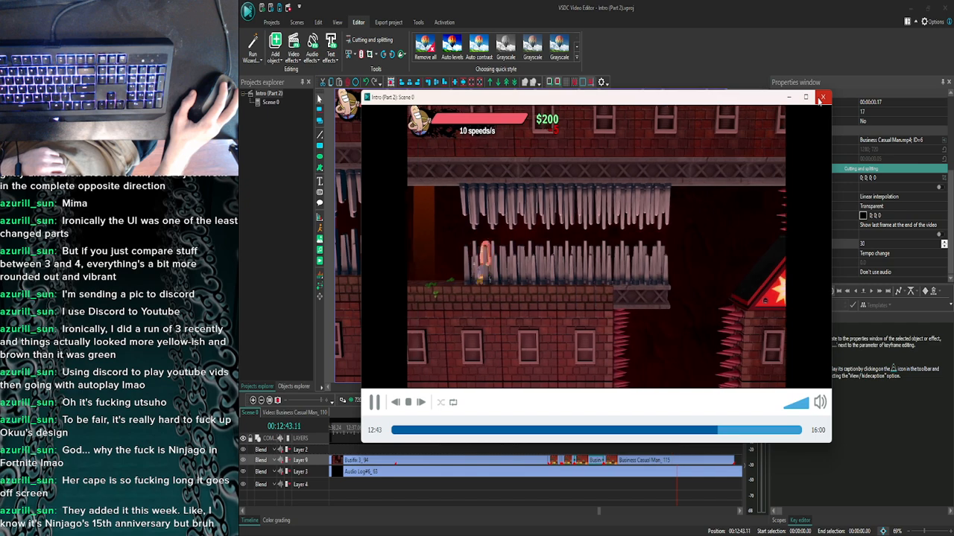
Step on through the last Business Casual Man piece to 12:43.00 and preview the scene from there.
{"action": "left_click", "coordinate": [822, 97]}
{"action": "left_click", "coordinate": [562, 403]}
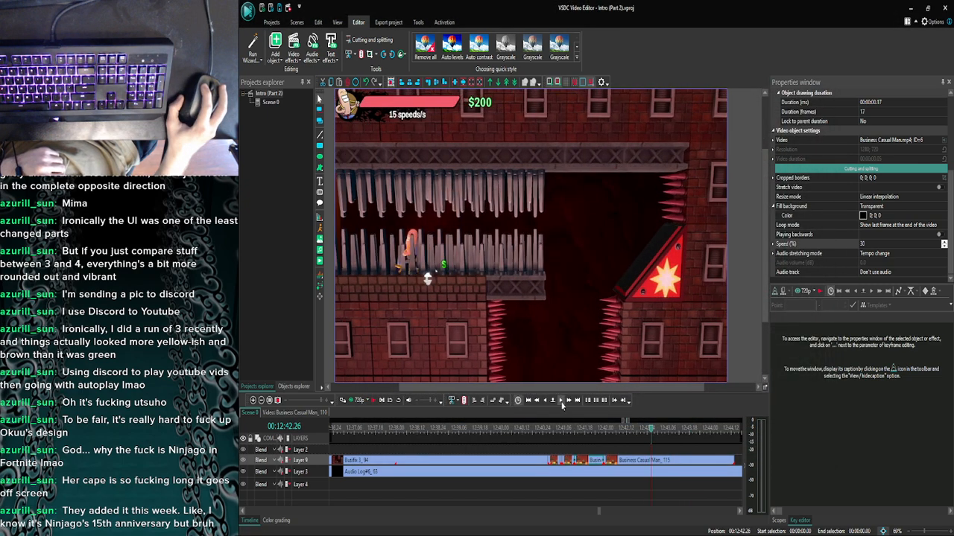
{"action": "left_click", "coordinate": [563, 403]}
{"action": "left_click", "coordinate": [563, 403]}
{"action": "left_click", "coordinate": [359, 401]}
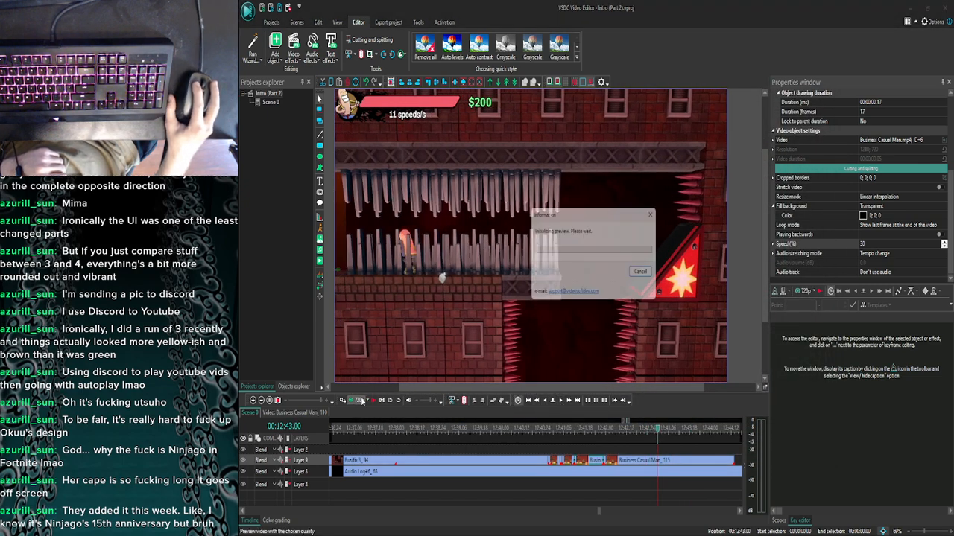
{"action": "left_click", "coordinate": [824, 97]}
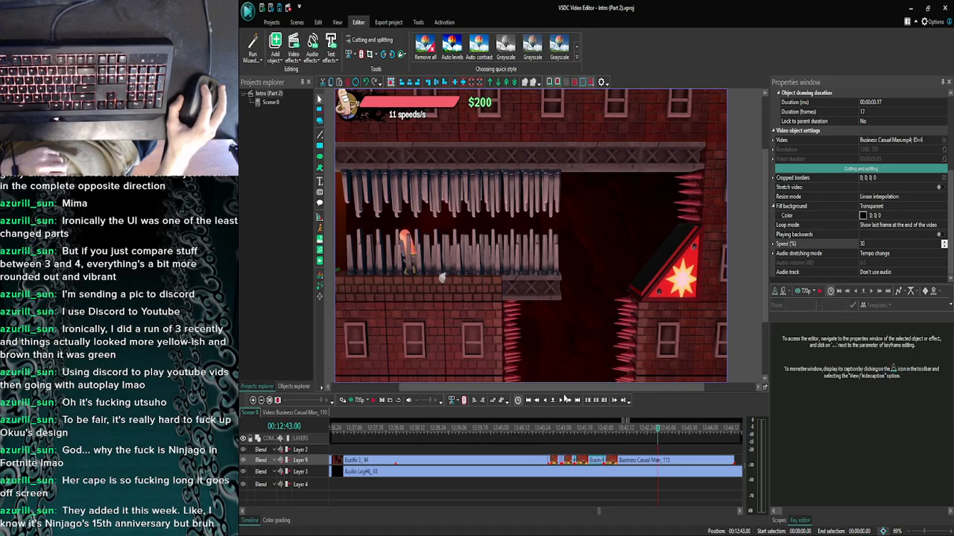
{"action": "left_click", "coordinate": [358, 526]}
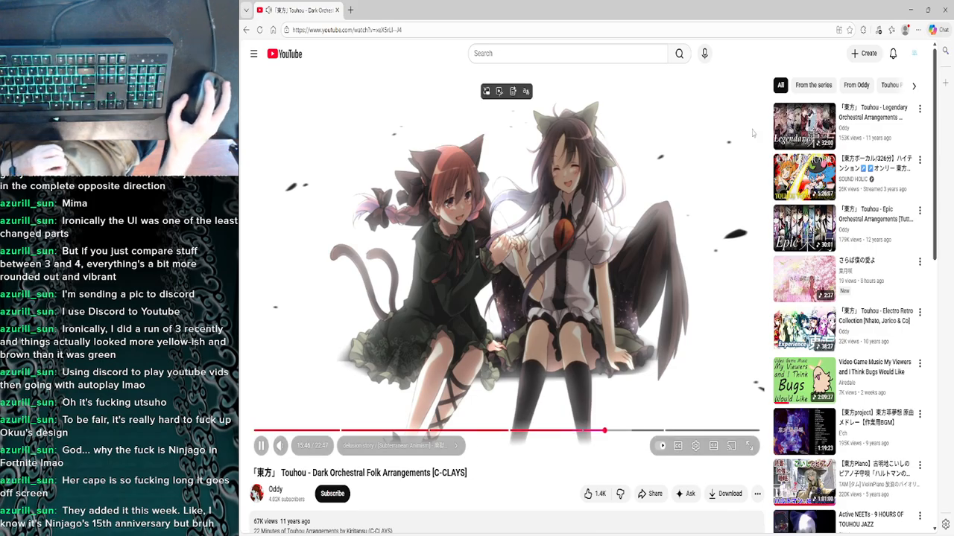
{"action": "left_click", "coordinate": [910, 6]}
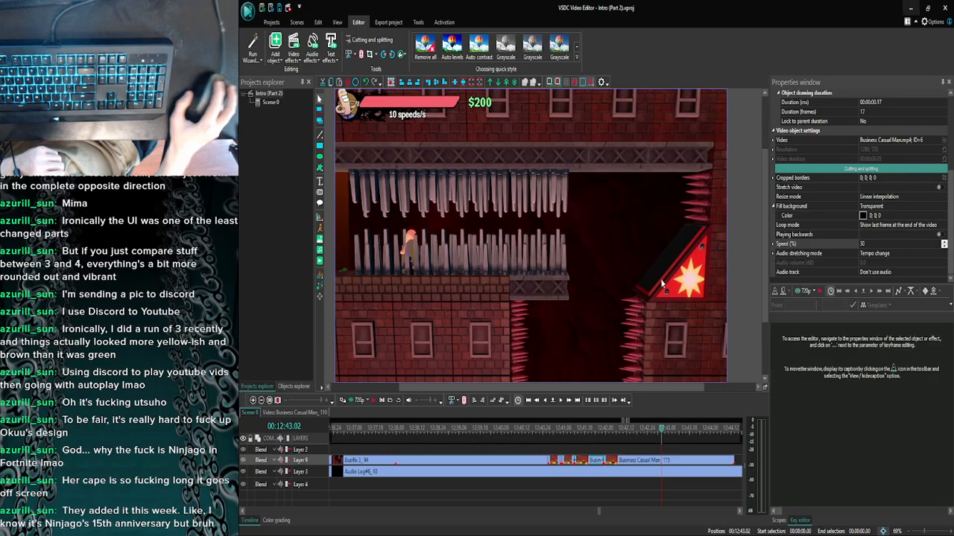
Move to 12:43.04 in the last Business Casual Man piece and preview the scene from that frame.
{"action": "left_click", "coordinate": [562, 400]}
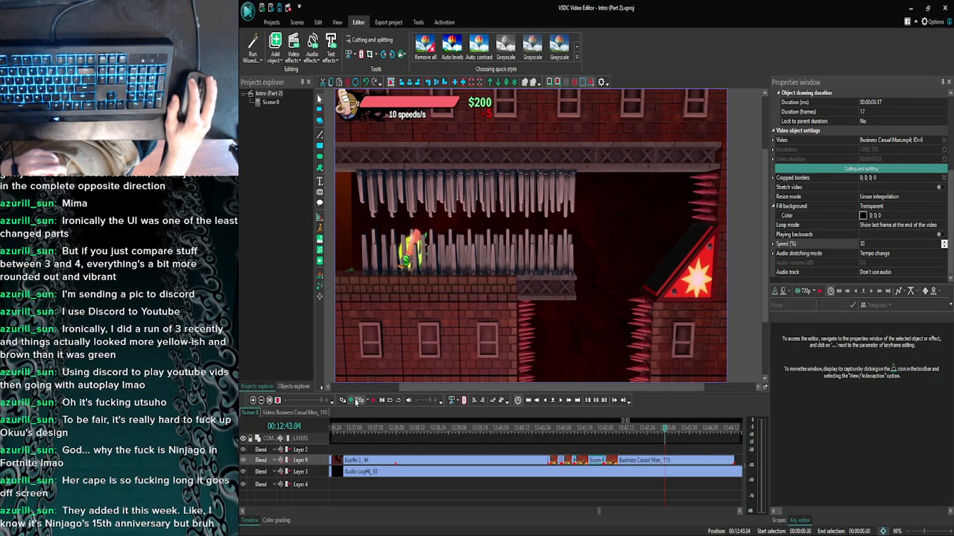
{"action": "left_click", "coordinate": [357, 402]}
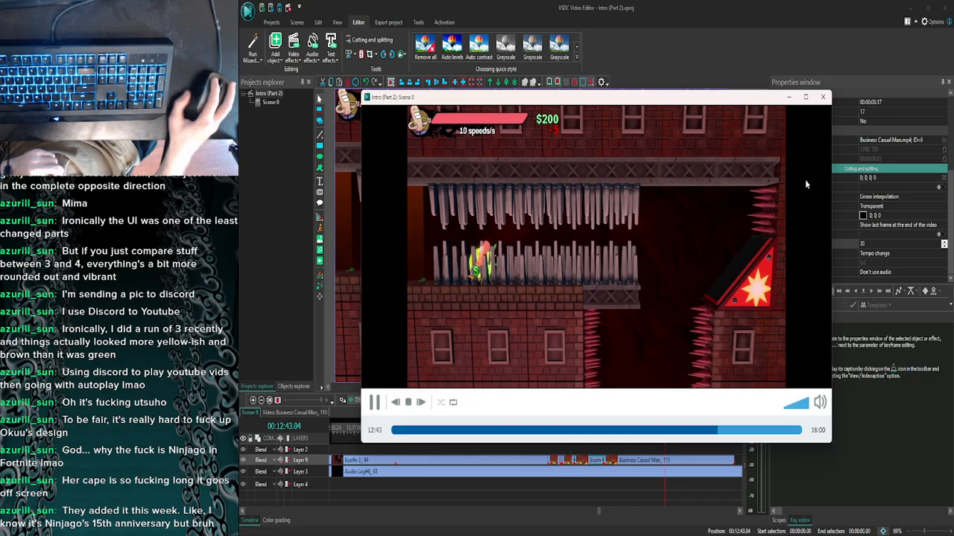
{"action": "left_click", "coordinate": [823, 98]}
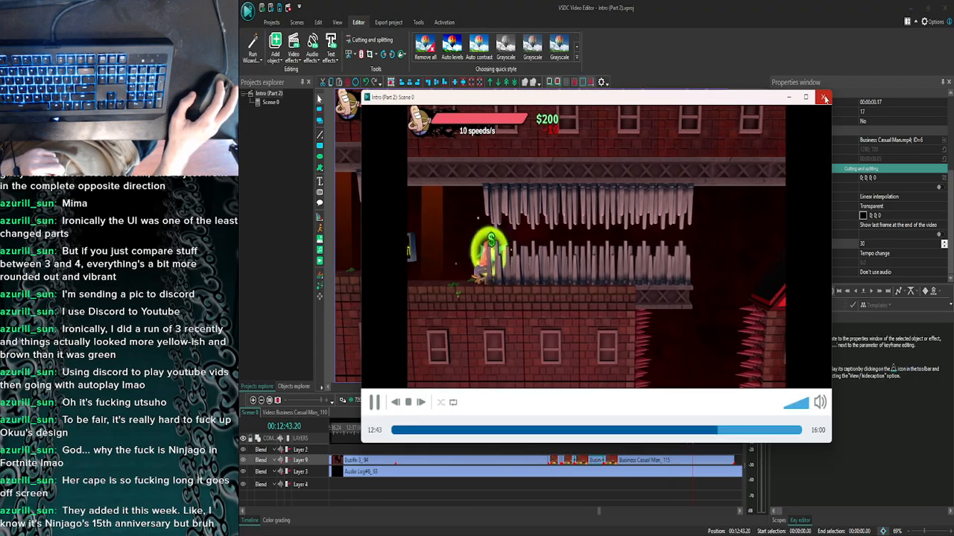
Move the last Business Casual Man piece to start at 12:43.04 and extend the preceding 30% piece to meet it.
{"action": "left_click_drag", "start_coordinate": [638, 463], "coordinate": [684, 462]}
{"action": "left_click", "coordinate": [596, 462]}
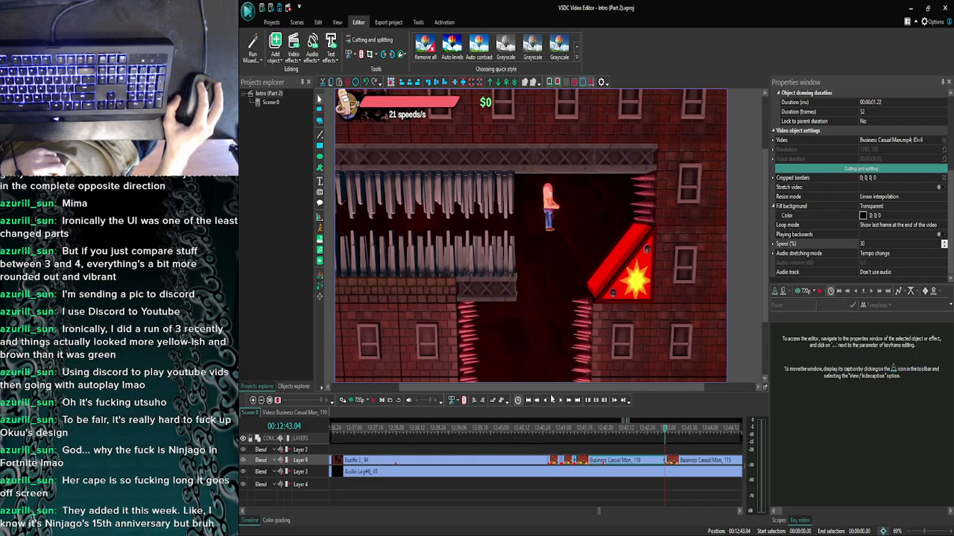
Preview the extended piece and its transition from 12:44.01, 12:42.22 and 12:41.28.
{"action": "left_click", "coordinate": [561, 402]}
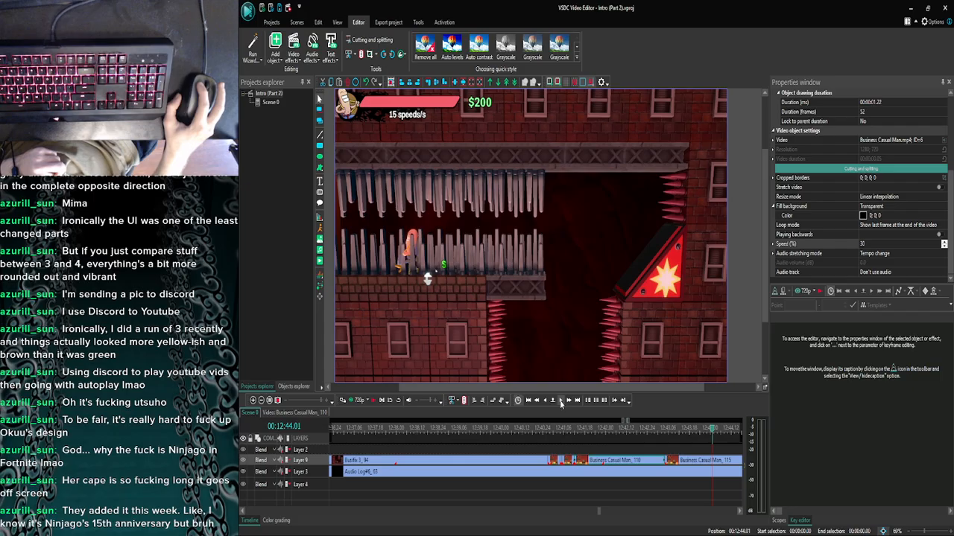
{"action": "left_click", "coordinate": [349, 400]}
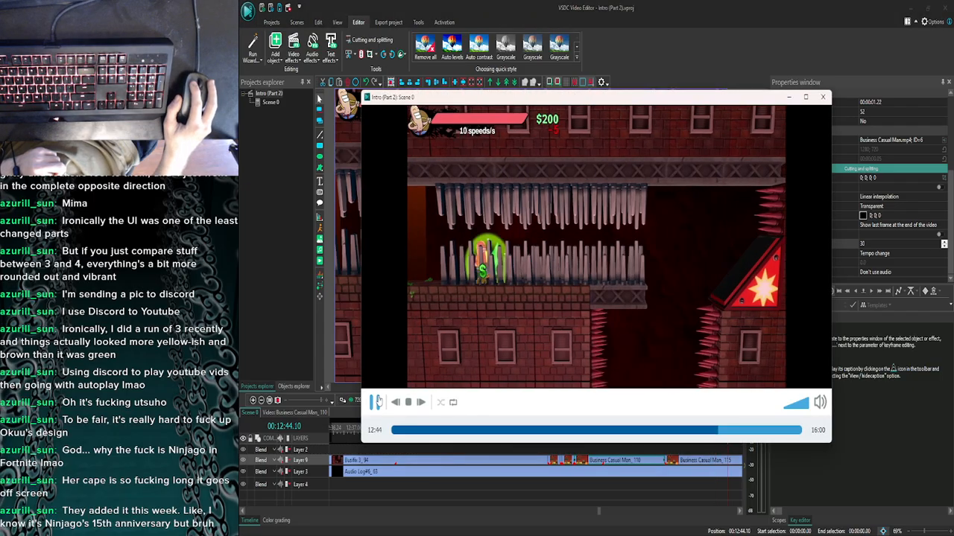
{"action": "left_click", "coordinate": [822, 97]}
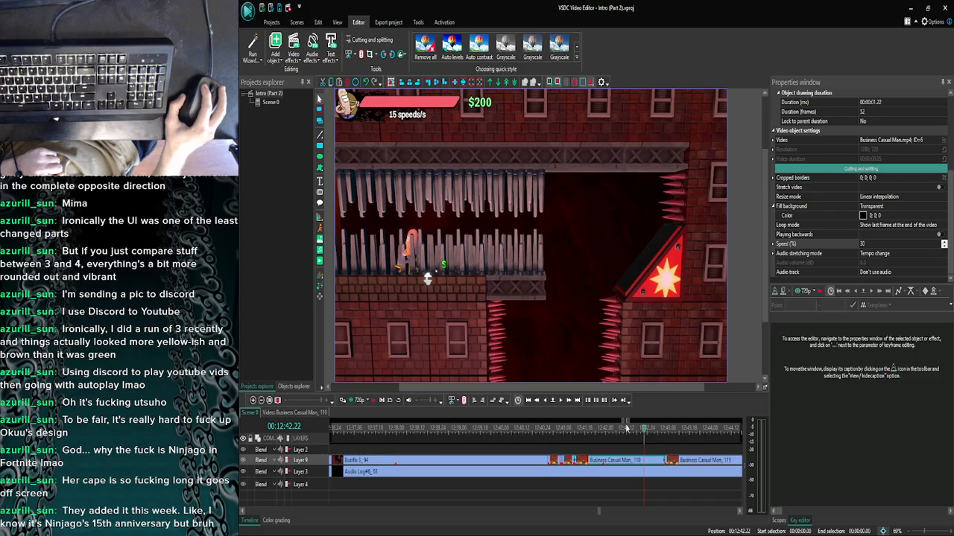
{"action": "left_click", "coordinate": [349, 400]}
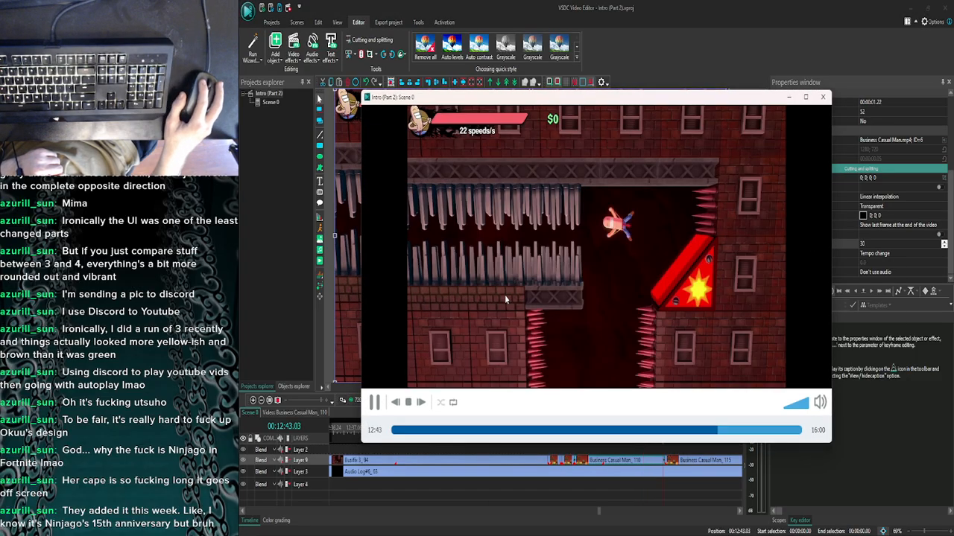
{"action": "left_click", "coordinate": [822, 97]}
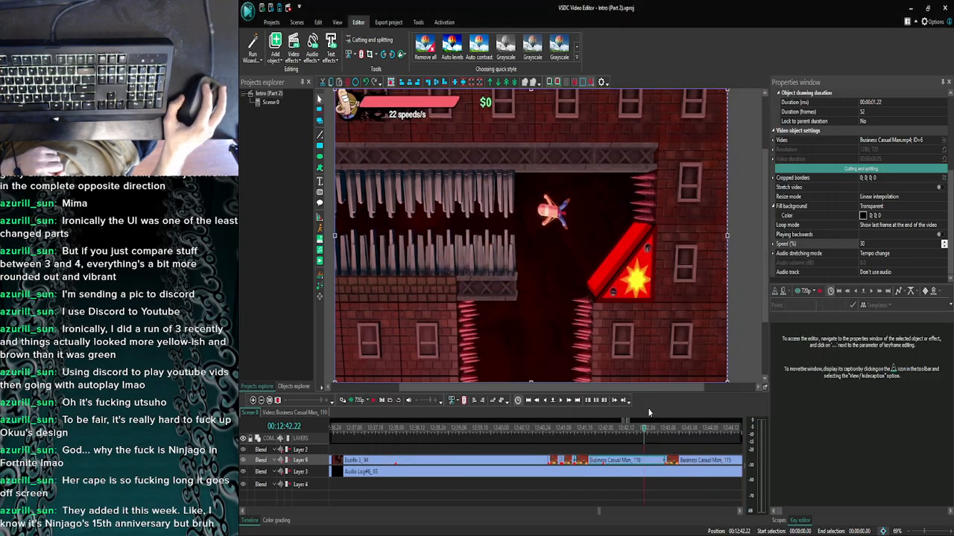
{"action": "left_click", "coordinate": [605, 437]}
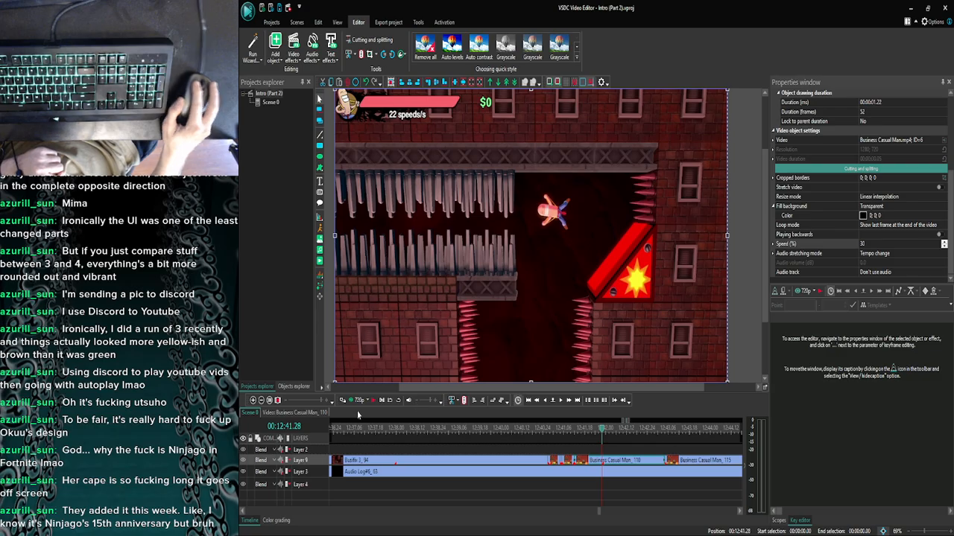
{"action": "left_click", "coordinate": [351, 402]}
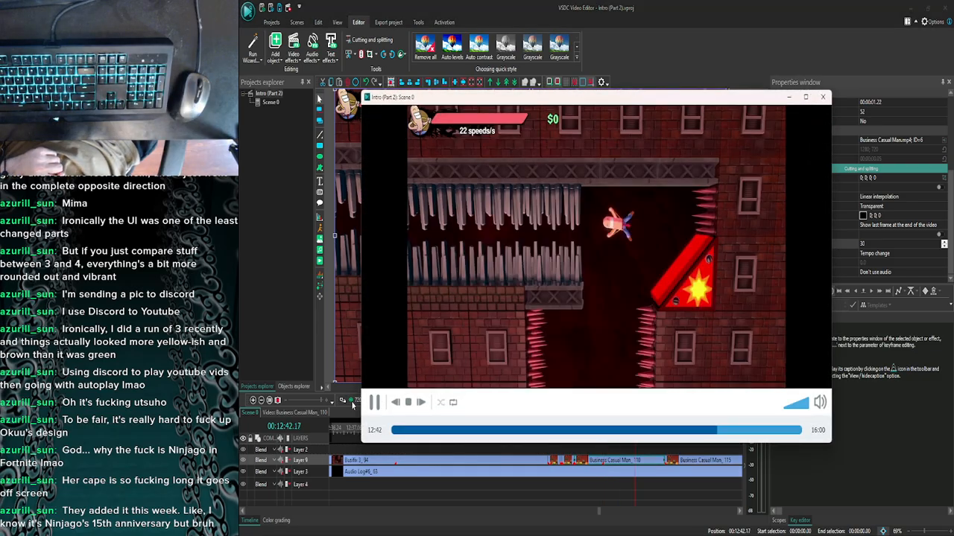
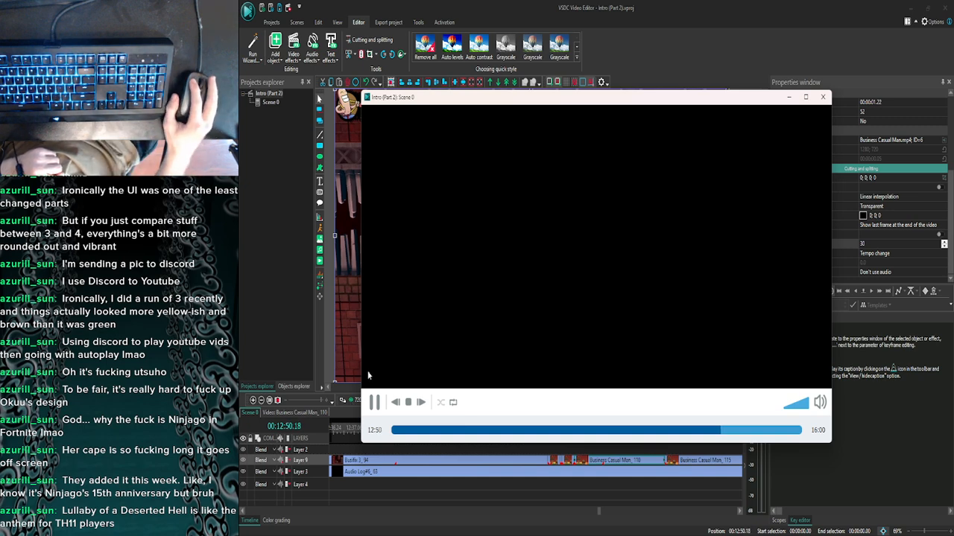
{"action": "left_click", "coordinate": [823, 97]}
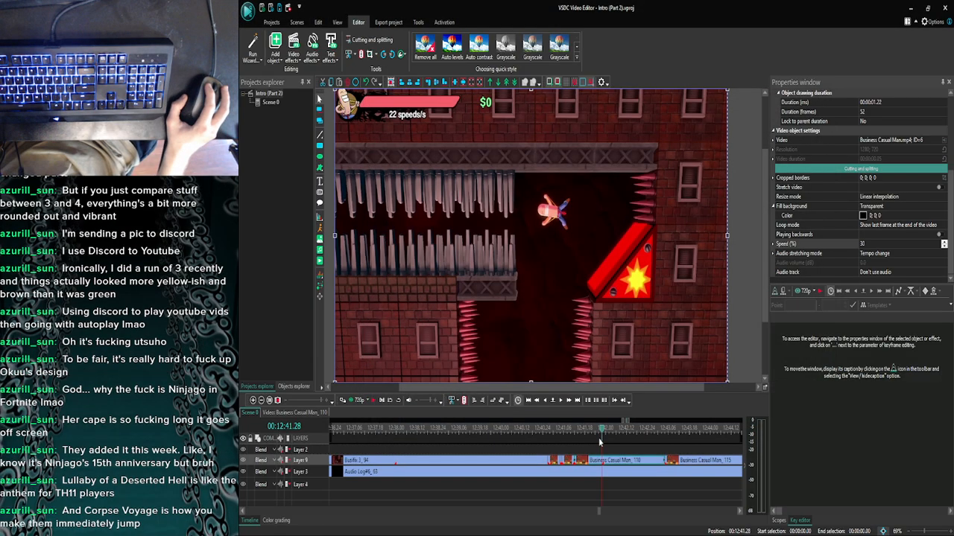
Trim the extended Business Casual Man piece back to 12:41.28 and split it at 12:41.16.
{"action": "key", "text": "bracketright"}
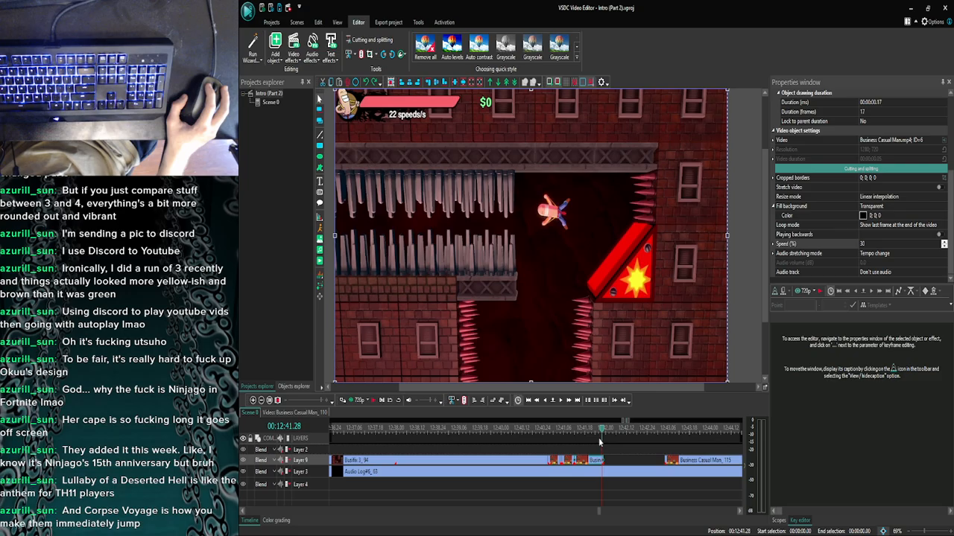
{"action": "left_click", "coordinate": [545, 400]}
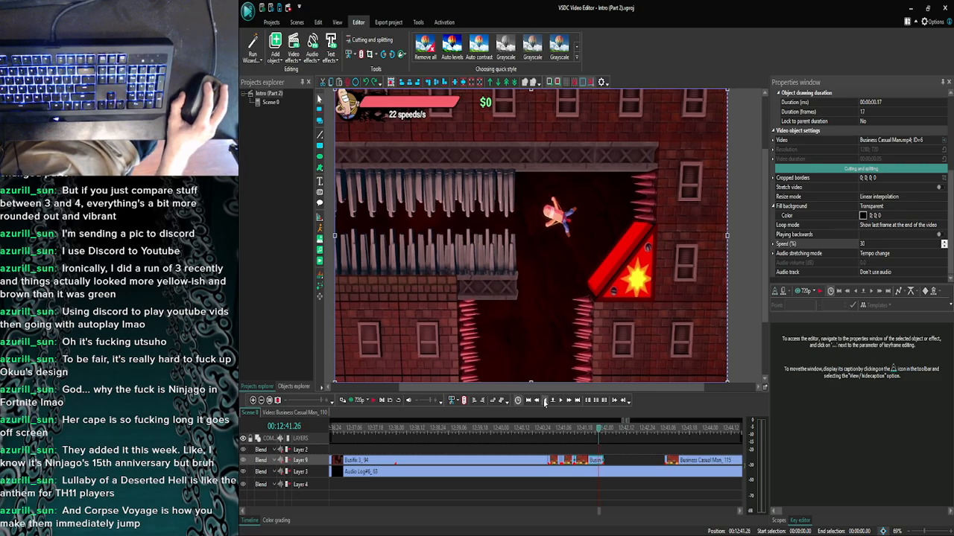
{"action": "left_click", "coordinate": [545, 401]}
{"action": "left_click", "coordinate": [544, 401]}
{"action": "left_click", "coordinate": [544, 401]}
{"action": "left_click", "coordinate": [545, 401]}
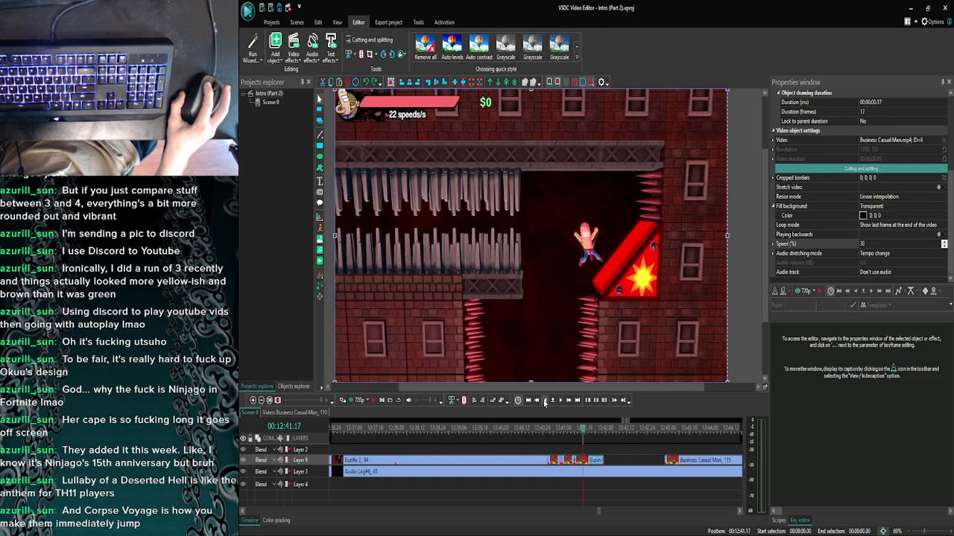
{"action": "left_click", "coordinate": [545, 401]}
{"action": "left_click", "coordinate": [544, 401]}
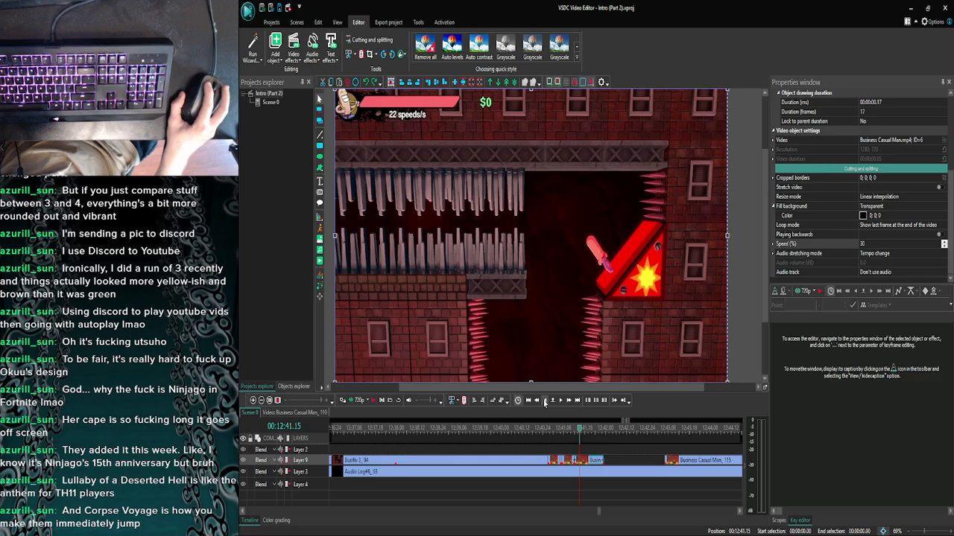
{"action": "left_click", "coordinate": [562, 404]}
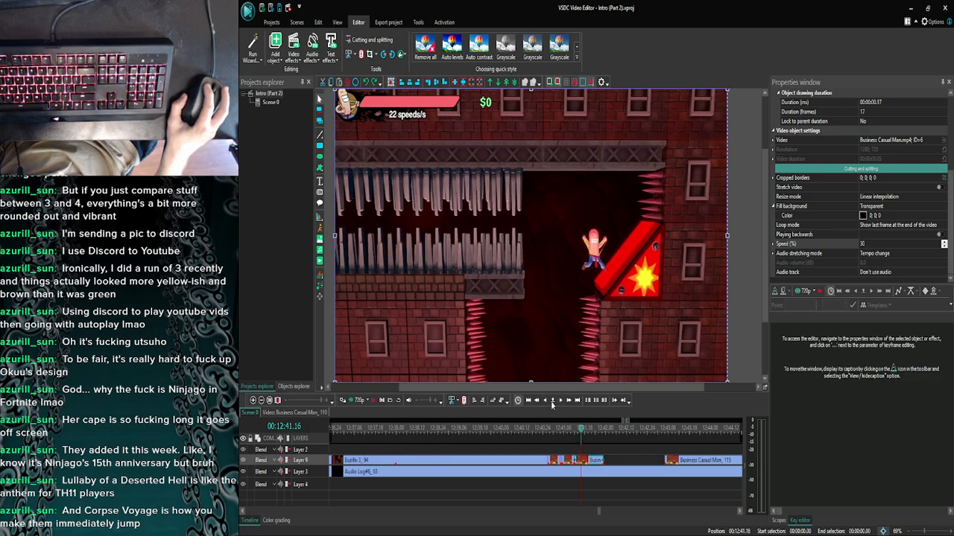
{"action": "left_click", "coordinate": [361, 56]}
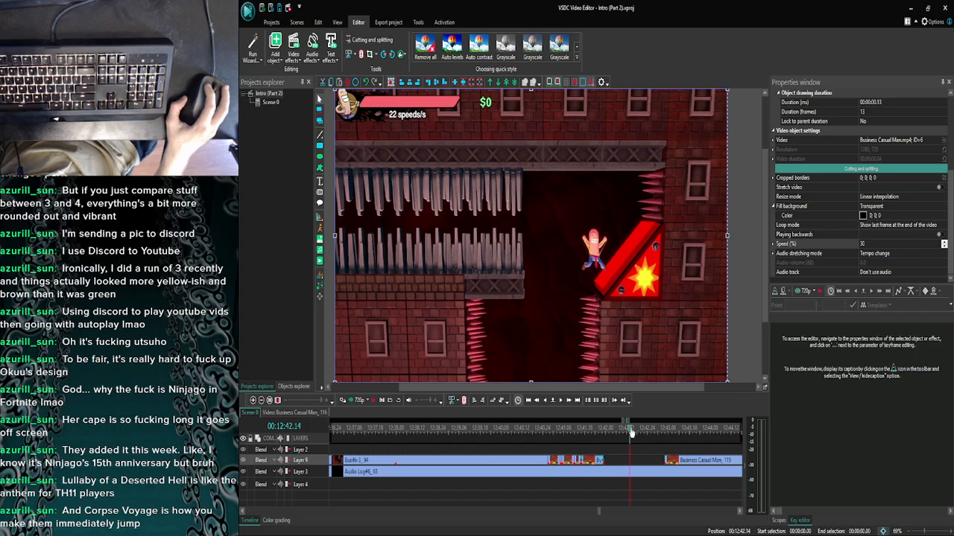
Preview the gap before the last Business Casual Man piece from 12:42.14.
{"action": "left_click", "coordinate": [344, 400]}
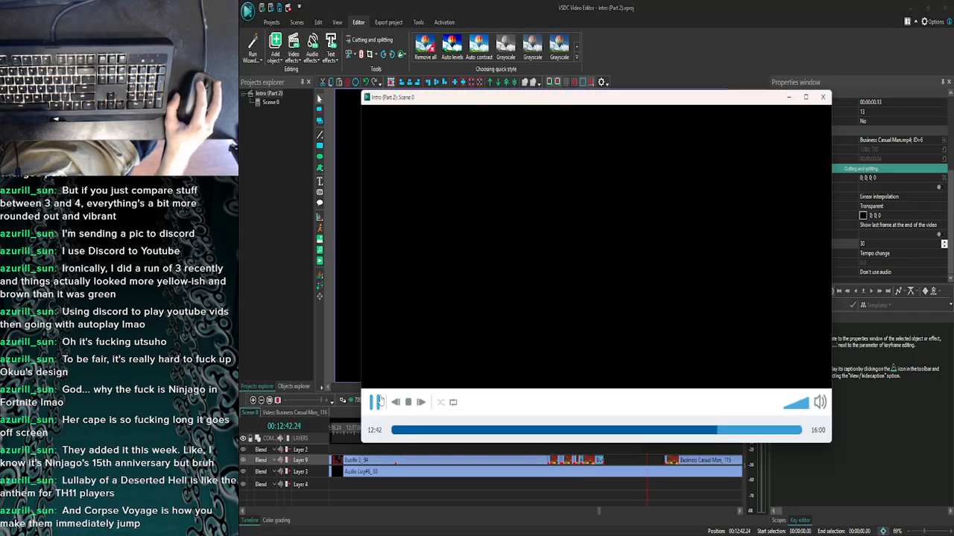
{"action": "left_click", "coordinate": [377, 401]}
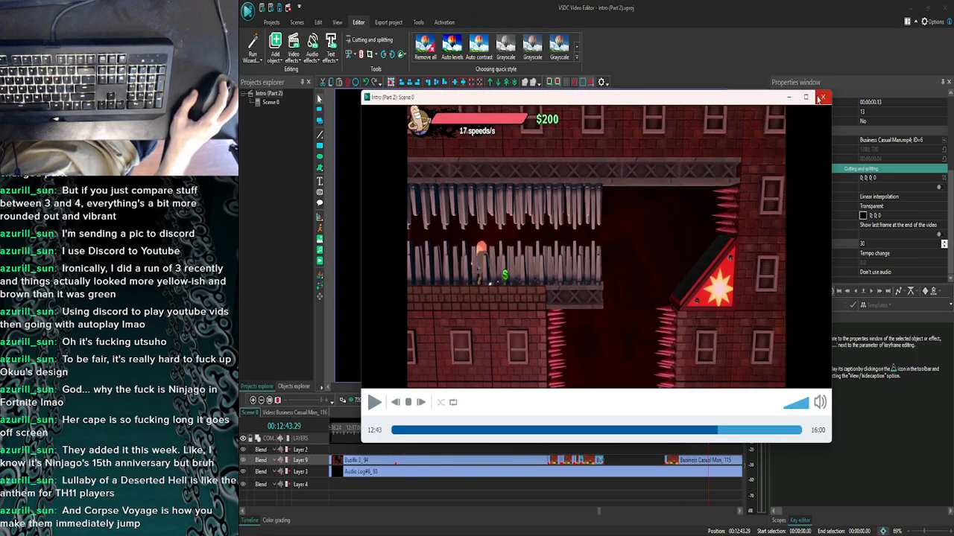
{"action": "left_click", "coordinate": [821, 97]}
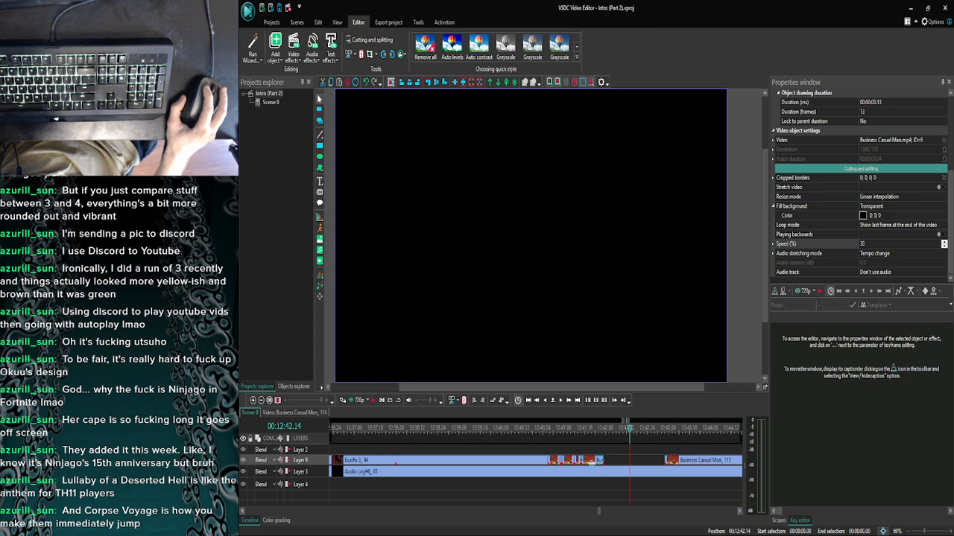
Insert the 13-frame piece at 12:43.04 ahead of the last piece, extend the four-frame piece up to it, and preview from 12:42.14.
{"action": "left_click_drag", "start_coordinate": [591, 462], "coordinate": [609, 458]}
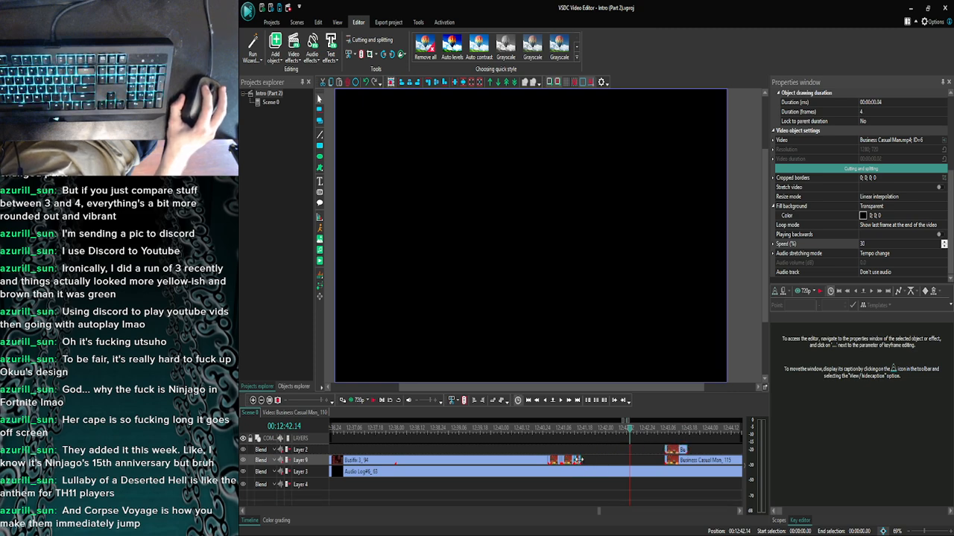
{"action": "left_click_drag", "start_coordinate": [583, 460], "coordinate": [677, 462]}
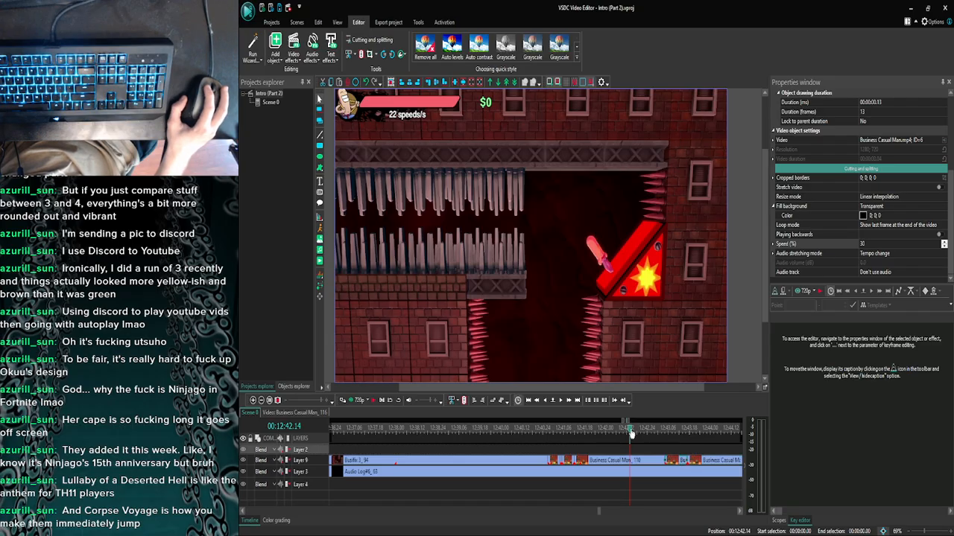
{"action": "left_click", "coordinate": [353, 401]}
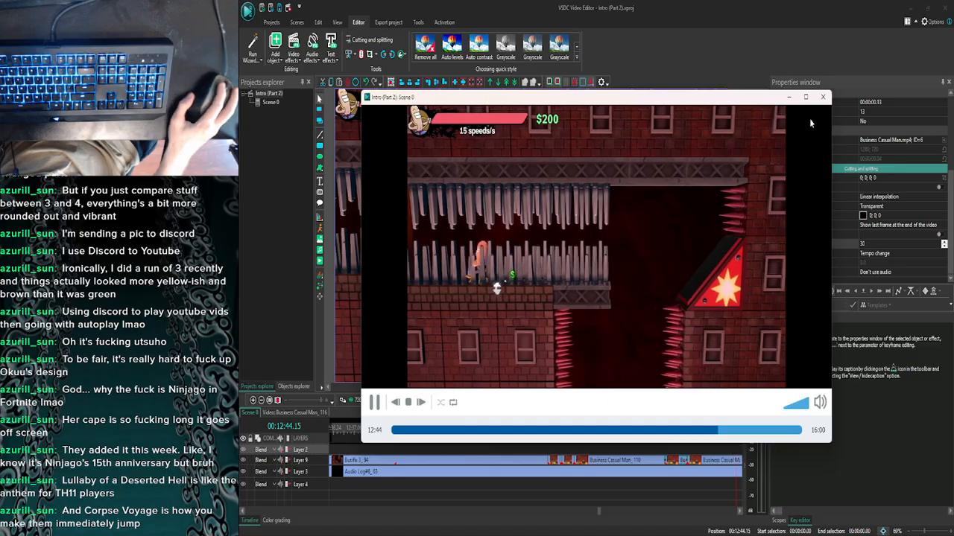
Inspect the frames from 12:43.11 to 12:43.18 around the start of the last Business Casual Man piece.
{"action": "left_click", "coordinate": [824, 98]}
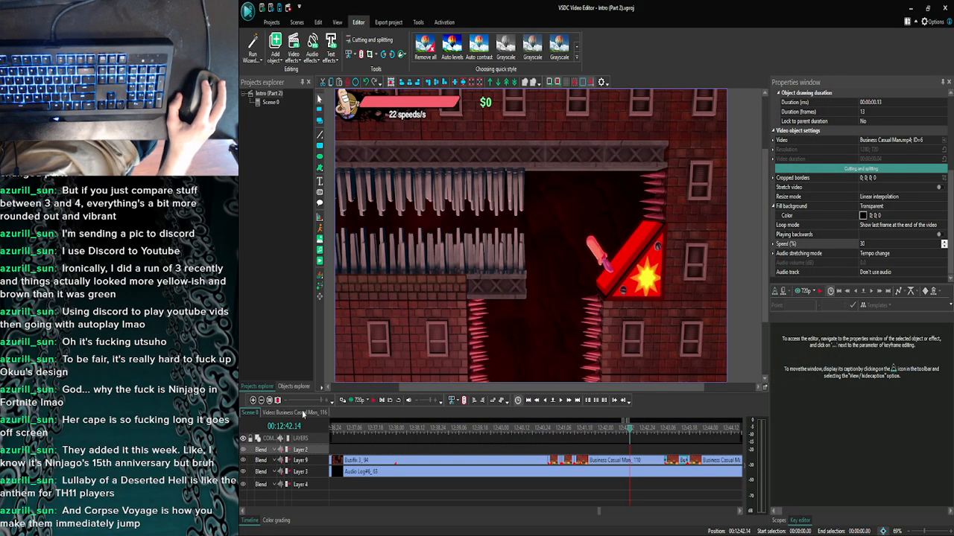
{"action": "left_click", "coordinate": [261, 401]}
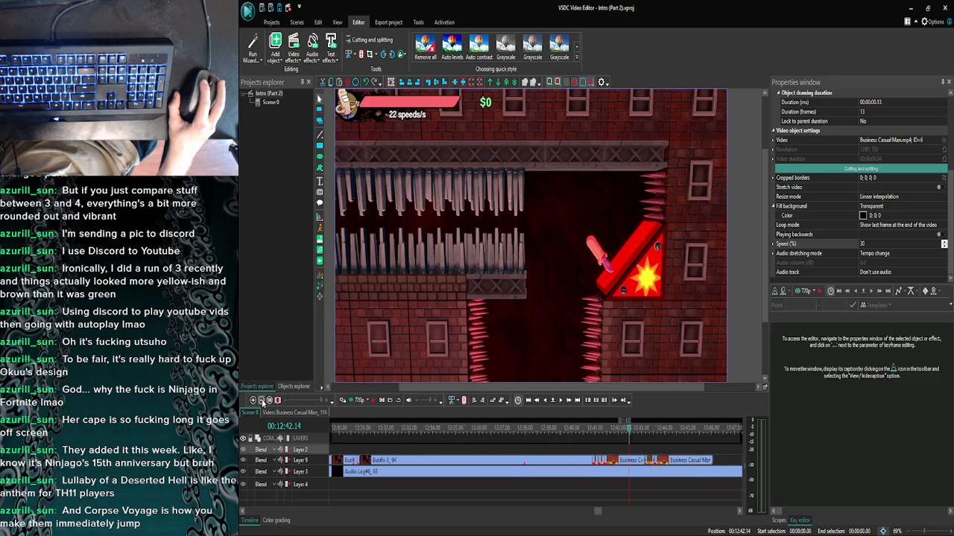
{"action": "left_click", "coordinate": [262, 402]}
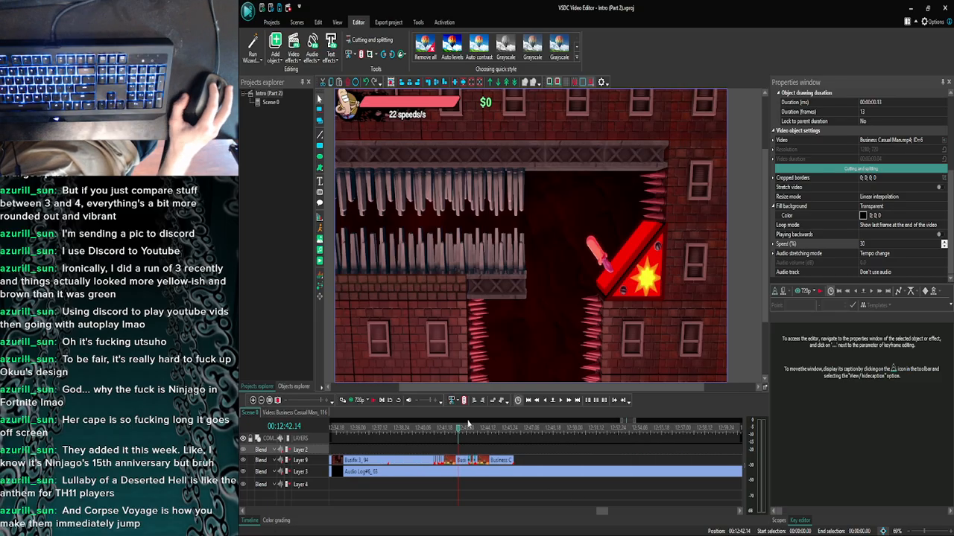
{"action": "left_click_drag", "start_coordinate": [473, 430], "coordinate": [474, 431]}
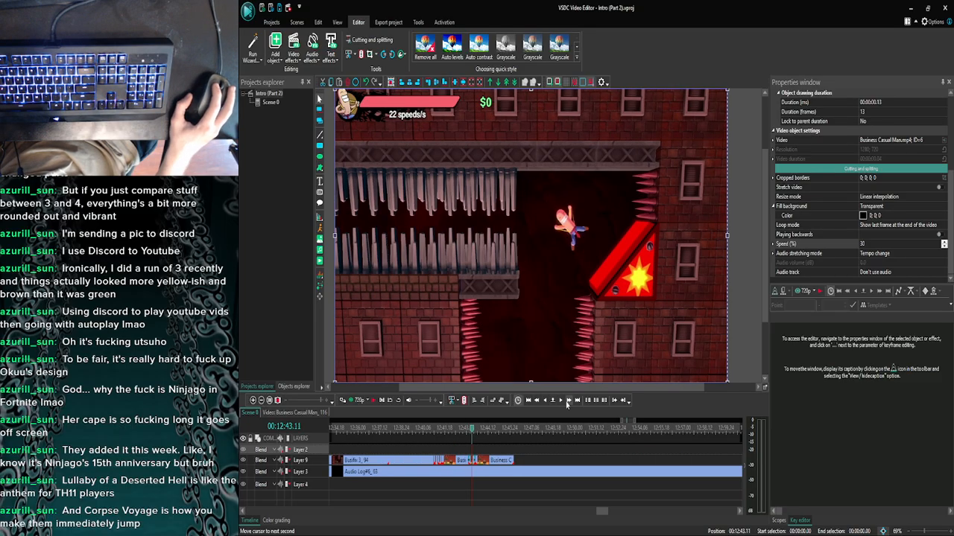
{"action": "left_click", "coordinate": [563, 401]}
{"action": "left_click", "coordinate": [562, 401]}
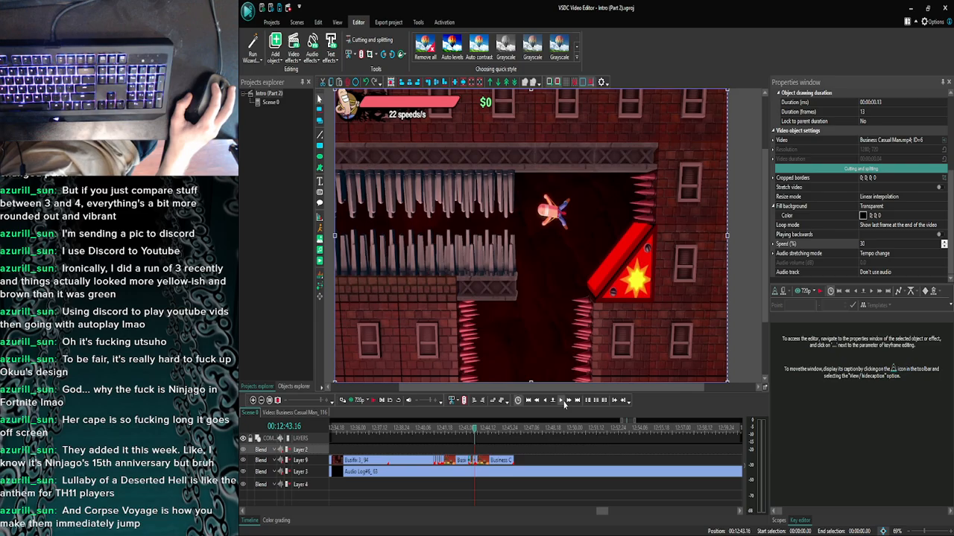
{"action": "left_click", "coordinate": [562, 401]}
{"action": "left_click", "coordinate": [252, 401]}
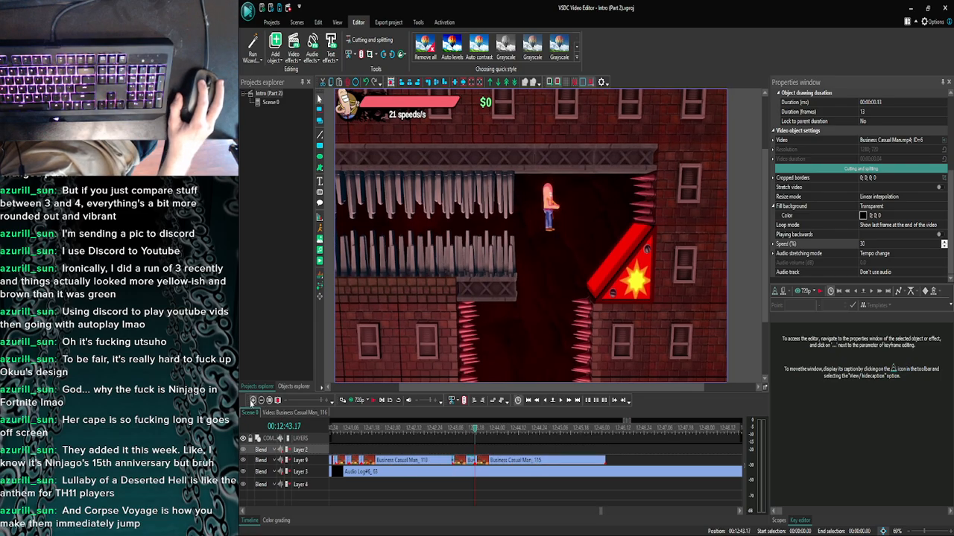
{"action": "left_click", "coordinate": [561, 402]}
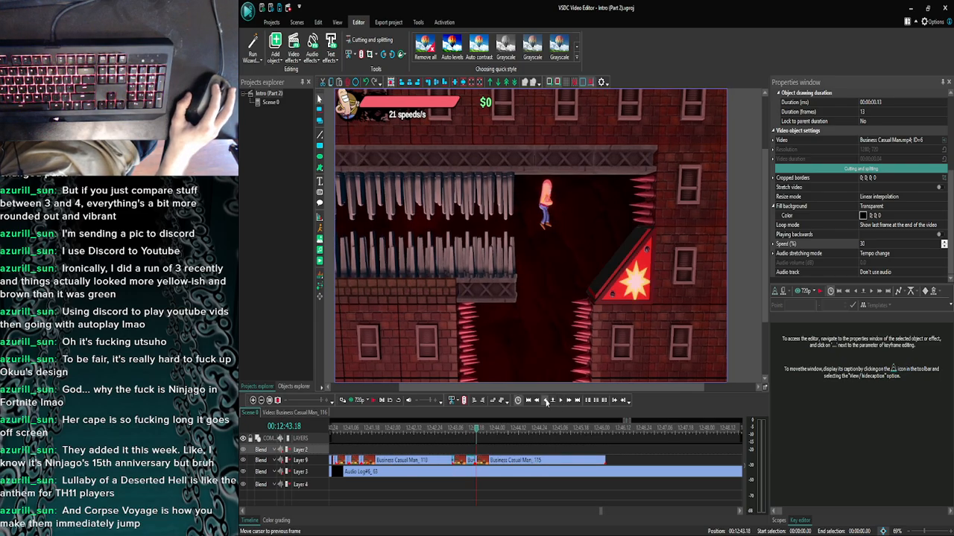
{"action": "left_click", "coordinate": [544, 402]}
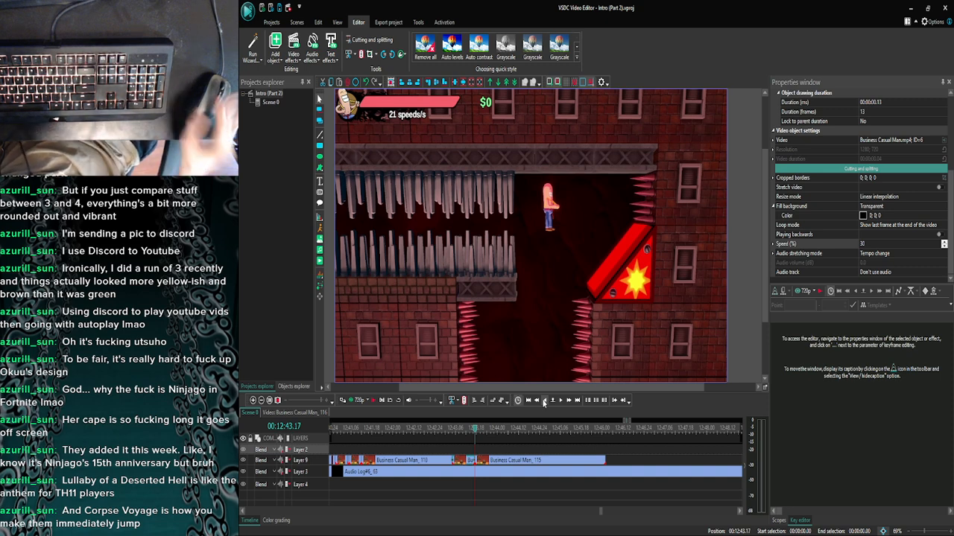
{"action": "left_click", "coordinate": [558, 402]}
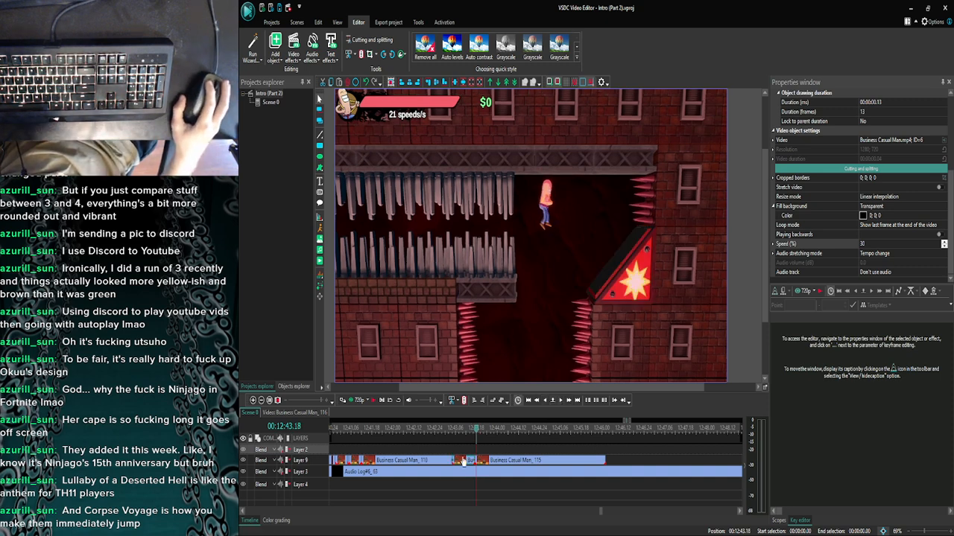
Move the last Business Casual Man piece to start at 12:43.21 and step through its opening frames.
{"action": "left_click", "coordinate": [488, 462]}
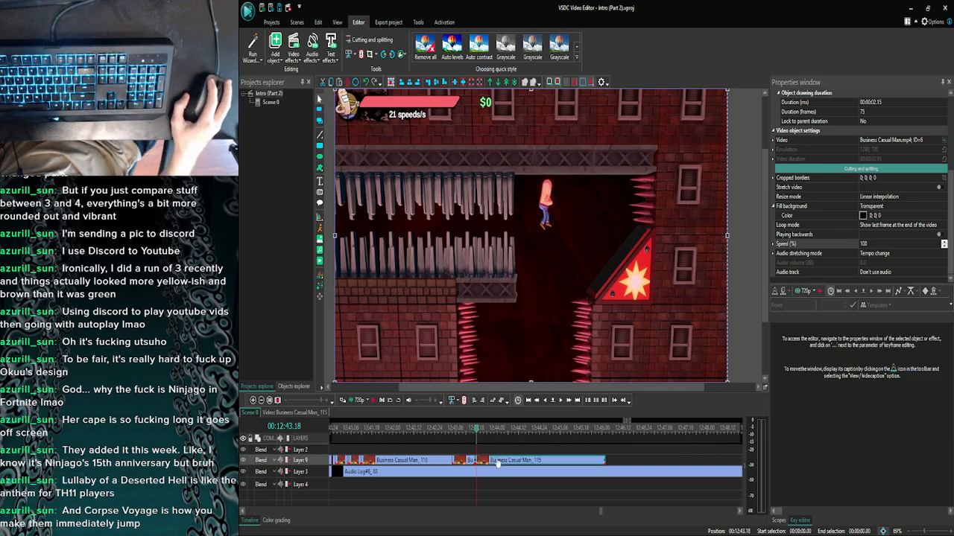
{"action": "left_click_drag", "start_coordinate": [497, 462], "coordinate": [504, 463]}
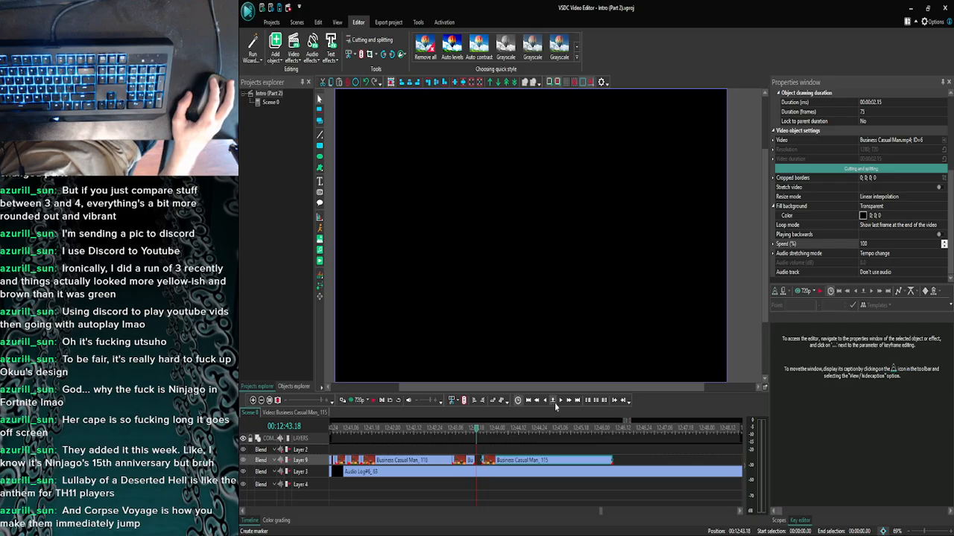
{"action": "left_click", "coordinate": [560, 401]}
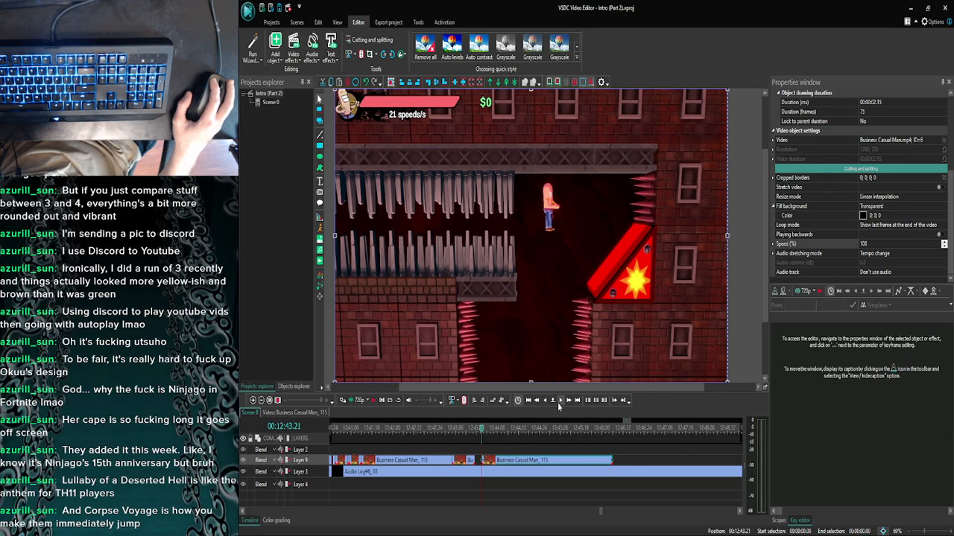
{"action": "left_click", "coordinate": [559, 402]}
{"action": "left_click", "coordinate": [560, 402]}
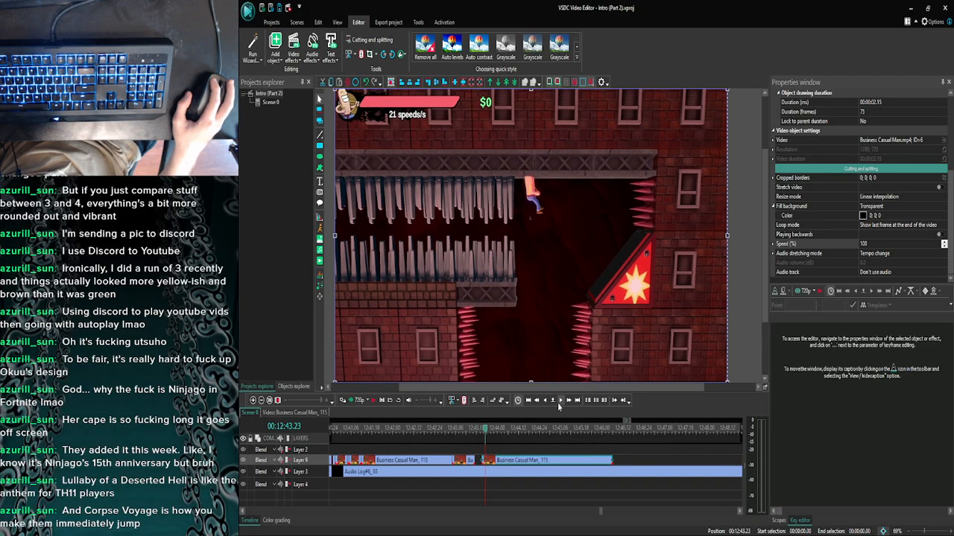
{"action": "left_click", "coordinate": [552, 402]}
{"action": "left_click", "coordinate": [552, 402]}
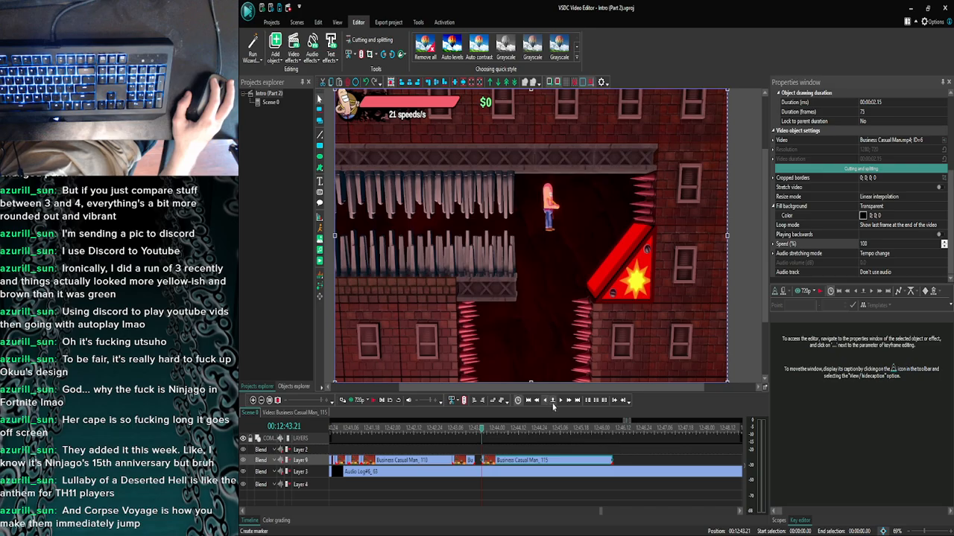
{"action": "left_click", "coordinate": [560, 402]}
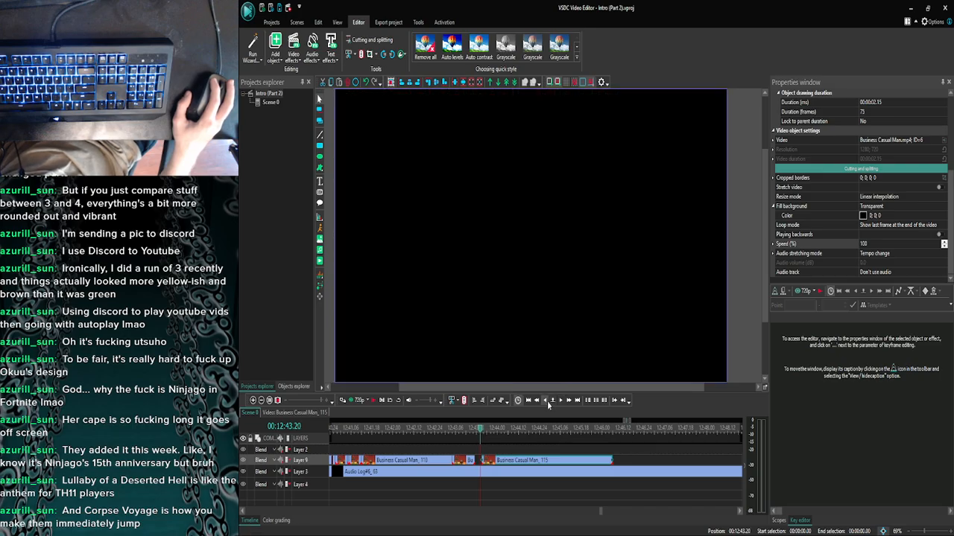
{"action": "left_click", "coordinate": [561, 402]}
{"action": "left_click", "coordinate": [563, 402]}
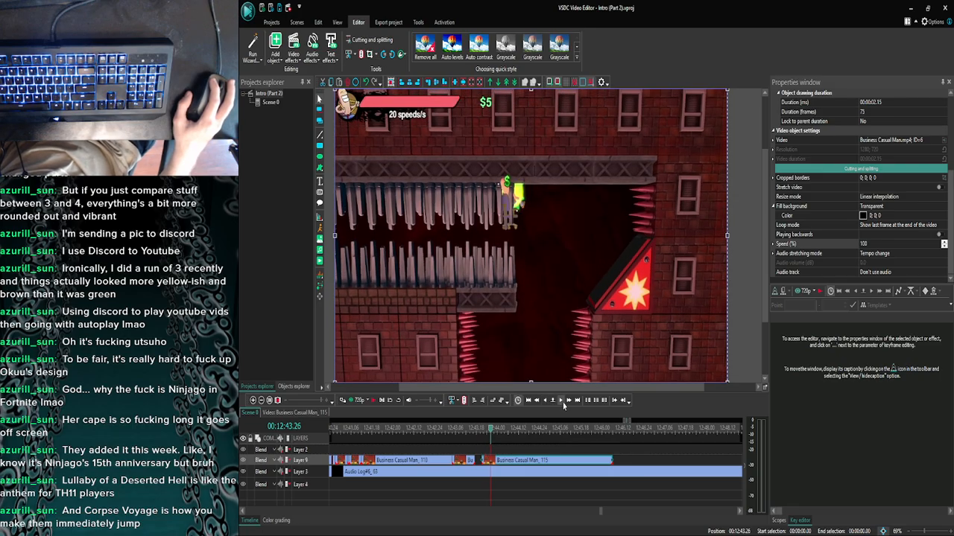
Preview the last Business Casual Man piece, and check the commentary around its end from 12:46.03 and 12:46.12.
{"action": "left_click", "coordinate": [358, 401]}
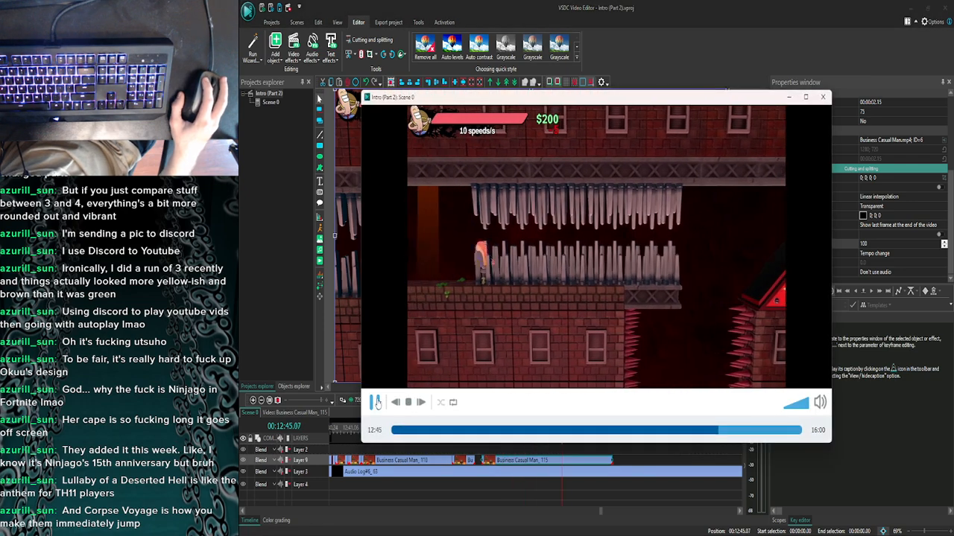
{"action": "left_click", "coordinate": [377, 402]}
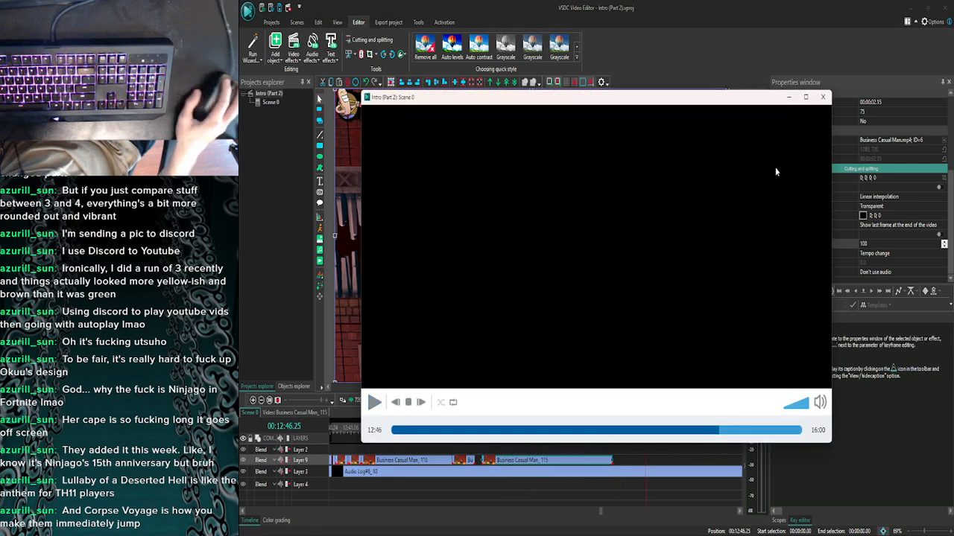
{"action": "left_click", "coordinate": [822, 97]}
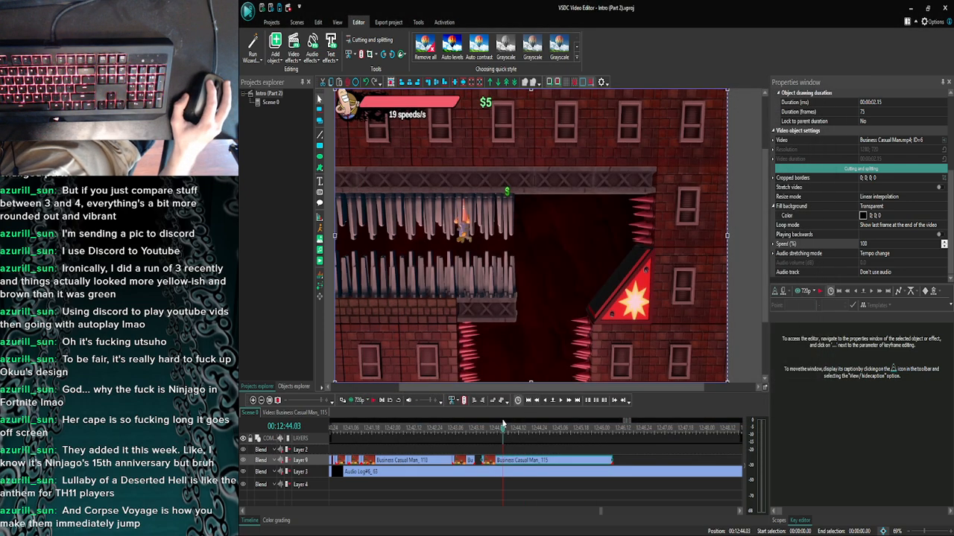
{"action": "left_click", "coordinate": [568, 402]}
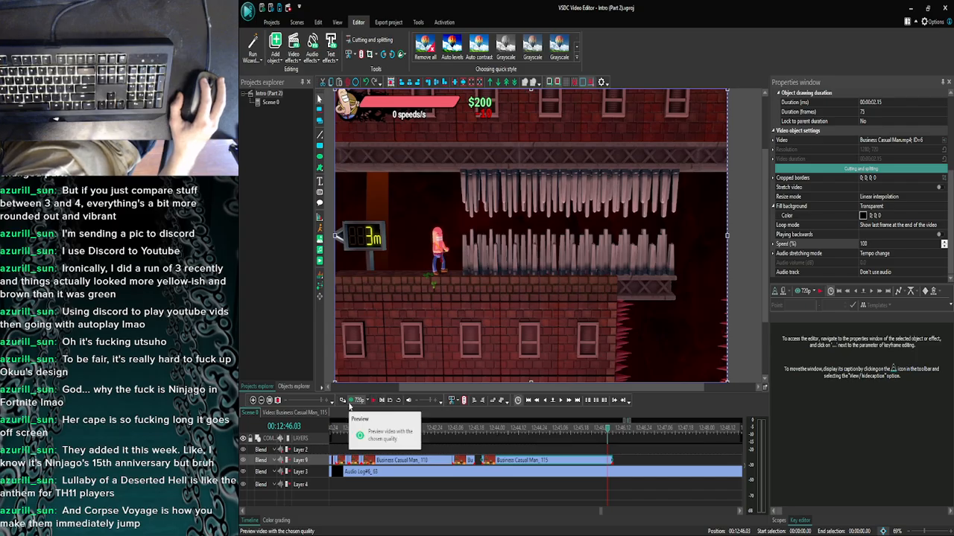
{"action": "left_click", "coordinate": [350, 404]}
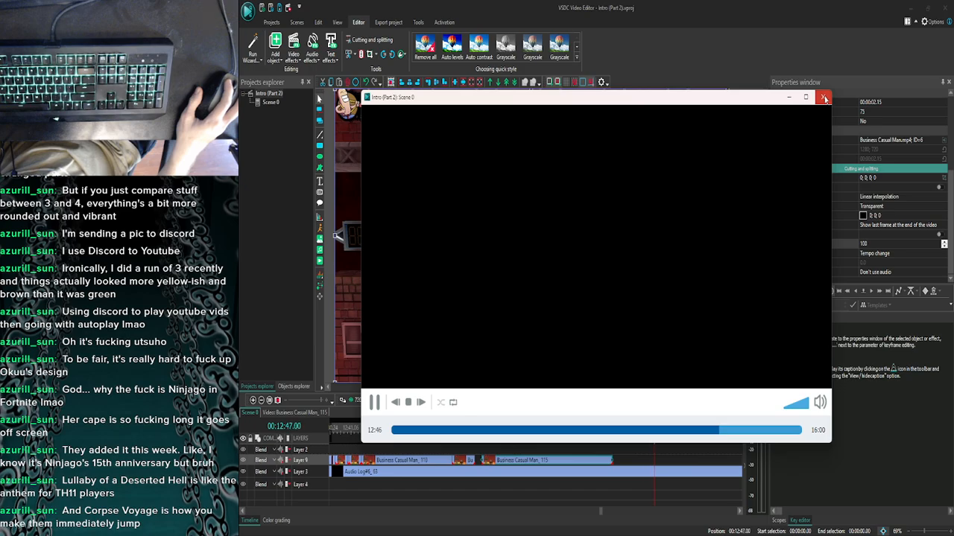
{"action": "left_click", "coordinate": [824, 99]}
{"action": "left_click", "coordinate": [561, 404]}
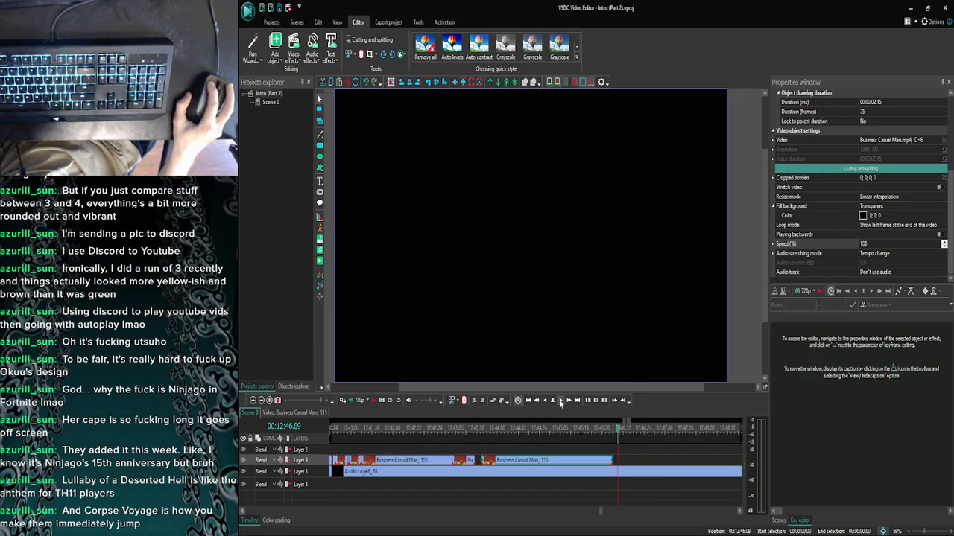
{"action": "left_click", "coordinate": [350, 404]}
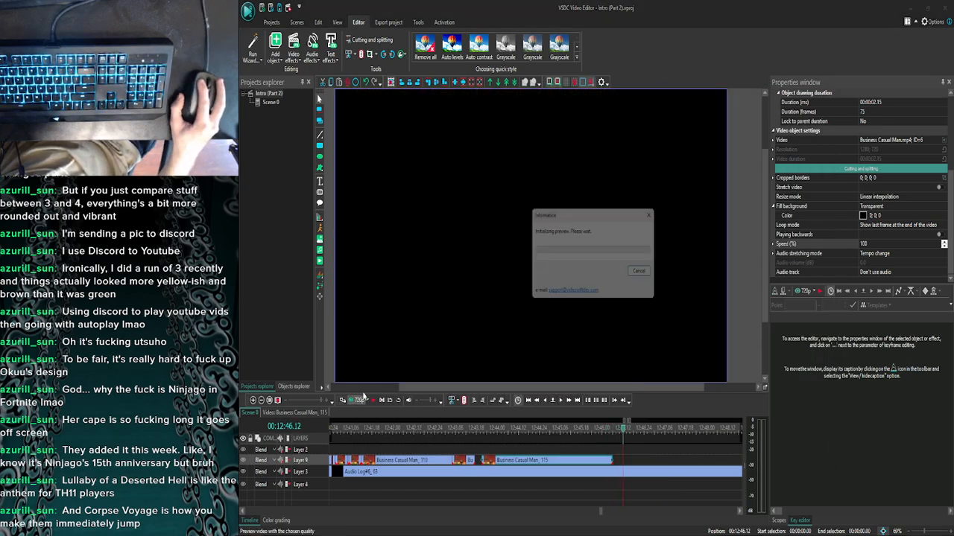
{"action": "left_click", "coordinate": [824, 99]}
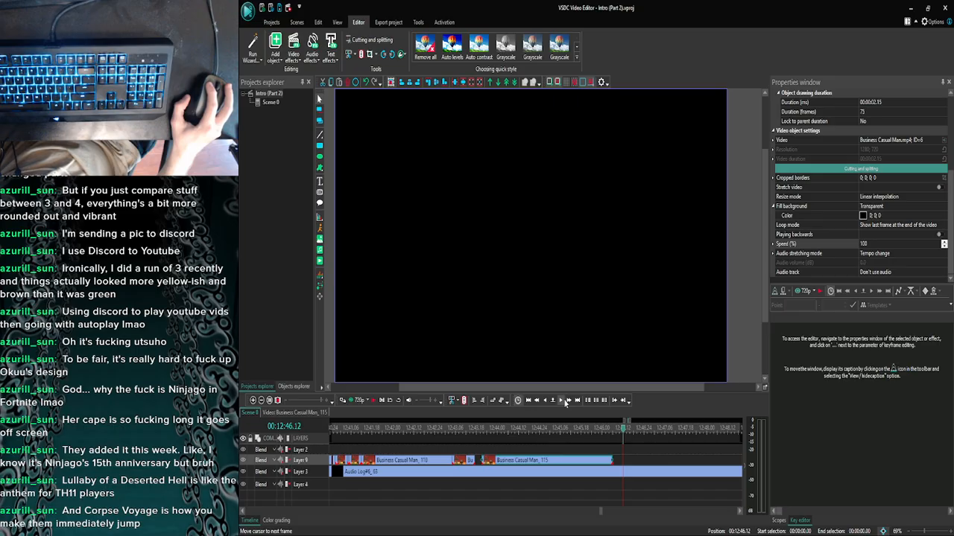
Preview the commentary from 12:46.20 and 12:46.22 to narrow down the cue point.
{"action": "left_click", "coordinate": [561, 403]}
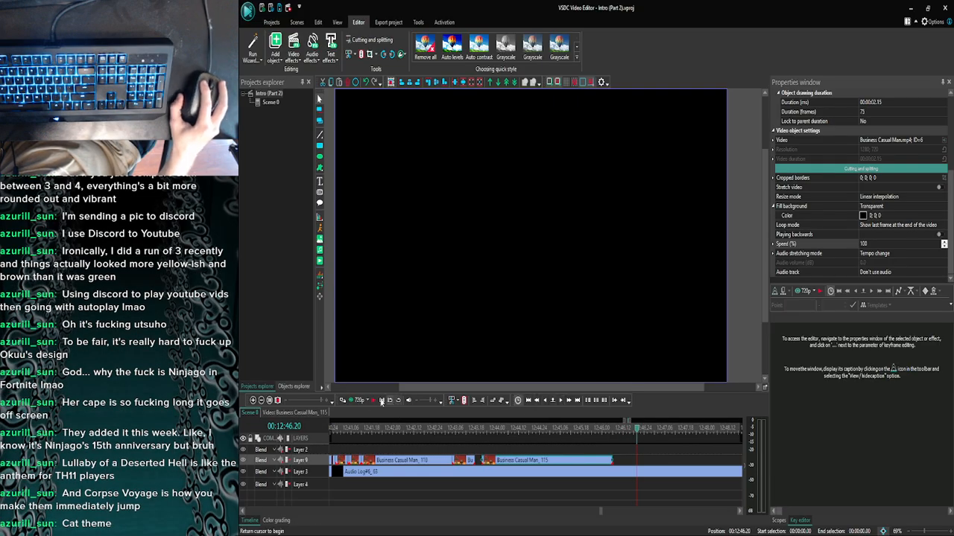
{"action": "left_click", "coordinate": [349, 404]}
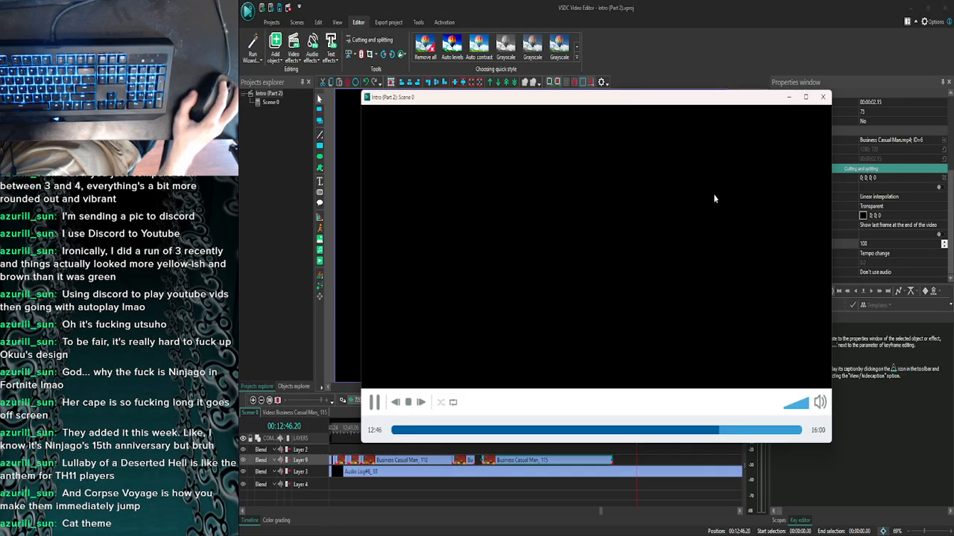
{"action": "left_click", "coordinate": [822, 97]}
{"action": "left_click", "coordinate": [561, 402]}
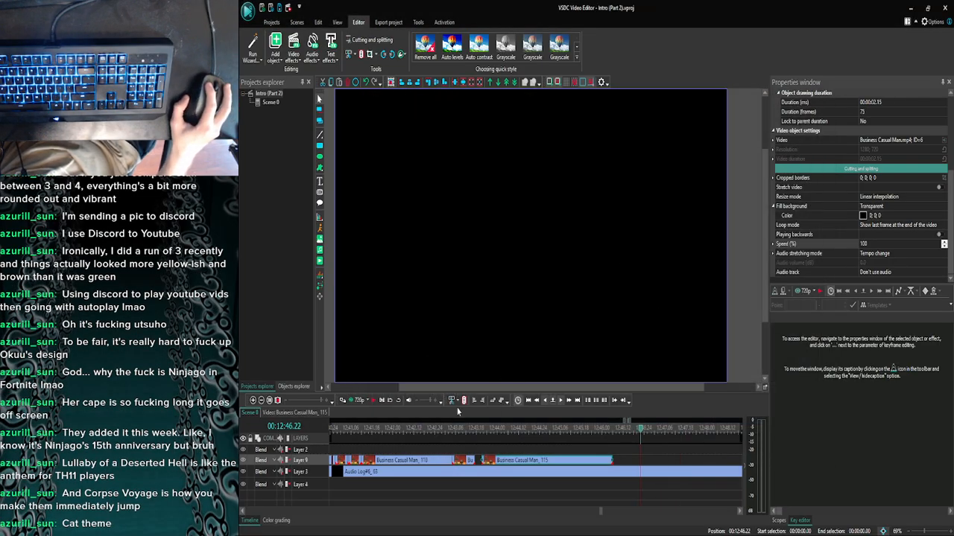
{"action": "left_click", "coordinate": [350, 404]}
{"action": "left_click", "coordinate": [823, 97]}
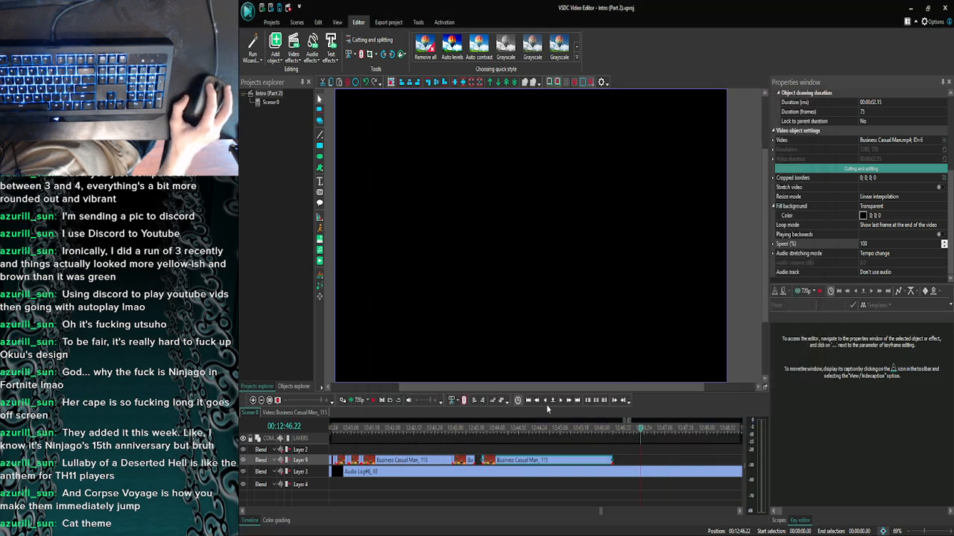
Preview the commentary from 12:46.19 and move the last Business Casual Man piece to start at that point.
{"action": "left_click", "coordinate": [349, 403]}
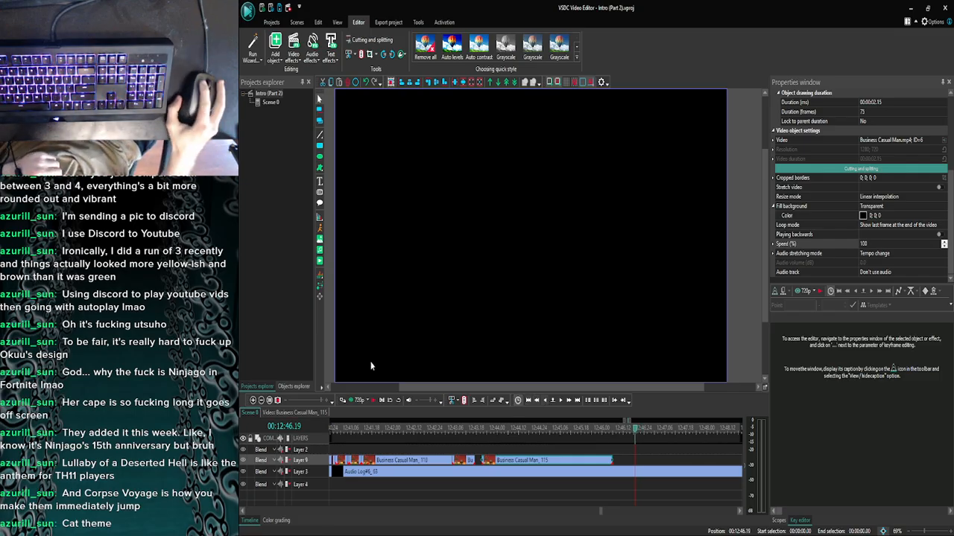
{"action": "left_click", "coordinate": [356, 401]}
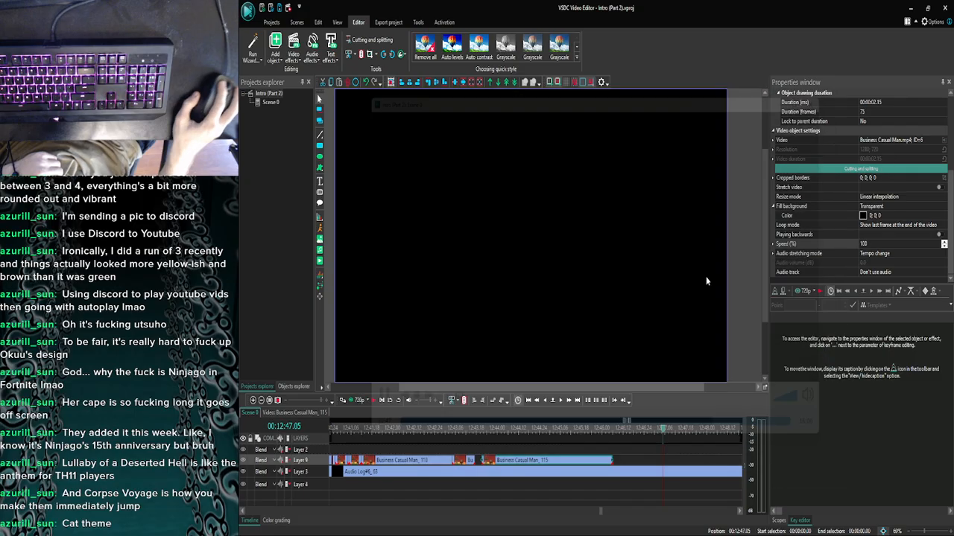
{"action": "left_click", "coordinate": [358, 402]}
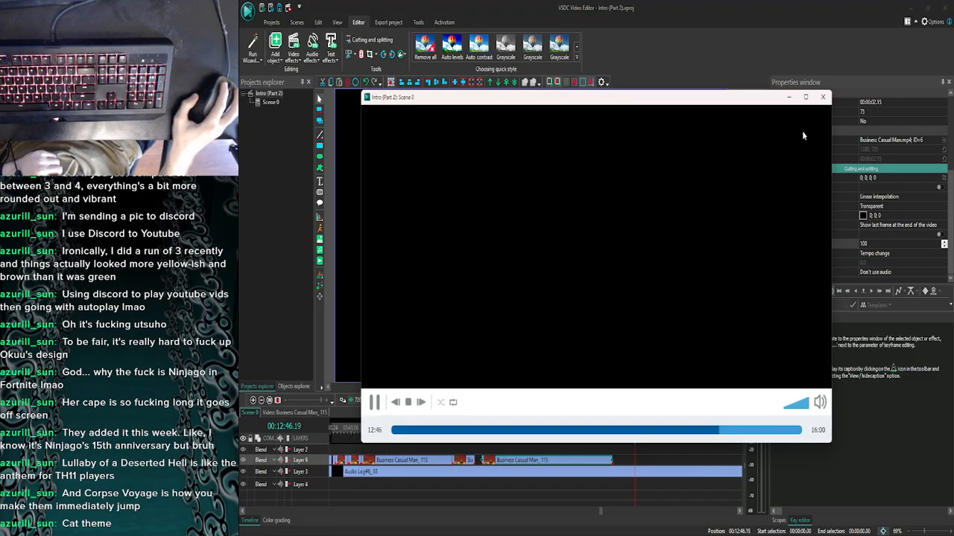
{"action": "left_click", "coordinate": [822, 97]}
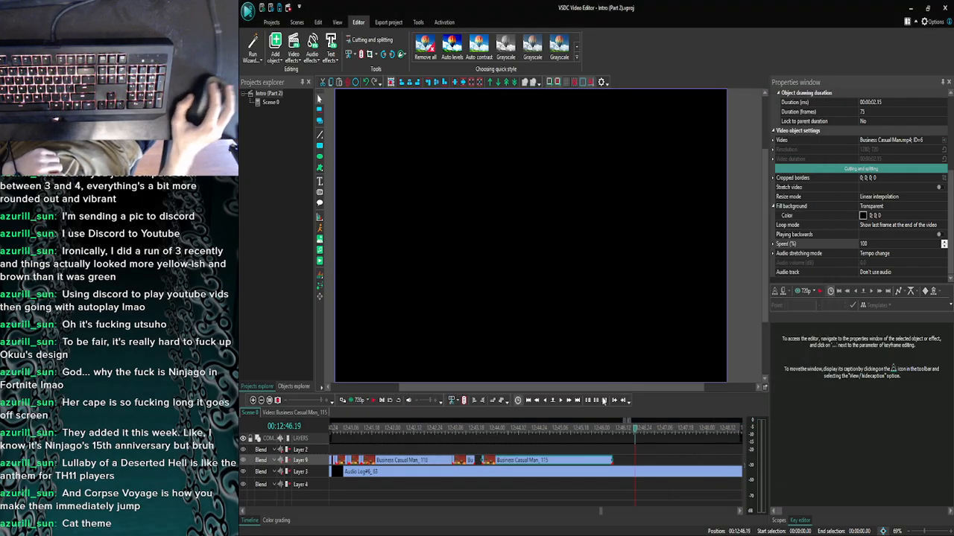
{"action": "left_click_drag", "start_coordinate": [566, 461], "coordinate": [706, 465]}
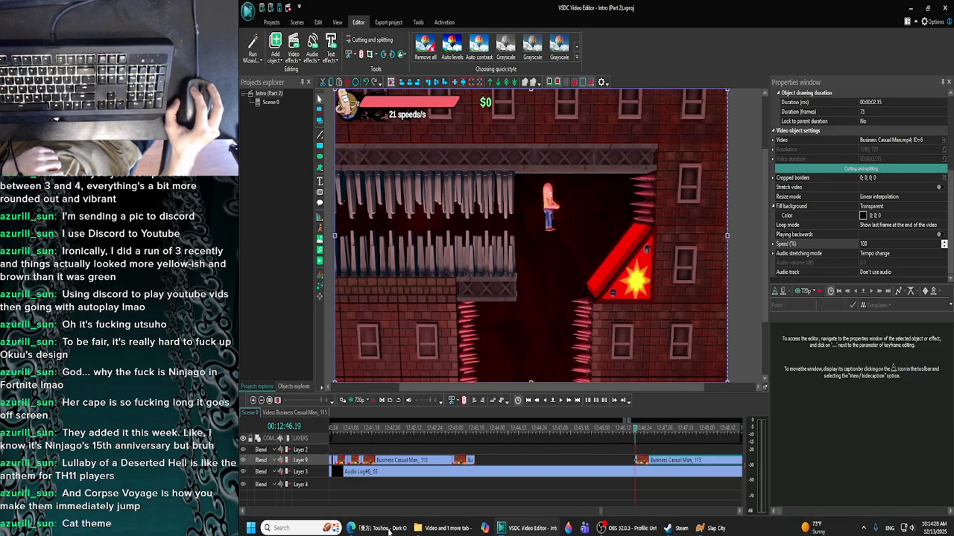
Switch to the browser and check the YouTube video "Touhou - Dark Orchestral Folk Arrangements [C-CLAYS]".
{"action": "left_click", "coordinate": [377, 534]}
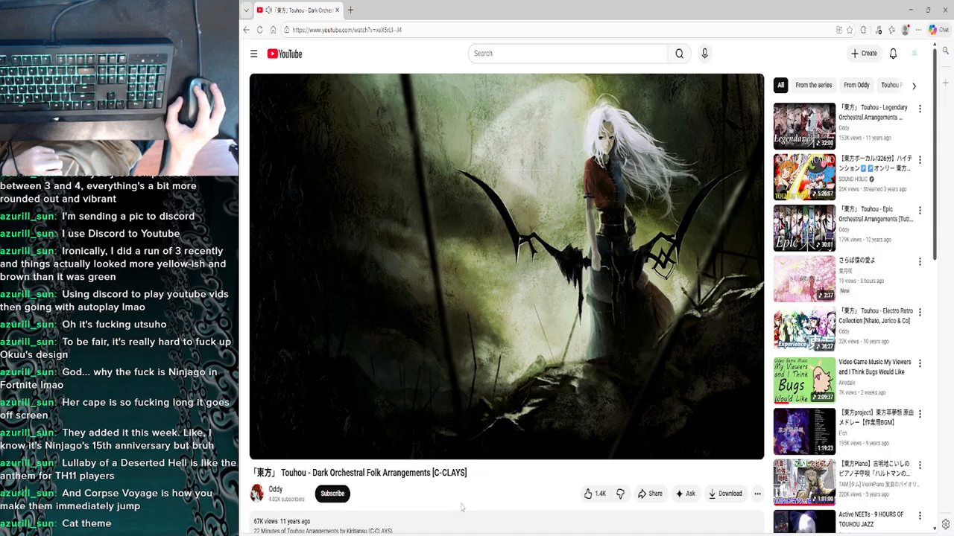
{"action": "mouse_move", "coordinate": [478, 202]}
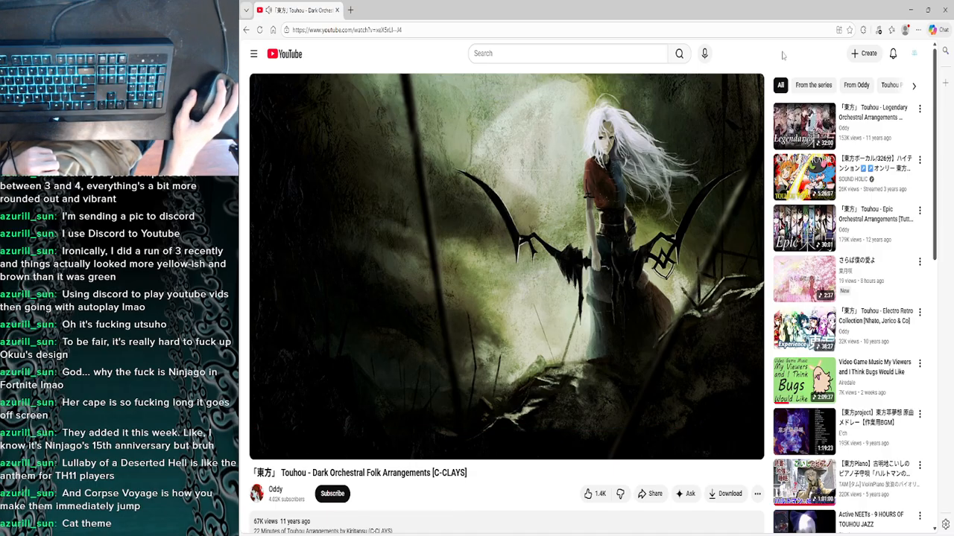
Return to VSDC Video Editor and extend the slowed Business Casual Man piece to meet the last piece at 12:46.19.
{"action": "left_click", "coordinate": [911, 10]}
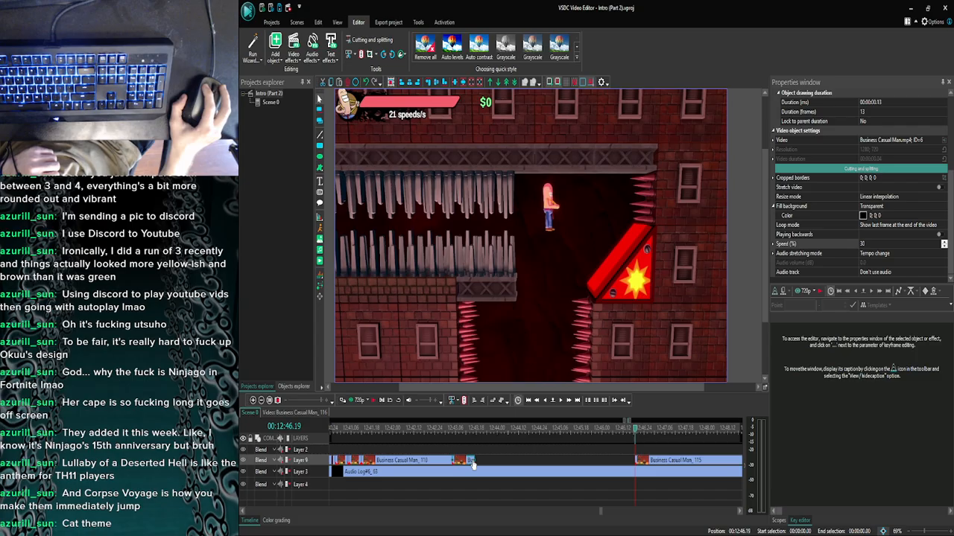
{"action": "left_click_drag", "start_coordinate": [482, 459], "coordinate": [626, 442]}
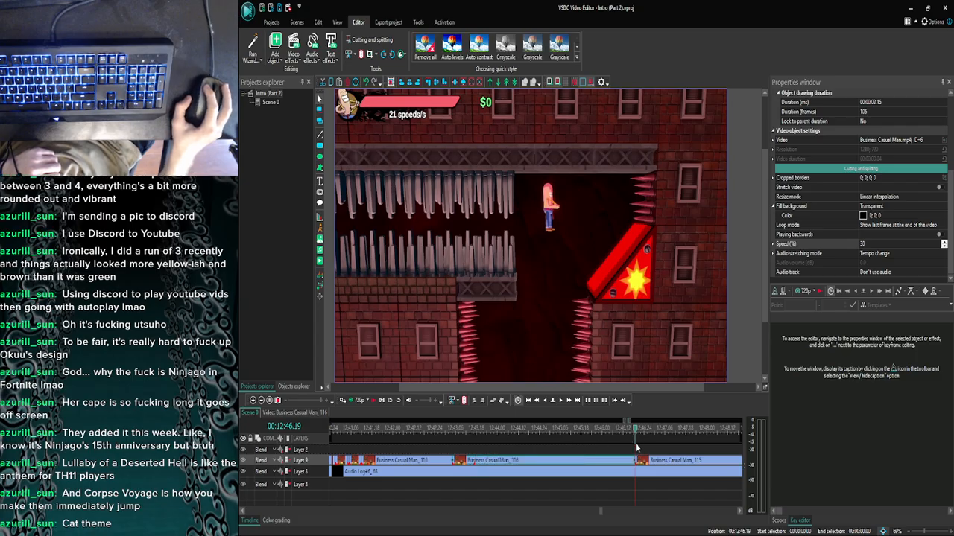
Preview the transition into the last Business Casual Man piece from around 12:46.19.
{"action": "left_click", "coordinate": [621, 448]}
{"action": "left_click", "coordinate": [561, 404]}
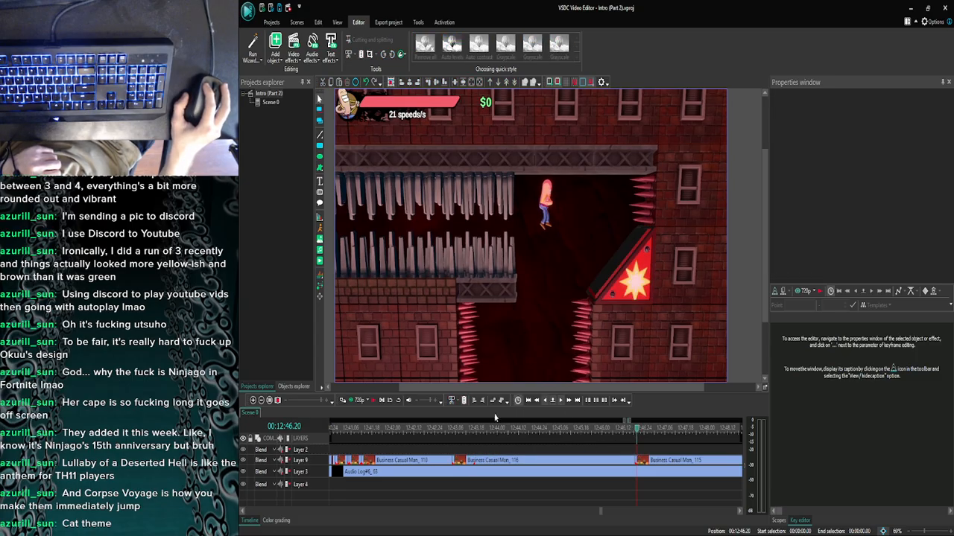
{"action": "left_click", "coordinate": [544, 400]}
{"action": "left_click", "coordinate": [360, 400]}
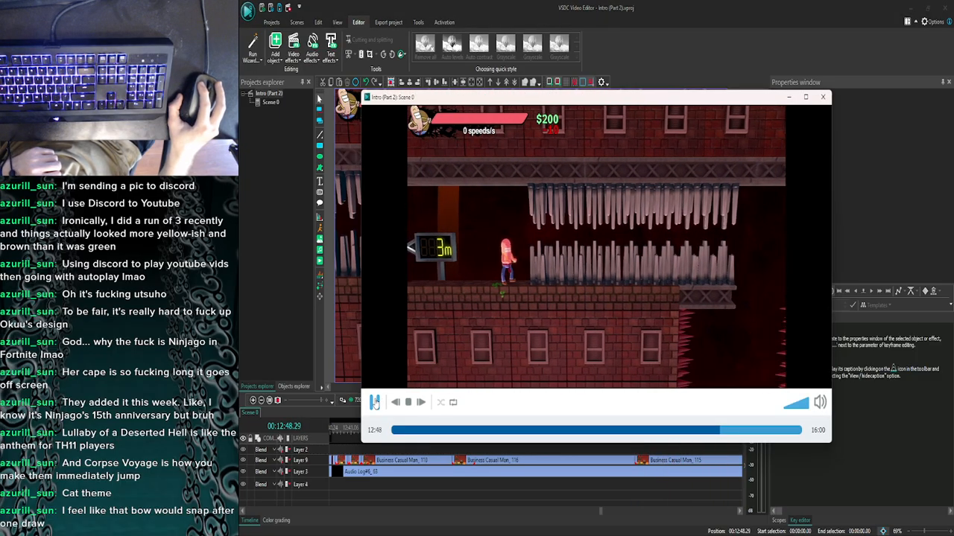
{"action": "left_click", "coordinate": [822, 97]}
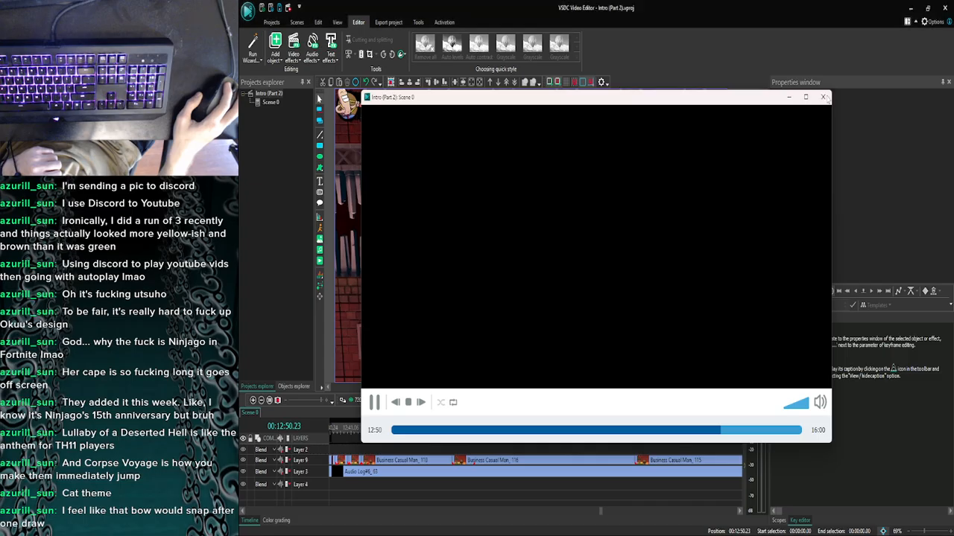
Split the last Business Casual Man piece at 12:47.12 and set the speed of the part before the cut to 30%.
{"action": "left_click", "coordinate": [563, 402]}
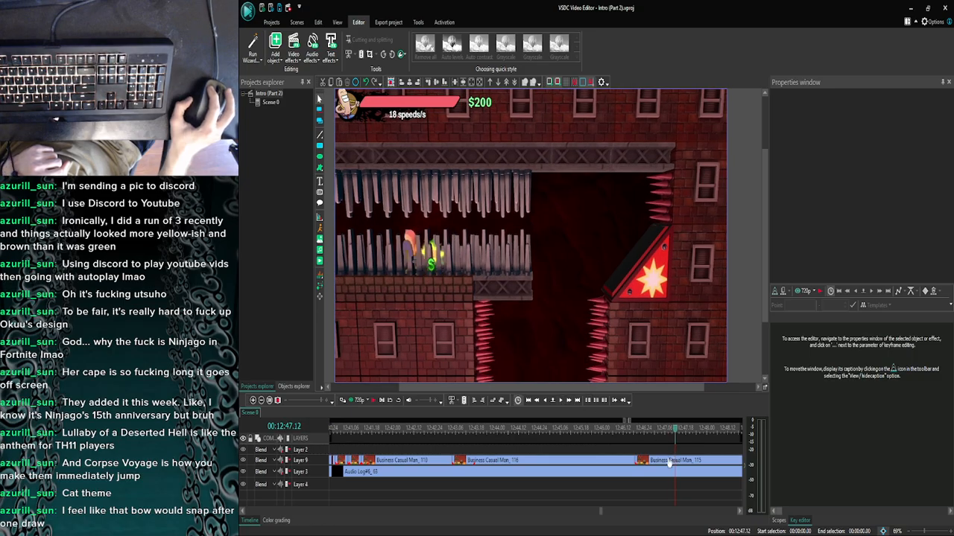
{"action": "left_click", "coordinate": [484, 203]}
{"action": "left_click", "coordinate": [362, 55]}
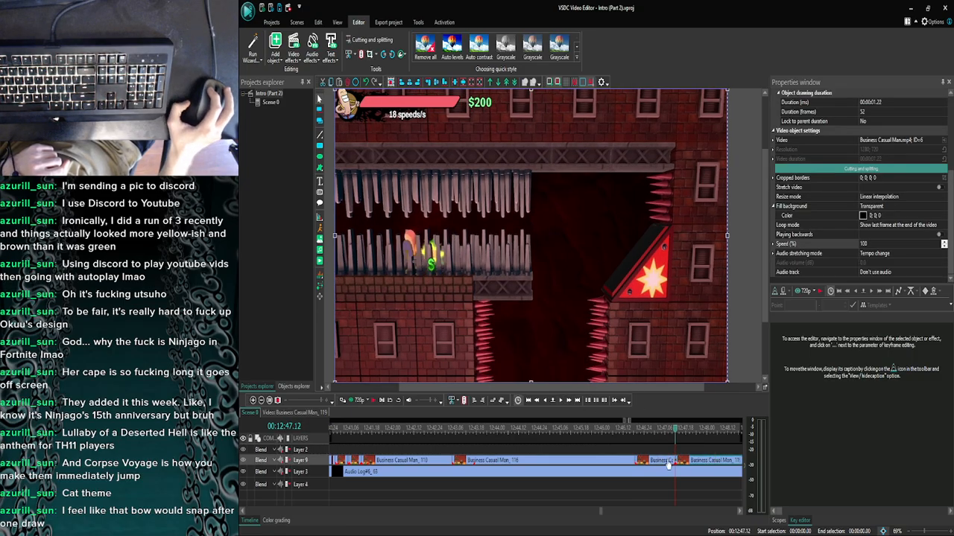
{"action": "left_click", "coordinate": [666, 463]}
{"action": "left_click", "coordinate": [886, 244]}
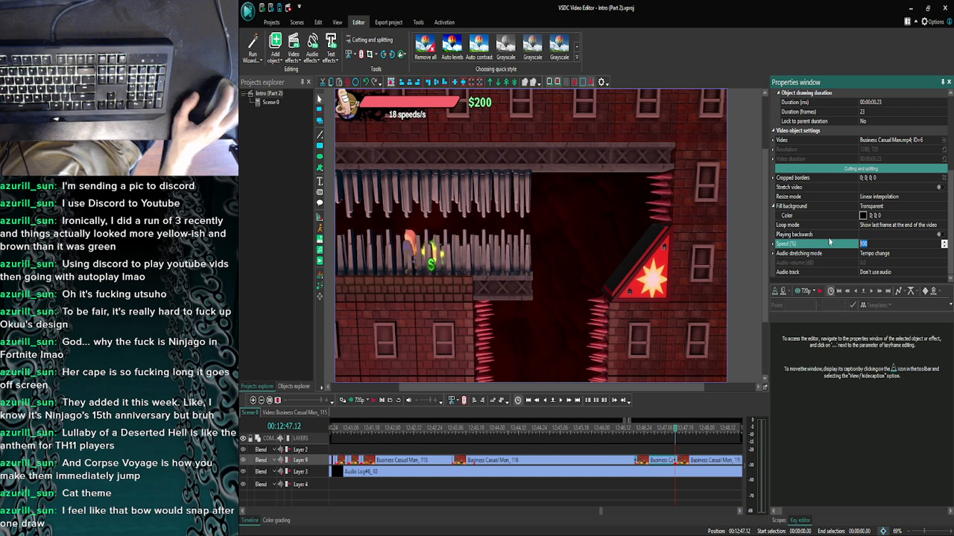
{"action": "type", "text": "30"}
{"action": "key", "text": "Return"}
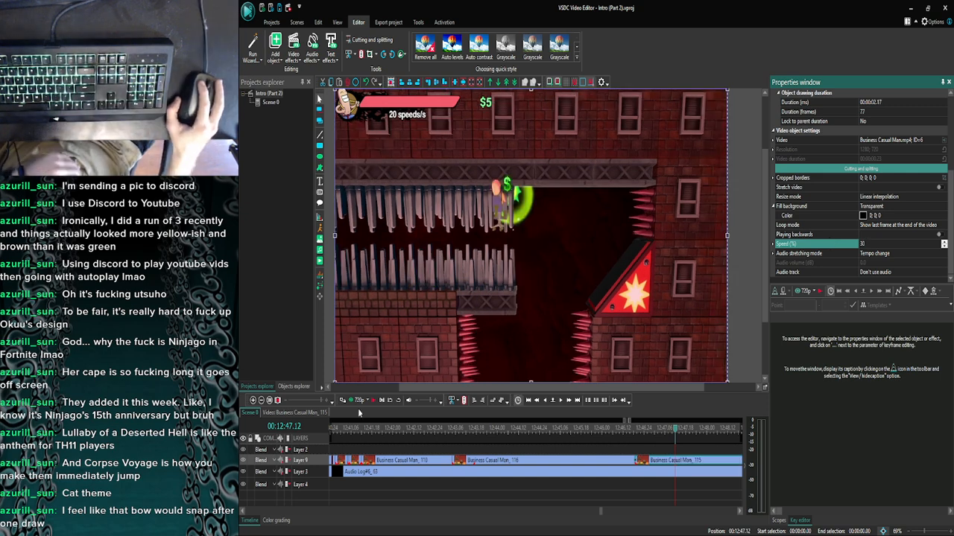
Preview the newly slowed Business Casual Man piece from 12:47.12 and the section from its end at 12:49.10.
{"action": "left_click", "coordinate": [360, 402]}
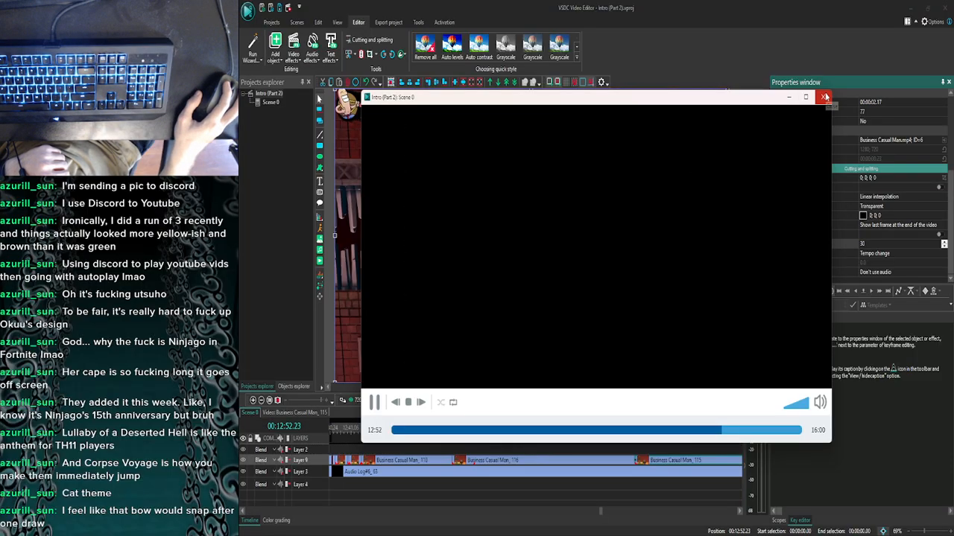
{"action": "left_click", "coordinate": [825, 97]}
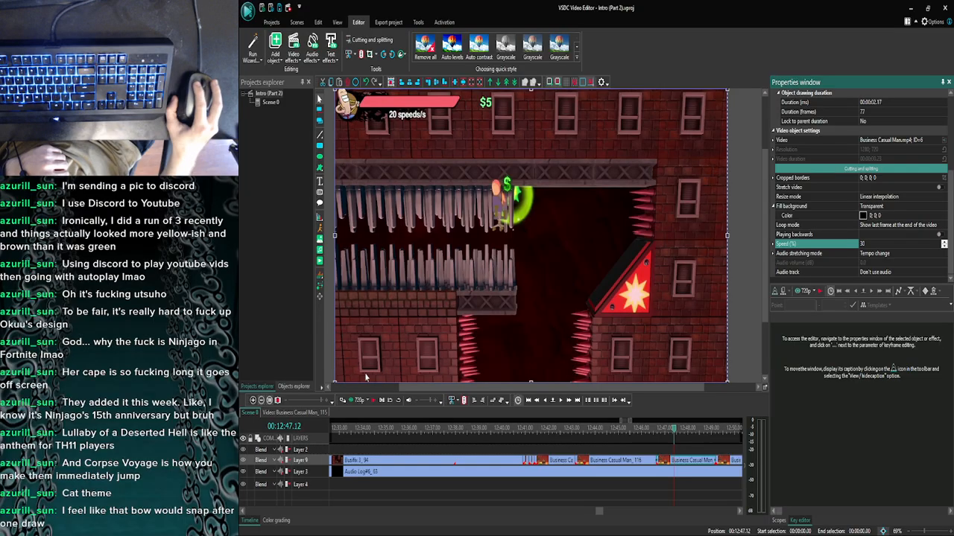
{"action": "left_click", "coordinate": [677, 432]}
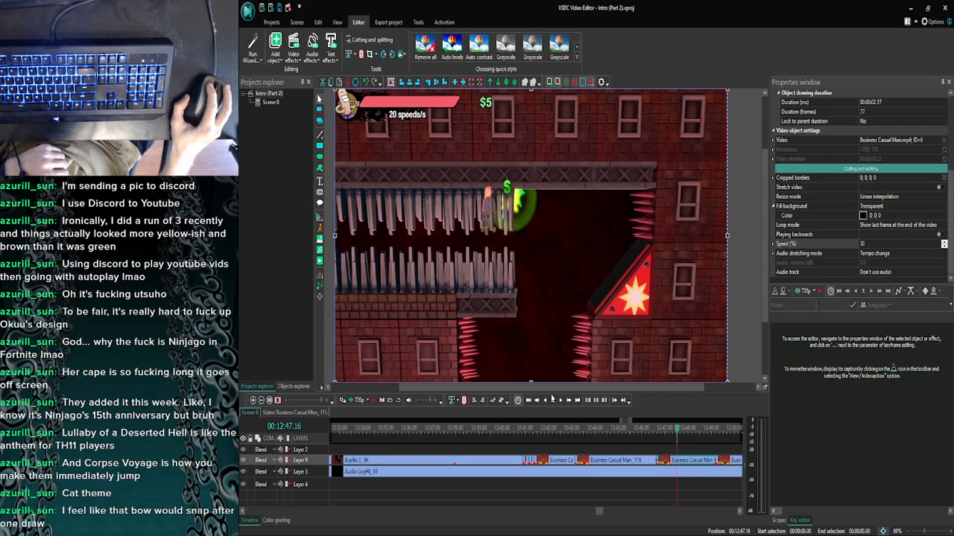
{"action": "left_click", "coordinate": [560, 401]}
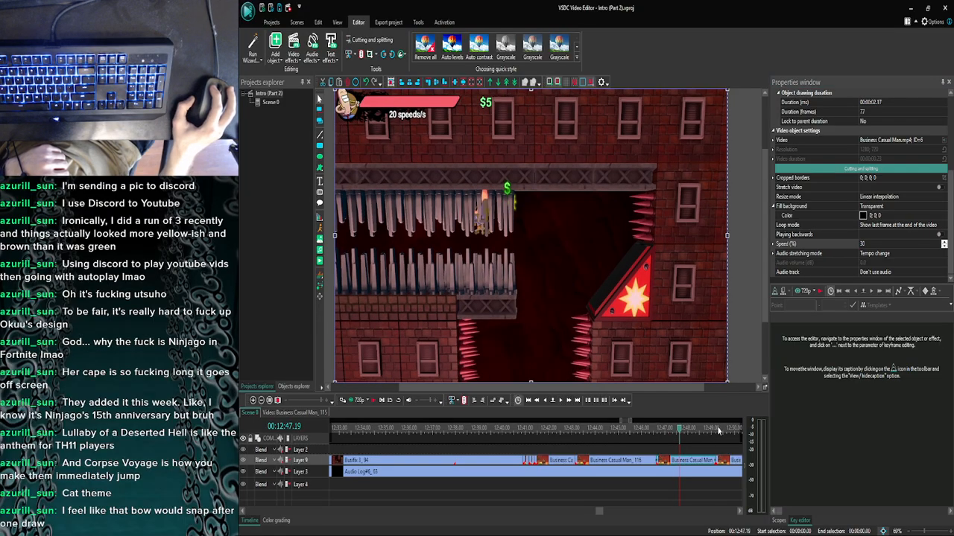
{"action": "left_click", "coordinate": [561, 401]}
{"action": "left_click", "coordinate": [561, 401]}
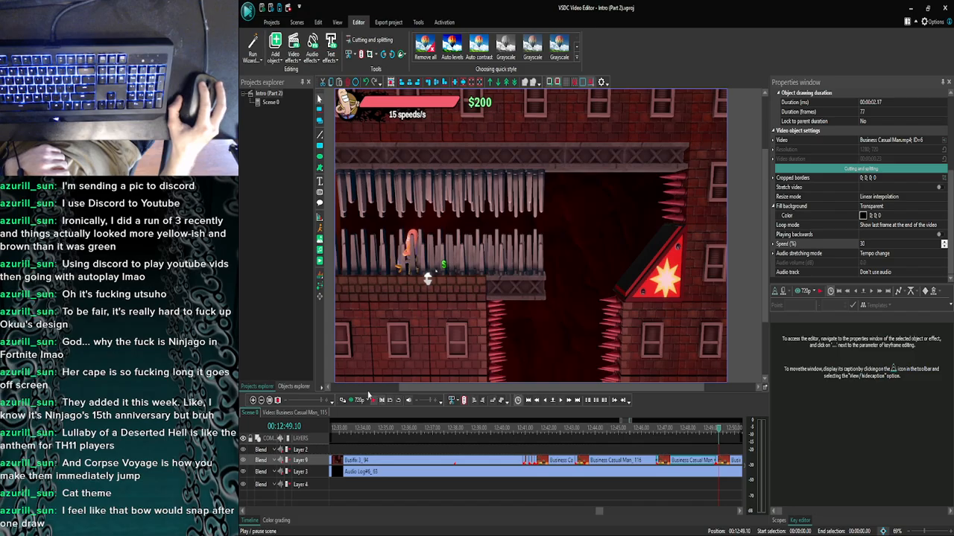
{"action": "left_click", "coordinate": [352, 401]}
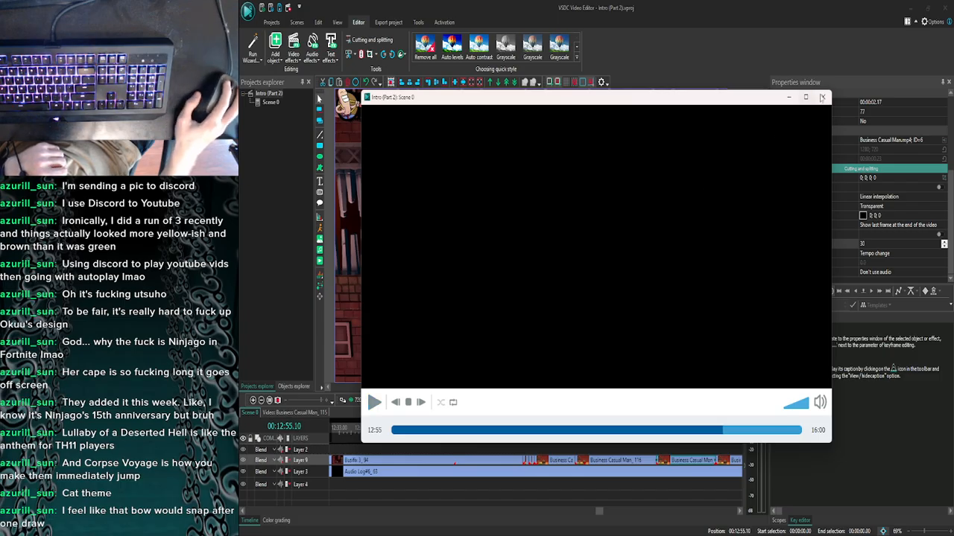
{"action": "left_click", "coordinate": [823, 97]}
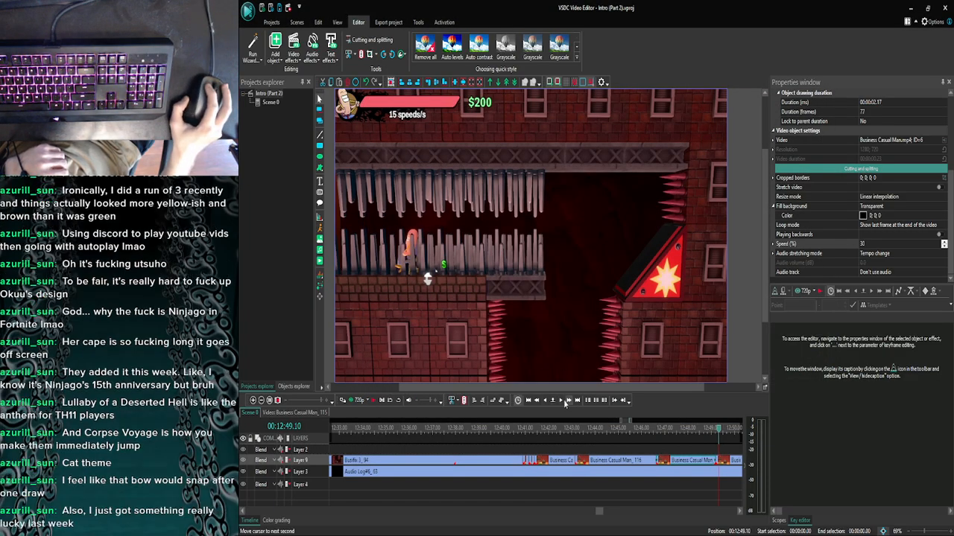
Preview the commentary beyond the last Business Casual Man piece, from 12:57.11 and from a slightly earlier point.
{"action": "left_click", "coordinate": [565, 402]}
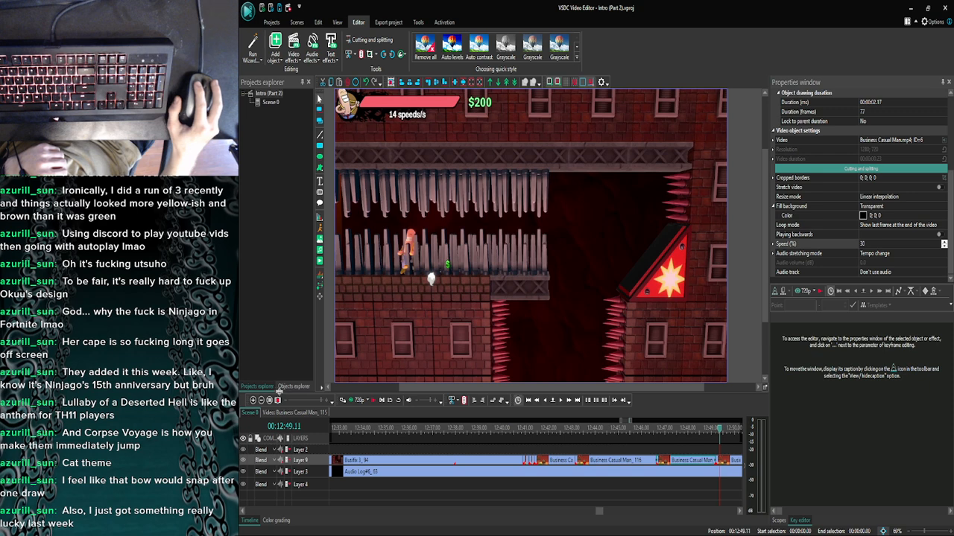
{"action": "left_click", "coordinate": [262, 401]}
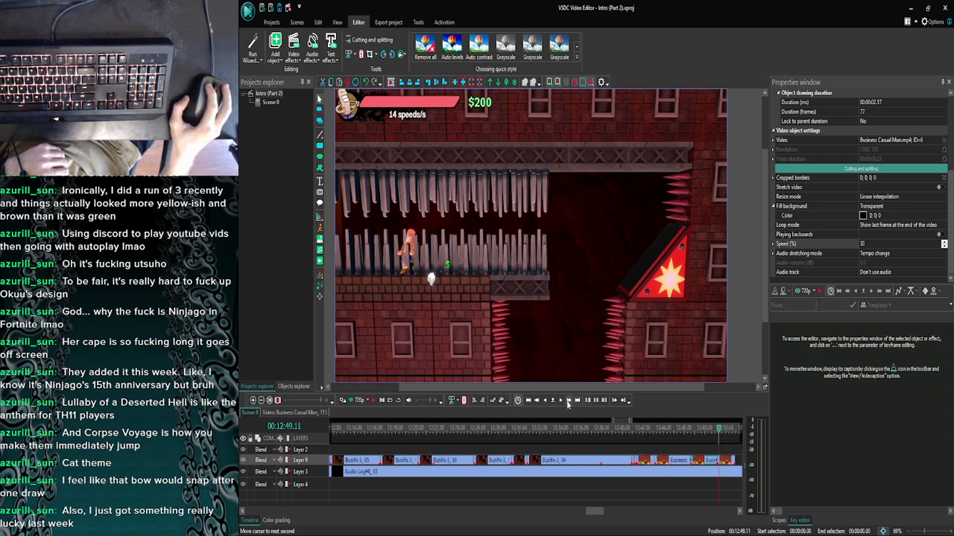
{"action": "left_click", "coordinate": [568, 401]}
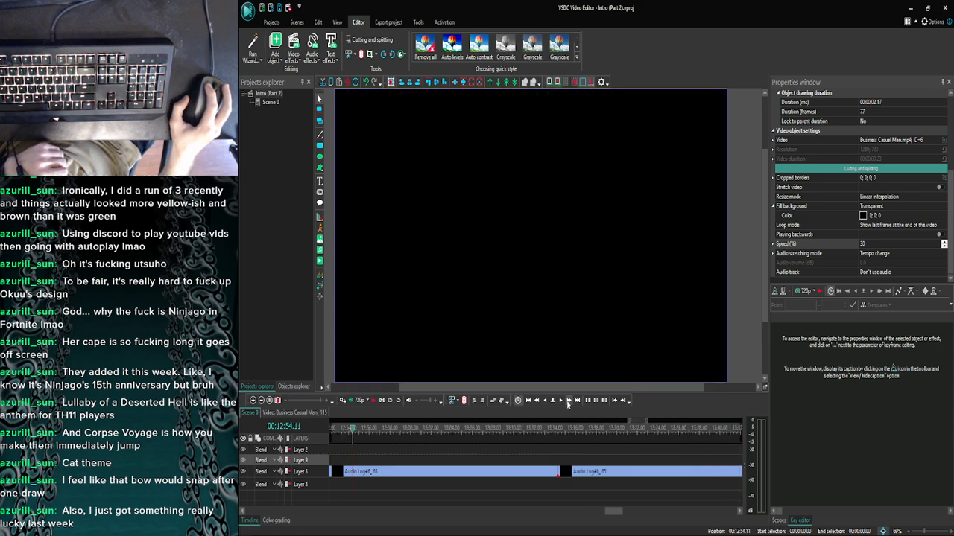
{"action": "left_click", "coordinate": [568, 402]}
{"action": "left_click", "coordinate": [357, 400]}
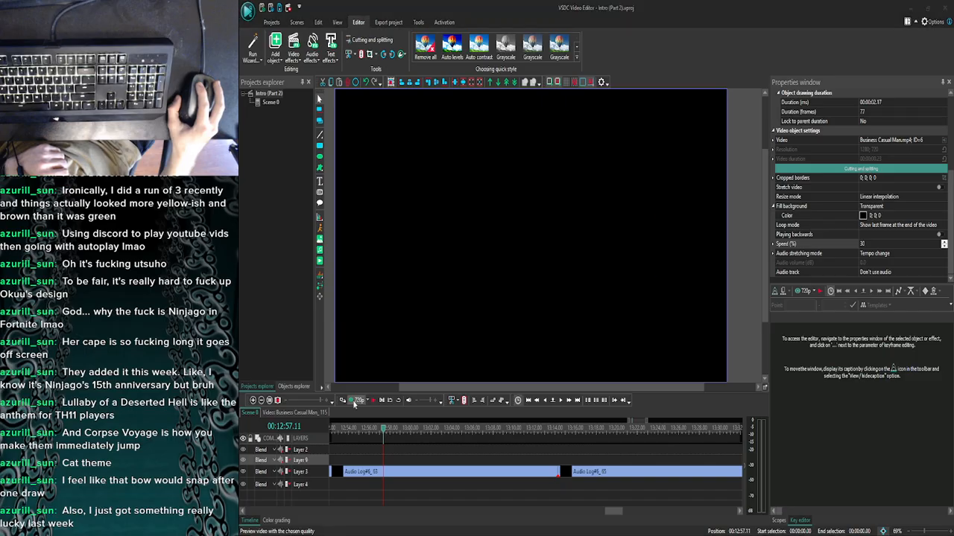
{"action": "left_click", "coordinate": [823, 97]}
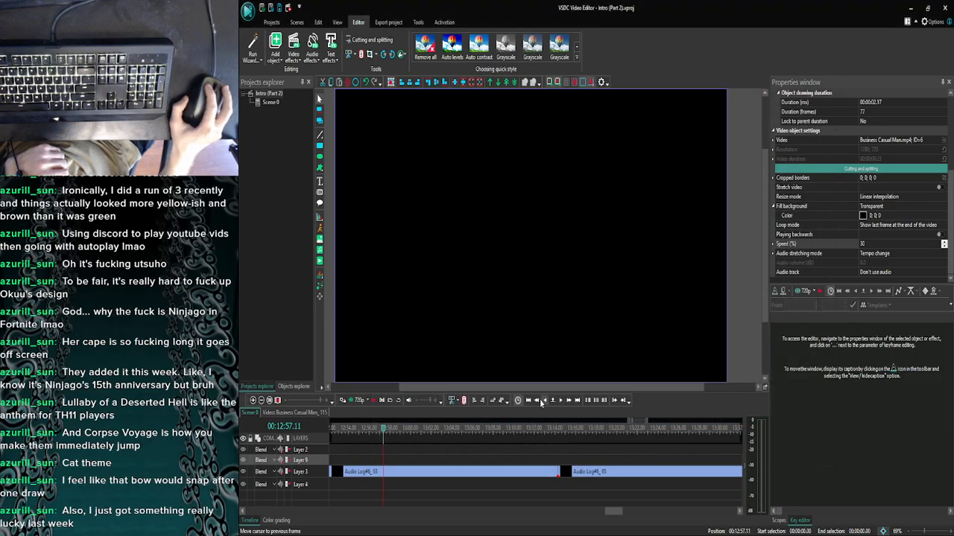
{"action": "left_click", "coordinate": [356, 401]}
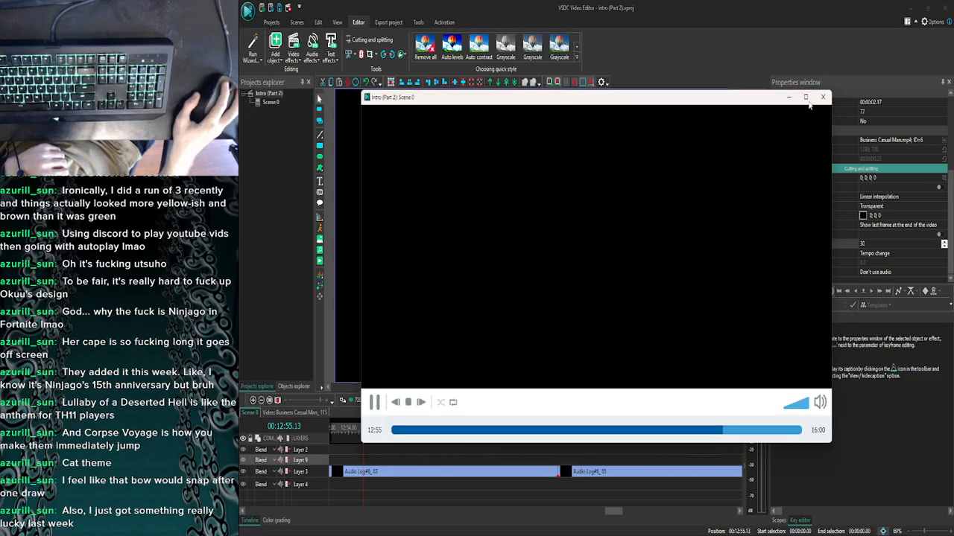
{"action": "left_click", "coordinate": [823, 98]}
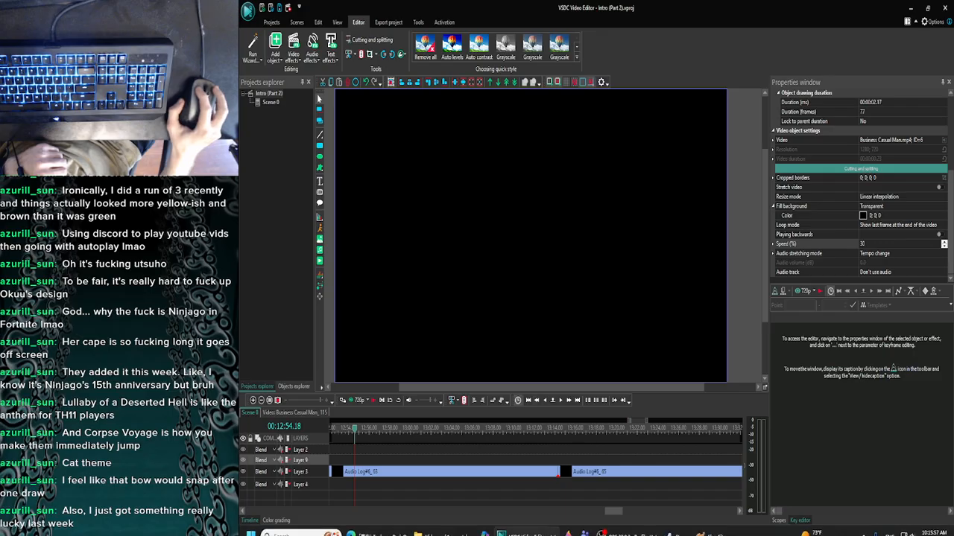
Check the Touhou YouTube video in the browser and return to VSDC Video Editor.
{"action": "left_click", "coordinate": [527, 528]}
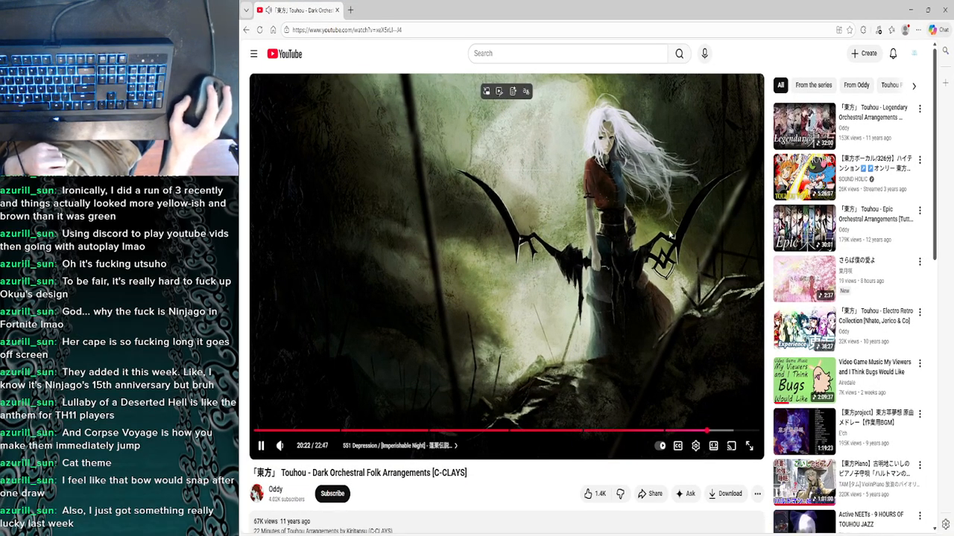
{"action": "left_click", "coordinate": [909, 9]}
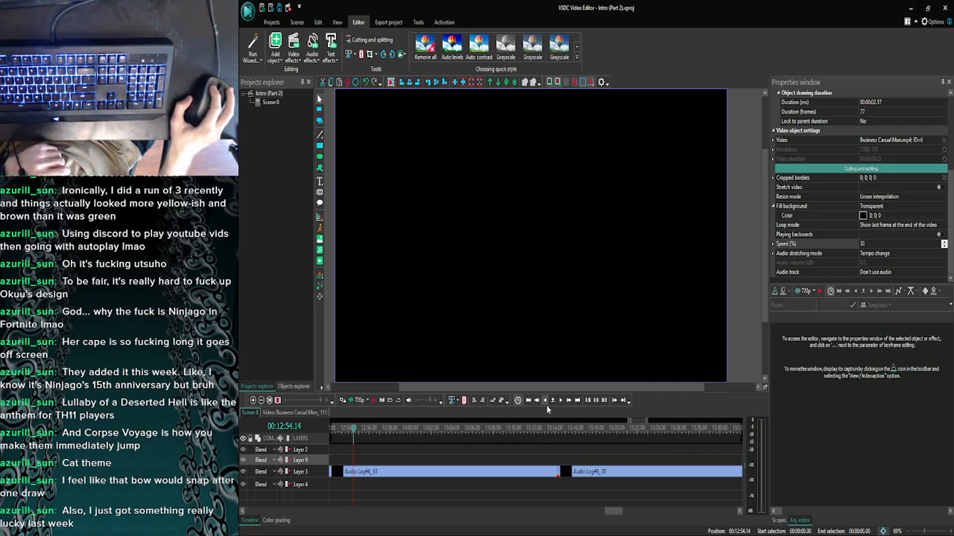
Preview the commentary from 12:54.14 and 12:54.12 to narrow down the cue point.
{"action": "left_click", "coordinate": [356, 400]}
{"action": "left_click", "coordinate": [824, 97]}
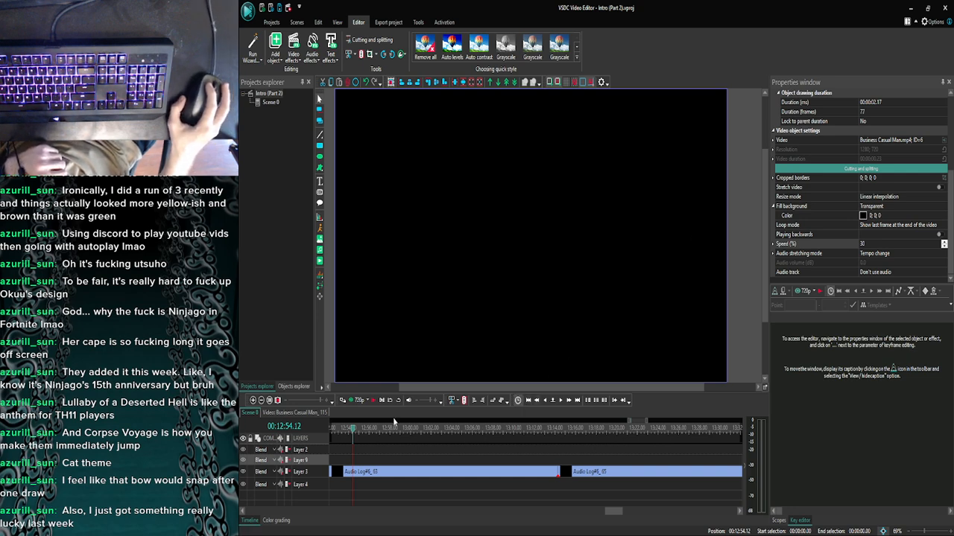
{"action": "left_click", "coordinate": [355, 402]}
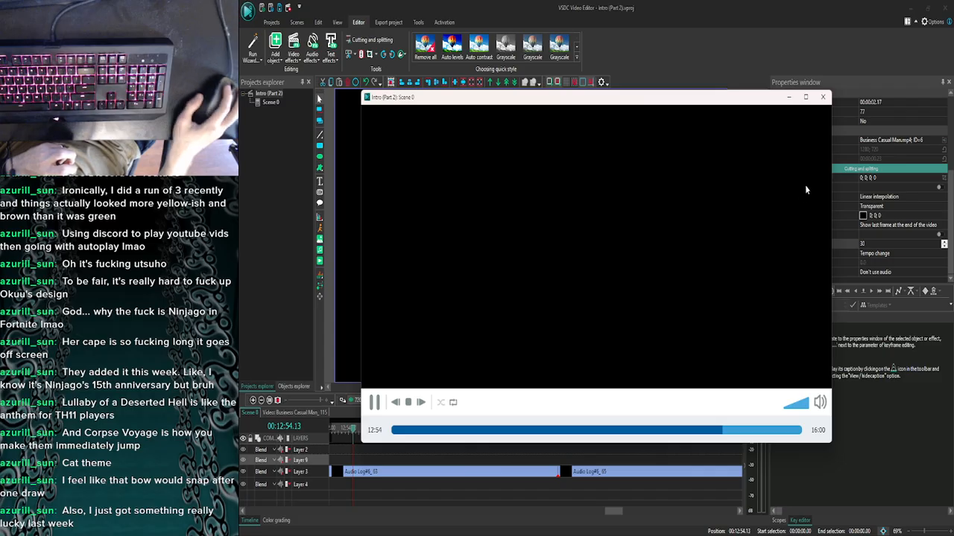
{"action": "left_click", "coordinate": [822, 97]}
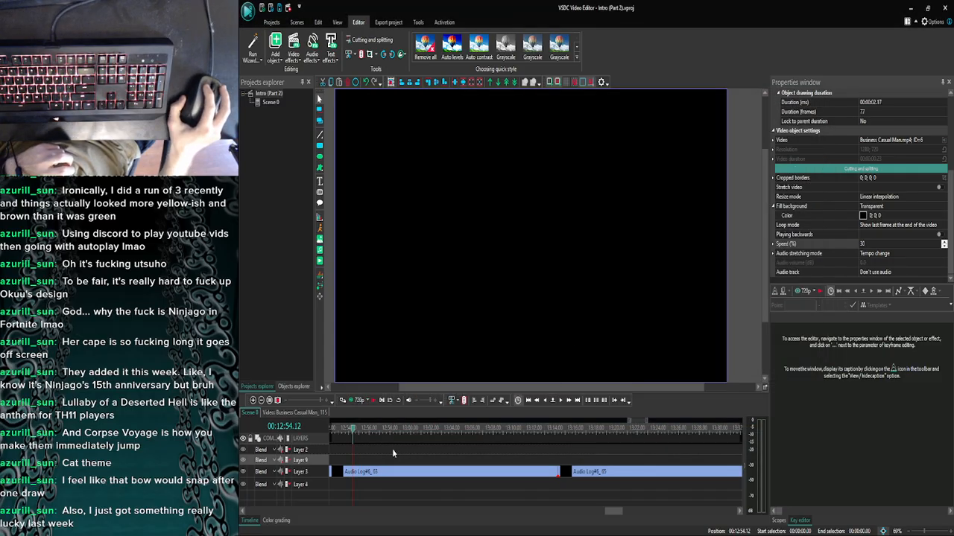
Move the last Business Casual Man piece to start at 12:54.12 and extend the slowed piece before it to meet it.
{"action": "left_click", "coordinate": [260, 400]}
{"action": "left_click", "coordinate": [260, 400]}
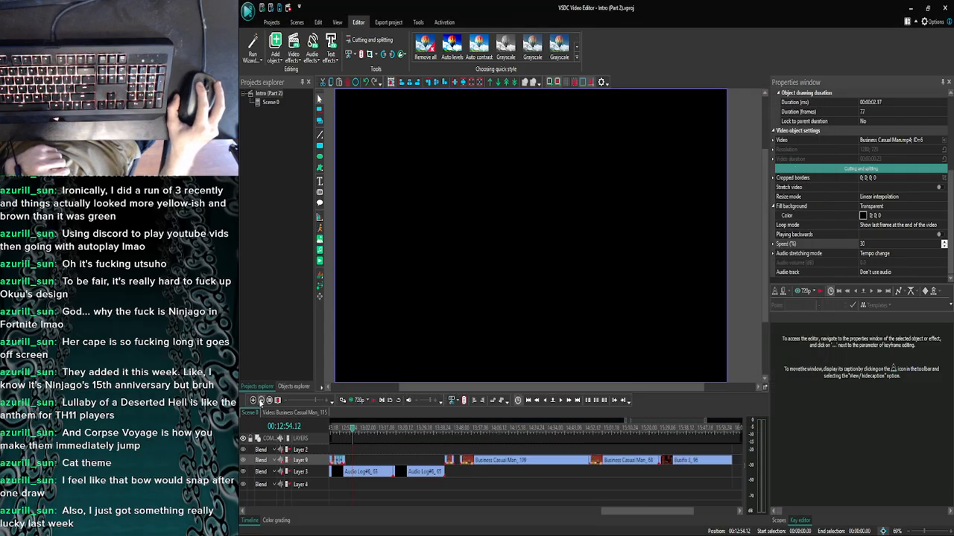
{"action": "left_click", "coordinate": [253, 400]}
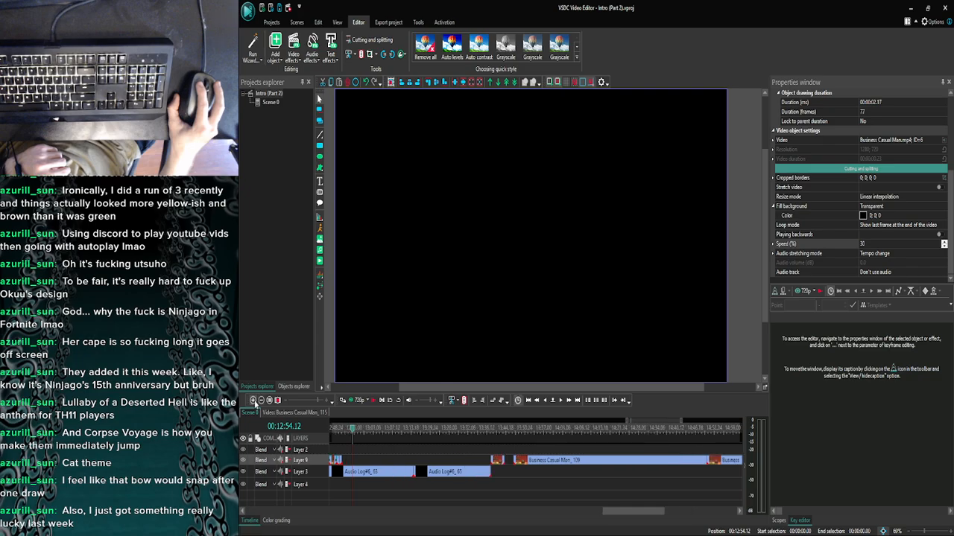
{"action": "left_click", "coordinate": [252, 400]}
{"action": "scroll", "coordinate": [544, 473], "scroll_direction": "up", "scroll_amount": 3}
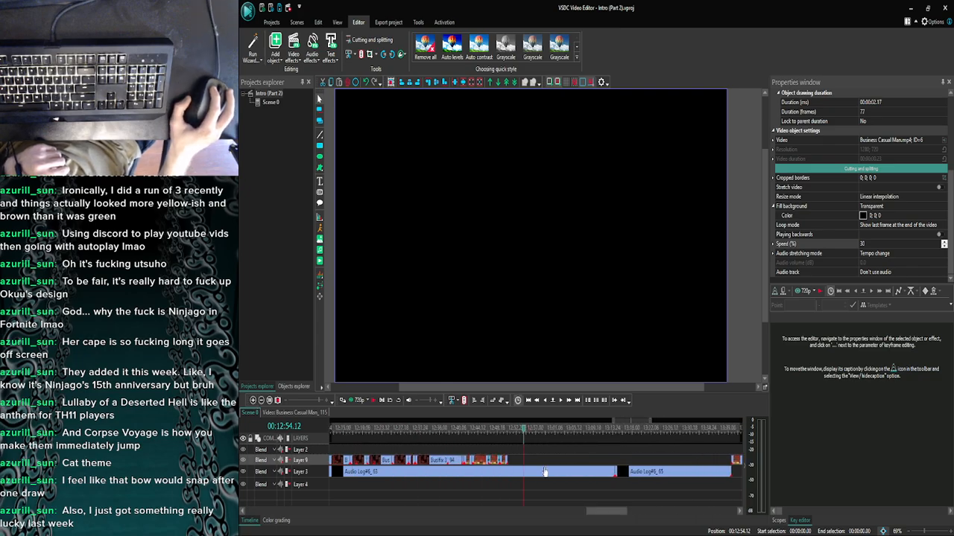
{"action": "left_click_drag", "start_coordinate": [504, 464], "coordinate": [510, 465]}
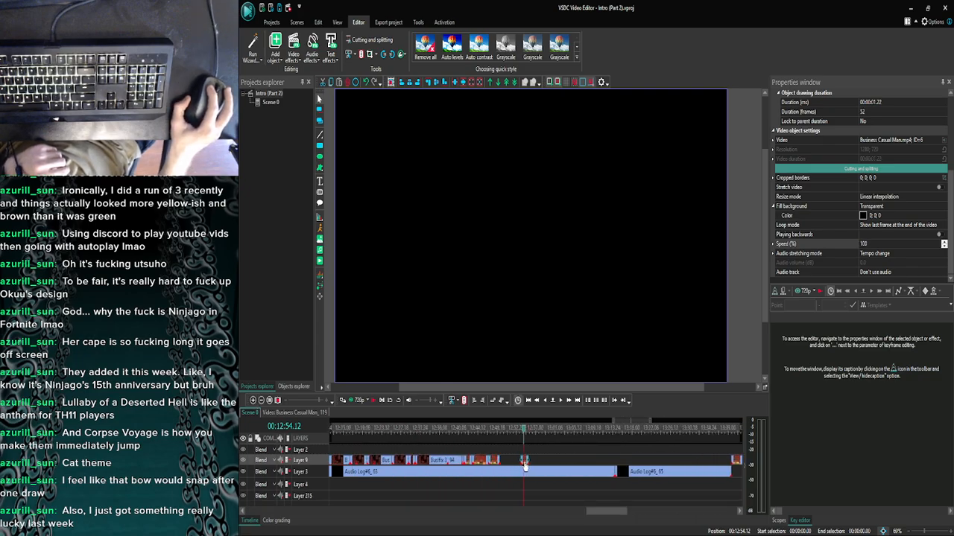
{"action": "left_click", "coordinate": [497, 464]}
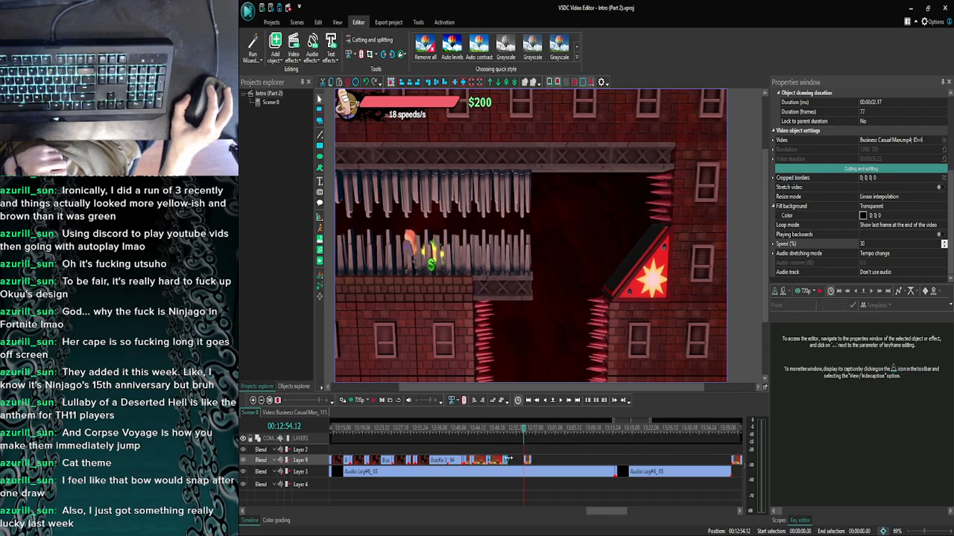
Step through the frames from 12:54.12 to 12:54.21 to examine the start of the last Business Casual Man piece.
{"action": "left_click", "coordinate": [561, 402]}
{"action": "left_click", "coordinate": [562, 402]}
{"action": "left_click", "coordinate": [562, 403]}
{"action": "left_click", "coordinate": [563, 402]}
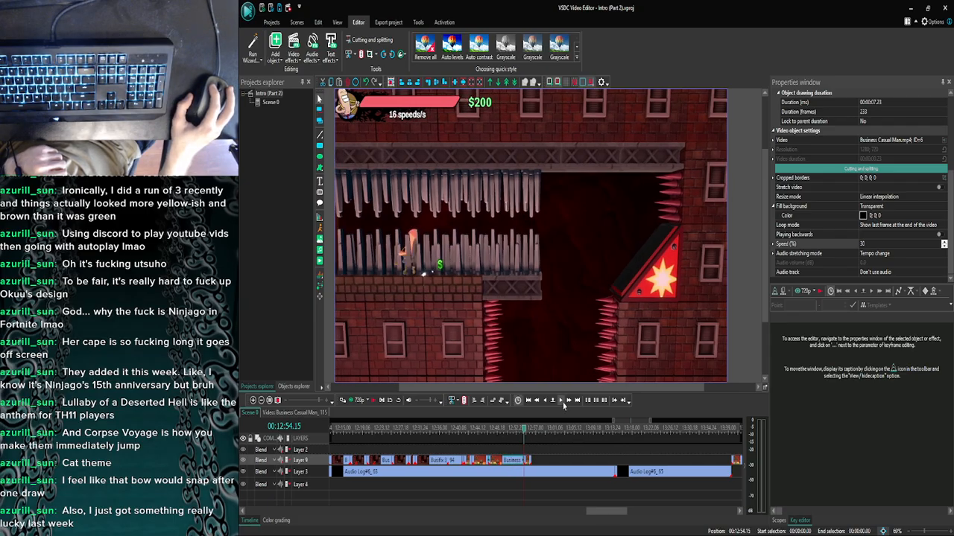
{"action": "left_click", "coordinate": [563, 402]}
{"action": "left_click", "coordinate": [563, 402]}
{"action": "left_click", "coordinate": [562, 402]}
{"action": "left_click", "coordinate": [562, 403]}
{"action": "left_click", "coordinate": [562, 402]}
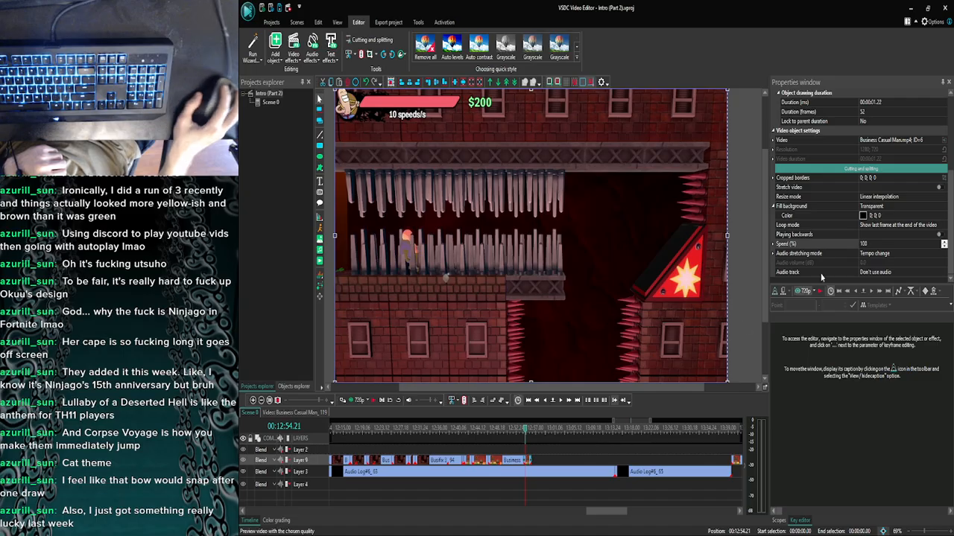
Try slowing the last Business Casual Man piece to 30% speed and preview it from 12:54.21.
{"action": "left_click", "coordinate": [838, 246]}
{"action": "type", "text": "30"}
{"action": "key", "text": "Return"}
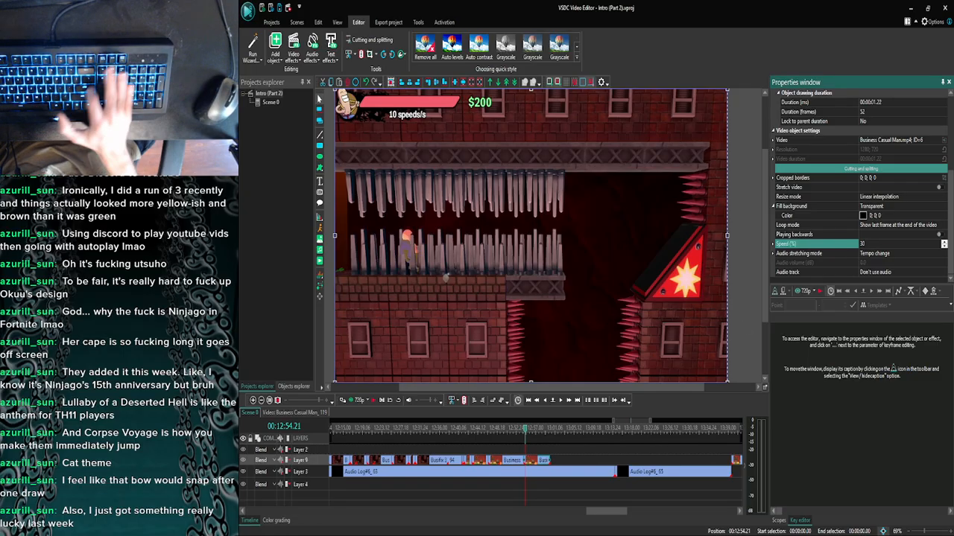
{"action": "left_click", "coordinate": [358, 401]}
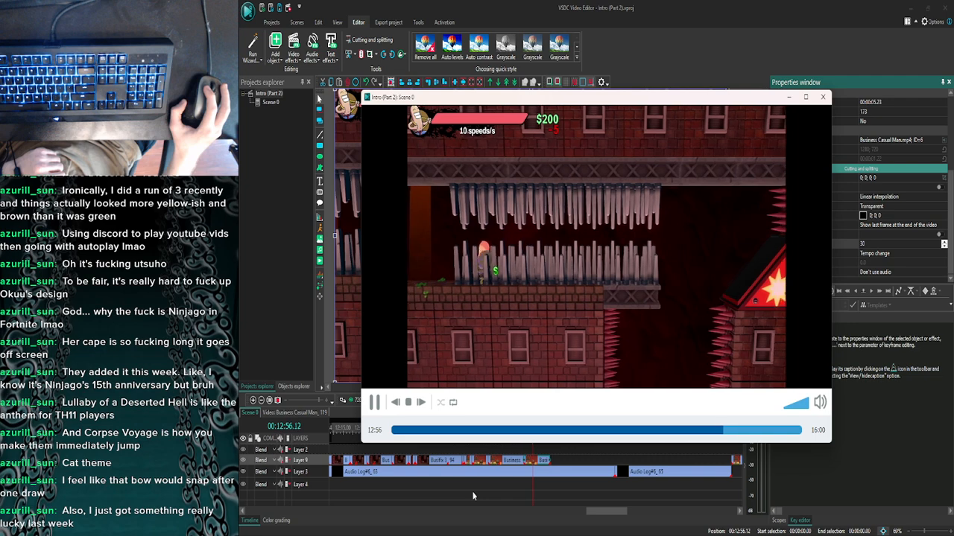
{"action": "left_click", "coordinate": [823, 97]}
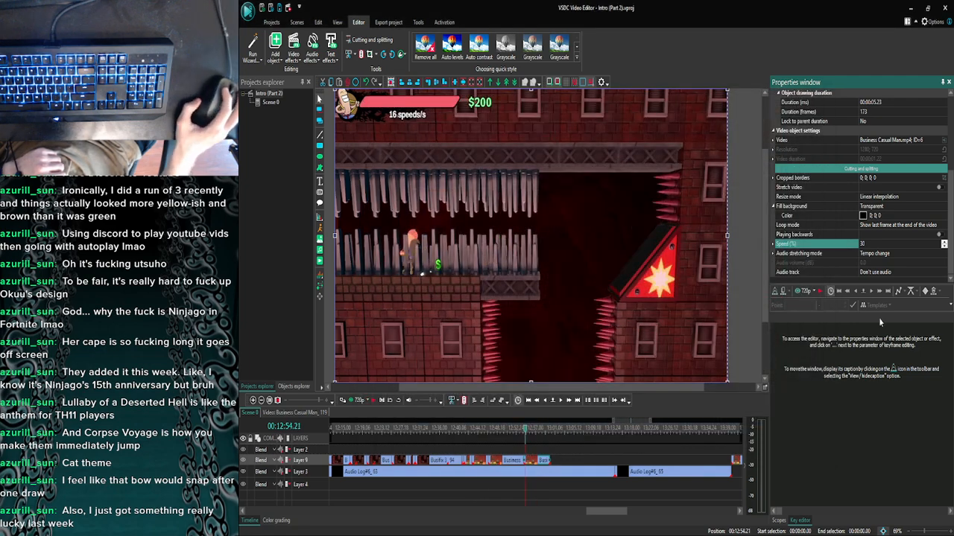
Set the last piece's speed to 50% and preview the sequence from 12:48.03.
{"action": "type", "text": "50"}
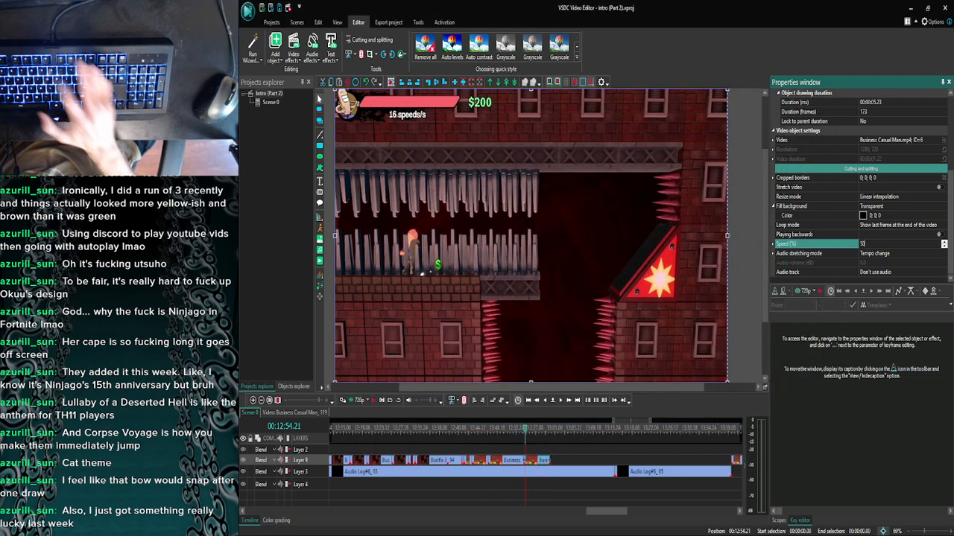
{"action": "key", "text": "Return"}
{"action": "left_click", "coordinate": [495, 428]}
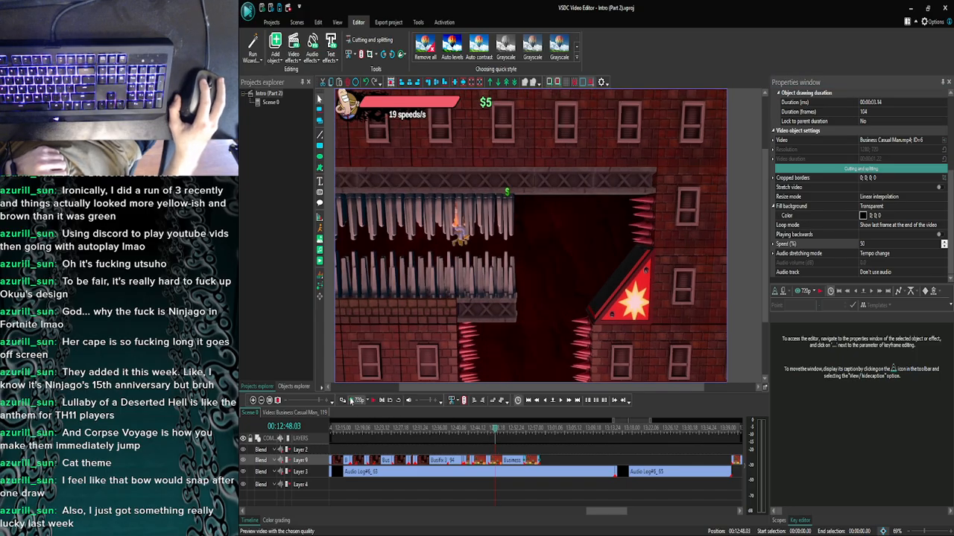
{"action": "left_click", "coordinate": [351, 401]}
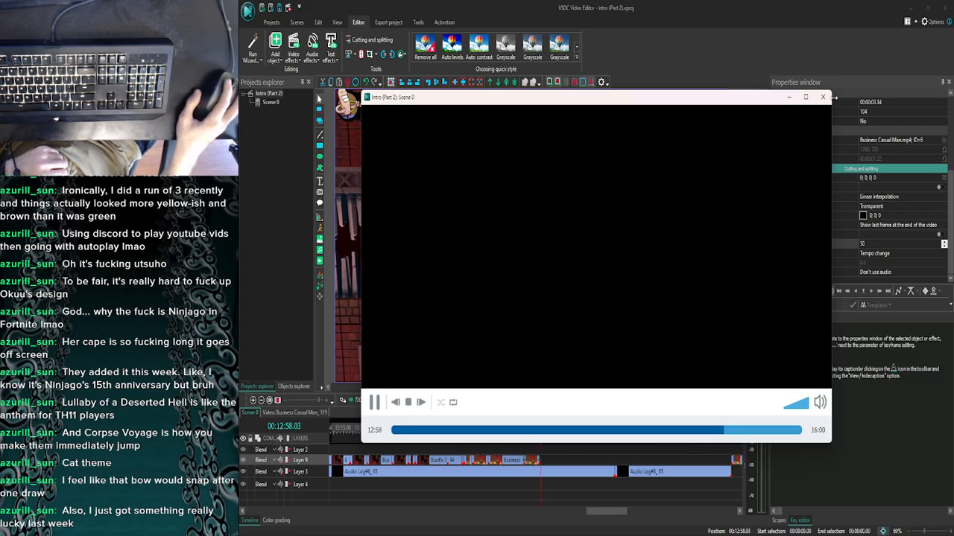
{"action": "left_click", "coordinate": [823, 97]}
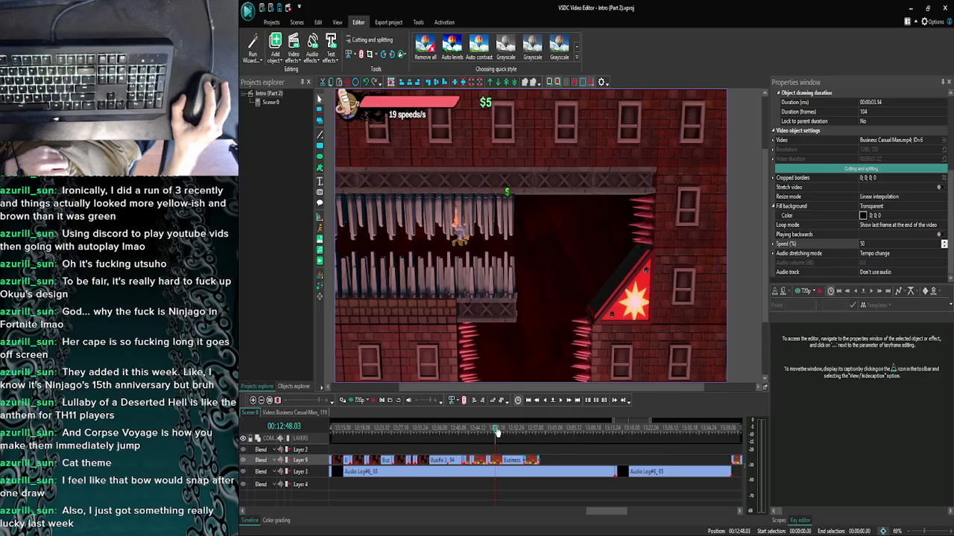
Preview the transition into the slowed last piece from 12:53.25 with the timeline enlarged.
{"action": "left_click_drag", "start_coordinate": [495, 433], "coordinate": [521, 435]}
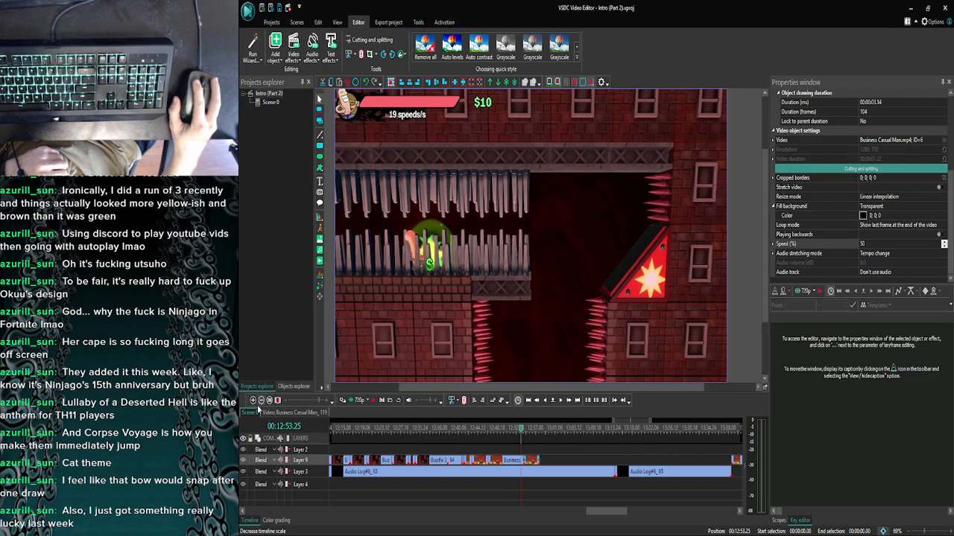
{"action": "left_click", "coordinate": [253, 401]}
{"action": "left_click", "coordinate": [253, 401]}
{"action": "left_click", "coordinate": [253, 401]}
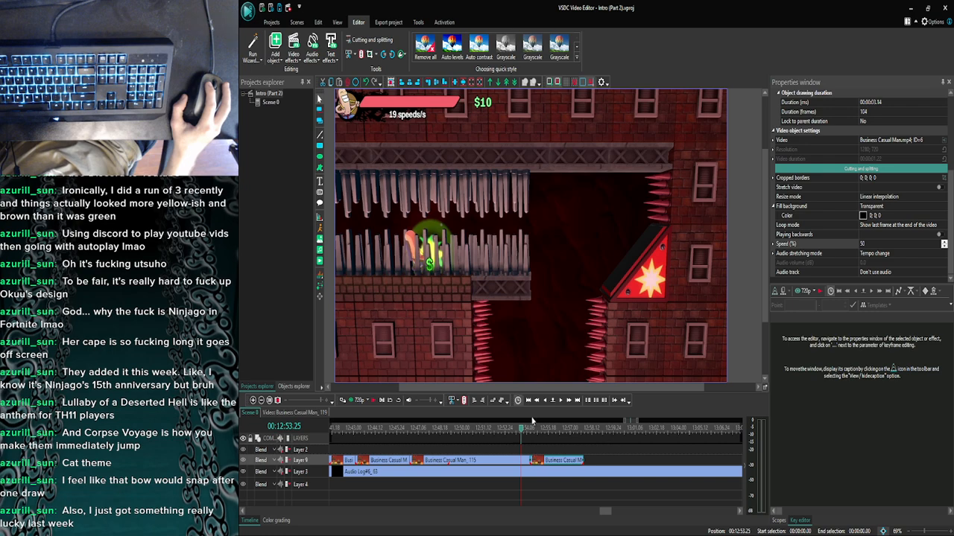
{"action": "left_click", "coordinate": [349, 403]}
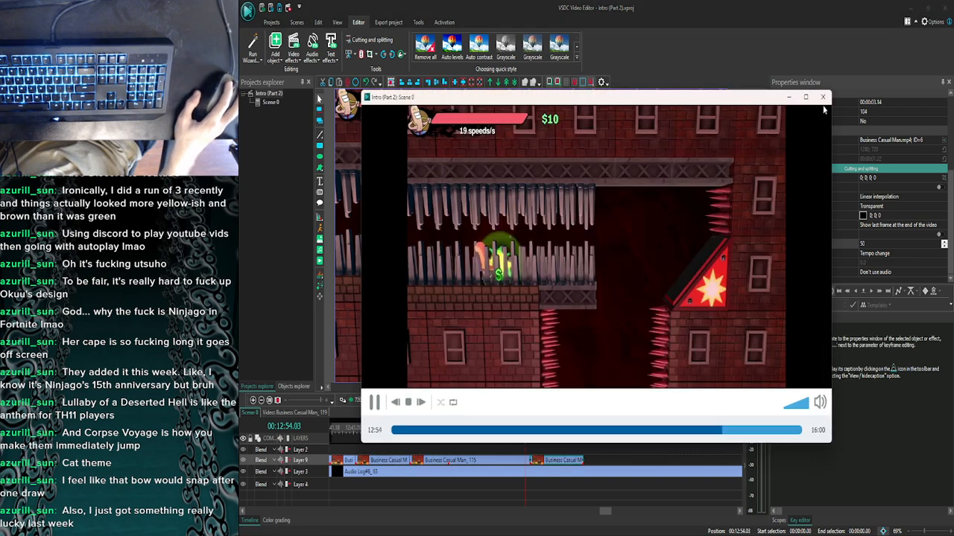
{"action": "left_click", "coordinate": [822, 97]}
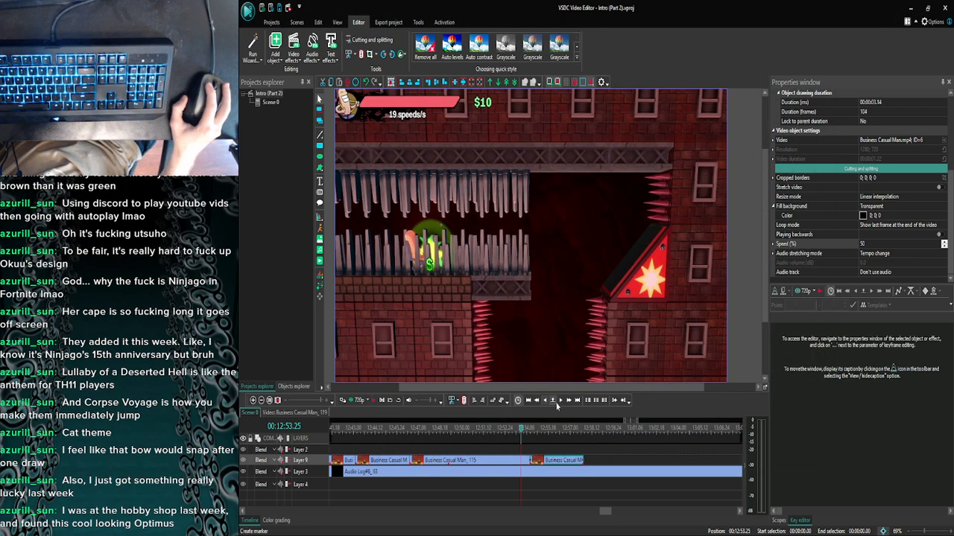
Try the last piece at 70% and at 60% speed, previewing the 60% version from 12:53.25.
{"action": "left_click", "coordinate": [872, 243]}
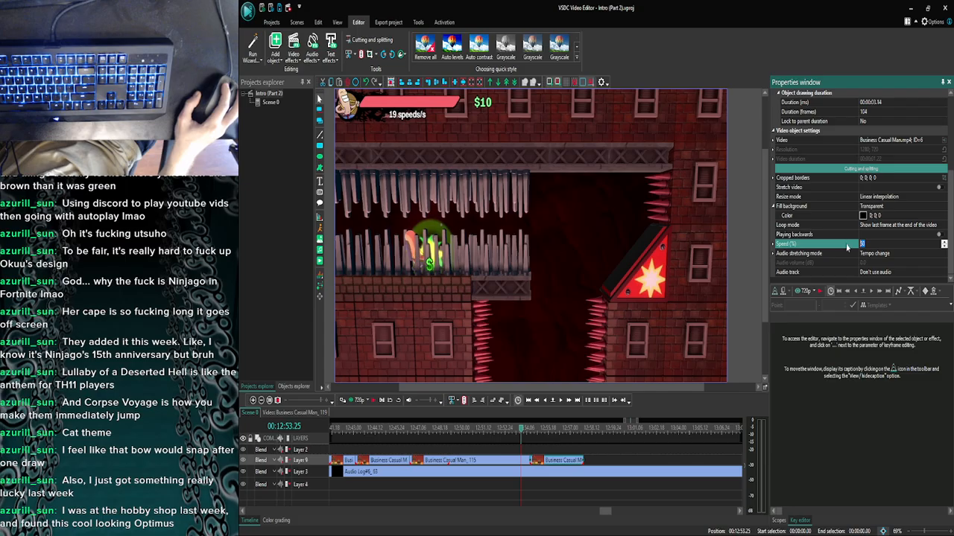
{"action": "type", "text": "70"}
{"action": "key", "text": "Return"}
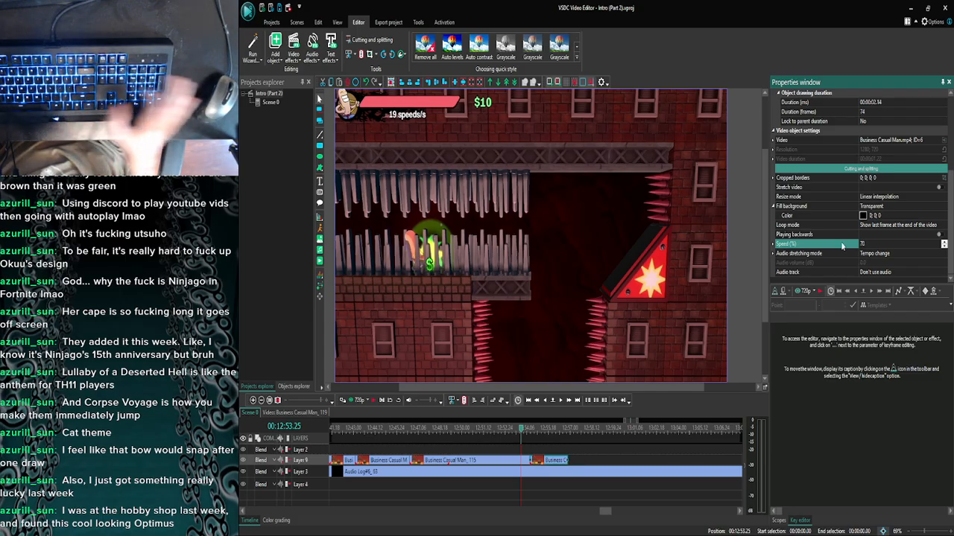
{"action": "left_click", "coordinate": [867, 244]}
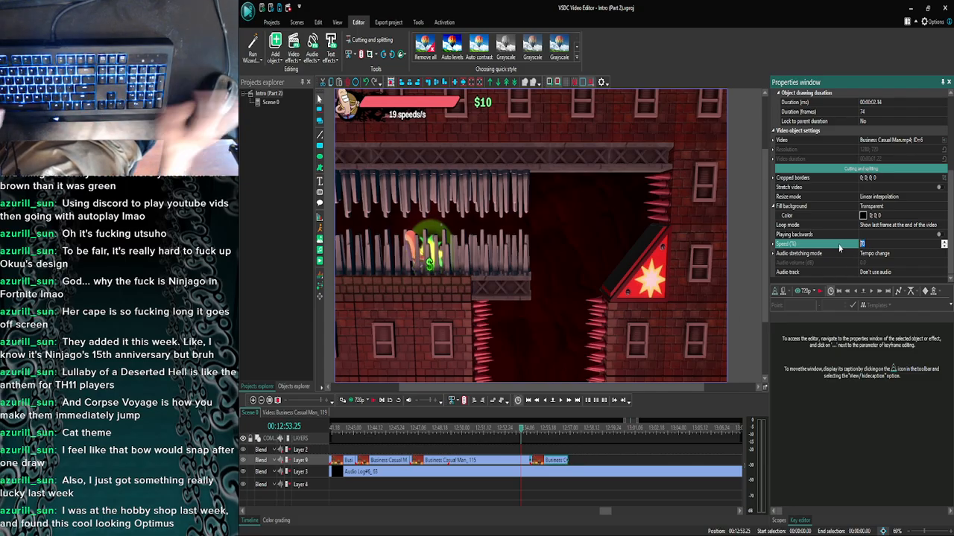
{"action": "type", "text": "60"}
{"action": "key", "text": "Return"}
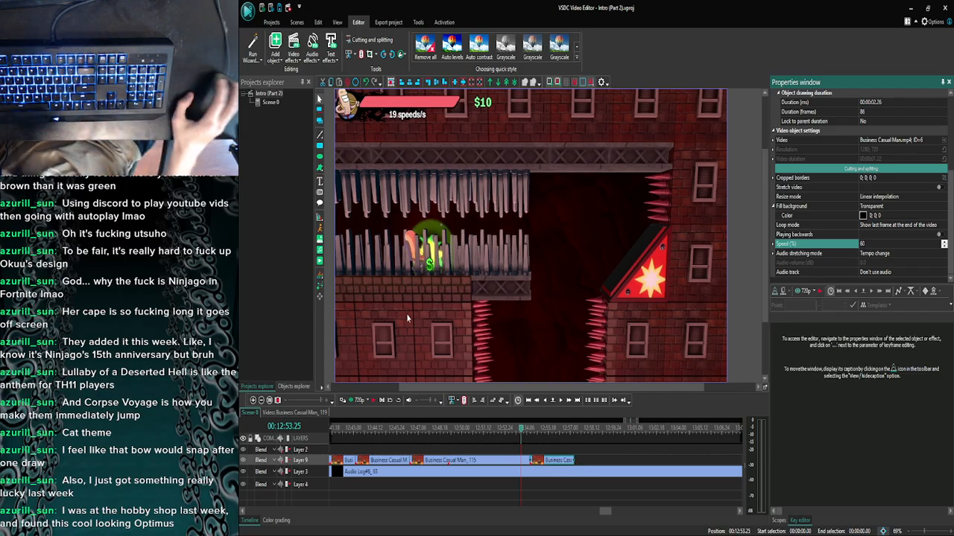
{"action": "left_click", "coordinate": [354, 401]}
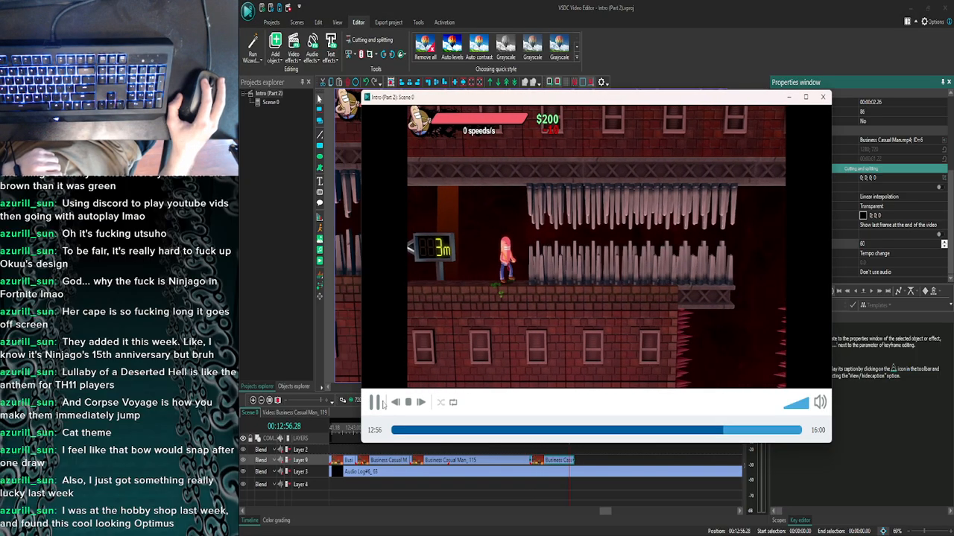
{"action": "left_click", "coordinate": [823, 97]}
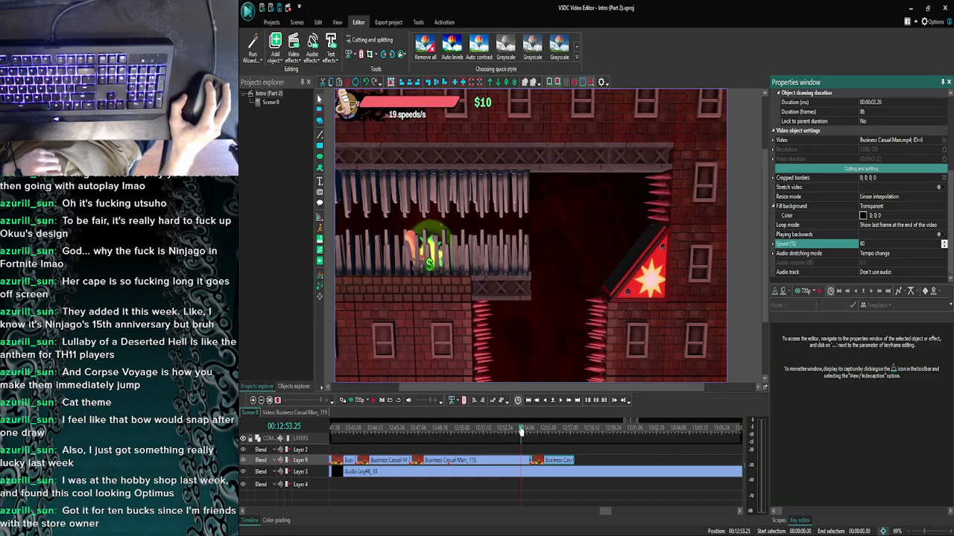
Set the last piece's speed to 70% and preview it from 12:54.26.
{"action": "left_click_drag", "start_coordinate": [521, 430], "coordinate": [537, 430]}
{"action": "left_click", "coordinate": [882, 245]}
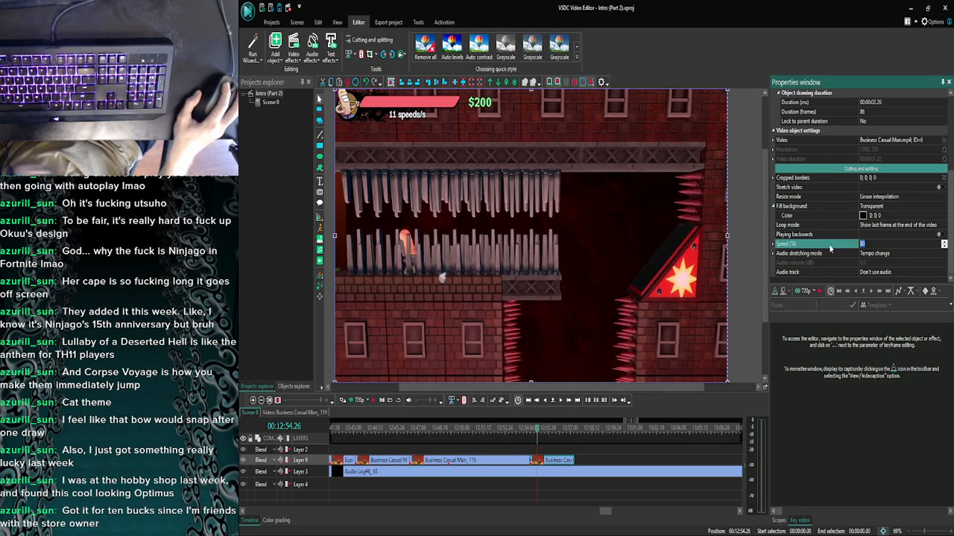
{"action": "type", "text": "70"}
{"action": "key", "text": "Return"}
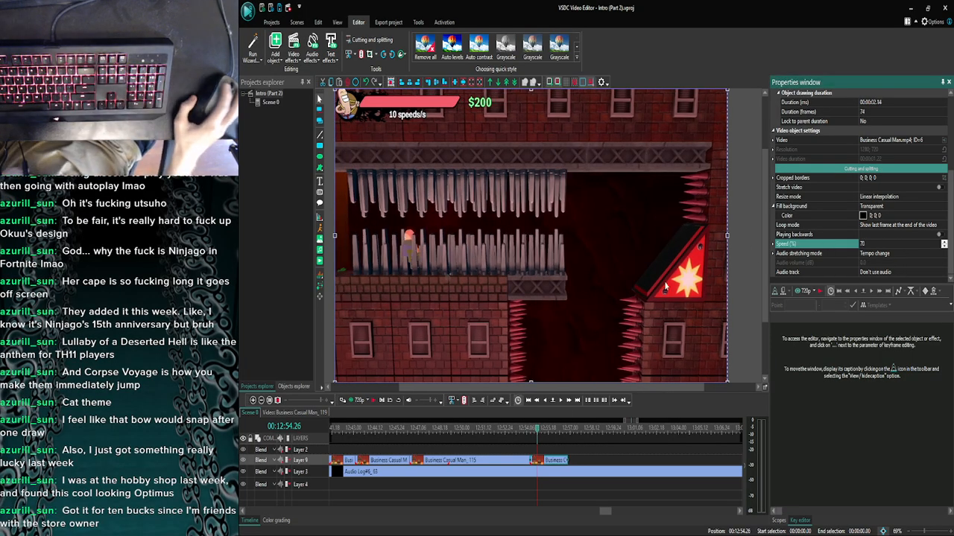
{"action": "left_click", "coordinate": [352, 400]}
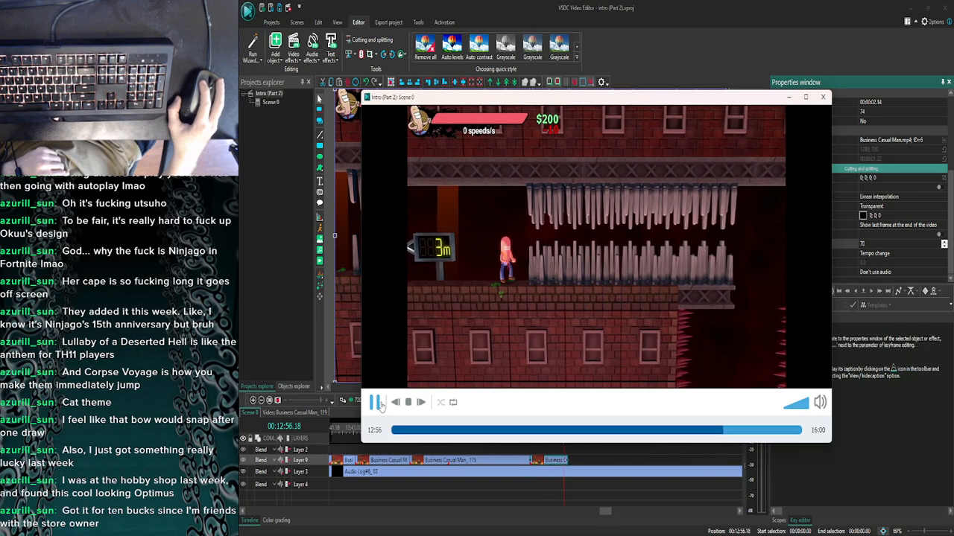
{"action": "left_click", "coordinate": [376, 403]}
{"action": "left_click", "coordinate": [822, 97]}
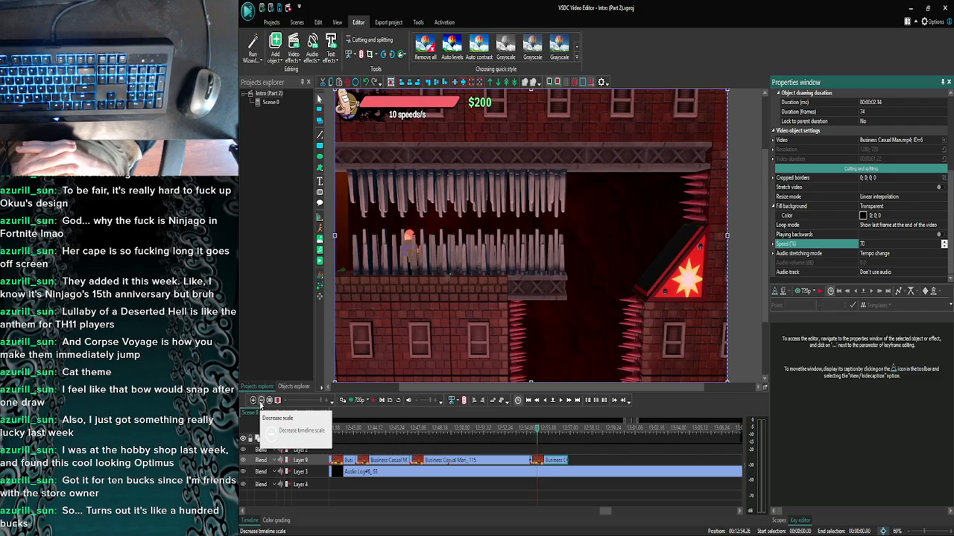
Move the playhead to 13:42.15 on the short Business Casual Man piece and minimize the Steam library.
{"action": "left_click", "coordinate": [260, 401]}
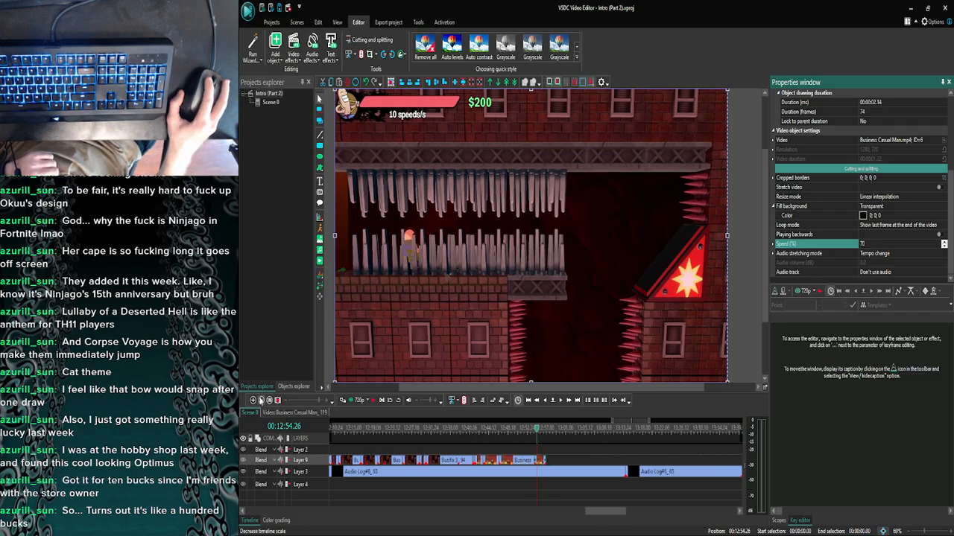
{"action": "left_click", "coordinate": [260, 400]}
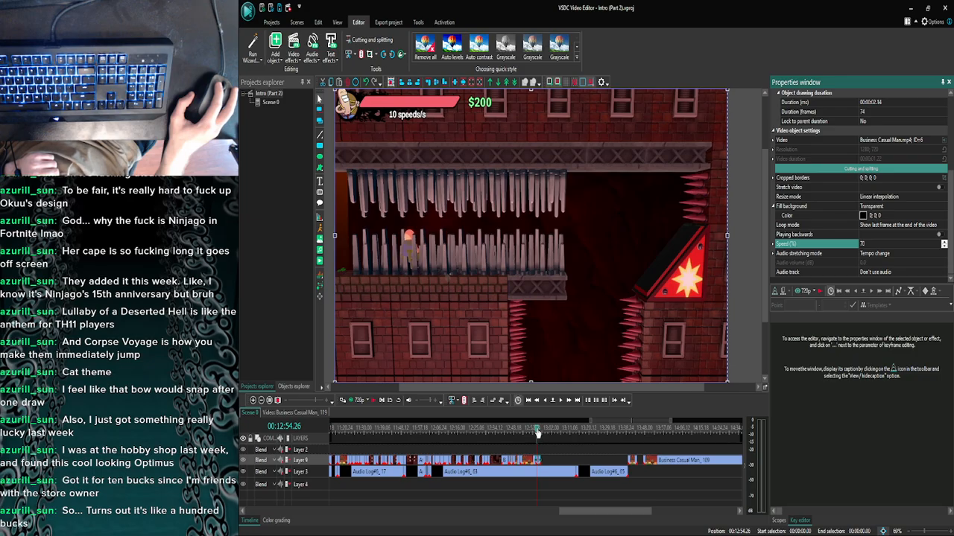
{"action": "left_click_drag", "start_coordinate": [538, 434], "coordinate": [633, 433]}
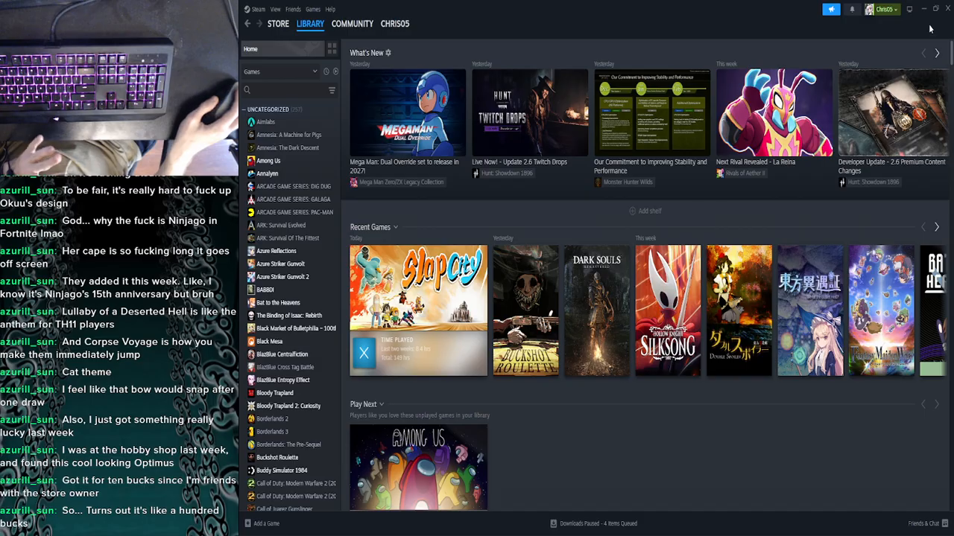
{"action": "left_click", "coordinate": [925, 6]}
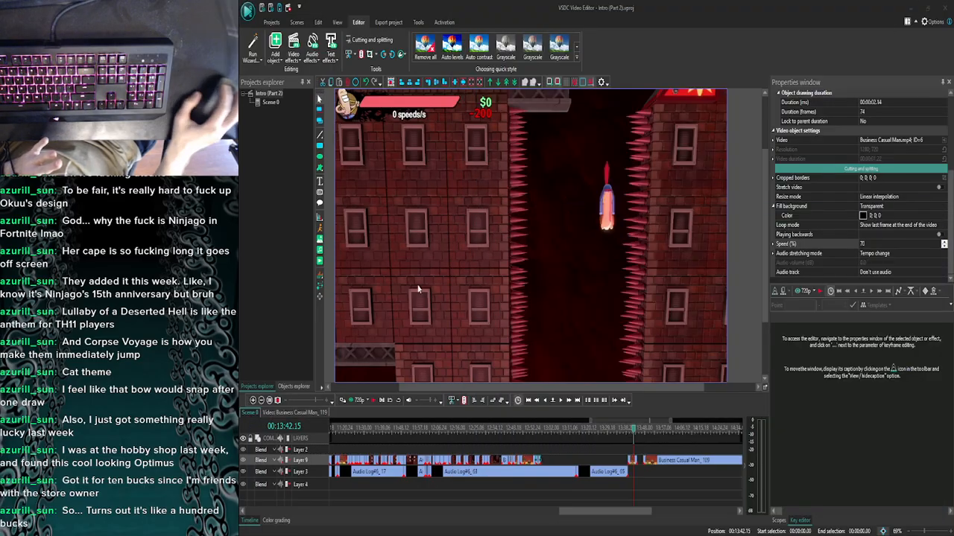
Step forward and back through the short piece's frames, stopping at 13:43.09.
{"action": "left_click", "coordinate": [560, 401]}
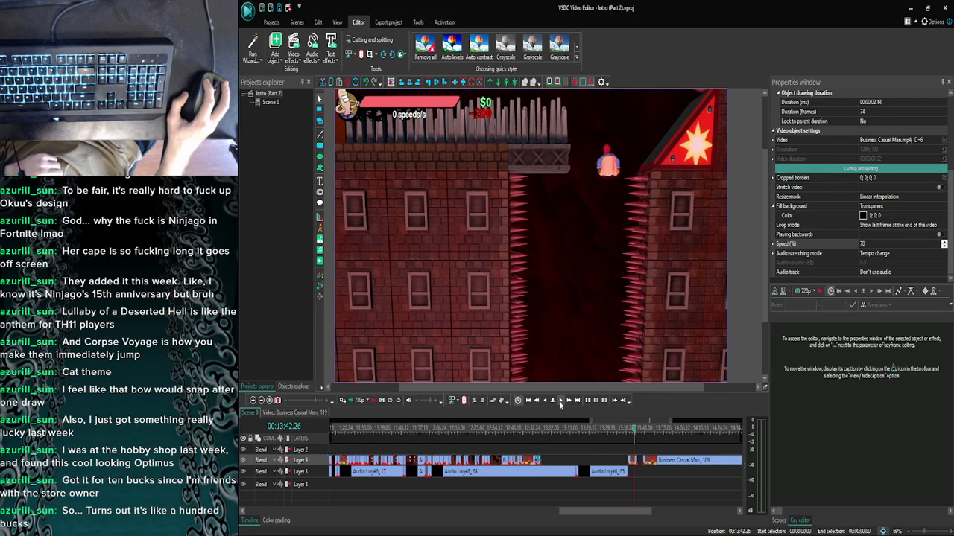
{"action": "left_click", "coordinate": [560, 403]}
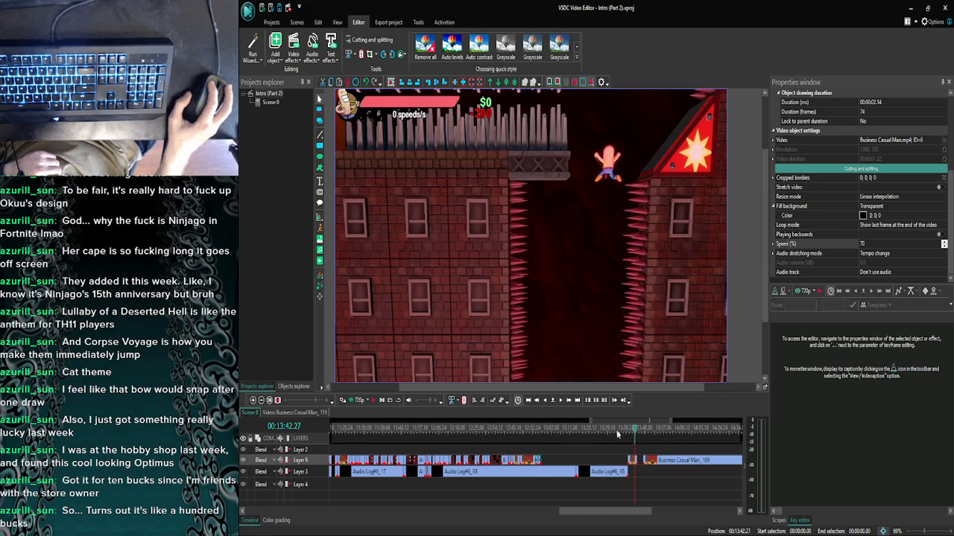
{"action": "left_click", "coordinate": [560, 402]}
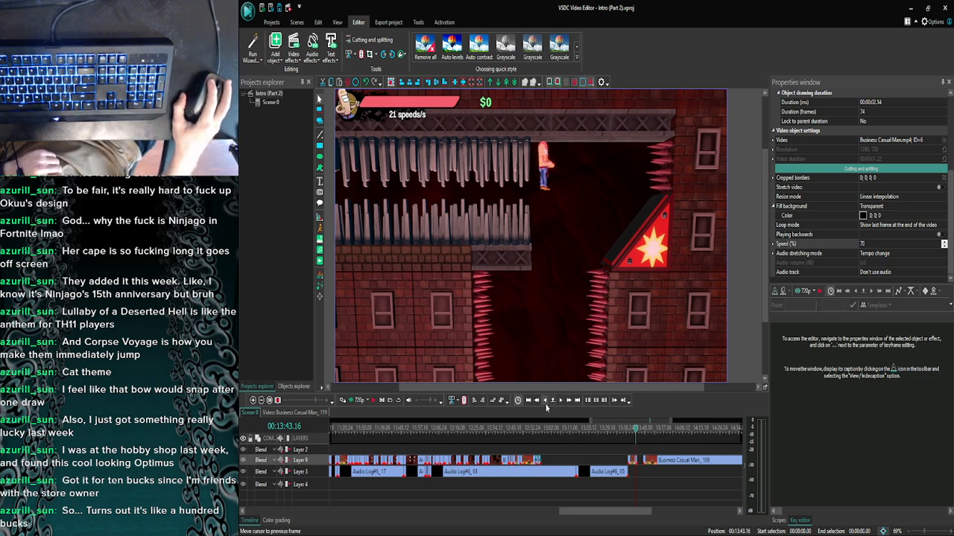
{"action": "left_click", "coordinate": [545, 401]}
{"action": "left_click", "coordinate": [545, 402]}
{"action": "left_click", "coordinate": [546, 402]}
{"action": "left_click", "coordinate": [546, 402]}
{"action": "left_click", "coordinate": [545, 403]}
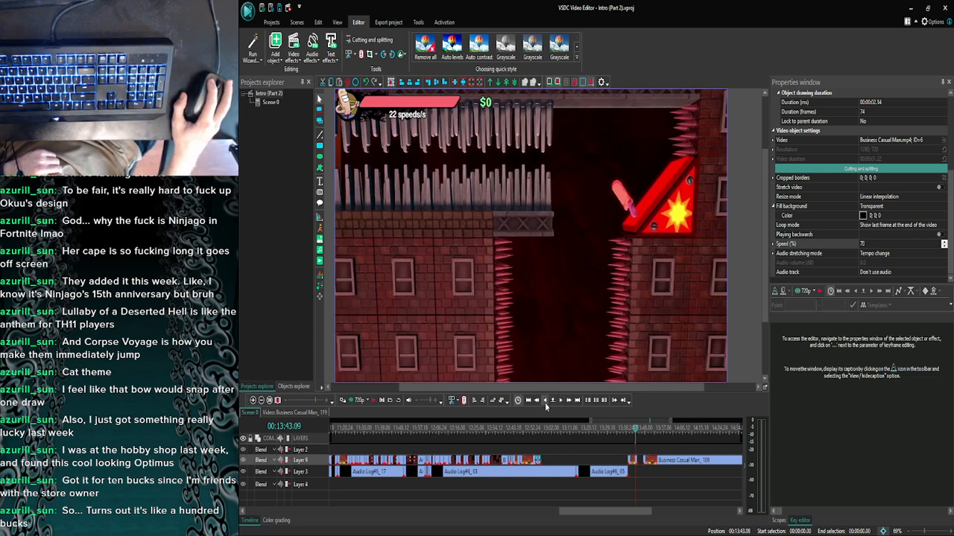
Move the short Business Casual Man piece up to Layer 2 above the long clip, and step the playhead forward from 13:46.27.
{"action": "left_click", "coordinate": [634, 462]}
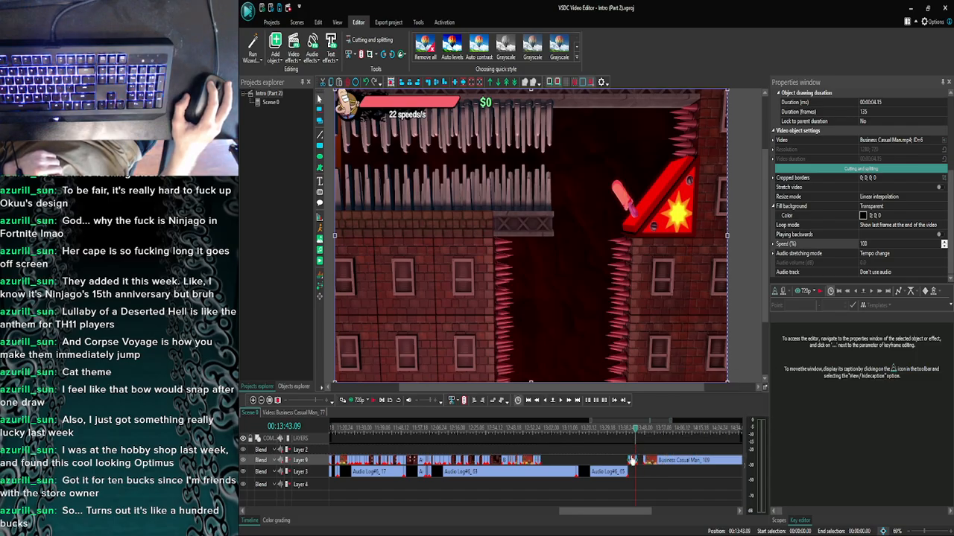
{"action": "left_click_drag", "start_coordinate": [633, 460], "coordinate": [643, 449]}
{"action": "left_click", "coordinate": [642, 438]}
{"action": "left_click", "coordinate": [642, 433]}
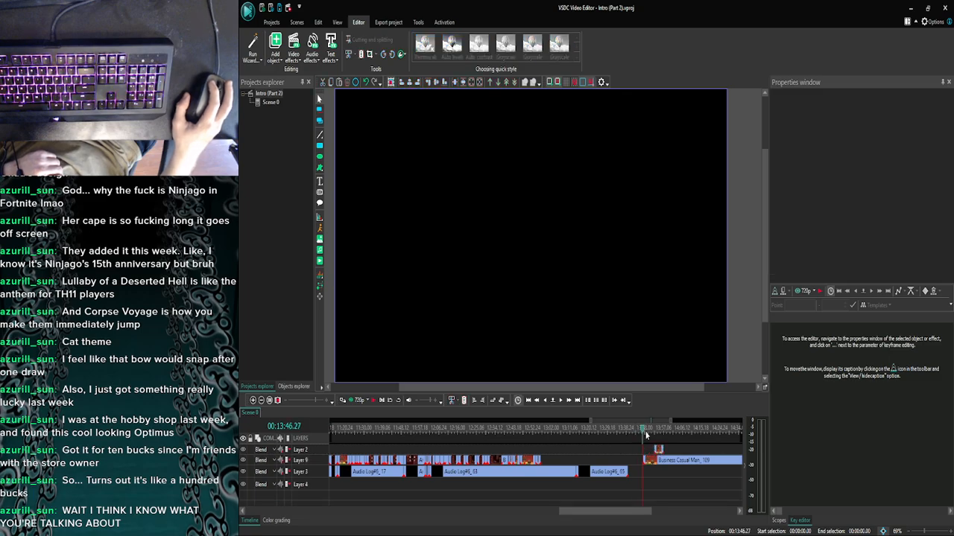
{"action": "left_click", "coordinate": [561, 401]}
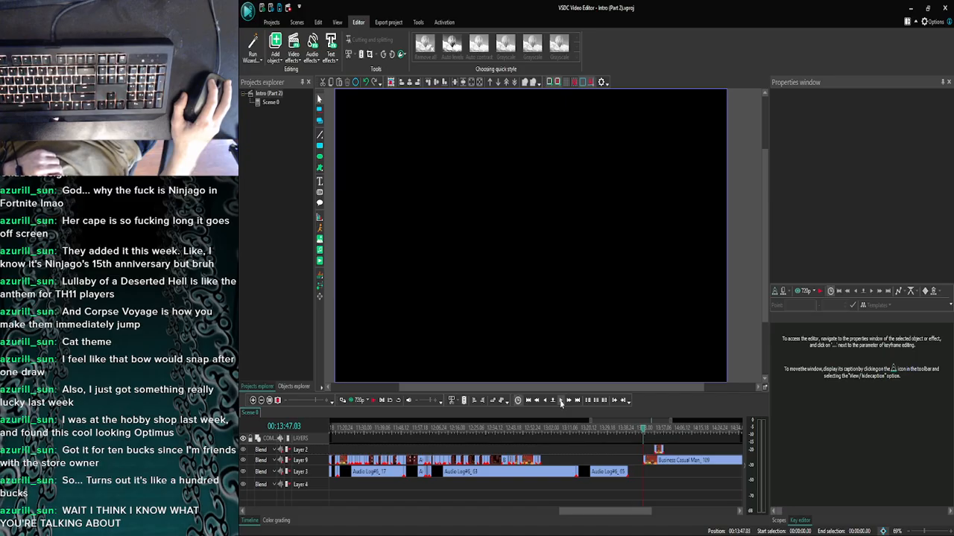
{"action": "left_click", "coordinate": [561, 401]}
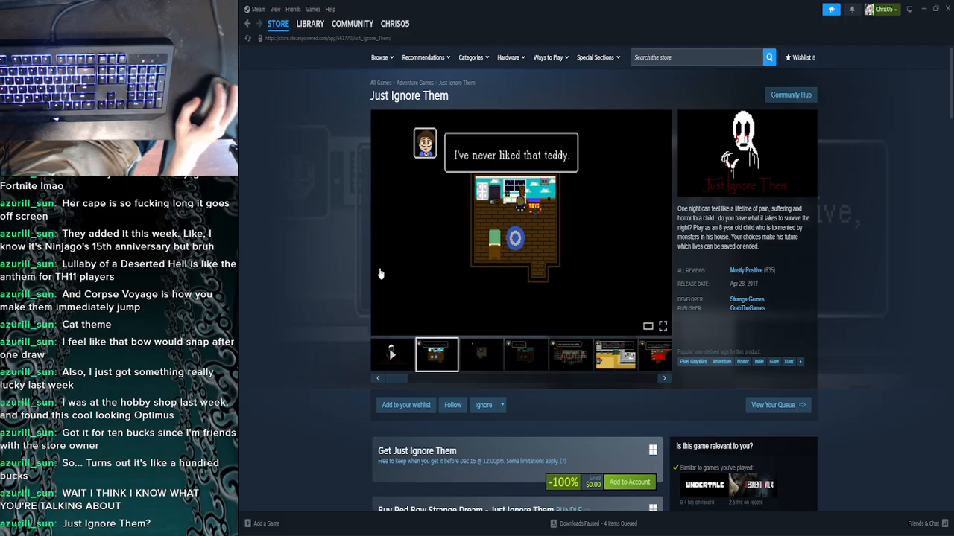
Look through the Just Ignore Them store page's screenshots and its Red Bow Strange Dream bundle offer.
{"action": "scroll", "coordinate": [488, 354], "scroll_direction": "down", "scroll_amount": 1}
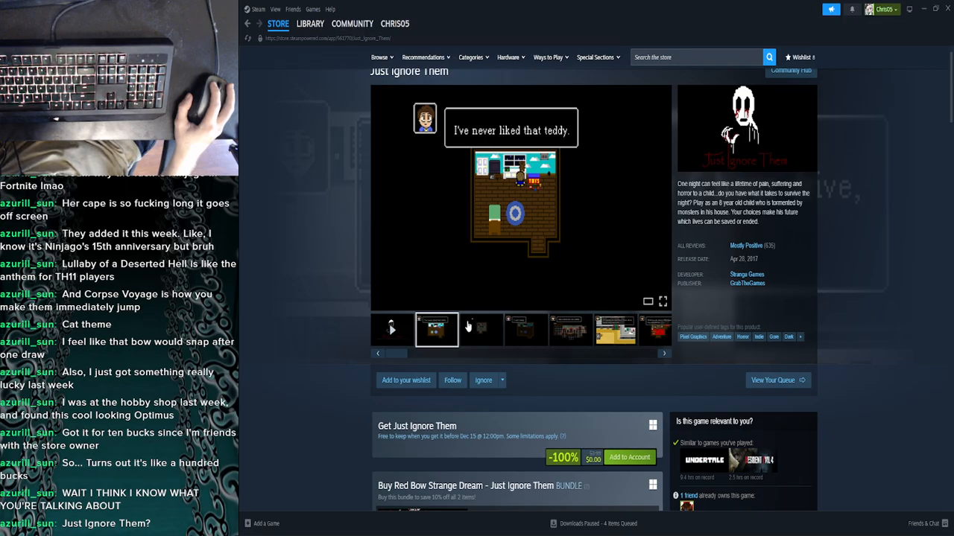
{"action": "left_click", "coordinate": [468, 326]}
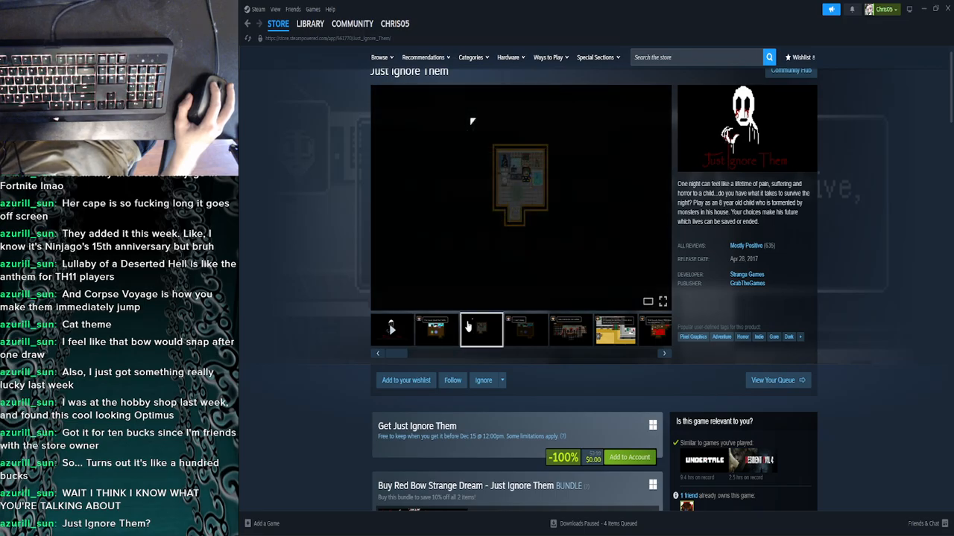
{"action": "left_click", "coordinate": [526, 336]}
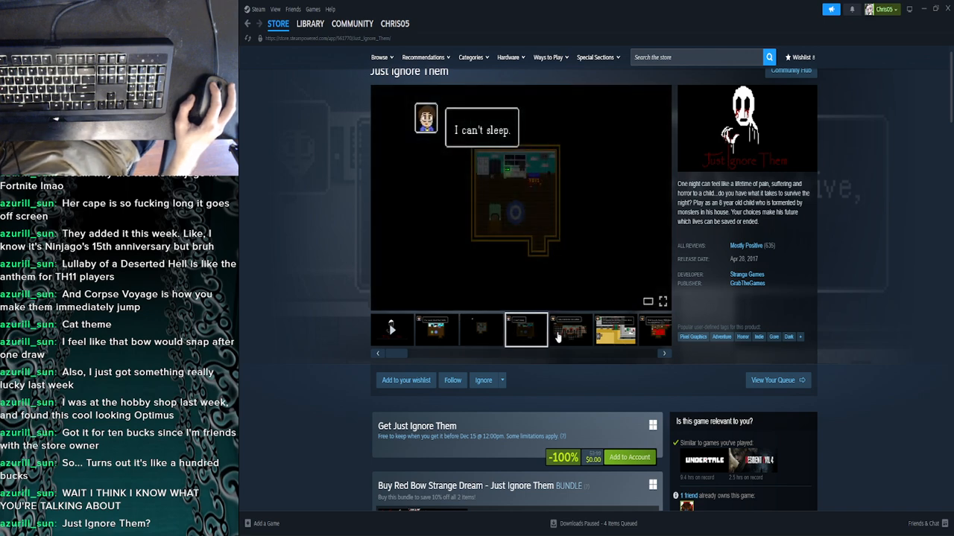
{"action": "left_click", "coordinate": [570, 331]}
{"action": "left_click", "coordinate": [604, 339]}
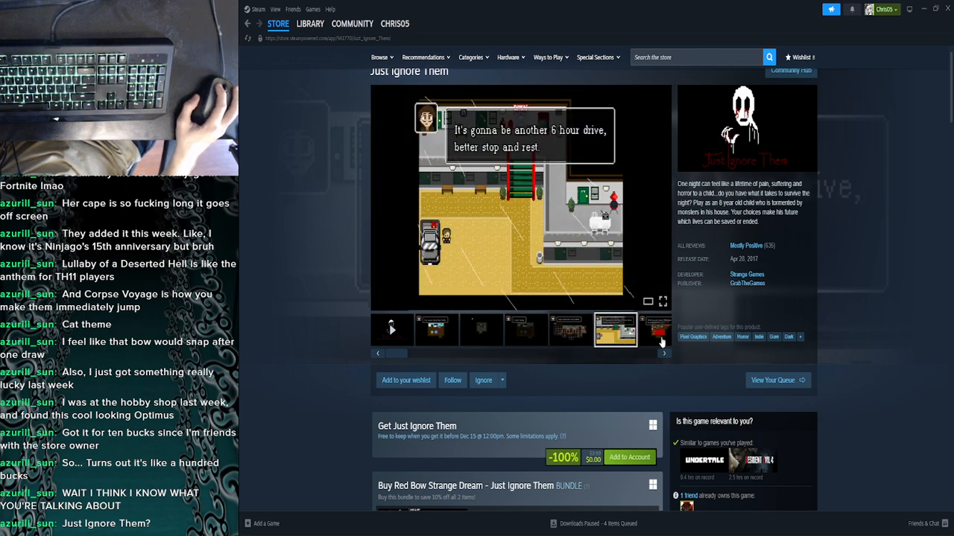
{"action": "left_click", "coordinate": [664, 353]}
{"action": "left_click", "coordinate": [664, 355]}
{"action": "left_click", "coordinate": [663, 355]}
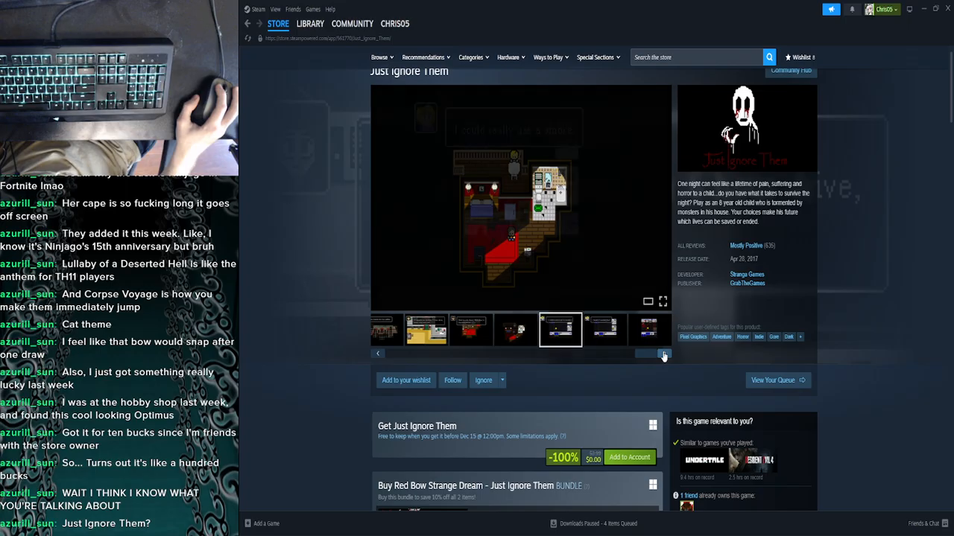
{"action": "left_click", "coordinate": [378, 354]}
{"action": "scroll", "coordinate": [362, 366], "scroll_direction": "down", "scroll_amount": 3}
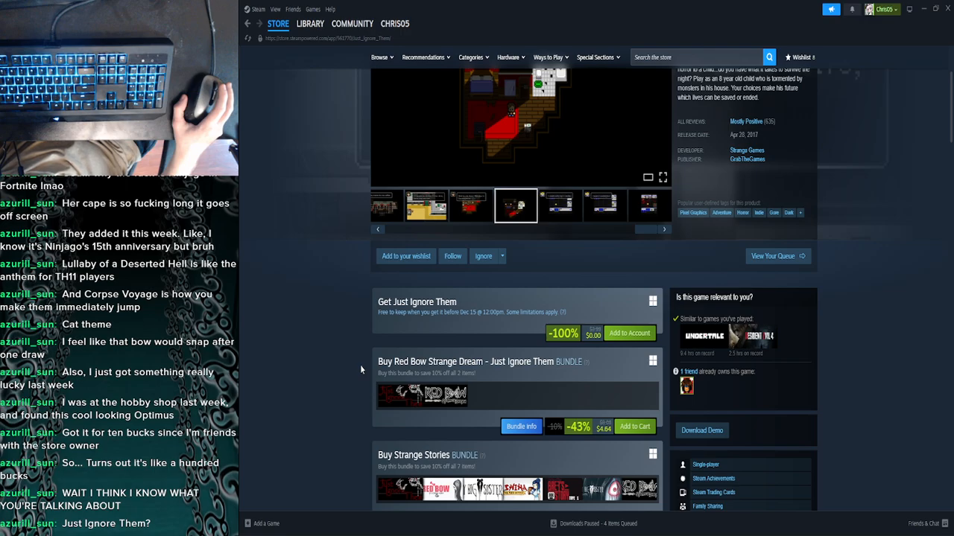
{"action": "mouse_move", "coordinate": [454, 401]}
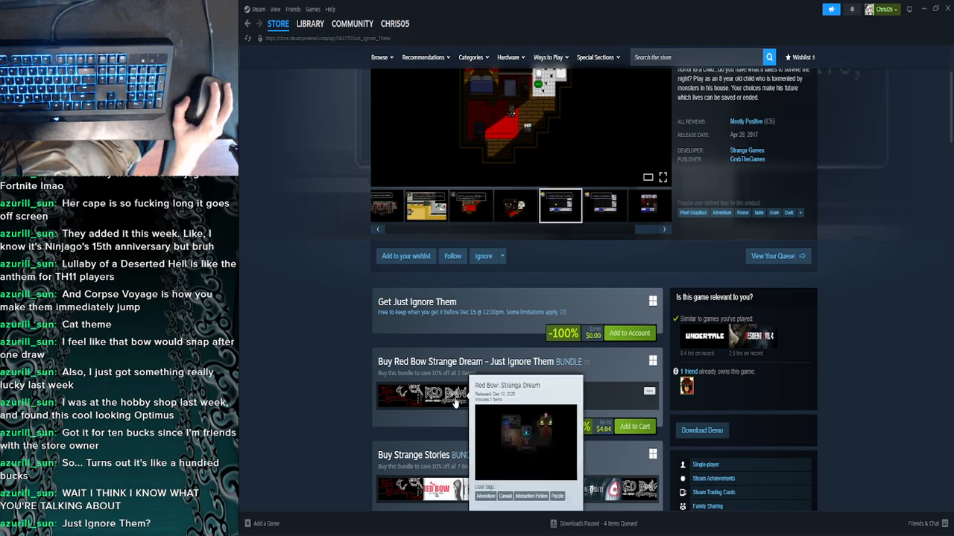
{"action": "scroll", "coordinate": [454, 401], "scroll_direction": "up", "scroll_amount": 2}
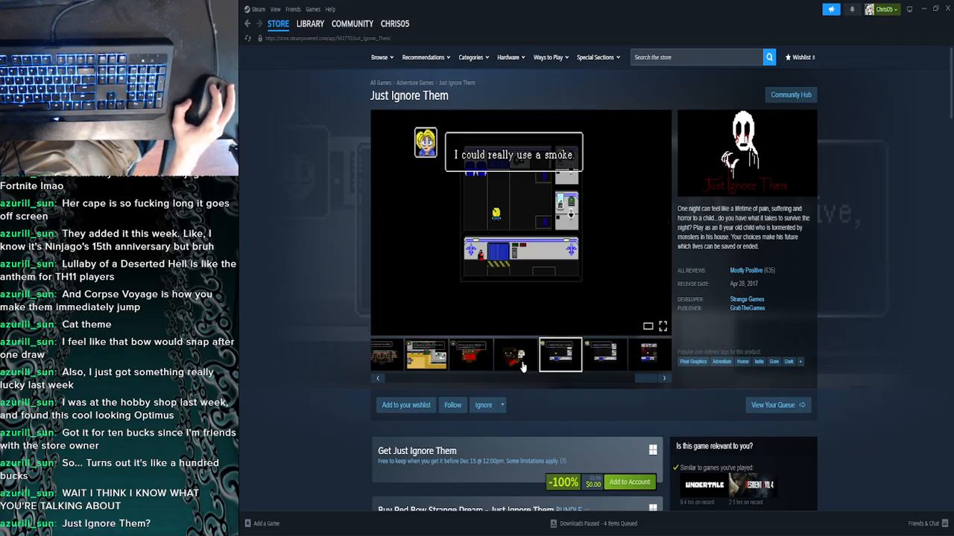
{"action": "left_click", "coordinate": [601, 353]}
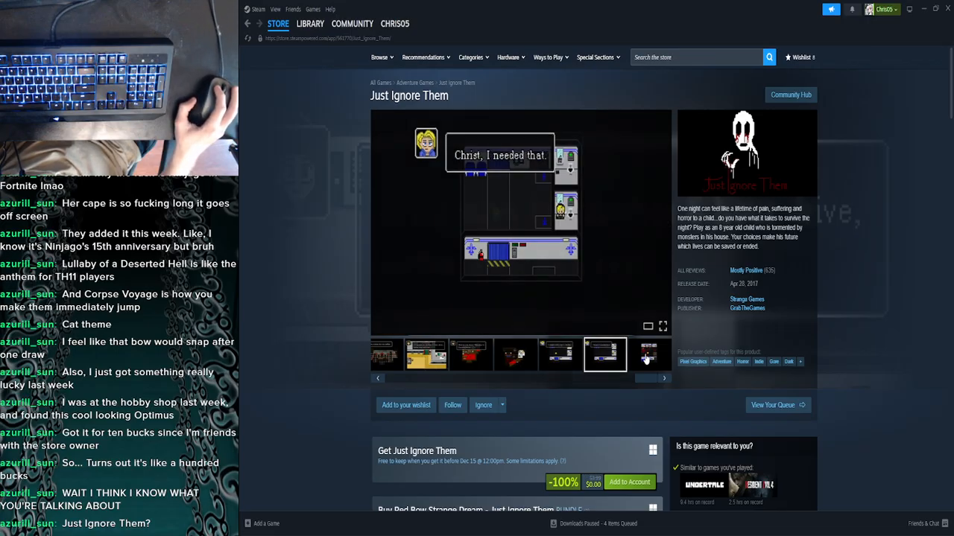
{"action": "left_click", "coordinate": [649, 357]}
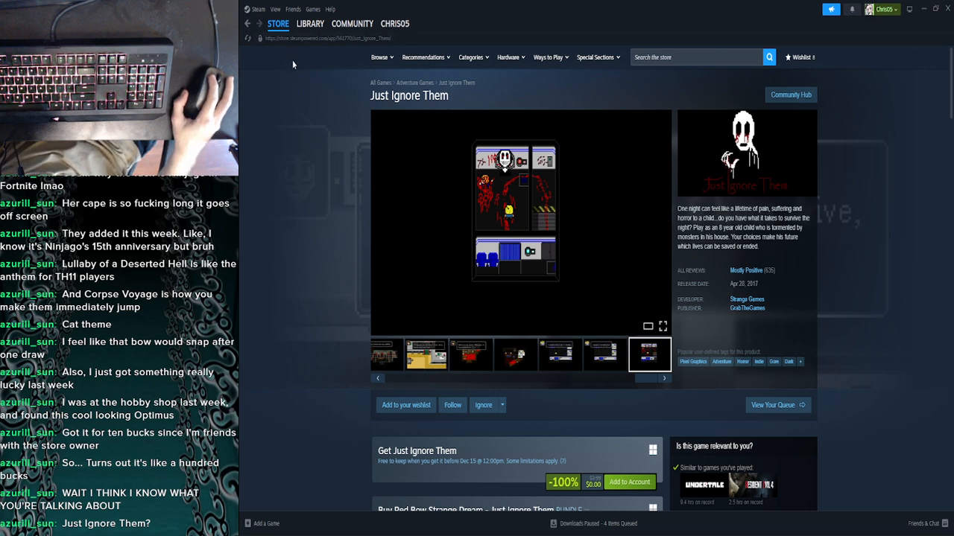
Return from the store page to the Steam library and minimize Steam to get back to the video editor.
{"action": "left_click", "coordinate": [247, 24]}
{"action": "mouse_move", "coordinate": [279, 24]}
{"action": "left_click", "coordinate": [309, 24]}
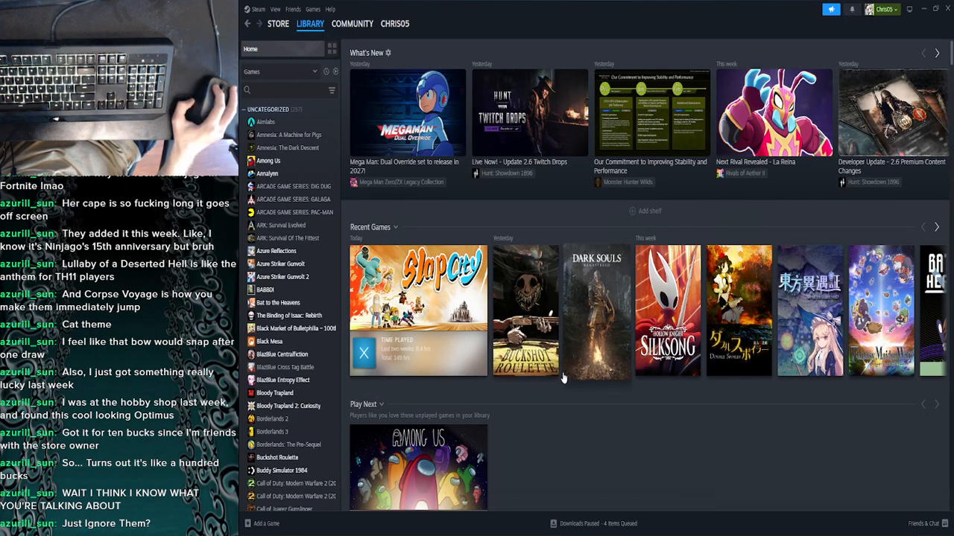
{"action": "left_click", "coordinate": [922, 9]}
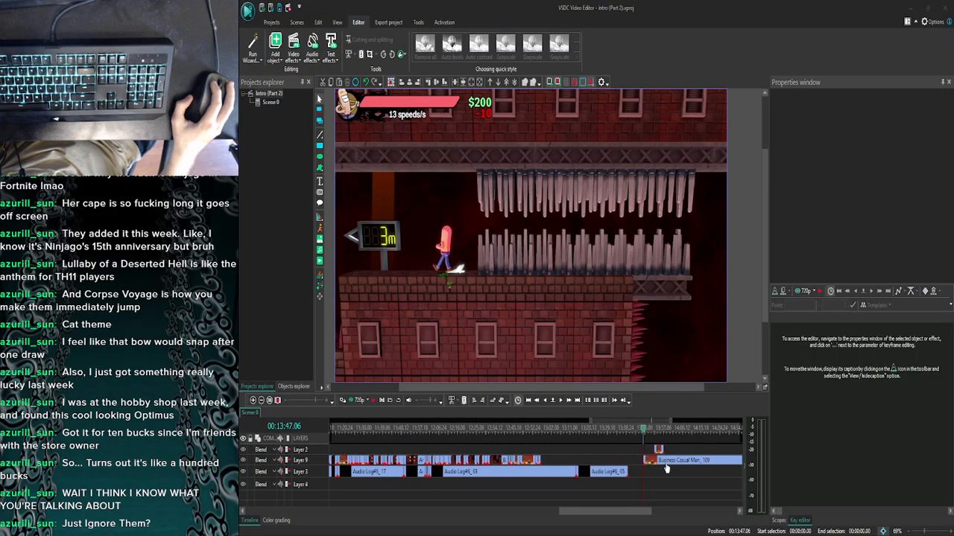
Move the long Business Casual Man clip back to the end of Audio Log#6_65, and the following Busifix 3 clip into the gap before it.
{"action": "mouse_move", "coordinate": [666, 464]}
{"action": "left_mouse_down"}
{"action": "mouse_move", "coordinate": [581, 462]}
{"action": "mouse_move", "coordinate": [647, 462]}
{"action": "left_mouse_up"}
{"action": "left_click", "coordinate": [261, 401]}
{"action": "left_click", "coordinate": [260, 401]}
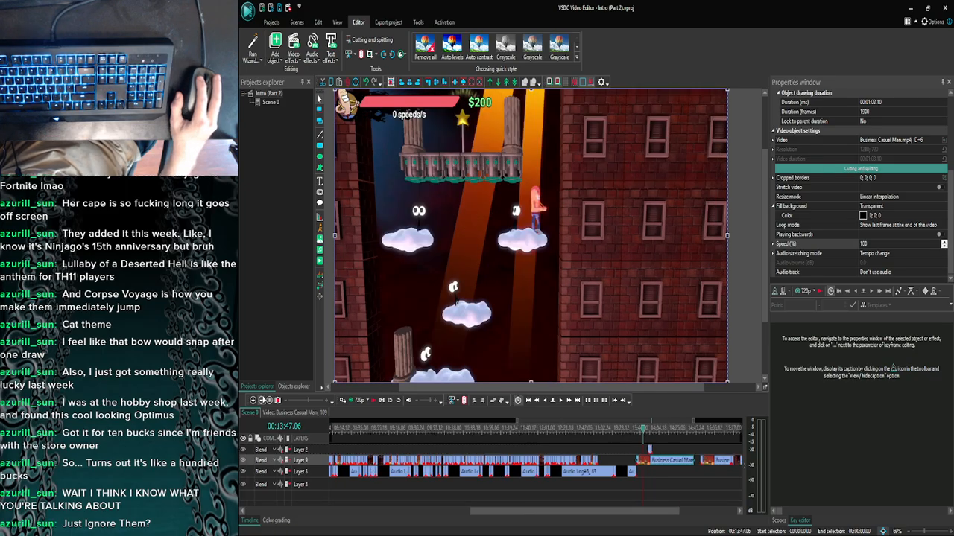
{"action": "left_click", "coordinate": [260, 400]}
{"action": "left_click_drag", "start_coordinate": [711, 464], "coordinate": [625, 464]}
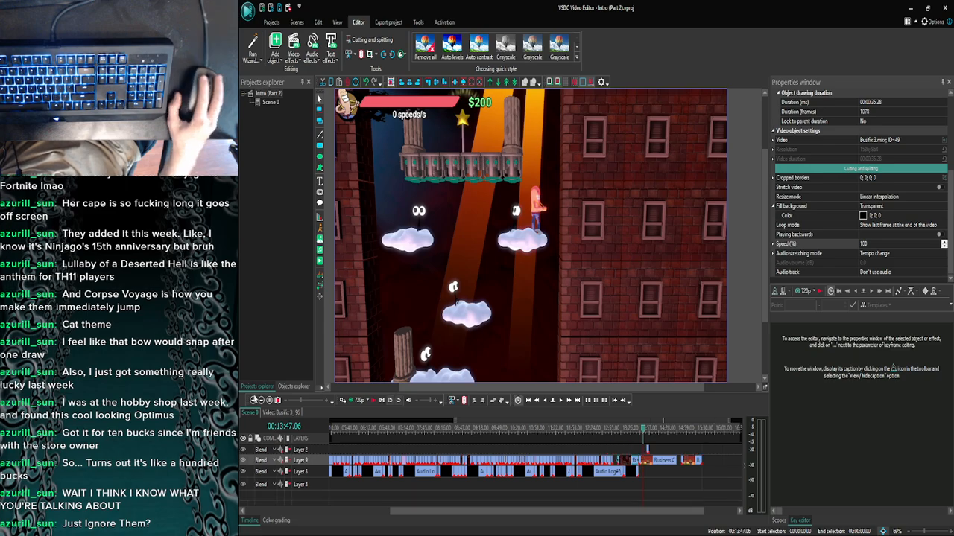
Slide the Busifix 3 clip back against the end of the preceding Business Casual Man piece, with the playhead at 12:56.09.
{"action": "left_click", "coordinate": [254, 401]}
{"action": "left_click", "coordinate": [253, 401]}
{"action": "left_click", "coordinate": [253, 400]}
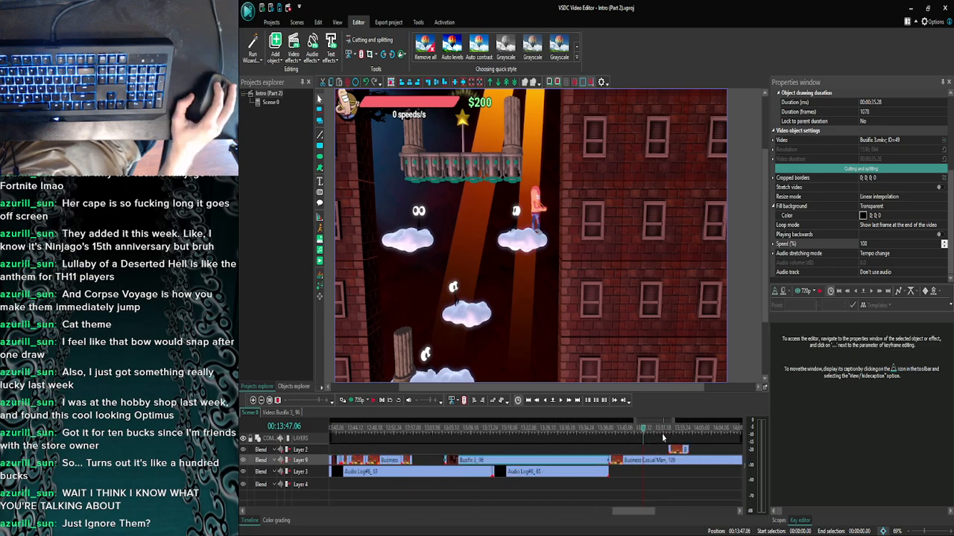
{"action": "left_click", "coordinate": [410, 431]}
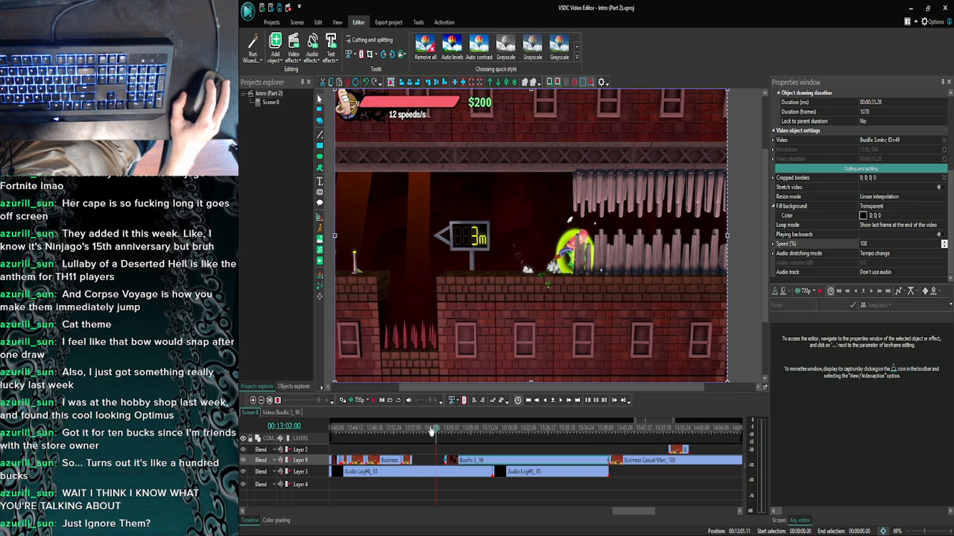
{"action": "left_click_drag", "start_coordinate": [471, 464], "coordinate": [447, 463]}
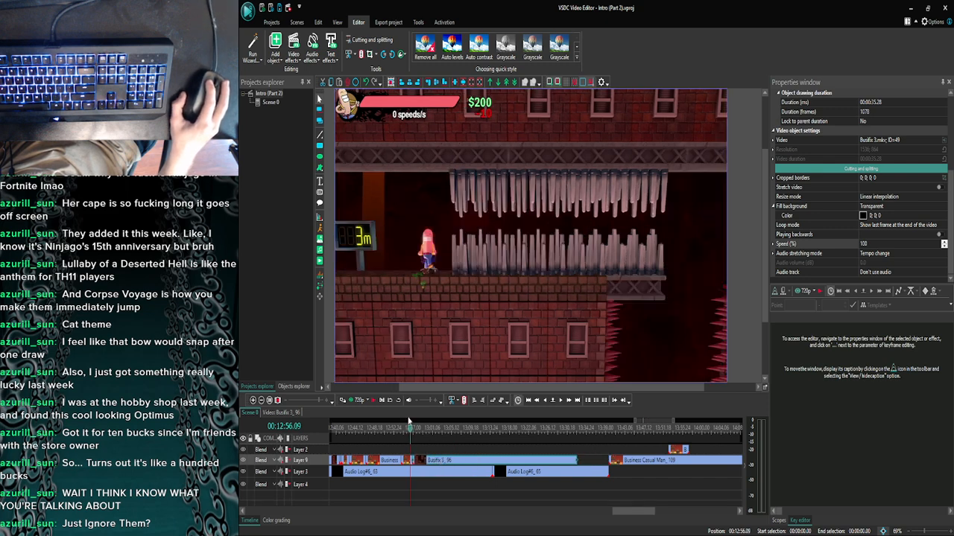
Step frame by frame from 12:56.09 to the first Busifix 3 frame at 12:56.26.
{"action": "left_click", "coordinate": [560, 400]}
{"action": "left_click", "coordinate": [561, 402]}
{"action": "left_click", "coordinate": [561, 401]}
{"action": "left_click", "coordinate": [561, 402]}
{"action": "left_click", "coordinate": [561, 402]}
{"action": "left_click", "coordinate": [561, 402]}
{"action": "left_click", "coordinate": [561, 402]}
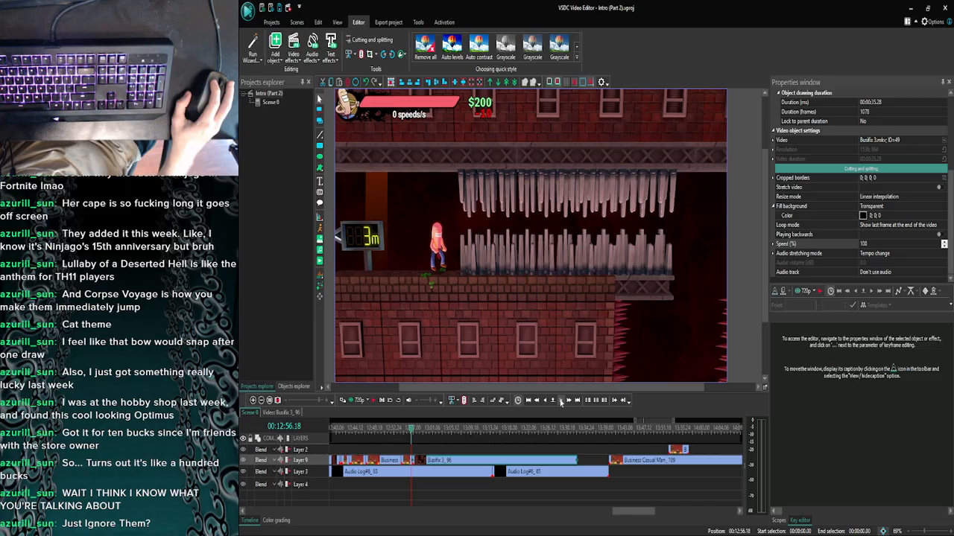
{"action": "left_click", "coordinate": [561, 401]}
{"action": "left_click", "coordinate": [561, 402]}
{"action": "left_click", "coordinate": [561, 402]}
{"action": "left_click", "coordinate": [561, 401]}
{"action": "left_click", "coordinate": [561, 401]}
{"action": "left_click", "coordinate": [561, 402]}
{"action": "left_click", "coordinate": [561, 401]}
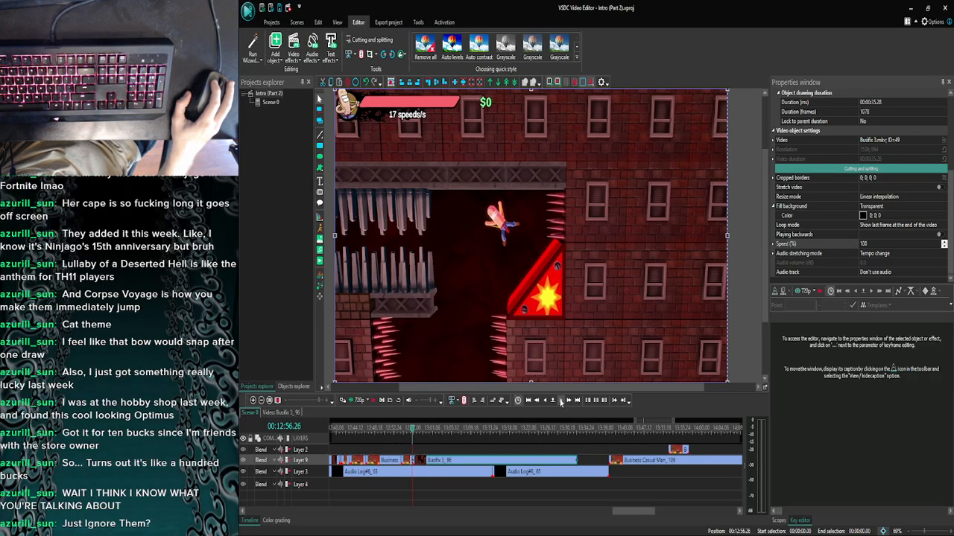
{"action": "left_click", "coordinate": [561, 402]}
{"action": "left_click", "coordinate": [546, 400]}
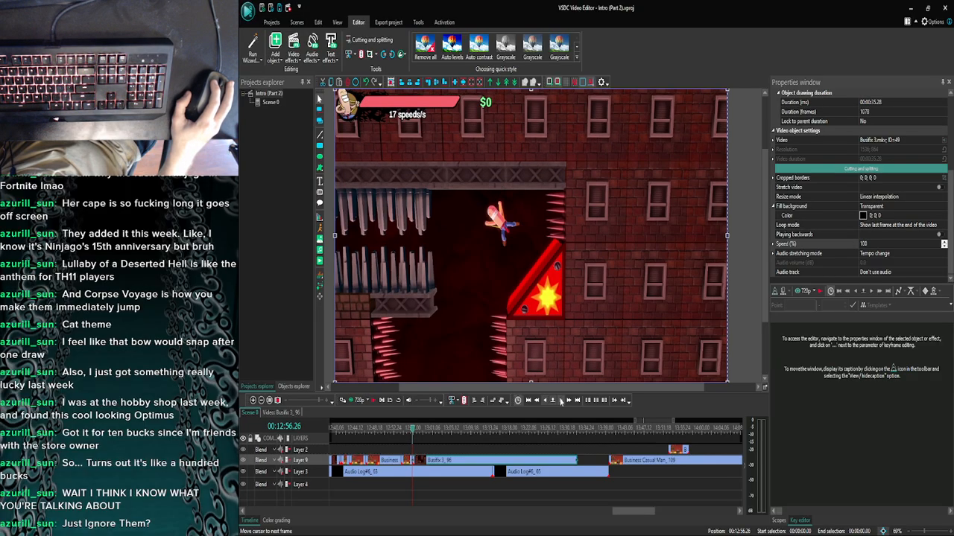
Examine Busifix 3's opening frames by stepping ahead to about 12:57.06 and back to 12:57.00.
{"action": "left_click", "coordinate": [561, 401]}
{"action": "left_click", "coordinate": [561, 401]}
{"action": "left_click", "coordinate": [561, 402]}
{"action": "left_click", "coordinate": [561, 401]}
{"action": "left_click", "coordinate": [561, 402]}
{"action": "left_click", "coordinate": [561, 402]}
{"action": "left_click", "coordinate": [561, 402]}
{"action": "left_click", "coordinate": [561, 401]}
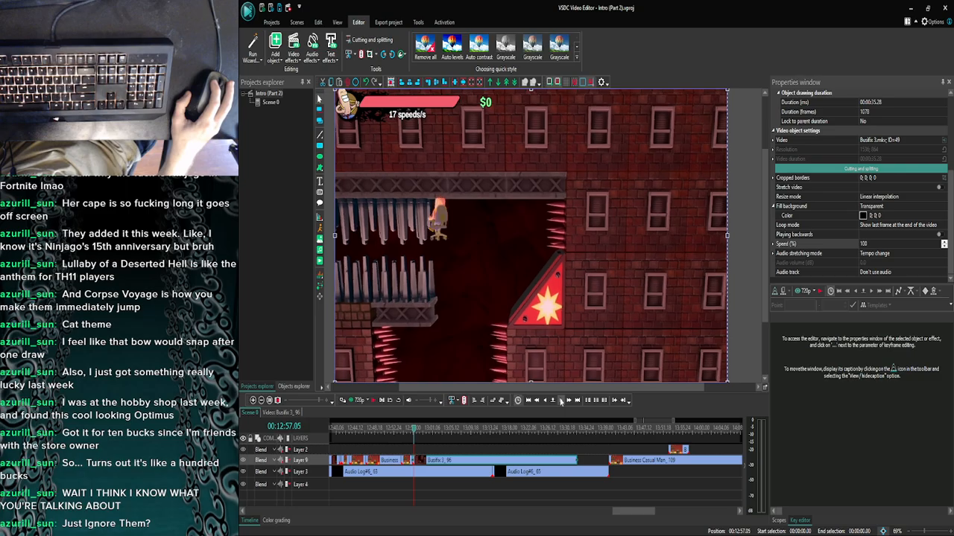
{"action": "left_click", "coordinate": [561, 401]}
{"action": "left_click", "coordinate": [561, 402]}
{"action": "left_click", "coordinate": [546, 400]}
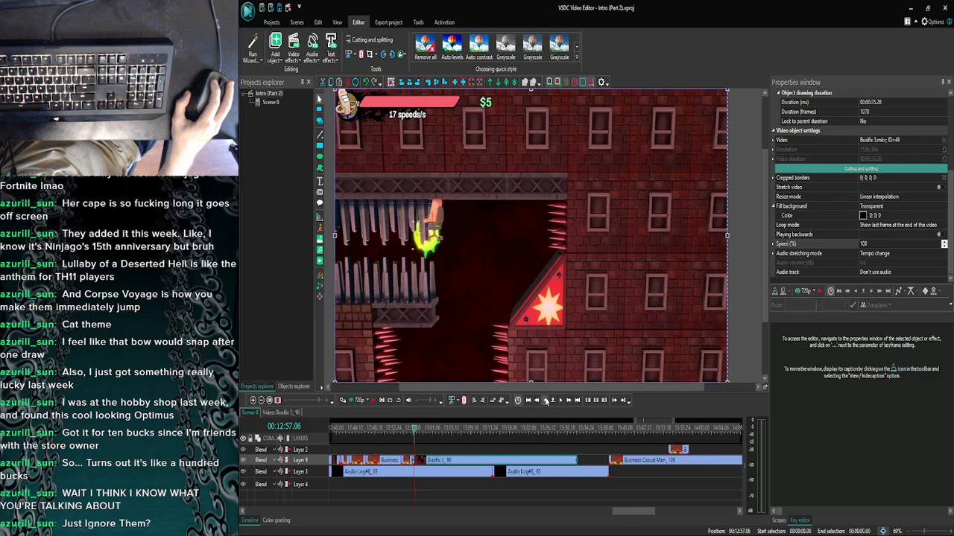
{"action": "left_click", "coordinate": [546, 400]}
{"action": "left_click", "coordinate": [547, 400]}
{"action": "left_click", "coordinate": [546, 400]}
{"action": "left_click", "coordinate": [546, 400]}
{"action": "left_click", "coordinate": [546, 401]}
{"action": "left_click", "coordinate": [546, 400]}
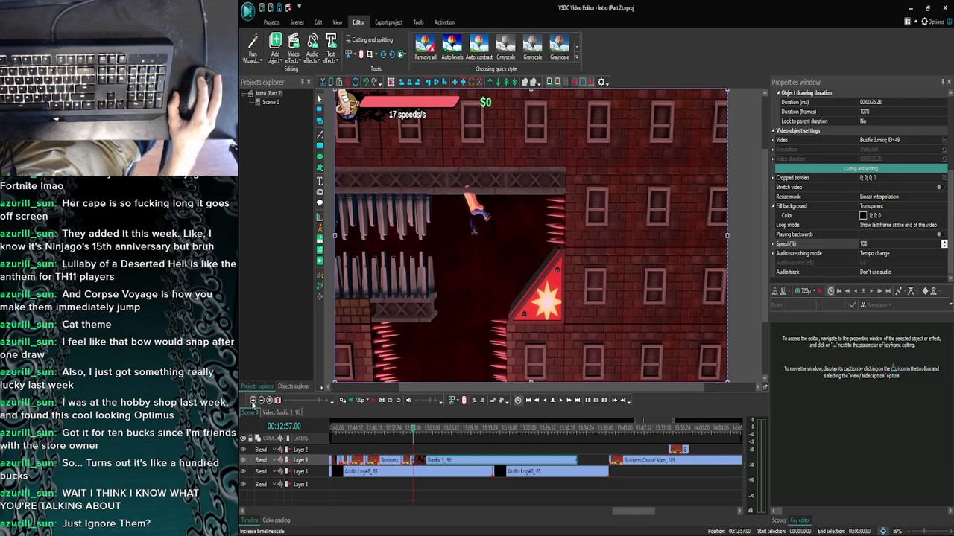
Split the Busifix 3 clip at 12:56.27, one frame after its start.
{"action": "left_click", "coordinate": [253, 400]}
{"action": "left_click", "coordinate": [253, 400]}
{"action": "left_click", "coordinate": [253, 401]}
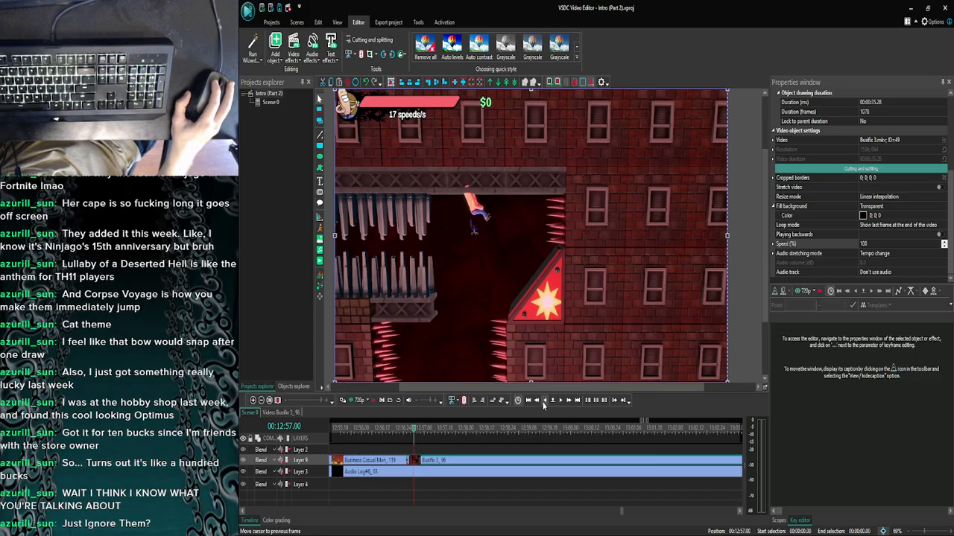
{"action": "left_click", "coordinate": [545, 400]}
{"action": "left_click", "coordinate": [545, 400]}
{"action": "left_click", "coordinate": [544, 400]}
{"action": "left_click", "coordinate": [545, 400]}
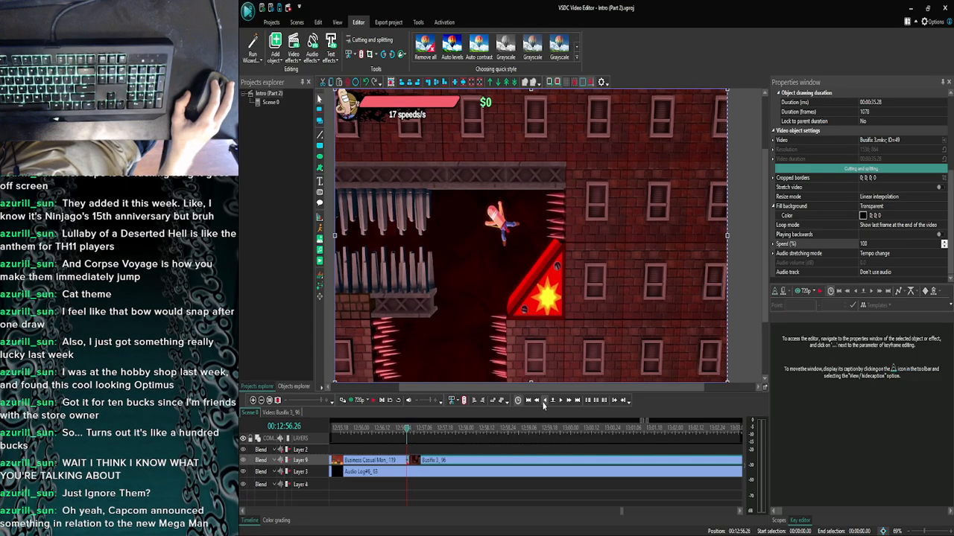
{"action": "left_click", "coordinate": [561, 402]}
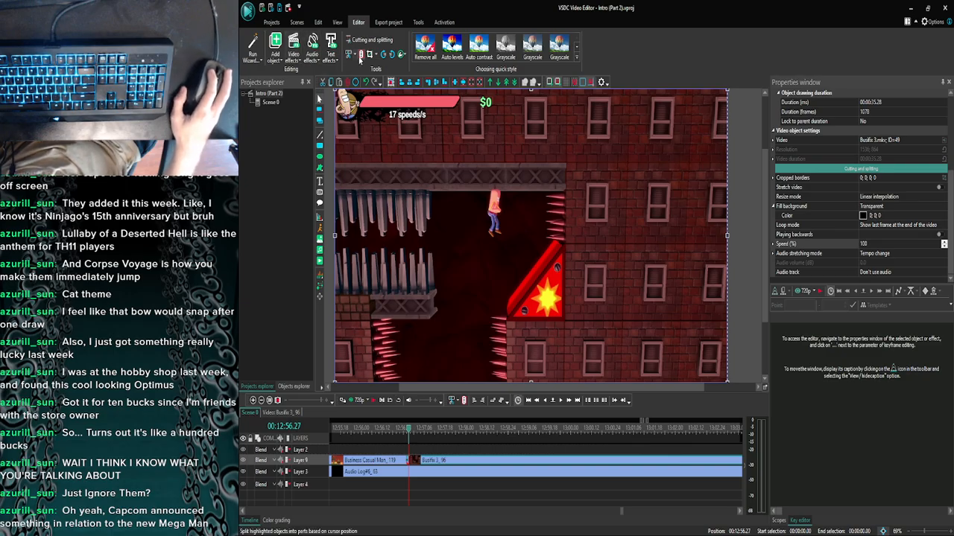
{"action": "left_click", "coordinate": [361, 56]}
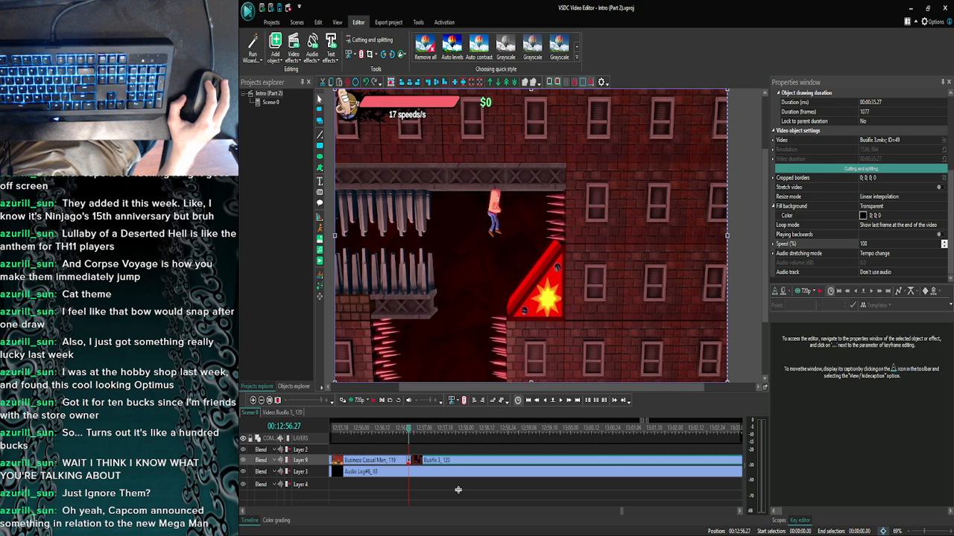
Set the speed of the one-frame Busifix 3 piece to 30%.
{"action": "left_click", "coordinate": [409, 459]}
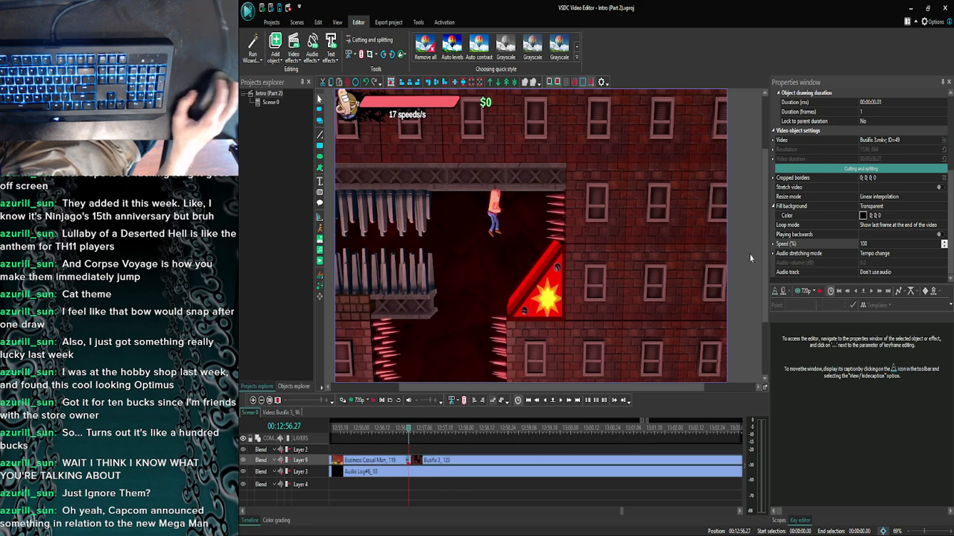
{"action": "left_click", "coordinate": [839, 244]}
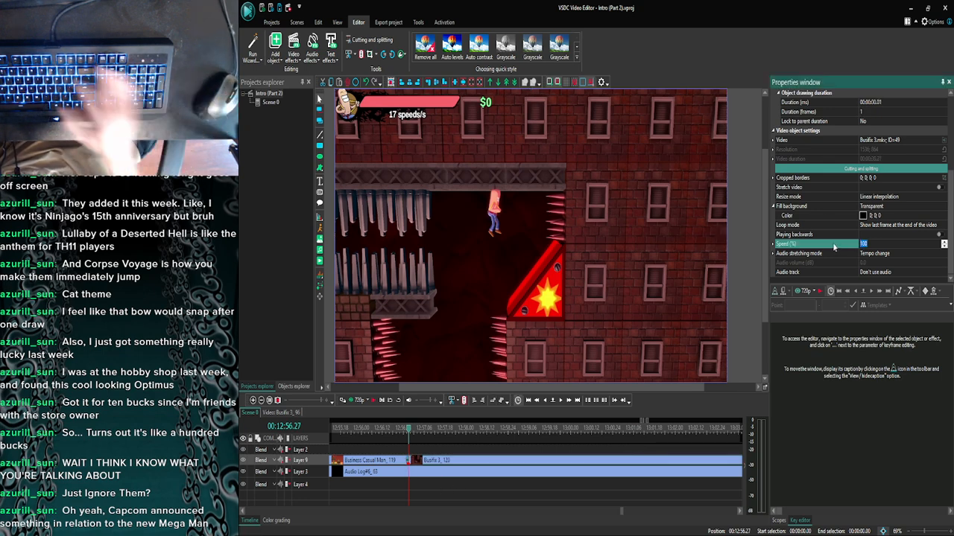
{"action": "type", "text": "30"}
{"action": "key", "text": "Return"}
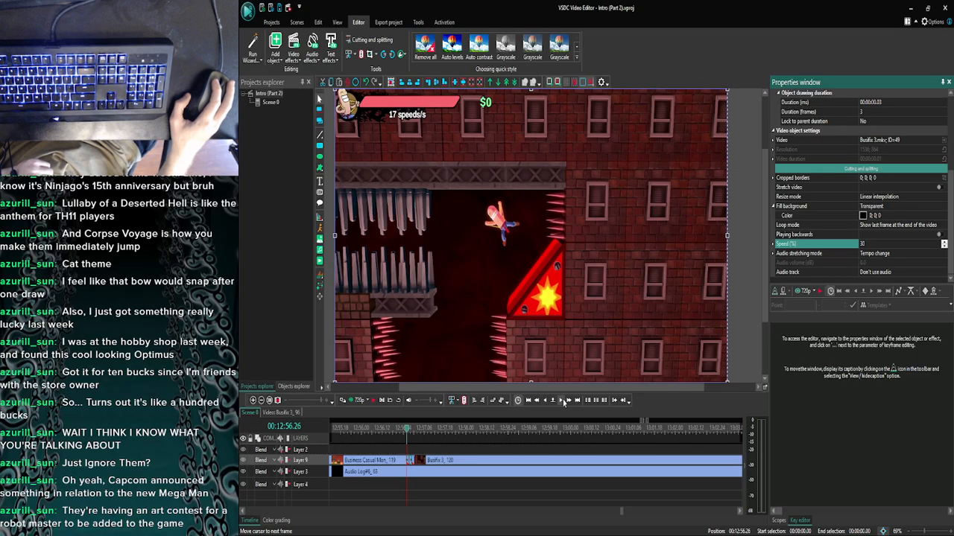
Split the slowed Busifix 3 piece at 12:56.28.
{"action": "left_click", "coordinate": [564, 401]}
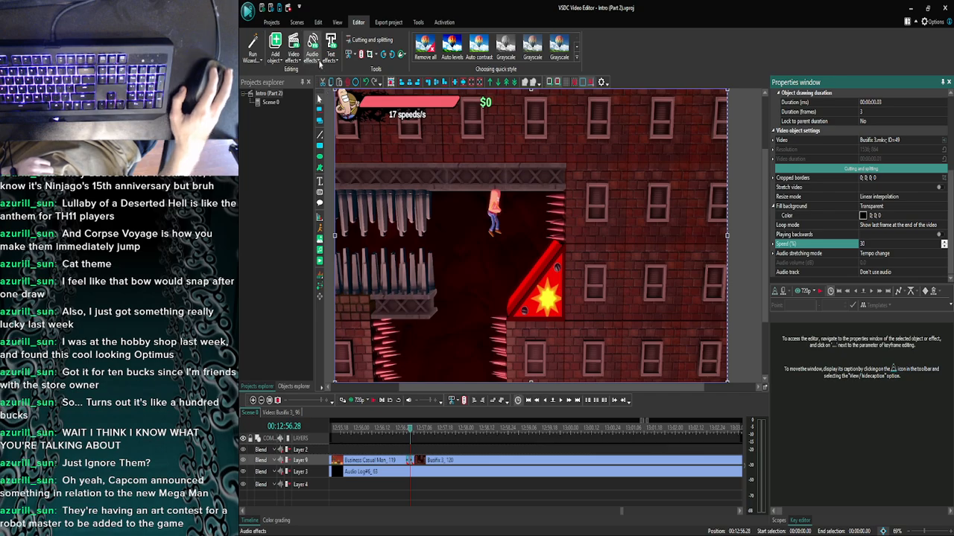
{"action": "left_click", "coordinate": [361, 56]}
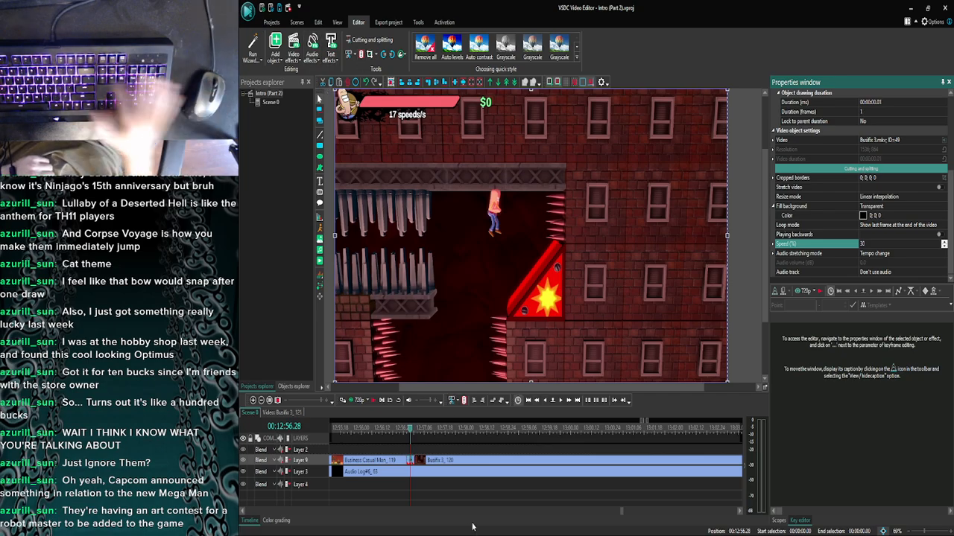
{"action": "left_click", "coordinate": [425, 484]}
Delete the one-frame remainder after the split and extend the slowed Busifix 3 piece to 3 frames to fill the gap.
{"action": "left_click", "coordinate": [410, 461]}
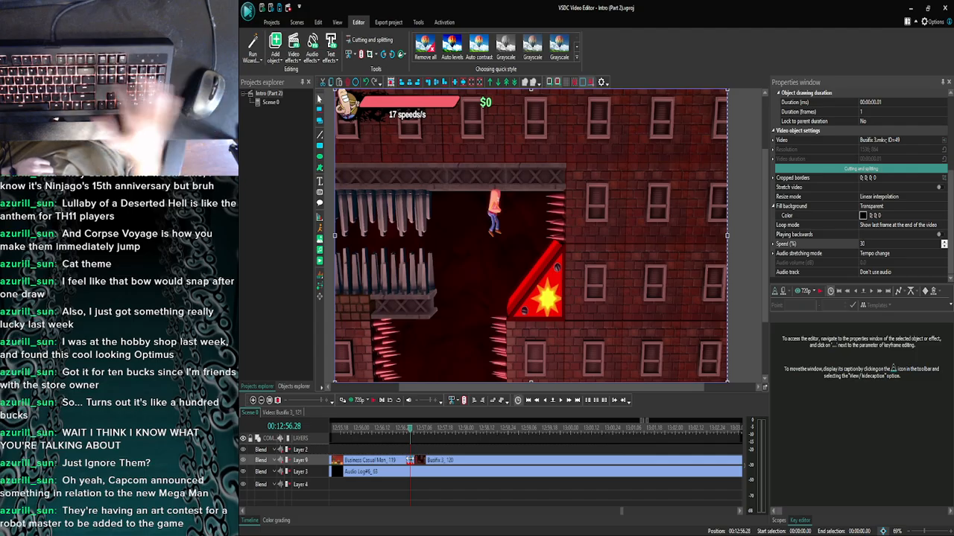
{"action": "key", "text": "Delete"}
{"action": "left_click", "coordinate": [409, 461]}
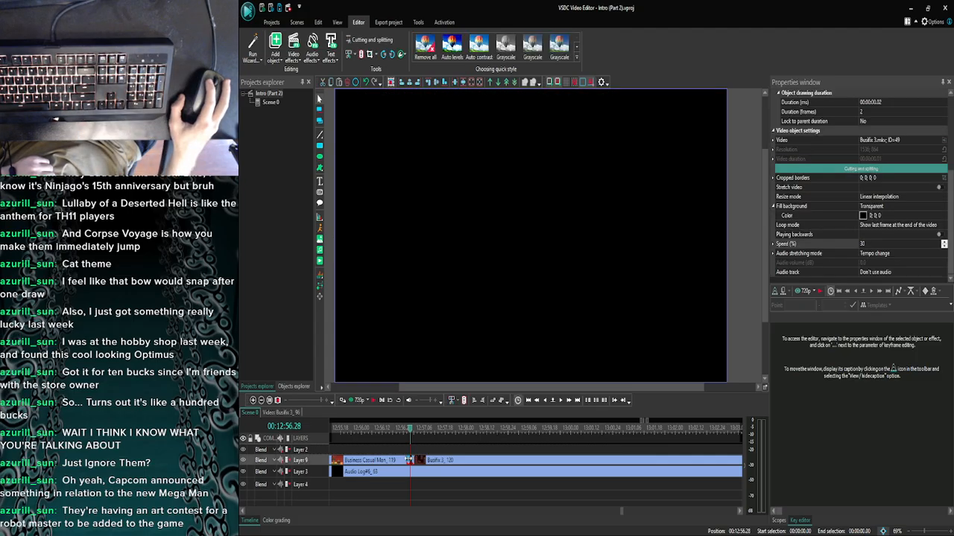
{"action": "left_click_drag", "start_coordinate": [416, 460], "coordinate": [417, 459]}
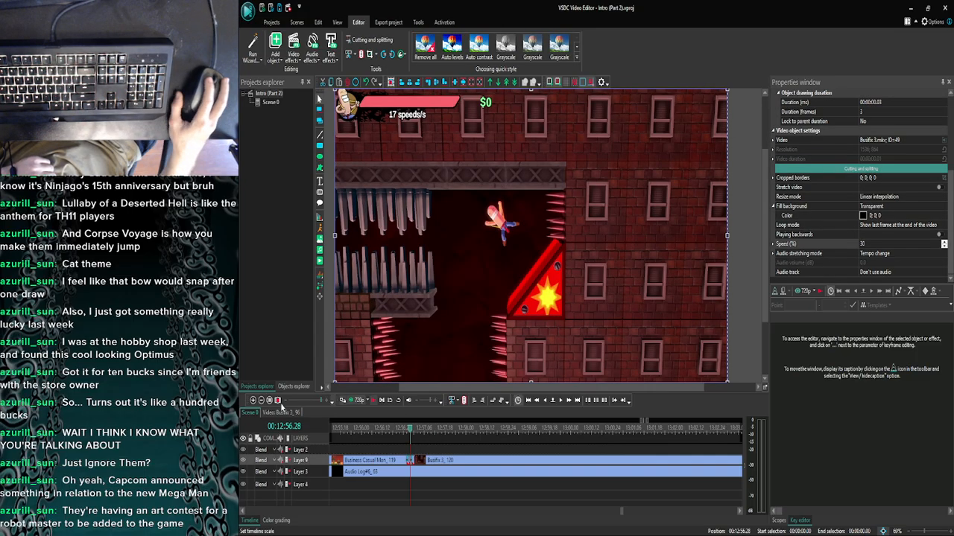
Move the long Busifix 3 clip later on Layer 9 to open a gap after the slowed piece.
{"action": "left_click", "coordinate": [254, 401]}
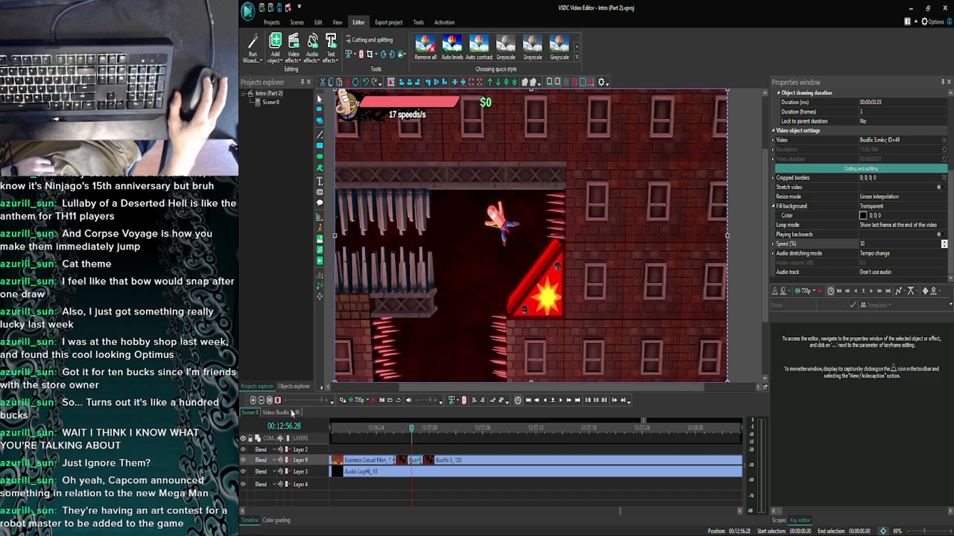
{"action": "left_click", "coordinate": [261, 401]}
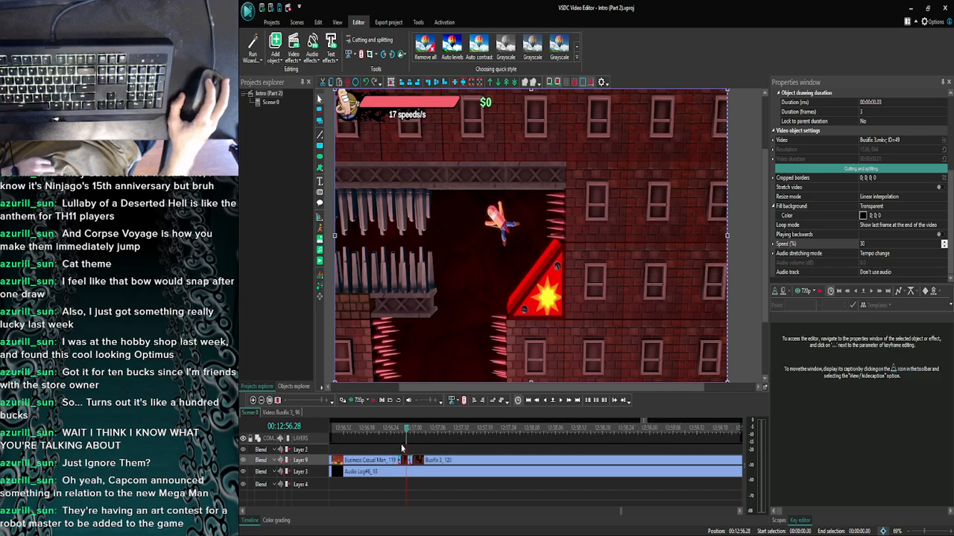
{"action": "left_click", "coordinate": [261, 401]}
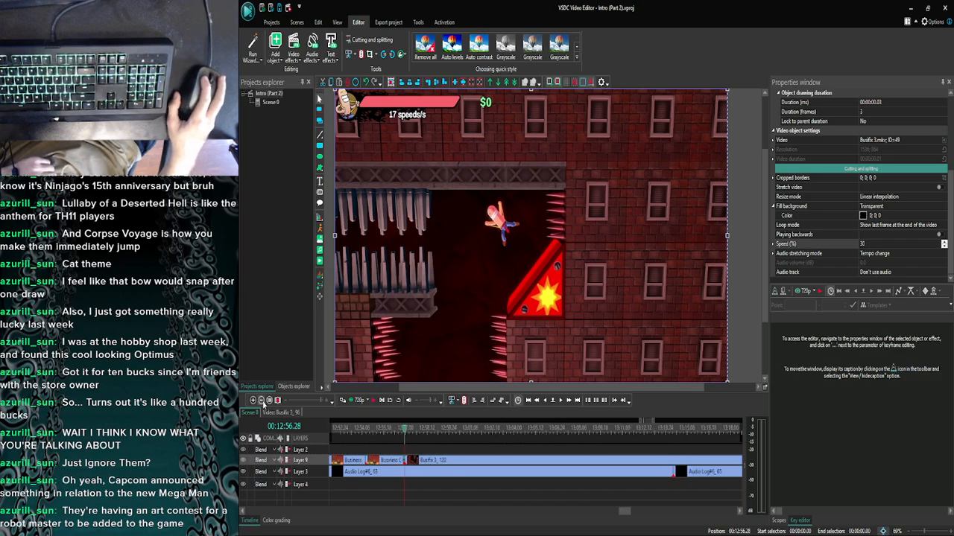
{"action": "left_click", "coordinate": [261, 401]}
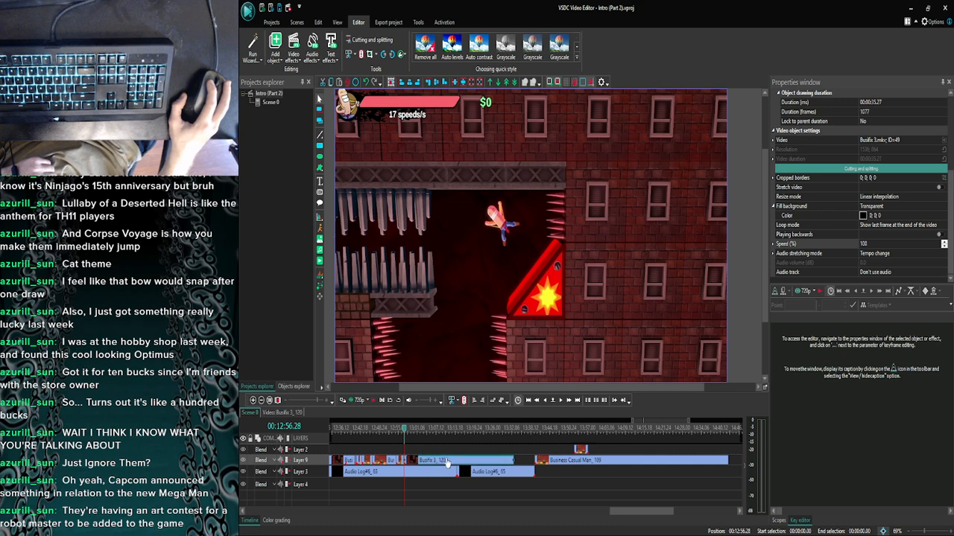
{"action": "left_click_drag", "start_coordinate": [447, 463], "coordinate": [462, 463]}
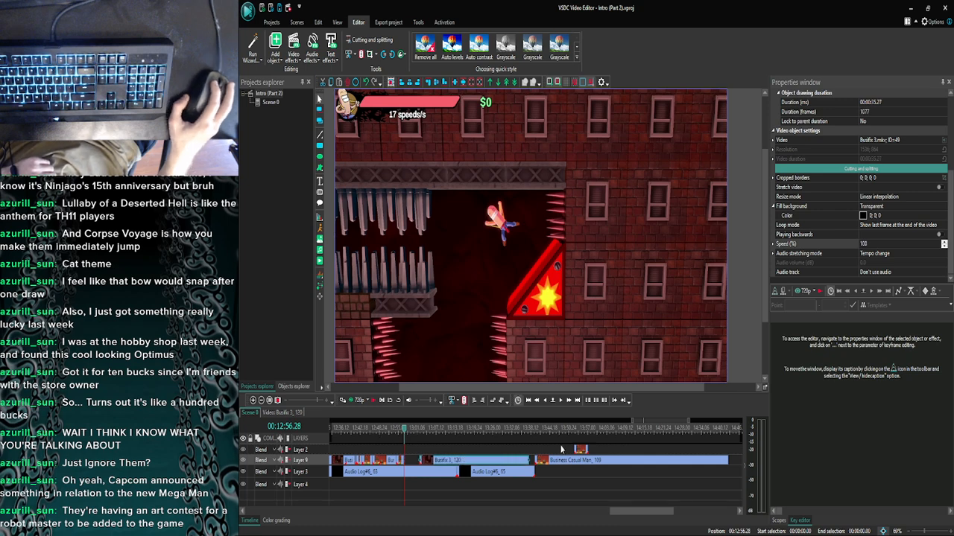
Shift the Business Casual Man clip on Layer 9 and the short clip on Layer 2 later together.
{"action": "left_click", "coordinate": [605, 462]}
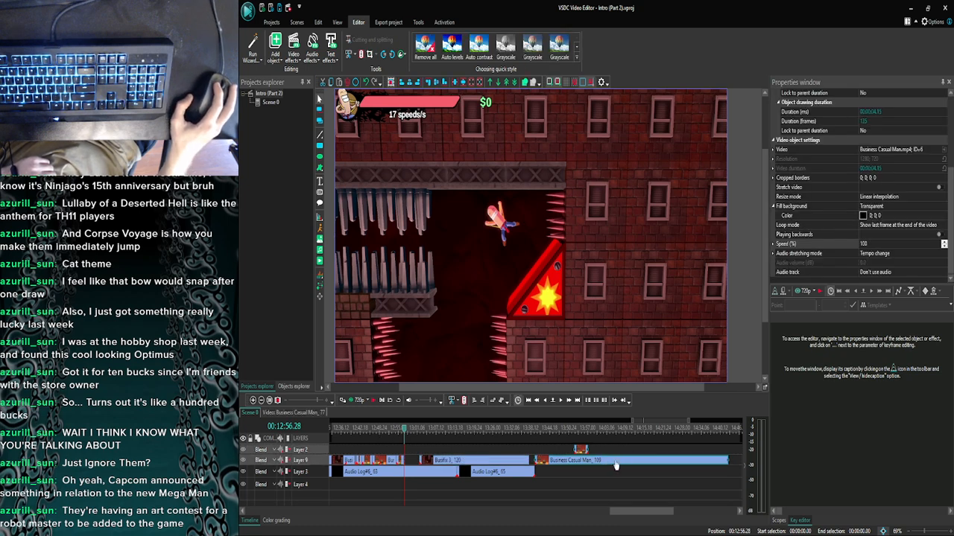
{"action": "left_click_drag", "start_coordinate": [605, 461], "coordinate": [631, 461]}
{"action": "left_click", "coordinate": [578, 478]}
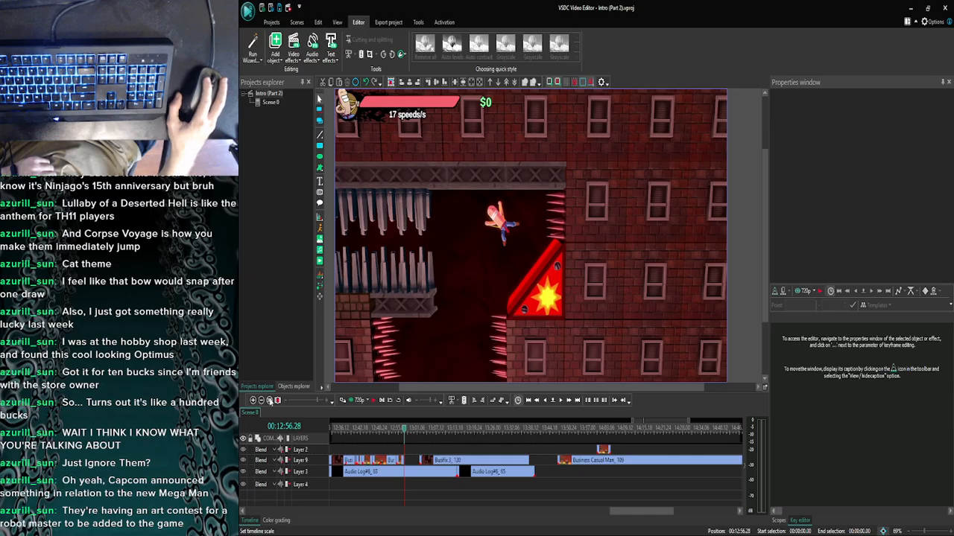
Preview the commentary across the gap and move the long Busifix 3 clip back to start at the 12:58.19 cue point.
{"action": "left_click", "coordinate": [254, 401]}
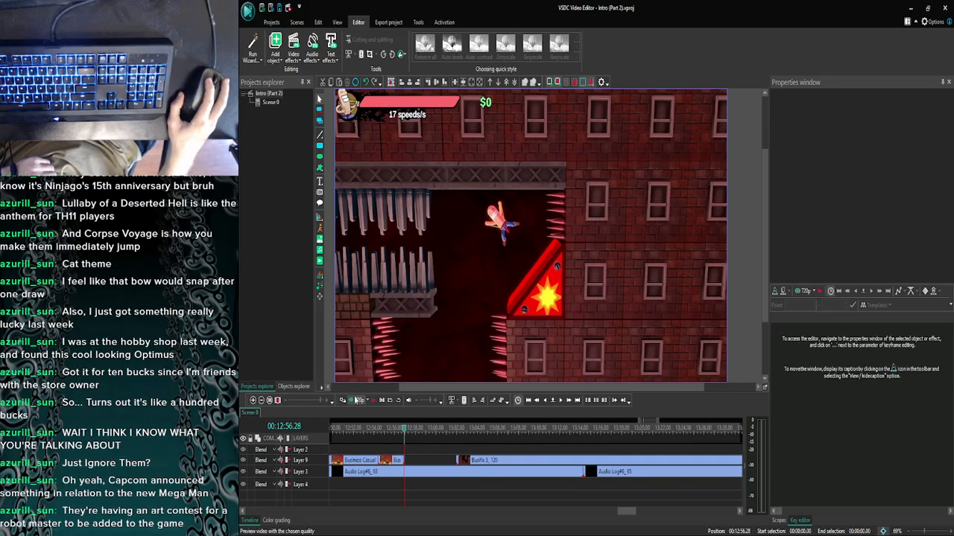
{"action": "left_click", "coordinate": [356, 402]}
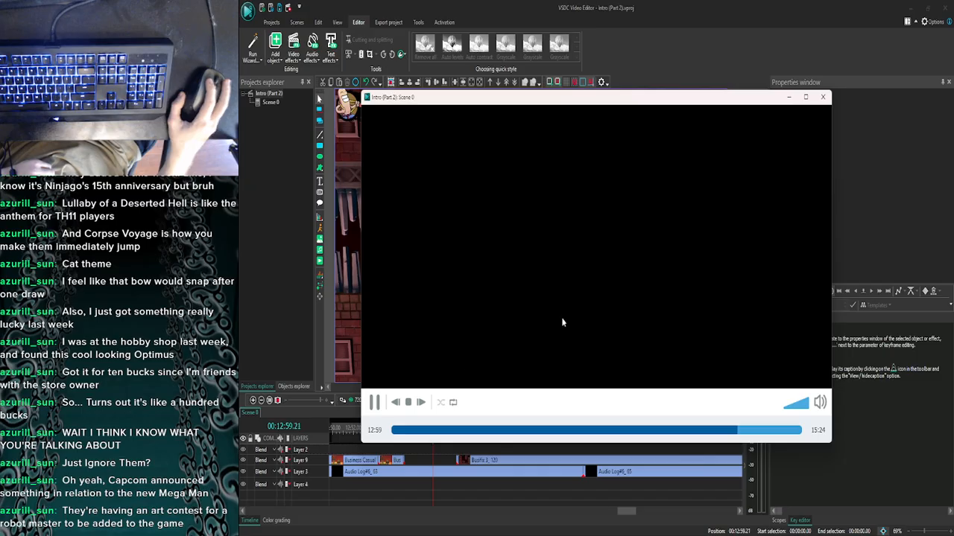
{"action": "left_click", "coordinate": [823, 97]}
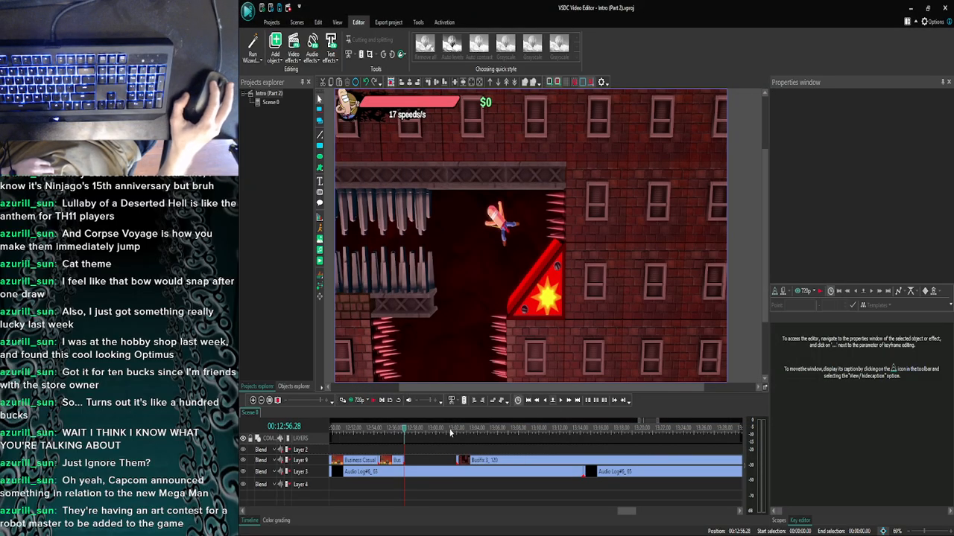
{"action": "left_click", "coordinate": [422, 431]}
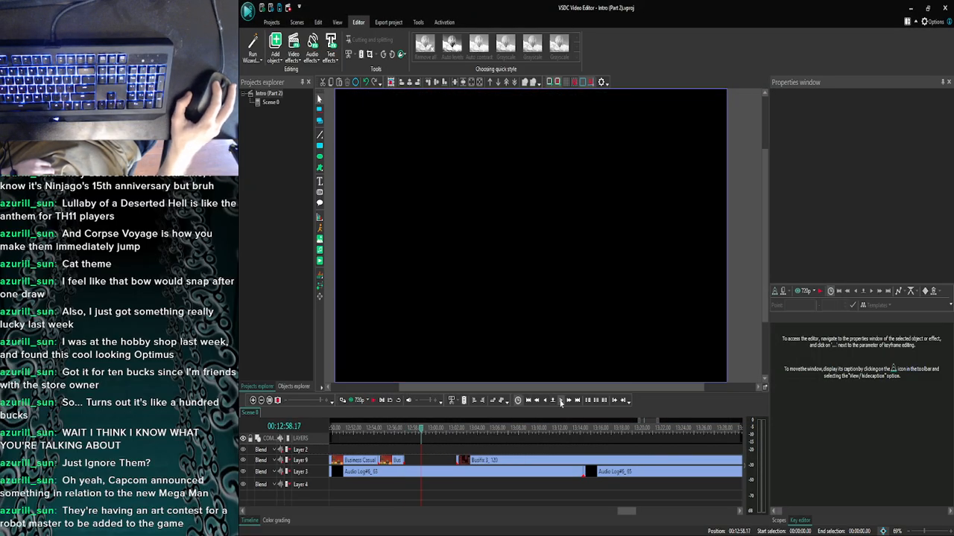
{"action": "left_click", "coordinate": [357, 403]}
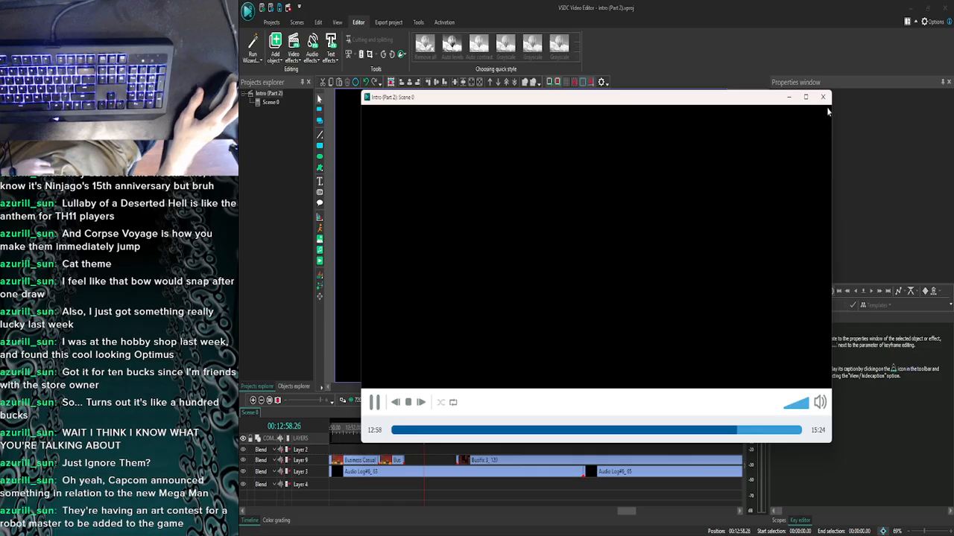
{"action": "left_click_drag", "start_coordinate": [473, 465], "coordinate": [417, 463]}
Extend the slowed Busifix 3 piece to 53 frames to meet the next Busifix 3 clip, and preview the result.
{"action": "left_click", "coordinate": [254, 401]}
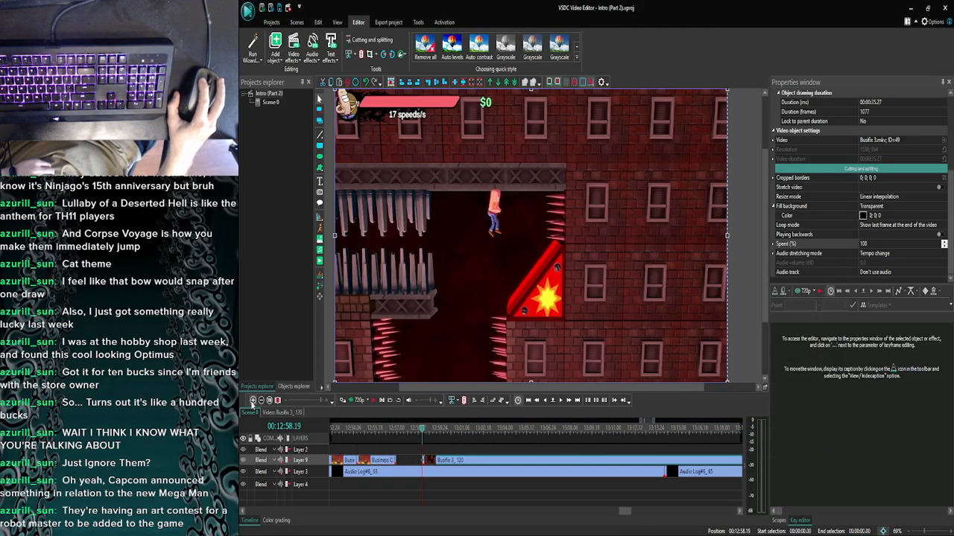
{"action": "left_click", "coordinate": [253, 401]}
{"action": "left_click", "coordinate": [253, 401]}
{"action": "left_click", "coordinate": [363, 460]}
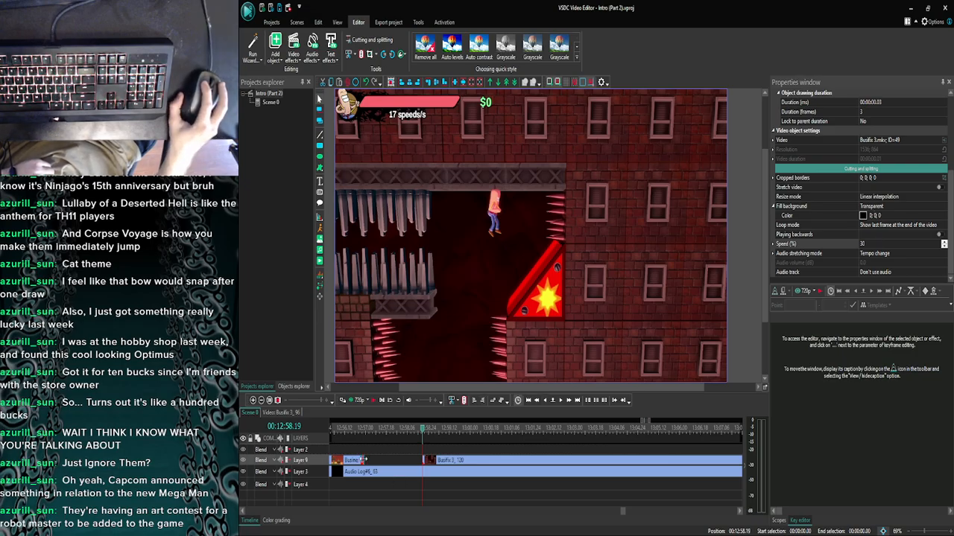
{"action": "left_click_drag", "start_coordinate": [363, 459], "coordinate": [421, 458]}
{"action": "left_click", "coordinate": [343, 401]}
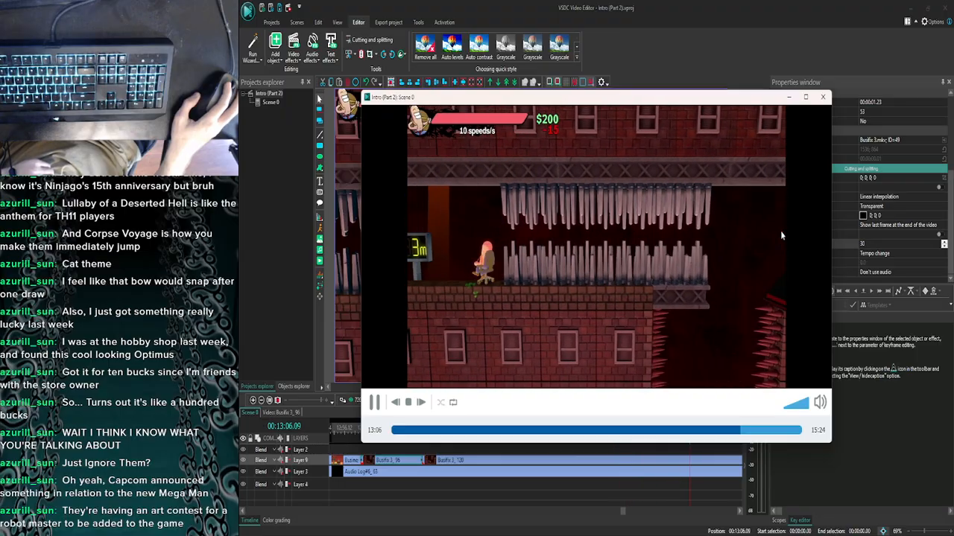
{"action": "left_click", "coordinate": [822, 96]}
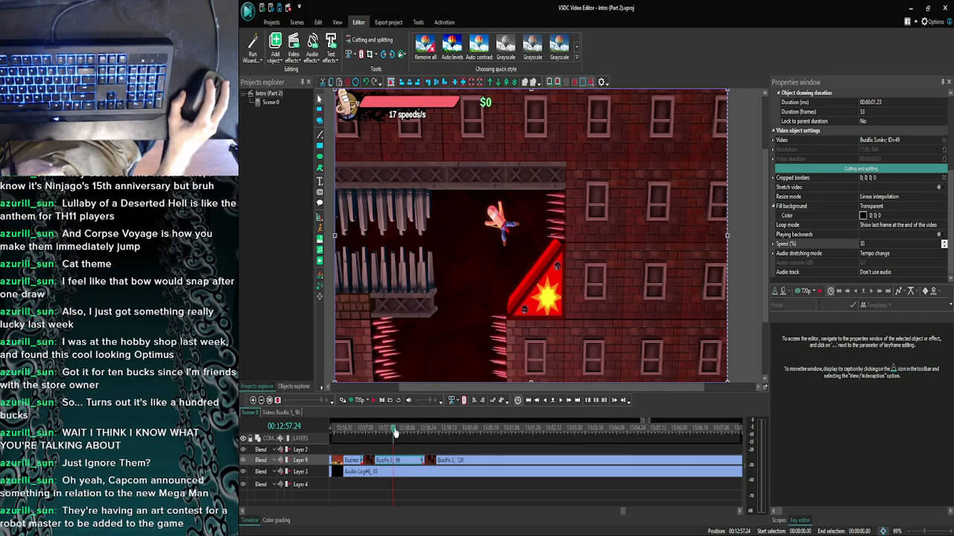
Examine the opening frames of the extended Busifix 3 piece, from 12:56.26 onward, one frame at a time.
{"action": "left_click_drag", "start_coordinate": [388, 432], "coordinate": [374, 432]}
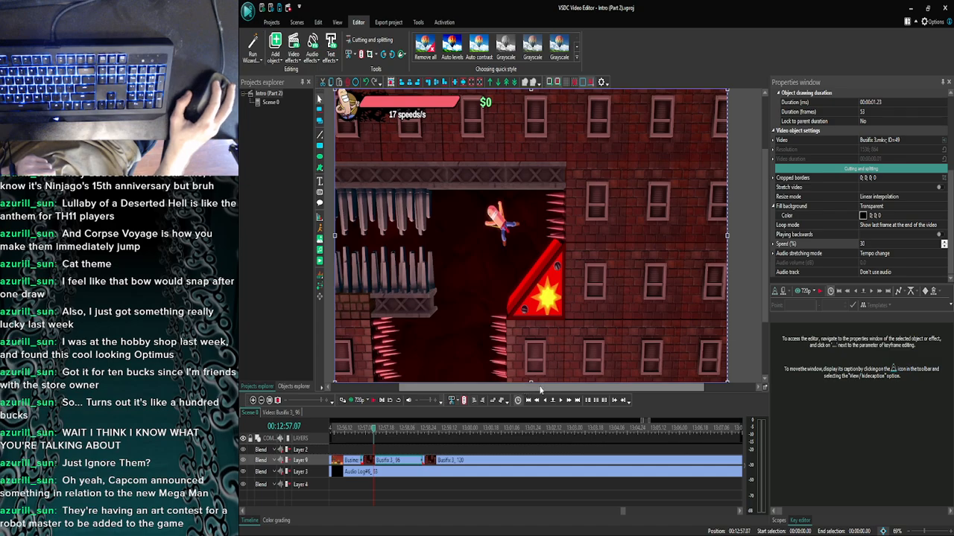
{"action": "left_click", "coordinate": [559, 401]}
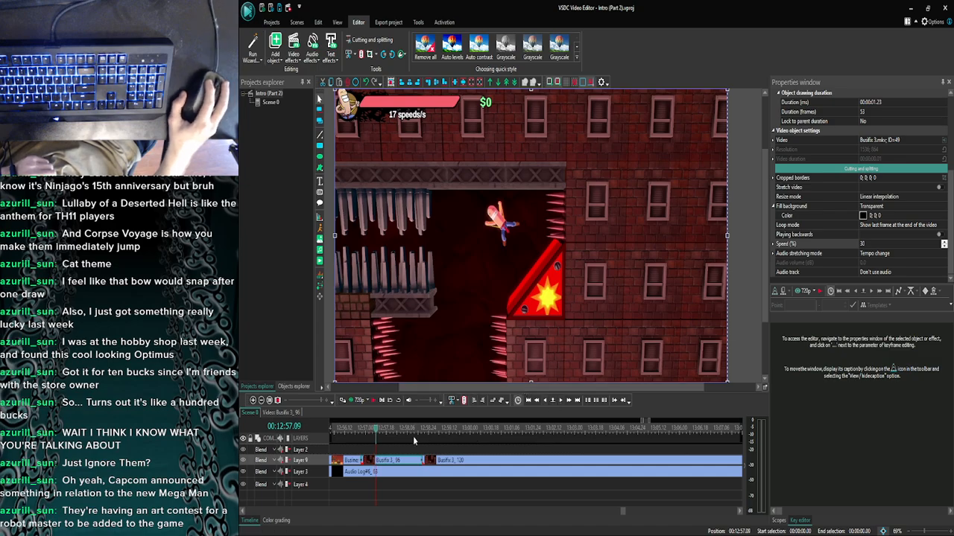
{"action": "left_click", "coordinate": [253, 401]}
{"action": "left_click", "coordinate": [254, 401]}
{"action": "left_click", "coordinate": [253, 401]}
{"action": "left_click", "coordinate": [253, 401]}
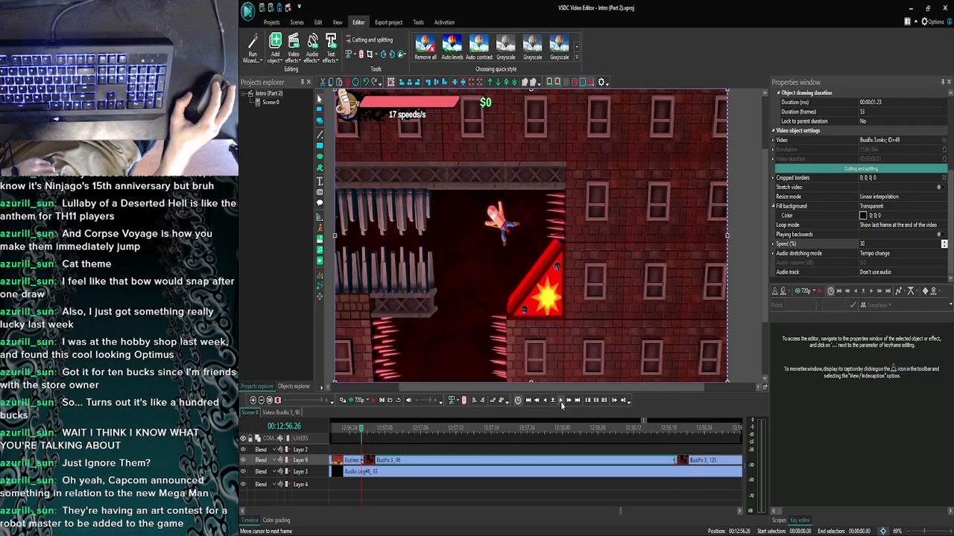
{"action": "left_click", "coordinate": [560, 402]}
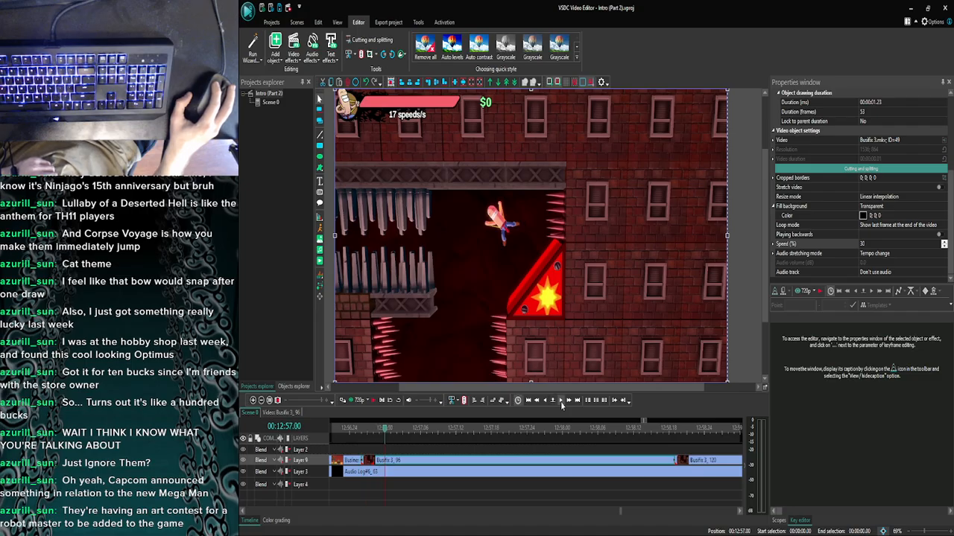
{"action": "left_click", "coordinate": [560, 402]}
{"action": "left_click", "coordinate": [560, 402]}
Examine the frames where the extended piece meets the long Busifix 3 clip, stepping to 12:58.20.
{"action": "left_click", "coordinate": [261, 400]}
{"action": "left_click", "coordinate": [261, 401]}
{"action": "left_click", "coordinate": [260, 401]}
{"action": "left_click", "coordinate": [473, 428]}
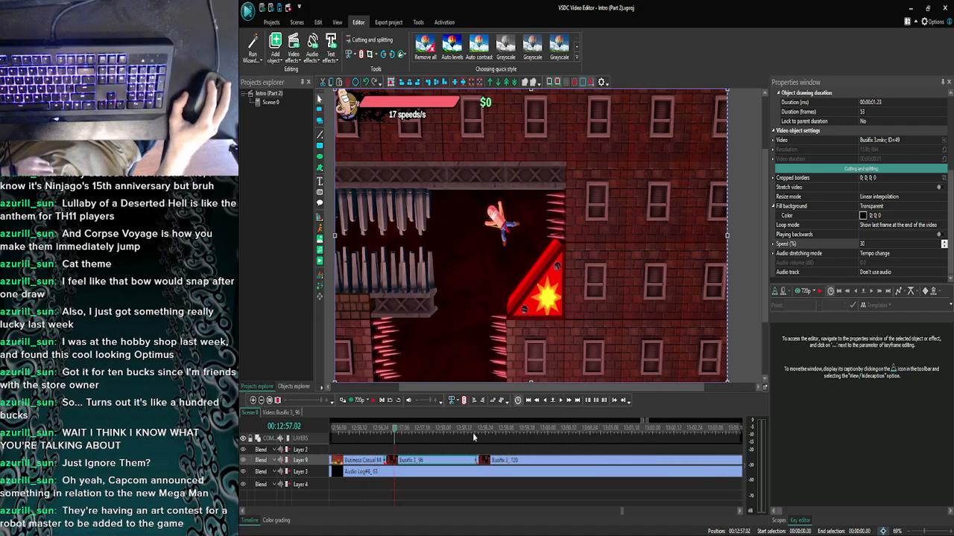
{"action": "left_click", "coordinate": [562, 402]}
{"action": "left_click", "coordinate": [564, 403]}
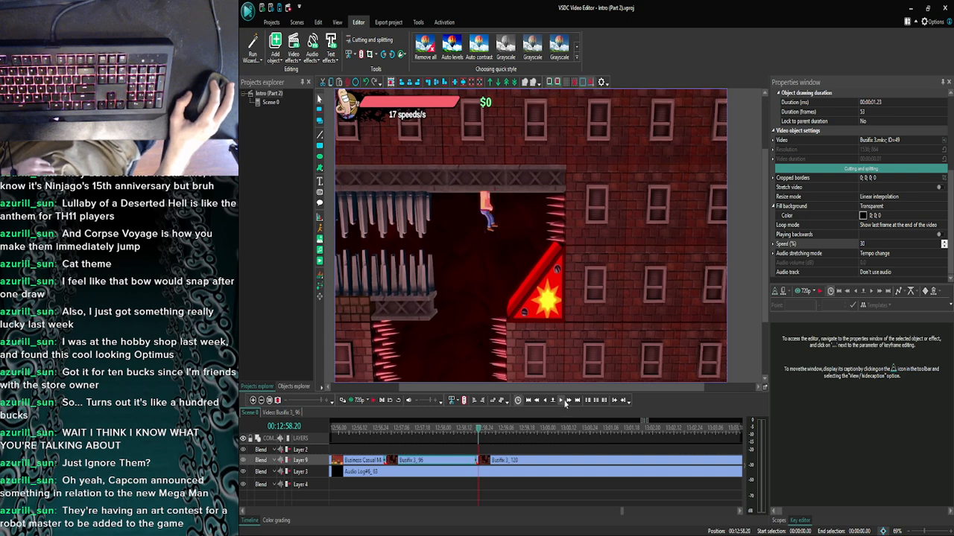
Step frame by frame through the Busifix 3_120 clip from 00:12:58.20 to 00:12:59.03 to examine its opening moments.
{"action": "left_click", "coordinate": [564, 403]}
{"action": "left_click", "coordinate": [564, 402]}
{"action": "left_click", "coordinate": [564, 402]}
{"action": "left_click", "coordinate": [564, 402]}
{"action": "left_click", "coordinate": [564, 402]}
{"action": "left_click", "coordinate": [564, 402]}
{"action": "left_click", "coordinate": [564, 402]}
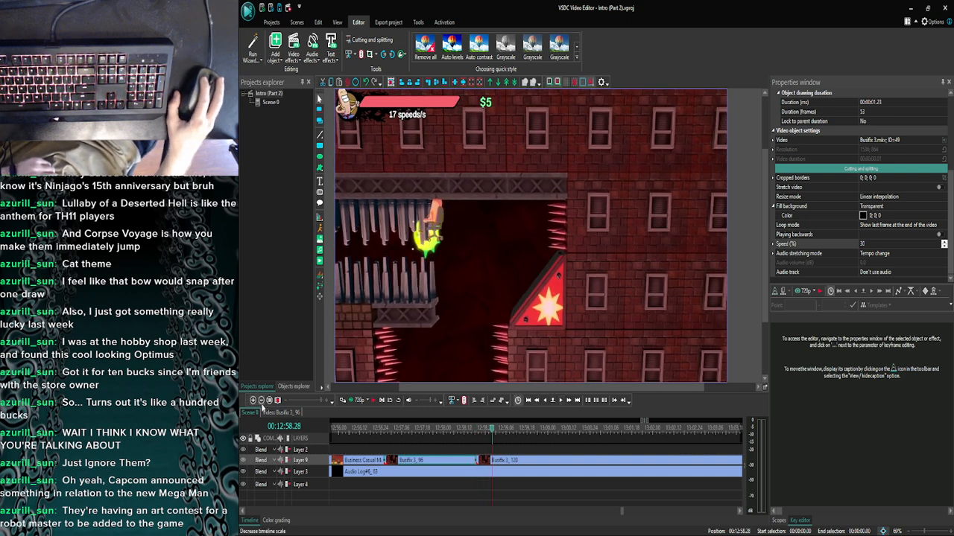
{"action": "left_click", "coordinate": [262, 403]}
{"action": "left_click", "coordinate": [262, 403]}
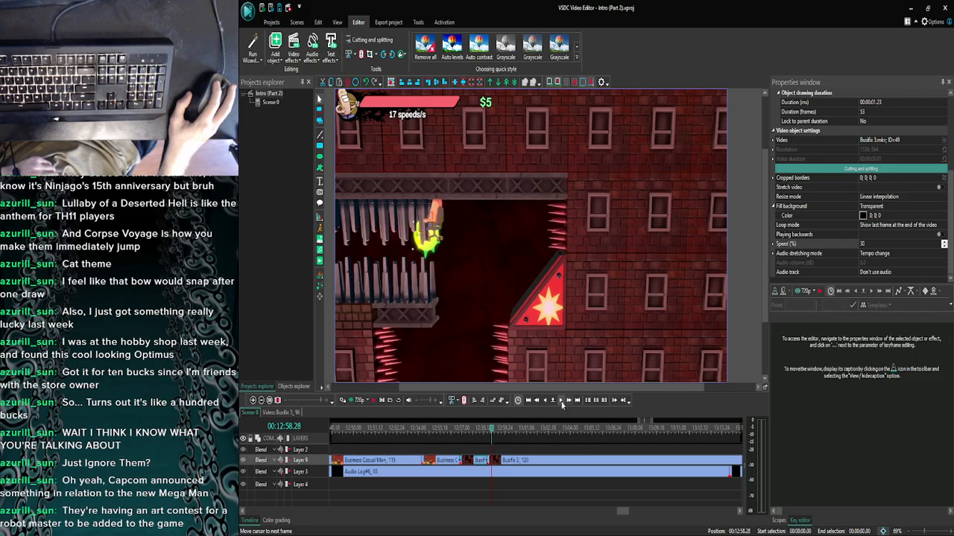
{"action": "left_click", "coordinate": [561, 404]}
{"action": "left_click", "coordinate": [562, 403]}
{"action": "left_click", "coordinate": [561, 403]}
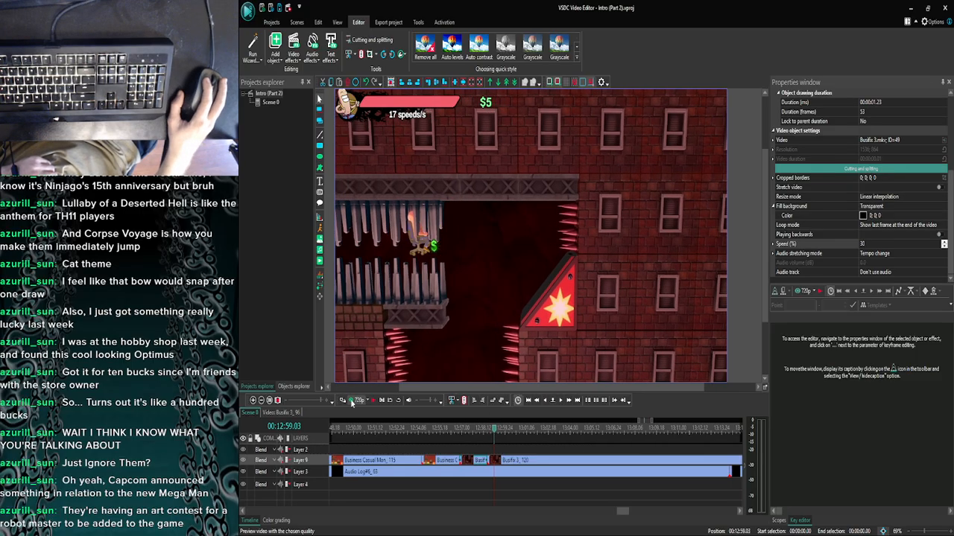
Preview the scene from 00:12:59.03 and split the Busifix 3_120 clip on Layer 9 at 00:13:03.16.
{"action": "left_click", "coordinate": [342, 400]}
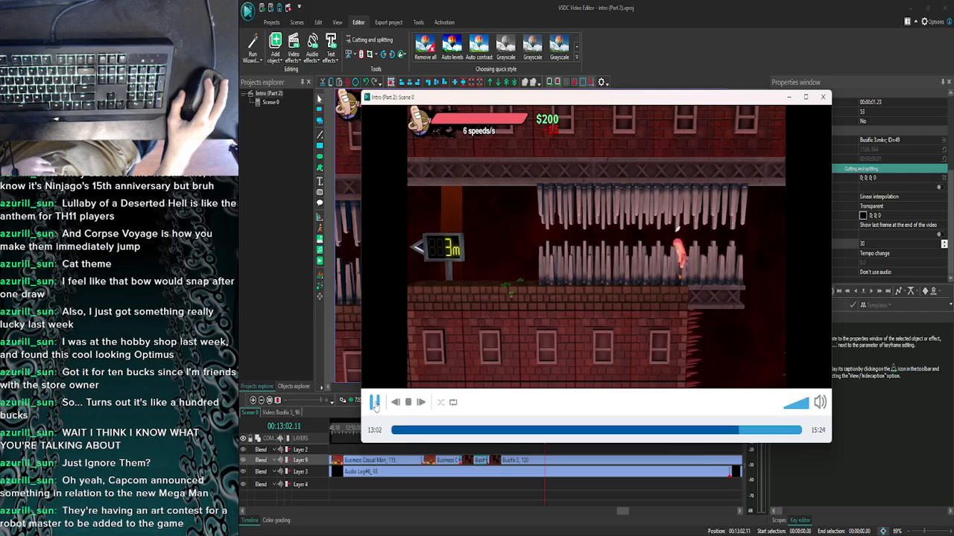
{"action": "left_click", "coordinate": [375, 403]}
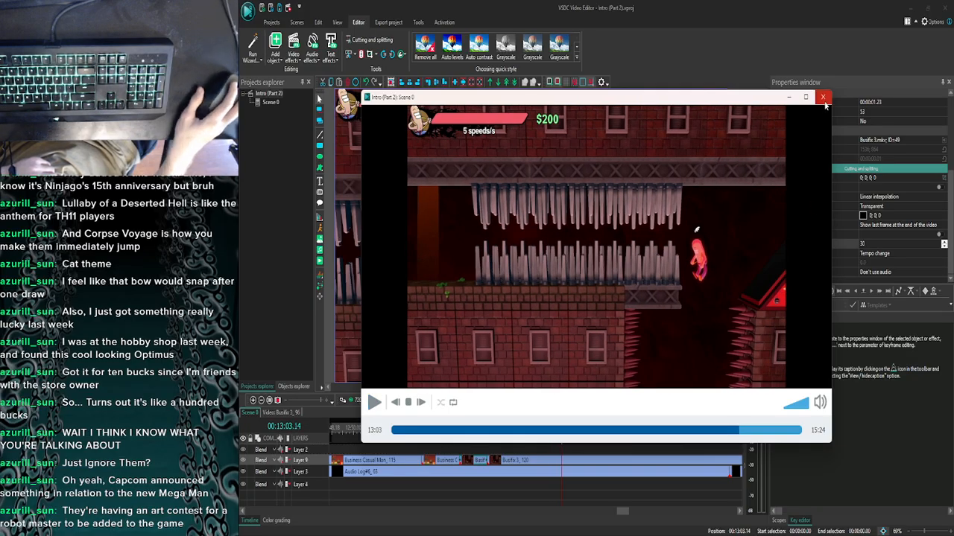
{"action": "left_click", "coordinate": [824, 98]}
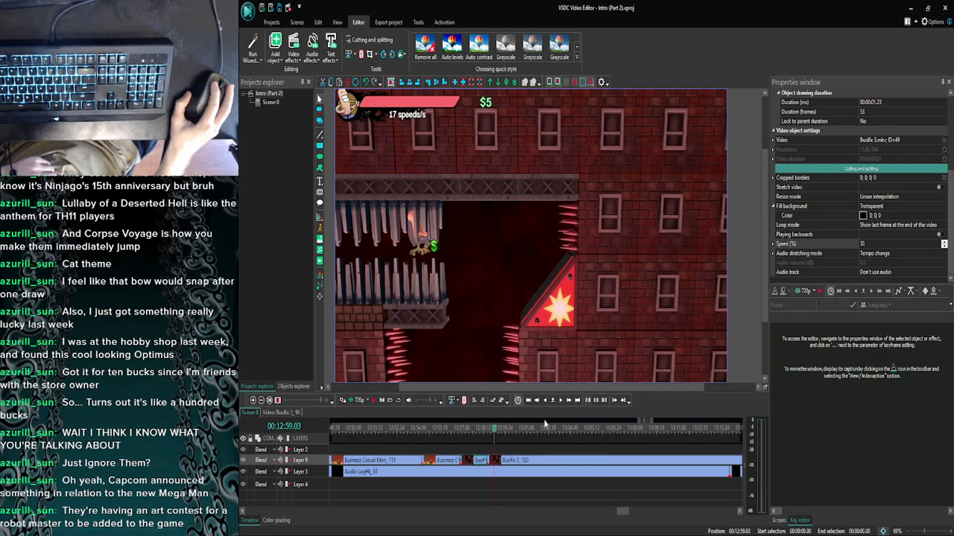
{"action": "left_click", "coordinate": [551, 401]}
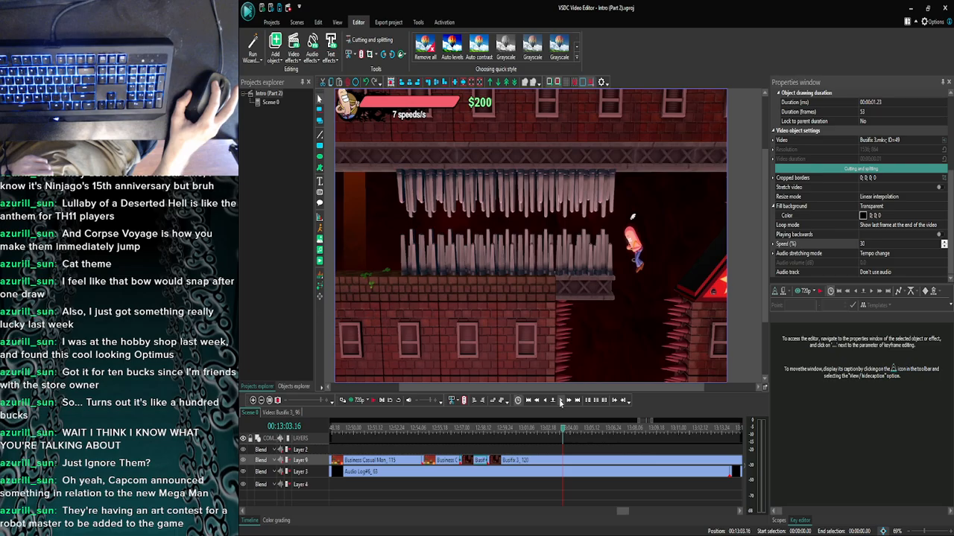
{"action": "left_click", "coordinate": [560, 401]}
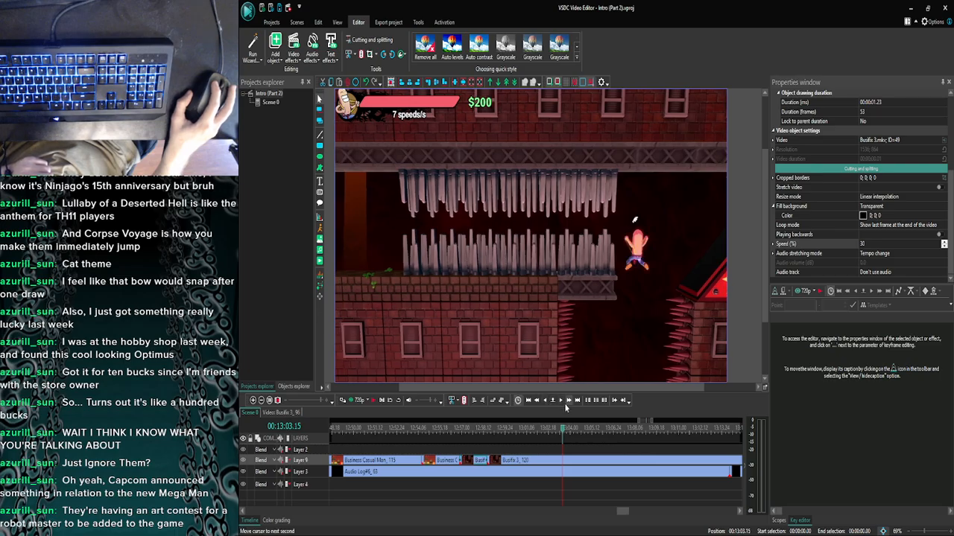
{"action": "left_click", "coordinate": [562, 406]}
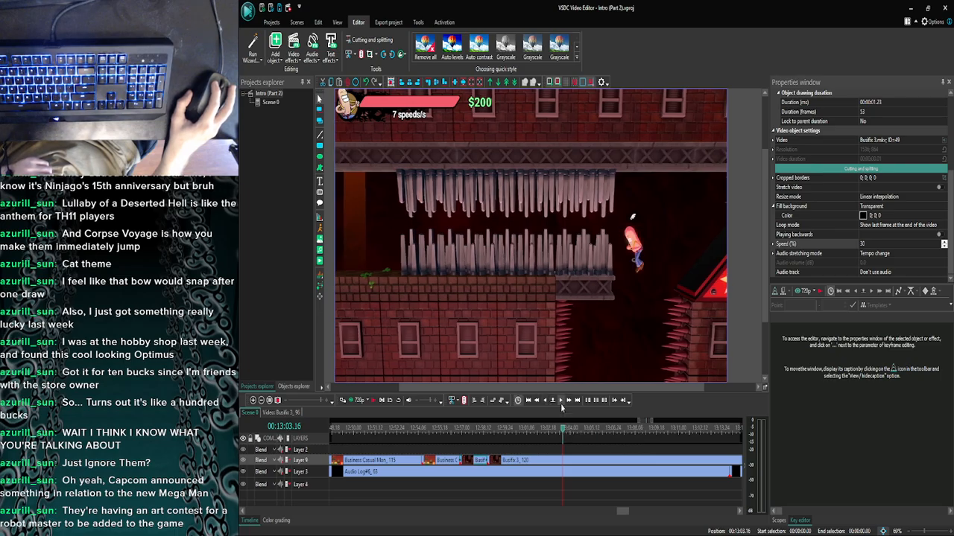
{"action": "left_click", "coordinate": [544, 402]}
{"action": "left_click", "coordinate": [561, 402]}
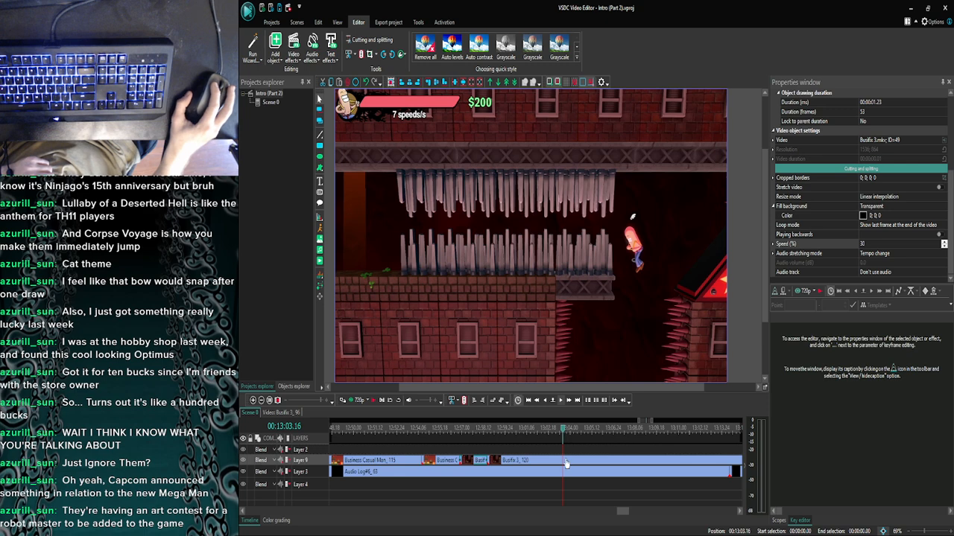
{"action": "left_click", "coordinate": [566, 462]}
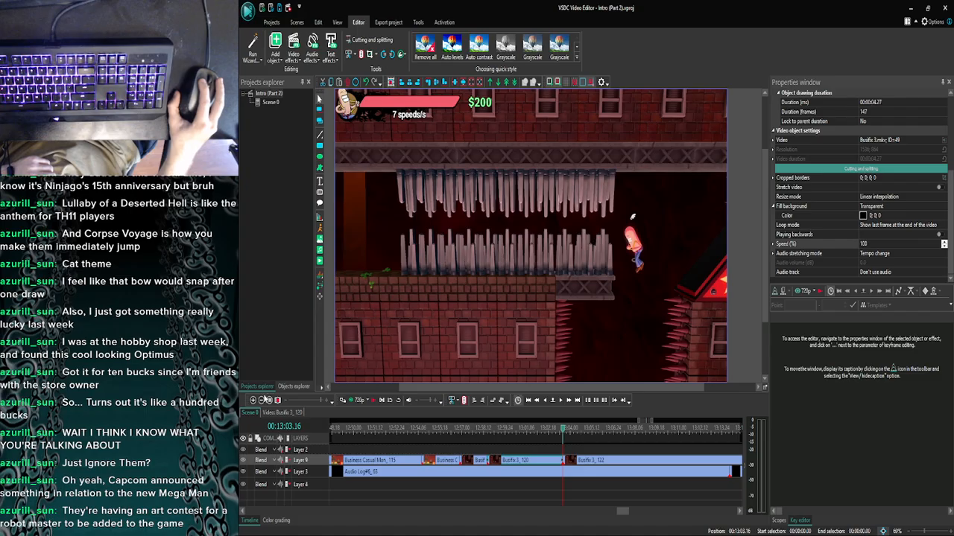
Preview the scene in short bursts between the new split and 00:13:06.10 to examine the timing after the cut.
{"action": "left_click", "coordinate": [347, 401]}
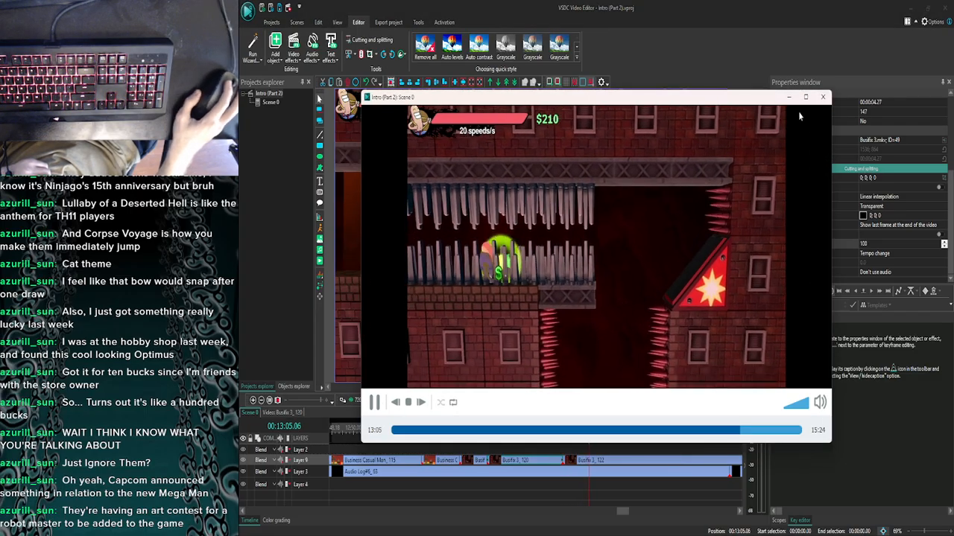
{"action": "left_click", "coordinate": [823, 96]}
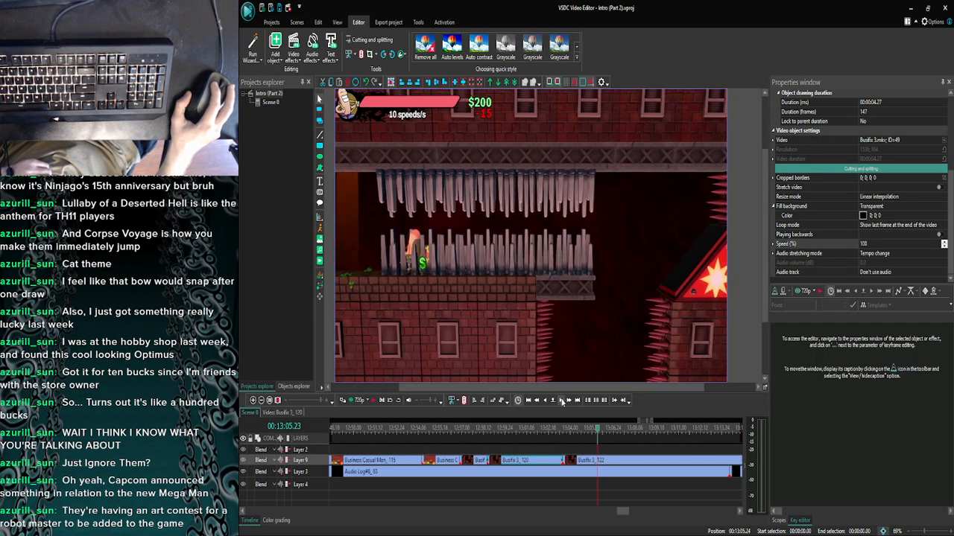
{"action": "left_click", "coordinate": [347, 401]}
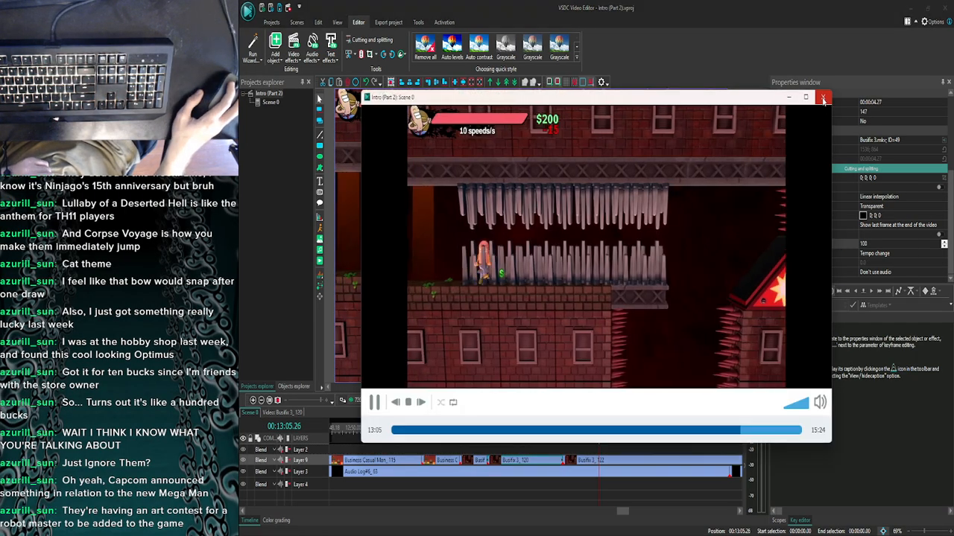
{"action": "left_click", "coordinate": [822, 97]}
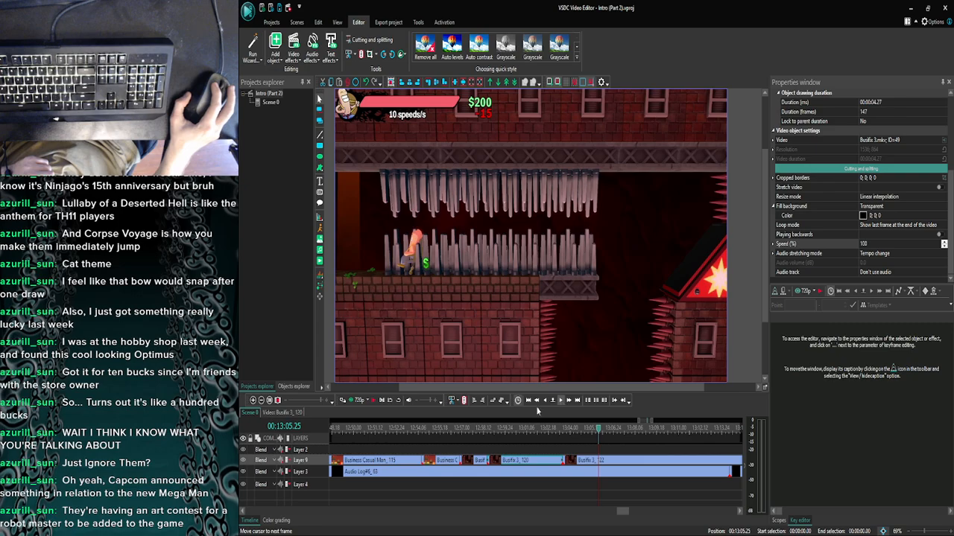
{"action": "left_click", "coordinate": [347, 402]}
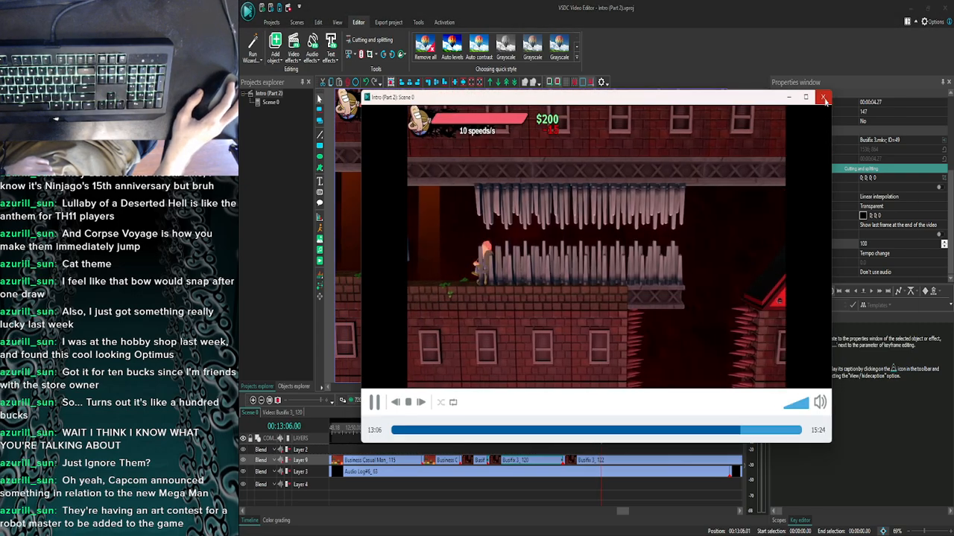
{"action": "left_click", "coordinate": [823, 97]}
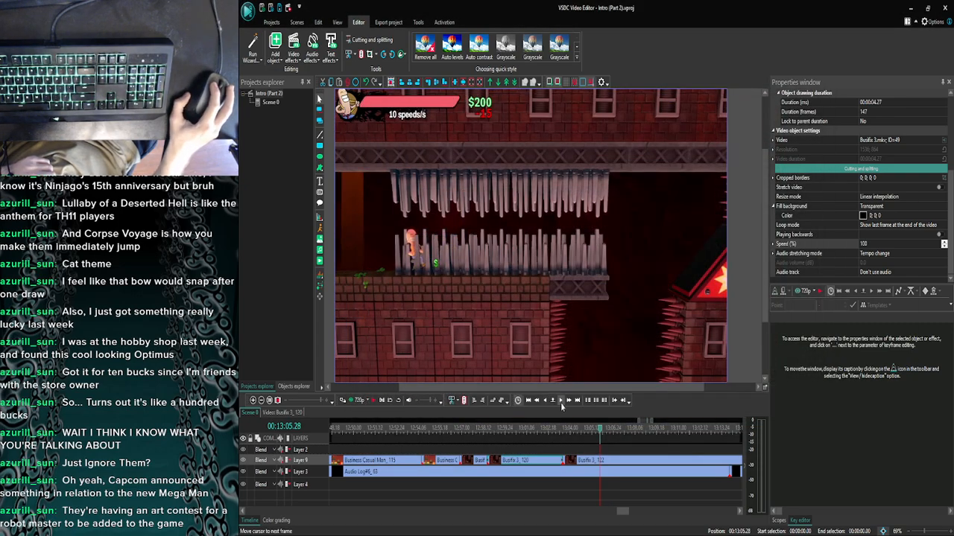
{"action": "left_click", "coordinate": [560, 402]}
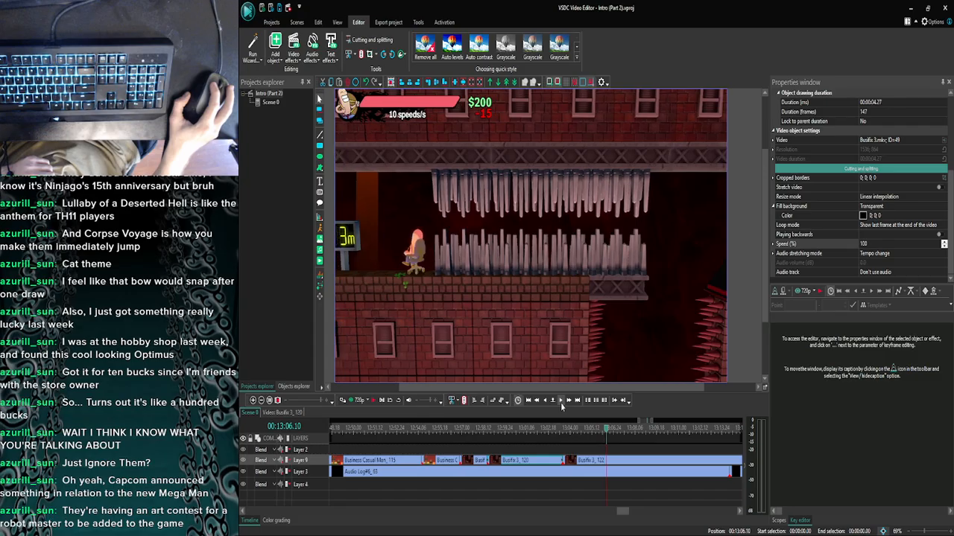
{"action": "left_click", "coordinate": [347, 402]}
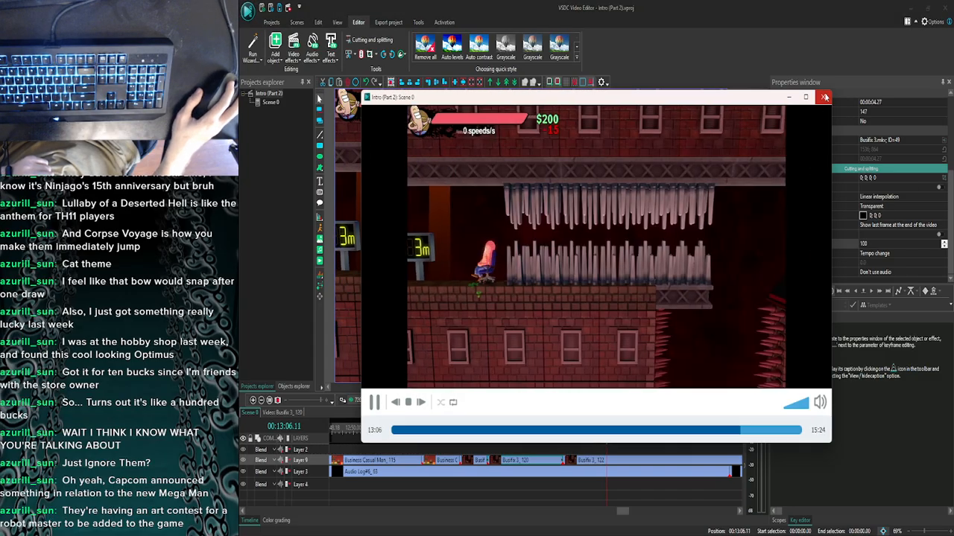
{"action": "left_click", "coordinate": [822, 97]}
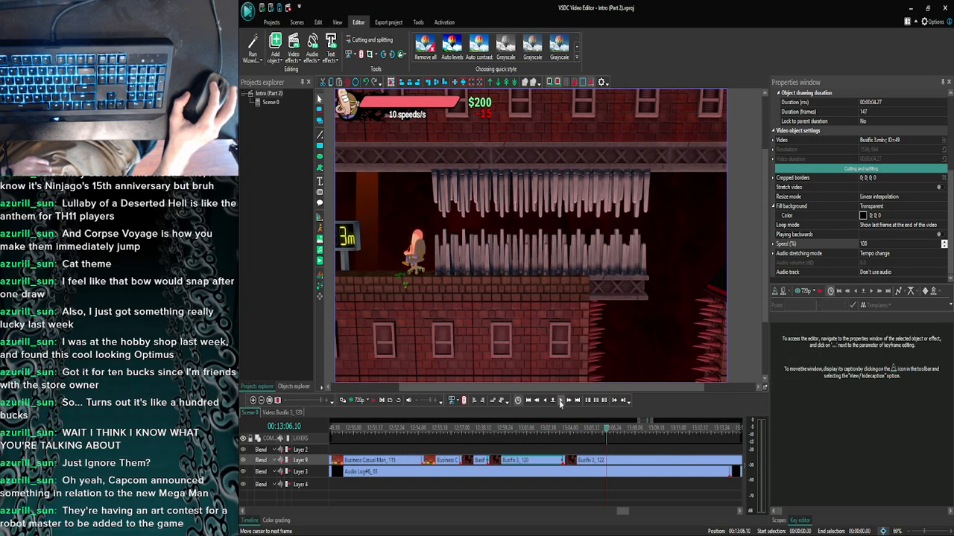
Move the clip following the split on Layer 9 so that it starts at 00:13:06.15.
{"action": "left_click", "coordinate": [561, 402]}
{"action": "left_click", "coordinate": [561, 403]}
{"action": "left_click", "coordinate": [561, 402]}
{"action": "left_click", "coordinate": [561, 402]}
{"action": "left_click", "coordinate": [561, 403]}
{"action": "left_click", "coordinate": [354, 403]}
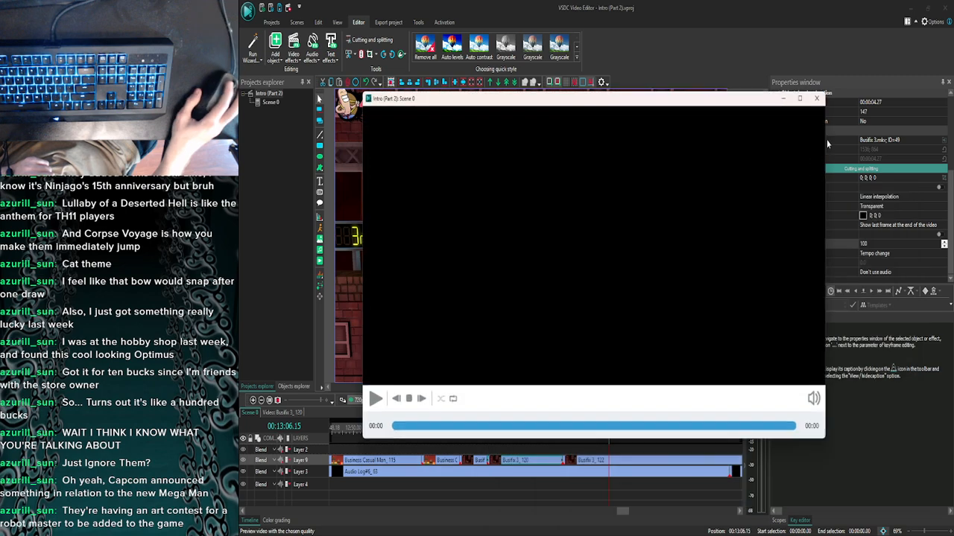
{"action": "left_click", "coordinate": [822, 96]}
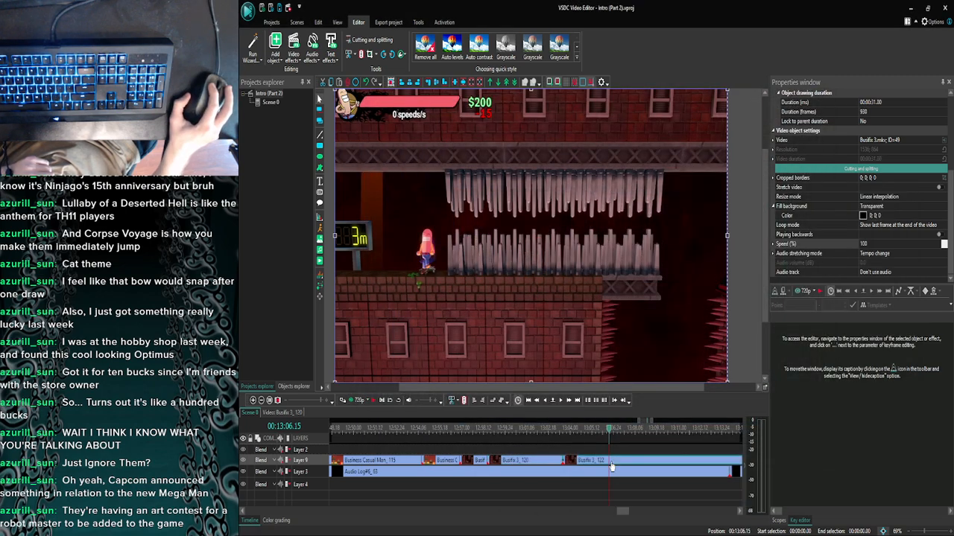
{"action": "left_click_drag", "start_coordinate": [637, 467], "coordinate": [620, 460]}
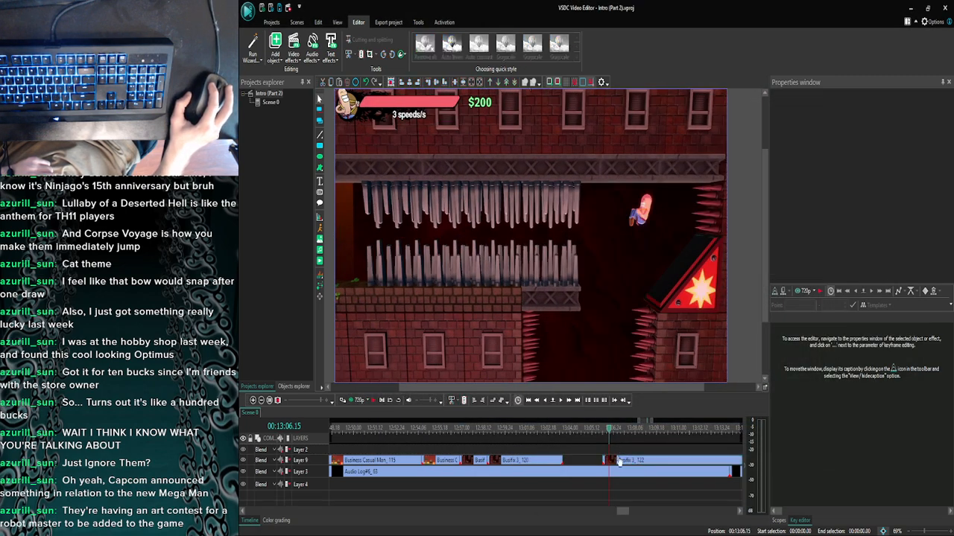
{"action": "left_click", "coordinate": [618, 462]}
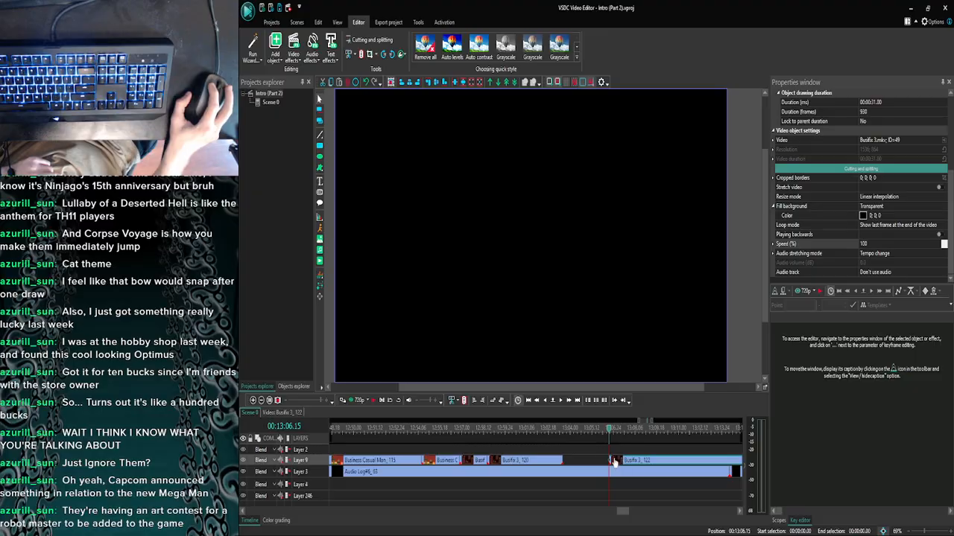
Preview the scene and extend the end of the Busifix 3_120 clip to 00:13:06.15, filling the gap with its last frame.
{"action": "left_click", "coordinate": [354, 403]}
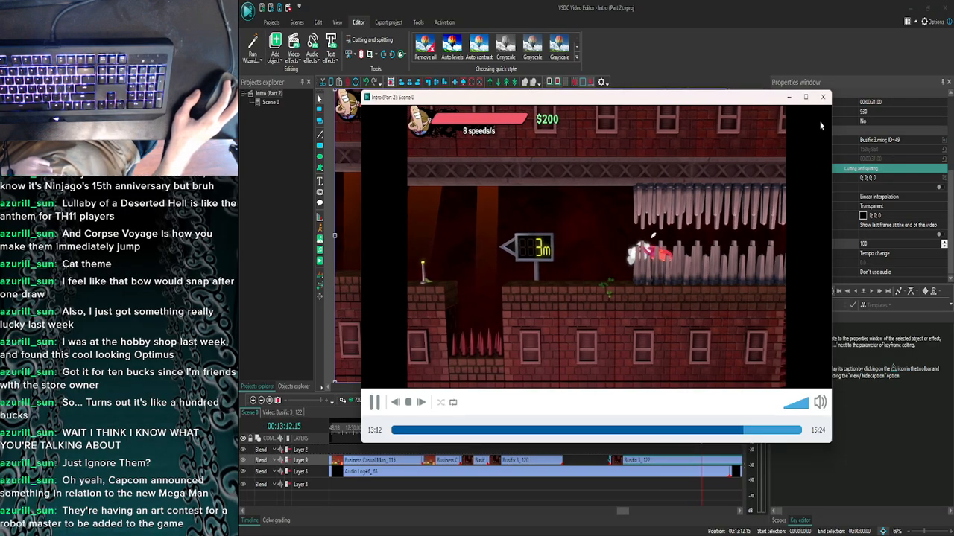
{"action": "left_click", "coordinate": [822, 97]}
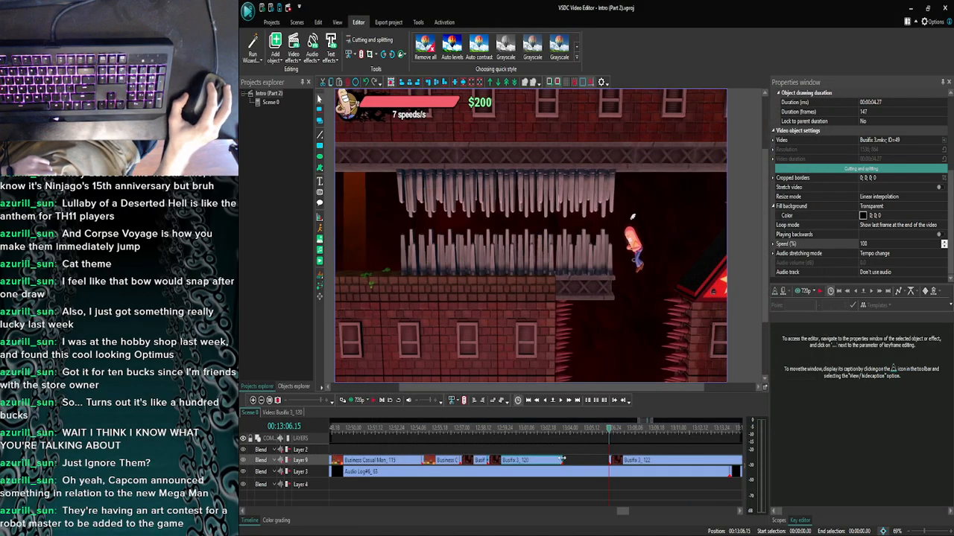
{"action": "left_click", "coordinate": [616, 442]}
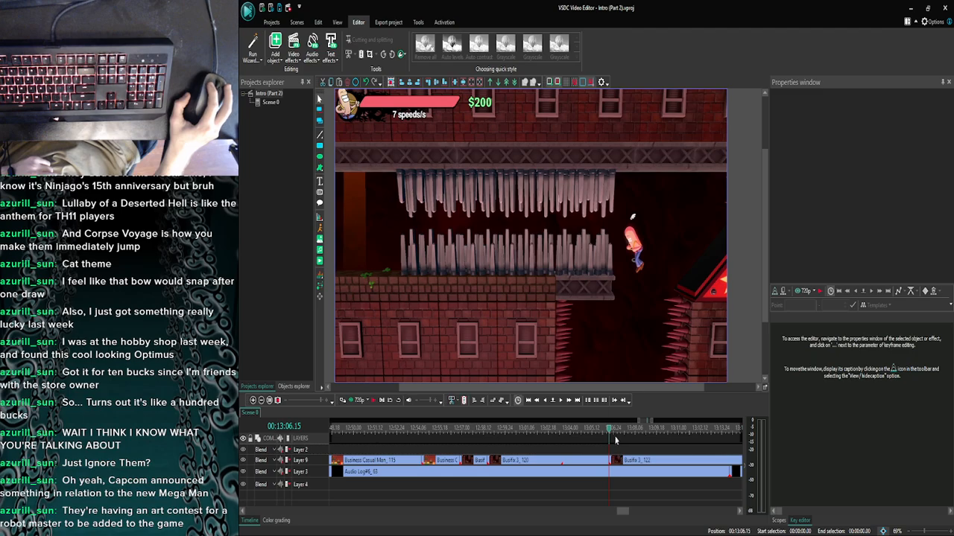
Preview the scene from 00:12:58.24 through the frozen section and into the following clip.
{"action": "left_click", "coordinate": [488, 430]}
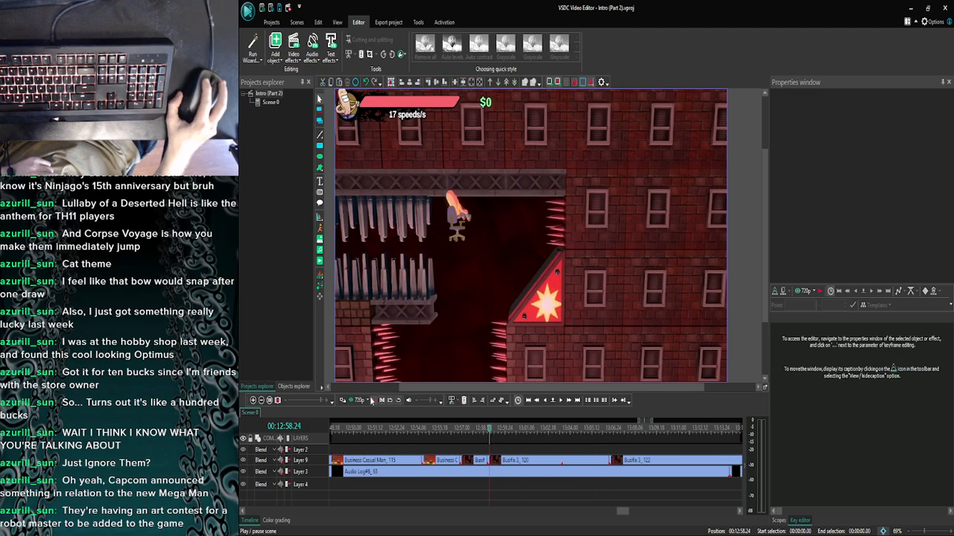
{"action": "left_click", "coordinate": [352, 400]}
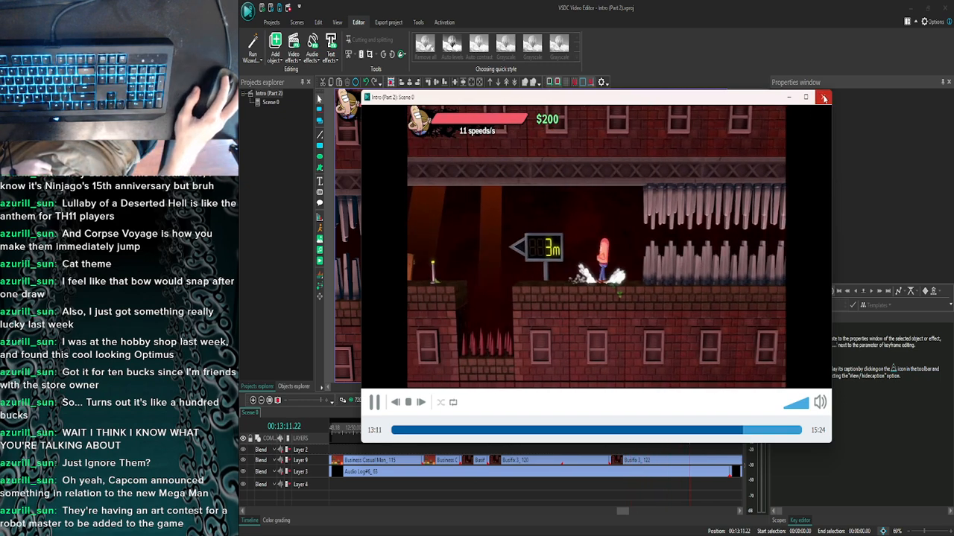
{"action": "left_click", "coordinate": [823, 96]}
Preview the scene from 00:13:14.11, around the junction of the two audio clips on Layer 3.
{"action": "left_click", "coordinate": [261, 400]}
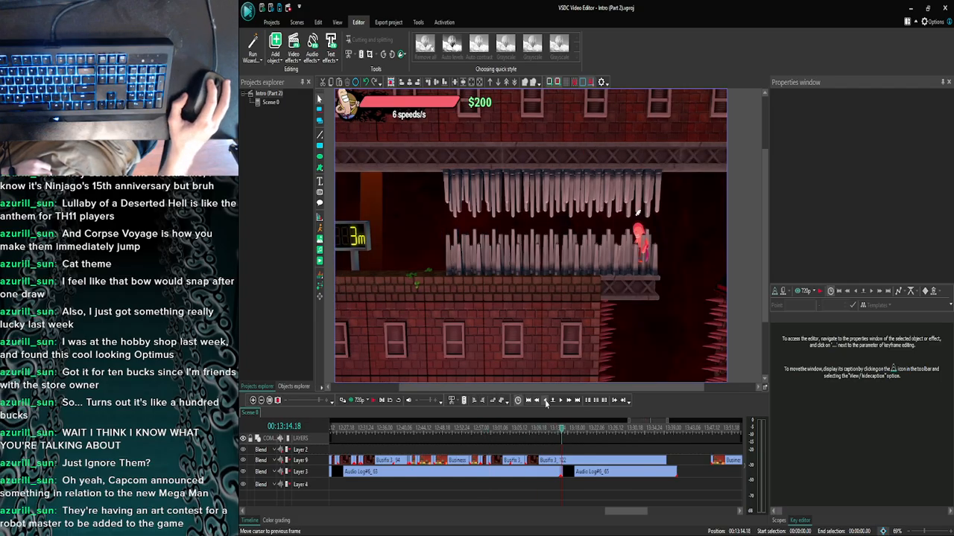
{"action": "left_click", "coordinate": [546, 402]}
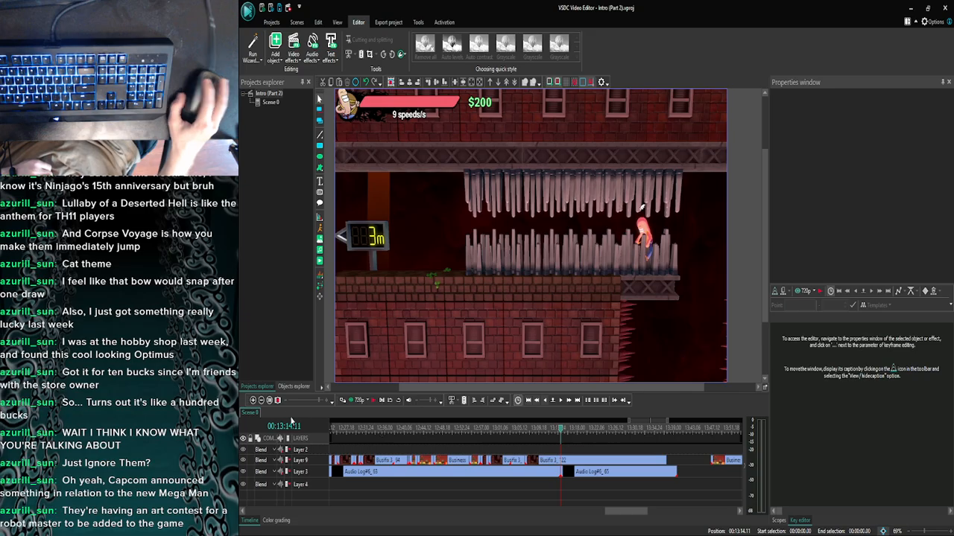
{"action": "left_click", "coordinate": [261, 401]}
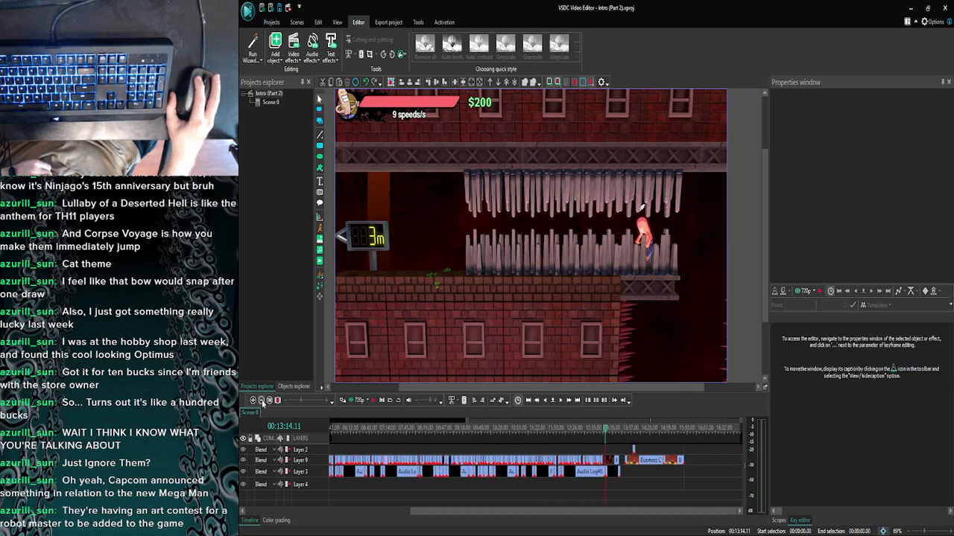
{"action": "left_click", "coordinate": [252, 401]}
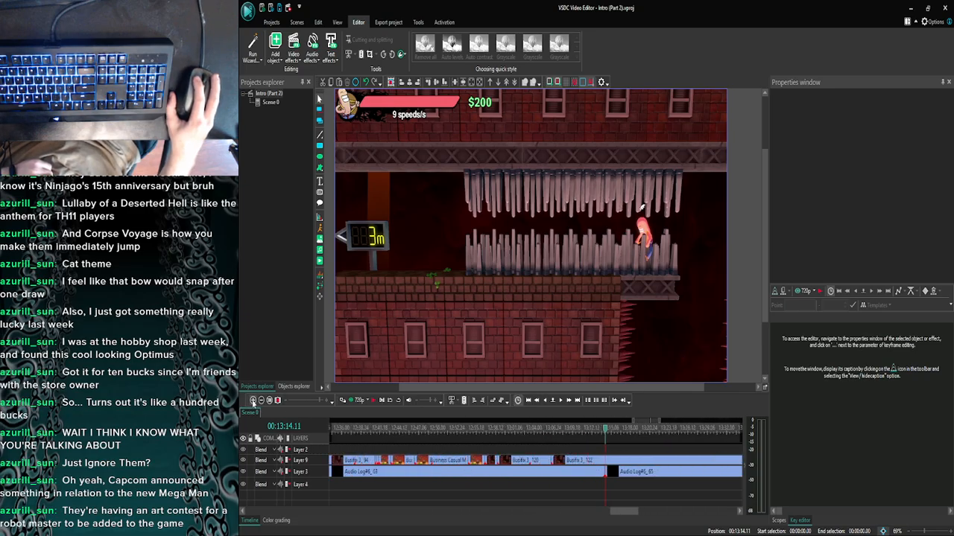
{"action": "left_click", "coordinate": [358, 401]}
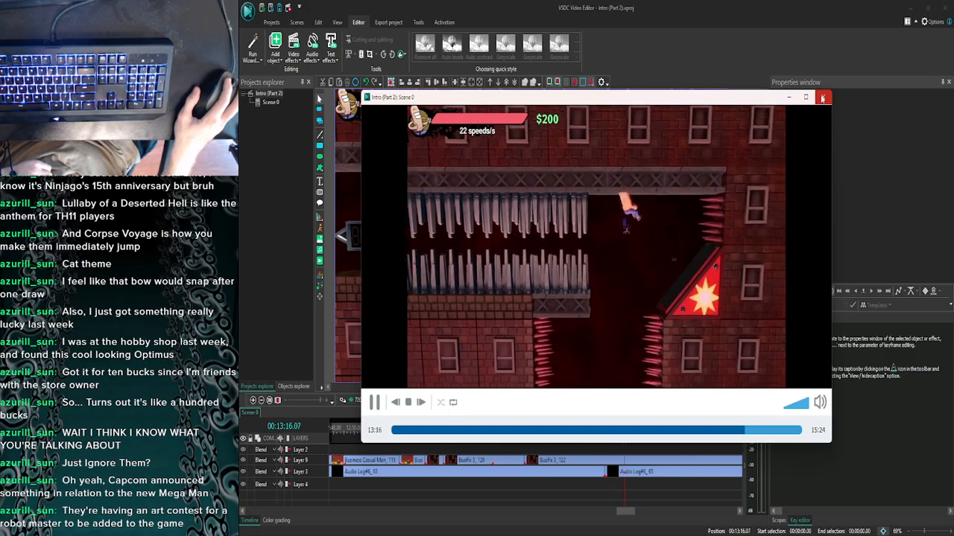
{"action": "left_click", "coordinate": [822, 98]}
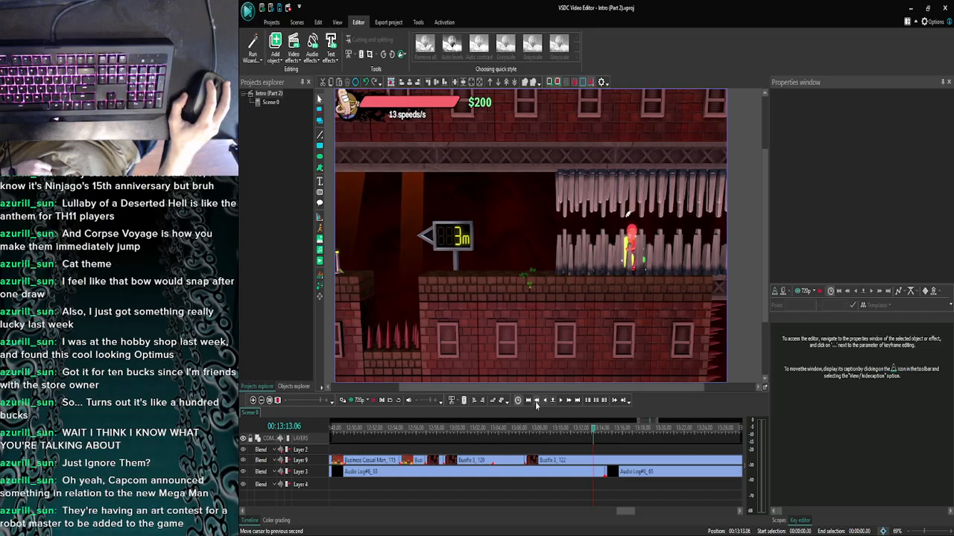
Preview the scene in short runs, starting about one second earlier each time, back to 00:13:10.06.
{"action": "left_click", "coordinate": [536, 403]}
{"action": "left_click", "coordinate": [357, 401]}
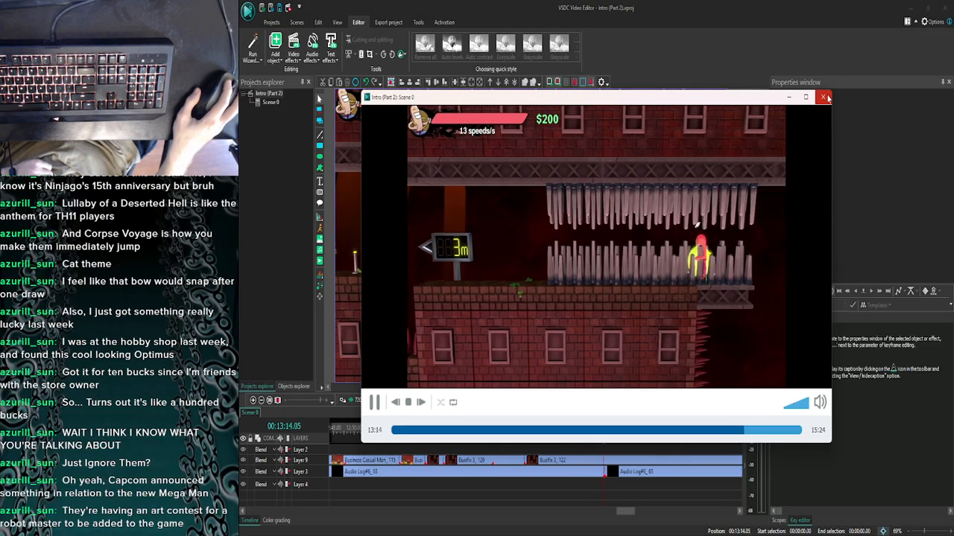
{"action": "left_click", "coordinate": [825, 97]}
{"action": "left_click", "coordinate": [537, 401]}
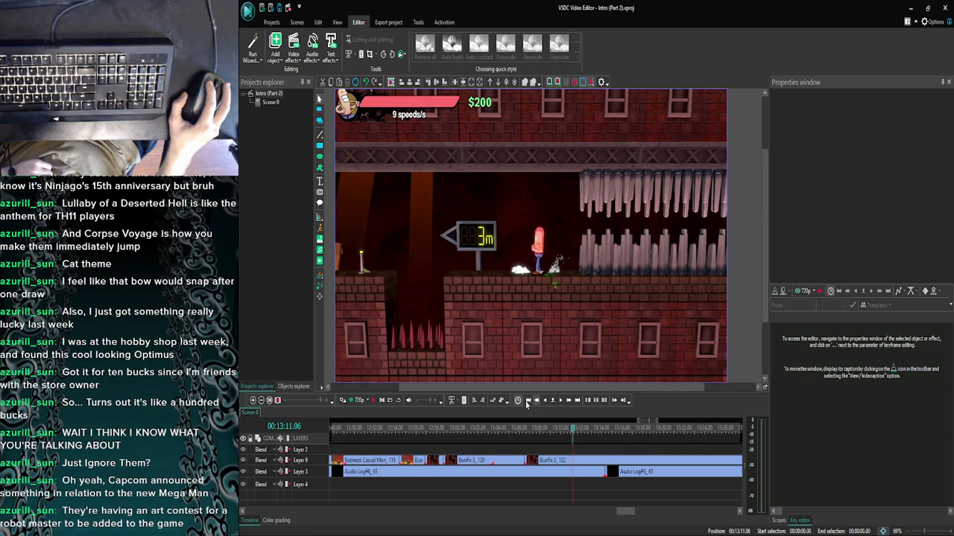
{"action": "left_click", "coordinate": [359, 400]}
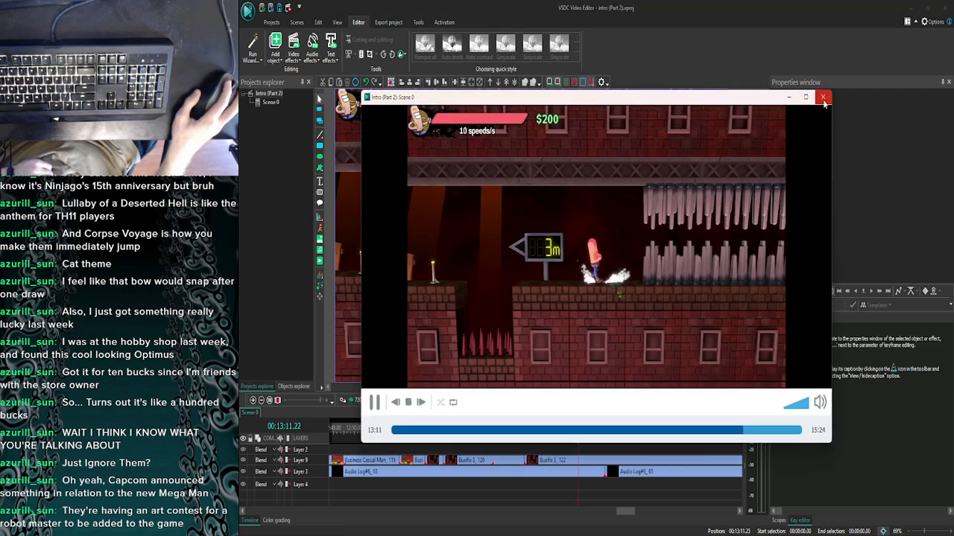
{"action": "left_click", "coordinate": [822, 98]}
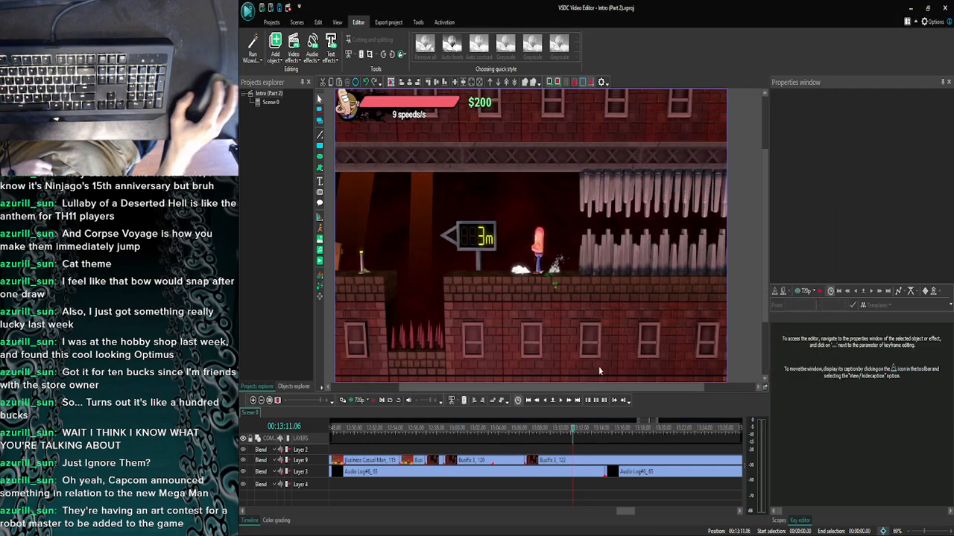
{"action": "left_click", "coordinate": [536, 402]}
{"action": "left_click", "coordinate": [360, 401]}
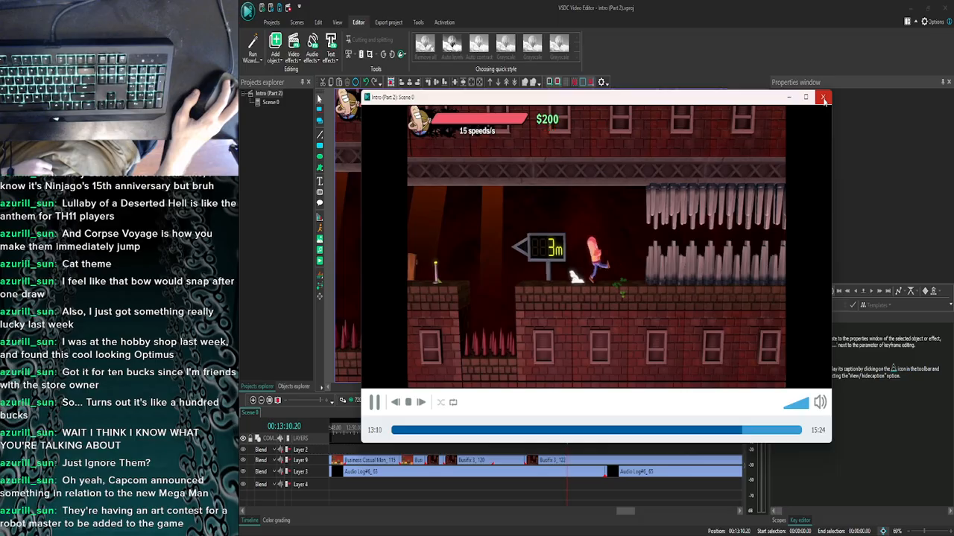
{"action": "left_click", "coordinate": [823, 97]}
Switch to the browser, pause the Touhou orchestral arrangements video on YouTube, and return to the video editor.
{"action": "left_click", "coordinate": [378, 524]}
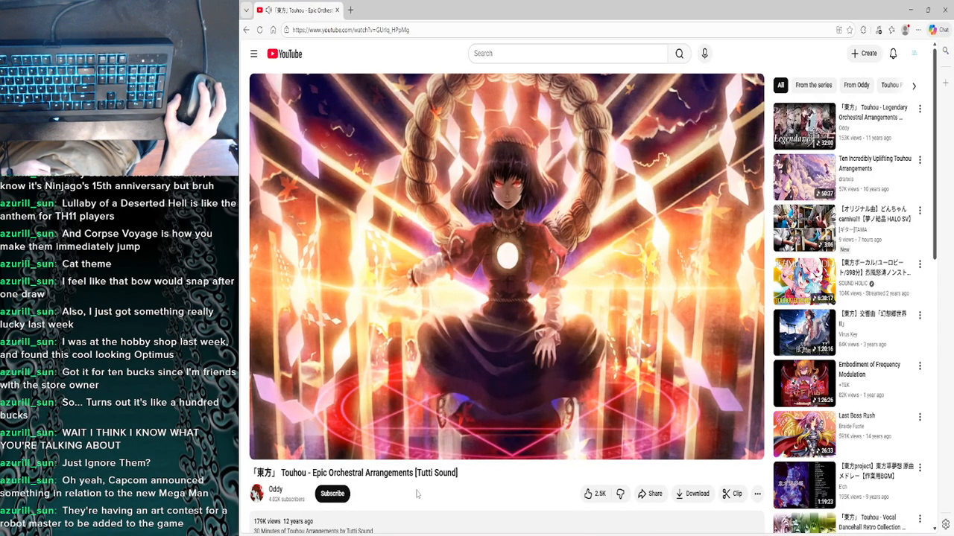
{"action": "left_click", "coordinate": [465, 333]}
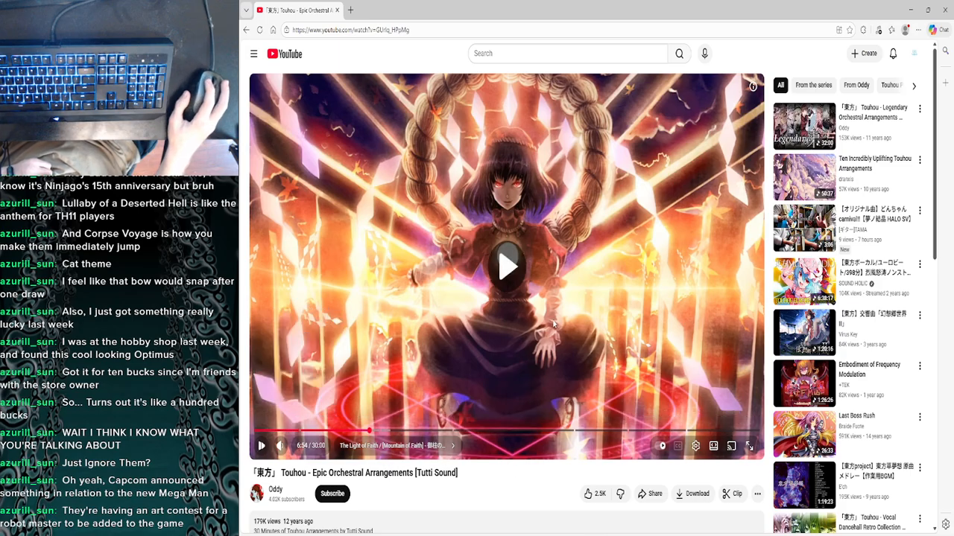
{"action": "left_click", "coordinate": [910, 8]}
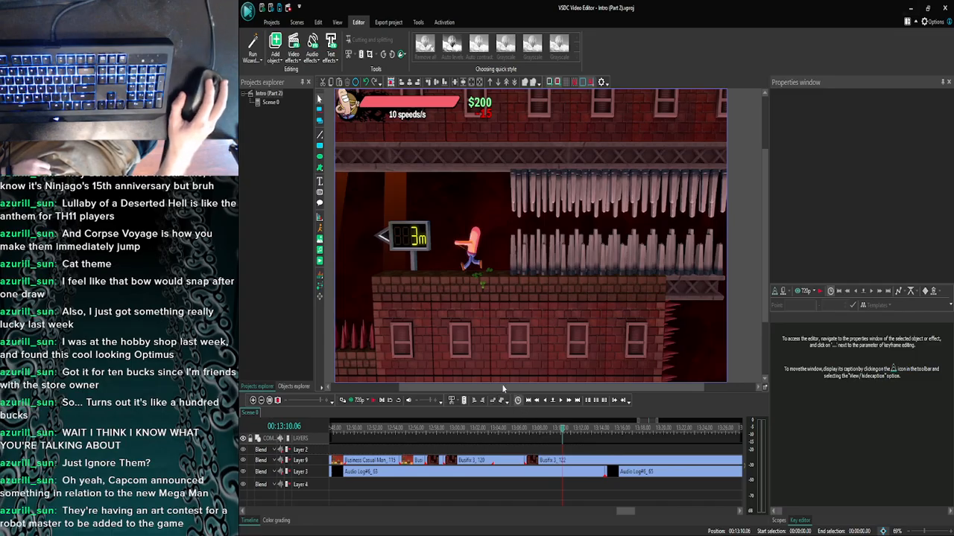
Advance the playhead frame by frame to 00:13:10.10 and preview the scene from there.
{"action": "left_click", "coordinate": [560, 403]}
{"action": "left_click", "coordinate": [560, 403]}
{"action": "left_click", "coordinate": [561, 403]}
{"action": "left_click", "coordinate": [561, 403]}
{"action": "left_click", "coordinate": [349, 404]}
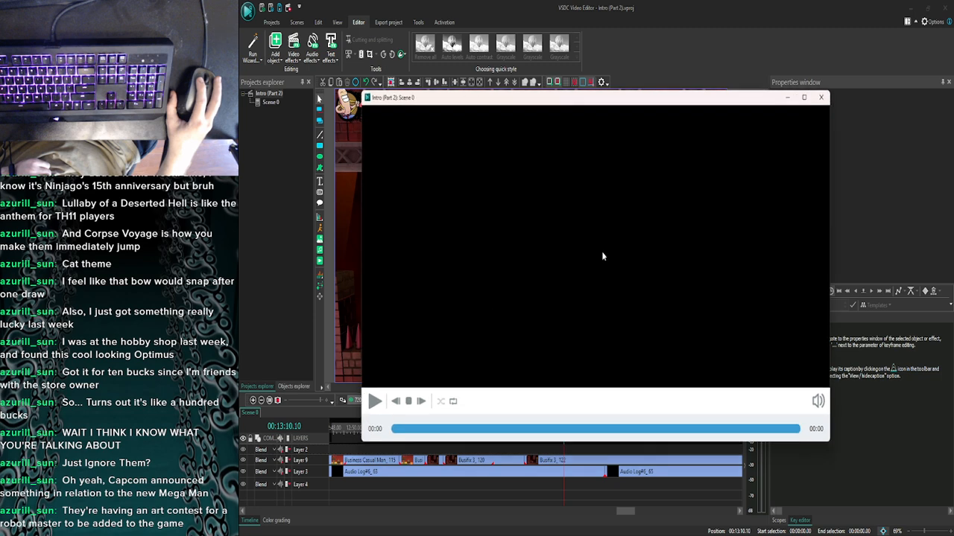
{"action": "left_click", "coordinate": [824, 99]}
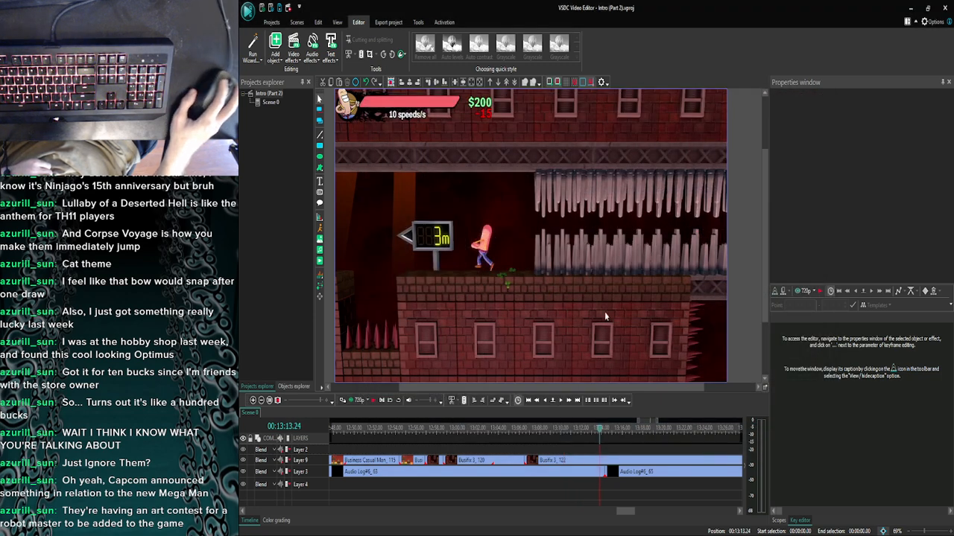
Advance the playhead frame by frame to just past 00:13:10.17 and preview the scene from there.
{"action": "left_click", "coordinate": [561, 403]}
{"action": "left_click", "coordinate": [561, 403]}
{"action": "left_click", "coordinate": [561, 403]}
{"action": "left_click", "coordinate": [561, 403]}
{"action": "left_click", "coordinate": [561, 403]}
{"action": "left_click", "coordinate": [561, 403]}
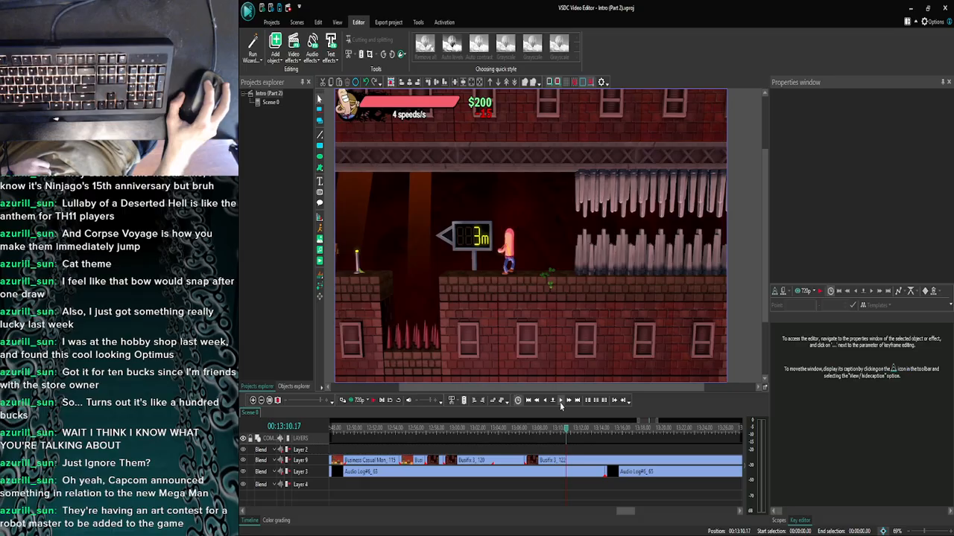
{"action": "left_click", "coordinate": [561, 403]}
{"action": "left_click", "coordinate": [561, 403]}
{"action": "left_click", "coordinate": [342, 400]}
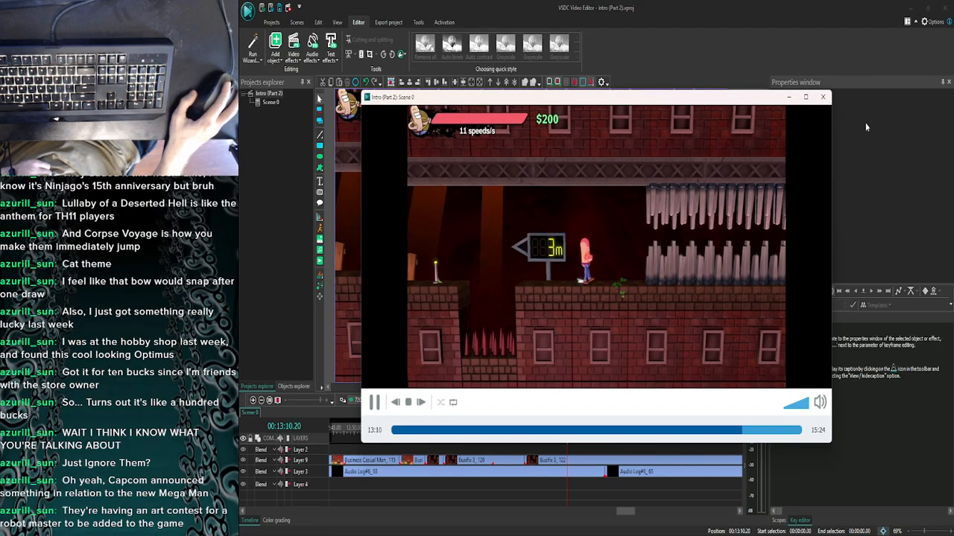
{"action": "left_click", "coordinate": [822, 99]}
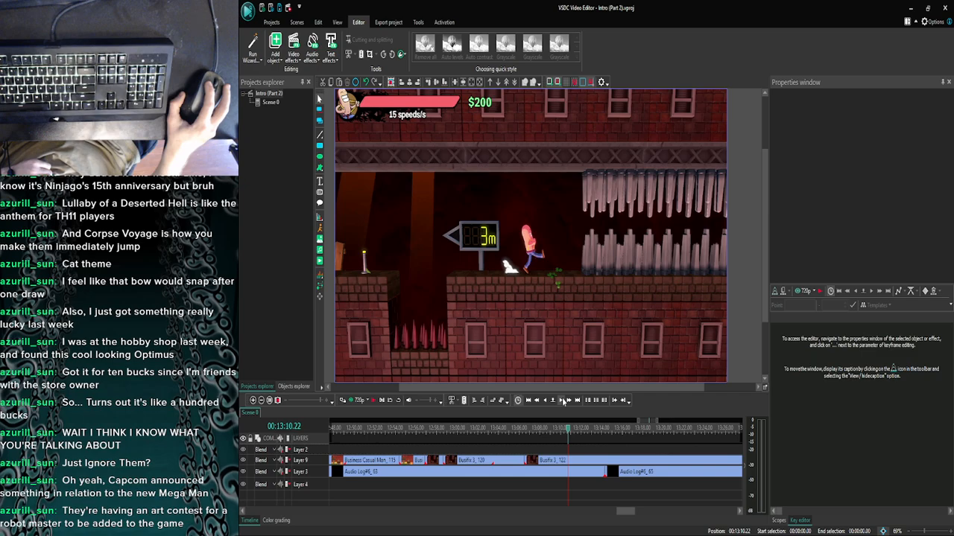
Preview the scene repeatedly from slightly later frames, from 00:13:10.24 through 00:13:10.28 to 00:13:11.03, to pinpoint the split position.
{"action": "left_click", "coordinate": [355, 401]}
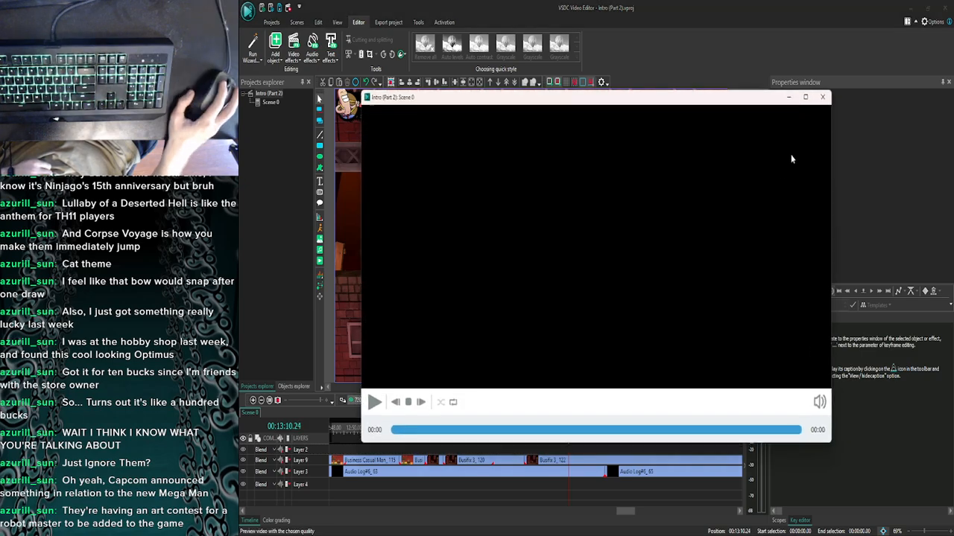
{"action": "left_click", "coordinate": [821, 97]}
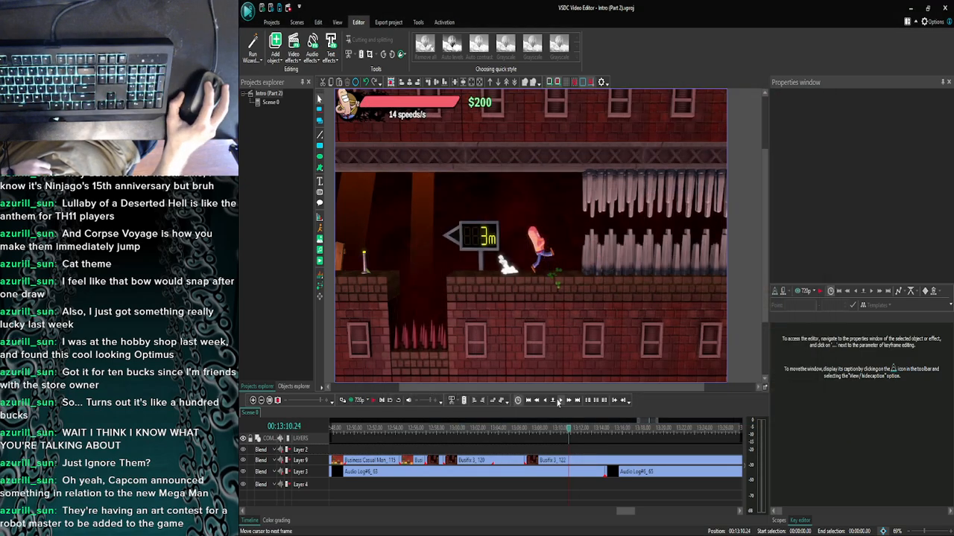
{"action": "left_click", "coordinate": [356, 401]}
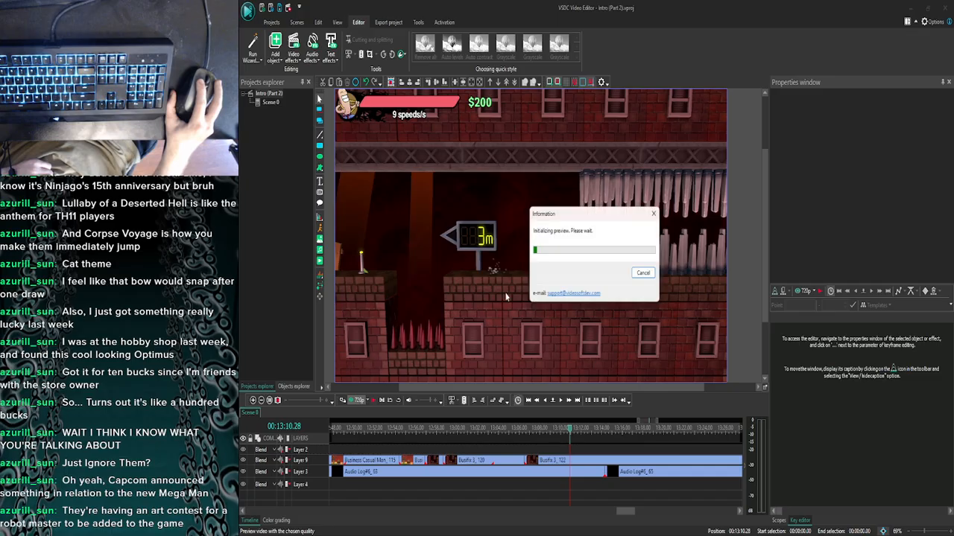
{"action": "left_click", "coordinate": [823, 98]}
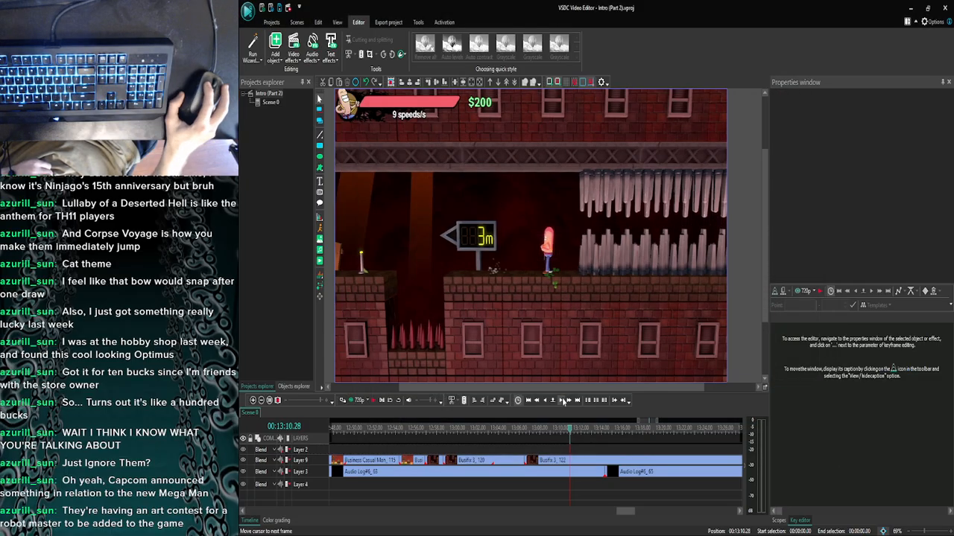
{"action": "left_click", "coordinate": [357, 400]}
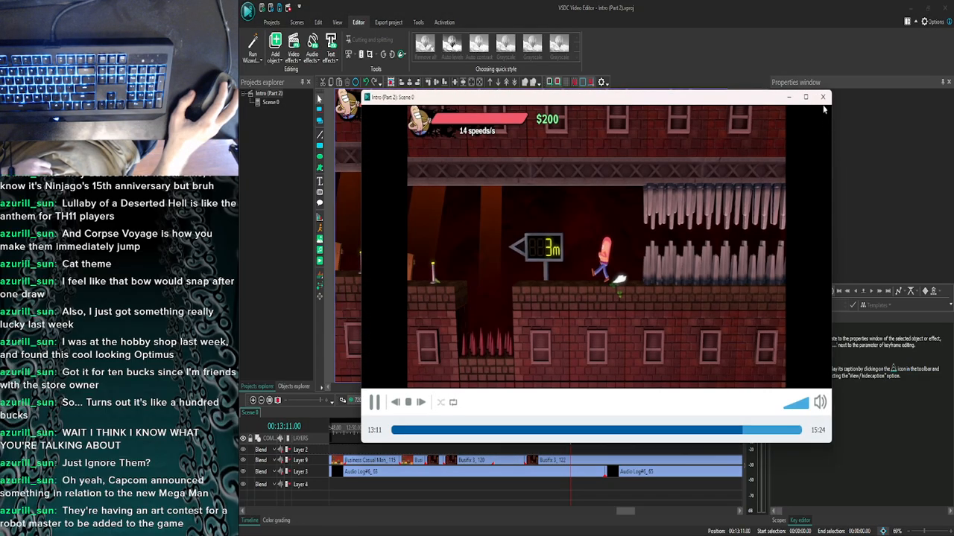
{"action": "left_click", "coordinate": [824, 98]}
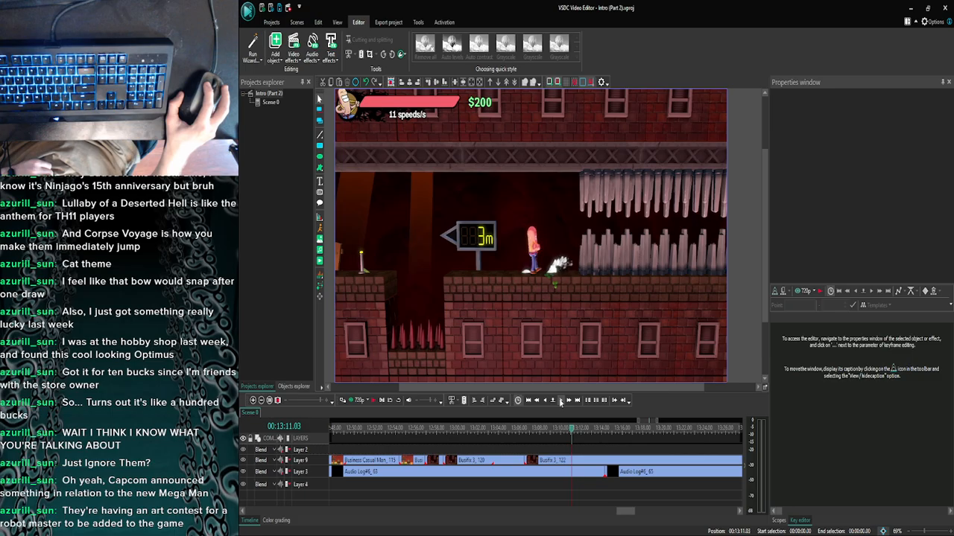
{"action": "left_click", "coordinate": [358, 401]}
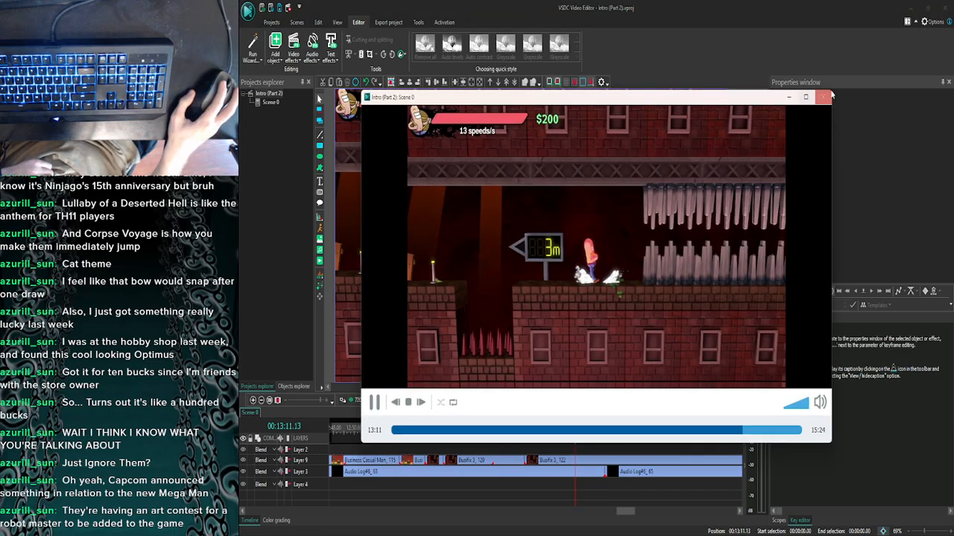
{"action": "left_click", "coordinate": [823, 97]}
Step back to 00:13:11.02, check the preview from there, and split the Busifix 3_122 clip on Layer 9 at that frame.
{"action": "left_click", "coordinate": [544, 401]}
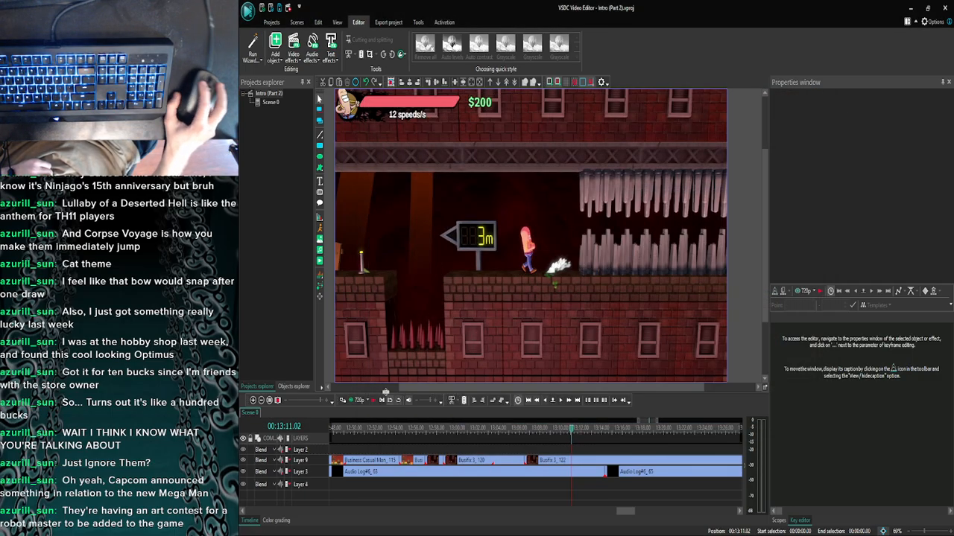
{"action": "left_click", "coordinate": [358, 401]}
{"action": "left_click", "coordinate": [823, 98]}
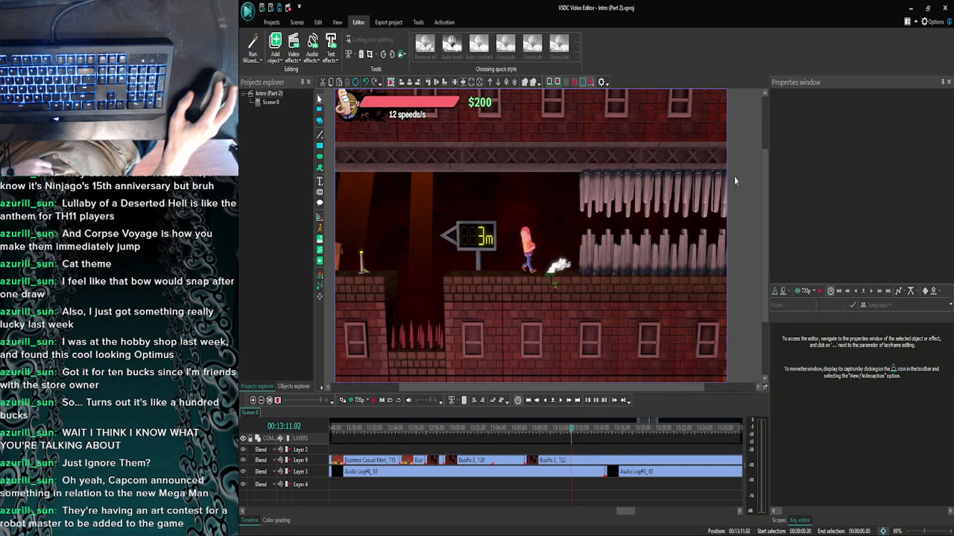
{"action": "left_click", "coordinate": [558, 462]}
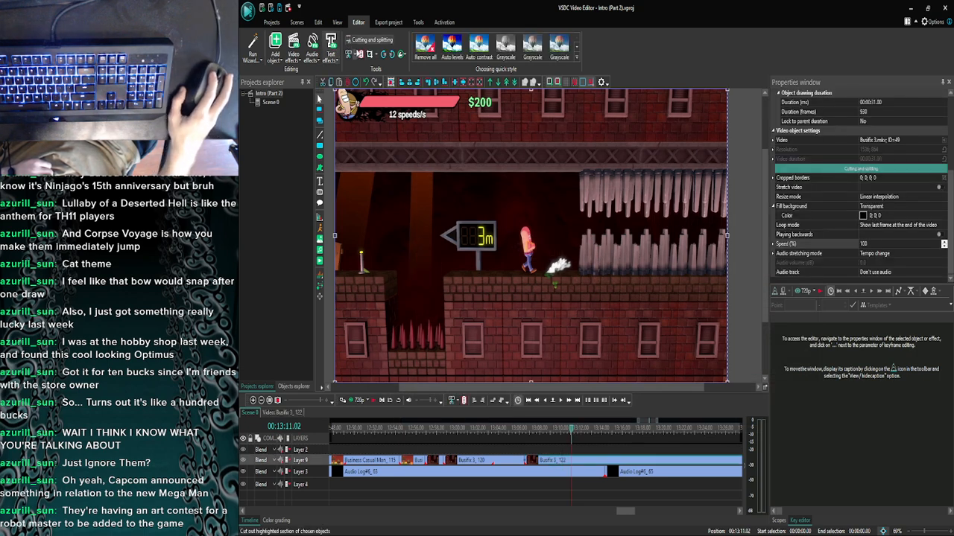
Move the clip after the split from Layer 9 to Layer 2, above the end of the Business Casual Man_109 clip.
{"action": "left_click", "coordinate": [261, 401]}
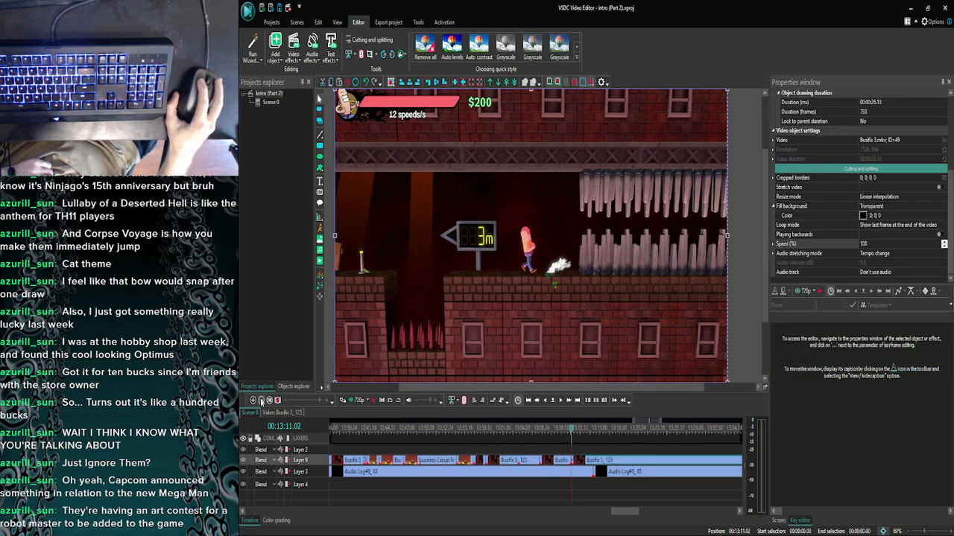
{"action": "left_click", "coordinate": [260, 401]}
{"action": "left_click", "coordinate": [261, 401]}
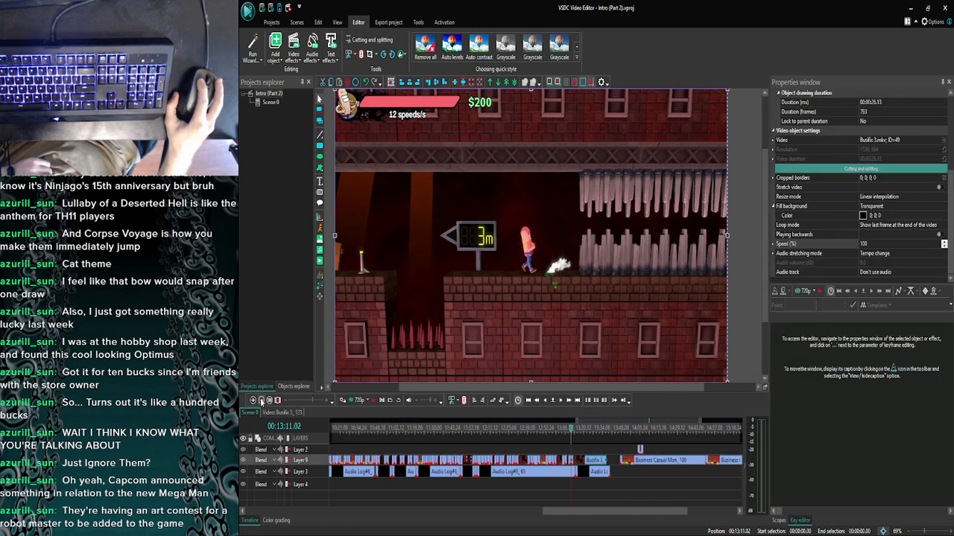
{"action": "left_click", "coordinate": [585, 456]}
{"action": "left_click_drag", "start_coordinate": [586, 462], "coordinate": [687, 451]}
{"action": "left_click", "coordinate": [675, 451]}
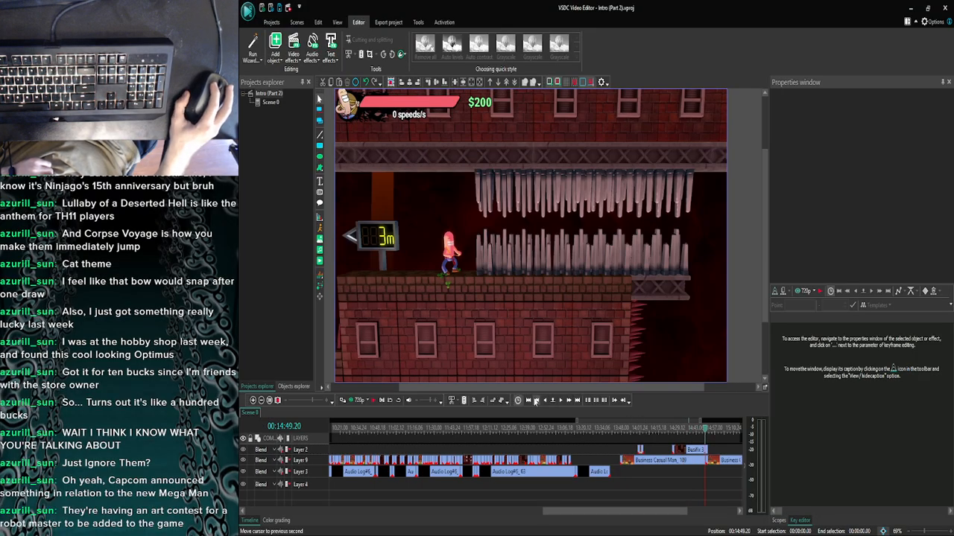
Step back through the end of the moved clip on Layer 2 to 00:14:44.22 and preview the scene from there.
{"action": "left_click", "coordinate": [559, 403]}
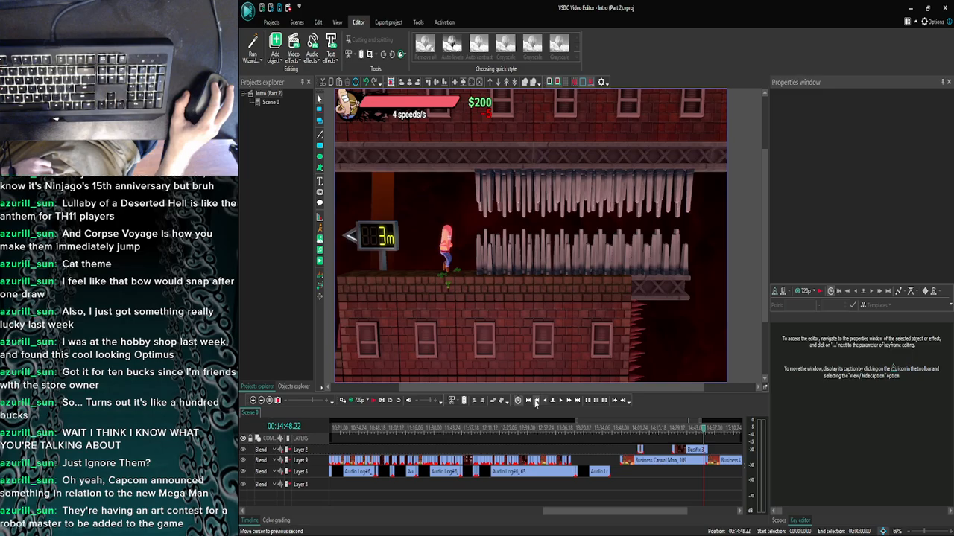
{"action": "left_click", "coordinate": [567, 403]}
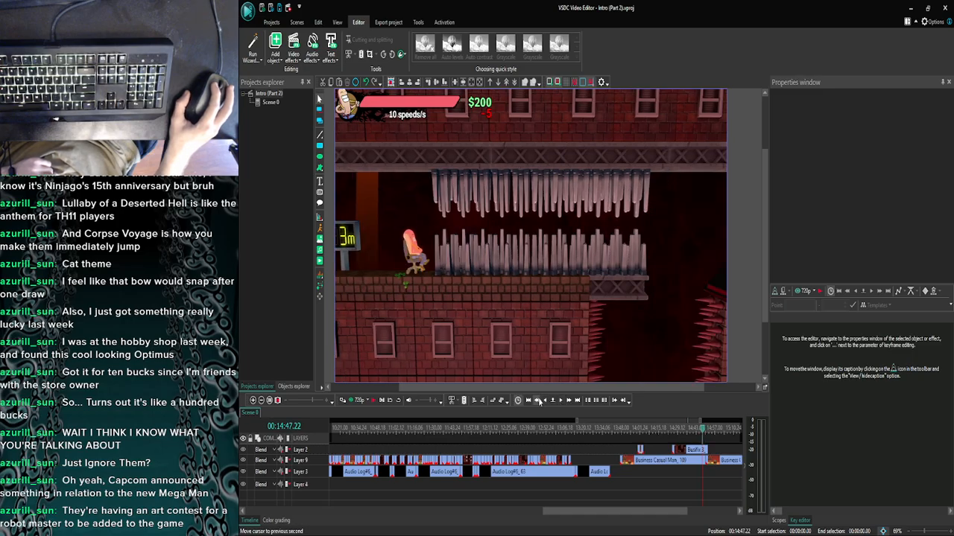
{"action": "left_click", "coordinate": [541, 403]}
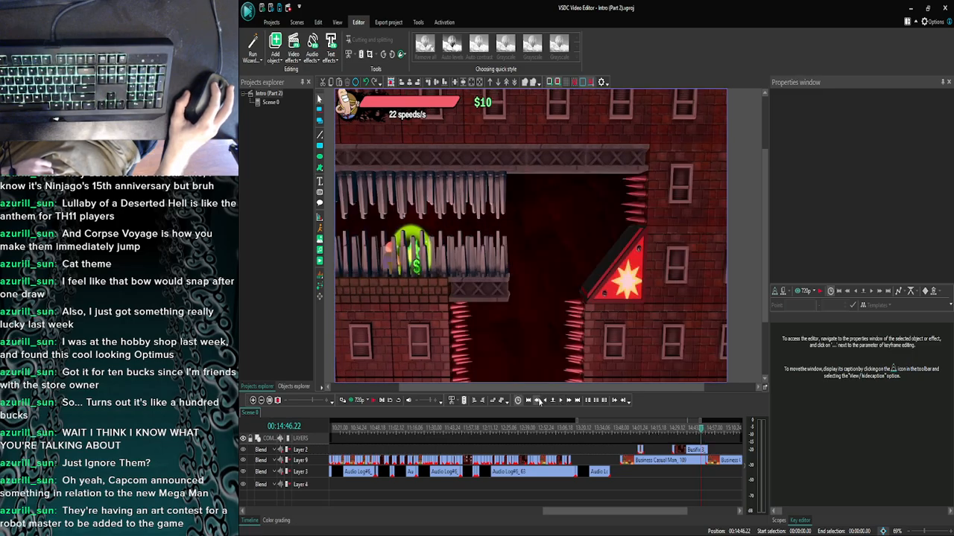
{"action": "left_click", "coordinate": [541, 403]}
{"action": "left_click", "coordinate": [540, 403]}
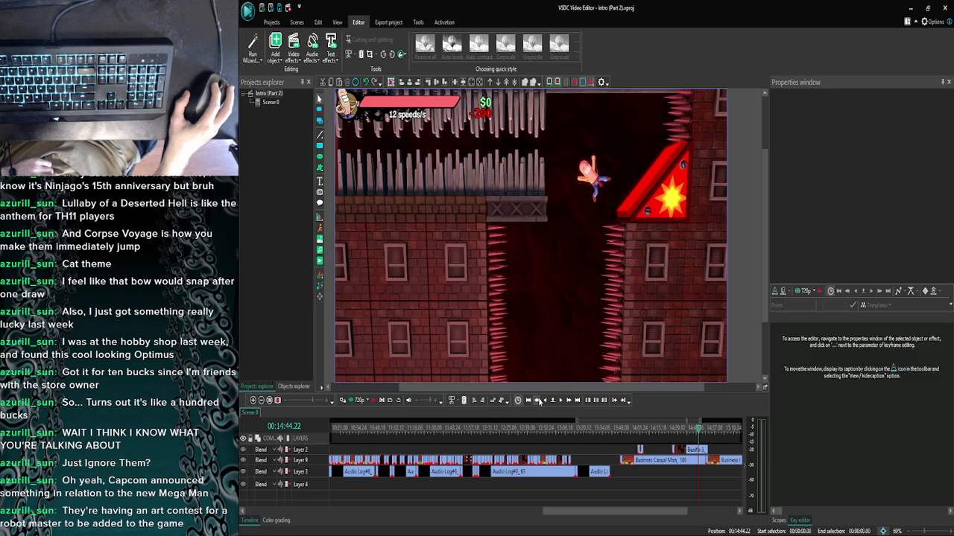
{"action": "left_click", "coordinate": [351, 402]}
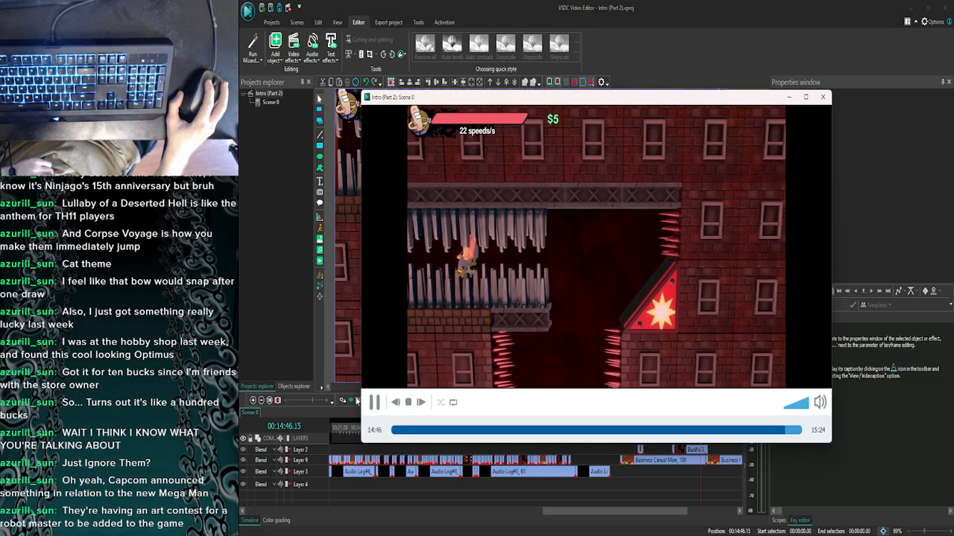
{"action": "left_click", "coordinate": [824, 97]}
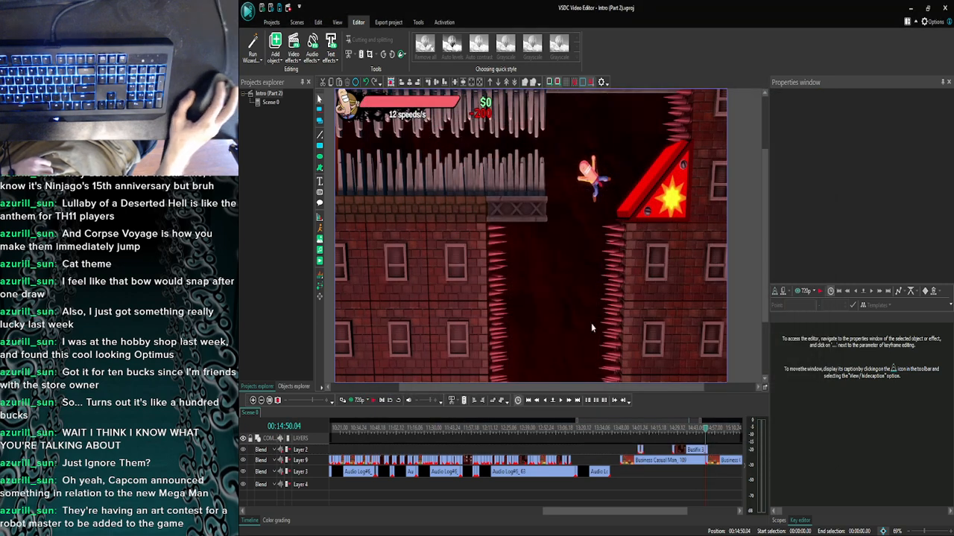
Step back to 00:14:42.22 and preview the moved Layer 2 clip from there.
{"action": "left_click", "coordinate": [536, 402]}
{"action": "left_click", "coordinate": [536, 402]}
{"action": "left_click", "coordinate": [340, 400]}
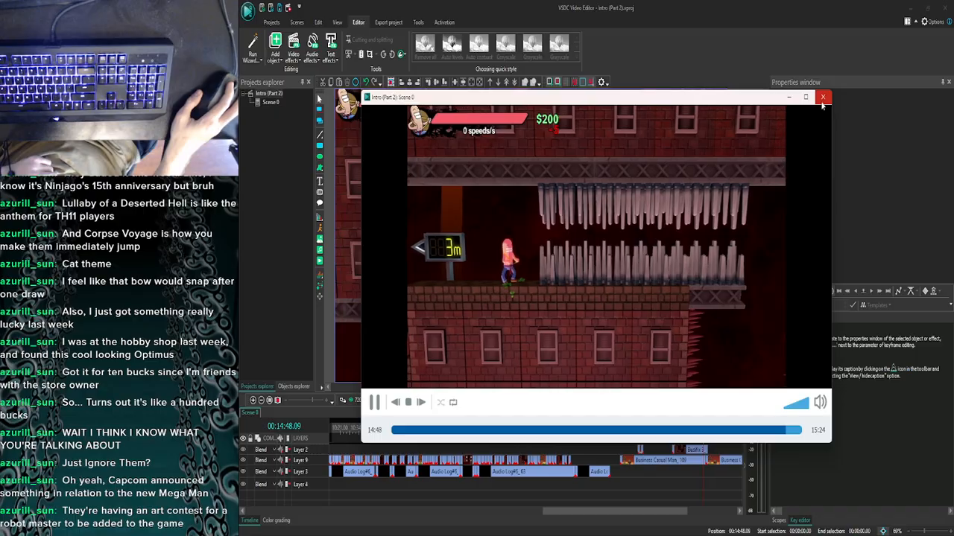
{"action": "left_click", "coordinate": [822, 101]}
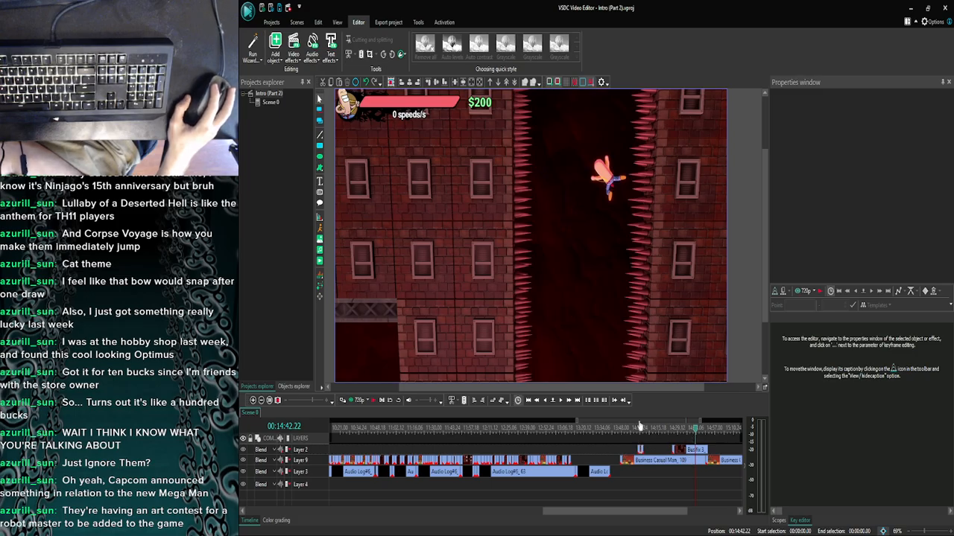
Step through the footage around the short Layer 2 clip from 00:14:00.25 to 00:14:04.19, going frame by frame near its end.
{"action": "left_click", "coordinate": [560, 401]}
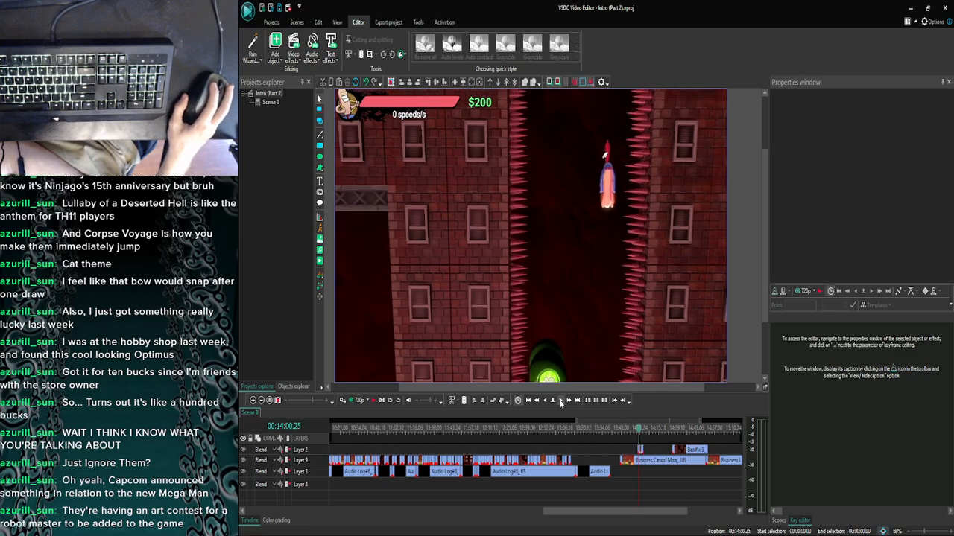
{"action": "left_click", "coordinate": [560, 402]}
{"action": "left_click", "coordinate": [560, 401]}
{"action": "left_click", "coordinate": [560, 402]}
{"action": "left_click", "coordinate": [561, 401]}
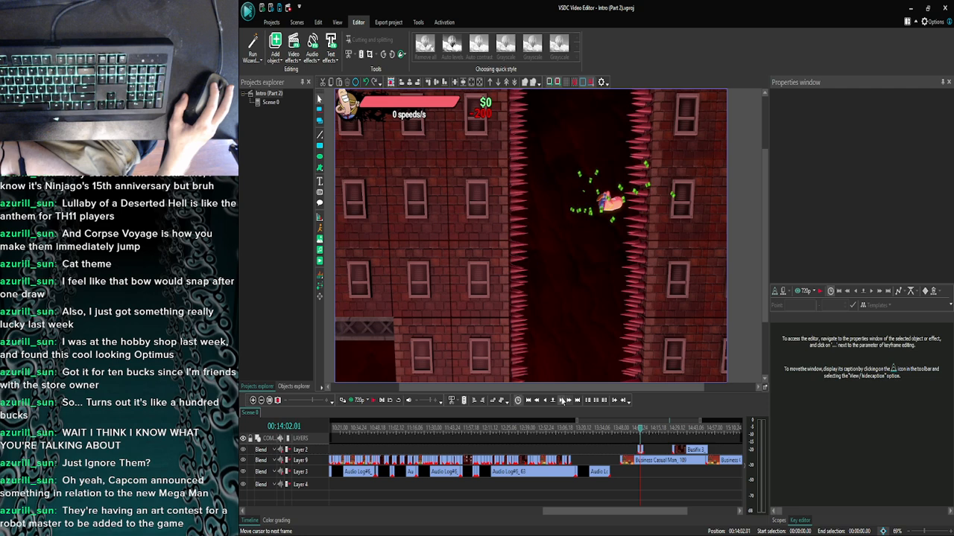
{"action": "left_click", "coordinate": [561, 400]}
{"action": "left_click", "coordinate": [569, 400]}
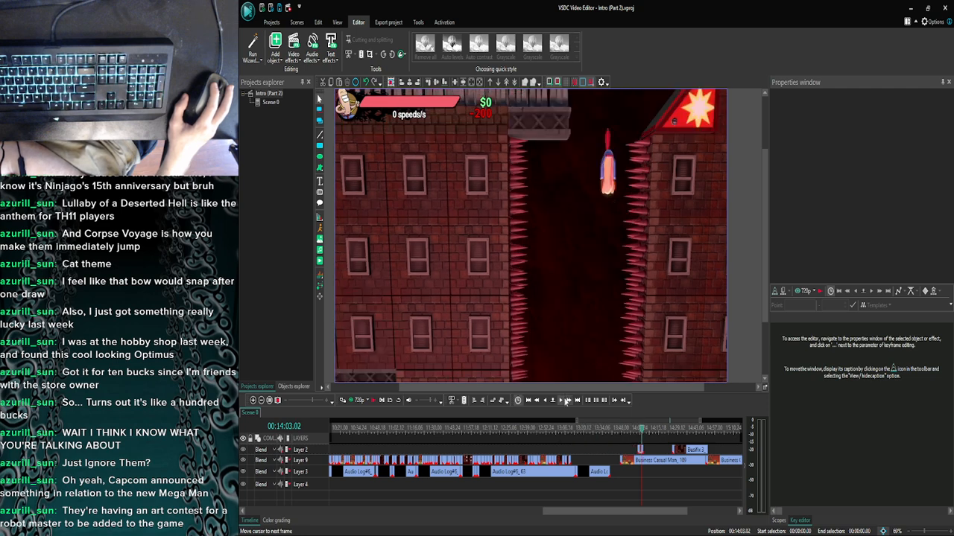
{"action": "left_click", "coordinate": [564, 401]}
{"action": "left_click", "coordinate": [564, 401]}
{"action": "left_click", "coordinate": [564, 402]}
{"action": "left_click", "coordinate": [564, 401]}
{"action": "left_click", "coordinate": [564, 402]}
{"action": "left_click", "coordinate": [564, 402]}
{"action": "left_click", "coordinate": [564, 402]}
{"action": "left_click", "coordinate": [564, 402]}
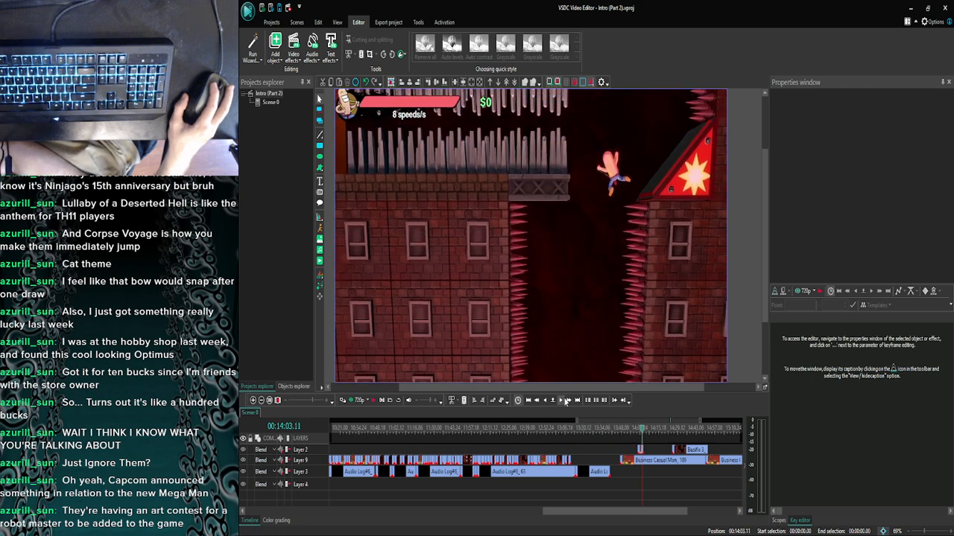
{"action": "left_click", "coordinate": [564, 402]}
{"action": "left_click", "coordinate": [564, 401]}
{"action": "left_click", "coordinate": [564, 402]}
{"action": "left_click", "coordinate": [564, 402]}
{"action": "left_click", "coordinate": [564, 401]}
{"action": "left_click", "coordinate": [564, 402]}
{"action": "left_click", "coordinate": [564, 401]}
{"action": "left_click", "coordinate": [564, 402]}
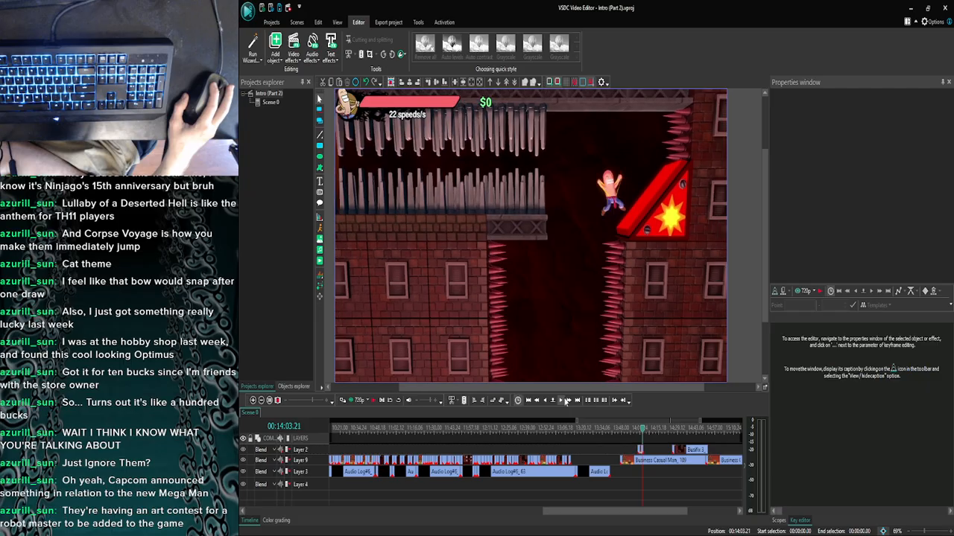
{"action": "left_click", "coordinate": [564, 401]}
{"action": "left_click", "coordinate": [564, 402]}
{"action": "left_click", "coordinate": [564, 401]}
{"action": "left_click", "coordinate": [564, 402]}
{"action": "left_click", "coordinate": [564, 401]}
{"action": "left_click", "coordinate": [564, 402]}
{"action": "left_click", "coordinate": [565, 400]}
{"action": "left_click", "coordinate": [566, 400]}
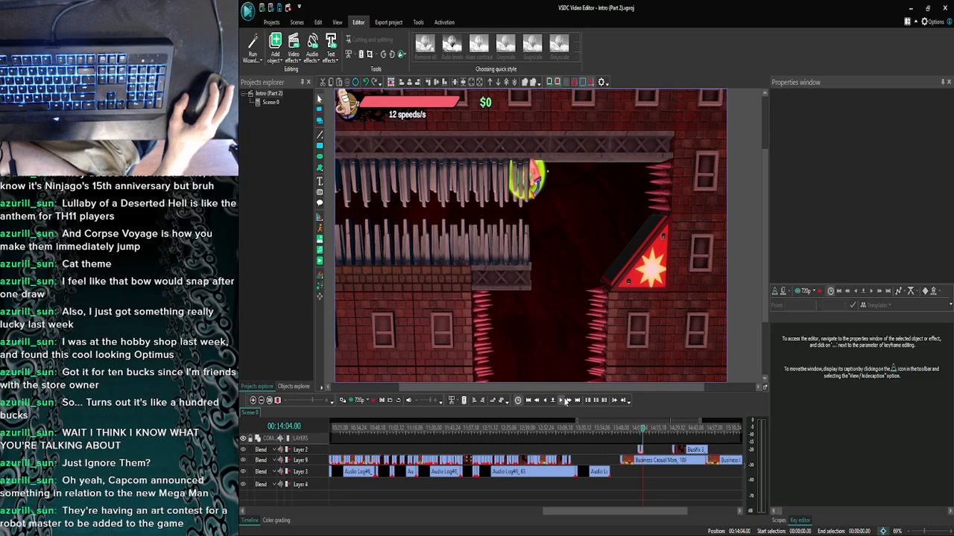
{"action": "left_click", "coordinate": [565, 401]}
{"action": "left_click", "coordinate": [566, 401]}
{"action": "left_click", "coordinate": [566, 401]}
{"action": "left_click", "coordinate": [566, 400]}
{"action": "left_click", "coordinate": [566, 401]}
{"action": "left_click", "coordinate": [565, 401]}
{"action": "left_click", "coordinate": [566, 400]}
{"action": "left_click", "coordinate": [565, 400]}
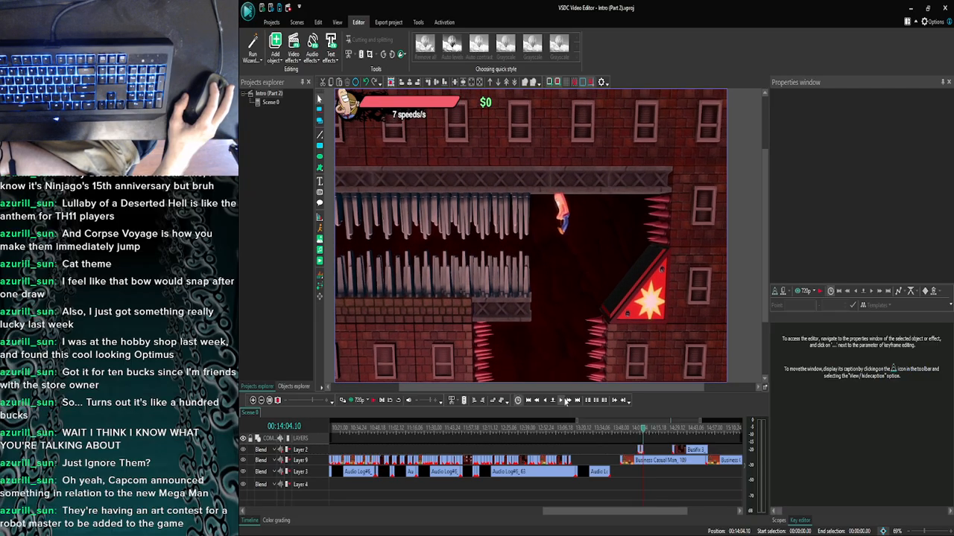
{"action": "left_click", "coordinate": [565, 401]}
{"action": "left_click", "coordinate": [565, 401]}
{"action": "left_click", "coordinate": [566, 401]}
{"action": "left_click", "coordinate": [566, 400]}
{"action": "left_click", "coordinate": [565, 400]}
{"action": "left_click", "coordinate": [566, 401]}
{"action": "left_click", "coordinate": [566, 401]}
{"action": "left_click", "coordinate": [566, 401]}
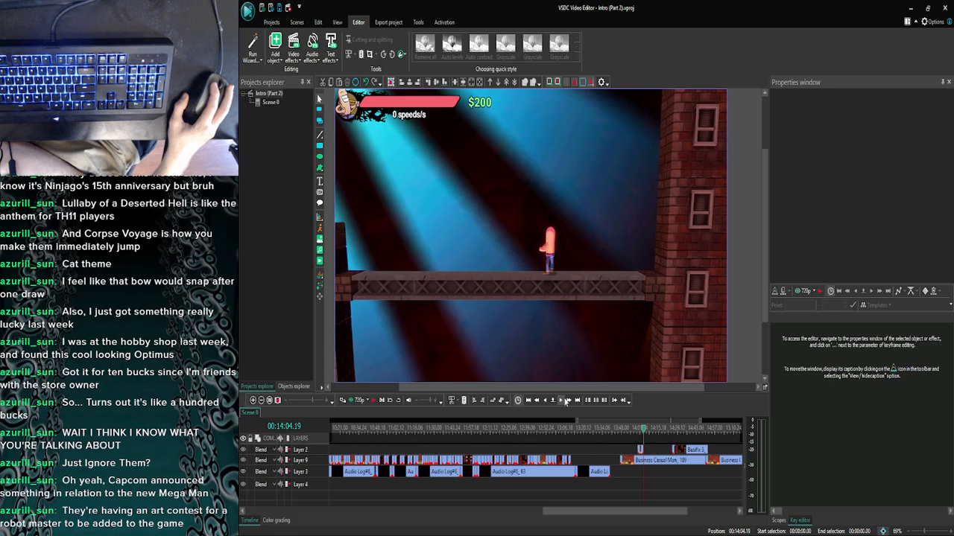
Delete the short Business Casual Man clip near 00:14:02 from Layer 2 and place the playhead at 00:13:49.00.
{"action": "left_click", "coordinate": [641, 451]}
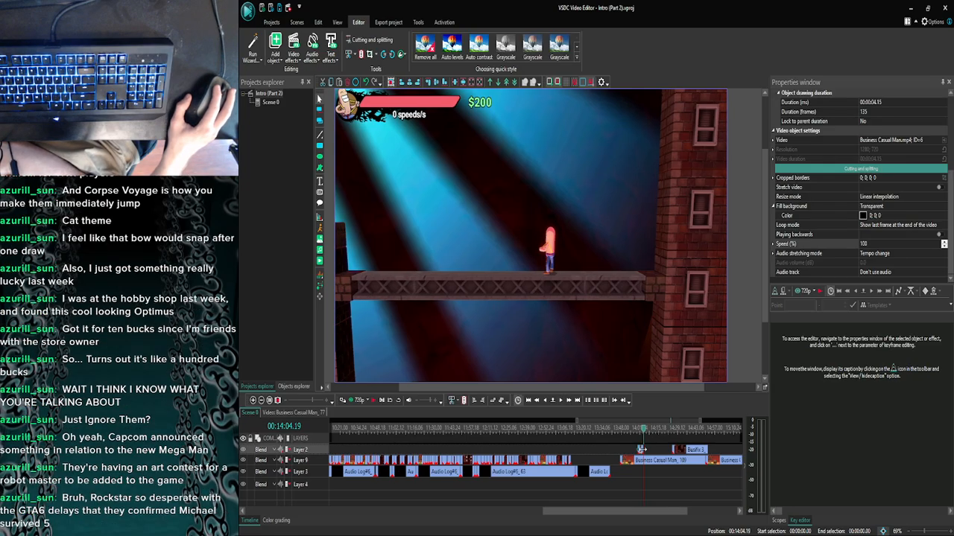
{"action": "key", "text": "Delete"}
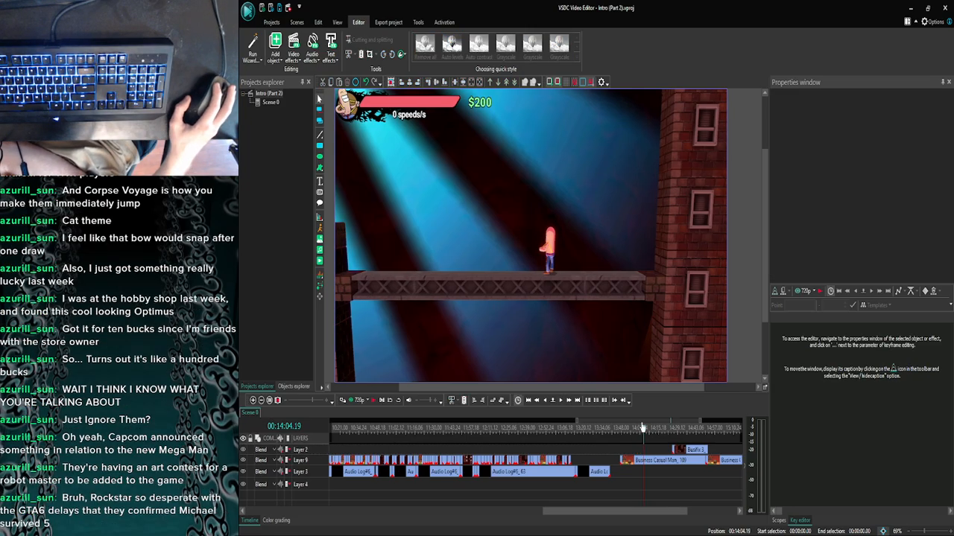
{"action": "left_click", "coordinate": [623, 429]}
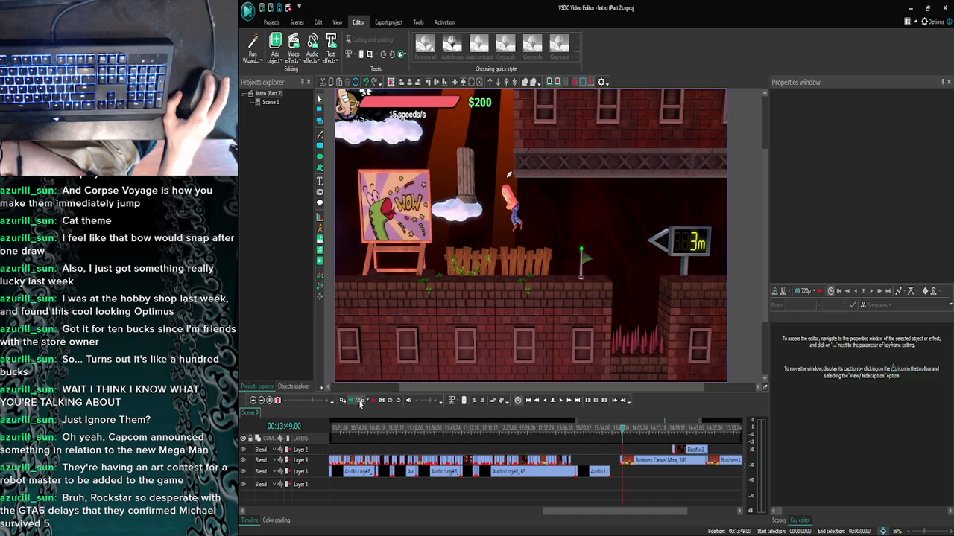
Examine the opening frames of the Business Casual Man_109 clip on Layer 9, from 00:13:47.09 to 00:13:49.13.
{"action": "left_click", "coordinate": [253, 400]}
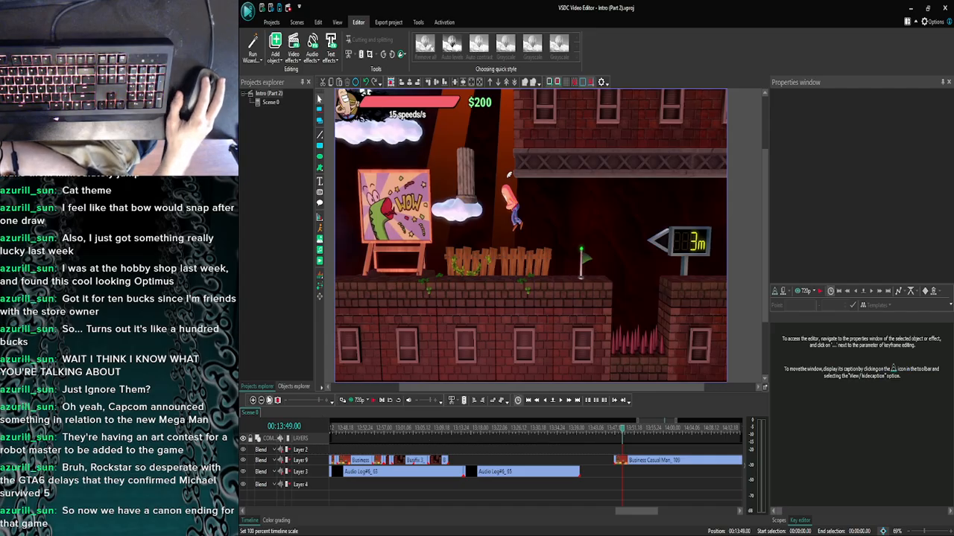
{"action": "left_click_drag", "start_coordinate": [316, 401], "coordinate": [285, 405]}
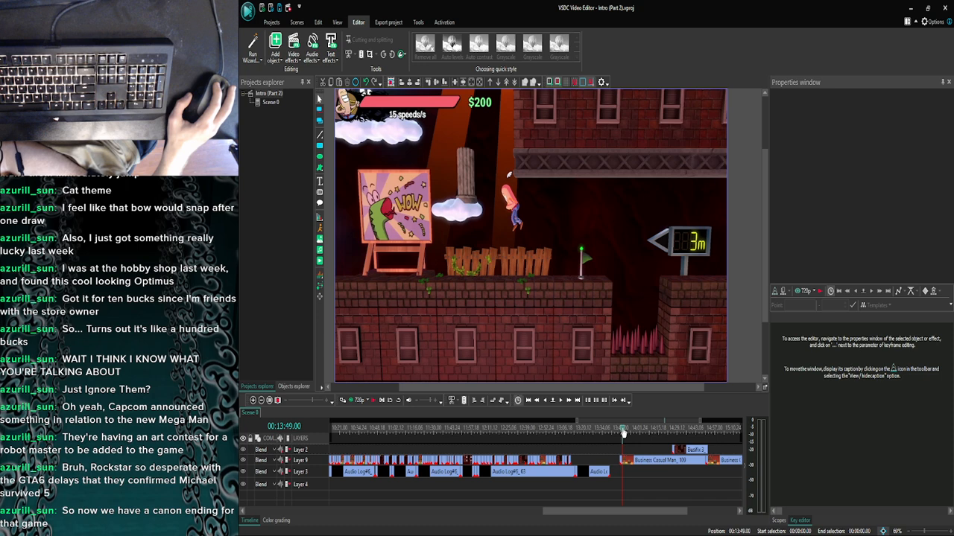
{"action": "left_click", "coordinate": [619, 431]}
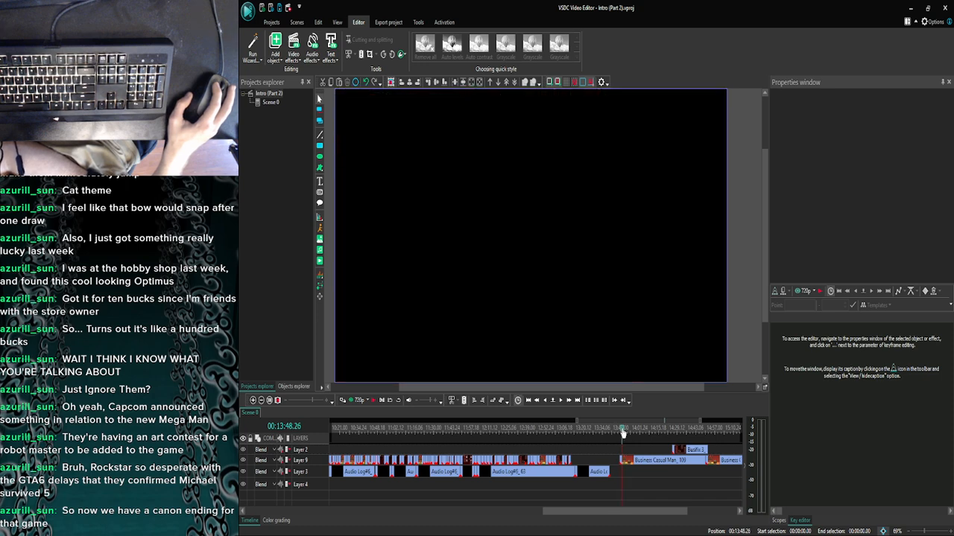
{"action": "left_click", "coordinate": [252, 400]}
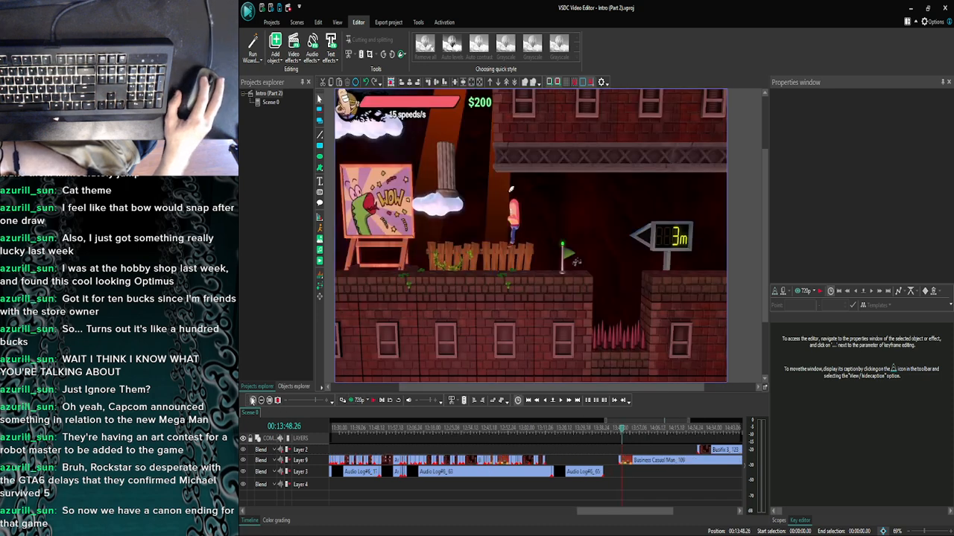
{"action": "left_click", "coordinate": [253, 400]}
{"action": "left_click_drag", "start_coordinate": [622, 433], "coordinate": [618, 432]}
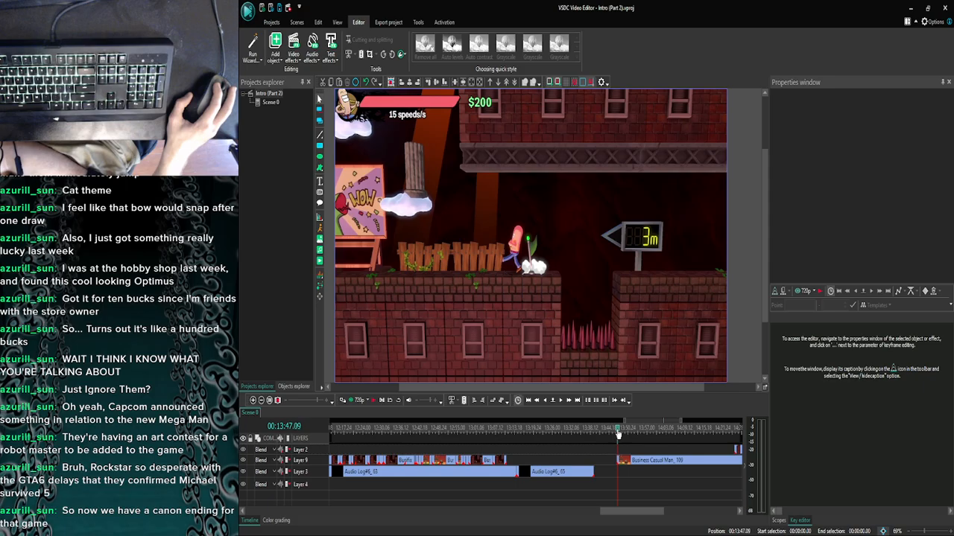
{"action": "left_click", "coordinate": [562, 401]}
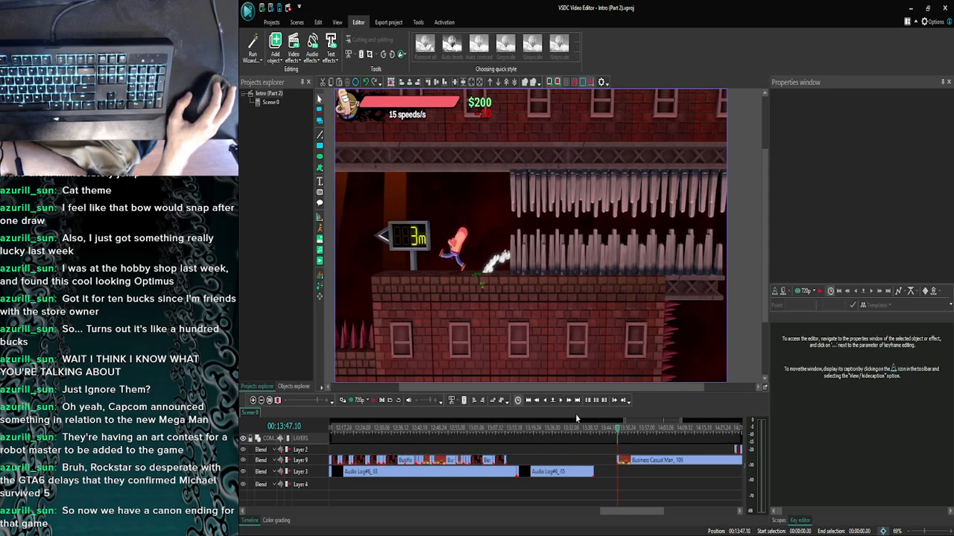
{"action": "left_click", "coordinate": [562, 400]}
{"action": "left_click", "coordinate": [562, 401]}
{"action": "left_click", "coordinate": [561, 401]}
{"action": "left_click", "coordinate": [569, 400]}
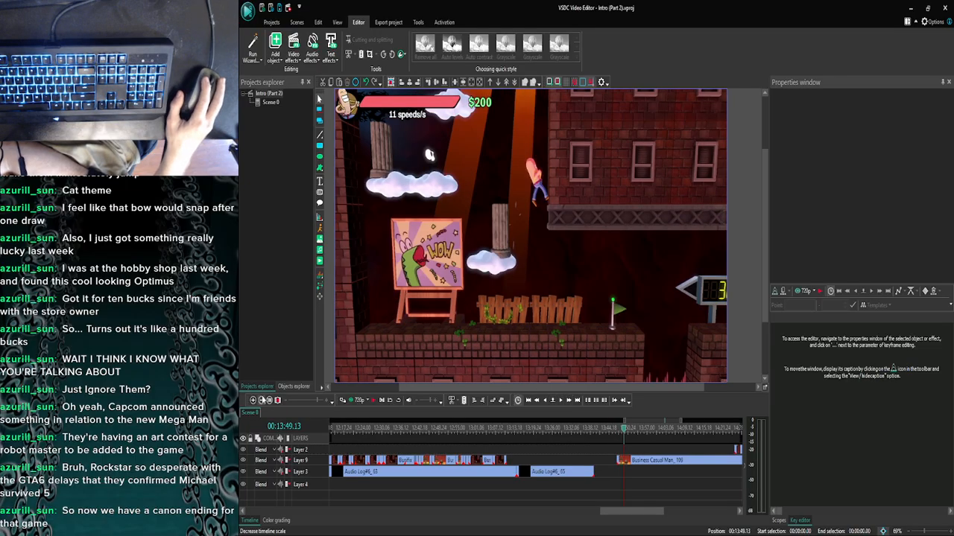
Advance through the later Layer 9 footage from 00:14:53.10 to 00:15:05.18 and preview the scene from there.
{"action": "left_click", "coordinate": [261, 400]}
{"action": "left_click", "coordinate": [261, 400]}
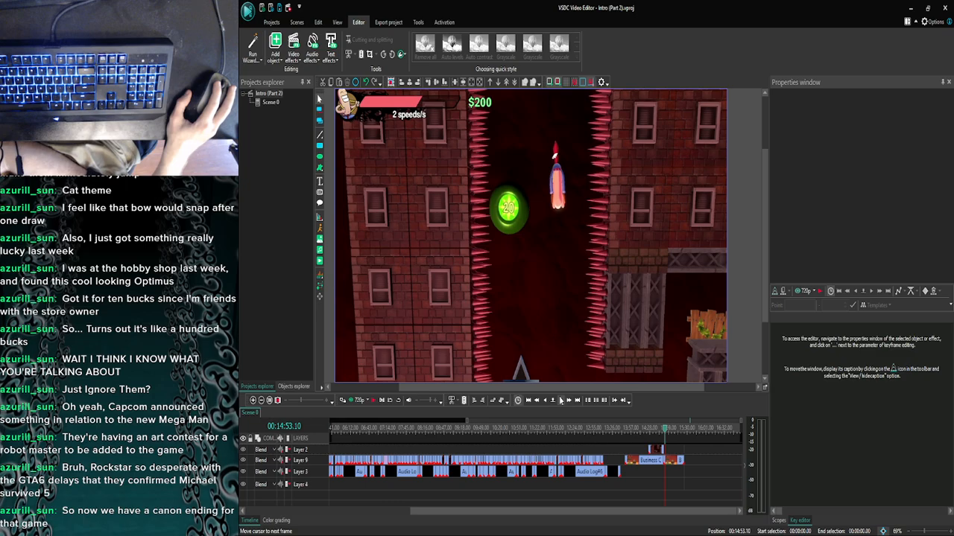
{"action": "left_click", "coordinate": [561, 400]}
{"action": "left_click", "coordinate": [561, 400]}
{"action": "left_click", "coordinate": [569, 400]}
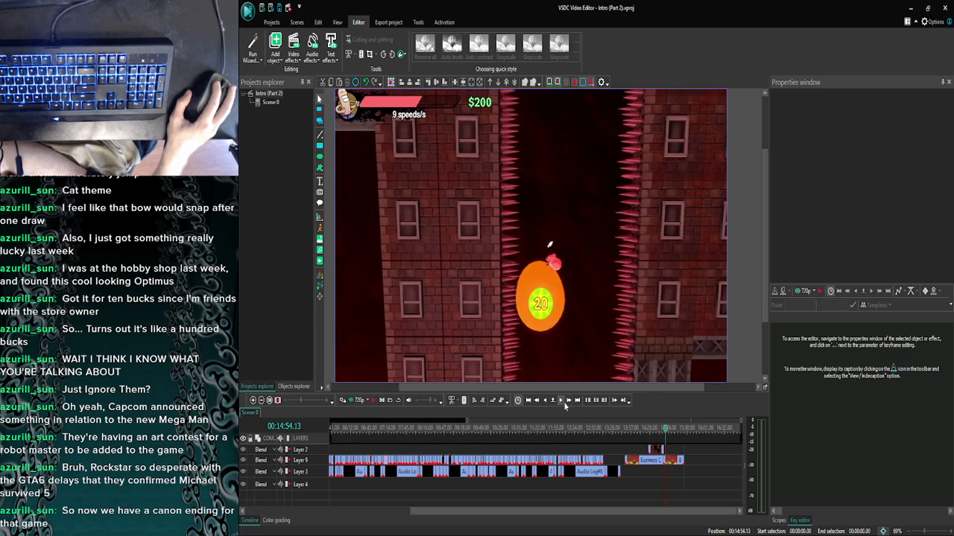
{"action": "left_click", "coordinate": [568, 400]}
{"action": "left_click", "coordinate": [569, 401]}
{"action": "left_click", "coordinate": [570, 400]}
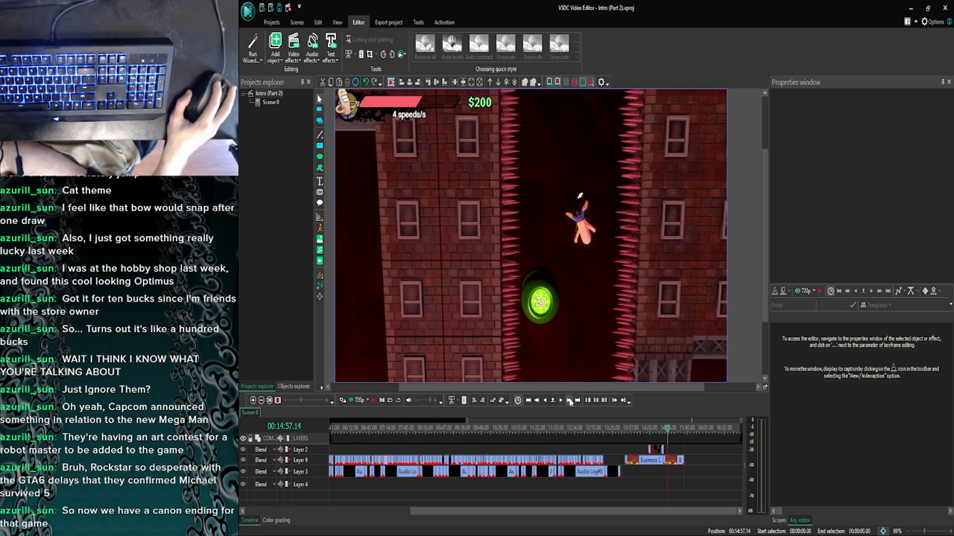
{"action": "left_click", "coordinate": [569, 401]}
{"action": "left_click", "coordinate": [569, 401]}
{"action": "left_click", "coordinate": [570, 400]}
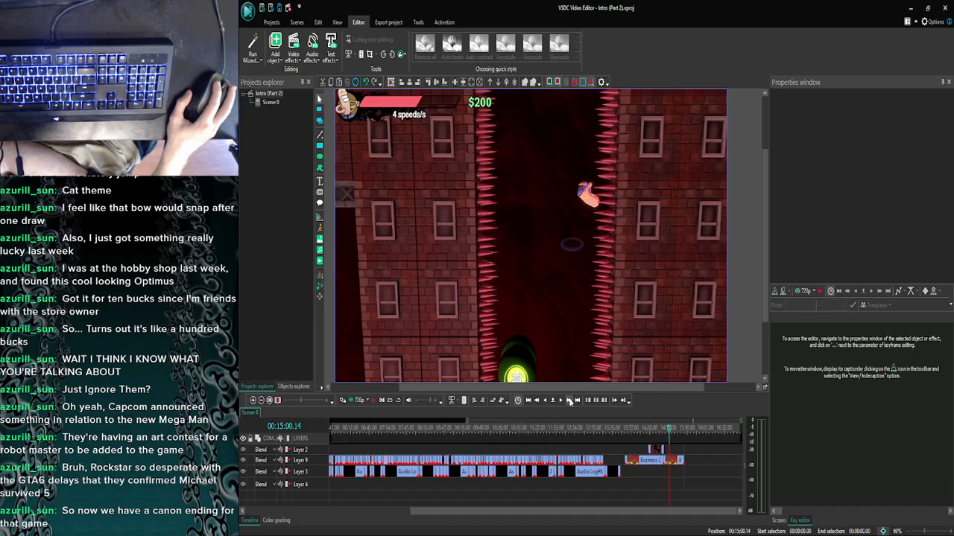
{"action": "left_click", "coordinate": [569, 400]}
{"action": "left_click", "coordinate": [570, 401]}
{"action": "left_click", "coordinate": [570, 401]}
{"action": "left_click", "coordinate": [569, 401]}
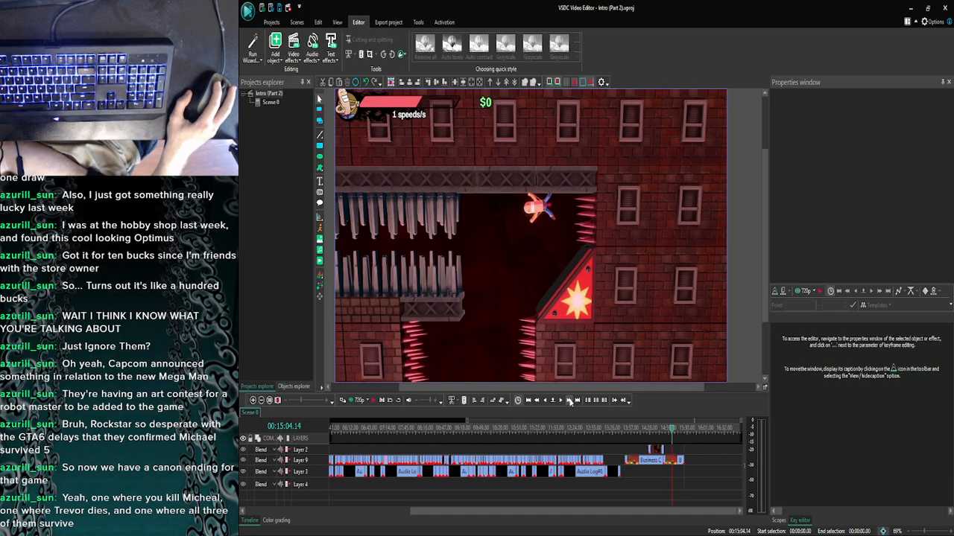
{"action": "left_click", "coordinate": [568, 400]}
{"action": "left_click", "coordinate": [568, 401]}
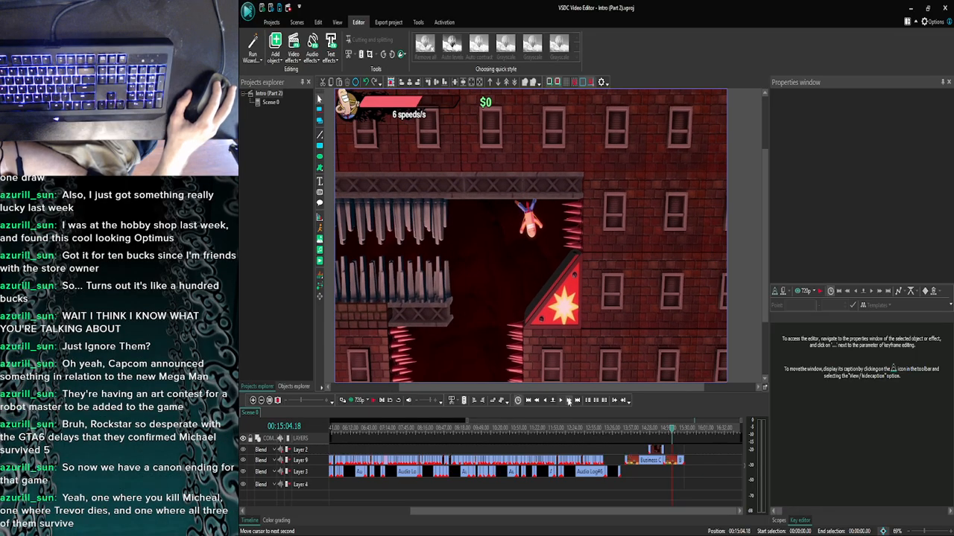
{"action": "left_click", "coordinate": [356, 400]}
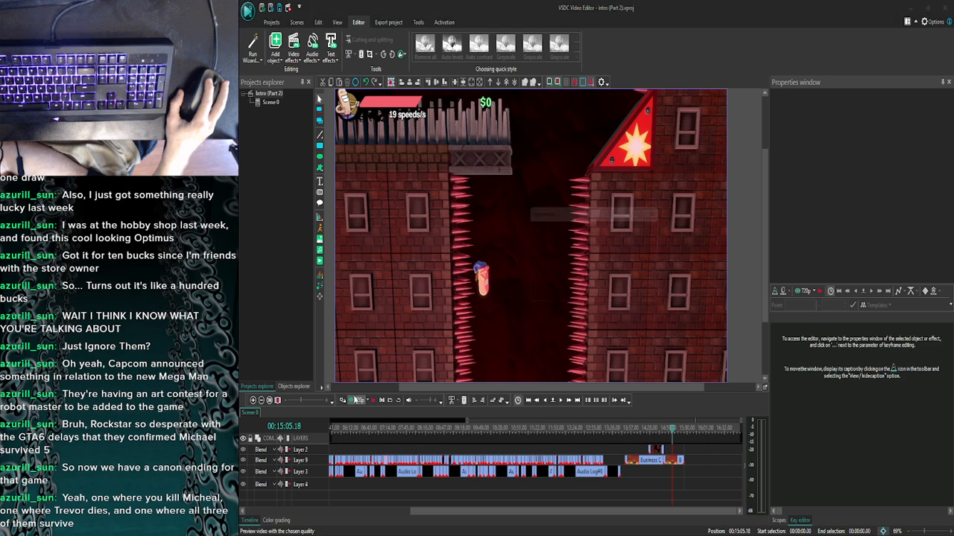
{"action": "left_click", "coordinate": [823, 97]}
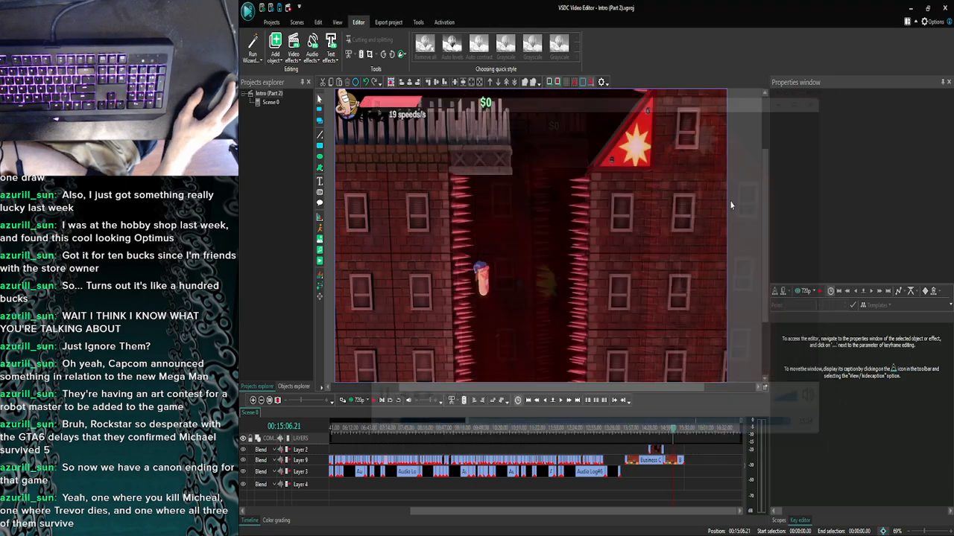
Step back through the spike shaft footage to 00:15:04.03 to check the frames before the character's death.
{"action": "left_click", "coordinate": [546, 400]}
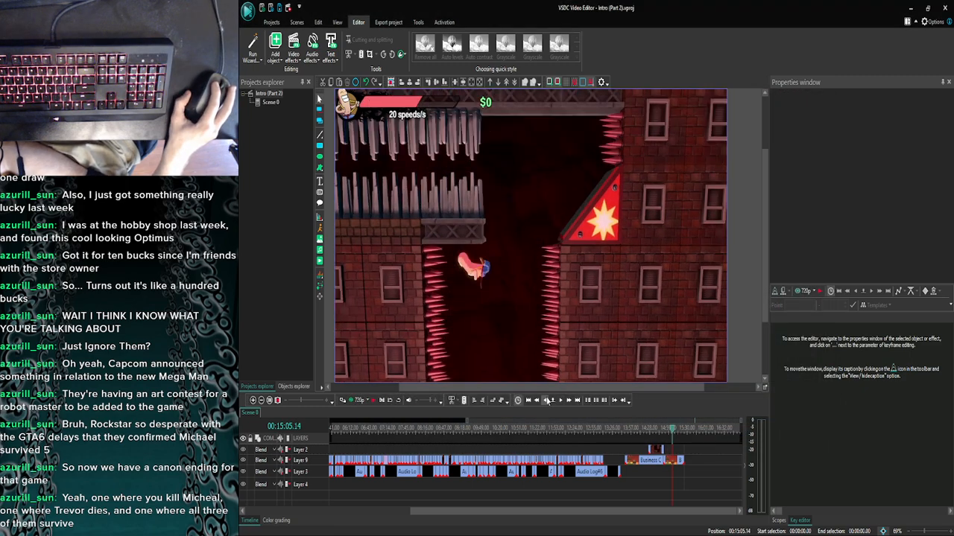
{"action": "left_click", "coordinate": [546, 401]}
{"action": "left_click", "coordinate": [546, 401]}
{"action": "left_click", "coordinate": [546, 401]}
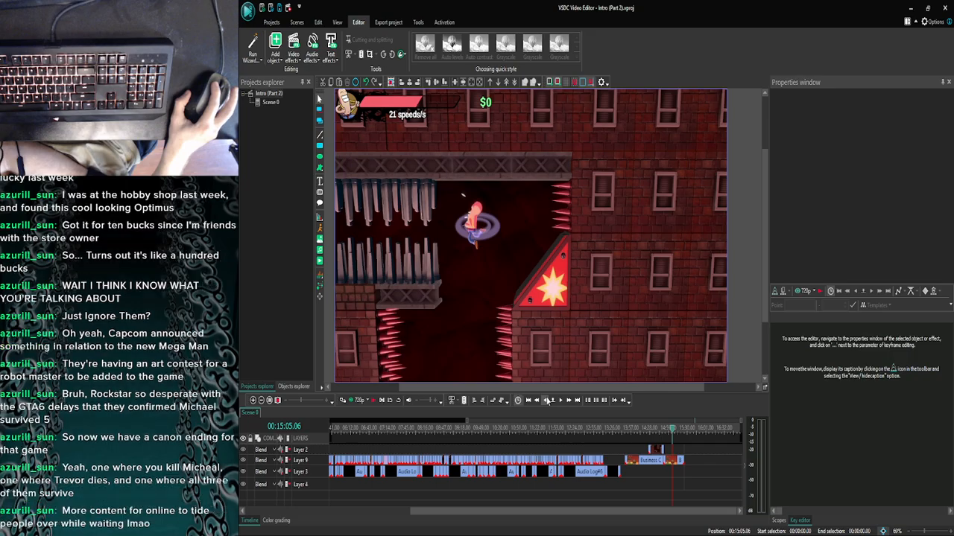
{"action": "left_click", "coordinate": [546, 400]}
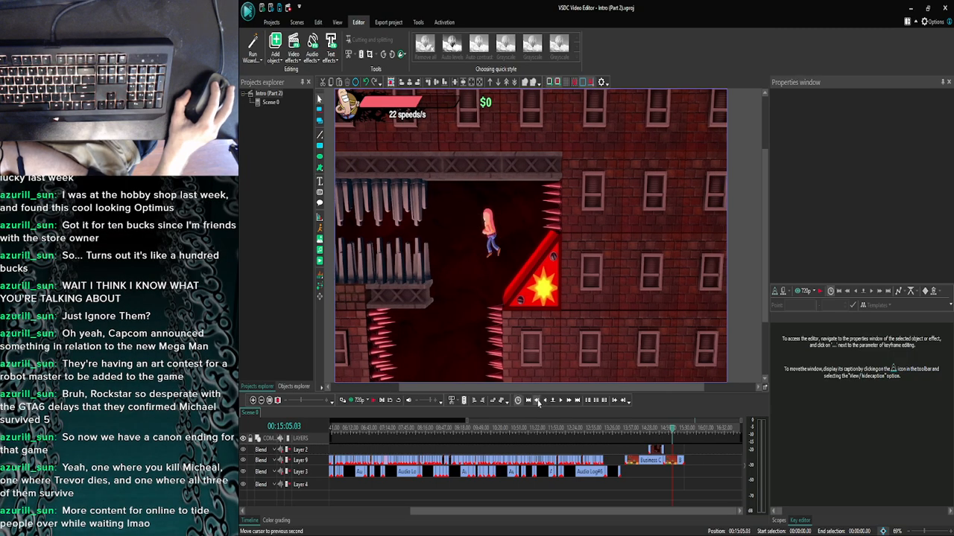
{"action": "left_click", "coordinate": [541, 401]}
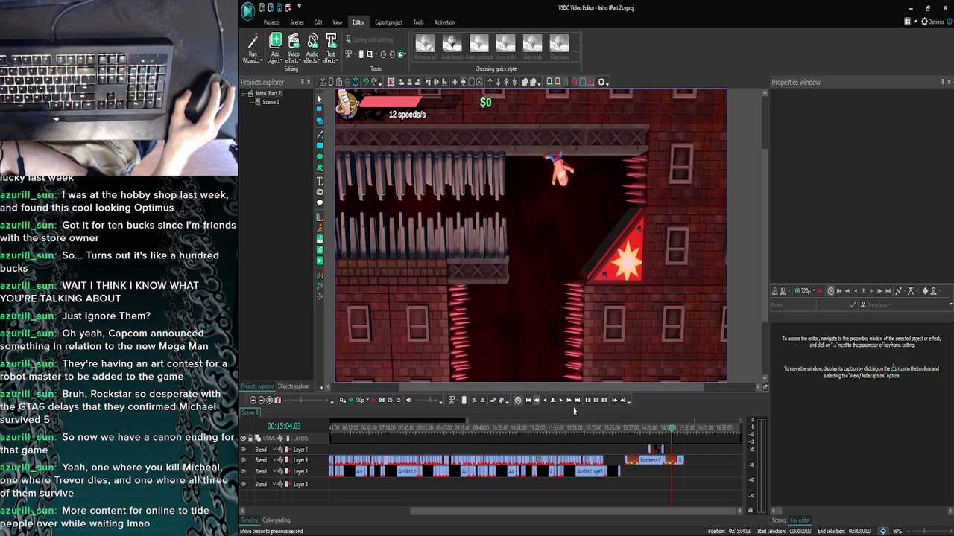
Split the Business Casual Man_124 clip on Layer 9 at 00:15:08.03, where the character is beside the 26m sign.
{"action": "left_click", "coordinate": [674, 459]}
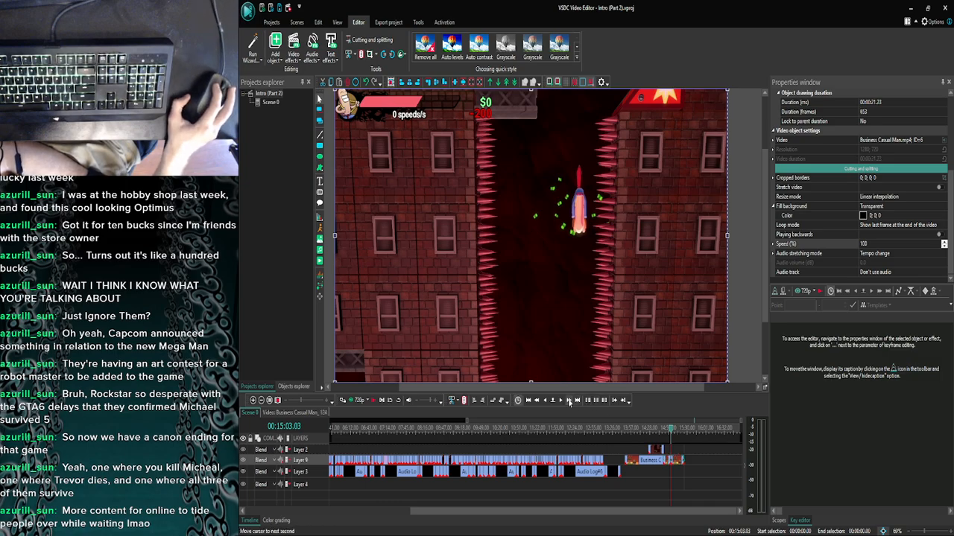
{"action": "left_click", "coordinate": [570, 403]}
{"action": "left_click", "coordinate": [569, 402]}
{"action": "left_click", "coordinate": [569, 402]}
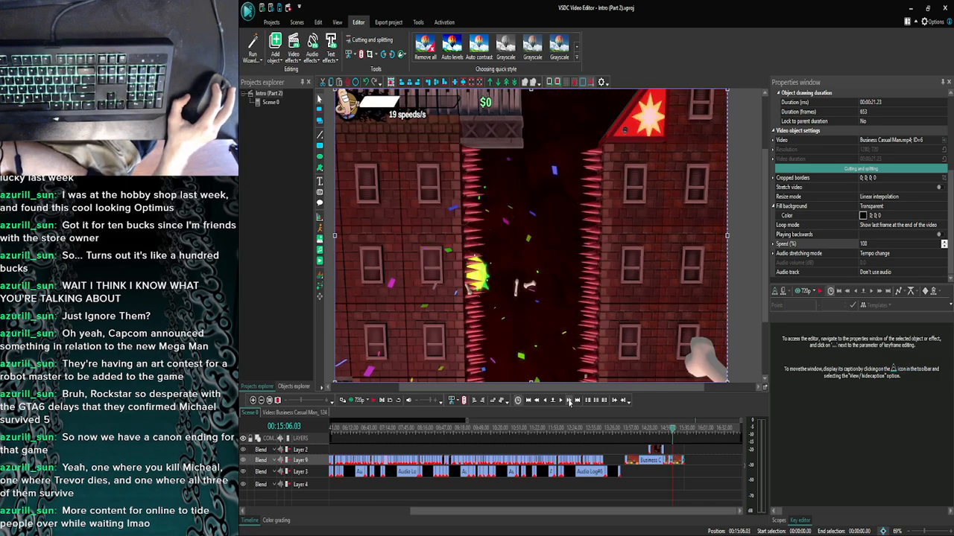
{"action": "left_click", "coordinate": [569, 402]}
{"action": "left_click", "coordinate": [569, 403]}
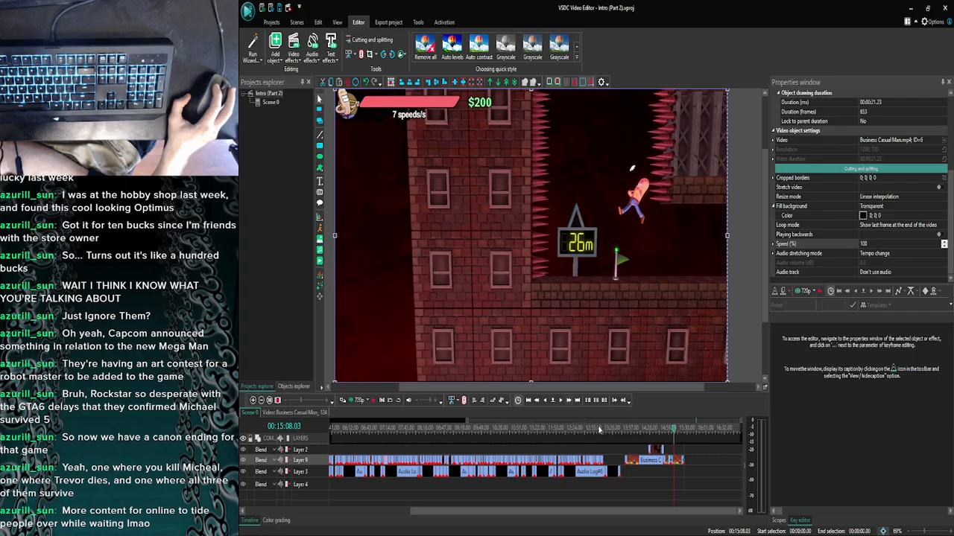
{"action": "left_click", "coordinate": [361, 57]}
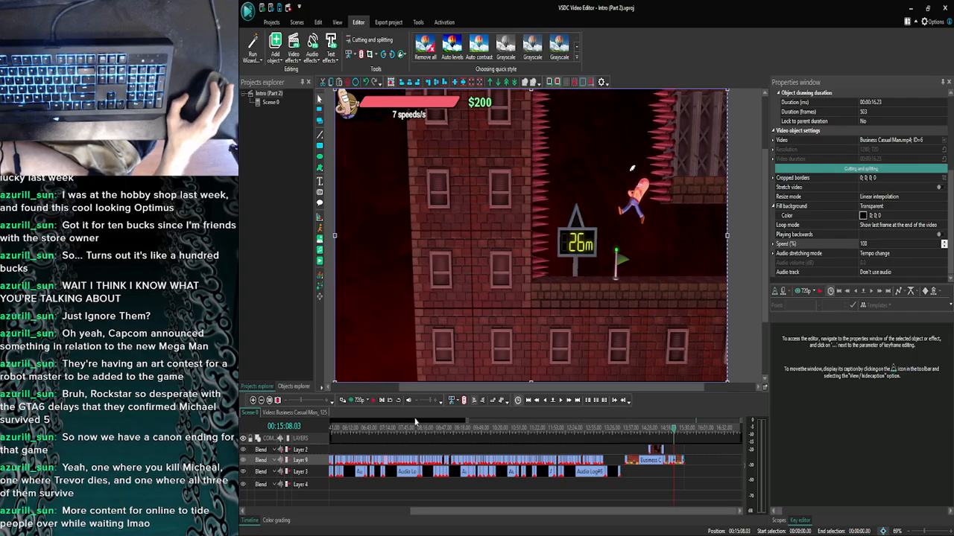
{"action": "left_click", "coordinate": [253, 401]}
{"action": "left_click", "coordinate": [254, 401]}
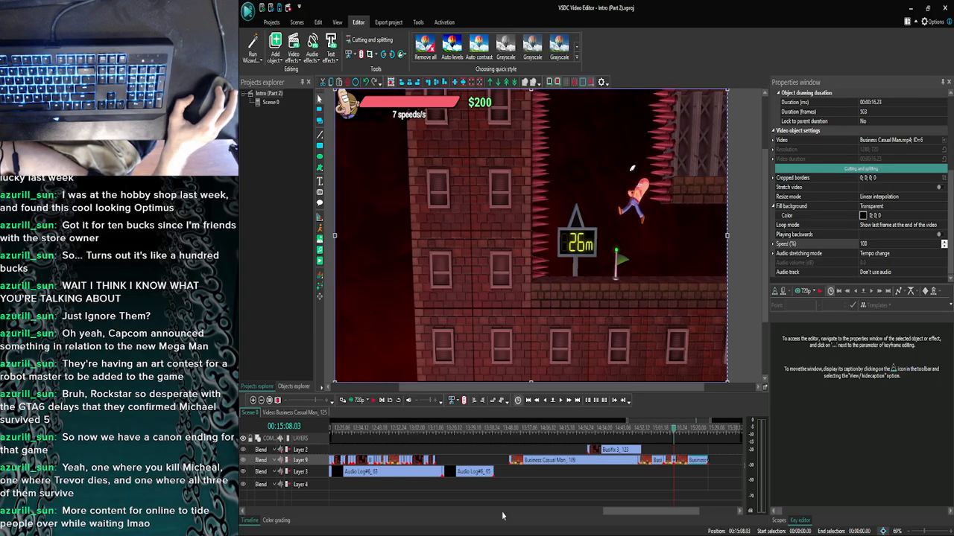
{"action": "left_click", "coordinate": [365, 526]}
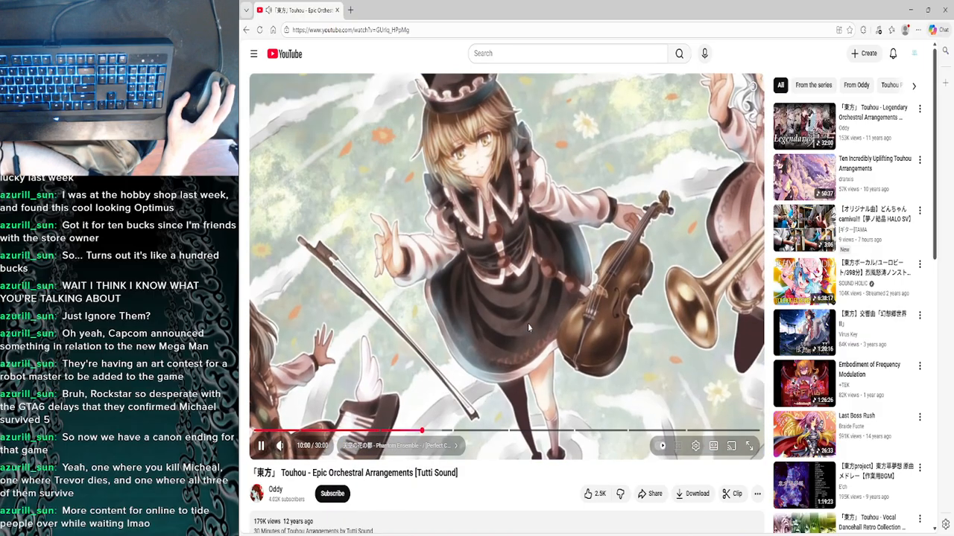
{"action": "left_click", "coordinate": [909, 10]}
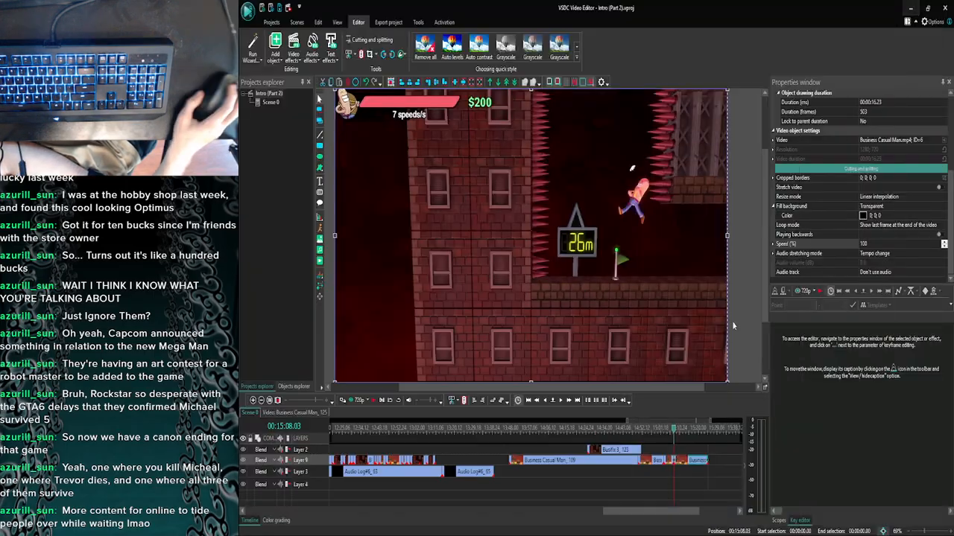
Move the short Business Casual Man_124 clip back along Layer 9 to sit directly after Busfix 3_122, starting at 00:13:11.02.
{"action": "left_click_drag", "start_coordinate": [672, 461], "coordinate": [444, 461]}
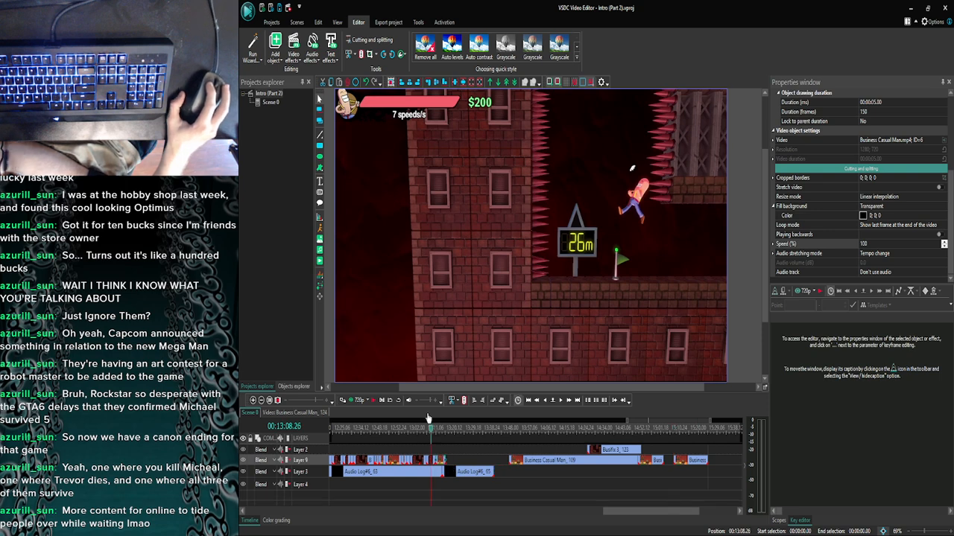
{"action": "left_click", "coordinate": [252, 401]}
{"action": "left_click", "coordinate": [253, 401]}
{"action": "left_click", "coordinate": [253, 401]}
{"action": "left_click", "coordinate": [253, 400]}
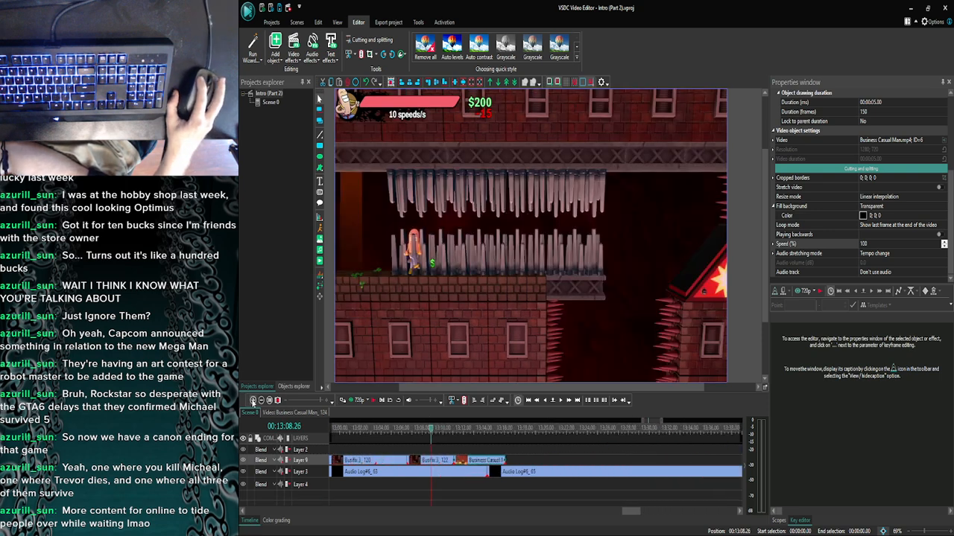
{"action": "left_click", "coordinate": [252, 401]}
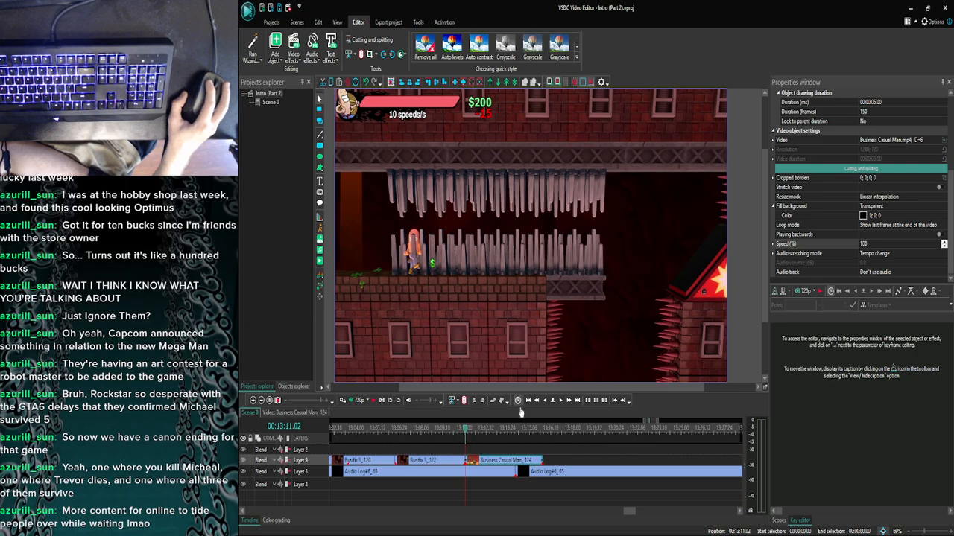
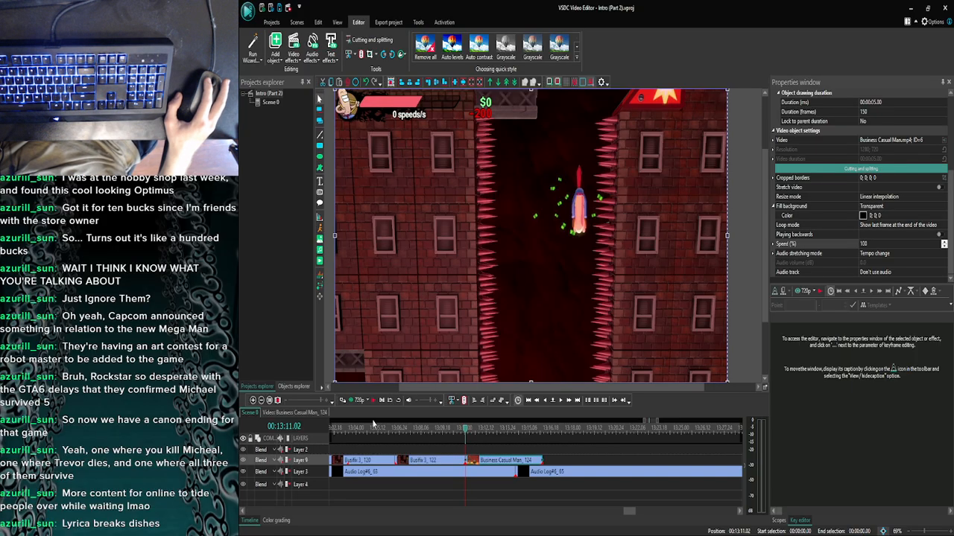
Preview the scene twice from 00:13:11.02 to check how the moved Business Casual Man_124 clip plays against the commentary.
{"action": "left_click", "coordinate": [359, 400]}
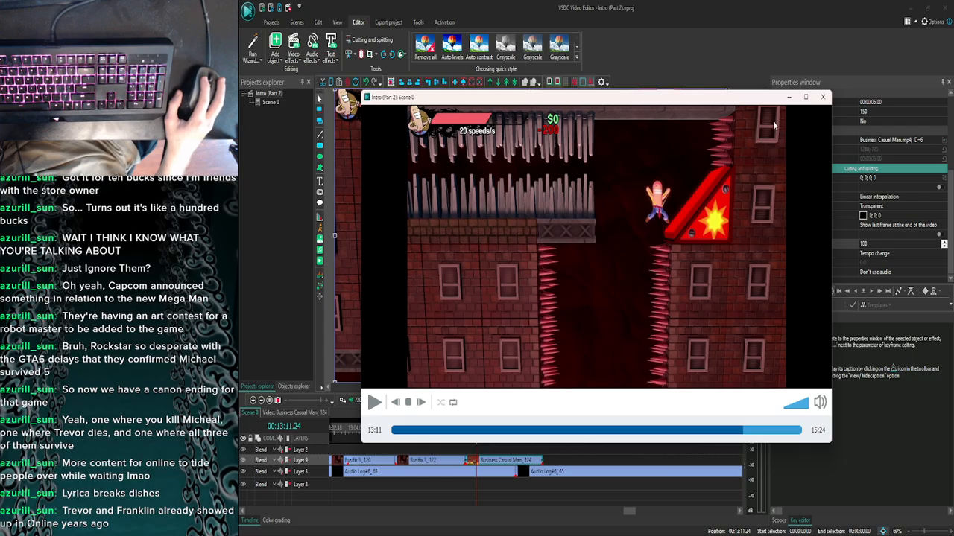
{"action": "left_click", "coordinate": [823, 97]}
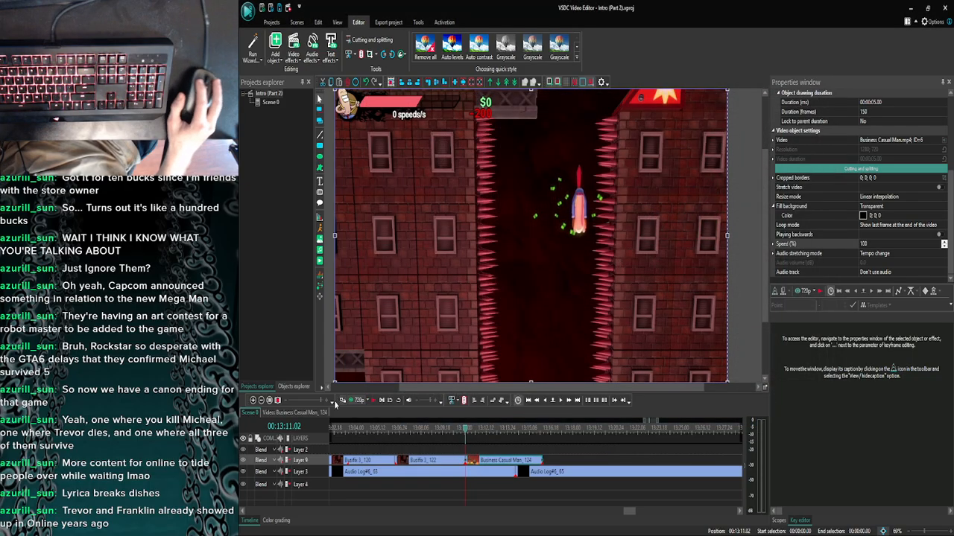
{"action": "left_click", "coordinate": [356, 401]}
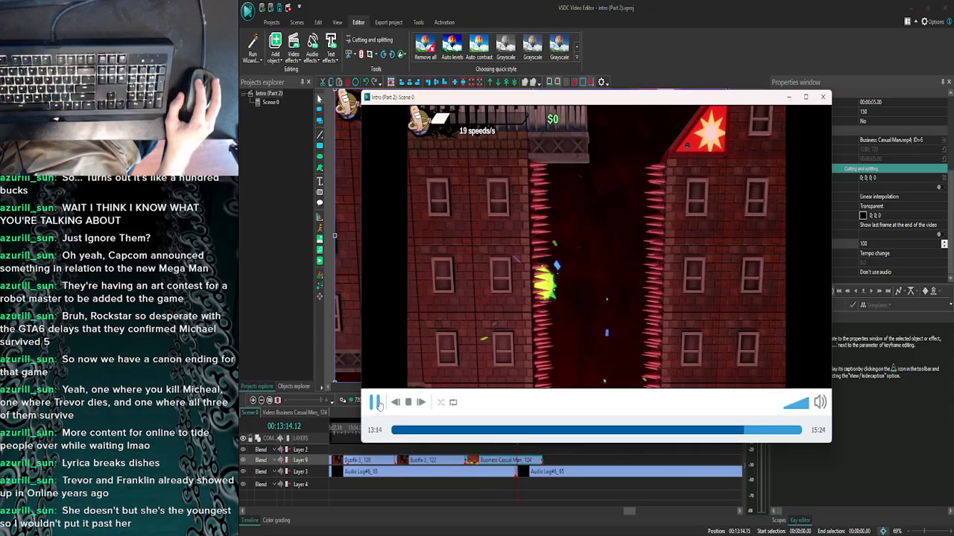
{"action": "left_click", "coordinate": [825, 97]}
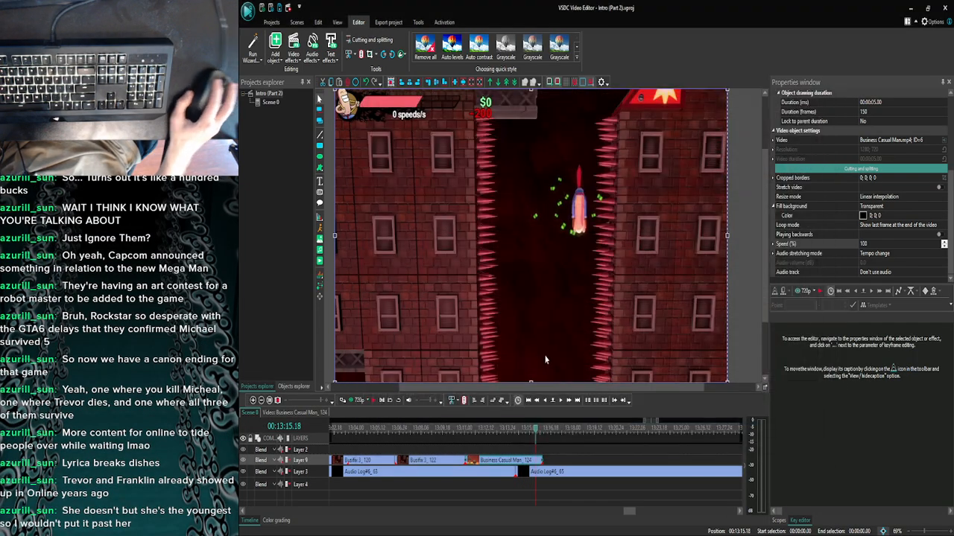
Move Business Casual Man_124 up to Layer 2, overlapping Busfix 3_122, and cut off its end from 00:13:13.24 onward.
{"action": "left_click", "coordinate": [563, 401]}
{"action": "left_click_drag", "start_coordinate": [484, 462], "coordinate": [463, 450]}
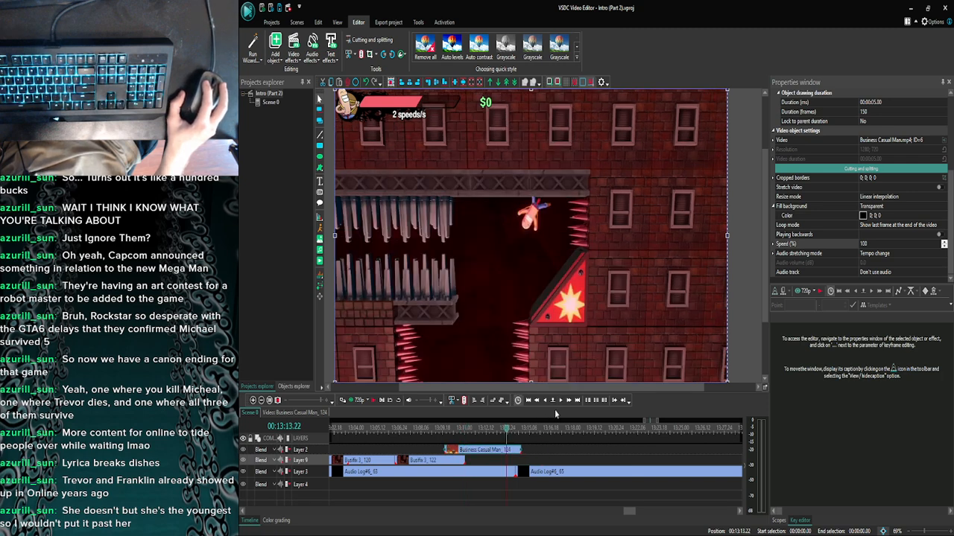
{"action": "left_click", "coordinate": [561, 402]}
{"action": "left_click", "coordinate": [561, 402]}
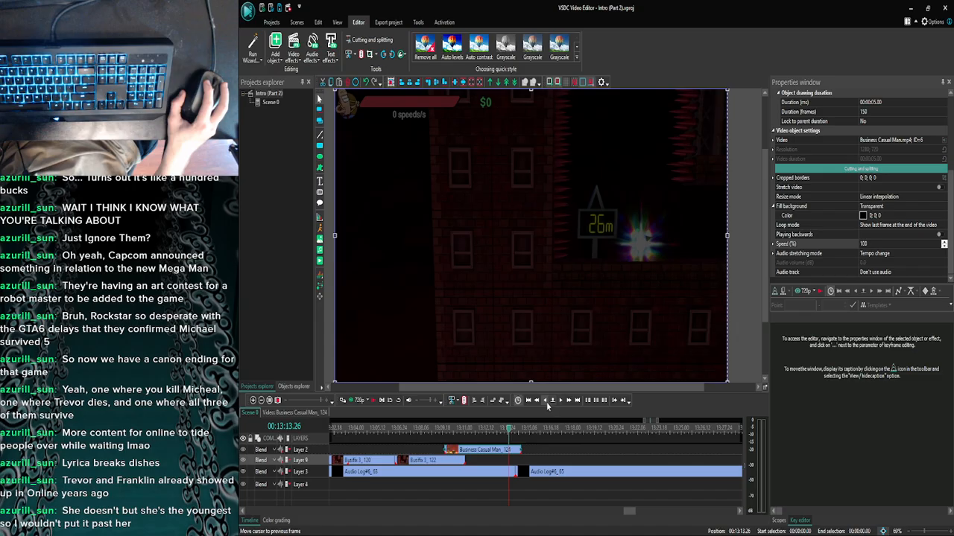
{"action": "left_click", "coordinate": [546, 402]}
{"action": "left_click", "coordinate": [546, 402]}
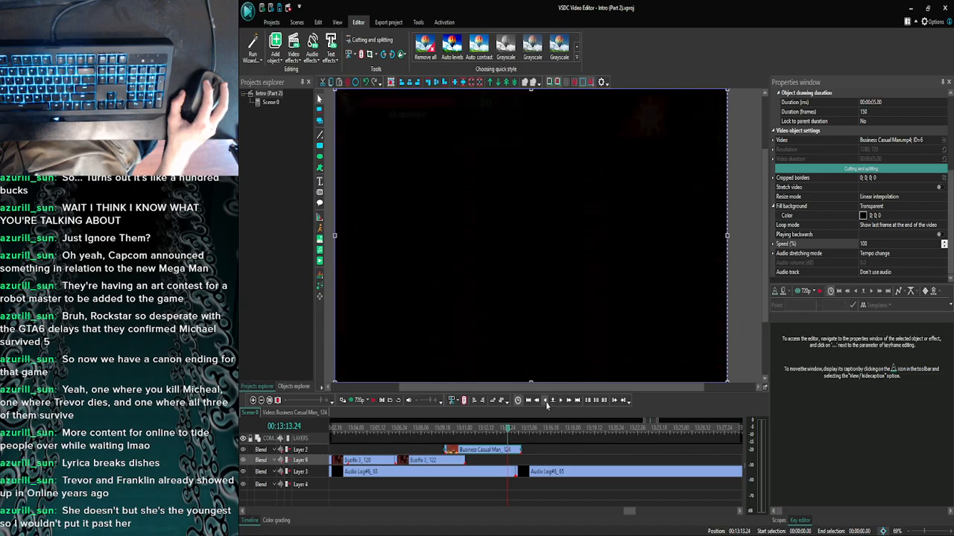
{"action": "left_click", "coordinate": [546, 404]}
{"action": "left_click", "coordinate": [560, 402]}
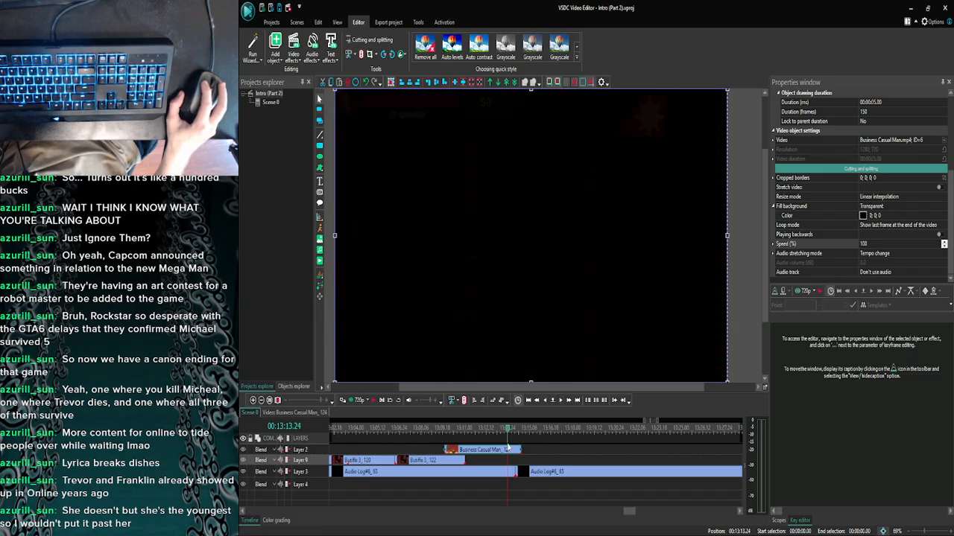
{"action": "left_click", "coordinate": [361, 55]}
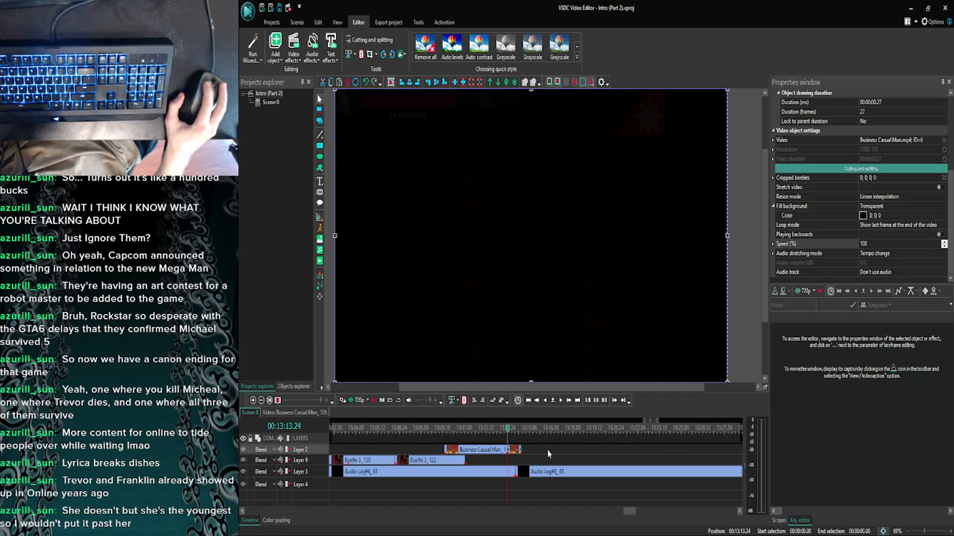
{"action": "key", "text": "Delete"}
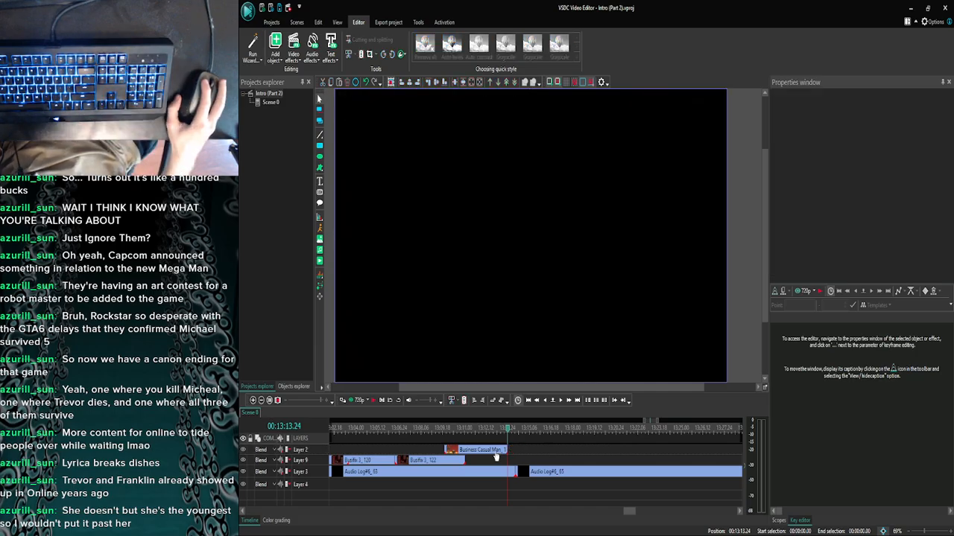
Align the end of Business Casual Man_124 with the end of Audio Log#6_63 and cut off its part before 00:13:11.02.
{"action": "left_click_drag", "start_coordinate": [497, 456], "coordinate": [506, 455]}
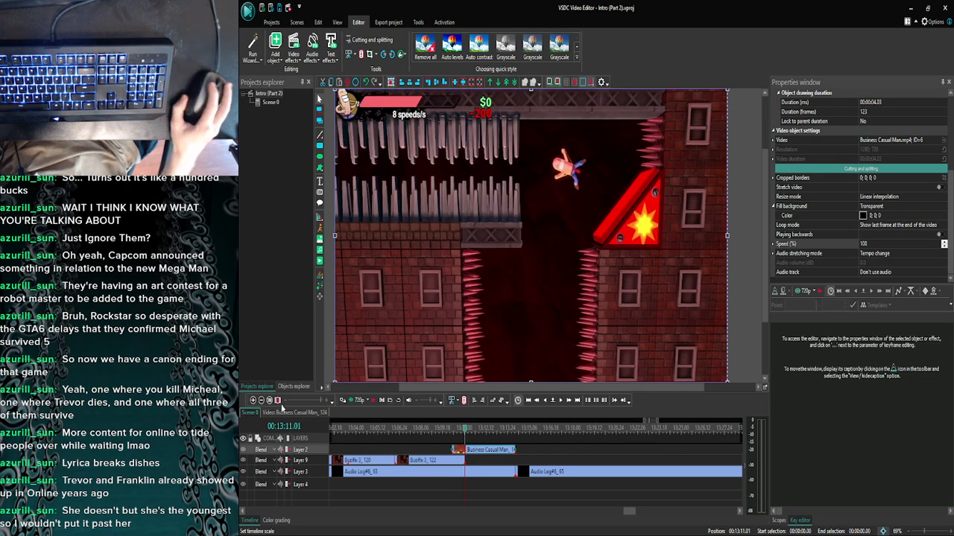
{"action": "left_click", "coordinate": [253, 400]}
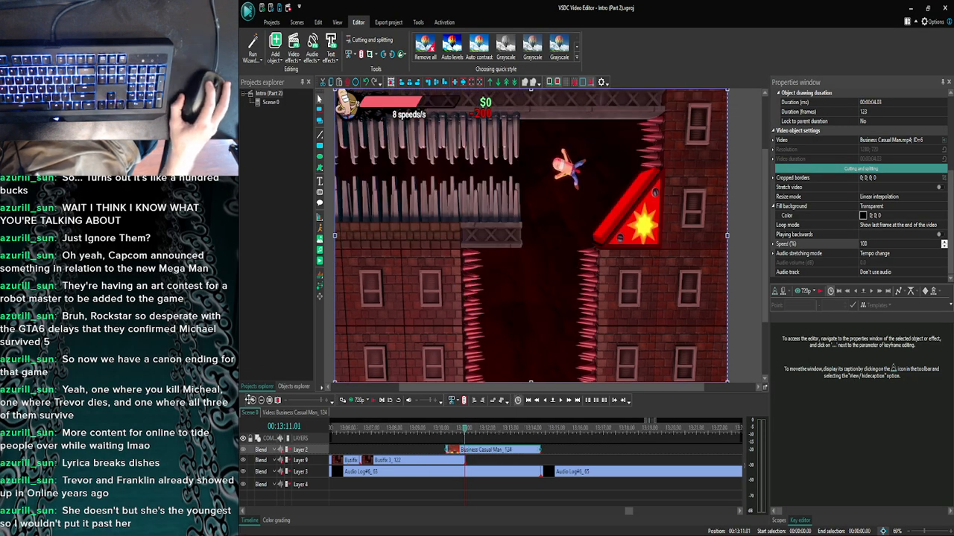
{"action": "left_click", "coordinate": [559, 401]}
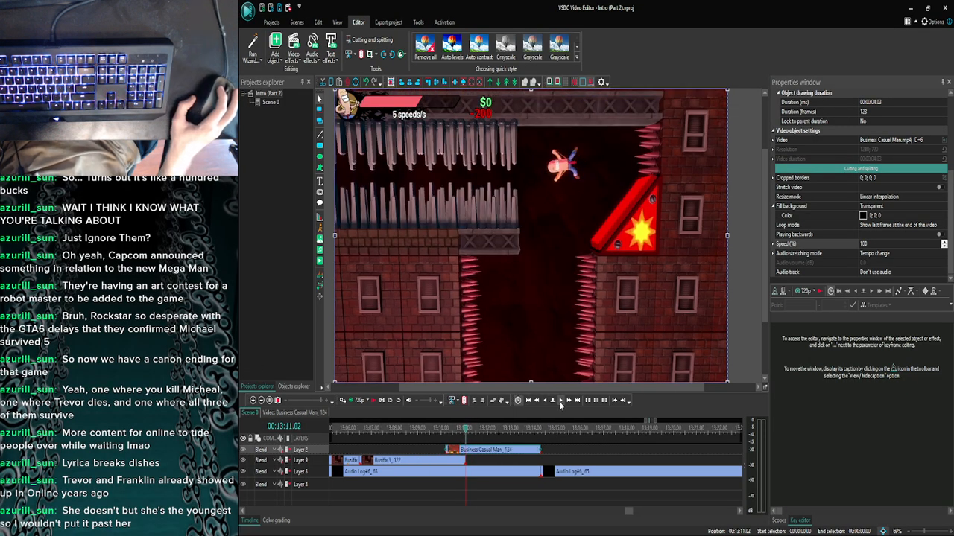
{"action": "left_click", "coordinate": [361, 55]}
{"action": "left_click", "coordinate": [452, 454]}
{"action": "key", "text": "Delete"}
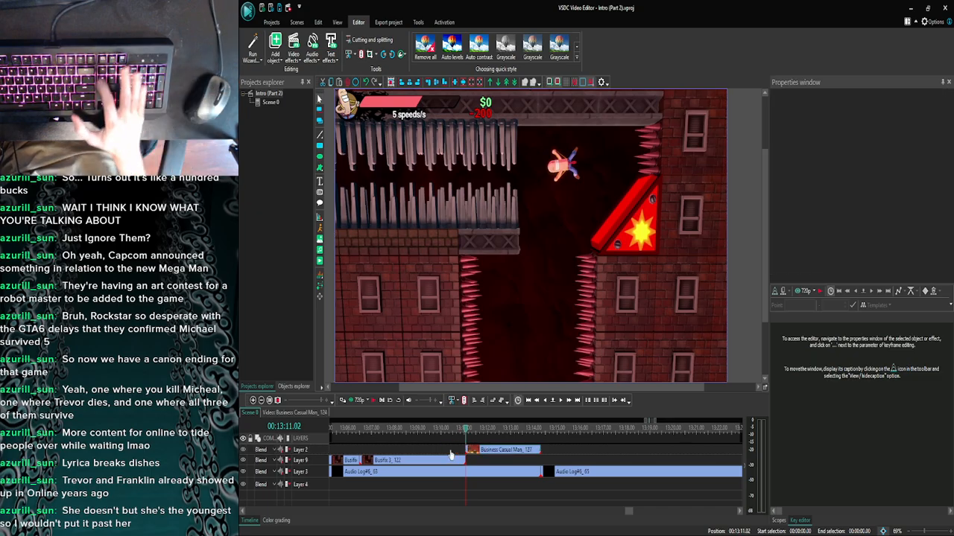
Move the remaining Business Casual Man piece down to Layer 9 directly after Busfix 3_122 and preview the join from 00:13:09.18.
{"action": "left_click", "coordinate": [482, 452]}
{"action": "left_click_drag", "start_coordinate": [482, 452], "coordinate": [482, 461]}
{"action": "left_click_drag", "start_coordinate": [465, 428], "coordinate": [431, 429]}
{"action": "left_click", "coordinate": [356, 400]}
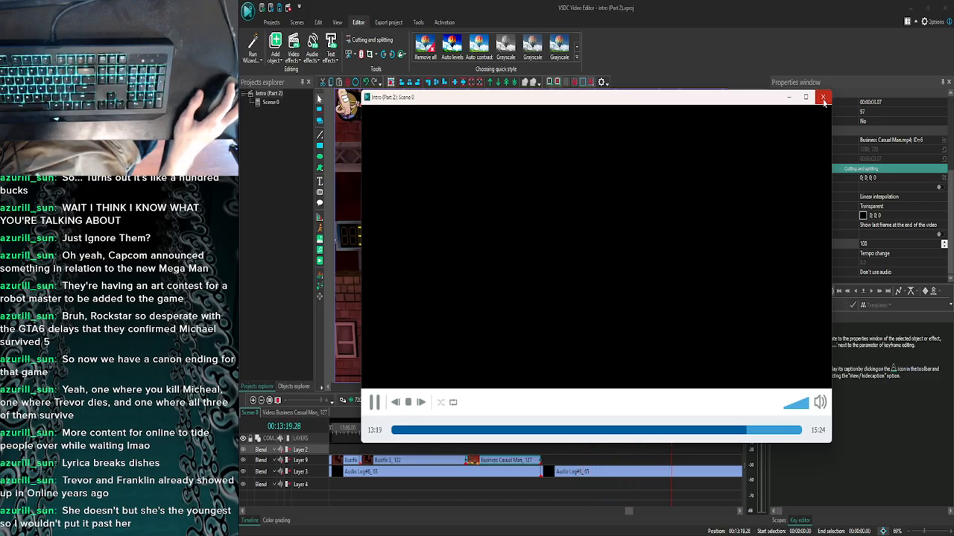
{"action": "left_click", "coordinate": [822, 97]}
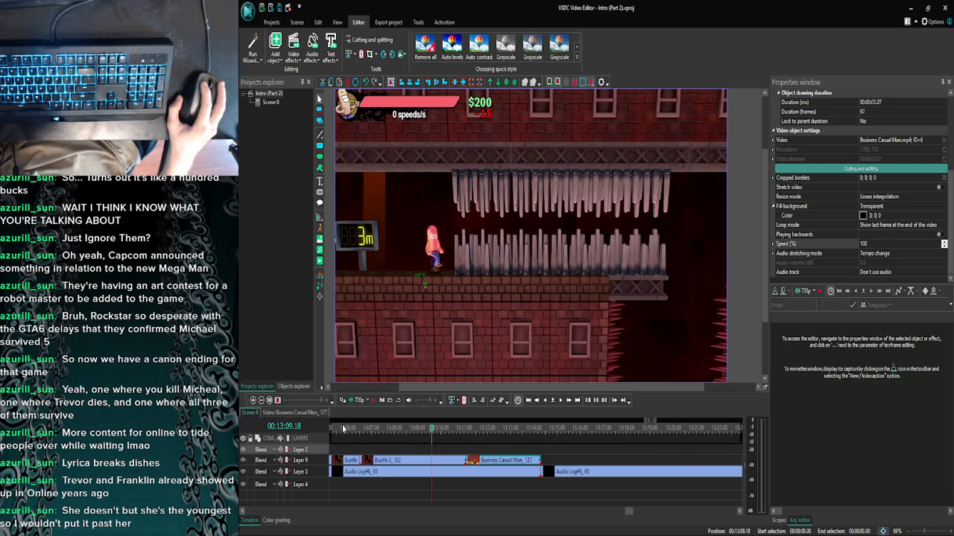
Save the project.
{"action": "key", "text": "ctrl+s"}
{"action": "key", "text": "Return"}
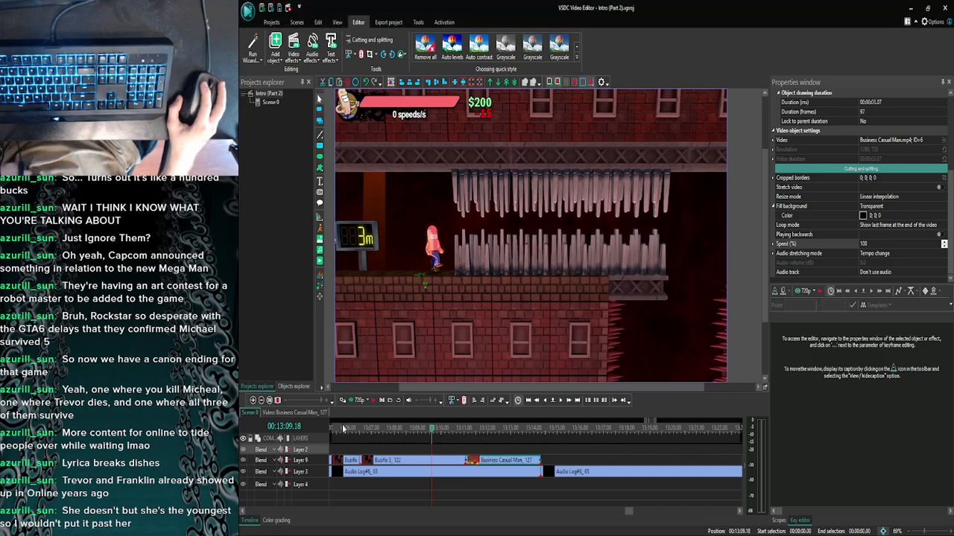
Check the earlier Layer 9 footage back to 00:12:40.10 and set the playhead at 00:13:14.16, just after the last joined clip.
{"action": "left_click", "coordinate": [259, 401]}
{"action": "left_click", "coordinate": [259, 401]}
{"action": "left_click", "coordinate": [260, 401]}
{"action": "left_click", "coordinate": [259, 401]}
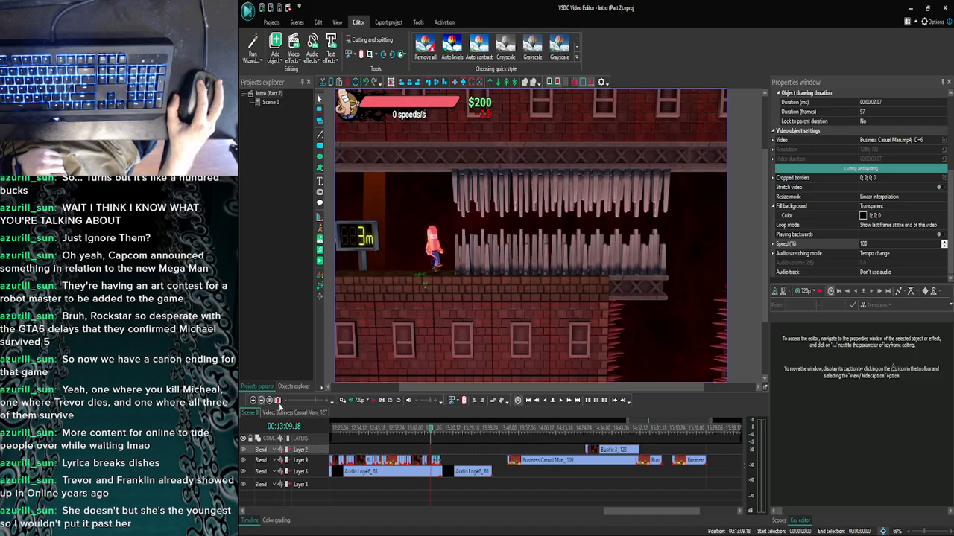
{"action": "left_click", "coordinate": [492, 462]}
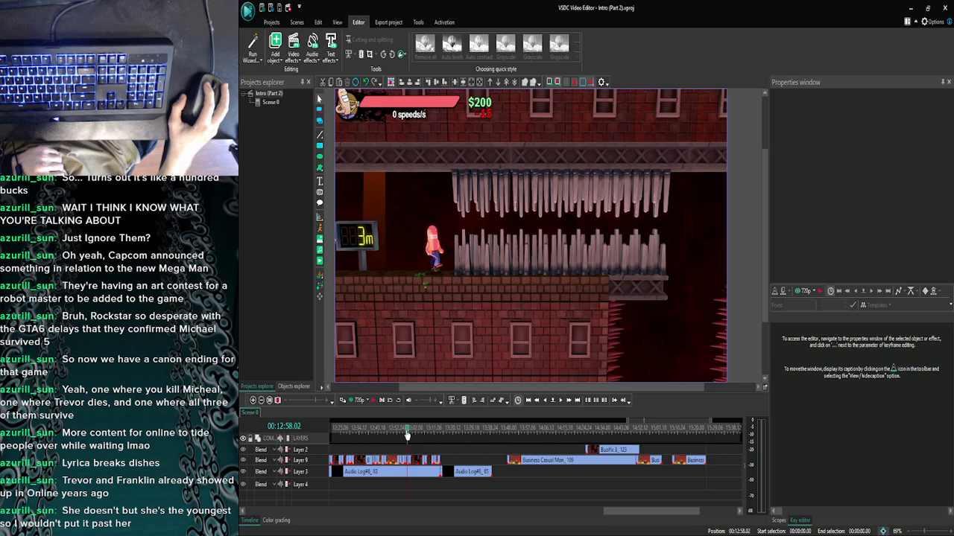
{"action": "left_click_drag", "start_coordinate": [373, 436], "coordinate": [371, 437]}
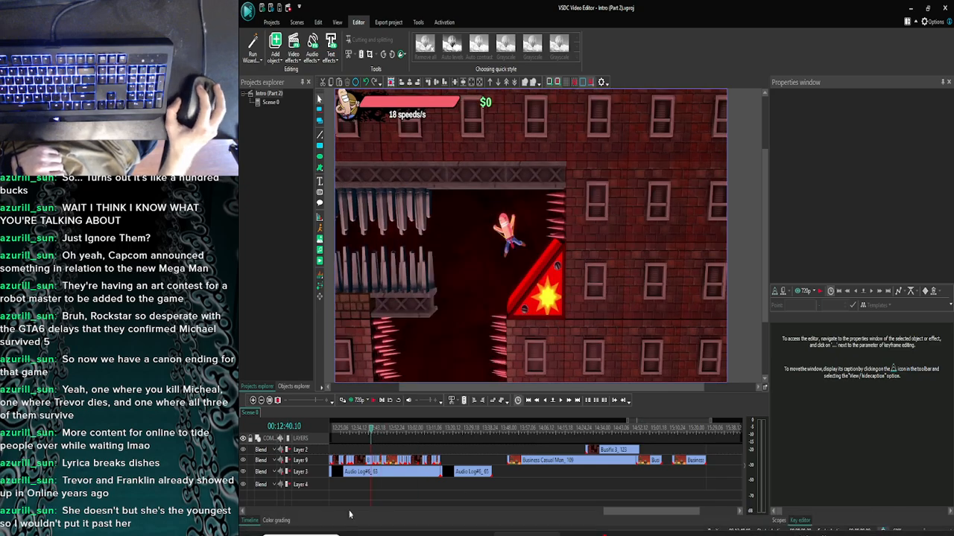
{"action": "left_click", "coordinate": [440, 430]}
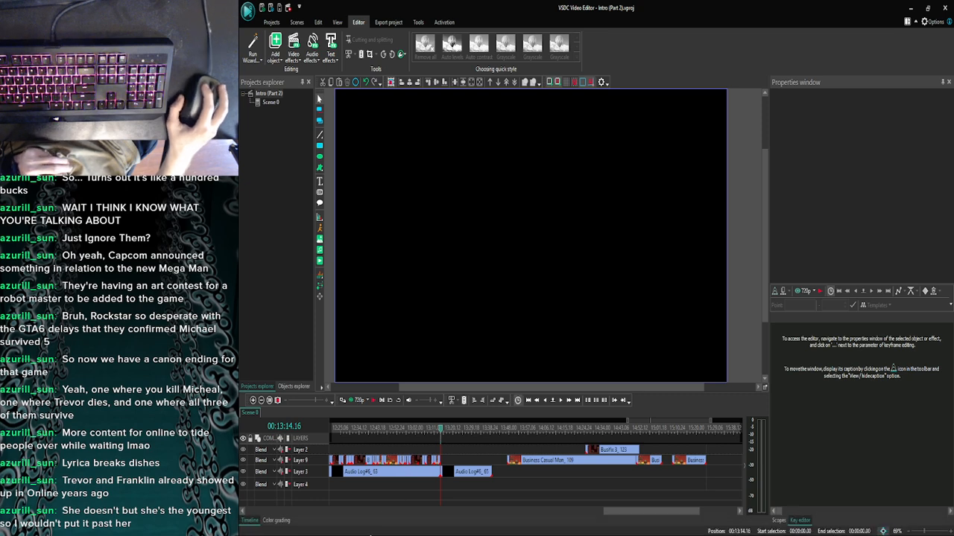
{"action": "mouse_move", "coordinate": [363, 526]}
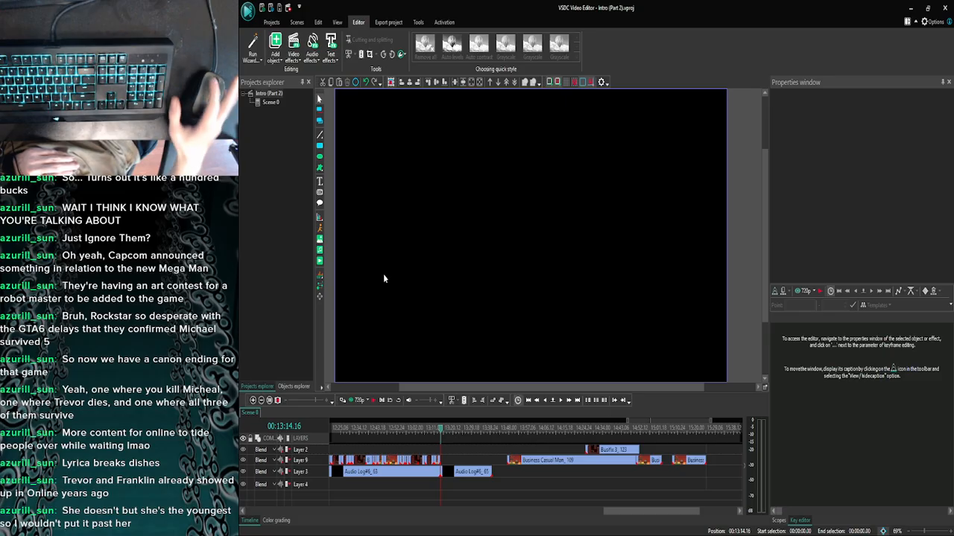
{"action": "mouse_move", "coordinate": [395, 531]}
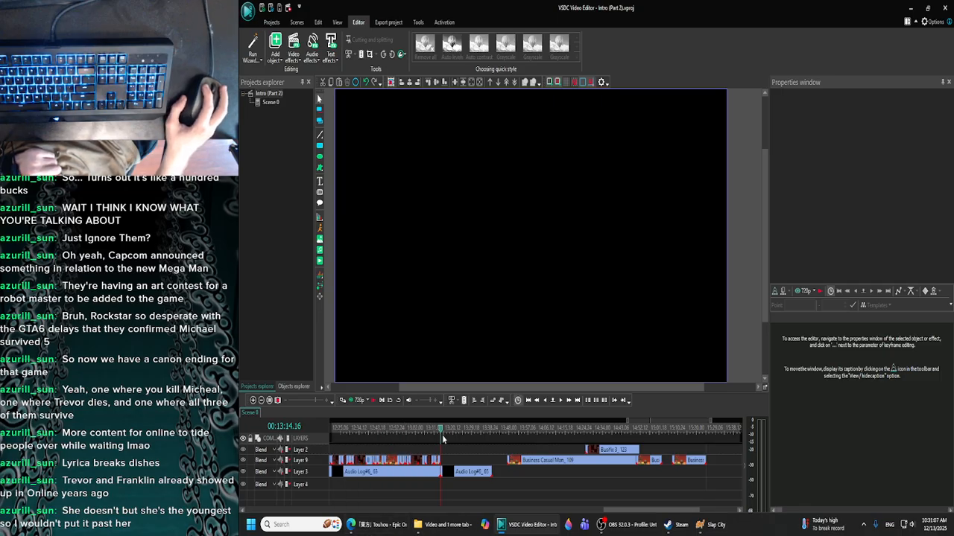
Inside the Audio Log#6_65 clip, add a text object about 1338 by 707 px reading "NEED MORE".
{"action": "left_click", "coordinate": [320, 182]}
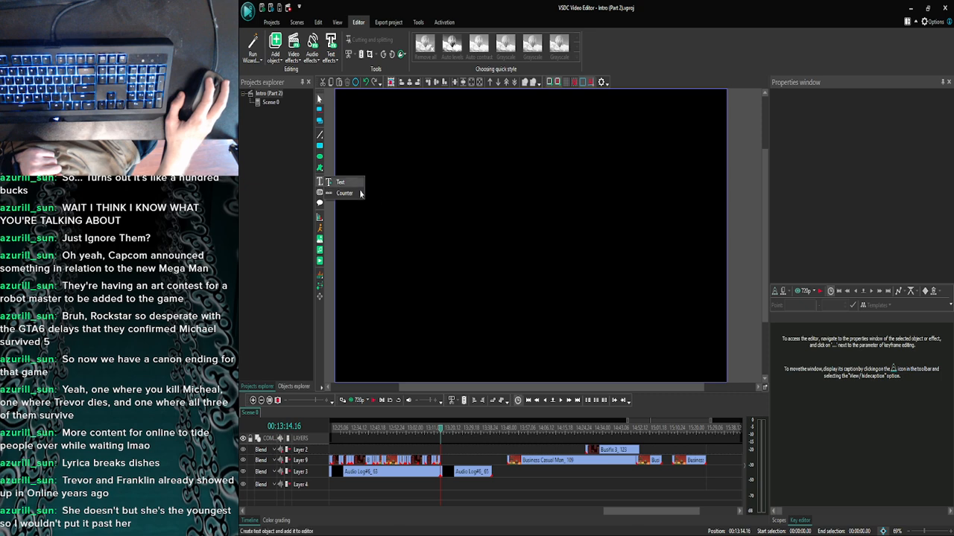
{"action": "double_click", "coordinate": [465, 472]}
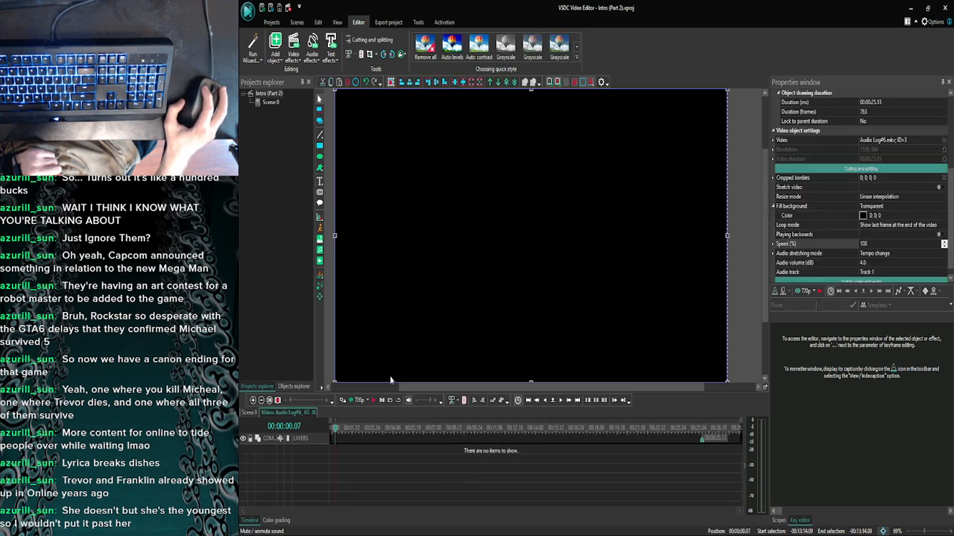
{"action": "left_click", "coordinate": [320, 182]}
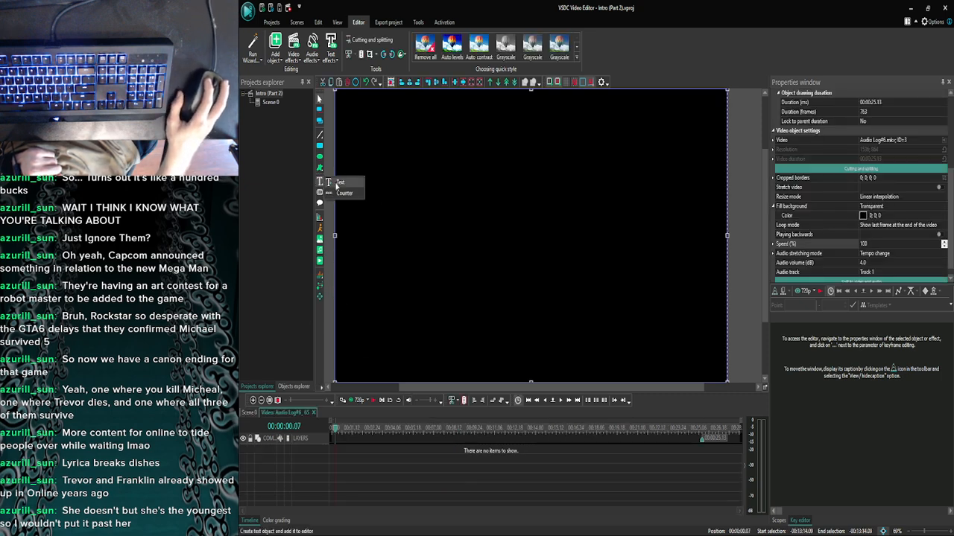
{"action": "left_click", "coordinate": [339, 182]}
{"action": "left_click", "coordinate": [665, 320]}
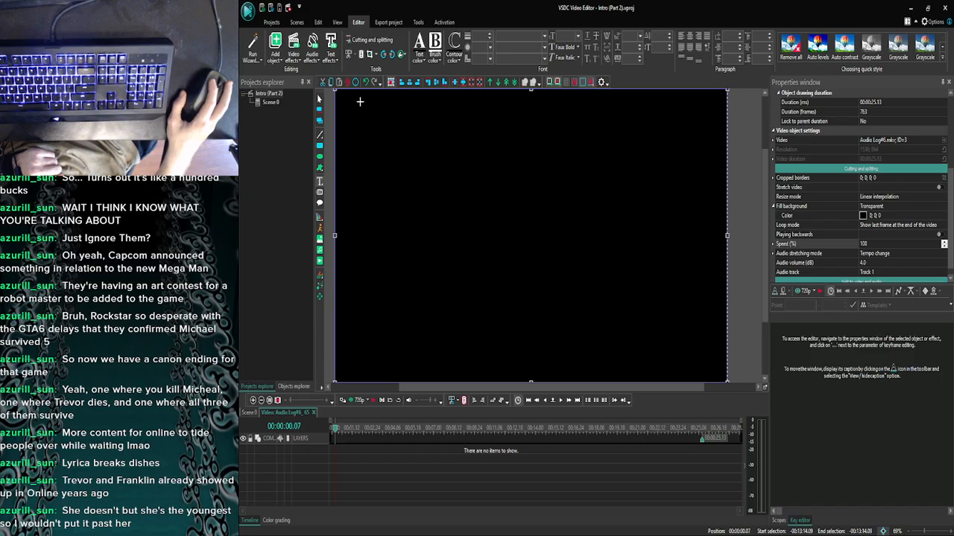
{"action": "left_click_drag", "start_coordinate": [351, 96], "coordinate": [691, 336]}
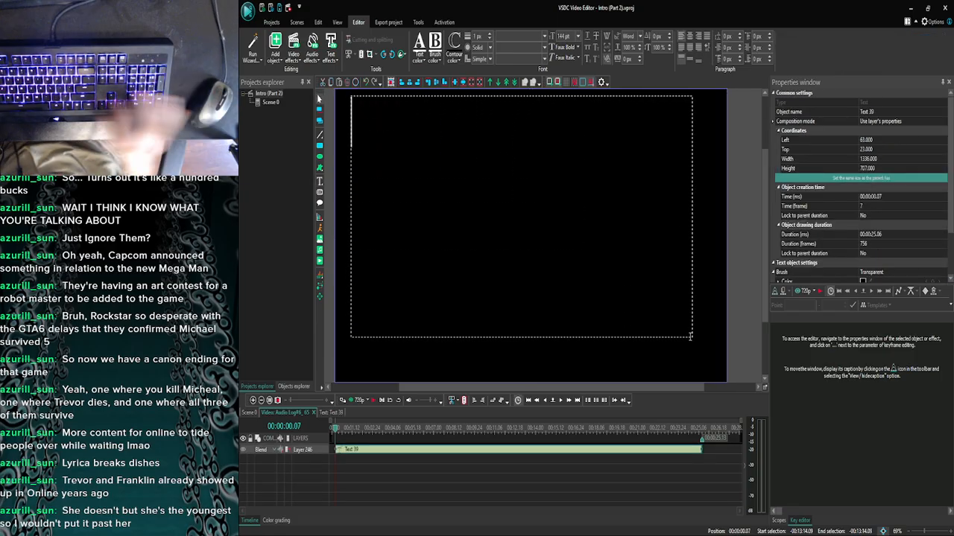
{"action": "type", "text": "NEED"}
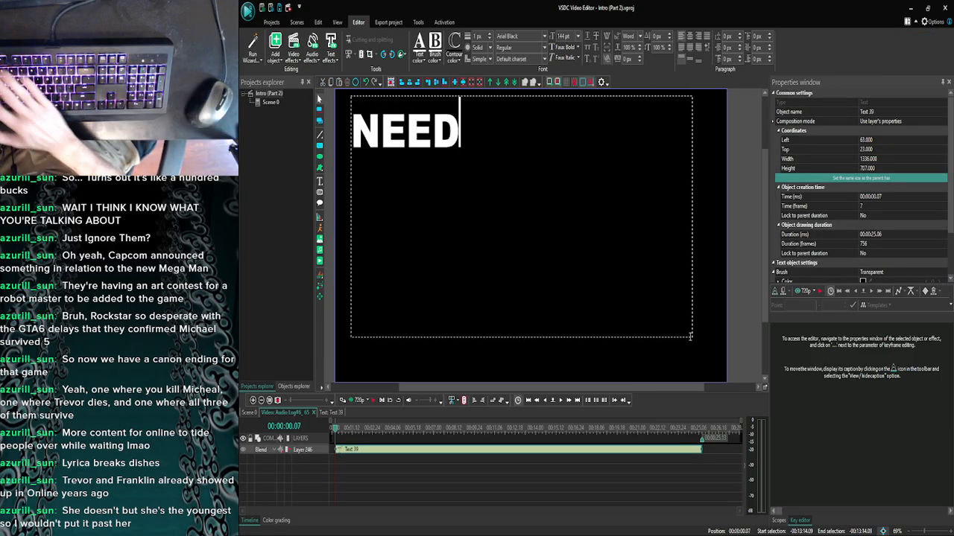
{"action": "type", "text": " MORE"}
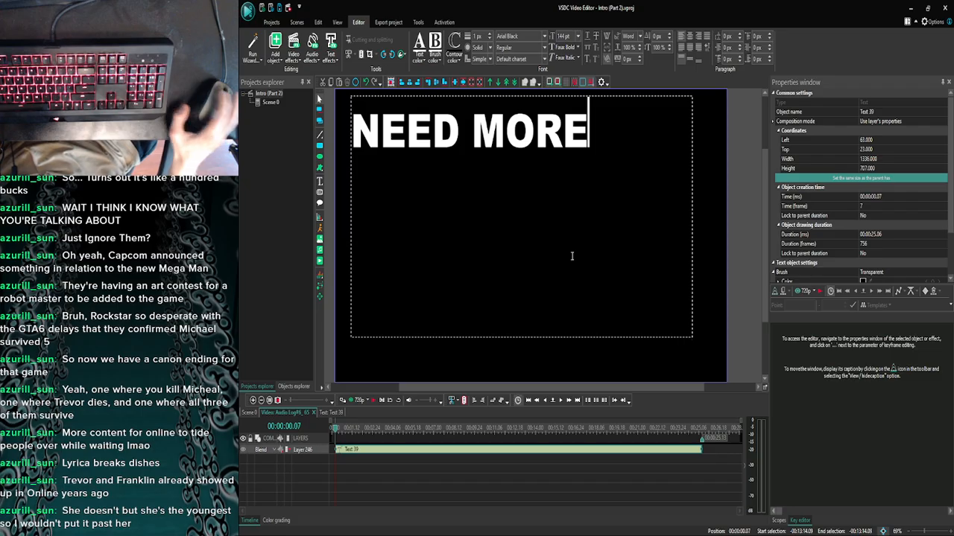
Enlarge the NEED MORE text to 192 pt, shorten its box to fit, and center it in the frame's upper part.
{"action": "key", "text": "ctrl+a"}
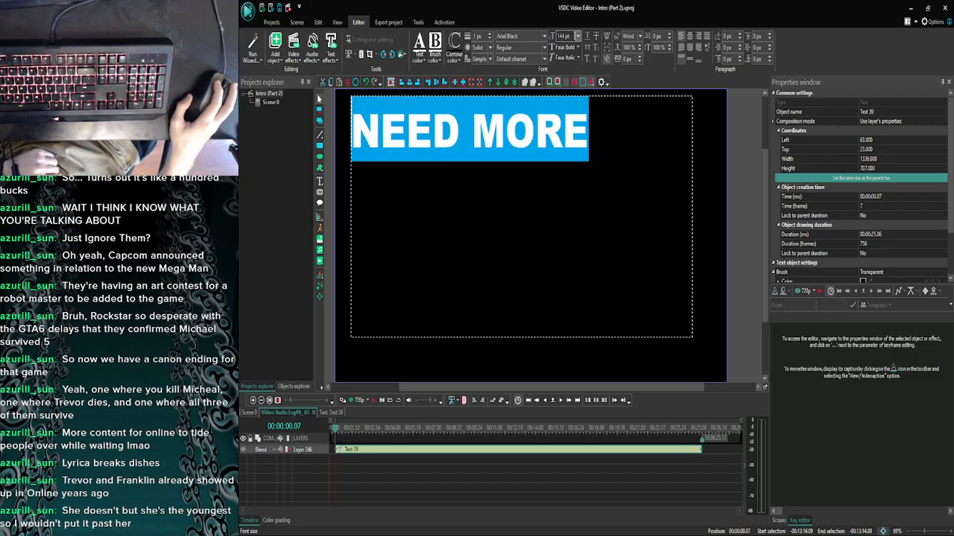
{"action": "left_click", "coordinate": [577, 36]}
{"action": "left_click", "coordinate": [556, 223]}
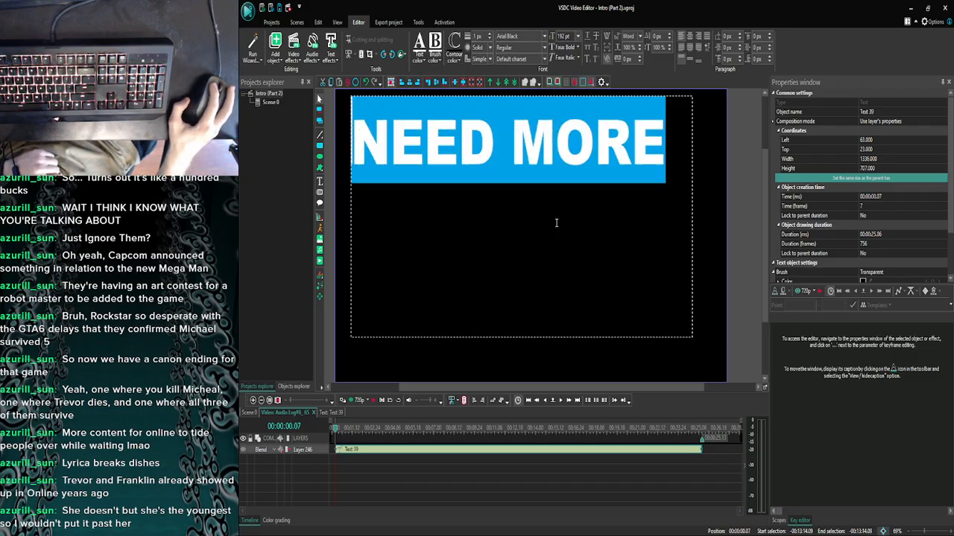
{"action": "left_click", "coordinate": [719, 229]}
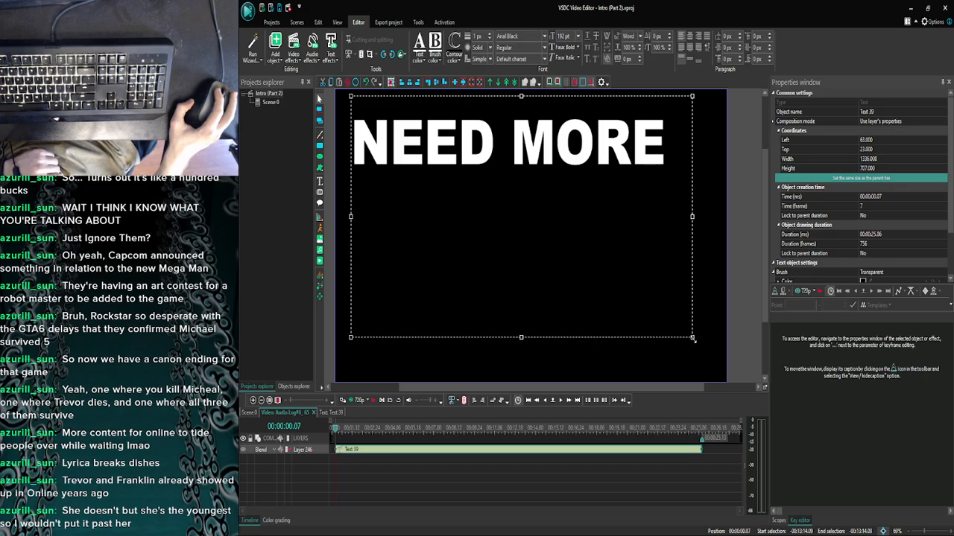
{"action": "left_click_drag", "start_coordinate": [694, 340], "coordinate": [677, 186]}
{"action": "left_click_drag", "start_coordinate": [587, 138], "coordinate": [608, 161]}
{"action": "left_click", "coordinate": [603, 259]}
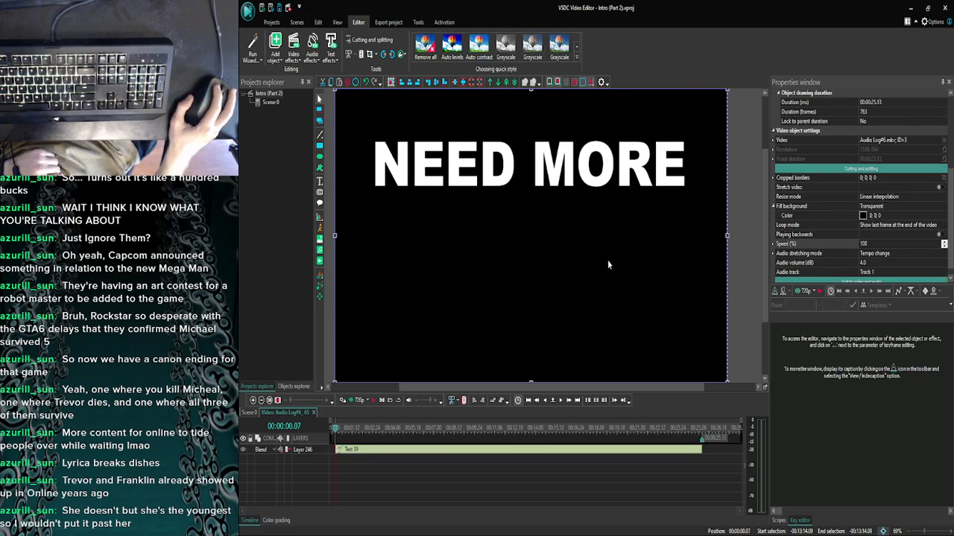
Switch to Slap City and capture a screen snip of the "speeds/s" label below the health bar.
{"action": "mouse_move", "coordinate": [437, 532]}
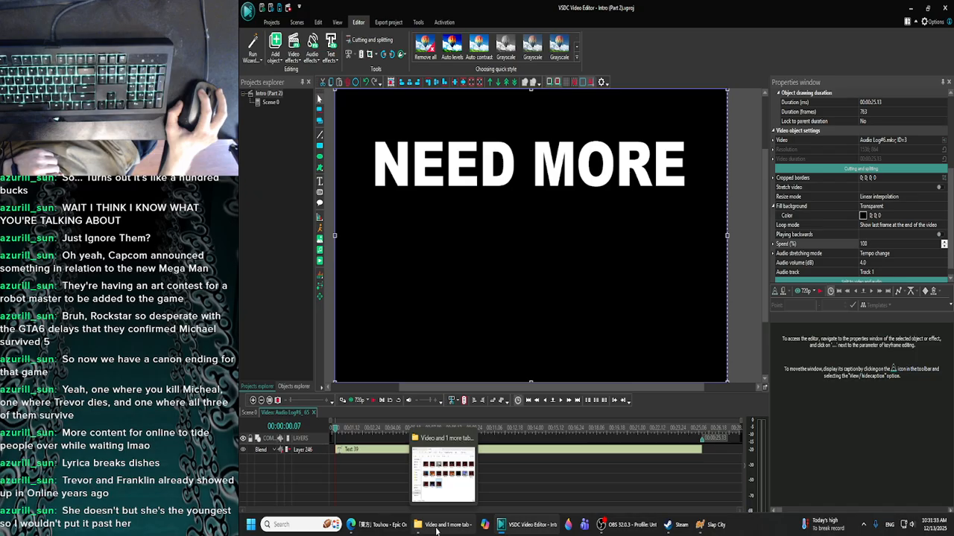
{"action": "left_click", "coordinate": [712, 524]}
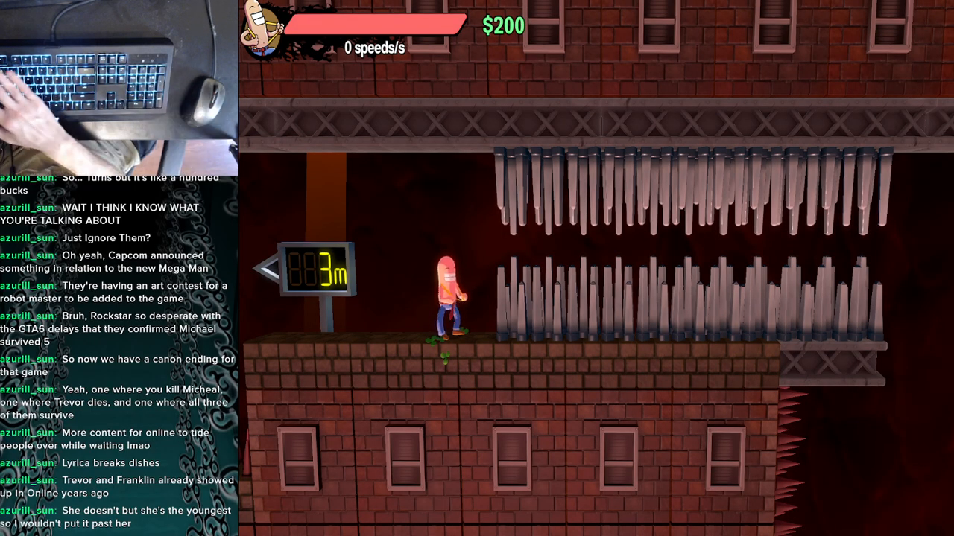
{"action": "key", "text": "super+shift+s"}
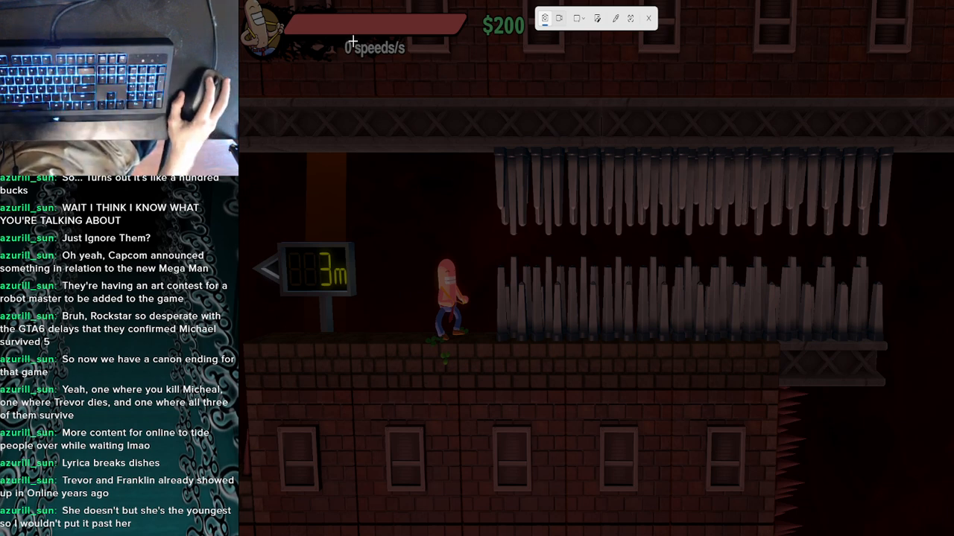
{"action": "left_click_drag", "start_coordinate": [353, 41], "coordinate": [383, 54]}
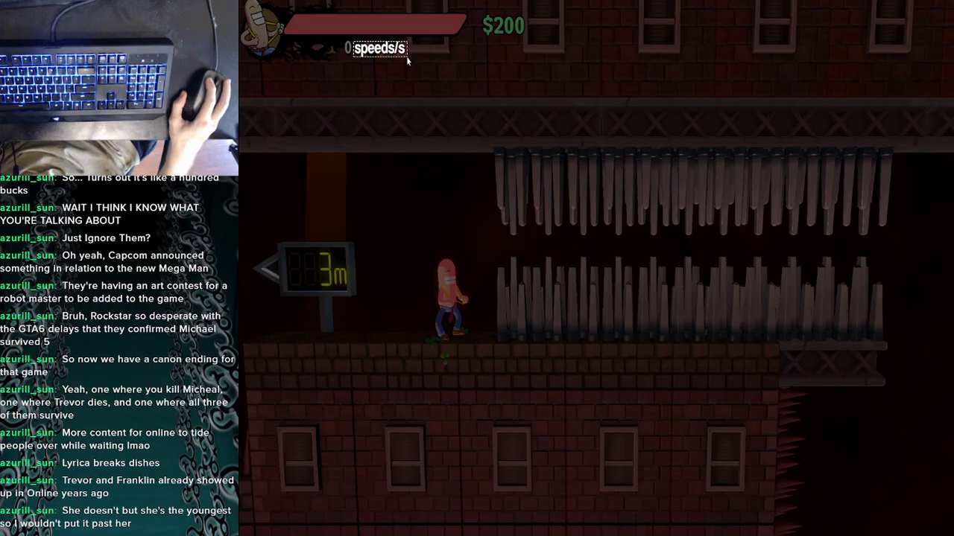
{"action": "left_click_drag", "start_coordinate": [406, 58], "coordinate": [407, 58]}
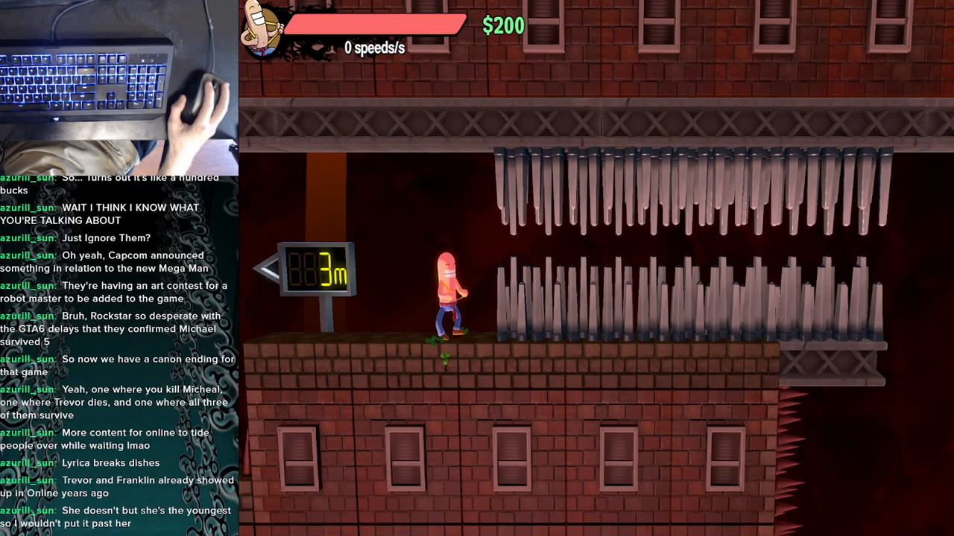
{"action": "left_click", "coordinate": [879, 432]}
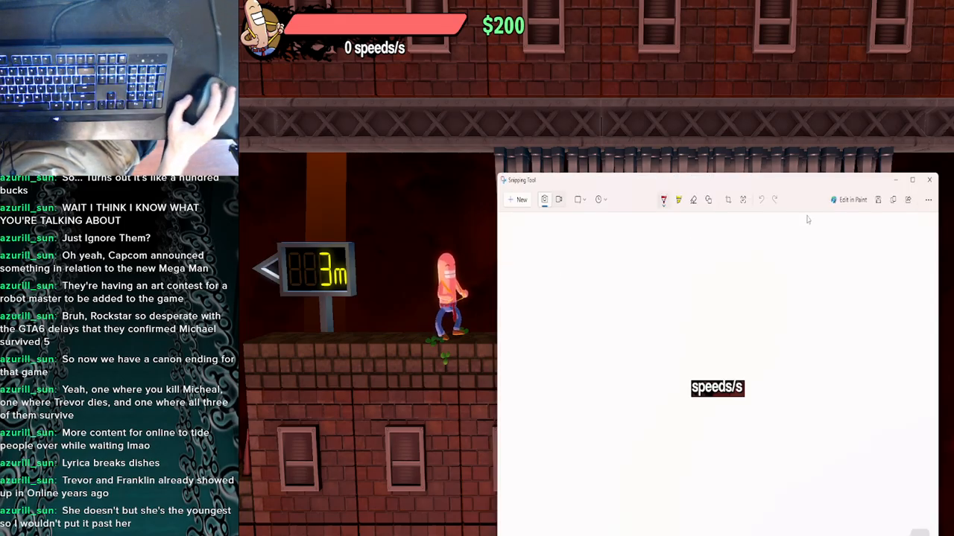
{"action": "left_click", "coordinate": [929, 181]}
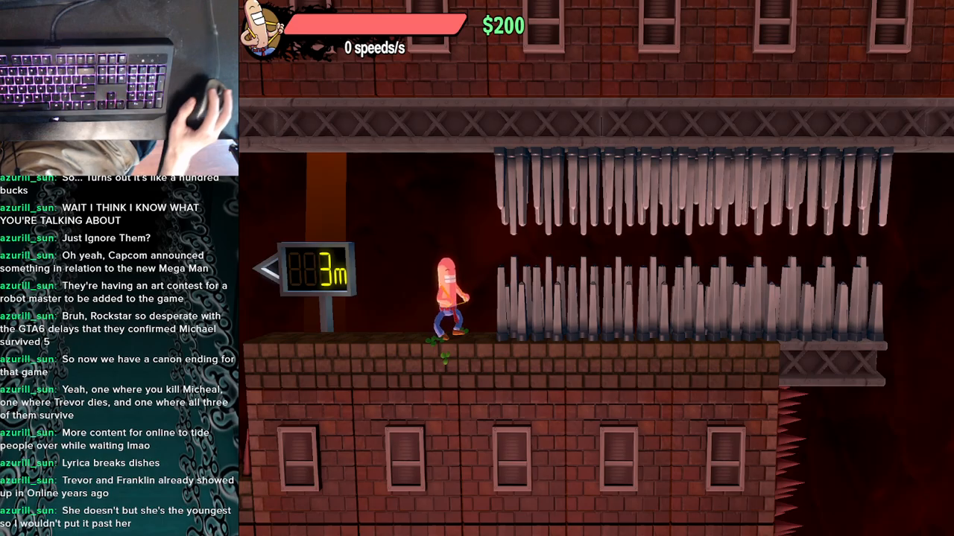
In File Explorer, transfer the new speeds/s screenshot from the Pictures Screenshots folder into the Business Casual Man Images folder.
{"action": "key", "text": "super"}
{"action": "left_click", "coordinate": [422, 523]}
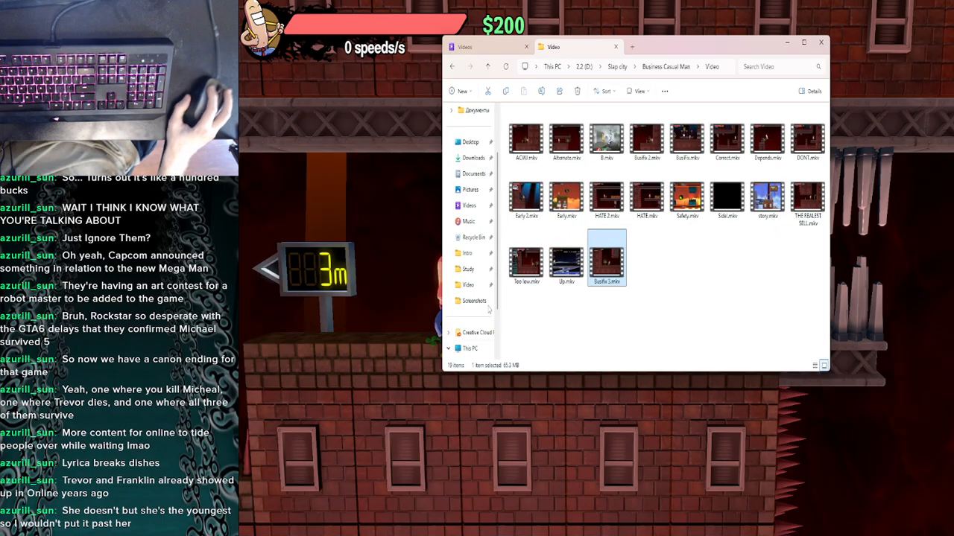
{"action": "left_click", "coordinate": [504, 48]}
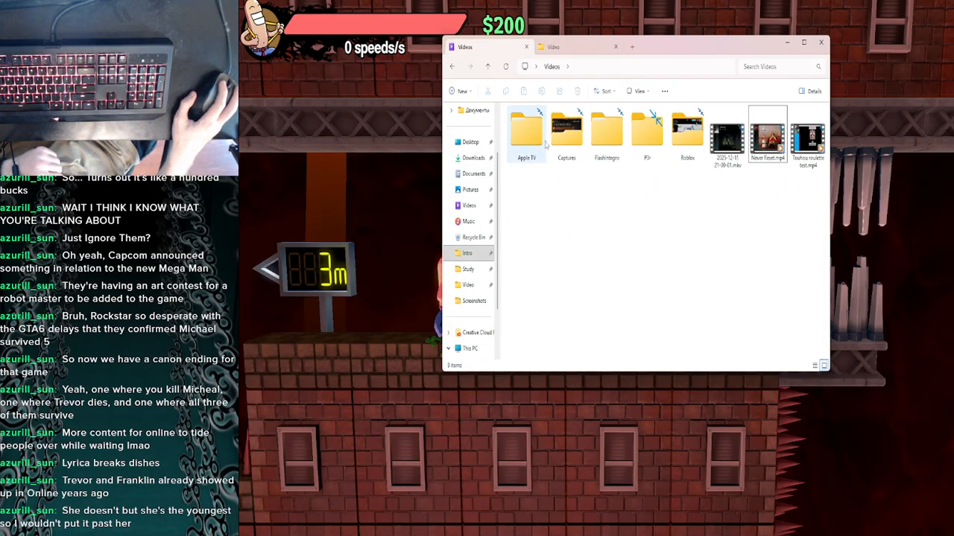
{"action": "left_click", "coordinate": [472, 190]}
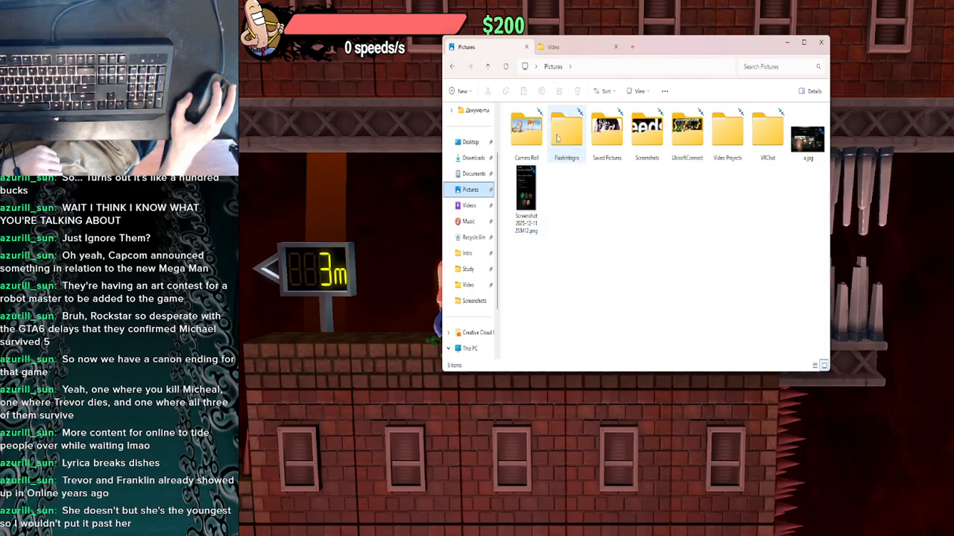
{"action": "double_click", "coordinate": [607, 134]}
{"action": "left_click", "coordinate": [452, 66]}
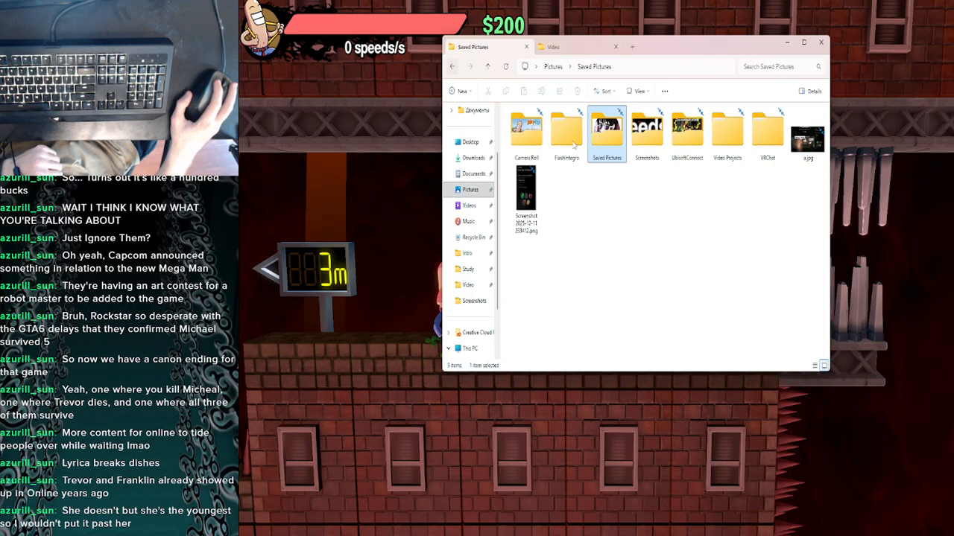
{"action": "double_click", "coordinate": [647, 134]}
{"action": "left_click", "coordinate": [576, 164]}
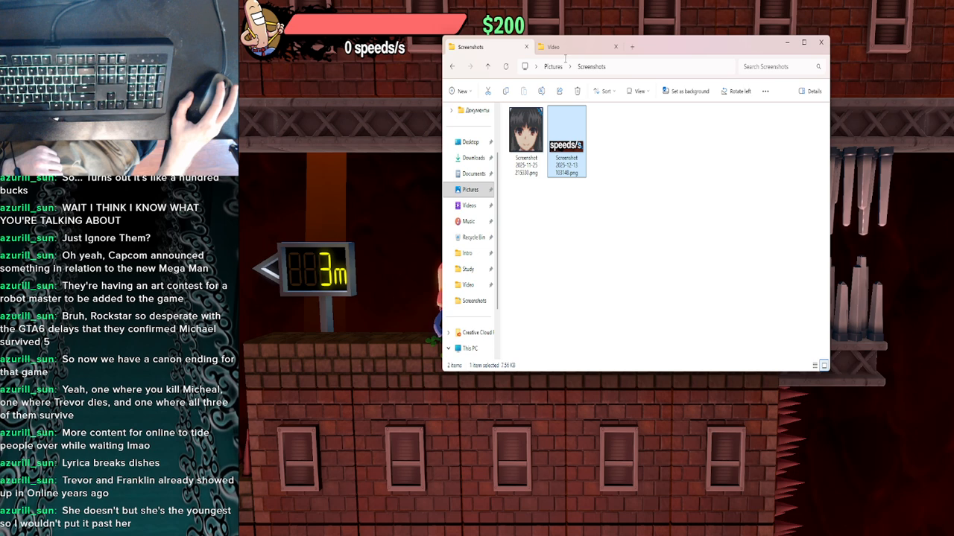
{"action": "left_click", "coordinate": [567, 49]}
{"action": "left_click", "coordinate": [453, 66]}
{"action": "double_click", "coordinate": [530, 139]}
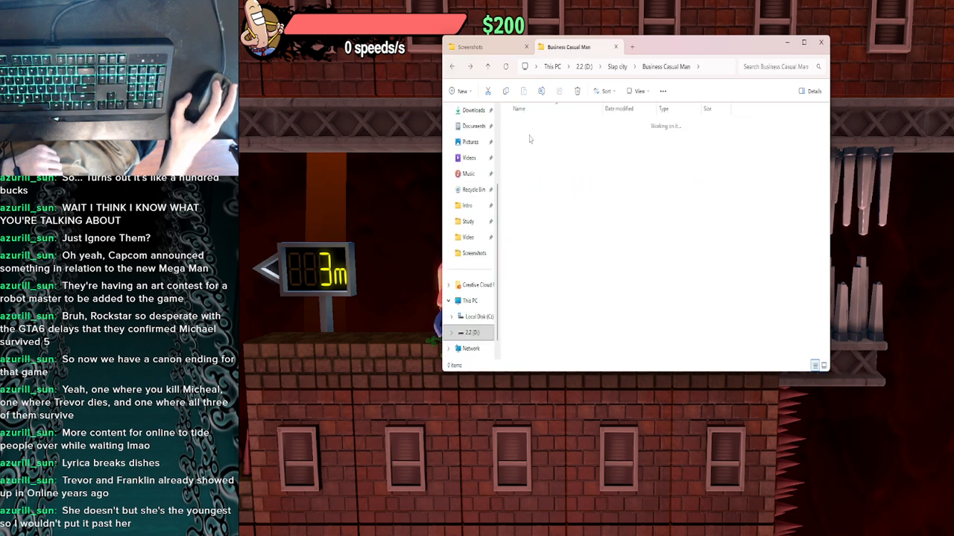
{"action": "left_click", "coordinate": [469, 46]}
{"action": "left_click_drag", "start_coordinate": [566, 137], "coordinate": [666, 314]}
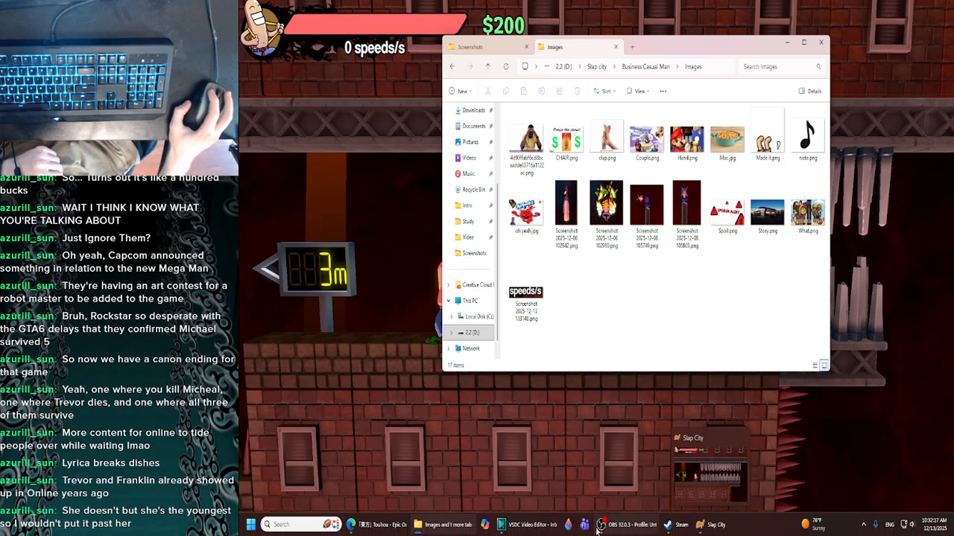
Insert the speeds/s screenshot from the Images folder into the Audio Log#6_65 clip in VSDC Video Editor.
{"action": "left_click", "coordinate": [526, 524]}
{"action": "left_click", "coordinate": [446, 525]}
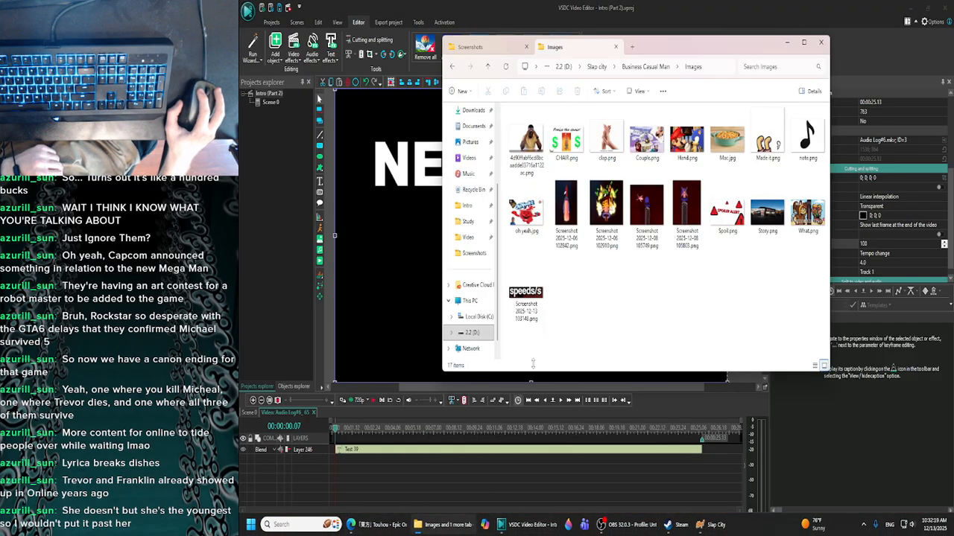
{"action": "left_click_drag", "start_coordinate": [526, 295], "coordinate": [381, 277]}
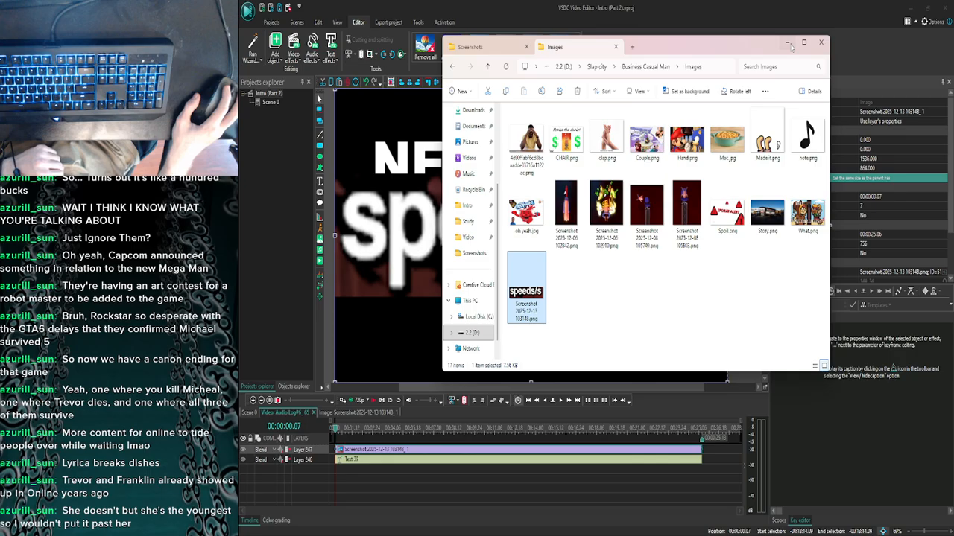
{"action": "left_click", "coordinate": [788, 45]}
Shrink the speeds/s image to about 869 by 204 px and place it centered below the NEED MORE text.
{"action": "left_click_drag", "start_coordinate": [336, 90], "coordinate": [503, 311]}
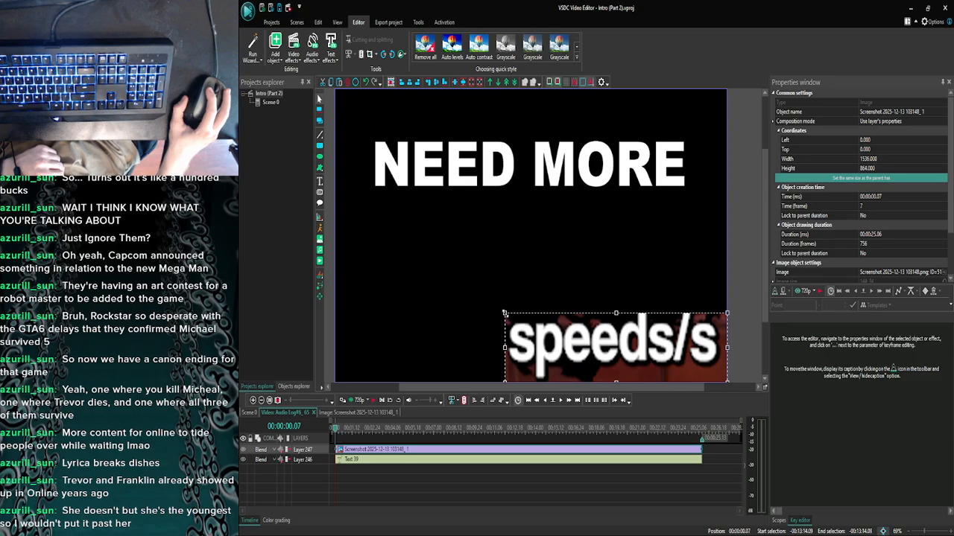
{"action": "left_click_drag", "start_coordinate": [557, 348], "coordinate": [464, 290]}
{"action": "left_click", "coordinate": [667, 266]}
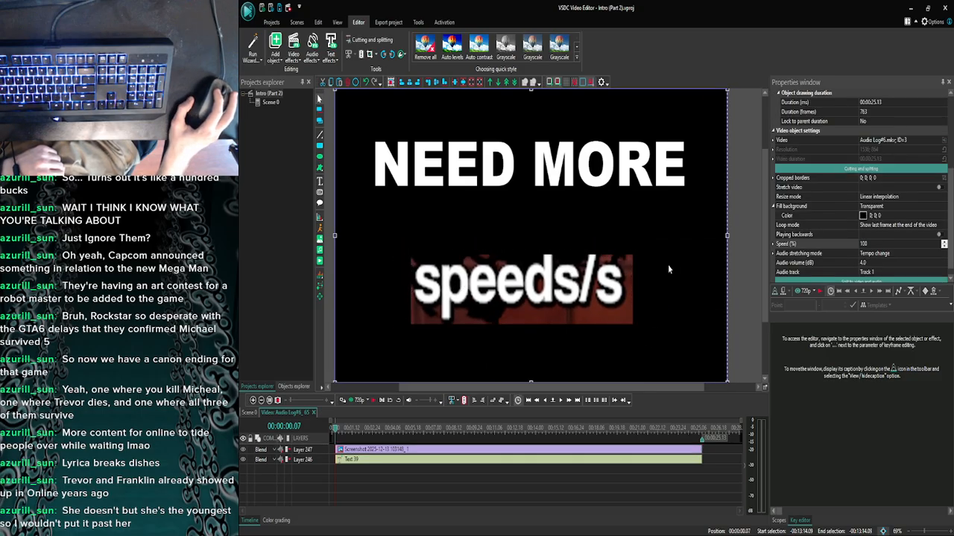
Return to Scene 0 and set the playhead at 00:13:14.09, exactly where Audio Log#6_65 begins.
{"action": "left_click", "coordinate": [546, 401]}
{"action": "left_click", "coordinate": [561, 402]}
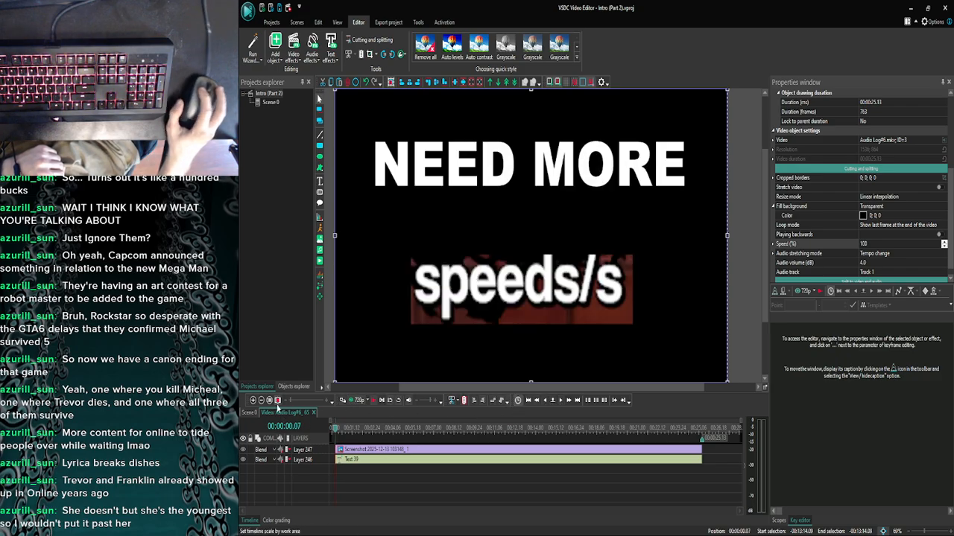
{"action": "left_click", "coordinate": [253, 400]}
{"action": "left_click", "coordinate": [253, 401]}
{"action": "left_click", "coordinate": [252, 401]}
{"action": "left_click", "coordinate": [252, 401]}
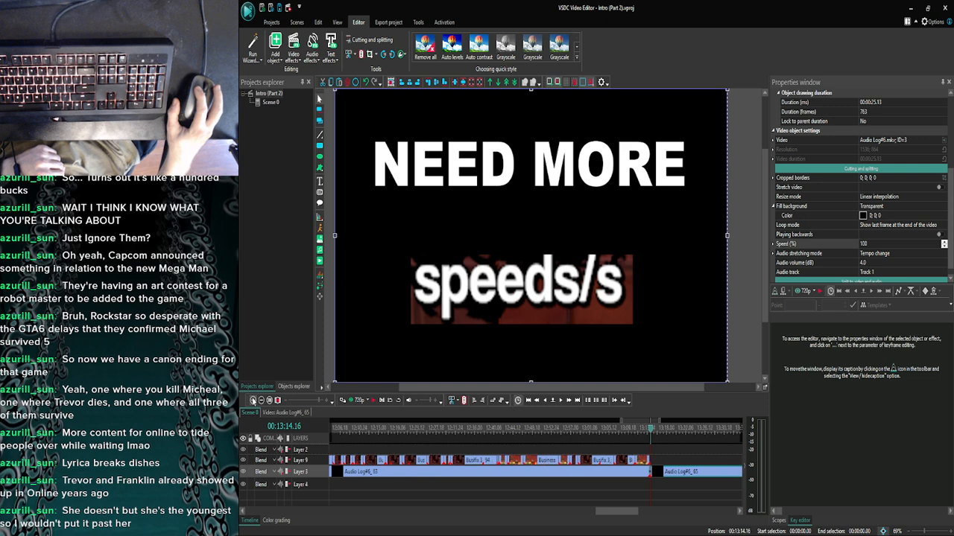
{"action": "left_click", "coordinate": [253, 400]}
{"action": "left_click", "coordinate": [253, 401]}
{"action": "left_click", "coordinate": [253, 401]}
{"action": "left_click", "coordinate": [252, 401]}
{"action": "left_click", "coordinate": [252, 401]}
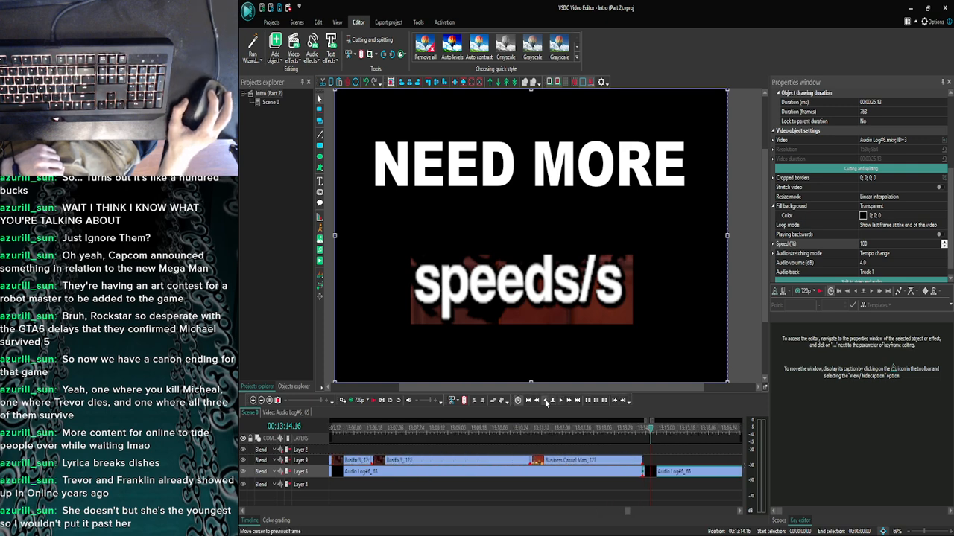
{"action": "left_click", "coordinate": [547, 402]}
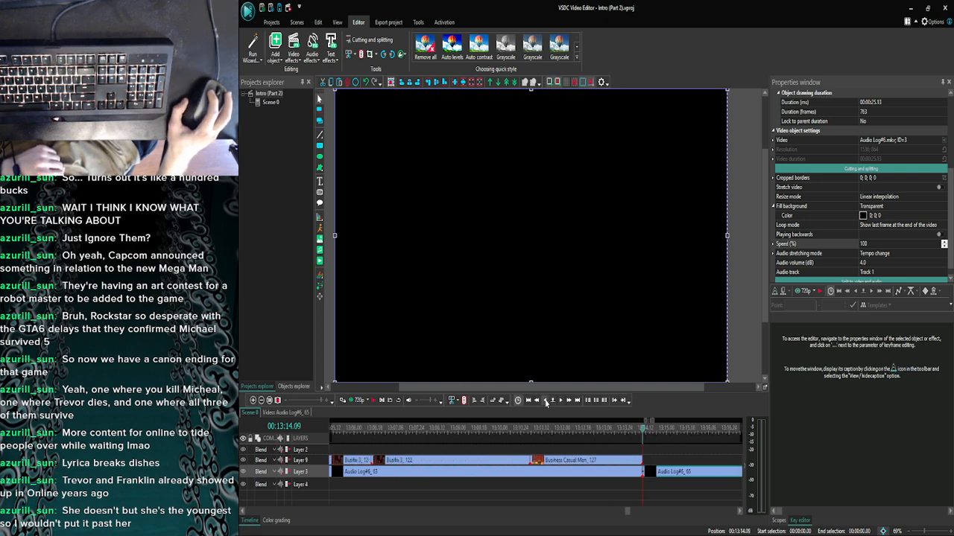
Inside the Audio Log#6_65 clip, extend the speeds/s image and NEED MORE text to start at 00:00:00.00, and return to Scene 0.
{"action": "left_click", "coordinate": [673, 455]}
{"action": "double_click", "coordinate": [659, 471]}
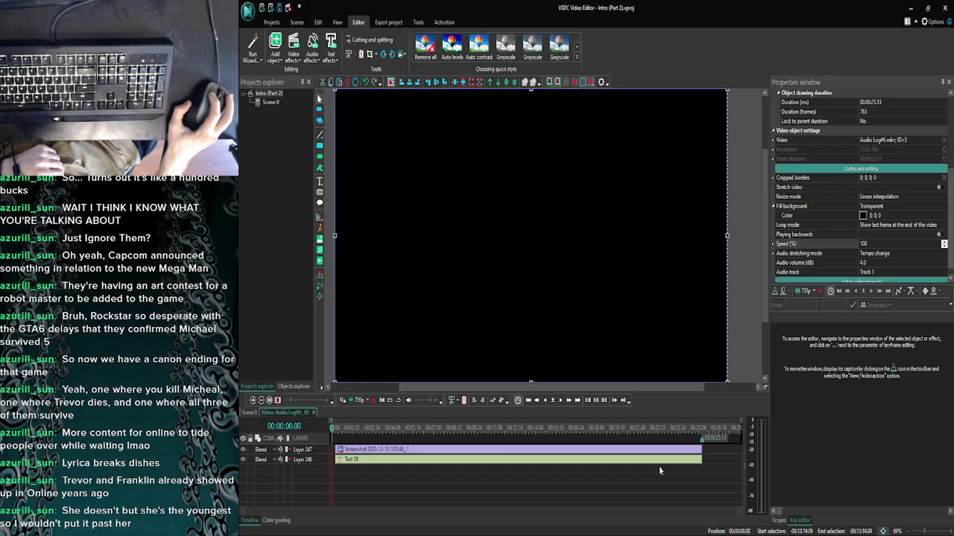
{"action": "left_click", "coordinate": [366, 449]}
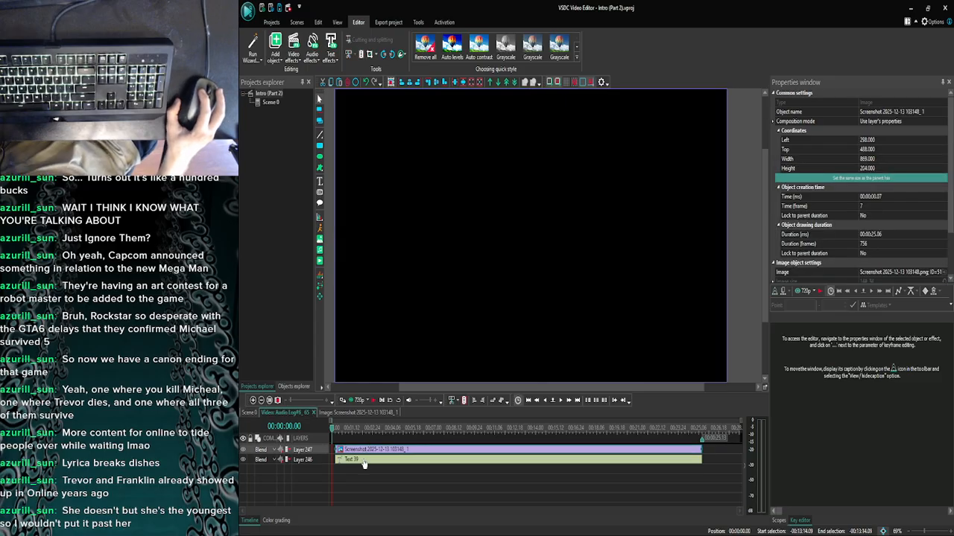
{"action": "left_click_drag", "start_coordinate": [333, 449], "coordinate": [330, 450]}
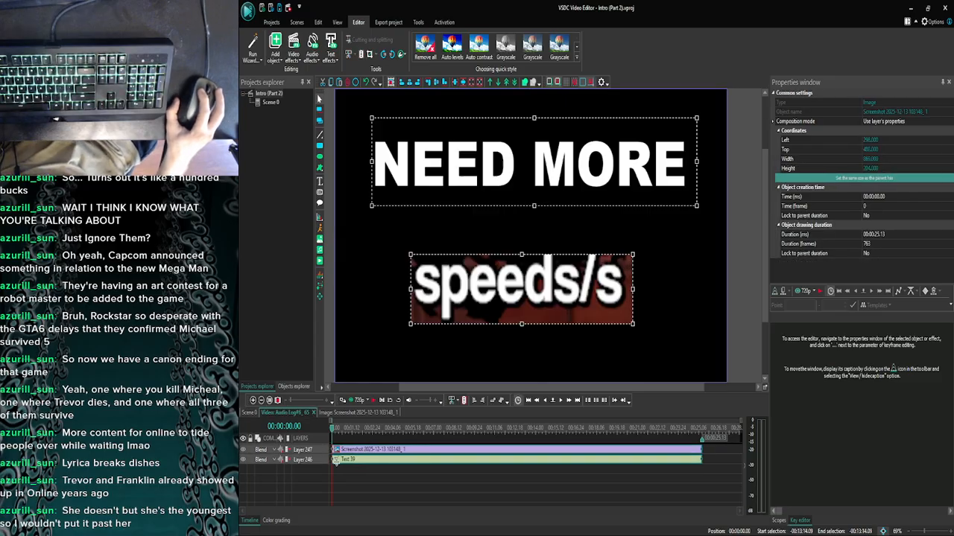
{"action": "left_click", "coordinate": [340, 473]}
{"action": "left_click", "coordinate": [250, 413]}
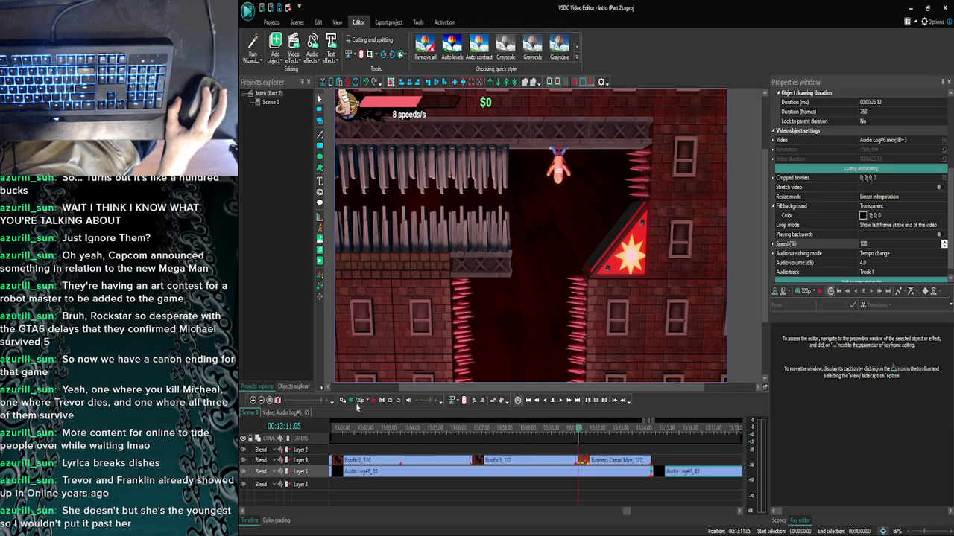
Preview Scene 0 around the start of Audio Log#6_65 and advance the playhead frame by frame to 00:13:16.10.
{"action": "left_click", "coordinate": [352, 402]}
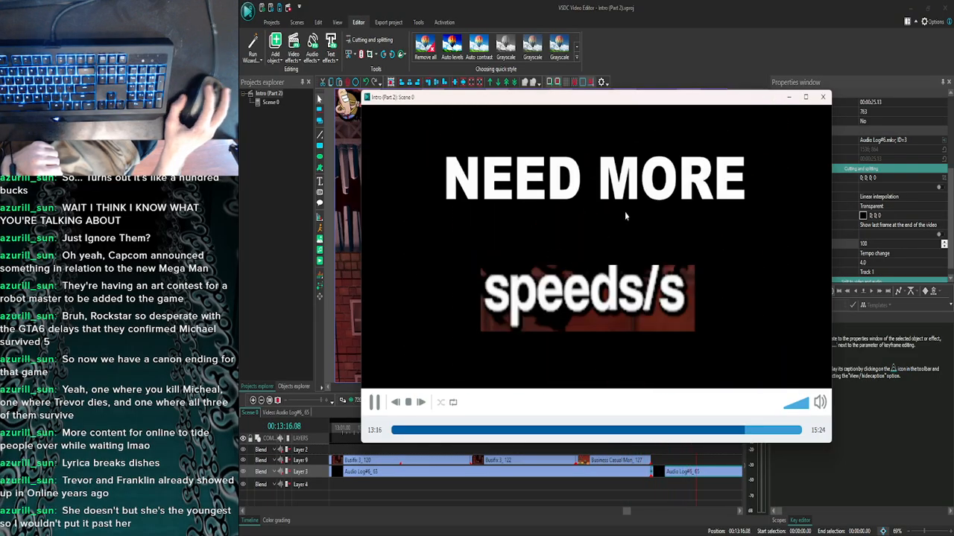
{"action": "left_click", "coordinate": [823, 97]}
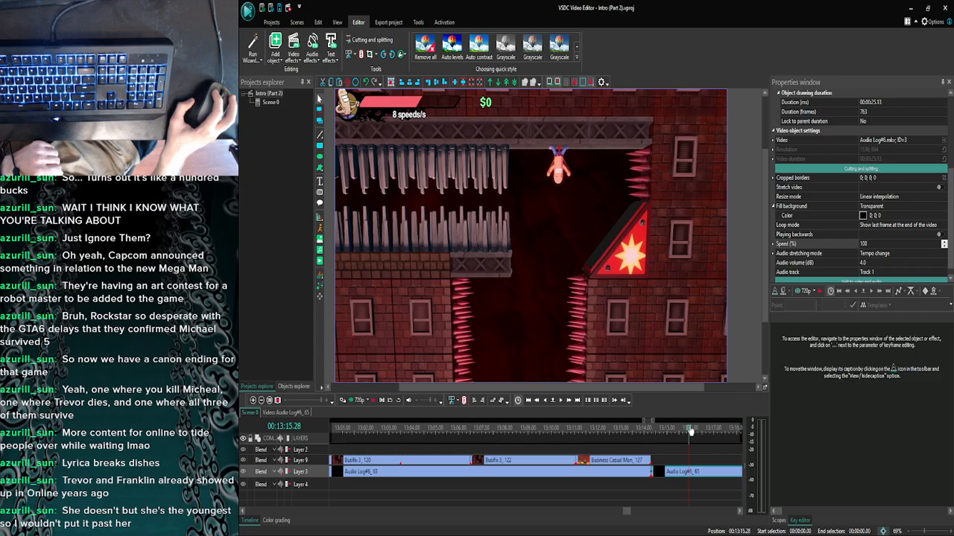
{"action": "left_click", "coordinate": [552, 400]}
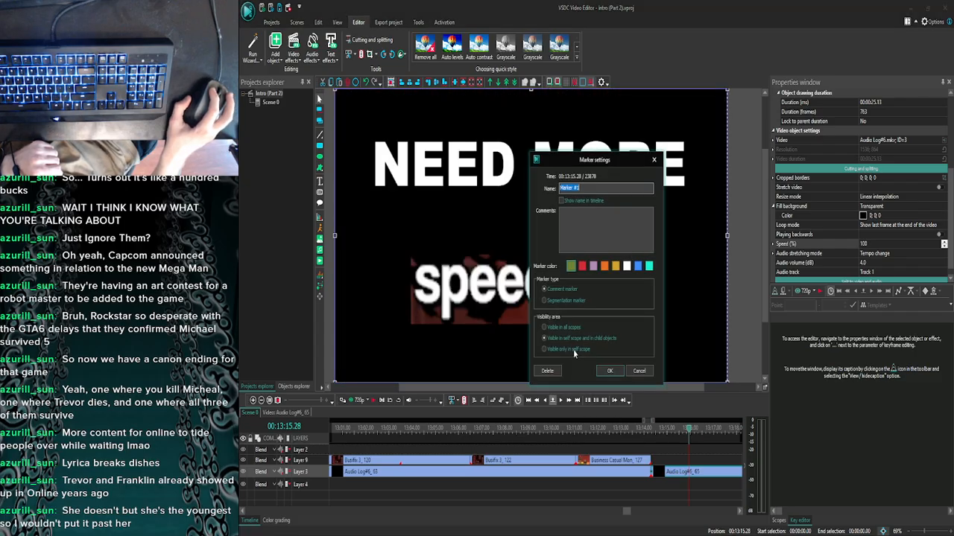
{"action": "left_click", "coordinate": [654, 160]}
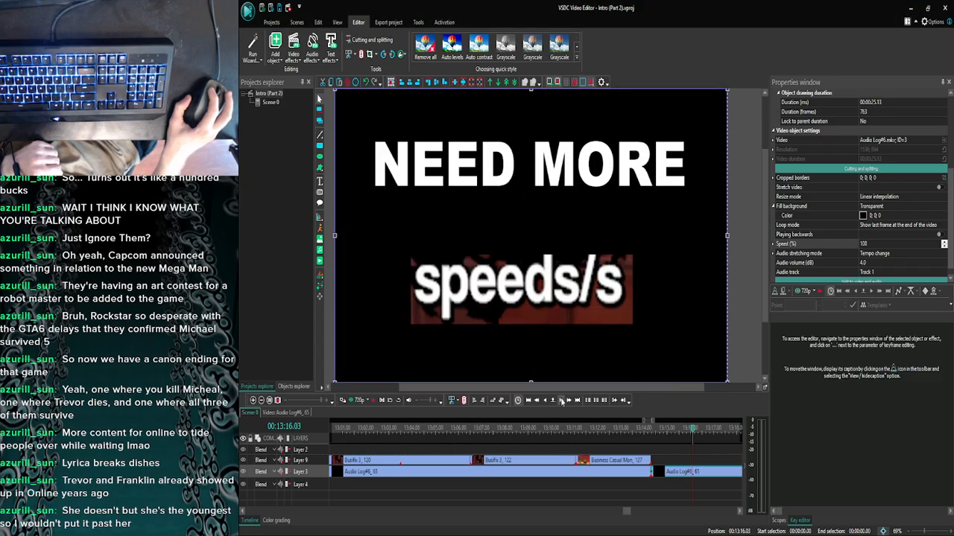
{"action": "left_click", "coordinate": [357, 400]}
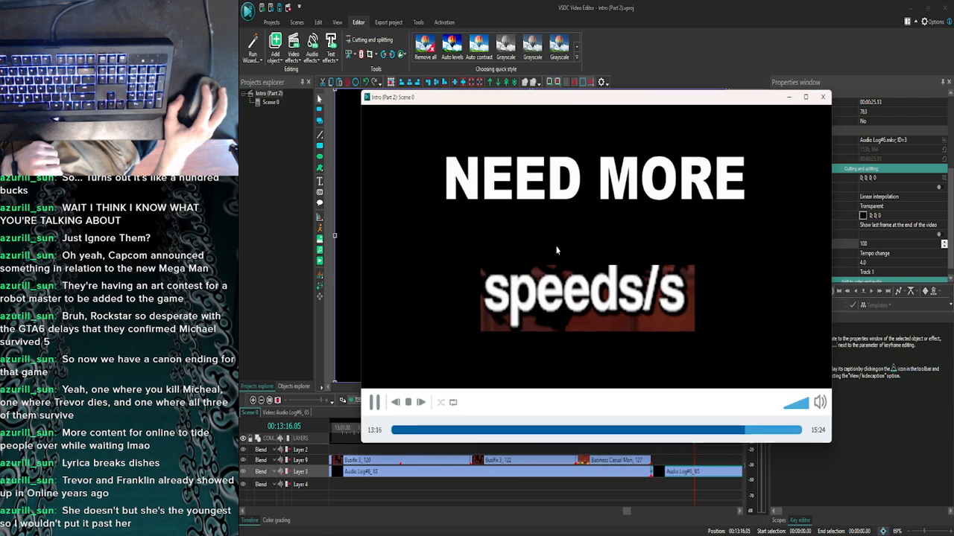
{"action": "left_click", "coordinate": [824, 98]}
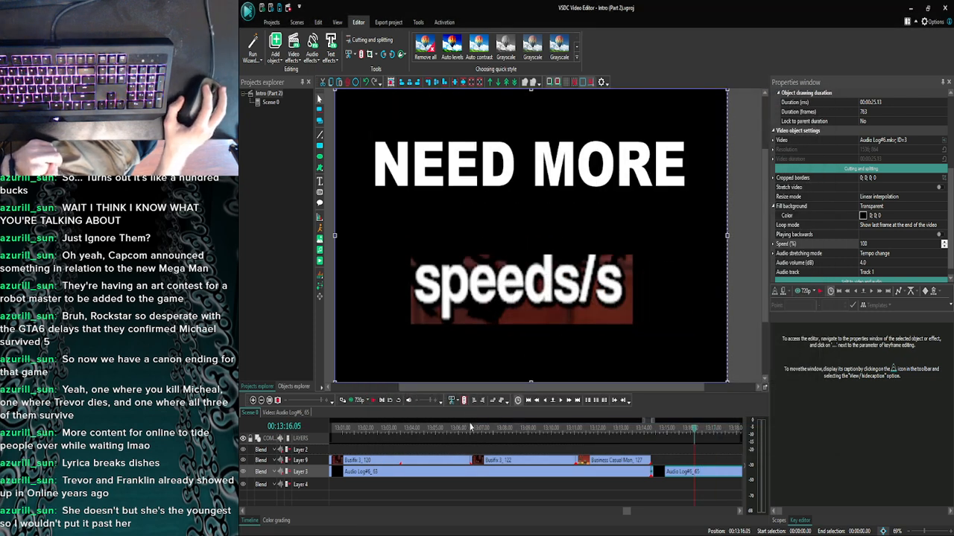
{"action": "left_click", "coordinate": [560, 402]}
{"action": "left_click", "coordinate": [560, 401]}
{"action": "left_click", "coordinate": [560, 401]}
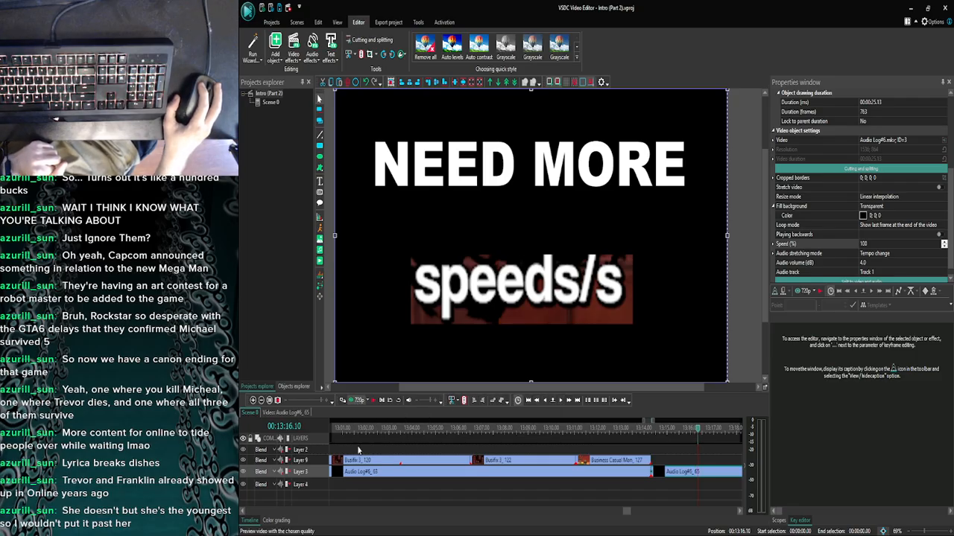
{"action": "left_click", "coordinate": [377, 529]}
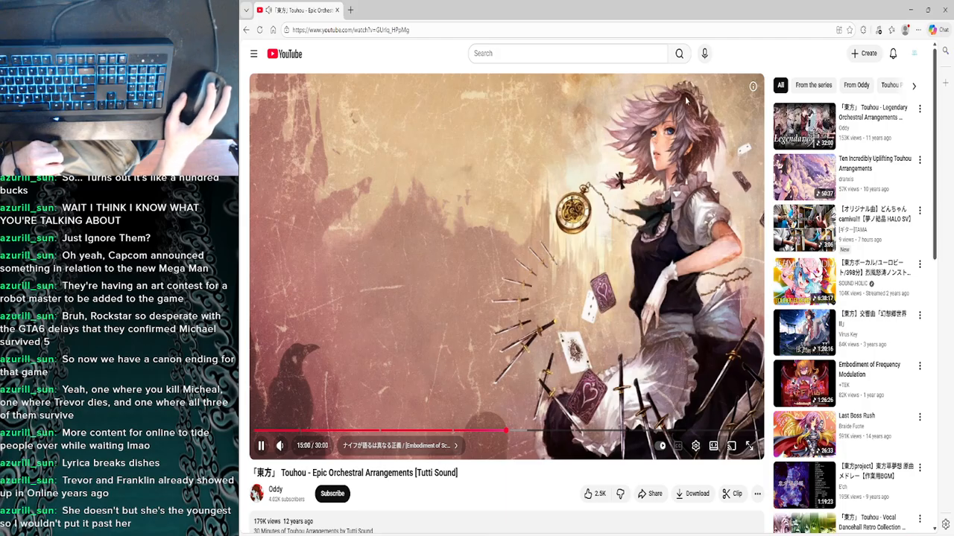
{"action": "left_click", "coordinate": [911, 9]}
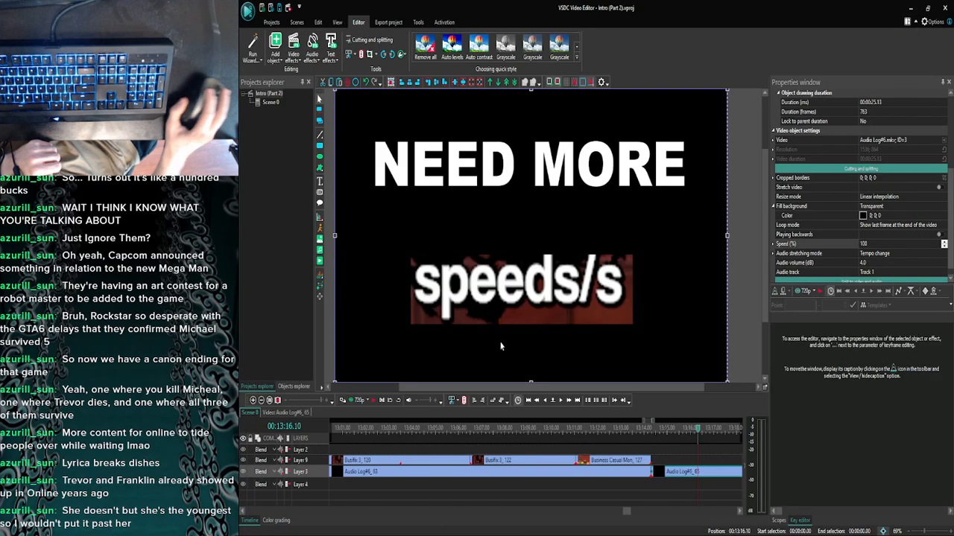
Alternate short previews with frame steps through the placeholder's opening seconds, setting the playhead at 00:13:16.22.
{"action": "left_click", "coordinate": [349, 403]}
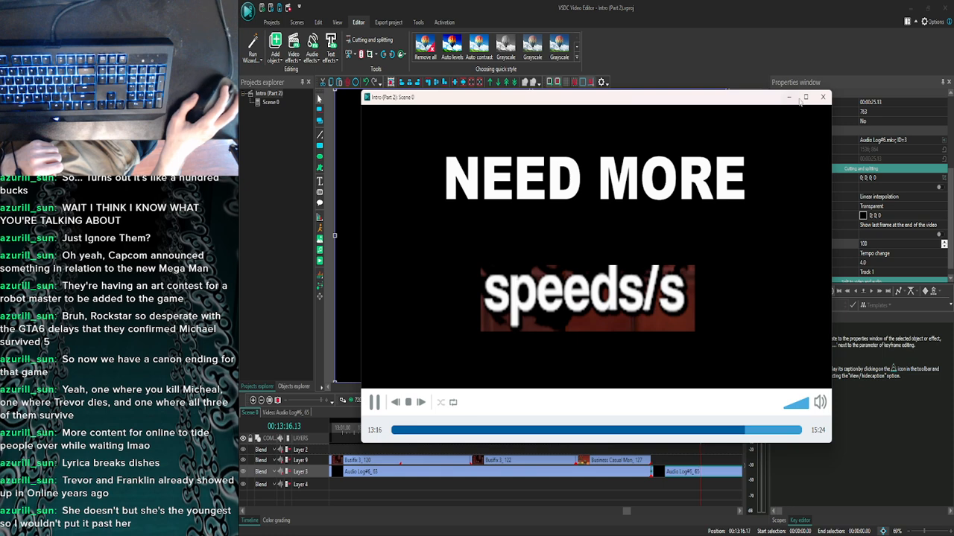
{"action": "left_click", "coordinate": [823, 98]}
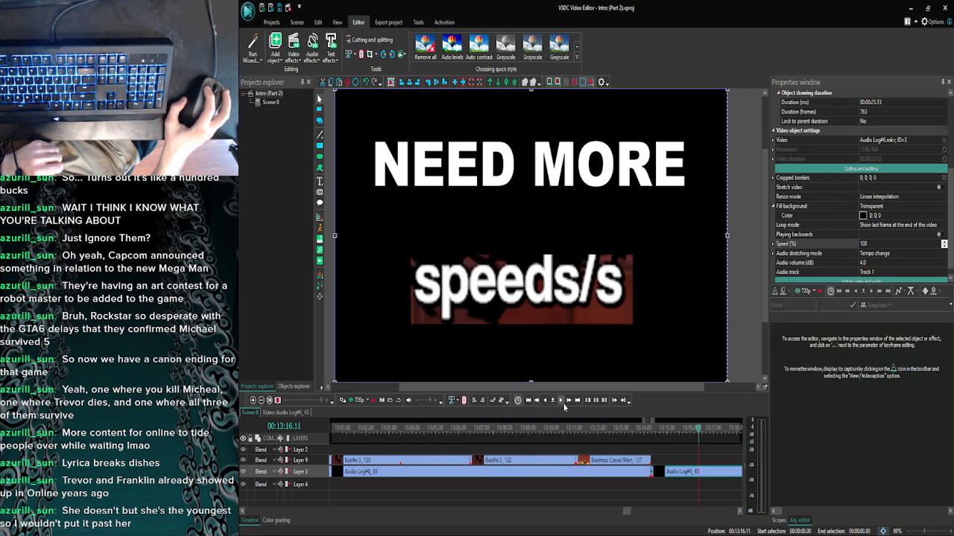
{"action": "left_click", "coordinate": [358, 401]}
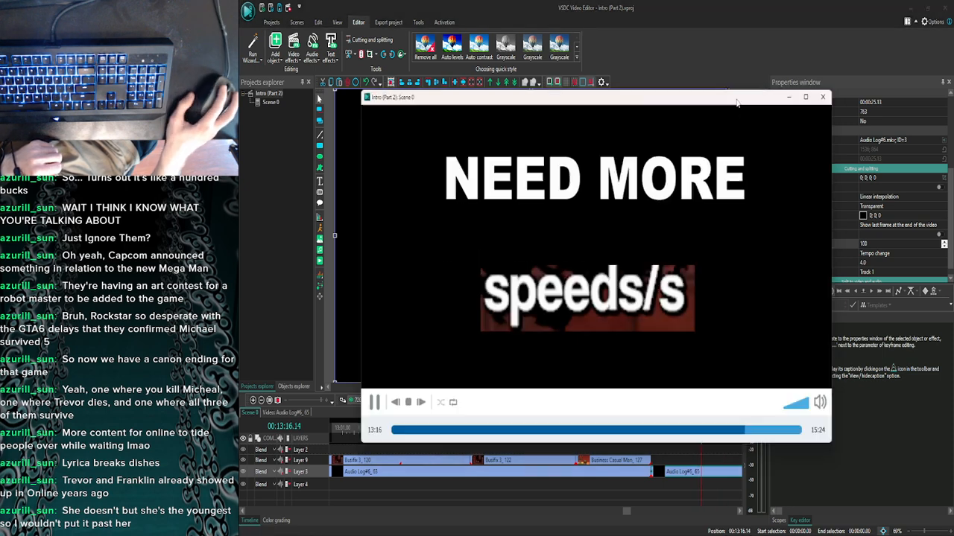
{"action": "left_click", "coordinate": [821, 99]}
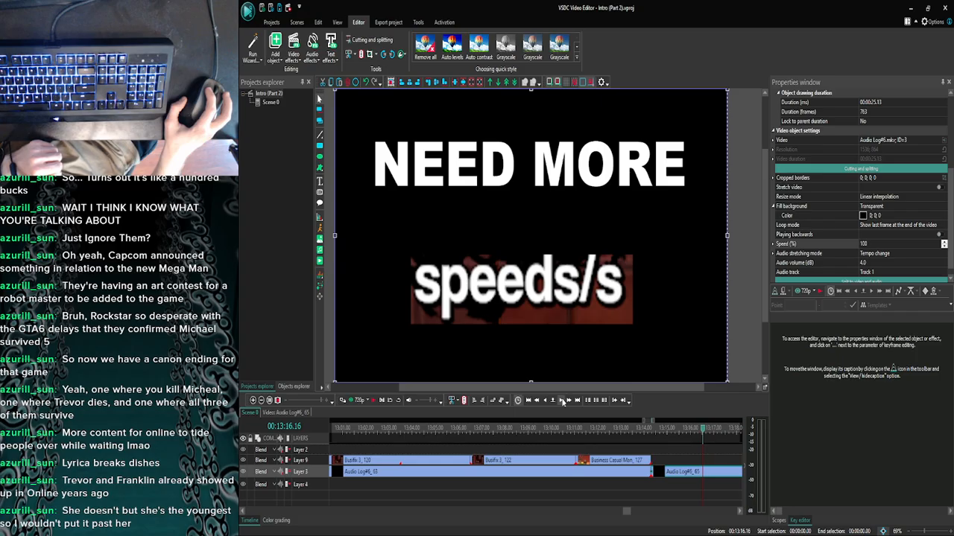
{"action": "left_click", "coordinate": [357, 401]}
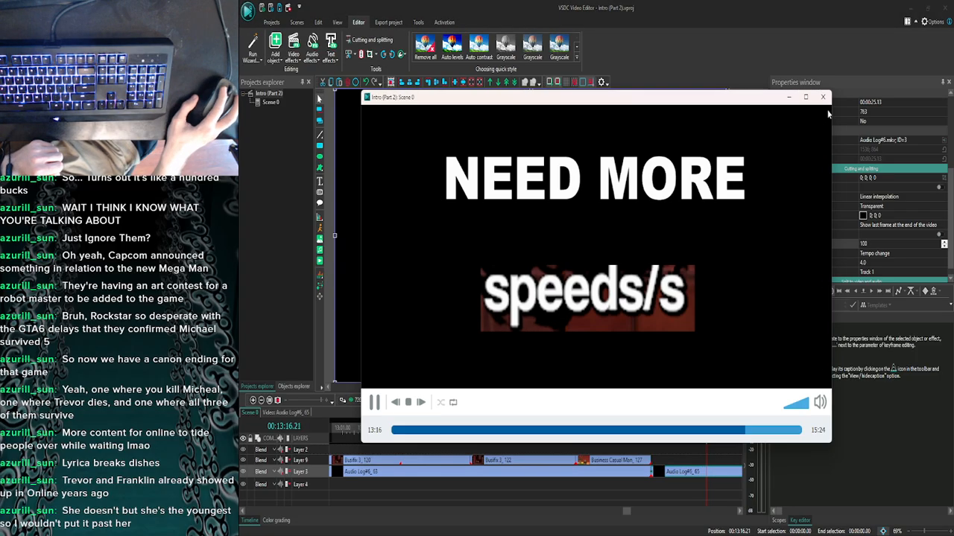
{"action": "left_click", "coordinate": [822, 97]}
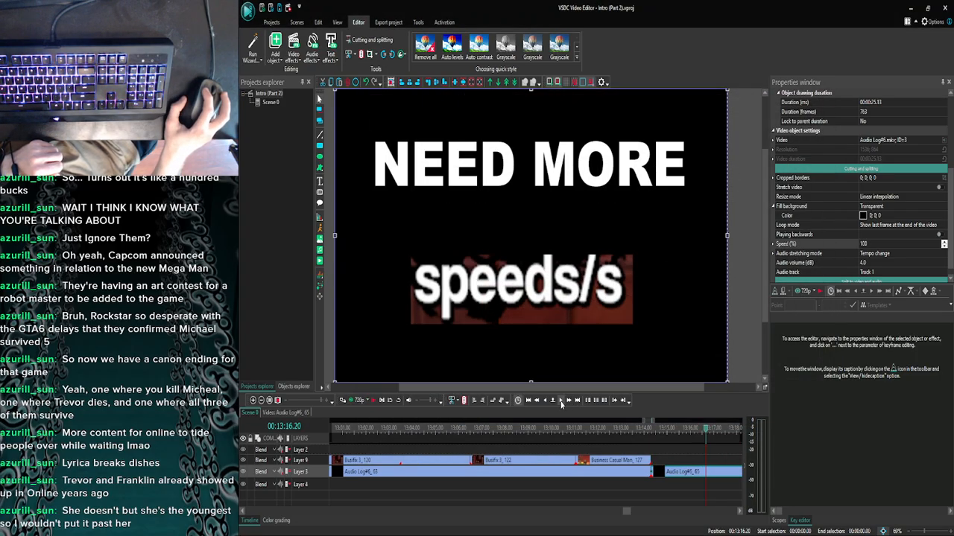
{"action": "left_click", "coordinate": [561, 403]}
{"action": "left_click", "coordinate": [822, 97]}
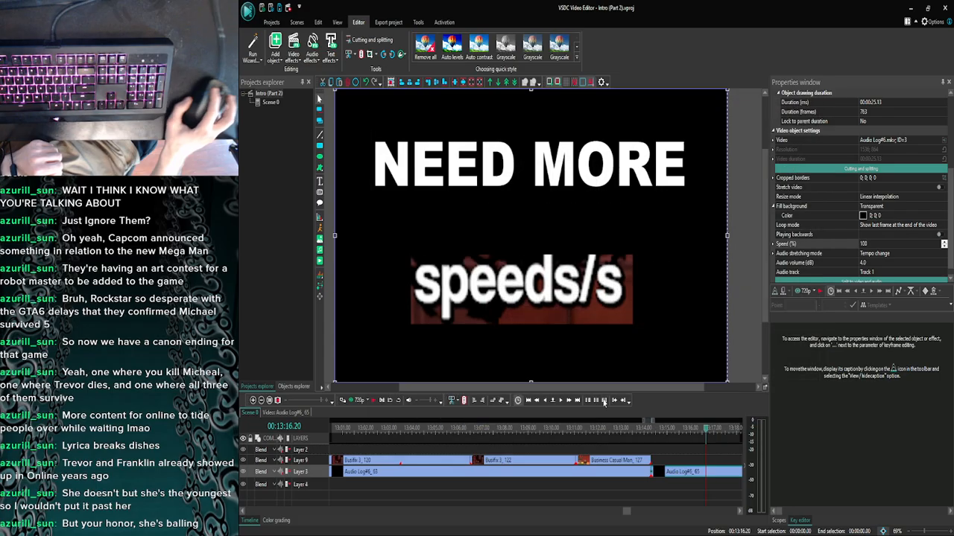
{"action": "left_click", "coordinate": [359, 400]}
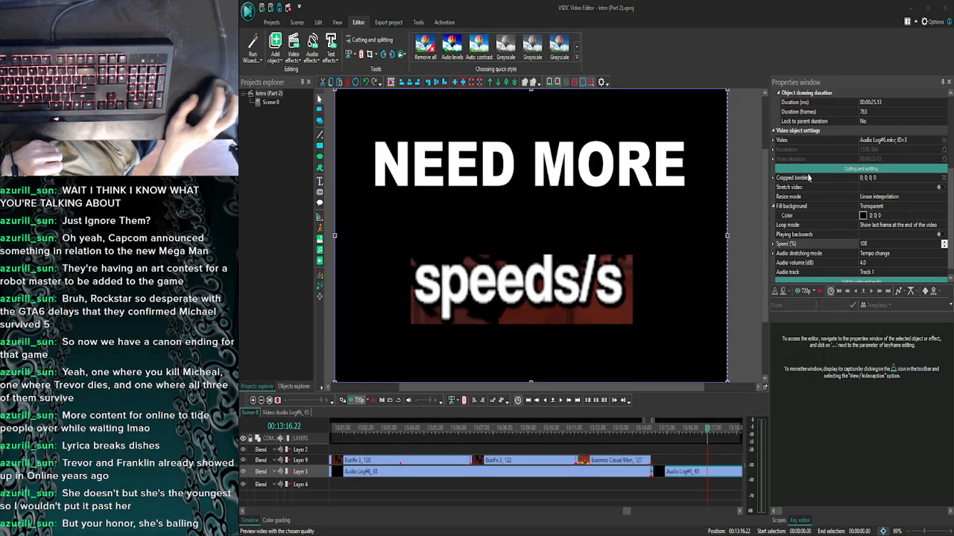
{"action": "left_click", "coordinate": [823, 98]}
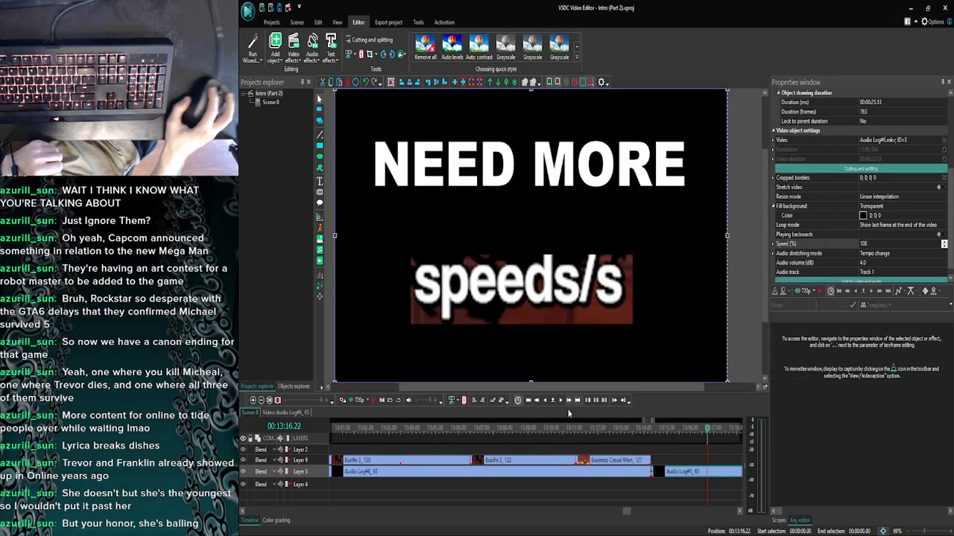
Trim the speeds/s image and NEED MORE text inside Audio Log#6_65 to end at 00:00:02.13, and return to Scene 0.
{"action": "double_click", "coordinate": [692, 472]}
{"action": "left_click", "coordinate": [571, 448]}
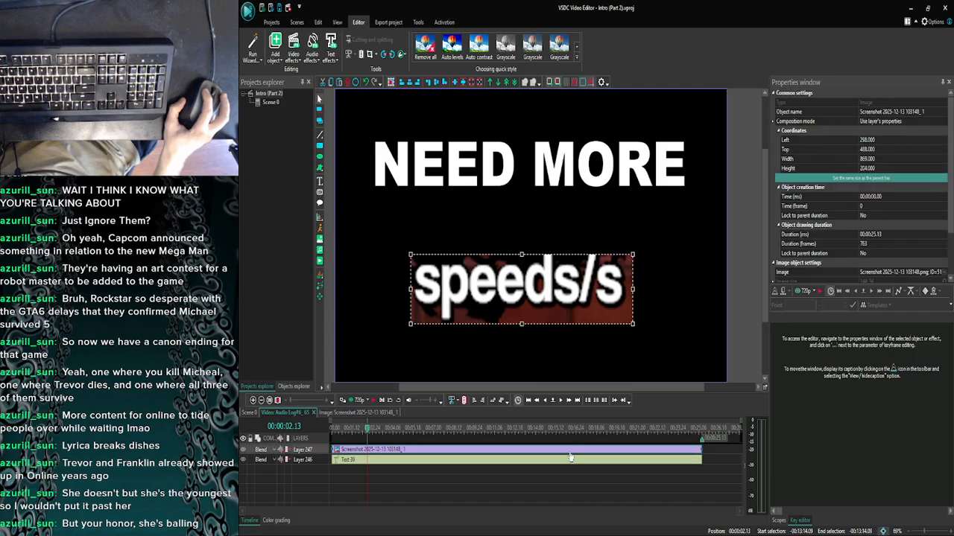
{"action": "left_click_drag", "start_coordinate": [700, 449], "coordinate": [366, 449]}
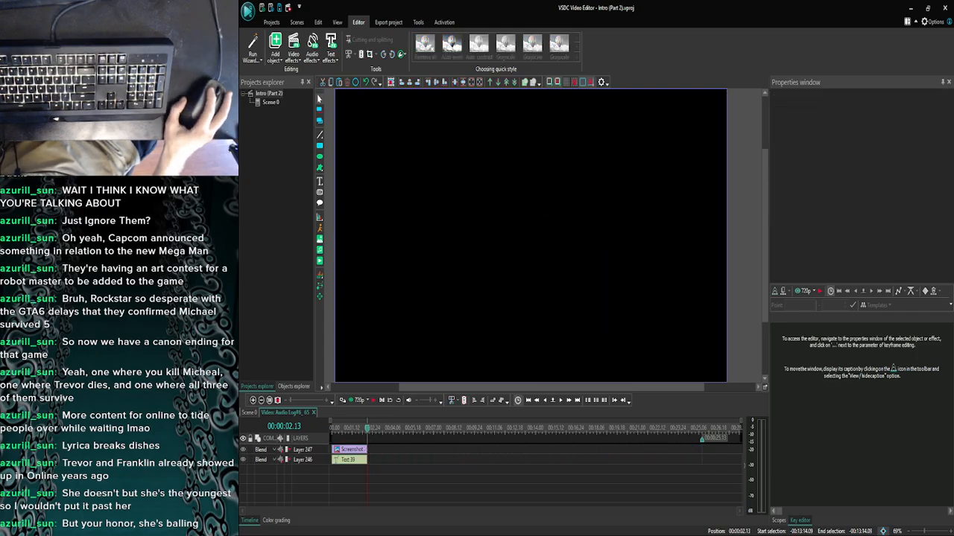
{"action": "left_click", "coordinate": [248, 413]}
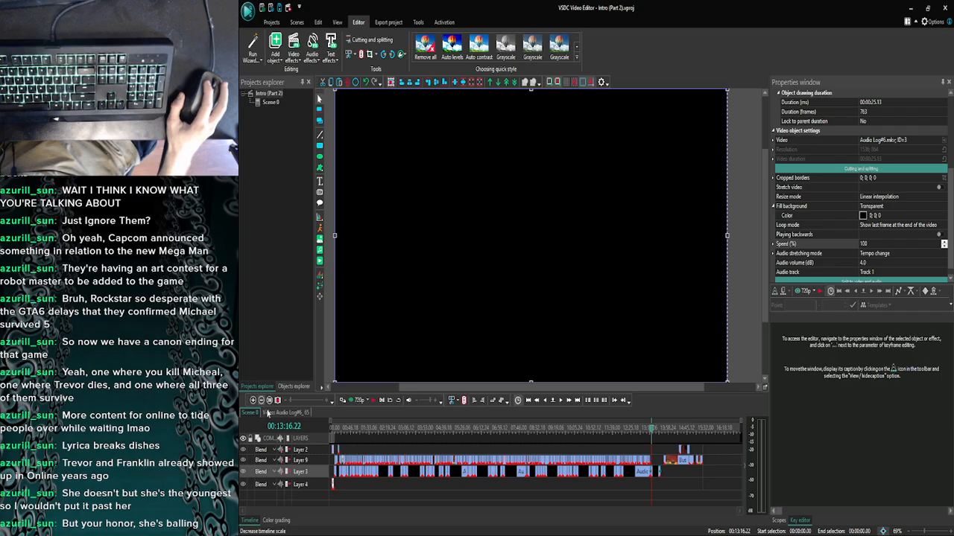
{"action": "left_click", "coordinate": [362, 531]}
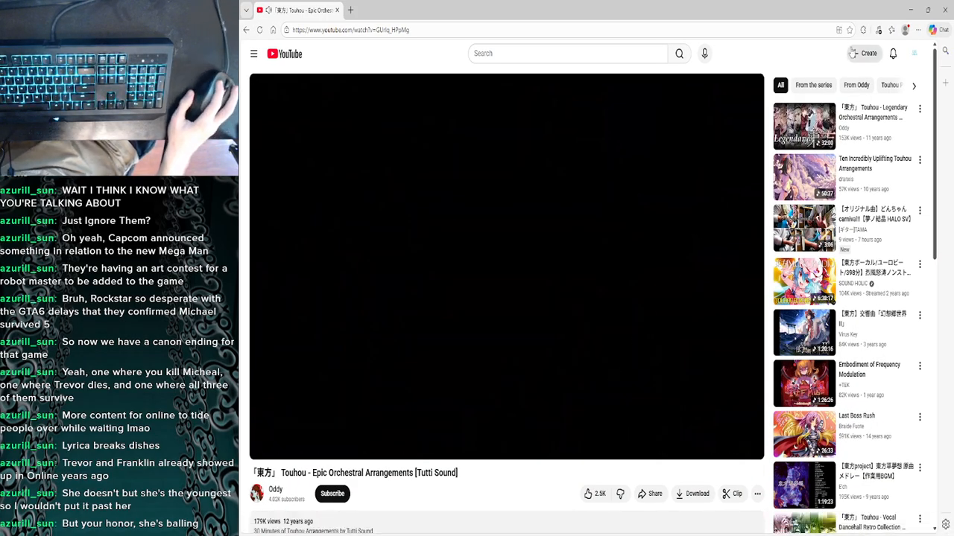
{"action": "left_click", "coordinate": [910, 10]}
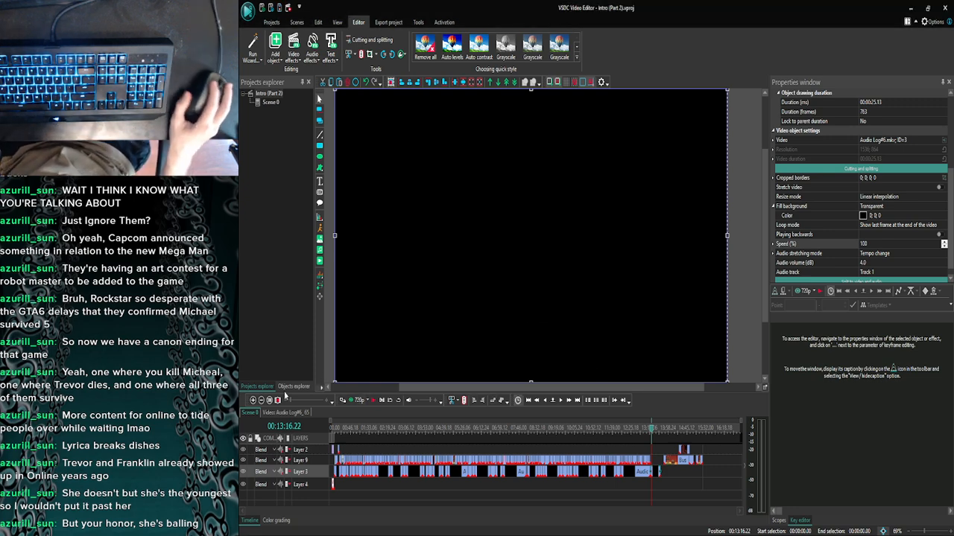
Examine the gameplay clips following Audio Log#6_65 in Scene 0, stepping frame by frame through the footage near 00:14:59.
{"action": "left_click", "coordinate": [253, 401]}
{"action": "left_click", "coordinate": [252, 401]}
{"action": "left_click", "coordinate": [252, 401]}
{"action": "left_click", "coordinate": [252, 401]}
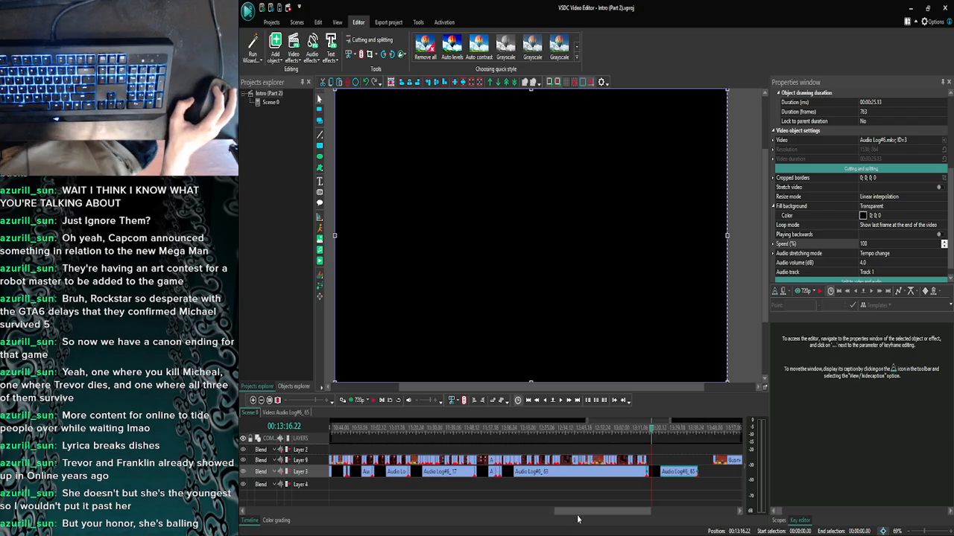
{"action": "left_click_drag", "start_coordinate": [578, 520], "coordinate": [611, 520]}
{"action": "left_click", "coordinate": [575, 432]}
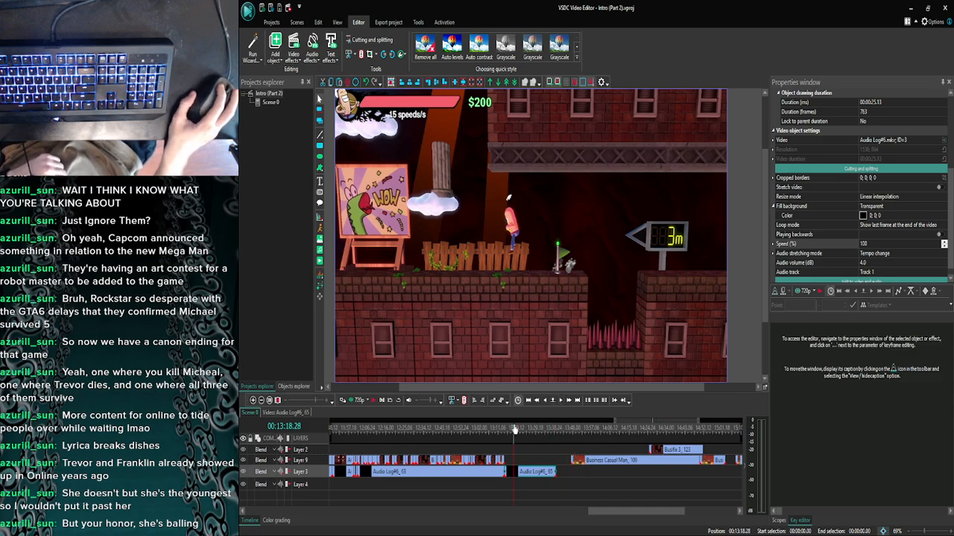
{"action": "left_click", "coordinate": [653, 429]}
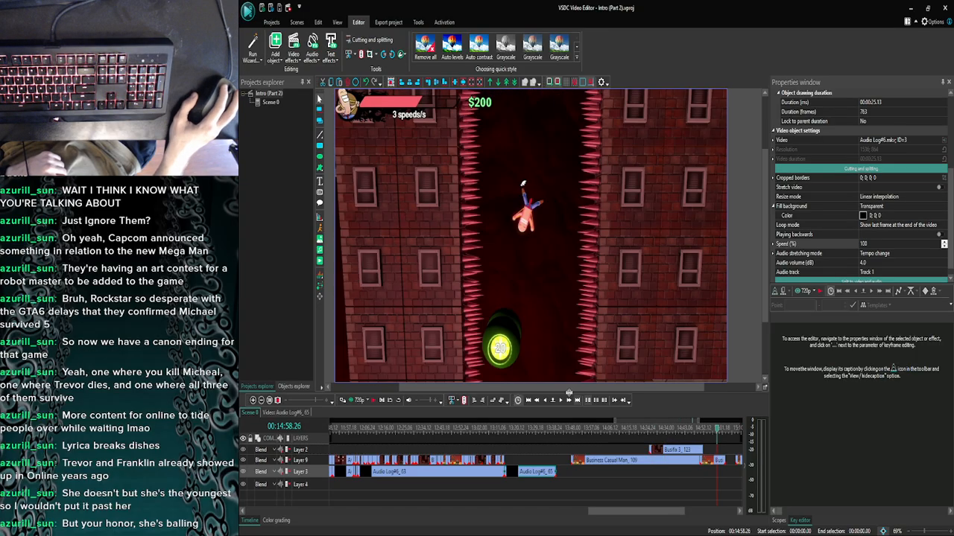
{"action": "left_click", "coordinate": [562, 403]}
{"action": "left_click", "coordinate": [562, 403]}
{"action": "left_click", "coordinate": [562, 403]}
{"action": "left_click", "coordinate": [562, 403]}
{"action": "left_click", "coordinate": [562, 403]}
{"action": "left_click", "coordinate": [562, 403]}
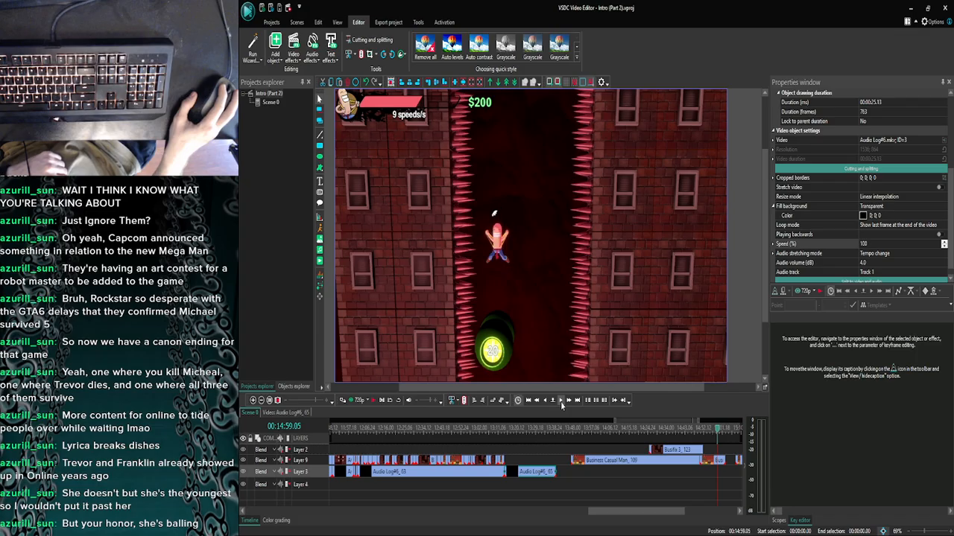
{"action": "left_click", "coordinate": [560, 403]}
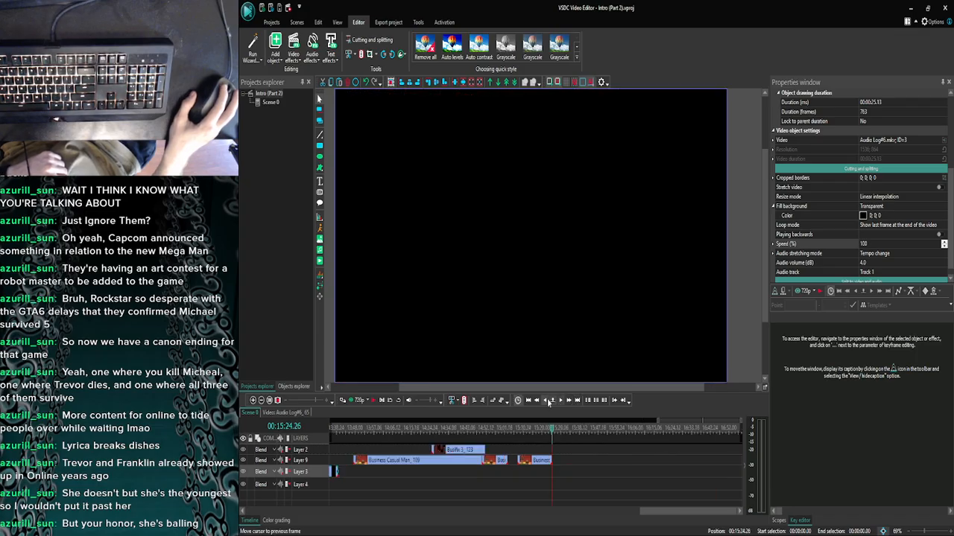
Step back second by second through the final Business Casual Man clip from 00:15:24.26 to examine its ending.
{"action": "left_click", "coordinate": [536, 401]}
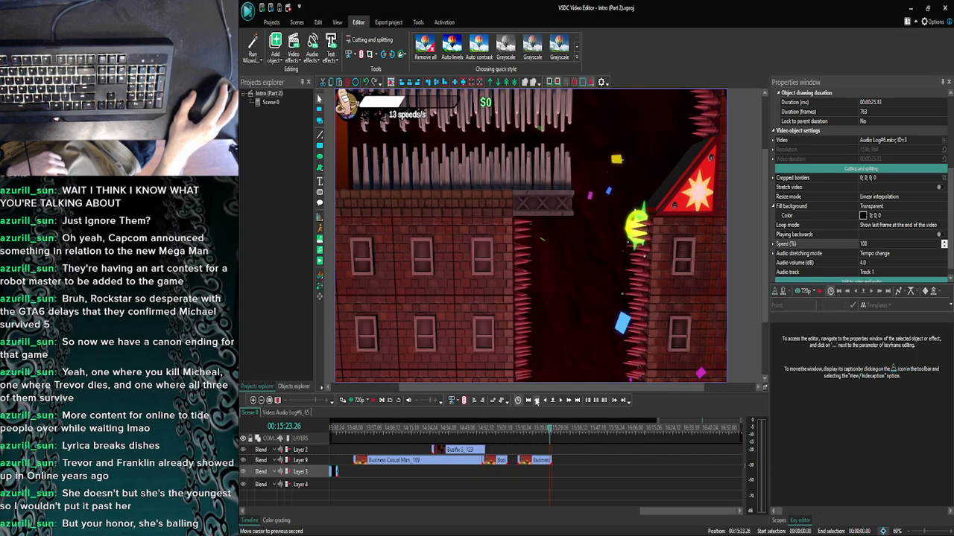
{"action": "left_click", "coordinate": [536, 400]}
{"action": "left_click", "coordinate": [537, 401]}
{"action": "left_click", "coordinate": [537, 401]}
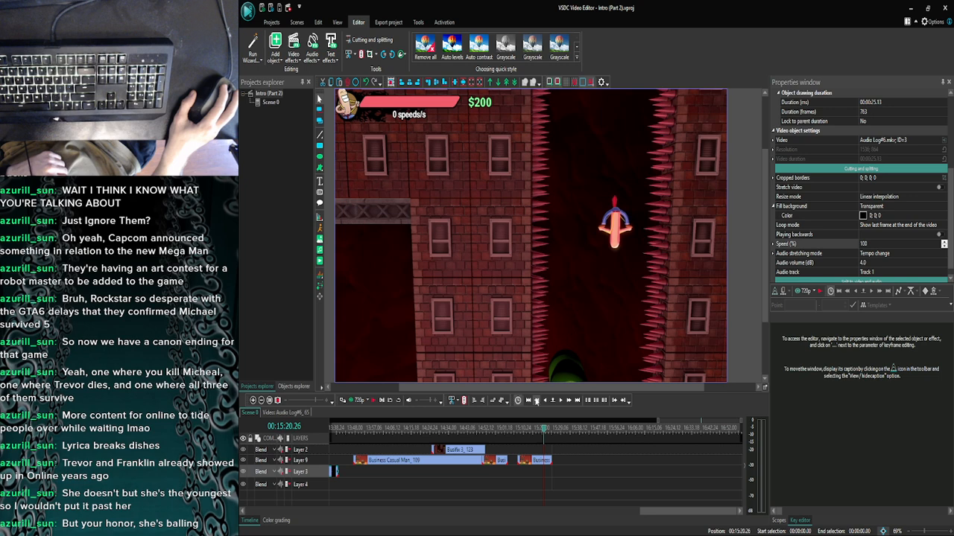
{"action": "left_click", "coordinate": [536, 401]}
{"action": "left_click", "coordinate": [537, 401]}
{"action": "left_click", "coordinate": [537, 401]}
{"action": "left_click", "coordinate": [536, 401]}
{"action": "left_click", "coordinate": [536, 401]}
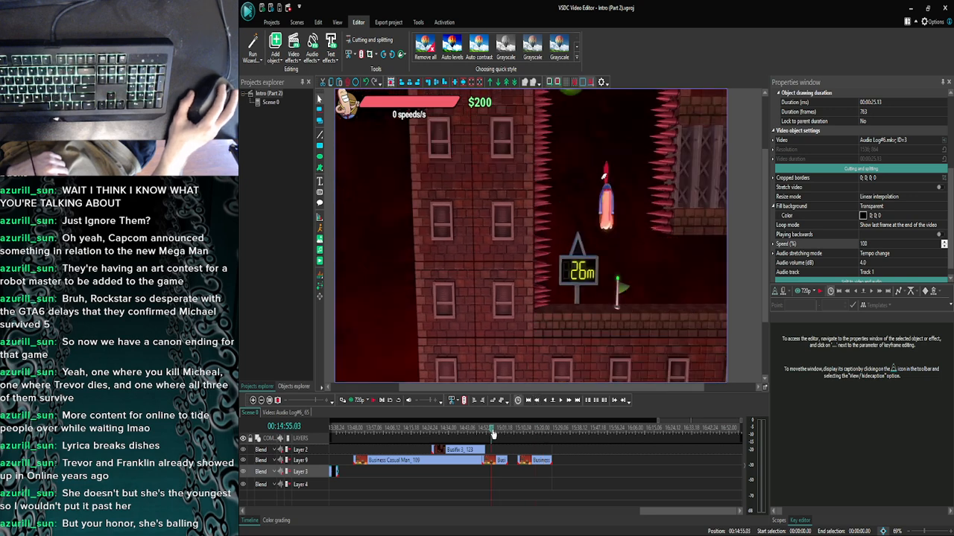
Examine the short Layer 9 clip after Business Casual Man_109 from 00:14:55.03 onward, stepping by frames and seconds.
{"action": "left_click", "coordinate": [562, 401]}
{"action": "left_click", "coordinate": [563, 401]}
{"action": "left_click", "coordinate": [569, 401]}
{"action": "left_click", "coordinate": [562, 401]}
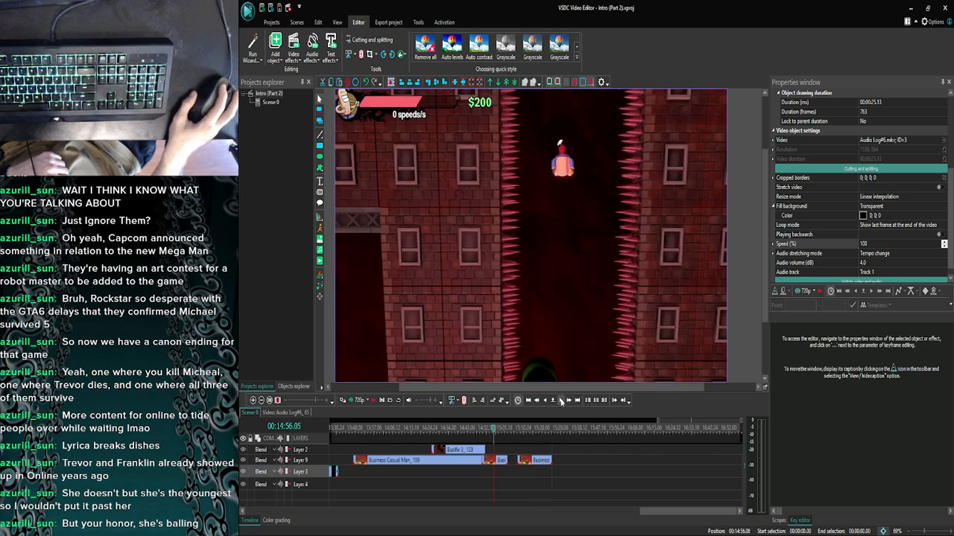
{"action": "left_click", "coordinate": [562, 401]}
{"action": "left_click", "coordinate": [562, 401]}
{"action": "left_click", "coordinate": [568, 401]}
{"action": "left_click", "coordinate": [568, 401]}
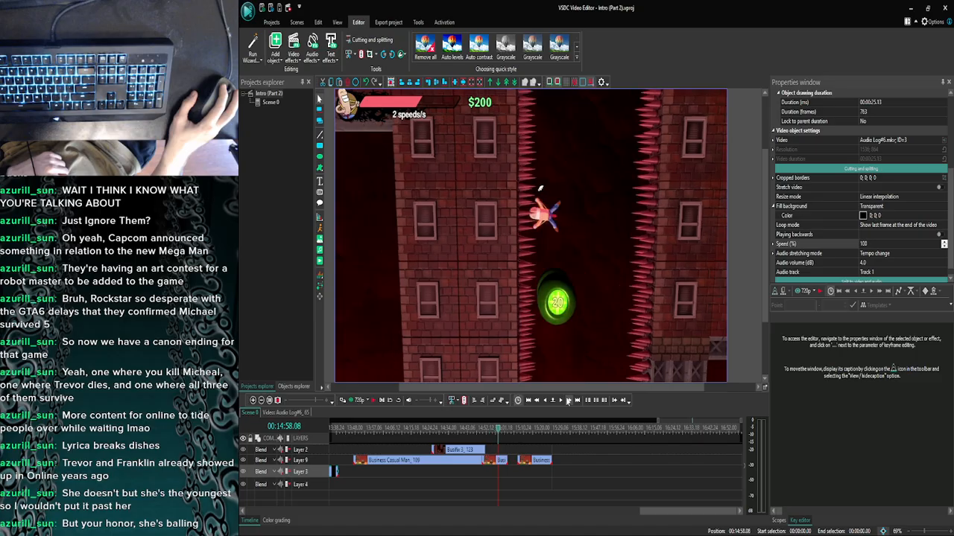
{"action": "left_click", "coordinate": [569, 401]}
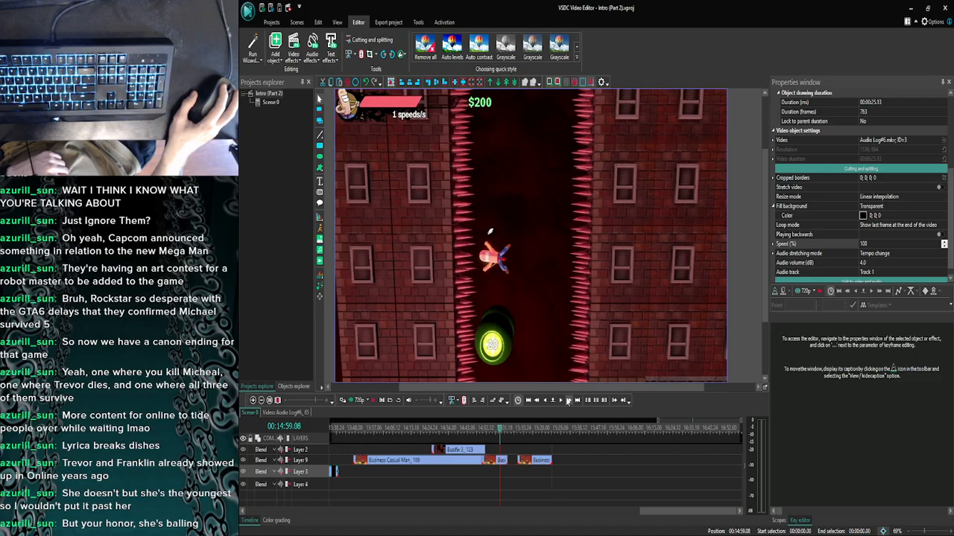
{"action": "left_click", "coordinate": [568, 401]}
{"action": "left_click", "coordinate": [569, 400]}
{"action": "left_click", "coordinate": [569, 401]}
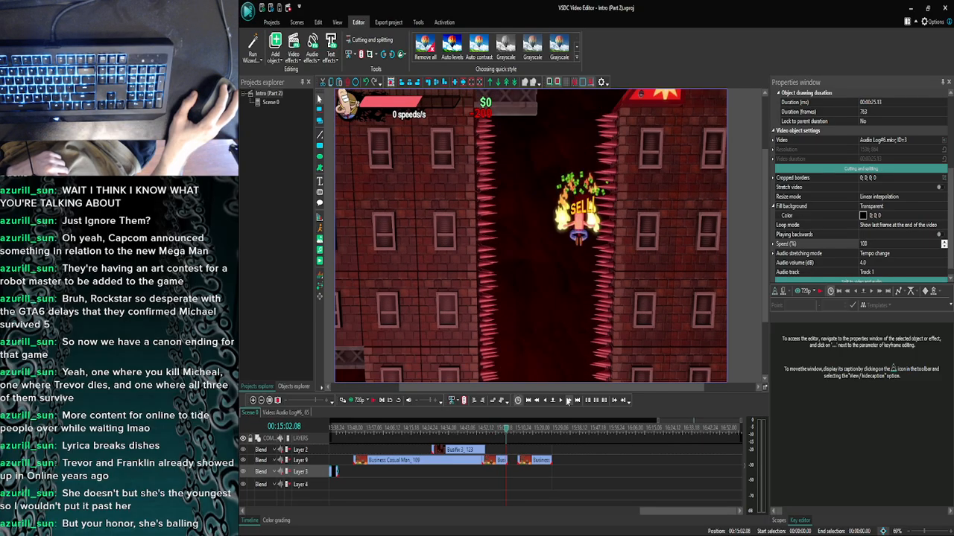
{"action": "left_click", "coordinate": [568, 401]}
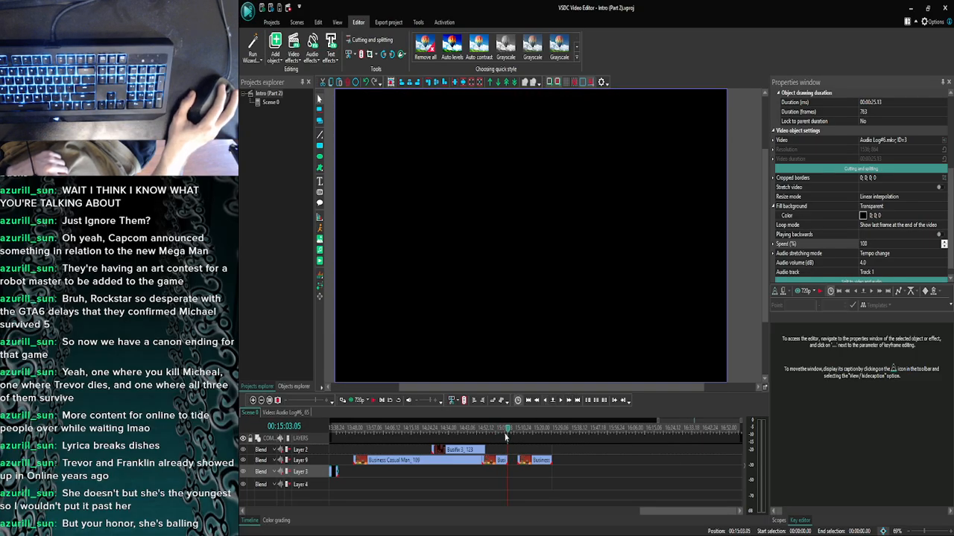
Examine the Busifix 3 clip on Layer 2 frame by frame from 00:14:39.27 to 00:14:41.17.
{"action": "left_click", "coordinate": [529, 401]}
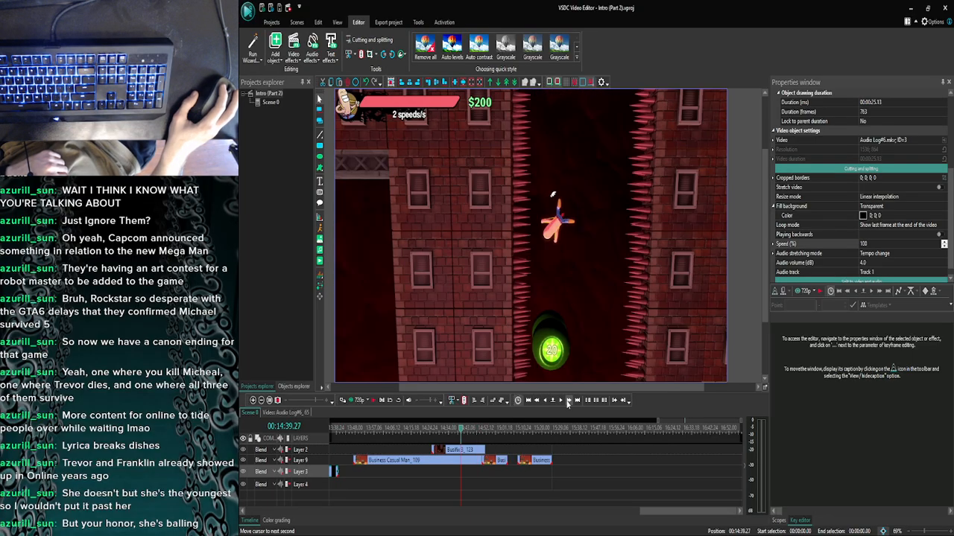
{"action": "left_click", "coordinate": [569, 401]}
{"action": "left_click", "coordinate": [562, 402]}
{"action": "left_click", "coordinate": [562, 402]}
{"action": "left_click", "coordinate": [562, 402]}
{"action": "left_click", "coordinate": [562, 402]}
{"action": "left_click", "coordinate": [561, 403]}
{"action": "left_click", "coordinate": [562, 402]}
{"action": "left_click", "coordinate": [562, 403]}
{"action": "left_click", "coordinate": [562, 402]}
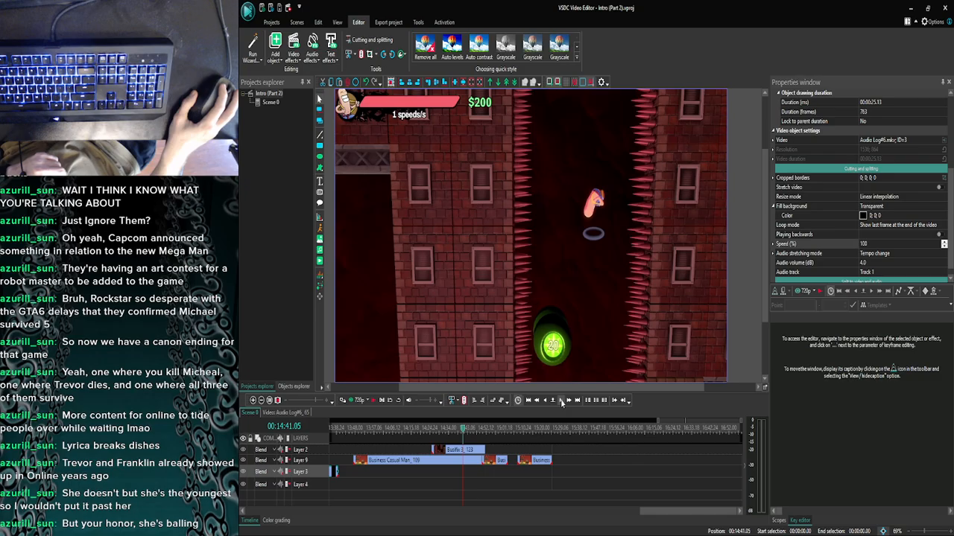
{"action": "left_click", "coordinate": [562, 402]}
{"action": "left_click", "coordinate": [562, 402]}
{"action": "left_click", "coordinate": [562, 402]}
{"action": "left_click", "coordinate": [562, 403]}
{"action": "left_click", "coordinate": [562, 402]}
{"action": "left_click", "coordinate": [562, 402]}
{"action": "left_click", "coordinate": [562, 402]}
{"action": "left_click", "coordinate": [561, 403]}
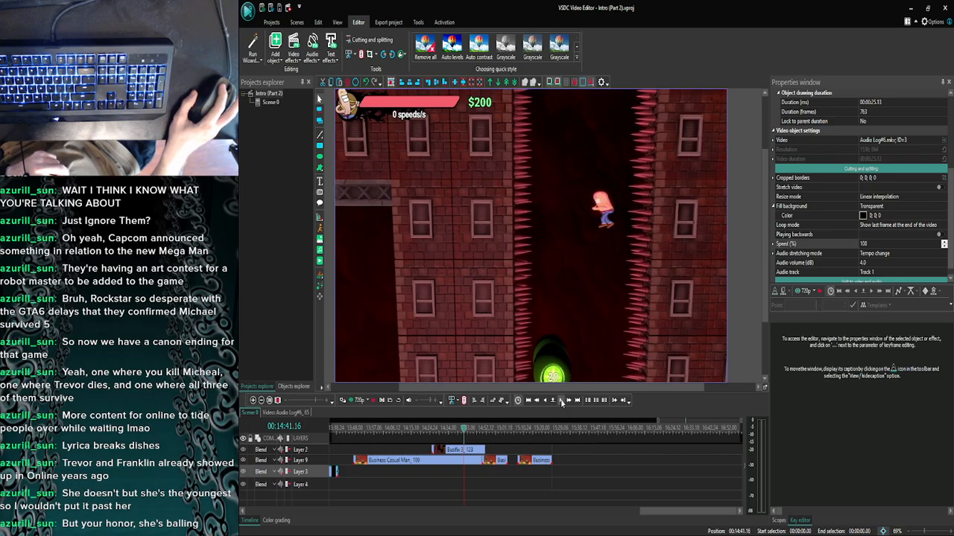
{"action": "left_click", "coordinate": [561, 402]}
{"action": "left_click", "coordinate": [369, 525]}
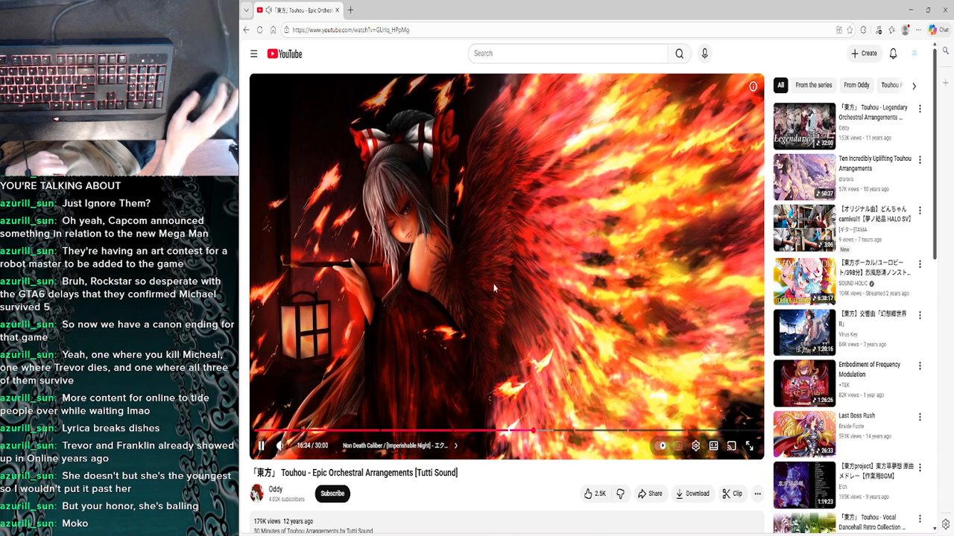
{"action": "left_click", "coordinate": [909, 10]}
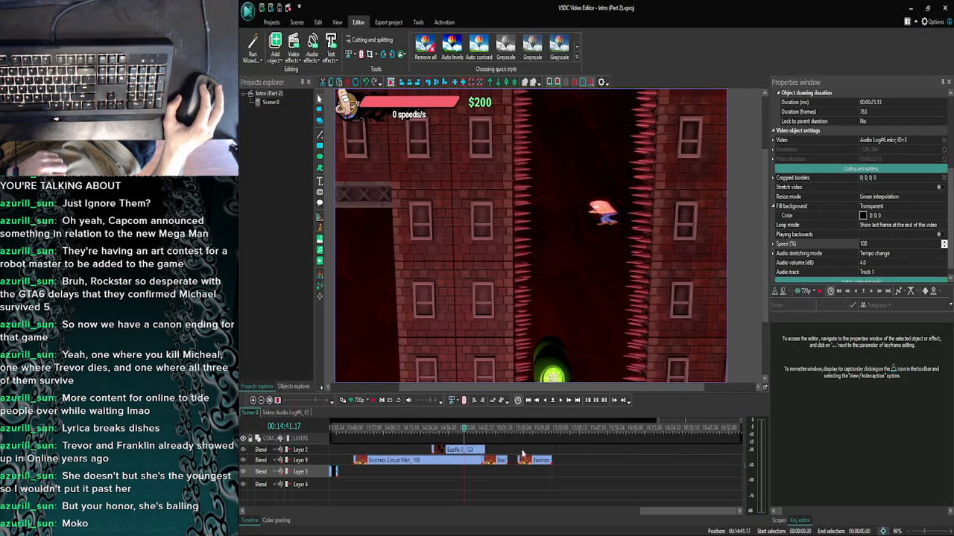
Continue through the Busifix 3 footage frame by frame to 00:14:41.26, and play a short preview of the scene.
{"action": "left_click", "coordinate": [560, 403]}
{"action": "left_click", "coordinate": [560, 403]}
{"action": "left_click", "coordinate": [560, 403]}
{"action": "left_click", "coordinate": [561, 403]}
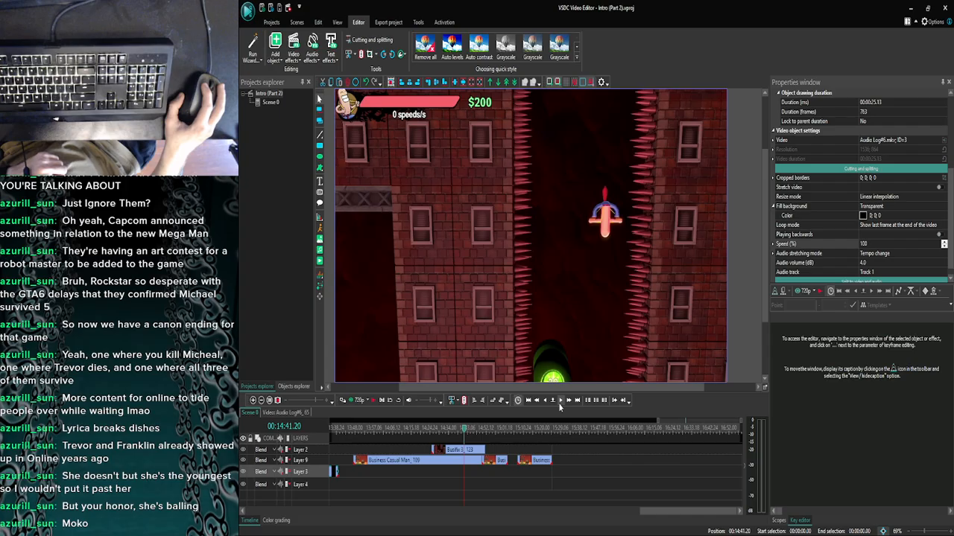
{"action": "left_click", "coordinate": [561, 403]}
{"action": "left_click", "coordinate": [561, 403]}
{"action": "left_click", "coordinate": [560, 403]}
{"action": "left_click", "coordinate": [560, 403]}
{"action": "left_click", "coordinate": [560, 403]}
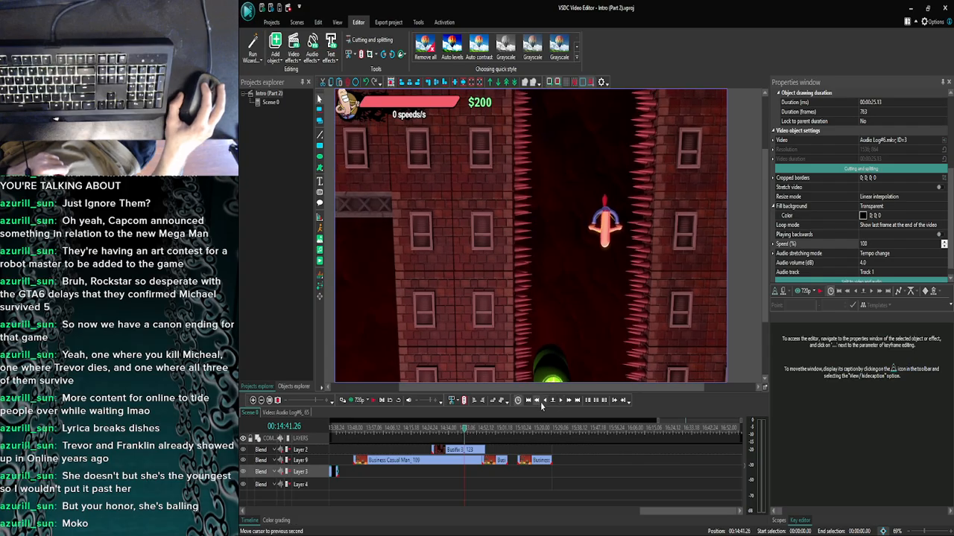
{"action": "left_click", "coordinate": [543, 402]}
{"action": "left_click", "coordinate": [360, 402]}
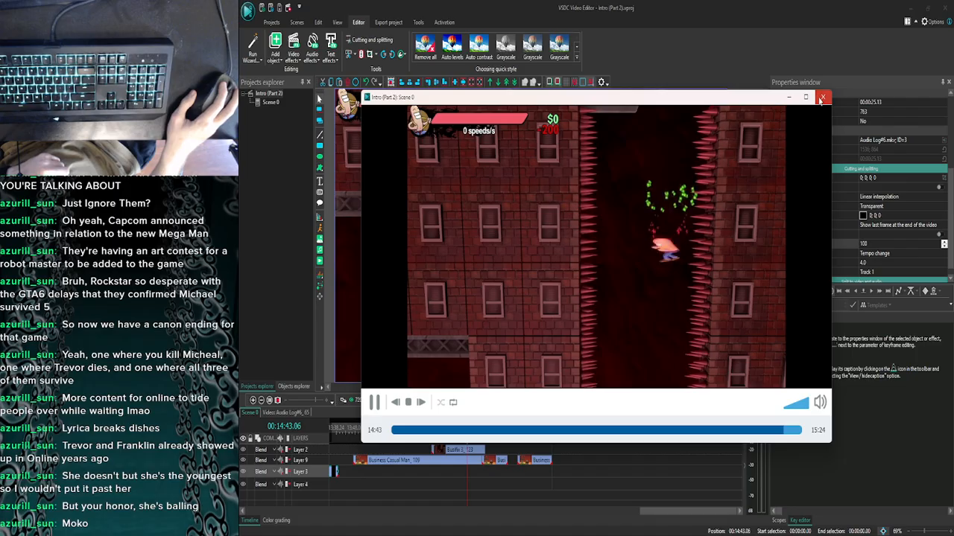
{"action": "left_click", "coordinate": [822, 98]}
Advance the playhead to 00:14:42.00 and preview the Busifix 3 footage again from there.
{"action": "left_click", "coordinate": [559, 400]}
{"action": "left_click", "coordinate": [560, 400]}
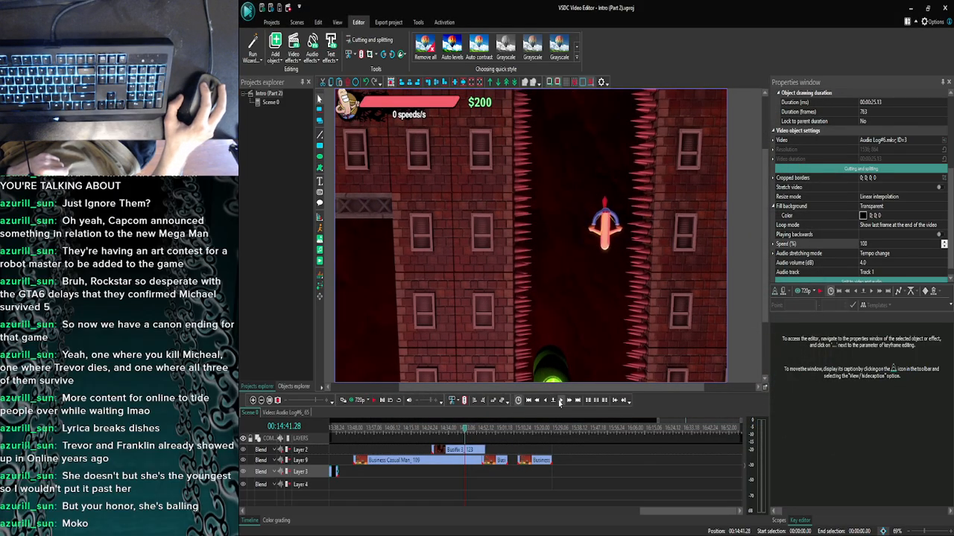
{"action": "left_click", "coordinate": [559, 400]}
{"action": "left_click", "coordinate": [560, 400]}
{"action": "left_click", "coordinate": [560, 400]}
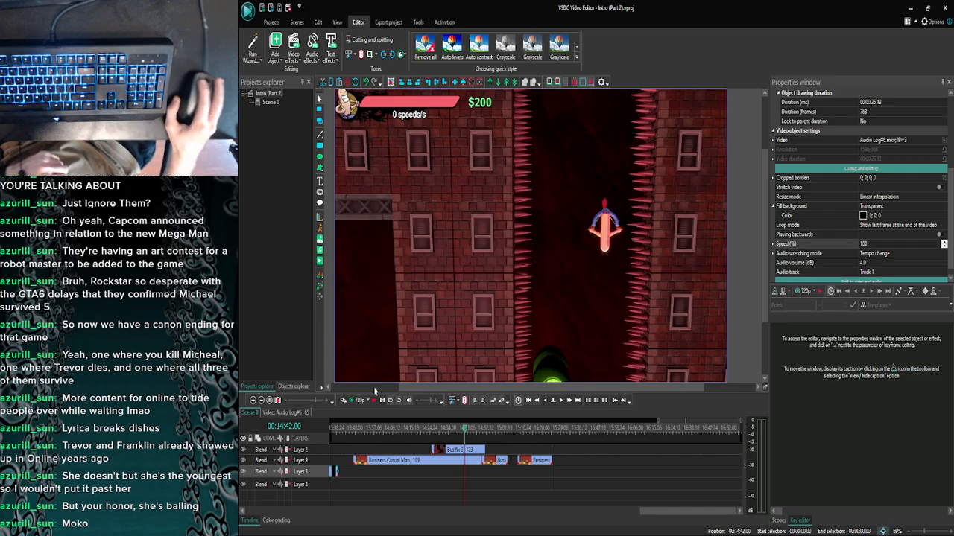
{"action": "left_click", "coordinate": [345, 400]}
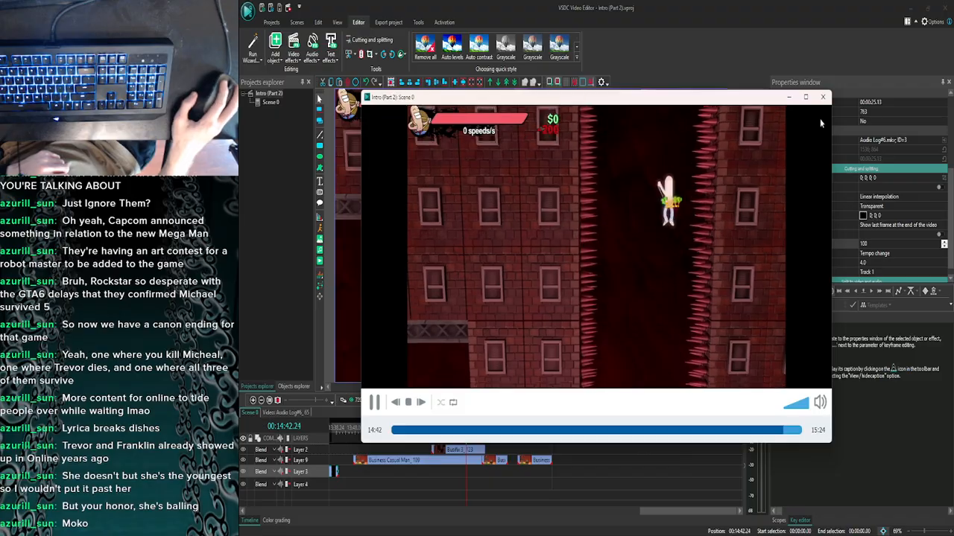
{"action": "left_click", "coordinate": [822, 97]}
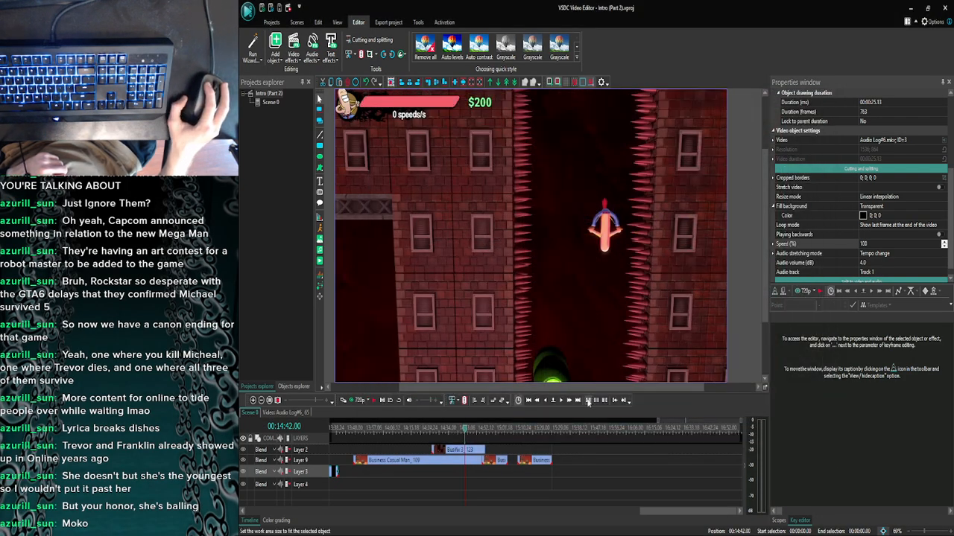
Advance through the Busifix 3 footage in one-second steps to 00:14:45.03.
{"action": "left_click", "coordinate": [566, 401]}
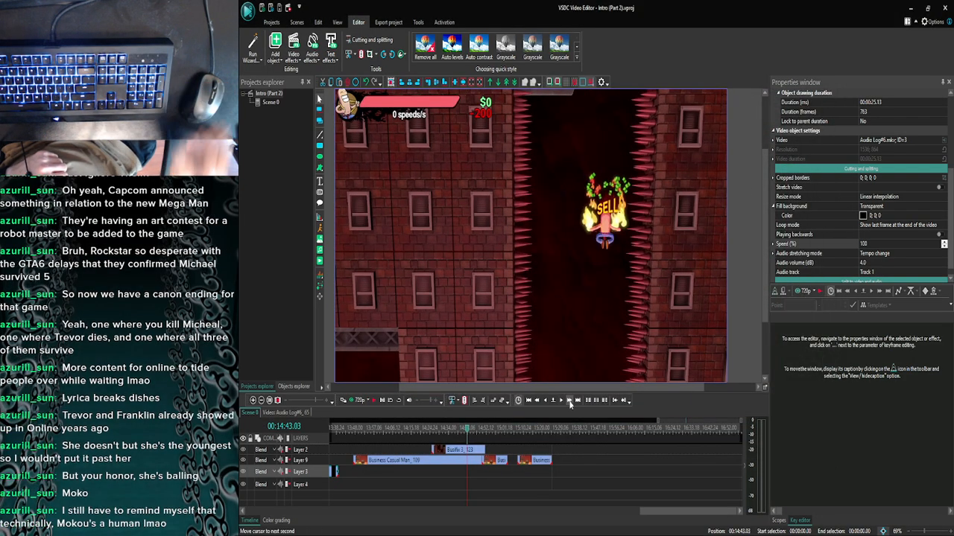
{"action": "left_click", "coordinate": [570, 402]}
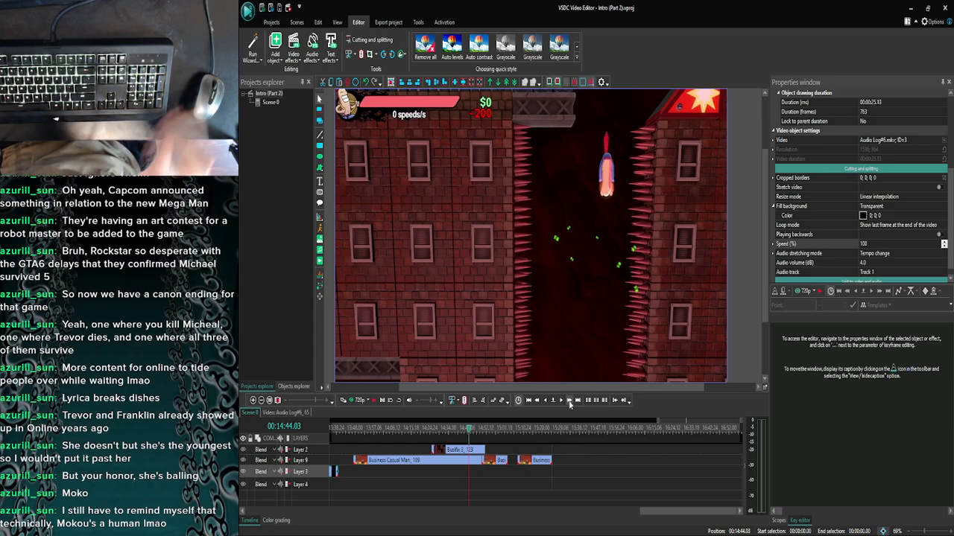
{"action": "left_click", "coordinate": [569, 402]}
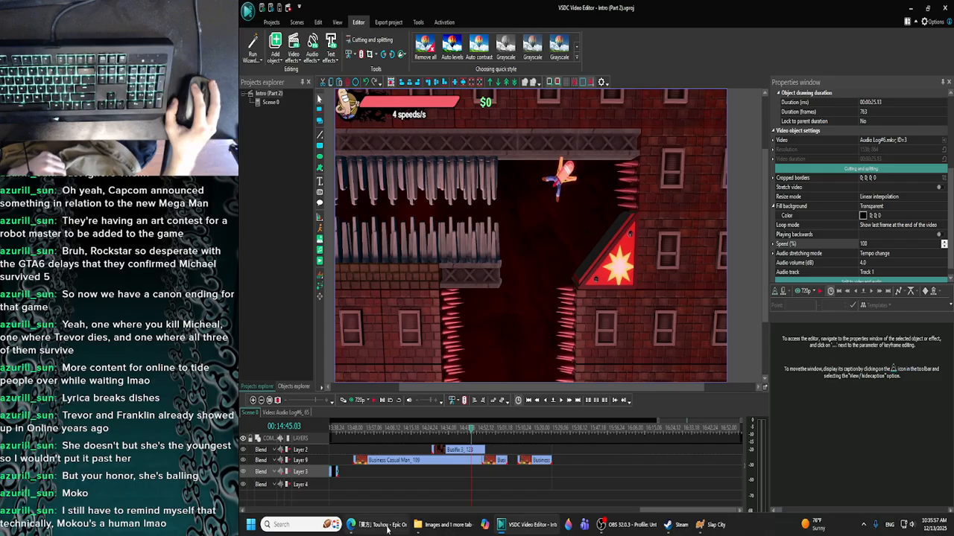
{"action": "left_click", "coordinate": [394, 525]}
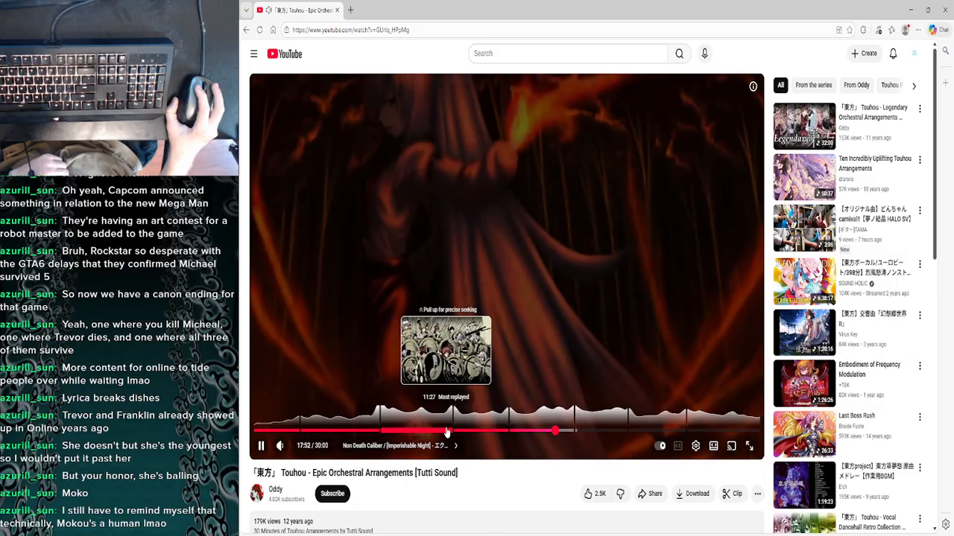
{"action": "left_click", "coordinate": [908, 11]}
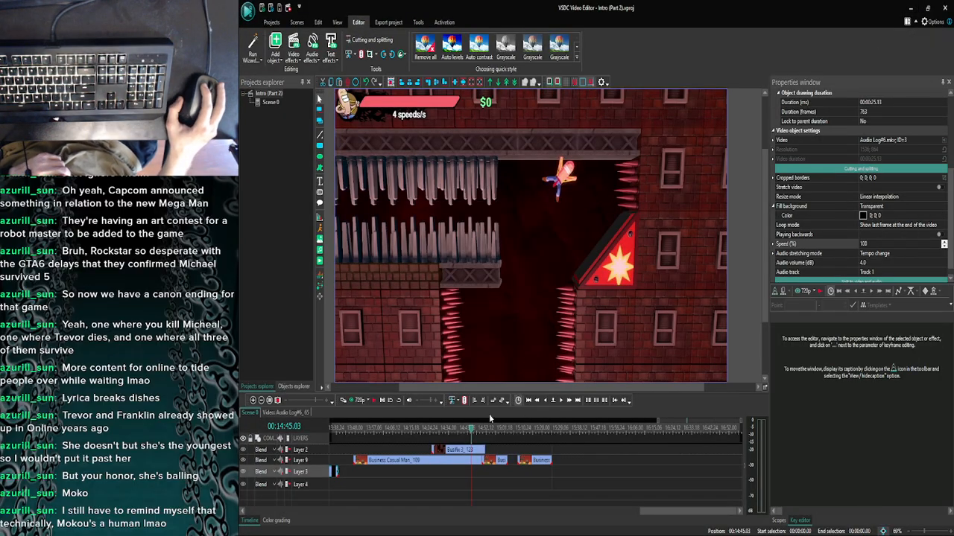
Split the Busifix 3 clip on Layer 2 at 00:14:45.24 and delete the part before the cut.
{"action": "left_click", "coordinate": [560, 400]}
{"action": "left_click", "coordinate": [559, 403]}
{"action": "left_click", "coordinate": [559, 403]}
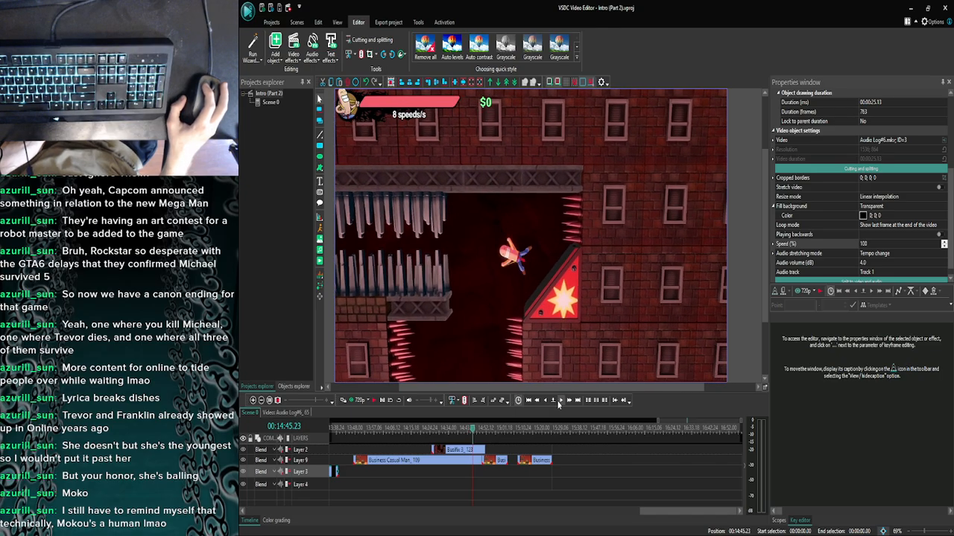
{"action": "left_click", "coordinate": [559, 402]}
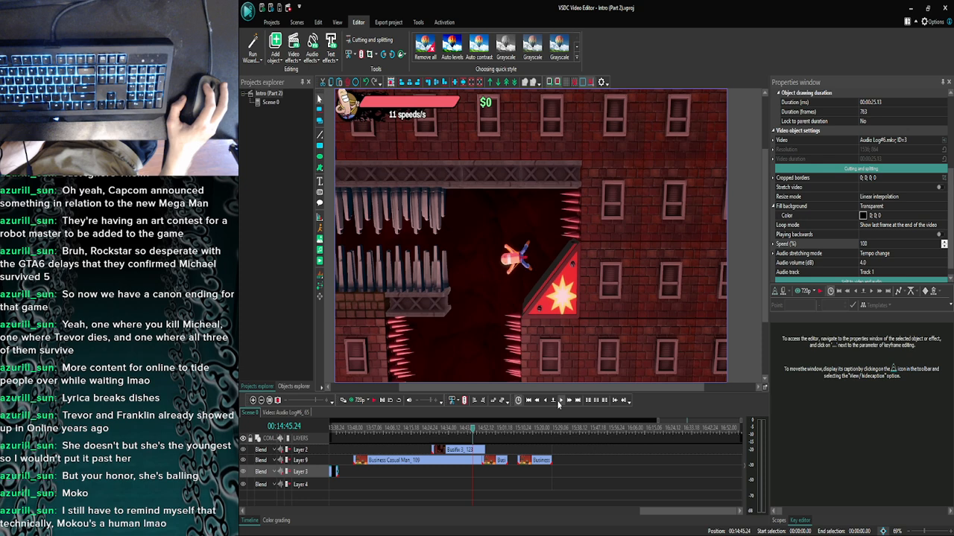
{"action": "left_click", "coordinate": [464, 451]}
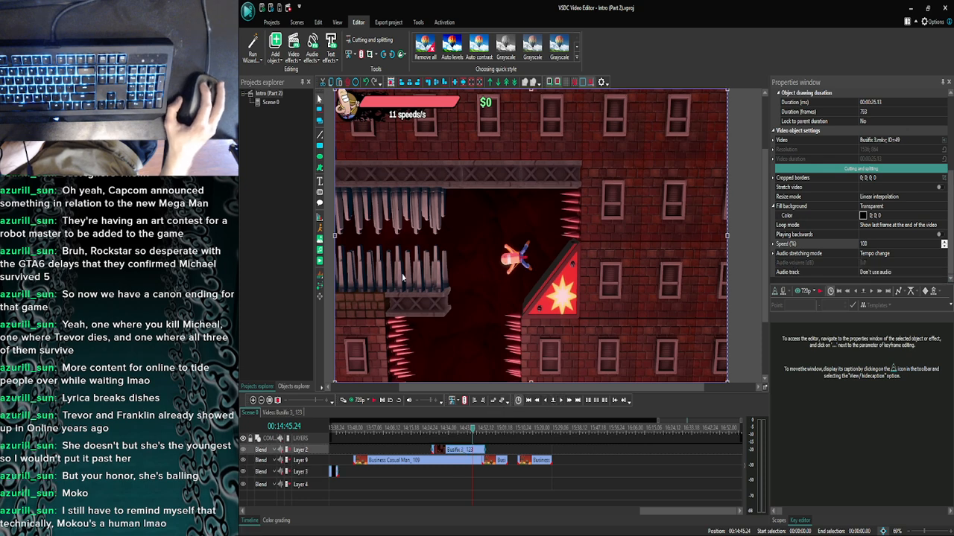
{"action": "left_click", "coordinate": [360, 55]}
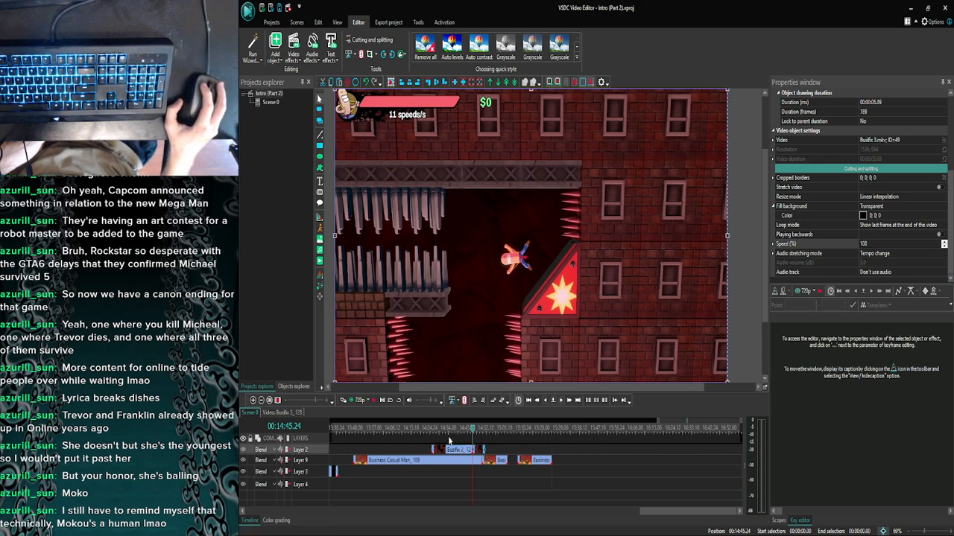
{"action": "key", "text": "Delete"}
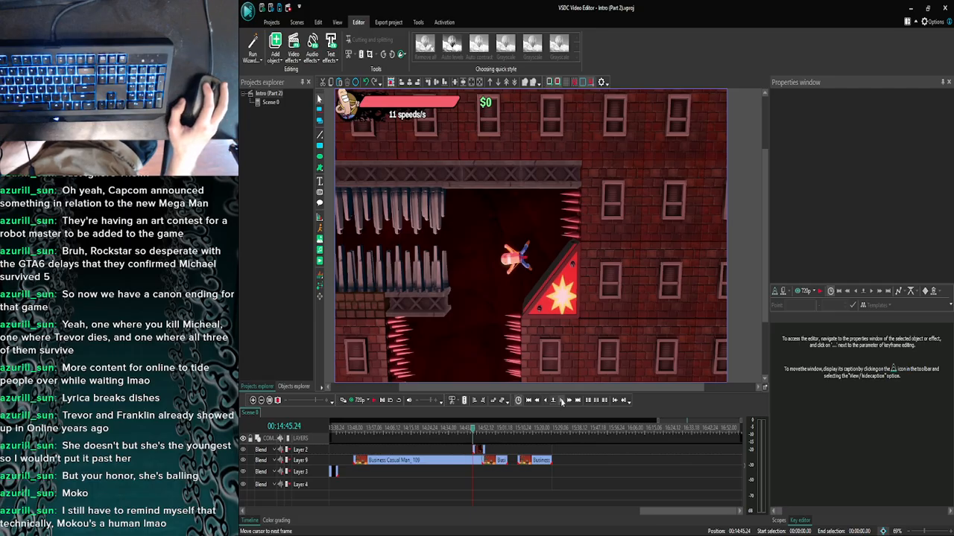
Move the remaining Busifix 3 footage from Layer 2 to Layer 9, above Audio Log#6_65.
{"action": "left_click", "coordinate": [562, 401]}
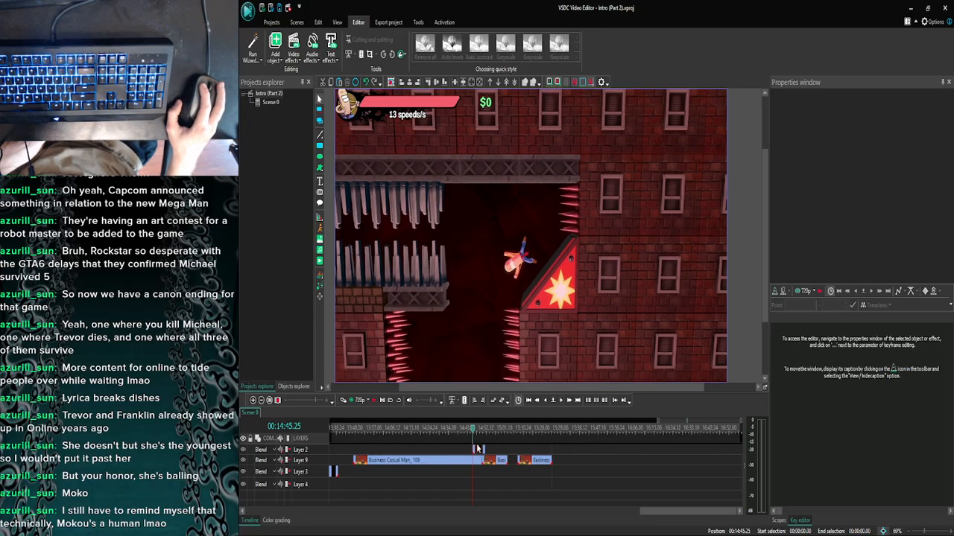
{"action": "scroll", "coordinate": [461, 444], "scroll_direction": "down", "scroll_amount": 2}
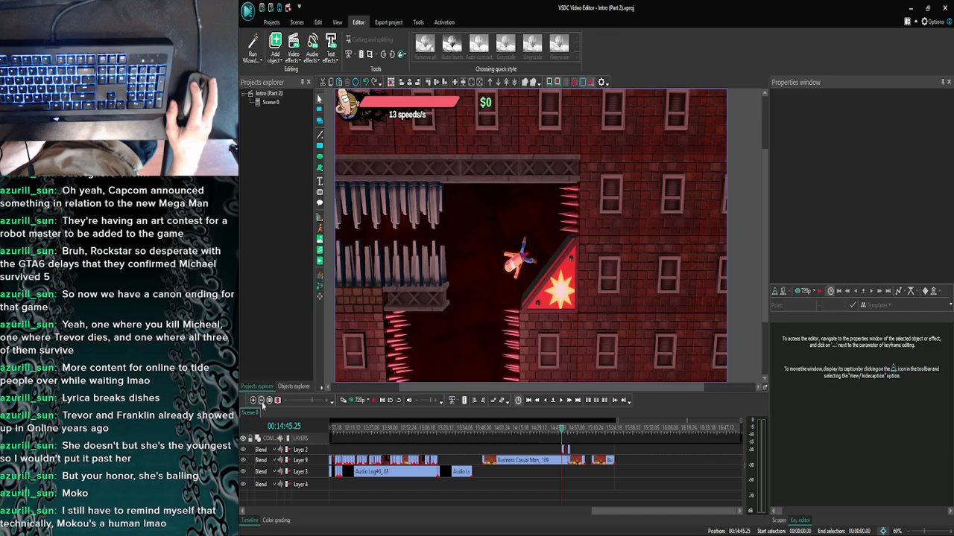
{"action": "left_click_drag", "start_coordinate": [623, 450], "coordinate": [553, 450]}
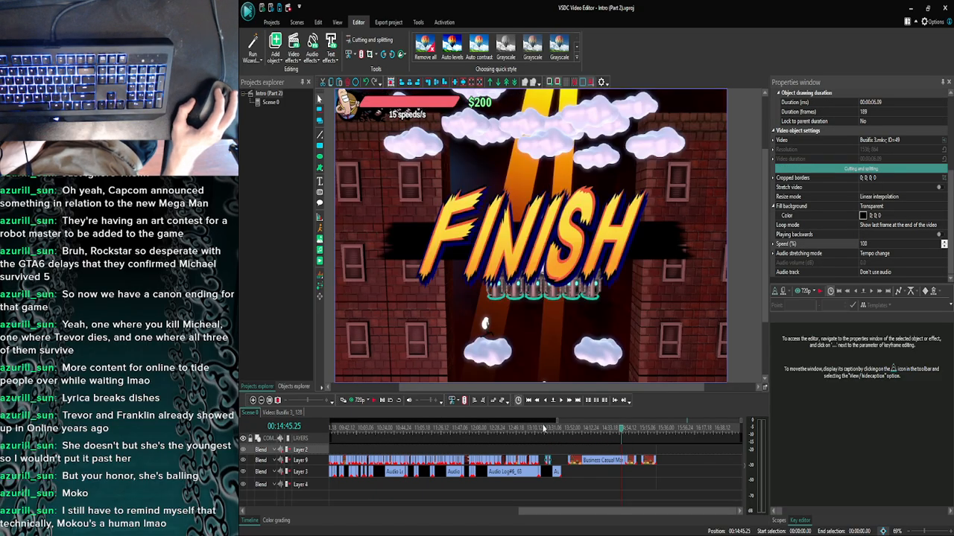
Position the playhead at 00:13:14.10, at the start of Audio Log#6_65 on Layer 3.
{"action": "left_click", "coordinate": [544, 429]}
{"action": "scroll", "coordinate": [543, 454], "scroll_direction": "up", "scroll_amount": 4}
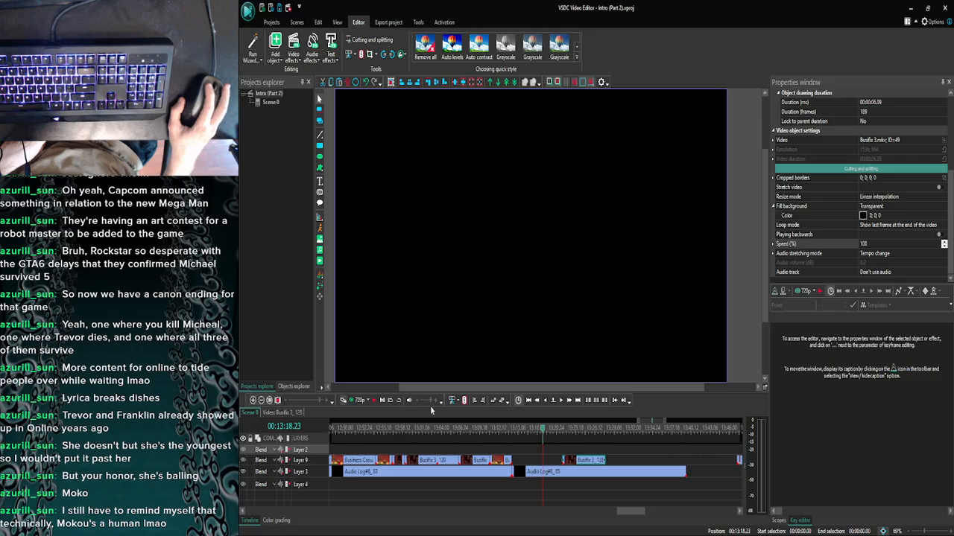
{"action": "left_click", "coordinate": [561, 401]}
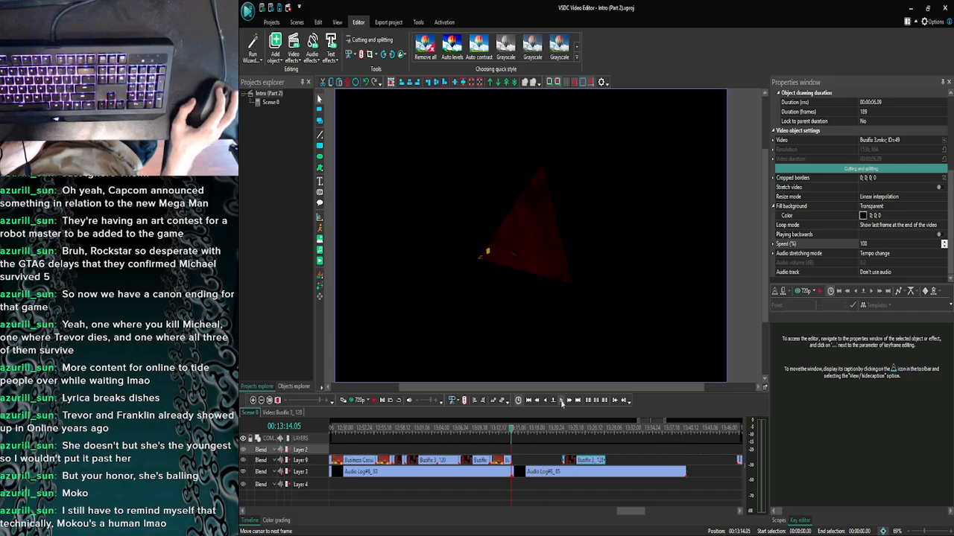
{"action": "left_click", "coordinate": [561, 401]}
{"action": "left_click", "coordinate": [561, 402]}
{"action": "left_click", "coordinate": [561, 402]}
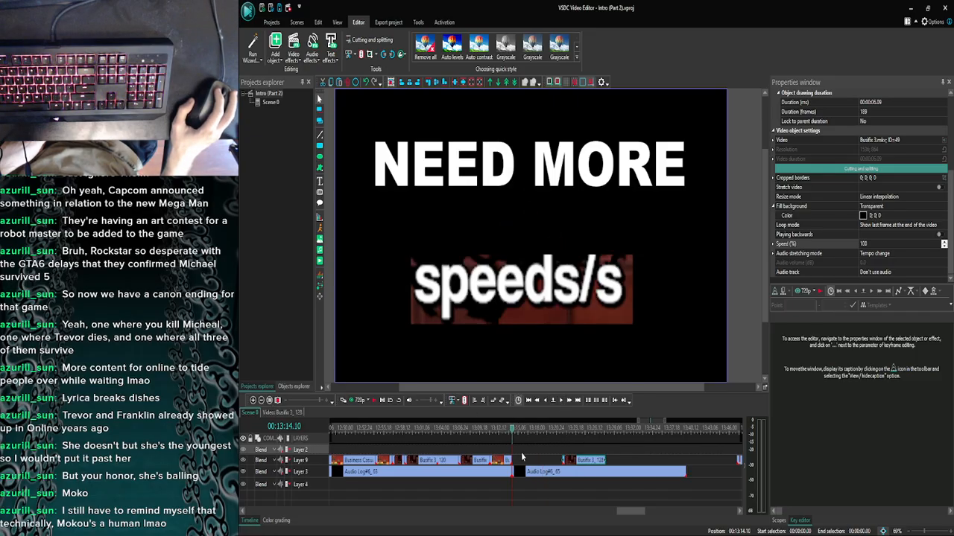
Find where the placeholder inside Audio Log#6_65 ends and move the Busifix 3 clip on Layer 9 to start there, at 00:13:16.22.
{"action": "double_click", "coordinate": [529, 472]}
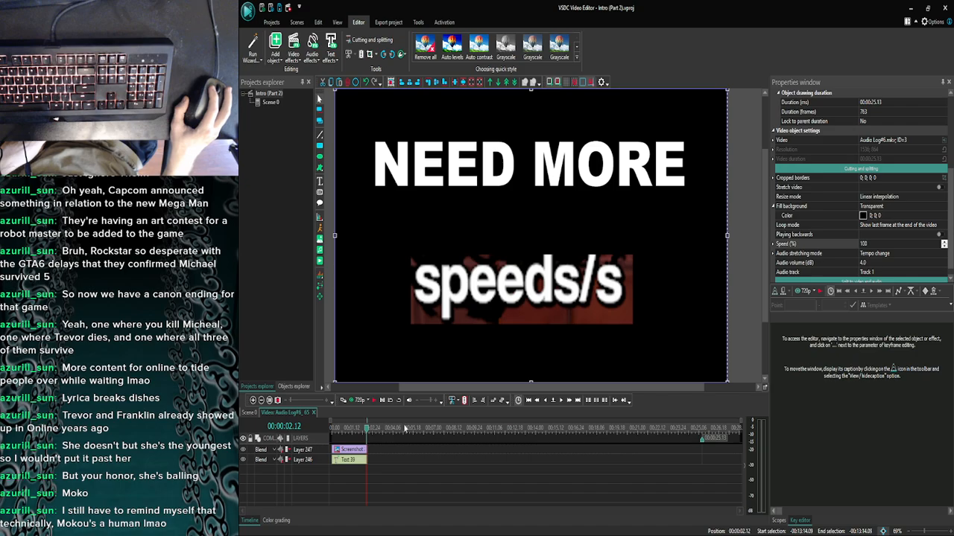
{"action": "left_click", "coordinate": [569, 401]}
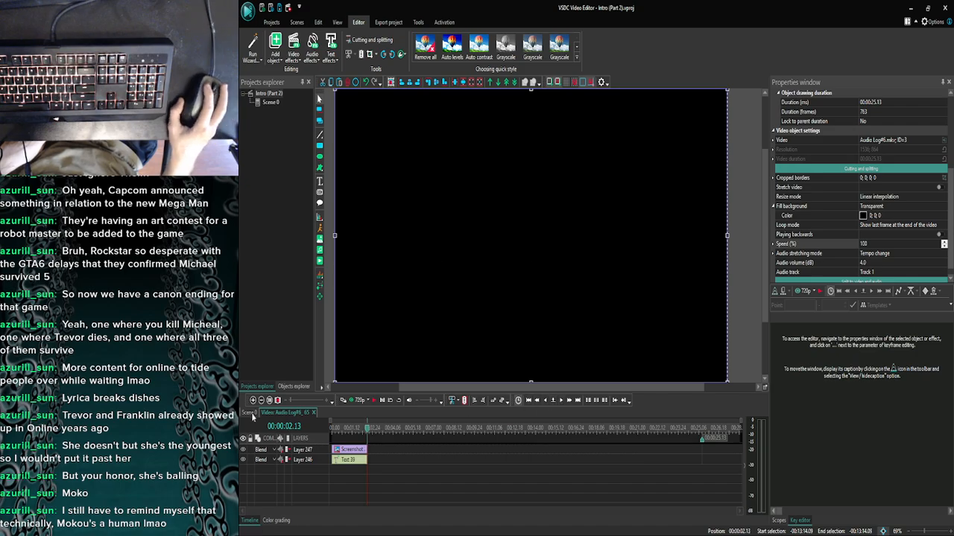
{"action": "left_click", "coordinate": [250, 412]}
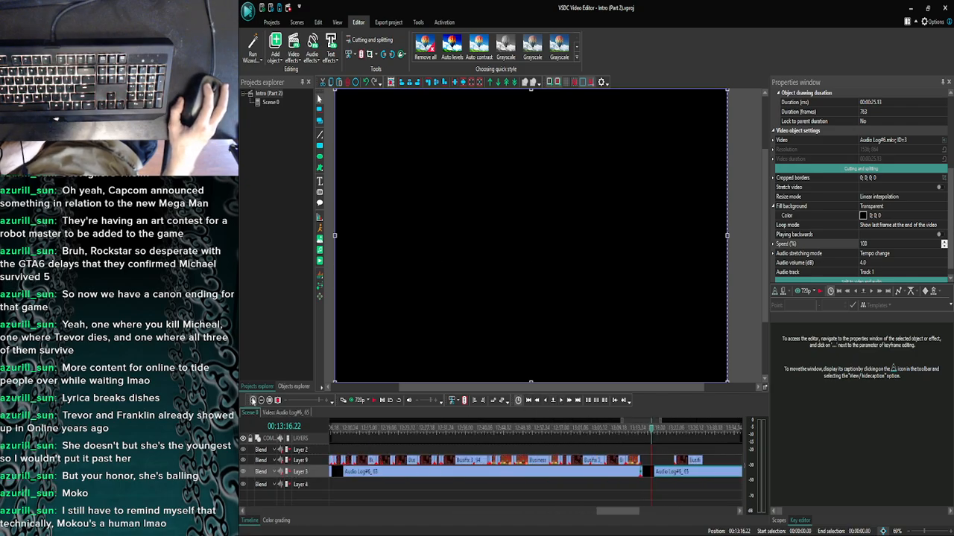
{"action": "left_click", "coordinate": [253, 401]}
{"action": "left_click_drag", "start_coordinate": [703, 462], "coordinate": [667, 464]}
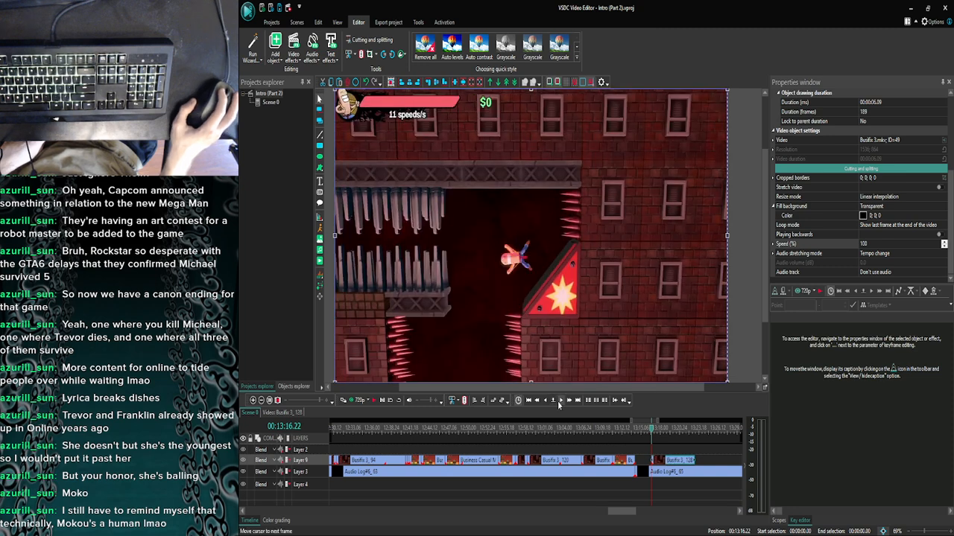
Split the first frame off the Busifix 3 clip on Layer 9 at 00:13:16.23.
{"action": "left_click", "coordinate": [561, 403]}
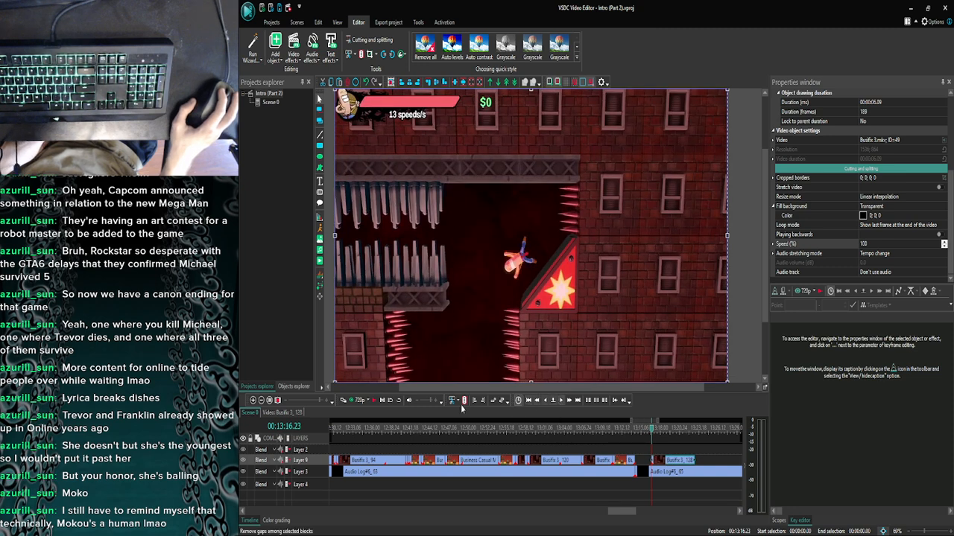
{"action": "left_click", "coordinate": [253, 401]}
{"action": "left_click", "coordinate": [254, 401]}
{"action": "left_click", "coordinate": [253, 400]}
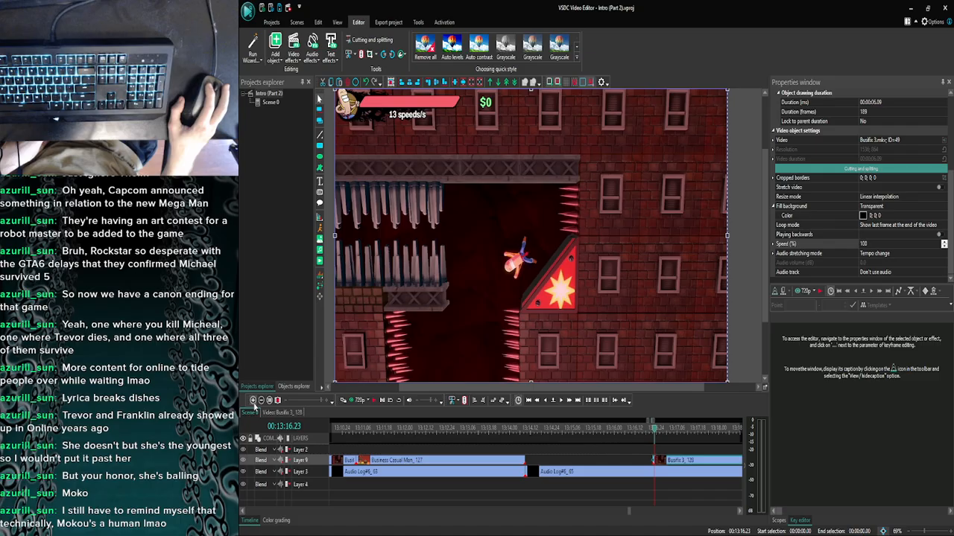
{"action": "left_click", "coordinate": [253, 400]}
{"action": "left_click", "coordinate": [547, 402]}
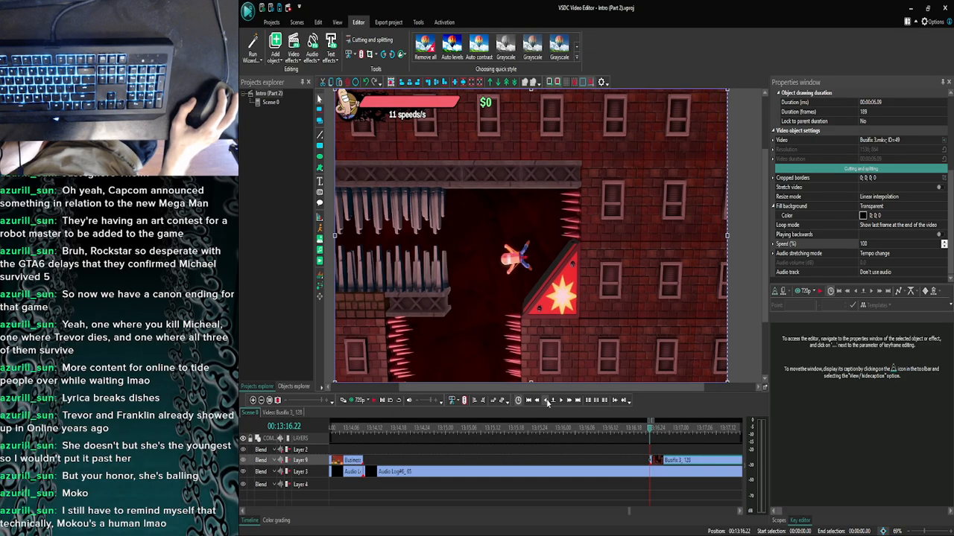
{"action": "left_click", "coordinate": [560, 403]}
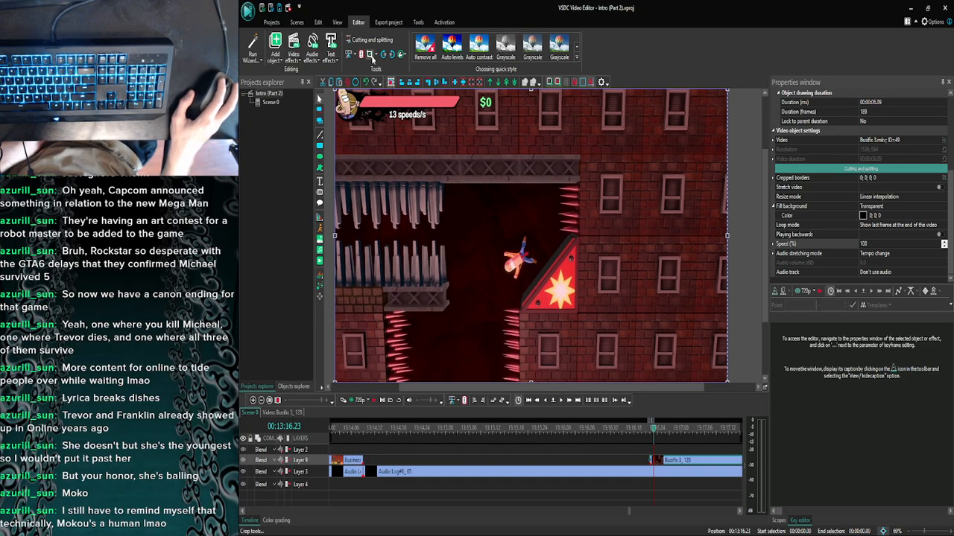
{"action": "left_click", "coordinate": [360, 54]}
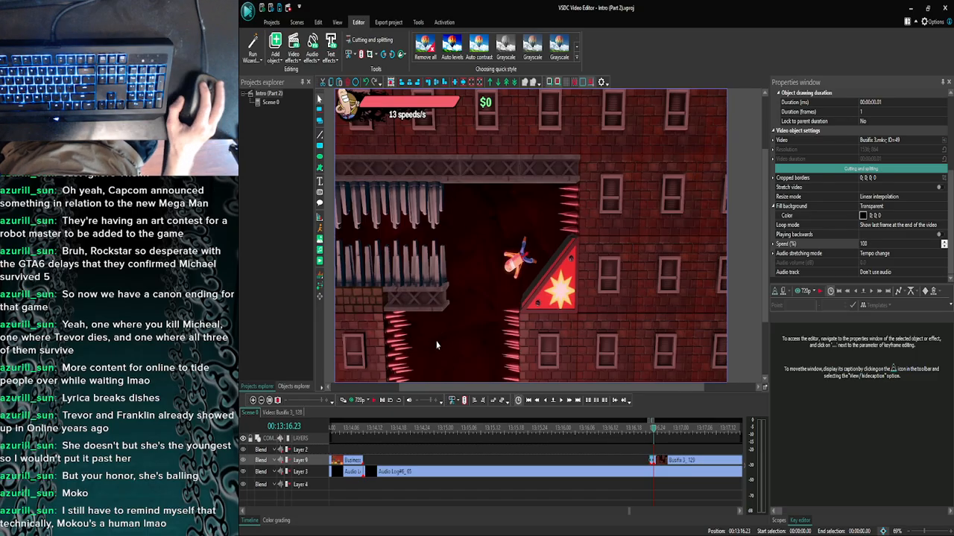
Set the speed of the one-frame Busifix 3 piece to 30% and check its frames from 00:13:16.22.
{"action": "left_click", "coordinate": [881, 243]}
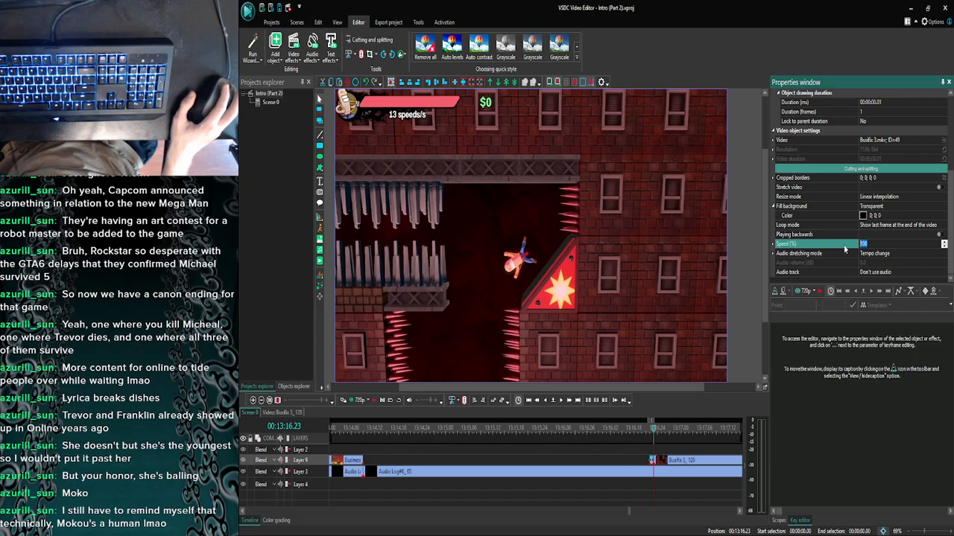
{"action": "type", "text": "30"}
{"action": "key", "text": "Return"}
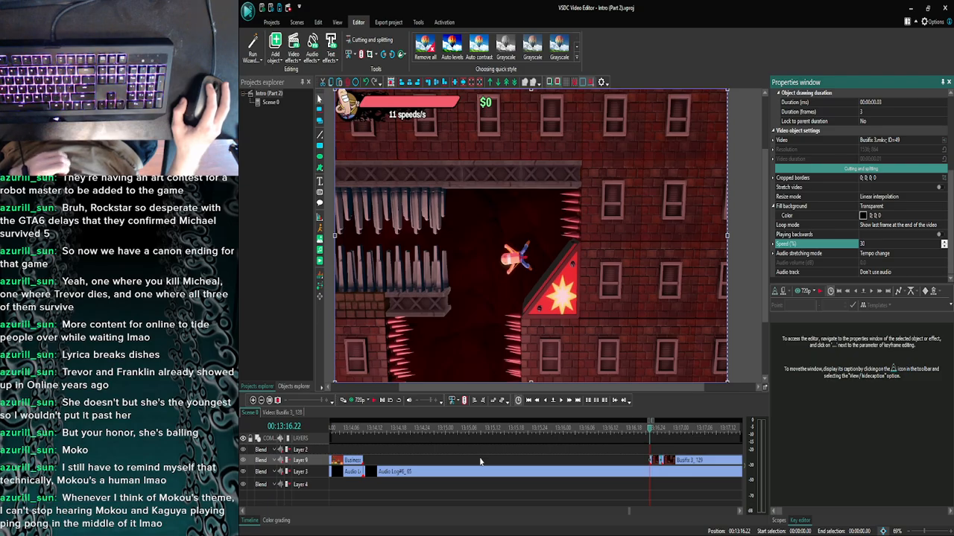
{"action": "left_click", "coordinate": [559, 402]}
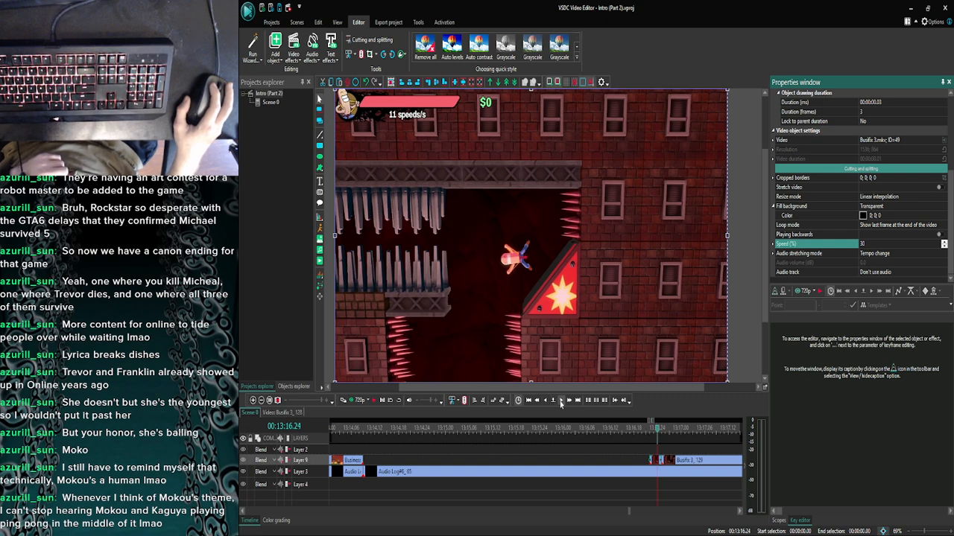
{"action": "left_click", "coordinate": [561, 403]}
{"action": "left_click", "coordinate": [545, 402]}
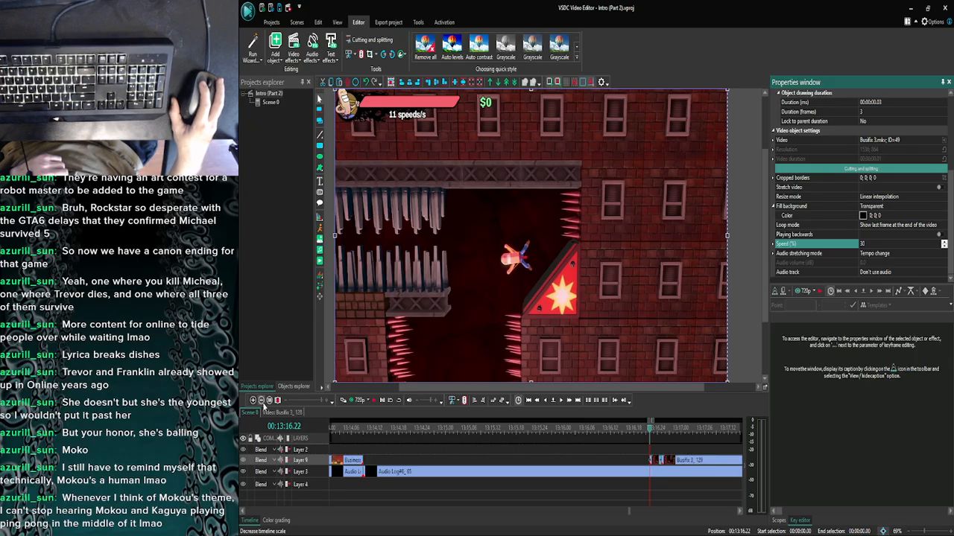
Move Busifix 3_129 further along Layer 9, leaving a gap after the slowed piece, and check the frames where that piece ends.
{"action": "scroll", "coordinate": [655, 462], "scroll_direction": "down", "scroll_amount": 3}
{"action": "left_click_drag", "start_coordinate": [659, 463], "coordinate": [685, 463]}
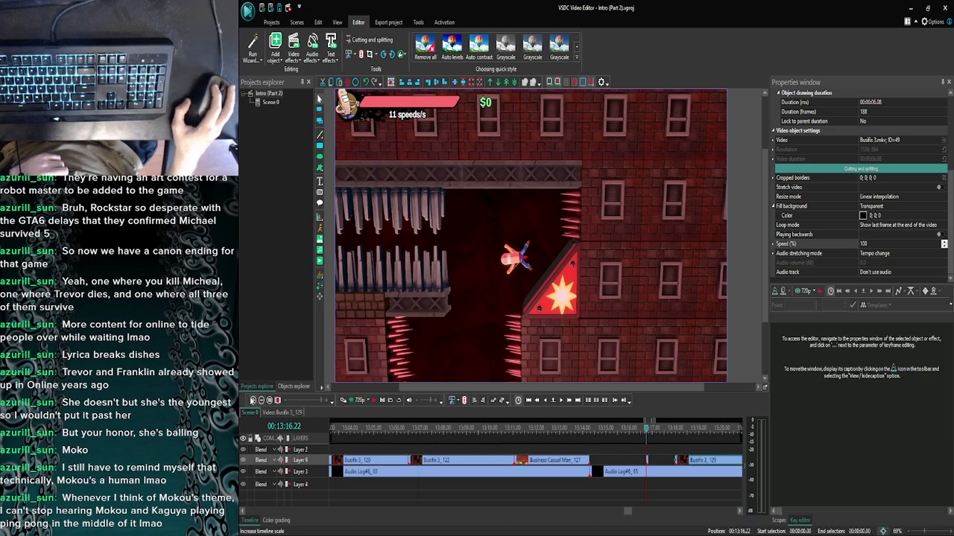
{"action": "left_click", "coordinate": [251, 400]}
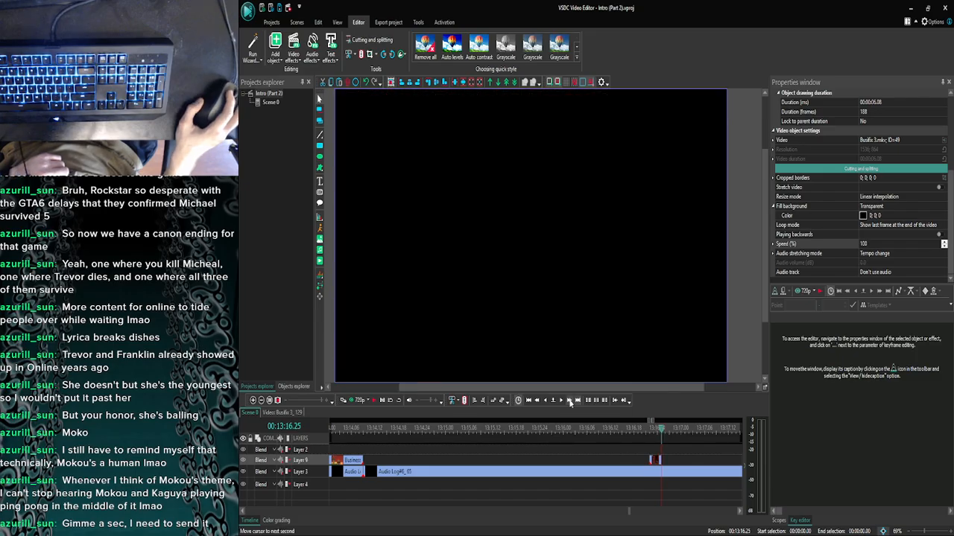
{"action": "left_click", "coordinate": [561, 402]}
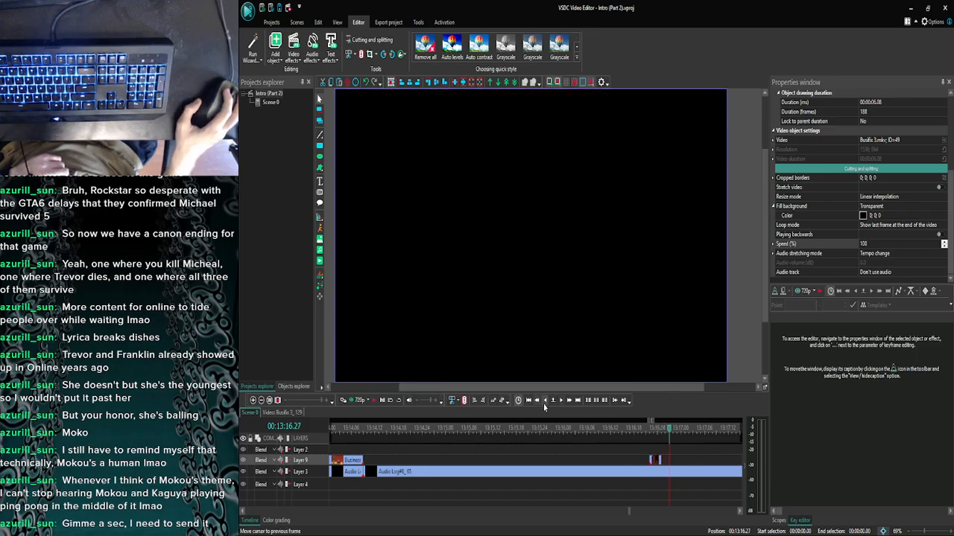
{"action": "left_click", "coordinate": [544, 403]}
{"action": "left_click", "coordinate": [260, 402]}
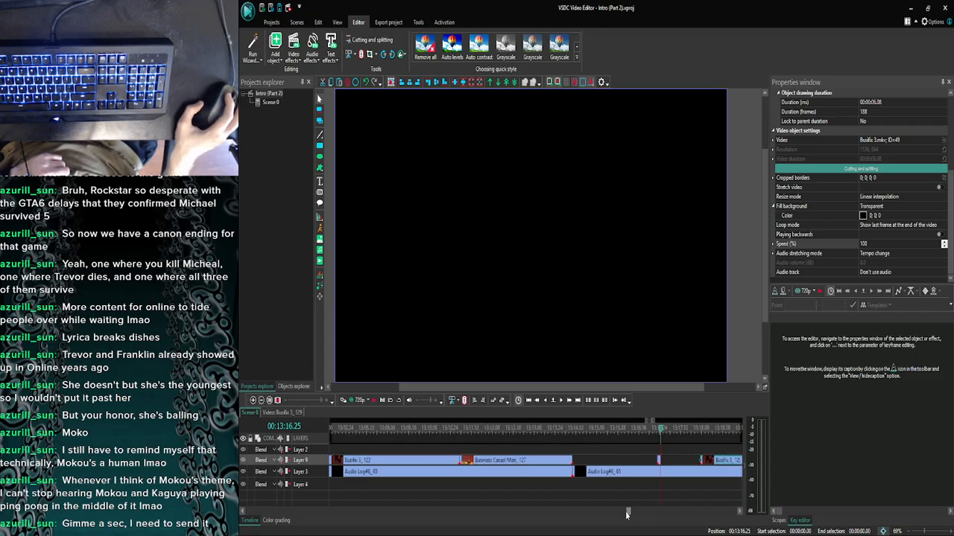
Extend the slowed Busifix 3_128 piece to 36 frames so it fills the gap up to Busifix 3_129.
{"action": "left_click_drag", "start_coordinate": [626, 515], "coordinate": [630, 513]}
{"action": "left_click", "coordinate": [447, 464]}
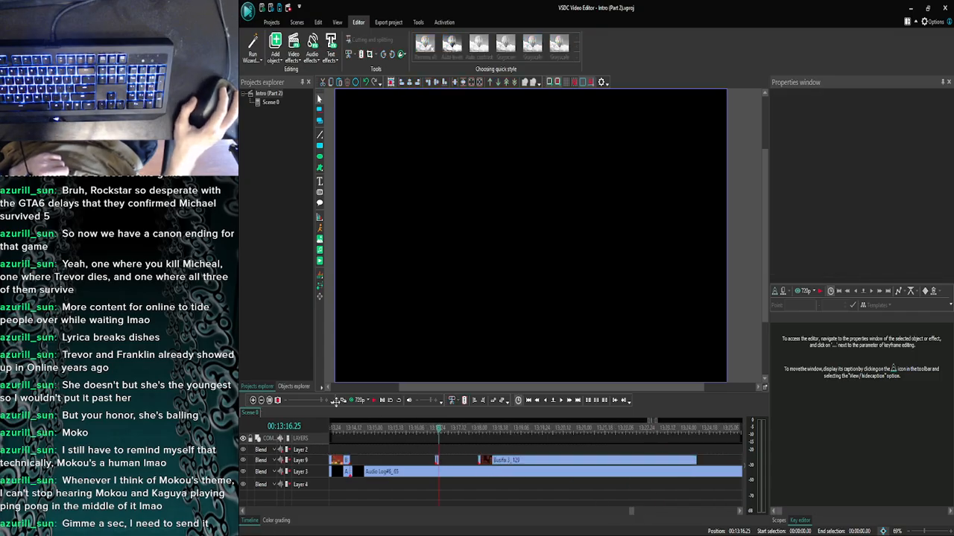
{"action": "scroll", "coordinate": [444, 465], "scroll_direction": "up", "scroll_amount": 3}
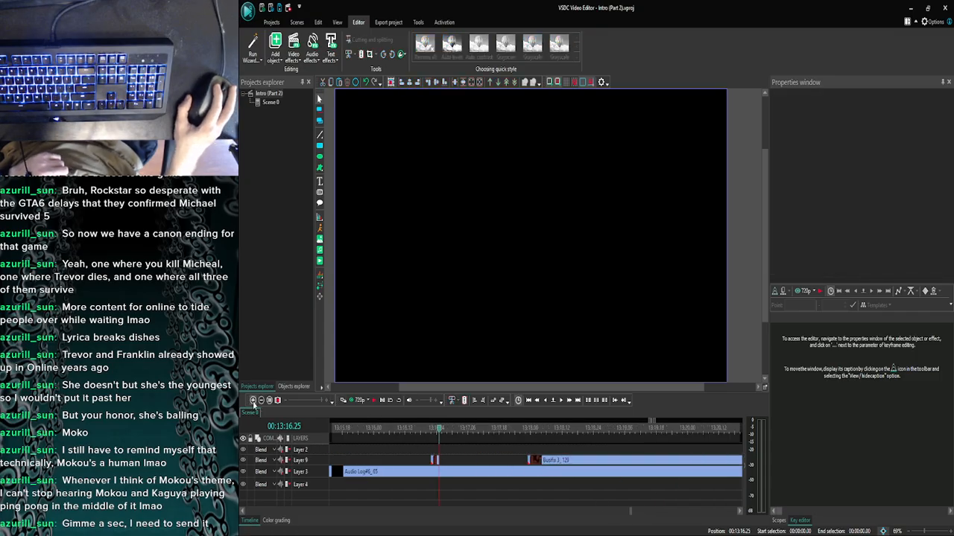
{"action": "left_click", "coordinate": [431, 462]}
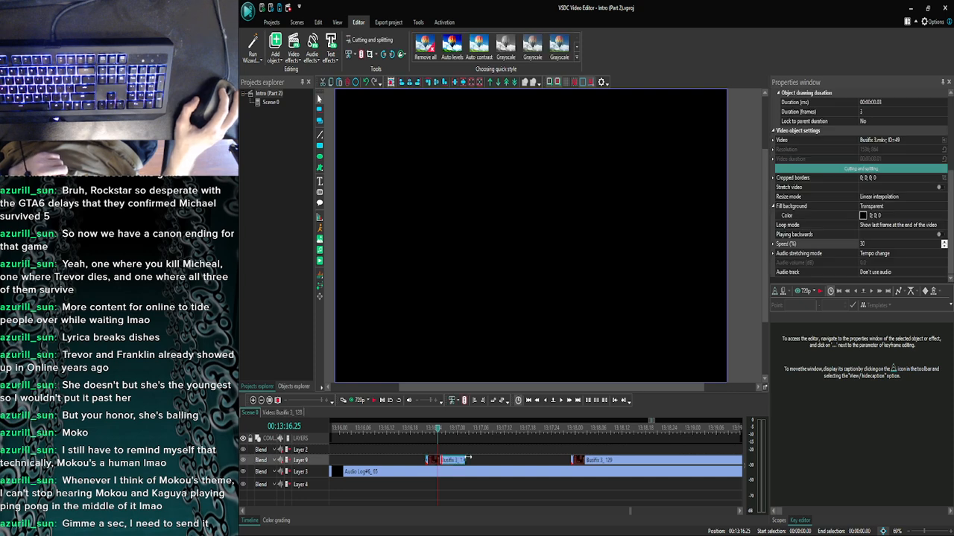
{"action": "left_click_drag", "start_coordinate": [468, 458], "coordinate": [555, 449]}
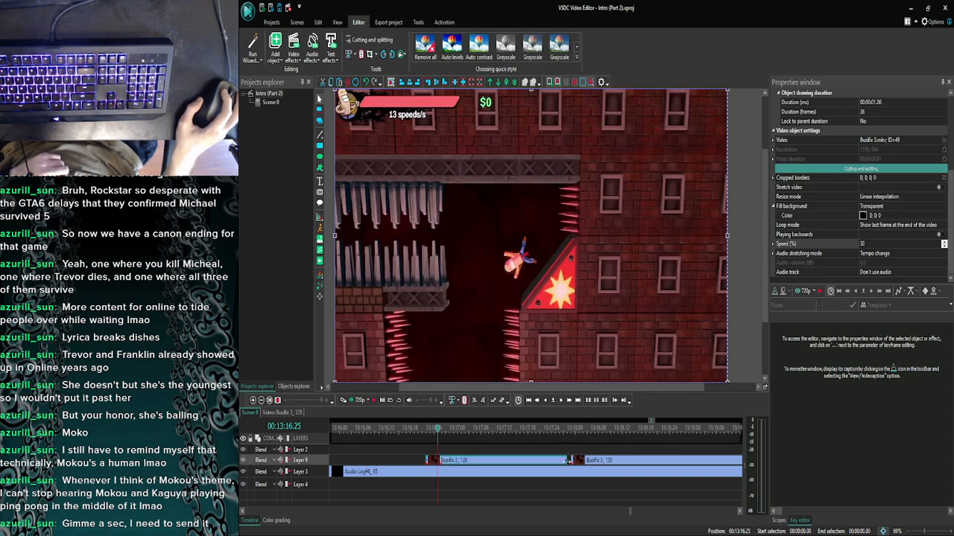
{"action": "left_click", "coordinate": [569, 450]}
Step through the extended Busifix 3_128 piece to 00:13:16.29, and scrub back over its start to 00:13:16.23.
{"action": "left_click", "coordinate": [560, 401]}
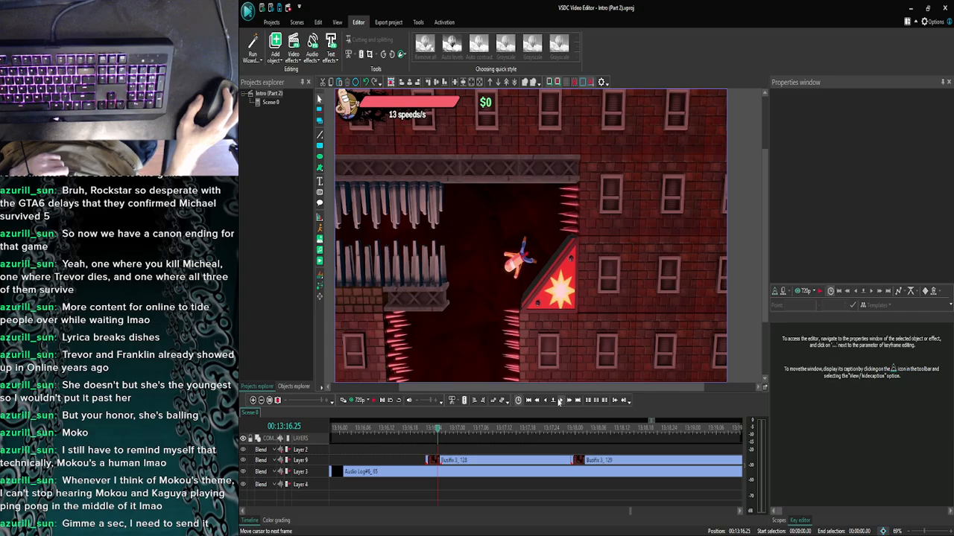
{"action": "left_click", "coordinate": [554, 403]}
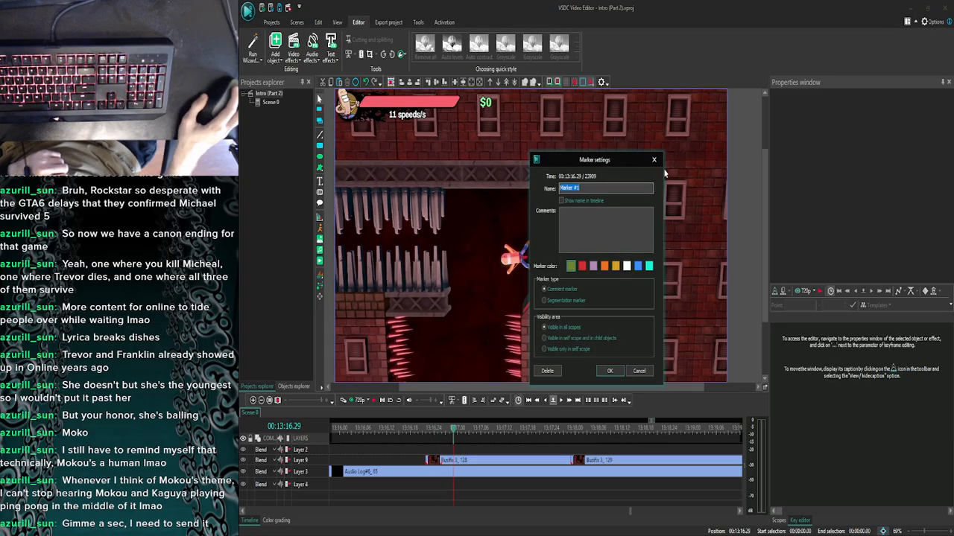
{"action": "key", "text": "Escape"}
{"action": "left_click", "coordinate": [261, 400]}
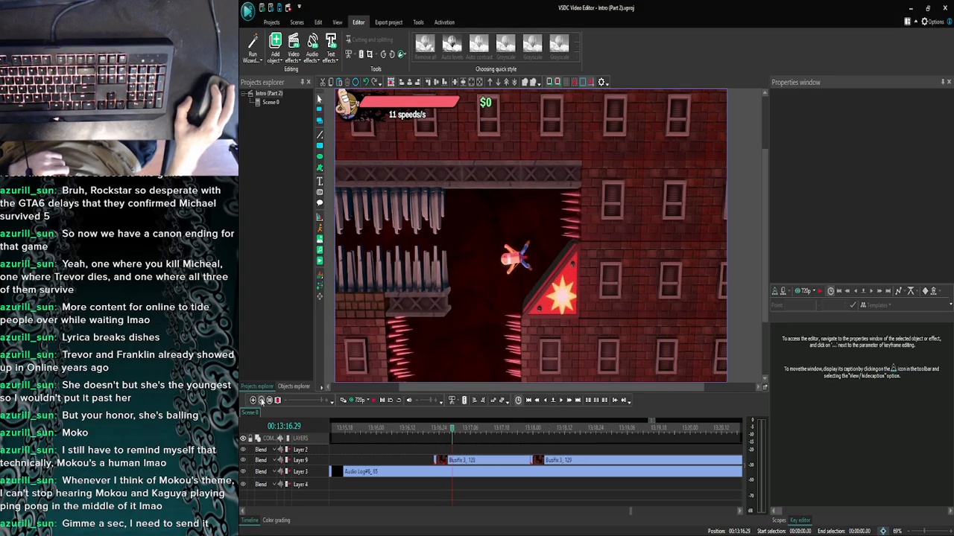
{"action": "left_click", "coordinate": [261, 400]}
{"action": "left_click", "coordinate": [261, 400]}
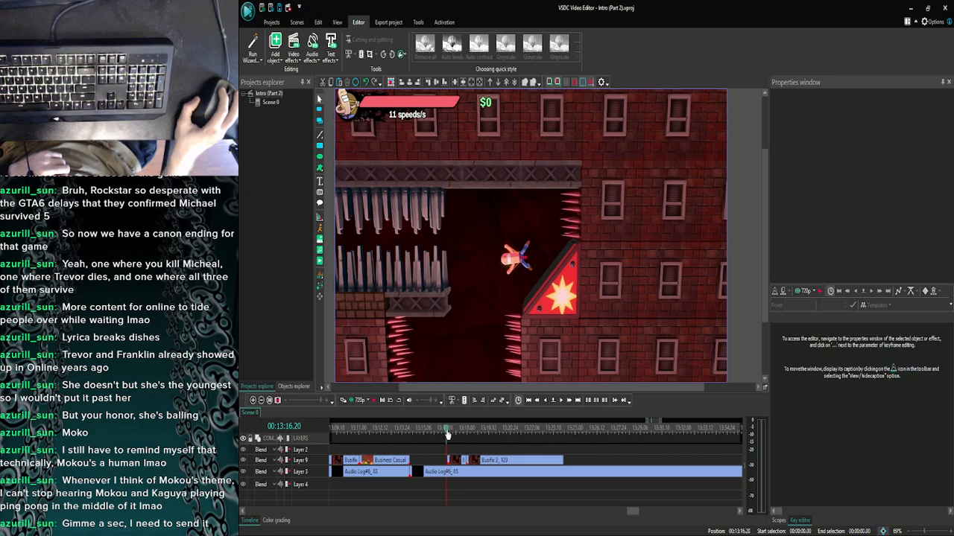
{"action": "left_click", "coordinate": [447, 435]}
{"action": "left_click", "coordinate": [449, 436]}
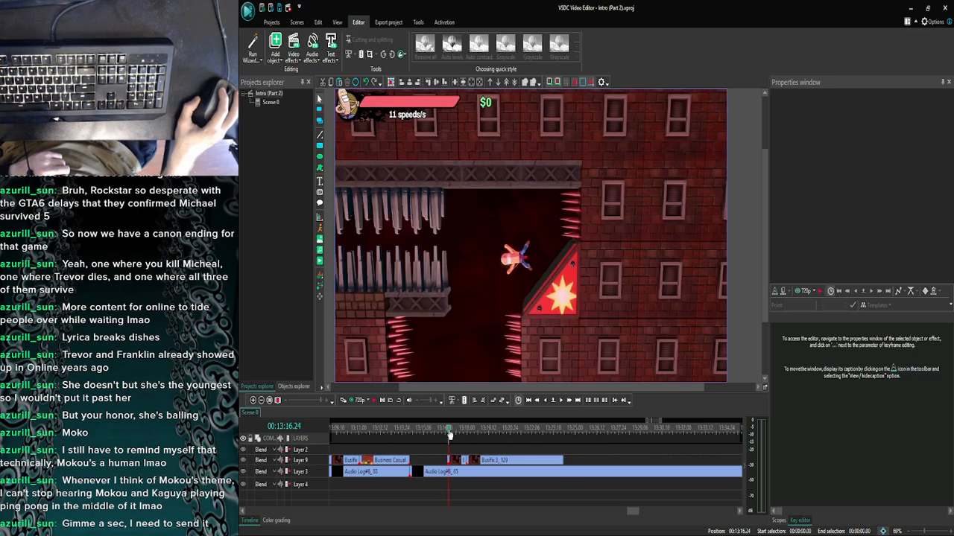
{"action": "left_click", "coordinate": [447, 435]}
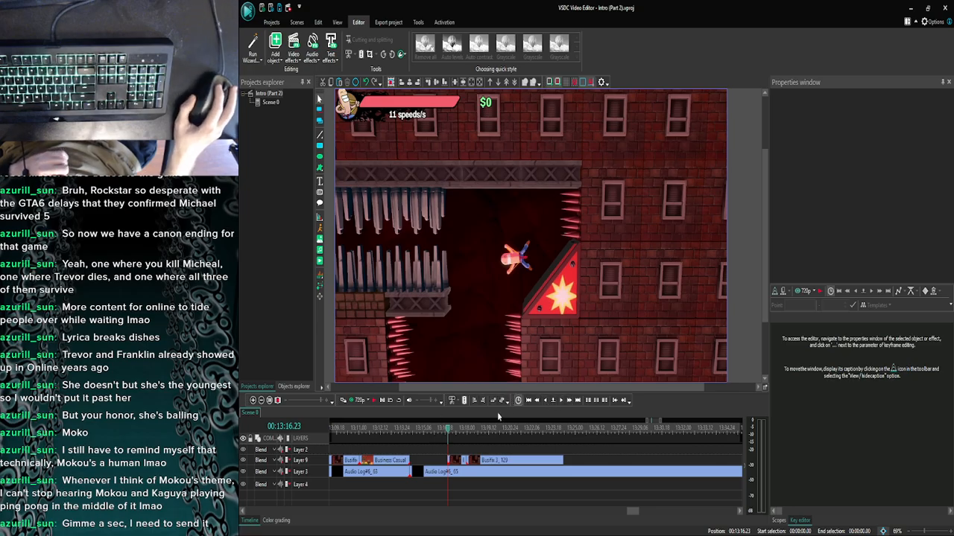
Compare the individual frames at the start of Busifix 3_128 between 00:13:16.22 and 00:13:16.25.
{"action": "left_click", "coordinate": [253, 401]}
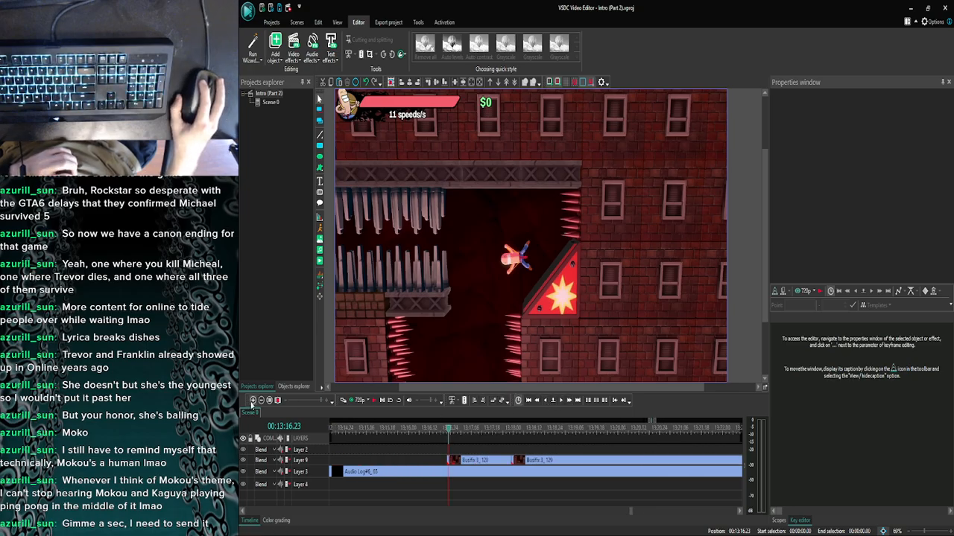
{"action": "left_click", "coordinate": [549, 401]}
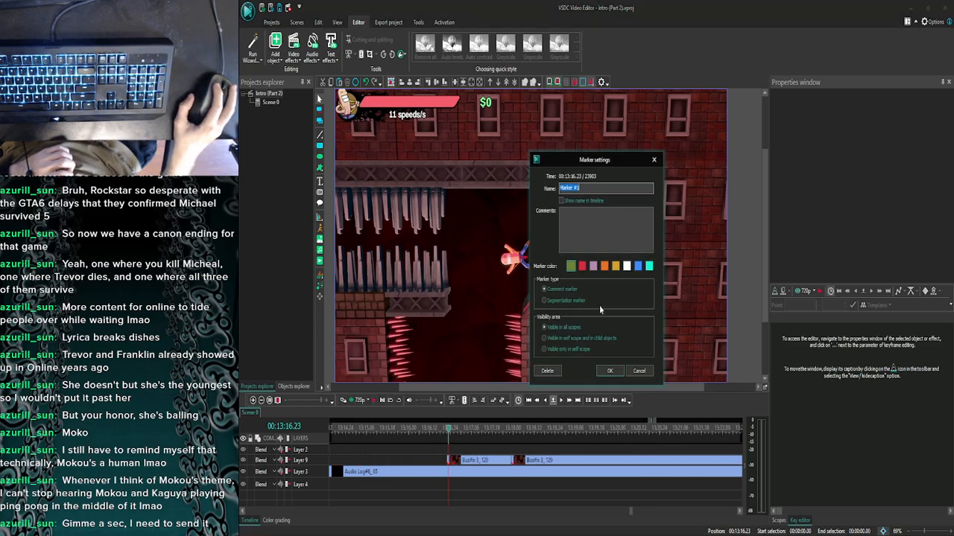
{"action": "left_click", "coordinate": [654, 161]}
{"action": "left_click", "coordinate": [545, 401]}
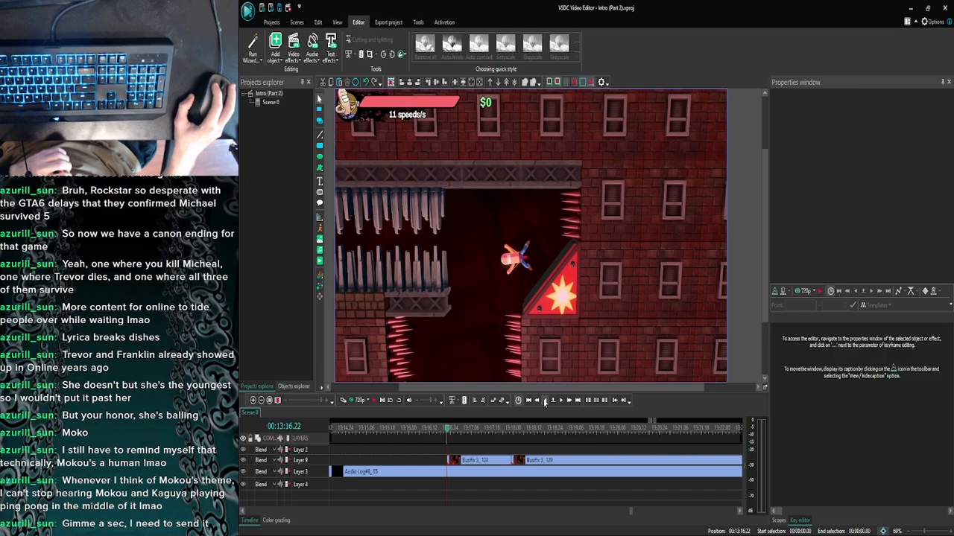
{"action": "left_click", "coordinate": [561, 401]}
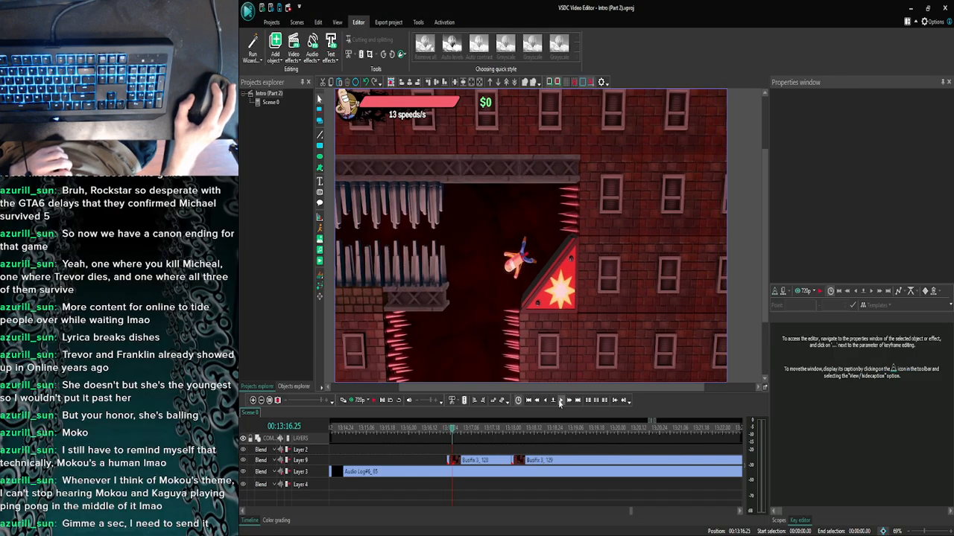
{"action": "left_click", "coordinate": [560, 402]}
{"action": "left_click", "coordinate": [546, 401]}
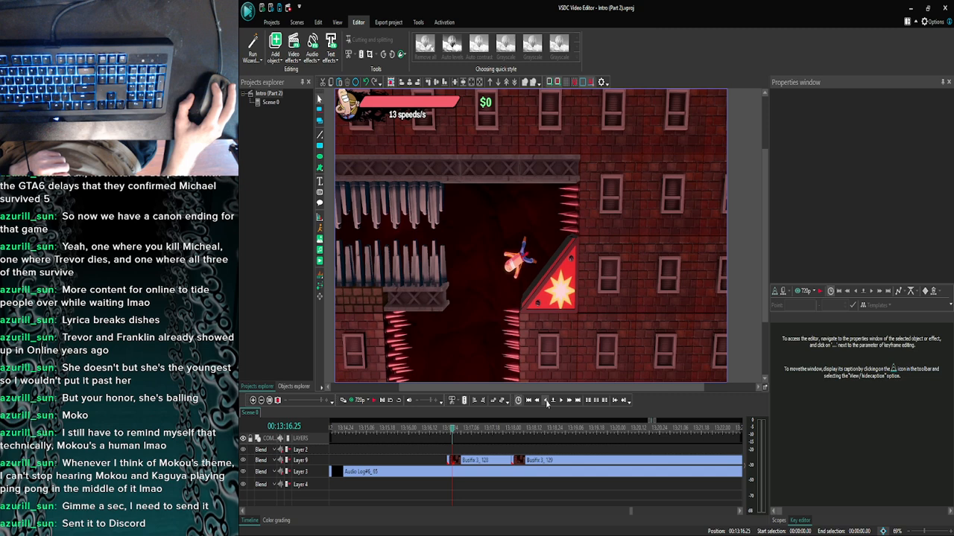
Compare the frames at the start of Busifix 3_128 between 00:13:16.23 and 00:13:16.26, settling on 00:13:16.25.
{"action": "left_click", "coordinate": [546, 402]}
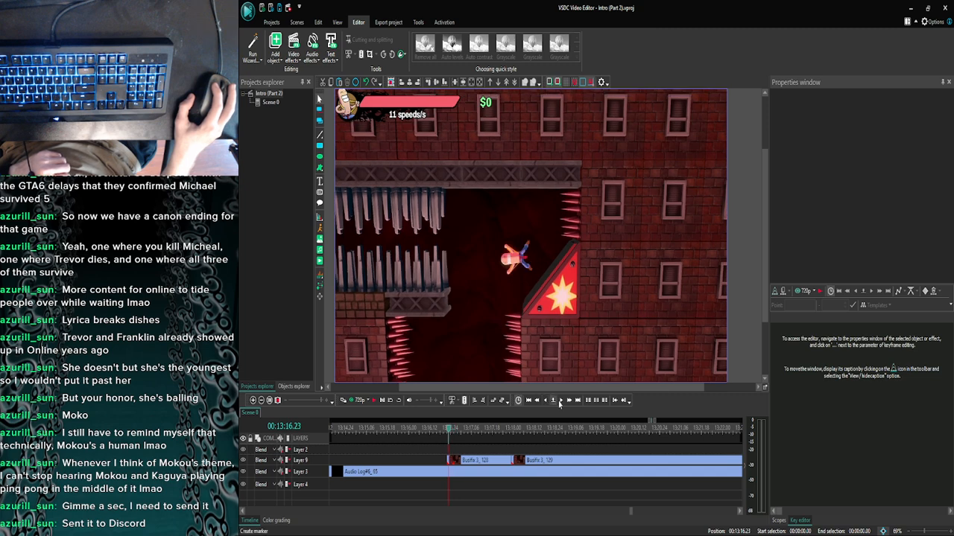
{"action": "left_click", "coordinate": [560, 401]}
{"action": "left_click", "coordinate": [561, 400]}
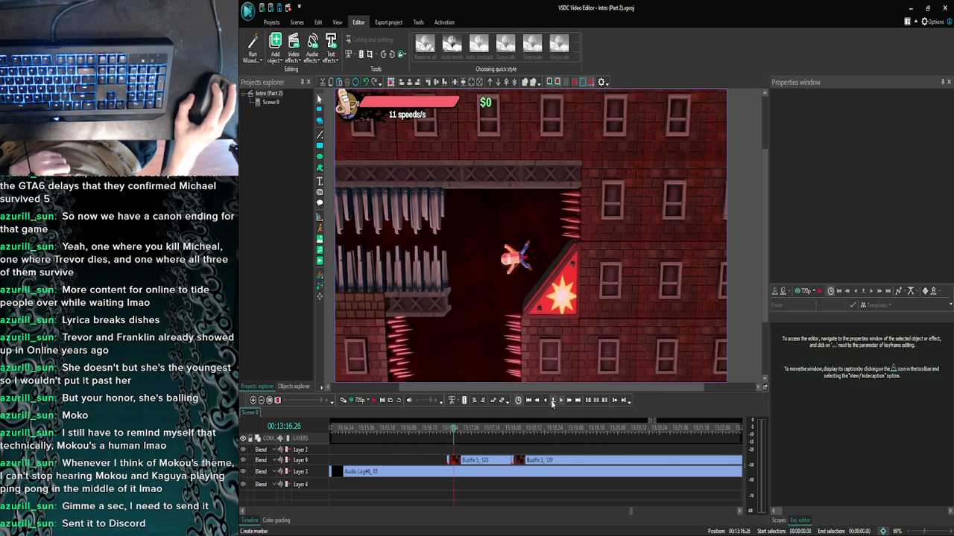
{"action": "left_click", "coordinate": [546, 402]}
{"action": "left_click", "coordinate": [546, 402]}
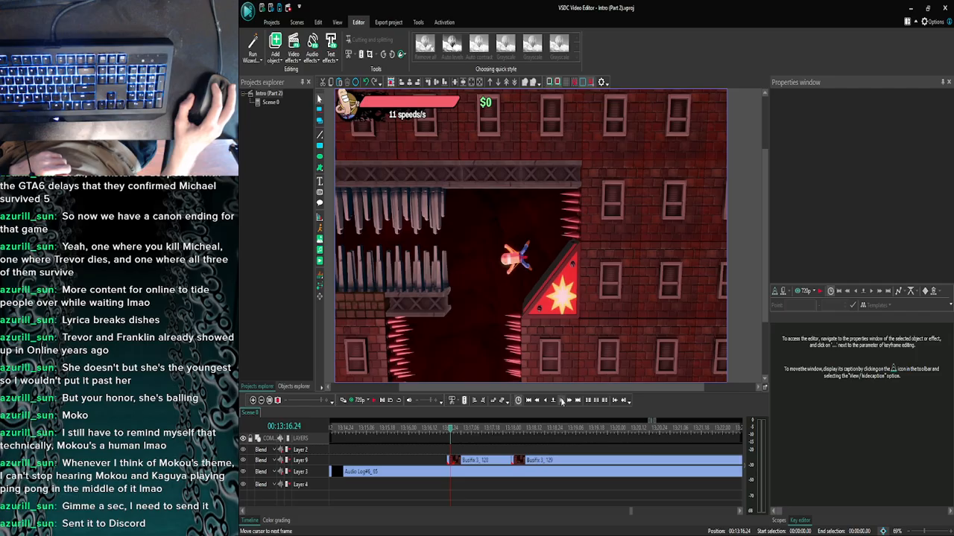
{"action": "left_click", "coordinate": [562, 401]}
Split Busifix 3_128 at 00:13:16.25, delete the later part, and extend the remaining 3-frame piece up to Busifix 3_129.
{"action": "left_click", "coordinate": [466, 461]}
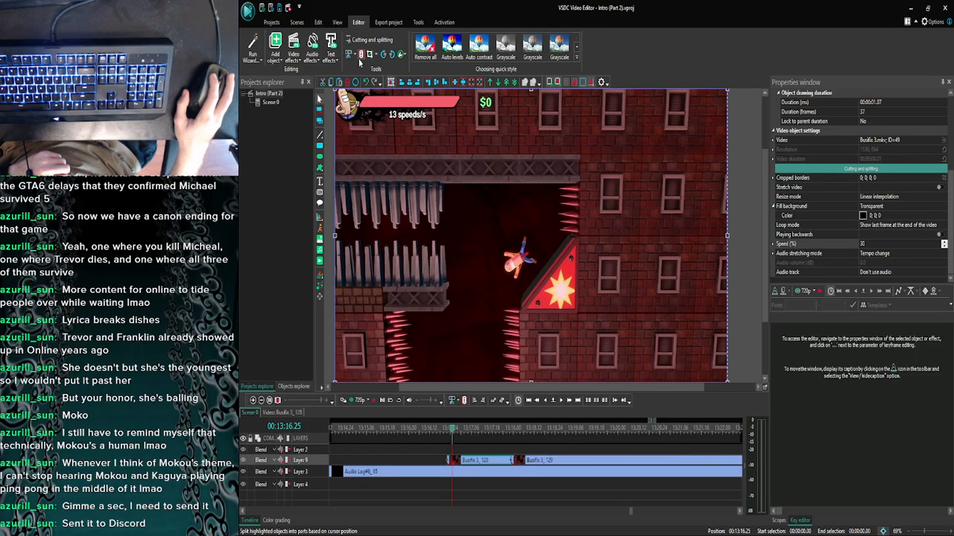
{"action": "key", "text": "Delete"}
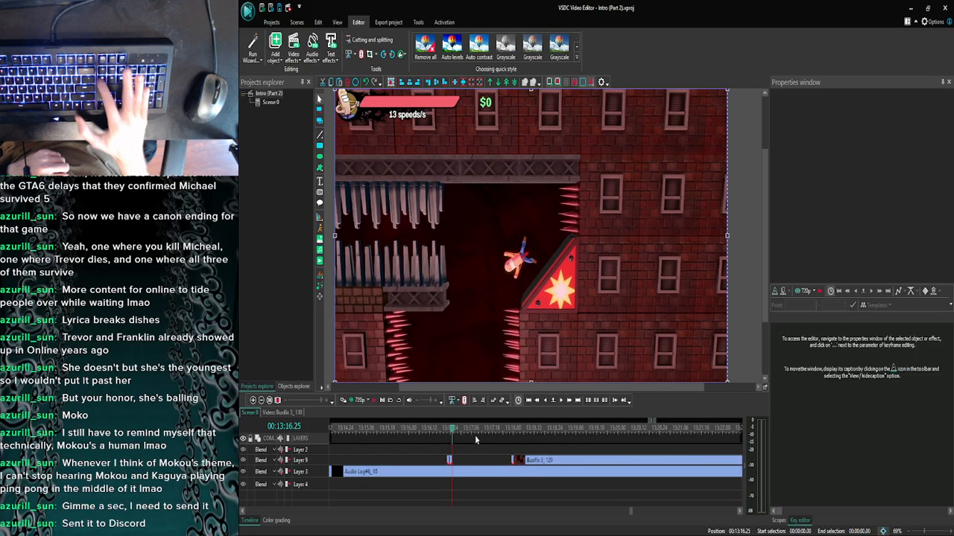
{"action": "left_click", "coordinate": [450, 460]}
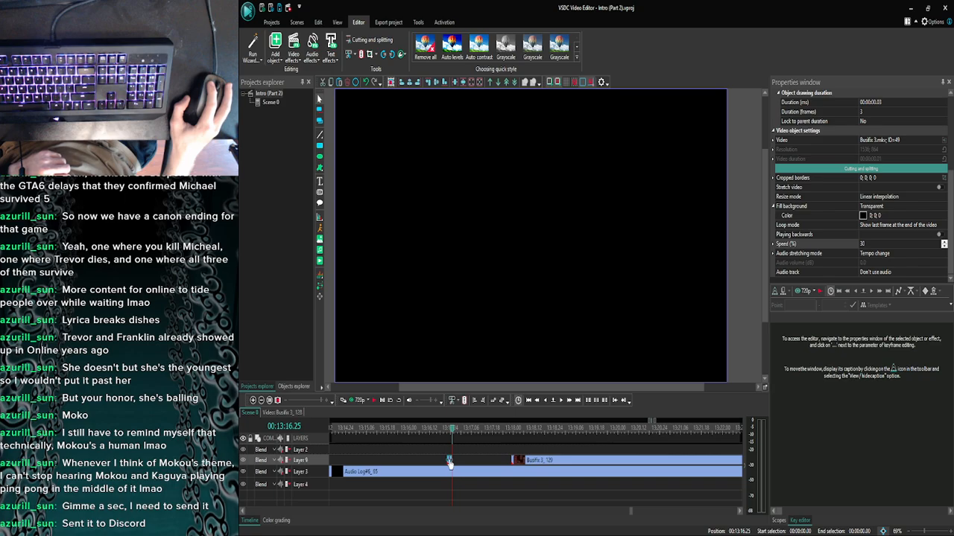
{"action": "left_click_drag", "start_coordinate": [461, 460], "coordinate": [510, 454]}
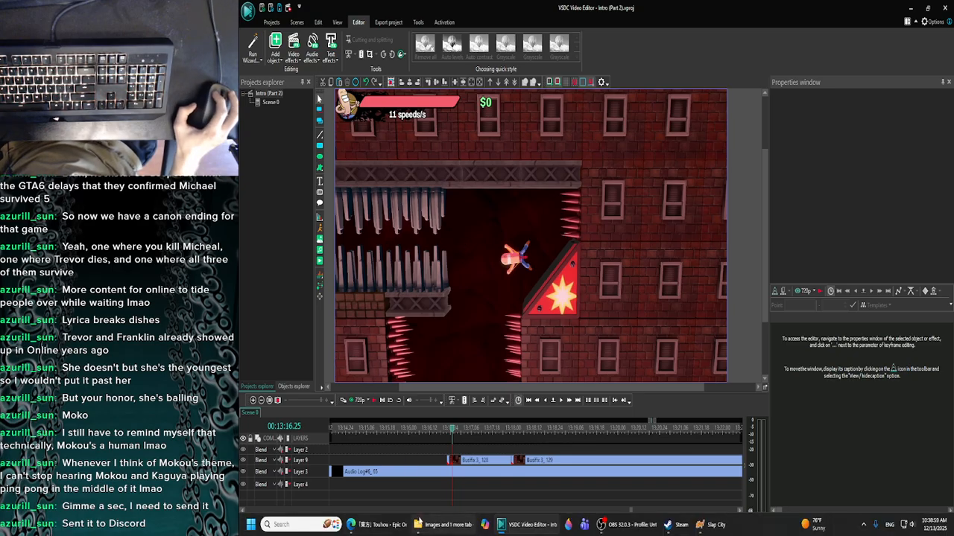
Switch to the browser, pause the Touhou music video, and open Discord.
{"action": "left_click", "coordinate": [377, 534]}
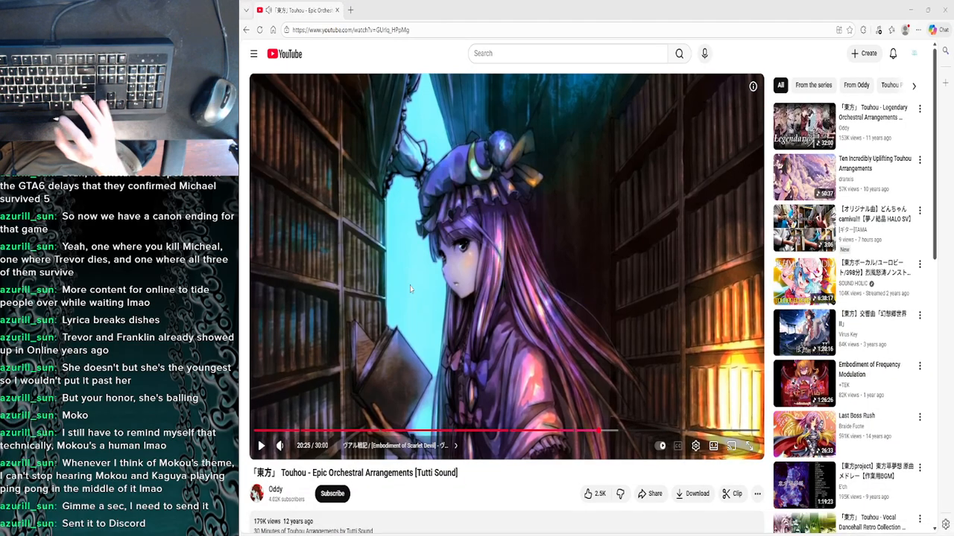
{"action": "key", "text": "super"}
{"action": "type", "text": "dis"}
{"action": "key", "text": "Return"}
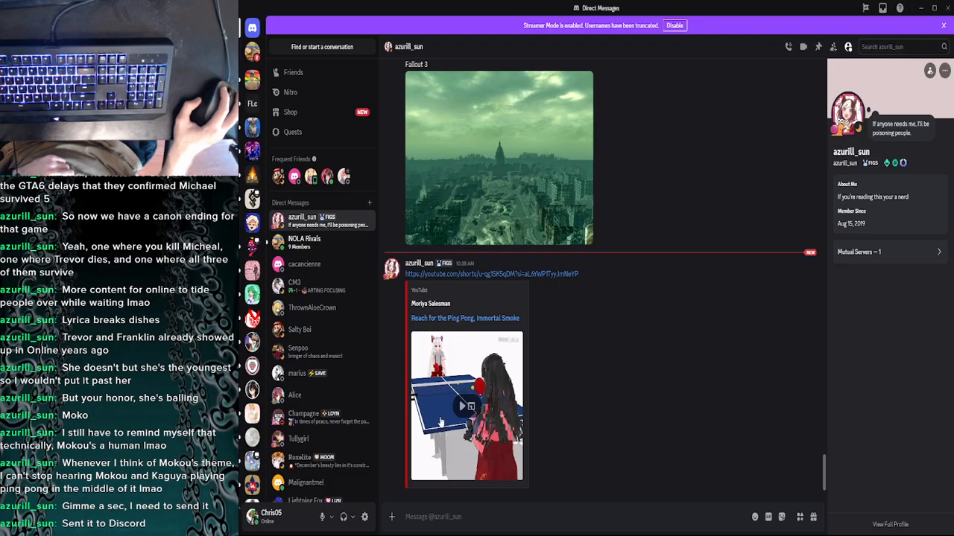
Open the "Reach for the Ping Pong, Immortal Smoke" Short from the direct message on YouTube and watch it.
{"action": "left_click", "coordinate": [463, 408]}
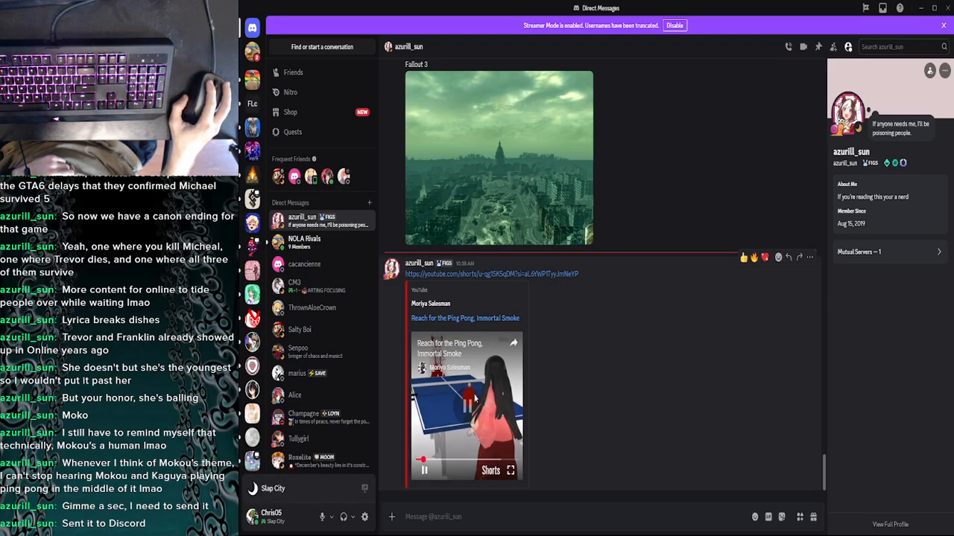
{"action": "left_click", "coordinate": [495, 471]}
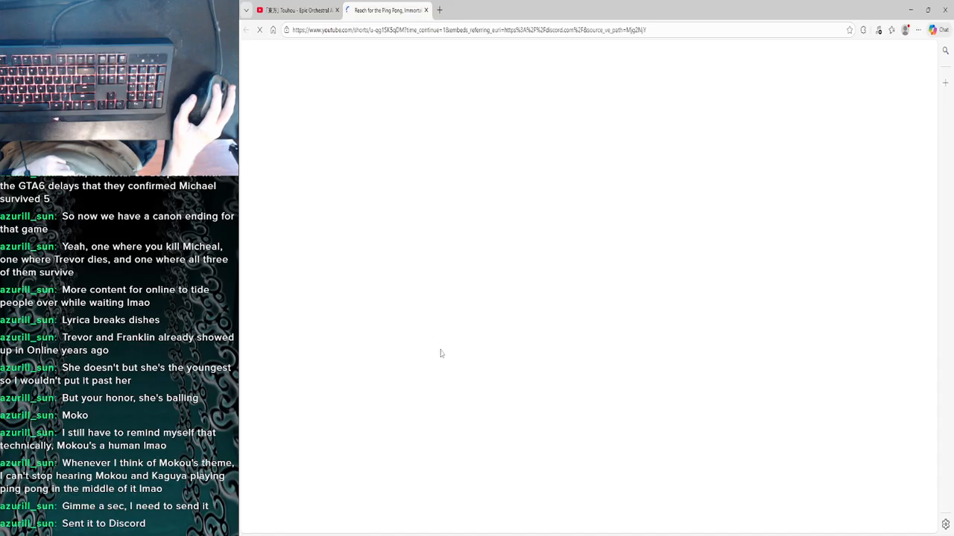
{"action": "left_click", "coordinate": [587, 218]}
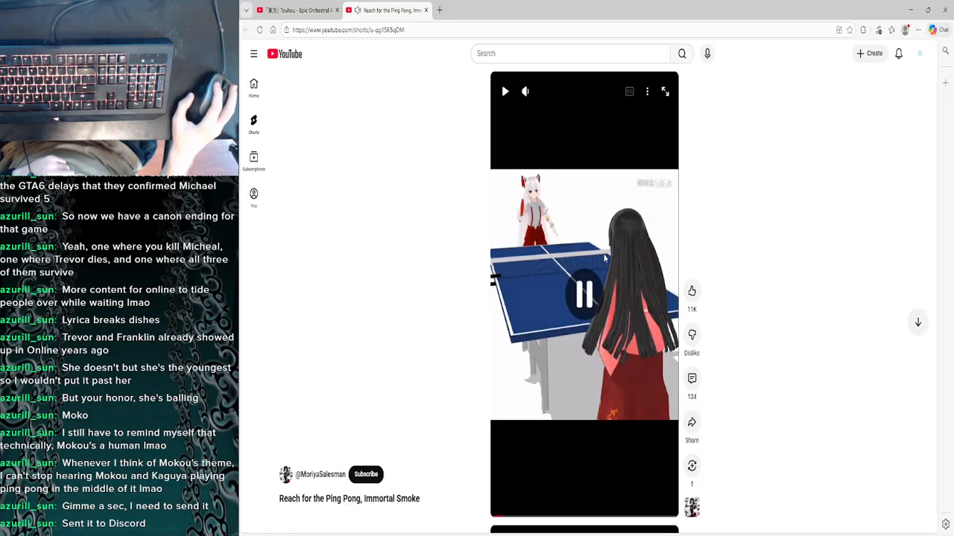
{"action": "scroll", "coordinate": [429, 352], "scroll_direction": "down", "scroll_amount": 1}
{"action": "scroll", "coordinate": [429, 353], "scroll_direction": "down", "scroll_amount": 2}
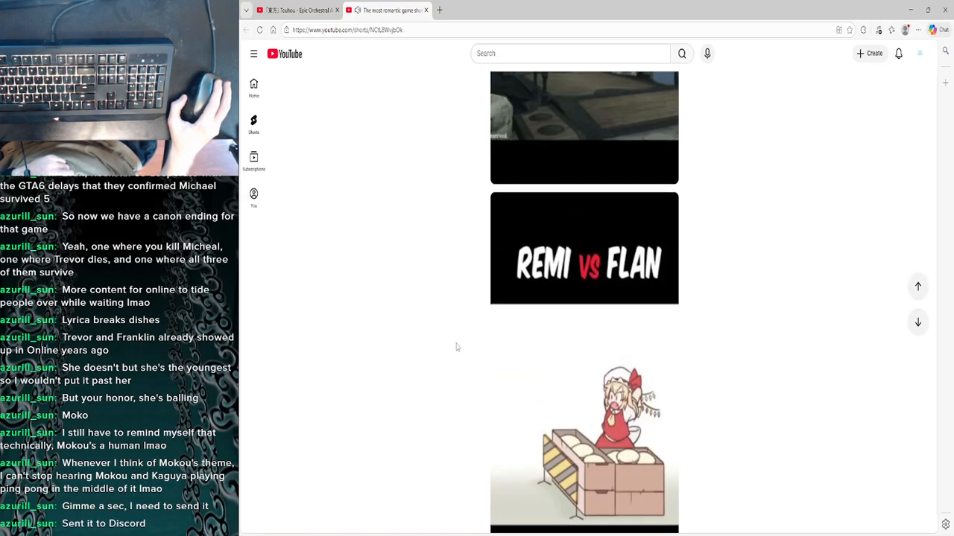
{"action": "scroll", "coordinate": [455, 345], "scroll_direction": "up", "scroll_amount": 2}
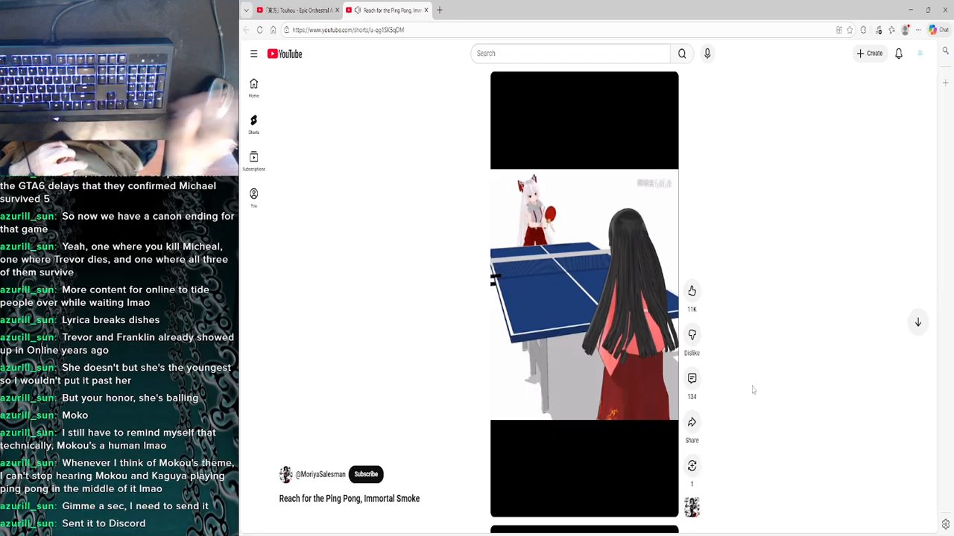
{"action": "left_click", "coordinate": [551, 276]}
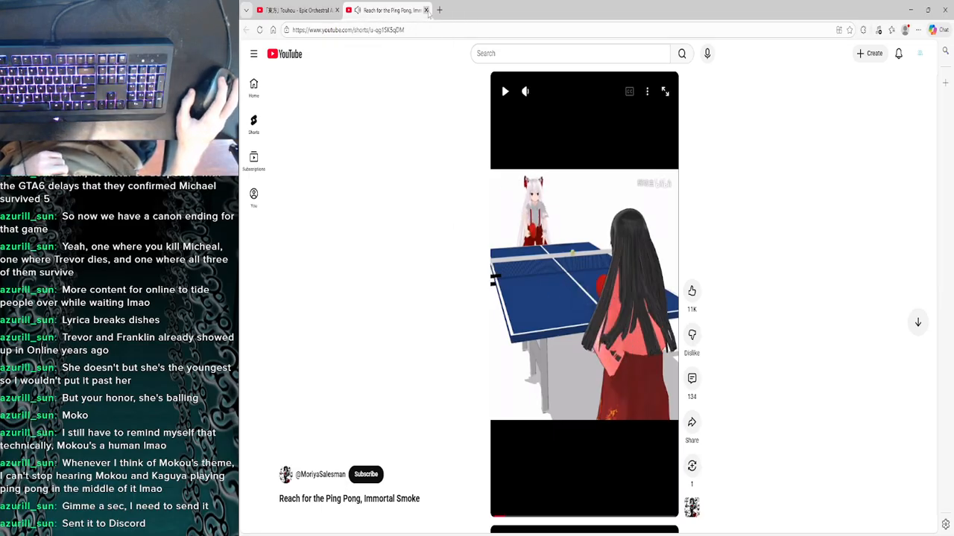
Close the Short's tab, put away the browser, and close Discord to return to the Intro (Part 2) project.
{"action": "left_click", "coordinate": [426, 10]}
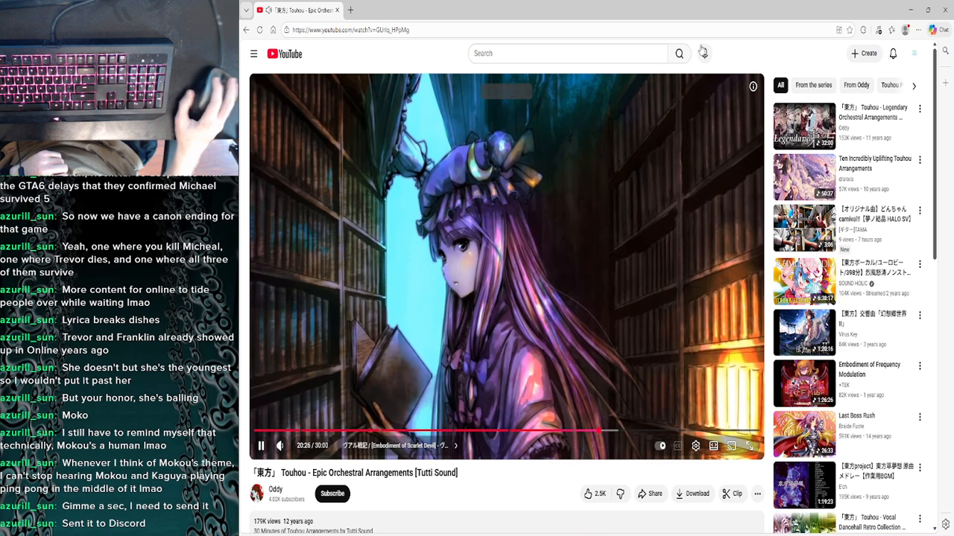
{"action": "left_click", "coordinate": [910, 10]}
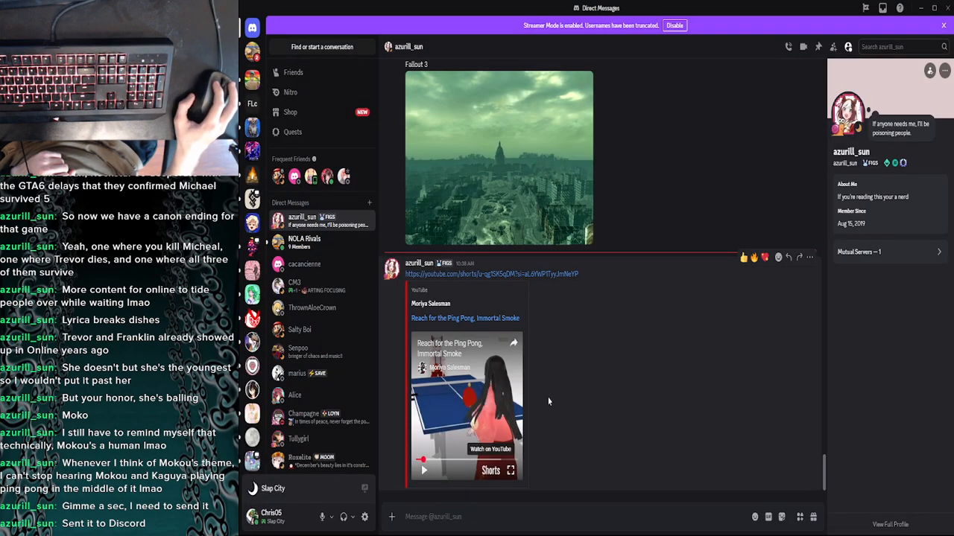
{"action": "left_click", "coordinate": [948, 9]}
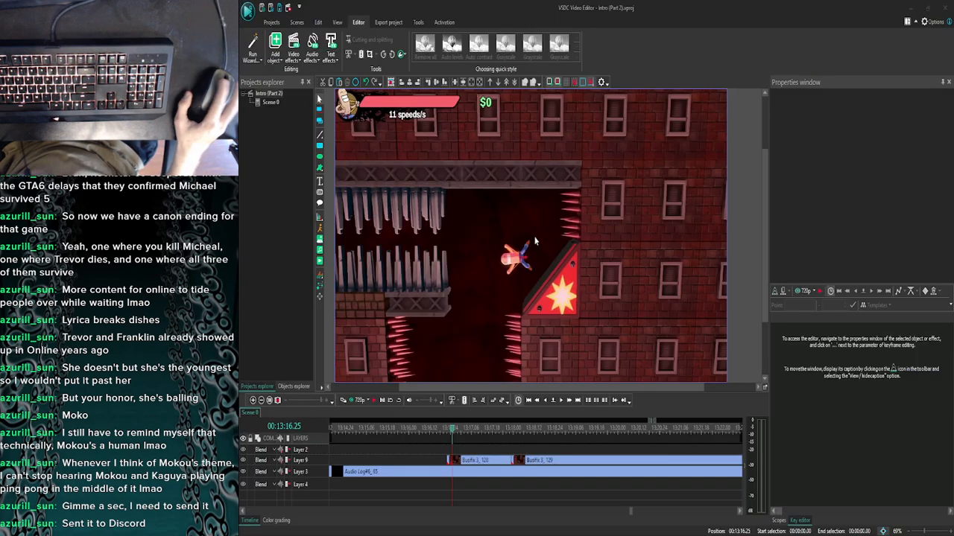
Open Task Manager, end the Discord background process, and close Task Manager.
{"action": "key", "text": "super"}
{"action": "type", "text": "task"}
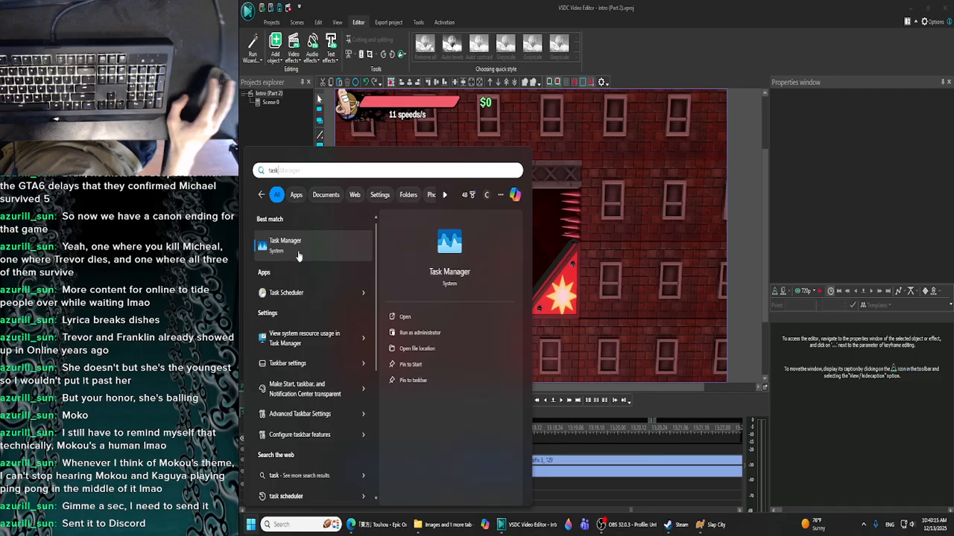
{"action": "left_click", "coordinate": [298, 253]}
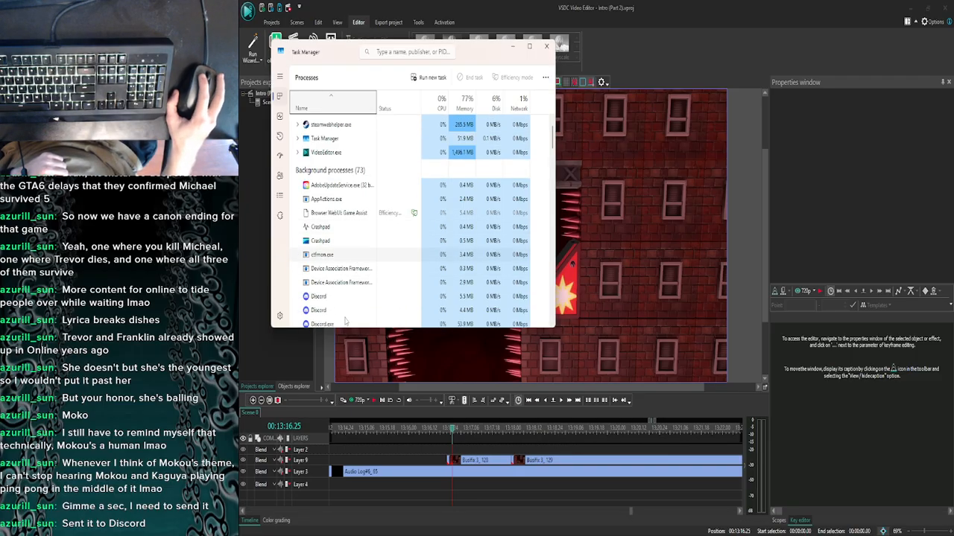
{"action": "scroll", "coordinate": [348, 306], "scroll_direction": "down", "scroll_amount": 1}
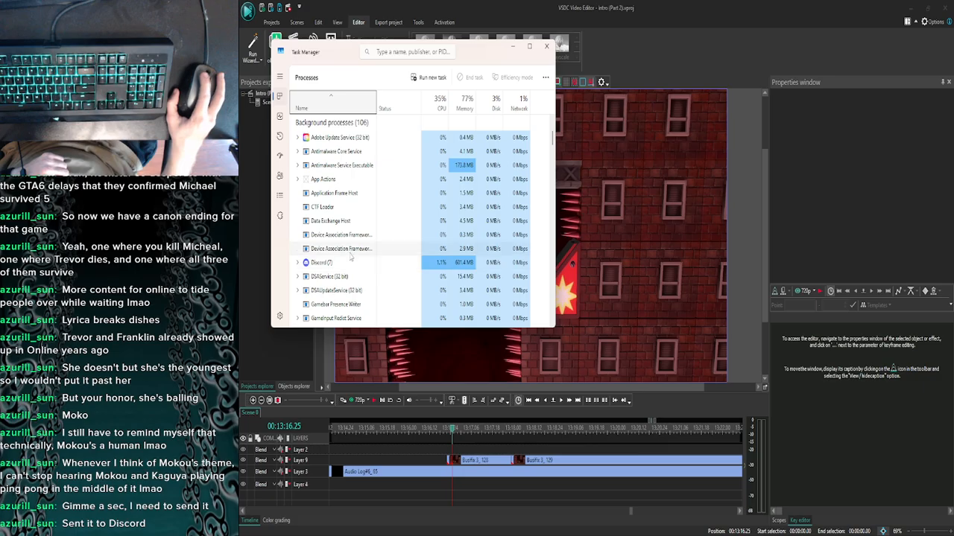
{"action": "left_click", "coordinate": [345, 263]}
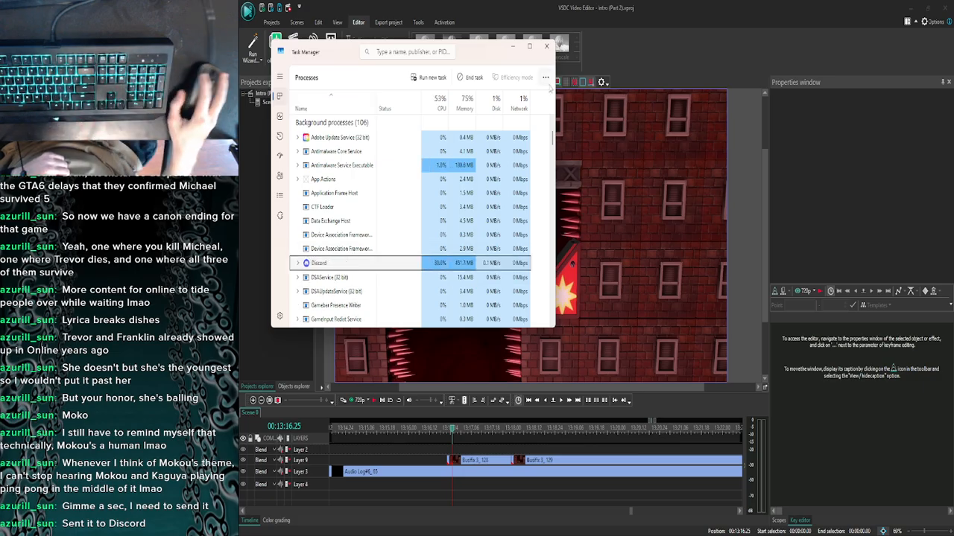
{"action": "left_click", "coordinate": [547, 46]}
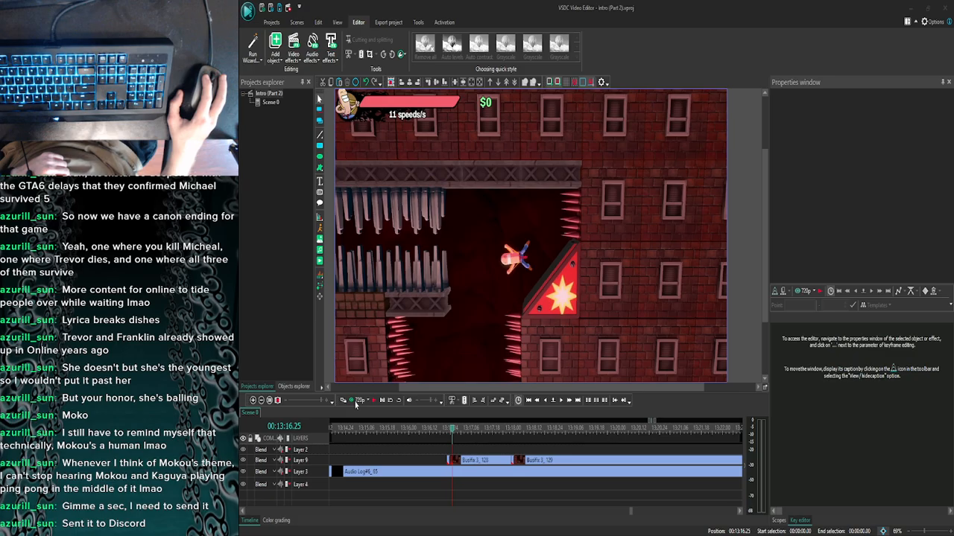
Preview the scene from 00:13:16.25 across the extended piece and into Busifix 3_129.
{"action": "left_click", "coordinate": [356, 403]}
{"action": "left_click", "coordinate": [375, 402]}
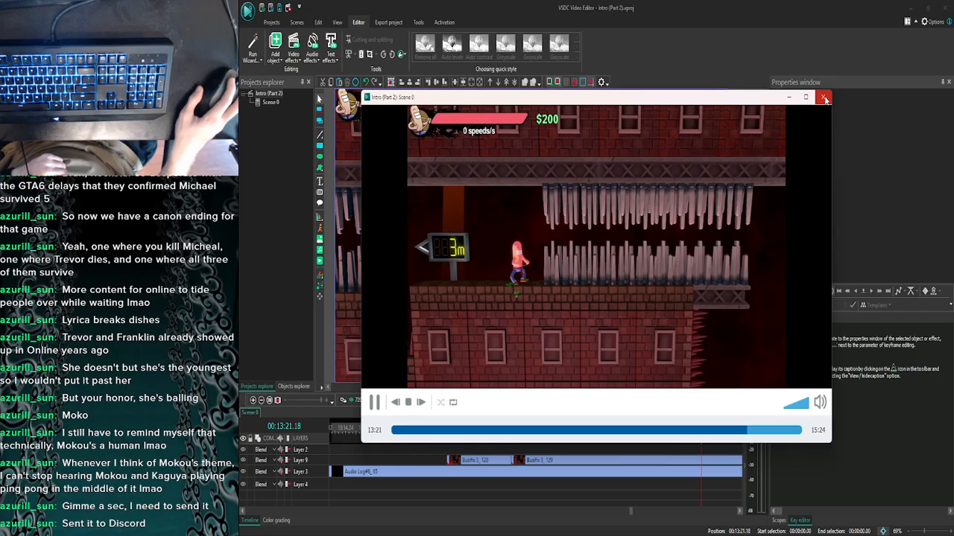
{"action": "left_click", "coordinate": [824, 99]}
Step through the opening frames of Busifix 3_129 to 00:13:18.09 and preview the scene from there.
{"action": "left_click", "coordinate": [561, 400]}
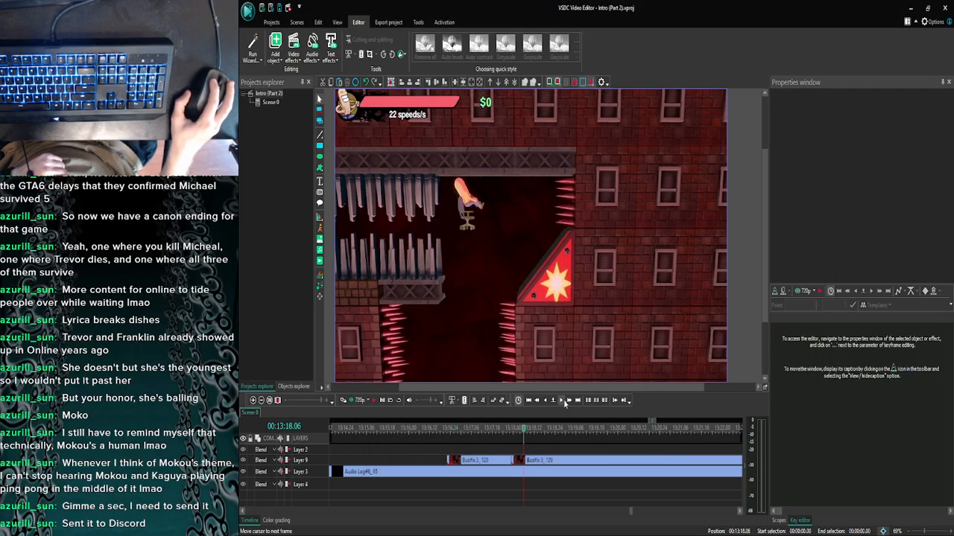
{"action": "left_click", "coordinate": [561, 401]}
{"action": "left_click", "coordinate": [561, 400]}
{"action": "left_click", "coordinate": [356, 401]}
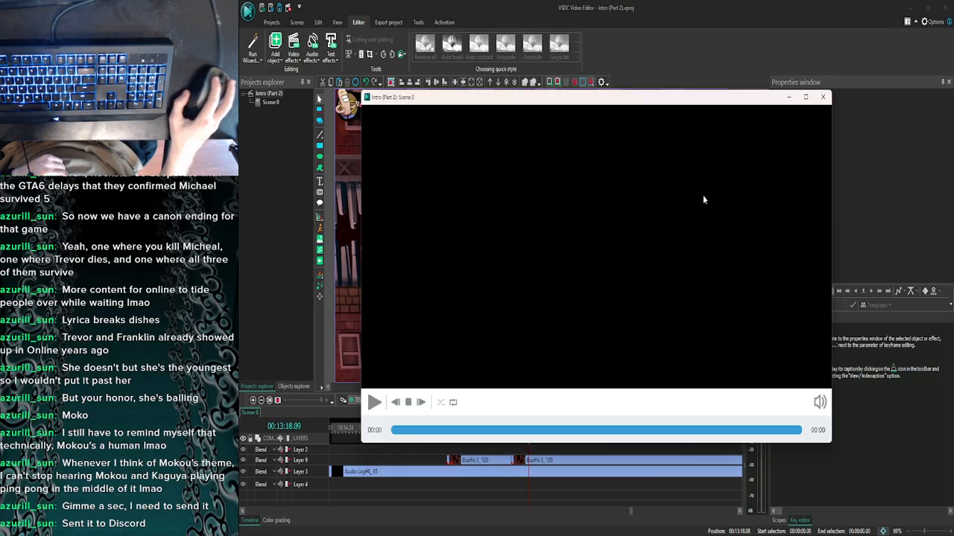
{"action": "left_click", "coordinate": [822, 97]}
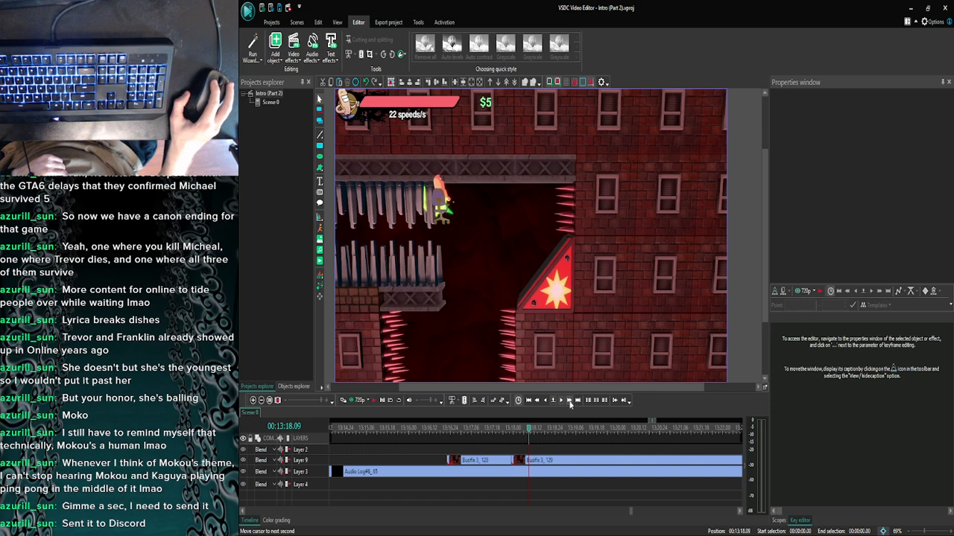
Move three seconds ahead in Busifix 3_129 to 00:13:21.09 and preview from that point.
{"action": "left_click", "coordinate": [570, 402]}
{"action": "left_click", "coordinate": [569, 403]}
{"action": "left_click", "coordinate": [570, 402]}
{"action": "left_click", "coordinate": [356, 401]}
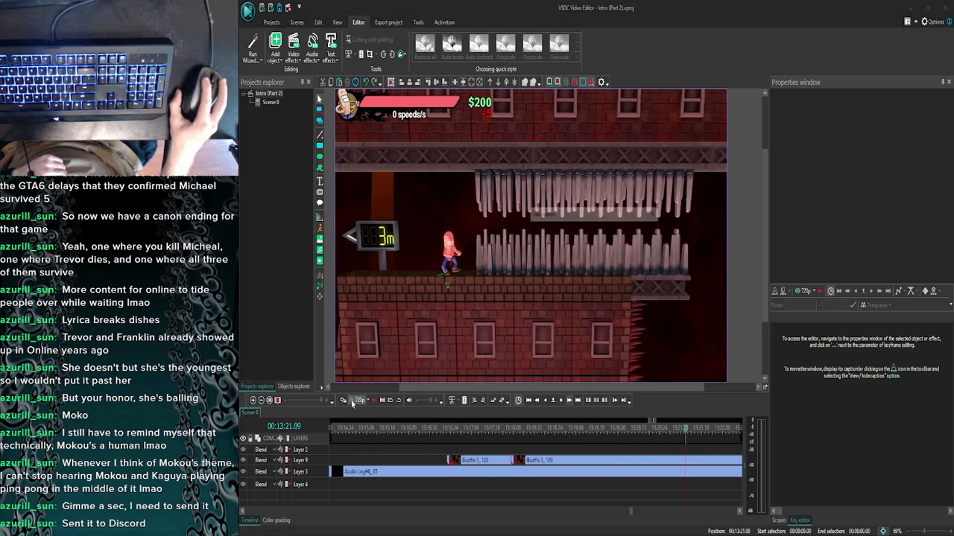
{"action": "left_click", "coordinate": [822, 96]}
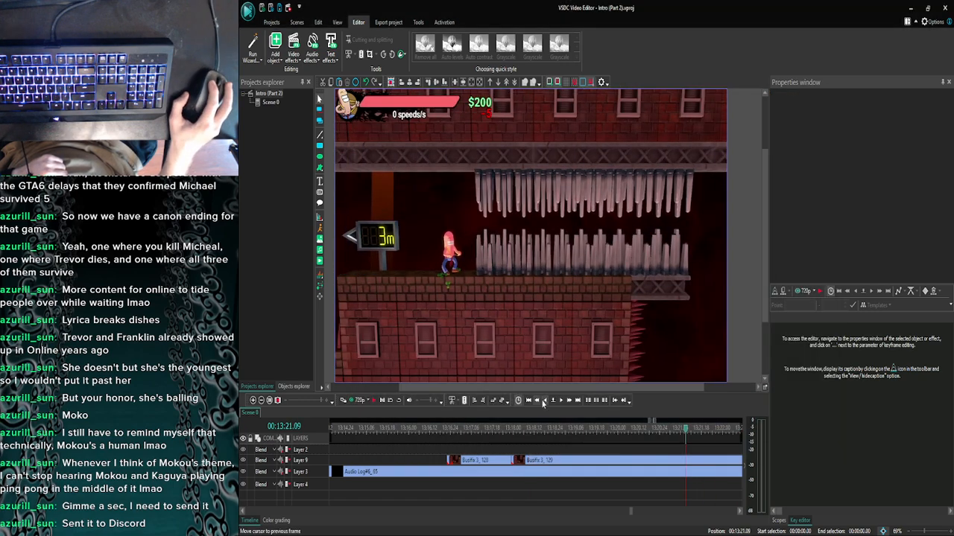
Step back through Busifix 3_129 frame by frame to 00:13:20.28 and preview from there.
{"action": "left_click", "coordinate": [546, 403]}
{"action": "left_click", "coordinate": [546, 403]}
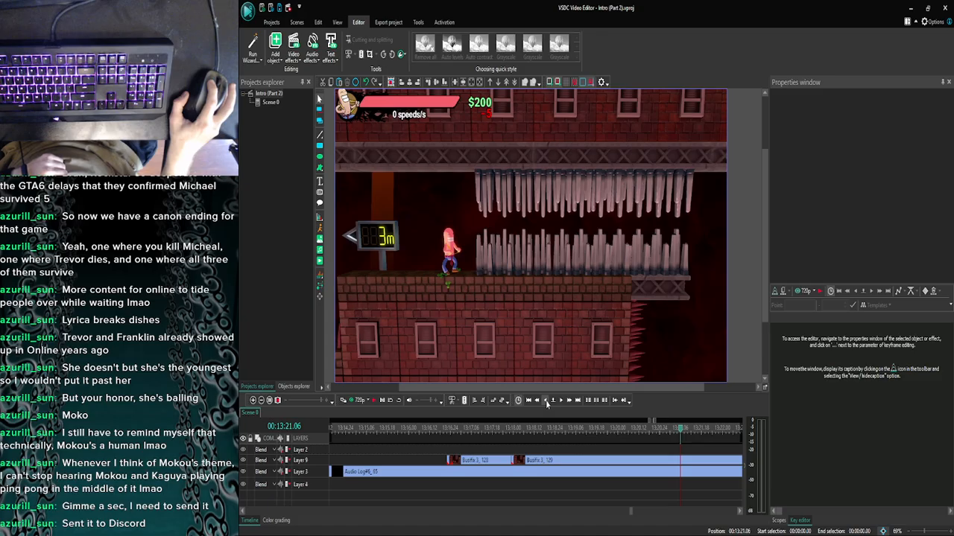
{"action": "left_click", "coordinate": [546, 403]}
{"action": "left_click", "coordinate": [546, 403]}
{"action": "left_click", "coordinate": [357, 401]}
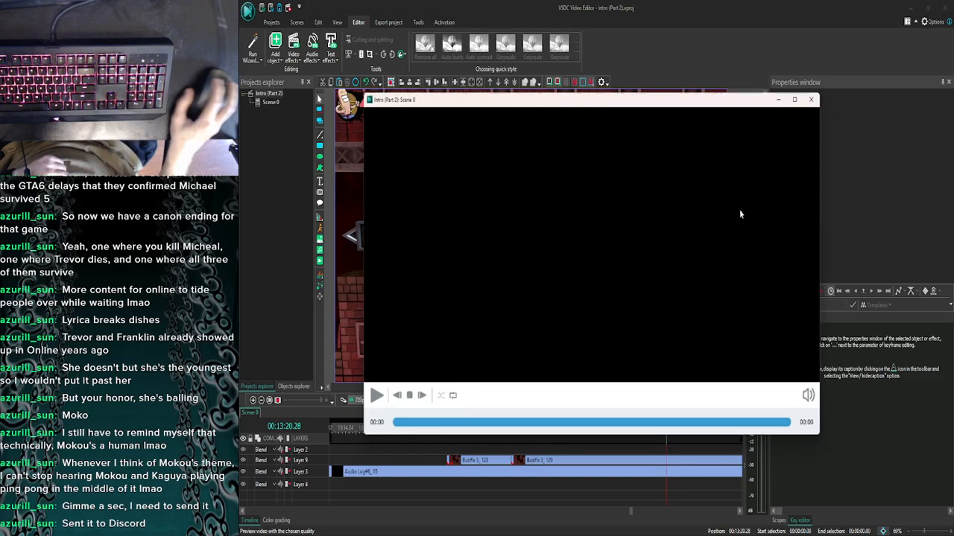
{"action": "left_click", "coordinate": [823, 97]}
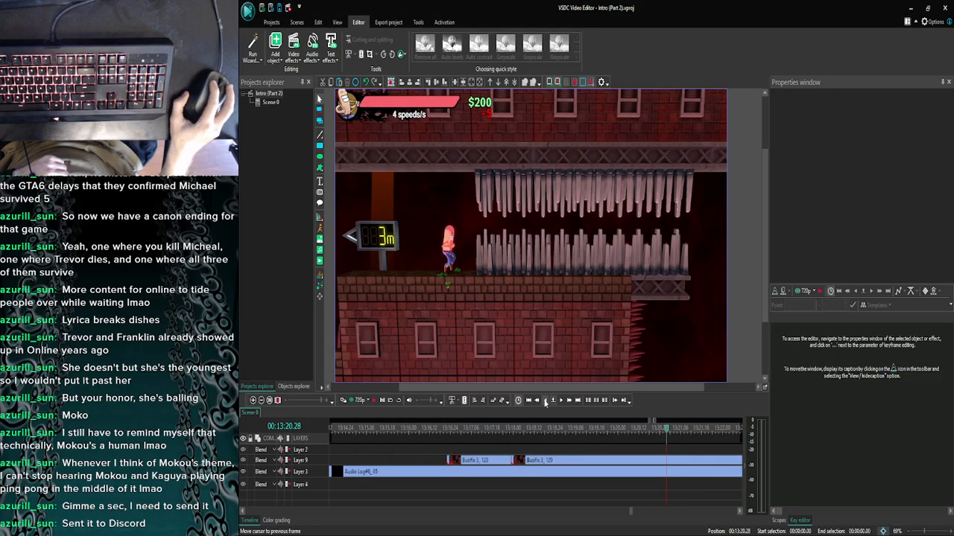
Step the playhead back frame by frame to 00:13:20.20 in Busifix 3_129, previewing the scene along the way.
{"action": "left_click", "coordinate": [354, 401]}
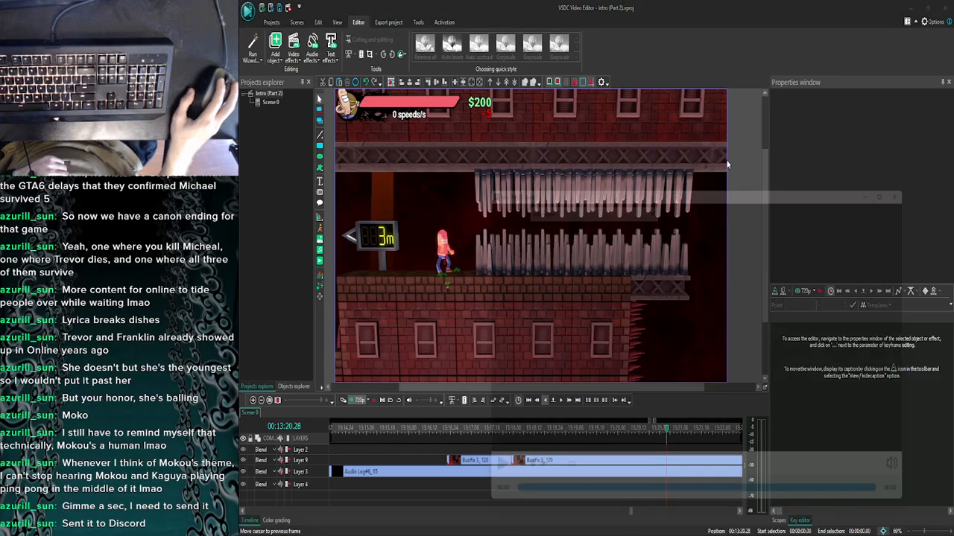
{"action": "left_click", "coordinate": [823, 97]}
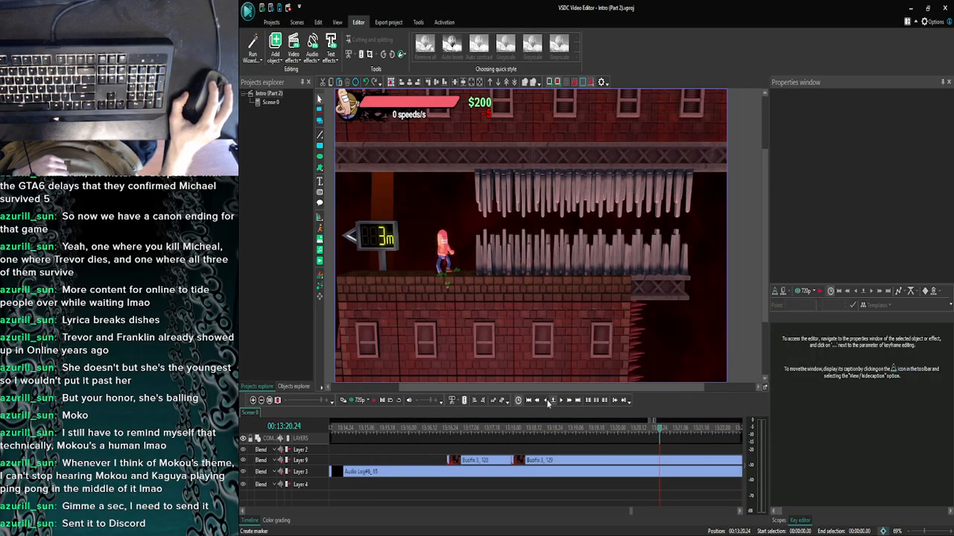
{"action": "left_click", "coordinate": [548, 401]}
{"action": "left_click", "coordinate": [547, 401]}
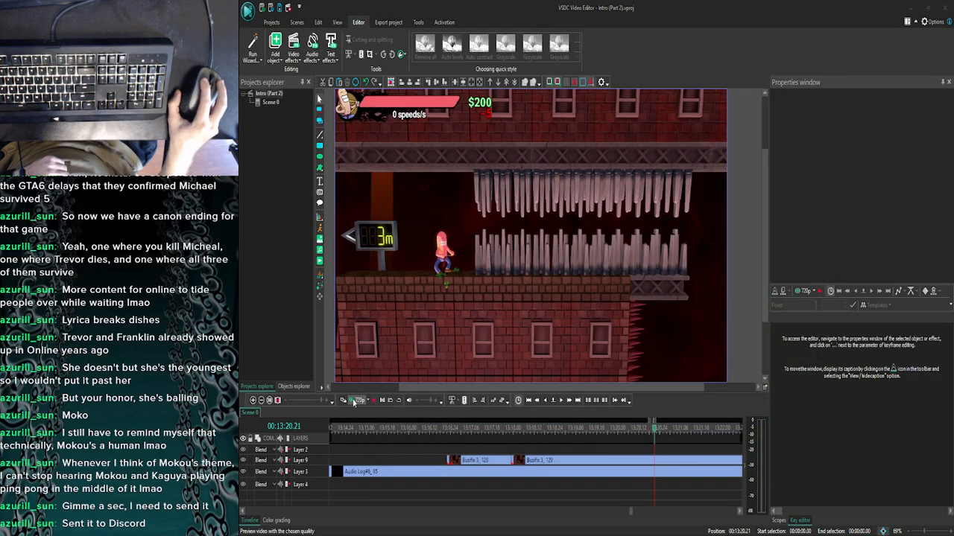
{"action": "left_click", "coordinate": [354, 401]}
{"action": "left_click", "coordinate": [823, 98]}
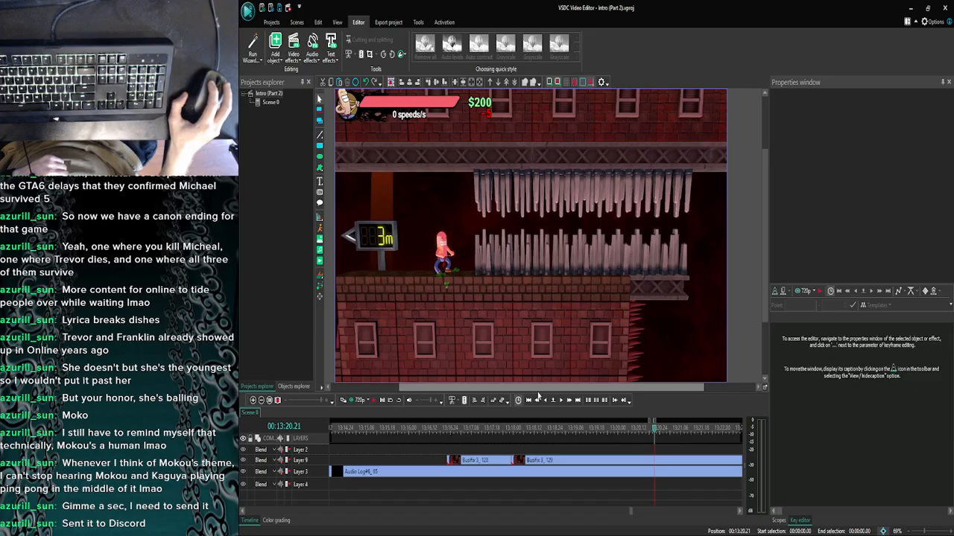
{"action": "left_click", "coordinate": [350, 400]}
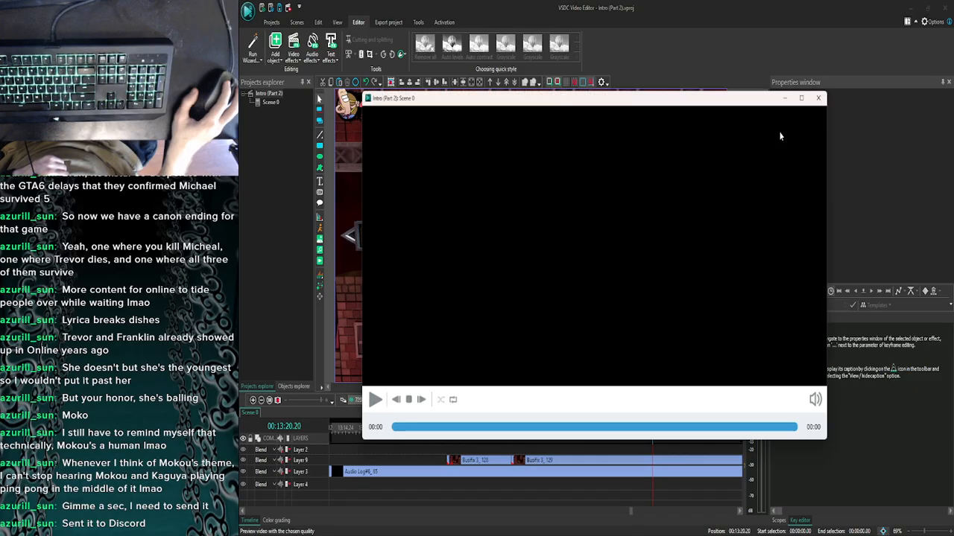
{"action": "left_click", "coordinate": [822, 97]}
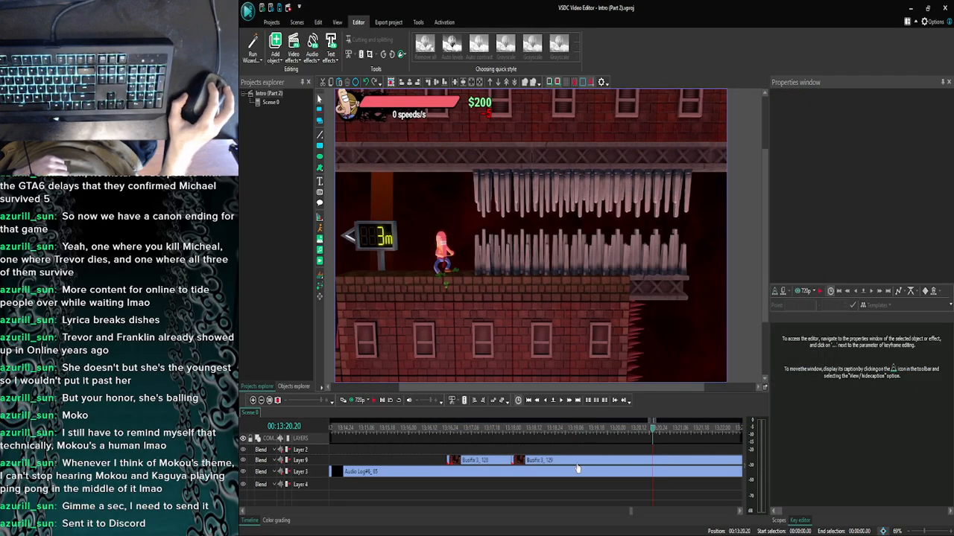
Move Busifix 3_129 to start at 00:13:20.20 and extend Busifix 3_128 to meet it.
{"action": "left_click_drag", "start_coordinate": [577, 468], "coordinate": [720, 470]}
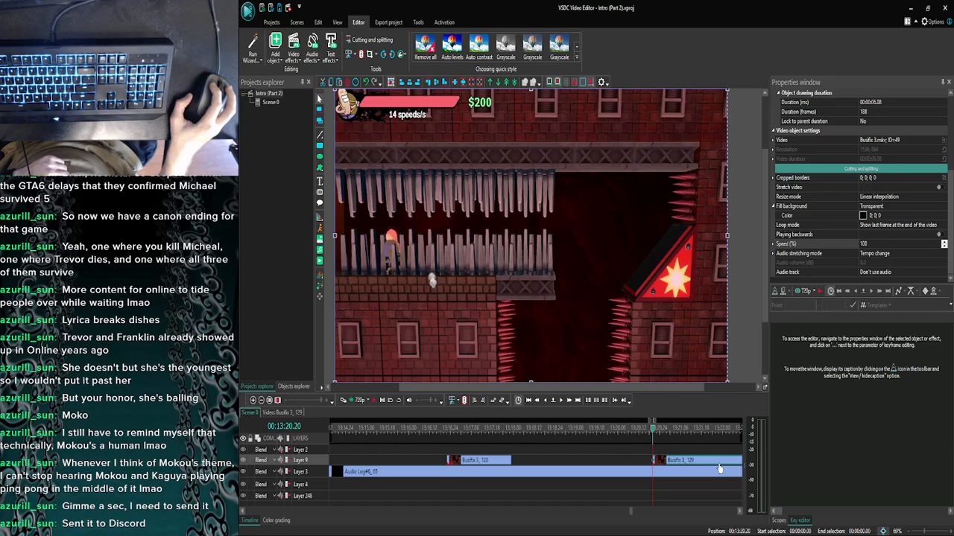
{"action": "left_click", "coordinate": [505, 463]}
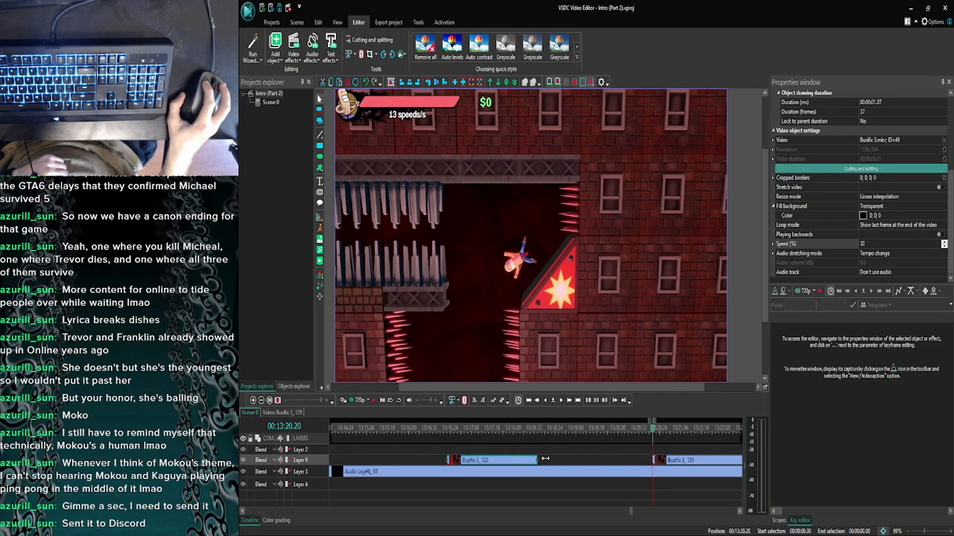
{"action": "left_click_drag", "start_coordinate": [545, 459], "coordinate": [466, 439]}
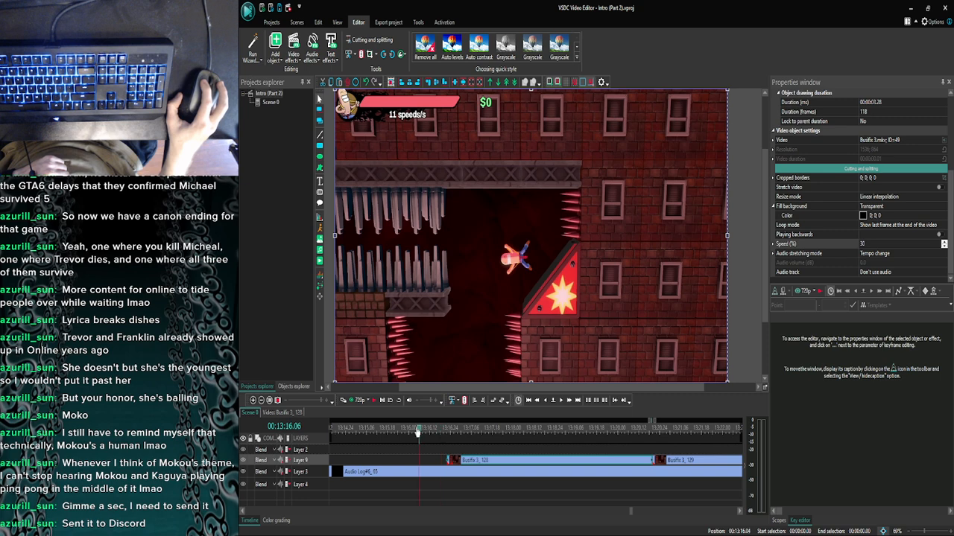
Preview the scene from 00:13:16.02 across the extended Busifix 3_128, and again from 00:13:20.21 into Busifix 3_129.
{"action": "left_click", "coordinate": [358, 401]}
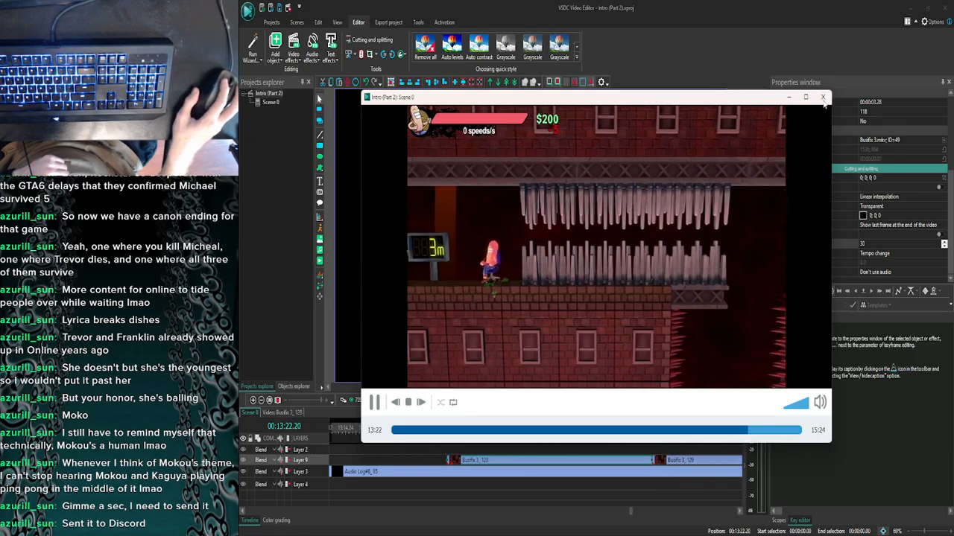
{"action": "left_click", "coordinate": [823, 98]}
{"action": "left_click", "coordinate": [260, 401]}
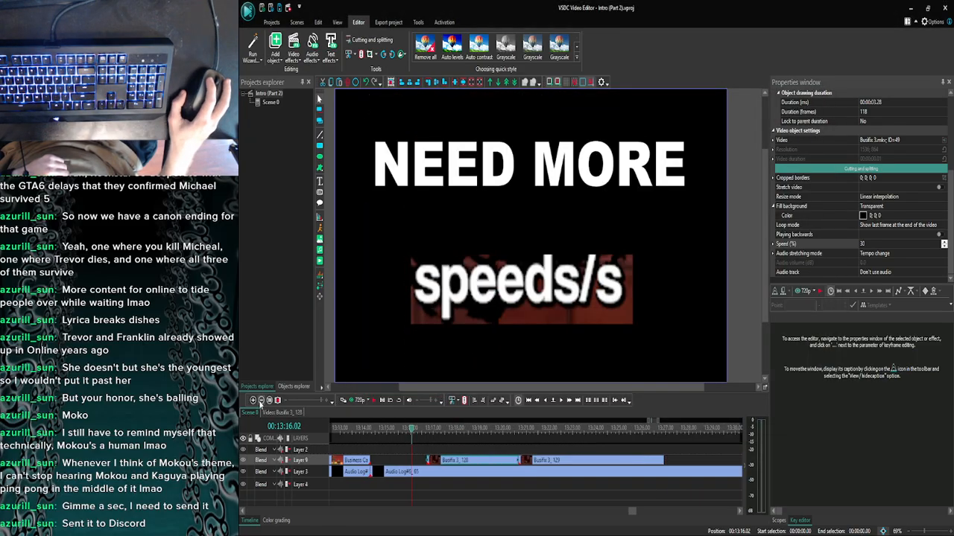
{"action": "left_click", "coordinate": [261, 401]}
{"action": "left_click", "coordinate": [483, 432]}
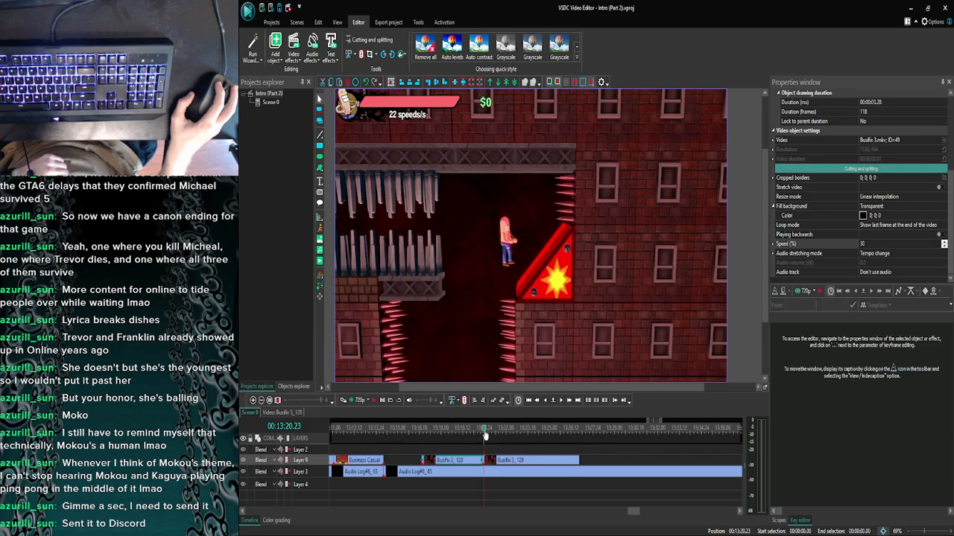
{"action": "left_click", "coordinate": [545, 401]}
{"action": "left_click", "coordinate": [543, 401]}
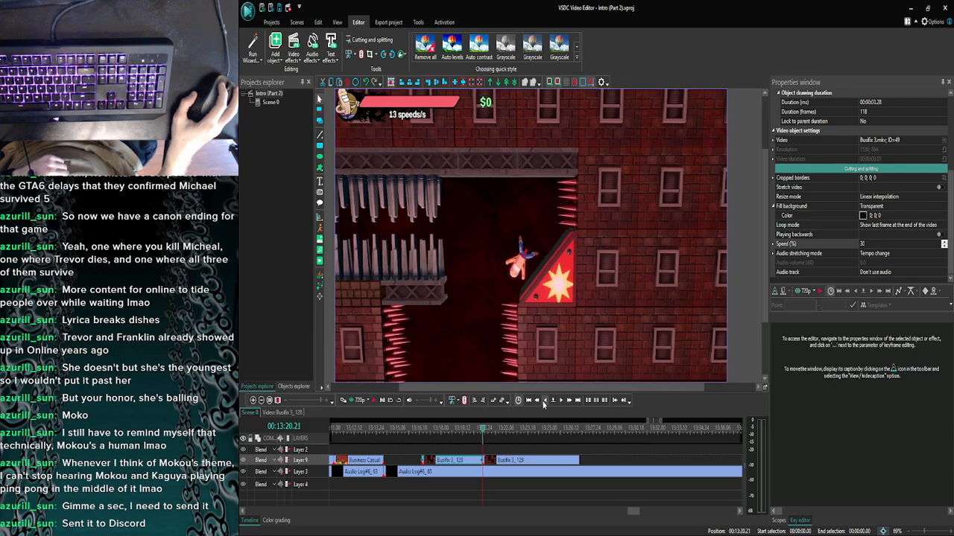
{"action": "left_click", "coordinate": [353, 400]}
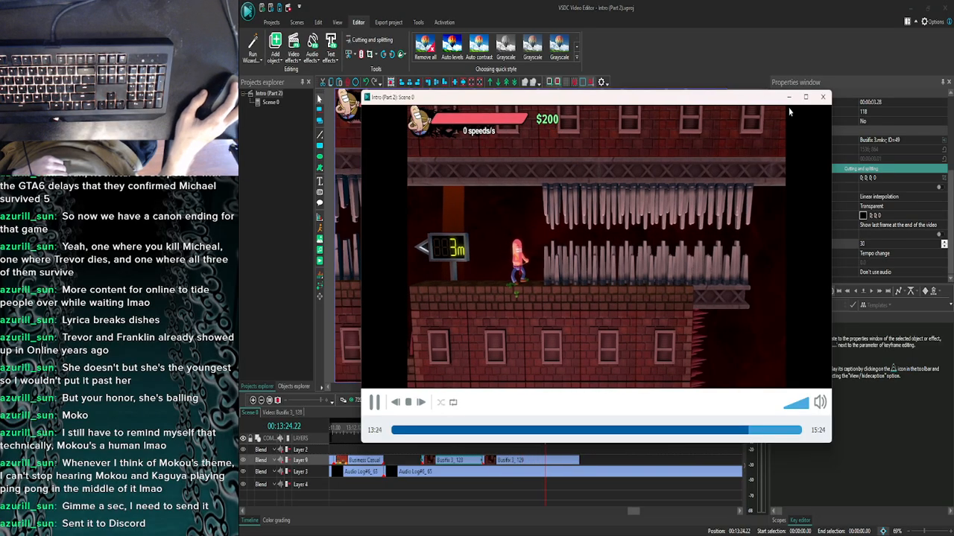
{"action": "left_click", "coordinate": [822, 97]}
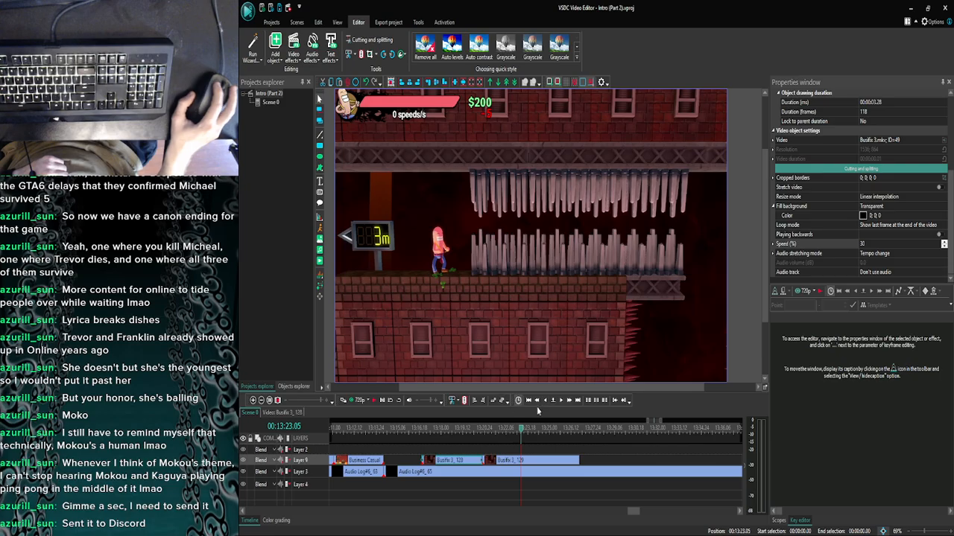
Split Busifix 3_129 and Audio Log#6_65 at 00:13:23.26 and delete the Busifix piece after the cut.
{"action": "left_click", "coordinate": [378, 400]}
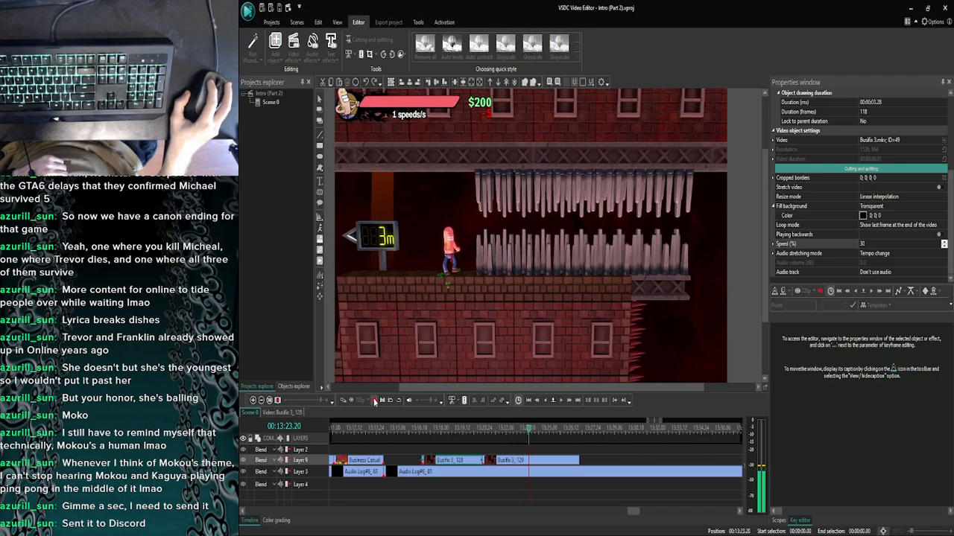
{"action": "left_click", "coordinate": [375, 401]}
{"action": "left_click", "coordinate": [540, 464]}
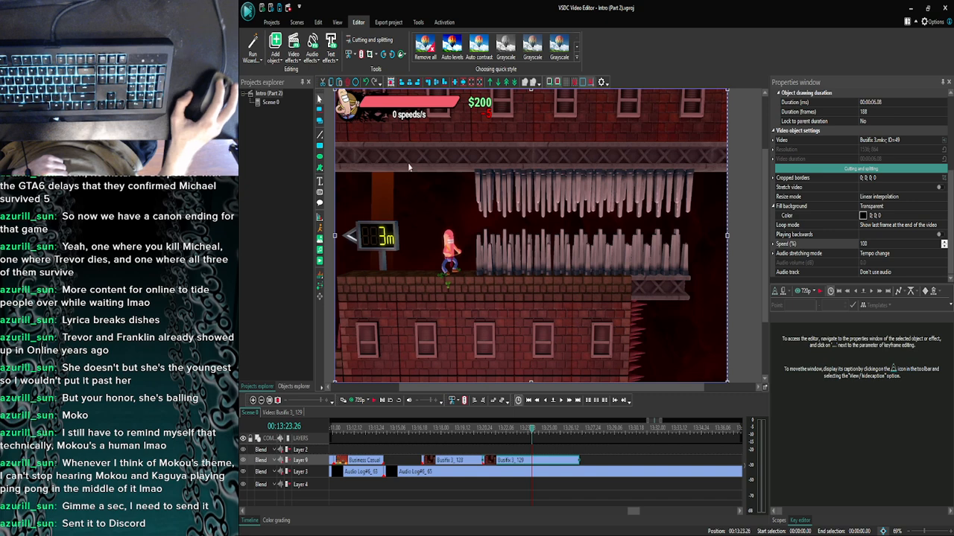
{"action": "left_click", "coordinate": [521, 476]}
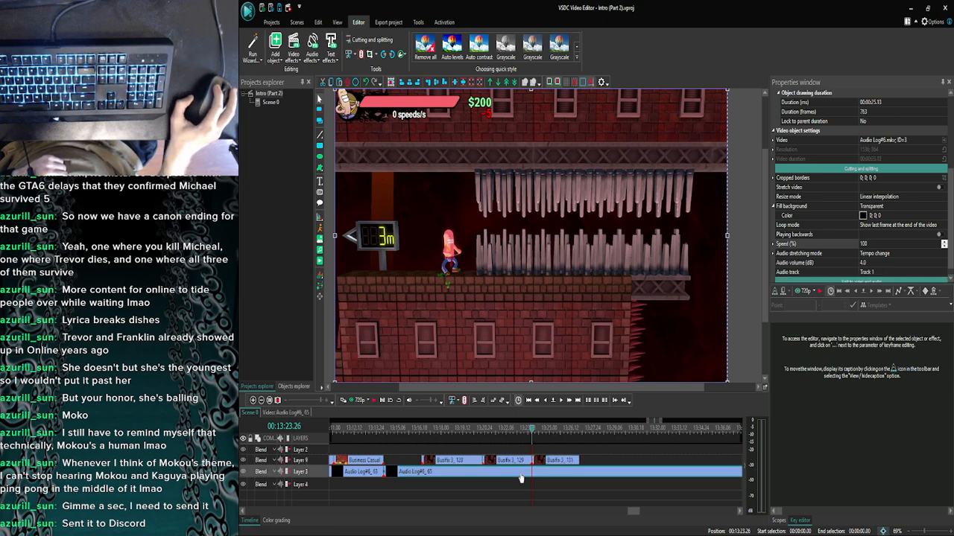
{"action": "left_click", "coordinate": [361, 55]}
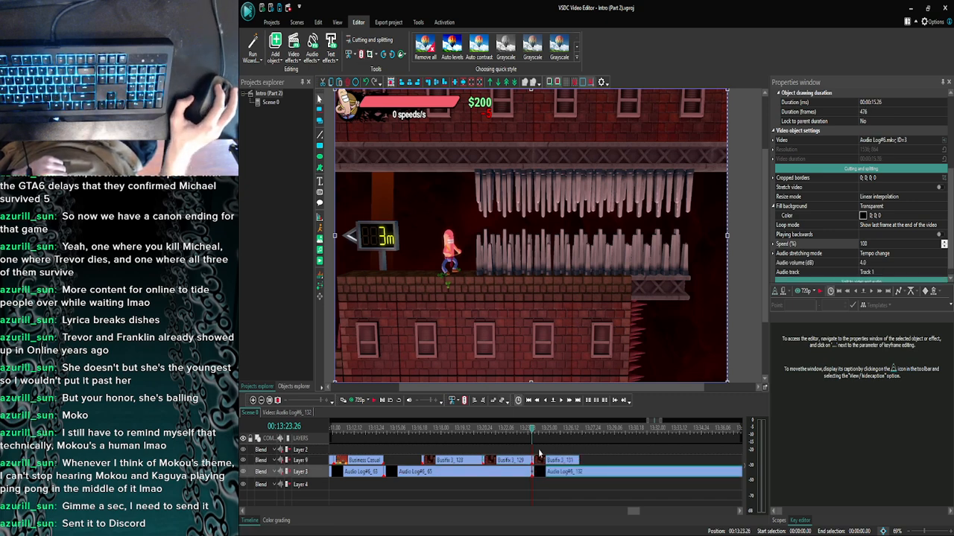
{"action": "key", "text": "Delete"}
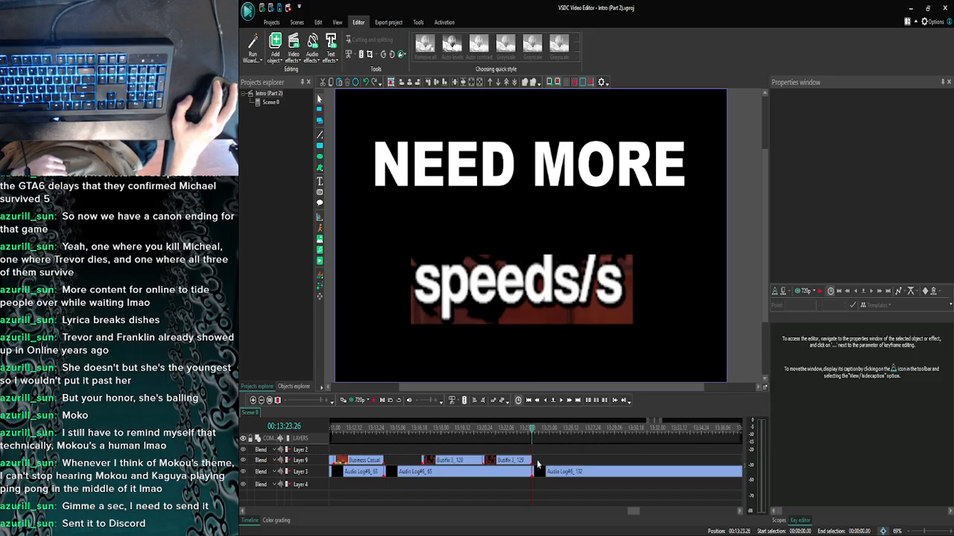
Preview the start of Audio Log#6_132 from several points, moving the playhead back to 00:13:24.06.
{"action": "left_click", "coordinate": [568, 400]}
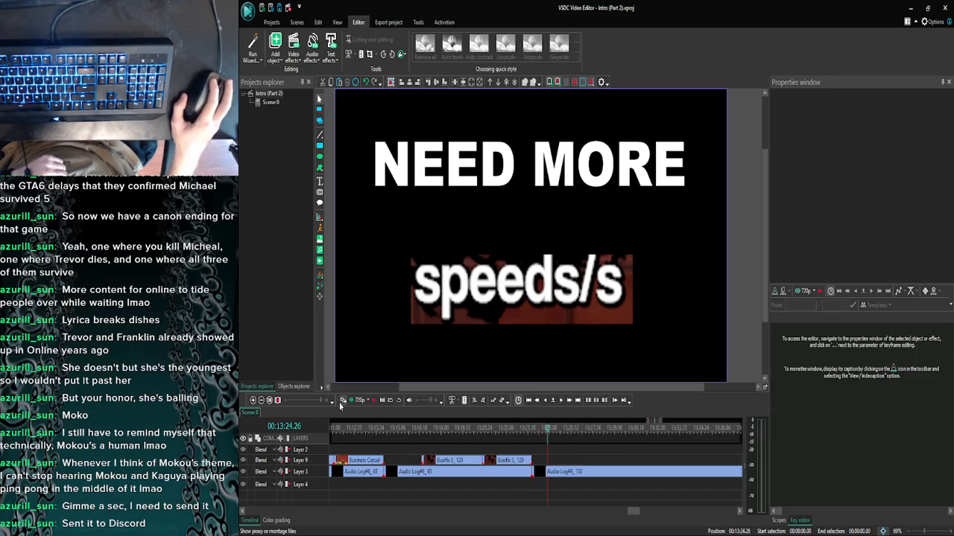
{"action": "left_click", "coordinate": [343, 400]}
{"action": "left_click", "coordinate": [821, 97]}
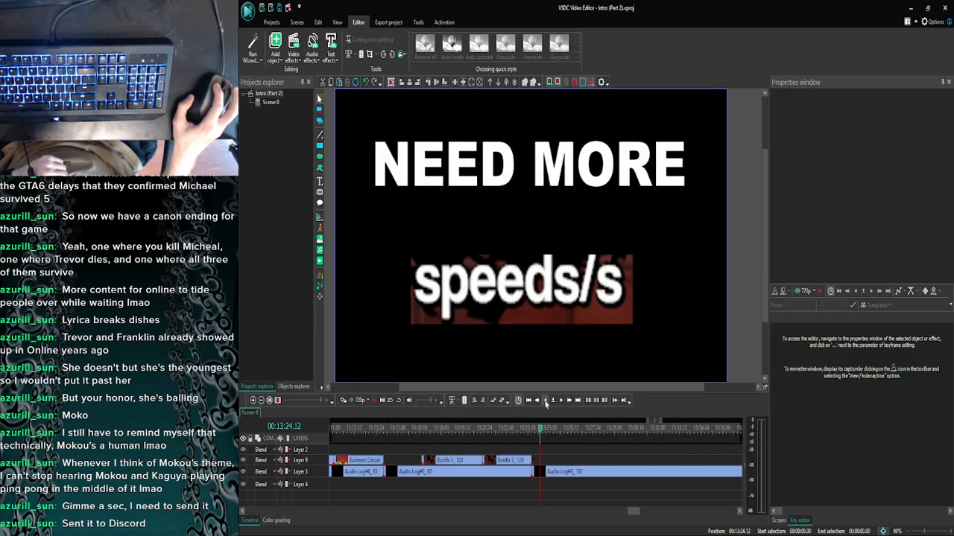
{"action": "left_click", "coordinate": [343, 401]}
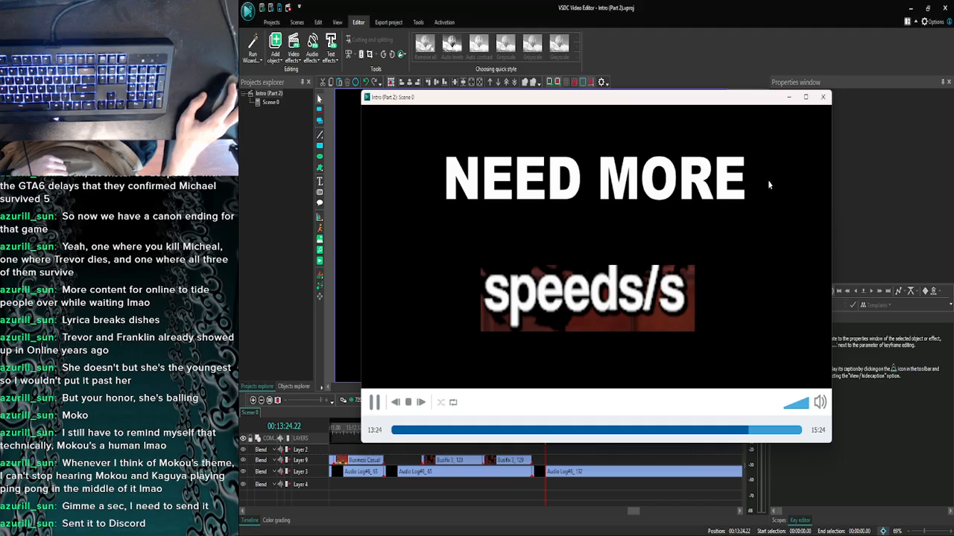
{"action": "left_click", "coordinate": [822, 97]}
{"action": "left_click", "coordinate": [545, 401]}
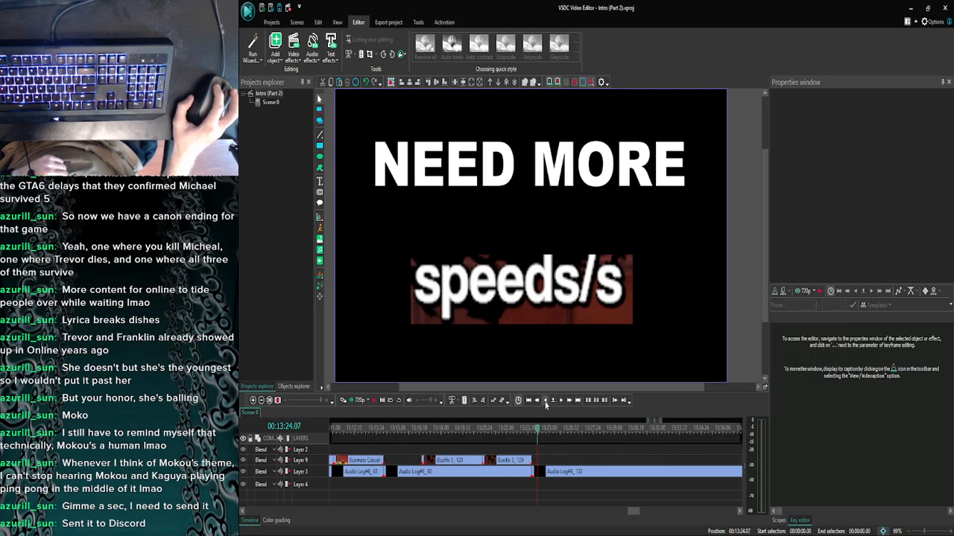
{"action": "left_click", "coordinate": [546, 401]}
{"action": "left_click", "coordinate": [354, 402]}
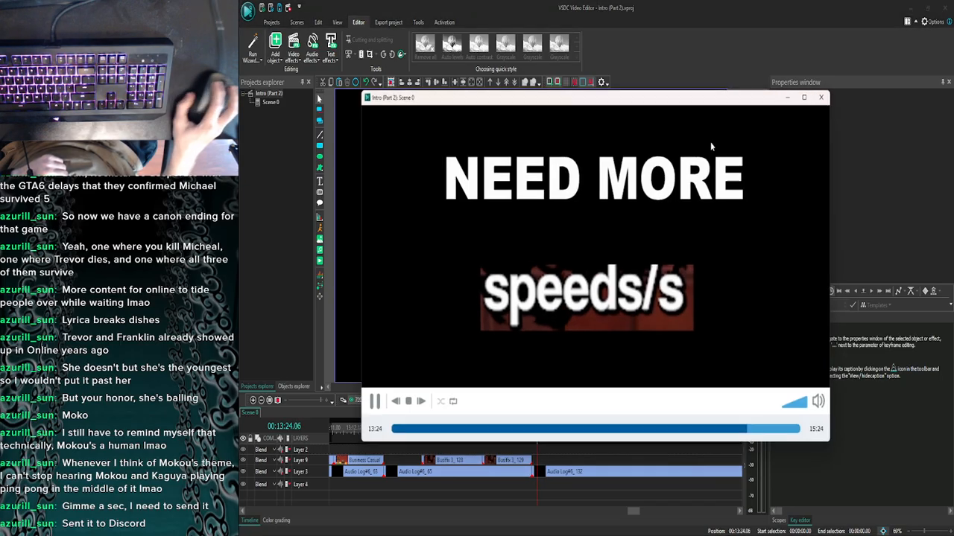
{"action": "left_click", "coordinate": [822, 98]}
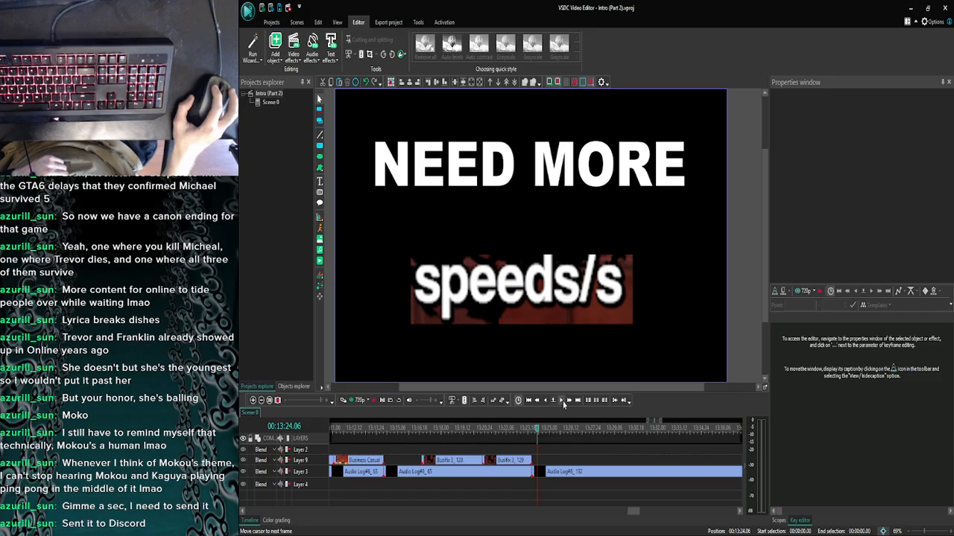
Cut off the start of Audio Log#6_132 at 00:13:24.06 and close the gap by moving the remaining audio back to 00:13:23.26.
{"action": "left_click", "coordinate": [551, 471]}
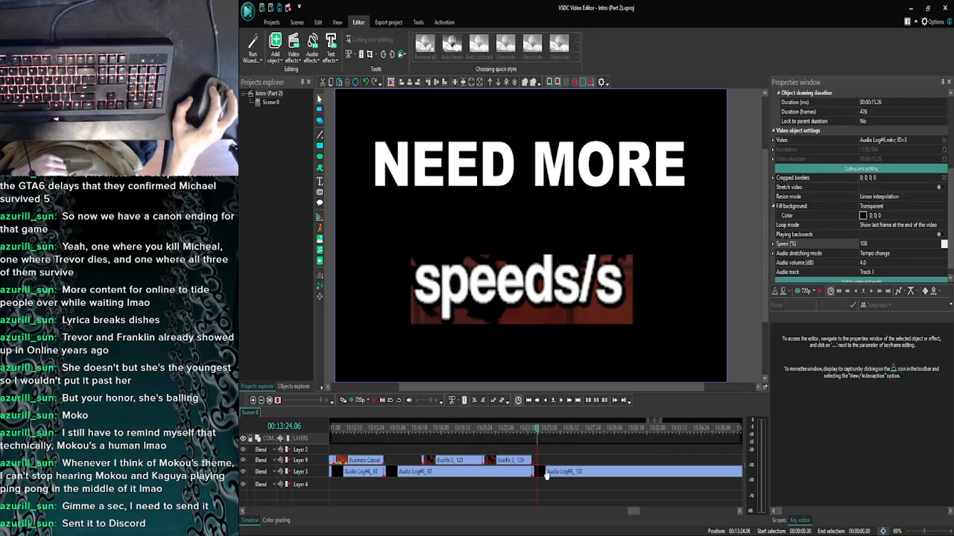
{"action": "left_click", "coordinate": [362, 54]}
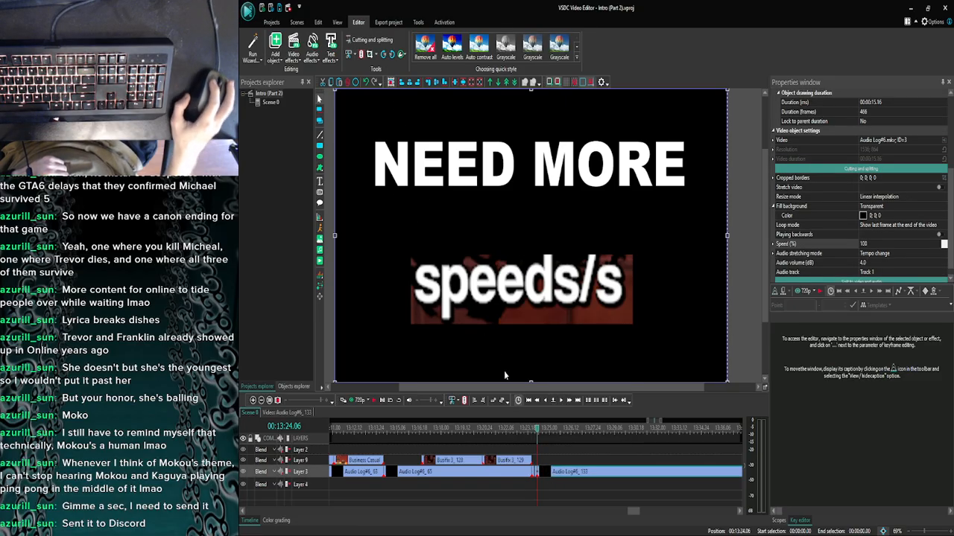
{"action": "left_click", "coordinate": [543, 474]}
{"action": "left_click", "coordinate": [546, 462]}
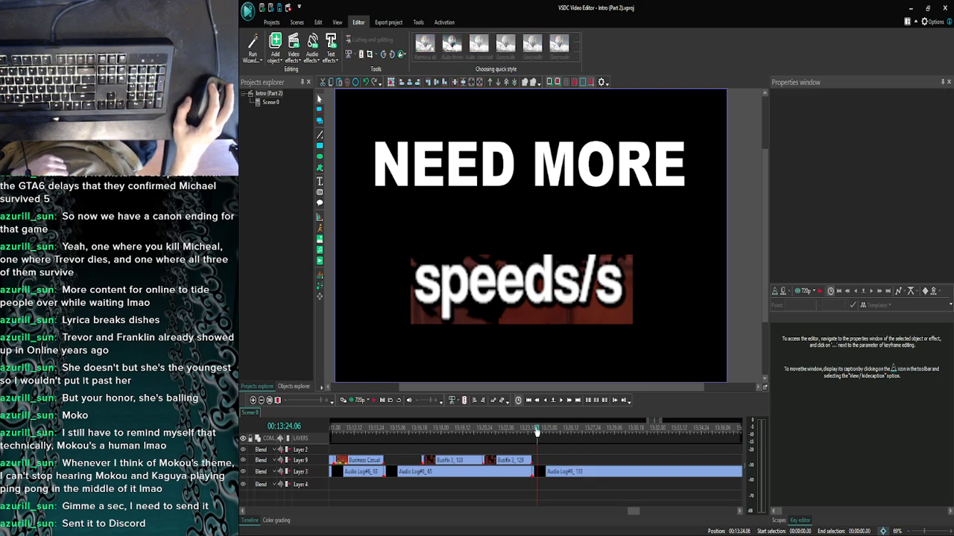
Preview the scene from 00:13:16.23 through both Busifix clips and past the audio cut.
{"action": "left_click_drag", "start_coordinate": [526, 432], "coordinate": [480, 434]}
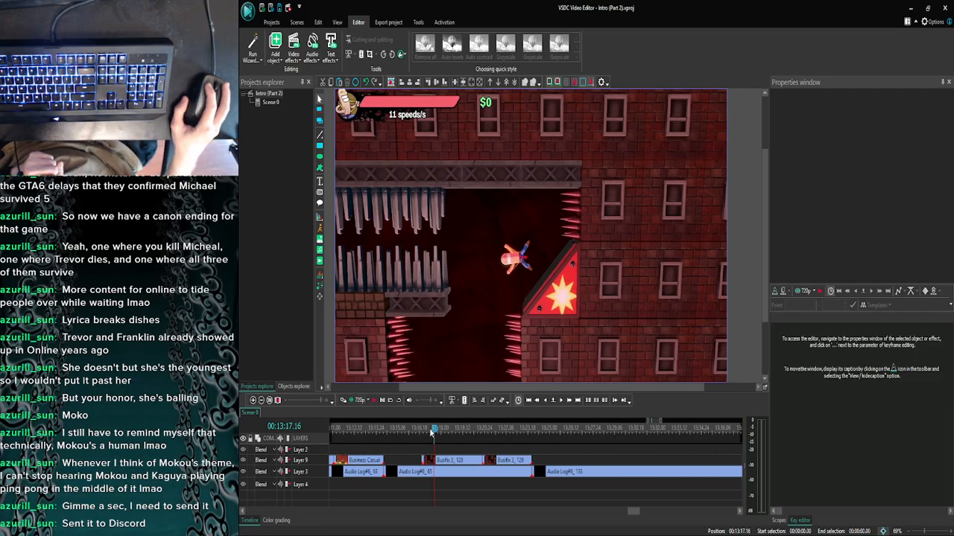
{"action": "left_click_drag", "start_coordinate": [435, 433], "coordinate": [423, 433]}
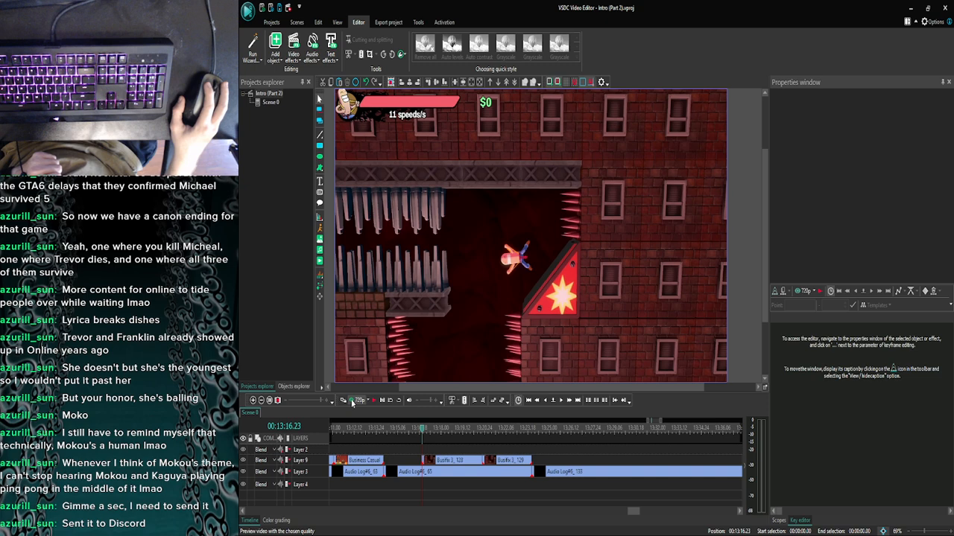
{"action": "left_click", "coordinate": [353, 402]}
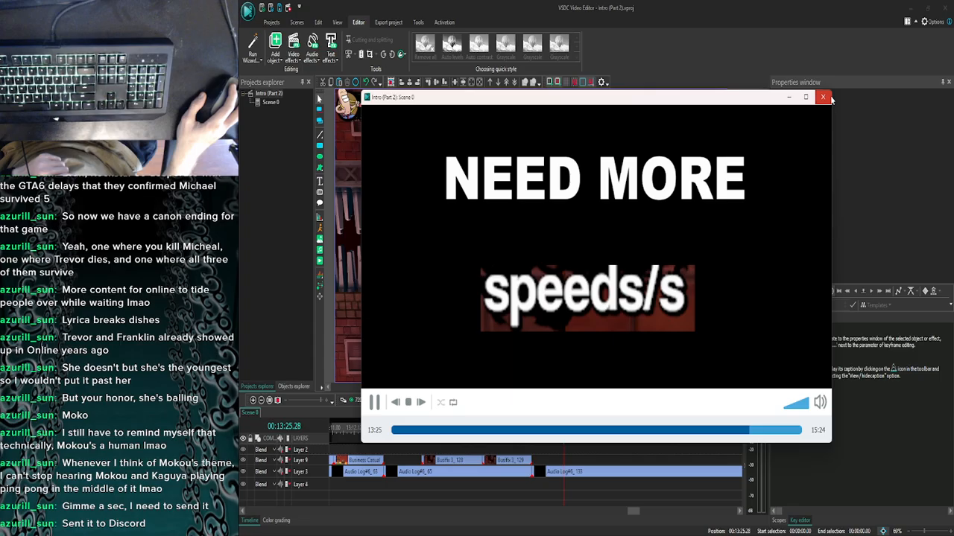
{"action": "left_click", "coordinate": [823, 97]}
Delete the NEED MORE text and the speeds/s screenshot inside Audio Log#6_133 and return to Scene 0.
{"action": "double_click", "coordinate": [559, 469]}
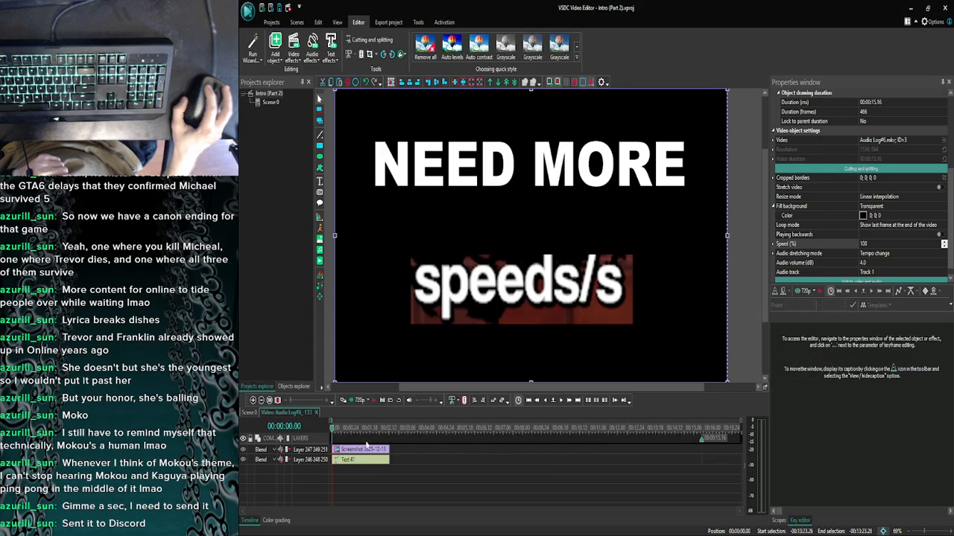
{"action": "left_click", "coordinate": [354, 451]}
{"action": "left_click", "coordinate": [354, 460], "text": "ctrl"}
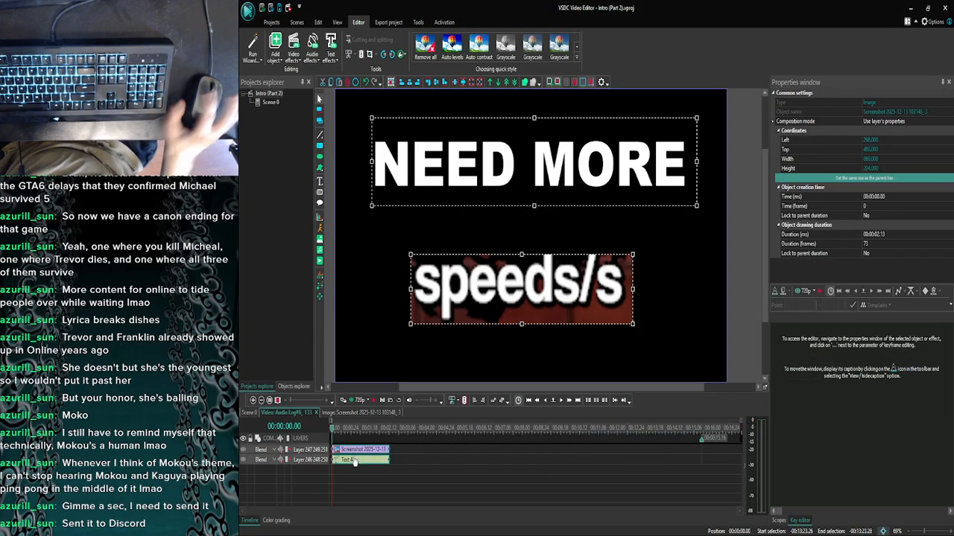
{"action": "key", "text": "Delete"}
{"action": "left_click", "coordinate": [248, 412]}
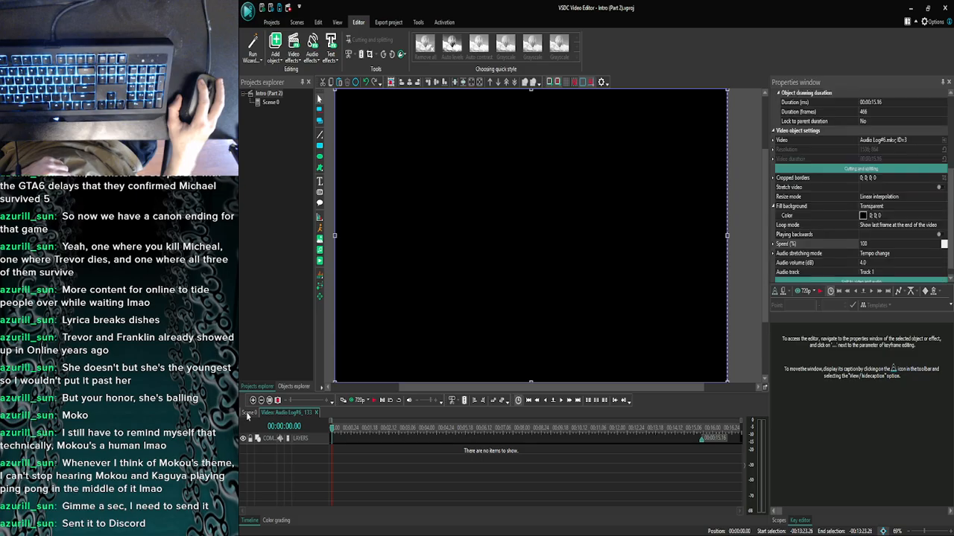
Move the Business Casual Man_109 clip earlier so that it starts where Audio Log#6_133 ends.
{"action": "left_click", "coordinate": [253, 401]}
{"action": "left_click", "coordinate": [253, 401]}
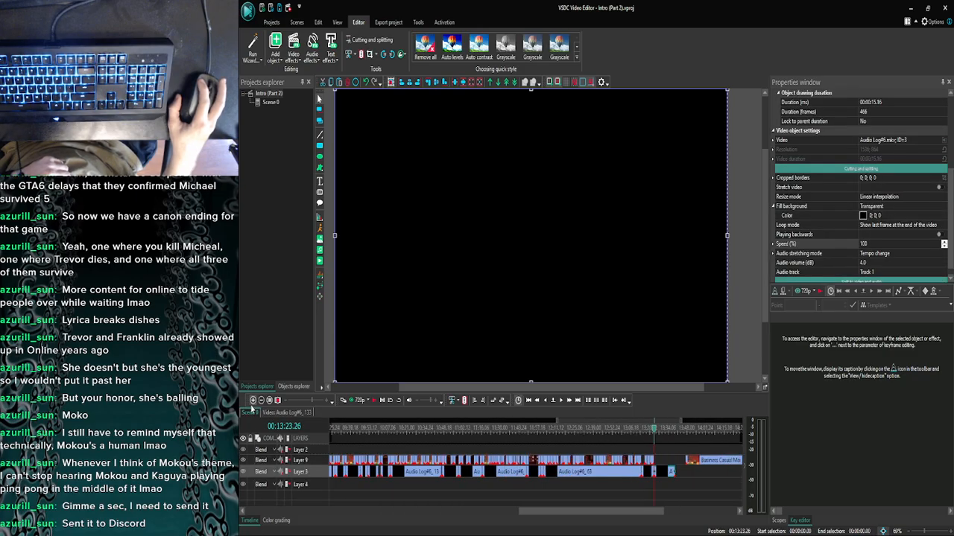
{"action": "left_click", "coordinate": [252, 401]}
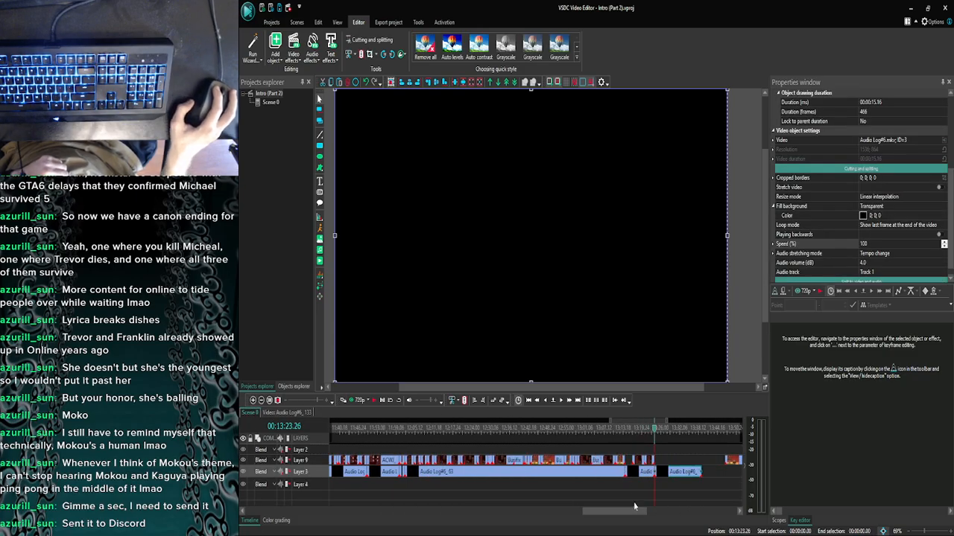
{"action": "left_click_drag", "start_coordinate": [629, 514], "coordinate": [641, 517]}
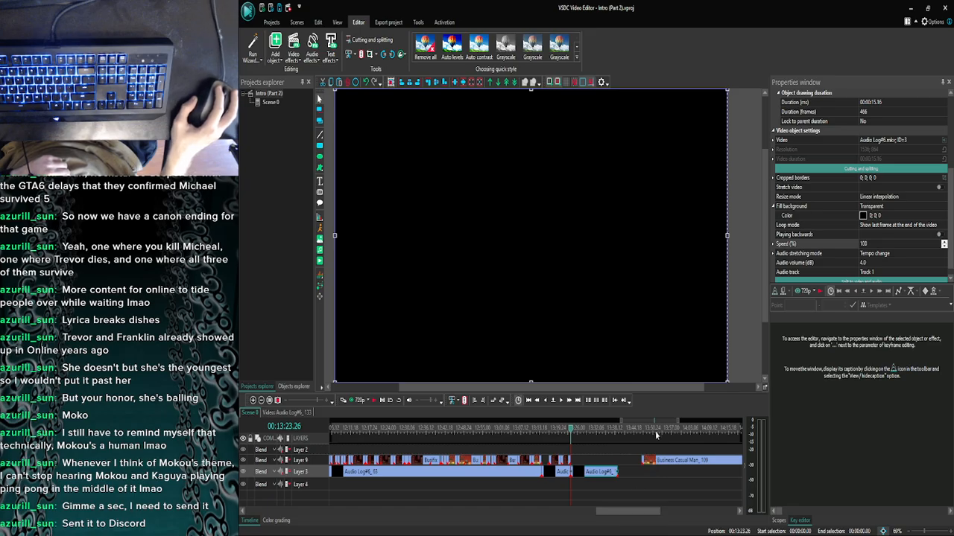
{"action": "left_click_drag", "start_coordinate": [655, 462], "coordinate": [632, 462]}
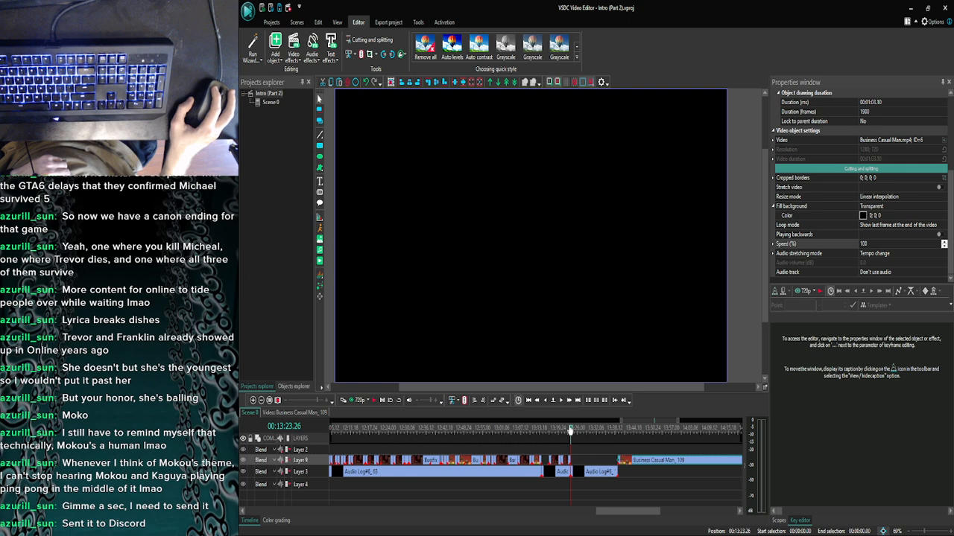
Scrub the scene between 00:11:59.21 and 00:13:06.02, and preview it from 00:12:36.08 through the Busifix 3_94 clip.
{"action": "left_click_drag", "start_coordinate": [493, 430], "coordinate": [354, 431]}
{"action": "left_click_drag", "start_coordinate": [618, 519], "coordinate": [597, 514]}
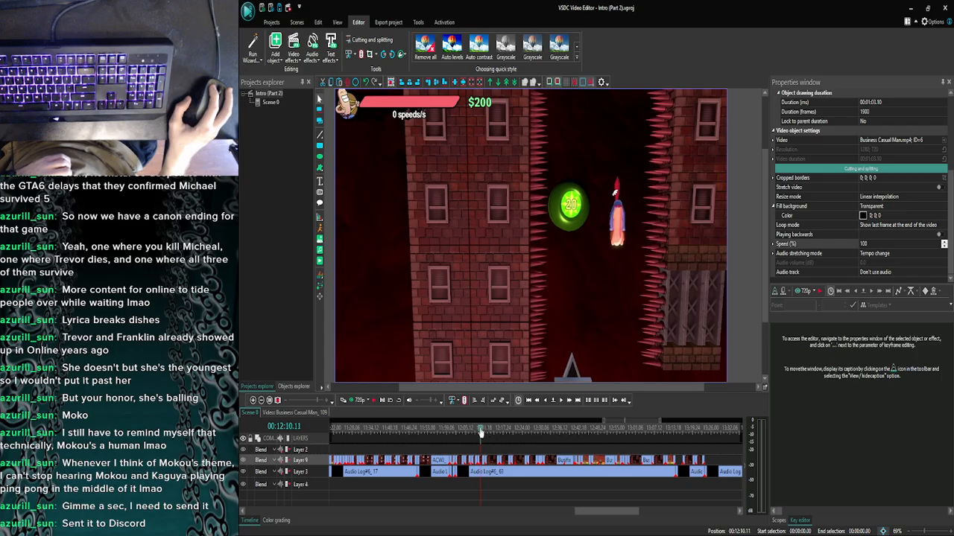
{"action": "left_click_drag", "start_coordinate": [481, 432], "coordinate": [480, 432]}
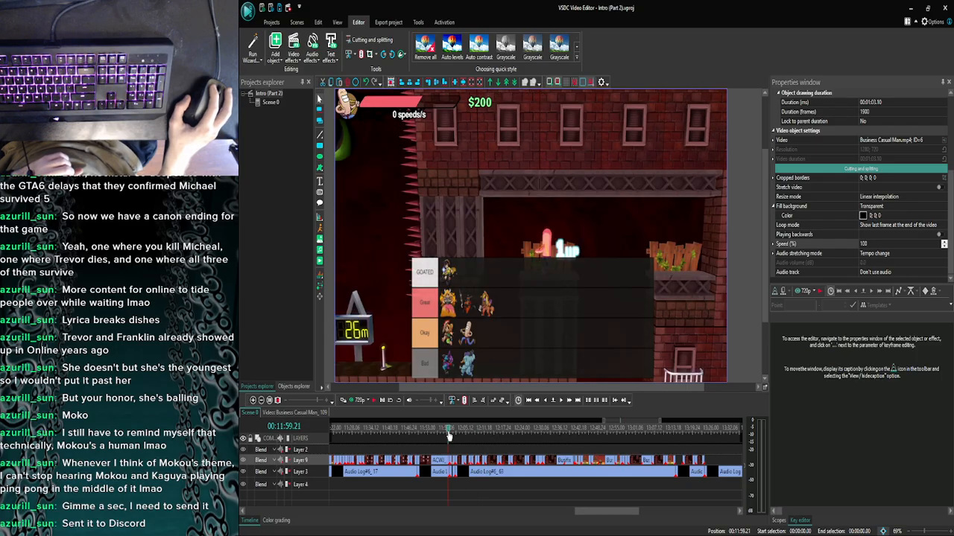
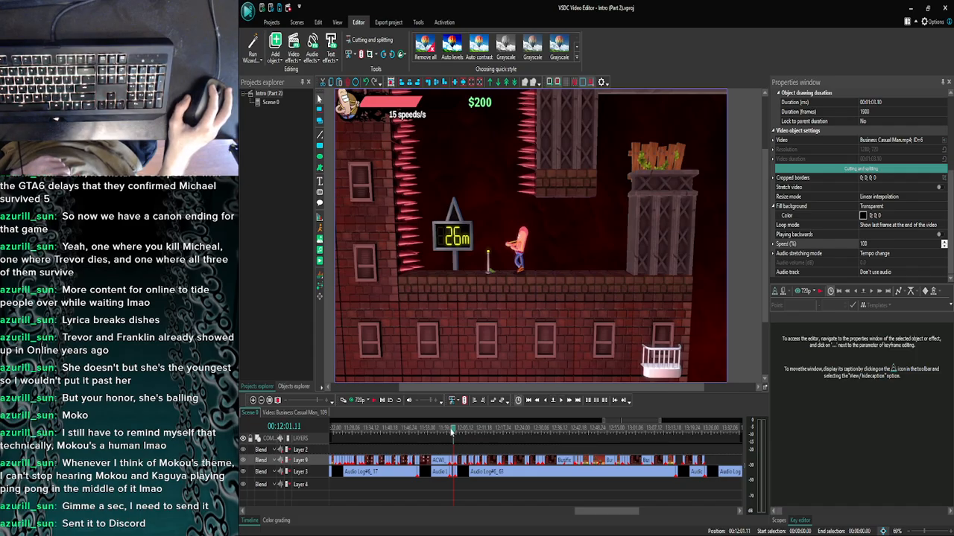
{"action": "left_click_drag", "start_coordinate": [452, 433], "coordinate": [656, 432]}
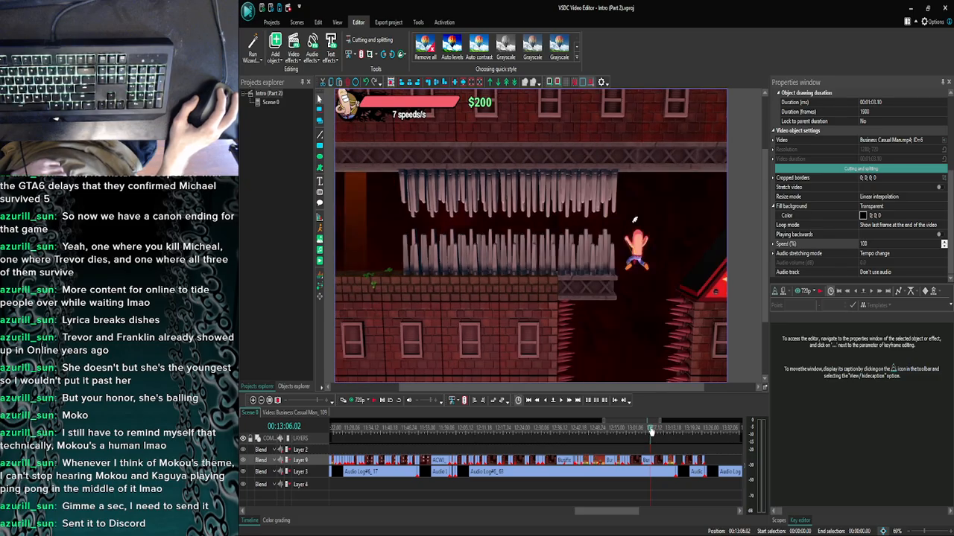
{"action": "left_click", "coordinate": [253, 401]}
{"action": "left_click", "coordinate": [253, 401]}
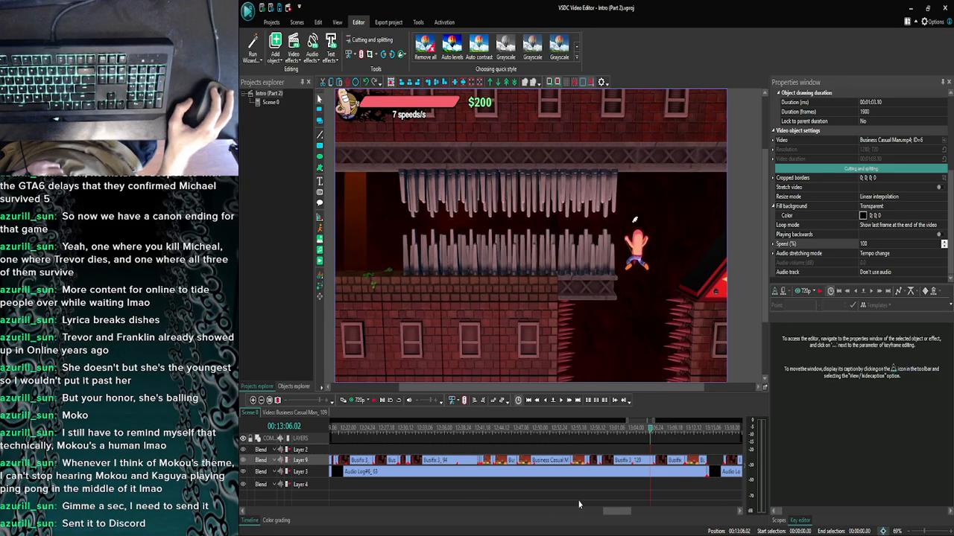
{"action": "left_click_drag", "start_coordinate": [615, 512], "coordinate": [623, 511]}
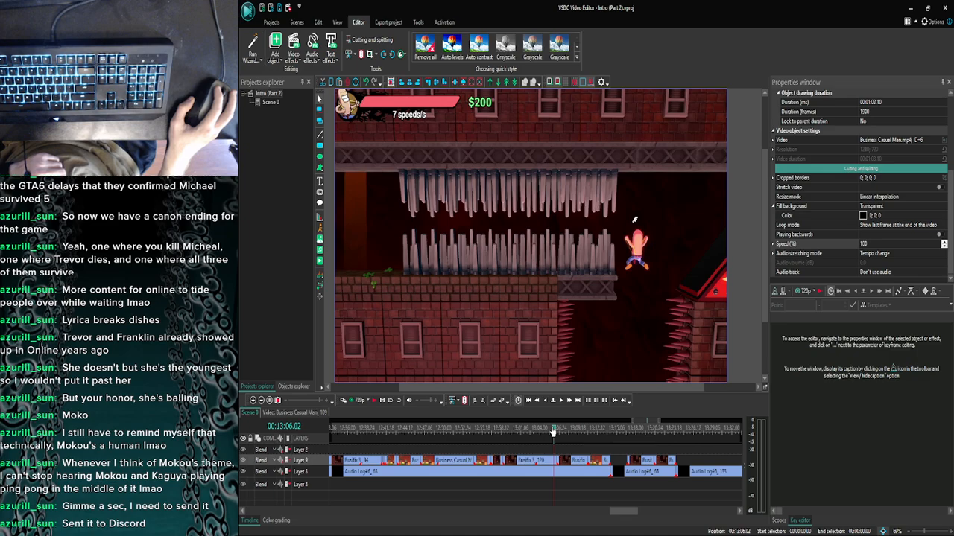
{"action": "left_click_drag", "start_coordinate": [553, 432], "coordinate": [349, 455]}
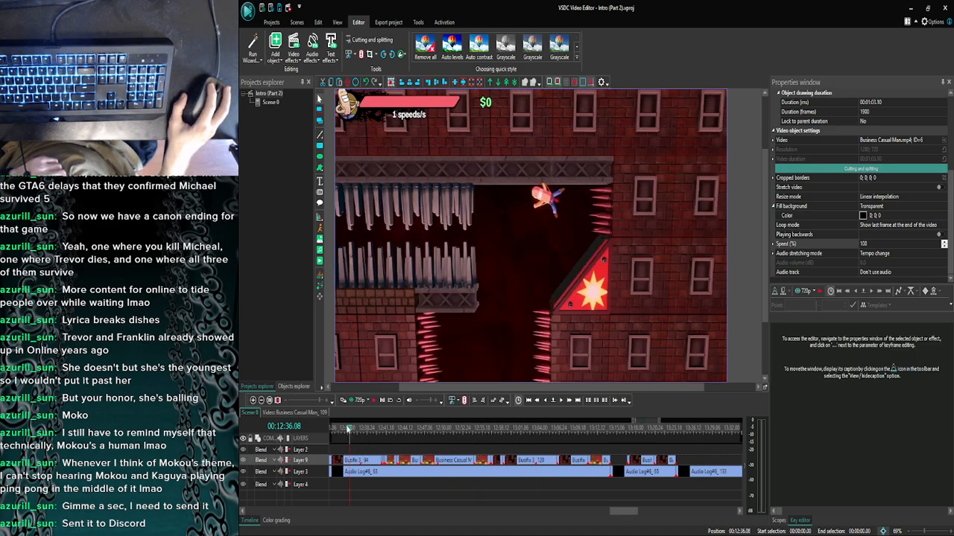
{"action": "left_click", "coordinate": [358, 402]}
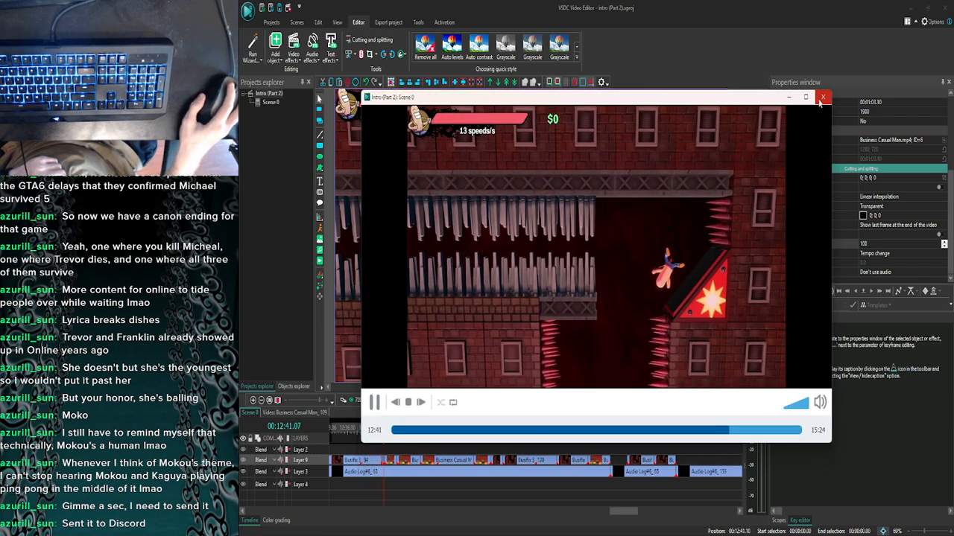
{"action": "left_click", "coordinate": [823, 97]}
Open the Busifix 3_94 clip, advance its playhead to 00:00:07.04 and preview from there.
{"action": "double_click", "coordinate": [363, 460]}
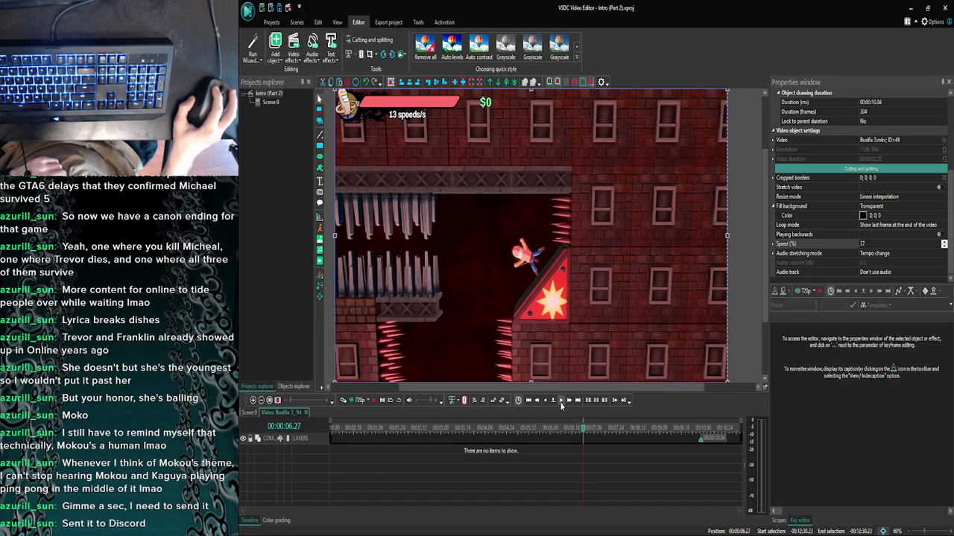
{"action": "left_click", "coordinate": [560, 402]}
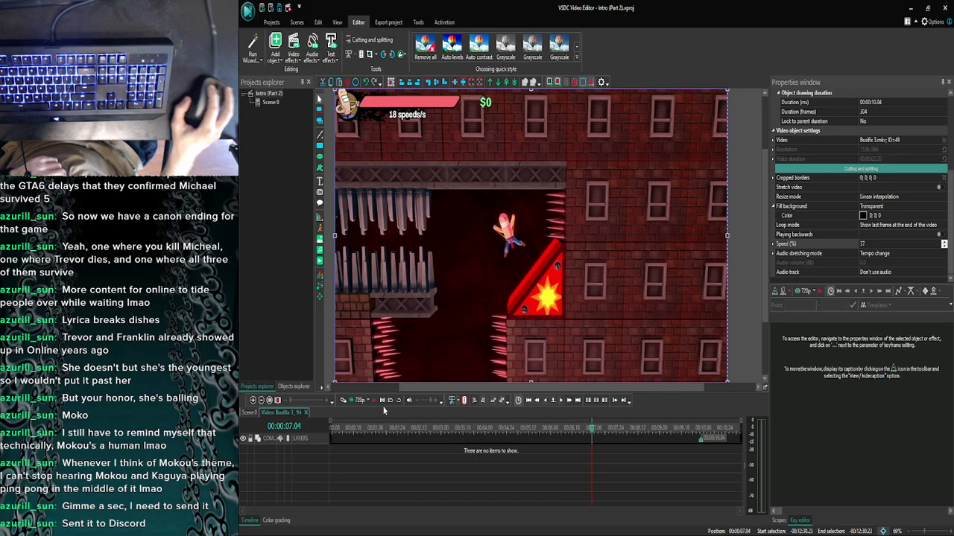
{"action": "left_click", "coordinate": [343, 400]}
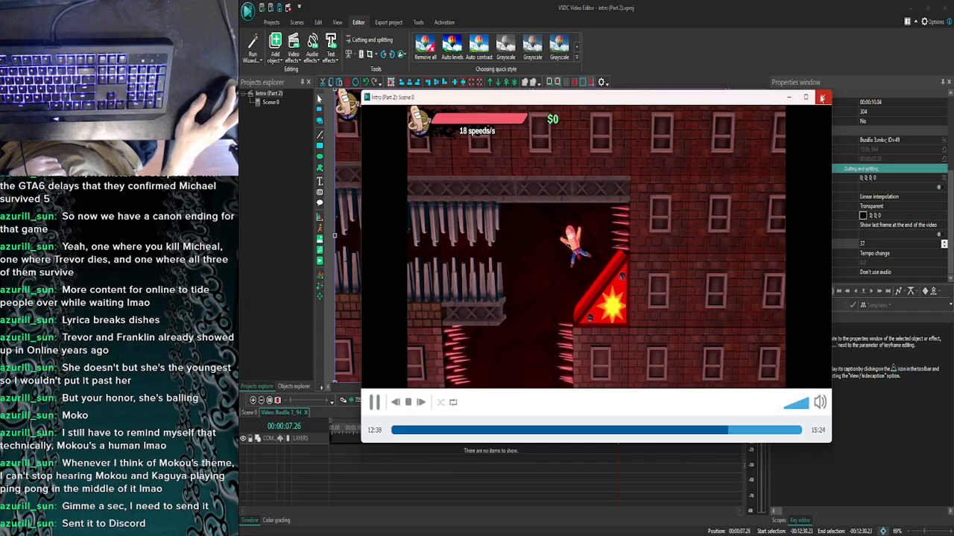
{"action": "left_click", "coordinate": [821, 98]}
Return to Scene 0, split Busifix 3_94 at 00:12:37.29 and delete the part after the cut.
{"action": "left_click", "coordinate": [252, 412]}
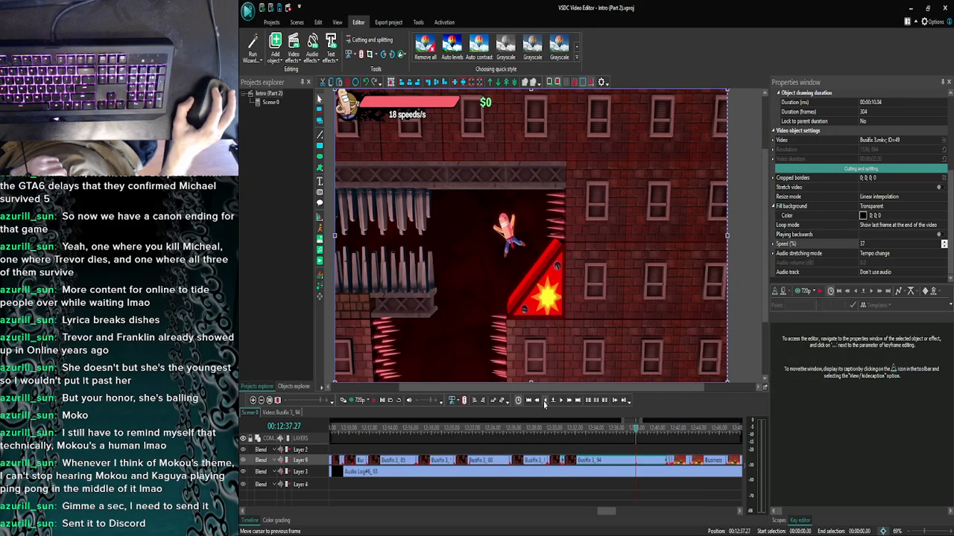
{"action": "left_click", "coordinate": [545, 401]}
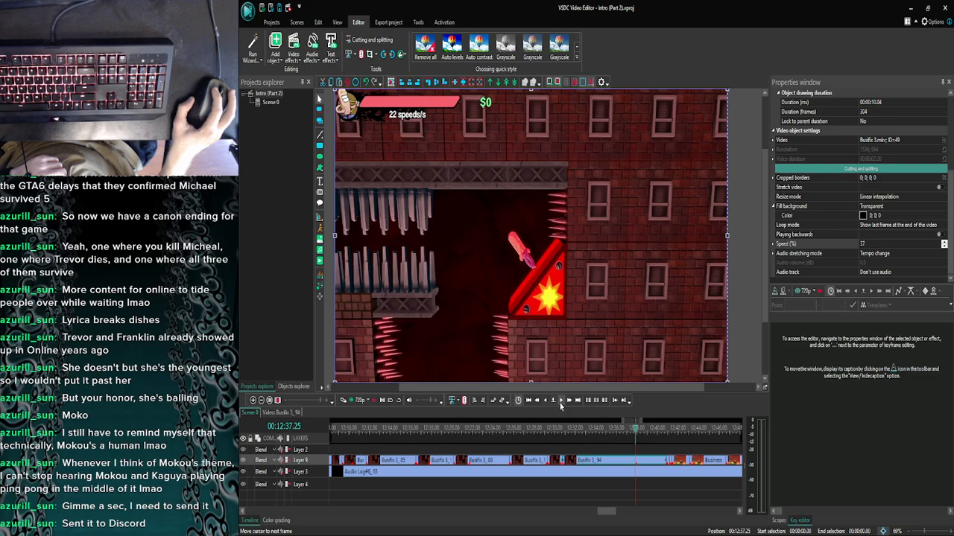
{"action": "double_click", "coordinate": [561, 404]}
{"action": "left_click", "coordinate": [561, 402]}
{"action": "double_click", "coordinate": [560, 402]}
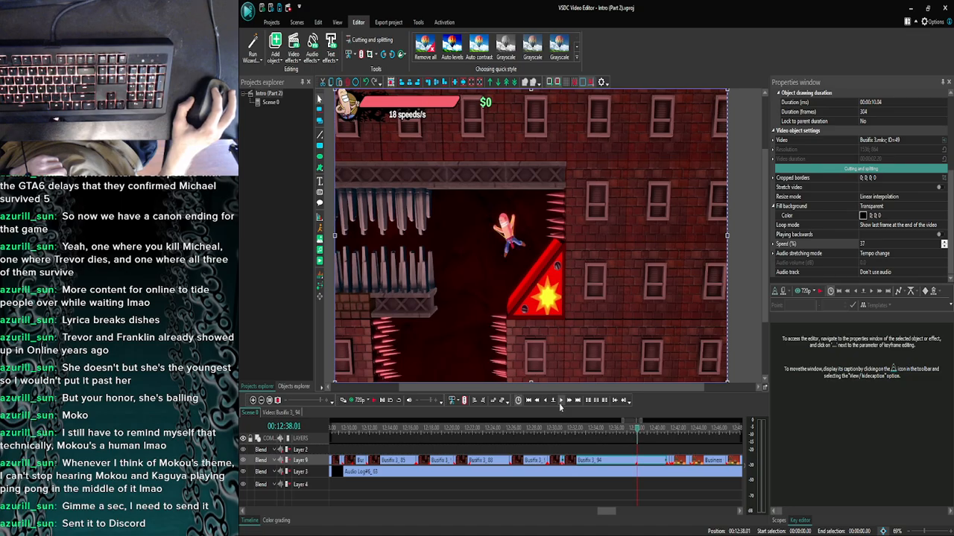
{"action": "left_click", "coordinate": [545, 400]}
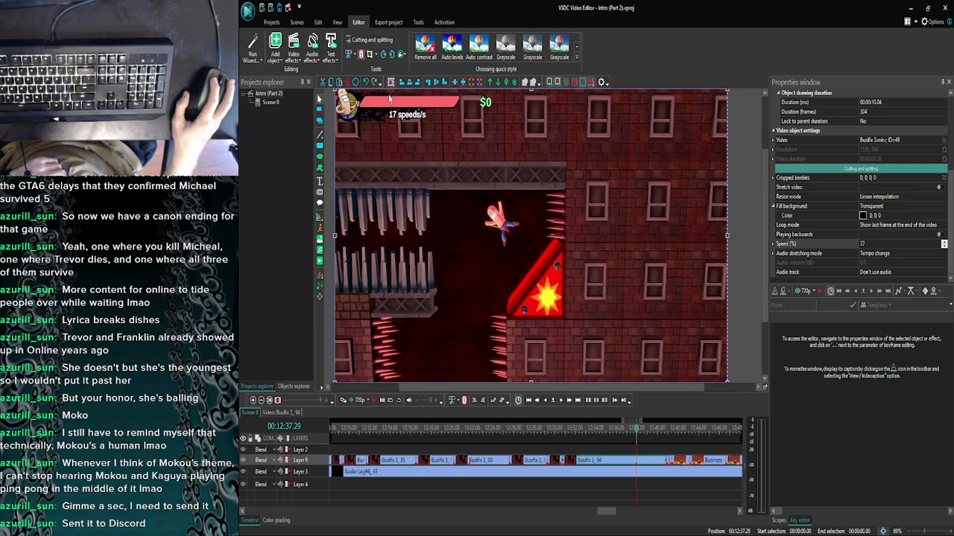
{"action": "key", "text": "ctrl+k"}
{"action": "key", "text": "Delete"}
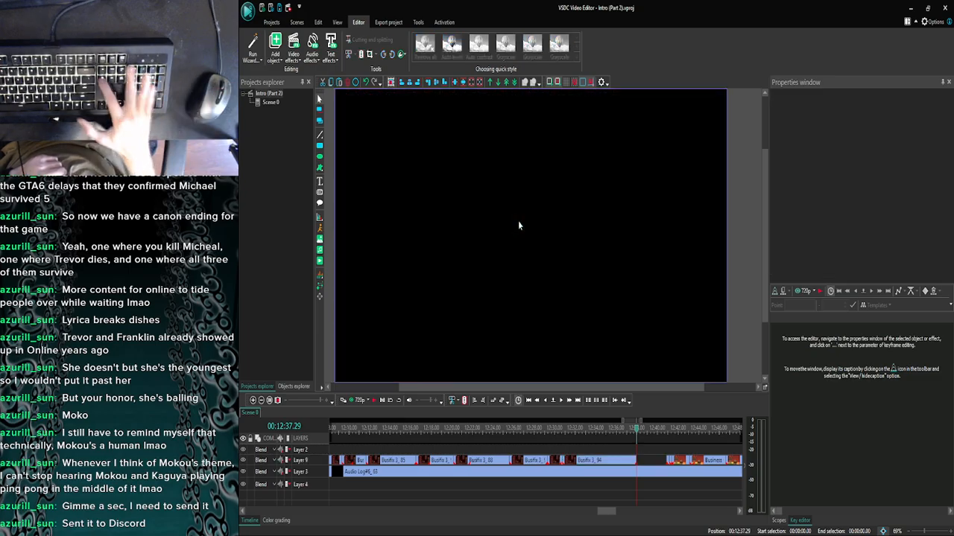
Extend the trimmed Busifix 3_94 clip up to the next clip as a freeze frame, and preview the frozen part inside it.
{"action": "left_click", "coordinate": [632, 463]}
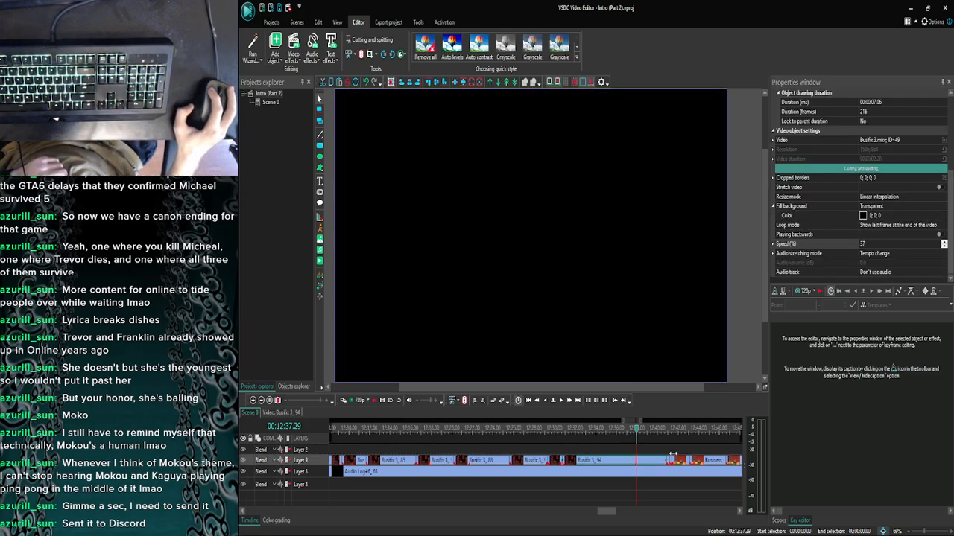
{"action": "left_click_drag", "start_coordinate": [672, 455], "coordinate": [669, 451]}
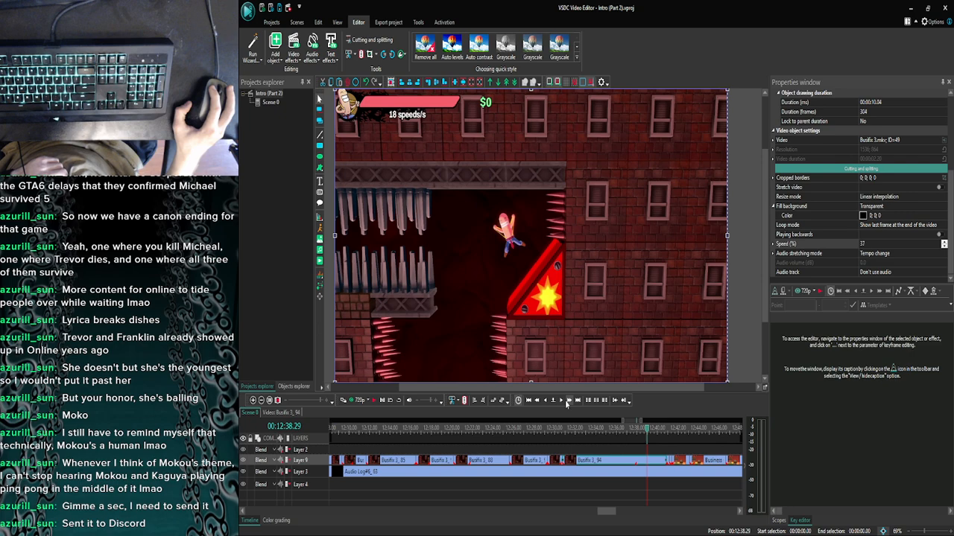
{"action": "double_click", "coordinate": [644, 468]}
{"action": "left_click", "coordinate": [359, 401]}
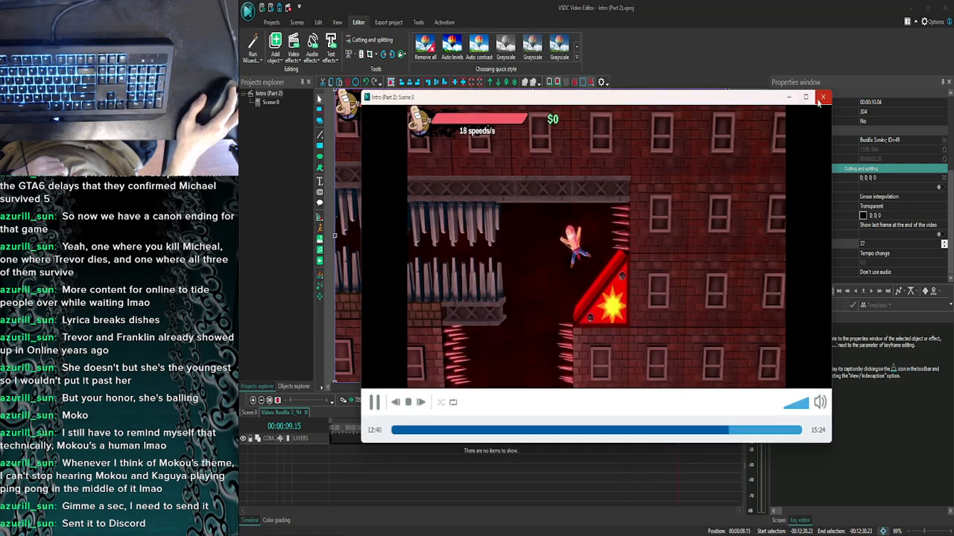
{"action": "left_click", "coordinate": [821, 97]}
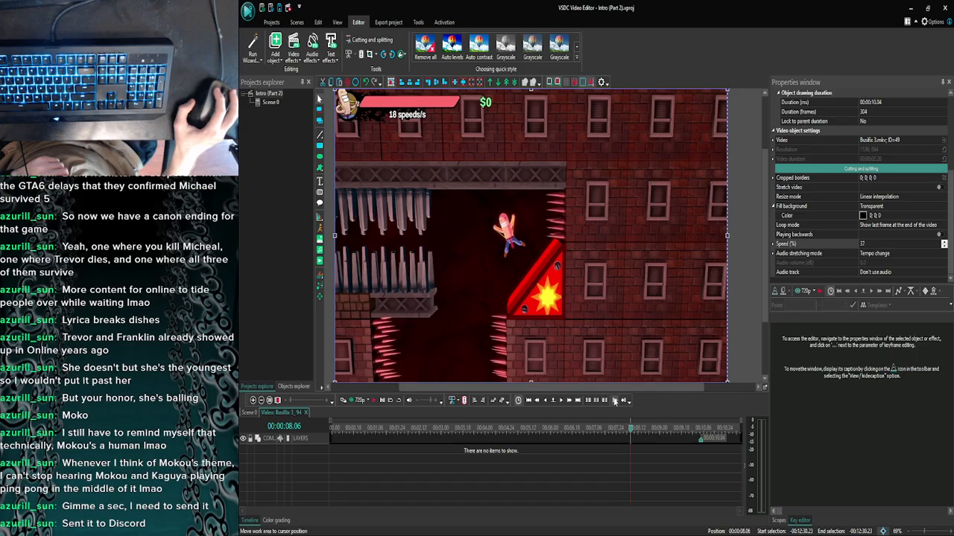
Add a Zoom effect inside Busifix 3_94, starting from the cursor position at 00:00:08.26.
{"action": "left_click", "coordinate": [294, 47]}
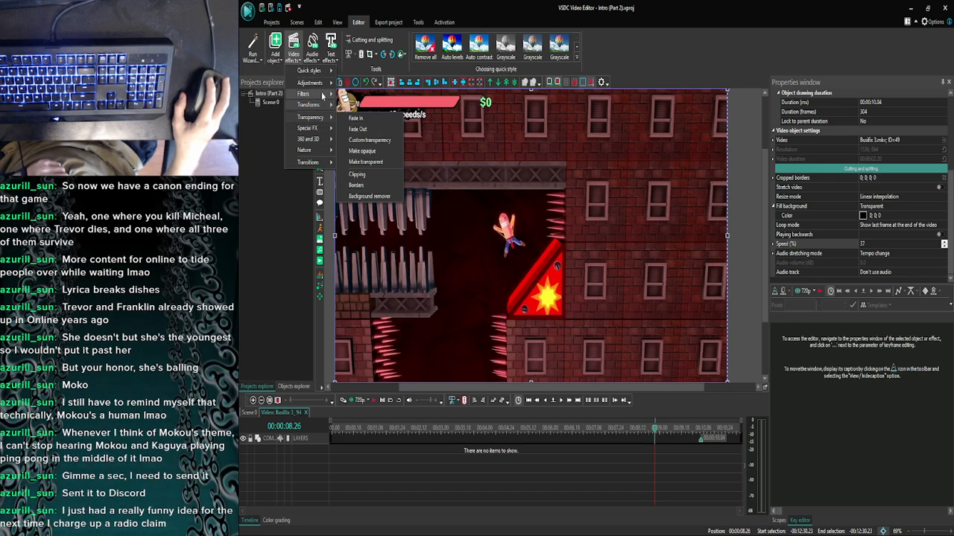
{"action": "mouse_move", "coordinate": [327, 104]}
{"action": "left_click", "coordinate": [355, 174]}
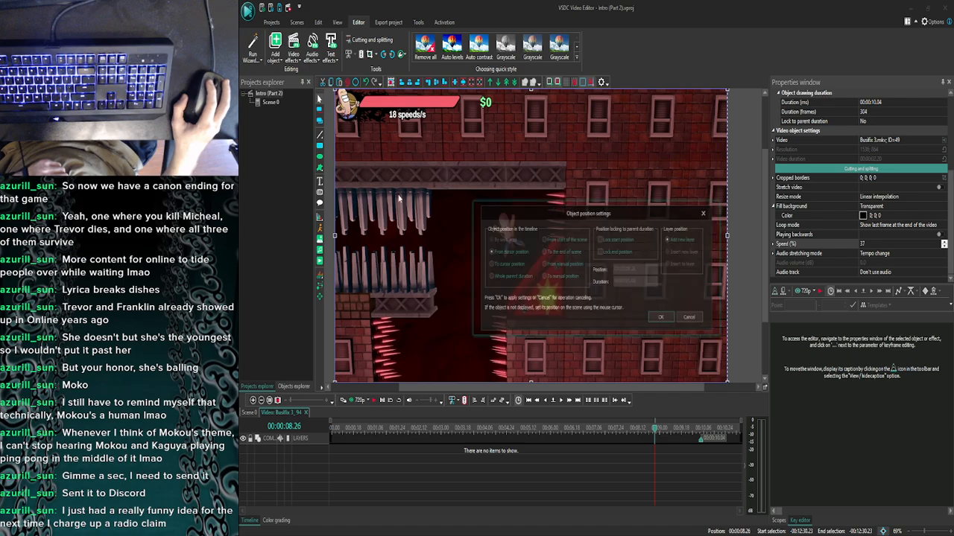
{"action": "left_click", "coordinate": [666, 323]}
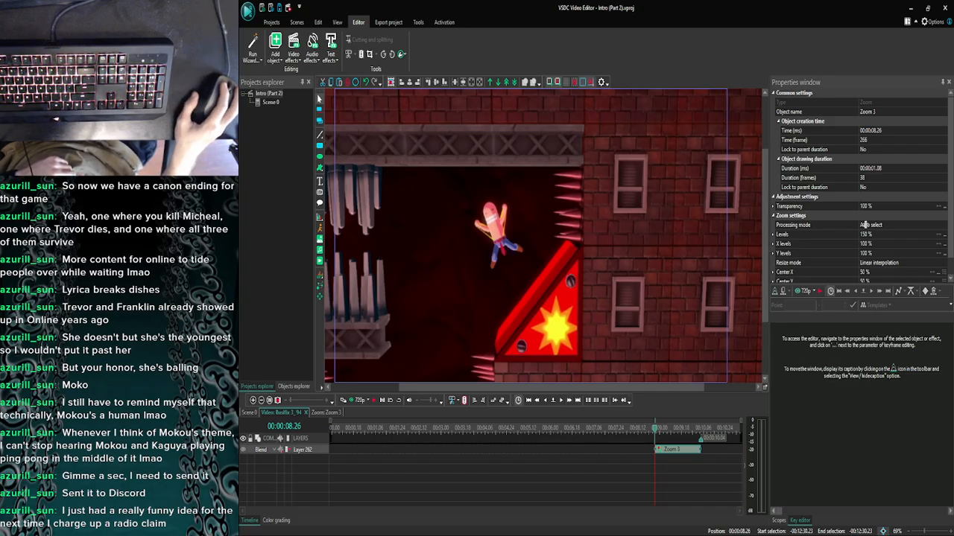
Set the zoom levels to 100; 300 % and center the zoom on the character at X 44.661 % and Y 48.958 %.
{"action": "scroll", "coordinate": [953, 212], "scroll_direction": "down", "scroll_amount": 1}
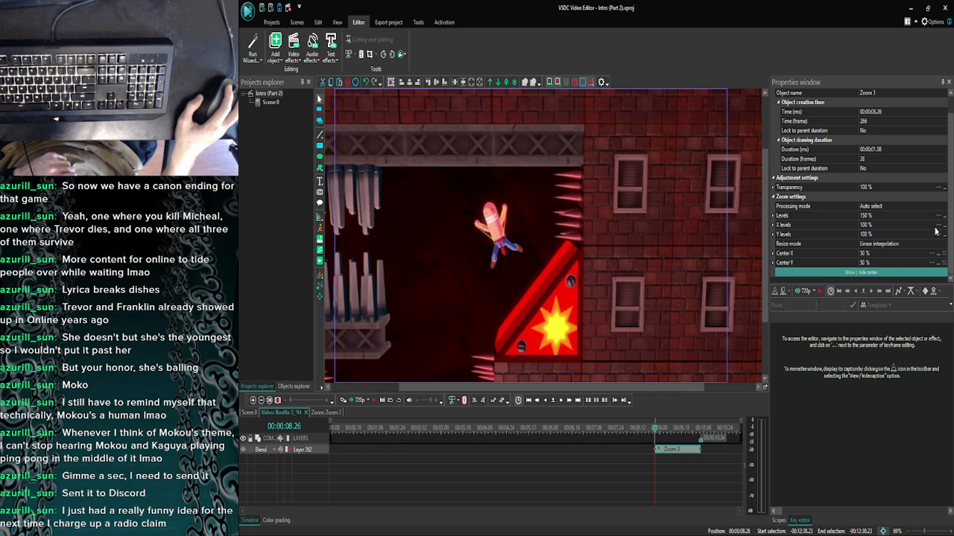
{"action": "left_click", "coordinate": [865, 215]}
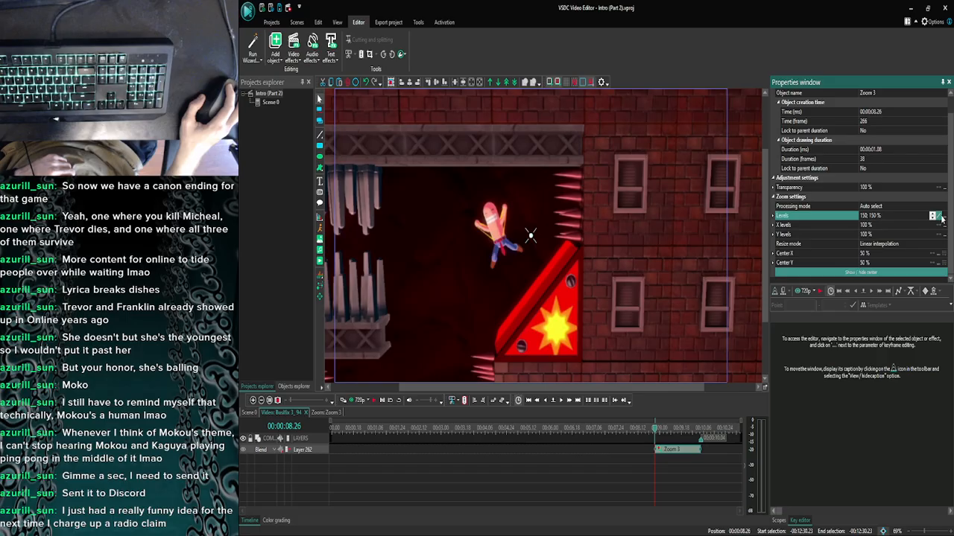
{"action": "left_click", "coordinate": [865, 216]}
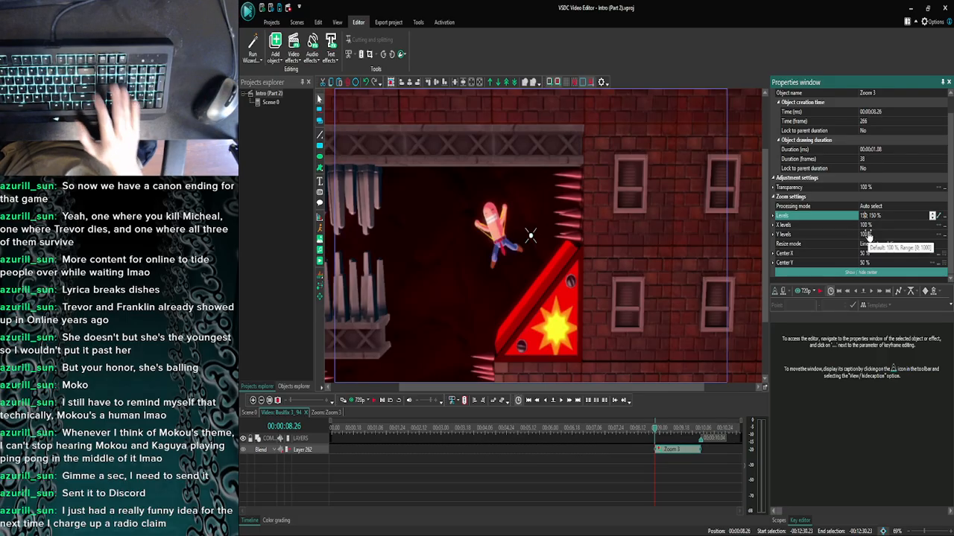
{"action": "key", "text": "BackSpace"}
{"action": "type", "text": "0"}
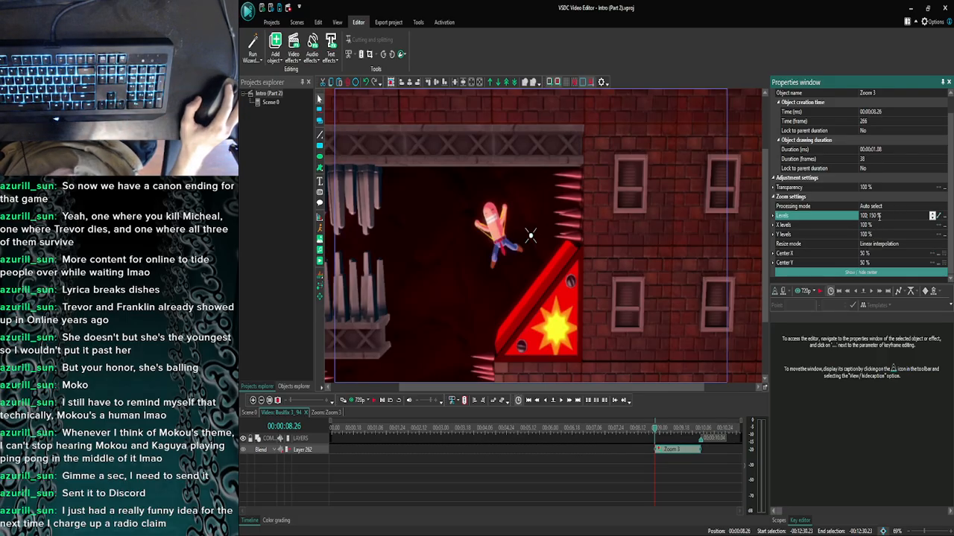
{"action": "left_click", "coordinate": [874, 216]}
{"action": "key", "text": "BackSpace"}
{"action": "key", "text": "BackSpace"}
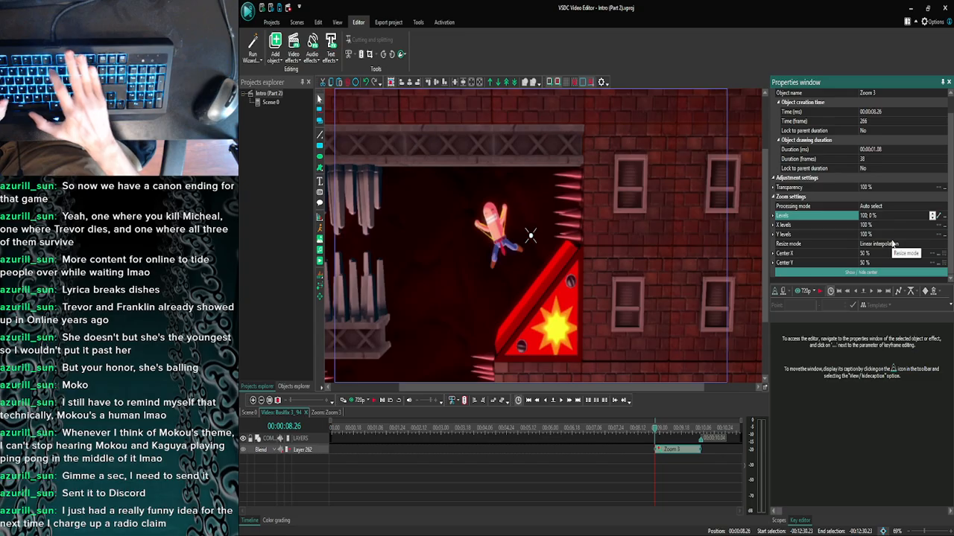
{"action": "type", "text": "3"}
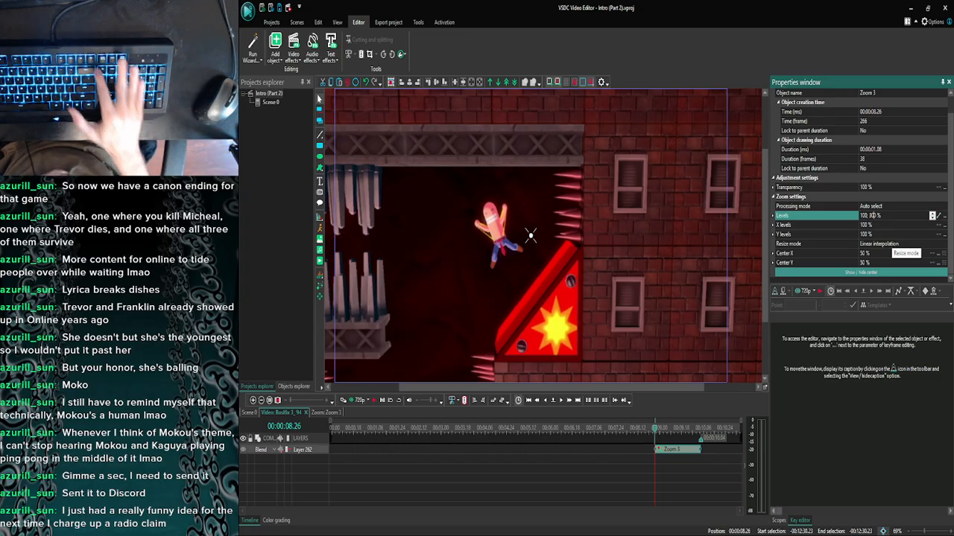
{"action": "type", "text": "0"}
{"action": "key", "text": "Return"}
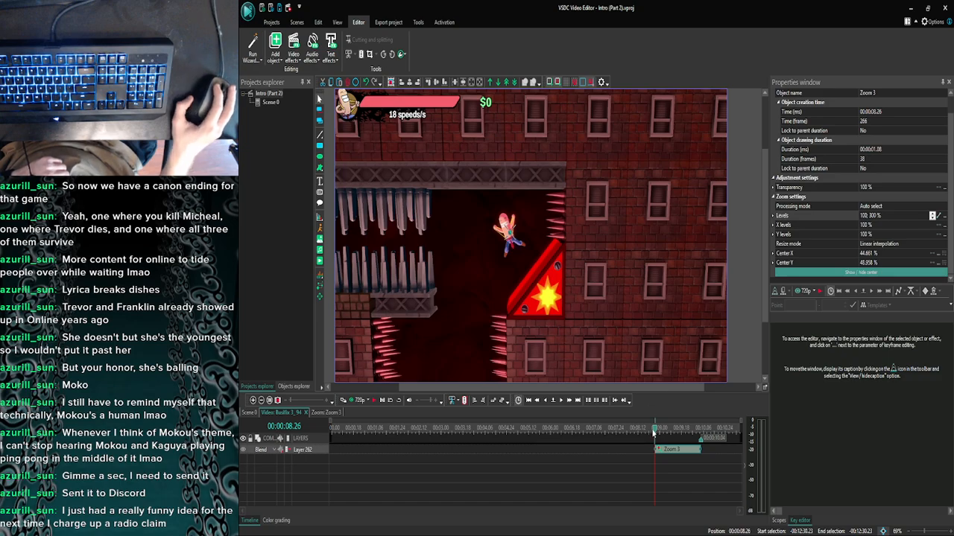
Preview the Busifix 3_94 clip with its zoom from 00:00:03.25.
{"action": "left_click_drag", "start_coordinate": [655, 430], "coordinate": [462, 419]}
{"action": "left_click", "coordinate": [352, 402]}
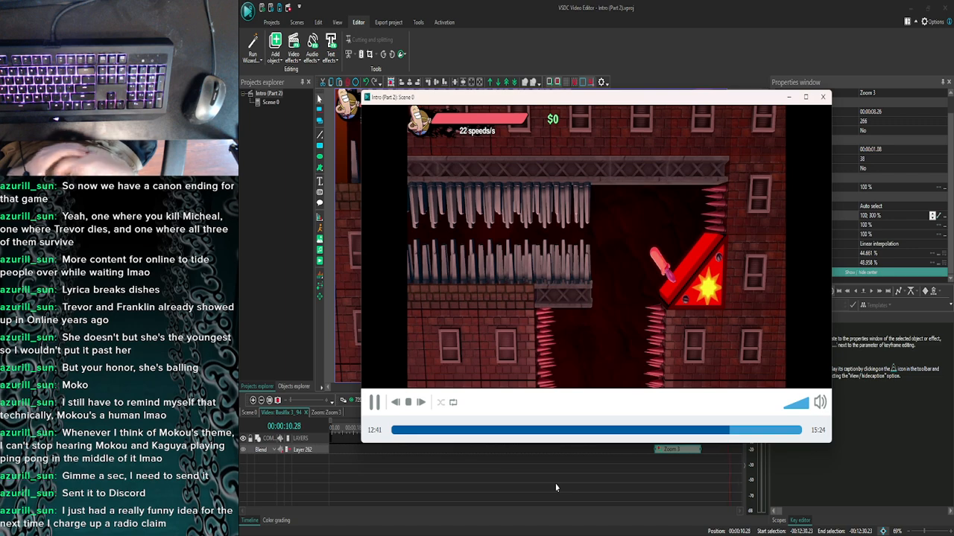
{"action": "left_click", "coordinate": [822, 97]}
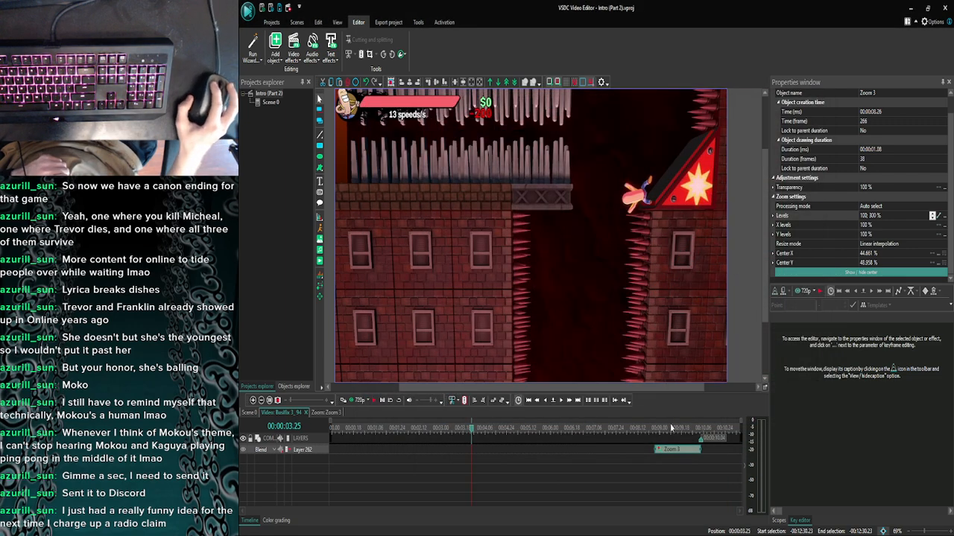
Trim the start of the Zoom 3 effect to 00:00:09.23 so it lasts 11 frames, and preview the clip from 00:00:07.00.
{"action": "left_click", "coordinate": [680, 431]}
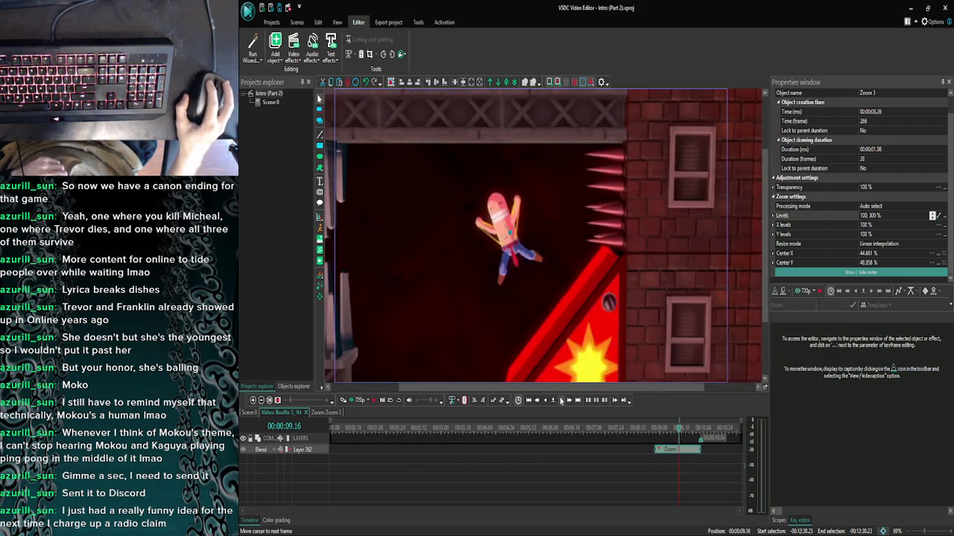
{"action": "left_click", "coordinate": [561, 401]}
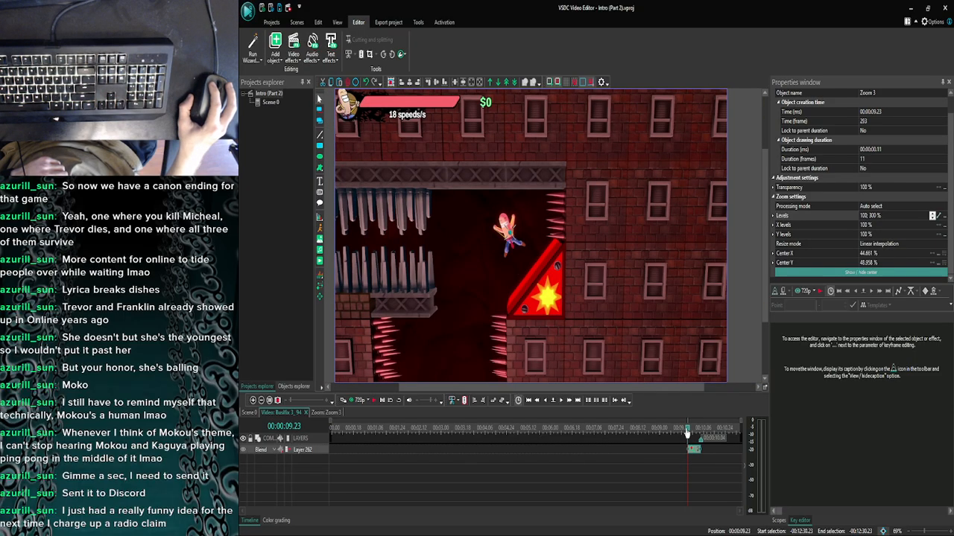
{"action": "left_click_drag", "start_coordinate": [595, 434], "coordinate": [588, 434]}
{"action": "left_click", "coordinate": [375, 401]}
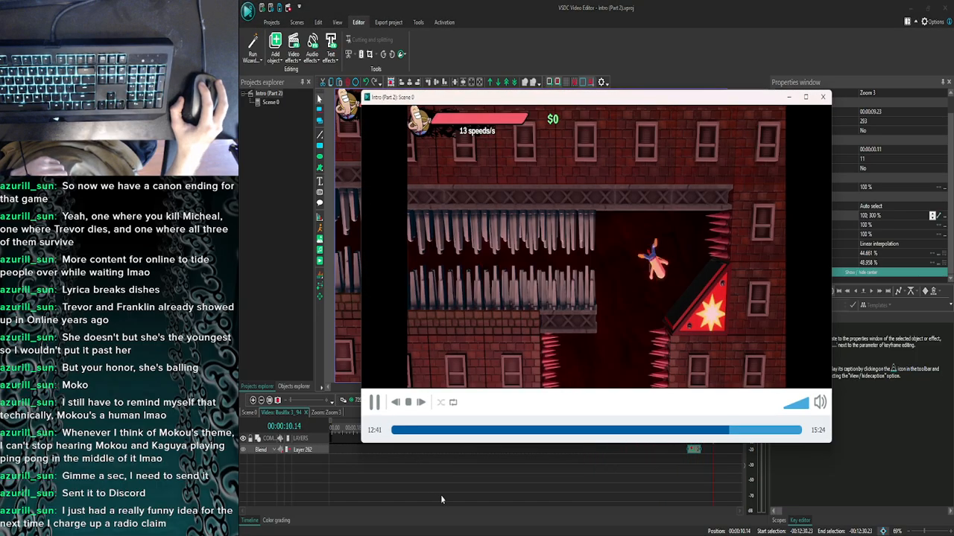
{"action": "left_click", "coordinate": [823, 97]}
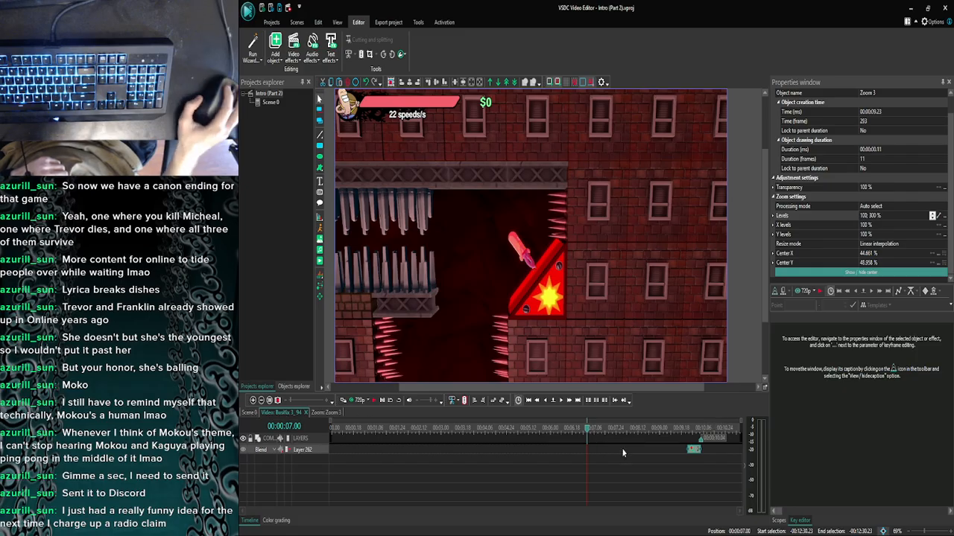
Copy the Zoom 3 effect into the short Business Casual Man clip right after Busifix 3_94 and shorten the copy to 7 frames.
{"action": "left_click", "coordinate": [641, 456]}
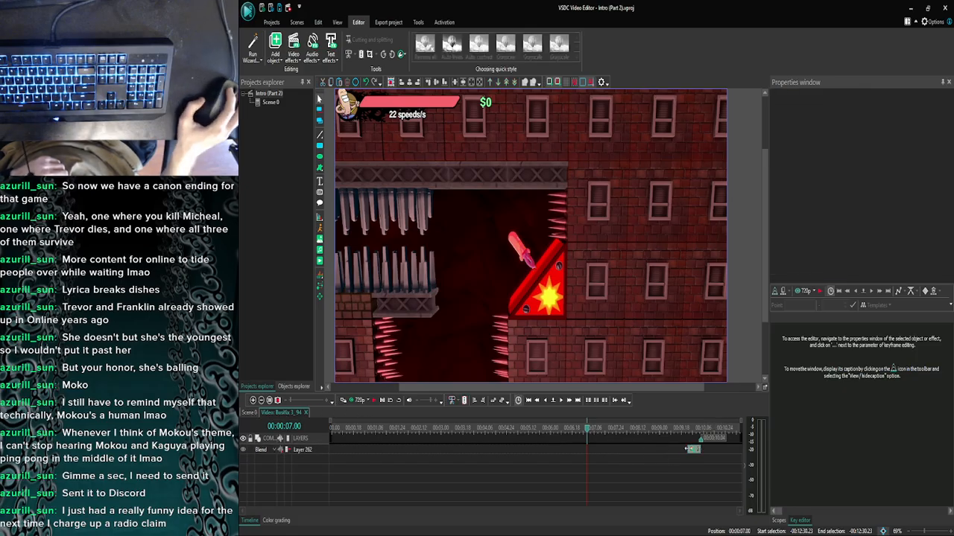
{"action": "left_click", "coordinate": [694, 452]}
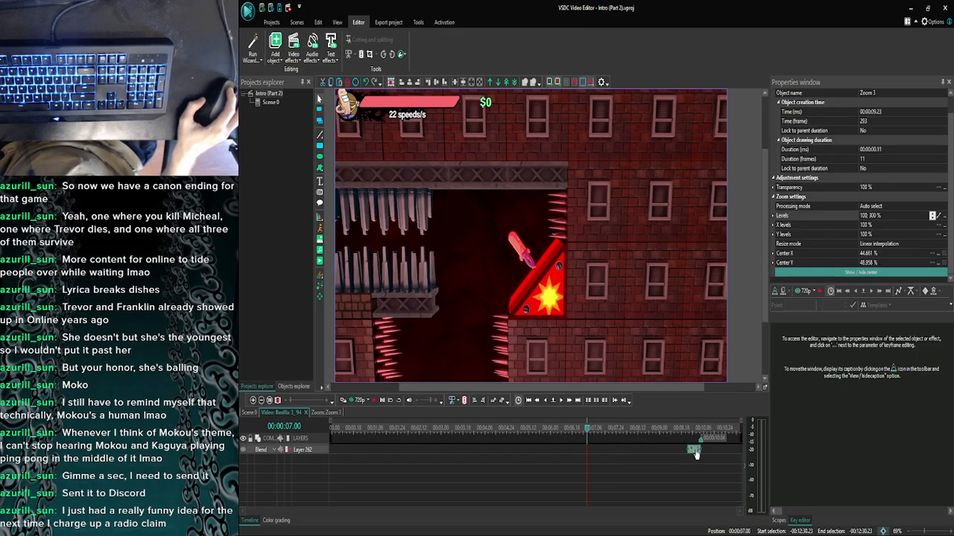
{"action": "left_click", "coordinate": [251, 412]}
{"action": "left_click", "coordinate": [253, 401]}
{"action": "left_click", "coordinate": [253, 401]}
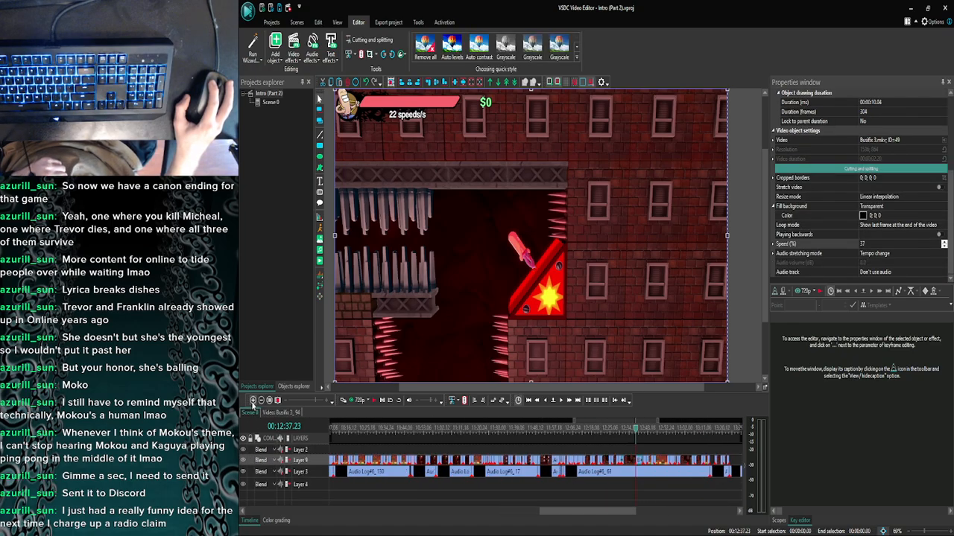
{"action": "left_click", "coordinate": [252, 401]}
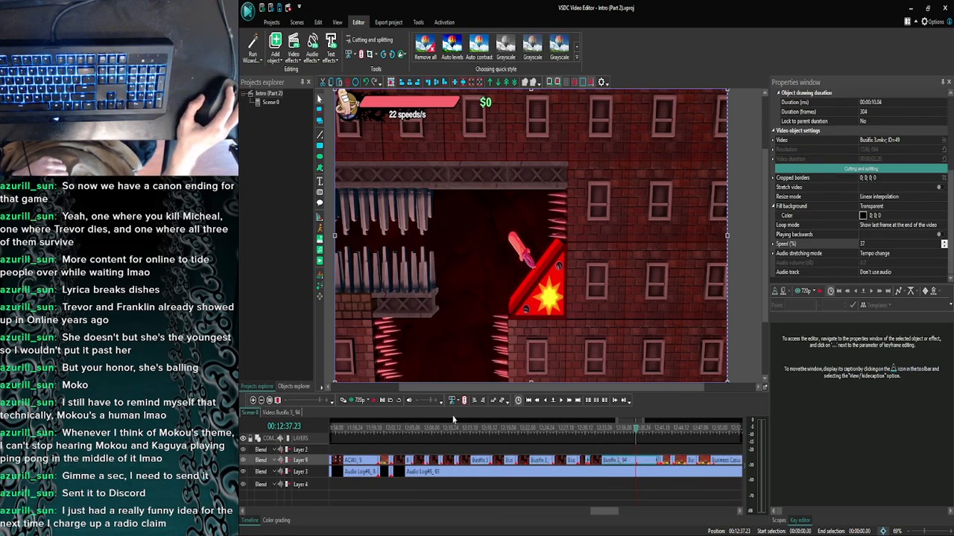
{"action": "left_click", "coordinate": [252, 401]}
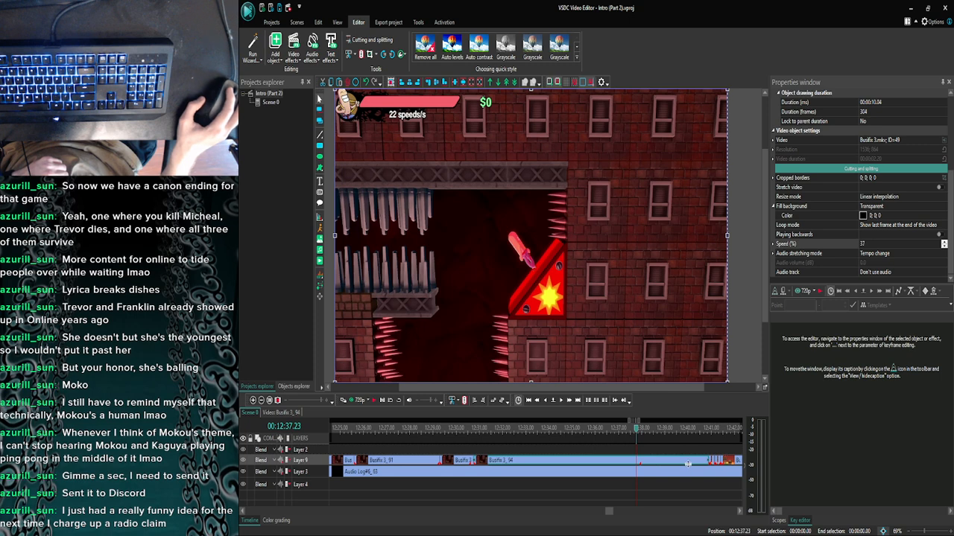
{"action": "double_click", "coordinate": [712, 468]}
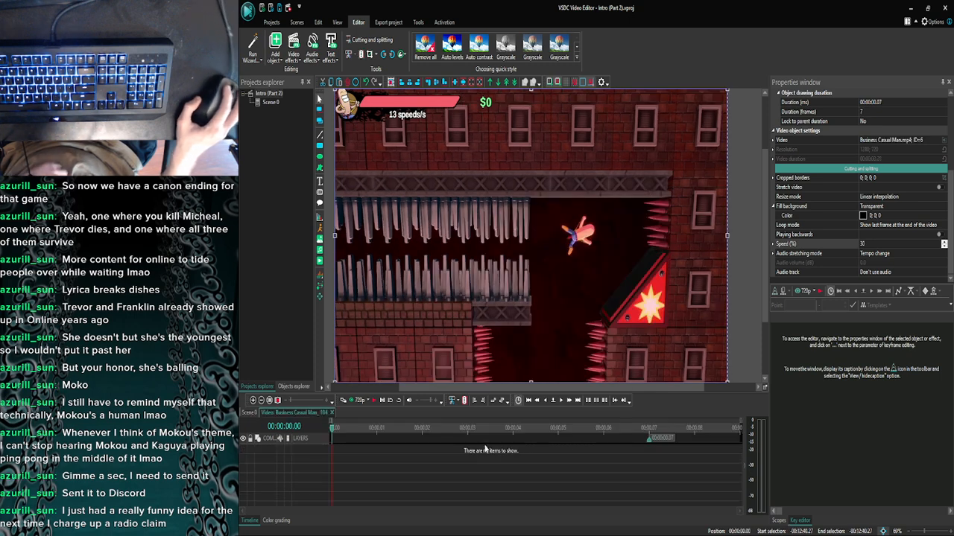
{"action": "key", "text": "ctrl+v"}
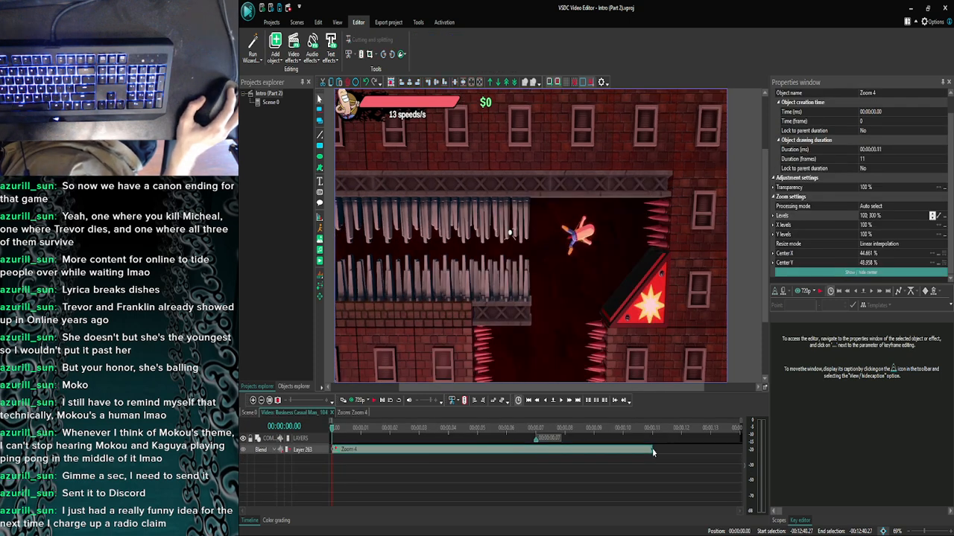
{"action": "left_click_drag", "start_coordinate": [652, 449], "coordinate": [538, 447]}
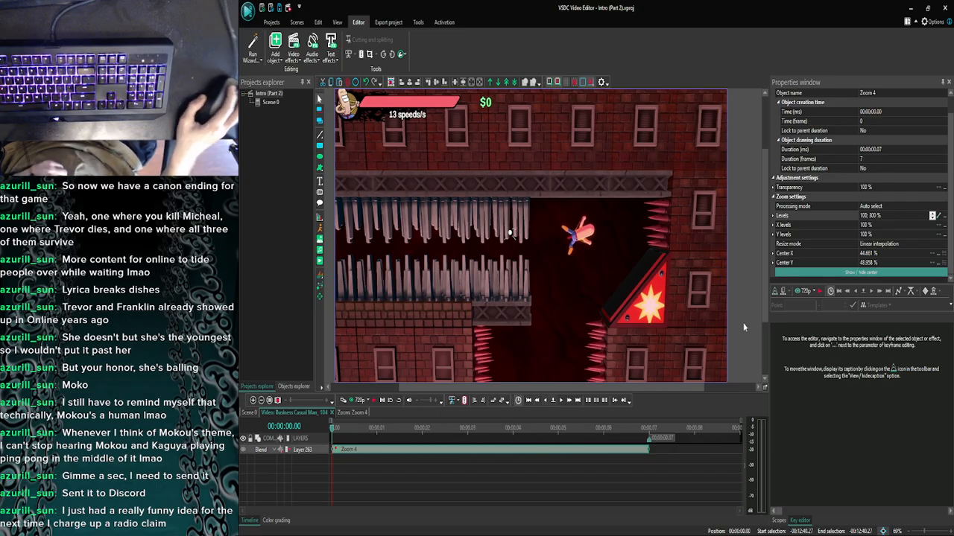
Set the copied zoom effect's levels to 300; 100 % so it zooms back out.
{"action": "left_click", "coordinate": [864, 218]}
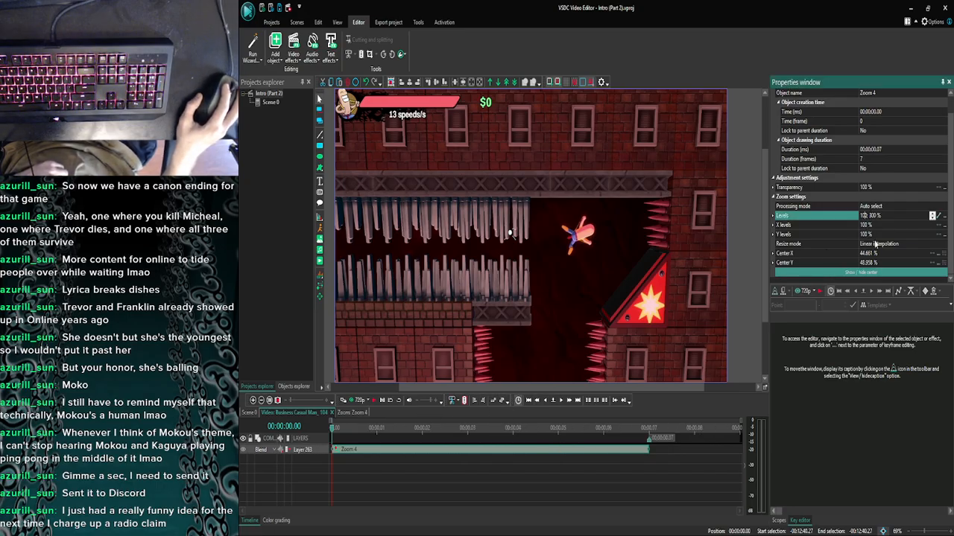
{"action": "key", "text": "BackSpace"}
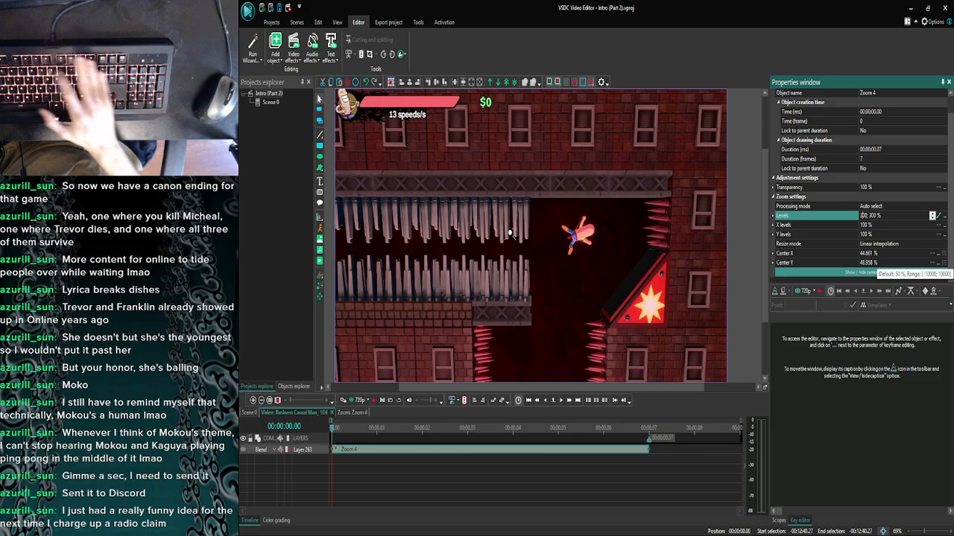
{"action": "type", "text": "30"}
{"action": "key", "text": "BackSpace"}
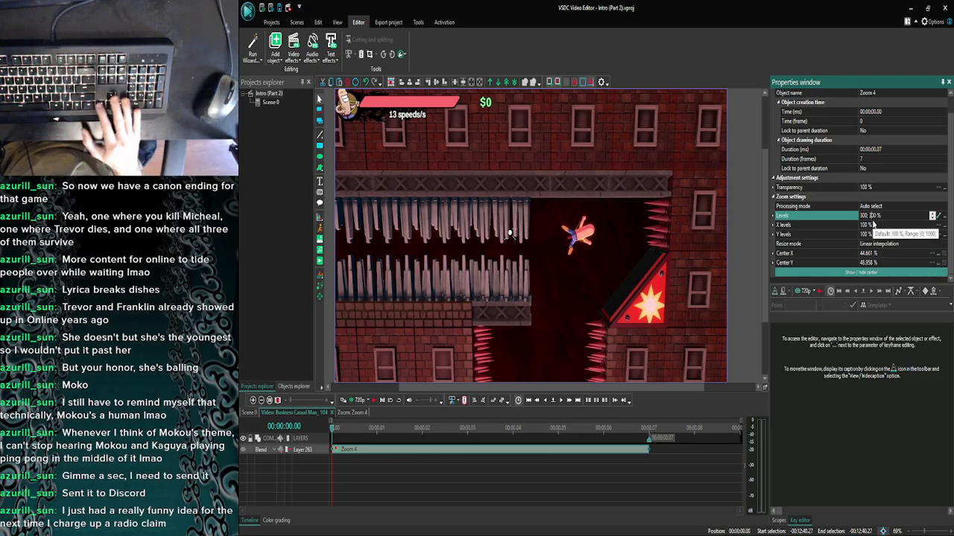
{"action": "key", "text": "BackSpace"}
{"action": "type", "text": "1"}
{"action": "key", "text": "Return"}
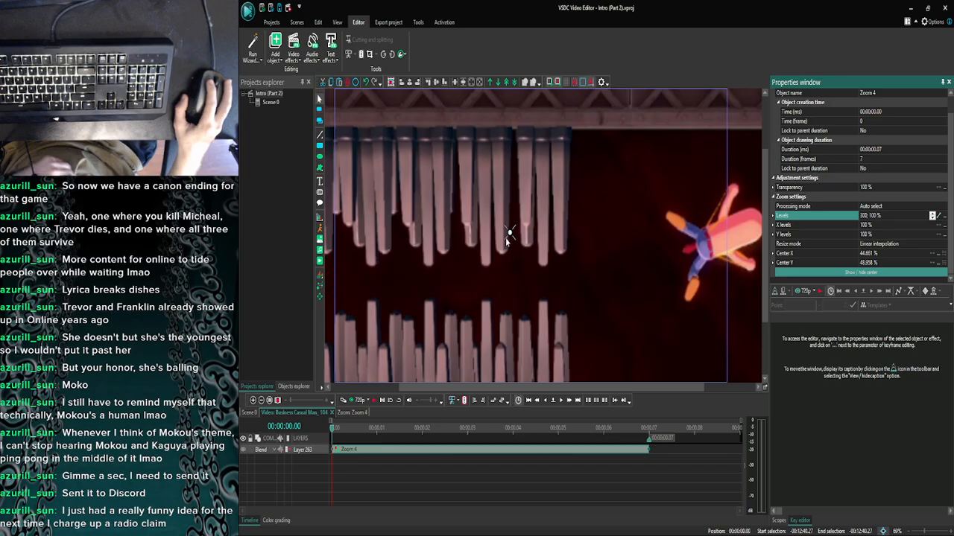
Move the copied zoom's center onto the falling character, at about 63.5 % X and 50 % Y, and preview the result.
{"action": "mouse_move", "coordinate": [509, 232]}
{"action": "left_mouse_down"}
{"action": "mouse_move", "coordinate": [613, 215]}
{"action": "mouse_move", "coordinate": [584, 235]}
{"action": "left_mouse_up"}
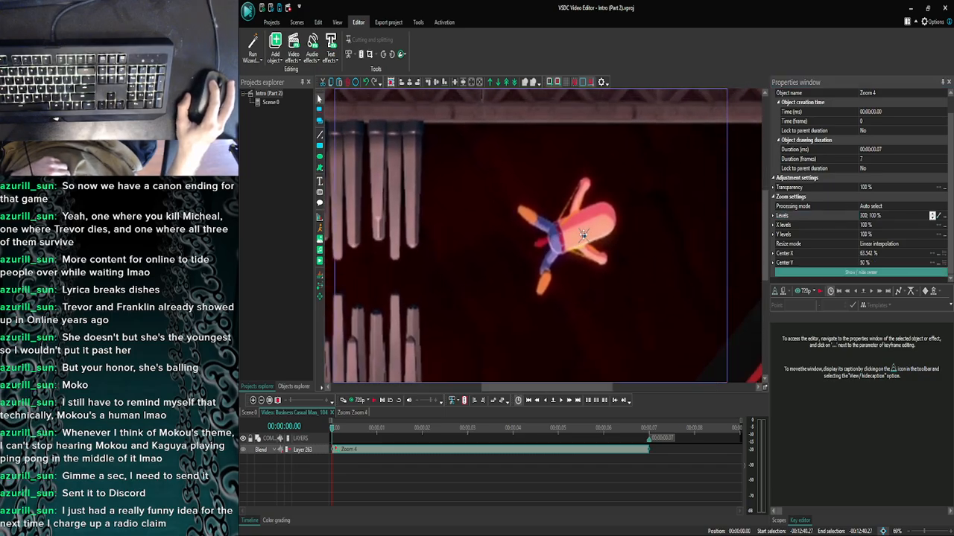
{"action": "left_click", "coordinate": [352, 402]}
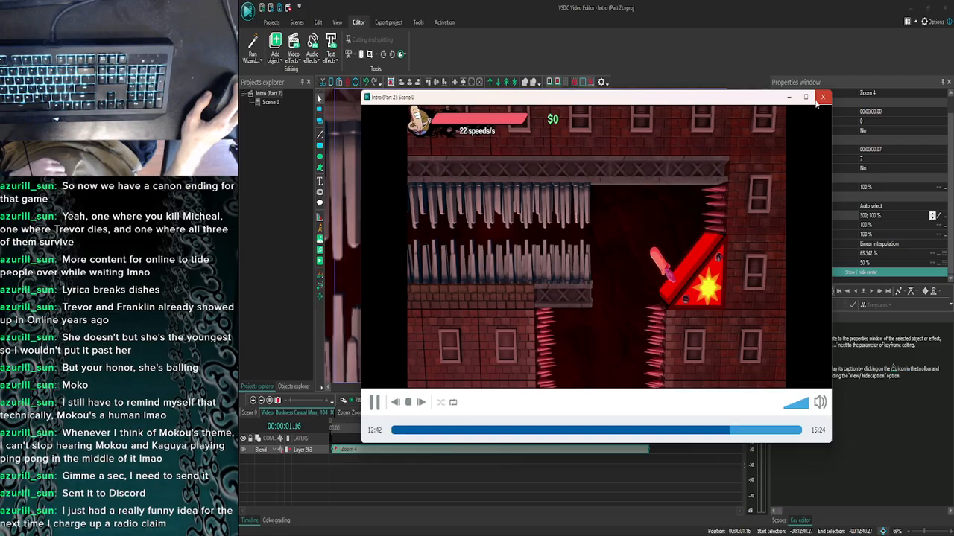
{"action": "left_click", "coordinate": [822, 97]}
Return to the main scene and open the Busifix 3_94 clip's own timeline.
{"action": "left_click", "coordinate": [251, 413]}
{"action": "left_click", "coordinate": [252, 401]}
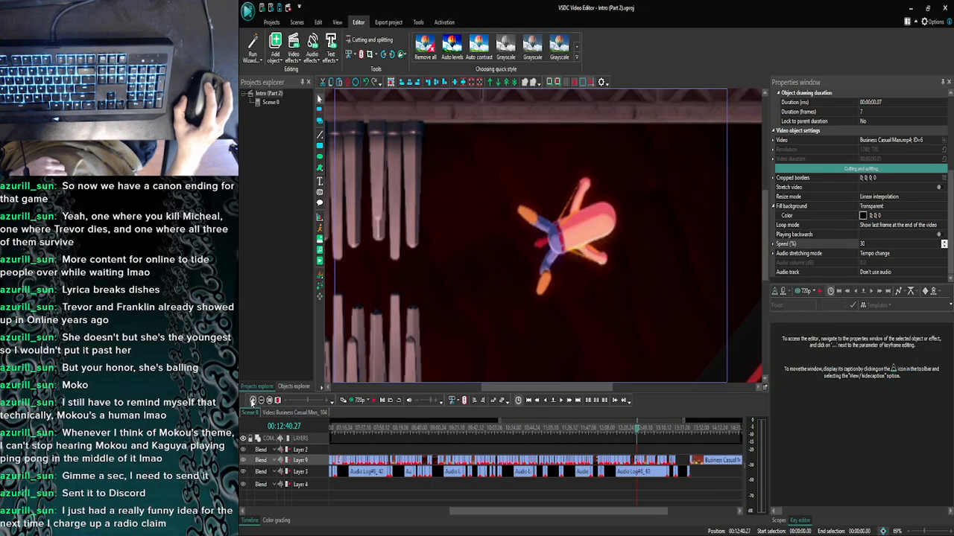
{"action": "left_click", "coordinate": [252, 402]}
{"action": "left_click", "coordinate": [252, 402]}
{"action": "left_click", "coordinate": [253, 401]}
{"action": "left_click", "coordinate": [252, 401]}
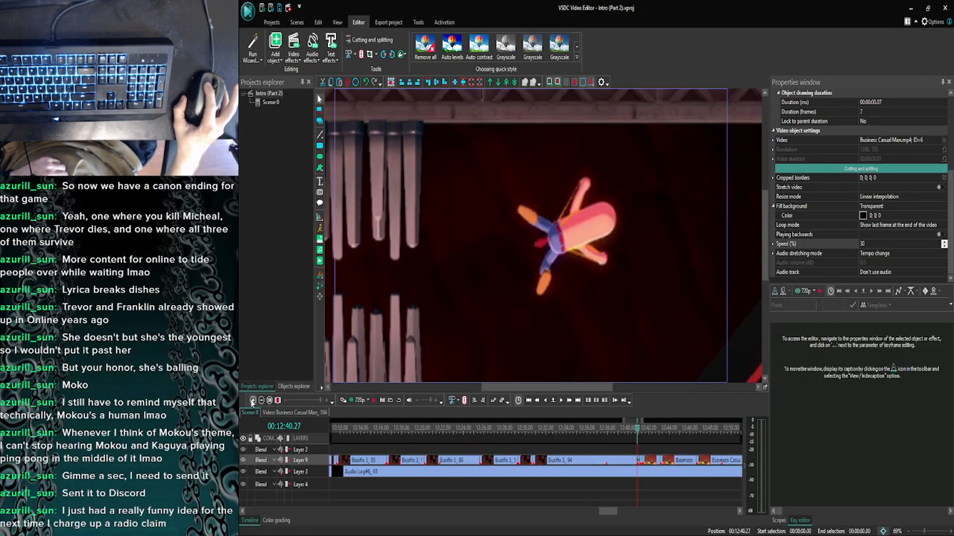
{"action": "double_click", "coordinate": [594, 462]}
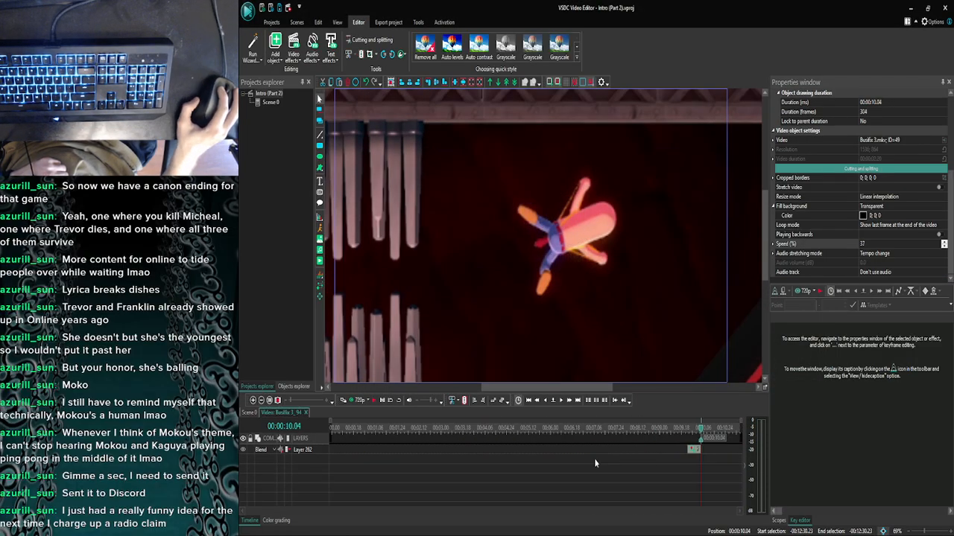
Trim the start of the Zoom 3 effect to 00:00:09.27 so it covers only the clip's last 7 frames.
{"action": "left_click", "coordinate": [546, 401]}
{"action": "left_click", "coordinate": [545, 402]}
{"action": "left_click", "coordinate": [545, 402]}
{"action": "left_click", "coordinate": [546, 401]}
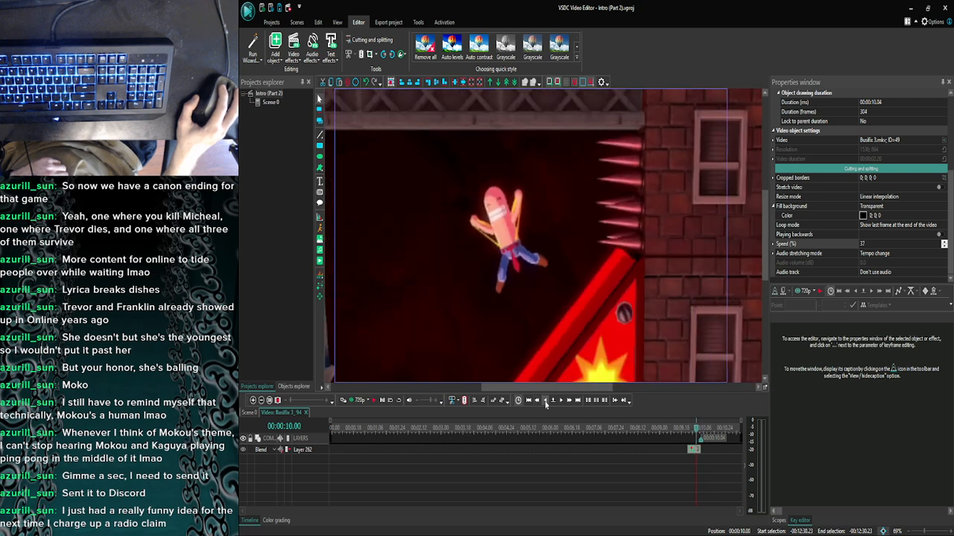
{"action": "left_click", "coordinate": [546, 402]}
{"action": "left_click", "coordinate": [546, 402]}
{"action": "left_click", "coordinate": [545, 401]}
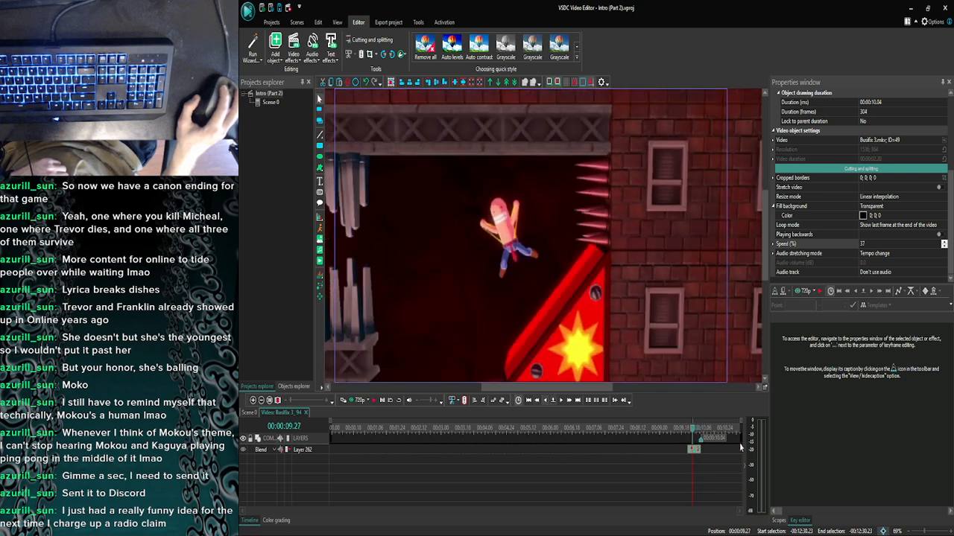
{"action": "left_click", "coordinate": [692, 450]}
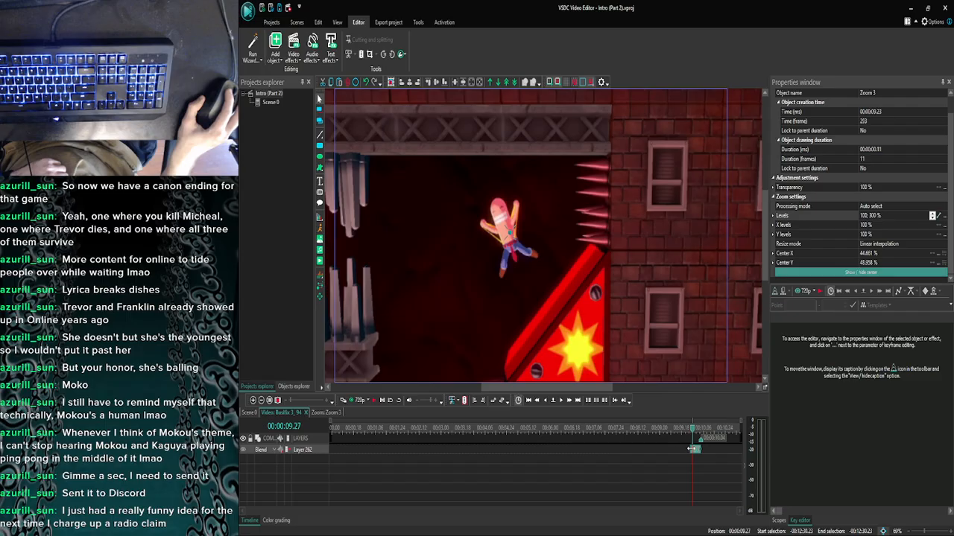
{"action": "left_click_drag", "start_coordinate": [689, 448], "coordinate": [696, 449]}
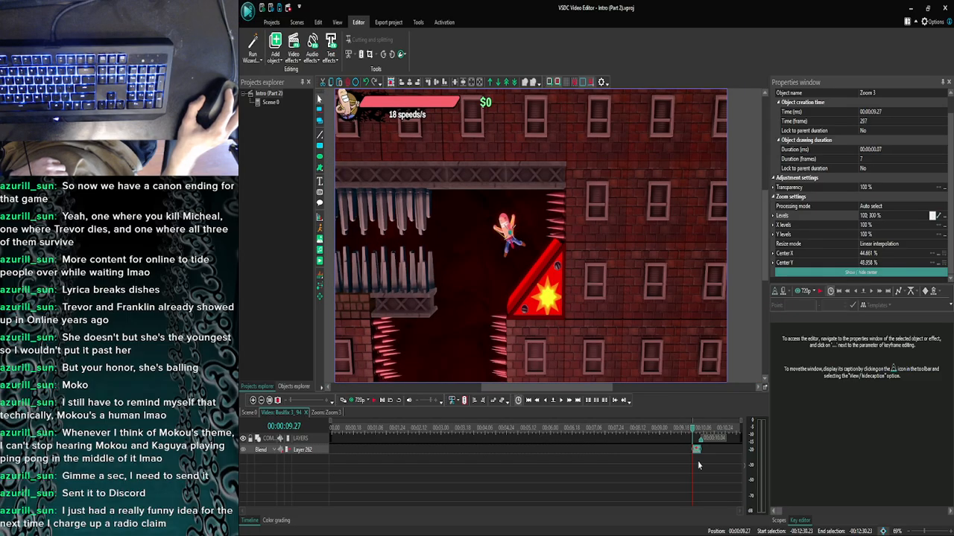
{"action": "left_click", "coordinate": [698, 465]}
Preview the shortened zoom-in and the following zoom-out repeatedly, starting from 00:00:05.02 and then from 00:00:09.11.
{"action": "left_click_drag", "start_coordinate": [607, 418], "coordinate": [516, 419]}
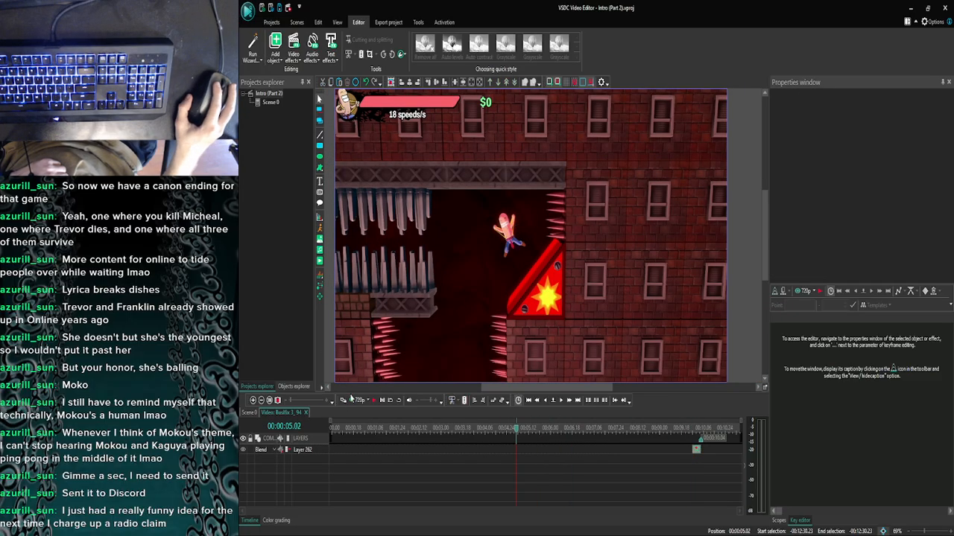
{"action": "left_click", "coordinate": [358, 401]}
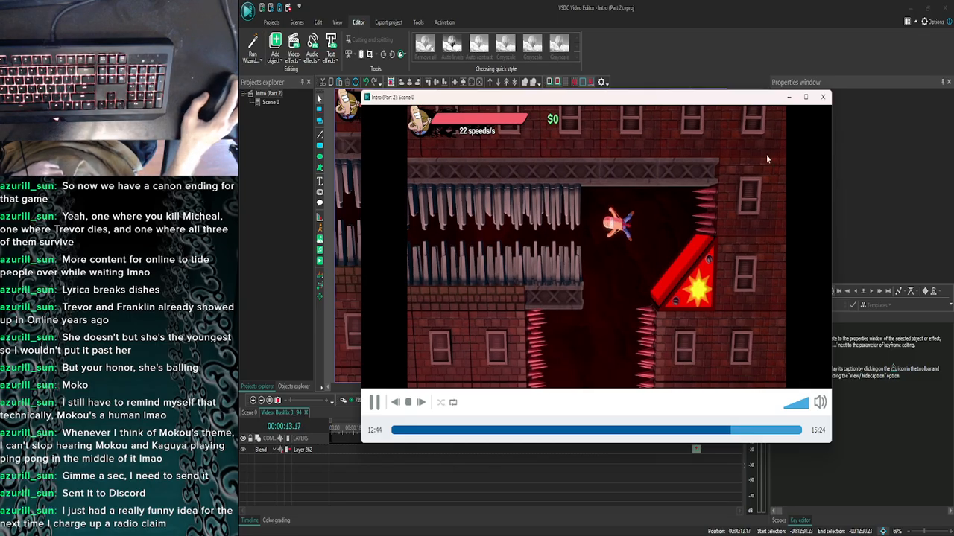
{"action": "key", "text": "Escape"}
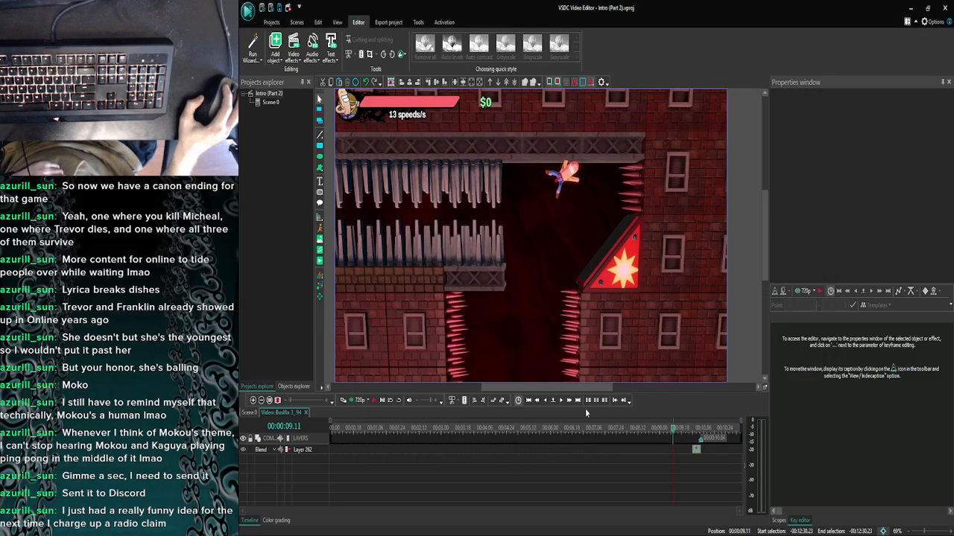
{"action": "left_click", "coordinate": [356, 401]}
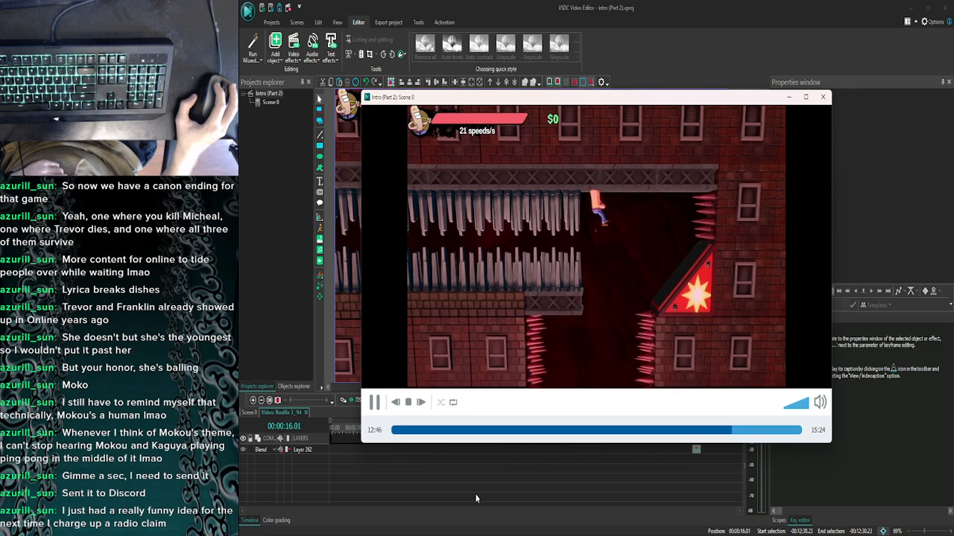
{"action": "left_click", "coordinate": [820, 97]}
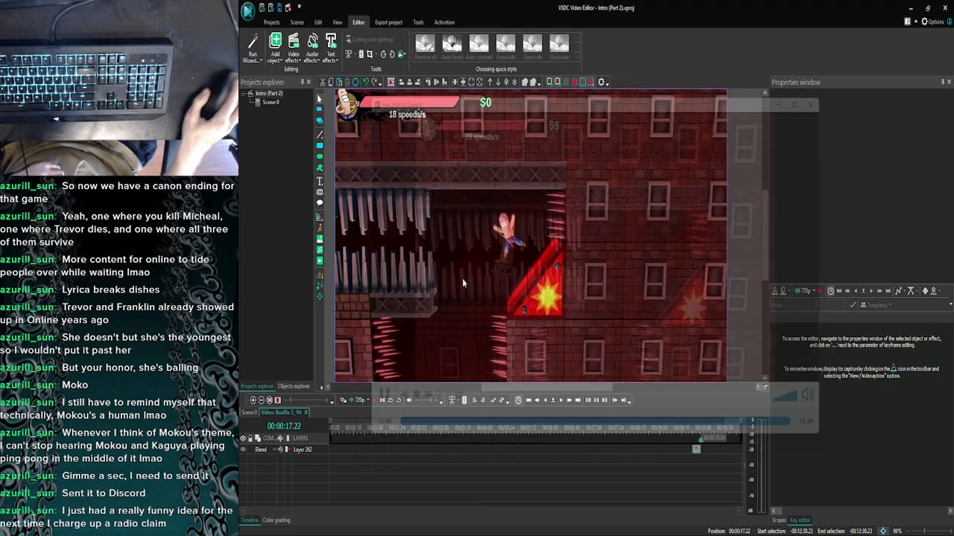
{"action": "left_click", "coordinate": [355, 400]}
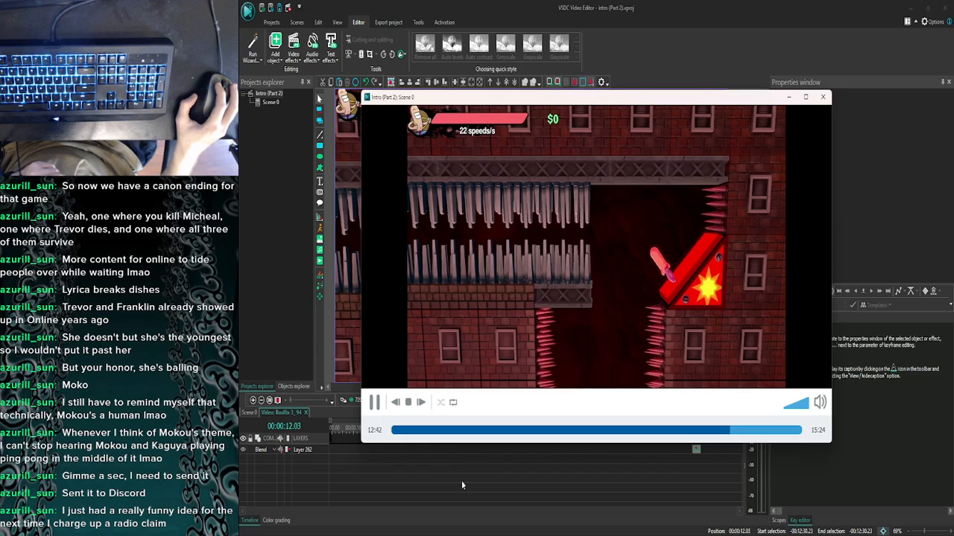
{"action": "left_click", "coordinate": [822, 97]}
{"action": "left_click", "coordinate": [351, 403]}
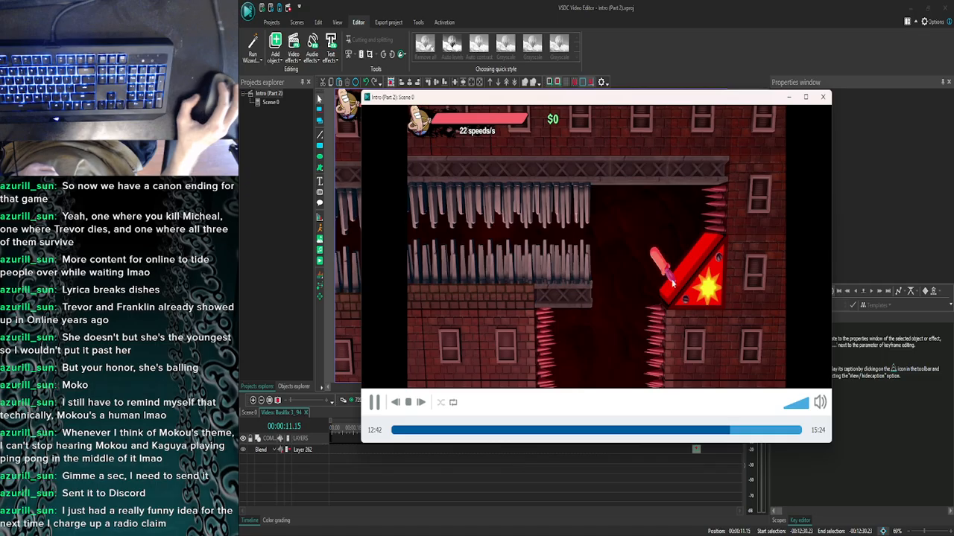
{"action": "left_click", "coordinate": [822, 98]}
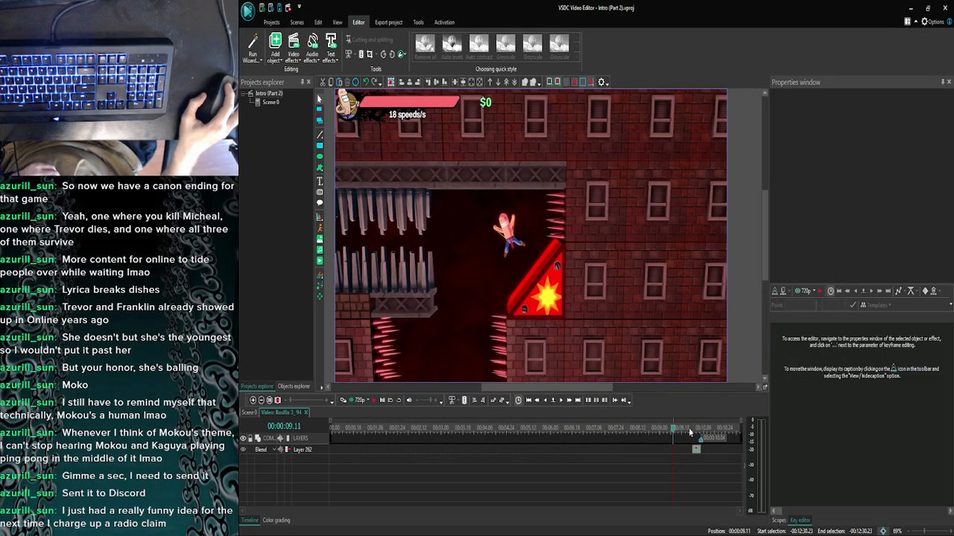
Step frame by frame through the zoom-in to the end of the Busifix 3_94 clip to check the transition.
{"action": "left_click", "coordinate": [558, 401]}
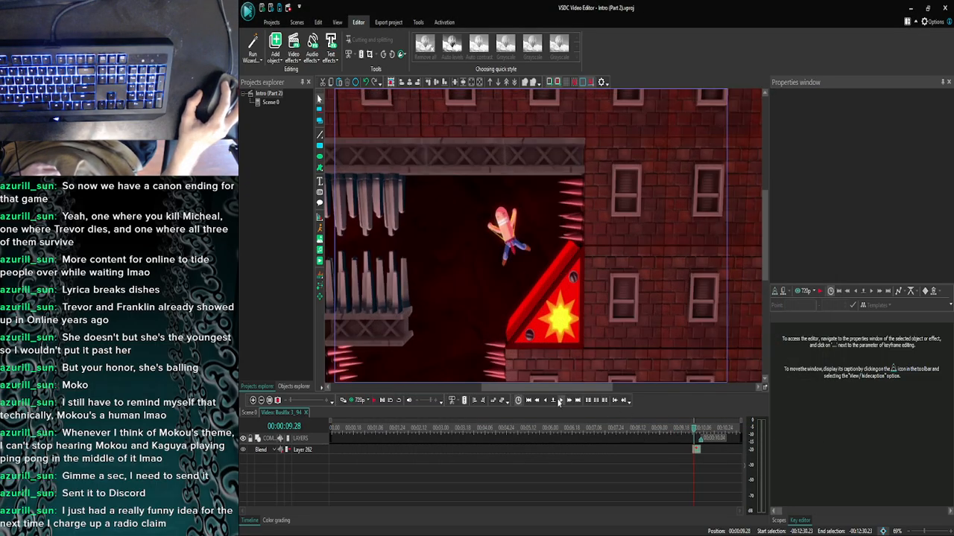
{"action": "left_click", "coordinate": [558, 401]}
{"action": "left_click", "coordinate": [558, 401]}
{"action": "left_click", "coordinate": [559, 401]}
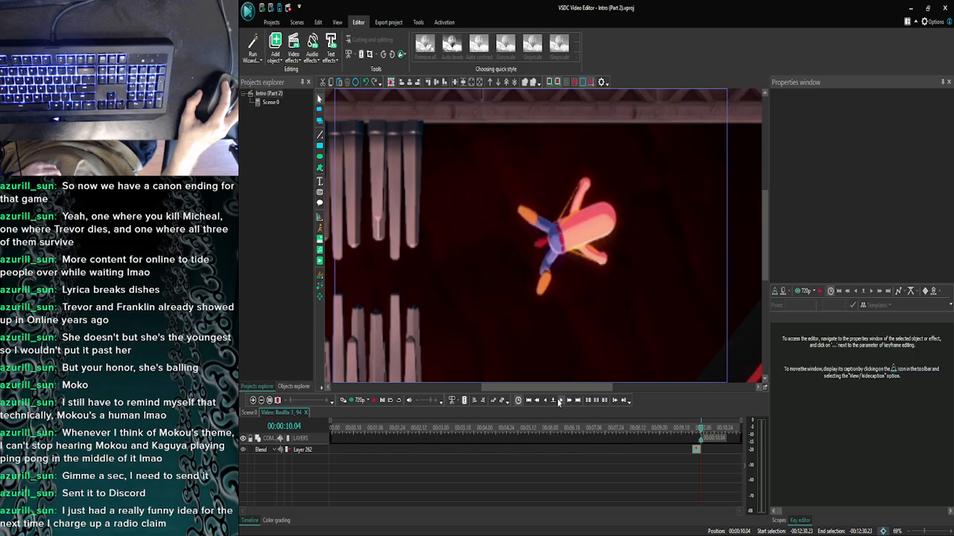
Step frame by frame past the end of the zoom-in to check the Busifix 3_94 clip's final frames.
{"action": "left_click", "coordinate": [559, 401]}
{"action": "left_click", "coordinate": [559, 401]}
{"action": "left_click", "coordinate": [559, 401]}
{"action": "left_click", "coordinate": [559, 400]}
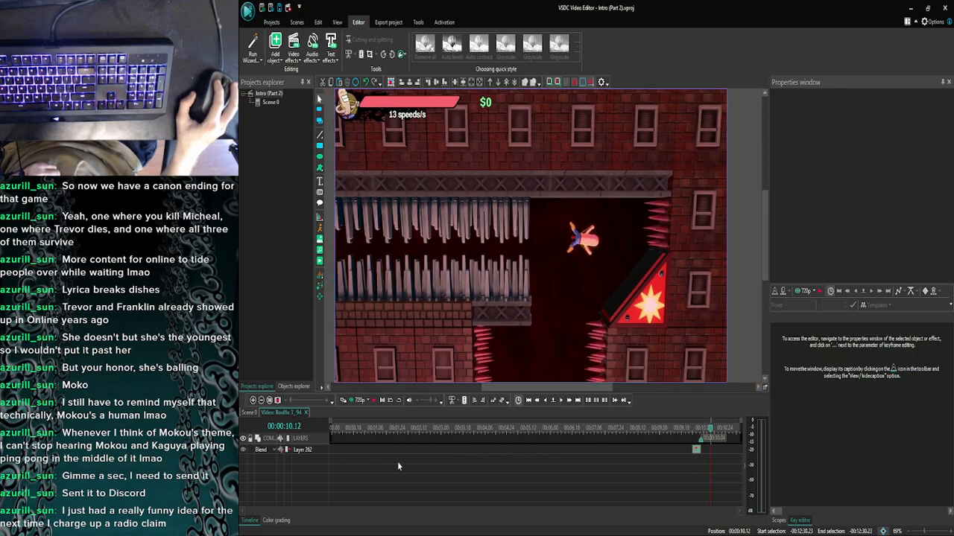
Extend the start of the Zoom 3 effect to 00:00:09.25, set its levels to 100; 400 %, and preview the zoom-in.
{"action": "left_click", "coordinate": [693, 433]}
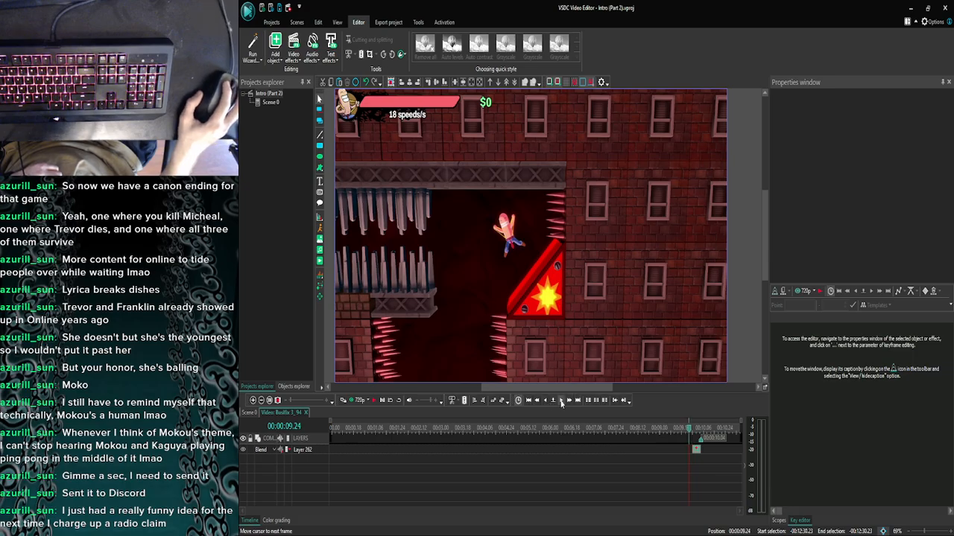
{"action": "double_click", "coordinate": [697, 451]}
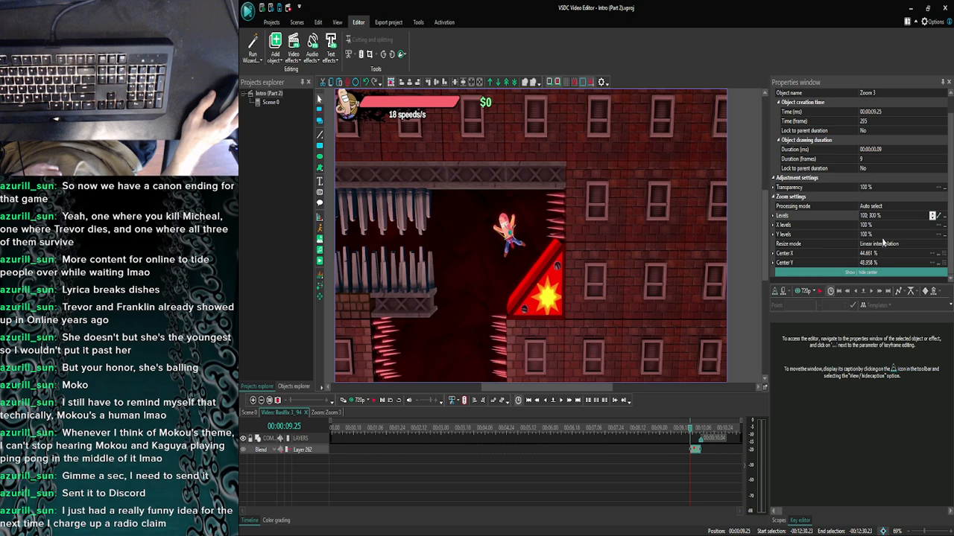
{"action": "left_click", "coordinate": [869, 217]}
{"action": "left_click", "coordinate": [869, 216]}
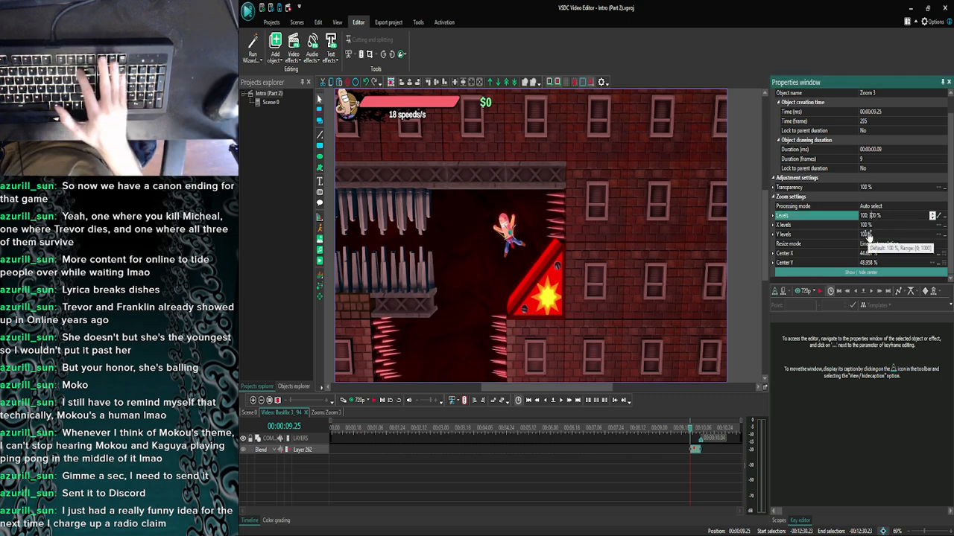
{"action": "key", "text": "BackSpace"}
{"action": "type", "text": "4"}
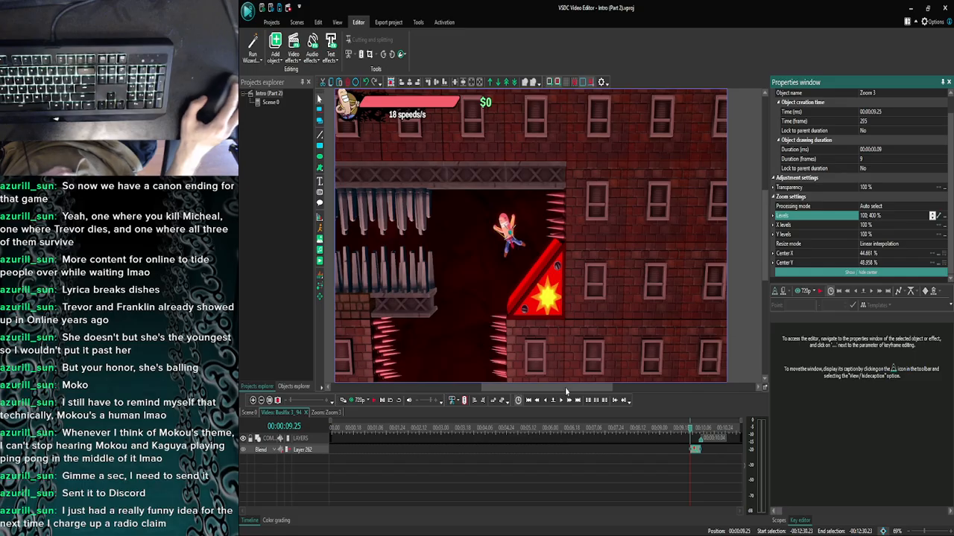
{"action": "left_click", "coordinate": [358, 400]}
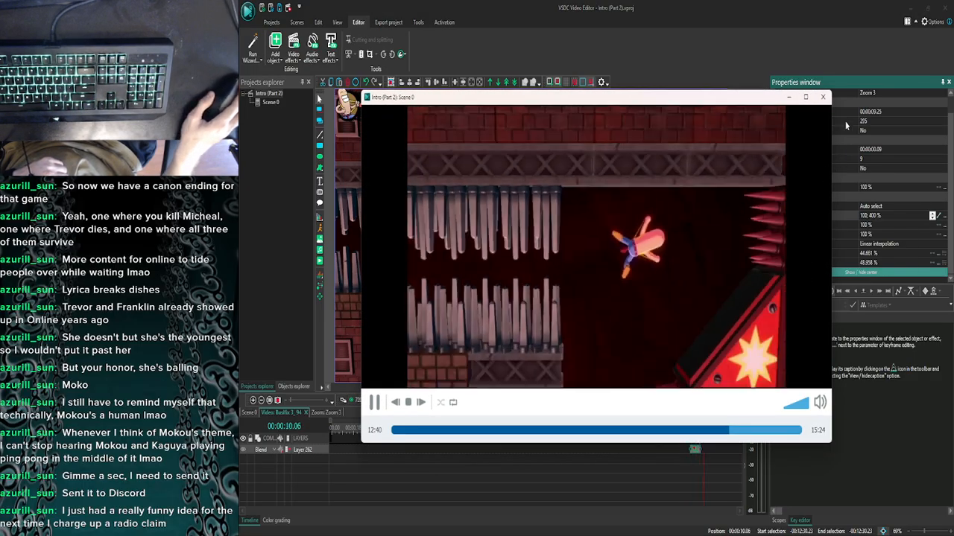
{"action": "key", "text": "Escape"}
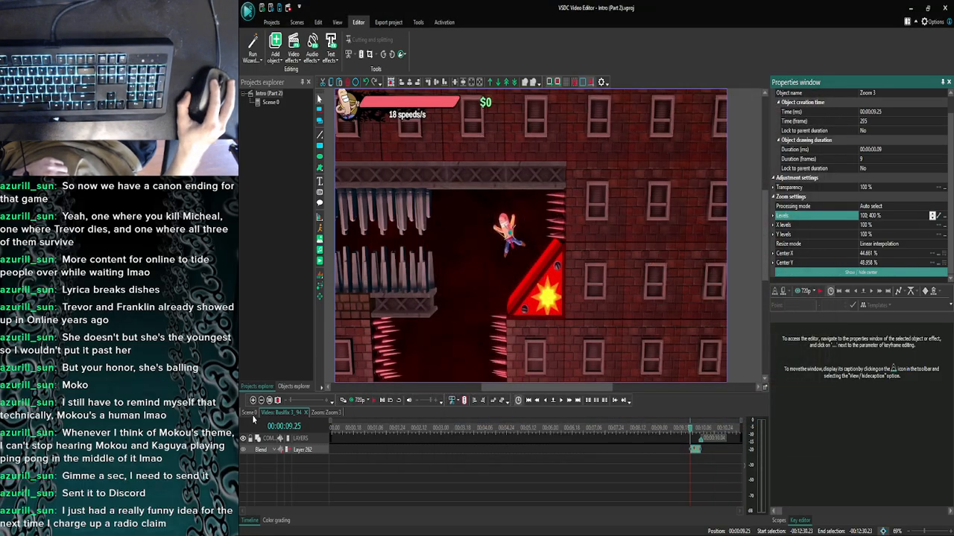
Open the Business Casual Man clip directly after Busifix 3_94 and set its Zoom 4 effect's levels to 400; 100 %.
{"action": "left_click", "coordinate": [252, 401]}
{"action": "left_click", "coordinate": [253, 402]}
{"action": "left_click", "coordinate": [253, 402]}
{"action": "left_click", "coordinate": [252, 401]}
{"action": "left_click", "coordinate": [252, 402]}
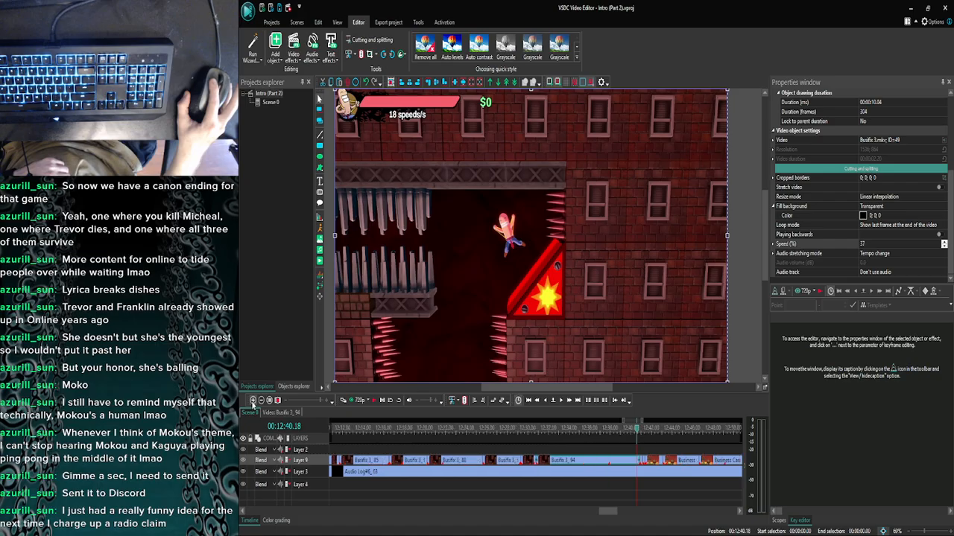
{"action": "left_click", "coordinate": [252, 401]}
{"action": "left_click", "coordinate": [252, 402]}
{"action": "double_click", "coordinate": [641, 459]}
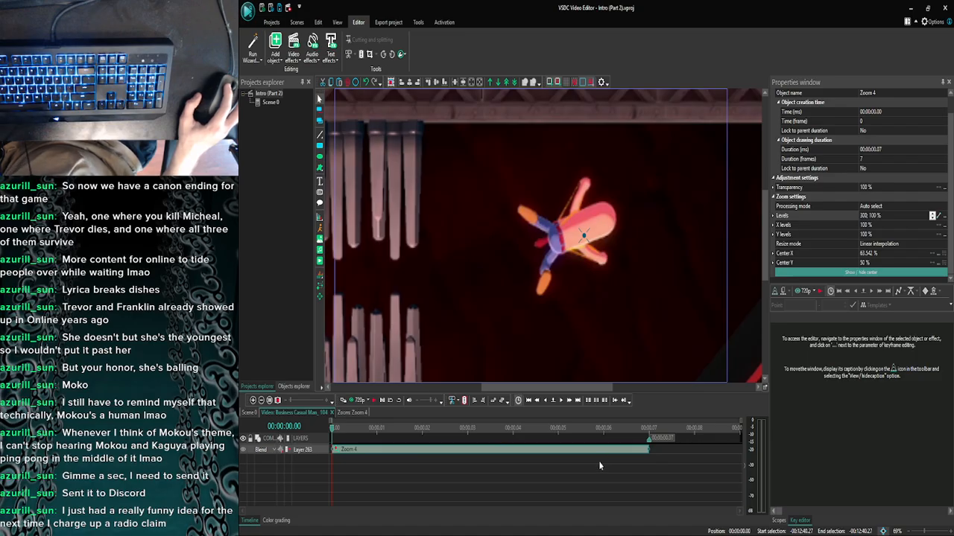
{"action": "left_click", "coordinate": [865, 216]}
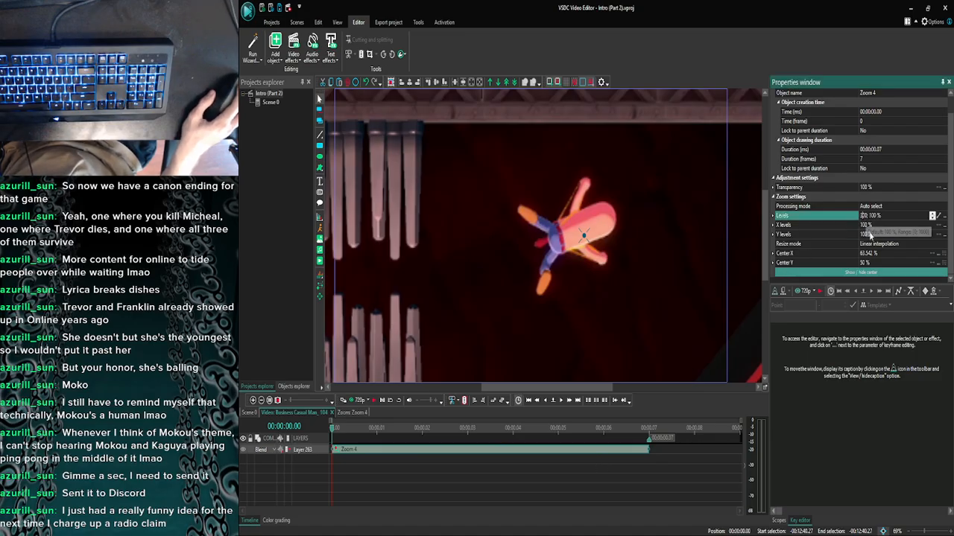
{"action": "key", "text": "BackSpace"}
{"action": "type", "text": "4"}
{"action": "key", "text": "Return"}
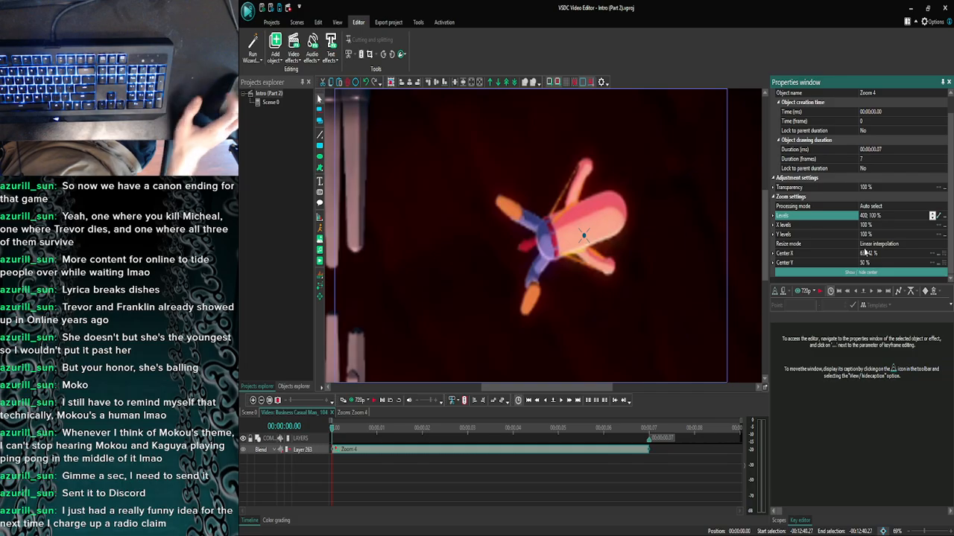
Return to the main scene and inspect the following one-frame Business Casual Man clip's own timeline for effects.
{"action": "left_click", "coordinate": [257, 412]}
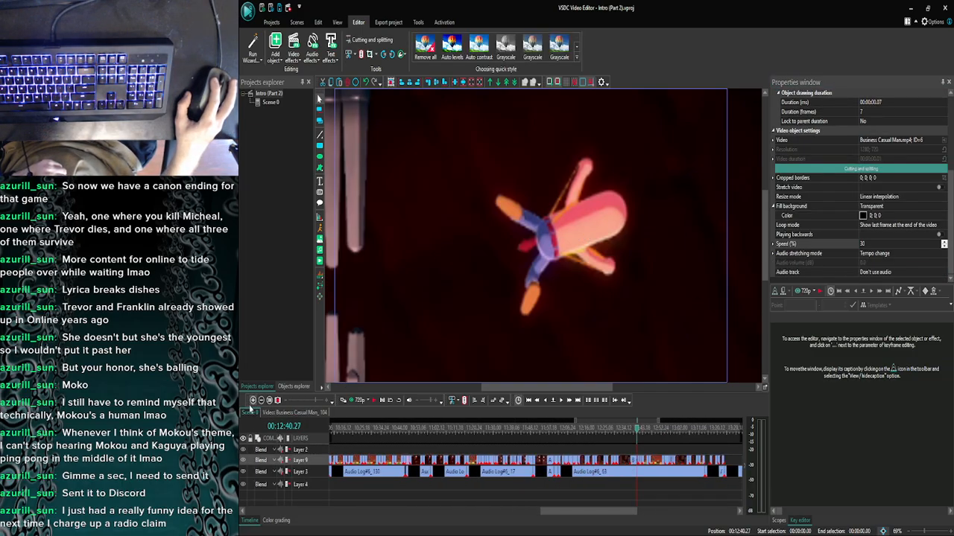
{"action": "scroll", "coordinate": [648, 462], "scroll_direction": "up", "scroll_amount": 5}
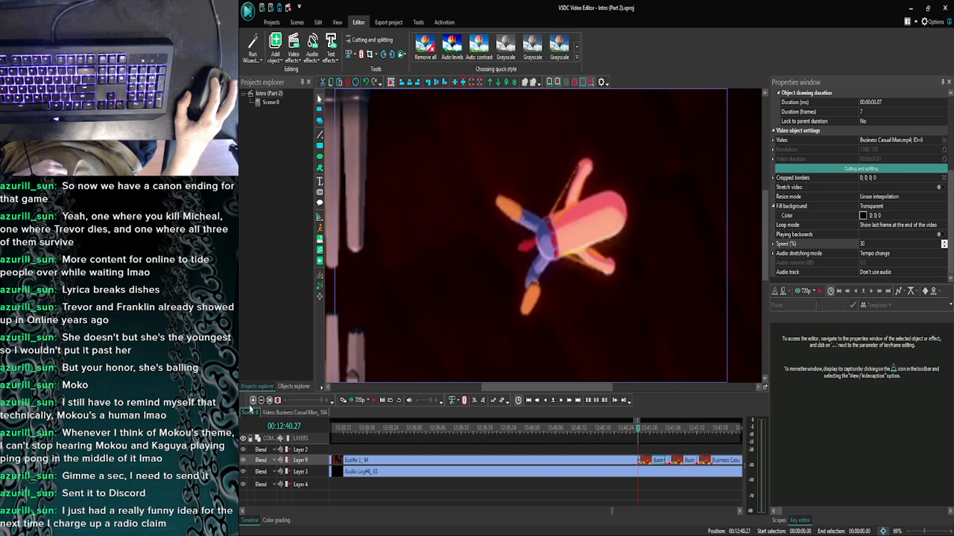
{"action": "double_click", "coordinate": [661, 460]}
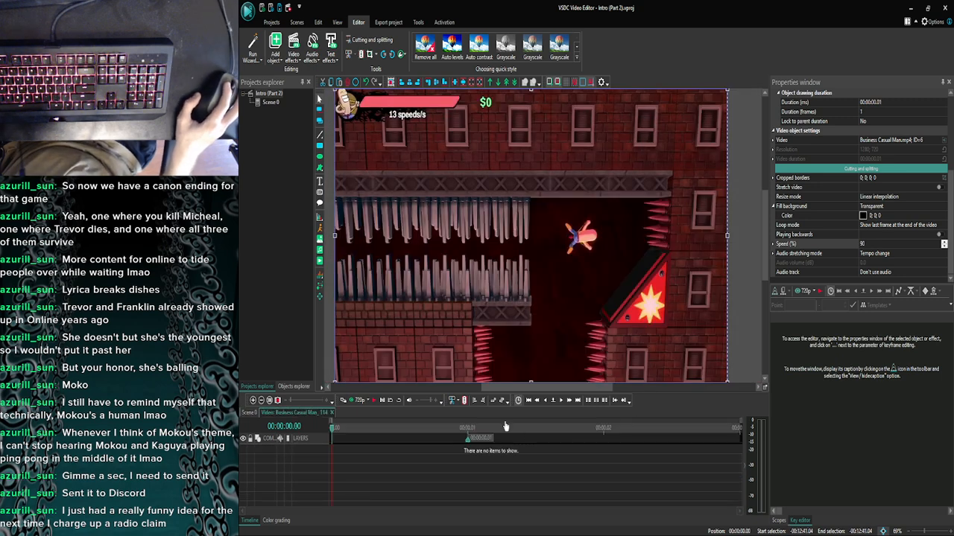
{"action": "left_click", "coordinate": [253, 412]}
{"action": "scroll", "coordinate": [626, 429], "scroll_direction": "up", "scroll_amount": 6}
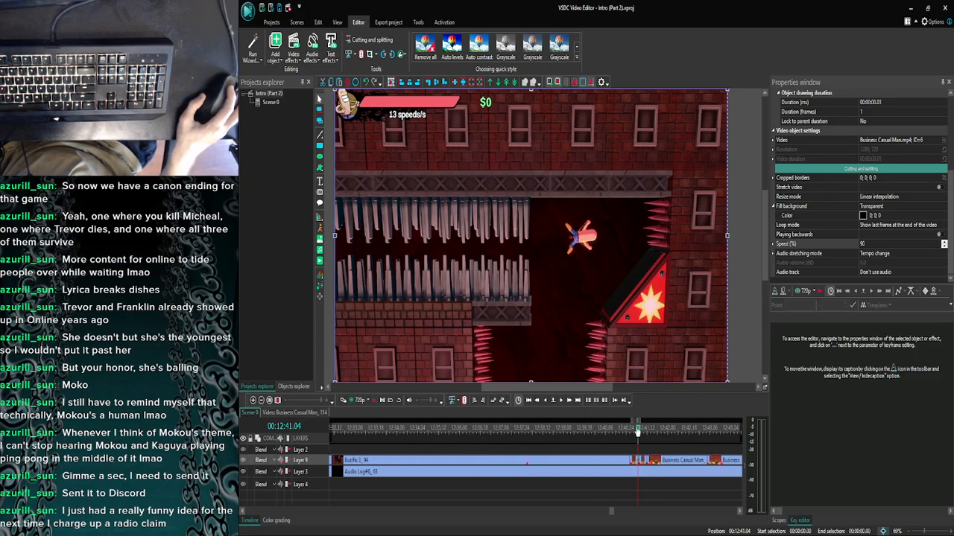
Preview the stronger zoom-in and zoom-out transition twice in the main scene, starting from 00:12:40.07.
{"action": "left_click_drag", "start_coordinate": [637, 432], "coordinate": [614, 438]}
{"action": "left_click", "coordinate": [356, 401]}
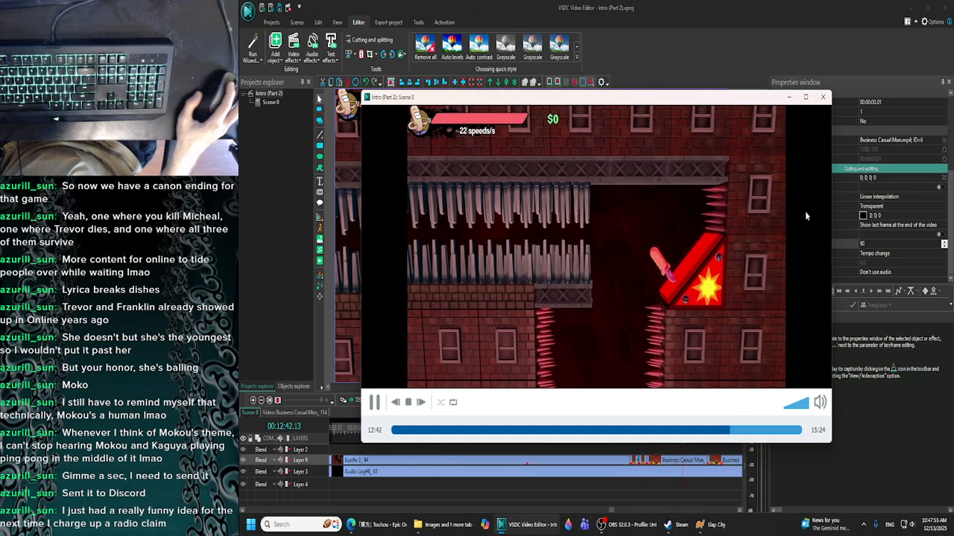
{"action": "left_click", "coordinate": [822, 97]}
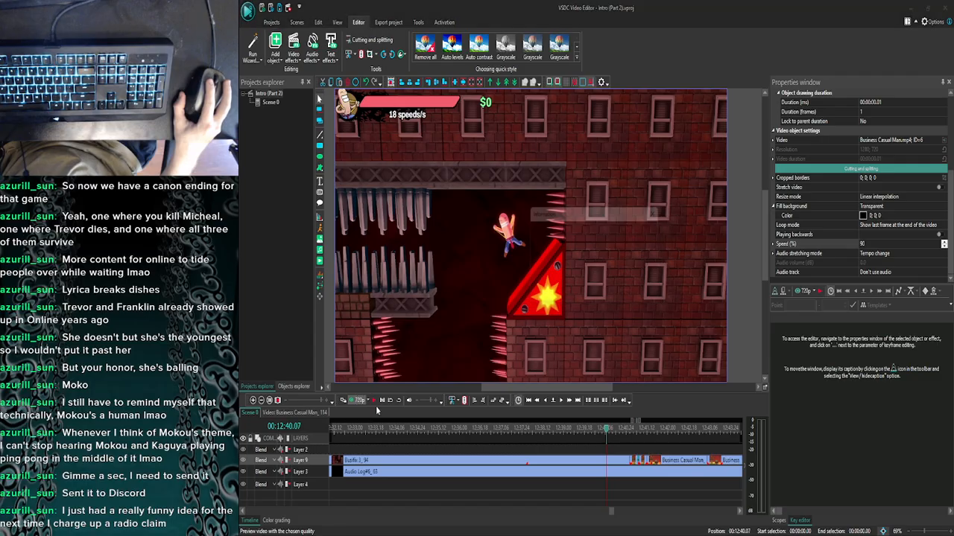
{"action": "left_click", "coordinate": [360, 400]}
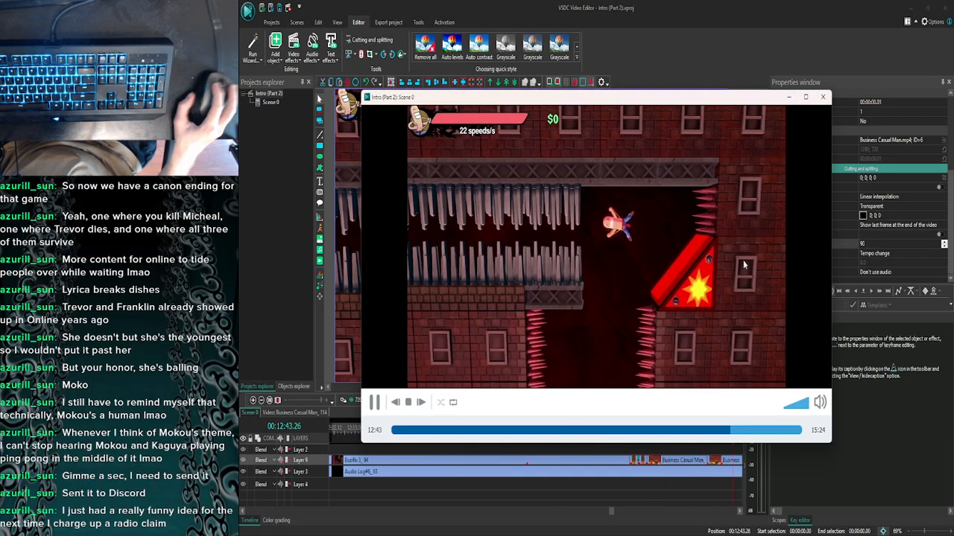
{"action": "left_click", "coordinate": [822, 97]}
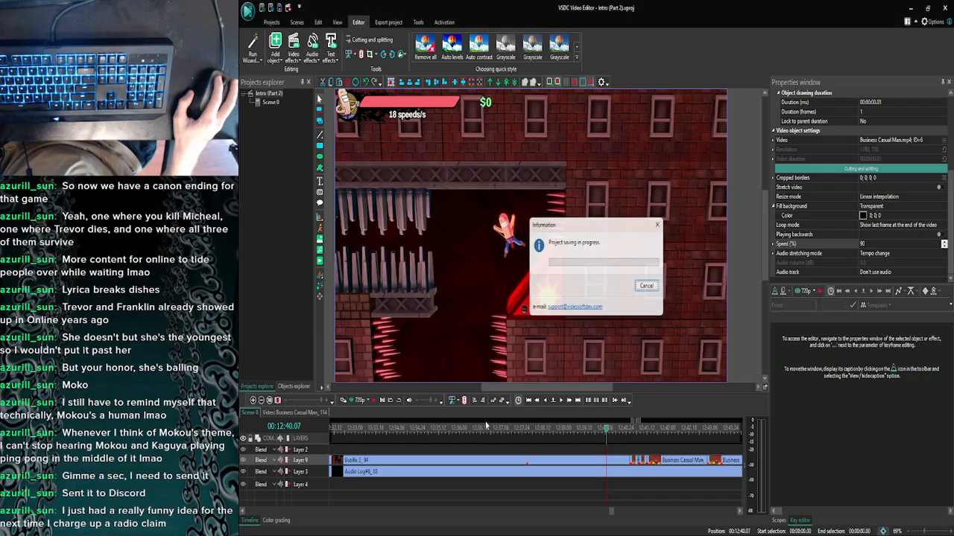
Examine the scene's later clips around 00:12:57.14, stepping frame by frame across the cut there.
{"action": "left_click", "coordinate": [260, 400]}
{"action": "left_click", "coordinate": [260, 400]}
{"action": "left_click", "coordinate": [260, 400]}
{"action": "left_click", "coordinate": [260, 400]}
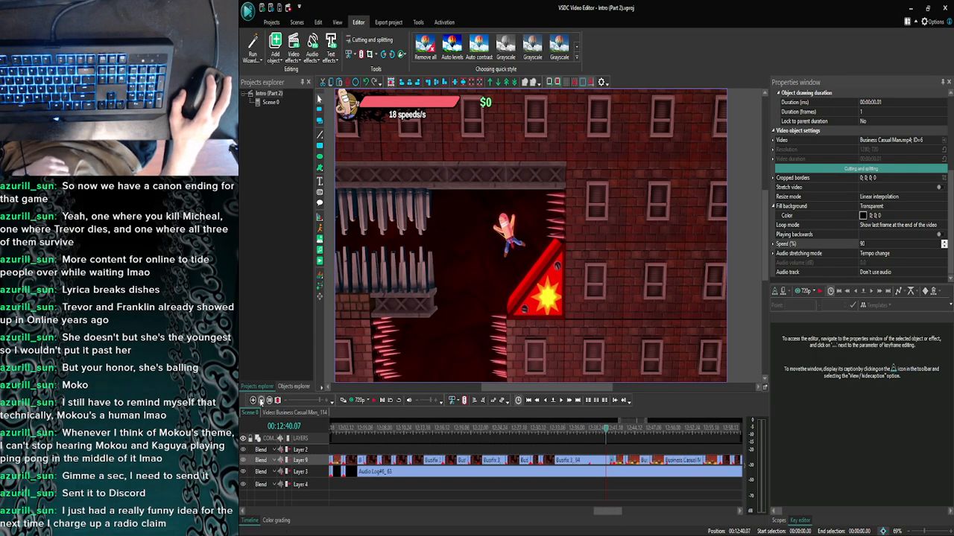
{"action": "left_click_drag", "start_coordinate": [611, 515], "coordinate": [623, 515]}
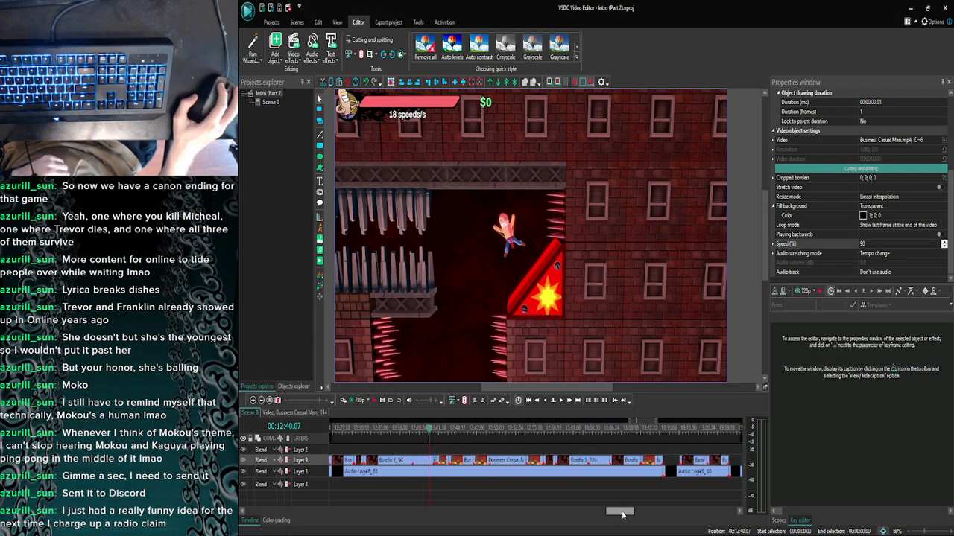
{"action": "left_click", "coordinate": [516, 430]}
{"action": "left_click_drag", "start_coordinate": [516, 432], "coordinate": [548, 431]}
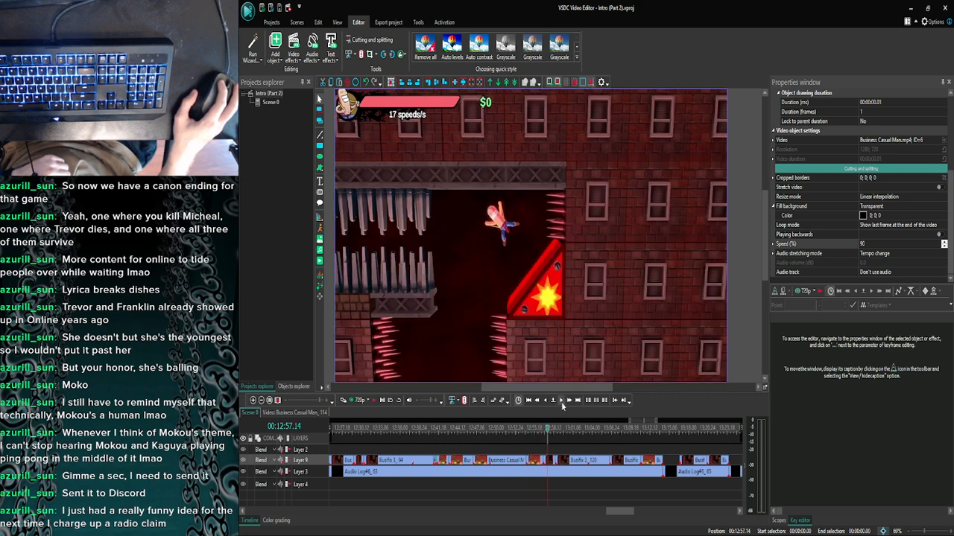
{"action": "left_click", "coordinate": [561, 401]}
{"action": "left_click", "coordinate": [561, 401]}
{"action": "left_click", "coordinate": [561, 401]}
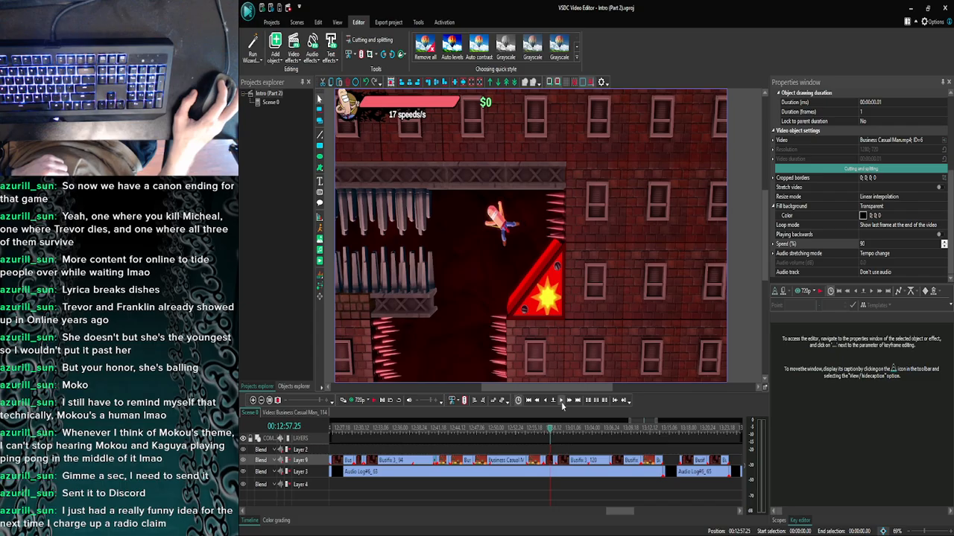
Scan the following clips up to 00:13:18.11, open the Busifix clip there in its own timeline and preview it.
{"action": "left_click", "coordinate": [583, 432]}
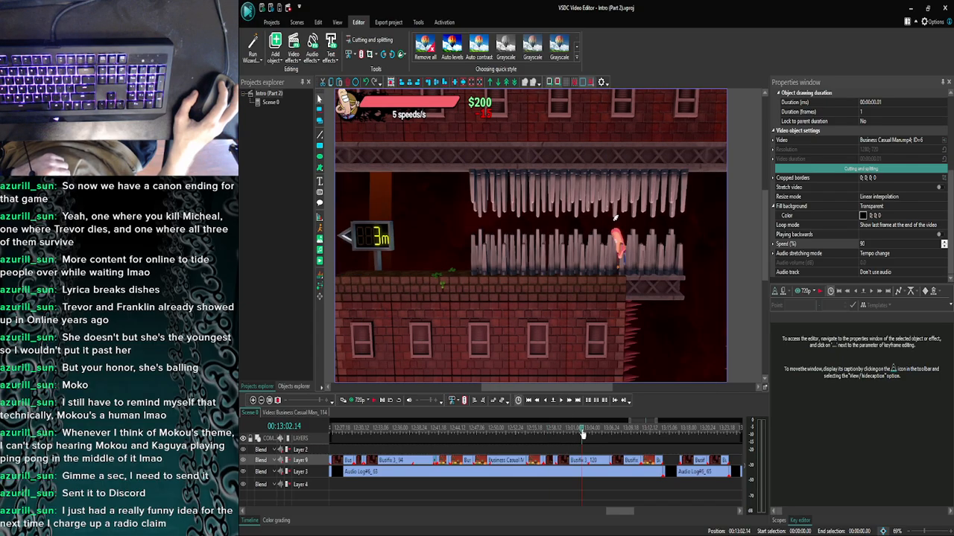
{"action": "left_click_drag", "start_coordinate": [583, 432], "coordinate": [629, 437]}
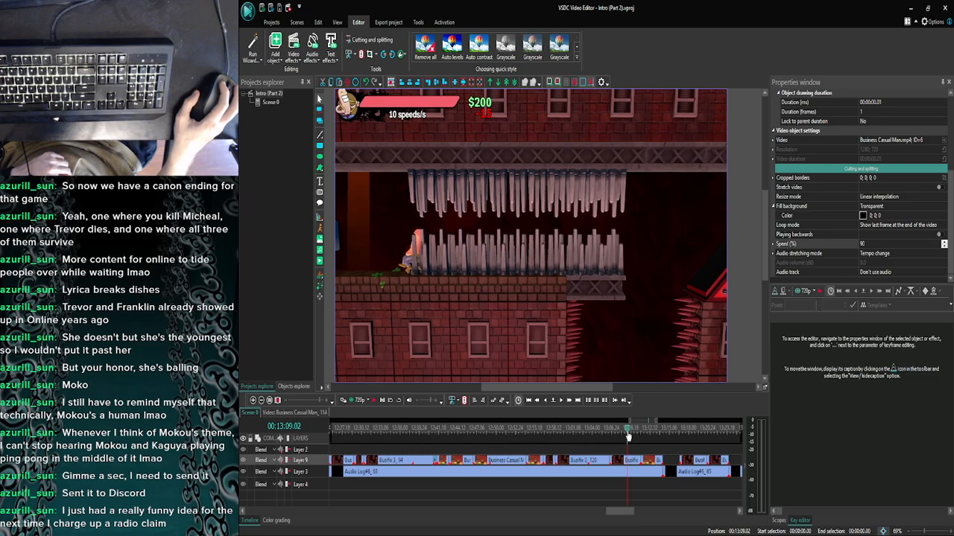
{"action": "left_click", "coordinate": [708, 433]}
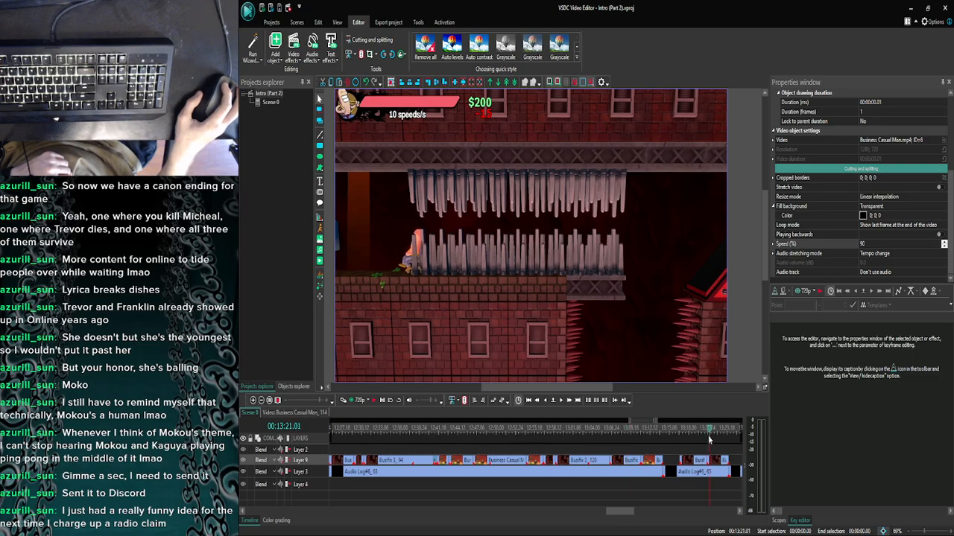
{"action": "left_click", "coordinate": [692, 430]}
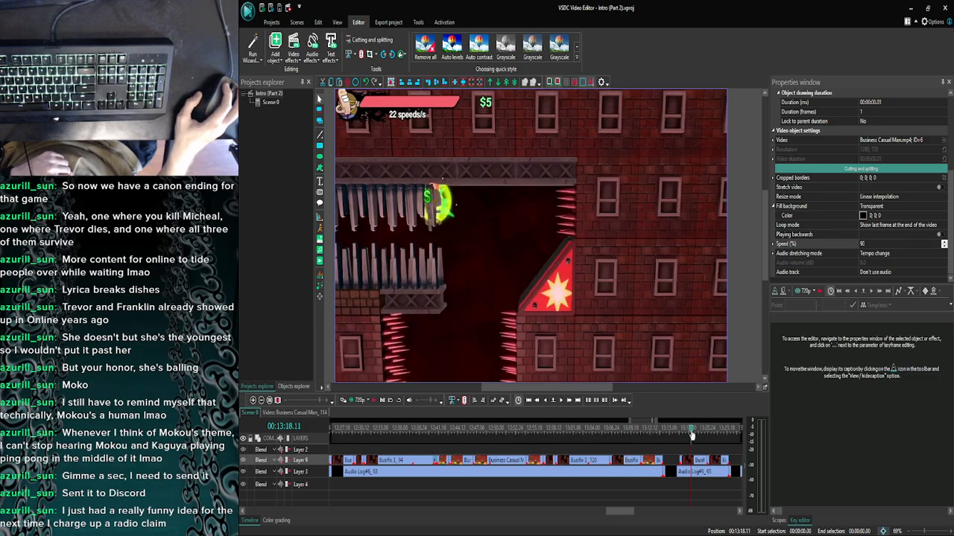
{"action": "double_click", "coordinate": [692, 461]}
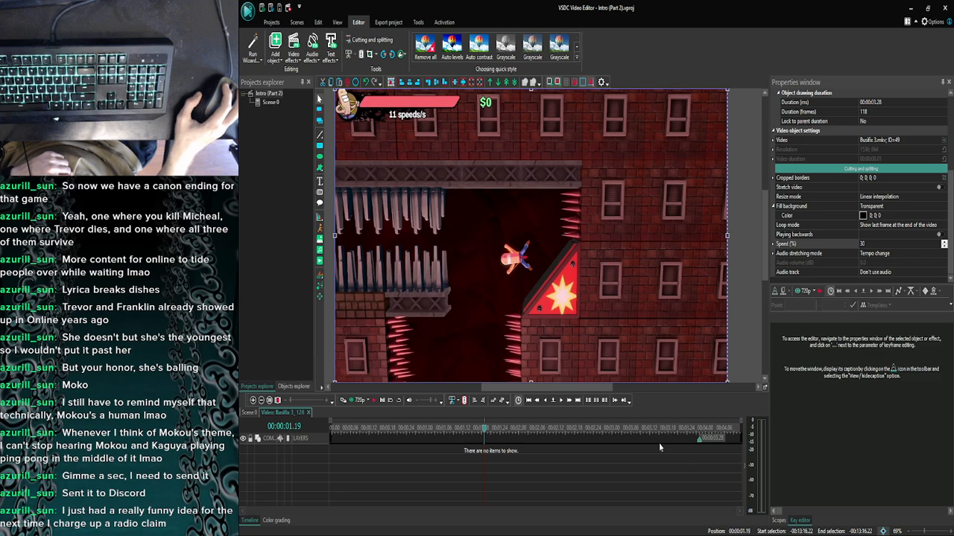
{"action": "left_click", "coordinate": [353, 401]}
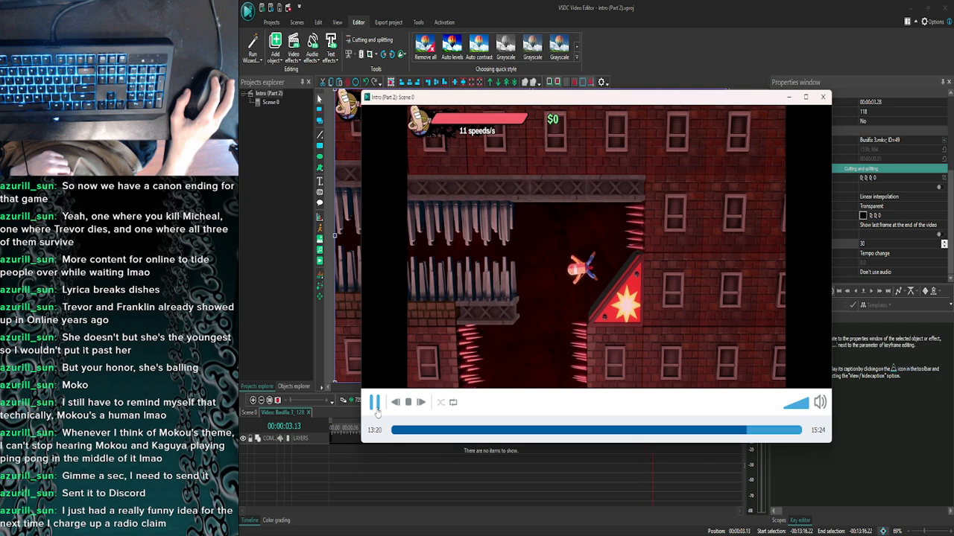
{"action": "left_click", "coordinate": [823, 97]}
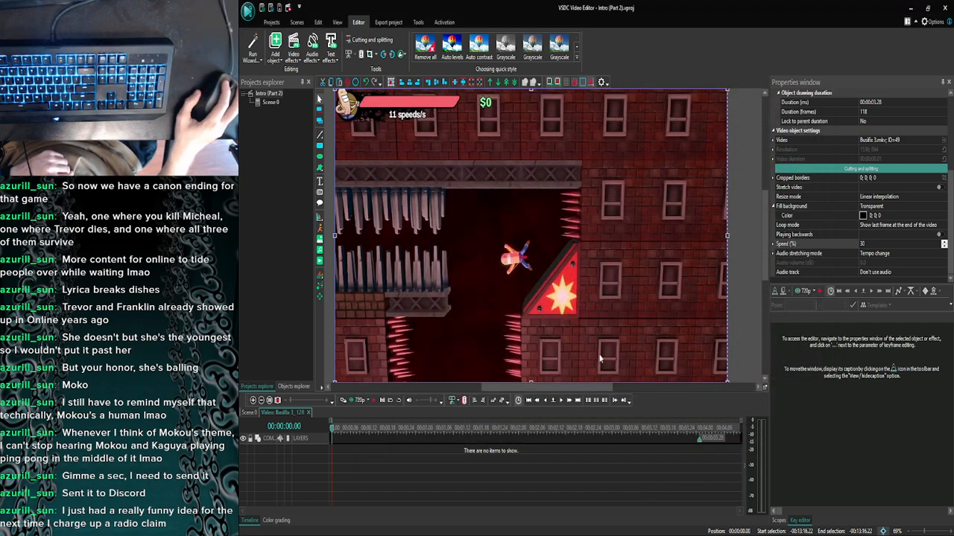
Draw a near-vertical line over the explosive triangular block, from about X 829, Y 539 to X 830, Y 670.
{"action": "left_click", "coordinate": [320, 136]}
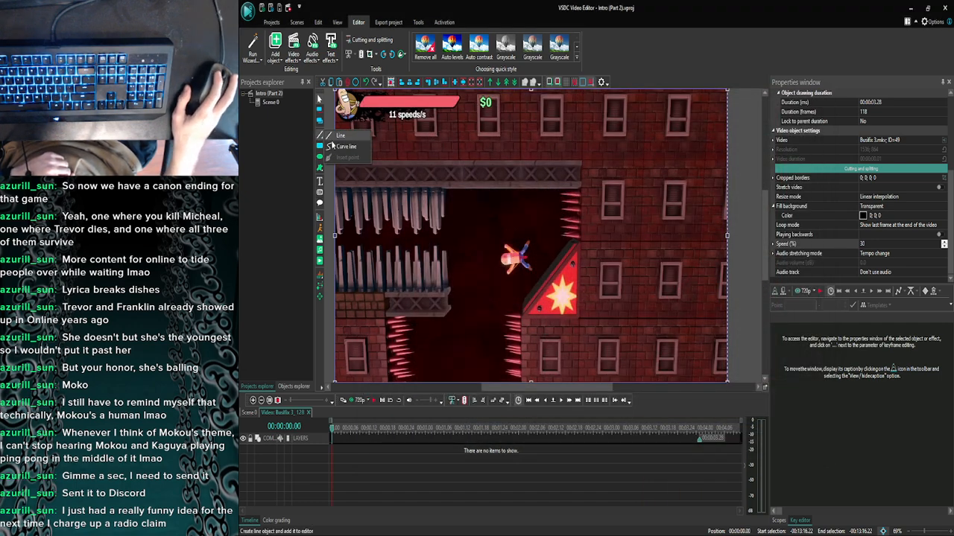
{"action": "left_click", "coordinate": [333, 146]}
{"action": "left_click", "coordinate": [747, 321]}
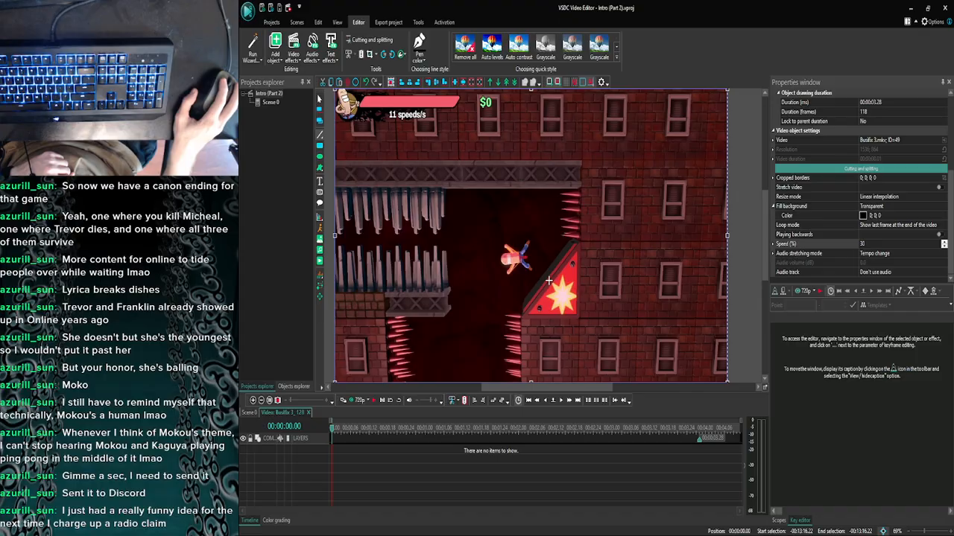
{"action": "left_click_drag", "start_coordinate": [546, 272], "coordinate": [547, 316]}
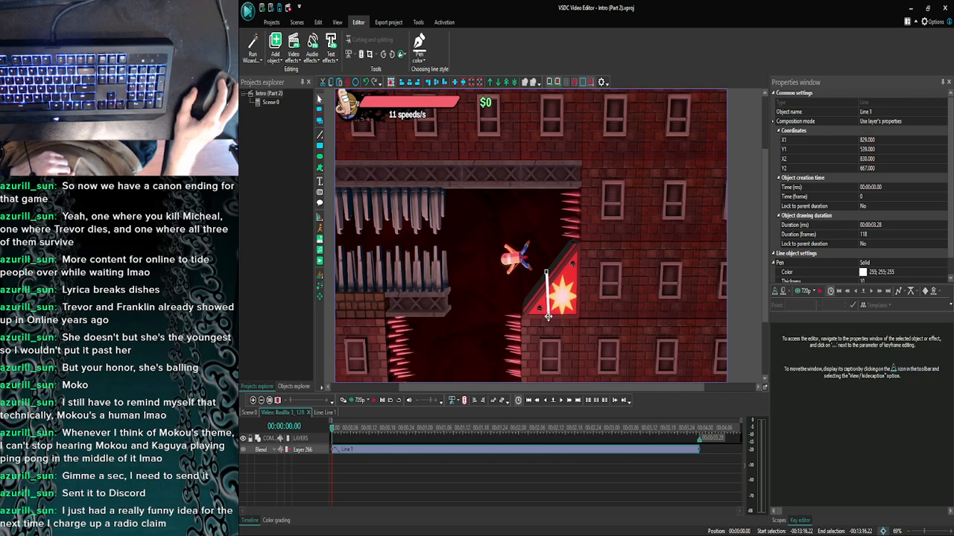
{"action": "left_click", "coordinate": [553, 343]}
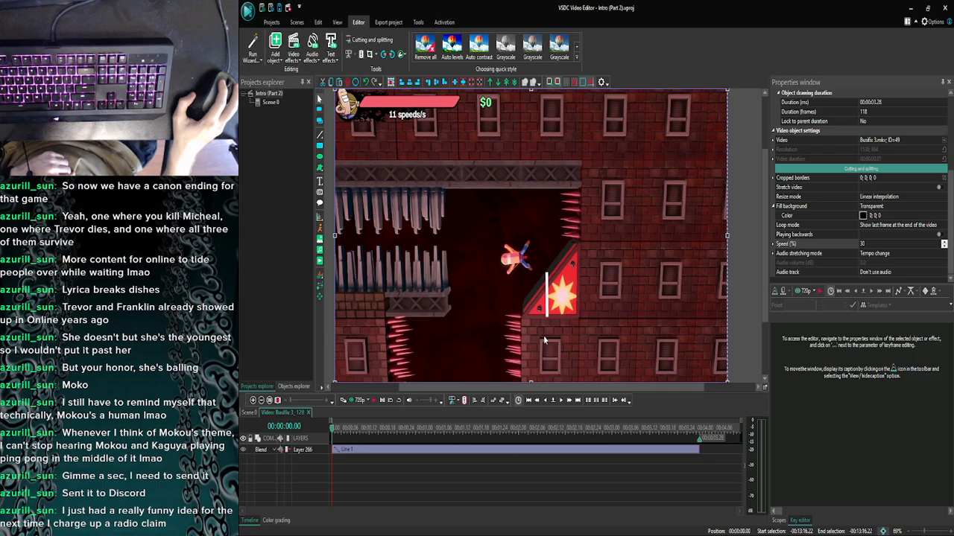
{"action": "left_click", "coordinate": [546, 290]}
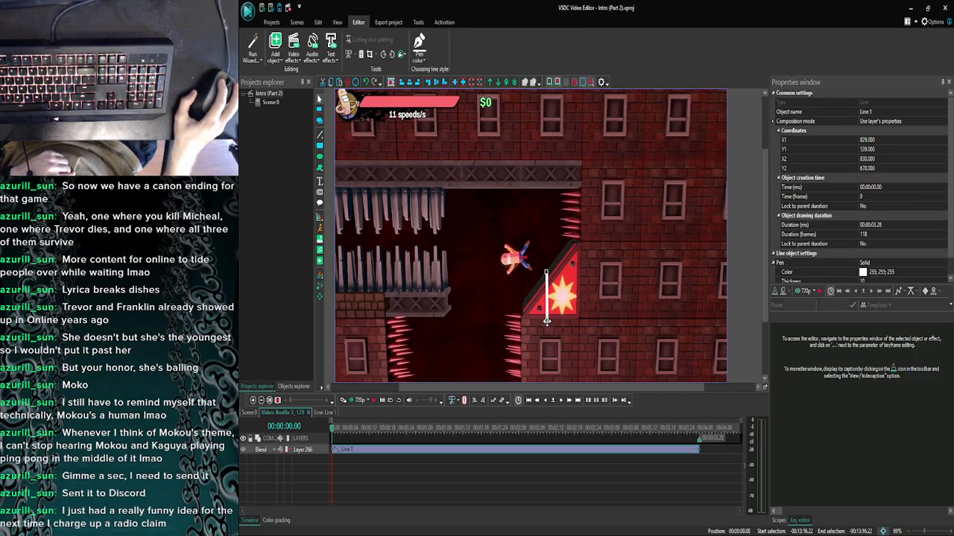
Lengthen the vertical line over the triangular block, moving its upper end to Y 522 and its lower end to Y 683.
{"action": "left_click", "coordinate": [554, 345]}
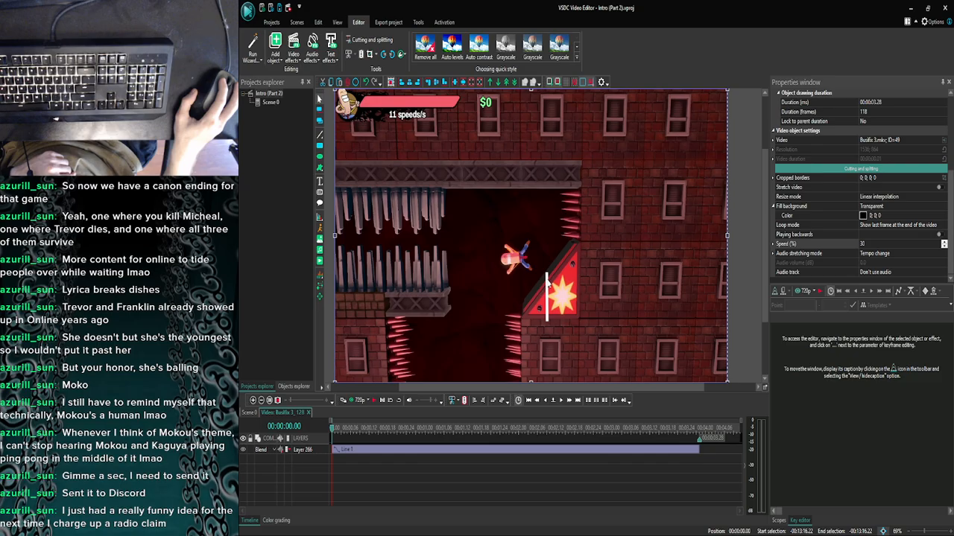
{"action": "left_click", "coordinate": [546, 281]}
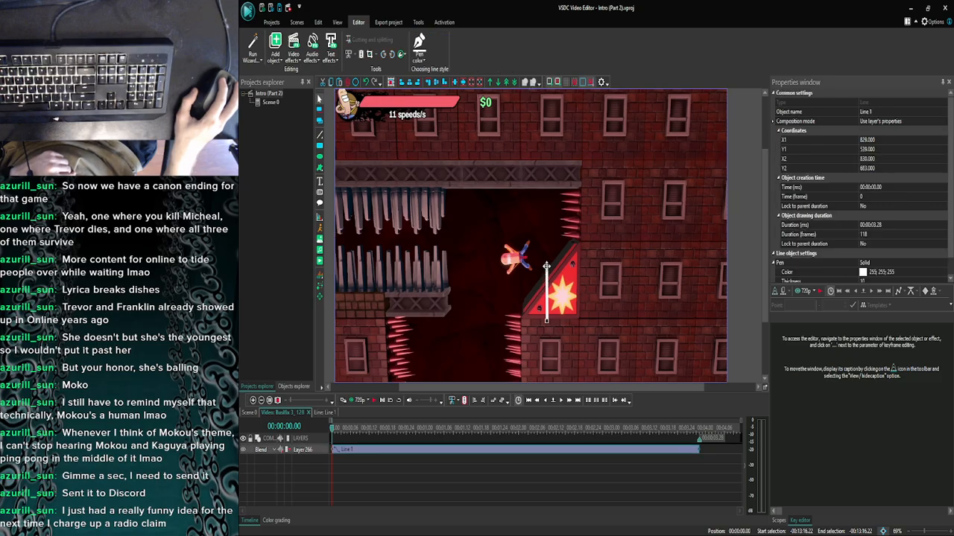
{"action": "left_click", "coordinate": [547, 328]}
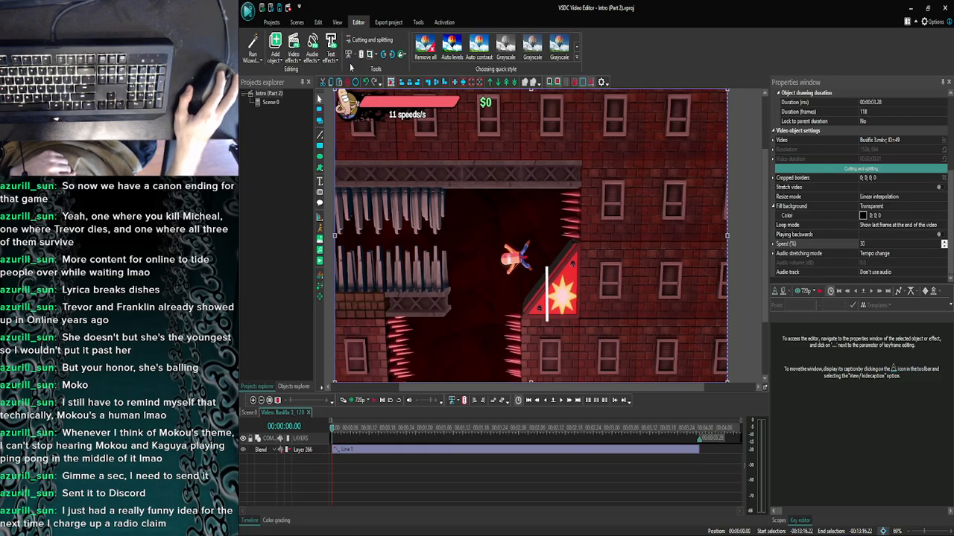
Add a second line from the cursor position on a new layer, running horizontally along the block's base from about X 832, Y 670.
{"action": "left_click", "coordinate": [320, 135]}
{"action": "left_click", "coordinate": [344, 137]}
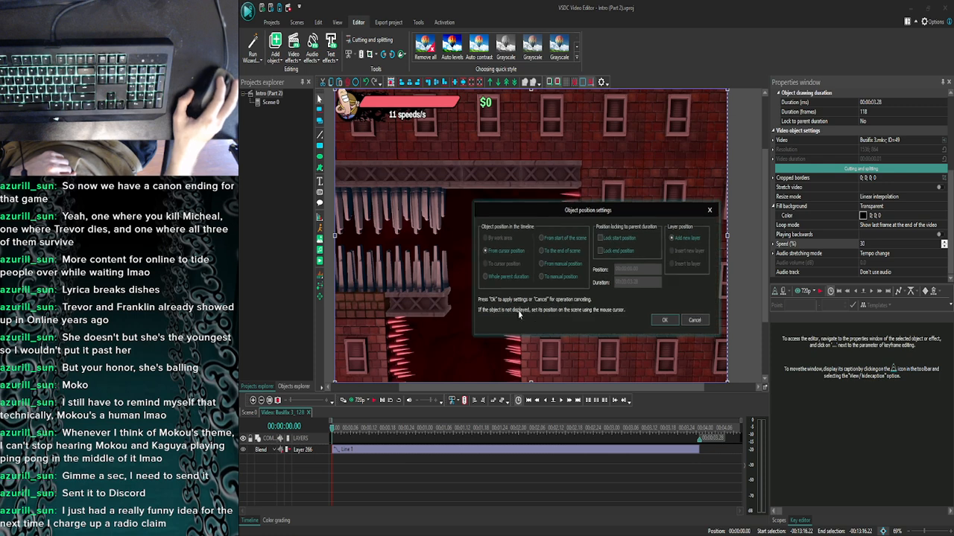
{"action": "left_click", "coordinate": [664, 320]}
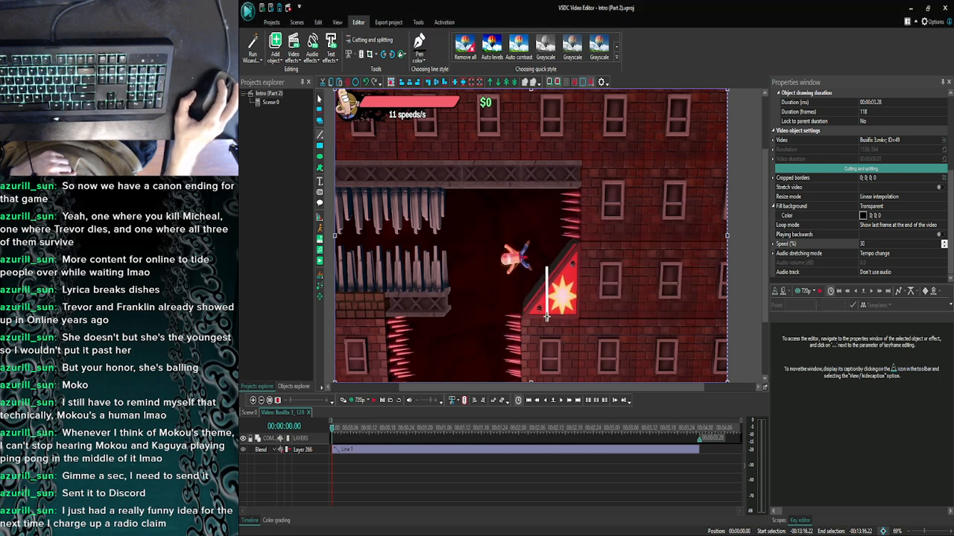
{"action": "left_click_drag", "start_coordinate": [546, 316], "coordinate": [522, 316]}
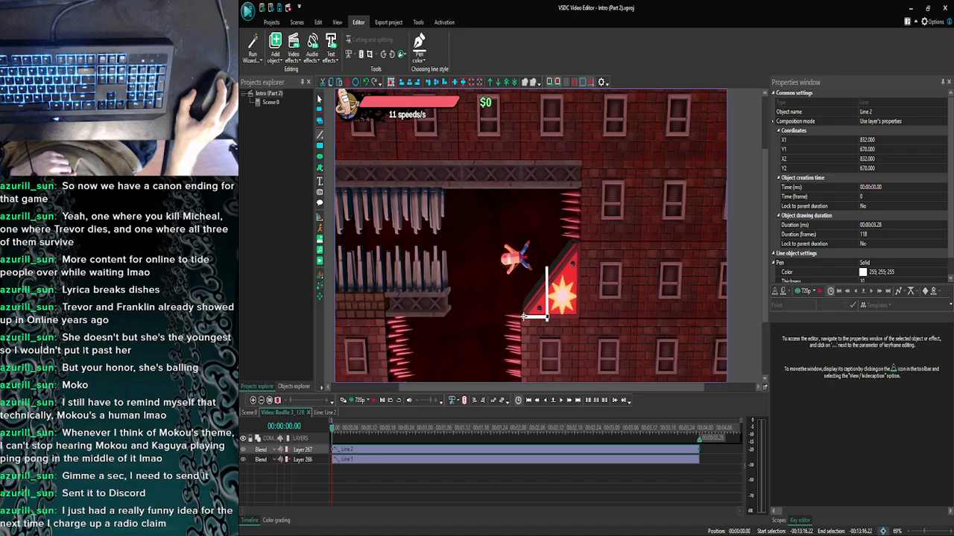
{"action": "left_click", "coordinate": [541, 331]}
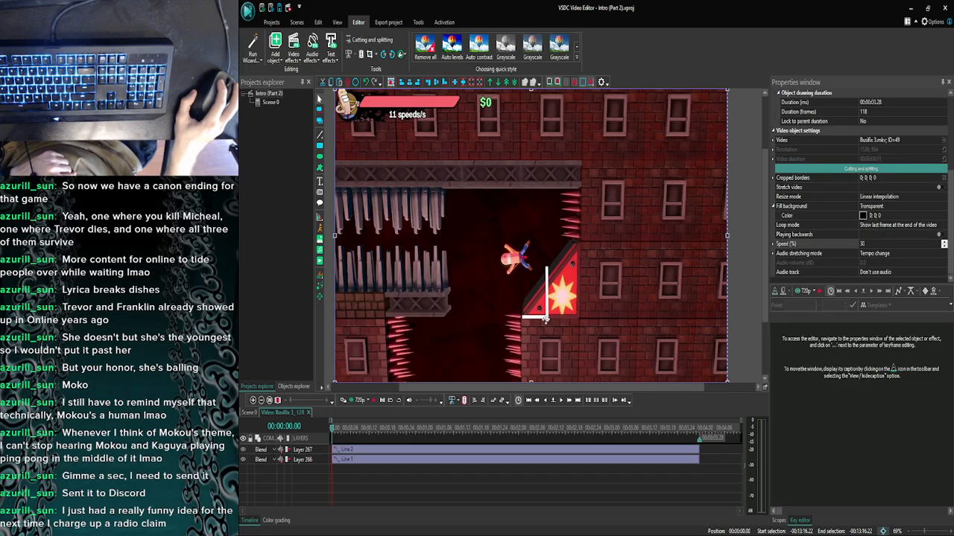
Move the vertical line's lower end to X 832, Y 670 to meet the horizontal line, and align its upper end directly above.
{"action": "left_click", "coordinate": [546, 321]}
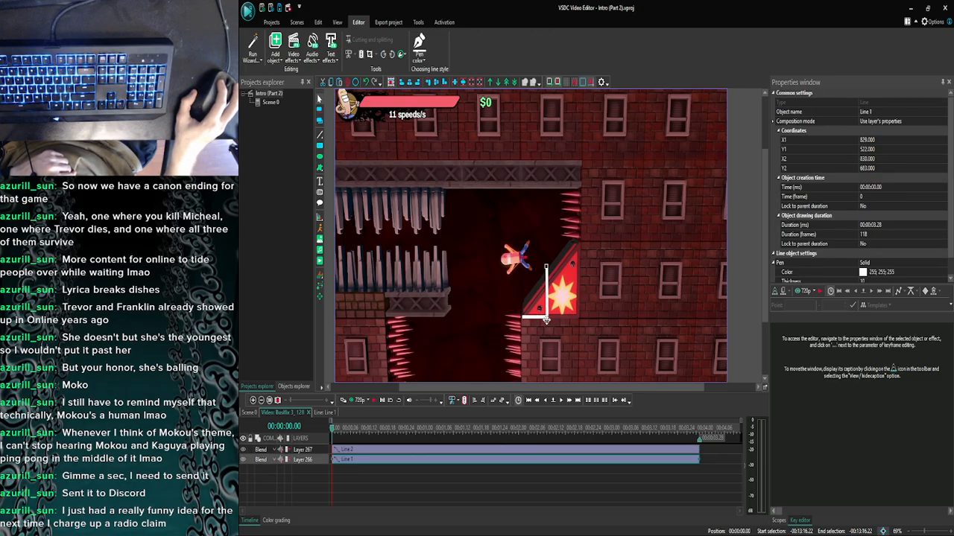
{"action": "left_click_drag", "start_coordinate": [545, 319], "coordinate": [544, 316]}
{"action": "left_click", "coordinate": [553, 340]}
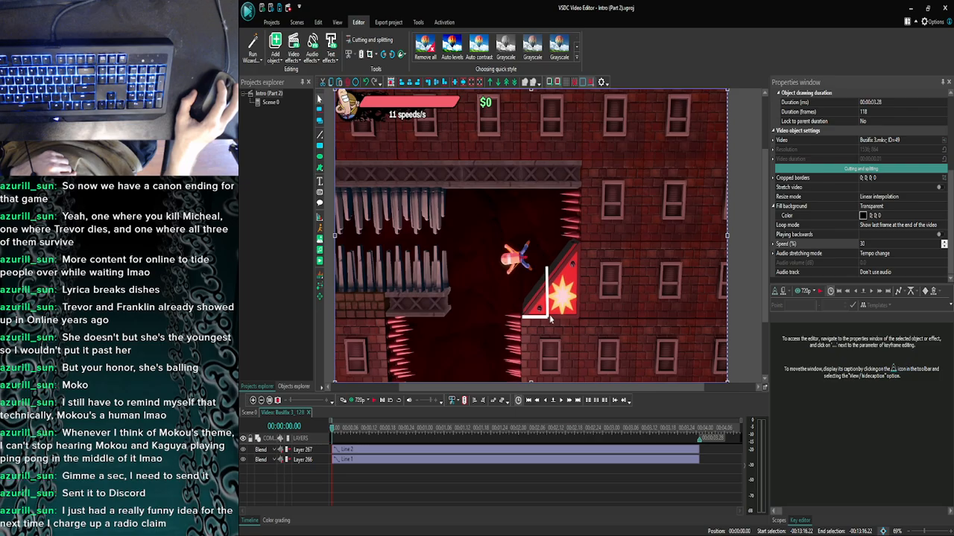
{"action": "left_click", "coordinate": [547, 314]}
{"action": "left_click_drag", "start_coordinate": [547, 316], "coordinate": [549, 318]}
{"action": "left_click", "coordinate": [542, 322]}
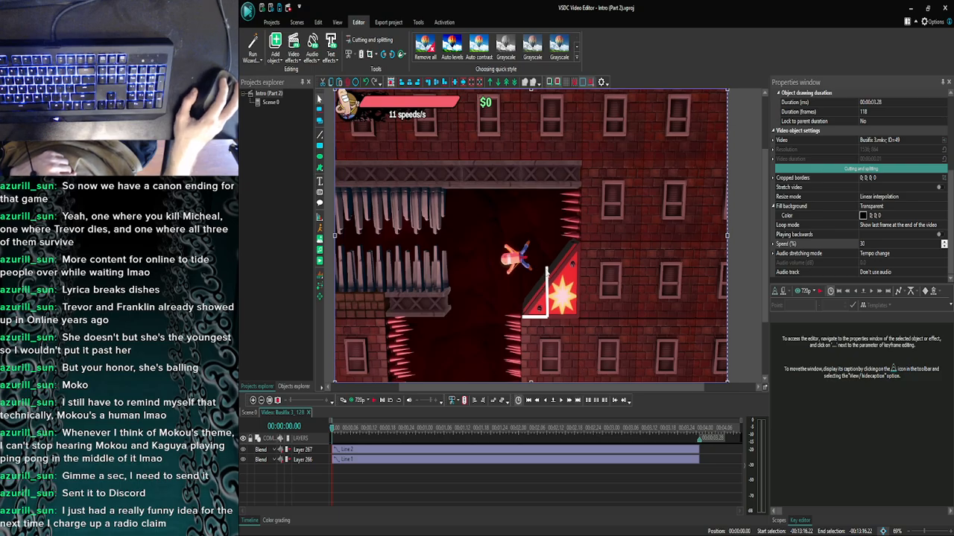
{"action": "left_click", "coordinate": [546, 272]}
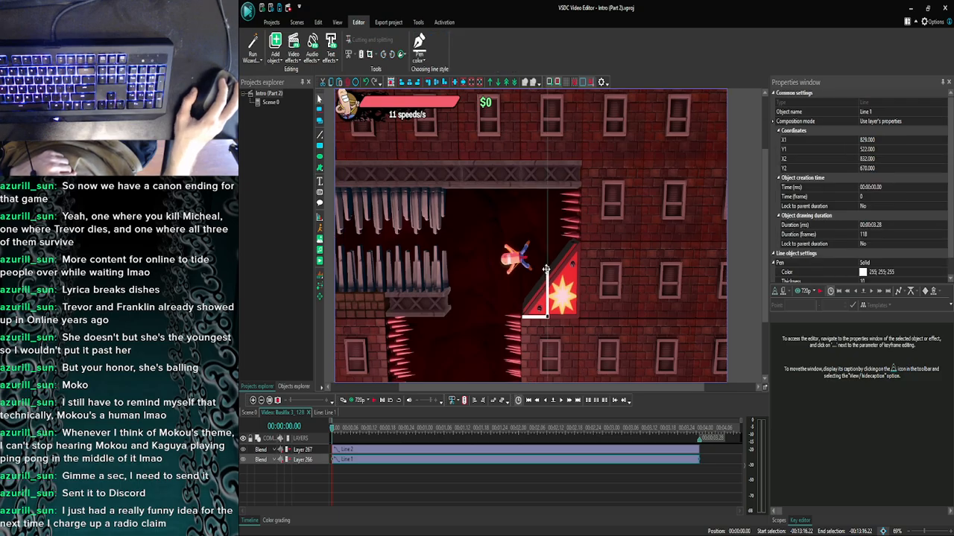
{"action": "left_click", "coordinate": [568, 362]}
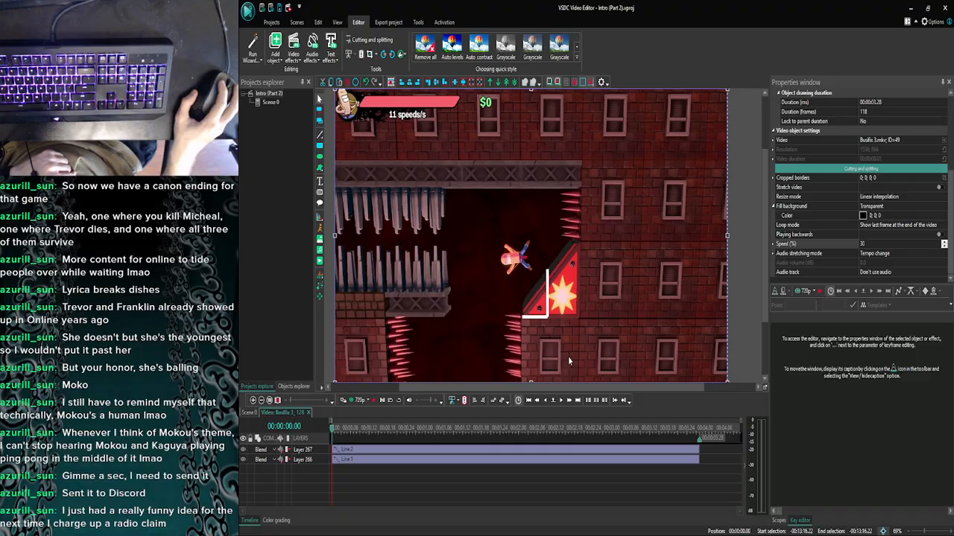
Preview the clip with its corner-shaped lines and return to the main scene's timeline.
{"action": "left_click", "coordinate": [344, 400]}
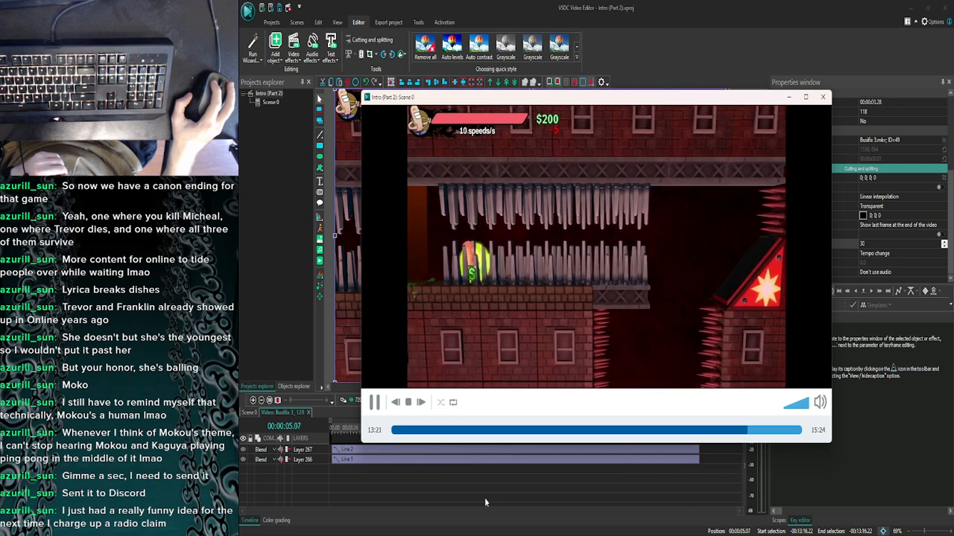
{"action": "left_click", "coordinate": [823, 98]}
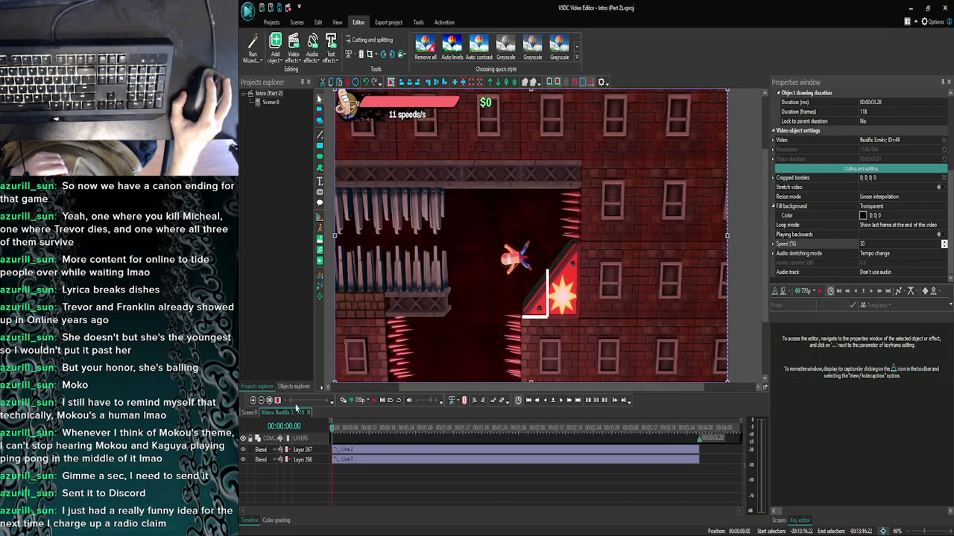
{"action": "left_click", "coordinate": [250, 413]}
{"action": "scroll", "coordinate": [671, 438], "scroll_direction": "up", "scroll_amount": 5}
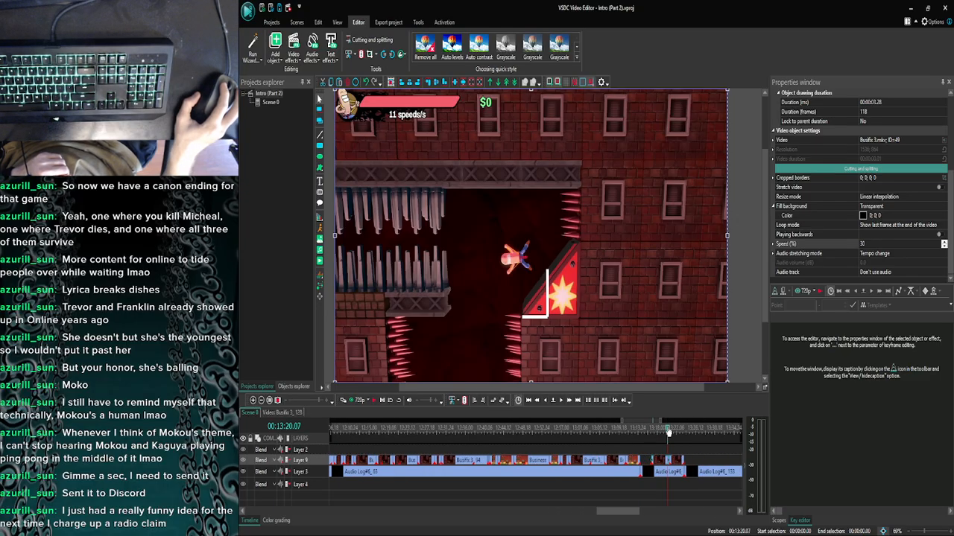
Examine the main scene frame by frame between 00:13:20.18 and 00:13:21.00, checking the cut at the end of the annotated clip.
{"action": "left_click", "coordinate": [561, 400]}
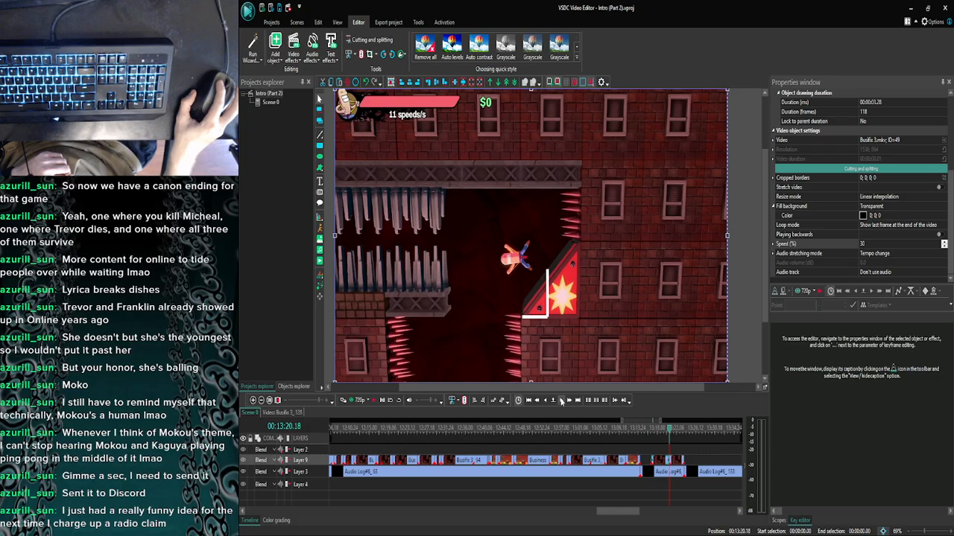
{"action": "left_click", "coordinate": [561, 401]}
{"action": "left_click", "coordinate": [561, 401]}
{"action": "left_click", "coordinate": [561, 400]}
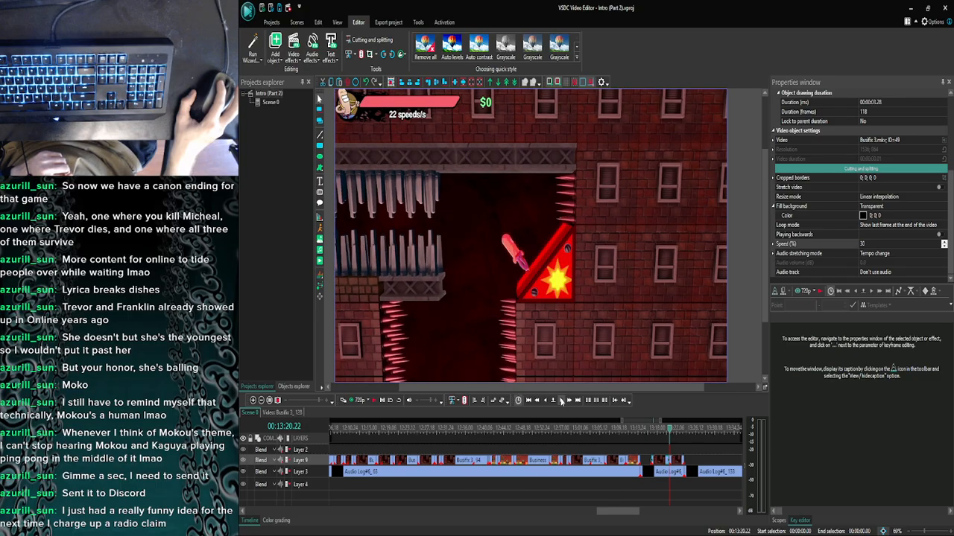
{"action": "left_click", "coordinate": [561, 400]}
{"action": "left_click", "coordinate": [561, 400]}
{"action": "left_click", "coordinate": [562, 401]}
{"action": "left_click", "coordinate": [561, 401]}
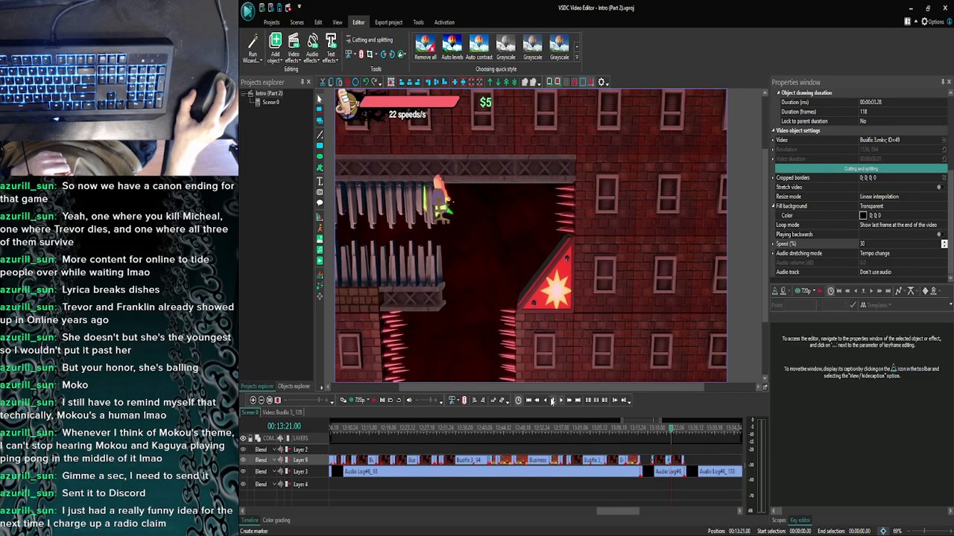
{"action": "left_click", "coordinate": [547, 401]}
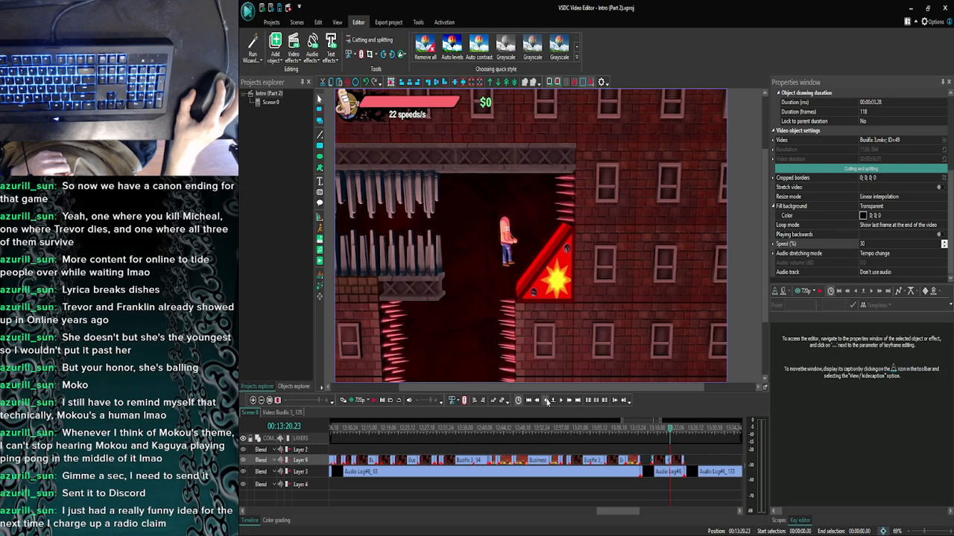
{"action": "left_click", "coordinate": [547, 401]}
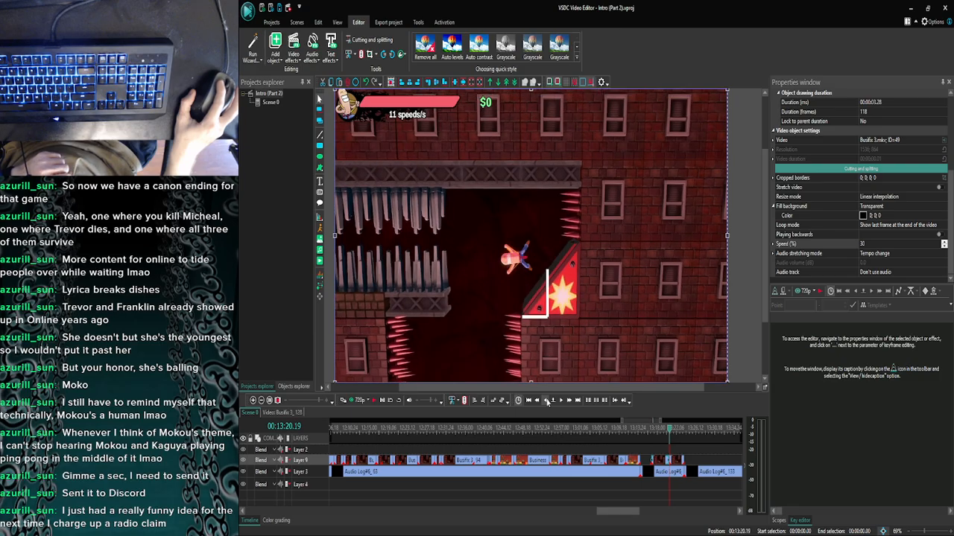
{"action": "left_click", "coordinate": [561, 401]}
{"action": "left_click", "coordinate": [561, 401]}
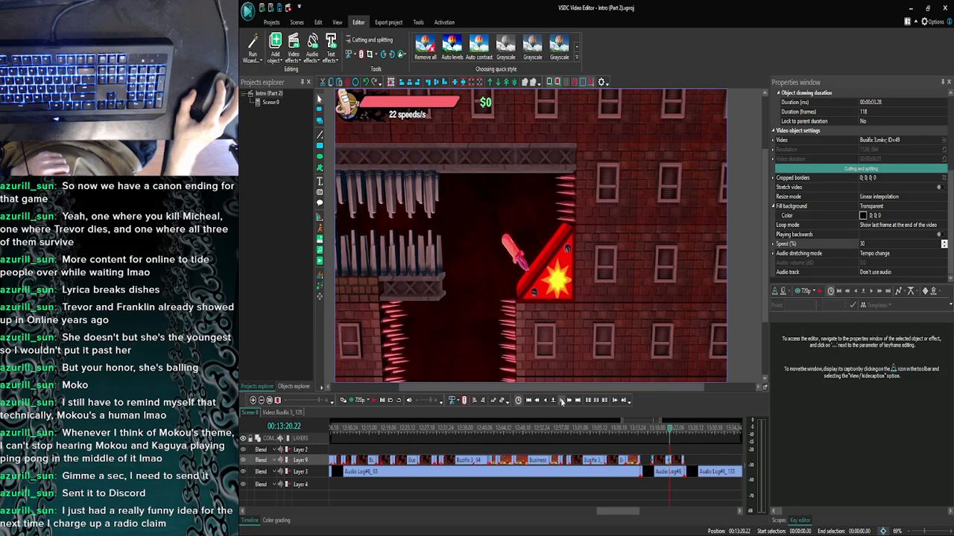
{"action": "left_click", "coordinate": [561, 401]}
{"action": "left_click", "coordinate": [561, 401]}
{"action": "left_click", "coordinate": [561, 401]}
{"action": "left_click", "coordinate": [561, 401]}
{"action": "left_click", "coordinate": [561, 401]}
{"action": "left_click", "coordinate": [561, 401]}
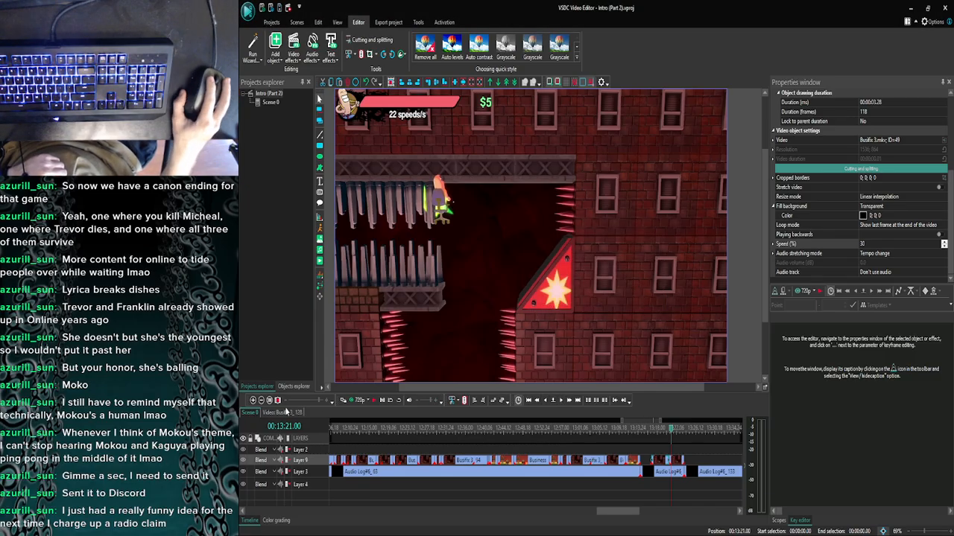
Scan the scene's earlier clips from 00:13:21.00 back to 00:12:00.11.
{"action": "left_click", "coordinate": [261, 401]}
{"action": "left_click", "coordinate": [261, 401]}
{"action": "left_click", "coordinate": [261, 401]}
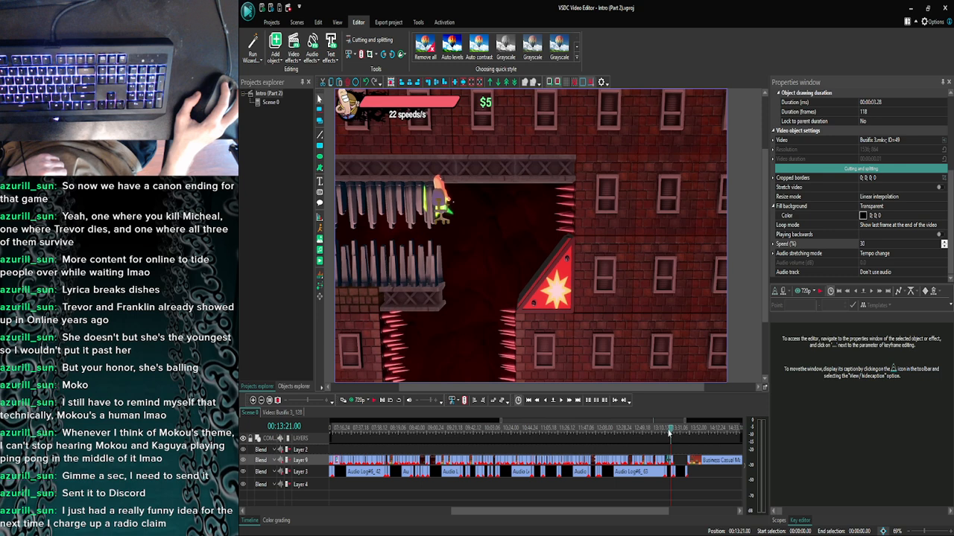
{"action": "left_click", "coordinate": [634, 433]}
{"action": "left_click", "coordinate": [613, 433]}
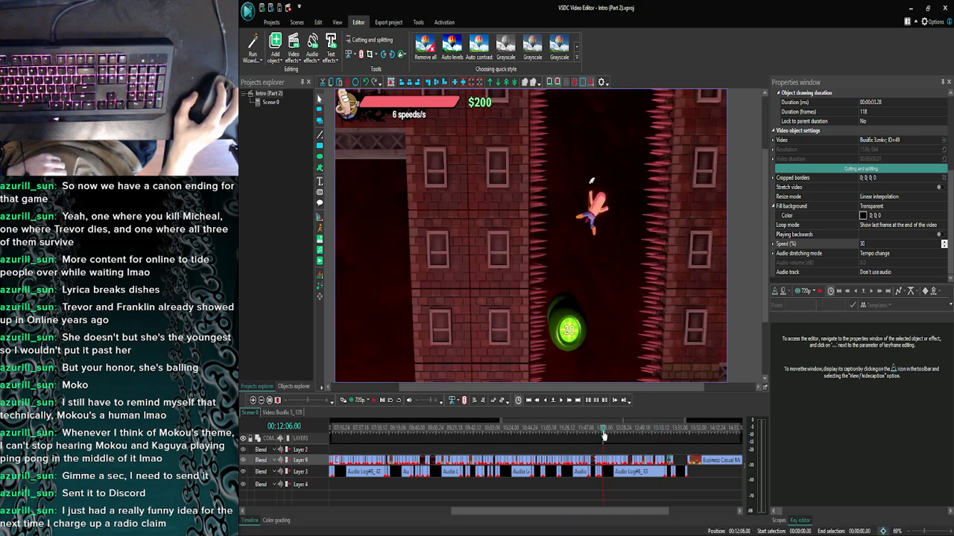
{"action": "left_click", "coordinate": [253, 401]}
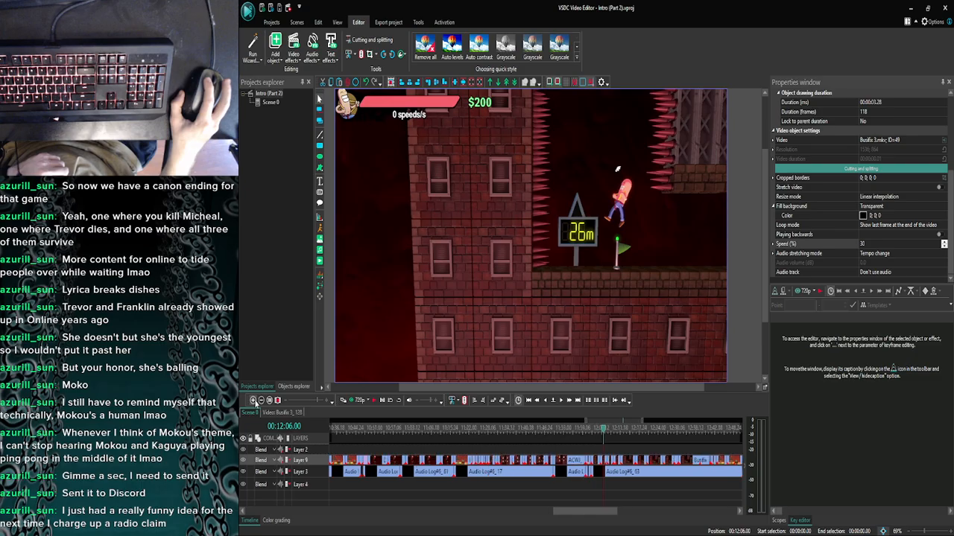
{"action": "left_click", "coordinate": [254, 401]}
{"action": "left_click", "coordinate": [593, 432]}
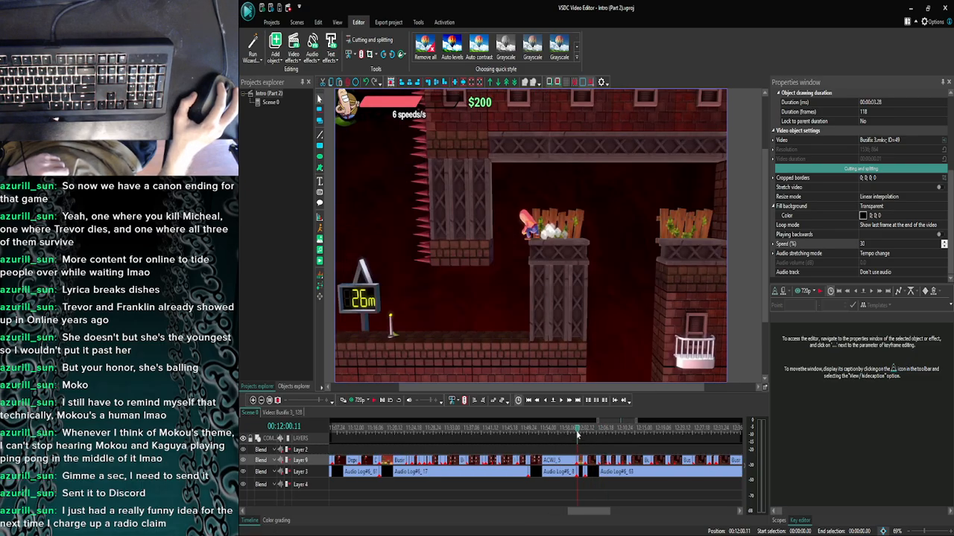
Examine the gameplay frames from 00:12:00.11 past 00:12:01.01 in the main scene.
{"action": "left_click", "coordinate": [563, 403]}
{"action": "left_click", "coordinate": [564, 403]}
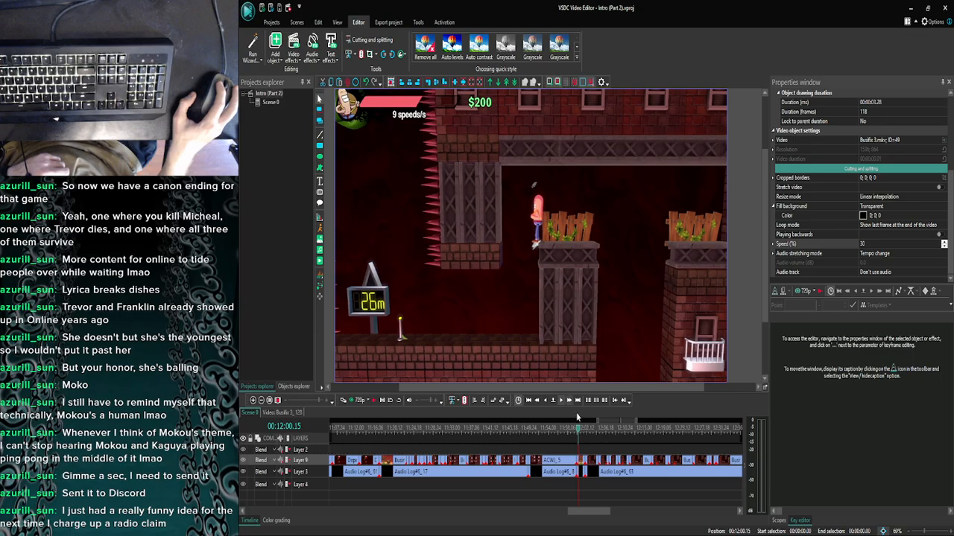
{"action": "left_click", "coordinate": [582, 437]}
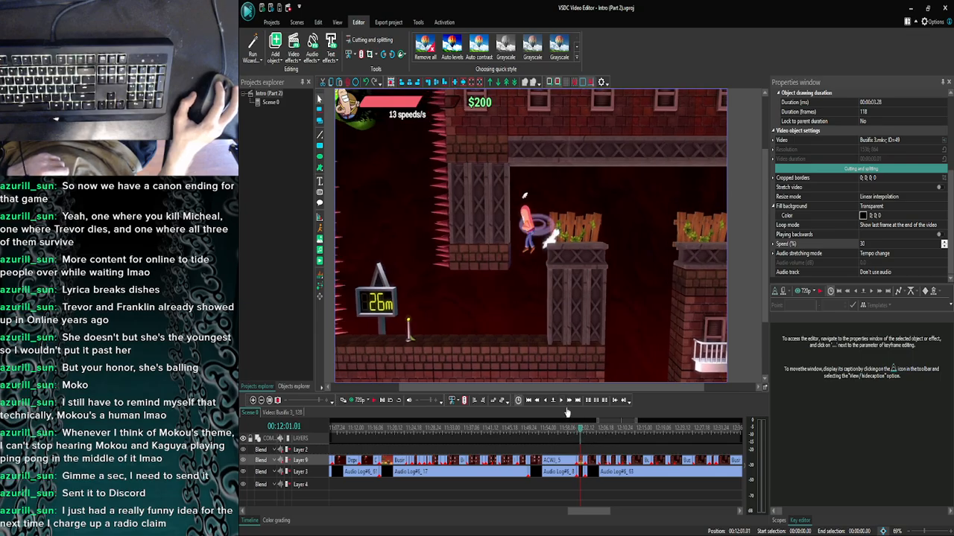
{"action": "left_click", "coordinate": [561, 403]}
{"action": "left_click", "coordinate": [561, 403]}
{"action": "left_click", "coordinate": [561, 403]}
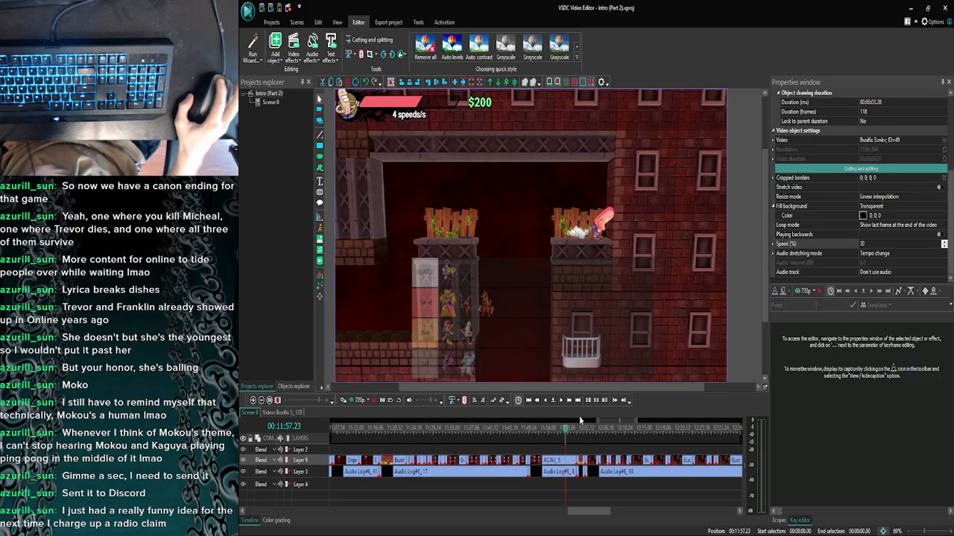
Scan back to 00:11:24.14, open the Busifix 2_69 clip to inspect its Y button image, and return to the main scene.
{"action": "left_click", "coordinate": [562, 402]}
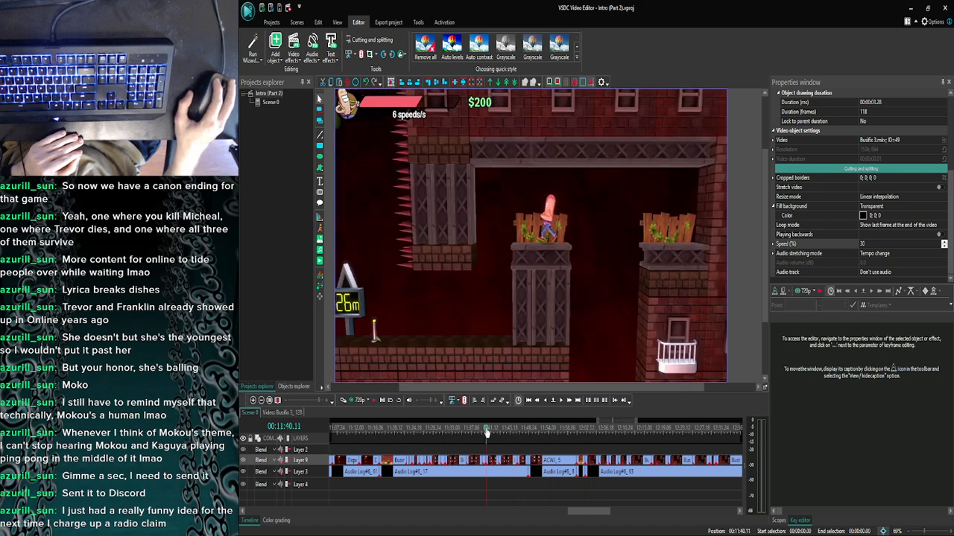
{"action": "left_click_drag", "start_coordinate": [486, 432], "coordinate": [401, 434]}
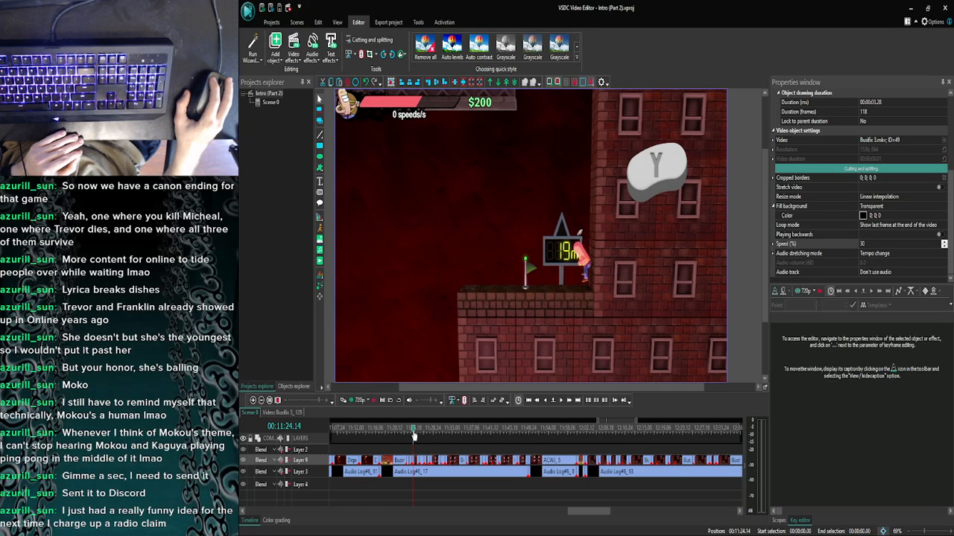
{"action": "double_click", "coordinate": [412, 460]}
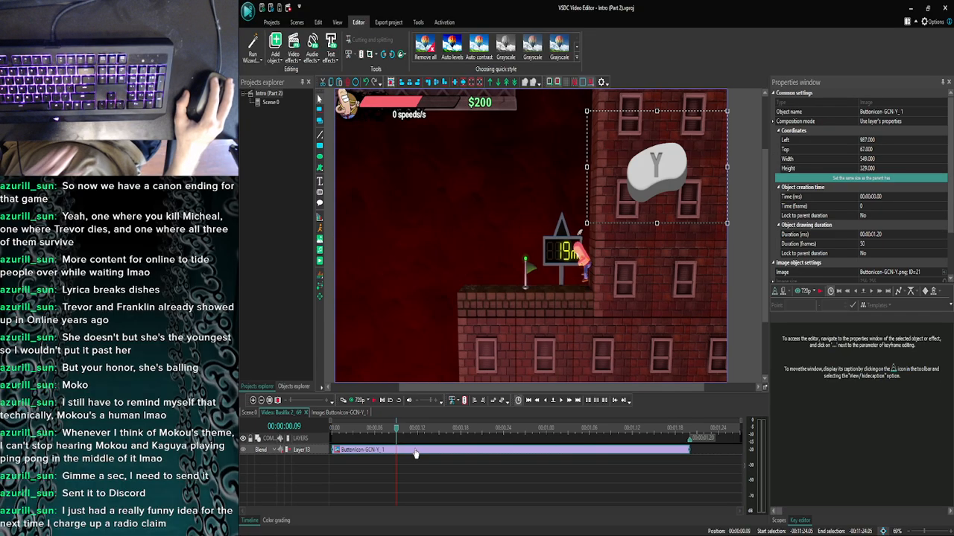
{"action": "left_click", "coordinate": [249, 413]}
{"action": "left_click", "coordinate": [253, 400]}
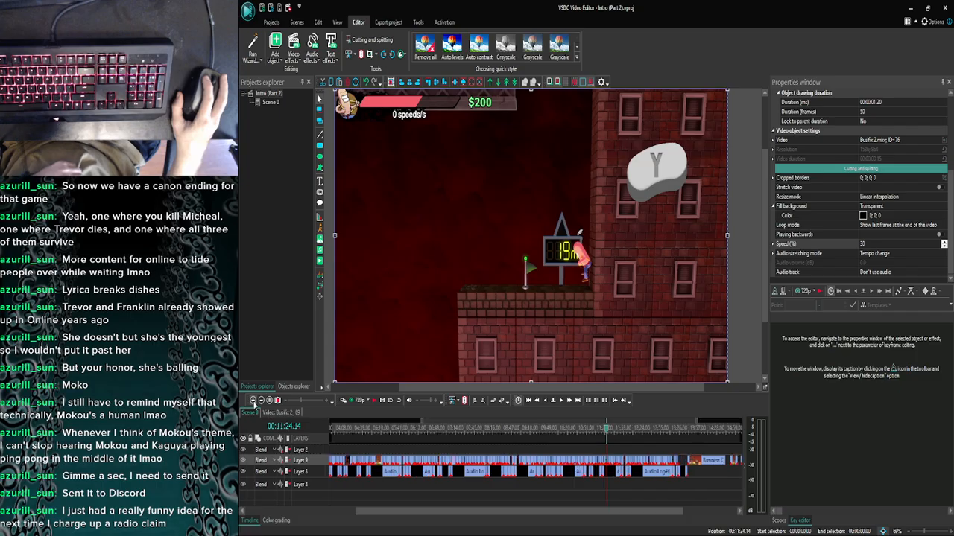
{"action": "left_click", "coordinate": [381, 525]}
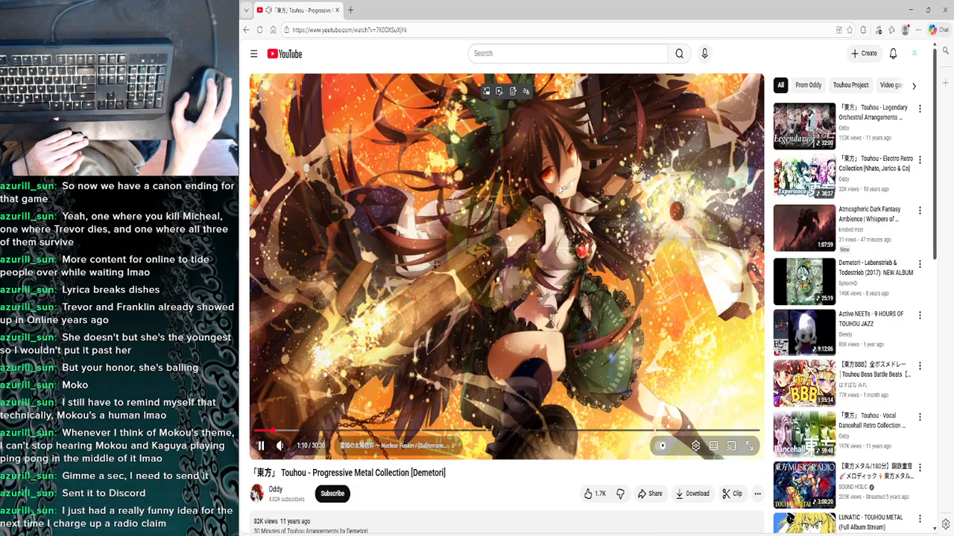
{"action": "left_click", "coordinate": [909, 9]}
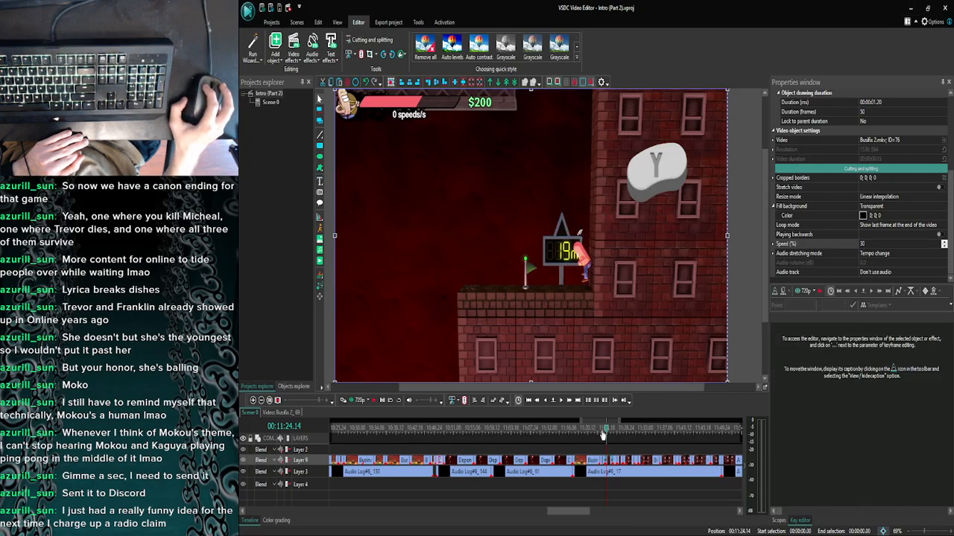
Paste the copied Y button image at the start of the Busifix 3_81 clip, which begins at 00:12:05.00 in the scene.
{"action": "left_click_drag", "start_coordinate": [573, 512], "coordinate": [626, 506]}
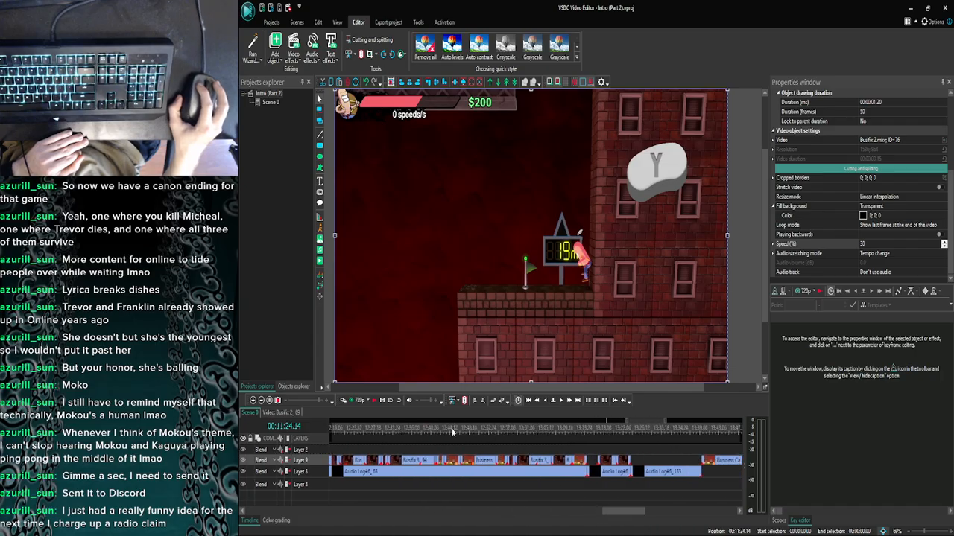
{"action": "scroll", "coordinate": [452, 433], "scroll_direction": "up", "scroll_amount": 5}
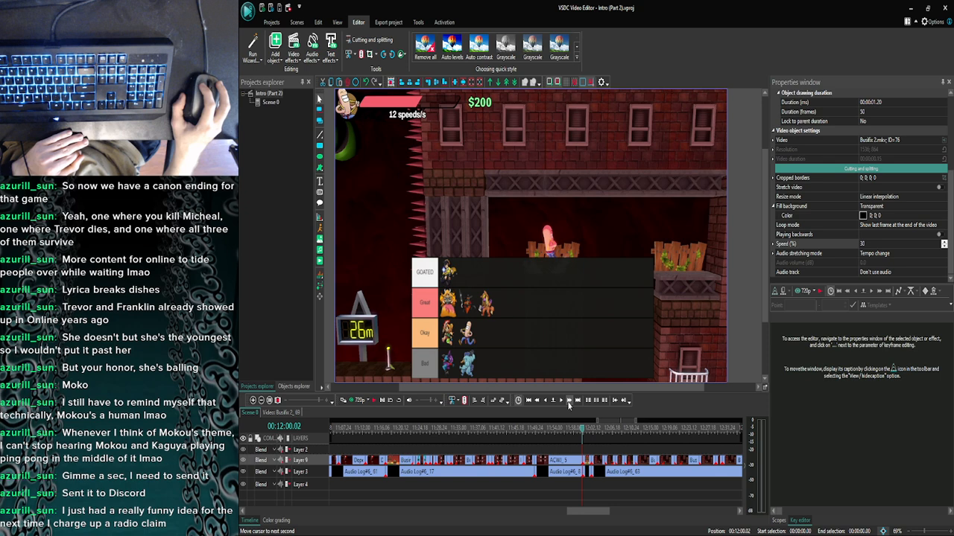
{"action": "left_click", "coordinate": [568, 403]}
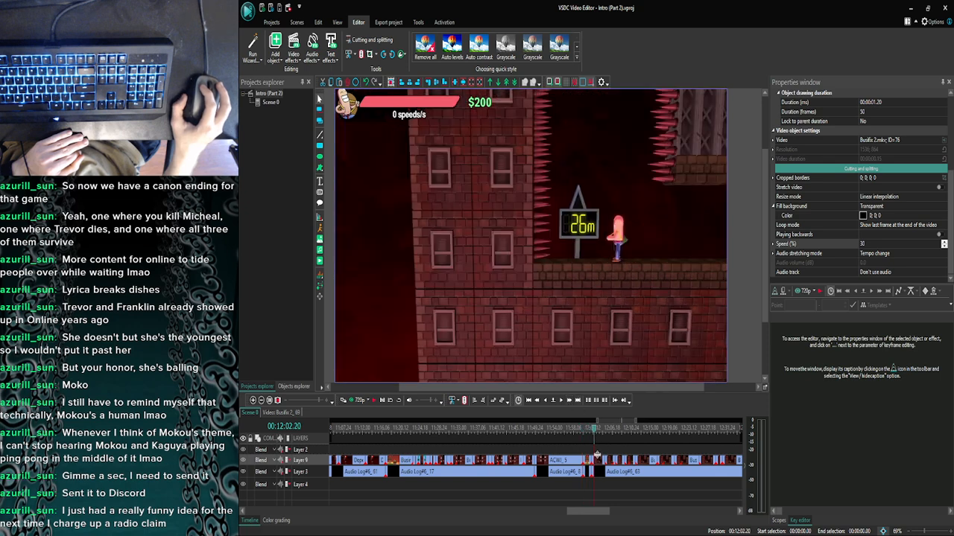
{"action": "double_click", "coordinate": [598, 459]}
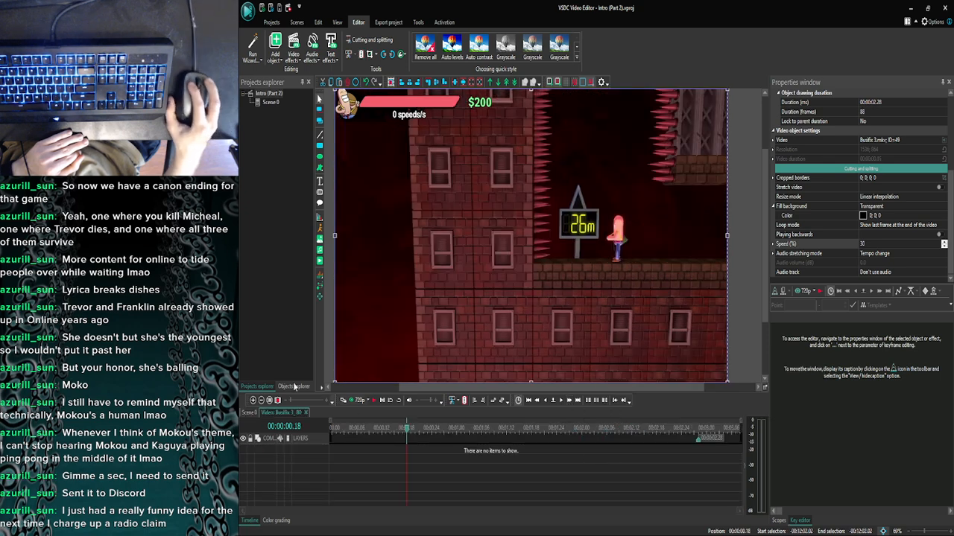
{"action": "left_click", "coordinate": [249, 412]}
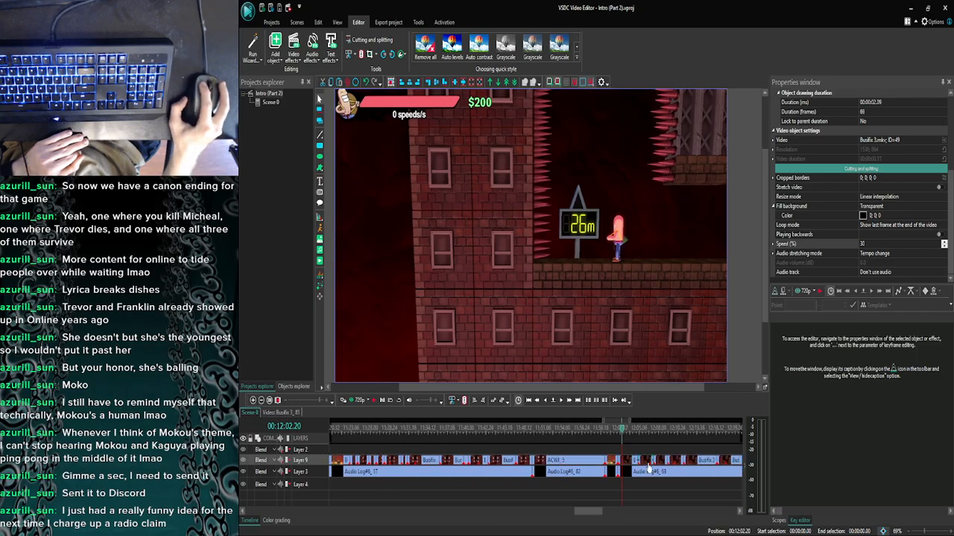
{"action": "double_click", "coordinate": [648, 463]}
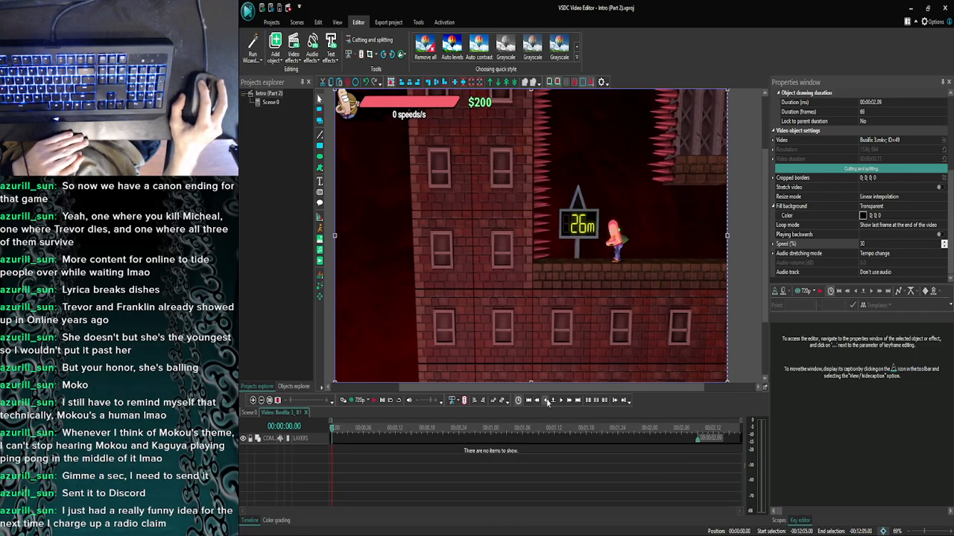
{"action": "key", "text": "ctrl+v"}
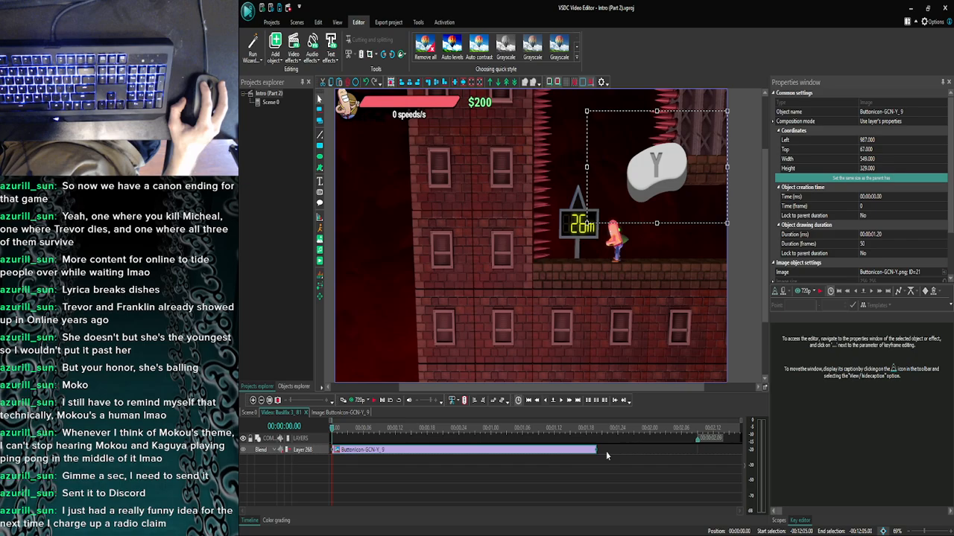
Check the Y button image over the first frames of Busifix 3_81 and at the cut around 00:12:05.00 in the main scene.
{"action": "left_click", "coordinate": [565, 401]}
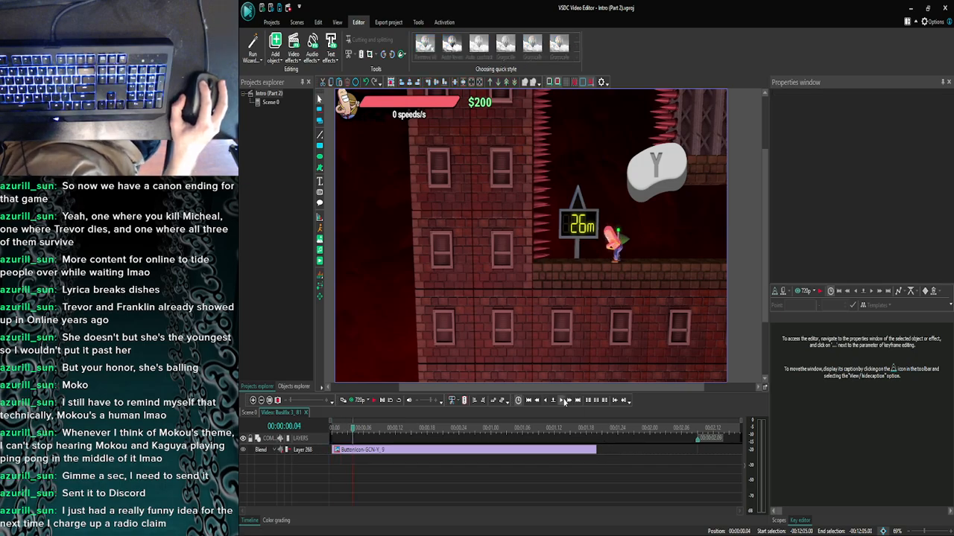
{"action": "left_click", "coordinate": [565, 401]}
{"action": "left_click", "coordinate": [564, 401]}
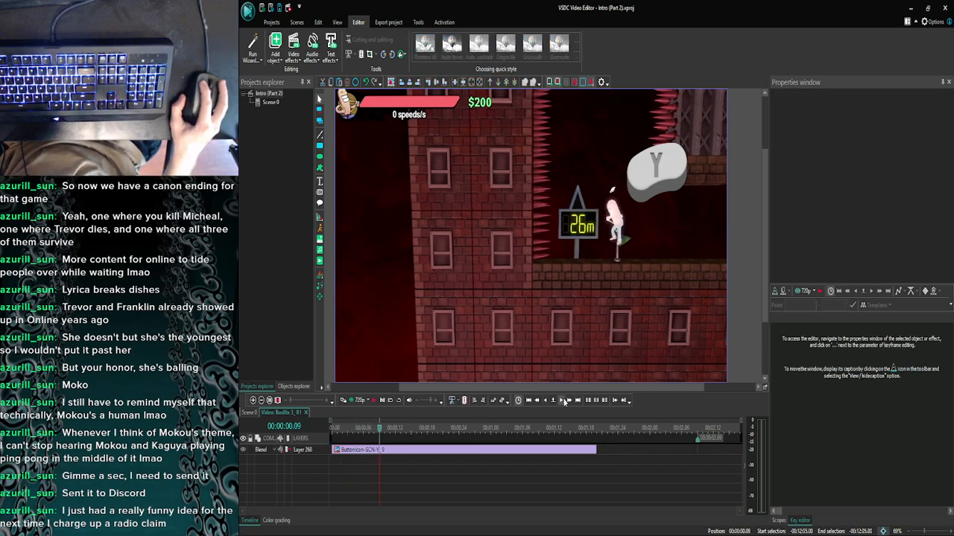
{"action": "left_click", "coordinate": [249, 412]}
{"action": "scroll", "coordinate": [611, 423], "scroll_direction": "up", "scroll_amount": 5}
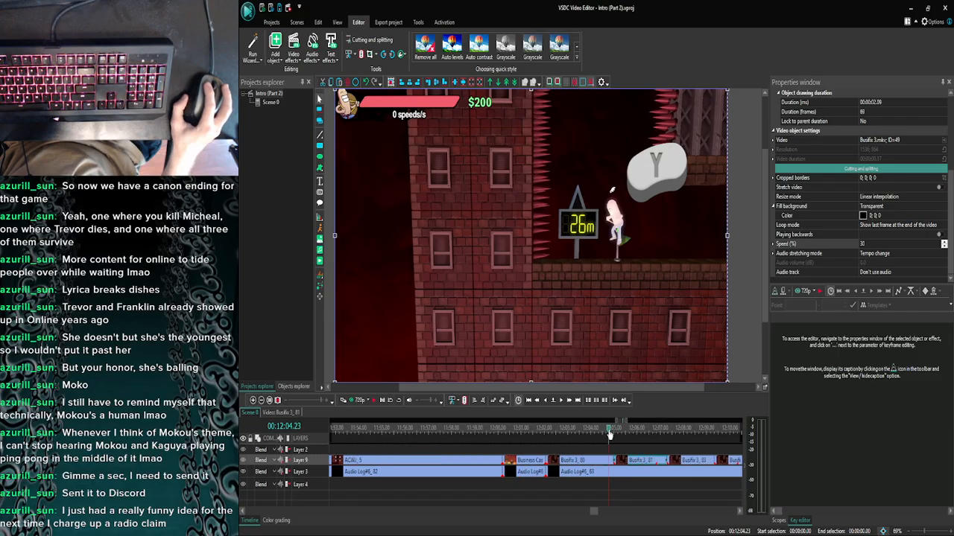
{"action": "left_click", "coordinate": [563, 402]}
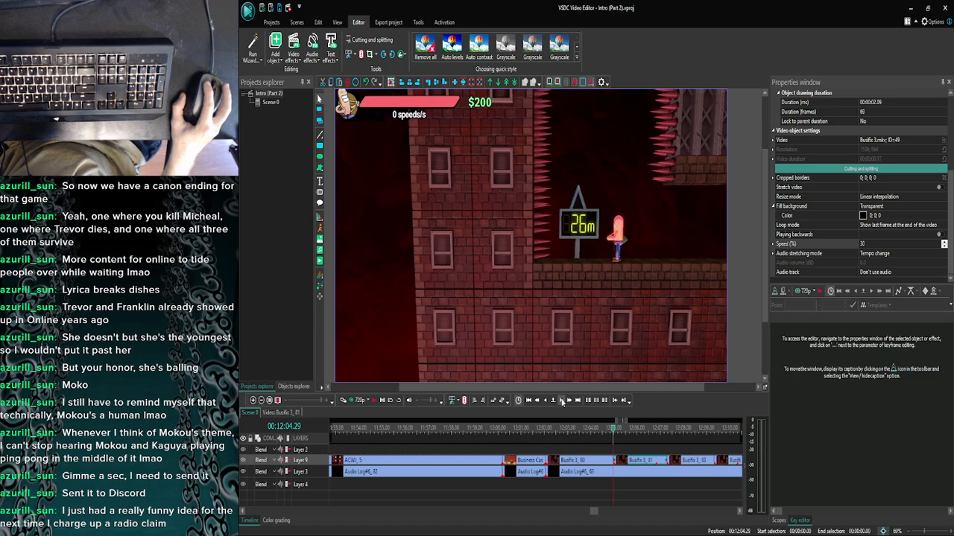
{"action": "left_click", "coordinate": [563, 402]}
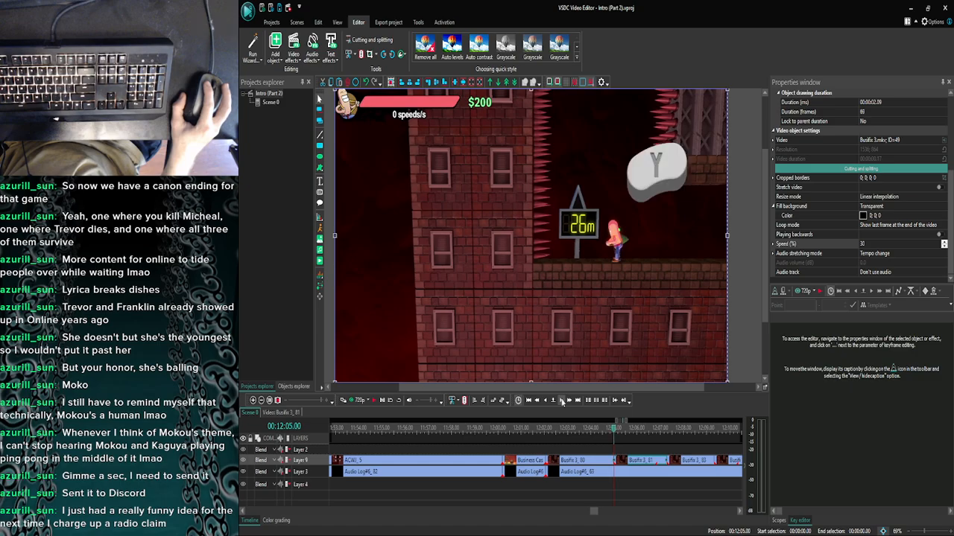
At 00:00:01.09 in Busifix 3_81, narrow the Y button image from its left side so it clears the jumping character.
{"action": "double_click", "coordinate": [638, 462]}
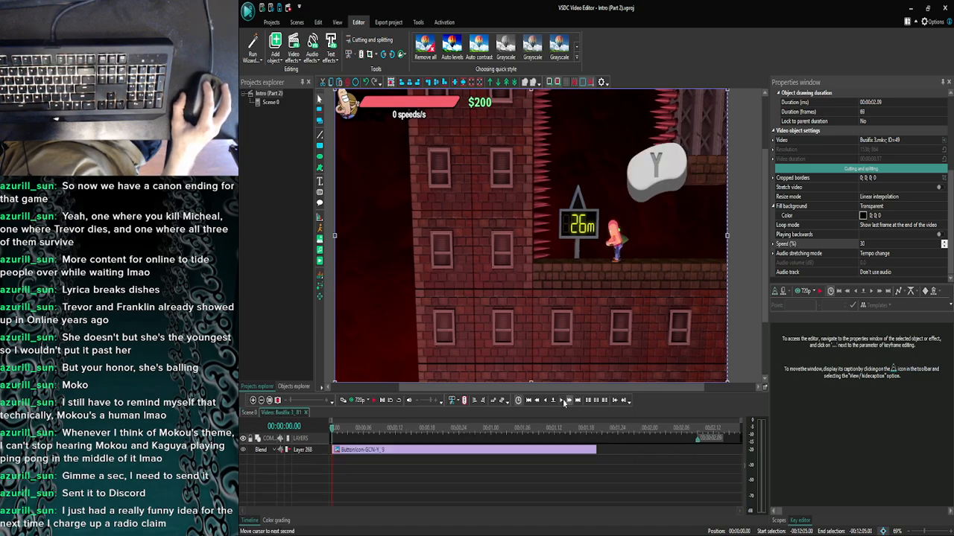
{"action": "left_click", "coordinate": [567, 402]}
{"action": "left_click", "coordinate": [562, 401]}
{"action": "left_click", "coordinate": [562, 401]}
{"action": "left_click", "coordinate": [562, 402]}
{"action": "left_click", "coordinate": [563, 402]}
{"action": "left_click", "coordinate": [563, 401]}
{"action": "left_click", "coordinate": [562, 402]}
{"action": "left_click", "coordinate": [562, 401]}
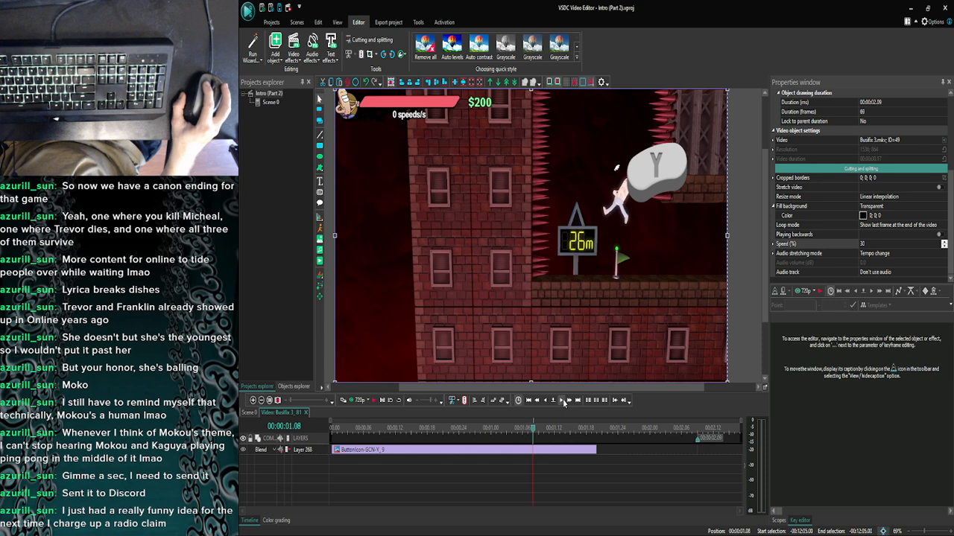
{"action": "left_click", "coordinate": [564, 402]}
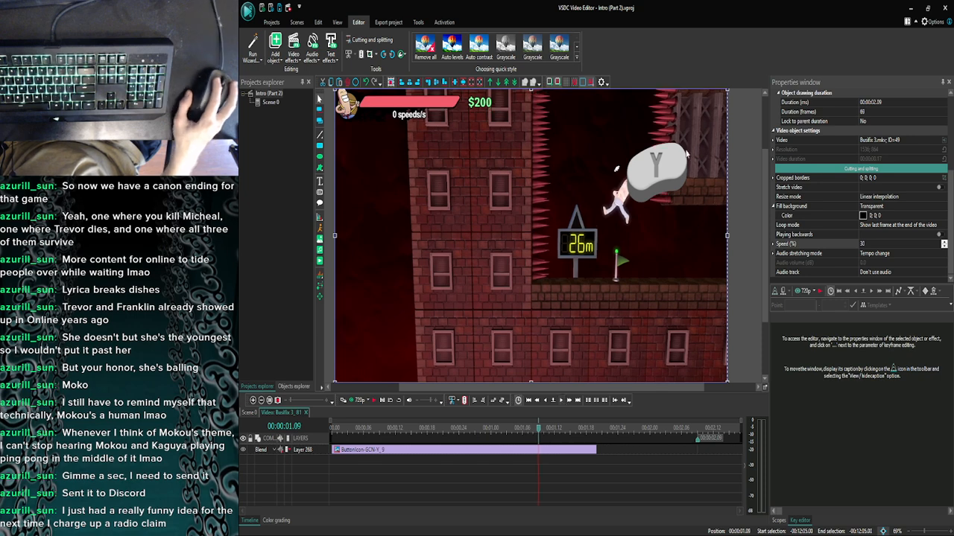
{"action": "left_click", "coordinate": [659, 162]}
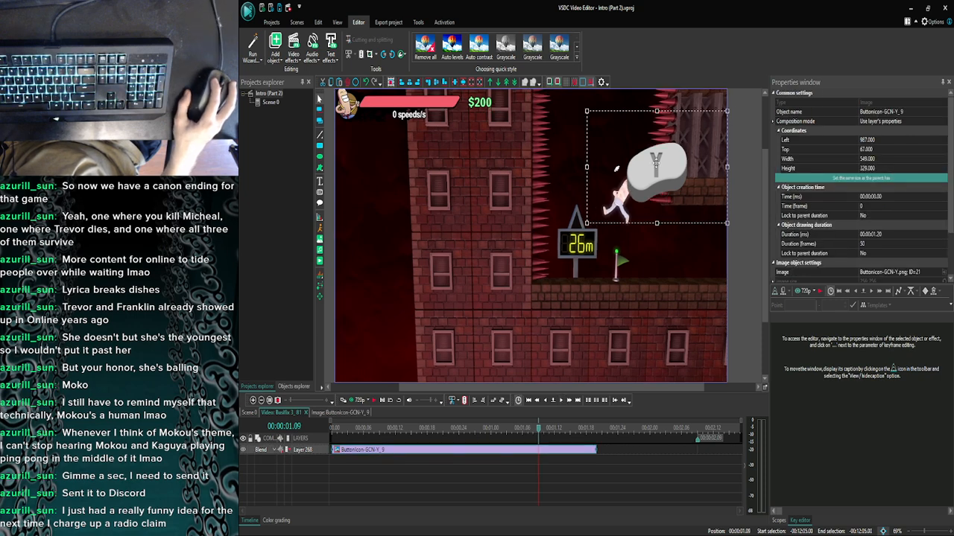
{"action": "left_click_drag", "start_coordinate": [589, 173], "coordinate": [627, 168]}
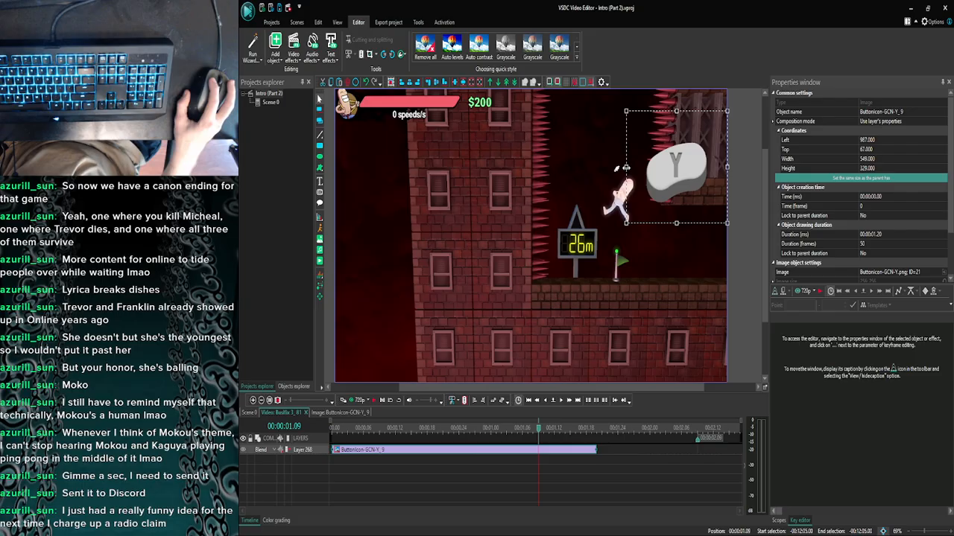
{"action": "left_click", "coordinate": [656, 274]}
Examine the Busifix 3_81 frames through 00:00:01.20, where the Y button image ends, and inspect the clip closely in the main scene.
{"action": "left_click", "coordinate": [561, 401]}
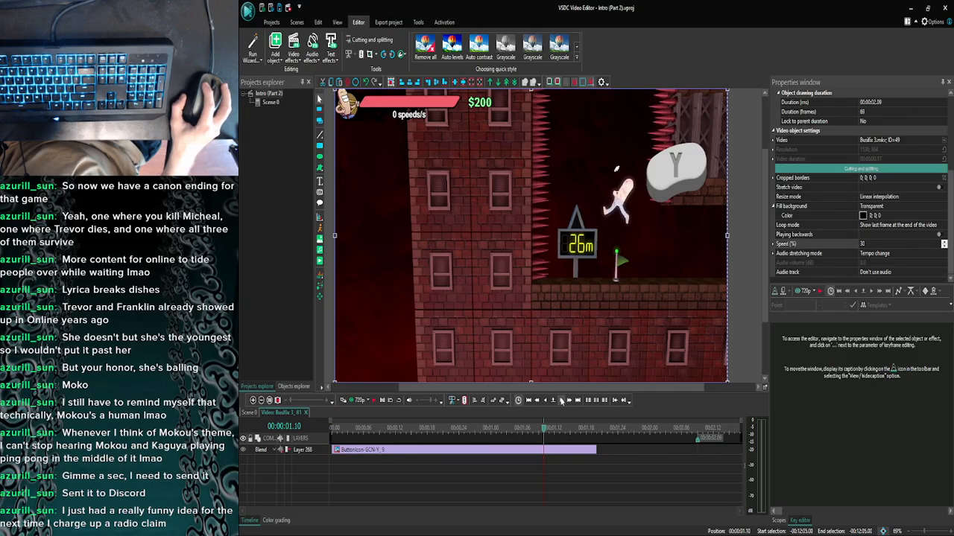
{"action": "left_click", "coordinate": [561, 401]}
{"action": "left_click", "coordinate": [561, 401]}
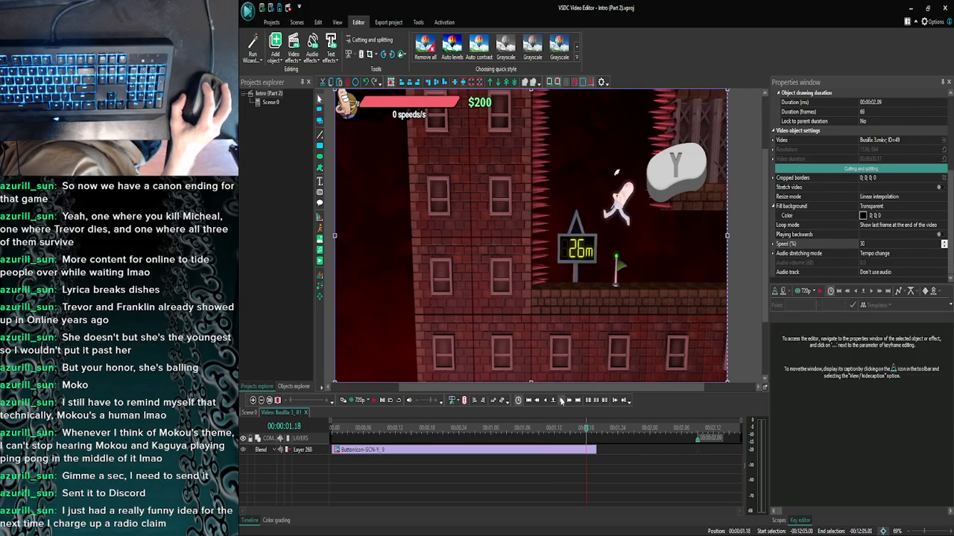
{"action": "left_click", "coordinate": [561, 400]}
{"action": "left_click", "coordinate": [561, 401]}
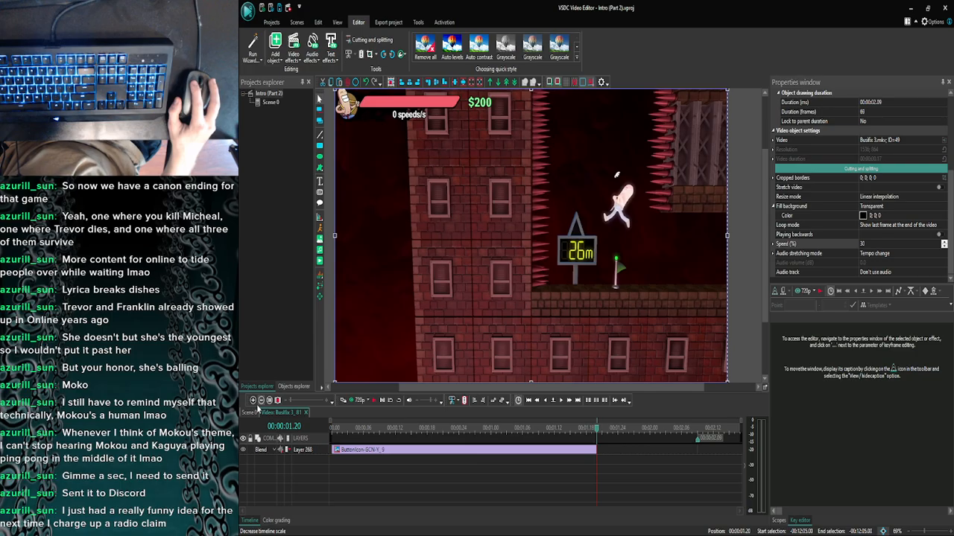
{"action": "left_click", "coordinate": [253, 400]}
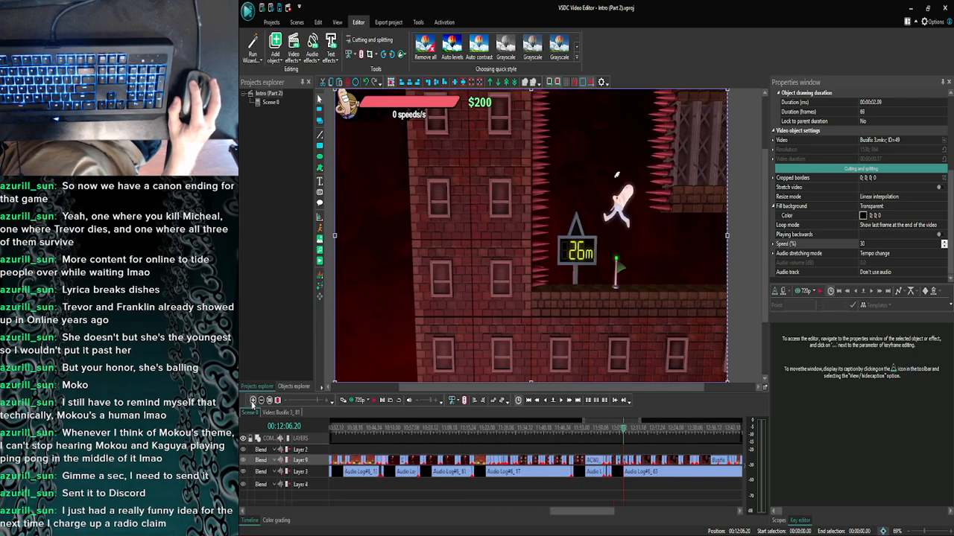
{"action": "left_click", "coordinate": [253, 401]}
{"action": "left_click", "coordinate": [253, 401]}
{"action": "left_click", "coordinate": [253, 401]}
{"action": "left_click", "coordinate": [252, 400]}
{"action": "left_click", "coordinate": [252, 400]}
{"action": "left_click", "coordinate": [252, 401]}
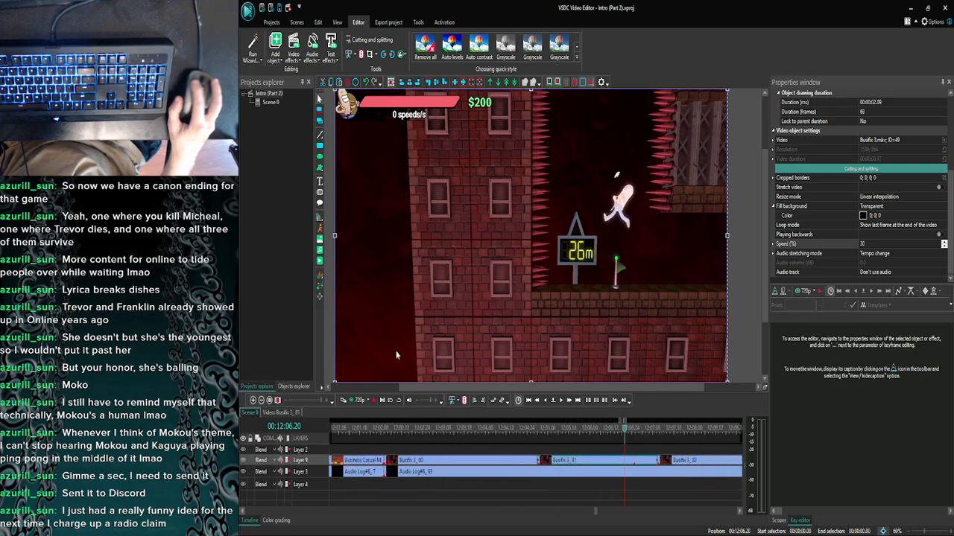
Extend the Y button image in Busifix 3_81 to end at 00:00:01.23, when the character's white flash is over.
{"action": "left_click", "coordinate": [562, 400]}
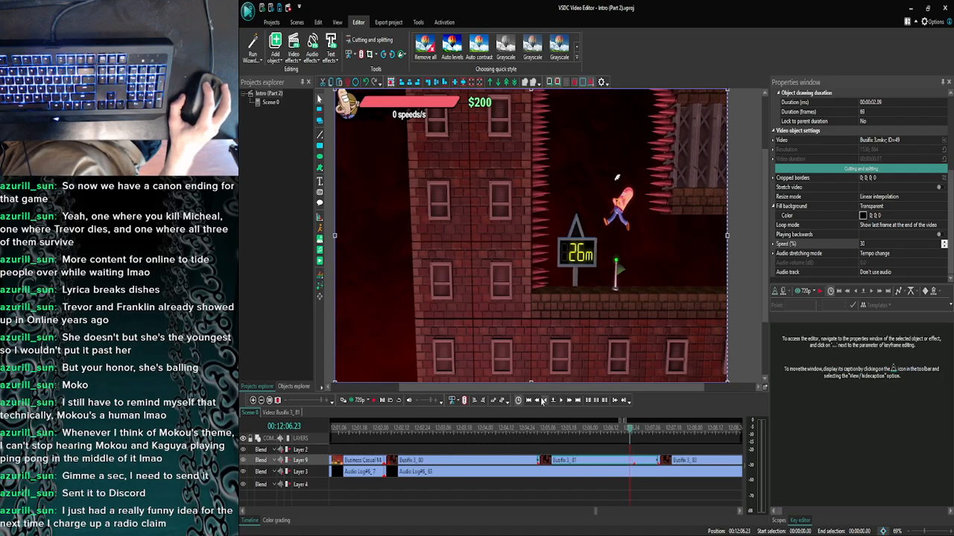
{"action": "left_click", "coordinate": [543, 400]}
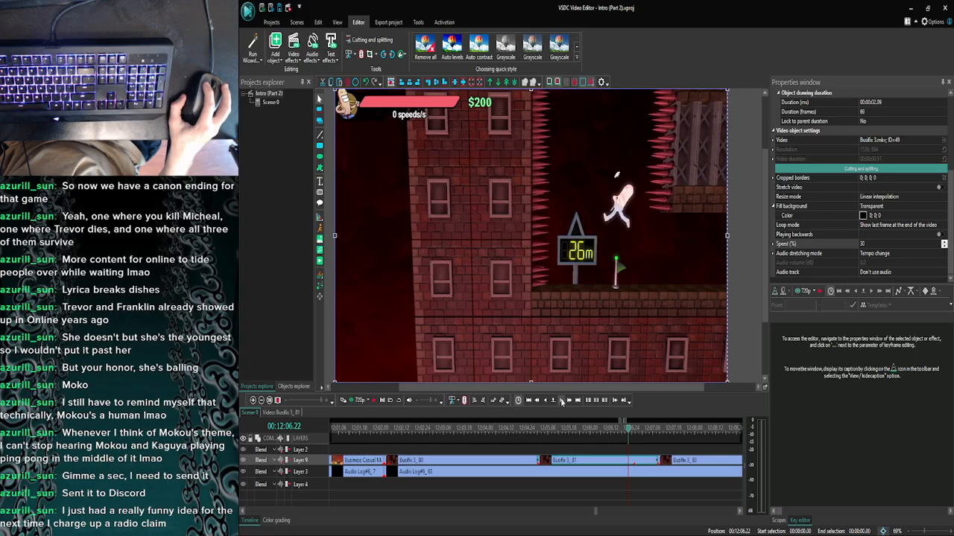
{"action": "left_click", "coordinate": [561, 402]}
{"action": "double_click", "coordinate": [619, 461]}
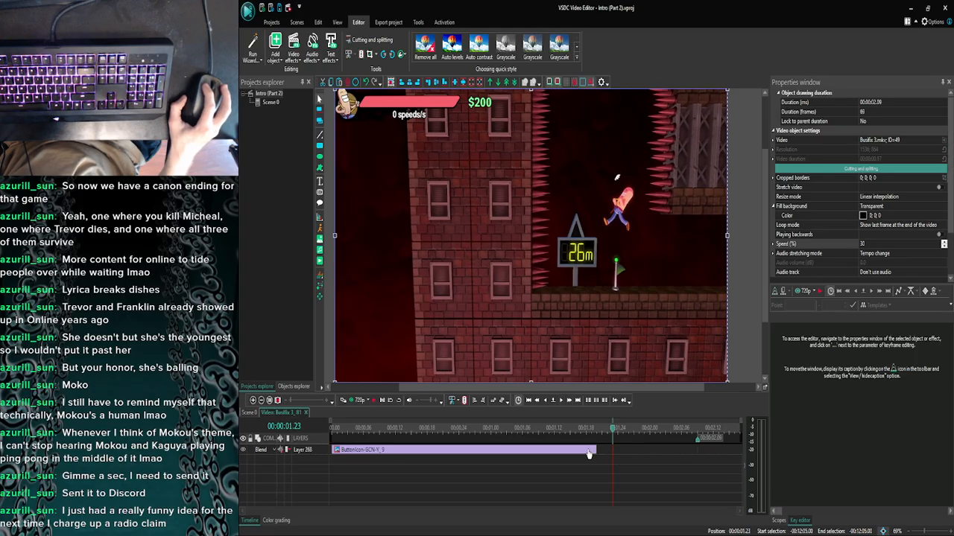
{"action": "left_click", "coordinate": [589, 451]}
{"action": "left_click", "coordinate": [574, 440]}
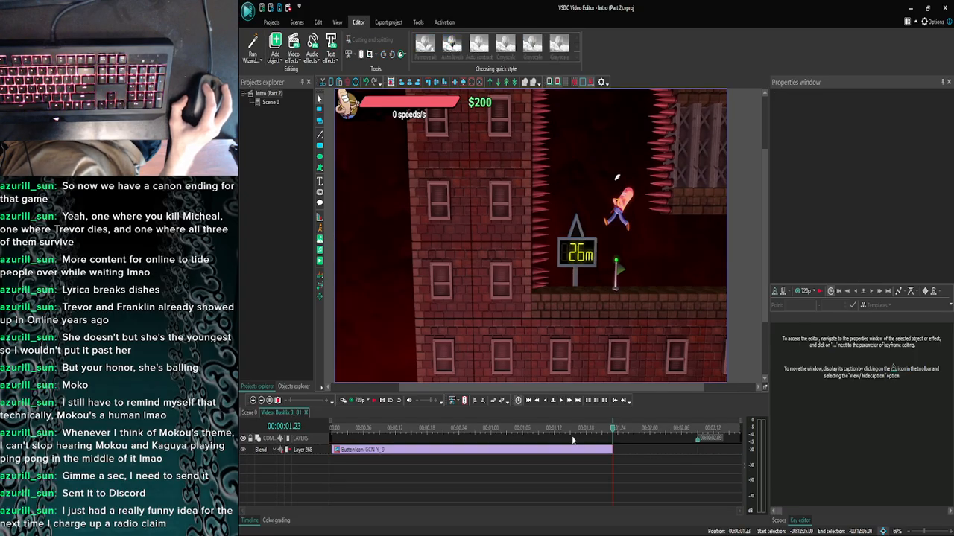
Open the Busifix 2_77 clip at 00:11:39.27 in the main scene and select its upward control stick and longer B button images.
{"action": "left_click", "coordinate": [250, 412]}
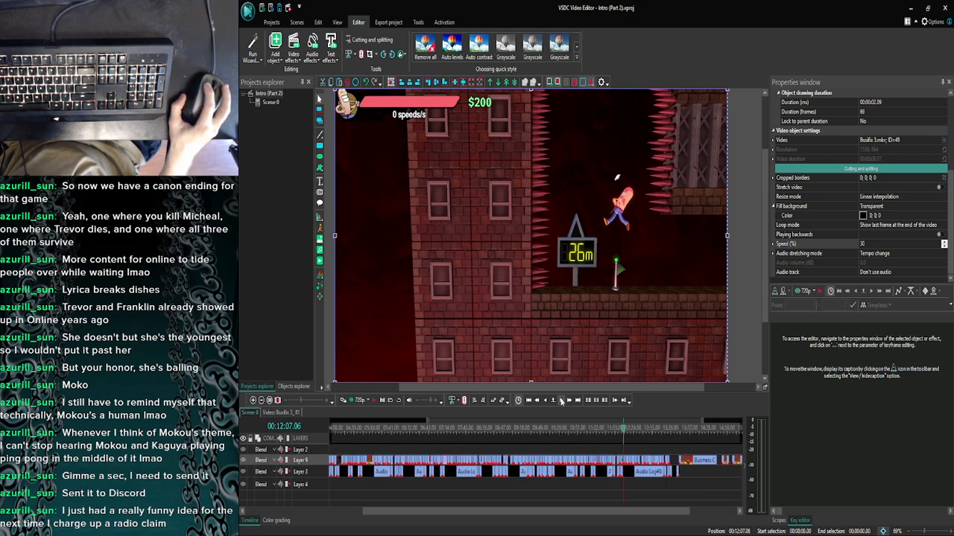
{"action": "left_click", "coordinate": [561, 401]}
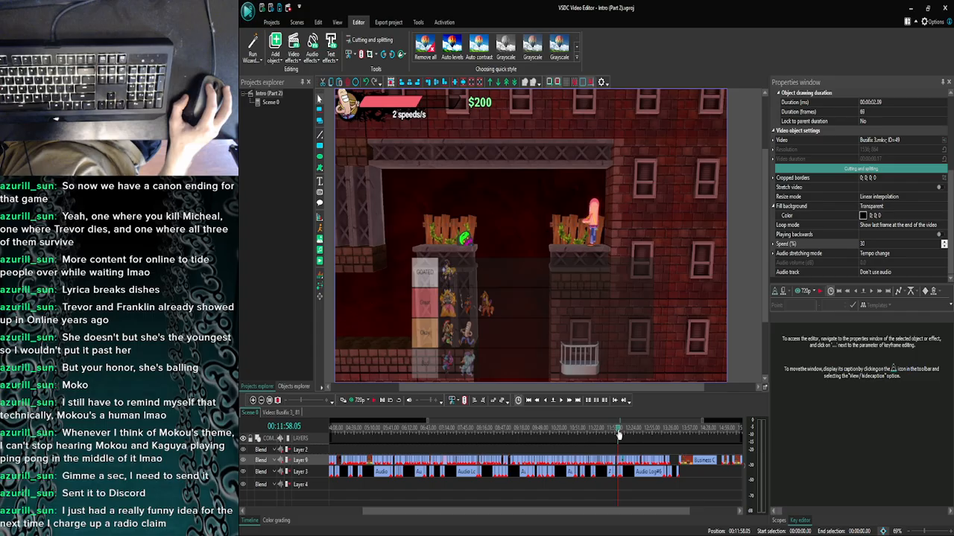
{"action": "left_click", "coordinate": [253, 401]}
{"action": "left_click", "coordinate": [253, 400]}
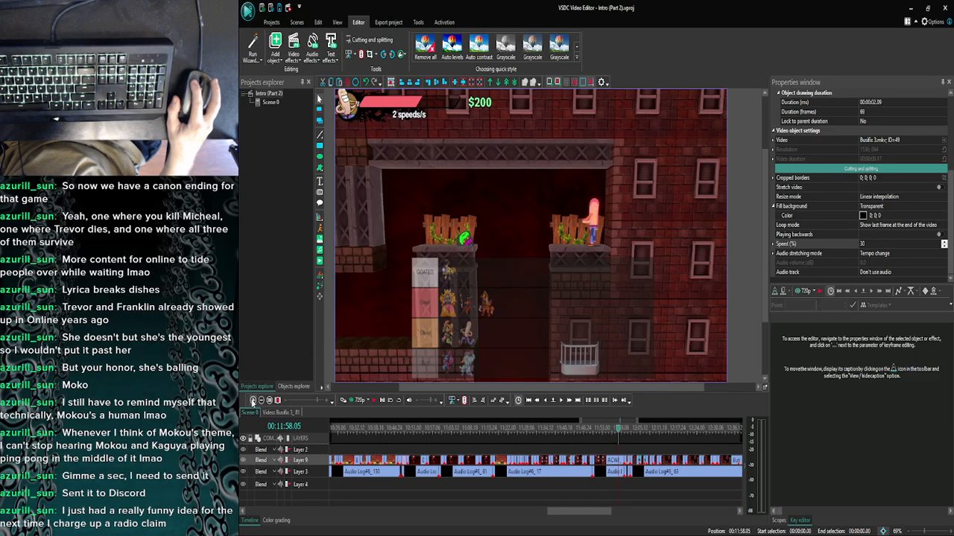
{"action": "left_click", "coordinate": [254, 401]}
{"action": "left_click", "coordinate": [494, 437]}
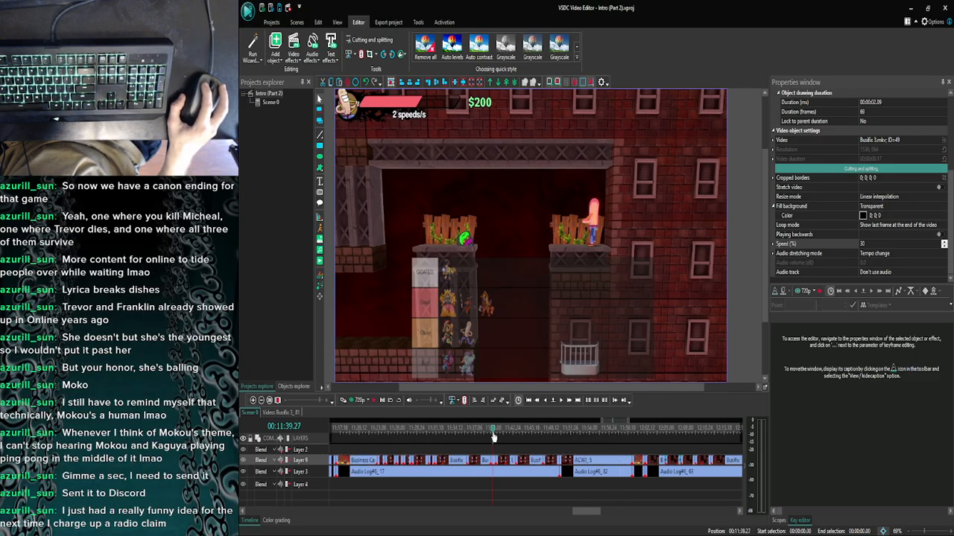
{"action": "left_click", "coordinate": [492, 436]}
{"action": "double_click", "coordinate": [493, 459]}
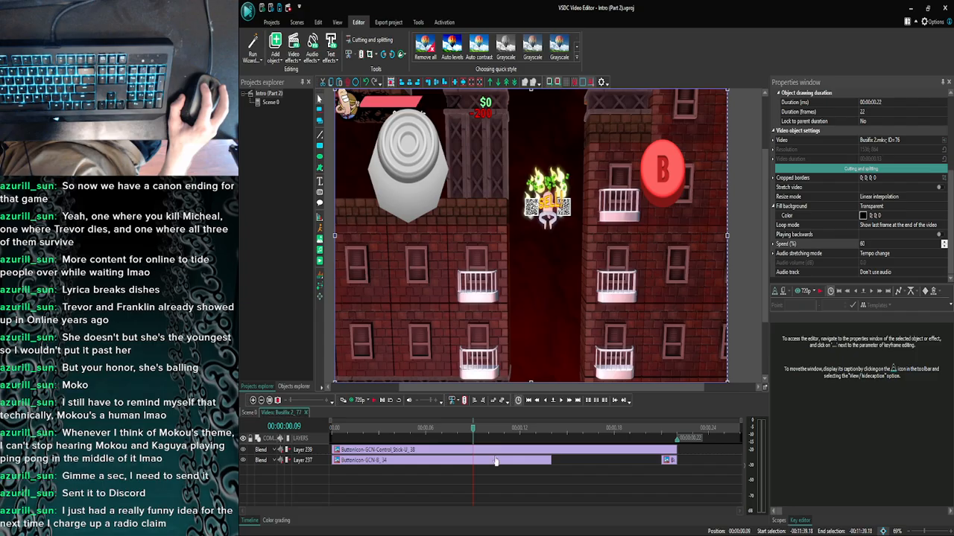
{"action": "left_click", "coordinate": [497, 450]}
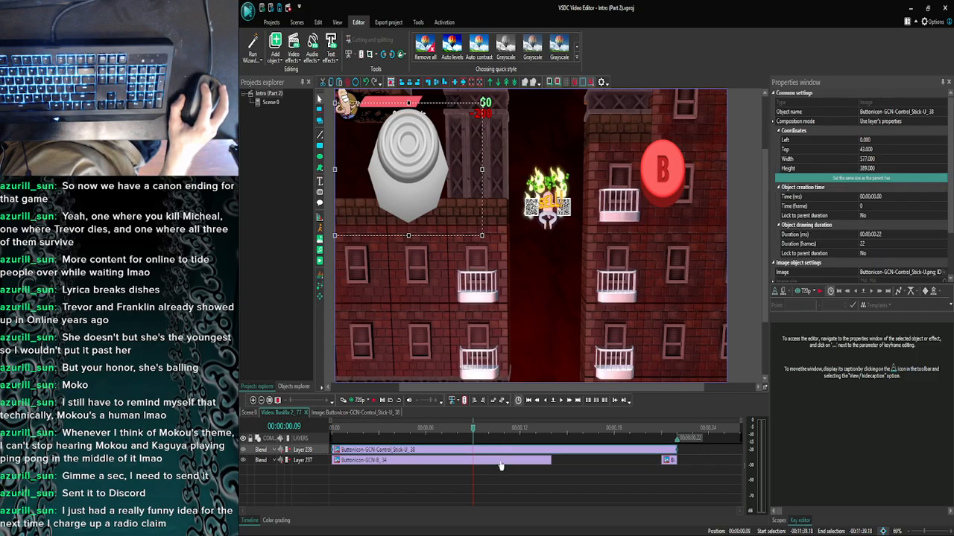
{"action": "left_click", "coordinate": [500, 463], "text": "ctrl"}
Return to the main scene and move the playhead from the Busifix 2_77 clip to 00:12:01.15, ahead of the Busifix 3 clips.
{"action": "left_click", "coordinate": [253, 401]}
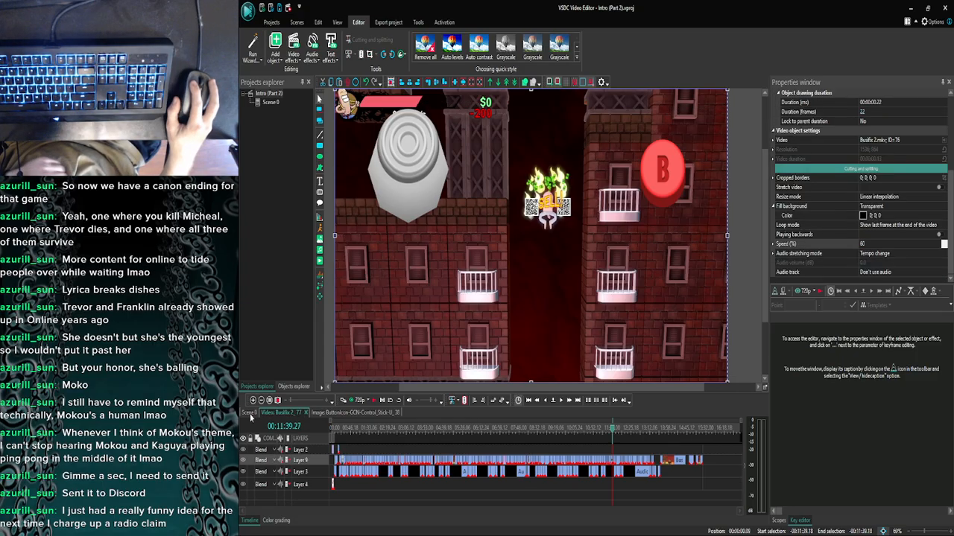
{"action": "left_click", "coordinate": [252, 402]}
{"action": "left_click", "coordinate": [253, 401]}
{"action": "left_click", "coordinate": [252, 402]}
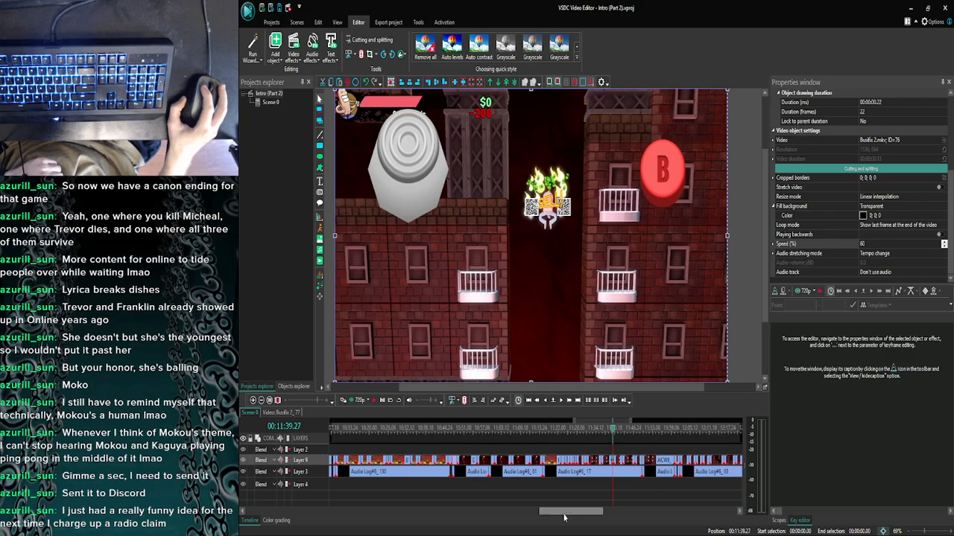
{"action": "left_click_drag", "start_coordinate": [564, 514], "coordinate": [591, 514]}
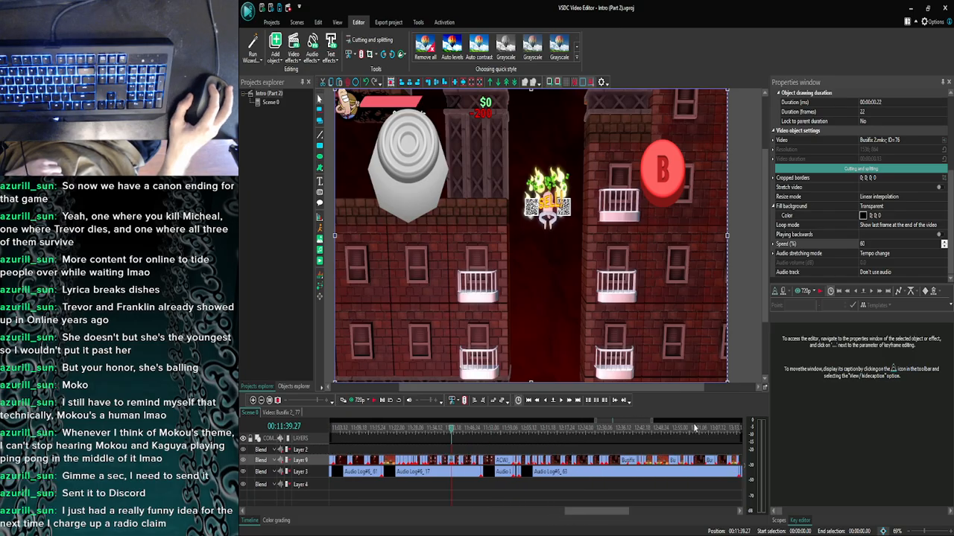
{"action": "left_click", "coordinate": [693, 425]}
{"action": "left_click_drag", "start_coordinate": [581, 513], "coordinate": [599, 512]}
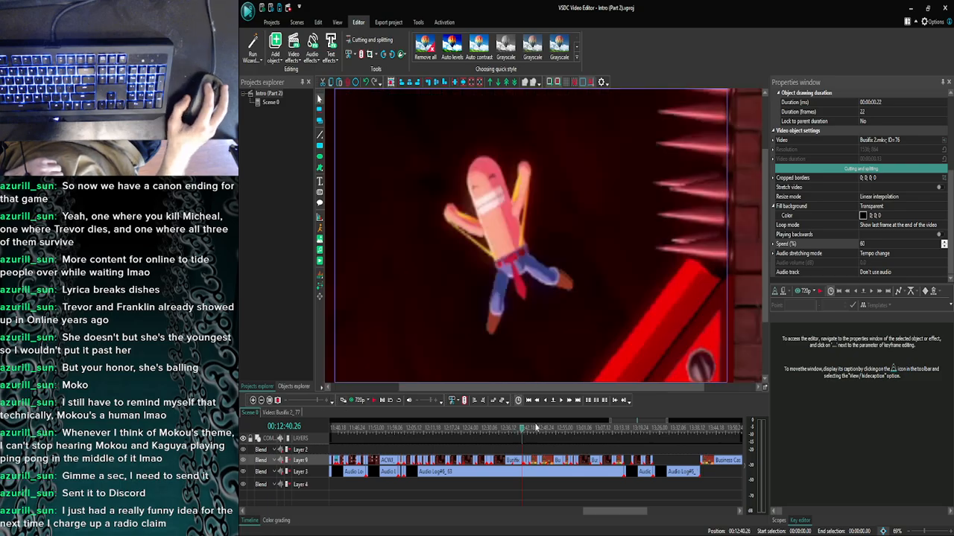
{"action": "left_click_drag", "start_coordinate": [523, 431], "coordinate": [419, 435]}
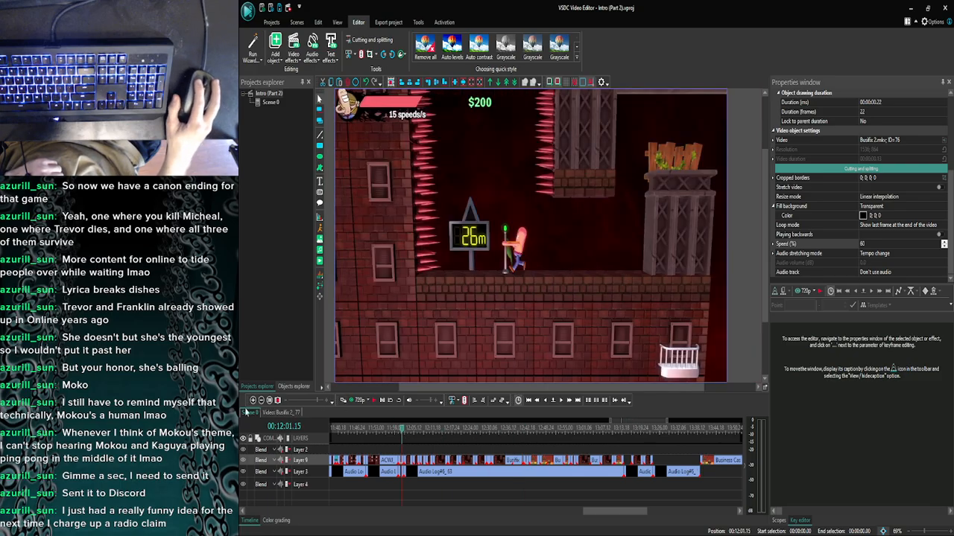
Scan the Busifix 3 clips after 00:12:01.15 in the main scene and open the one starting at 00:12:07.09.
{"action": "left_click", "coordinate": [252, 401]}
{"action": "left_click", "coordinate": [253, 401]}
{"action": "left_click", "coordinate": [252, 401]}
{"action": "left_click_drag", "start_coordinate": [402, 432], "coordinate": [410, 431]}
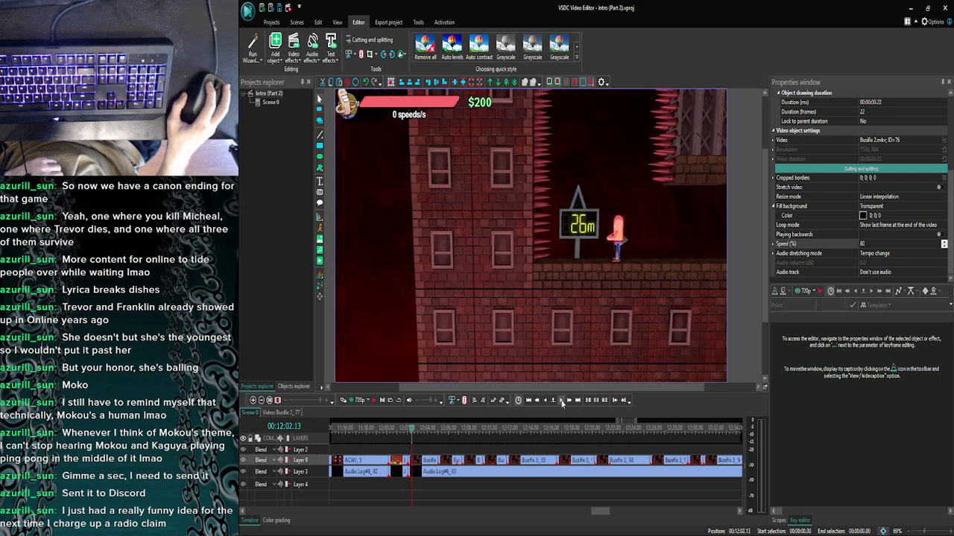
{"action": "left_click", "coordinate": [564, 402]}
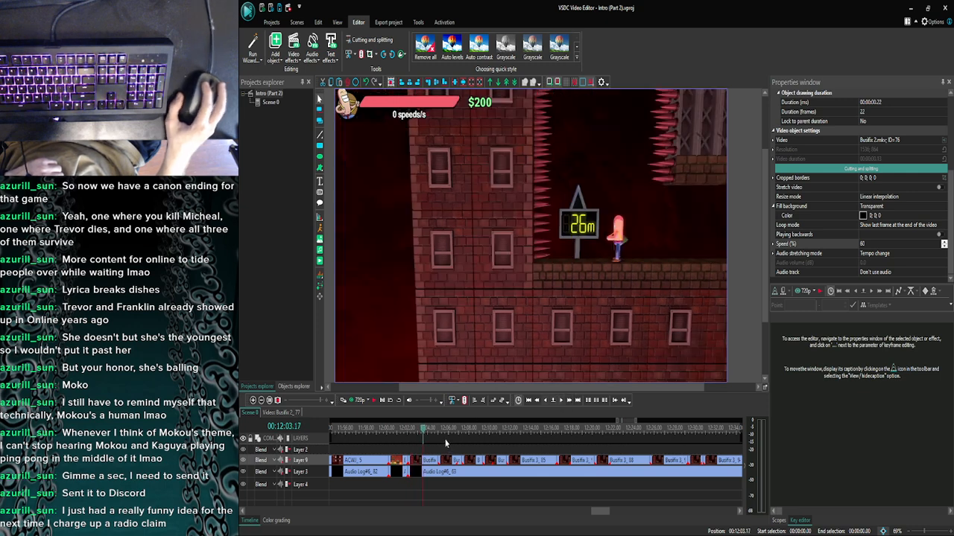
{"action": "left_click_drag", "start_coordinate": [438, 433], "coordinate": [456, 431]}
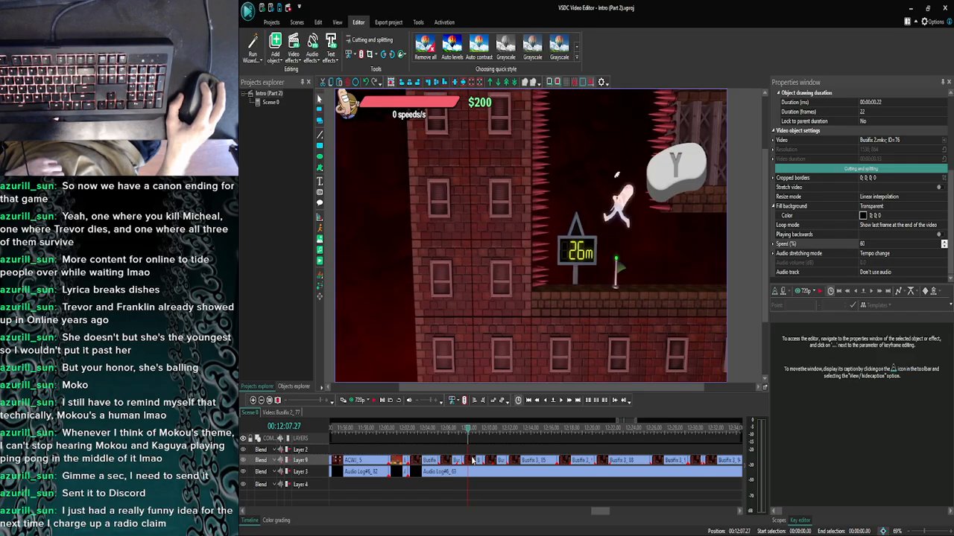
{"action": "double_click", "coordinate": [472, 460]}
Paste the upward control stick and B button images at the start of the opened clip.
{"action": "left_click_drag", "start_coordinate": [436, 432], "coordinate": [330, 432]}
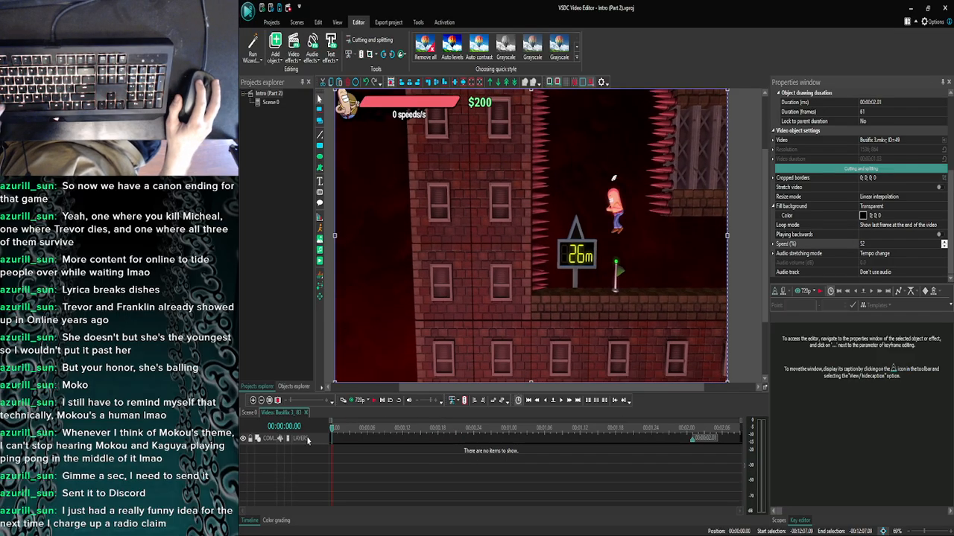
{"action": "key", "text": "ctrl+v"}
{"action": "left_click", "coordinate": [461, 449]}
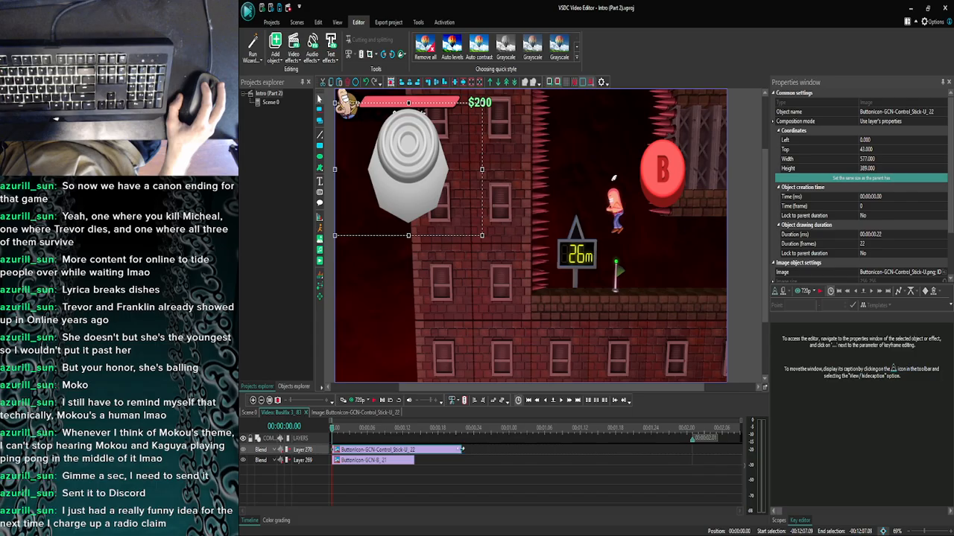
Extend the upward control stick image to the end of the clip at 00:00:02.01.
{"action": "left_click", "coordinate": [470, 450]}
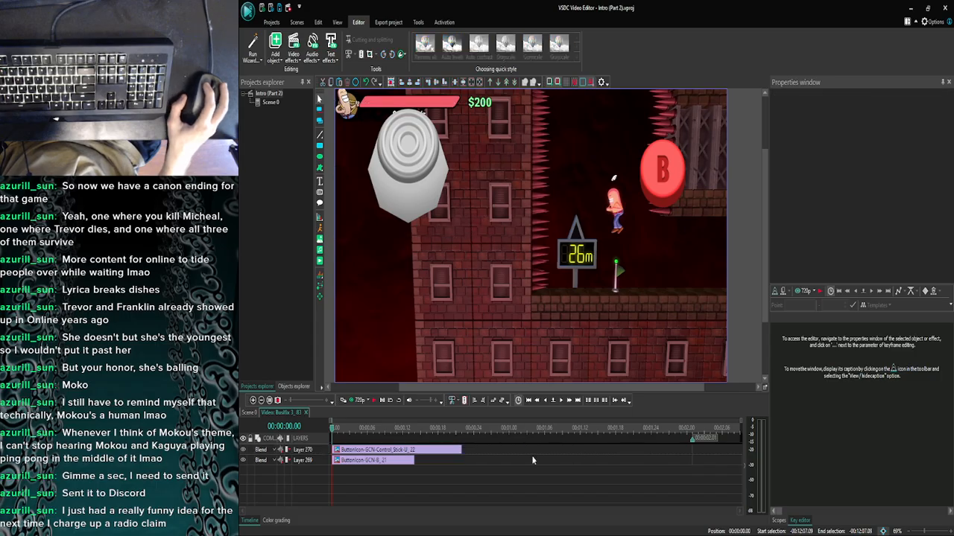
{"action": "left_click", "coordinate": [461, 452]}
{"action": "left_click", "coordinate": [462, 451]}
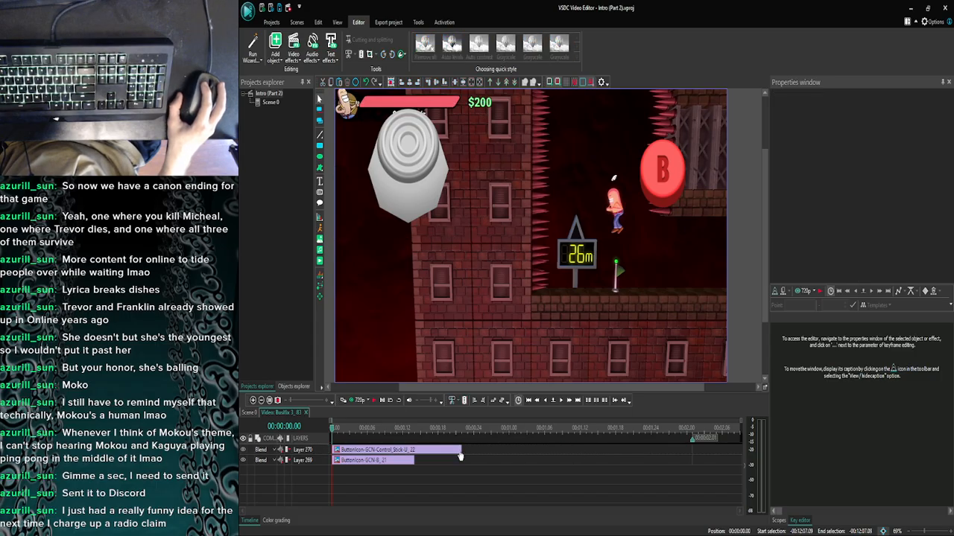
{"action": "left_click", "coordinate": [459, 454]}
{"action": "left_click_drag", "start_coordinate": [463, 449], "coordinate": [688, 449]}
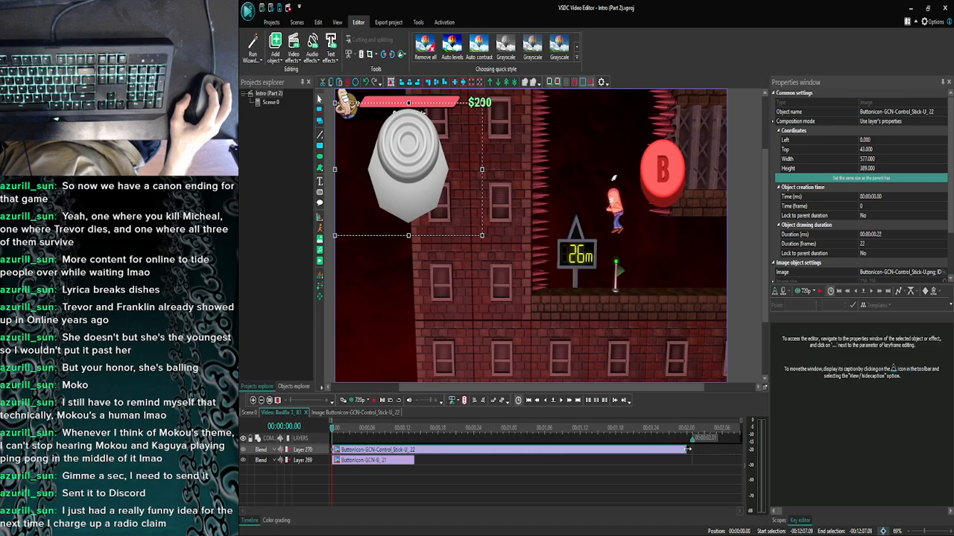
{"action": "left_click", "coordinate": [438, 454]}
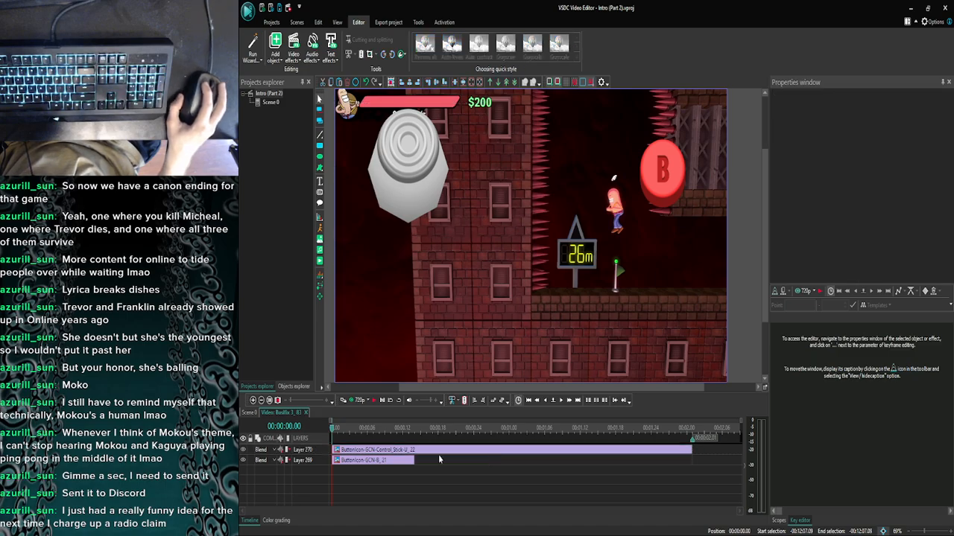
Extend the B button image to a duration of 33 frames and step through the clip's frames.
{"action": "left_click", "coordinate": [398, 460]}
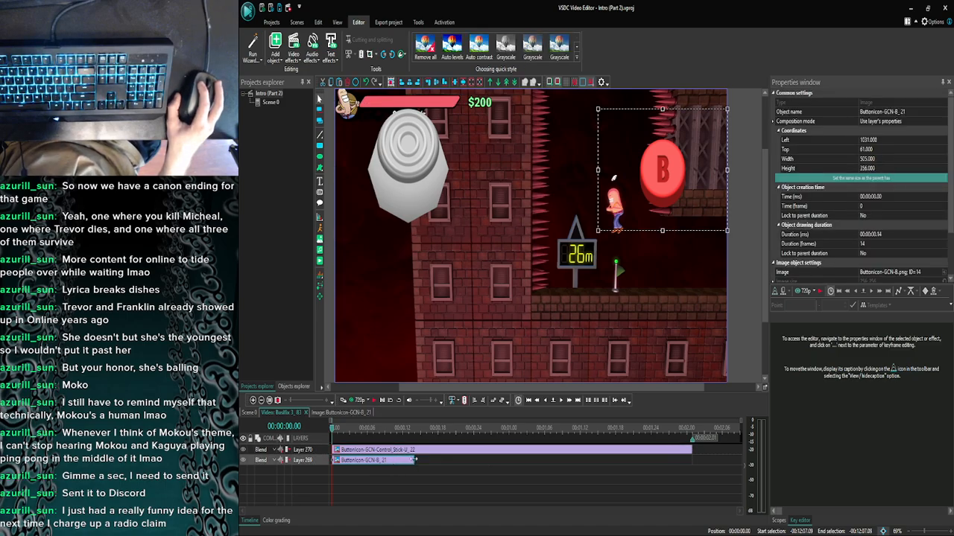
{"action": "left_click_drag", "start_coordinate": [414, 461], "coordinate": [526, 460]}
{"action": "left_click", "coordinate": [562, 400]}
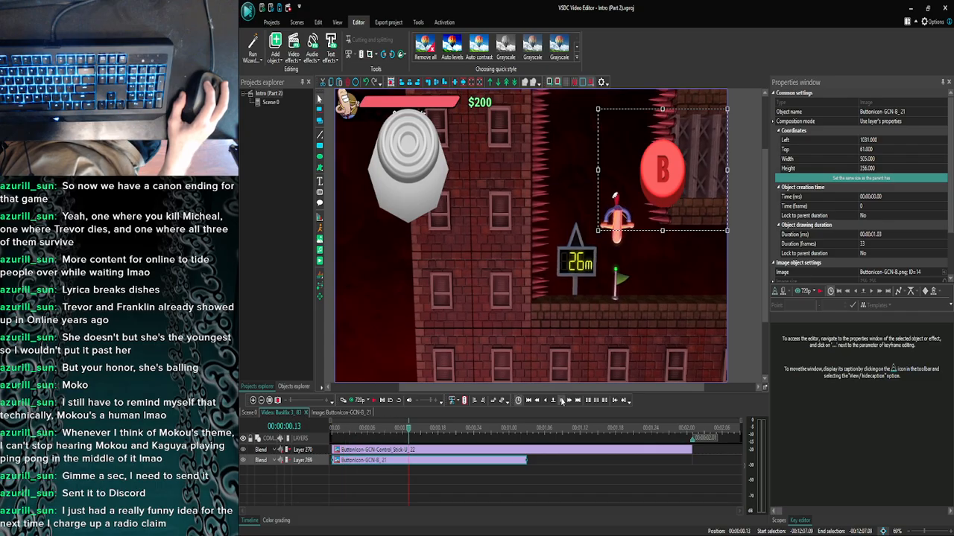
{"action": "left_click", "coordinate": [751, 295]}
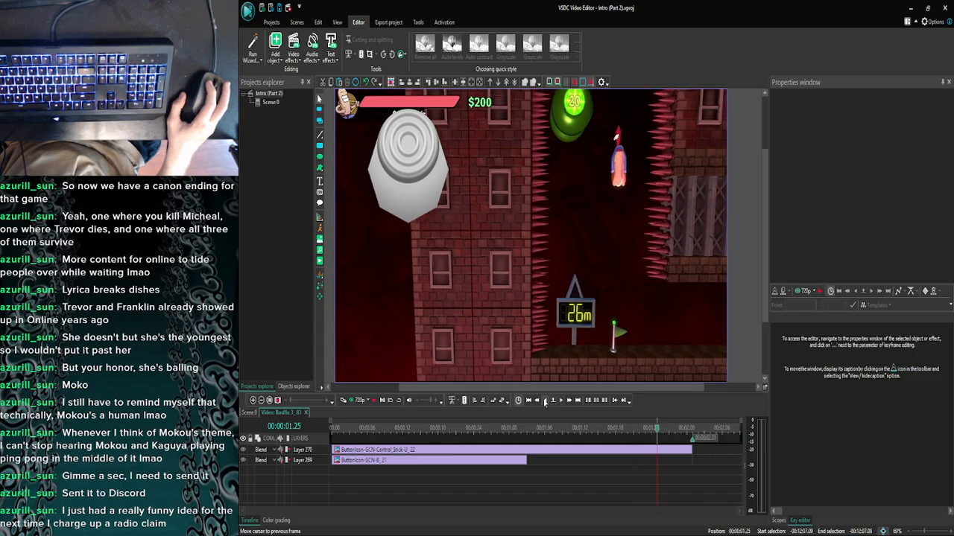
Examine the clip's last frames around 00:00:01.29 to determine where the B button image should end.
{"action": "left_click", "coordinate": [544, 401]}
{"action": "left_click", "coordinate": [544, 401]}
{"action": "left_click", "coordinate": [544, 401]}
{"action": "left_click", "coordinate": [570, 401]}
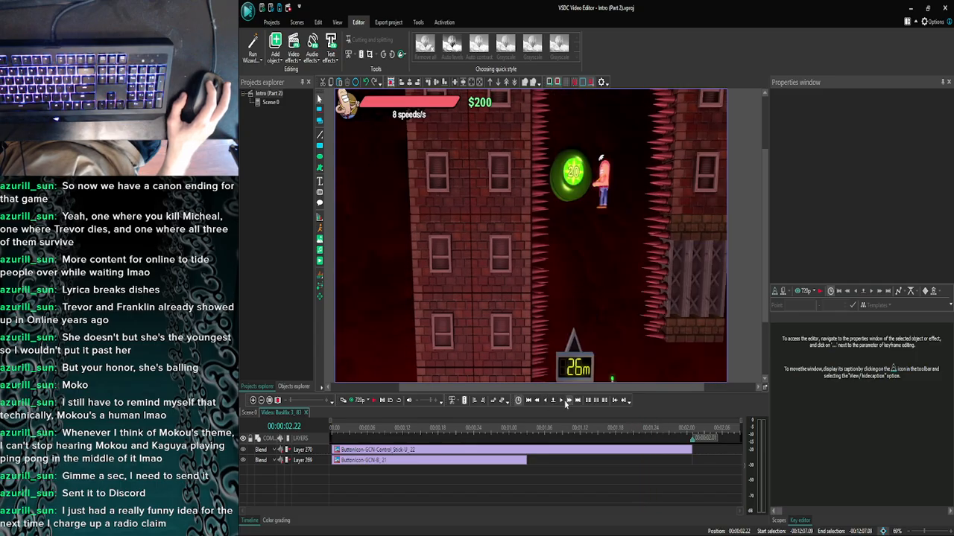
{"action": "left_click", "coordinate": [545, 401]}
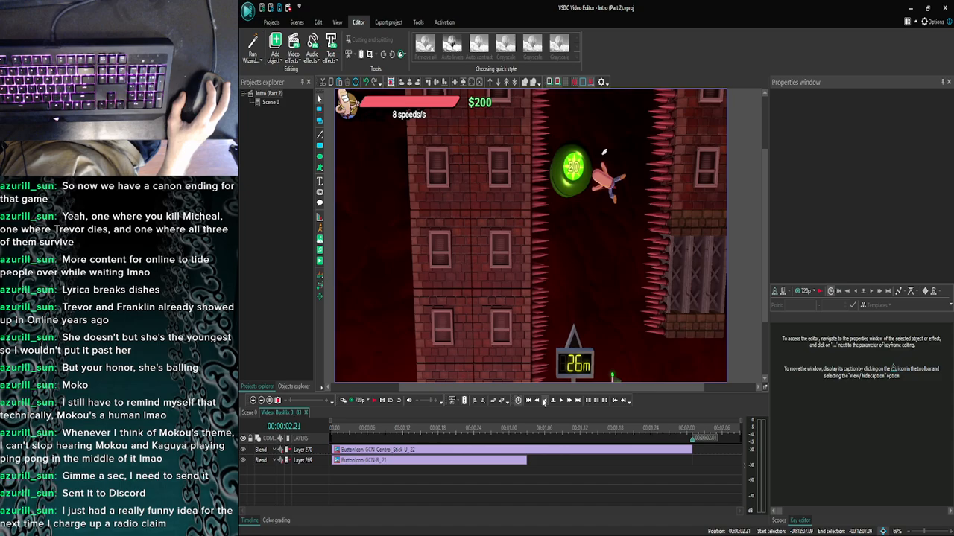
{"action": "left_click", "coordinate": [544, 401]}
{"action": "left_click", "coordinate": [545, 401]}
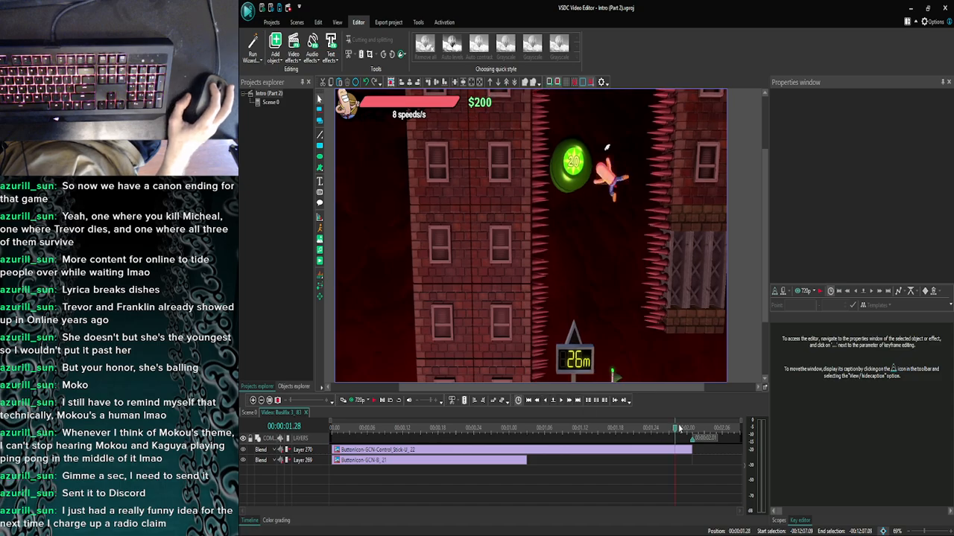
{"action": "left_click", "coordinate": [561, 401]}
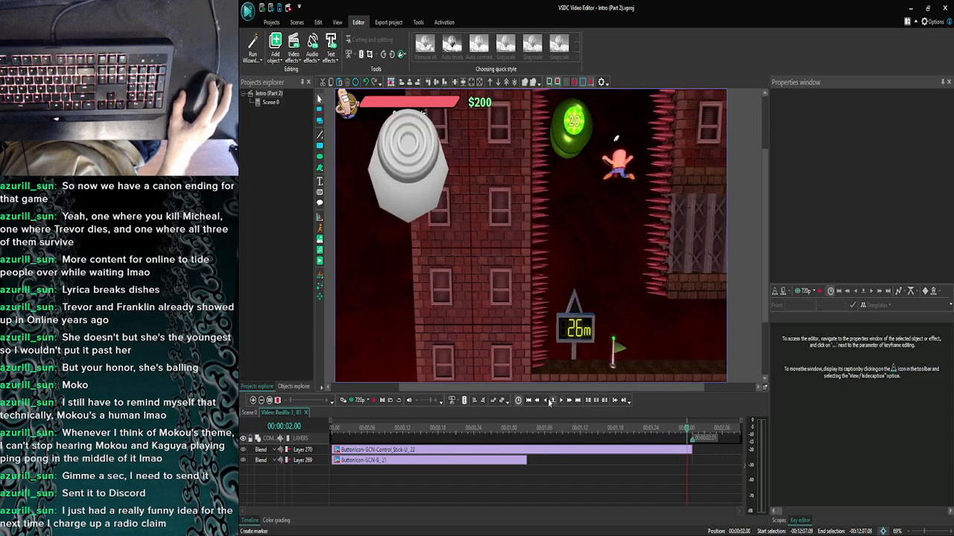
{"action": "left_click", "coordinate": [549, 401]}
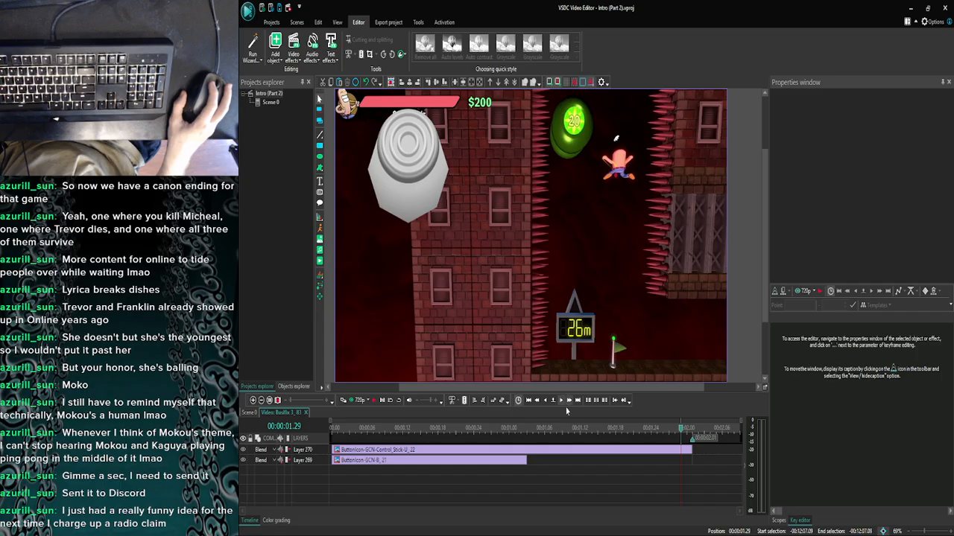
Extend the B button image to end at 00:00:01.29 and check the clip's final frame.
{"action": "left_click", "coordinate": [524, 462]}
{"action": "left_click_drag", "start_coordinate": [527, 459], "coordinate": [676, 461]}
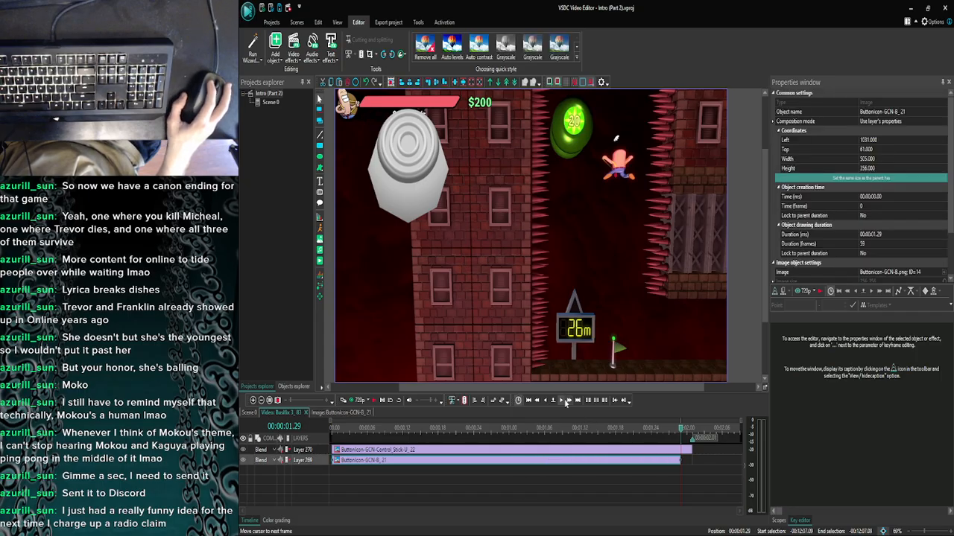
{"action": "left_click", "coordinate": [561, 403]}
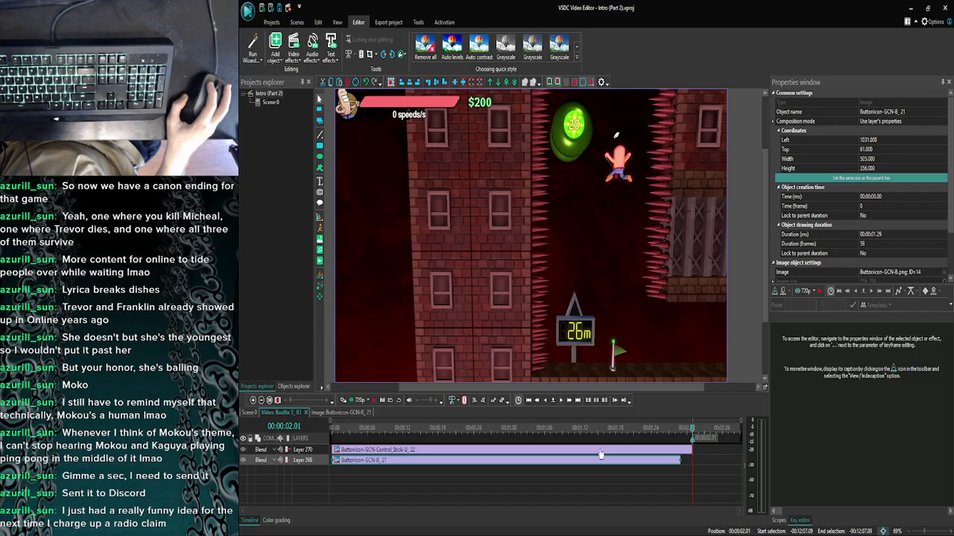
Return to the main scene, look back through the earlier clips from 00:11:40.06, and open Busifix 2_73 at 00:11:31.12.
{"action": "left_click", "coordinate": [275, 413]}
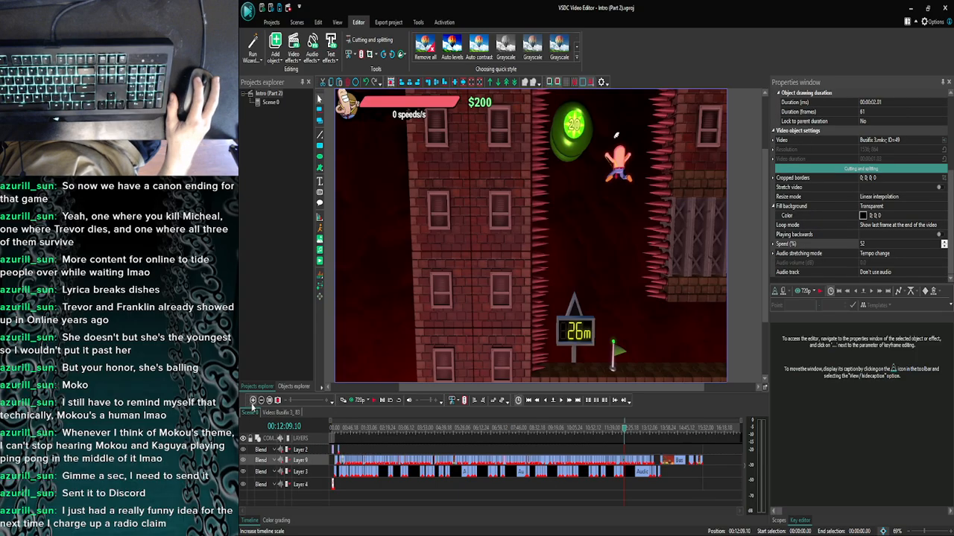
{"action": "left_click", "coordinate": [252, 402]}
{"action": "left_click", "coordinate": [252, 402]}
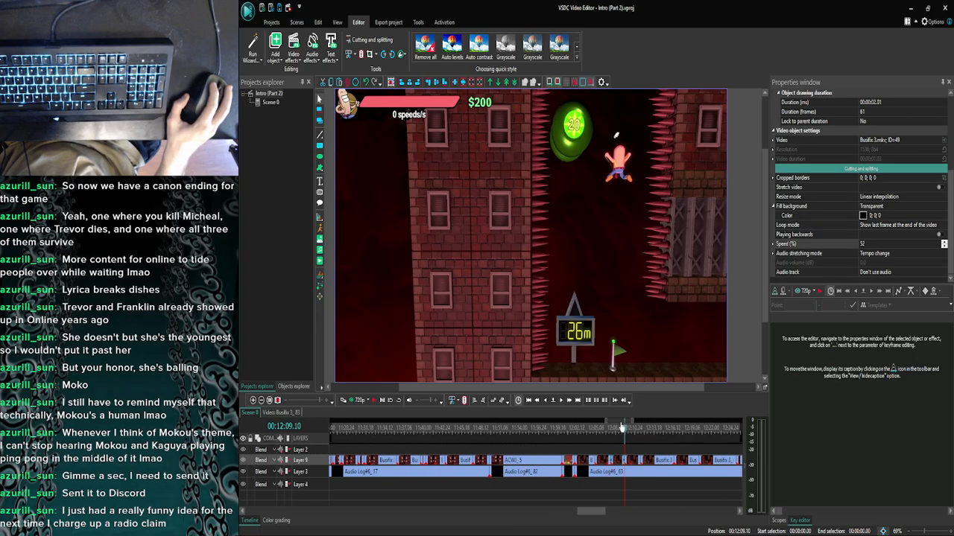
{"action": "left_click_drag", "start_coordinate": [624, 428], "coordinate": [466, 440]}
{"action": "left_click", "coordinate": [425, 436]}
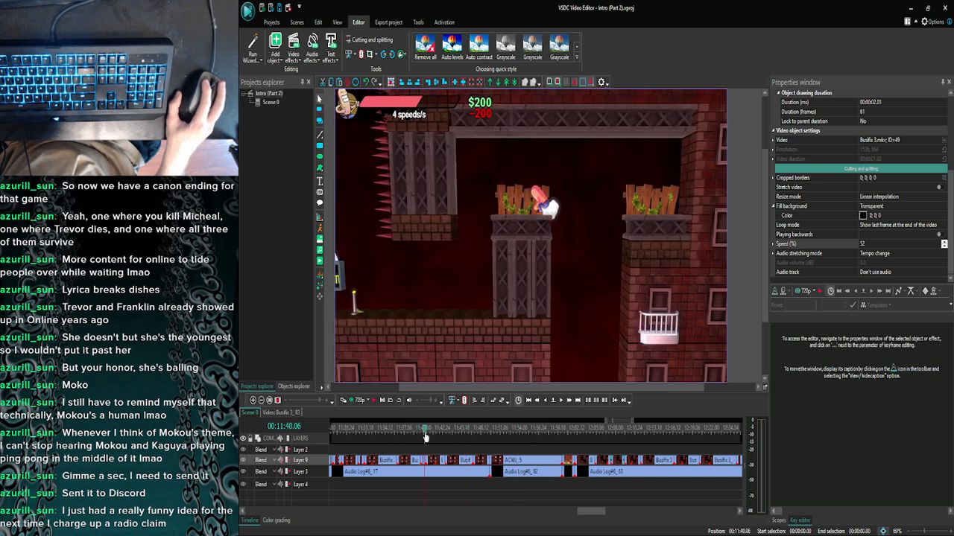
{"action": "left_click", "coordinate": [389, 435]}
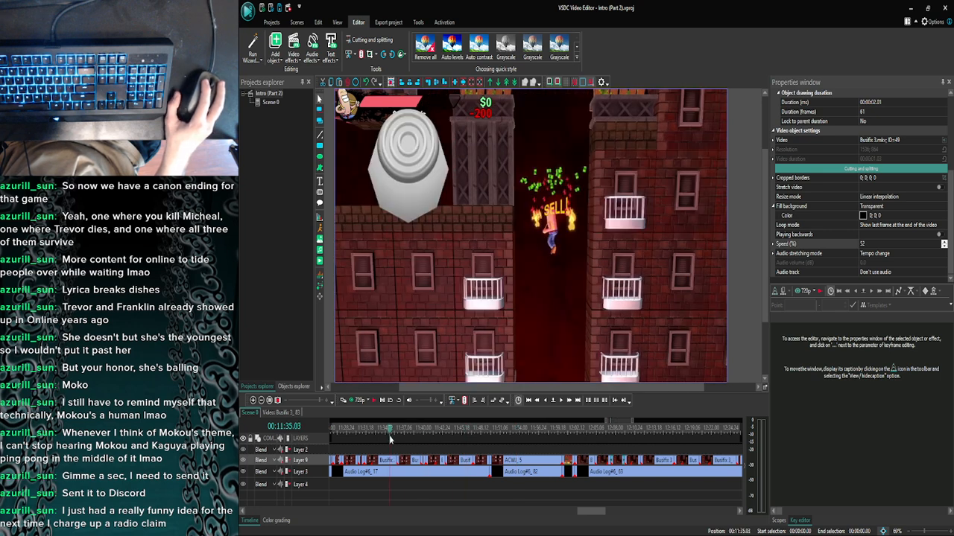
{"action": "left_click", "coordinate": [367, 435]}
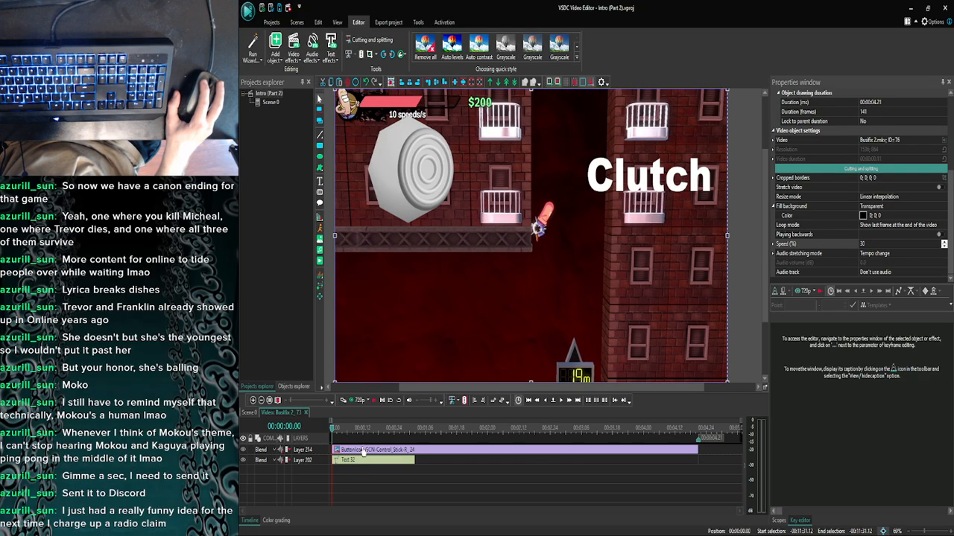
In the main scene, open the Busifix 2_74 clip at 00:11:30.14 and select its leftward control stick image.
{"action": "left_click", "coordinate": [253, 401]}
{"action": "left_click", "coordinate": [254, 403]}
{"action": "left_click", "coordinate": [254, 403]}
{"action": "left_click", "coordinate": [254, 403]}
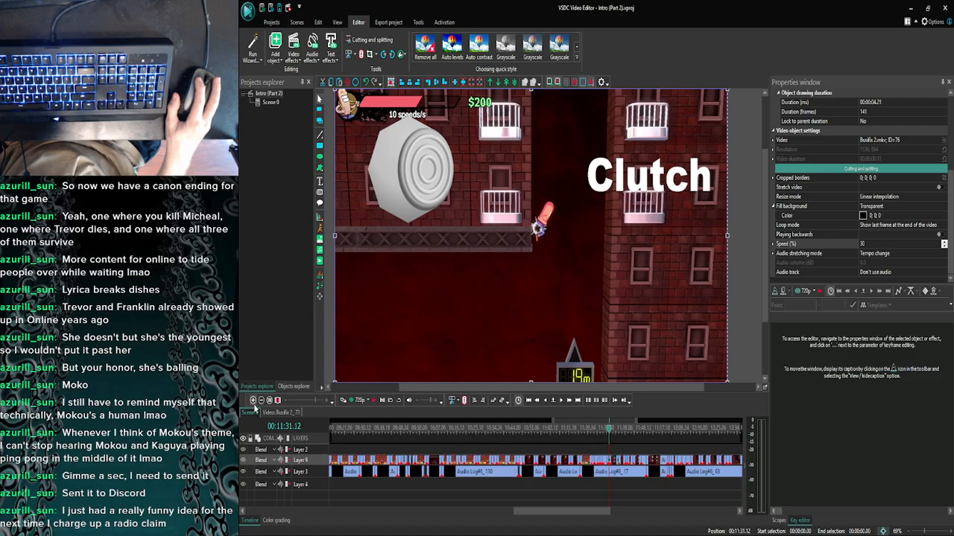
{"action": "left_click", "coordinate": [254, 403]}
{"action": "left_click", "coordinate": [254, 403]}
{"action": "left_click", "coordinate": [254, 403]}
{"action": "left_click", "coordinate": [254, 403]}
{"action": "left_click", "coordinate": [254, 403]}
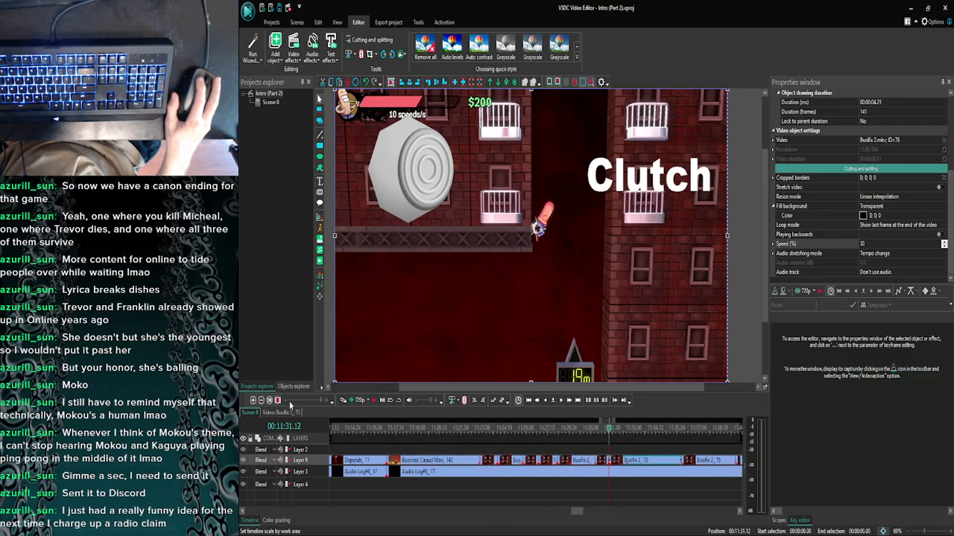
{"action": "double_click", "coordinate": [605, 461]}
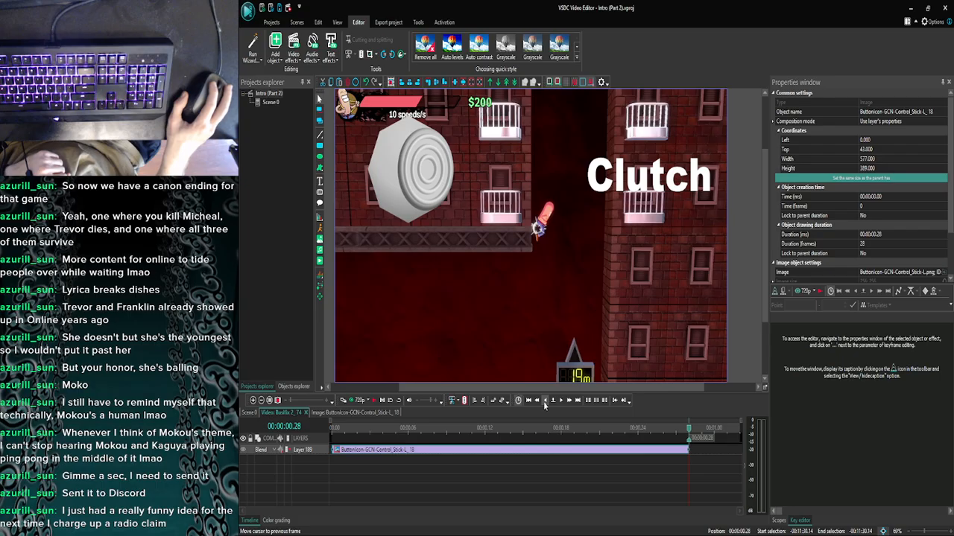
Return to the main scene and move the playhead to 00:12:33.28 in the later Busifix 3 clips.
{"action": "left_click", "coordinate": [545, 403]}
{"action": "left_click", "coordinate": [252, 414]}
{"action": "left_click", "coordinate": [254, 403]}
{"action": "left_click", "coordinate": [254, 403]}
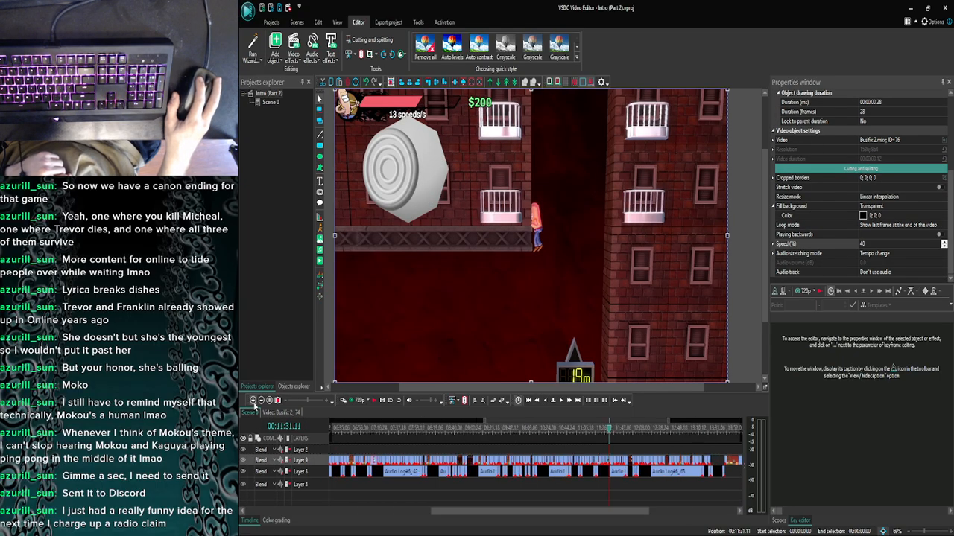
{"action": "left_click", "coordinate": [254, 403]}
{"action": "left_click", "coordinate": [254, 403]}
{"action": "left_click", "coordinate": [254, 403]}
{"action": "left_click", "coordinate": [254, 403]}
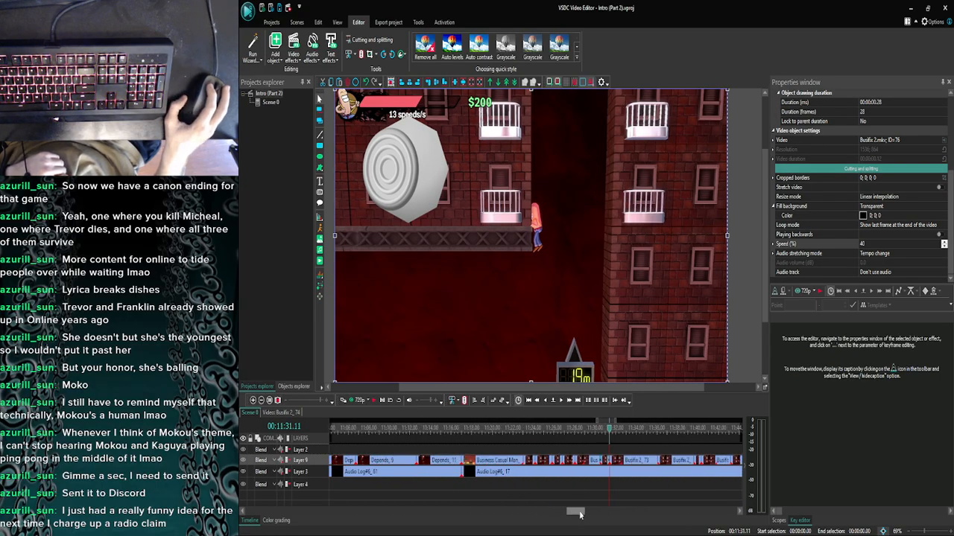
{"action": "left_click_drag", "start_coordinate": [580, 513], "coordinate": [615, 511]}
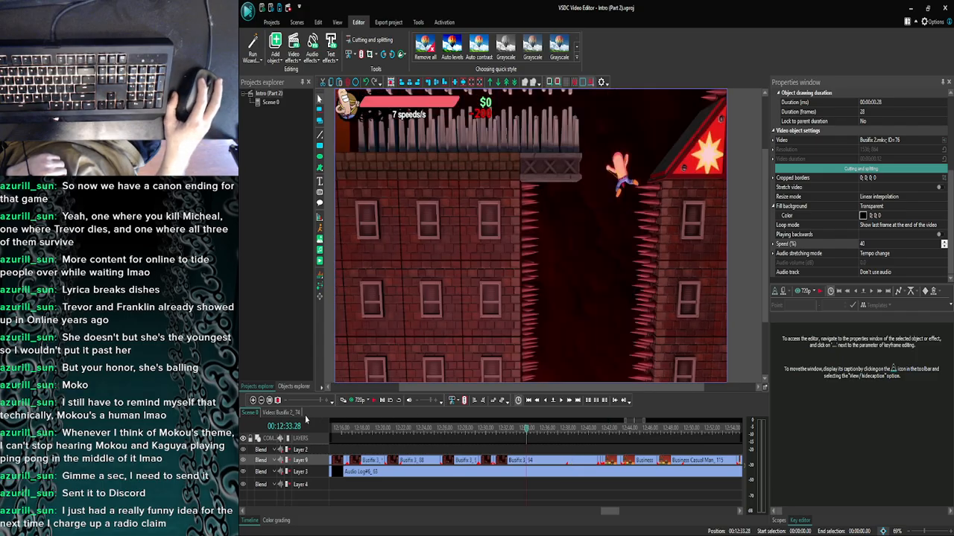
Move the playhead back from the later Busifix 3 clips to 00:12:06.28.
{"action": "left_click", "coordinate": [264, 400]}
{"action": "left_click", "coordinate": [266, 401]}
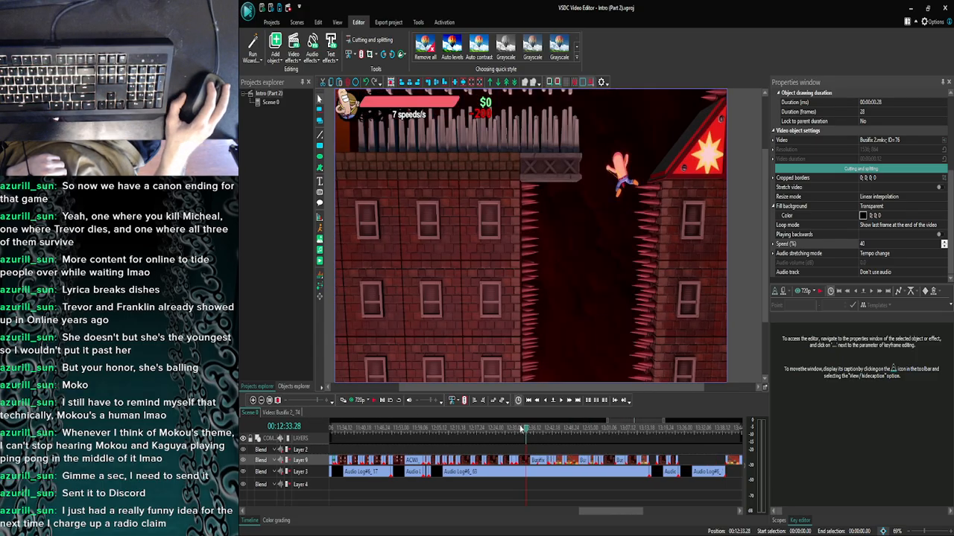
{"action": "left_click_drag", "start_coordinate": [486, 438], "coordinate": [445, 432]}
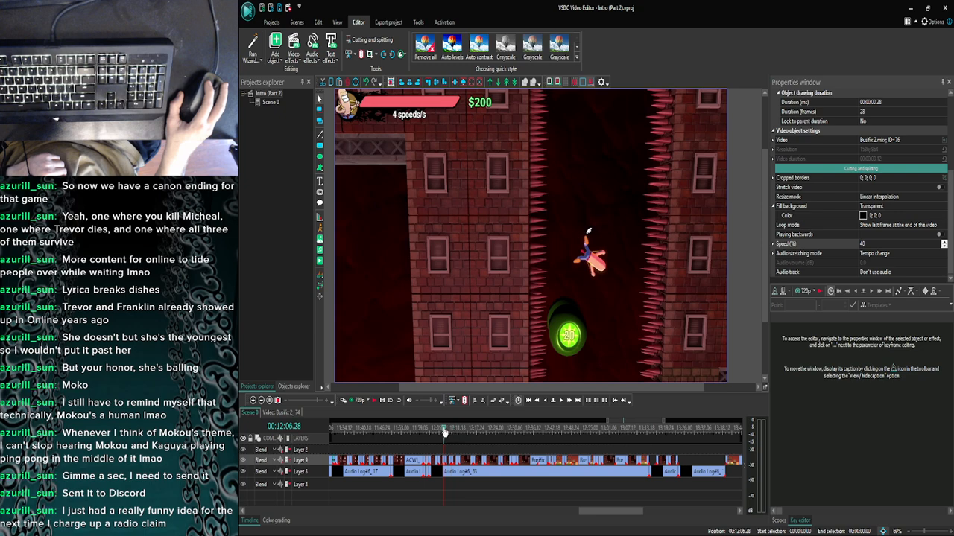
{"action": "left_click", "coordinate": [363, 524]}
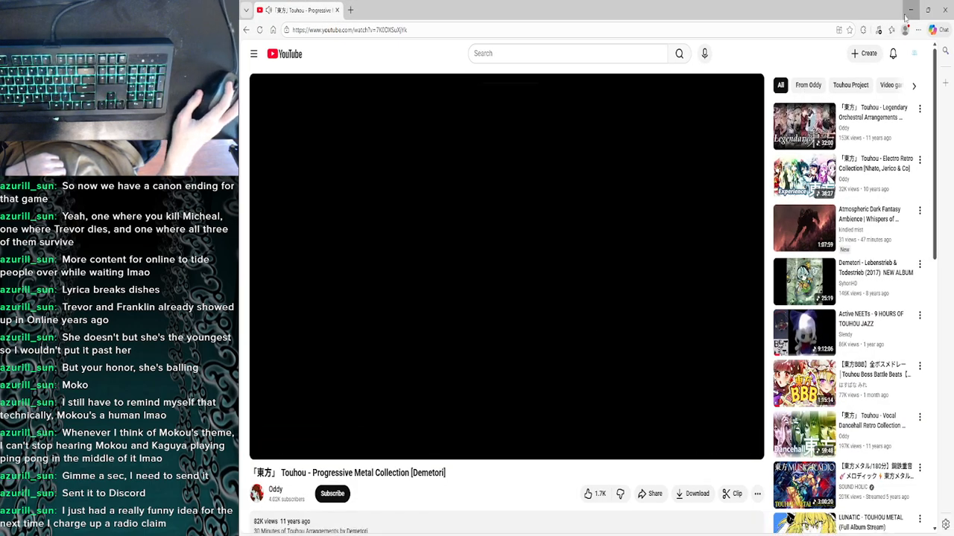
{"action": "left_click", "coordinate": [909, 10]}
Move the playhead to 00:12:04.23 in the Busifix 3_80 clip for a closer look.
{"action": "left_click", "coordinate": [252, 400]}
{"action": "left_click", "coordinate": [253, 401]}
{"action": "left_click", "coordinate": [253, 401]}
{"action": "left_click", "coordinate": [252, 401]}
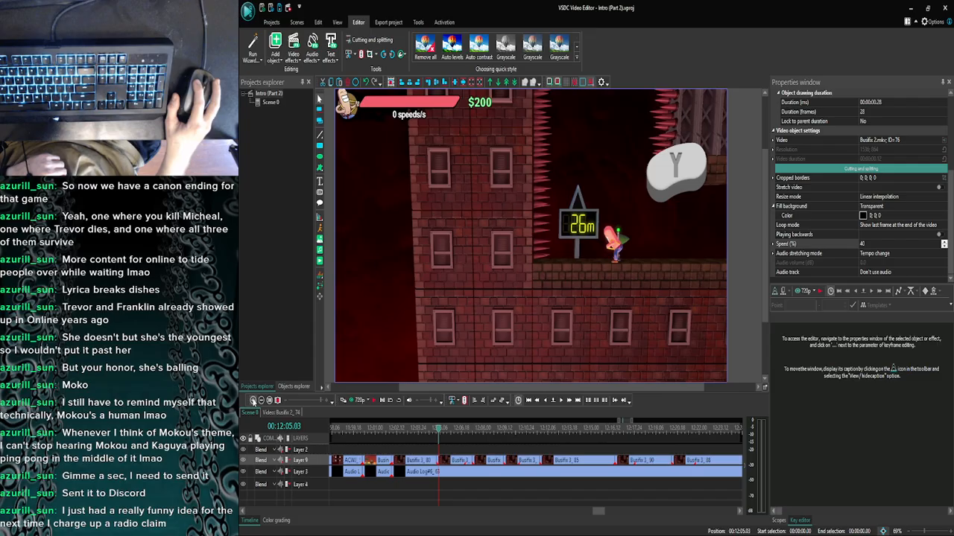
{"action": "left_click", "coordinate": [253, 401]}
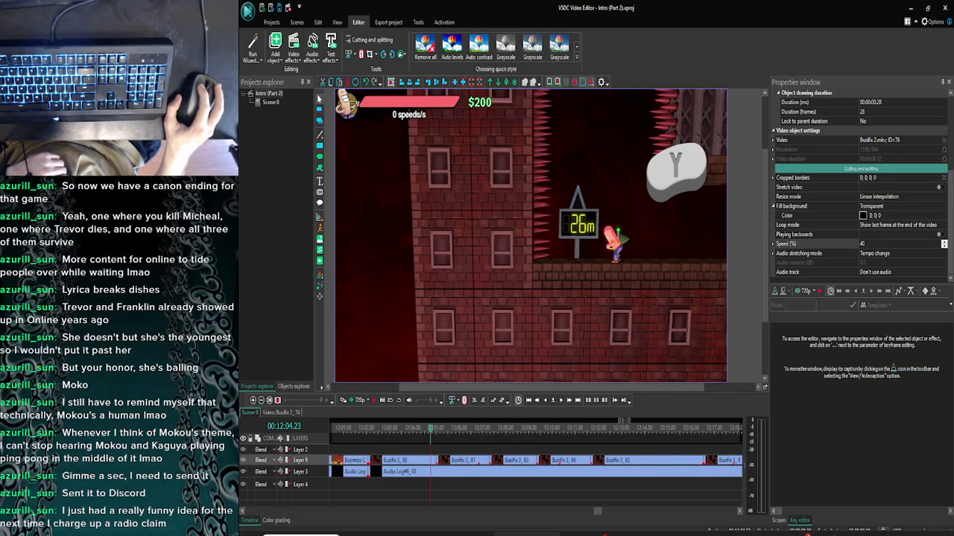
{"action": "left_click", "coordinate": [390, 524]}
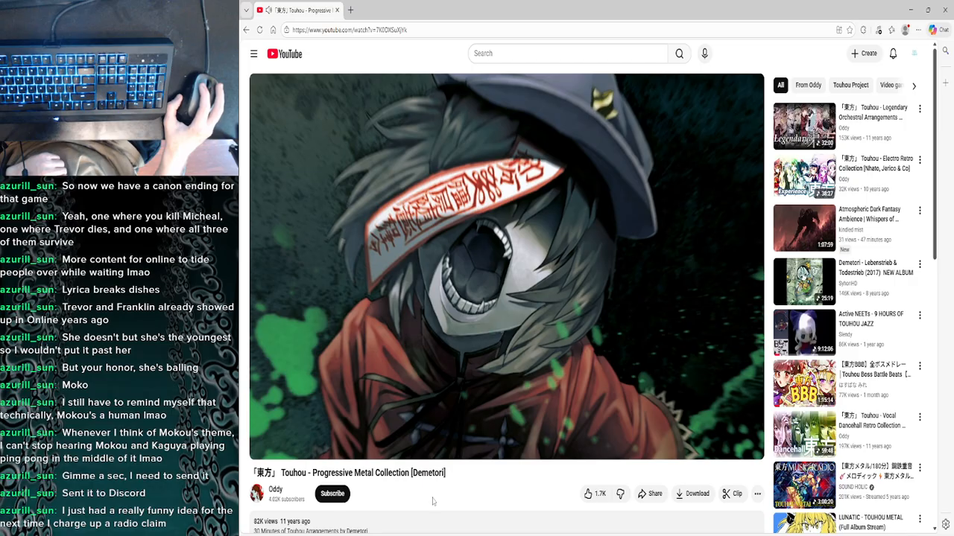
{"action": "left_click", "coordinate": [916, 6]}
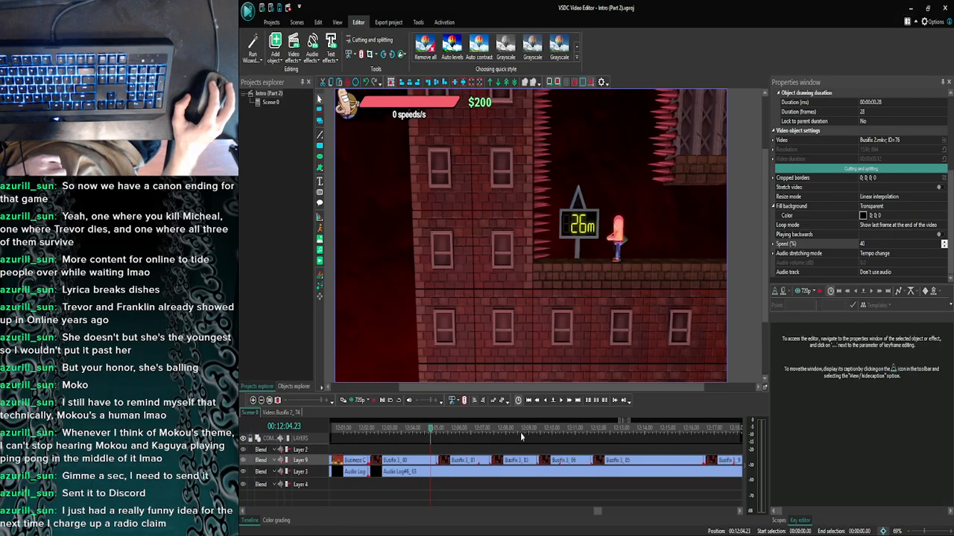
Examine the Busifix 3 clips from 00:12:02.24 to 00:12:09.20 for missing controller button images.
{"action": "left_click", "coordinate": [547, 403]}
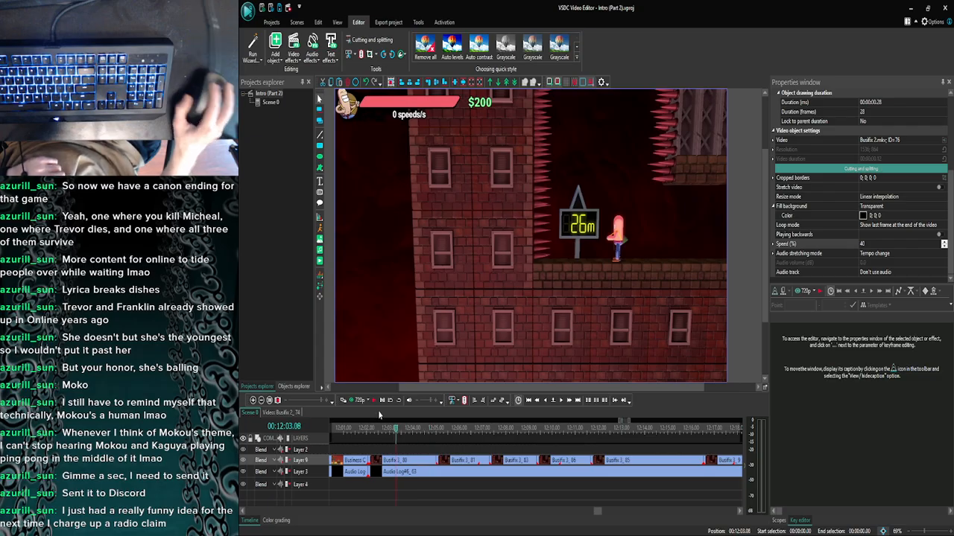
{"action": "left_click", "coordinate": [253, 401]}
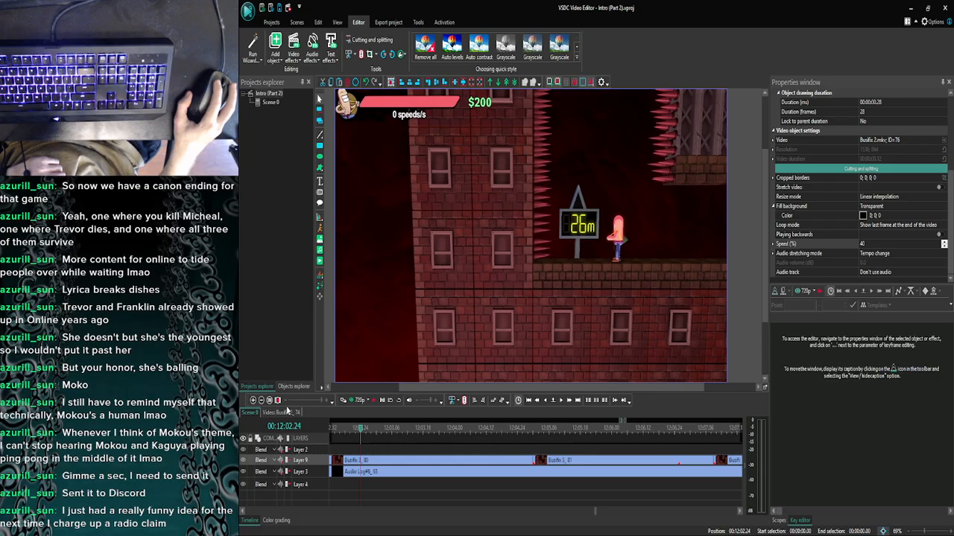
{"action": "left_click", "coordinate": [599, 432]}
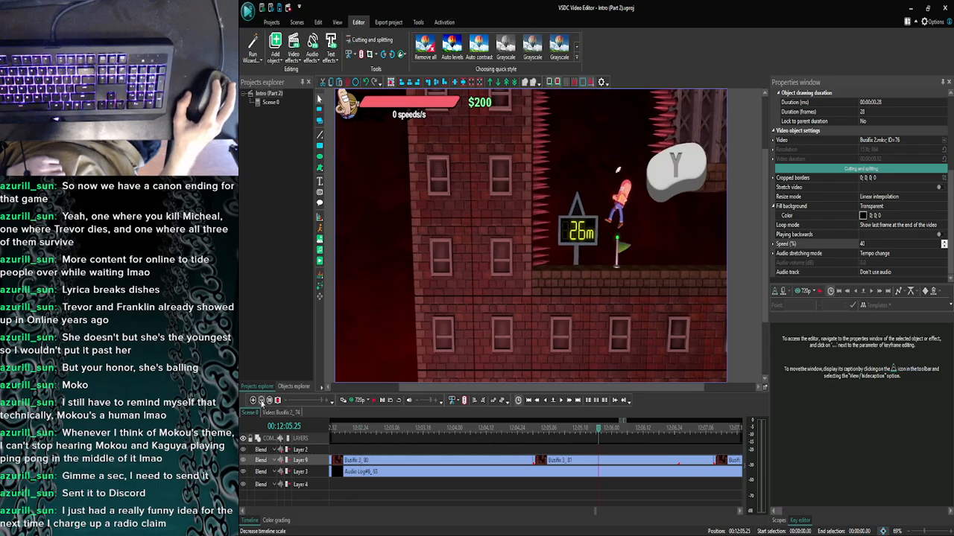
{"action": "left_click", "coordinate": [261, 401]}
{"action": "left_click", "coordinate": [261, 401]}
{"action": "left_click", "coordinate": [601, 432]}
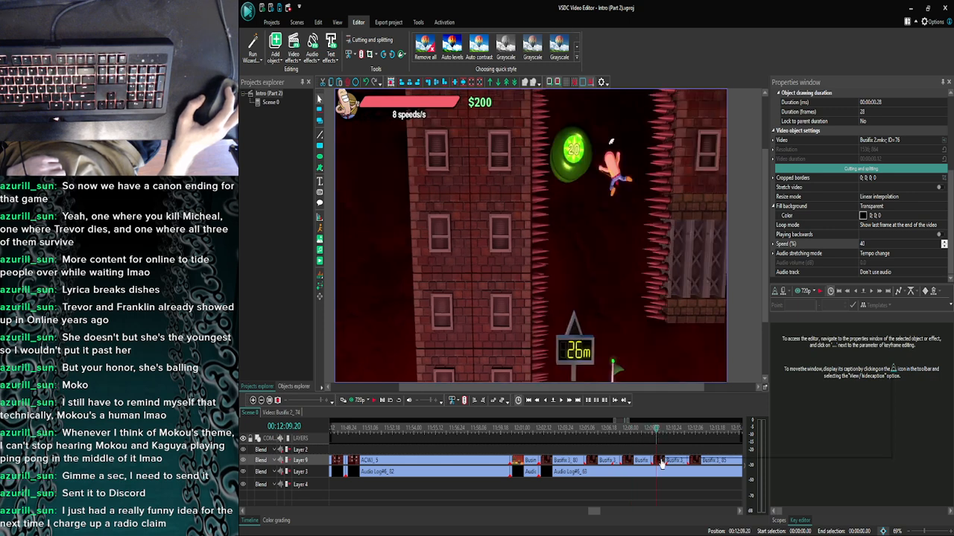
Open the Busifix 3_86 clip, paste the leftward control stick image, extend it to the clip's end at 00:00:02.10, and check frames up to 00:00:01.05.
{"action": "double_click", "coordinate": [662, 462]}
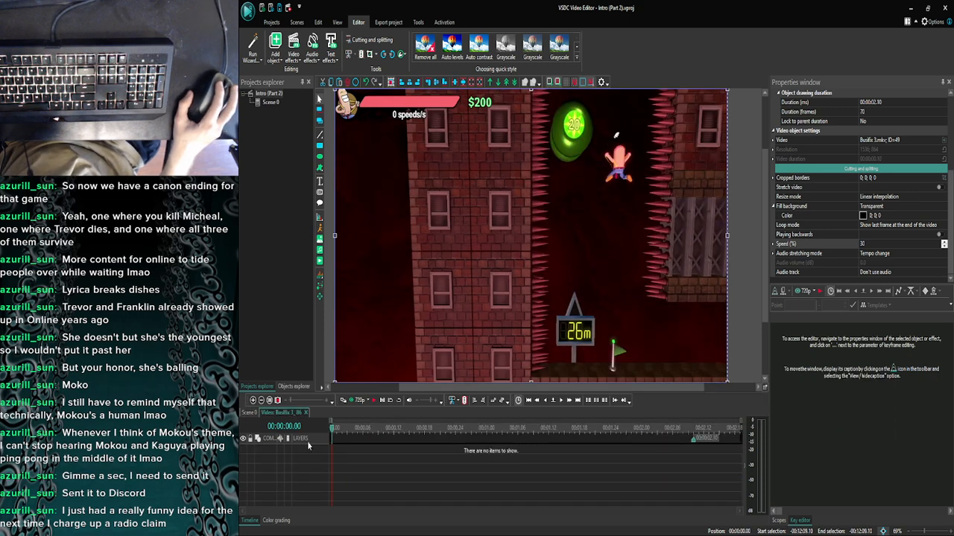
{"action": "key", "text": "ctrl+v"}
{"action": "left_click", "coordinate": [474, 459]}
{"action": "left_click", "coordinate": [472, 450]}
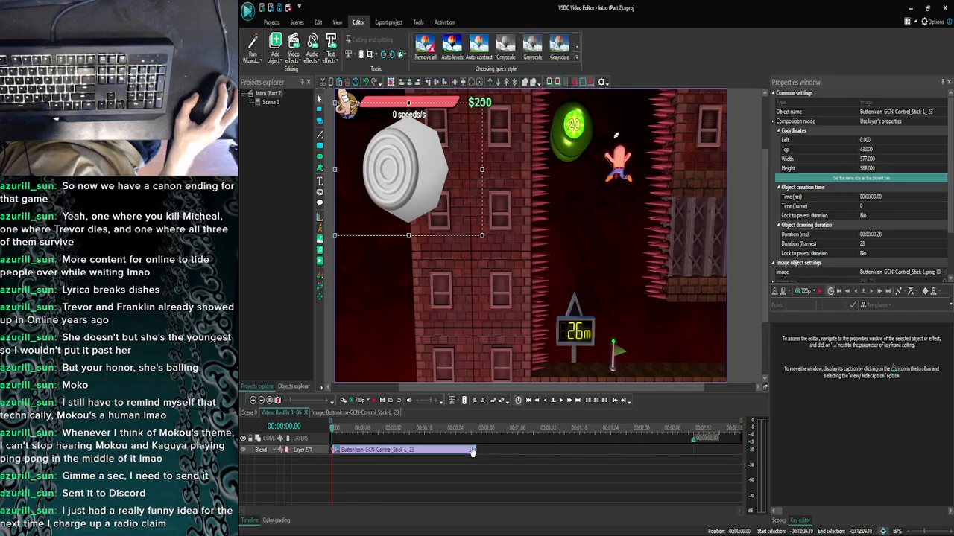
{"action": "left_click_drag", "start_coordinate": [471, 451], "coordinate": [695, 445]}
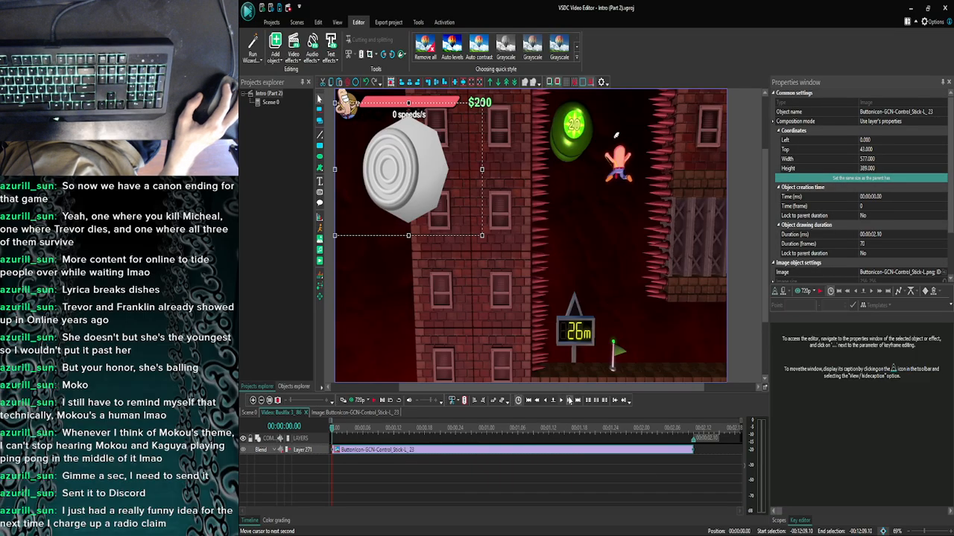
{"action": "left_click", "coordinate": [569, 400]}
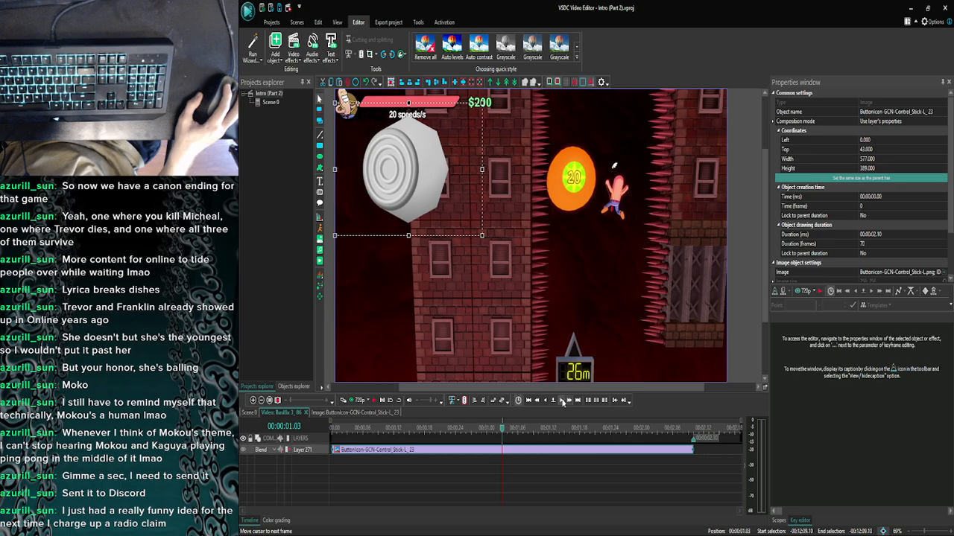
{"action": "left_click", "coordinate": [562, 401]}
{"action": "left_click", "coordinate": [562, 401]}
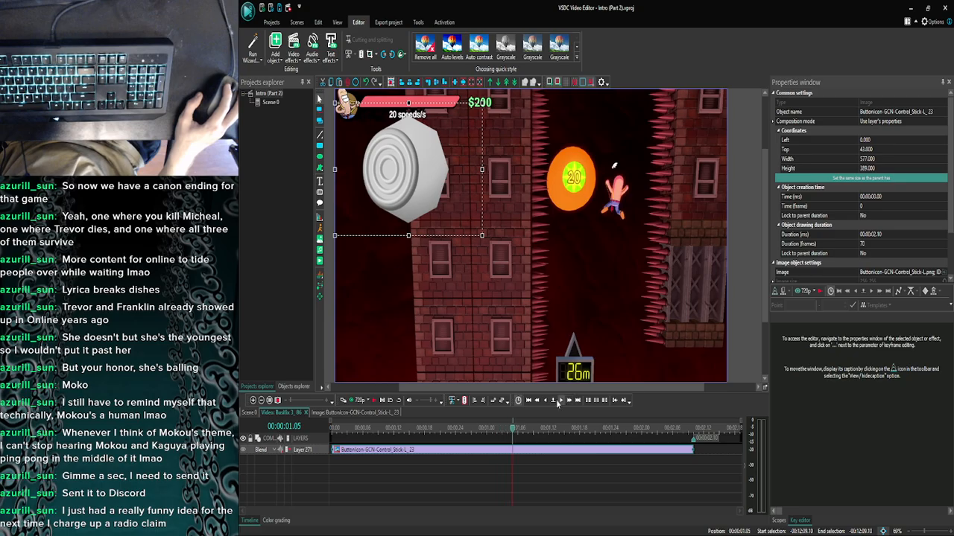
From the main scene, open the Busifix 3 clip at 00:12:08.15, copy its upward control stick and B button images, and return to the scene.
{"action": "left_click", "coordinate": [255, 414]}
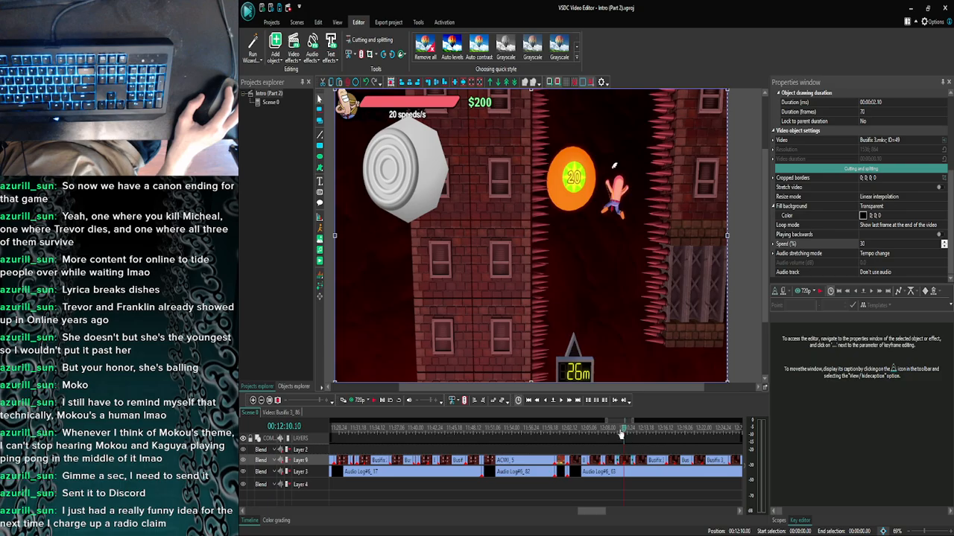
{"action": "double_click", "coordinate": [612, 460]}
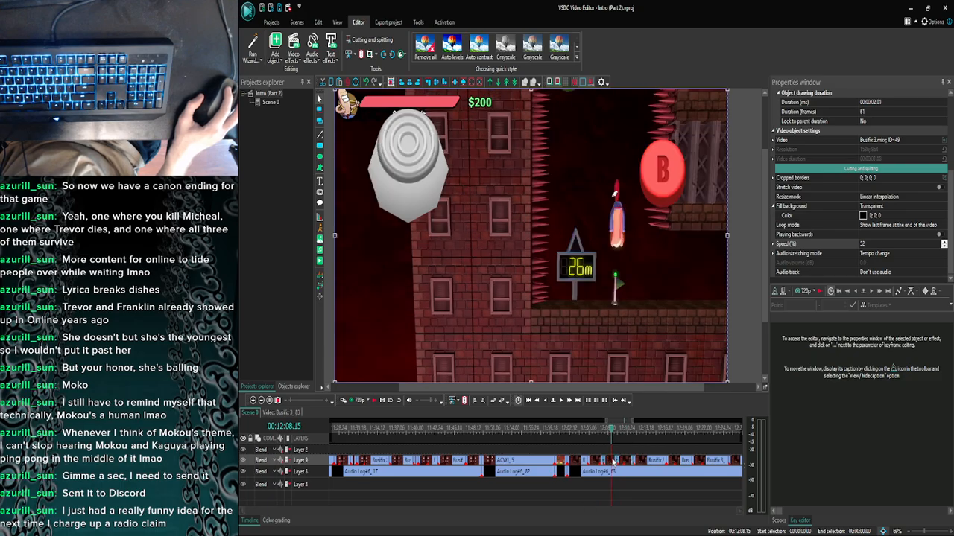
{"action": "left_click", "coordinate": [599, 452]}
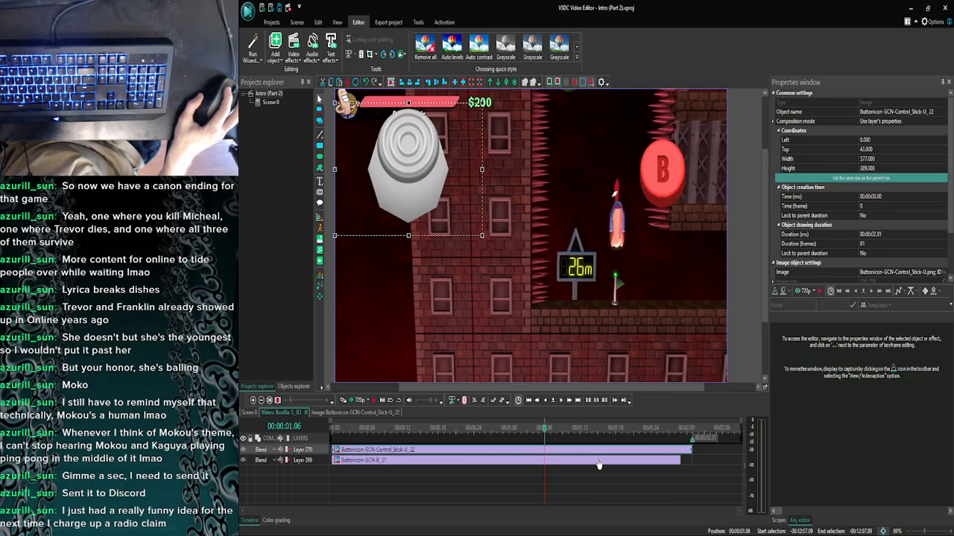
{"action": "left_click", "coordinate": [282, 413]}
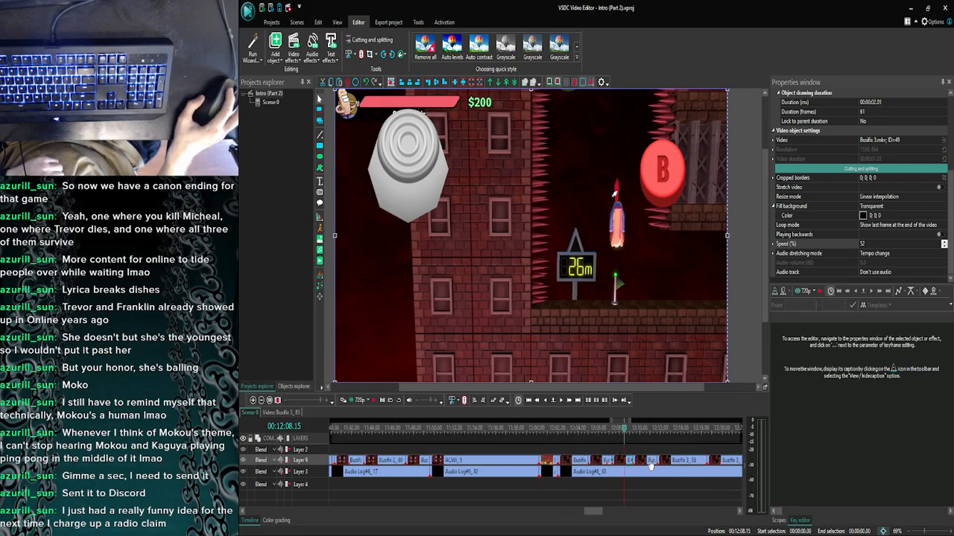
Open the Busifix 3_85 clip, paste the upward control stick and B button images, and extend both towards the clip's end at 00:00:04.26.
{"action": "double_click", "coordinate": [663, 463]}
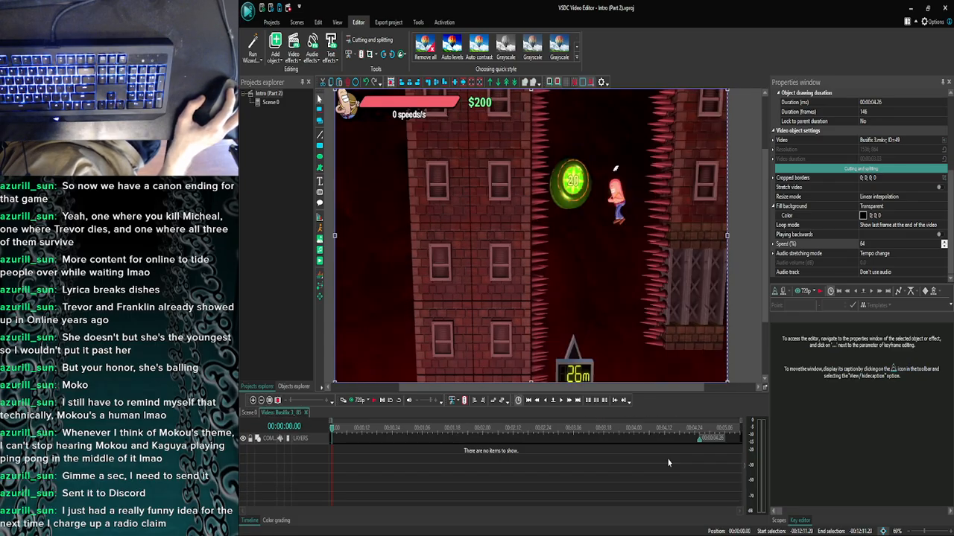
{"action": "key", "text": "ctrl+v"}
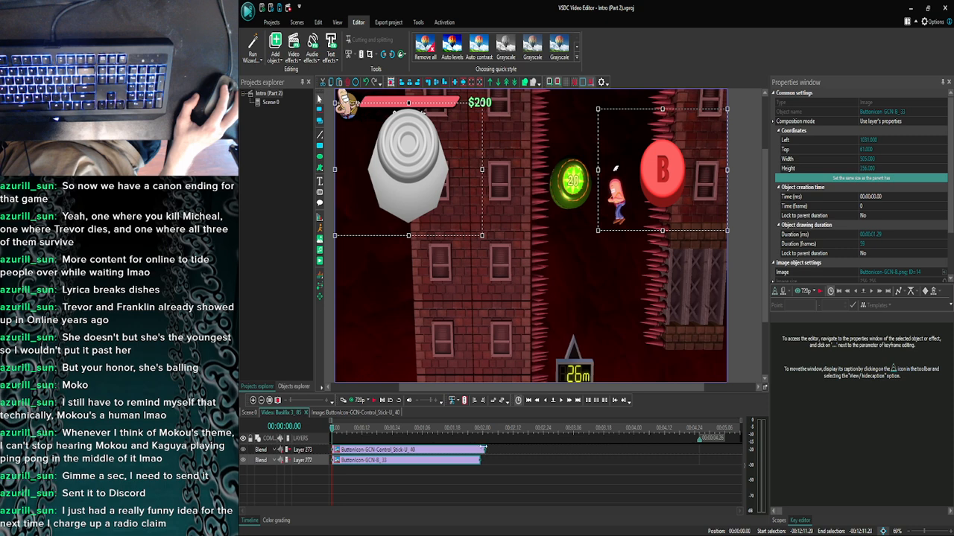
{"action": "left_click_drag", "start_coordinate": [485, 449], "coordinate": [698, 449]}
{"action": "left_click", "coordinate": [672, 476]}
Find the frame at 00:00:01.18 and trim the B button image to a duration of 00:00:01.17.
{"action": "left_click", "coordinate": [569, 401]}
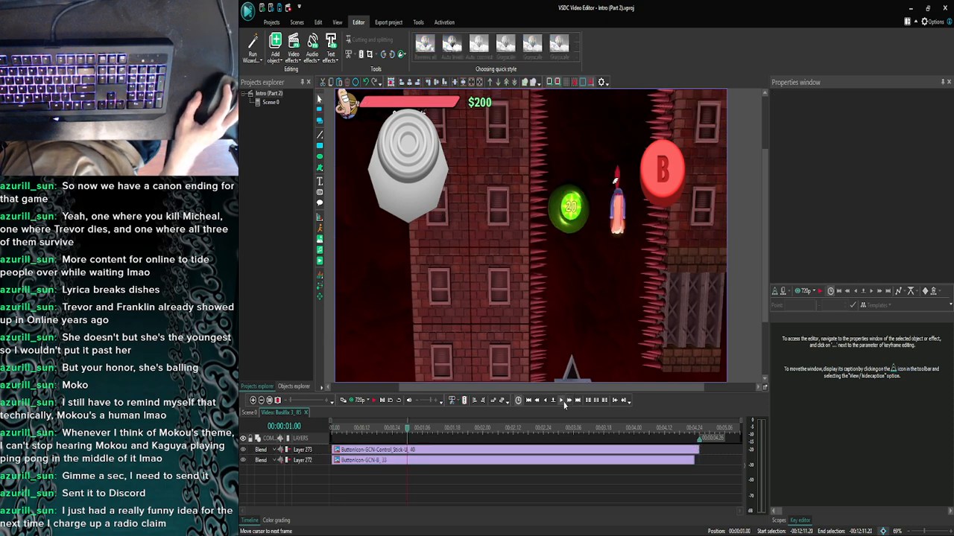
{"action": "left_click", "coordinate": [569, 401]}
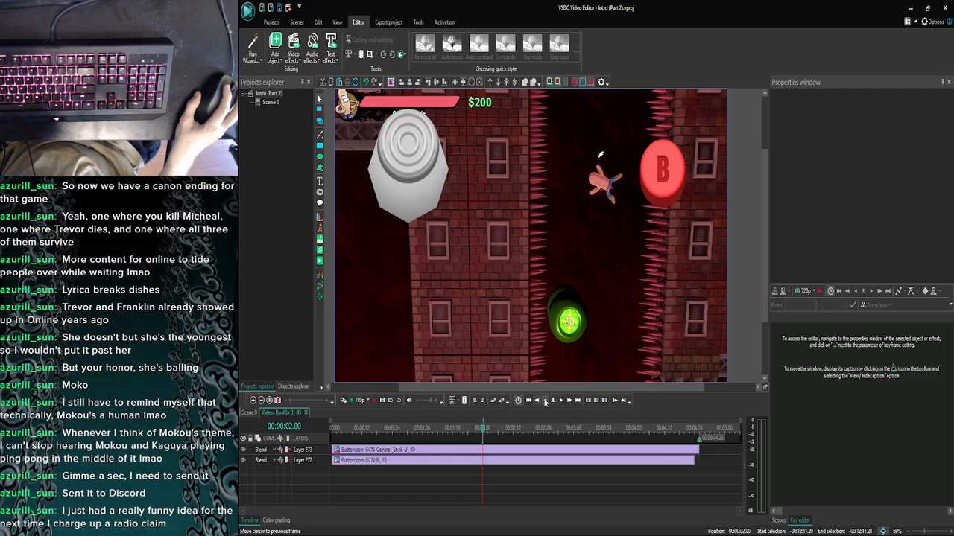
{"action": "left_click", "coordinate": [545, 401]}
{"action": "left_click", "coordinate": [546, 401]}
{"action": "left_click", "coordinate": [546, 400]}
{"action": "left_click", "coordinate": [545, 401]}
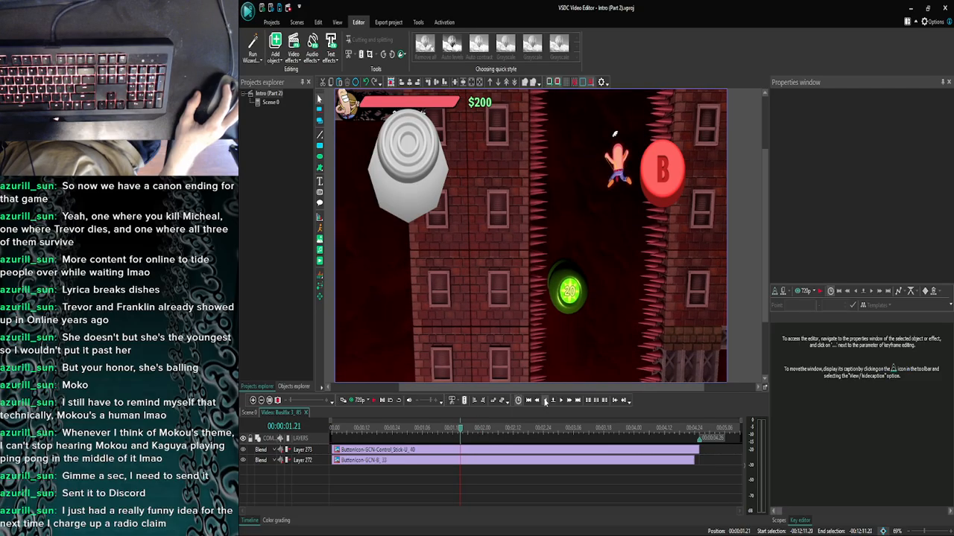
{"action": "left_click", "coordinate": [545, 401]}
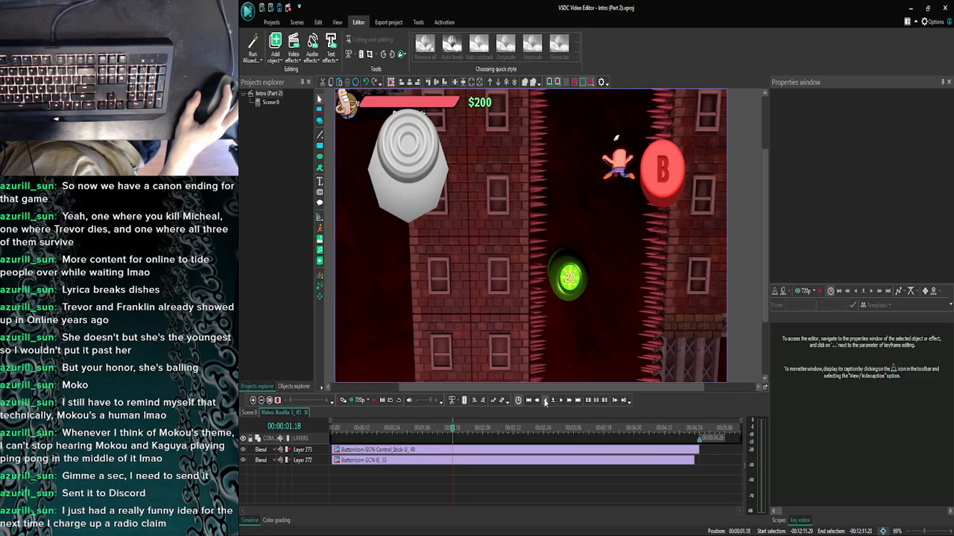
{"action": "left_click", "coordinate": [546, 401]}
{"action": "left_click", "coordinate": [560, 401]}
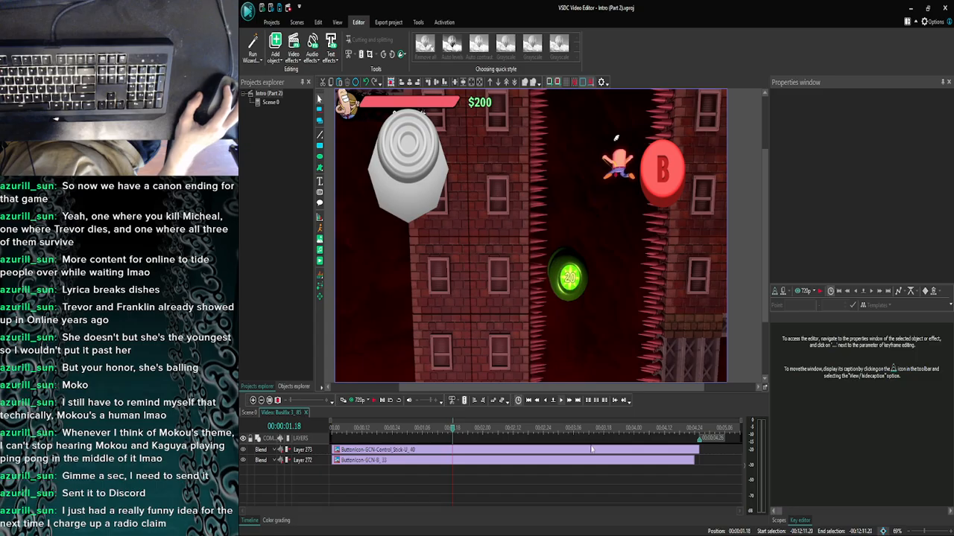
{"action": "left_click", "coordinate": [700, 451]}
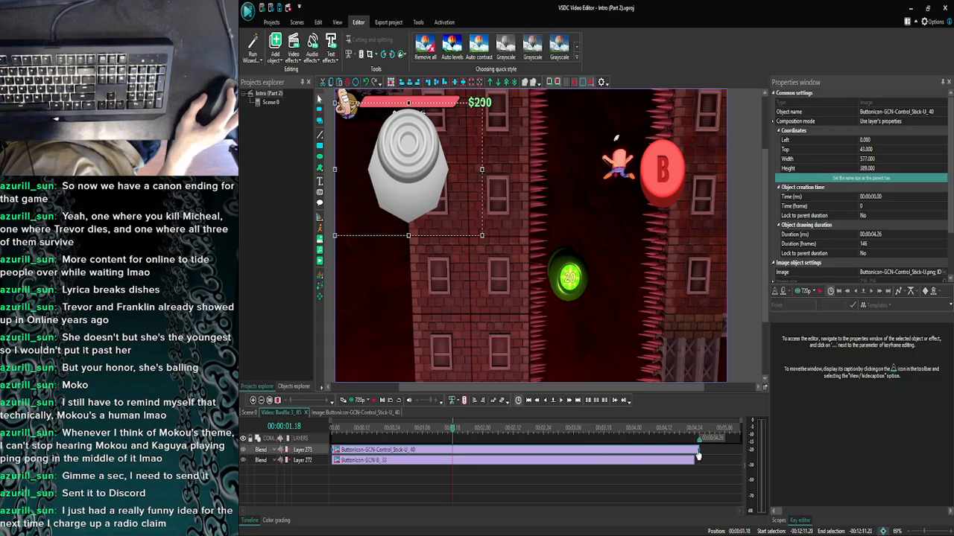
{"action": "left_click", "coordinate": [691, 461]}
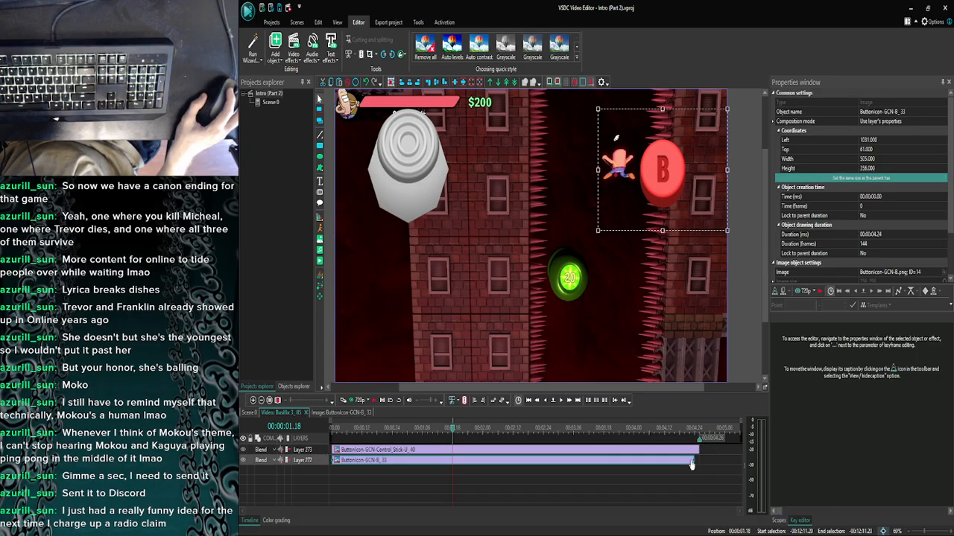
{"action": "left_click_drag", "start_coordinate": [693, 460], "coordinate": [451, 456]}
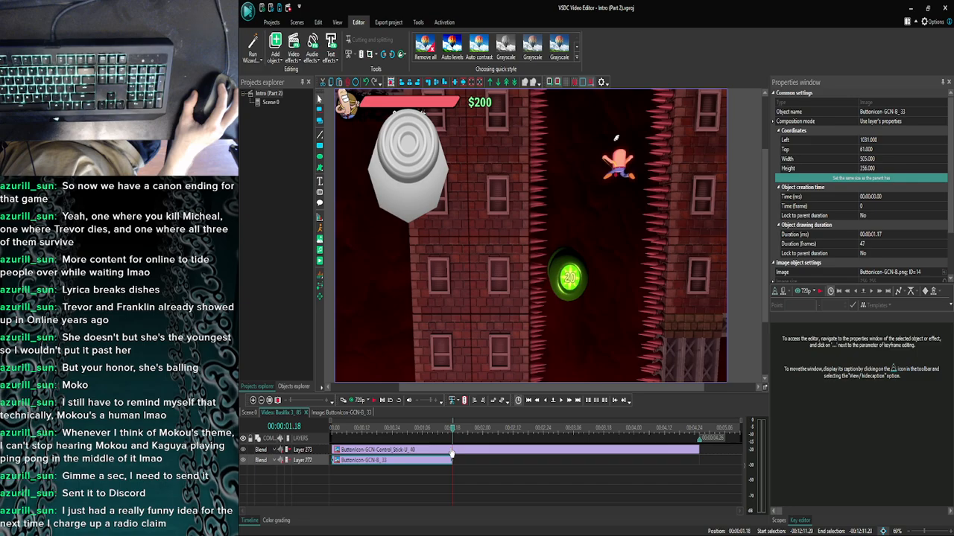
Trim the upward control stick image to end at about 00:00:01.21, and return to the main scene.
{"action": "left_click", "coordinate": [476, 453]}
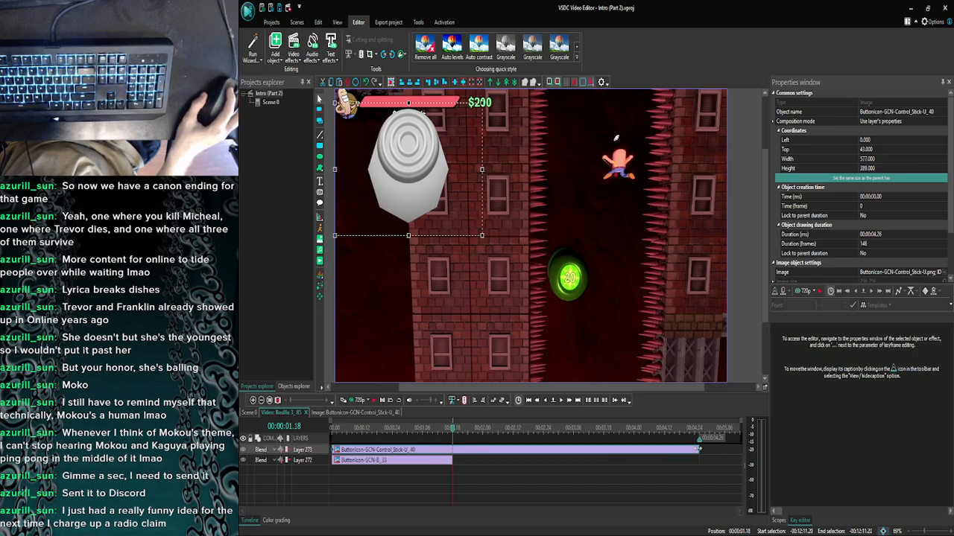
{"action": "left_click", "coordinate": [563, 401]}
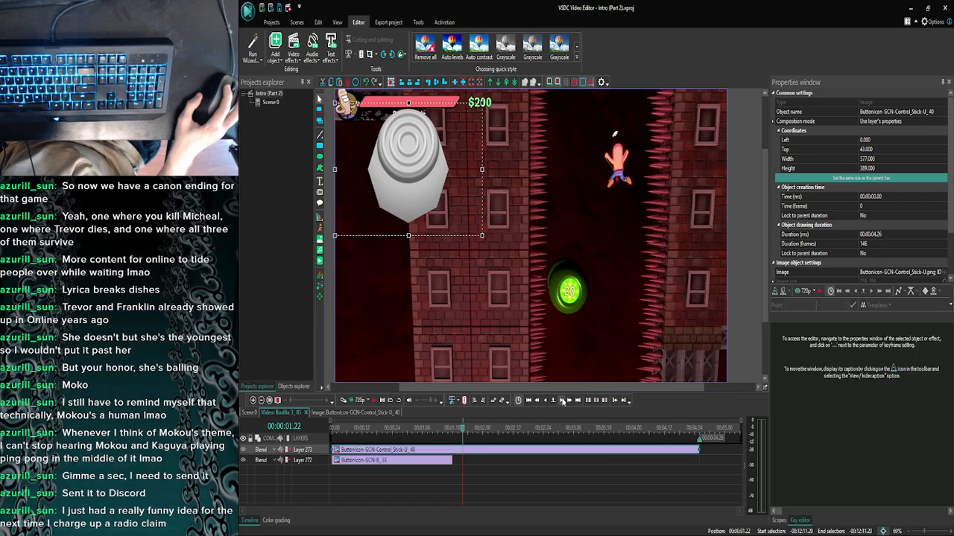
{"action": "left_click", "coordinate": [546, 401]}
{"action": "left_click", "coordinate": [546, 402]}
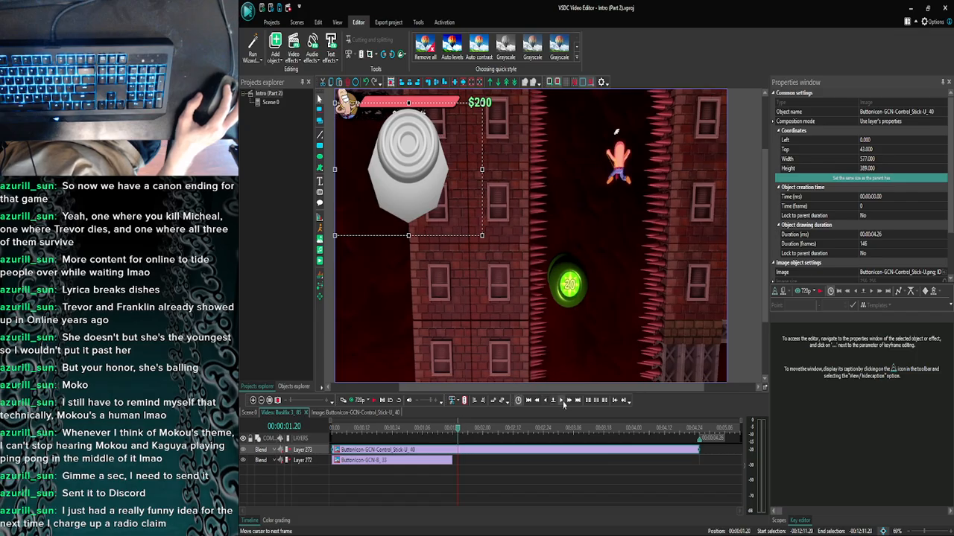
{"action": "left_click", "coordinate": [564, 402]}
{"action": "left_click_drag", "start_coordinate": [698, 448], "coordinate": [468, 444]}
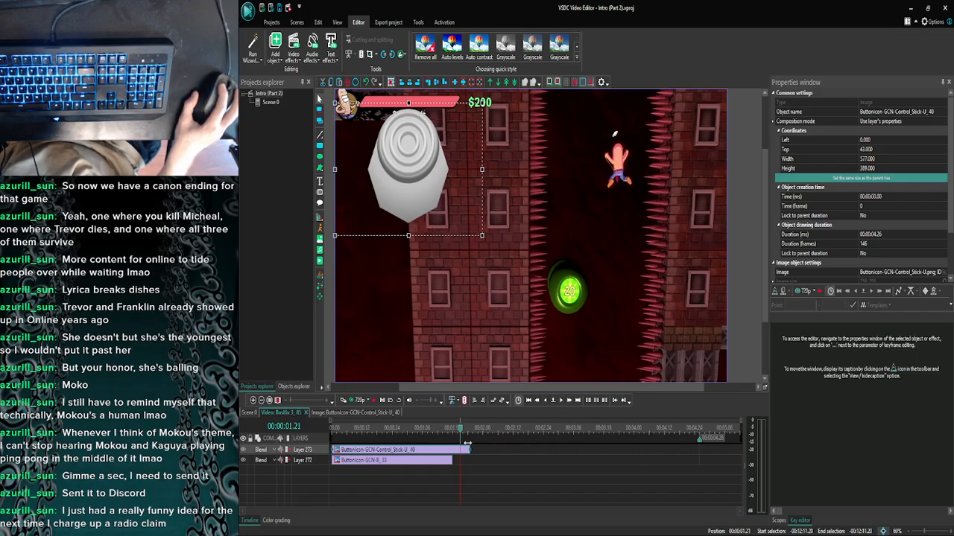
{"action": "left_click", "coordinate": [253, 400]}
{"action": "left_click", "coordinate": [253, 401]}
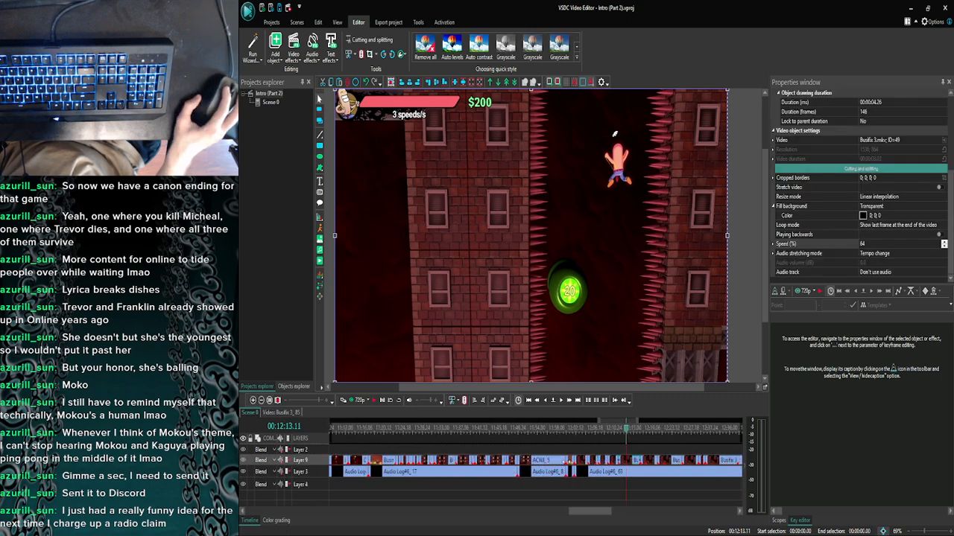
Open the Busifix 3 clip directly before Busifix 3_85, copy its left control stick image, and return to the main scene.
{"action": "double_click", "coordinate": [613, 464]}
{"action": "left_click", "coordinate": [537, 454]}
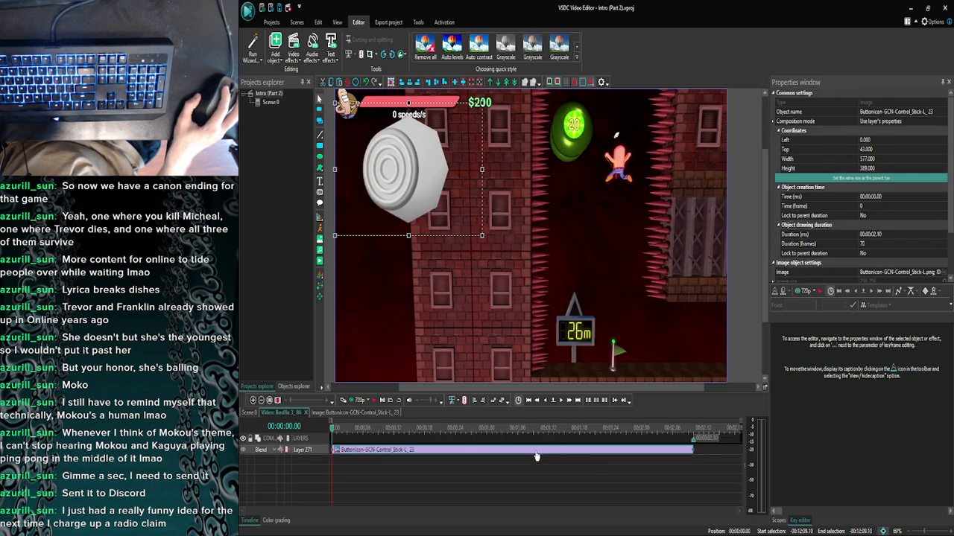
{"action": "left_click", "coordinate": [561, 401]}
{"action": "left_click", "coordinate": [561, 401]}
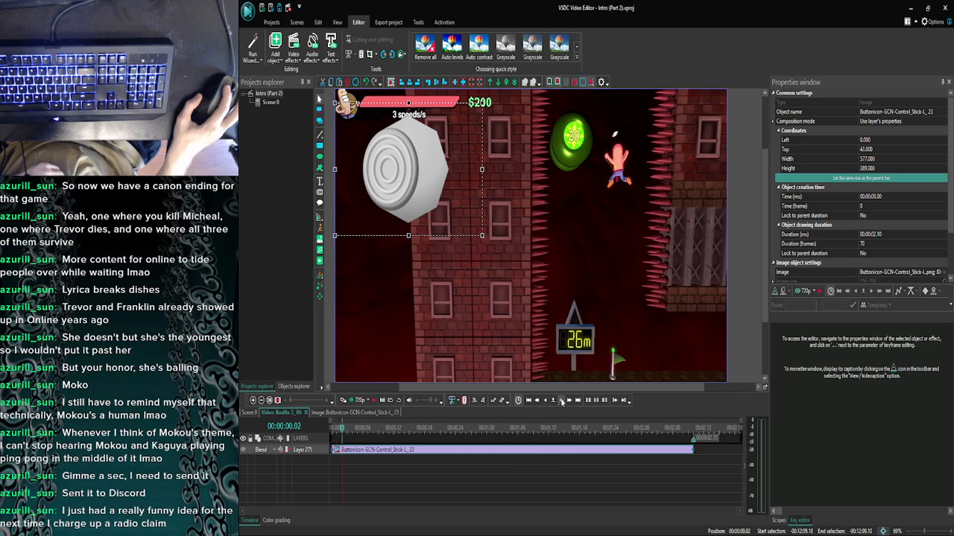
{"action": "left_click", "coordinate": [561, 401]}
{"action": "left_click", "coordinate": [561, 401]}
{"action": "left_click", "coordinate": [248, 412]}
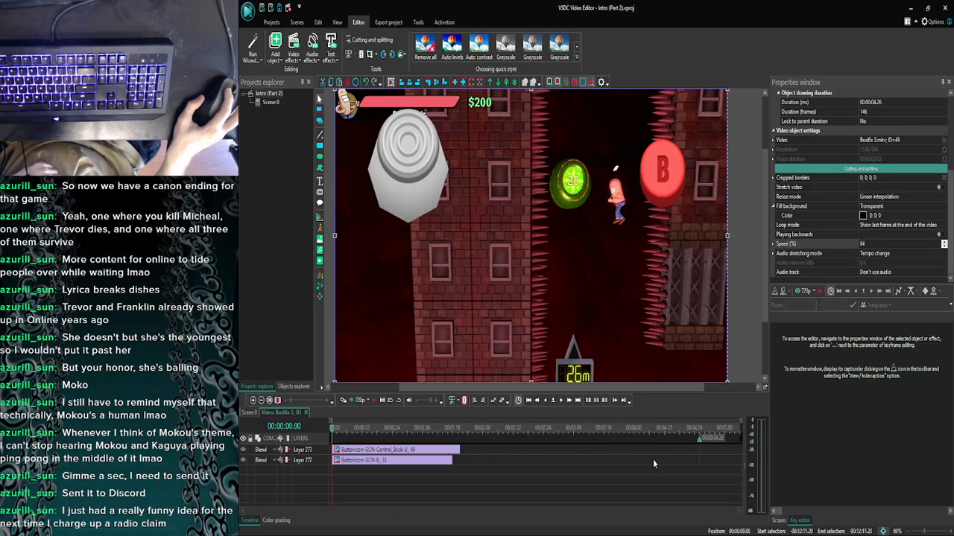
Reopen the Busifix 3_85 clip, paste the left control stick image at 00:00:01.21, and extend it to the clip's end at 00:00:04.26.
{"action": "double_click", "coordinate": [652, 459]}
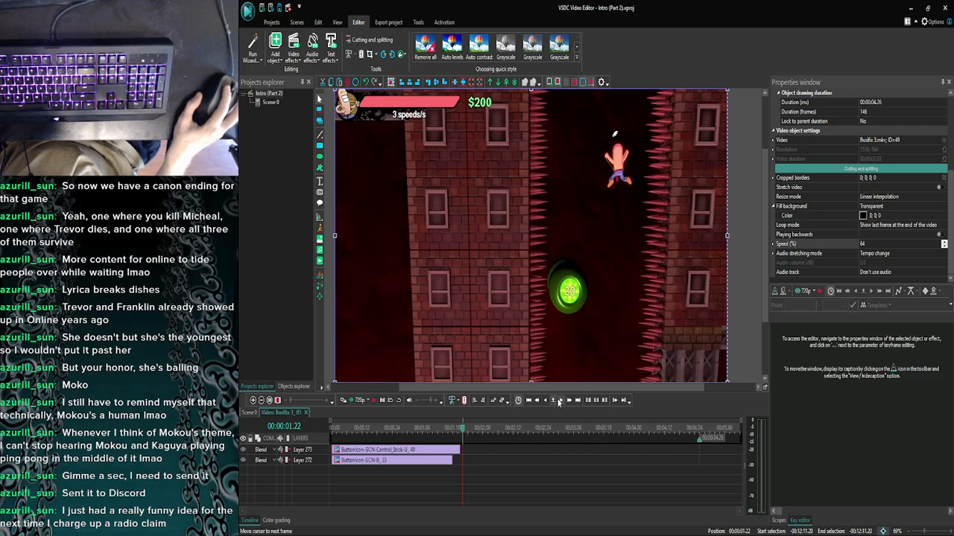
{"action": "key", "text": "ctrl+v"}
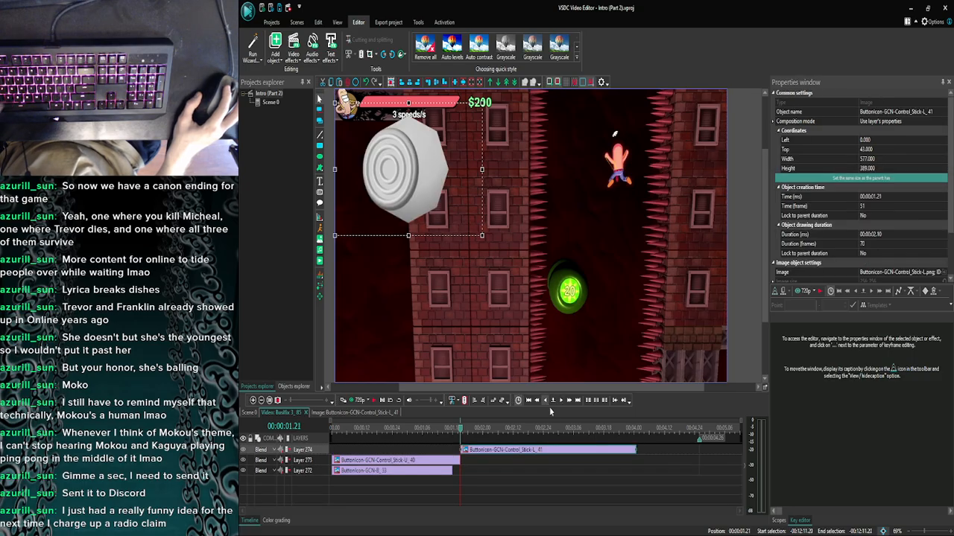
{"action": "left_click_drag", "start_coordinate": [637, 450], "coordinate": [684, 452]}
{"action": "left_click", "coordinate": [634, 452]}
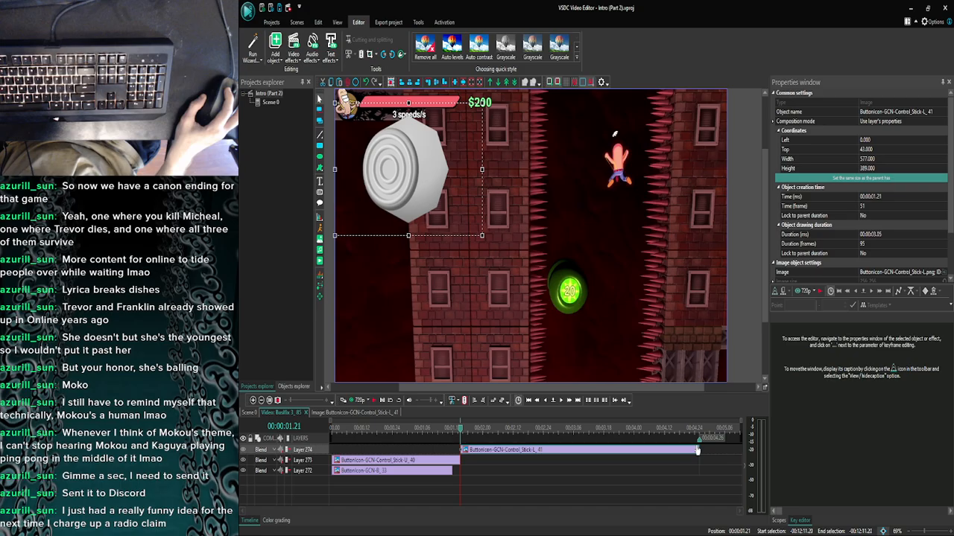
{"action": "left_click", "coordinate": [612, 480]}
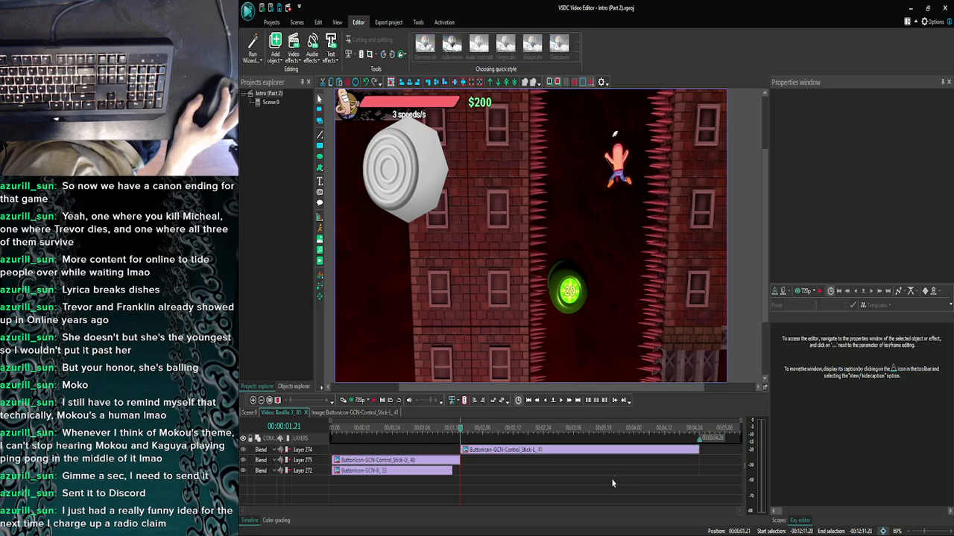
{"action": "left_click", "coordinate": [568, 402]}
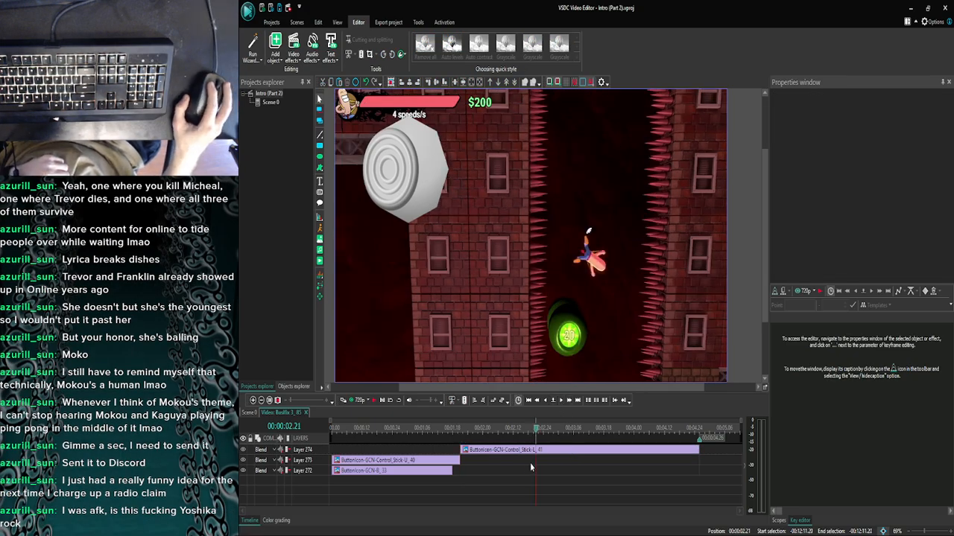
Switch to YouTube in the browser, look over the page of the playing music video, and return to the video editor.
{"action": "left_click", "coordinate": [381, 527]}
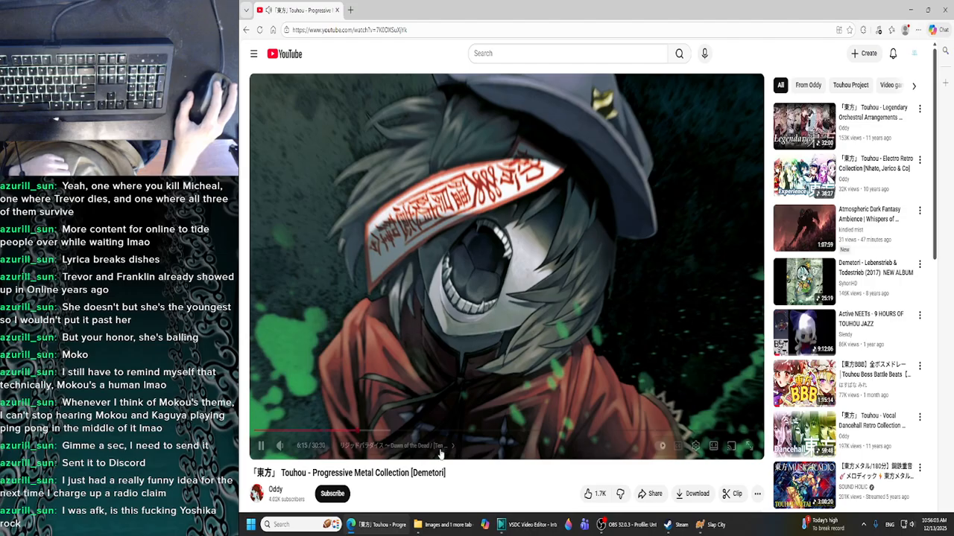
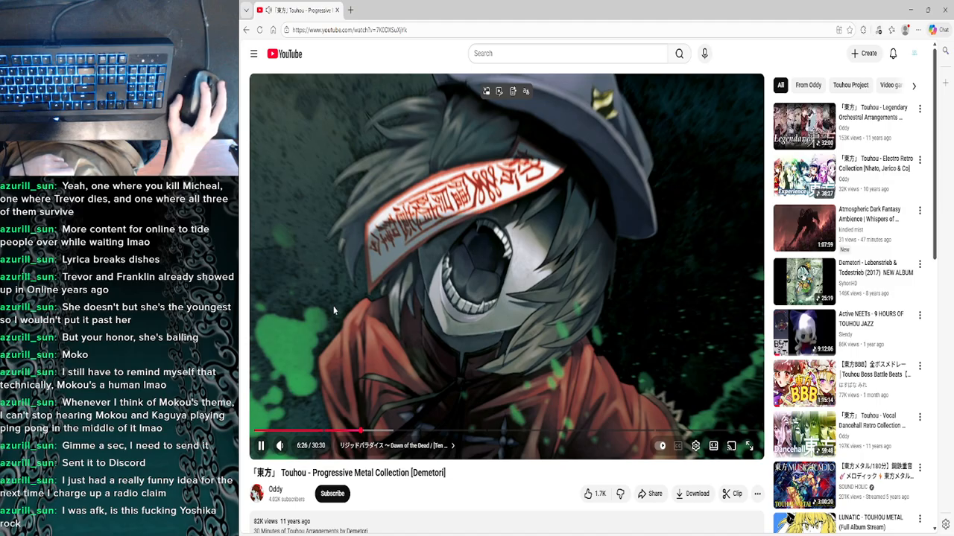
{"action": "scroll", "coordinate": [328, 335], "scroll_direction": "down", "scroll_amount": 2}
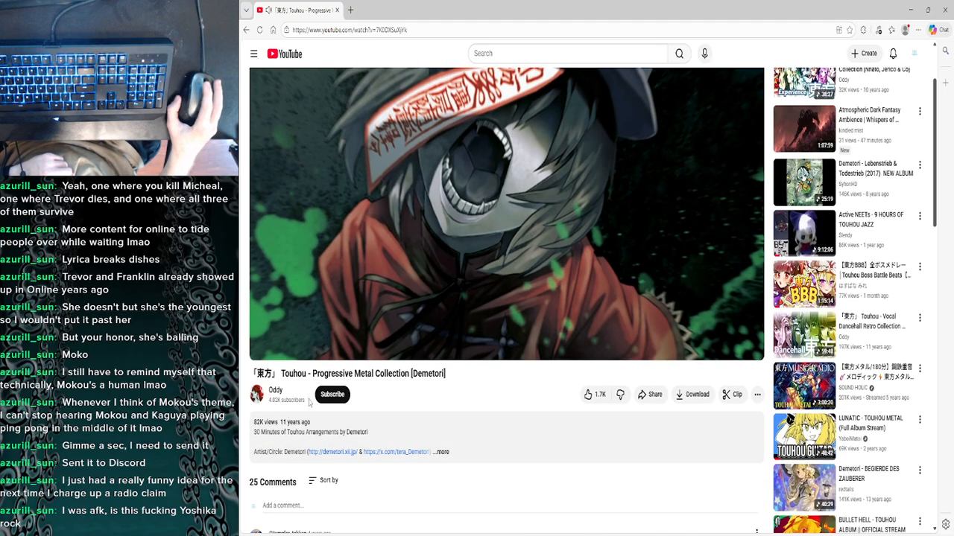
{"action": "scroll", "coordinate": [306, 402], "scroll_direction": "up", "scroll_amount": 2}
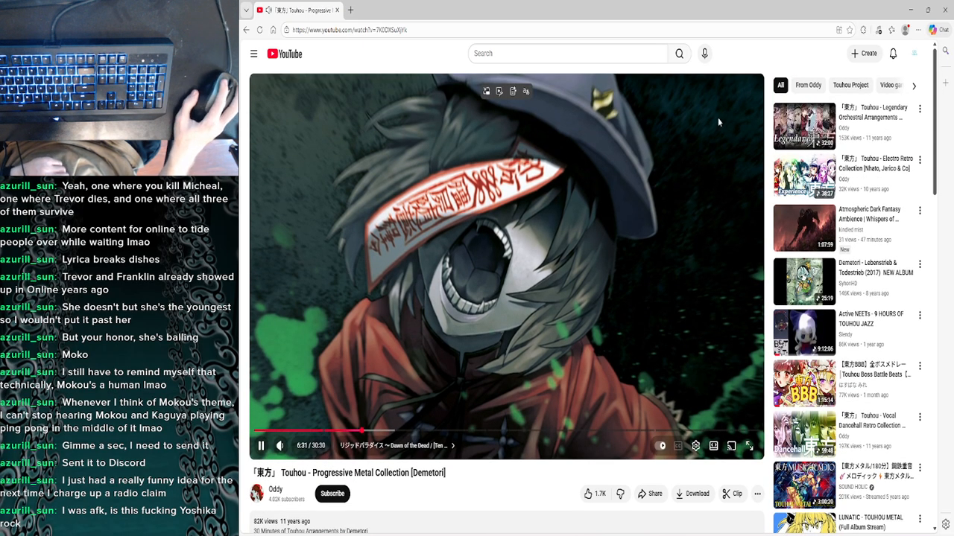
{"action": "left_click", "coordinate": [910, 9]}
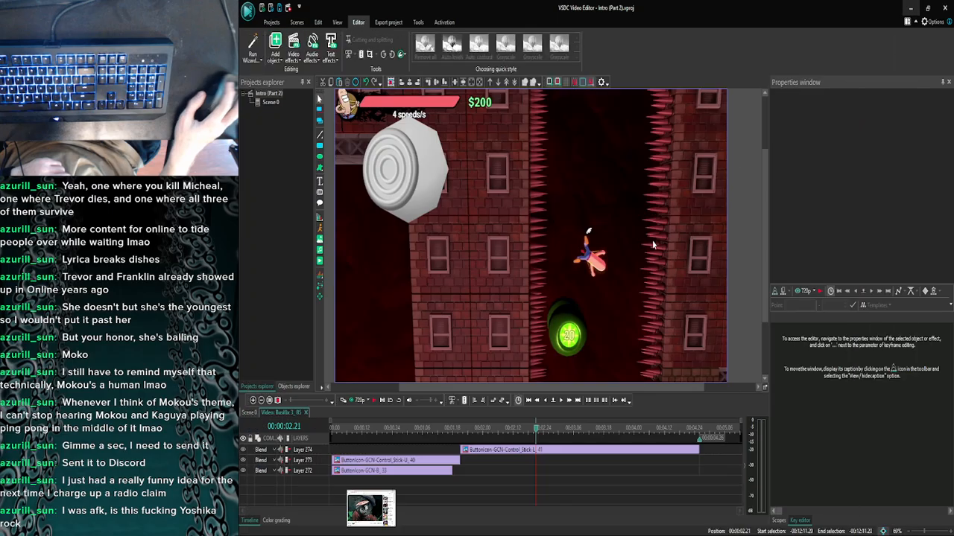
Review the clip's footage up to about 00:00:04.09 and go back to around 00:00:02.00.
{"action": "left_click", "coordinate": [564, 401]}
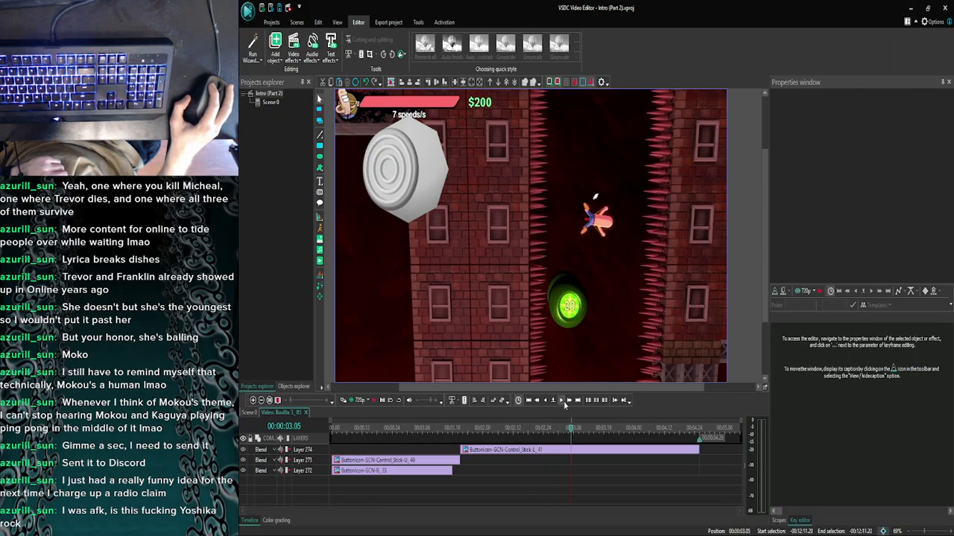
{"action": "left_click", "coordinate": [563, 402]}
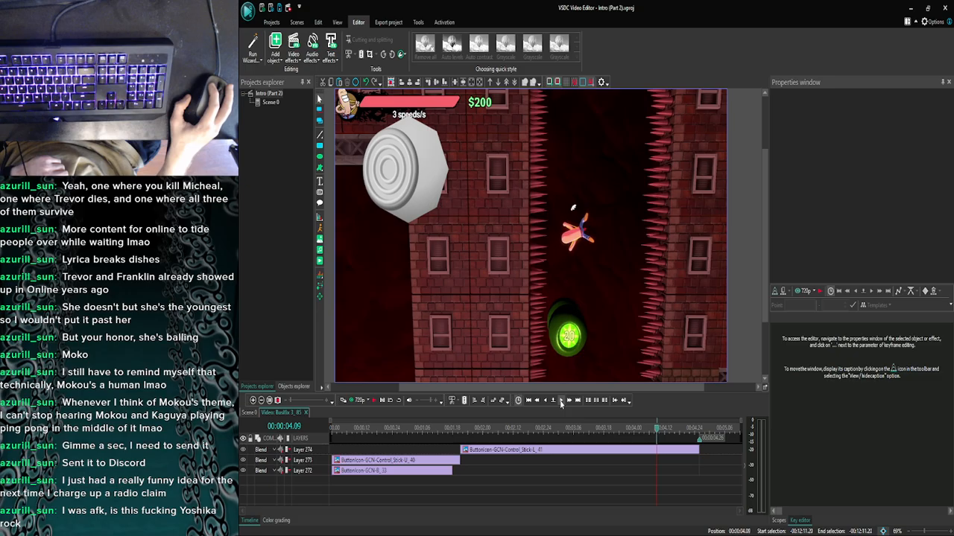
{"action": "left_click_drag", "start_coordinate": [665, 428], "coordinate": [483, 439]}
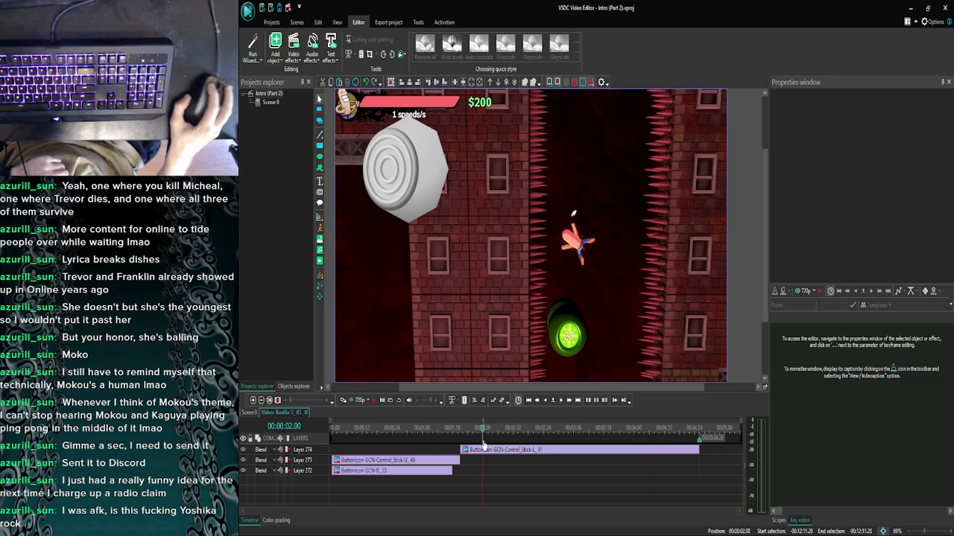
{"action": "left_click", "coordinate": [537, 402]}
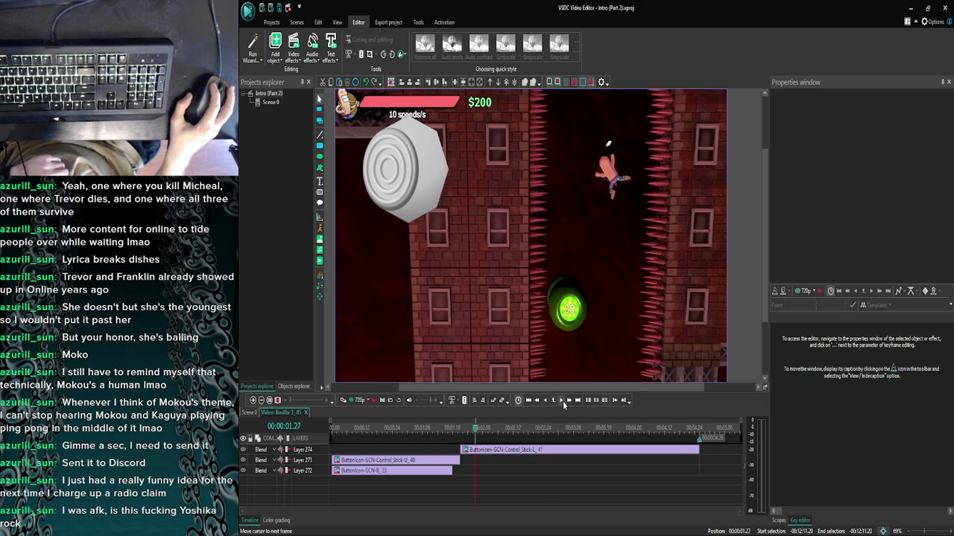
Find the frame at 00:00:02.07 and trim the left control stick image to end there.
{"action": "left_click", "coordinate": [564, 403]}
{"action": "left_click", "coordinate": [563, 403]}
{"action": "left_click", "coordinate": [563, 403]}
{"action": "left_click", "coordinate": [563, 403]}
{"action": "left_click", "coordinate": [563, 403]}
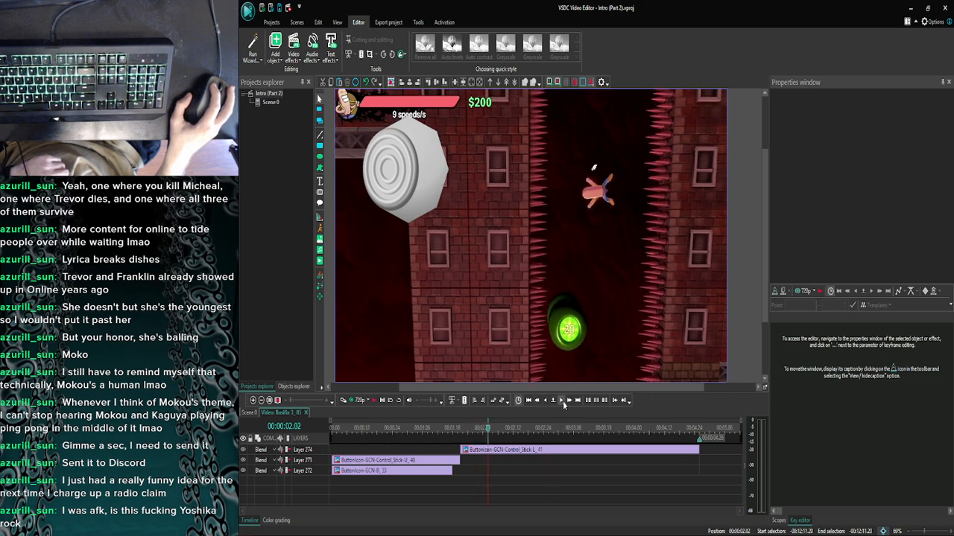
{"action": "left_click", "coordinate": [563, 403]}
{"action": "left_click", "coordinate": [564, 403]}
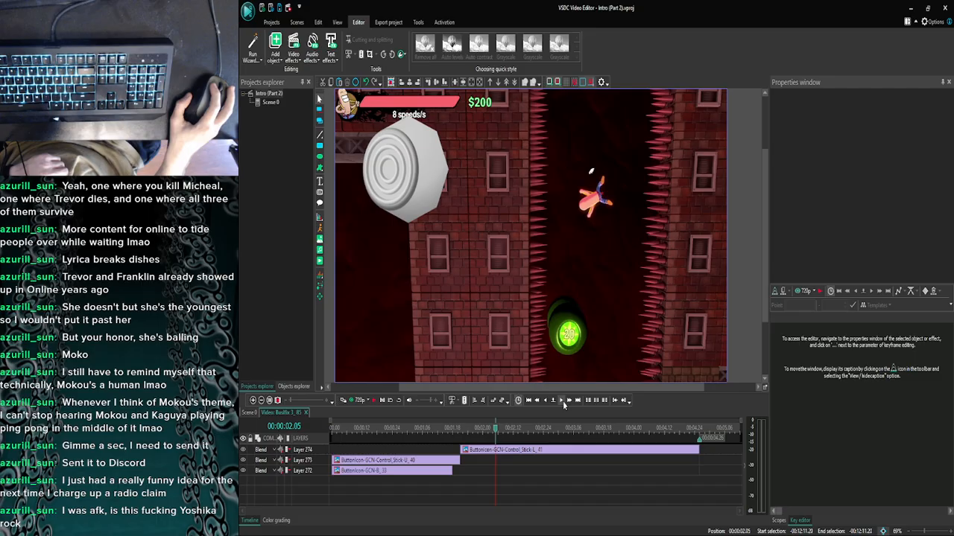
{"action": "left_click", "coordinate": [563, 403]}
{"action": "left_click", "coordinate": [564, 403]}
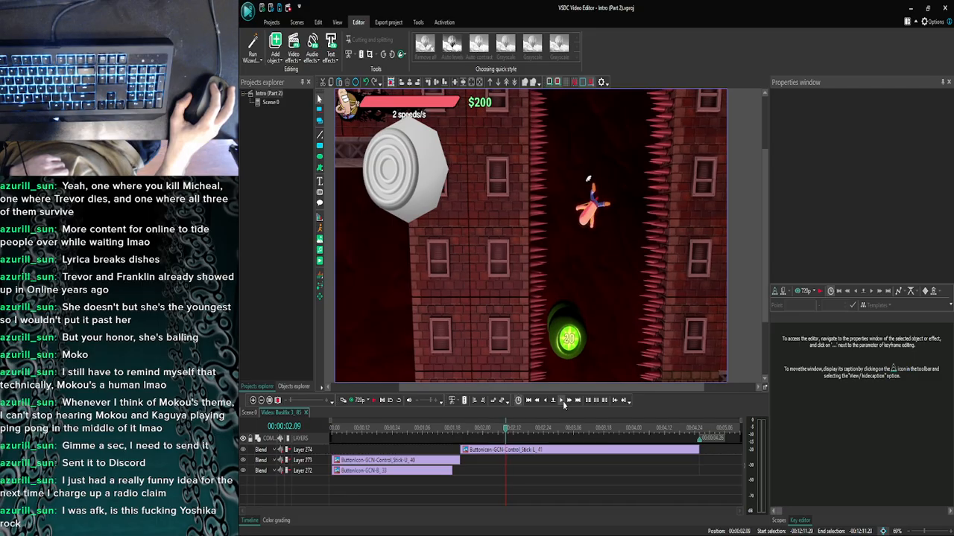
{"action": "left_click", "coordinate": [545, 402]}
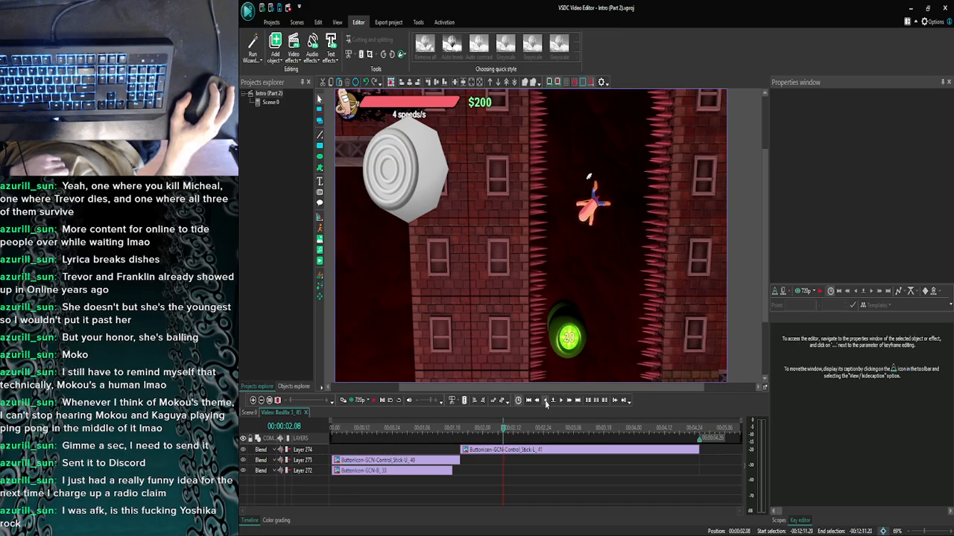
{"action": "left_click", "coordinate": [546, 403]}
{"action": "left_click", "coordinate": [563, 403]}
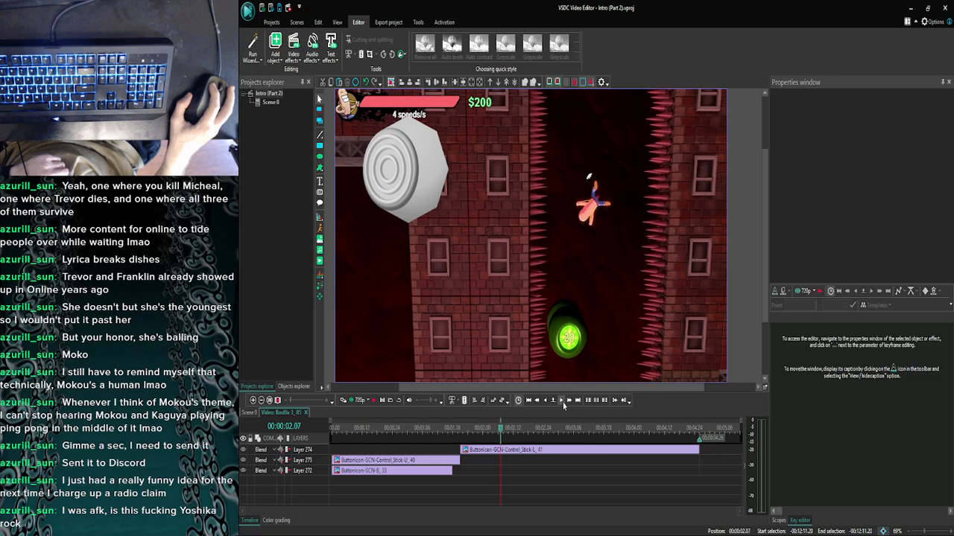
{"action": "left_click", "coordinate": [659, 451]}
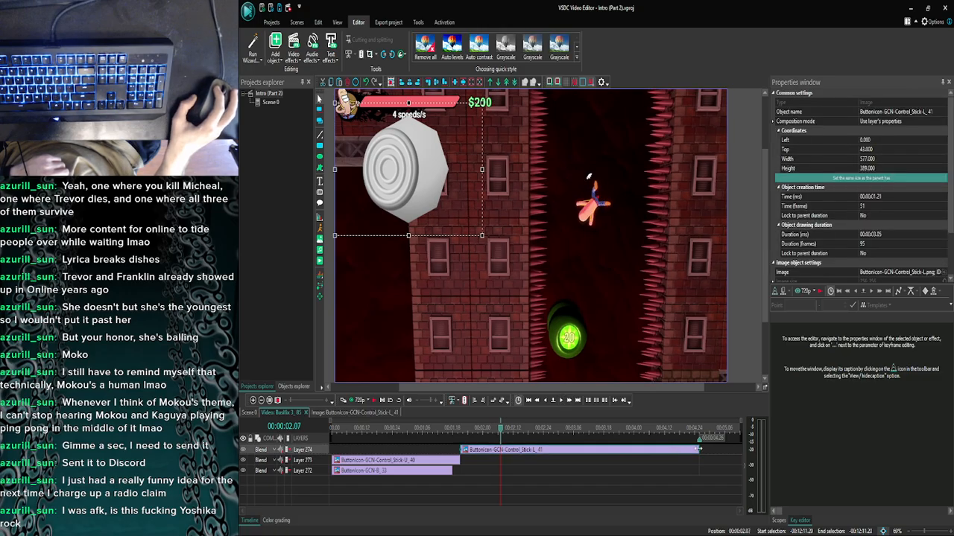
{"action": "left_click_drag", "start_coordinate": [698, 451], "coordinate": [498, 451]}
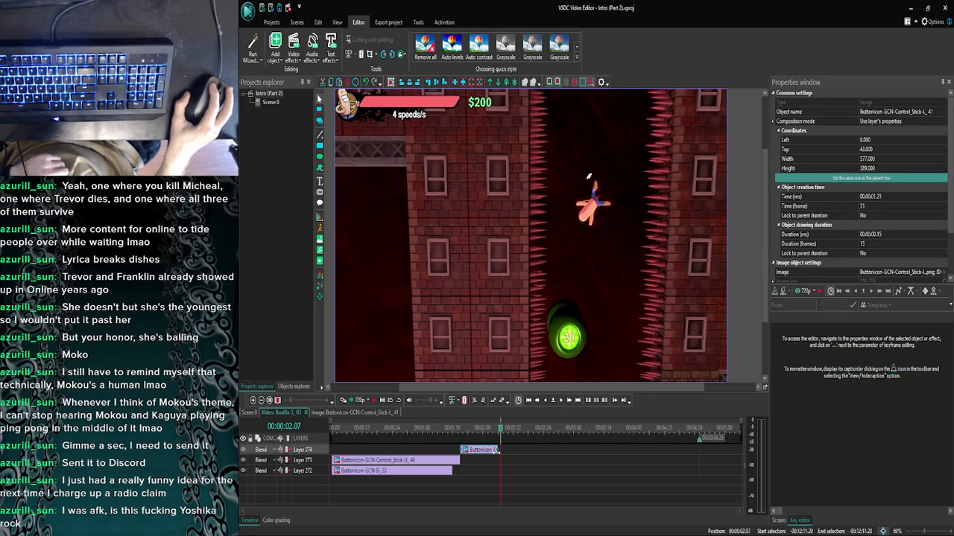
{"action": "left_click", "coordinate": [522, 488]}
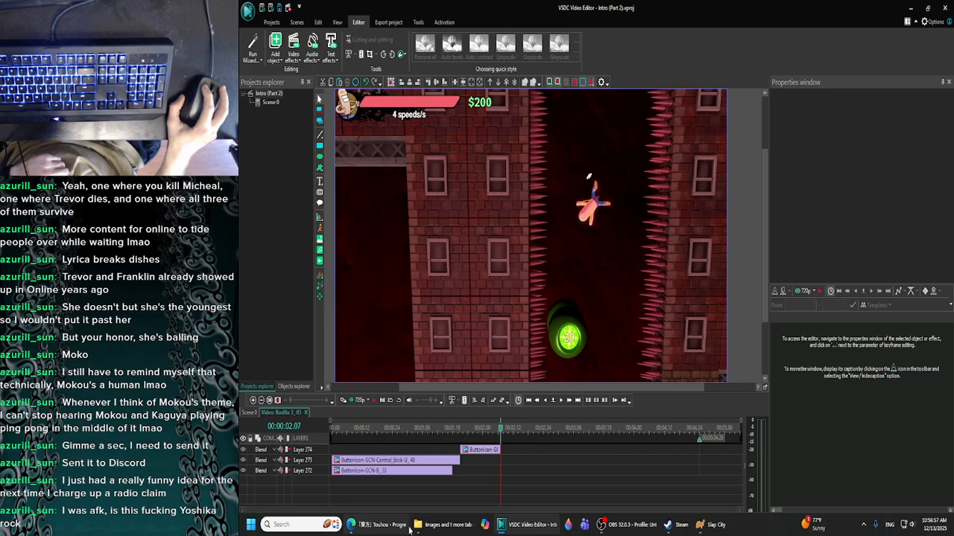
Add the neutral control stick image from the Buttons folder to the clip at 00:00:02.07.
{"action": "left_click", "coordinate": [445, 524]}
{"action": "left_click", "coordinate": [452, 68]}
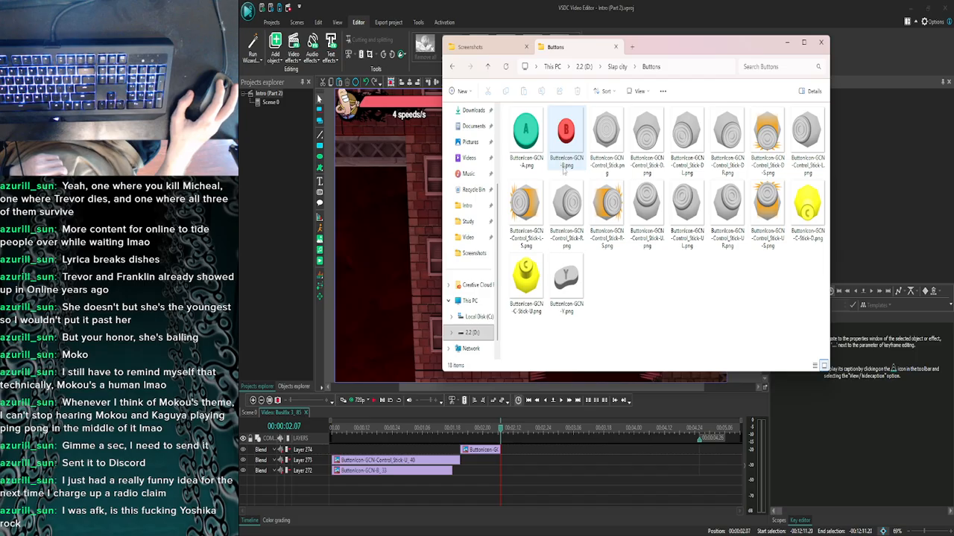
{"action": "left_click_drag", "start_coordinate": [607, 138], "coordinate": [401, 158]}
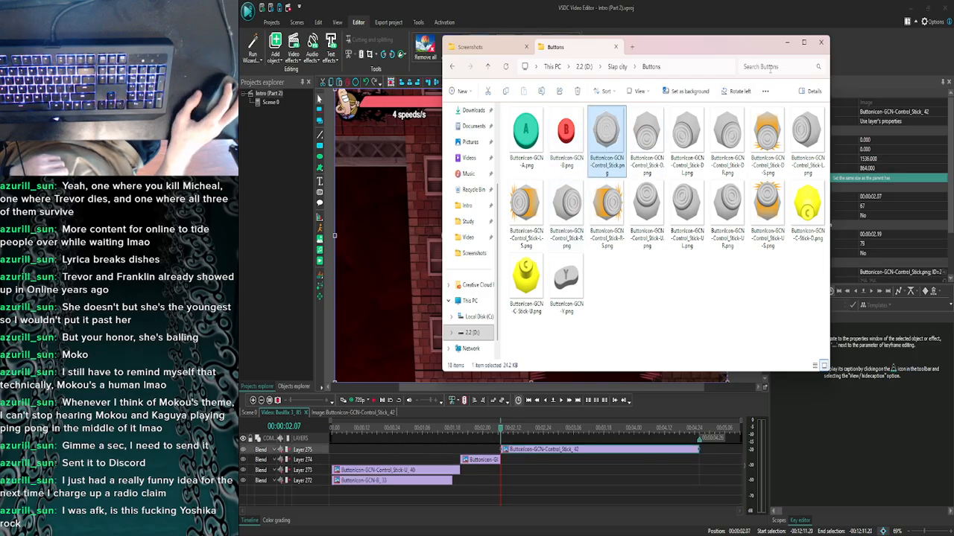
{"action": "left_click", "coordinate": [786, 42]}
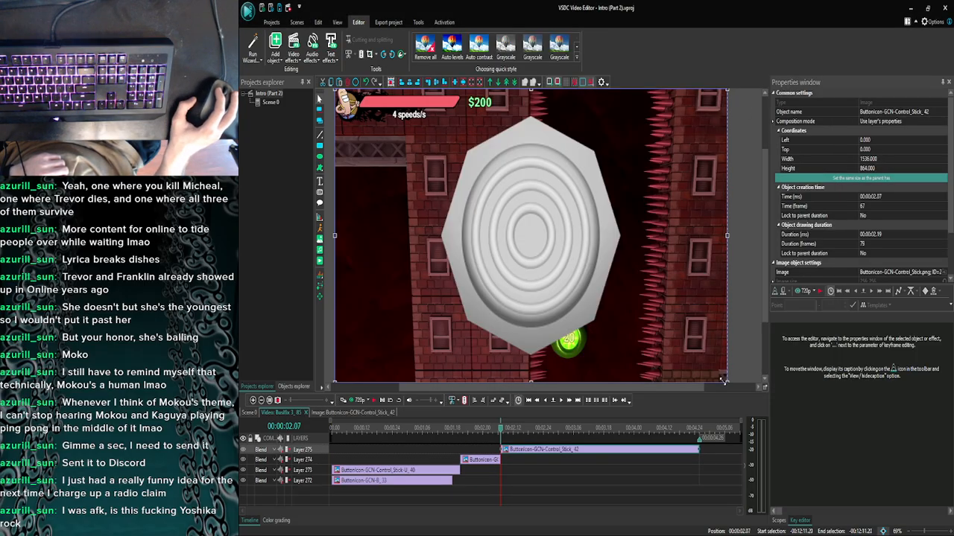
Resize the neutral control stick image to 577 by 389 with its top at 43, keeping its start at 00:00:02.07.
{"action": "left_click_drag", "start_coordinate": [722, 381], "coordinate": [684, 346]}
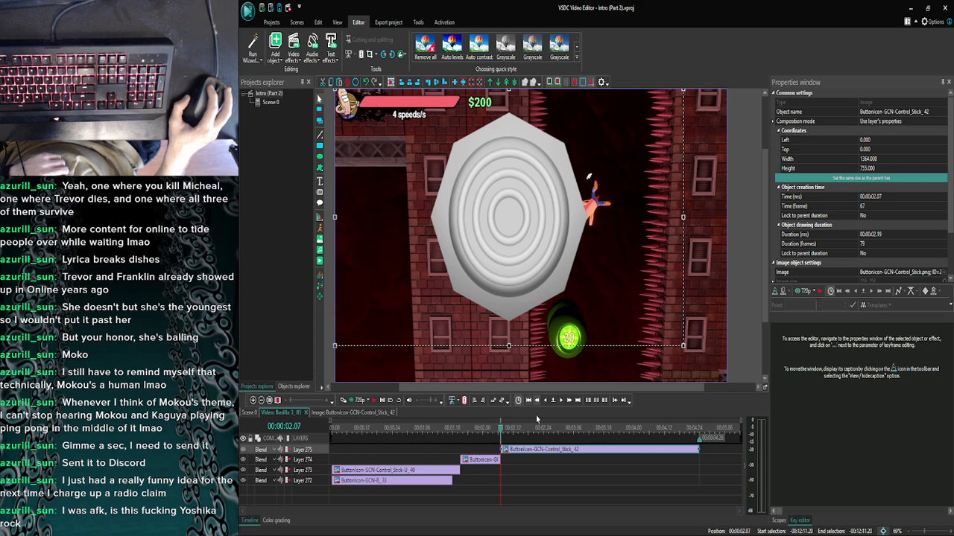
{"action": "left_click_drag", "start_coordinate": [521, 453], "coordinate": [519, 453]}
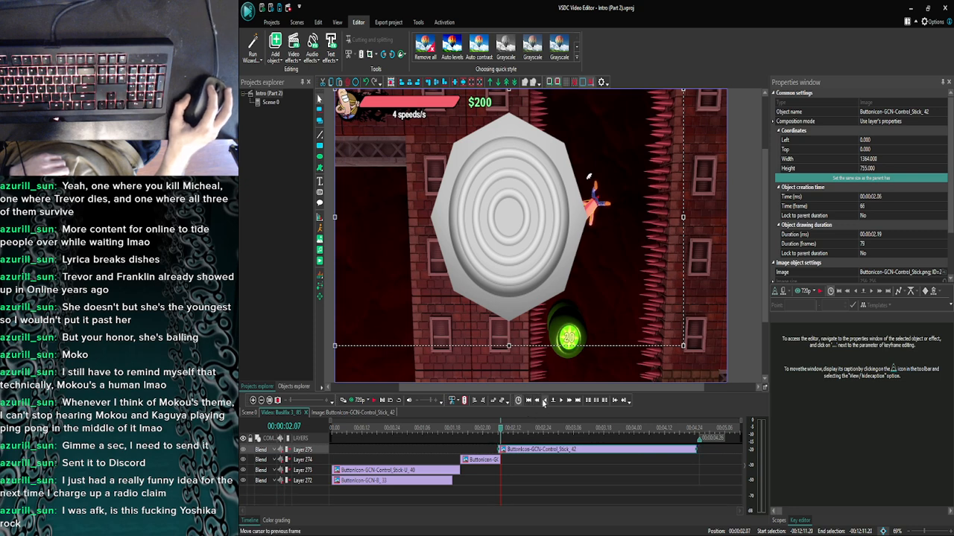
{"action": "left_click", "coordinate": [545, 401]}
{"action": "left_click_drag", "start_coordinate": [683, 345], "coordinate": [482, 237]}
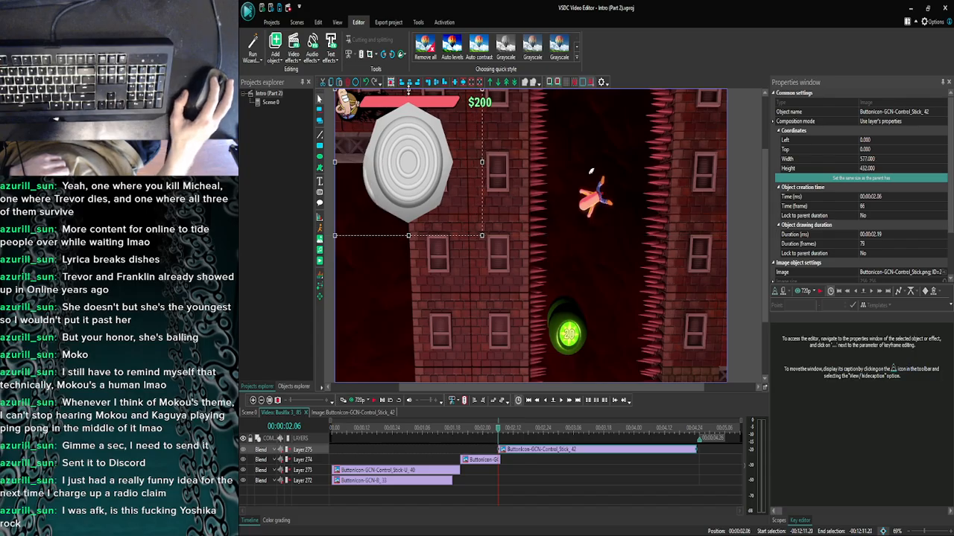
{"action": "left_click_drag", "start_coordinate": [408, 88], "coordinate": [408, 103]}
{"action": "left_click", "coordinate": [536, 198]}
{"action": "left_click_drag", "start_coordinate": [511, 455], "coordinate": [512, 455]}
{"action": "left_click", "coordinate": [561, 401]}
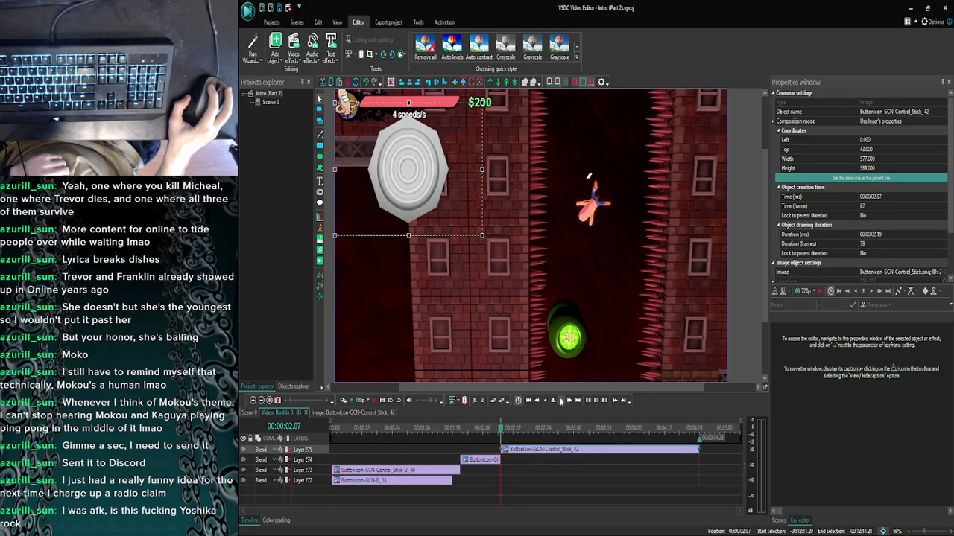
Compare frames 00:00:02.06 and 00:00:02.07 to check the change from the left to the neutral control stick image.
{"action": "left_click", "coordinate": [563, 481]}
{"action": "left_click", "coordinate": [546, 403]}
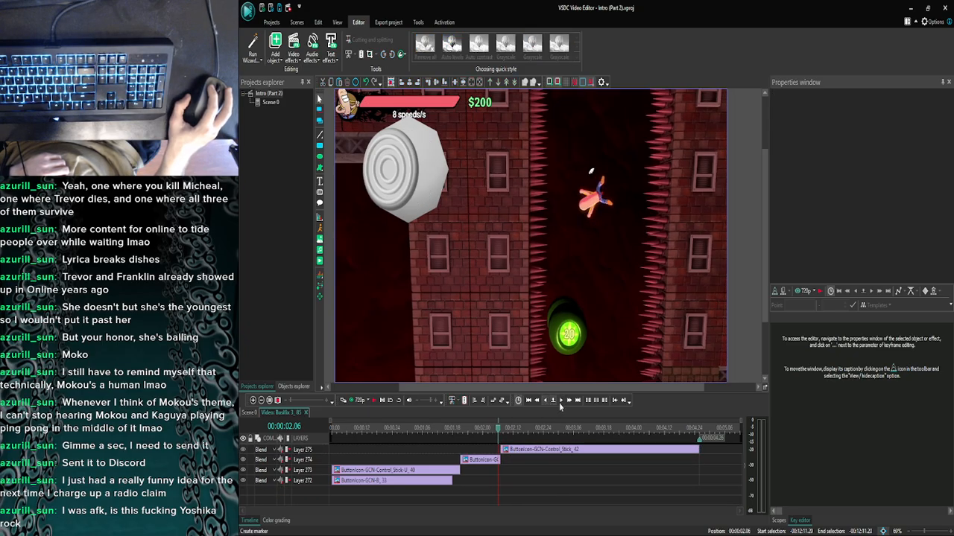
{"action": "left_click", "coordinate": [560, 401]}
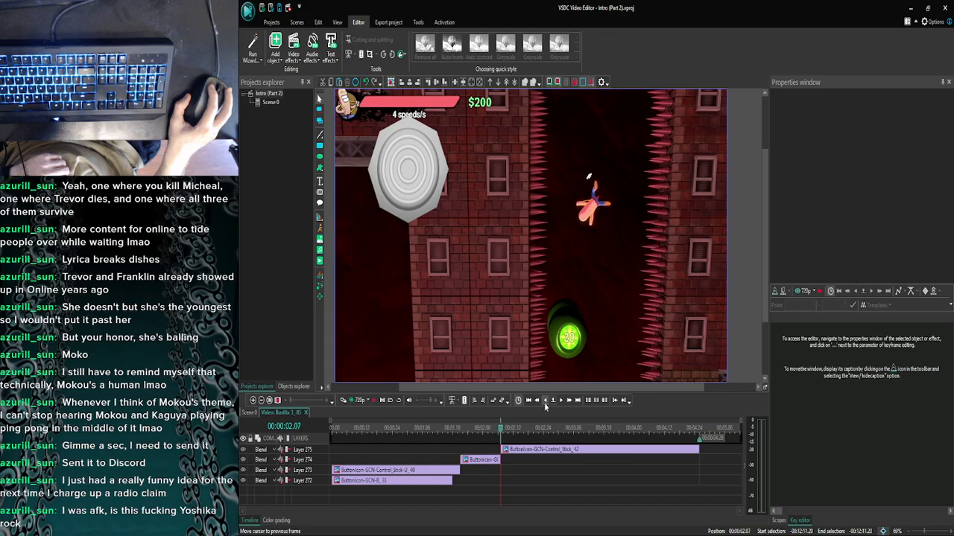
{"action": "left_click", "coordinate": [545, 402]}
{"action": "left_click", "coordinate": [562, 403]}
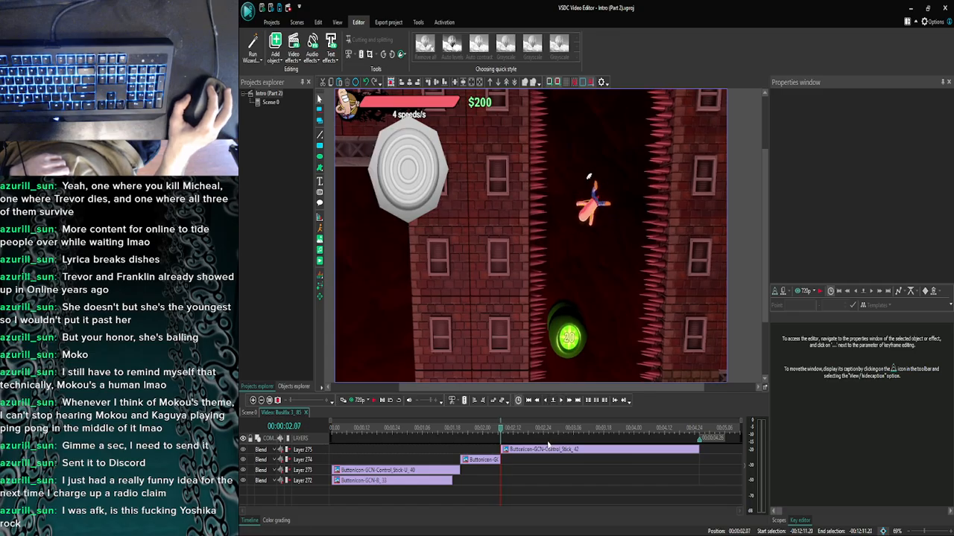
Find the frame at 00:00:02.23 and trim the neutral control stick image to end there.
{"action": "left_click", "coordinate": [562, 403]}
{"action": "left_click", "coordinate": [563, 402]}
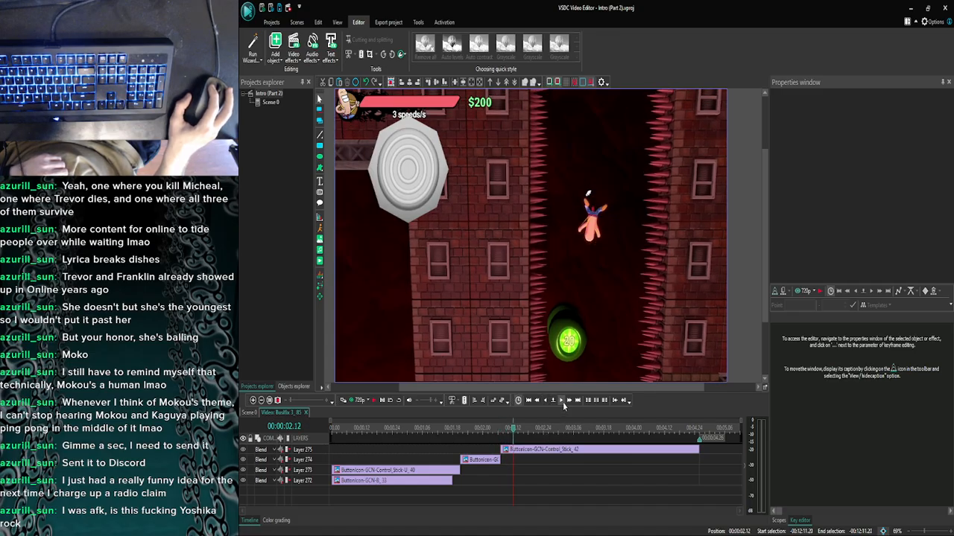
{"action": "left_click", "coordinate": [563, 403]}
{"action": "left_click", "coordinate": [562, 403]}
{"action": "left_click", "coordinate": [563, 402]}
{"action": "left_click", "coordinate": [563, 403]}
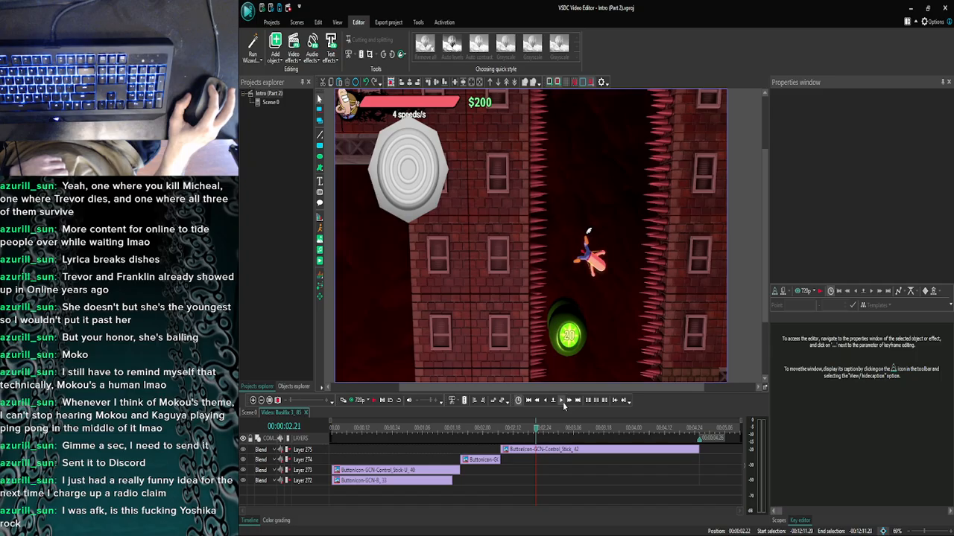
{"action": "left_click", "coordinate": [563, 403]}
{"action": "left_click", "coordinate": [563, 403]}
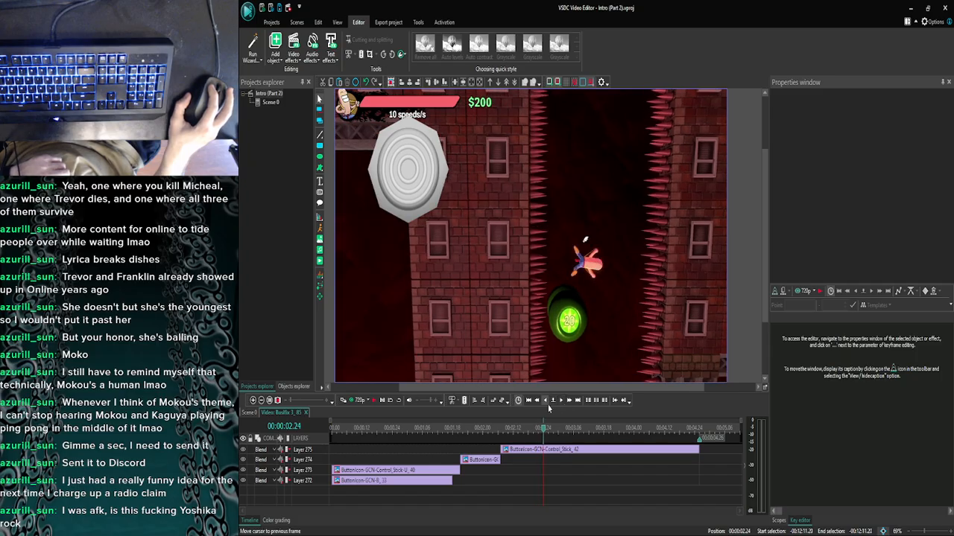
{"action": "left_click", "coordinate": [548, 403]}
{"action": "left_click", "coordinate": [548, 402]}
{"action": "left_click", "coordinate": [558, 402]}
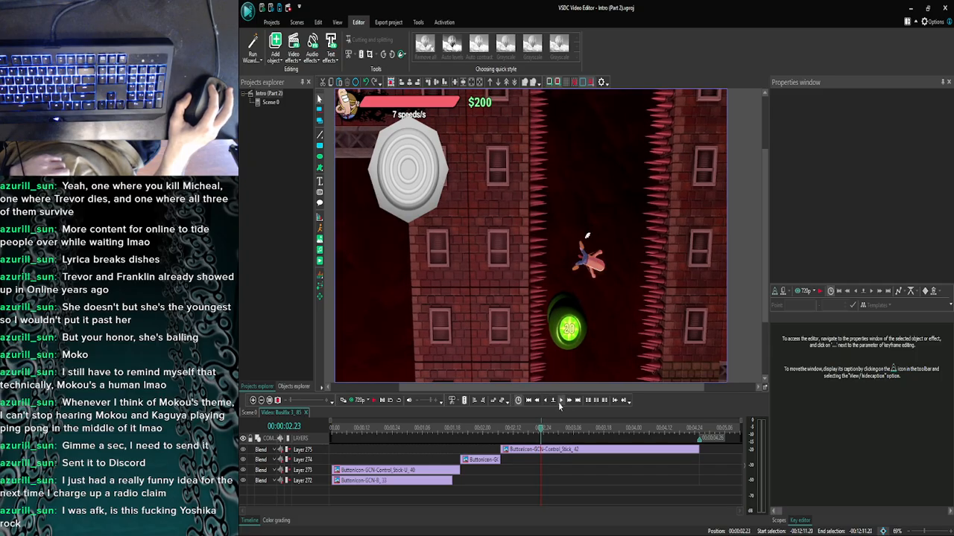
{"action": "left_click", "coordinate": [520, 450]}
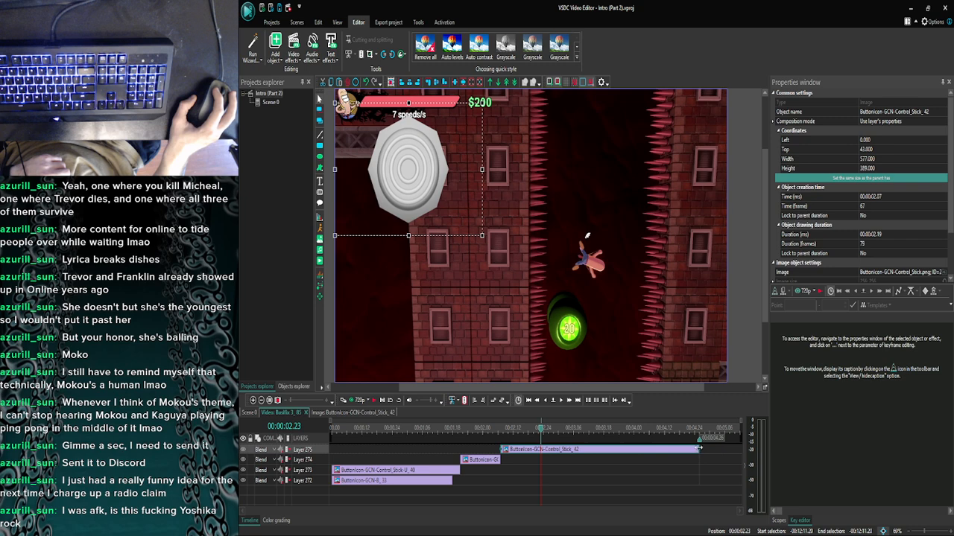
{"action": "left_click_drag", "start_coordinate": [699, 450], "coordinate": [543, 450]}
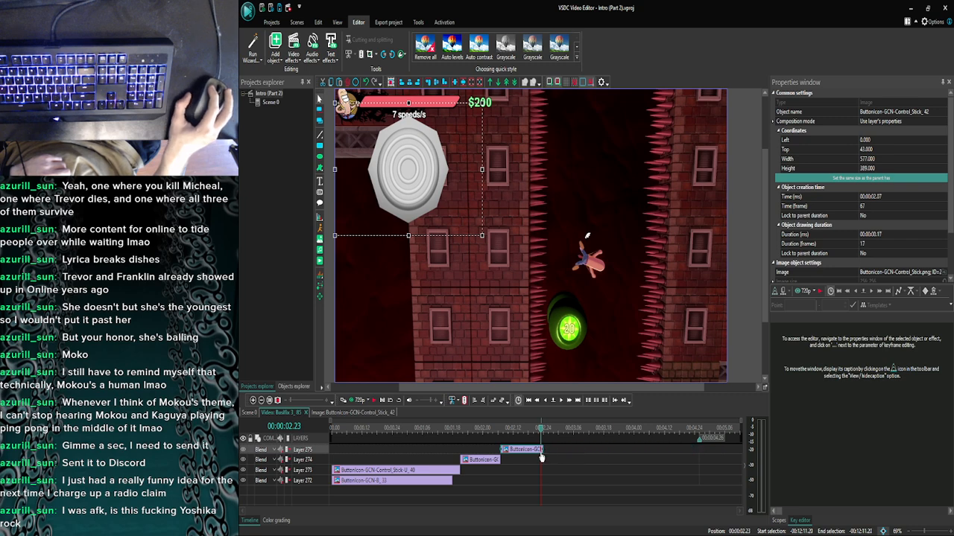
Copy the left control stick image and place the duplicate at 00:00:02.23 on Layer 274.
{"action": "left_click", "coordinate": [500, 460]}
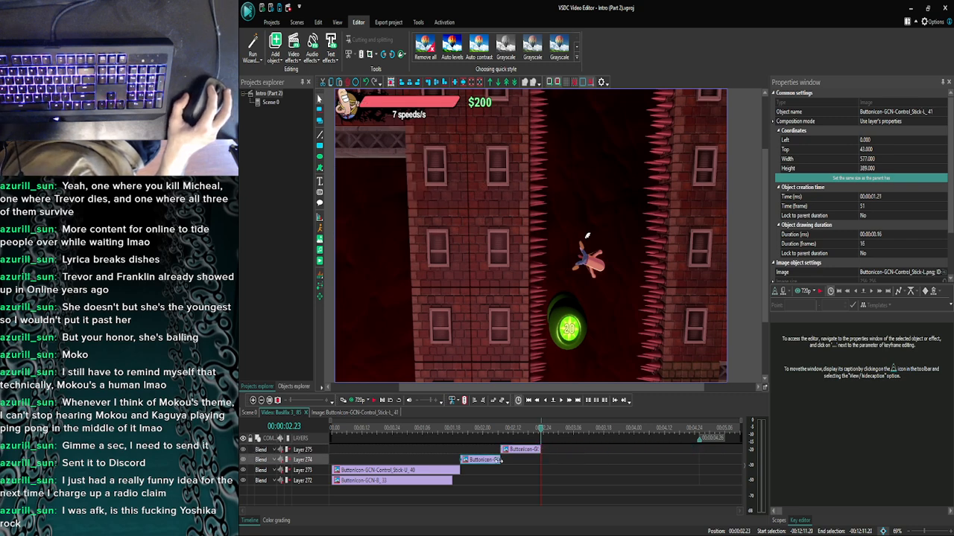
{"action": "key", "text": "ctrl+v"}
{"action": "left_click_drag", "start_coordinate": [564, 463], "coordinate": [563, 468]}
Find the frame at 00:00:04.10 and extend the second left control stick image to end there.
{"action": "left_click", "coordinate": [561, 401]}
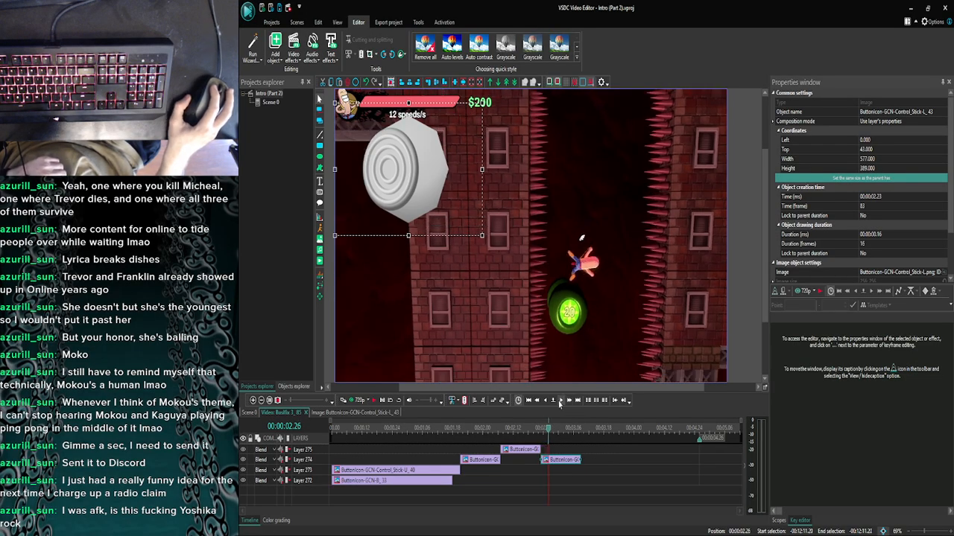
{"action": "left_click", "coordinate": [559, 400]}
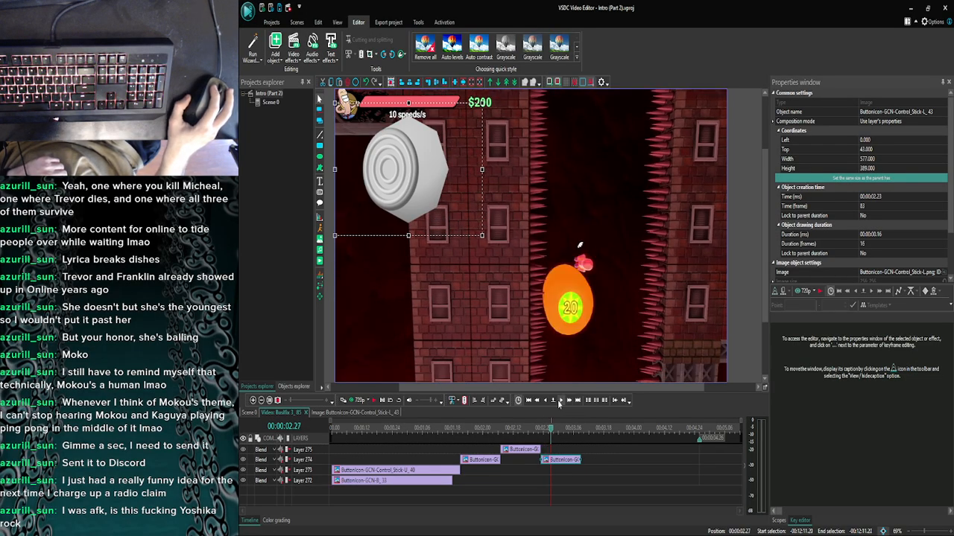
{"action": "left_click", "coordinate": [560, 401]}
{"action": "left_click", "coordinate": [559, 401]}
{"action": "left_click", "coordinate": [560, 401]}
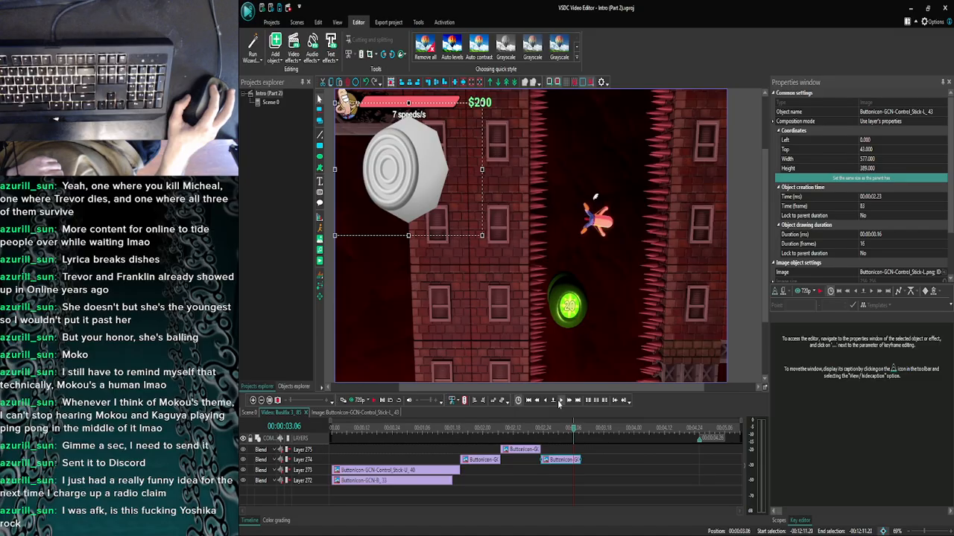
{"action": "left_click", "coordinate": [559, 400]}
{"action": "left_click", "coordinate": [560, 400]}
{"action": "left_click", "coordinate": [559, 401]}
{"action": "left_click", "coordinate": [560, 401]}
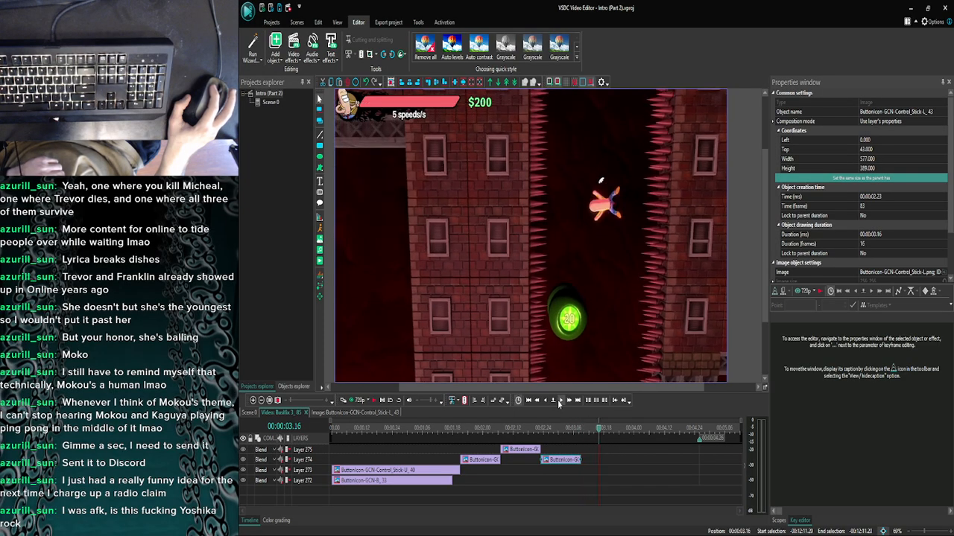
{"action": "left_click", "coordinate": [559, 401]}
{"action": "left_click", "coordinate": [559, 401]}
{"action": "left_click", "coordinate": [560, 401]}
{"action": "left_click", "coordinate": [559, 401]}
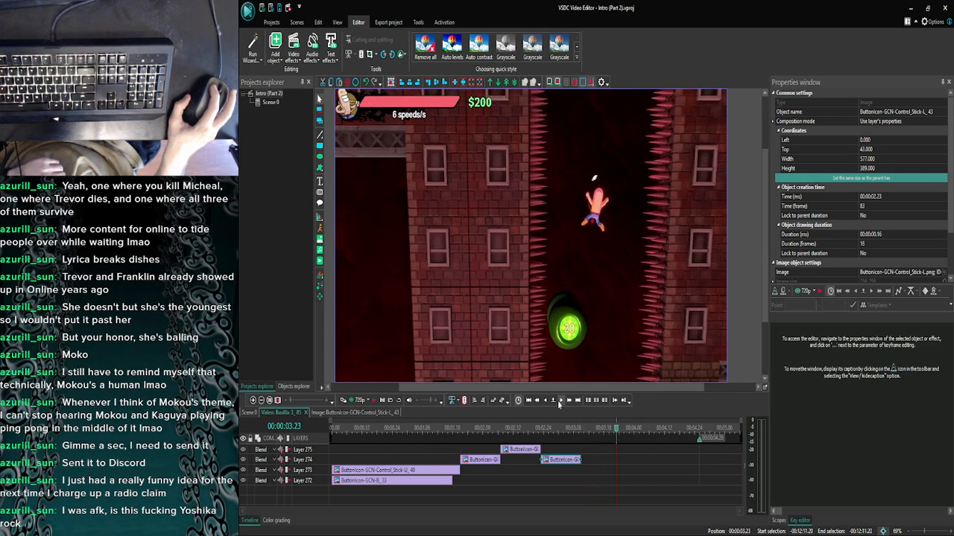
{"action": "left_click", "coordinate": [559, 401]}
{"action": "left_click", "coordinate": [560, 400]}
{"action": "left_click", "coordinate": [560, 400]}
{"action": "left_click", "coordinate": [560, 401]}
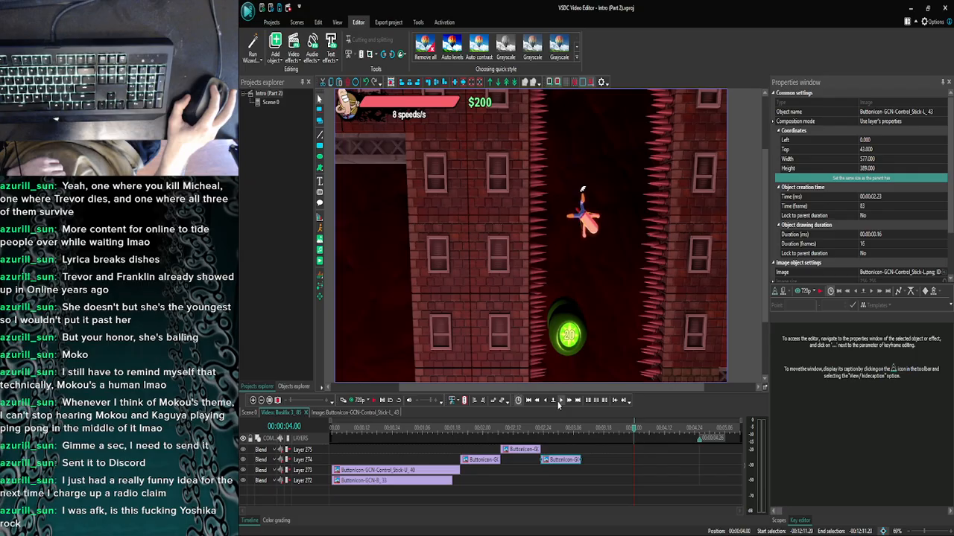
{"action": "left_click", "coordinate": [560, 401]}
{"action": "left_click", "coordinate": [560, 400]}
{"action": "left_click", "coordinate": [560, 401]}
{"action": "left_click", "coordinate": [559, 401]}
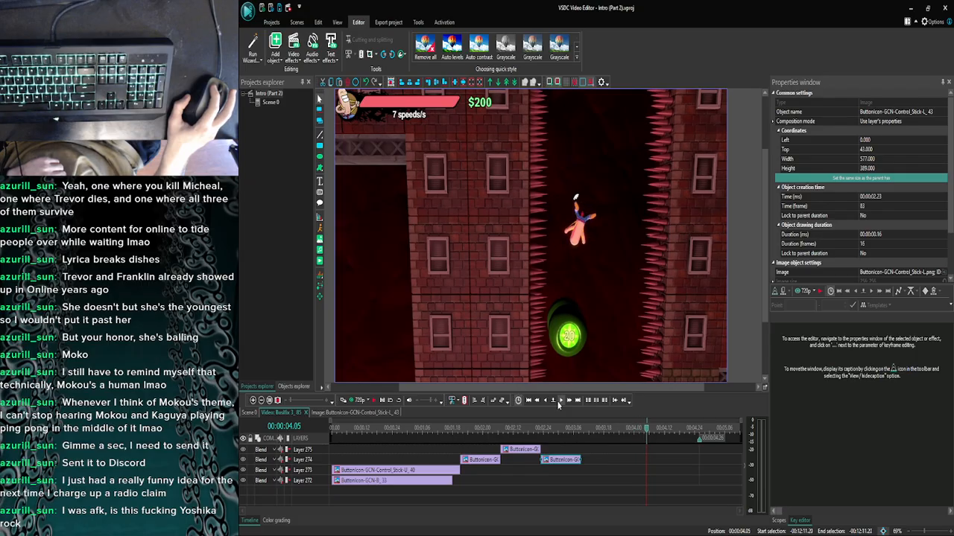
{"action": "left_click", "coordinate": [559, 401]}
{"action": "left_click", "coordinate": [559, 401]}
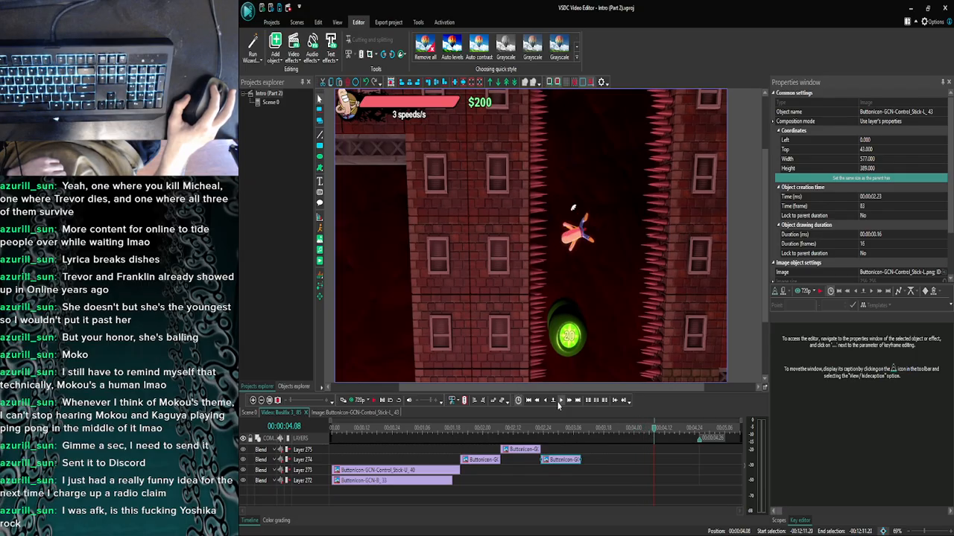
{"action": "left_click", "coordinate": [559, 401]}
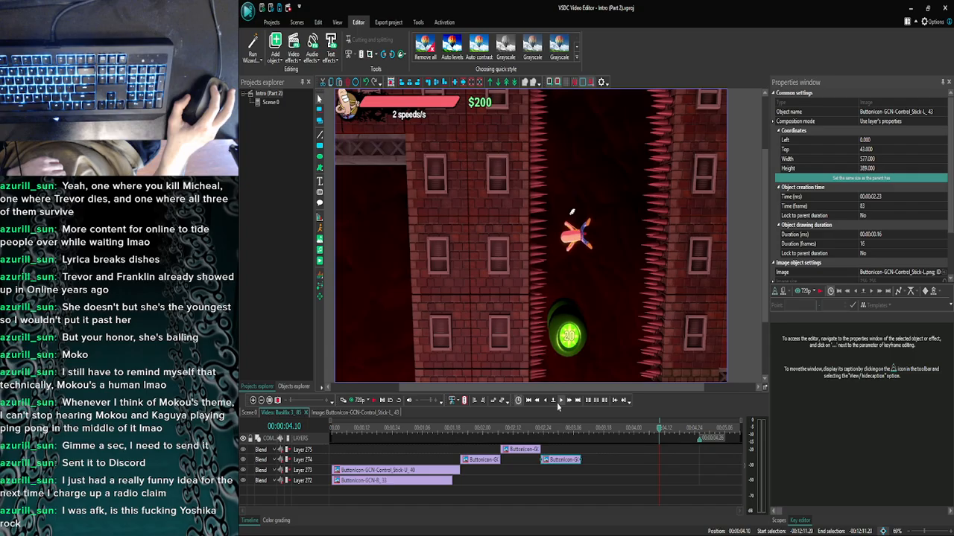
{"action": "left_click_drag", "start_coordinate": [580, 459], "coordinate": [655, 454]}
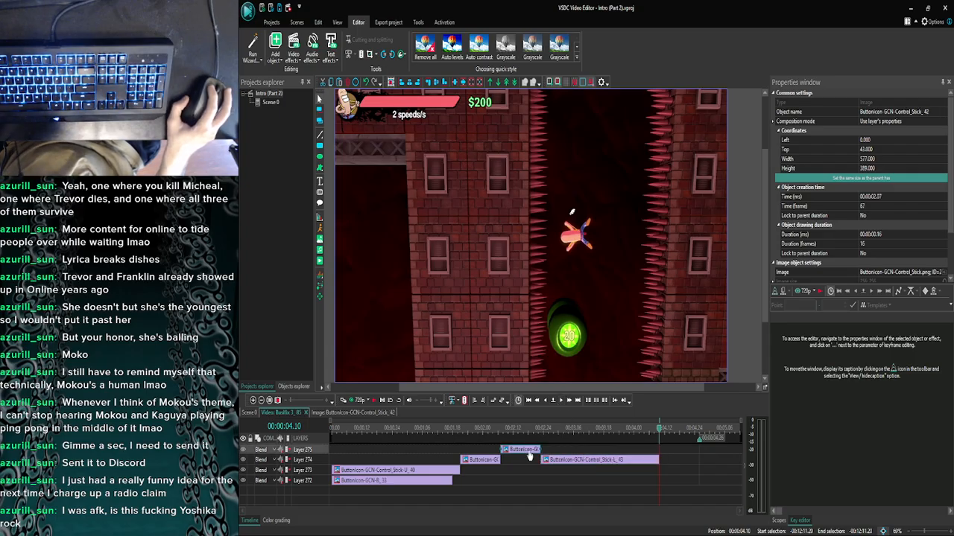
Duplicate the neutral control stick image at 00:00:04.10 on Layer 275 and check it through the clip's end at 00:00:04.26.
{"action": "key", "text": "ctrl+v"}
{"action": "left_click_drag", "start_coordinate": [674, 450], "coordinate": [677, 460]}
{"action": "left_click", "coordinate": [552, 400]}
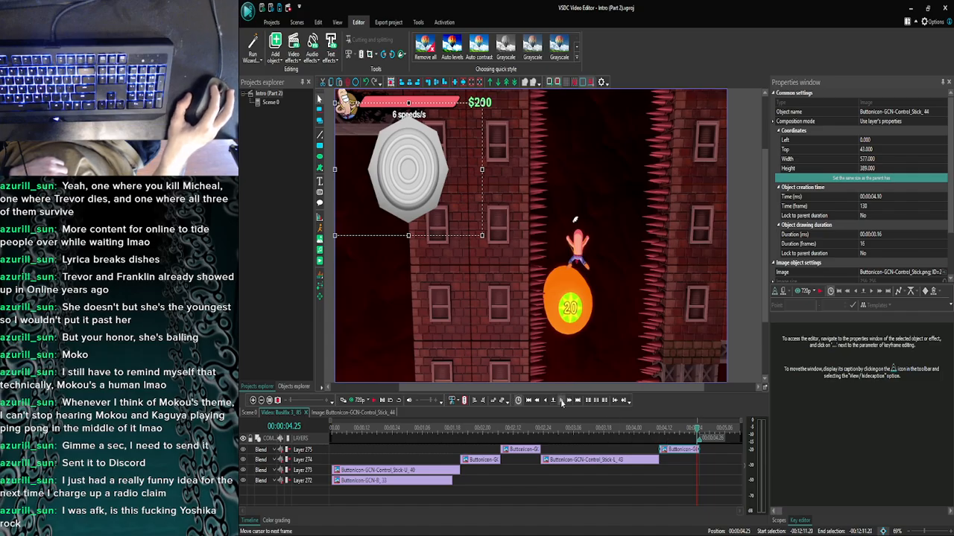
{"action": "left_click", "coordinate": [562, 401]}
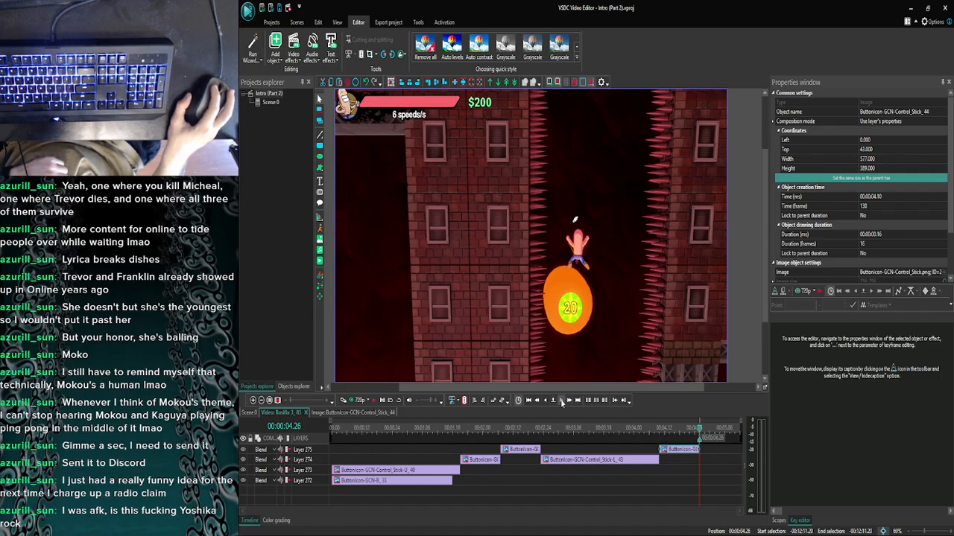
From the main scene, open the Busifix 2 clip at 00:11:35.11 and copy its right control stick image.
{"action": "left_click", "coordinate": [253, 401]}
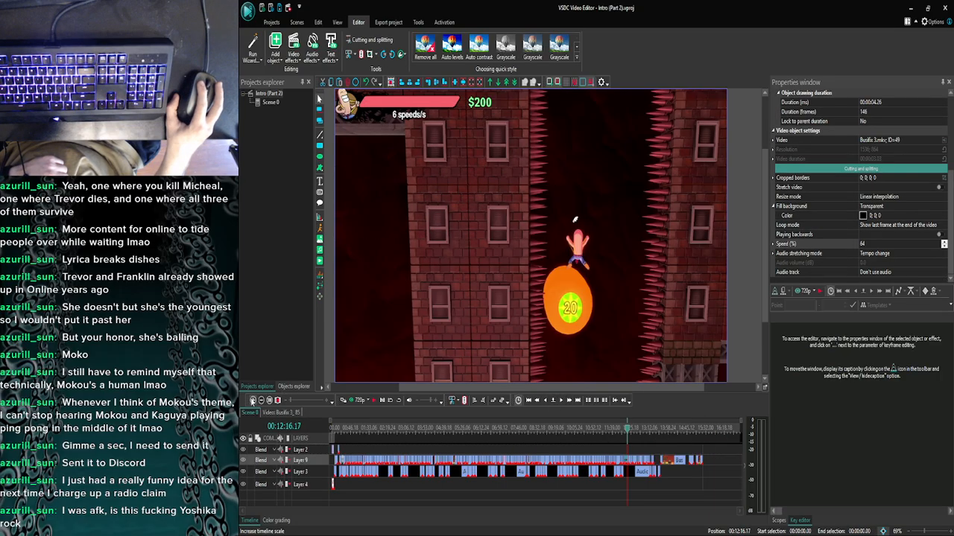
{"action": "left_click", "coordinate": [607, 434]}
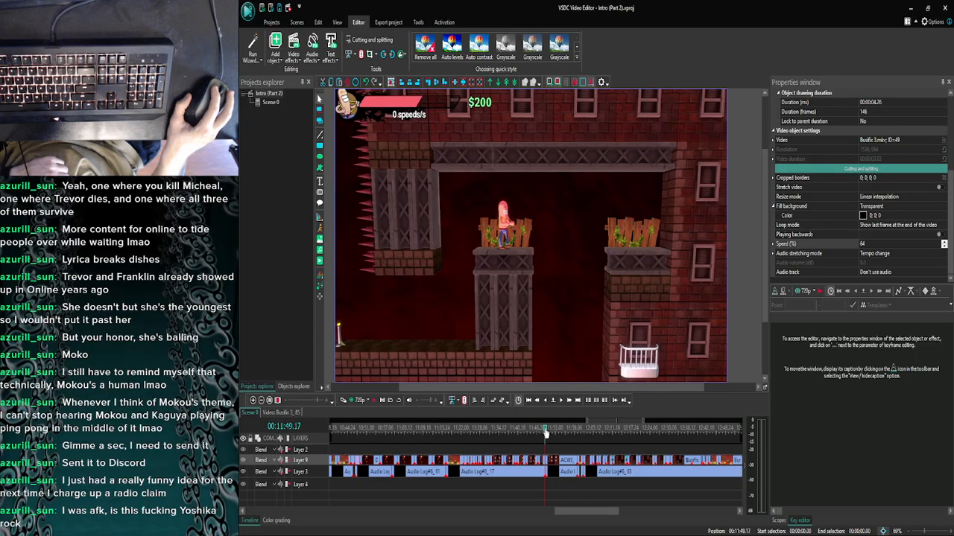
{"action": "left_click", "coordinate": [502, 430]}
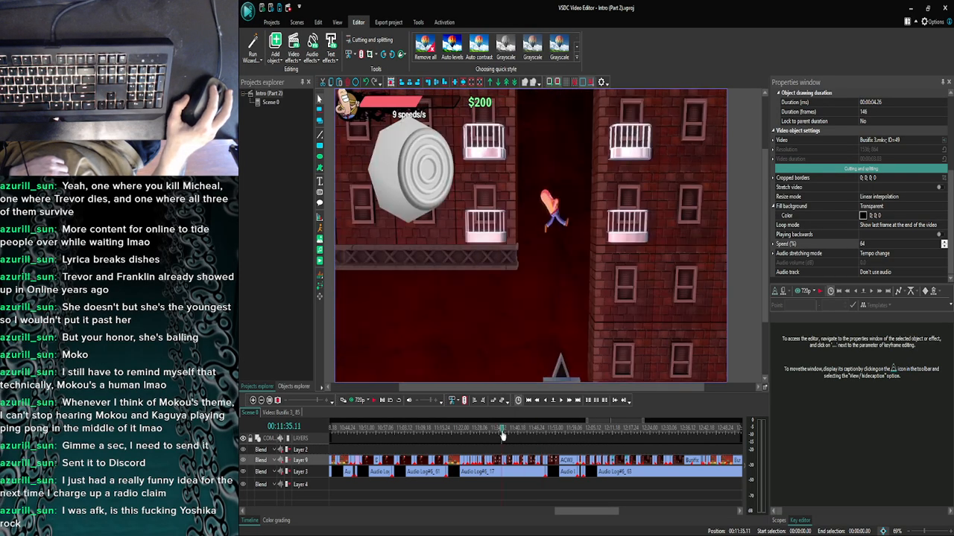
{"action": "double_click", "coordinate": [500, 455]}
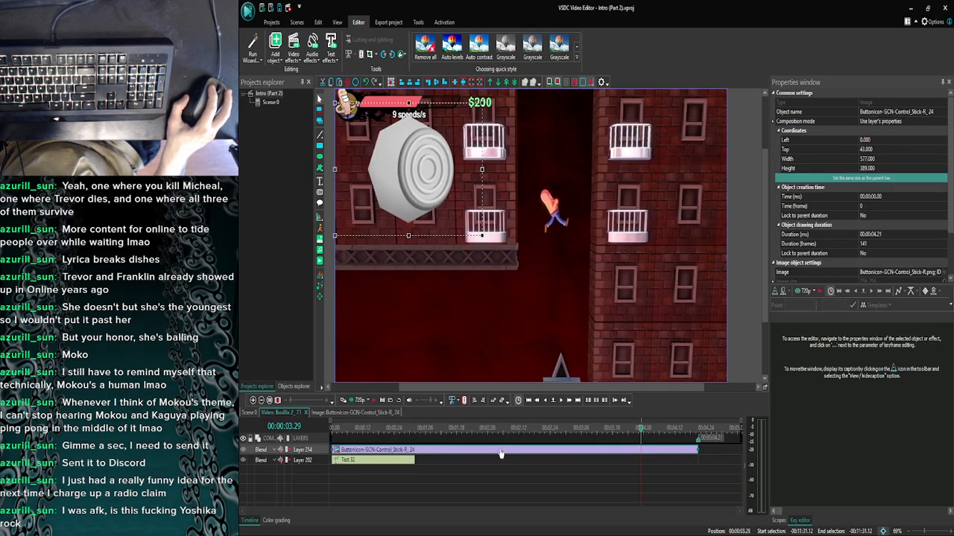
Return to Scene 0 and open the next Busifix 3 clip without button images, just after 00:12:16.
{"action": "left_click", "coordinate": [252, 400]}
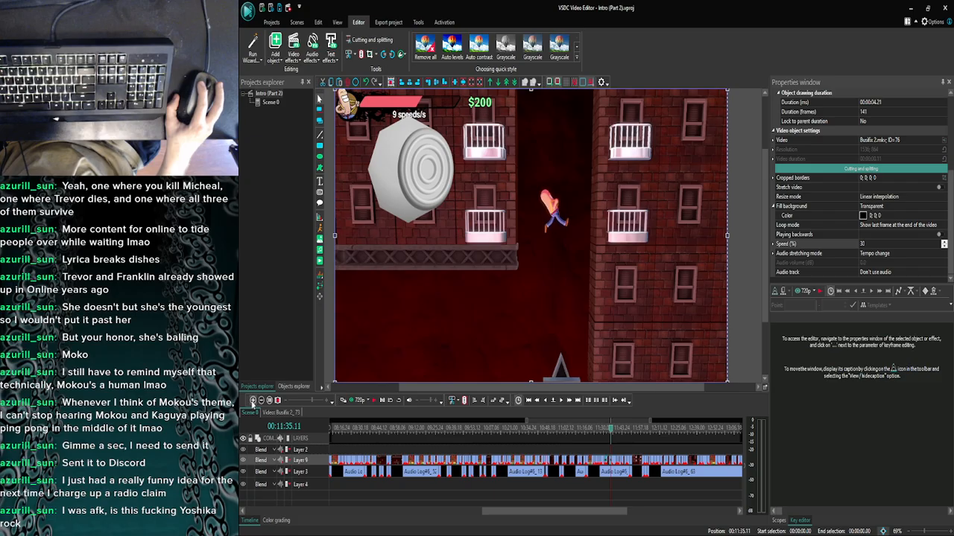
{"action": "scroll", "coordinate": [567, 469], "scroll_direction": "right", "scroll_amount": 5}
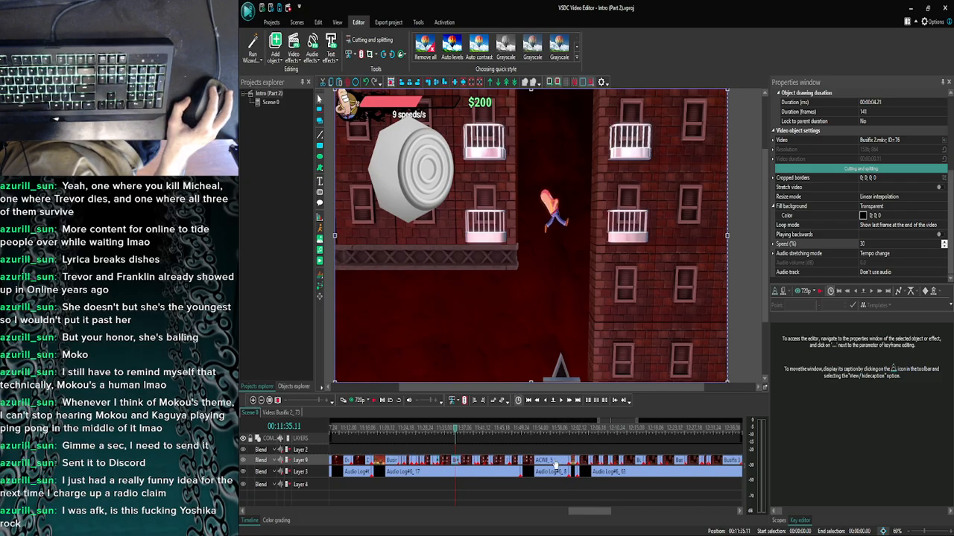
{"action": "scroll", "coordinate": [589, 459], "scroll_direction": "right", "scroll_amount": 3}
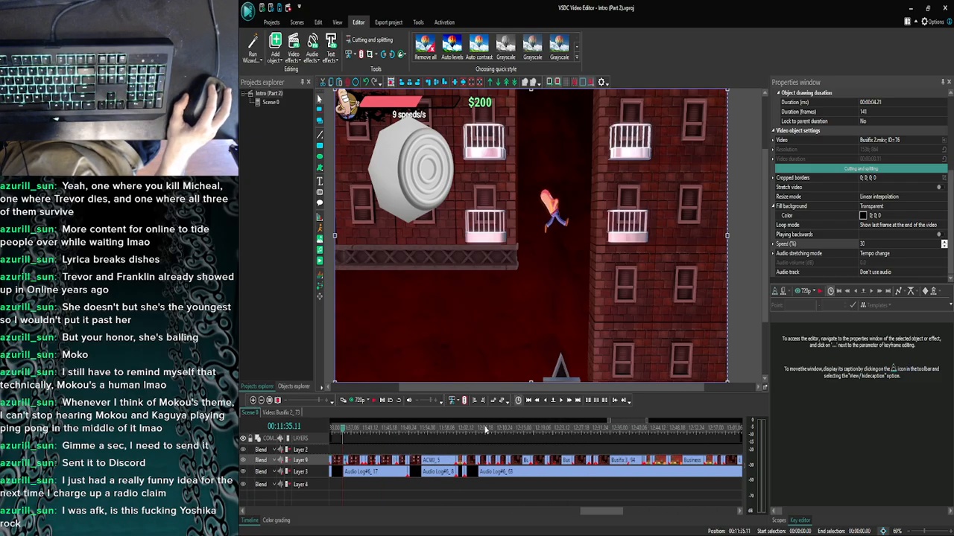
{"action": "left_click", "coordinate": [500, 431]}
{"action": "left_click", "coordinate": [497, 432]}
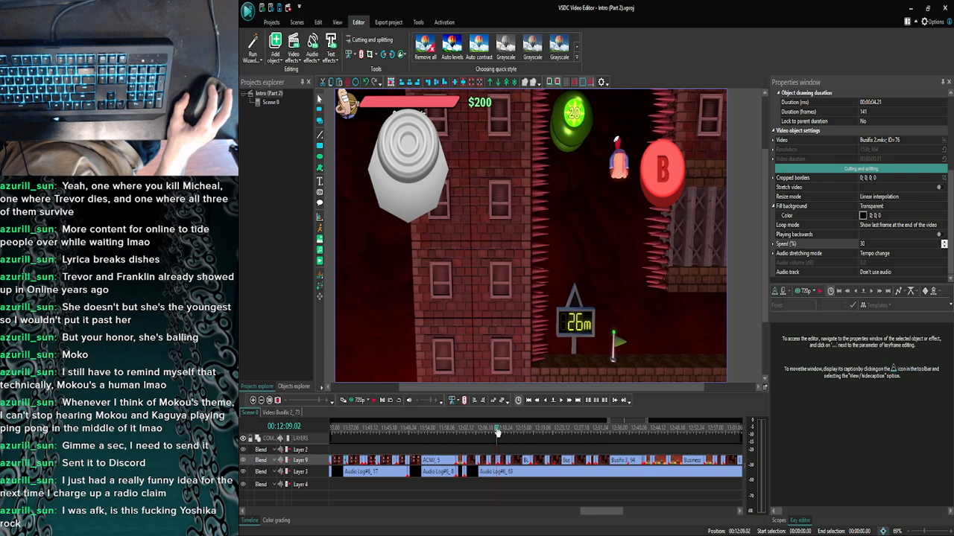
{"action": "left_click", "coordinate": [511, 431]}
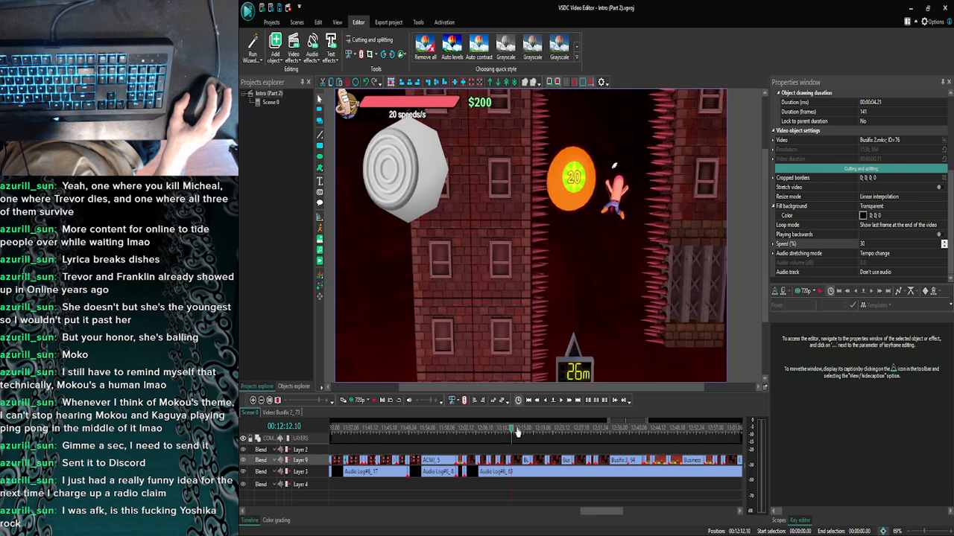
{"action": "double_click", "coordinate": [539, 460]}
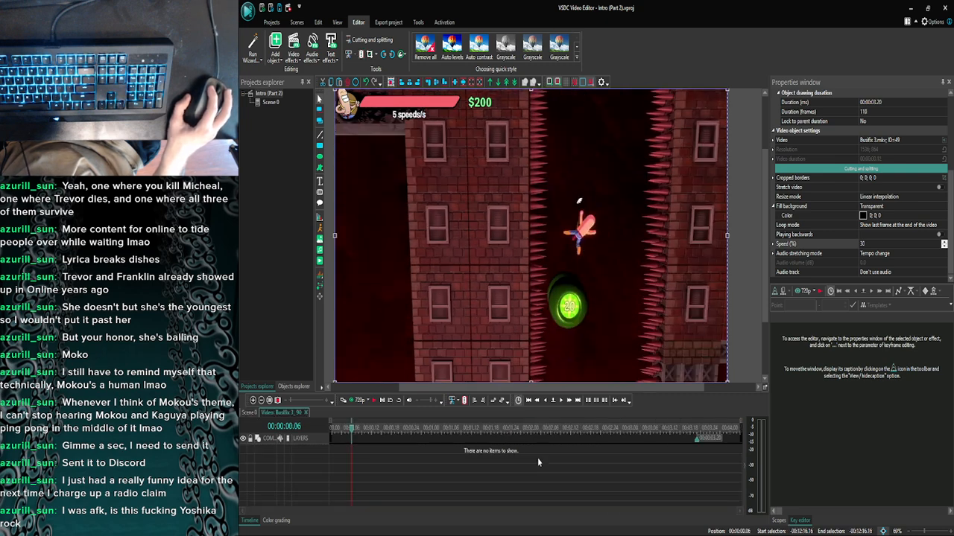
Paste the right control stick image at 00:00:00.00 and trim it to the clip's end at 00:00:03.20.
{"action": "left_click_drag", "start_coordinate": [352, 430], "coordinate": [282, 432]}
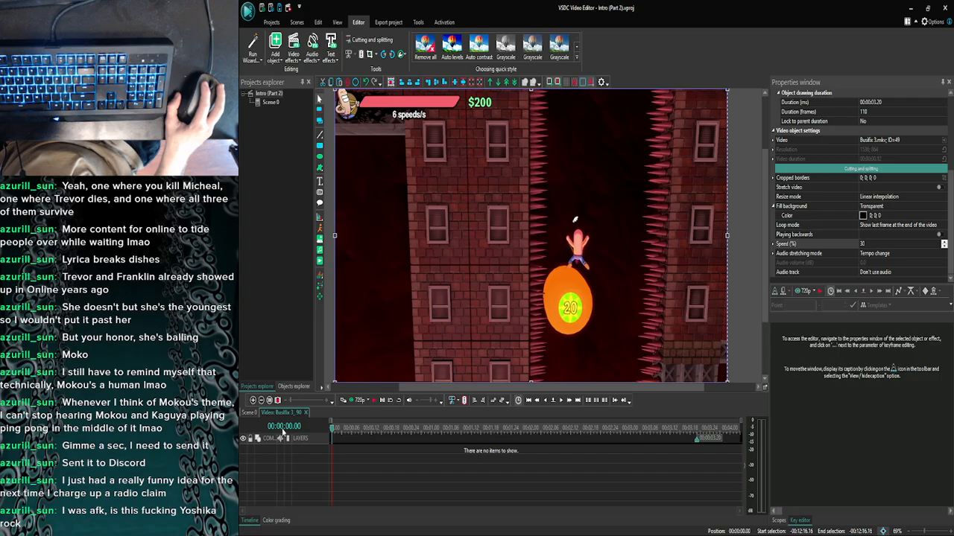
{"action": "key", "text": "ctrl+v"}
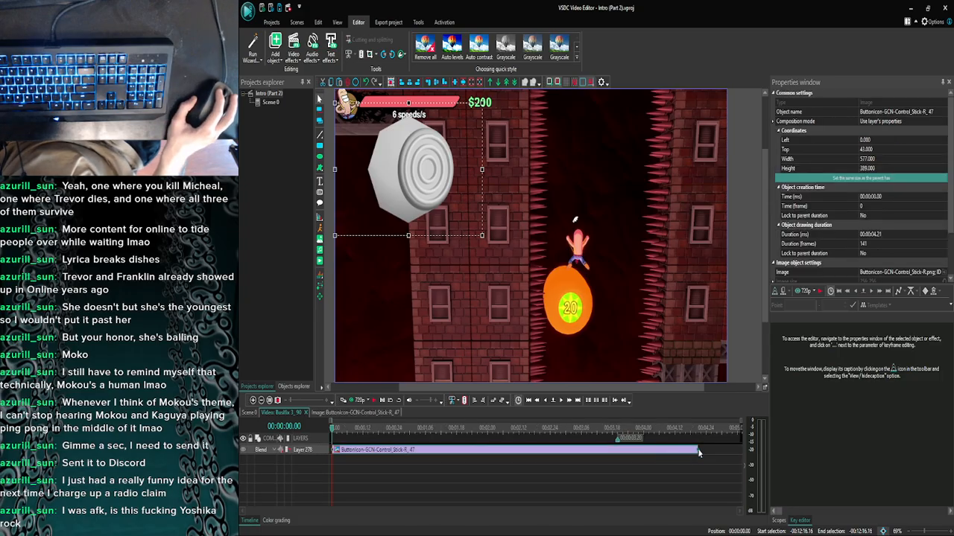
{"action": "left_click_drag", "start_coordinate": [697, 450], "coordinate": [620, 450]}
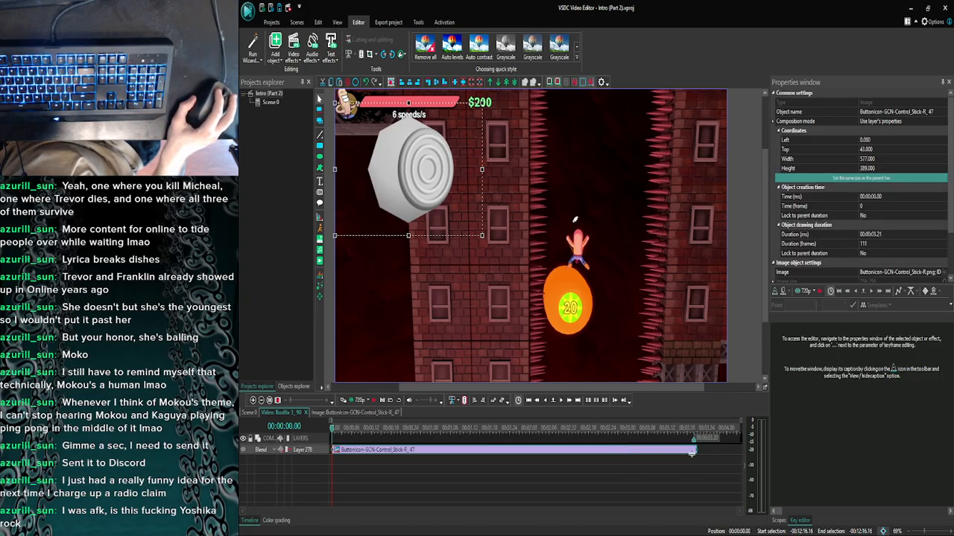
{"action": "left_click_drag", "start_coordinate": [696, 450], "coordinate": [690, 453]}
{"action": "left_click", "coordinate": [654, 494]}
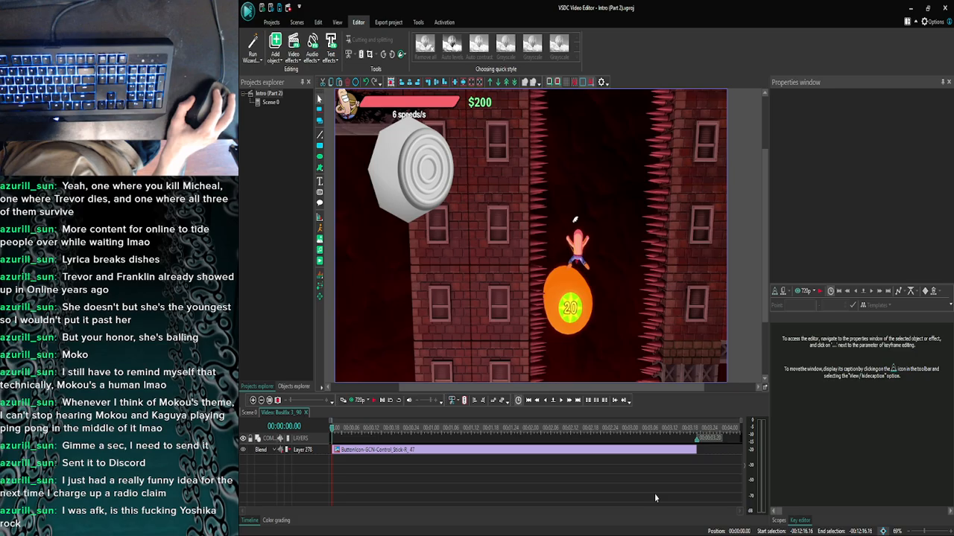
Step frame by frame from 00:00:00.00 to 00:00:01.09 in the Busifix 3 clip to examine the character's movement against the control stick image.
{"action": "left_click", "coordinate": [561, 401]}
{"action": "left_click", "coordinate": [561, 401]}
{"action": "left_click", "coordinate": [561, 400]}
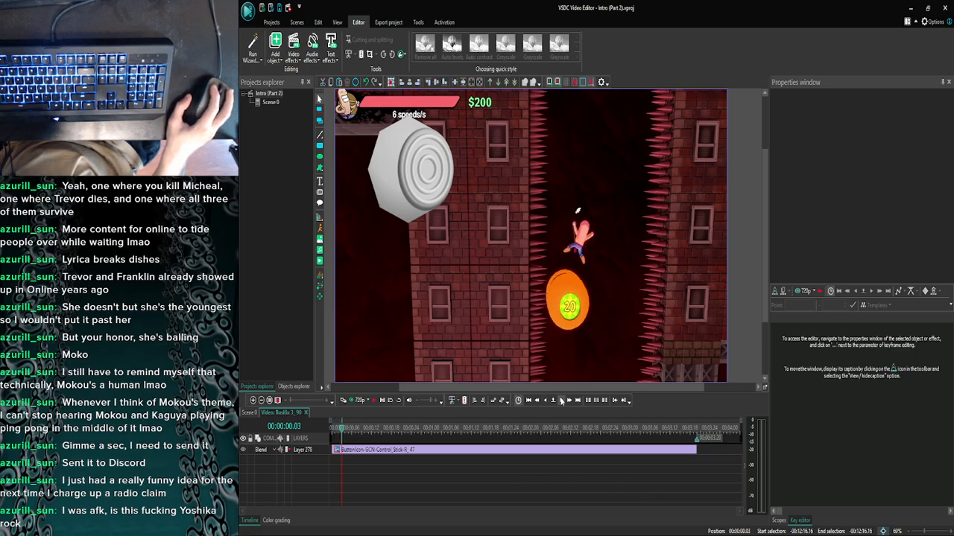
{"action": "left_click", "coordinate": [561, 401]}
{"action": "left_click", "coordinate": [561, 401]}
{"action": "left_click", "coordinate": [561, 401]}
{"action": "left_click", "coordinate": [561, 401]}
{"action": "left_click", "coordinate": [561, 401]}
{"action": "left_click", "coordinate": [561, 400]}
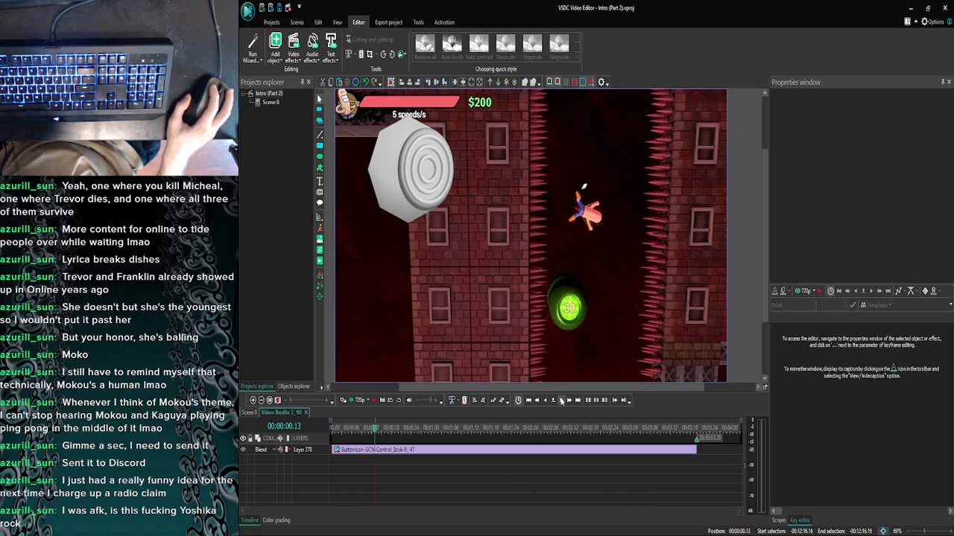
{"action": "left_click", "coordinate": [561, 401]}
{"action": "left_click", "coordinate": [561, 401]}
{"action": "left_click", "coordinate": [561, 401]}
{"action": "left_click", "coordinate": [561, 400]}
{"action": "left_click", "coordinate": [561, 400]}
{"action": "left_click", "coordinate": [561, 401]}
{"action": "left_click", "coordinate": [561, 400]}
{"action": "left_click", "coordinate": [561, 400]}
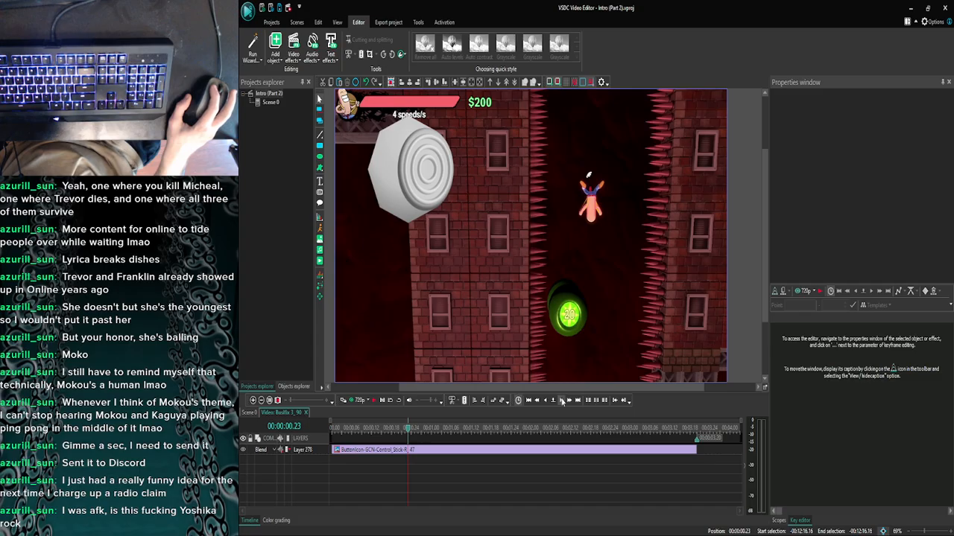
{"action": "left_click", "coordinate": [561, 401]}
{"action": "left_click", "coordinate": [561, 401]}
{"action": "left_click", "coordinate": [561, 401]}
{"action": "left_click", "coordinate": [561, 401]}
{"action": "left_click", "coordinate": [561, 401]}
{"action": "left_click", "coordinate": [561, 401]}
{"action": "left_click", "coordinate": [561, 401]}
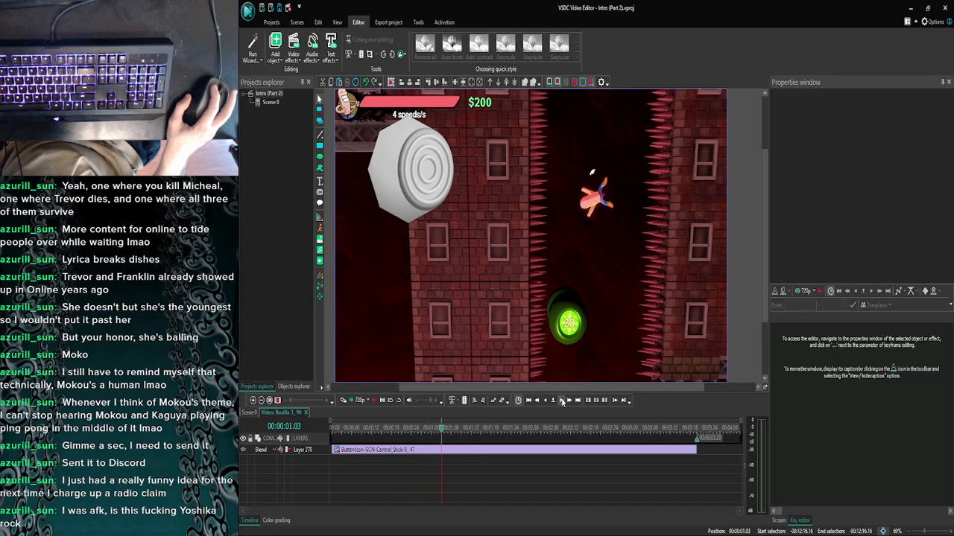
{"action": "left_click", "coordinate": [561, 401]}
{"action": "left_click", "coordinate": [561, 401]}
{"action": "left_click", "coordinate": [561, 400]}
{"action": "left_click", "coordinate": [562, 401]}
{"action": "left_click", "coordinate": [561, 401]}
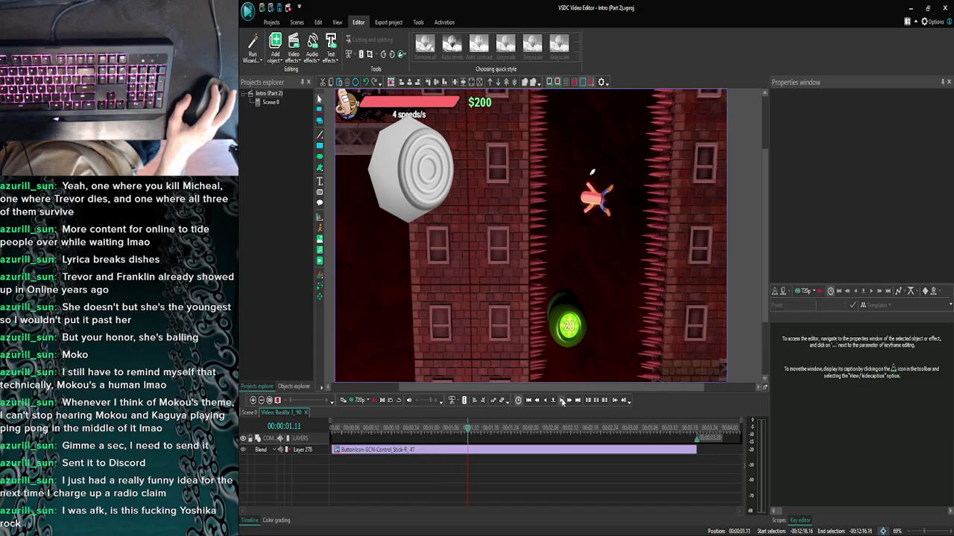
{"action": "left_click", "coordinate": [545, 401]}
{"action": "left_click", "coordinate": [545, 400]}
{"action": "left_click", "coordinate": [544, 401]}
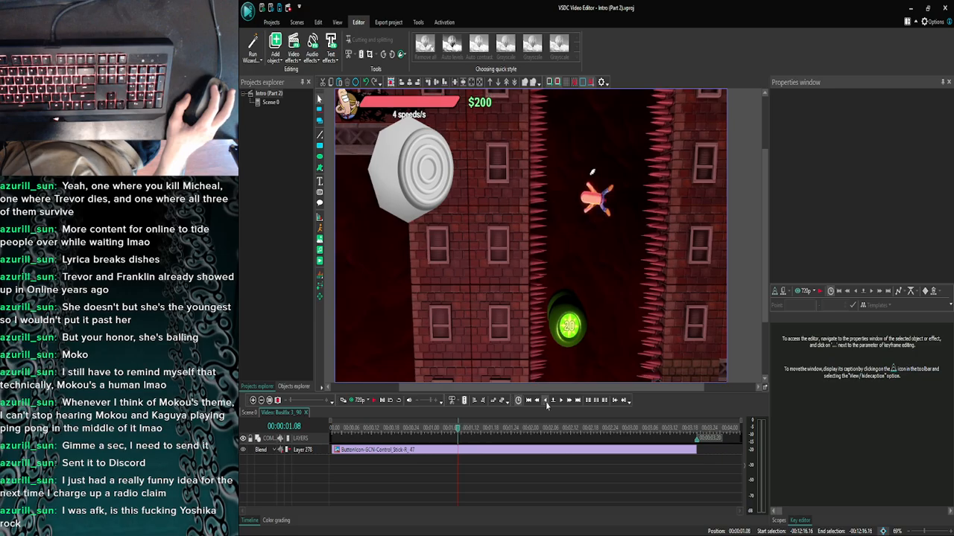
{"action": "left_click", "coordinate": [561, 401]}
Try splitting the Busifix 3 clip at 00:12:17.25 in Scene 0 and deleting the part after it, then undo the change.
{"action": "left_click", "coordinate": [252, 414]}
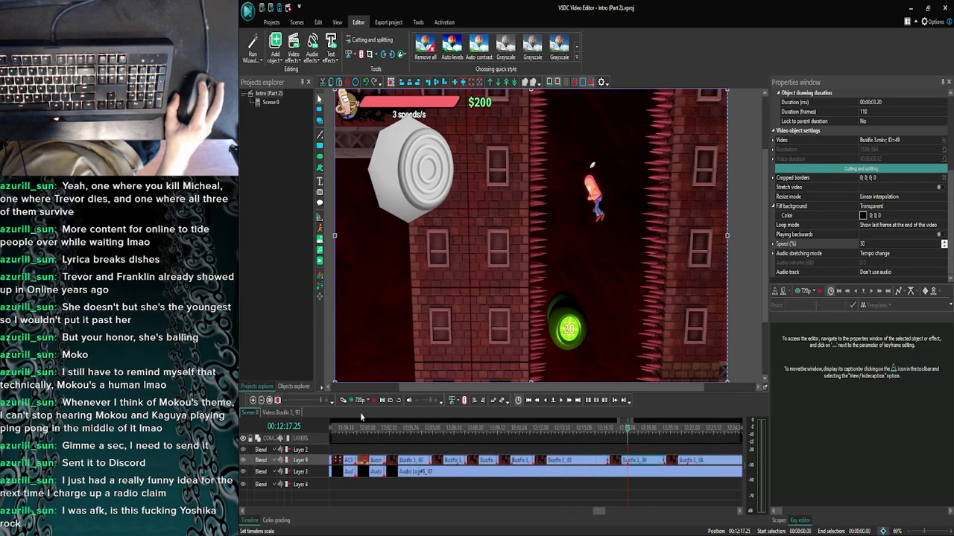
{"action": "left_click", "coordinate": [546, 401]}
{"action": "left_click", "coordinate": [555, 401]}
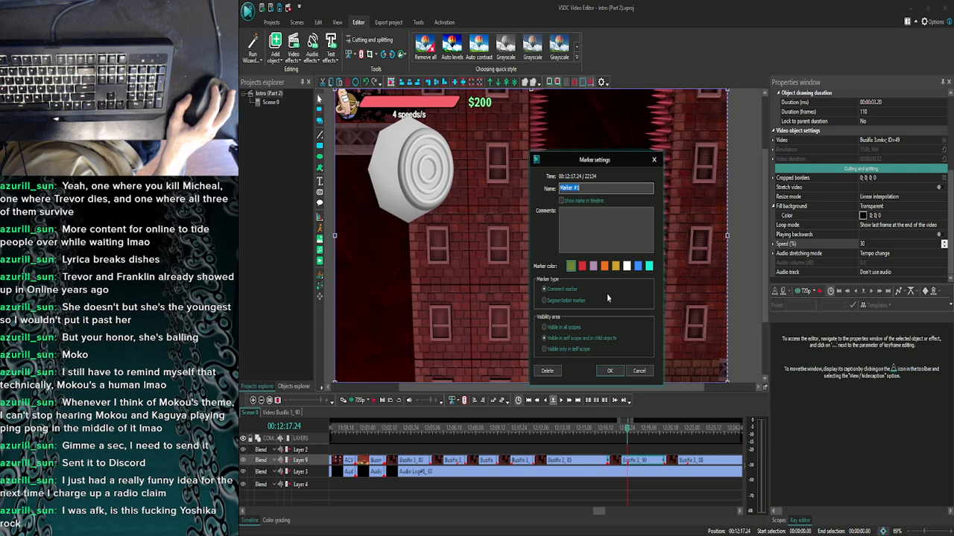
{"action": "left_click", "coordinate": [653, 162]}
{"action": "left_click", "coordinate": [545, 401]}
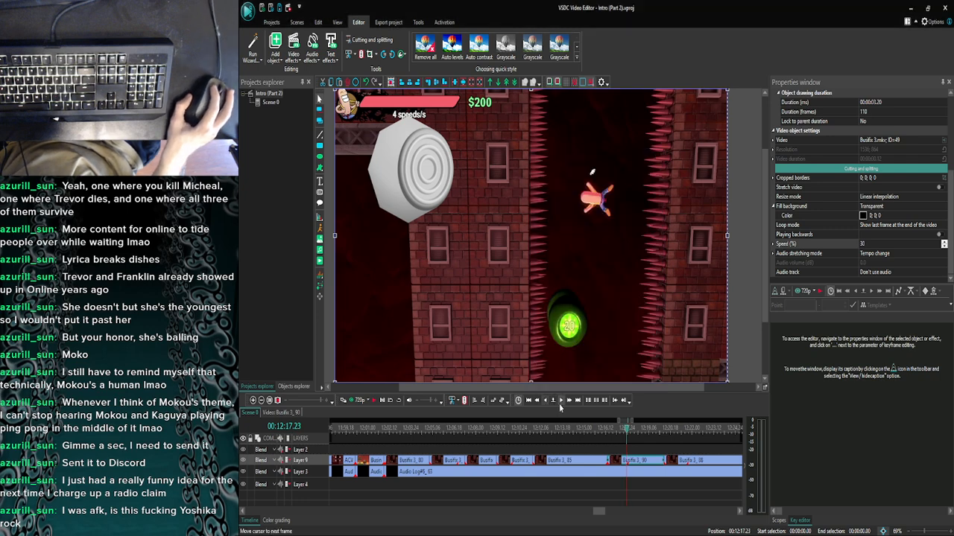
{"action": "left_click", "coordinate": [561, 400]}
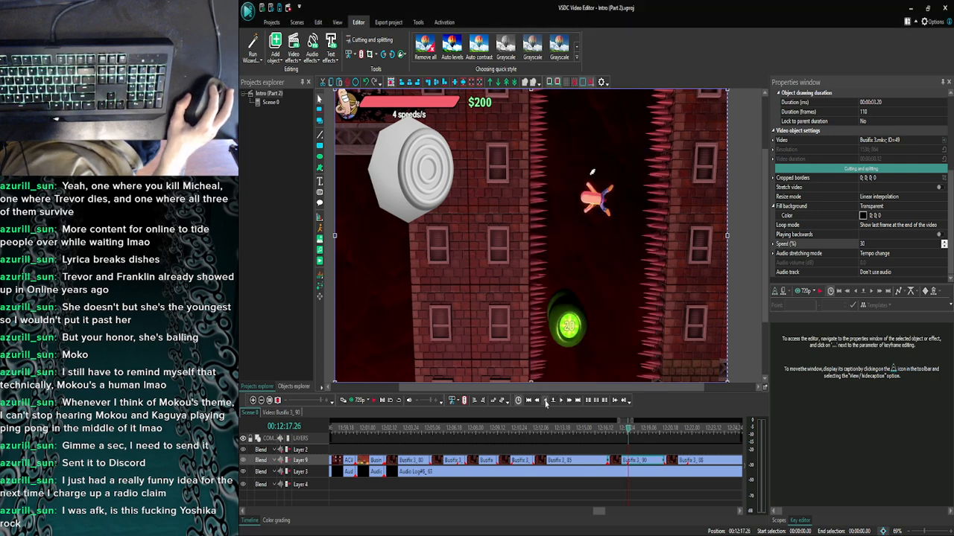
{"action": "left_click", "coordinate": [546, 401]}
{"action": "left_click", "coordinate": [560, 402]}
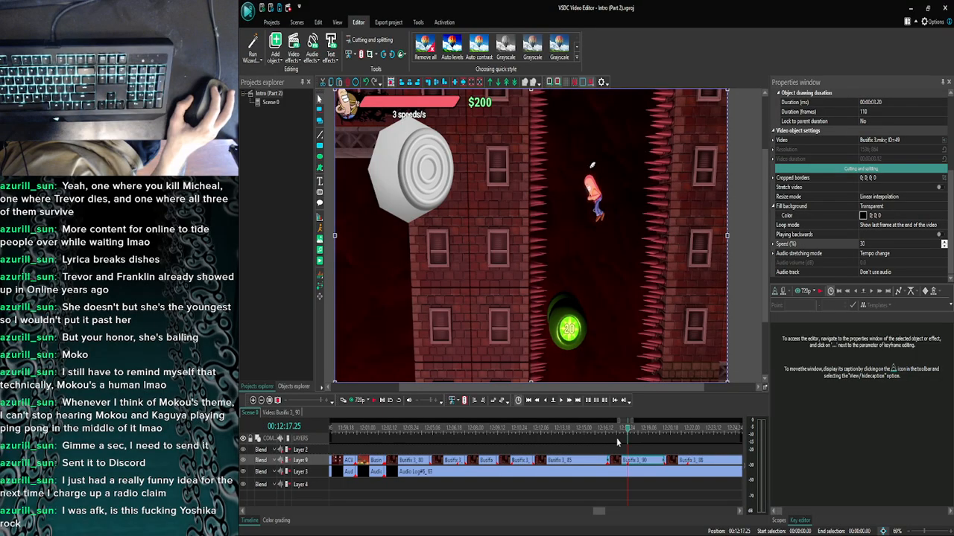
{"action": "key", "text": "Delete"}
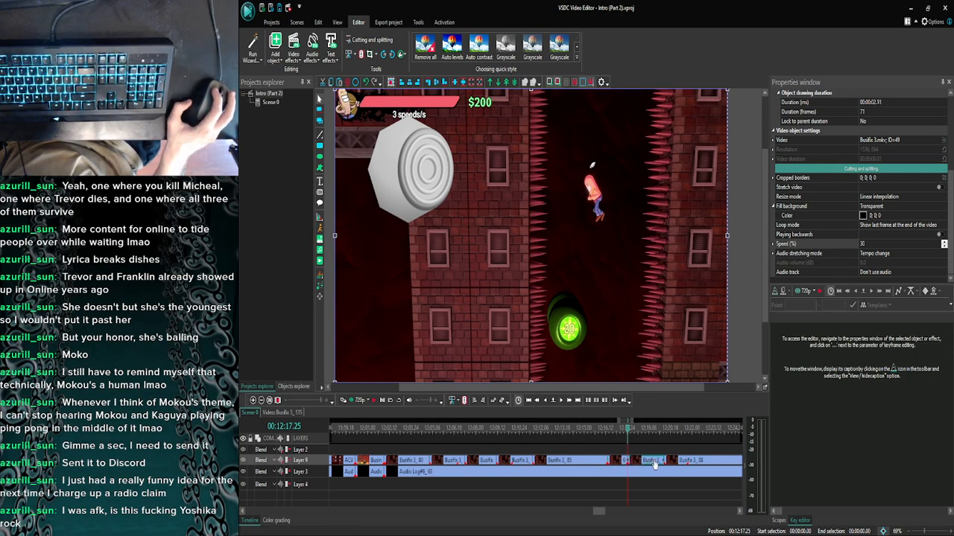
{"action": "key", "text": "ctrl+z"}
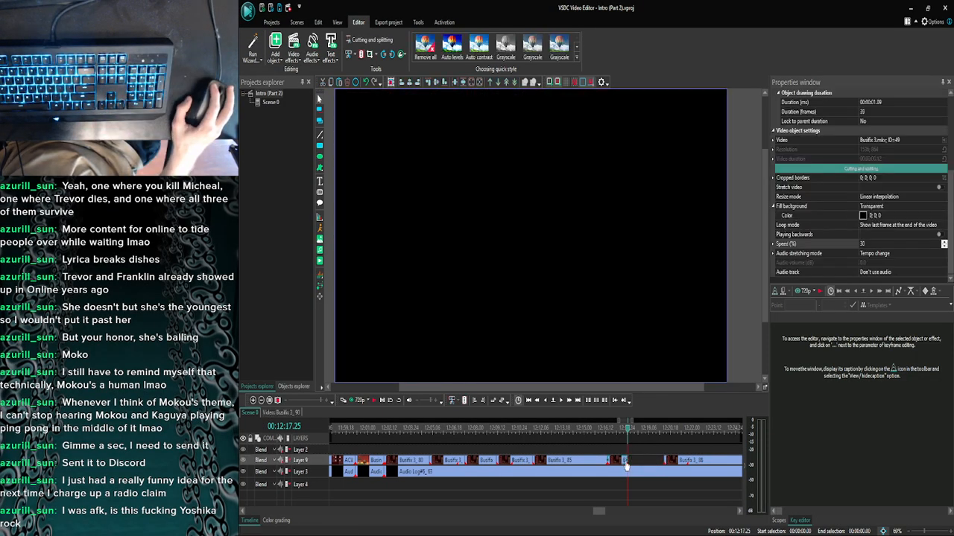
{"action": "double_click", "coordinate": [652, 461]}
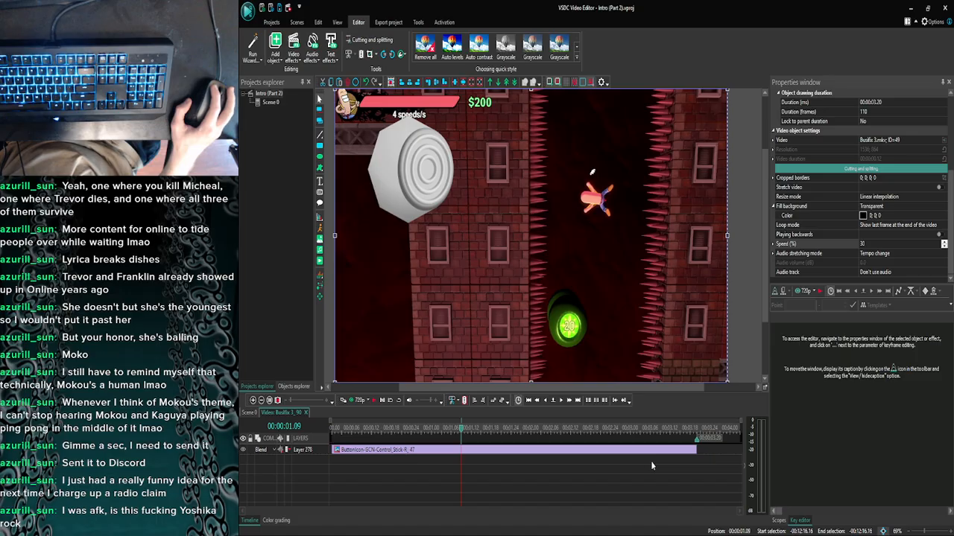
From Scene 0, open the Busifix 3 clip at 00:12:05.00 and copy its Y button image.
{"action": "left_click", "coordinate": [255, 411]}
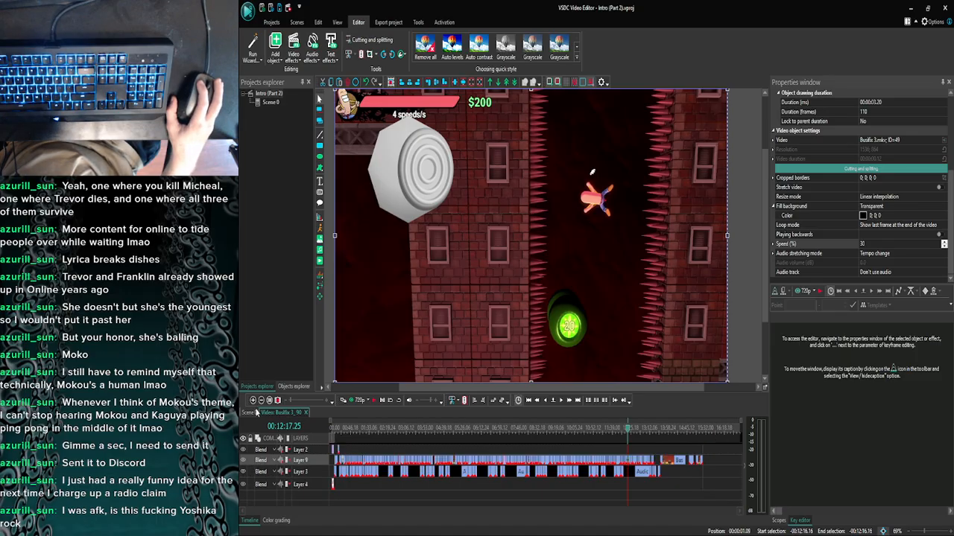
{"action": "left_click", "coordinate": [253, 401]}
{"action": "left_click", "coordinate": [253, 401]}
{"action": "left_click", "coordinate": [252, 400]}
{"action": "left_click", "coordinate": [253, 401]}
{"action": "left_click", "coordinate": [253, 401]}
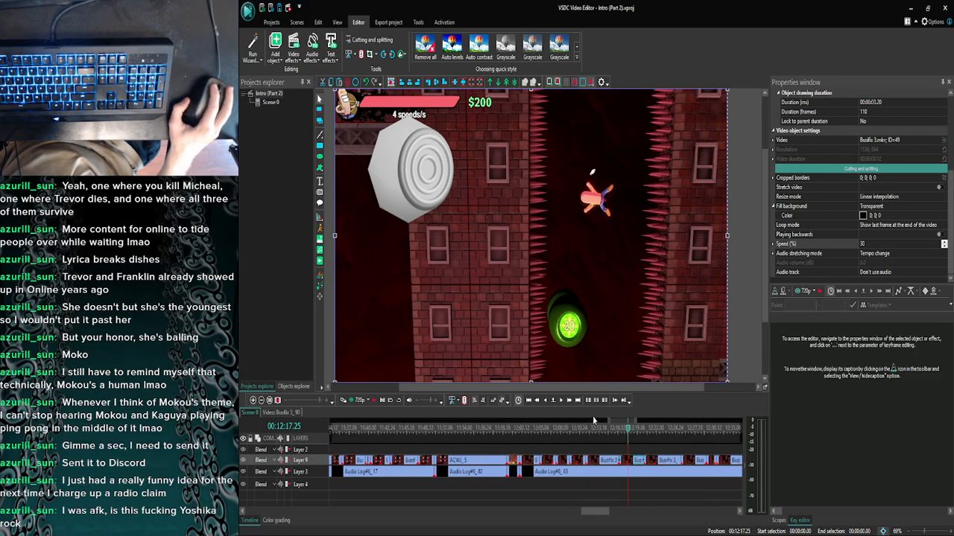
{"action": "left_click_drag", "start_coordinate": [626, 435], "coordinate": [529, 436]}
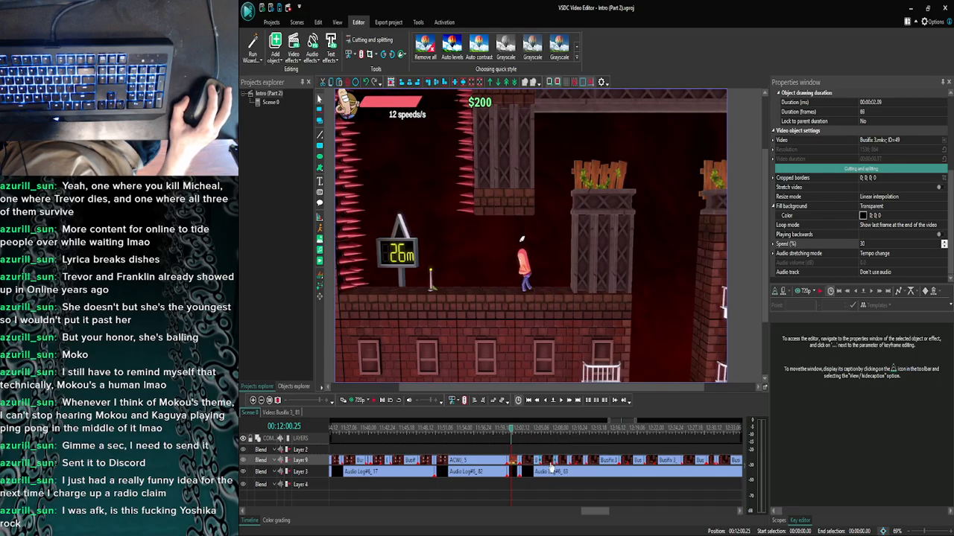
{"action": "double_click", "coordinate": [525, 461]}
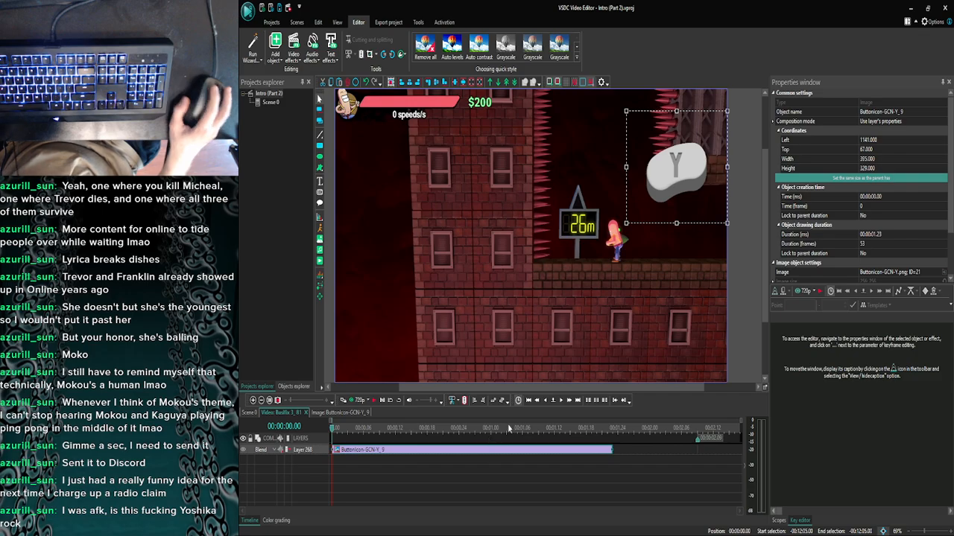
Return to Scene 0 and open the Busifix 3 clip without button images that starts at 00:12:20.06.
{"action": "left_click", "coordinate": [253, 400]}
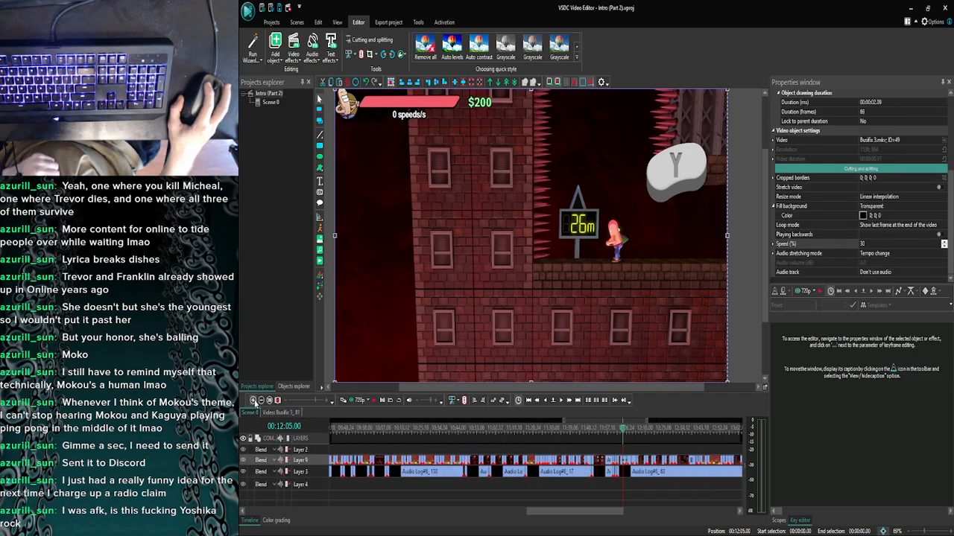
{"action": "left_click", "coordinate": [254, 401]}
{"action": "left_click", "coordinate": [254, 401]}
{"action": "left_click_drag", "start_coordinate": [575, 513], "coordinate": [586, 512]}
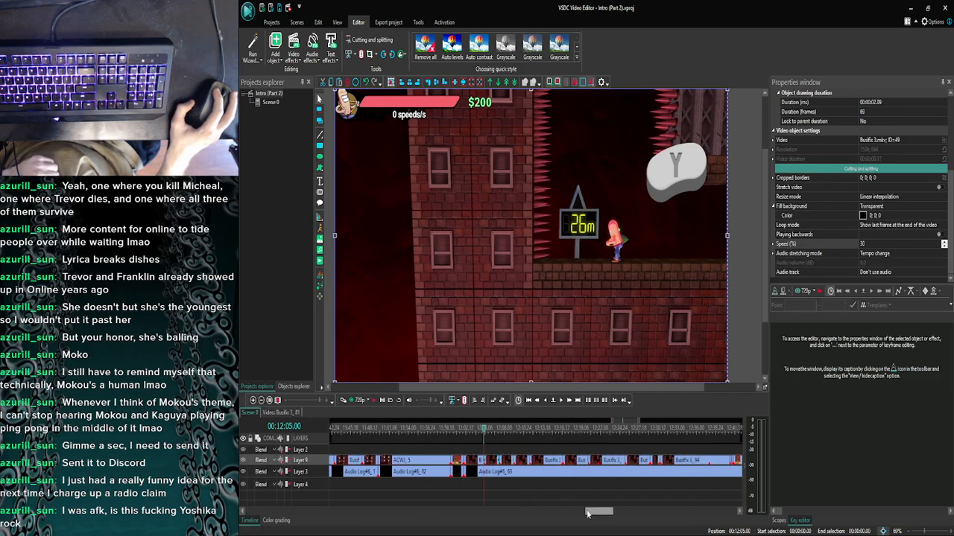
{"action": "left_click", "coordinate": [535, 432]}
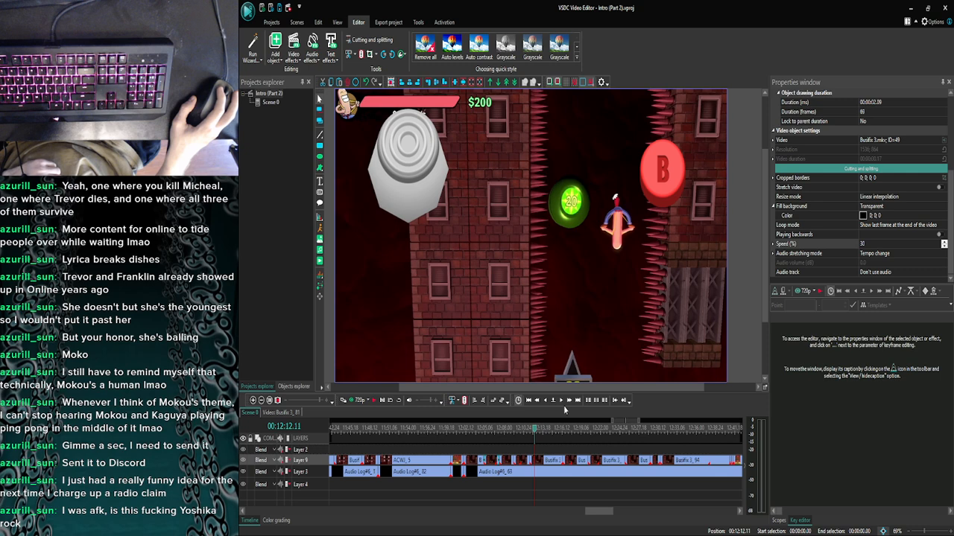
{"action": "left_click", "coordinate": [584, 432]}
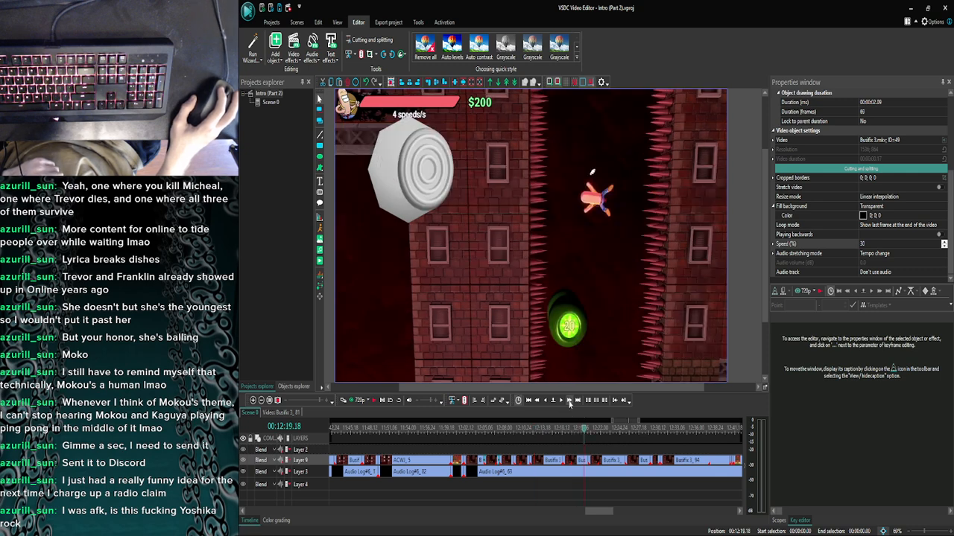
{"action": "left_click", "coordinate": [569, 401]}
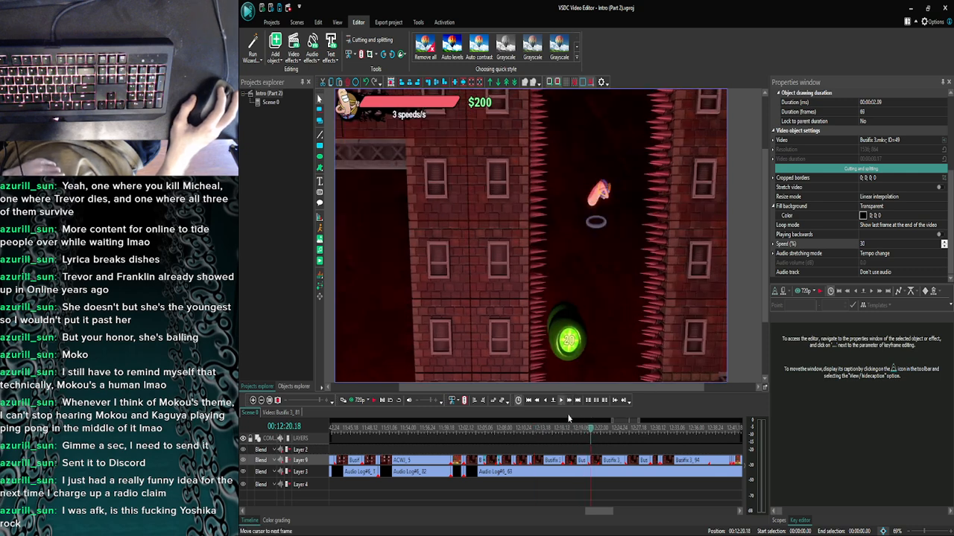
{"action": "double_click", "coordinate": [602, 462]}
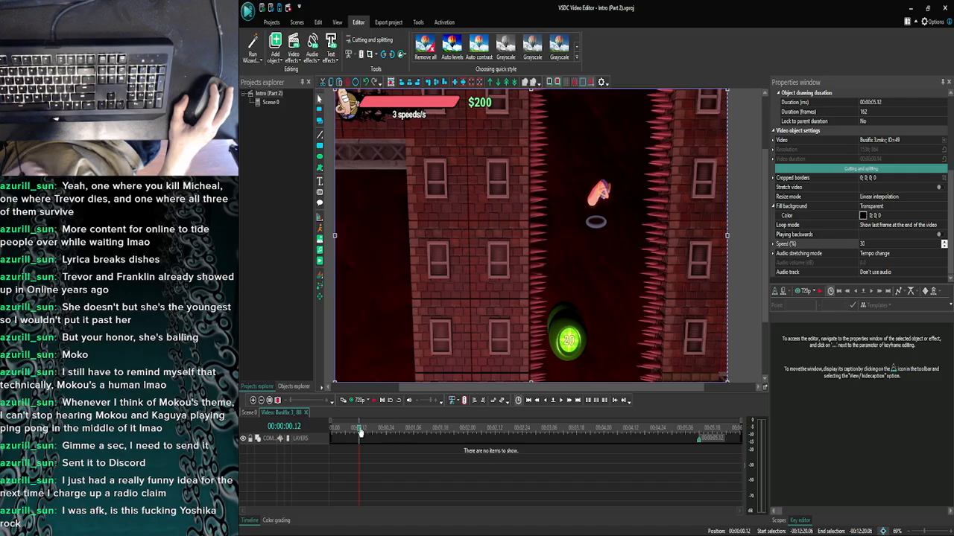
Paste the Y button image at 00:00:00.00 and extend it to the clip's end at 00:00:05.12.
{"action": "left_click_drag", "start_coordinate": [361, 433], "coordinate": [312, 441]}
{"action": "key", "text": "ctrl+v"}
{"action": "left_click", "coordinate": [403, 462]}
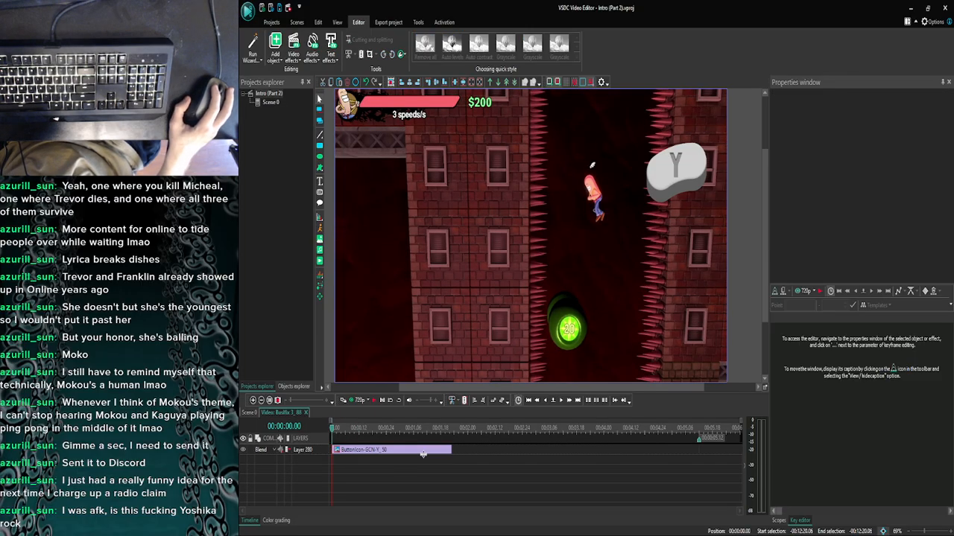
{"action": "left_click", "coordinate": [438, 451]}
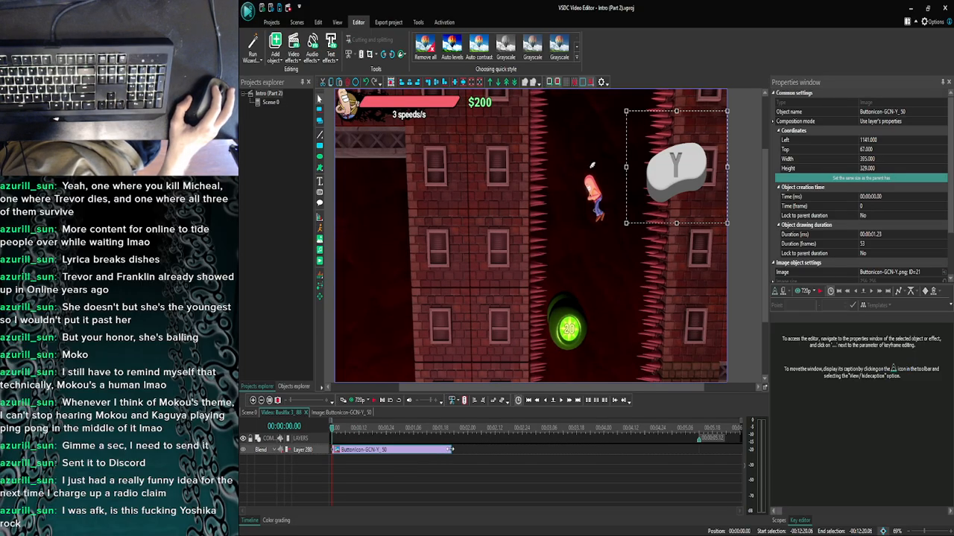
{"action": "left_click_drag", "start_coordinate": [451, 449], "coordinate": [695, 449]}
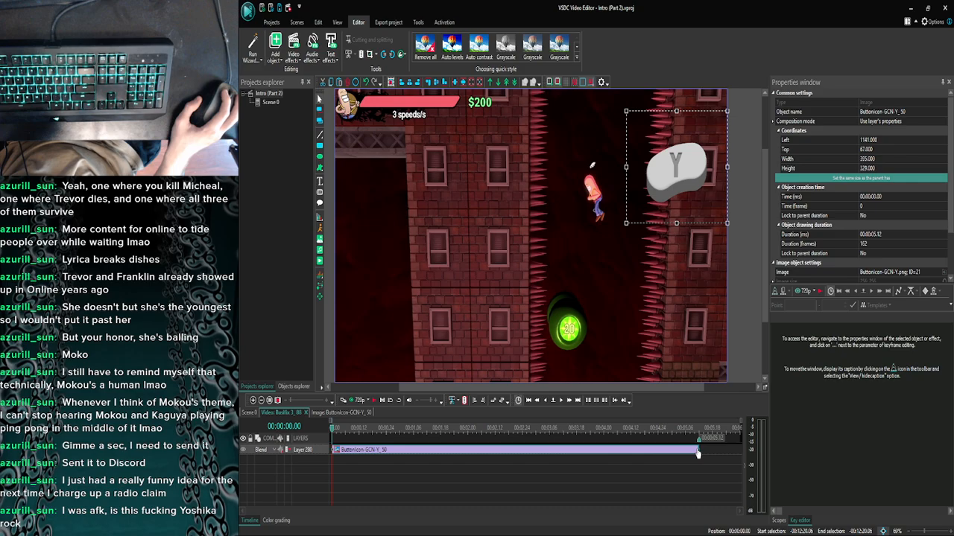
Copy the right control stick image from the Busifix 3 clip at 00:12:16.16 and reopen the clip at 00:12:20.06.
{"action": "left_click", "coordinate": [252, 402]}
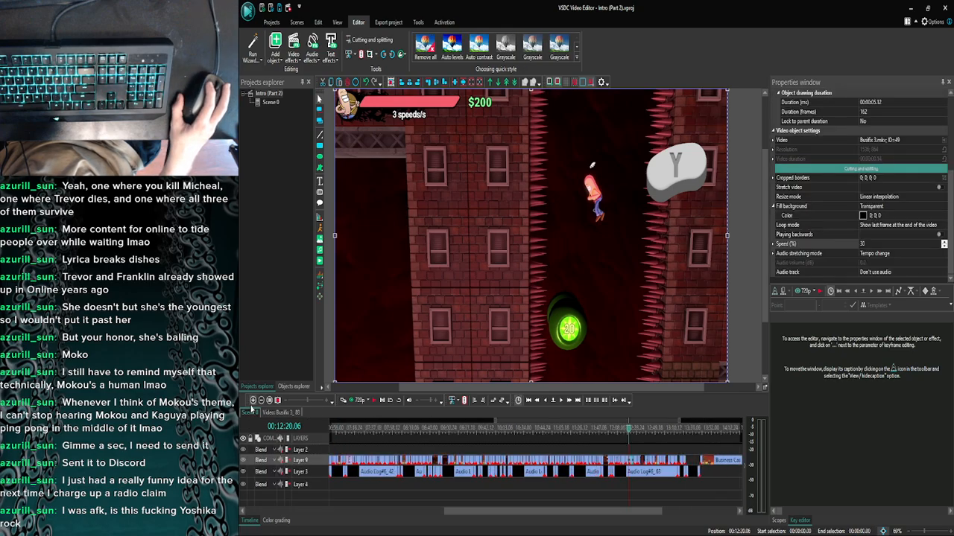
{"action": "scroll", "coordinate": [602, 449], "scroll_direction": "up", "scroll_amount": 5}
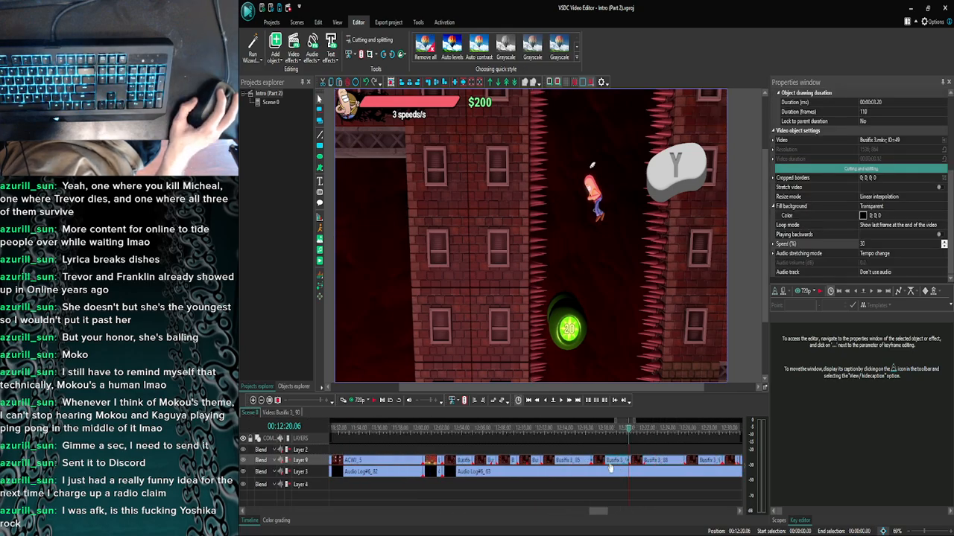
{"action": "double_click", "coordinate": [609, 465]}
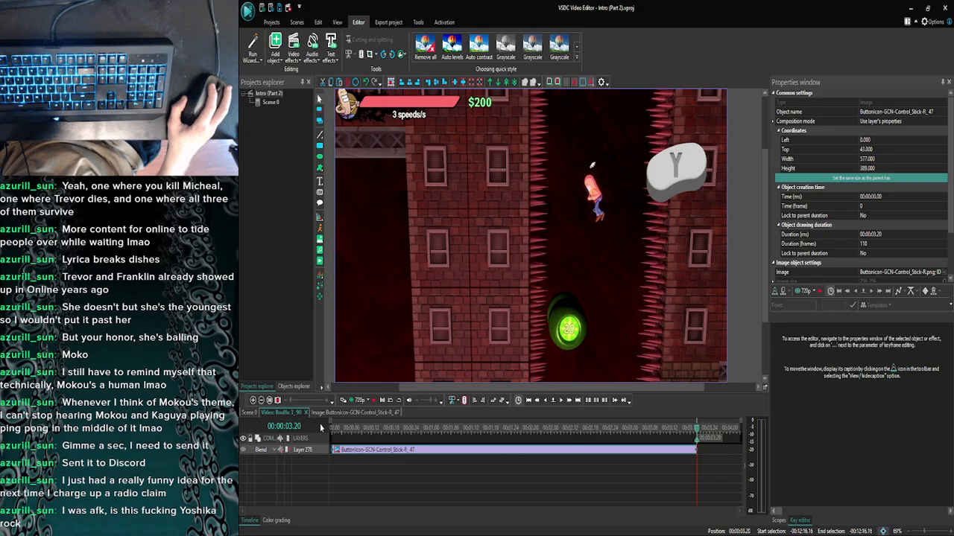
{"action": "left_click", "coordinate": [254, 413]}
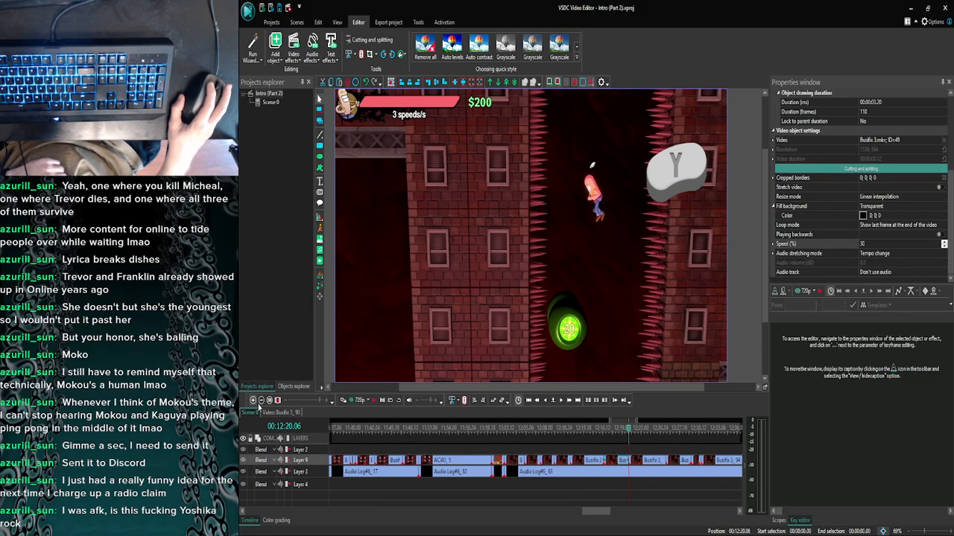
{"action": "double_click", "coordinate": [632, 460]}
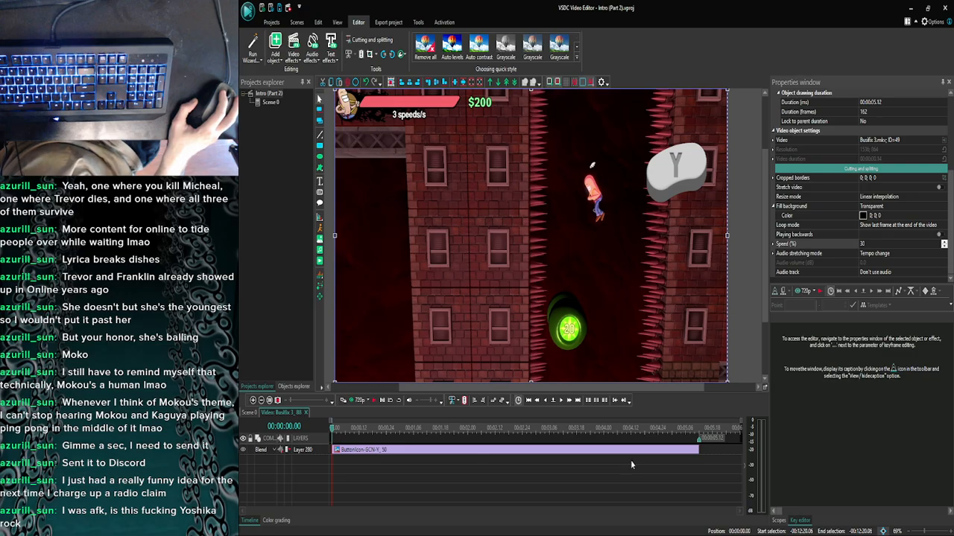
Paste the right control stick image at 00:00:00.00 above the Y button image and extend it to the clip's end at 00:00:05.12.
{"action": "key", "text": "ctrl+v"}
{"action": "left_click", "coordinate": [584, 451]}
{"action": "left_click", "coordinate": [579, 452]}
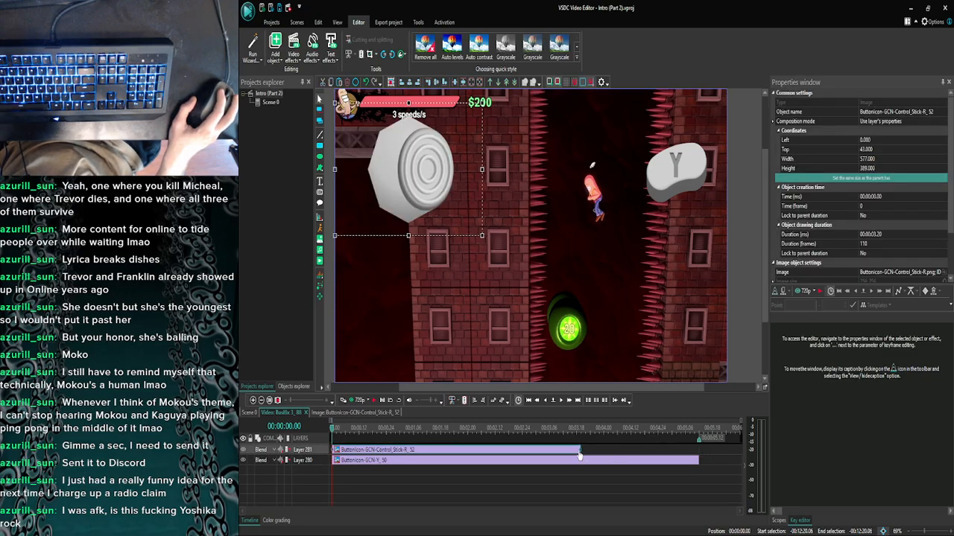
{"action": "left_click_drag", "start_coordinate": [580, 450], "coordinate": [678, 447]}
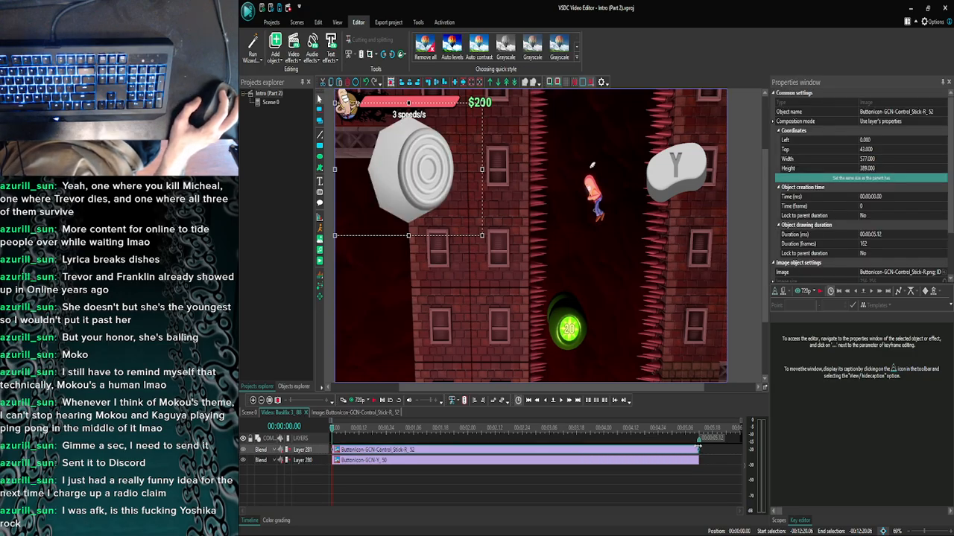
{"action": "left_click", "coordinate": [686, 468]}
{"action": "left_click", "coordinate": [561, 400]}
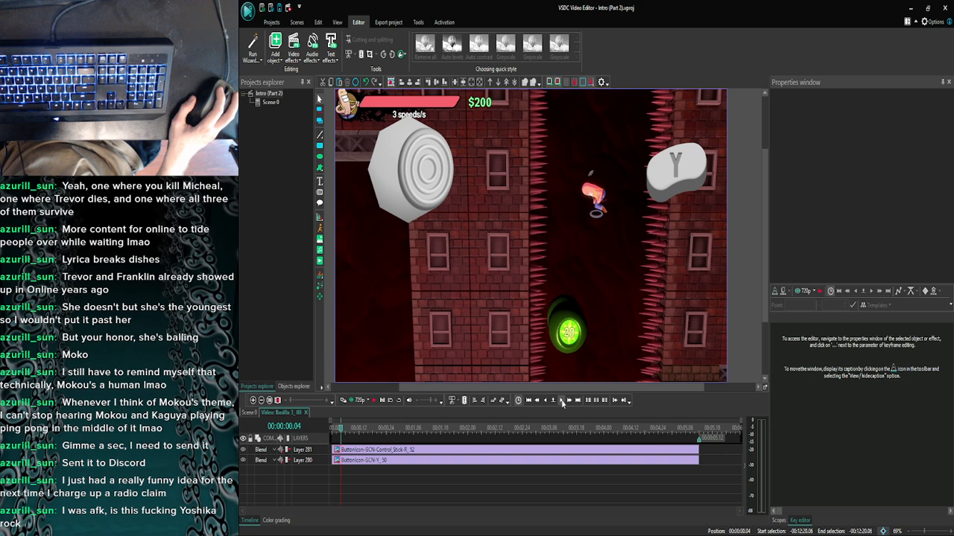
Step through the Busifix 3 clip from 00:00:00.00 to check the button images against the character's movement.
{"action": "left_click", "coordinate": [549, 402]}
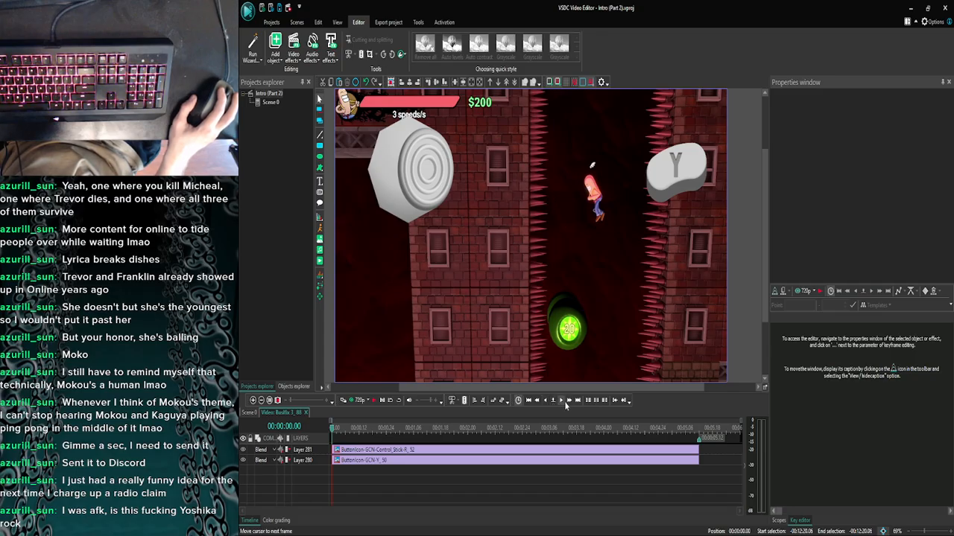
{"action": "left_click", "coordinate": [567, 403]}
{"action": "left_click", "coordinate": [564, 402]}
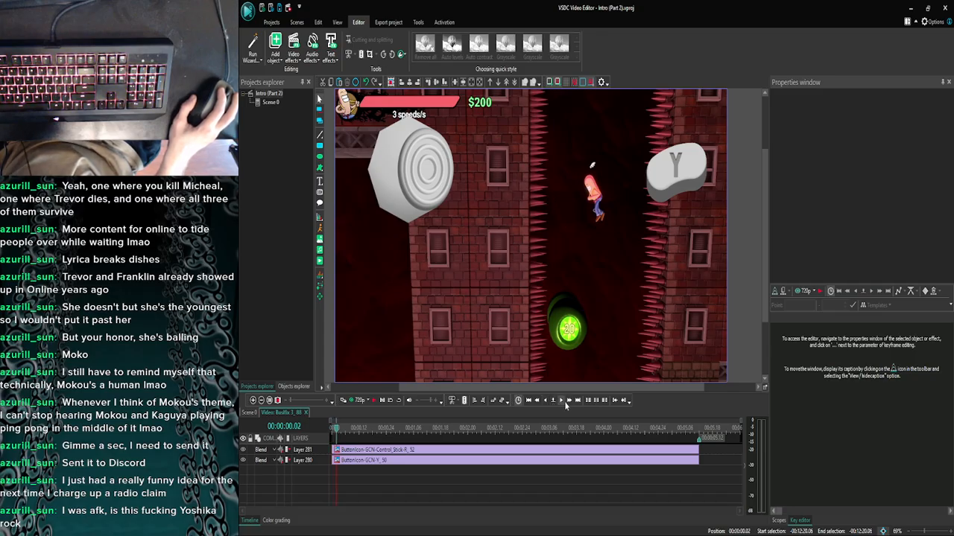
{"action": "left_click", "coordinate": [562, 402]}
{"action": "left_click", "coordinate": [562, 402]}
{"action": "left_click", "coordinate": [561, 403]}
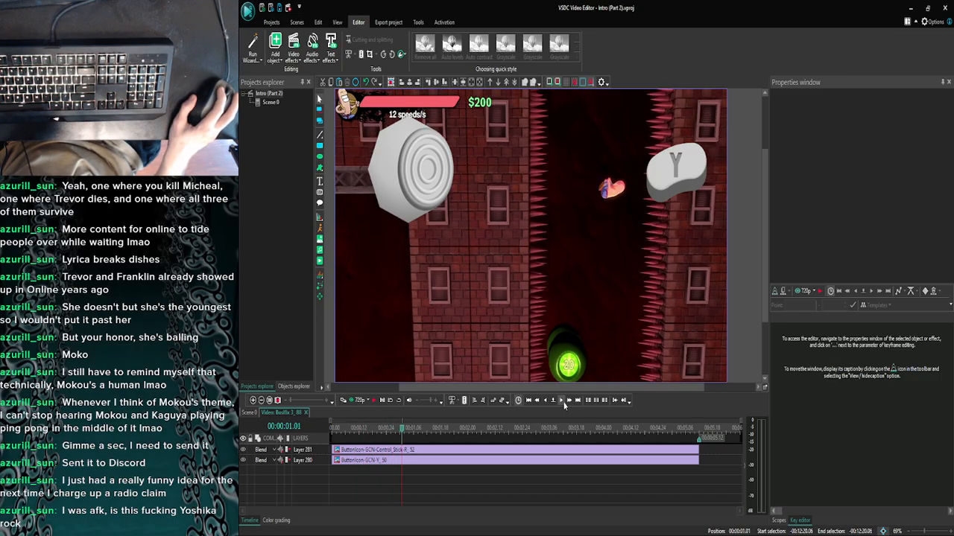
{"action": "left_click", "coordinate": [568, 401]}
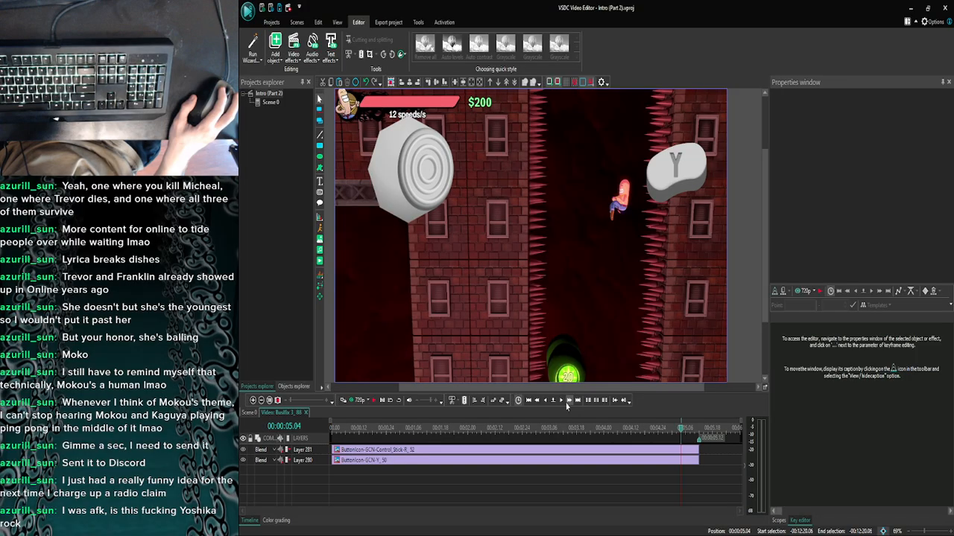
{"action": "left_click", "coordinate": [567, 401]}
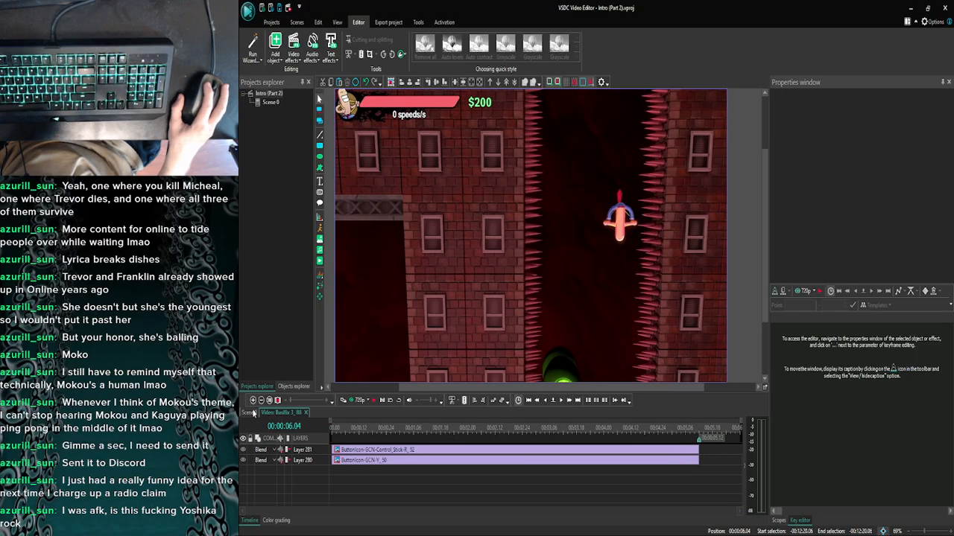
Return to Scene 0, examine the frames around 00:12:21.18, and reopen the Busifix 3 clip to inspect up to 00:00:01.17.
{"action": "left_click", "coordinate": [251, 412]}
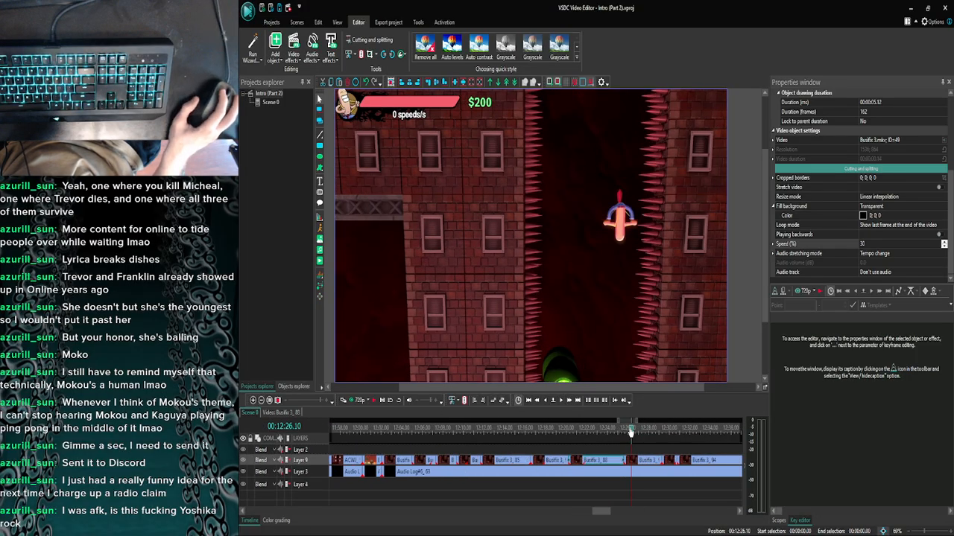
{"action": "left_click", "coordinate": [569, 401]}
{"action": "left_click", "coordinate": [560, 402]}
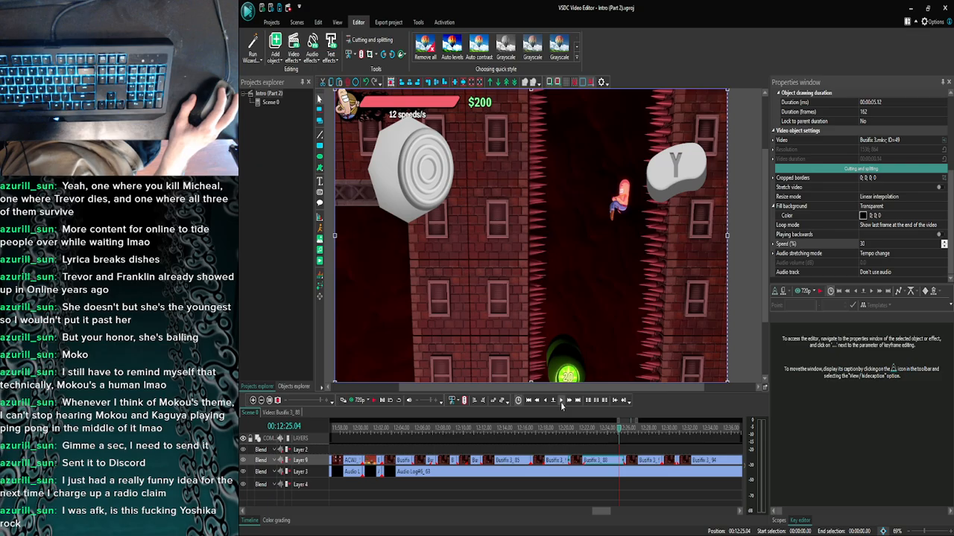
{"action": "left_click_drag", "start_coordinate": [619, 435], "coordinate": [596, 434]}
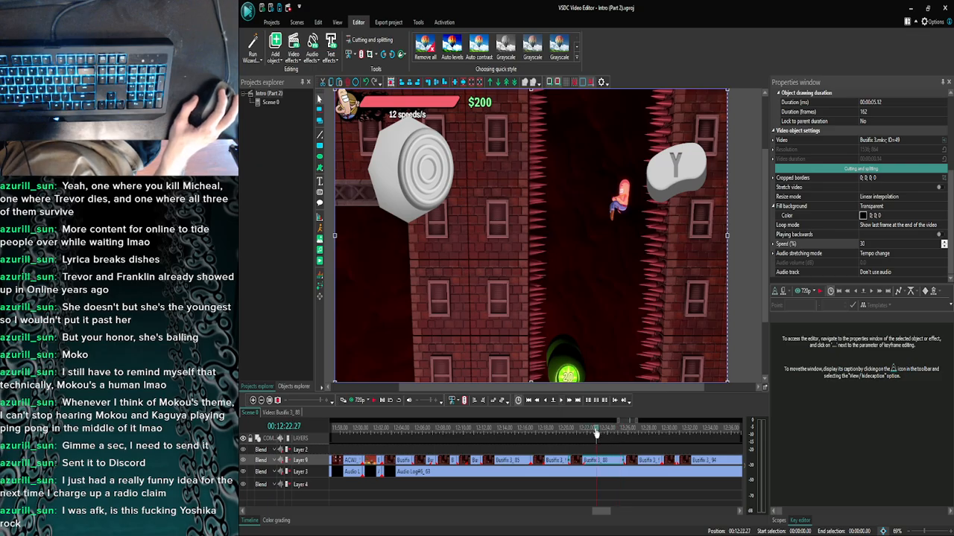
{"action": "left_click", "coordinate": [546, 401]}
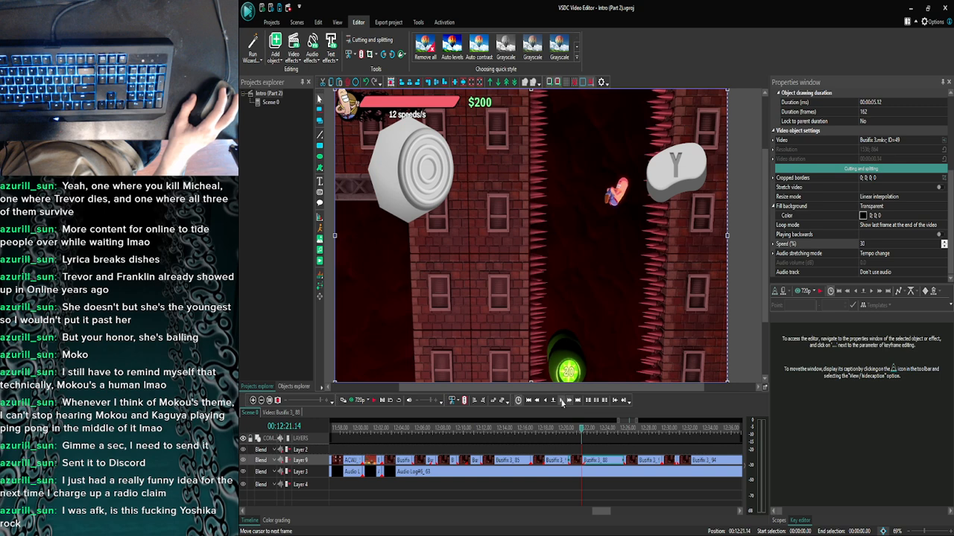
{"action": "left_click", "coordinate": [561, 401]}
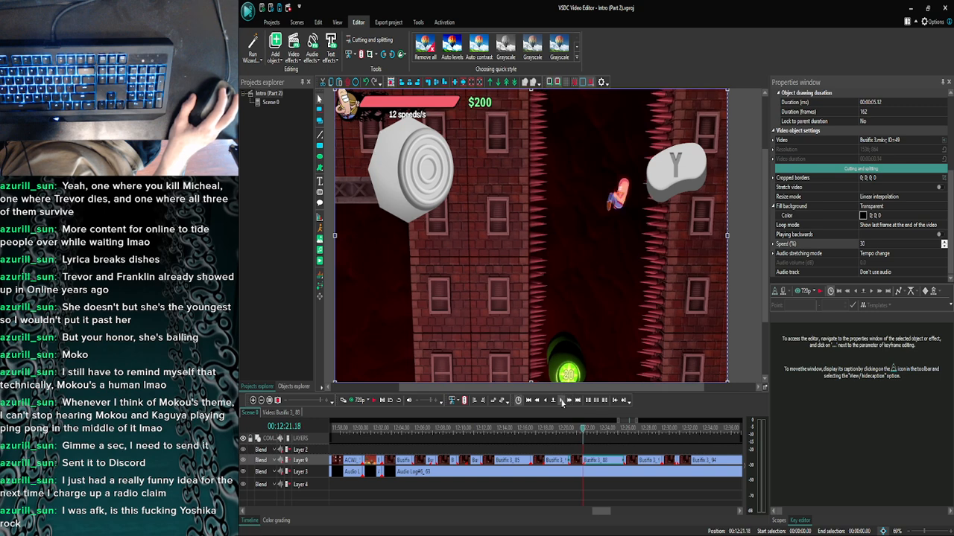
{"action": "double_click", "coordinate": [581, 460]}
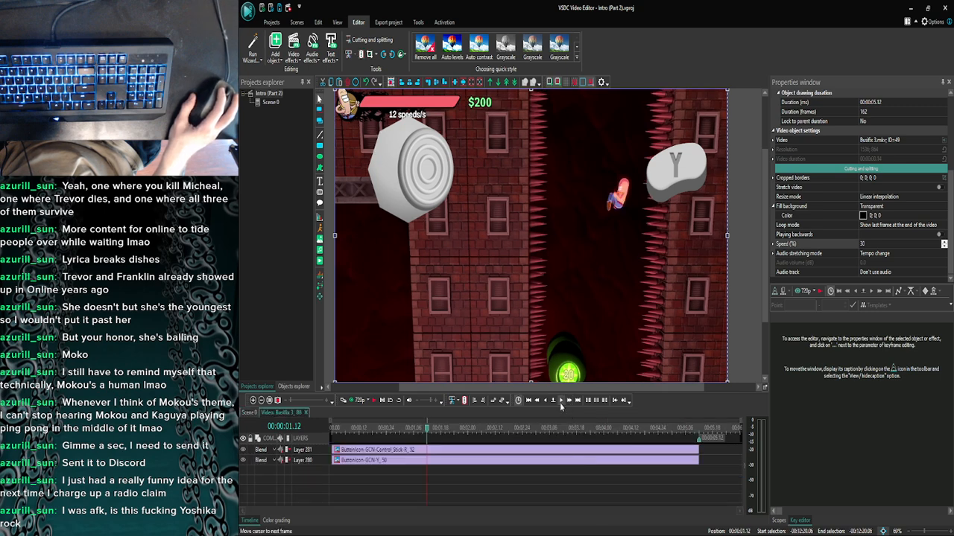
{"action": "left_click", "coordinate": [560, 402]}
{"action": "left_click", "coordinate": [559, 402]}
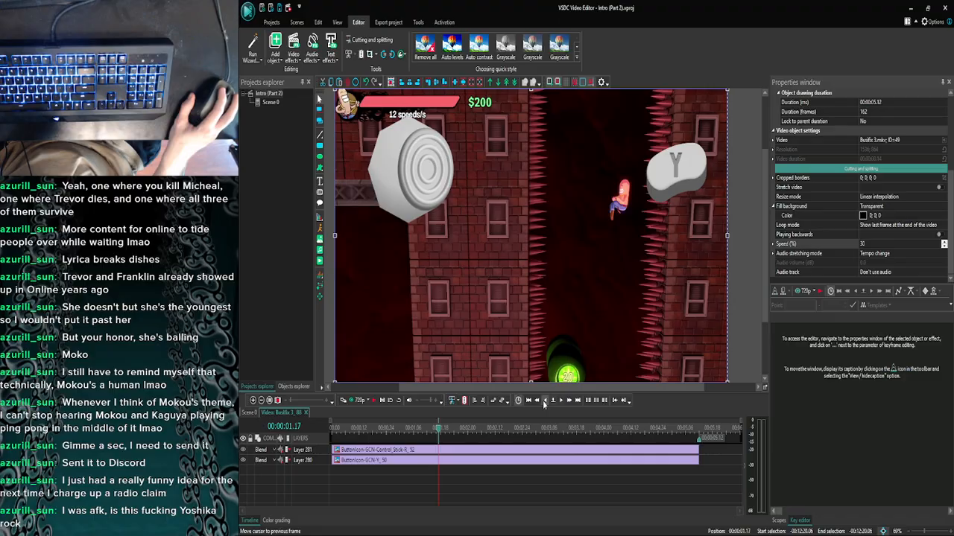
Return to Scene 0 and try splitting the Busifix 3 clip at 00:12:21.22 and deleting the part after the cut.
{"action": "left_click", "coordinate": [250, 412]}
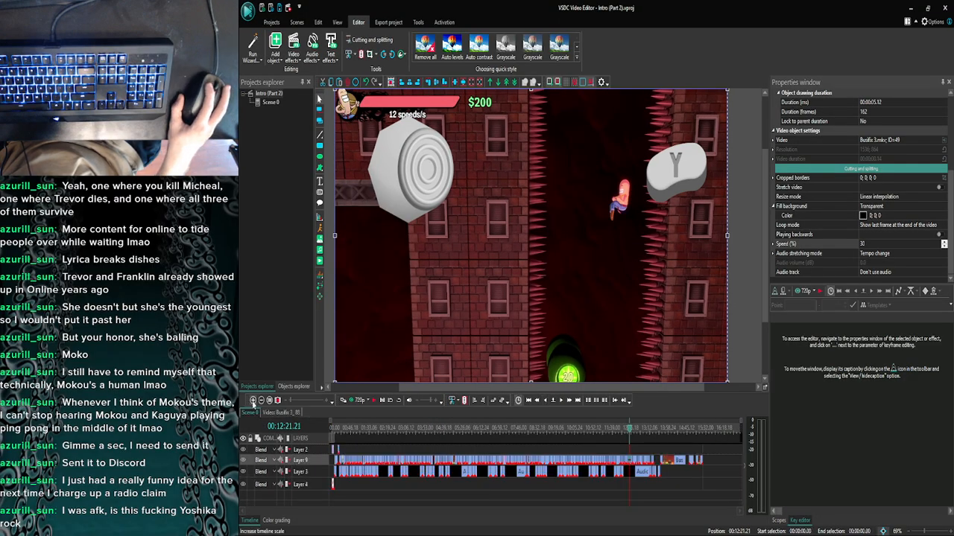
{"action": "left_click", "coordinate": [253, 403]}
{"action": "left_click", "coordinate": [252, 403]}
{"action": "left_click", "coordinate": [252, 402]}
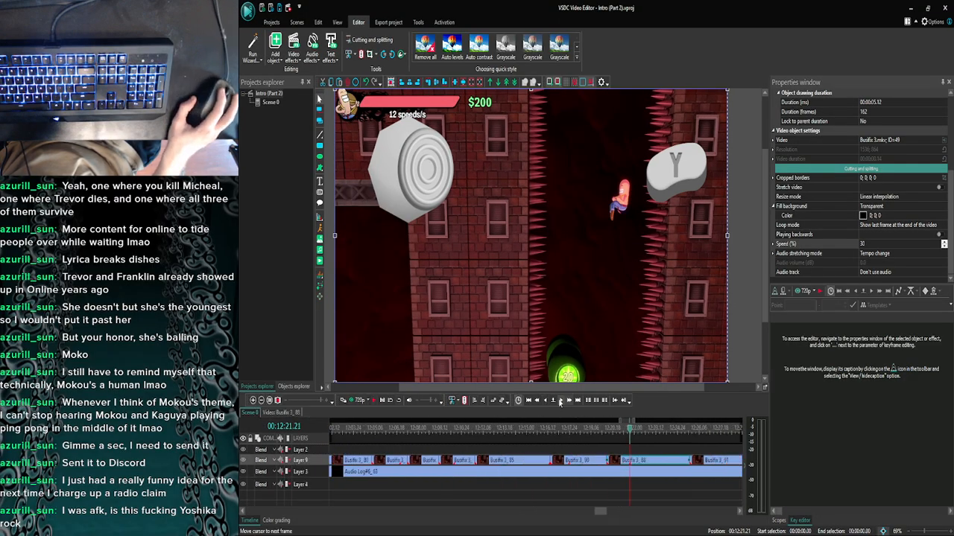
{"action": "left_click", "coordinate": [560, 402]}
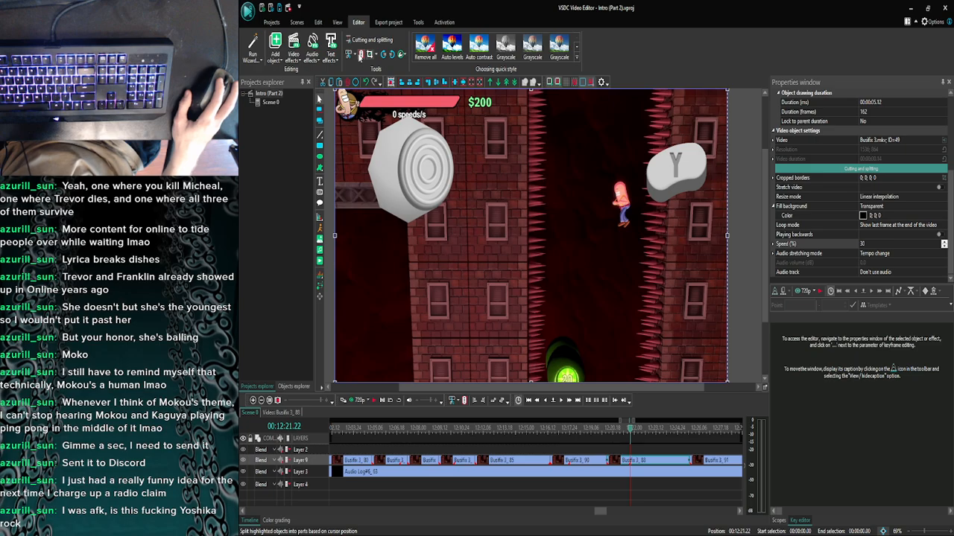
{"action": "left_click", "coordinate": [361, 55]}
{"action": "left_click", "coordinate": [260, 403]}
{"action": "left_click", "coordinate": [260, 404]}
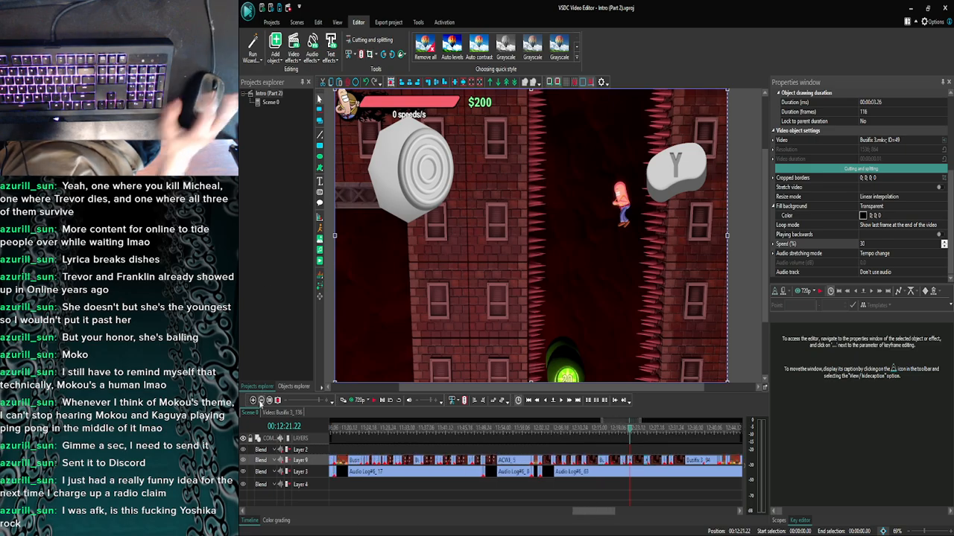
{"action": "key", "text": "Delete"}
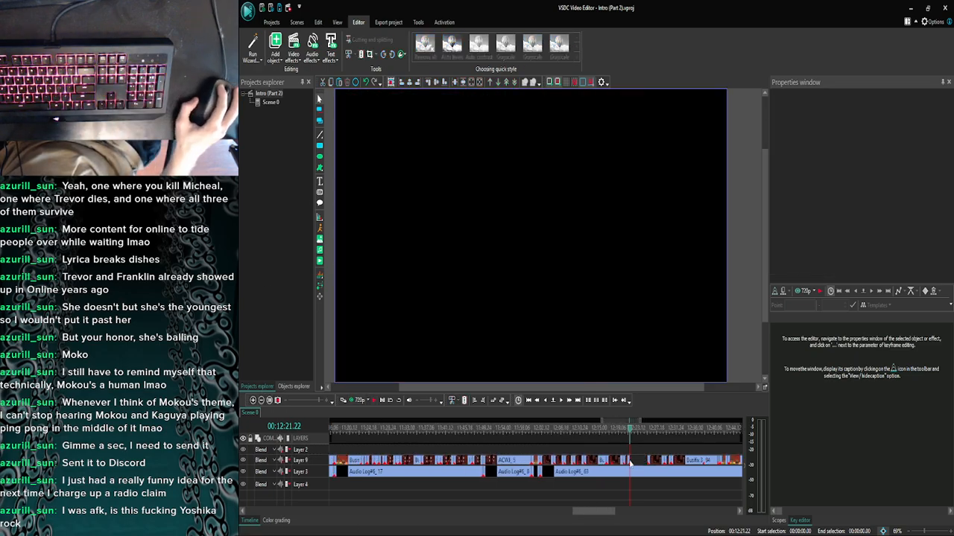
{"action": "left_click", "coordinate": [627, 462]}
{"action": "left_click", "coordinate": [631, 463]}
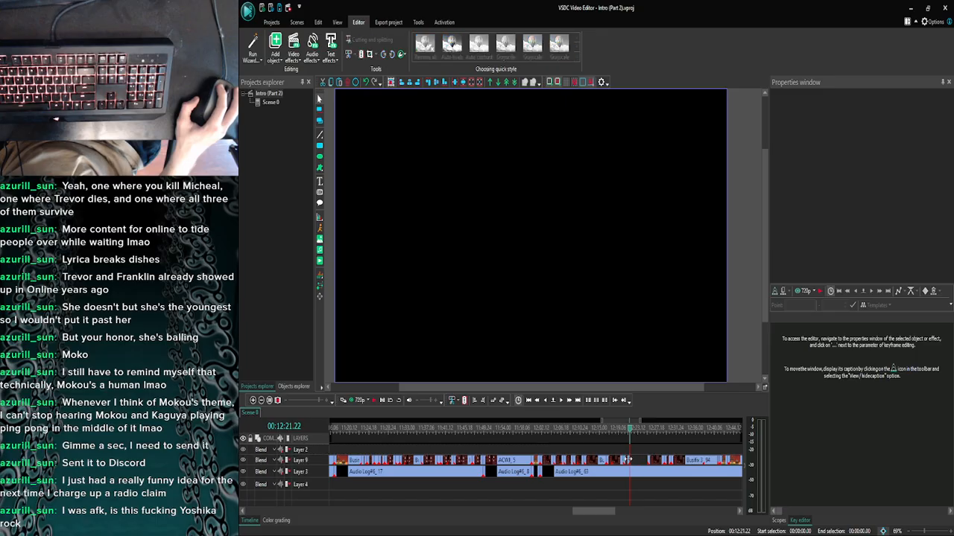
{"action": "left_click", "coordinate": [628, 463]}
Open the Busifix 3 clip that starts at 00:12:20.06 and shorten its Y button image to end at 00:00:01.16.
{"action": "double_click", "coordinate": [639, 461]}
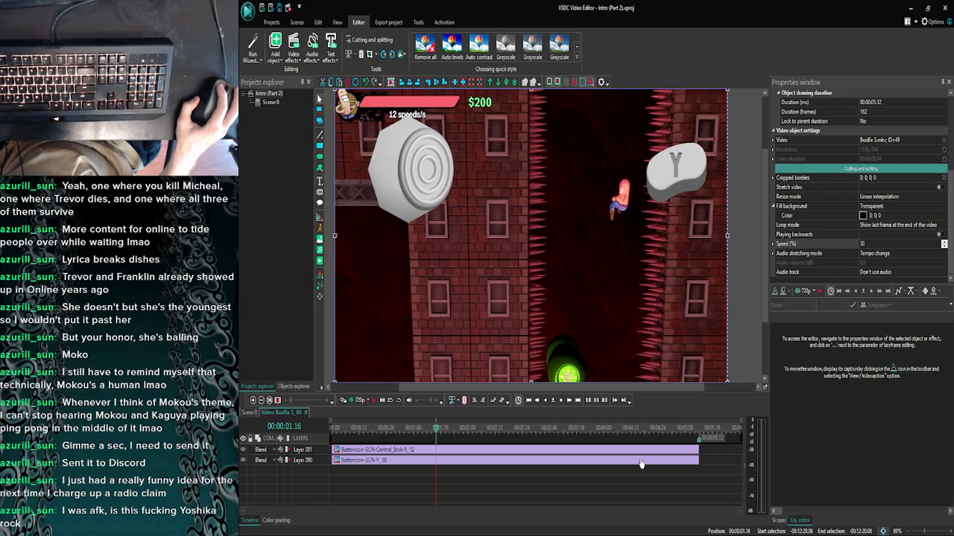
{"action": "left_click", "coordinate": [639, 460]}
{"action": "left_click_drag", "start_coordinate": [675, 460], "coordinate": [436, 460]}
{"action": "left_click", "coordinate": [421, 481]}
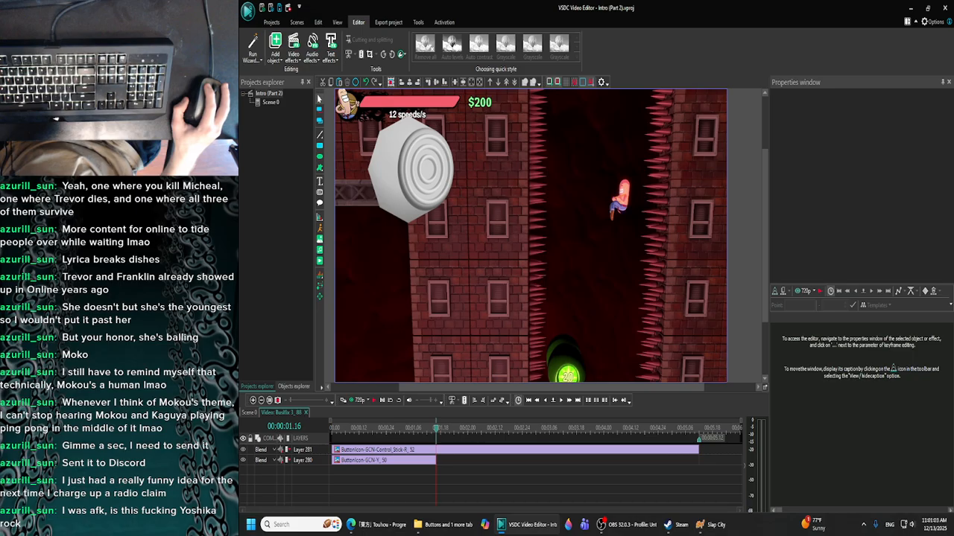
{"action": "left_click", "coordinate": [377, 525]}
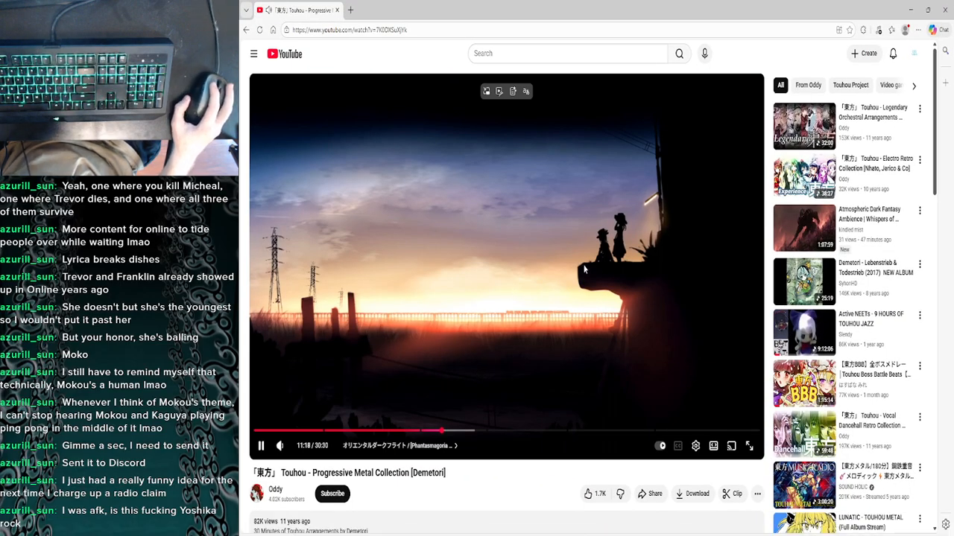
{"action": "left_click", "coordinate": [911, 10]}
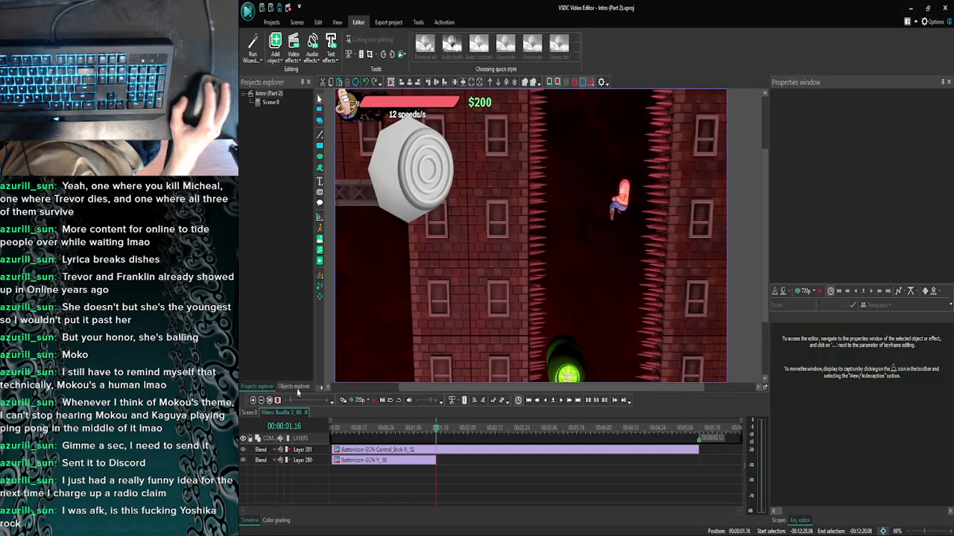
Return to Scene 0 and step frame by frame to 00:12:21.19 to find where the Y button image should end.
{"action": "left_click", "coordinate": [250, 412]}
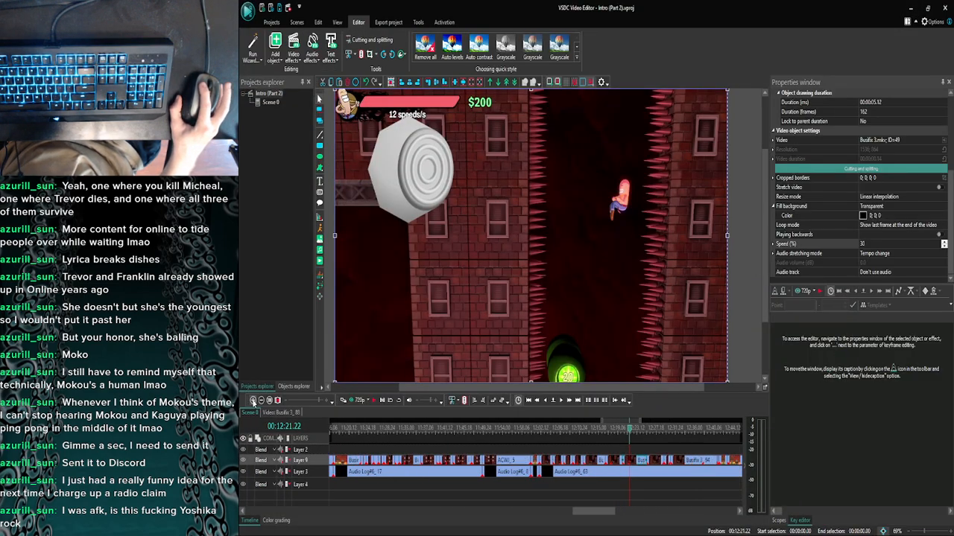
{"action": "left_click", "coordinate": [545, 400]}
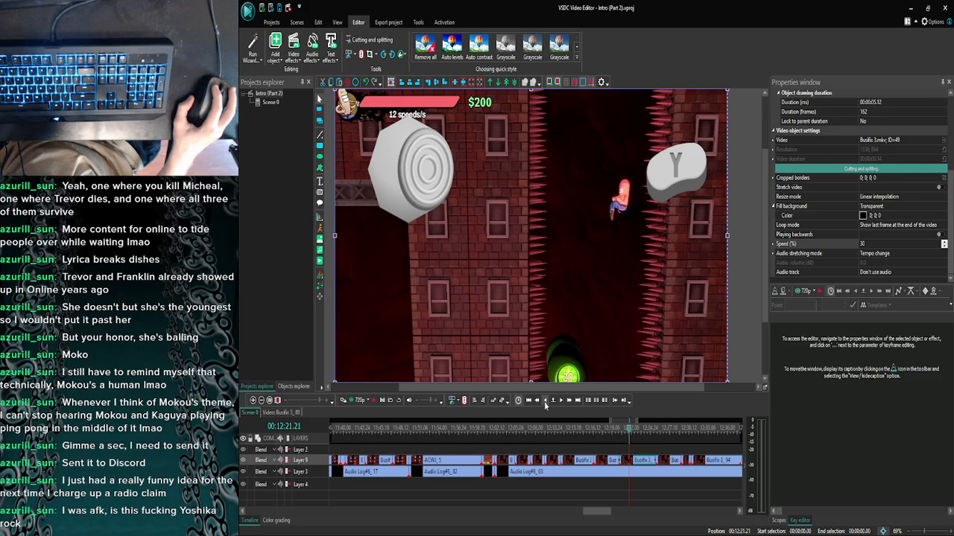
{"action": "left_click", "coordinate": [545, 401]}
{"action": "left_click", "coordinate": [545, 401]}
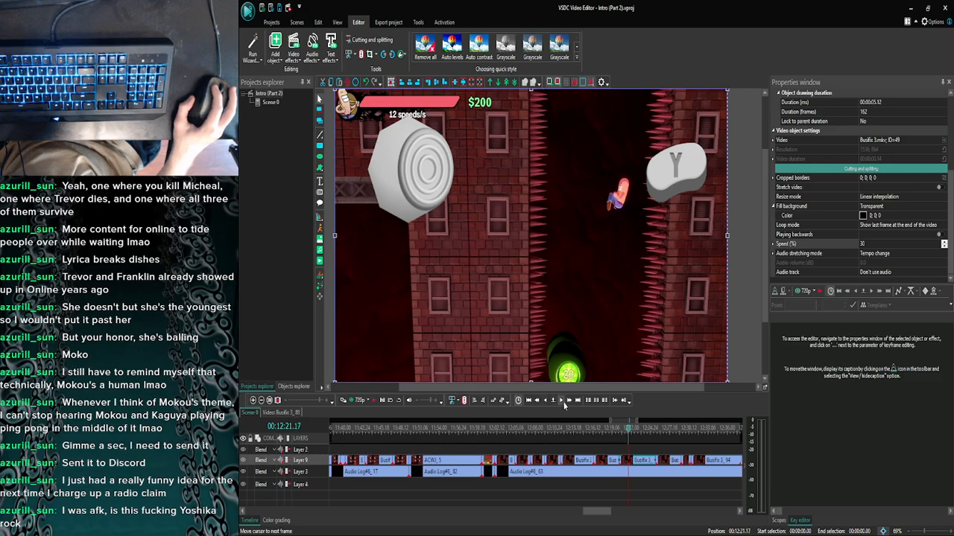
{"action": "left_click", "coordinate": [563, 401]}
{"action": "left_click", "coordinate": [563, 400]}
{"action": "left_click", "coordinate": [563, 401]}
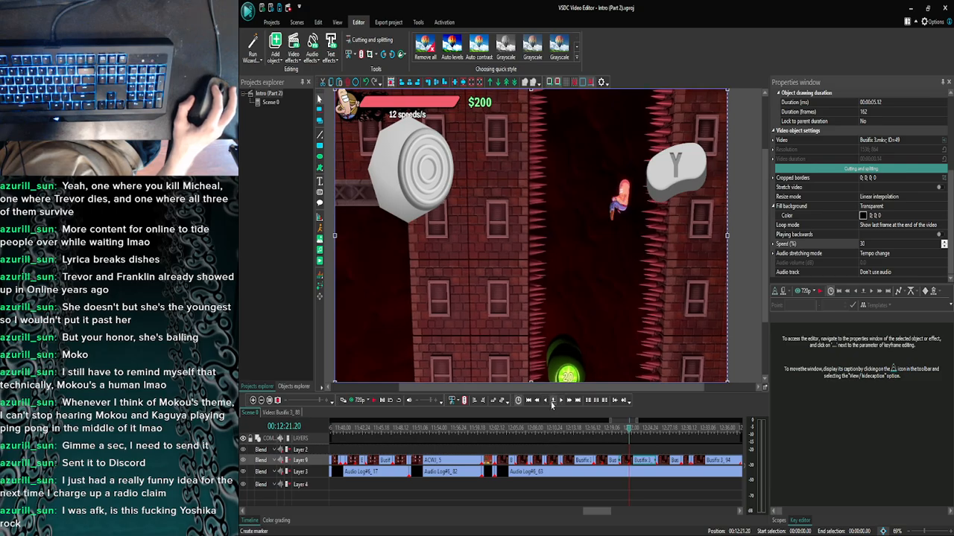
{"action": "left_click", "coordinate": [545, 400]}
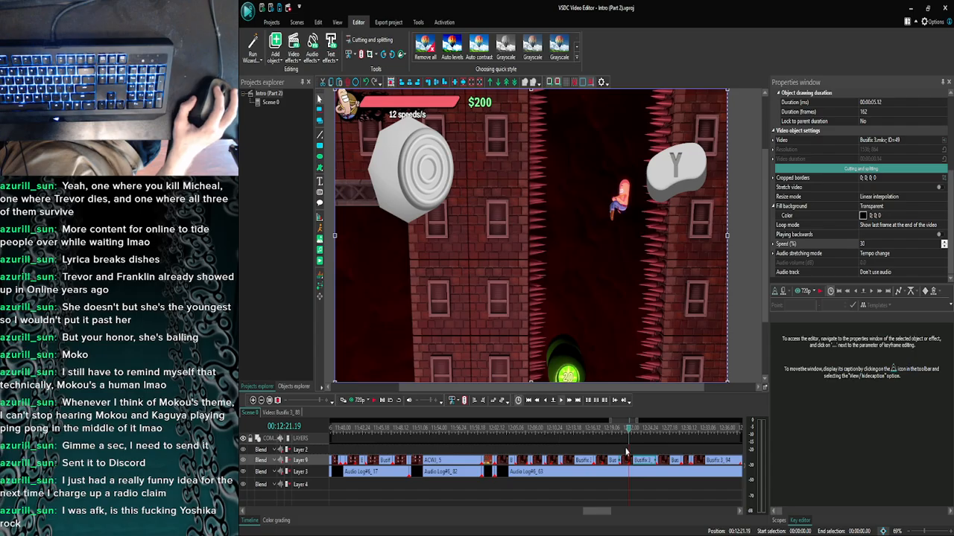
Reopen the Busifix 3 clip and shorten the Y button image to end at 00:00:01.13.
{"action": "double_click", "coordinate": [642, 461]}
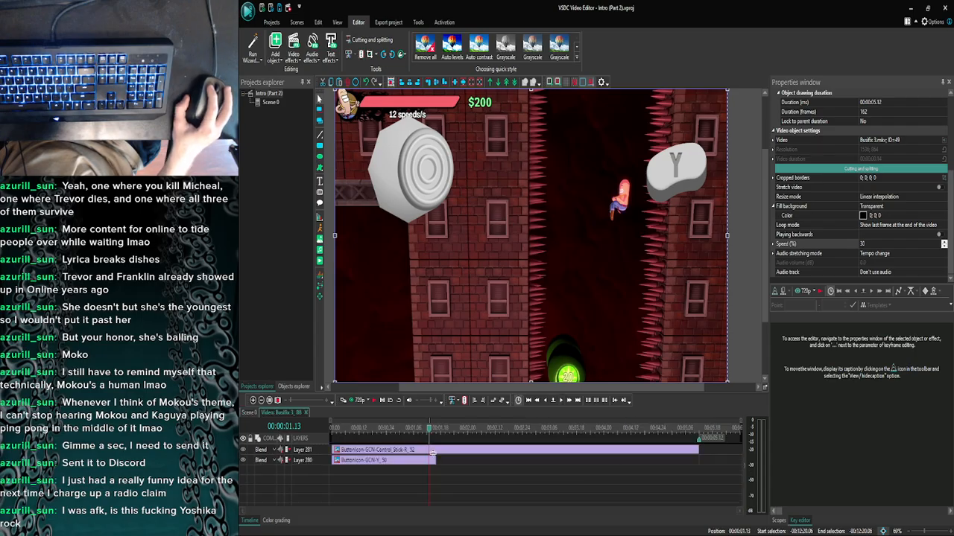
{"action": "left_click", "coordinate": [433, 461]}
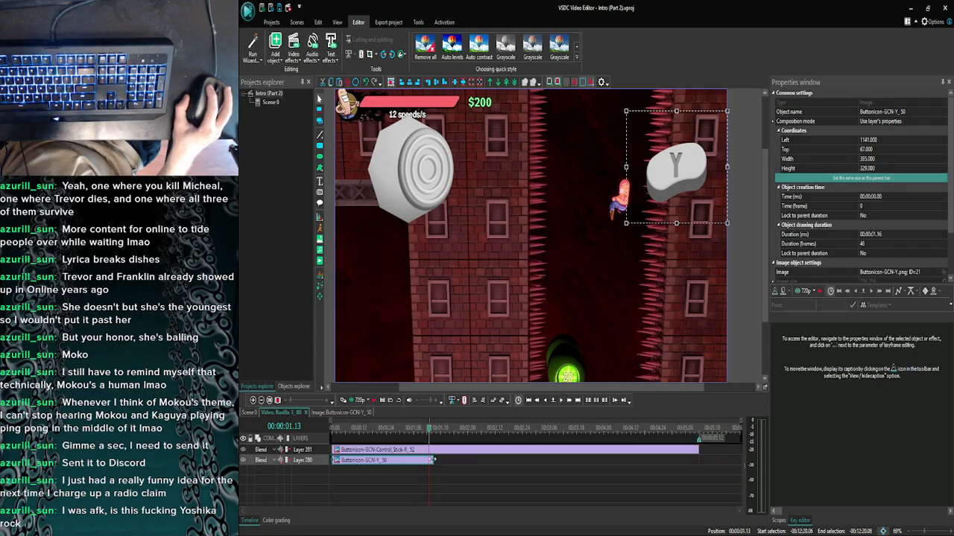
{"action": "left_click_drag", "start_coordinate": [429, 459], "coordinate": [425, 460]}
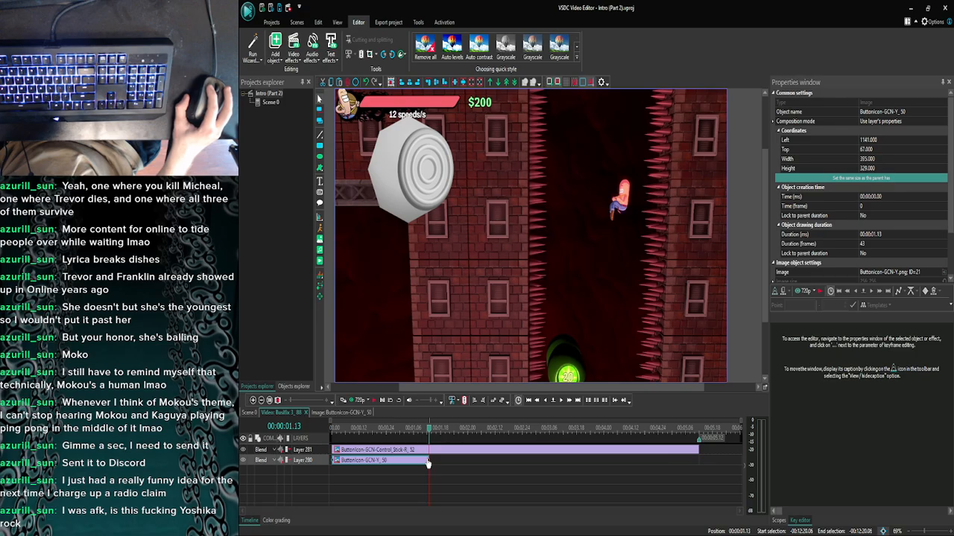
Return to Scene 0 and review the Busifix 3 clips at 00:12:24.28, 00:12:25.28 and back around 00:12:08.08.
{"action": "left_click", "coordinate": [252, 400]}
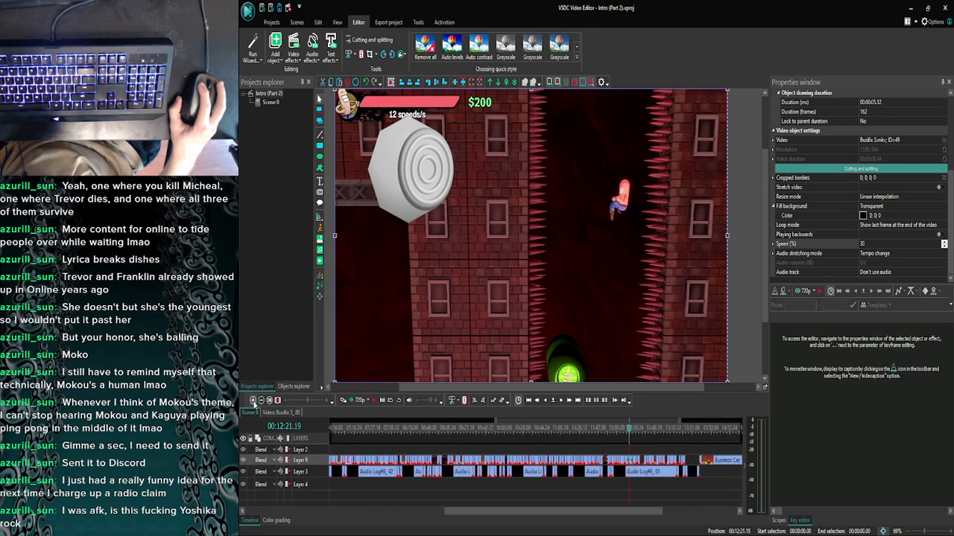
{"action": "left_click", "coordinate": [253, 402]}
{"action": "left_click", "coordinate": [253, 402]}
{"action": "left_click", "coordinate": [253, 402]}
{"action": "left_click", "coordinate": [253, 402]}
{"action": "left_click", "coordinate": [254, 402]}
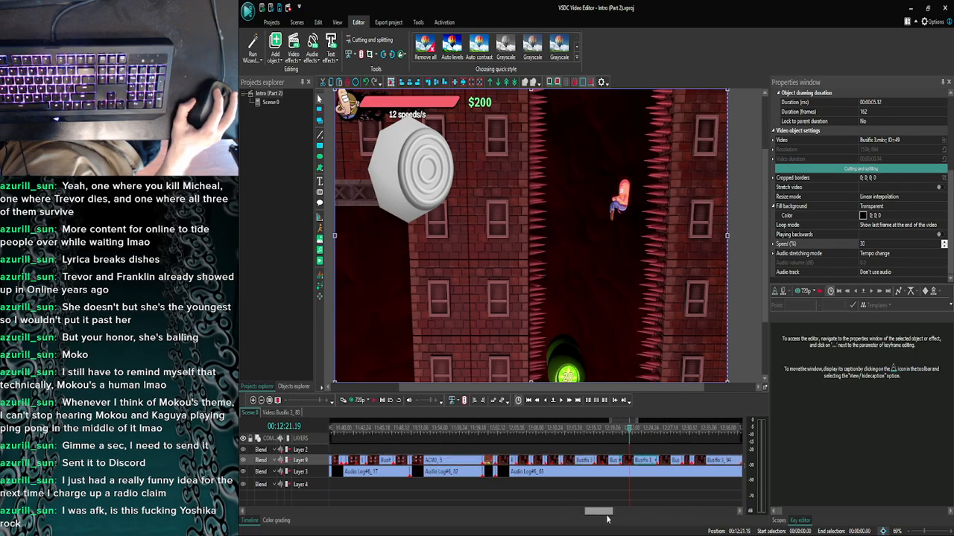
{"action": "left_click_drag", "start_coordinate": [608, 519], "coordinate": [610, 519]}
{"action": "left_click", "coordinate": [586, 433]}
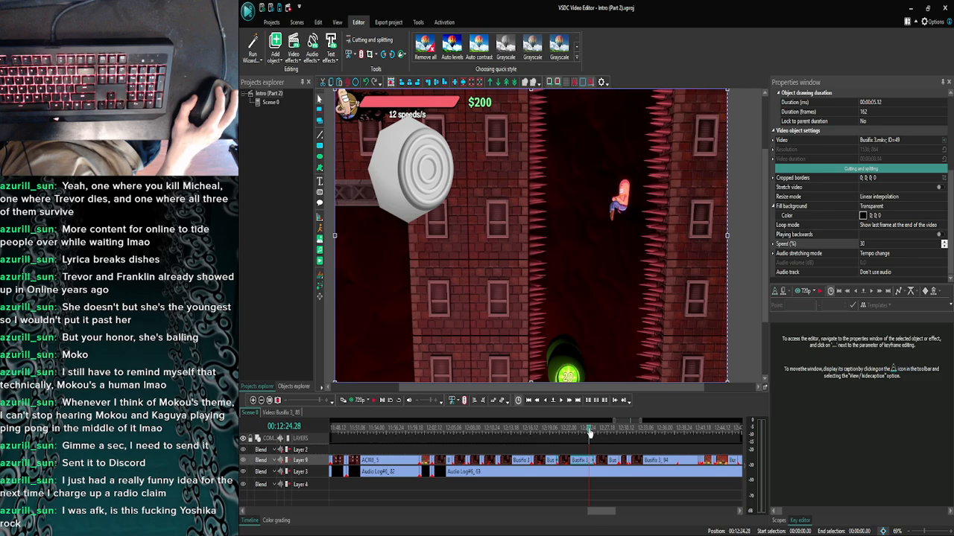
{"action": "left_click", "coordinate": [570, 401]}
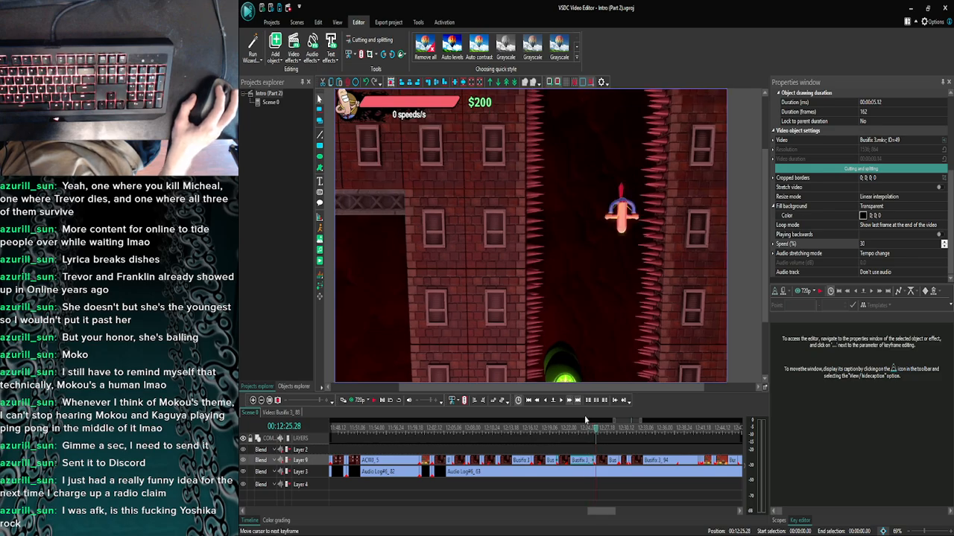
{"action": "left_click_drag", "start_coordinate": [596, 434], "coordinate": [468, 437]}
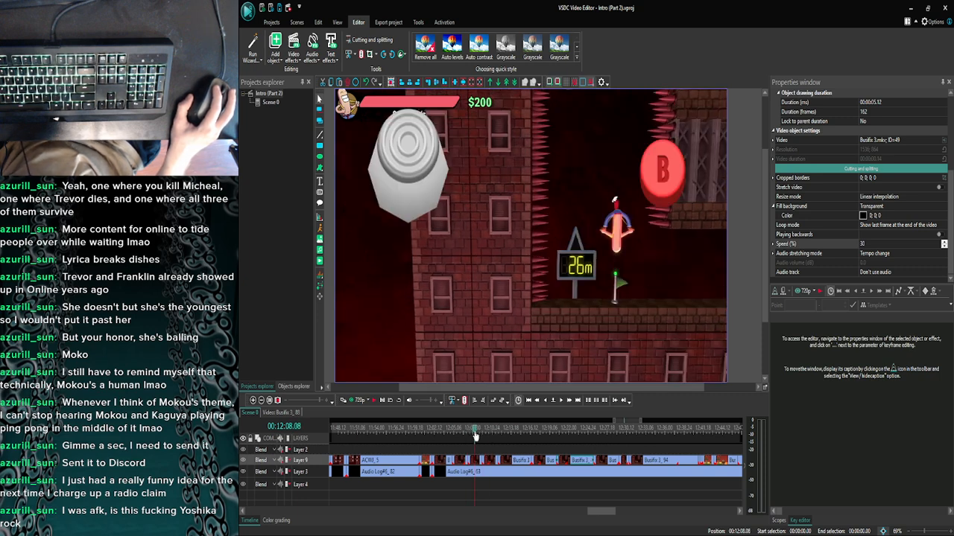
Copy the B button and upward control stick images from inside the Busifix 3 clip that starts at 00:12:07.09.
{"action": "double_click", "coordinate": [479, 461]}
{"action": "left_click", "coordinate": [478, 461]}
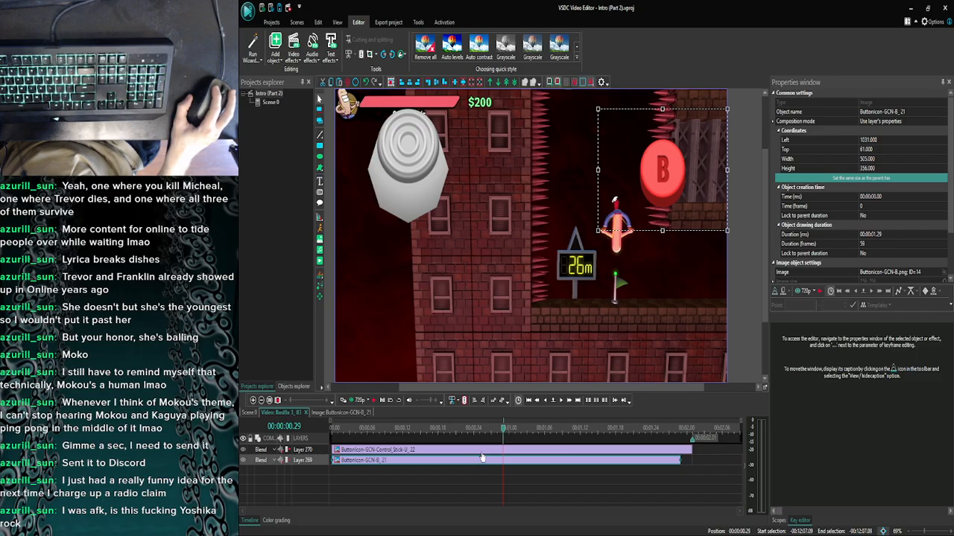
{"action": "left_click", "coordinate": [485, 451], "text": "ctrl"}
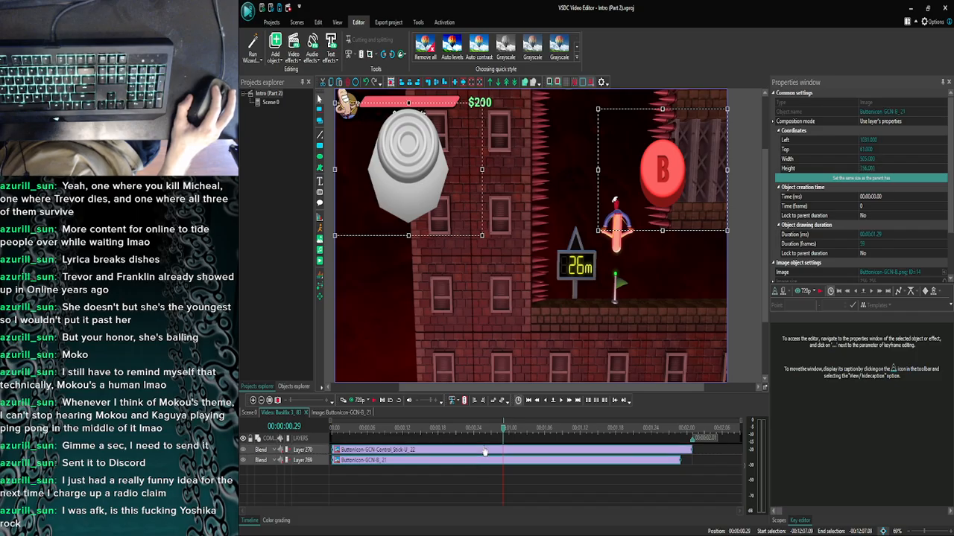
{"action": "left_click", "coordinate": [276, 414]}
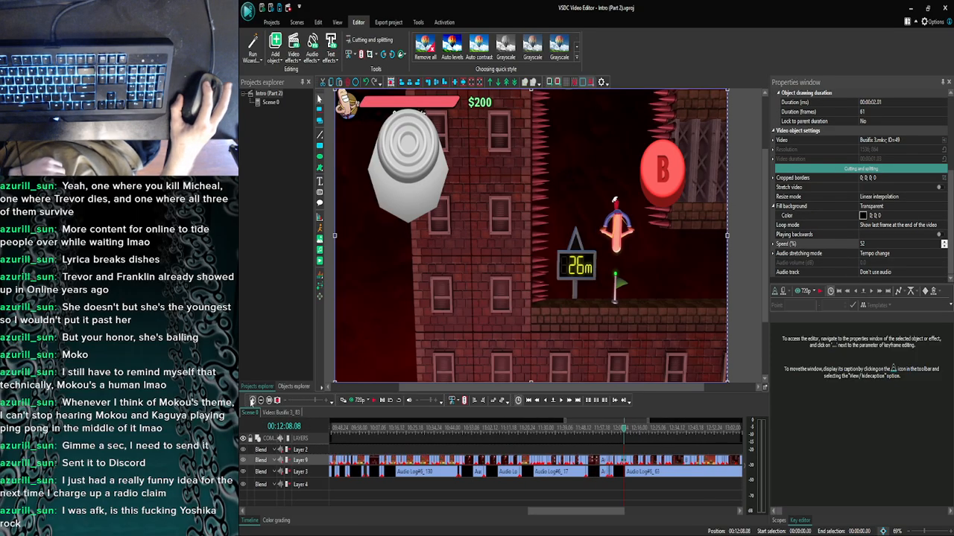
Paste both button images into the Busifix 3 clip that starts at 00:12:25.18 and extend them, ending the control stick at 00:00:03.21.
{"action": "left_click", "coordinate": [252, 401]}
{"action": "left_click_drag", "start_coordinate": [604, 511], "coordinate": [610, 511]}
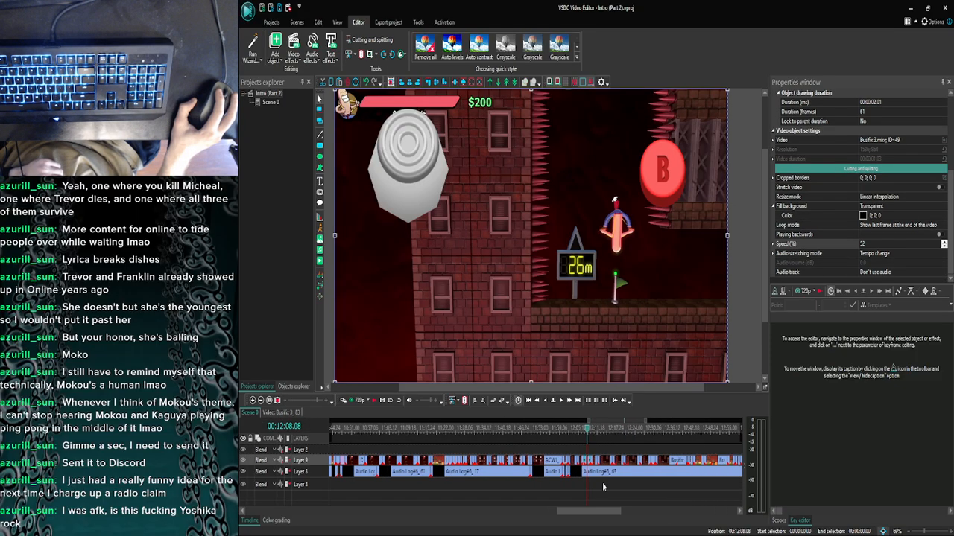
{"action": "left_click", "coordinate": [602, 431]}
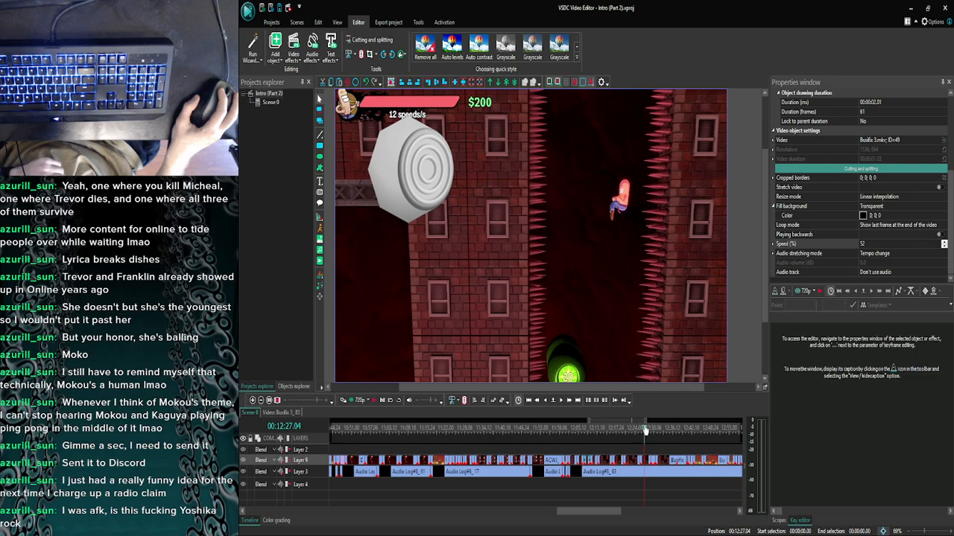
{"action": "double_click", "coordinate": [646, 462]}
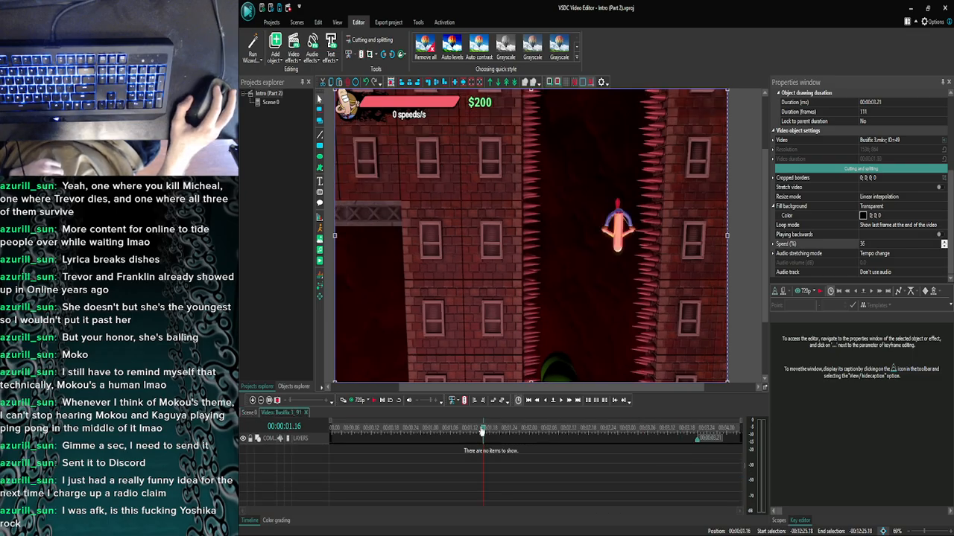
{"action": "left_click_drag", "start_coordinate": [482, 432], "coordinate": [282, 449]}
{"action": "key", "text": "ctrl+v"}
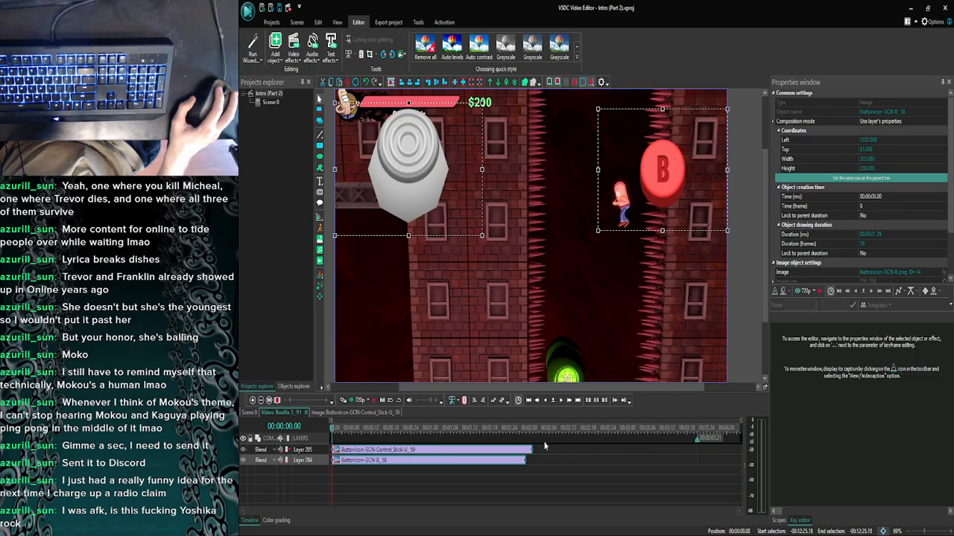
{"action": "left_click_drag", "start_coordinate": [530, 452], "coordinate": [684, 437]}
{"action": "left_click", "coordinate": [667, 482]}
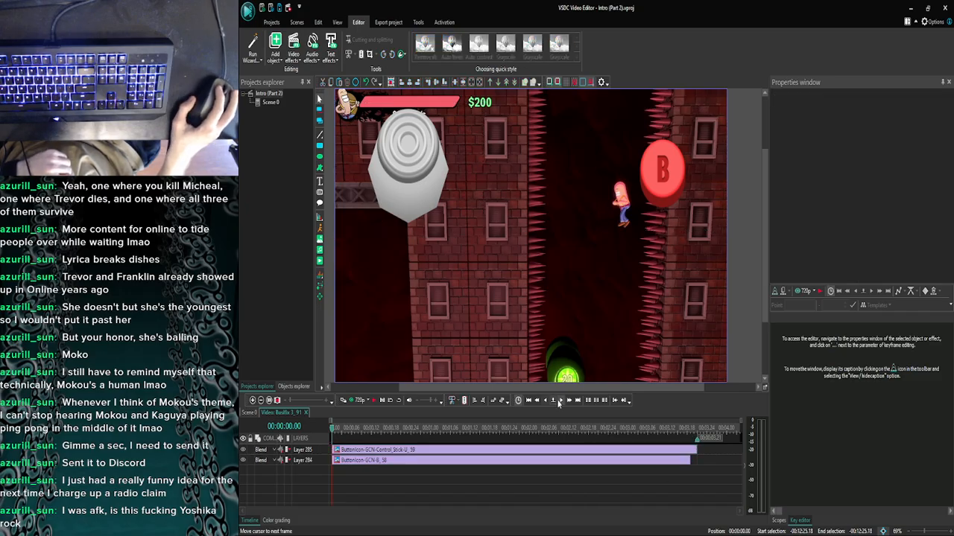
Step through the clip from its start to 00:00:03.17 to examine how long the B button is used.
{"action": "left_click", "coordinate": [570, 401]}
{"action": "left_click", "coordinate": [563, 403]}
{"action": "left_click", "coordinate": [563, 402]}
{"action": "left_click", "coordinate": [563, 402]}
{"action": "left_click", "coordinate": [563, 402]}
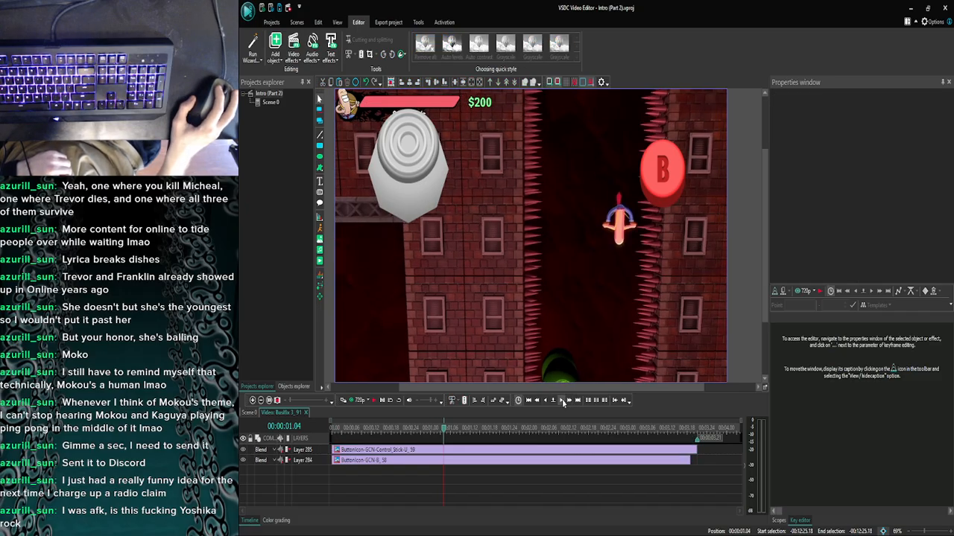
{"action": "left_click", "coordinate": [563, 402]}
{"action": "left_click", "coordinate": [564, 402]}
{"action": "left_click", "coordinate": [563, 402]}
{"action": "left_click", "coordinate": [563, 402]}
{"action": "left_click", "coordinate": [563, 402]}
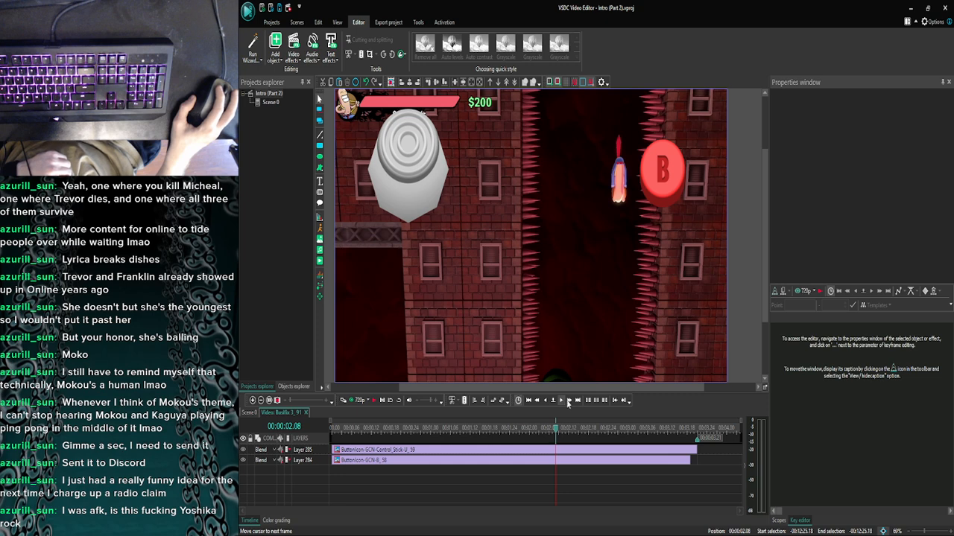
{"action": "left_click", "coordinate": [563, 402]}
{"action": "left_click", "coordinate": [564, 402]}
{"action": "left_click", "coordinate": [563, 402]}
{"action": "left_click", "coordinate": [563, 402]}
{"action": "left_click", "coordinate": [570, 402]}
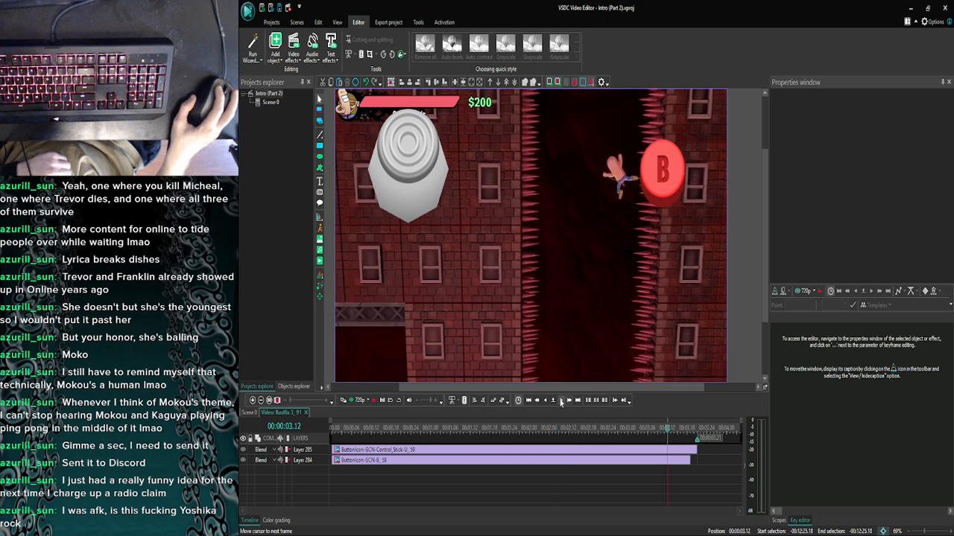
{"action": "left_click", "coordinate": [561, 402]}
{"action": "left_click", "coordinate": [561, 402]}
{"action": "left_click", "coordinate": [561, 402]}
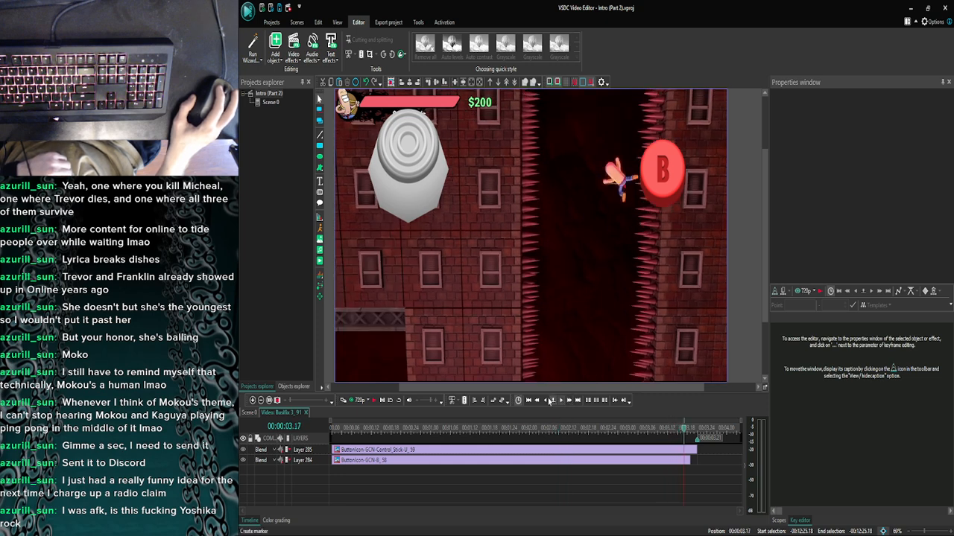
Find the frame where the B press ends and shorten the B button image to end at 00:00:02.28.
{"action": "left_click", "coordinate": [538, 402]}
{"action": "left_click", "coordinate": [562, 403]}
{"action": "left_click", "coordinate": [562, 403]}
{"action": "left_click", "coordinate": [561, 403]}
{"action": "left_click", "coordinate": [562, 403]}
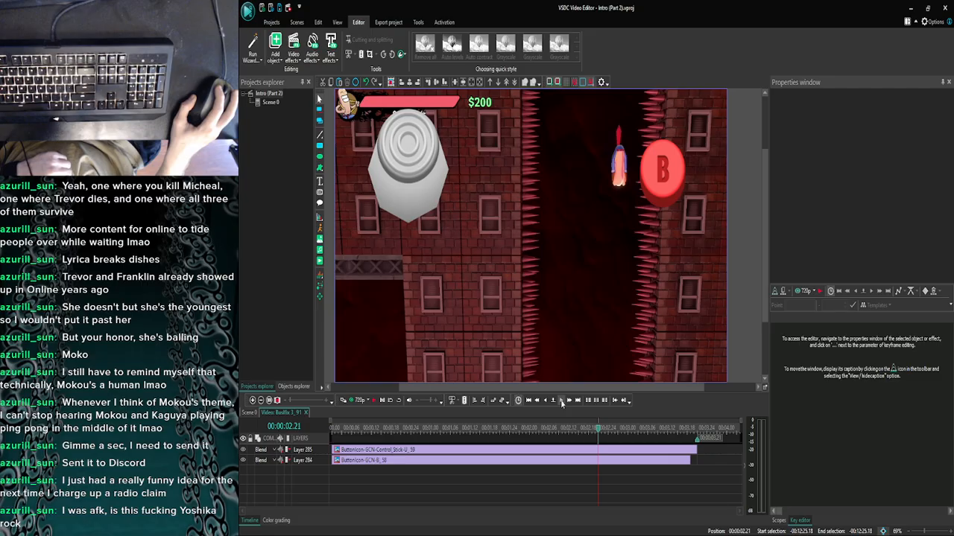
{"action": "left_click", "coordinate": [562, 403]}
{"action": "left_click", "coordinate": [561, 403]}
{"action": "left_click", "coordinate": [562, 403]}
{"action": "left_click", "coordinate": [562, 403]}
{"action": "left_click", "coordinate": [562, 403]}
{"action": "left_click", "coordinate": [562, 403]}
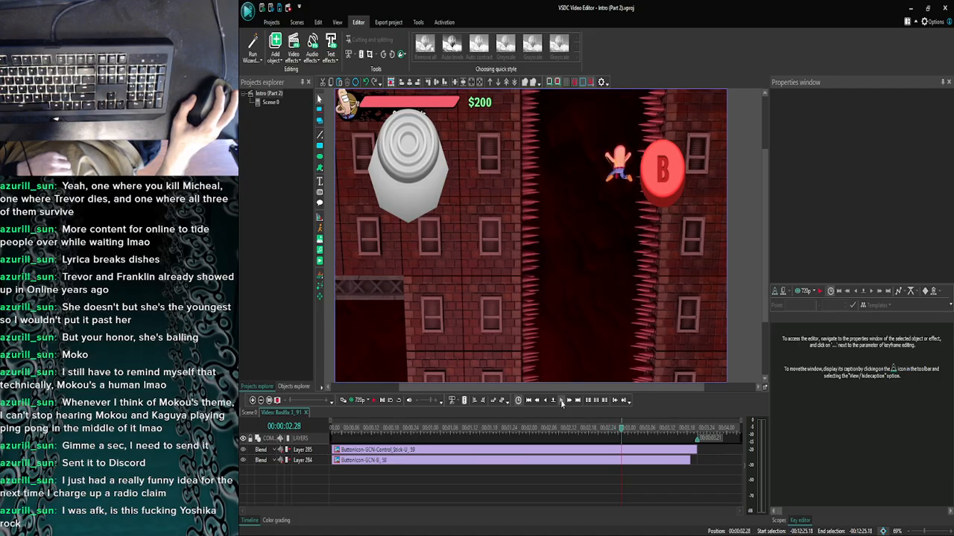
{"action": "left_click", "coordinate": [634, 464]}
{"action": "left_click", "coordinate": [546, 401]}
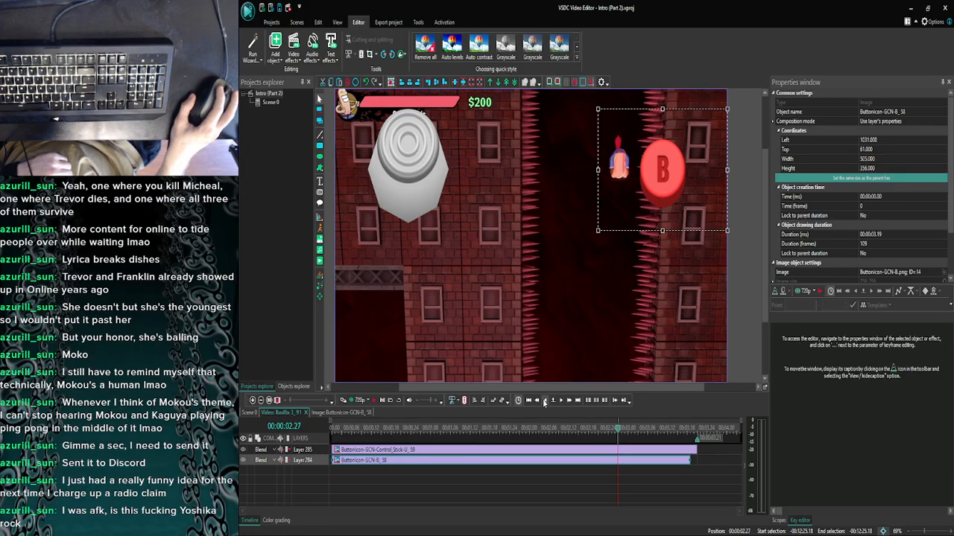
{"action": "left_click", "coordinate": [564, 403]}
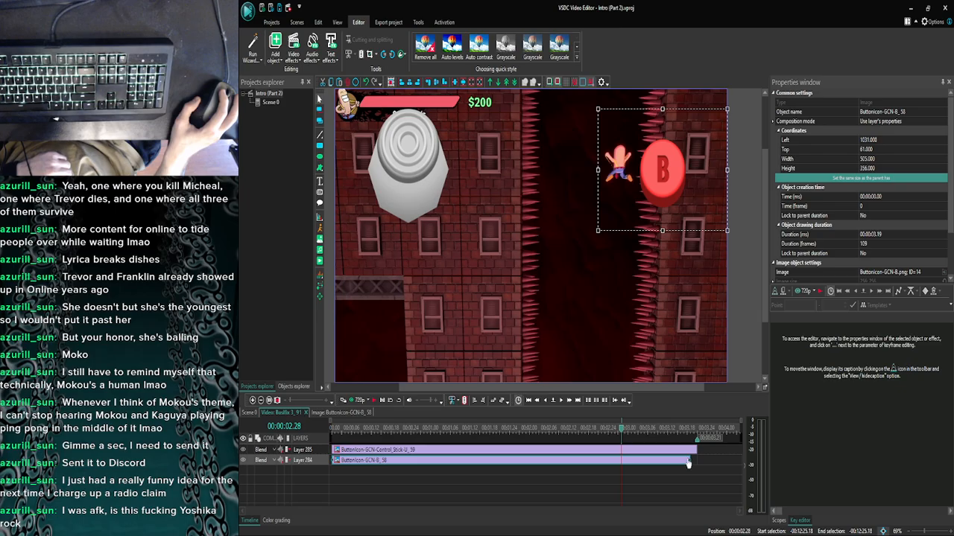
{"action": "left_click_drag", "start_coordinate": [686, 456], "coordinate": [621, 459]}
Review the remaining frames up to 00:00:03.21 to check how long the control stick image should last.
{"action": "left_click", "coordinate": [561, 403]}
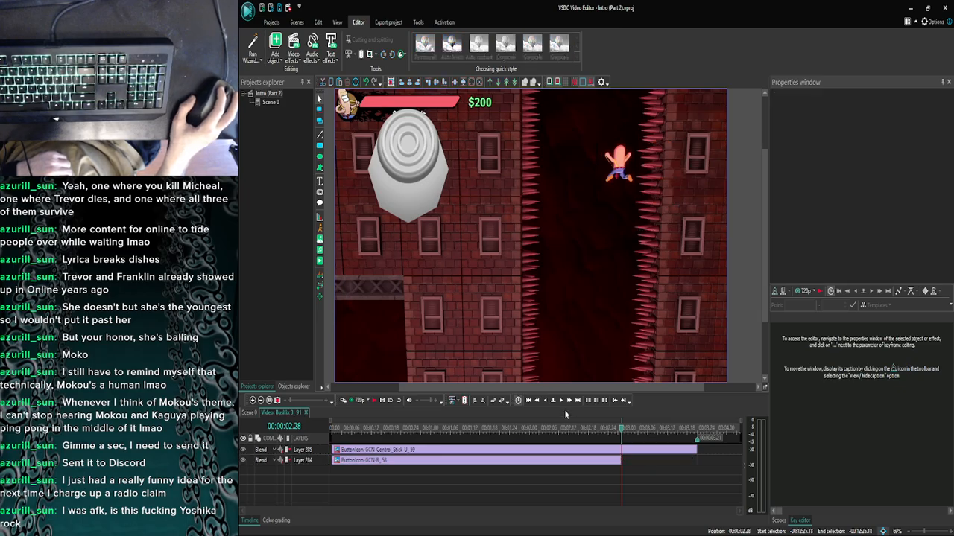
{"action": "left_click", "coordinate": [560, 403]}
{"action": "left_click", "coordinate": [561, 403]}
{"action": "left_click", "coordinate": [560, 403]}
{"action": "left_click", "coordinate": [560, 403]}
{"action": "left_click", "coordinate": [561, 403]}
{"action": "left_click", "coordinate": [561, 403]}
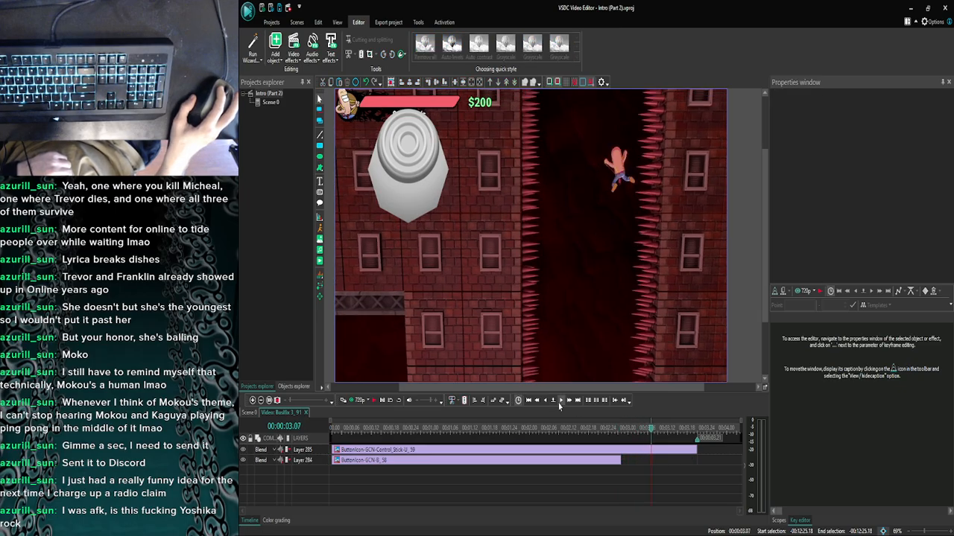
{"action": "left_click", "coordinate": [561, 403]}
{"action": "left_click", "coordinate": [560, 403]}
{"action": "left_click", "coordinate": [561, 403]}
{"action": "left_click", "coordinate": [560, 403]}
{"action": "left_click", "coordinate": [561, 403]}
{"action": "left_click", "coordinate": [560, 403]}
{"action": "left_click", "coordinate": [560, 403]}
{"action": "left_click", "coordinate": [560, 403]}
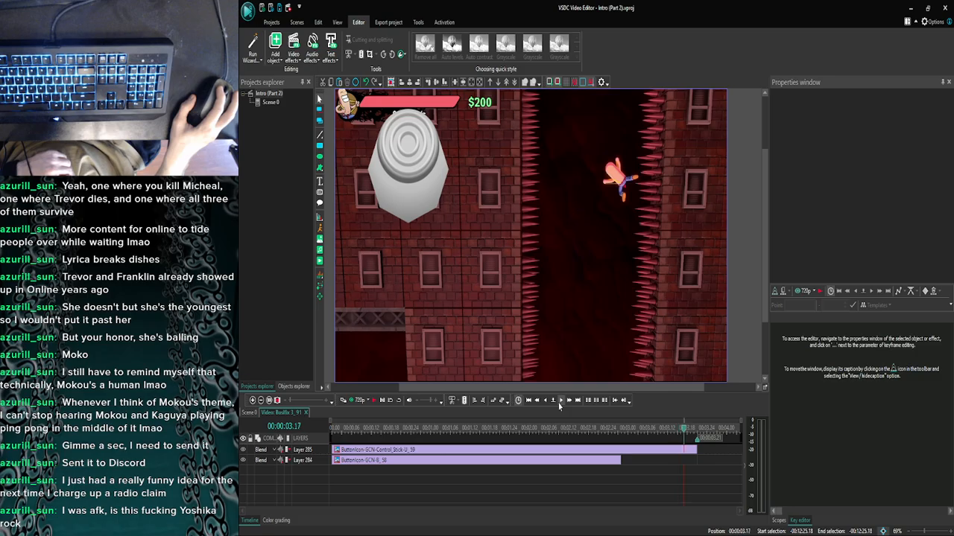
{"action": "left_click", "coordinate": [560, 403]}
{"action": "left_click", "coordinate": [560, 404]}
{"action": "left_click", "coordinate": [560, 403]}
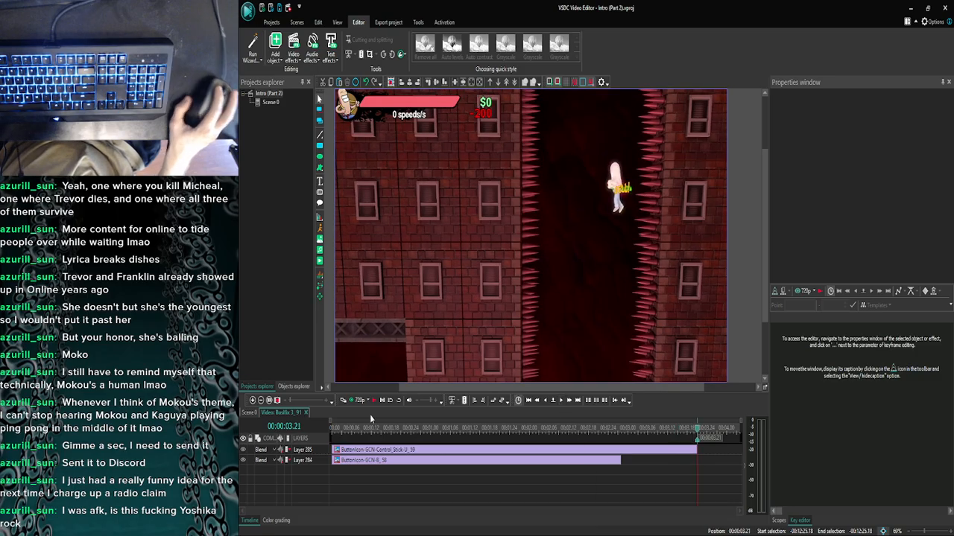
Return to Scene 0 and paste both button images into the Busifix 3 clip that starts at 00:12:29.09.
{"action": "left_click", "coordinate": [253, 401]}
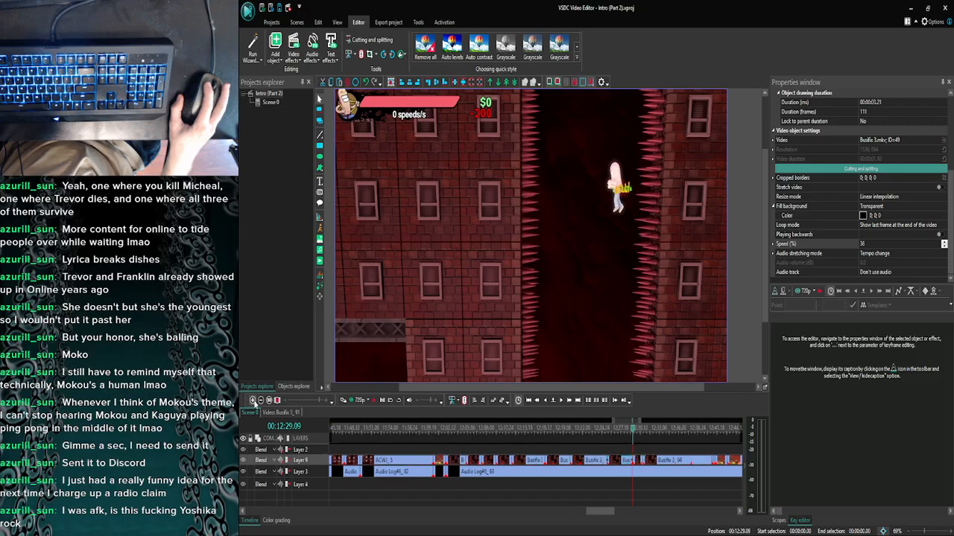
{"action": "double_click", "coordinate": [641, 462]}
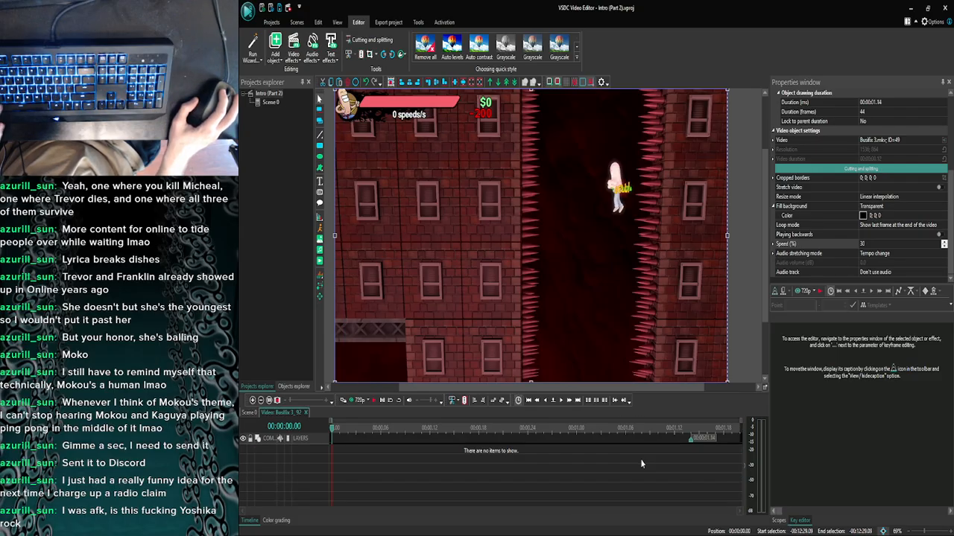
{"action": "key", "text": "ctrl+v"}
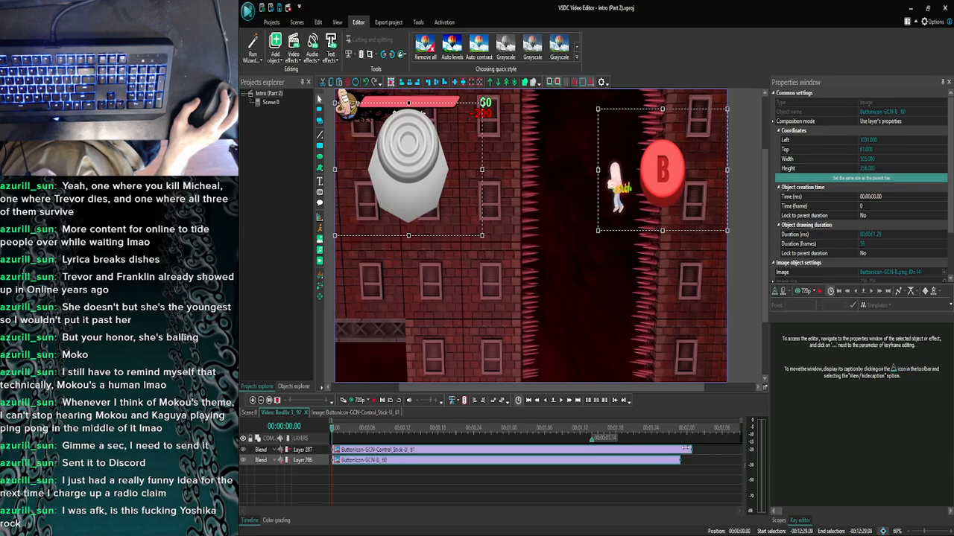
Shorten the control stick and B button icons to the clip's length, and trim the B icon to end at 00:00:01.03.
{"action": "left_click_drag", "start_coordinate": [686, 449], "coordinate": [591, 450]}
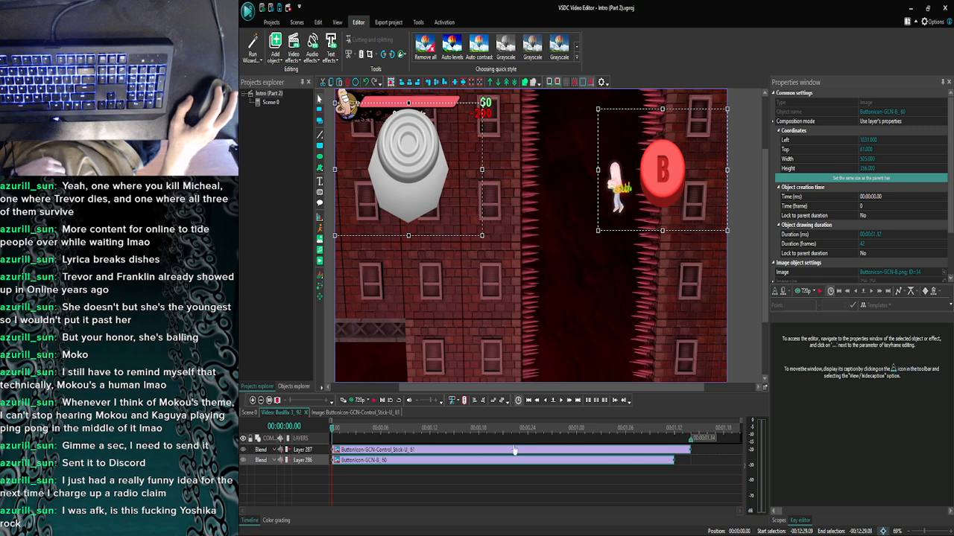
{"action": "left_click", "coordinate": [561, 401]}
{"action": "left_click", "coordinate": [571, 401]}
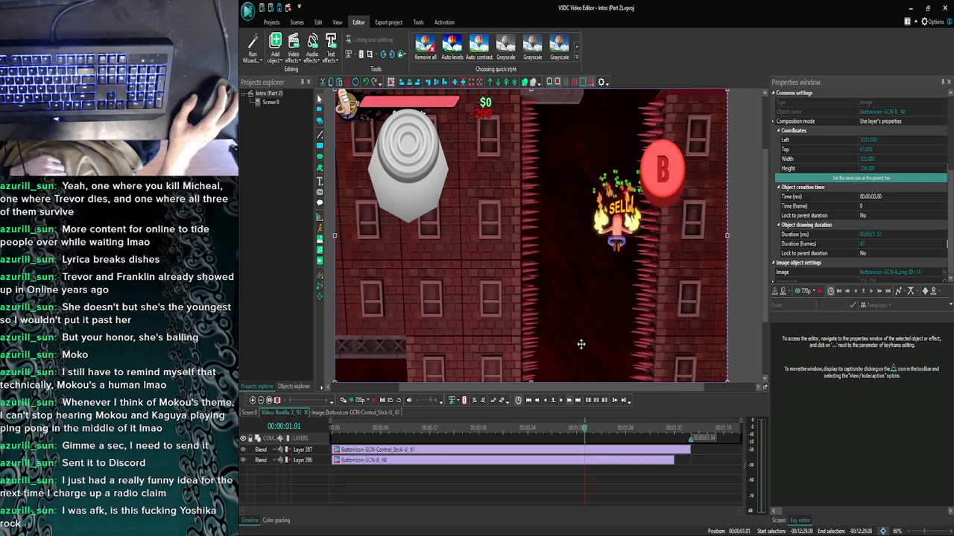
{"action": "left_click", "coordinate": [561, 401]}
{"action": "left_click", "coordinate": [562, 401]}
{"action": "left_click", "coordinate": [562, 401]}
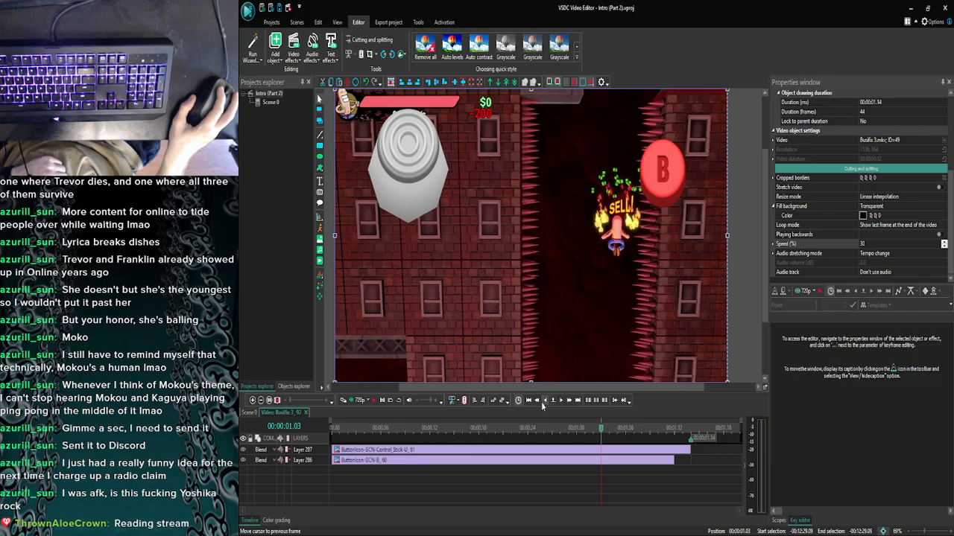
{"action": "left_click", "coordinate": [549, 402]}
{"action": "left_click", "coordinate": [661, 460]}
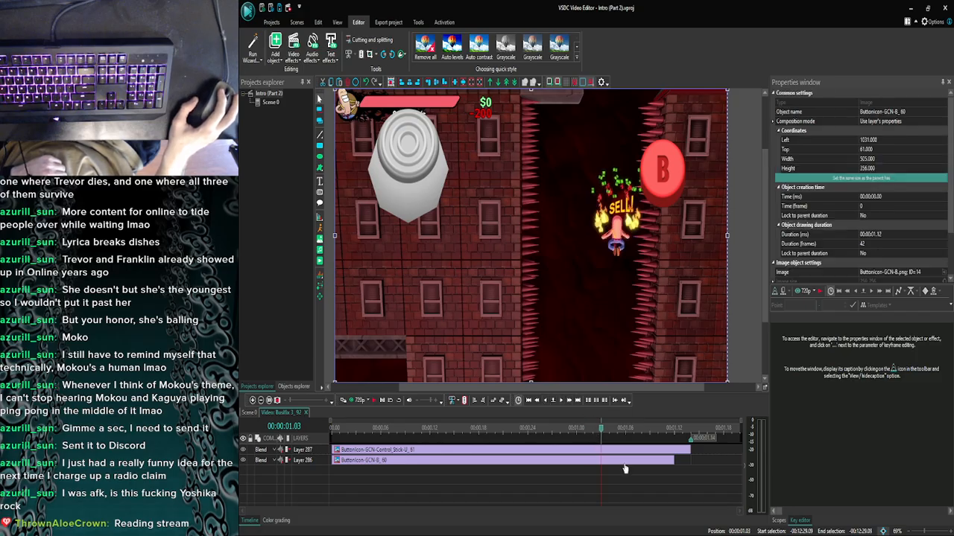
{"action": "left_click_drag", "start_coordinate": [674, 459], "coordinate": [600, 460]}
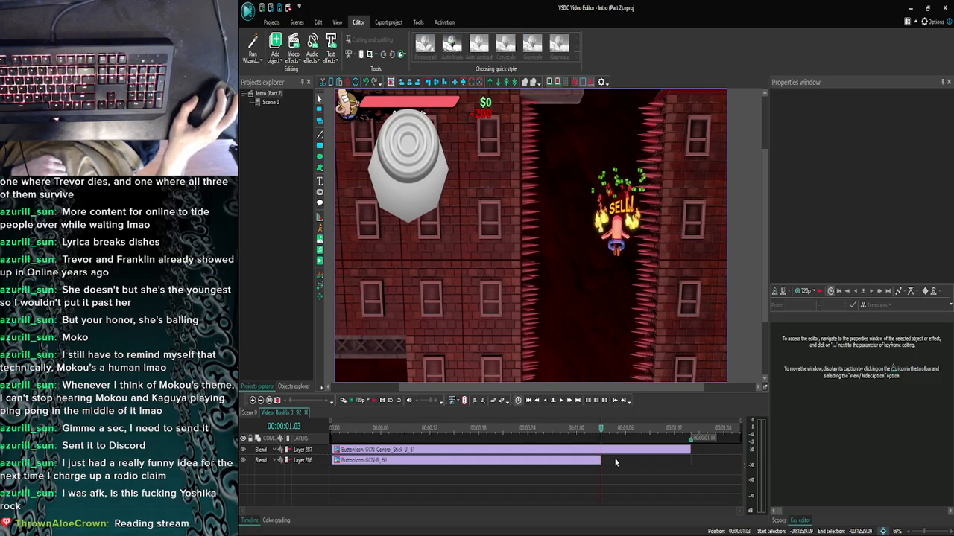
Step through the remaining frames of the clip up to its end at 00:00:01.14 to check the character's movement.
{"action": "left_click", "coordinate": [564, 401]}
{"action": "left_click", "coordinate": [565, 401]}
{"action": "left_click", "coordinate": [564, 401]}
{"action": "left_click", "coordinate": [565, 401]}
{"action": "left_click", "coordinate": [565, 401]}
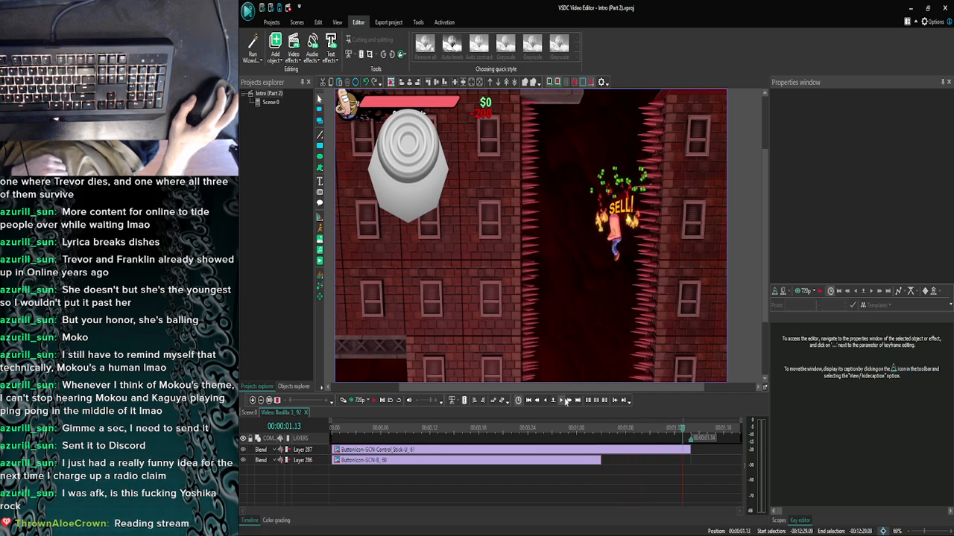
{"action": "left_click", "coordinate": [565, 401]}
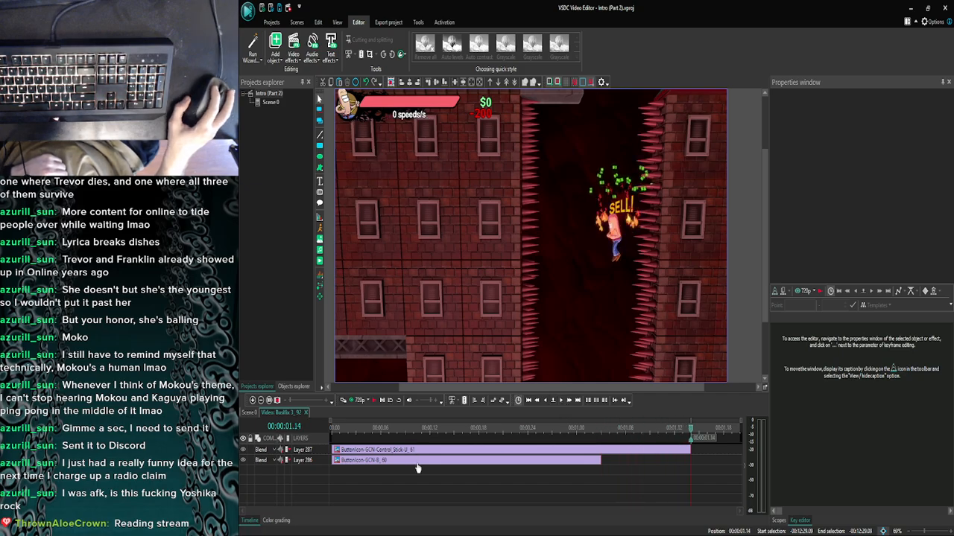
Open the Busifix 3_94 clip from the Scene 0 timeline and paste the control stick and B button icons into it.
{"action": "left_click", "coordinate": [252, 412]}
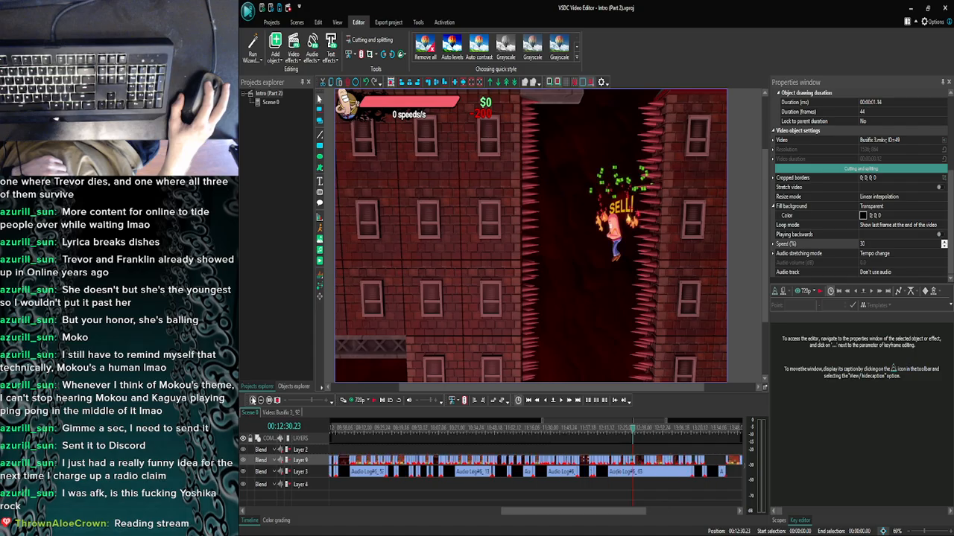
{"action": "left_click", "coordinate": [253, 401]}
{"action": "left_click", "coordinate": [252, 401]}
{"action": "left_click", "coordinate": [253, 401]}
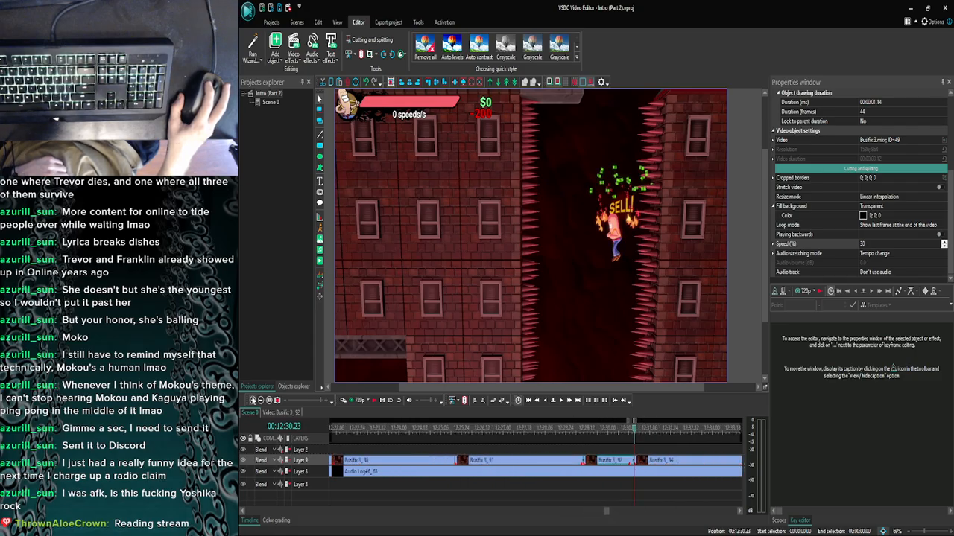
{"action": "double_click", "coordinate": [651, 461]}
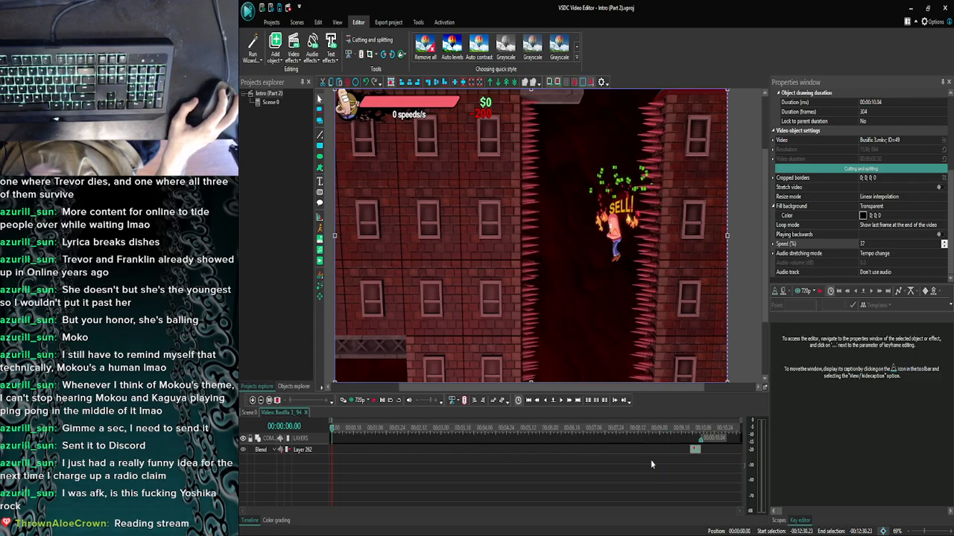
{"action": "key", "text": "ctrl+v"}
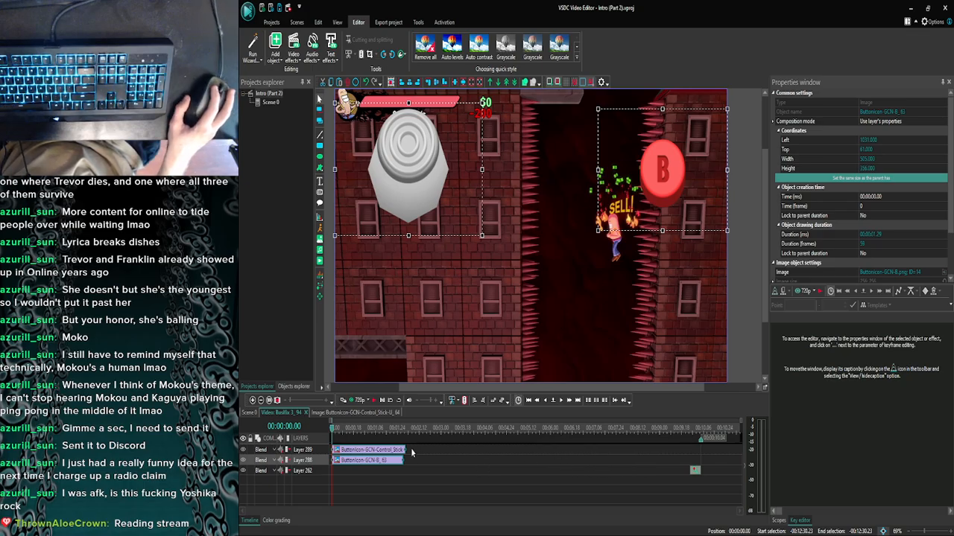
Extend both pasted icons to almost the end of the clip, about 00:00:09.25 long.
{"action": "left_click", "coordinate": [489, 447]}
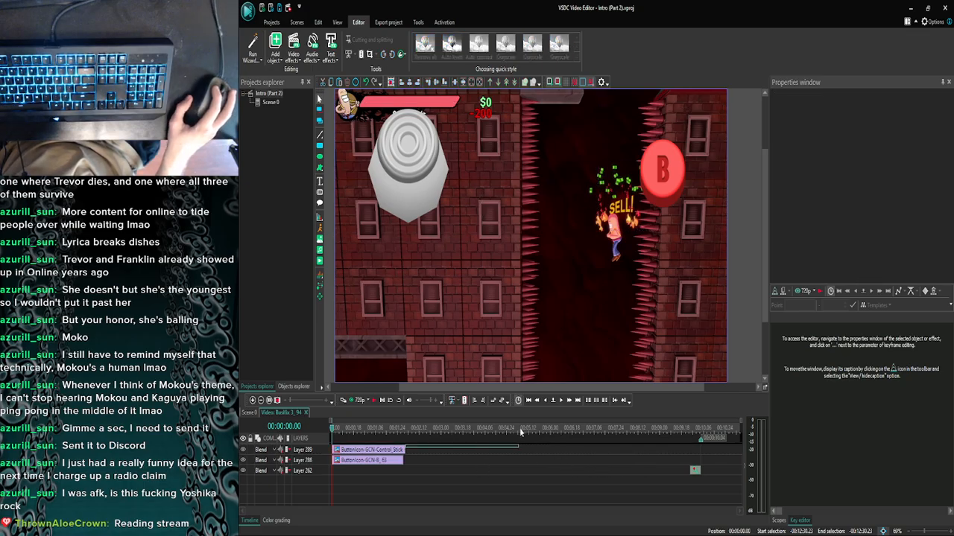
{"action": "left_click", "coordinate": [402, 451]}
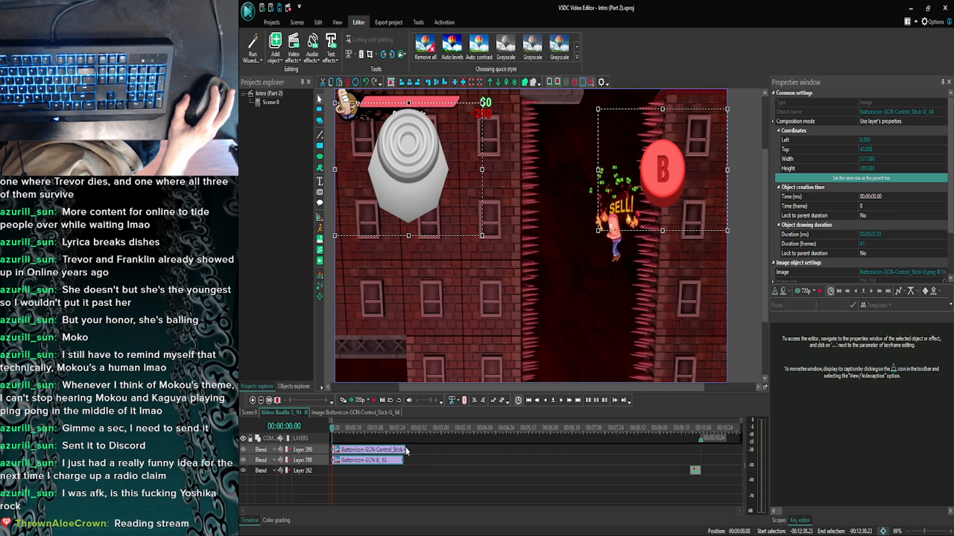
{"action": "left_click_drag", "start_coordinate": [407, 449], "coordinate": [681, 427]}
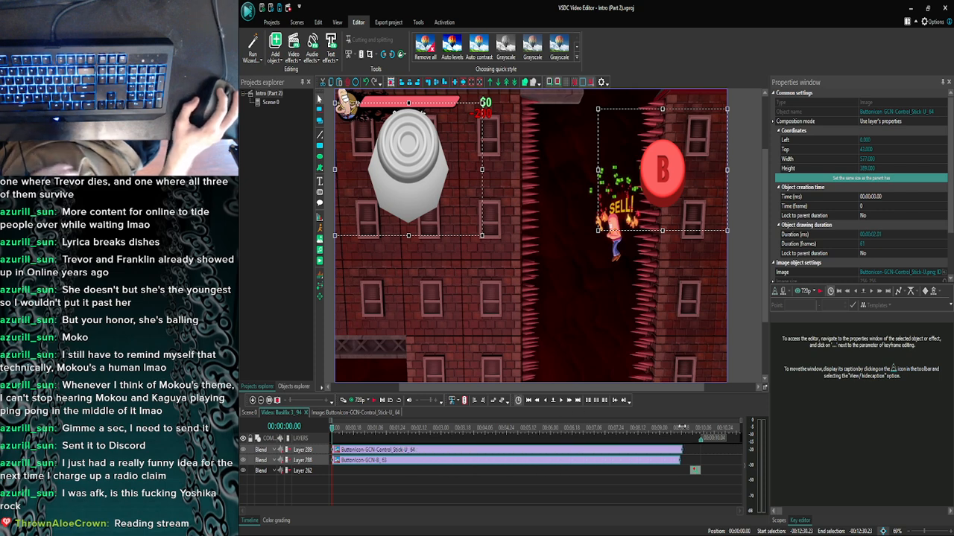
{"action": "left_click", "coordinate": [669, 471]}
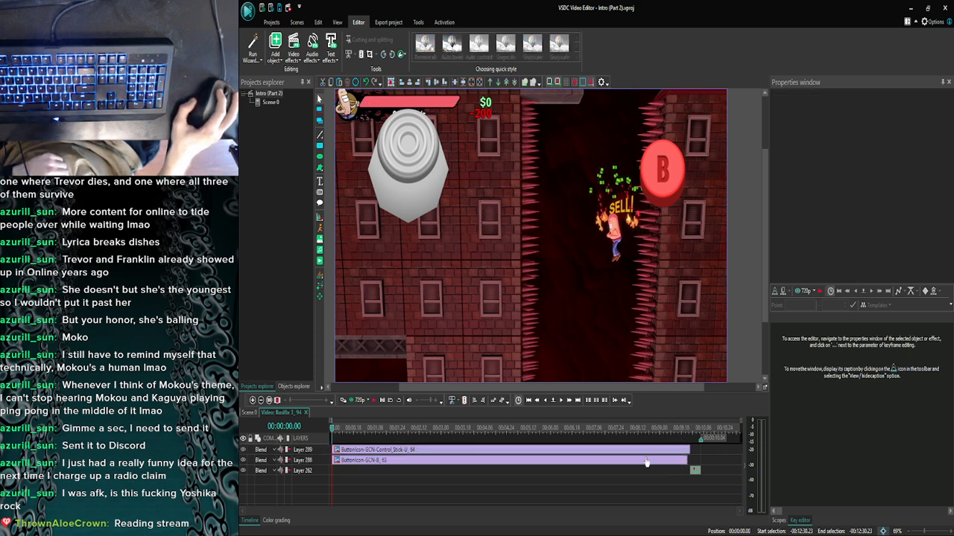
Step through the opening frames of the clip to 00:00:00.14 to examine the character's movement.
{"action": "left_click", "coordinate": [562, 401]}
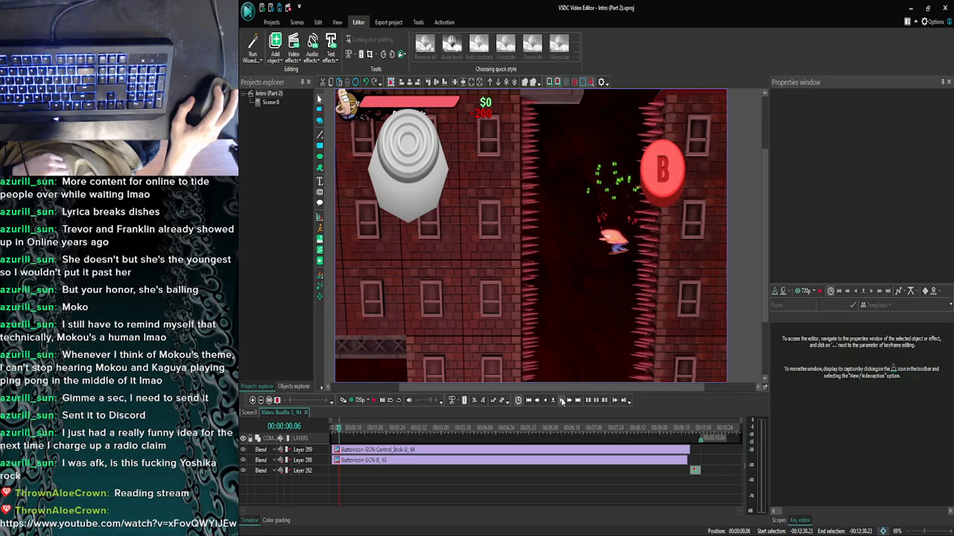
{"action": "left_click", "coordinate": [562, 401]}
{"action": "left_click", "coordinate": [562, 401]}
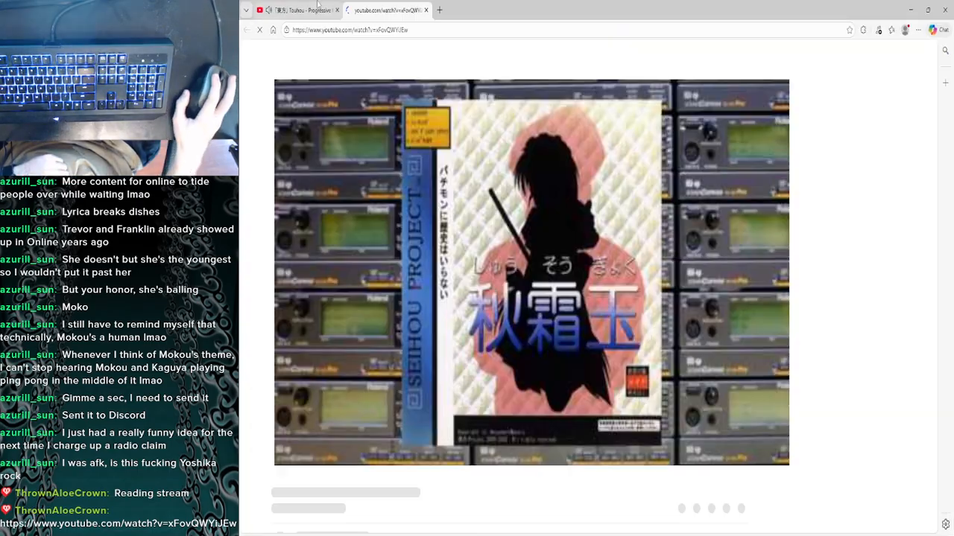
Switch to the web browser, pause the first YouTube video and play the linked Dichromatic Lotus Butterfly video from its start.
{"action": "left_click", "coordinate": [304, 10]}
{"action": "left_click", "coordinate": [411, 180]}
{"action": "left_click", "coordinate": [395, 11]}
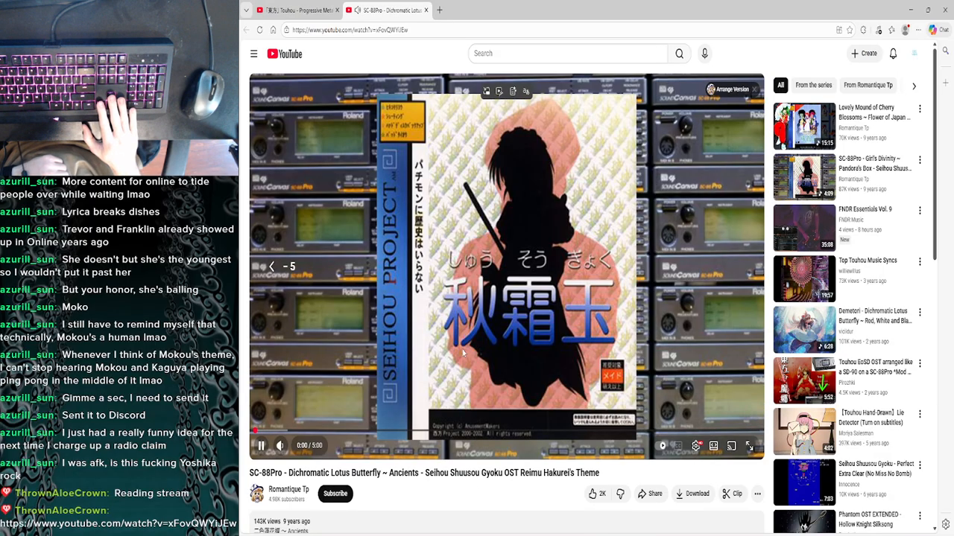
{"action": "key", "text": "Left"}
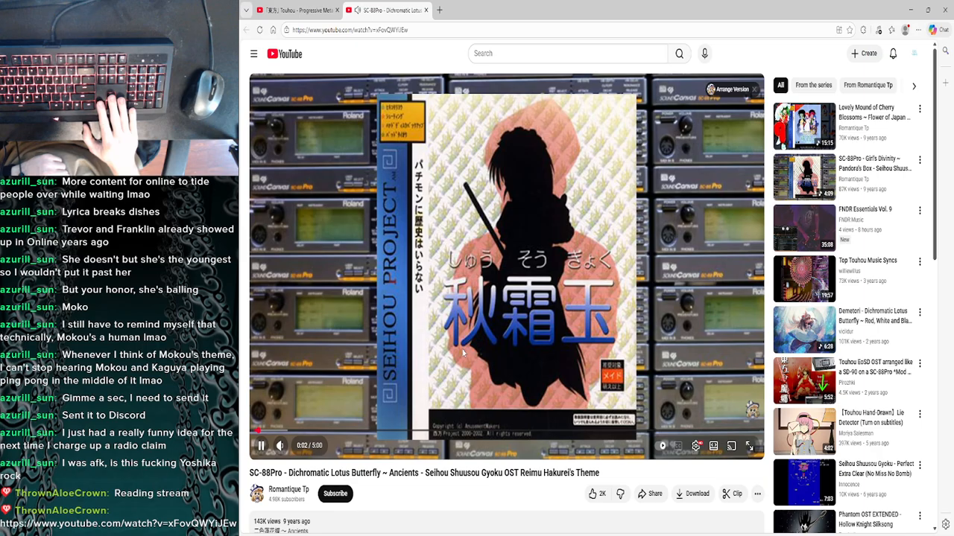
{"action": "key", "text": "Left"}
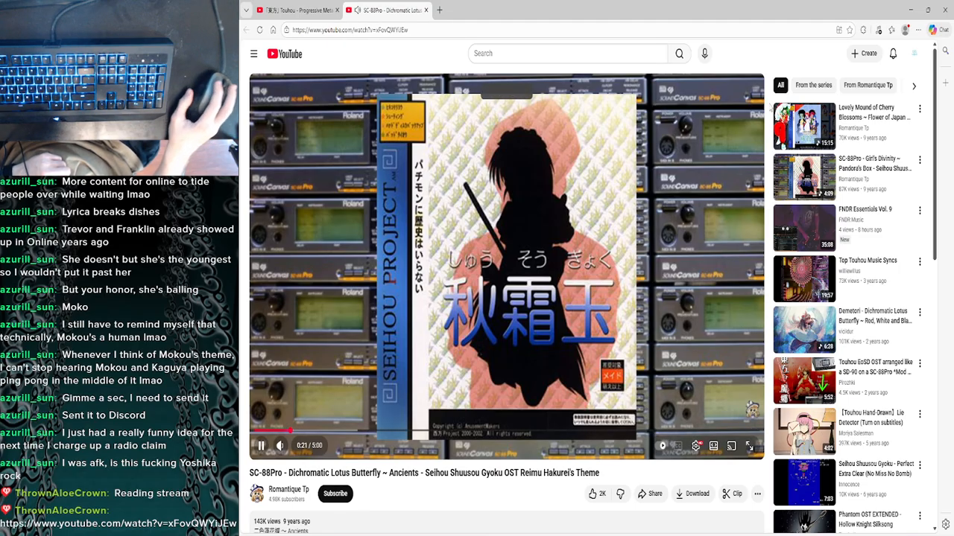
{"action": "left_click", "coordinate": [910, 11]}
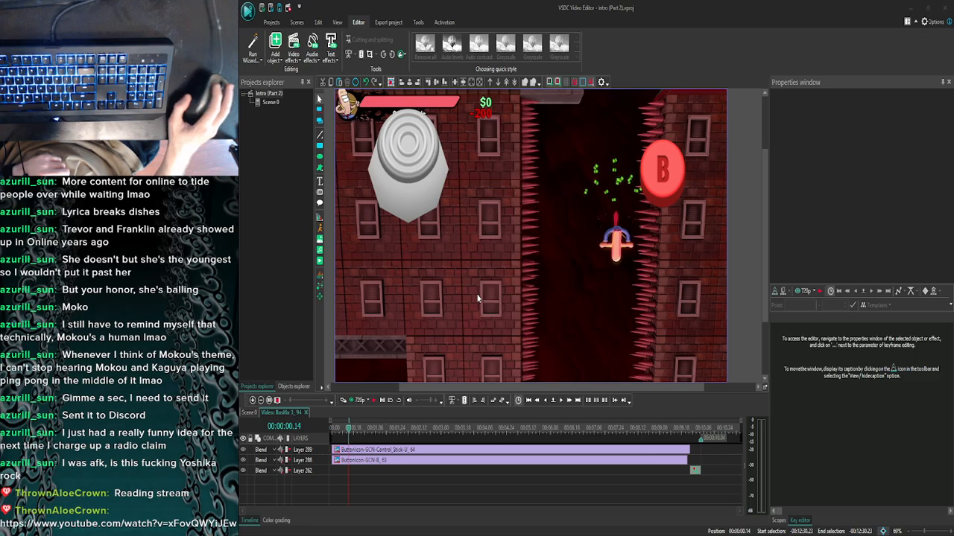
In VSDC Video Editor, step through the clip from 00:00:00.14 to 00:00:03.14 to examine when the character's movement changes.
{"action": "left_click", "coordinate": [561, 401]}
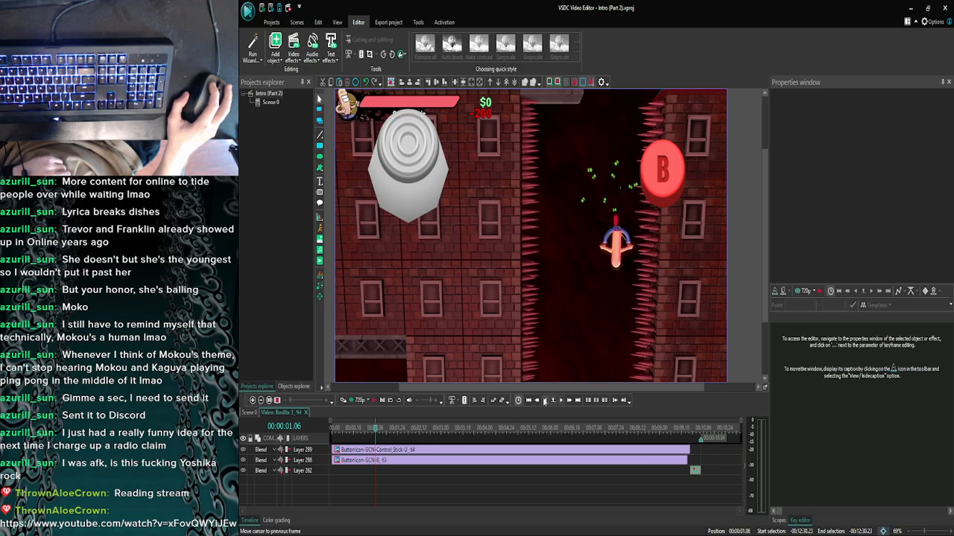
{"action": "left_click", "coordinate": [546, 401]}
{"action": "left_click", "coordinate": [561, 401]}
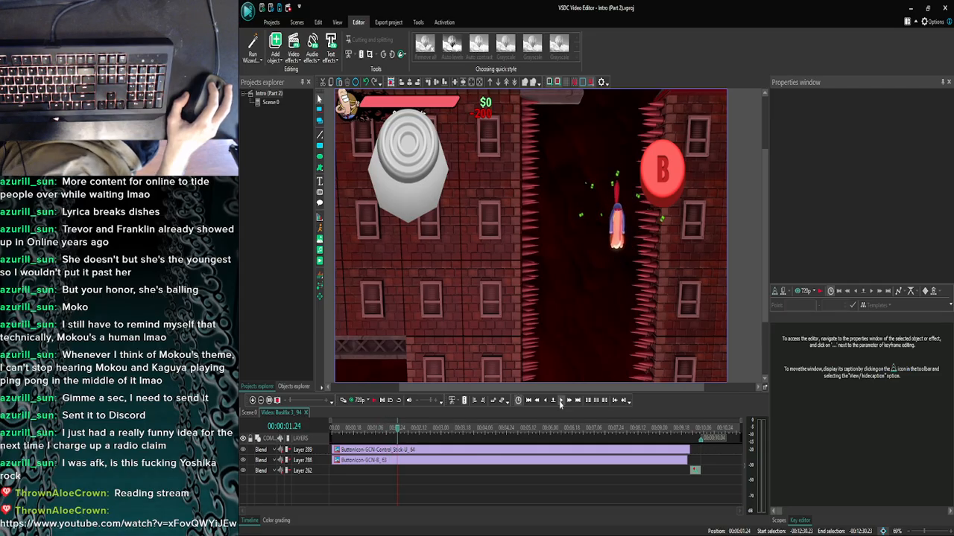
{"action": "left_click", "coordinate": [560, 403]}
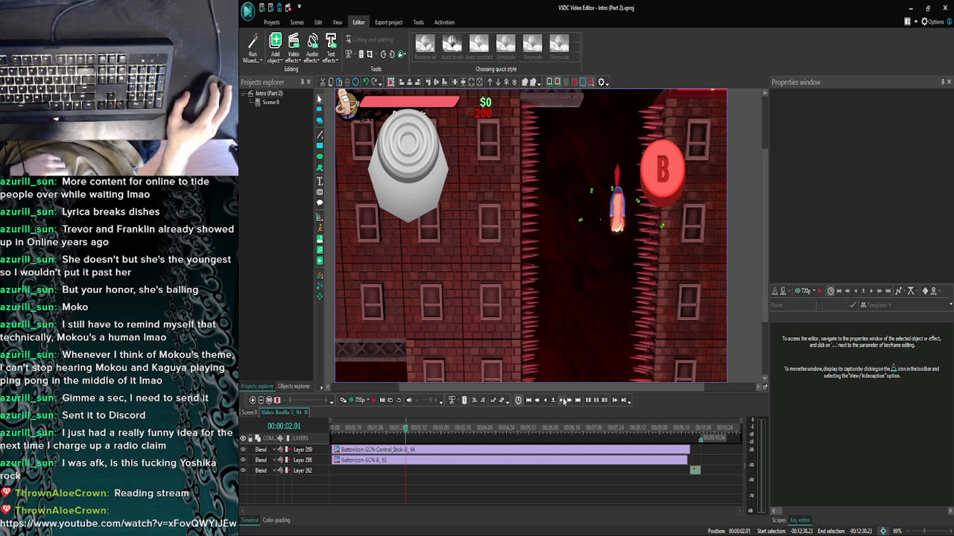
{"action": "left_click", "coordinate": [570, 401]}
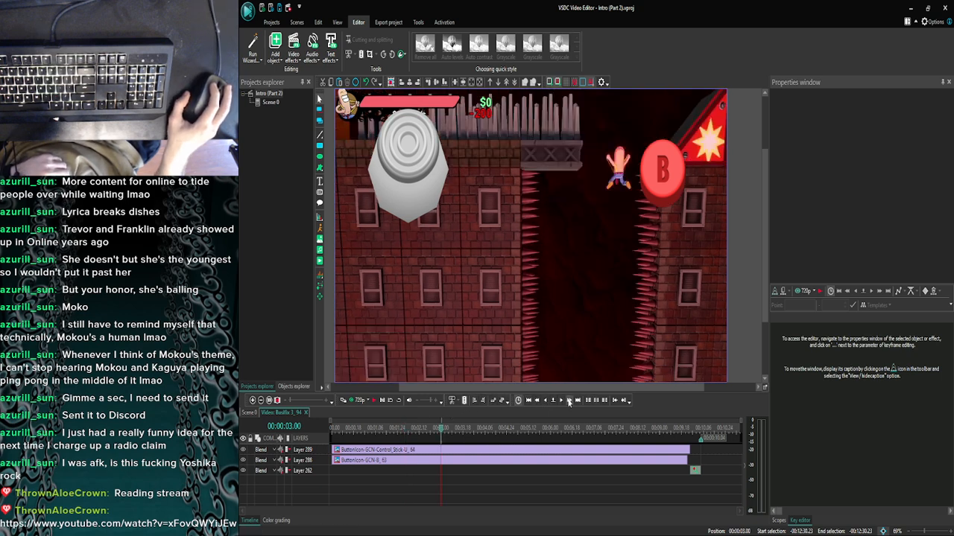
{"action": "left_click", "coordinate": [562, 400]}
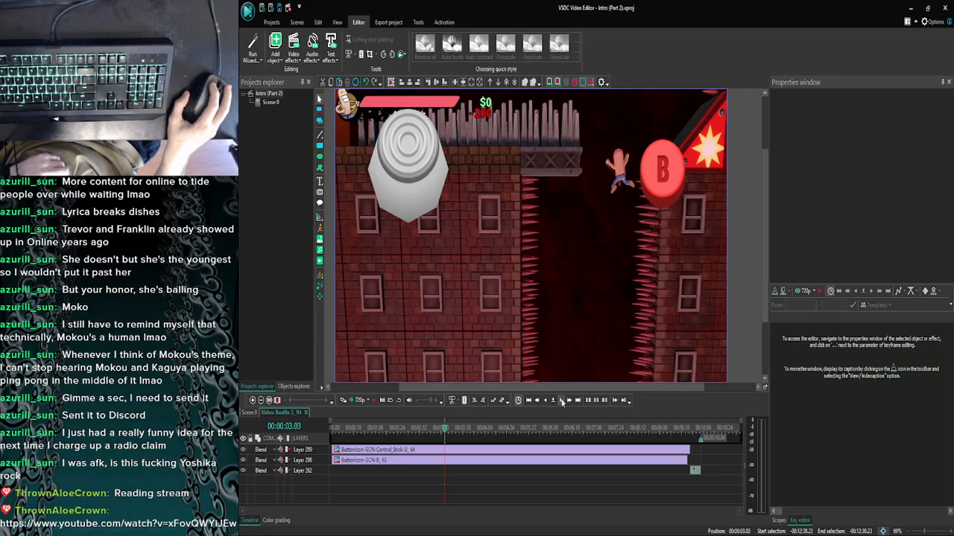
{"action": "left_click", "coordinate": [562, 401]}
{"action": "left_click", "coordinate": [562, 401]}
{"action": "left_click", "coordinate": [561, 401]}
{"action": "left_click", "coordinate": [561, 401]}
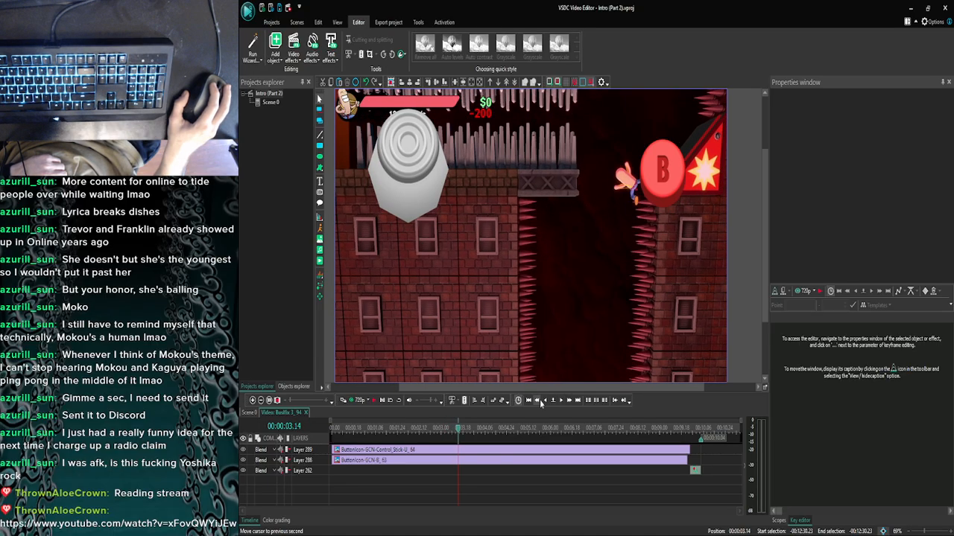
Return to the frame where the character's pose changes and trim the B button icon to end at 00:00:02.26.
{"action": "left_click", "coordinate": [555, 401]}
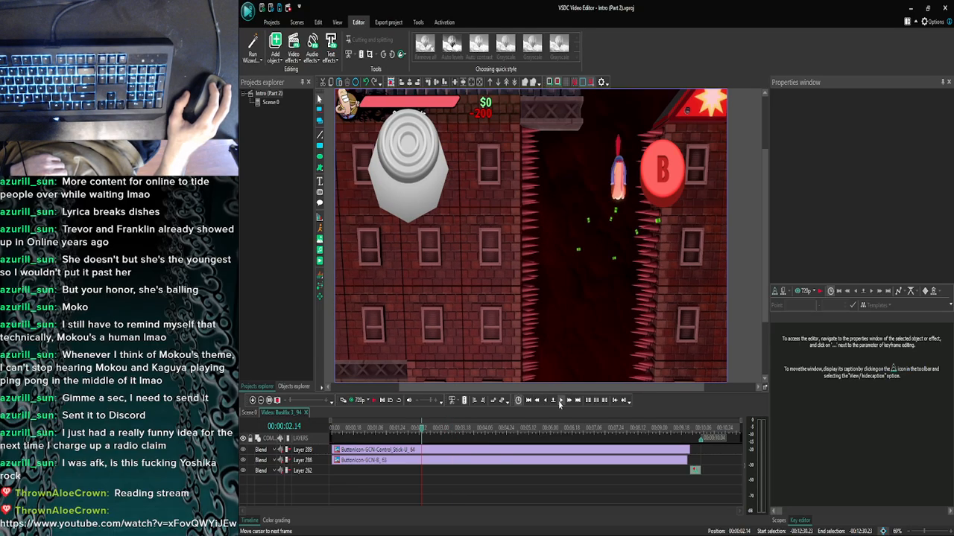
{"action": "left_click", "coordinate": [560, 401]}
{"action": "left_click", "coordinate": [560, 401]}
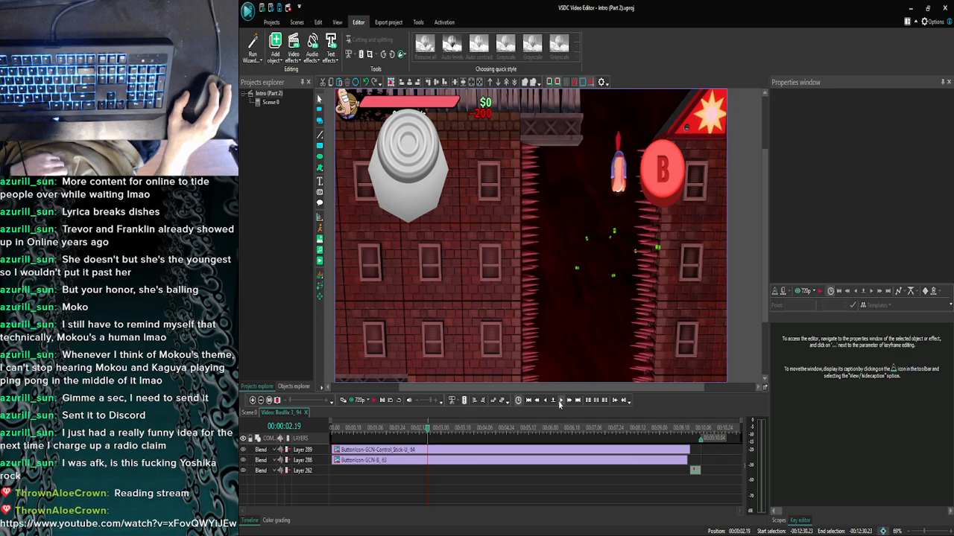
{"action": "left_click", "coordinate": [561, 401]}
{"action": "left_click", "coordinate": [561, 401]}
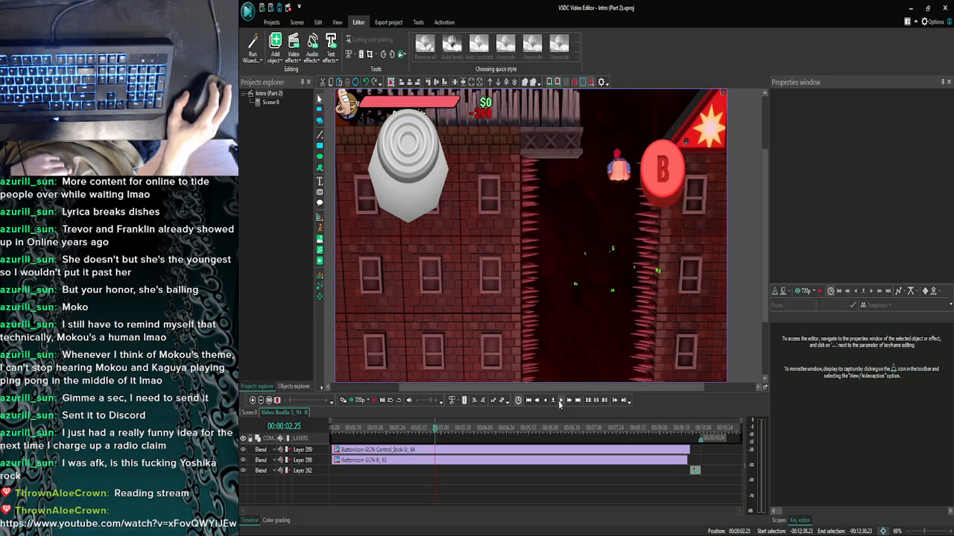
{"action": "left_click", "coordinate": [560, 402]}
{"action": "left_click", "coordinate": [628, 459]}
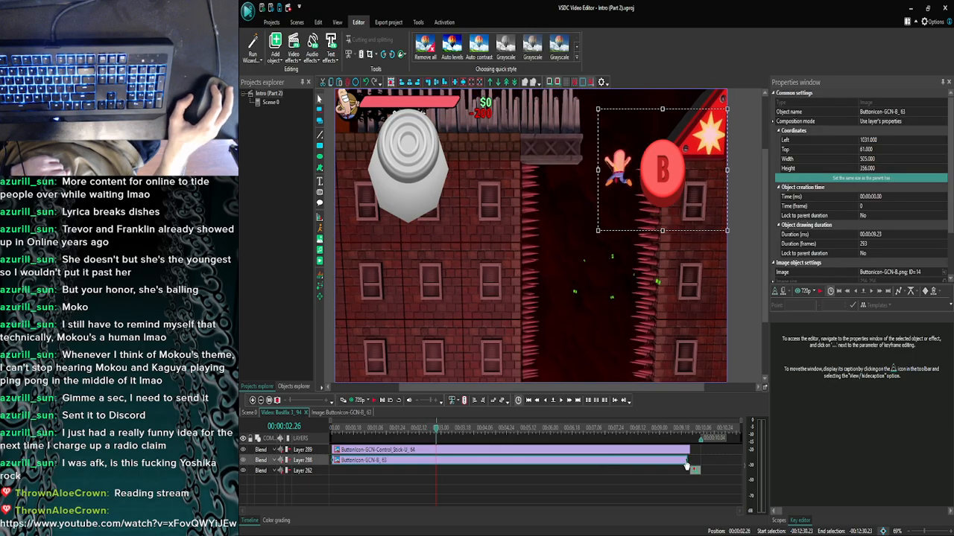
{"action": "left_click_drag", "start_coordinate": [673, 460], "coordinate": [439, 457]}
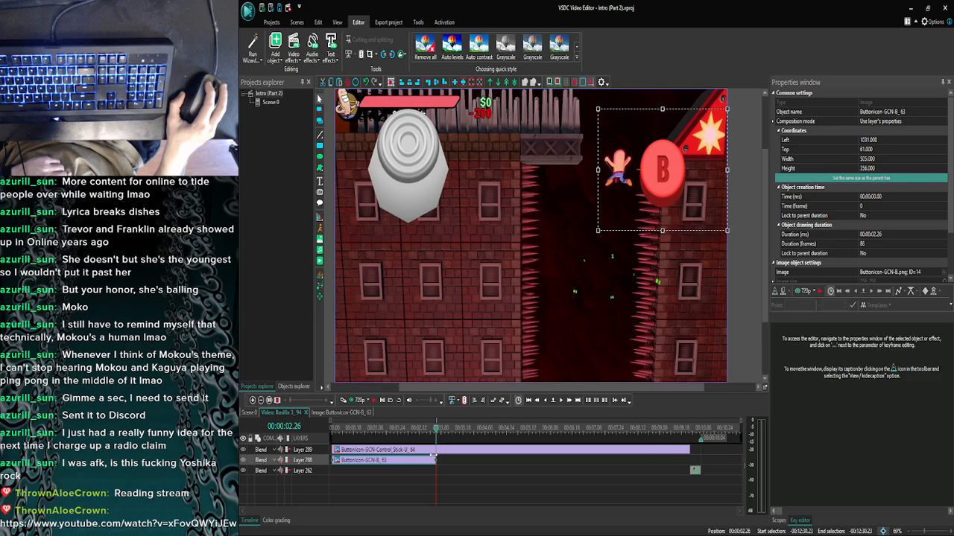
Find the frame where the character's movement changes and trim the upward control stick icon to end at 00:00:03.01.
{"action": "left_click", "coordinate": [560, 401]}
{"action": "left_click", "coordinate": [560, 401]}
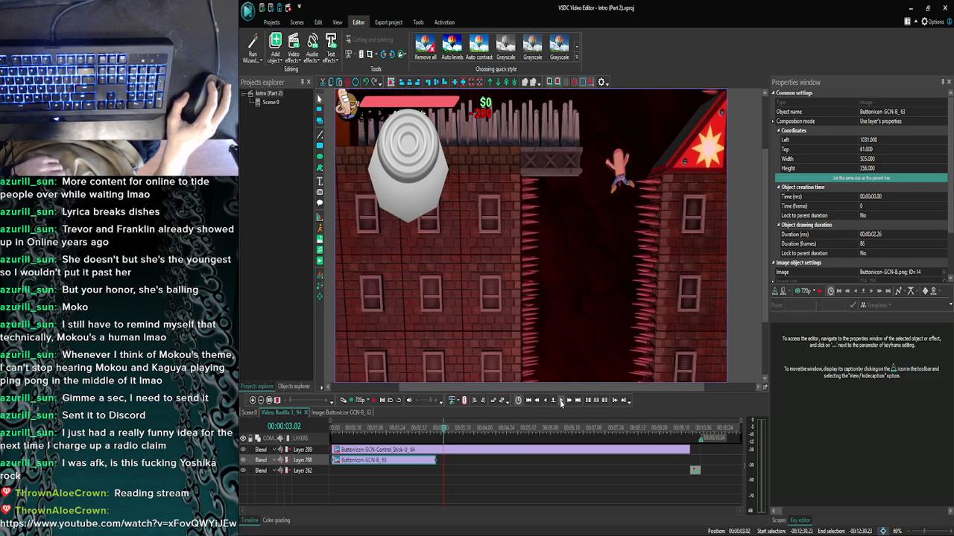
{"action": "left_click", "coordinate": [545, 402]}
{"action": "left_click", "coordinate": [545, 402]}
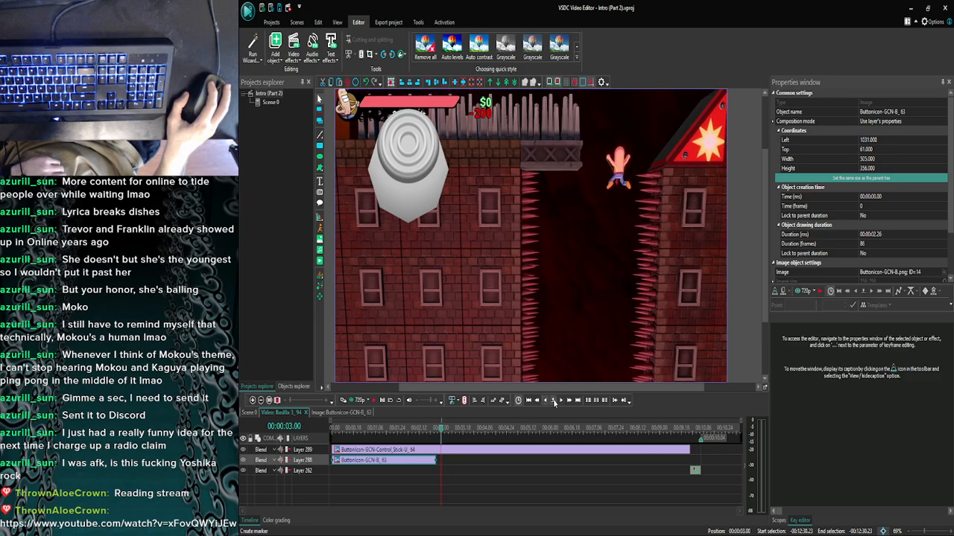
{"action": "left_click", "coordinate": [562, 402]}
{"action": "left_click", "coordinate": [611, 452]}
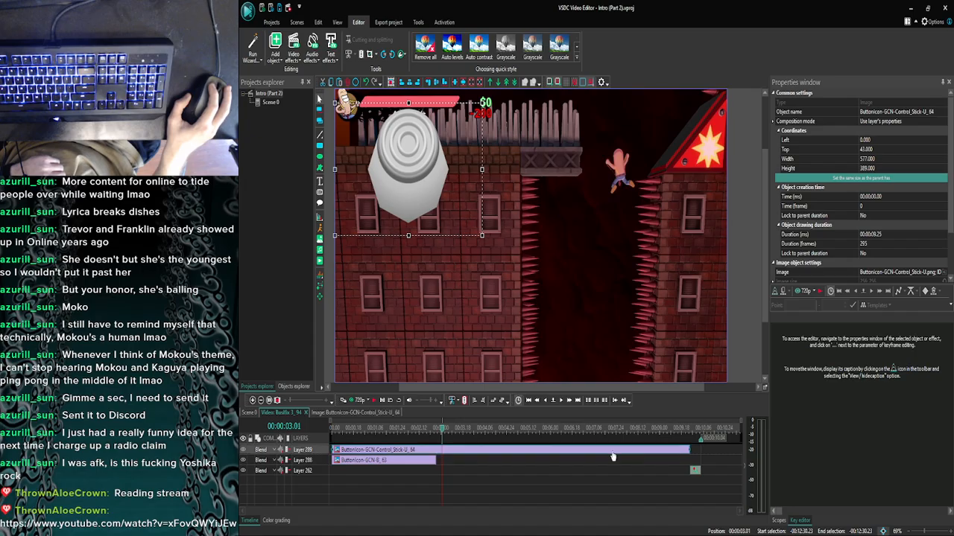
{"action": "left_click_drag", "start_coordinate": [690, 449], "coordinate": [442, 453]}
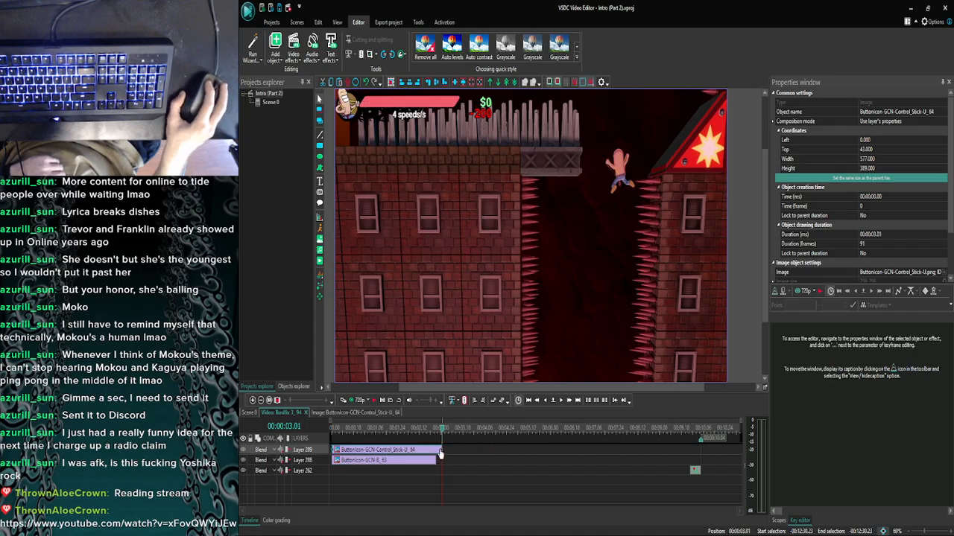
Return to the main scene, open the earlier gameplay clip near 00:12:22 and copy its right-tilted control stick icon.
{"action": "left_click", "coordinate": [422, 486]}
{"action": "left_click", "coordinate": [251, 415]}
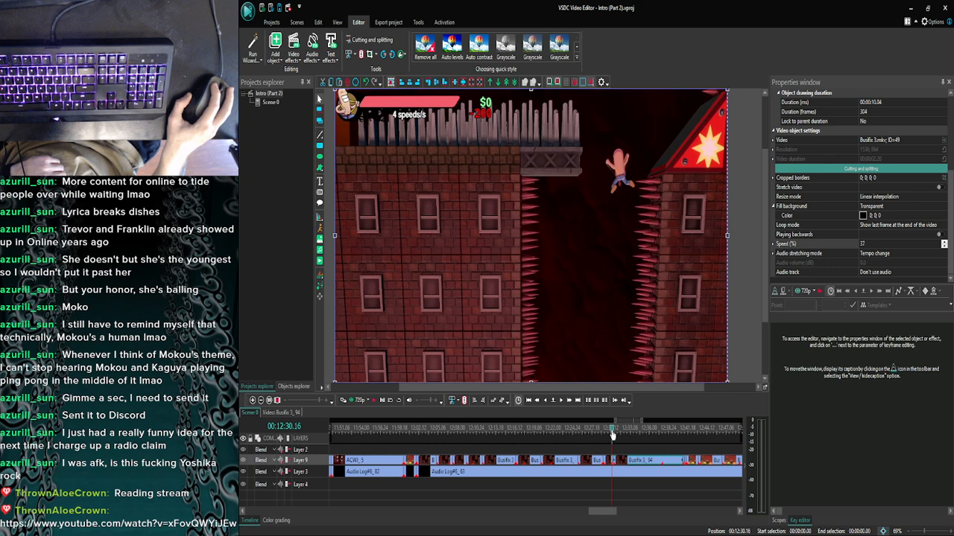
{"action": "left_click", "coordinate": [612, 435]}
{"action": "left_click_drag", "start_coordinate": [610, 435], "coordinate": [555, 434]}
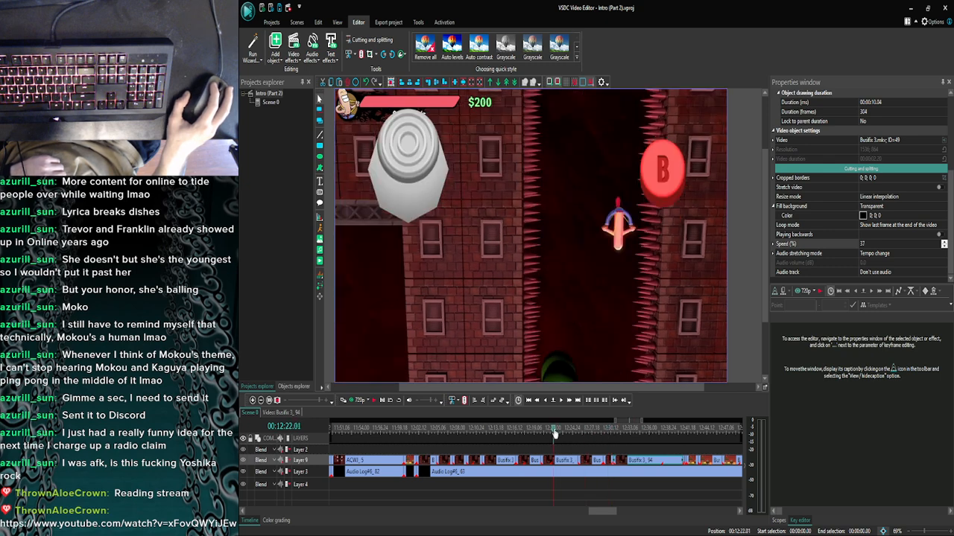
{"action": "double_click", "coordinate": [559, 461]}
{"action": "left_click", "coordinate": [562, 451]}
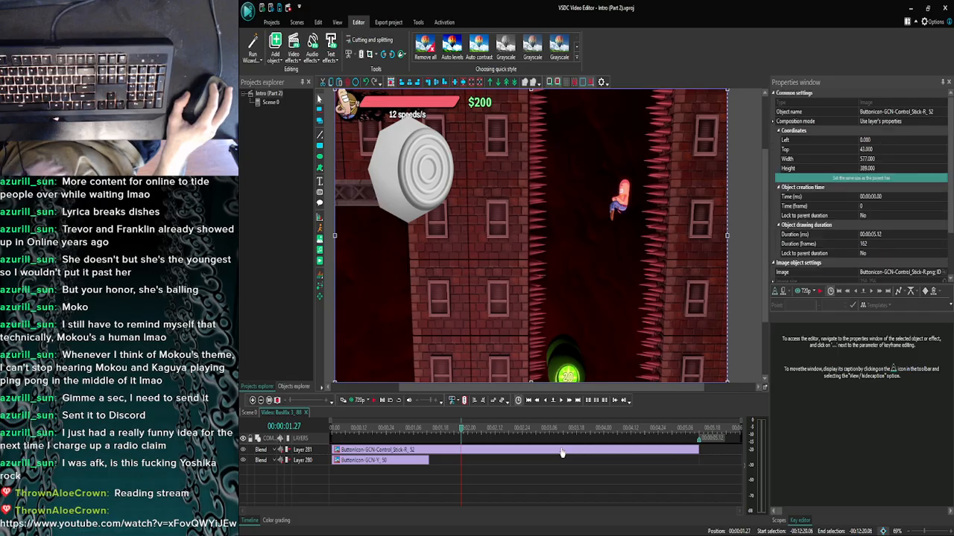
Reopen the gameplay clip near 00:12:31 and paste the right-tilted control stick icon at 00:00:03.01.
{"action": "left_click", "coordinate": [253, 400]}
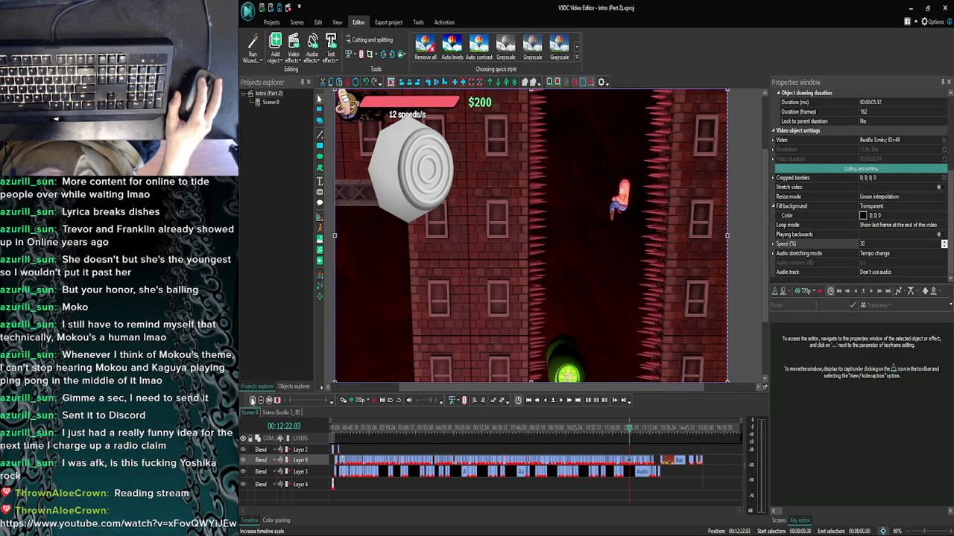
{"action": "left_click", "coordinate": [252, 401]}
{"action": "left_click", "coordinate": [253, 401]}
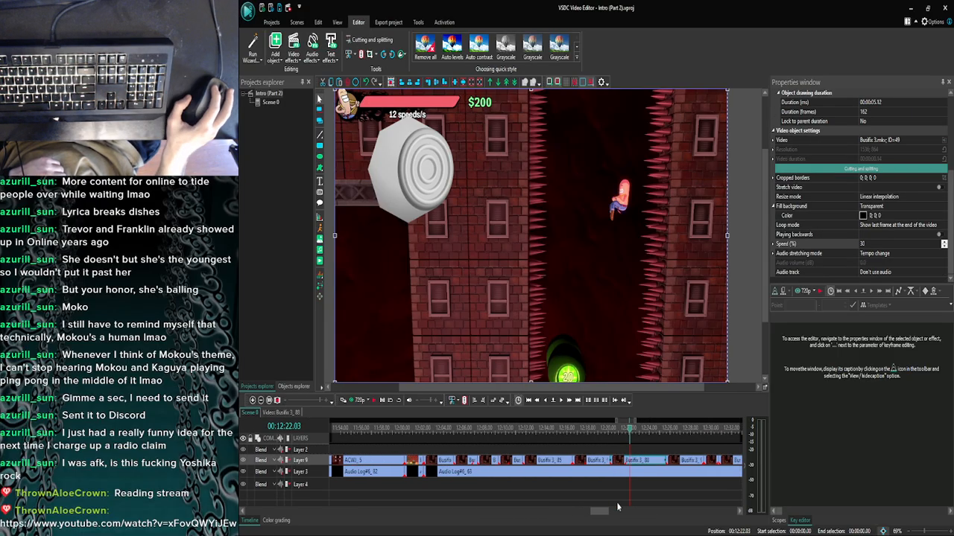
{"action": "left_click_drag", "start_coordinate": [601, 512], "coordinate": [611, 513]}
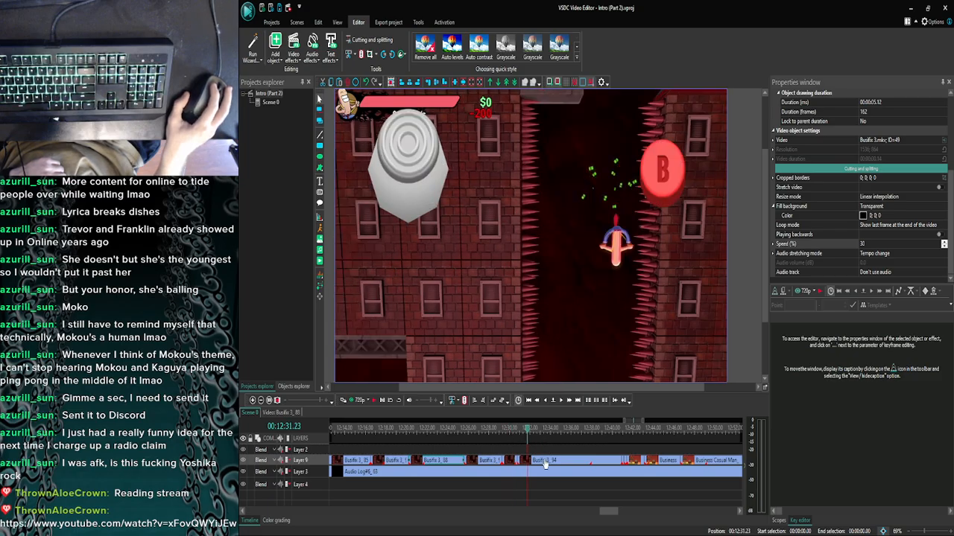
{"action": "double_click", "coordinate": [543, 460]}
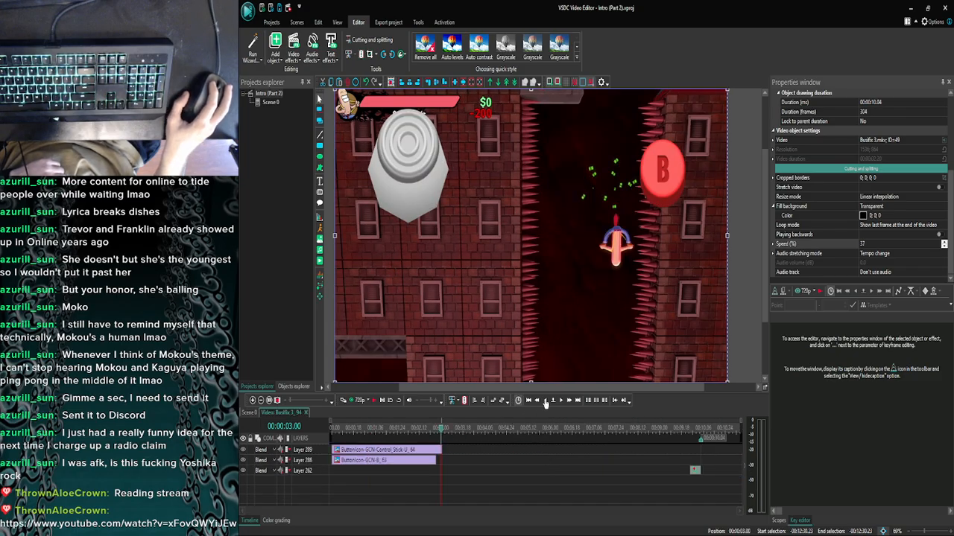
{"action": "left_click", "coordinate": [561, 400]}
{"action": "key", "text": "ctrl+v"}
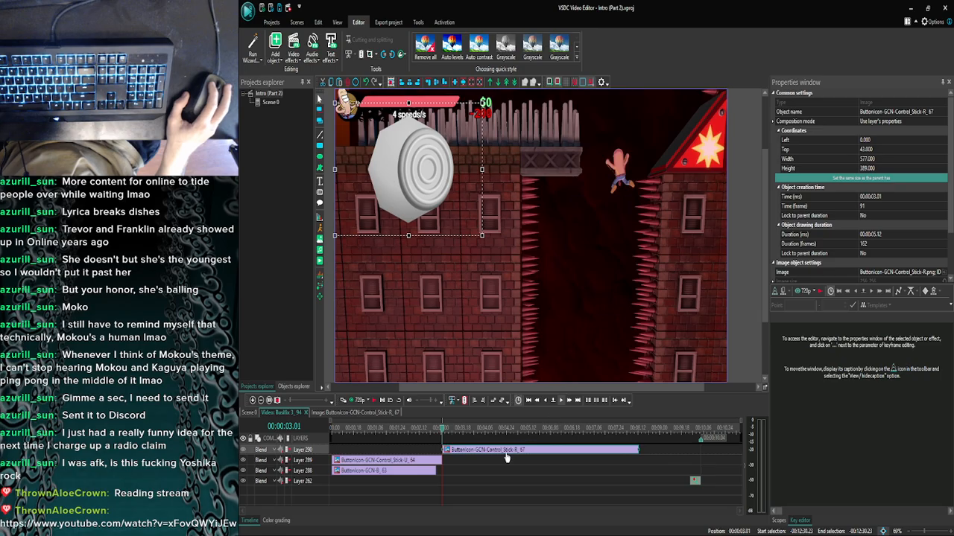
{"action": "left_click", "coordinate": [649, 454]}
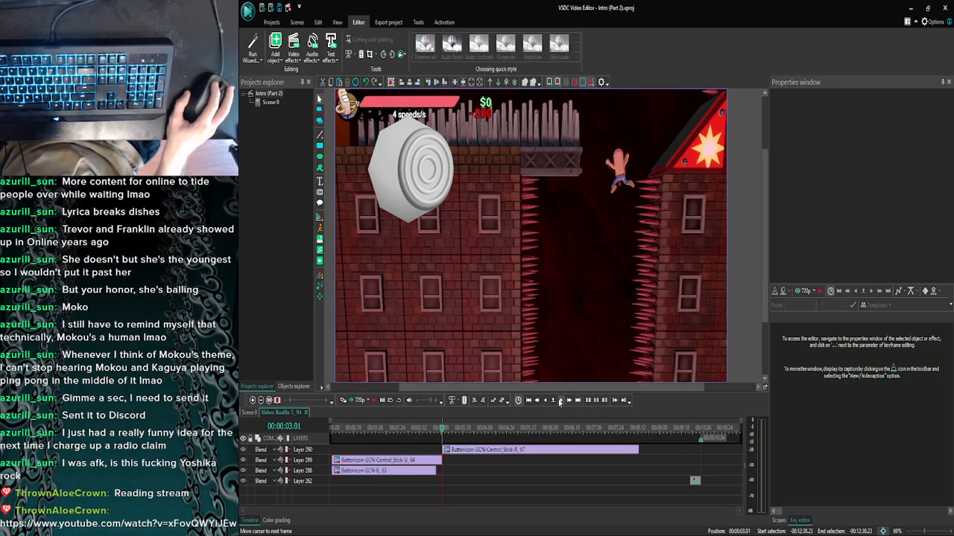
Skim the clip from 00:00:03.01 past 00:00:04.13 to examine the character's movement after the bounce pad.
{"action": "left_click", "coordinate": [559, 401]}
{"action": "left_click", "coordinate": [560, 401]}
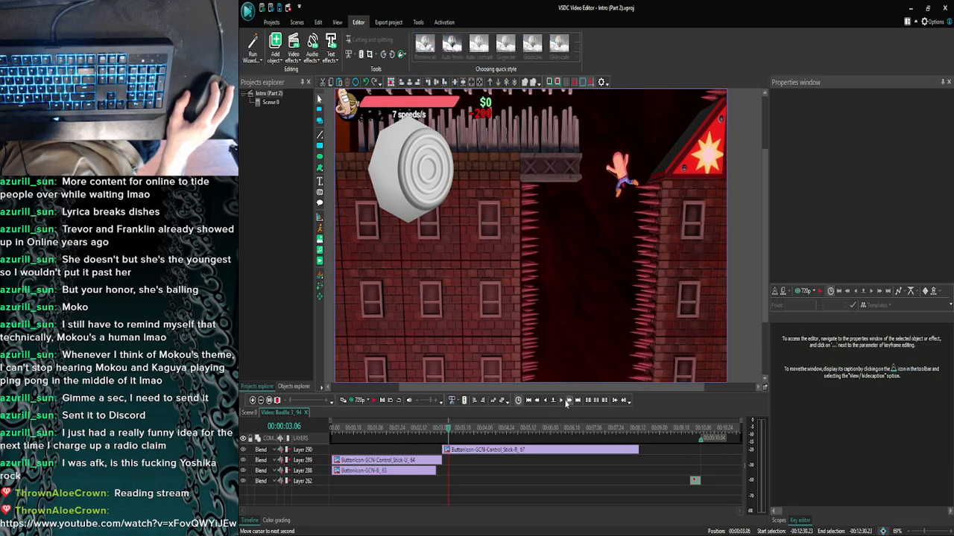
{"action": "left_click", "coordinate": [566, 402]}
{"action": "left_click", "coordinate": [566, 402]}
{"action": "left_click", "coordinate": [567, 402]}
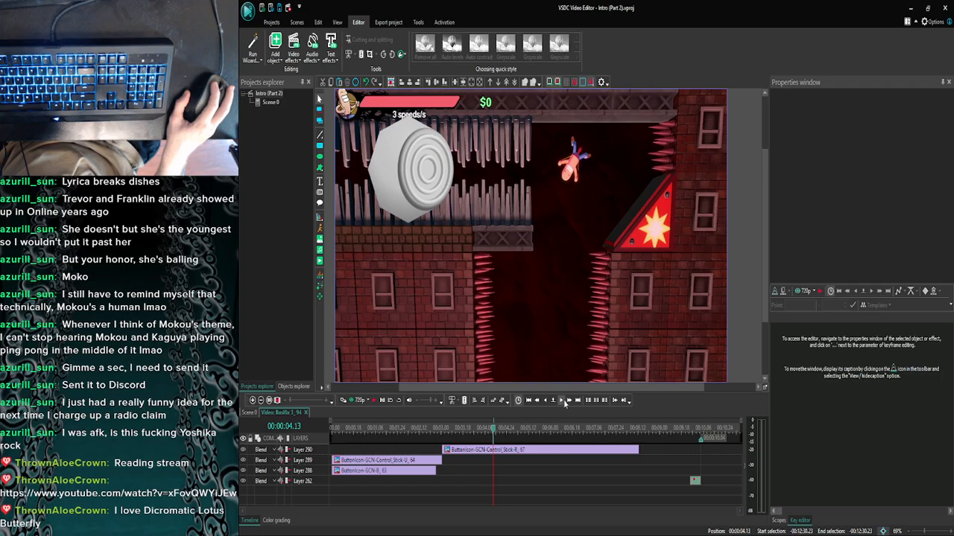
{"action": "left_click", "coordinate": [565, 402]}
Go back to about 00:00:03.13 and step frame by frame to 00:00:04.06 to examine the character's poses.
{"action": "left_click_drag", "start_coordinate": [496, 431], "coordinate": [456, 433]}
{"action": "left_click", "coordinate": [558, 402]}
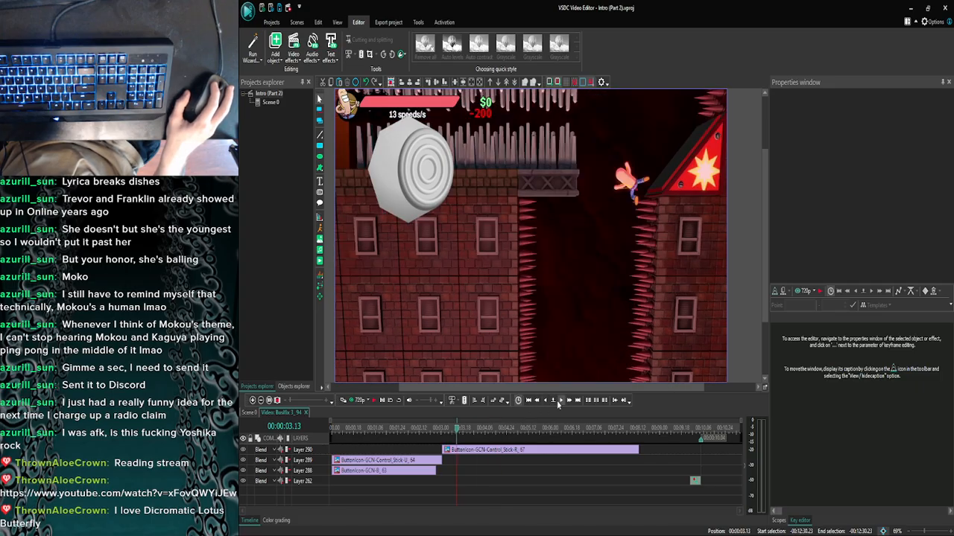
{"action": "left_click", "coordinate": [558, 403]}
{"action": "left_click", "coordinate": [557, 402]}
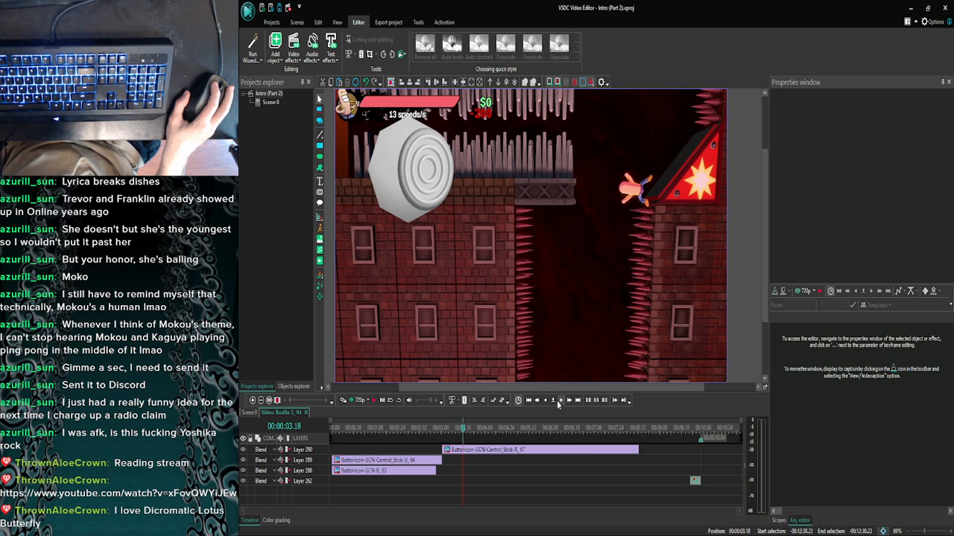
{"action": "left_click", "coordinate": [558, 403]}
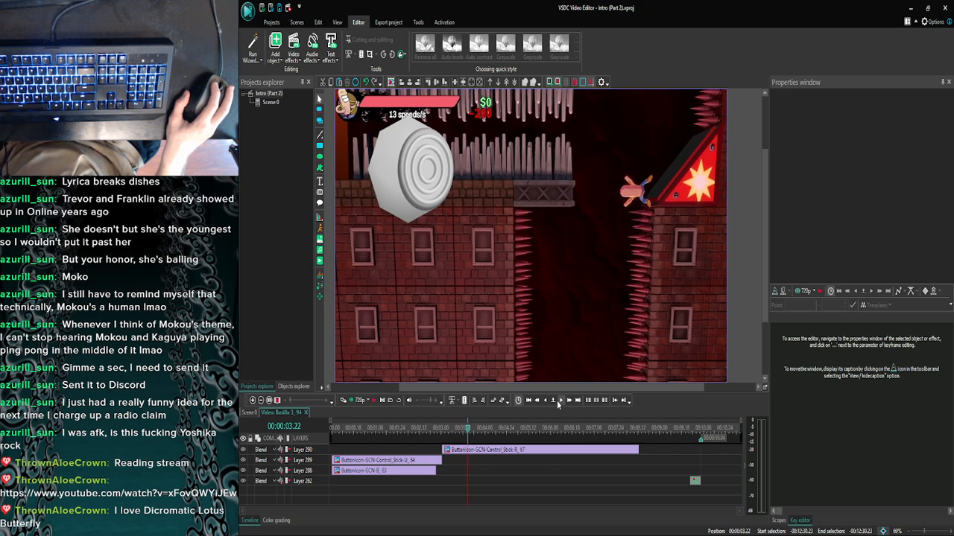
{"action": "left_click", "coordinate": [557, 403]}
{"action": "left_click", "coordinate": [557, 402]}
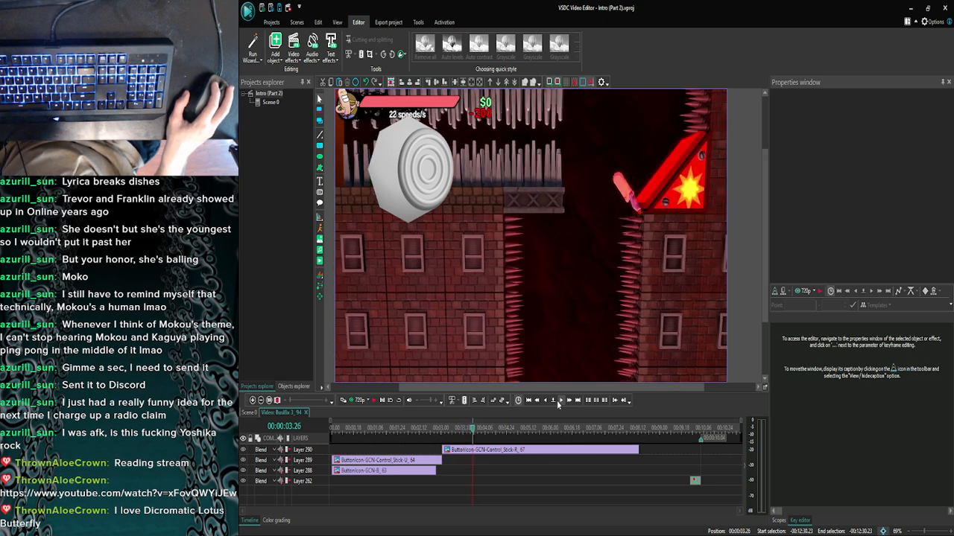
{"action": "left_click", "coordinate": [558, 402]}
{"action": "left_click", "coordinate": [558, 402]}
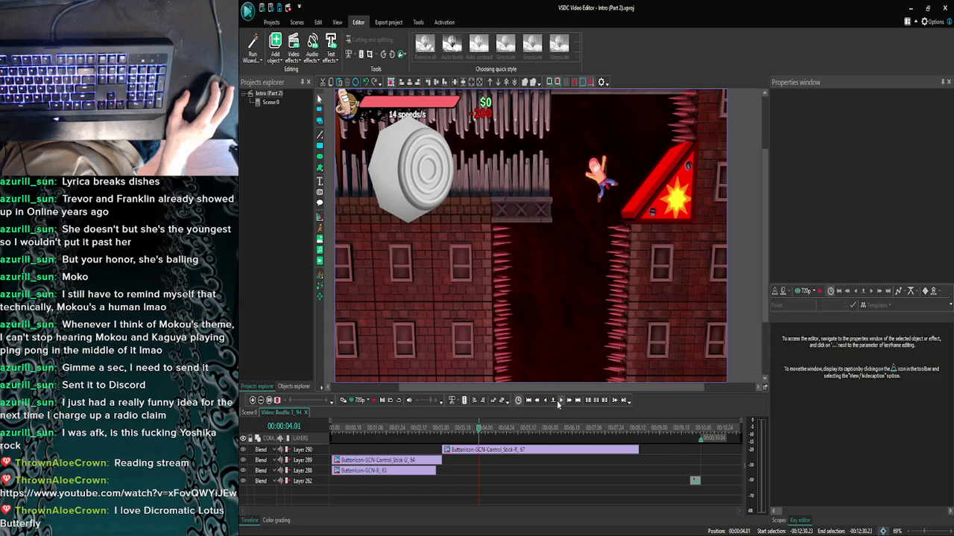
{"action": "left_click", "coordinate": [557, 403]}
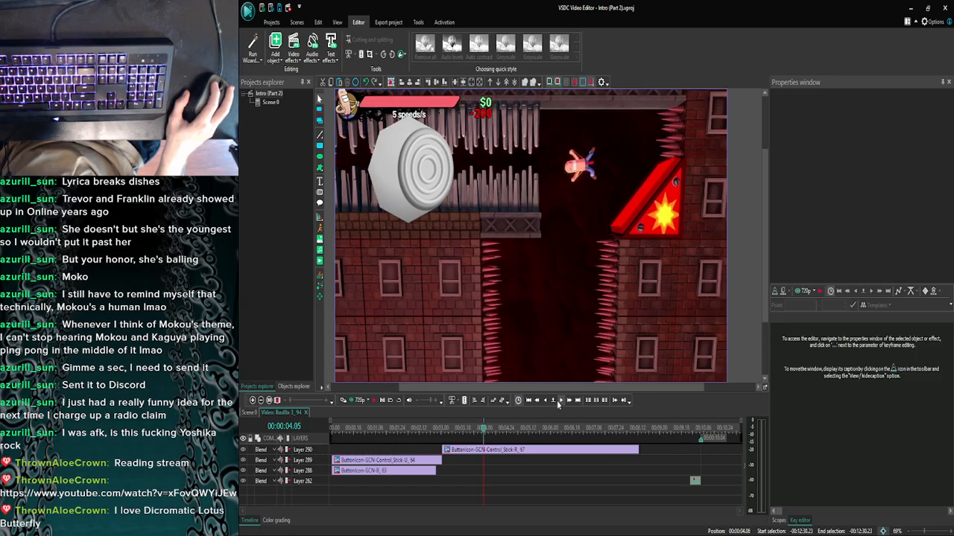
Switch to the web browser to look over the Dichromatic Lotus Butterfly video page, and return to VSDC Video Editor.
{"action": "left_click", "coordinate": [377, 524]}
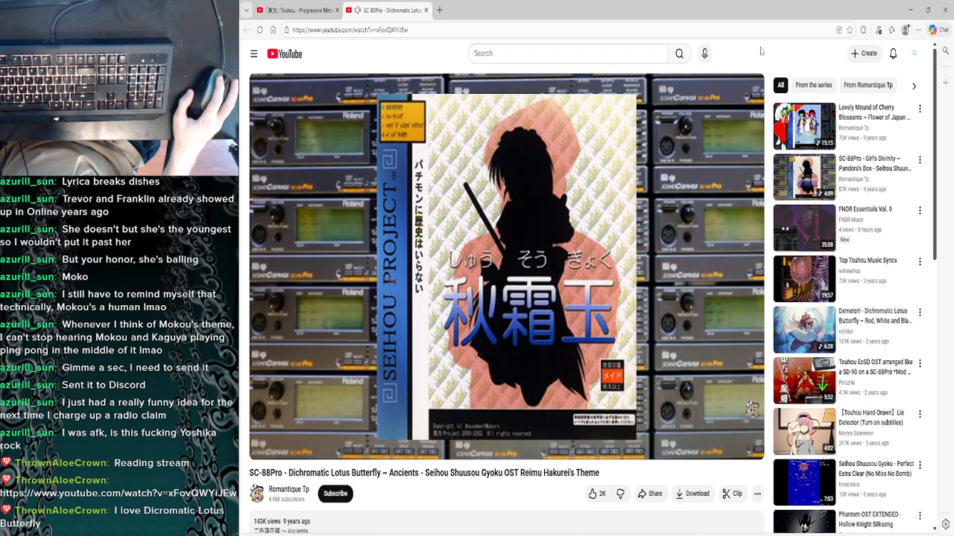
{"action": "scroll", "coordinate": [483, 480], "scroll_direction": "down", "scroll_amount": 1}
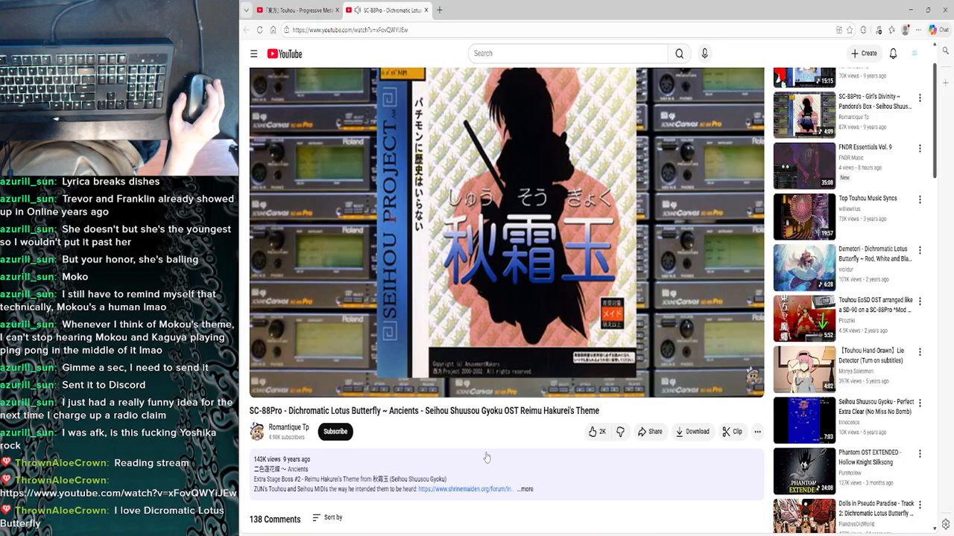
{"action": "scroll", "coordinate": [486, 456], "scroll_direction": "up", "scroll_amount": 1}
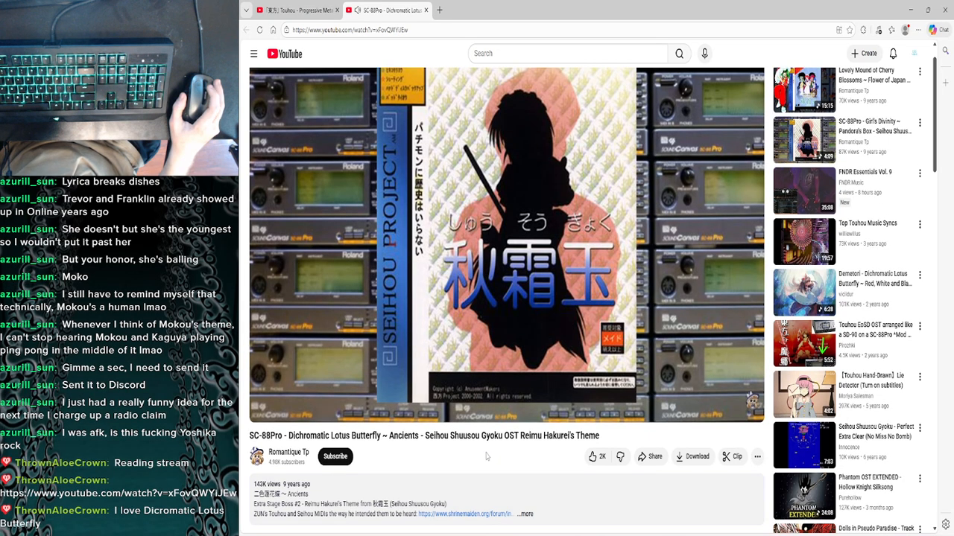
{"action": "scroll", "coordinate": [525, 340], "scroll_direction": "up", "scroll_amount": 1}
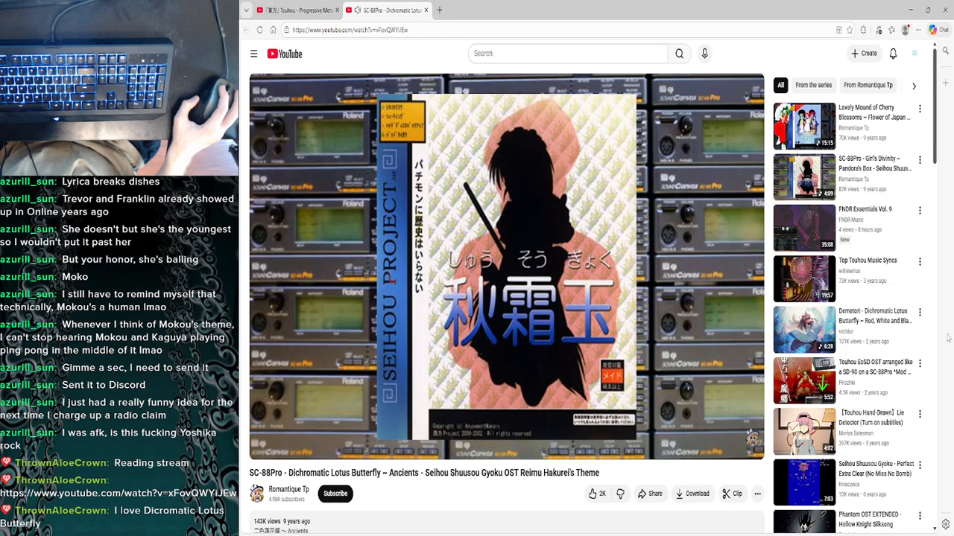
{"action": "mouse_move", "coordinate": [850, 382]}
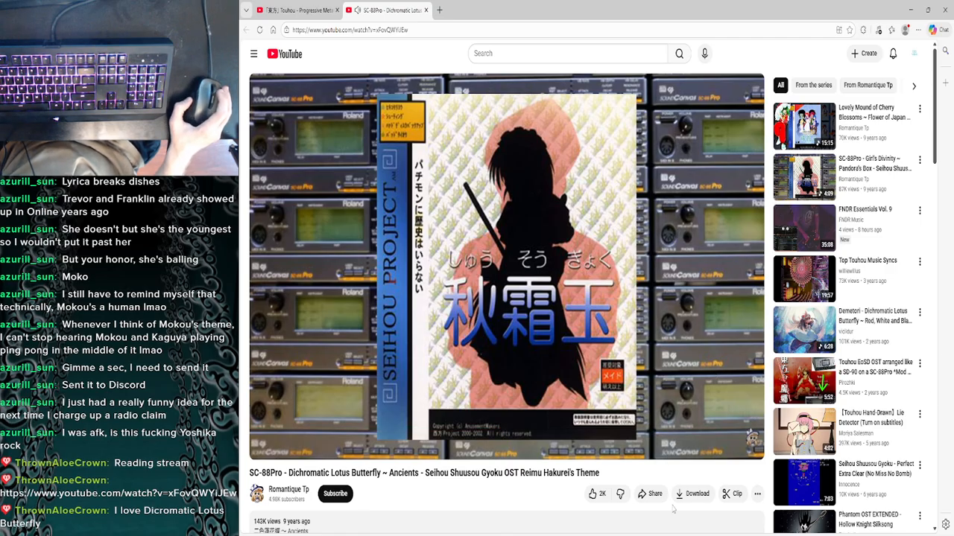
{"action": "left_click", "coordinate": [910, 10]}
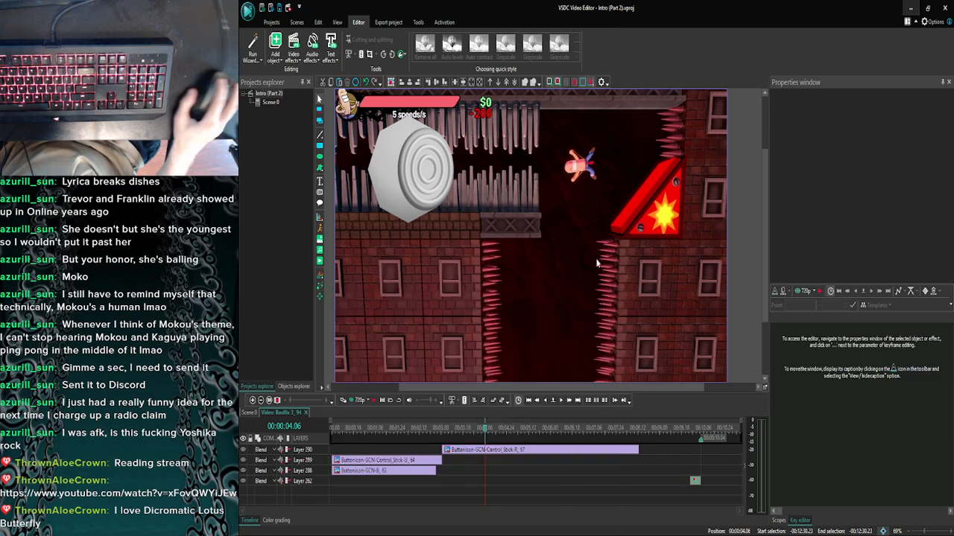
Step forward a few frames, preview the clip from 00:00:04.07 and close the preview.
{"action": "left_click", "coordinate": [562, 403]}
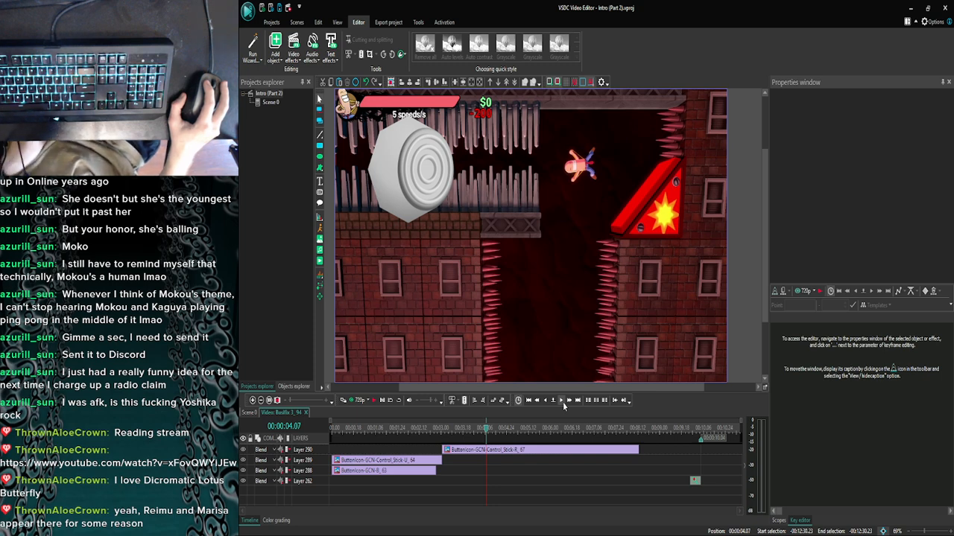
{"action": "left_click", "coordinate": [564, 403]}
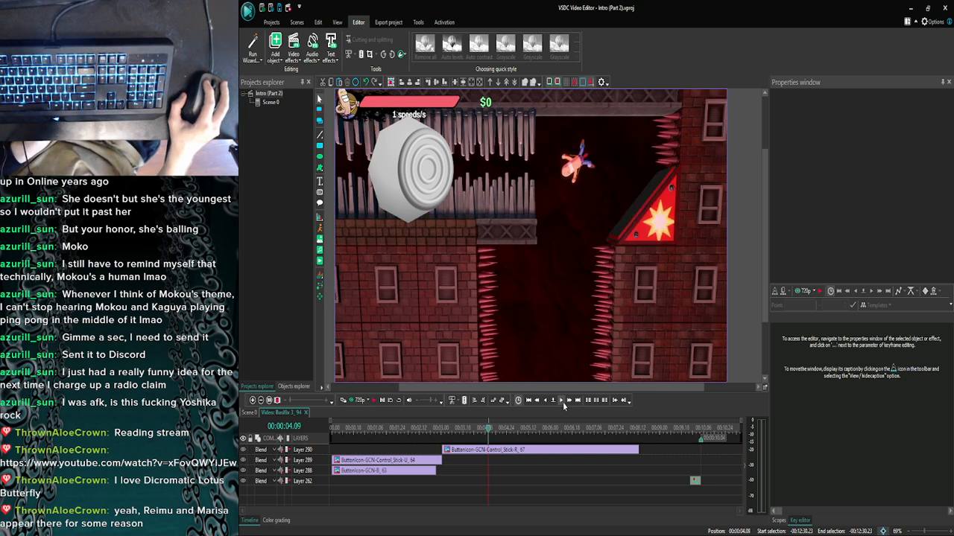
{"action": "left_click", "coordinate": [487, 430]}
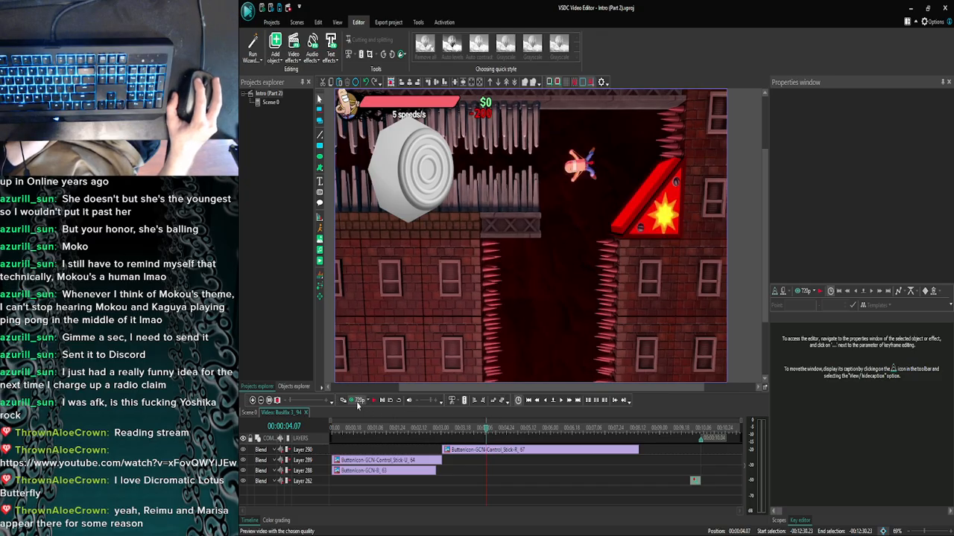
{"action": "left_click", "coordinate": [358, 404]}
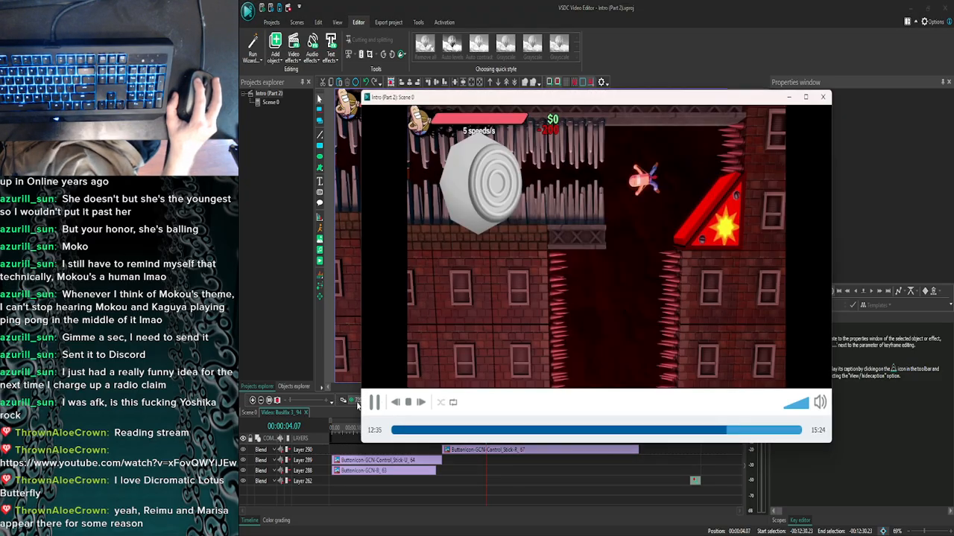
{"action": "left_click", "coordinate": [823, 97]}
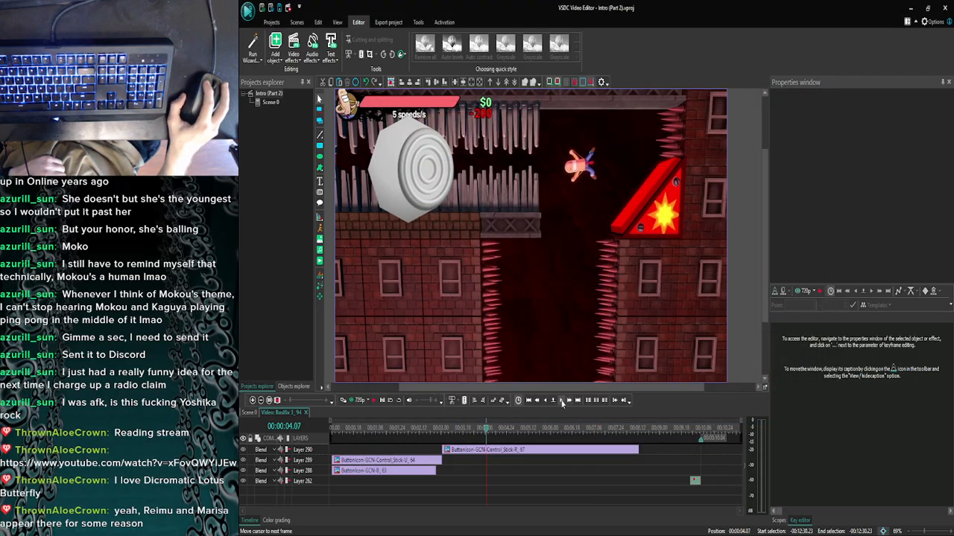
Step through the frames from 00:00:04.07 to 00:00:04.24, skipping ahead to 00:00:05.09 and back, to examine the character's spin.
{"action": "left_click", "coordinate": [562, 402]}
{"action": "left_click", "coordinate": [570, 402]}
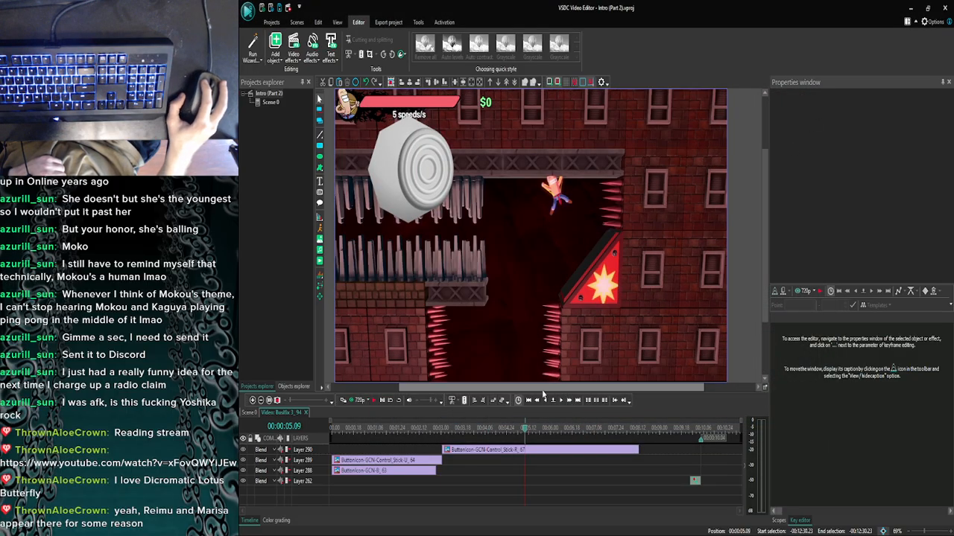
{"action": "left_click", "coordinate": [537, 402]}
{"action": "left_click", "coordinate": [563, 402]}
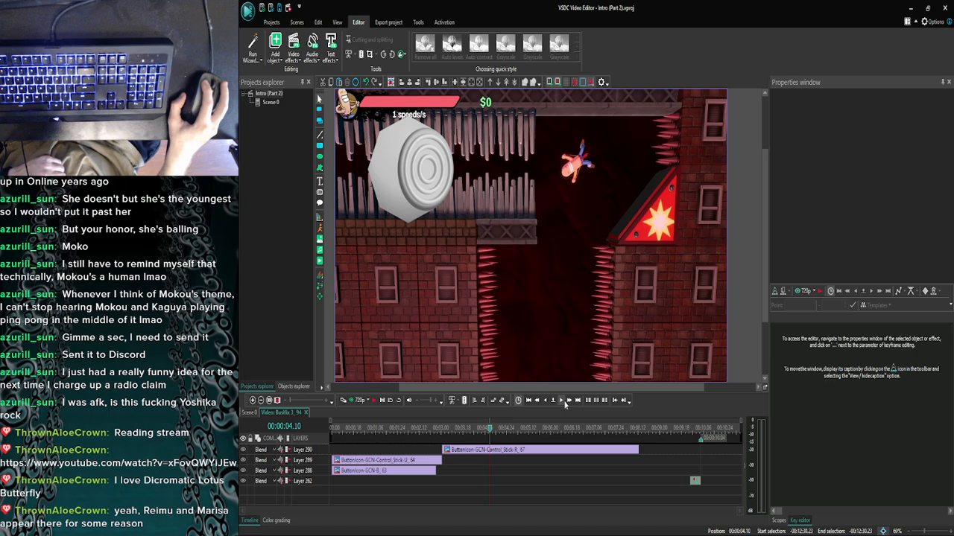
{"action": "left_click", "coordinate": [563, 402]}
{"action": "left_click", "coordinate": [563, 402]}
{"action": "left_click", "coordinate": [563, 403]}
{"action": "left_click", "coordinate": [563, 402]}
{"action": "left_click", "coordinate": [563, 402]}
{"action": "left_click", "coordinate": [564, 402]}
{"action": "left_click", "coordinate": [564, 402]}
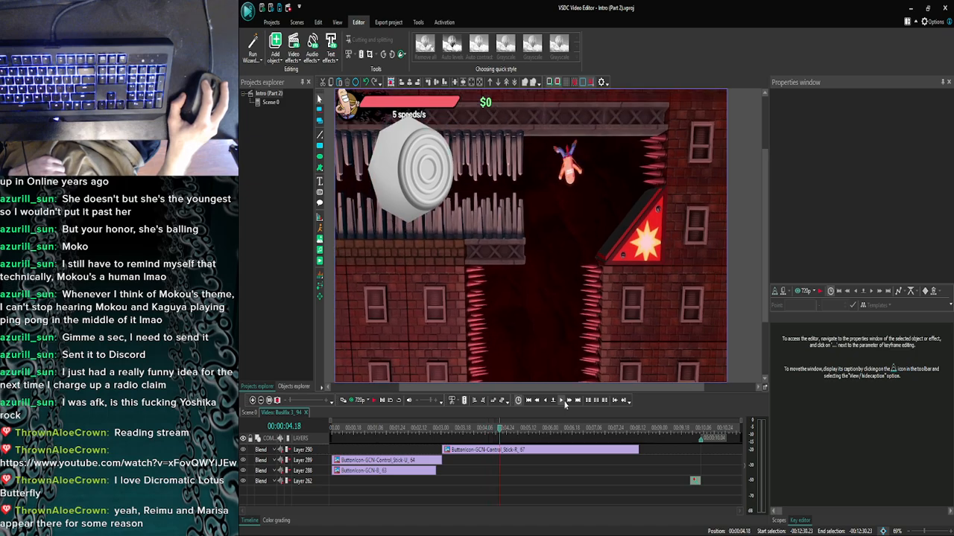
{"action": "left_click", "coordinate": [564, 402]}
{"action": "left_click", "coordinate": [564, 402]}
{"action": "left_click", "coordinate": [564, 403]}
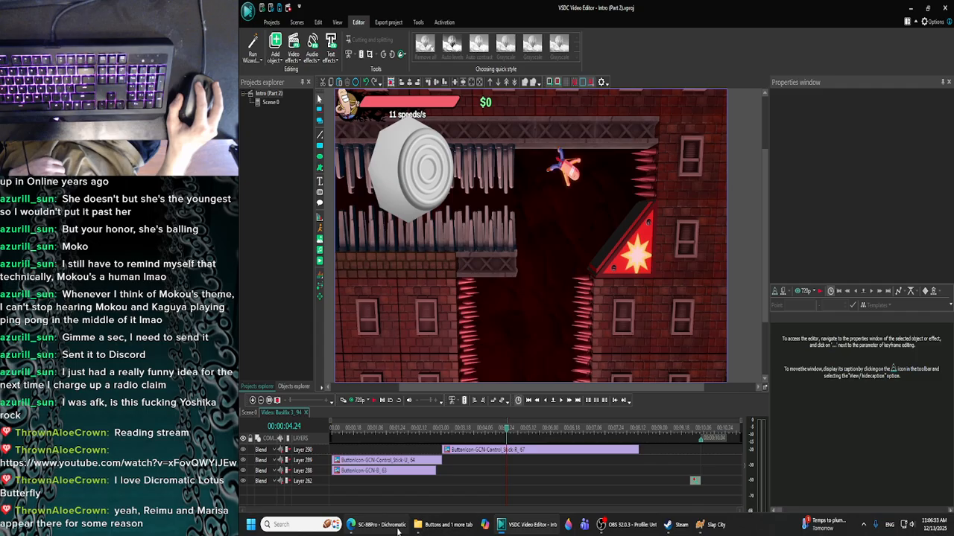
Switch to the web browser to look over the Dichromatic Lotus Butterfly video's title and description, and return to VSDC Video Editor.
{"action": "left_click", "coordinate": [400, 527]}
{"action": "scroll", "coordinate": [497, 482], "scroll_direction": "down", "scroll_amount": 1}
{"action": "scroll", "coordinate": [498, 438], "scroll_direction": "down", "scroll_amount": 1}
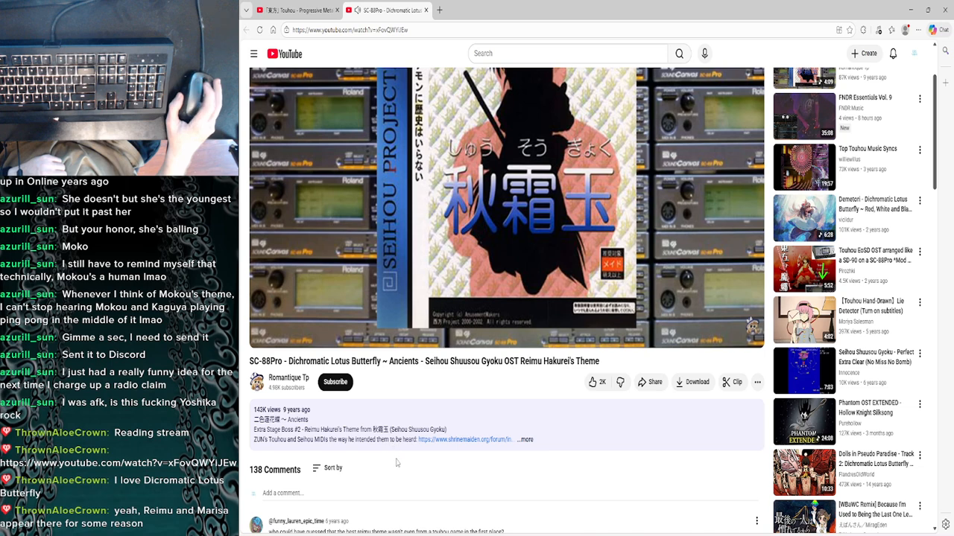
{"action": "scroll", "coordinate": [396, 462], "scroll_direction": "up", "scroll_amount": 2}
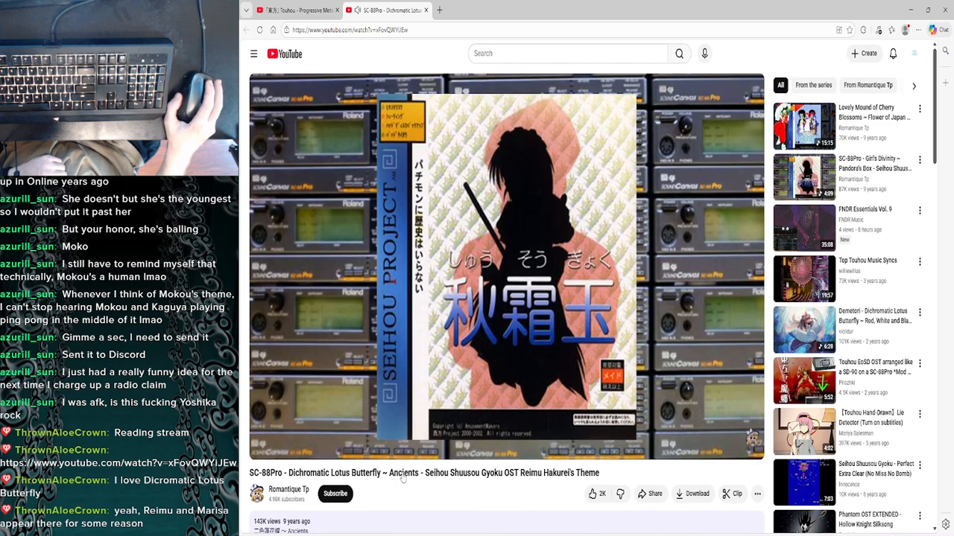
{"action": "left_click", "coordinate": [909, 8]}
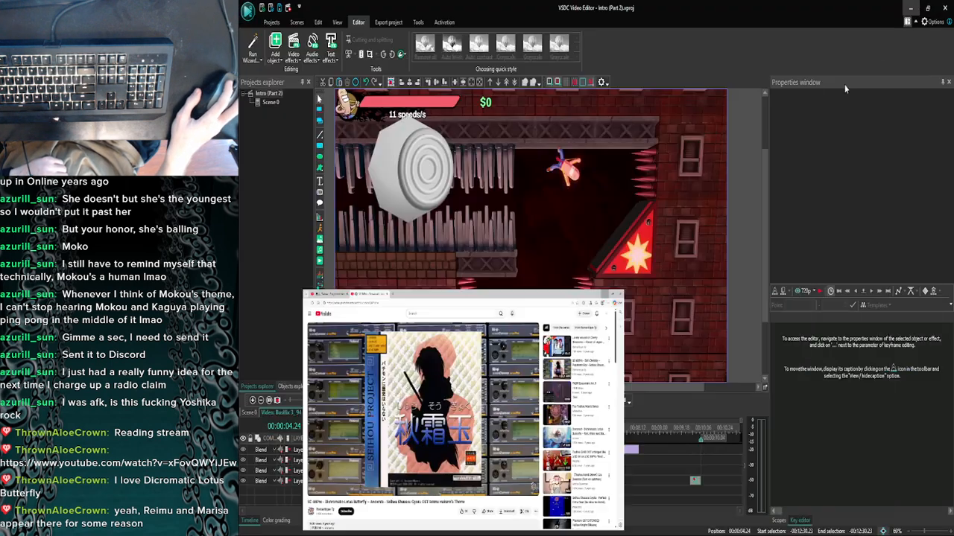
Preview the clip from 00:00:04.24, close the preview, and advance to 00:00:06.06 to examine the character's poses.
{"action": "left_click", "coordinate": [354, 401]}
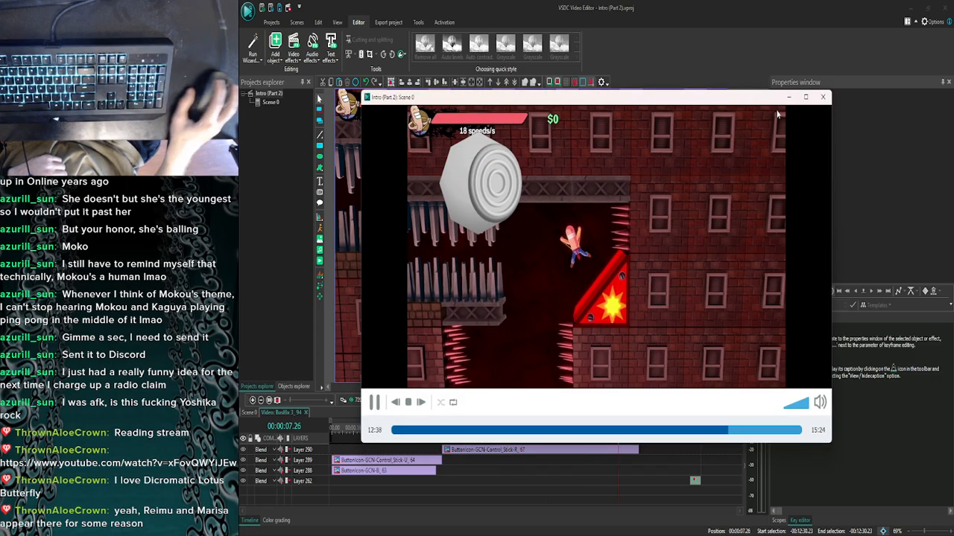
{"action": "left_click", "coordinate": [822, 97]}
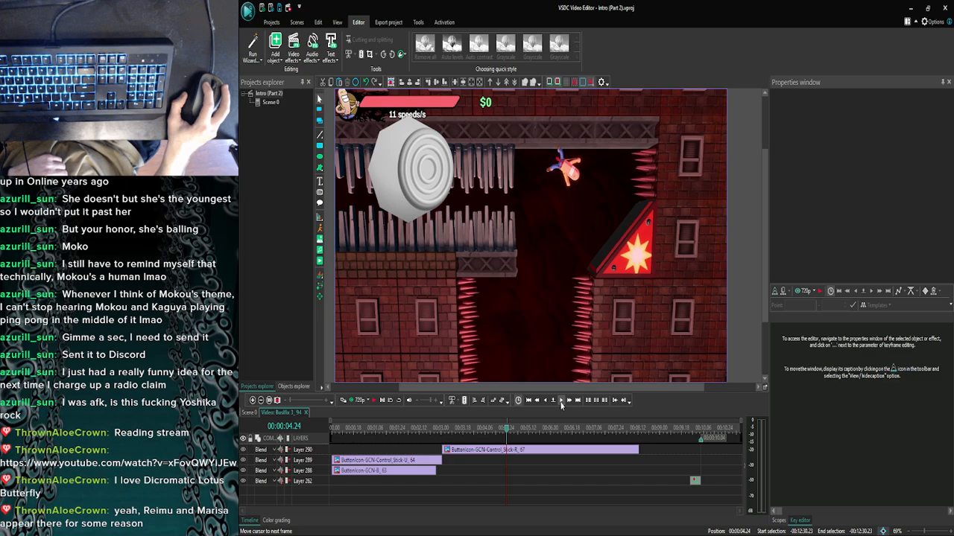
{"action": "left_click", "coordinate": [561, 401]}
{"action": "left_click", "coordinate": [561, 400]}
{"action": "left_click", "coordinate": [561, 400]}
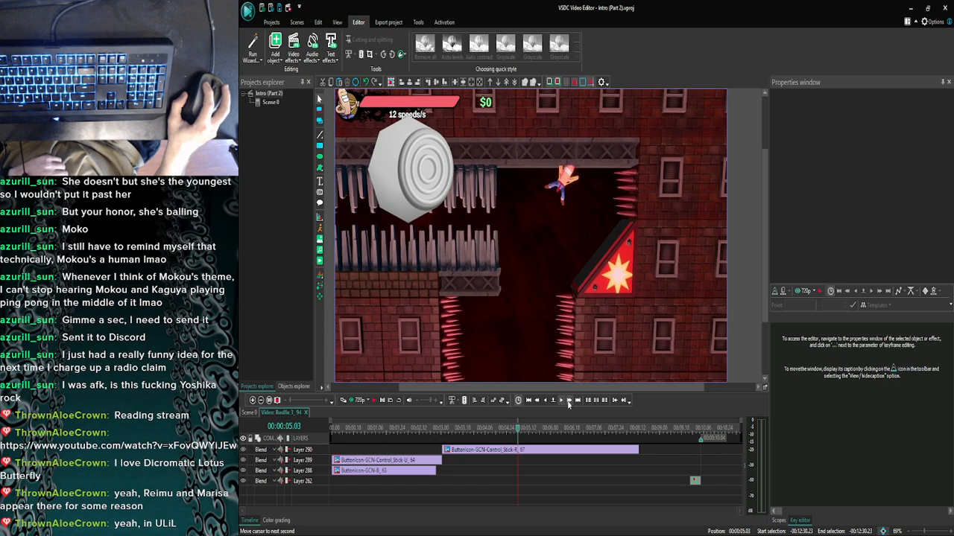
{"action": "left_click", "coordinate": [567, 403]}
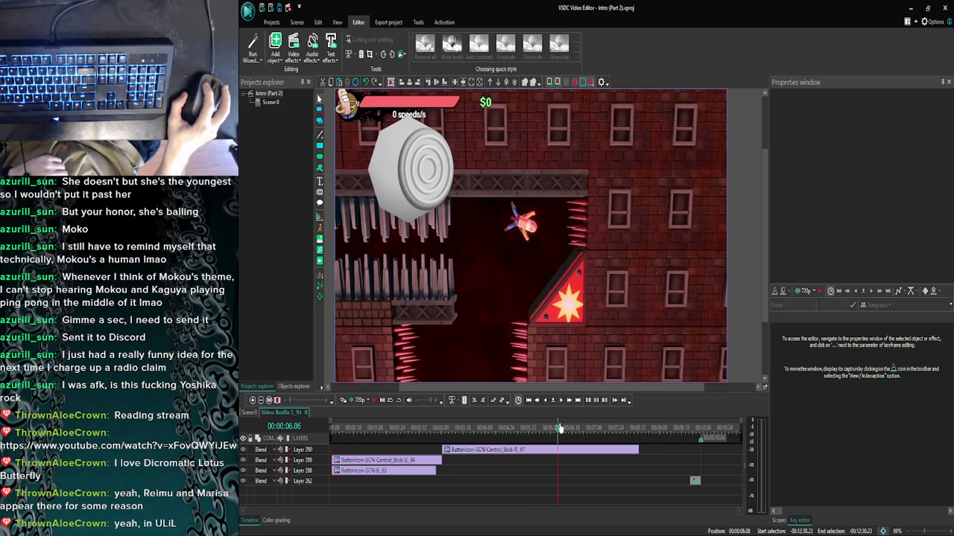
Return to 00:00:03.01, where the right control stick icon starts, preview the clip from there and close the preview.
{"action": "left_click_drag", "start_coordinate": [561, 430], "coordinate": [442, 432]}
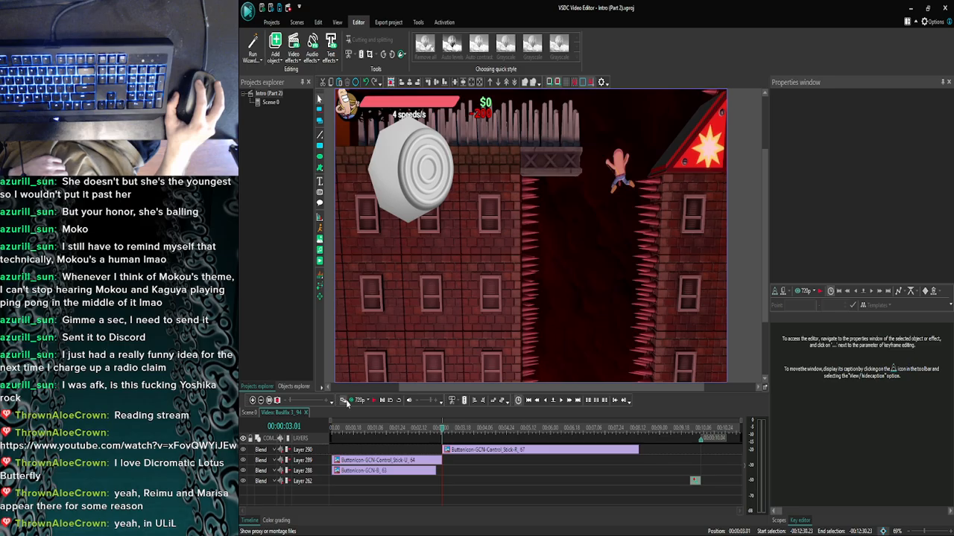
{"action": "left_click", "coordinate": [353, 402]}
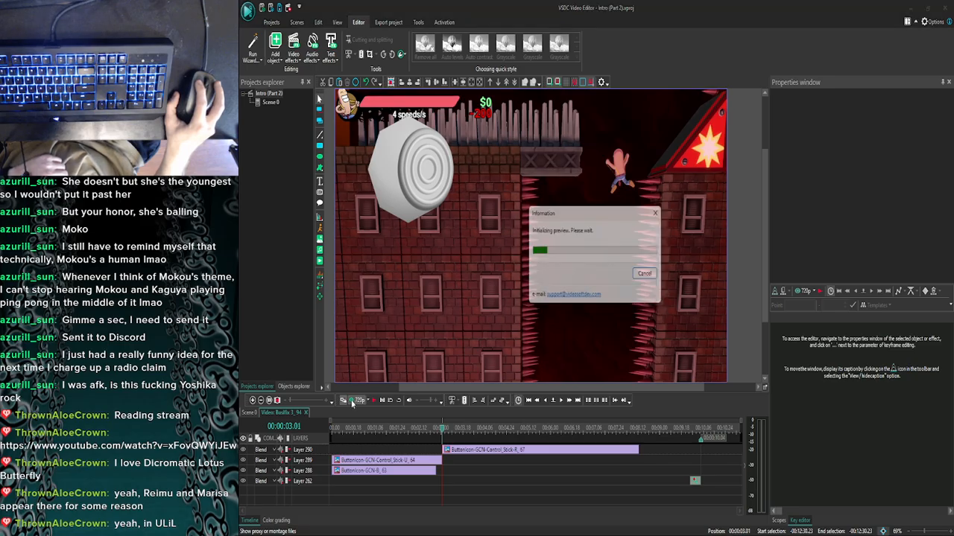
{"action": "left_click", "coordinate": [372, 412]}
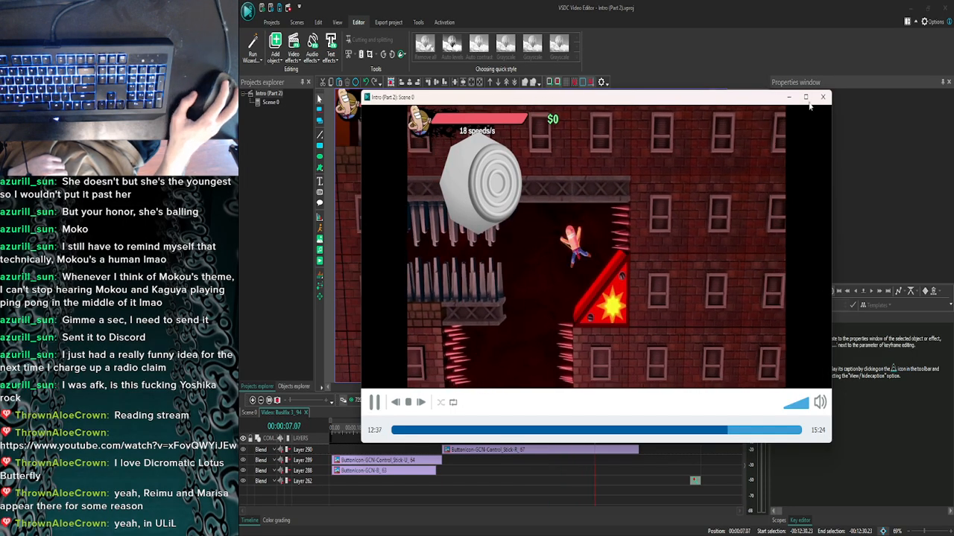
{"action": "left_click", "coordinate": [823, 97]}
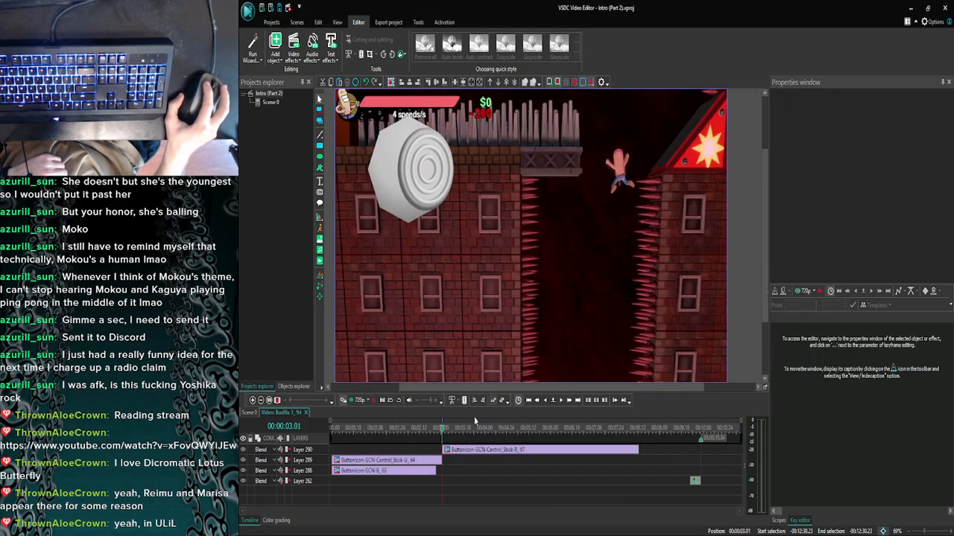
Step frame by frame from 00:00:03.01 to 00:00:03.19 to examine the character's movement at the bounce pad.
{"action": "left_click", "coordinate": [564, 404]}
{"action": "left_click", "coordinate": [564, 404]}
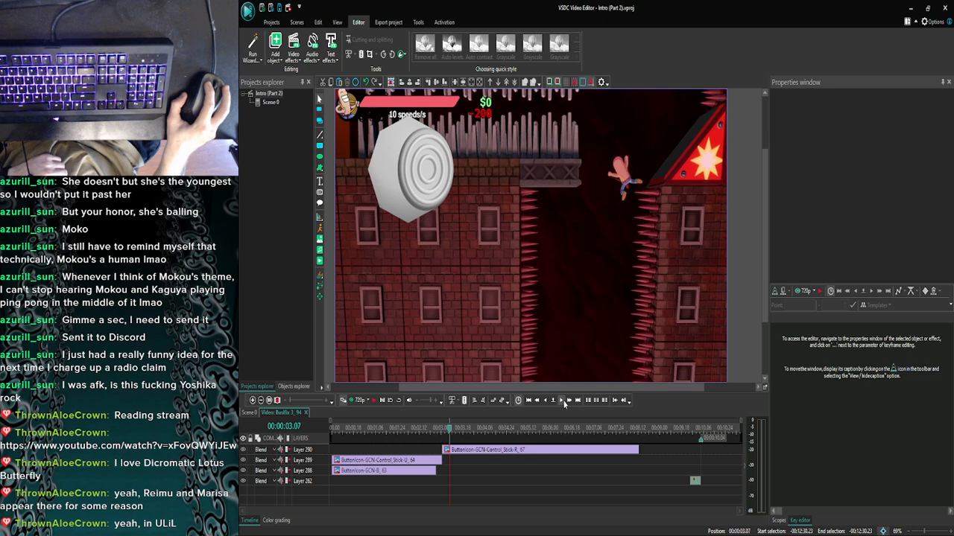
{"action": "left_click", "coordinate": [564, 404]}
{"action": "left_click", "coordinate": [564, 404]}
{"action": "left_click", "coordinate": [564, 404]}
{"action": "left_click", "coordinate": [564, 403]}
{"action": "left_click", "coordinate": [564, 404]}
{"action": "left_click", "coordinate": [564, 404]}
{"action": "left_click", "coordinate": [564, 403]}
{"action": "left_click", "coordinate": [564, 403]}
{"action": "left_click", "coordinate": [564, 404]}
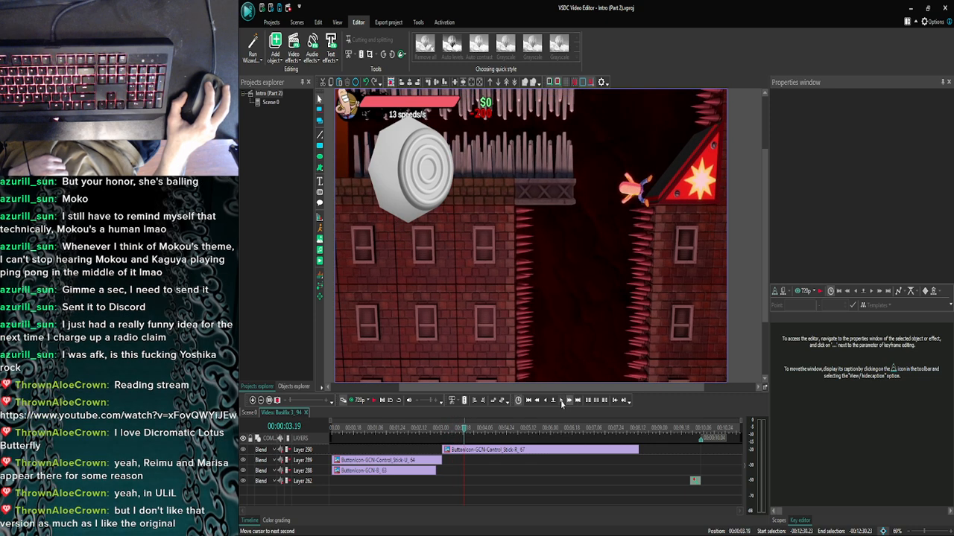
Shorten the right control stick icon on Layer 290 so that it ends at 00:00:05.01.
{"action": "left_click", "coordinate": [562, 403]}
{"action": "left_click", "coordinate": [562, 403]}
{"action": "left_click", "coordinate": [562, 403]}
{"action": "left_click", "coordinate": [562, 403]}
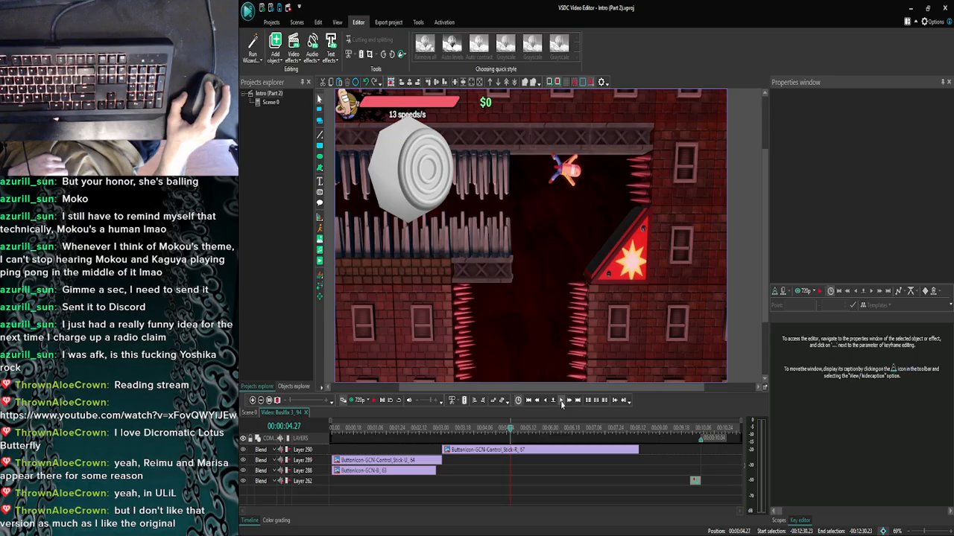
{"action": "left_click", "coordinate": [561, 403]}
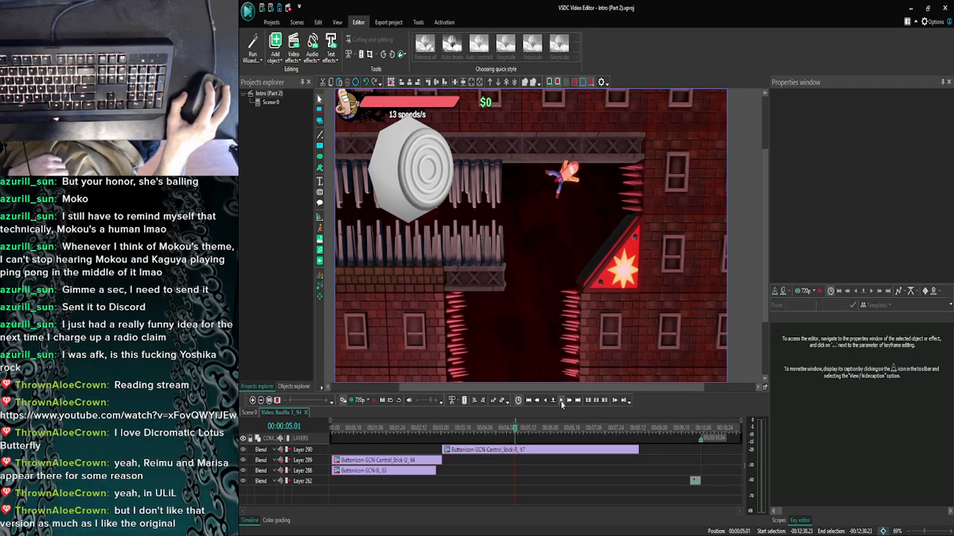
{"action": "left_click", "coordinate": [562, 403]}
{"action": "left_click", "coordinate": [637, 453]}
{"action": "left_click_drag", "start_coordinate": [639, 449], "coordinate": [514, 450]}
Step through the frames around the right control stick icon's end and return to 00:00:05.01 to check its timing.
{"action": "left_click", "coordinate": [561, 403]}
{"action": "left_click", "coordinate": [561, 402]}
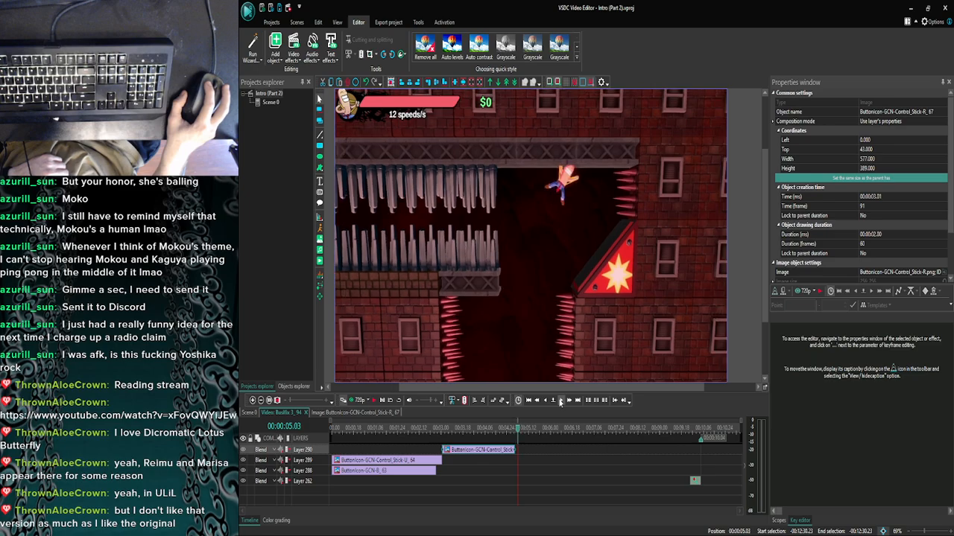
{"action": "left_click", "coordinate": [561, 403]}
{"action": "left_click", "coordinate": [561, 403]}
{"action": "left_click", "coordinate": [561, 402]}
{"action": "left_click", "coordinate": [561, 402]}
{"action": "left_click", "coordinate": [561, 402]}
{"action": "left_click", "coordinate": [561, 402]}
{"action": "left_click", "coordinate": [561, 402]}
{"action": "left_click", "coordinate": [561, 403]}
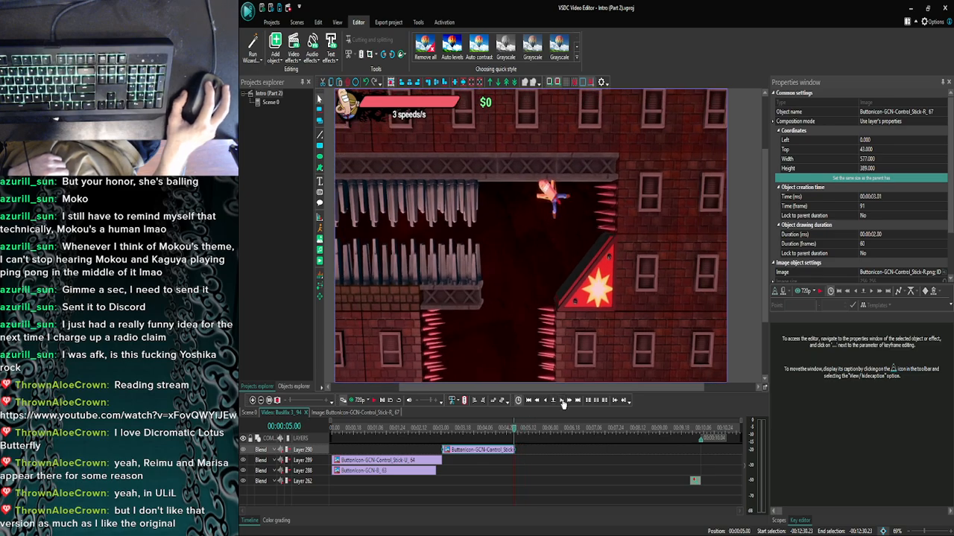
{"action": "left_click", "coordinate": [563, 403]}
{"action": "left_click", "coordinate": [563, 402]}
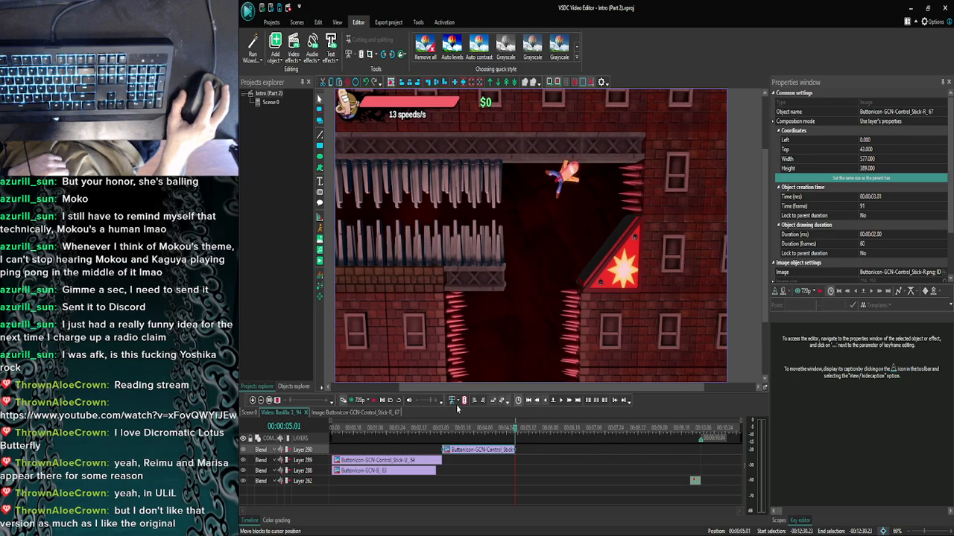
Return to Scene 0 and search its magnified timeline for the earlier Busifix 3 clips before 00:12:28.20.
{"action": "left_click", "coordinate": [250, 414]}
{"action": "left_click", "coordinate": [252, 400]}
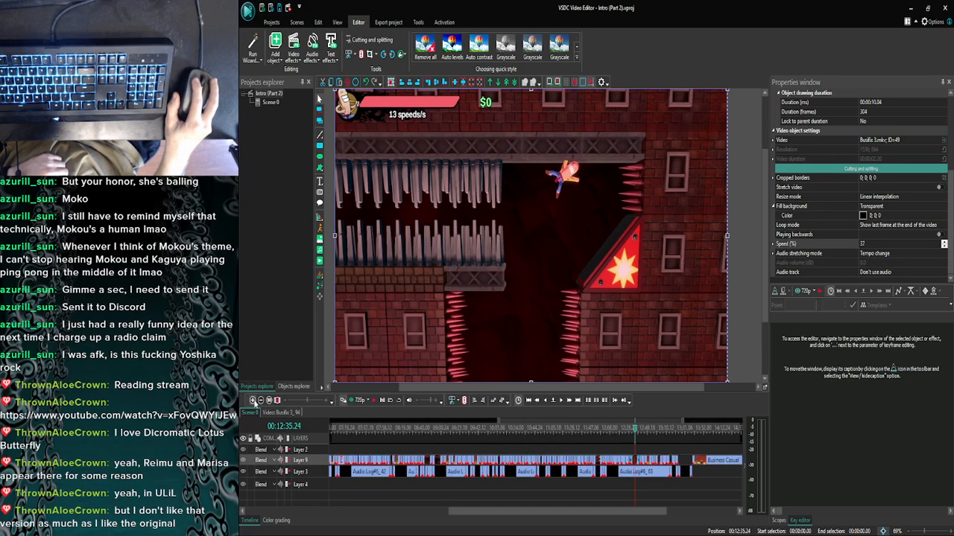
{"action": "left_click", "coordinate": [252, 400]}
{"action": "left_click", "coordinate": [253, 400]}
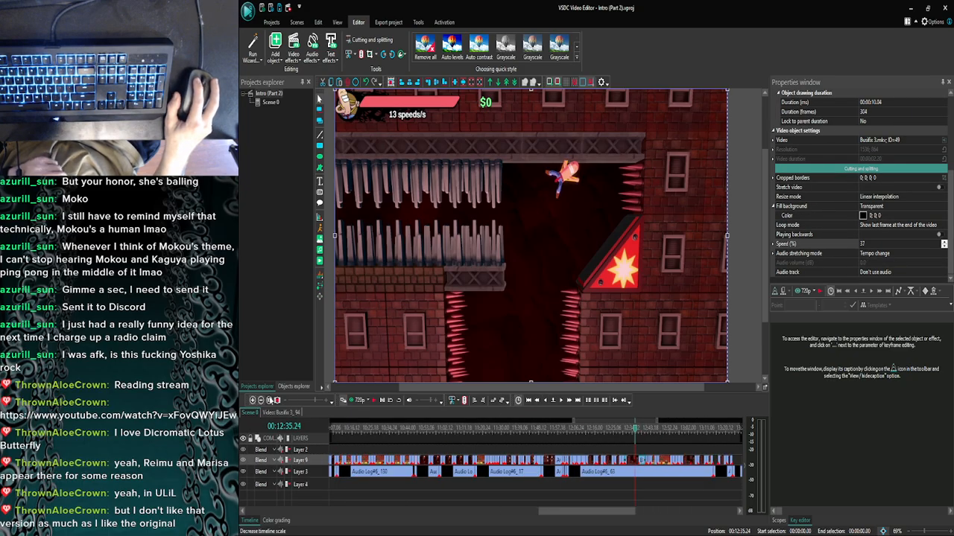
{"action": "left_click", "coordinate": [261, 401]}
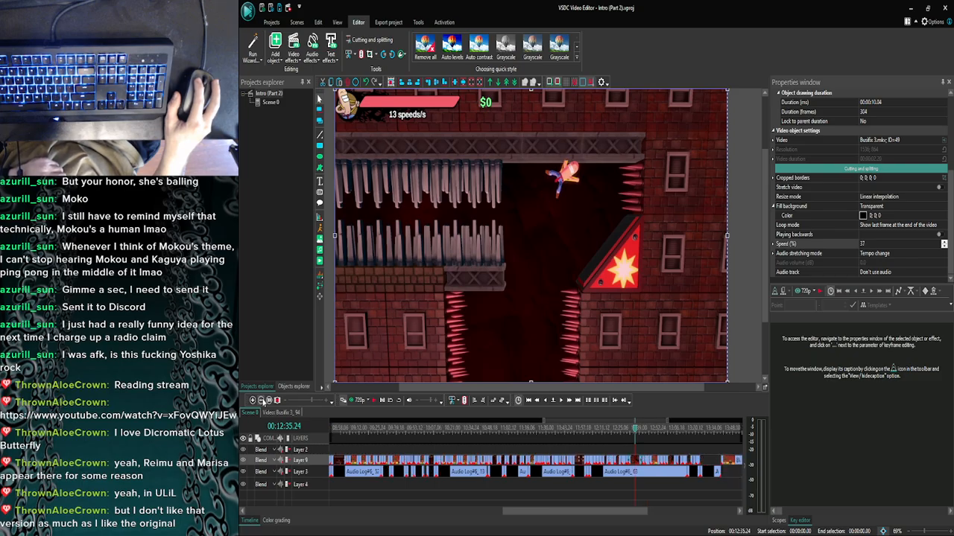
{"action": "left_click", "coordinate": [261, 401]}
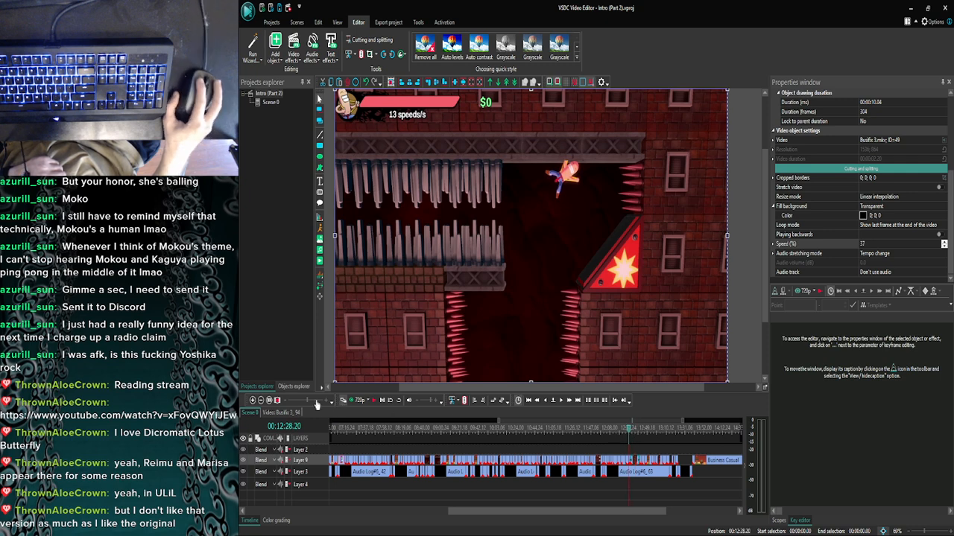
{"action": "left_click", "coordinate": [252, 401]}
{"action": "left_click", "coordinate": [252, 401]}
{"action": "left_click", "coordinate": [252, 402]}
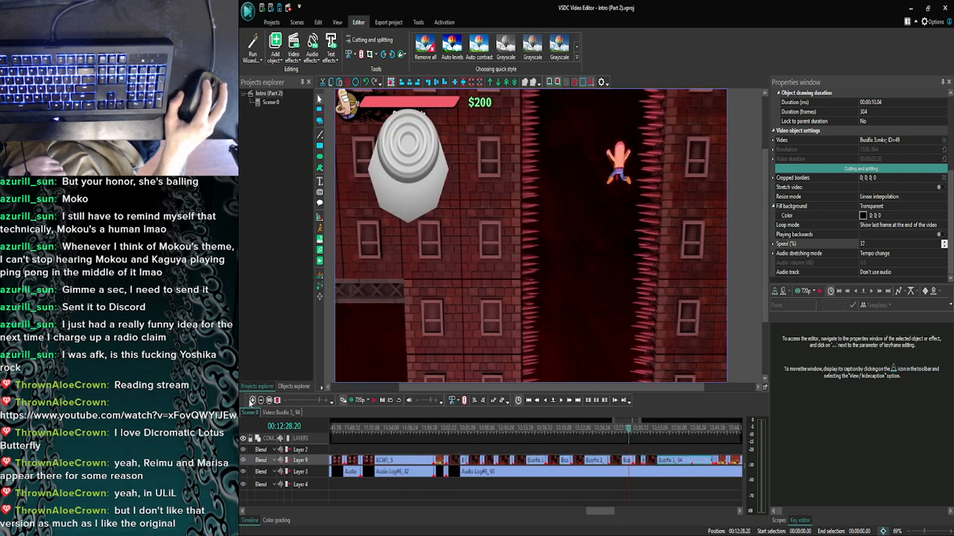
{"action": "left_click", "coordinate": [252, 402]}
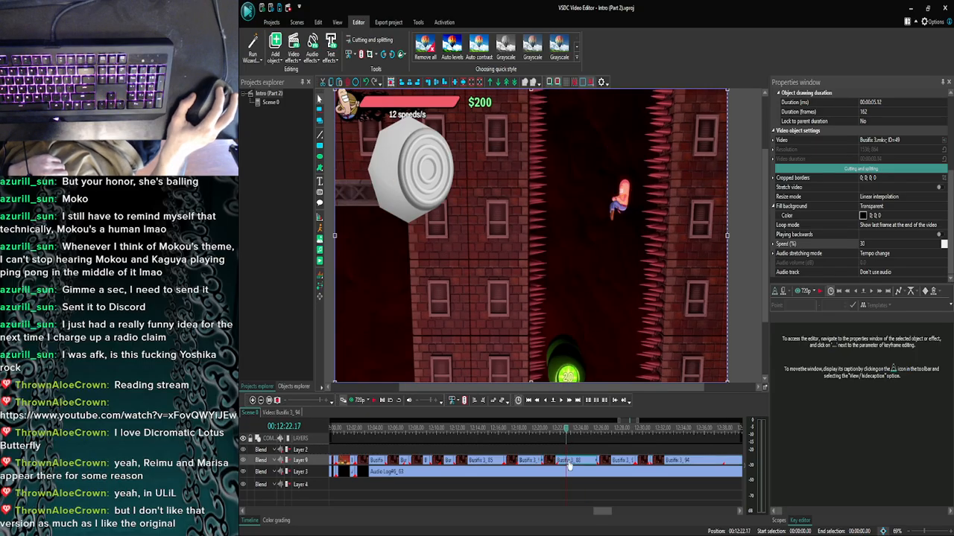
Open the earlier clip Busifix 3_85 near 00:12:15.18 and select its neutral control stick icon, Buttonicon-GCN-Control_Stick_42.
{"action": "scroll", "coordinate": [567, 464], "scroll_direction": "down", "scroll_amount": 2}
{"action": "left_click", "coordinate": [252, 401]}
{"action": "left_click", "coordinate": [251, 401]}
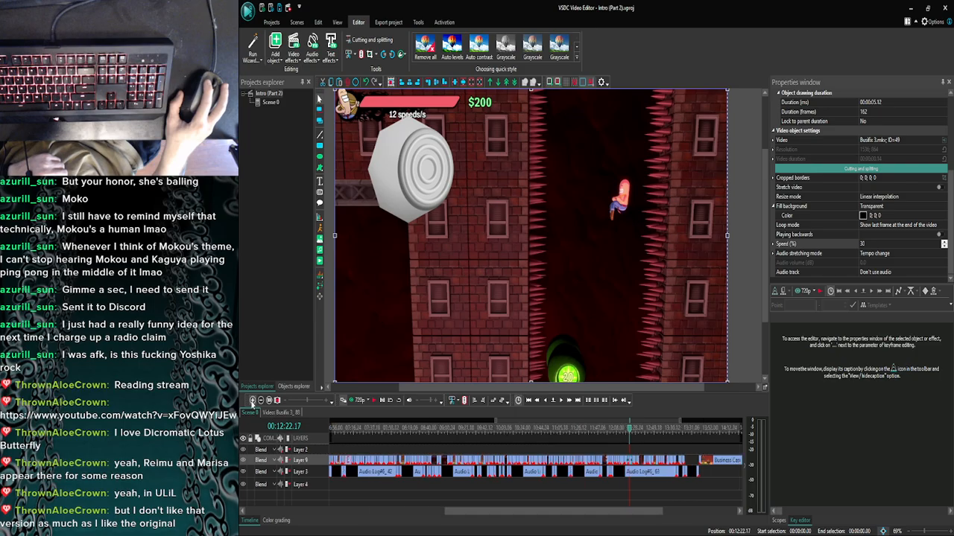
{"action": "left_click", "coordinate": [252, 401]}
{"action": "left_click", "coordinate": [252, 401]}
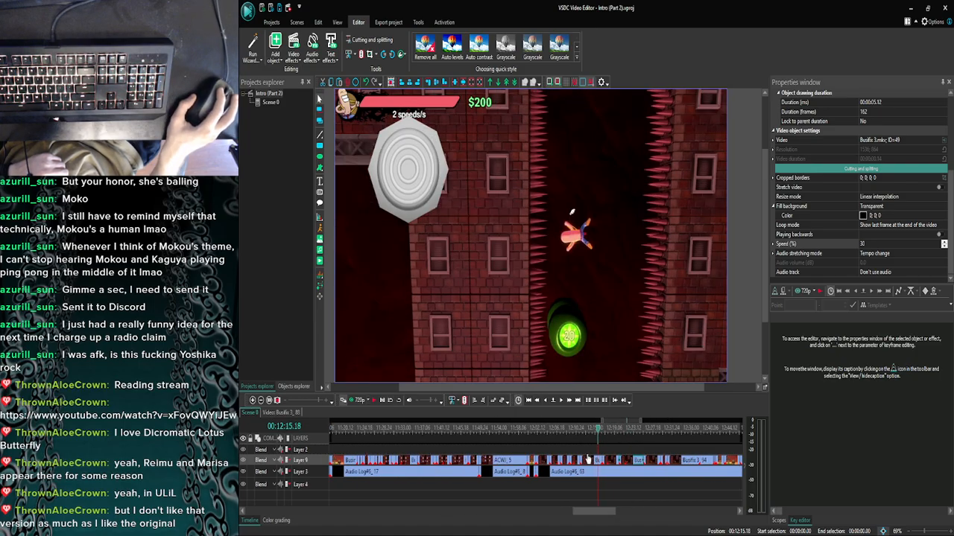
{"action": "double_click", "coordinate": [587, 459]}
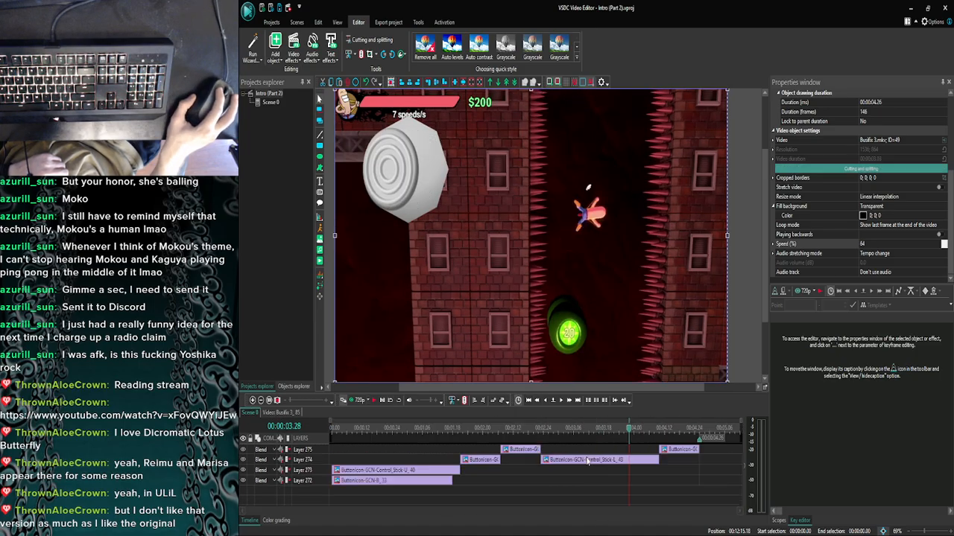
{"action": "left_click", "coordinate": [678, 453]}
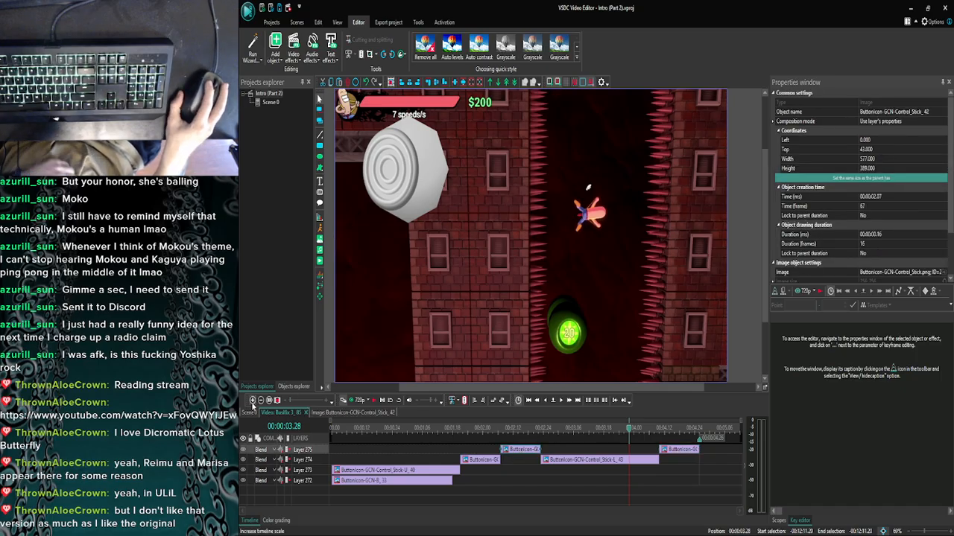
Go back to Scene 0 and reopen the clip Busifix 3_94 near 00:12:36.18.
{"action": "left_click", "coordinate": [252, 413]}
{"action": "left_click", "coordinate": [253, 402]}
{"action": "left_click", "coordinate": [253, 401]}
{"action": "left_click", "coordinate": [253, 402]}
{"action": "left_click", "coordinate": [252, 401]}
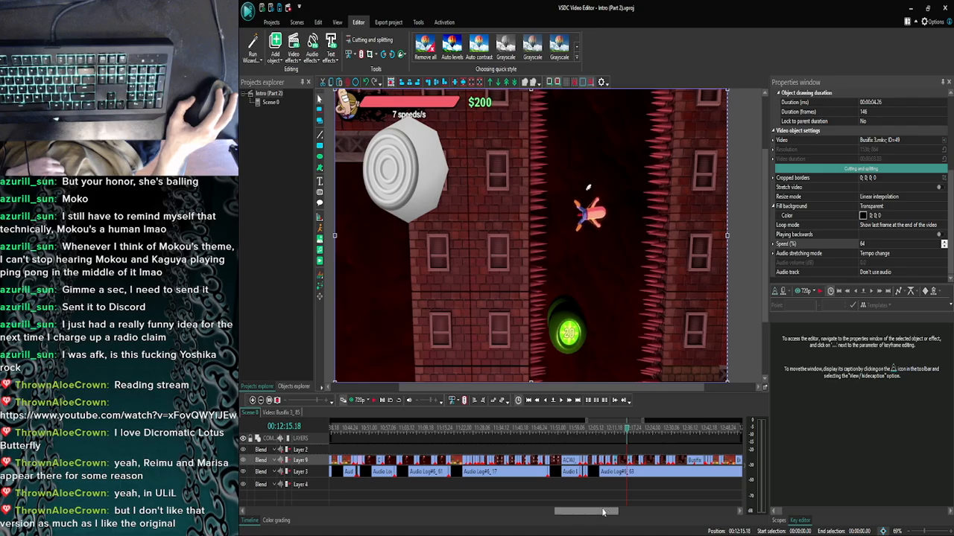
{"action": "left_click_drag", "start_coordinate": [603, 512], "coordinate": [620, 512]}
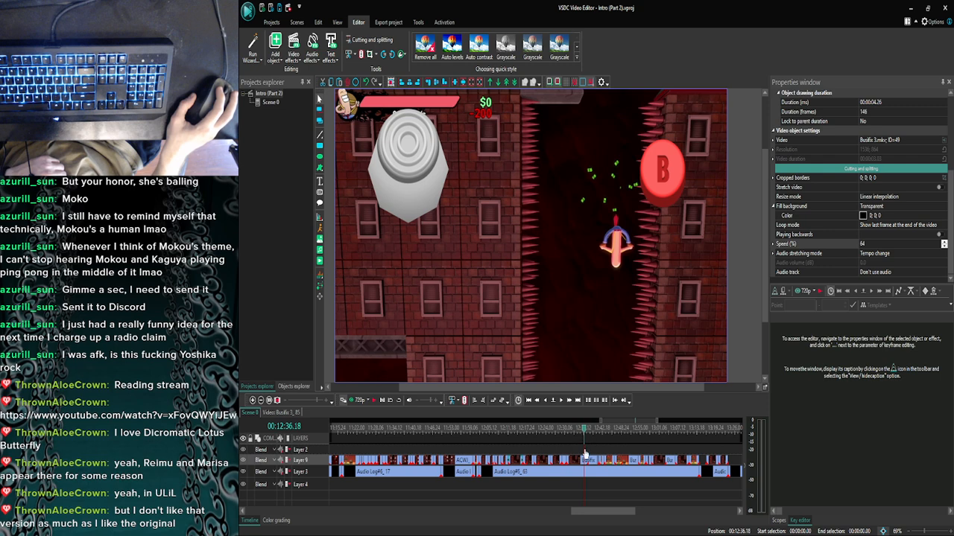
{"action": "double_click", "coordinate": [585, 455]}
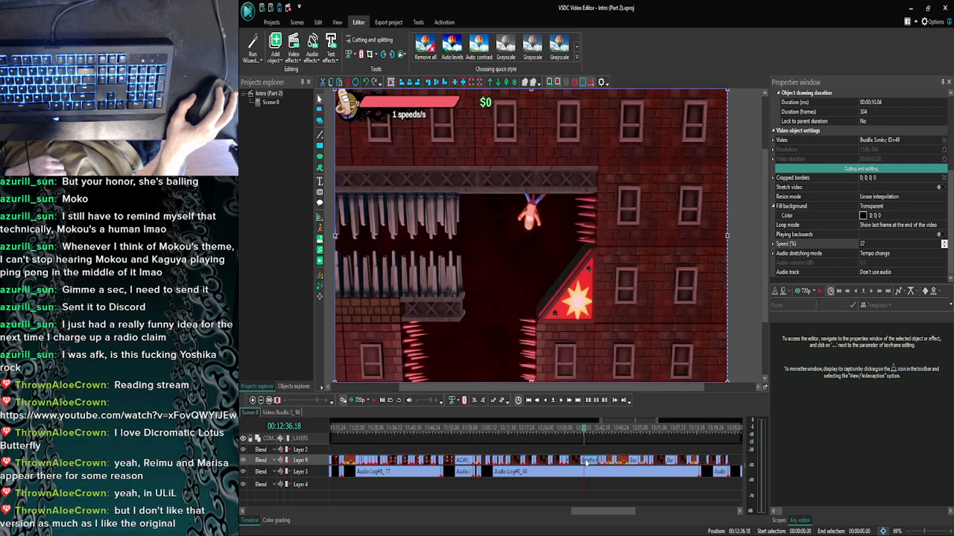
Paste the neutral control stick icon into Busifix 3_94 at 00:00:05.01, where the first right control stick icon ends.
{"action": "left_click", "coordinate": [514, 430]}
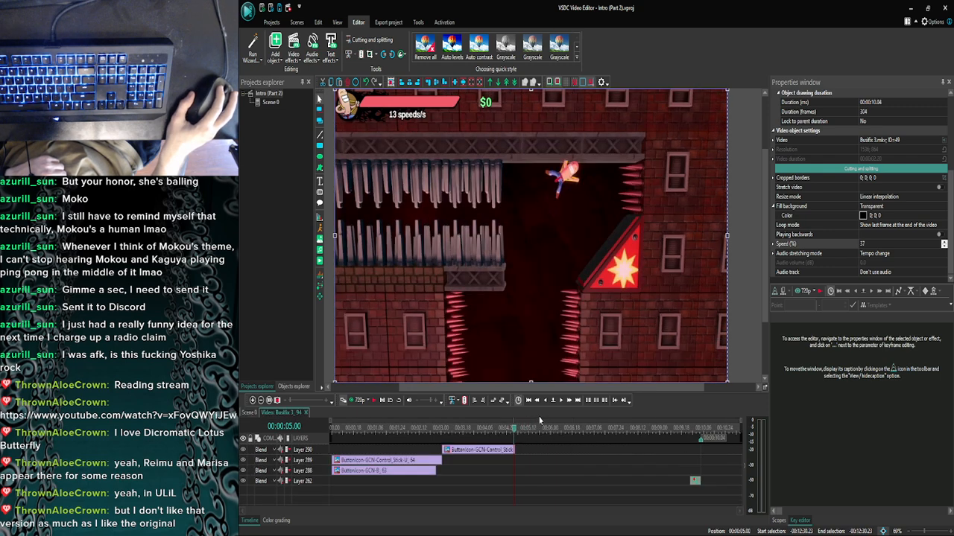
{"action": "left_click", "coordinate": [562, 401]}
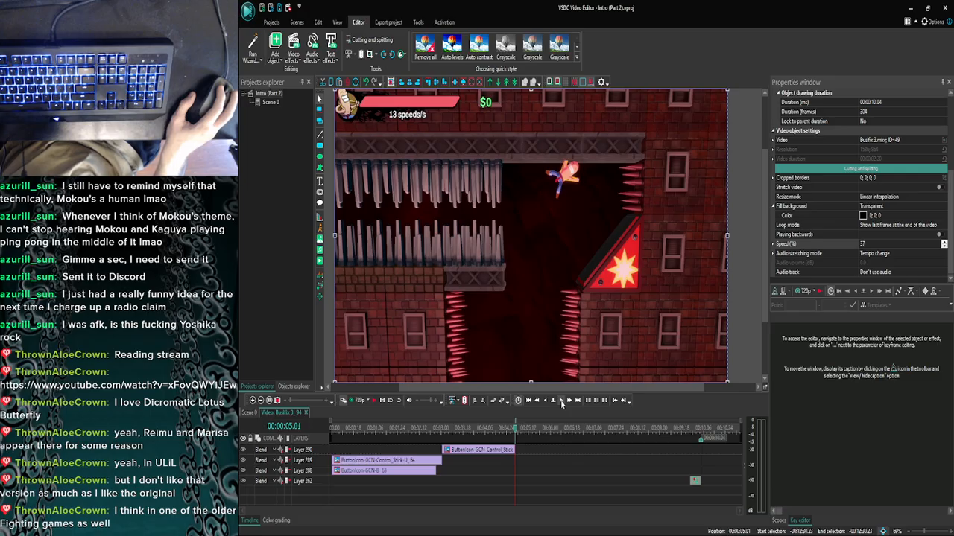
{"action": "key", "text": "ctrl+v"}
Step through the frames from 00:00:05.01 to 00:00:05.13 to examine the character's movement under the neutral stick icon.
{"action": "left_click", "coordinate": [562, 401]}
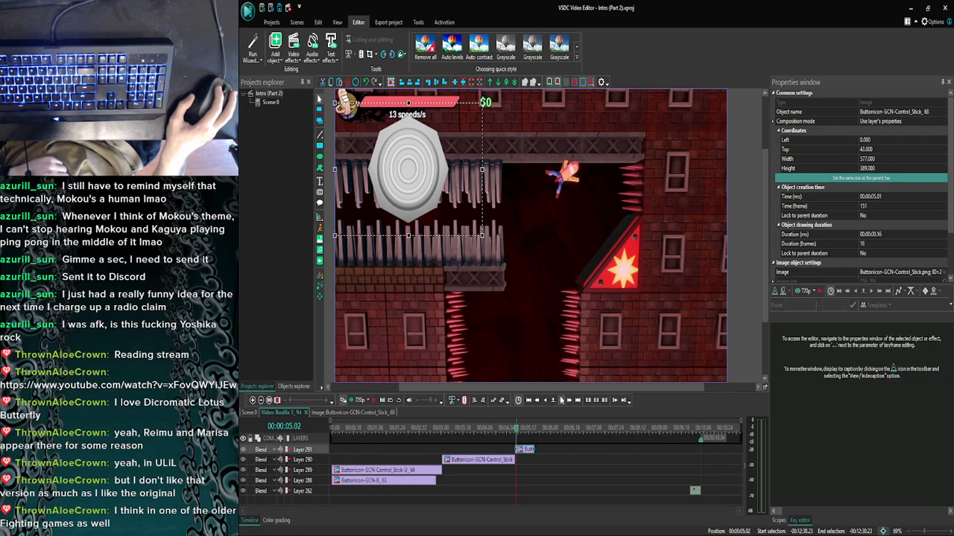
{"action": "left_click", "coordinate": [562, 401]}
{"action": "left_click", "coordinate": [562, 401]}
{"action": "left_click", "coordinate": [562, 401]}
{"action": "left_click", "coordinate": [562, 401]}
{"action": "left_click", "coordinate": [561, 401]}
{"action": "left_click", "coordinate": [561, 401]}
{"action": "left_click", "coordinate": [562, 400]}
{"action": "left_click", "coordinate": [562, 401]}
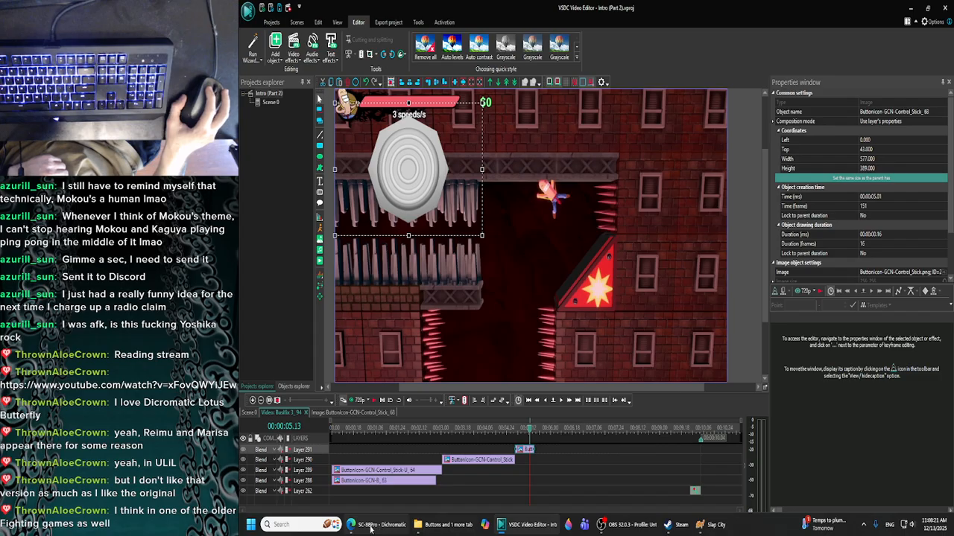
Switch to the browser and play the video "Touhou EoSD OST arranged like a SD-90 on a SC-88Pro" from the suggestions.
{"action": "left_click", "coordinate": [372, 531]}
{"action": "key", "text": "space"}
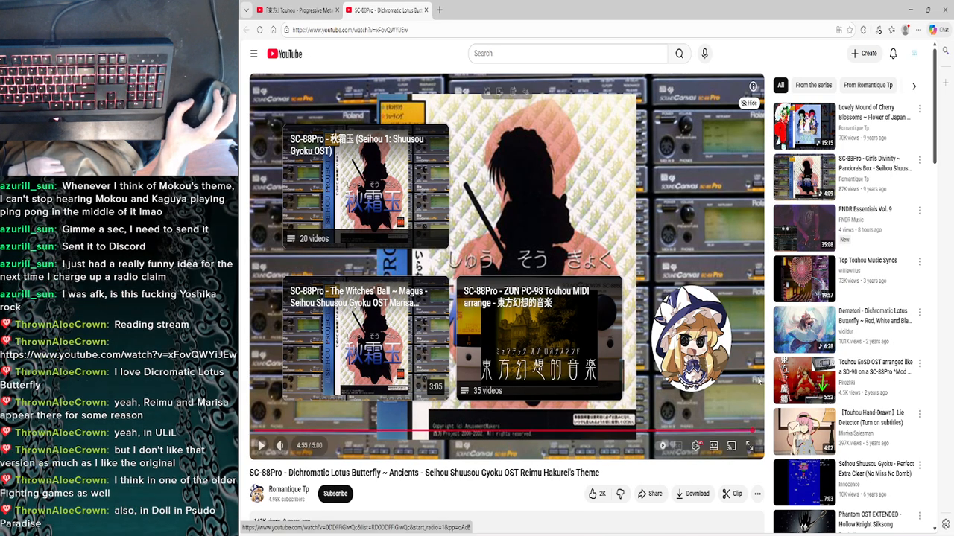
{"action": "left_click", "coordinate": [805, 380]}
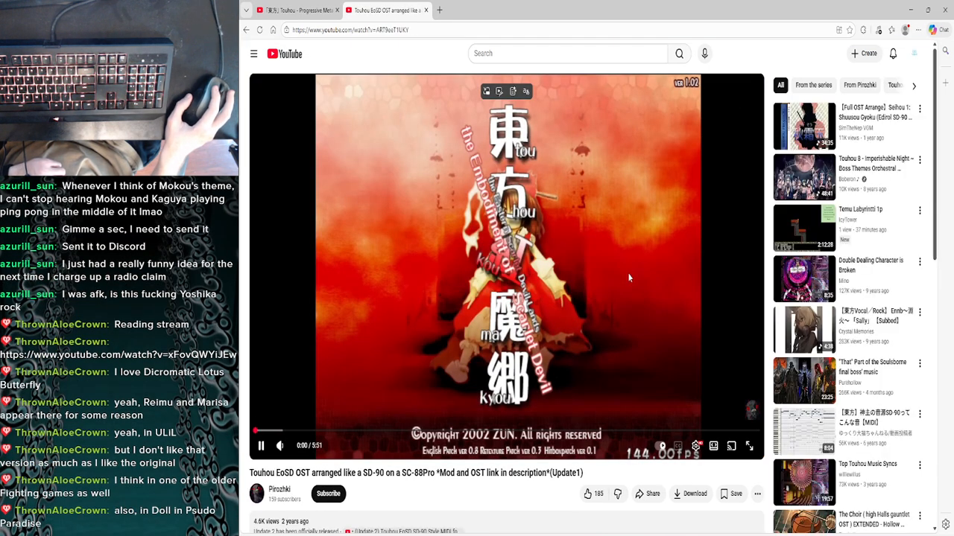
{"action": "left_click", "coordinate": [628, 274]}
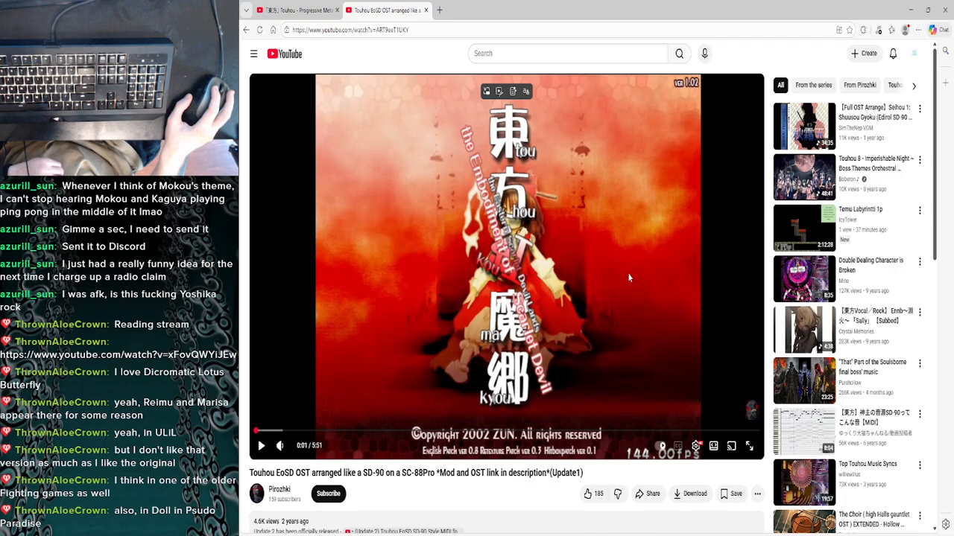
{"action": "left_click", "coordinate": [570, 283]}
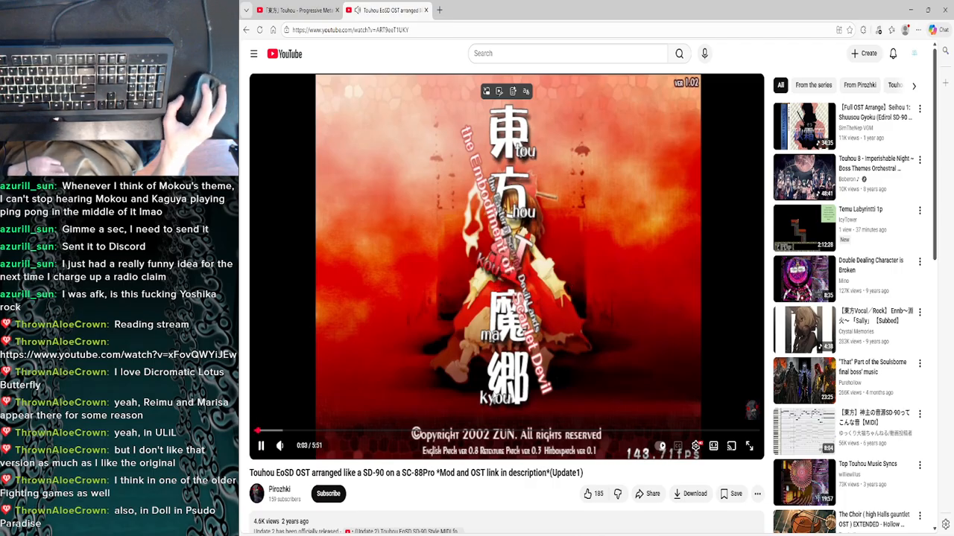
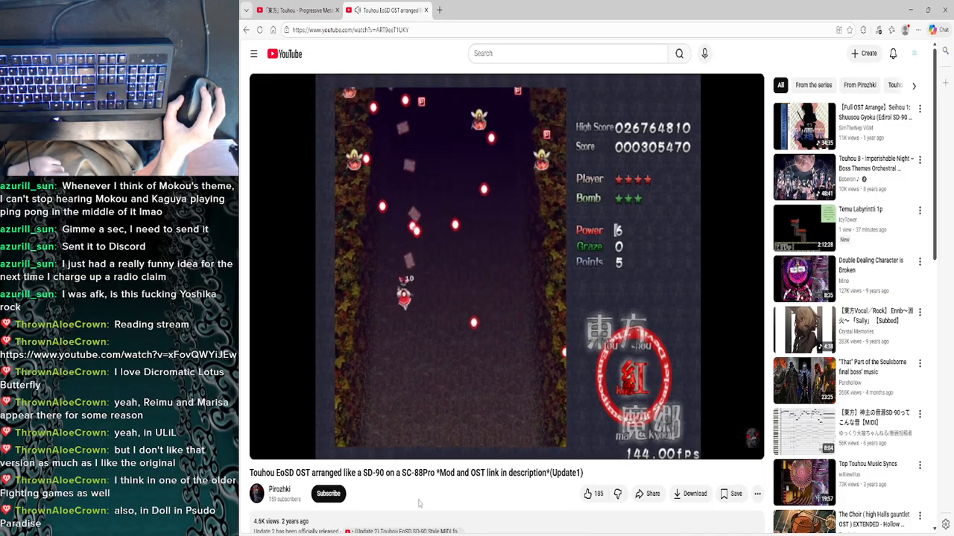
Pause the EoSD OST video, resume the Touhou Progressive Metal Collection, and switch back to VSDC Video Editor.
{"action": "mouse_move", "coordinate": [393, 336]}
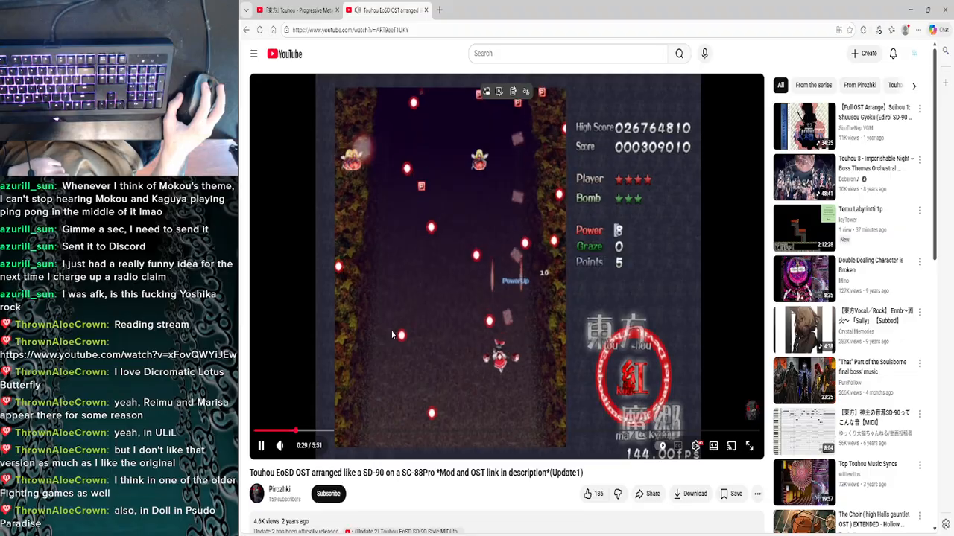
{"action": "left_click", "coordinate": [363, 262]}
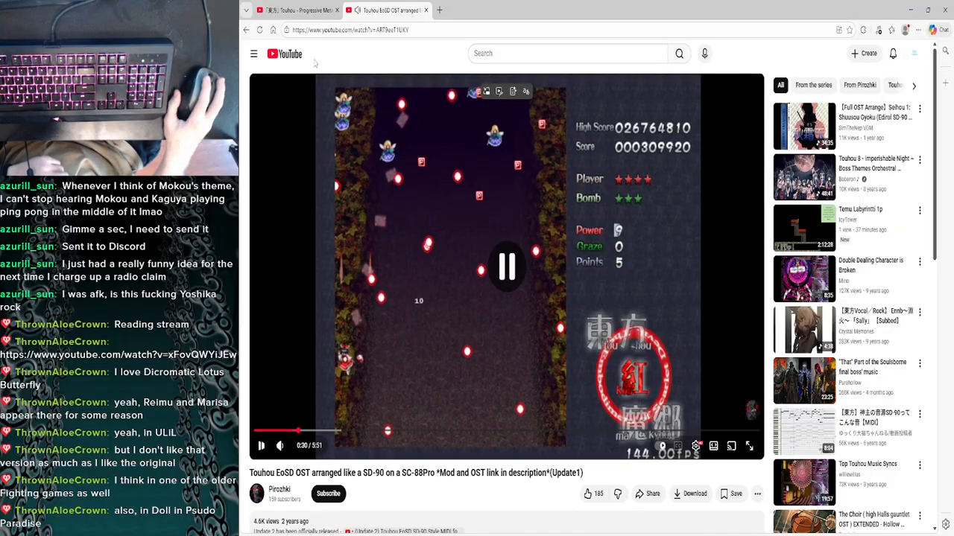
{"action": "key", "text": "ctrl+shift+Tab"}
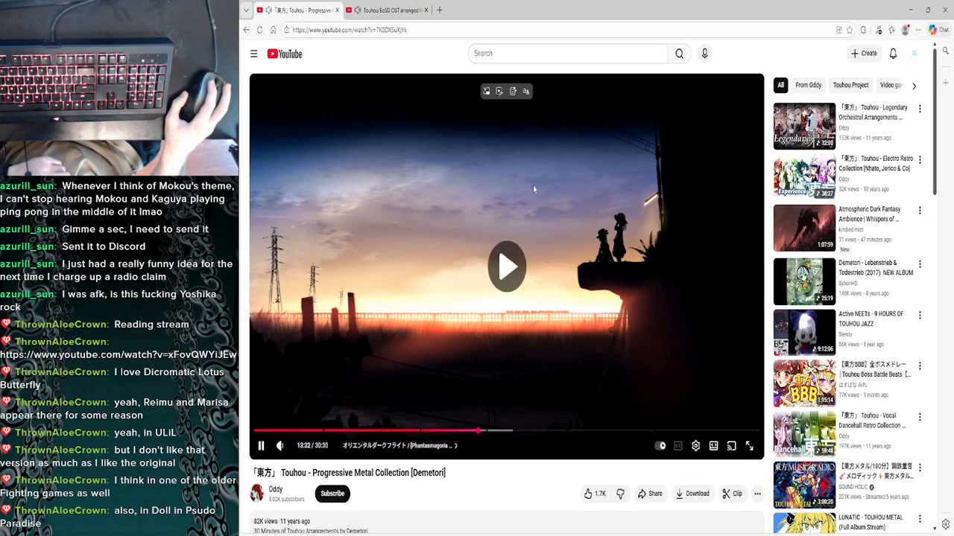
{"action": "key", "text": "alt+Tab"}
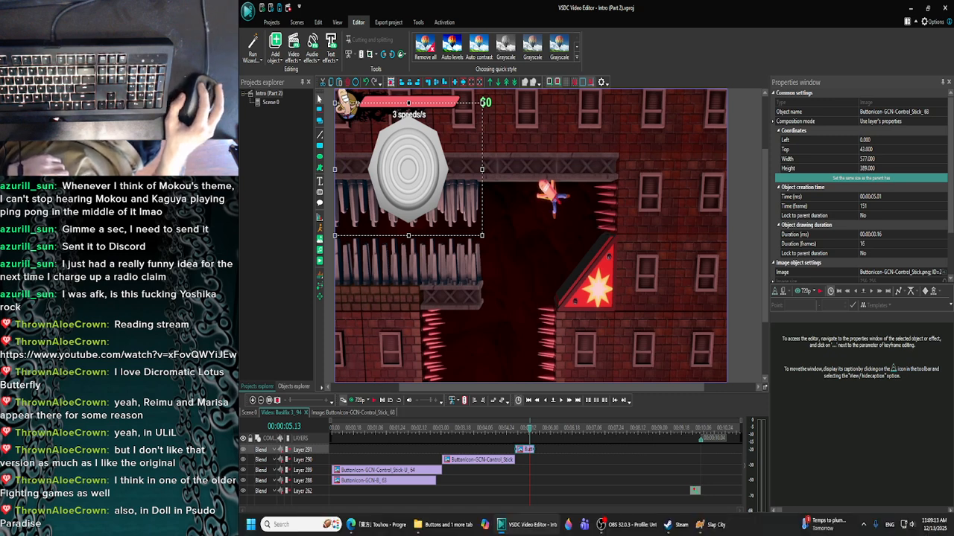
Find the frame where the character's movement changes and extend the neutral control stick icon to end at 00:00:06.06.
{"action": "left_click", "coordinate": [558, 401]}
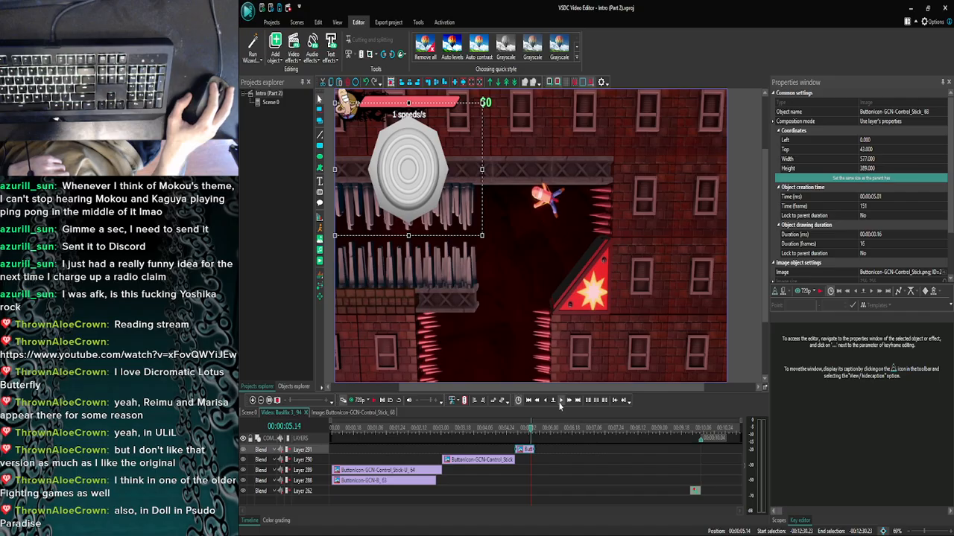
{"action": "left_click", "coordinate": [561, 401]}
{"action": "left_click", "coordinate": [560, 401]}
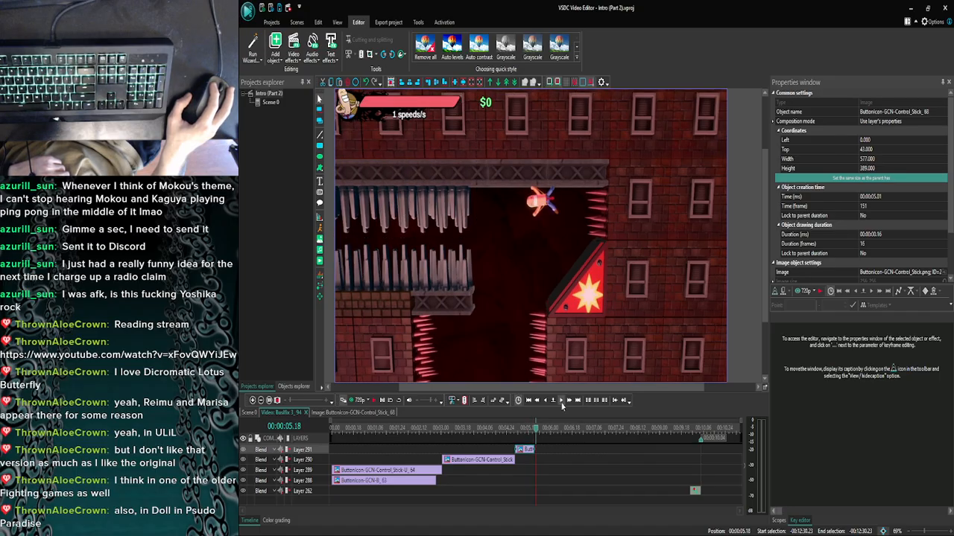
{"action": "left_click", "coordinate": [560, 401]}
{"action": "left_click", "coordinate": [561, 402]}
{"action": "left_click", "coordinate": [561, 402]}
{"action": "left_click", "coordinate": [561, 402]}
{"action": "left_click", "coordinate": [561, 402]}
{"action": "left_click", "coordinate": [561, 402]}
{"action": "left_click", "coordinate": [561, 402]}
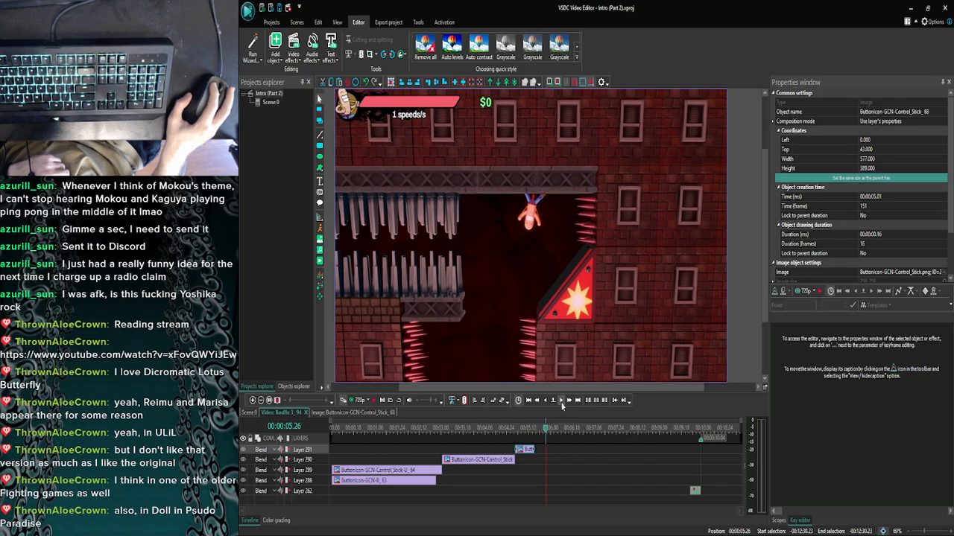
{"action": "left_click", "coordinate": [561, 403]}
{"action": "left_click", "coordinate": [561, 403]}
{"action": "left_click", "coordinate": [561, 402]}
{"action": "left_click", "coordinate": [562, 402]}
{"action": "left_click", "coordinate": [561, 403]}
{"action": "left_click", "coordinate": [561, 403]}
{"action": "left_click", "coordinate": [561, 403]}
{"action": "left_click", "coordinate": [561, 402]}
{"action": "left_click", "coordinate": [561, 403]}
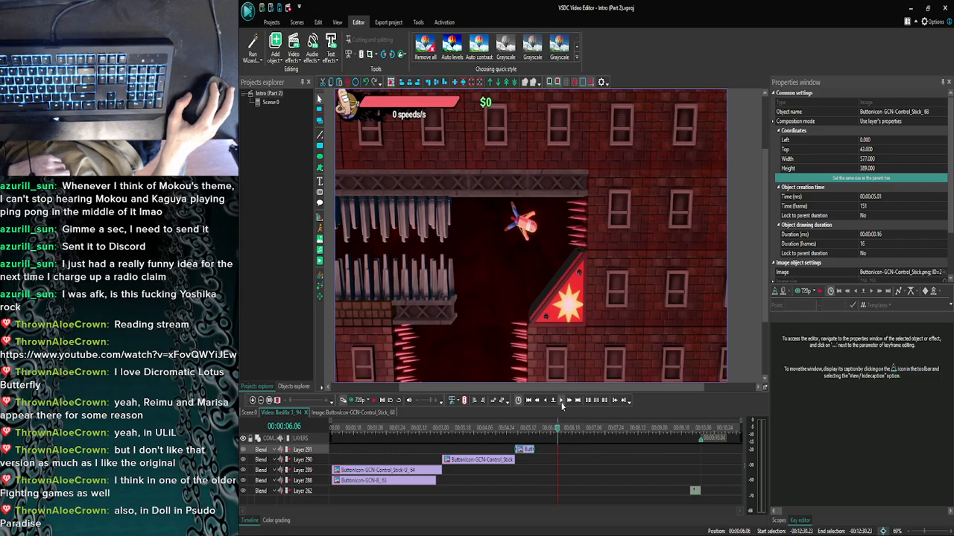
{"action": "left_click", "coordinate": [562, 402]}
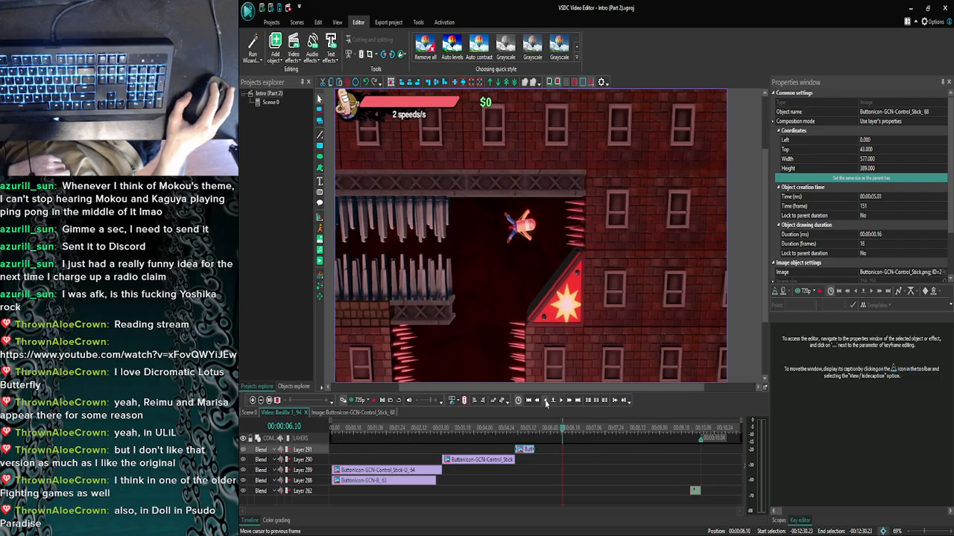
{"action": "left_click", "coordinate": [546, 402]}
{"action": "left_click", "coordinate": [546, 403]}
{"action": "left_click", "coordinate": [547, 403]}
{"action": "left_click", "coordinate": [546, 402]}
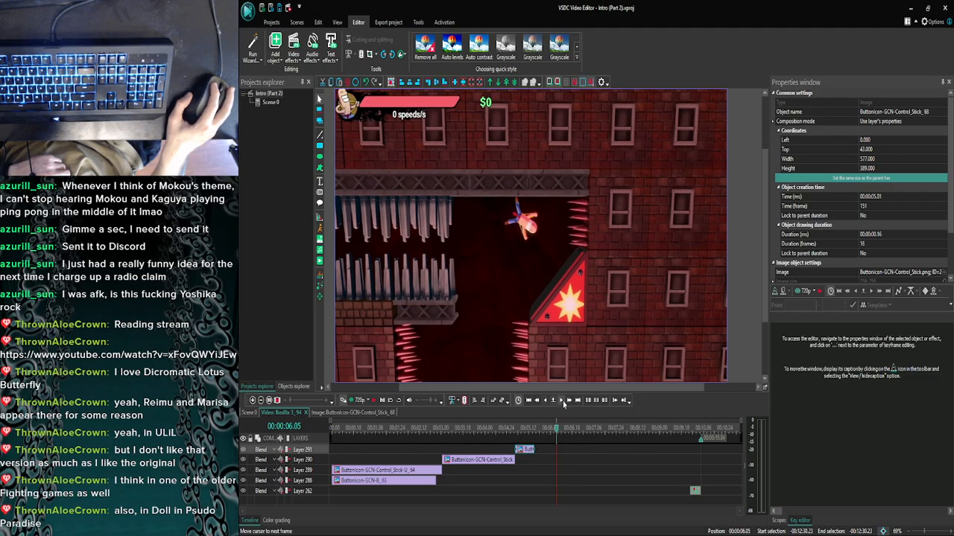
{"action": "left_click", "coordinate": [562, 402]}
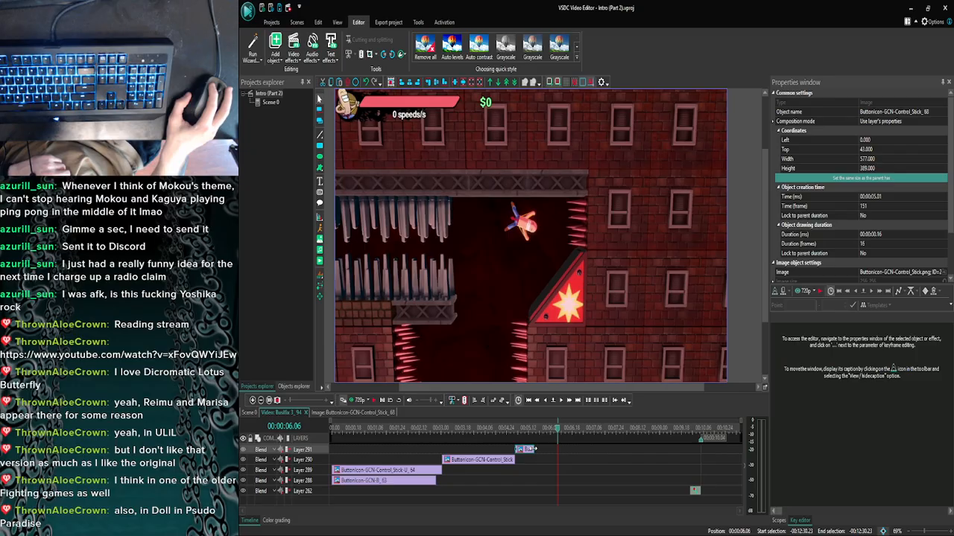
Duplicate the right control stick icon, placing the copy at 00:00:06.06 after the neutral icon.
{"action": "left_click", "coordinate": [506, 460]}
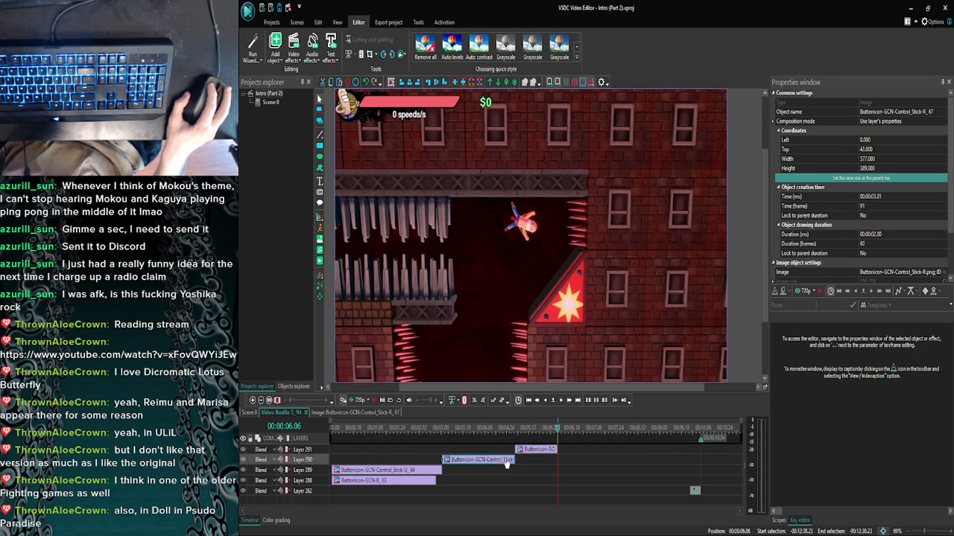
{"action": "key", "text": "ctrl+c"}
{"action": "key", "text": "ctrl+v"}
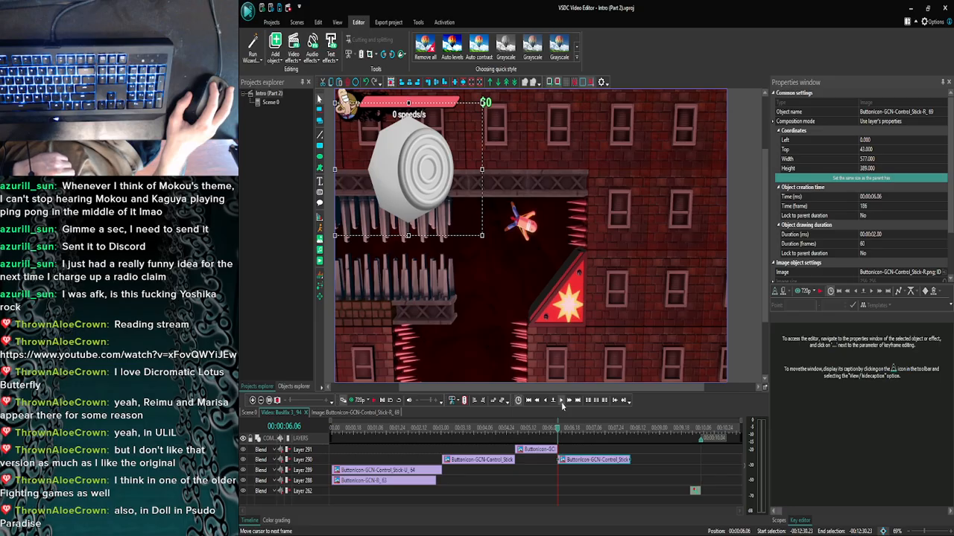
Step through the frames from 00:00:06.06 to 00:00:07.01 to examine how long the right stick input should last.
{"action": "left_click", "coordinate": [561, 403]}
{"action": "left_click", "coordinate": [562, 402]}
{"action": "left_click", "coordinate": [562, 402]}
{"action": "left_click", "coordinate": [562, 402]}
{"action": "left_click", "coordinate": [562, 402]}
{"action": "left_click", "coordinate": [562, 402]}
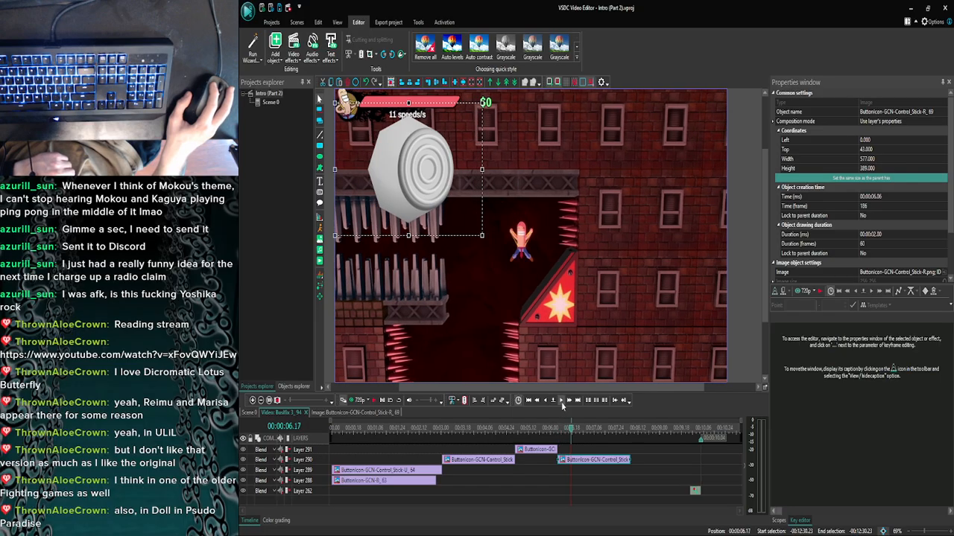
{"action": "left_click", "coordinate": [562, 402]}
{"action": "left_click", "coordinate": [562, 403]}
{"action": "left_click", "coordinate": [562, 402]}
{"action": "left_click", "coordinate": [561, 402]}
{"action": "left_click", "coordinate": [562, 402]}
{"action": "left_click", "coordinate": [562, 403]}
{"action": "left_click", "coordinate": [561, 403]}
{"action": "left_click", "coordinate": [562, 403]}
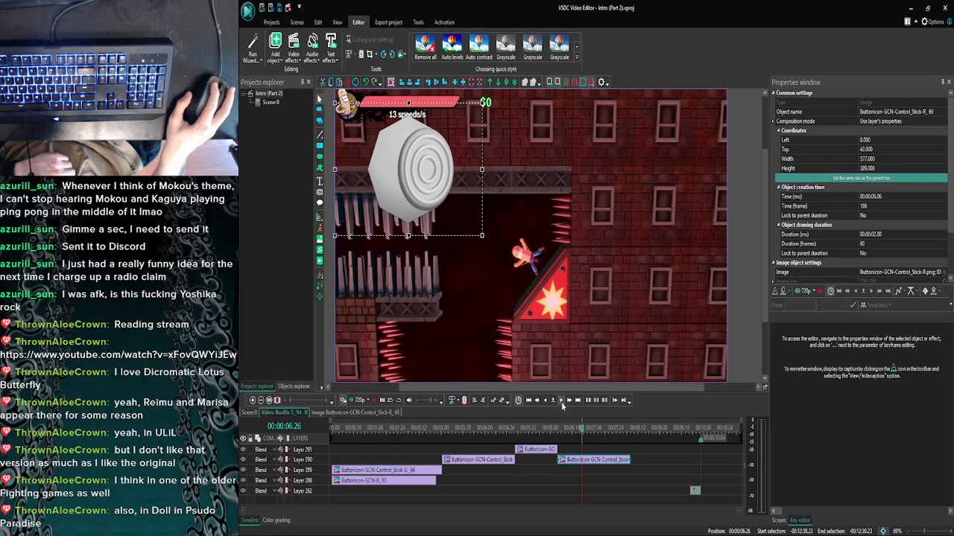
{"action": "left_click", "coordinate": [562, 402]}
{"action": "left_click", "coordinate": [562, 402]}
{"action": "left_click", "coordinate": [562, 402]}
{"action": "left_click", "coordinate": [562, 403]}
{"action": "left_click", "coordinate": [561, 403]}
{"action": "left_click", "coordinate": [562, 402]}
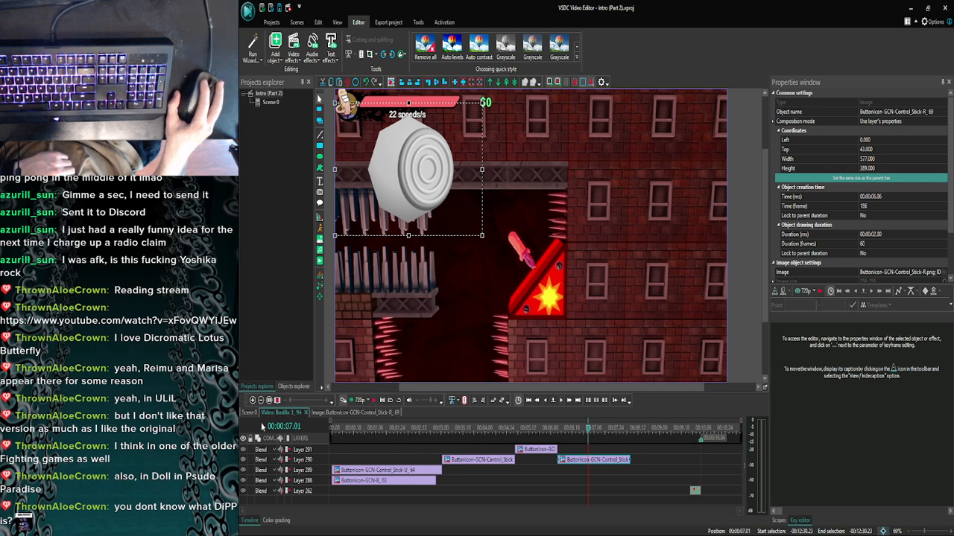
Check the frames around 00:12:37.27 in Scene 0's magnified timeline, then reopen the clip Busifix 3_94.
{"action": "left_click", "coordinate": [251, 413]}
{"action": "left_click", "coordinate": [252, 400]}
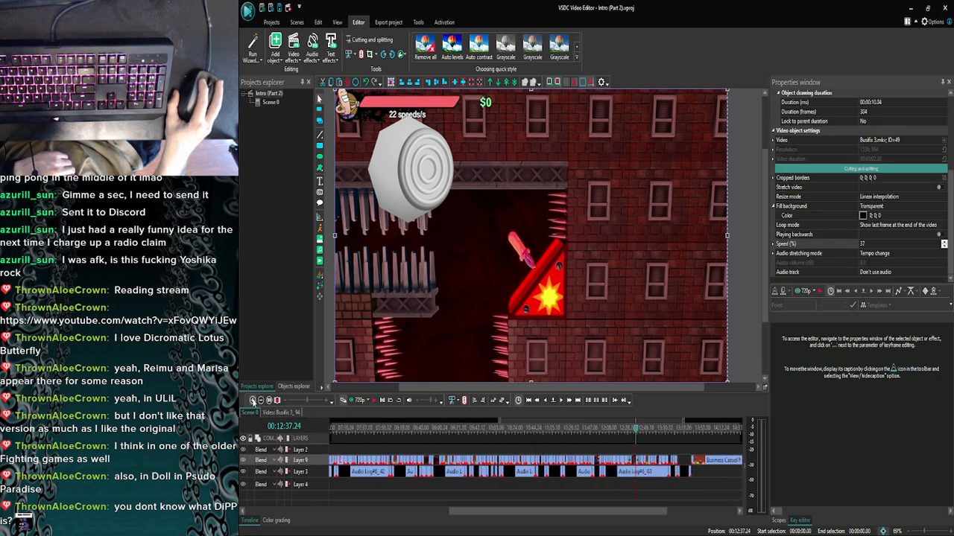
{"action": "left_click", "coordinate": [252, 400]}
{"action": "left_click", "coordinate": [253, 400]}
{"action": "left_click", "coordinate": [252, 400]}
{"action": "left_click", "coordinate": [253, 400]}
{"action": "left_click", "coordinate": [253, 400]}
{"action": "left_click", "coordinate": [252, 400]}
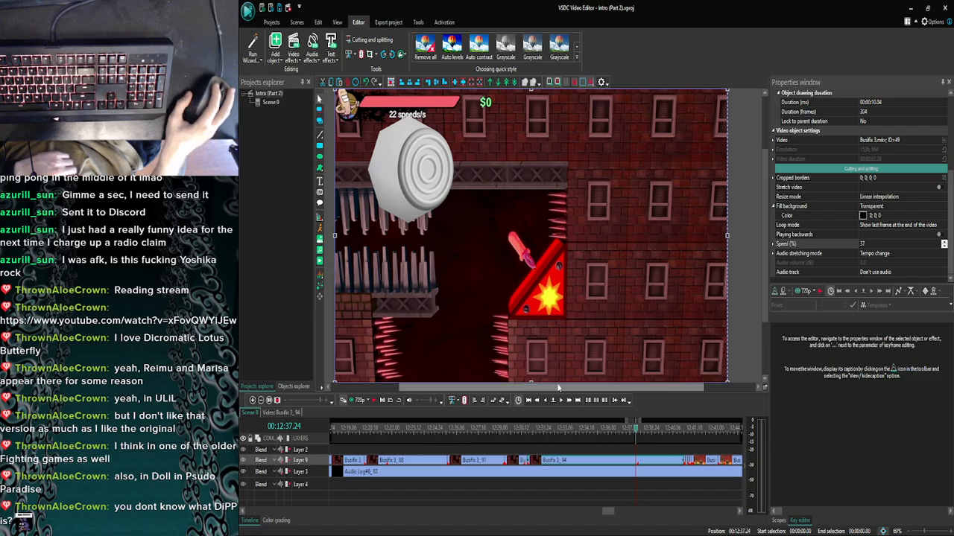
{"action": "left_click", "coordinate": [562, 402]}
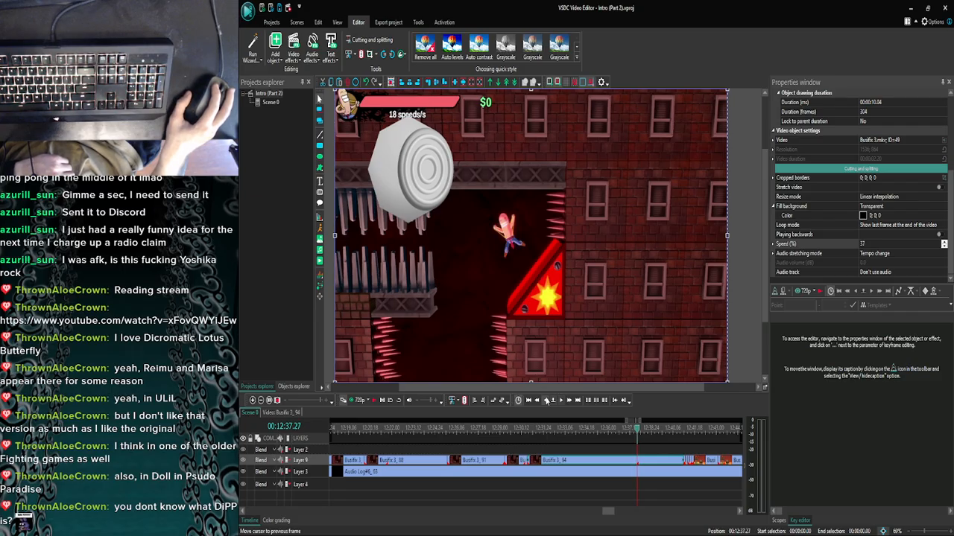
{"action": "left_click", "coordinate": [547, 401]}
{"action": "double_click", "coordinate": [622, 465]}
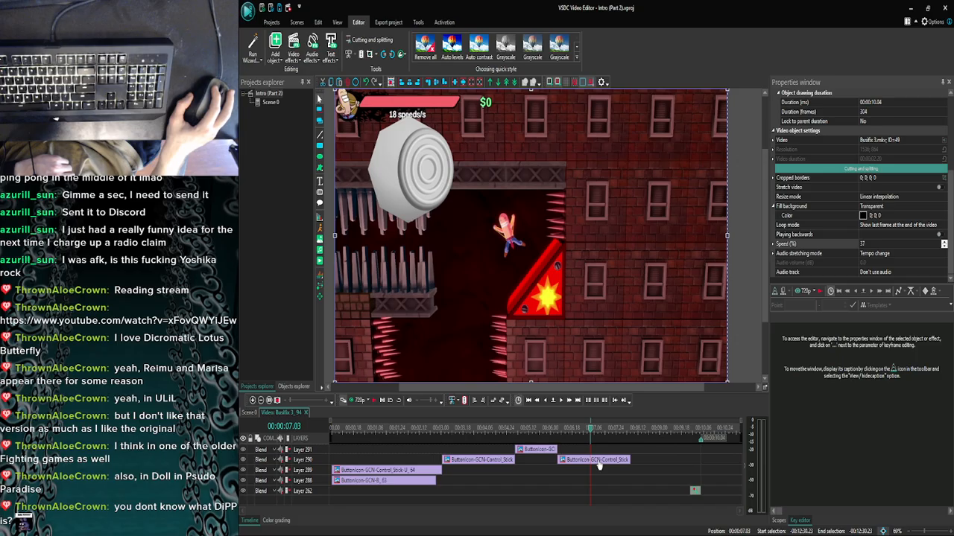
Shorten the second right control stick icon to end at 00:00:07.03, check the frames there, and return to Scene 0.
{"action": "left_click", "coordinate": [599, 461]}
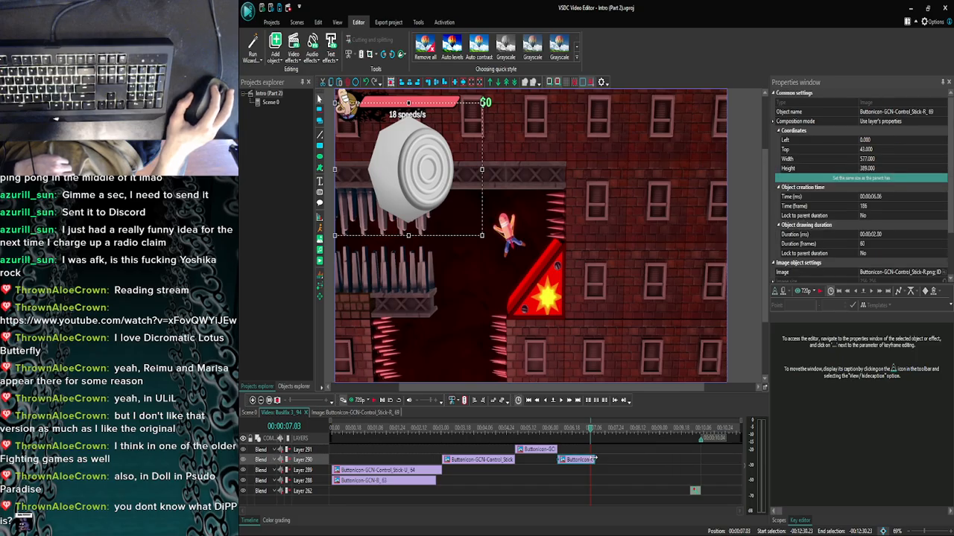
{"action": "left_click_drag", "start_coordinate": [587, 462], "coordinate": [590, 460]}
{"action": "left_click", "coordinate": [546, 401]}
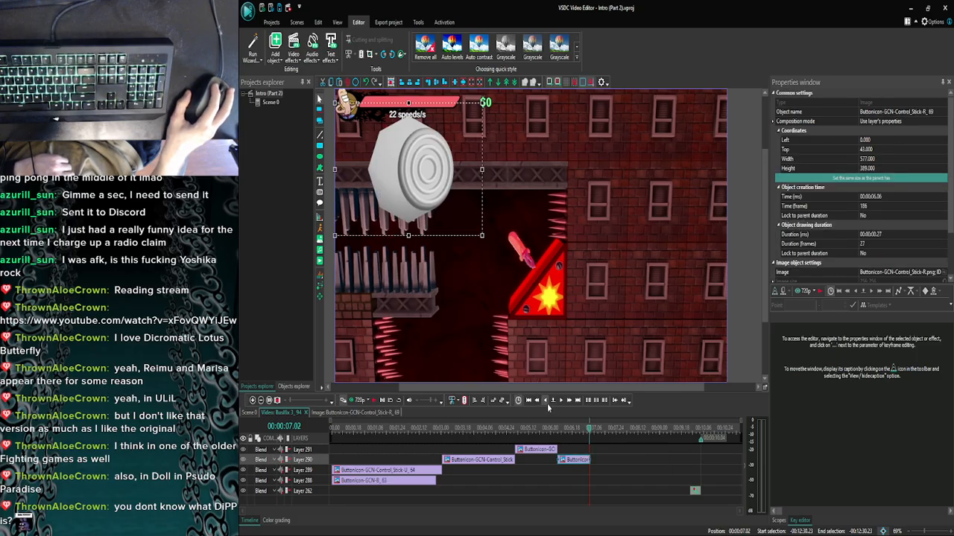
{"action": "left_click", "coordinate": [560, 400]}
{"action": "left_click", "coordinate": [604, 451]}
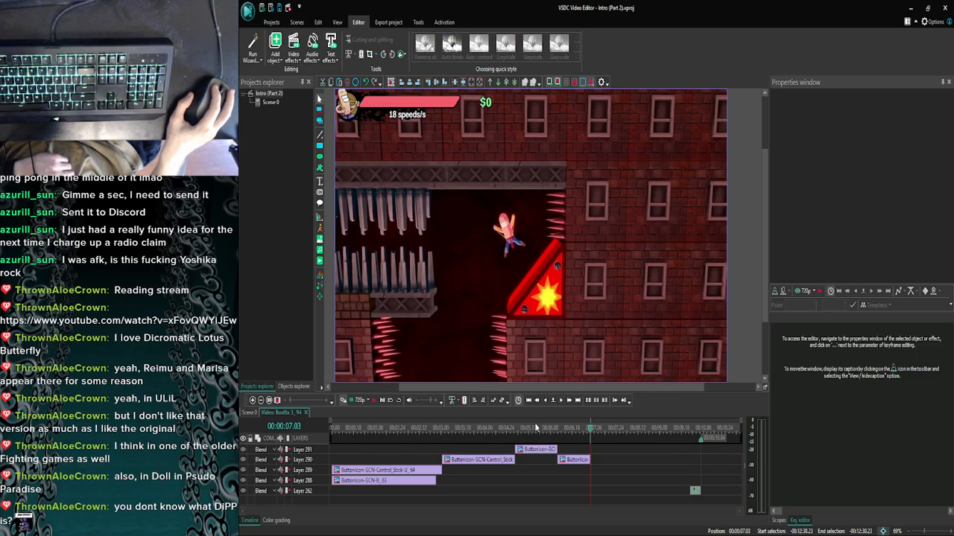
{"action": "left_click", "coordinate": [252, 412]}
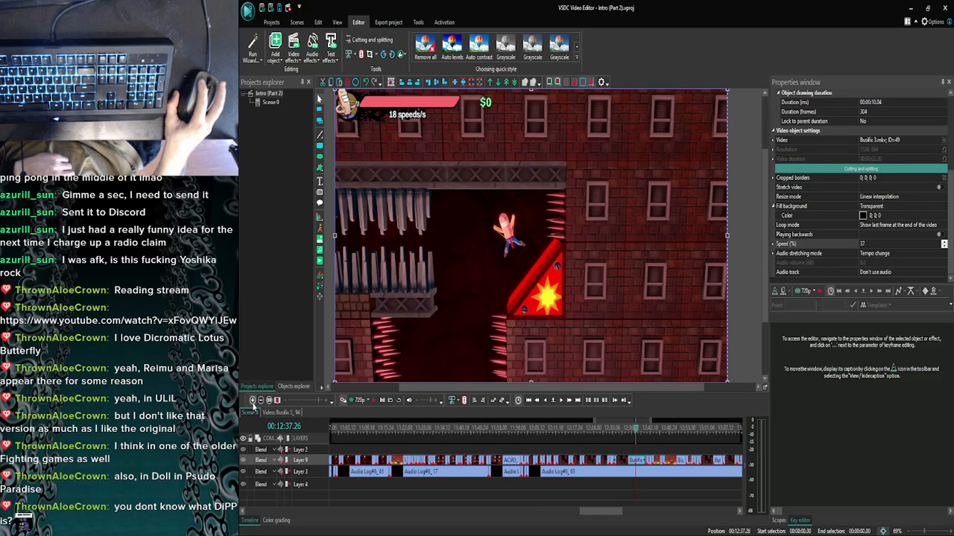
Switch to the browser, toggle playback of the Progressive Metal Collection, and bring up the Touhou EoSD OST video.
{"action": "left_click", "coordinate": [381, 525]}
{"action": "left_click", "coordinate": [437, 287]}
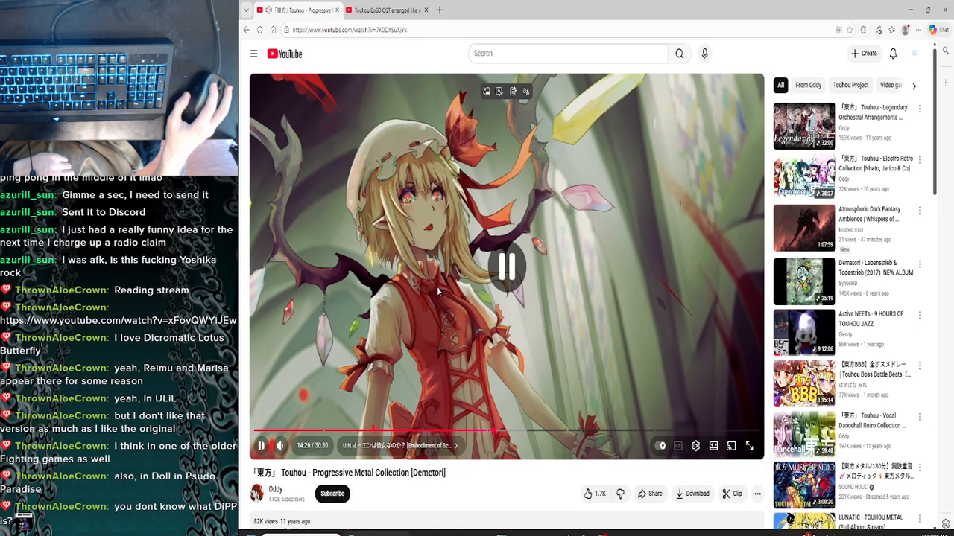
{"action": "left_click", "coordinate": [395, 11]}
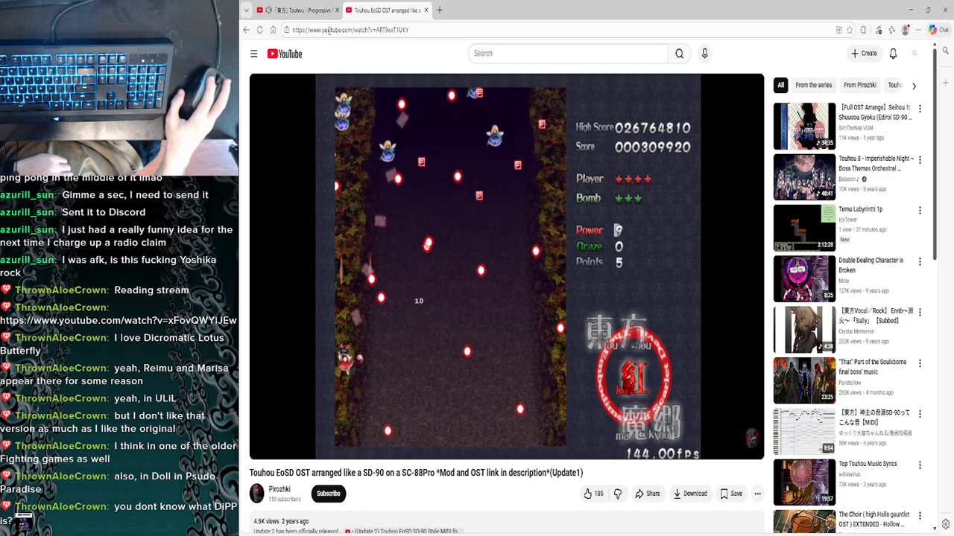
Search YouTube for "dolls in pseudo paradise" and start the first playlist in the results.
{"action": "left_click", "coordinate": [484, 53]}
{"action": "type", "text": "doo"}
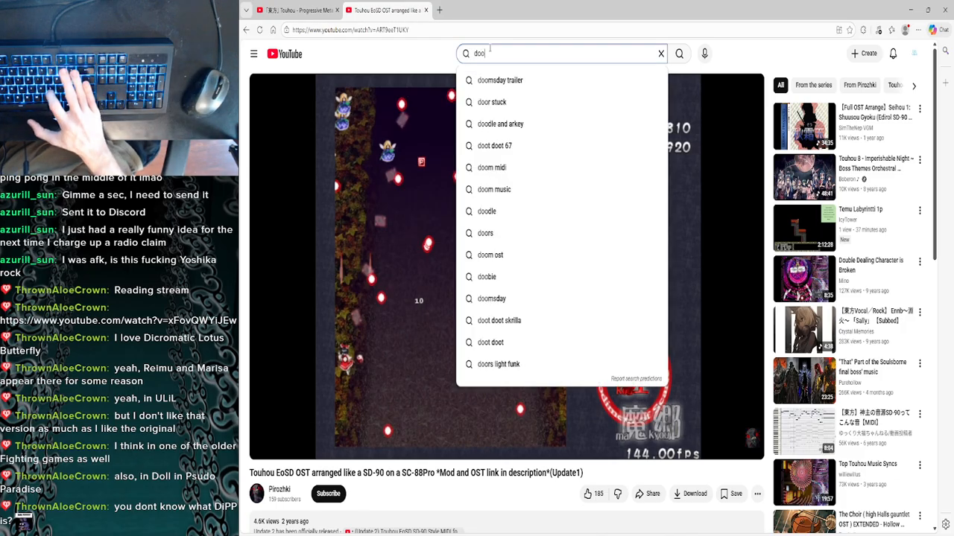
{"action": "key", "text": "BackSpace"}
{"action": "type", "text": "lls"}
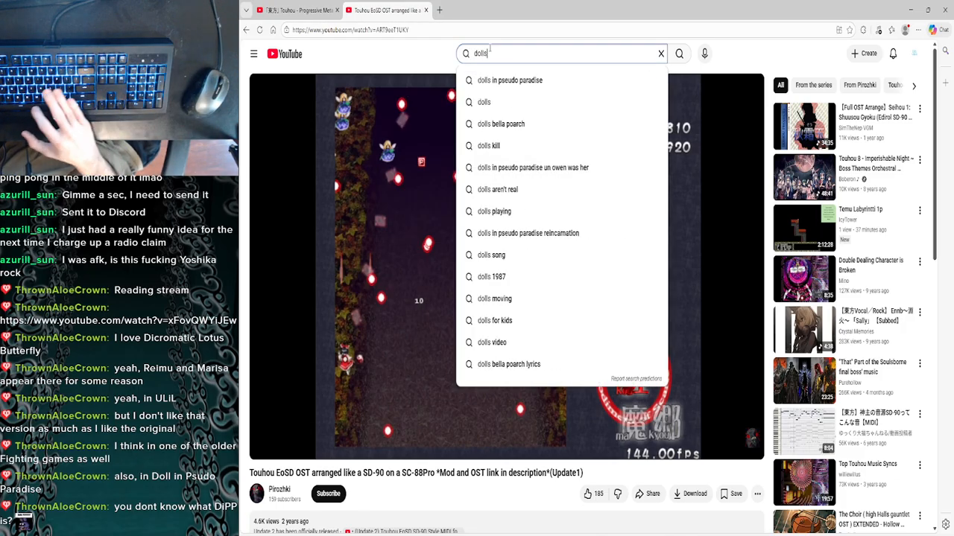
{"action": "left_click", "coordinate": [510, 79]}
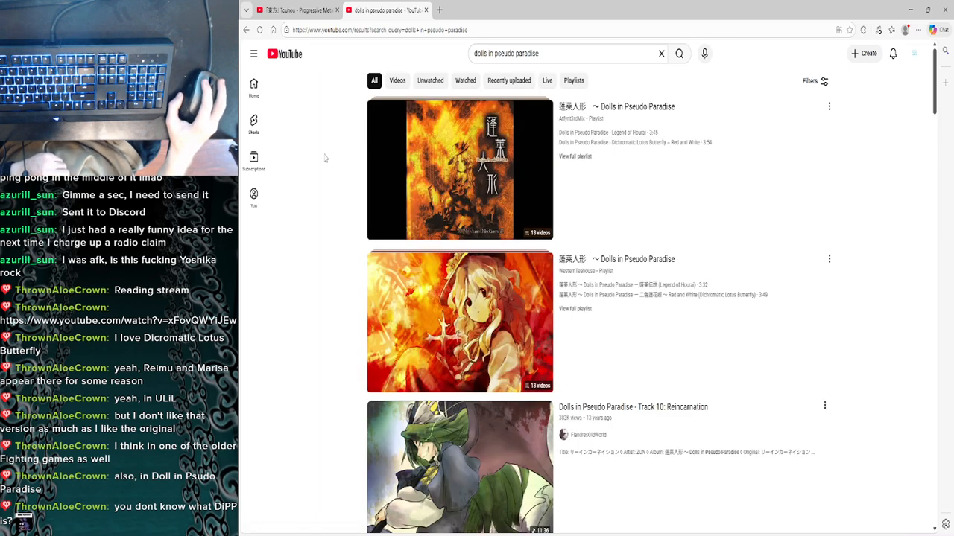
{"action": "scroll", "coordinate": [330, 215], "scroll_direction": "down", "scroll_amount": 2}
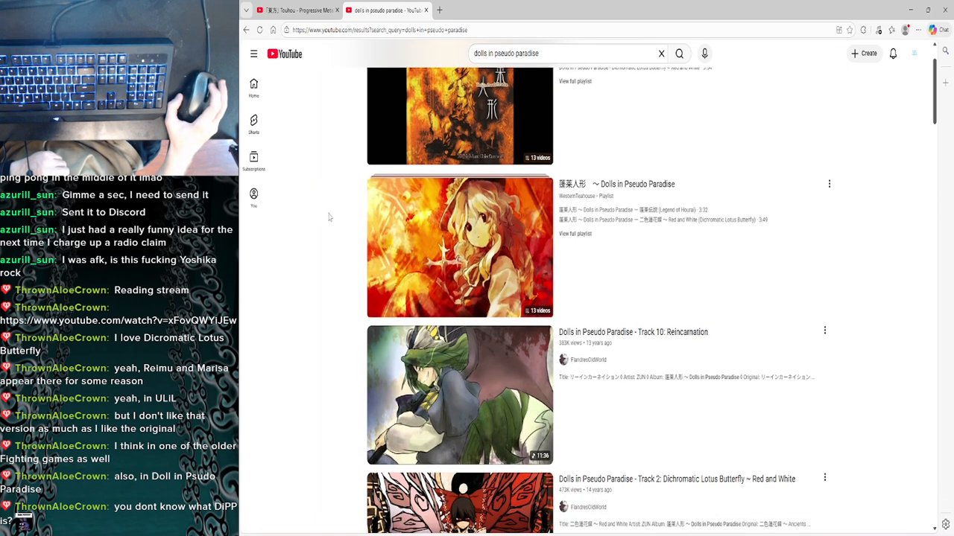
{"action": "scroll", "coordinate": [315, 216], "scroll_direction": "up", "scroll_amount": 2}
{"action": "left_click", "coordinate": [420, 155]}
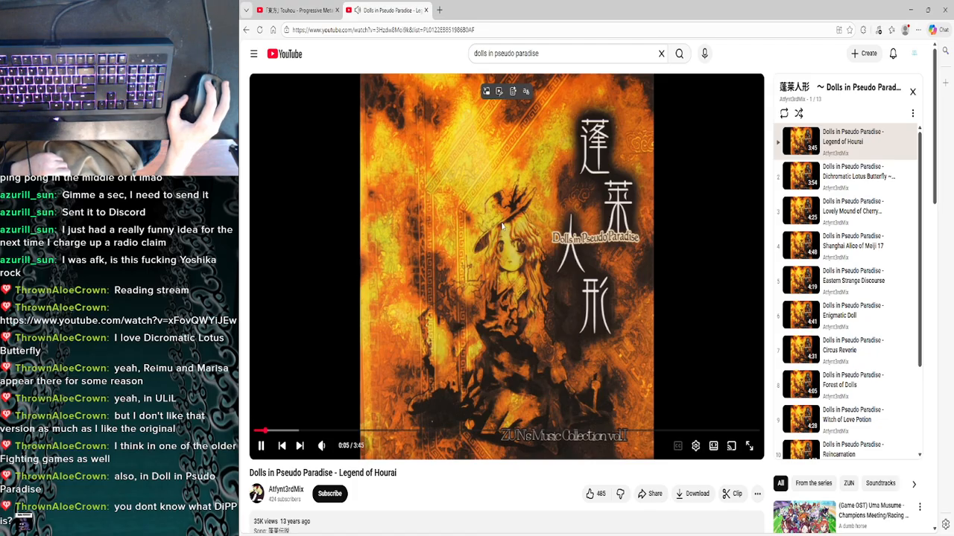
Look over the Legend of Hourai video page, pause and resume playback, and switch back to VSDC Video Editor.
{"action": "scroll", "coordinate": [402, 239], "scroll_direction": "down", "scroll_amount": 2}
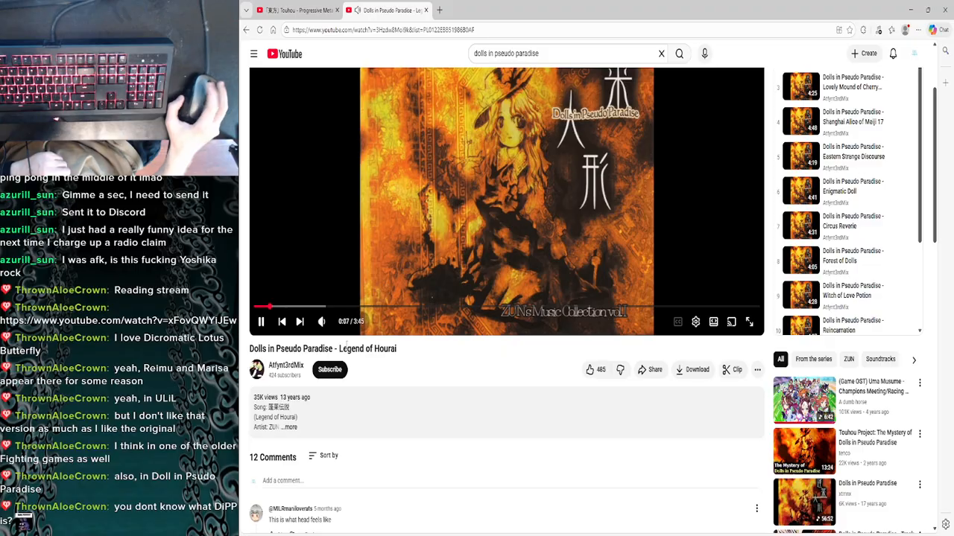
{"action": "scroll", "coordinate": [469, 418], "scroll_direction": "up", "scroll_amount": 1}
{"action": "scroll", "coordinate": [469, 418], "scroll_direction": "up", "scroll_amount": 2}
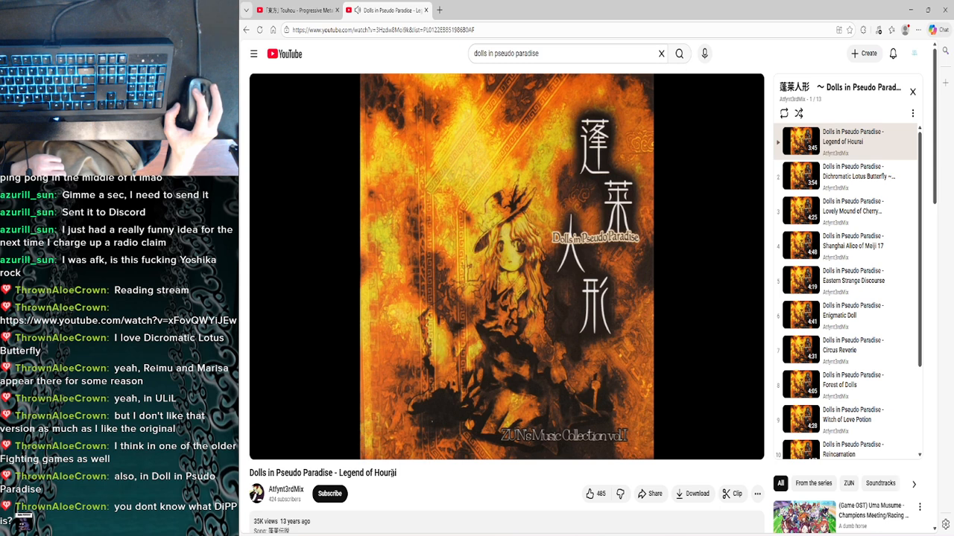
{"action": "left_click", "coordinate": [362, 312]}
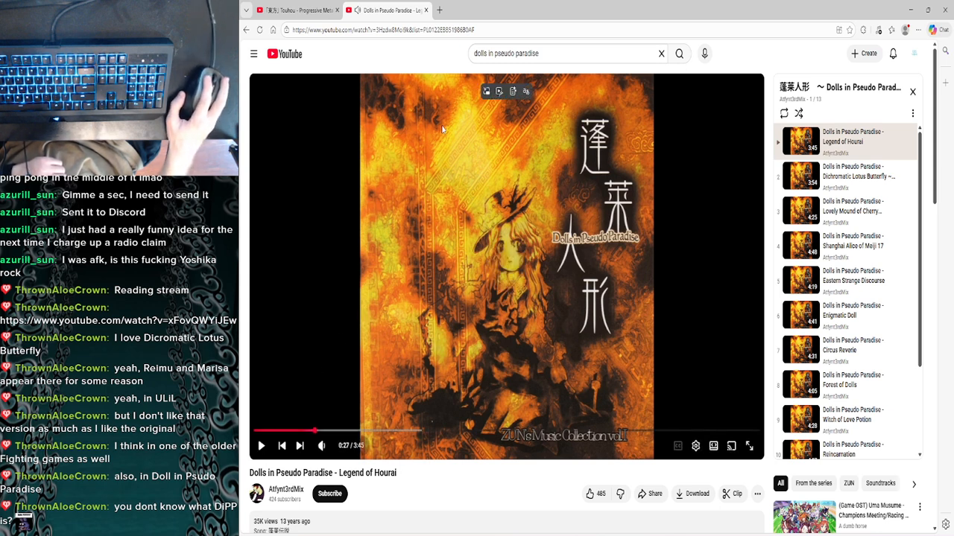
{"action": "left_click", "coordinate": [438, 190]}
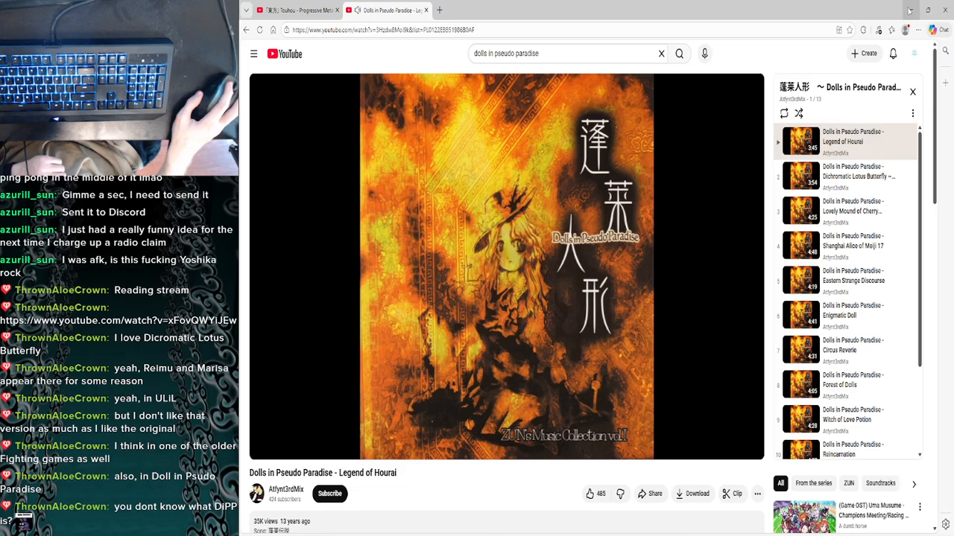
{"action": "mouse_move", "coordinate": [335, 448]}
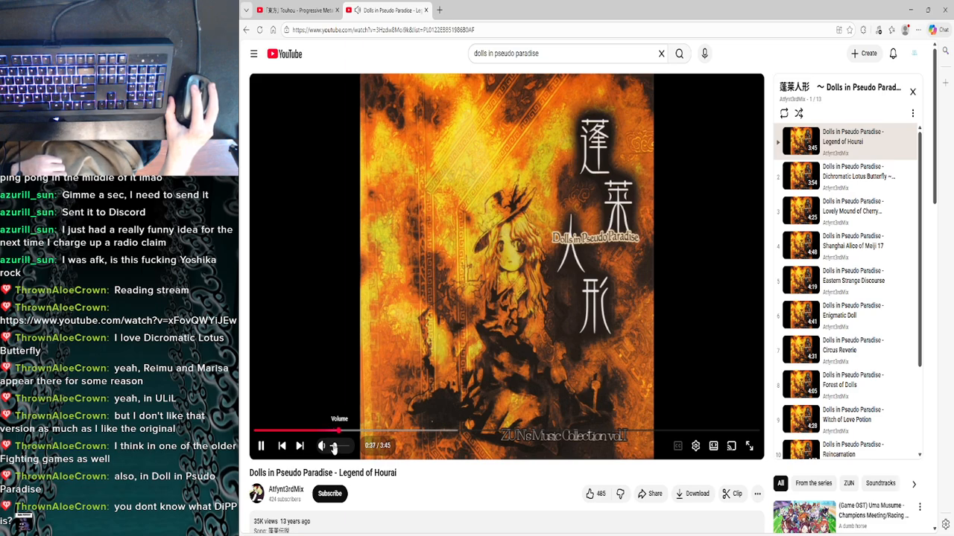
{"action": "left_click", "coordinate": [928, 10]}
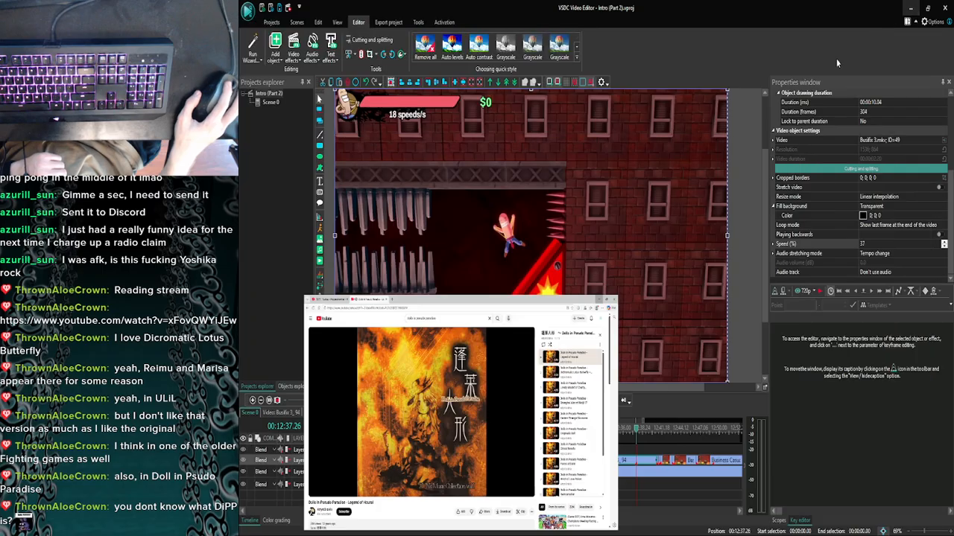
{"action": "left_click", "coordinate": [837, 63]}
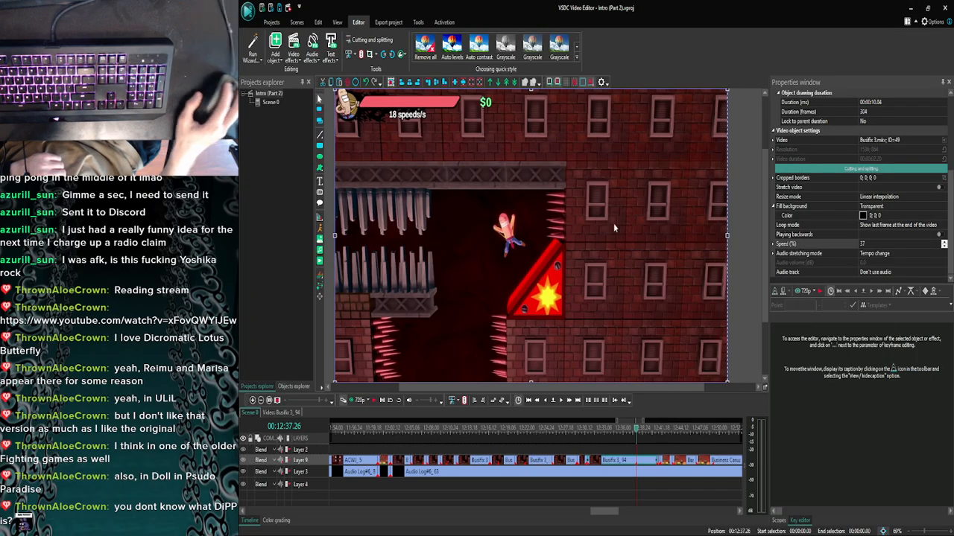
Examine Scene 0 frame by frame around 00:12:41, just after the clip Busifix 3_94, to see when the character moves.
{"action": "left_click", "coordinate": [564, 404]}
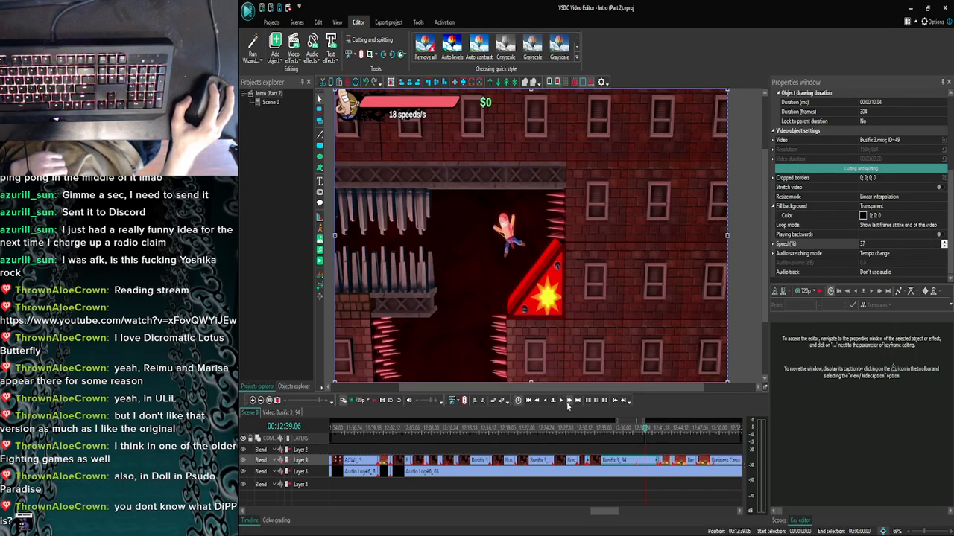
{"action": "left_click", "coordinate": [657, 430]}
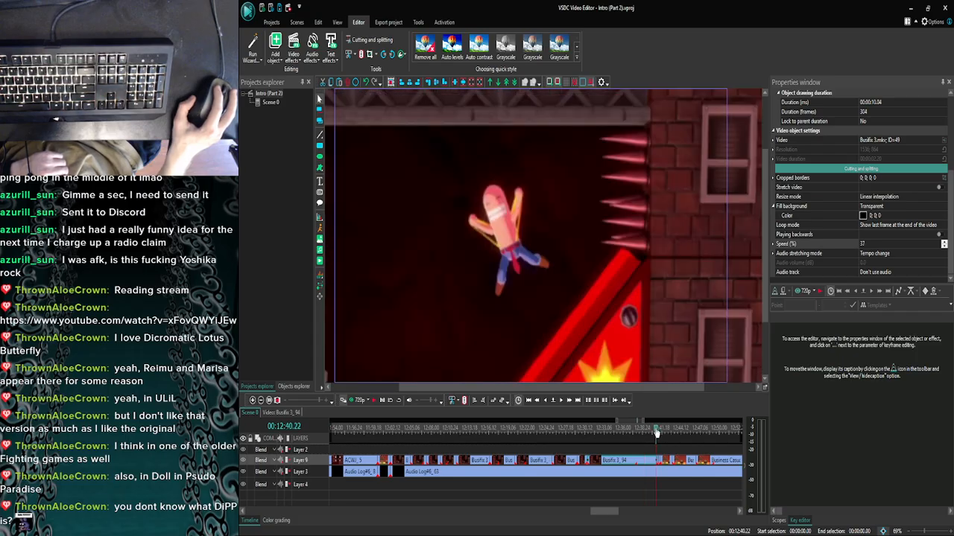
{"action": "left_click_drag", "start_coordinate": [656, 430], "coordinate": [661, 432]}
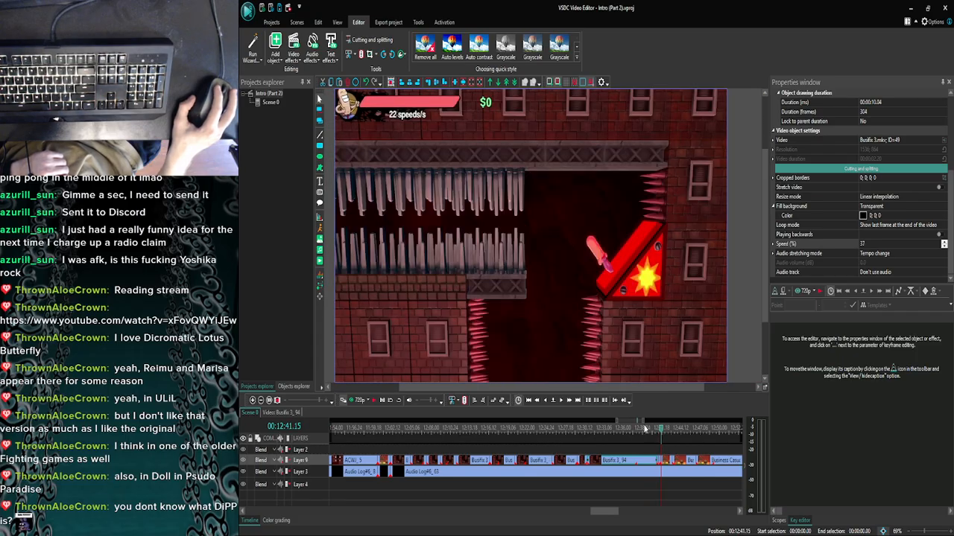
{"action": "left_click", "coordinate": [253, 401]}
{"action": "left_click", "coordinate": [253, 400]}
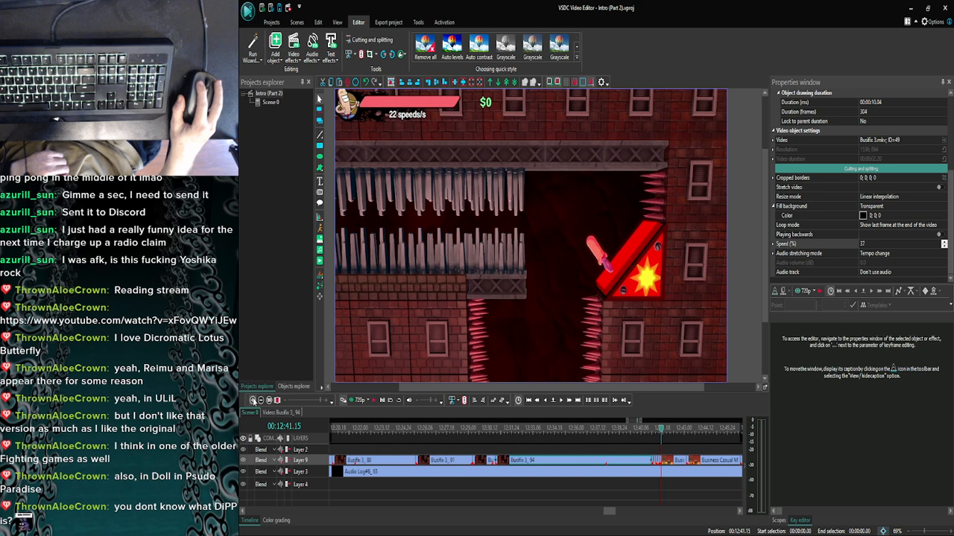
{"action": "left_click", "coordinate": [253, 400]}
{"action": "left_click", "coordinate": [651, 432]}
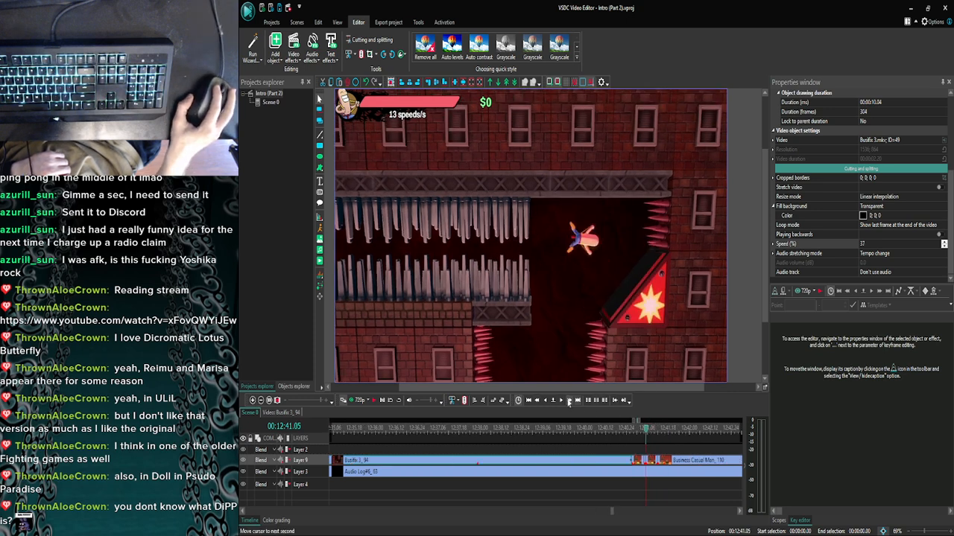
{"action": "left_click", "coordinate": [563, 401]}
{"action": "left_click", "coordinate": [562, 401]}
{"action": "left_click", "coordinate": [563, 401]}
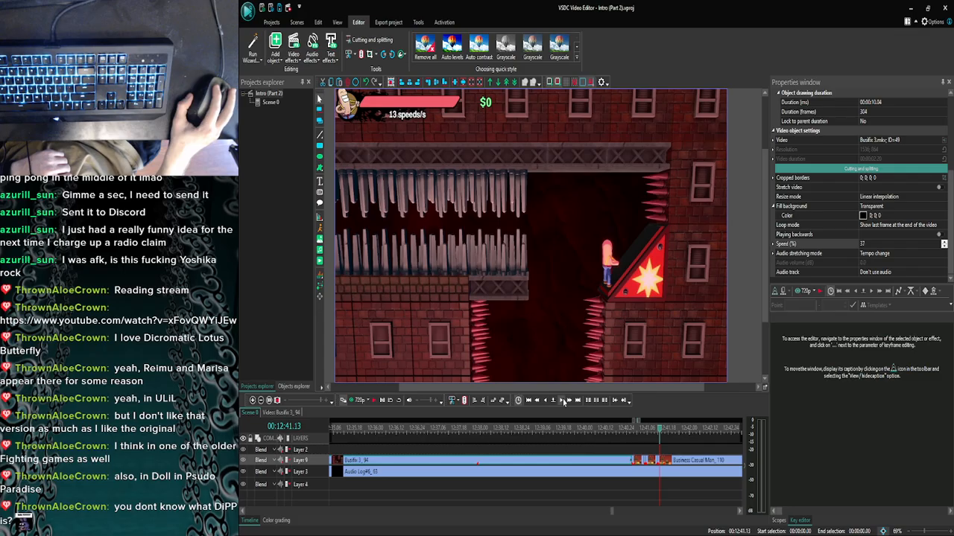
{"action": "left_click", "coordinate": [647, 431]}
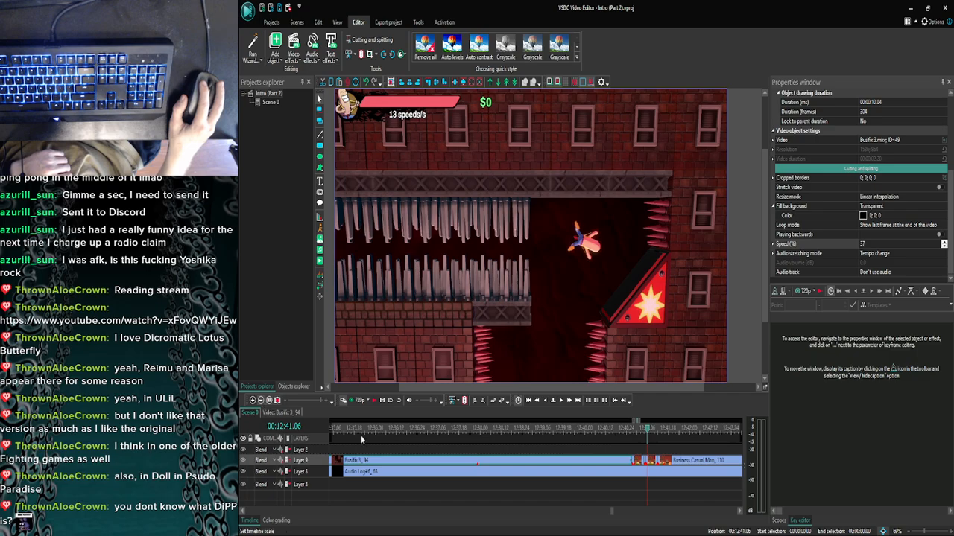
Open the clip Busifix 3_94, copy its first right control stick icon, and return to Scene 0.
{"action": "double_click", "coordinate": [460, 464]}
{"action": "left_click", "coordinate": [459, 464]}
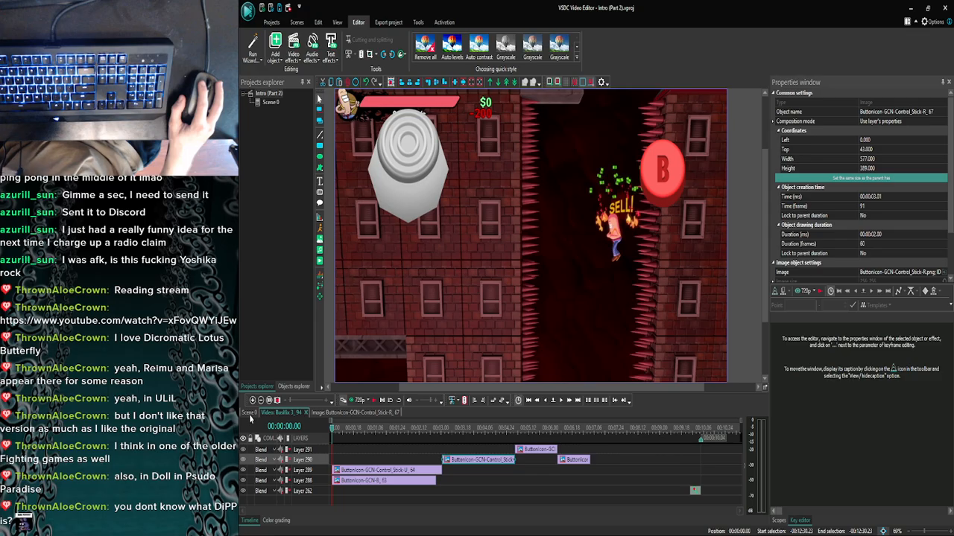
{"action": "left_click", "coordinate": [250, 413]}
Locate the short clip Business Casual Man_110 near 00:12:42 in Scene 0, open it, and paste the right control stick icon.
{"action": "left_click", "coordinate": [252, 401]}
{"action": "left_click", "coordinate": [252, 402]}
{"action": "left_click", "coordinate": [252, 402]}
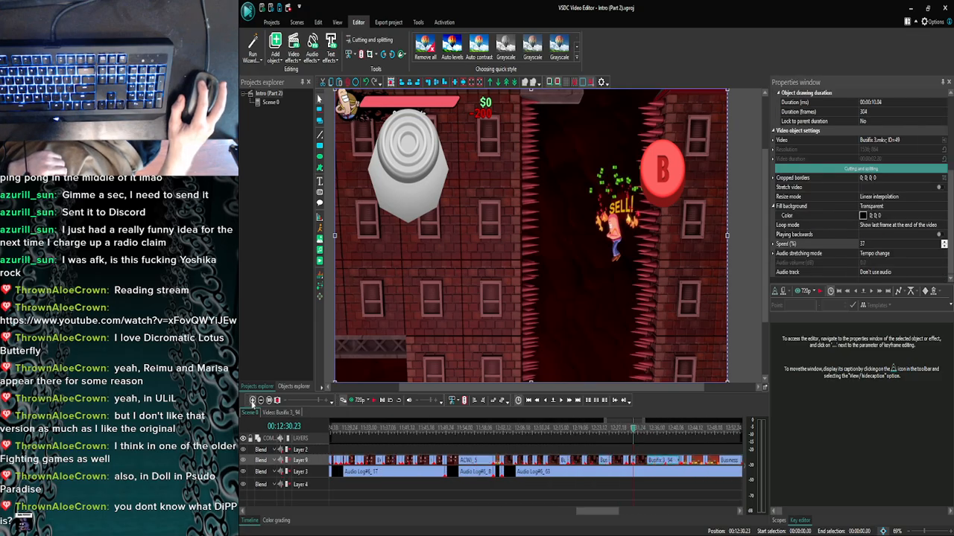
{"action": "left_click", "coordinate": [625, 430]}
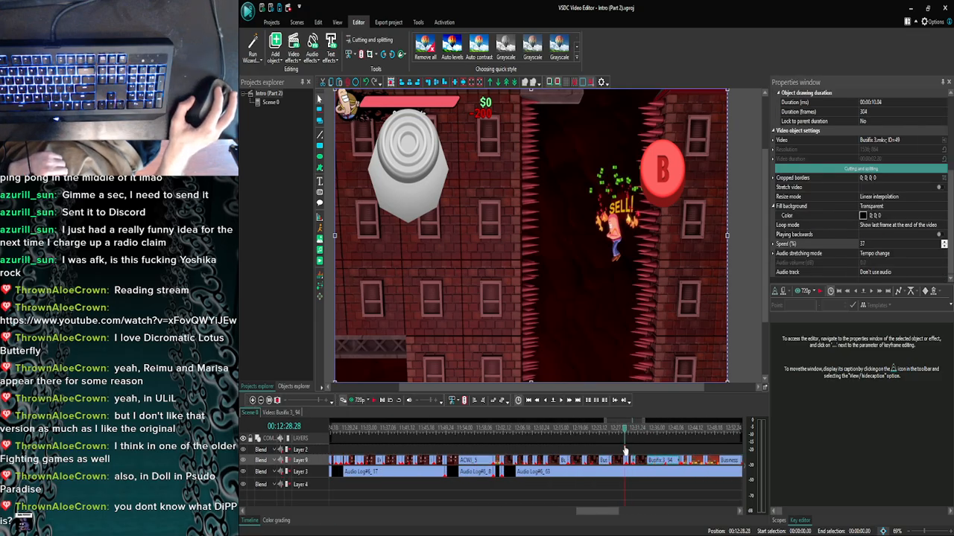
{"action": "left_click", "coordinate": [685, 430]}
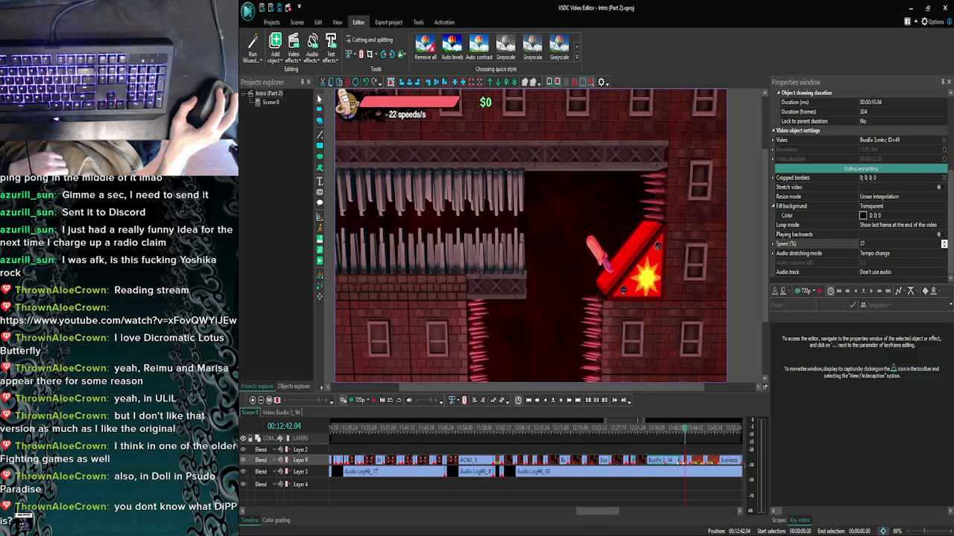
{"action": "left_click_drag", "start_coordinate": [599, 512], "coordinate": [610, 514]}
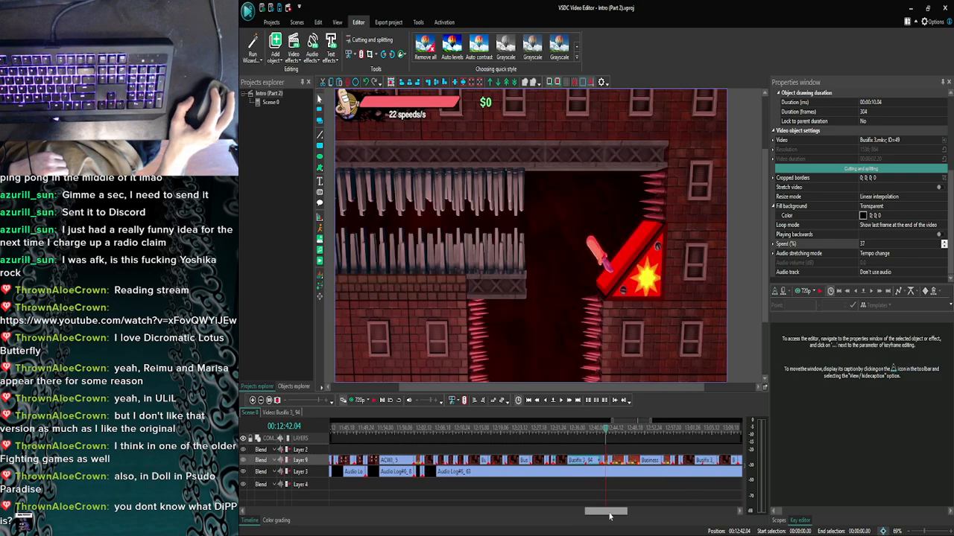
{"action": "double_click", "coordinate": [608, 460]}
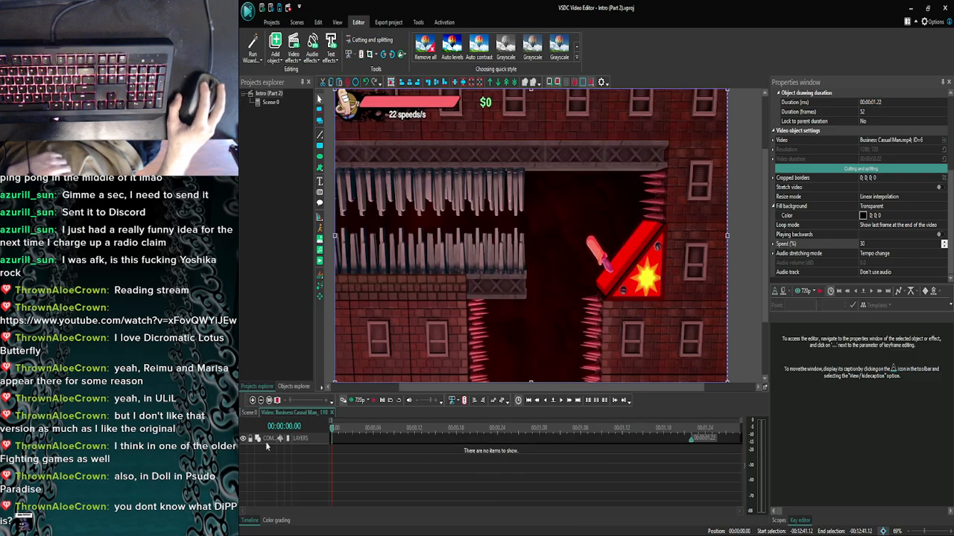
{"action": "key", "text": "ctrl+v"}
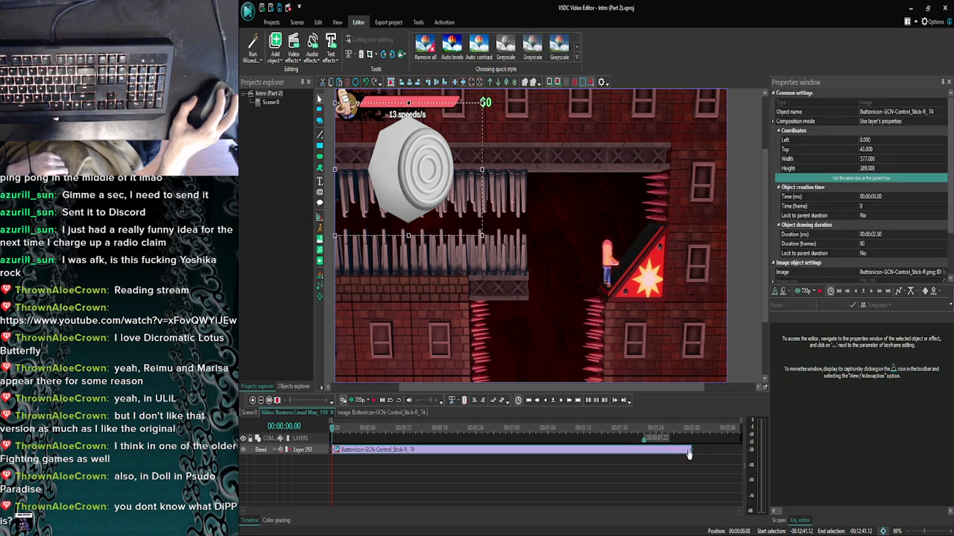
Shorten the pasted right control stick icon to 00:00:01.22 so it ends with the clip, and check the last frames.
{"action": "left_click_drag", "start_coordinate": [692, 449], "coordinate": [654, 449]}
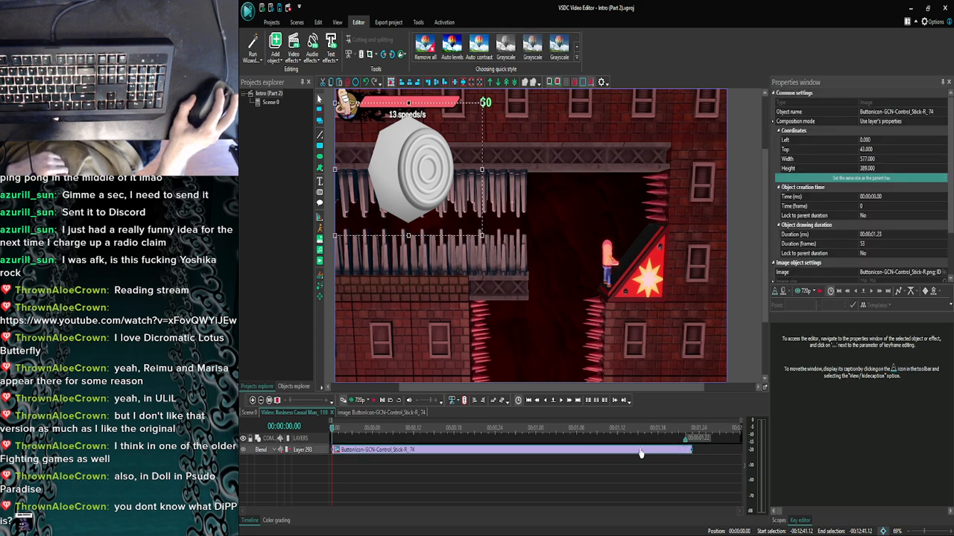
{"action": "left_click", "coordinate": [675, 429]}
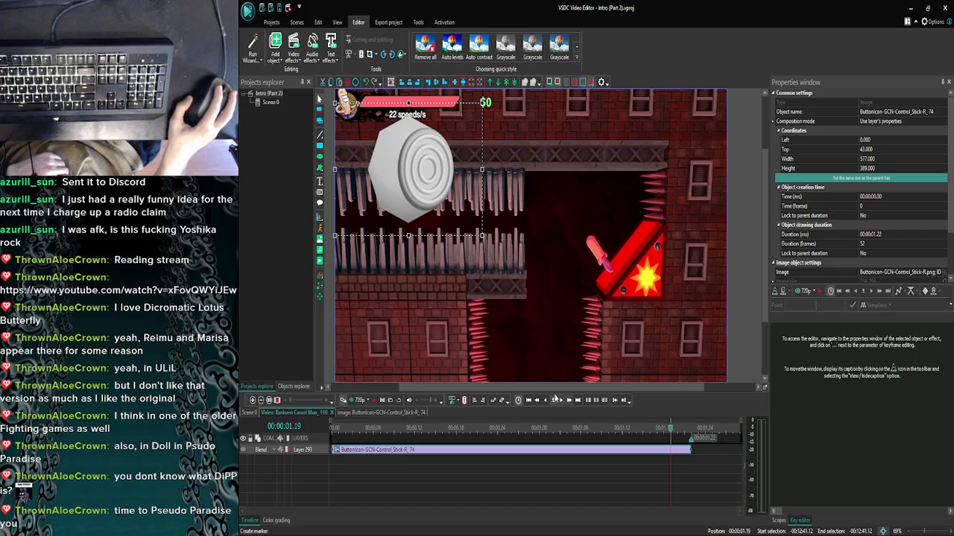
{"action": "left_click", "coordinate": [561, 401]}
{"action": "left_click", "coordinate": [561, 401]}
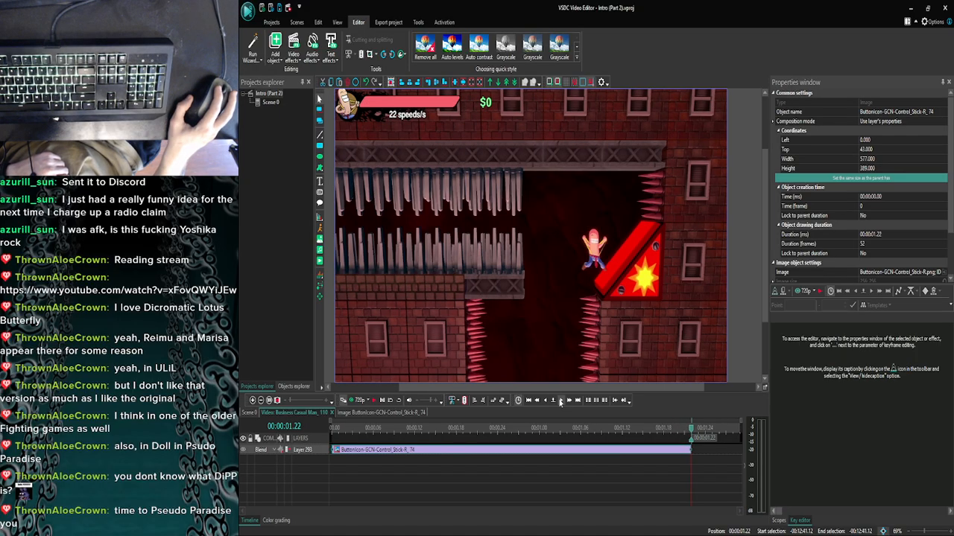
Return to Scene 0 and scrub back from 00:12:43.04 to 00:12:29.18 to look for earlier button icons.
{"action": "left_click", "coordinate": [253, 400]}
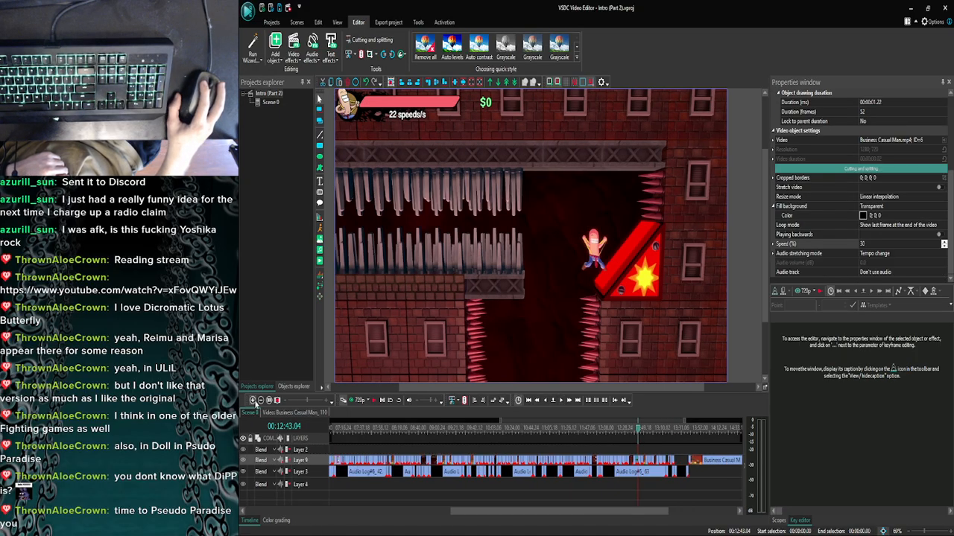
{"action": "left_click", "coordinate": [254, 400]}
{"action": "left_click", "coordinate": [253, 401]}
{"action": "left_click", "coordinate": [254, 400]}
{"action": "left_click", "coordinate": [254, 401]}
{"action": "left_click", "coordinate": [253, 401]}
{"action": "left_click", "coordinate": [254, 401]}
{"action": "left_click", "coordinate": [254, 401]}
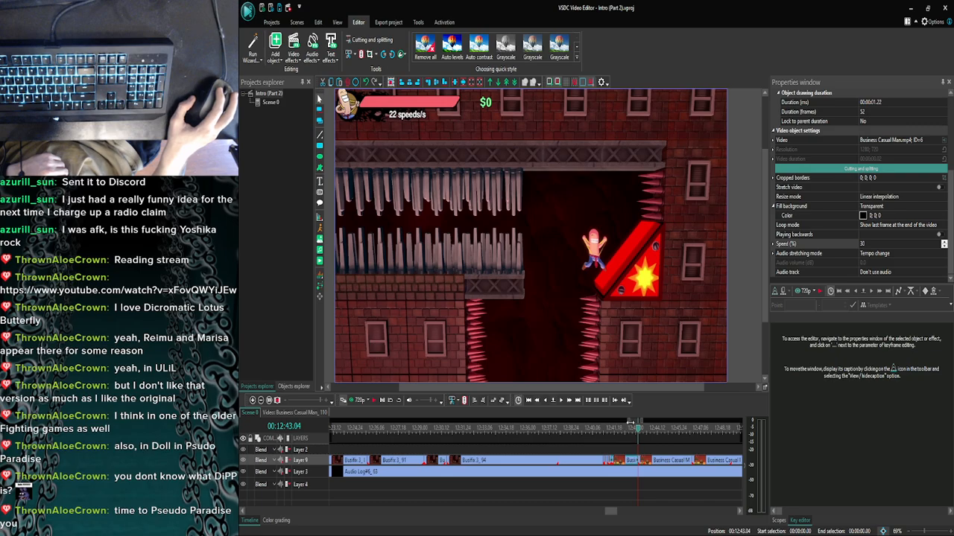
{"action": "left_click_drag", "start_coordinate": [638, 430], "coordinate": [430, 434]}
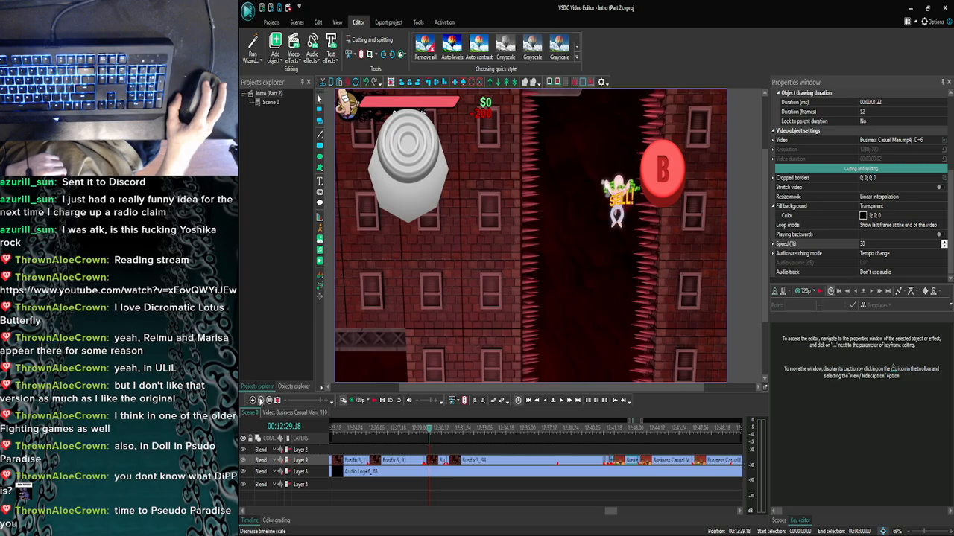
Open the Busifix 3 clip at 00:12:22.00 to inspect its right control stick and Y button icons, and return to Scene 0.
{"action": "left_click", "coordinate": [261, 401]}
{"action": "left_click", "coordinate": [261, 401]}
{"action": "left_click", "coordinate": [261, 401]}
{"action": "left_click", "coordinate": [261, 401]}
{"action": "left_click_drag", "start_coordinate": [429, 431], "coordinate": [407, 431]}
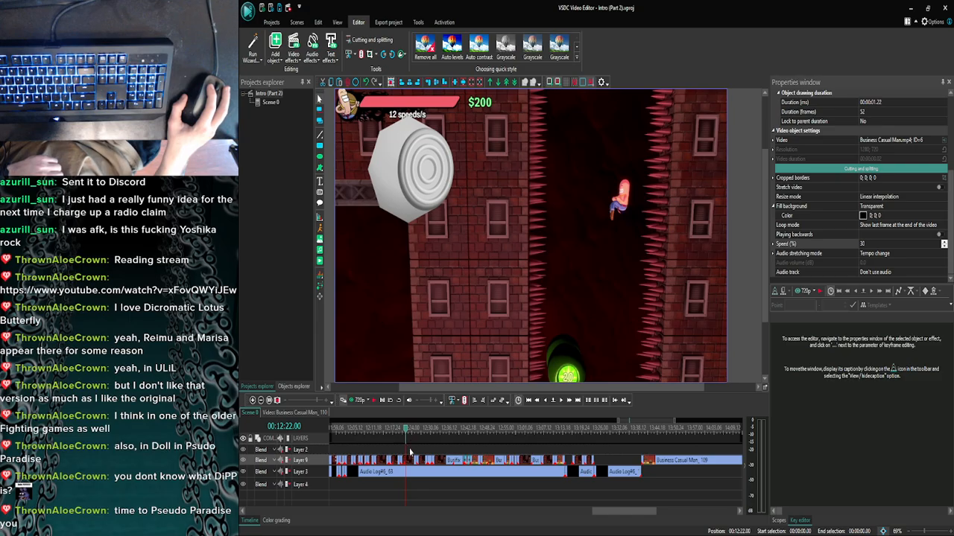
{"action": "double_click", "coordinate": [406, 461]}
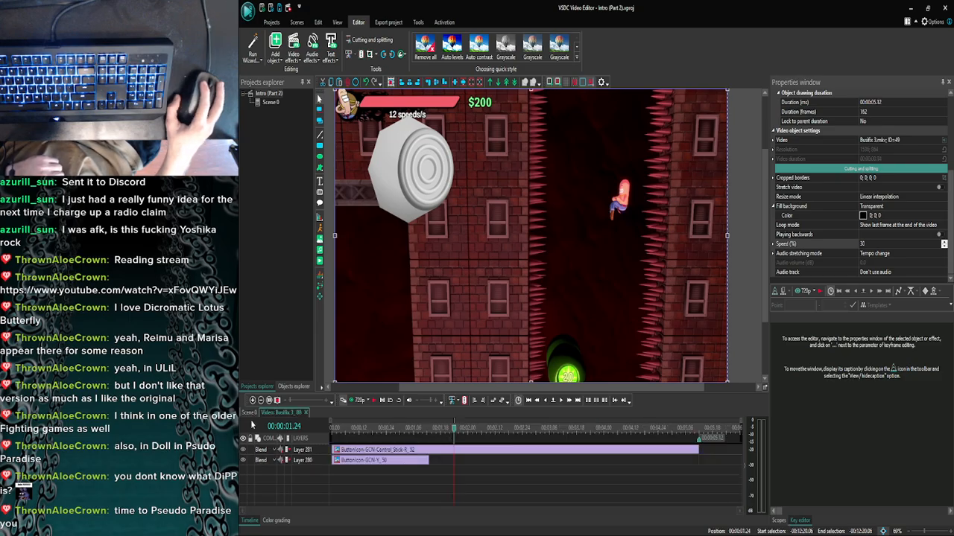
{"action": "left_click", "coordinate": [249, 413]}
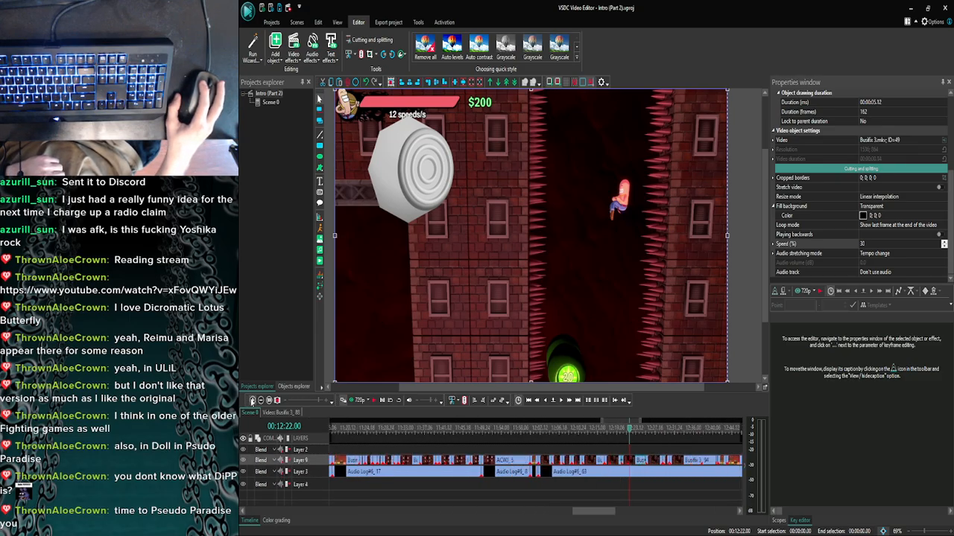
Locate the Busifix 3 clip at 00:12:15.10, open it, copy its long left control stick icon, and return to Scene 0.
{"action": "left_click", "coordinate": [595, 432]}
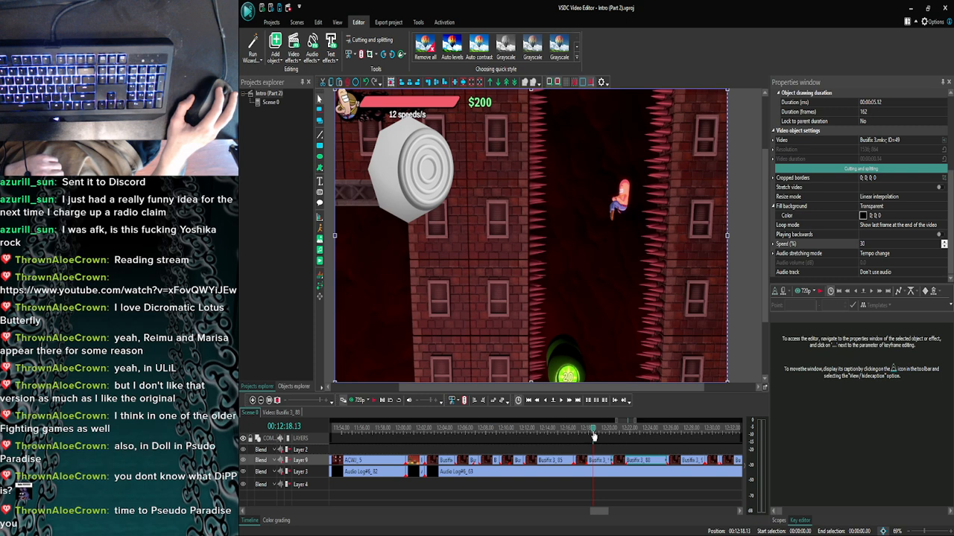
{"action": "left_click_drag", "start_coordinate": [593, 437], "coordinate": [562, 434]}
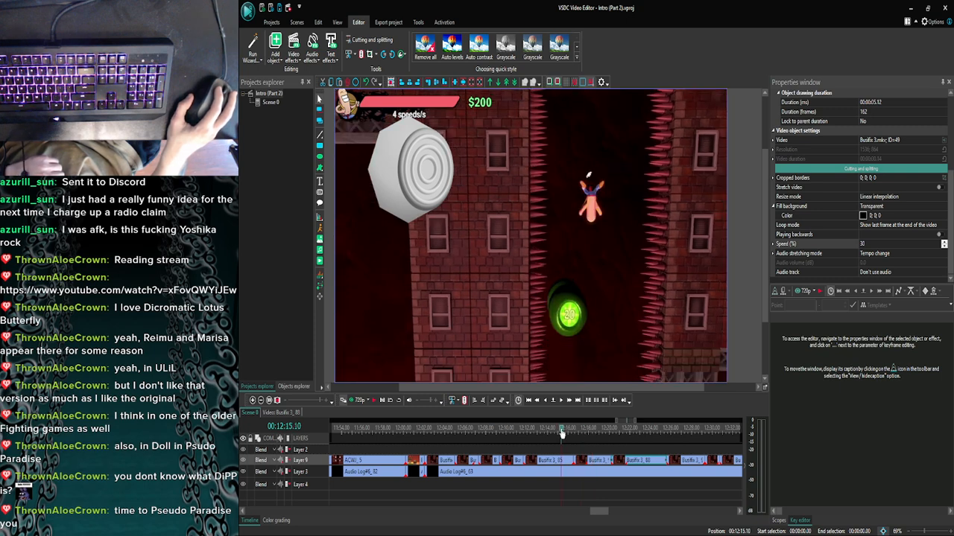
{"action": "double_click", "coordinate": [562, 460]}
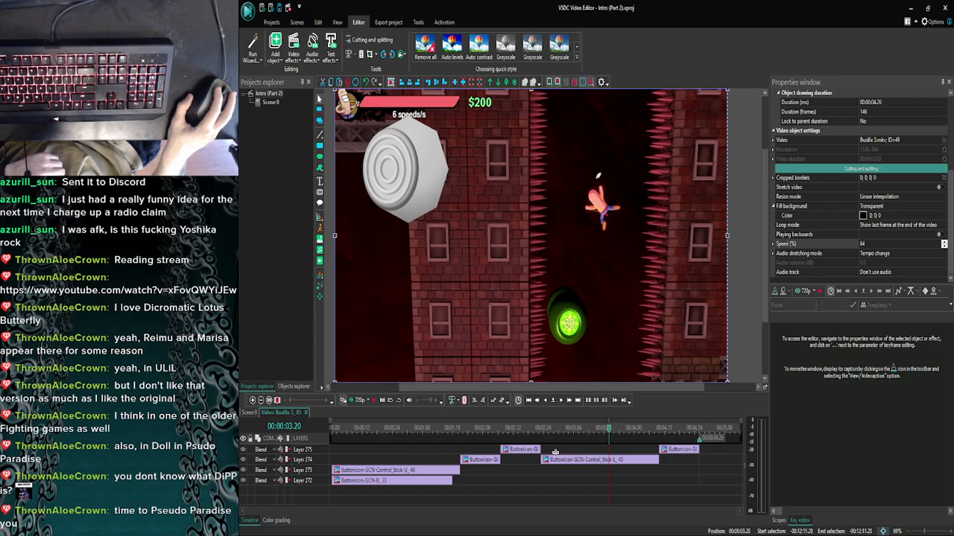
{"action": "left_click", "coordinate": [559, 462]}
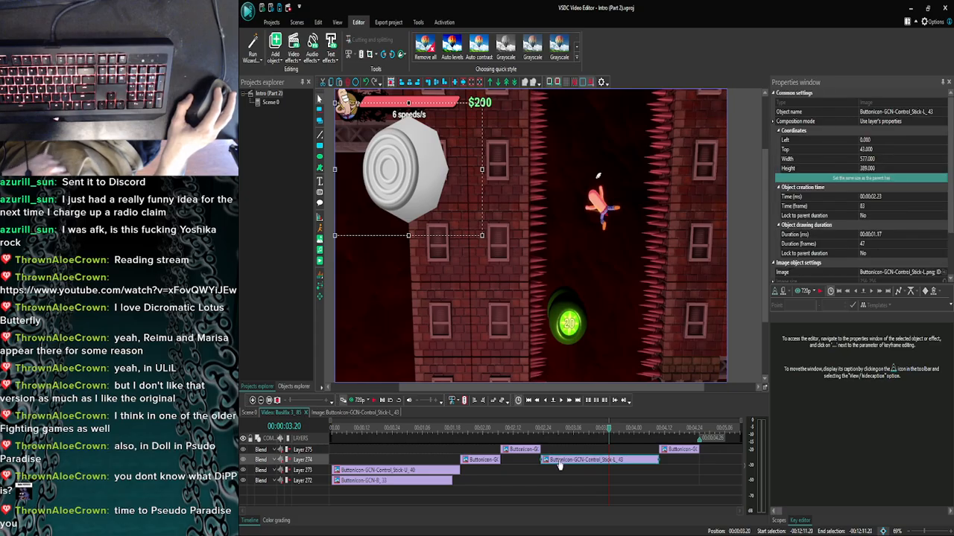
{"action": "left_click", "coordinate": [253, 400]}
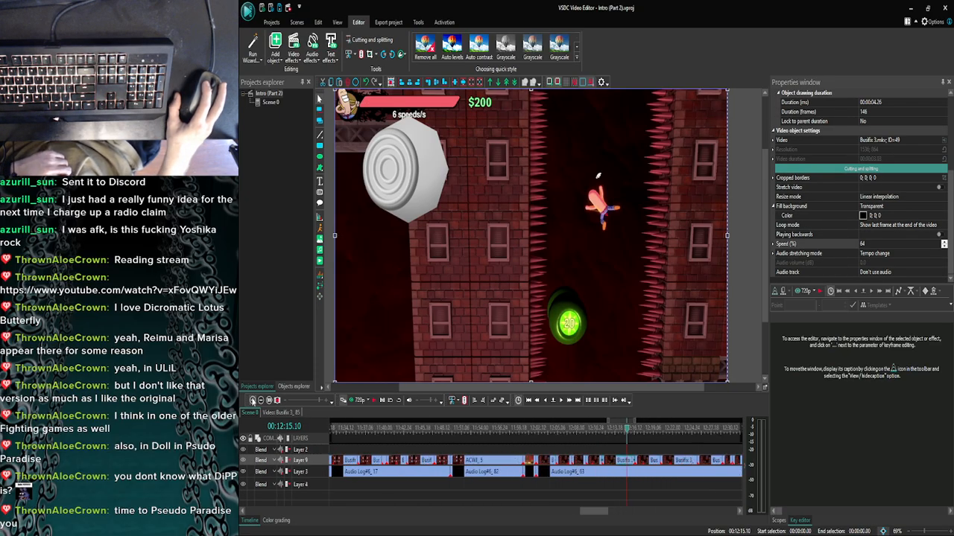
Go forward to around 00:12:42, open Business Casual Man_110 to check its control stick icon, and return to Scene 0.
{"action": "left_click_drag", "start_coordinate": [598, 512], "coordinate": [606, 512]}
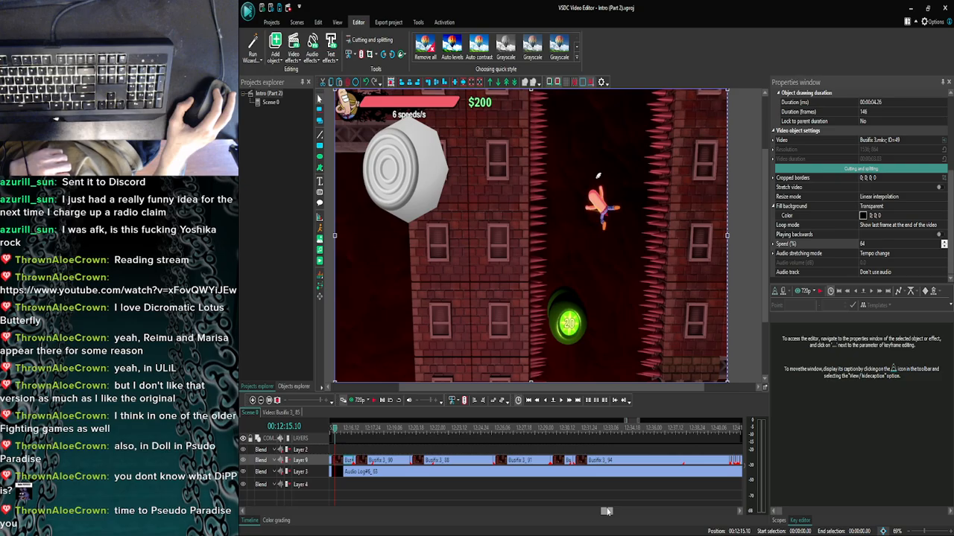
{"action": "left_click", "coordinate": [261, 401]}
{"action": "left_click", "coordinate": [261, 400]}
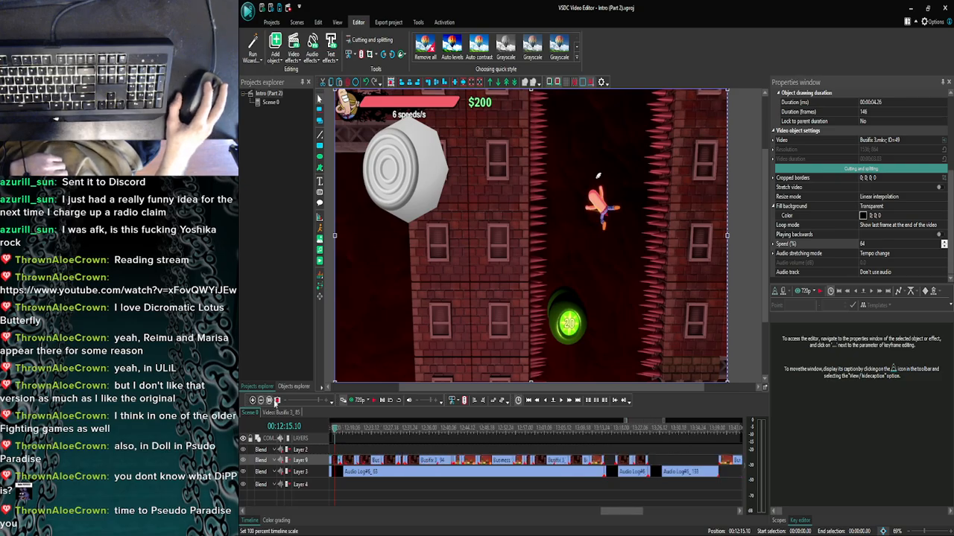
{"action": "left_click", "coordinate": [488, 427]}
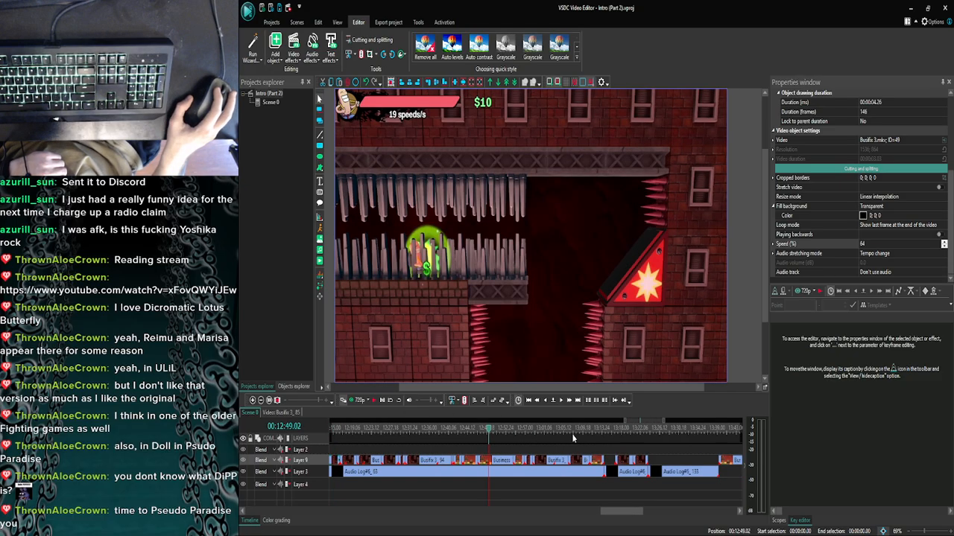
{"action": "left_click", "coordinate": [459, 432]}
{"action": "double_click", "coordinate": [458, 463]}
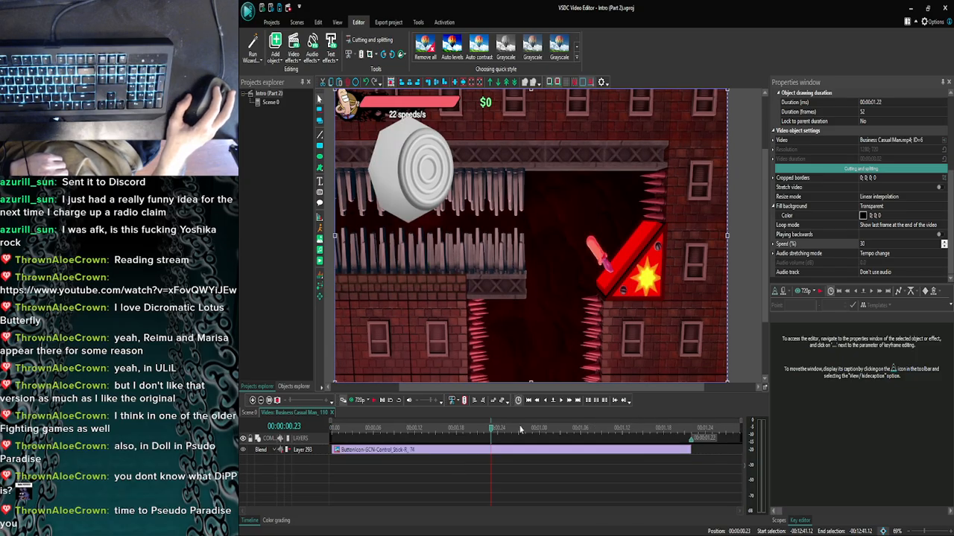
{"action": "left_click", "coordinate": [252, 406]}
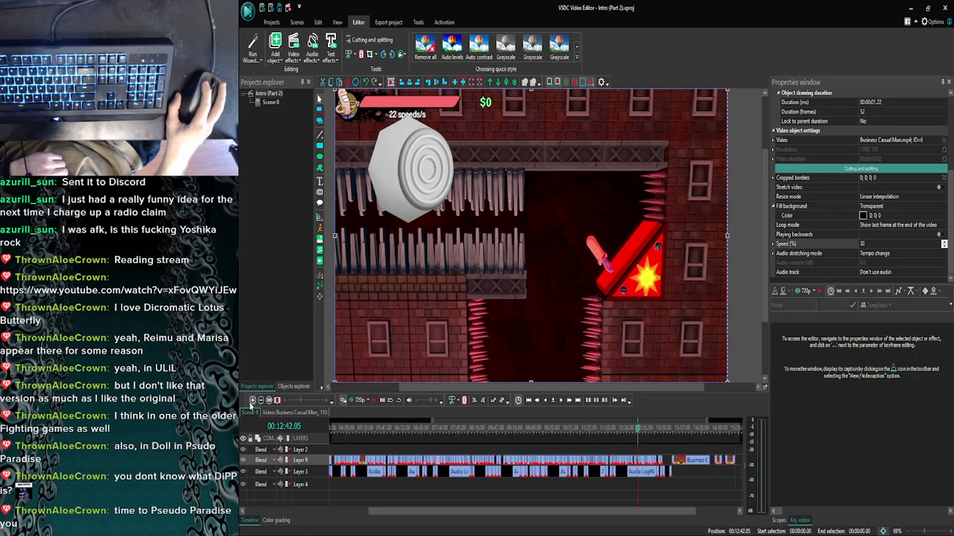
Open Business Casual Man_116, paste the left control stick icon at its start, and lengthen it to 00:00:03.15 to match the clip.
{"action": "left_click", "coordinate": [655, 462]}
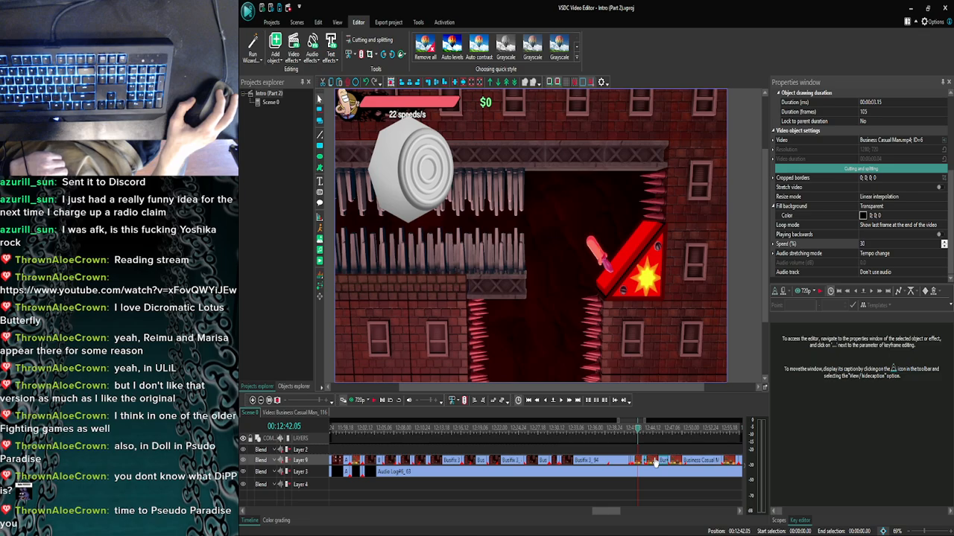
{"action": "double_click", "coordinate": [655, 462]}
{"action": "key", "text": "ctrl+v"}
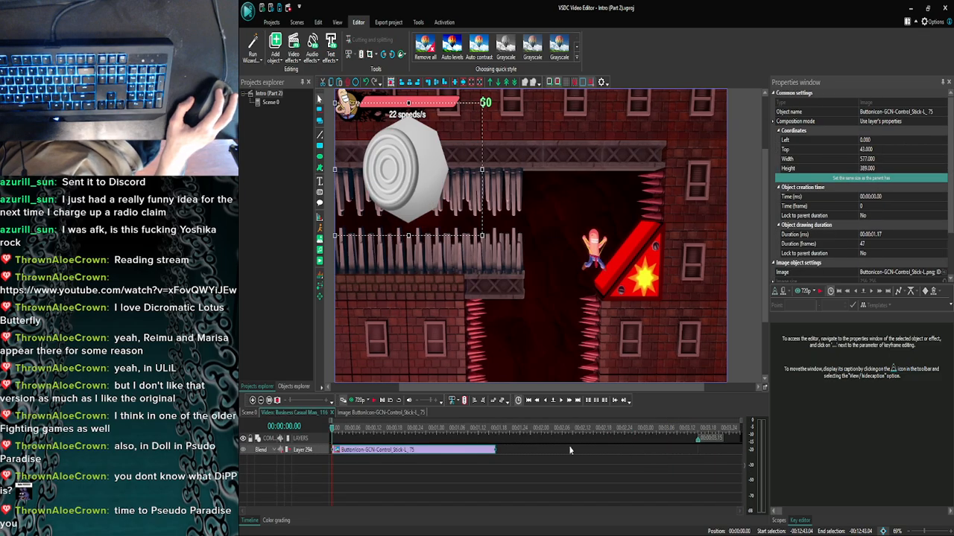
{"action": "left_click_drag", "start_coordinate": [496, 449], "coordinate": [695, 421]}
{"action": "left_click", "coordinate": [673, 463]}
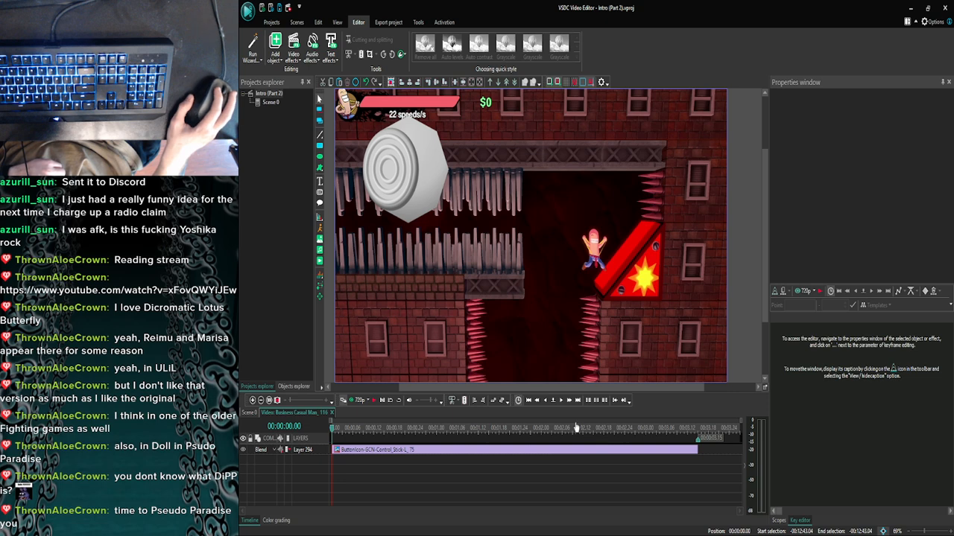
Step through the opening frames of Business Casual Man_116 inside the clip and in Scene 0 to check the character's move timing.
{"action": "left_click", "coordinate": [561, 402]}
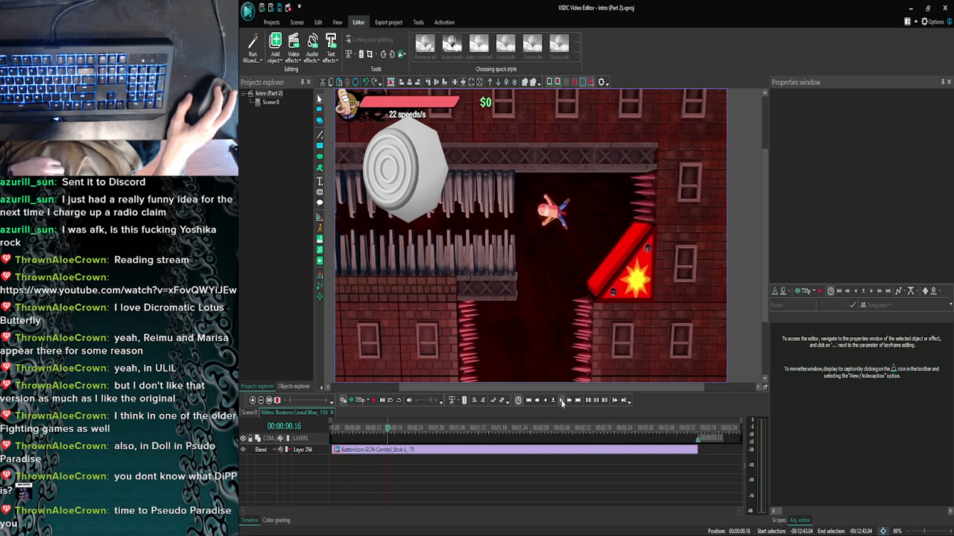
{"action": "left_click", "coordinate": [252, 400]}
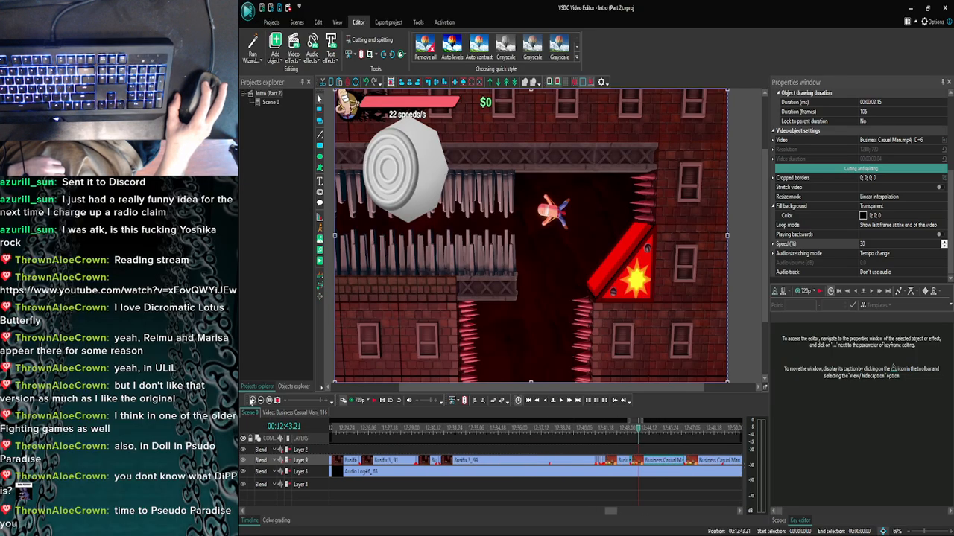
{"action": "left_click", "coordinate": [547, 400]}
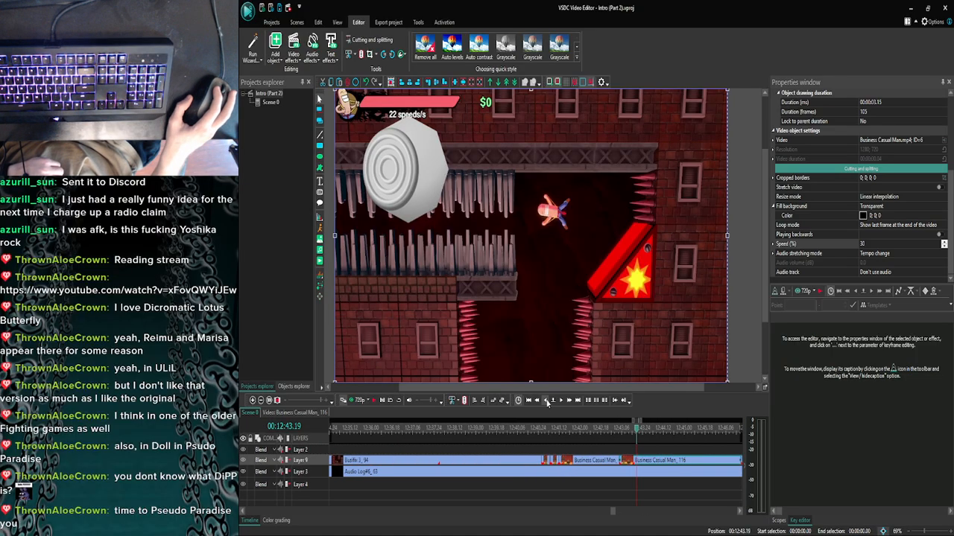
{"action": "left_click", "coordinate": [547, 401]}
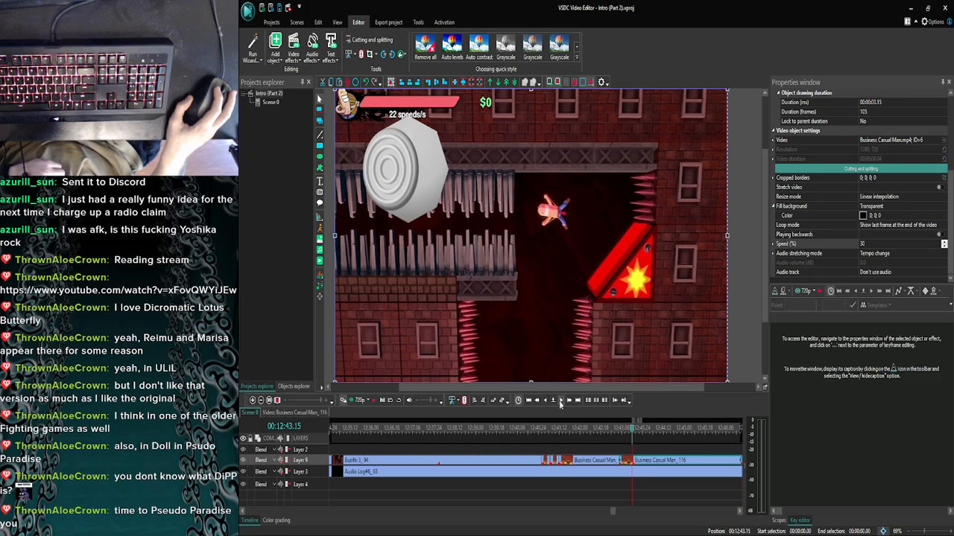
Try shortening the left control stick icon in Business Casual Man_116 to 00:00:00.11, and extend it back to the clip's end.
{"action": "double_click", "coordinate": [631, 461]}
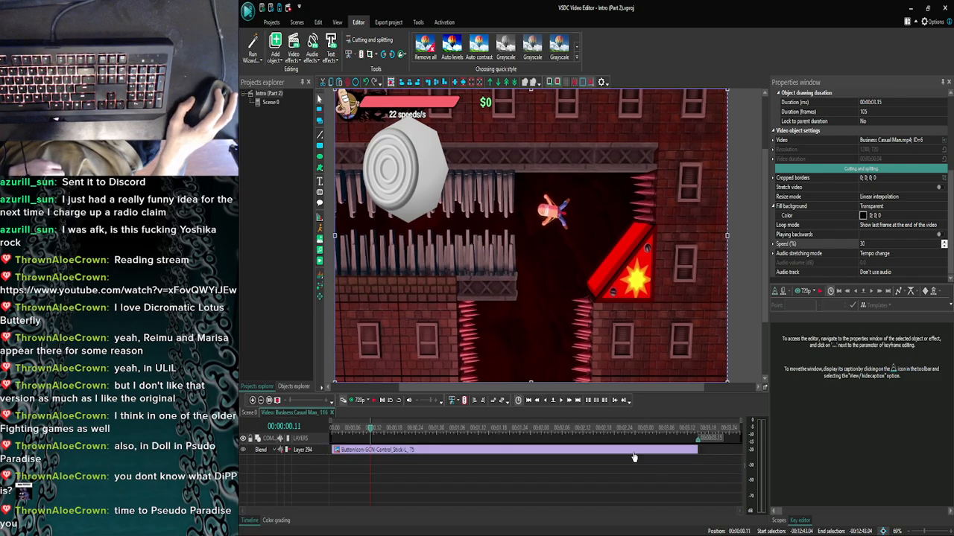
{"action": "left_click_drag", "start_coordinate": [698, 448], "coordinate": [370, 448]}
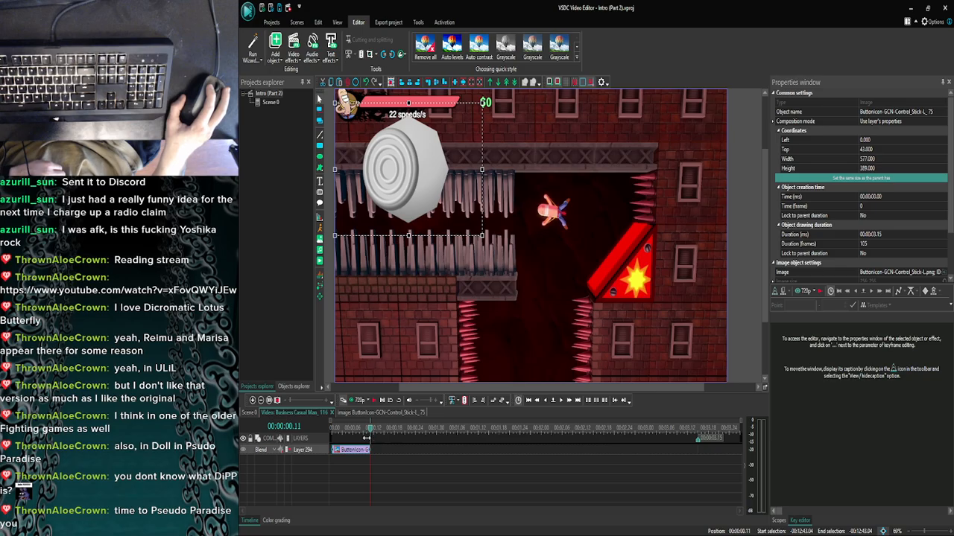
{"action": "left_click", "coordinate": [387, 445]}
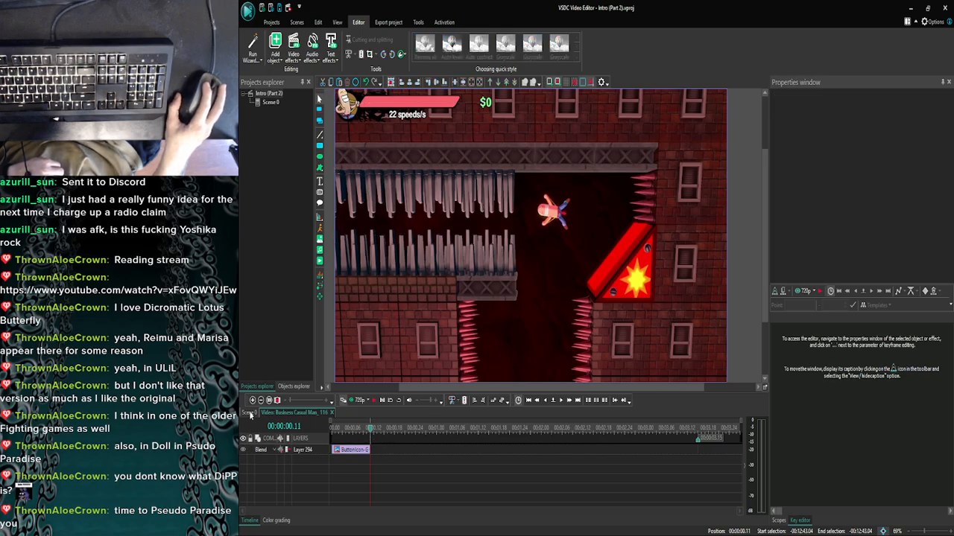
{"action": "left_click", "coordinate": [357, 450]}
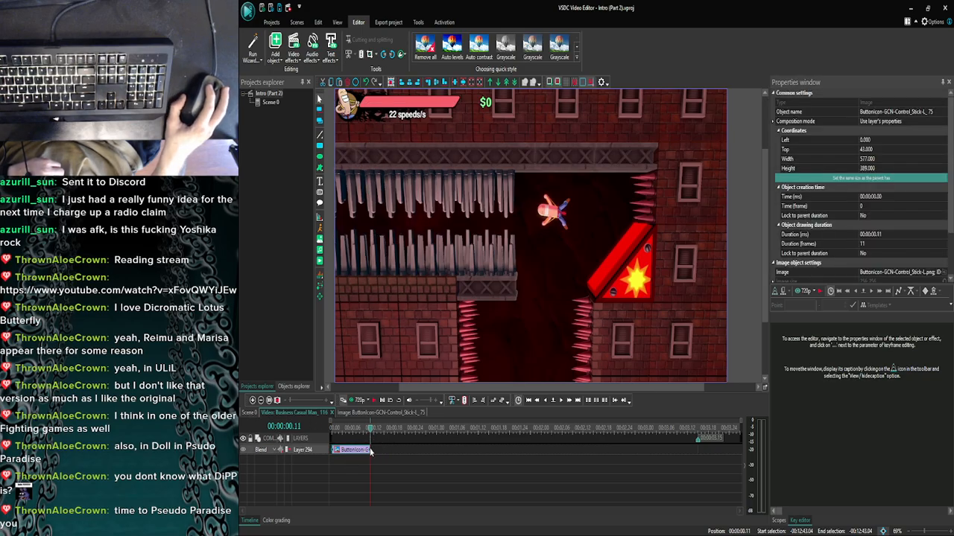
{"action": "left_click_drag", "start_coordinate": [370, 449], "coordinate": [717, 447]}
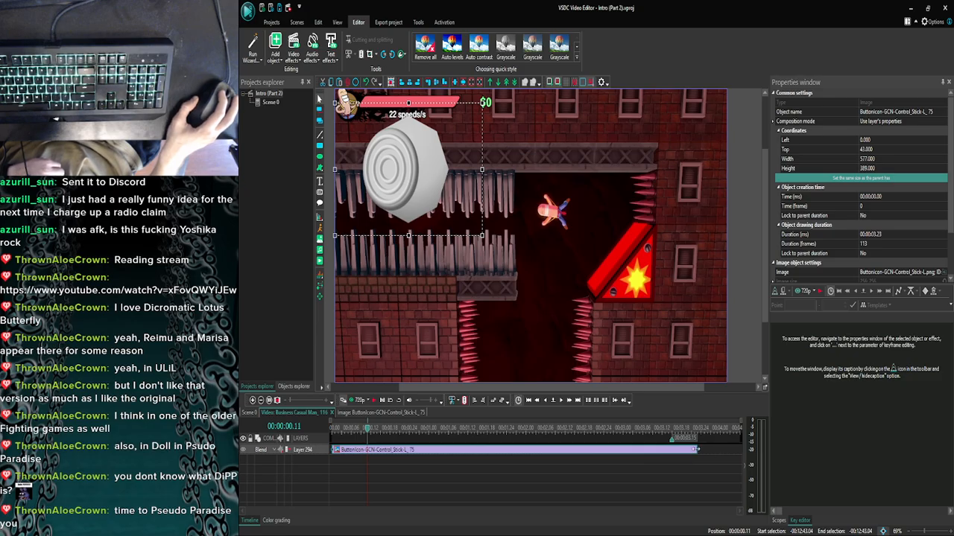
{"action": "left_click", "coordinate": [678, 462]}
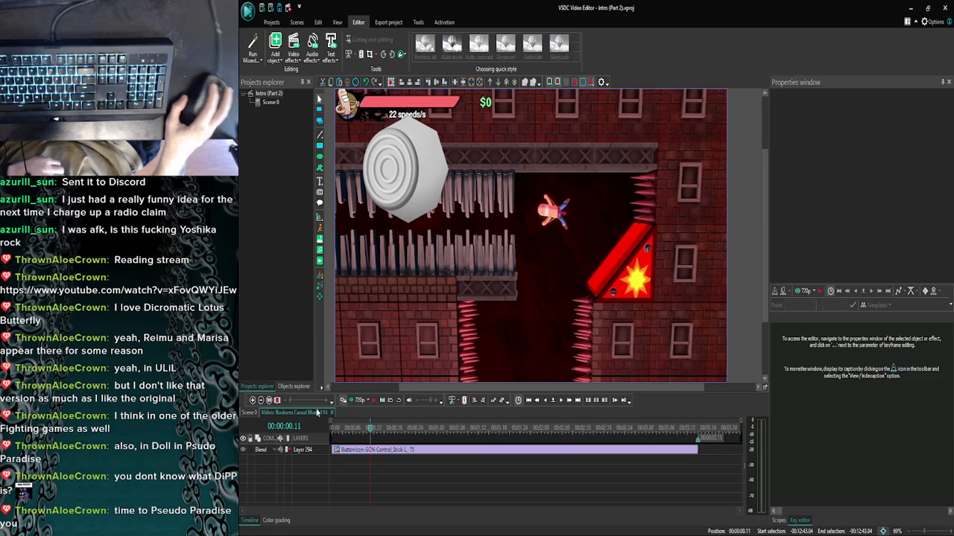
Return to Scene 0 and advance from 00:12:43.15 to 00:12:46.19 to check how the icon matches the character's pose change.
{"action": "left_click", "coordinate": [252, 400]}
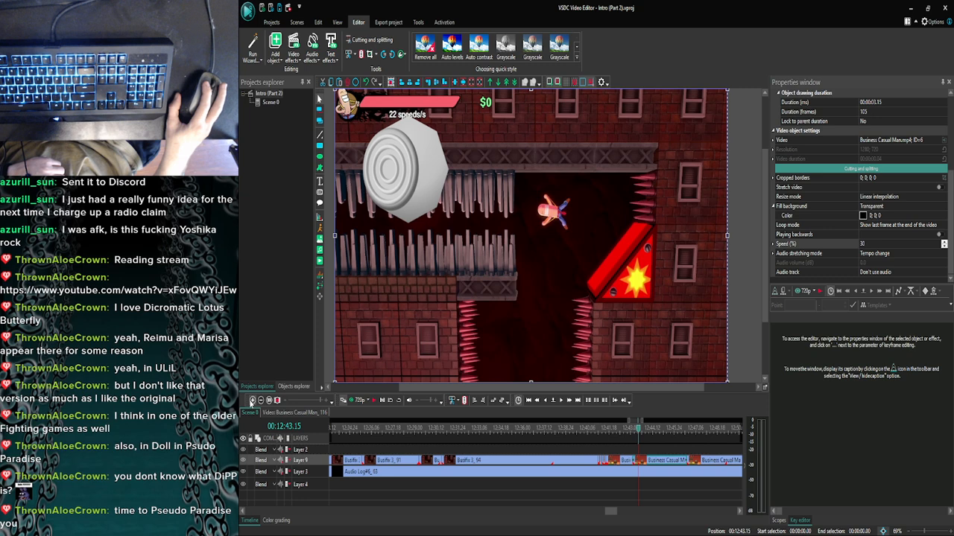
{"action": "left_click", "coordinate": [561, 400]}
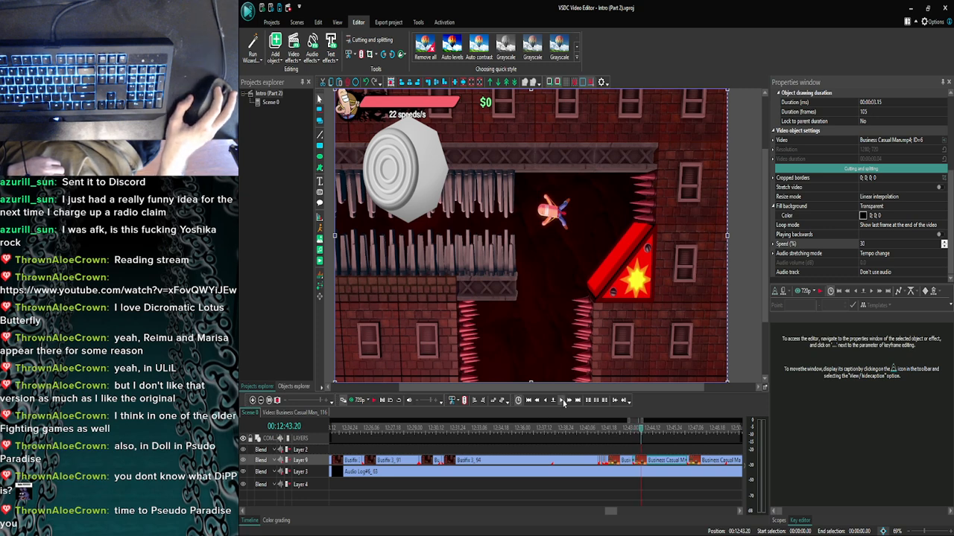
{"action": "left_click", "coordinate": [563, 400]}
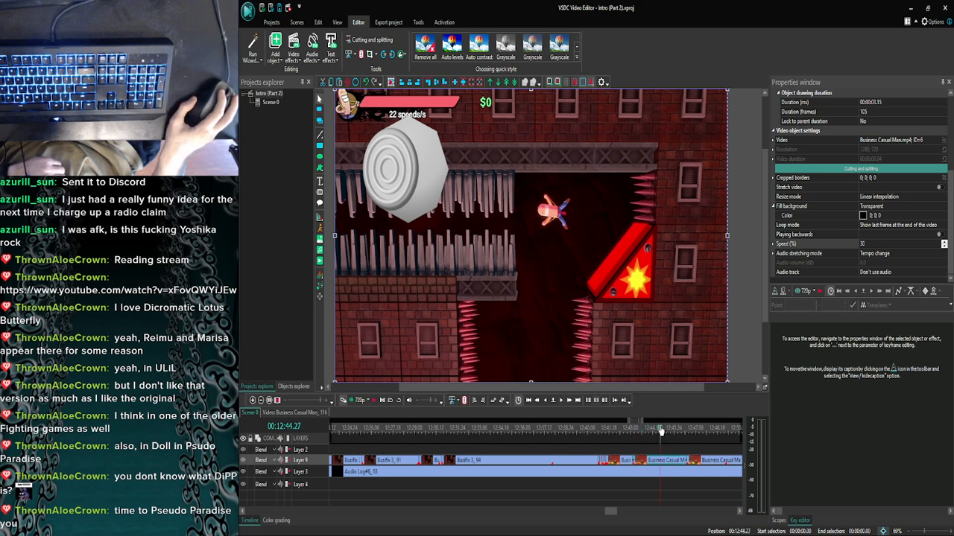
{"action": "left_click", "coordinate": [570, 400]}
{"action": "left_click", "coordinate": [570, 401]}
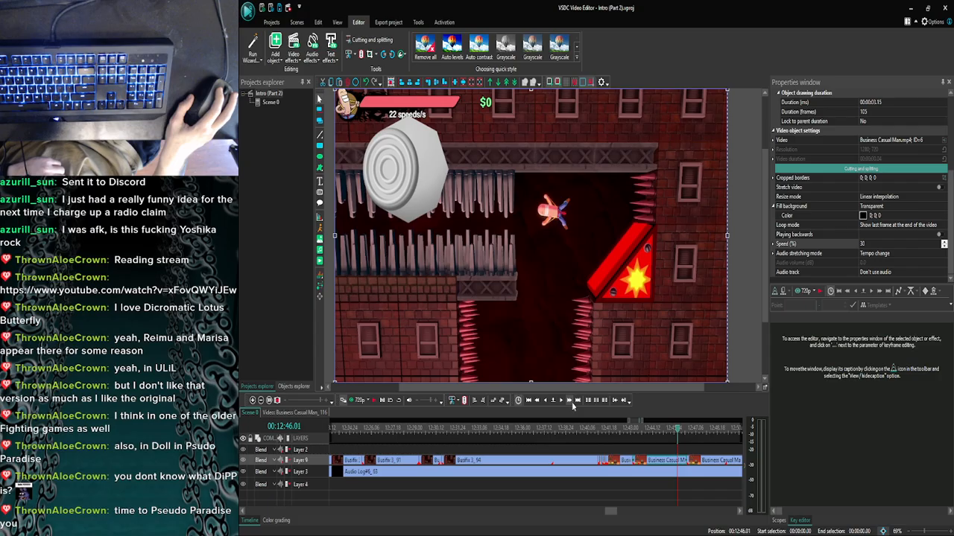
{"action": "left_click", "coordinate": [562, 400]}
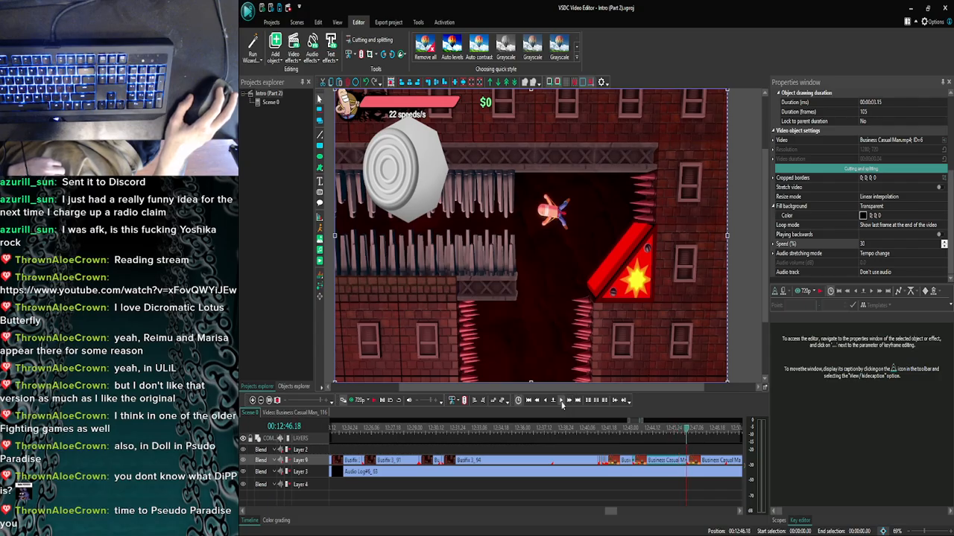
{"action": "left_click", "coordinate": [562, 403]}
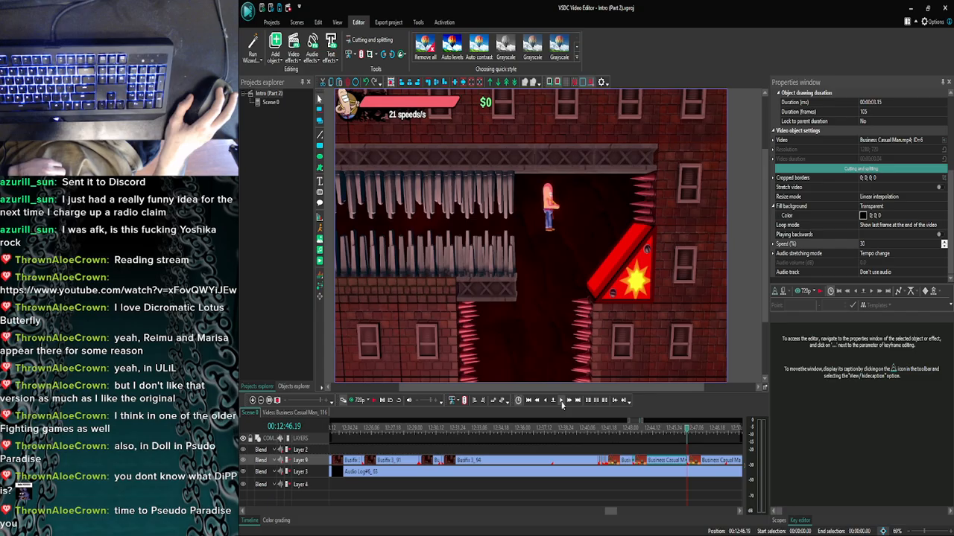
Review Scene 0 between about 00:12:30 and 00:12:44 to see which control stick icons accompany the character's moves.
{"action": "left_click", "coordinate": [258, 402]}
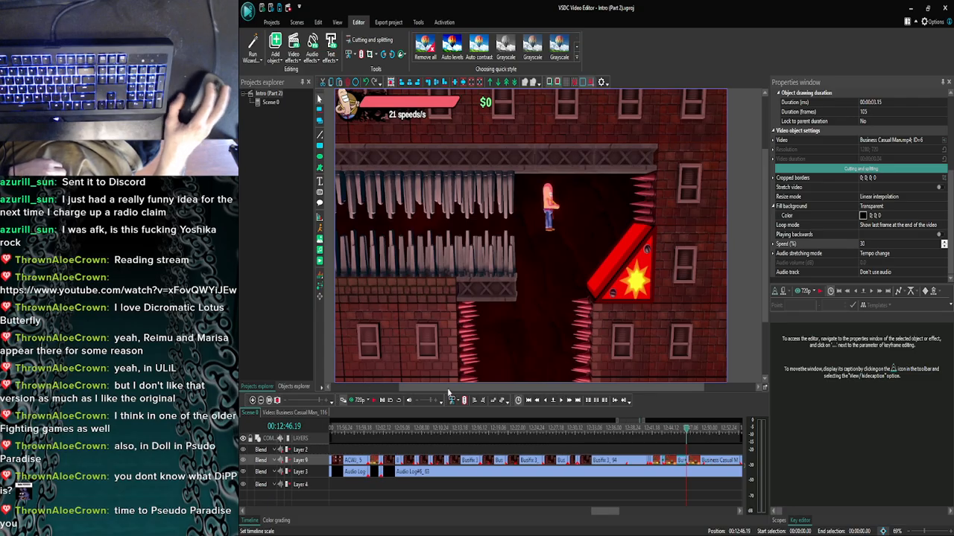
{"action": "left_click", "coordinate": [674, 431]}
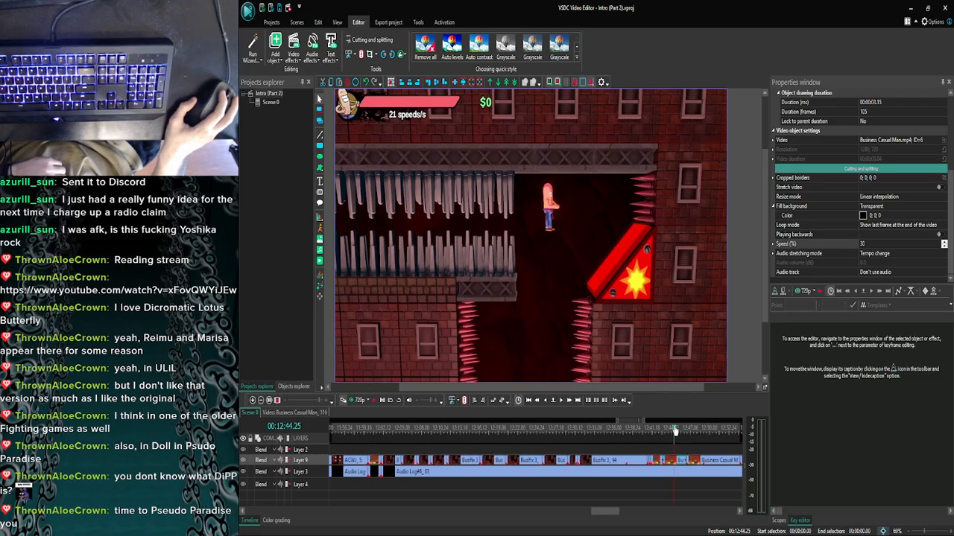
{"action": "left_click", "coordinate": [655, 431]}
{"action": "left_click", "coordinate": [651, 431]}
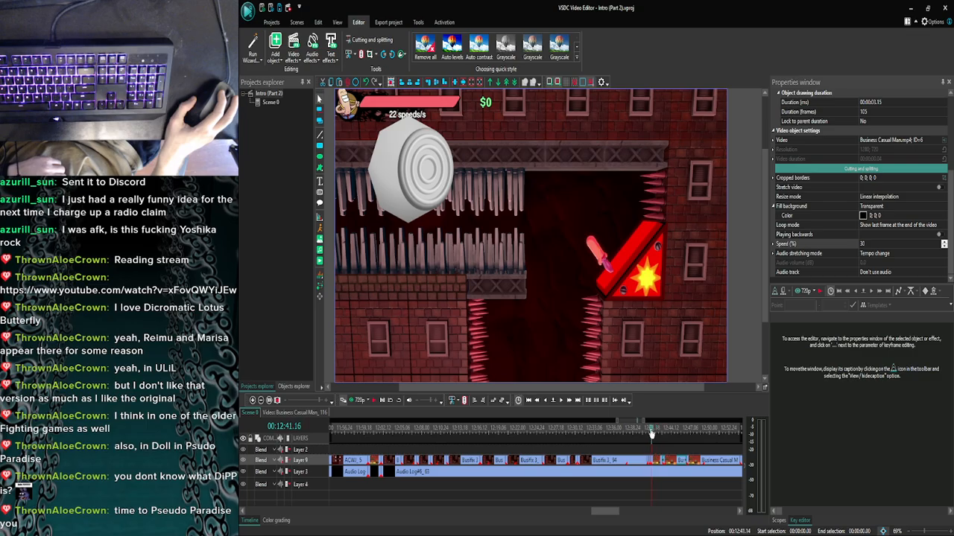
{"action": "left_click", "coordinate": [649, 432]}
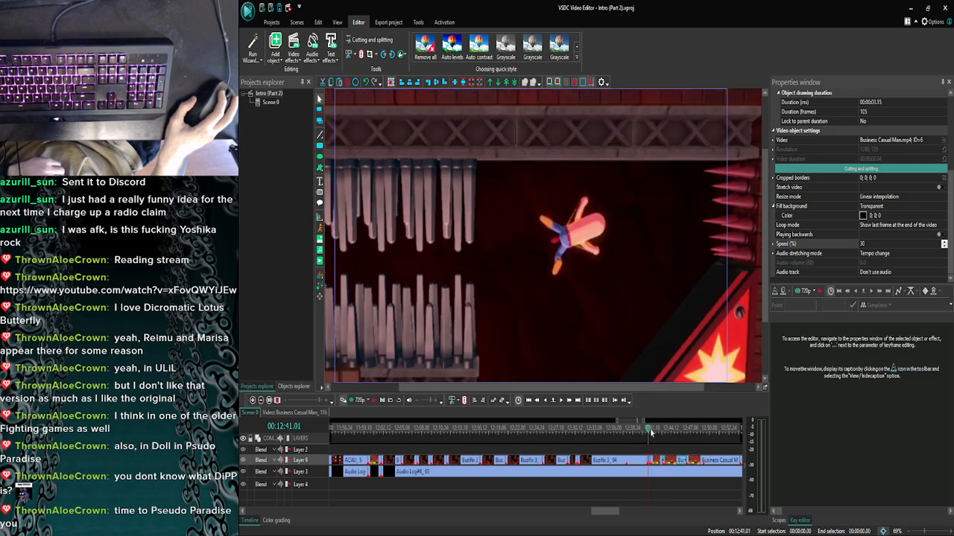
{"action": "left_click", "coordinate": [629, 433]}
{"action": "left_click", "coordinate": [613, 433]}
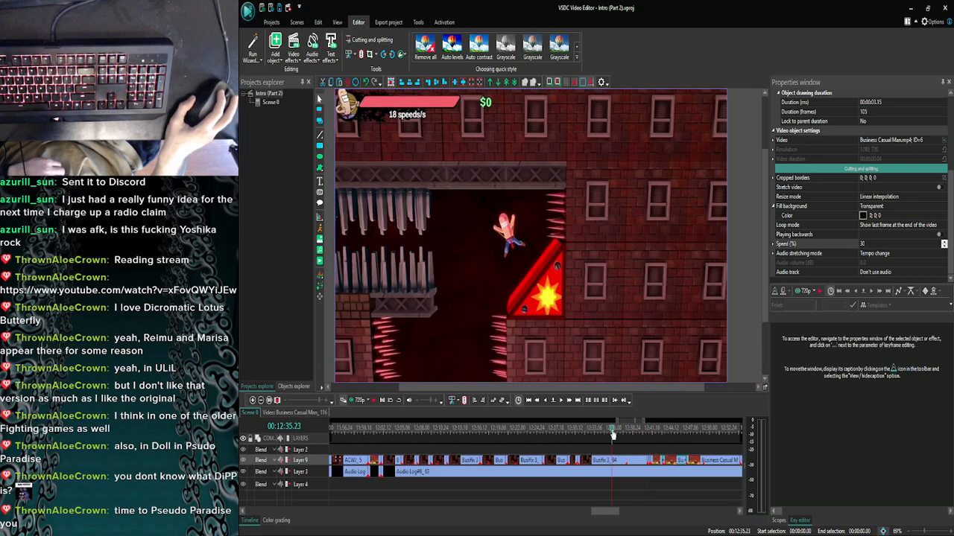
{"action": "left_click", "coordinate": [576, 432]}
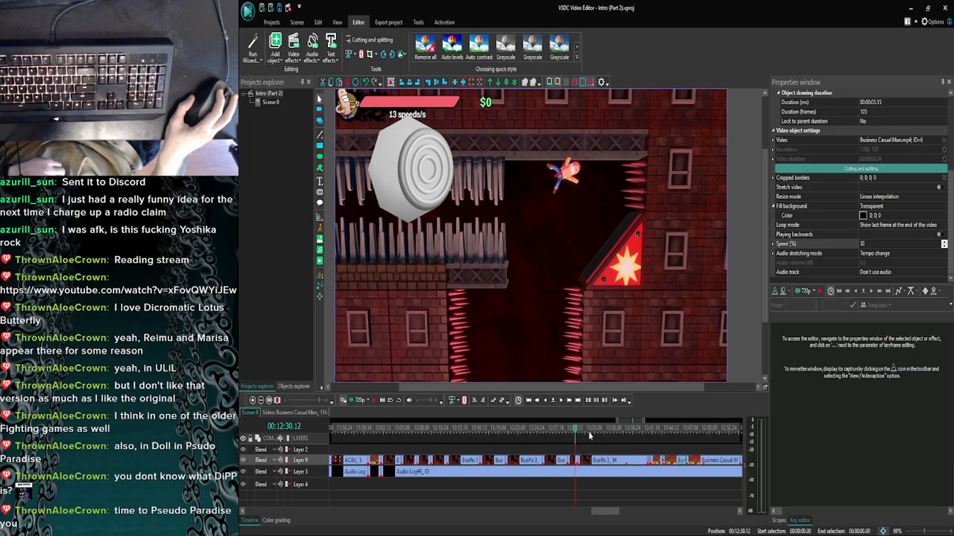
{"action": "left_click", "coordinate": [588, 432]}
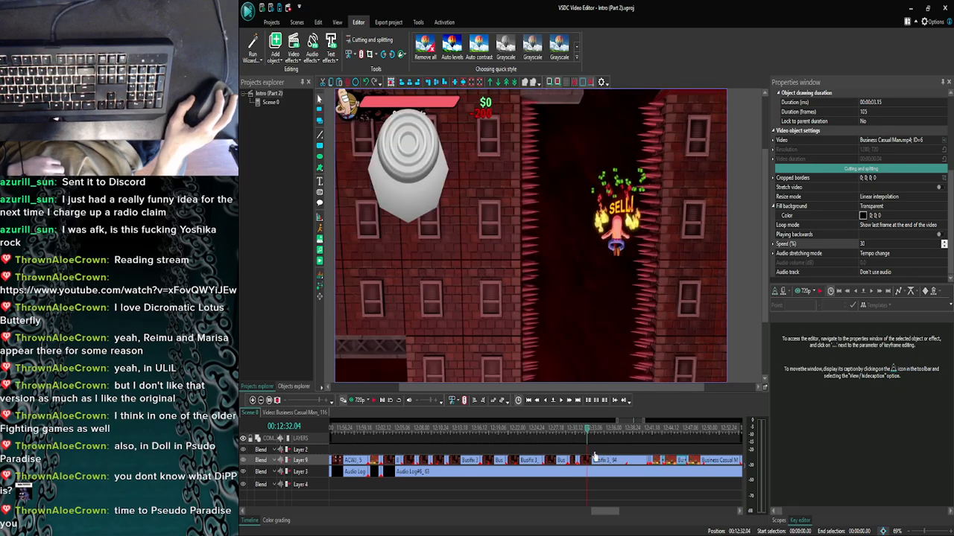
{"action": "left_click", "coordinate": [660, 432]}
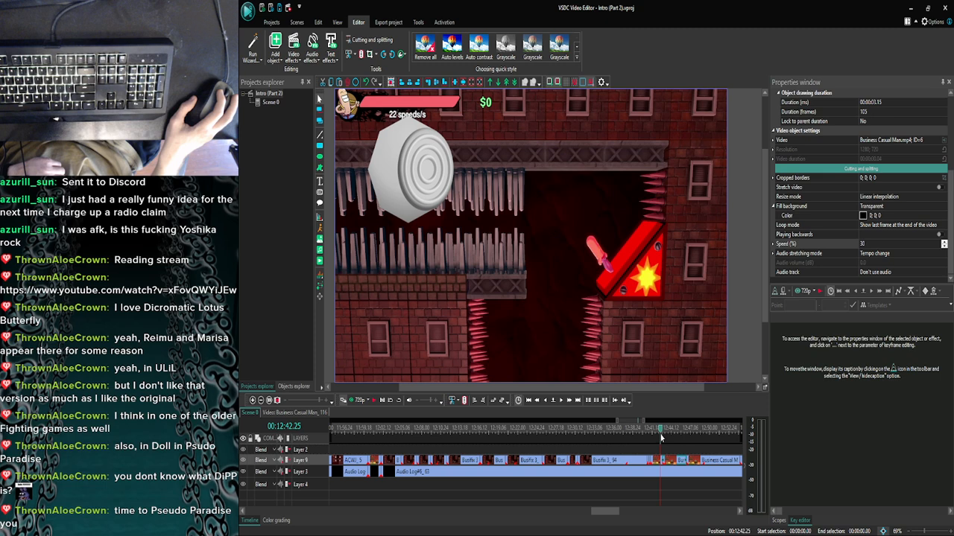
Open Business Casual Man_110 to check its right control stick icon, view the icon image folder, and return to Scene 0.
{"action": "double_click", "coordinate": [659, 459]}
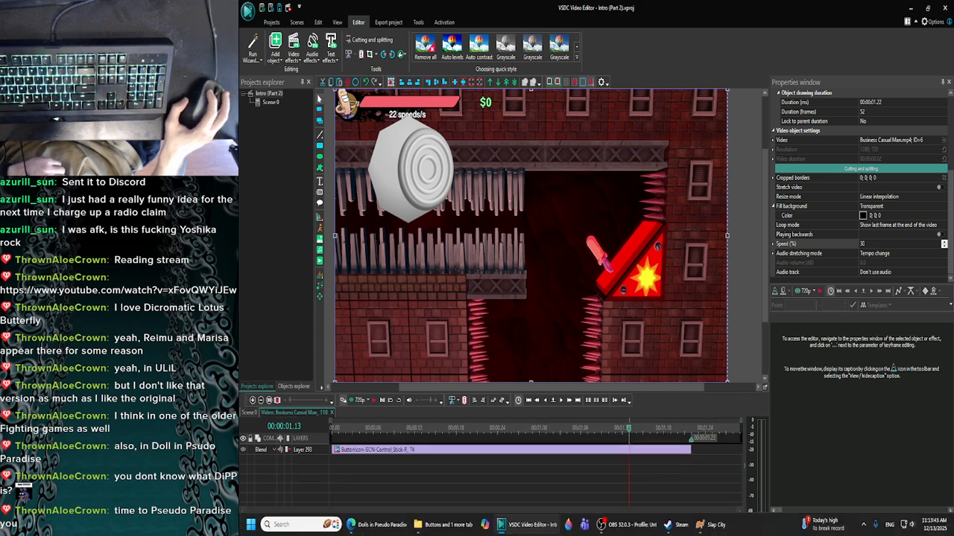
{"action": "left_click", "coordinate": [447, 524]}
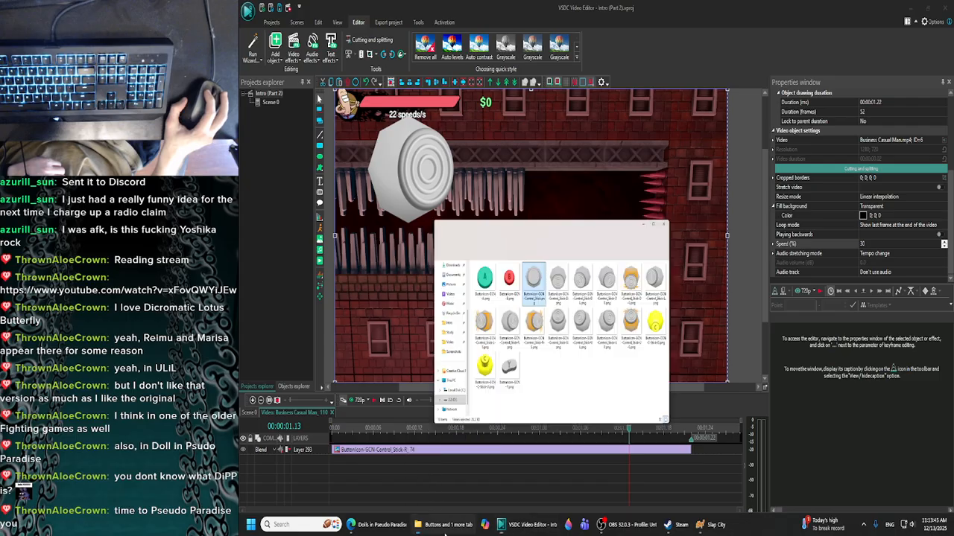
{"action": "left_click", "coordinate": [254, 412]}
{"action": "left_click", "coordinate": [252, 402]}
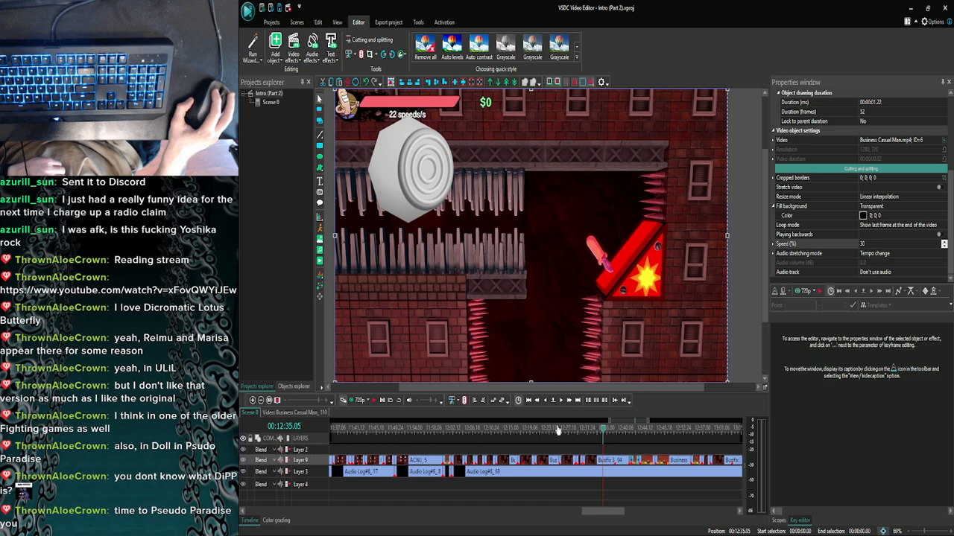
Search the earlier gameplay in Scene 0, going back to 00:06:14.03, for clips that already use control stick icons.
{"action": "left_click", "coordinate": [459, 429]}
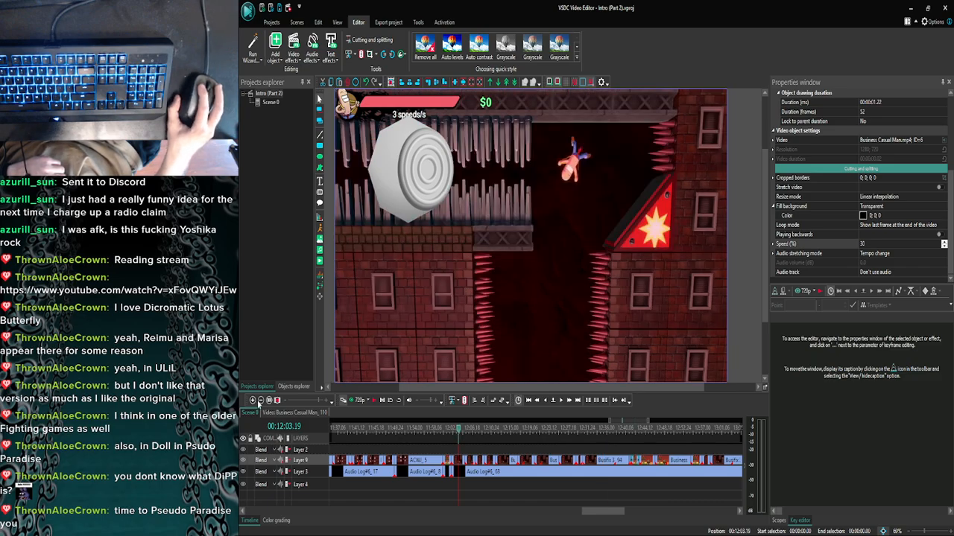
{"action": "left_click", "coordinate": [260, 402]}
{"action": "left_click", "coordinate": [260, 402]}
{"action": "left_click", "coordinate": [260, 403]}
{"action": "left_click", "coordinate": [260, 402]}
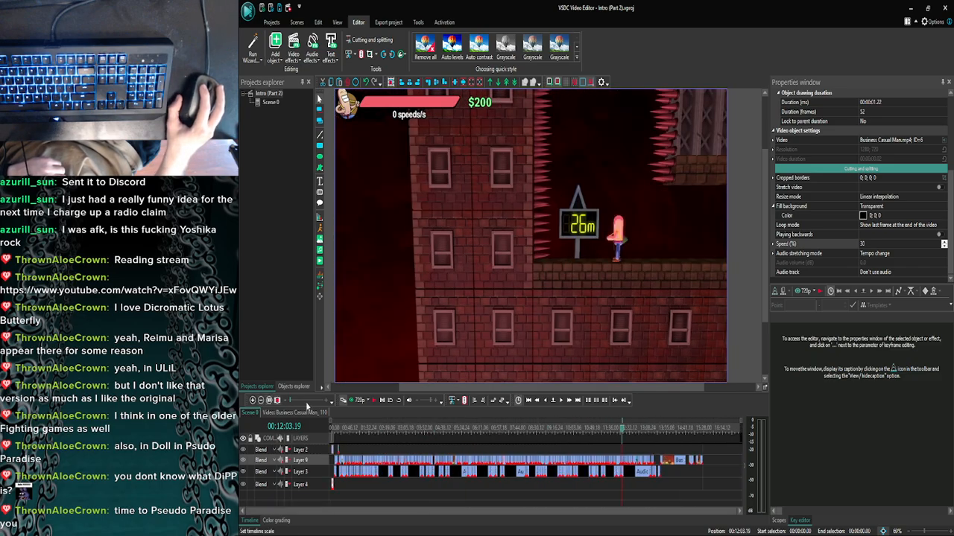
{"action": "left_click", "coordinate": [277, 400]}
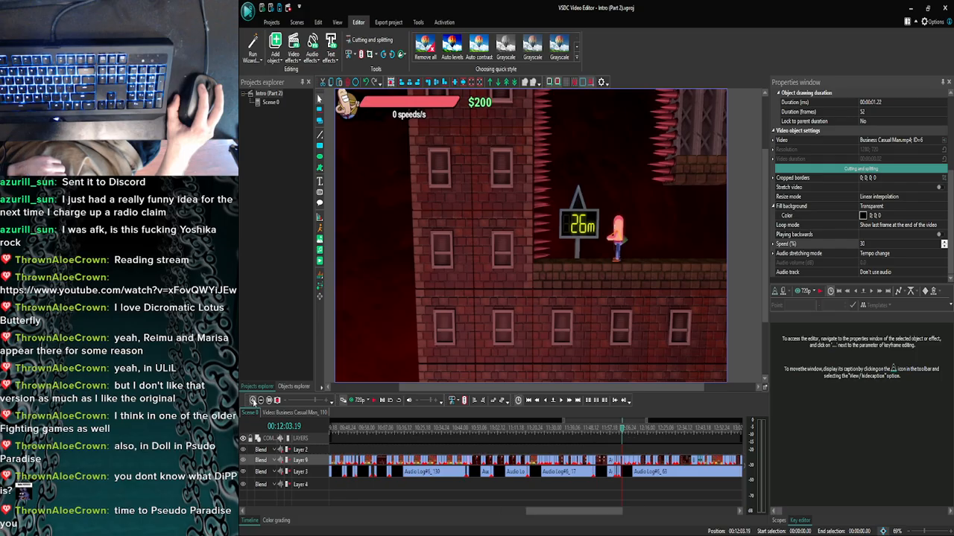
{"action": "left_click", "coordinate": [663, 436]}
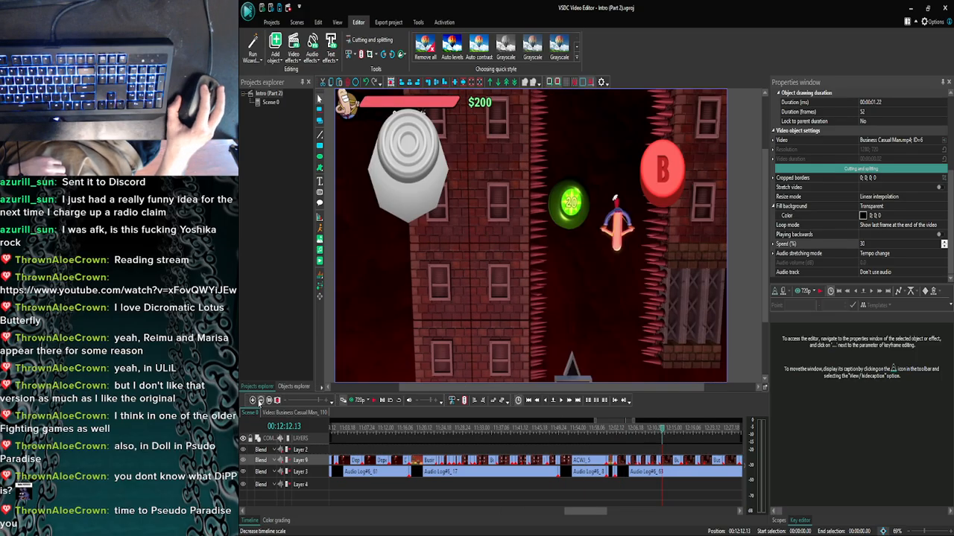
{"action": "scroll", "coordinate": [499, 435], "scroll_direction": "down", "scroll_amount": 6}
{"action": "left_click", "coordinate": [499, 436]}
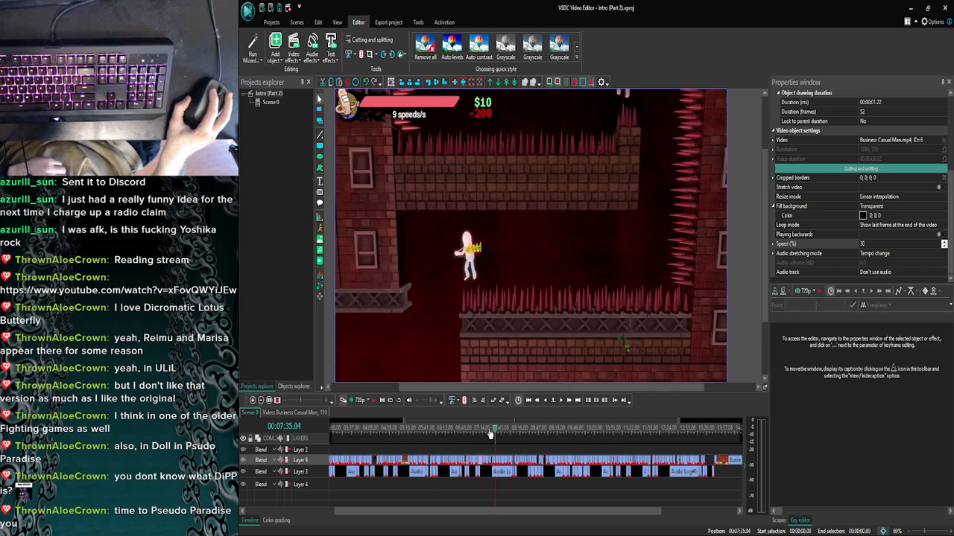
{"action": "left_click_drag", "start_coordinate": [490, 434], "coordinate": [446, 432]}
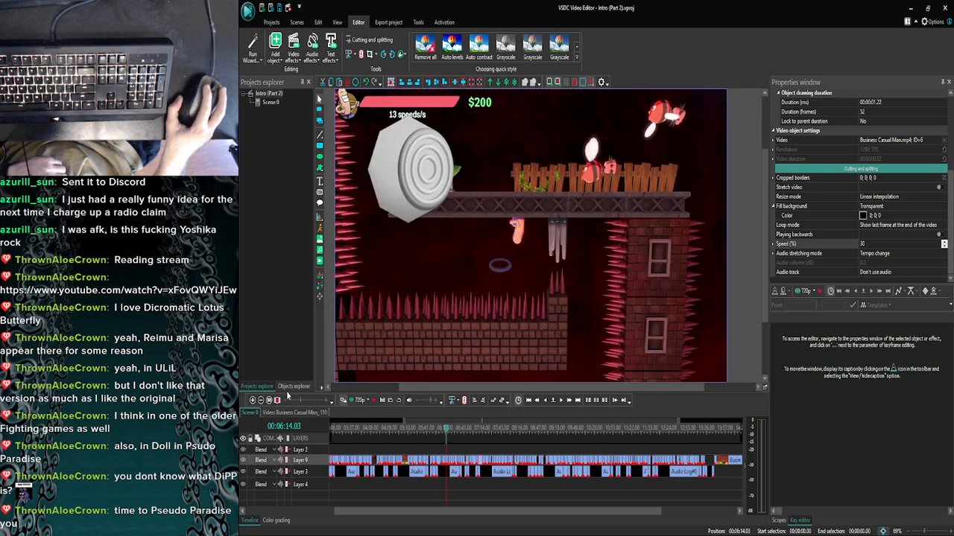
Open Business Casual Man_87, inspect its right control stick icon at 00:00:00.28, and return to Scene 0.
{"action": "scroll", "coordinate": [418, 447], "scroll_direction": "up", "scroll_amount": 3}
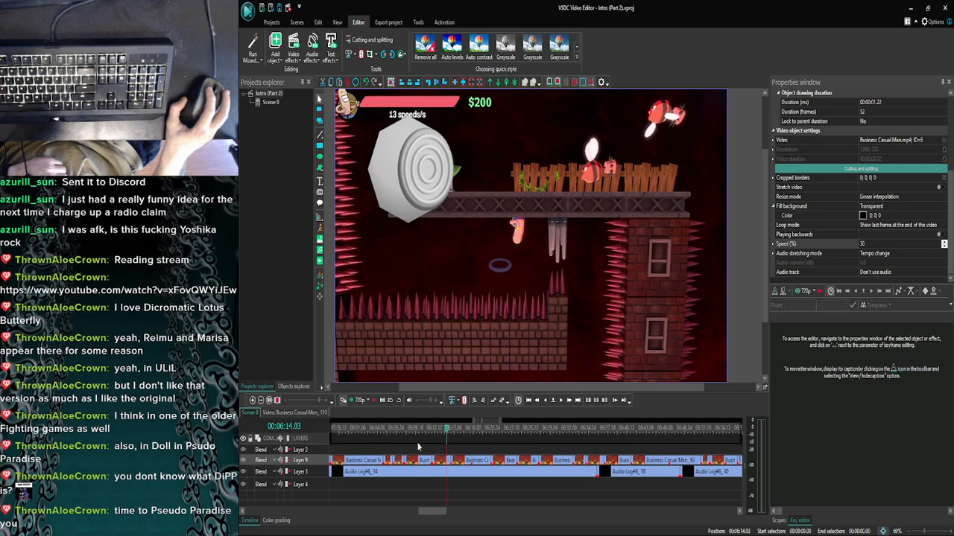
{"action": "double_click", "coordinate": [468, 463]}
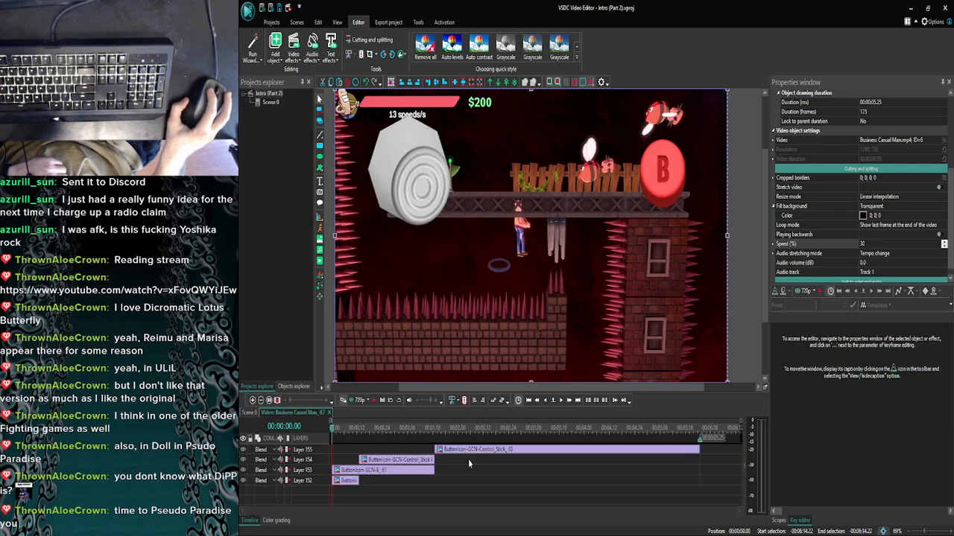
{"action": "left_click", "coordinate": [387, 462]}
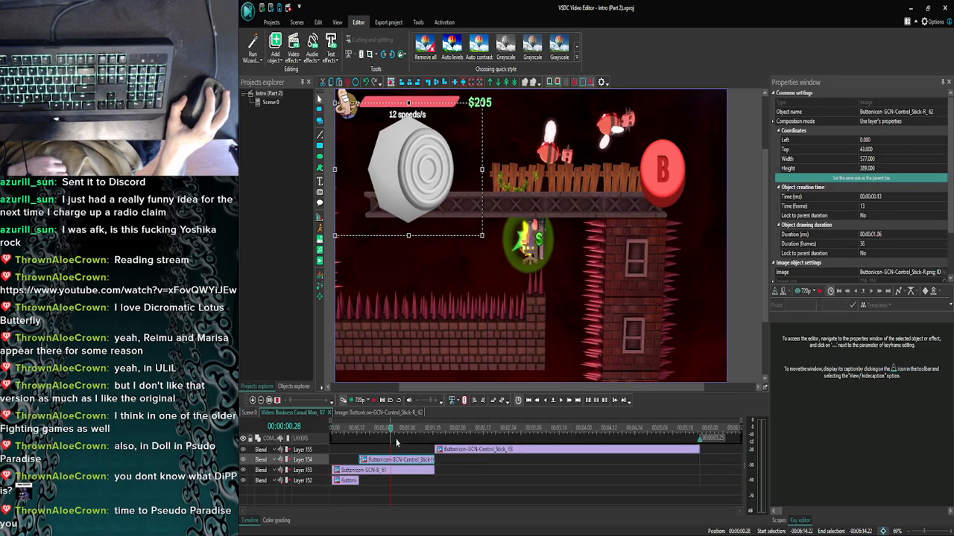
{"action": "left_click", "coordinate": [253, 413]}
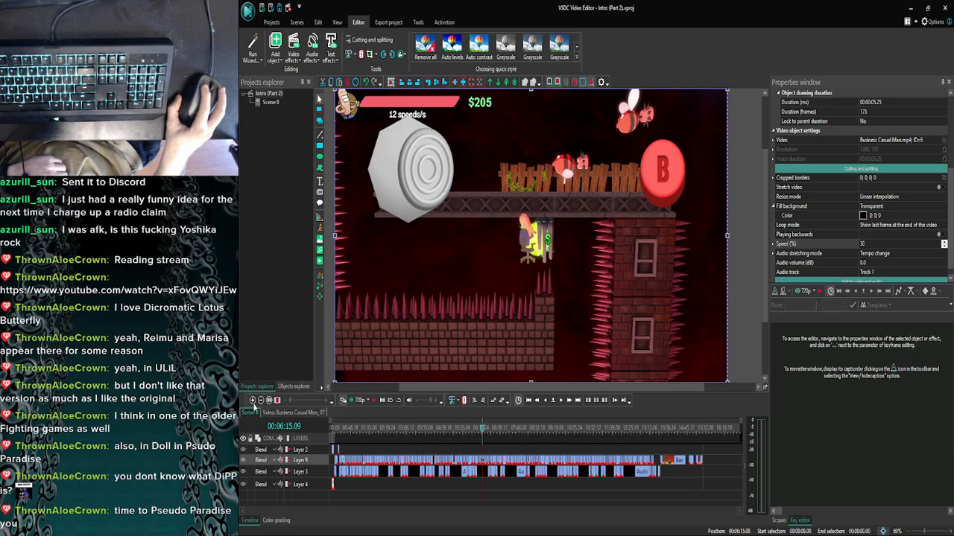
{"action": "left_click", "coordinate": [254, 401]}
{"action": "left_click", "coordinate": [253, 402]}
{"action": "left_click", "coordinate": [253, 401]}
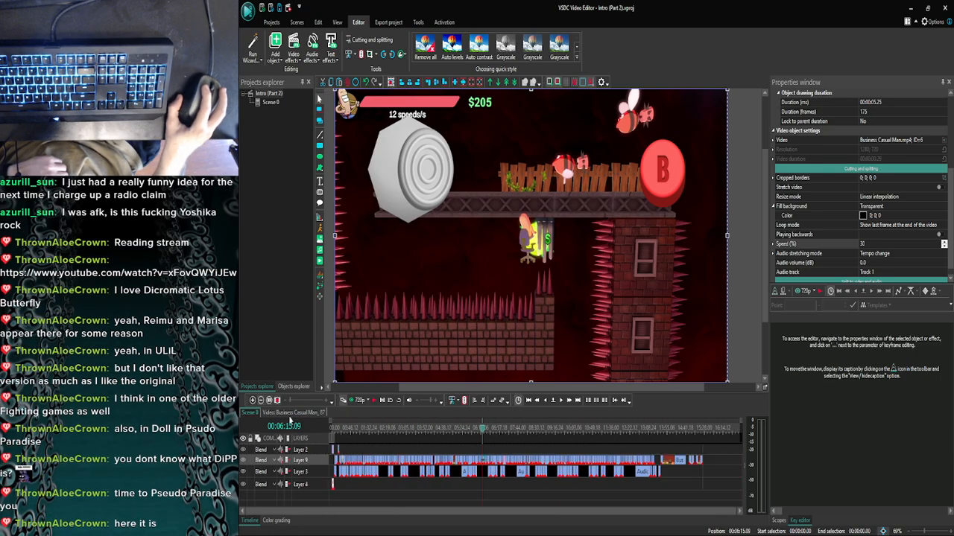
{"action": "left_click", "coordinate": [350, 530]}
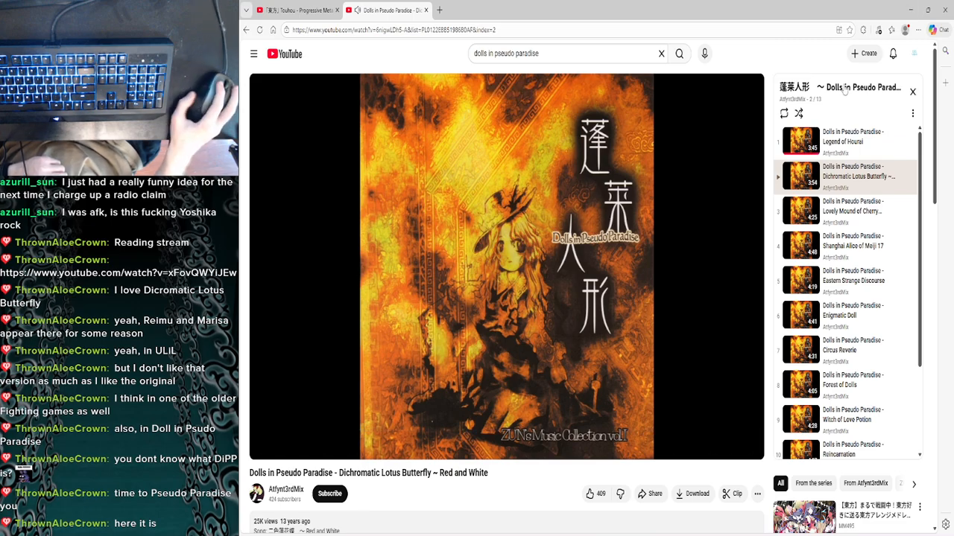
{"action": "left_click", "coordinate": [909, 9]}
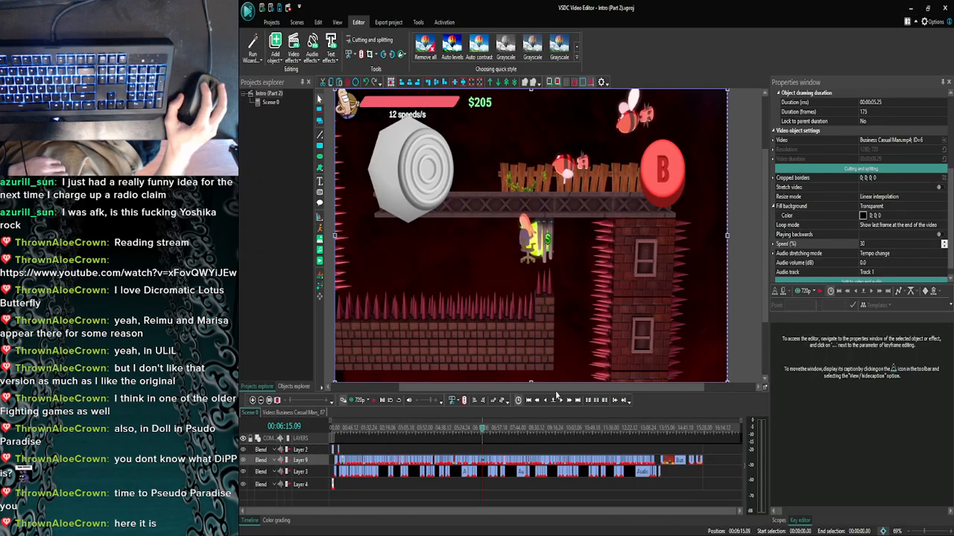
Return to the later part of Scene 0 and review the gameplay from 00:11:57.07 to 00:12:33.19.
{"action": "left_click", "coordinate": [619, 434]}
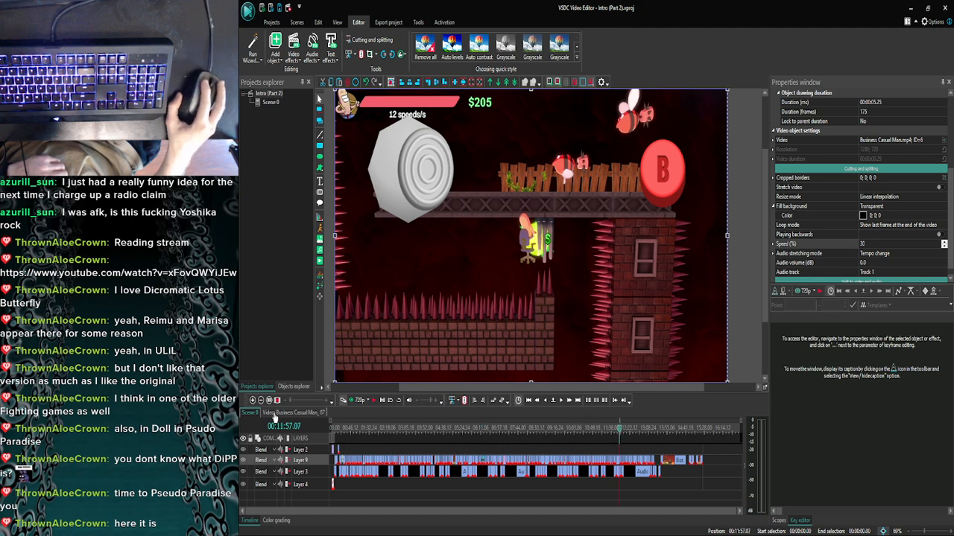
{"action": "left_click", "coordinate": [252, 401]}
{"action": "left_click", "coordinate": [253, 401]}
{"action": "left_click", "coordinate": [252, 401]}
{"action": "left_click", "coordinate": [252, 401]}
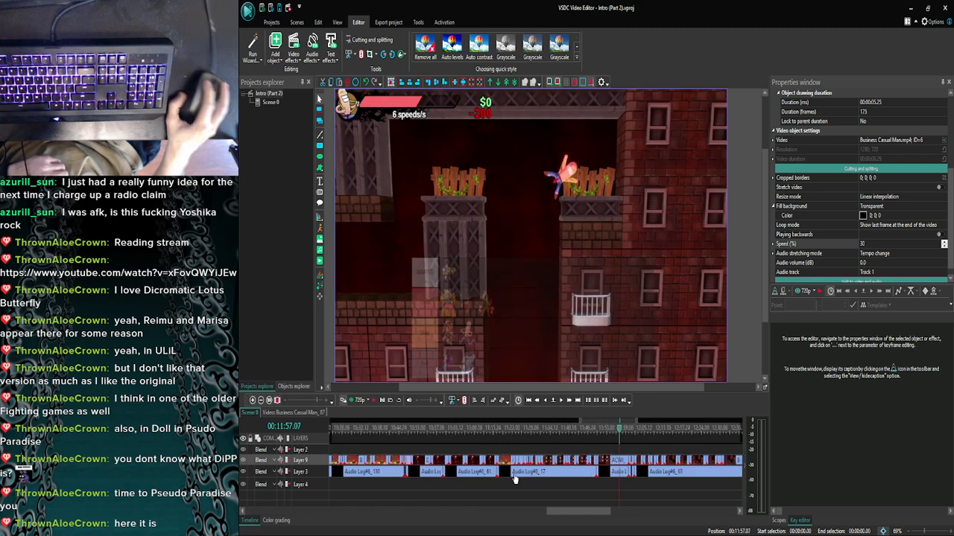
{"action": "left_click_drag", "start_coordinate": [586, 513], "coordinate": [594, 514]}
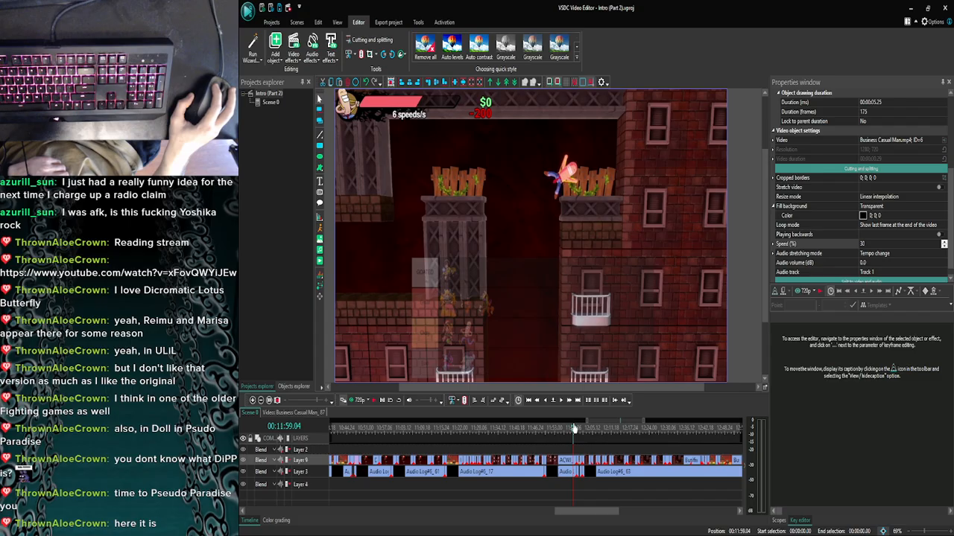
{"action": "left_click", "coordinate": [584, 433]}
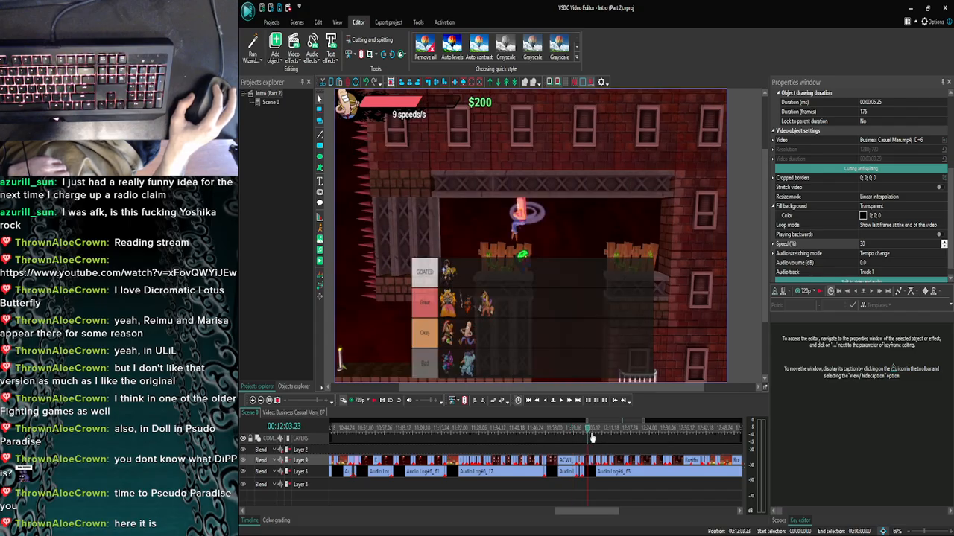
{"action": "left_click", "coordinate": [261, 403]}
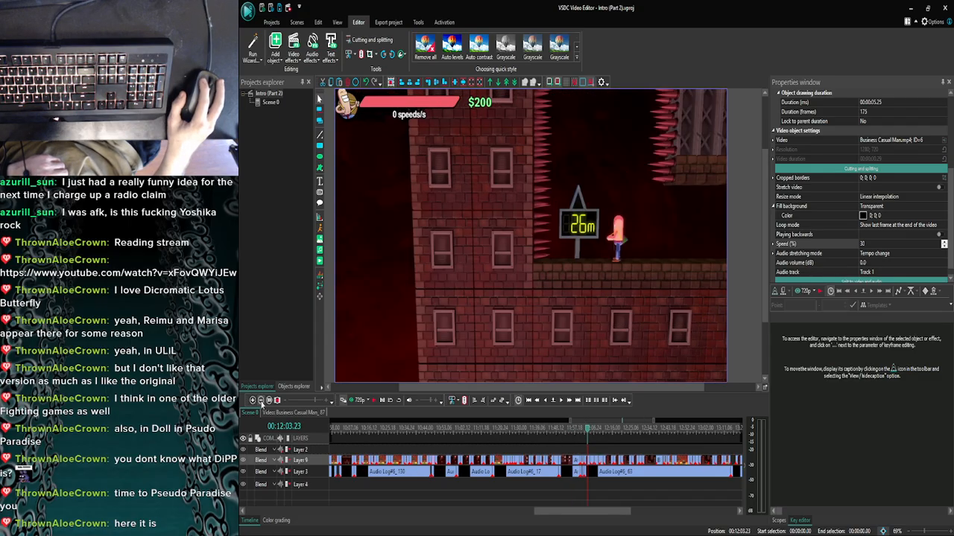
{"action": "left_click", "coordinate": [260, 404]}
{"action": "left_click", "coordinate": [260, 403]}
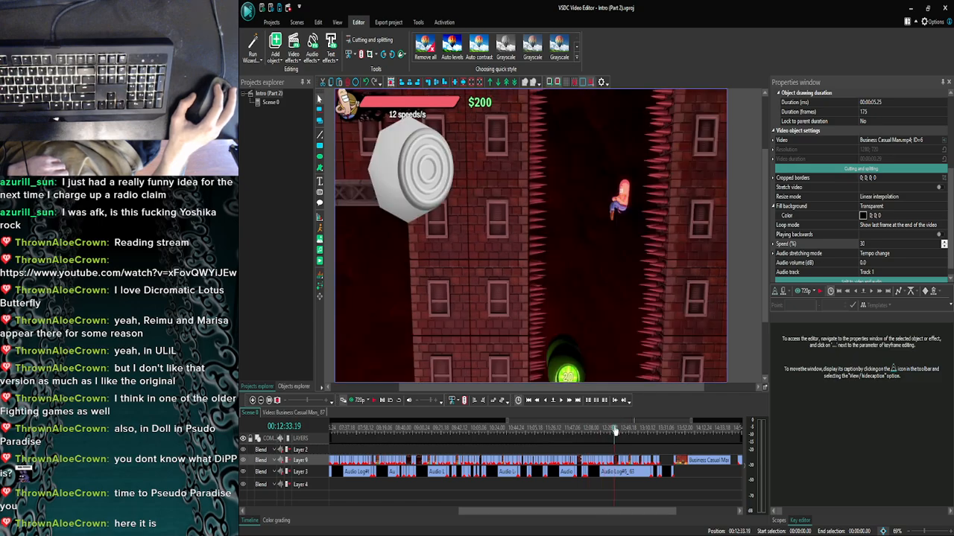
Check the opening frames of Business Casual Man_115 up to 00:12:47.15, and set the playhead to the clip's start at 00:12:47.00.
{"action": "left_click_drag", "start_coordinate": [615, 436], "coordinate": [615, 431]}
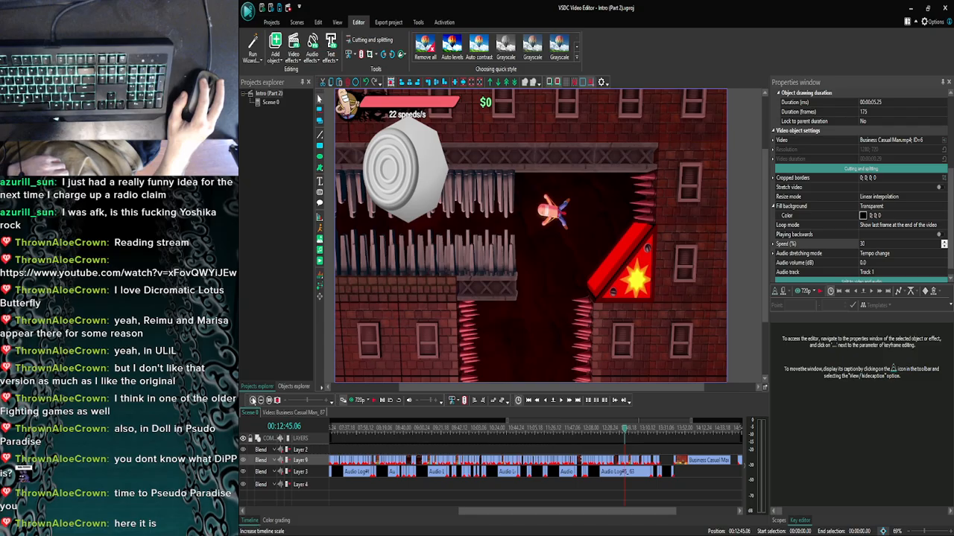
{"action": "left_click", "coordinate": [253, 400]}
{"action": "left_click", "coordinate": [252, 400]}
{"action": "left_click", "coordinate": [252, 400]}
{"action": "left_click", "coordinate": [253, 400]}
{"action": "left_click", "coordinate": [253, 400]}
{"action": "left_click", "coordinate": [253, 400]}
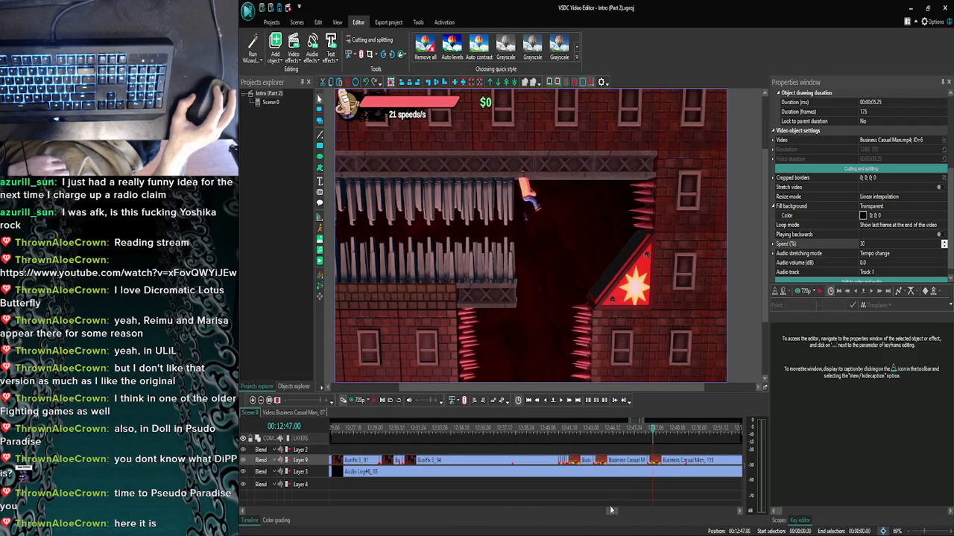
{"action": "left_click_drag", "start_coordinate": [613, 512], "coordinate": [617, 512]}
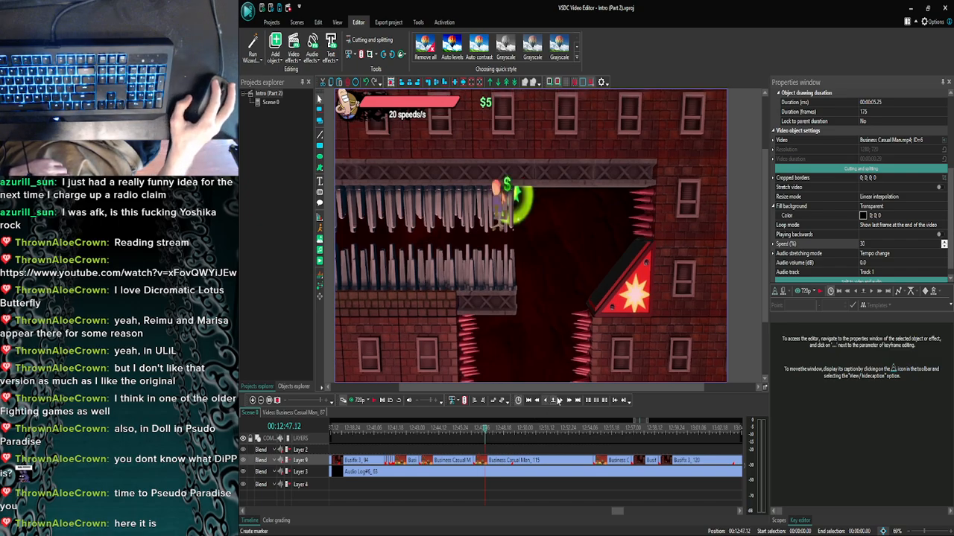
{"action": "left_click", "coordinate": [558, 400]}
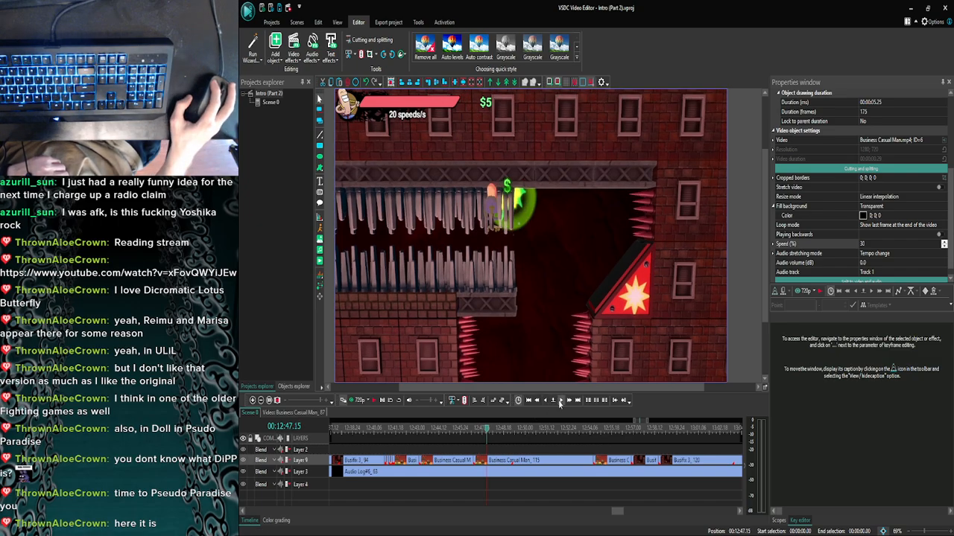
{"action": "left_click", "coordinate": [479, 430]}
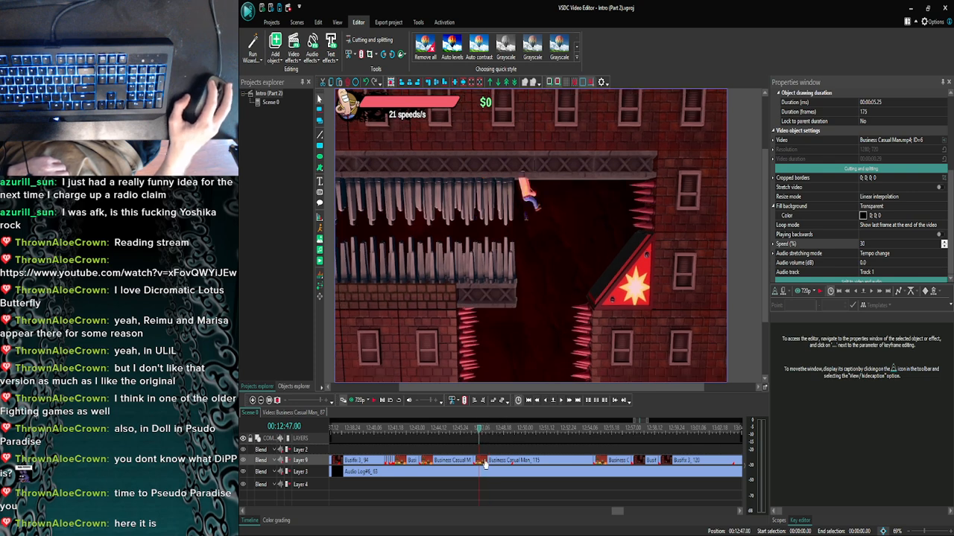
Check the frames where Business Casual Man_116 meets Business Casual Man_115, look inside Business Casual Man_115, and return to Scene 0.
{"action": "left_click", "coordinate": [486, 464]}
{"action": "left_click", "coordinate": [535, 400]}
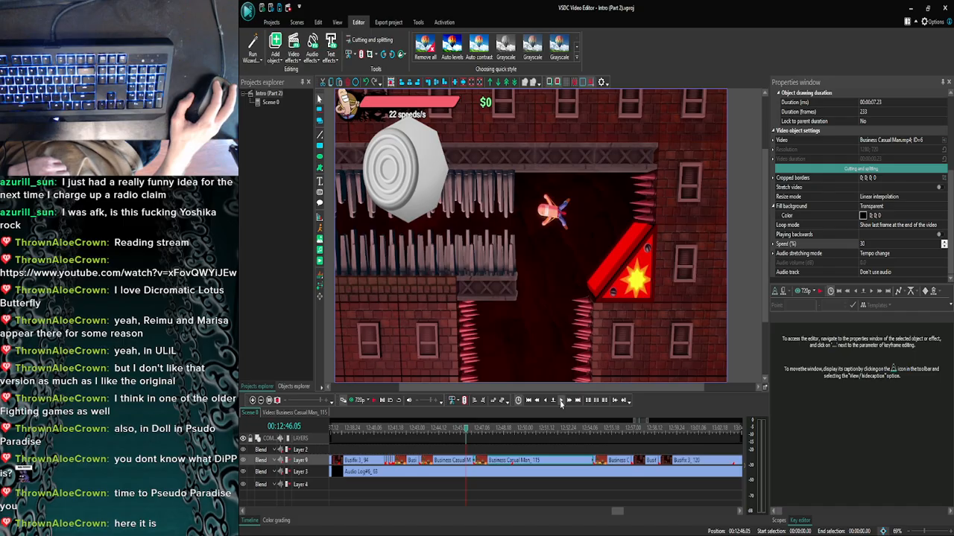
{"action": "left_click", "coordinate": [561, 403]}
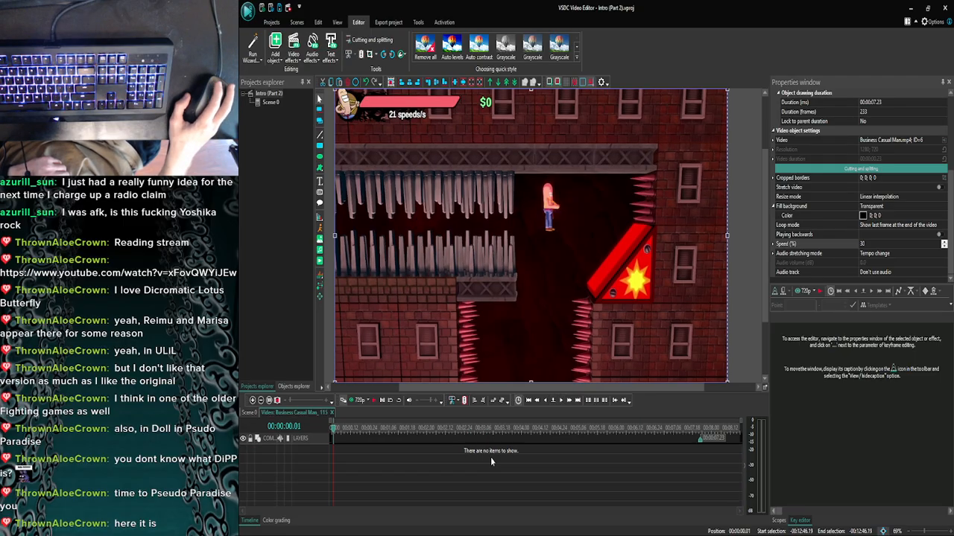
{"action": "double_click", "coordinate": [490, 462]}
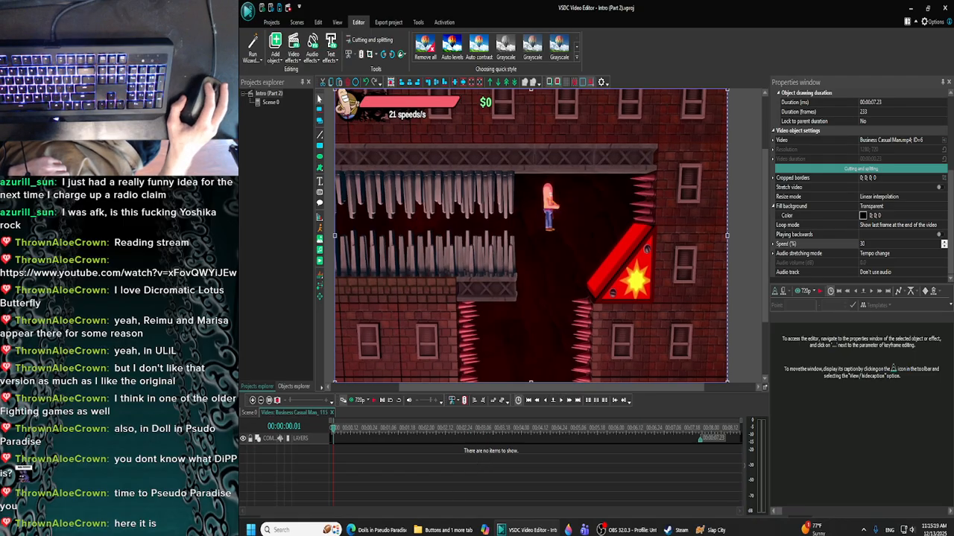
{"action": "left_click", "coordinate": [252, 400]}
{"action": "scroll", "coordinate": [604, 445], "scroll_direction": "up", "scroll_amount": 5}
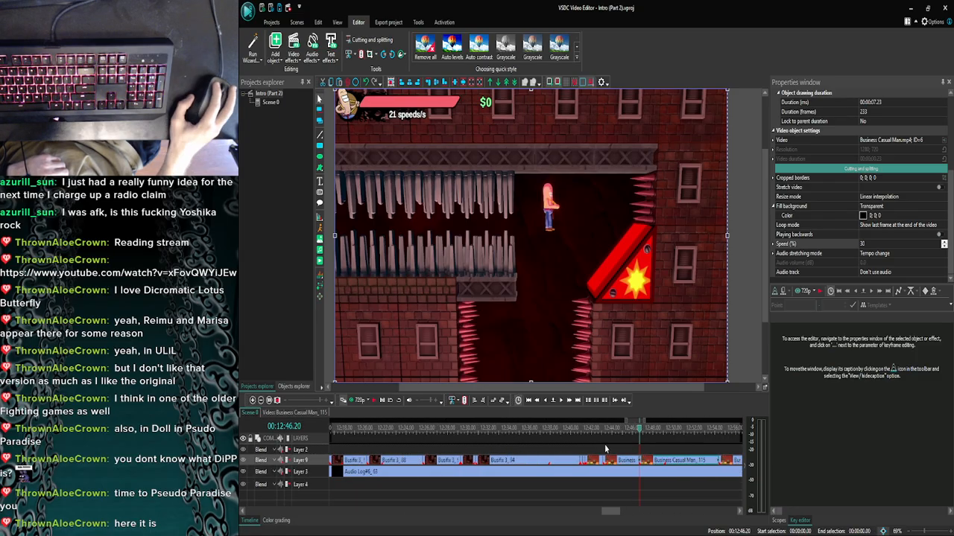
In Business Casual Man_116, add the ButtonIcon-GCN-Control_Stick-D image from the Buttons folder and make it start at 00:00:03.03.
{"action": "double_click", "coordinate": [618, 466]}
{"action": "left_click", "coordinate": [445, 532]}
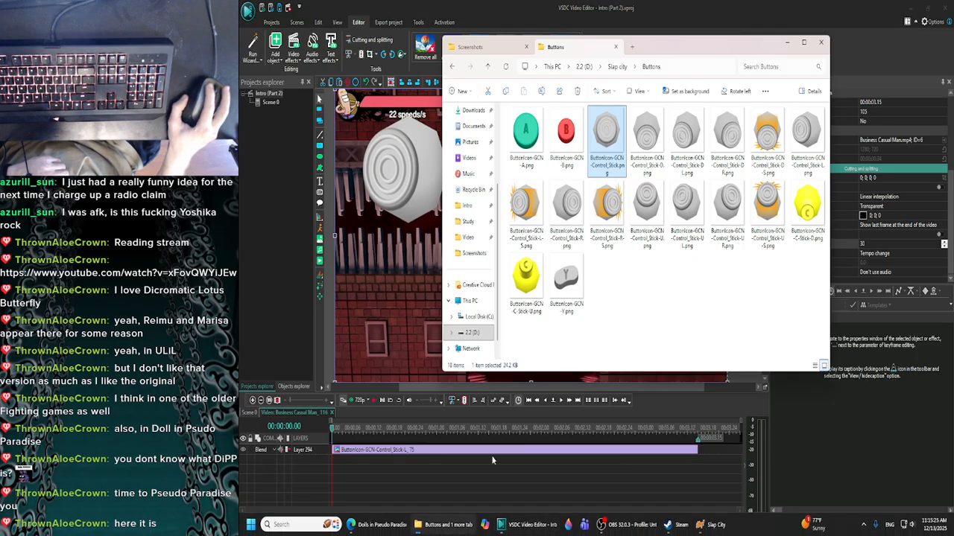
{"action": "left_click_drag", "start_coordinate": [645, 138], "coordinate": [444, 173]}
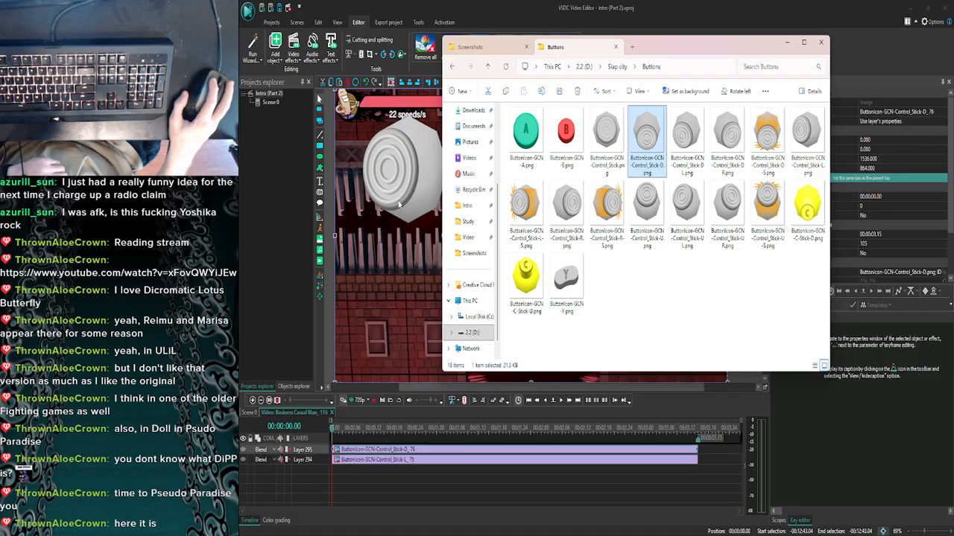
{"action": "left_click", "coordinate": [787, 44]}
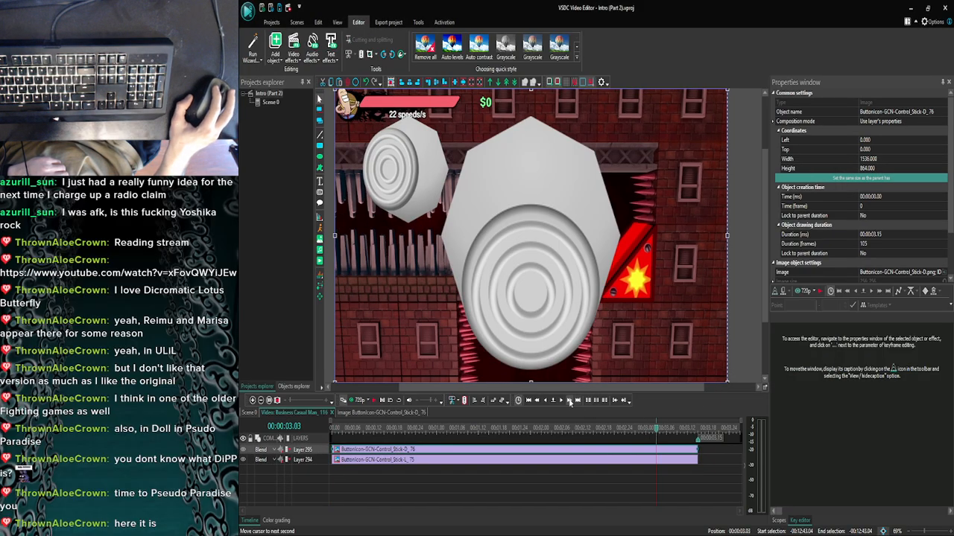
{"action": "left_click_drag", "start_coordinate": [333, 449], "coordinate": [660, 432]}
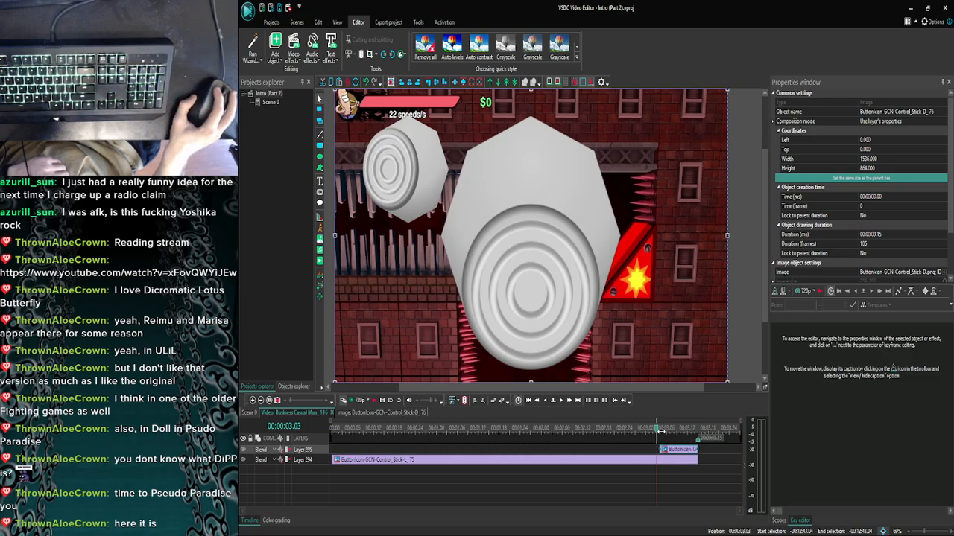
{"action": "left_click", "coordinate": [688, 461]}
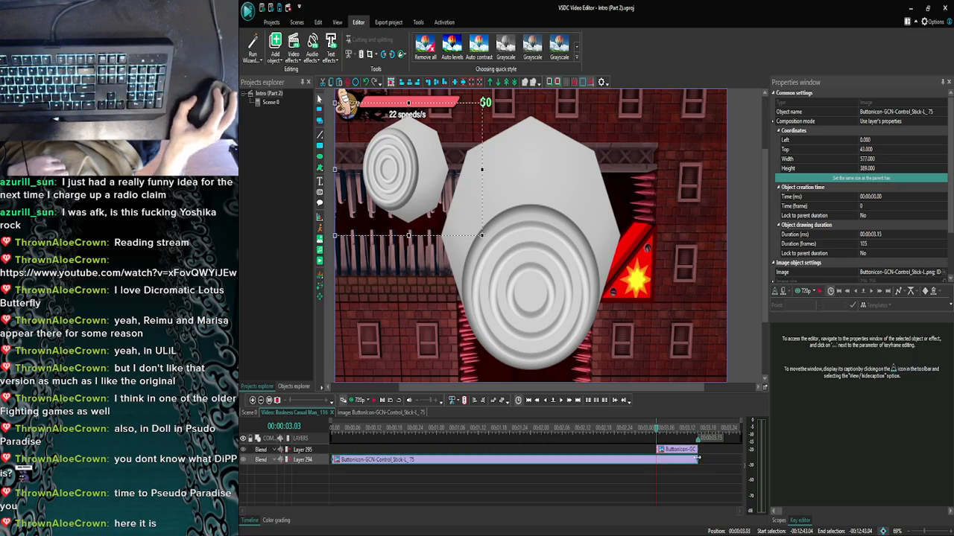
Resize and position the down control stick icon to match the left one: left 0, top 43, width 577, height 389.
{"action": "left_click", "coordinate": [710, 379]}
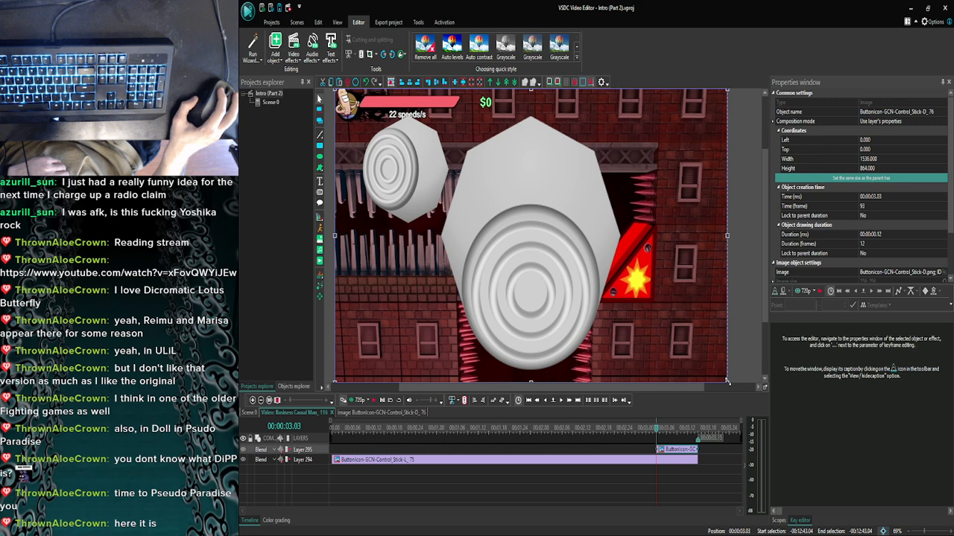
{"action": "left_click_drag", "start_coordinate": [727, 381], "coordinate": [470, 245]}
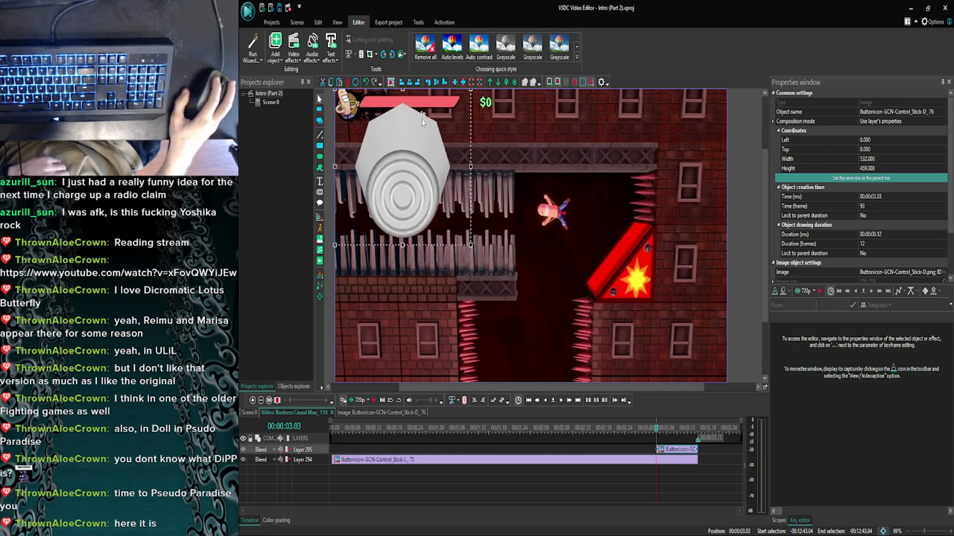
{"action": "left_click_drag", "start_coordinate": [402, 88], "coordinate": [410, 103]}
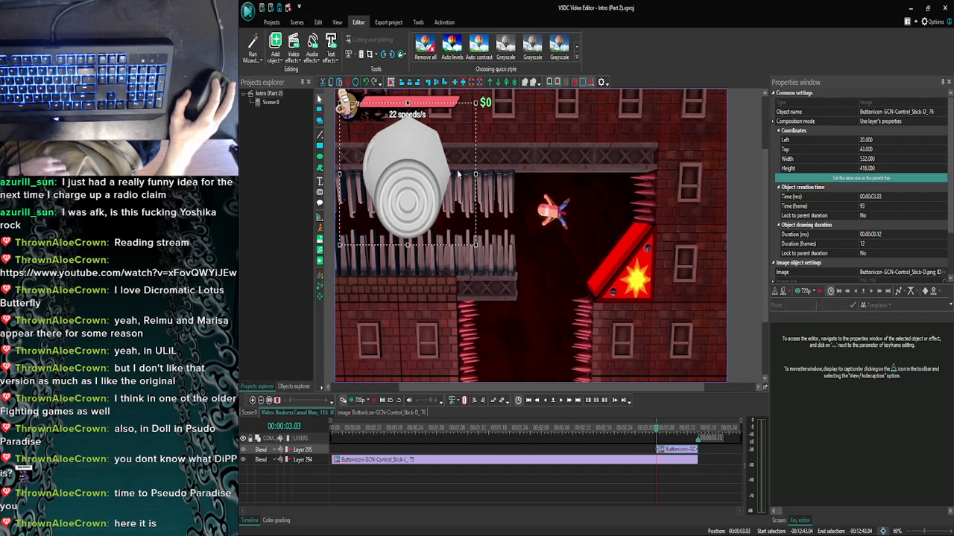
{"action": "left_click_drag", "start_coordinate": [452, 170], "coordinate": [477, 163]}
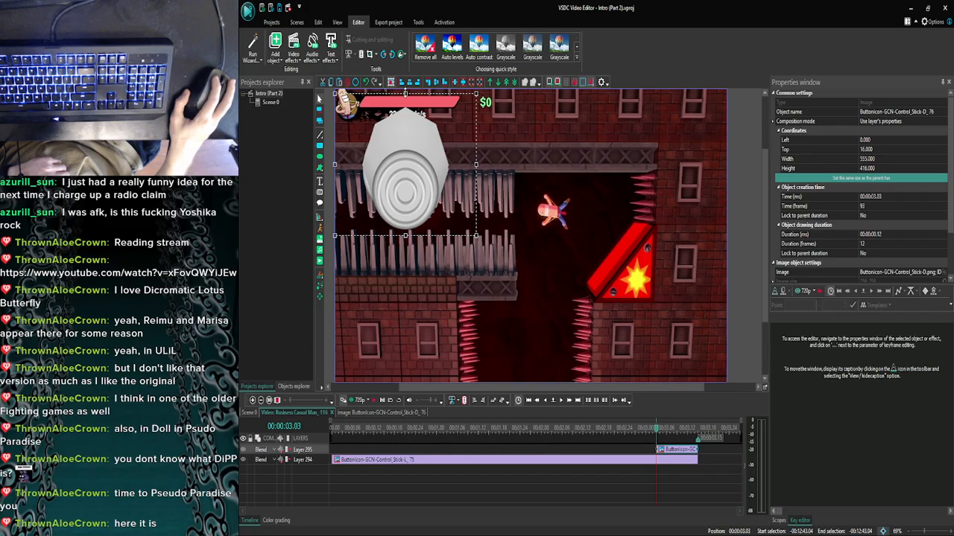
{"action": "left_click_drag", "start_coordinate": [405, 93], "coordinate": [406, 103]}
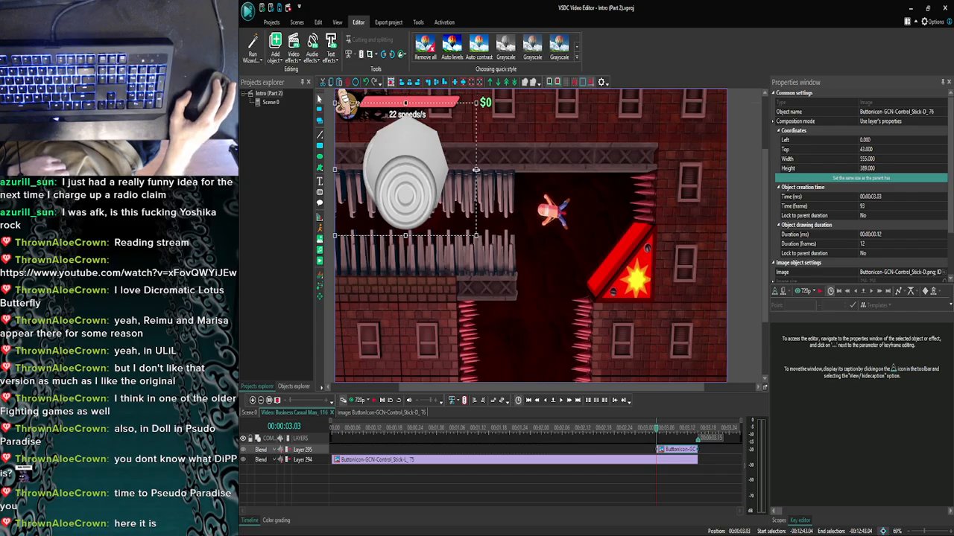
{"action": "left_click_drag", "start_coordinate": [475, 170], "coordinate": [482, 169]}
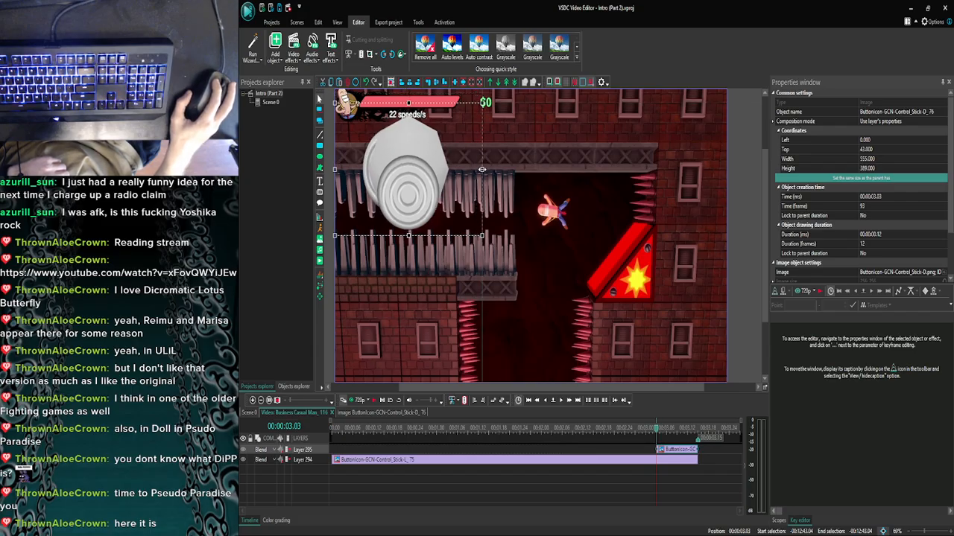
Try ending the left control stick icon at 00:00:03.03 and check the frames around the switch to the down icon.
{"action": "left_click", "coordinate": [689, 463]}
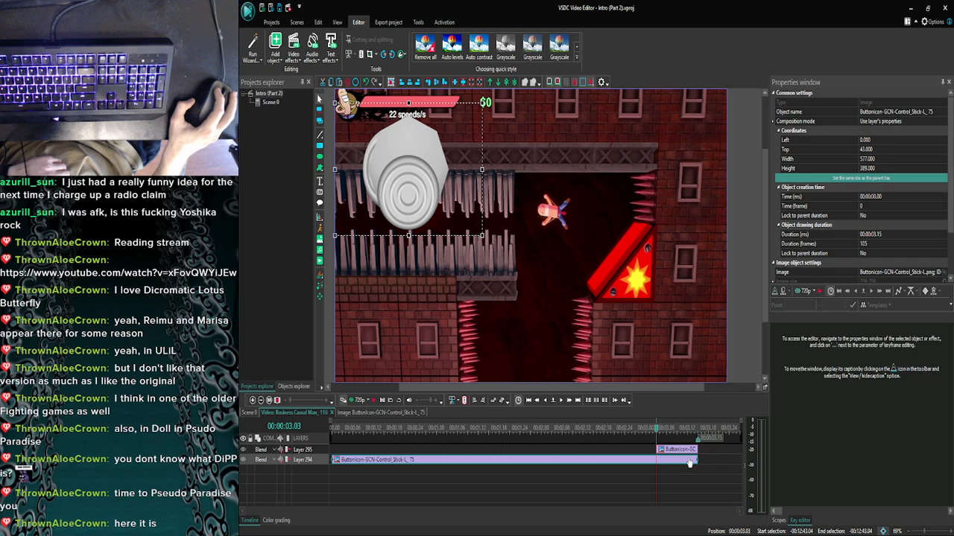
{"action": "left_click_drag", "start_coordinate": [655, 460], "coordinate": [655, 460]}
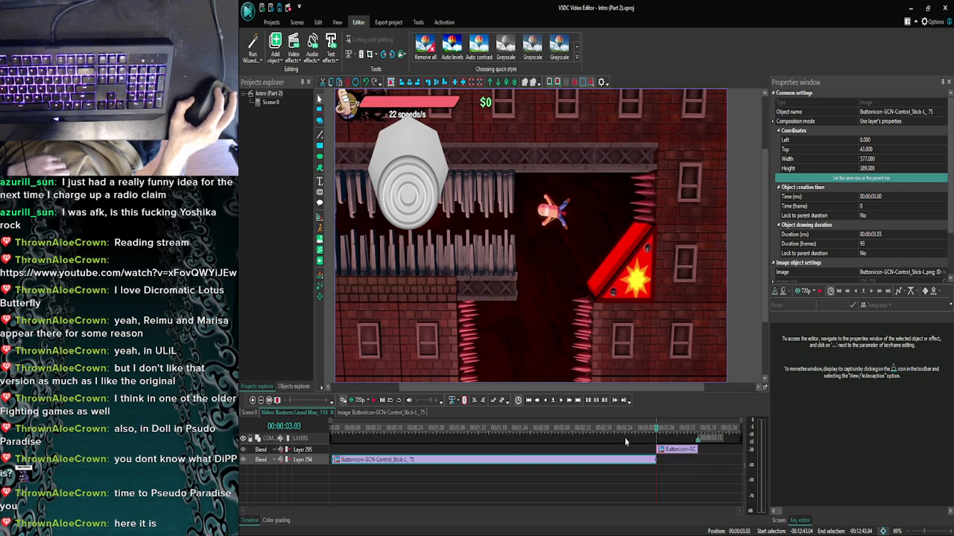
{"action": "left_click", "coordinate": [608, 480]}
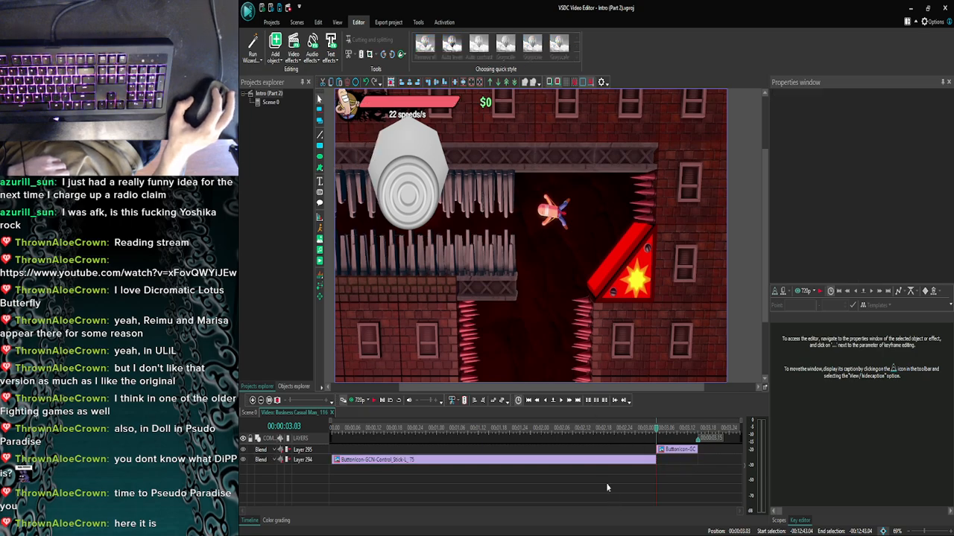
{"action": "left_click", "coordinate": [561, 401]}
{"action": "left_click", "coordinate": [553, 401]}
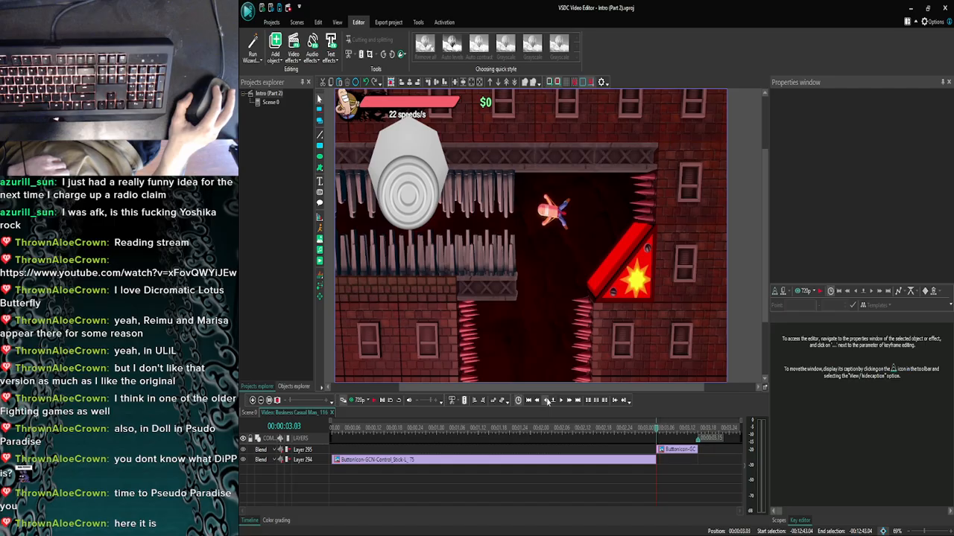
{"action": "left_click", "coordinate": [553, 401]}
{"action": "left_click", "coordinate": [561, 402]}
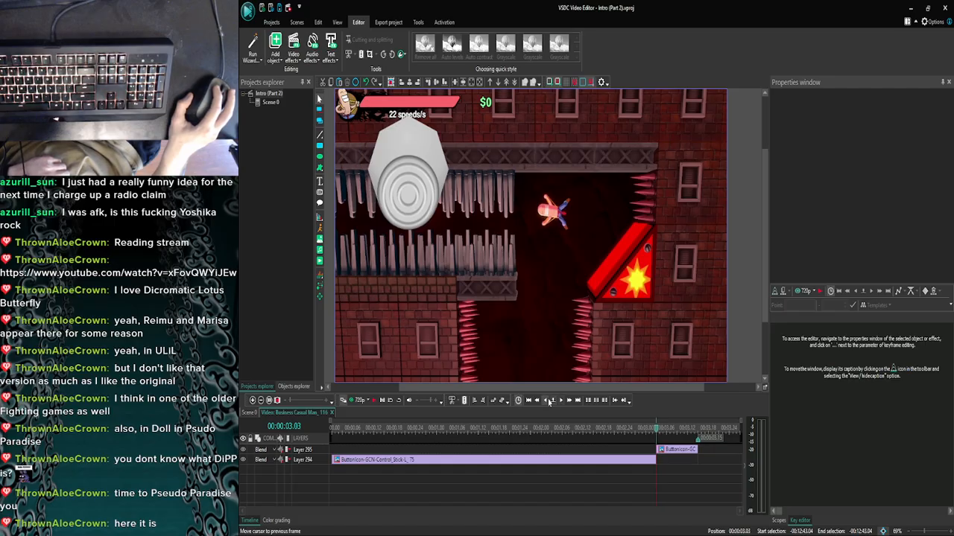
{"action": "left_click", "coordinate": [548, 401]}
{"action": "left_click", "coordinate": [562, 401]}
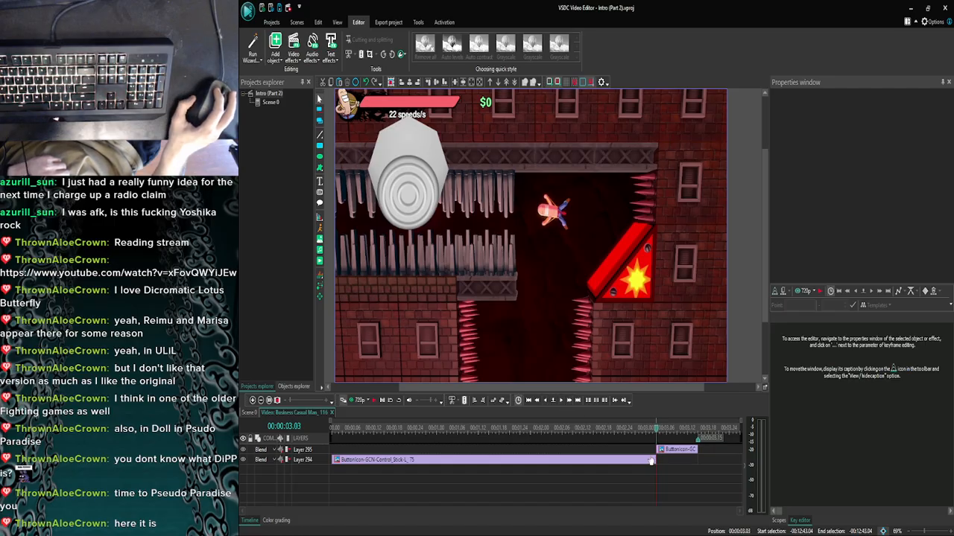
{"action": "left_click", "coordinate": [655, 459]}
Cut the down control stick icon out of Business Casual Man_116 and return to Scene 0.
{"action": "left_click", "coordinate": [677, 450]}
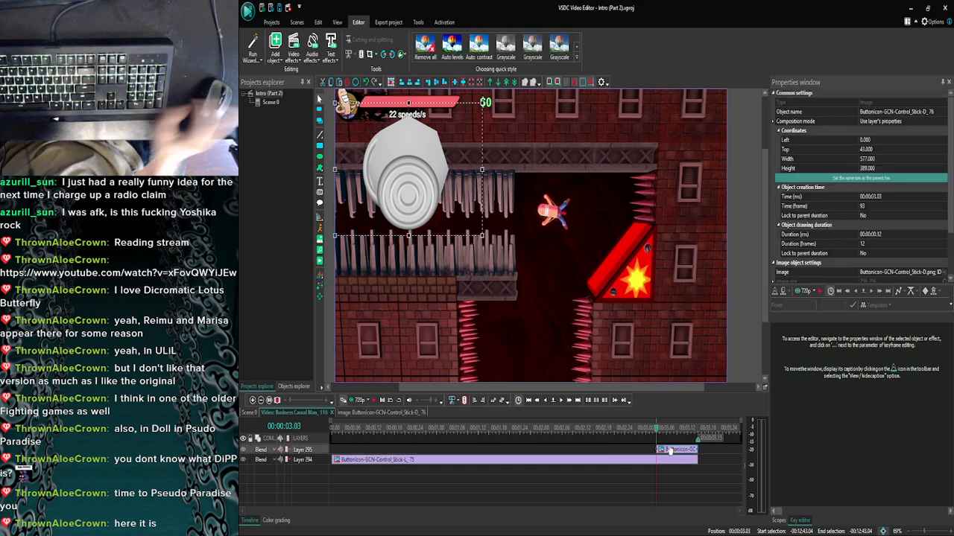
{"action": "key", "text": "Delete"}
{"action": "left_click", "coordinate": [249, 412]}
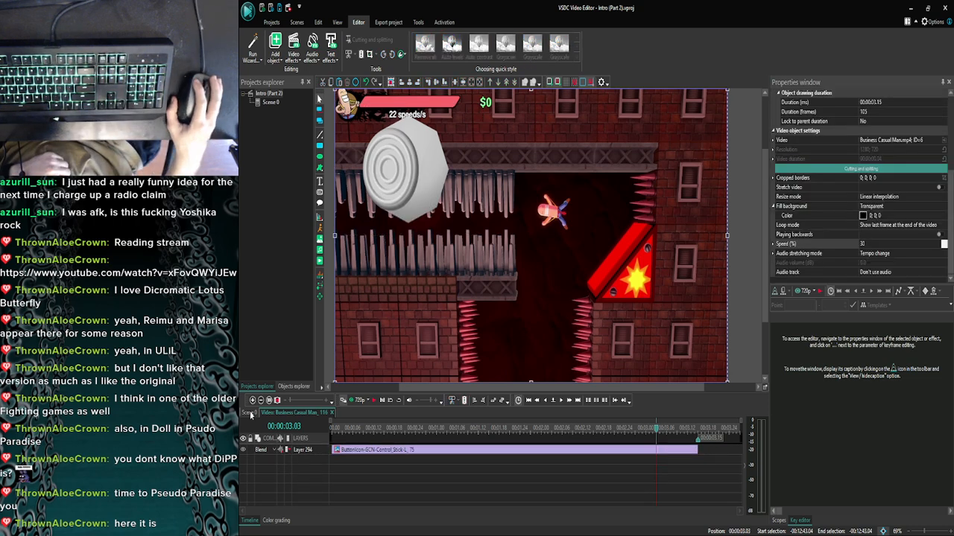
{"action": "scroll", "coordinate": [587, 434], "scroll_direction": "up", "scroll_amount": 3}
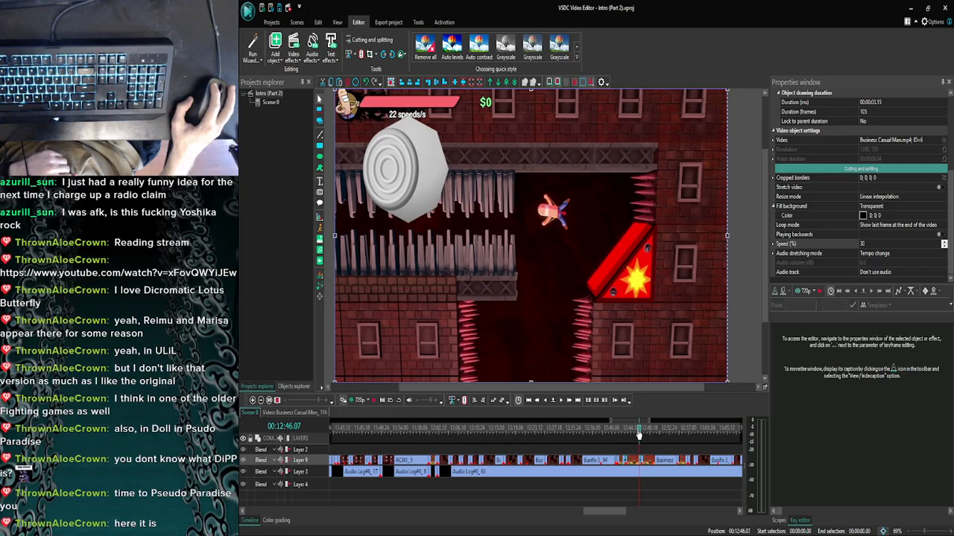
Paste the down control stick icon at the start of Business Casual Man_115 and extend it to the clip's end at 00:00:07.23.
{"action": "left_click", "coordinate": [654, 464]}
{"action": "double_click", "coordinate": [655, 464]}
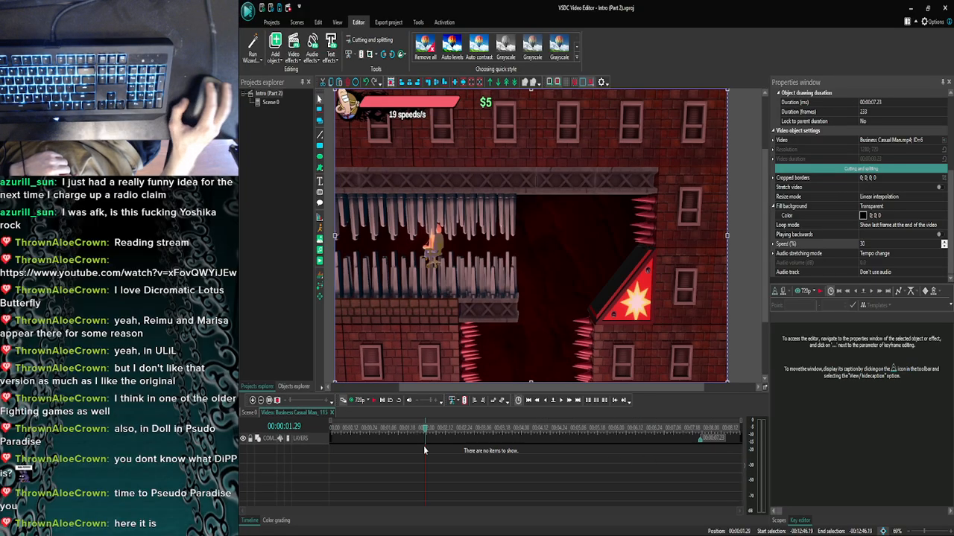
{"action": "left_click", "coordinate": [426, 429]}
{"action": "left_click_drag", "start_coordinate": [339, 432], "coordinate": [280, 440]}
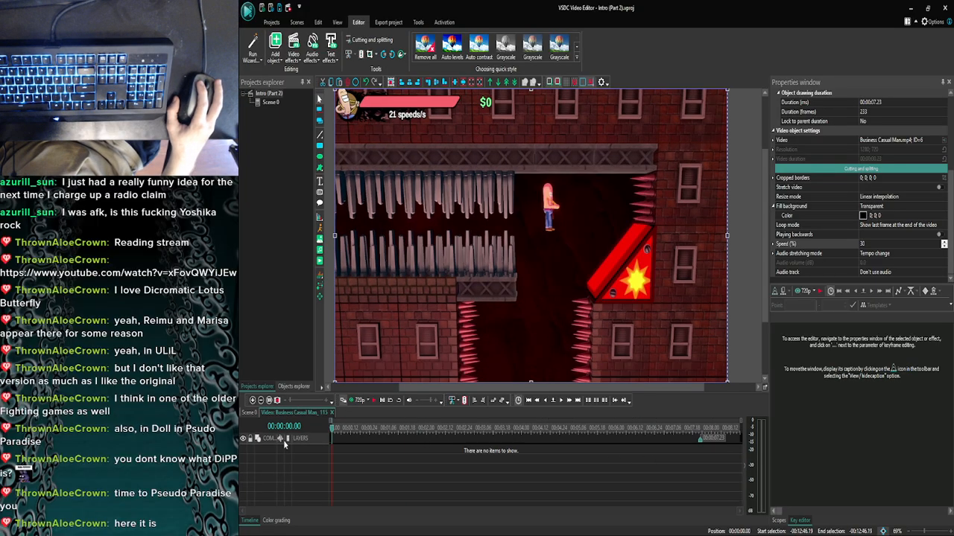
{"action": "key", "text": "ctrl+v"}
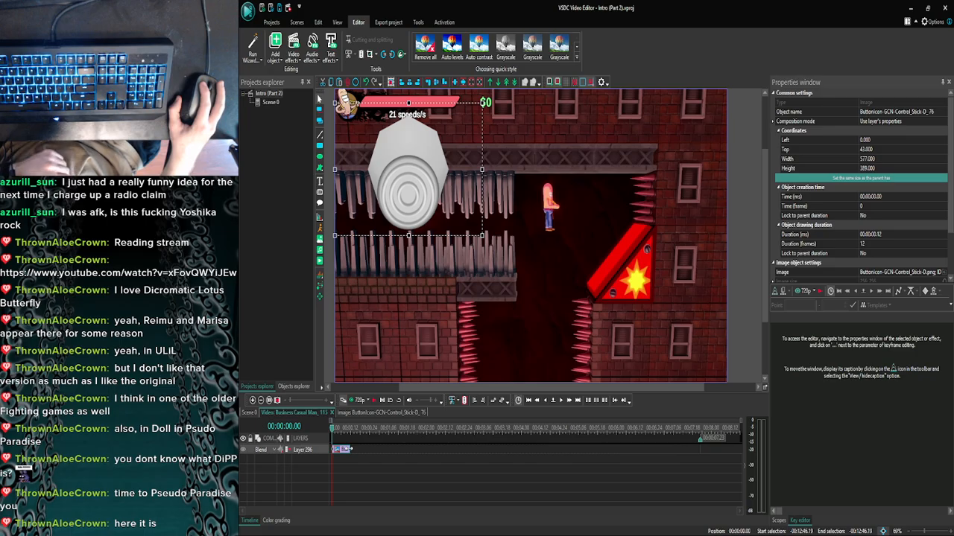
{"action": "left_click_drag", "start_coordinate": [351, 449], "coordinate": [684, 441]}
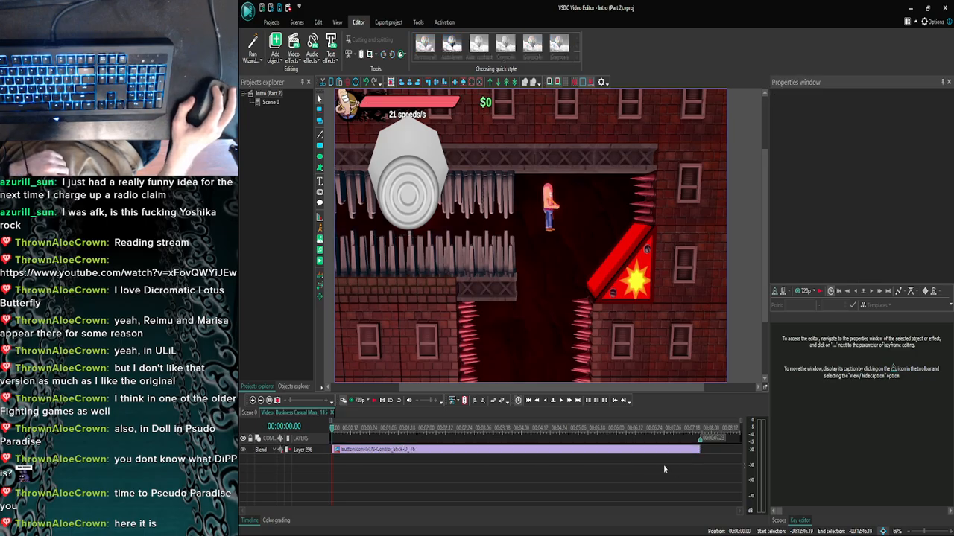
Return to Scene 0, open Busfix 3_94, and select its B button icon for reuse.
{"action": "left_click", "coordinate": [251, 412]}
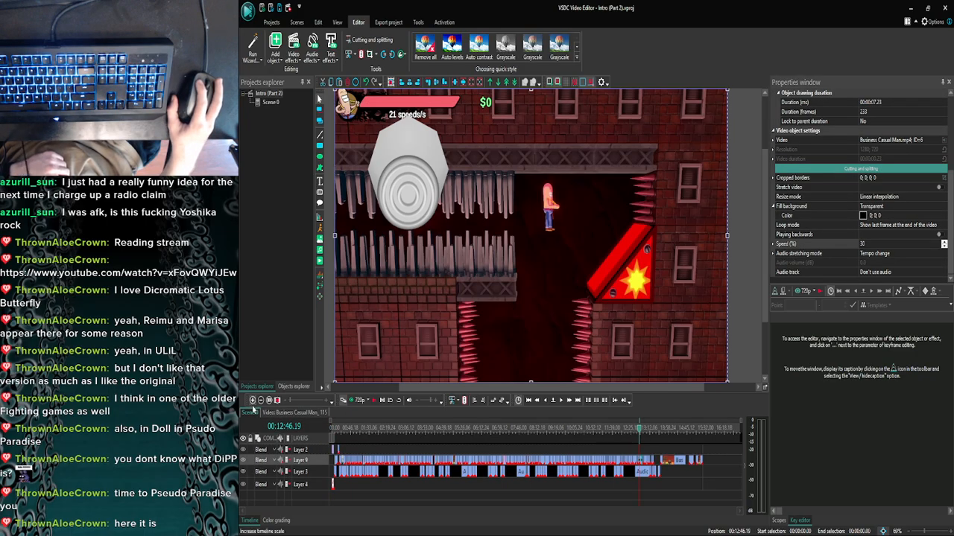
{"action": "left_click", "coordinate": [253, 401]}
{"action": "left_click", "coordinate": [253, 402]}
{"action": "left_click", "coordinate": [253, 402]}
{"action": "left_click", "coordinate": [252, 402]}
{"action": "left_click", "coordinate": [252, 402]}
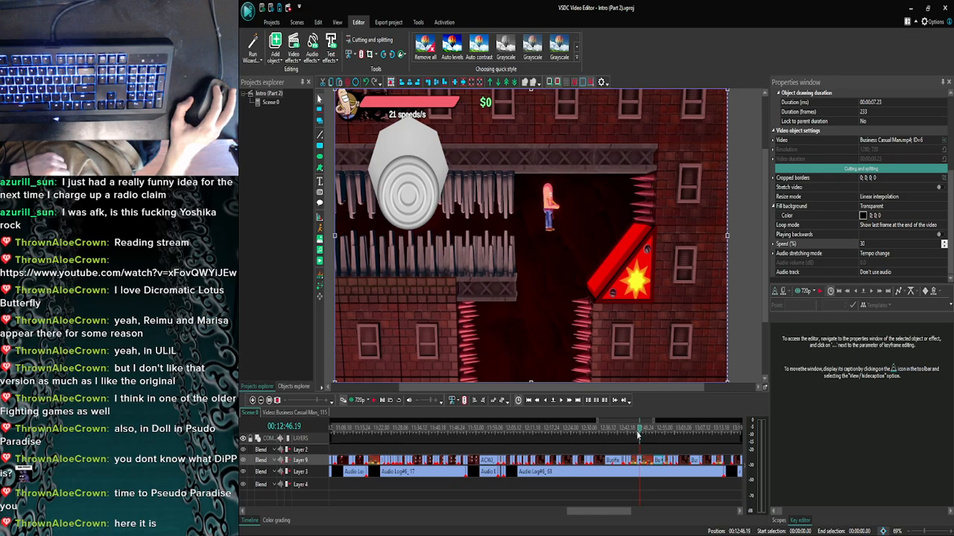
{"action": "double_click", "coordinate": [610, 461]}
{"action": "left_click", "coordinate": [560, 462]}
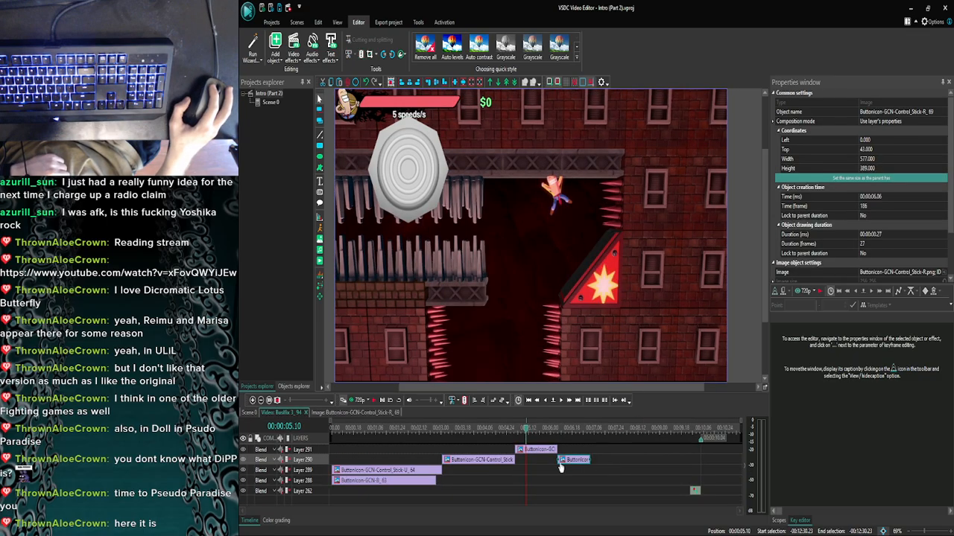
{"action": "left_click", "coordinate": [417, 480]}
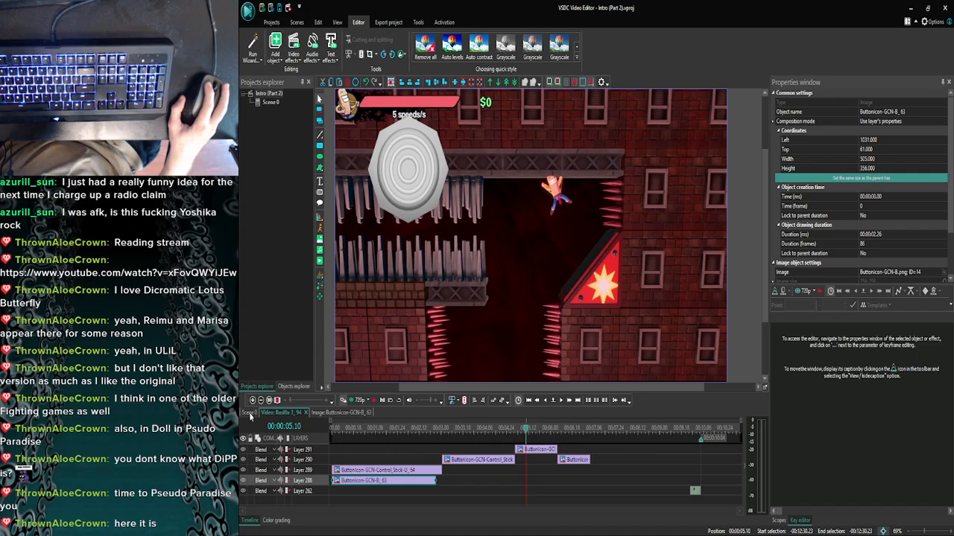
Paste the B button icon at the start of Business Casual Man_115 and extend it to the clip's end at 00:00:07.23.
{"action": "left_click", "coordinate": [250, 415]}
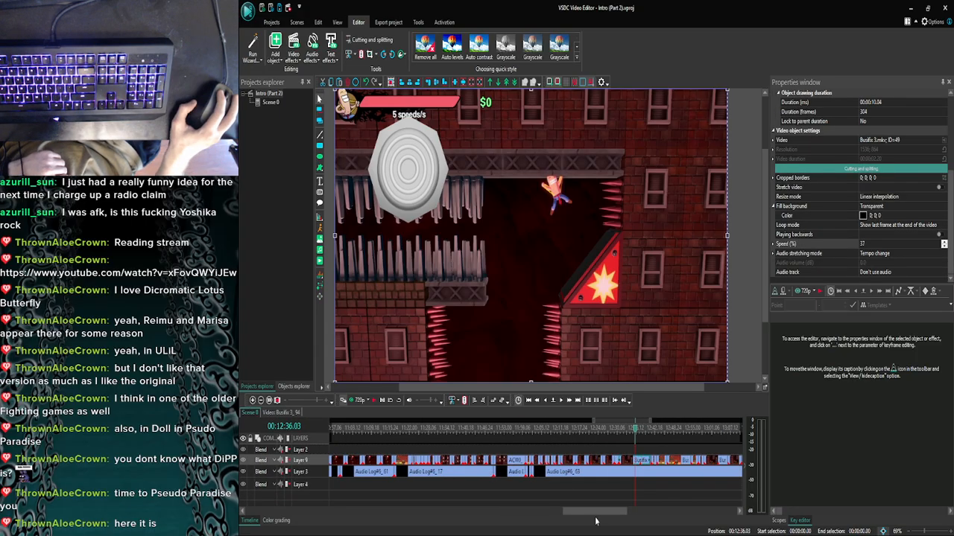
{"action": "left_click", "coordinate": [668, 459]}
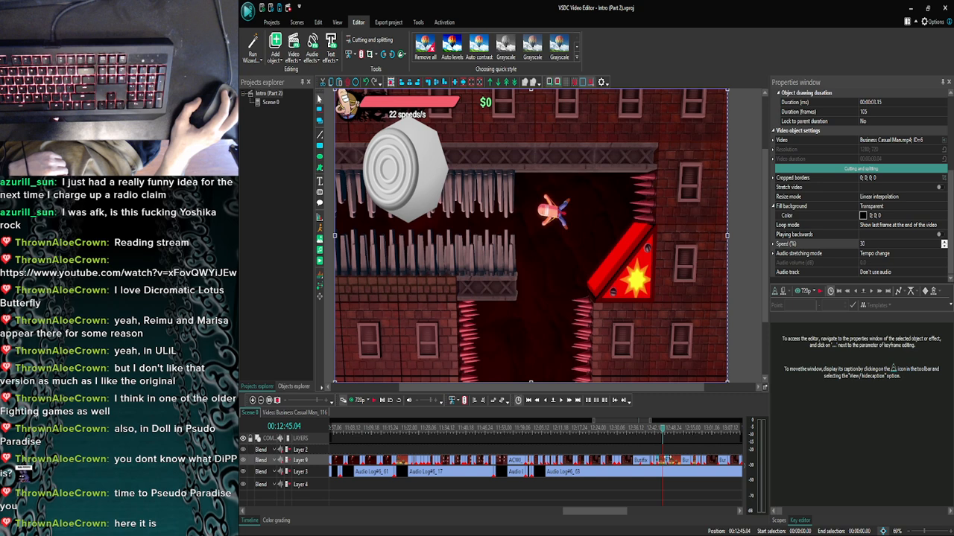
{"action": "double_click", "coordinate": [672, 462]}
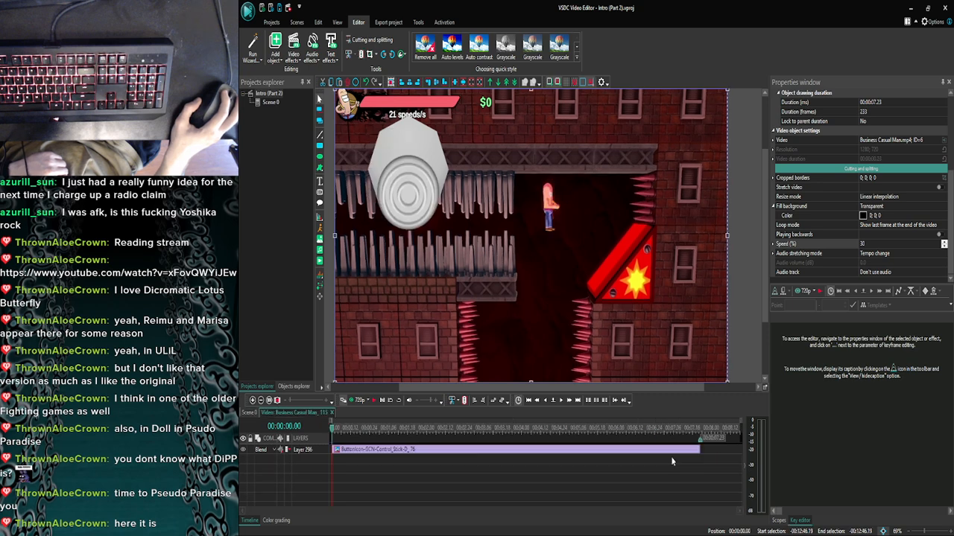
{"action": "left_click", "coordinate": [448, 448]}
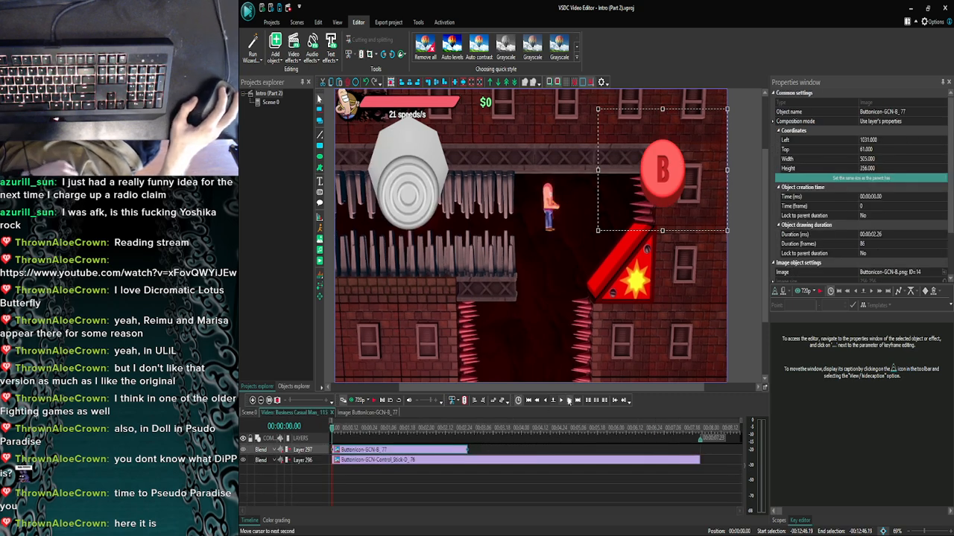
{"action": "left_click", "coordinate": [568, 400]}
{"action": "left_click", "coordinate": [568, 401]}
{"action": "left_click", "coordinate": [568, 401]}
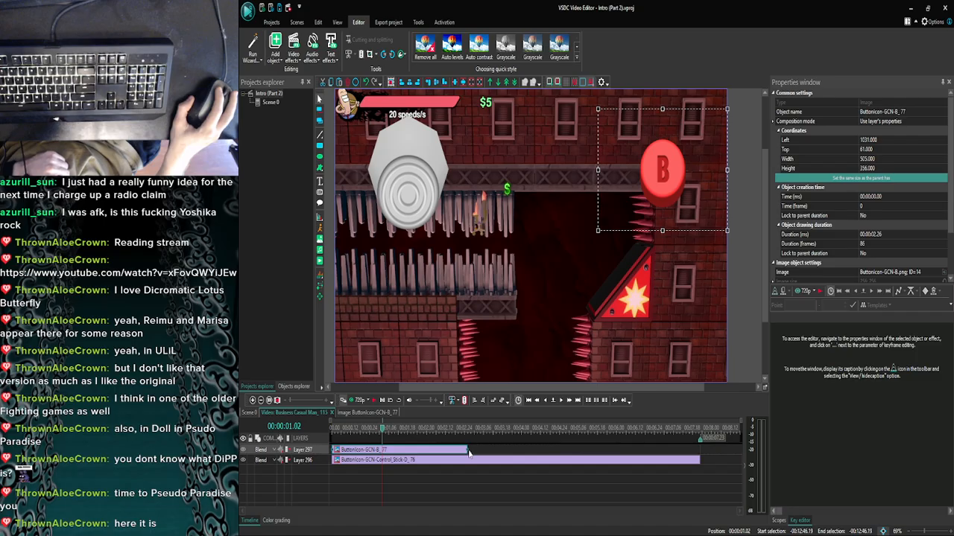
{"action": "left_click_drag", "start_coordinate": [474, 450], "coordinate": [700, 440]}
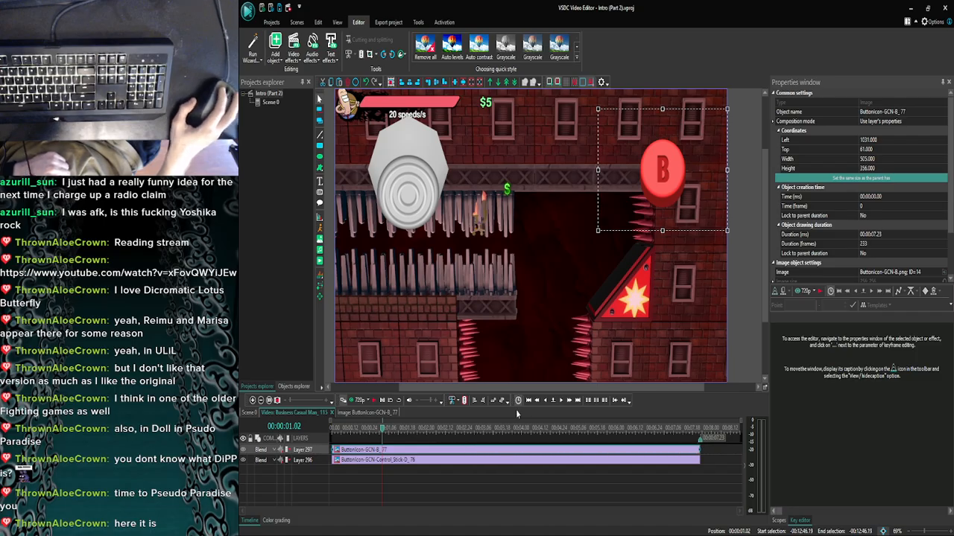
Step through the opening frames and trim the down control stick icon to end at 00:00:00.17.
{"action": "left_click", "coordinate": [538, 402]}
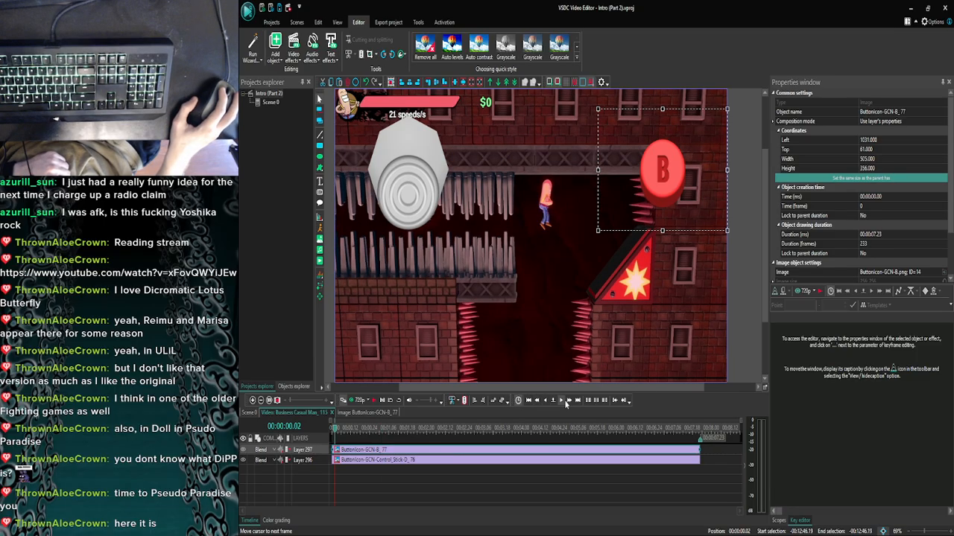
{"action": "left_click", "coordinate": [564, 402]}
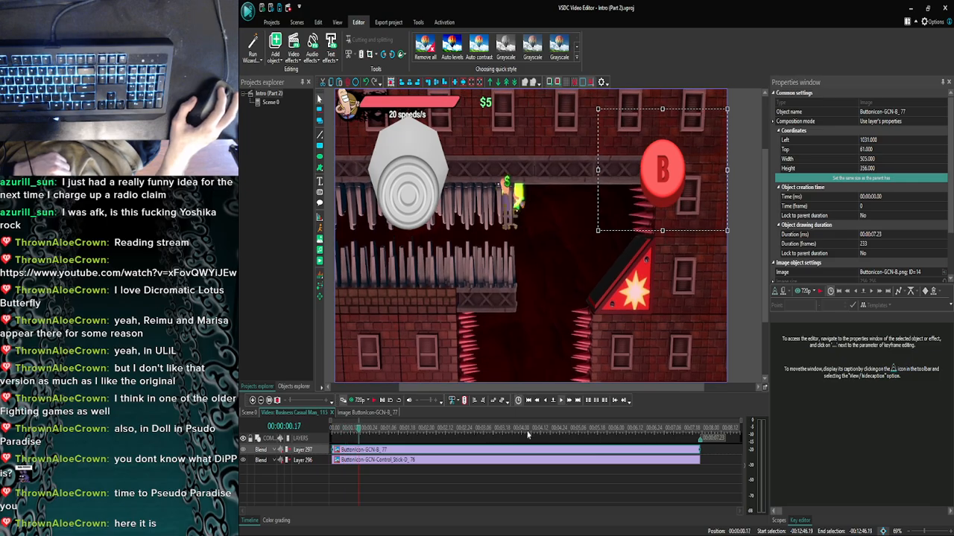
{"action": "left_click", "coordinate": [605, 460]}
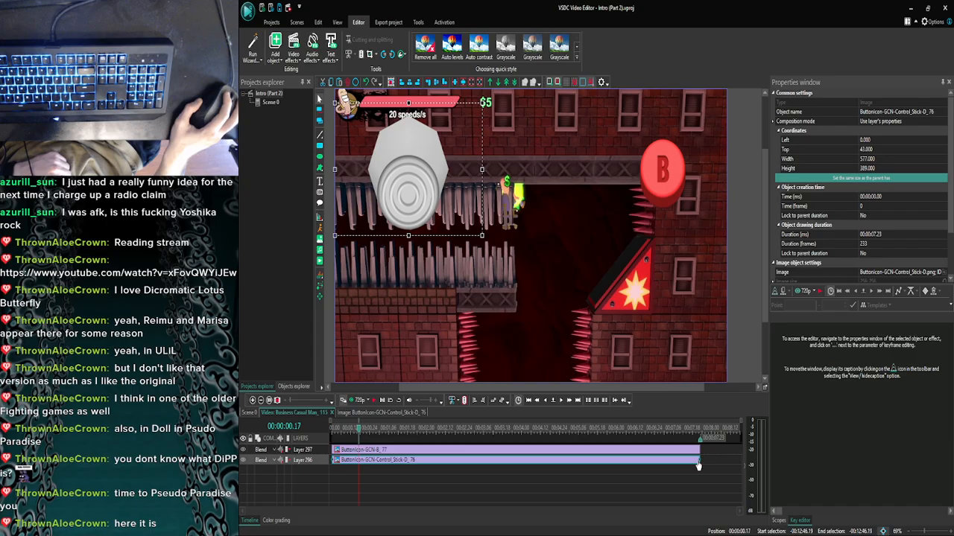
{"action": "left_click_drag", "start_coordinate": [700, 460], "coordinate": [358, 459]}
{"action": "left_click", "coordinate": [350, 481]}
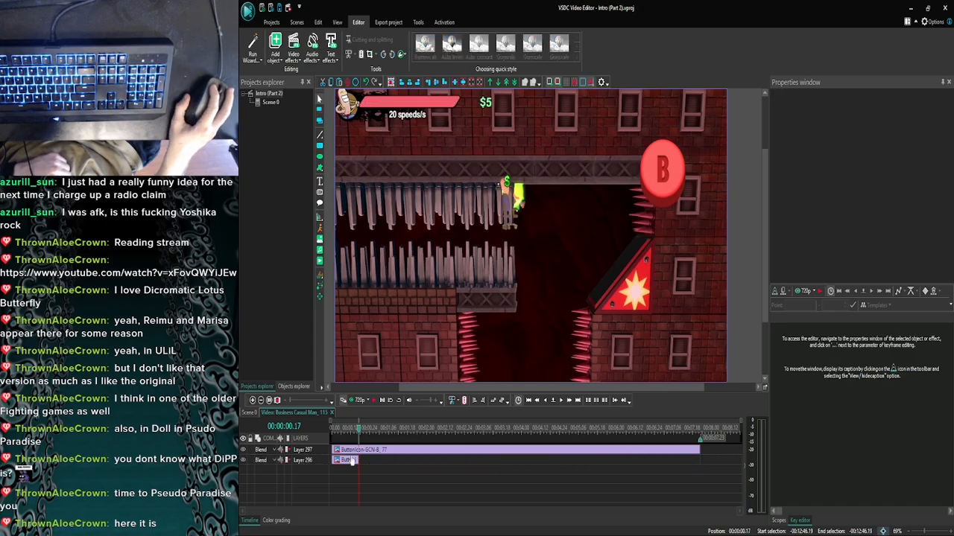
Return to Scene 0, switch to Slap City to examine the spiked corridor in the game, and switch back to VSDC Video Editor.
{"action": "left_click", "coordinate": [249, 413]}
{"action": "scroll", "coordinate": [547, 413], "scroll_direction": "up", "scroll_amount": 6}
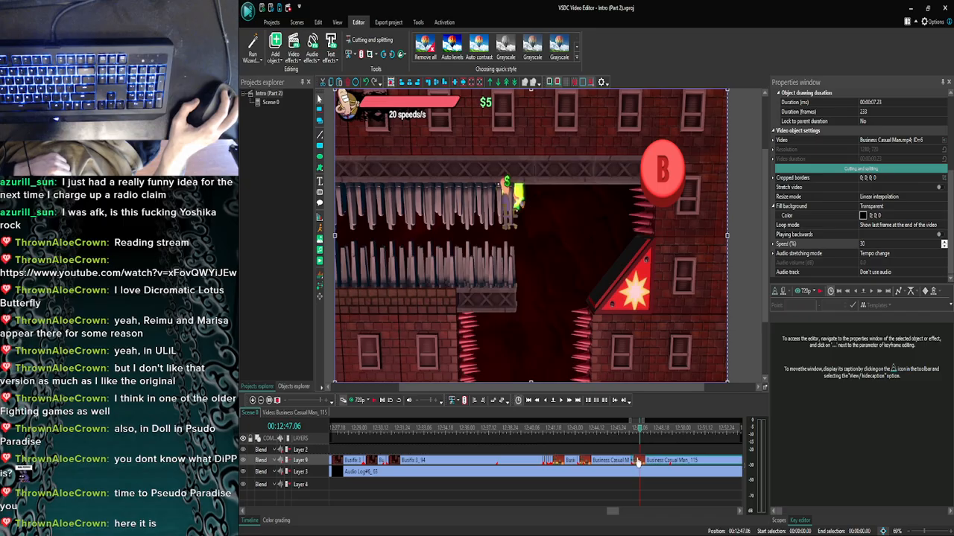
{"action": "double_click", "coordinate": [639, 461]}
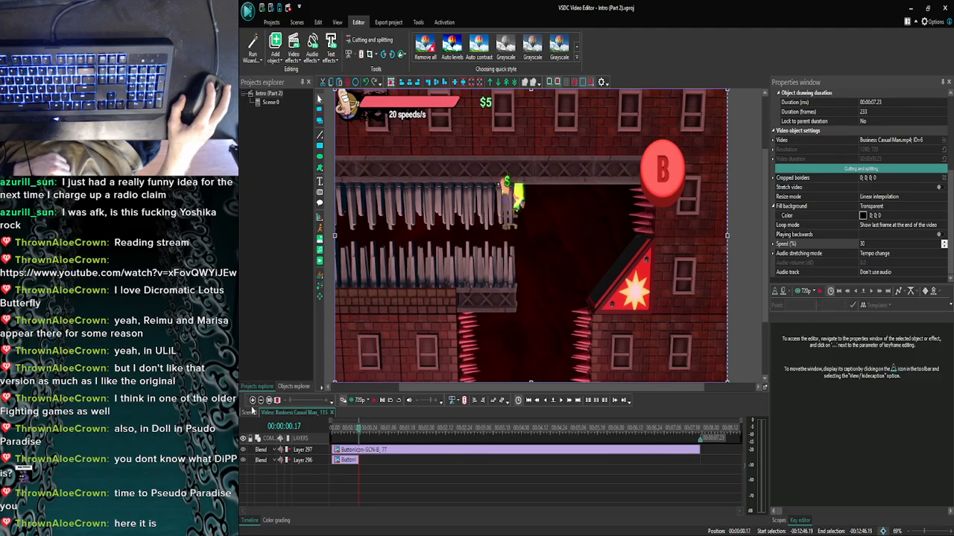
{"action": "left_click", "coordinate": [250, 412]}
{"action": "left_click", "coordinate": [252, 400]}
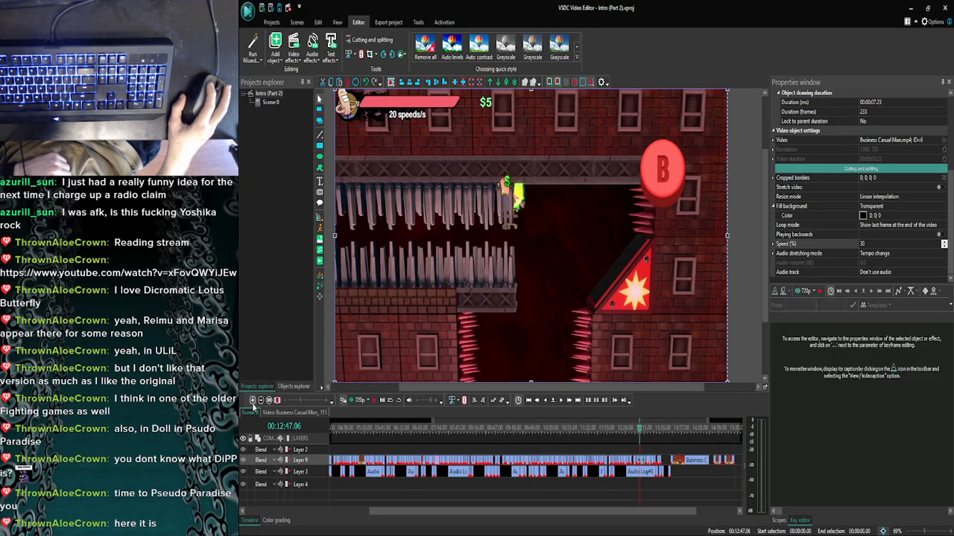
{"action": "left_click", "coordinate": [252, 400]}
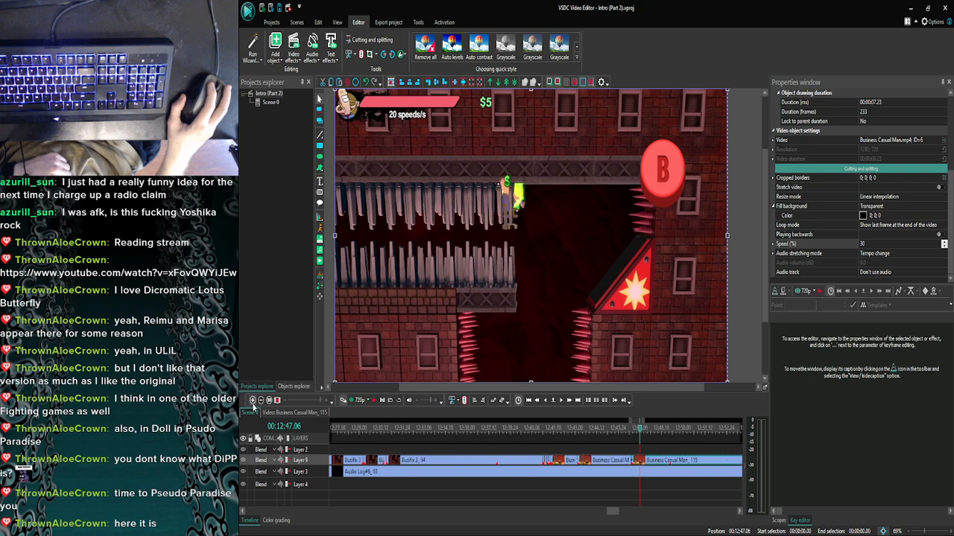
{"action": "left_click", "coordinate": [718, 527]}
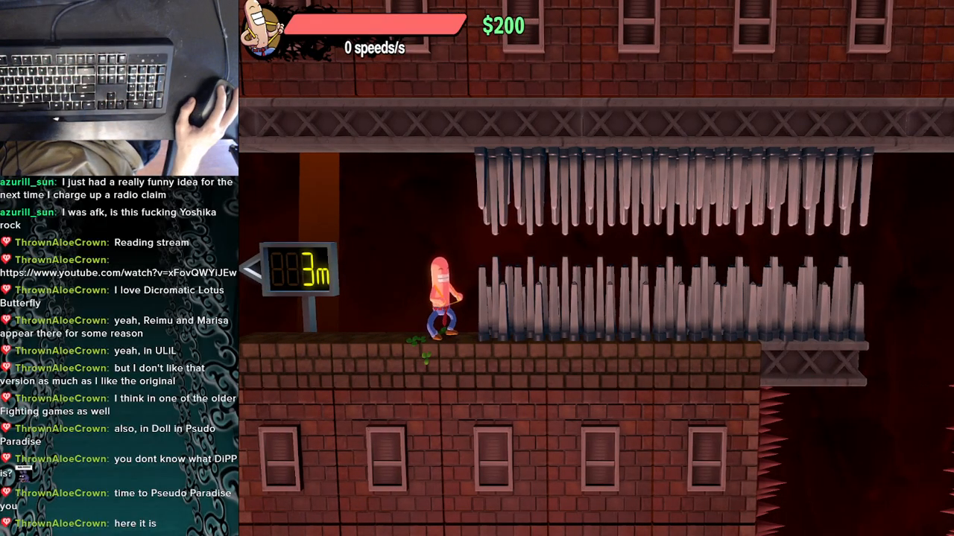
{"action": "key", "text": "super"}
{"action": "mouse_move", "coordinate": [714, 530]}
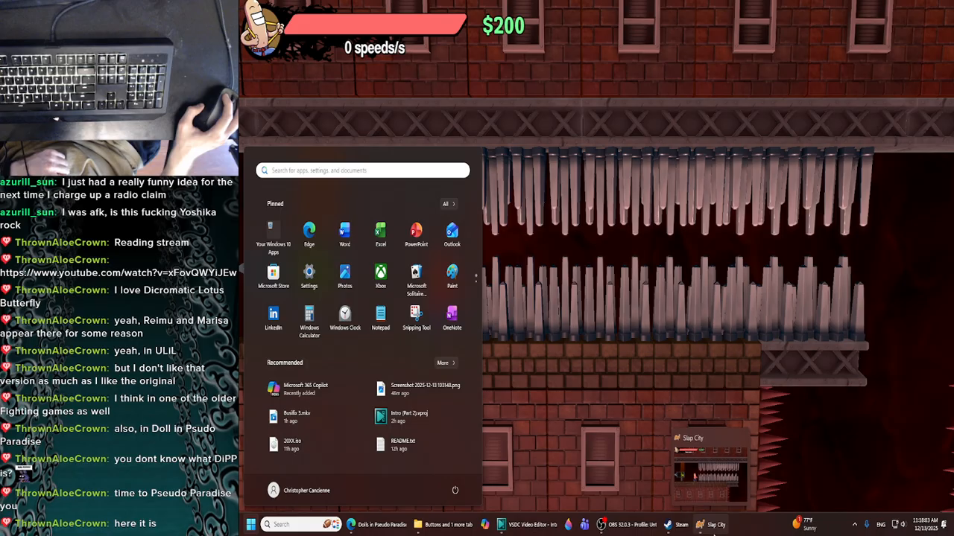
{"action": "left_click", "coordinate": [445, 525]}
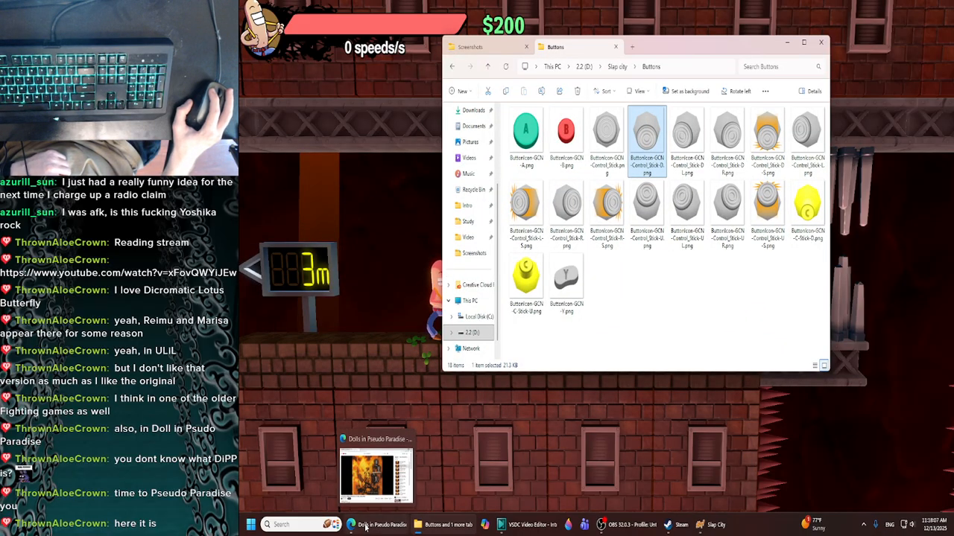
{"action": "left_click", "coordinate": [522, 526]}
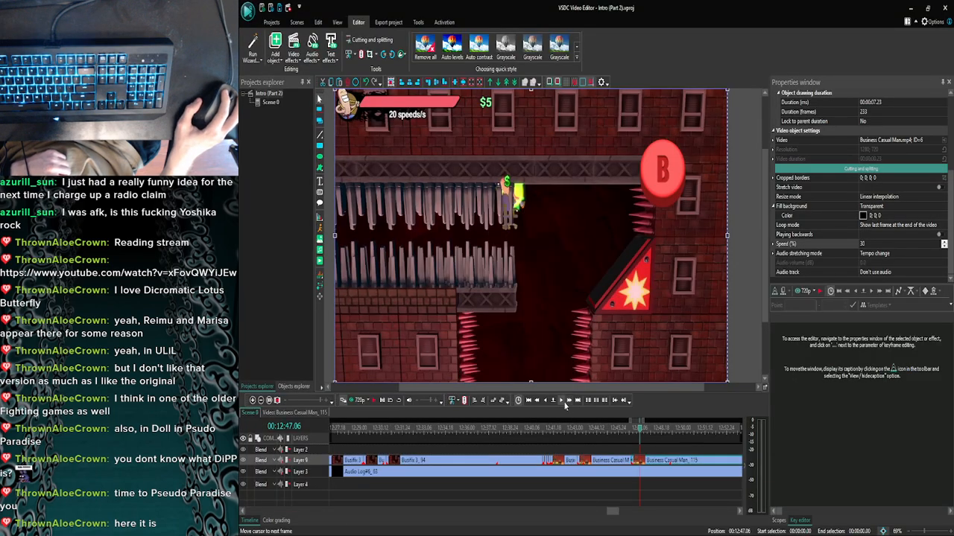
Check the frames following 00:12:47.06, copy the left control stick icon from Business Casual Man_116, and return to Scene 0.
{"action": "left_click", "coordinate": [561, 401]}
{"action": "left_click", "coordinate": [561, 401]}
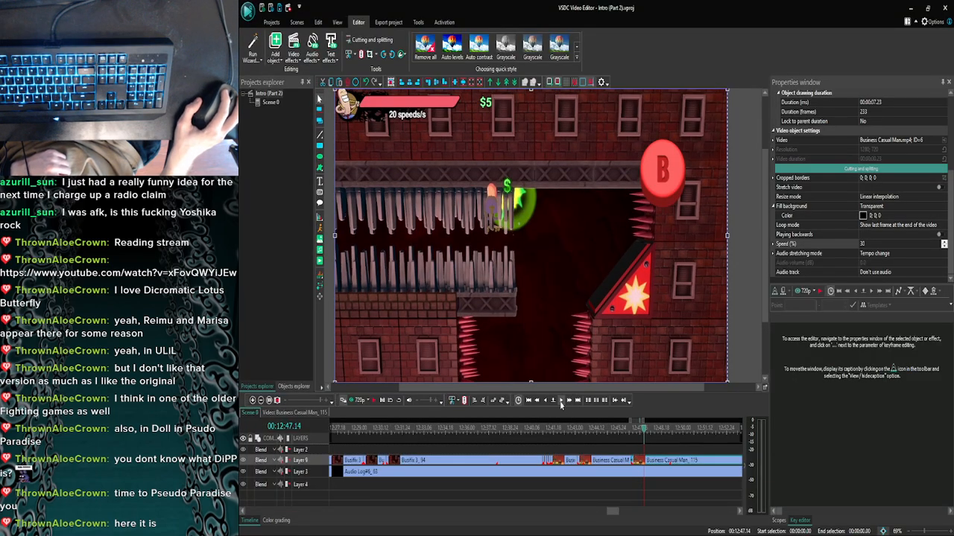
{"action": "left_click", "coordinate": [561, 401]}
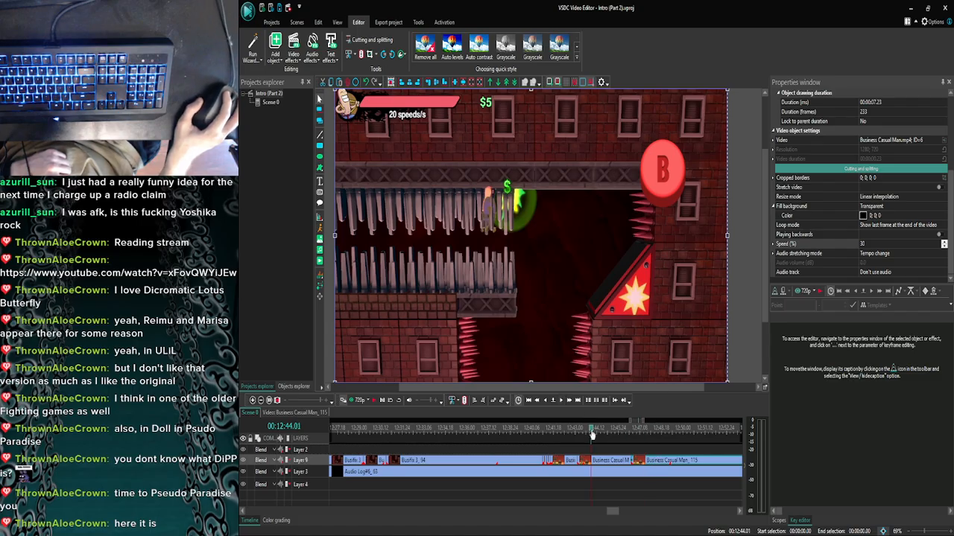
{"action": "double_click", "coordinate": [599, 462]}
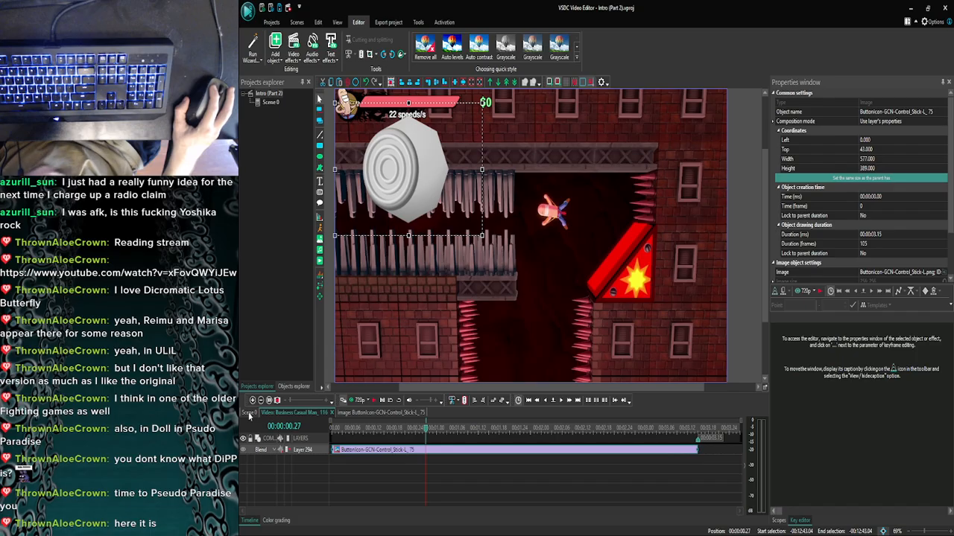
{"action": "left_click", "coordinate": [252, 400]}
{"action": "scroll", "coordinate": [672, 463], "scroll_direction": "up", "scroll_amount": 5}
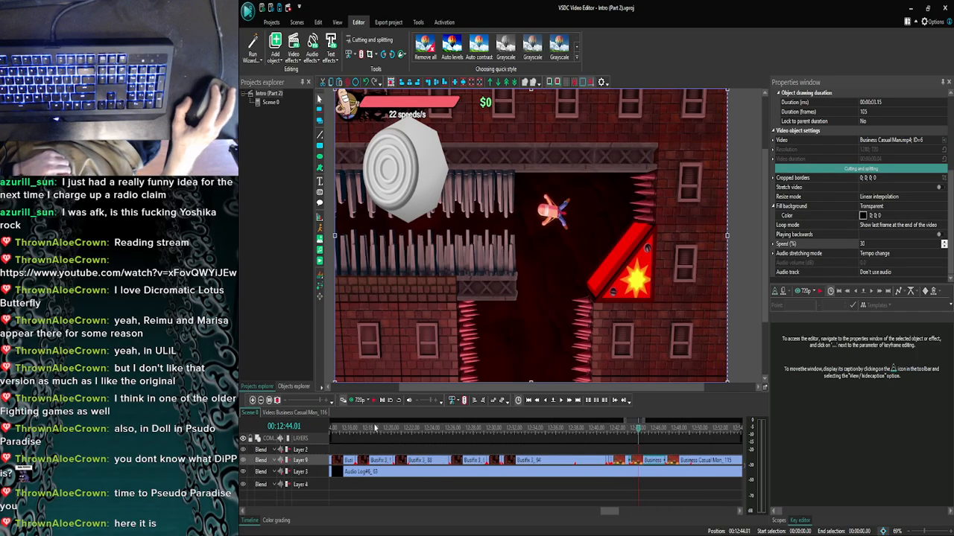
Paste the left control stick icon at 00:00:00.17 in Business Casual Man_115 and extend it to the clip's end at 00:00:07.23.
{"action": "double_click", "coordinate": [675, 464]}
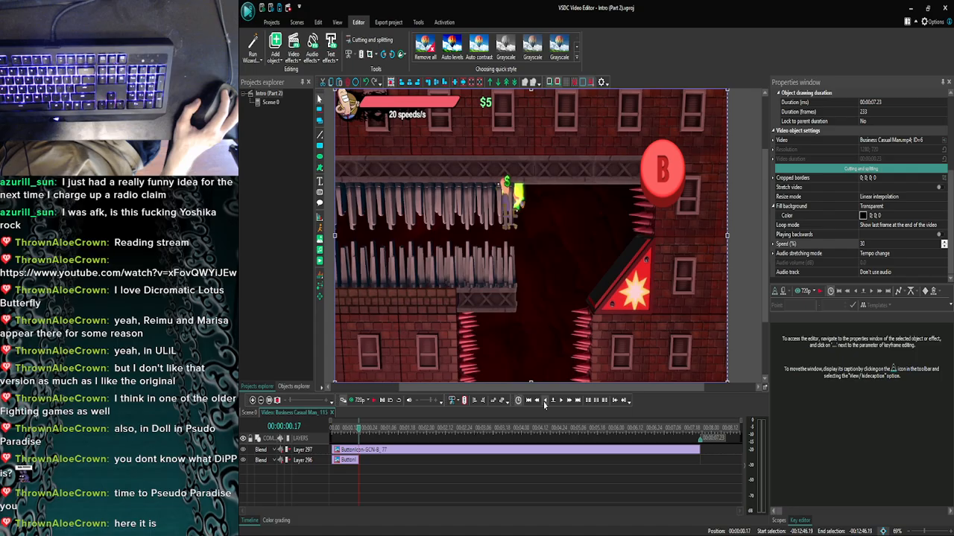
{"action": "key", "text": "ctrl+v"}
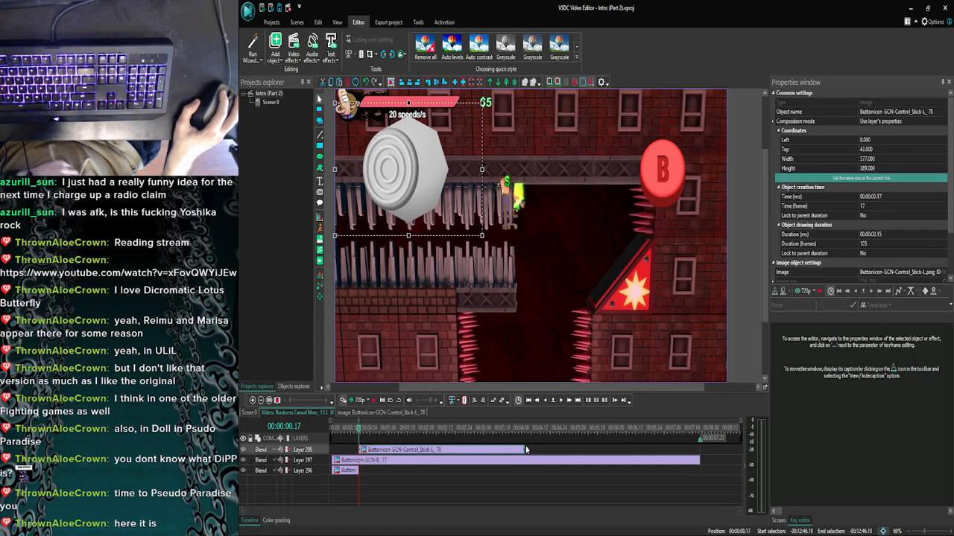
{"action": "left_click_drag", "start_coordinate": [525, 449], "coordinate": [698, 442]}
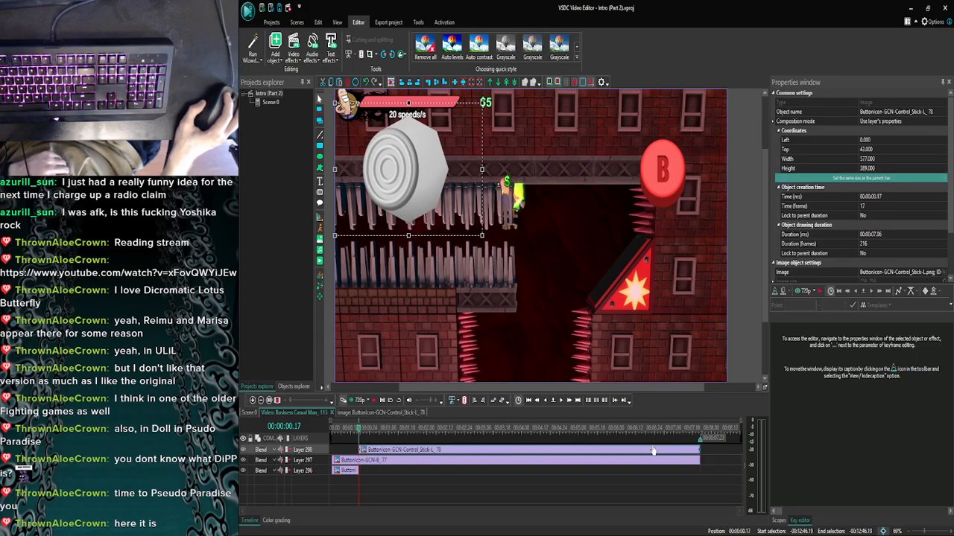
Preview the icon timing in Business Casual Man_115 and copy its left control stick and B button icons together.
{"action": "left_click", "coordinate": [343, 400]}
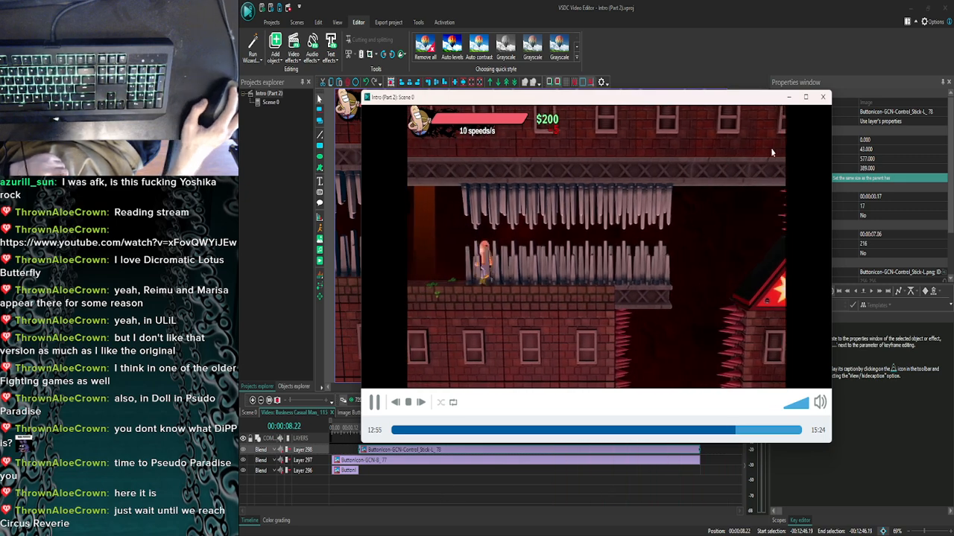
{"action": "left_click", "coordinate": [820, 97]}
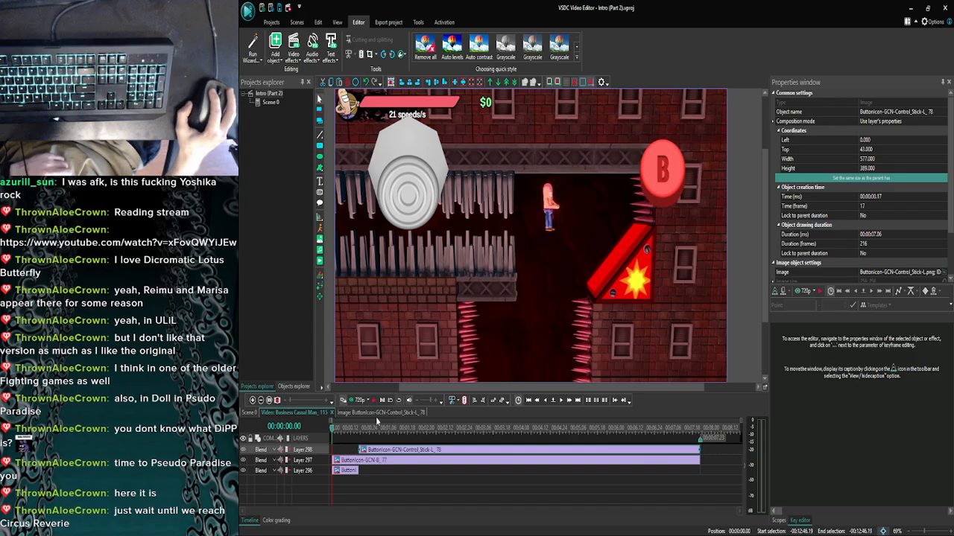
{"action": "left_click", "coordinate": [392, 460]}
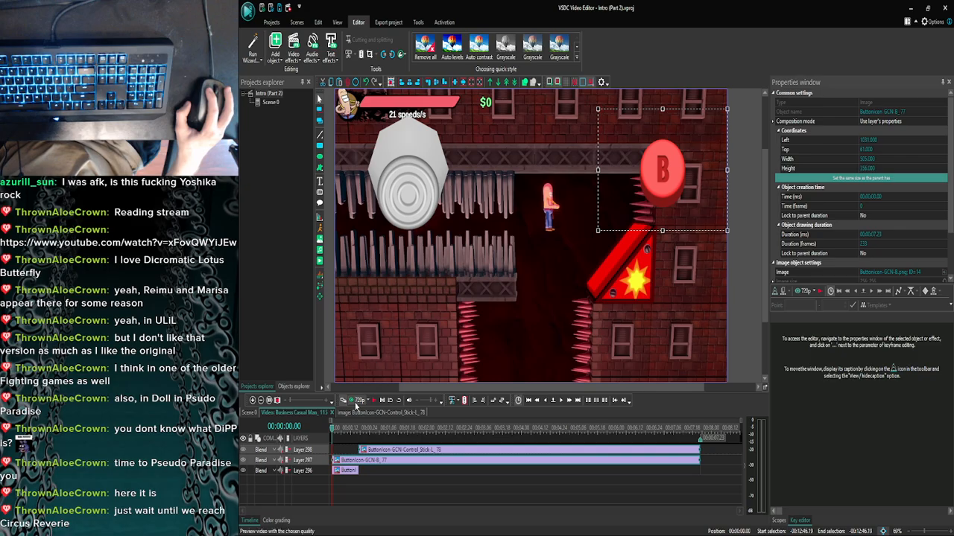
{"action": "left_click", "coordinate": [353, 403]}
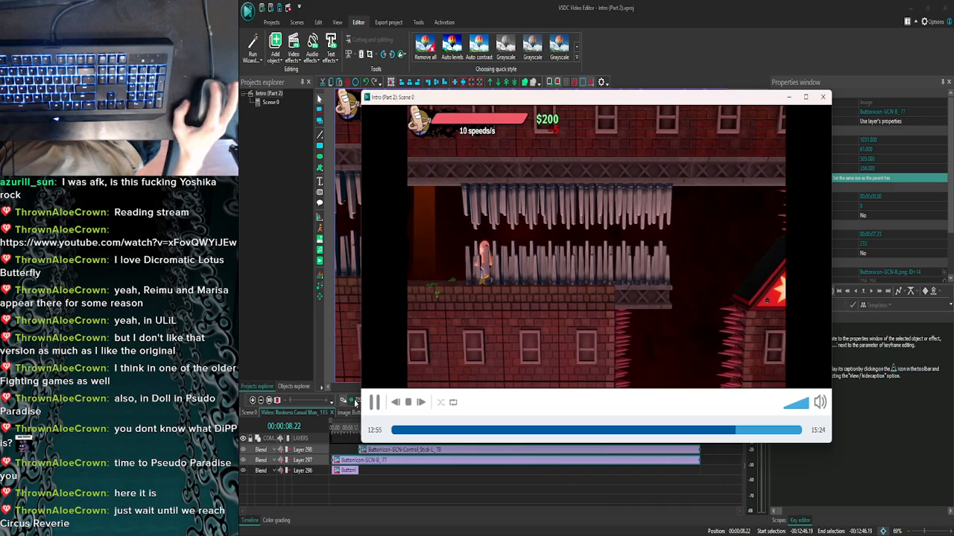
{"action": "left_click", "coordinate": [822, 97]}
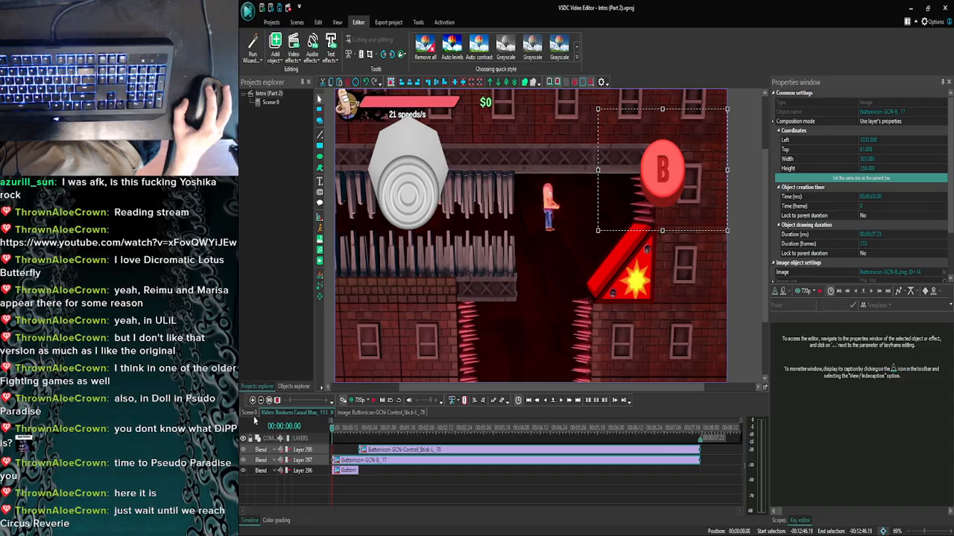
Paste the left control stick and B button icons into Business Casual Man_119, fit both to the full 00:00:02.14 clip, and preview it.
{"action": "left_click", "coordinate": [253, 412]}
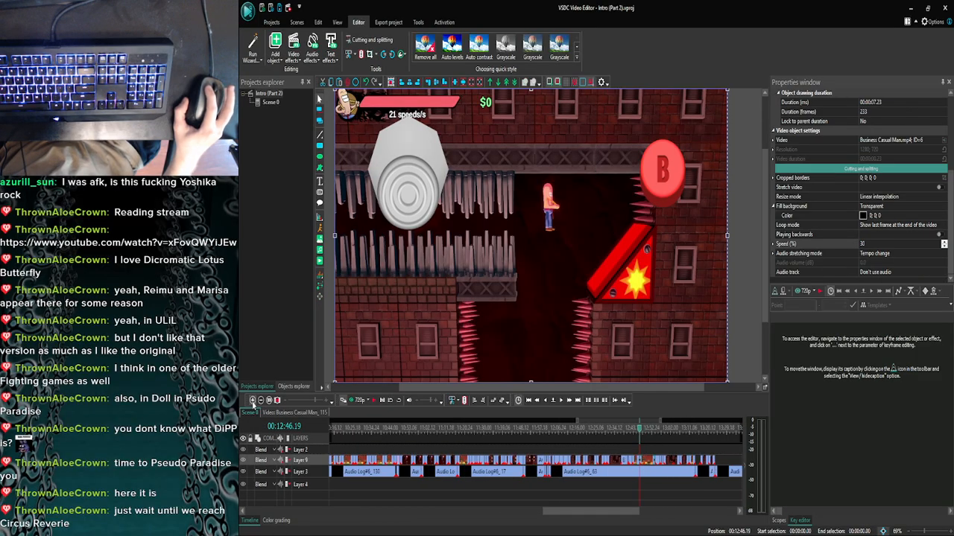
{"action": "double_click", "coordinate": [677, 461]}
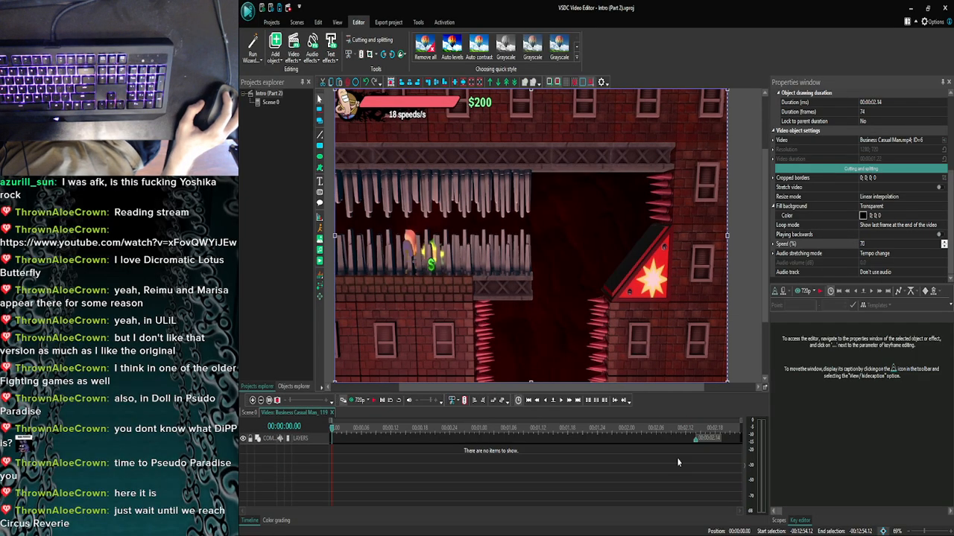
{"action": "key", "text": "ctrl+v"}
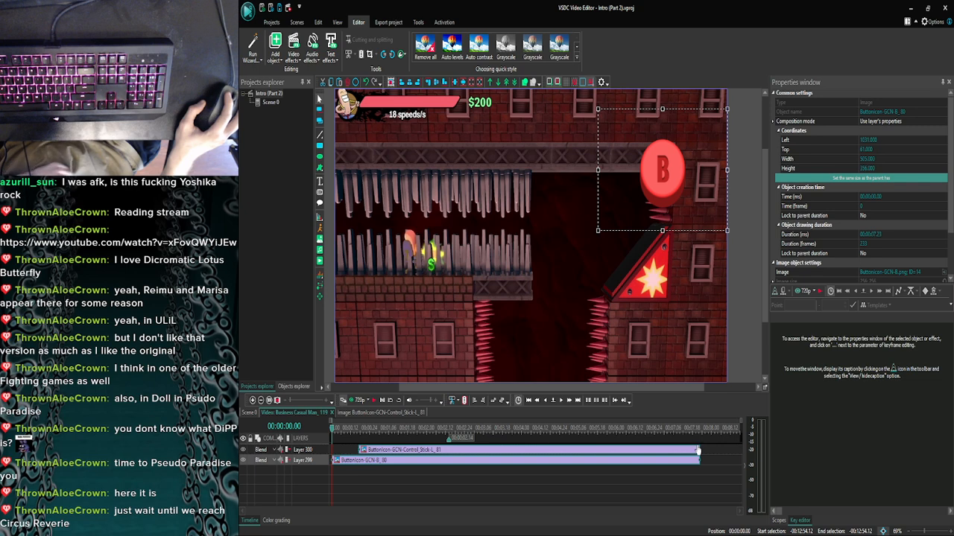
{"action": "left_click_drag", "start_coordinate": [699, 449], "coordinate": [334, 450]}
{"action": "left_click", "coordinate": [430, 451]}
{"action": "left_click", "coordinate": [355, 471]}
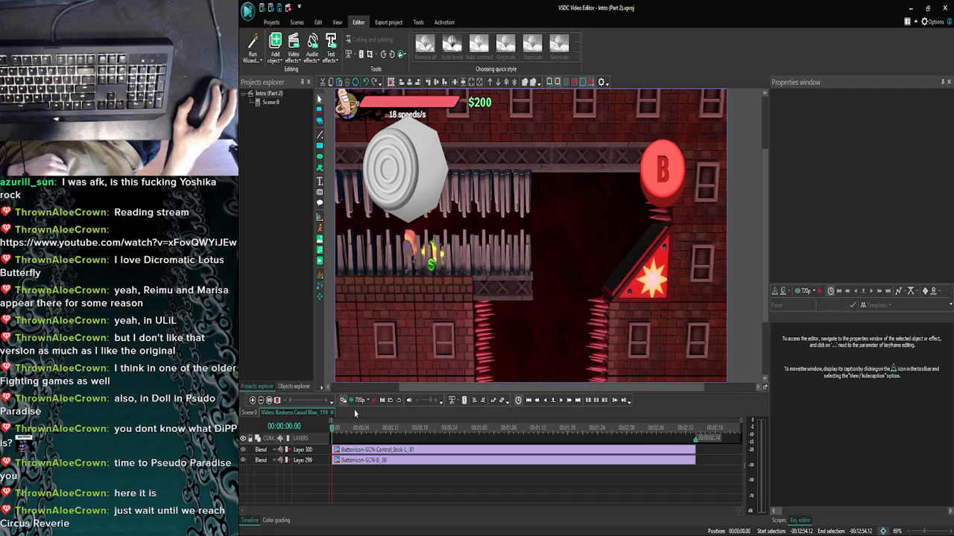
{"action": "left_click", "coordinate": [353, 403]}
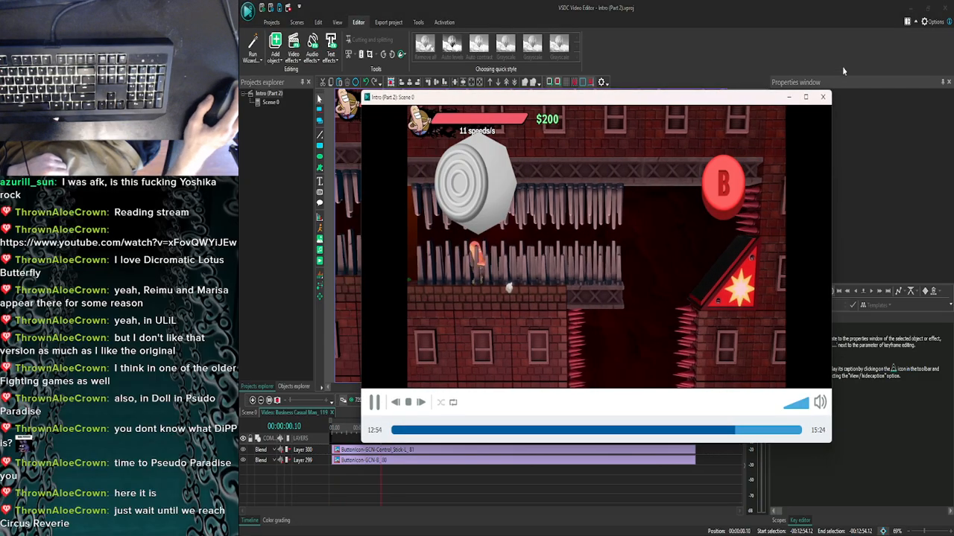
Close the preview and step through Business Casual Man_119 frame by frame from 00:00:01.16 to 00:00:01.24.
{"action": "left_click", "coordinate": [821, 96]}
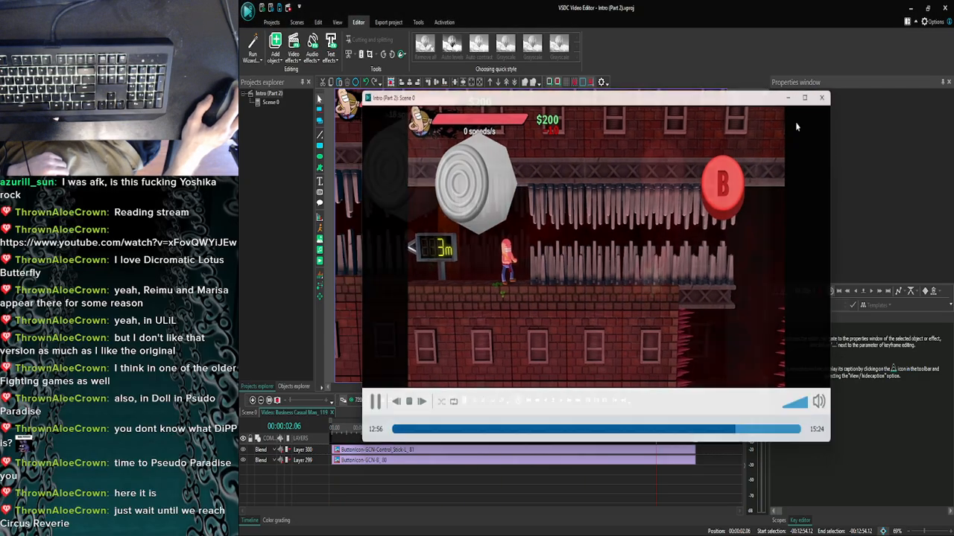
{"action": "left_click", "coordinate": [561, 427]}
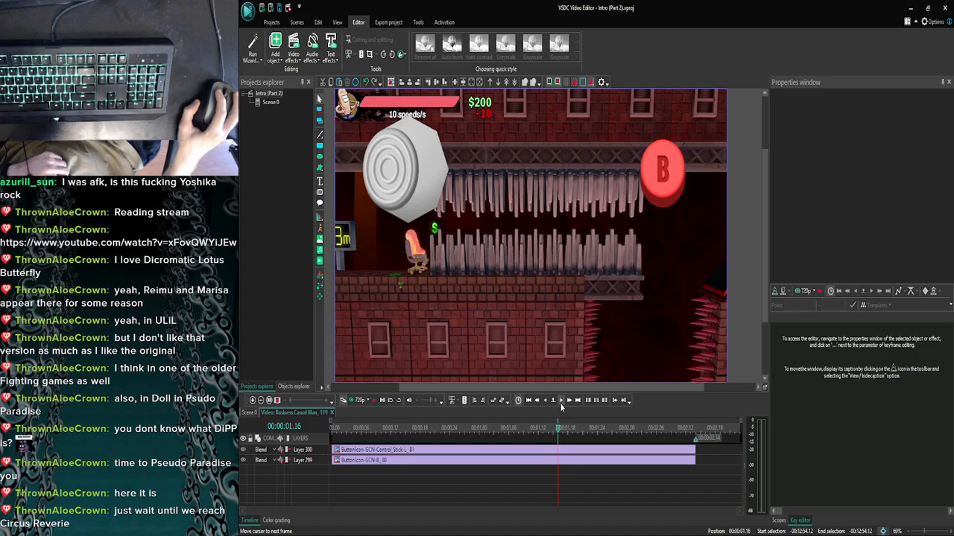
{"action": "left_click", "coordinate": [561, 401]}
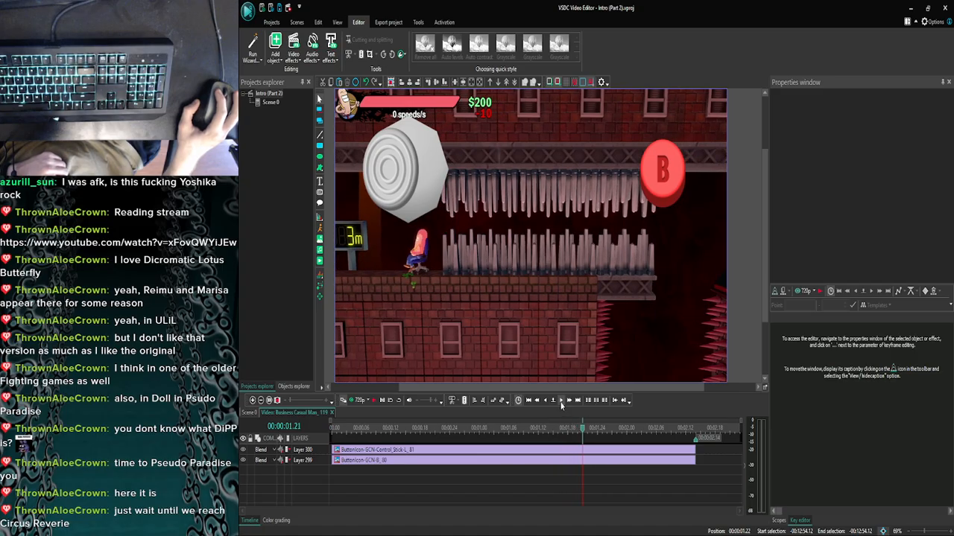
{"action": "left_click", "coordinate": [561, 403]}
{"action": "left_click", "coordinate": [561, 402]}
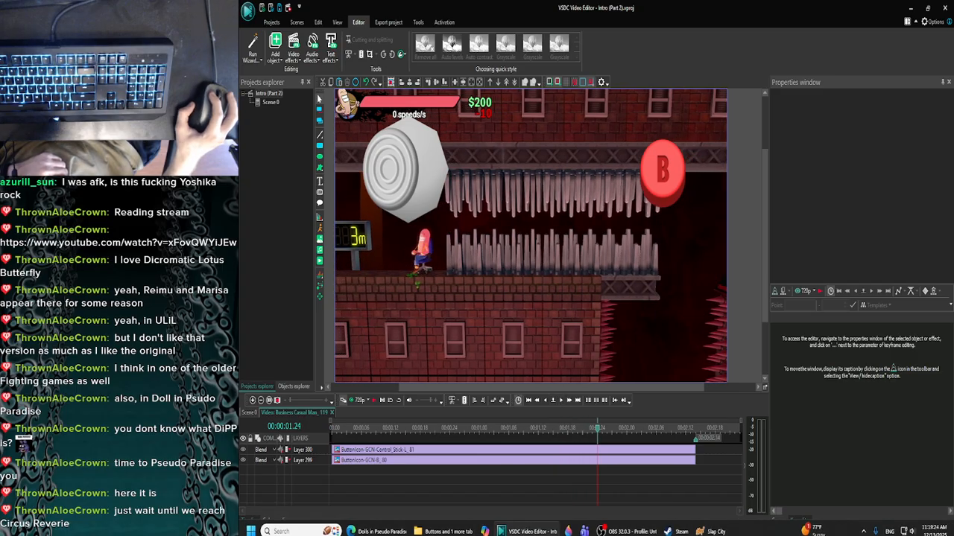
{"action": "left_click", "coordinate": [395, 531]}
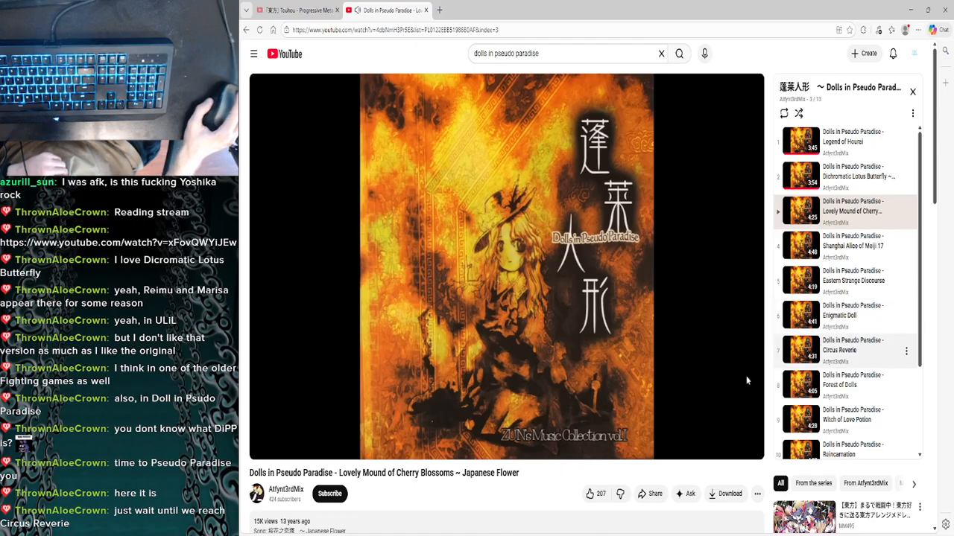
{"action": "mouse_move", "coordinate": [708, 532]}
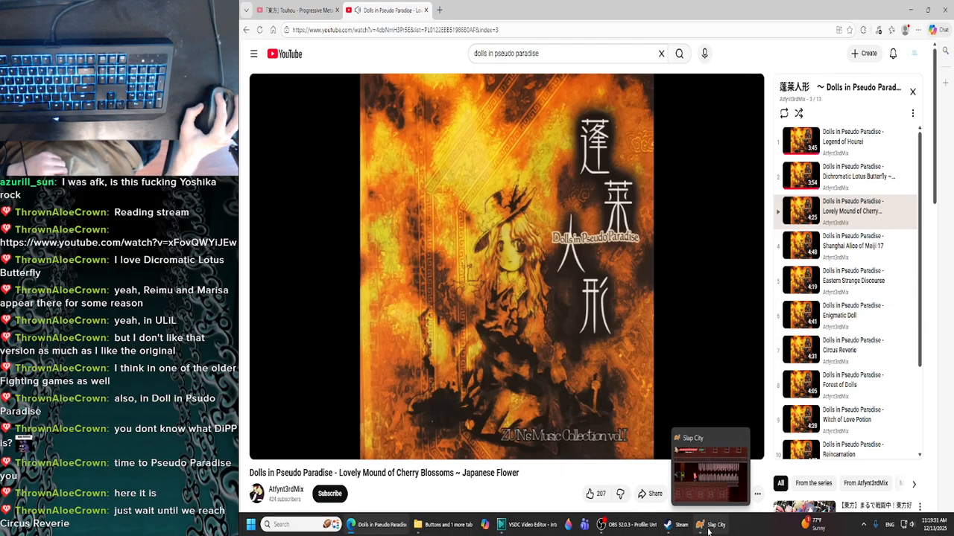
{"action": "left_click", "coordinate": [526, 525]}
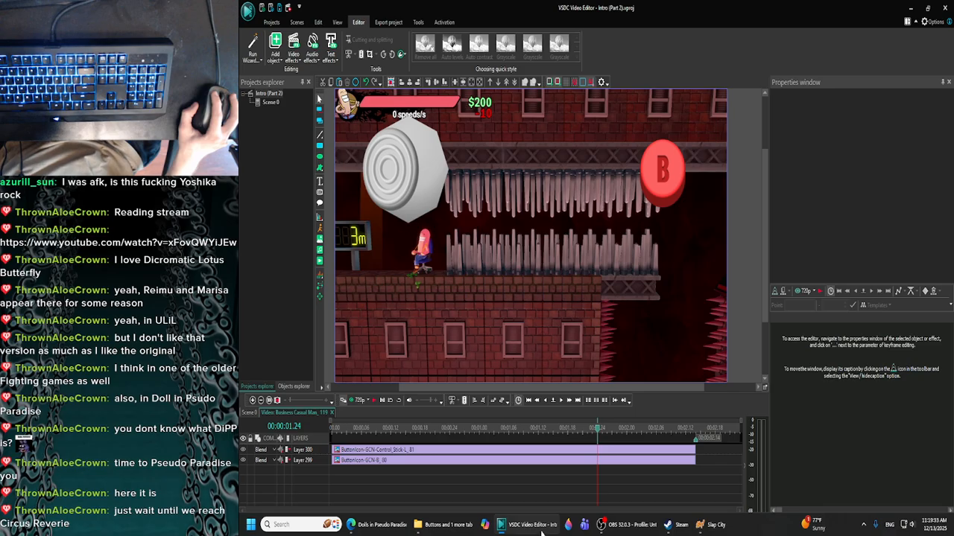
Trim the left control stick and B button icons in Business Casual Man_119 to end at 00:00:02.08, and preview the result.
{"action": "left_click", "coordinate": [560, 401]}
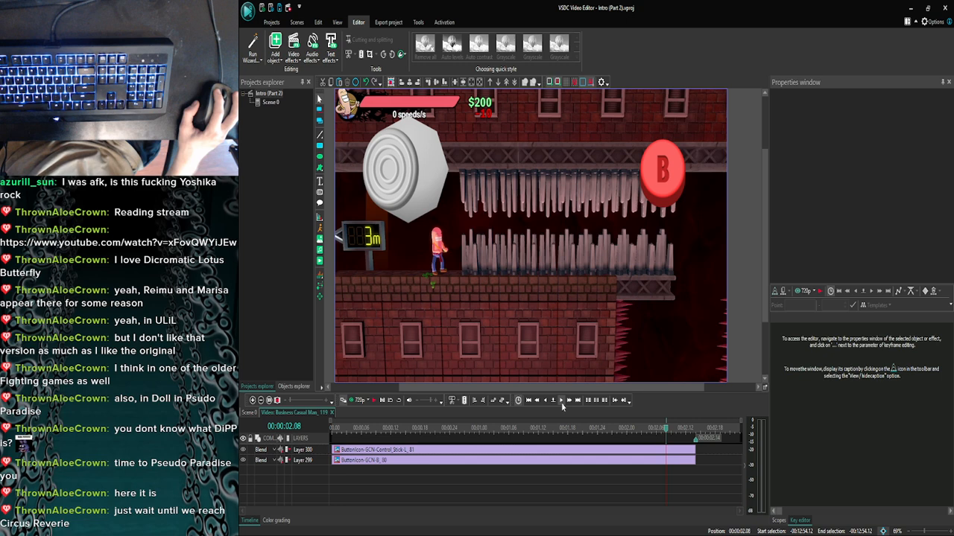
{"action": "left_click", "coordinate": [687, 452]}
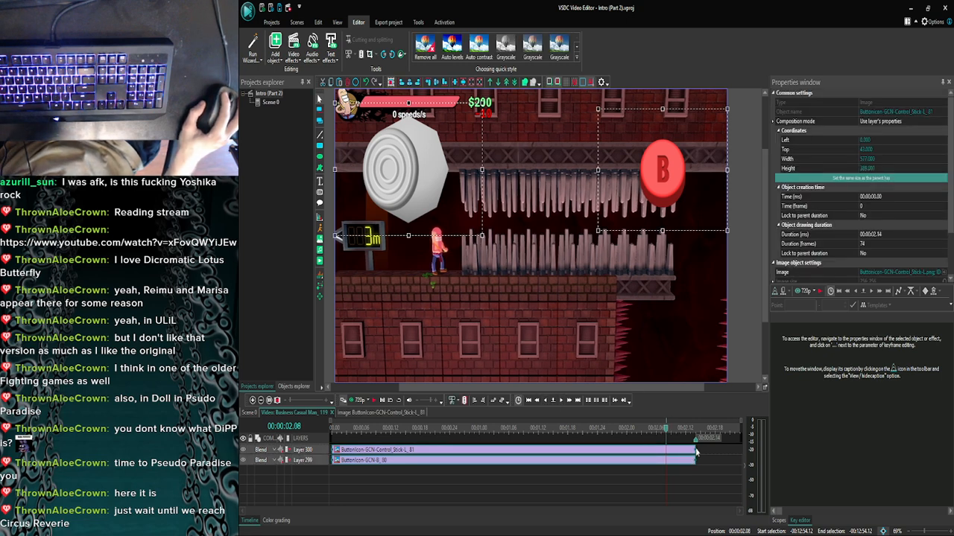
{"action": "left_click_drag", "start_coordinate": [696, 448], "coordinate": [672, 445]}
{"action": "left_click", "coordinate": [675, 452]}
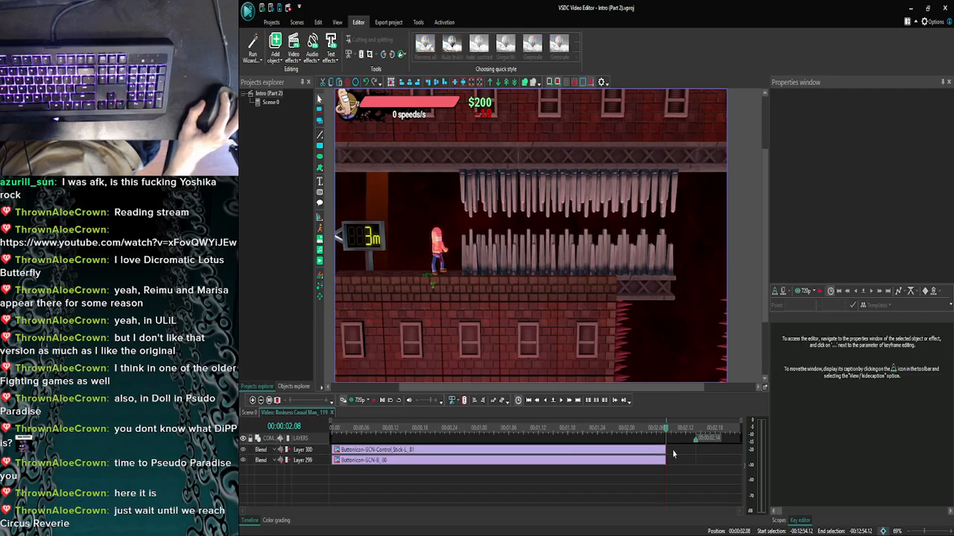
{"action": "left_click", "coordinate": [360, 400]}
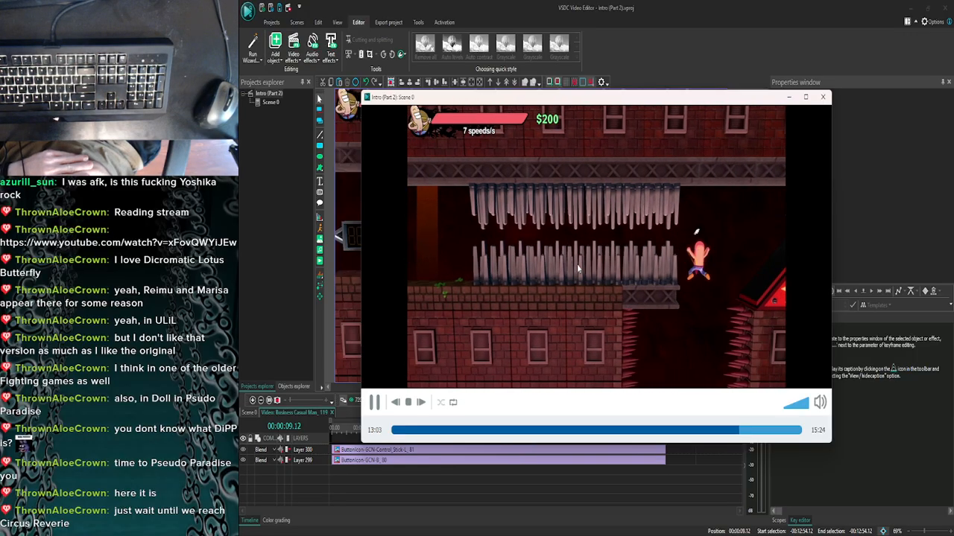
{"action": "left_click", "coordinate": [824, 97]}
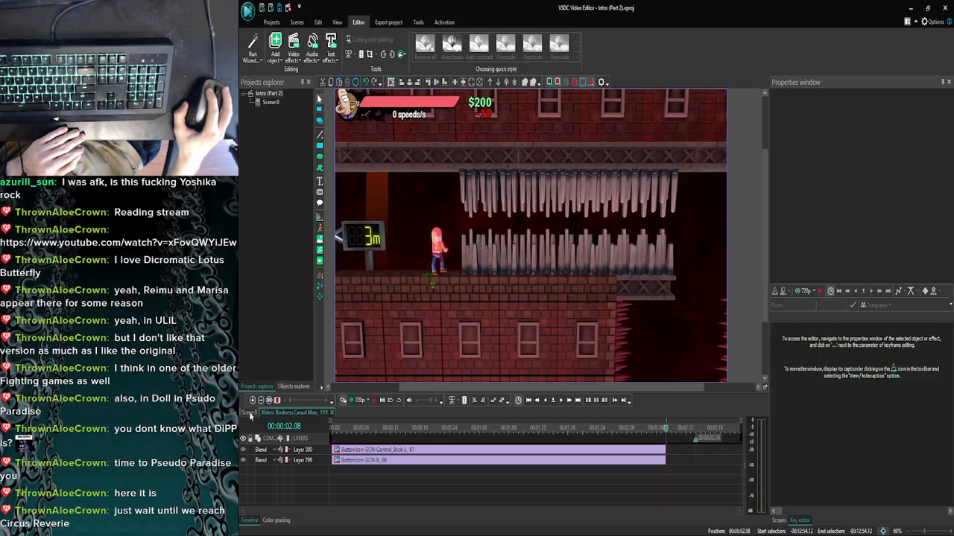
Return to Scene 0, move to 00:13:03.20, and open the Busifix 3_120 clip for editing.
{"action": "left_click", "coordinate": [252, 400]}
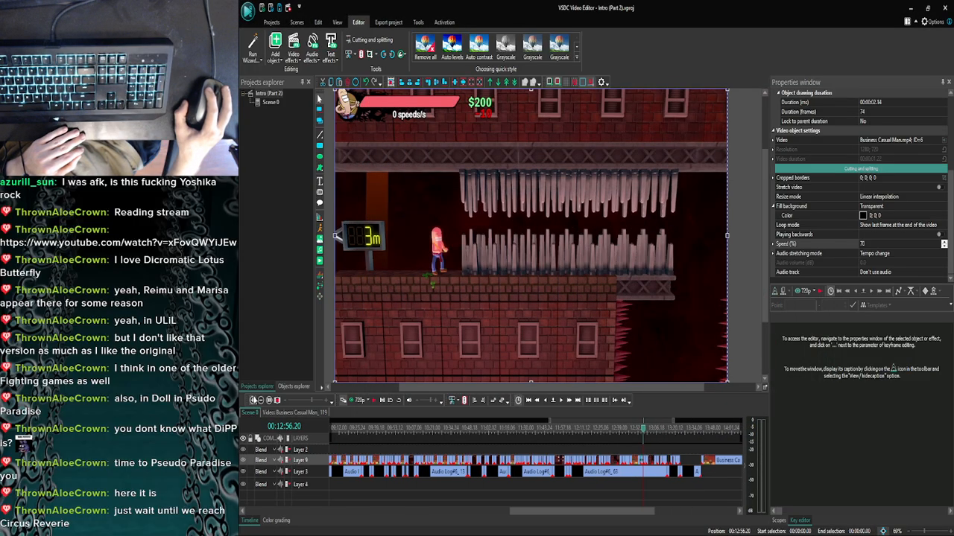
{"action": "left_click", "coordinate": [254, 400]}
{"action": "left_click", "coordinate": [254, 400]}
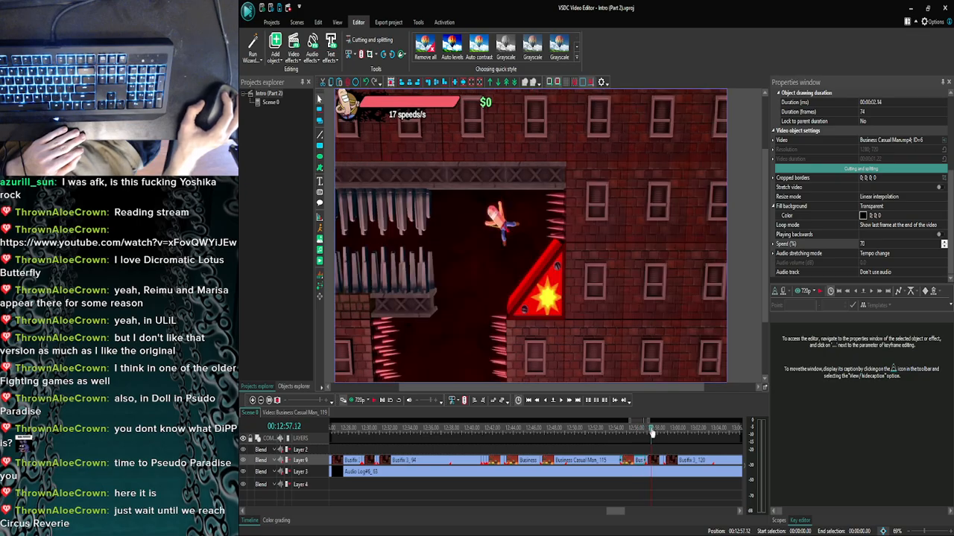
{"action": "left_click_drag", "start_coordinate": [674, 436], "coordinate": [716, 438]}
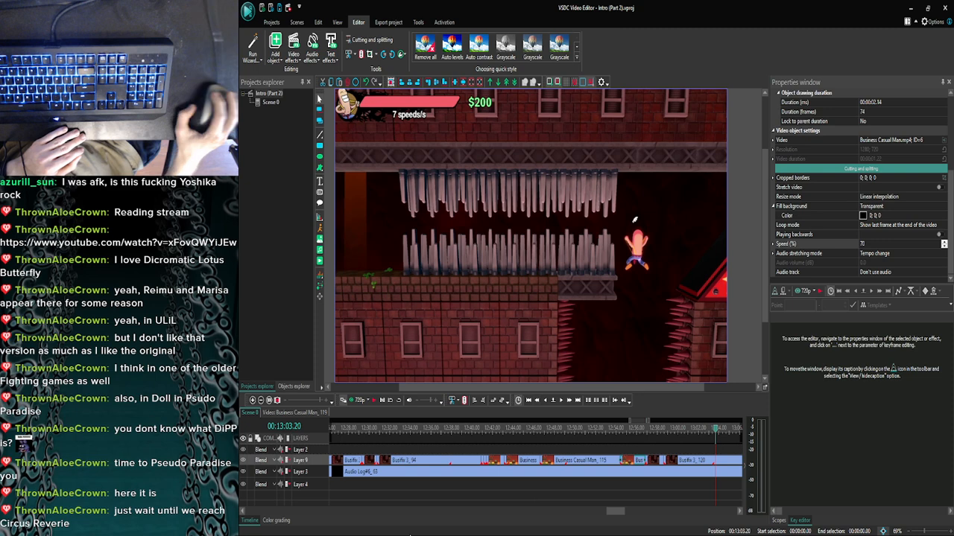
{"action": "left_click", "coordinate": [716, 463]}
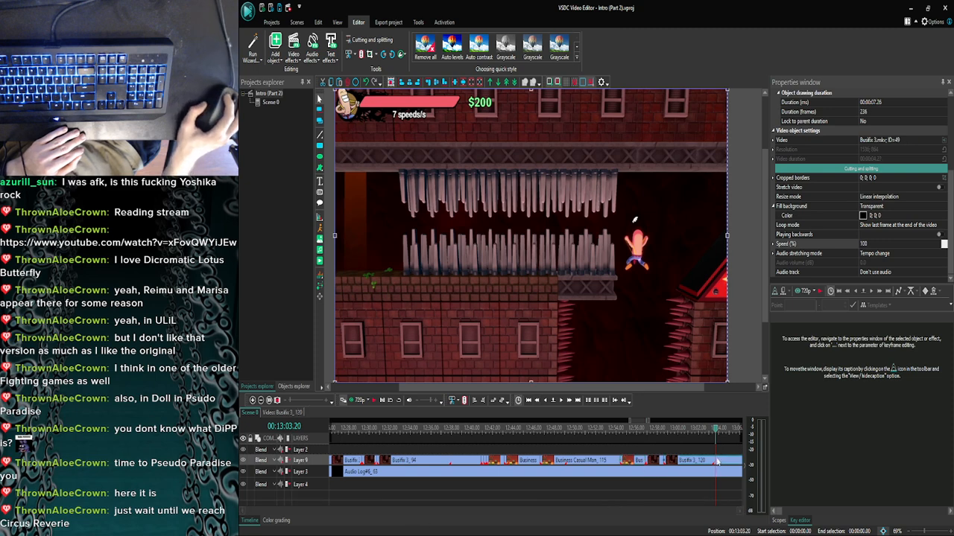
{"action": "double_click", "coordinate": [716, 464]}
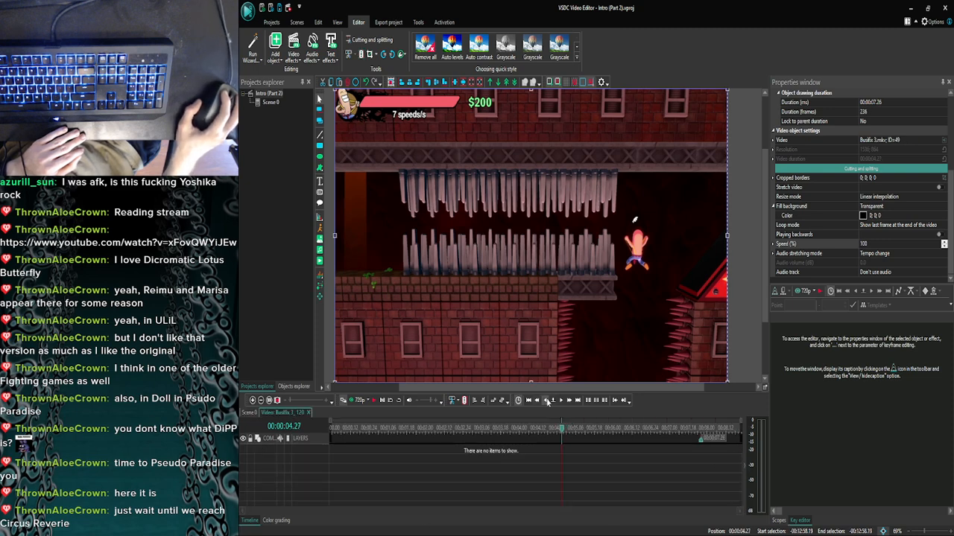
Insert arrow.png from the Images folder inside Slap city's Ittle dew folder into Busifix 3_120 at 00:00:04.26.
{"action": "left_click", "coordinate": [547, 402]}
{"action": "left_click", "coordinate": [560, 403]}
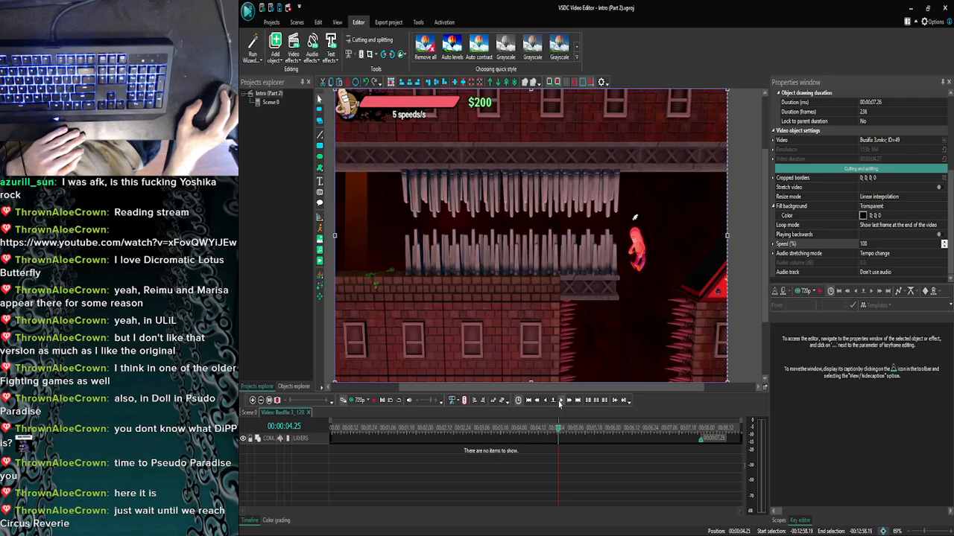
{"action": "left_click", "coordinate": [560, 403]}
{"action": "left_click", "coordinate": [372, 525]}
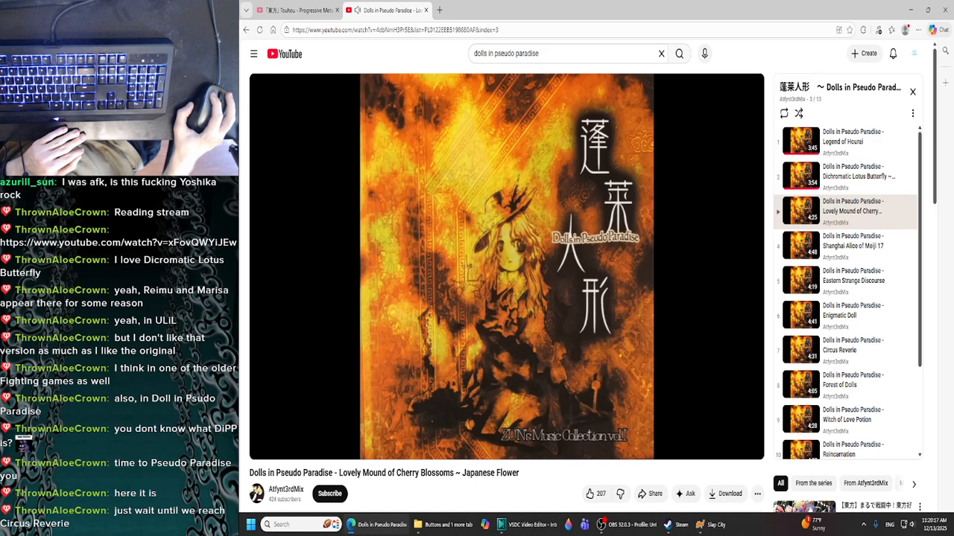
{"action": "left_click", "coordinate": [528, 525]}
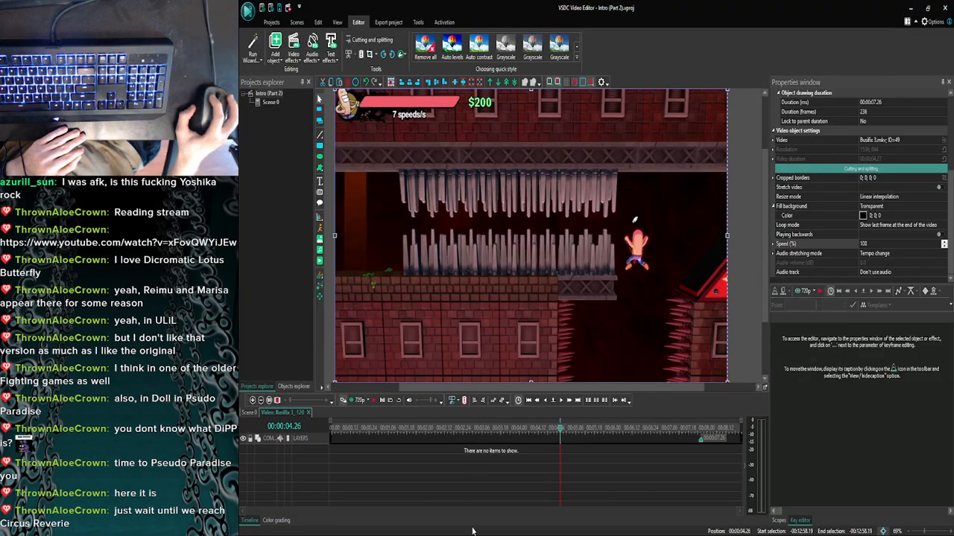
{"action": "left_click", "coordinate": [447, 524]}
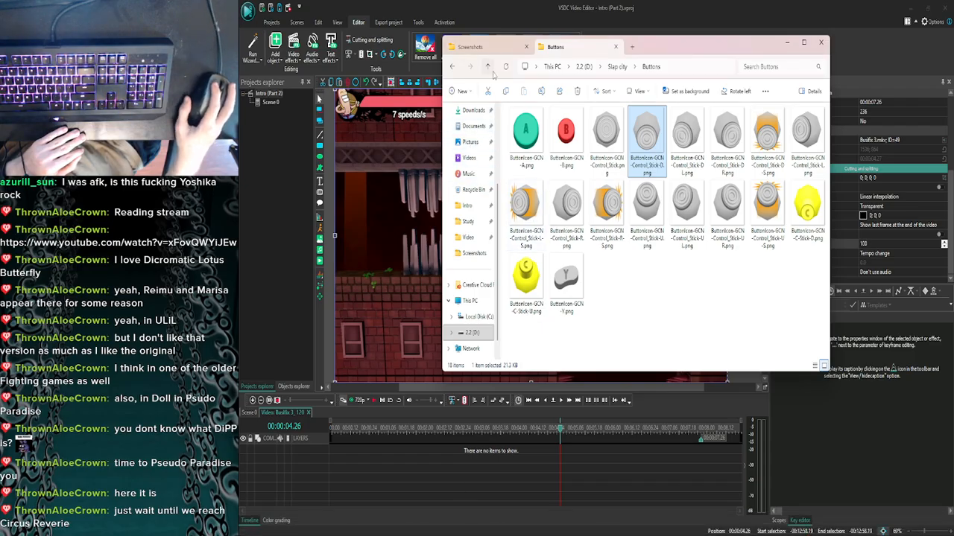
{"action": "left_click", "coordinate": [450, 68]}
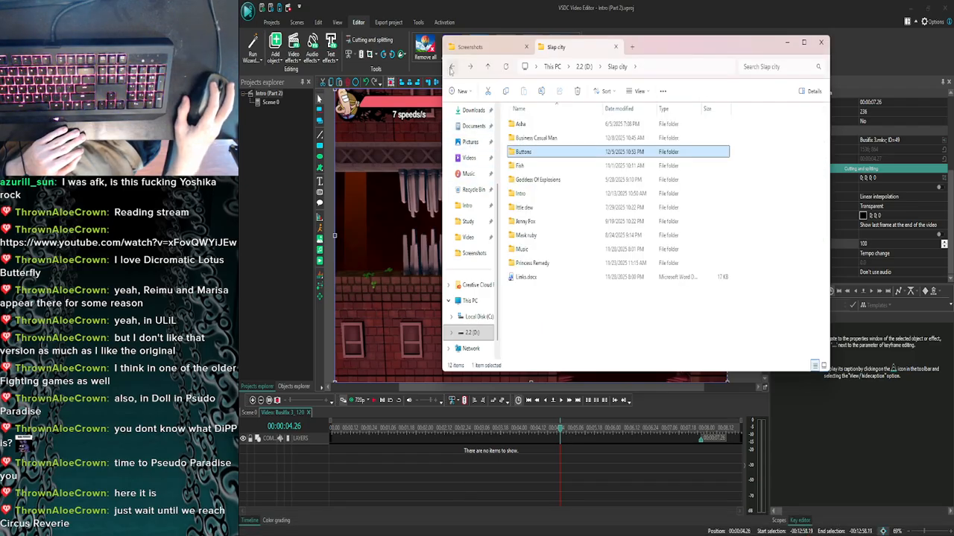
{"action": "double_click", "coordinate": [525, 208]}
{"action": "double_click", "coordinate": [527, 133]}
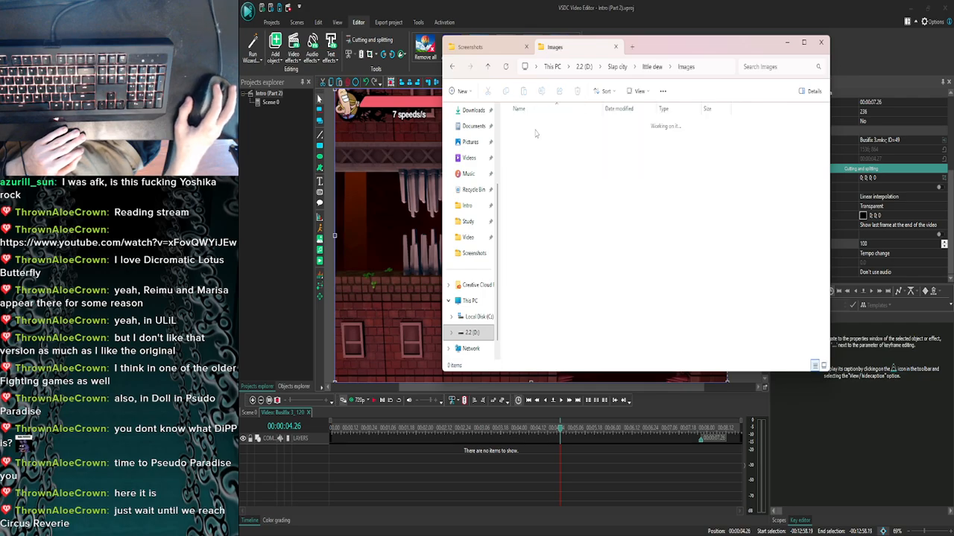
{"action": "left_click_drag", "start_coordinate": [567, 138], "coordinate": [829, 50]}
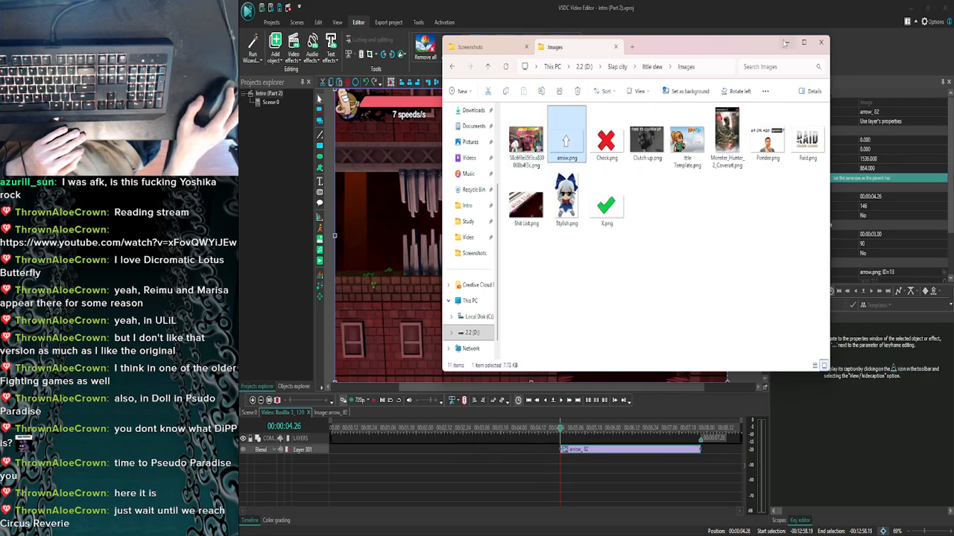
{"action": "left_click", "coordinate": [784, 43]}
Scale, rotate and position the arrow so it points diagonally down at the small white object above the character's head.
{"action": "left_click_drag", "start_coordinate": [727, 89], "coordinate": [632, 172]}
{"action": "left_click", "coordinate": [603, 317]}
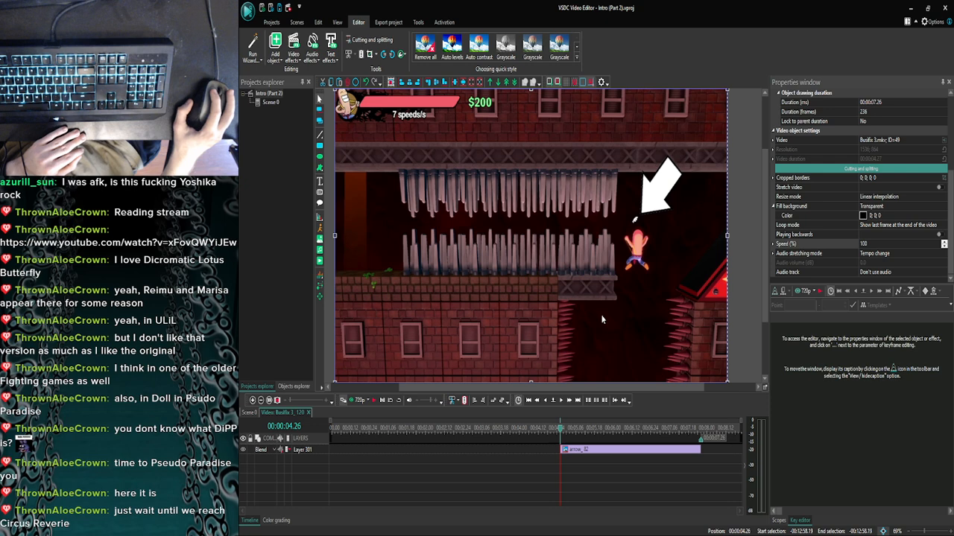
{"action": "left_click", "coordinate": [620, 236]}
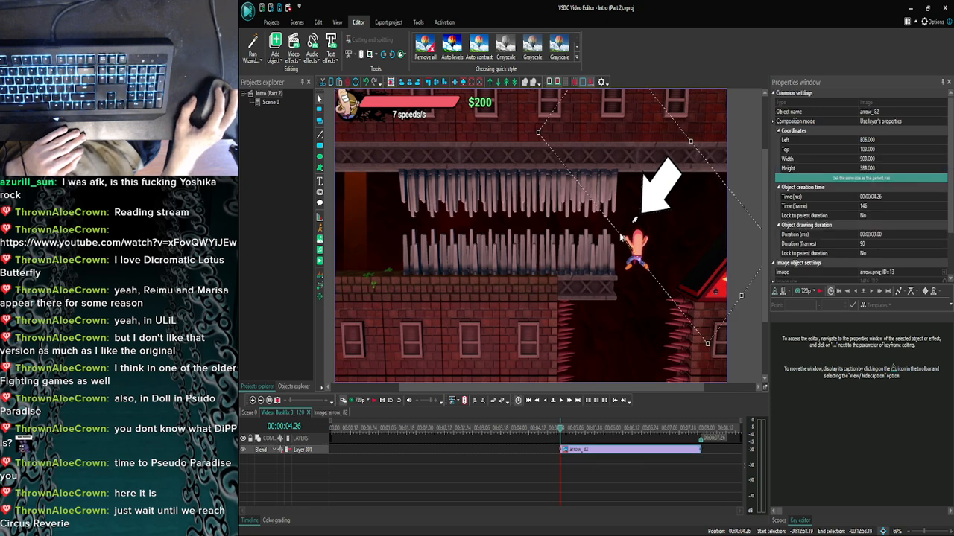
{"action": "left_click_drag", "start_coordinate": [624, 239], "coordinate": [564, 300]}
{"action": "left_click_drag", "start_coordinate": [586, 269], "coordinate": [619, 229]}
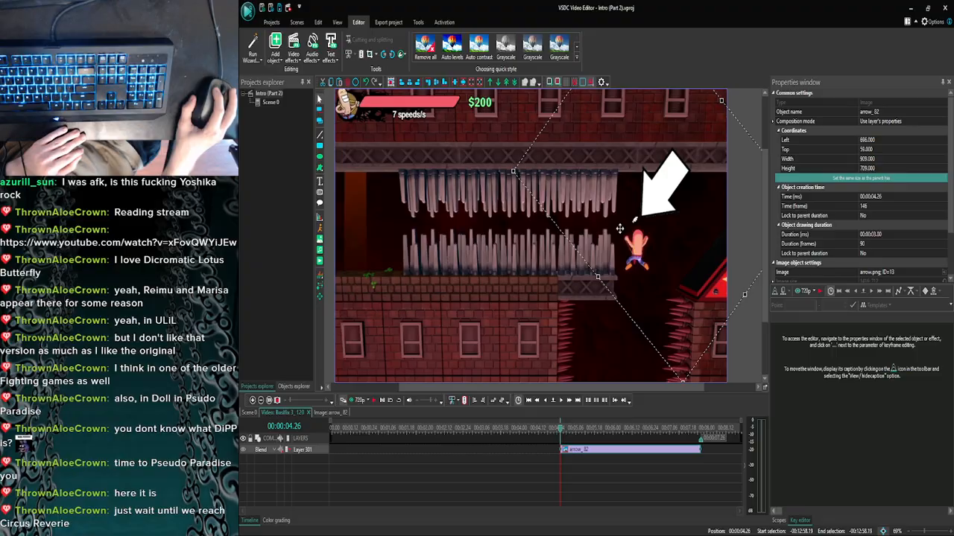
{"action": "left_click", "coordinate": [594, 367]}
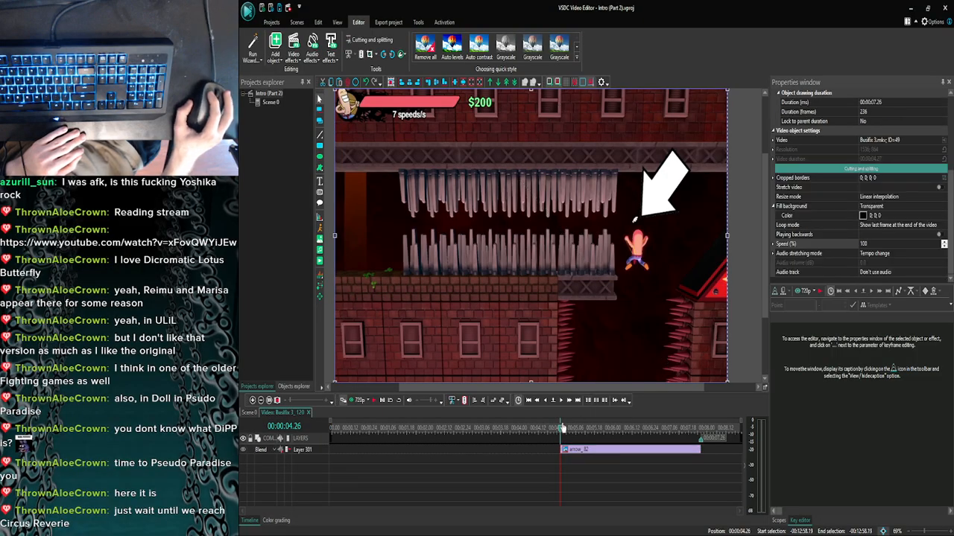
Preview Busifix 3_120 from the start of the clip to check the arrow's timing.
{"action": "left_click_drag", "start_coordinate": [337, 442], "coordinate": [336, 441]}
{"action": "left_click", "coordinate": [353, 401]}
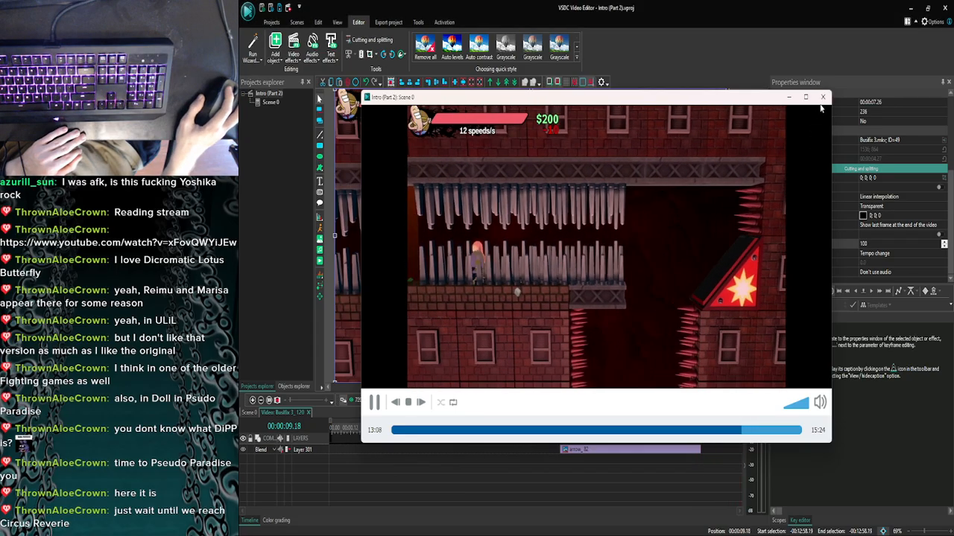
{"action": "left_click", "coordinate": [822, 96]}
Return to Scene 0 and preview the video from 00:13:06.12 through the arrow shot and the following clips.
{"action": "left_click", "coordinate": [253, 401]}
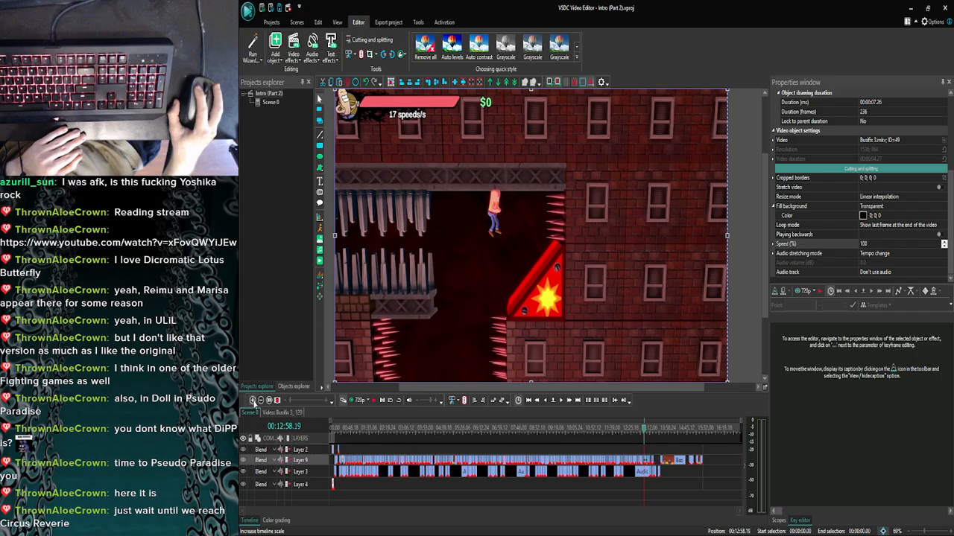
{"action": "left_click", "coordinate": [253, 401]}
{"action": "left_click", "coordinate": [254, 400]}
{"action": "left_click", "coordinate": [253, 401]}
{"action": "left_click", "coordinate": [253, 401]}
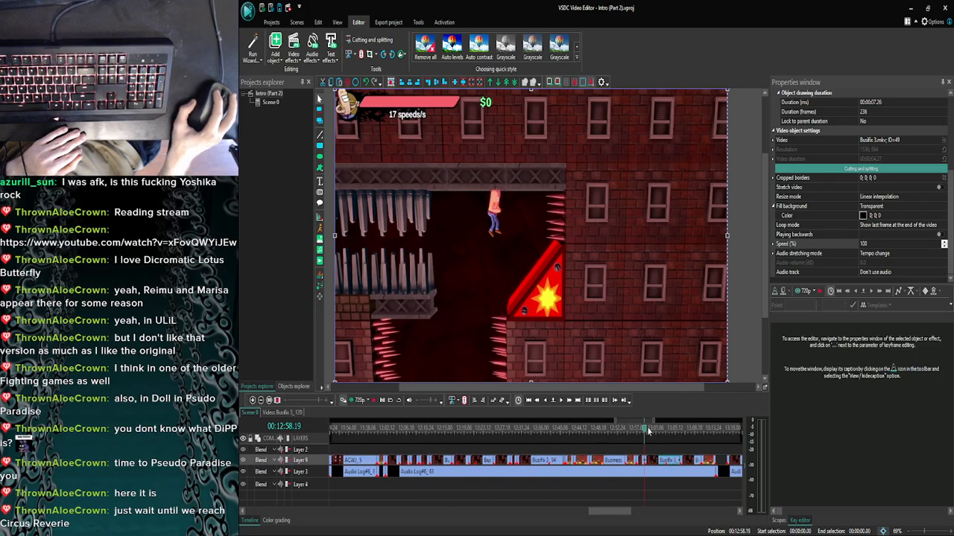
{"action": "left_click_drag", "start_coordinate": [647, 431], "coordinate": [686, 437]}
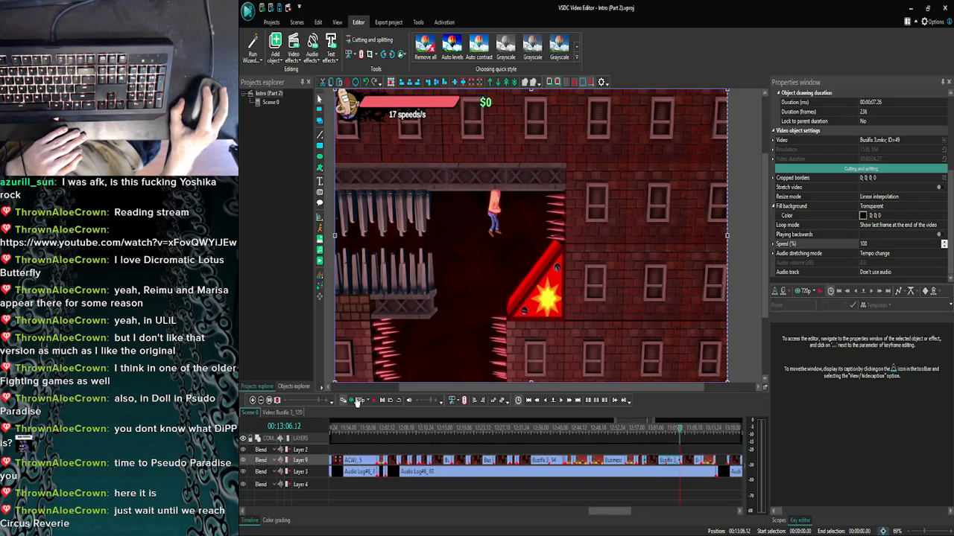
{"action": "left_click", "coordinate": [356, 403]}
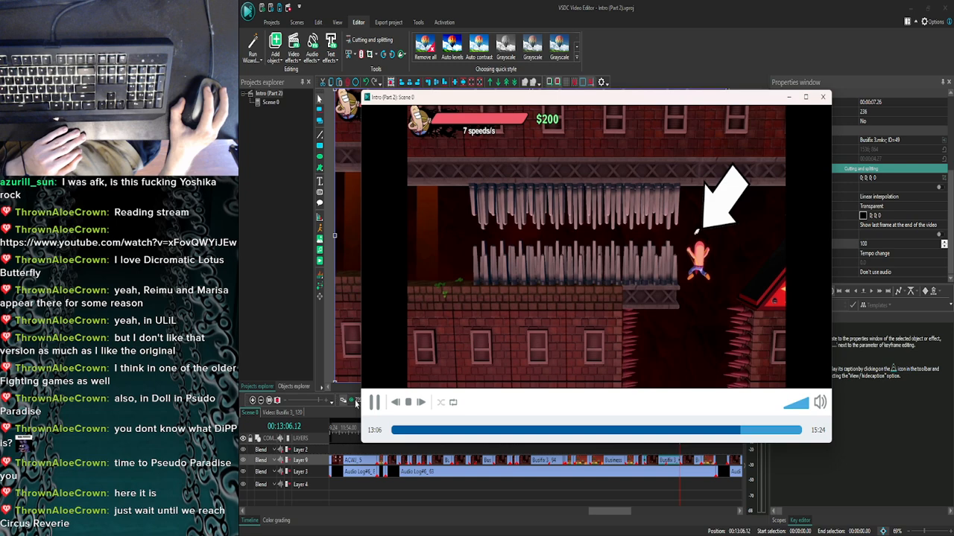
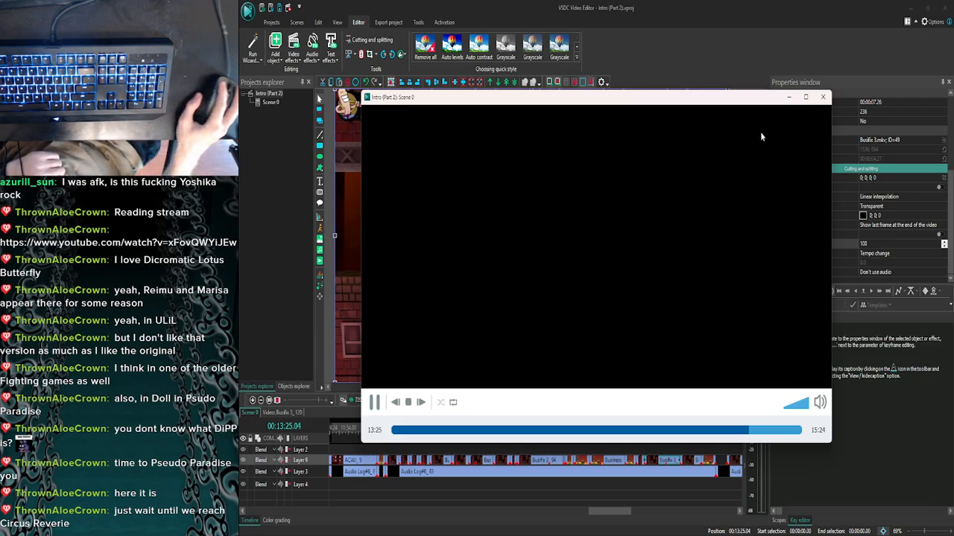
{"action": "left_click", "coordinate": [822, 97]}
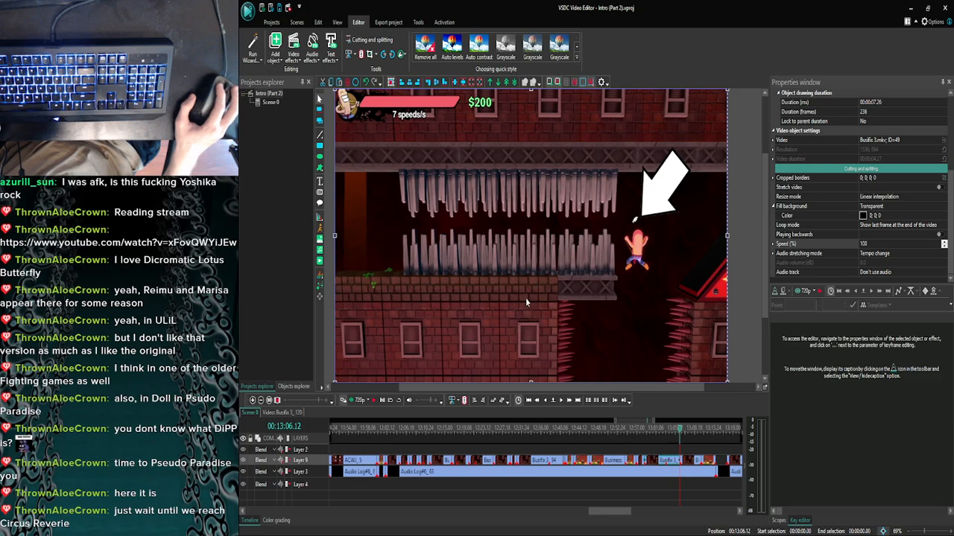
Preview Scene 0 from 00:12:00.15, pausing the YouTube music in the browser for the playback and resuming it once the preview is closed.
{"action": "left_click", "coordinate": [378, 429]}
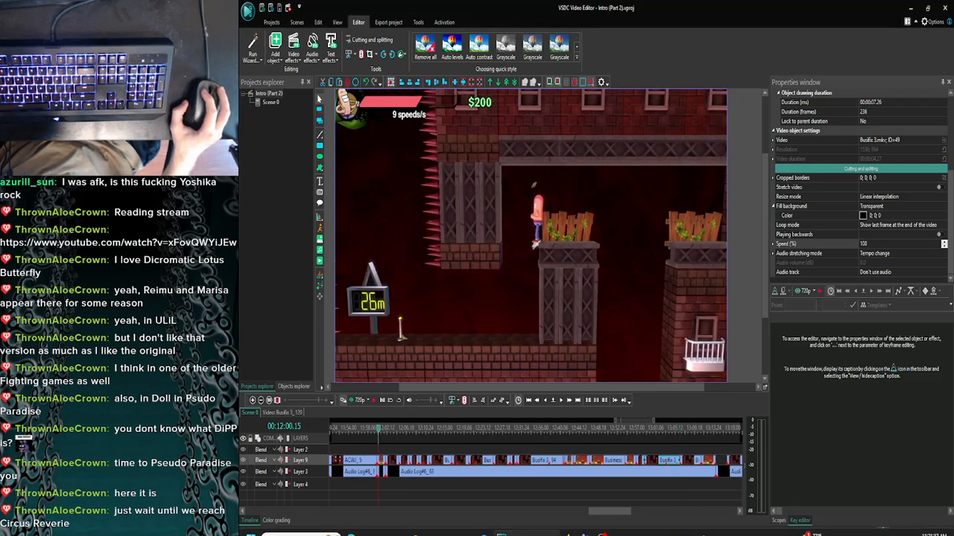
{"action": "left_click", "coordinate": [393, 527]}
{"action": "left_click", "coordinate": [432, 328]}
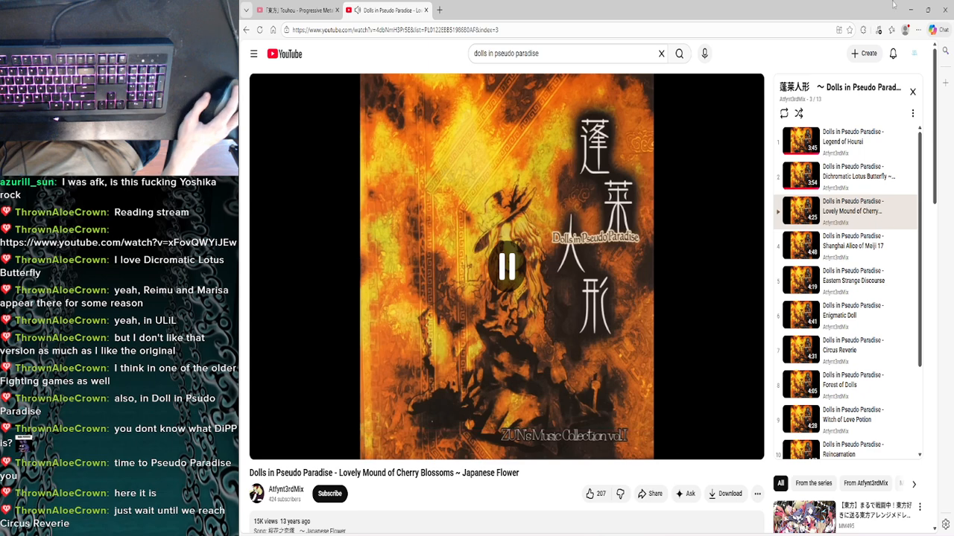
{"action": "key", "text": "alt+Tab"}
{"action": "left_click", "coordinate": [354, 400]}
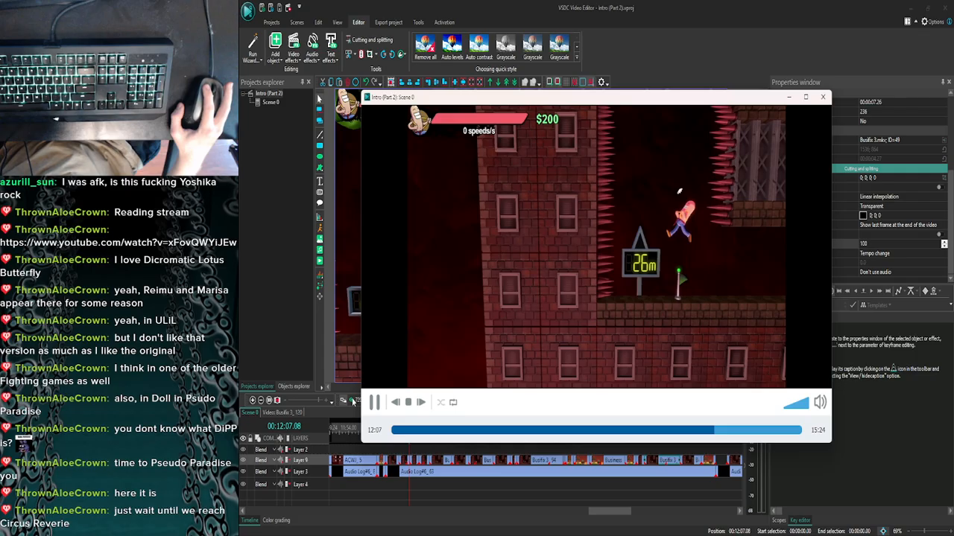
{"action": "left_click", "coordinate": [822, 98]}
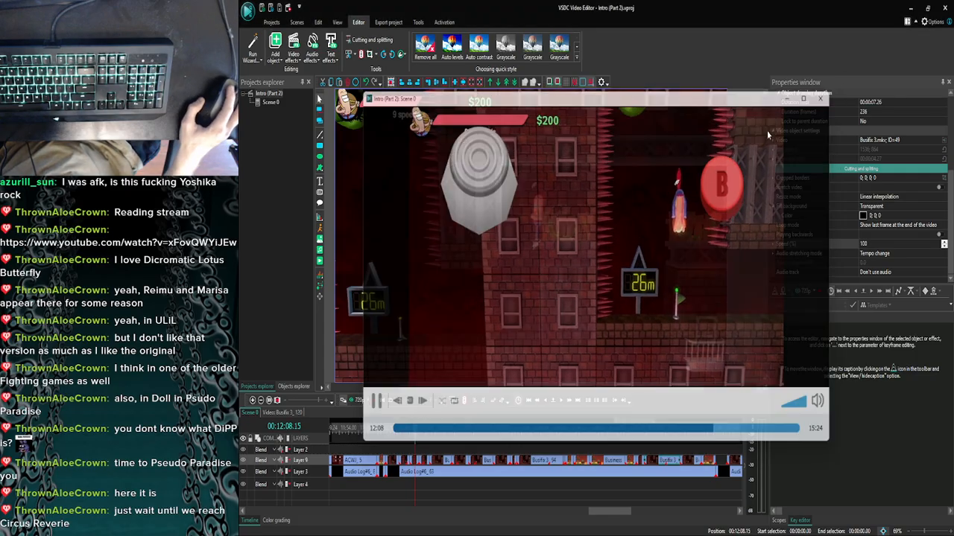
{"action": "left_click", "coordinate": [377, 527]}
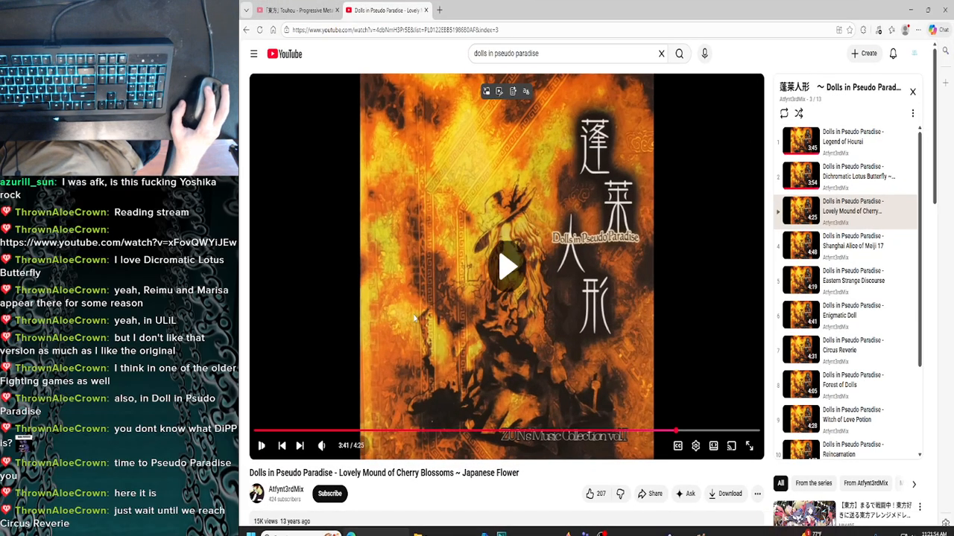
{"action": "left_click", "coordinate": [910, 10]}
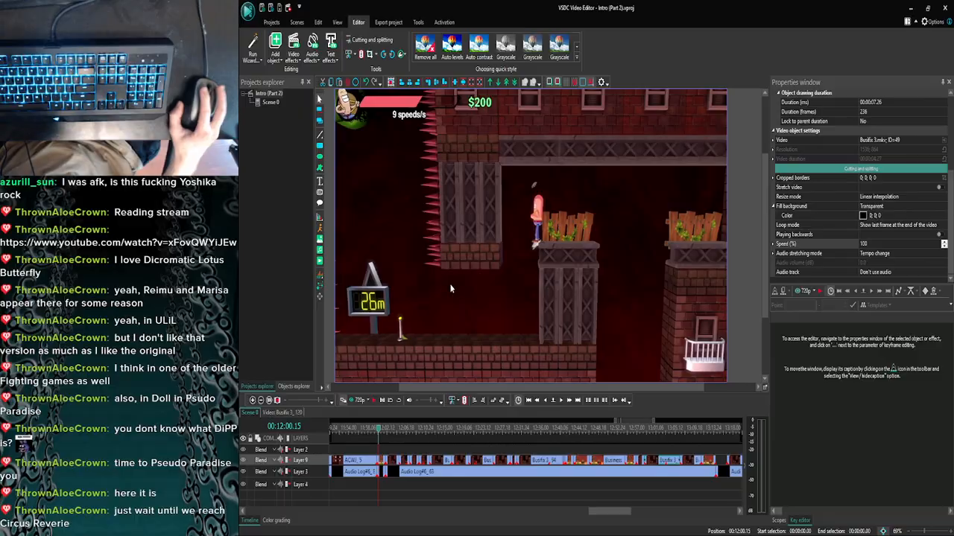
Delete the two short leftover clips after the last Business Casual Man clip at the end of Layer 9.
{"action": "left_click", "coordinate": [266, 402]}
{"action": "left_click", "coordinate": [266, 402]}
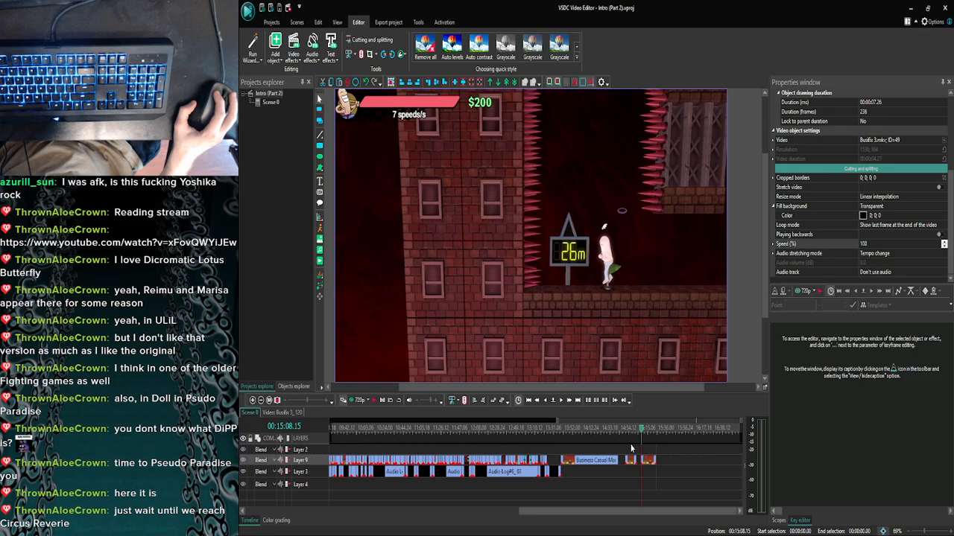
{"action": "left_click_drag", "start_coordinate": [629, 449], "coordinate": [647, 464]}
{"action": "key", "text": "Delete"}
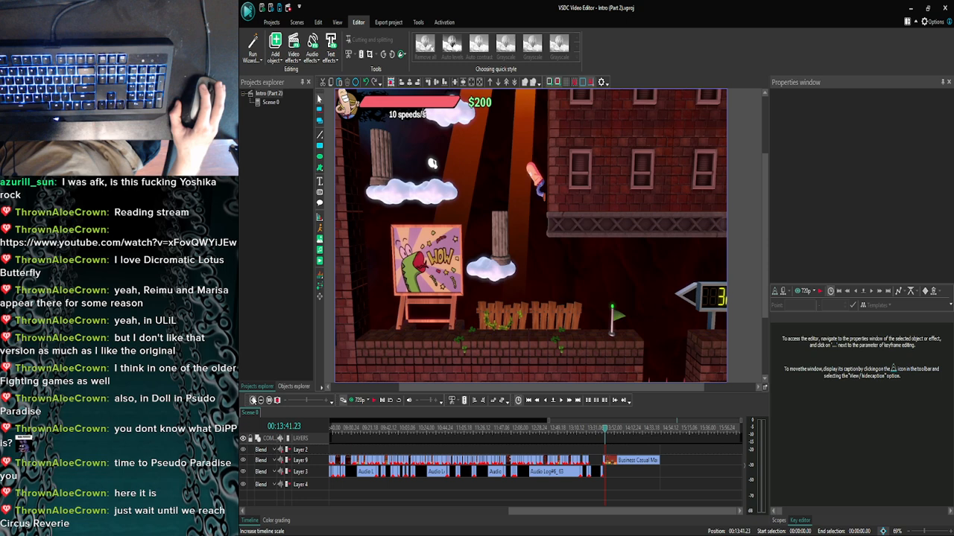
Move Business Casual Man_109 earlier on Layer 9 to close the gap after the preceding clip, and preview the transition from 00:13:22.21.
{"action": "left_click", "coordinate": [253, 400]}
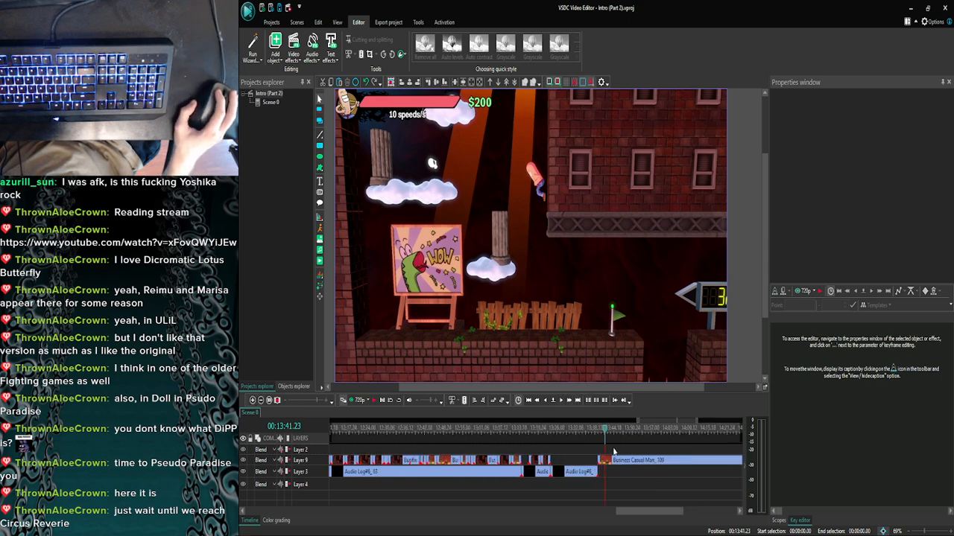
{"action": "left_click", "coordinate": [609, 460]}
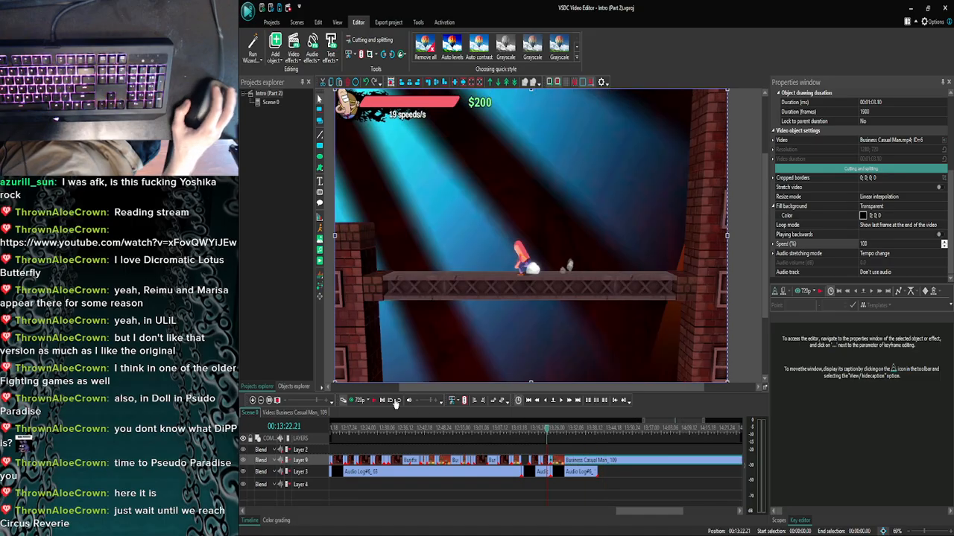
{"action": "left_click", "coordinate": [352, 401]}
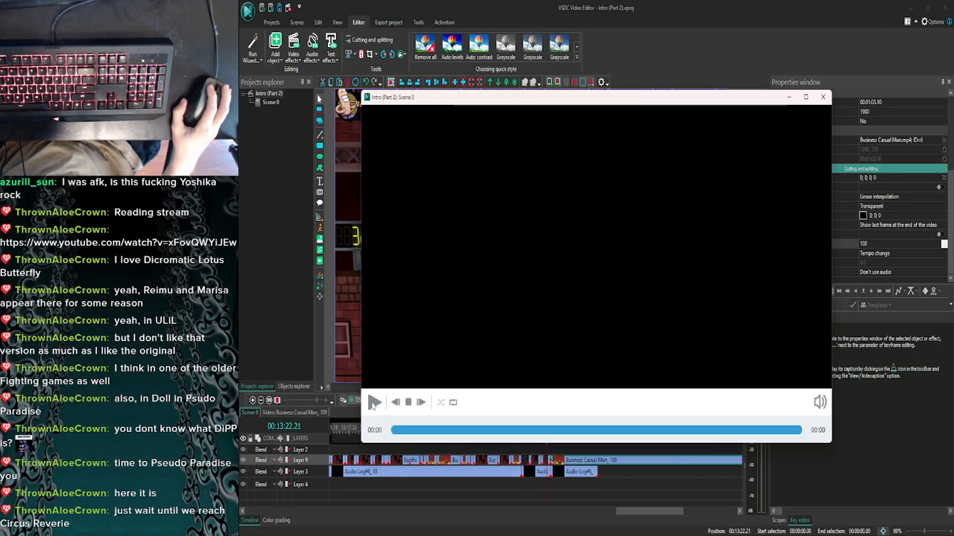
{"action": "left_click", "coordinate": [376, 403]}
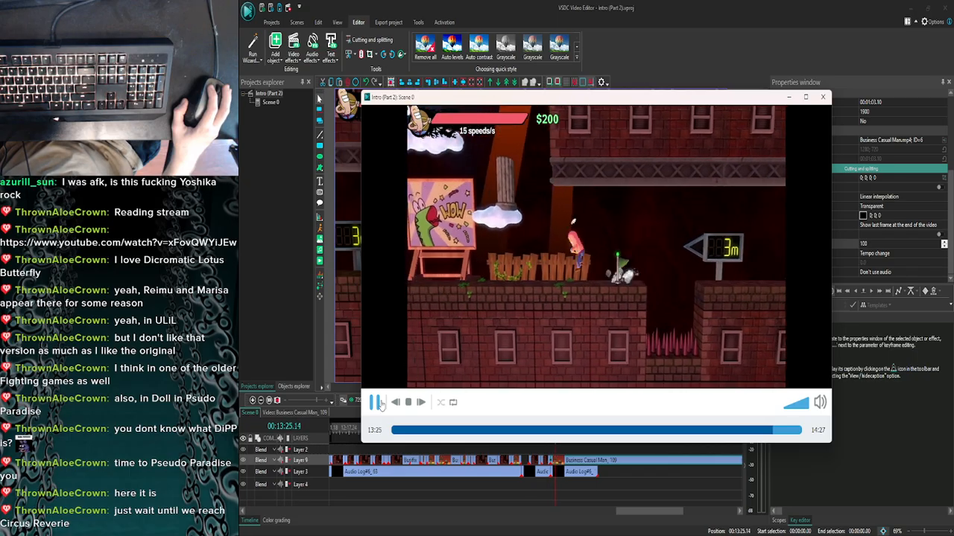
{"action": "left_click", "coordinate": [824, 97]}
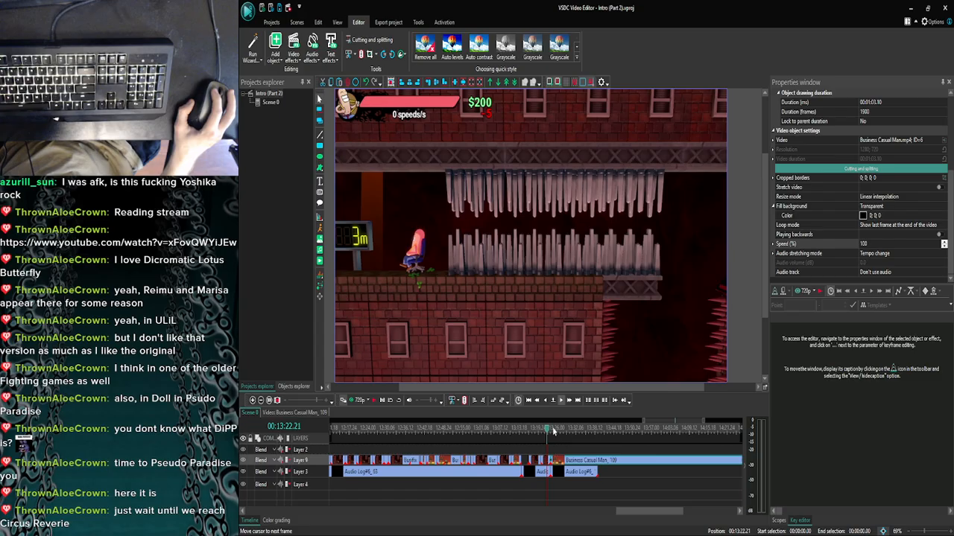
Preview the start of Business Casual Man_109 from 00:13:25.11.
{"action": "left_click", "coordinate": [553, 430]}
{"action": "left_click", "coordinate": [561, 401]}
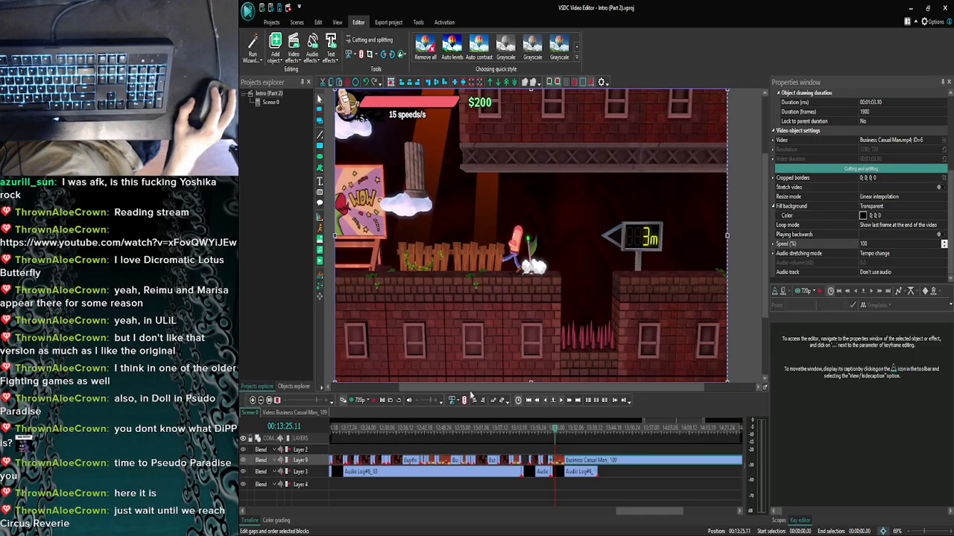
{"action": "left_click", "coordinate": [358, 400]}
{"action": "left_click", "coordinate": [824, 98]}
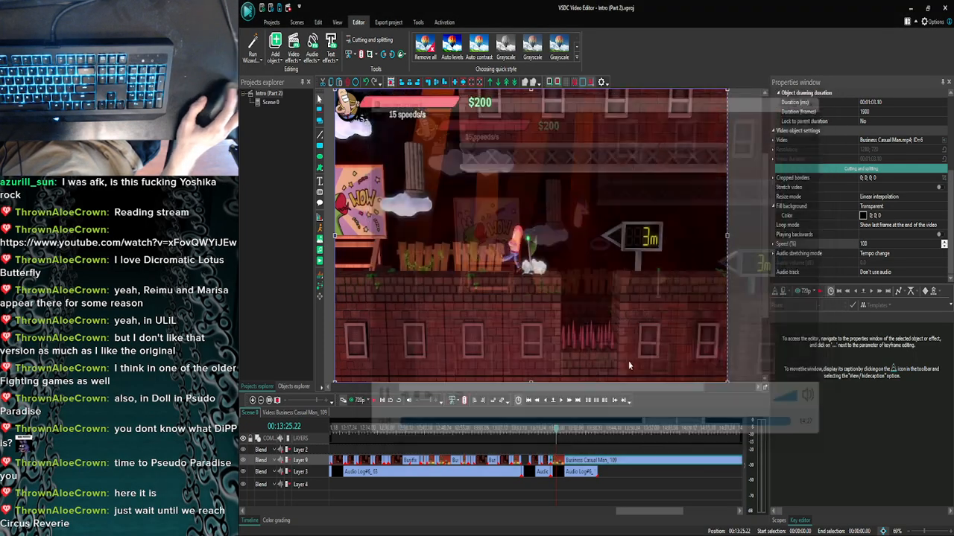
Step frame by frame through the character's jump by the wooden fence, check it in preview, and split Business Casual Man_109 at 00:13:25.25.
{"action": "left_click", "coordinate": [561, 402]}
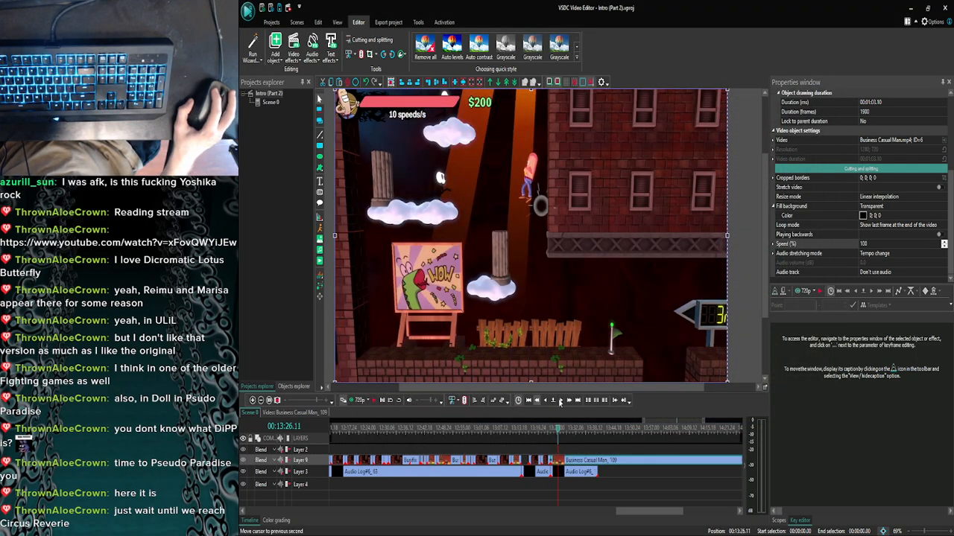
{"action": "left_click", "coordinate": [560, 402]}
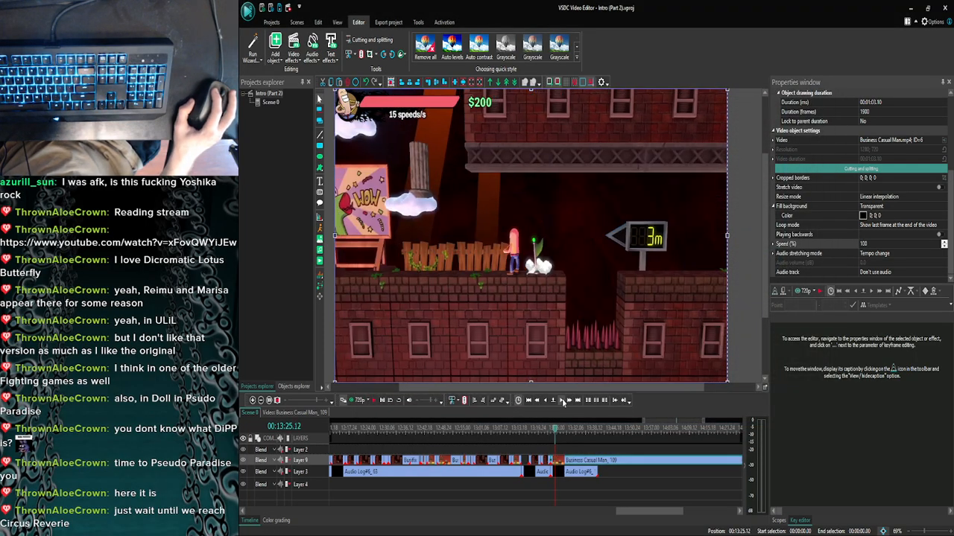
{"action": "left_click", "coordinate": [563, 402]}
{"action": "left_click", "coordinate": [562, 402]}
{"action": "left_click", "coordinate": [562, 402]}
{"action": "left_click", "coordinate": [562, 402]}
{"action": "left_click", "coordinate": [562, 402]}
{"action": "left_click", "coordinate": [364, 401]}
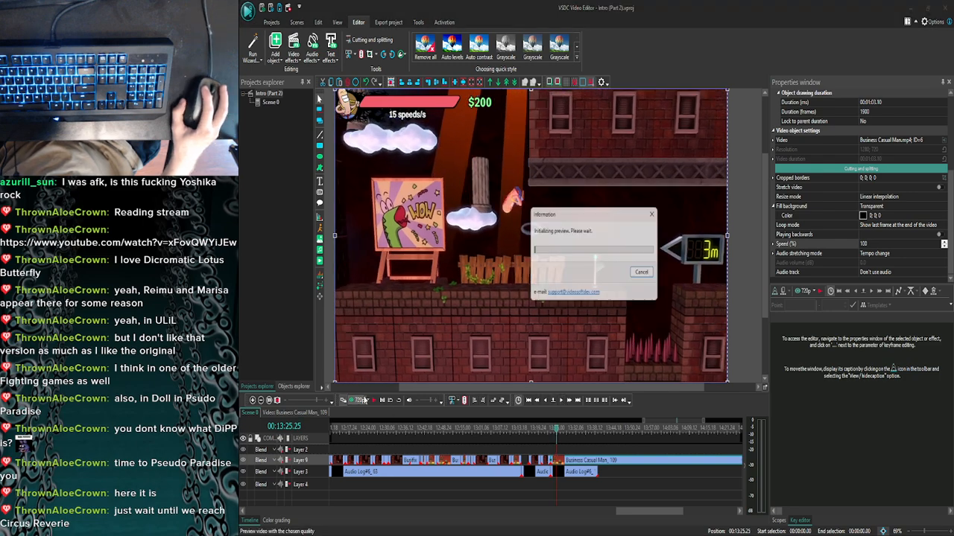
{"action": "left_click", "coordinate": [824, 97]}
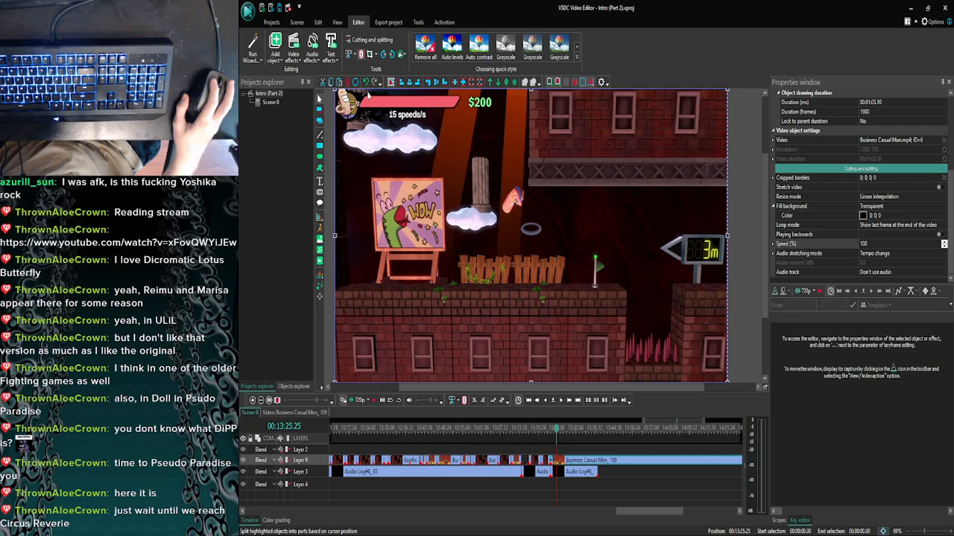
{"action": "left_click", "coordinate": [365, 90]}
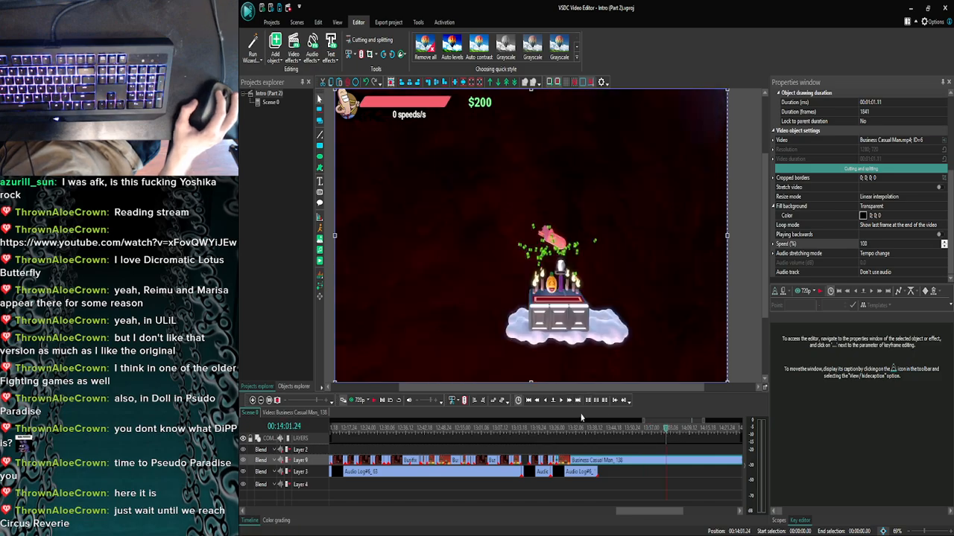
Step back to the character spinning above the altar at 00:14:01.14, preview it, and split Business Casual Man_138 there.
{"action": "left_click", "coordinate": [547, 402]}
{"action": "left_click", "coordinate": [547, 402]}
{"action": "left_click", "coordinate": [546, 402]}
{"action": "left_click", "coordinate": [547, 403]}
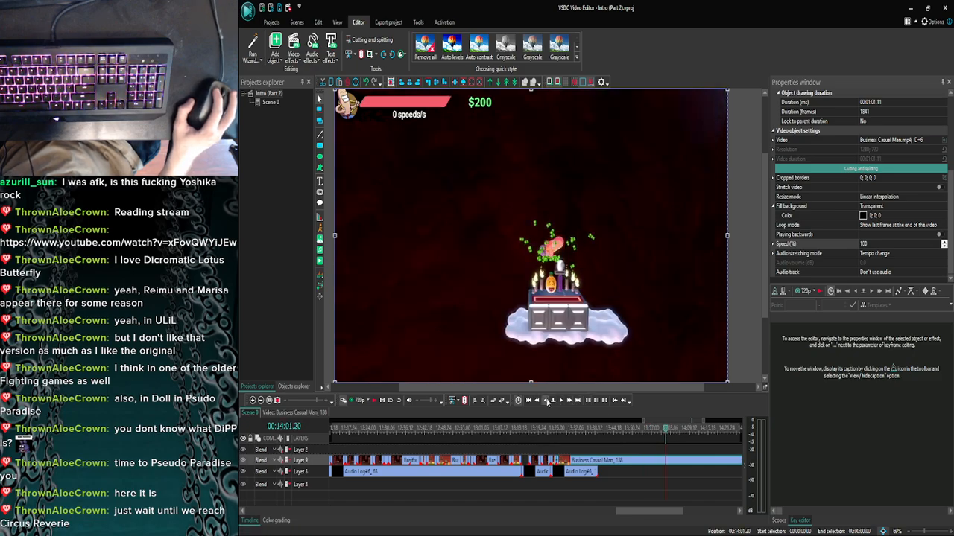
{"action": "left_click", "coordinate": [547, 403]}
{"action": "left_click", "coordinate": [547, 402]}
{"action": "left_click", "coordinate": [547, 403]}
{"action": "left_click", "coordinate": [547, 402]}
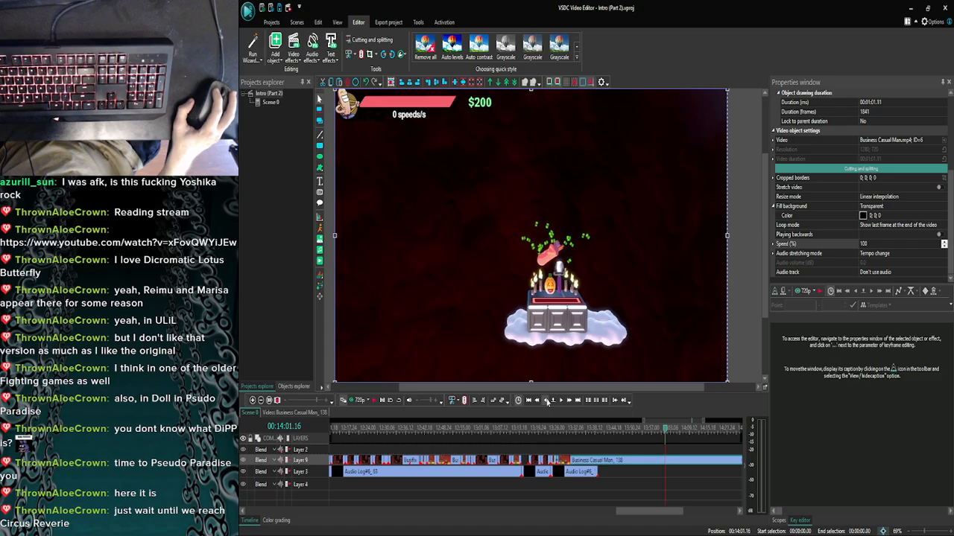
{"action": "left_click", "coordinate": [547, 402]}
{"action": "left_click", "coordinate": [547, 402]}
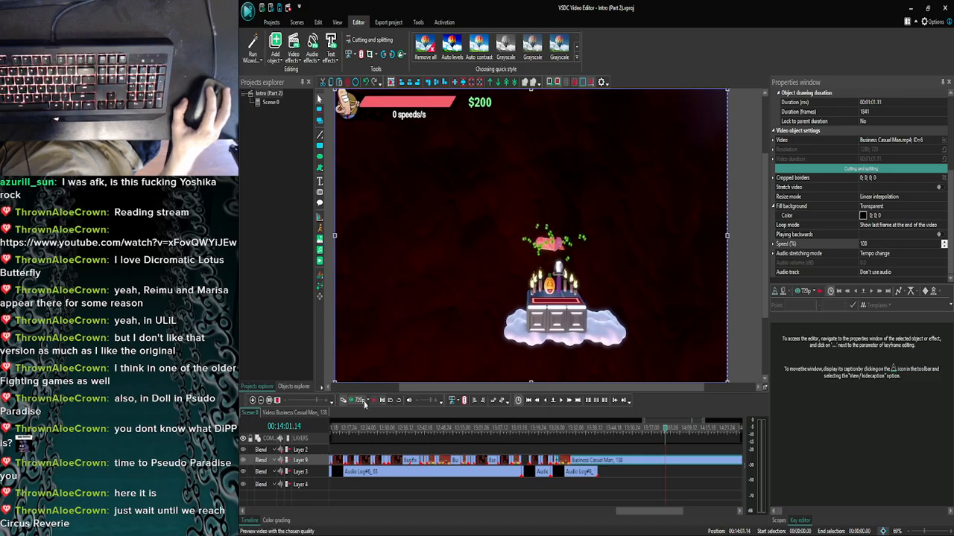
{"action": "left_click", "coordinate": [348, 400]}
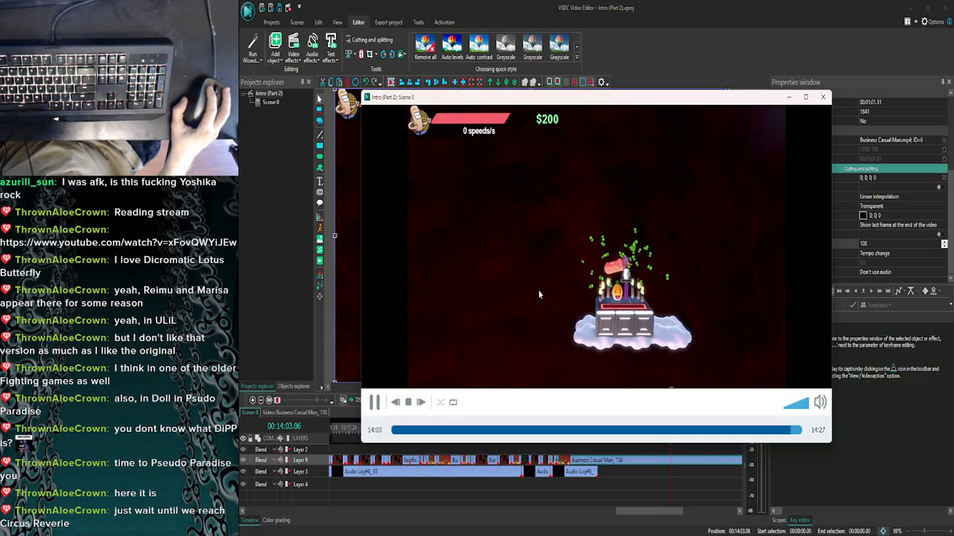
{"action": "left_click", "coordinate": [822, 97]}
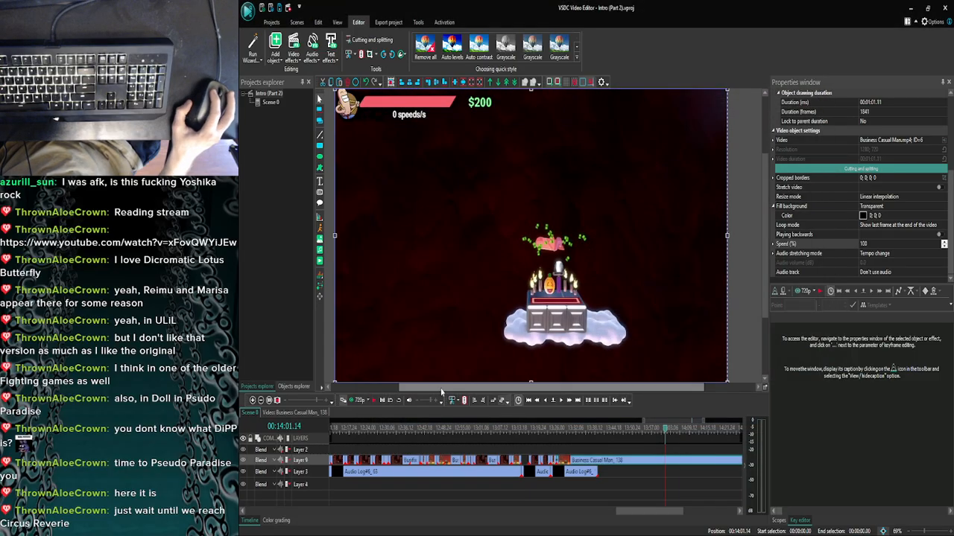
{"action": "left_click", "coordinate": [357, 59]}
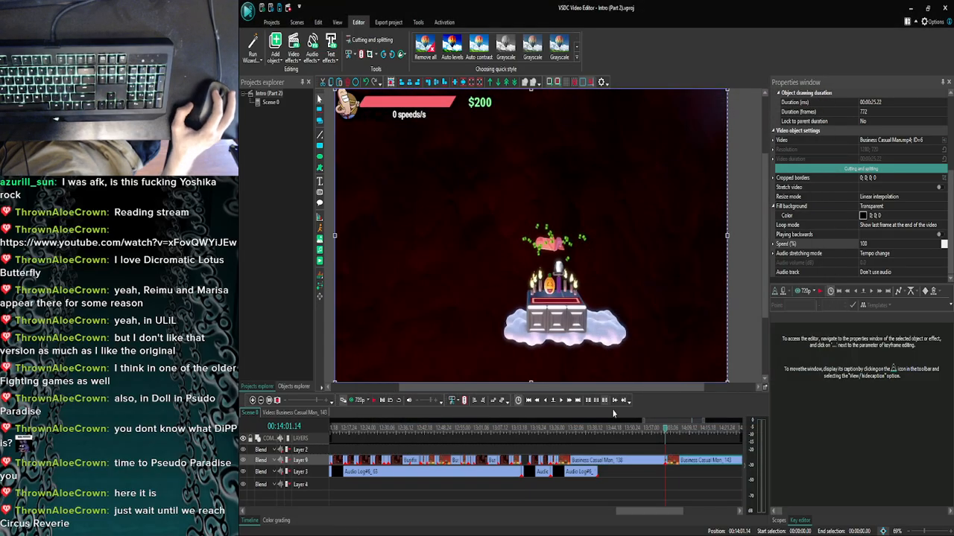
Advance four seconds to 00:14:05.14 and split Business Casual Man_143 there.
{"action": "left_click", "coordinate": [569, 401]}
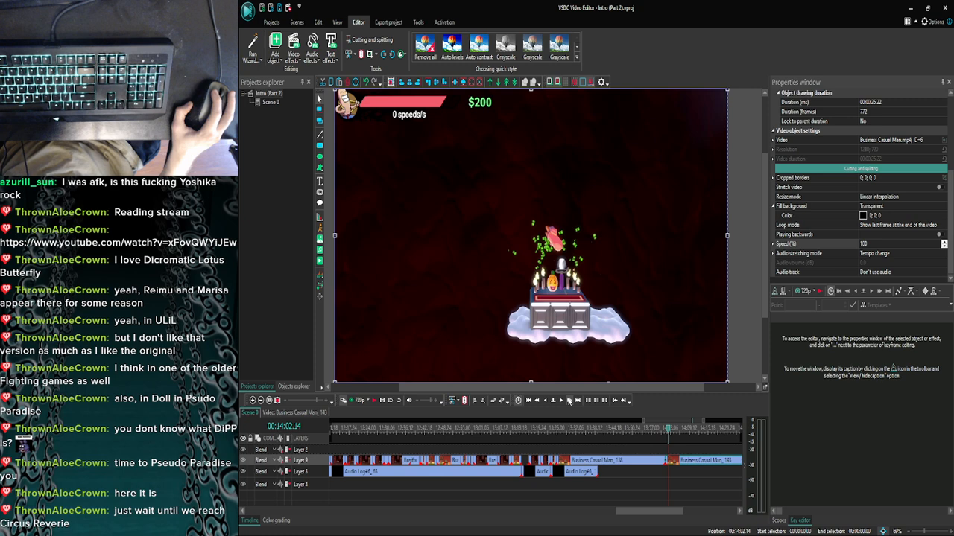
{"action": "left_click", "coordinate": [569, 401]}
{"action": "left_click", "coordinate": [569, 401]}
{"action": "left_click", "coordinate": [569, 401]}
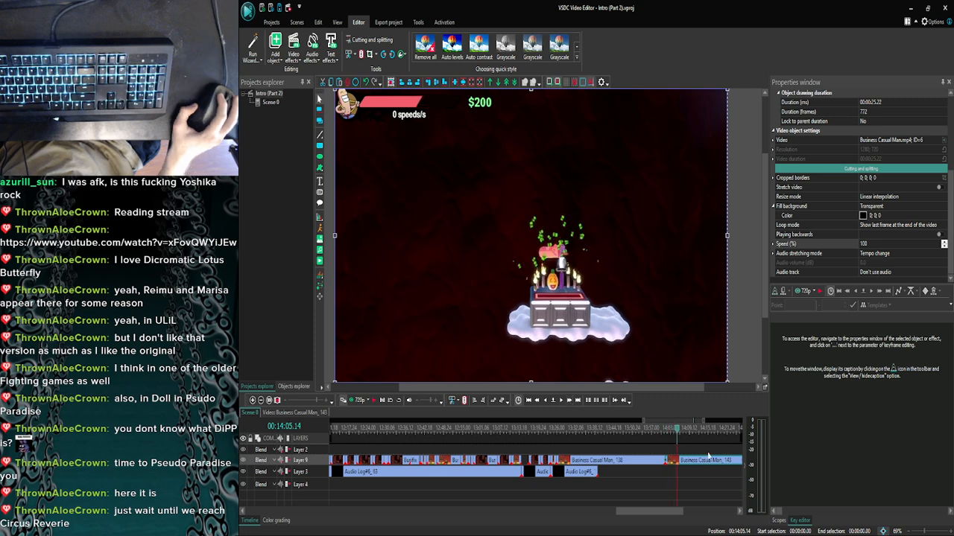
{"action": "left_click", "coordinate": [360, 54]}
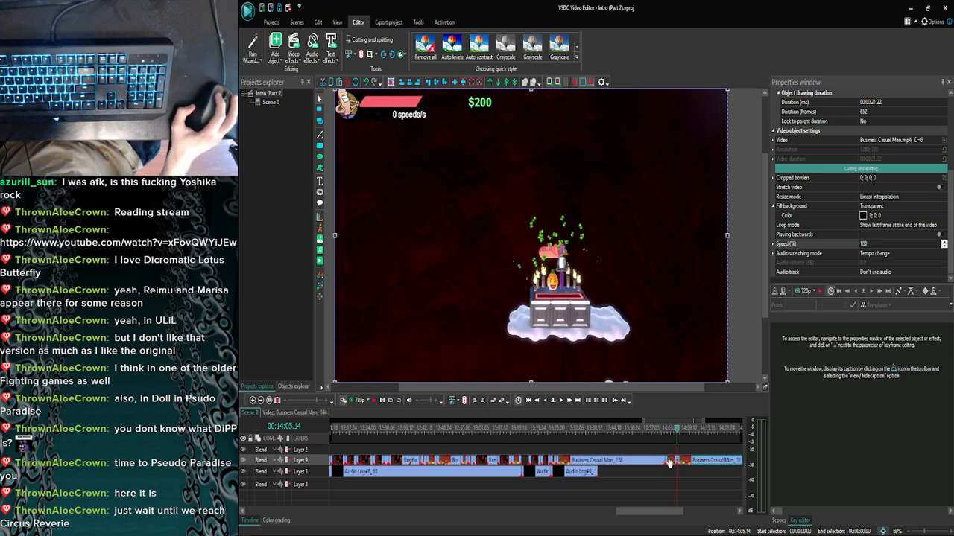
Move Business Casual Man_138 to Layer 2 and place the 4-second altar clip on Layer 9 right after the short jump clip.
{"action": "left_click_drag", "start_coordinate": [672, 465], "coordinate": [653, 450]}
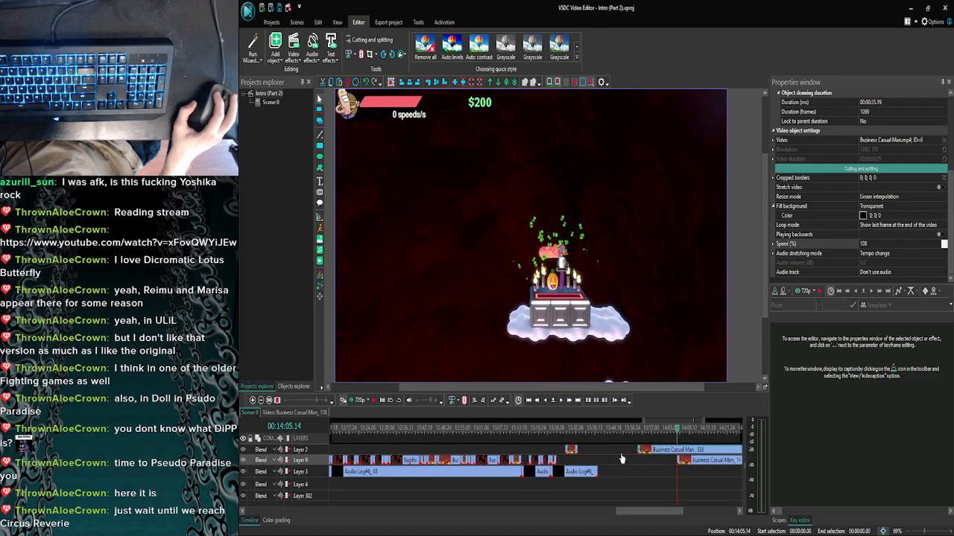
{"action": "left_click_drag", "start_coordinate": [574, 453], "coordinate": [570, 460]}
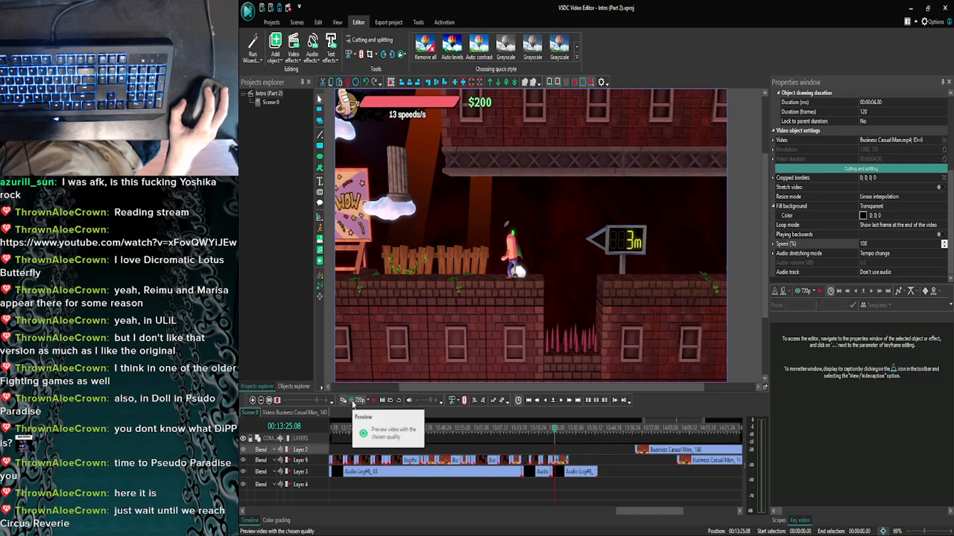
{"action": "left_click", "coordinate": [586, 464]}
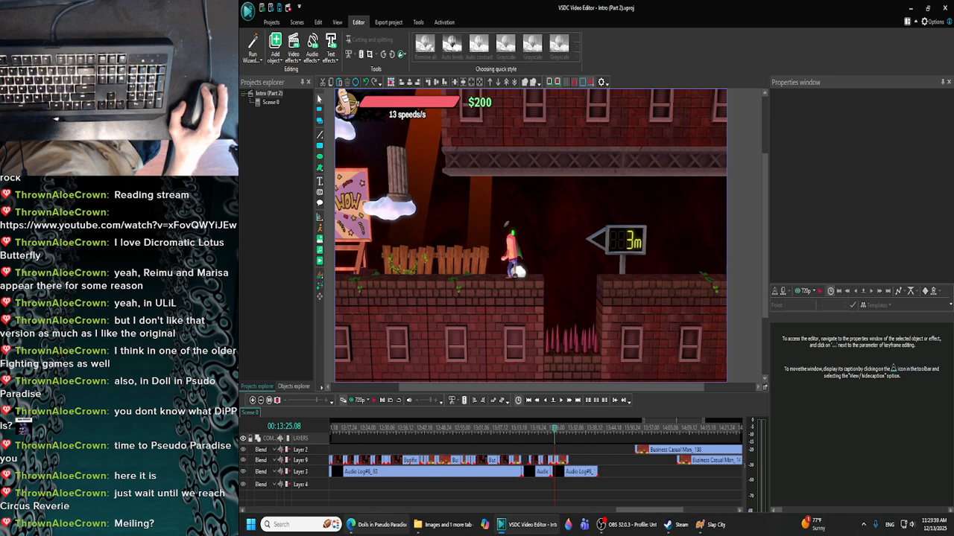
Switch to YouTube in the browser and select the song name "Shanghai Alice of Meiji 17" in the video title.
{"action": "left_click", "coordinate": [401, 526]}
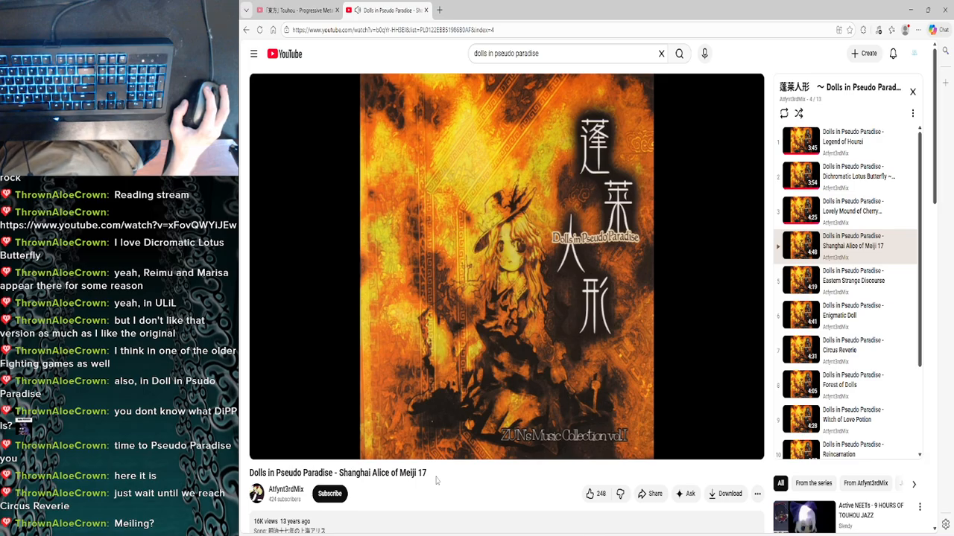
{"action": "left_click_drag", "start_coordinate": [436, 480], "coordinate": [352, 480]}
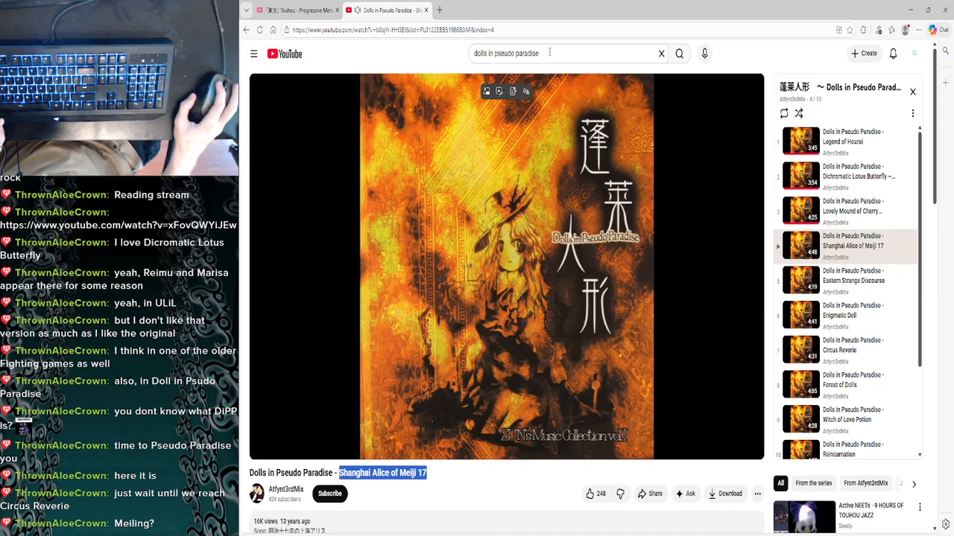
Search YouTube in the first browser tab for "Shanghai Alice of Meiji 17".
{"action": "left_click", "coordinate": [309, 9]}
{"action": "left_click", "coordinate": [521, 54]}
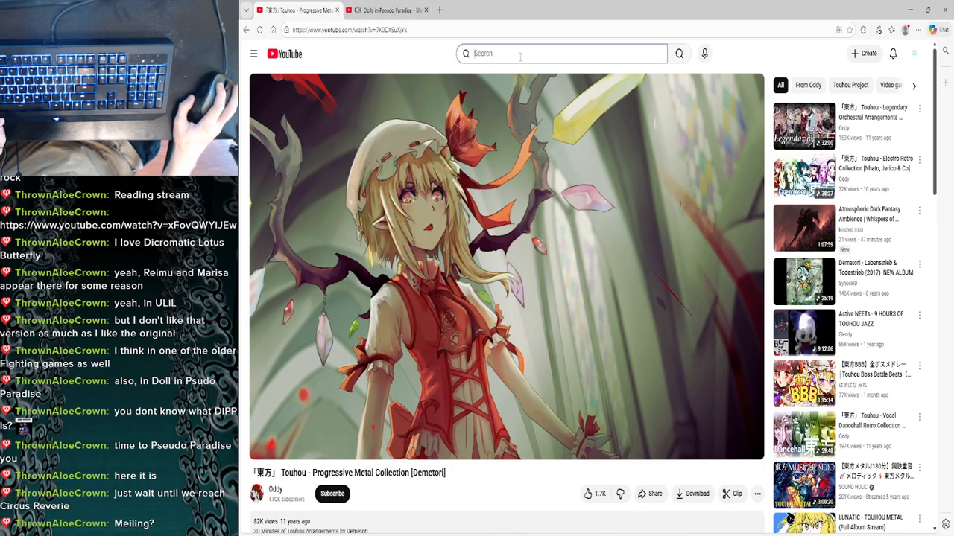
{"action": "type", "text": "Shanghai Alice of Meiji 17"}
{"action": "key", "text": "Return"}
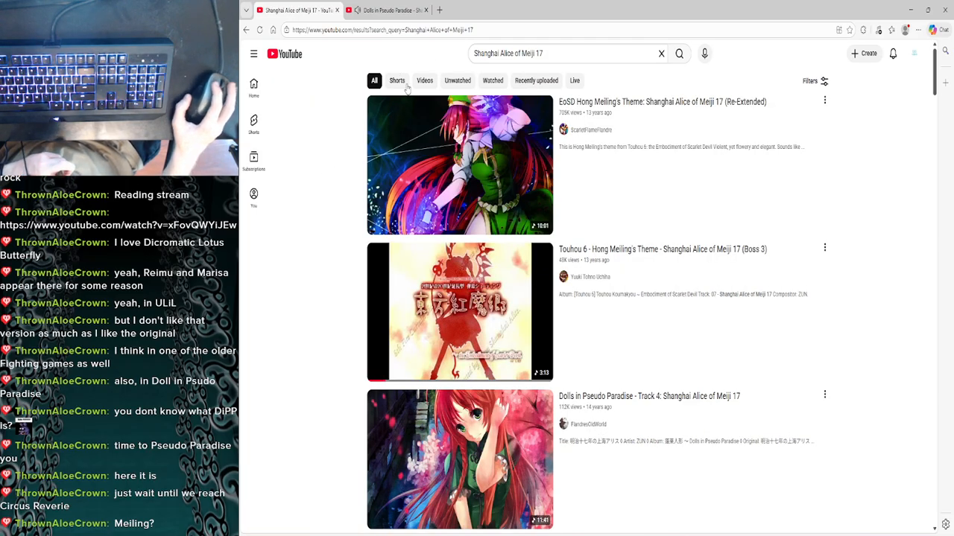
Switch to VSDC Video Editor, advance the playhead to 13:25.12 and preview the scene twice from there.
{"action": "left_click", "coordinate": [910, 10]}
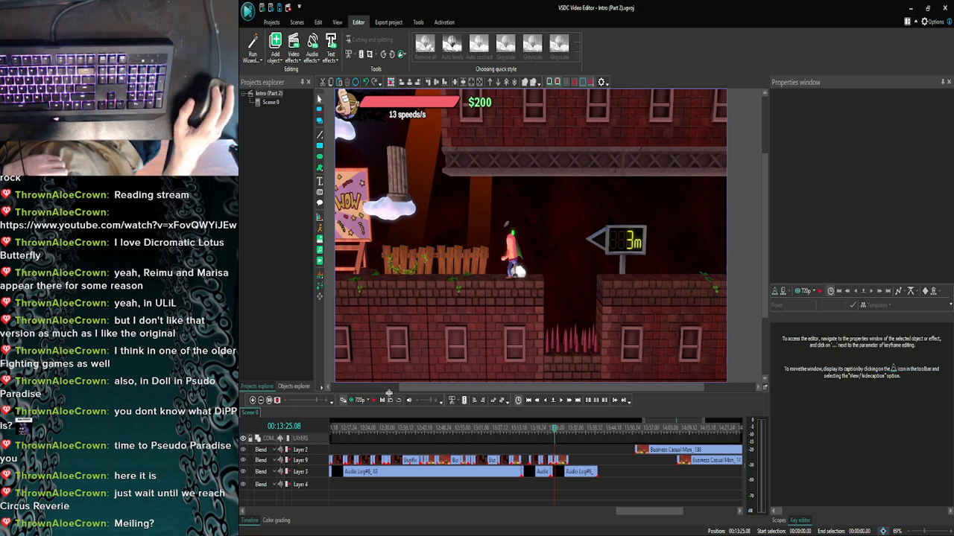
{"action": "left_click", "coordinate": [561, 400]}
{"action": "left_click", "coordinate": [561, 400]}
{"action": "left_click", "coordinate": [560, 400]}
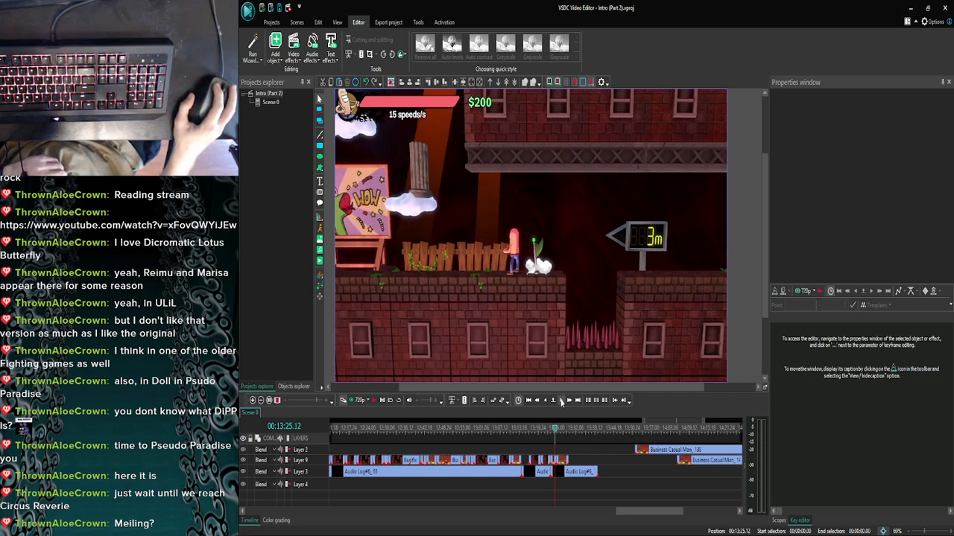
{"action": "left_click", "coordinate": [353, 402]}
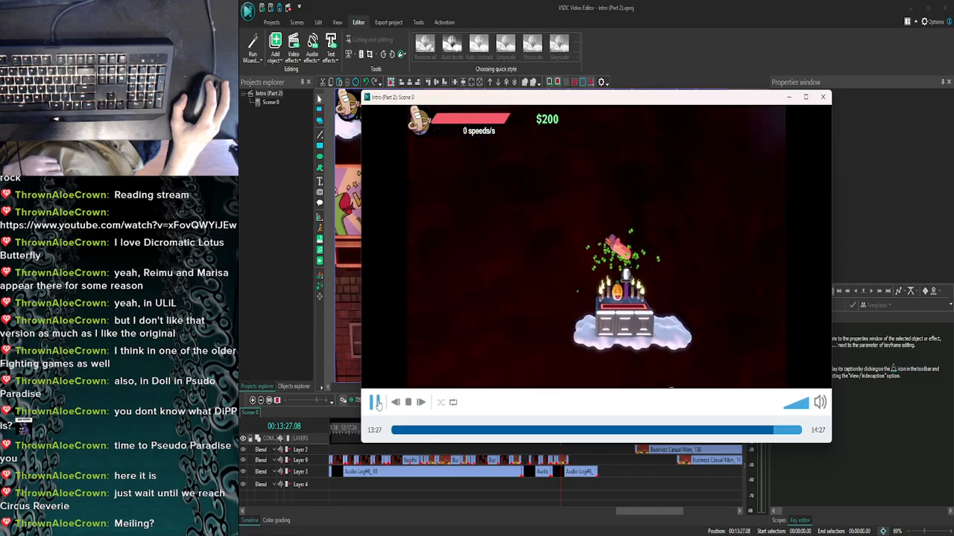
{"action": "left_click", "coordinate": [823, 97]}
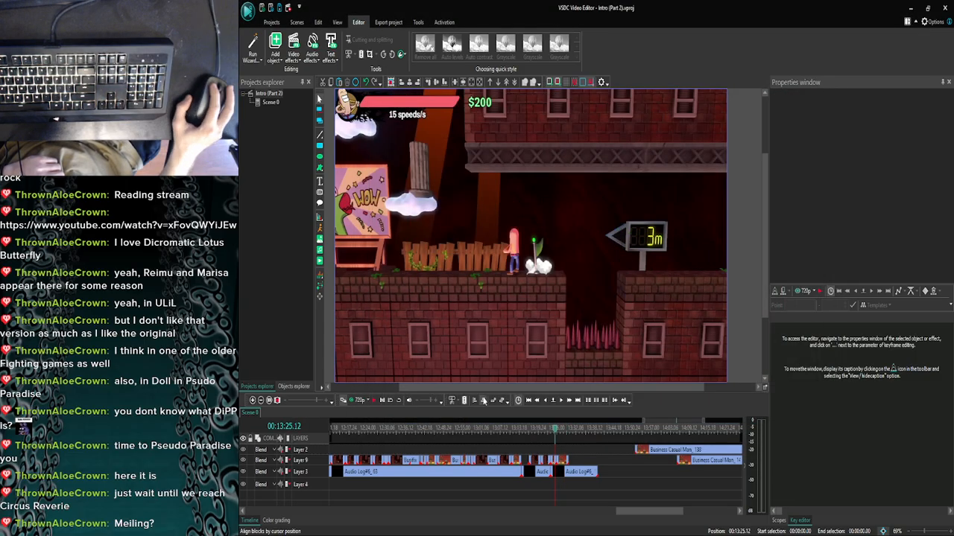
{"action": "left_click", "coordinate": [360, 400]}
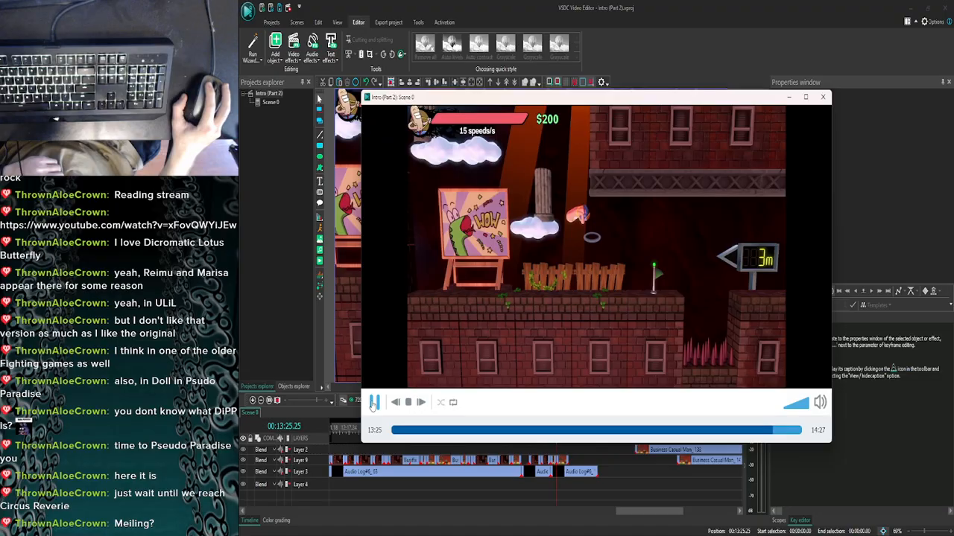
{"action": "left_click", "coordinate": [374, 402]}
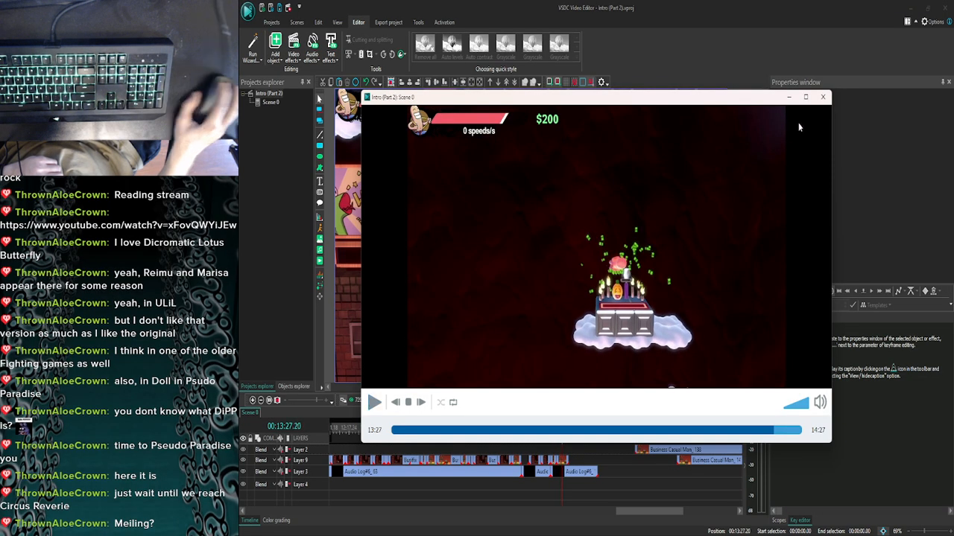
{"action": "left_click", "coordinate": [823, 97]}
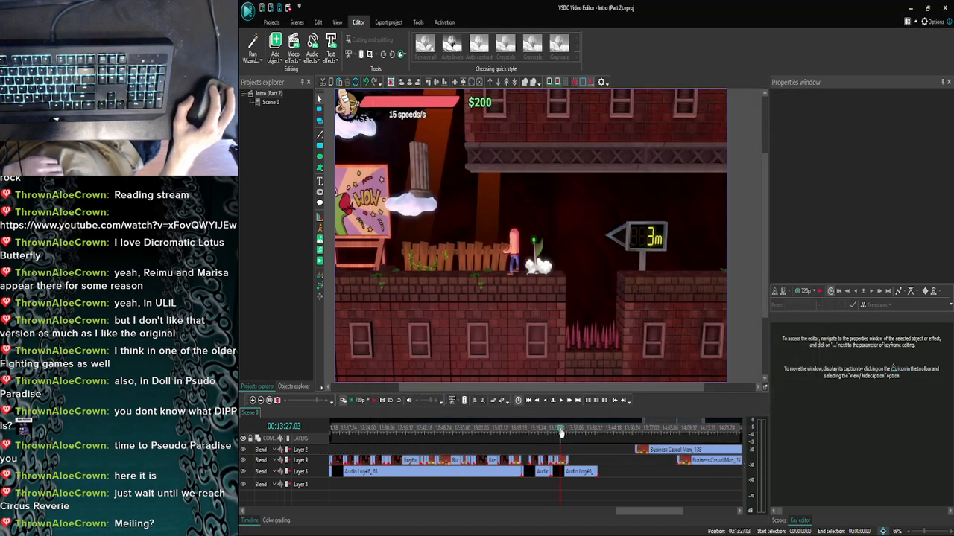
Move the playhead to 13:27.03 and preview the scene from there and from frames up to 13:27.13 to find a cut point.
{"action": "left_click", "coordinate": [561, 433]}
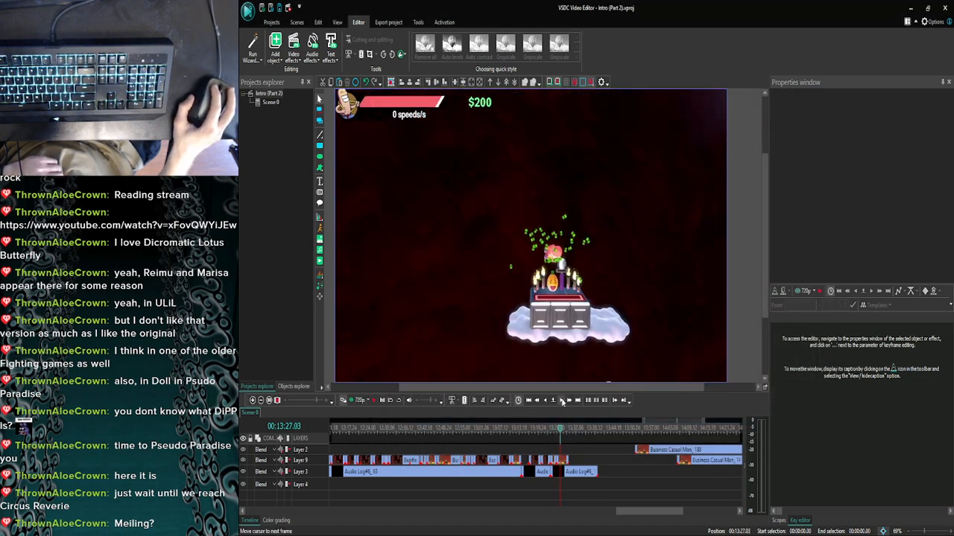
{"action": "left_click", "coordinate": [356, 403]}
{"action": "left_click", "coordinate": [823, 98]}
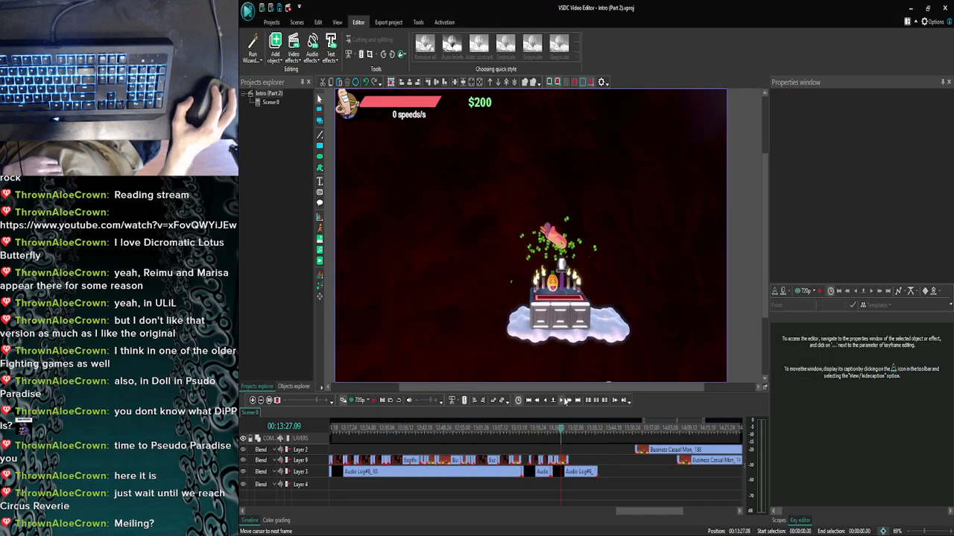
{"action": "left_click", "coordinate": [565, 401]}
{"action": "left_click", "coordinate": [565, 401]}
{"action": "left_click", "coordinate": [356, 403]}
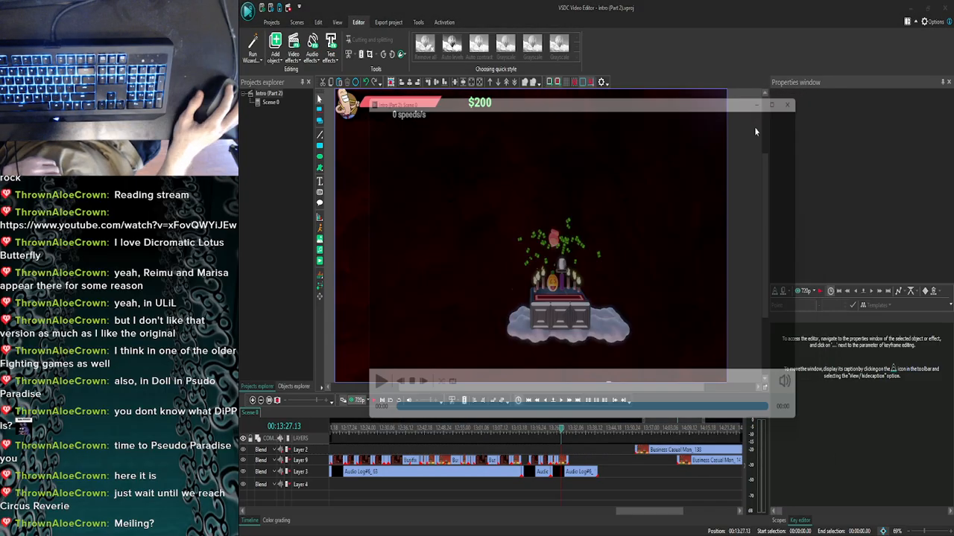
{"action": "left_click", "coordinate": [813, 96]}
Cut the Layer 9 clip at 13:27.21, checking nearby frames in the preview, and delete the part after the cut.
{"action": "left_click", "coordinate": [564, 401]}
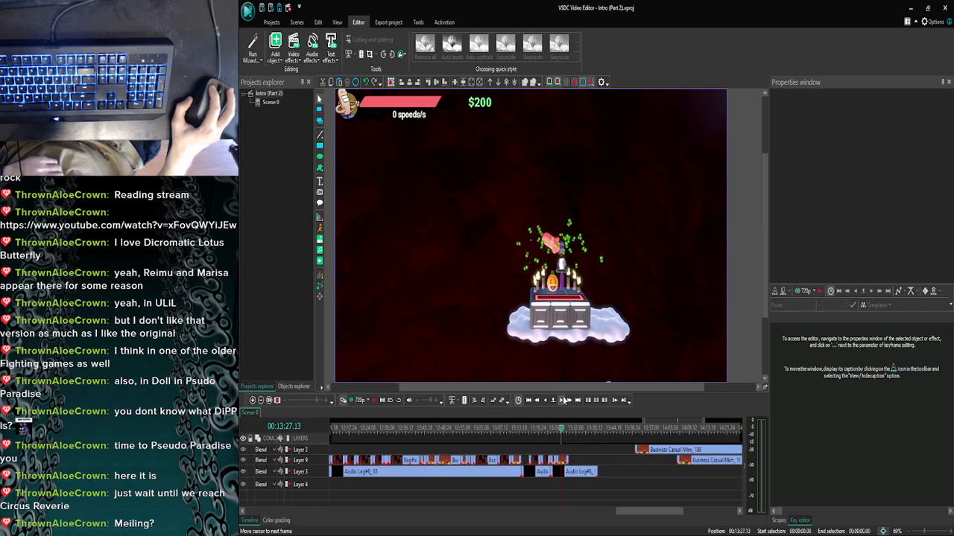
{"action": "left_click", "coordinate": [565, 401]}
{"action": "left_click", "coordinate": [356, 404]}
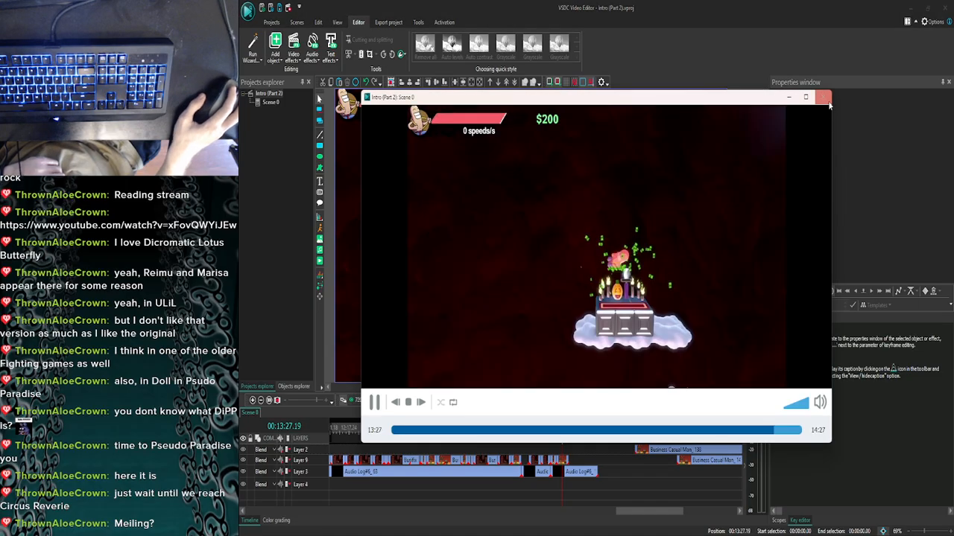
{"action": "left_click", "coordinate": [810, 99]}
{"action": "left_click", "coordinate": [559, 402]}
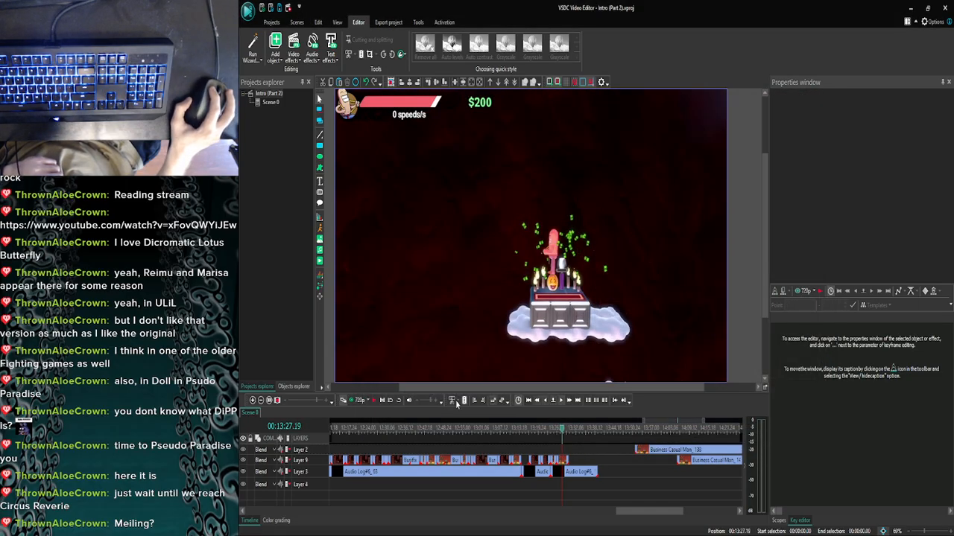
{"action": "left_click", "coordinate": [357, 403]}
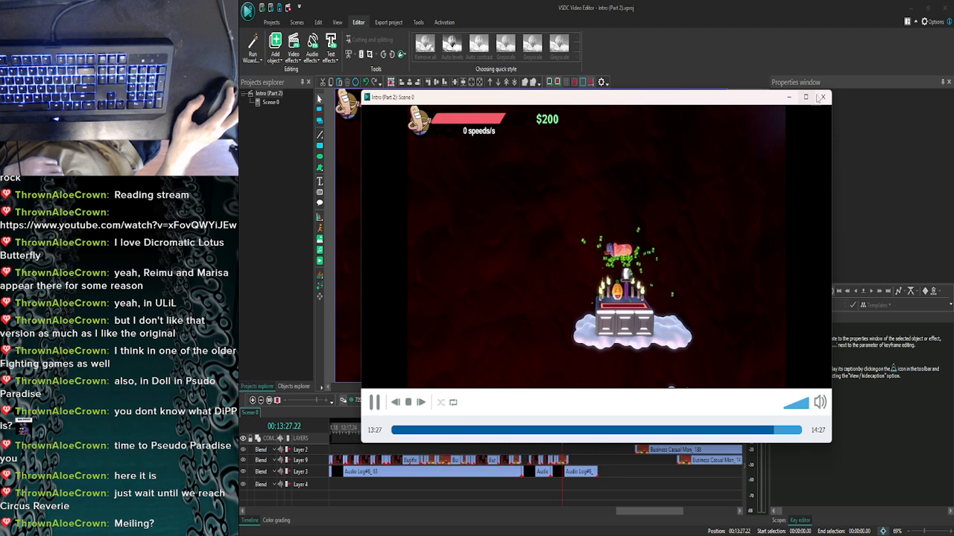
{"action": "left_click", "coordinate": [811, 99]}
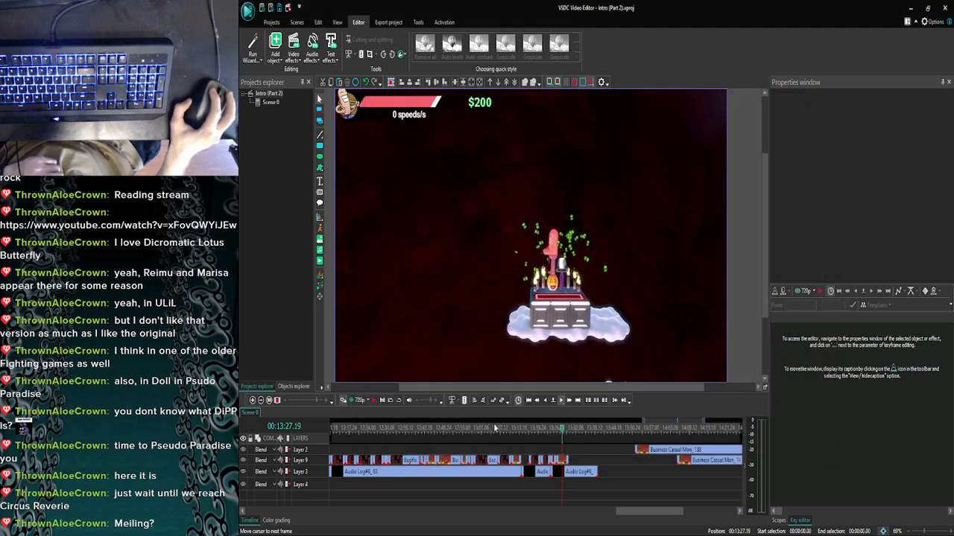
{"action": "left_click", "coordinate": [356, 403]}
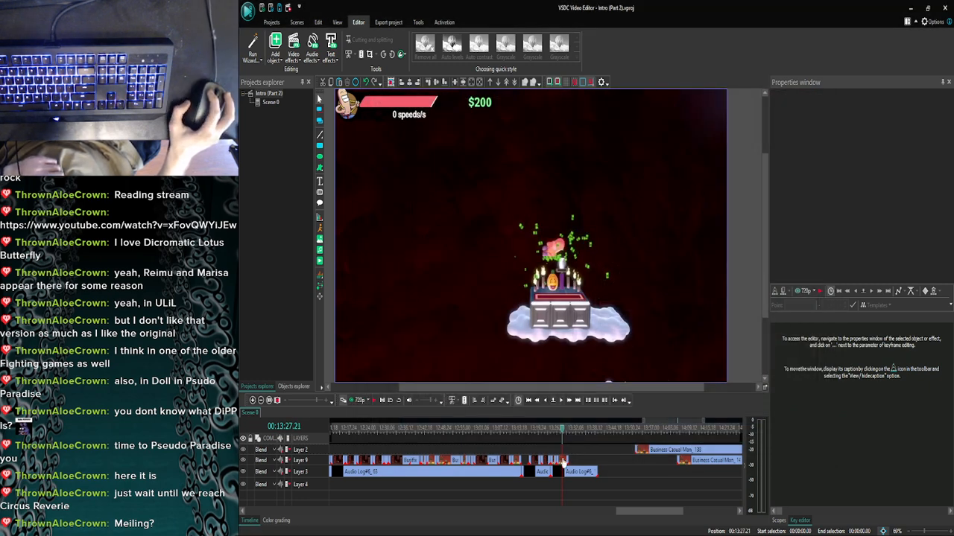
{"action": "left_click", "coordinate": [565, 460]}
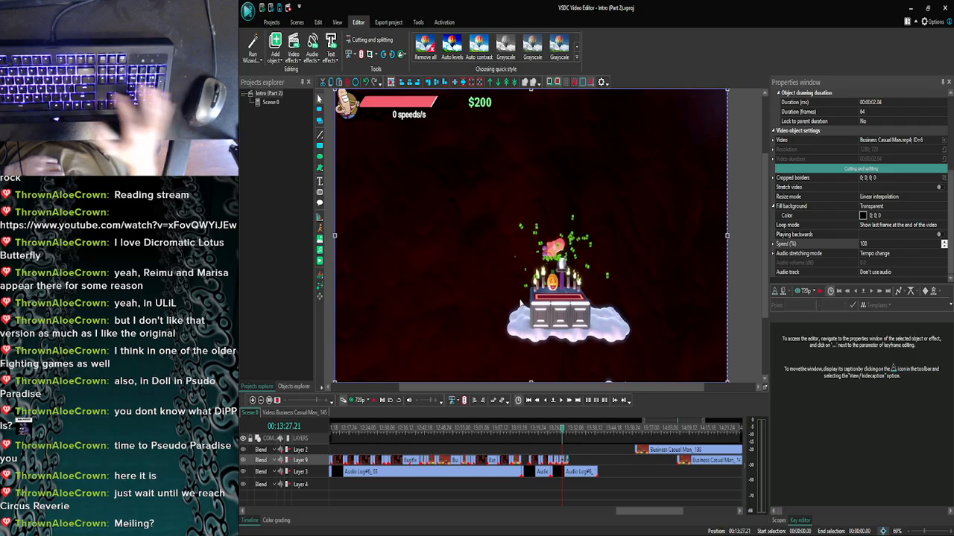
{"action": "key", "text": "Delete"}
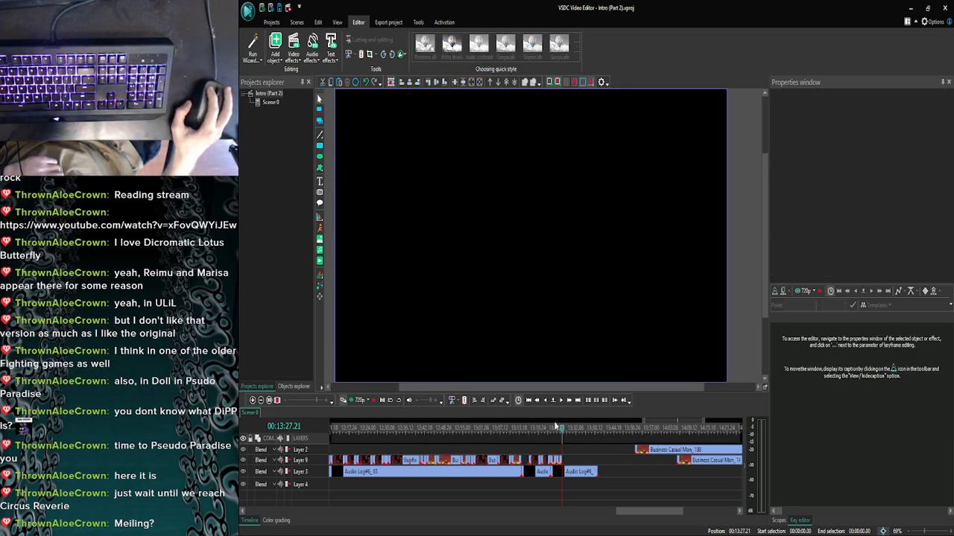
Move the Layer 2 clip to the end of Layer 9 and shift the last Layer 9 clip earlier, closer to the cut.
{"action": "scroll", "coordinate": [555, 426], "scroll_direction": "down", "scroll_amount": 2}
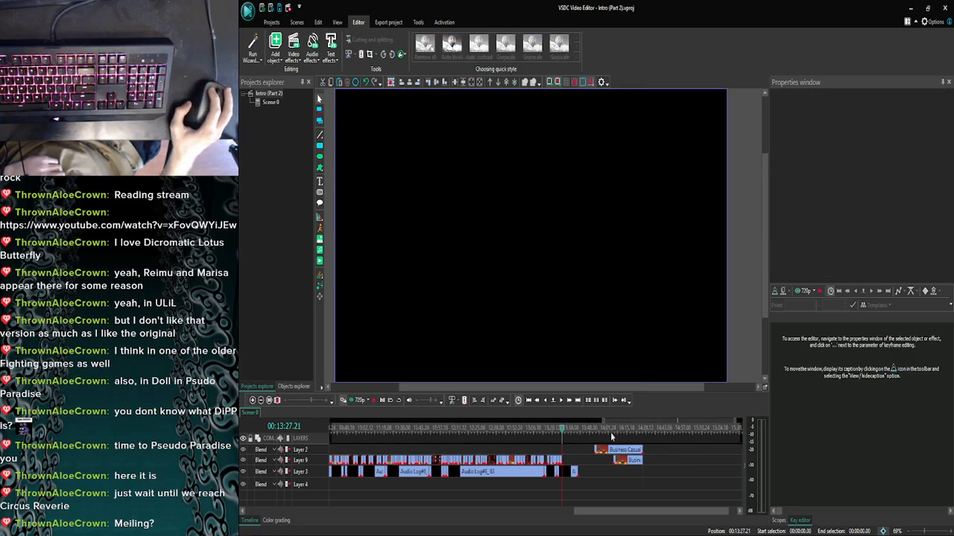
{"action": "left_click", "coordinate": [568, 401]}
{"action": "left_click", "coordinate": [568, 401]}
{"action": "left_click", "coordinate": [567, 401]}
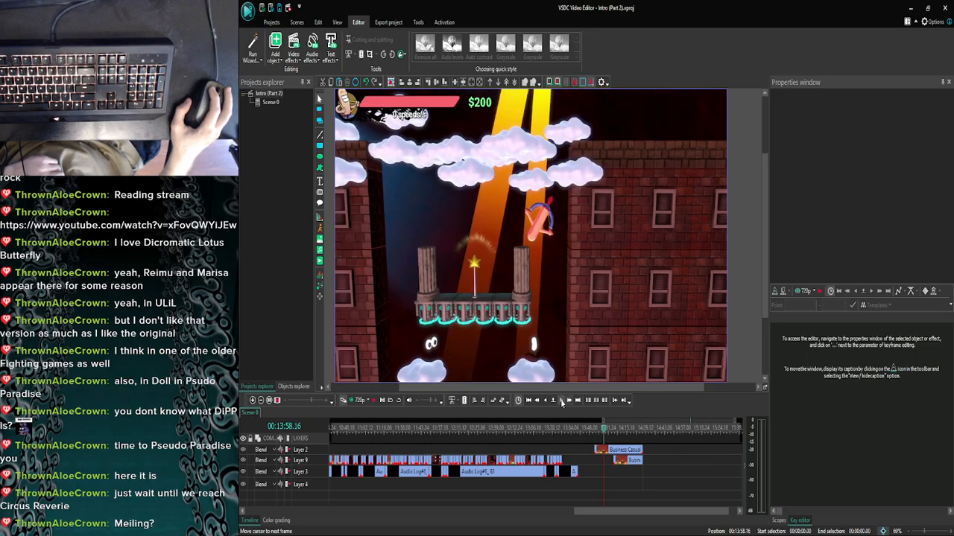
{"action": "left_click", "coordinate": [561, 401]}
{"action": "left_click", "coordinate": [561, 401]}
{"action": "mouse_move", "coordinate": [621, 453]}
{"action": "left_mouse_down"}
{"action": "mouse_move", "coordinate": [648, 462]}
{"action": "mouse_move", "coordinate": [605, 462]}
{"action": "left_mouse_up"}
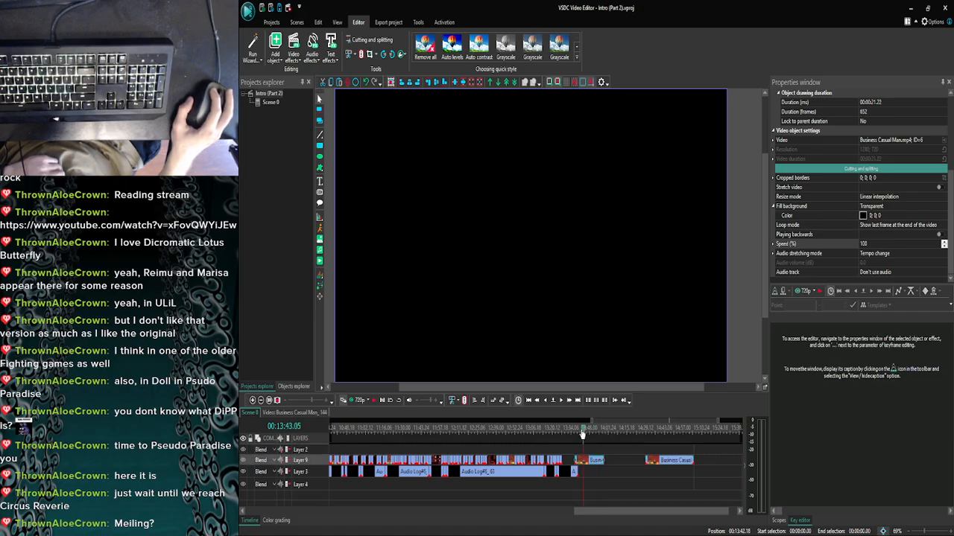
Step through the shifted Layer 9 clip between 13:50.22 and 13:53.02 to find where the usable footage begins.
{"action": "left_click", "coordinate": [570, 401]}
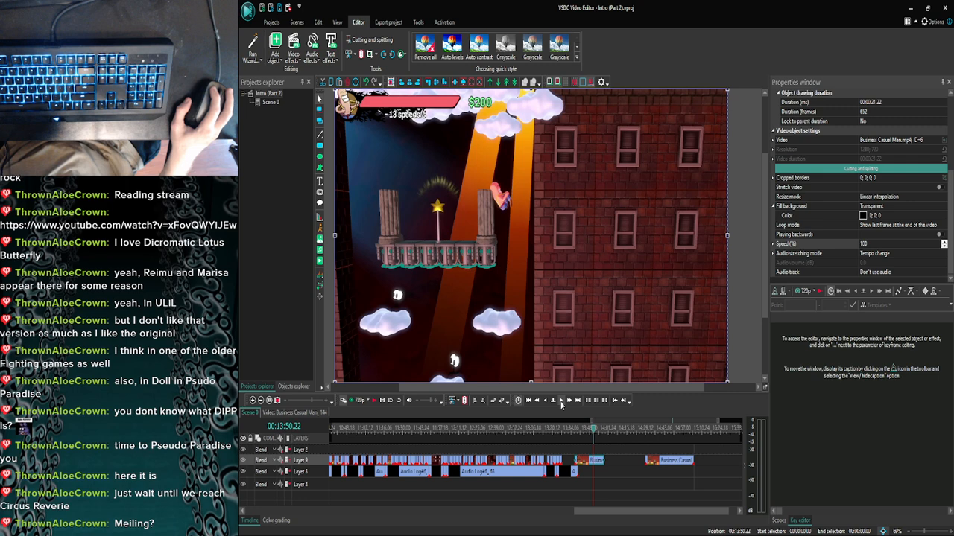
{"action": "left_click", "coordinate": [561, 402]}
{"action": "left_click", "coordinate": [561, 402]}
{"action": "left_click", "coordinate": [561, 402]}
{"action": "left_click", "coordinate": [561, 403]}
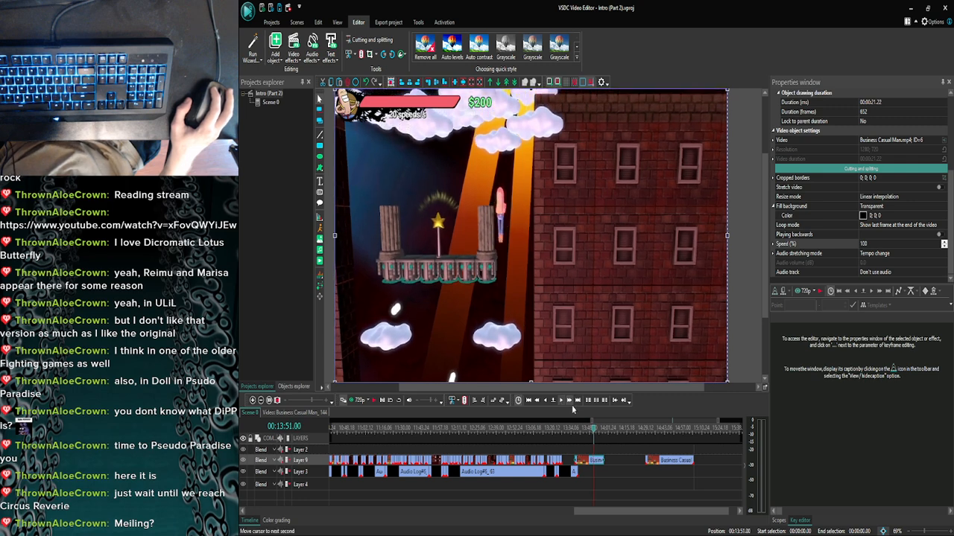
{"action": "left_click", "coordinate": [568, 403]}
{"action": "left_click", "coordinate": [562, 403]}
{"action": "left_click", "coordinate": [562, 403]}
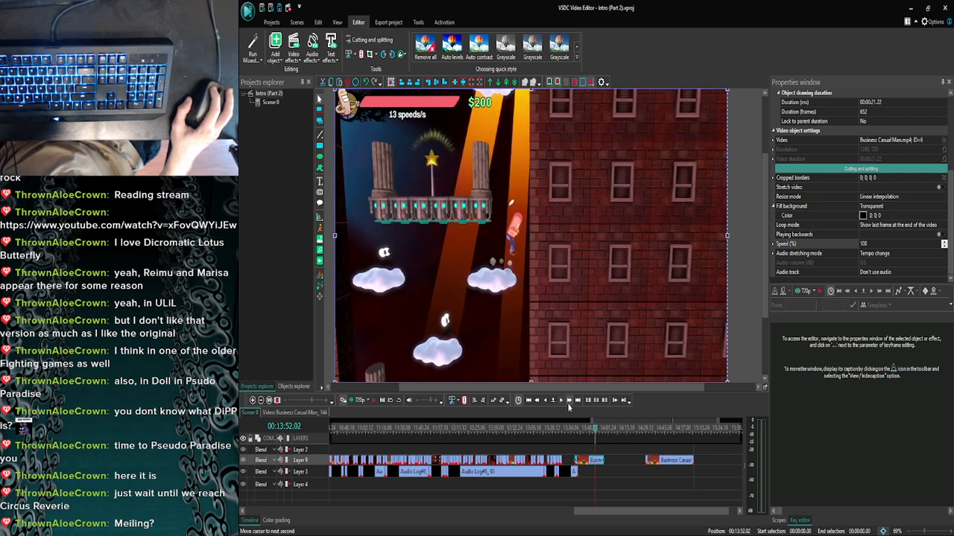
{"action": "left_click", "coordinate": [569, 403]}
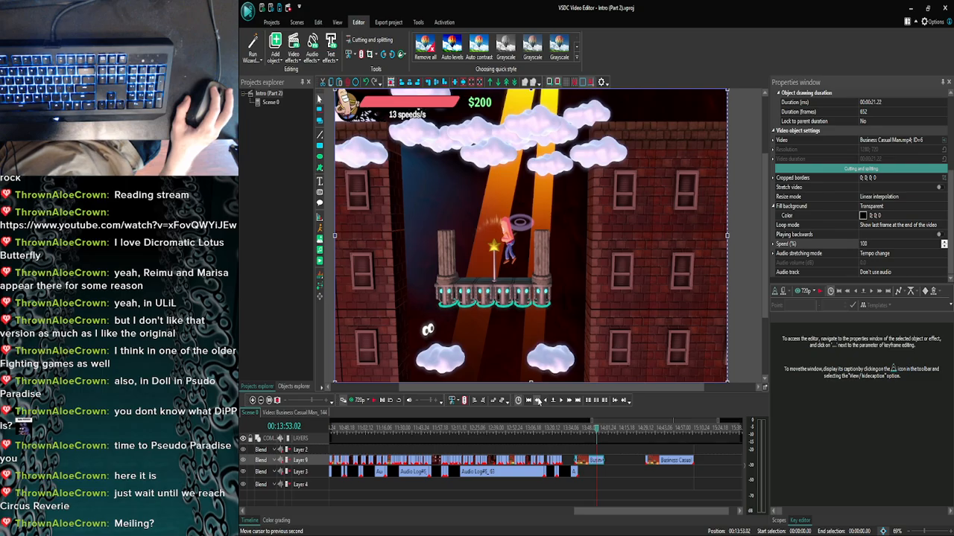
Split the shifted Layer 9 clip at 13:51.26 and place its second part directly after the footage ending at 13:27.21.
{"action": "left_click", "coordinate": [537, 402]}
{"action": "left_click", "coordinate": [544, 402]}
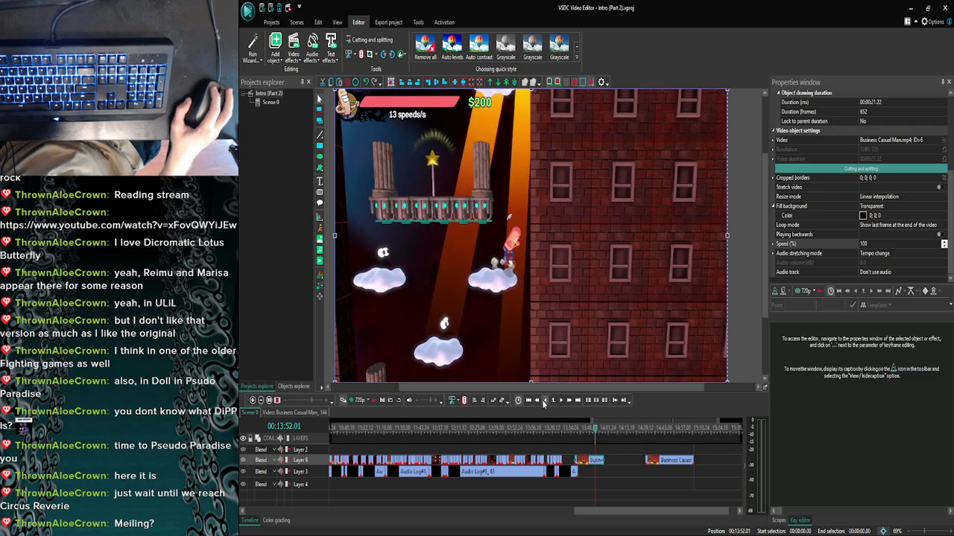
{"action": "left_click", "coordinate": [545, 402]}
{"action": "left_click", "coordinate": [544, 402]}
{"action": "left_click", "coordinate": [544, 402]}
{"action": "left_click", "coordinate": [545, 403]}
{"action": "left_click", "coordinate": [545, 402]}
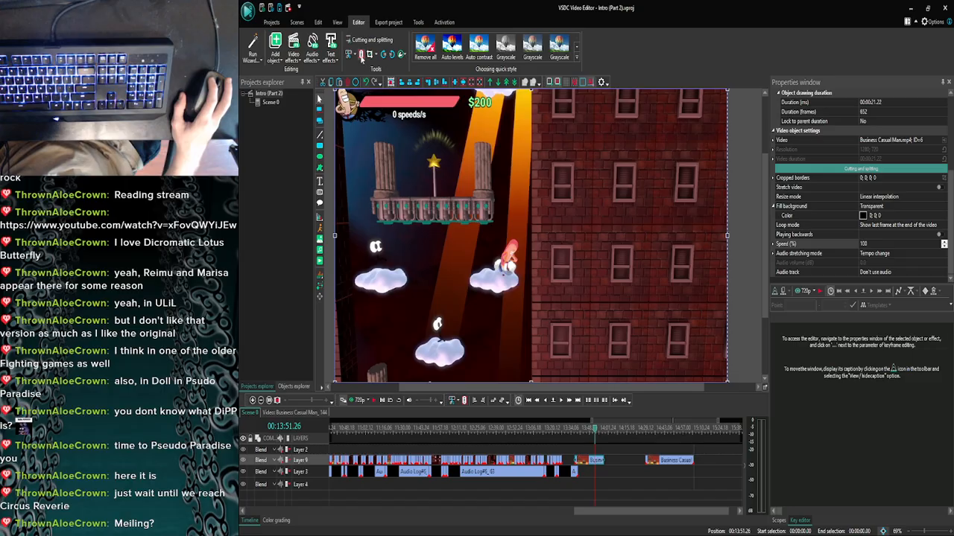
{"action": "key", "text": "ctrl+k"}
{"action": "left_click_drag", "start_coordinate": [588, 463], "coordinate": [573, 437]}
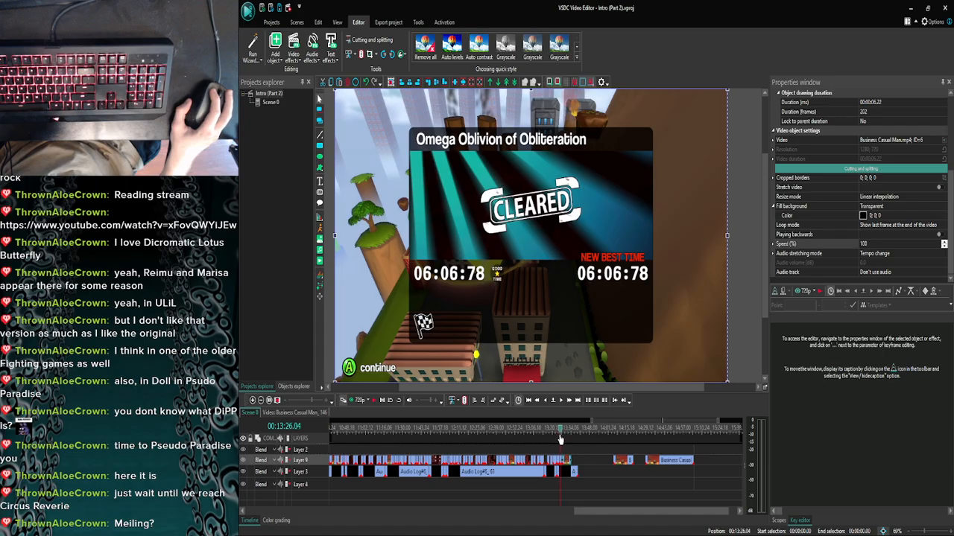
Preview the new join between the Layer 9 clips, starting from 13:26.04.
{"action": "left_click", "coordinate": [561, 439]}
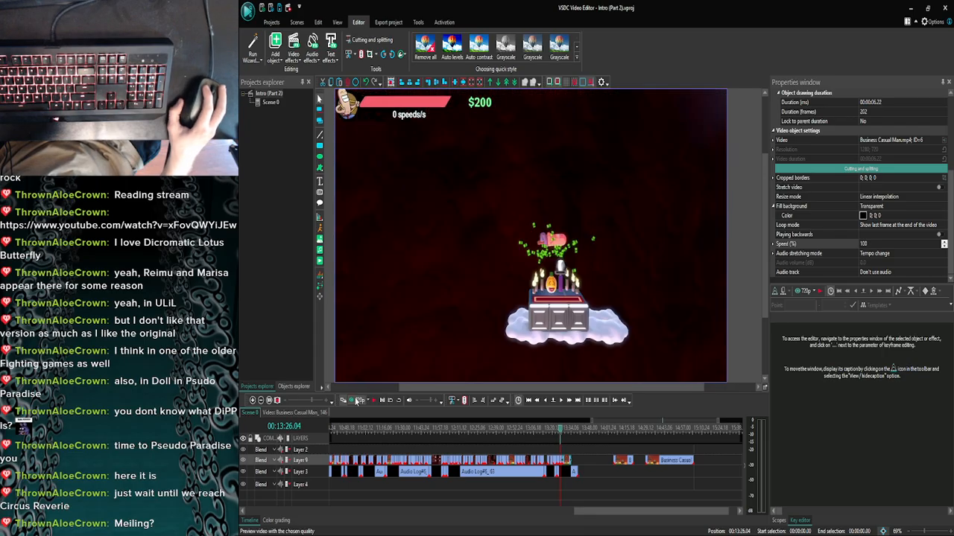
{"action": "left_click", "coordinate": [358, 401]}
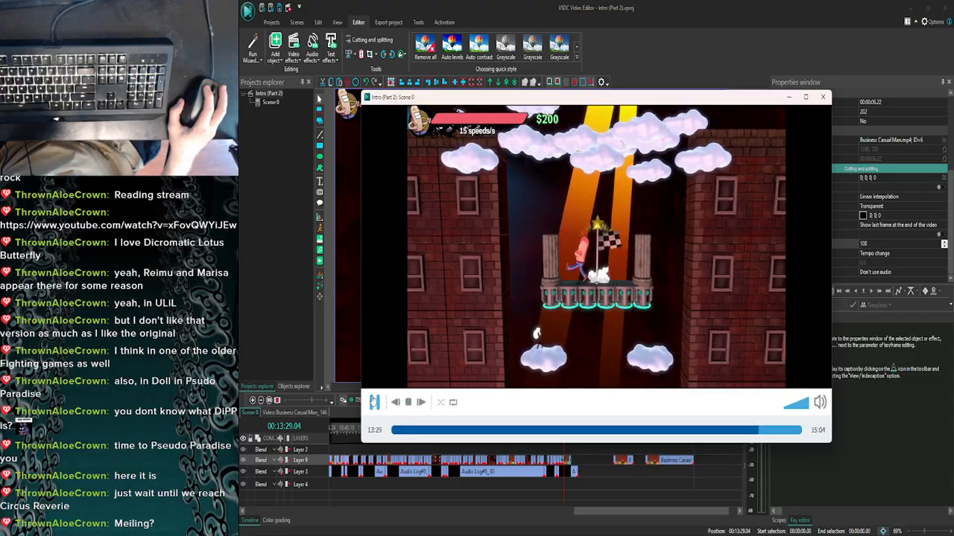
{"action": "left_click", "coordinate": [373, 401]}
{"action": "left_click", "coordinate": [827, 97]}
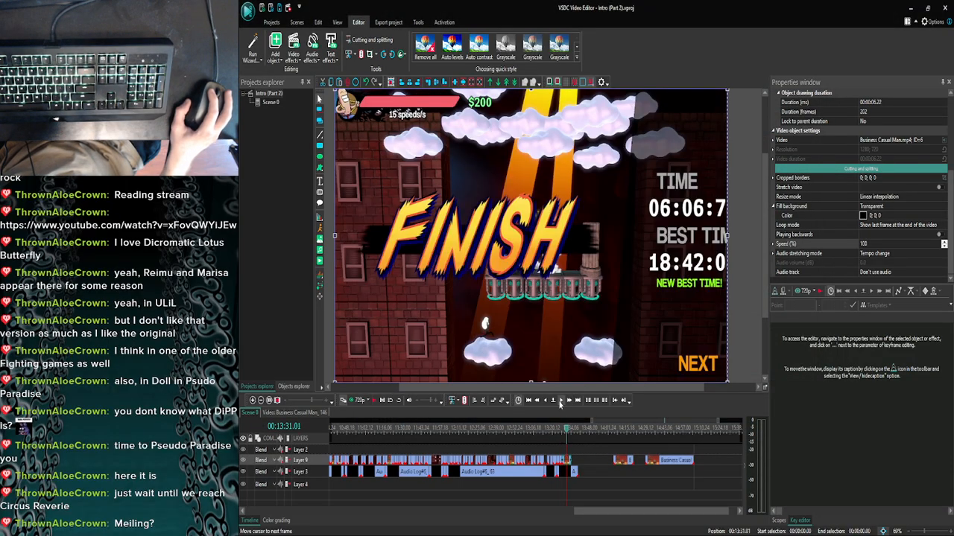
Step through the frames of the FINISH title between 13:31.01 and 13:29.26 on Layer 9 to examine how it appears.
{"action": "left_click", "coordinate": [560, 401]}
{"action": "left_click", "coordinate": [560, 401]}
{"action": "left_click", "coordinate": [560, 401]}
{"action": "left_click", "coordinate": [539, 401]}
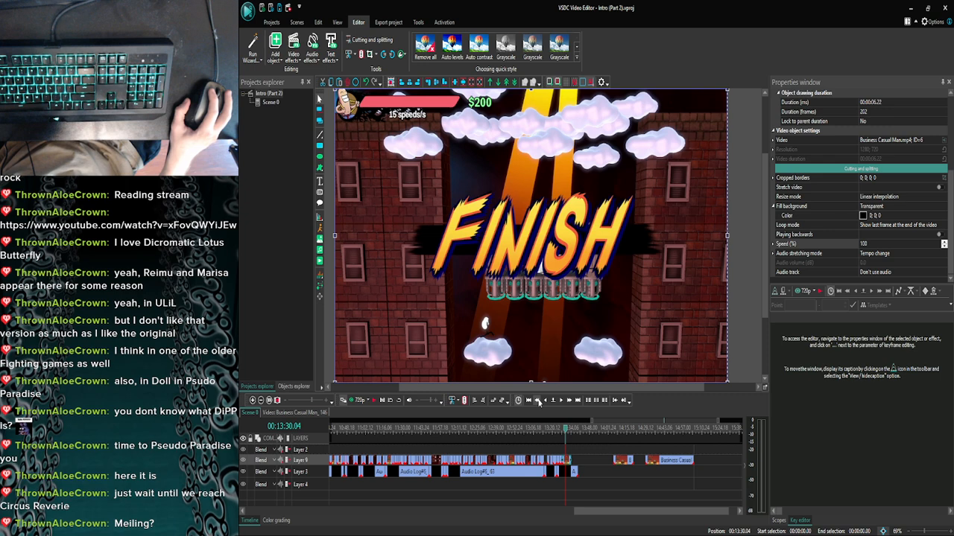
{"action": "left_click", "coordinate": [548, 401]}
{"action": "left_click", "coordinate": [547, 401]}
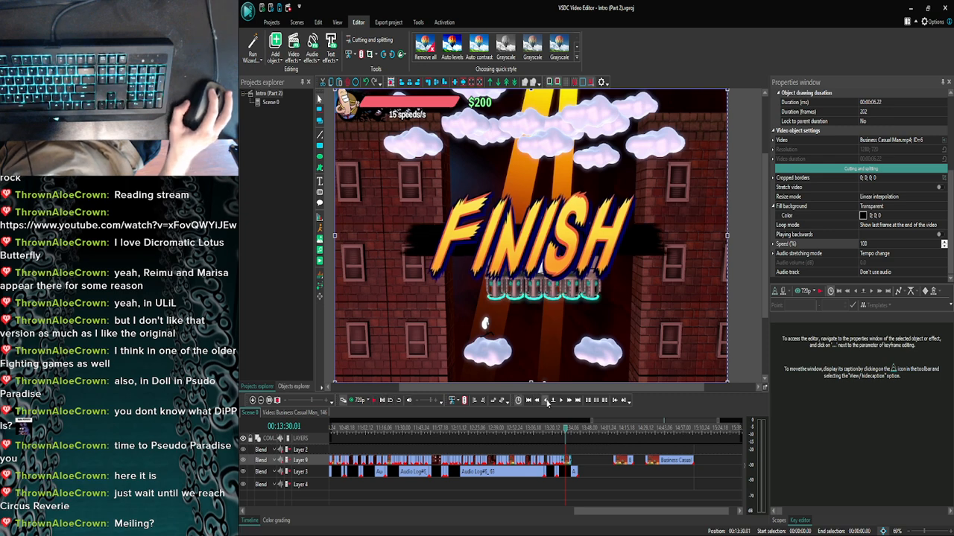
{"action": "left_click", "coordinate": [548, 402]}
{"action": "left_click", "coordinate": [547, 402]}
{"action": "left_click", "coordinate": [547, 401]}
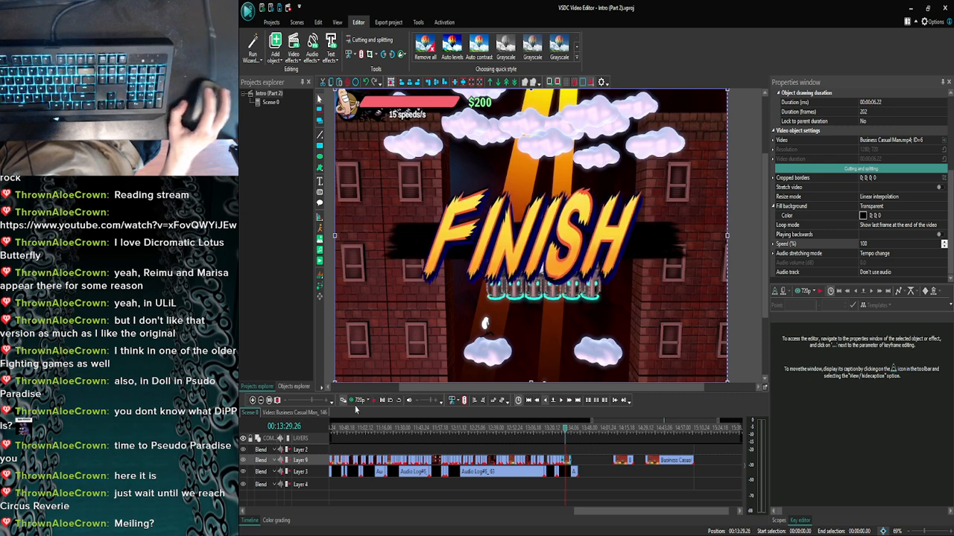
Find the frame at 13:29.00 where the character reaches the star pole and preview the scene from there.
{"action": "left_click", "coordinate": [536, 402]}
{"action": "left_click", "coordinate": [561, 401]}
{"action": "left_click", "coordinate": [561, 401]}
{"action": "left_click", "coordinate": [561, 401]}
{"action": "left_click", "coordinate": [561, 401]}
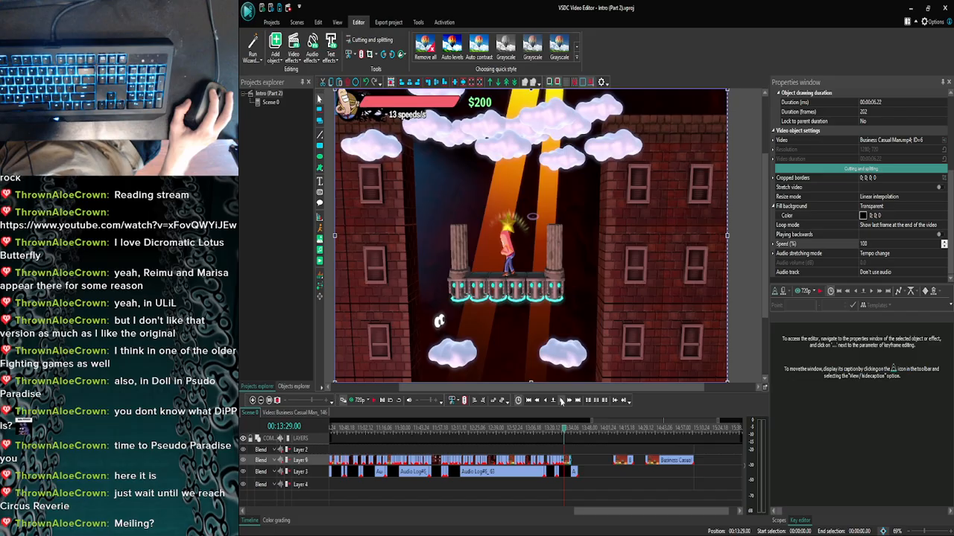
{"action": "left_click", "coordinate": [561, 400]}
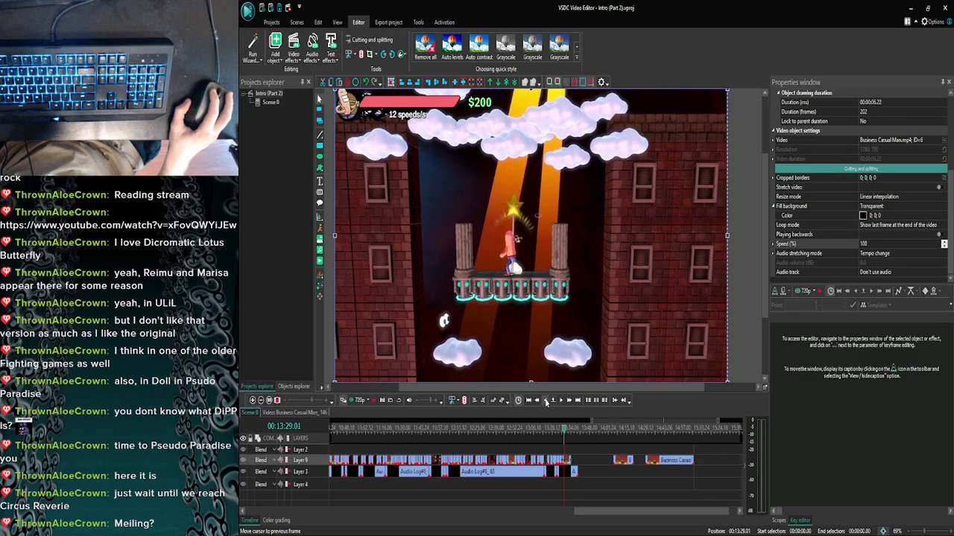
{"action": "left_click", "coordinate": [546, 401]}
{"action": "left_click", "coordinate": [545, 402]}
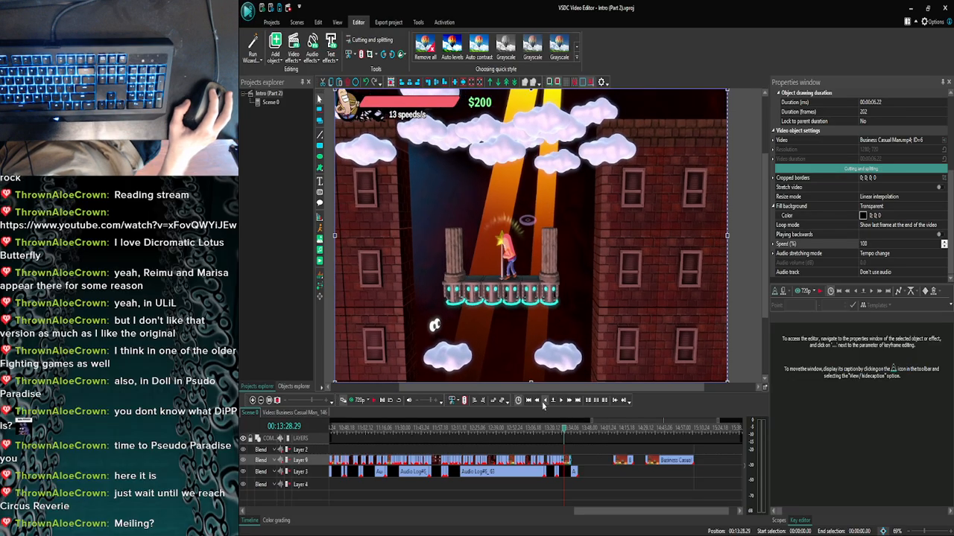
{"action": "left_click", "coordinate": [564, 401]}
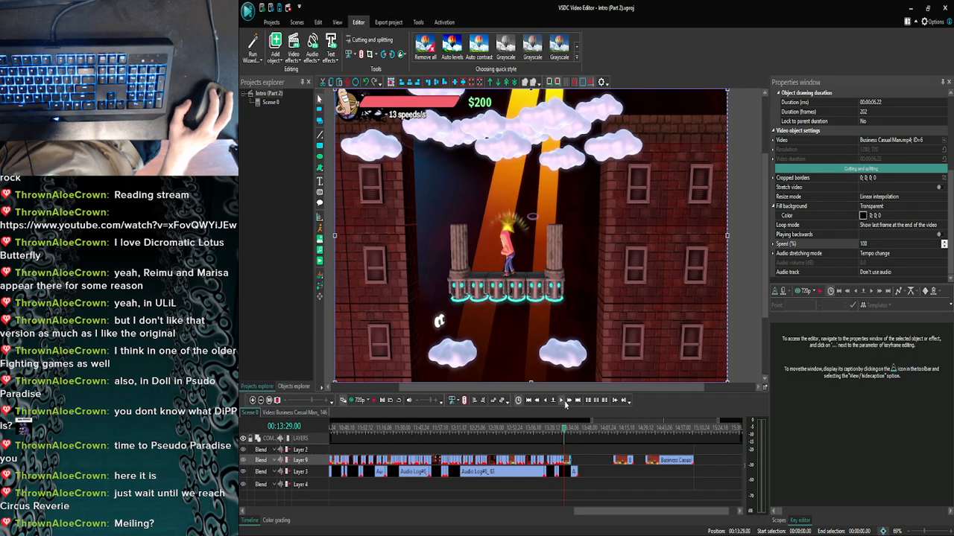
{"action": "left_click", "coordinate": [343, 400]}
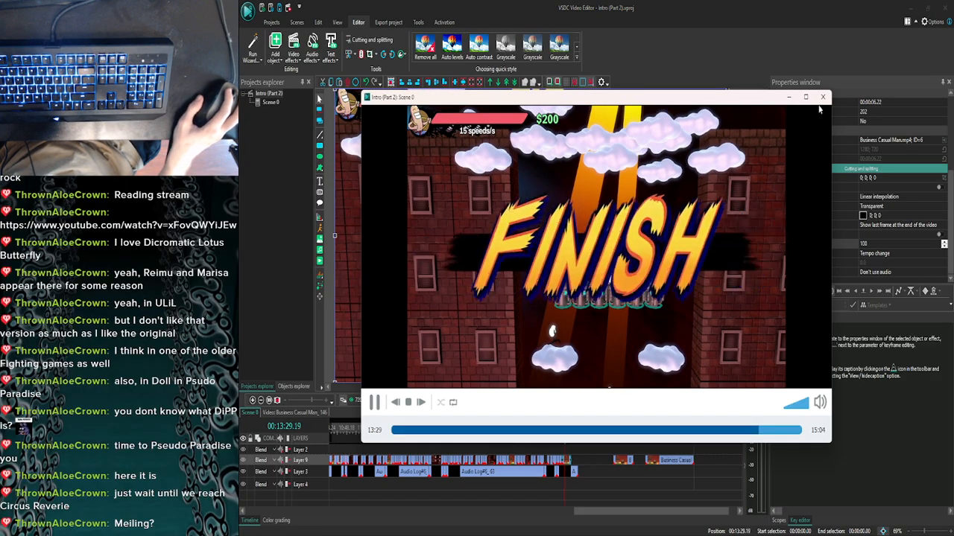
{"action": "left_click", "coordinate": [822, 97]}
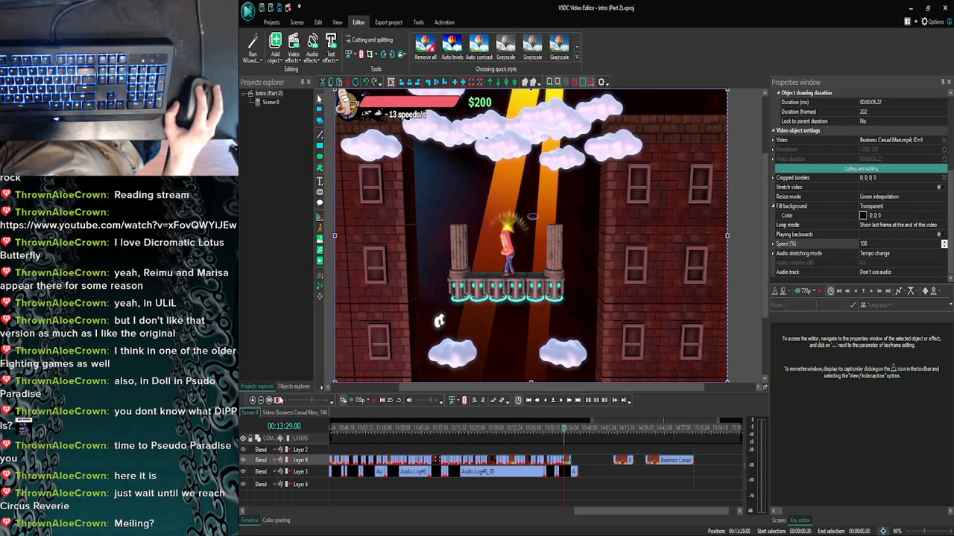
Switch to the browser, bring up the Dolls in Pseudo Paradise video, and return to VSDC Video Editor.
{"action": "left_click", "coordinate": [365, 524]}
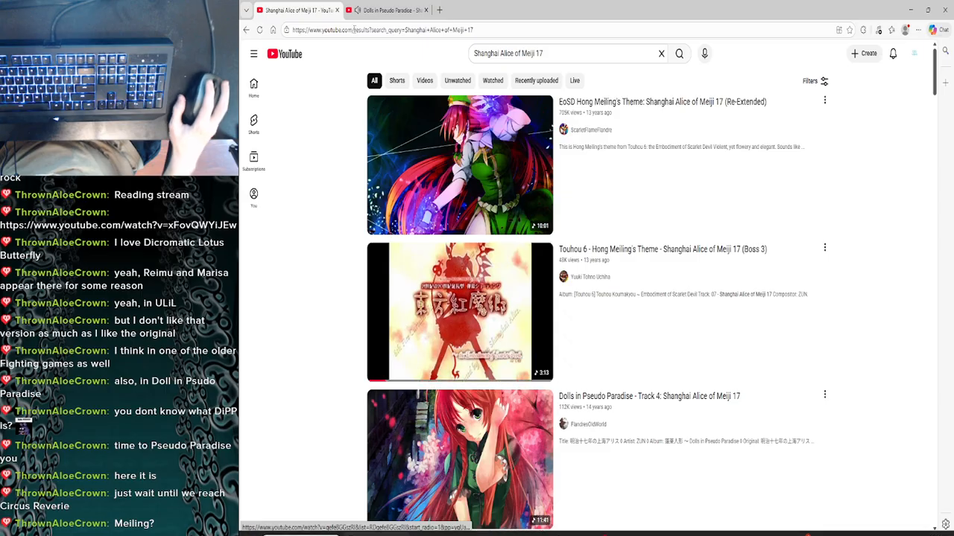
{"action": "left_click", "coordinate": [386, 10]}
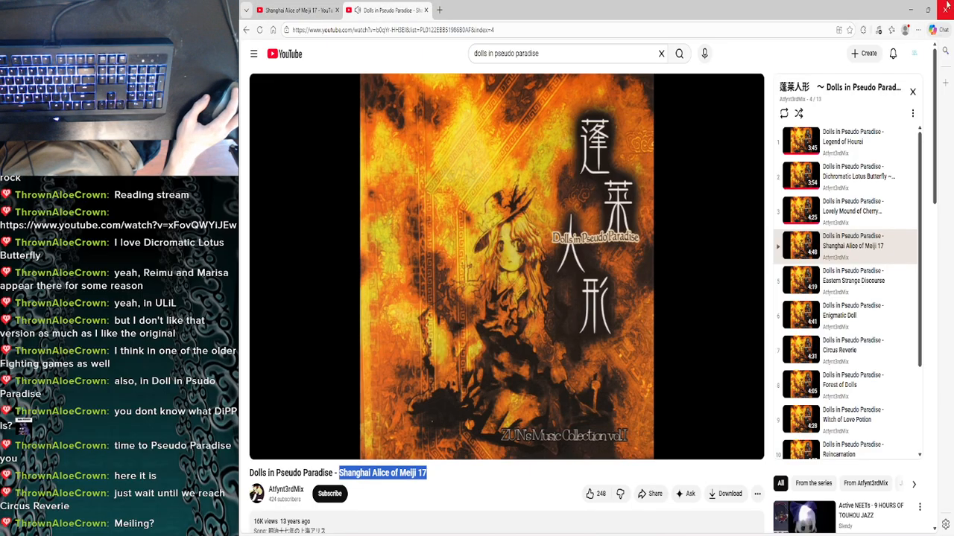
{"action": "left_click", "coordinate": [909, 12]}
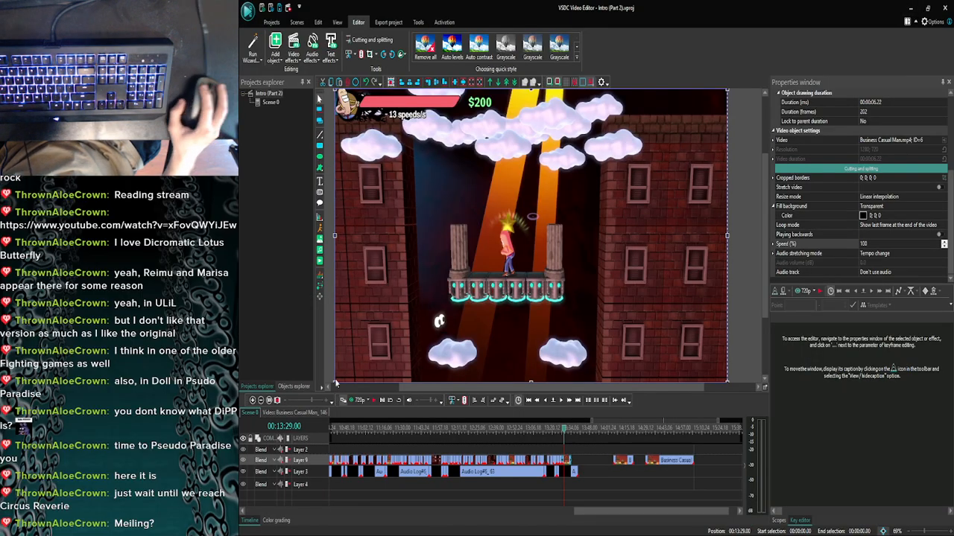
Preview the end of the level from 13:27.00, across the join between the Business Casual Man clips.
{"action": "left_click", "coordinate": [252, 400]}
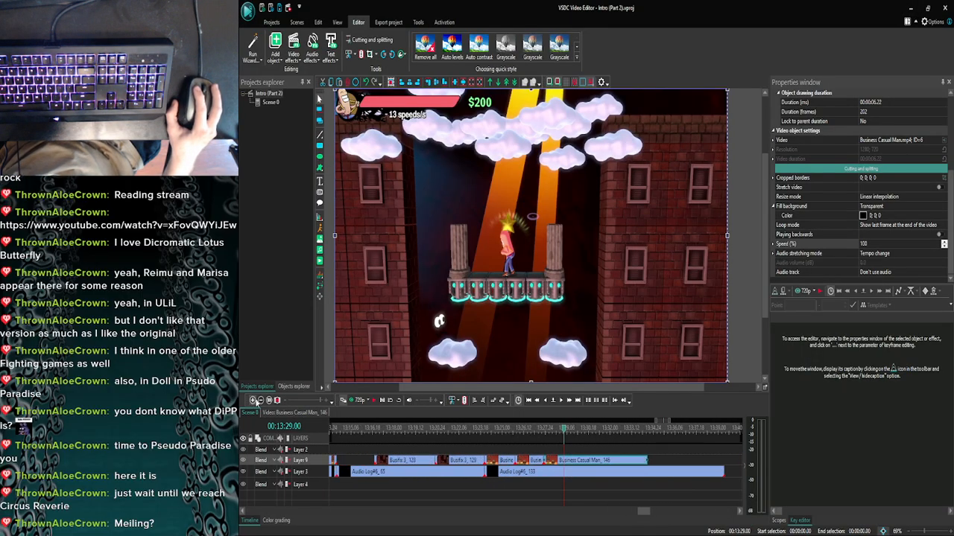
{"action": "left_click", "coordinate": [536, 400]}
{"action": "left_click", "coordinate": [536, 400]}
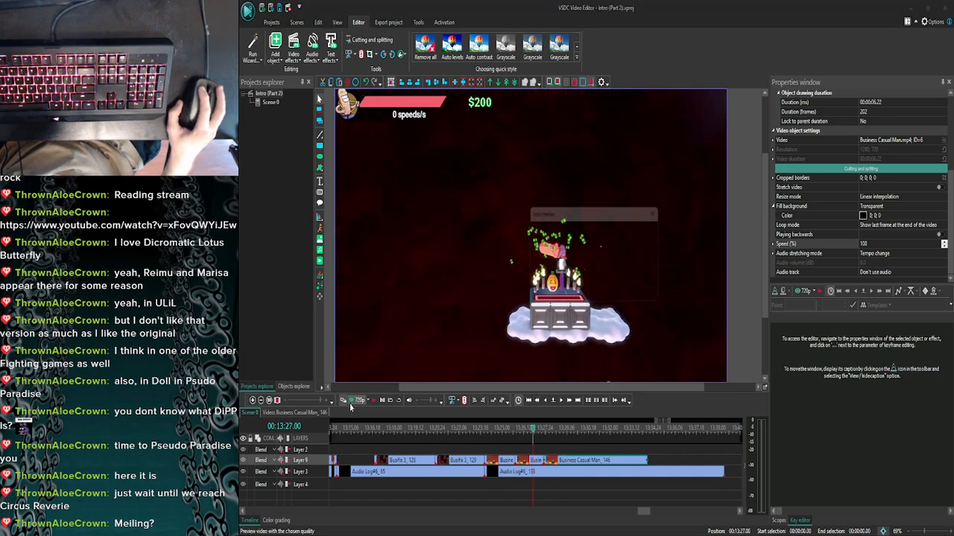
{"action": "left_click", "coordinate": [350, 403]}
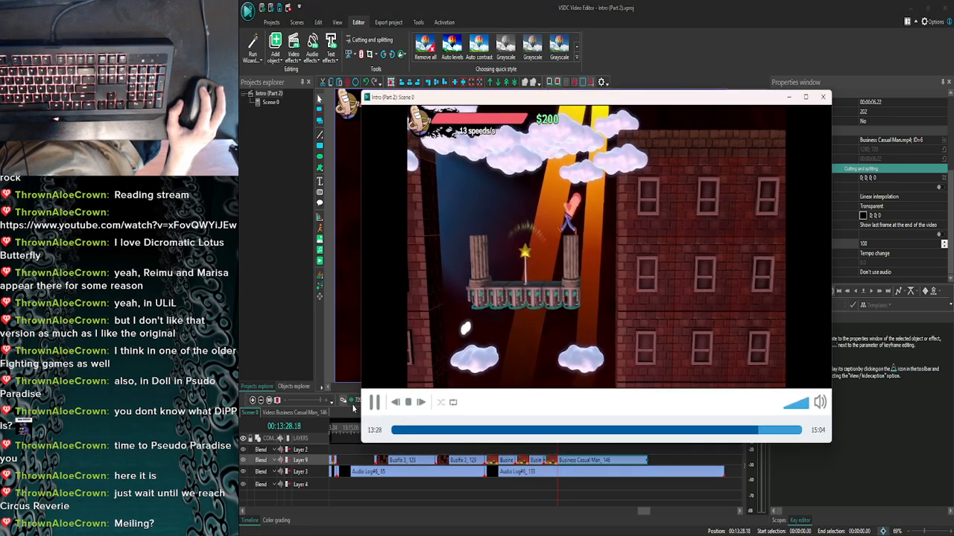
{"action": "left_click", "coordinate": [823, 98]}
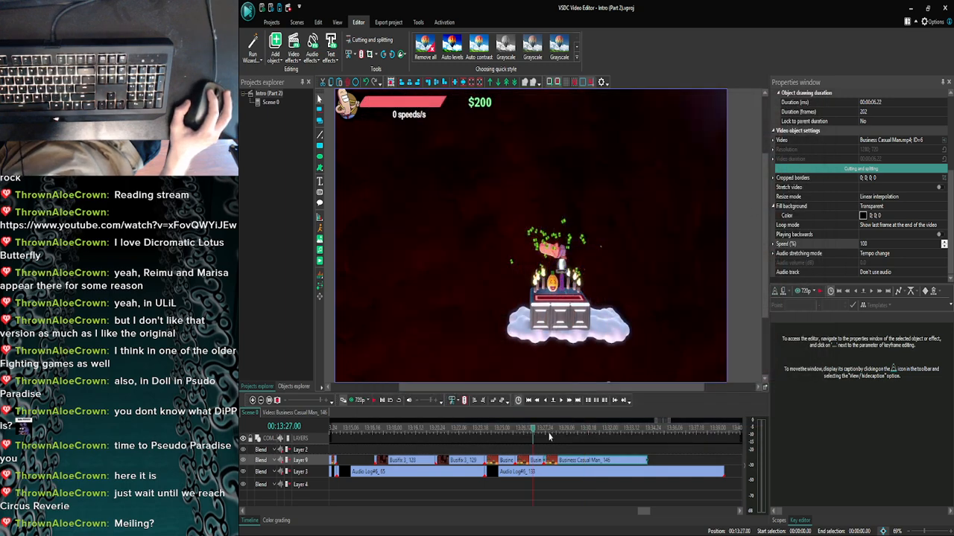
Check the frames up to 13:29.12 and set the playhead at 13:29.00, where the character reaches the star pole.
{"action": "left_click", "coordinate": [567, 401]}
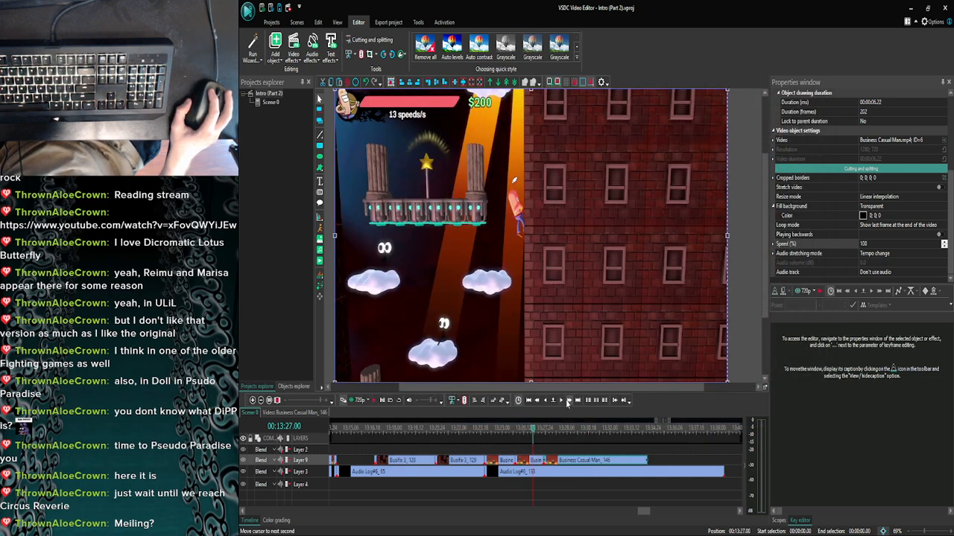
{"action": "left_click", "coordinate": [566, 401]}
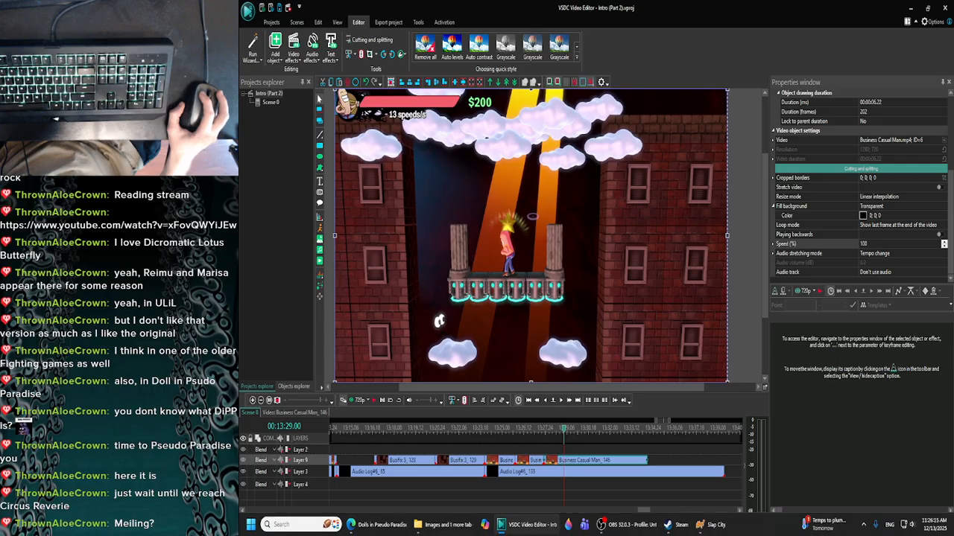
{"action": "mouse_move", "coordinate": [452, 533]}
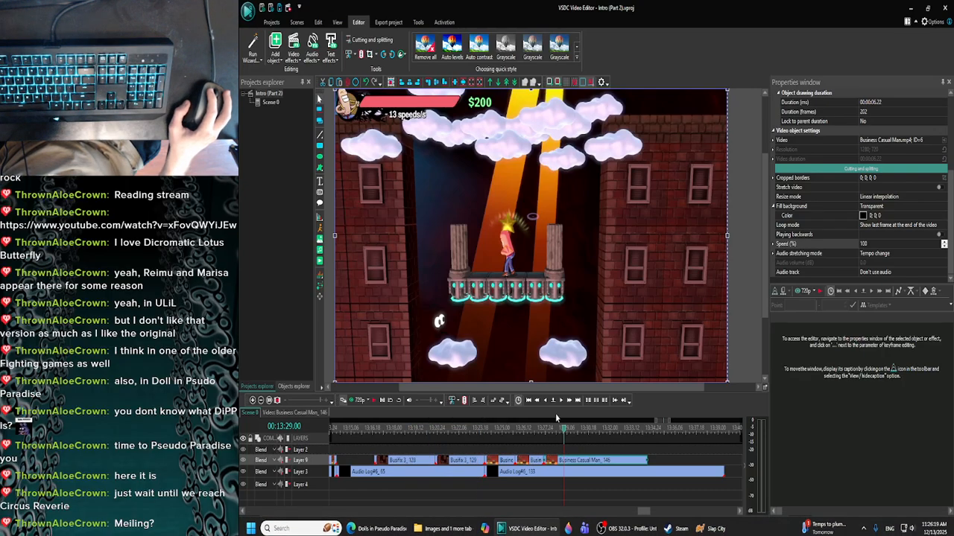
{"action": "left_click", "coordinate": [562, 401]}
{"action": "left_click", "coordinate": [562, 401]}
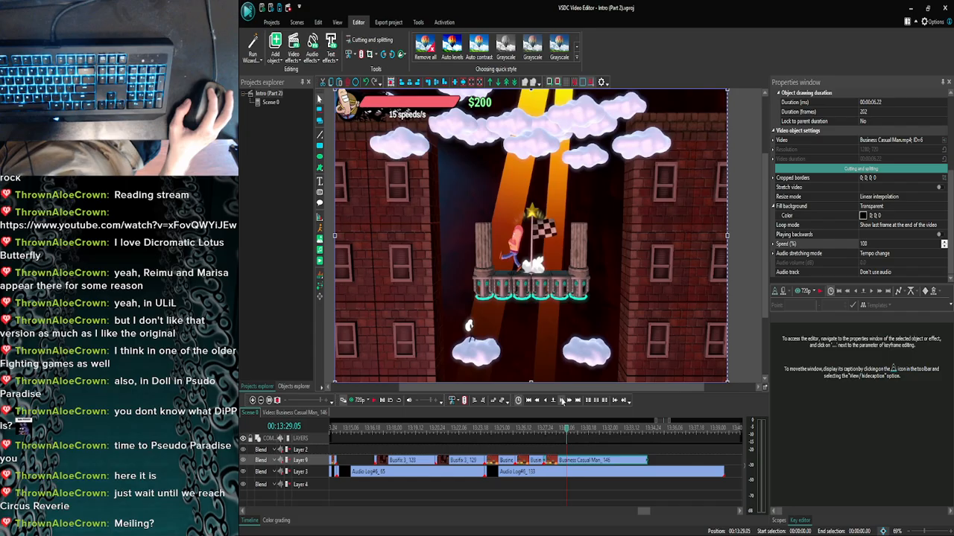
{"action": "left_click", "coordinate": [562, 400]}
{"action": "left_click", "coordinate": [562, 401]}
{"action": "left_click", "coordinate": [563, 401]}
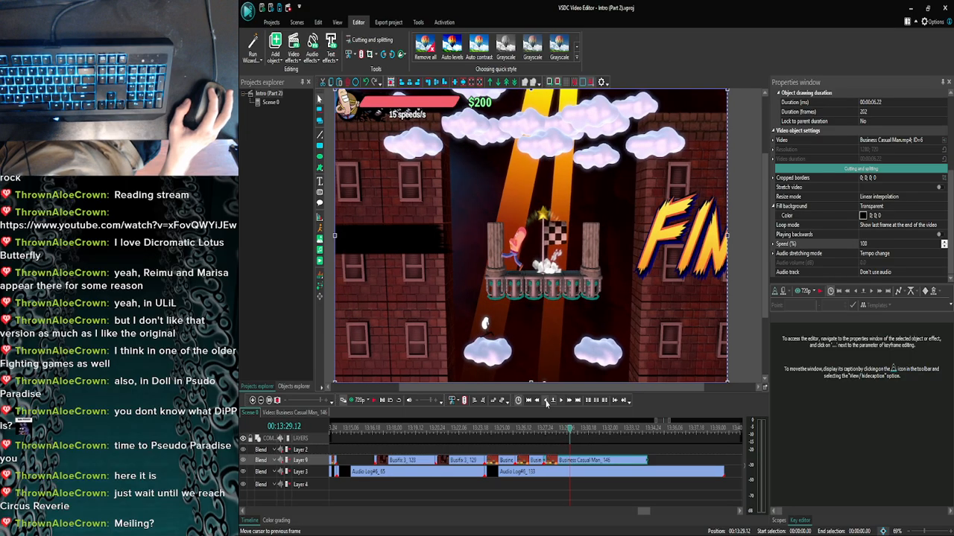
{"action": "left_click", "coordinate": [544, 401]}
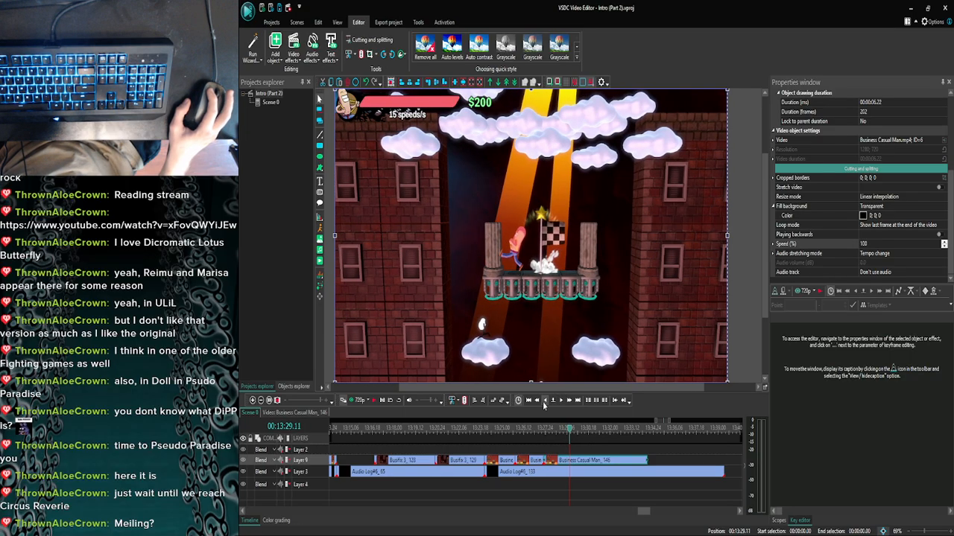
{"action": "left_click", "coordinate": [544, 401]}
{"action": "left_click", "coordinate": [544, 402]}
{"action": "left_click", "coordinate": [544, 401]}
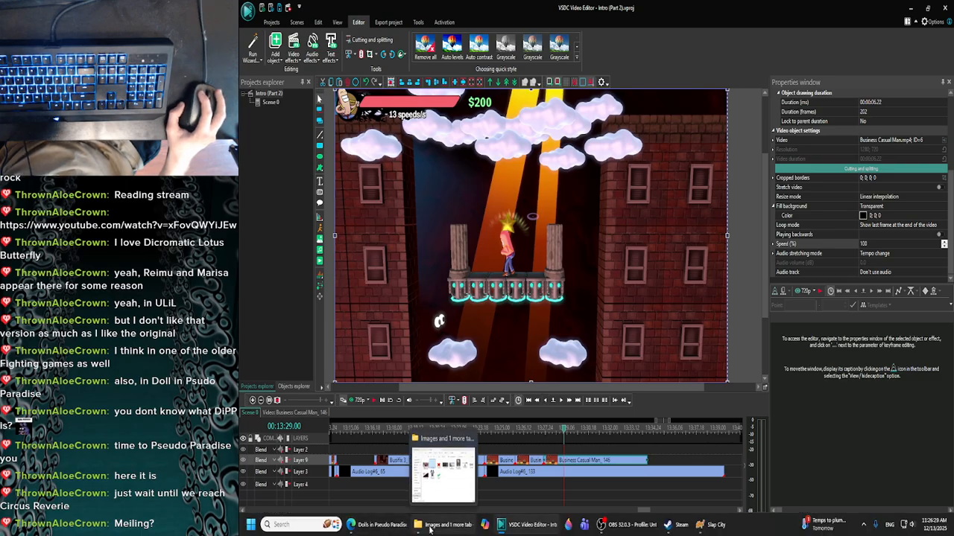
Add Level Clear.mkv from the Slap city Music folder to the project at 13:29.00 on a new layer.
{"action": "left_click", "coordinate": [259, 403]}
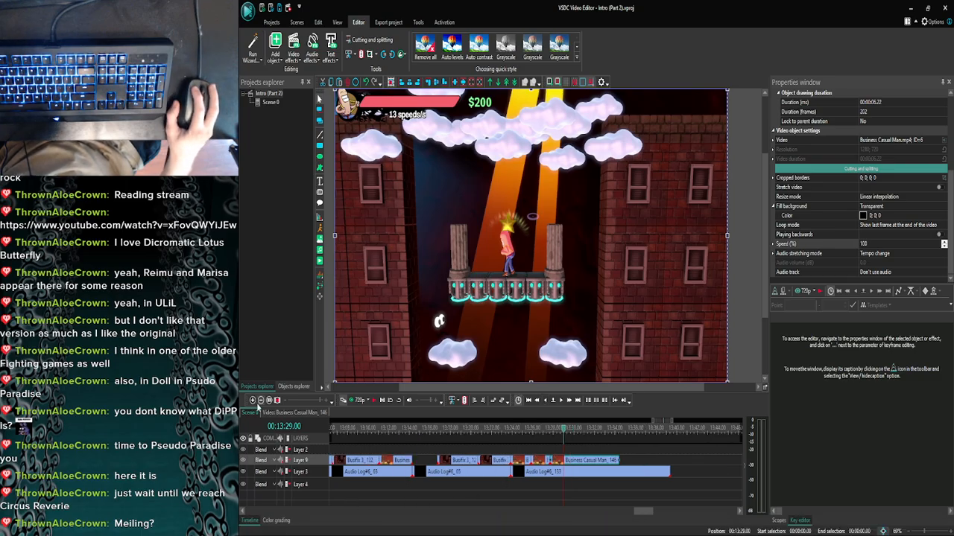
{"action": "left_click", "coordinate": [258, 403]}
{"action": "left_click", "coordinate": [259, 403]}
{"action": "left_click", "coordinate": [258, 403]}
{"action": "left_click", "coordinate": [259, 403]}
{"action": "left_click", "coordinate": [259, 404]}
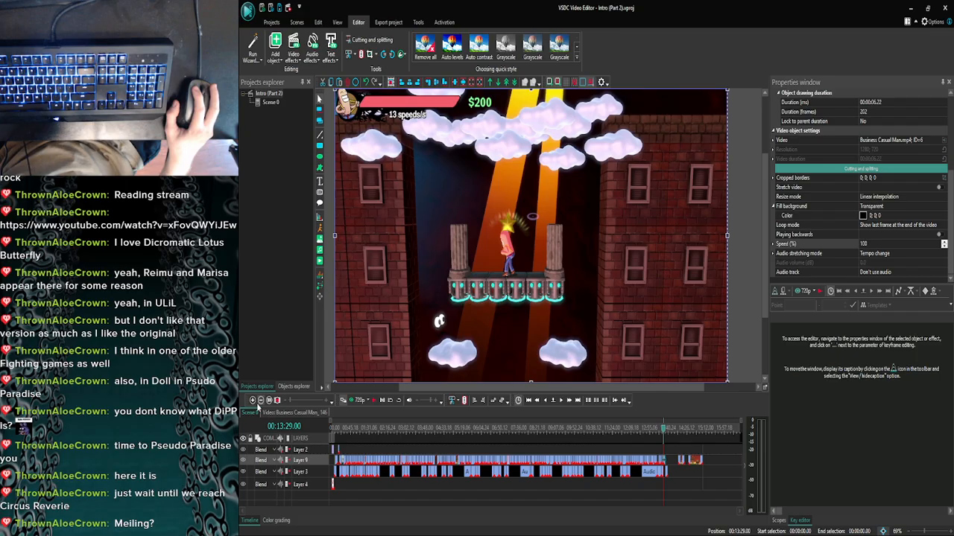
{"action": "left_click", "coordinate": [253, 401]}
{"action": "left_click", "coordinate": [253, 401]}
{"action": "left_click", "coordinate": [252, 401]}
{"action": "left_click", "coordinate": [253, 400]}
{"action": "mouse_move", "coordinate": [429, 533]}
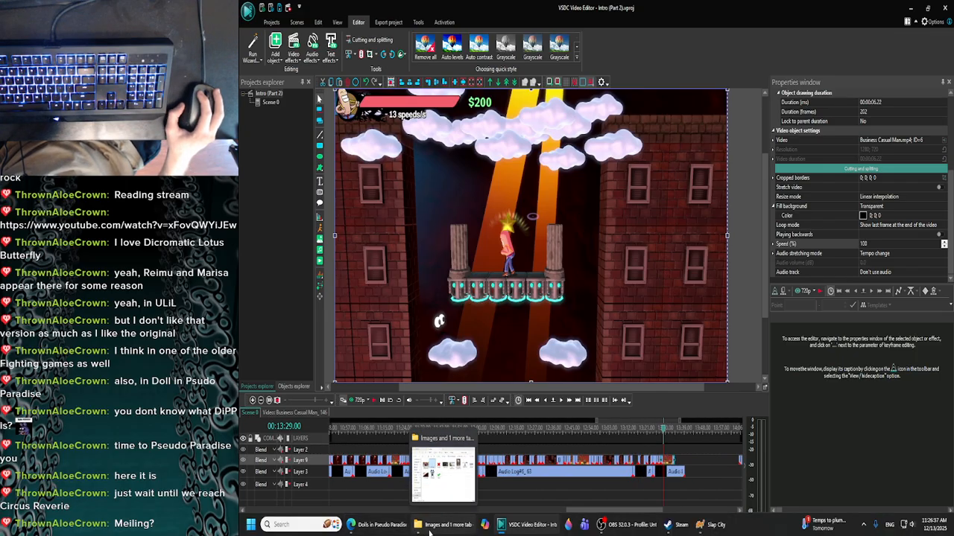
{"action": "left_click", "coordinate": [429, 533]}
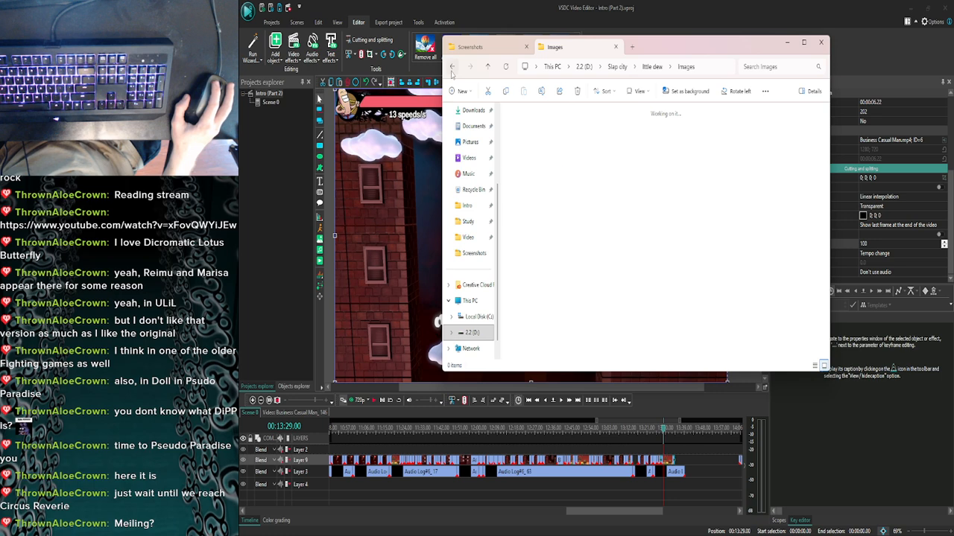
{"action": "left_click", "coordinate": [452, 67]}
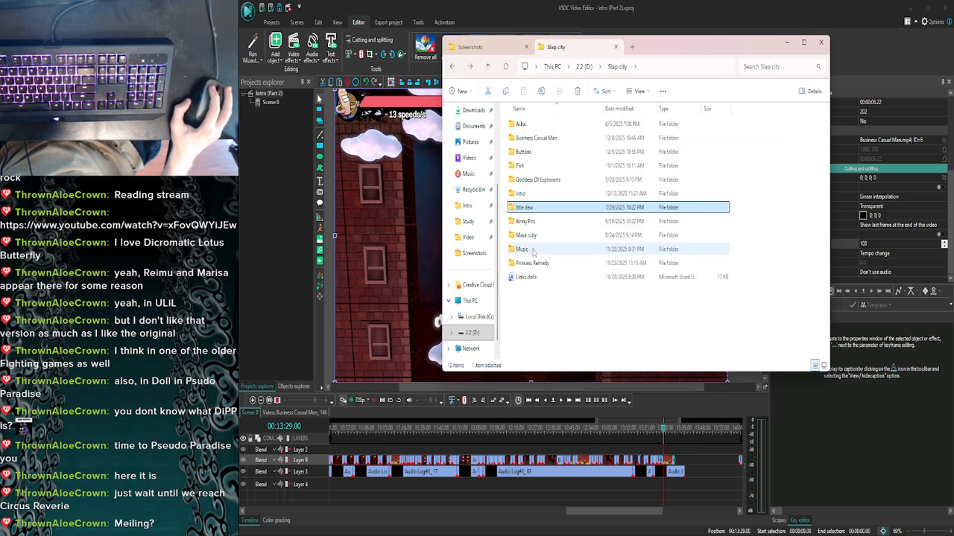
{"action": "double_click", "coordinate": [533, 250]}
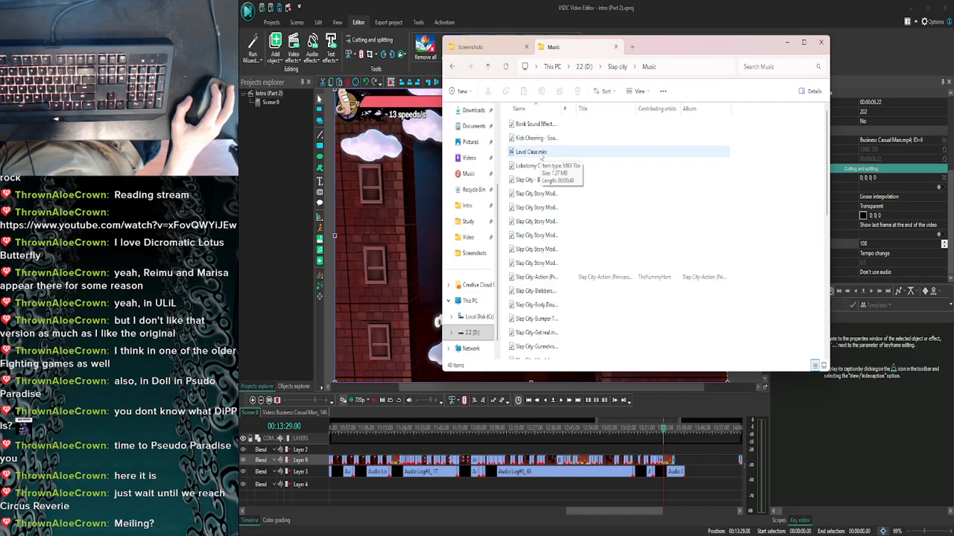
{"action": "left_click", "coordinate": [542, 154]}
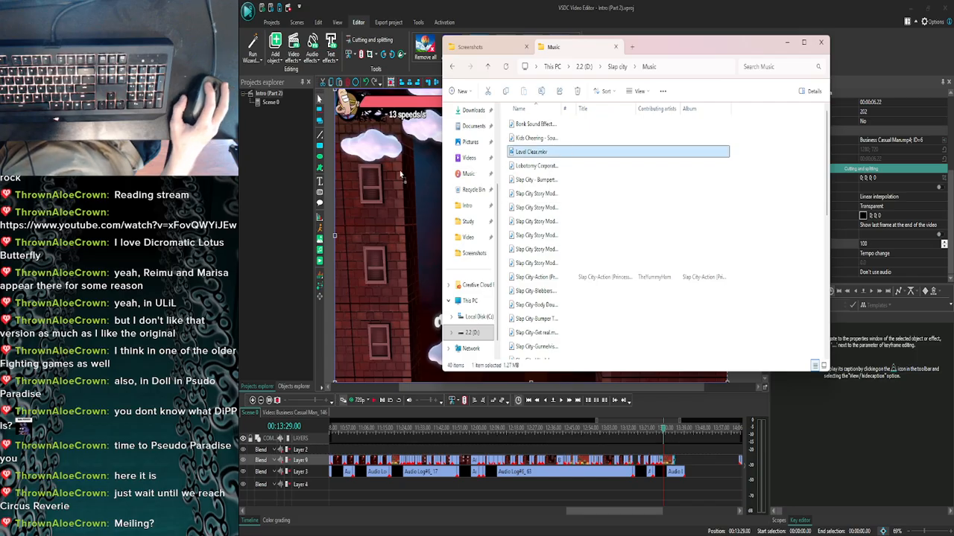
{"action": "left_click_drag", "start_coordinate": [400, 174], "coordinate": [400, 172]}
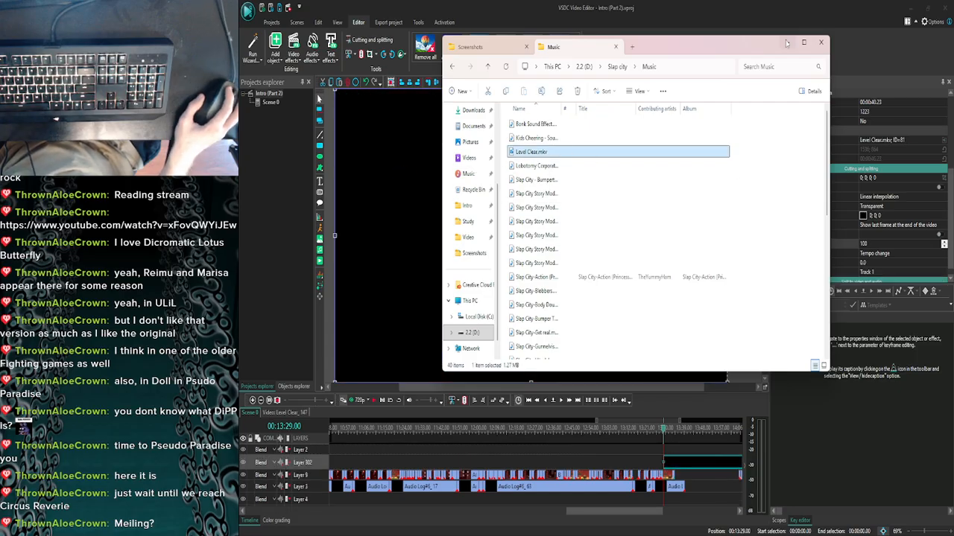
Split the Level Clear clip into separate video and audio, and delete its black video part.
{"action": "left_click", "coordinate": [930, 197]}
{"action": "left_click", "coordinate": [912, 279]}
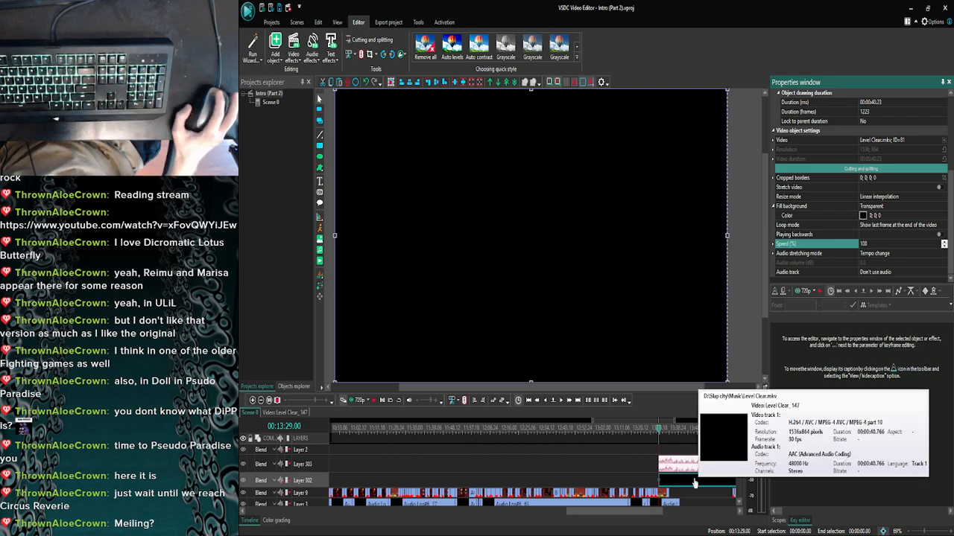
{"action": "double_click", "coordinate": [690, 482]}
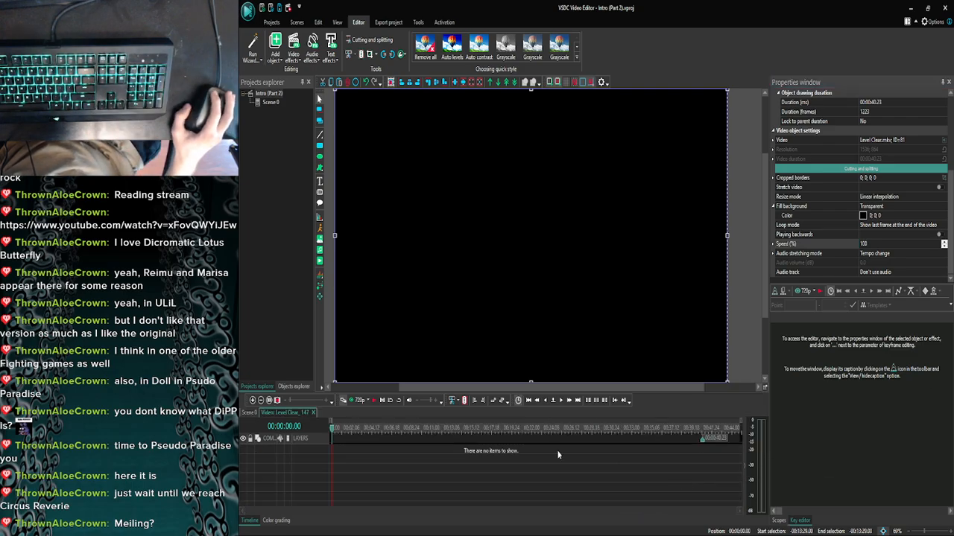
{"action": "left_click", "coordinate": [251, 414]}
{"action": "scroll", "coordinate": [552, 455], "scroll_direction": "up", "scroll_amount": 5}
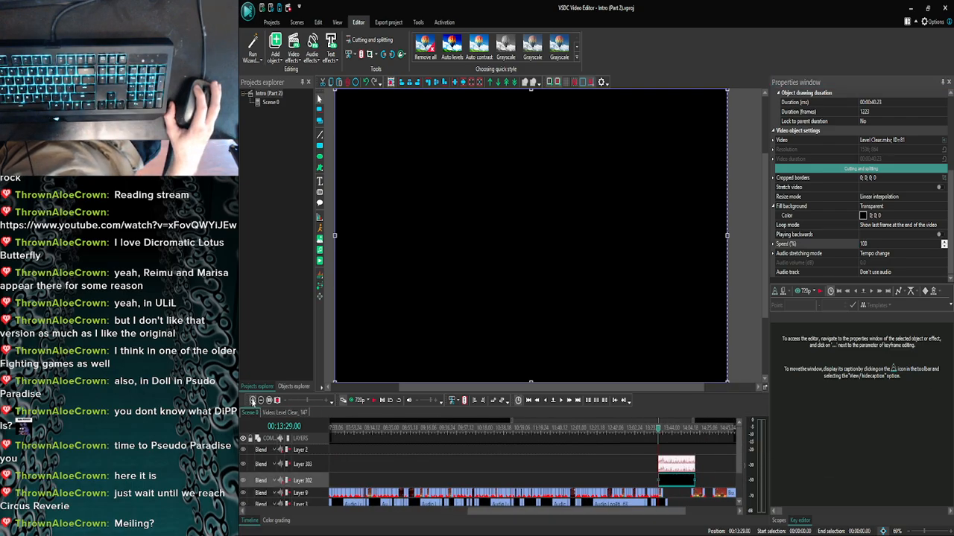
{"action": "left_click", "coordinate": [552, 454]}
{"action": "left_click", "coordinate": [662, 482]}
{"action": "key", "text": "Delete"}
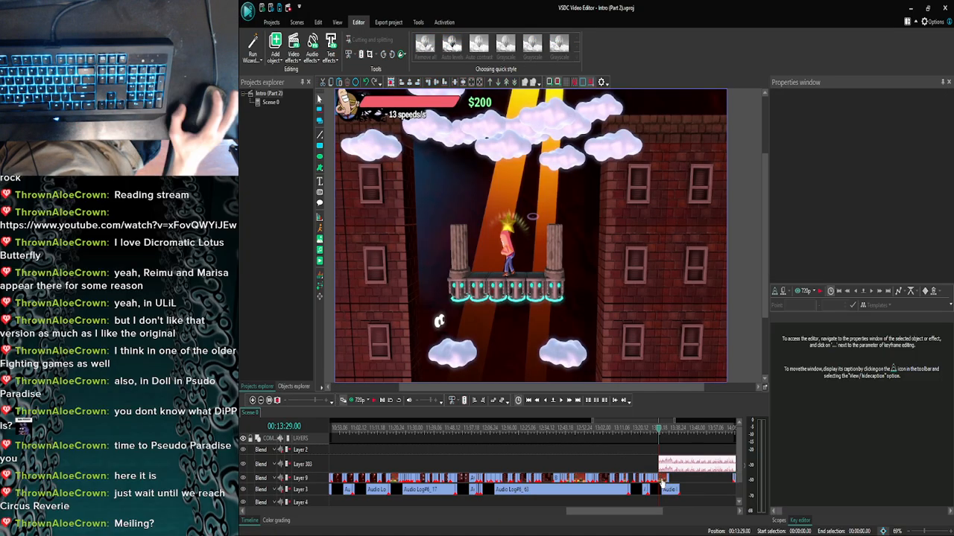
Set the audio volume of the Level Clear audio to -15 dB.
{"action": "left_click", "coordinate": [677, 465]}
{"action": "left_click", "coordinate": [865, 273]}
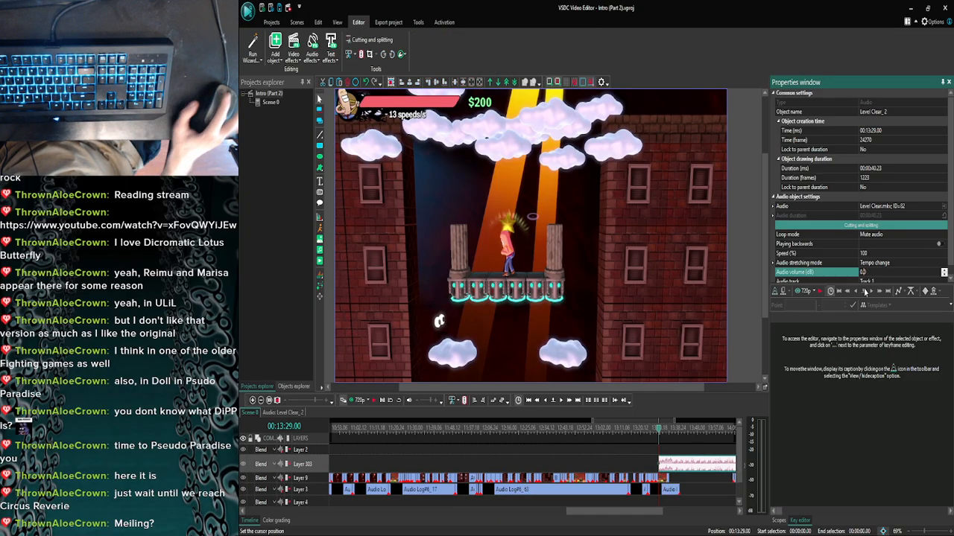
{"action": "key", "text": "BackSpace"}
{"action": "key", "text": "BackSpace"}
{"action": "type", "text": "-15"}
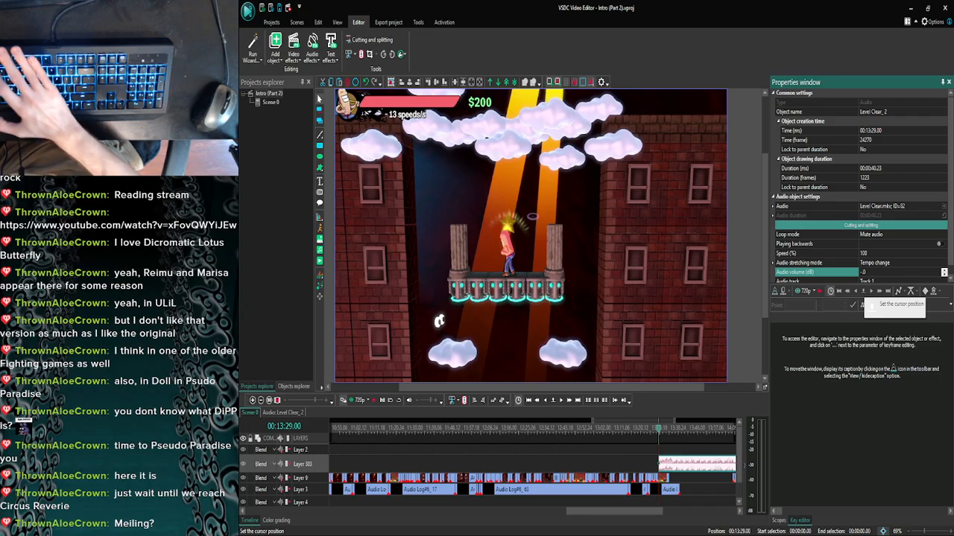
{"action": "key", "text": "Return"}
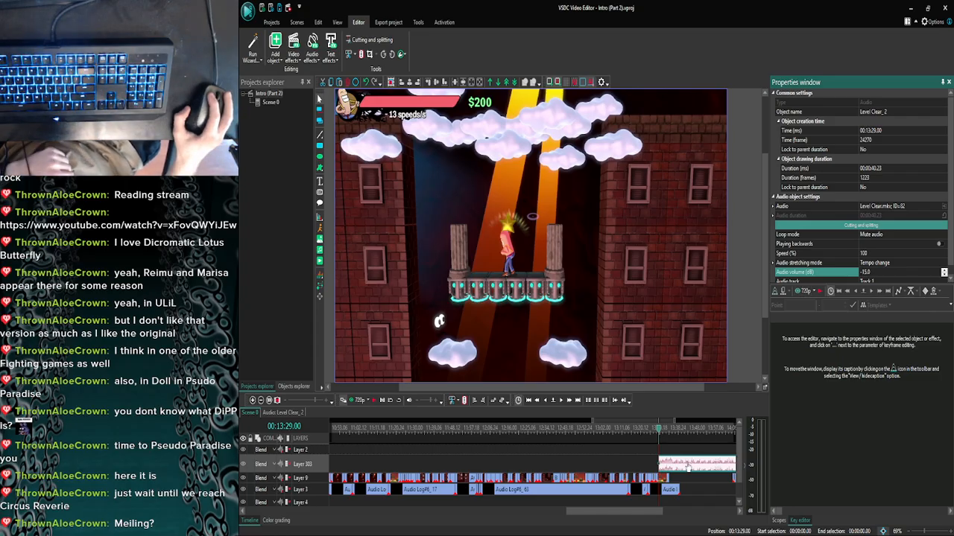
Move the Level Clear audio down to Layer 4 and check the finish frame at 13:30.00.
{"action": "left_click_drag", "start_coordinate": [689, 465], "coordinate": [674, 492]}
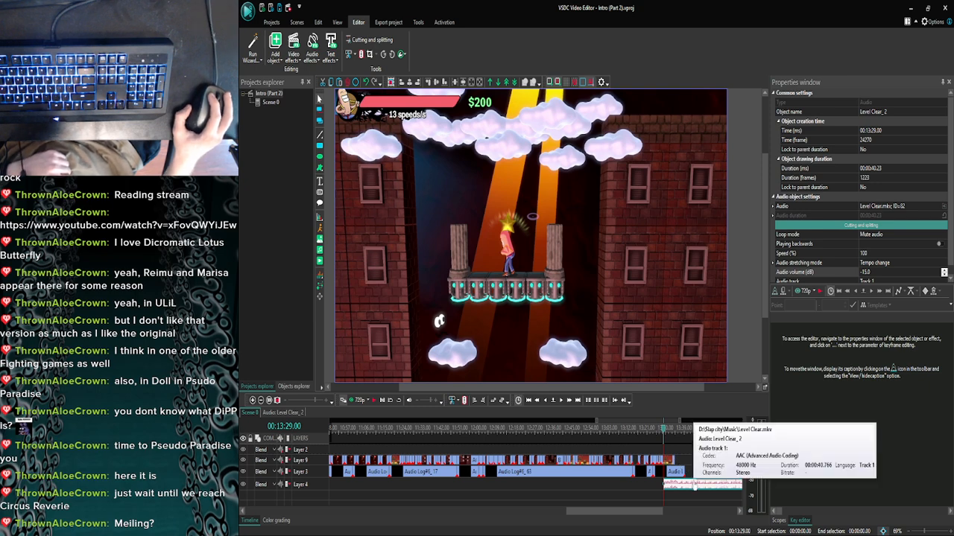
{"action": "left_click", "coordinate": [254, 400]}
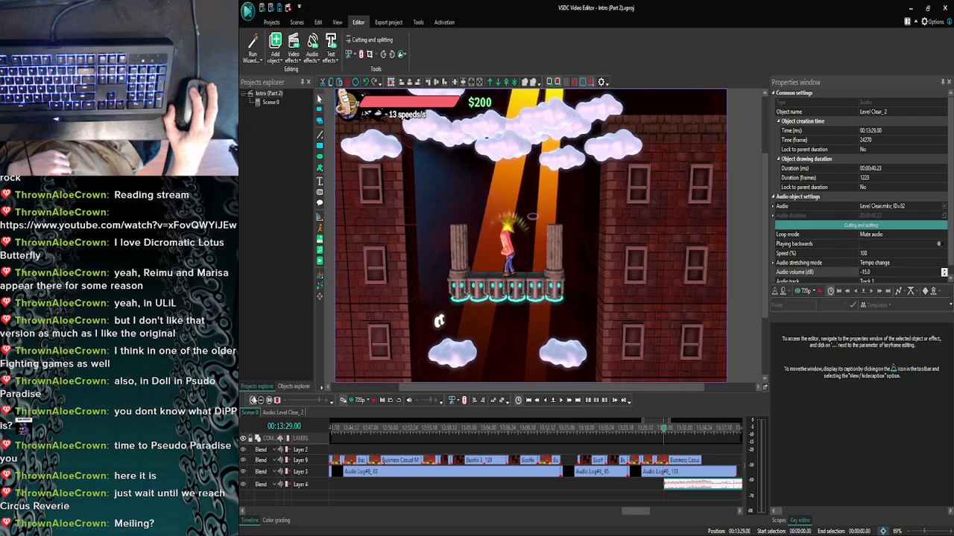
{"action": "left_click", "coordinate": [253, 400]}
{"action": "left_click", "coordinate": [570, 401]}
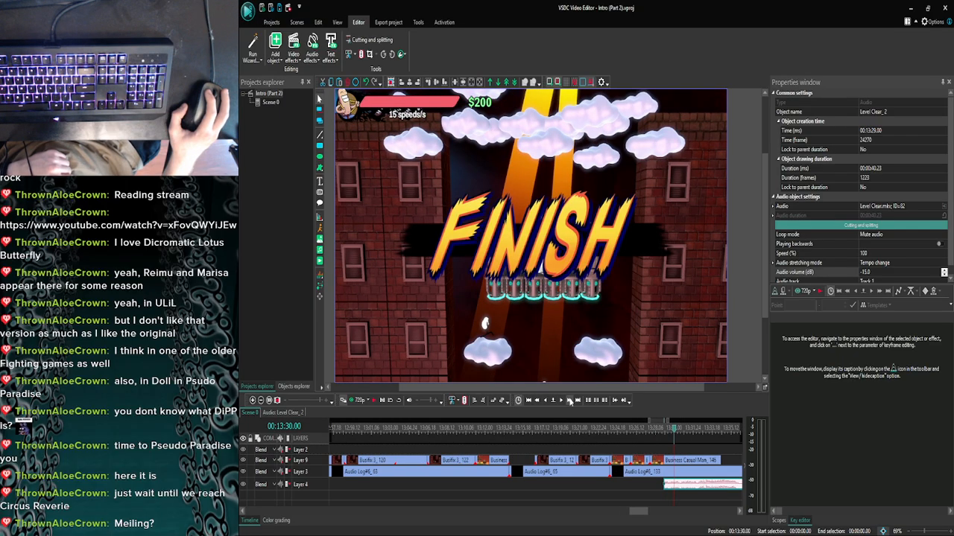
{"action": "left_click", "coordinate": [260, 401]}
{"action": "left_click", "coordinate": [260, 400]}
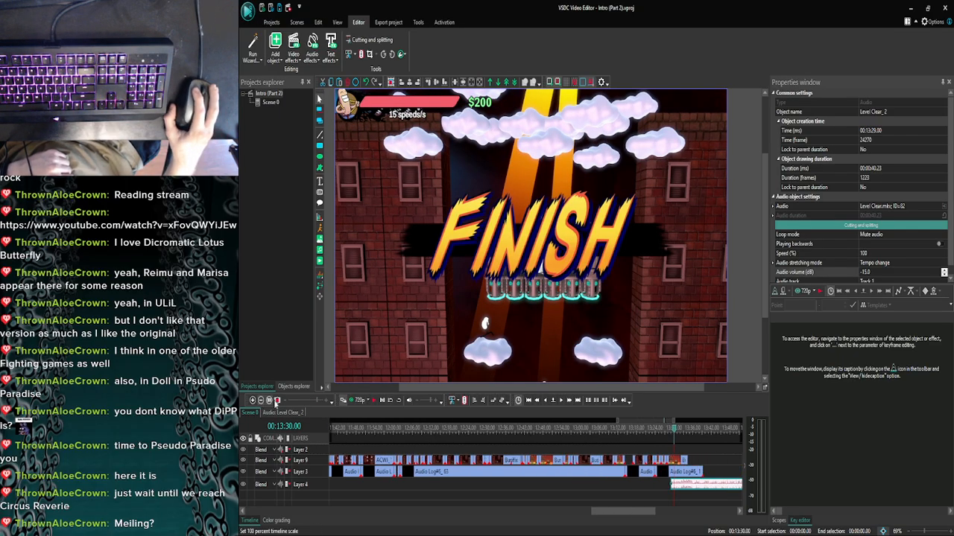
Shift the Level Clear audio to Layer 2 and delete the two leftover Business Casual Man clips at the end of Layer 9.
{"action": "left_click_drag", "start_coordinate": [719, 464], "coordinate": [709, 455]}
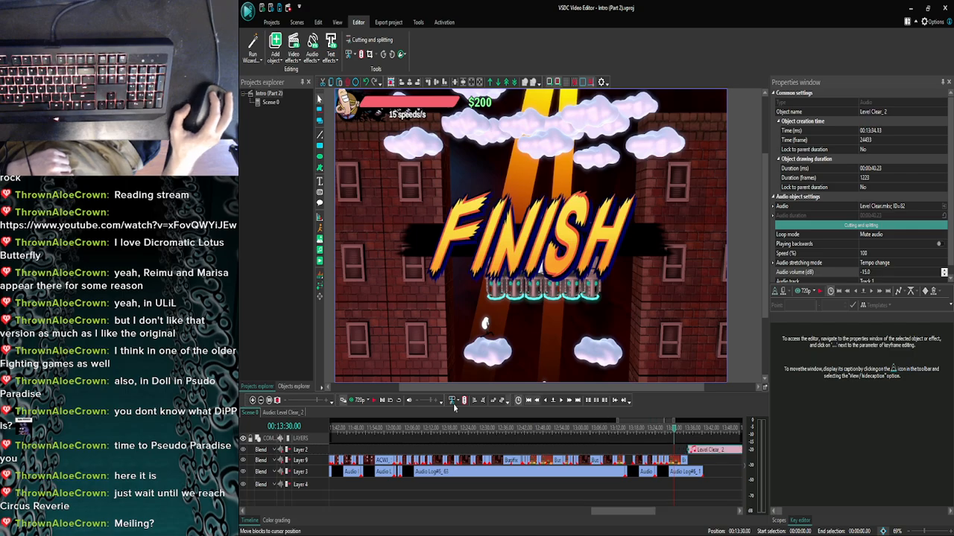
{"action": "left_click", "coordinate": [260, 401]}
{"action": "left_click", "coordinate": [260, 401]}
{"action": "left_click", "coordinate": [260, 401]}
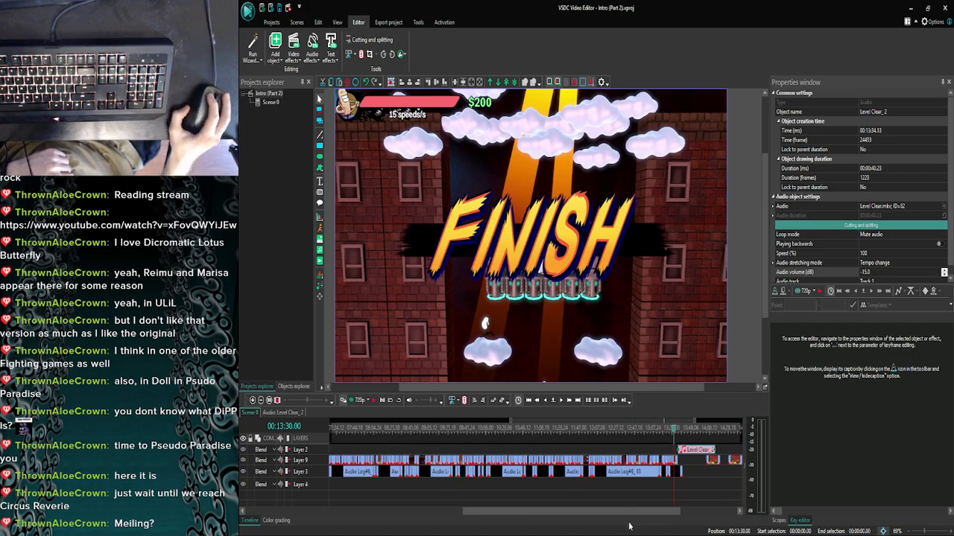
{"action": "scroll", "coordinate": [632, 471], "scroll_direction": "down", "scroll_amount": 3}
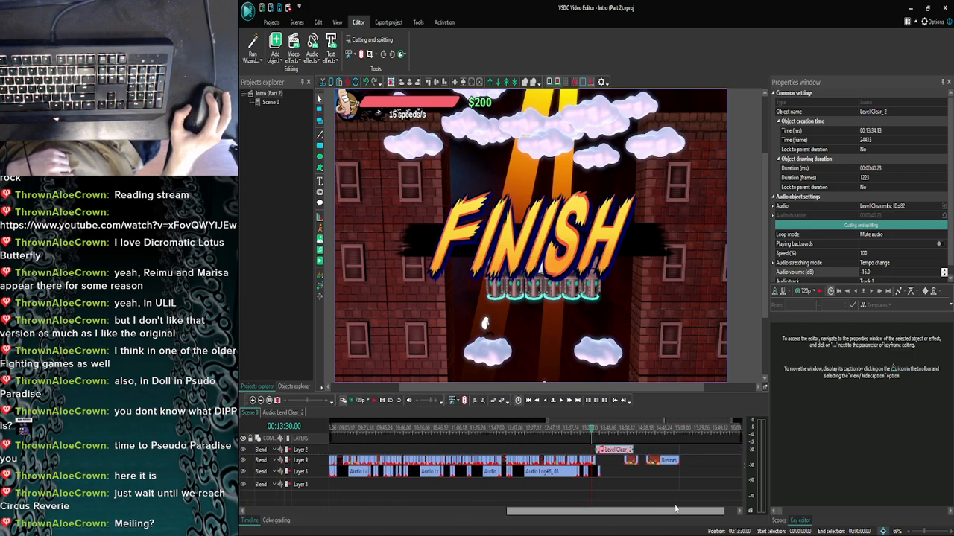
{"action": "left_click", "coordinate": [626, 460]}
{"action": "left_click", "coordinate": [648, 460], "text": "ctrl"}
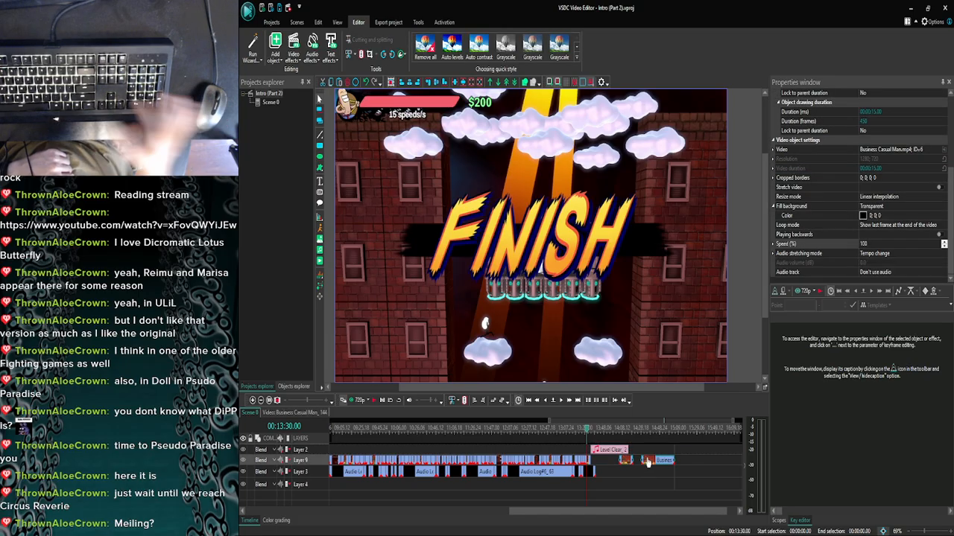
{"action": "key", "text": "Delete"}
Place the Level Clear audio on Layer 9 past the last clip, at about 13:44.16, and preview it from 13:45.00.
{"action": "left_click_drag", "start_coordinate": [644, 450], "coordinate": [651, 462]}
{"action": "left_click", "coordinate": [632, 431]}
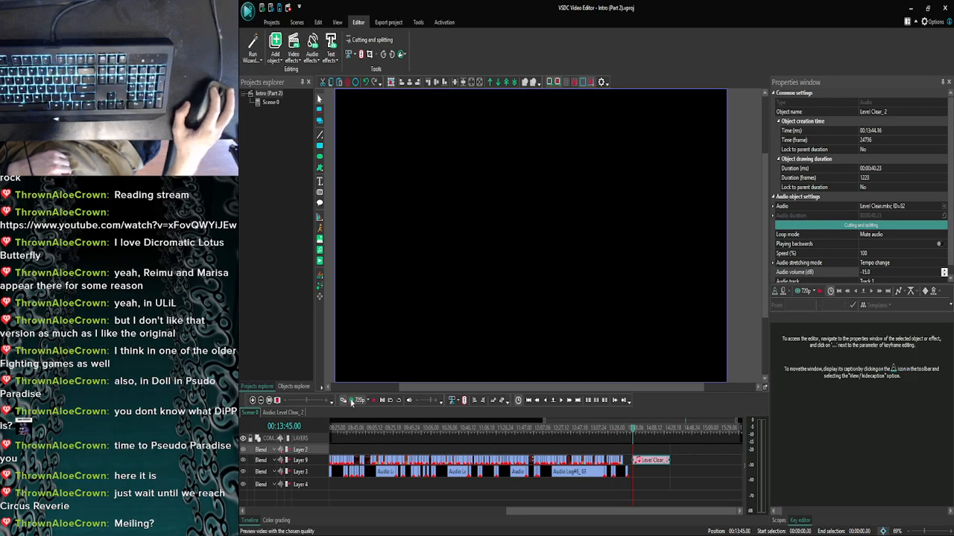
{"action": "left_click", "coordinate": [351, 401]}
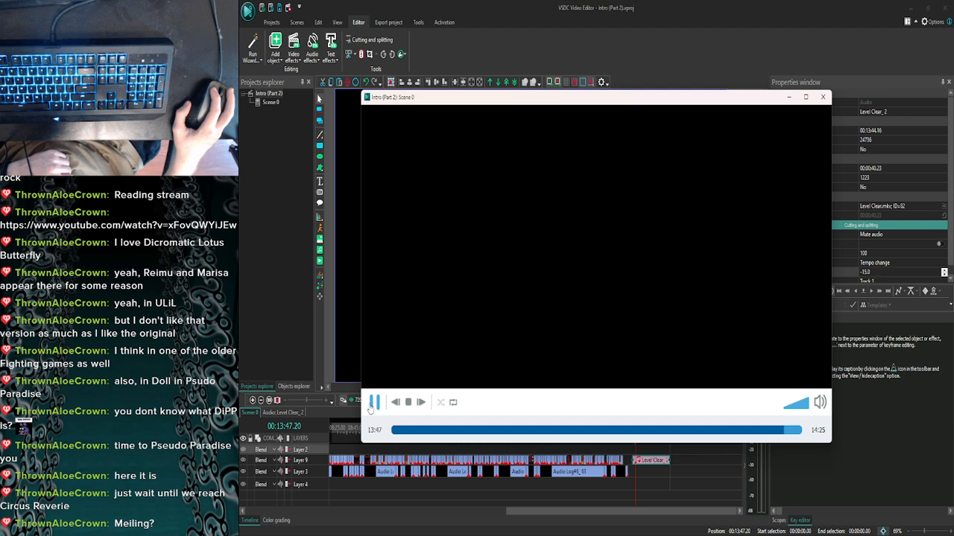
{"action": "left_click", "coordinate": [372, 404]}
{"action": "left_click", "coordinate": [822, 97]}
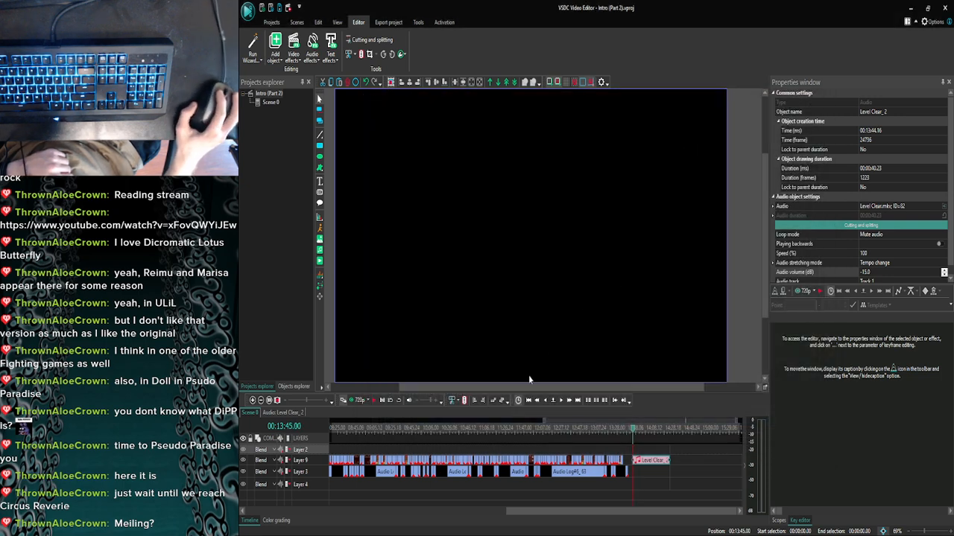
Preview the Level Clear audio from several frames between 13:48.00 and 13:48.05 to find where to trim its beginning.
{"action": "left_click", "coordinate": [349, 400]}
{"action": "left_click", "coordinate": [823, 98]}
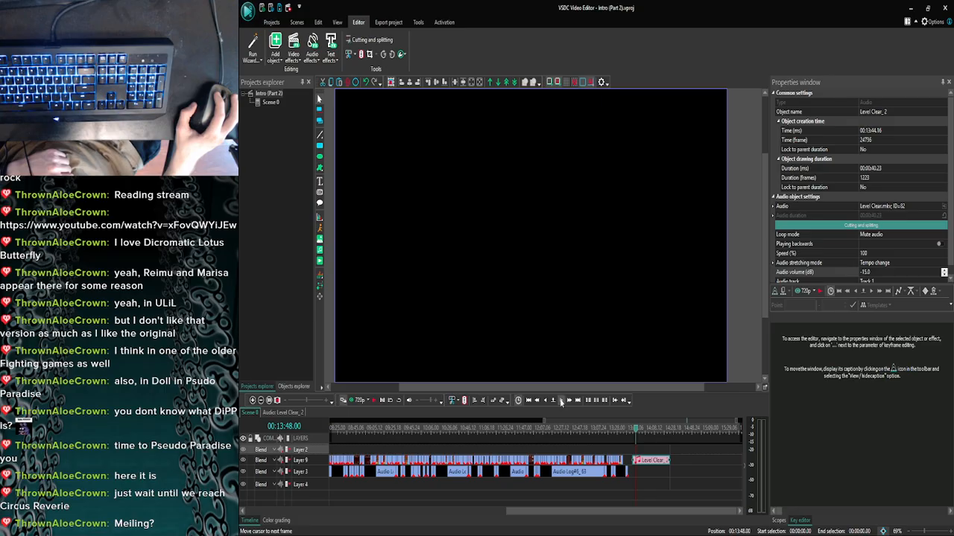
{"action": "left_click", "coordinate": [561, 400]}
{"action": "left_click", "coordinate": [350, 400]}
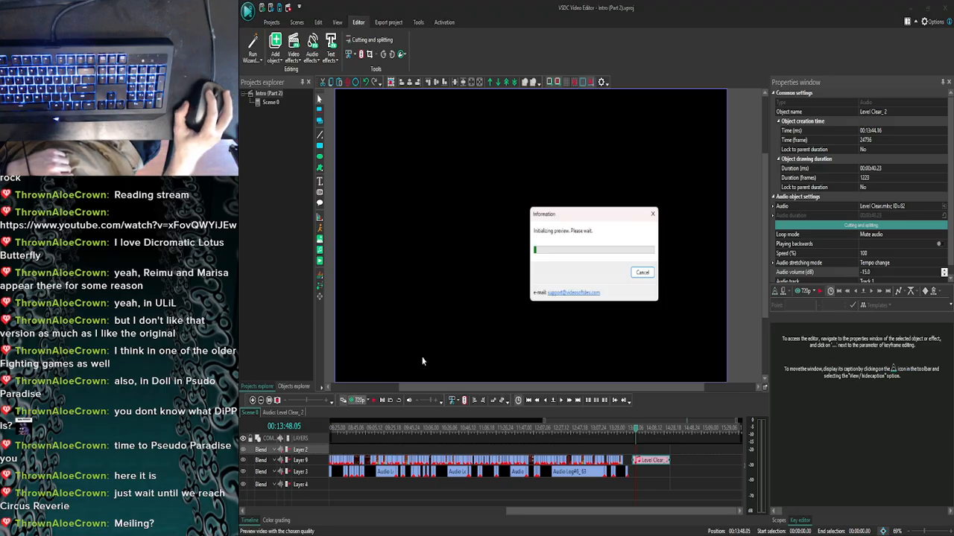
{"action": "left_click", "coordinate": [822, 98]}
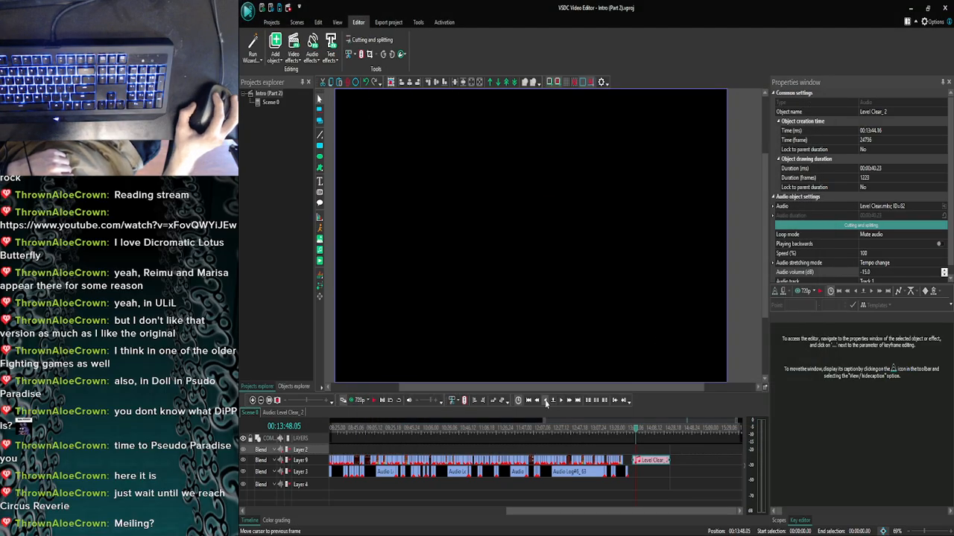
{"action": "left_click", "coordinate": [350, 400]}
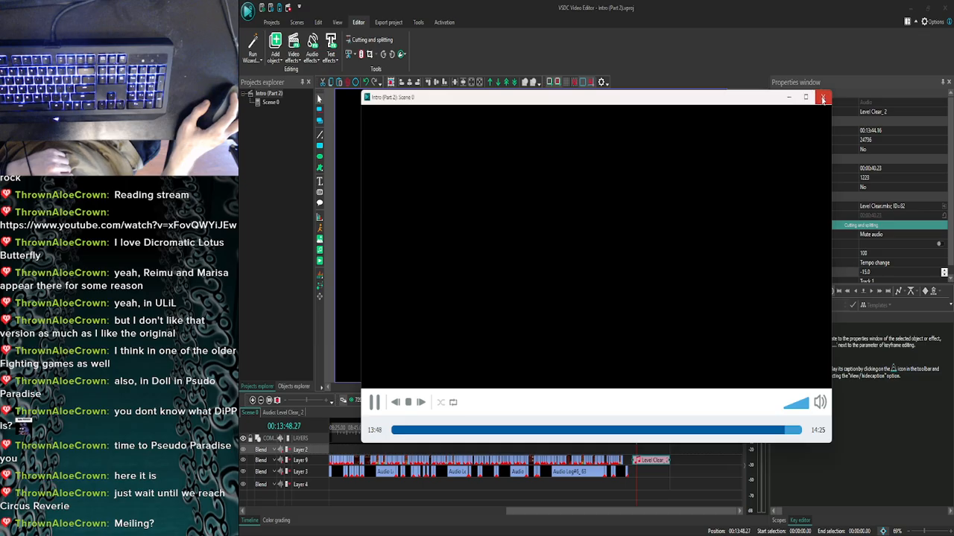
{"action": "left_click", "coordinate": [822, 98]}
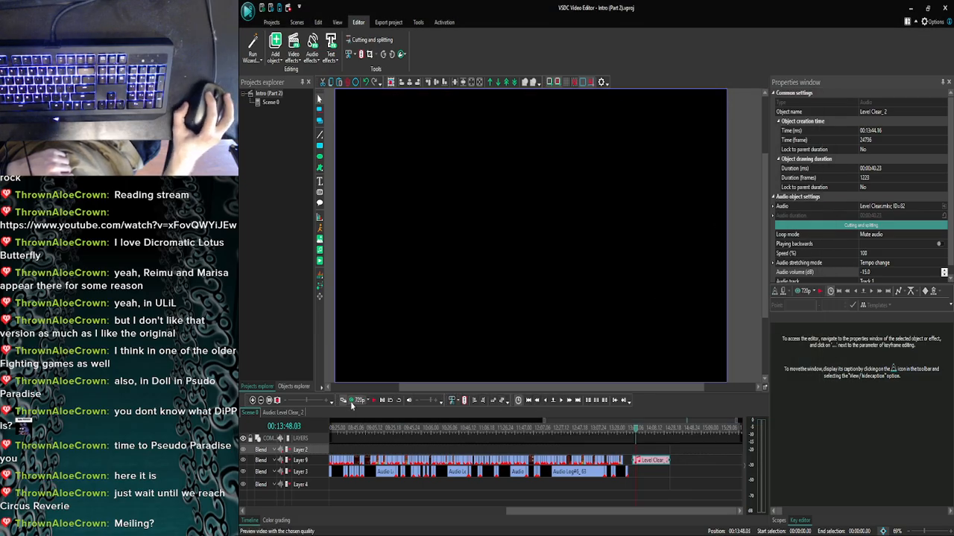
{"action": "left_click", "coordinate": [349, 401]}
{"action": "left_click", "coordinate": [822, 98]}
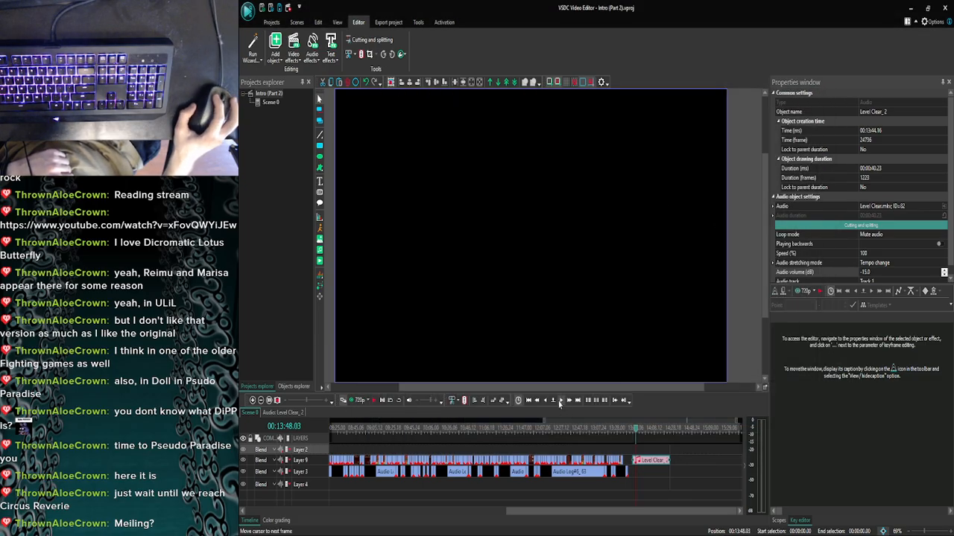
{"action": "left_click", "coordinate": [349, 400]}
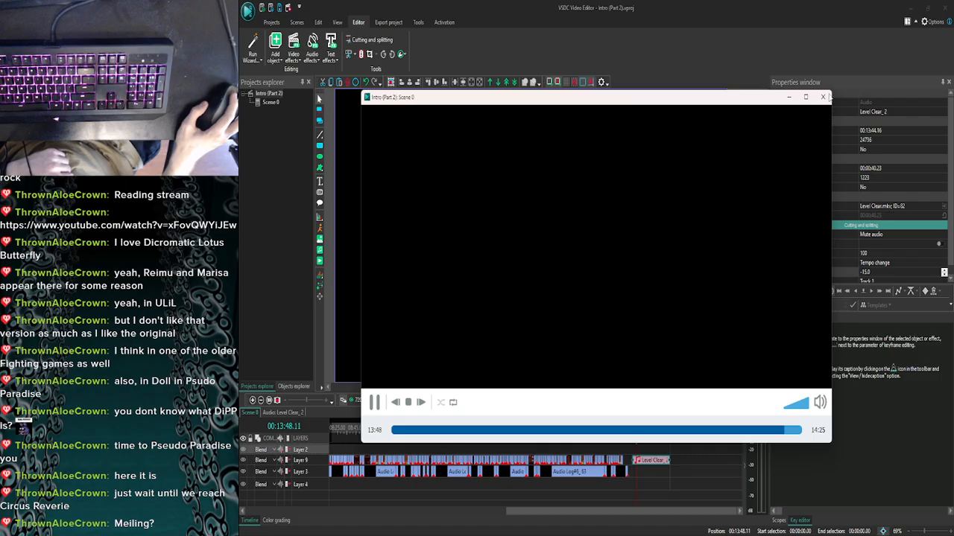
{"action": "left_click", "coordinate": [822, 97]}
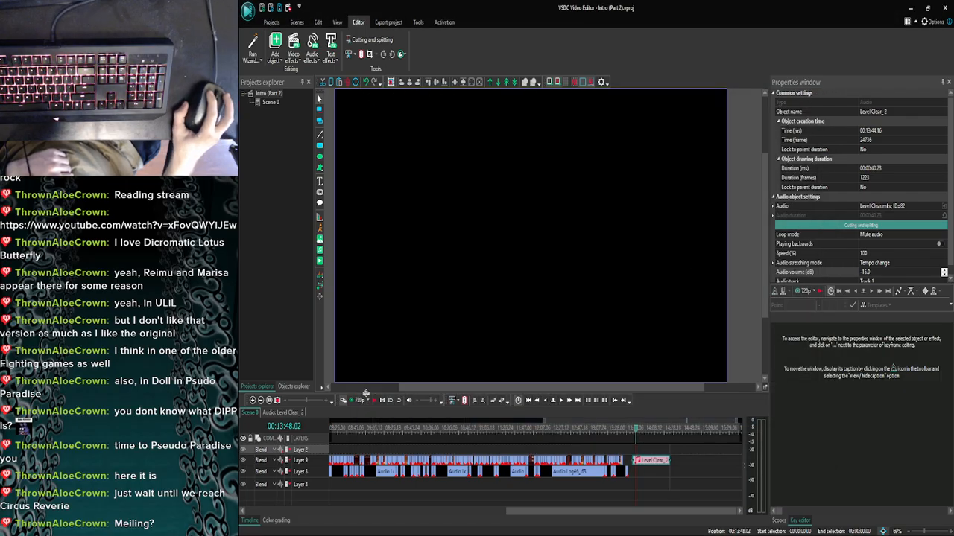
Compare previews of the Level Clear audio from 13:48.01 and 13:48.02, and leave the playhead at 13:48.01.
{"action": "left_click", "coordinate": [349, 400]}
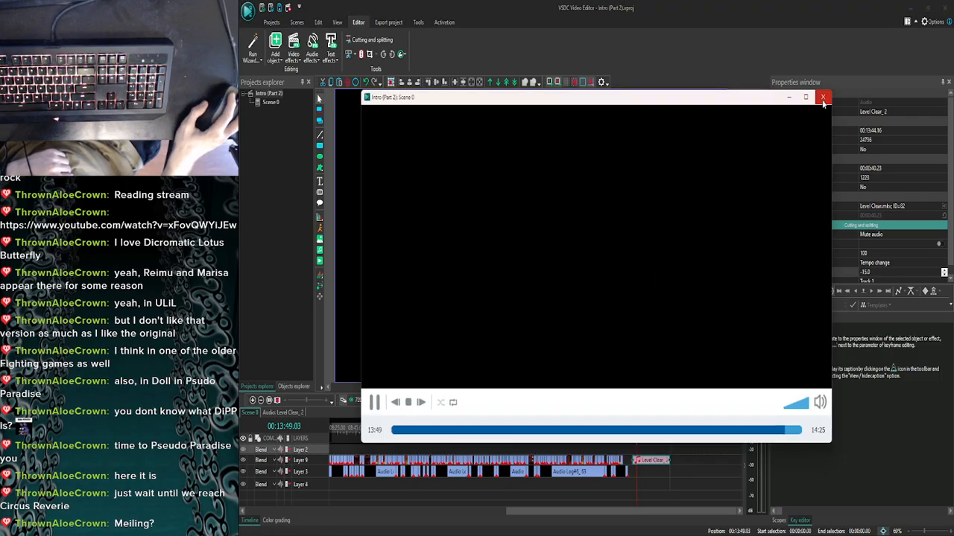
{"action": "left_click", "coordinate": [823, 98]}
{"action": "left_click", "coordinate": [349, 400]}
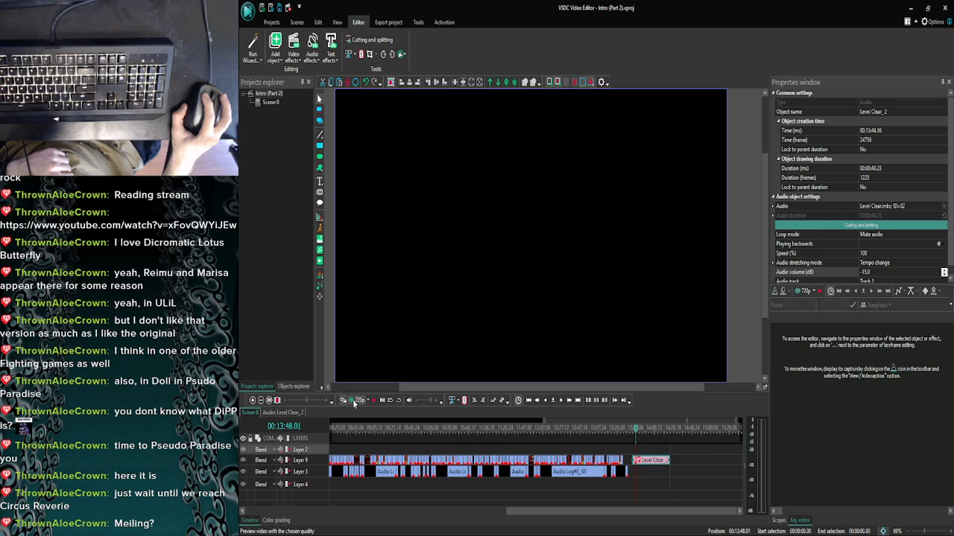
{"action": "left_click", "coordinate": [821, 99]}
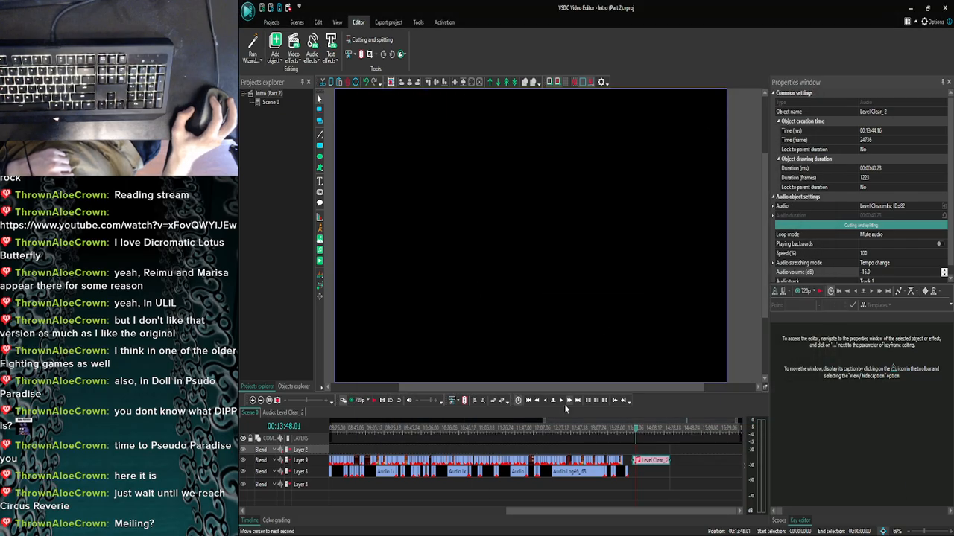
{"action": "left_click", "coordinate": [350, 400]}
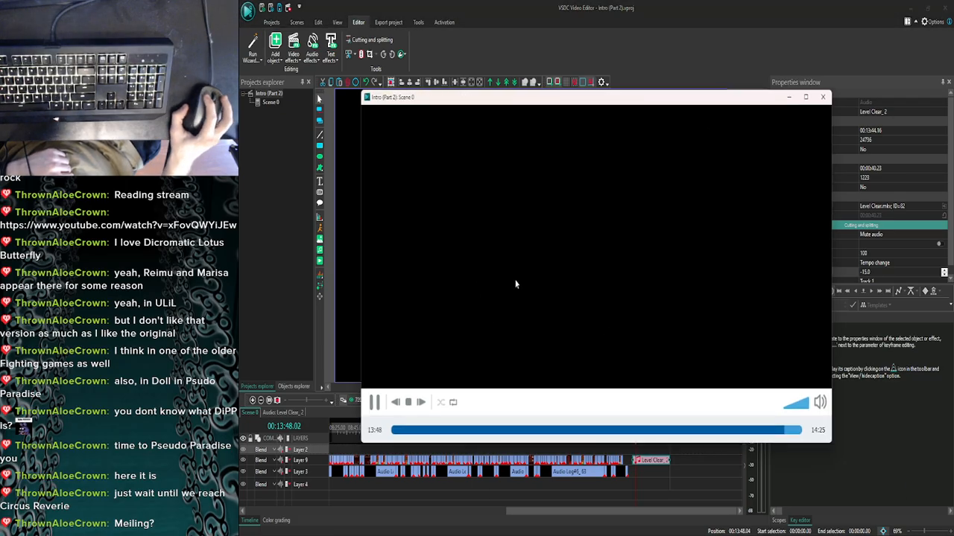
{"action": "left_click", "coordinate": [823, 97]}
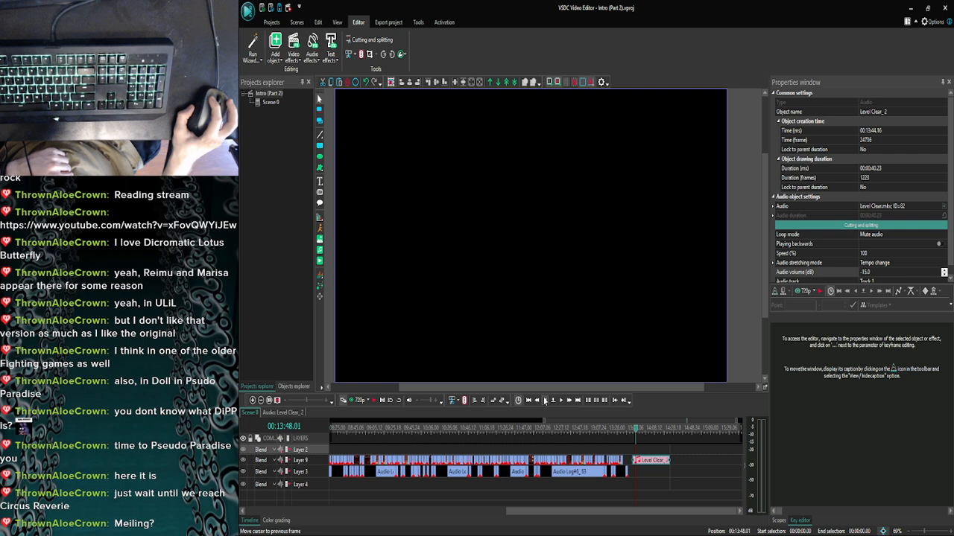
{"action": "left_click", "coordinate": [349, 400]}
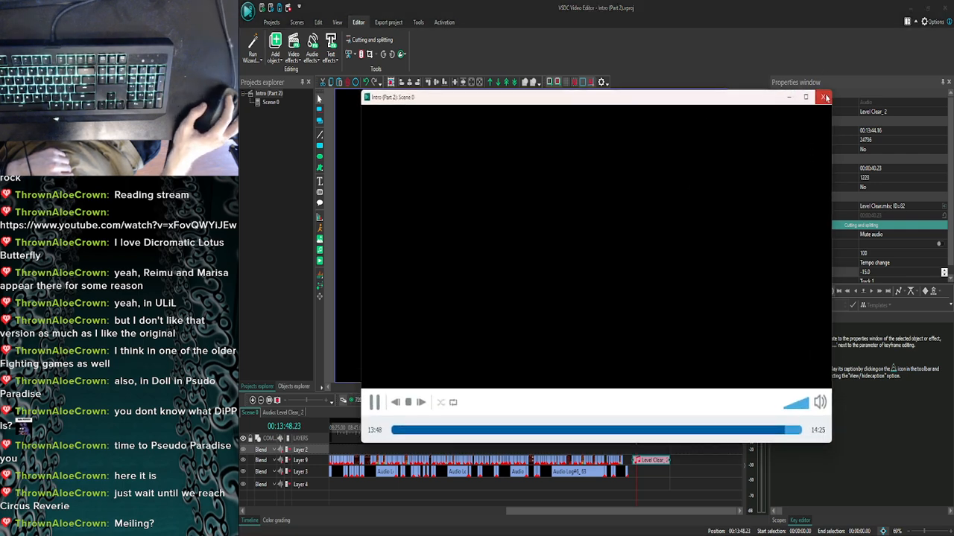
{"action": "left_click", "coordinate": [824, 97]}
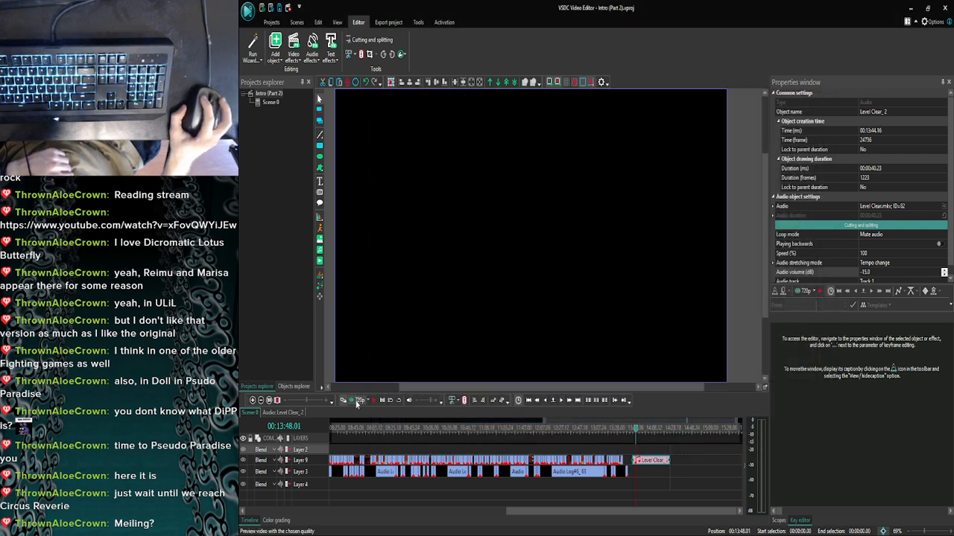
{"action": "left_click", "coordinate": [349, 400]}
{"action": "left_click", "coordinate": [823, 97]}
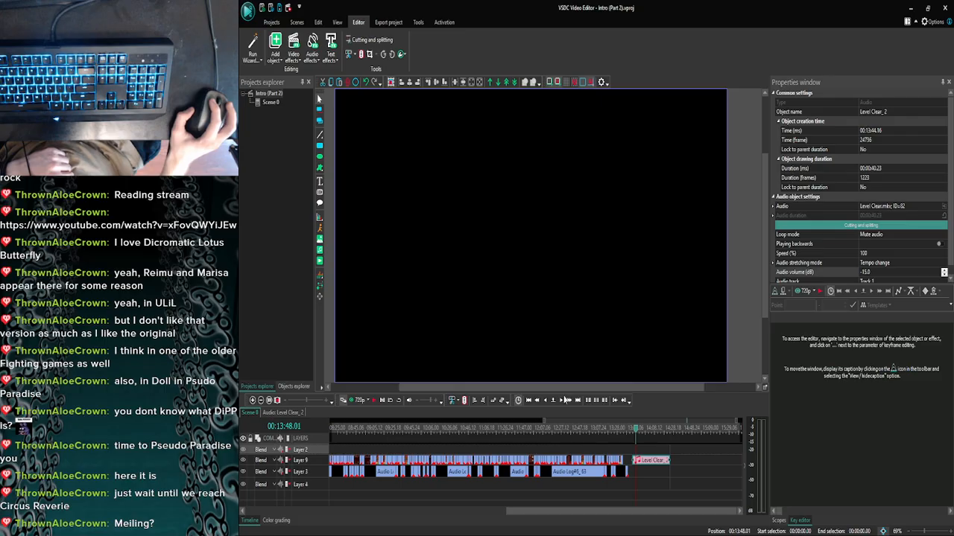
{"action": "left_click", "coordinate": [361, 400]}
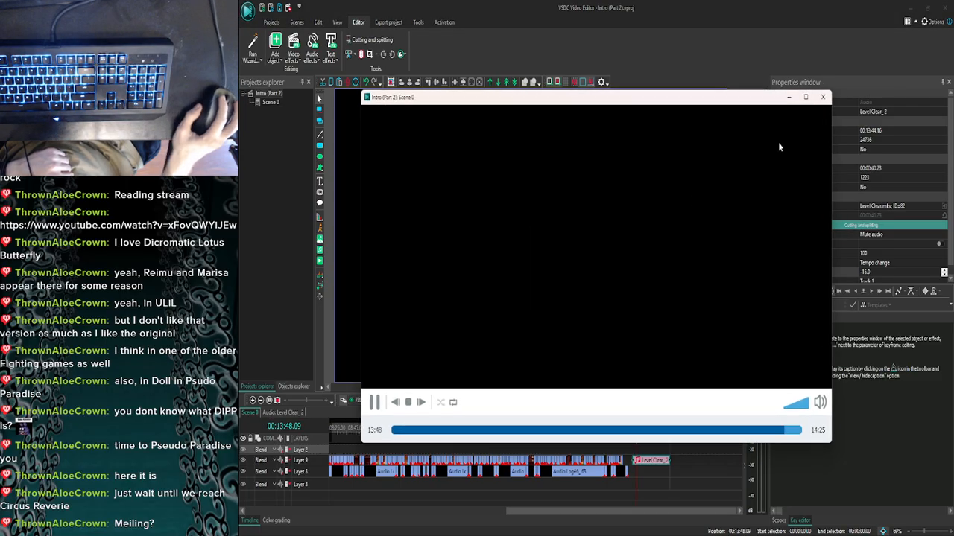
{"action": "left_click", "coordinate": [821, 100]}
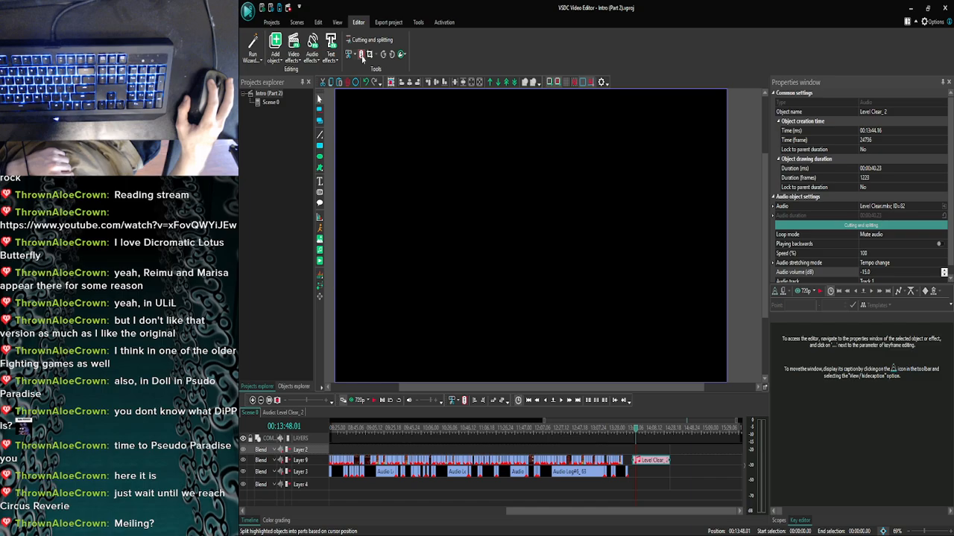
Split the Level Clear audio at 13:48.01 and delete the part before the cut.
{"action": "left_click", "coordinate": [633, 459]}
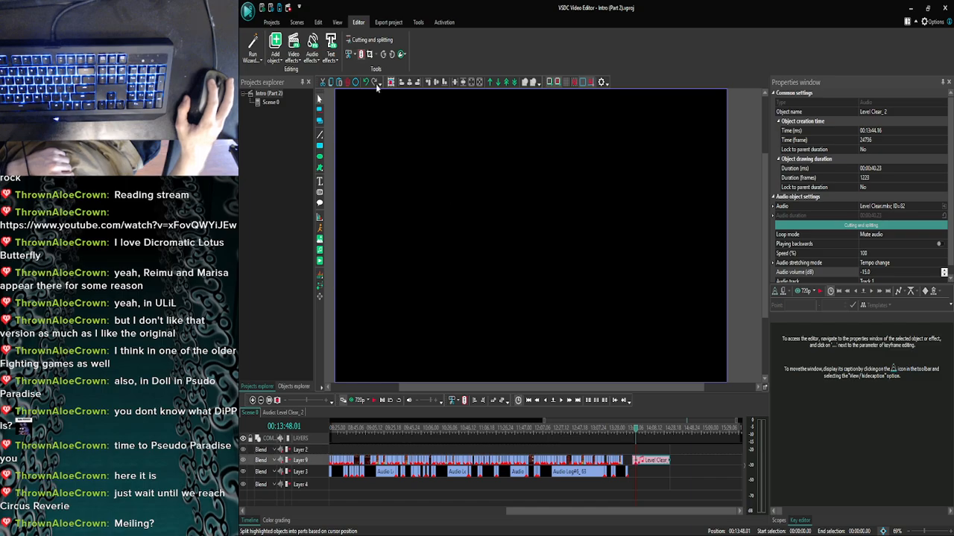
{"action": "key", "text": "Delete"}
Move the trimmed Level Clear audio to Layer 4 beneath the final gameplay clips, starting at 13:14.09.
{"action": "left_click", "coordinate": [648, 461]}
{"action": "left_click_drag", "start_coordinate": [649, 461], "coordinate": [618, 480]}
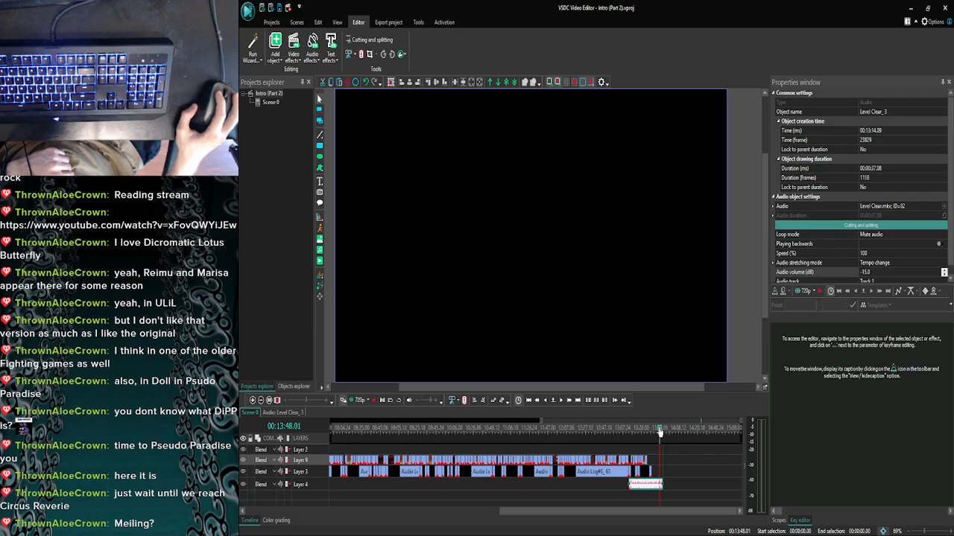
{"action": "left_click", "coordinate": [253, 400]}
{"action": "left_click", "coordinate": [253, 400]}
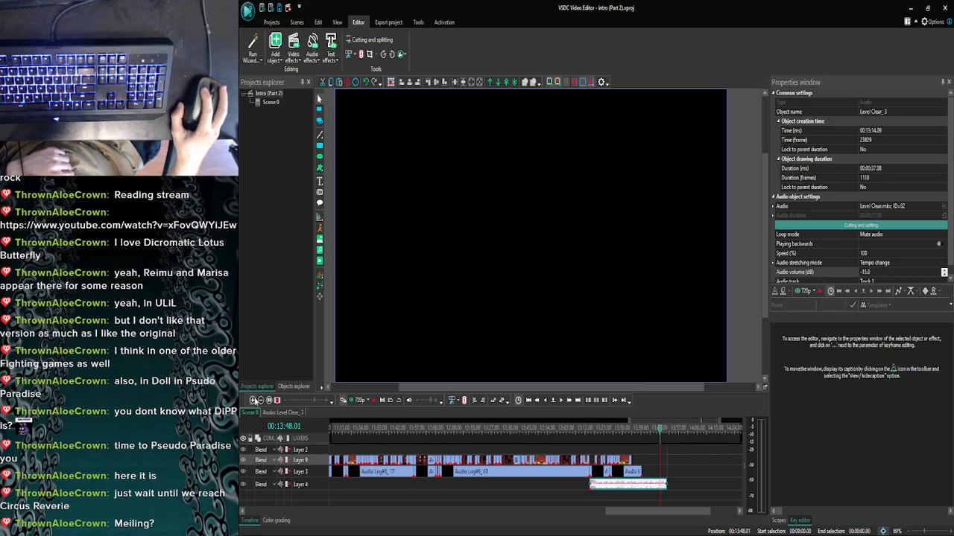
{"action": "left_click", "coordinate": [253, 400]}
{"action": "left_click", "coordinate": [252, 400]}
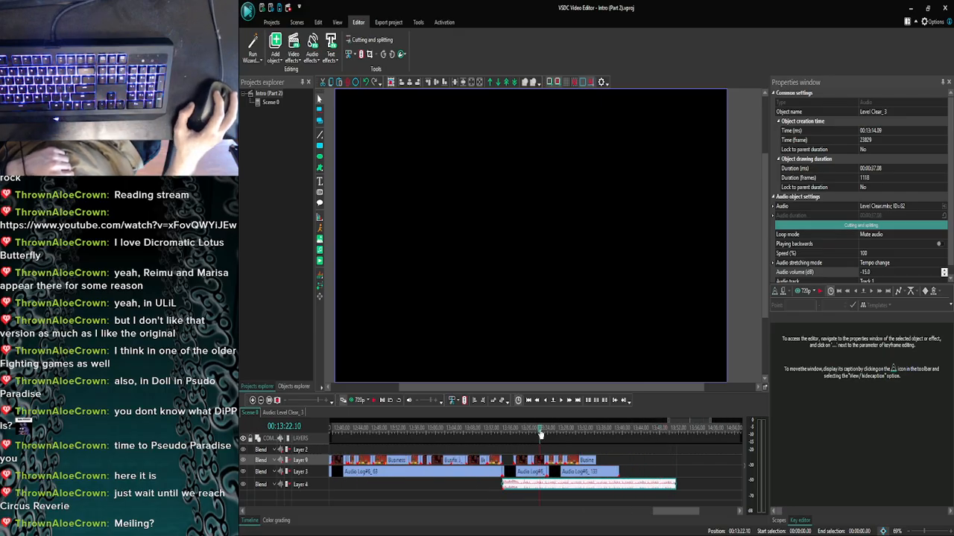
Find the level finish frame at 13:29.00 and align the start of the Level Clear audio with it on Layer 4.
{"action": "left_click", "coordinate": [559, 401]}
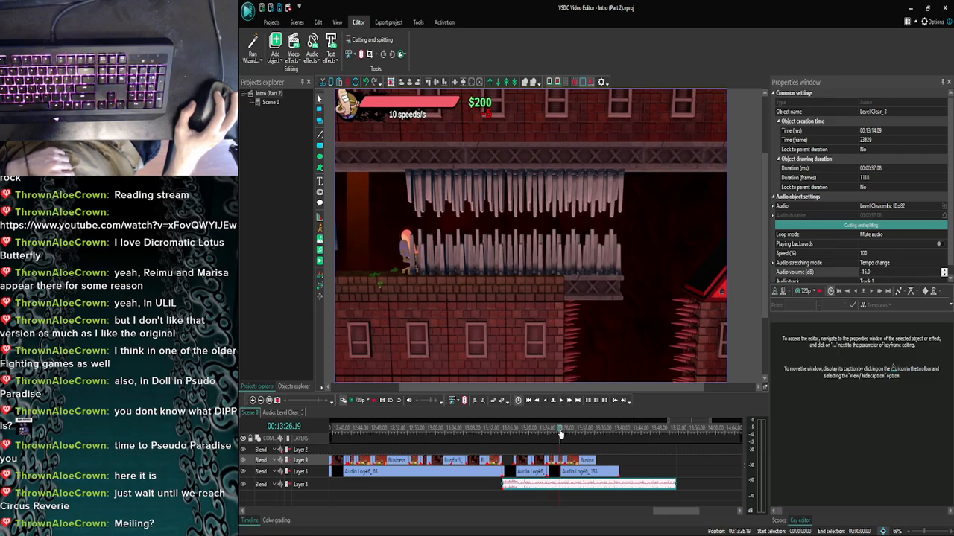
{"action": "left_click", "coordinate": [562, 403]}
{"action": "left_click", "coordinate": [562, 402]}
{"action": "left_click", "coordinate": [561, 403]}
{"action": "left_click", "coordinate": [561, 402]}
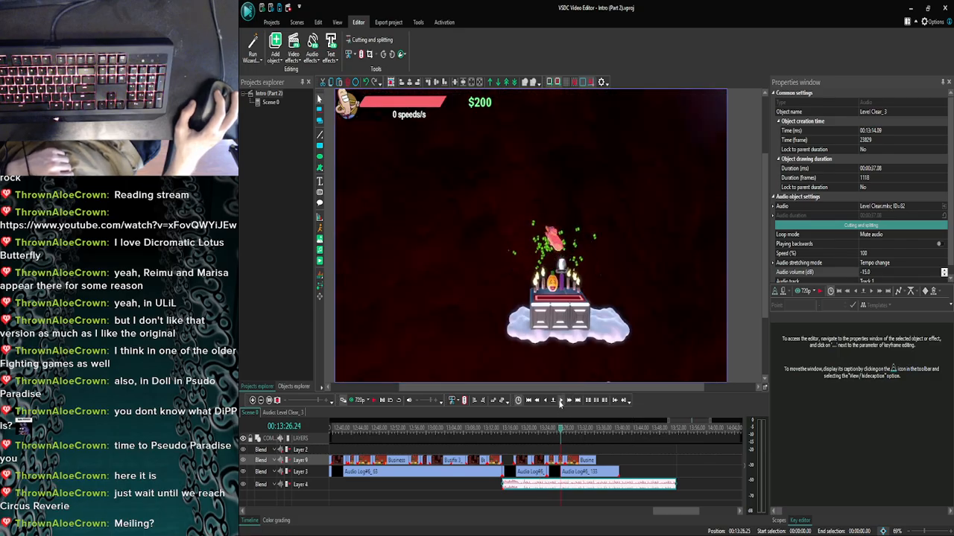
{"action": "left_click", "coordinate": [561, 403]}
{"action": "left_click", "coordinate": [561, 402]}
{"action": "left_click", "coordinate": [560, 402]}
{"action": "left_click", "coordinate": [560, 402]}
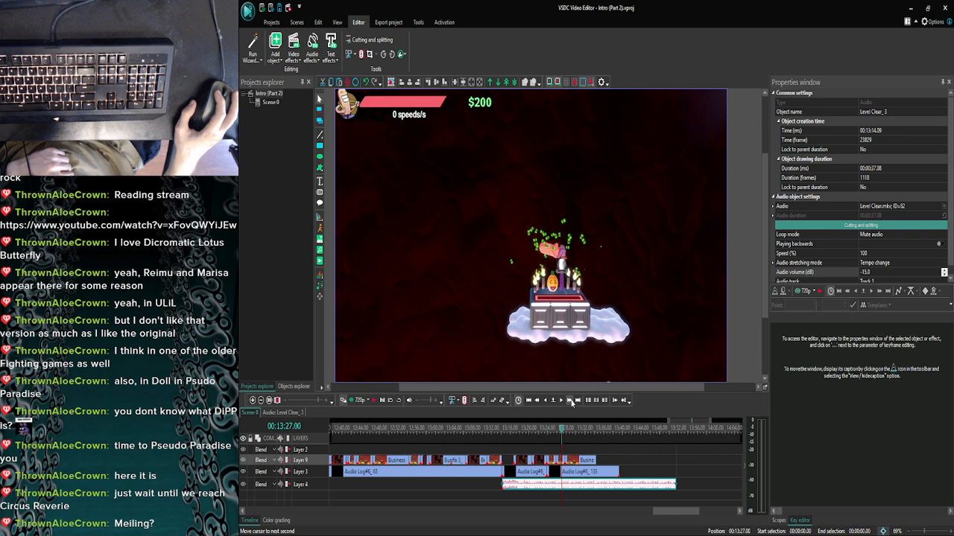
{"action": "left_click", "coordinate": [572, 403]}
{"action": "left_click", "coordinate": [571, 403]}
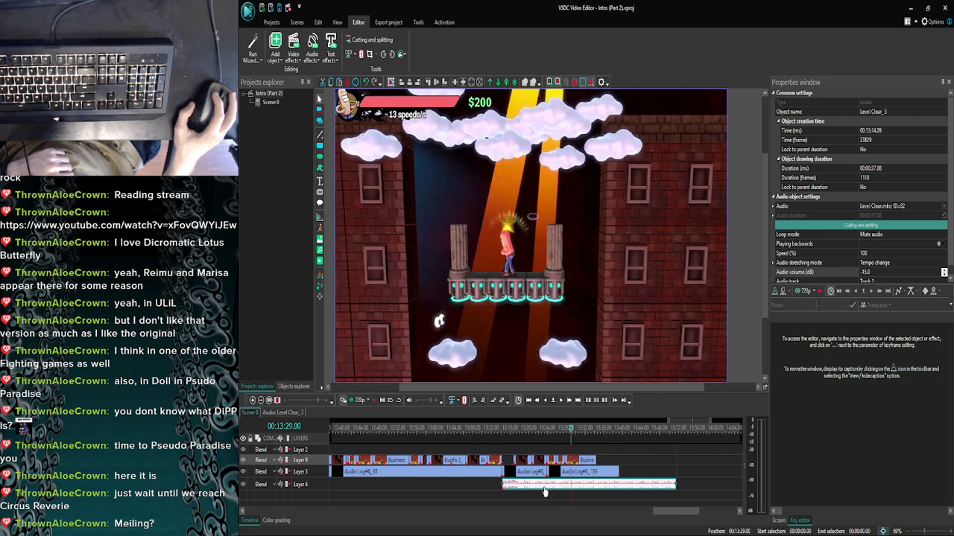
{"action": "left_click_drag", "start_coordinate": [544, 492], "coordinate": [614, 485]}
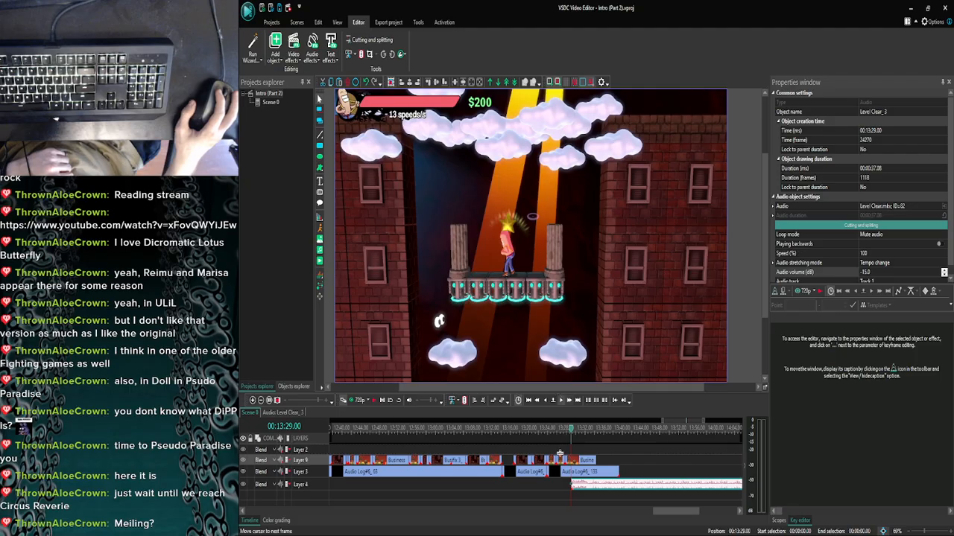
Split the last Audio Log#6 clip at 13:29.00 and park its second part on Layer 9 beyond the last gameplay clip.
{"action": "left_click", "coordinate": [586, 474]}
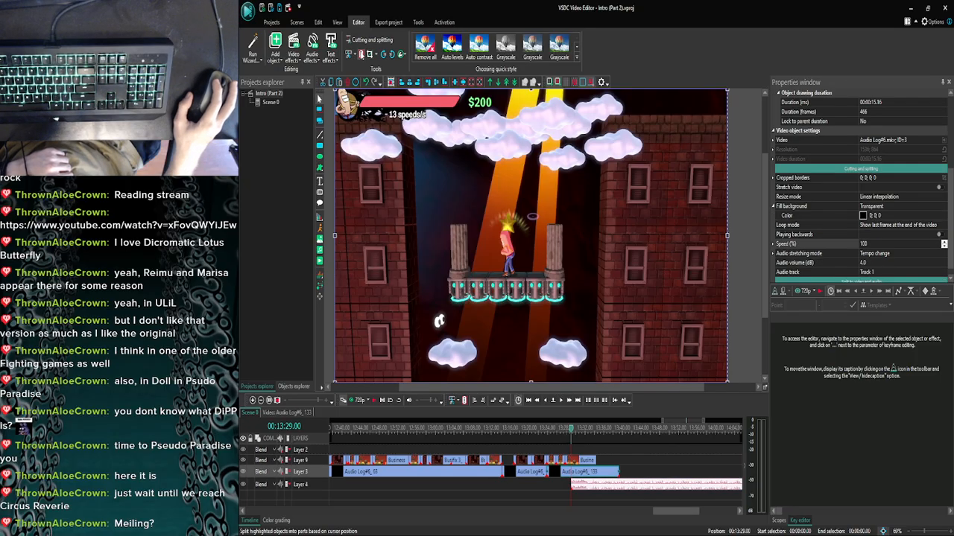
{"action": "left_click", "coordinate": [361, 55]}
{"action": "left_click_drag", "start_coordinate": [588, 477], "coordinate": [645, 463]}
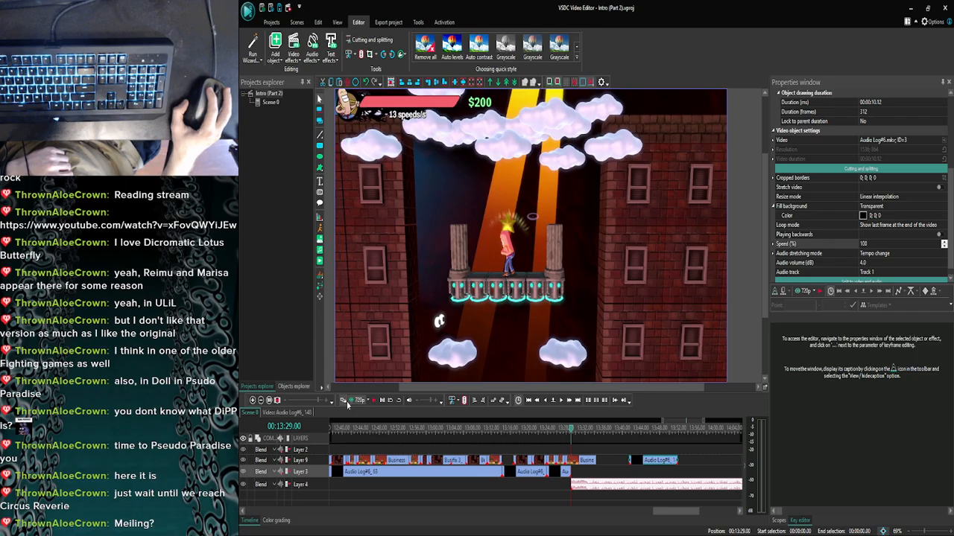
Preview the finish with the Level Clear audio from 13:29.00 through the level results screen.
{"action": "left_click", "coordinate": [344, 400]}
{"action": "left_click", "coordinate": [374, 402]}
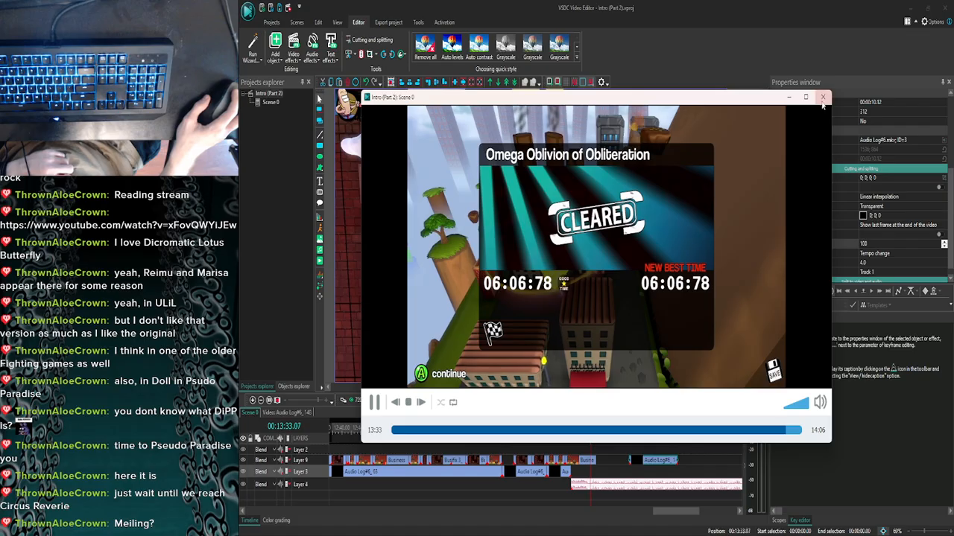
{"action": "key", "text": "Escape"}
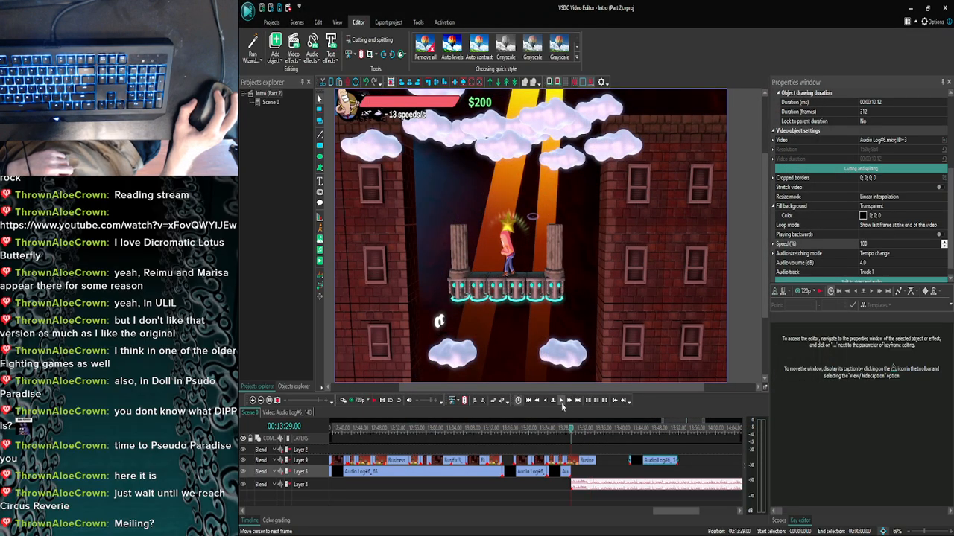
Advance frame by frame through the FINISH results screen and split the last Business Casual Man clip at 13:31.20.
{"action": "left_click", "coordinate": [561, 402]}
{"action": "left_click", "coordinate": [561, 401]}
{"action": "left_click", "coordinate": [561, 402]}
{"action": "left_click", "coordinate": [561, 401]}
{"action": "left_click", "coordinate": [561, 401]}
{"action": "left_click", "coordinate": [561, 402]}
{"action": "left_click", "coordinate": [561, 402]}
{"action": "left_click", "coordinate": [561, 402]}
{"action": "left_click", "coordinate": [561, 402]}
{"action": "left_click", "coordinate": [561, 402]}
{"action": "left_click", "coordinate": [561, 401]}
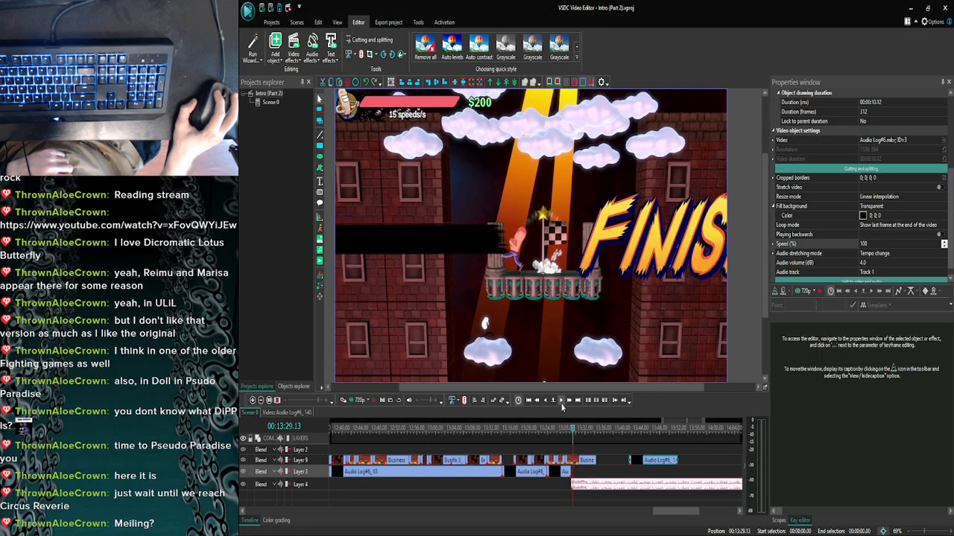
{"action": "left_click", "coordinate": [561, 401]}
{"action": "left_click", "coordinate": [561, 402]}
{"action": "left_click", "coordinate": [561, 401]}
{"action": "left_click", "coordinate": [561, 402]}
{"action": "left_click", "coordinate": [561, 402]}
{"action": "left_click", "coordinate": [561, 401]}
{"action": "left_click", "coordinate": [561, 402]}
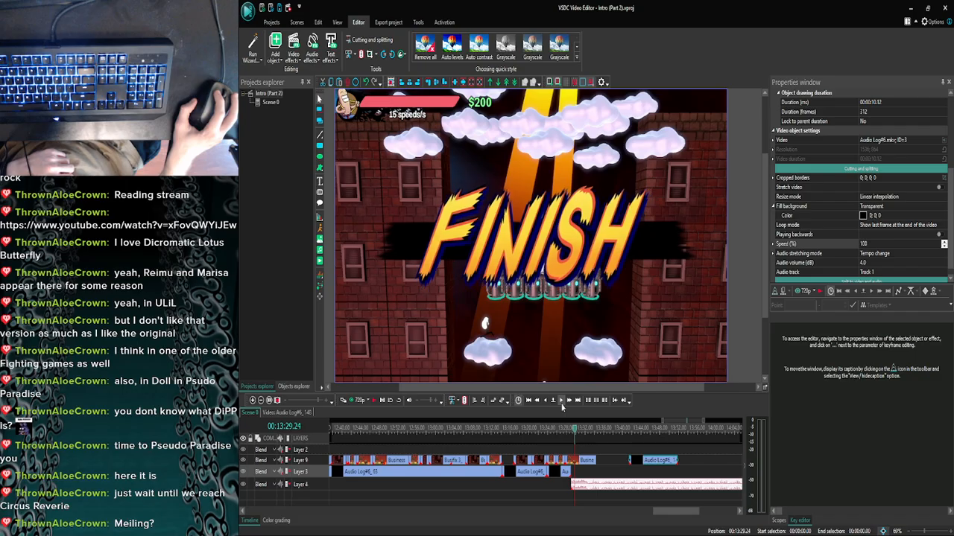
{"action": "left_click", "coordinate": [561, 401]}
{"action": "left_click", "coordinate": [561, 401]}
{"action": "left_click", "coordinate": [561, 401]}
{"action": "left_click", "coordinate": [561, 401]}
{"action": "left_click", "coordinate": [561, 402]}
{"action": "left_click", "coordinate": [561, 401]}
{"action": "left_click", "coordinate": [561, 401]}
{"action": "left_click", "coordinate": [561, 402]}
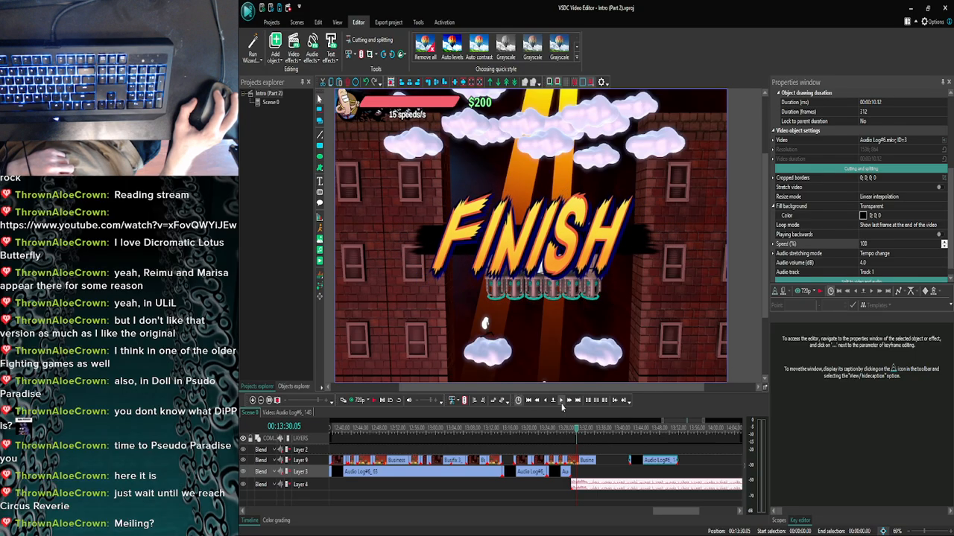
{"action": "left_click", "coordinate": [561, 402]}
{"action": "left_click", "coordinate": [561, 401]}
{"action": "left_click", "coordinate": [561, 402]}
{"action": "left_click", "coordinate": [561, 401]}
{"action": "left_click", "coordinate": [561, 401]}
{"action": "left_click", "coordinate": [561, 402]}
{"action": "left_click", "coordinate": [561, 402]}
{"action": "left_click", "coordinate": [561, 402]}
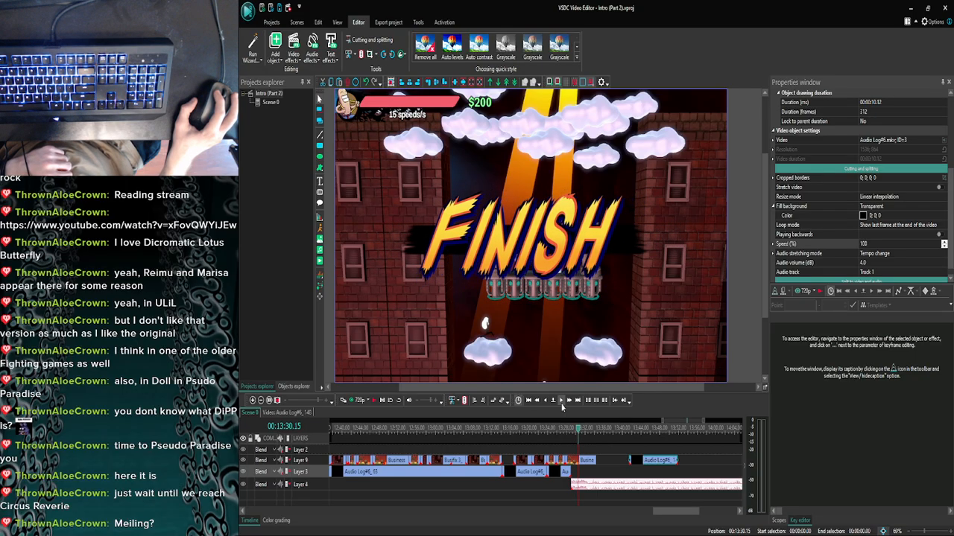
{"action": "left_click", "coordinate": [561, 401]}
{"action": "left_click", "coordinate": [561, 401]}
{"action": "left_click", "coordinate": [561, 401]}
{"action": "left_click", "coordinate": [561, 402]}
{"action": "left_click", "coordinate": [561, 402]}
{"action": "left_click", "coordinate": [561, 402]}
{"action": "left_click", "coordinate": [562, 404]}
{"action": "left_click", "coordinate": [562, 403]}
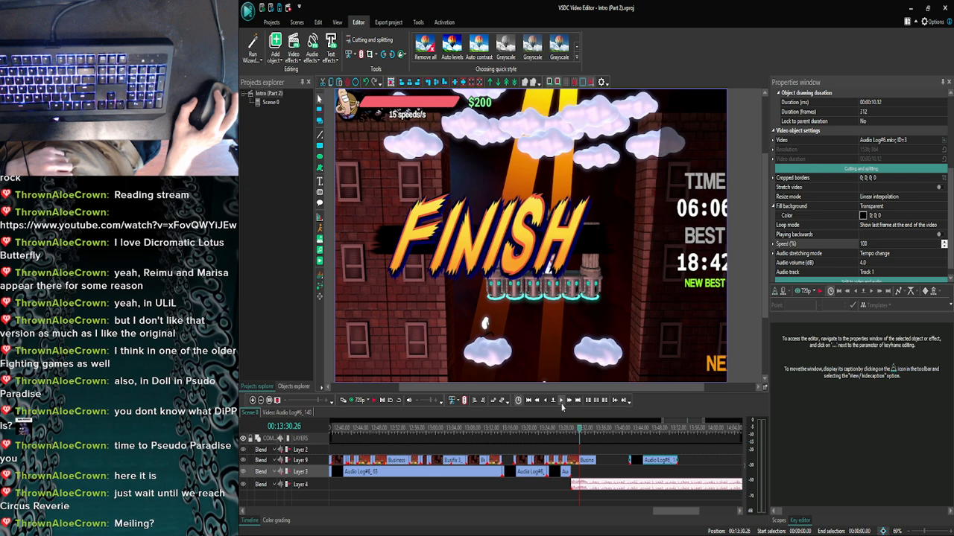
{"action": "left_click", "coordinate": [562, 403]}
{"action": "left_click", "coordinate": [561, 404]}
{"action": "left_click", "coordinate": [562, 403]}
{"action": "left_click", "coordinate": [562, 403]}
{"action": "left_click", "coordinate": [562, 403]}
{"action": "left_click", "coordinate": [562, 403]}
{"action": "left_click", "coordinate": [562, 404]}
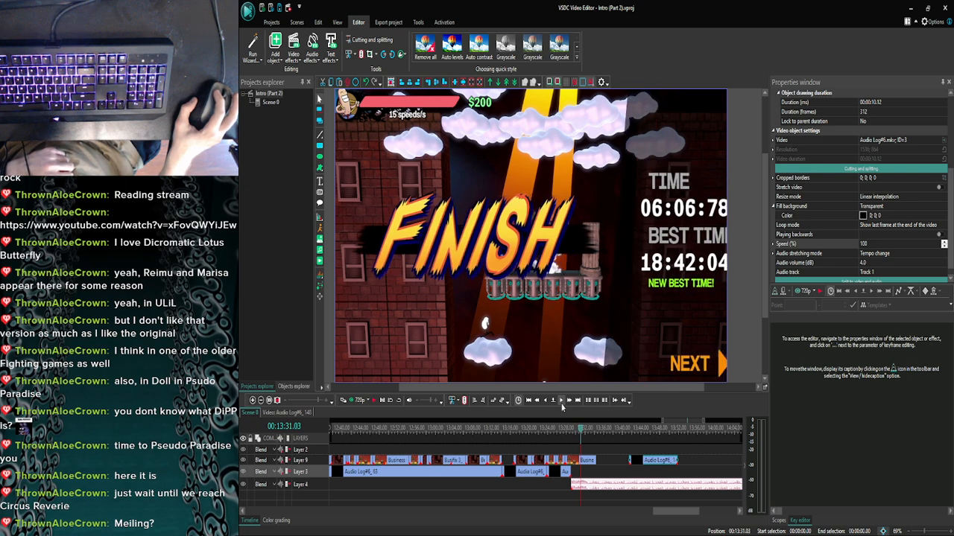
{"action": "left_click", "coordinate": [562, 403]}
{"action": "left_click", "coordinate": [562, 403]}
{"action": "left_click", "coordinate": [562, 403]}
{"action": "left_click", "coordinate": [562, 403]}
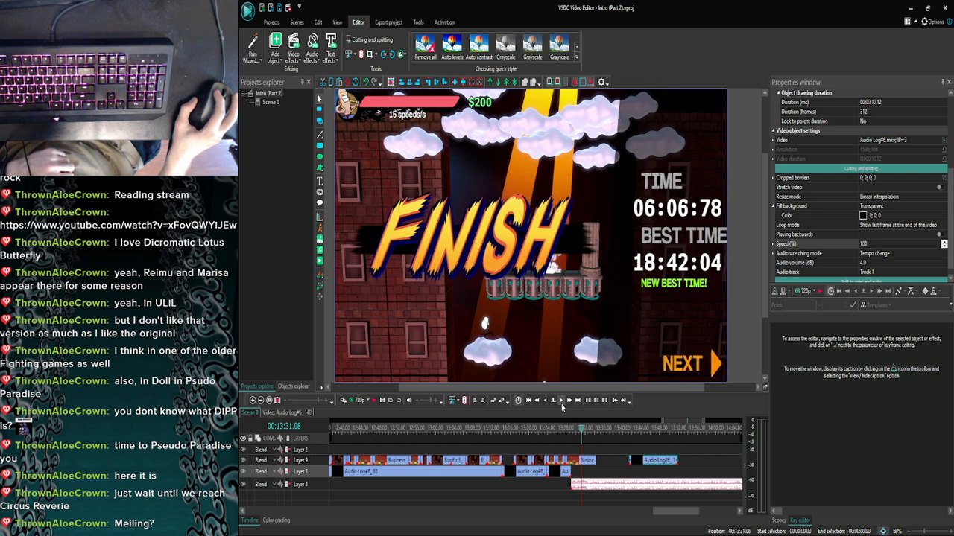
{"action": "left_click", "coordinate": [562, 403]}
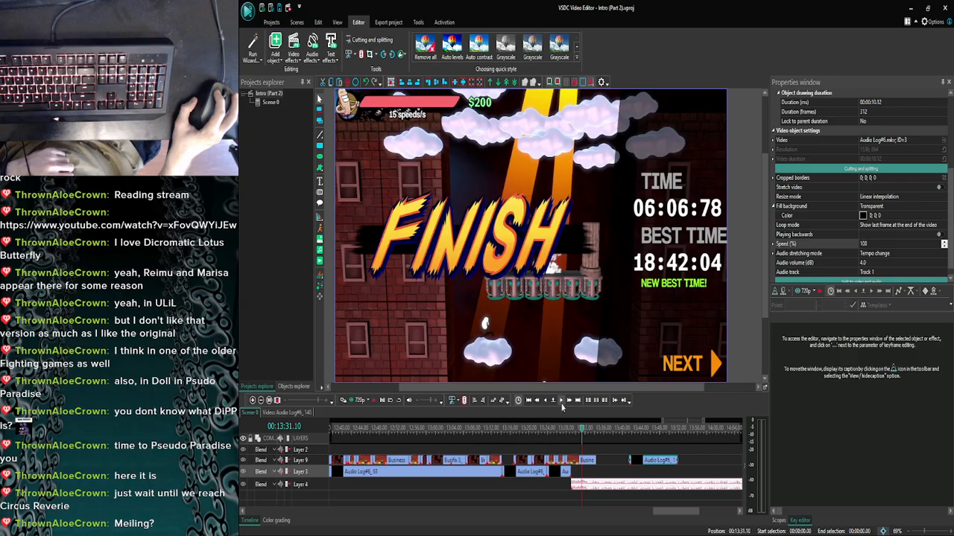
{"action": "left_click", "coordinate": [562, 404]}
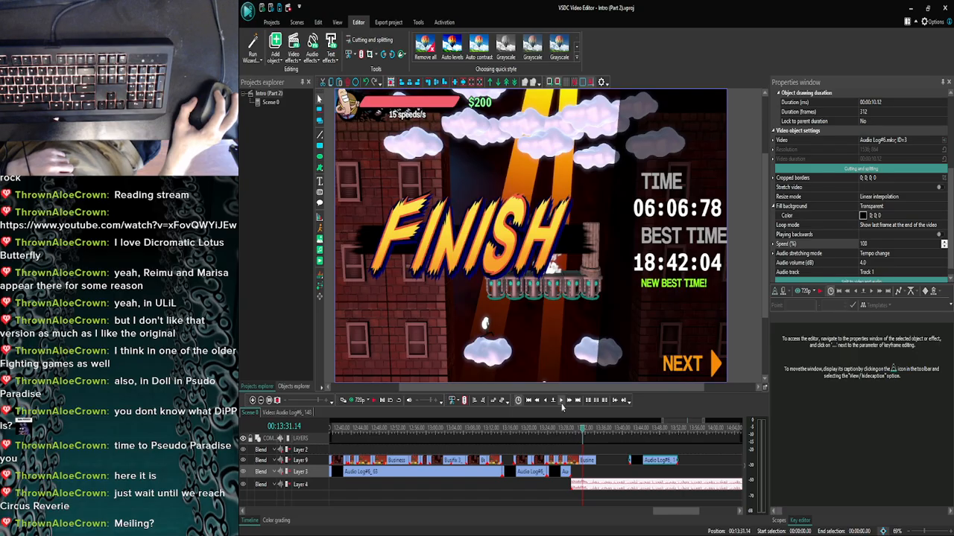
{"action": "left_click", "coordinate": [562, 403]}
{"action": "left_click", "coordinate": [562, 403]}
{"action": "left_click", "coordinate": [562, 403]}
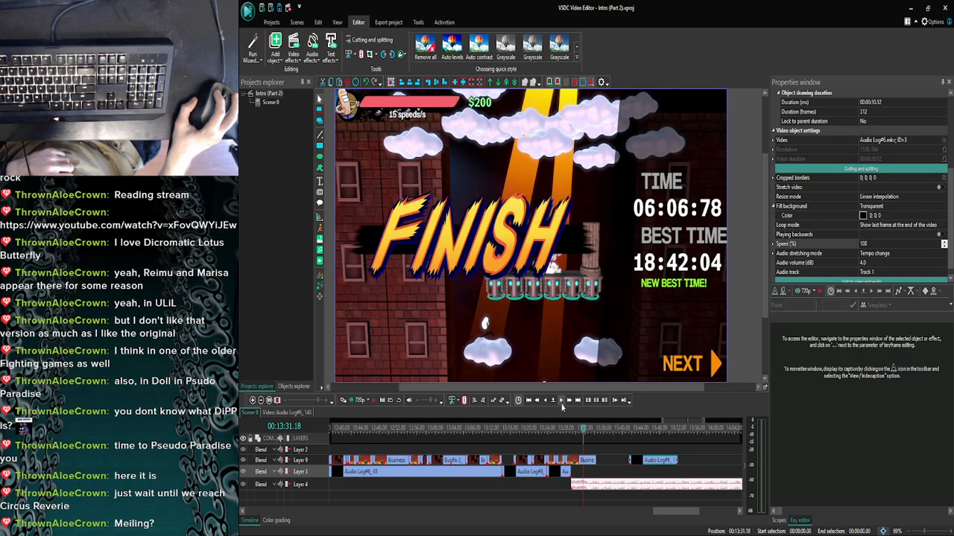
{"action": "left_click", "coordinate": [562, 403]}
{"action": "left_click", "coordinate": [561, 403]}
{"action": "left_click", "coordinate": [562, 403]}
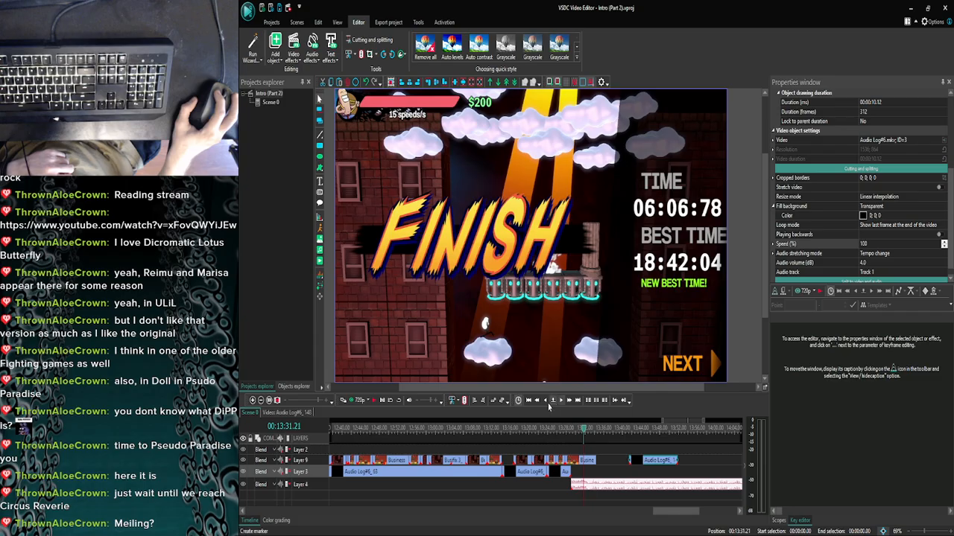
{"action": "left_click", "coordinate": [546, 402]}
{"action": "left_click", "coordinate": [587, 462]}
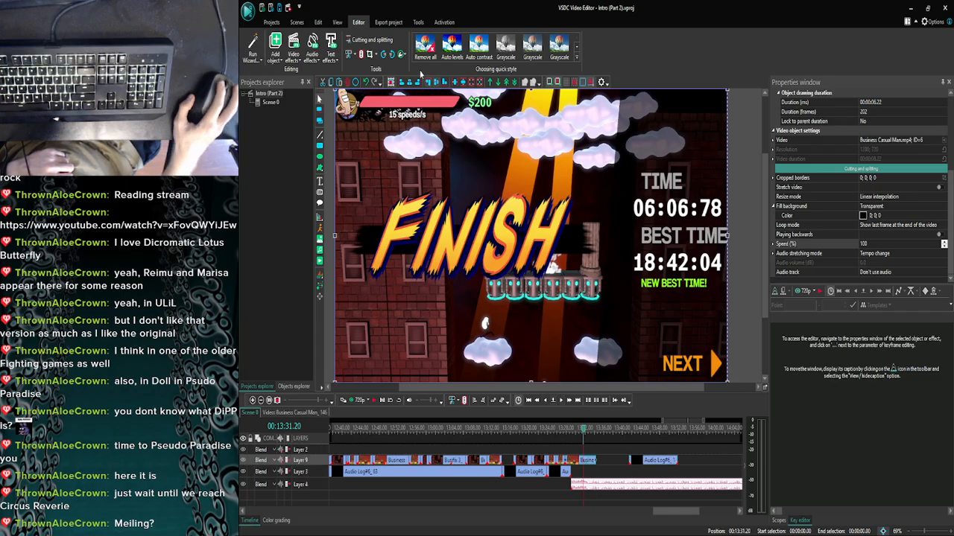
{"action": "left_click", "coordinate": [361, 54]}
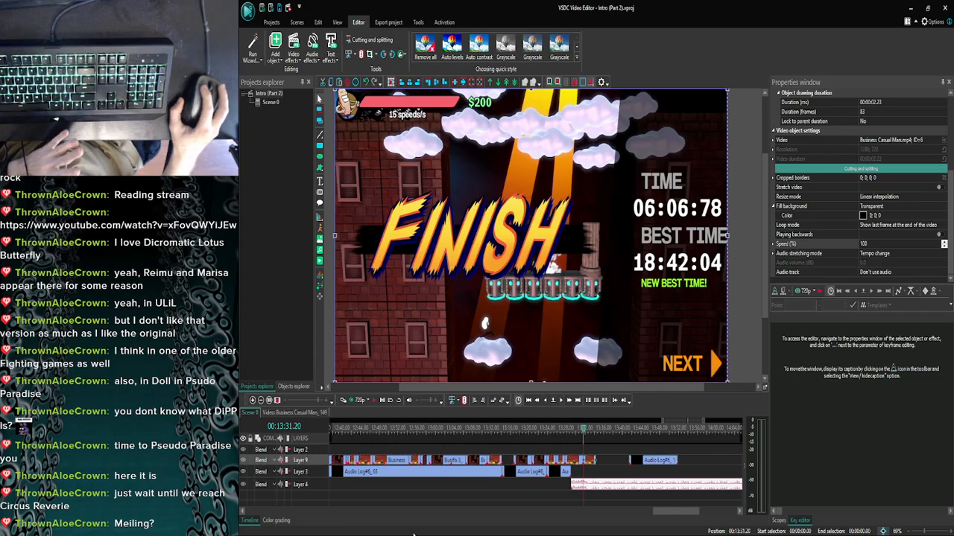
Switch to YouTube in the browser, pause the Shanghai Alice of Meiji 17 video, and return to VSDC Video Editor.
{"action": "left_click", "coordinate": [374, 525]}
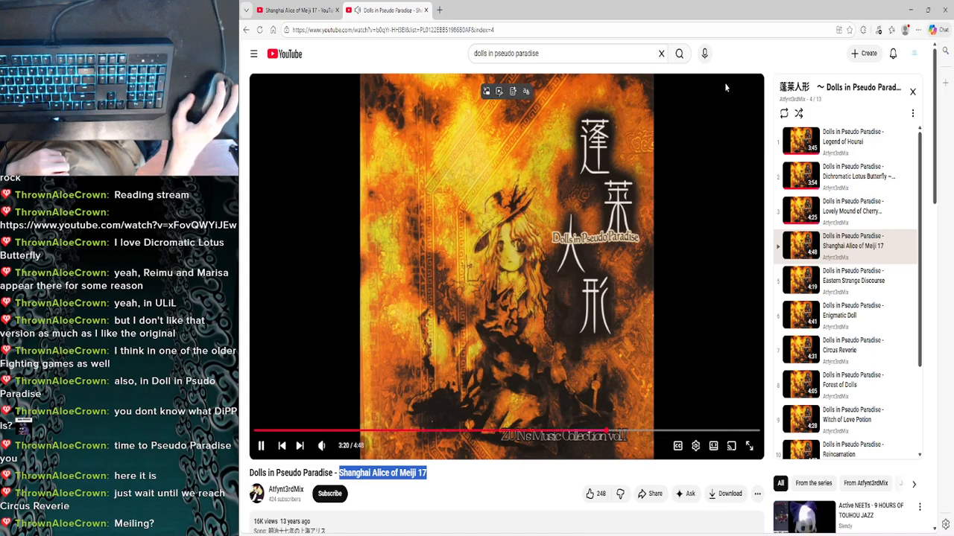
{"action": "left_click", "coordinate": [909, 10]}
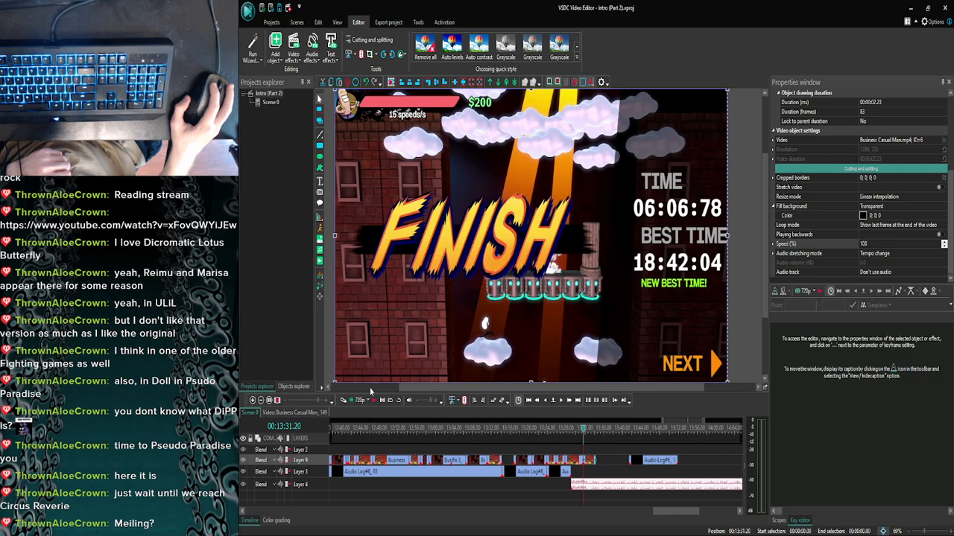
{"action": "left_click", "coordinate": [373, 531]}
{"action": "left_click", "coordinate": [436, 304]}
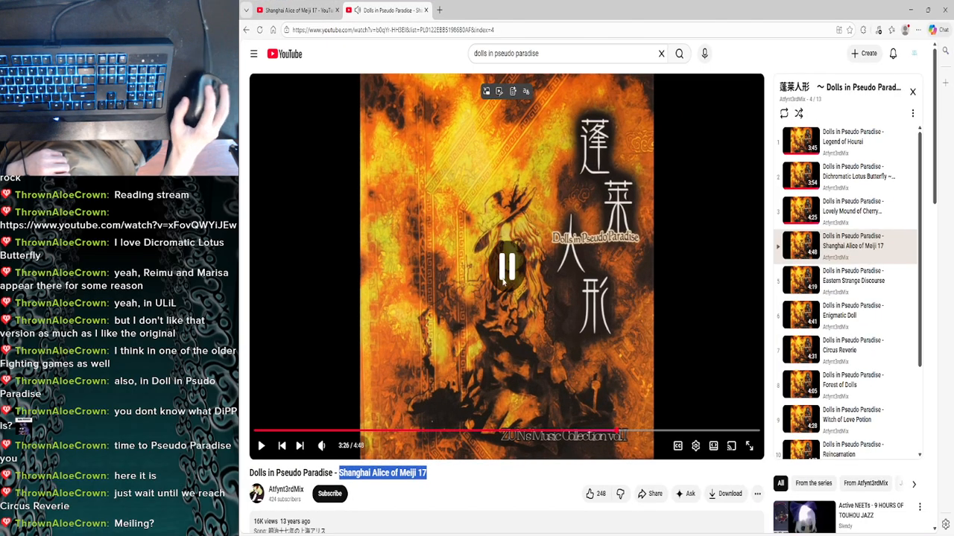
{"action": "left_click", "coordinate": [909, 9]}
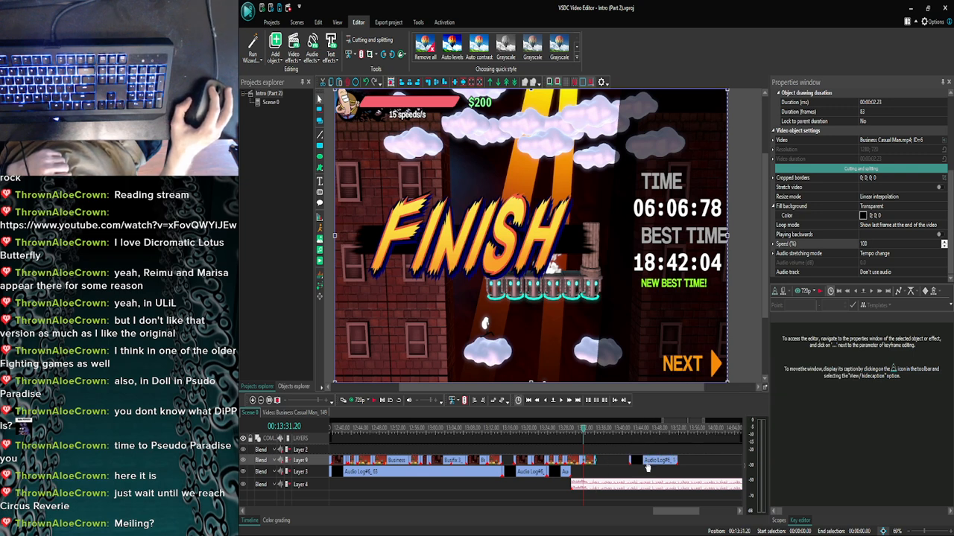
Move the cut-off end of Business Casual Man farther along Layer 9, leaving a gap, and preview the music from 13:31.20.
{"action": "left_click_drag", "start_coordinate": [591, 463], "coordinate": [620, 462]}
{"action": "left_click", "coordinate": [359, 401]}
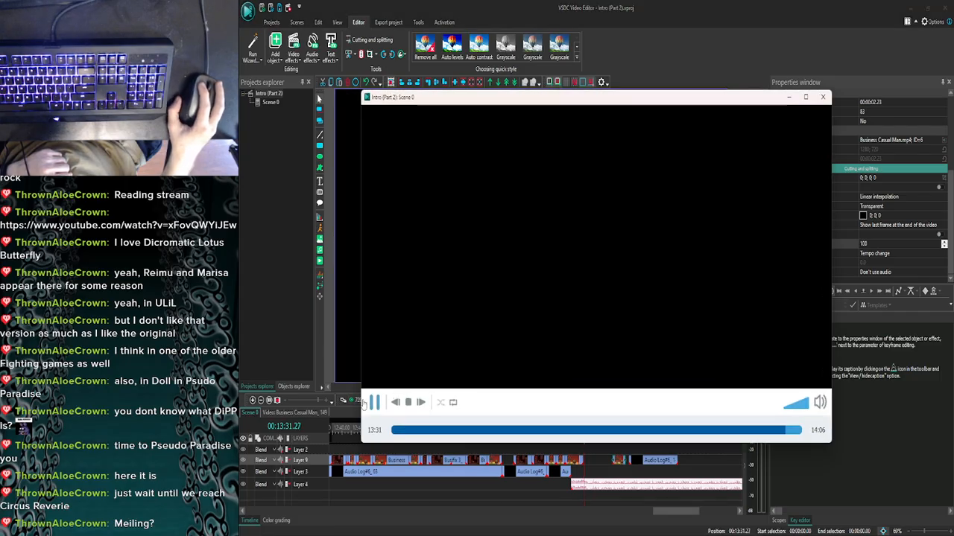
{"action": "left_click", "coordinate": [373, 403]}
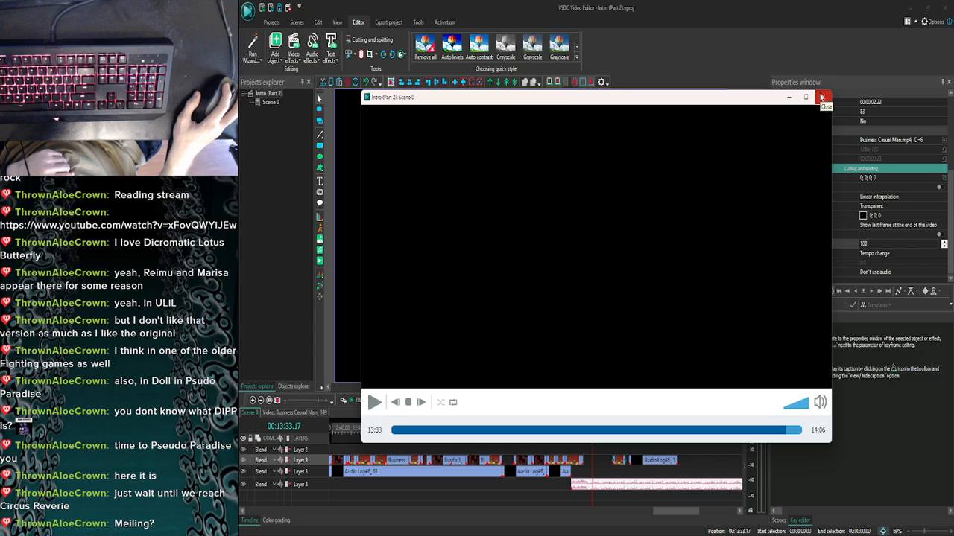
{"action": "left_click", "coordinate": [822, 98]}
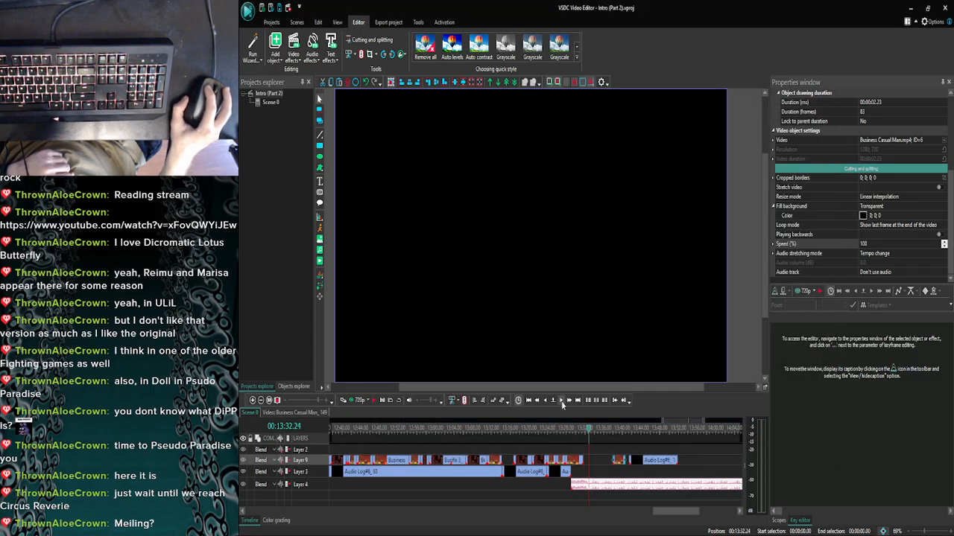
Preview the music from 13:32.25 and move the parked Audio Log#6 part to Layer 3, starting at that frame.
{"action": "left_click", "coordinate": [562, 402]}
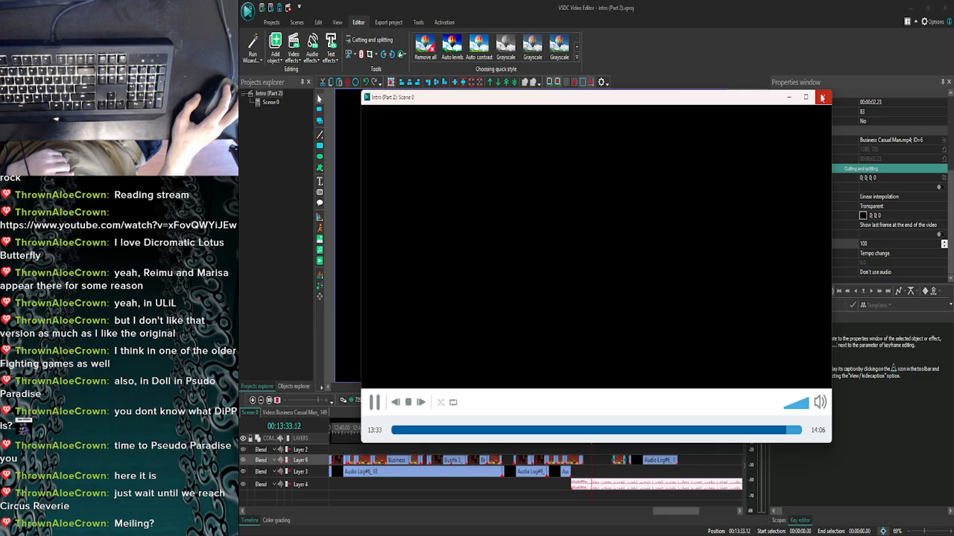
{"action": "left_click", "coordinate": [822, 98]}
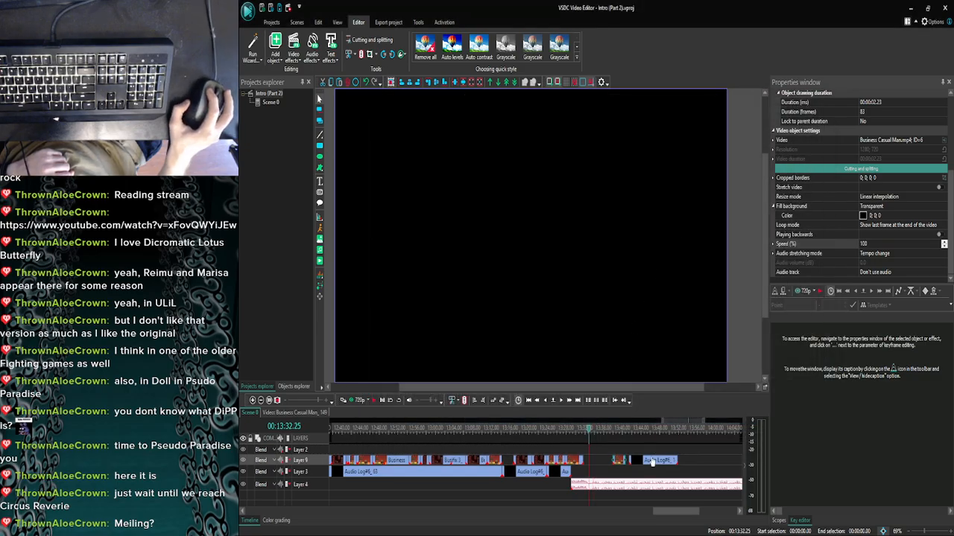
{"action": "left_click_drag", "start_coordinate": [652, 462], "coordinate": [607, 475]}
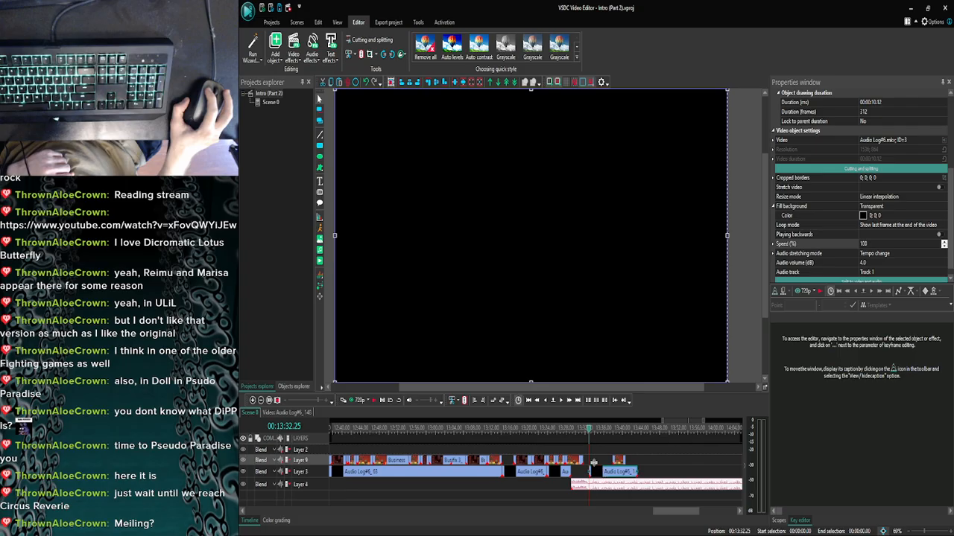
Preview from 13:32.25 and 13:33.02, trim the start off the final Audio Log#6 part at 13:33.03, and slide the rest earlier on Layer 3.
{"action": "left_click", "coordinate": [358, 400]}
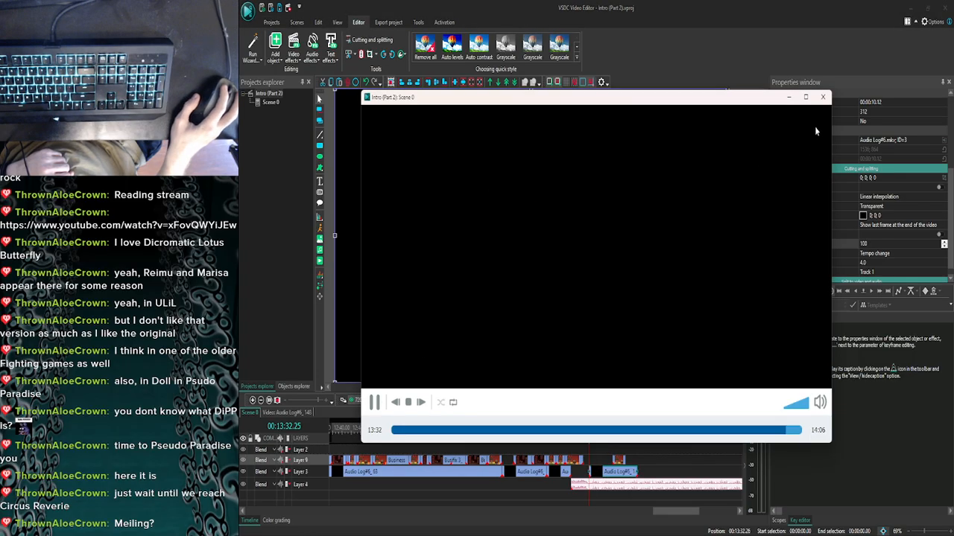
{"action": "left_click", "coordinate": [823, 99]}
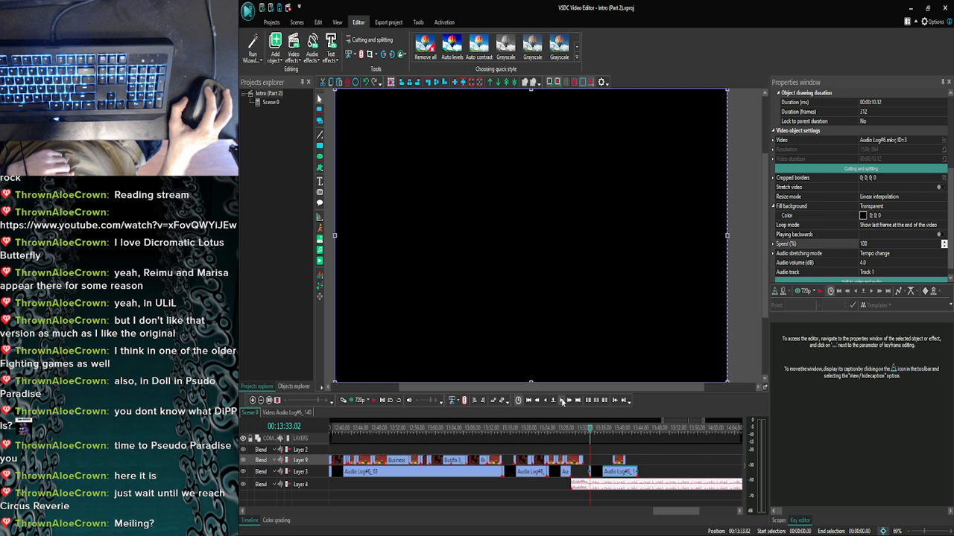
{"action": "left_click", "coordinate": [358, 400]}
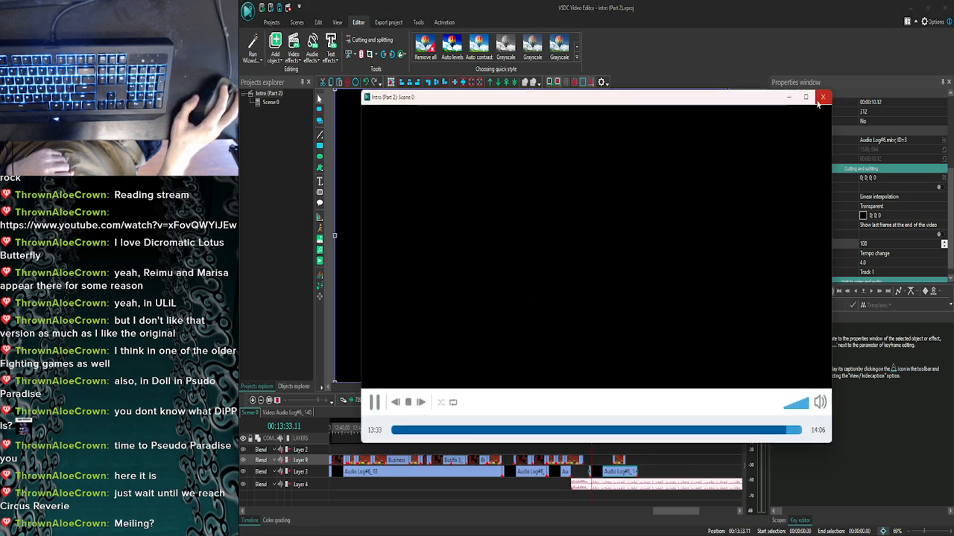
{"action": "left_click", "coordinate": [820, 99]}
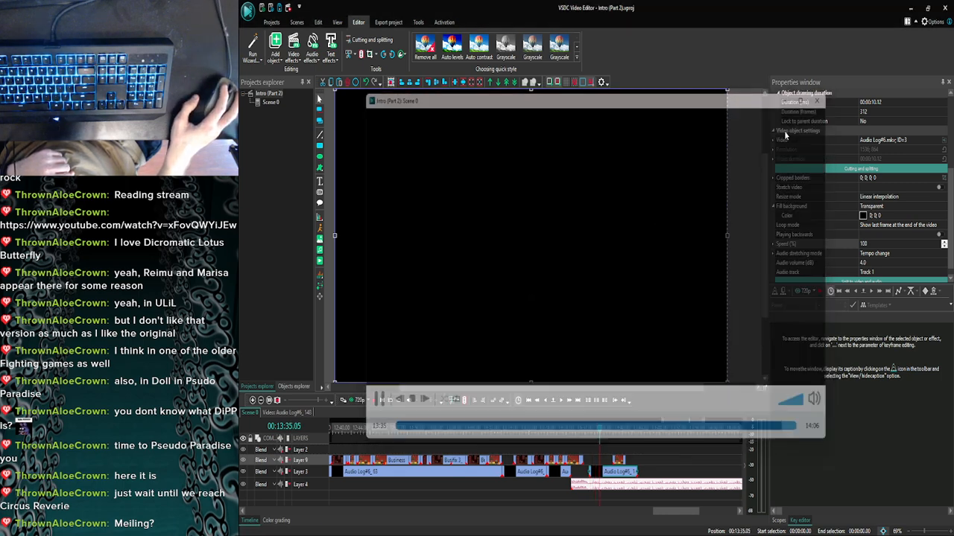
{"action": "left_click", "coordinate": [360, 56]}
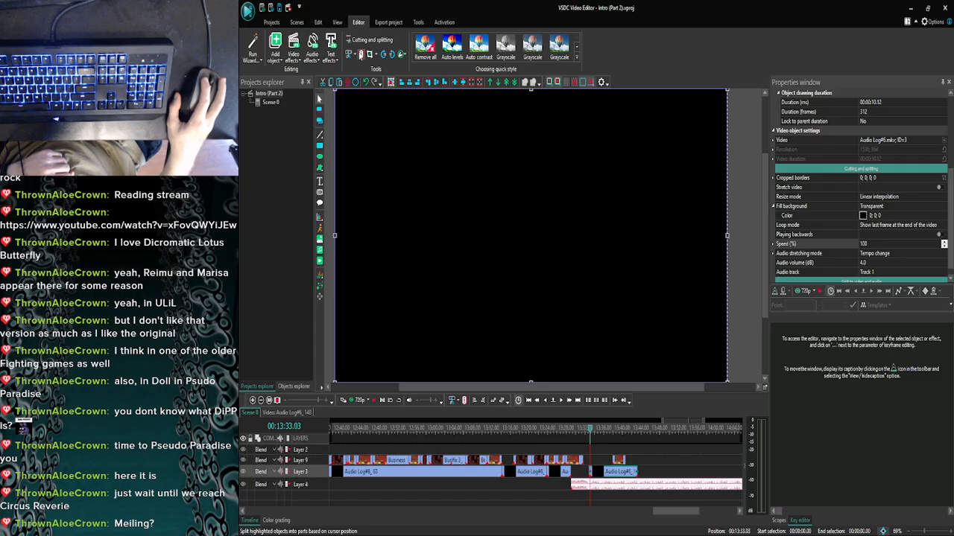
{"action": "left_click", "coordinate": [589, 476]}
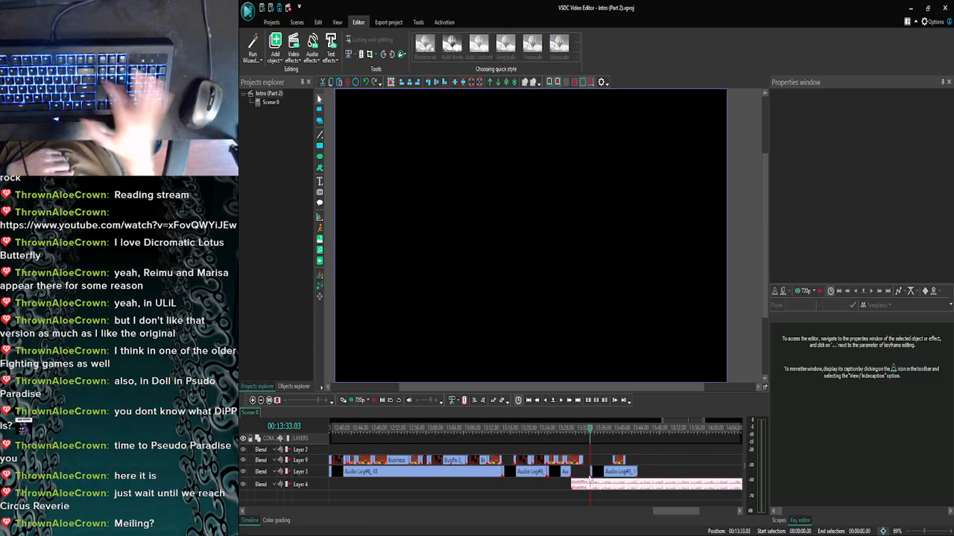
{"action": "left_click", "coordinate": [611, 475]}
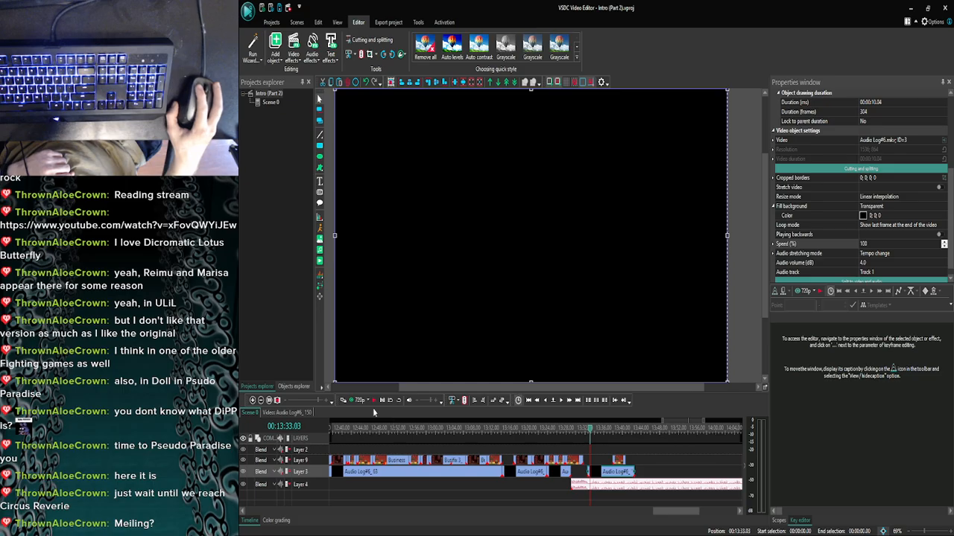
Preview the commentary again, split the final Audio Log#6 part at 13:33.12, and delete its short leading piece.
{"action": "left_click", "coordinate": [373, 400]}
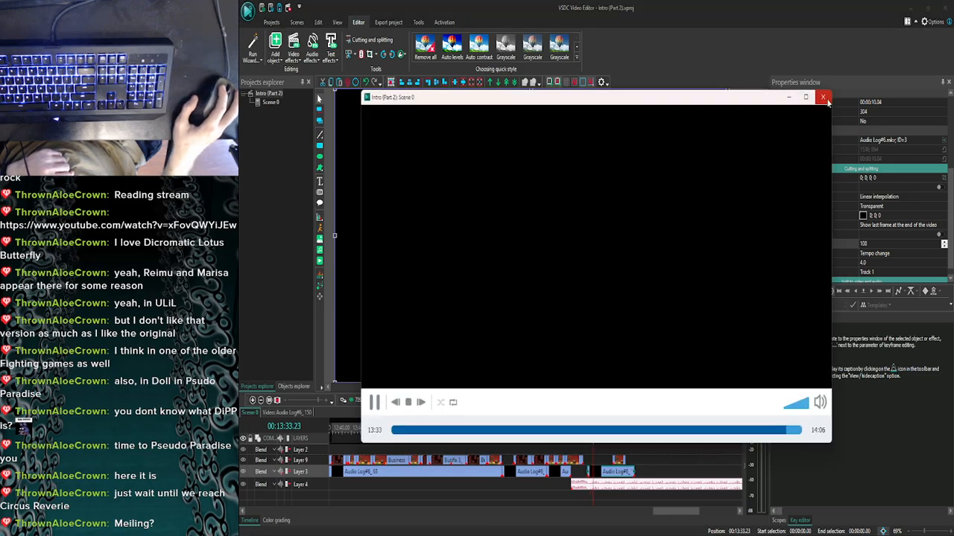
{"action": "left_click", "coordinate": [823, 97]}
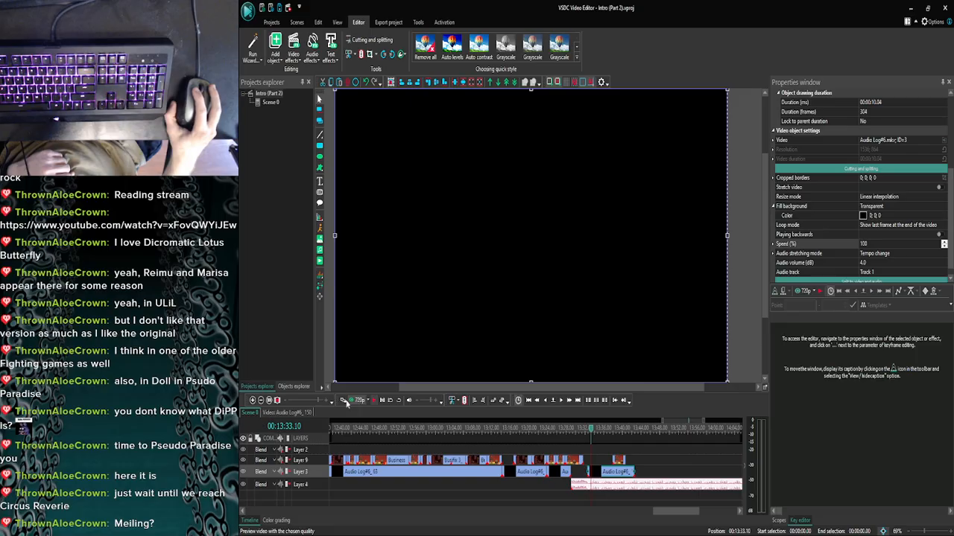
{"action": "left_click", "coordinate": [349, 402]}
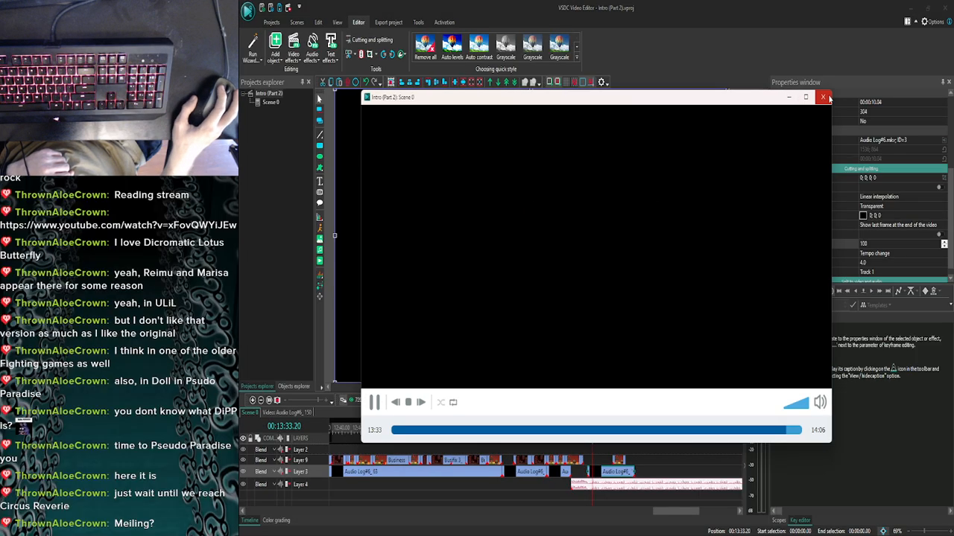
{"action": "left_click", "coordinate": [826, 98]}
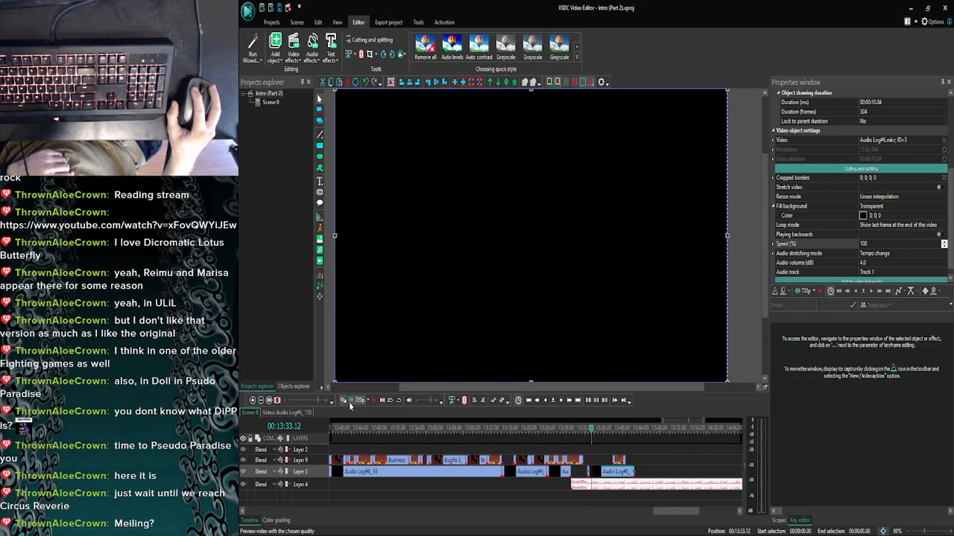
{"action": "left_click", "coordinate": [349, 401]}
{"action": "left_click", "coordinate": [824, 100]}
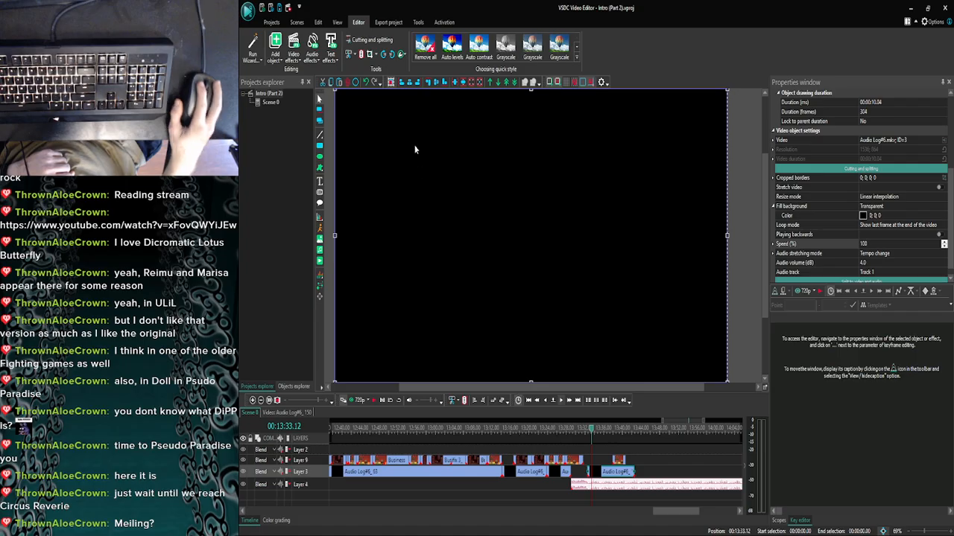
{"action": "left_click", "coordinate": [589, 473]}
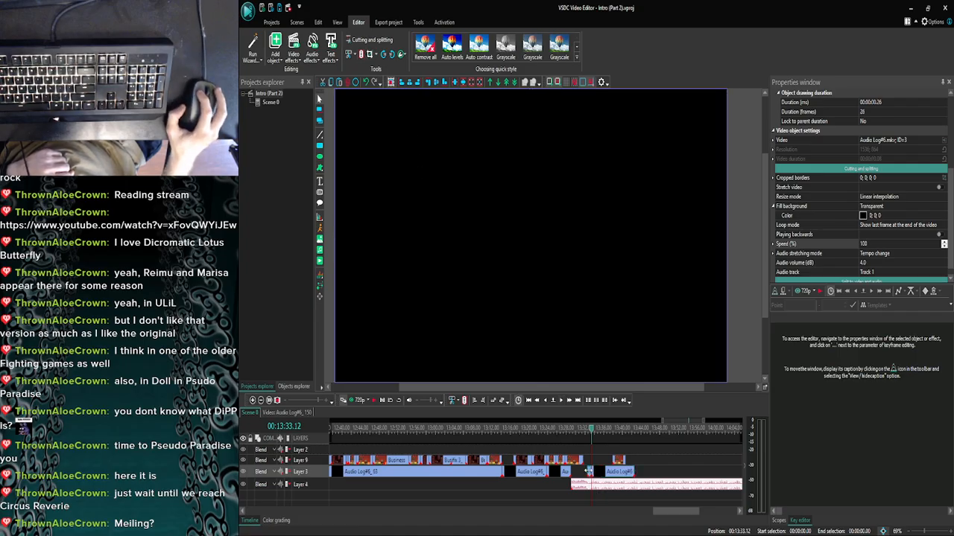
{"action": "key", "text": "Delete"}
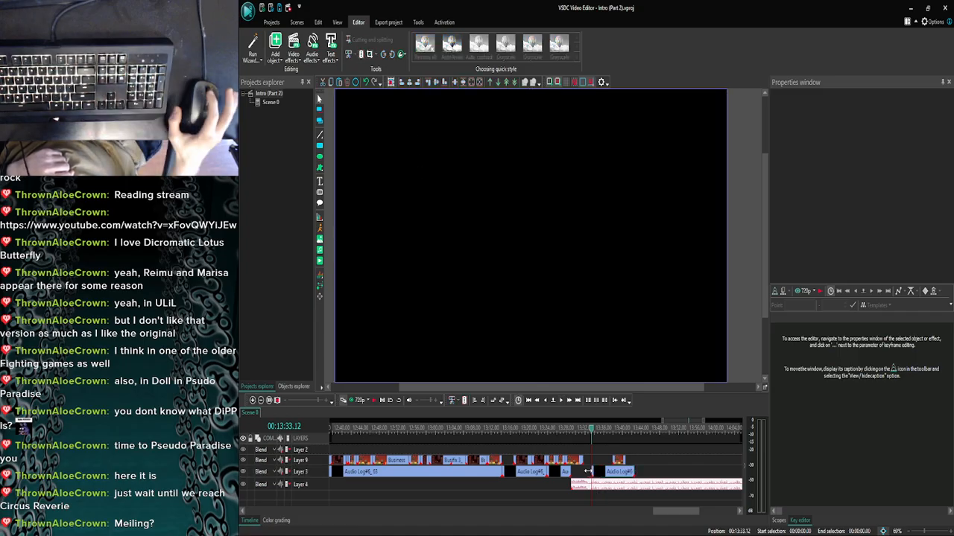
Preview the music from 13:33.00 and move the trimmed Audio Log#6 part on Layer 3 to start at that frame.
{"action": "left_click", "coordinate": [544, 401]}
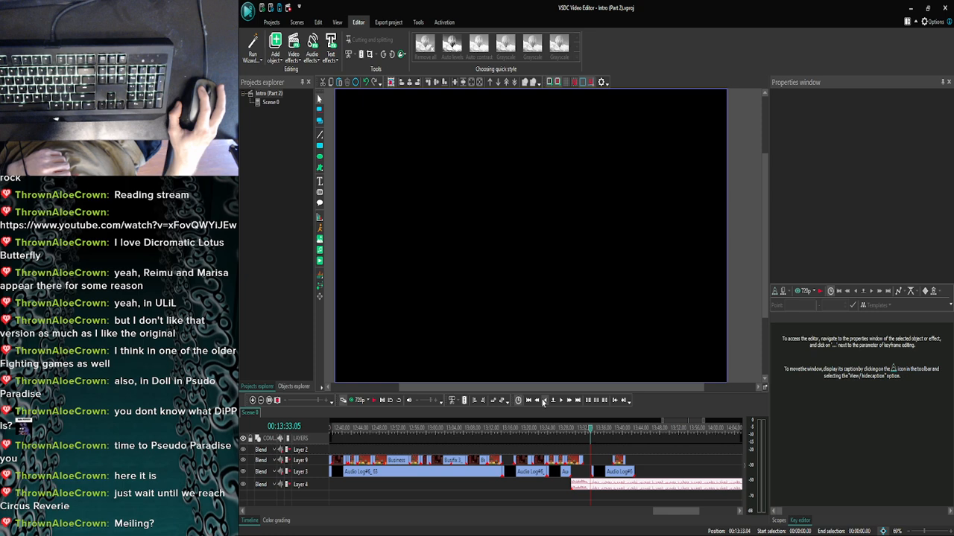
{"action": "left_click", "coordinate": [543, 400]}
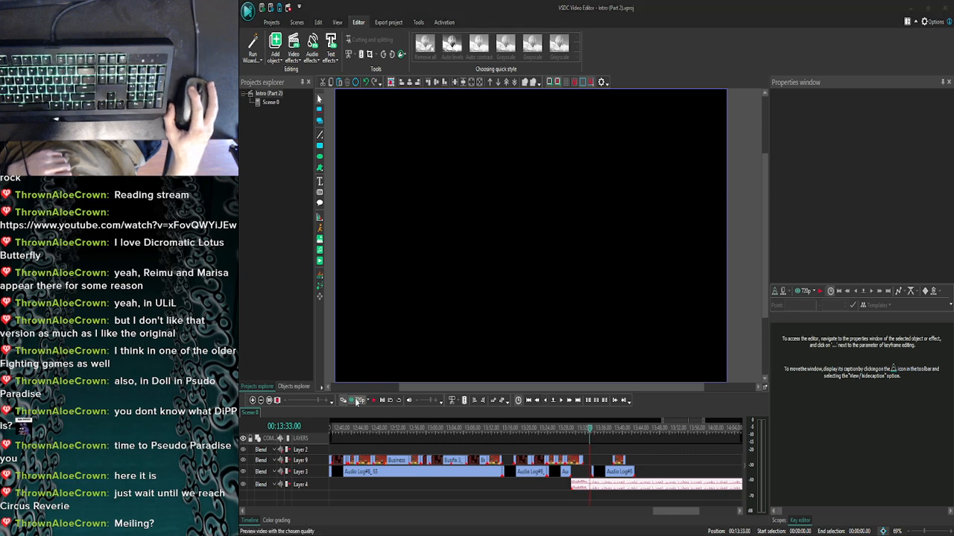
{"action": "left_click", "coordinate": [823, 97]}
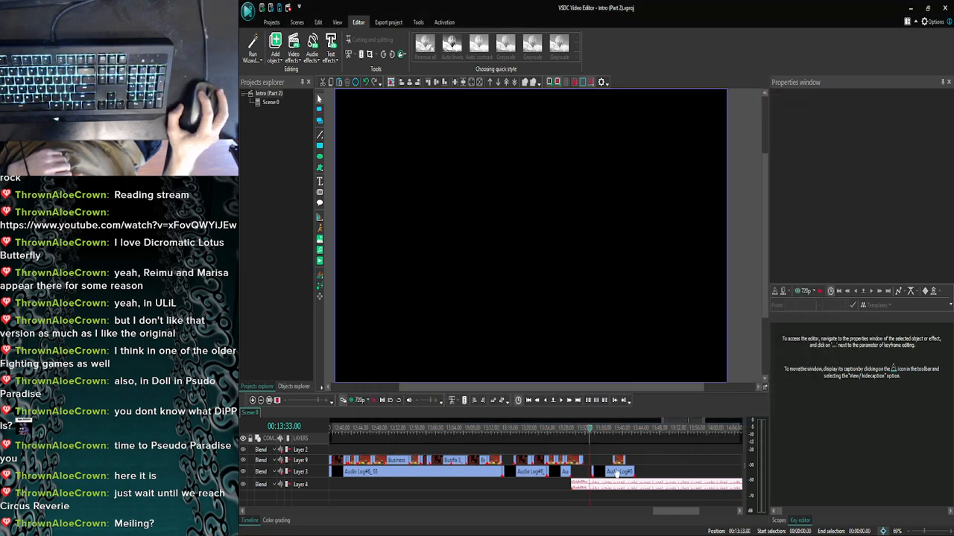
{"action": "left_click_drag", "start_coordinate": [612, 475], "coordinate": [608, 476]}
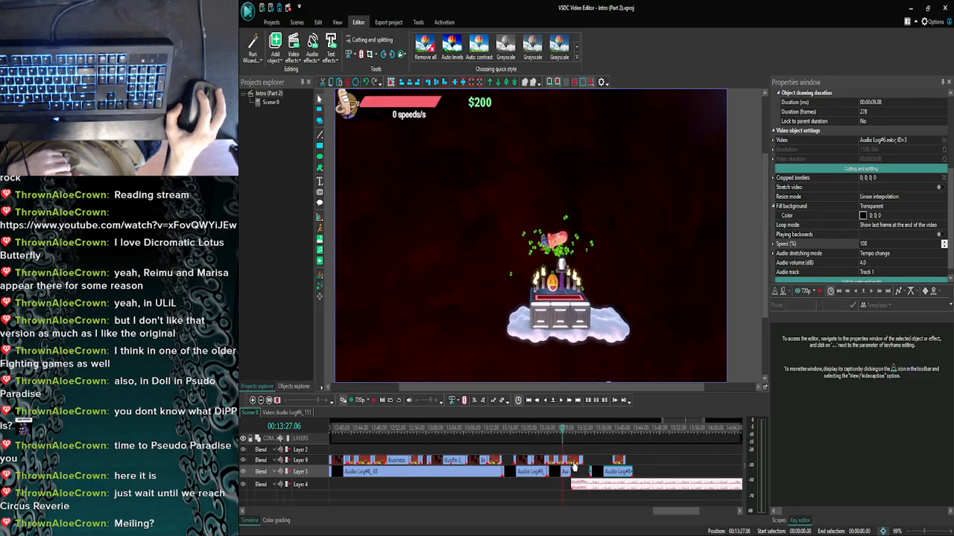
Extend the Business Casual Man clip to 354 frames, with its cut-off end piece ending alongside Audio Log#6, and preview from 13:27.06.
{"action": "left_click", "coordinate": [578, 464]}
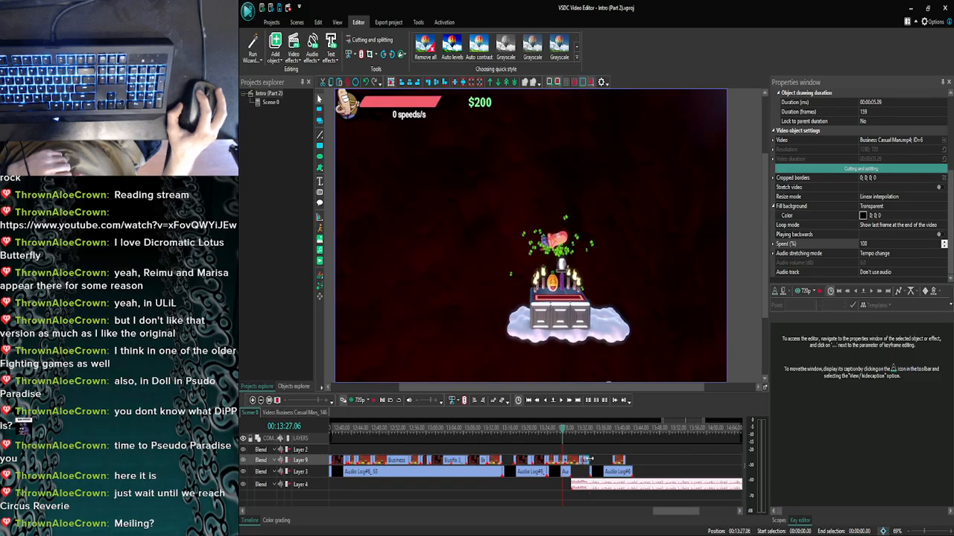
{"action": "mouse_move", "coordinate": [620, 463]}
{"action": "left_mouse_down"}
{"action": "mouse_move", "coordinate": [584, 465]}
{"action": "mouse_move", "coordinate": [630, 460]}
{"action": "left_mouse_up"}
{"action": "left_click", "coordinate": [344, 401]}
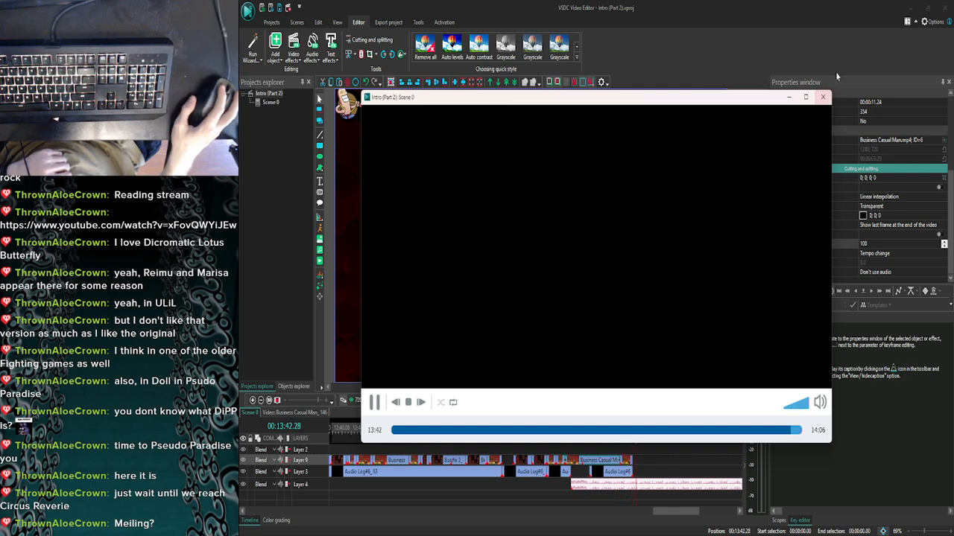
{"action": "left_click", "coordinate": [823, 97]}
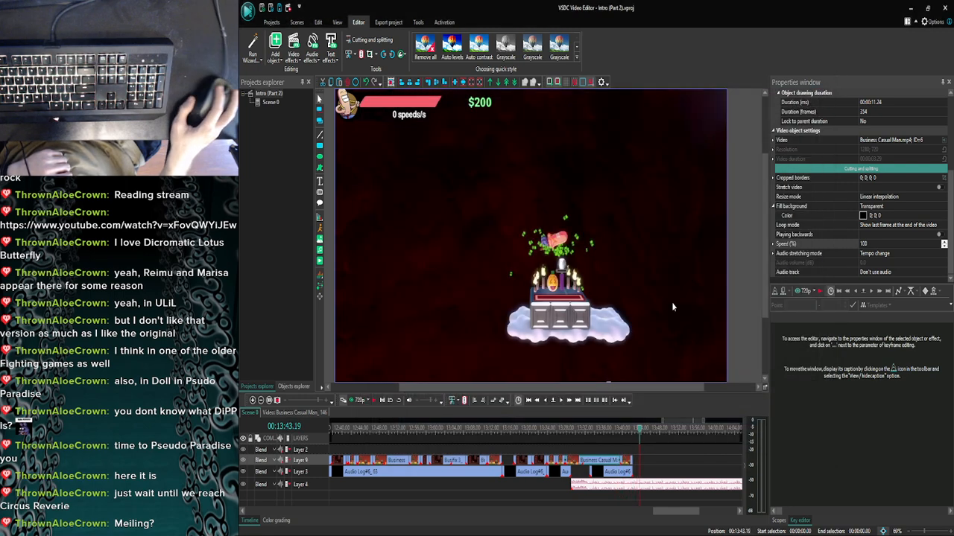
Split the Level Clear music at 13:42.08, where the video clips end, and delete the remainder.
{"action": "left_click", "coordinate": [630, 430]}
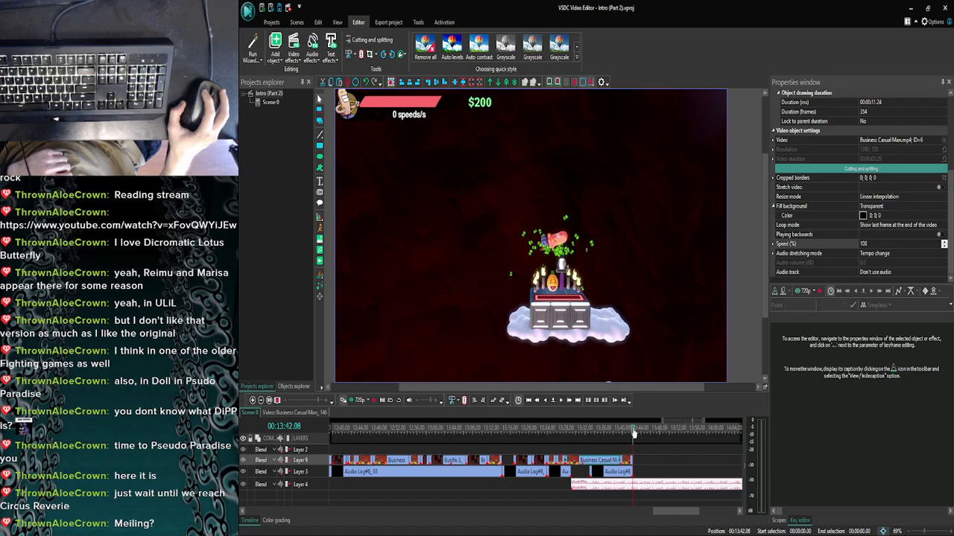
{"action": "left_click", "coordinate": [252, 401]}
{"action": "left_click", "coordinate": [253, 401]}
{"action": "left_click", "coordinate": [253, 400]}
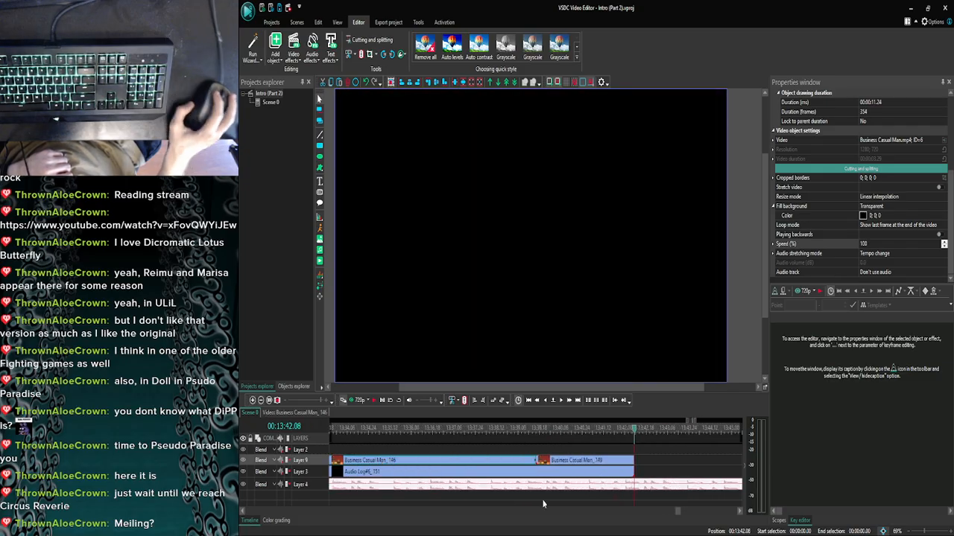
{"action": "left_click", "coordinate": [577, 486]}
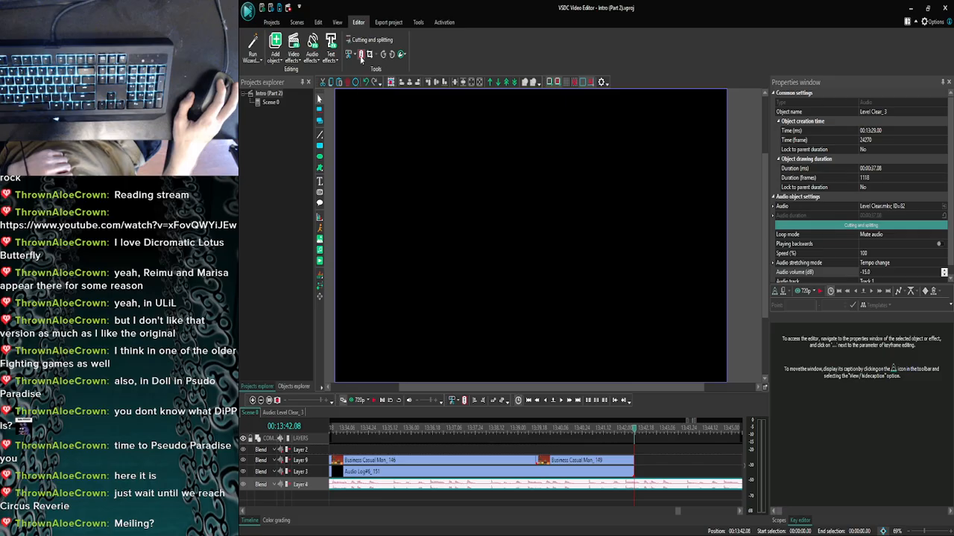
{"action": "left_click", "coordinate": [360, 54]}
{"action": "key", "text": "Delete"}
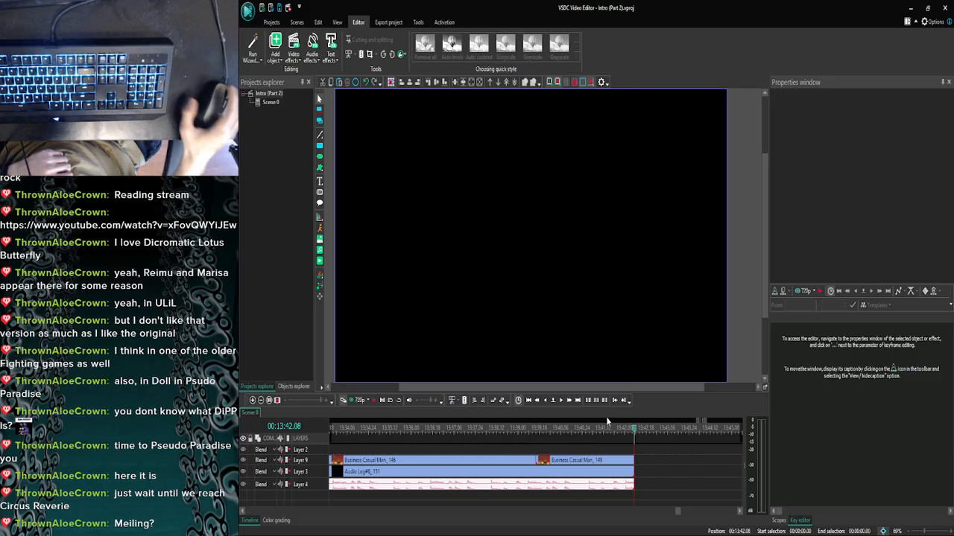
{"action": "left_click", "coordinate": [260, 401]}
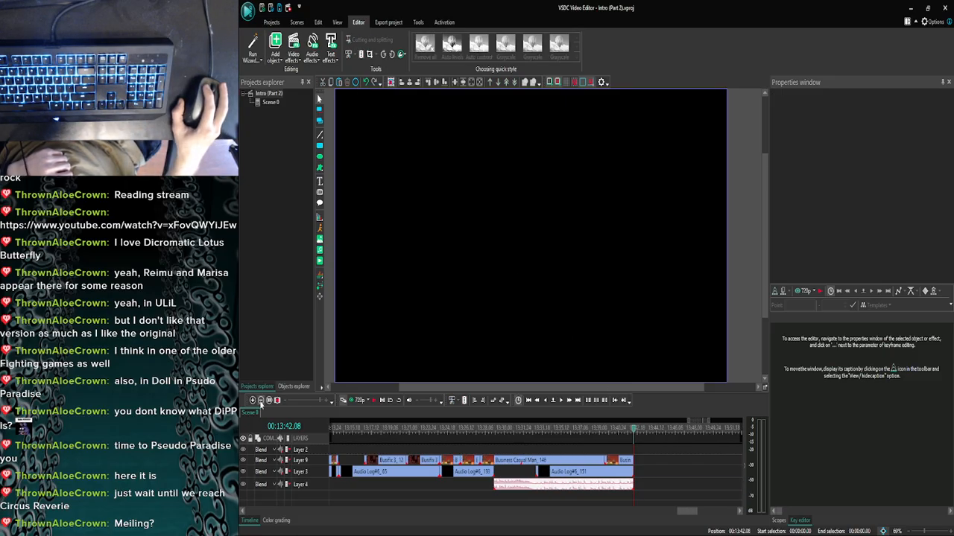
{"action": "left_click", "coordinate": [260, 401]}
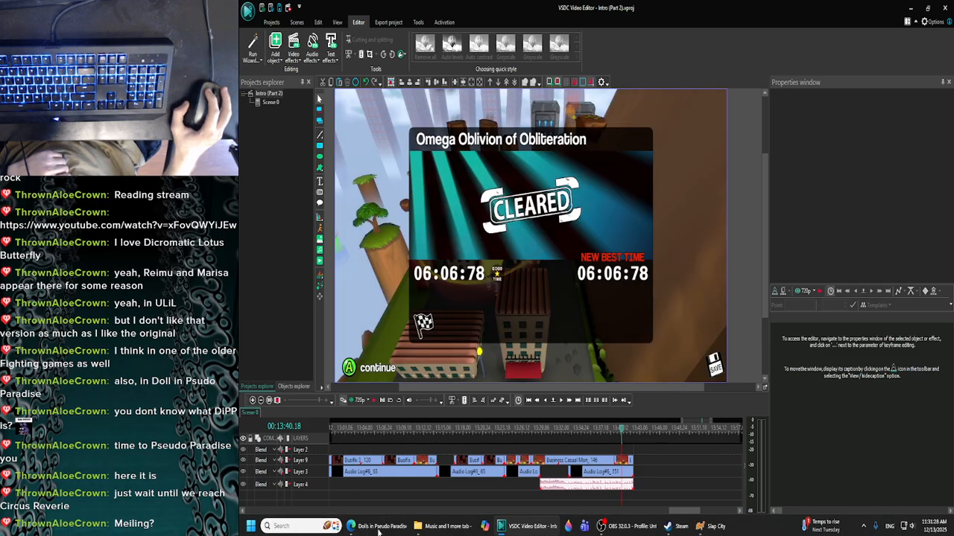
Switch to the browser and view the Living With Insanity Wiki and DeviantArt images in the "goddess of explosions" image results.
{"action": "mouse_move", "coordinate": [378, 525]}
{"action": "left_click", "coordinate": [380, 498]}
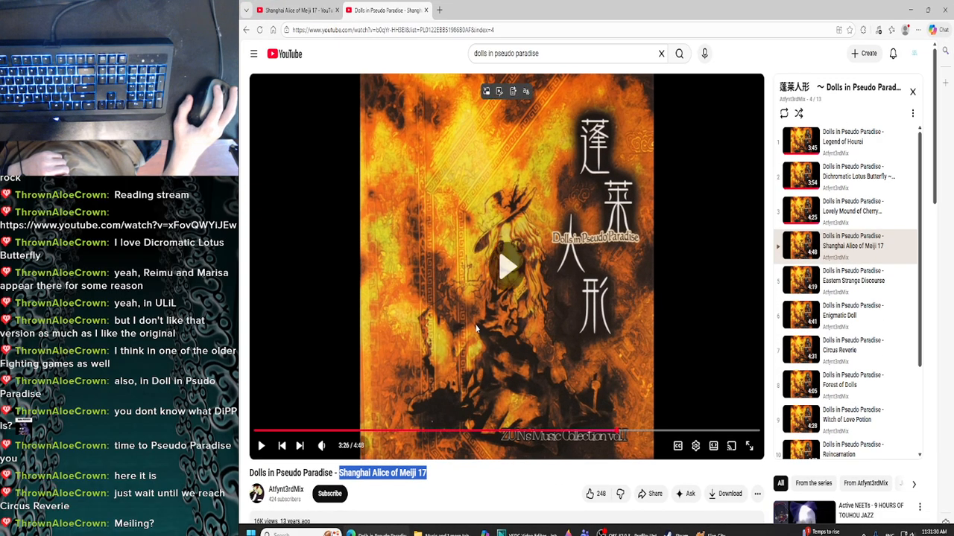
{"action": "left_click", "coordinate": [297, 11]}
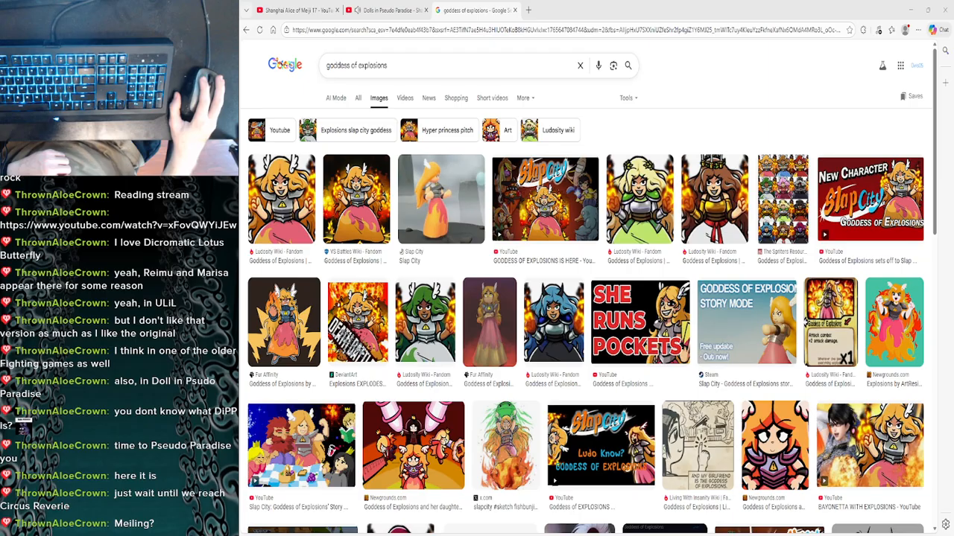
{"action": "left_click", "coordinate": [696, 447]}
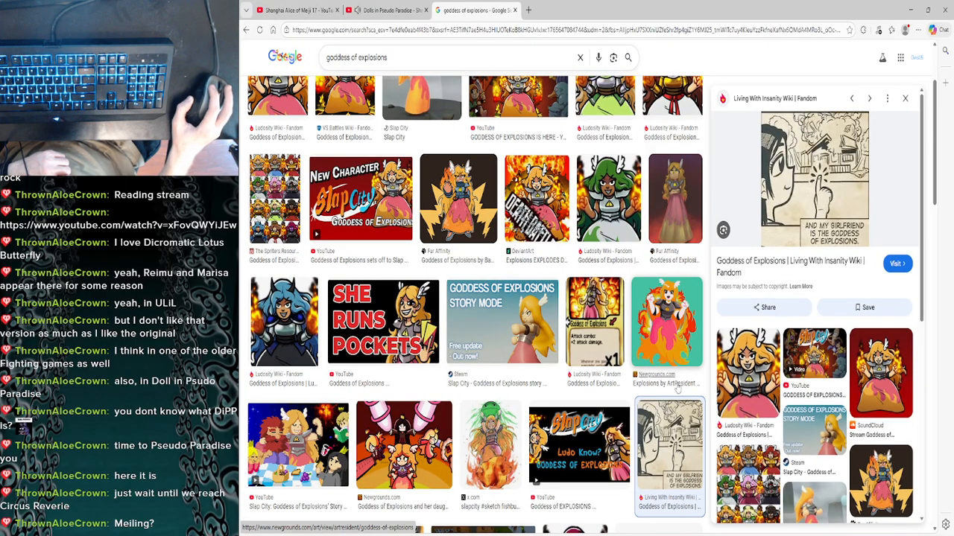
{"action": "scroll", "coordinate": [681, 385], "scroll_direction": "up", "scroll_amount": 2}
{"action": "left_click", "coordinate": [536, 316]}
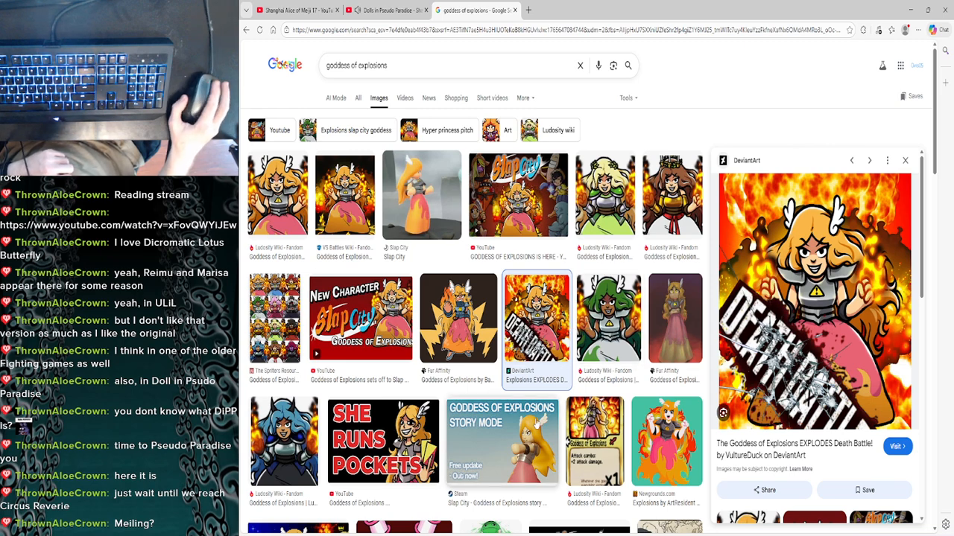
Return to the Living With Insanity Wiki image result and read its Goddess of Explosions page on Fandom.
{"action": "scroll", "coordinate": [537, 422], "scroll_direction": "down", "scroll_amount": 3}
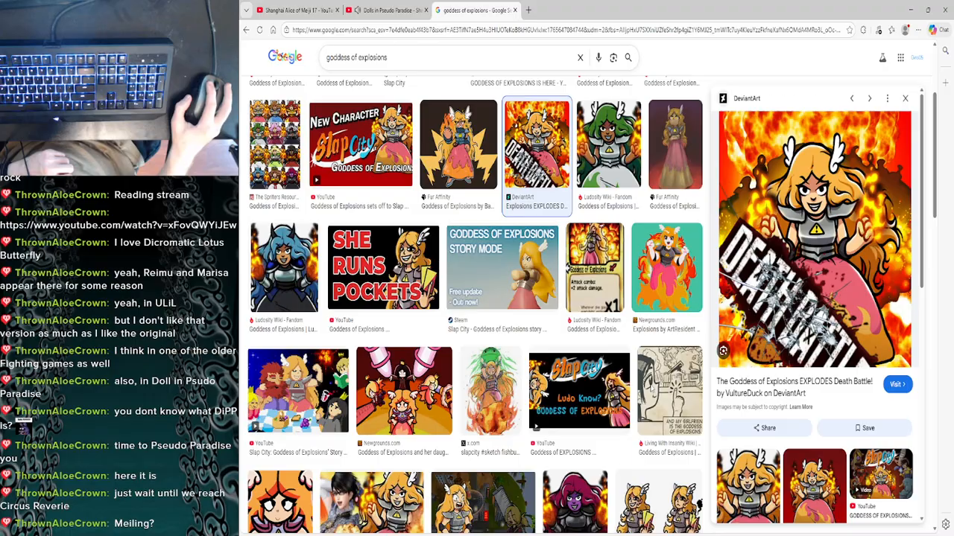
{"action": "left_click", "coordinate": [656, 391]}
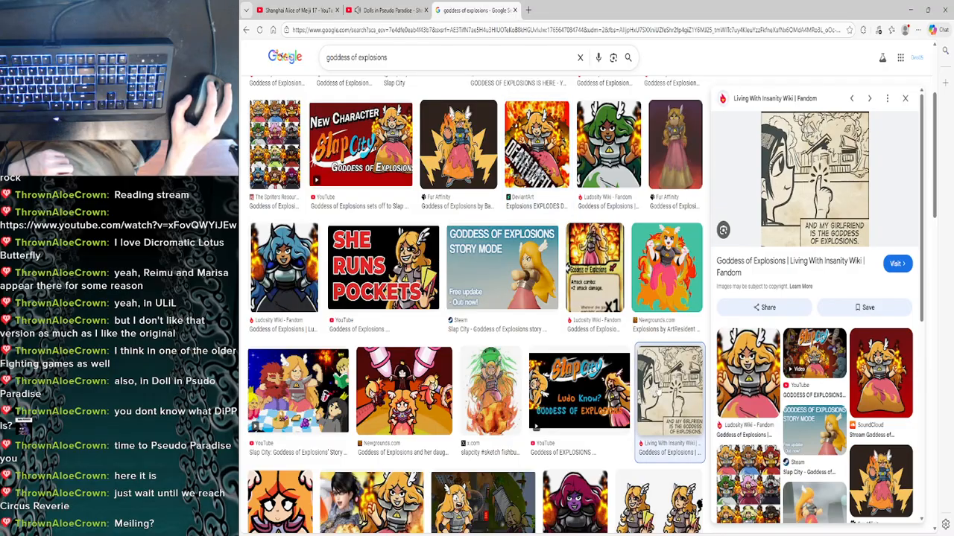
{"action": "left_click", "coordinate": [825, 203]}
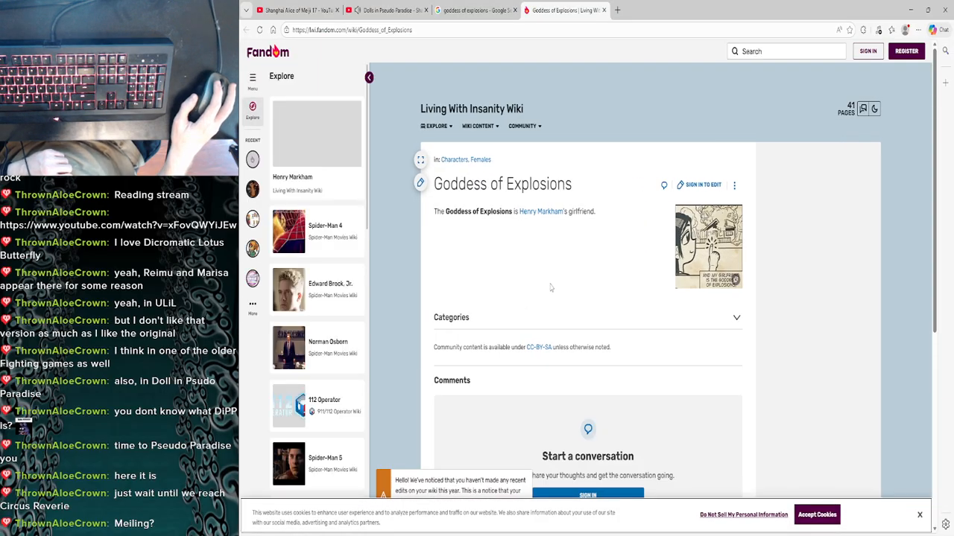
{"action": "scroll", "coordinate": [566, 313], "scroll_direction": "down", "scroll_amount": 1}
{"action": "scroll", "coordinate": [585, 344], "scroll_direction": "up", "scroll_amount": 1}
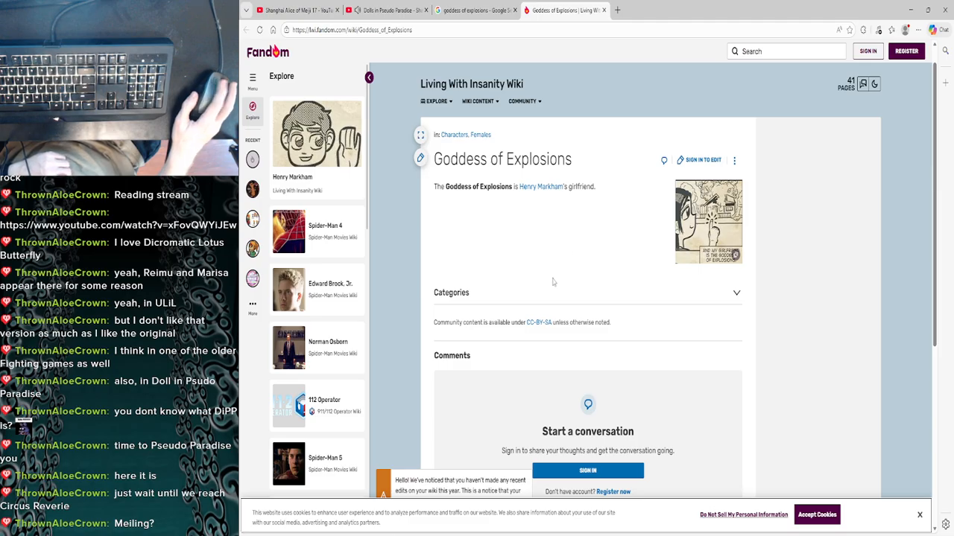
Leave the Goddess of Explosions wiki page and save the Living With Insanity Wiki preview image as Goddess.webp in Downloads.
{"action": "scroll", "coordinate": [553, 281], "scroll_direction": "down", "scroll_amount": 2}
{"action": "scroll", "coordinate": [422, 272], "scroll_direction": "up", "scroll_amount": 3}
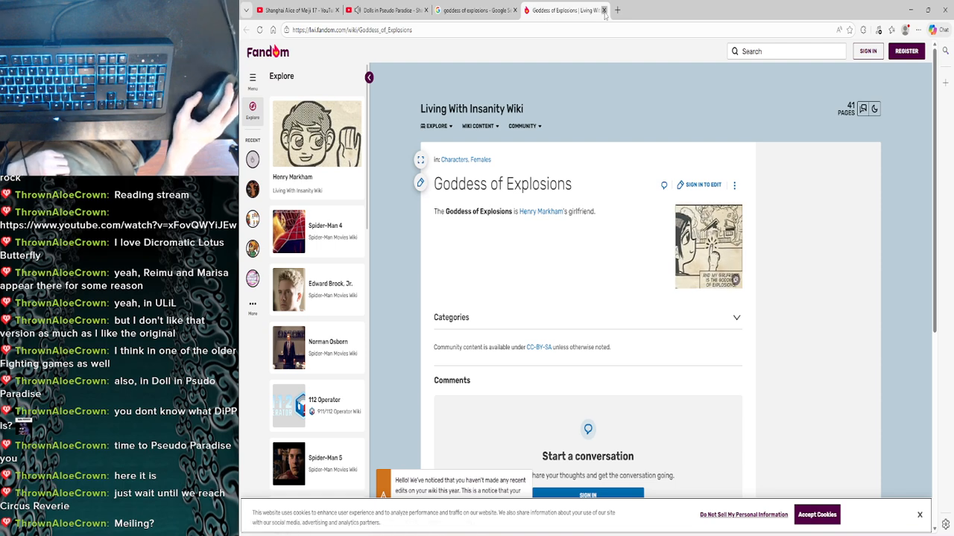
{"action": "key", "text": "ctrl+w"}
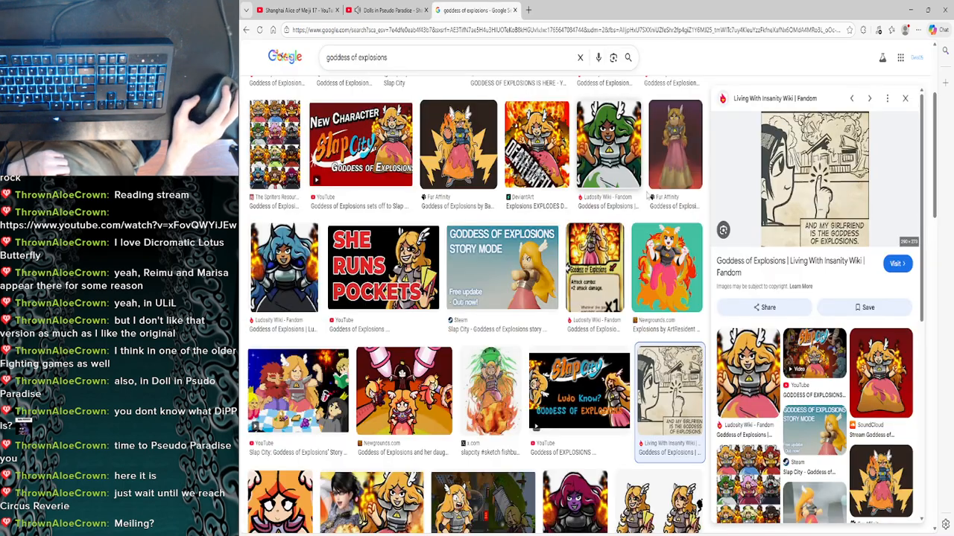
{"action": "right_click", "coordinate": [779, 201]}
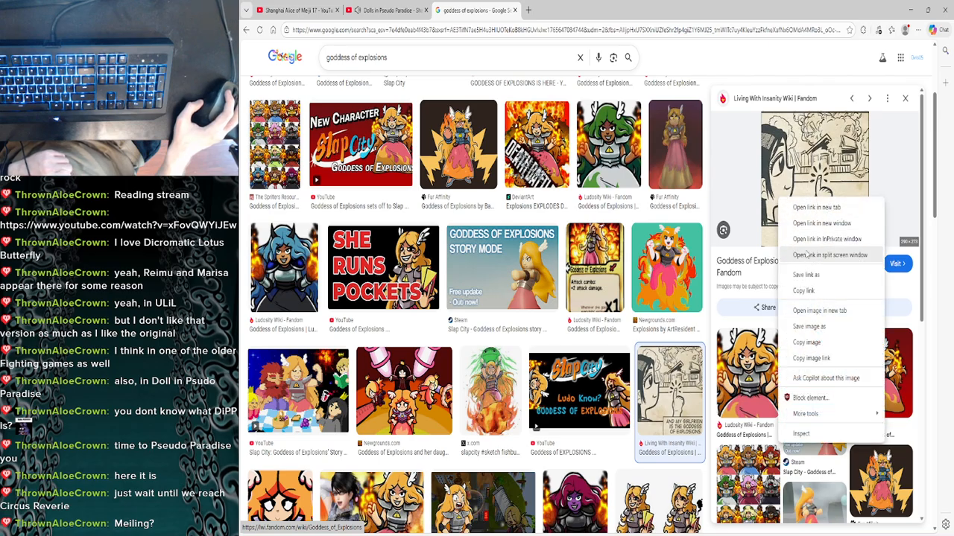
{"action": "left_click", "coordinate": [816, 327]}
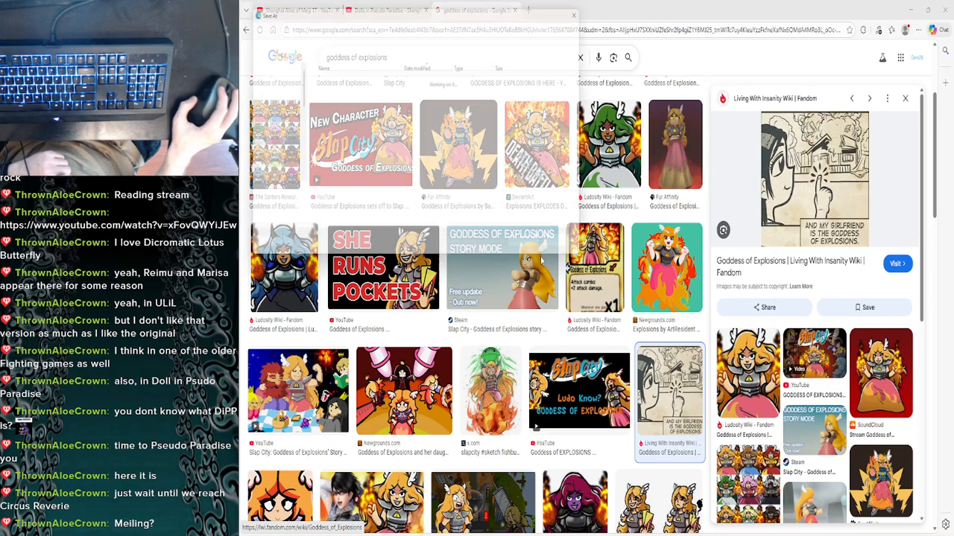
{"action": "left_click", "coordinate": [533, 250]}
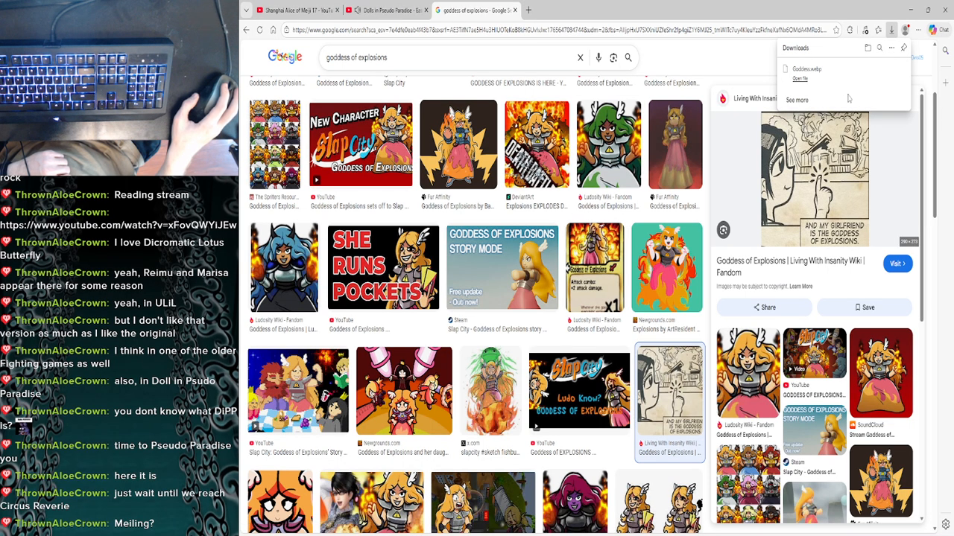
Show Goddess.webp in the Downloads folder, clear the other windows off the desktop, and move the file onto the desktop.
{"action": "left_click", "coordinate": [890, 72]}
{"action": "left_click", "coordinate": [913, 11]}
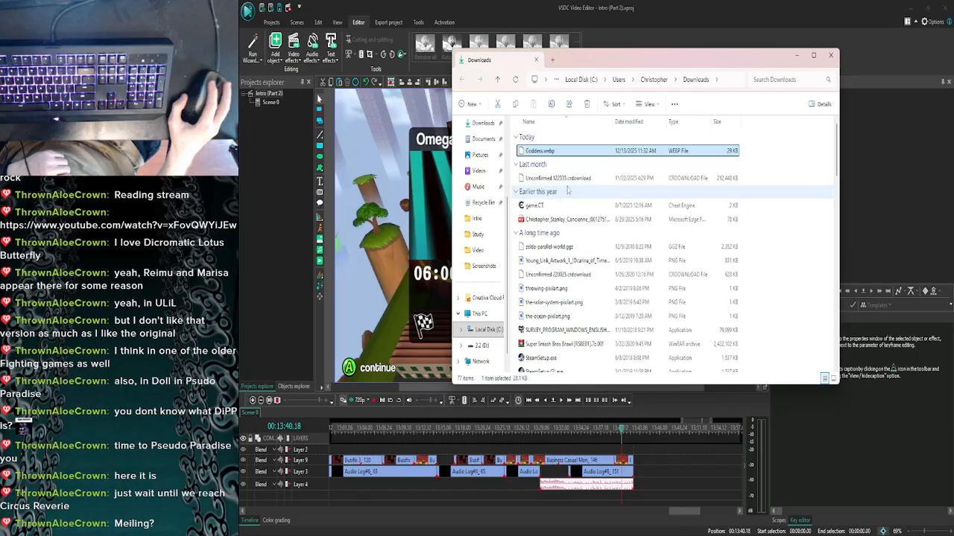
{"action": "left_click", "coordinate": [911, 9]}
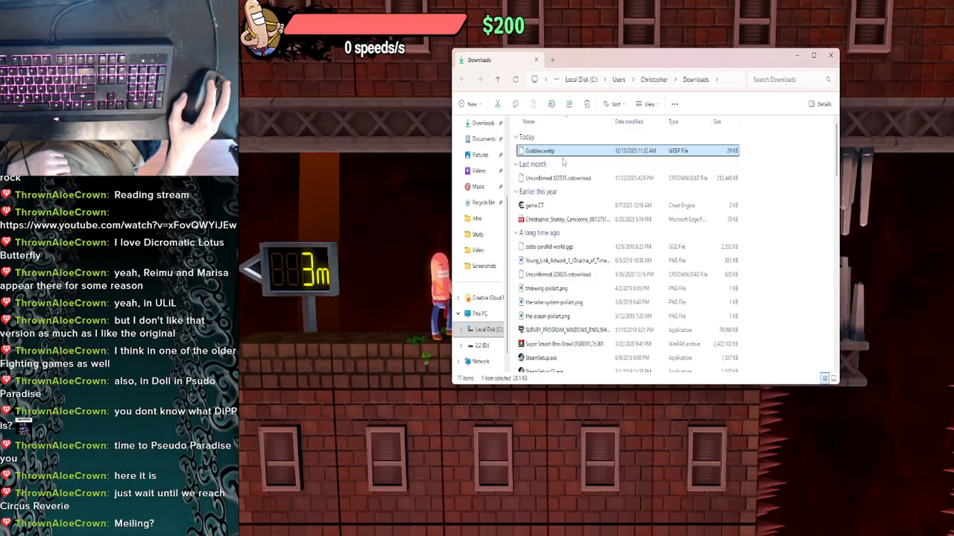
{"action": "left_click", "coordinate": [388, 193]}
{"action": "key", "text": "alt+F4"}
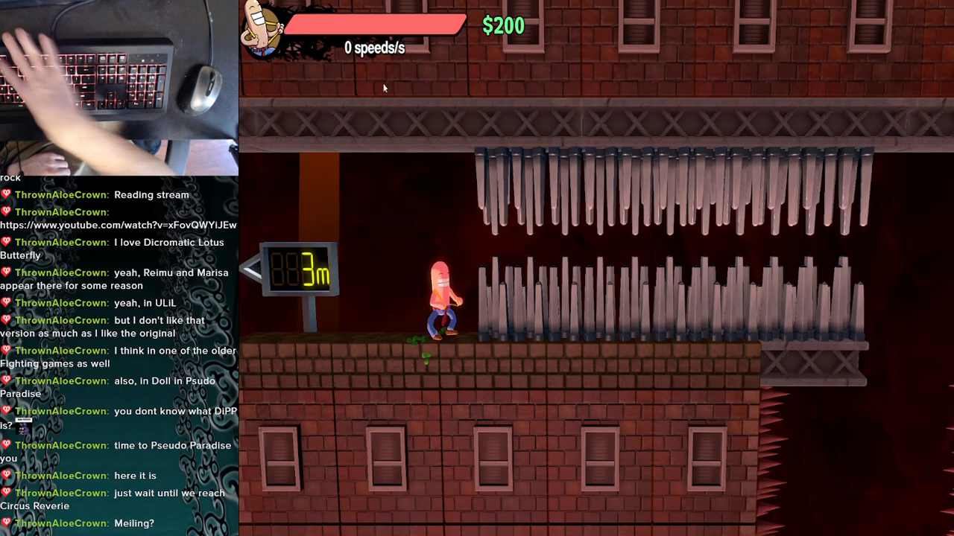
{"action": "left_click_drag", "start_coordinate": [542, 151], "coordinate": [395, 173]}
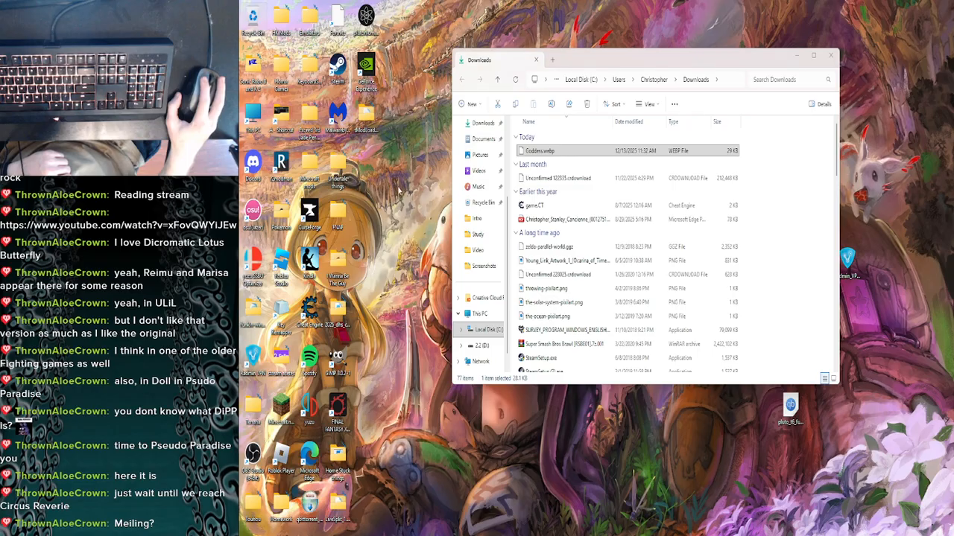
Rename the desktop image as Goddess.png and close the Downloads window.
{"action": "key", "text": "F2"}
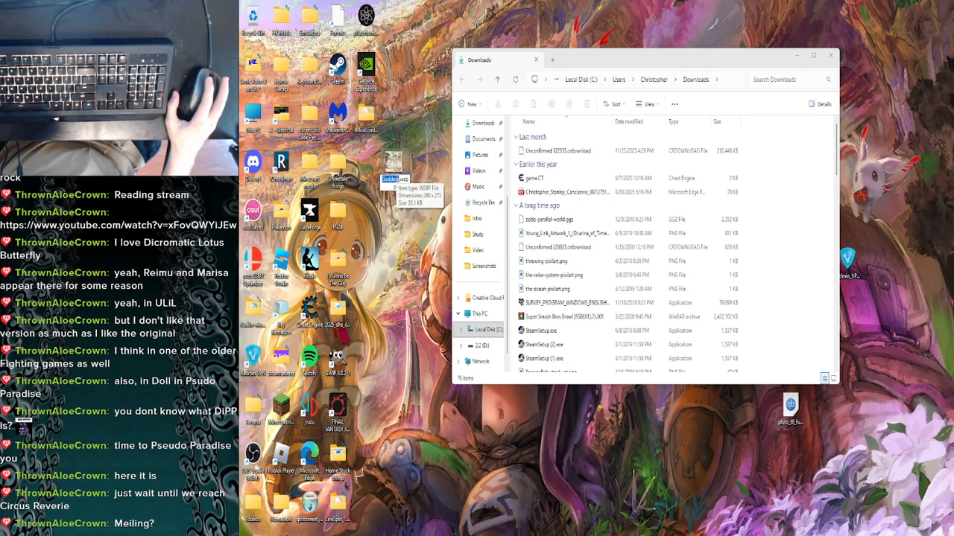
{"action": "key", "text": "Right"}
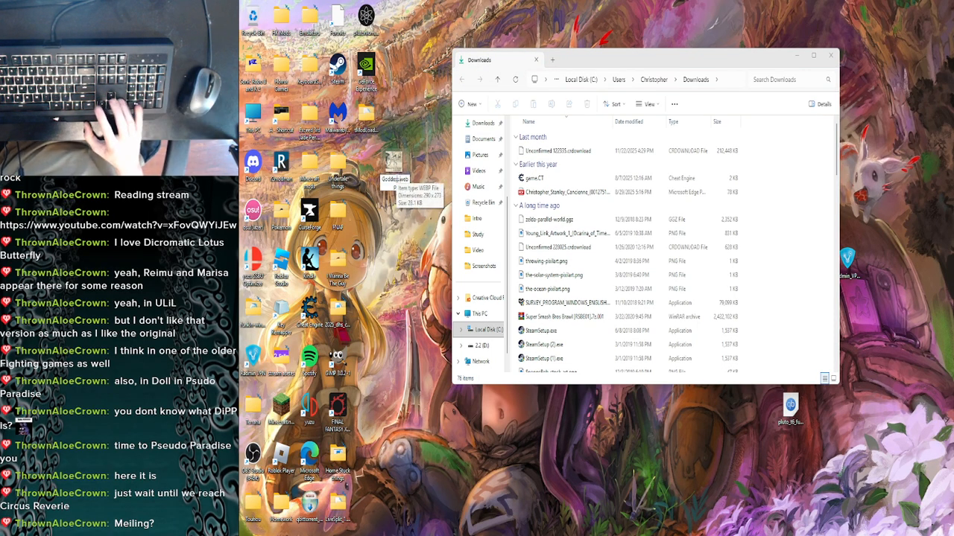
{"action": "key", "text": "BackSpace"}
{"action": "key", "text": "BackSpace"}
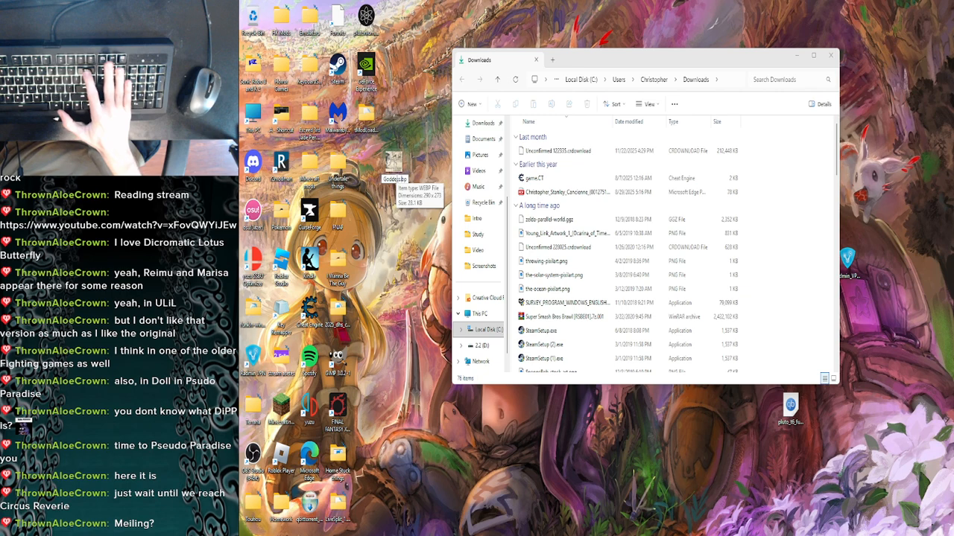
{"action": "key", "text": "Delete"}
{"action": "key", "text": "Delete"}
{"action": "type", "text": "png"}
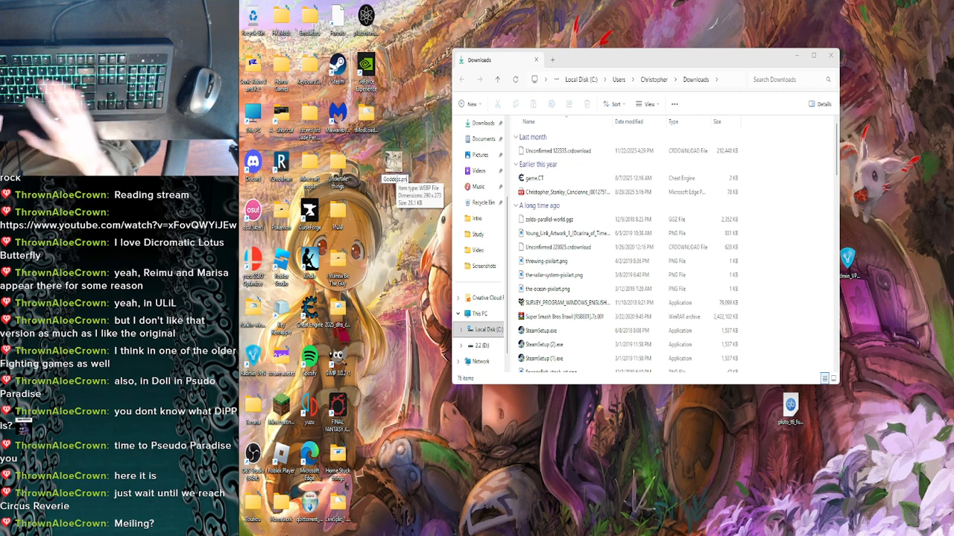
{"action": "key", "text": "Return"}
{"action": "left_click", "coordinate": [629, 277]}
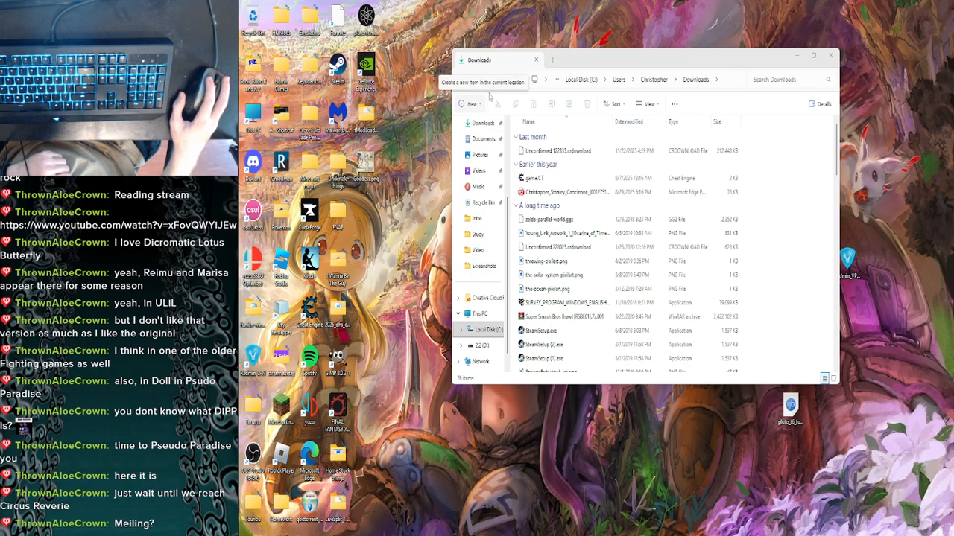
{"action": "left_click", "coordinate": [830, 56]}
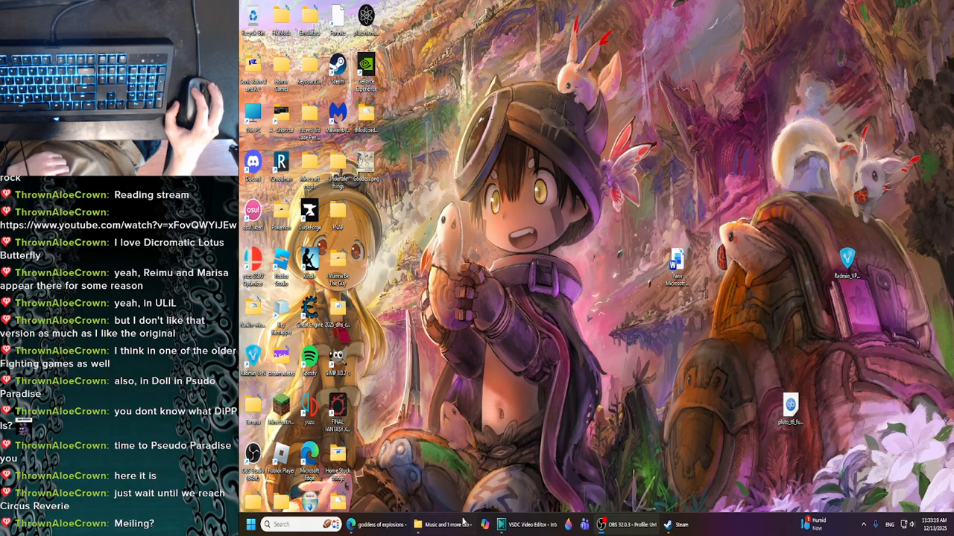
Move Goddess.png from the desktop into the Images folder of Slap city's Business Casual Man folder.
{"action": "left_click", "coordinate": [465, 524]}
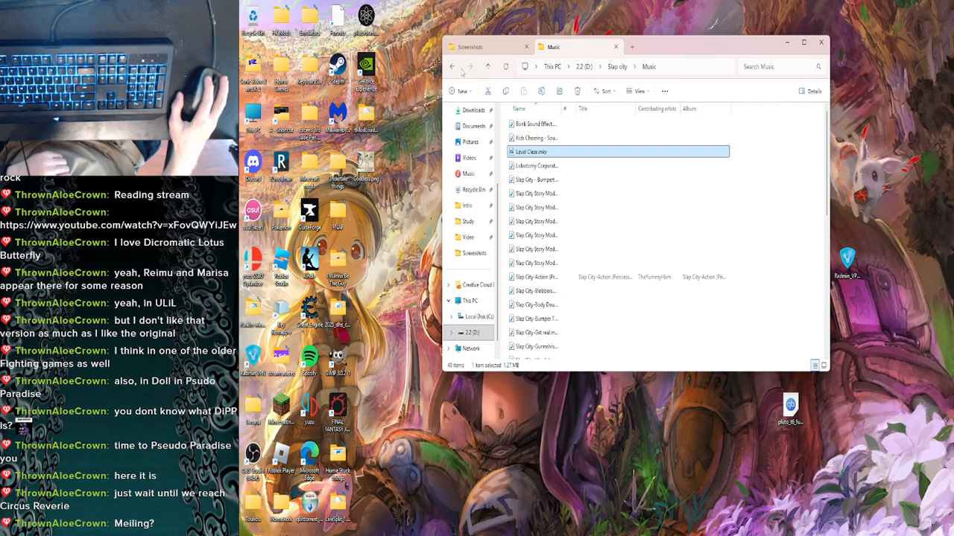
{"action": "left_click", "coordinate": [456, 68]}
{"action": "left_click", "coordinate": [538, 142]}
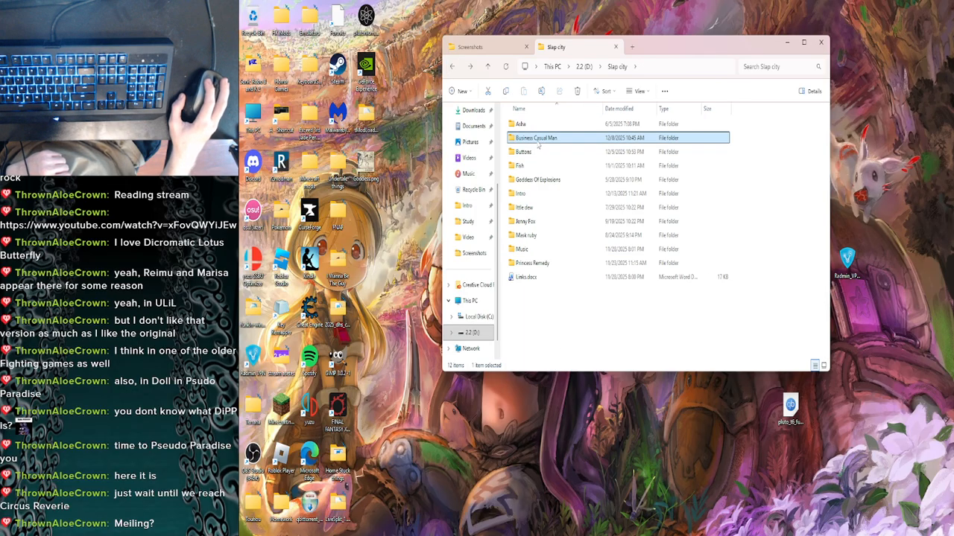
{"action": "double_click", "coordinate": [538, 144]}
{"action": "double_click", "coordinate": [521, 134]}
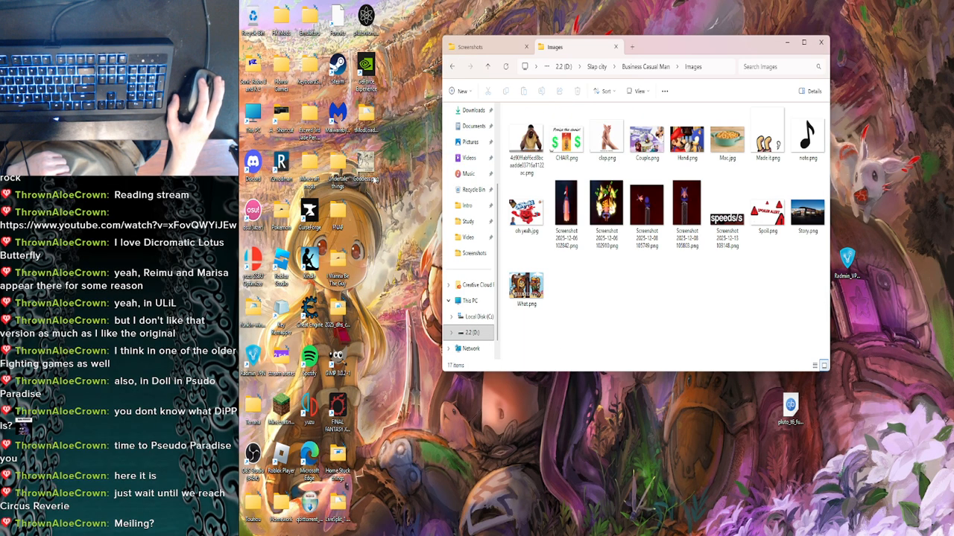
{"action": "left_click_drag", "start_coordinate": [375, 179], "coordinate": [605, 309]}
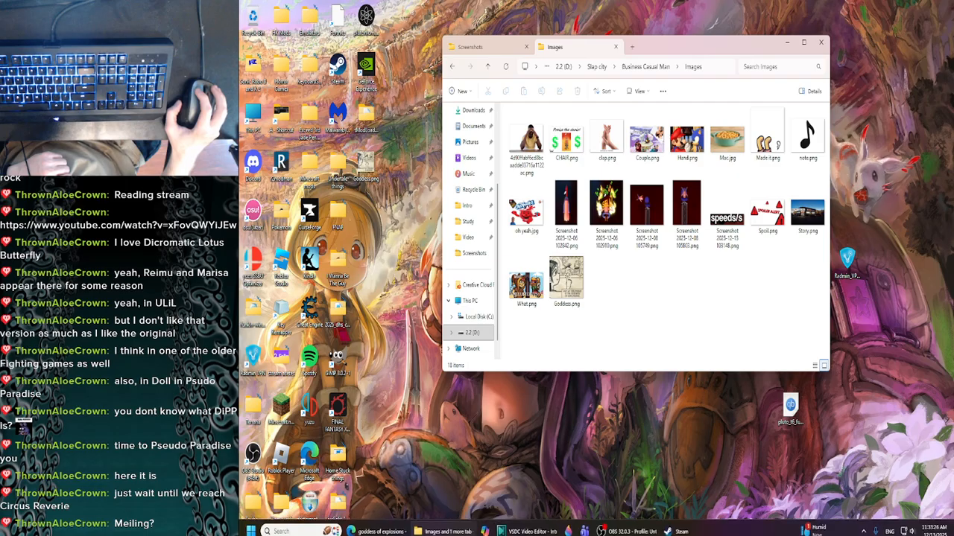
Switch to VSDC Video Editor, insert Goddess.png at 13:40.18, scale it to about 516 × 478 over the results screen, and preview it.
{"action": "left_click", "coordinate": [530, 531]}
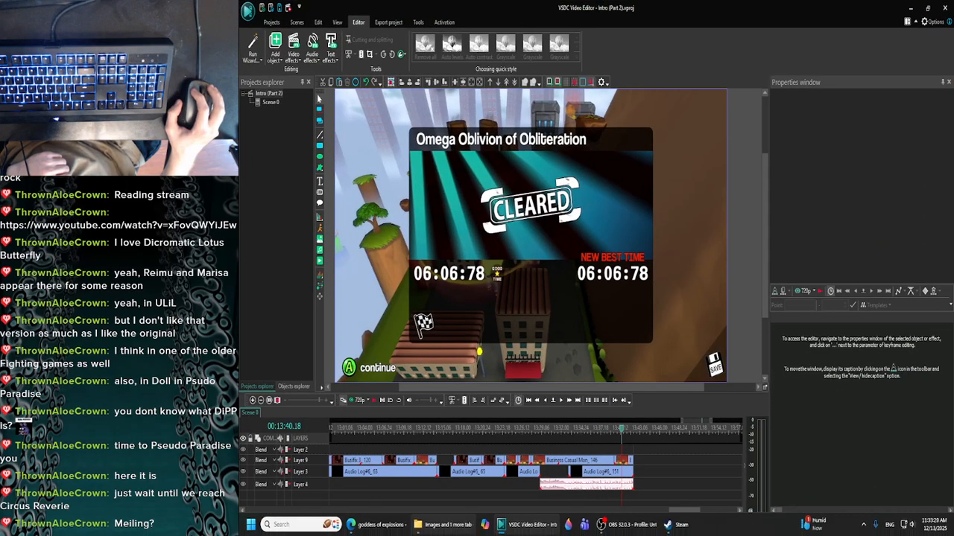
{"action": "left_click", "coordinate": [447, 524]}
{"action": "left_click_drag", "start_coordinate": [566, 279], "coordinate": [383, 259]}
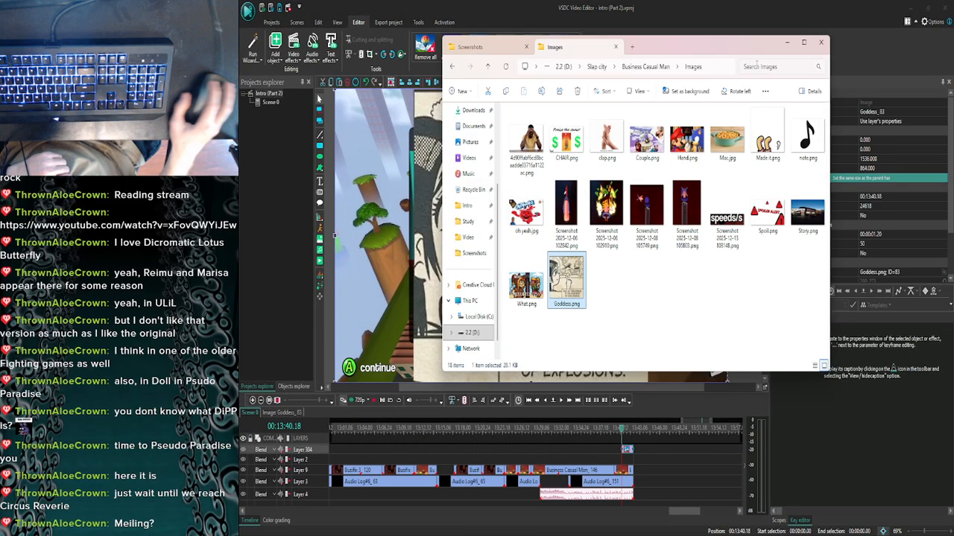
{"action": "left_click", "coordinate": [786, 42]}
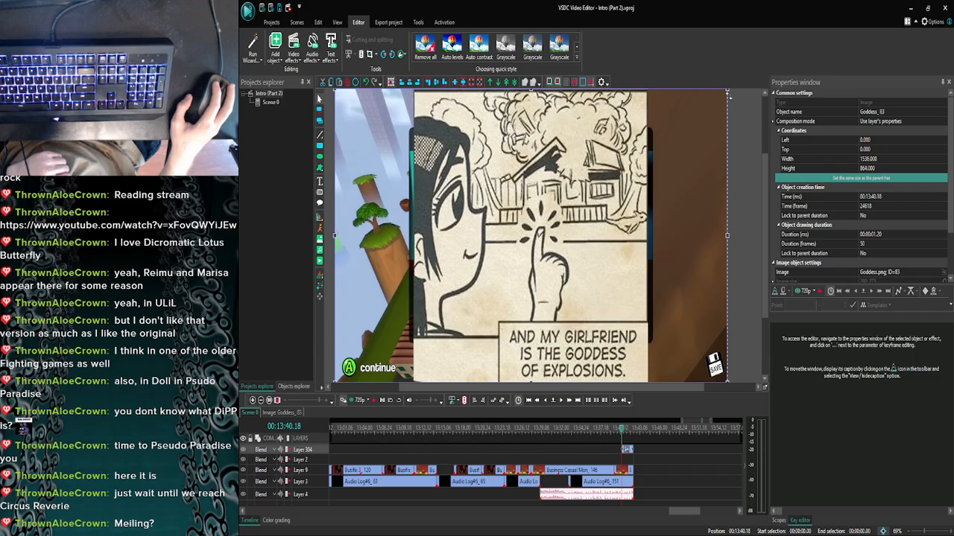
{"action": "left_click_drag", "start_coordinate": [727, 88], "coordinate": [586, 135]}
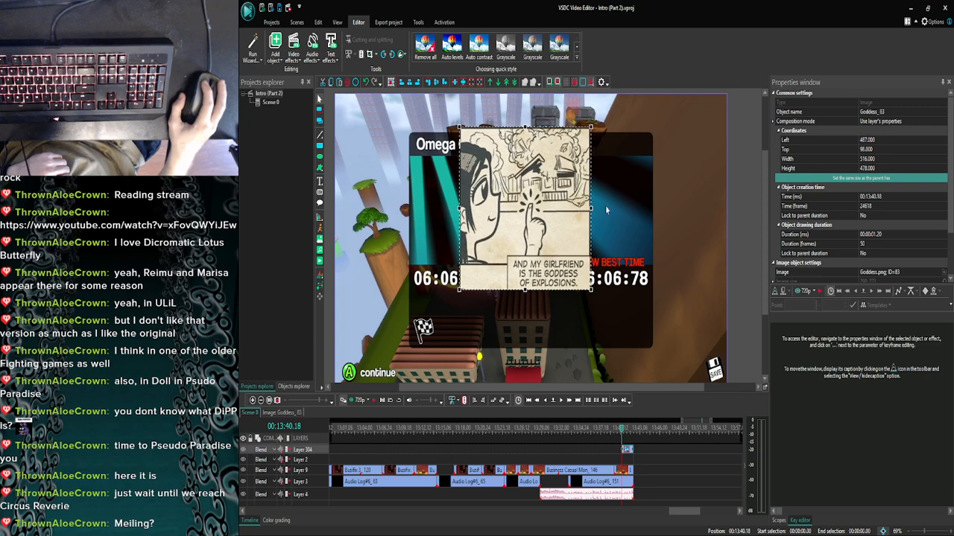
{"action": "left_click", "coordinate": [643, 233]}
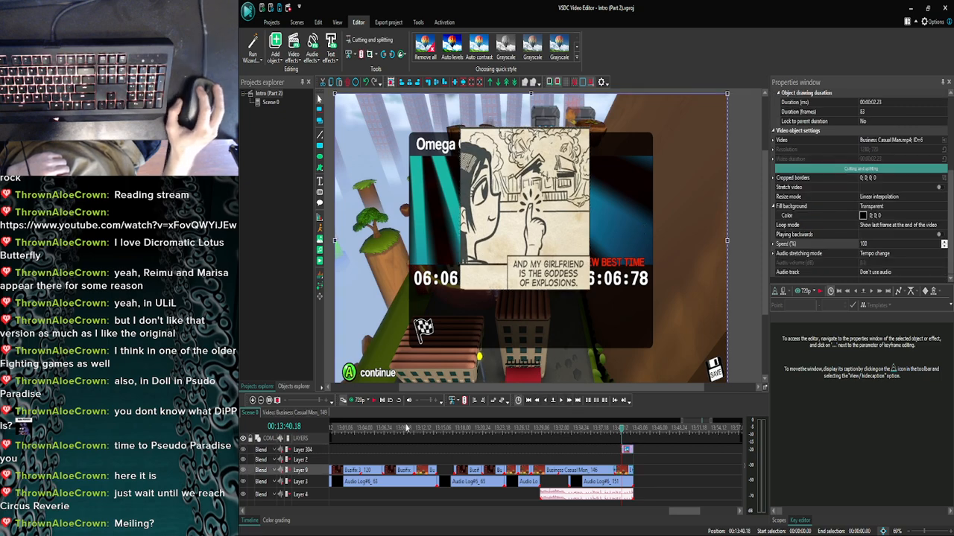
{"action": "left_click", "coordinate": [358, 401]}
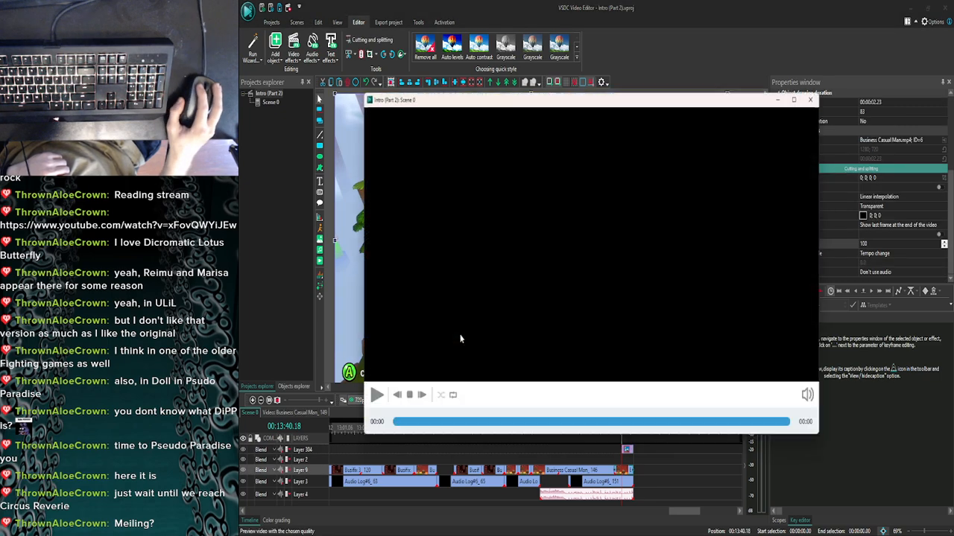
{"action": "left_click", "coordinate": [823, 98]}
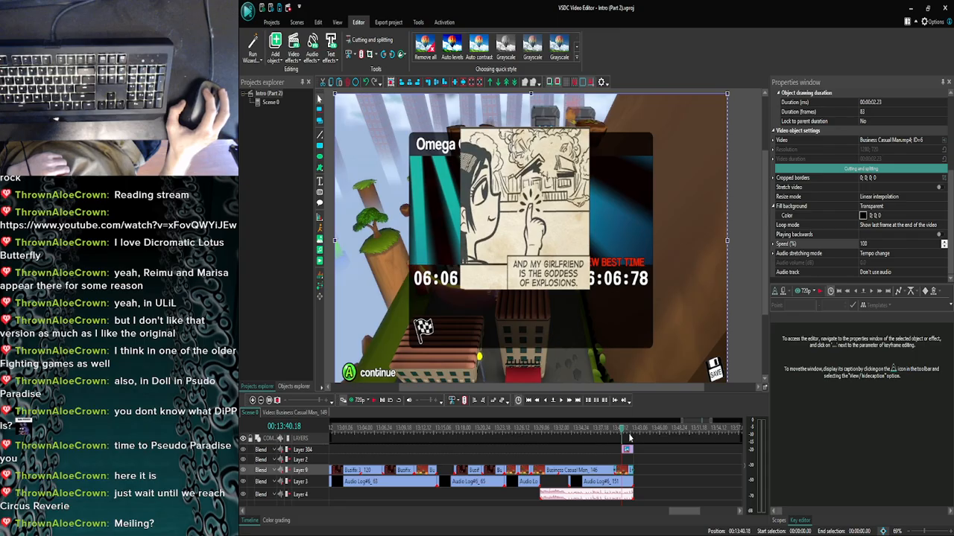
Move the Goddess image from its own layer onto Layer 2, and delete it from the timeline.
{"action": "left_click", "coordinate": [628, 451]}
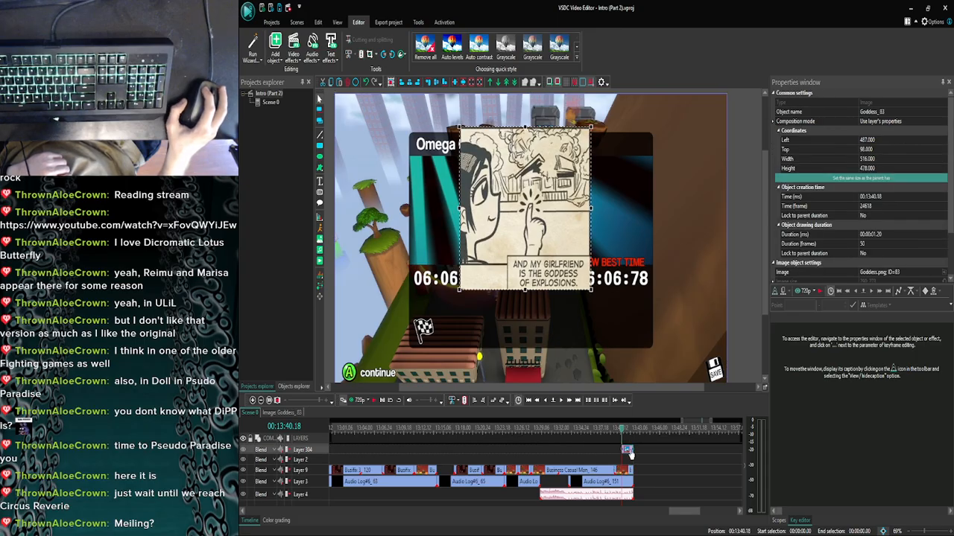
{"action": "left_click_drag", "start_coordinate": [629, 461], "coordinate": [628, 460]}
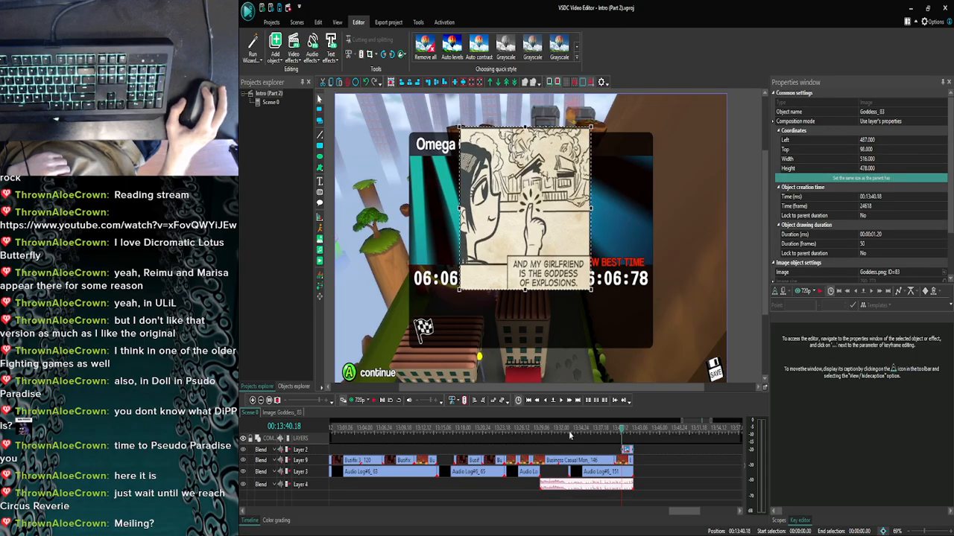
{"action": "left_click", "coordinate": [633, 452]}
{"action": "left_click", "coordinate": [630, 452]}
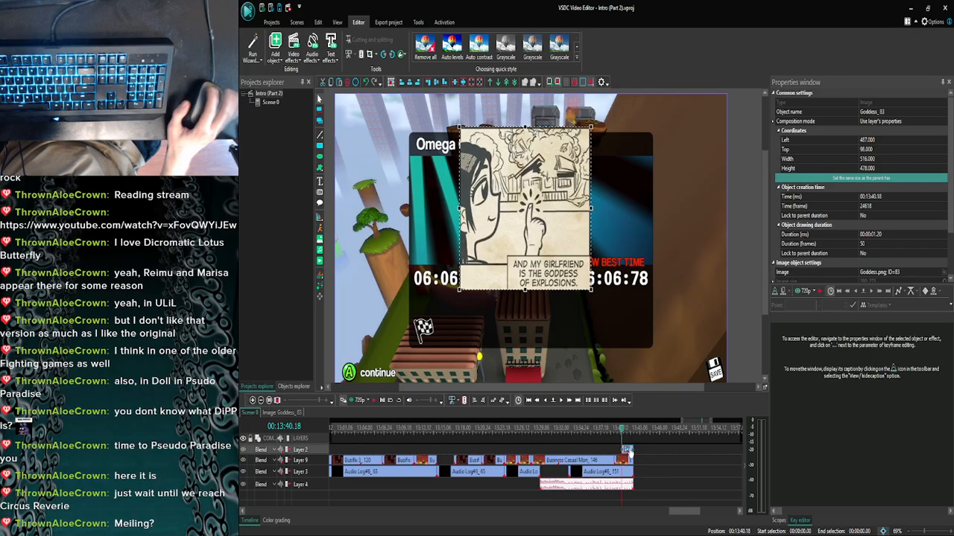
{"action": "key", "text": "Delete"}
Open the last Business Casual Man clip's own timeline and position the cursor at 00:00:01.14, previewing the results screen to choose the frame.
{"action": "double_click", "coordinate": [624, 462]}
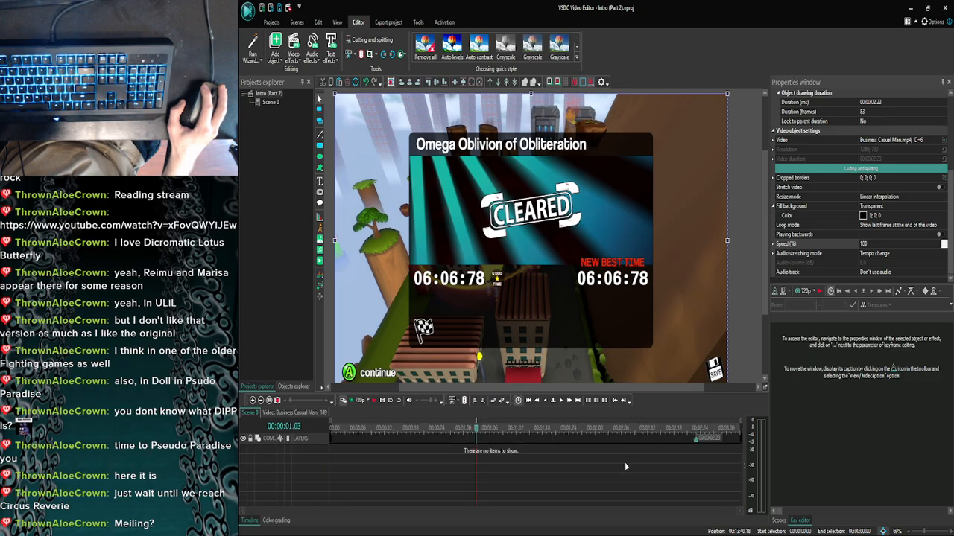
{"action": "left_click", "coordinate": [562, 400]}
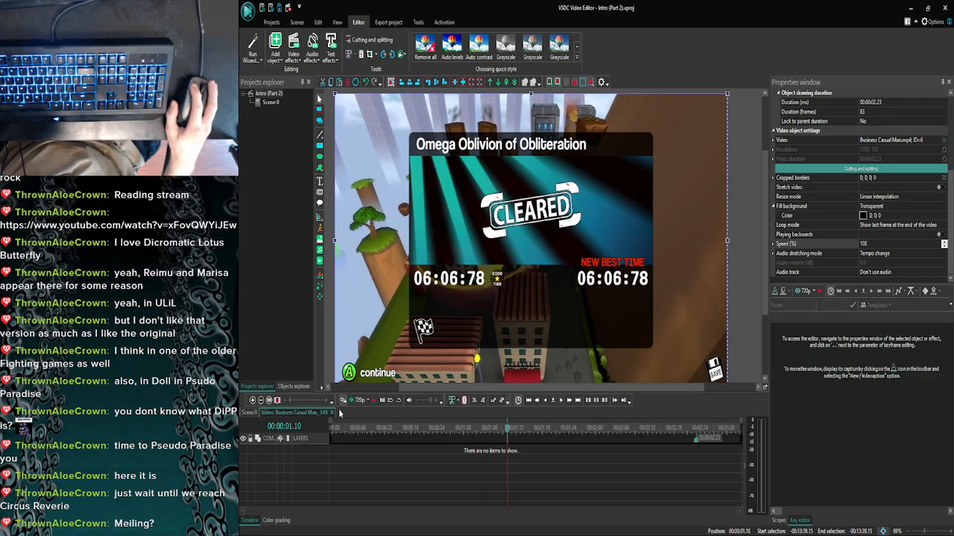
{"action": "left_click", "coordinate": [358, 401]}
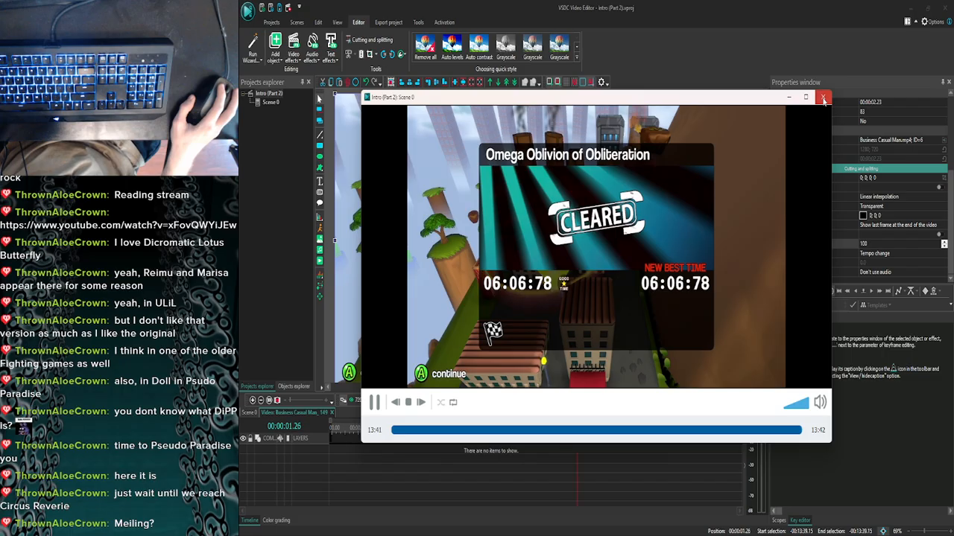
{"action": "left_click", "coordinate": [823, 98]}
{"action": "left_click", "coordinate": [357, 401]}
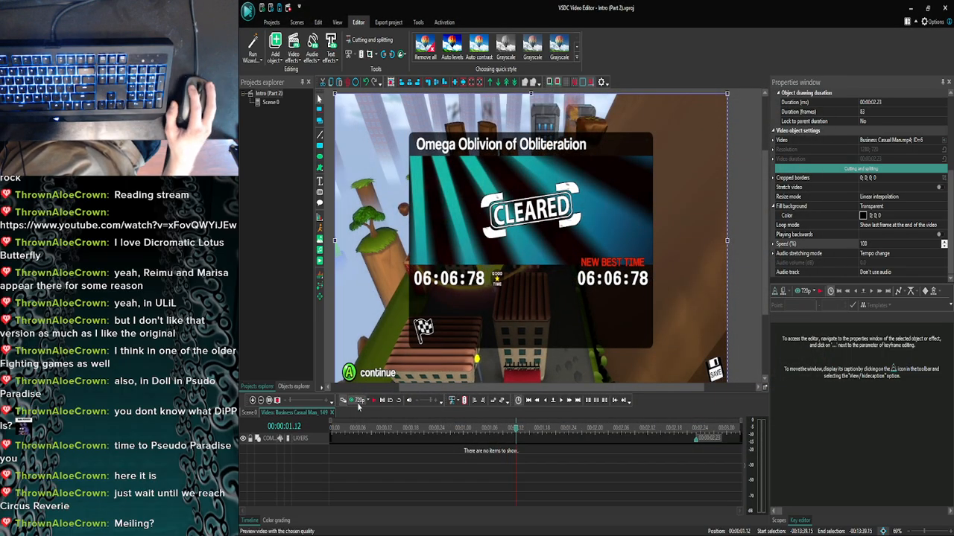
{"action": "left_click", "coordinate": [822, 97]}
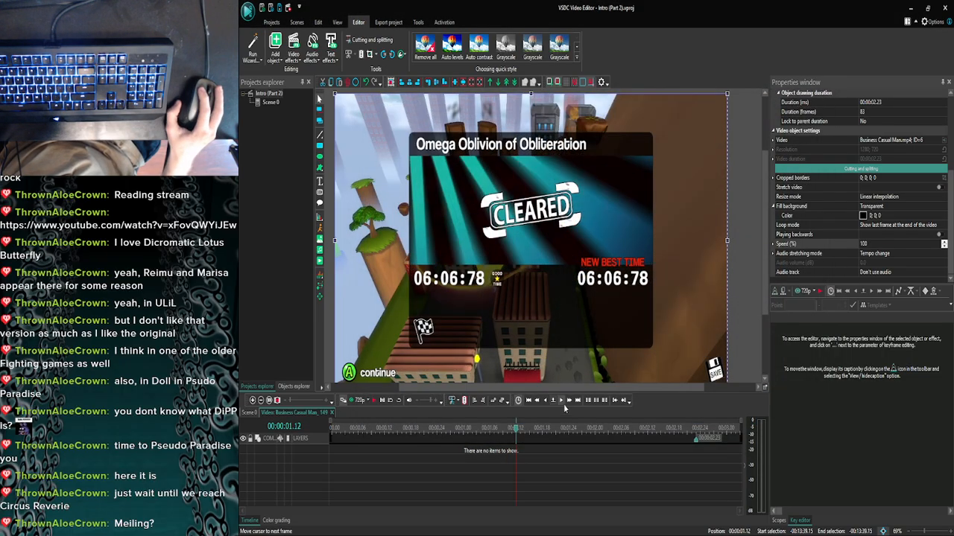
{"action": "left_click", "coordinate": [357, 401]}
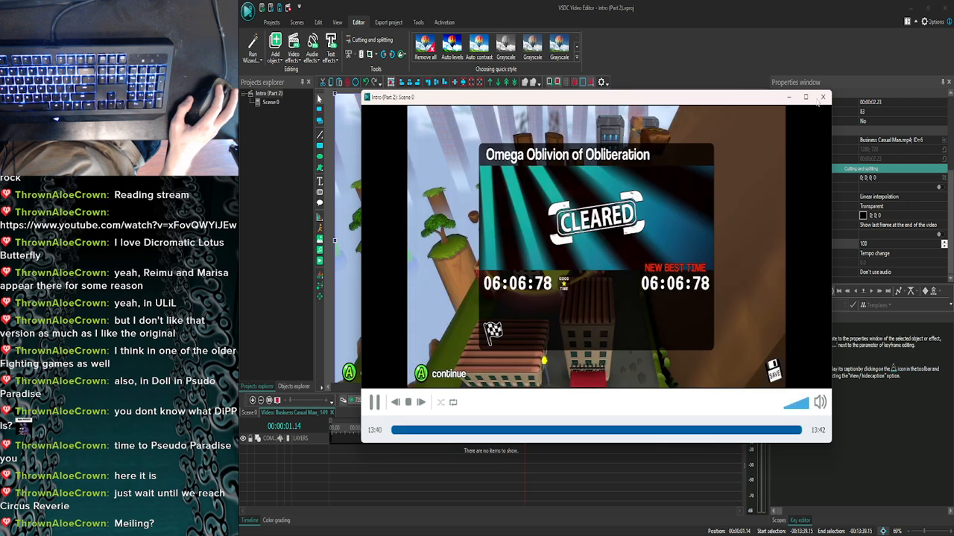
{"action": "left_click", "coordinate": [823, 98]}
Paste the Goddess image into the clip at 00:00:01.14 and trim it to finish with the clip.
{"action": "left_click", "coordinate": [675, 451]}
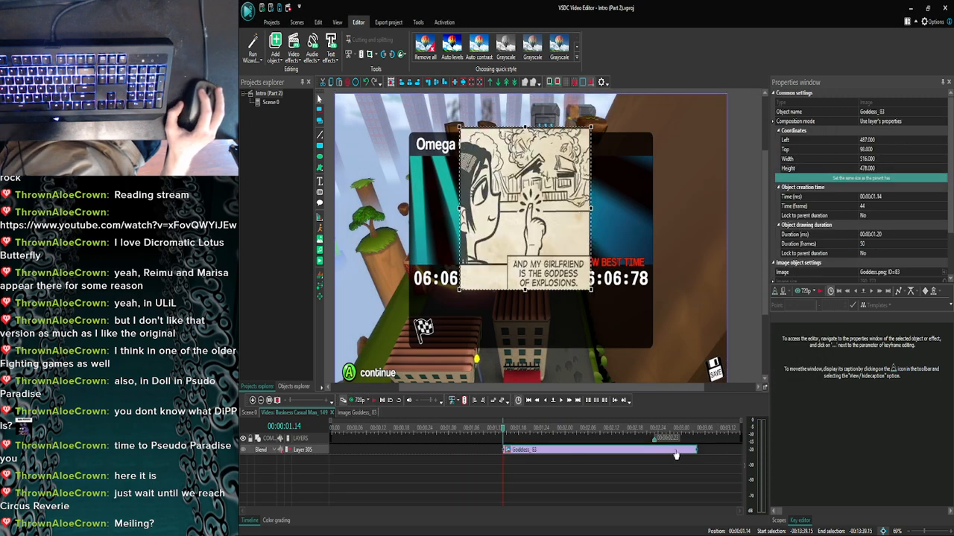
{"action": "left_click_drag", "start_coordinate": [661, 448], "coordinate": [649, 447]}
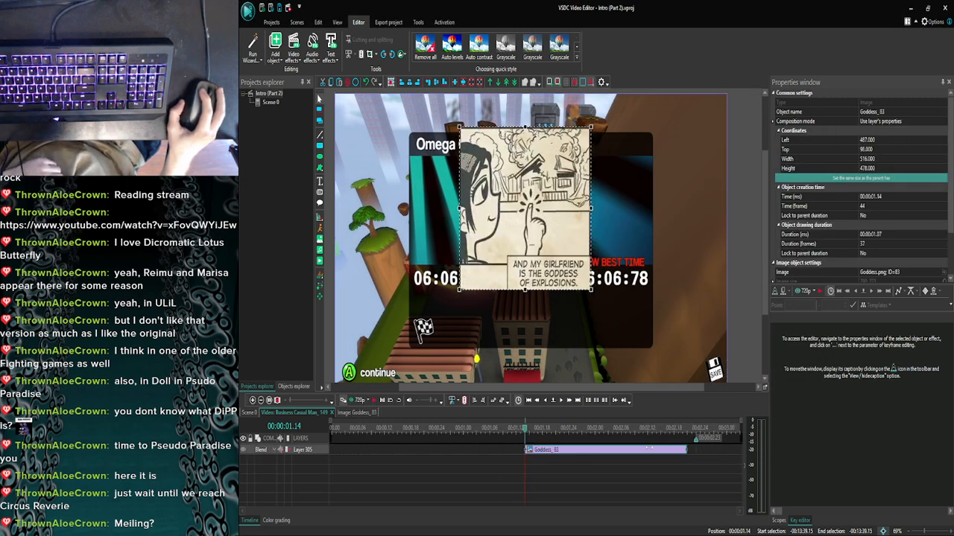
{"action": "left_click", "coordinate": [651, 460]}
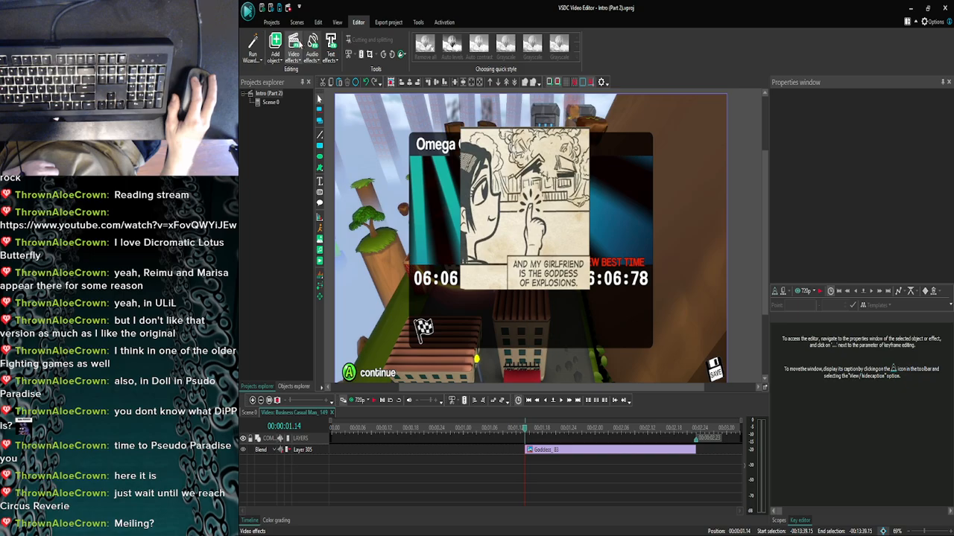
Add a Fade out transparency effect at the end of the clip on a new layer, and extend it back to the Goddess image's start.
{"action": "left_click", "coordinate": [294, 50]}
{"action": "mouse_move", "coordinate": [308, 112]}
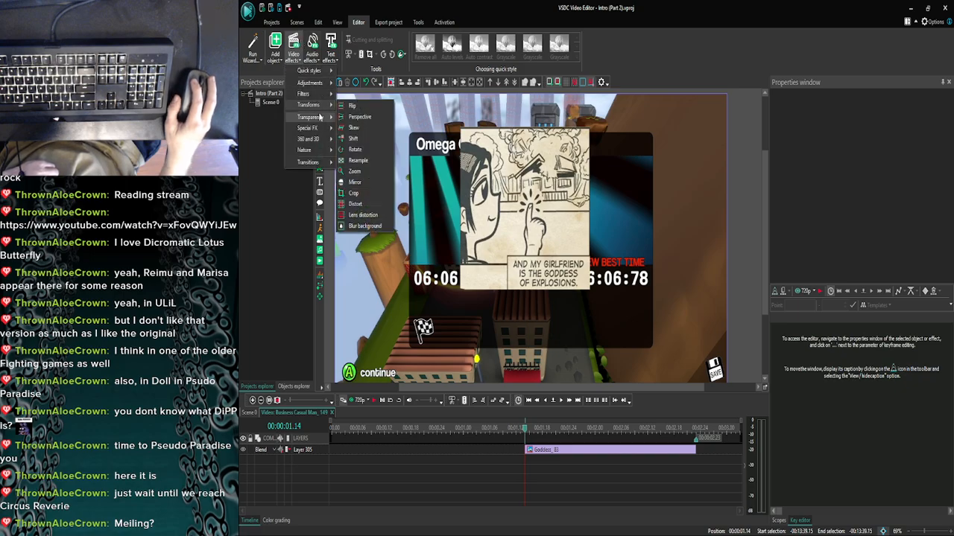
{"action": "left_click", "coordinate": [359, 129]}
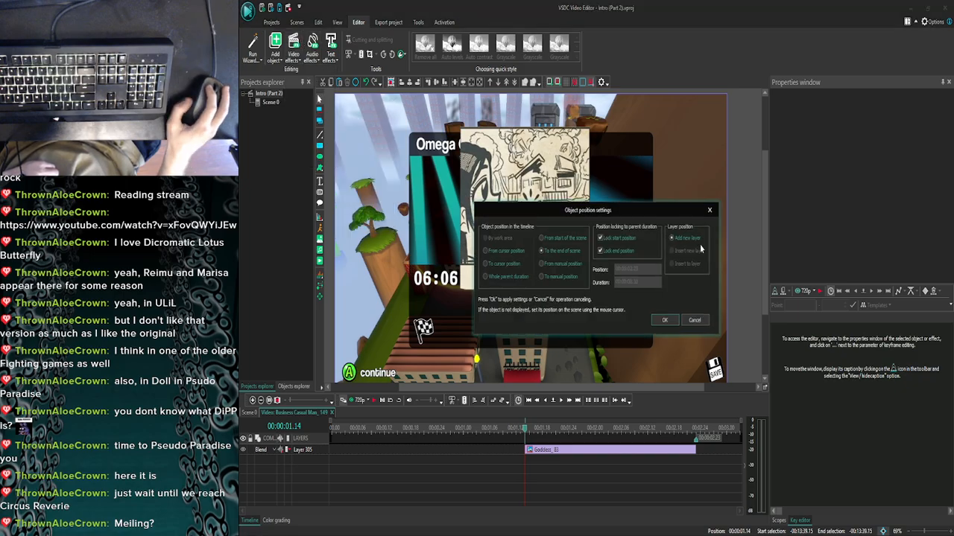
{"action": "left_click", "coordinate": [666, 319]}
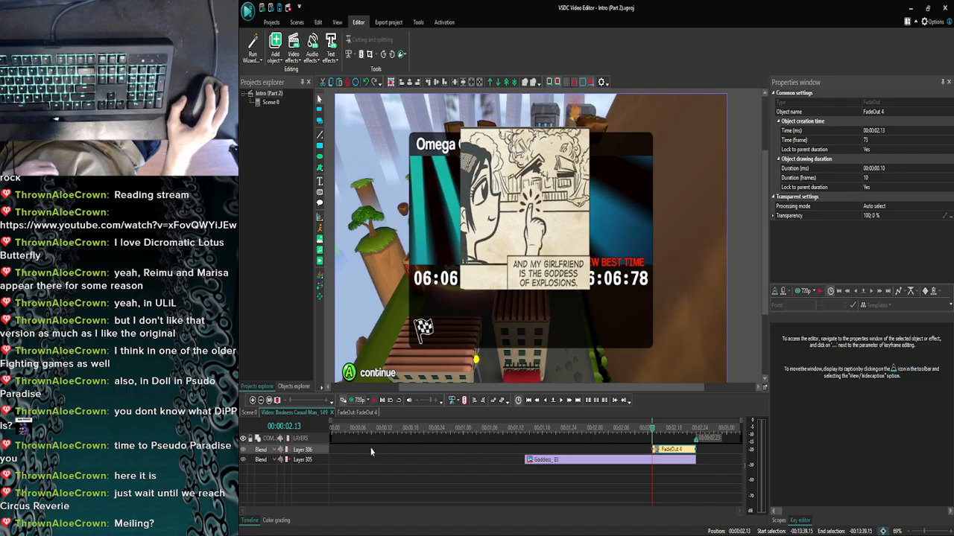
{"action": "left_click", "coordinate": [343, 401]}
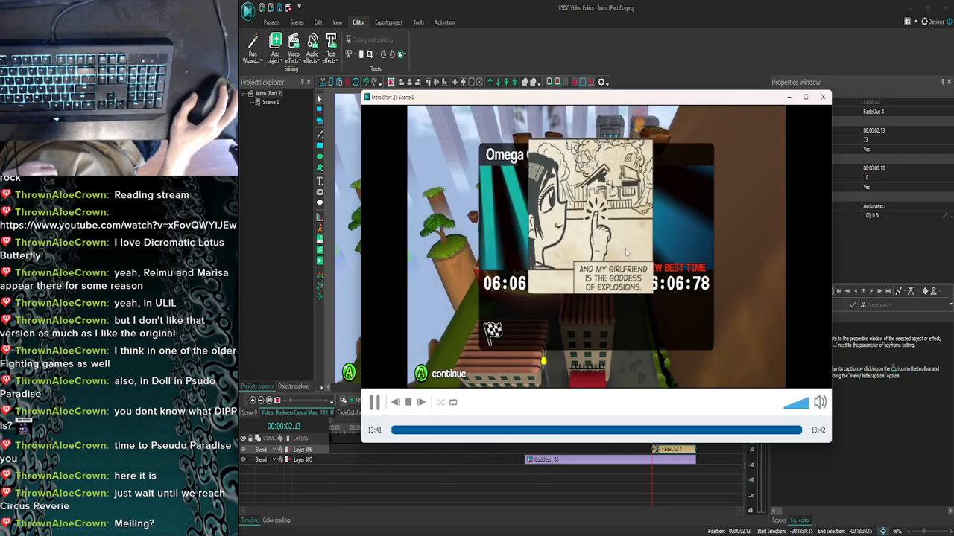
{"action": "left_click", "coordinate": [822, 98]}
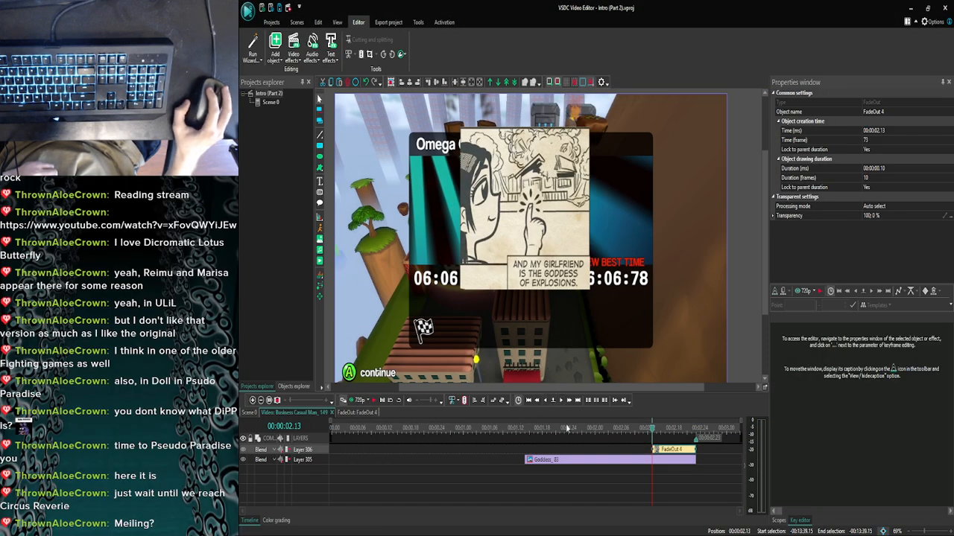
{"action": "left_click_drag", "start_coordinate": [652, 449], "coordinate": [532, 449]}
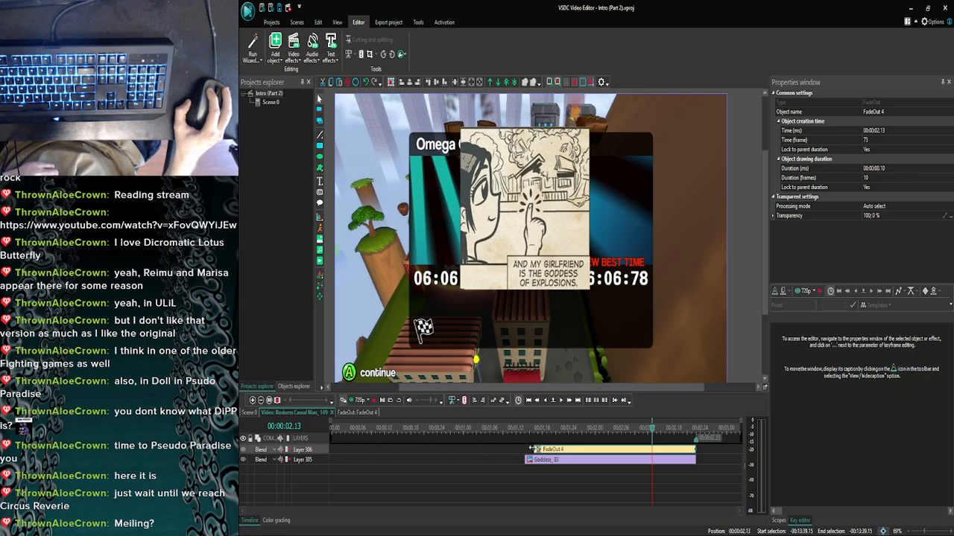
{"action": "left_click", "coordinate": [533, 474]}
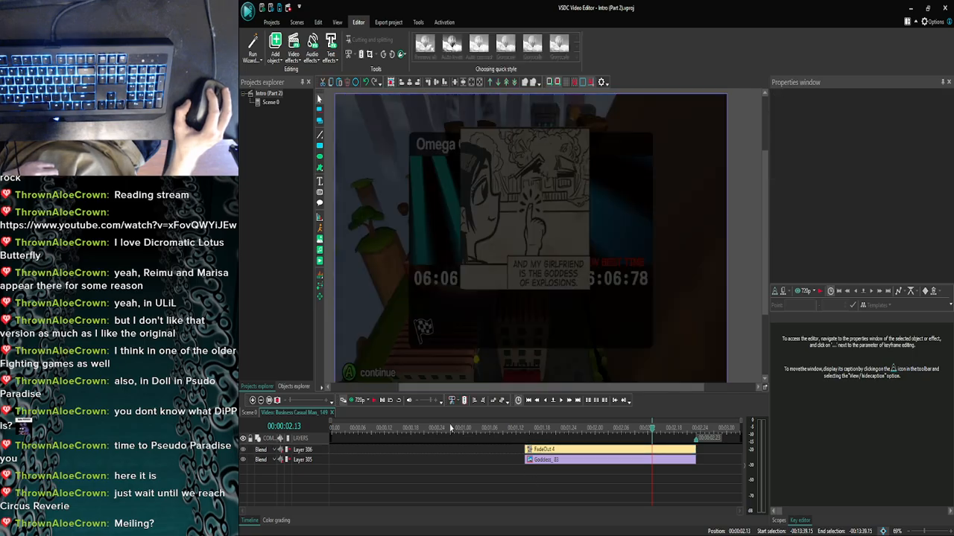
Open the Level Clear audio on Layer 4 of Scene 0 and add a Fade Out audio effect at its end.
{"action": "left_click", "coordinate": [250, 413]}
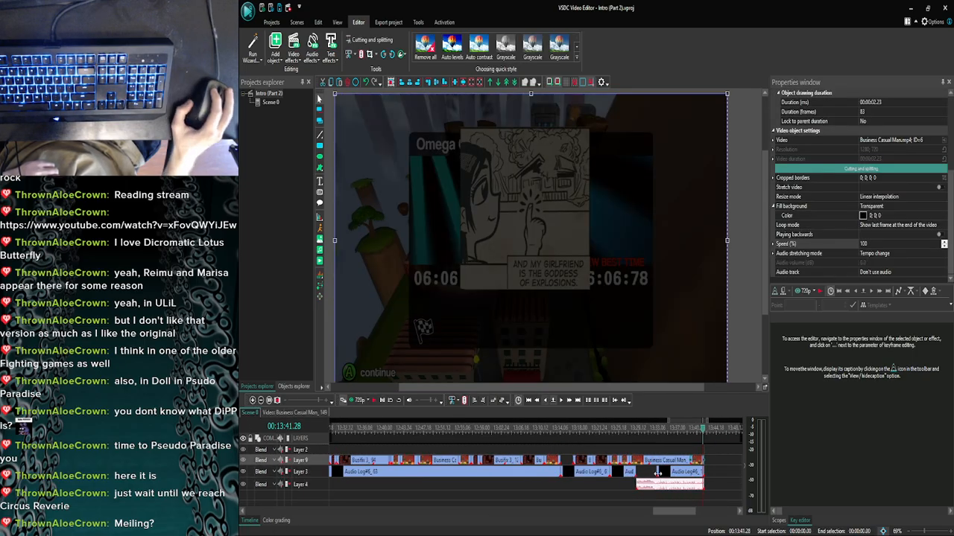
{"action": "double_click", "coordinate": [681, 486]}
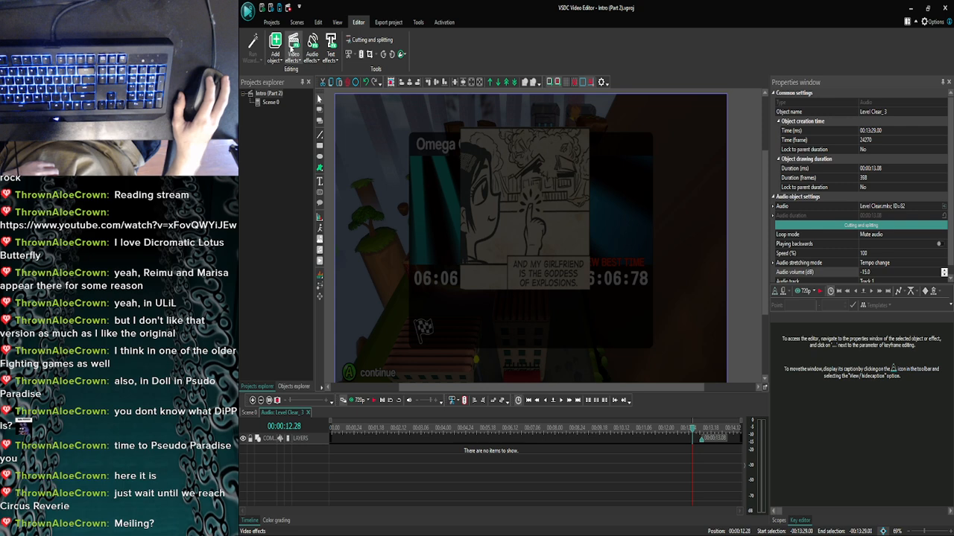
{"action": "left_click", "coordinate": [291, 49]}
{"action": "left_click", "coordinate": [312, 50]}
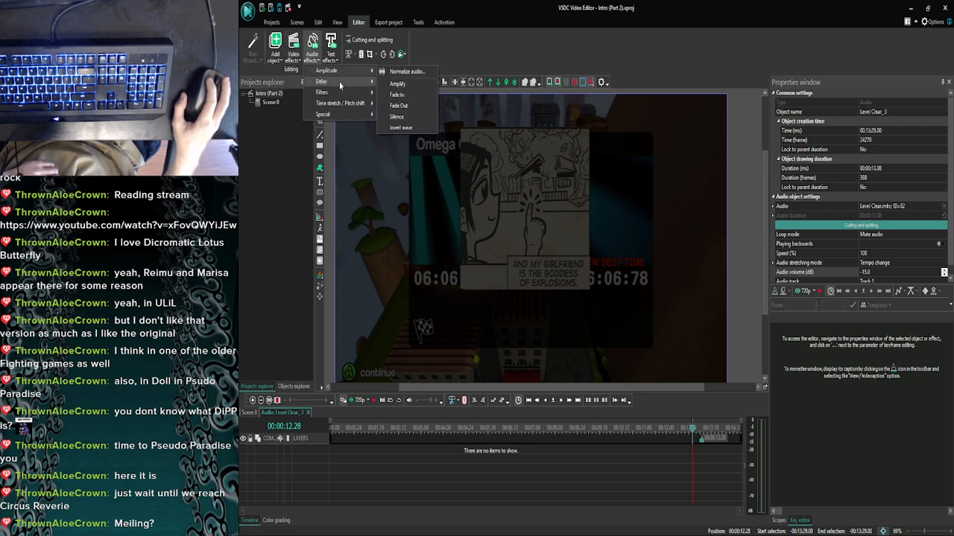
{"action": "left_click", "coordinate": [400, 105]}
{"action": "left_click", "coordinate": [669, 325]}
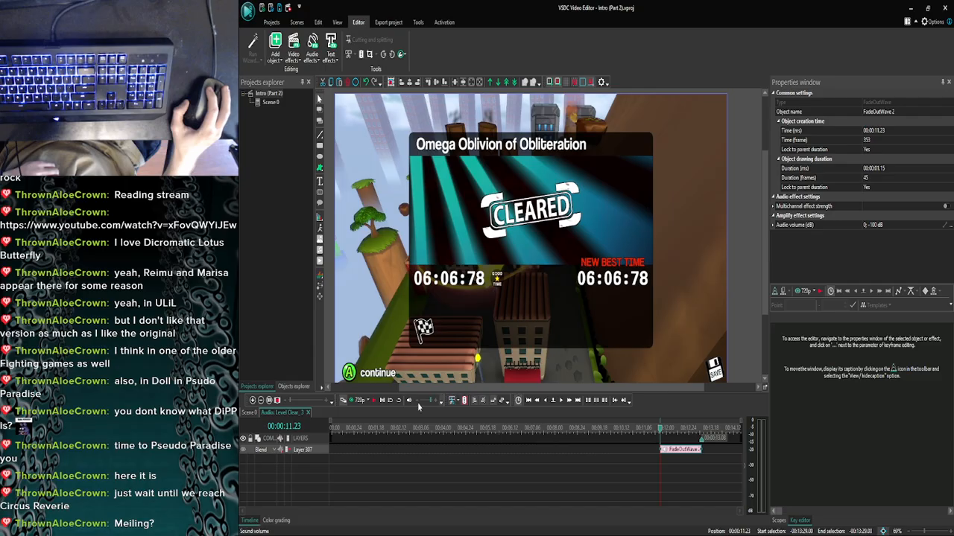
Find the Goddess image's first frame in the last clip and trim the Level Clear audio fade-out to start there, at 00:00:11.29.
{"action": "left_click", "coordinate": [249, 413]}
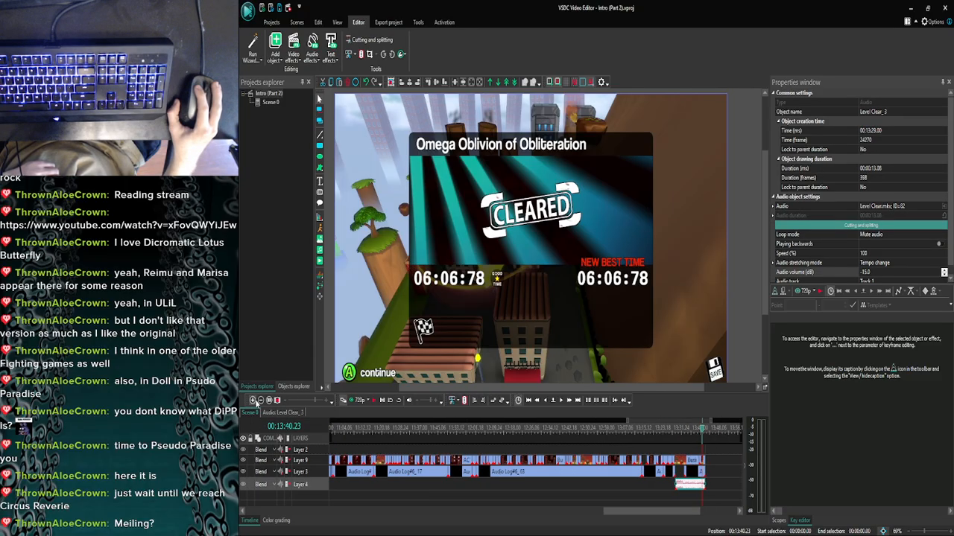
{"action": "double_click", "coordinate": [713, 461]}
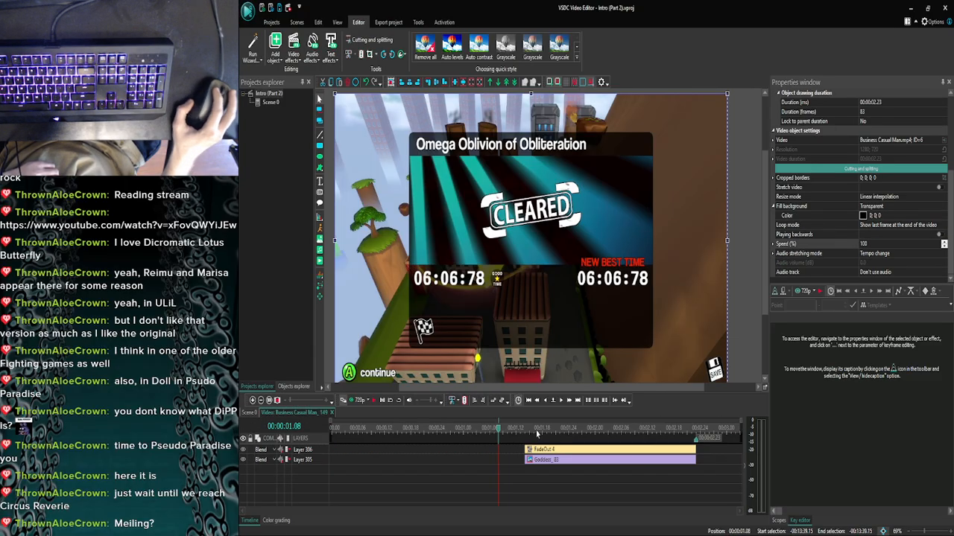
{"action": "left_click", "coordinate": [564, 403]}
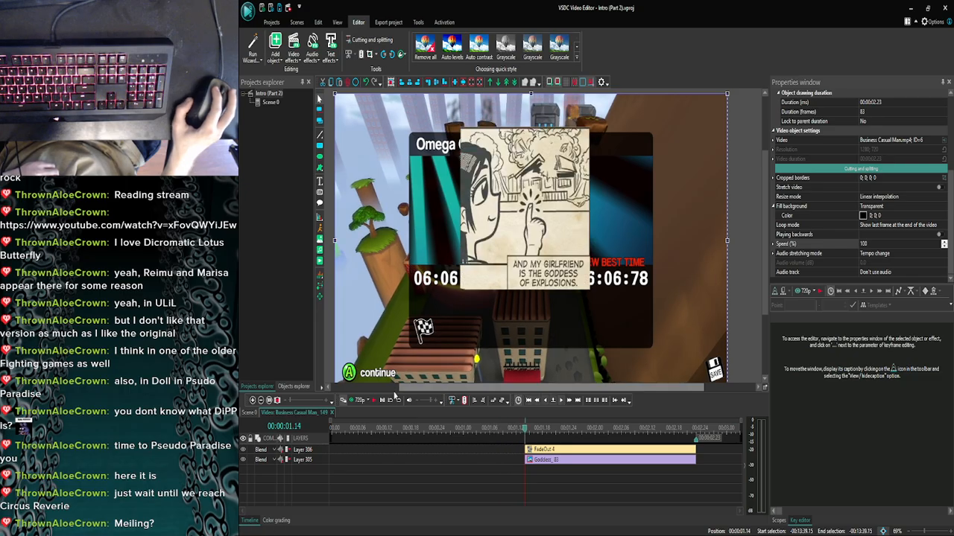
{"action": "left_click", "coordinate": [254, 412]}
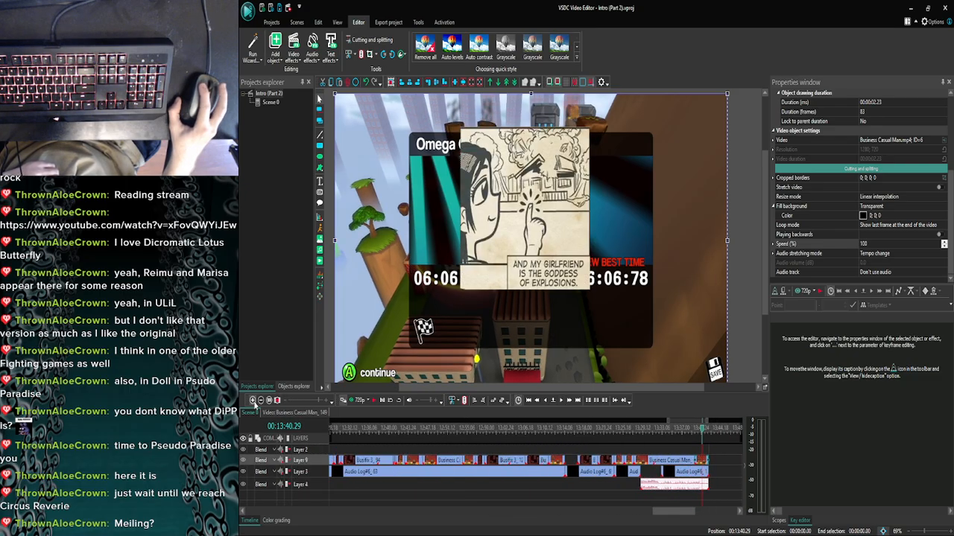
{"action": "double_click", "coordinate": [697, 486]}
{"action": "left_click", "coordinate": [662, 451]}
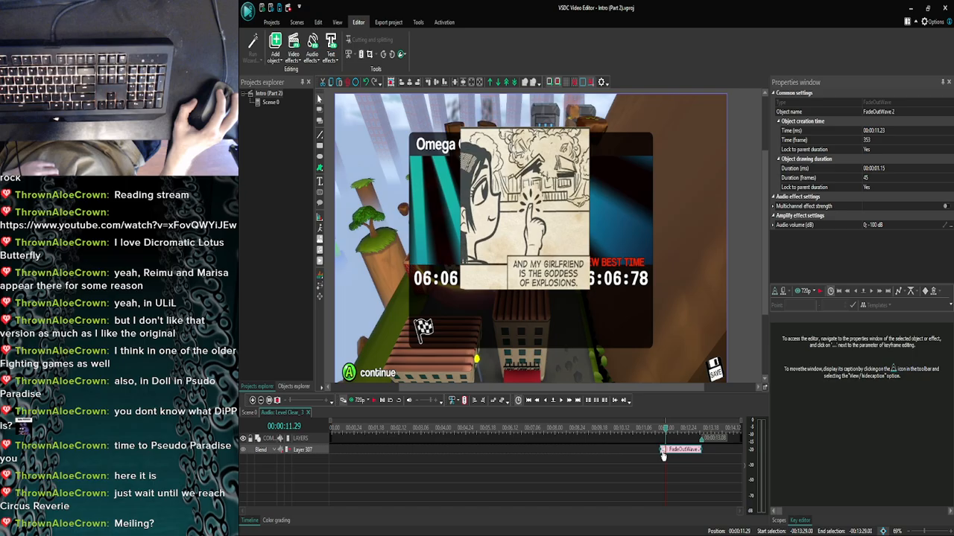
{"action": "left_click", "coordinate": [661, 450]}
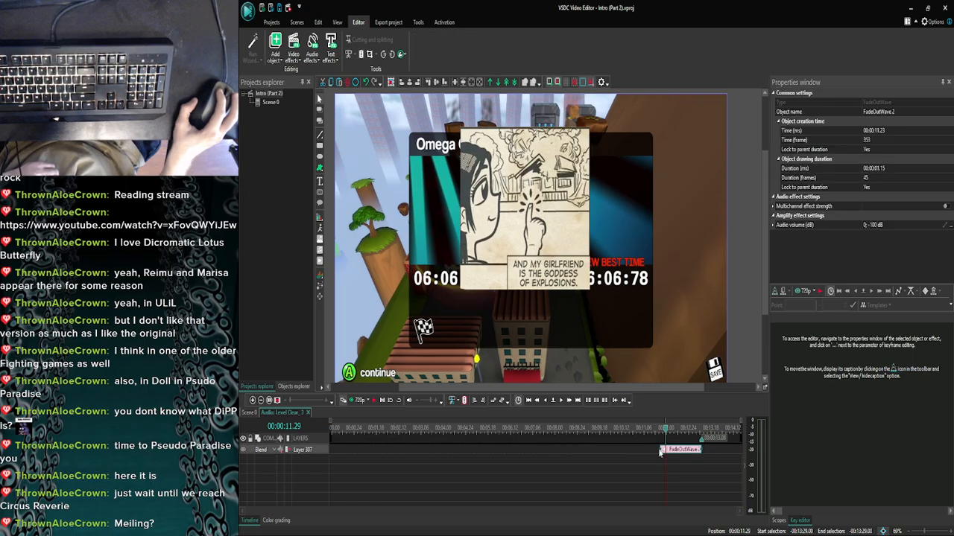
{"action": "left_click", "coordinate": [660, 471]}
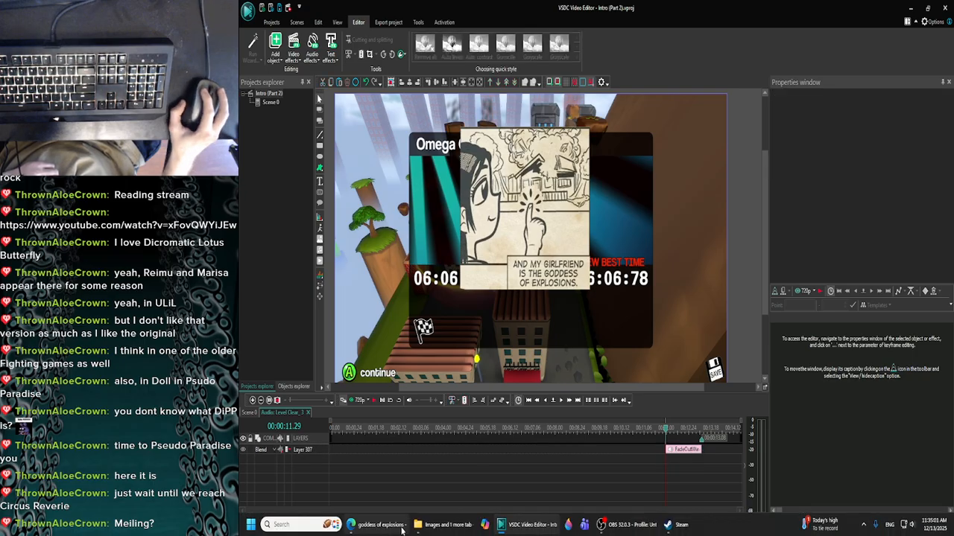
Switch to the browser, pause the Dolls in Pseudo Paradise video on YouTube, and return to VSDC Video Editor.
{"action": "left_click", "coordinate": [386, 526]}
{"action": "left_click", "coordinate": [387, 10]}
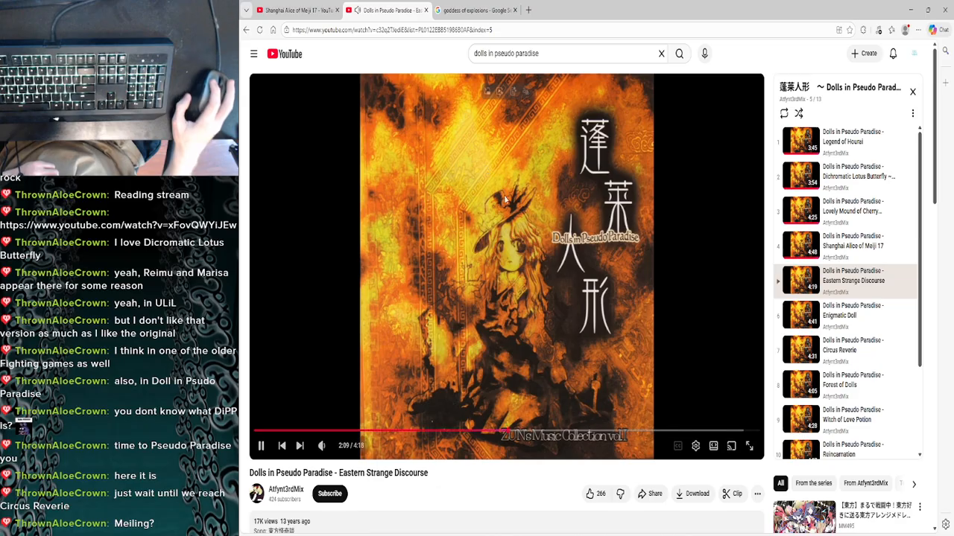
{"action": "left_click", "coordinate": [533, 200]}
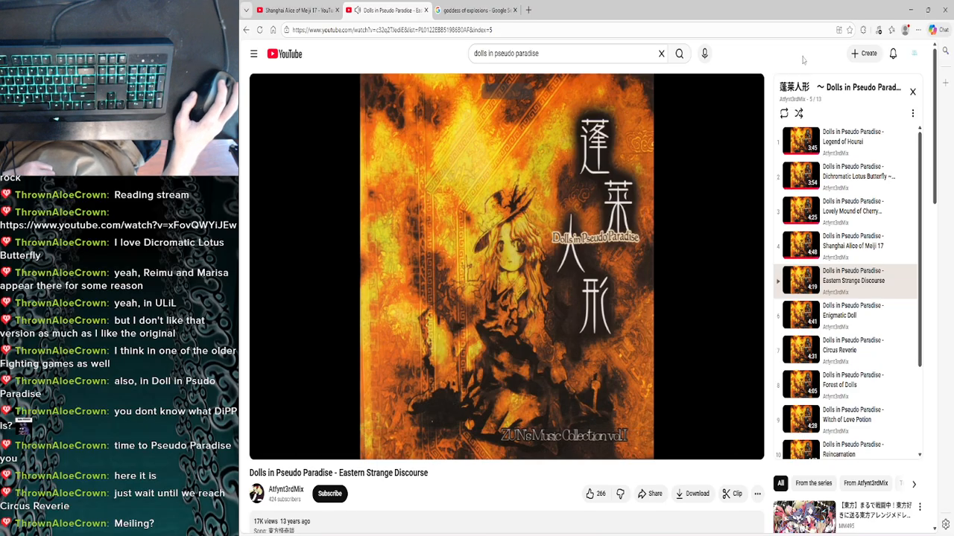
{"action": "left_click", "coordinate": [909, 9]}
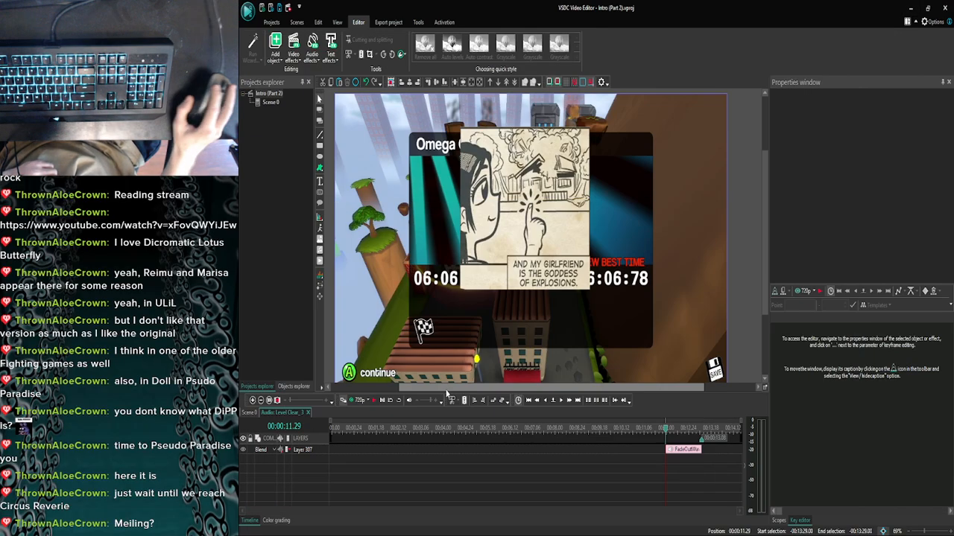
Preview the ending of Scene 0 from 13:25.07, and move the cursor to about 13:39.03.
{"action": "left_click", "coordinate": [251, 412]}
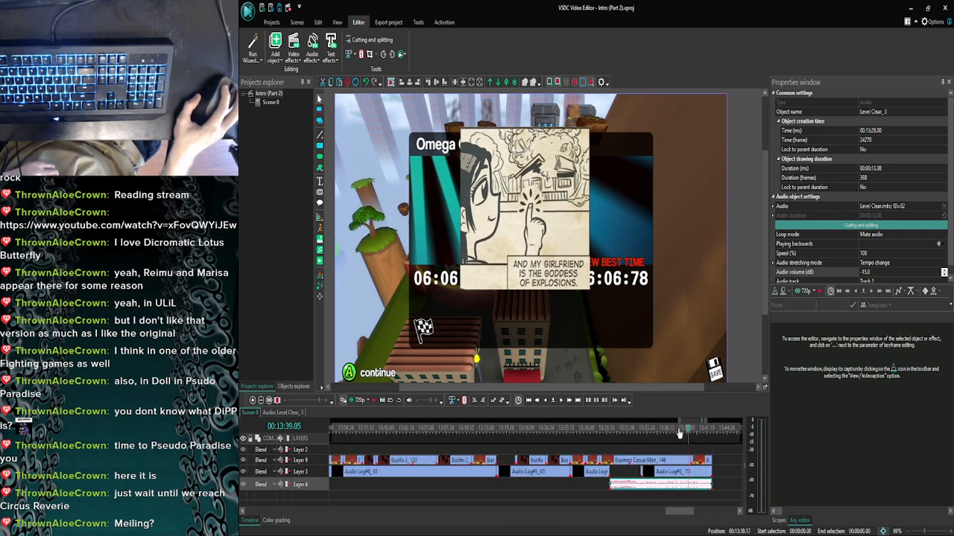
{"action": "left_click", "coordinate": [361, 402]}
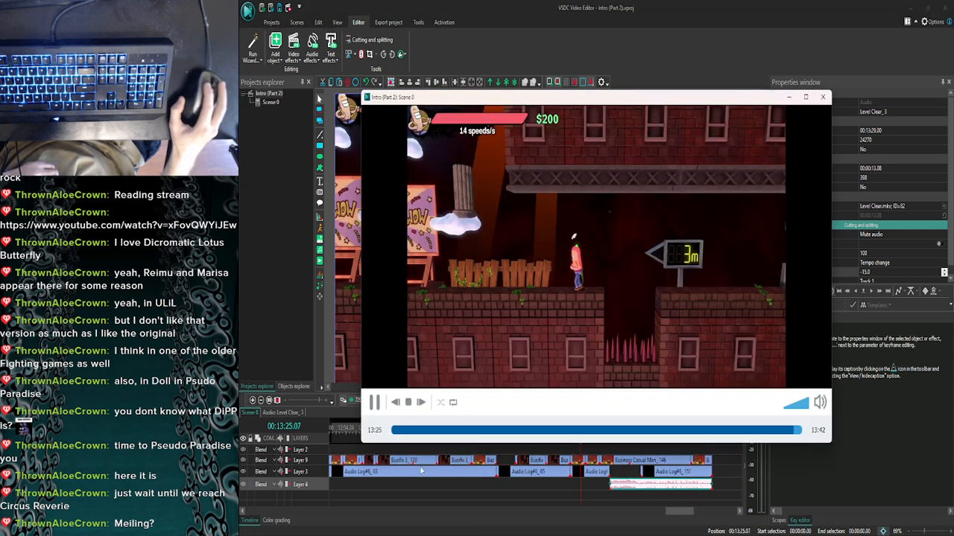
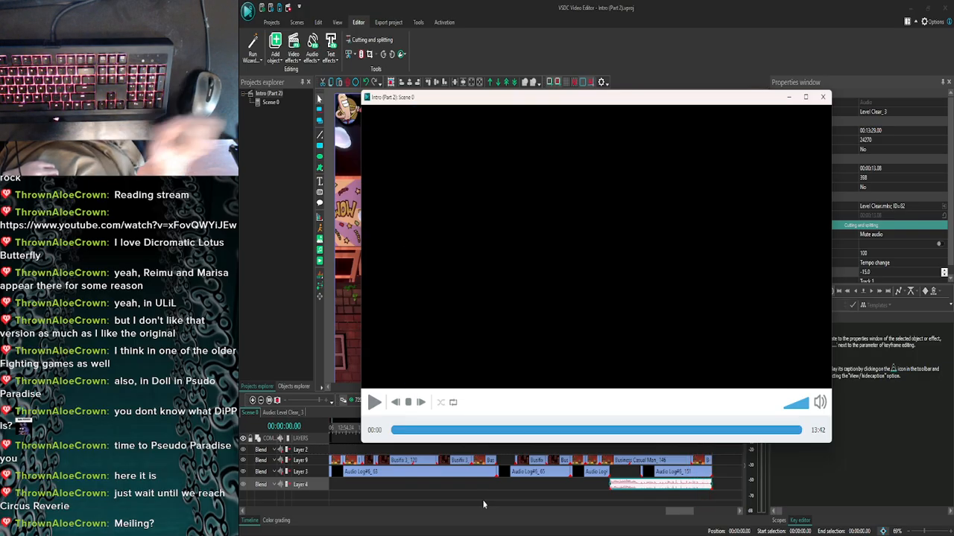
{"action": "left_click", "coordinate": [822, 97]}
{"action": "left_click", "coordinate": [580, 441]}
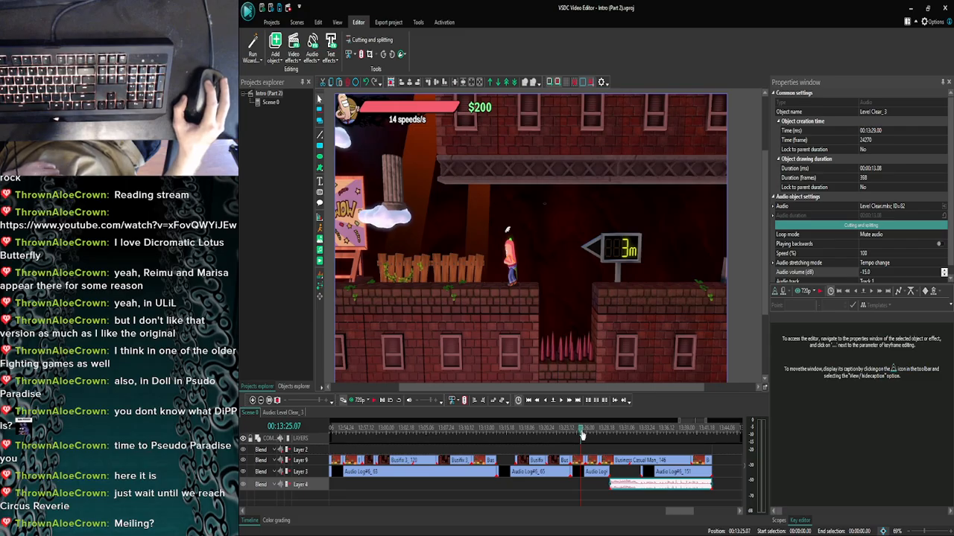
{"action": "left_click_drag", "start_coordinate": [642, 439], "coordinate": [693, 433]}
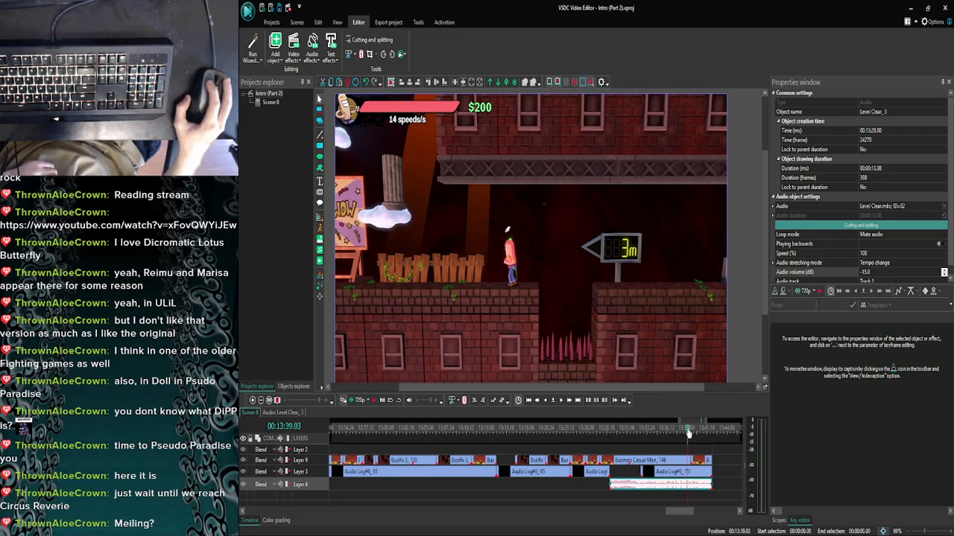
Preview the ending of Scene 0 from 13:28.05, close the preview, and deselect the Level Clear audio.
{"action": "left_click", "coordinate": [604, 432]}
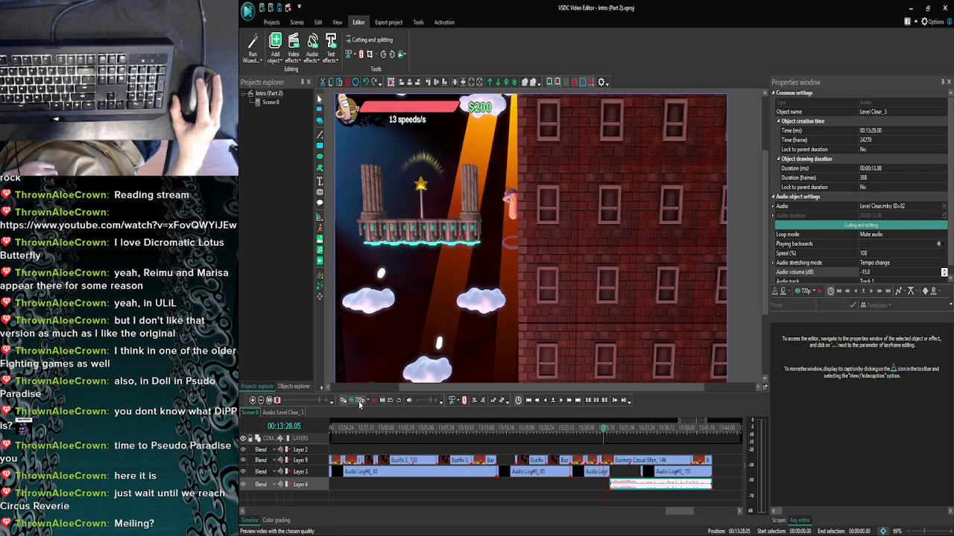
{"action": "left_click", "coordinate": [359, 403]}
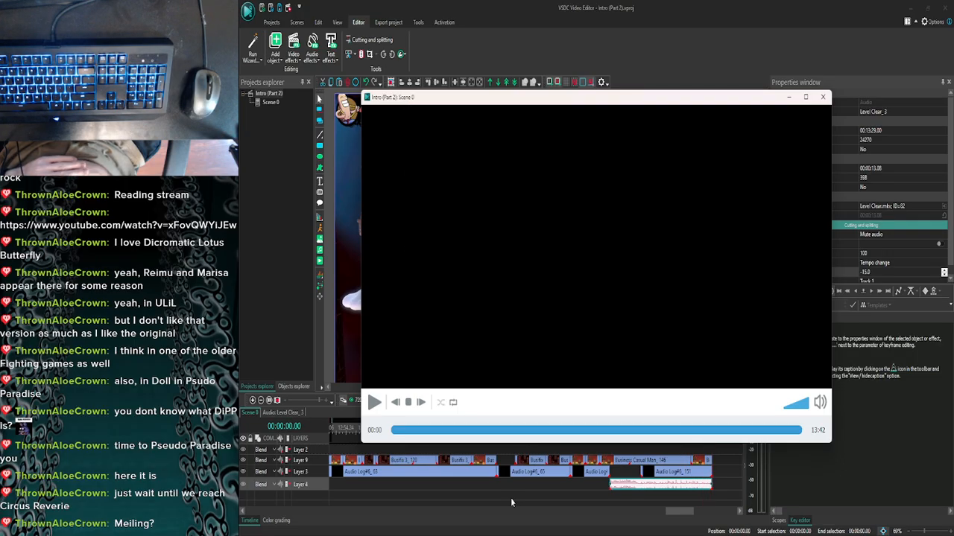
{"action": "left_click", "coordinate": [821, 98]}
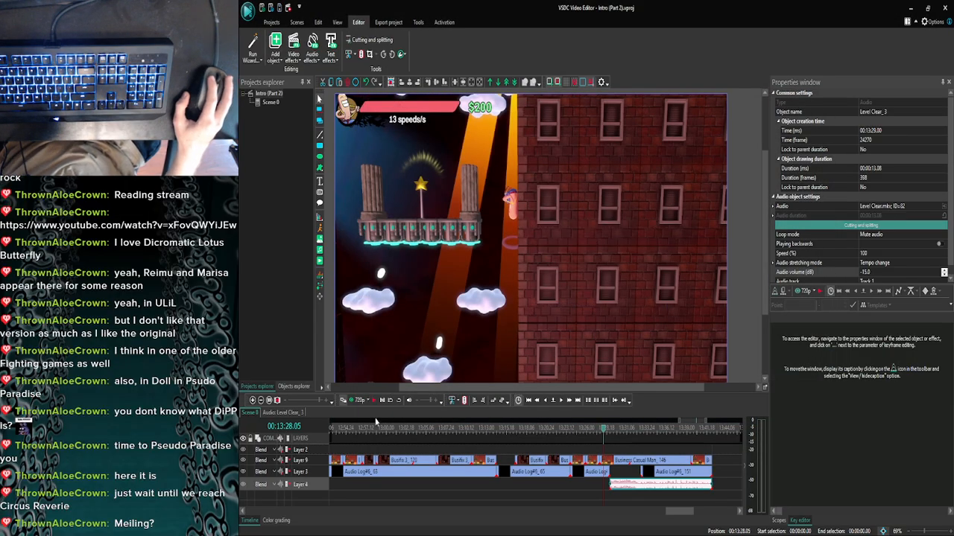
{"action": "left_click", "coordinate": [264, 402]}
{"action": "left_click", "coordinate": [264, 403]}
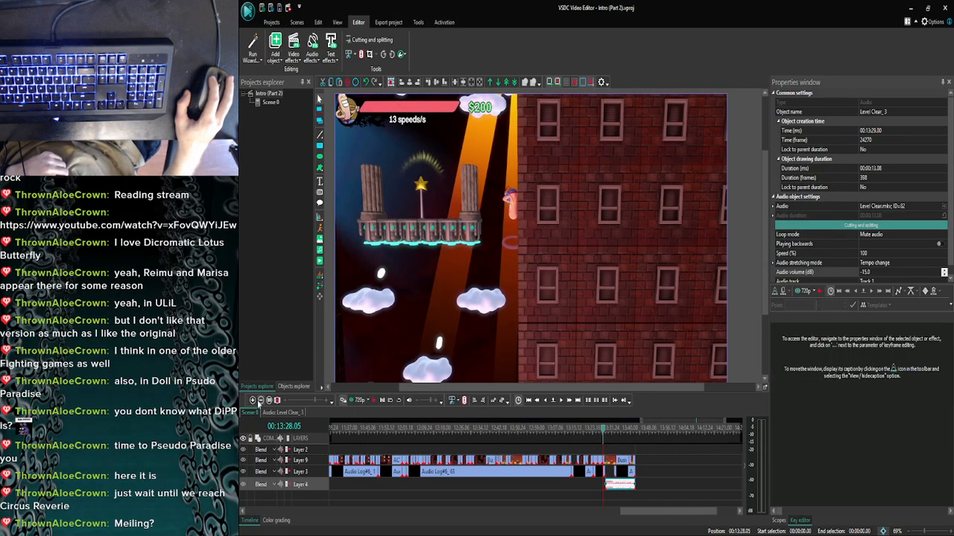
{"action": "left_click", "coordinate": [263, 402]}
{"action": "left_click", "coordinate": [650, 473]}
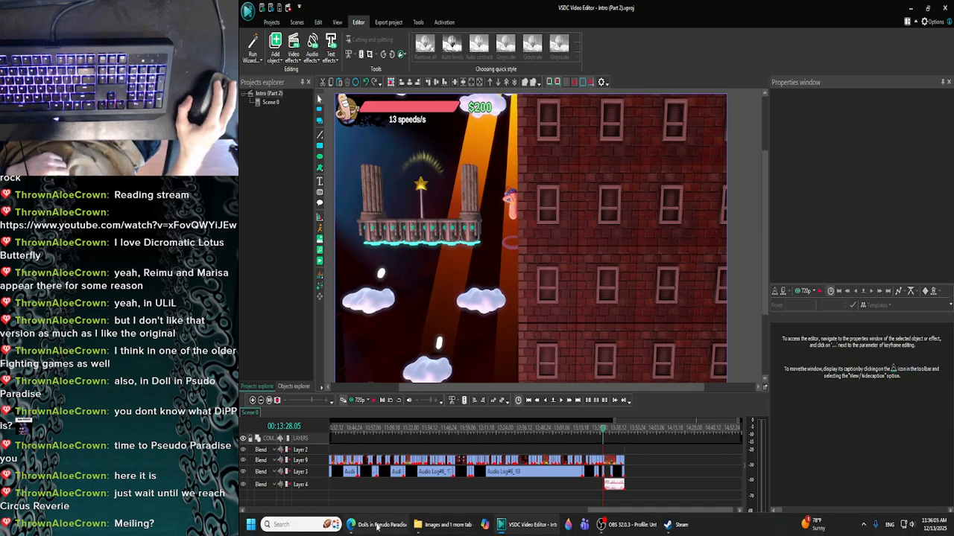
Switch to the browser, resume the Dolls in Pseudo Paradise video on YouTube, and return to VSDC Video Editor.
{"action": "left_click", "coordinate": [376, 526]}
{"action": "left_click", "coordinate": [506, 106]}
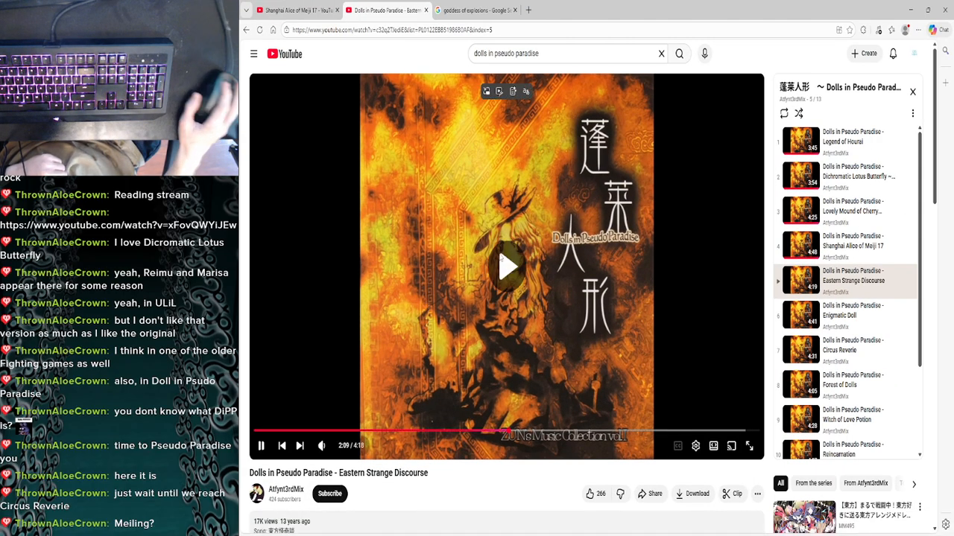
{"action": "left_click", "coordinate": [911, 8]}
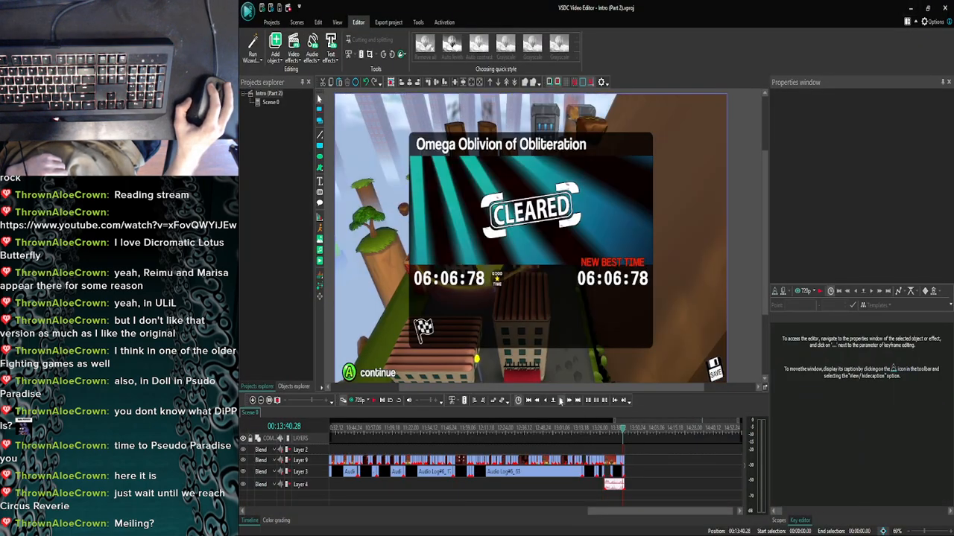
Examine the closing fade-out and the Goddess image frame by frame, from 13:40.28 to 13:42.08.
{"action": "left_click", "coordinate": [560, 401]}
{"action": "left_click", "coordinate": [560, 401]}
{"action": "left_click", "coordinate": [561, 401]}
{"action": "left_click", "coordinate": [560, 401]}
{"action": "left_click", "coordinate": [560, 401]}
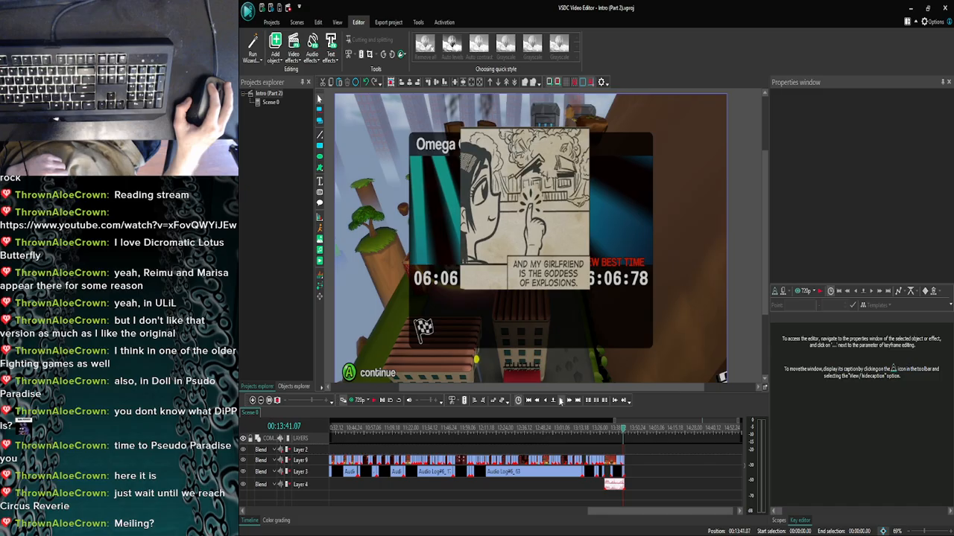
{"action": "left_click", "coordinate": [560, 401]}
{"action": "left_click", "coordinate": [560, 401]}
{"action": "left_click", "coordinate": [560, 401]}
{"action": "left_click", "coordinate": [560, 401]}
{"action": "left_click", "coordinate": [560, 400]}
{"action": "left_click", "coordinate": [561, 400]}
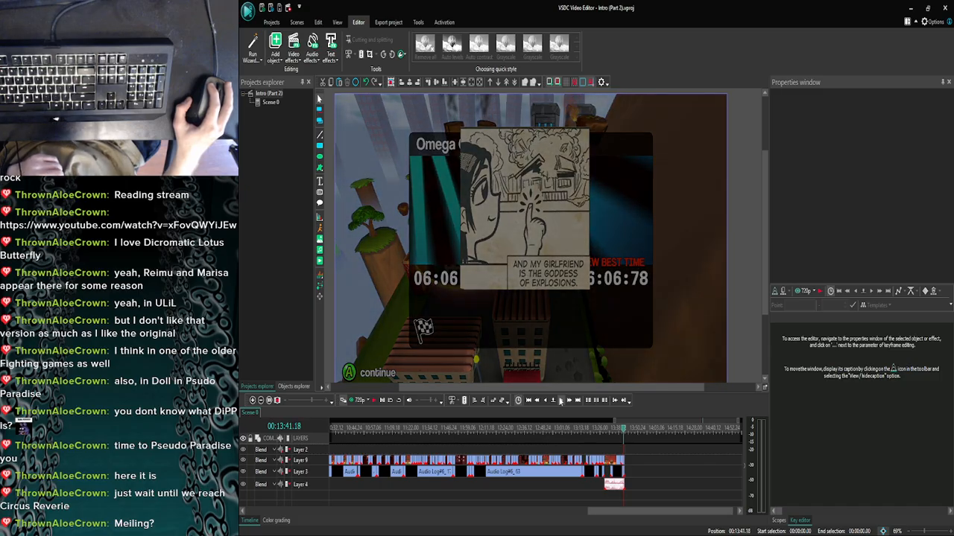
{"action": "left_click", "coordinate": [561, 401]}
{"action": "left_click", "coordinate": [560, 401]}
{"action": "left_click", "coordinate": [560, 401]}
{"action": "left_click", "coordinate": [560, 401]}
{"action": "left_click", "coordinate": [560, 401]}
{"action": "left_click", "coordinate": [561, 401]}
{"action": "left_click", "coordinate": [561, 400]}
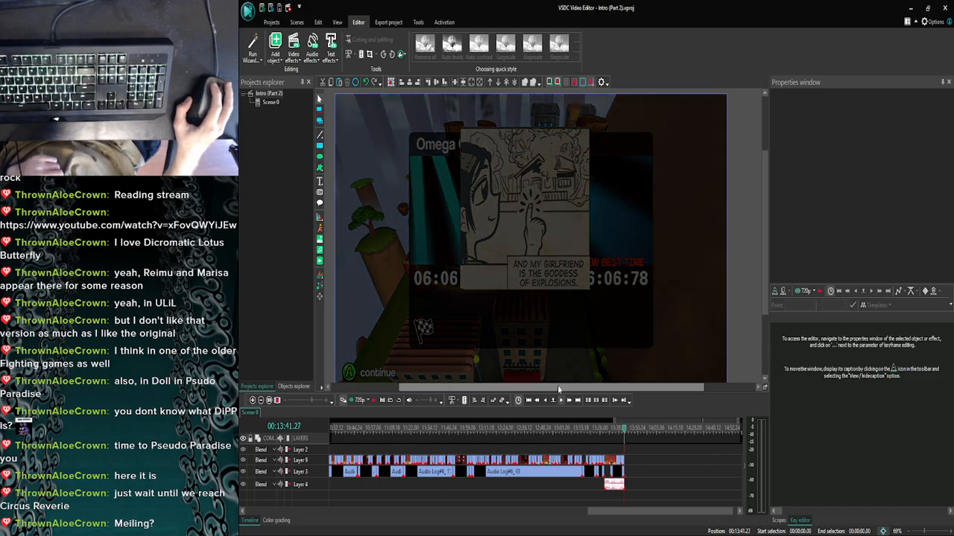
{"action": "left_click_drag", "start_coordinate": [560, 388], "coordinate": [567, 388]}
{"action": "mouse_move", "coordinate": [762, 190]}
{"action": "left_mouse_down"}
{"action": "mouse_move", "coordinate": [764, 205]}
{"action": "mouse_move", "coordinate": [765, 189]}
{"action": "left_mouse_up"}
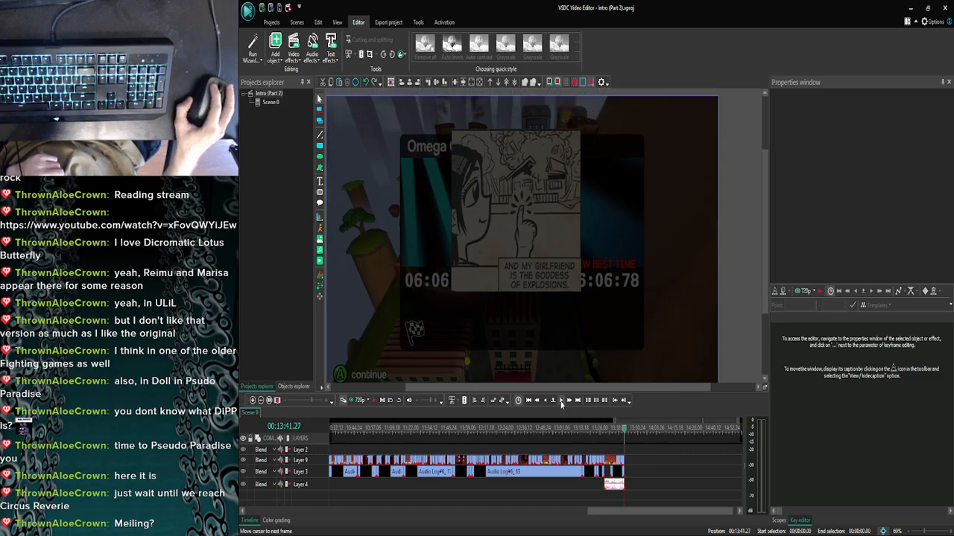
{"action": "left_click", "coordinate": [560, 401]}
{"action": "left_click", "coordinate": [560, 401]}
{"action": "left_click", "coordinate": [560, 401]}
{"action": "left_click", "coordinate": [561, 401]}
{"action": "left_click", "coordinate": [560, 401]}
{"action": "left_click", "coordinate": [560, 401]}
{"action": "left_click", "coordinate": [560, 401]}
{"action": "left_click", "coordinate": [560, 401]}
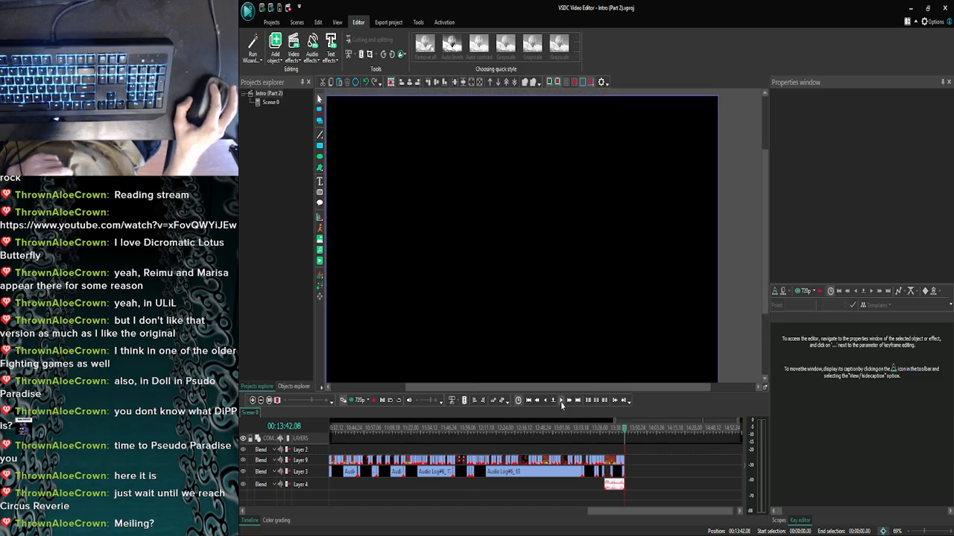
{"action": "left_click", "coordinate": [252, 400]}
{"action": "left_click", "coordinate": [252, 400]}
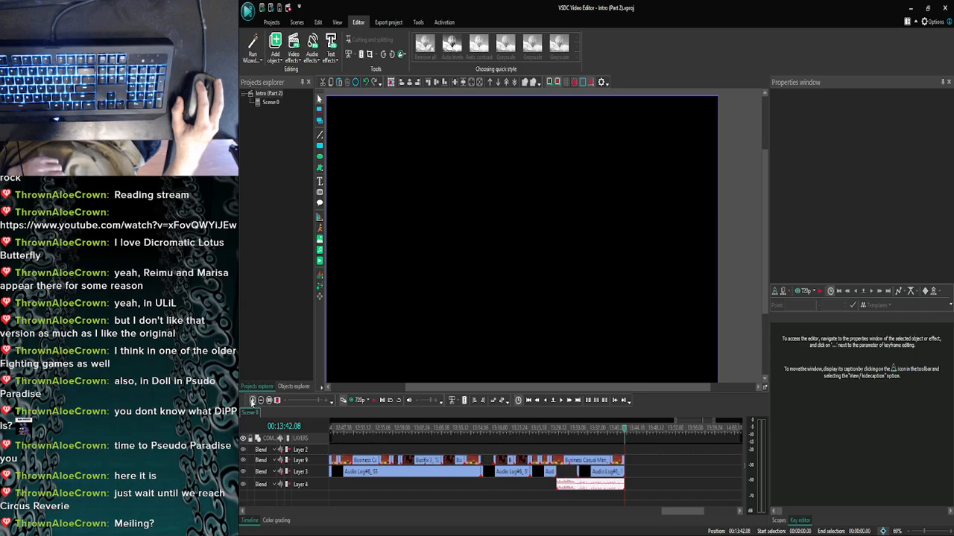
{"action": "left_click", "coordinate": [252, 400]}
{"action": "left_click", "coordinate": [251, 400]}
{"action": "left_click", "coordinate": [252, 400]}
{"action": "left_click", "coordinate": [252, 401]}
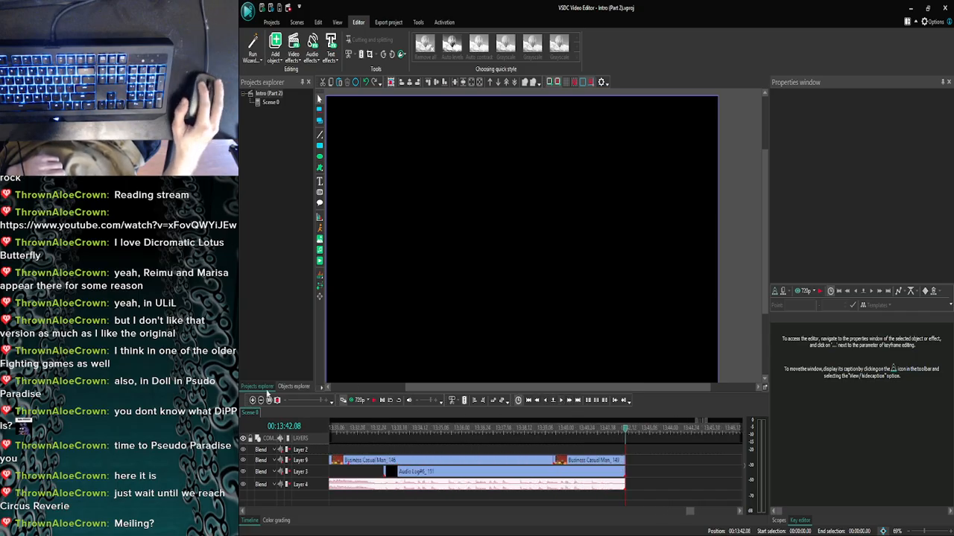
{"action": "left_click", "coordinate": [261, 400]}
{"action": "left_click", "coordinate": [261, 400]}
{"action": "left_click", "coordinate": [260, 400]}
{"action": "left_click", "coordinate": [261, 400]}
Switch to File Explorer, open Camera Roll in Pictures, and delete 1024px-Portrait_bcman_p1.png and Business.png.
{"action": "mouse_move", "coordinate": [363, 531]}
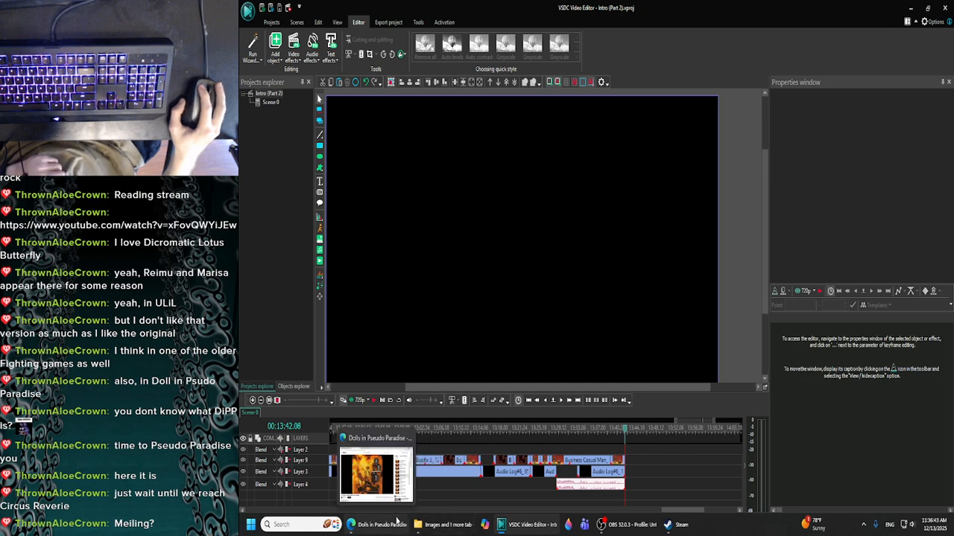
{"action": "mouse_move", "coordinate": [443, 528]}
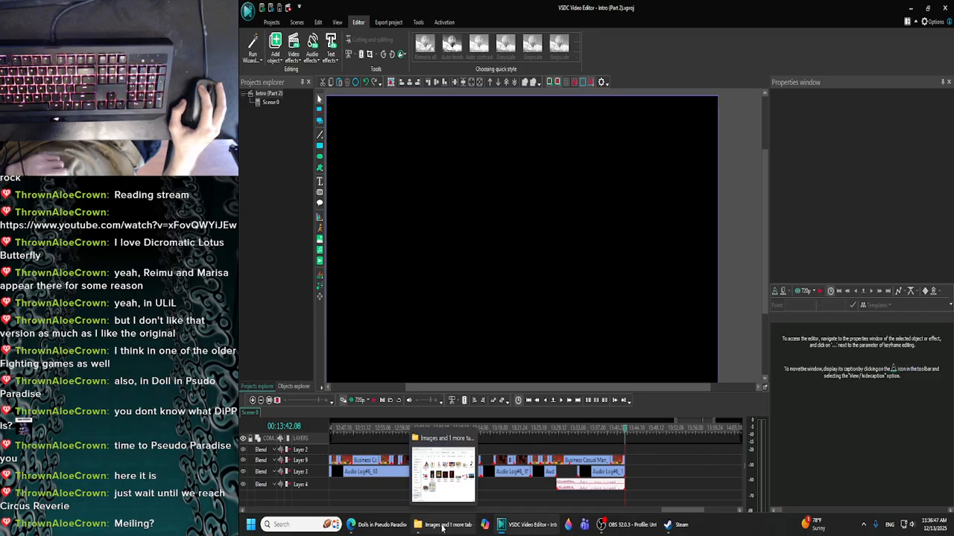
{"action": "left_click", "coordinate": [443, 525]}
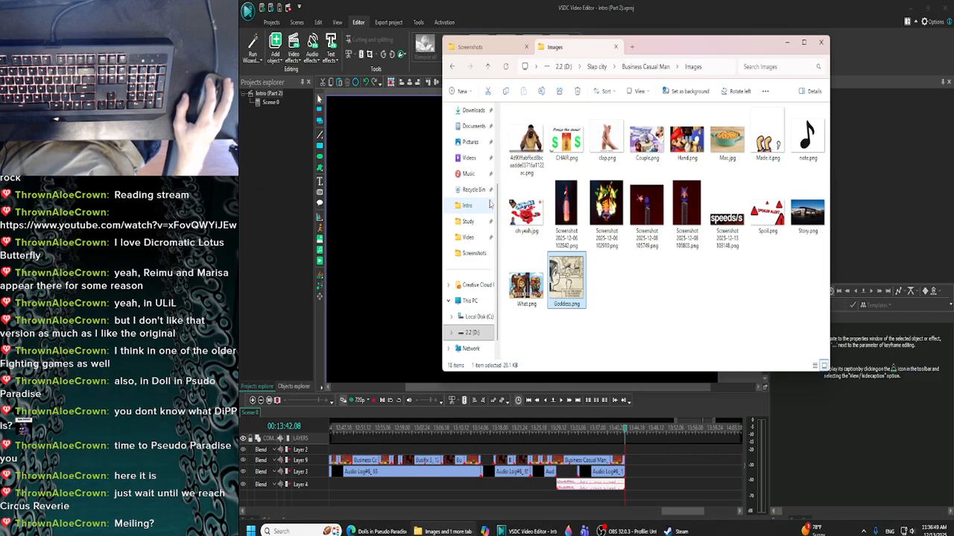
{"action": "left_click", "coordinate": [500, 47]}
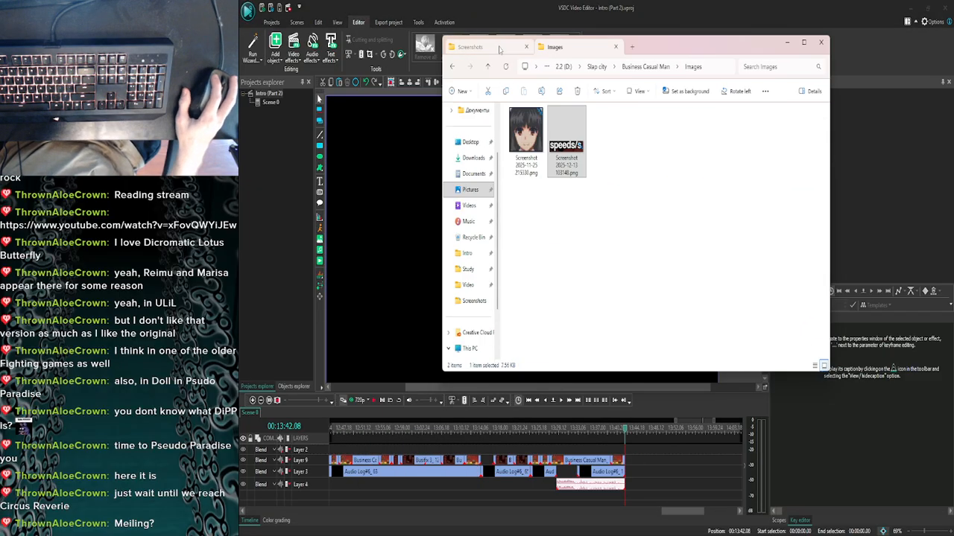
{"action": "left_click", "coordinate": [451, 66]}
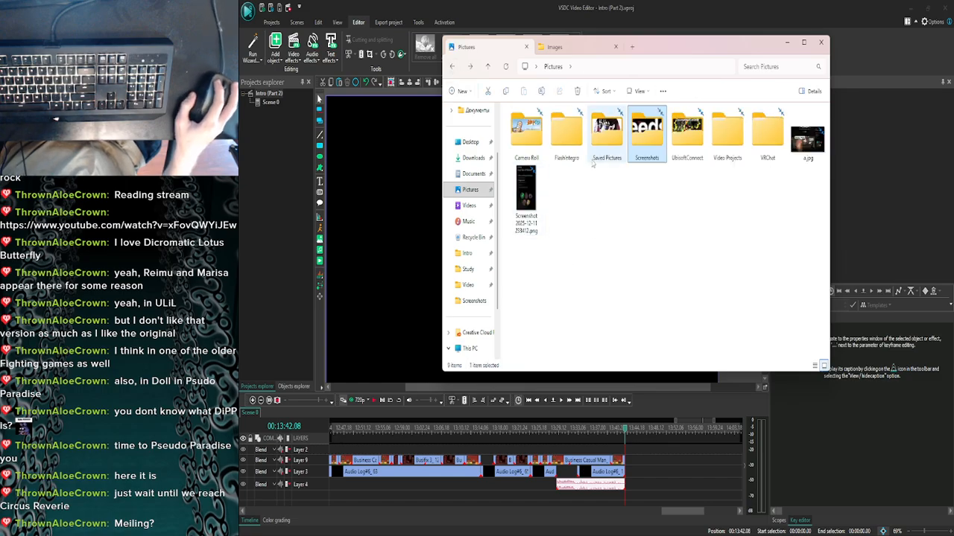
{"action": "double_click", "coordinate": [526, 134]}
{"action": "left_click", "coordinate": [564, 149]}
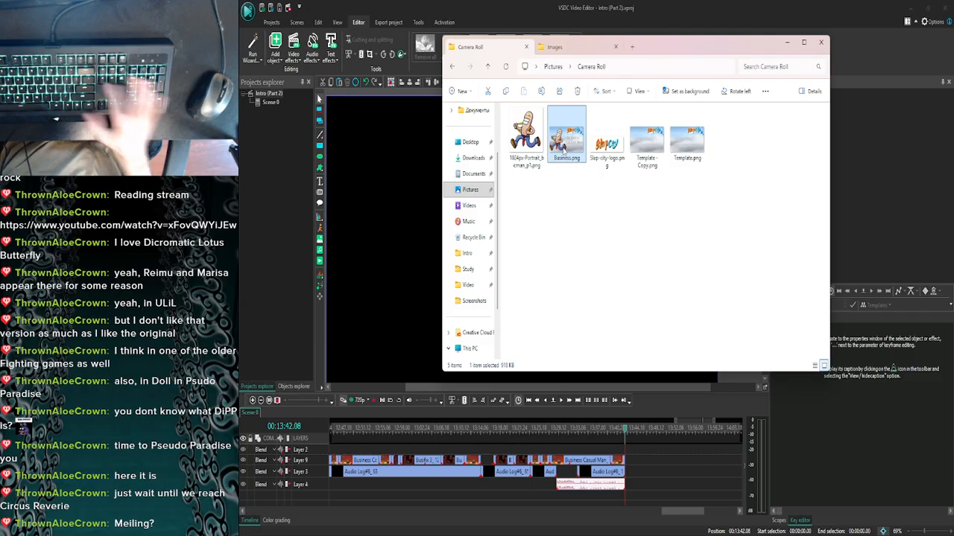
{"action": "left_click_drag", "start_coordinate": [586, 195], "coordinate": [514, 119]}
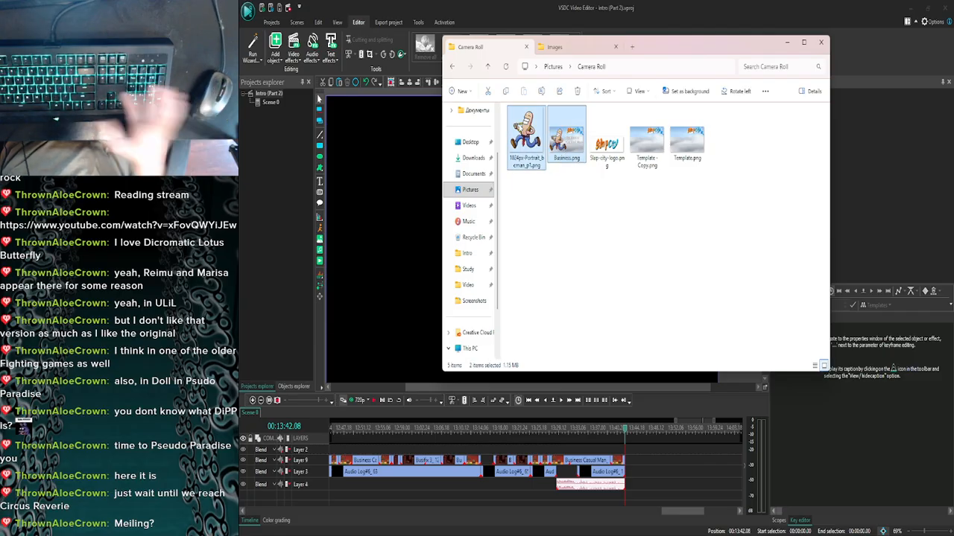
{"action": "key", "text": "Delete"}
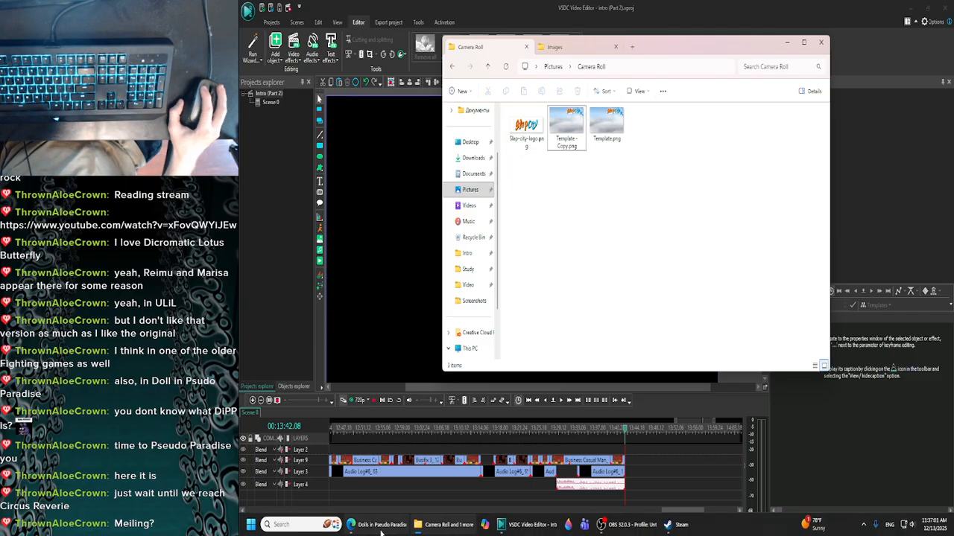
Switch to the browser and open the SlapWiki page on Goddess of Explosions from the regular Google results.
{"action": "left_click", "coordinate": [477, 528]}
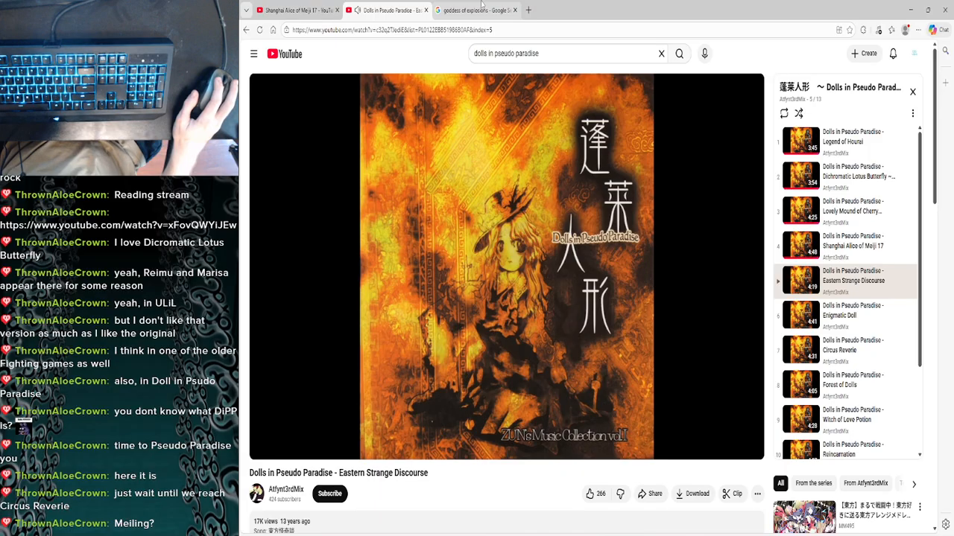
{"action": "left_click", "coordinate": [473, 9]}
{"action": "scroll", "coordinate": [413, 54], "scroll_direction": "up", "scroll_amount": 3}
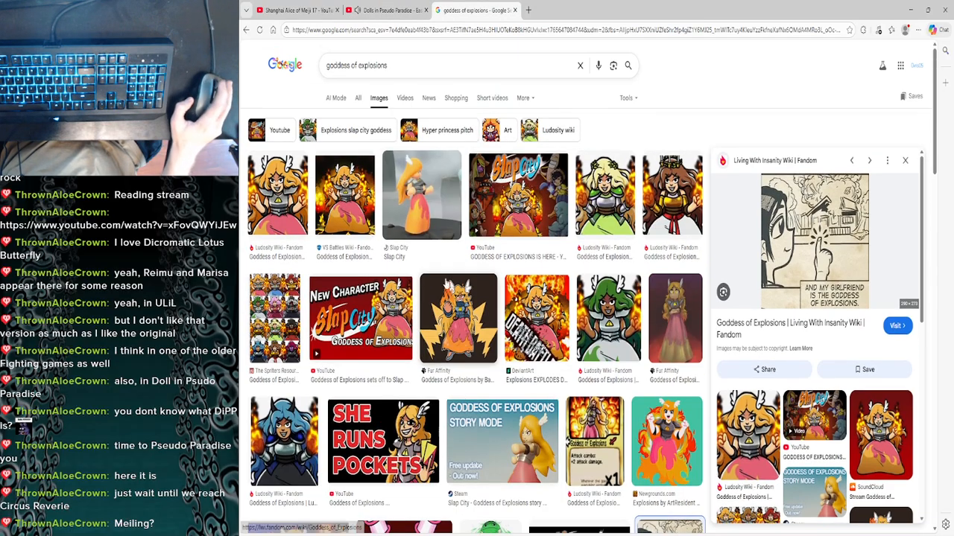
{"action": "left_click", "coordinate": [356, 102]}
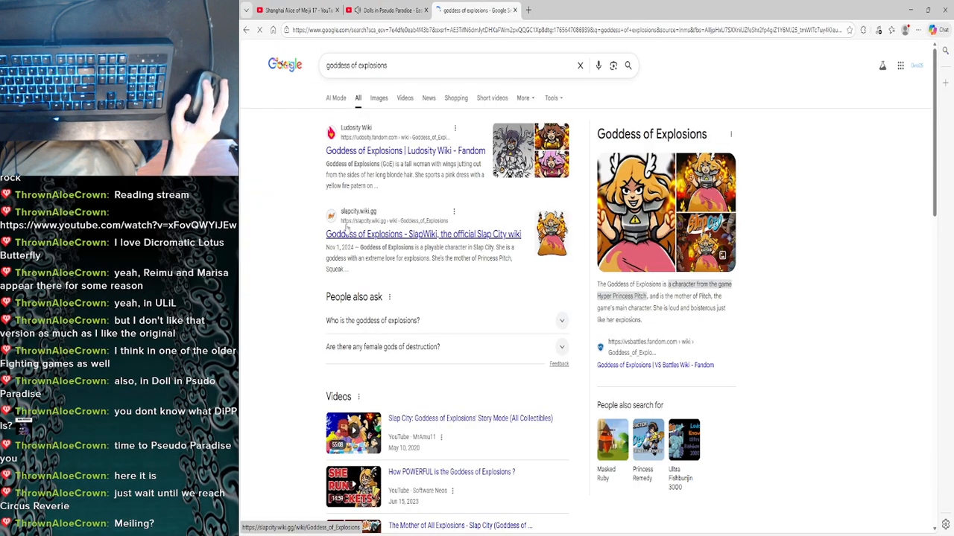
{"action": "left_click", "coordinate": [350, 220]}
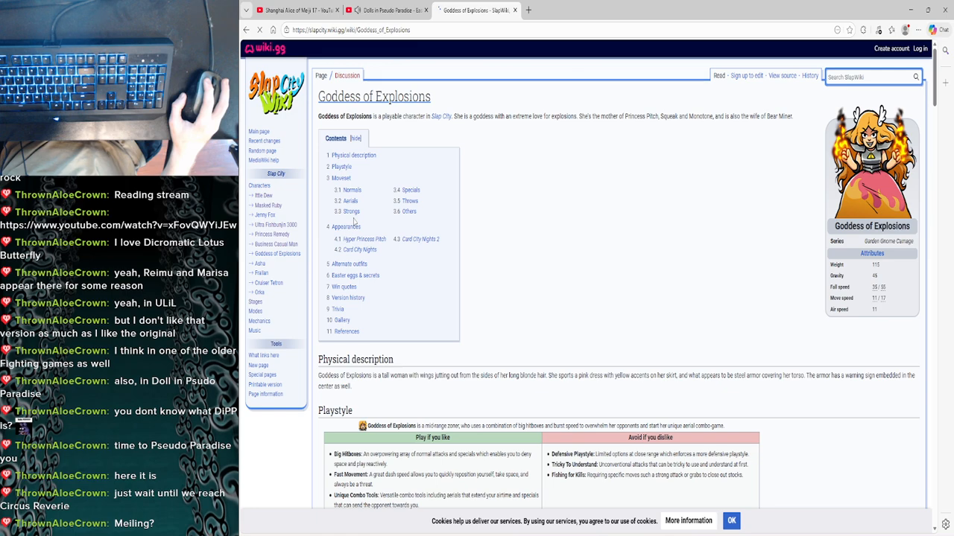
{"action": "scroll", "coordinate": [576, 370], "scroll_direction": "down", "scroll_amount": 2}
{"action": "scroll", "coordinate": [589, 410], "scroll_direction": "down", "scroll_amount": 4}
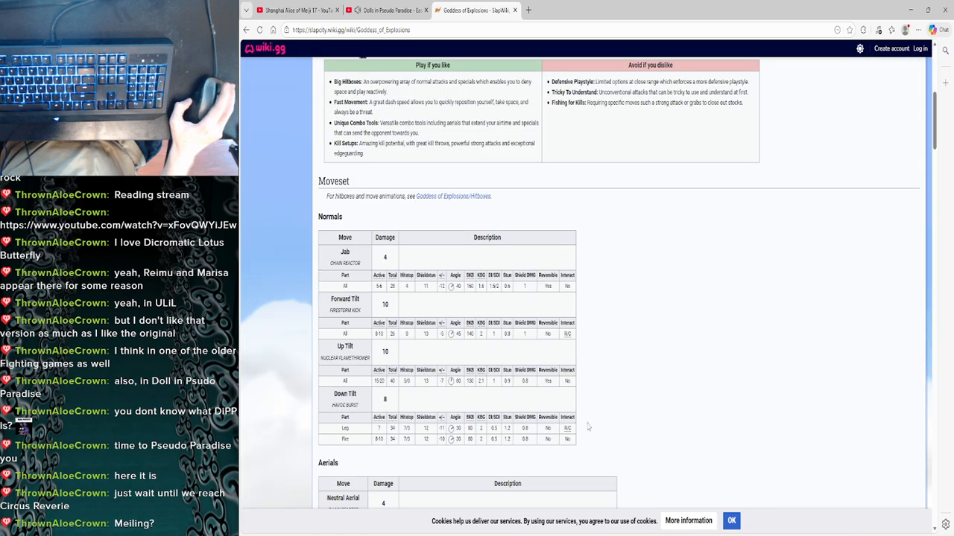
{"action": "scroll", "coordinate": [819, 223], "scroll_direction": "up", "scroll_amount": 5}
Open the Goddess of Explosions portrait at full view, save the image, and show it in the Downloads folder.
{"action": "left_click", "coordinate": [865, 179]}
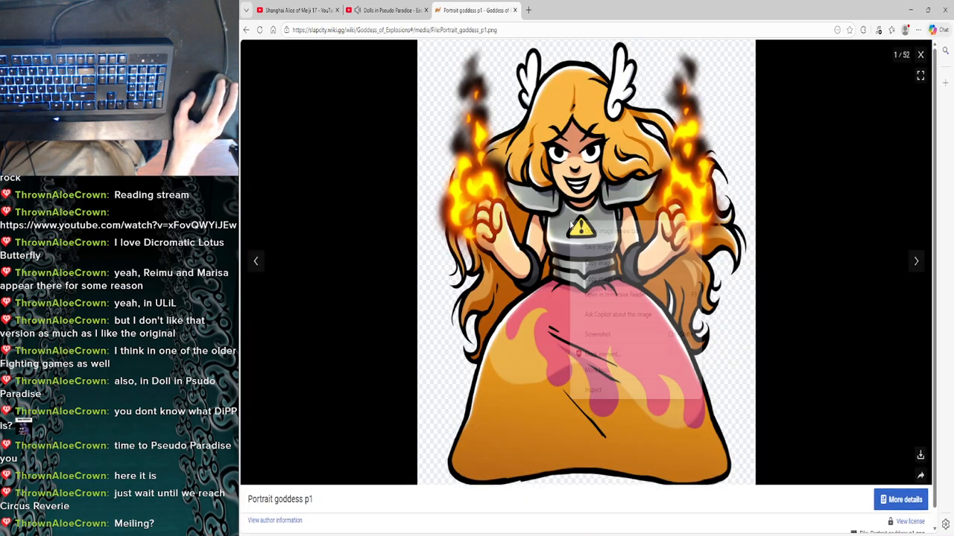
{"action": "right_click", "coordinate": [573, 224]}
{"action": "left_click", "coordinate": [601, 247]}
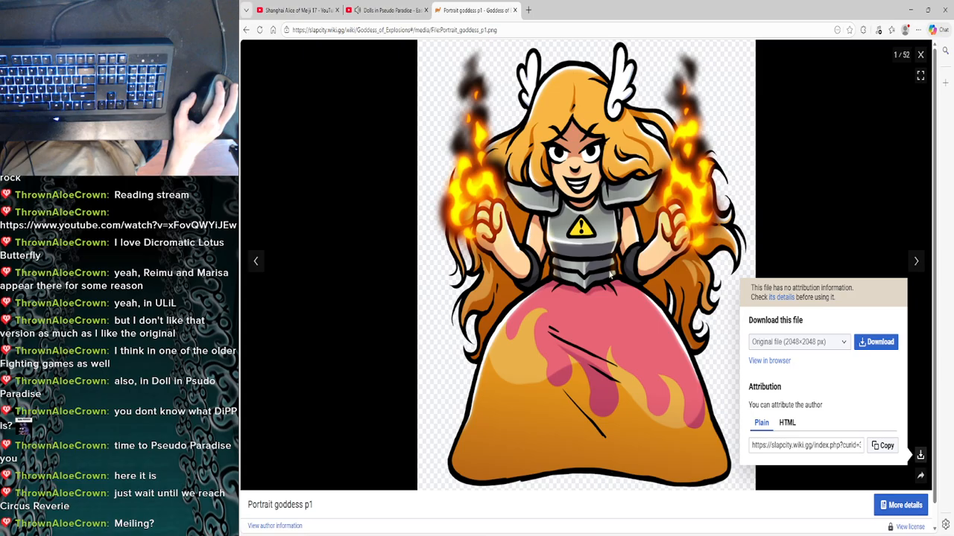
{"action": "left_click", "coordinate": [529, 251]}
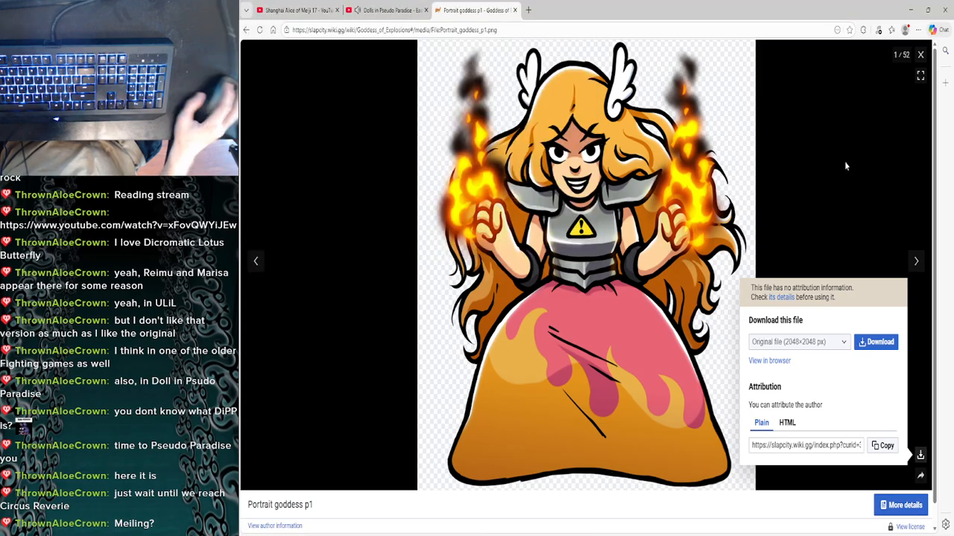
{"action": "left_click", "coordinate": [892, 69]}
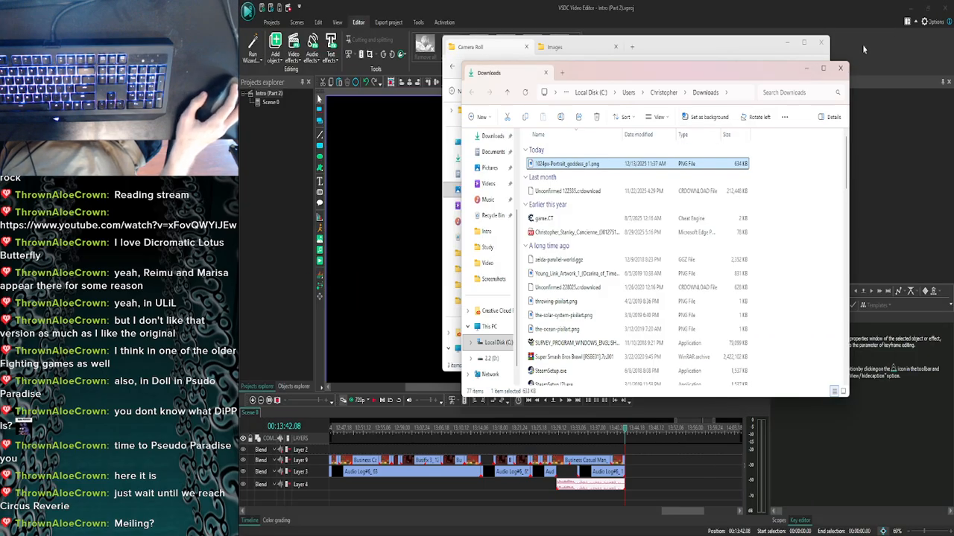
Move 1024px-Portrait_goddess_p1.png from Downloads to the desktop, close Downloads, and show the Business Casual Man Images folder.
{"action": "left_click", "coordinate": [909, 9]}
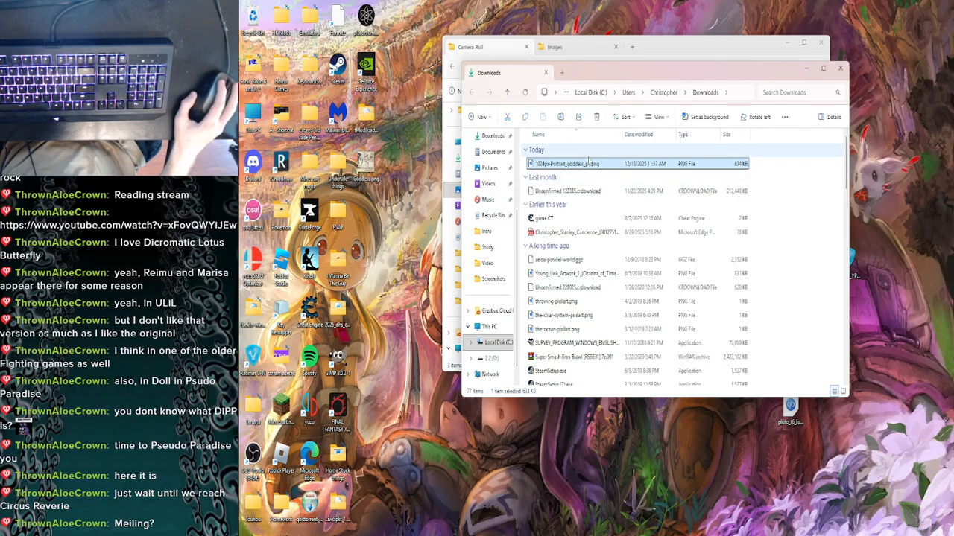
{"action": "left_click_drag", "start_coordinate": [590, 165], "coordinate": [402, 277]}
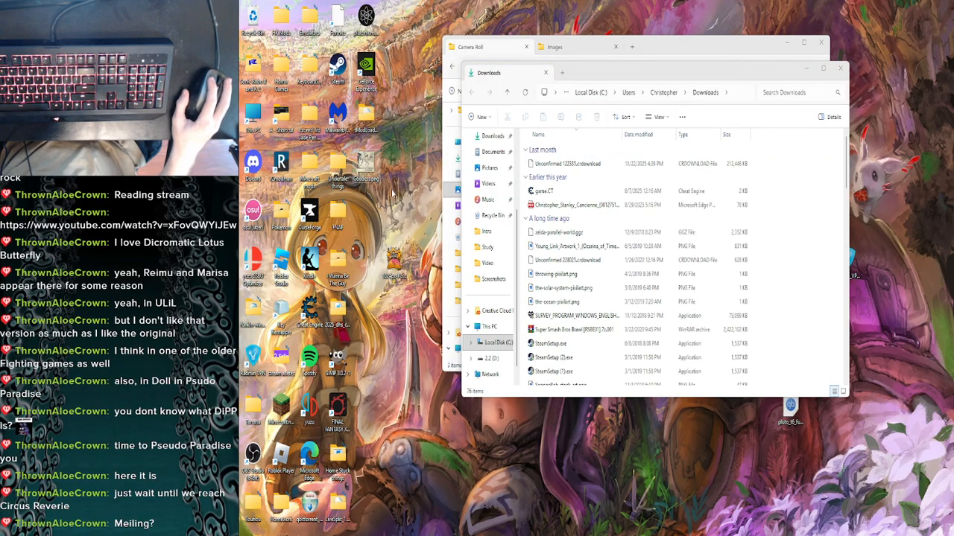
{"action": "left_click", "coordinate": [824, 70]}
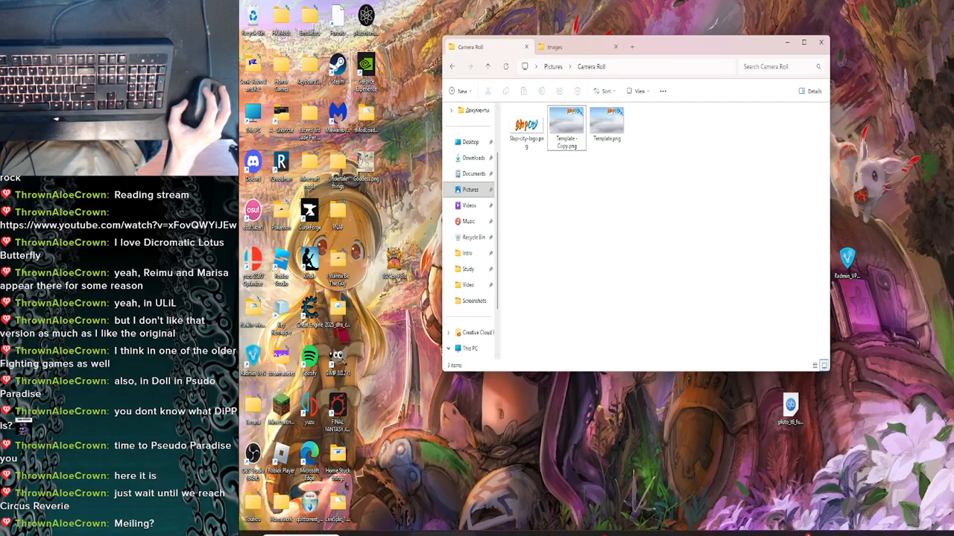
{"action": "left_click", "coordinate": [557, 49]}
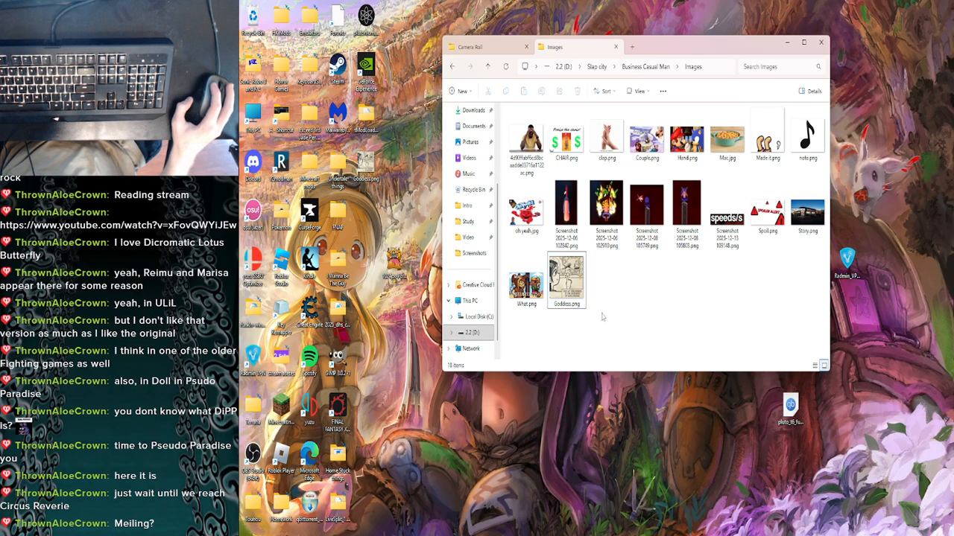
Delete Goddess.png from the desktop and move 1024px-Portrait_goddess_p1.png from the desktop into the Camera Roll folder.
{"action": "left_click", "coordinate": [371, 163]}
{"action": "key", "text": "Delete"}
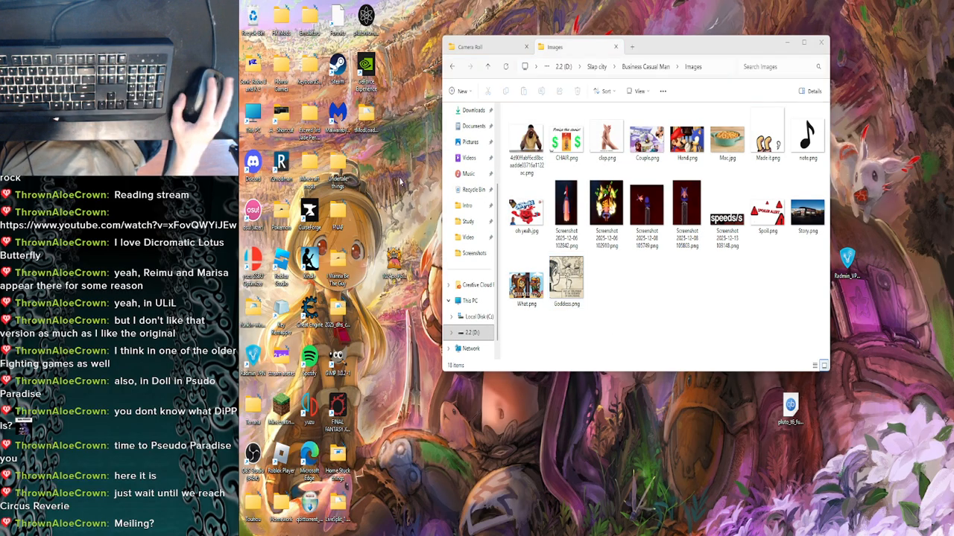
{"action": "left_click", "coordinate": [481, 47]}
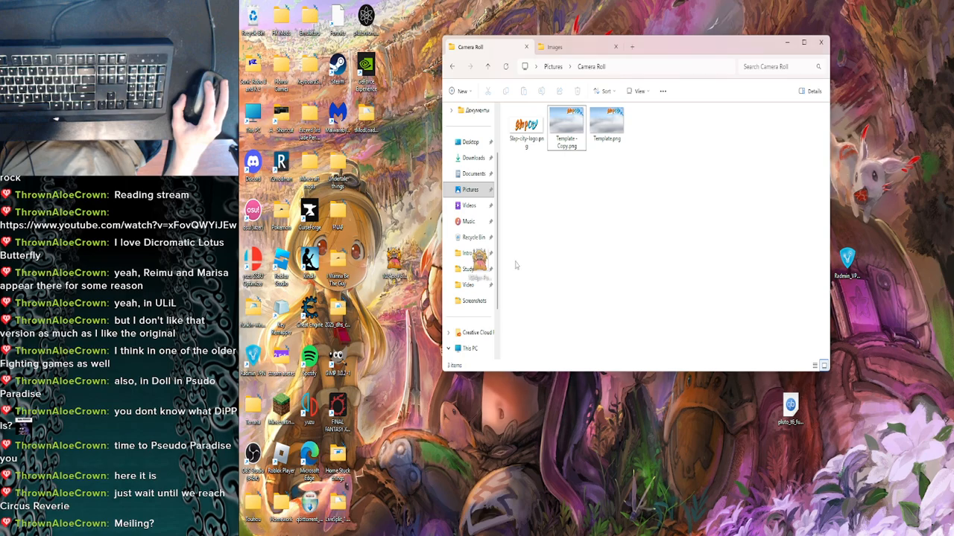
{"action": "left_click_drag", "start_coordinate": [515, 265], "coordinate": [618, 278]}
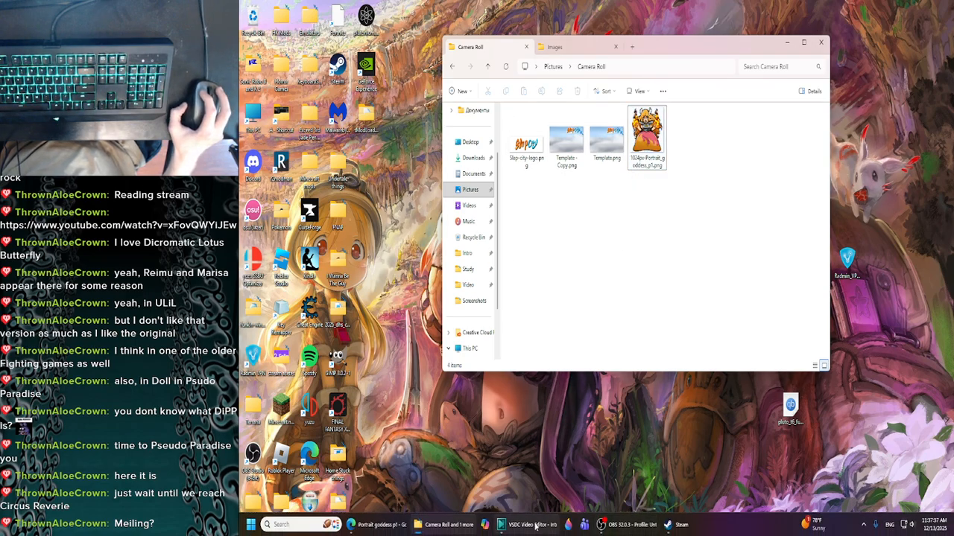
Switch to Paint 3D and open Template - Copy.png from the Camera Roll folder.
{"action": "mouse_move", "coordinate": [535, 526]}
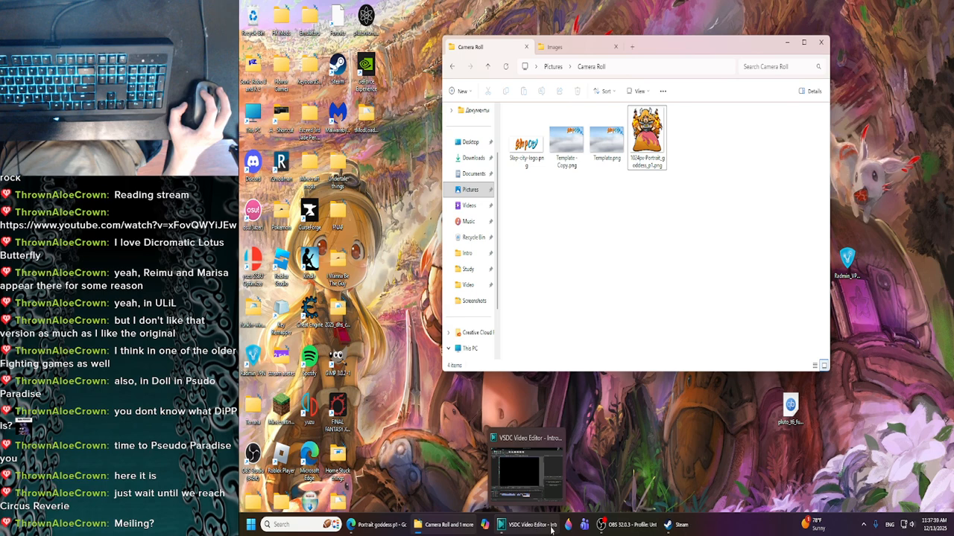
{"action": "left_click", "coordinate": [568, 524]}
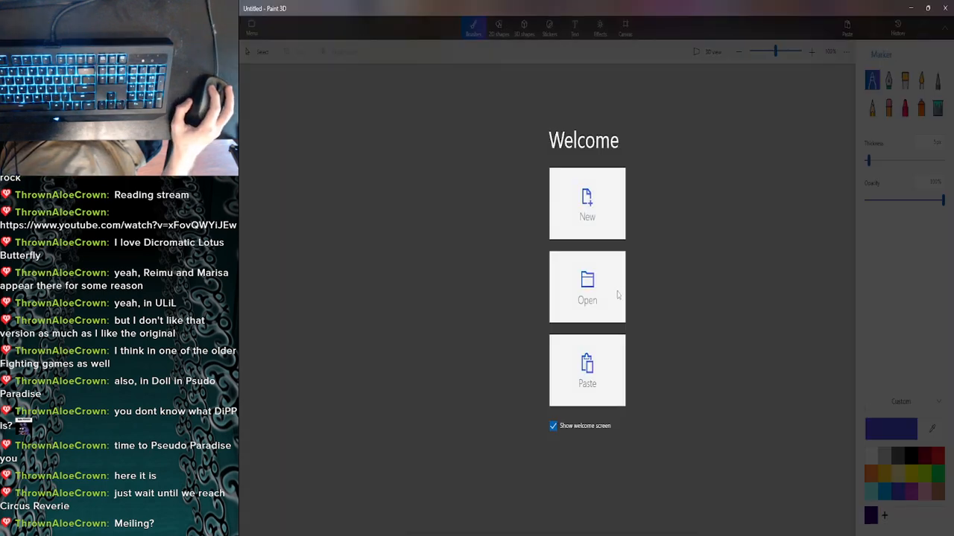
{"action": "left_click", "coordinate": [618, 295]}
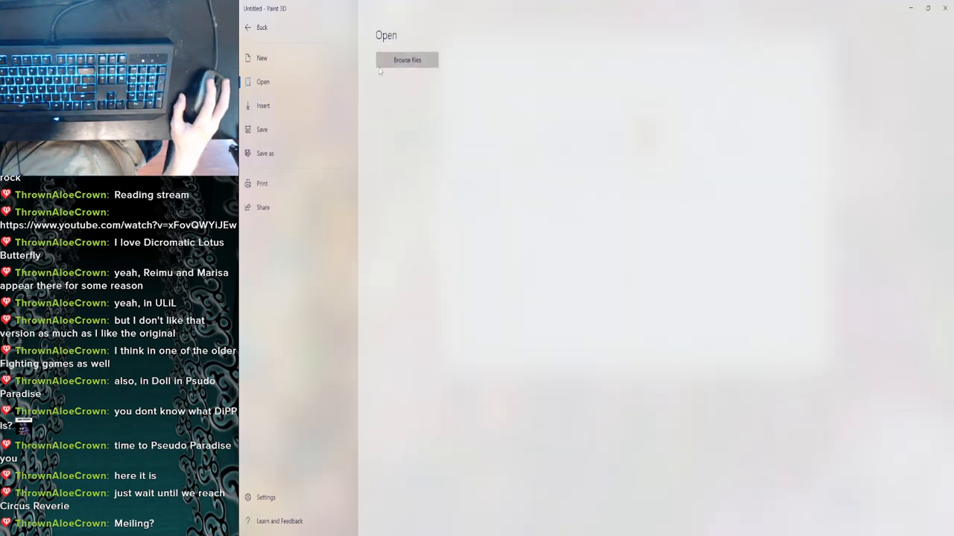
{"action": "left_click", "coordinate": [381, 65]}
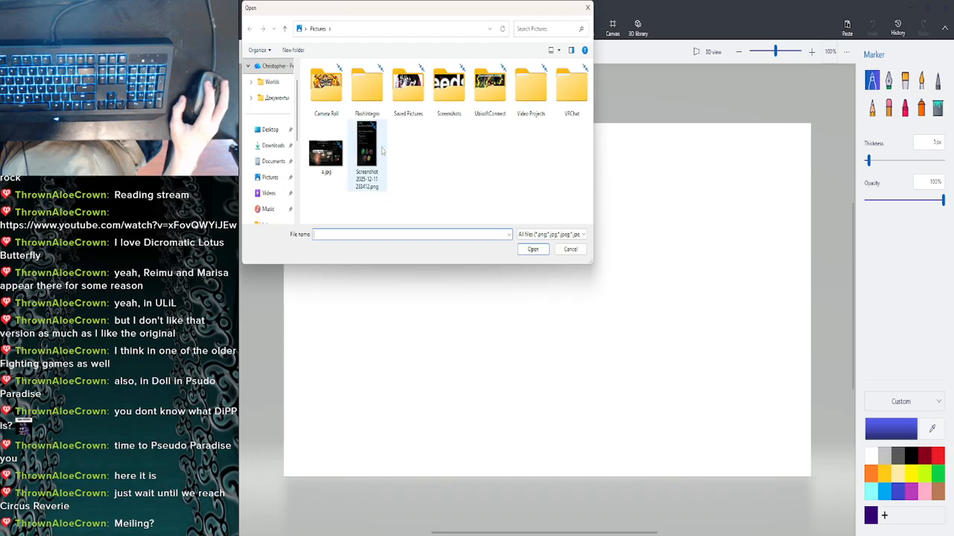
{"action": "double_click", "coordinate": [326, 86]}
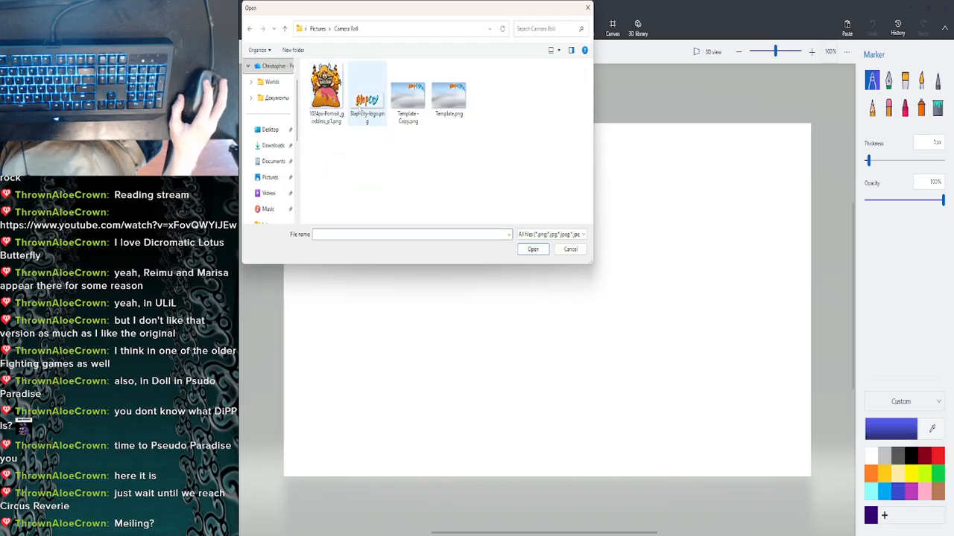
{"action": "double_click", "coordinate": [413, 105]}
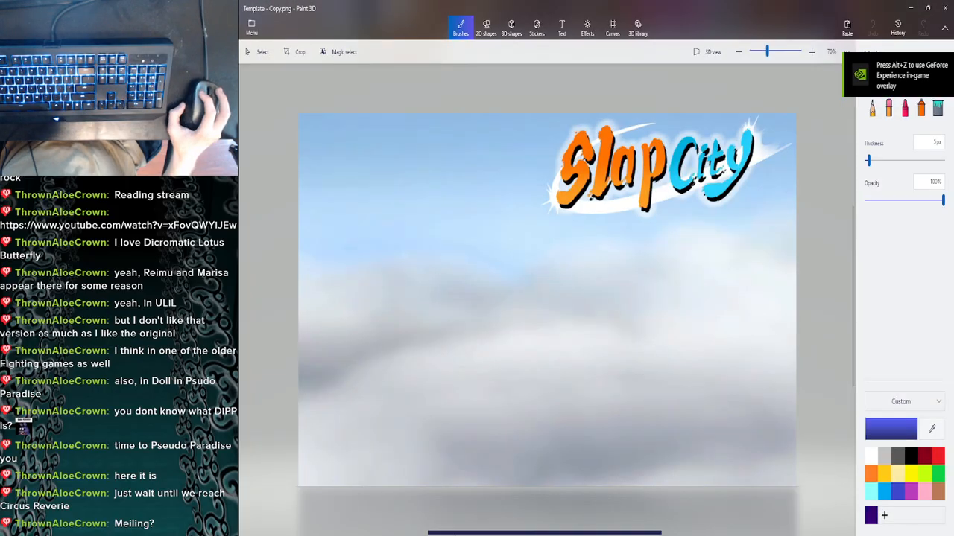
Insert 1024px-Portrait_goddess_p1.png from the Camera Roll window onto the template canvas, and minimize File Explorer.
{"action": "key", "text": "super"}
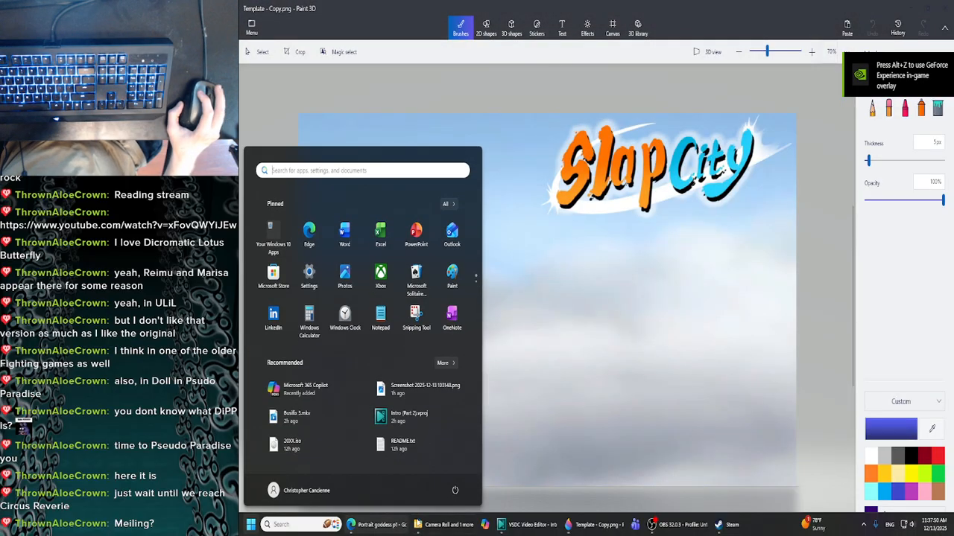
{"action": "left_click", "coordinate": [431, 529]}
{"action": "left_click_drag", "start_coordinate": [647, 140], "coordinate": [551, 432]}
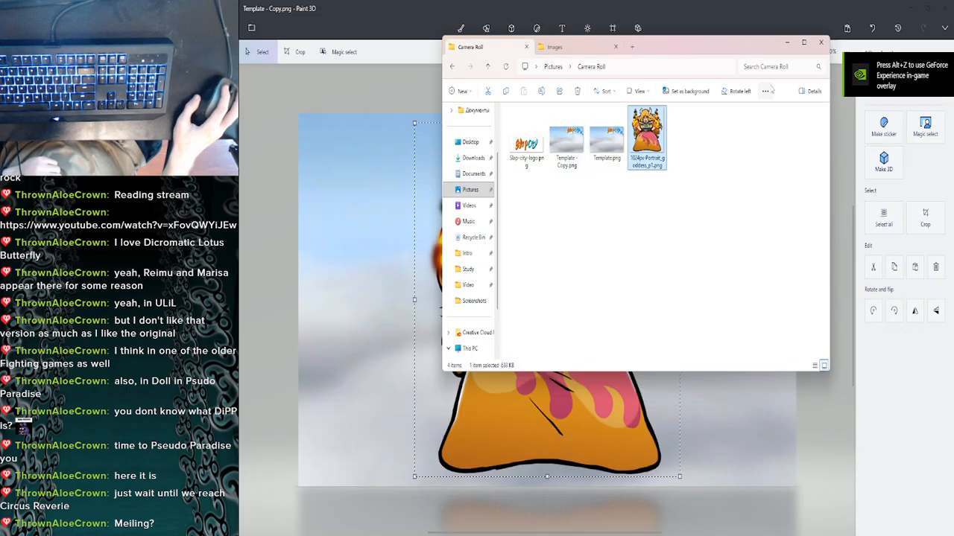
{"action": "left_click", "coordinate": [787, 43]}
Move the goddess portrait to the left side of the canvas, enlarge it to about 1099 × 1165 px, and place it.
{"action": "mouse_move", "coordinate": [636, 190]}
{"action": "left_mouse_down"}
{"action": "mouse_move", "coordinate": [509, 186]}
{"action": "mouse_move", "coordinate": [505, 205]}
{"action": "left_mouse_up"}
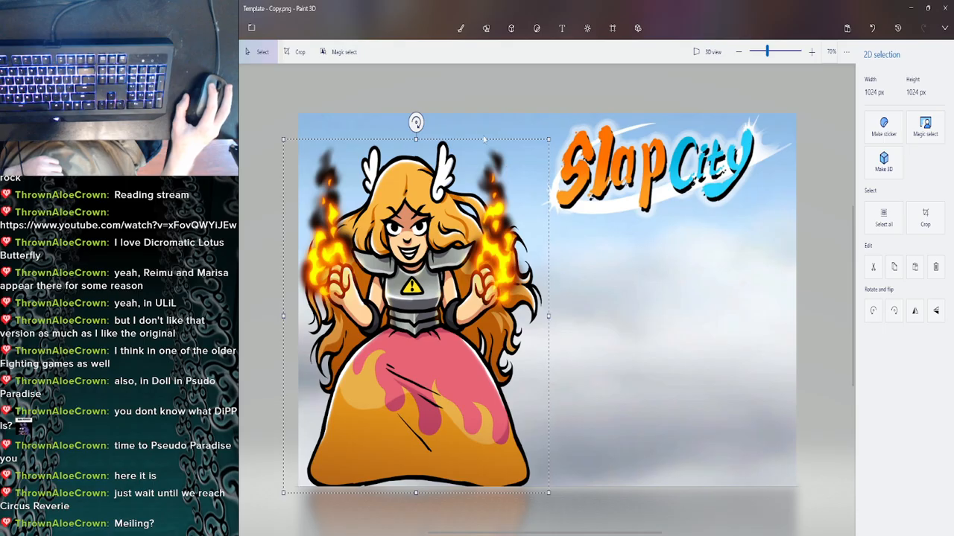
{"action": "left_click_drag", "start_coordinate": [549, 139], "coordinate": [567, 90]}
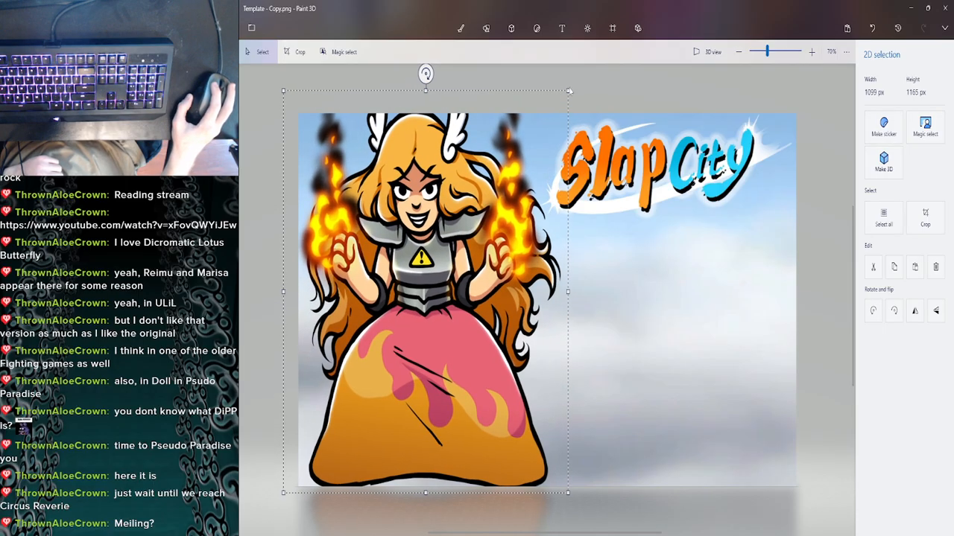
{"action": "left_click_drag", "start_coordinate": [537, 215], "coordinate": [533, 215]}
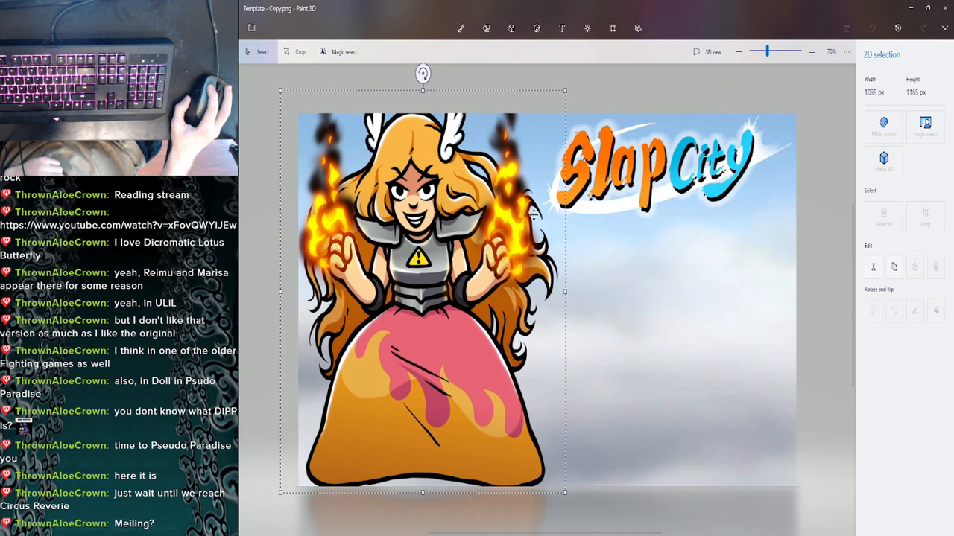
{"action": "left_click", "coordinate": [602, 280]}
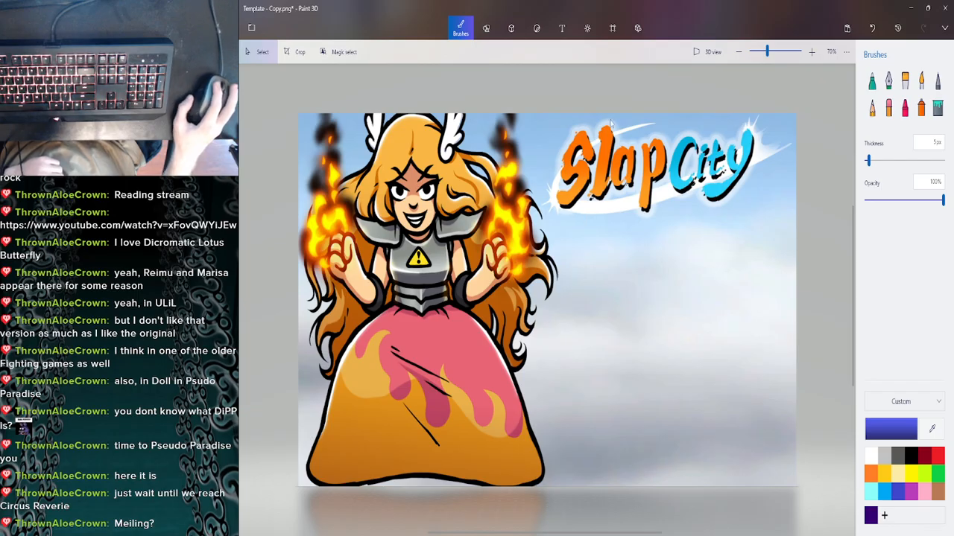
Activate the 2D Text tool with bold text at size 130.
{"action": "left_click", "coordinate": [561, 27]}
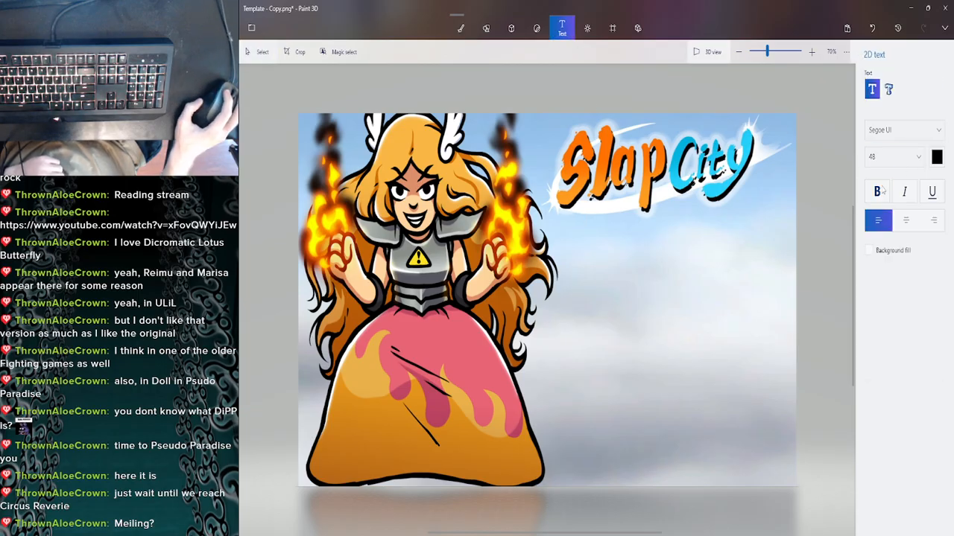
{"action": "left_click", "coordinate": [898, 158]}
{"action": "left_click", "coordinate": [927, 168]}
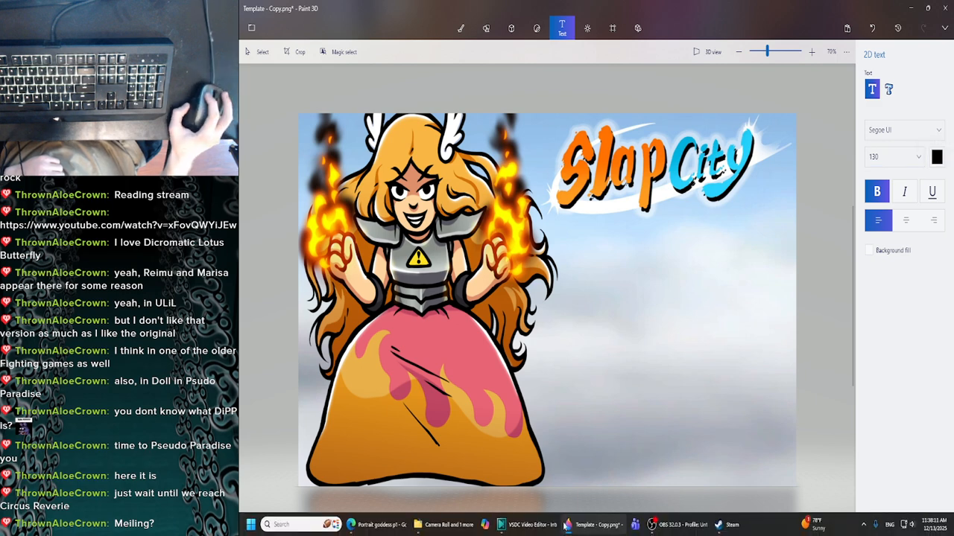
Switch to VSDC Video Editor, examine the Business Casual Man title card at the timeline's start, and return to Paint 3D.
{"action": "left_click", "coordinate": [447, 524]}
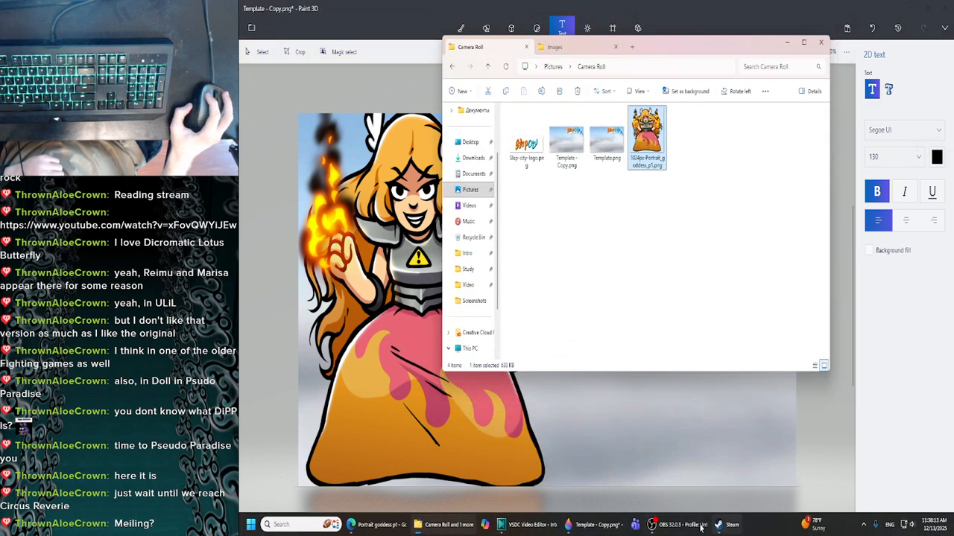
{"action": "left_click", "coordinate": [529, 524]}
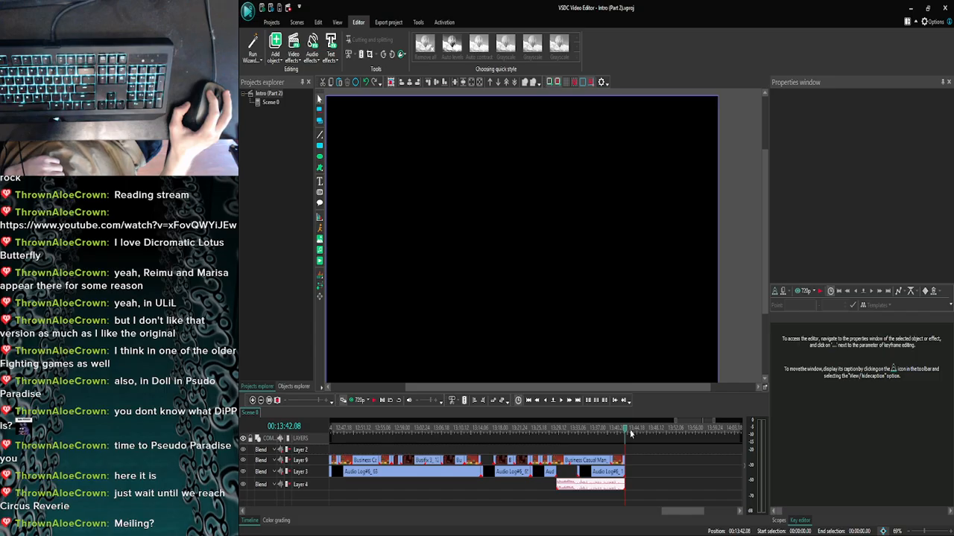
{"action": "left_click_drag", "start_coordinate": [664, 512], "coordinate": [258, 515]}
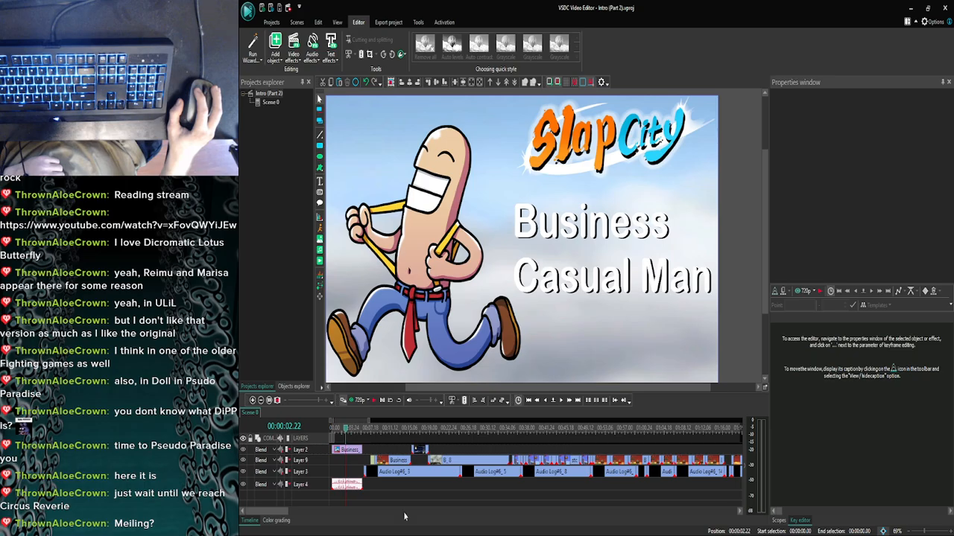
{"action": "left_click", "coordinate": [380, 530]}
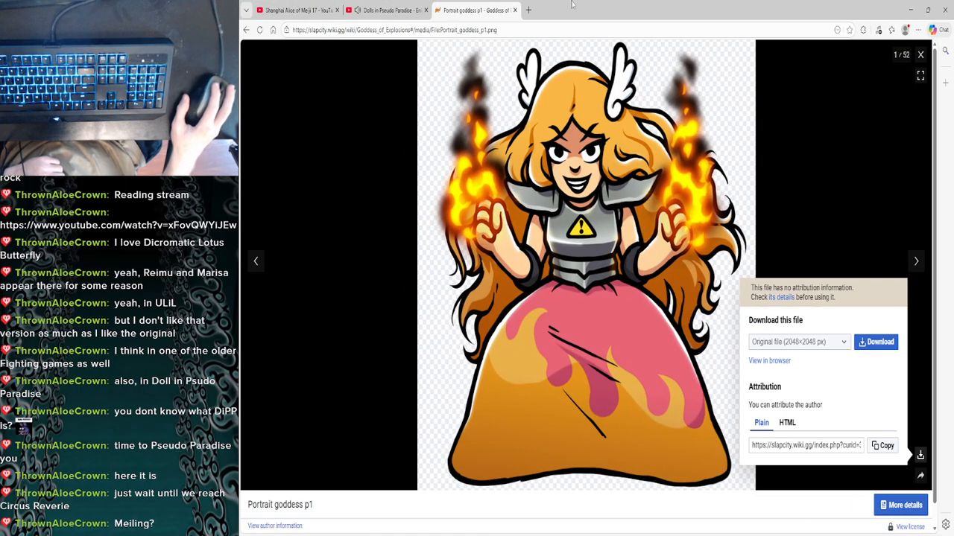
{"action": "left_click", "coordinate": [908, 8]}
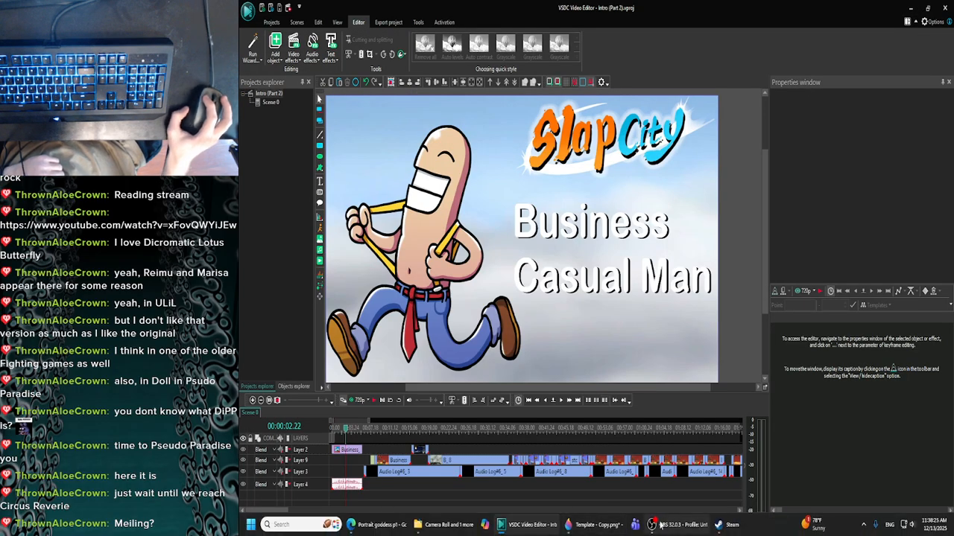
{"action": "left_click", "coordinate": [577, 530]}
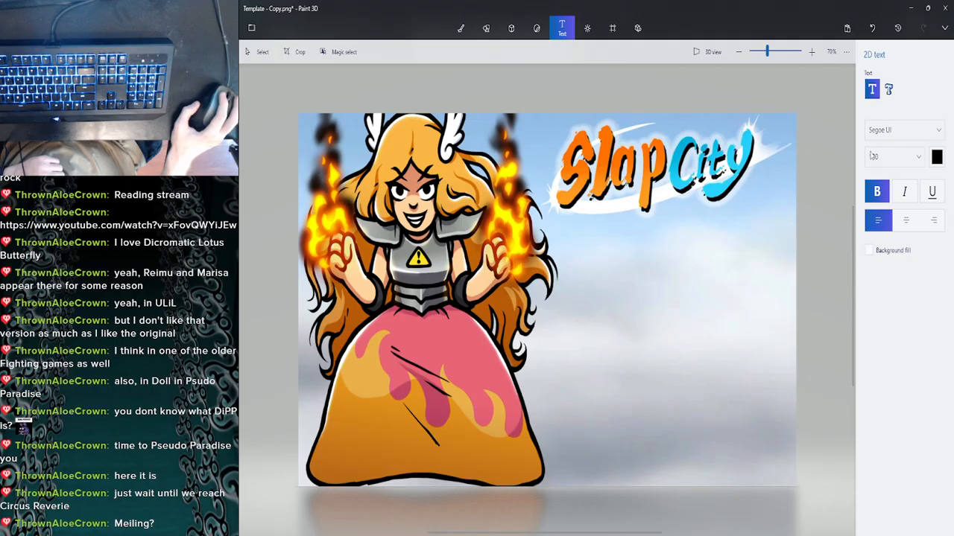
Set the text colour to black and draw an empty text box below the Slap City logo.
{"action": "left_click", "coordinate": [937, 157]}
{"action": "left_click", "coordinate": [903, 196]}
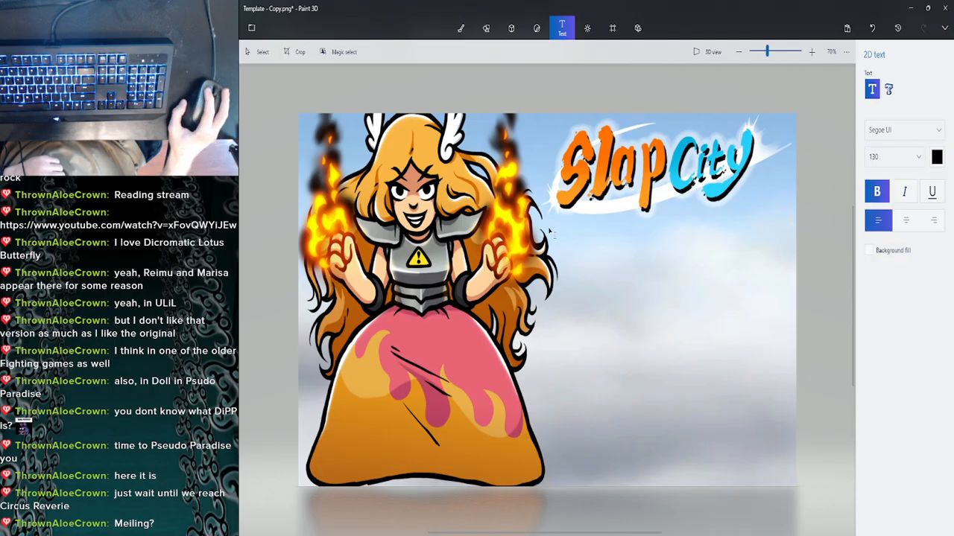
{"action": "type", "text": "G"}
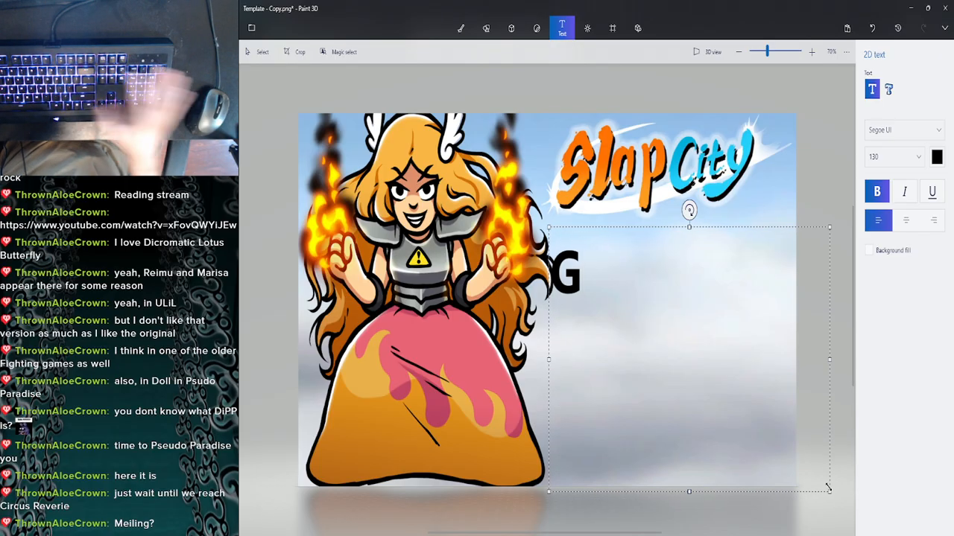
{"action": "key", "text": "BackSpace"}
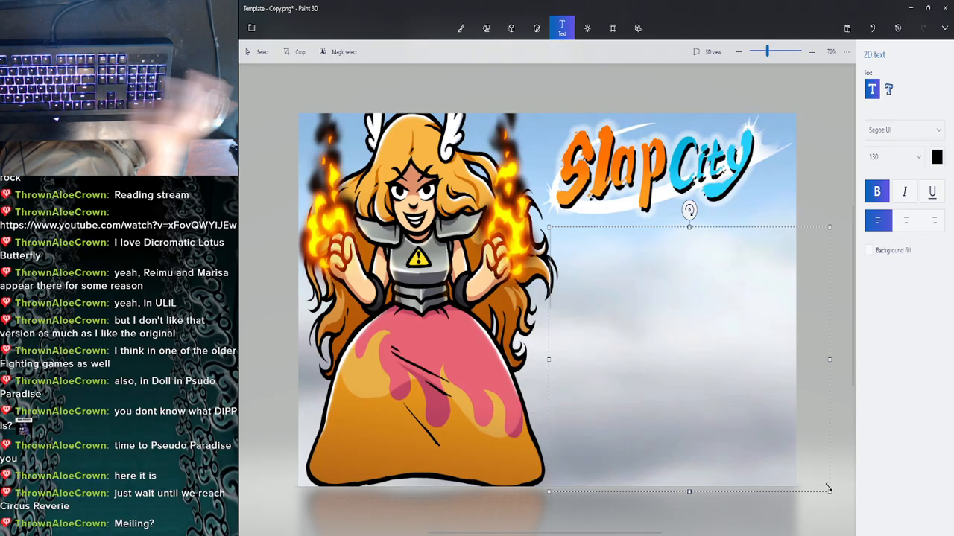
Set the font of the text box to Arial Rounded MT.
{"action": "left_click", "coordinate": [914, 135]}
{"action": "scroll", "coordinate": [922, 179], "scroll_direction": "up", "scroll_amount": 10}
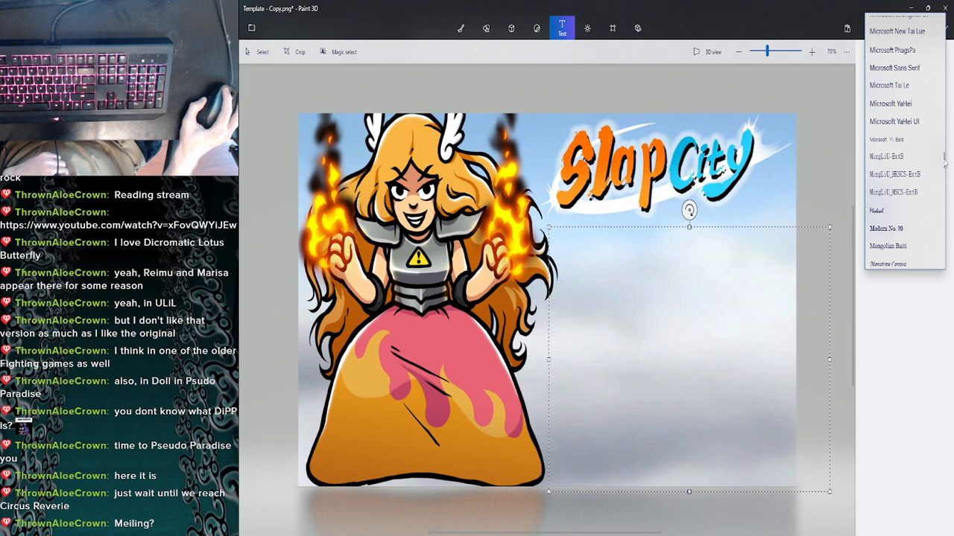
{"action": "scroll", "coordinate": [924, 164], "scroll_direction": "up", "scroll_amount": 15}
{"action": "left_click", "coordinate": [916, 78]}
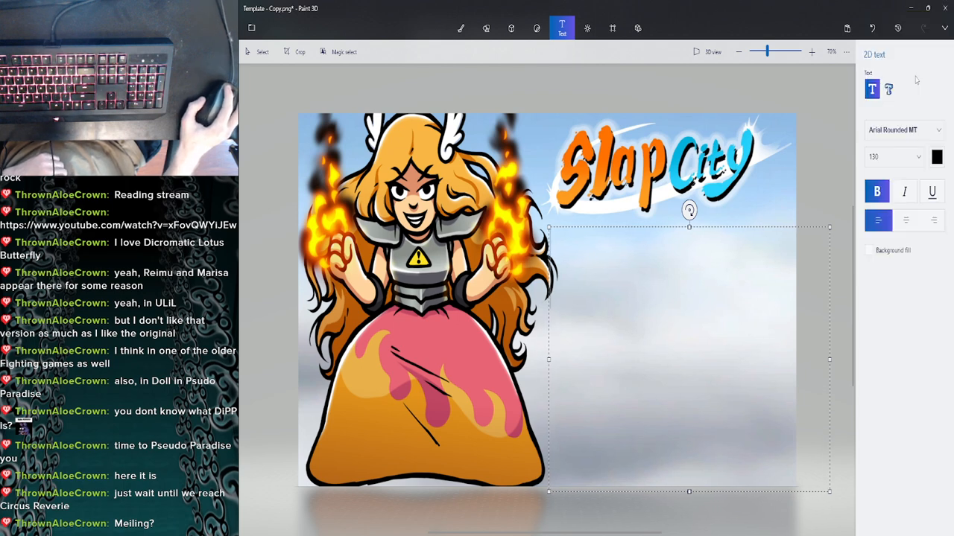
{"action": "left_click", "coordinate": [904, 130]}
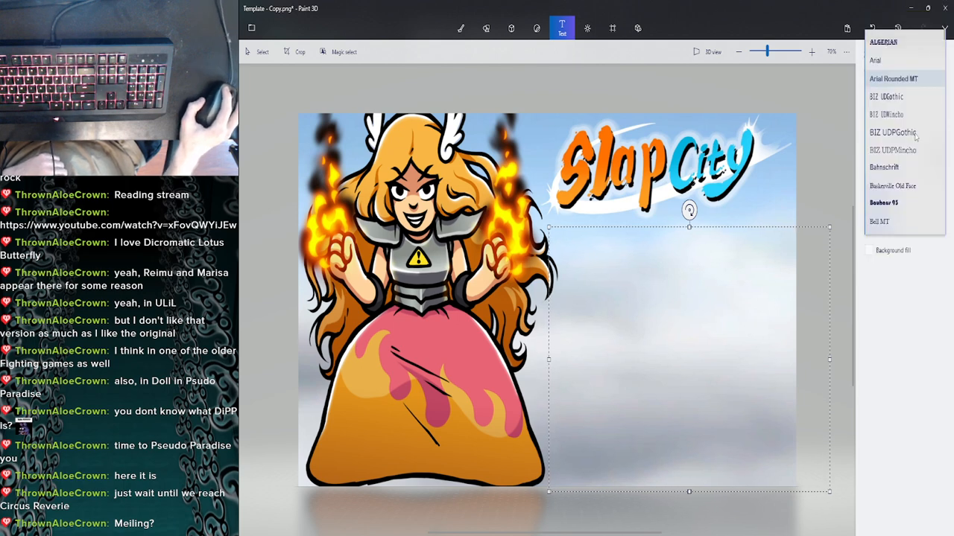
{"action": "left_click", "coordinate": [896, 87]}
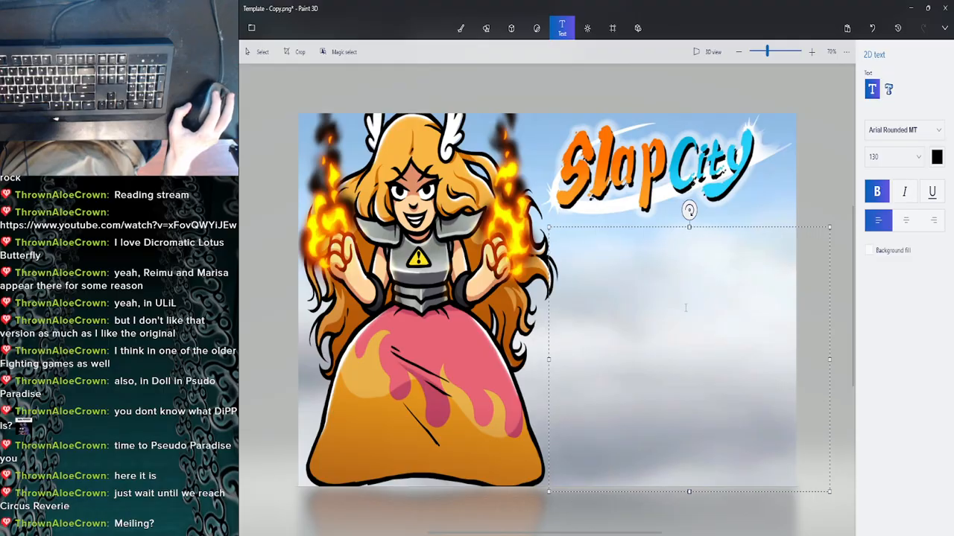
Enter the title text "Goddss of Explosions" in the text box, checking the character's name on the Slap City wiki page.
{"action": "type", "text": "Godess"}
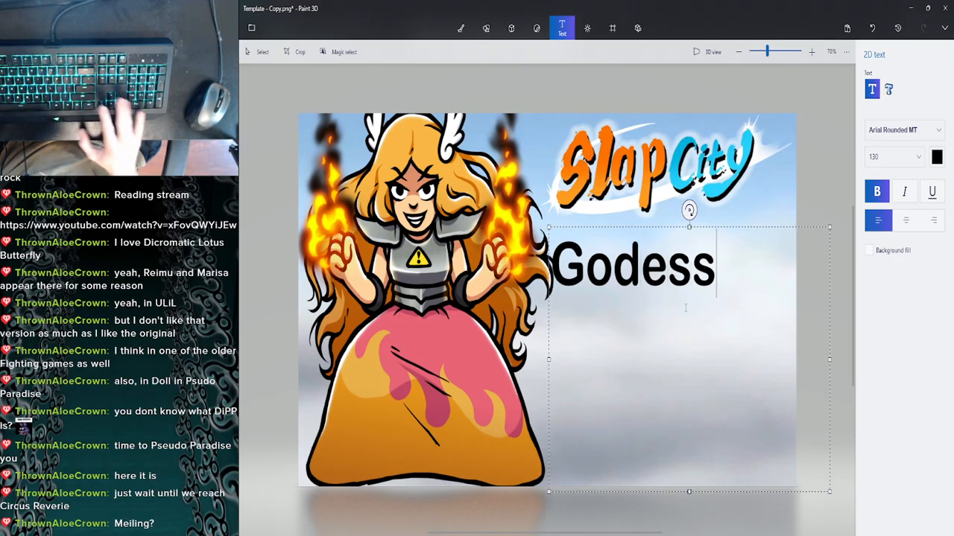
{"action": "key", "text": "alt+Tab"}
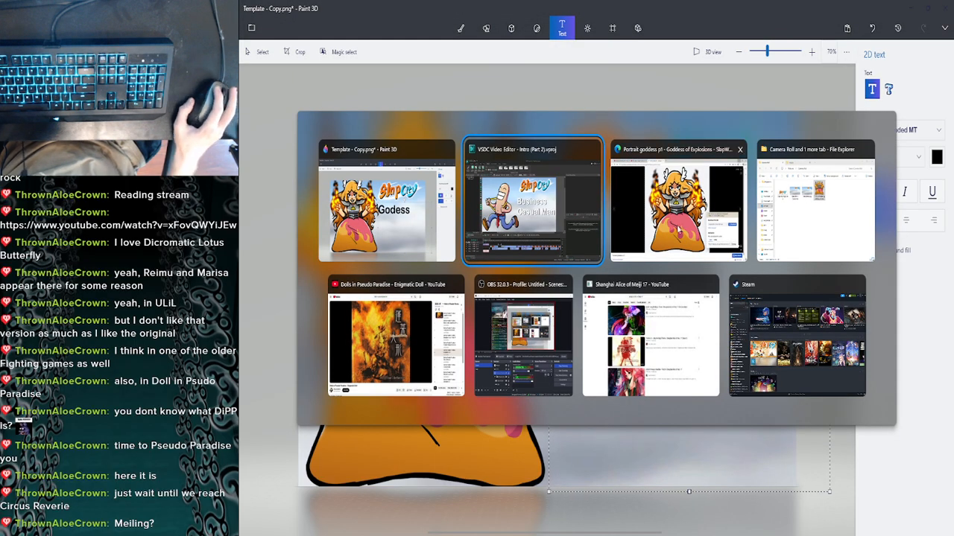
{"action": "left_click", "coordinate": [678, 231]}
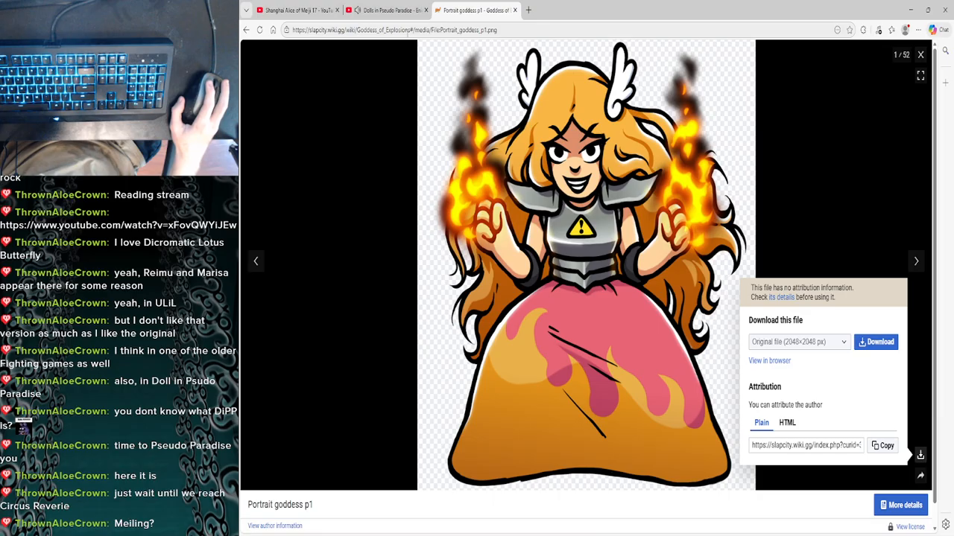
{"action": "key", "text": "alt+Tab"}
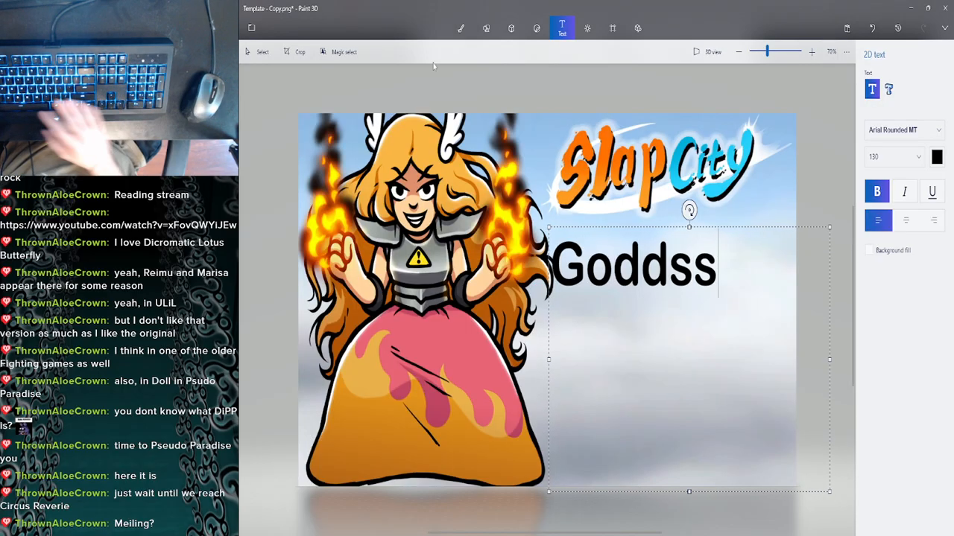
{"action": "type", "text": "of"}
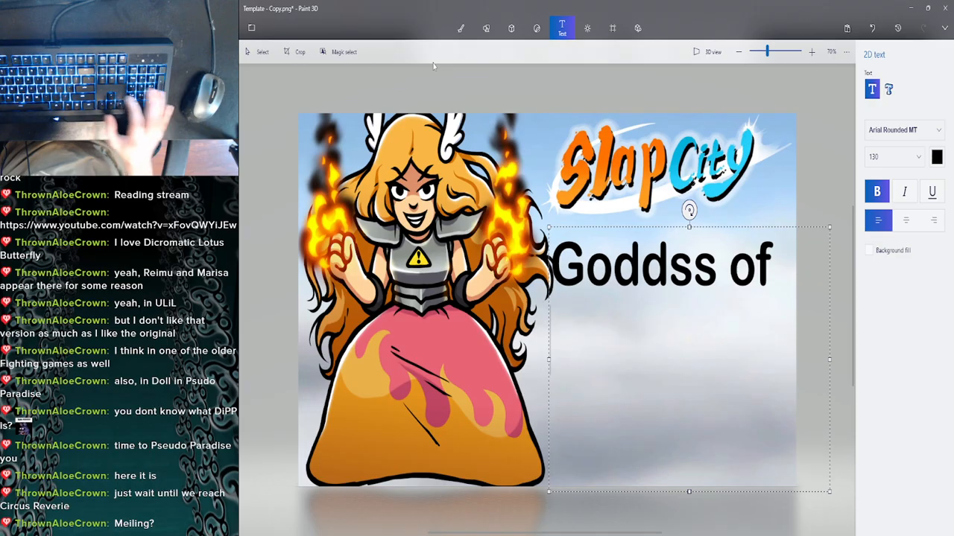
{"action": "type", "text": " Exp"}
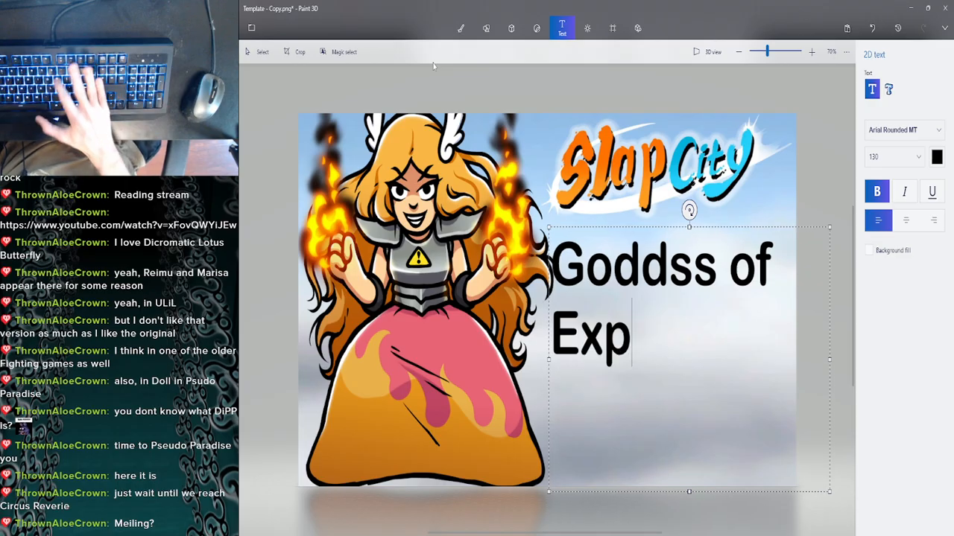
{"action": "type", "text": "losions"}
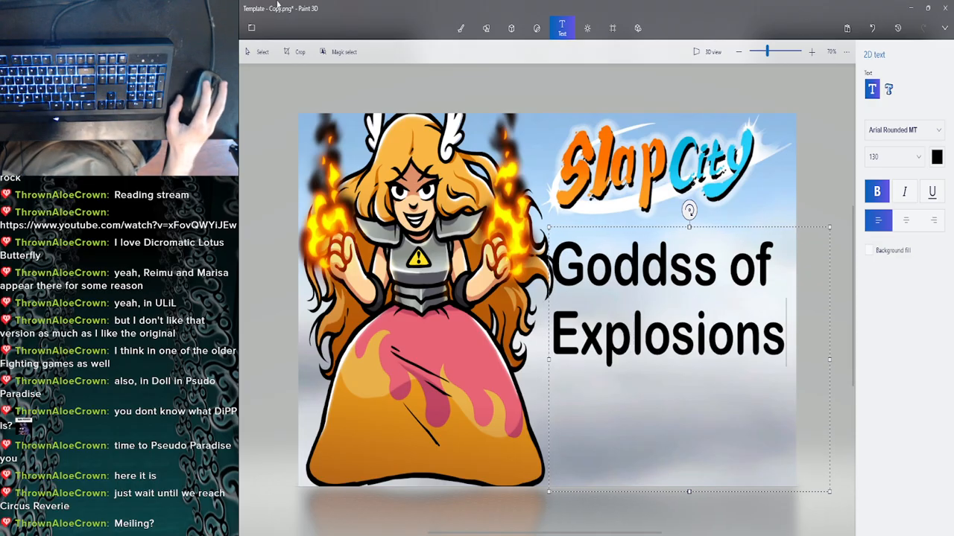
Move the text box lower beneath the Slap City logo and copy the whole title text.
{"action": "left_click_drag", "start_coordinate": [639, 226], "coordinate": [640, 266]}
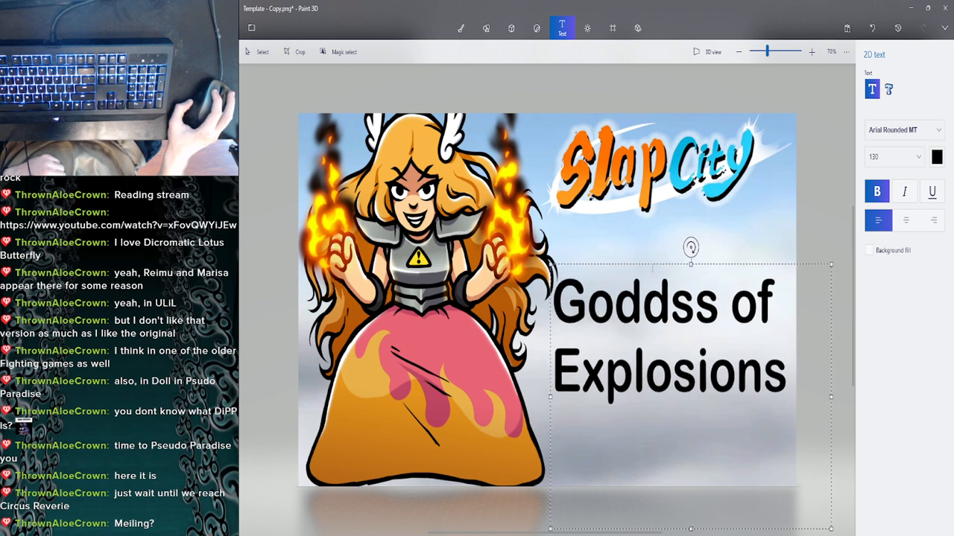
{"action": "left_click_drag", "start_coordinate": [792, 367], "coordinate": [520, 309]}
{"action": "key", "text": "ctrl+c"}
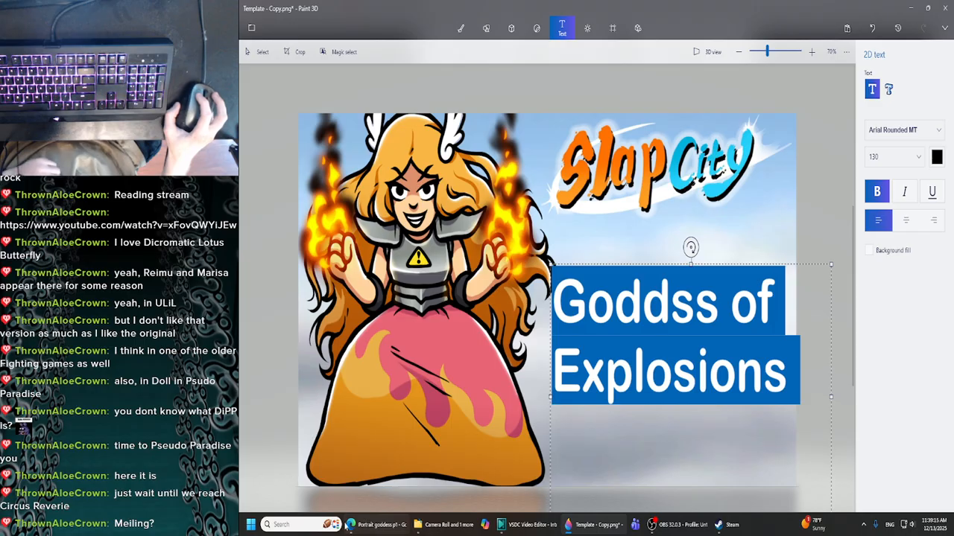
Switch to the browser, go back from the portrait to the Goddess of Explosions wiki article, and return to Paint 3D.
{"action": "left_click", "coordinate": [362, 530]}
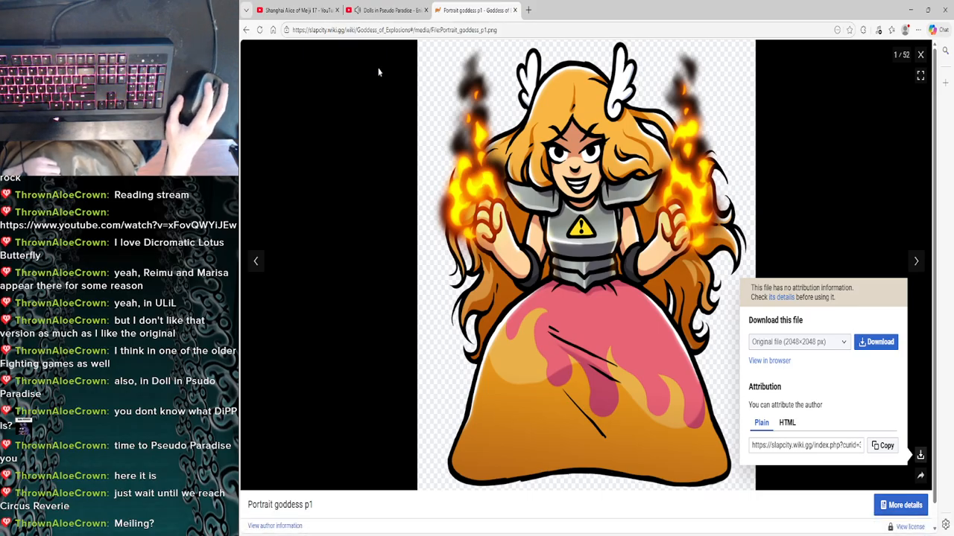
{"action": "left_click", "coordinate": [246, 30]}
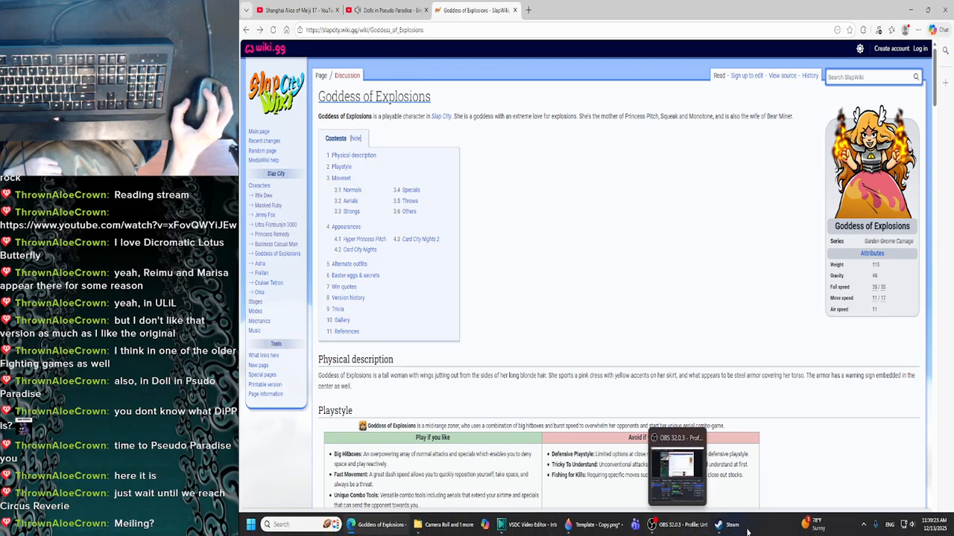
{"action": "left_click", "coordinate": [586, 531]}
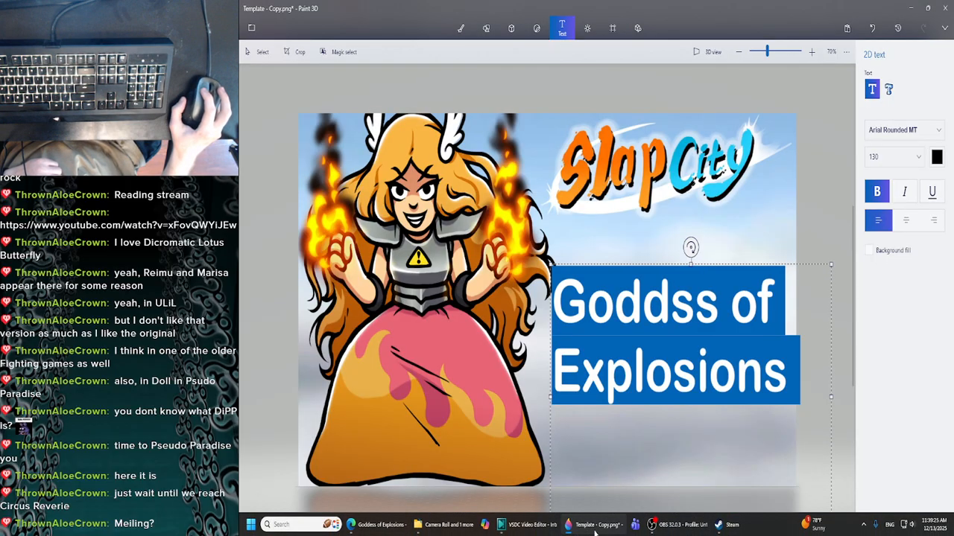
Commit the black title, draw a second 2D text box over it and paste the copied title.
{"action": "left_click", "coordinate": [804, 378]}
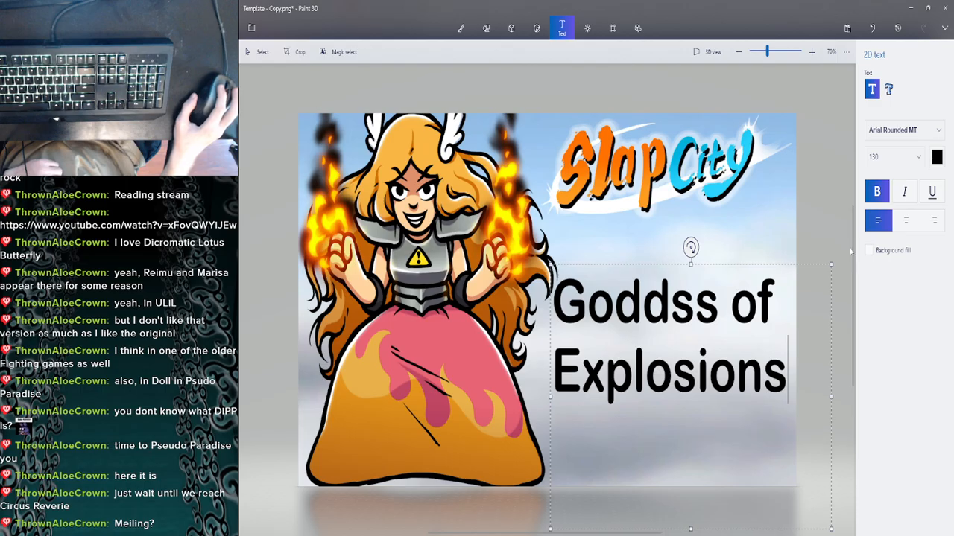
{"action": "left_click", "coordinate": [795, 202]}
{"action": "left_click", "coordinate": [872, 90]}
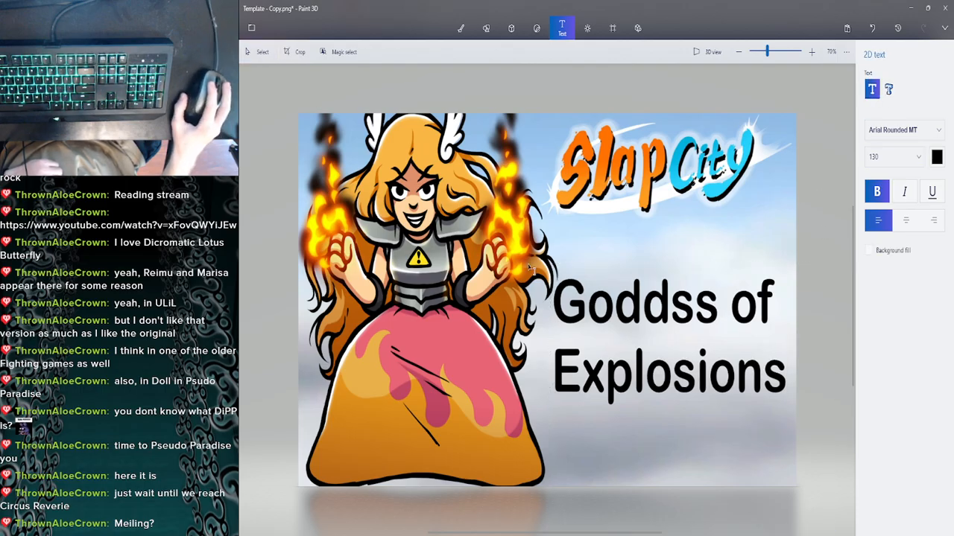
{"action": "left_click_drag", "start_coordinate": [811, 454], "coordinate": [858, 471]}
{"action": "key", "text": "ctrl+v"}
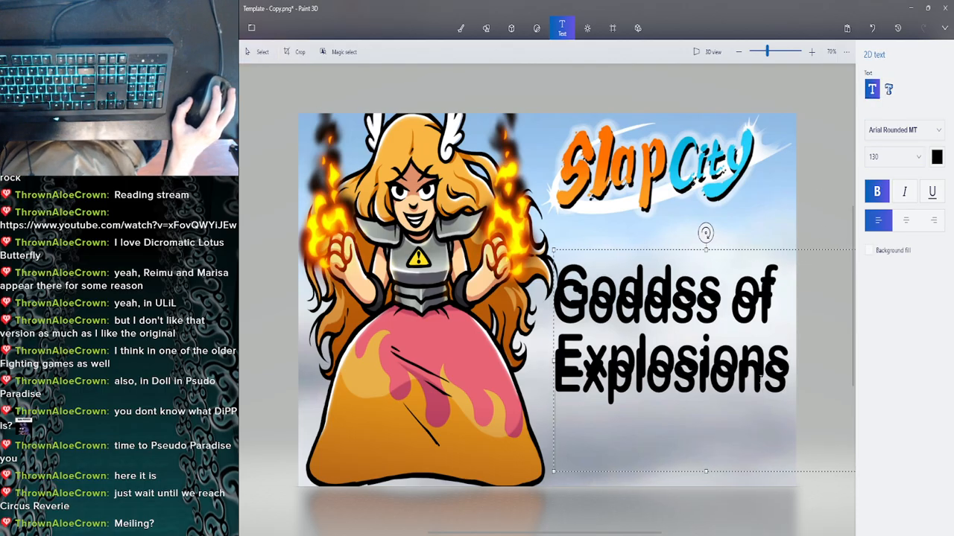
Colour the pasted title white and place it slightly up and left of the black copy for a drop-shadow effect.
{"action": "key", "text": "ctrl+a"}
{"action": "left_click", "coordinate": [937, 157]}
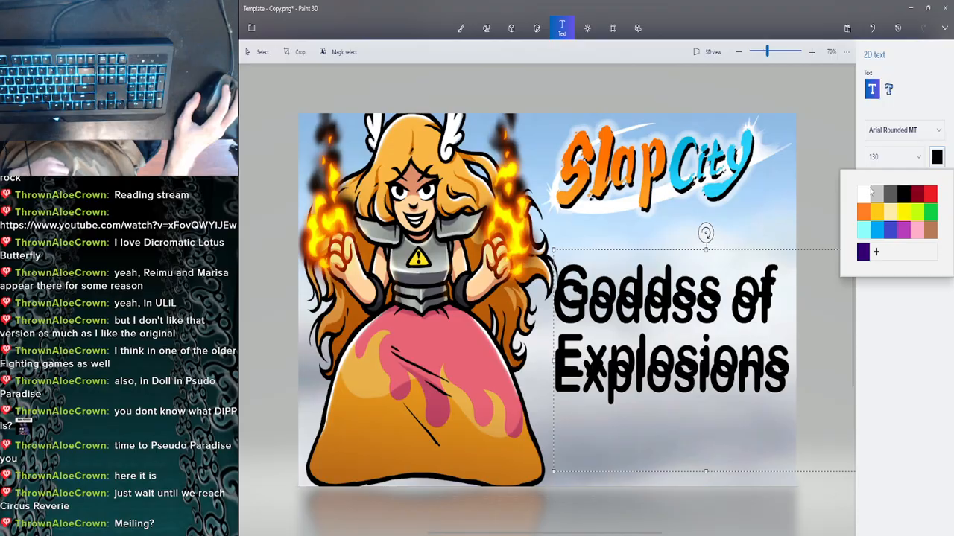
{"action": "left_click", "coordinate": [862, 194]}
{"action": "left_click", "coordinate": [795, 332]}
{"action": "left_click_drag", "start_coordinate": [739, 250], "coordinate": [732, 264]}
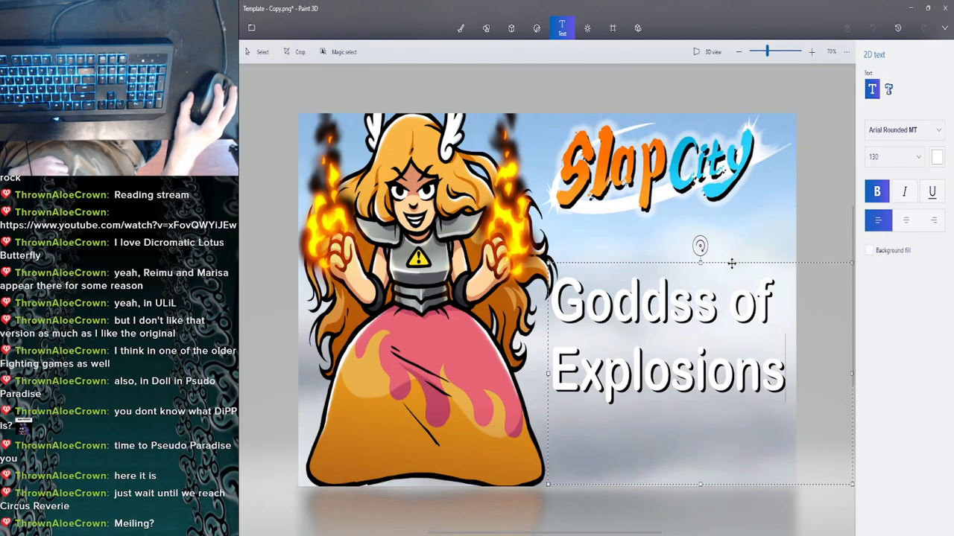
{"action": "left_click", "coordinate": [767, 224]}
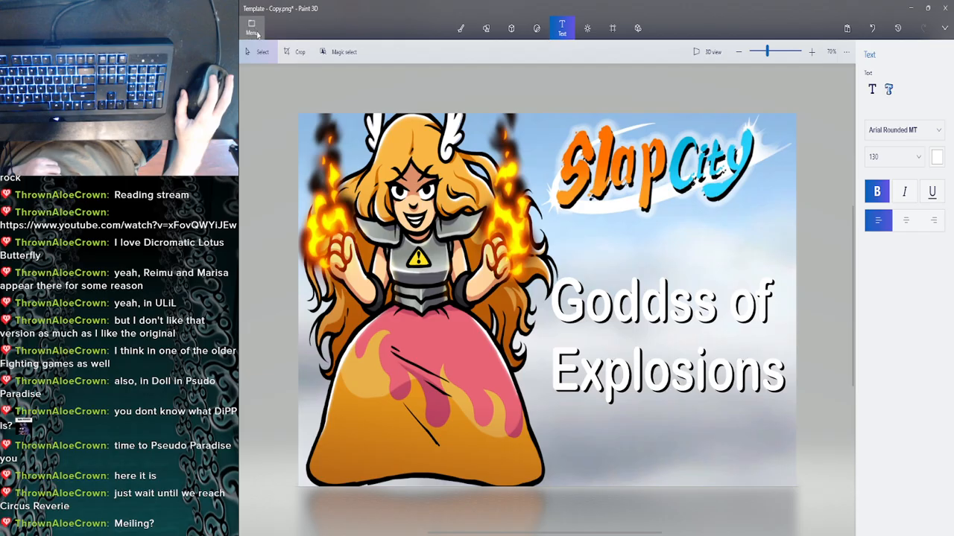
Save the title card, then close Paint 3D and the browser's wiki page to return to VSDC Video Editor.
{"action": "left_click", "coordinate": [253, 30]}
{"action": "key", "text": "Escape"}
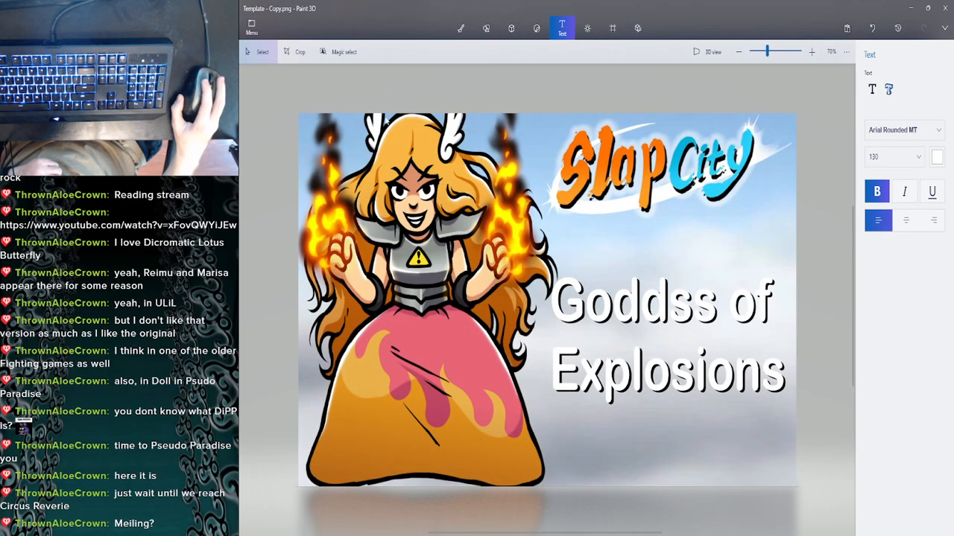
{"action": "left_click", "coordinate": [948, 6]}
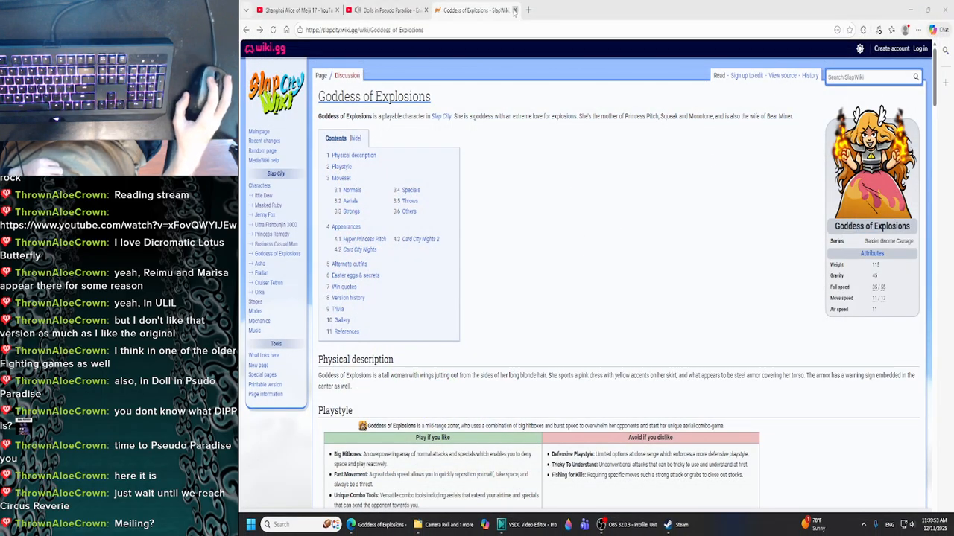
{"action": "left_click", "coordinate": [514, 10]}
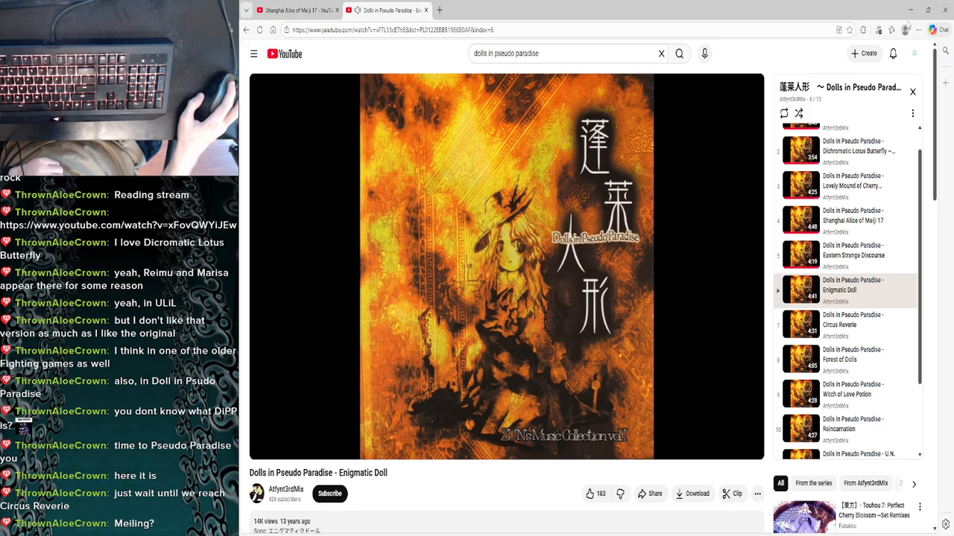
{"action": "left_click", "coordinate": [909, 6]}
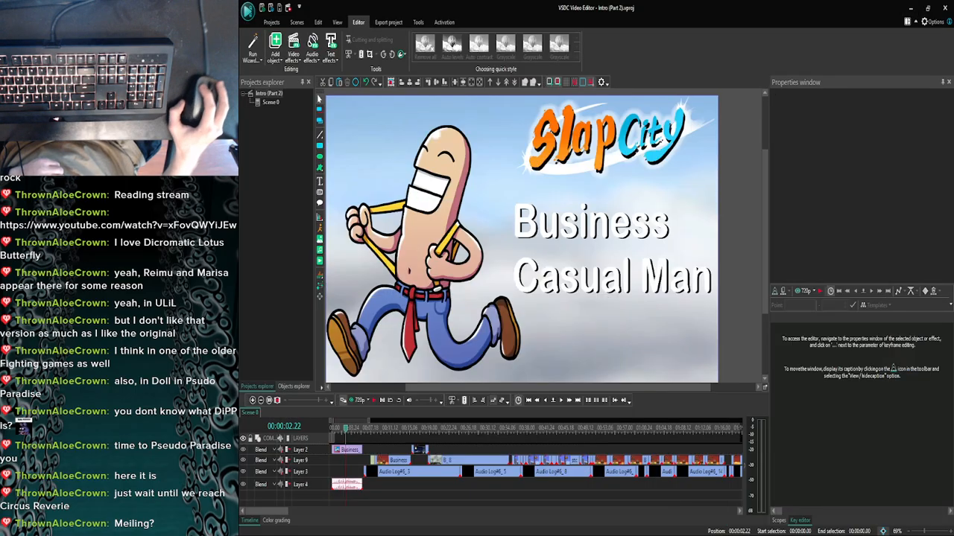
In the Camera Roll folder, rename Template - Copy.png to Goddess.png and make a new copy of Template.png.
{"action": "left_click", "coordinate": [447, 524]}
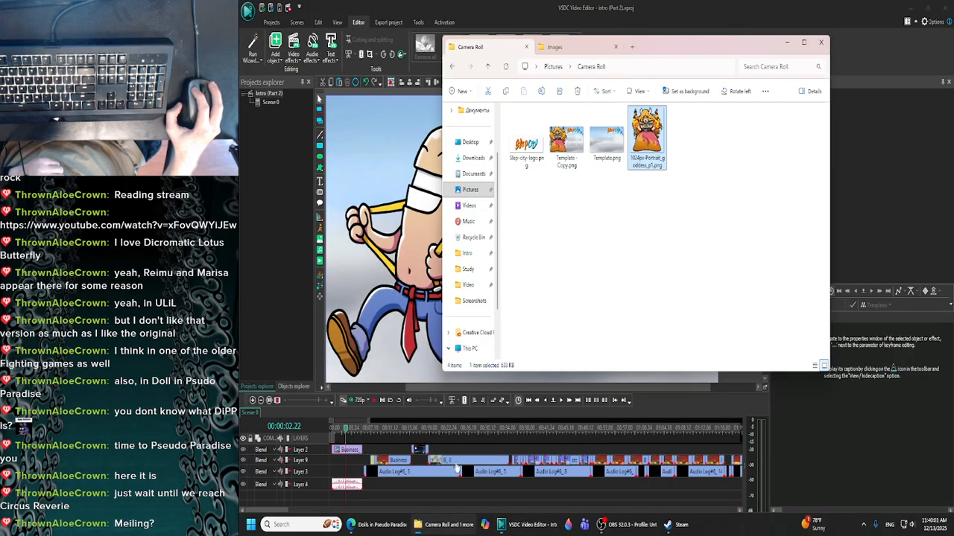
{"action": "left_click", "coordinate": [635, 196]}
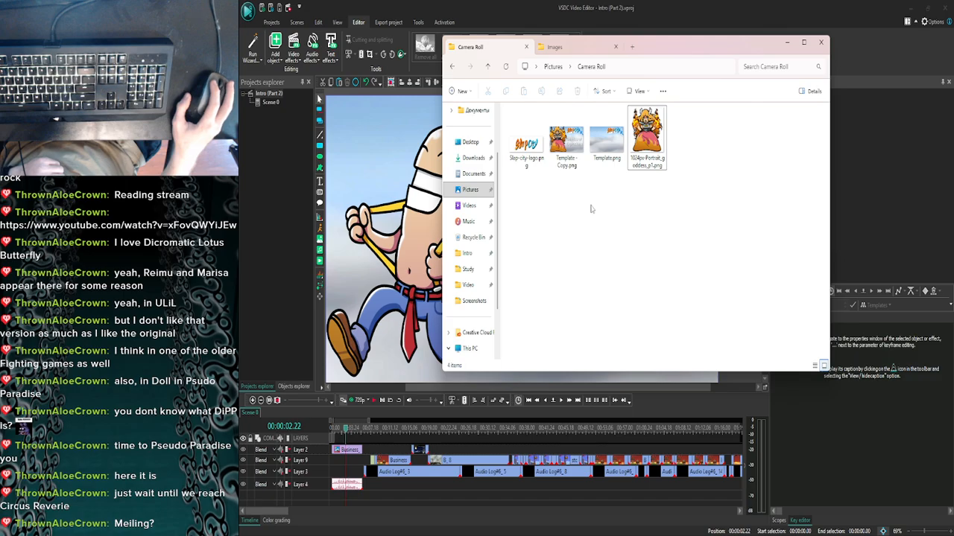
{"action": "left_click", "coordinate": [575, 152]}
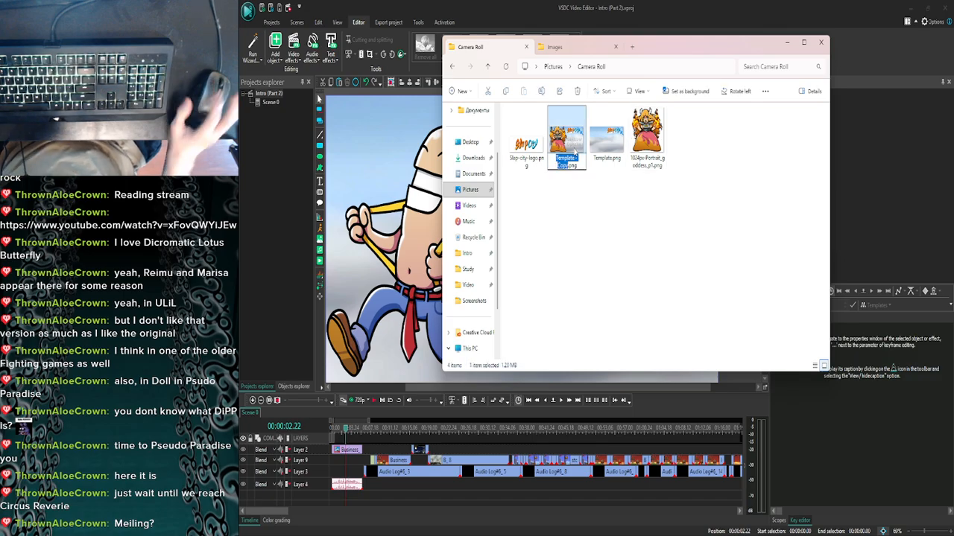
{"action": "type", "text": "God"}
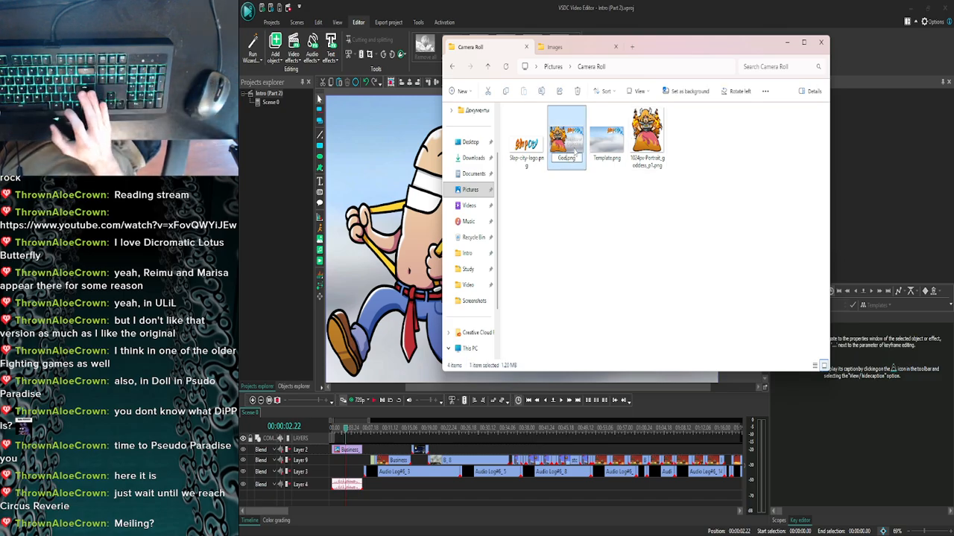
{"action": "type", "text": "dess"}
{"action": "key", "text": "Return"}
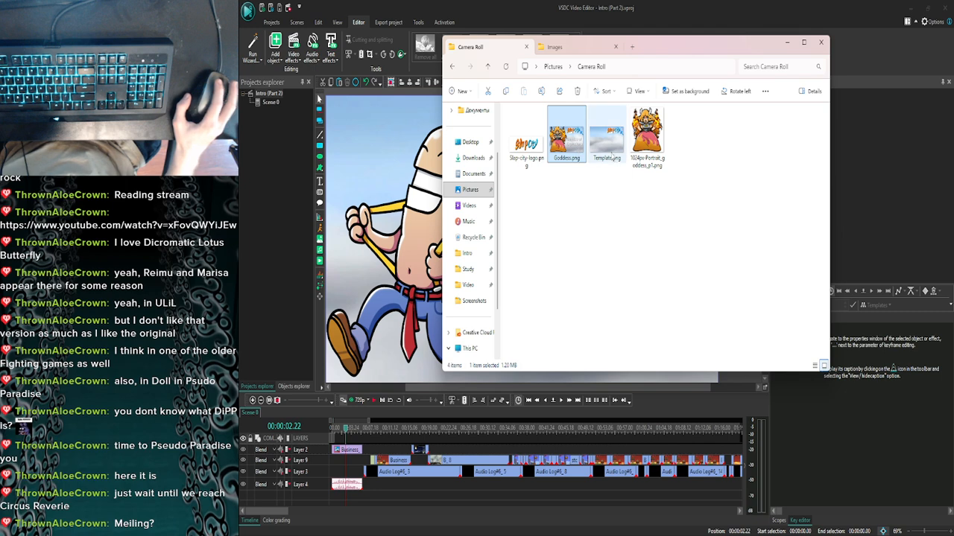
{"action": "left_click", "coordinate": [602, 142]}
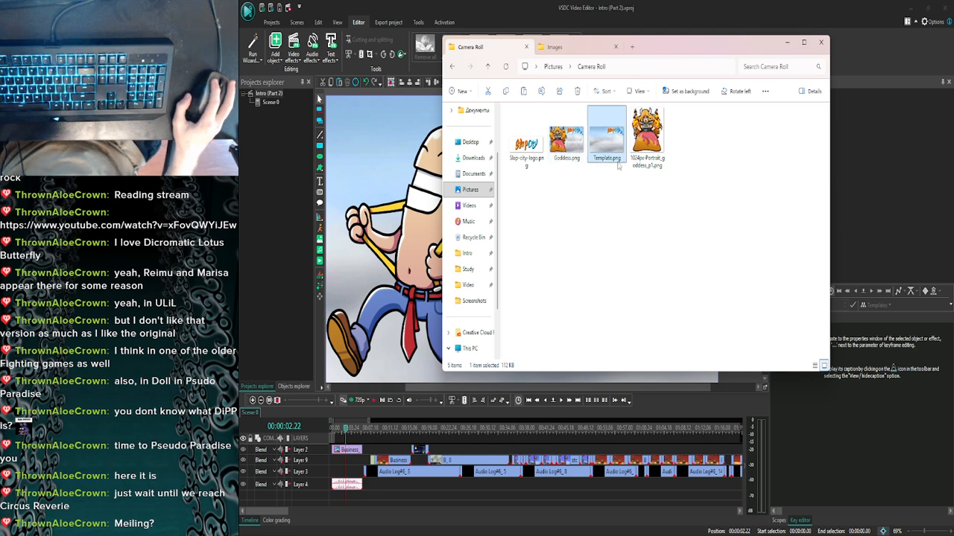
{"action": "key", "text": "ctrl+v"}
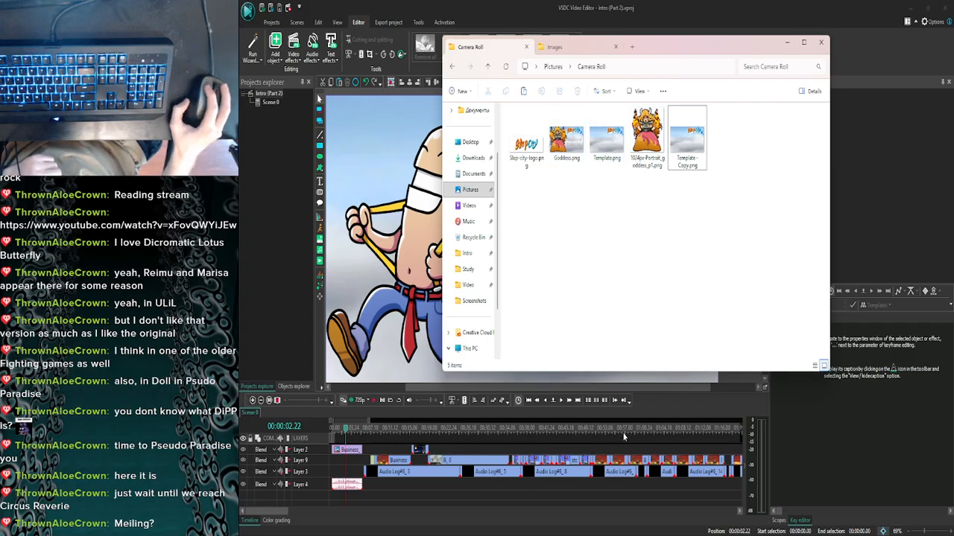
Switch to VSDC Video Editor and add Goddess.png from Camera Roll to the scene at 00:13:32.27, near the timeline's end.
{"action": "left_click", "coordinate": [263, 400]}
{"action": "left_click", "coordinate": [263, 401]}
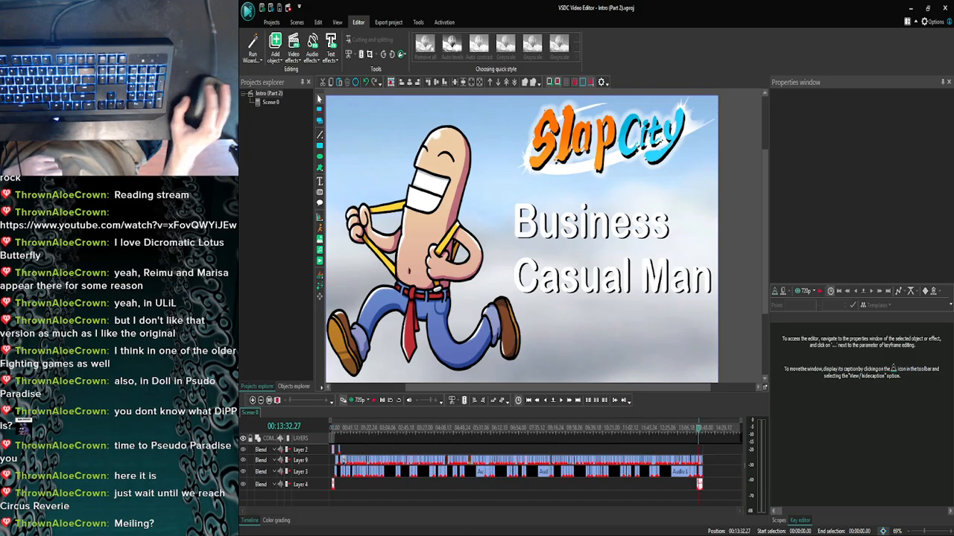
{"action": "mouse_move", "coordinate": [376, 533]}
{"action": "left_click", "coordinate": [438, 525]}
{"action": "left_click_drag", "start_coordinate": [566, 139], "coordinate": [403, 224]}
{"action": "left_click", "coordinate": [788, 43]}
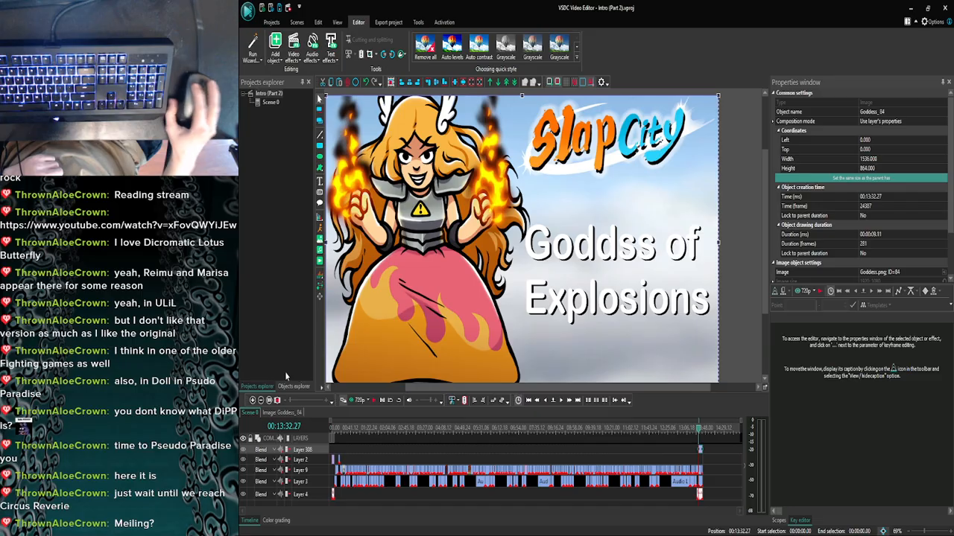
Move the Goddess image clip to the end of Layer 9 at 00:13:42.08 and delete its emptied layer.
{"action": "left_click", "coordinate": [254, 400]}
{"action": "left_click", "coordinate": [254, 400]}
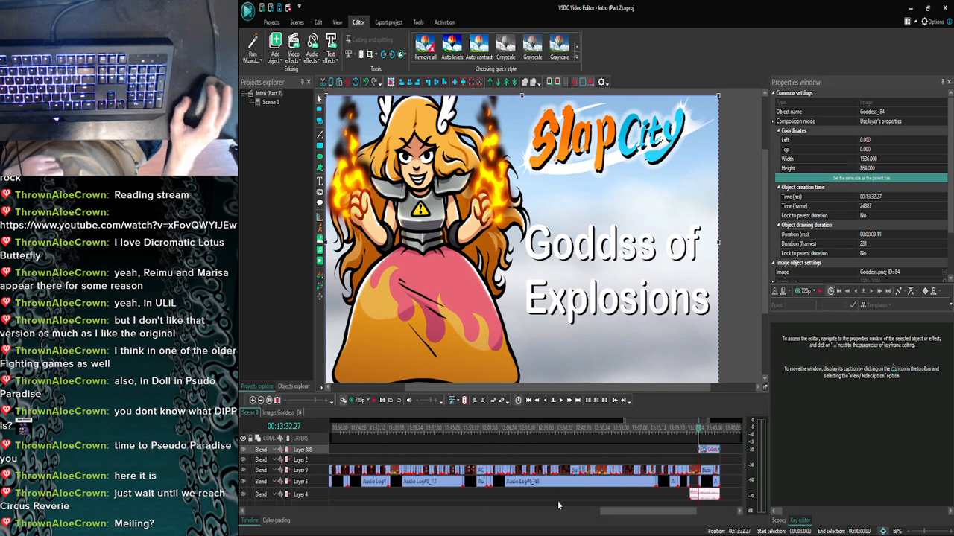
{"action": "mouse_move", "coordinate": [657, 524]}
{"action": "scroll", "coordinate": [653, 514], "scroll_direction": "right", "scroll_amount": 3}
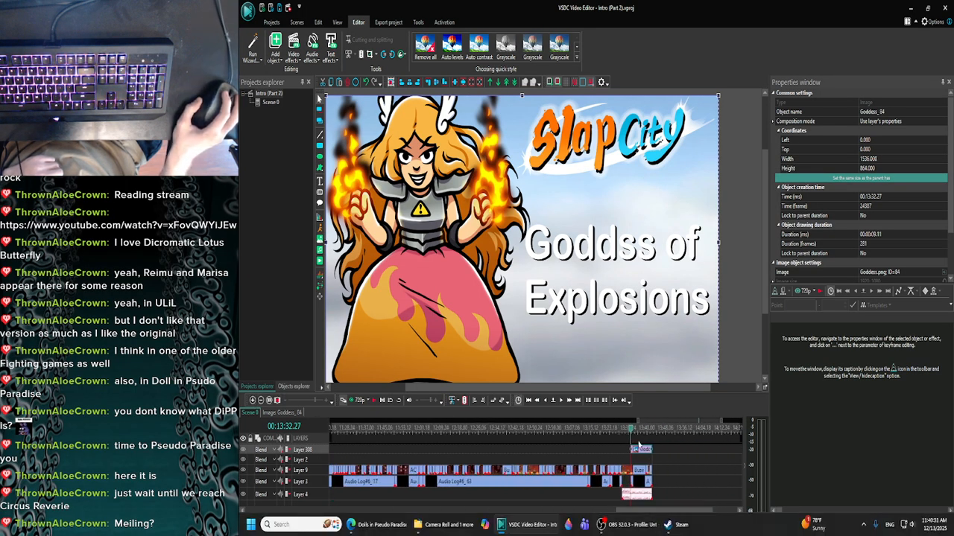
{"action": "key", "text": "Delete"}
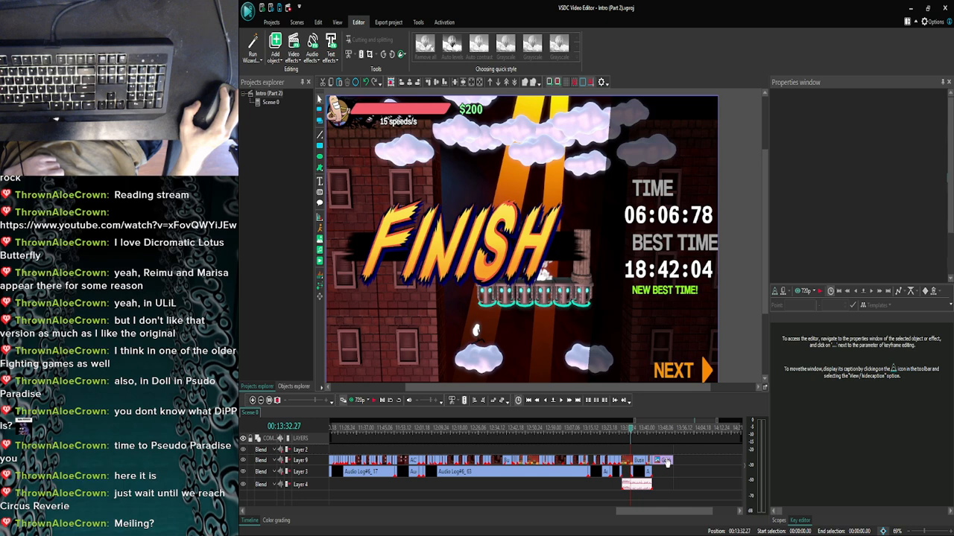
{"action": "left_click", "coordinate": [667, 460]}
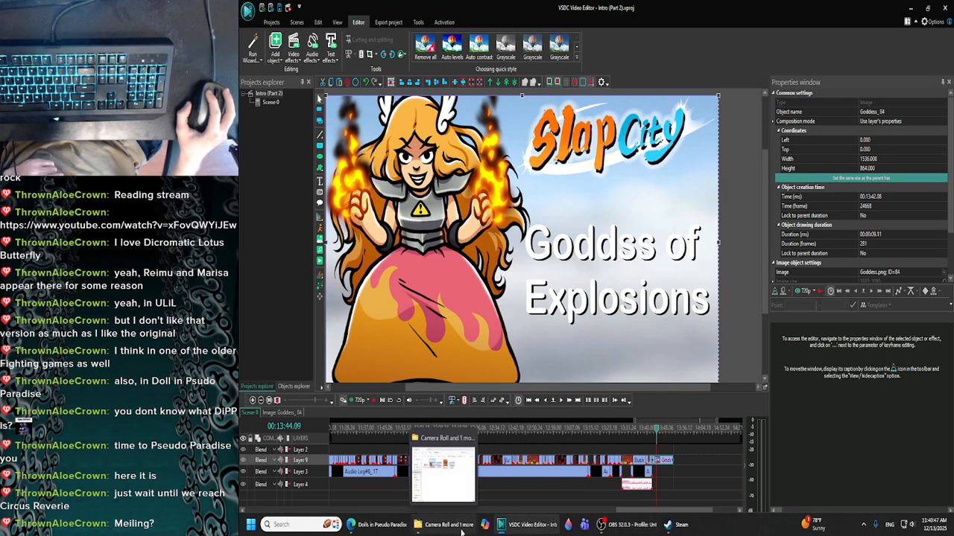
Set the Goddess image's duration to 00:00:15.11 and move the playhead back to 00:13:41.16.
{"action": "left_click", "coordinate": [872, 236]}
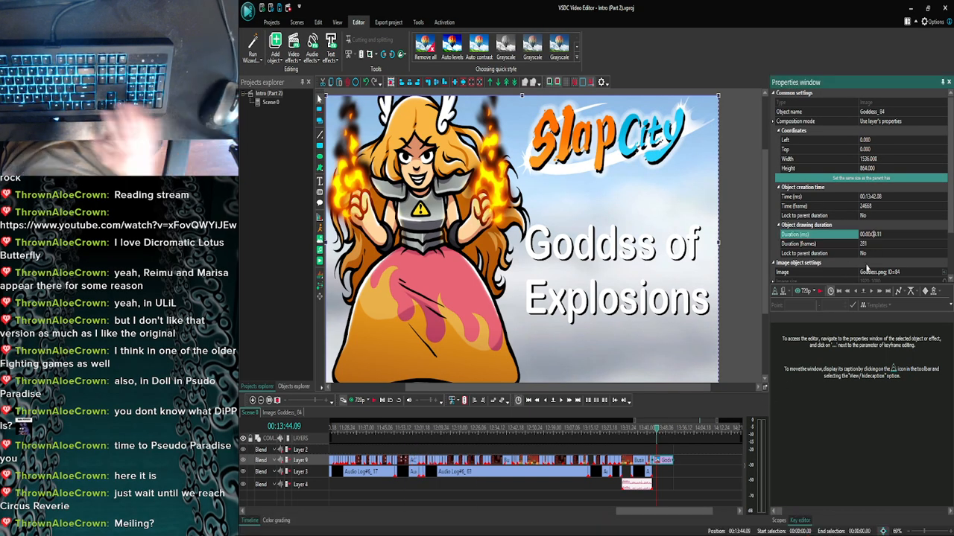
{"action": "key", "text": "BackSpace"}
{"action": "key", "text": "Delete"}
{"action": "type", "text": "15"}
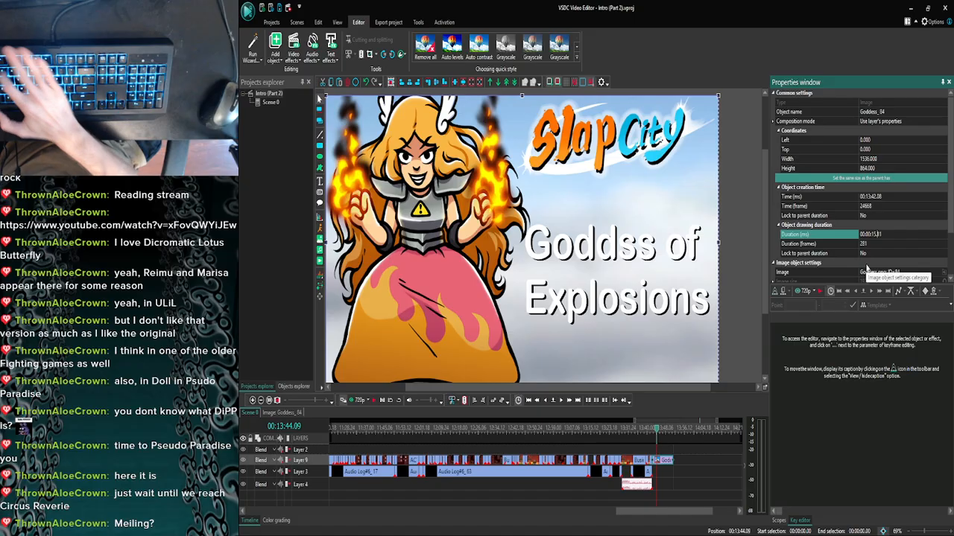
{"action": "key", "text": "Return"}
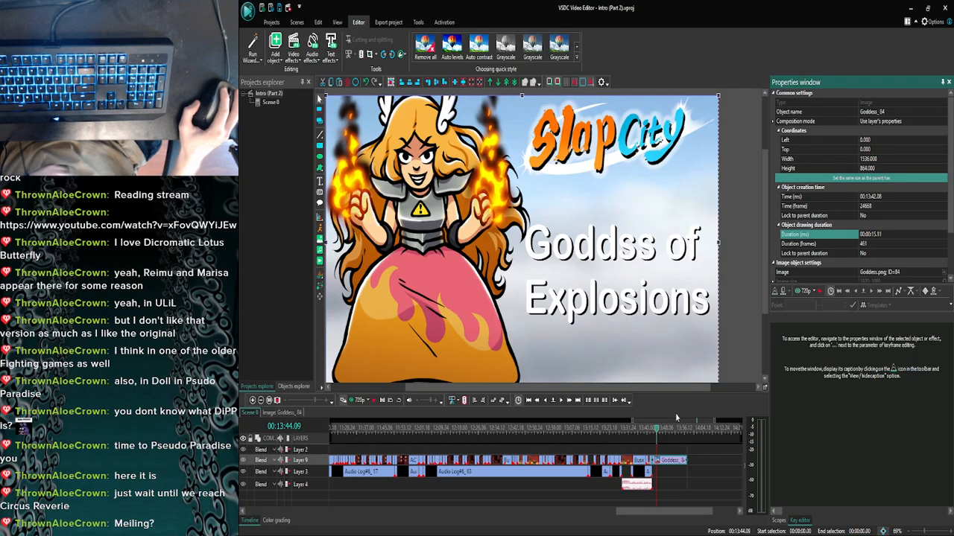
{"action": "left_click_drag", "start_coordinate": [662, 429], "coordinate": [656, 432]}
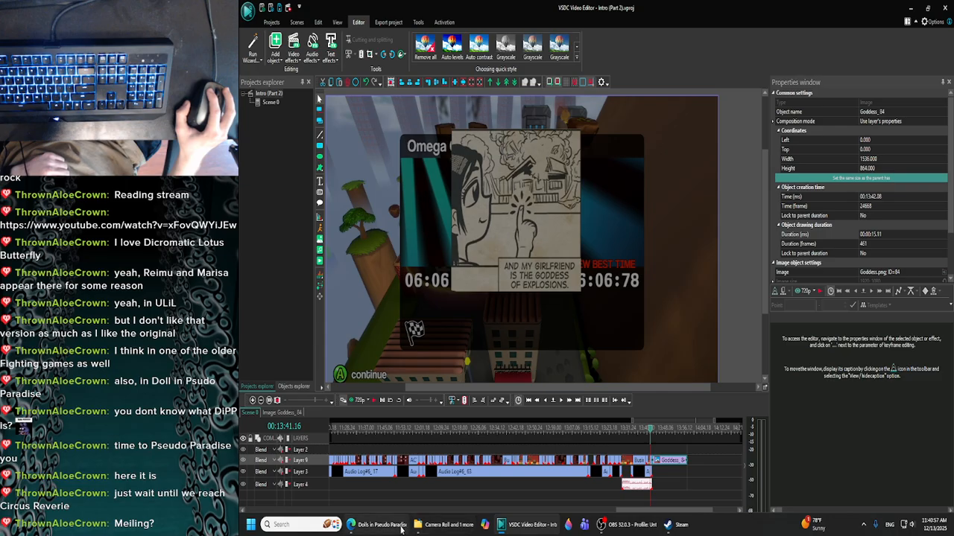
Switch to the browser and resume the Dolls in Pseudo Paradise - Enigmatic Doll video on YouTube.
{"action": "left_click", "coordinate": [401, 528]}
{"action": "left_click", "coordinate": [500, 298]}
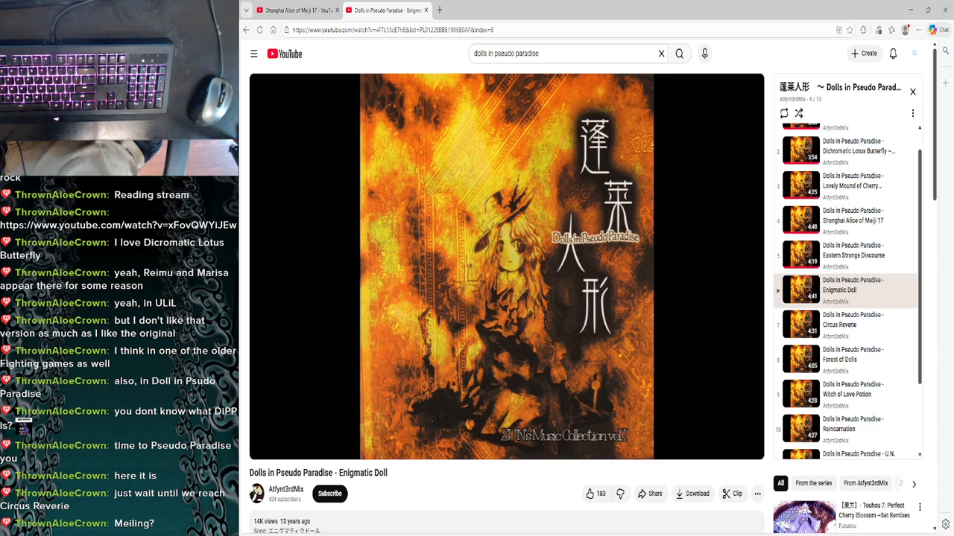
{"action": "left_click", "coordinate": [526, 206]}
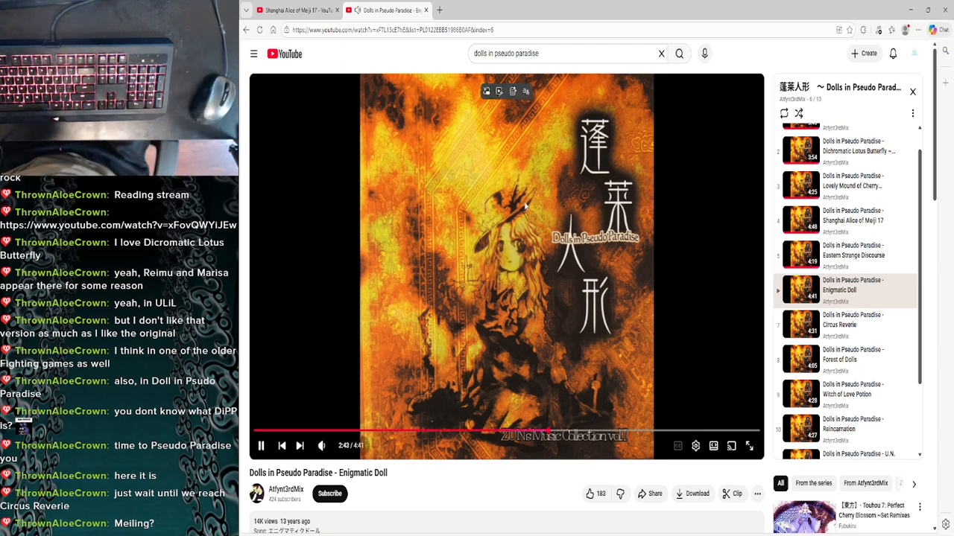
In File Explorer, go from the Images folder to Slap city's Music folder and look through its tracks.
{"action": "mouse_move", "coordinate": [480, 534]}
{"action": "left_click", "coordinate": [447, 525]}
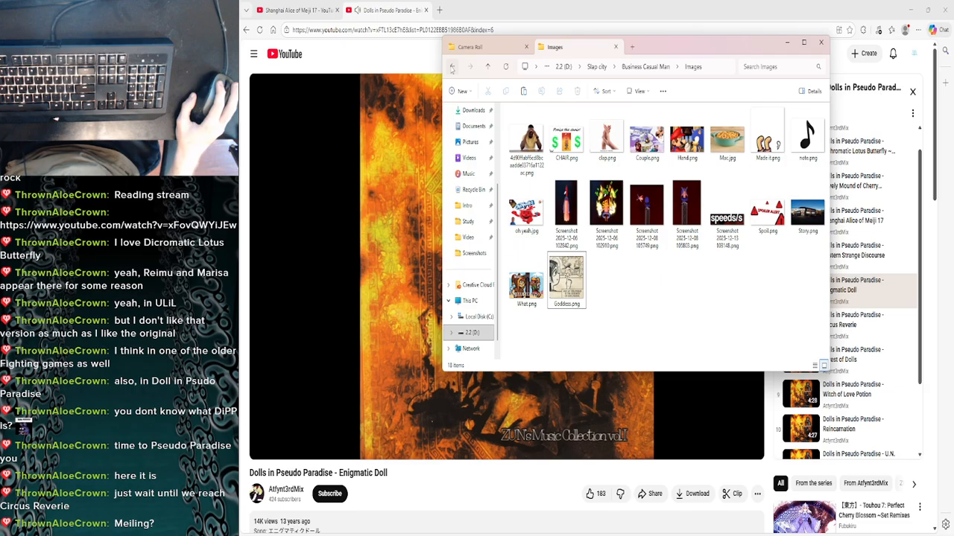
{"action": "left_click", "coordinate": [451, 67]}
{"action": "left_click", "coordinate": [451, 67]}
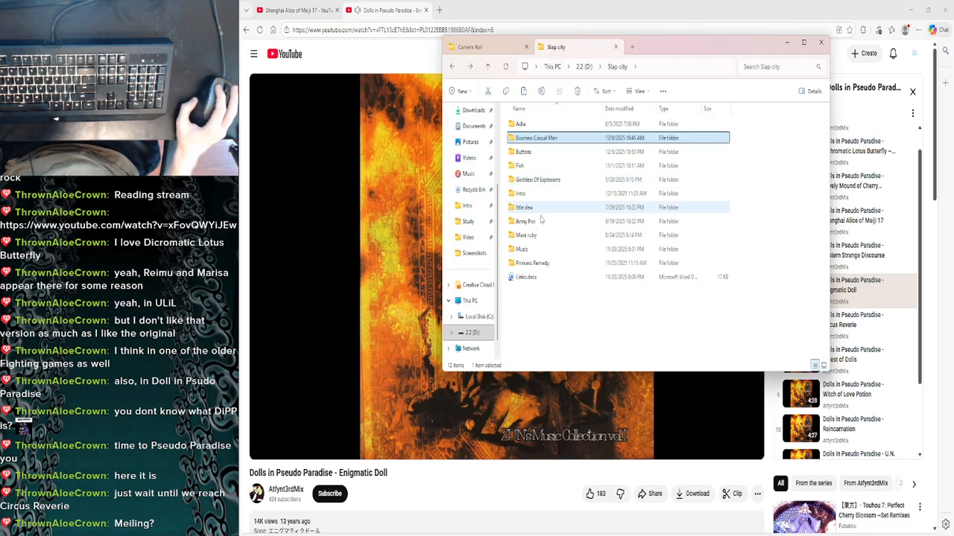
{"action": "double_click", "coordinate": [537, 249]}
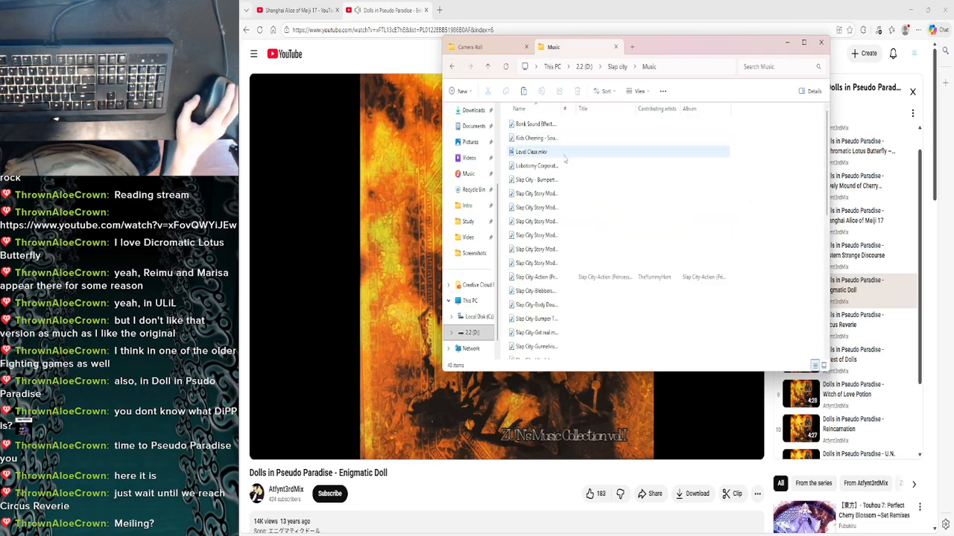
{"action": "scroll", "coordinate": [559, 325], "scroll_direction": "down", "scroll_amount": 3}
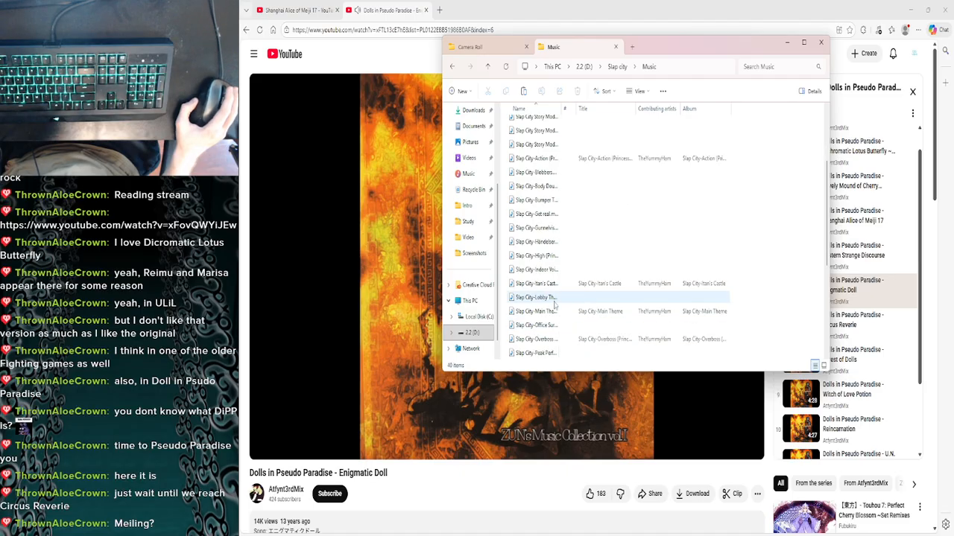
{"action": "scroll", "coordinate": [562, 328], "scroll_direction": "up", "scroll_amount": 3}
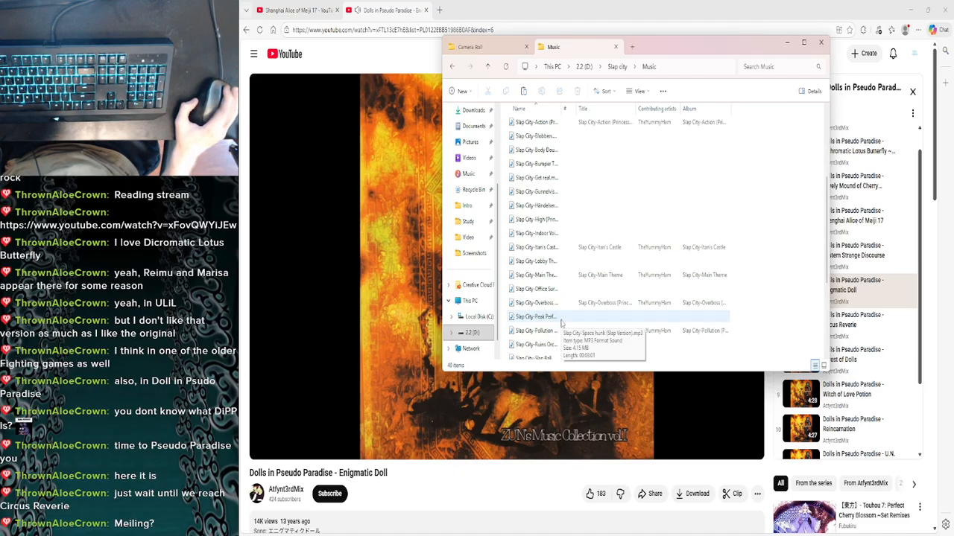
Preview the first Slap City Story Mode OST track in the media player, then close the player.
{"action": "left_click", "coordinate": [551, 193]}
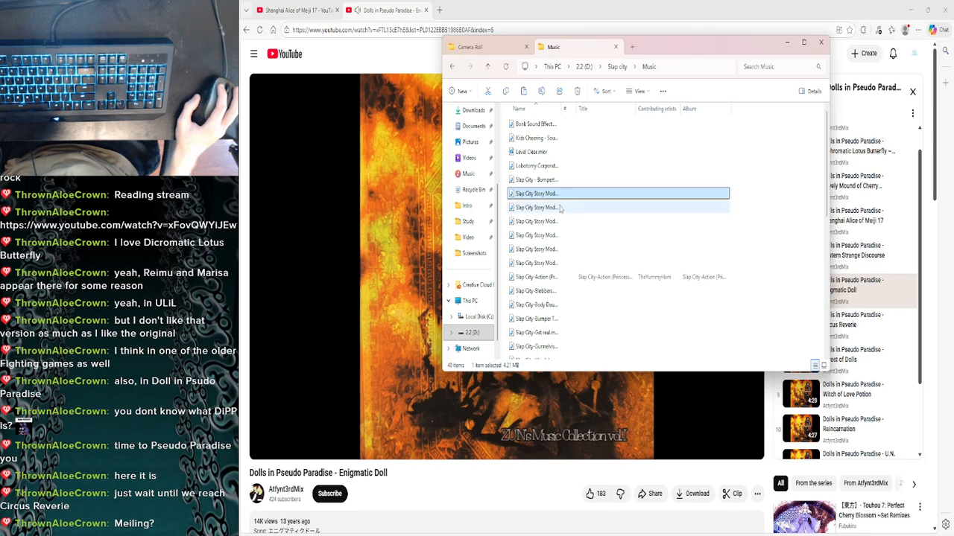
{"action": "left_click", "coordinate": [559, 208]}
{"action": "left_click", "coordinate": [558, 222]}
{"action": "right_click", "coordinate": [554, 194]}
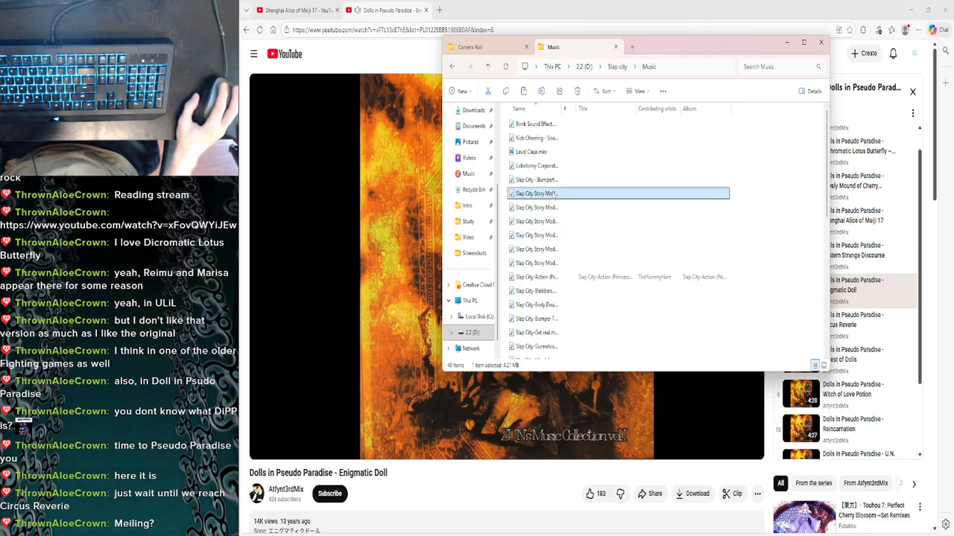
{"action": "left_click", "coordinate": [728, 313]}
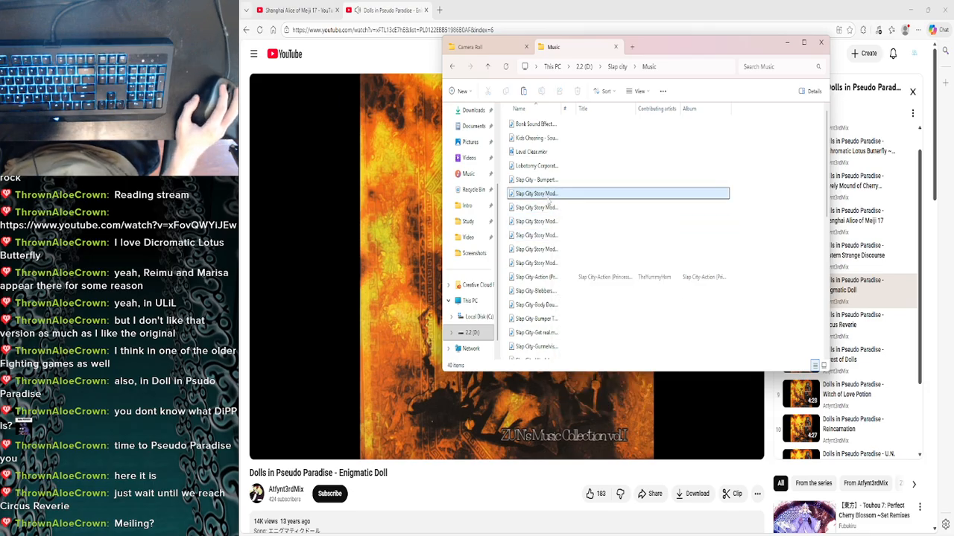
{"action": "double_click", "coordinate": [551, 194]}
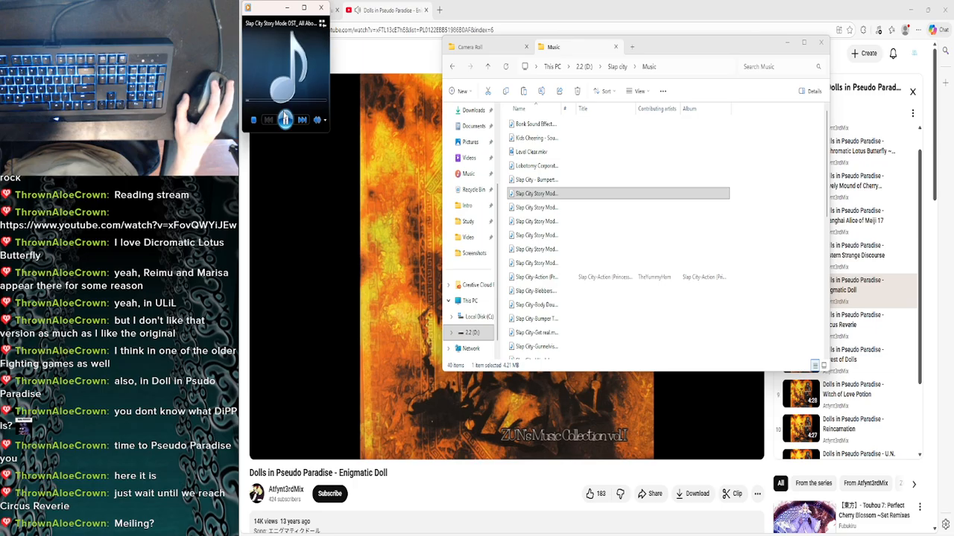
{"action": "left_click", "coordinate": [320, 7]}
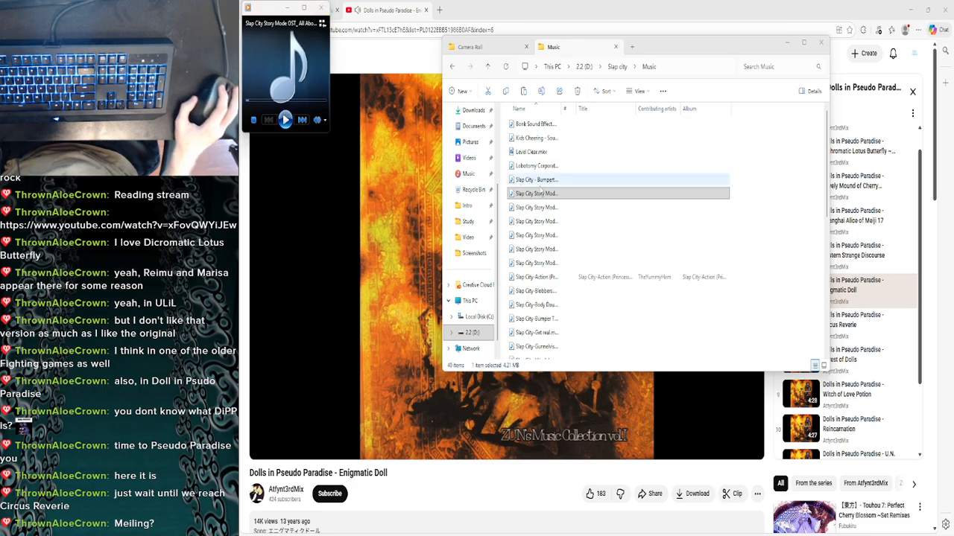
Preview the Slap City Story Mode OST Fatality O.O.O. track, then close the media player.
{"action": "left_click", "coordinate": [545, 210]}
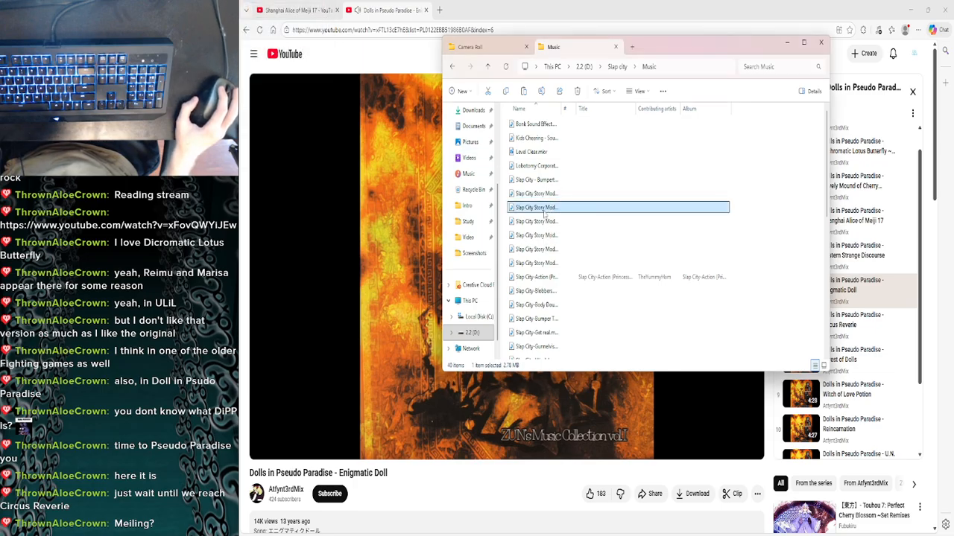
{"action": "left_click", "coordinate": [753, 219]}
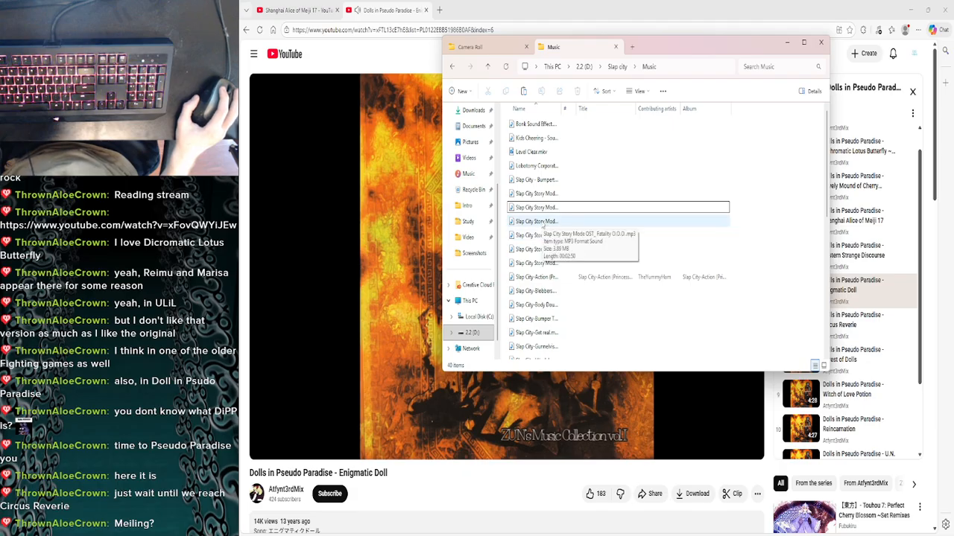
{"action": "double_click", "coordinate": [543, 222]}
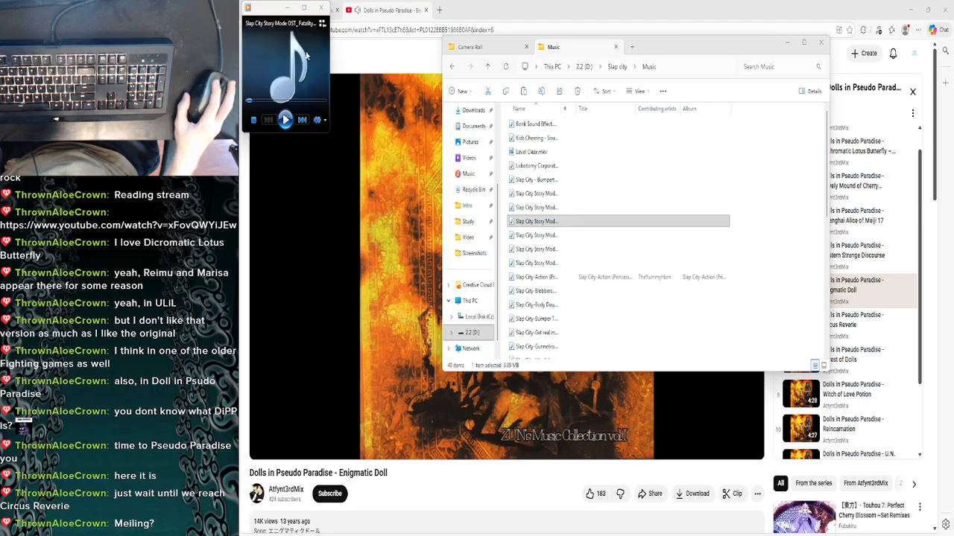
{"action": "left_click", "coordinate": [321, 8]}
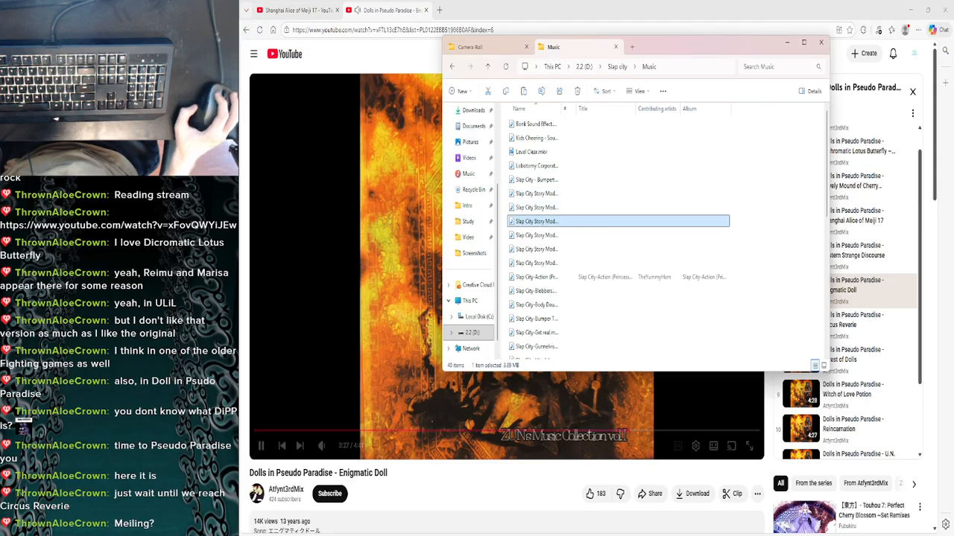
Switch to VSDC Video Editor and advance the playhead frame by frame to 00:13:42.08, where the Goddess image starts.
{"action": "left_click", "coordinate": [532, 524]}
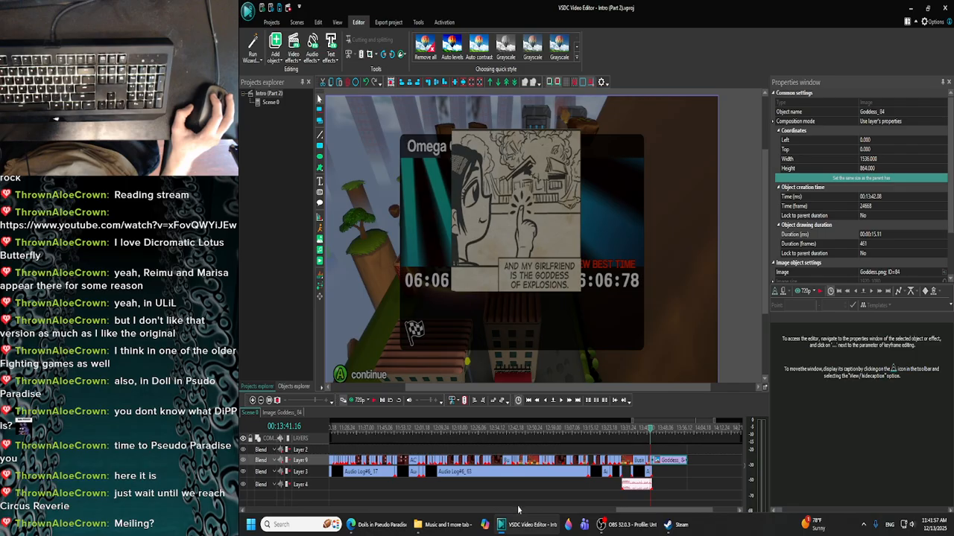
{"action": "left_click", "coordinate": [563, 400]}
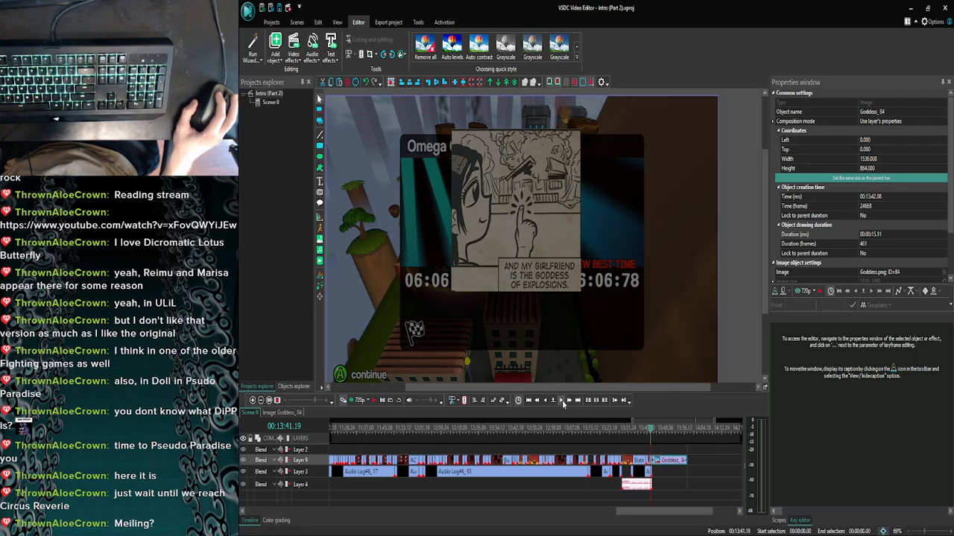
{"action": "left_click", "coordinate": [563, 400]}
{"action": "left_click", "coordinate": [563, 400]}
{"action": "left_click", "coordinate": [563, 400]}
{"action": "left_click", "coordinate": [563, 400]}
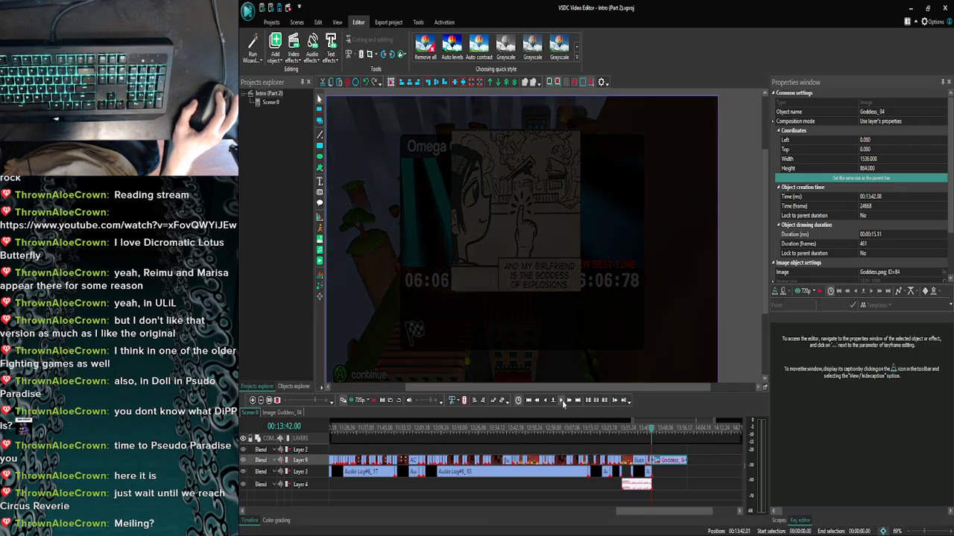
{"action": "left_click", "coordinate": [563, 400]}
{"action": "left_click", "coordinate": [564, 401]}
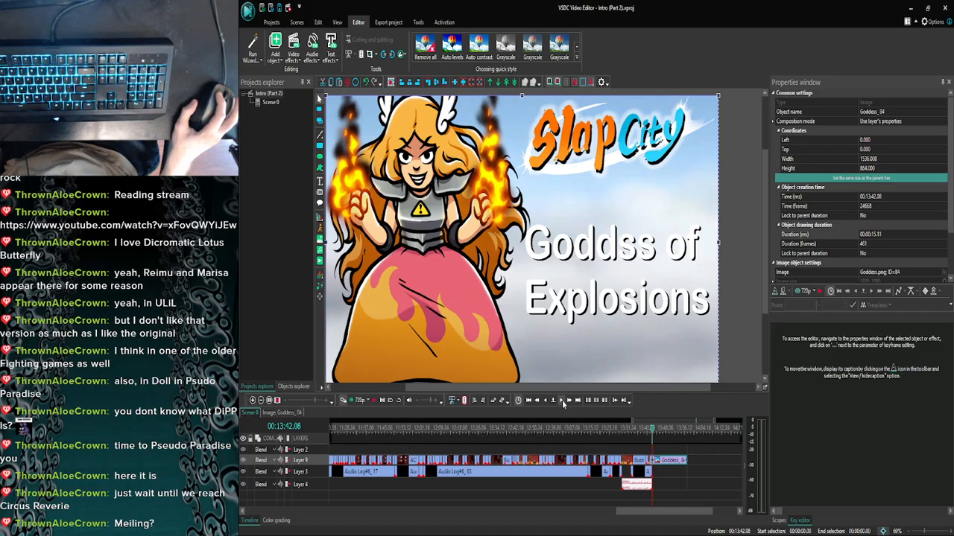
Add the Fatality O.O.O. audio from the Music folder at 00:13:42.08 and move its clip onto Layer 4.
{"action": "left_click", "coordinate": [449, 522]}
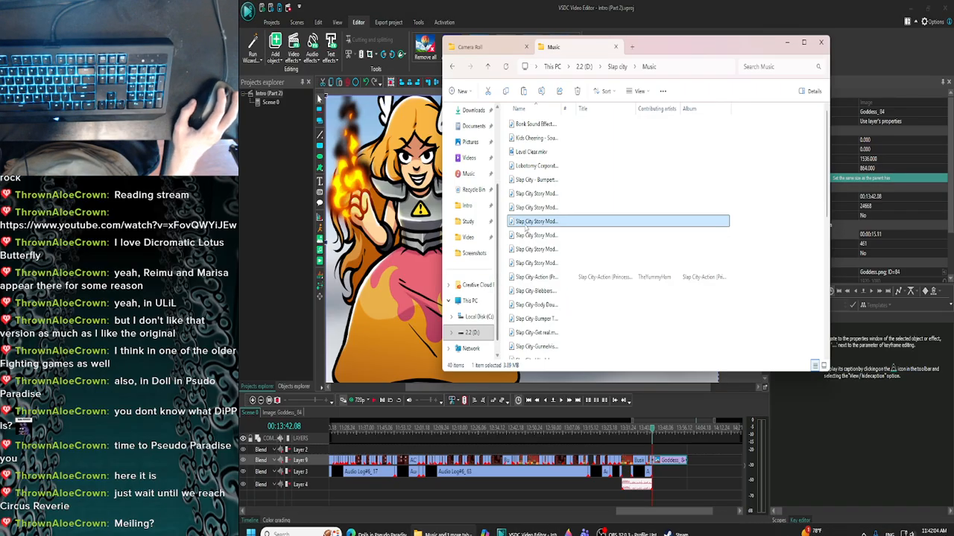
{"action": "left_click_drag", "start_coordinate": [526, 224], "coordinate": [417, 224]}
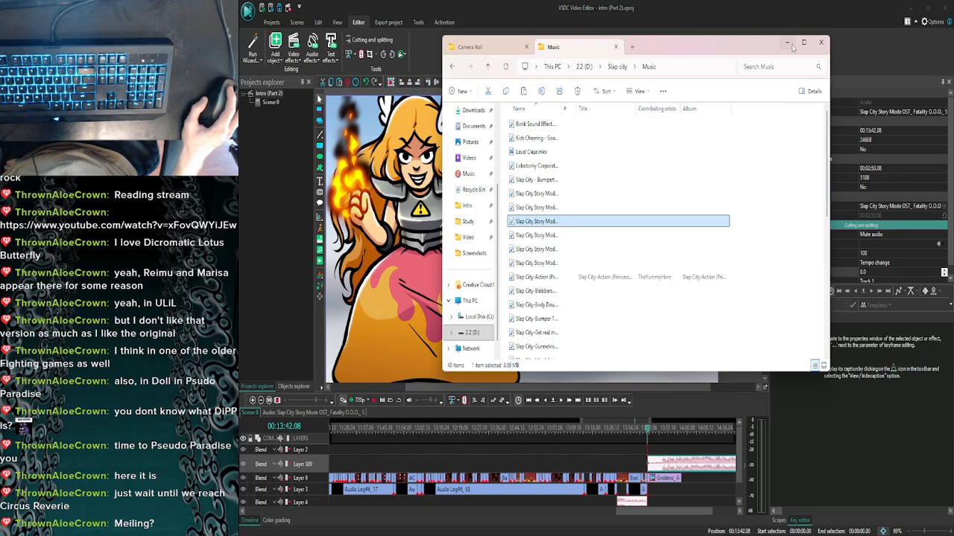
{"action": "left_click", "coordinate": [789, 43]}
{"action": "left_click_drag", "start_coordinate": [662, 462], "coordinate": [672, 486]}
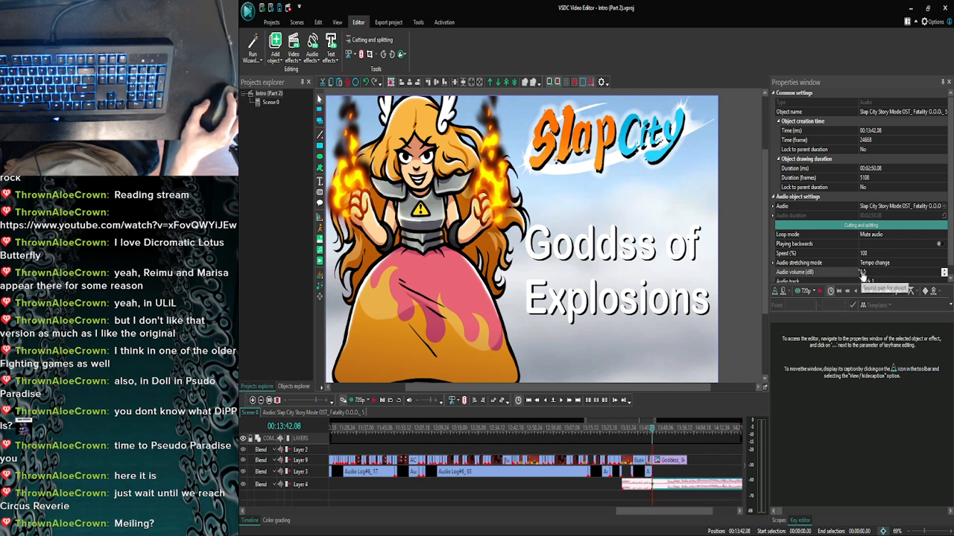
Set the Fatality O.O.O. clip's audio volume to -15 dB.
{"action": "left_click", "coordinate": [862, 273]}
{"action": "type", "text": "-"}
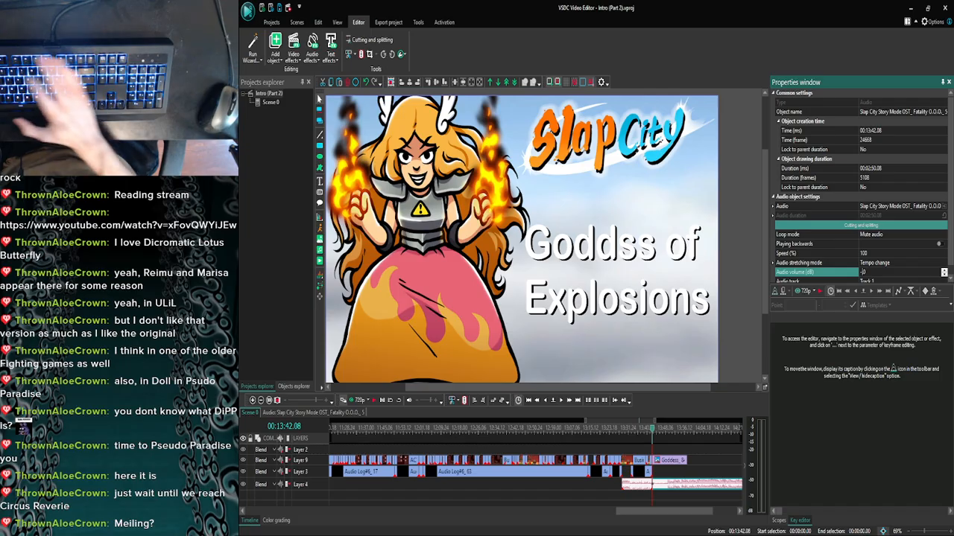
{"action": "type", "text": "15"}
{"action": "key", "text": "Return"}
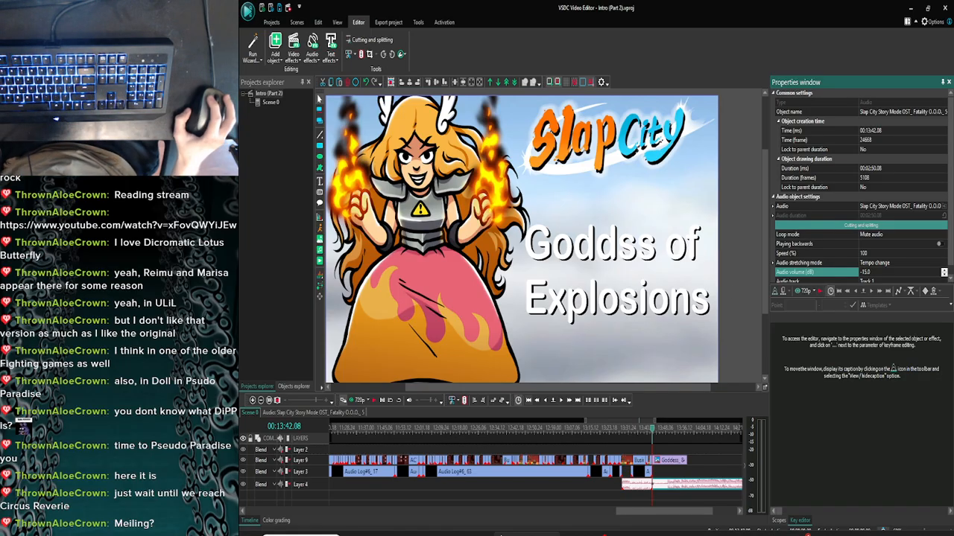
Bring up the browser, restore its window to a smaller size, and minimize it to return to VSDC Video Editor.
{"action": "left_click", "coordinate": [376, 525]}
{"action": "left_click", "coordinate": [926, 7]}
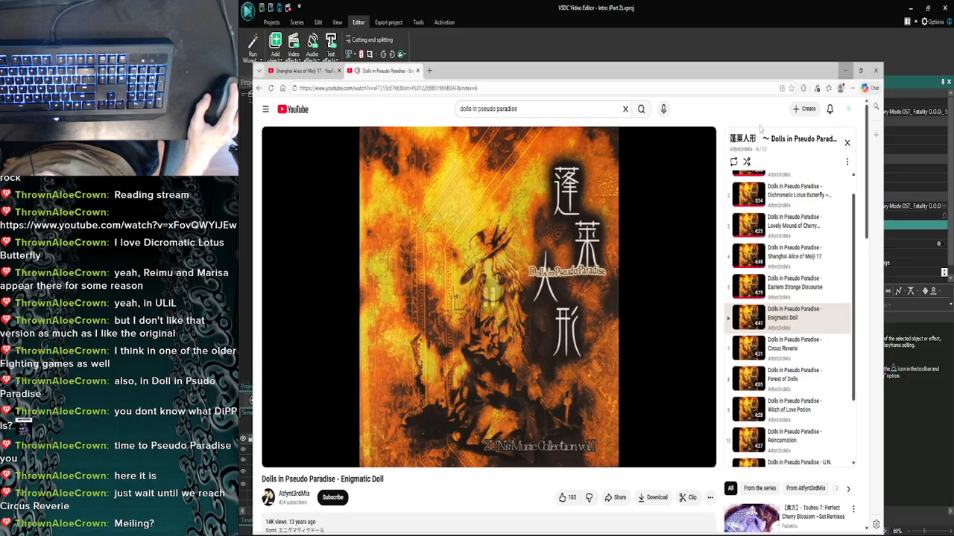
{"action": "left_click", "coordinate": [844, 71]}
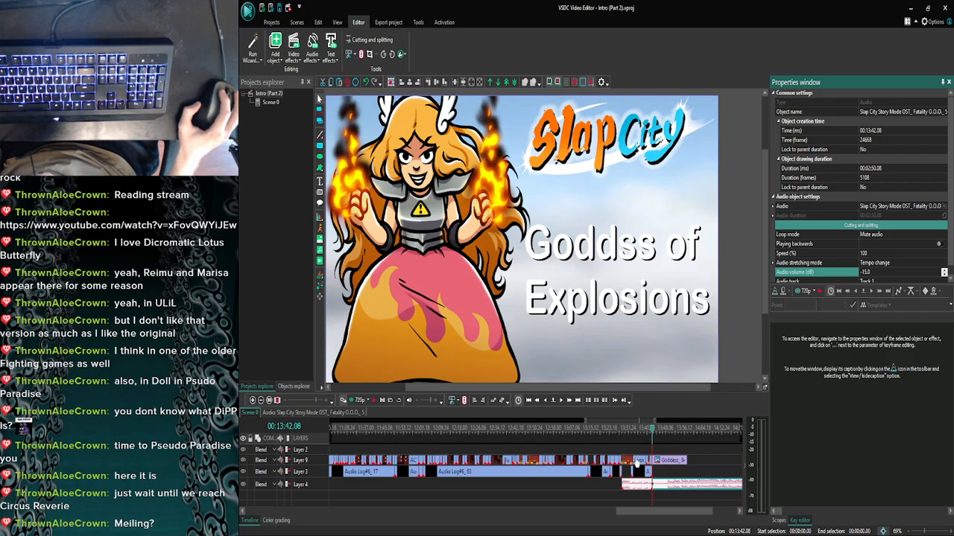
Open the amplitude audio effects for the Fatality O.O.O. clip.
{"action": "left_click", "coordinate": [294, 51]}
{"action": "mouse_move", "coordinate": [309, 106]}
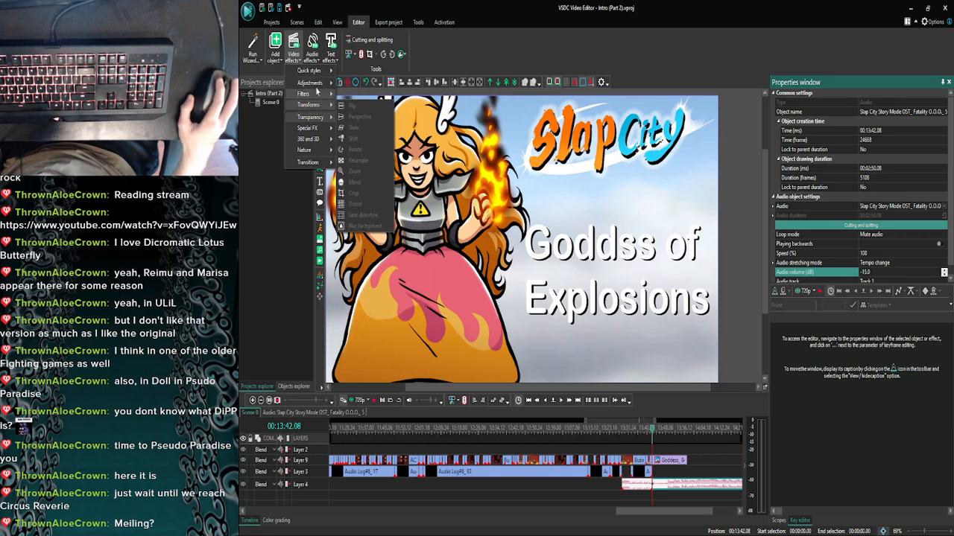
{"action": "left_click", "coordinate": [312, 51]}
{"action": "left_click", "coordinate": [312, 50]}
{"action": "mouse_move", "coordinate": [331, 71]}
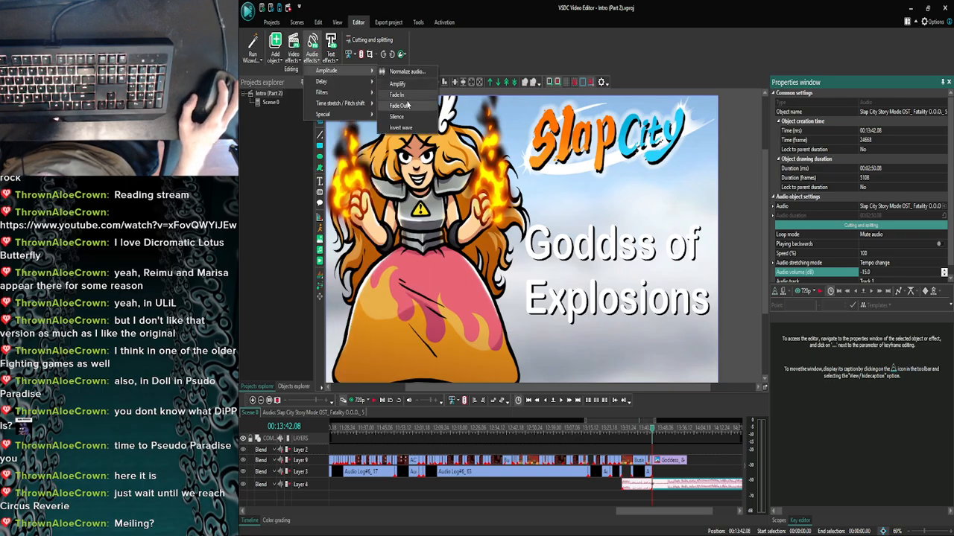
Apply a Fade In amplitude effect to the Slap City OST music clip and return to the main scene timeline.
{"action": "left_click", "coordinate": [405, 96]}
{"action": "left_click", "coordinate": [666, 324]}
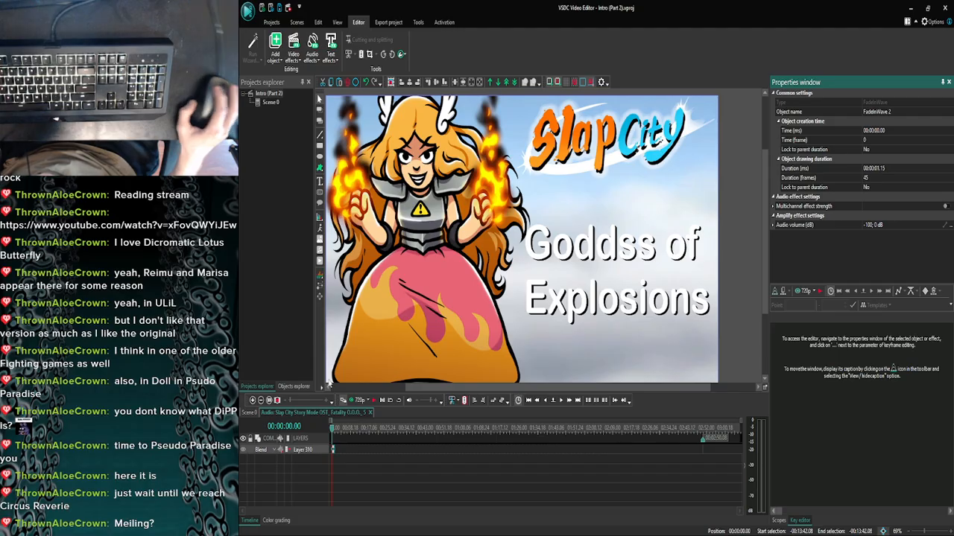
{"action": "left_click", "coordinate": [251, 413]}
Add a Fade In transparency effect to the Goddess image clip and return to the main scene timeline.
{"action": "left_click", "coordinate": [253, 401]}
{"action": "left_click", "coordinate": [253, 400]}
{"action": "left_click", "coordinate": [253, 400]}
{"action": "left_click", "coordinate": [252, 401]}
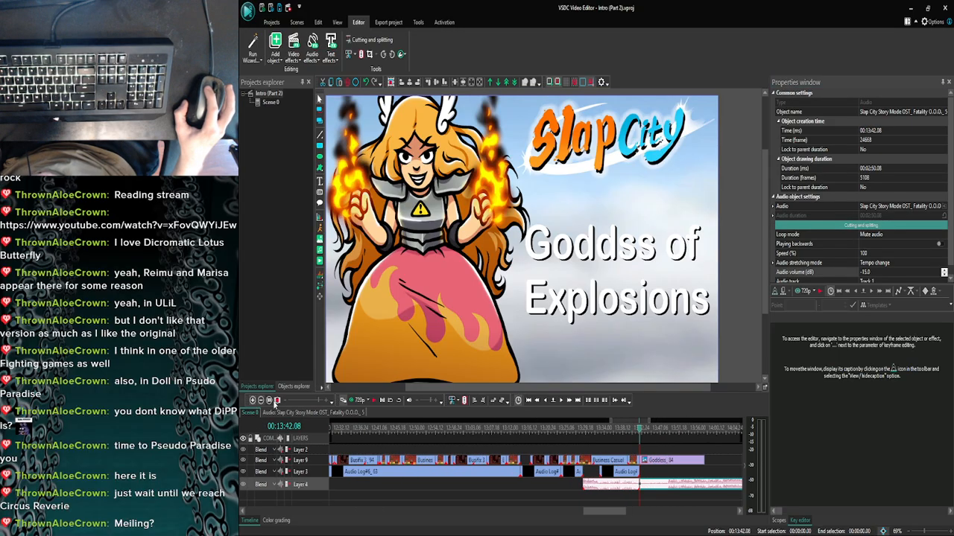
{"action": "double_click", "coordinate": [659, 461]}
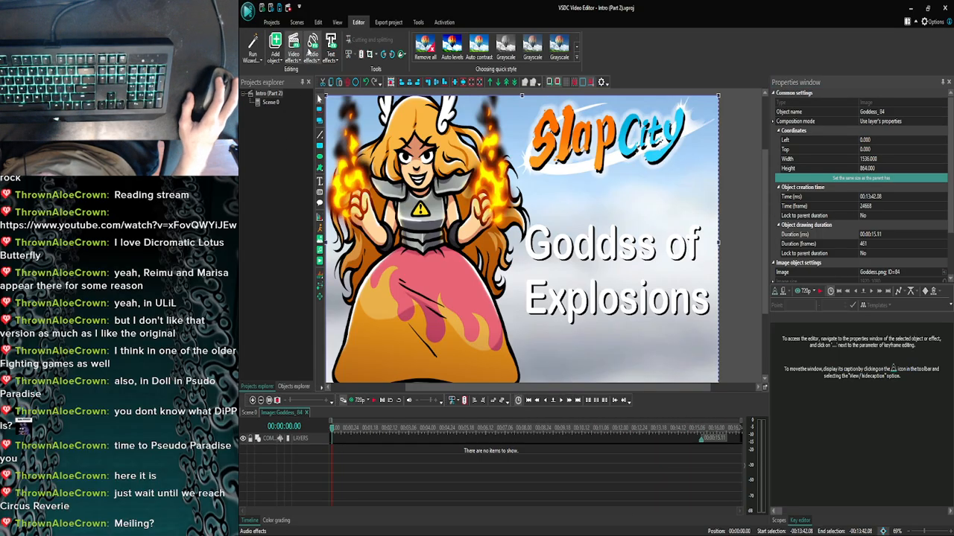
{"action": "left_click", "coordinate": [307, 51]}
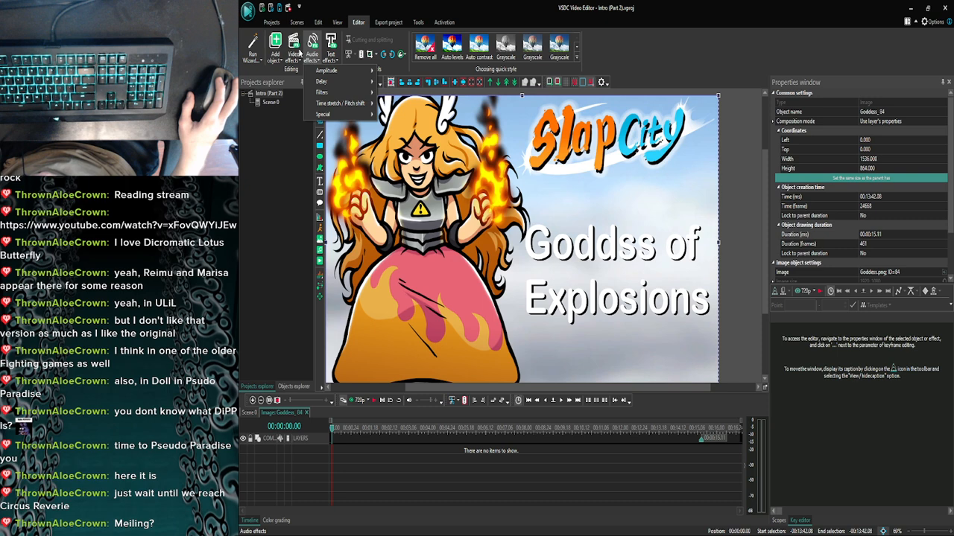
{"action": "left_click", "coordinate": [299, 52]}
{"action": "mouse_move", "coordinate": [311, 118]}
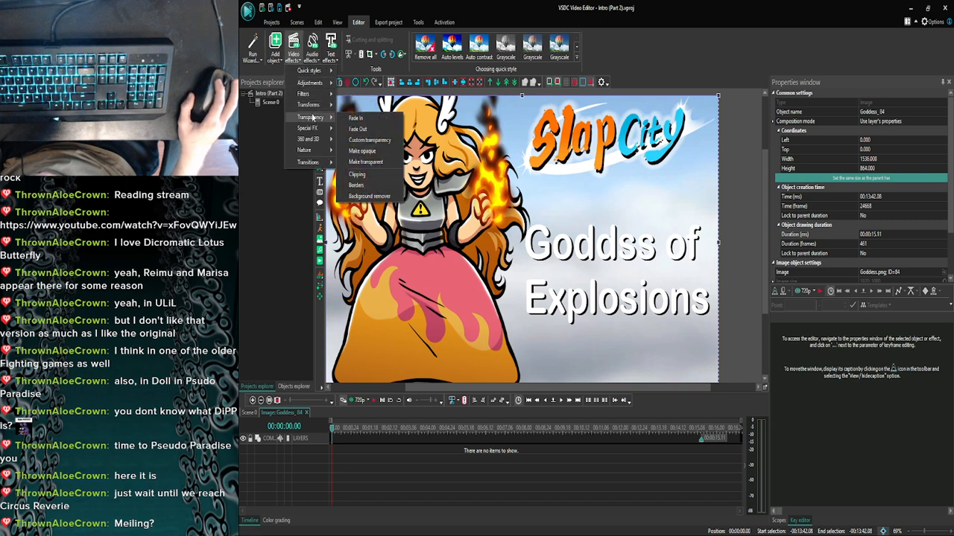
{"action": "left_click", "coordinate": [357, 119]}
{"action": "left_click", "coordinate": [666, 325]}
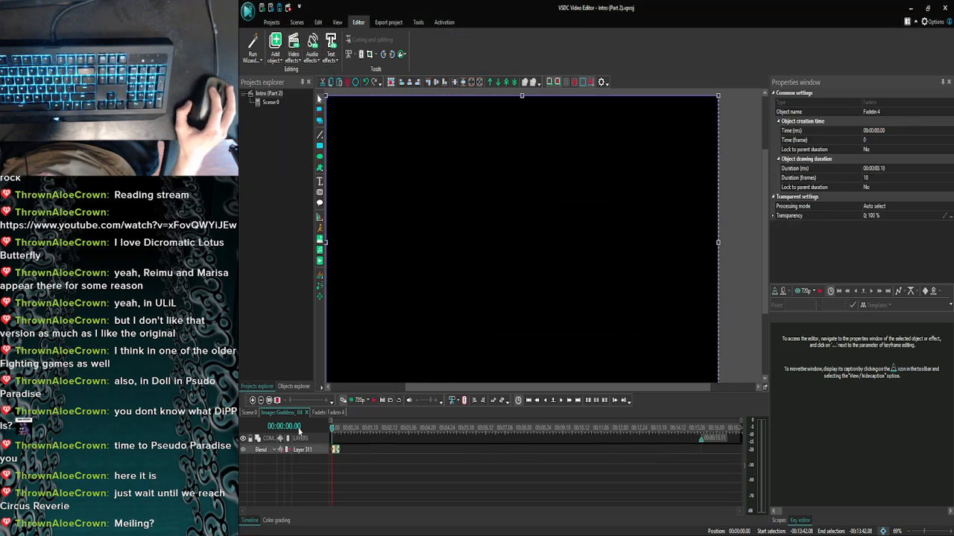
{"action": "left_click", "coordinate": [252, 412]}
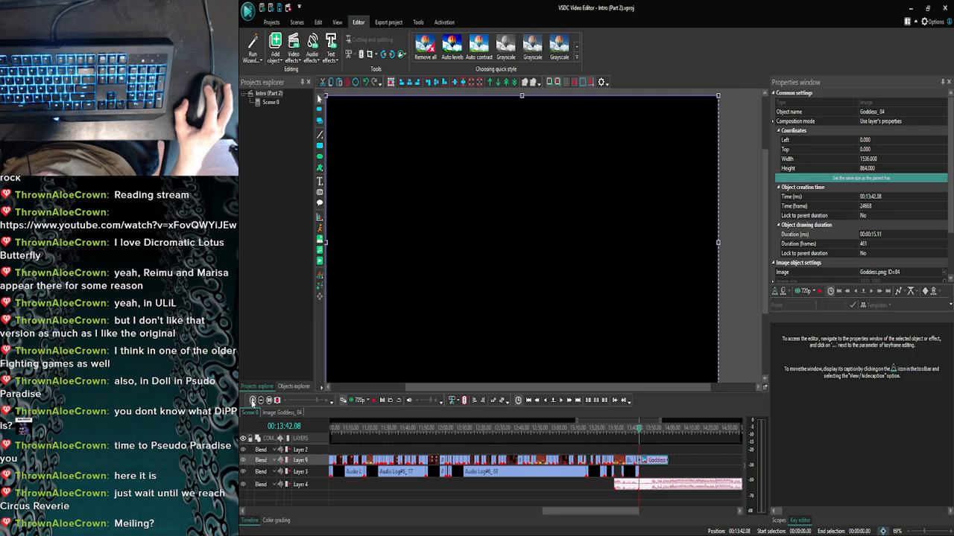
Place the playhead at the end of the music clip's fade-in, at 00:00:01.14, and locate that point in the main scene.
{"action": "double_click", "coordinate": [644, 495]}
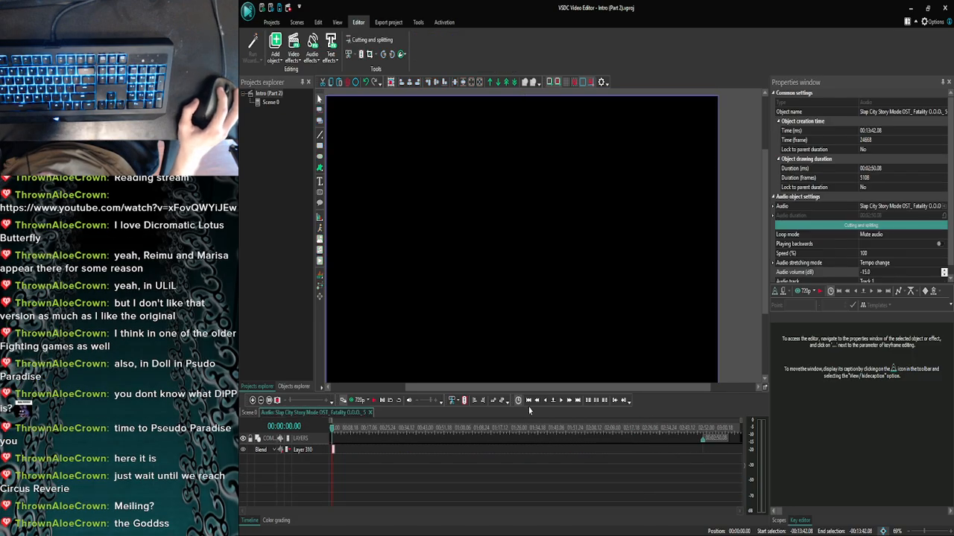
{"action": "left_click", "coordinate": [253, 402]}
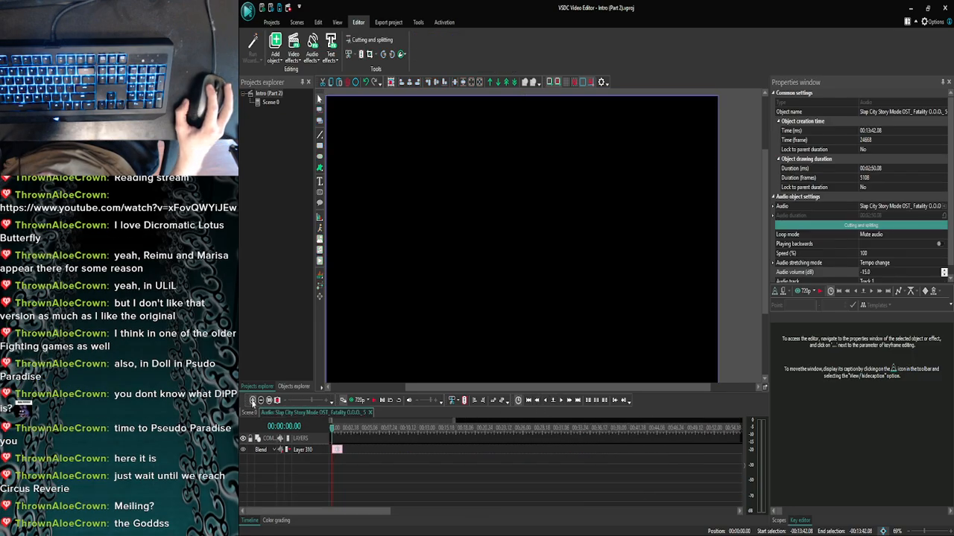
{"action": "left_click", "coordinate": [252, 401]}
{"action": "left_click", "coordinate": [253, 401]}
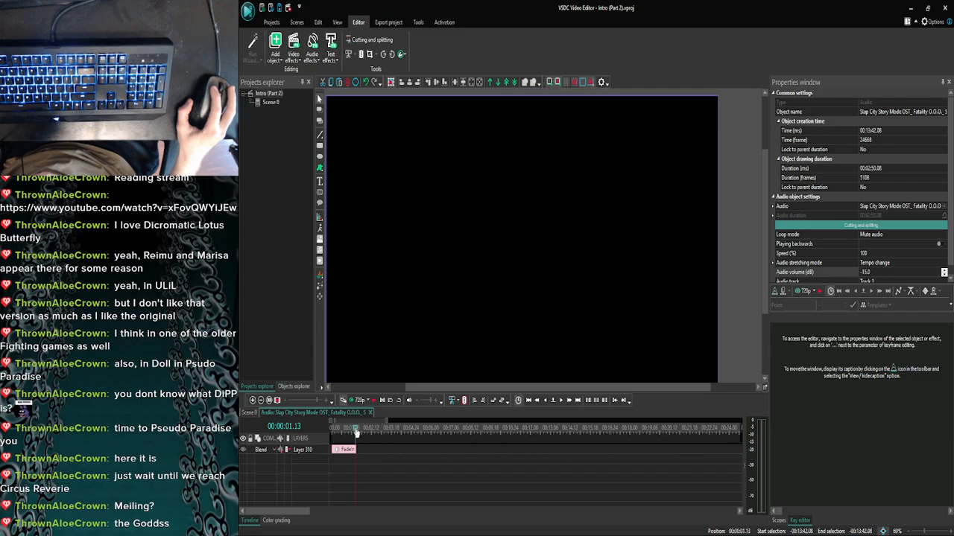
{"action": "left_click", "coordinate": [558, 402]}
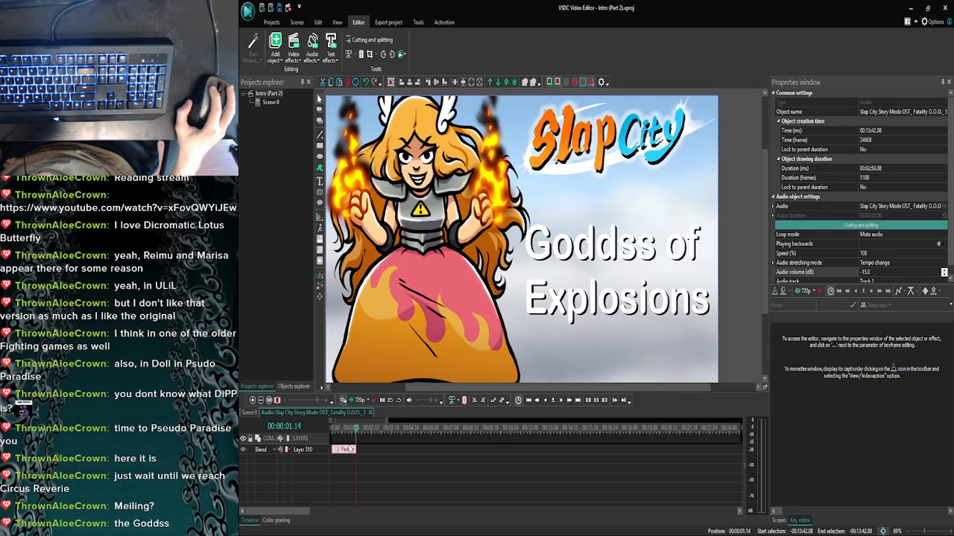
{"action": "left_click", "coordinate": [247, 412]}
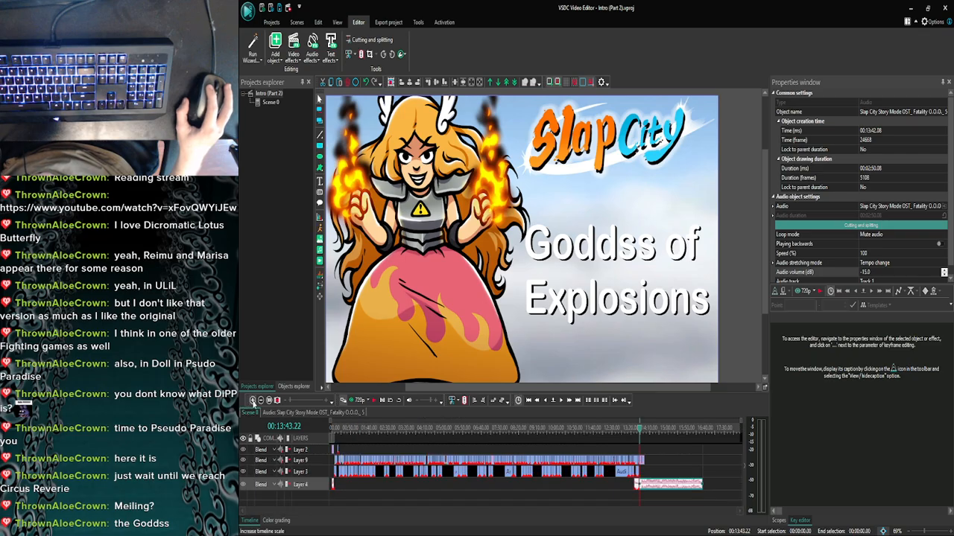
{"action": "left_click", "coordinate": [252, 401]}
{"action": "left_click", "coordinate": [252, 400]}
{"action": "left_click", "coordinate": [252, 401]}
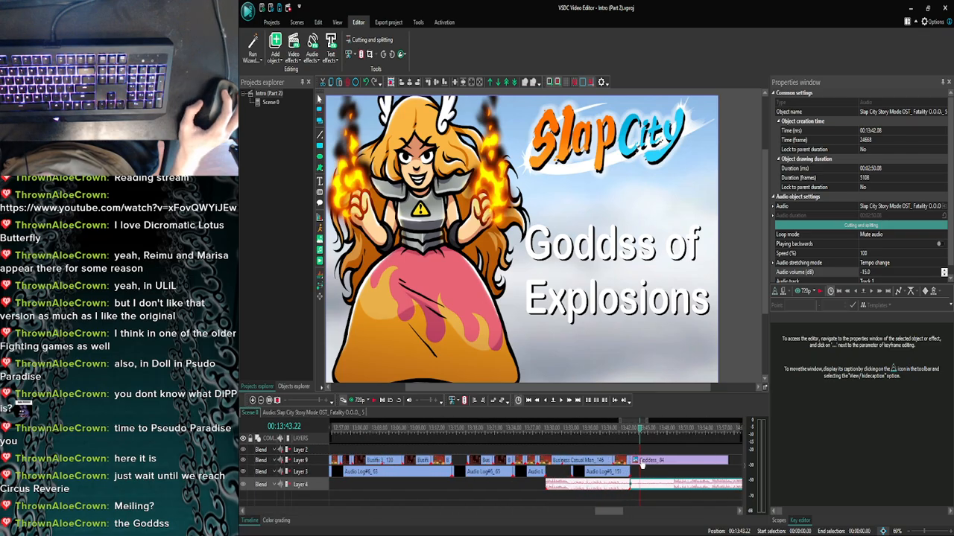
{"action": "mouse_move", "coordinate": [642, 465]}
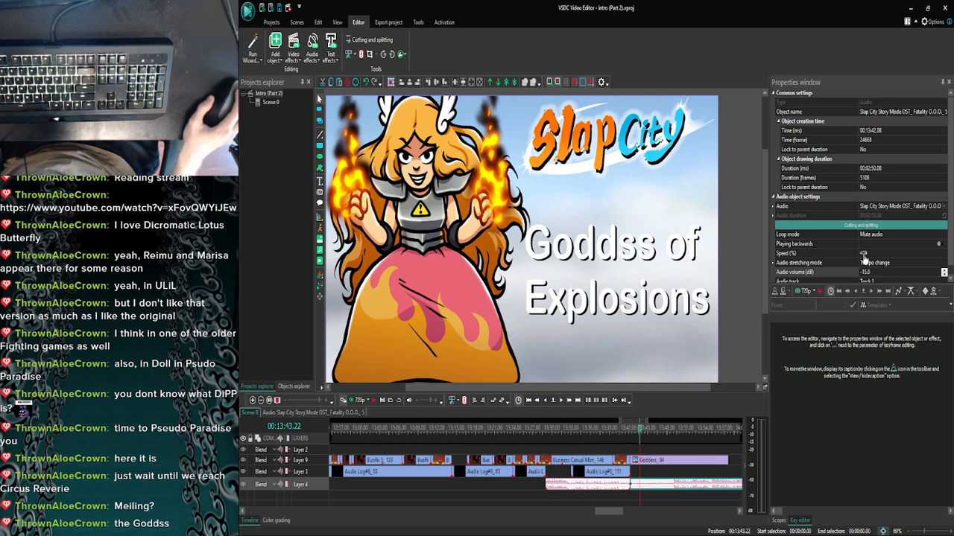
{"action": "left_click", "coordinate": [864, 257]}
{"action": "scroll", "coordinate": [951, 251], "scroll_direction": "down", "scroll_amount": 1}
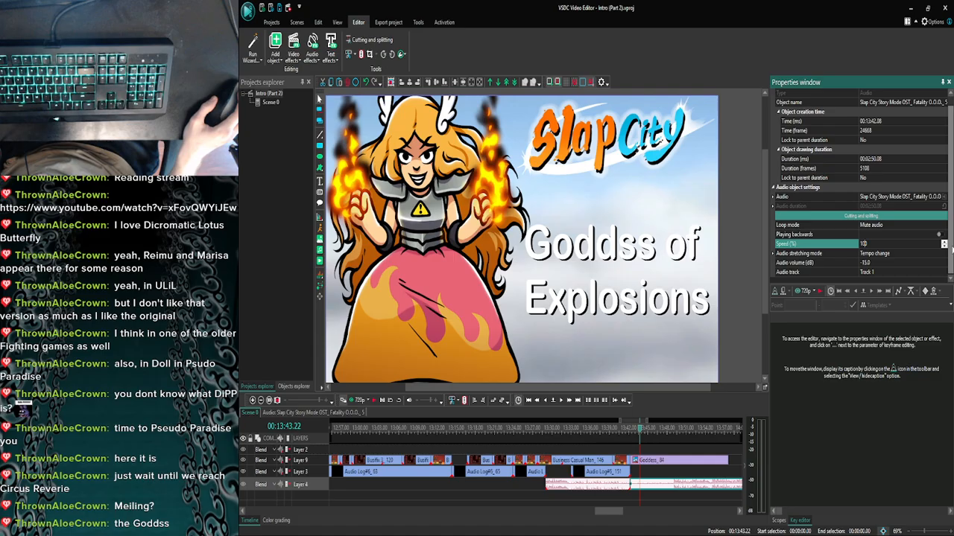
{"action": "scroll", "coordinate": [928, 231], "scroll_direction": "up", "scroll_amount": 1}
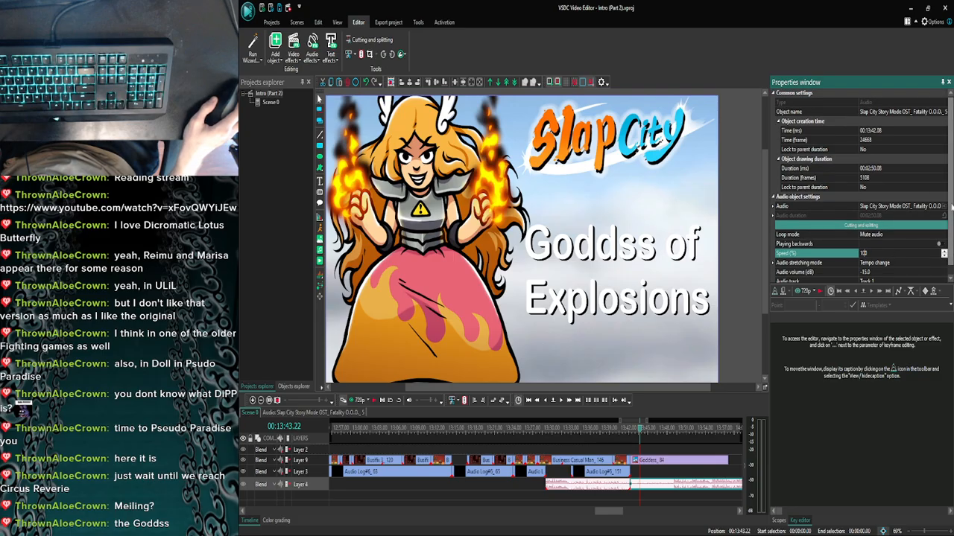
{"action": "left_click", "coordinate": [868, 170]}
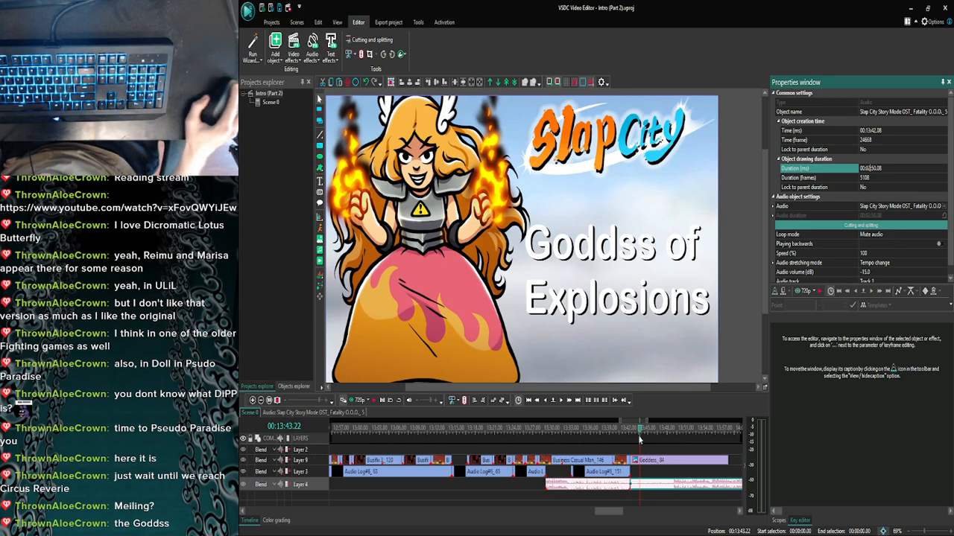
Set the Goddess image clip's drawing duration to 00:00:05.00.
{"action": "left_click", "coordinate": [661, 461]}
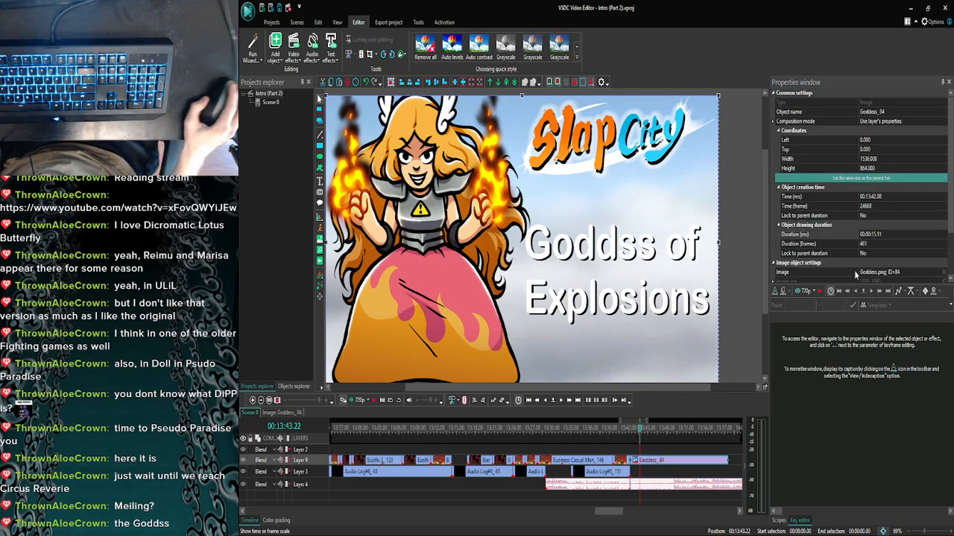
{"action": "left_click", "coordinate": [875, 234]}
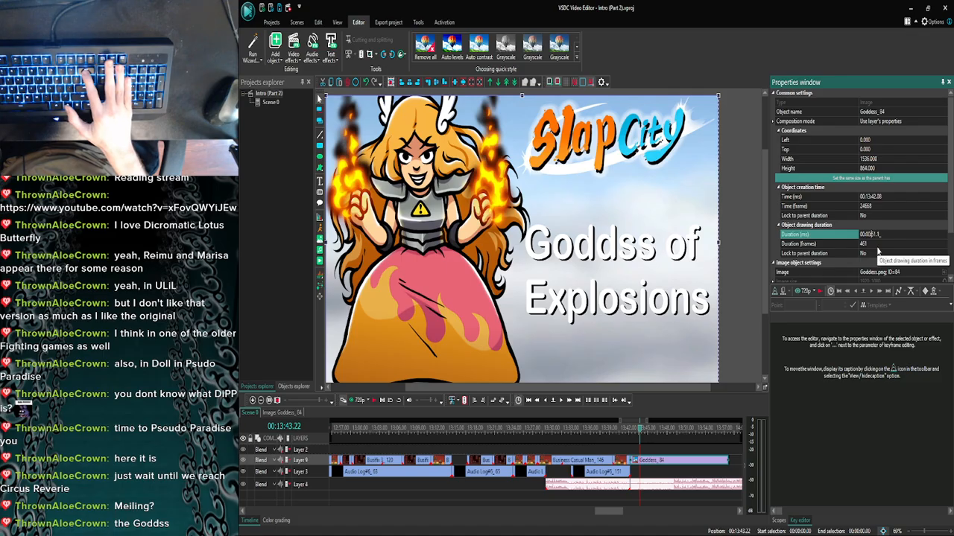
{"action": "type", "text": "0"}
{"action": "key", "text": "Right"}
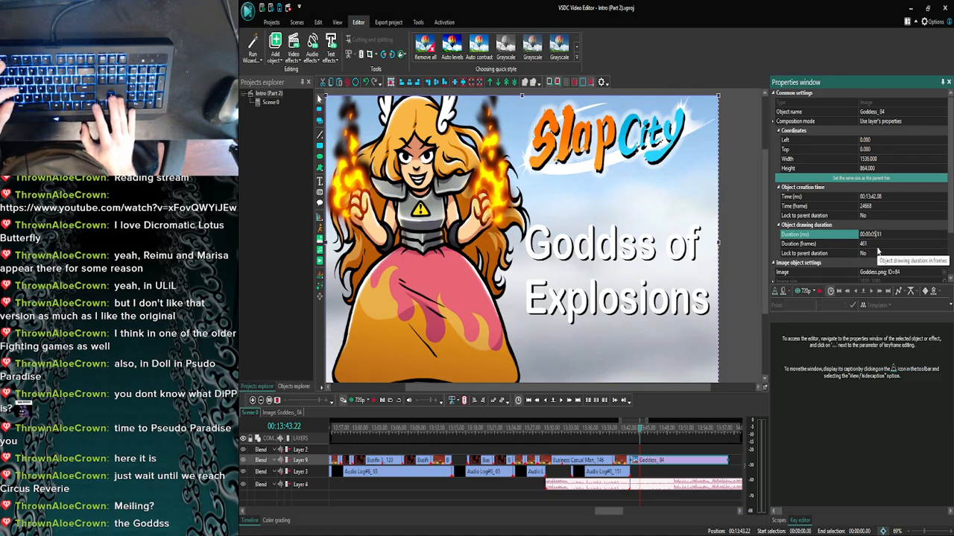
{"action": "key", "text": "Right"}
{"action": "key", "text": "Right"}
{"action": "key", "text": "Right"}
{"action": "key", "text": "BackSpace"}
{"action": "key", "text": "BackSpace"}
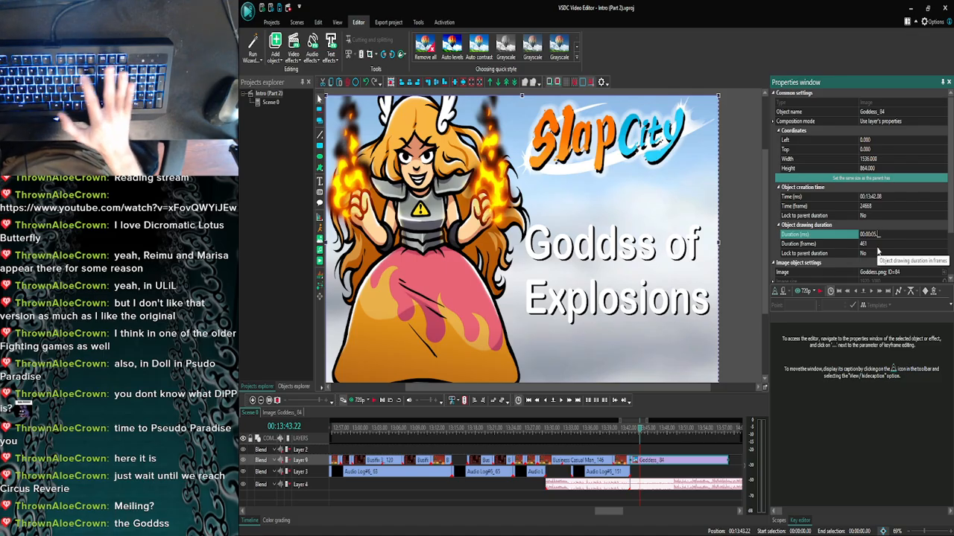
{"action": "key", "text": "Return"}
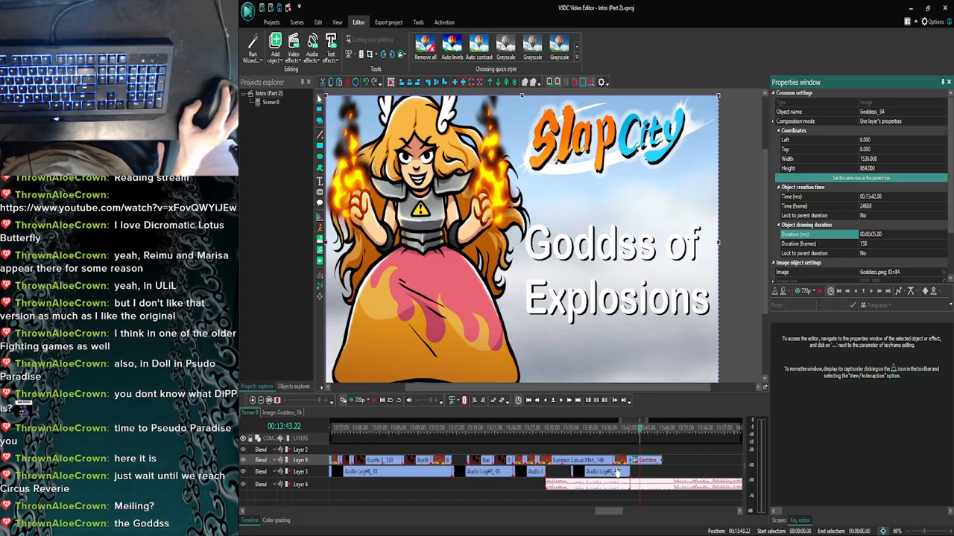
Open the Goddess image's effect timeline and place the playhead at the end of its fade-in, at 00:00:00.10.
{"action": "double_click", "coordinate": [646, 462]}
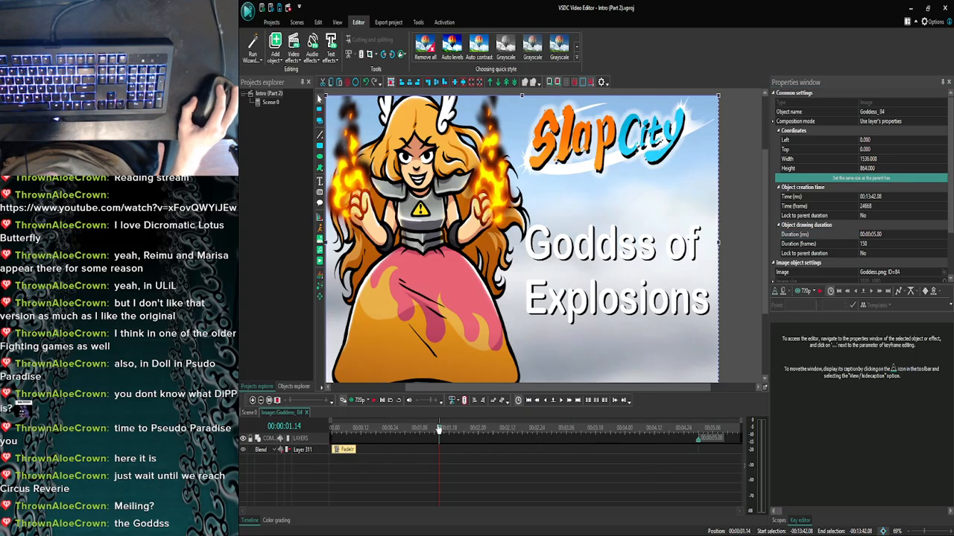
{"action": "left_click", "coordinate": [528, 401]}
{"action": "left_click", "coordinate": [561, 401]}
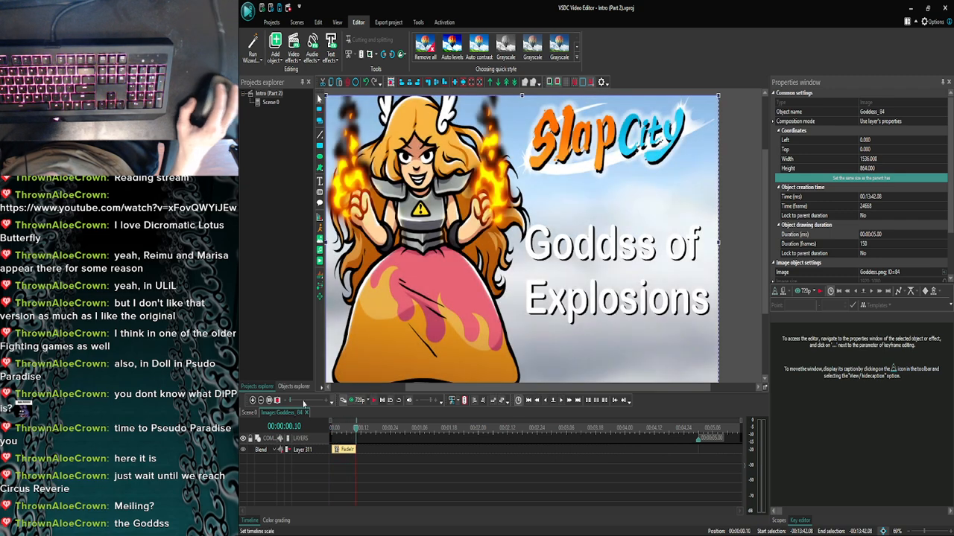
Shorten the music clip's fade-in effect to end at the playhead, giving it a duration of 00:00:00.10.
{"action": "left_click", "coordinate": [252, 402]}
{"action": "left_click", "coordinate": [253, 403]}
{"action": "left_click", "coordinate": [253, 402]}
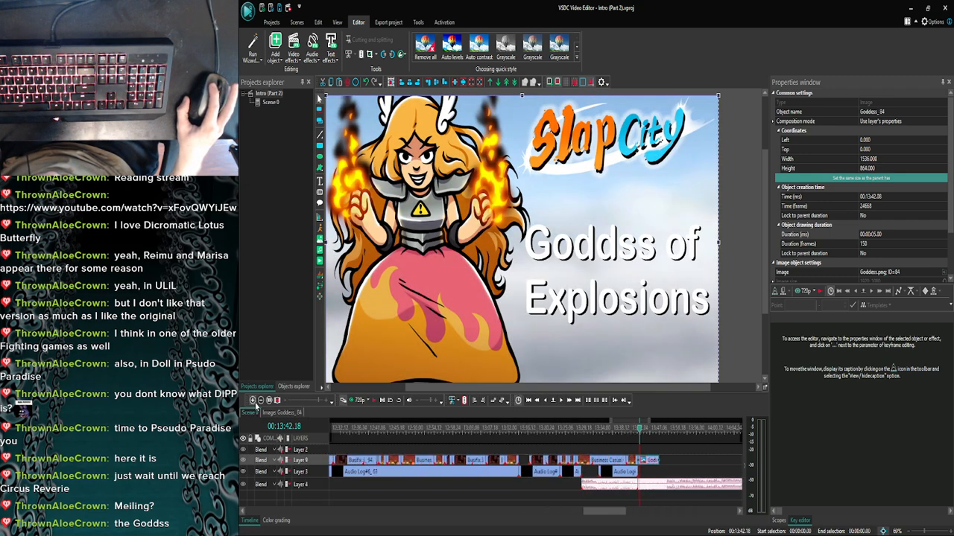
{"action": "left_click", "coordinate": [253, 403]}
{"action": "double_click", "coordinate": [646, 486]}
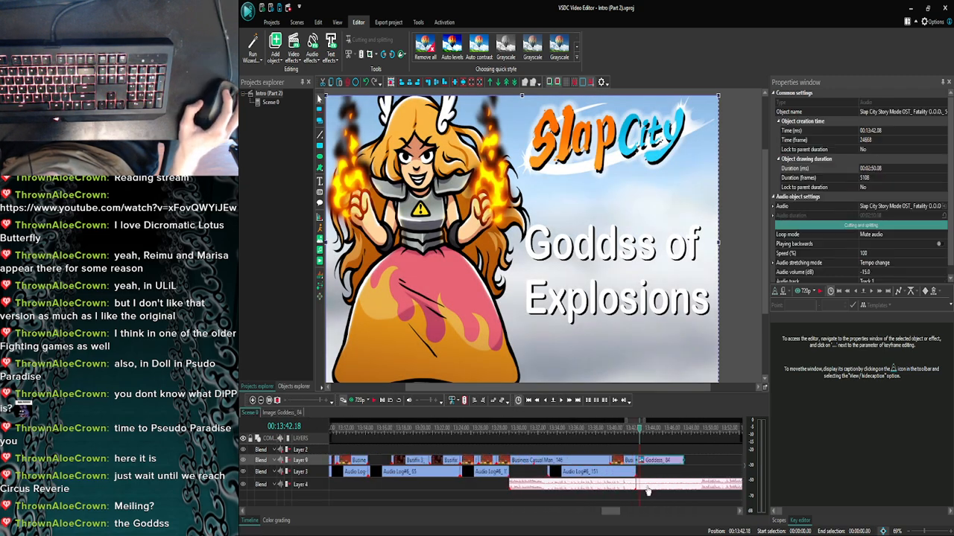
{"action": "left_click", "coordinate": [253, 401]}
{"action": "left_click", "coordinate": [253, 401]}
{"action": "left_click", "coordinate": [253, 402]}
{"action": "left_click", "coordinate": [253, 402]}
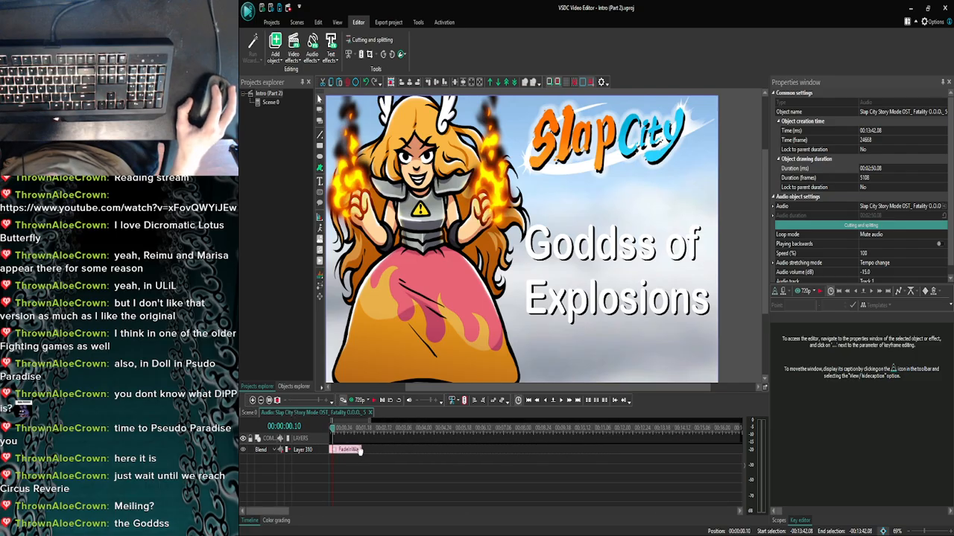
{"action": "left_click", "coordinate": [357, 451]}
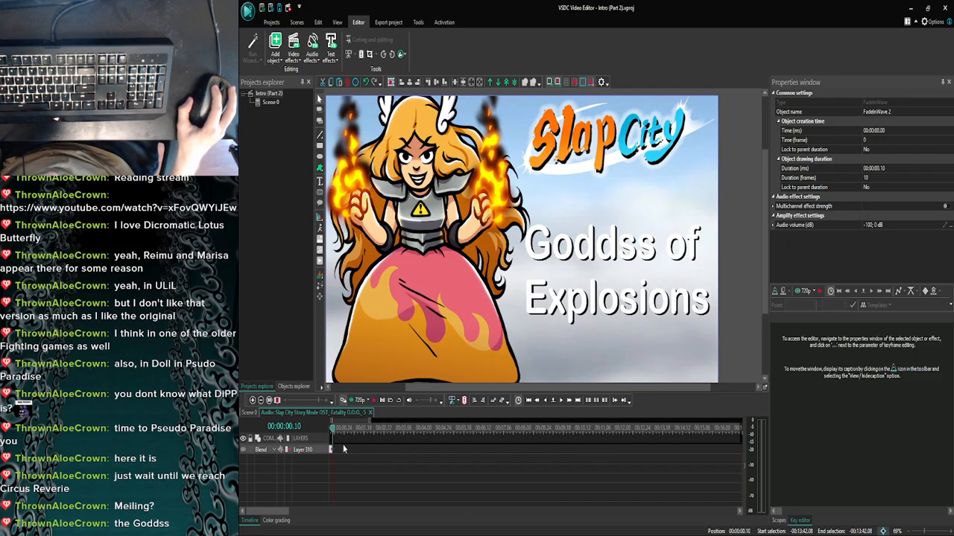
{"action": "left_click", "coordinate": [249, 412]}
Preview the transition into the Goddess image from 00:13:42.01, just before the clip begins, and close the preview.
{"action": "left_click", "coordinate": [253, 402]}
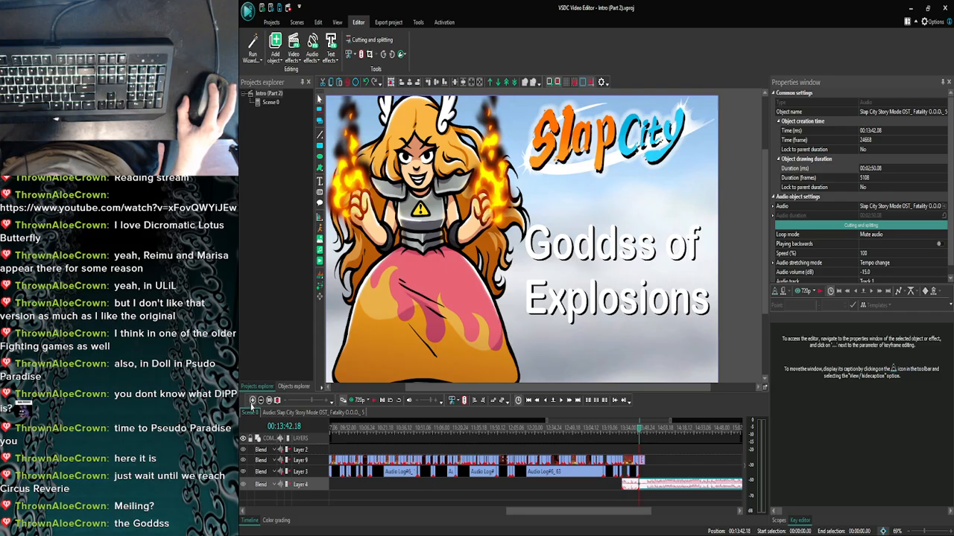
{"action": "left_click", "coordinate": [253, 401]}
{"action": "left_click", "coordinate": [252, 402]}
{"action": "left_click", "coordinate": [253, 402]}
{"action": "left_click", "coordinate": [253, 402]}
{"action": "left_click", "coordinate": [253, 402]}
{"action": "left_click", "coordinate": [252, 402]}
{"action": "left_click", "coordinate": [253, 401]}
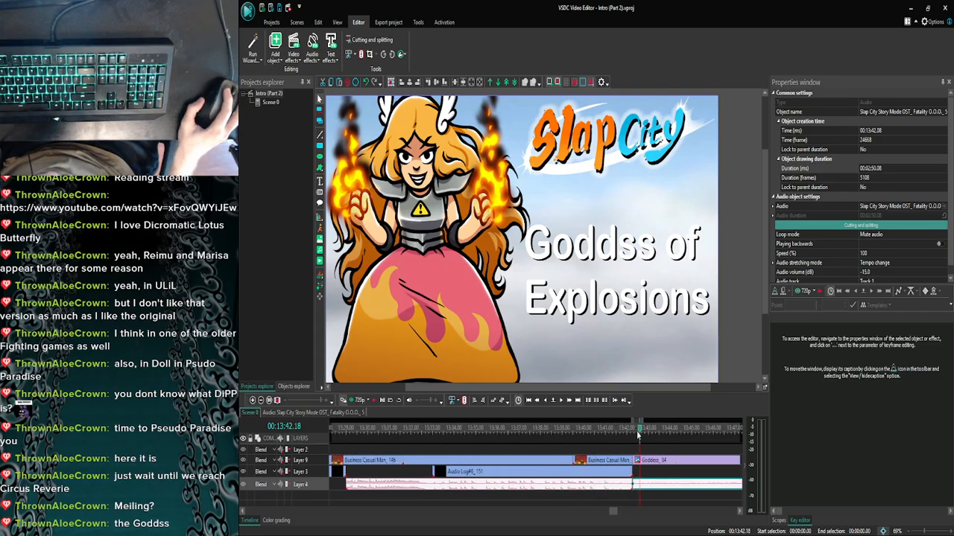
{"action": "left_click_drag", "start_coordinate": [630, 436], "coordinate": [628, 436]}
{"action": "left_click", "coordinate": [358, 400]}
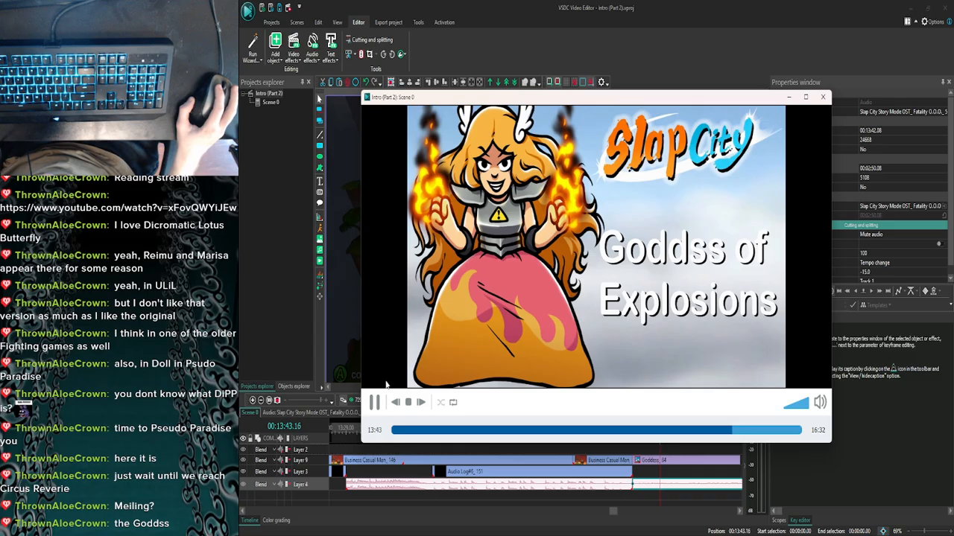
{"action": "left_click", "coordinate": [823, 97]}
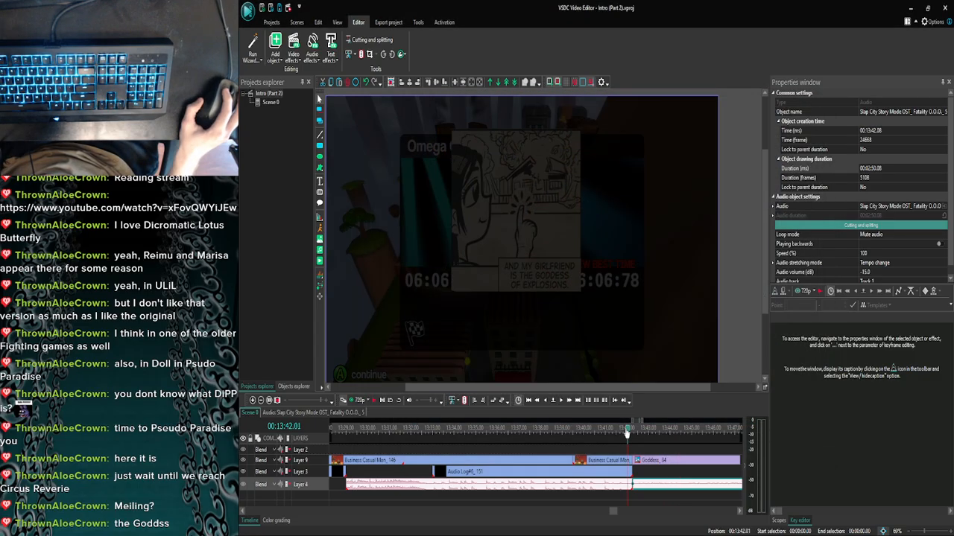
Preview the Goddess image transition again, starting about two seconds earlier, and close the preview.
{"action": "left_click", "coordinate": [577, 428]}
{"action": "left_click", "coordinate": [359, 401]}
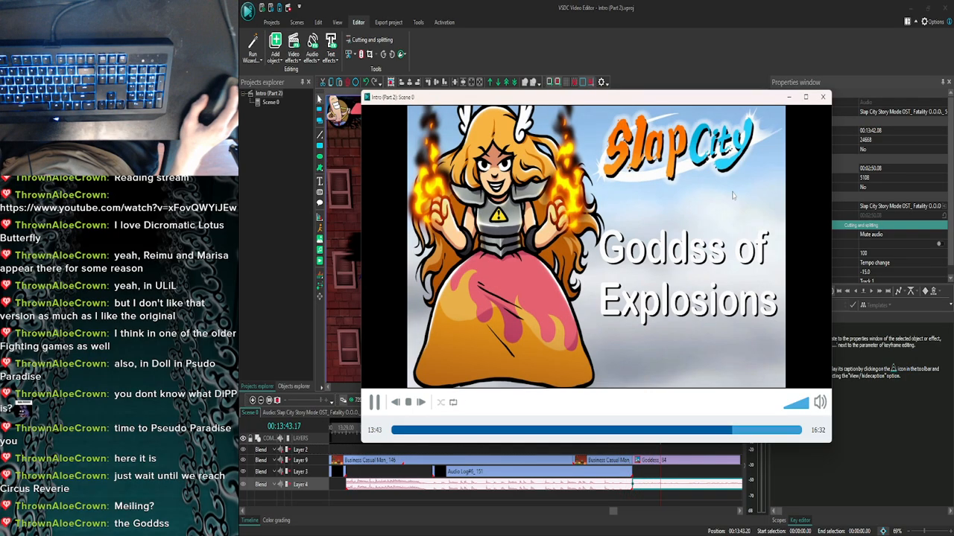
{"action": "left_click", "coordinate": [822, 96]}
Extend the Goddess image's fade-in effect to end at 00:00:01.00 and return to the scene timeline.
{"action": "double_click", "coordinate": [648, 461]}
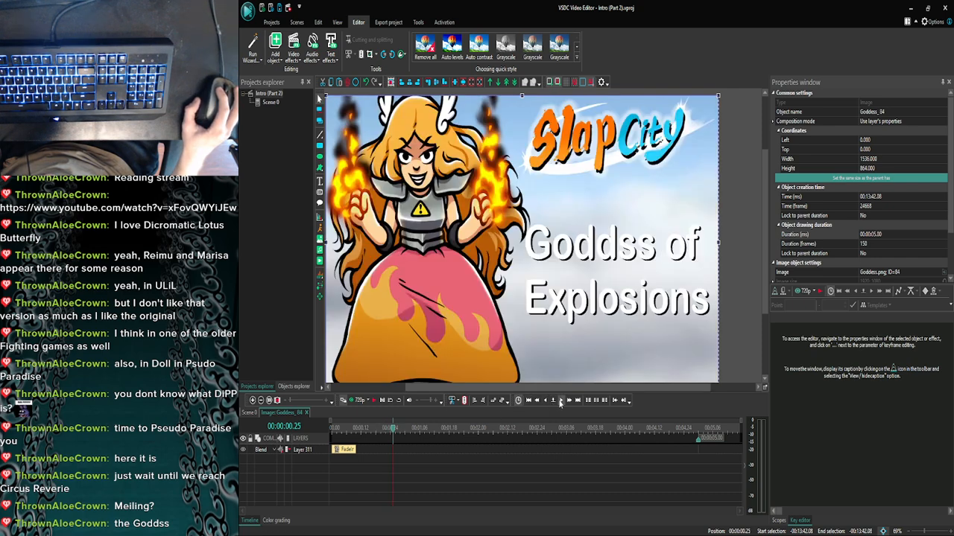
{"action": "left_click", "coordinate": [559, 402]}
{"action": "left_click", "coordinate": [561, 401]}
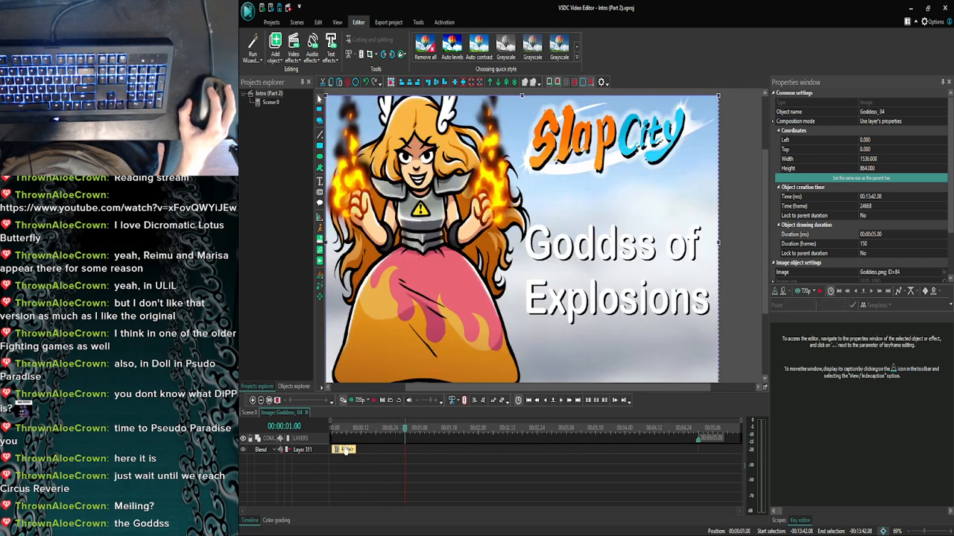
{"action": "left_click", "coordinate": [352, 450]}
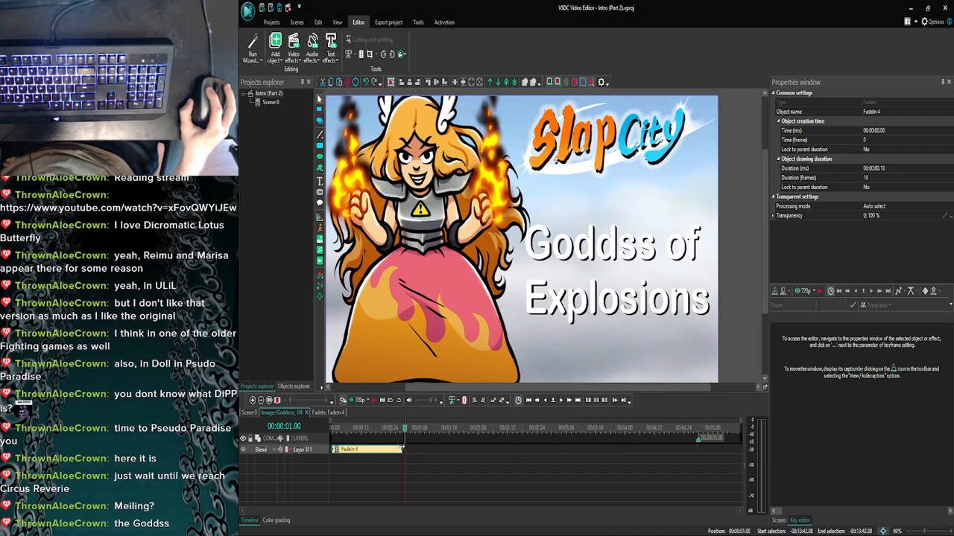
{"action": "left_click", "coordinate": [415, 454]}
{"action": "left_click", "coordinate": [256, 414]}
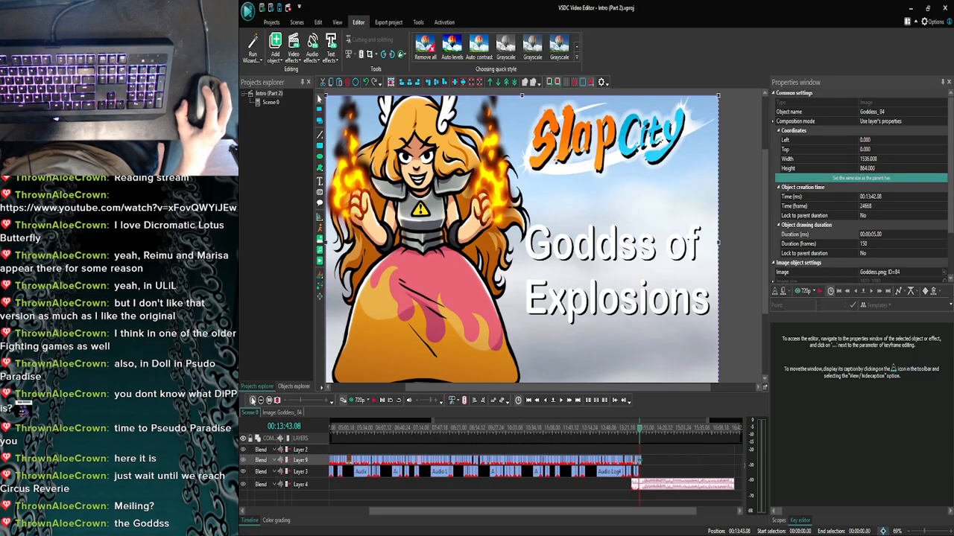
Extend the Slap City music clip's fade-in effect to end at 00:00:01.00 and return to the scene timeline.
{"action": "double_click", "coordinate": [649, 477]}
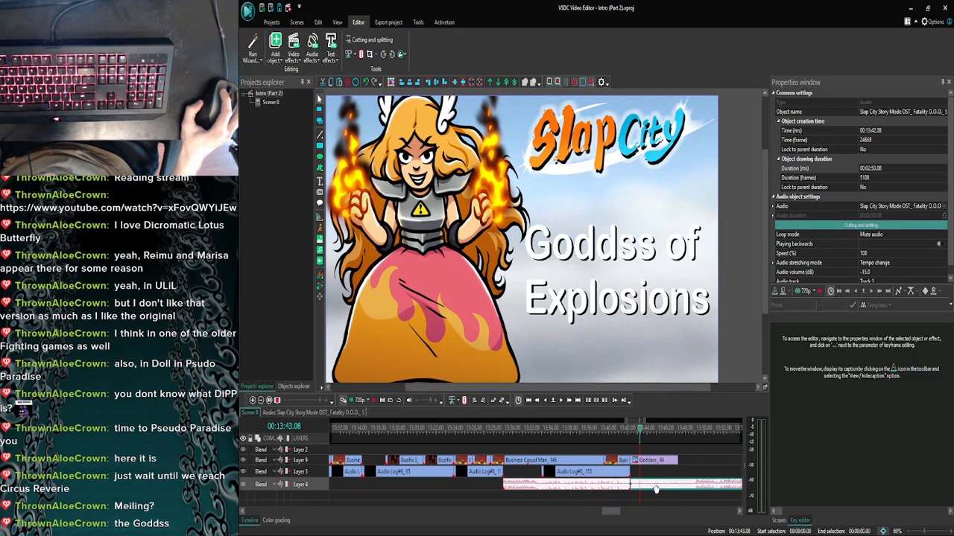
{"action": "left_click", "coordinate": [252, 401]}
{"action": "left_click", "coordinate": [252, 401]}
{"action": "left_click", "coordinate": [252, 401]}
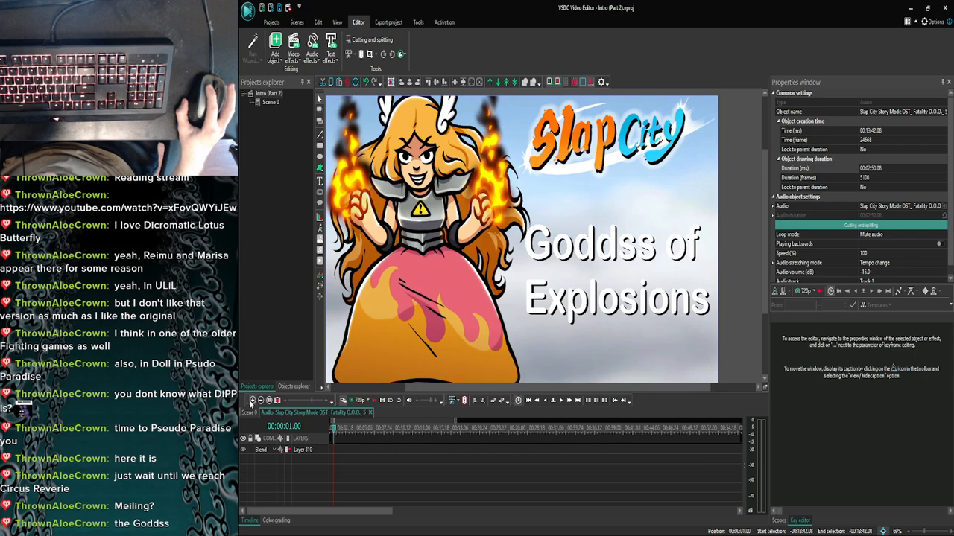
{"action": "left_click", "coordinate": [252, 401]}
{"action": "left_click", "coordinate": [251, 401]}
{"action": "left_click_drag", "start_coordinate": [304, 514], "coordinate": [298, 513]}
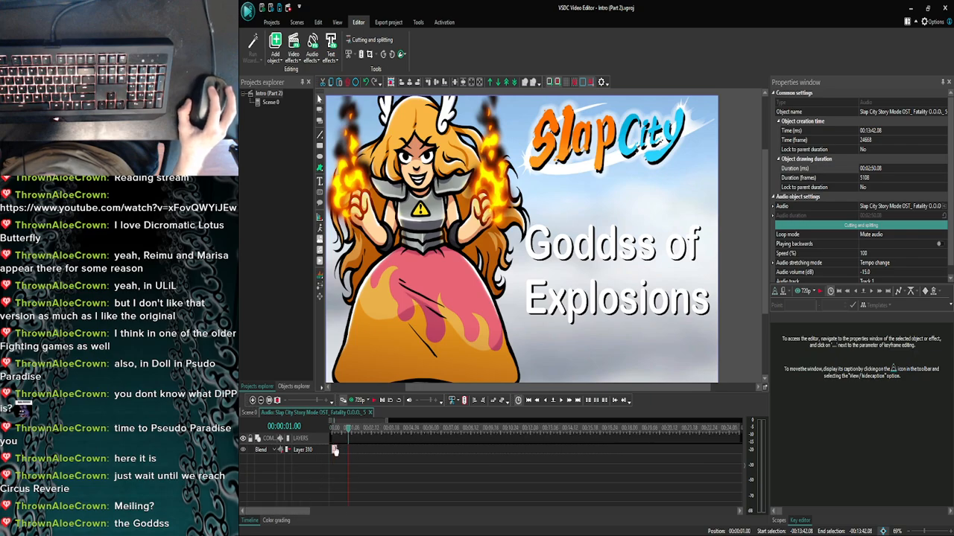
{"action": "left_click", "coordinate": [335, 450]}
{"action": "left_click", "coordinate": [310, 438]}
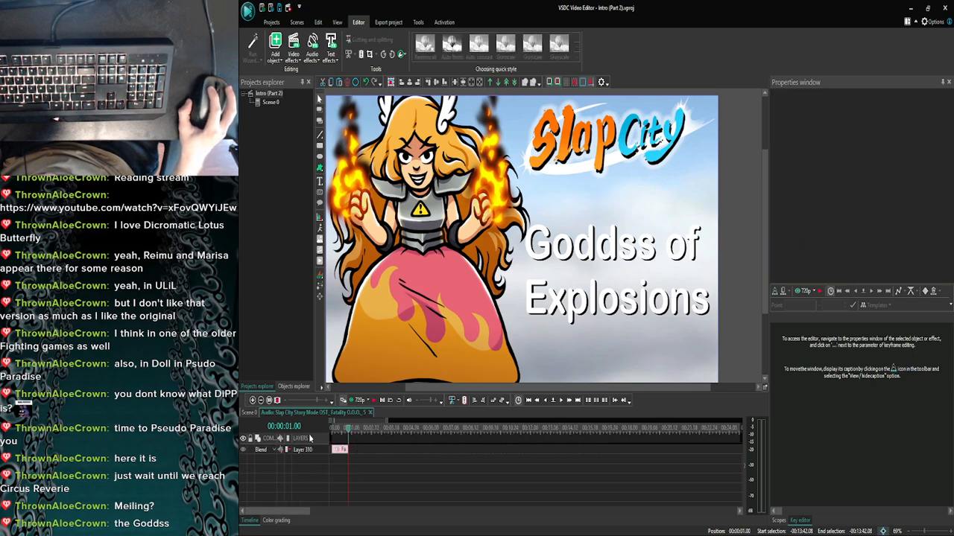
{"action": "left_click", "coordinate": [252, 410]}
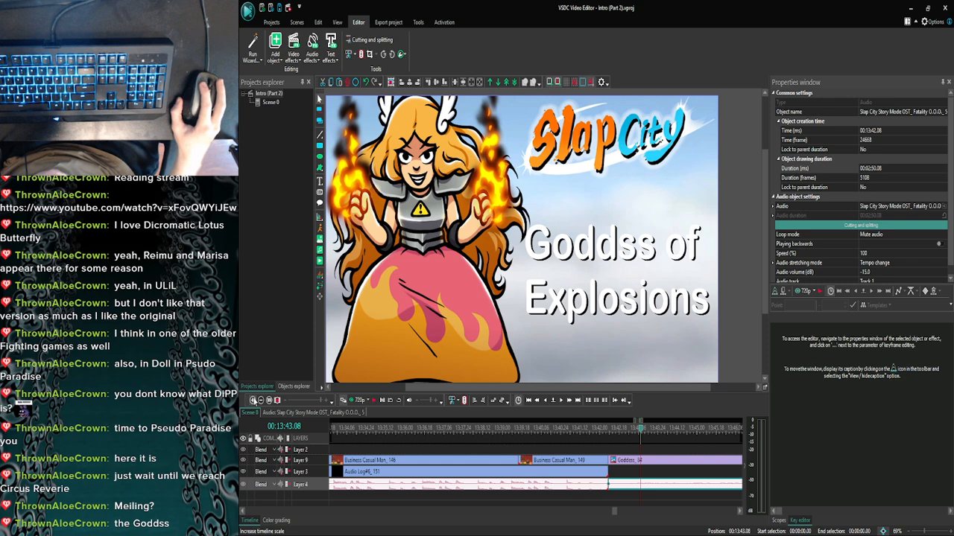
Switch to the browser and search YouTube for "un owen was her".
{"action": "left_click", "coordinate": [380, 531]}
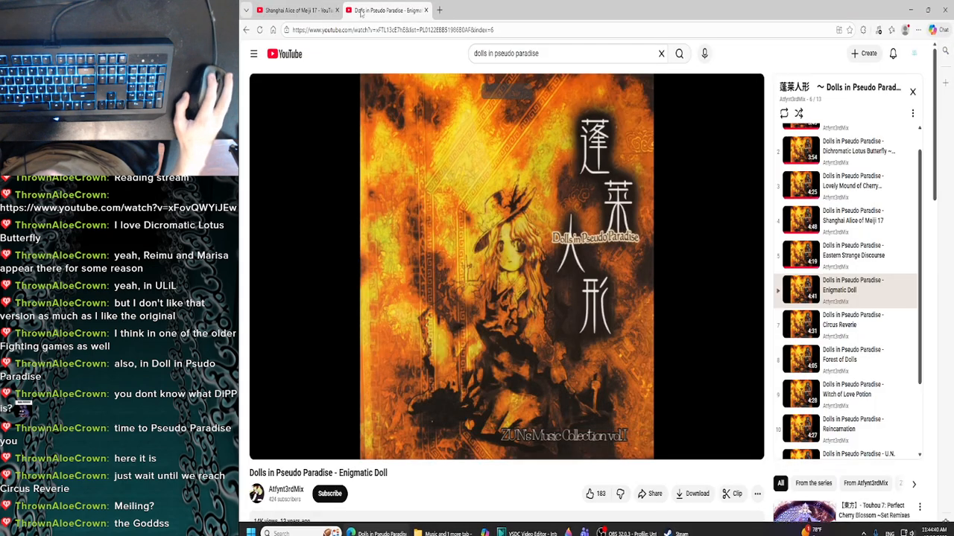
{"action": "left_click", "coordinate": [321, 10]}
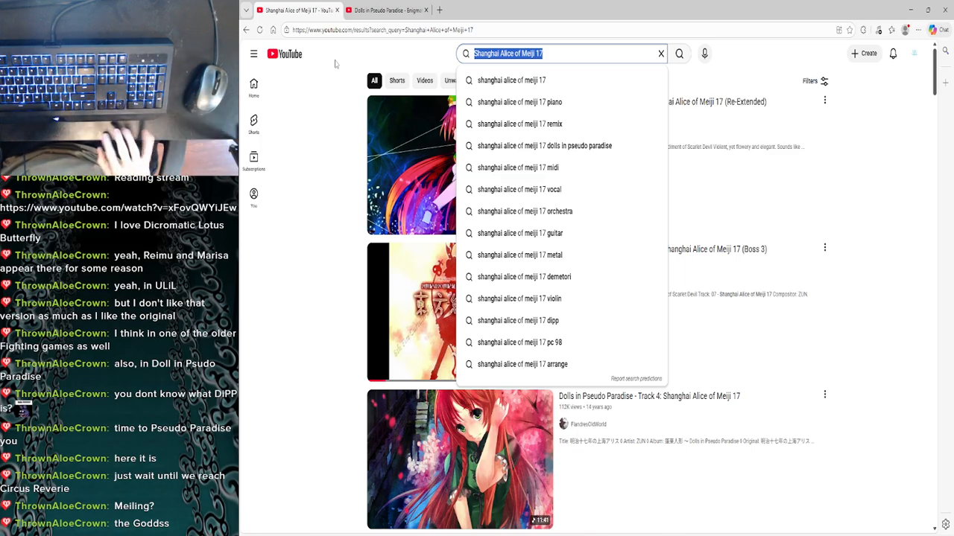
{"action": "type", "text": "un"}
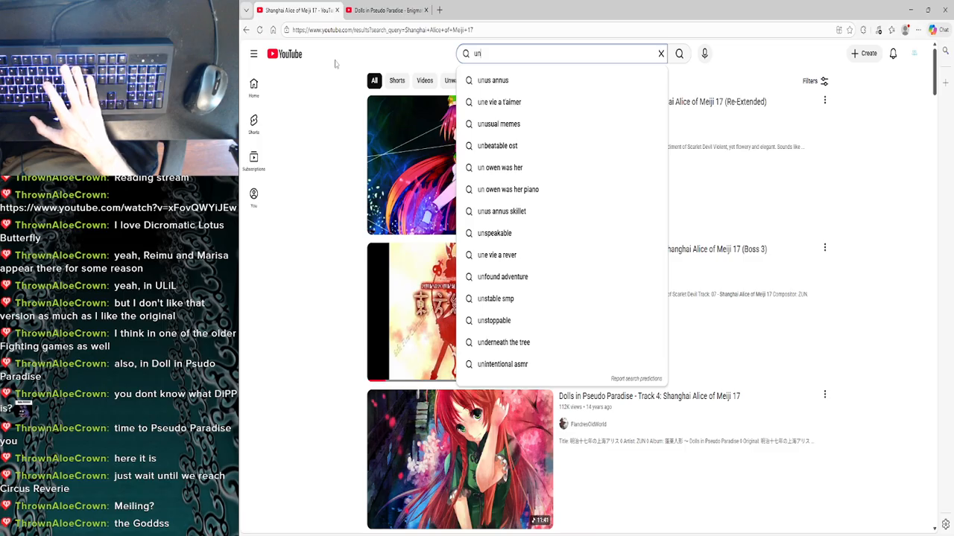
{"action": "type", "text": "owen"}
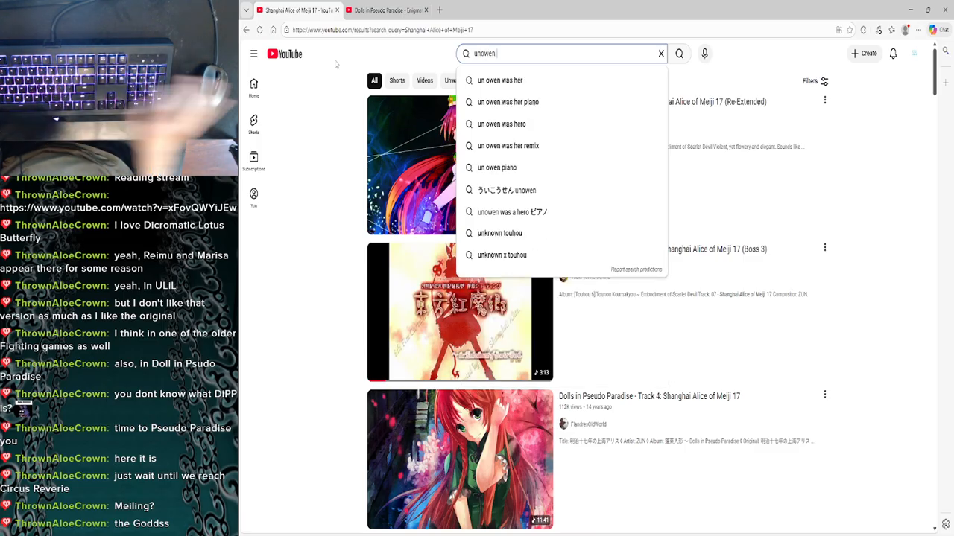
{"action": "left_click", "coordinate": [509, 81]}
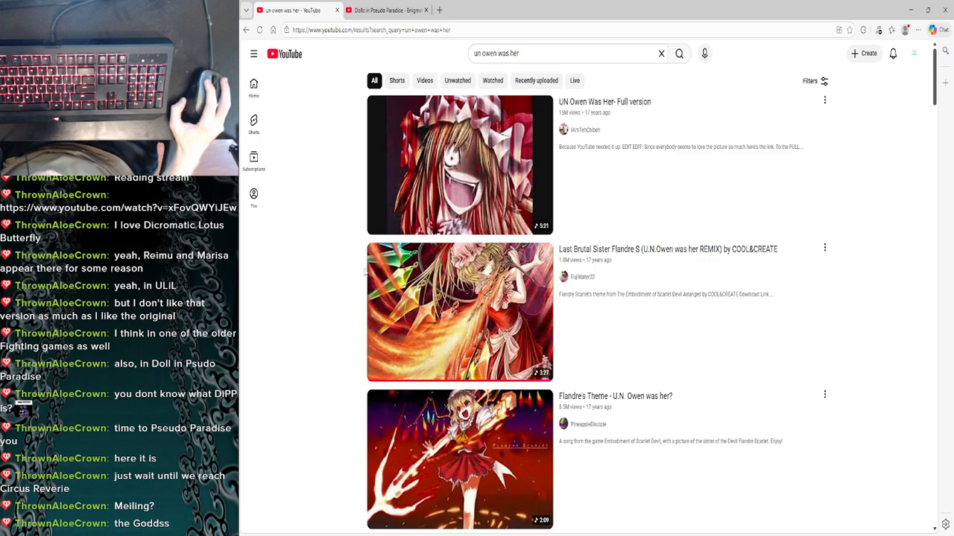
Play the video "Last Brutal Sister Flandre S (U.N.Owen was her REMIX)" and switch back to VSDC Video Editor.
{"action": "left_click", "coordinate": [424, 277]}
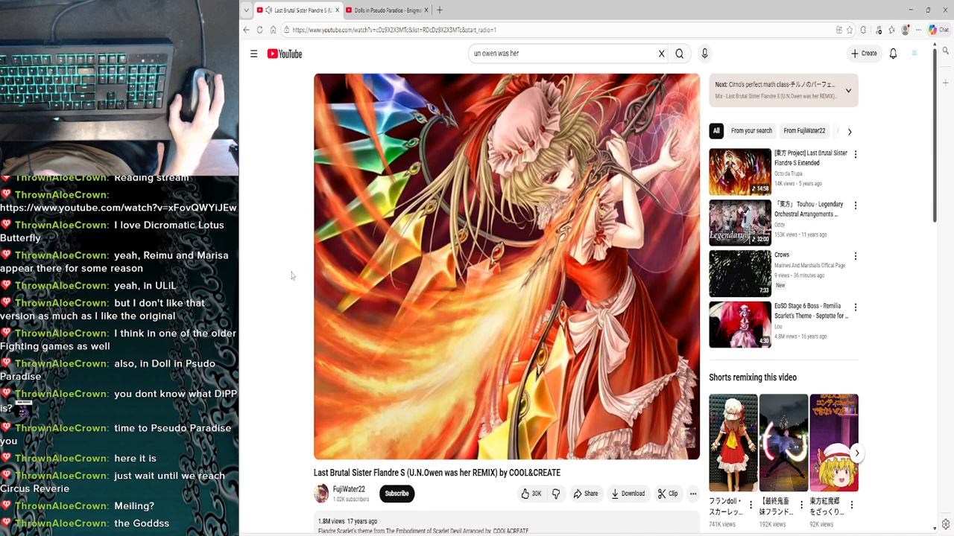
{"action": "left_click", "coordinate": [375, 240]}
{"action": "key", "text": "alt+Tab"}
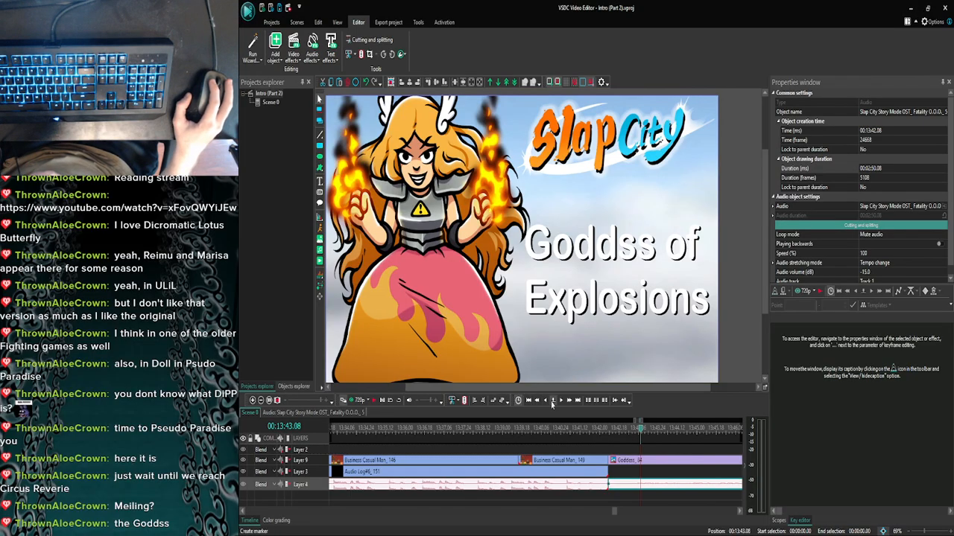
Preview the transition into the Goddess image from 00:13:40.13 and close the preview.
{"action": "scroll", "coordinate": [619, 437], "scroll_direction": "down", "scroll_amount": 2}
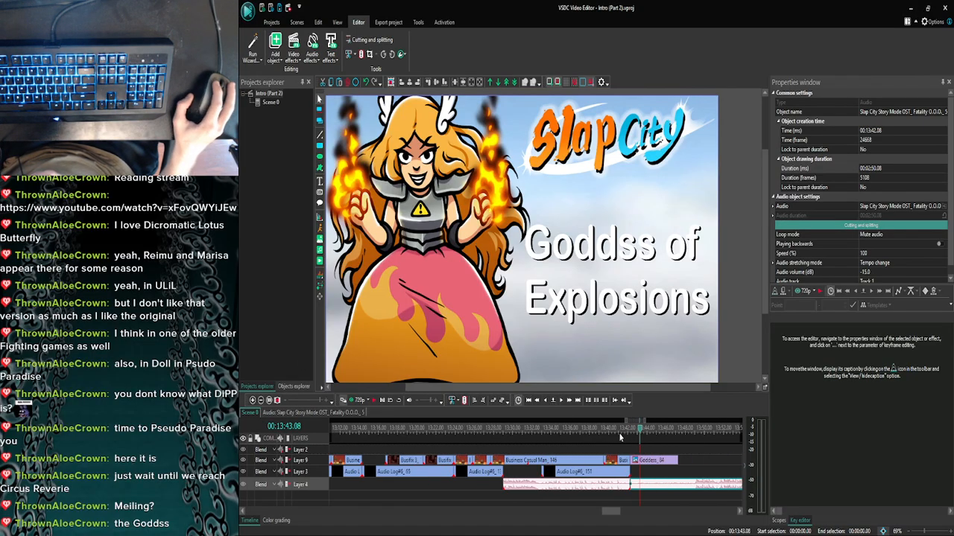
{"action": "left_click_drag", "start_coordinate": [616, 437], "coordinate": [615, 437]}
{"action": "left_click", "coordinate": [357, 401]}
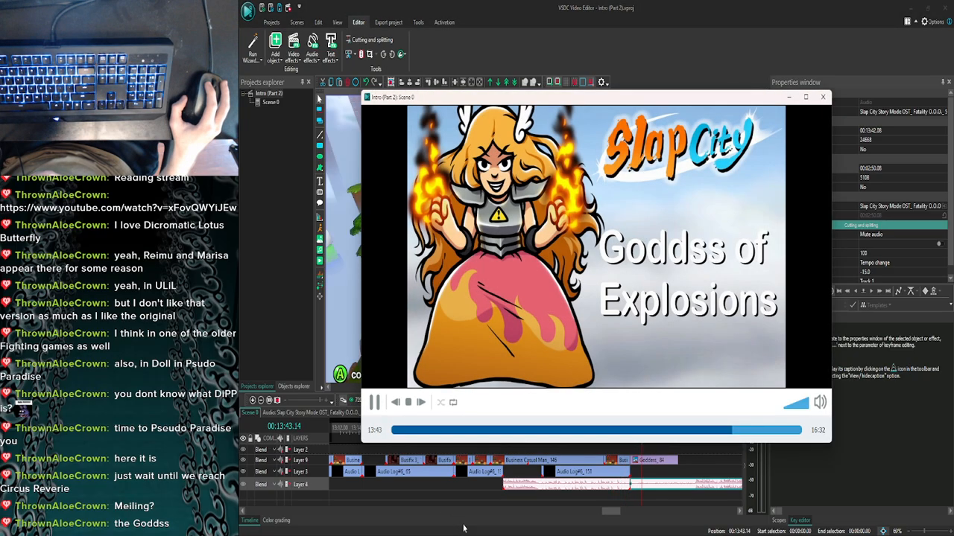
{"action": "left_click", "coordinate": [375, 402]}
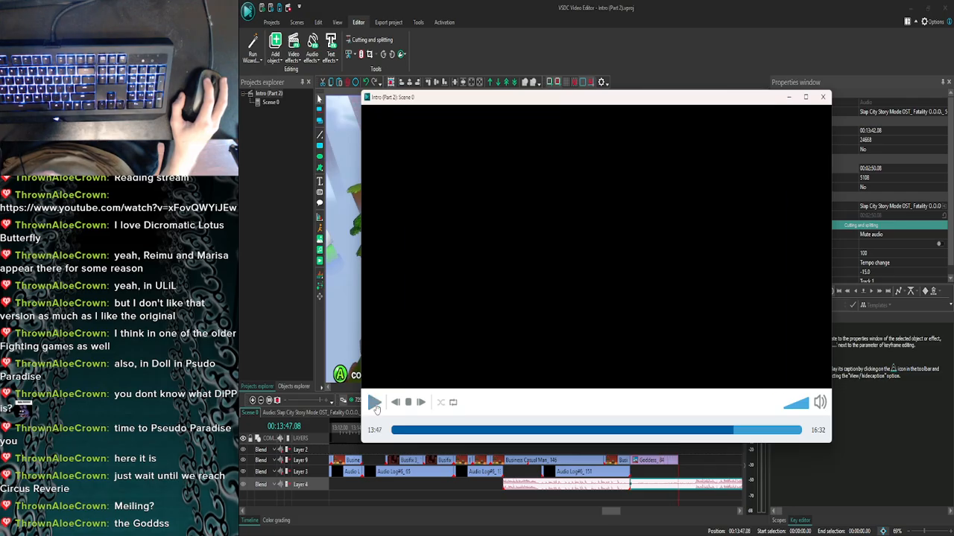
{"action": "left_click", "coordinate": [822, 97]}
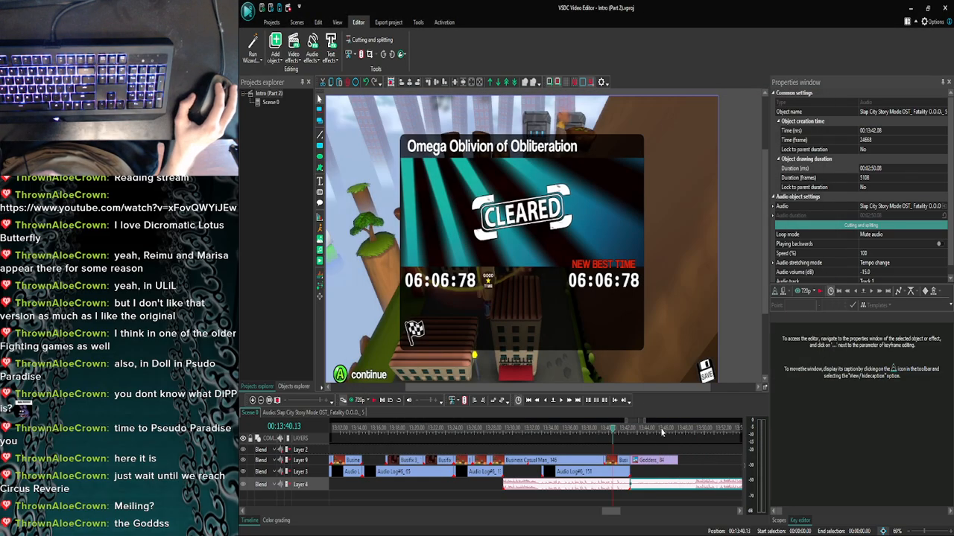
Place the playhead at 00:13:46.04, near the end of the Goddess image.
{"action": "left_click", "coordinate": [661, 430]}
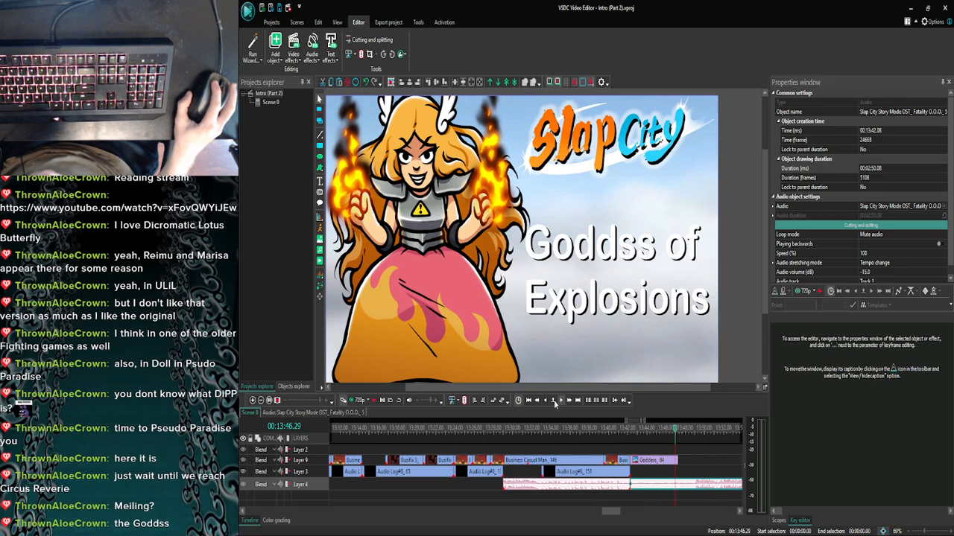
{"action": "left_click", "coordinate": [539, 403]}
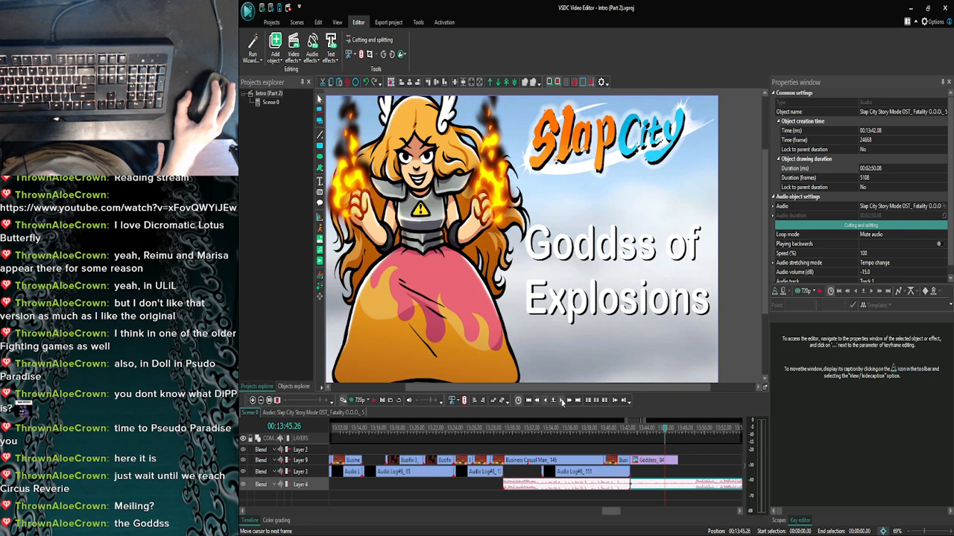
{"action": "left_click", "coordinate": [565, 401]}
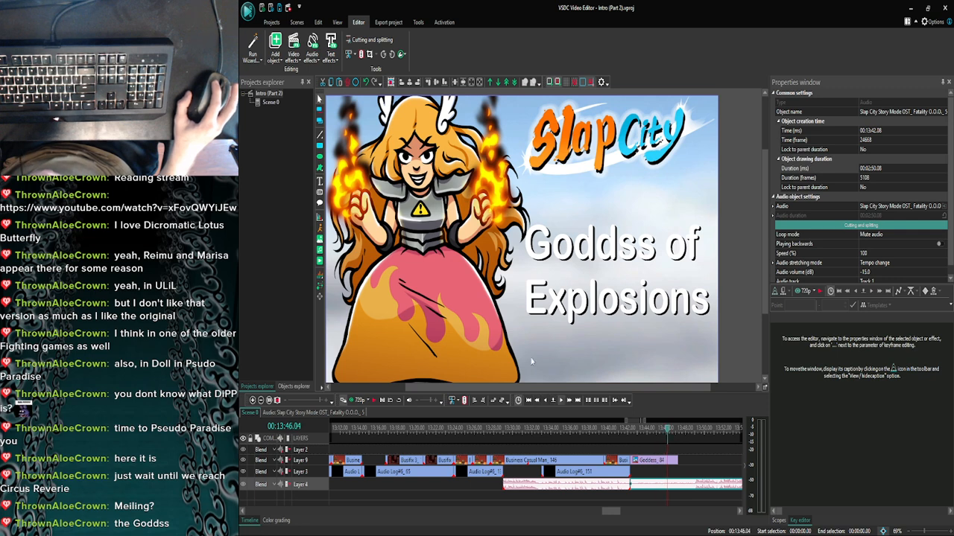
Add a Broken TV video effect to the Goddess image from the cursor position on a new layer, and preview it.
{"action": "left_click", "coordinate": [291, 49]}
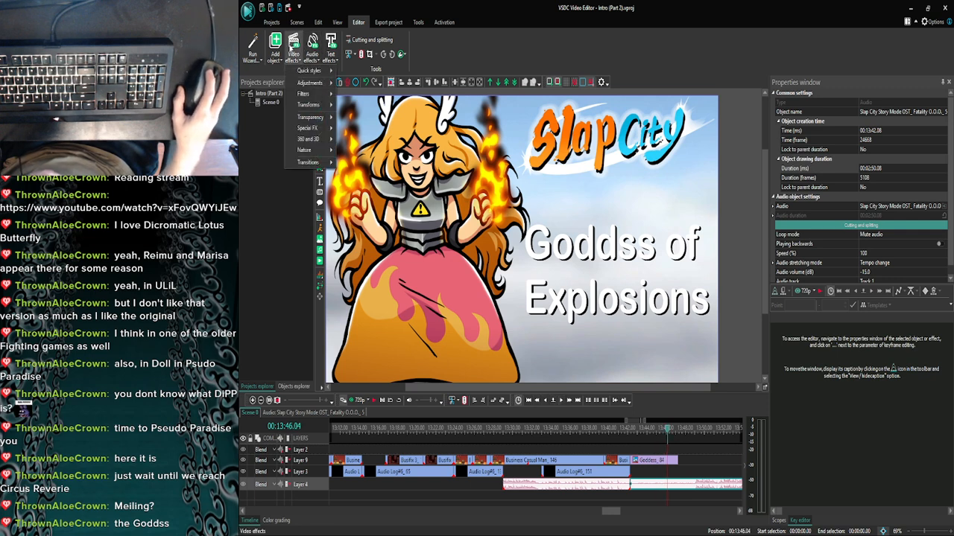
{"action": "mouse_move", "coordinate": [318, 71]}
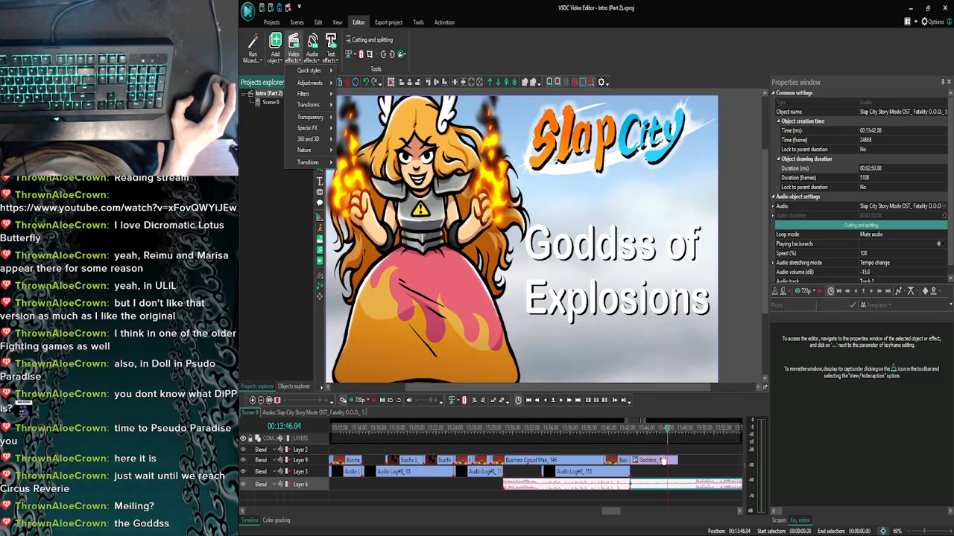
{"action": "left_click", "coordinate": [438, 239]}
{"action": "left_click", "coordinate": [294, 52]}
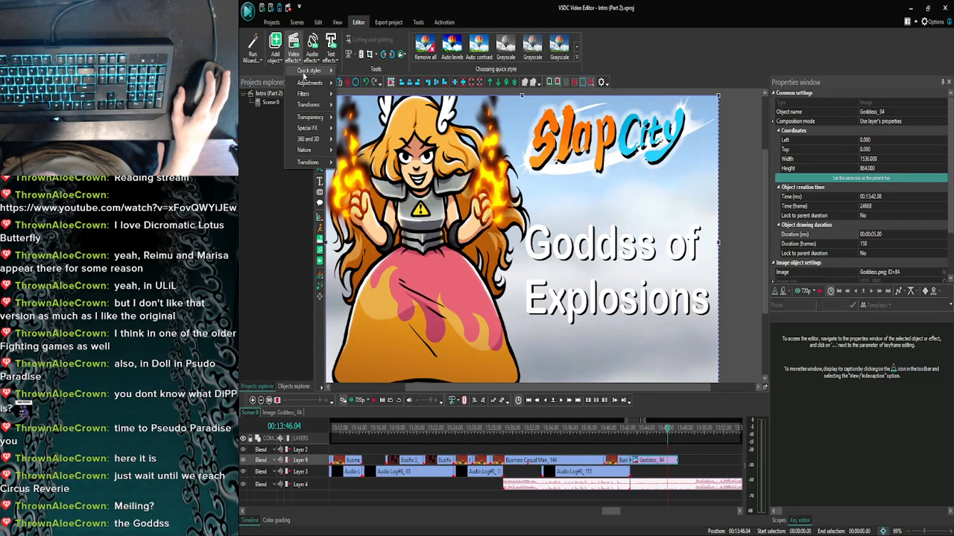
{"action": "mouse_move", "coordinate": [304, 73]}
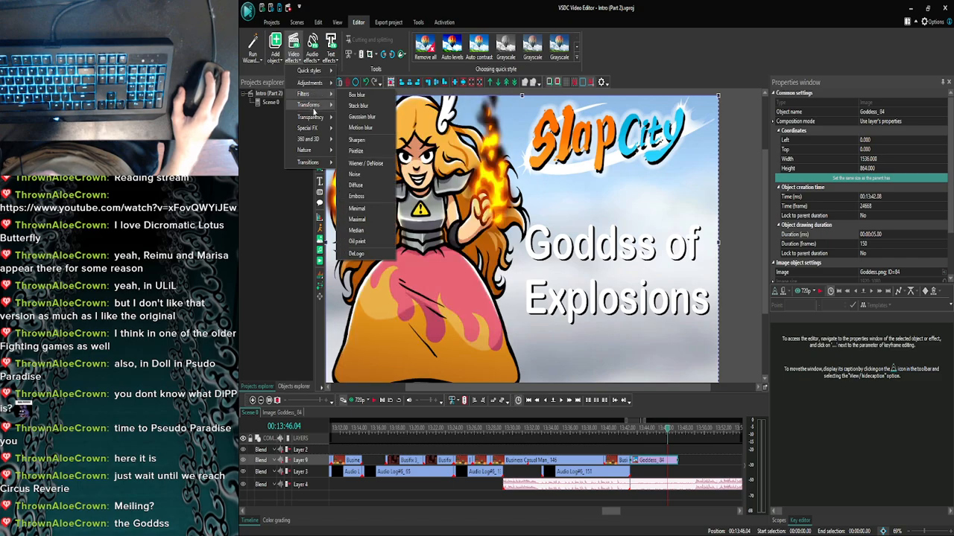
{"action": "mouse_move", "coordinate": [317, 130]}
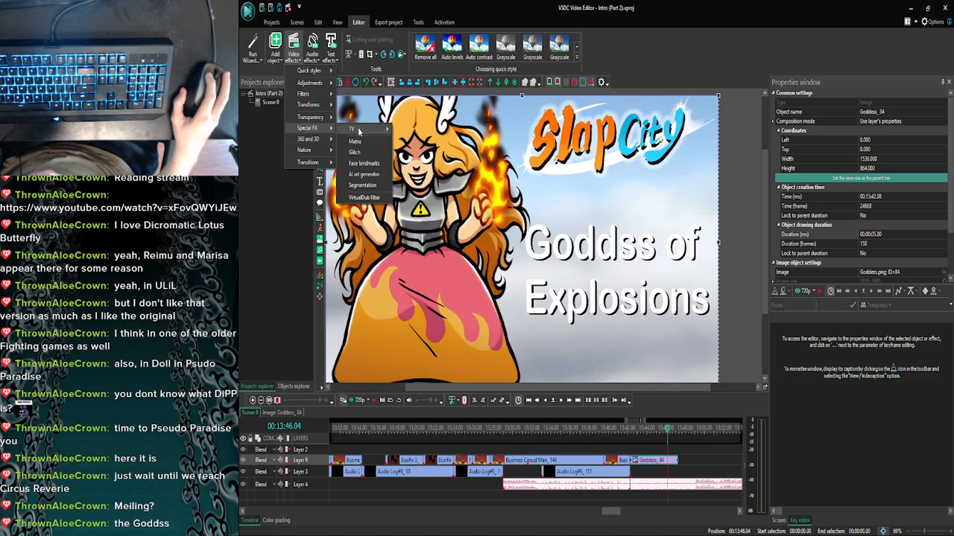
{"action": "mouse_move", "coordinate": [359, 130]}
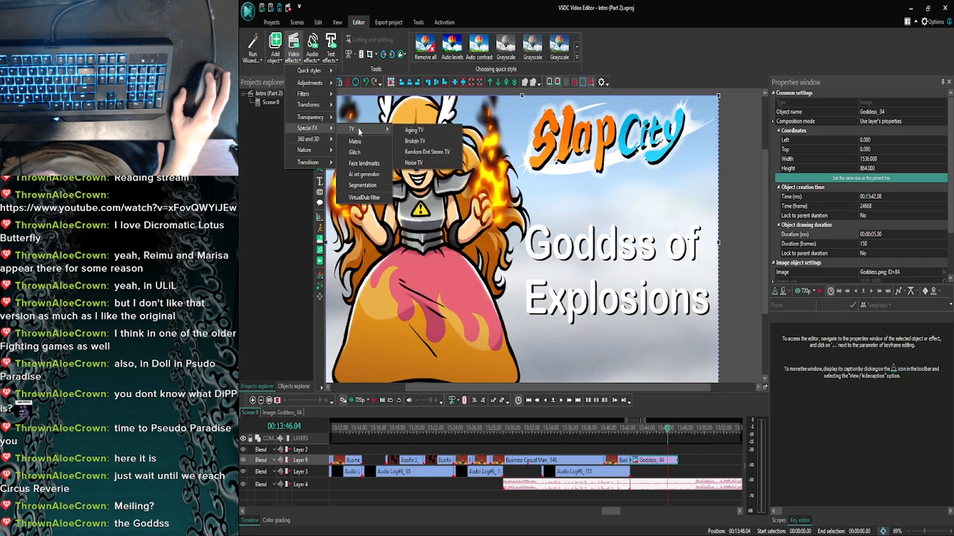
{"action": "left_click", "coordinate": [422, 142]}
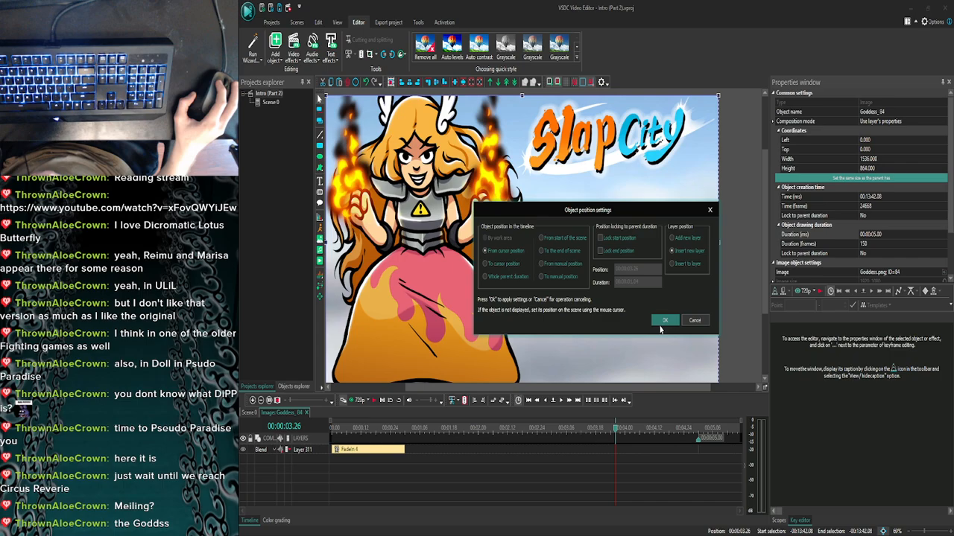
{"action": "left_click", "coordinate": [663, 321]}
{"action": "left_click", "coordinate": [359, 403]}
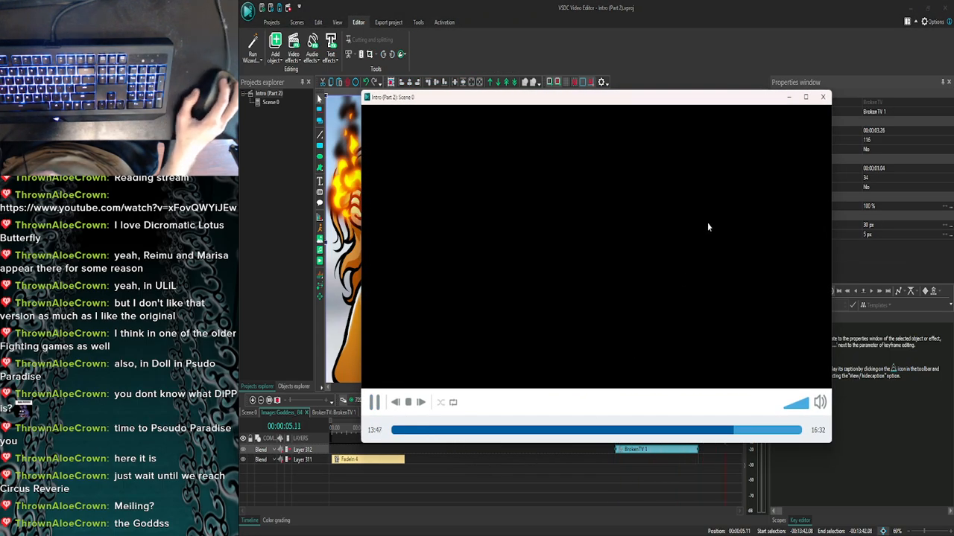
{"action": "left_click", "coordinate": [822, 97]}
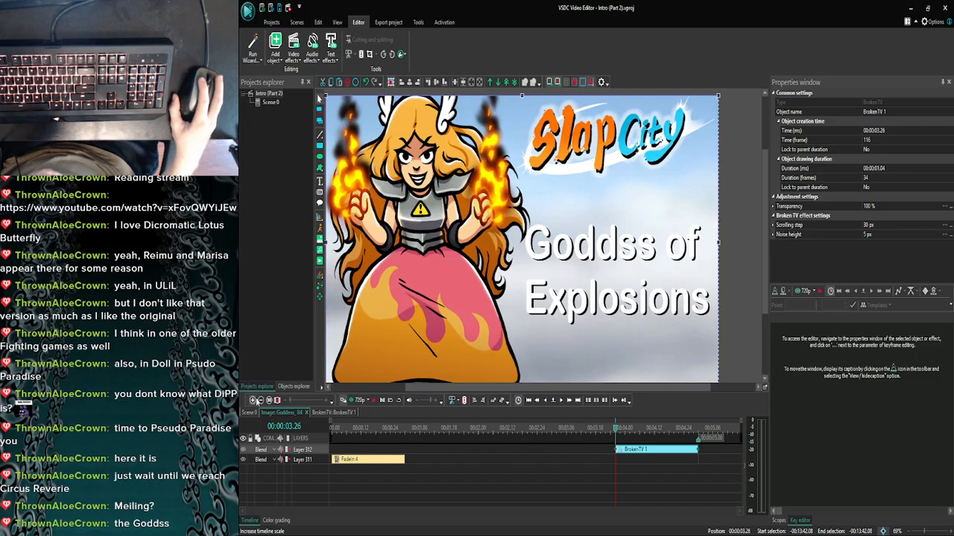
Trim the start of the Broken TV effect to 00:00:04.00 and return to the scene timeline.
{"action": "left_click", "coordinate": [561, 400]}
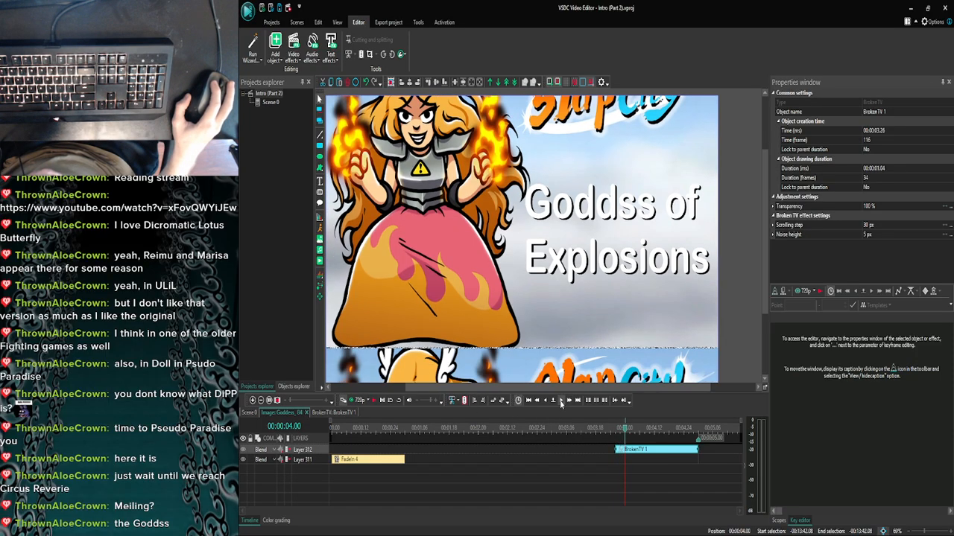
{"action": "left_click_drag", "start_coordinate": [613, 450], "coordinate": [625, 450]}
{"action": "left_click", "coordinate": [629, 462]}
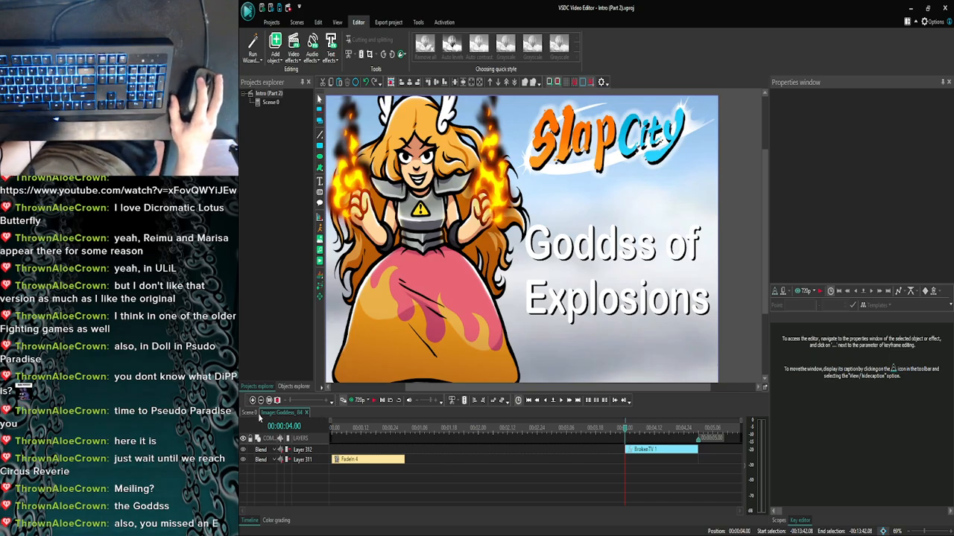
{"action": "left_click", "coordinate": [249, 412]}
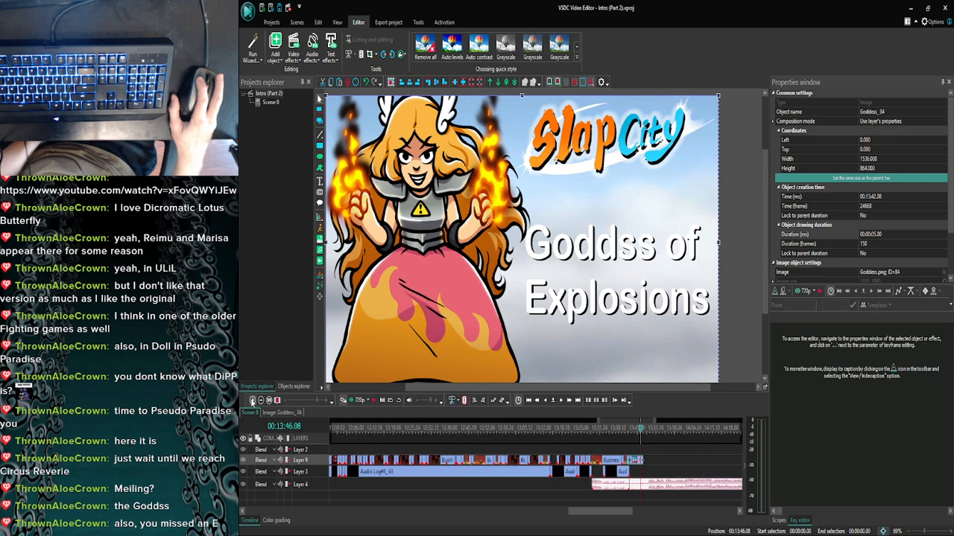
Switch to File Explorer and delete the misspelled Goddess.png from the Camera Roll folder.
{"action": "left_click", "coordinate": [421, 531]}
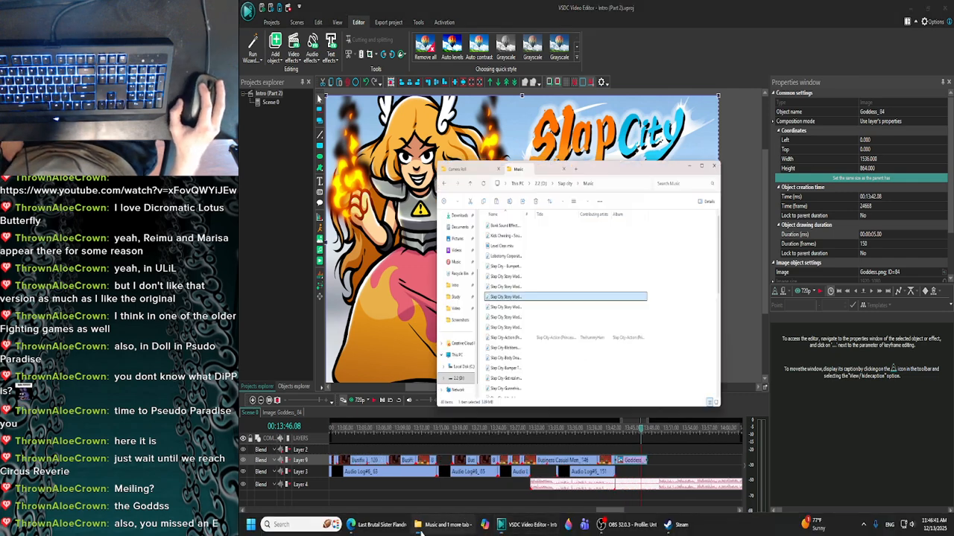
{"action": "left_click", "coordinate": [471, 46]}
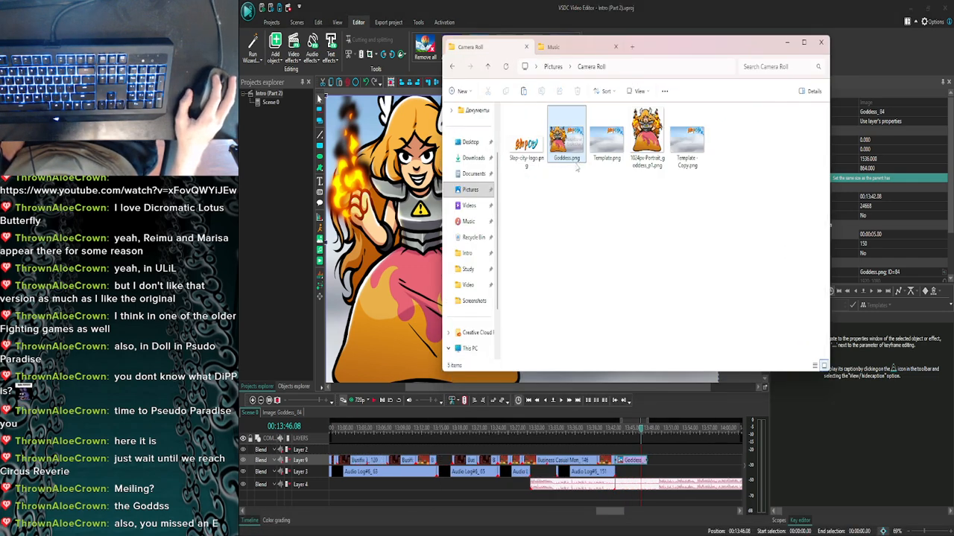
{"action": "mouse_move", "coordinate": [633, 531]}
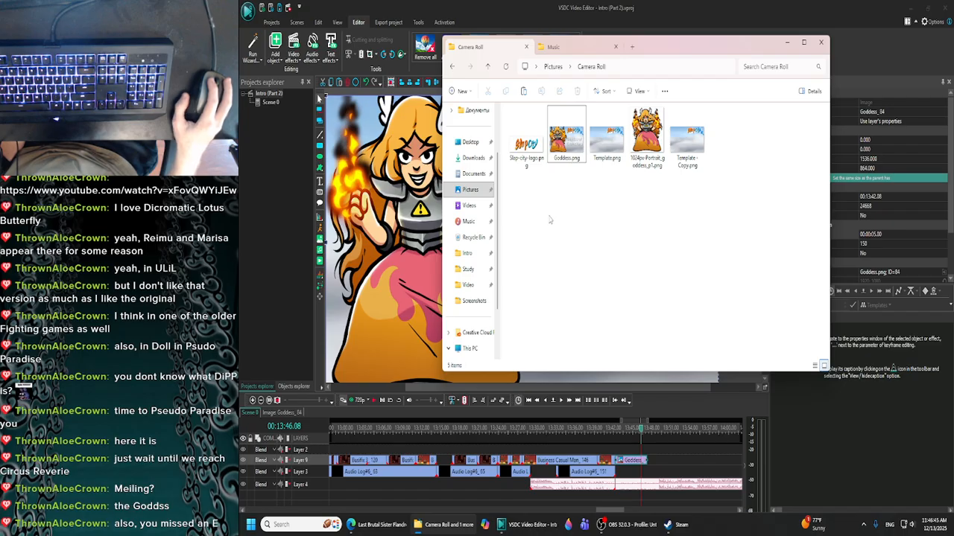
{"action": "left_click", "coordinate": [570, 143]}
{"action": "key", "text": "Delete"}
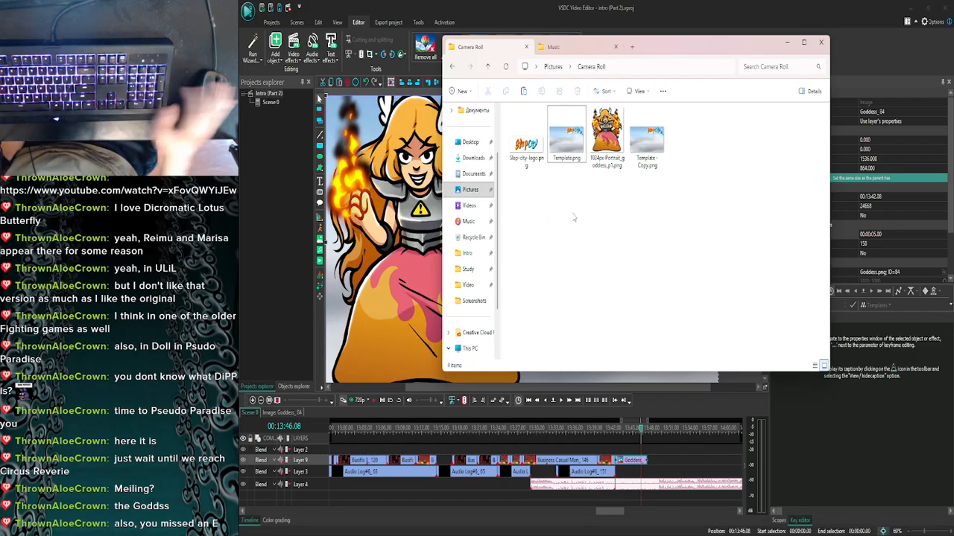
Switch to Paint 3D and open Template - Copy.png from the Camera Roll folder.
{"action": "mouse_move", "coordinate": [587, 533]}
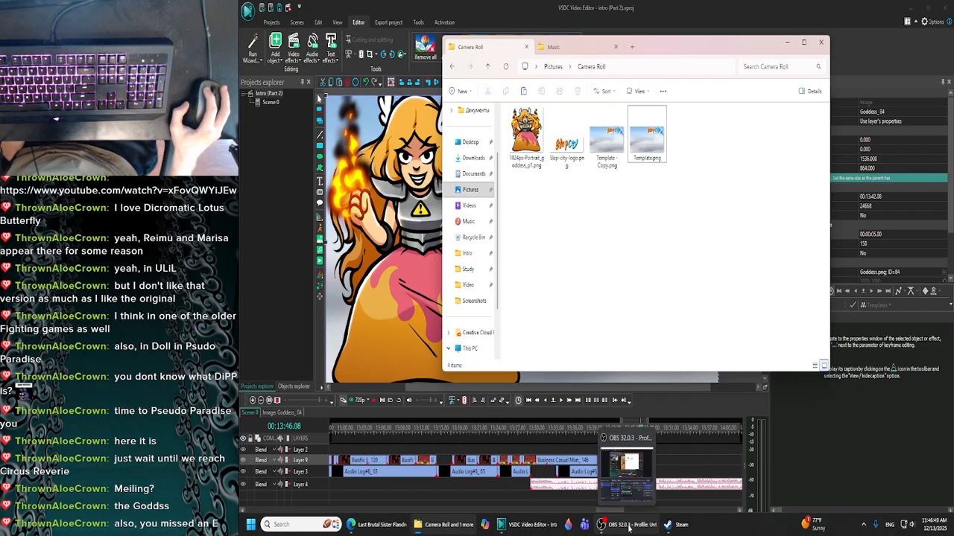
{"action": "mouse_move", "coordinate": [675, 526]}
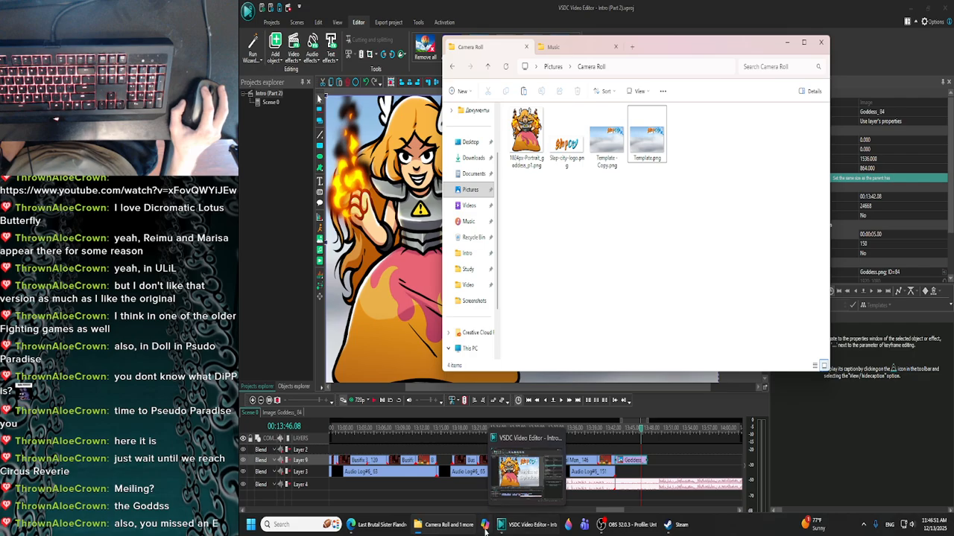
{"action": "left_click", "coordinate": [568, 526]}
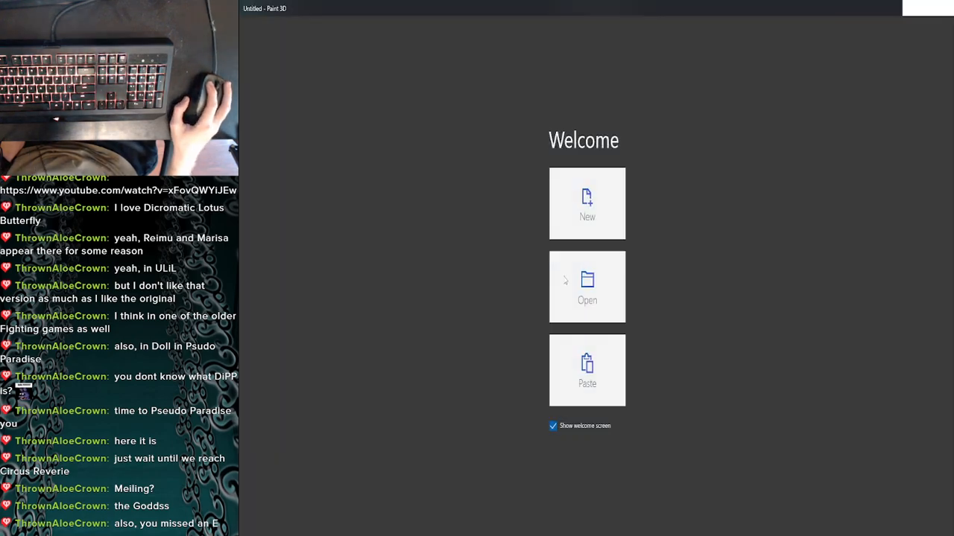
{"action": "left_click", "coordinate": [565, 280]}
{"action": "left_click", "coordinate": [396, 65]}
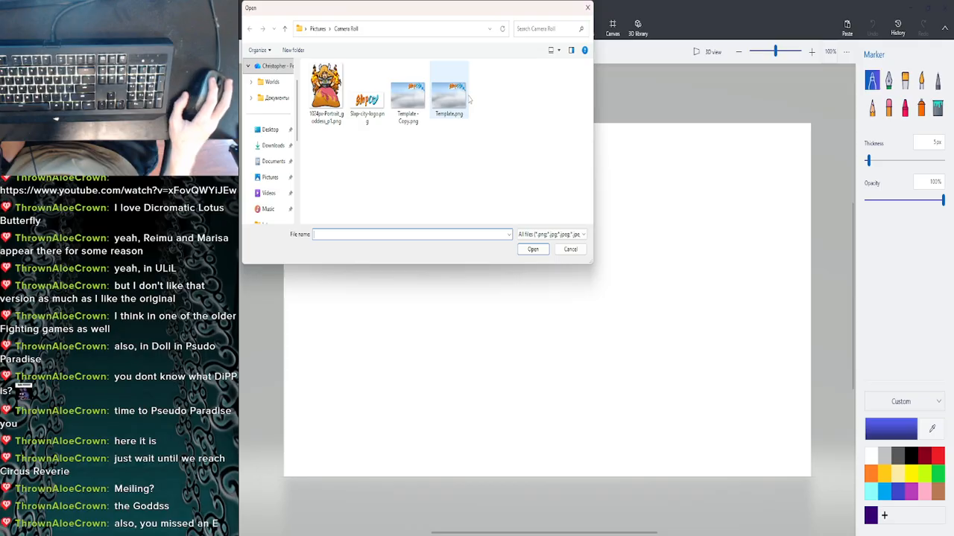
{"action": "left_click", "coordinate": [412, 91]}
{"action": "double_click", "coordinate": [412, 91]}
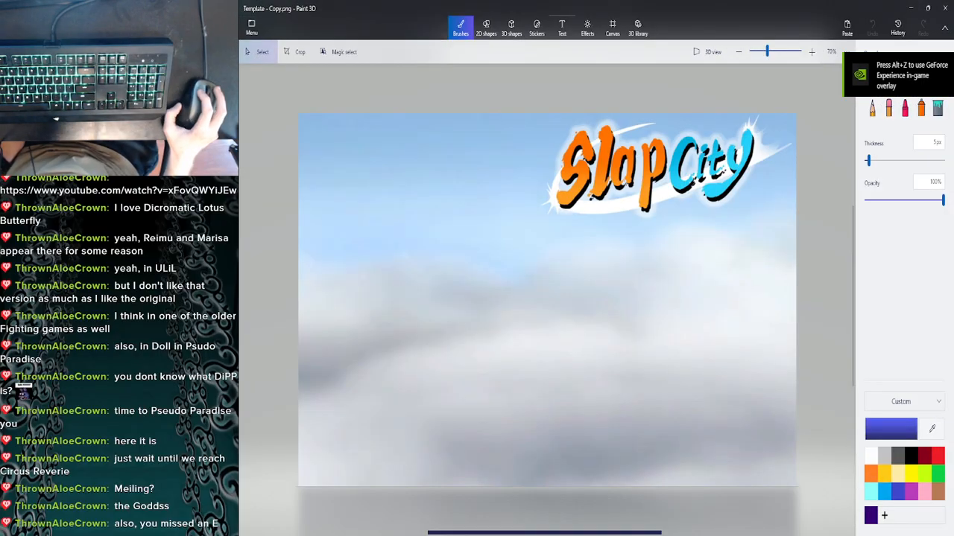
Insert the Goddess portrait PNG from Camera Roll and enlarge it to about 1096 × 1159 px beside the Slap City logo.
{"action": "left_click", "coordinate": [434, 531]}
{"action": "key", "text": "super"}
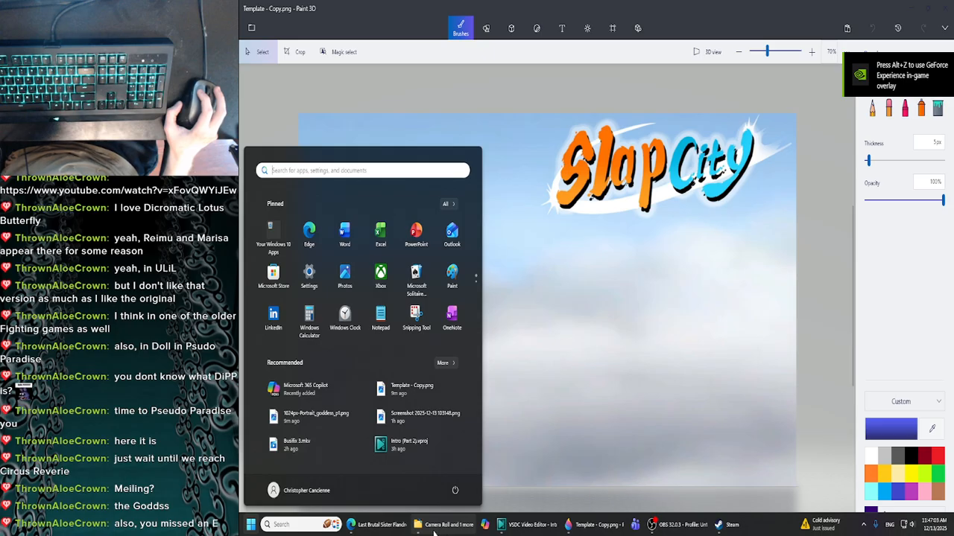
{"action": "left_click", "coordinate": [432, 531]}
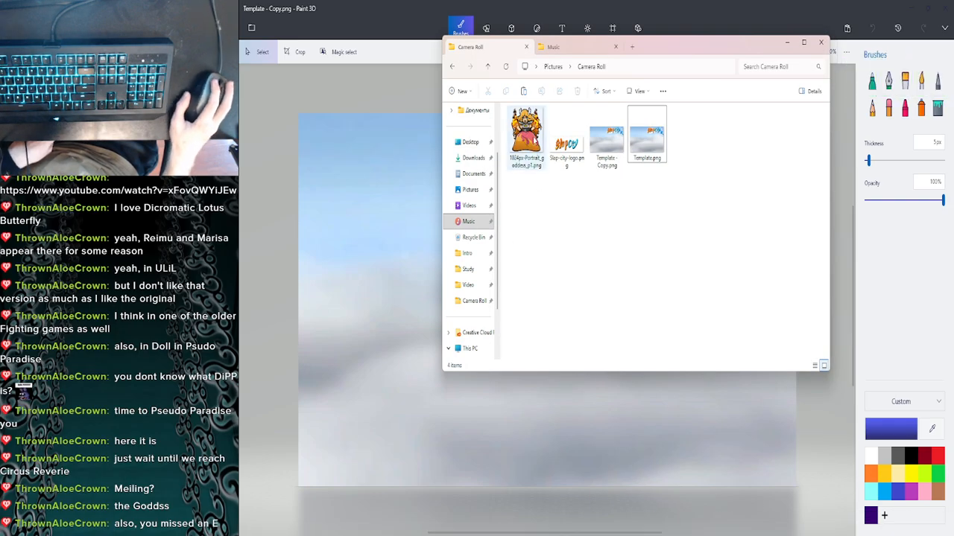
{"action": "left_click_drag", "start_coordinate": [526, 138], "coordinate": [373, 298]}
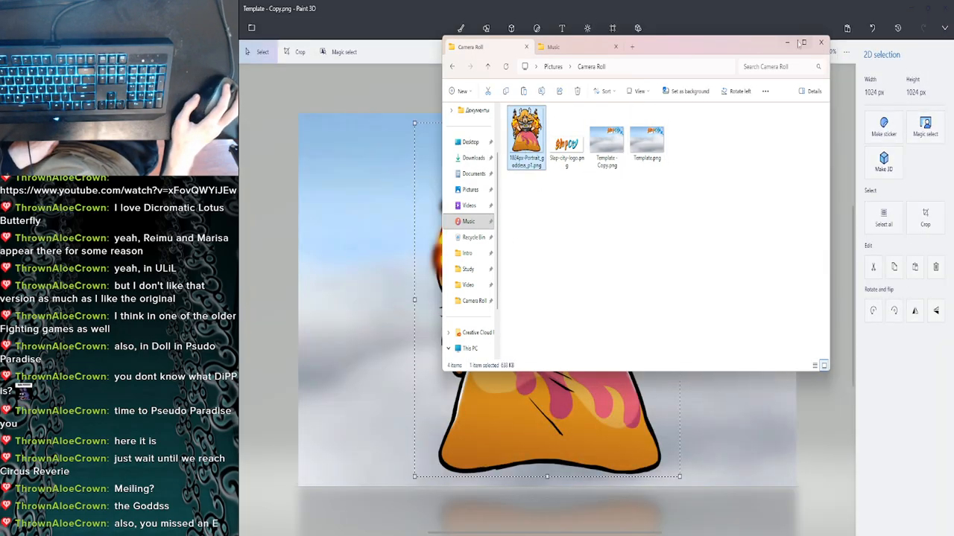
{"action": "left_click_drag", "start_coordinate": [636, 202], "coordinate": [506, 220]}
{"action": "left_click_drag", "start_coordinate": [550, 141], "coordinate": [569, 95]}
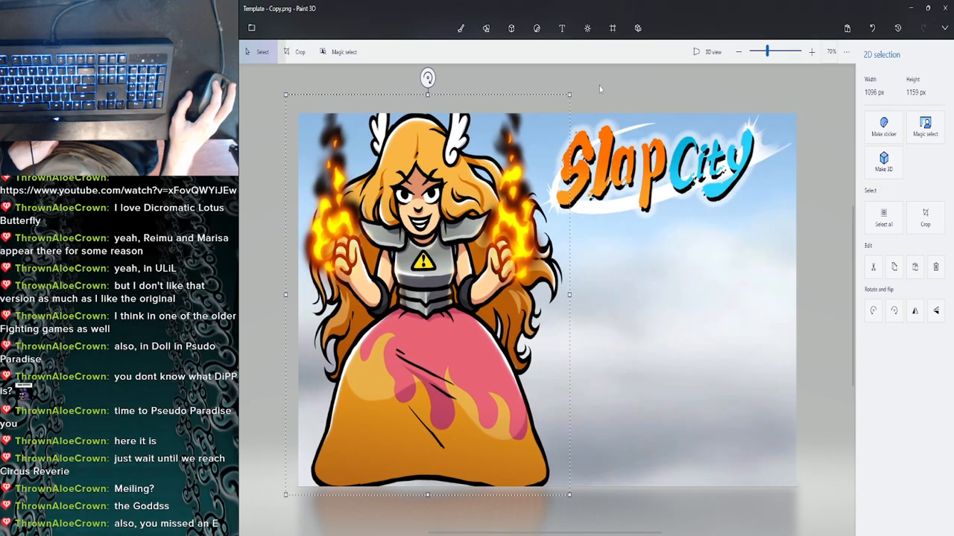
{"action": "left_click", "coordinate": [600, 89]}
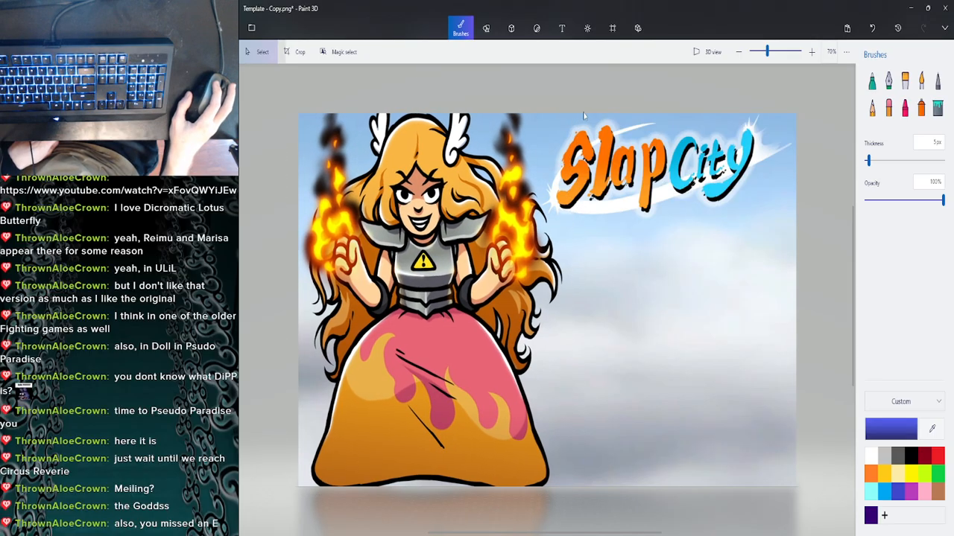
Create a 2D text box below the Slap City logo with bold Arial Rounded MT at size 130.
{"action": "left_click", "coordinate": [561, 30]}
{"action": "left_click", "coordinate": [880, 157]}
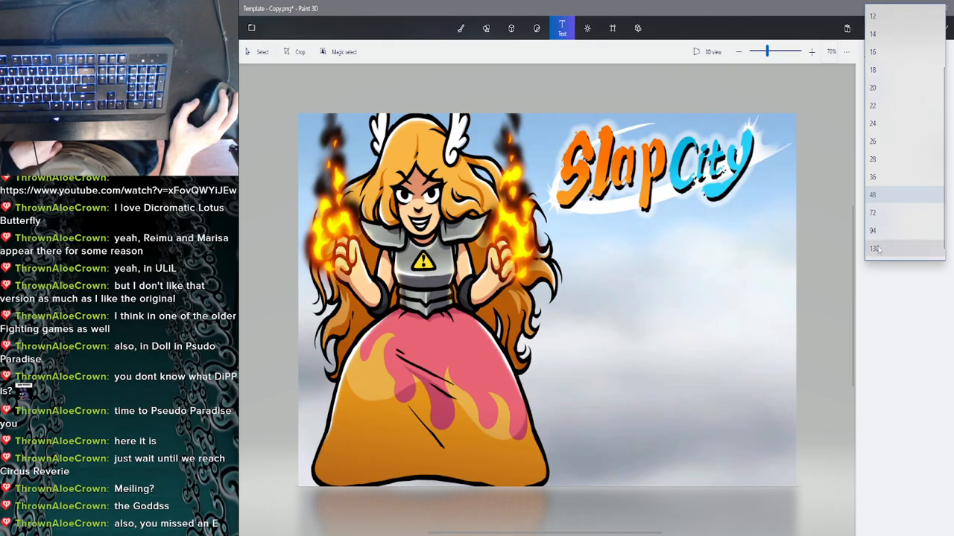
{"action": "left_click", "coordinate": [878, 200]}
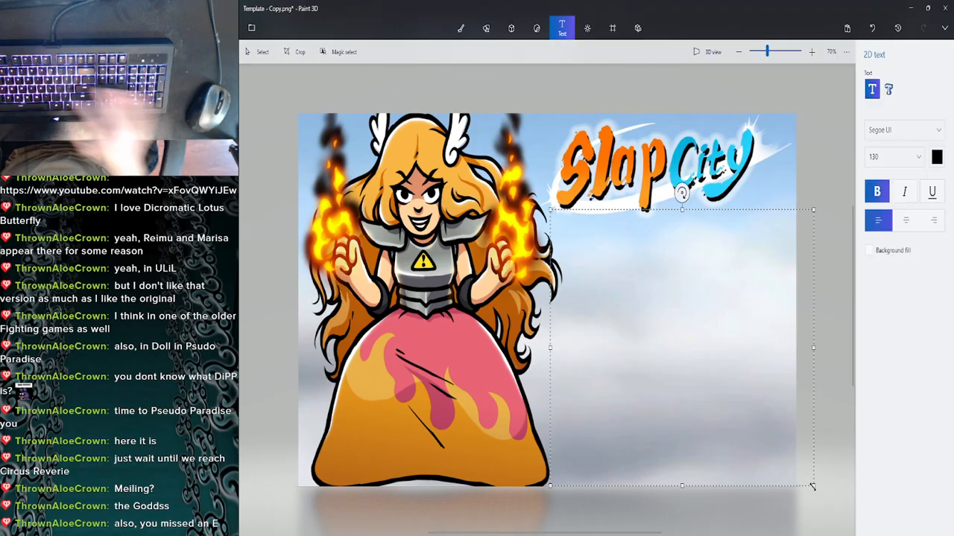
{"action": "type", "text": "G"}
{"action": "key", "text": "BackSpace"}
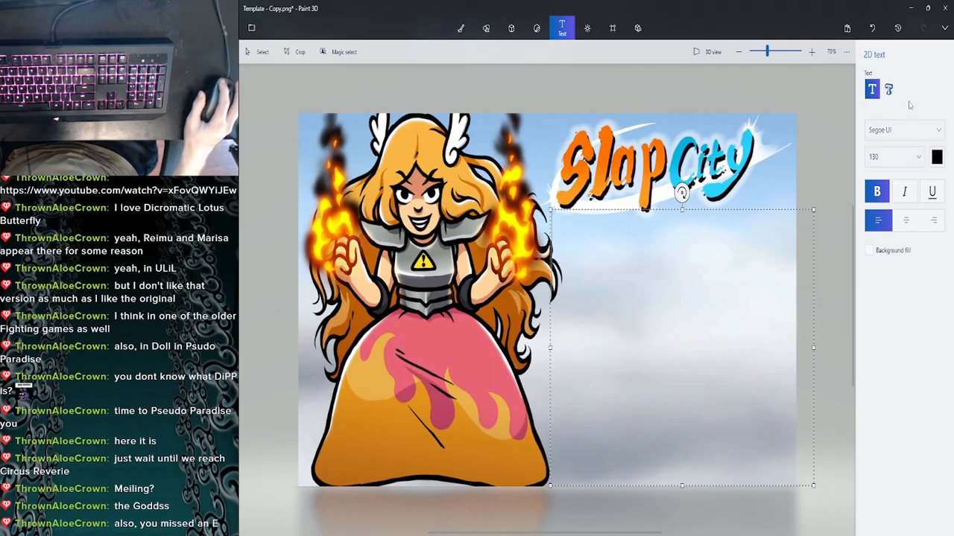
{"action": "left_click", "coordinate": [911, 131]}
{"action": "scroll", "coordinate": [914, 137], "scroll_direction": "up", "scroll_amount": 10}
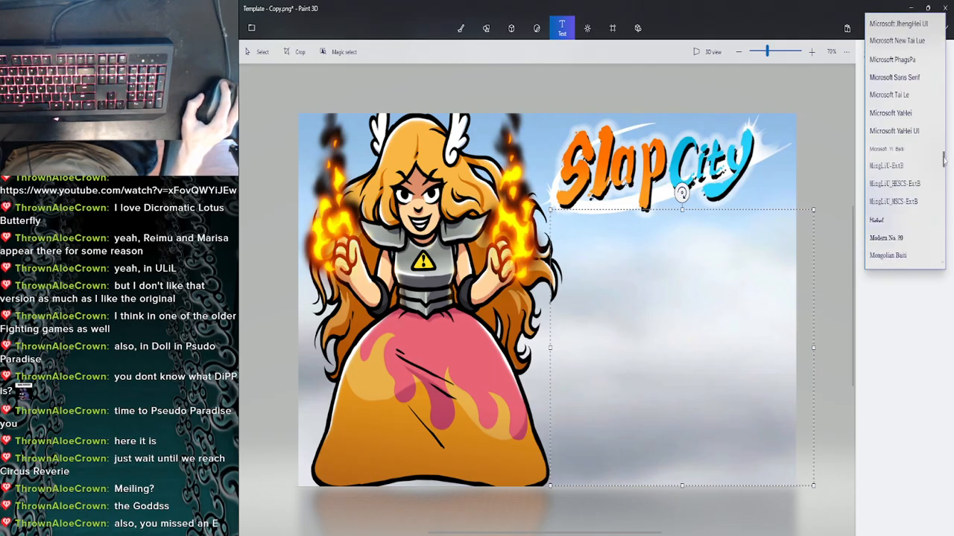
{"action": "left_click_drag", "start_coordinate": [943, 162], "coordinate": [947, 29]}
{"action": "left_click", "coordinate": [912, 81]}
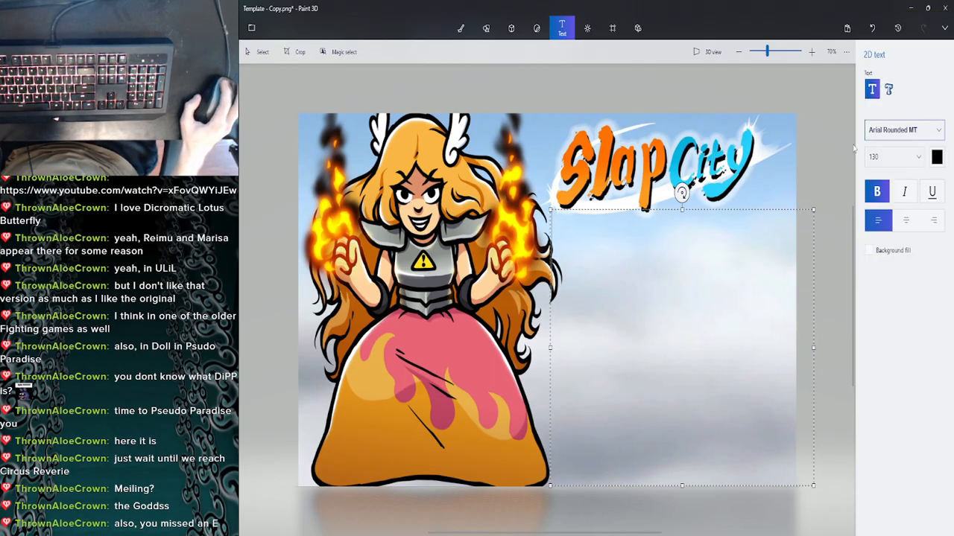
Enter "Goddess of Explosions" in the text box and move it lower beside the Goddess's skirt.
{"action": "type", "text": "Godde"}
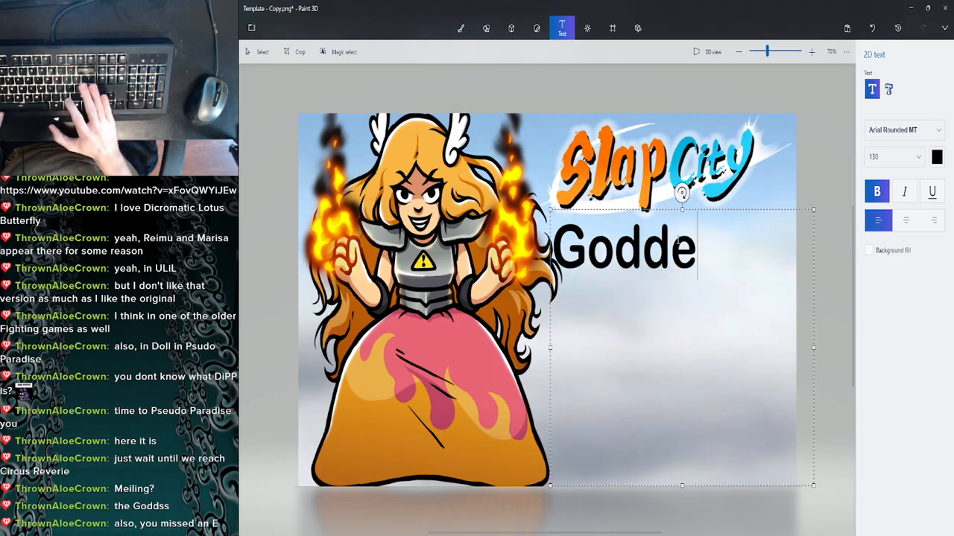
{"action": "type", "text": "ss"}
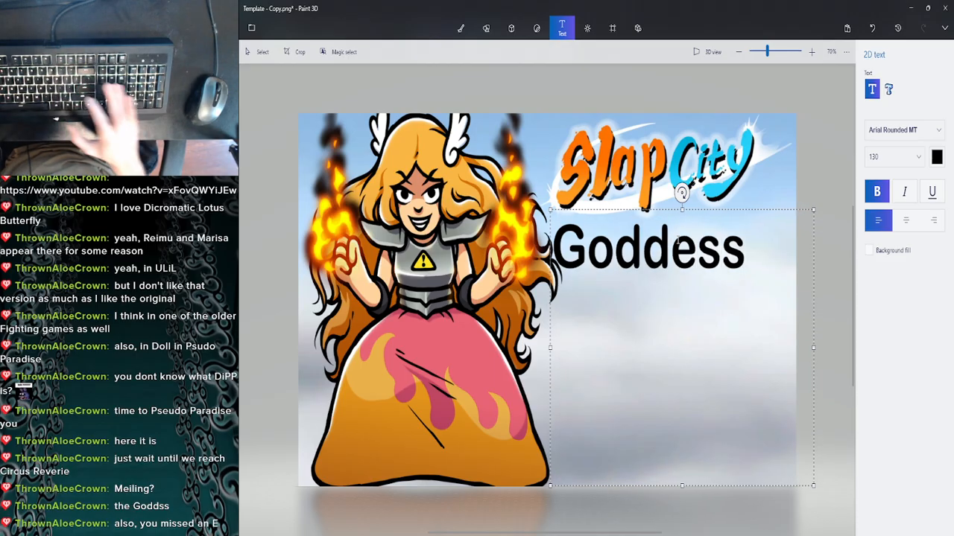
{"action": "type", "text": " of"}
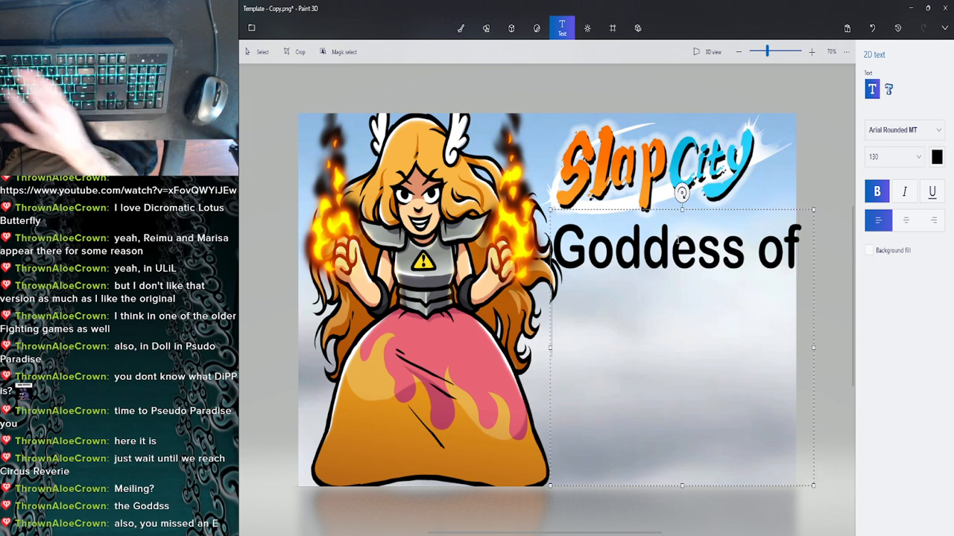
{"action": "type", "text": " Explosions"}
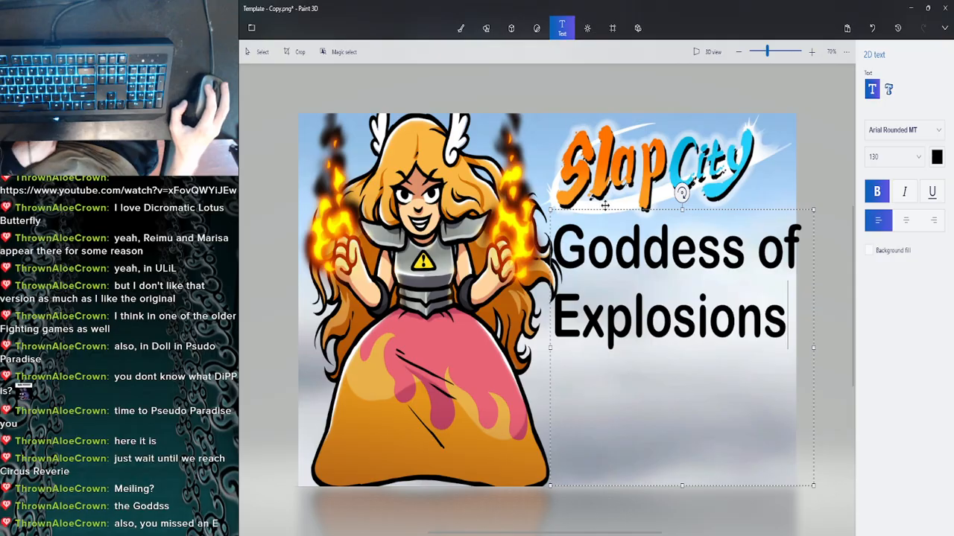
{"action": "left_click_drag", "start_coordinate": [608, 206], "coordinate": [598, 289]}
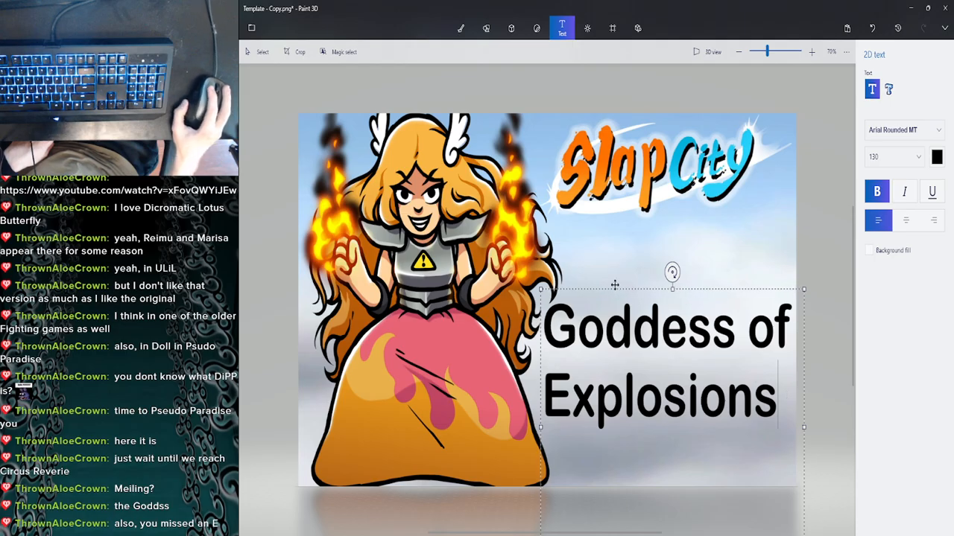
{"action": "mouse_move", "coordinate": [616, 279]}
{"action": "left_mouse_down"}
{"action": "mouse_move", "coordinate": [613, 238]}
{"action": "mouse_move", "coordinate": [615, 290]}
{"action": "left_mouse_up"}
Copy the black title text, commit it, and paste the copy into a new text box over it.
{"action": "key", "text": "ctrl+a"}
{"action": "key", "text": "ctrl+c"}
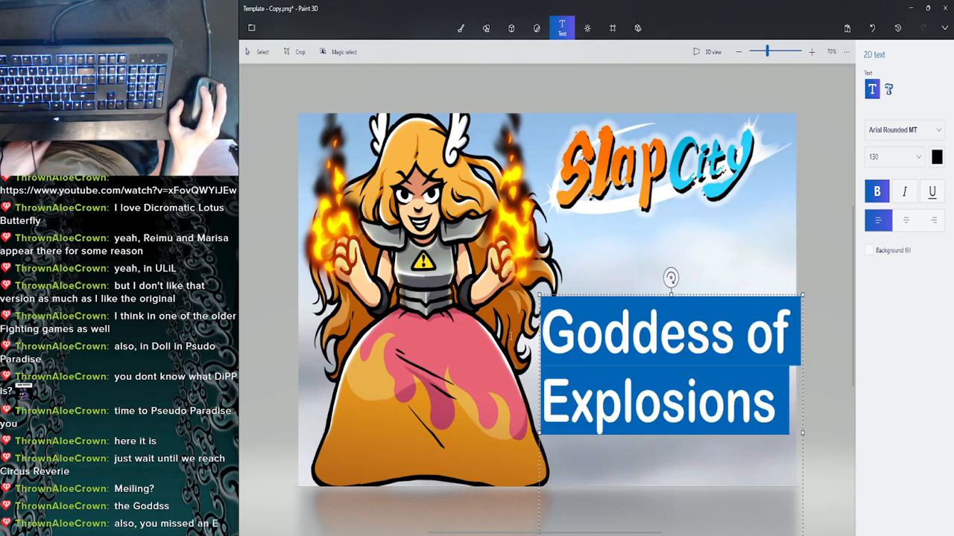
{"action": "left_click", "coordinate": [619, 257]}
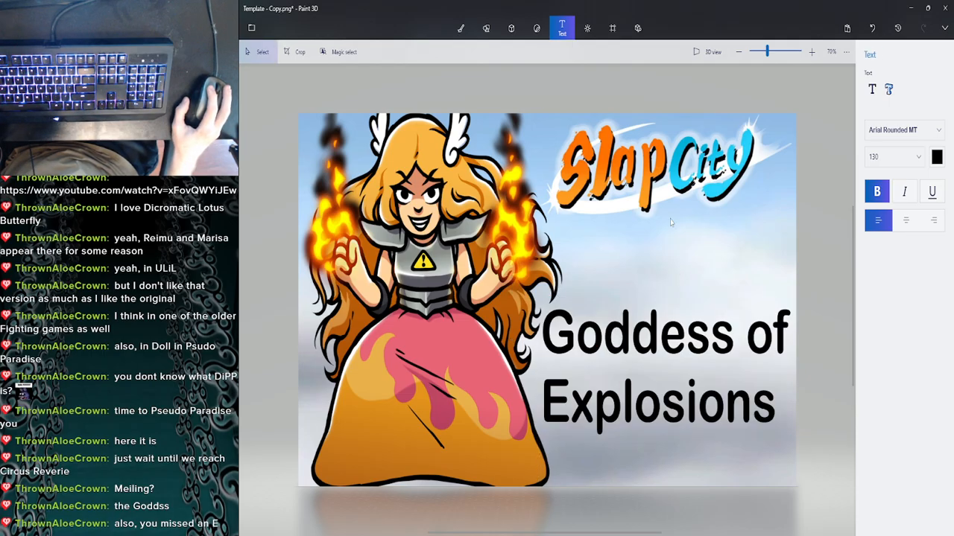
{"action": "left_click_drag", "start_coordinate": [512, 276], "coordinate": [803, 463]}
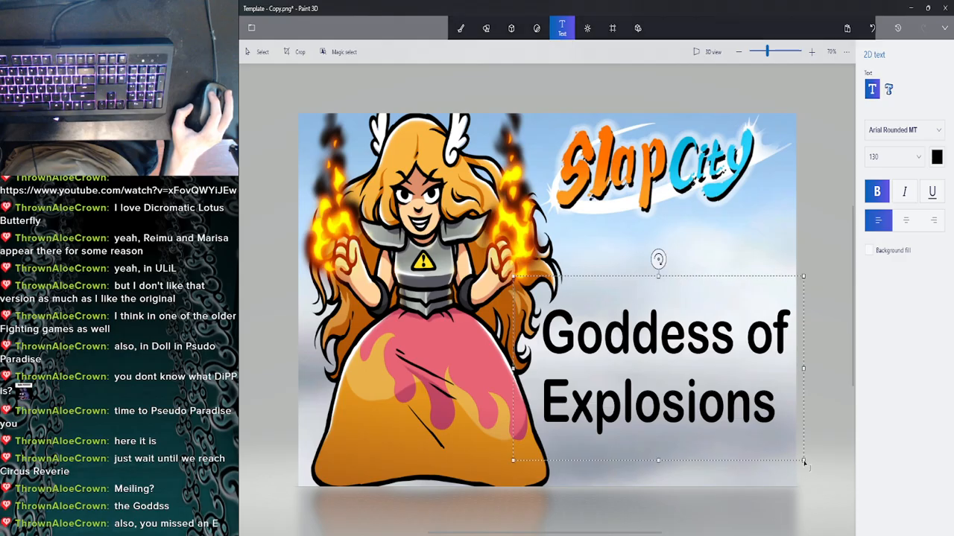
{"action": "key", "text": "ctrl+v"}
{"action": "key", "text": "ctrl+a"}
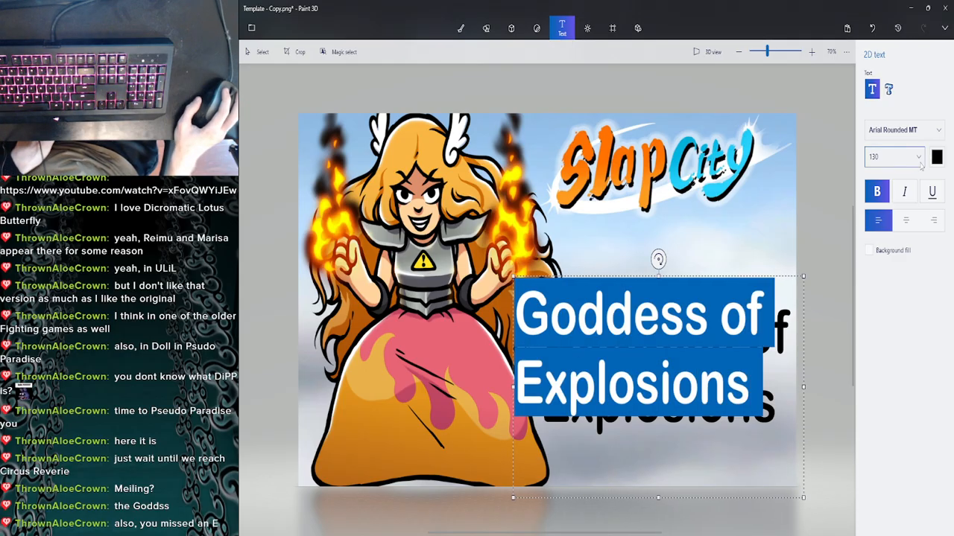
Color the pasted title white and place it slightly offset over the black title as a drop-shadow effect.
{"action": "left_click", "coordinate": [937, 157]}
{"action": "left_click", "coordinate": [891, 195]}
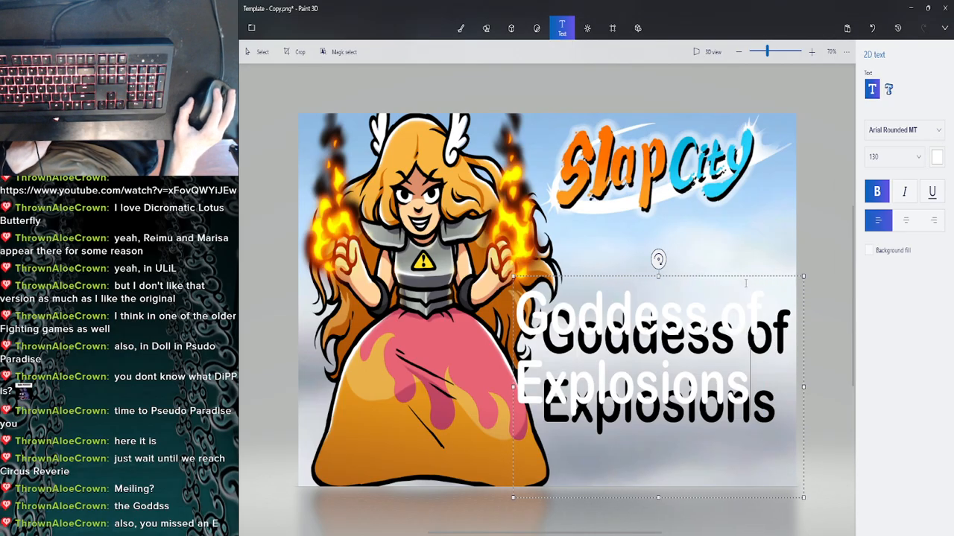
{"action": "left_click_drag", "start_coordinate": [745, 275], "coordinate": [768, 293]}
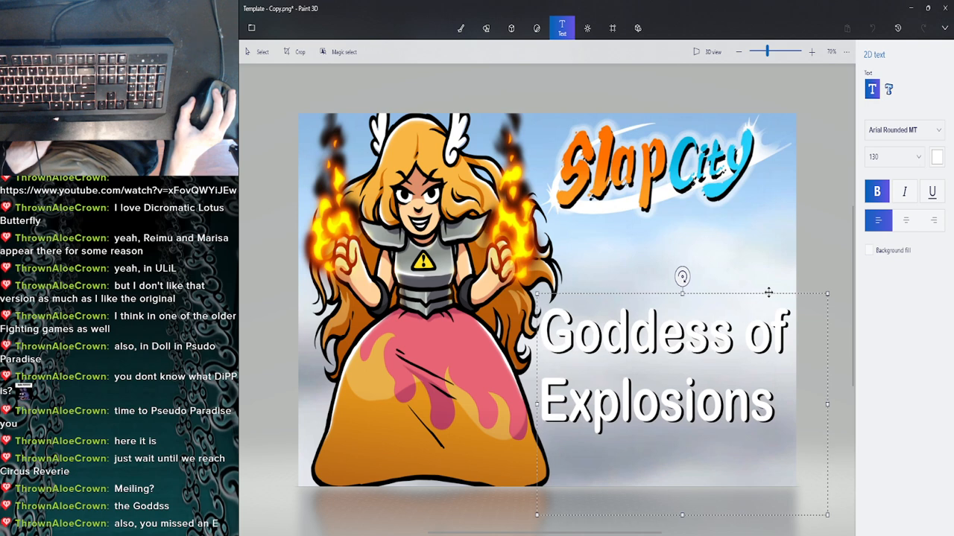
{"action": "left_click", "coordinate": [756, 246]}
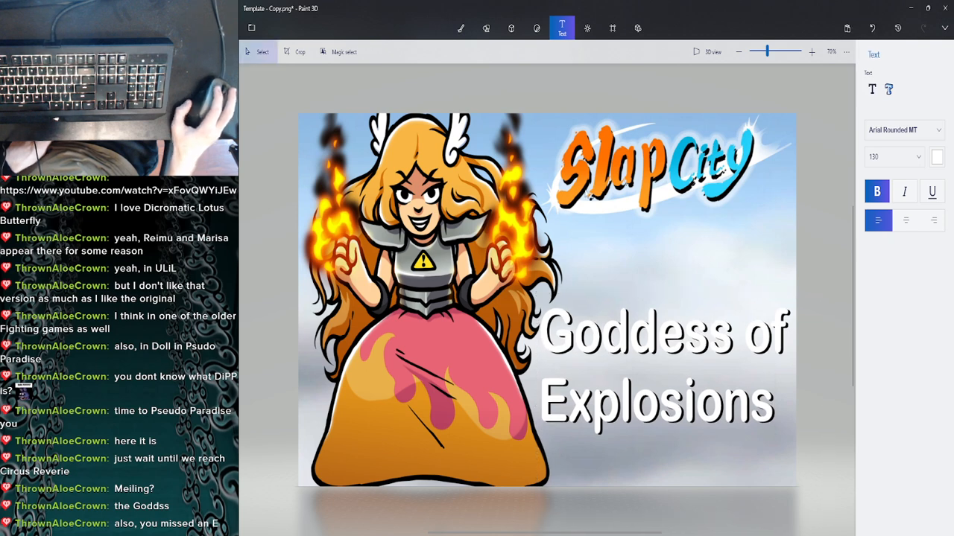
Save the finished title image as Template - Copy.png and close Paint 3D.
{"action": "left_click", "coordinate": [252, 26]}
{"action": "left_click", "coordinate": [282, 131]}
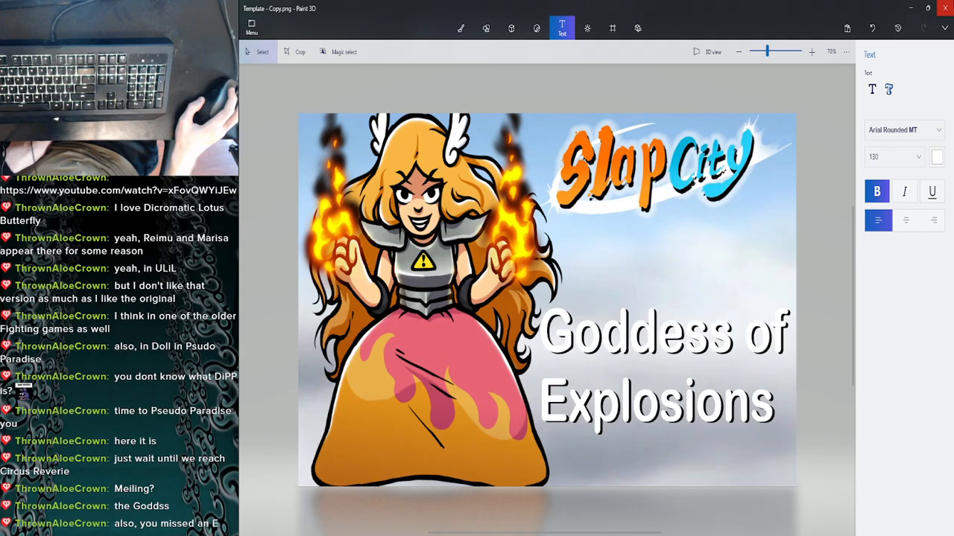
{"action": "left_click", "coordinate": [945, 7]}
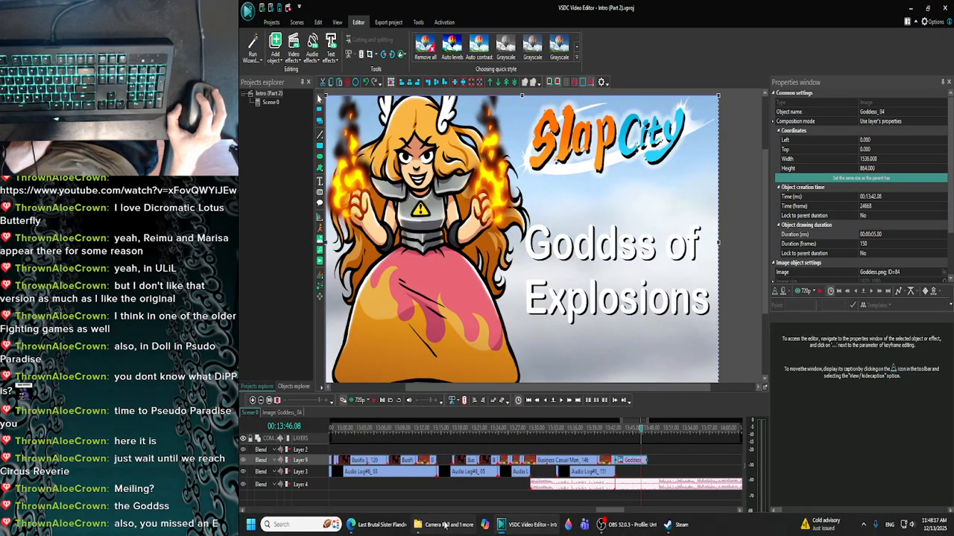
Return to the Camera Roll folder in File Explorer and duplicate the blank Template.png.
{"action": "left_click", "coordinate": [449, 524]}
{"action": "left_click", "coordinate": [660, 149]}
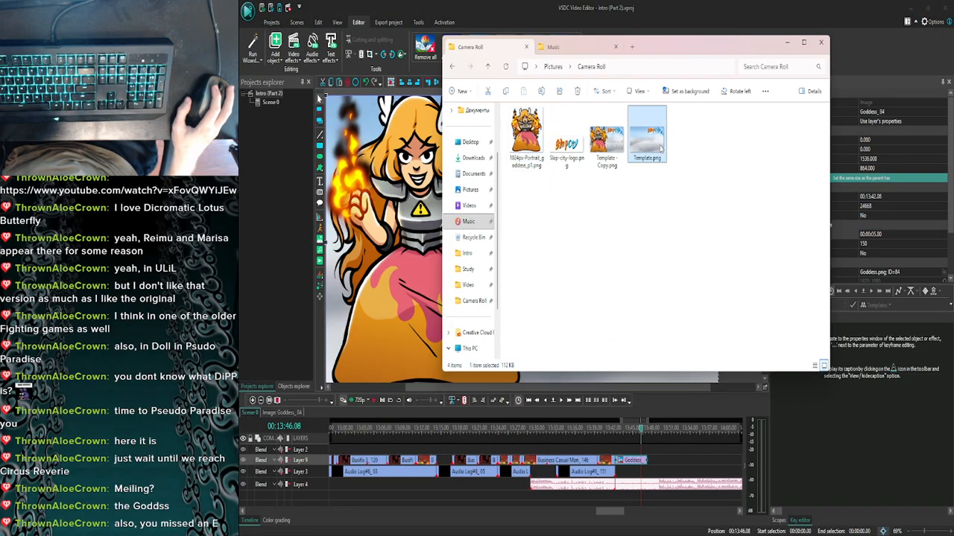
{"action": "key", "text": "ctrl+c"}
{"action": "key", "text": "ctrl+v"}
{"action": "left_click", "coordinate": [526, 130]}
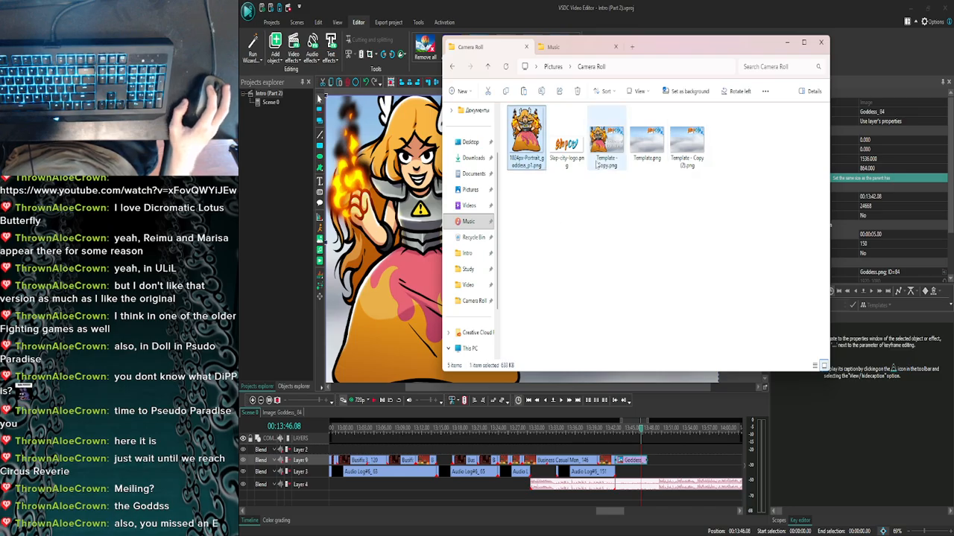
Rename the finished title image Template - Copy.png as Goddess.png.
{"action": "left_click", "coordinate": [602, 149]}
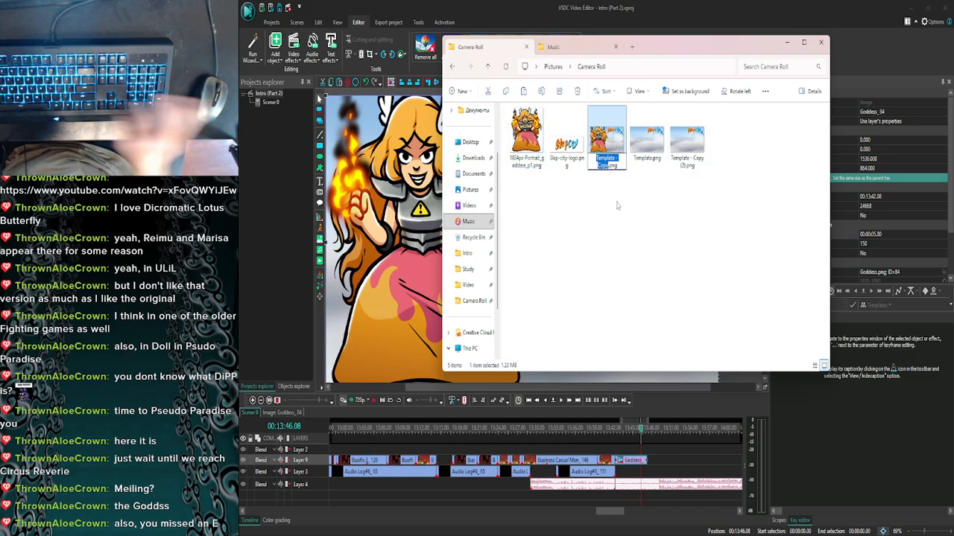
{"action": "type", "text": "G"}
{"action": "type", "text": "odd"}
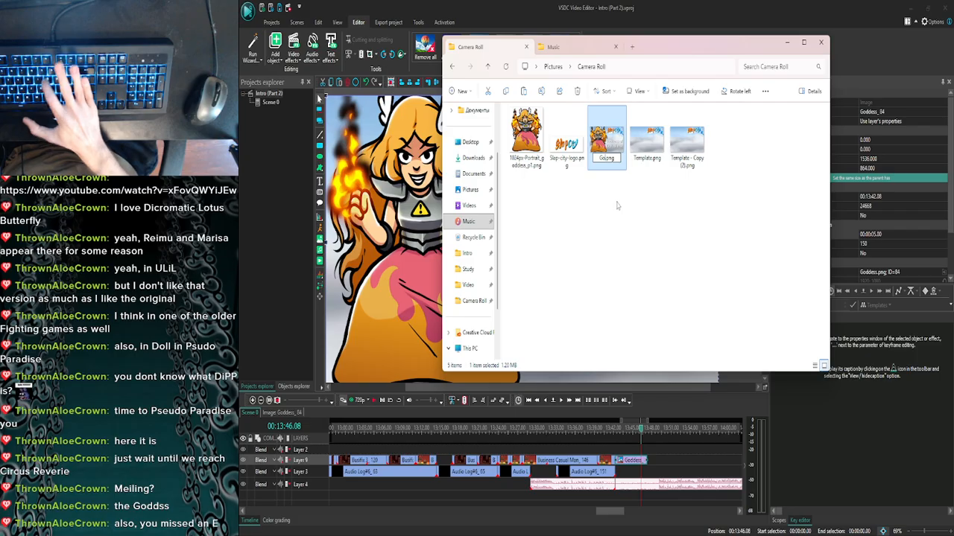
{"action": "type", "text": "ess"}
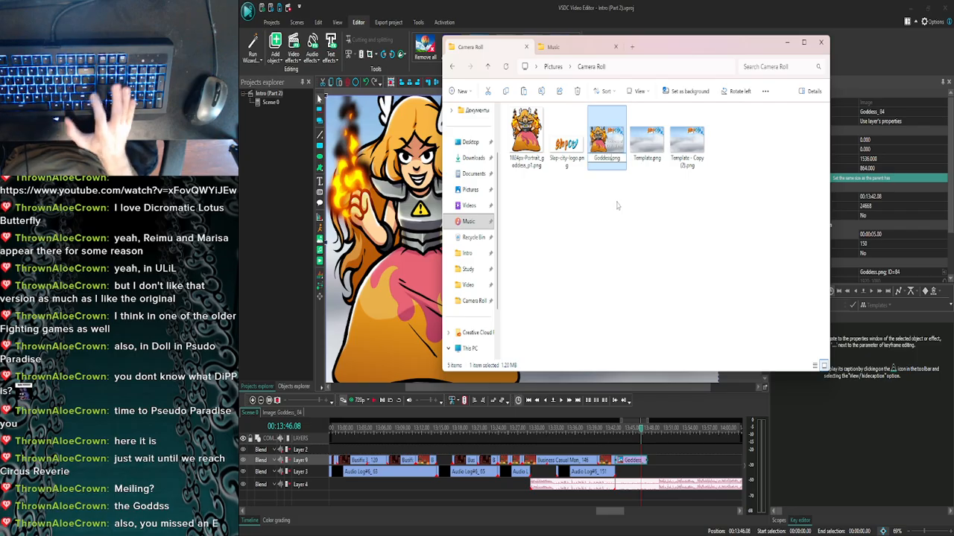
{"action": "key", "text": "Return"}
Switch to VSDC Video Editor and delete the misspelled Goddess title clip from the end of Layer 9.
{"action": "left_click", "coordinate": [654, 463]}
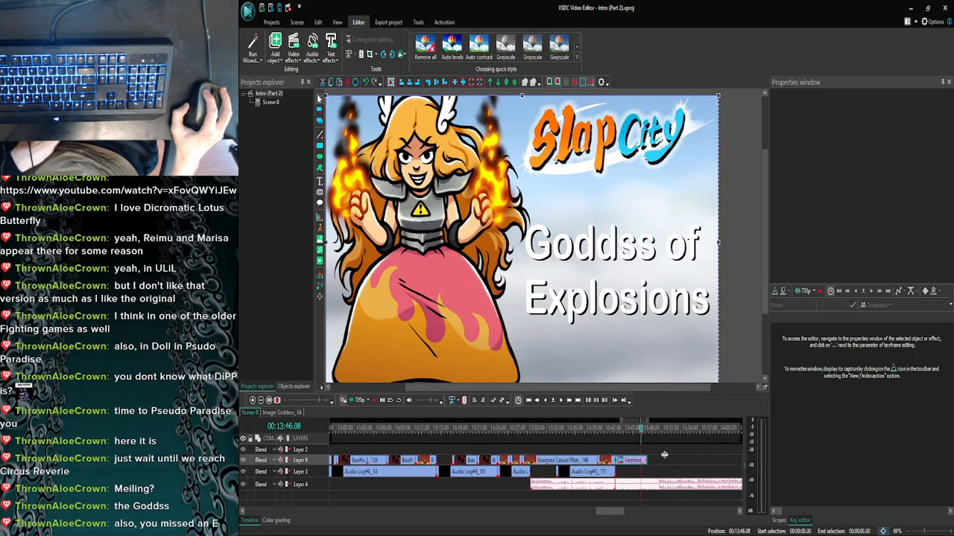
{"action": "left_click", "coordinate": [638, 460]}
{"action": "key", "text": "Delete"}
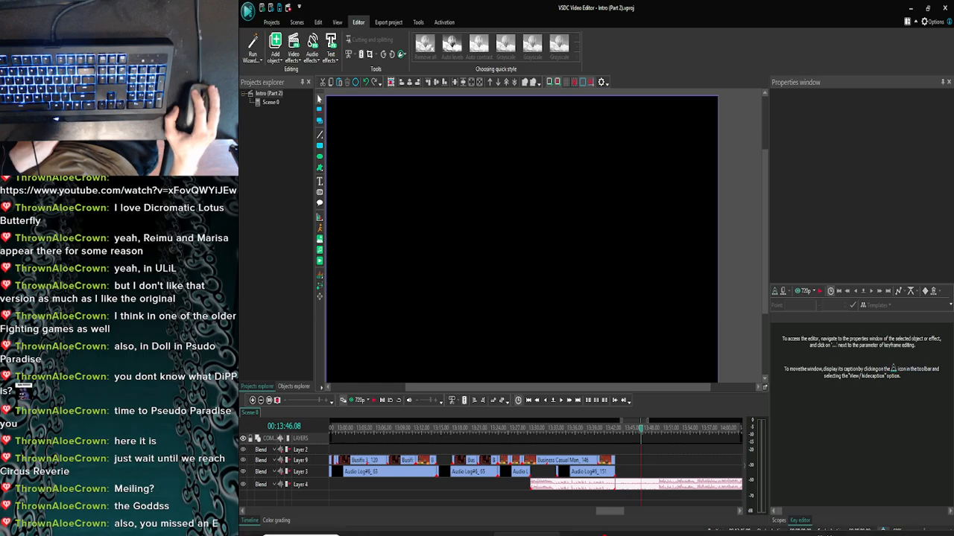
Import Goddess.png from the Camera Roll folder and place its clip on Layer 9 directly after the last clip, at 00:13:42.08.
{"action": "left_click", "coordinate": [439, 528]}
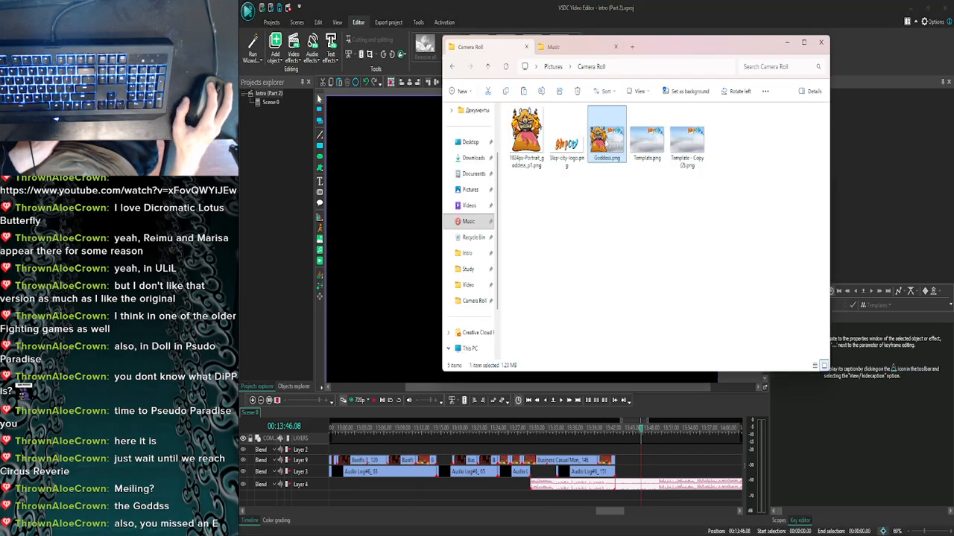
{"action": "left_click_drag", "start_coordinate": [606, 134], "coordinate": [375, 216]}
{"action": "left_click", "coordinate": [788, 42]}
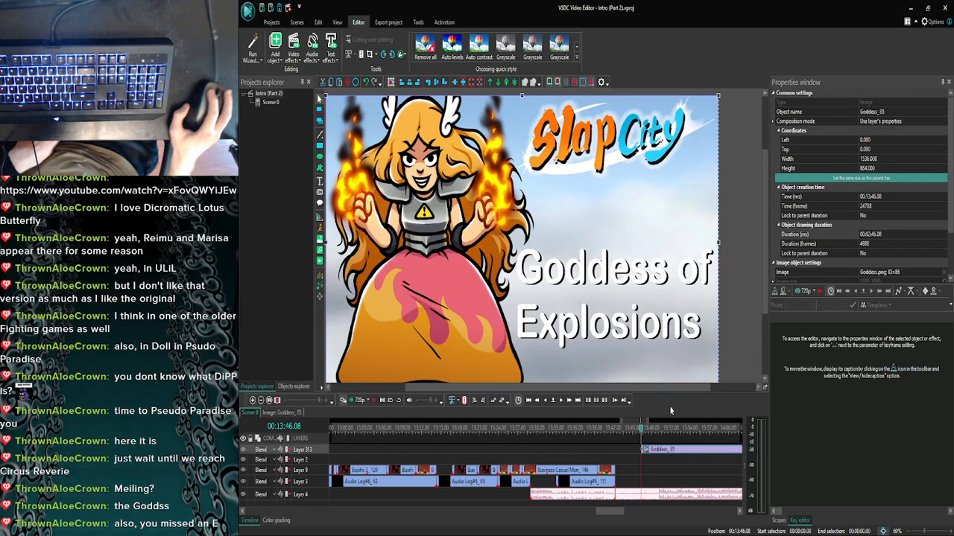
{"action": "left_click_drag", "start_coordinate": [668, 452], "coordinate": [645, 476]}
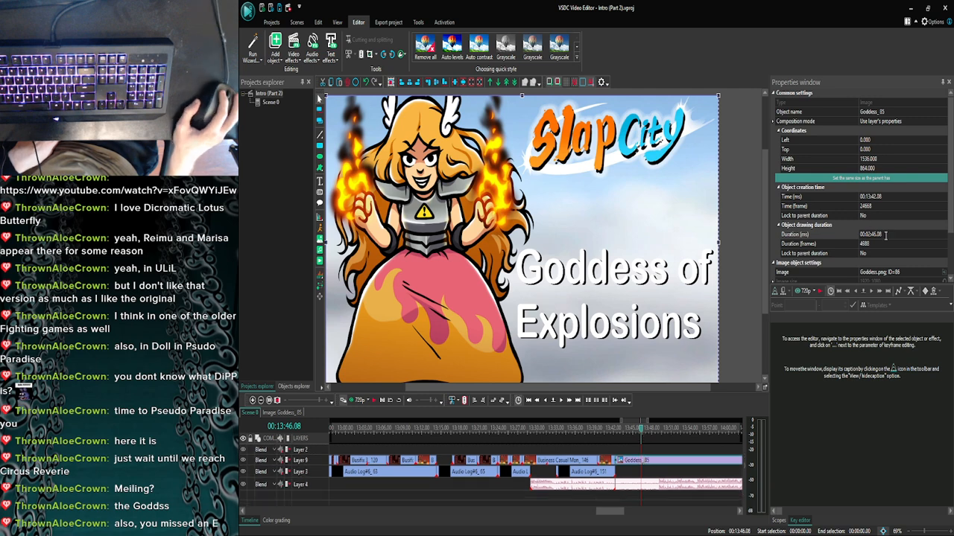
Set the new Goddess clip's drawing duration to 00:00:05.00.
{"action": "left_click_drag", "start_coordinate": [894, 235], "coordinate": [870, 235]}
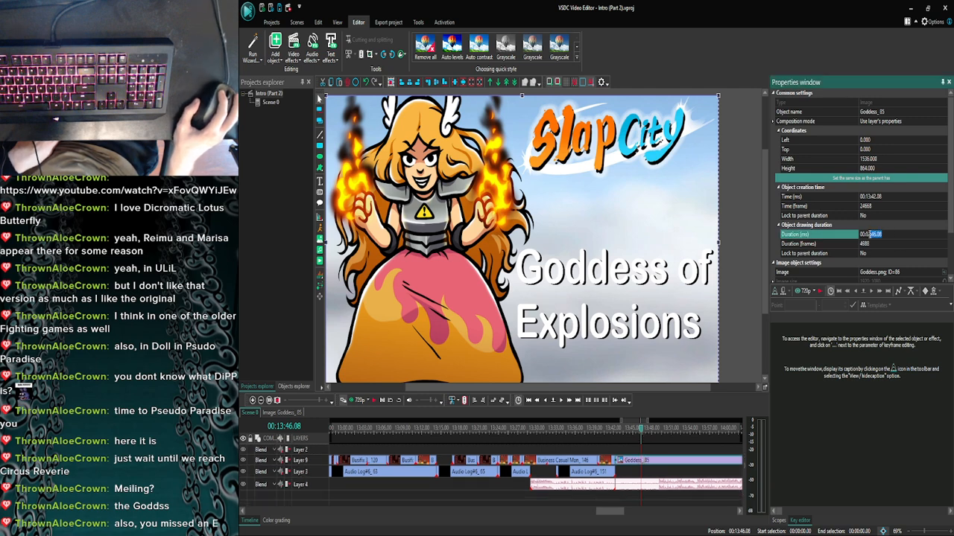
{"action": "type", "text": "0:0"}
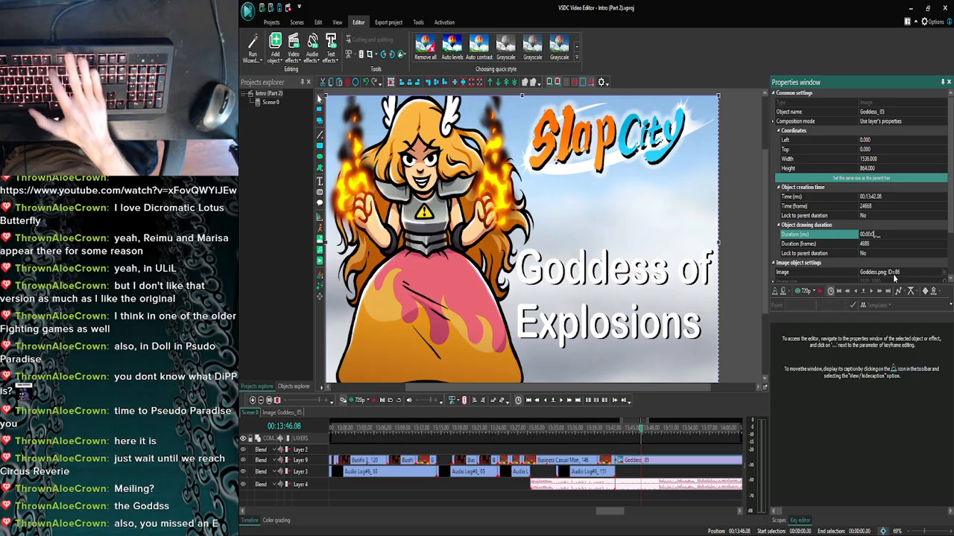
{"action": "type", "text": "5."}
{"action": "key", "text": "Return"}
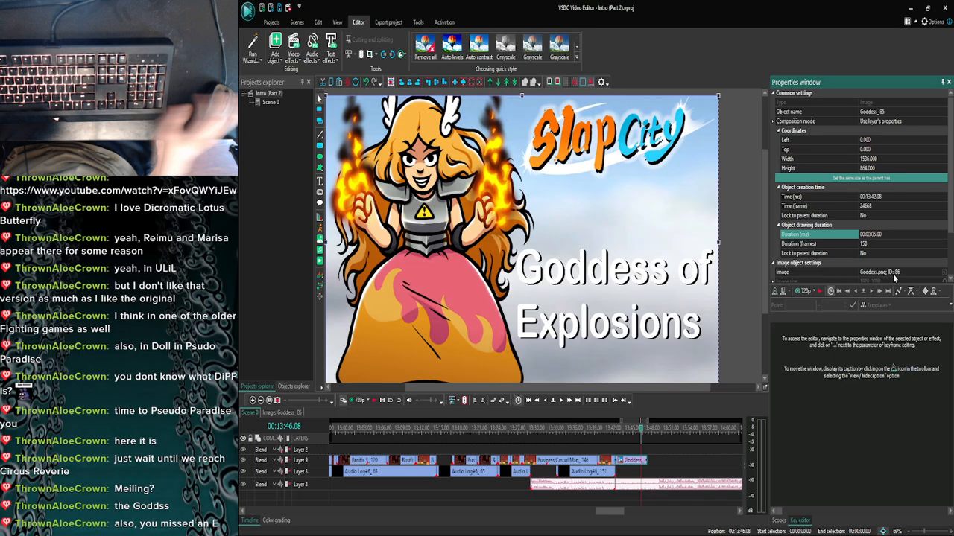
Open the Goddess clip's own timeline and add a fade-in effect at its very start.
{"action": "double_click", "coordinate": [643, 460]}
{"action": "left_click", "coordinate": [333, 429]}
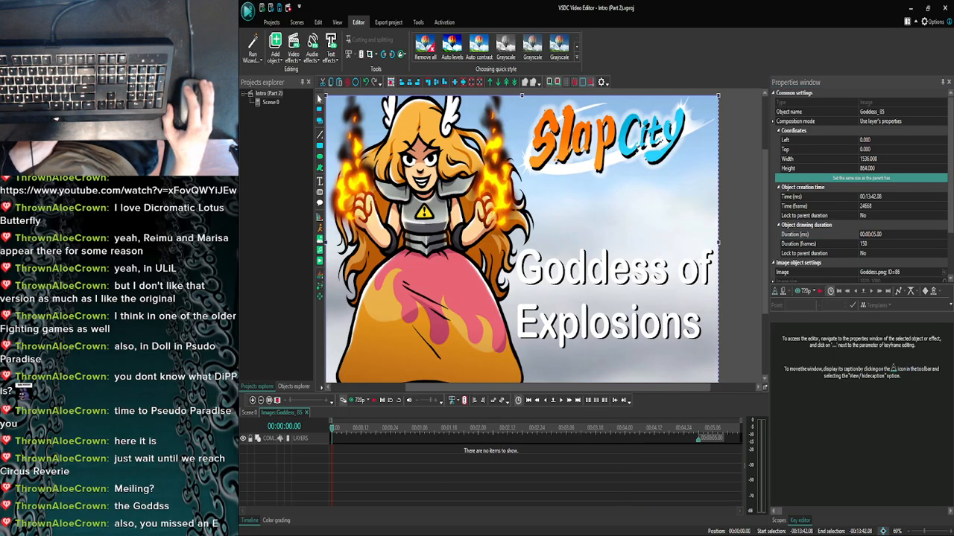
{"action": "left_click", "coordinate": [298, 47]}
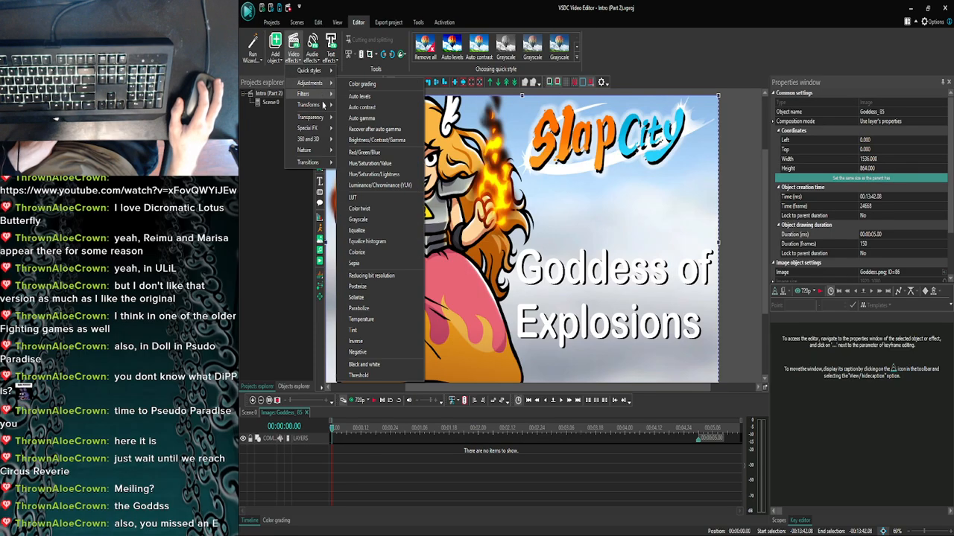
{"action": "mouse_move", "coordinate": [328, 118]}
{"action": "left_click", "coordinate": [361, 121]}
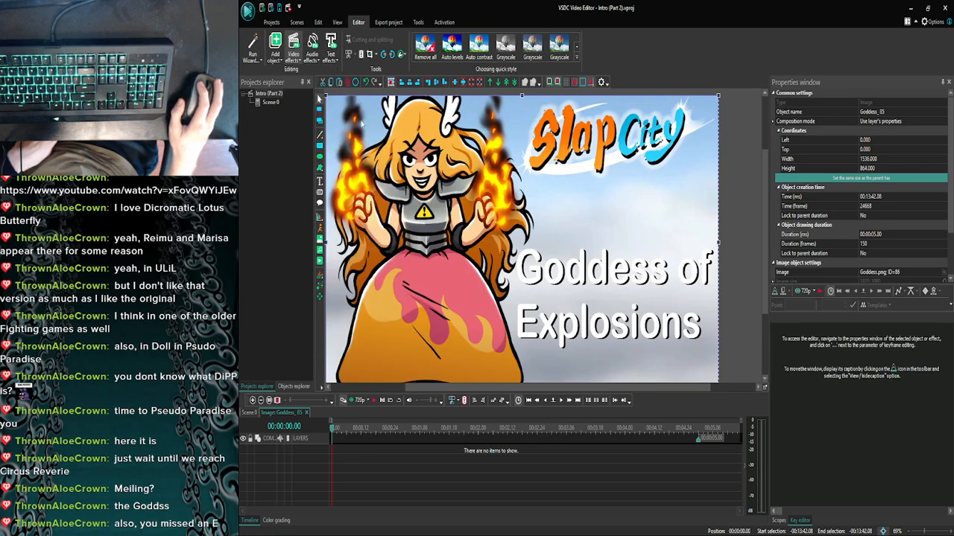
{"action": "left_click", "coordinate": [665, 321]}
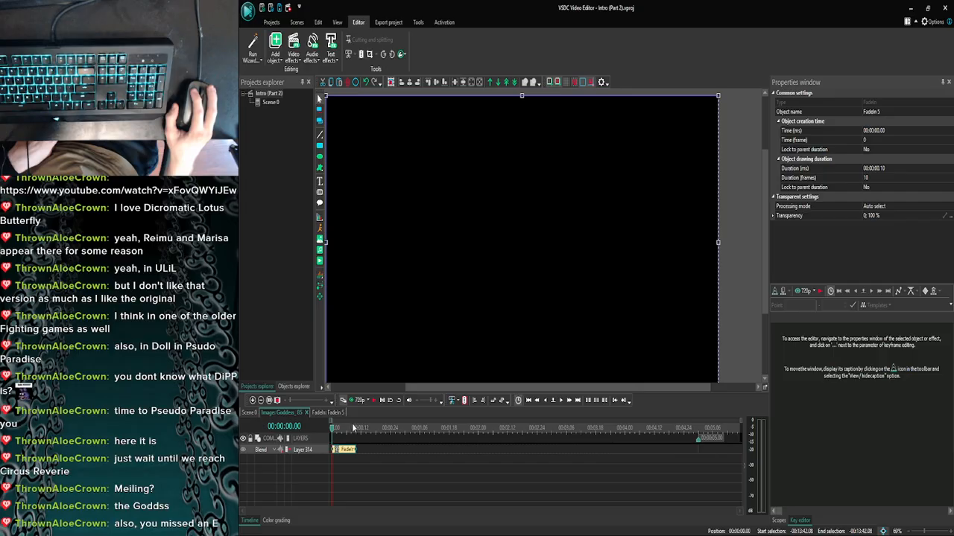
Extend the fade-in effect so it ends at 00:00:01.00.
{"action": "left_click", "coordinate": [354, 426]}
{"action": "left_click", "coordinate": [566, 403]}
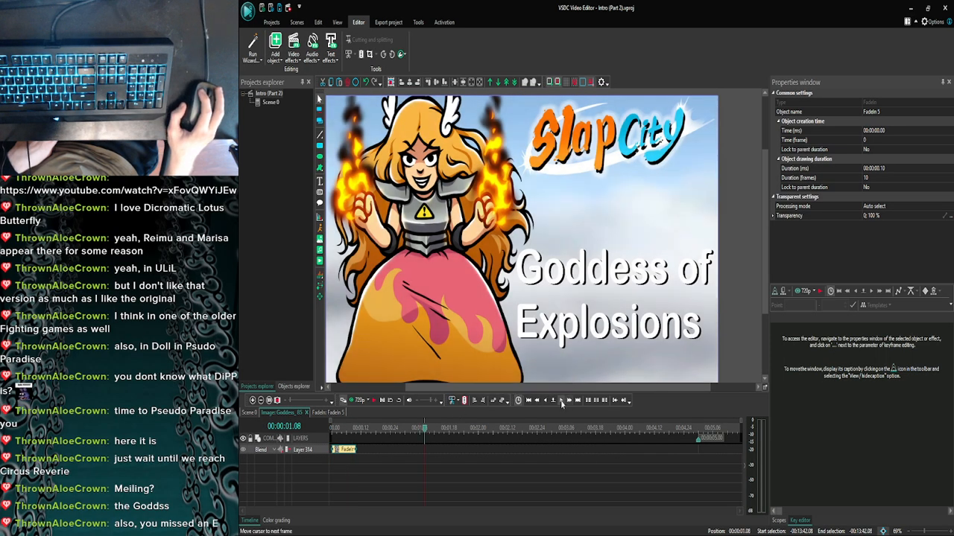
{"action": "left_click", "coordinate": [537, 401]}
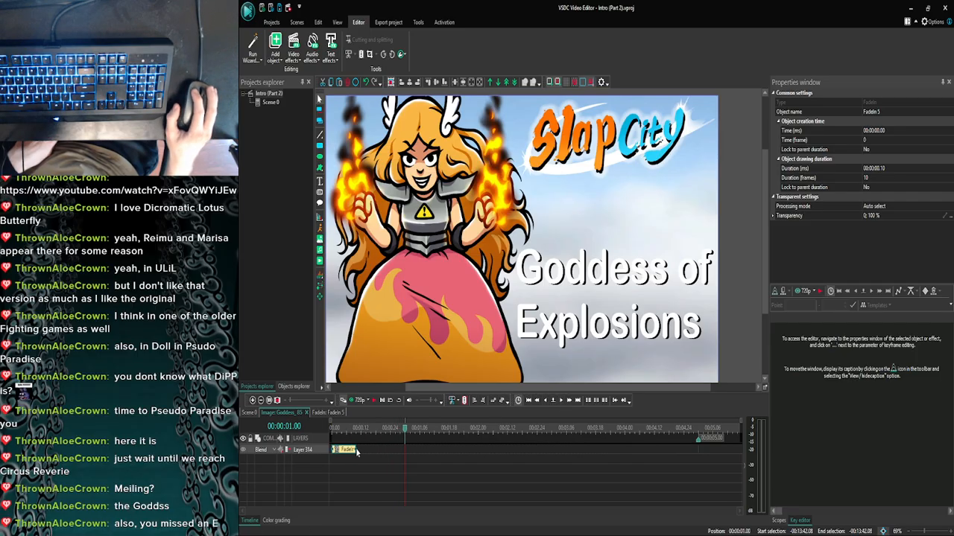
{"action": "left_click", "coordinate": [433, 446]}
Return to Scene 0 and preview the transition into the Goddess title clip.
{"action": "left_click", "coordinate": [252, 414]}
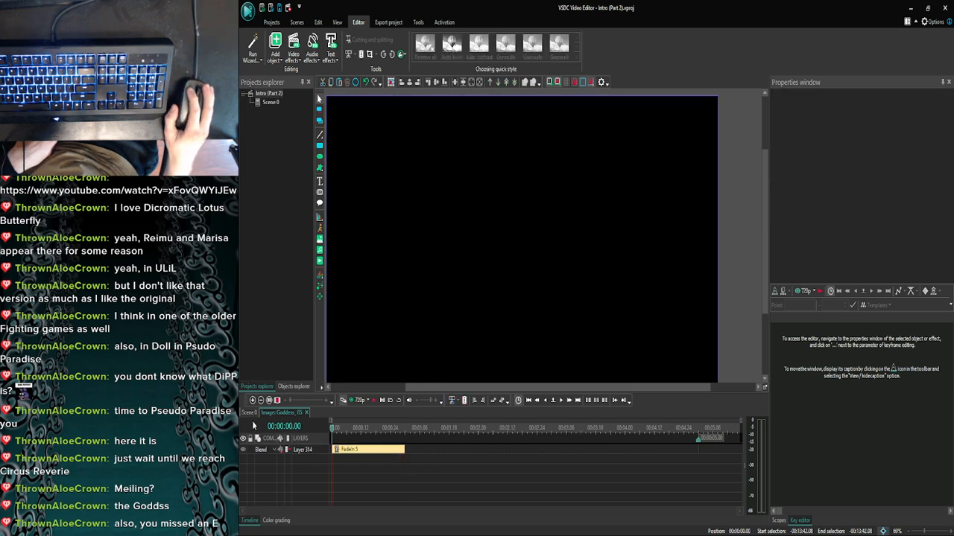
{"action": "left_click", "coordinate": [252, 401]}
{"action": "left_click", "coordinate": [251, 400]}
{"action": "left_click", "coordinate": [252, 400]}
{"action": "left_click", "coordinate": [252, 400]}
{"action": "left_click", "coordinate": [252, 400]}
{"action": "left_click", "coordinate": [252, 400]}
{"action": "left_click", "coordinate": [252, 400]}
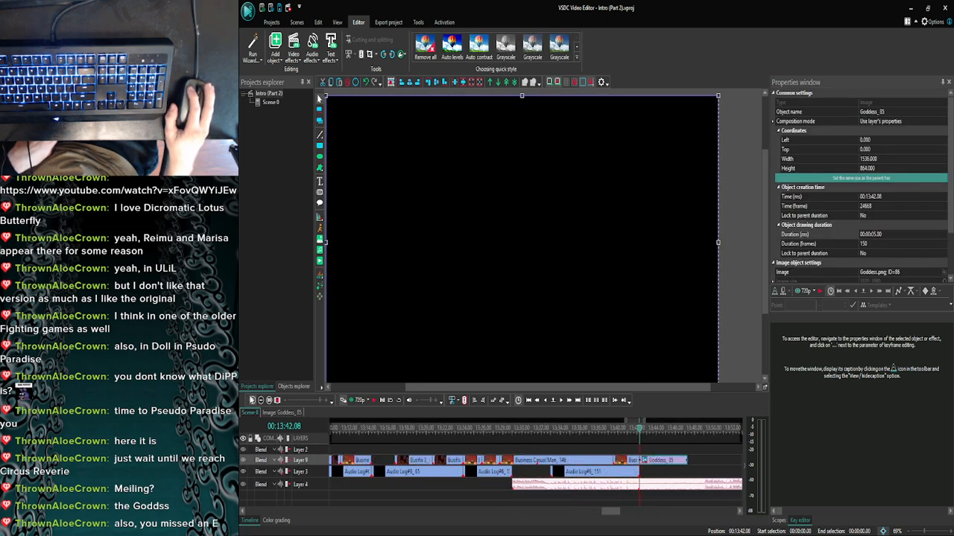
{"action": "left_click", "coordinate": [252, 400]}
{"action": "left_click", "coordinate": [343, 400]}
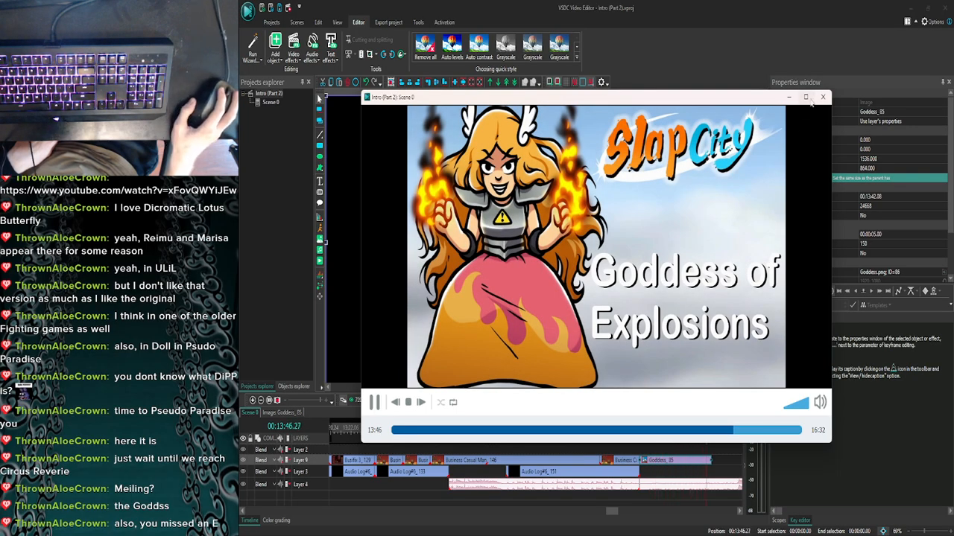
{"action": "left_click", "coordinate": [823, 97]}
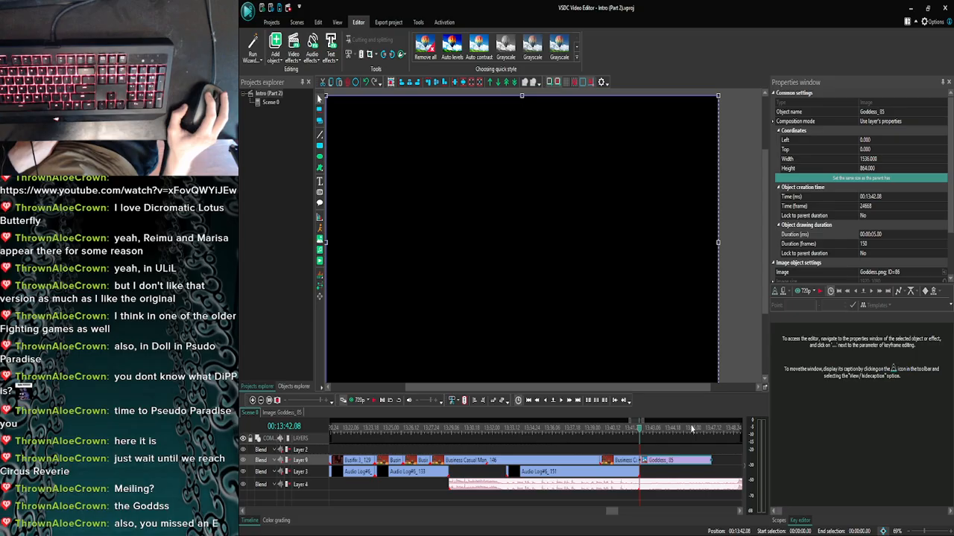
Add a Broken TV effect to the Goddess clip from 00:00:04.00 to its end, on a new layer.
{"action": "left_click", "coordinate": [691, 429]}
{"action": "double_click", "coordinate": [700, 461]}
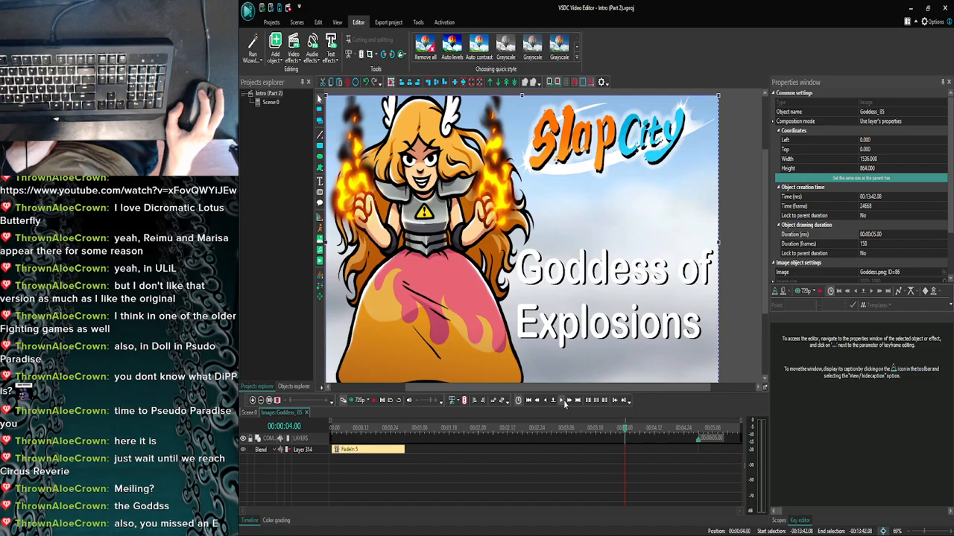
{"action": "left_click", "coordinate": [297, 52]}
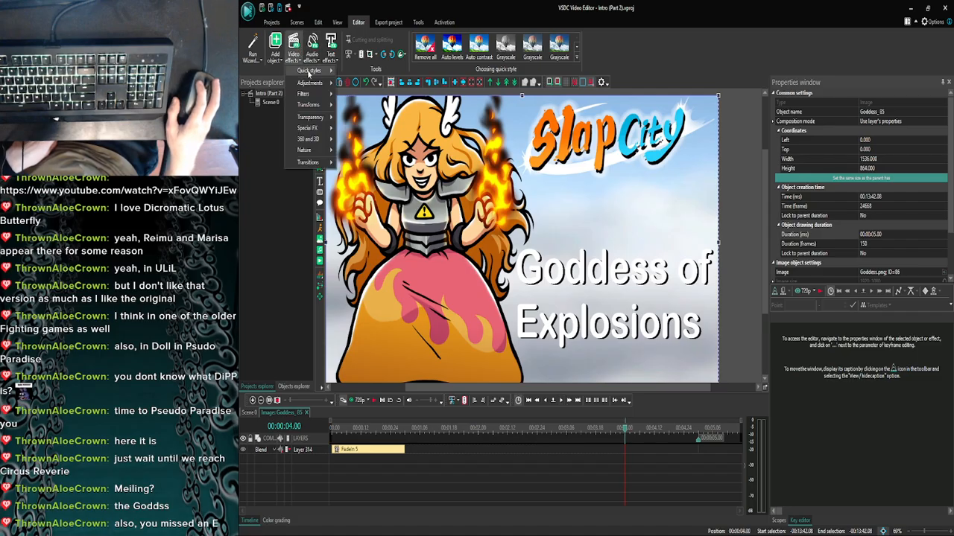
{"action": "mouse_move", "coordinate": [307, 128]}
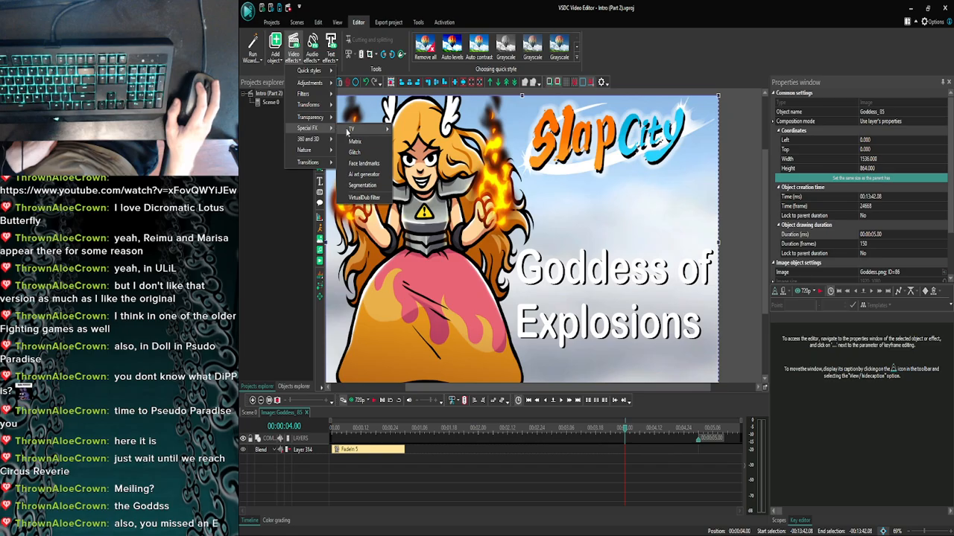
{"action": "mouse_move", "coordinate": [350, 131]}
{"action": "left_click", "coordinate": [432, 144]}
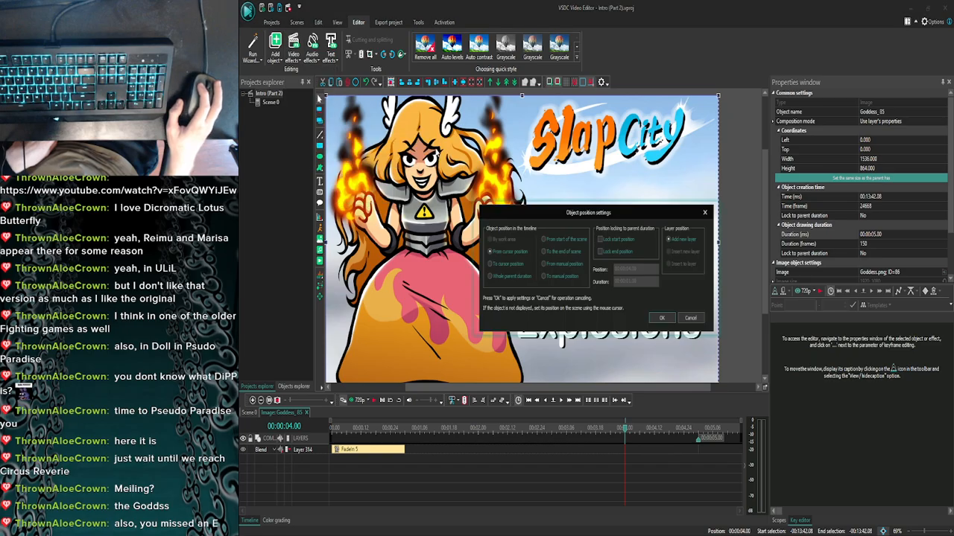
{"action": "left_click", "coordinate": [672, 318]}
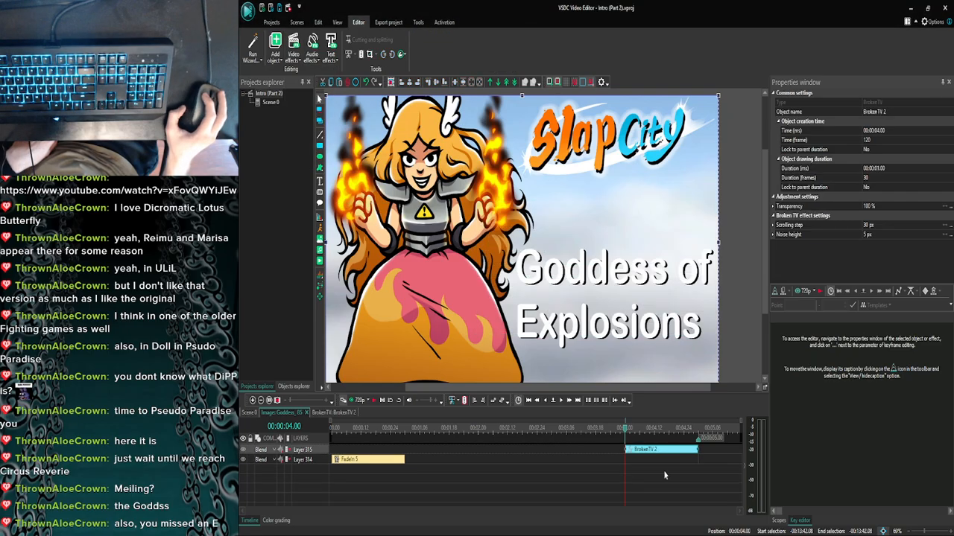
Preview the end of the Goddess title clip with the Broken TV effect.
{"action": "left_click", "coordinate": [664, 474]}
{"action": "left_click", "coordinate": [351, 402]}
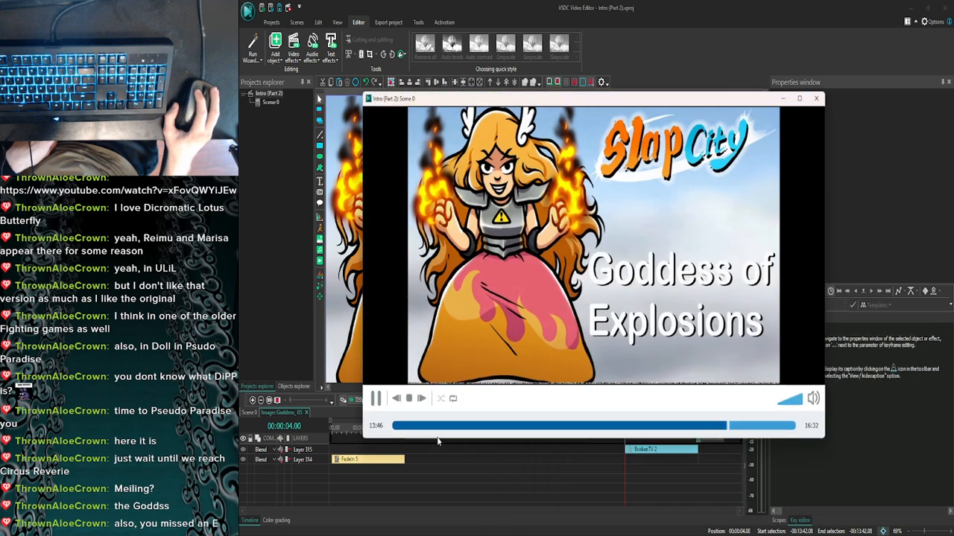
{"action": "left_click", "coordinate": [822, 96]}
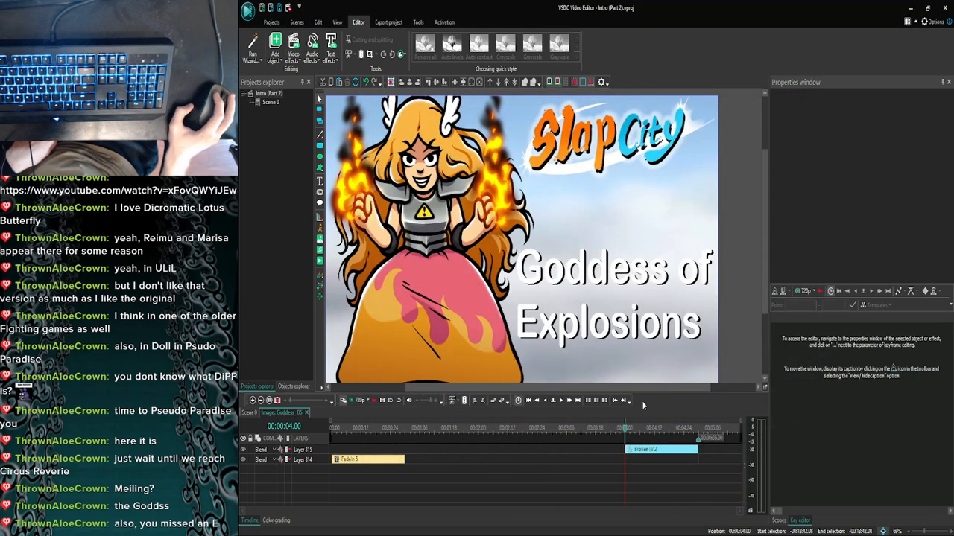
Add an Aging TV effect at 00:00:04.00 on a new layer above the Broken TV effect.
{"action": "double_click", "coordinate": [656, 451]}
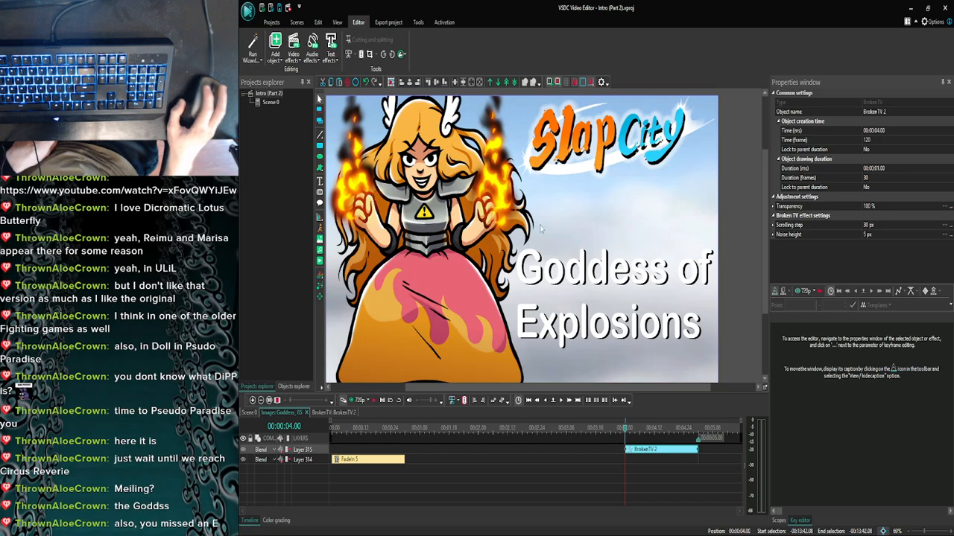
{"action": "left_click", "coordinate": [293, 46]}
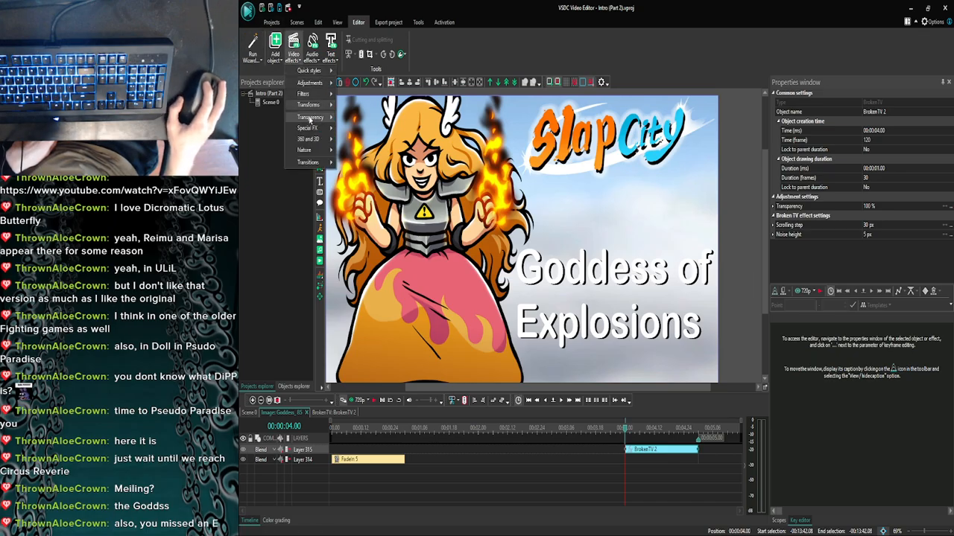
{"action": "mouse_move", "coordinate": [307, 128]}
{"action": "mouse_move", "coordinate": [352, 129]}
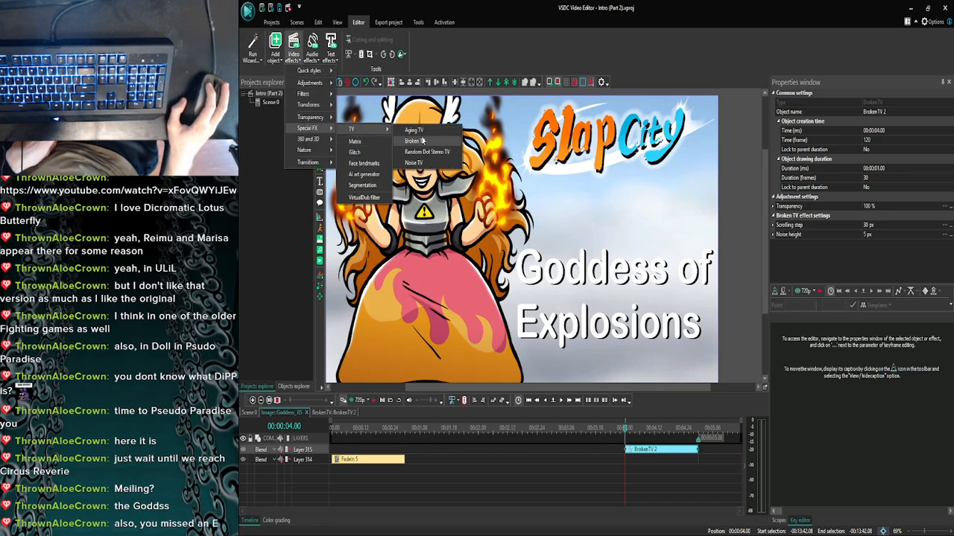
{"action": "left_click", "coordinate": [422, 141]}
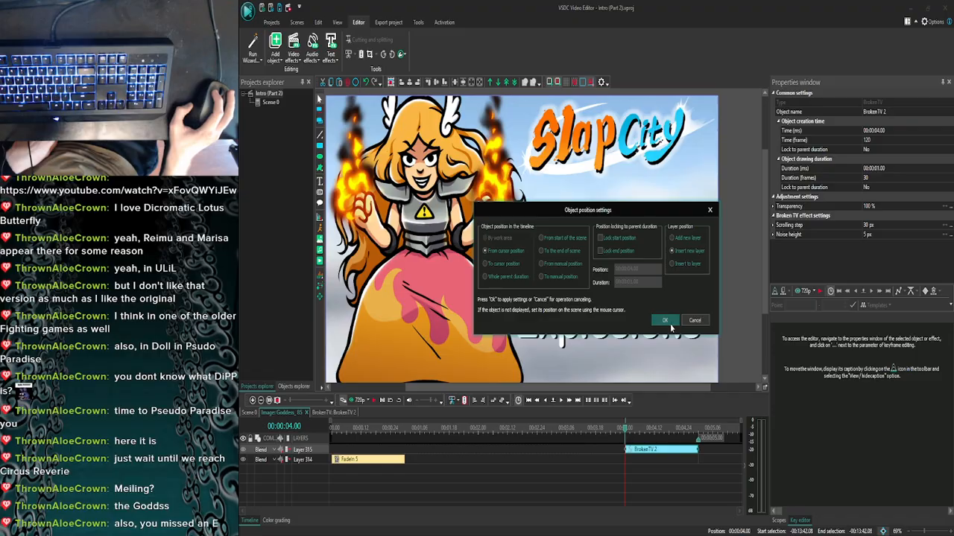
{"action": "left_click", "coordinate": [668, 322]}
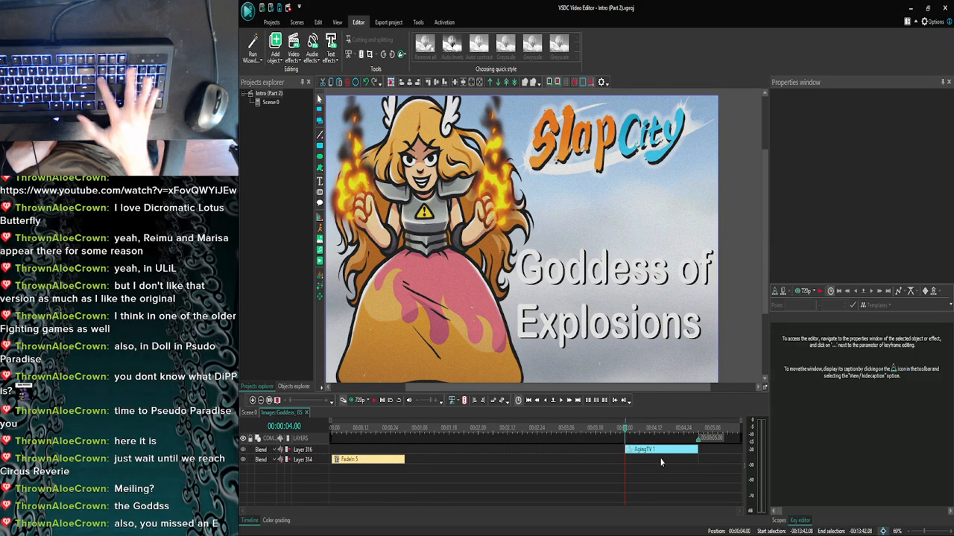
Try the title's ending with only Aging TV by deleting the Broken TV effect, and undo the deletion.
{"action": "key", "text": "Delete"}
{"action": "left_click", "coordinate": [357, 401]}
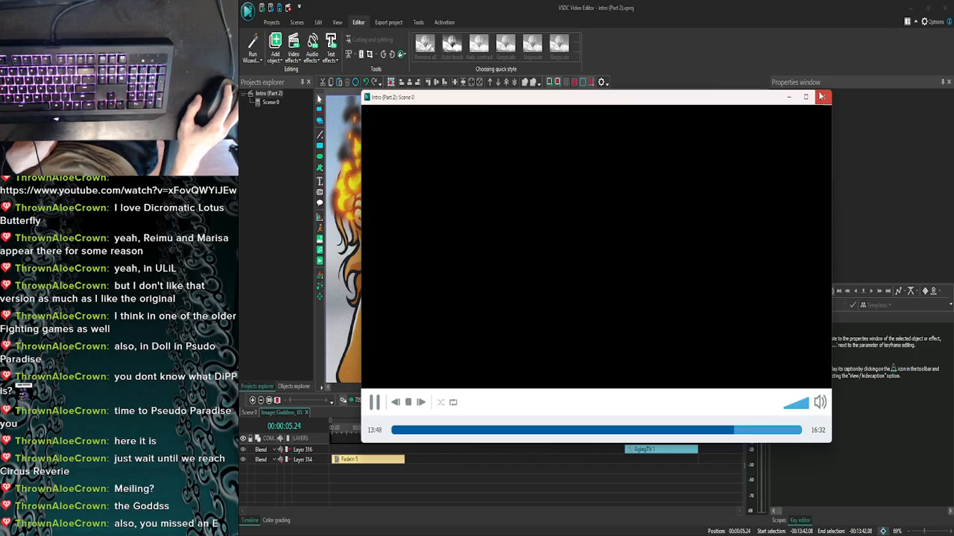
{"action": "left_click", "coordinate": [823, 97]}
{"action": "key", "text": "ctrl+z"}
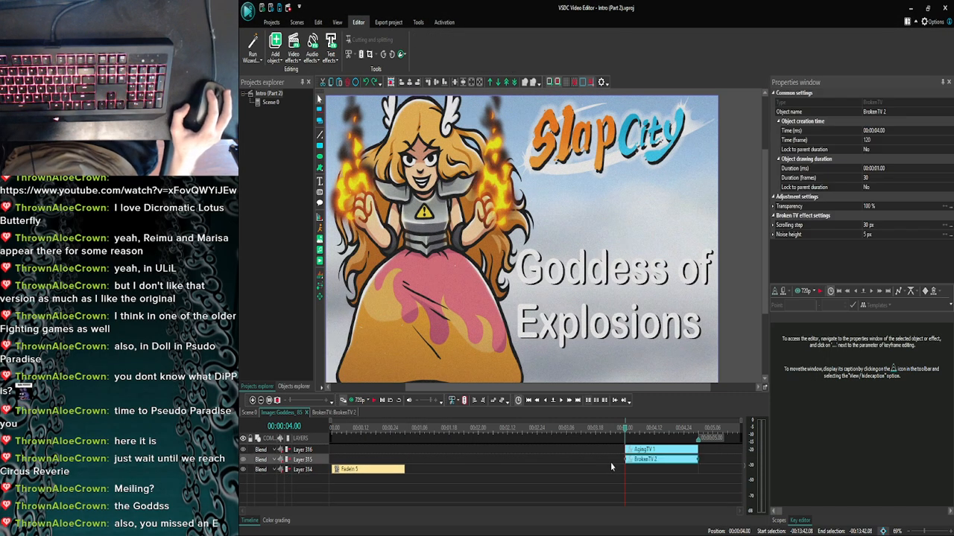
Preview the title's ending with both TV effects, and step through its frames from 00:00:04.00 to 00:00:04.20.
{"action": "left_click", "coordinate": [356, 400]}
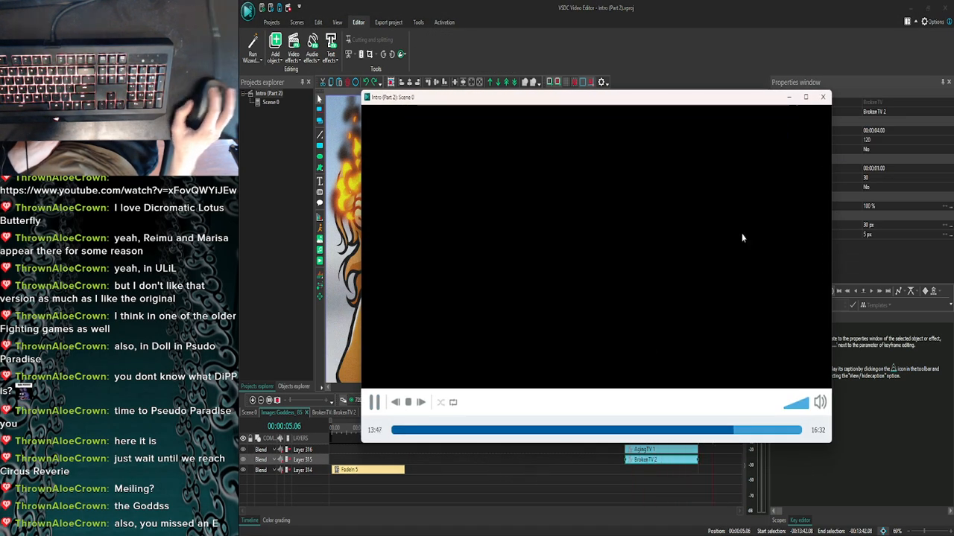
{"action": "left_click", "coordinate": [822, 97]}
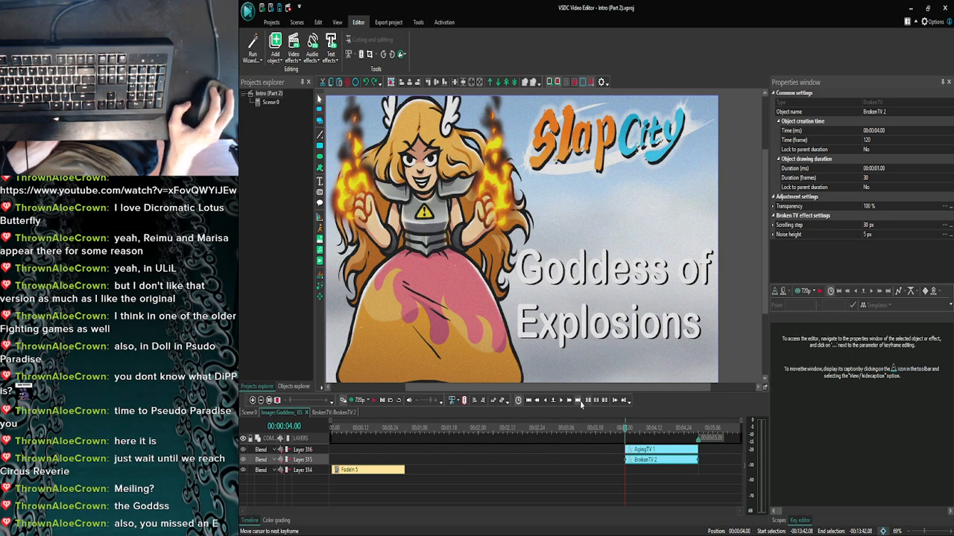
{"action": "left_click", "coordinate": [563, 400]}
{"action": "left_click", "coordinate": [563, 401]}
{"action": "left_click", "coordinate": [563, 401]}
{"action": "left_click", "coordinate": [562, 401]}
{"action": "left_click", "coordinate": [563, 401]}
{"action": "left_click", "coordinate": [563, 401]}
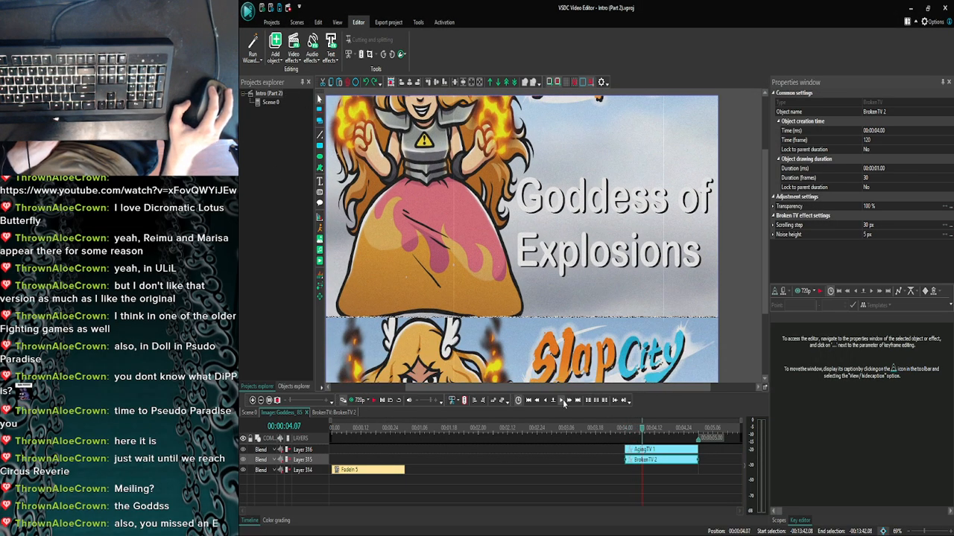
{"action": "left_click", "coordinate": [564, 403]}
{"action": "left_click", "coordinate": [564, 402]}
{"action": "left_click", "coordinate": [564, 403]}
{"action": "left_click", "coordinate": [564, 403]}
{"action": "left_click", "coordinate": [564, 402]}
{"action": "left_click", "coordinate": [564, 402]}
{"action": "left_click", "coordinate": [564, 402]}
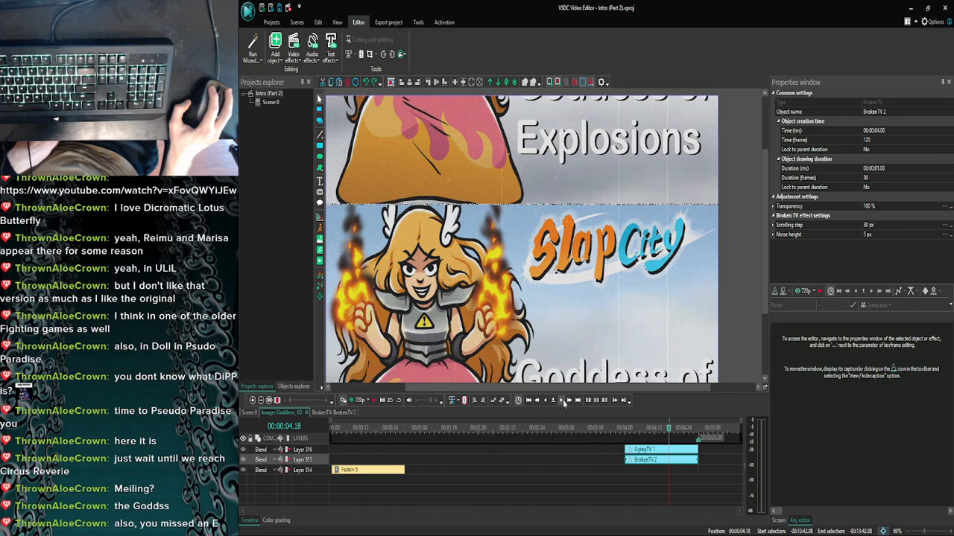
{"action": "left_click", "coordinate": [564, 402]}
{"action": "left_click", "coordinate": [564, 403]}
{"action": "left_click", "coordinate": [564, 402]}
{"action": "left_click", "coordinate": [564, 402]}
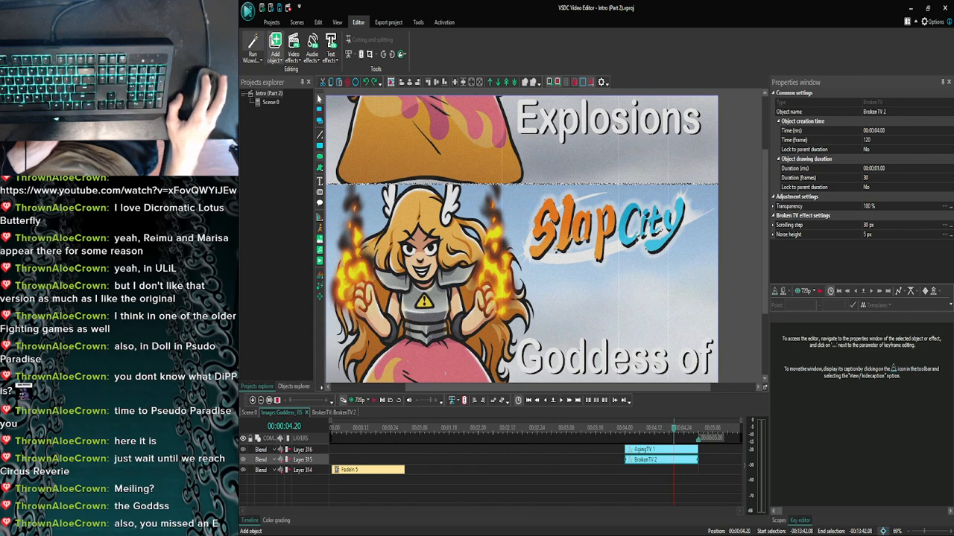
Add a Glitch effect to the Goddess clip from 00:00:04.20 to its end, on a new layer above Aging TV.
{"action": "left_click", "coordinate": [293, 46]}
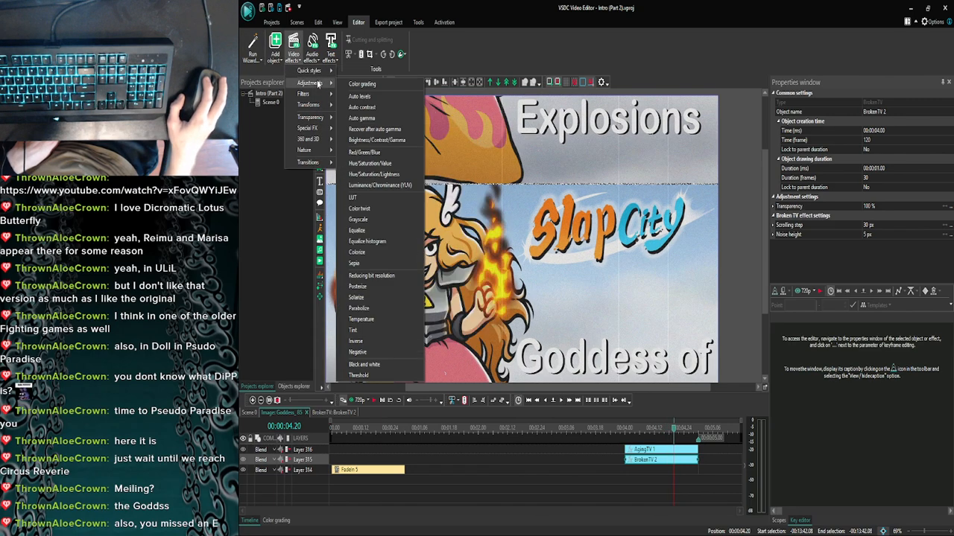
{"action": "mouse_move", "coordinate": [314, 119]}
{"action": "left_click", "coordinate": [520, 454]}
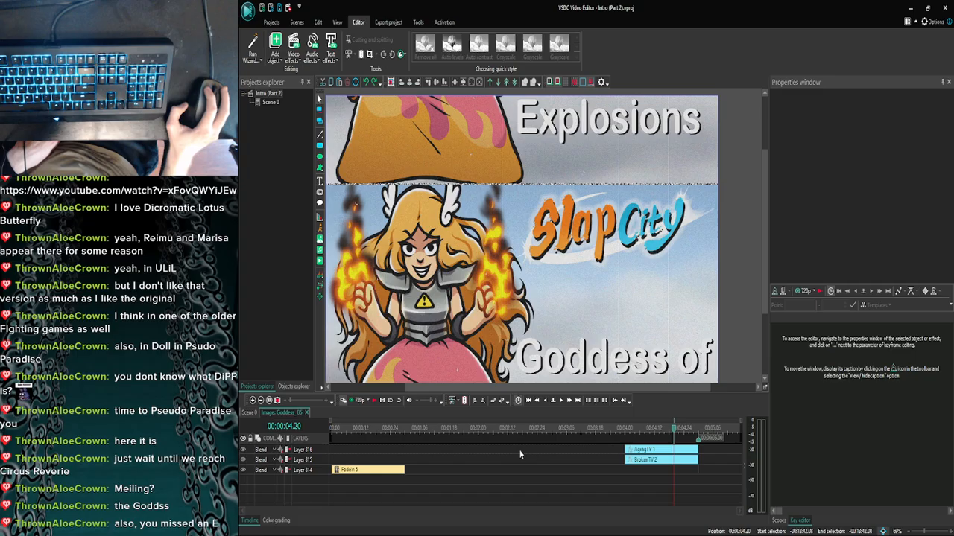
{"action": "left_click", "coordinate": [294, 47]}
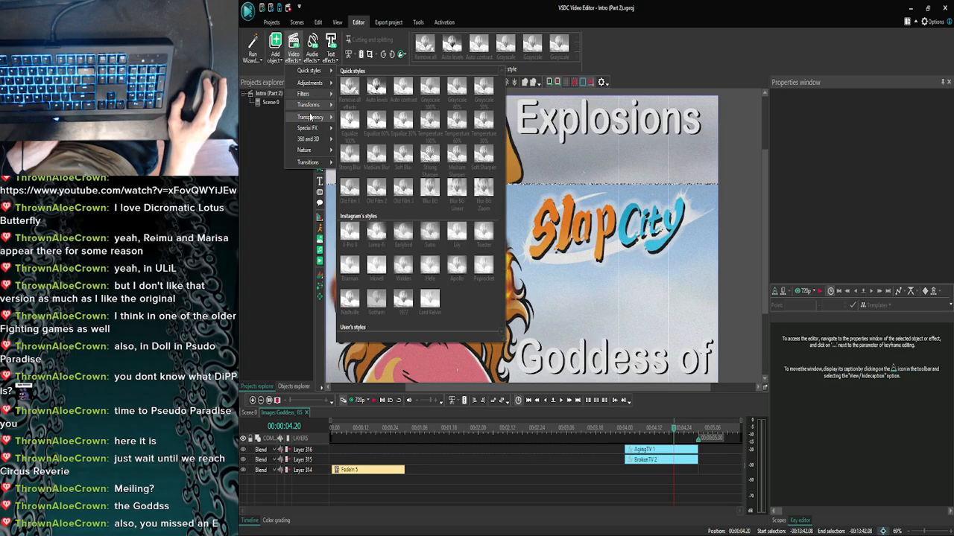
{"action": "mouse_move", "coordinate": [325, 131]}
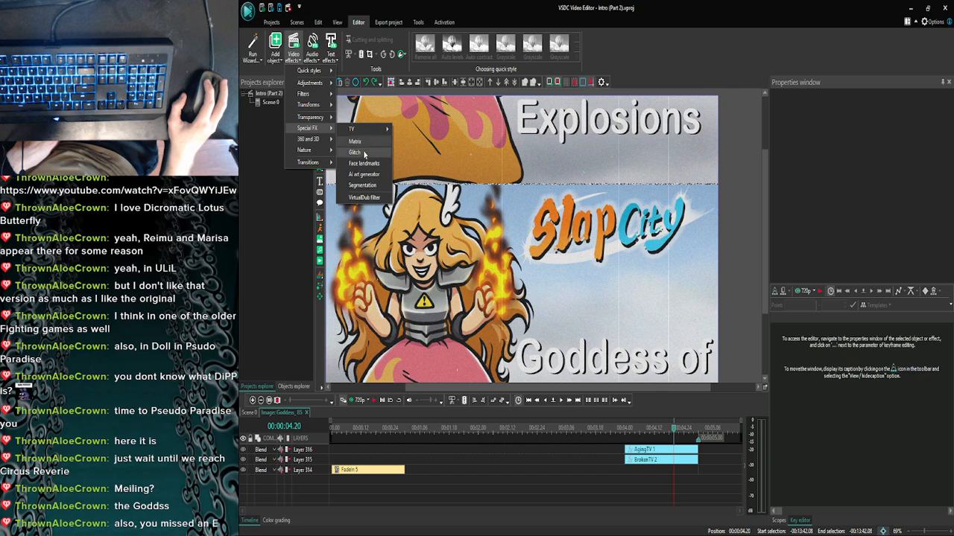
{"action": "left_click", "coordinate": [363, 152]}
{"action": "left_click", "coordinate": [668, 321]}
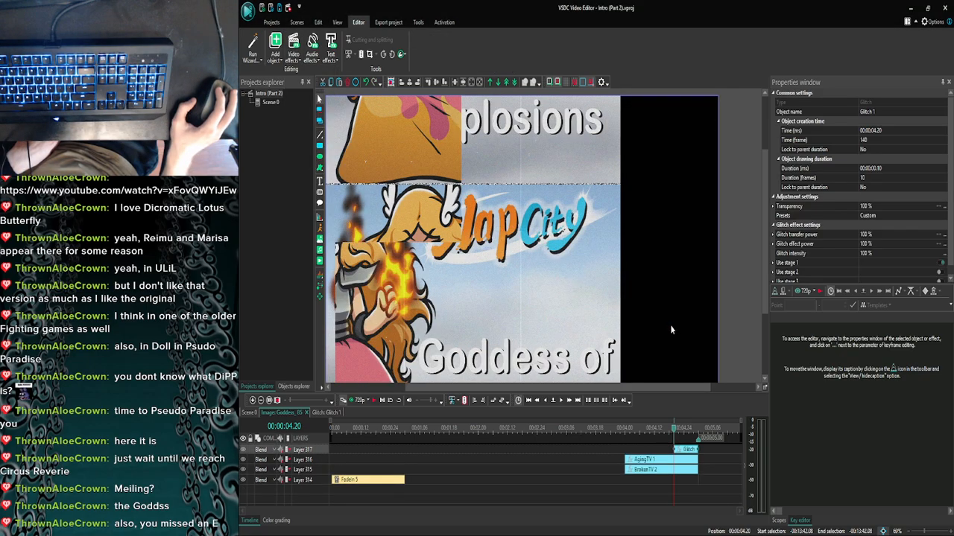
Preview the end of the Goddess title clip with the Glitch effect.
{"action": "left_click", "coordinate": [366, 396]}
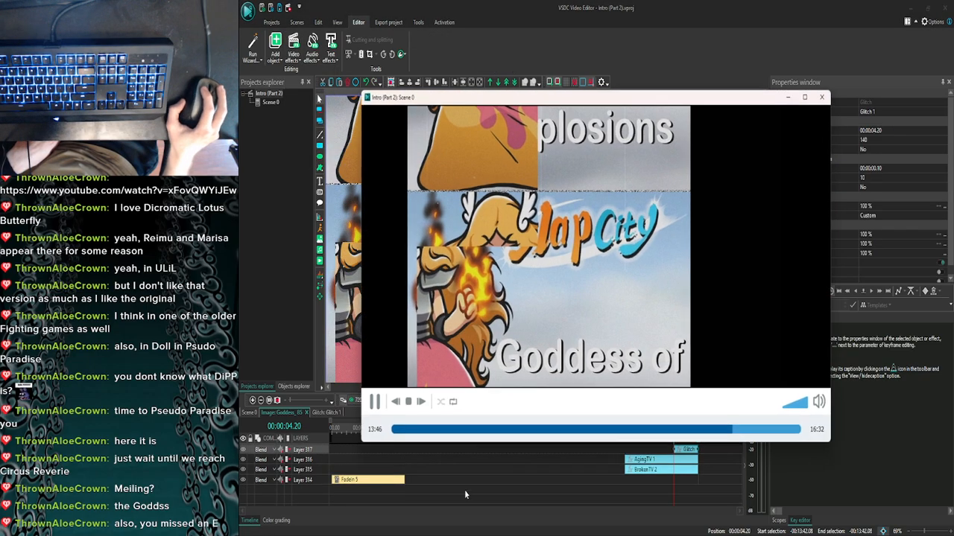
{"action": "left_click", "coordinate": [823, 96]}
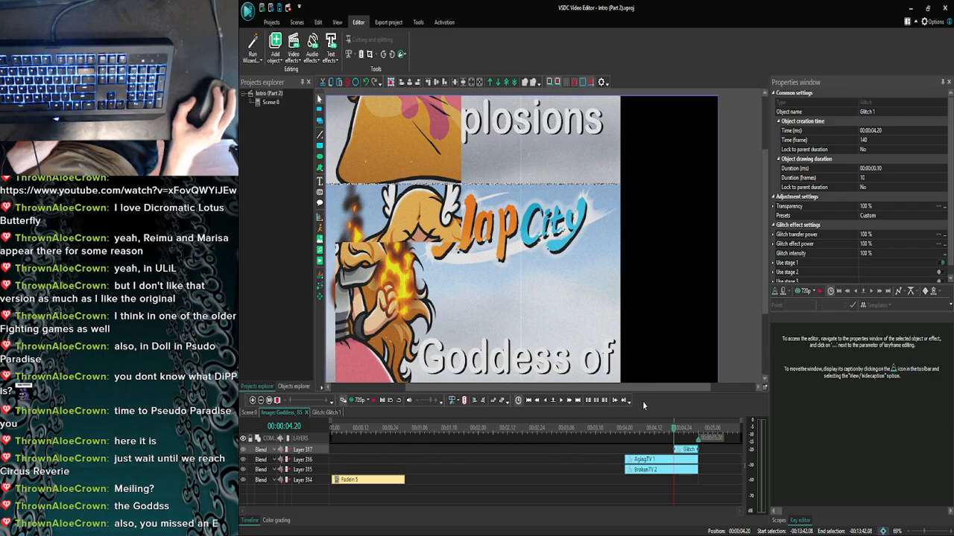
{"action": "left_click", "coordinate": [588, 401]}
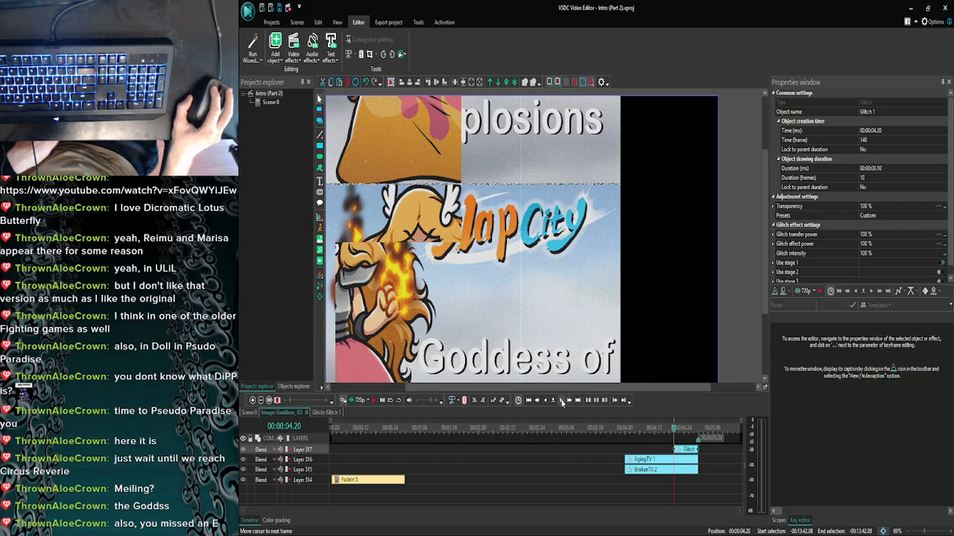
Try trimming the Aging TV and Broken TV effects to end where the Glitch effect starts, and preview the ending.
{"action": "left_click", "coordinate": [672, 459]}
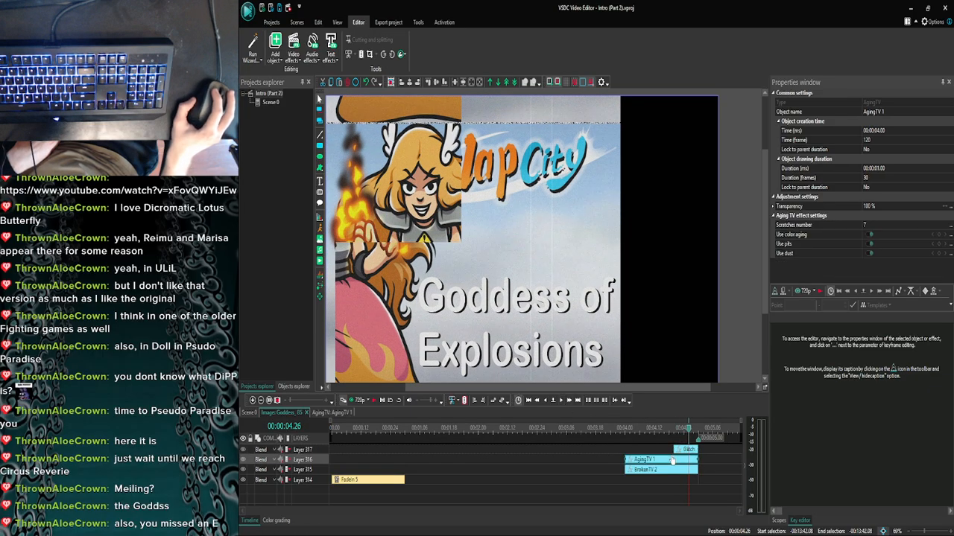
{"action": "left_click", "coordinate": [694, 470], "text": "ctrl"}
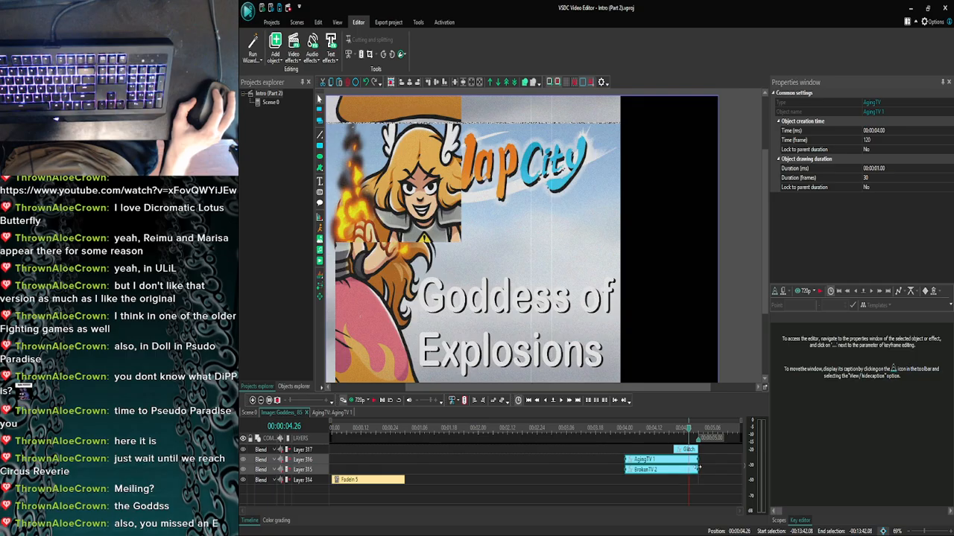
{"action": "left_click_drag", "start_coordinate": [698, 460], "coordinate": [669, 434]}
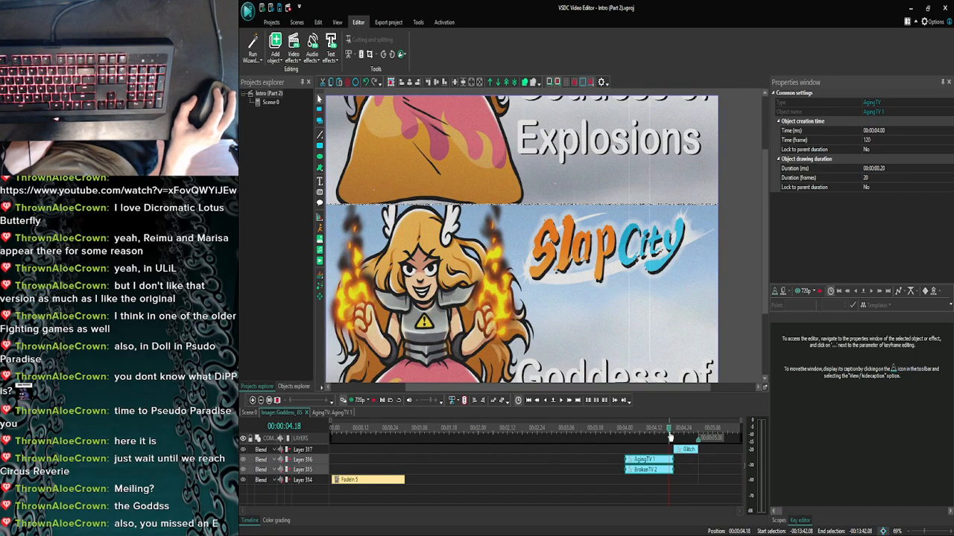
{"action": "left_click", "coordinate": [358, 400]}
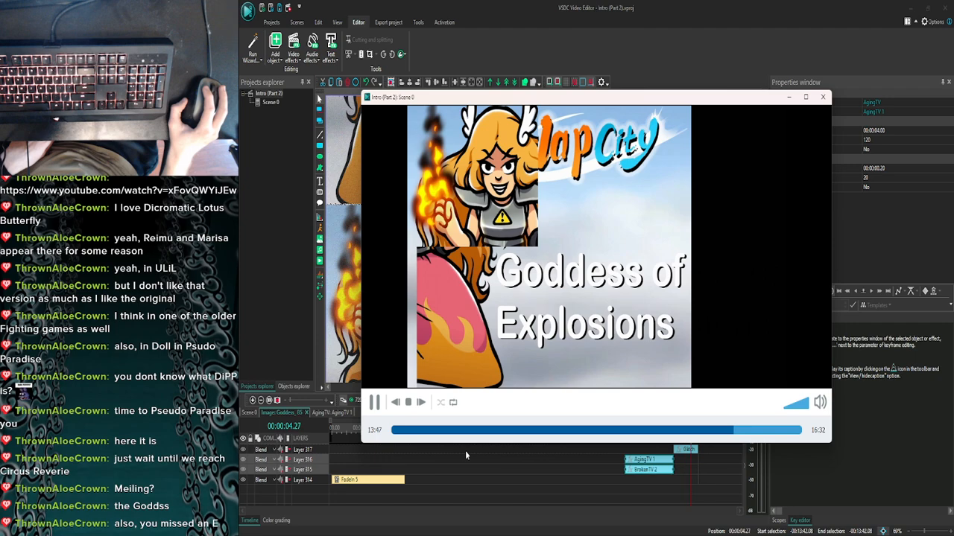
{"action": "left_click", "coordinate": [688, 450]}
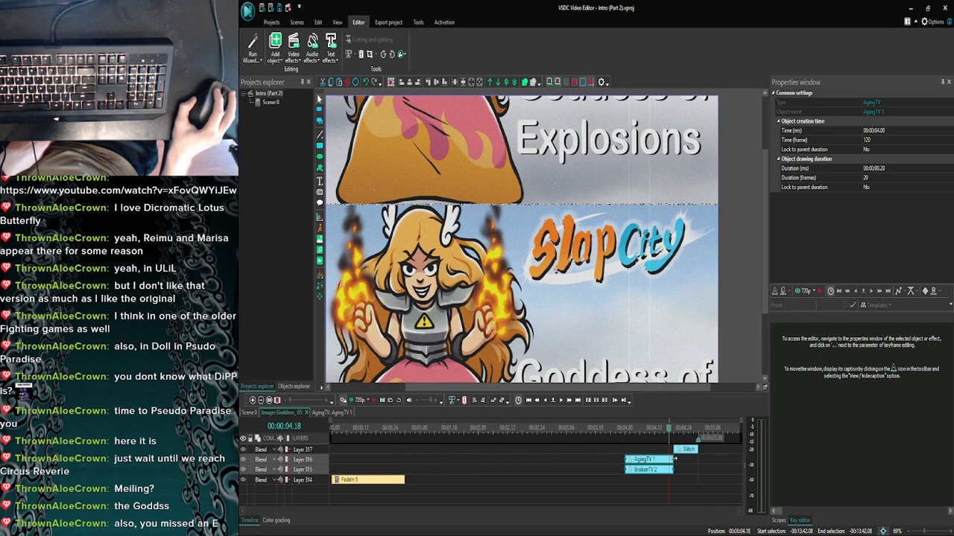
Shorten the Glitch effect to one frame starting at 00:00:04.29, and preview the title's ending from 00:00:03.21.
{"action": "left_click", "coordinate": [685, 450]}
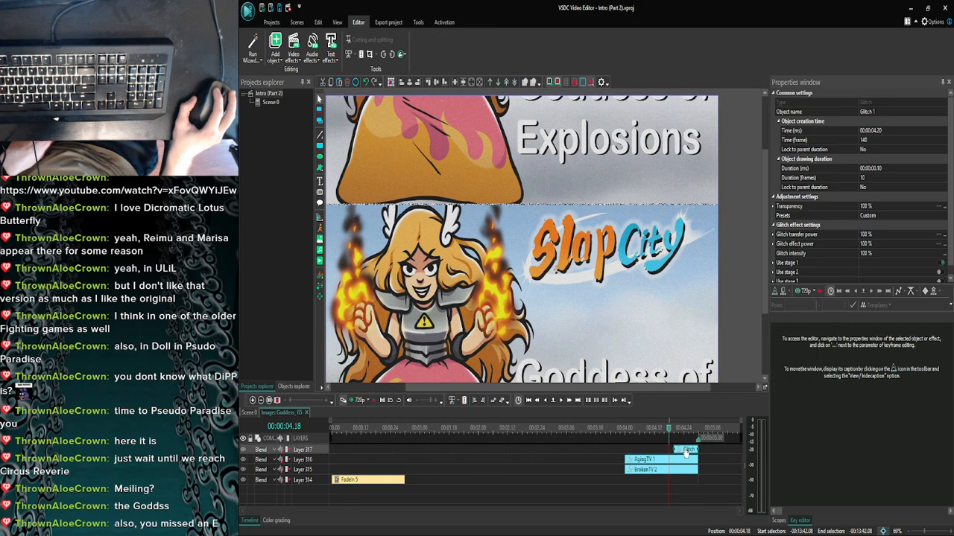
{"action": "left_click", "coordinate": [561, 401]}
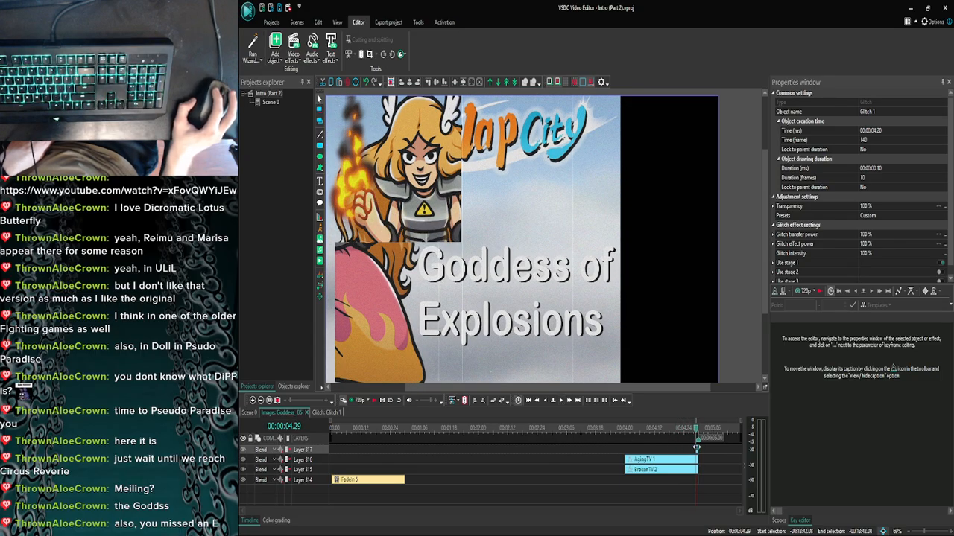
{"action": "left_click_drag", "start_coordinate": [683, 430], "coordinate": [605, 430]}
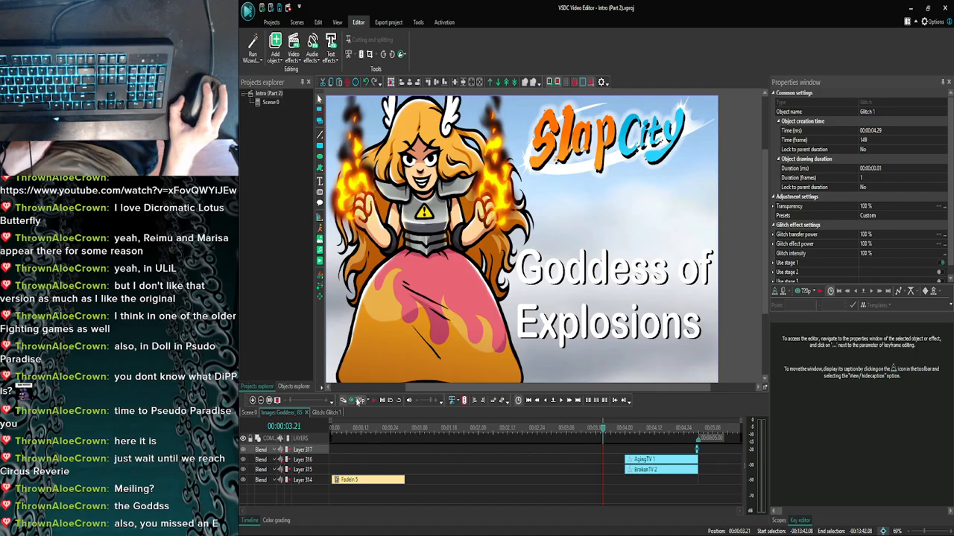
{"action": "left_click", "coordinate": [357, 400]}
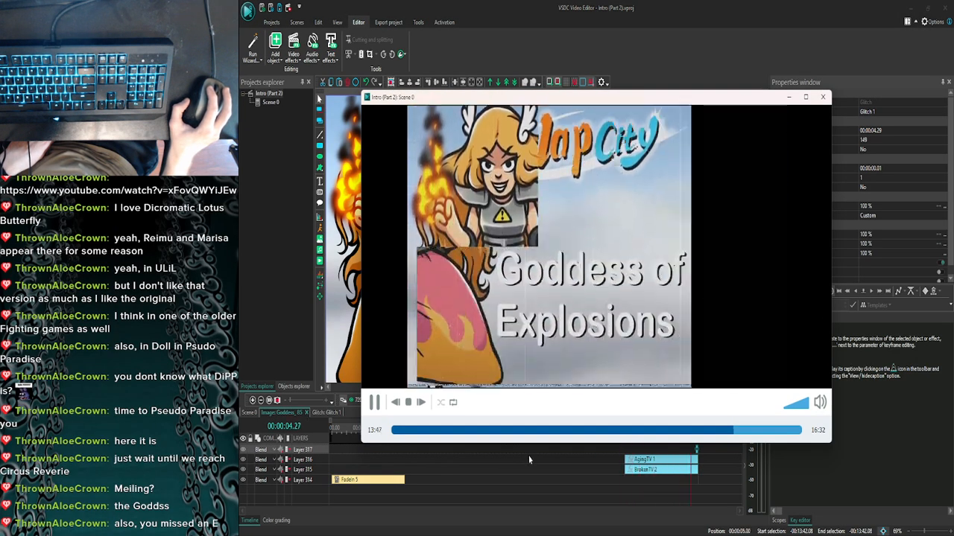
{"action": "left_click", "coordinate": [823, 97]}
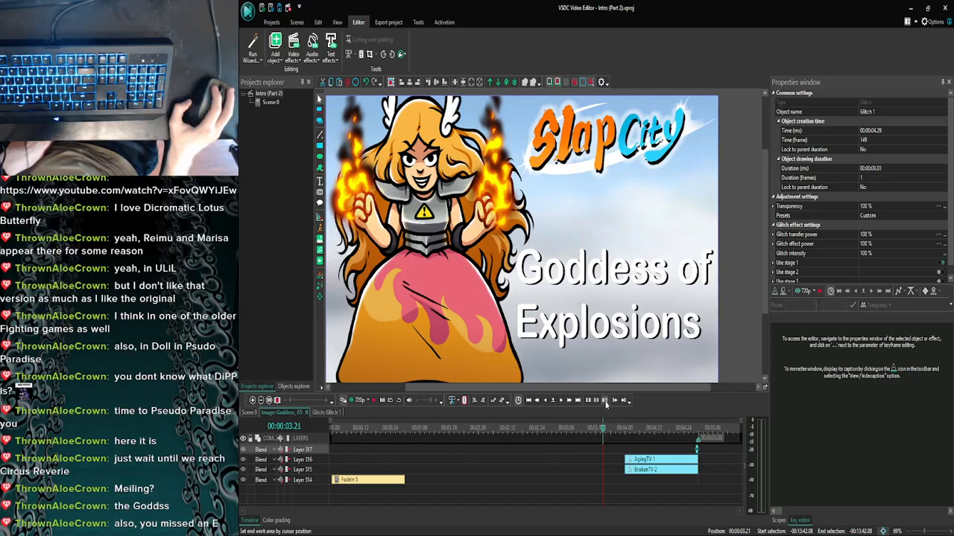
Try a Matrix effect from 00:00:04.23 to the clip's end on a new layer, check its frames, and delete it.
{"action": "left_click", "coordinate": [684, 432]}
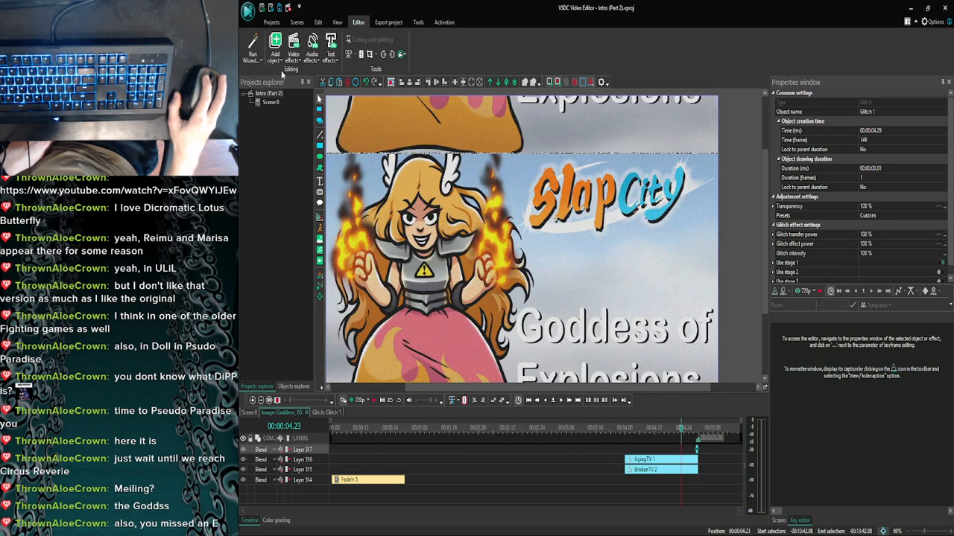
{"action": "left_click", "coordinate": [294, 46]}
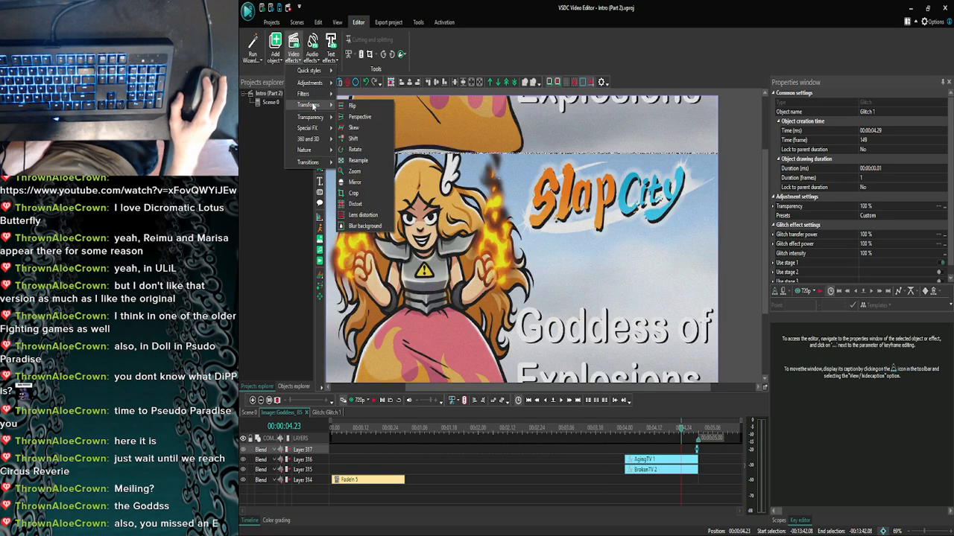
{"action": "mouse_move", "coordinate": [315, 129]}
{"action": "mouse_move", "coordinate": [362, 133]}
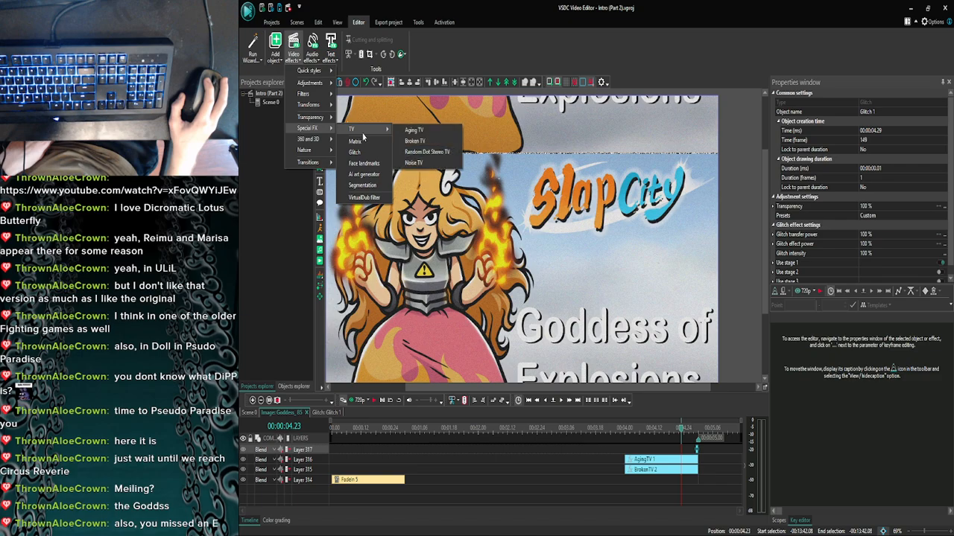
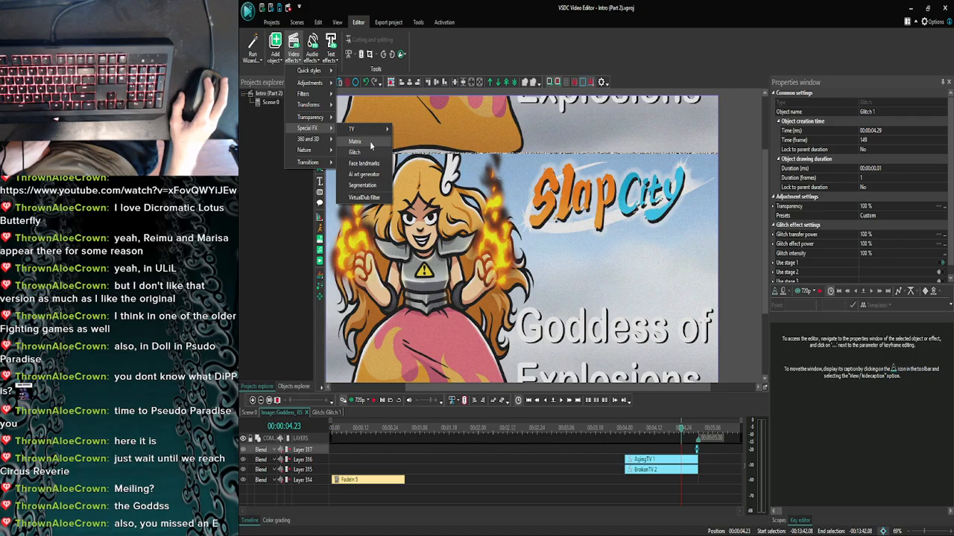
{"action": "left_click", "coordinate": [370, 146]}
{"action": "left_click", "coordinate": [662, 321]}
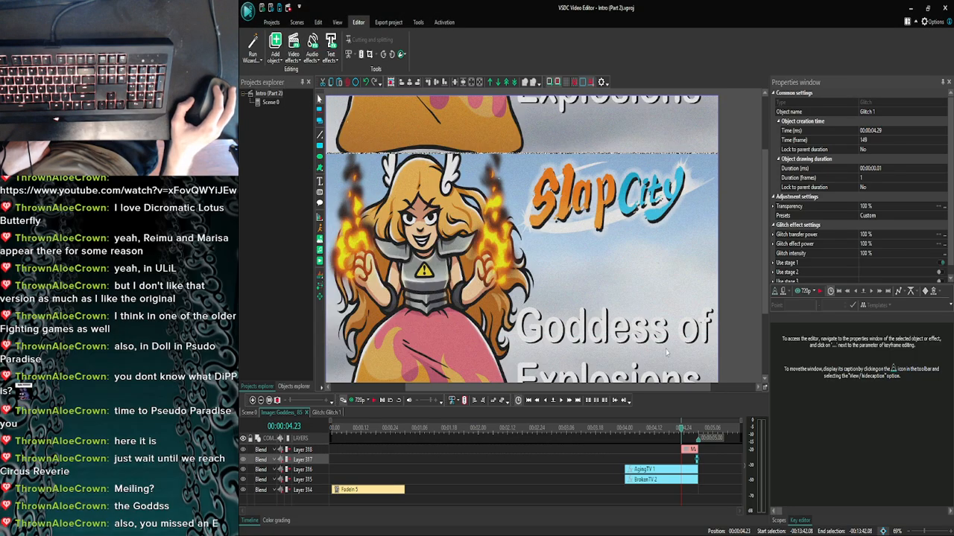
{"action": "left_click", "coordinate": [560, 400]}
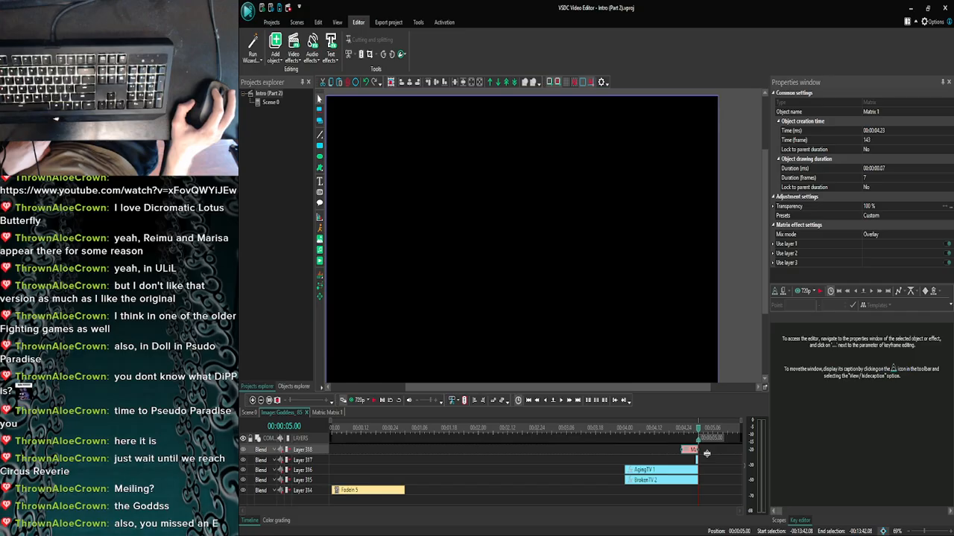
{"action": "left_click", "coordinate": [689, 450]}
{"action": "key", "text": "Delete"}
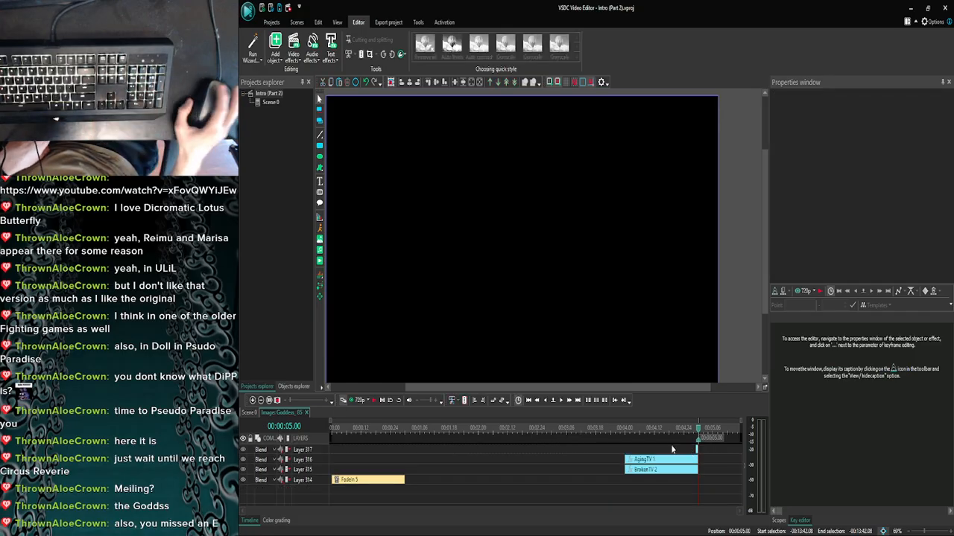
Return to Scene 0, split the Slap City background music at 00:13:46.08 on Layer 4, and delete the part after the cut.
{"action": "left_click", "coordinate": [625, 438]}
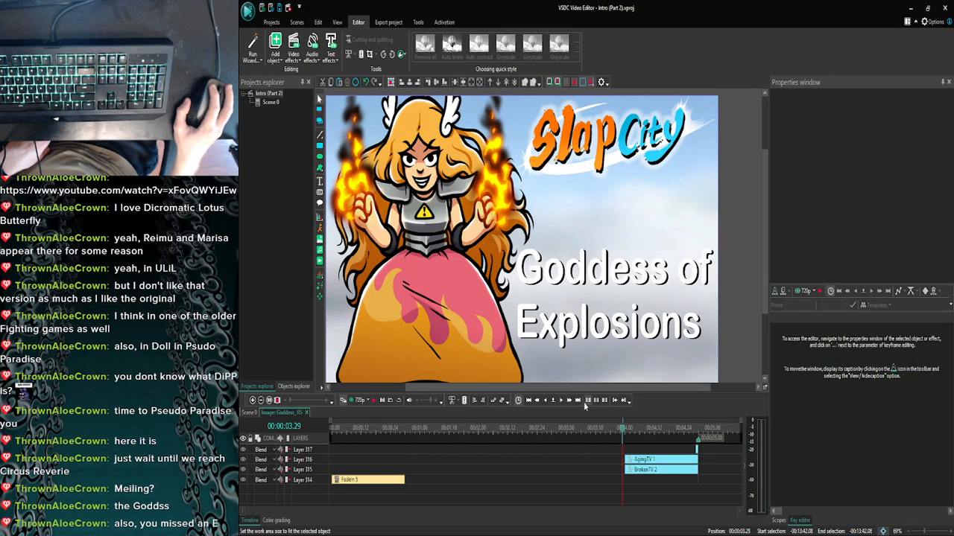
{"action": "left_click", "coordinate": [251, 412]}
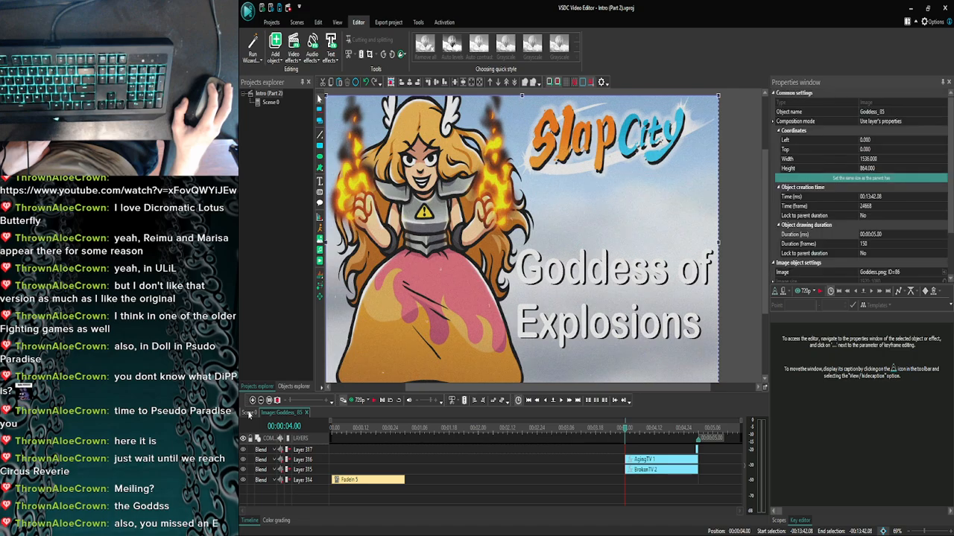
{"action": "scroll", "coordinate": [615, 488], "scroll_direction": "up", "scroll_amount": 5}
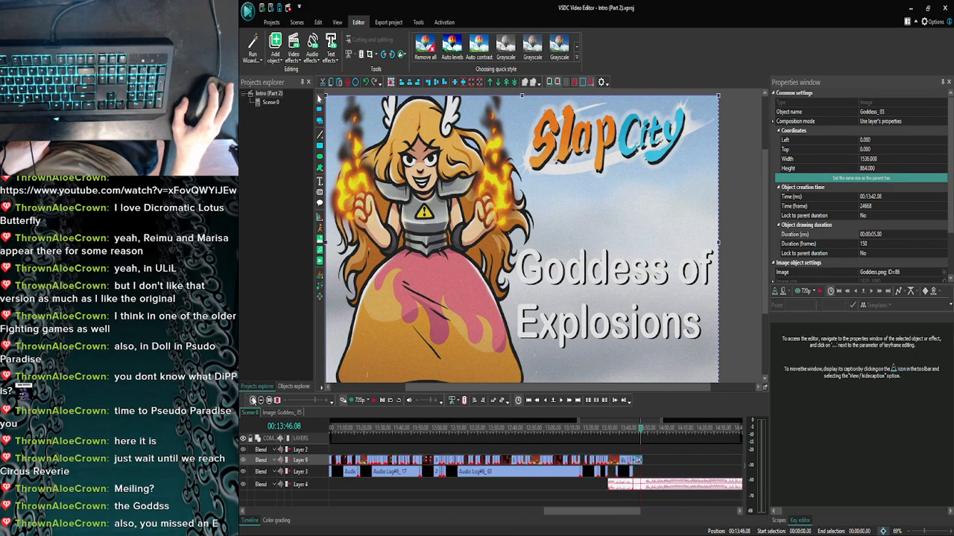
{"action": "left_click", "coordinate": [614, 488]}
{"action": "left_click", "coordinate": [362, 55]}
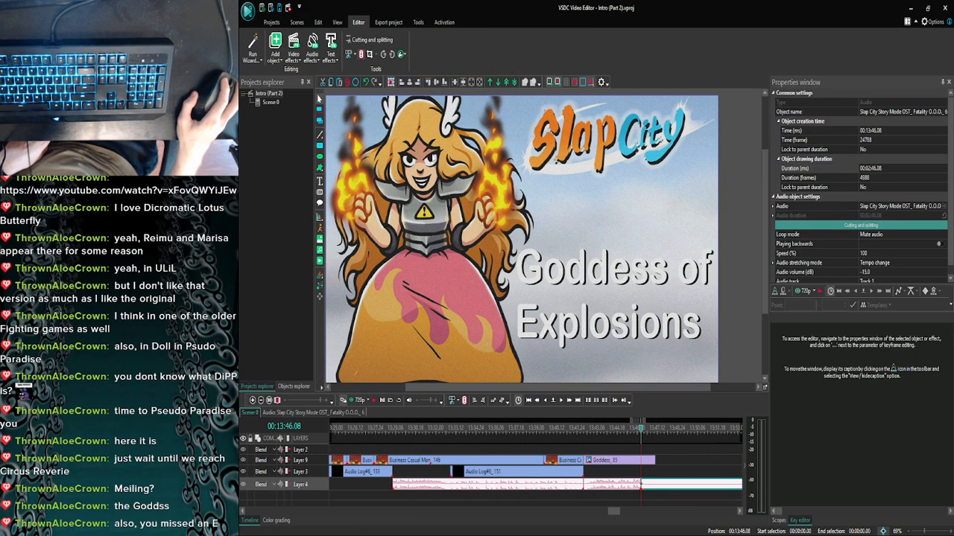
{"action": "key", "text": "Delete"}
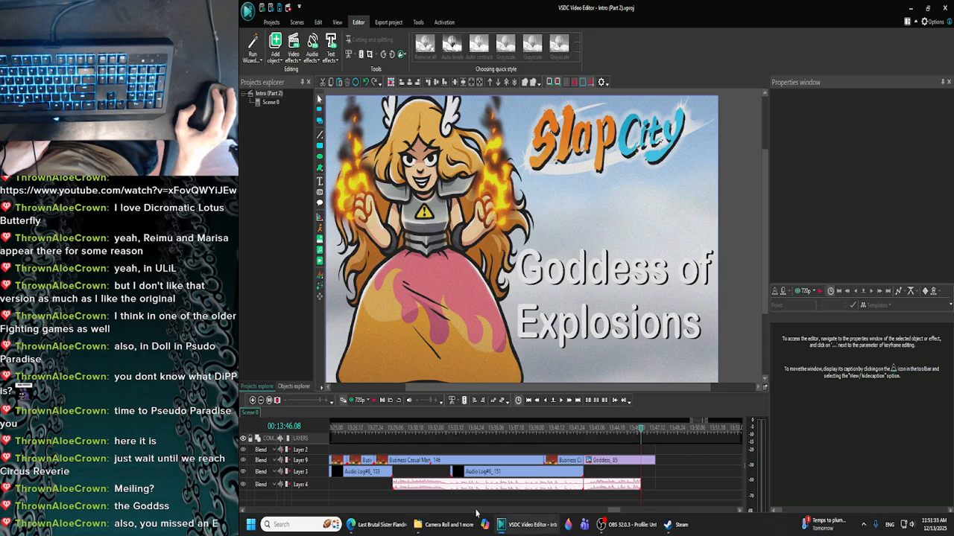
Switch to the browser and listen to the YouTube results Glitch Sound Effect, Glitch Sound Effect - Free and 4 Glitch Sound Effects.
{"action": "left_click", "coordinate": [376, 525]}
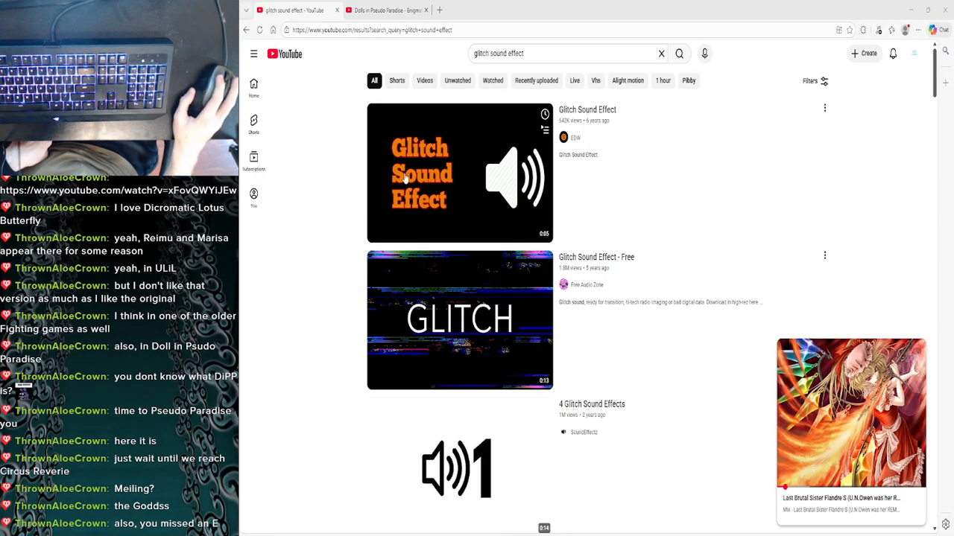
{"action": "left_click", "coordinate": [406, 176]}
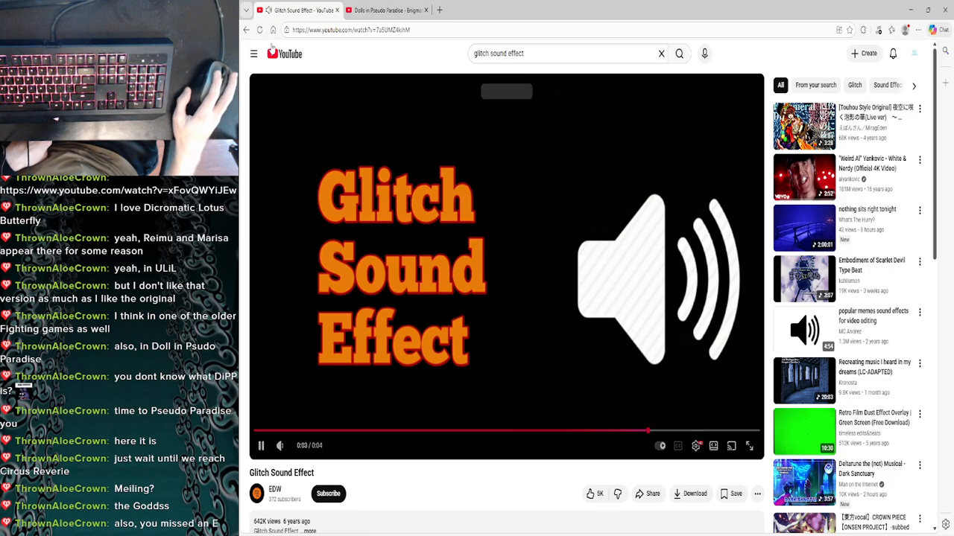
{"action": "left_click", "coordinate": [246, 31]}
{"action": "left_click", "coordinate": [420, 313]}
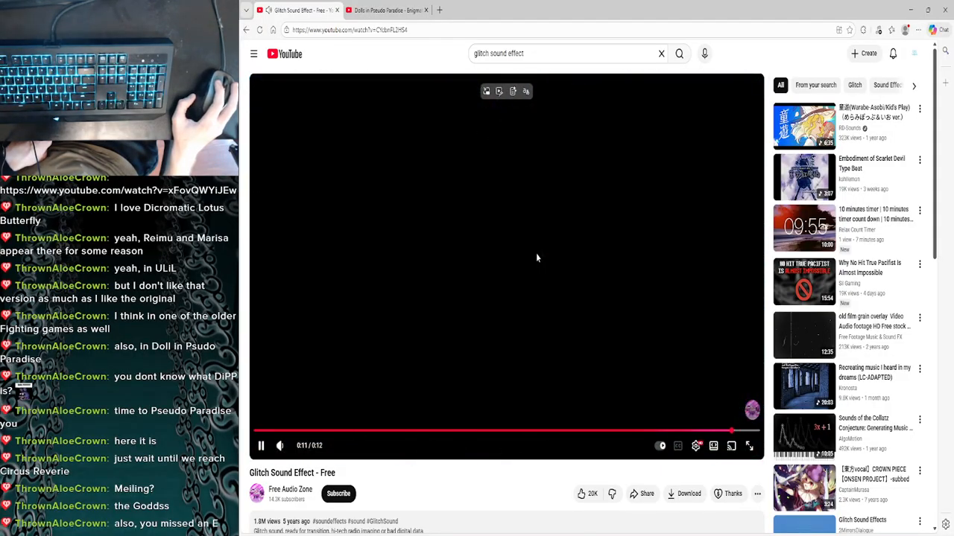
{"action": "left_click", "coordinate": [247, 30]}
{"action": "scroll", "coordinate": [335, 374], "scroll_direction": "down", "scroll_amount": 2}
{"action": "scroll", "coordinate": [335, 374], "scroll_direction": "down", "scroll_amount": 1}
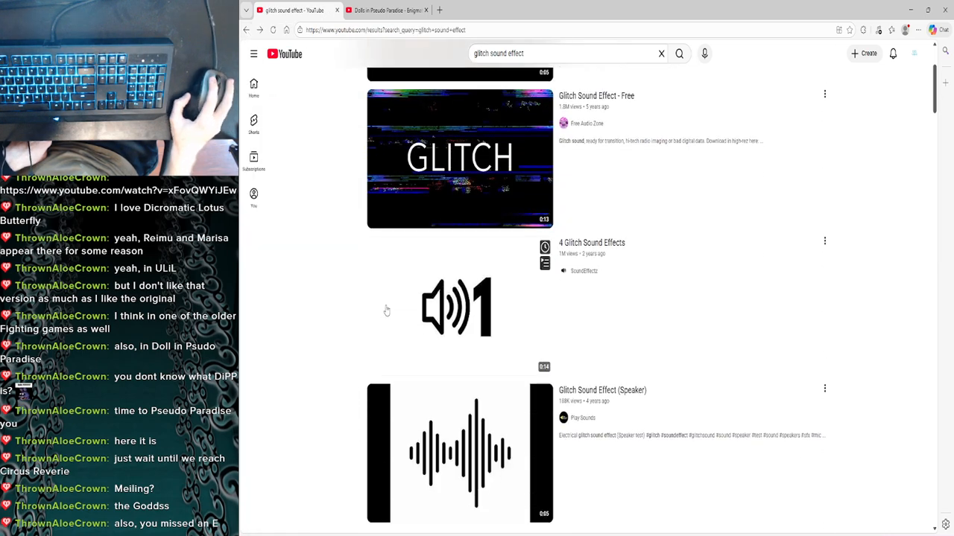
{"action": "left_click", "coordinate": [385, 312]}
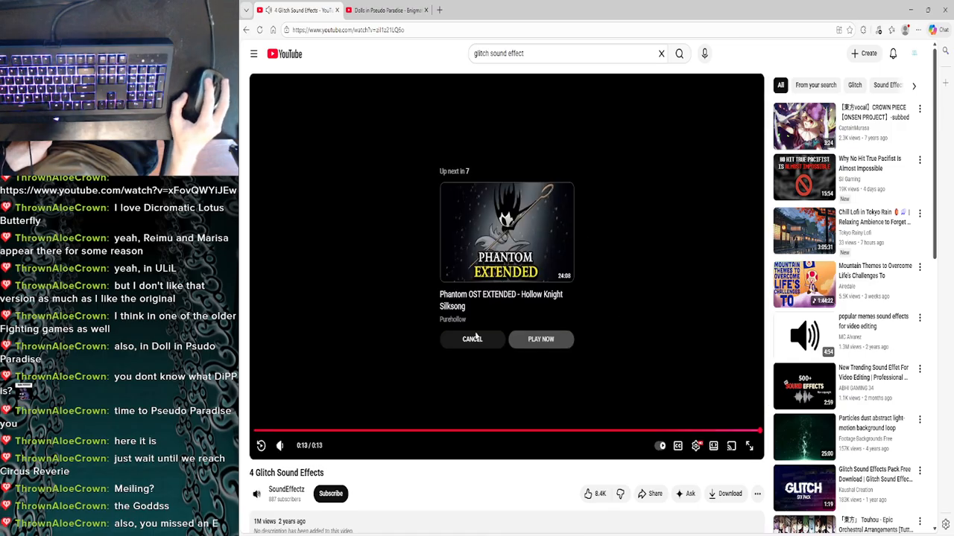
{"action": "left_click", "coordinate": [472, 339]}
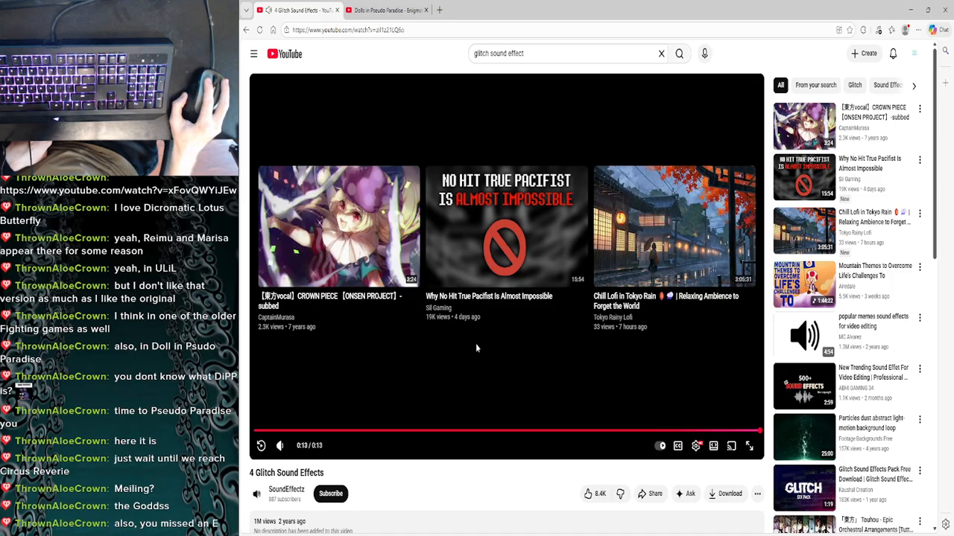
Copy the 4 Glitch Sound Effects video's URL and open the YTMP3 converter by searching Google for youtube to mp3.
{"action": "left_click", "coordinate": [425, 31]}
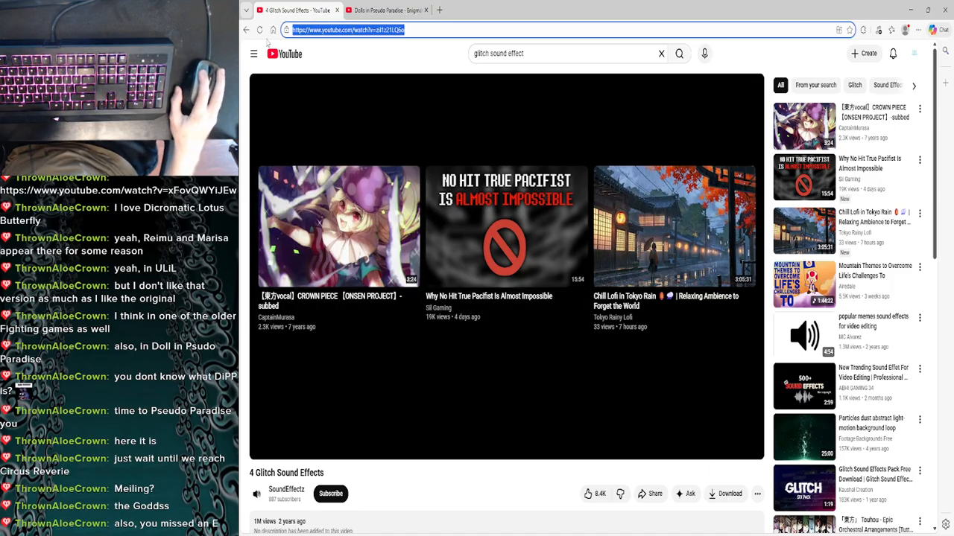
{"action": "left_click", "coordinate": [440, 9]}
{"action": "type", "text": "google.com"}
{"action": "key", "text": "Return"}
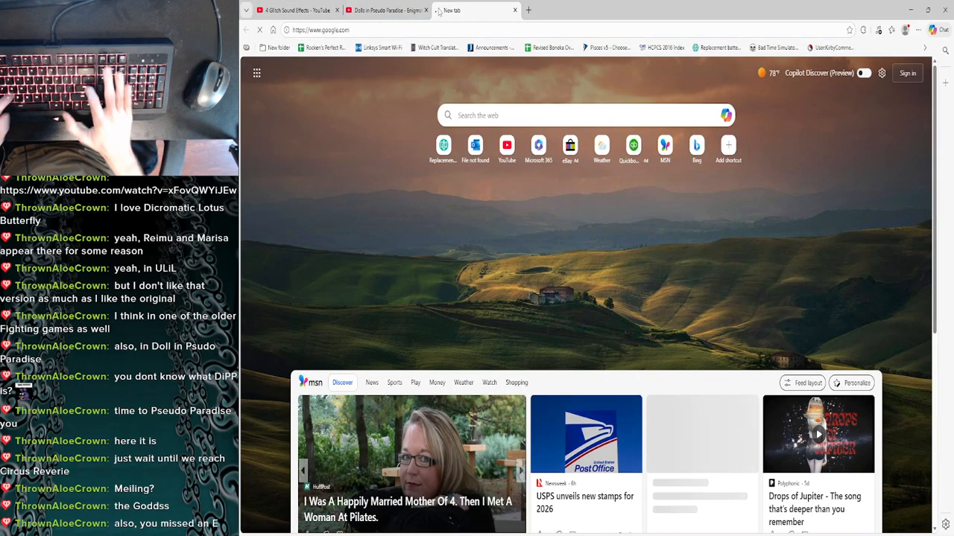
{"action": "left_click", "coordinate": [510, 240]}
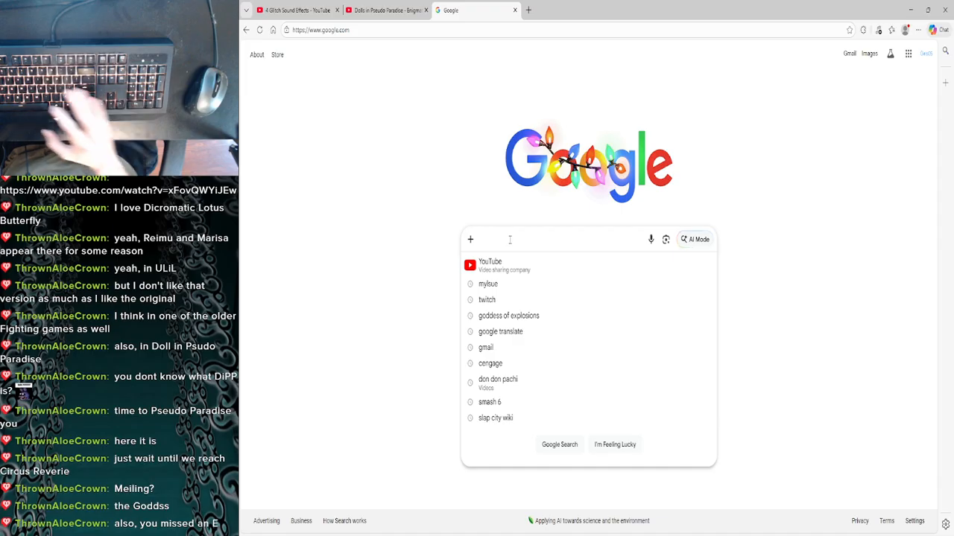
{"action": "type", "text": "y"}
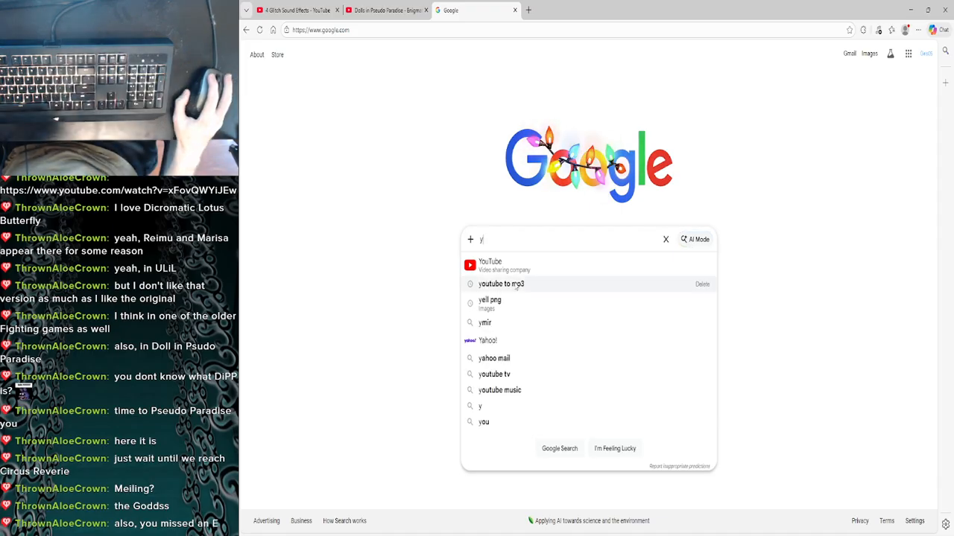
{"action": "left_click", "coordinate": [500, 284]}
{"action": "left_click", "coordinate": [361, 158]}
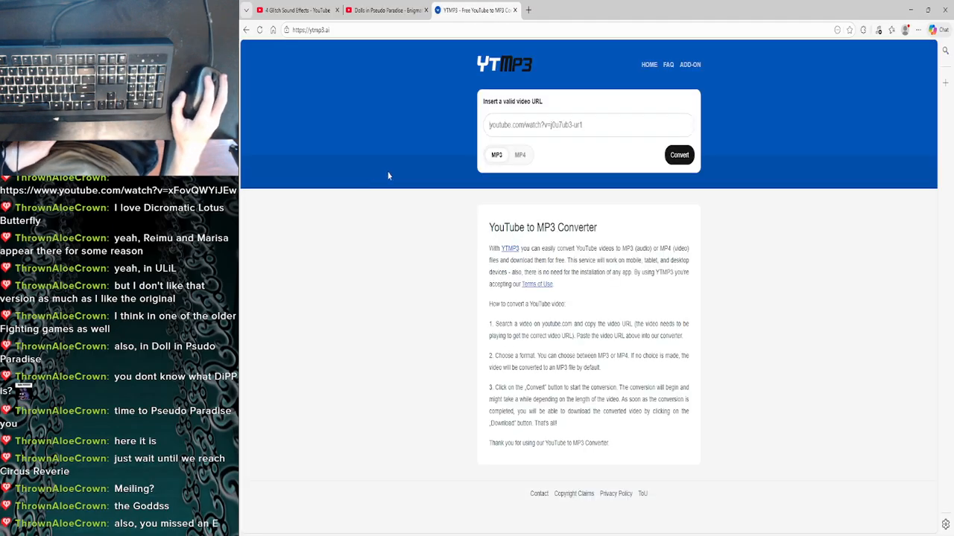
Convert the copied video URL to MP3 and download 4 Glitch Sound Effects.mp3.
{"action": "left_click", "coordinate": [553, 125]}
{"action": "key", "text": "ctrl+v"}
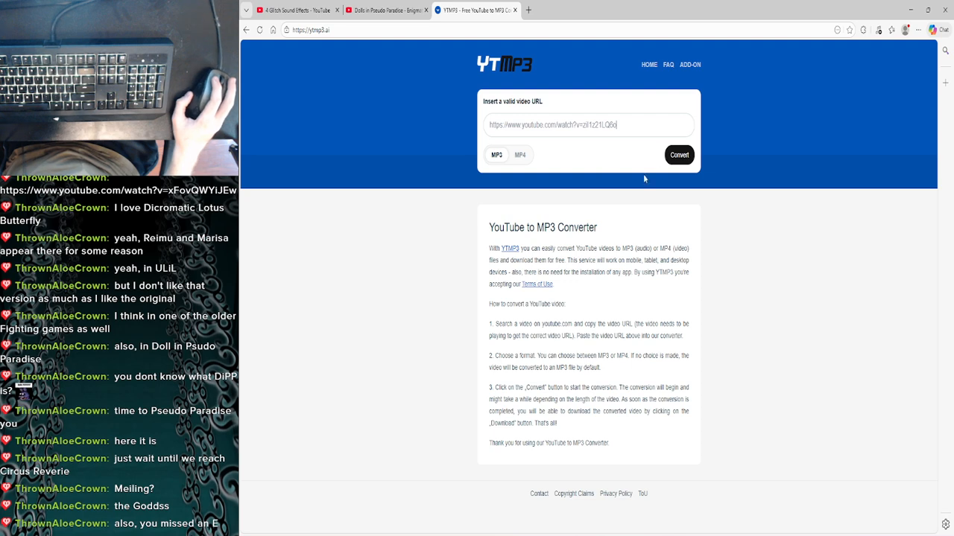
{"action": "left_click", "coordinate": [676, 157]}
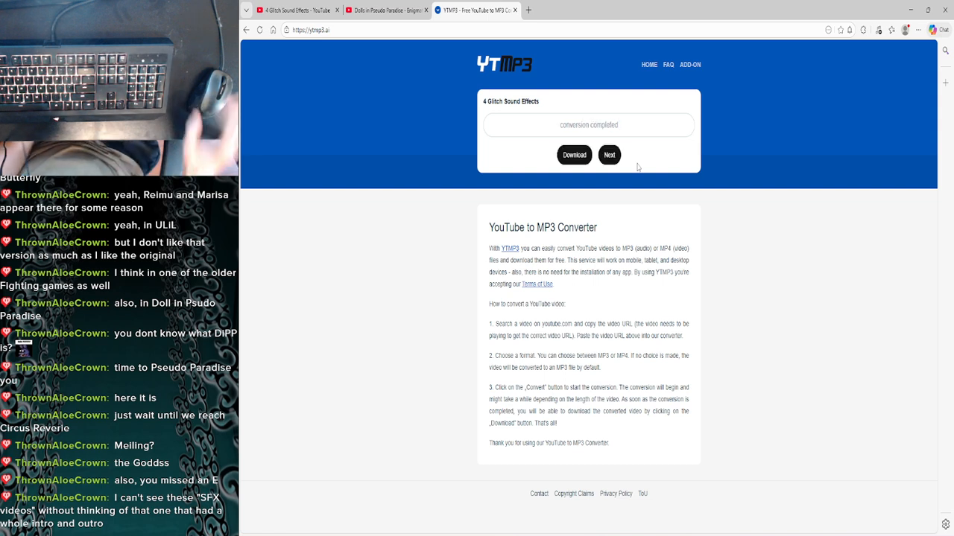
{"action": "left_click", "coordinate": [582, 161]}
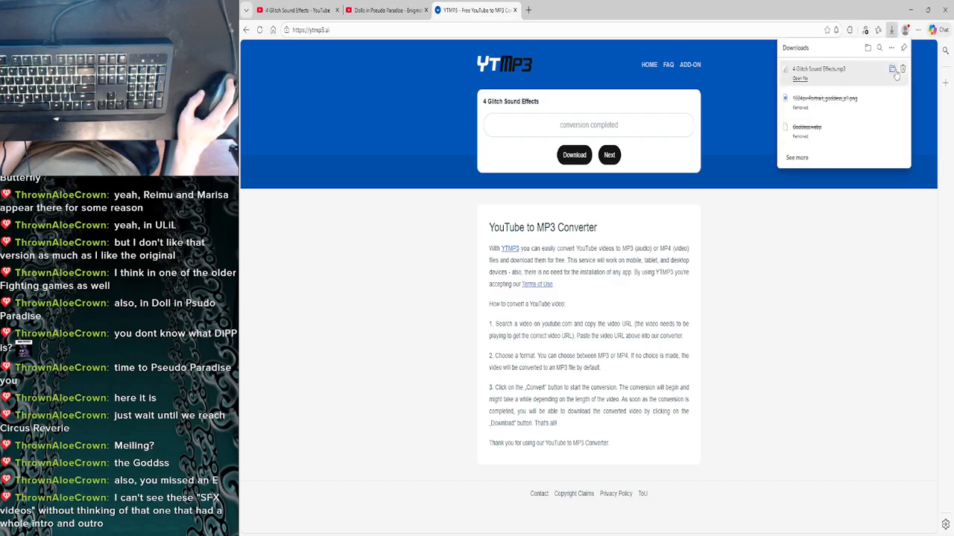
Move 4 Glitch Sound Effects.mp3 from Downloads into the Slap city Music folder, and close the Downloads window.
{"action": "left_click", "coordinate": [892, 69]}
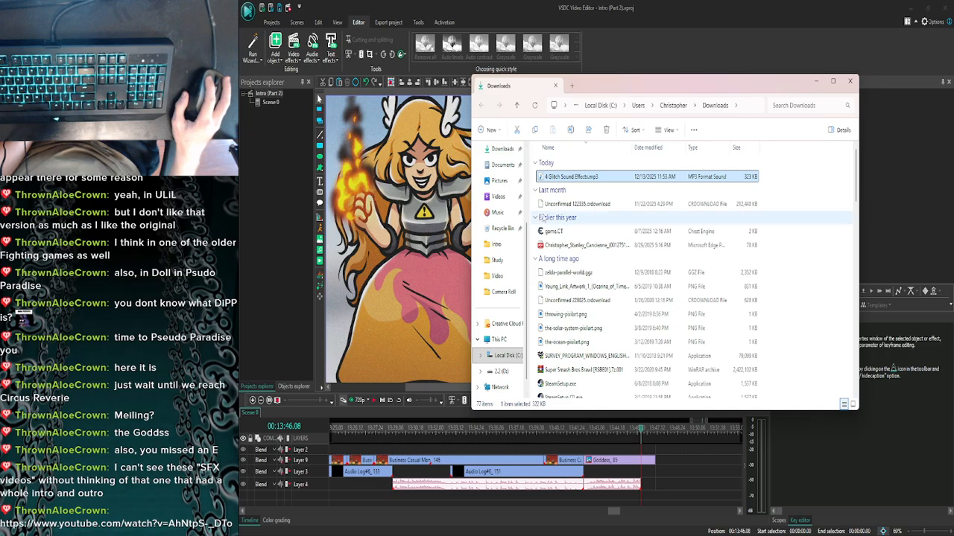
{"action": "left_click", "coordinate": [445, 527]}
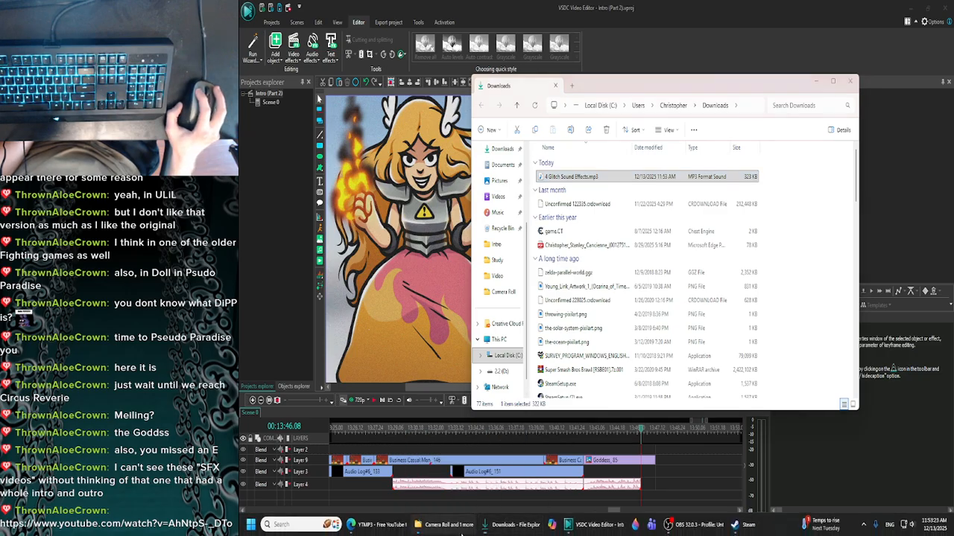
{"action": "left_click", "coordinate": [555, 46]}
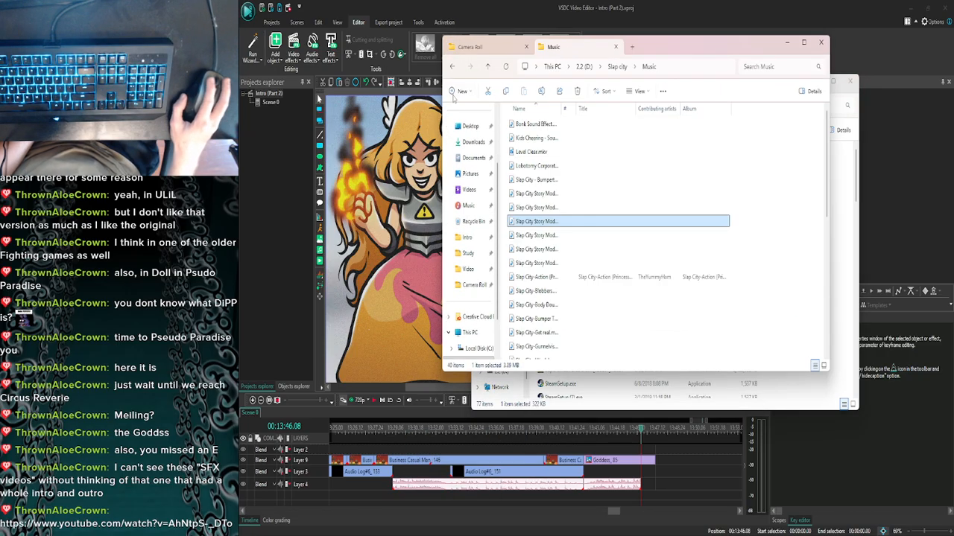
{"action": "left_click", "coordinate": [841, 231]}
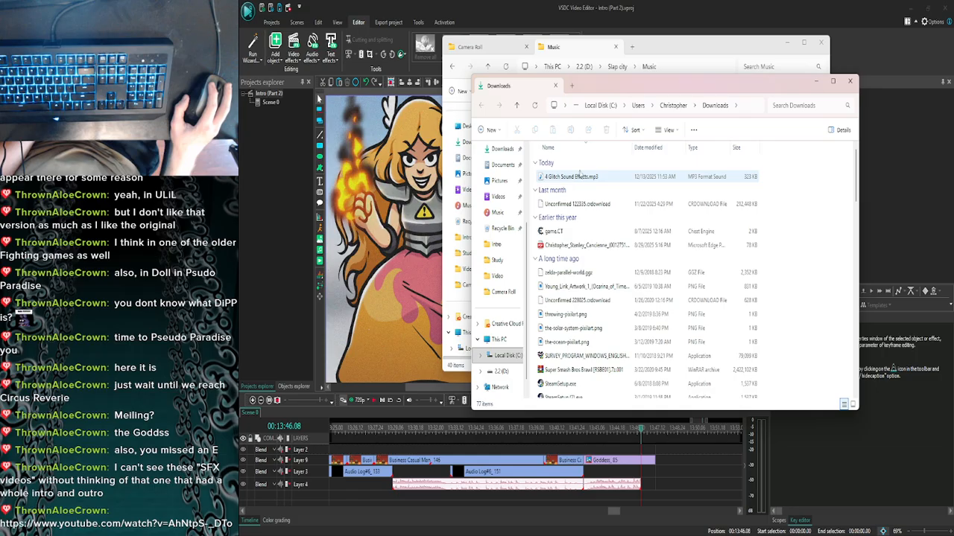
{"action": "left_click_drag", "start_coordinate": [611, 69], "coordinate": [589, 281]}
{"action": "left_click_drag", "start_coordinate": [521, 363], "coordinate": [703, 244]}
{"action": "left_click", "coordinate": [706, 233]}
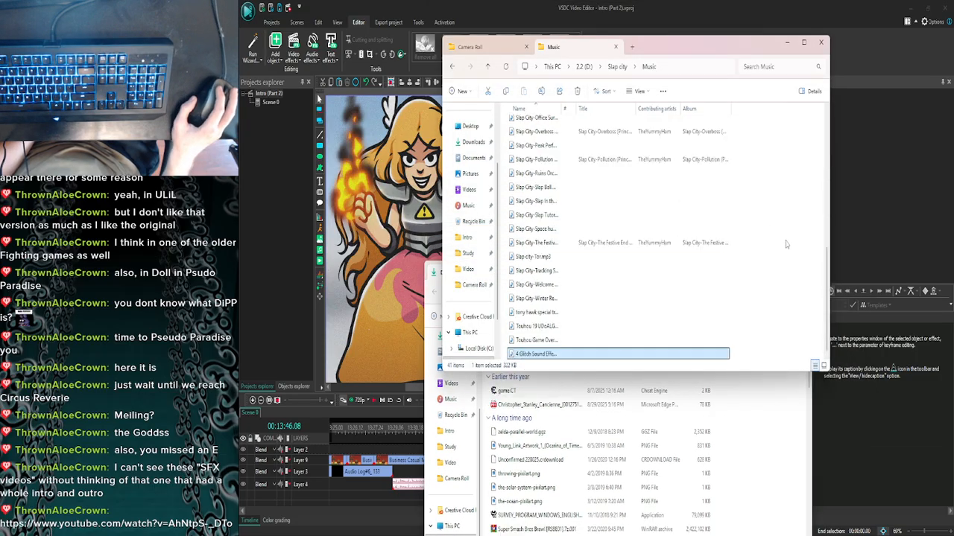
{"action": "left_click", "coordinate": [801, 281]}
{"action": "left_click", "coordinate": [802, 420]}
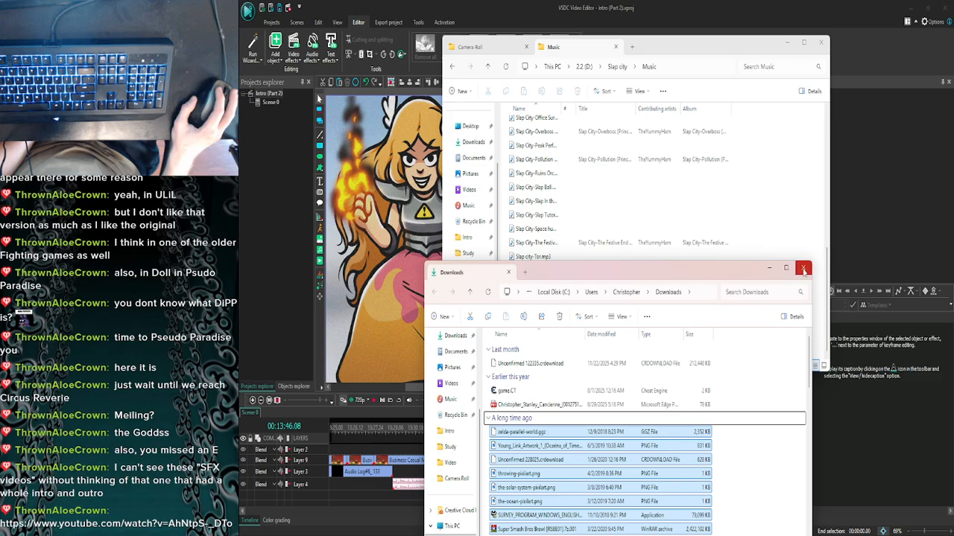
{"action": "left_click", "coordinate": [803, 269]}
Add 4 Glitch Sound Effects.mp3 from the Music folder to Scene 0 at 00:13:46.08.
{"action": "left_click", "coordinate": [529, 355]}
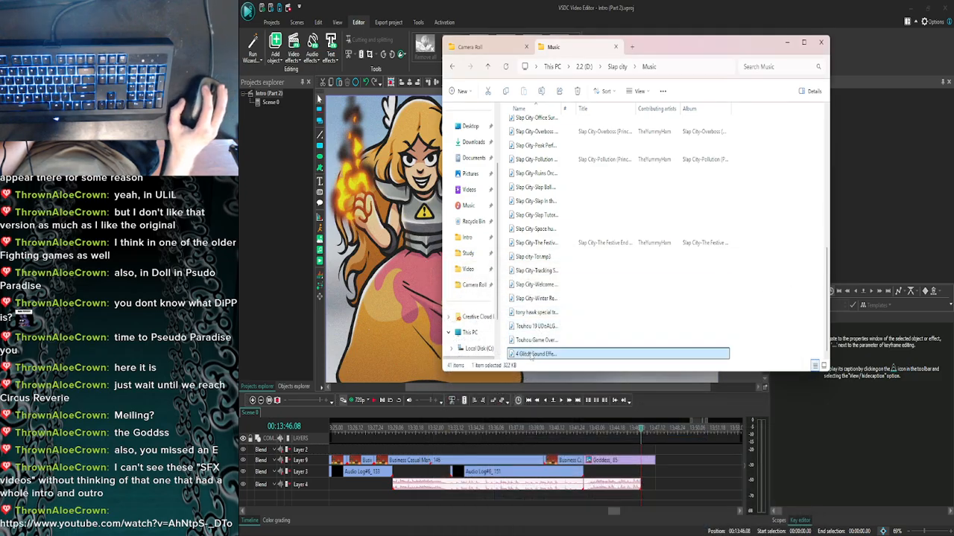
{"action": "left_click_drag", "start_coordinate": [529, 355], "coordinate": [365, 277]}
{"action": "left_click", "coordinate": [788, 43]}
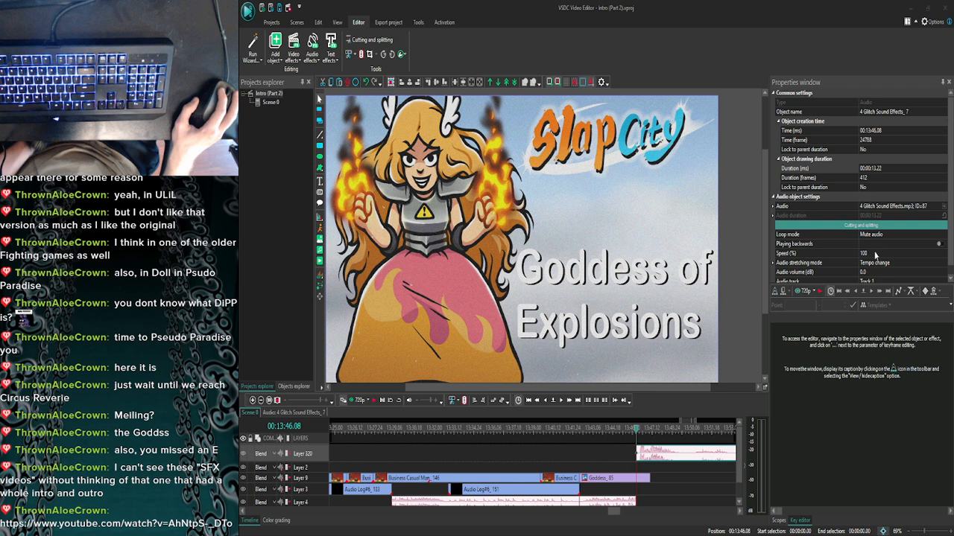
Preview the glitch sound at an audio volume of -10 dB, and lower its volume to -15 dB.
{"action": "left_click", "coordinate": [863, 272]}
{"action": "key", "text": "BackSpace"}
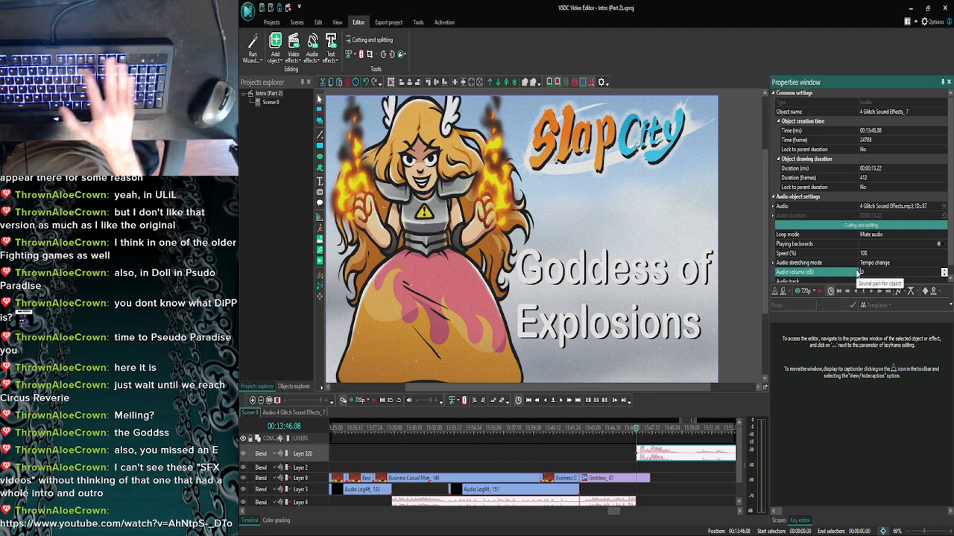
{"action": "type", "text": "-10"}
{"action": "key", "text": "Return"}
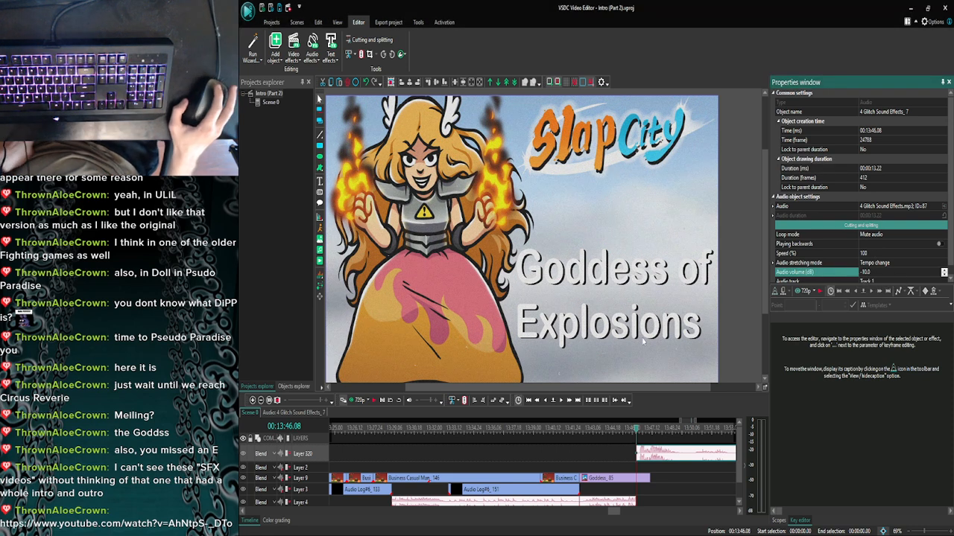
{"action": "left_click", "coordinate": [355, 400]}
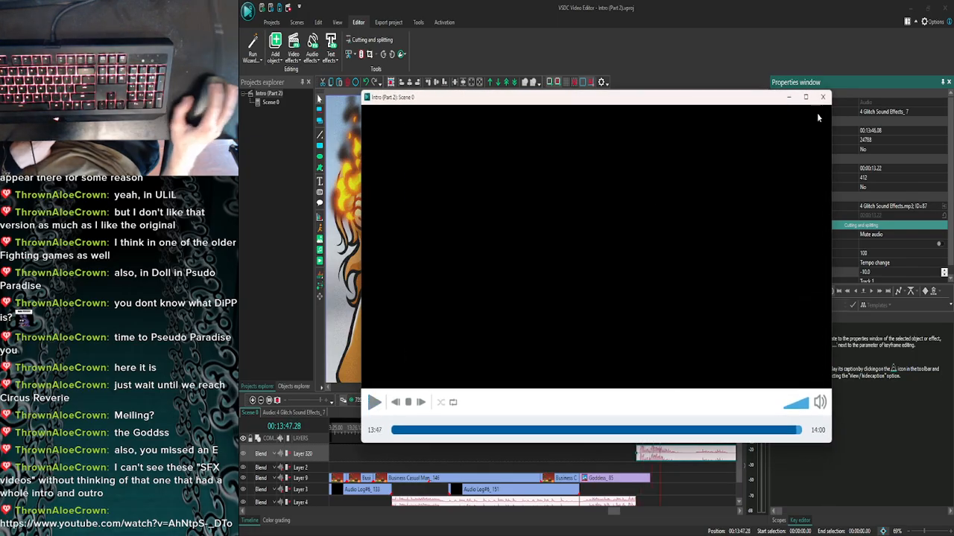
{"action": "left_click", "coordinate": [821, 99]}
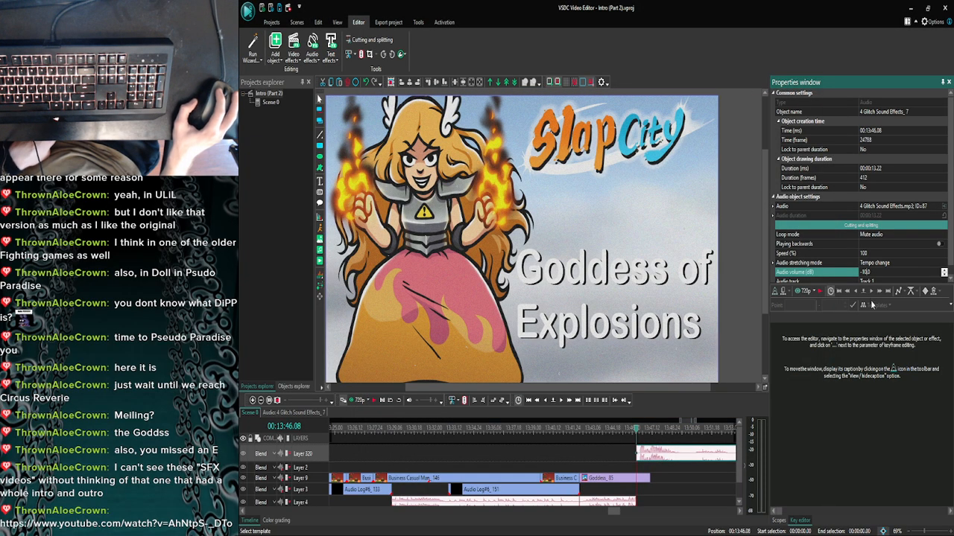
{"action": "key", "text": "BackSpace"}
{"action": "type", "text": "5"}
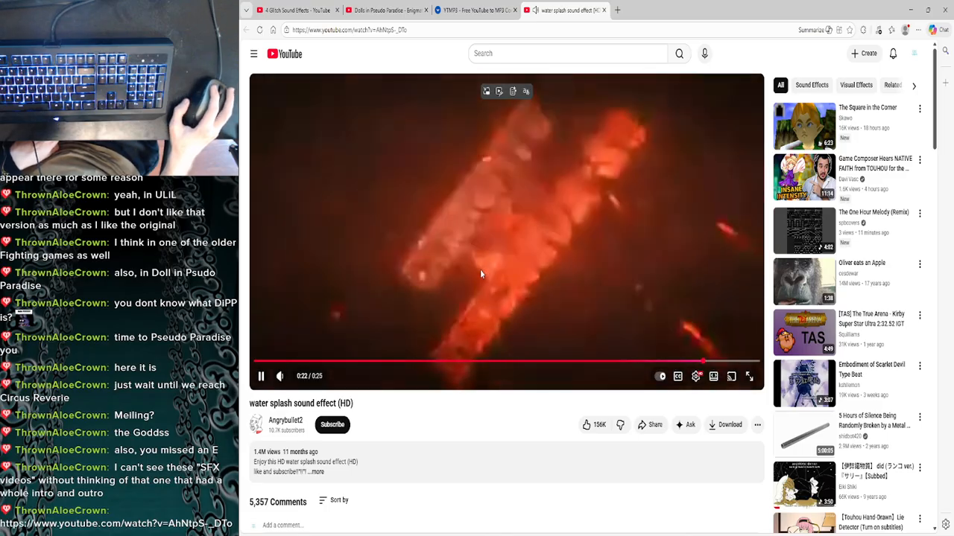
Pause the water splash sound effect video, check its description, and close its tab and the converter tab.
{"action": "left_click", "coordinate": [480, 274]}
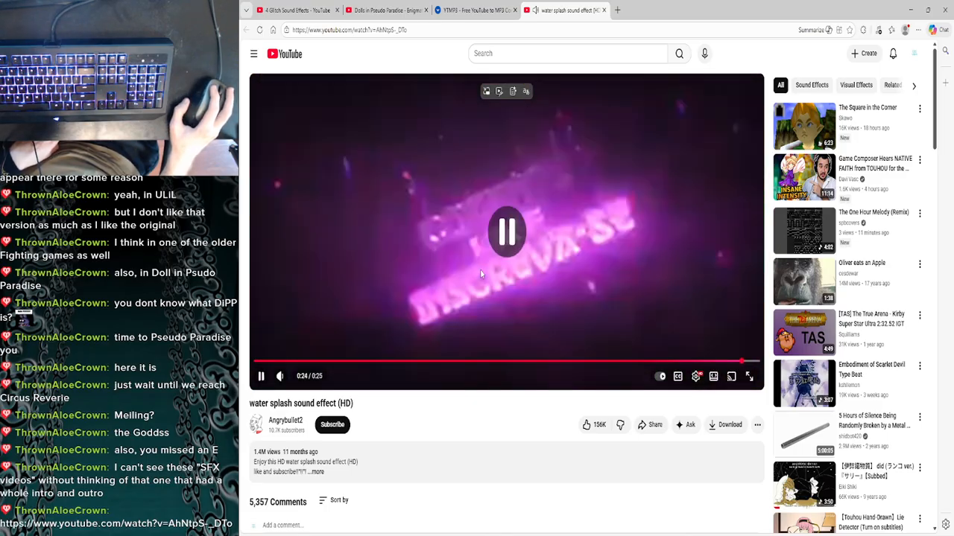
{"action": "left_click", "coordinate": [296, 466]}
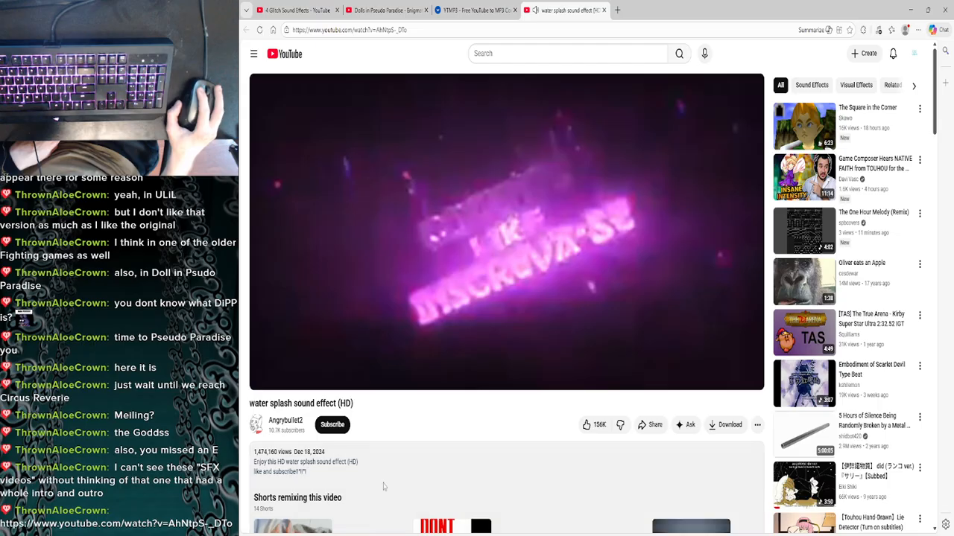
{"action": "scroll", "coordinate": [422, 336], "scroll_direction": "down", "scroll_amount": 1}
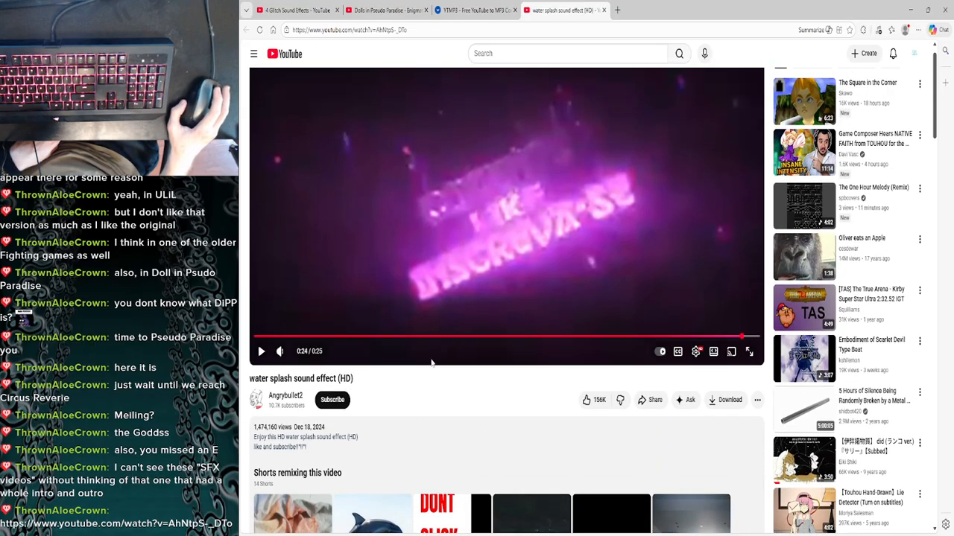
{"action": "scroll", "coordinate": [423, 335], "scroll_direction": "up", "scroll_amount": 1}
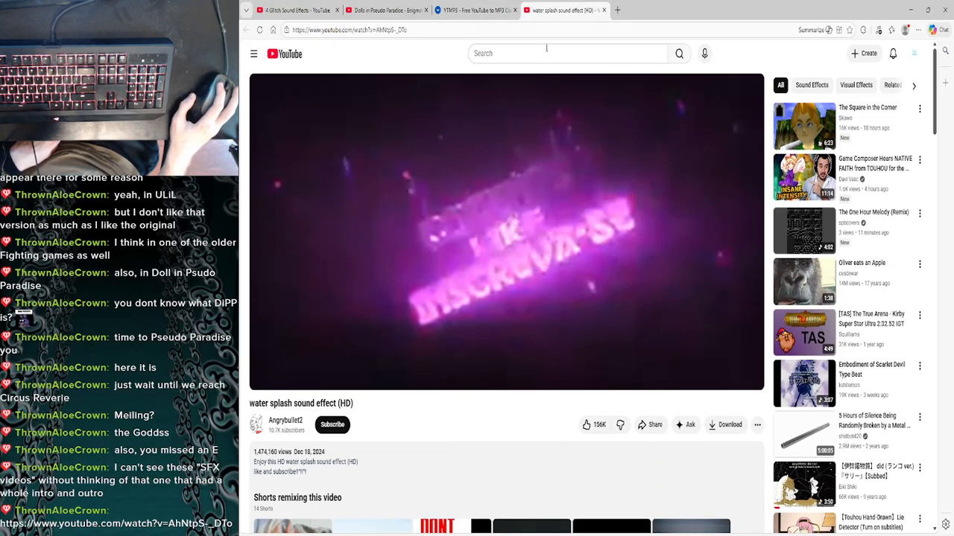
{"action": "left_click", "coordinate": [603, 10]}
{"action": "left_click", "coordinate": [514, 10]}
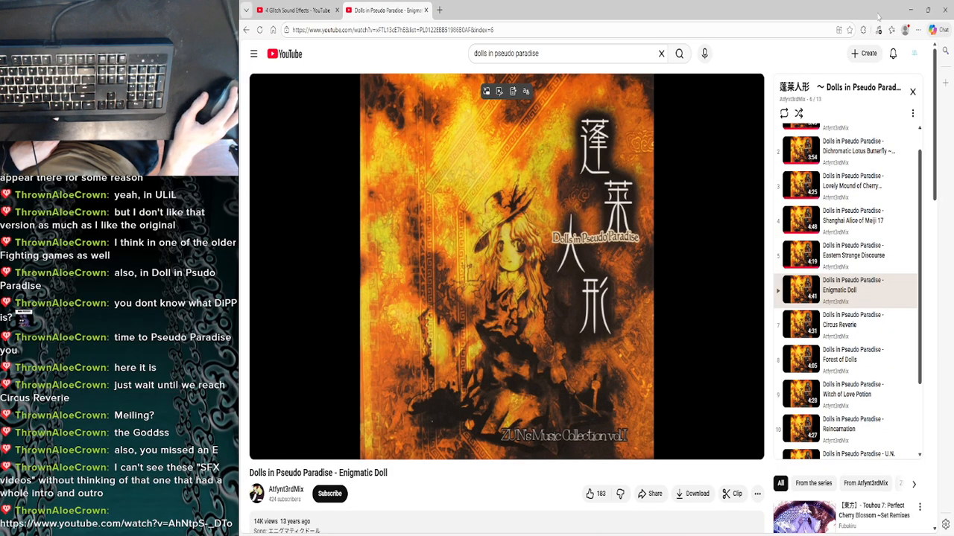
Return to the video project, move to 00:13:47.08, and preview the glitch sound from there.
{"action": "left_click", "coordinate": [908, 10]}
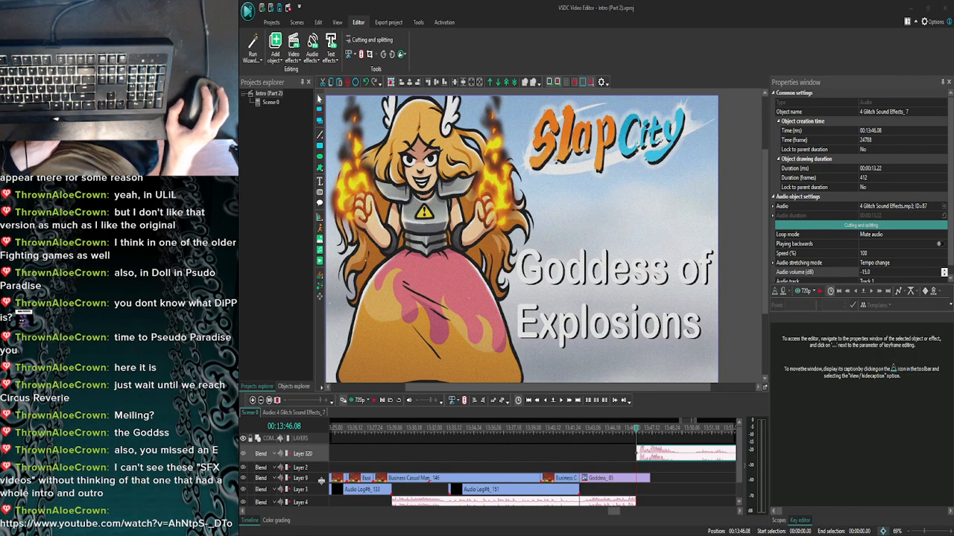
{"action": "left_click", "coordinate": [563, 404]}
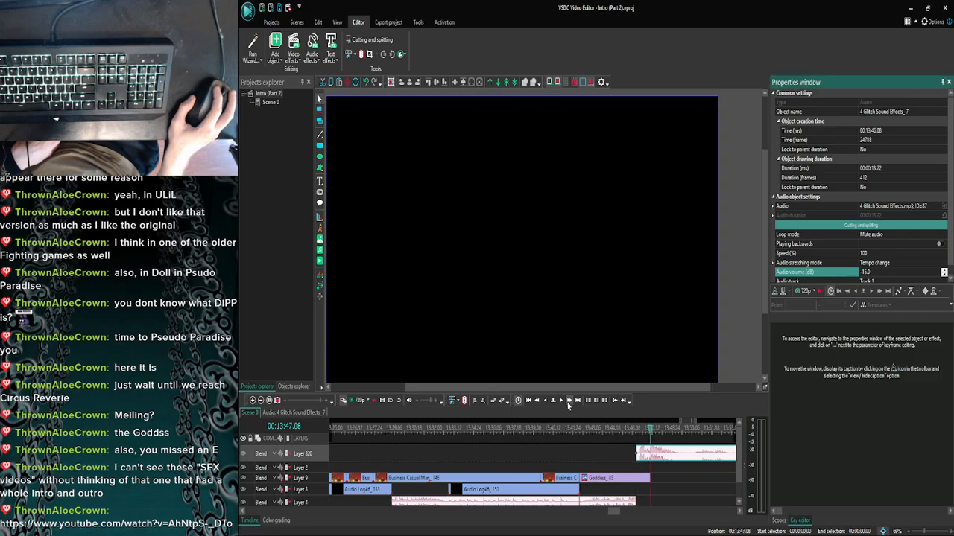
{"action": "left_click", "coordinate": [350, 401]}
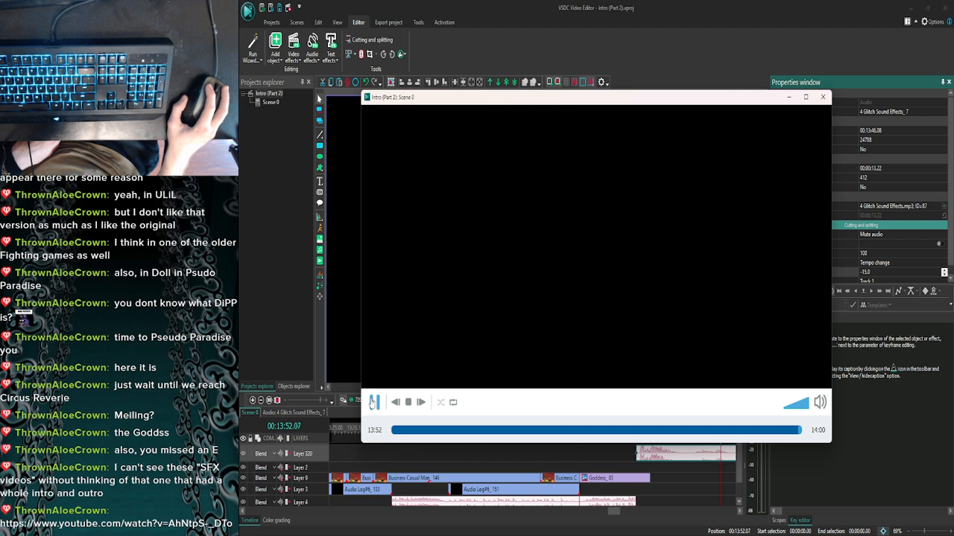
End the current preview, set the glitch sound's audio volume to -10 dB, and preview it from 00:13:48.08.
{"action": "left_click", "coordinate": [372, 404]}
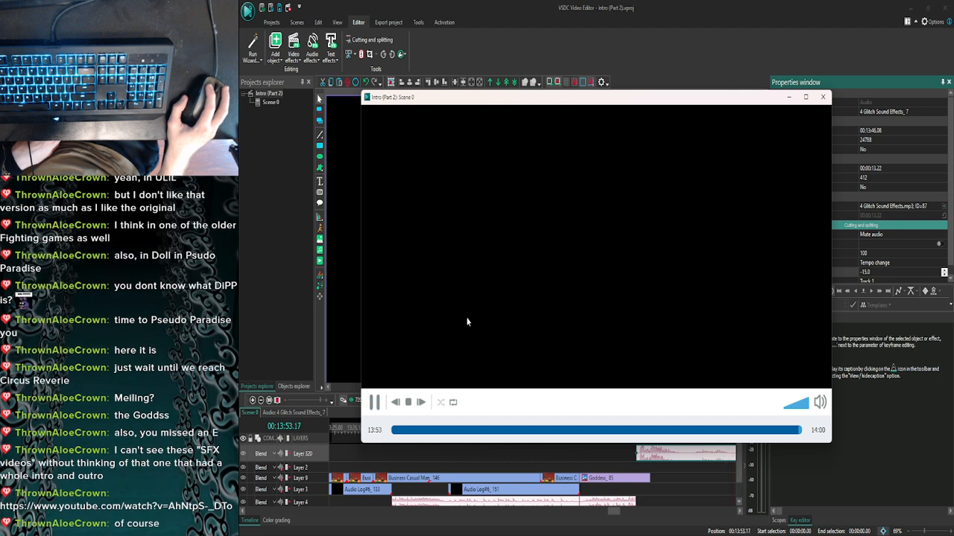
{"action": "left_click", "coordinate": [823, 97]}
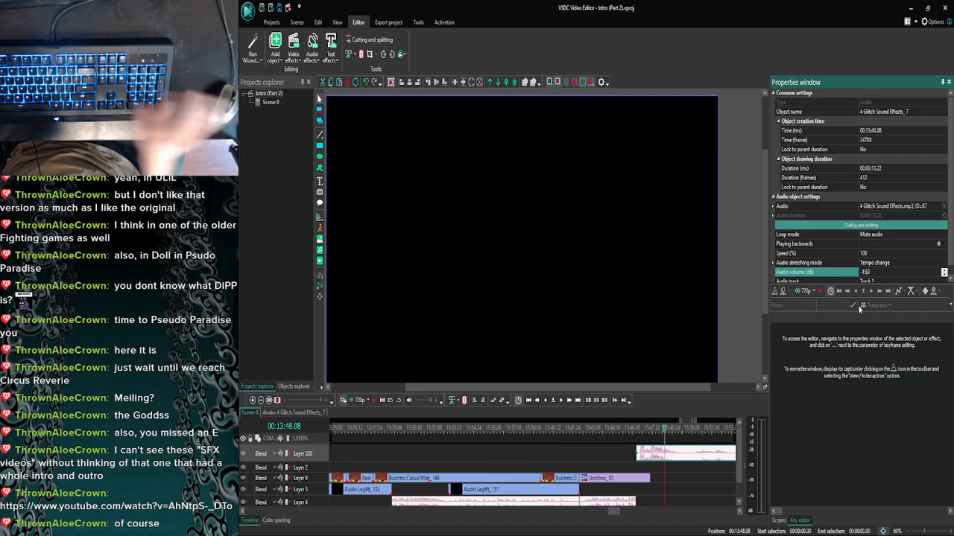
{"action": "key", "text": "Return"}
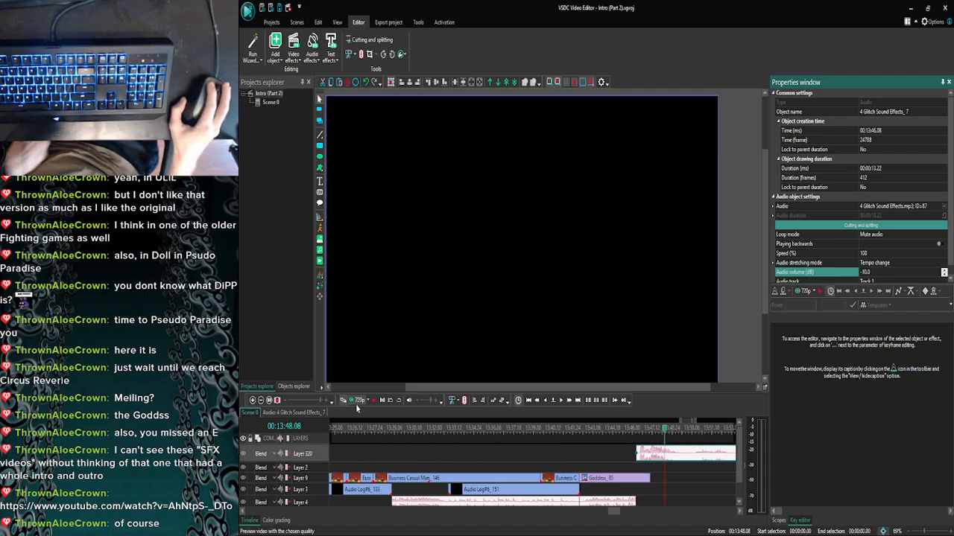
{"action": "left_click", "coordinate": [360, 401]}
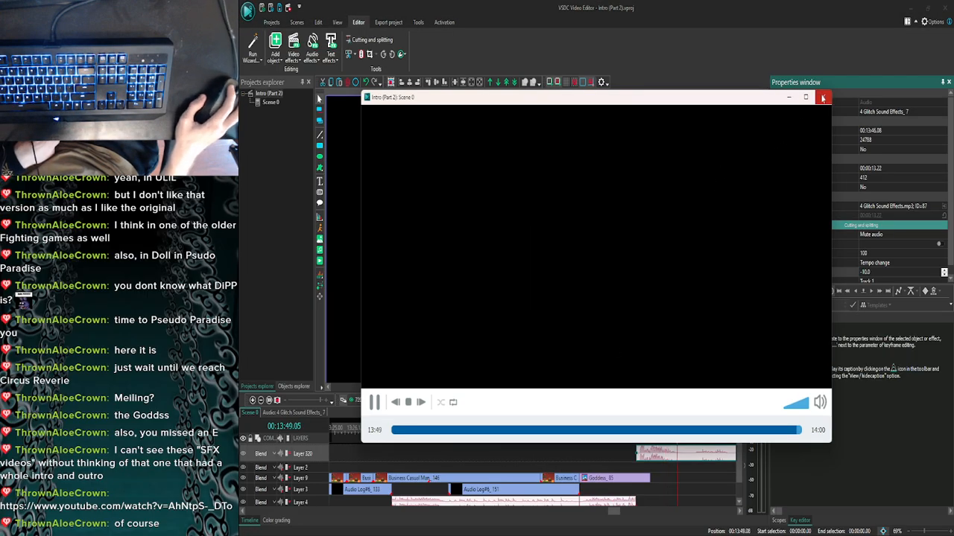
{"action": "left_click", "coordinate": [823, 98]}
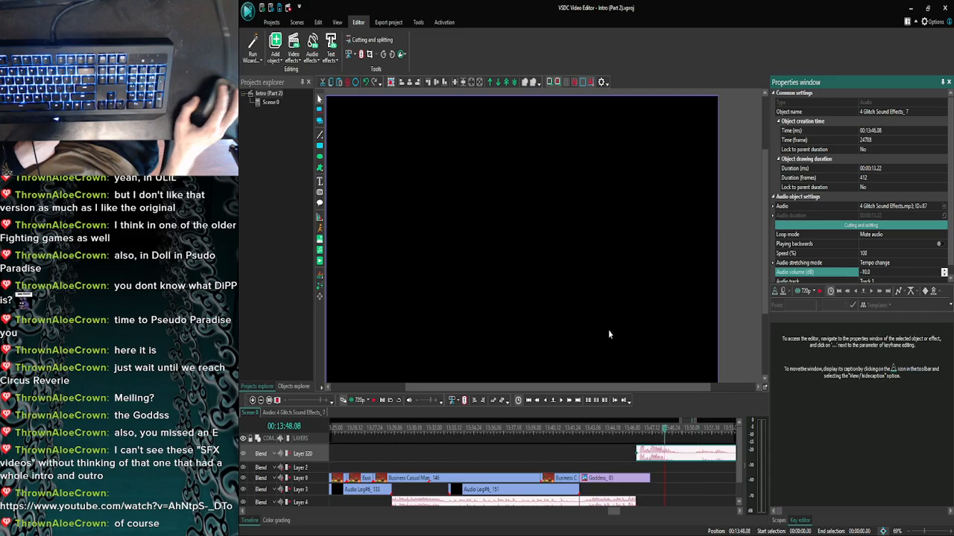
Preview the glitch sound from 00:13:50.12 to find an end point, and split it at 00:13:52.24.
{"action": "left_click", "coordinate": [568, 403]}
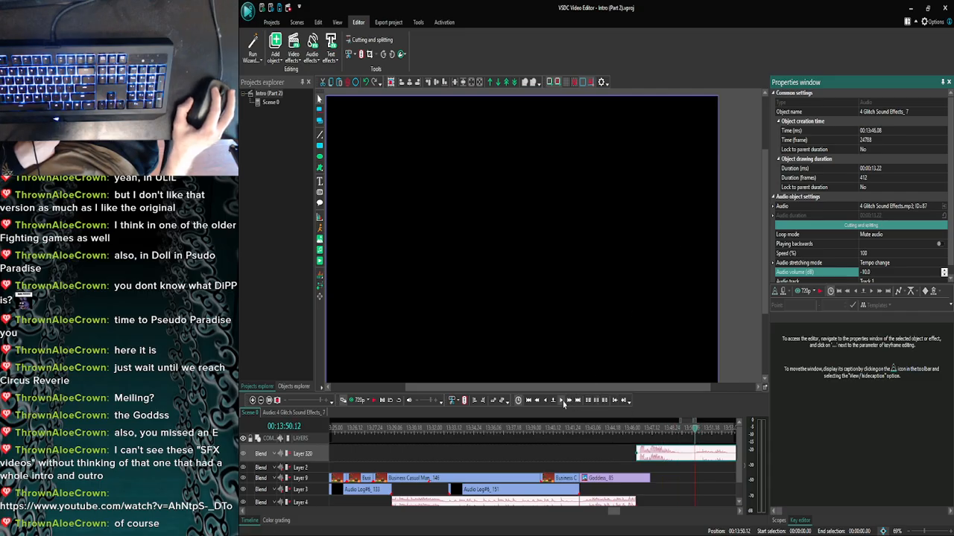
{"action": "left_click", "coordinate": [561, 403]}
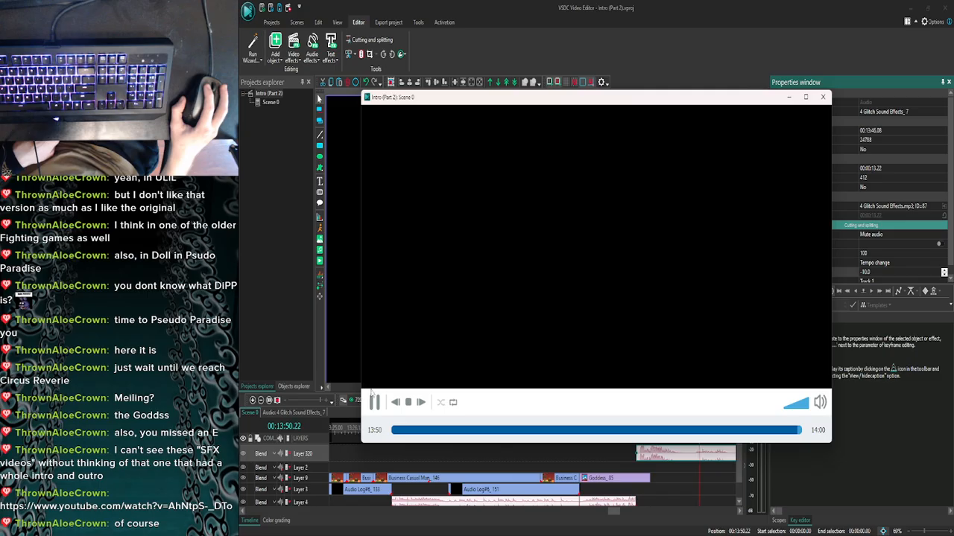
{"action": "left_click", "coordinate": [823, 97]}
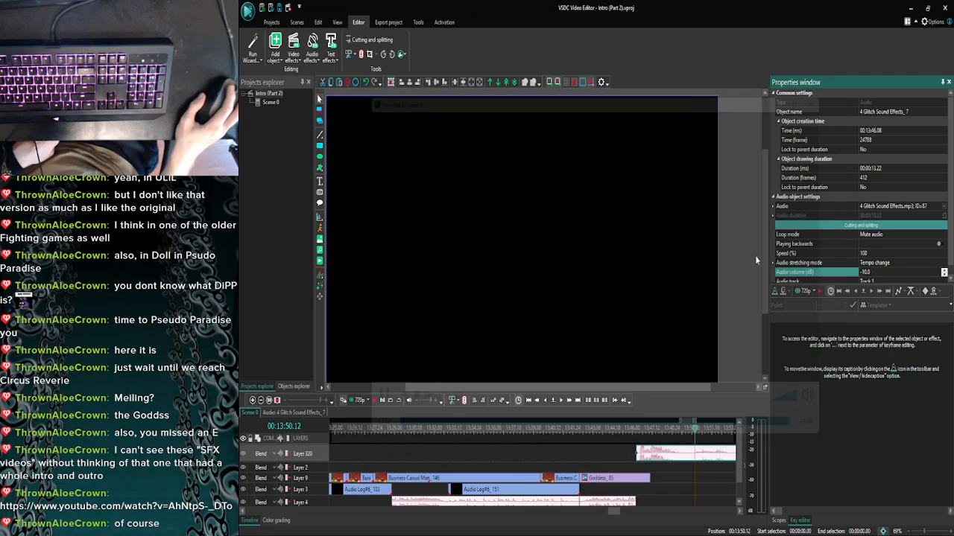
{"action": "left_click", "coordinate": [558, 401]}
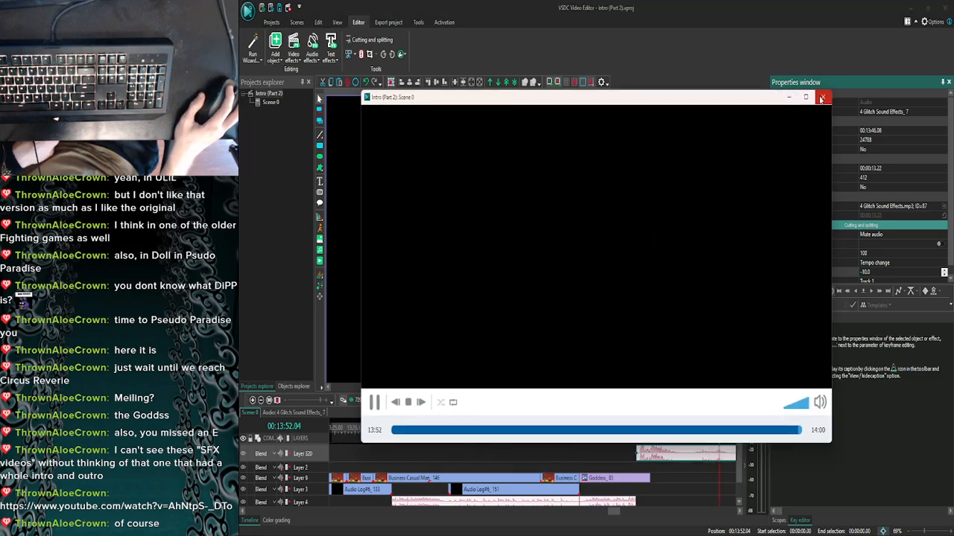
{"action": "left_click", "coordinate": [822, 97]}
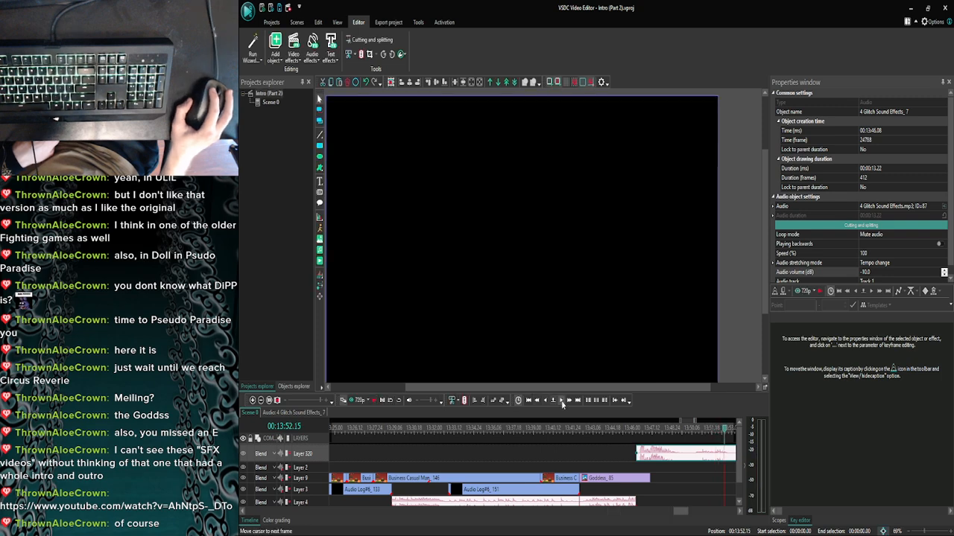
{"action": "left_click", "coordinate": [373, 401]}
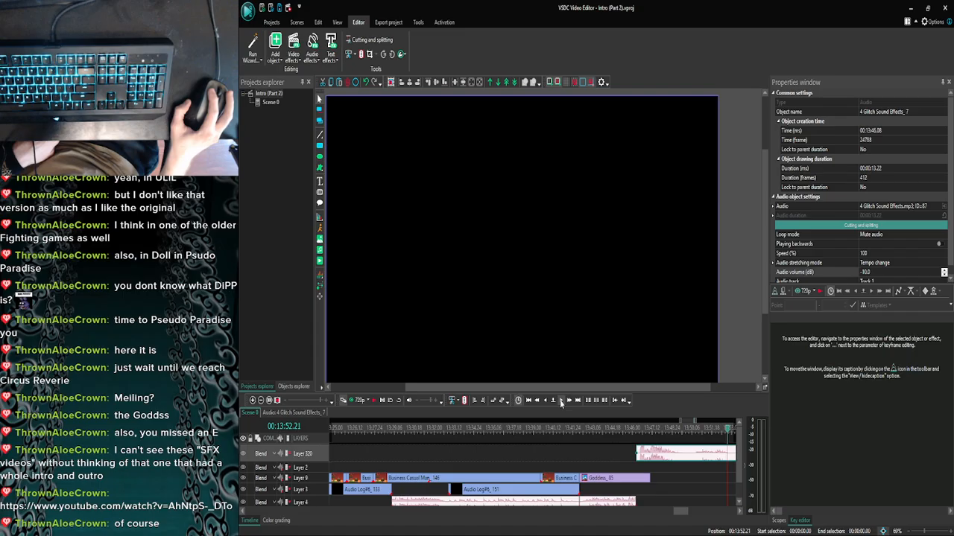
{"action": "left_click", "coordinate": [558, 401]}
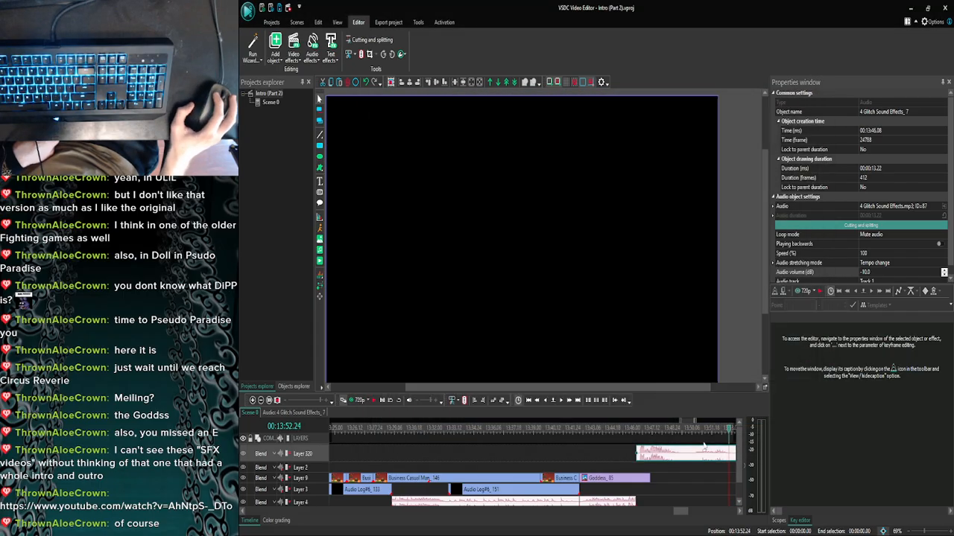
{"action": "left_click", "coordinate": [361, 55]}
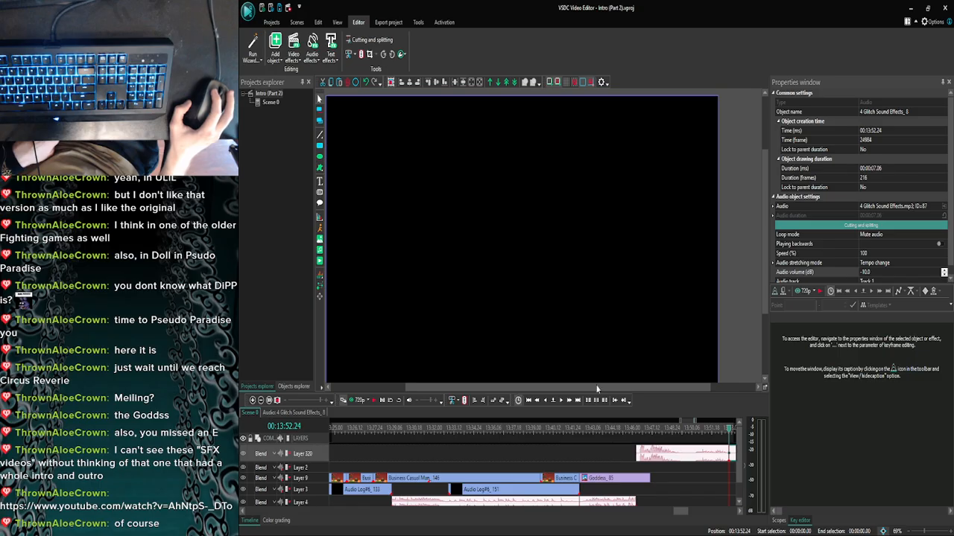
Preview around 00:13:50.12 frame by frame to find where the glitch burst begins, and split the glitch sound at 00:13:50.07.
{"action": "left_click", "coordinate": [544, 403]}
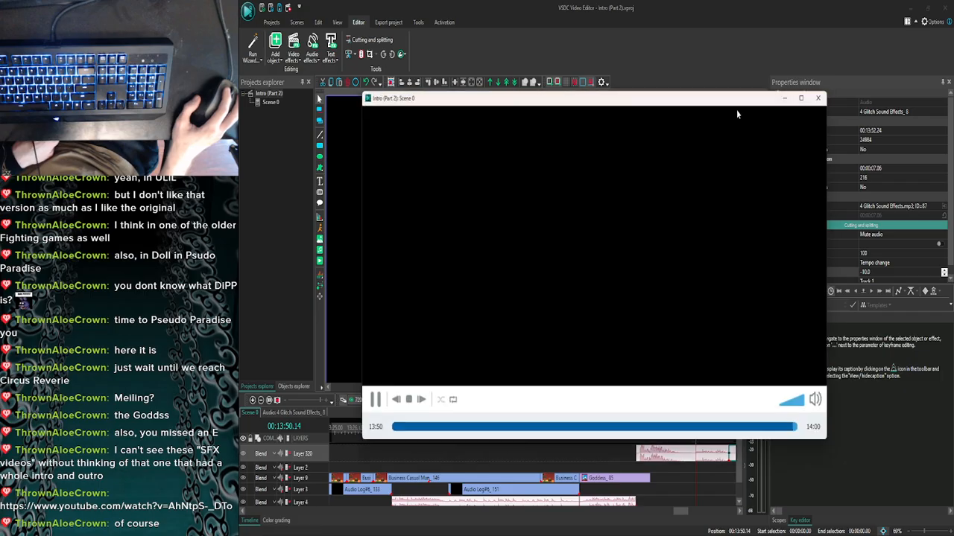
{"action": "left_click", "coordinate": [822, 98]}
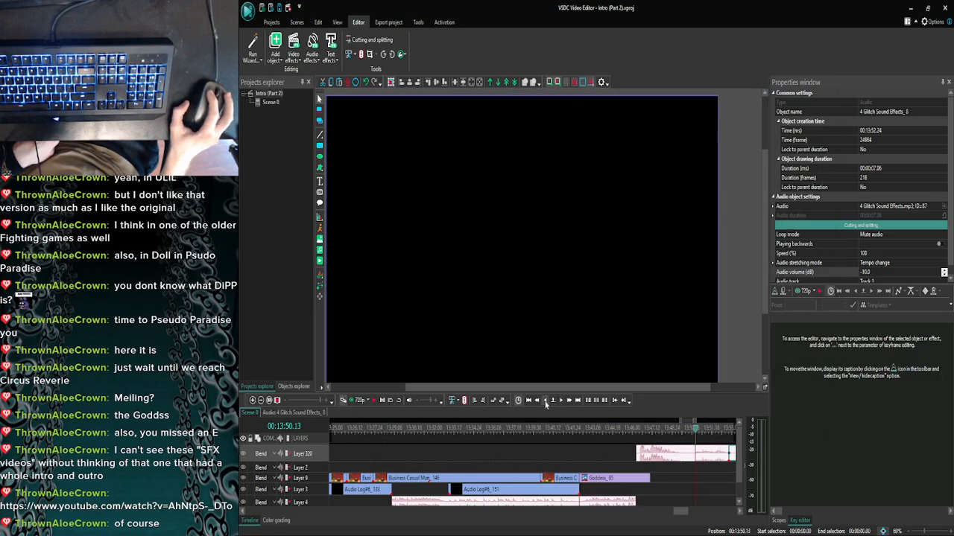
{"action": "left_click", "coordinate": [545, 403]}
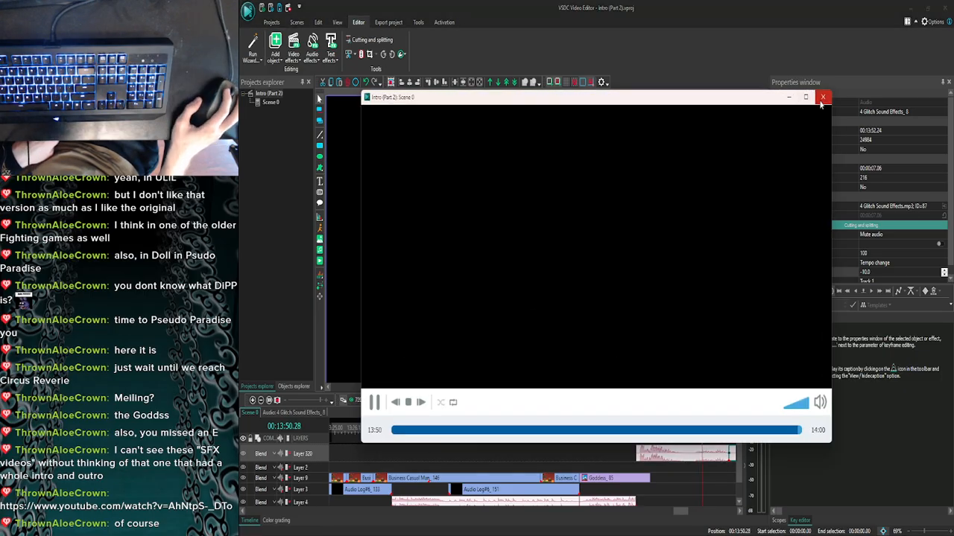
{"action": "left_click", "coordinate": [823, 97]}
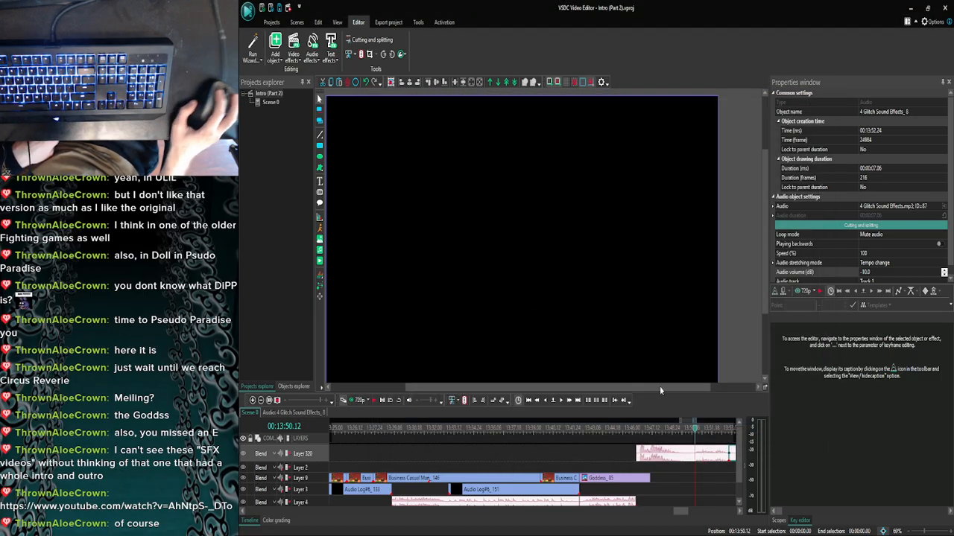
{"action": "left_click", "coordinate": [545, 403]}
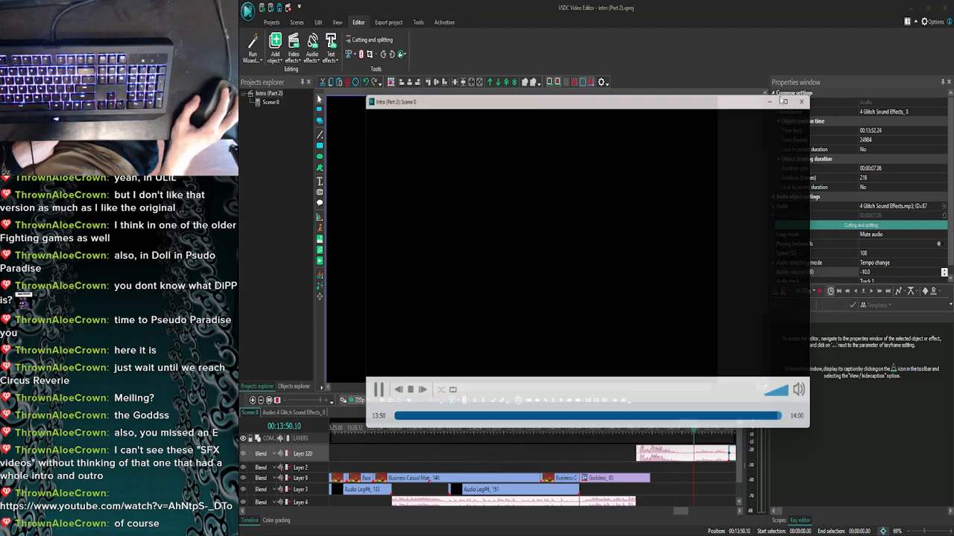
{"action": "left_click", "coordinate": [822, 98]}
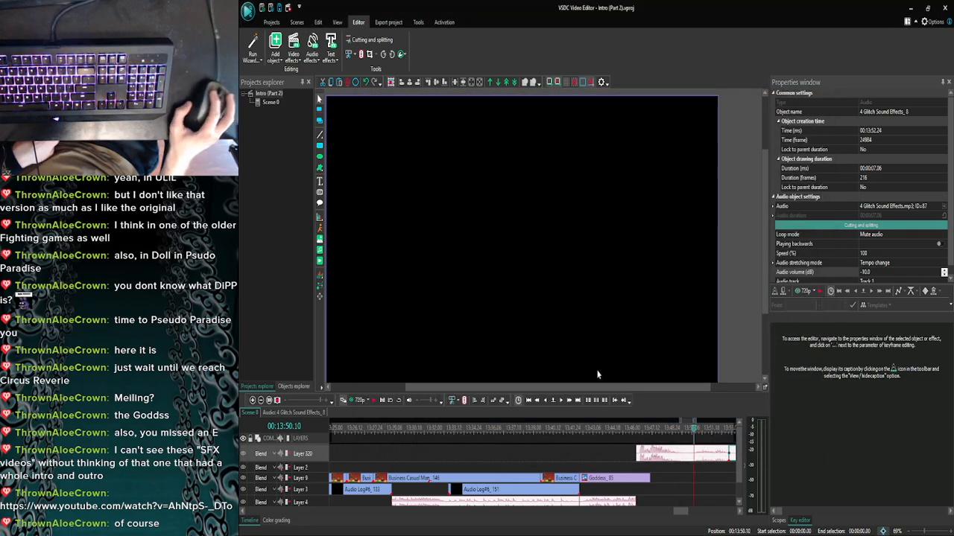
{"action": "left_click", "coordinate": [545, 404]}
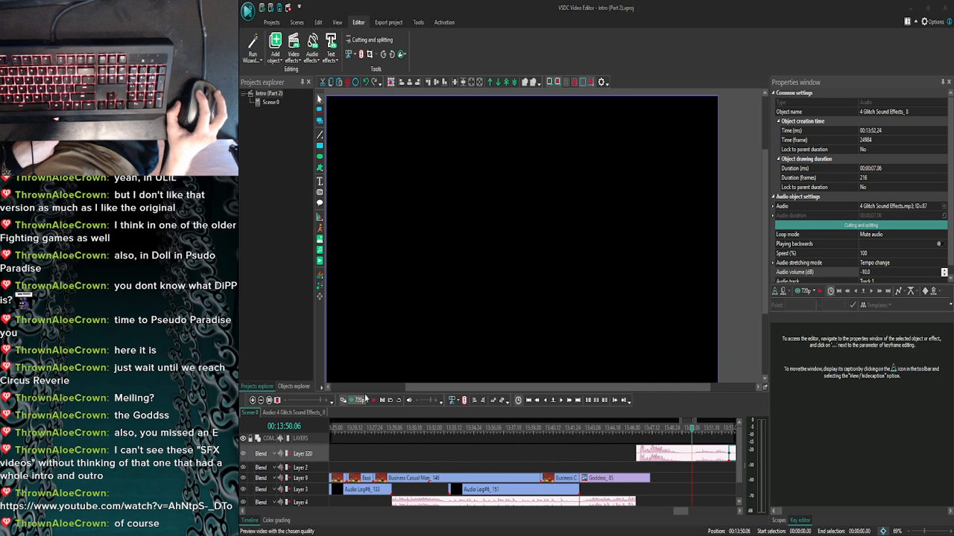
{"action": "left_click", "coordinate": [824, 99]}
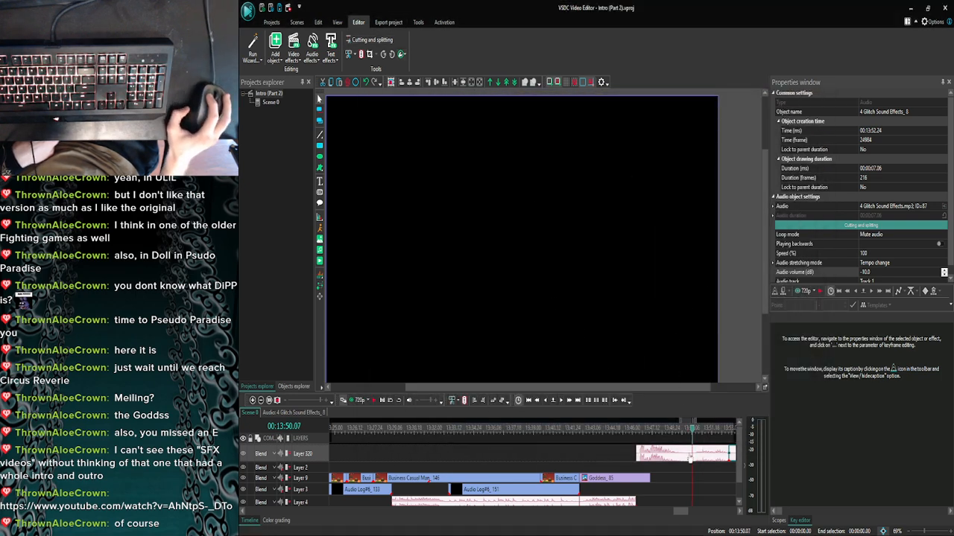
{"action": "left_click", "coordinate": [361, 54]}
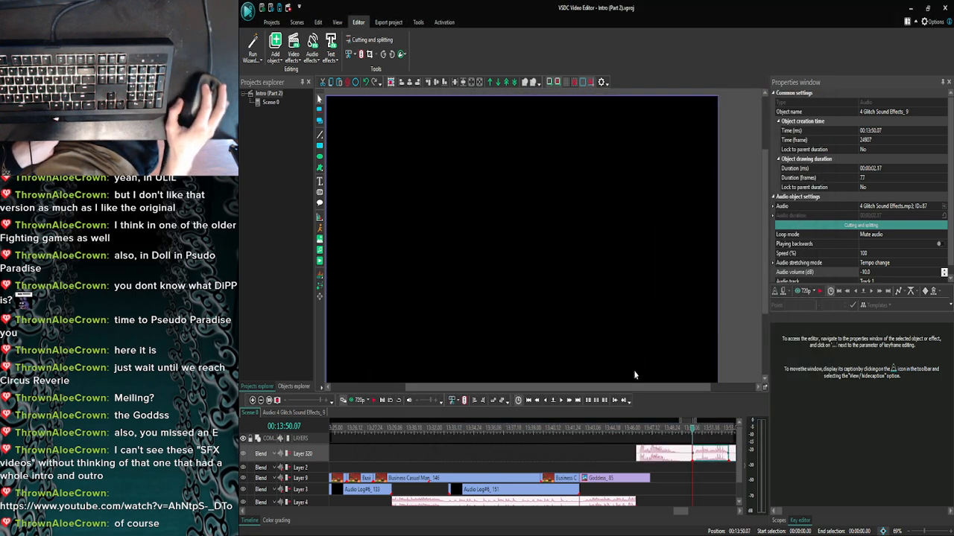
Delete the glitch sound pieces before 00:13:50.07 and after 00:13:52.24, keeping only the middle piece.
{"action": "left_click", "coordinate": [675, 452]}
{"action": "key", "text": "Delete"}
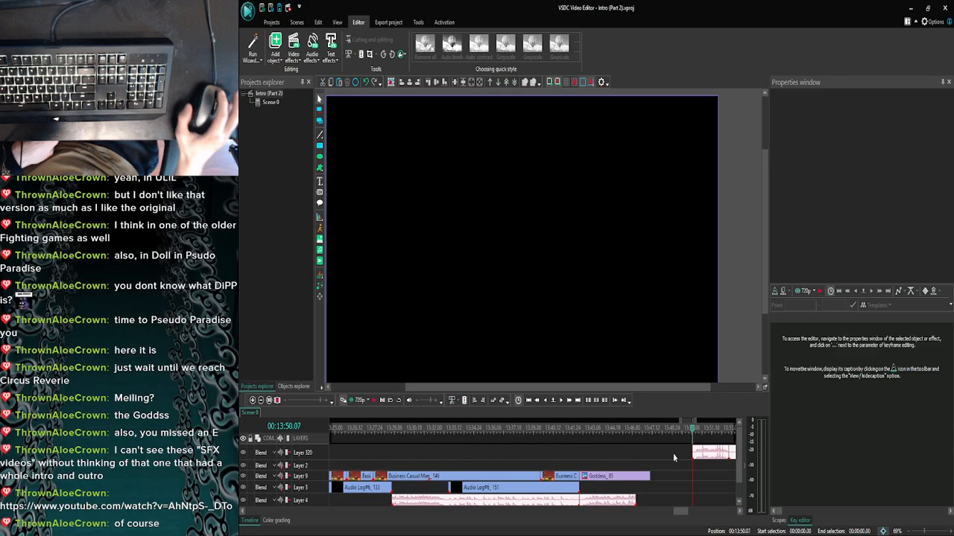
{"action": "left_click", "coordinate": [261, 401]}
{"action": "left_click", "coordinate": [261, 401]}
{"action": "left_click", "coordinate": [260, 401]}
{"action": "left_click", "coordinate": [261, 401]}
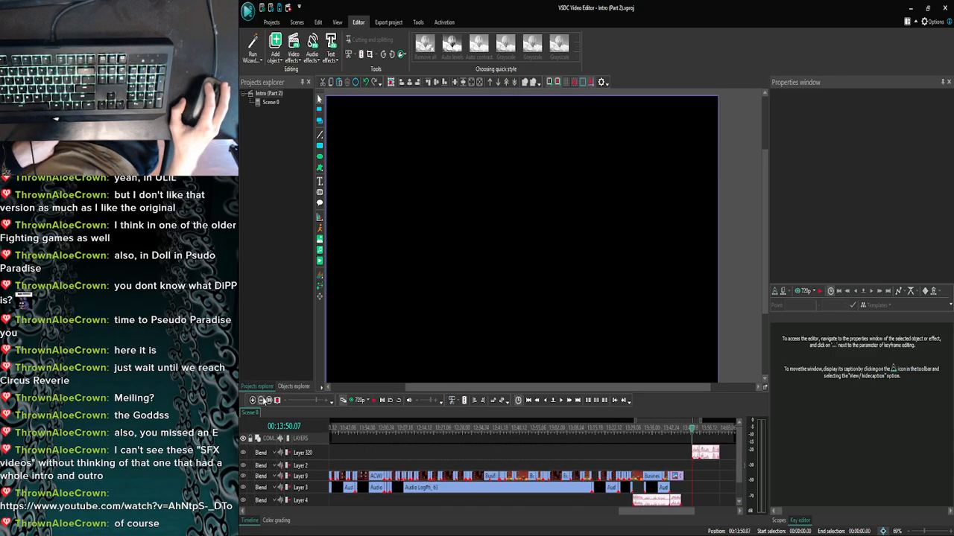
{"action": "left_click", "coordinate": [702, 452]}
{"action": "key", "text": "Delete"}
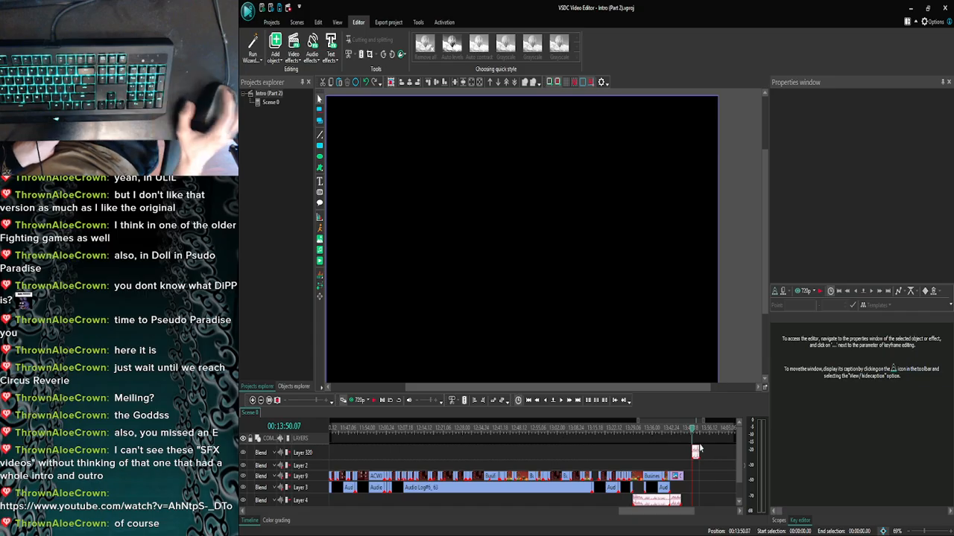
Move the remaining glitch sound piece to Layer 4 at 00:13:46.08, directly after the music clip.
{"action": "left_click_drag", "start_coordinate": [695, 455], "coordinate": [684, 503]}
{"action": "left_click", "coordinate": [253, 401]}
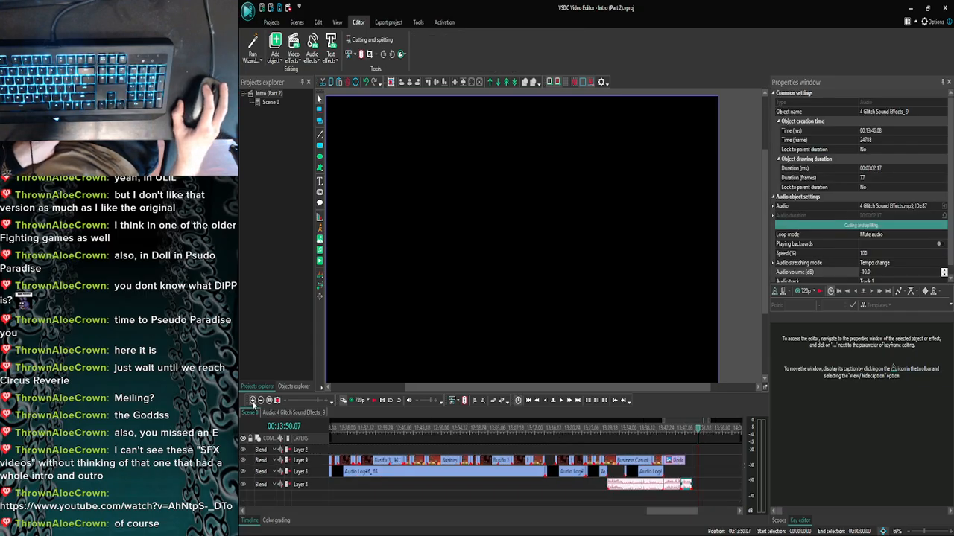
{"action": "left_click", "coordinate": [252, 401]}
{"action": "left_click", "coordinate": [252, 401]}
{"action": "left_click", "coordinate": [253, 401]}
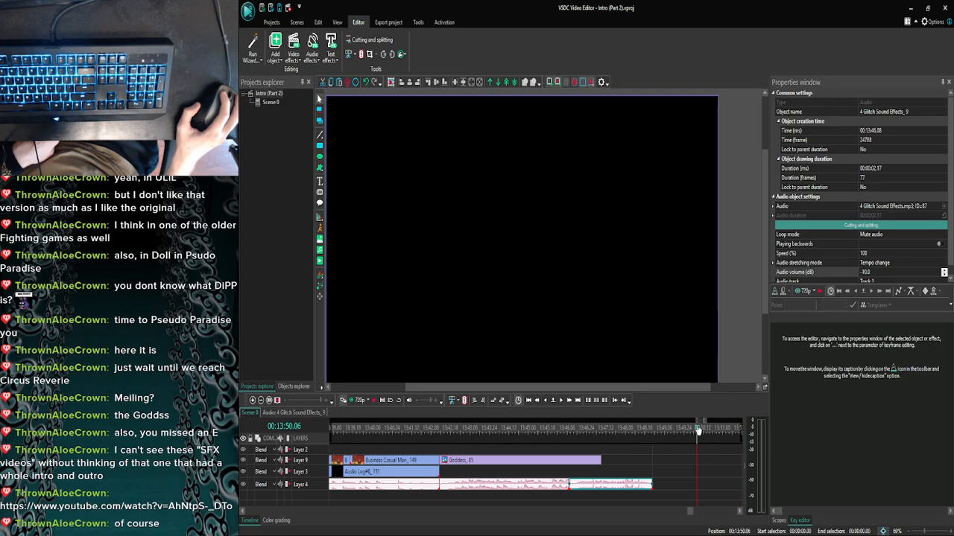
Preview the Goddess of Explosions ending with the glitch sound from 00:13:43.15.
{"action": "left_click", "coordinate": [479, 430]}
{"action": "left_click", "coordinate": [356, 402]}
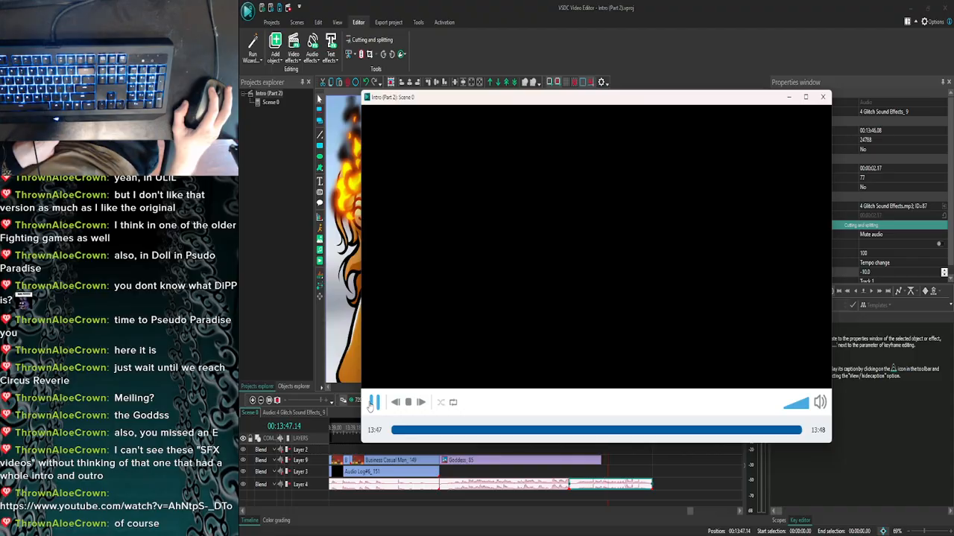
{"action": "left_click", "coordinate": [823, 97]}
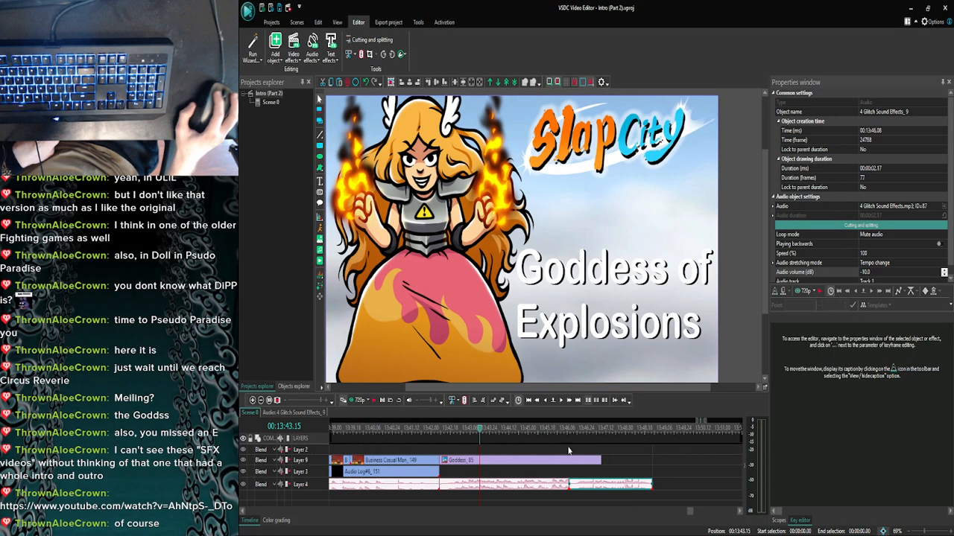
Step through the glitch frames from 00:13:46.14 to 00:13:46.19 and select the Goddess image on Layer 9.
{"action": "left_click", "coordinate": [575, 429]}
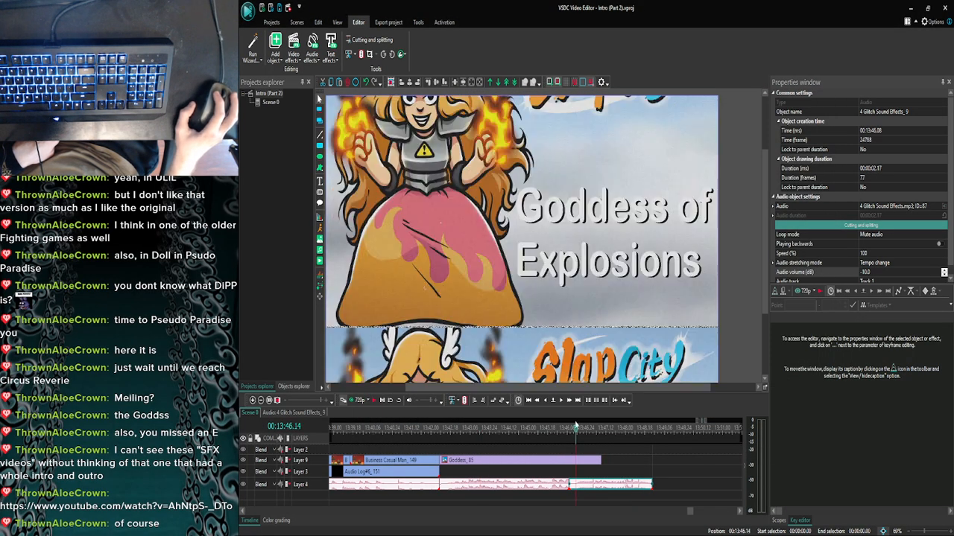
{"action": "left_click", "coordinate": [563, 403]}
{"action": "left_click", "coordinate": [563, 403]}
{"action": "left_click", "coordinate": [563, 405]}
{"action": "left_click", "coordinate": [563, 404]}
{"action": "left_click", "coordinate": [564, 407]}
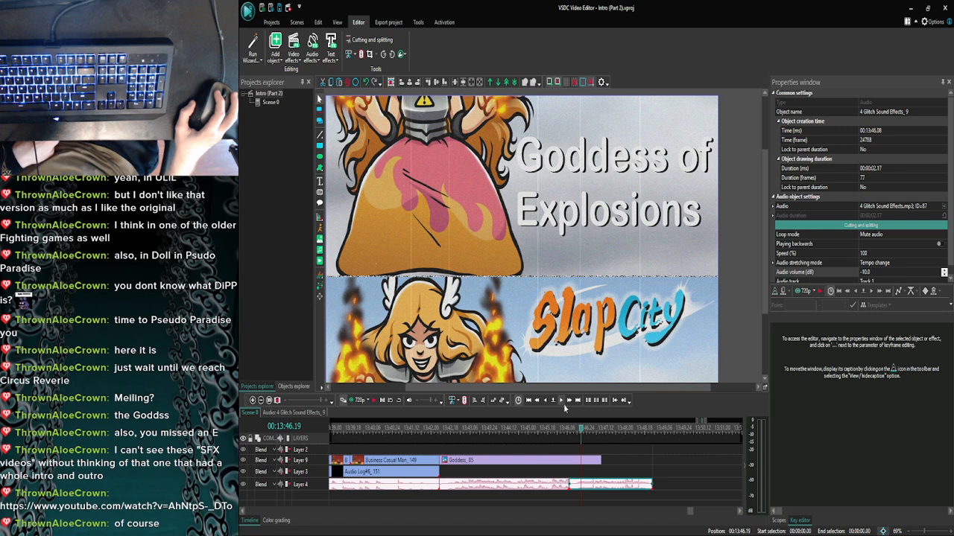
{"action": "left_click", "coordinate": [594, 464]}
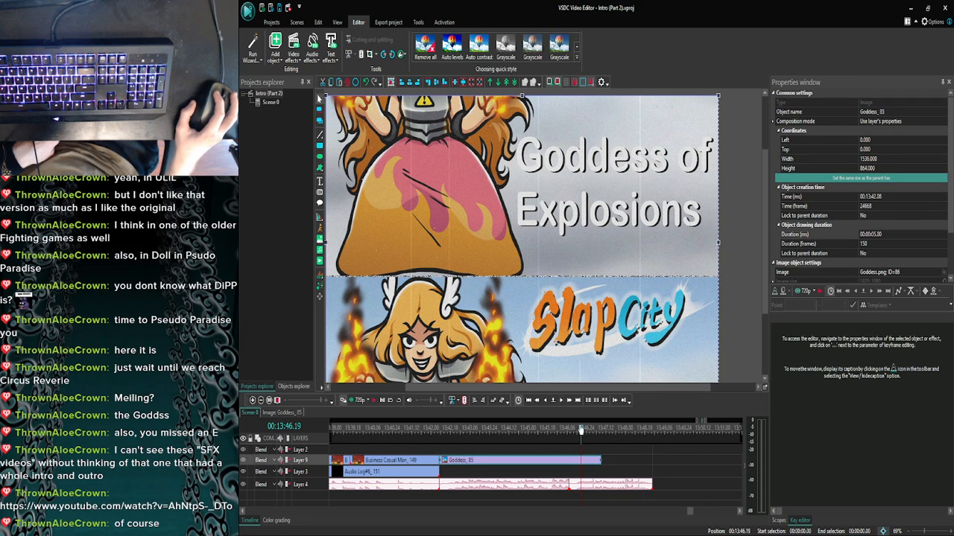
Preview the Goddess title from 00:13:42.02, and move the timeline cursor to 00:13:44.20.
{"action": "left_click", "coordinate": [357, 401]}
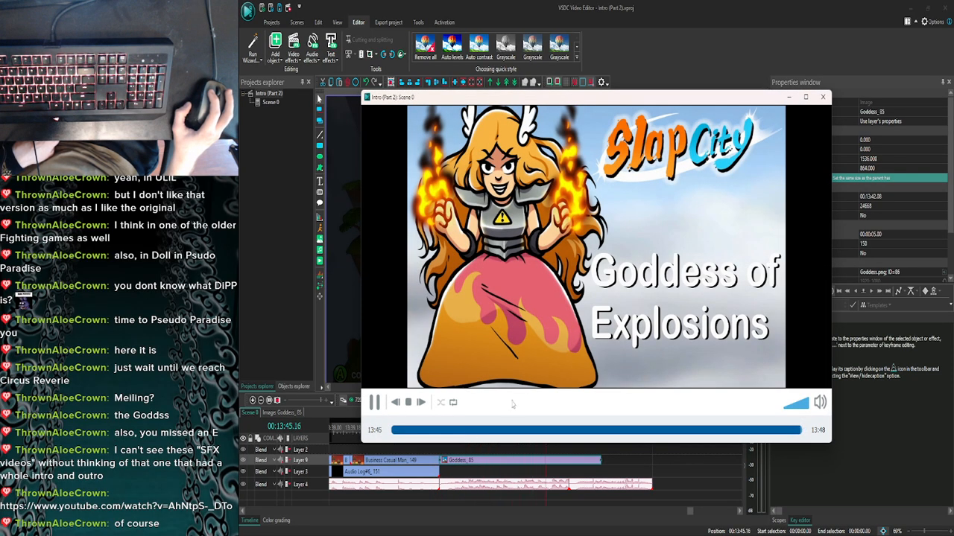
{"action": "left_click", "coordinate": [822, 97]}
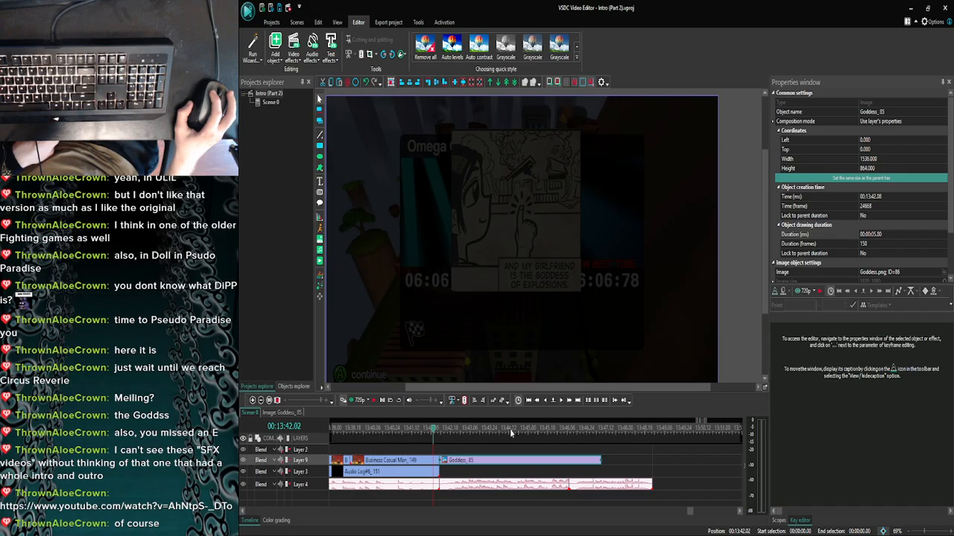
{"action": "left_click", "coordinate": [511, 431]}
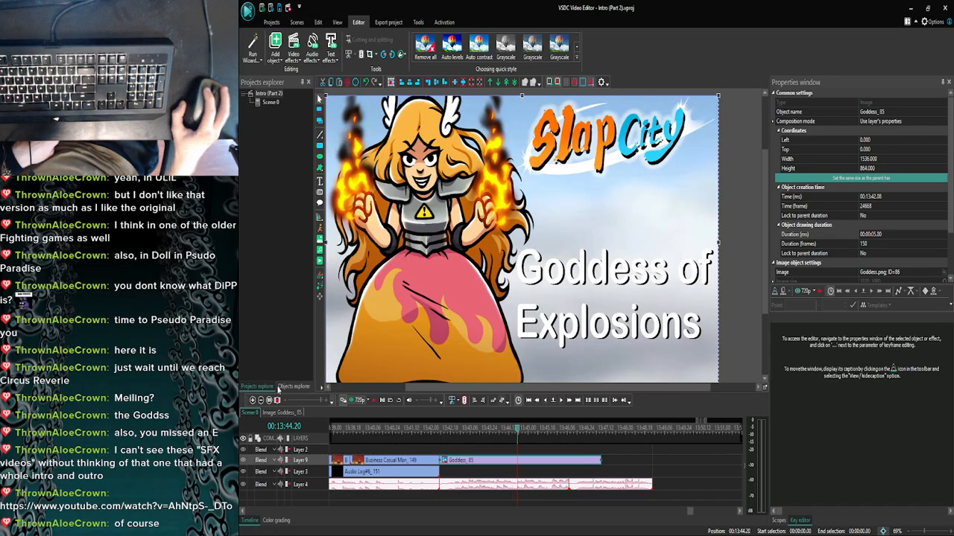
Open the Goddess image's effects timeline and preview the ending from 00:00:02.12.
{"action": "left_click", "coordinate": [252, 400]}
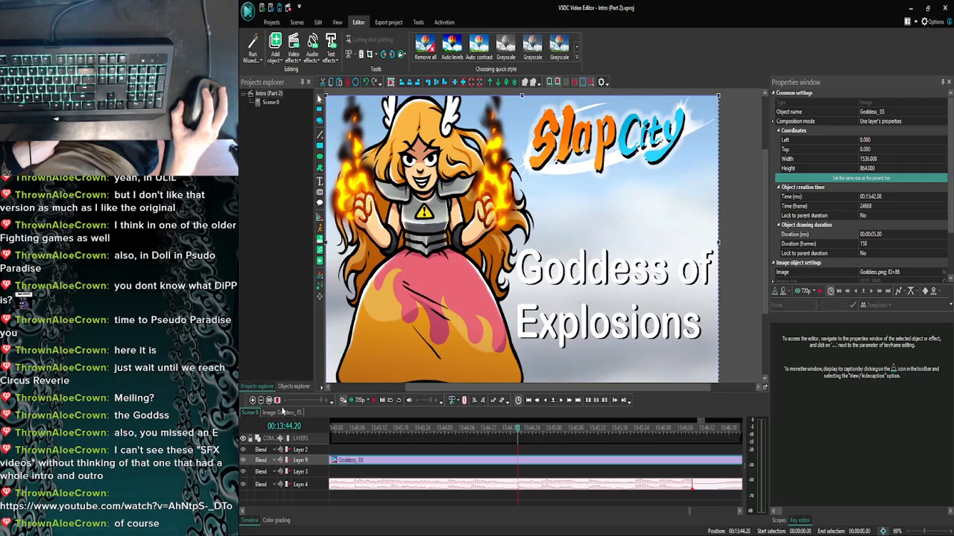
{"action": "double_click", "coordinate": [466, 461]}
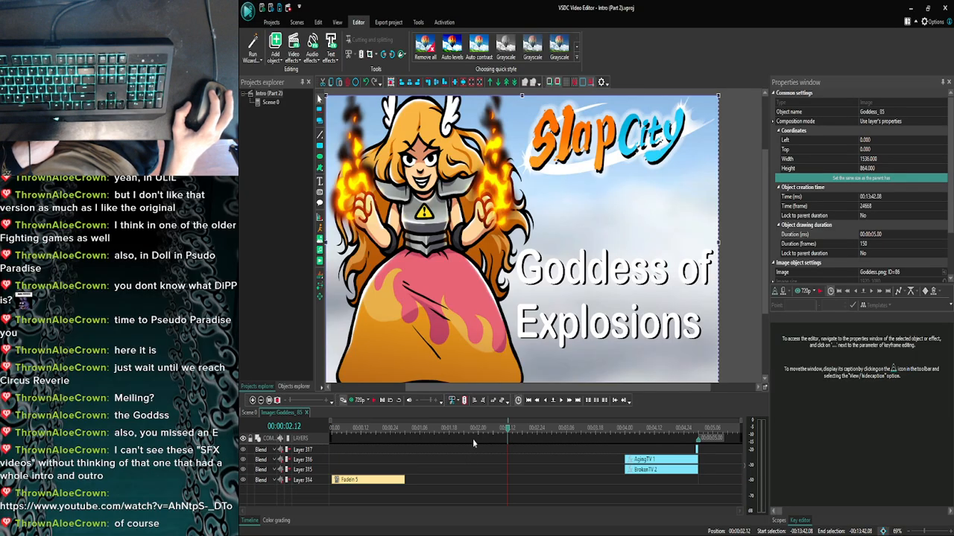
{"action": "left_click", "coordinate": [358, 400]}
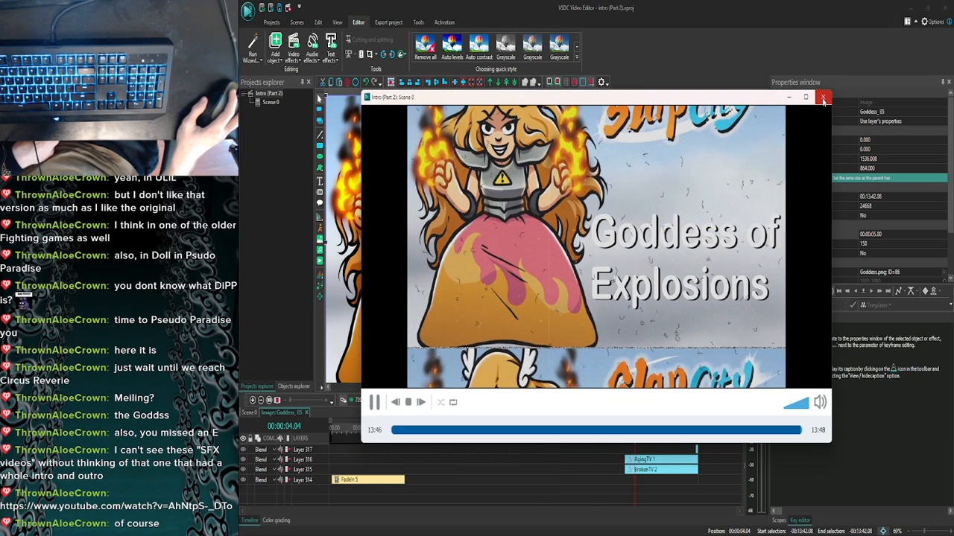
{"action": "left_click", "coordinate": [823, 97]}
Split the Layer 4 music at 00:13:45.08, delete its last second and move the glitch sound forward to close the gap.
{"action": "left_click", "coordinate": [249, 412]}
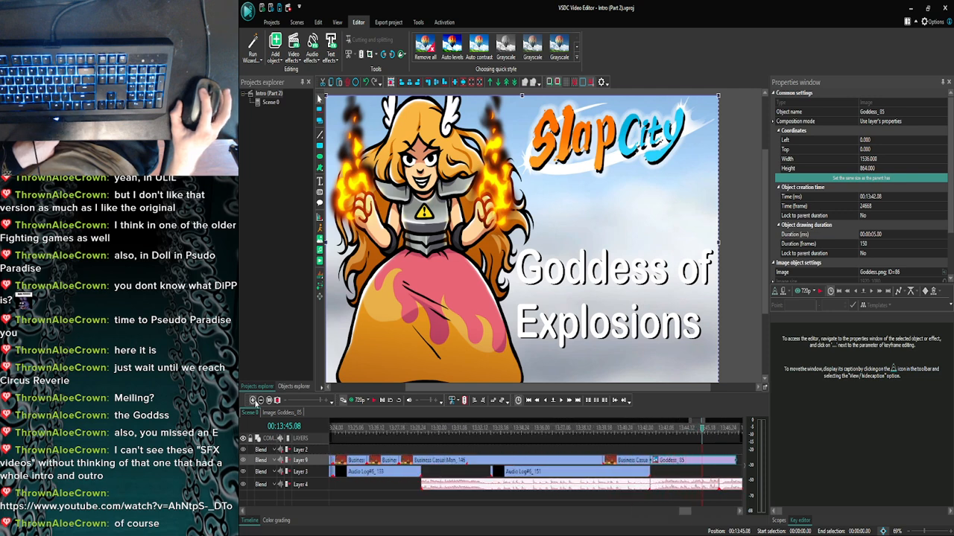
{"action": "left_click", "coordinate": [690, 485]}
{"action": "left_click", "coordinate": [362, 55]}
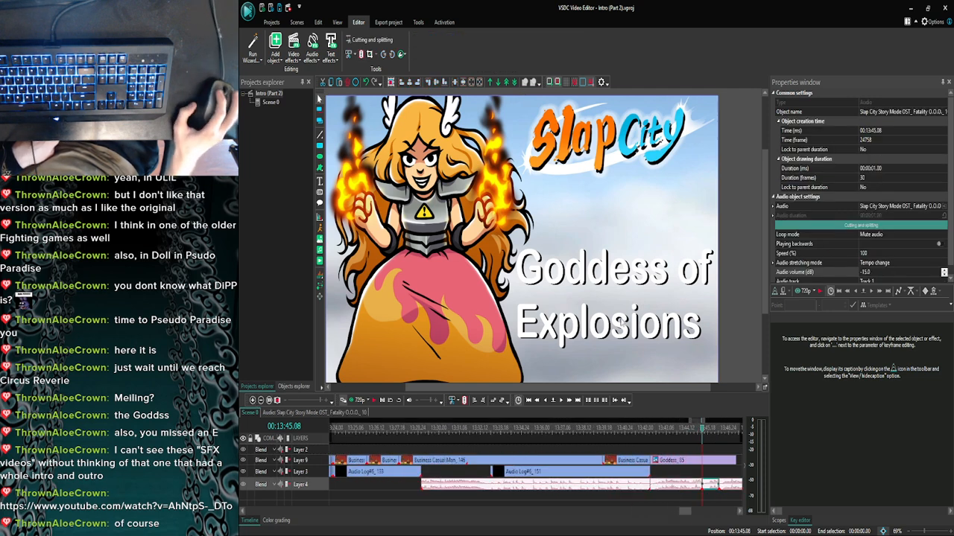
{"action": "left_click", "coordinate": [730, 496]}
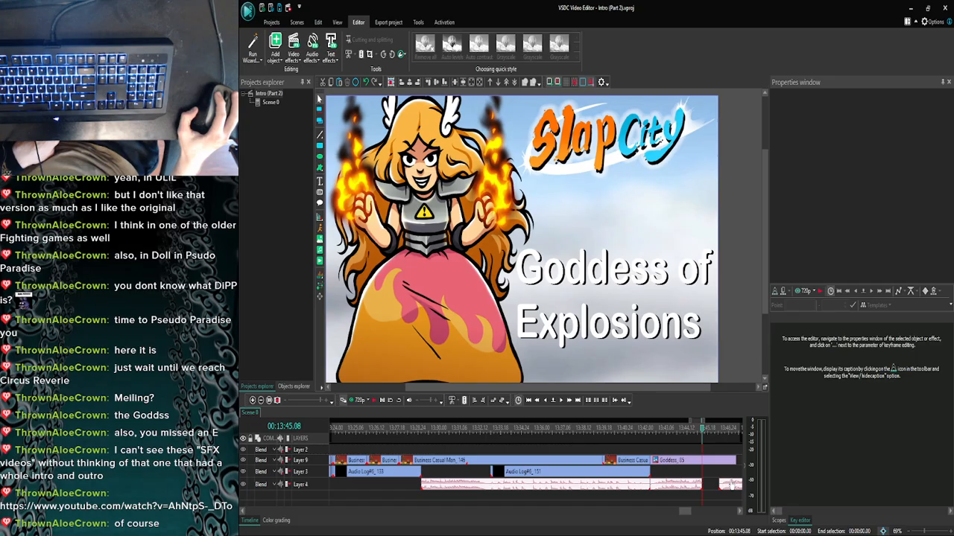
Extend the Goddess image's AgingTV and BrokenTV effects back to start at 00:00:03.00, and return to Scene 0.
{"action": "double_click", "coordinate": [694, 461]}
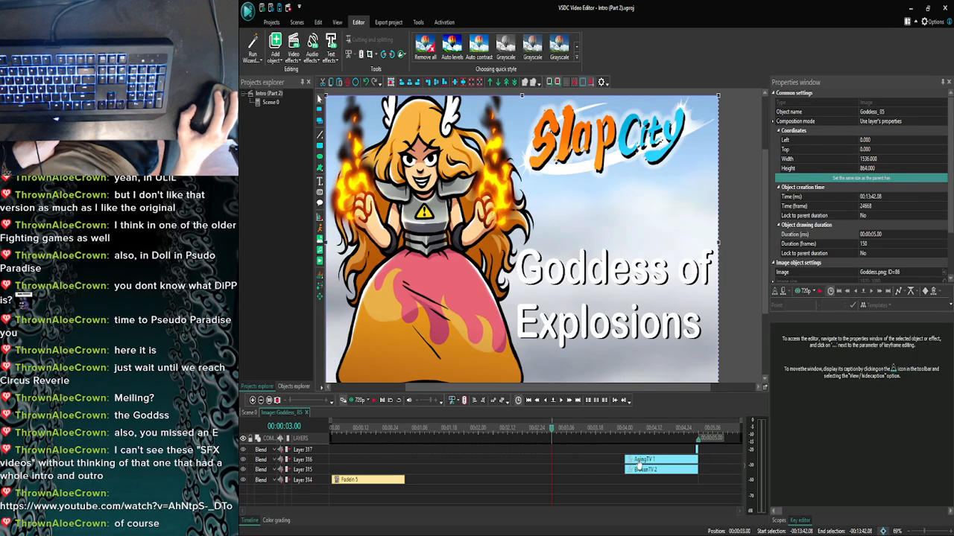
{"action": "left_click", "coordinate": [639, 462]}
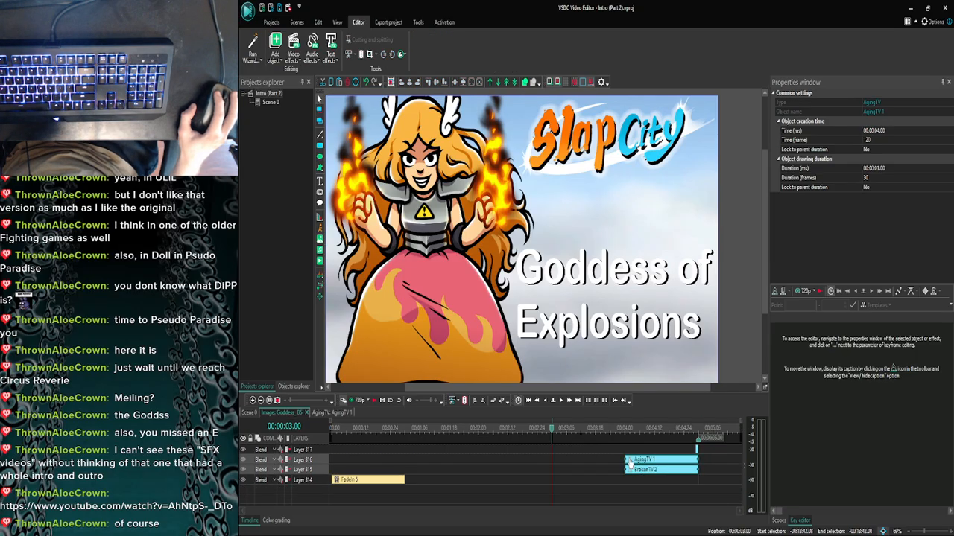
{"action": "left_click_drag", "start_coordinate": [623, 460], "coordinate": [551, 459]}
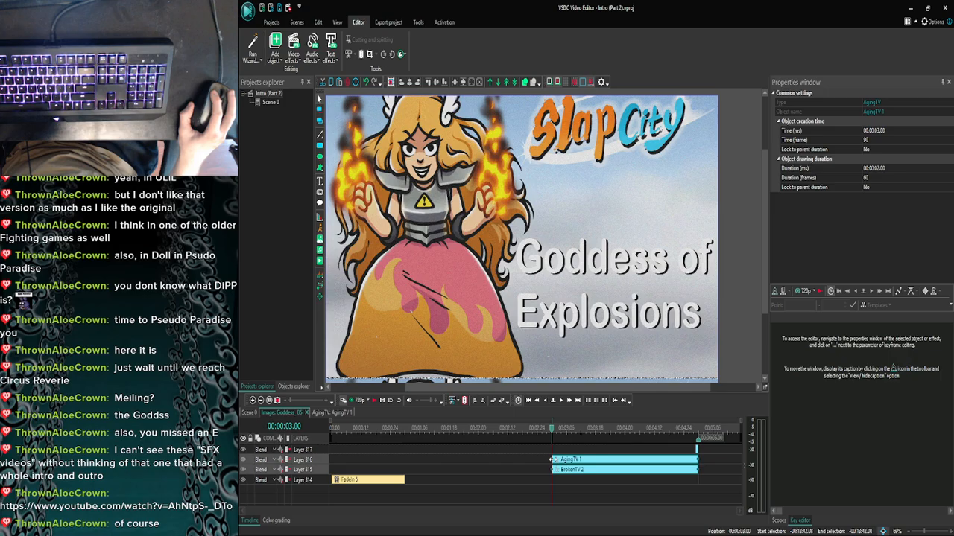
{"action": "left_click", "coordinate": [249, 413]}
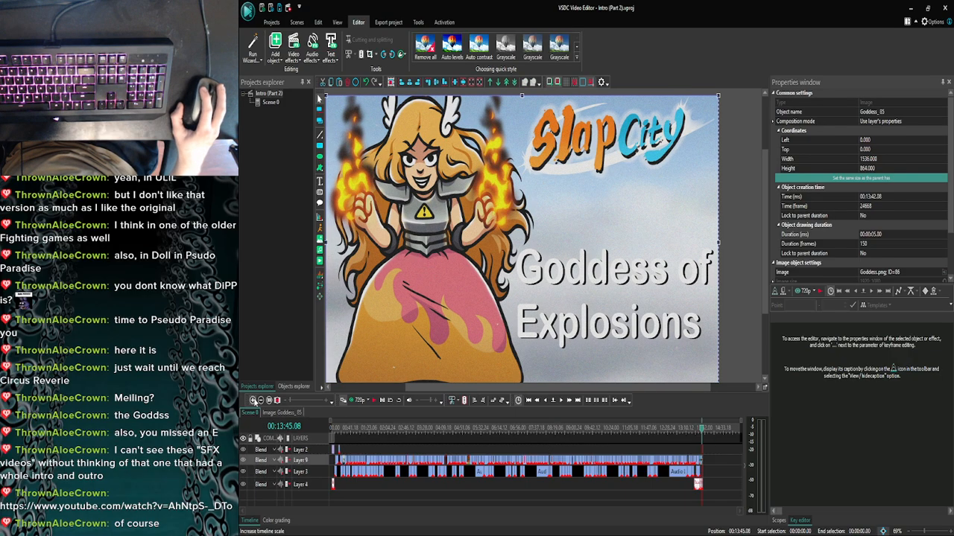
Preview the Goddess of Explosions title repeatedly from 00:13:42.07 to check the effects against the glitch sound.
{"action": "left_click", "coordinate": [254, 401]}
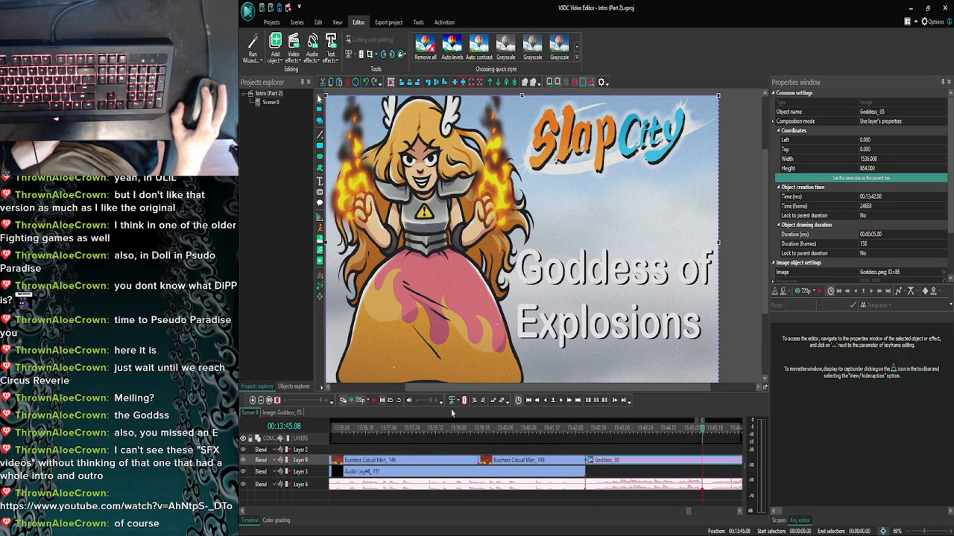
{"action": "left_click", "coordinate": [354, 400]}
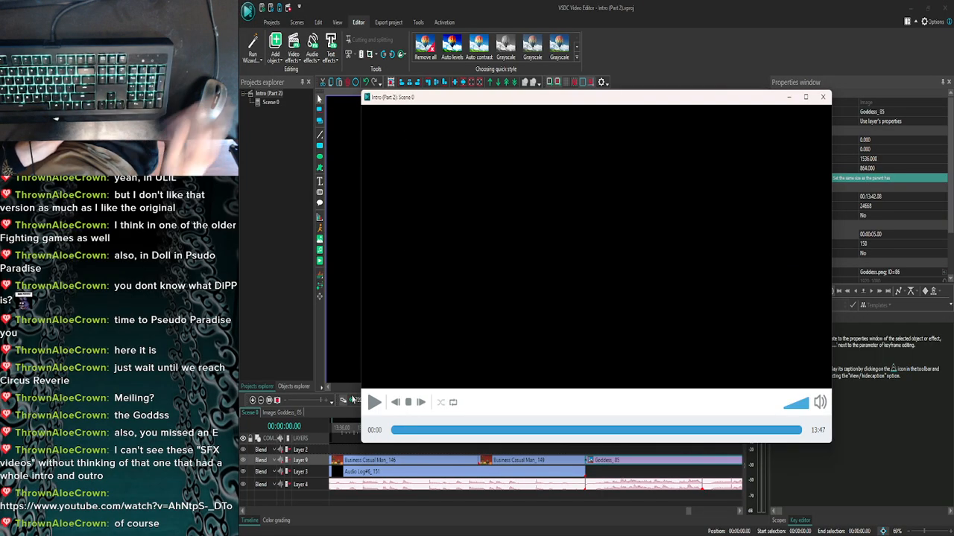
{"action": "left_click", "coordinate": [823, 97]}
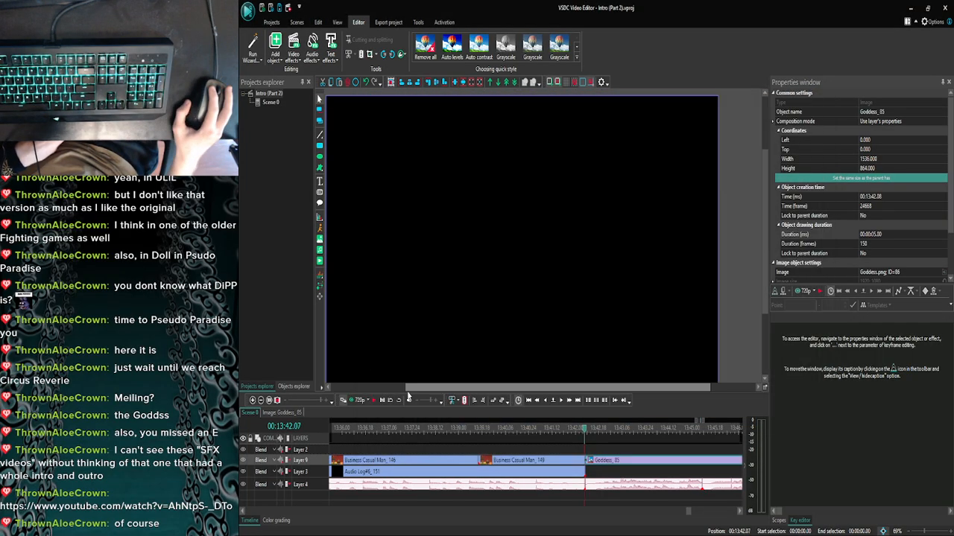
{"action": "left_click", "coordinate": [344, 400]}
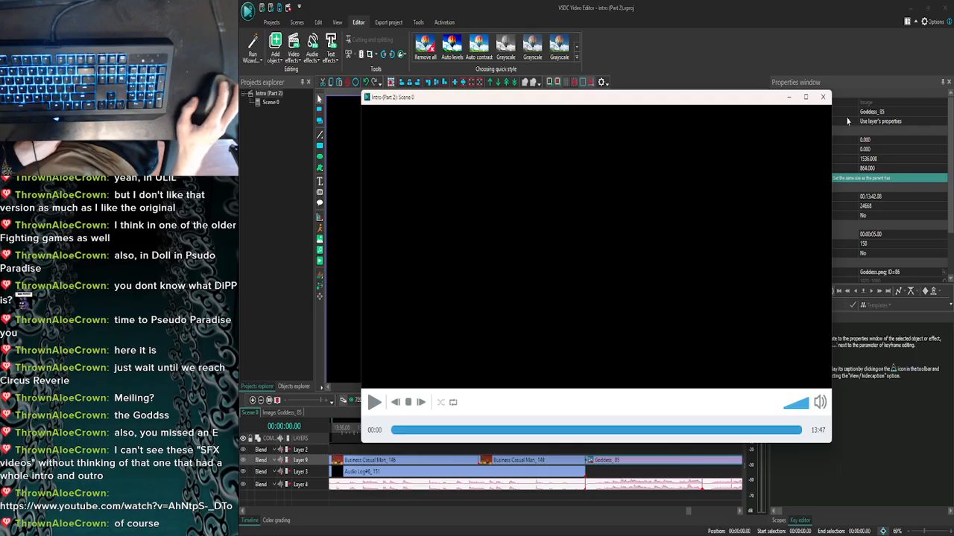
{"action": "left_click", "coordinate": [823, 97]}
{"action": "left_click", "coordinate": [259, 407]}
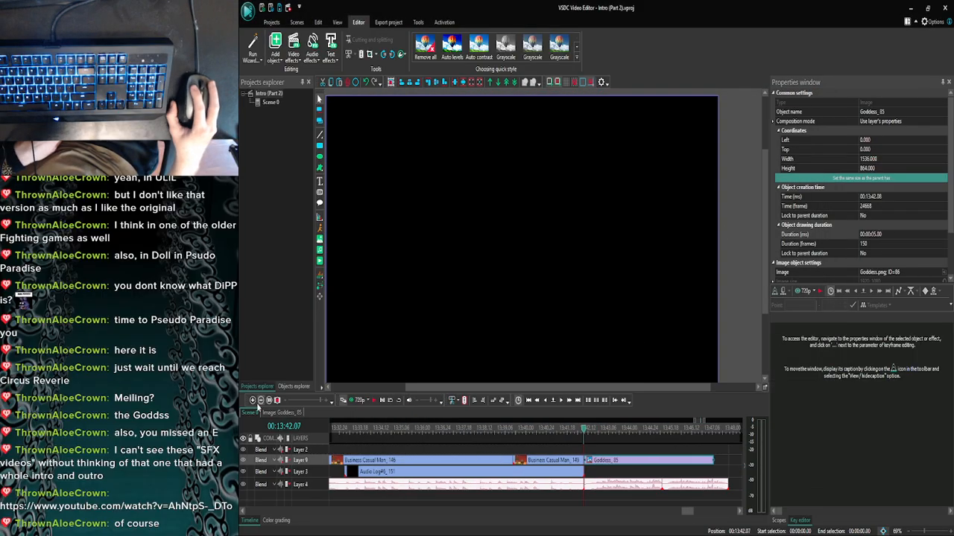
{"action": "left_click", "coordinate": [259, 407]}
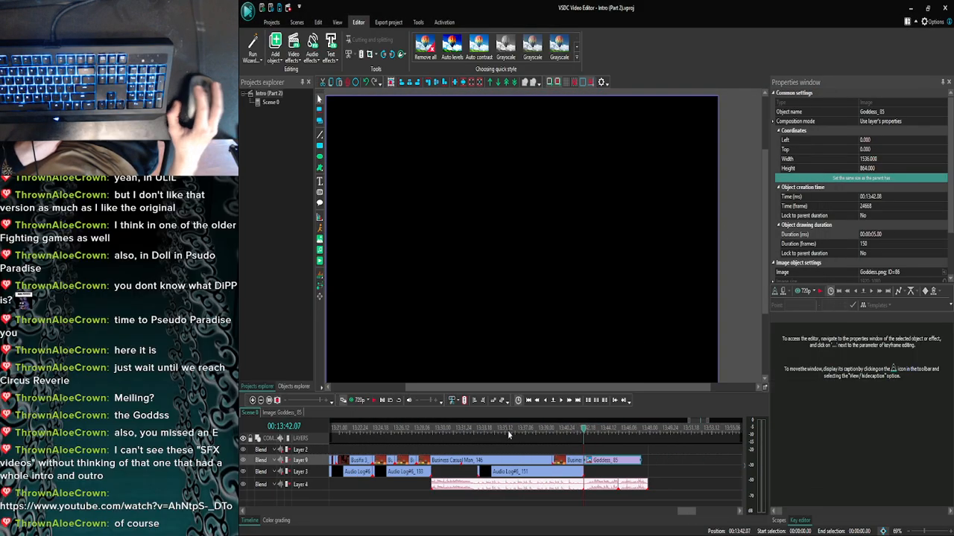
{"action": "left_click", "coordinate": [355, 400]}
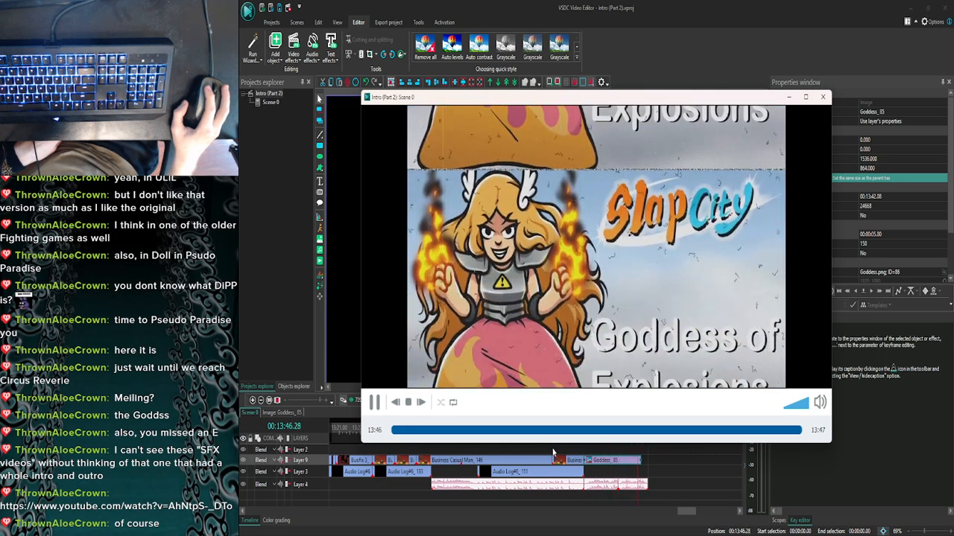
{"action": "left_click", "coordinate": [823, 97]}
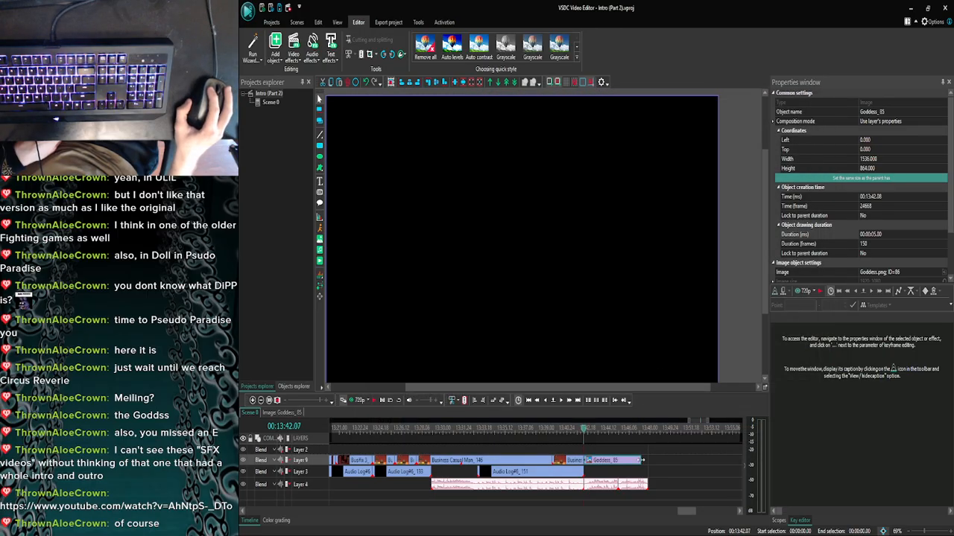
Lengthen the Goddess image to 00:00:05.17 and extend its Glitch, AgingTV and BrokenTV effects to the image's new end.
{"action": "left_click_drag", "start_coordinate": [645, 460], "coordinate": [648, 460]}
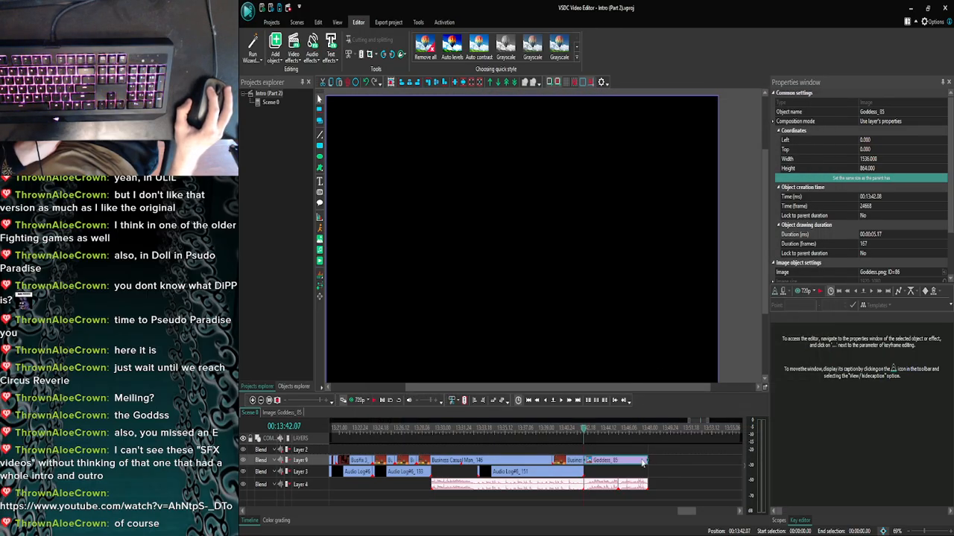
{"action": "double_click", "coordinate": [643, 462]}
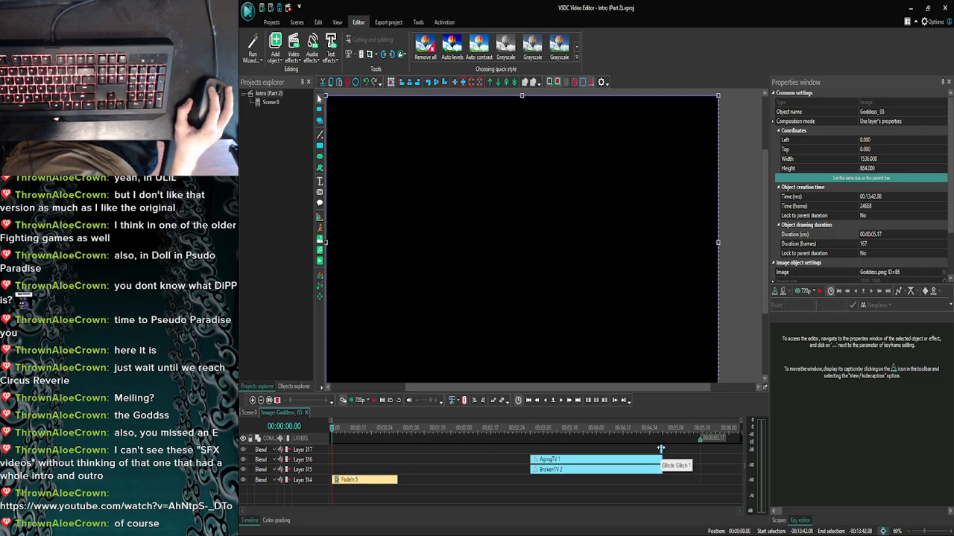
{"action": "left_click", "coordinate": [661, 450]}
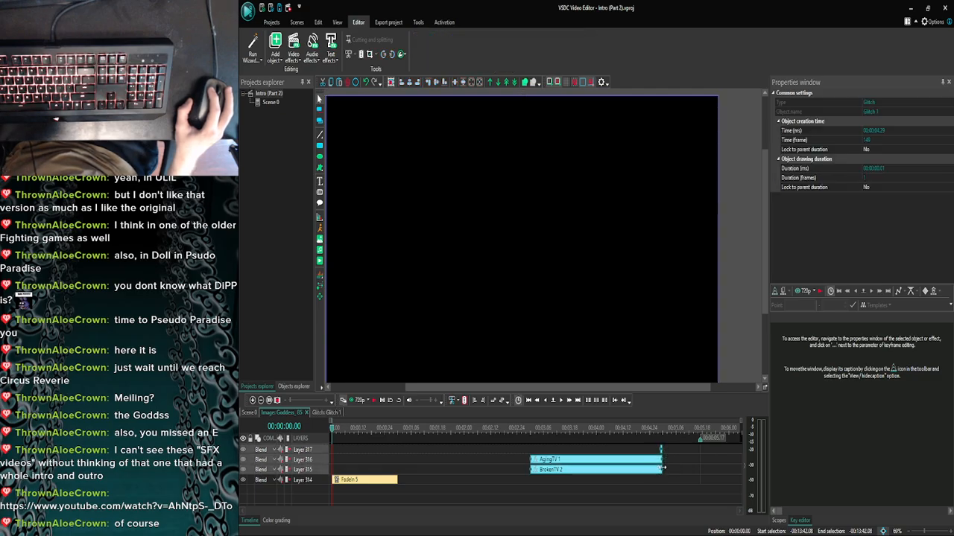
{"action": "left_click_drag", "start_coordinate": [700, 463], "coordinate": [700, 464]}
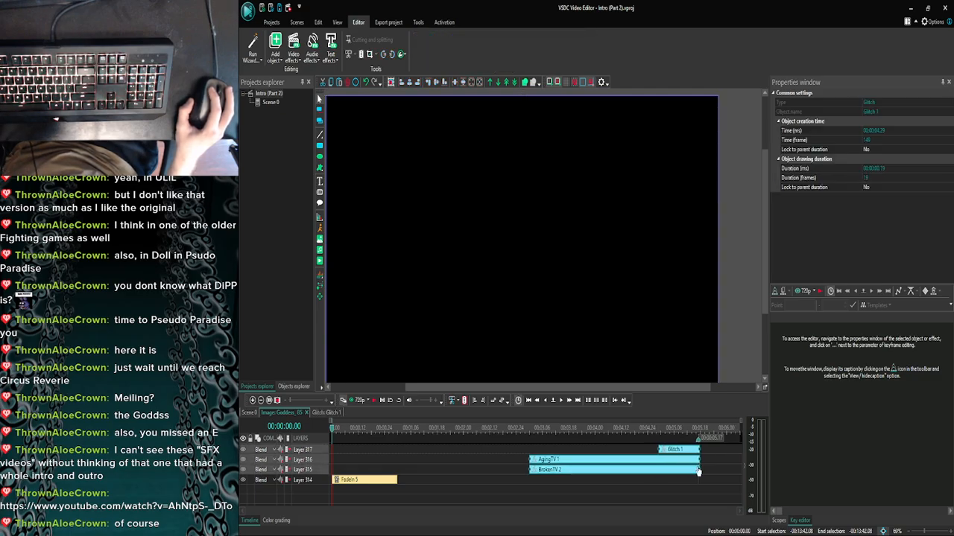
{"action": "left_click", "coordinate": [673, 468]}
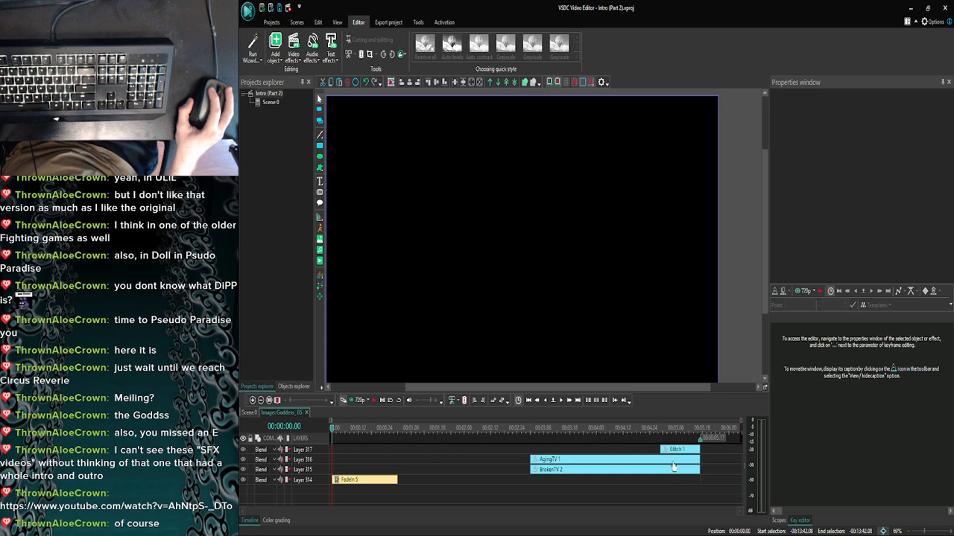
Trim the start of the Goddess image's Glitch effect to 00:00:05.12, leaving it 5 frames long.
{"action": "left_click", "coordinate": [663, 450]}
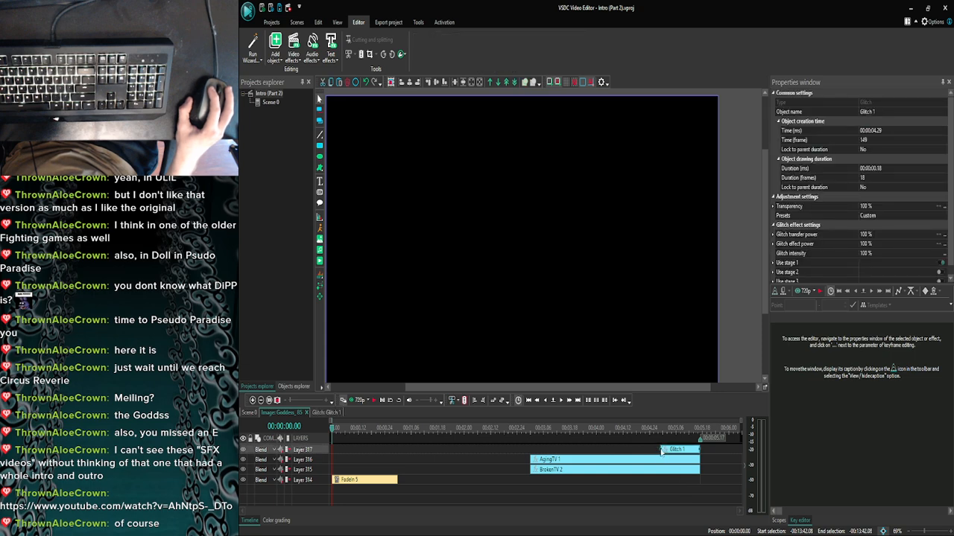
{"action": "double_click", "coordinate": [660, 450]}
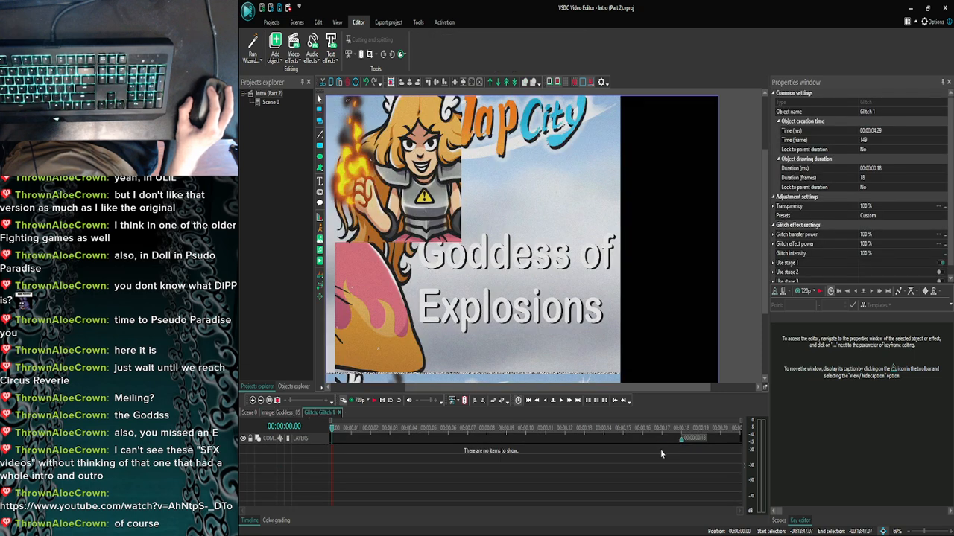
{"action": "left_click", "coordinate": [252, 401]}
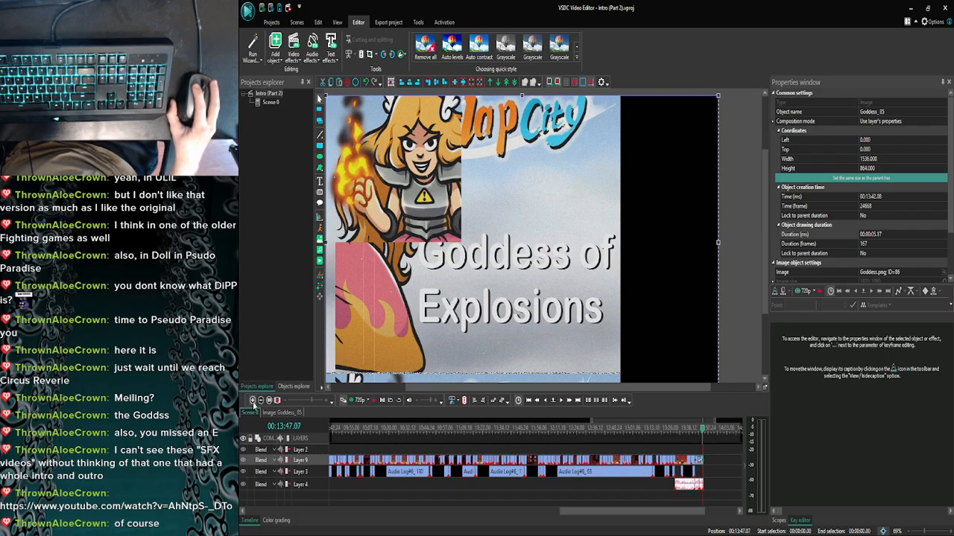
{"action": "left_click", "coordinate": [282, 412]}
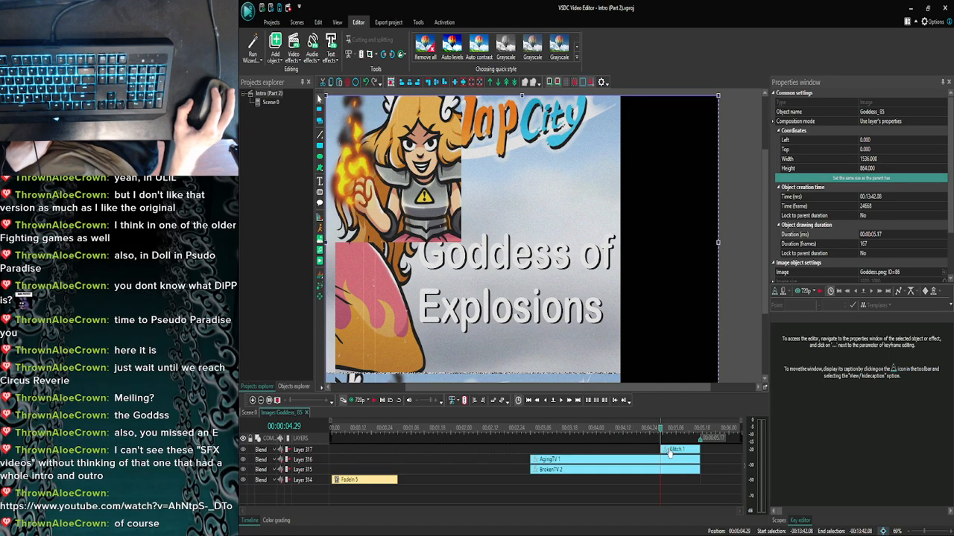
{"action": "left_click", "coordinate": [665, 452]}
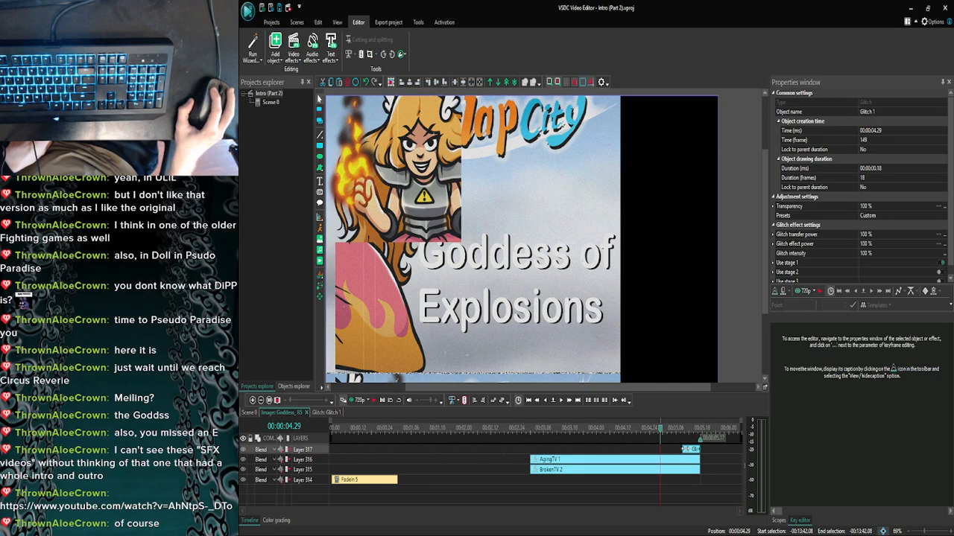
{"action": "left_click_drag", "start_coordinate": [683, 450], "coordinate": [688, 449]}
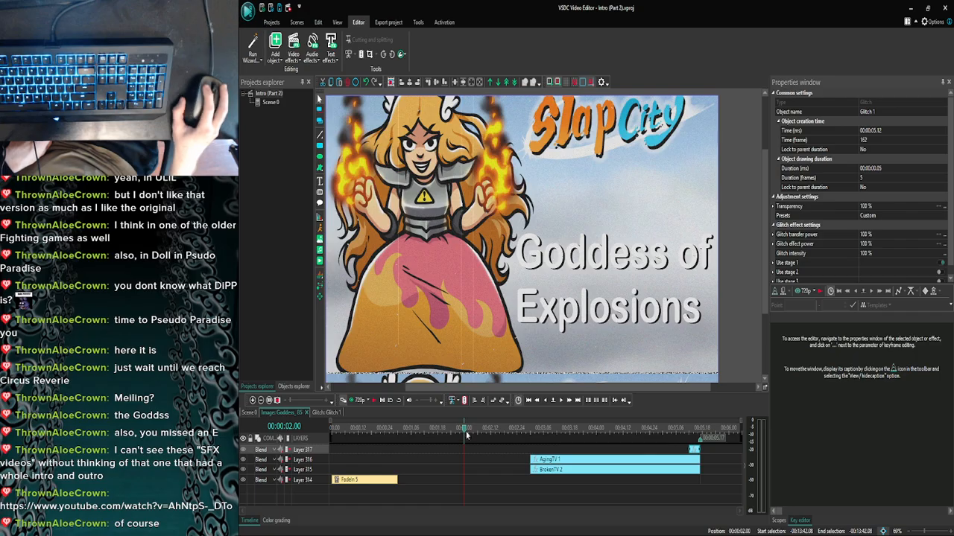
Preview the Goddess image's effects from 00:00:02.00, and step through its frames from 00:00:05.02 to 00:00:05.08.
{"action": "left_click", "coordinate": [382, 400]}
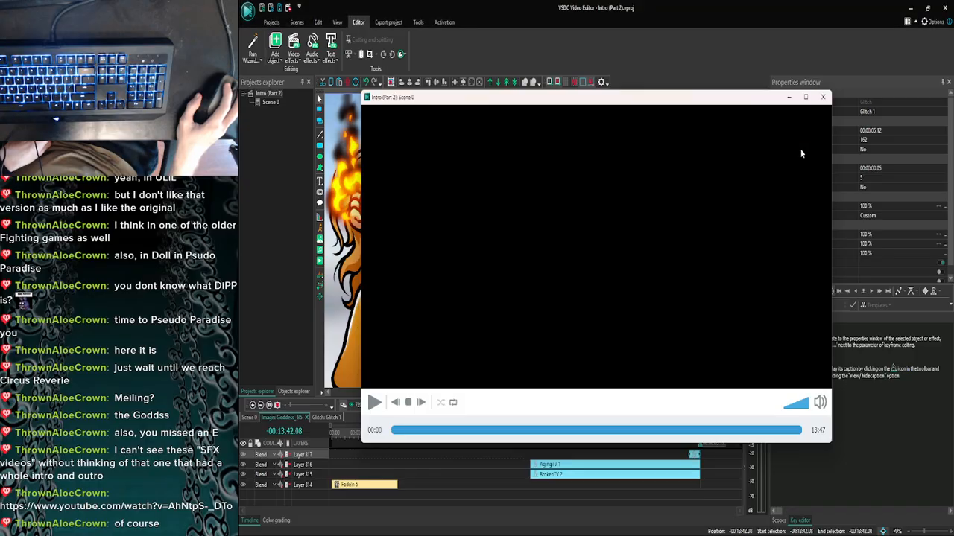
{"action": "left_click", "coordinate": [822, 96]}
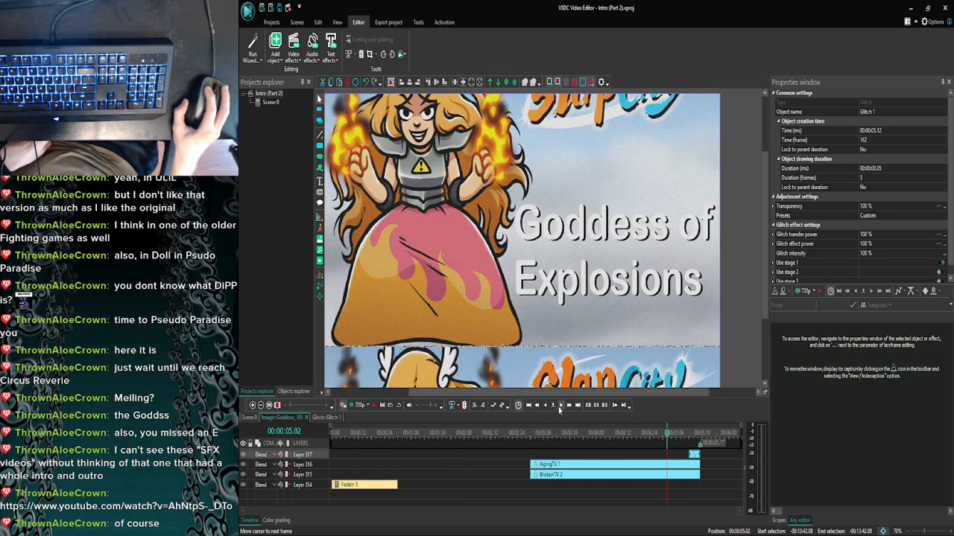
{"action": "left_click", "coordinate": [559, 406]}
{"action": "left_click", "coordinate": [560, 407]}
{"action": "left_click", "coordinate": [560, 407]}
{"action": "left_click", "coordinate": [560, 407]}
{"action": "left_click", "coordinate": [559, 407]}
{"action": "left_click", "coordinate": [560, 407]}
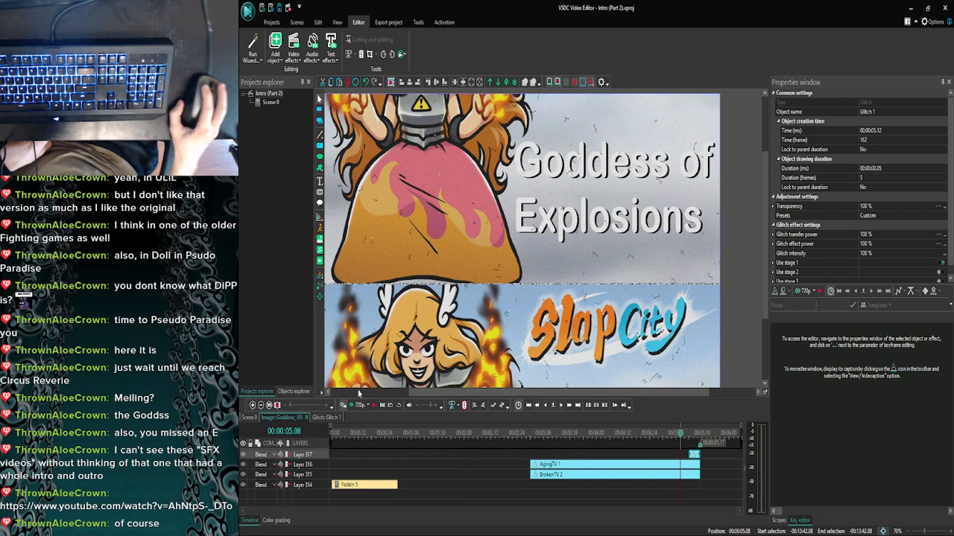
Return to Scene 0 and briefly preview the very end of the Goddess title from 00:13:47.16.
{"action": "left_click", "coordinate": [251, 418]}
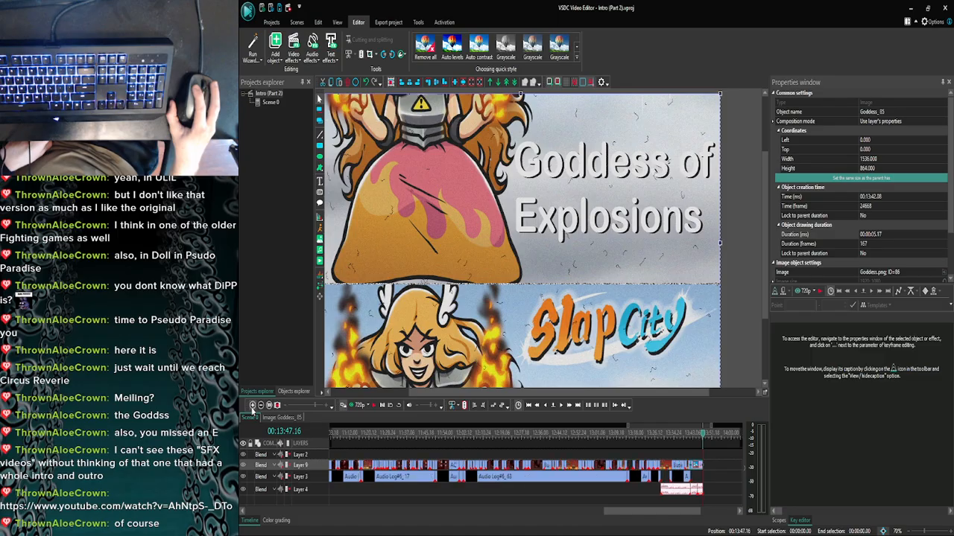
{"action": "left_click", "coordinate": [252, 407]}
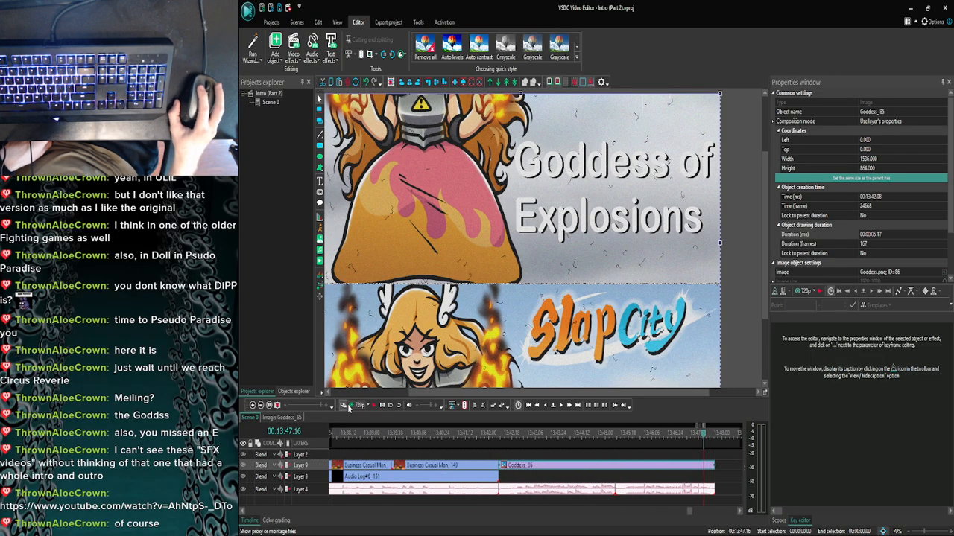
{"action": "left_click", "coordinate": [353, 407]}
{"action": "left_click", "coordinate": [824, 98]}
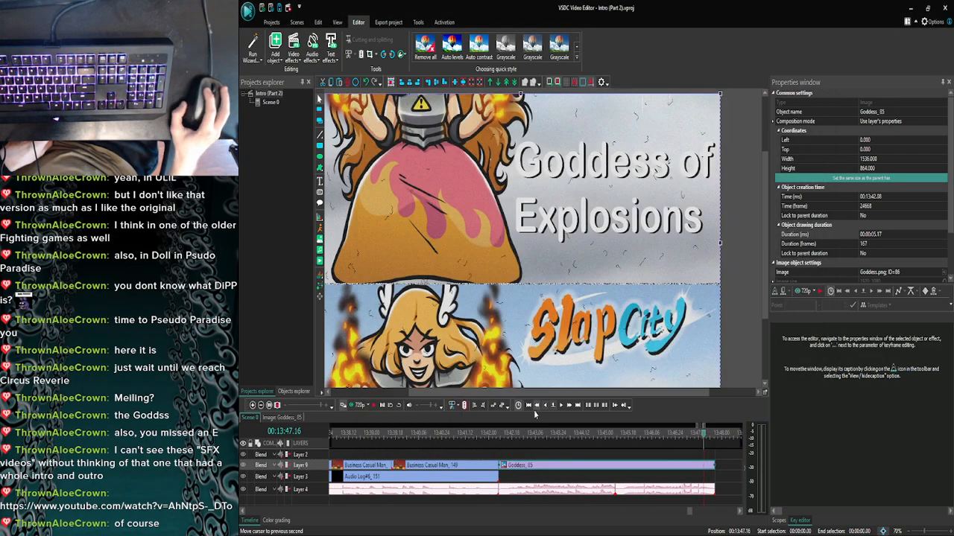
Step back to 00:13:47.13 and preview the end of the Goddess title from that frame.
{"action": "left_click", "coordinate": [546, 408]}
{"action": "left_click", "coordinate": [547, 409]}
{"action": "left_click", "coordinate": [546, 409]}
{"action": "left_click", "coordinate": [353, 406]}
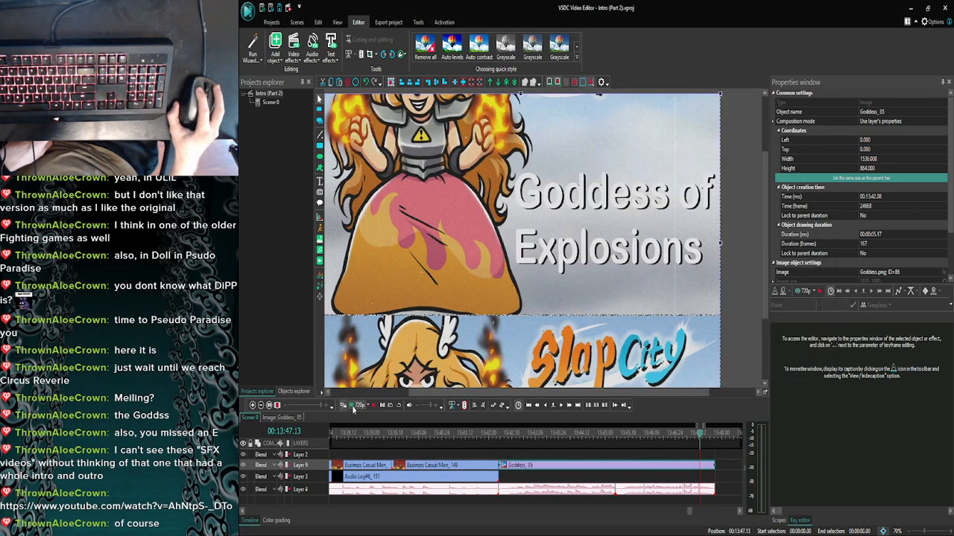
{"action": "left_click", "coordinate": [824, 96]}
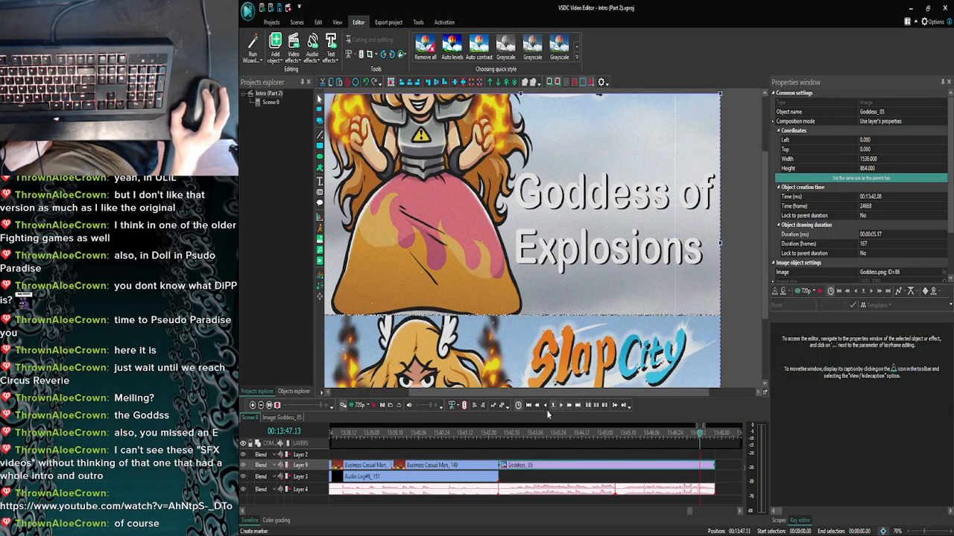
Step frame by frame back to 00:13:47.06 and preview the Goddess title's ending from there.
{"action": "left_click", "coordinate": [547, 407]}
{"action": "left_click", "coordinate": [547, 407]}
{"action": "left_click", "coordinate": [547, 408]}
{"action": "left_click", "coordinate": [546, 407]}
{"action": "left_click", "coordinate": [546, 407]}
{"action": "left_click", "coordinate": [547, 408]}
{"action": "left_click", "coordinate": [546, 407]}
{"action": "left_click", "coordinate": [547, 407]}
{"action": "left_click", "coordinate": [547, 408]}
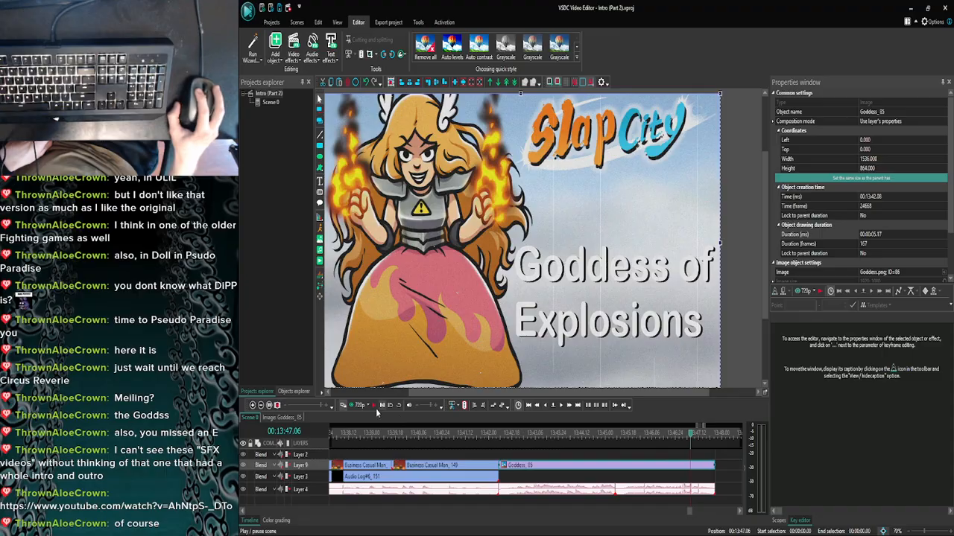
{"action": "left_click", "coordinate": [359, 405]}
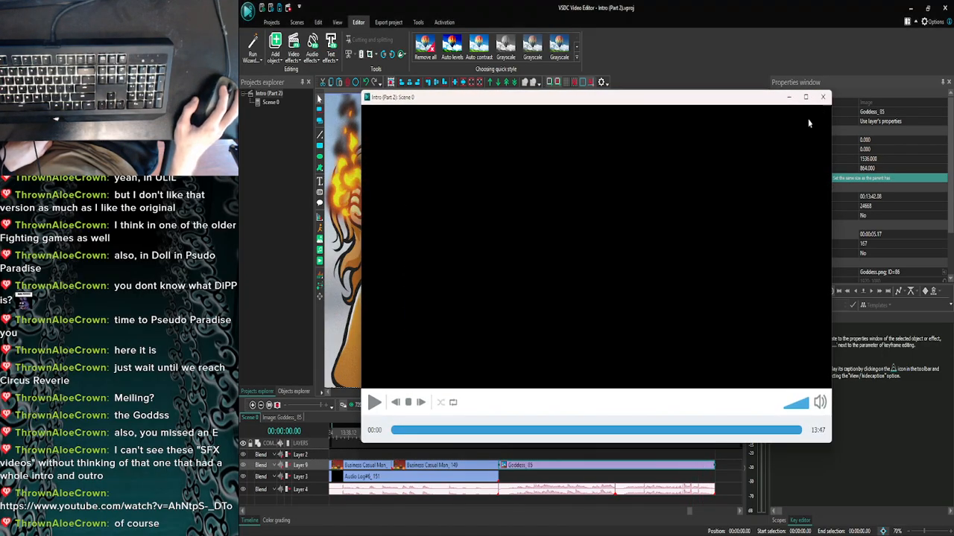
{"action": "left_click", "coordinate": [817, 97]}
Go back one second to 00:13:46.06 and preview the ending, then play the scene in place up to 00:13:46.25.
{"action": "left_click", "coordinate": [537, 407]}
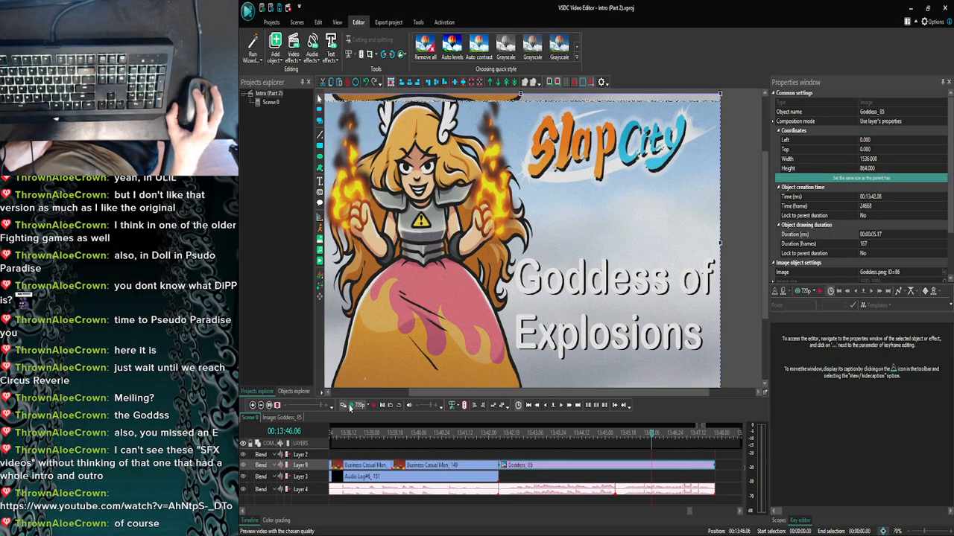
{"action": "left_click", "coordinate": [358, 406]}
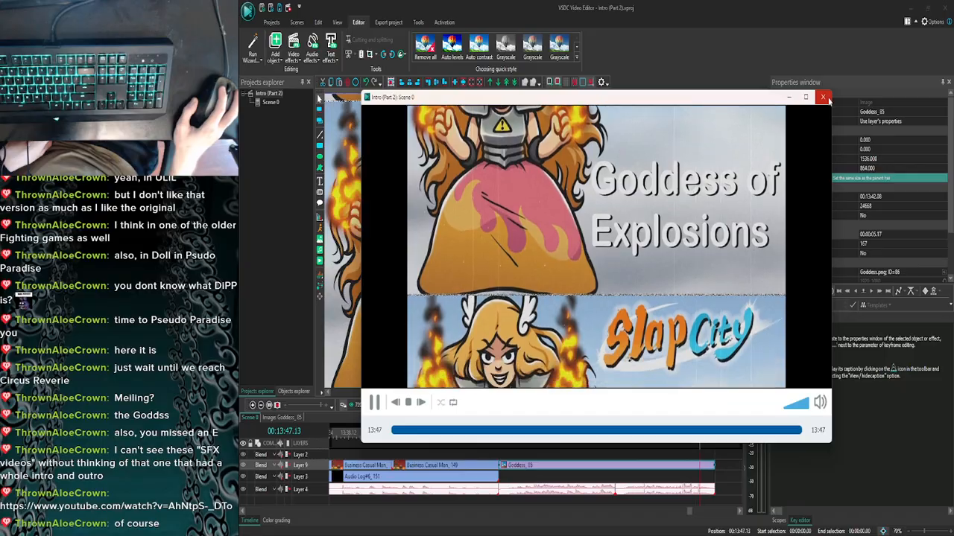
{"action": "left_click", "coordinate": [811, 99]}
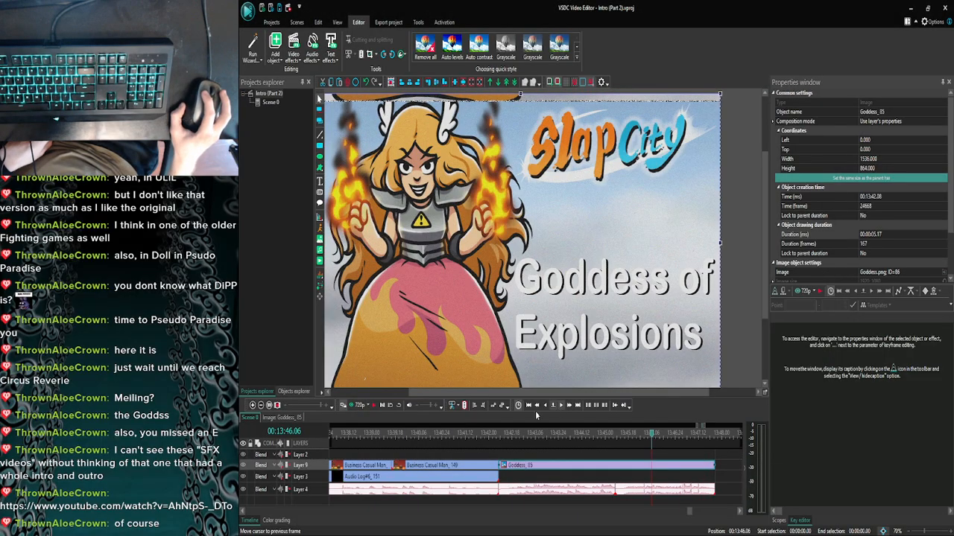
{"action": "left_click", "coordinate": [373, 407]}
{"action": "left_click", "coordinate": [375, 407]}
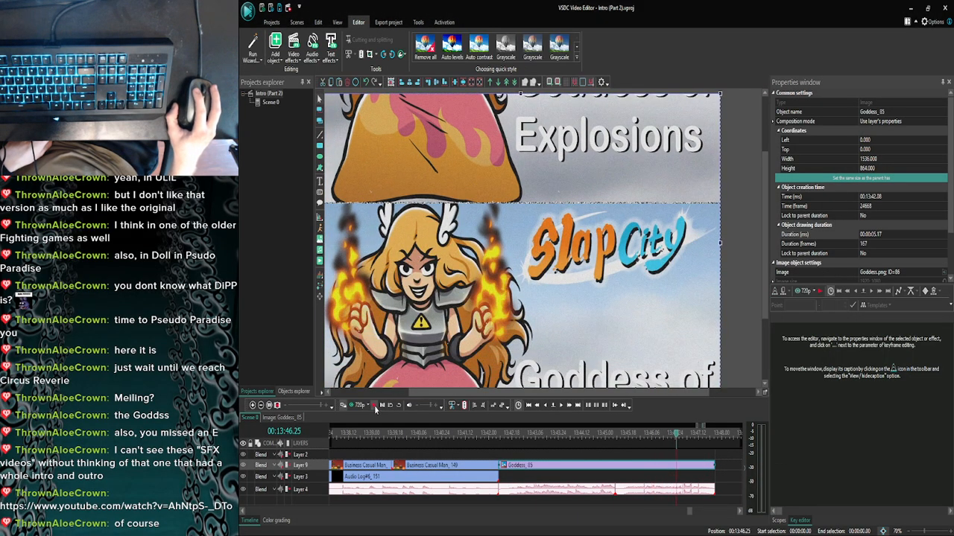
Preview the Goddess title's ending from 00:13:46.28 and again from 00:13:47.00.
{"action": "left_click", "coordinate": [561, 407]}
{"action": "left_click", "coordinate": [561, 406]}
{"action": "left_click", "coordinate": [561, 407]}
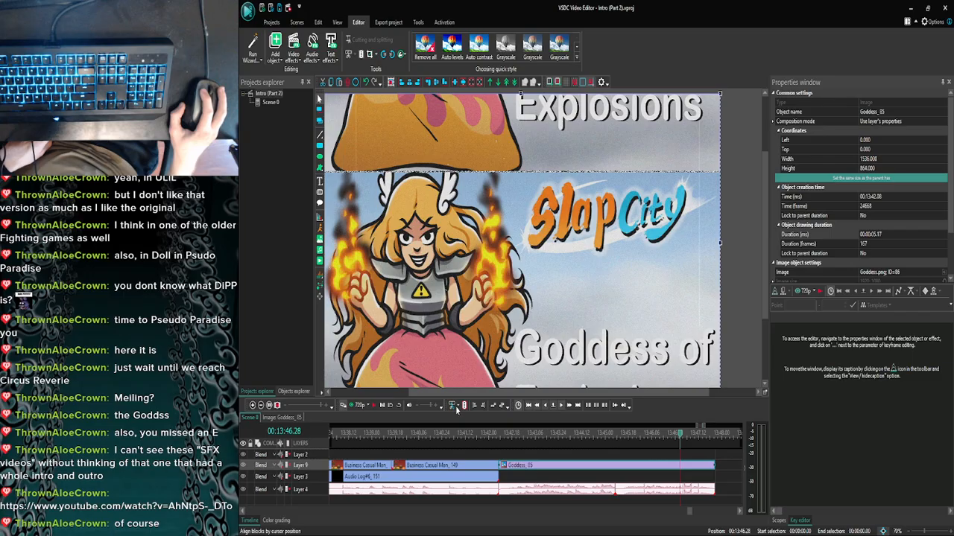
{"action": "left_click", "coordinate": [374, 407]}
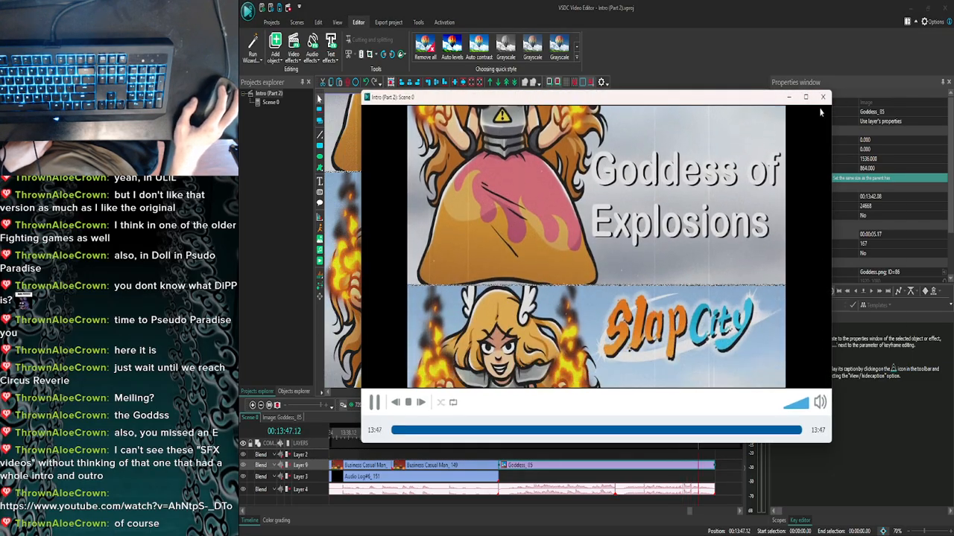
{"action": "left_click", "coordinate": [822, 97]}
{"action": "left_click", "coordinate": [559, 407]}
{"action": "left_click", "coordinate": [559, 407]}
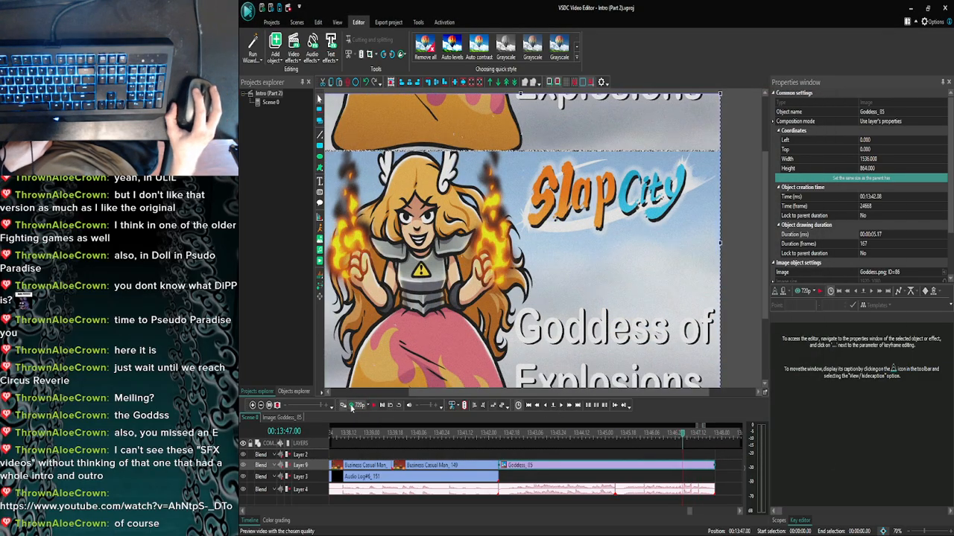
{"action": "left_click", "coordinate": [356, 406]}
{"action": "left_click", "coordinate": [823, 97]}
Move the Goddess image's Glitch effect to start at 00:00:04.22 and shorten its AgingTV and BrokenTV effects to the Glitch's end.
{"action": "left_click", "coordinate": [681, 434]}
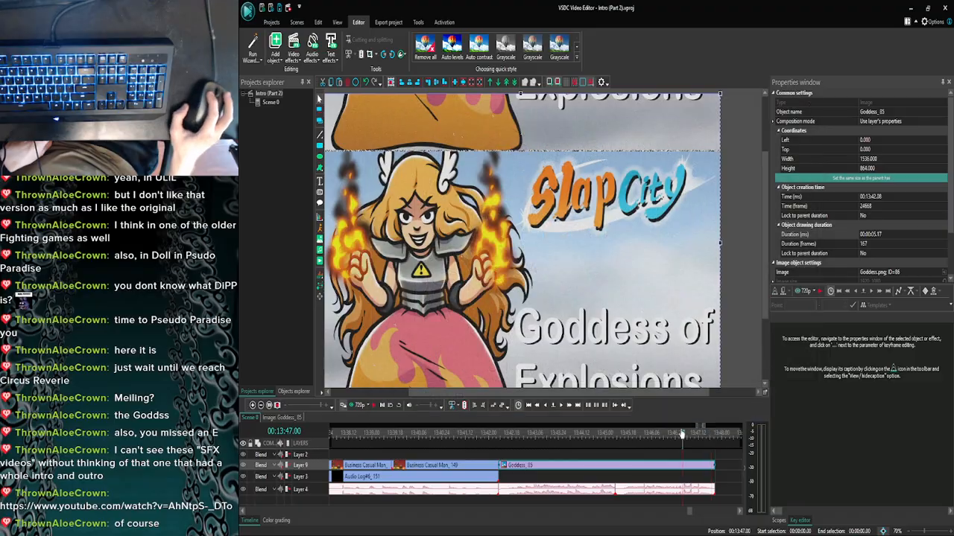
{"action": "double_click", "coordinate": [692, 473]}
{"action": "left_click", "coordinate": [696, 457]}
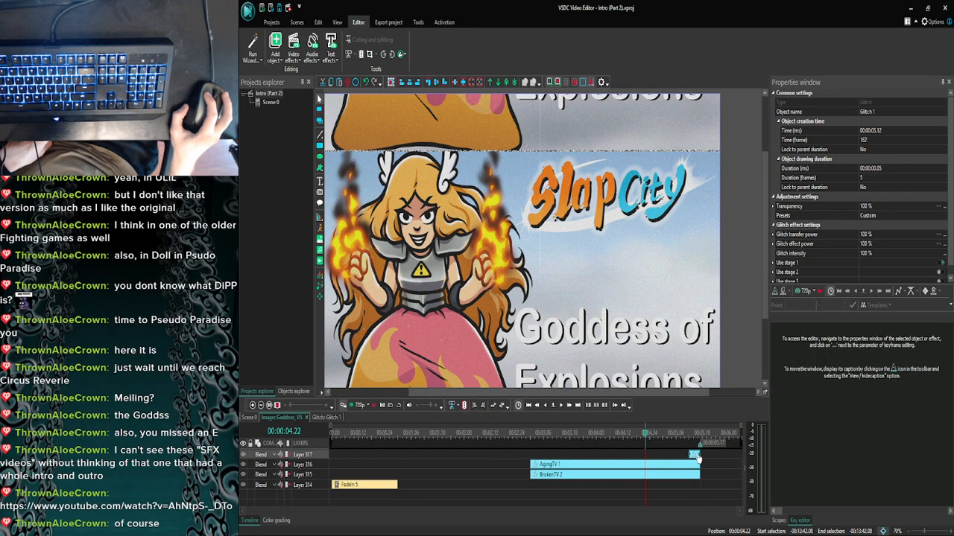
{"action": "left_click_drag", "start_coordinate": [656, 456], "coordinate": [653, 456]}
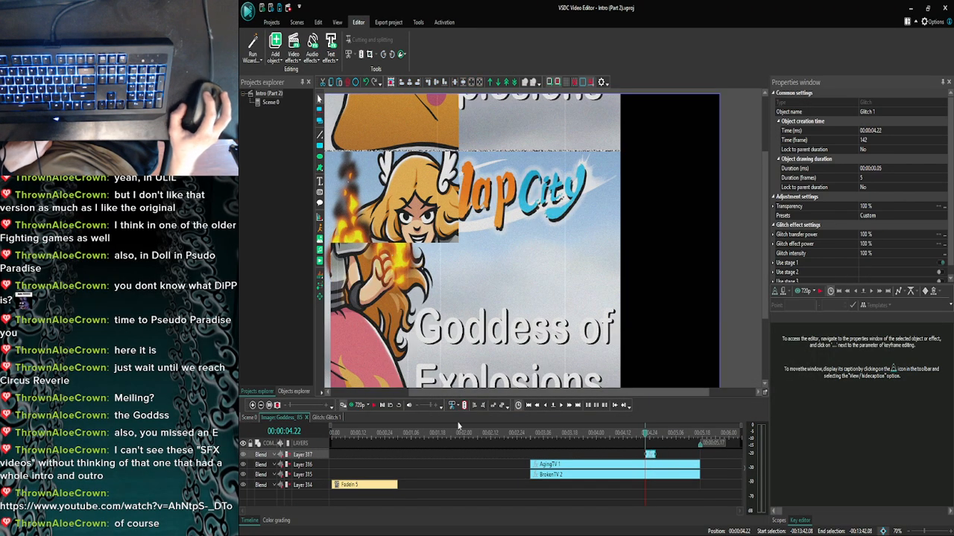
{"action": "left_click", "coordinate": [675, 469], "text": "ctrl"}
{"action": "left_click", "coordinate": [686, 476], "text": "ctrl"}
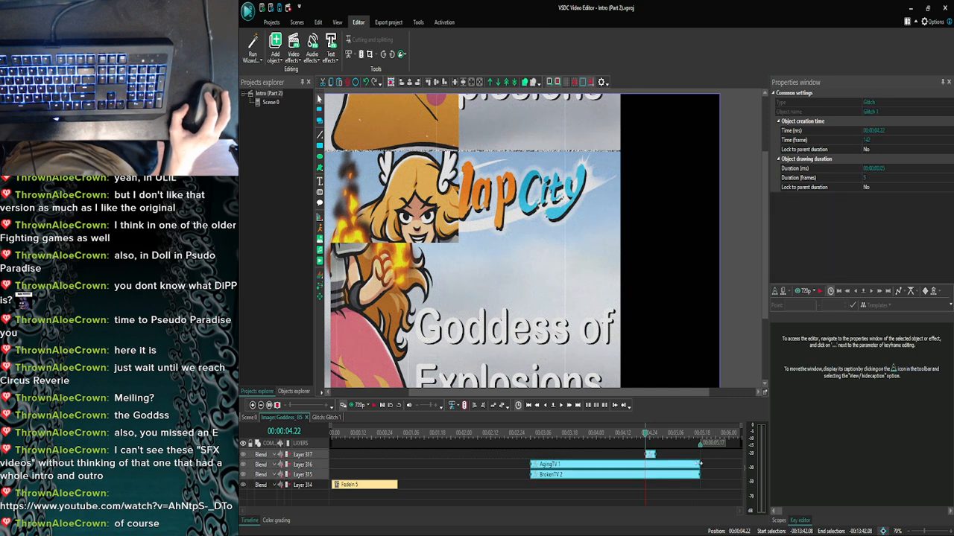
{"action": "left_click", "coordinate": [692, 468]}
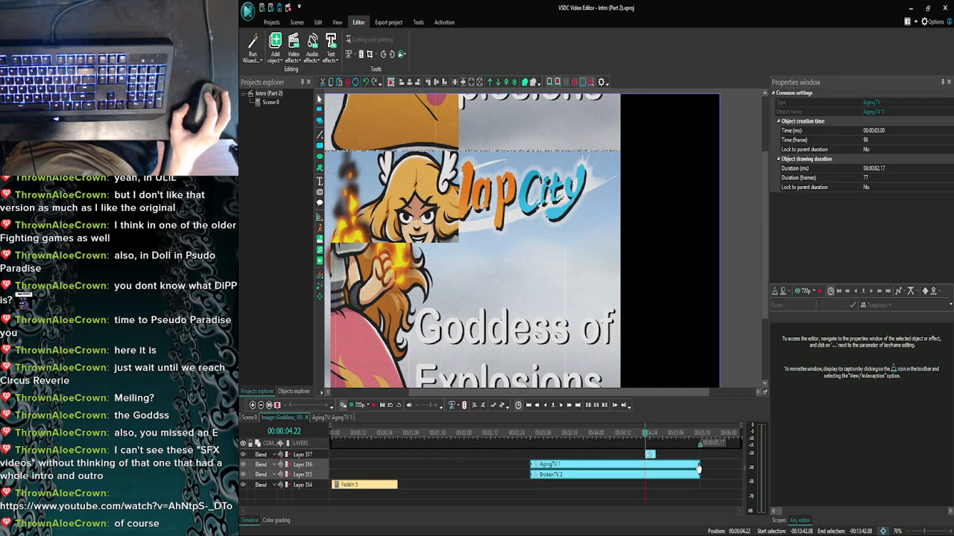
{"action": "left_click", "coordinate": [665, 456]}
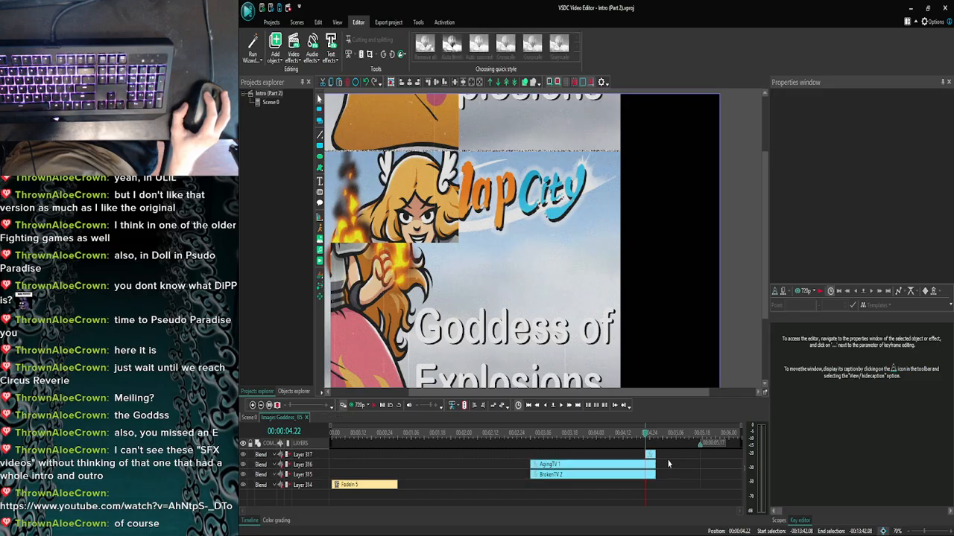
Return to Scene 0 and preview the Goddess title's glitched ending from 00:13:47.00.
{"action": "left_click", "coordinate": [249, 418]}
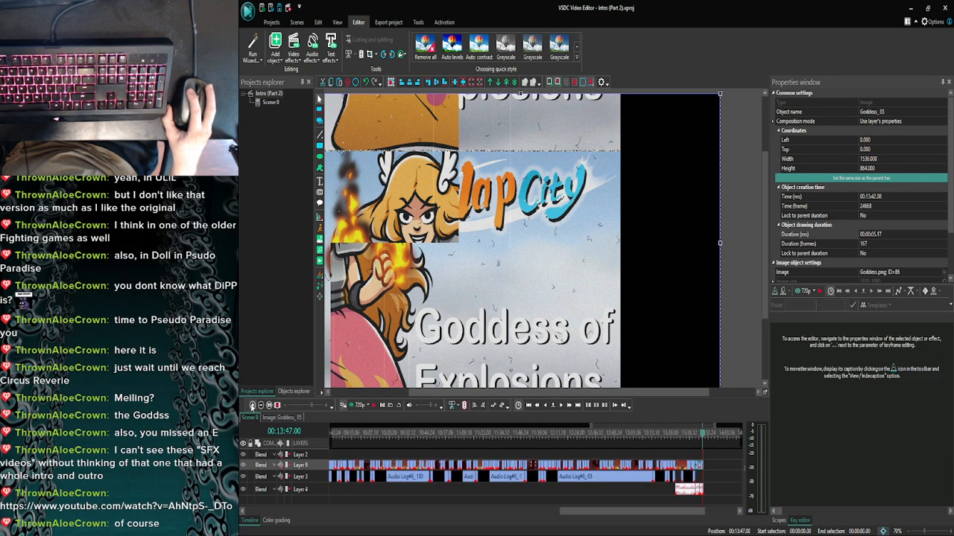
{"action": "left_click", "coordinate": [253, 405]}
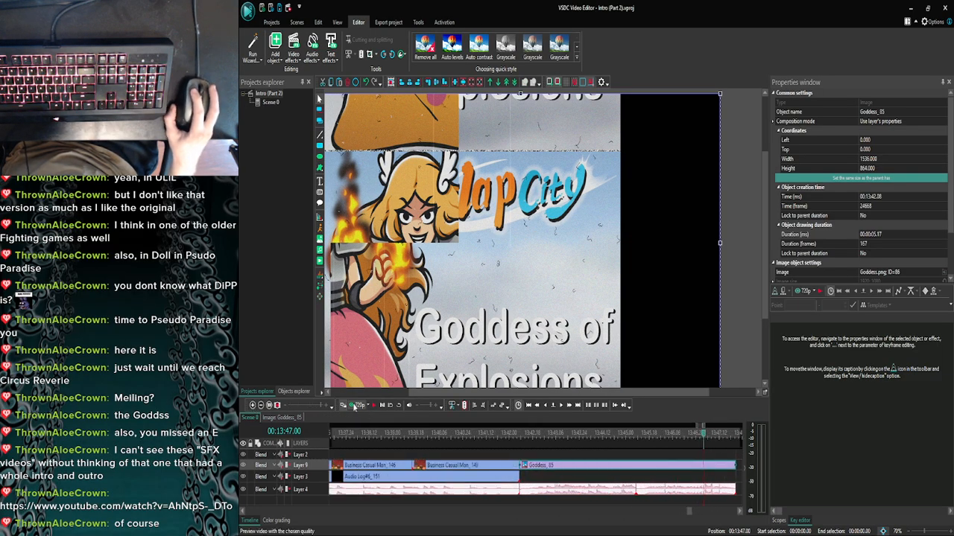
{"action": "left_click", "coordinate": [358, 405]}
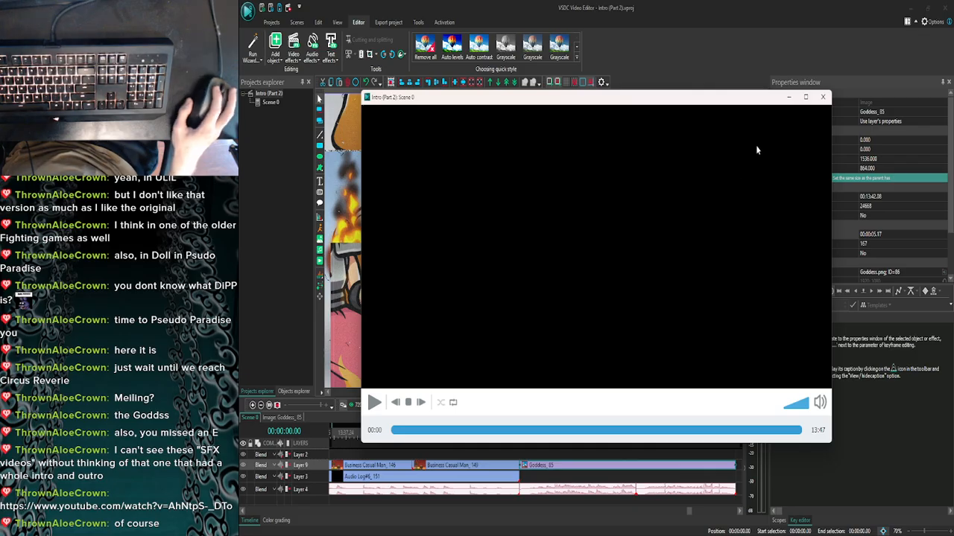
{"action": "left_click", "coordinate": [823, 97]}
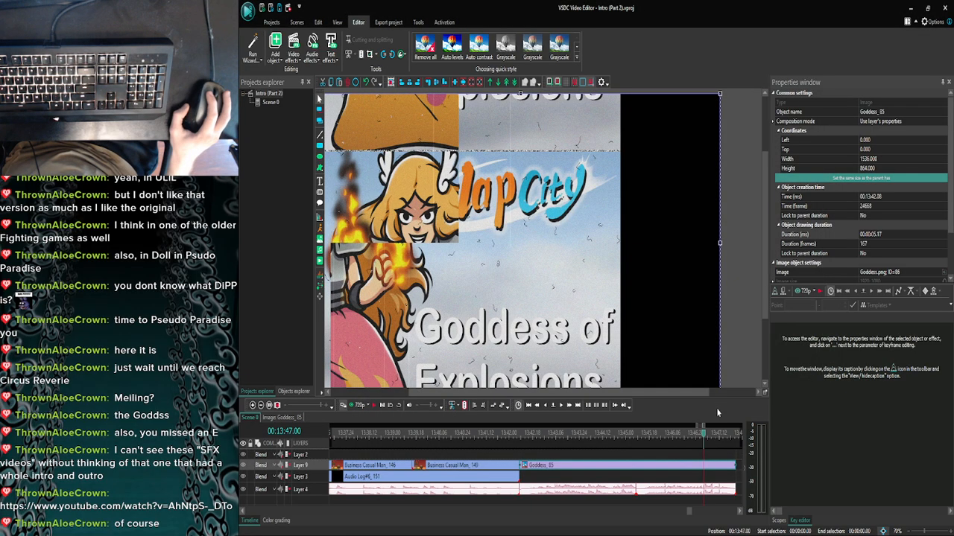
Extend the Goddess image's Glitch, AgingTV and BrokenTV effects to the image's end, making the Glitch 25 frames long.
{"action": "double_click", "coordinate": [706, 470]}
{"action": "double_click", "coordinate": [654, 477]}
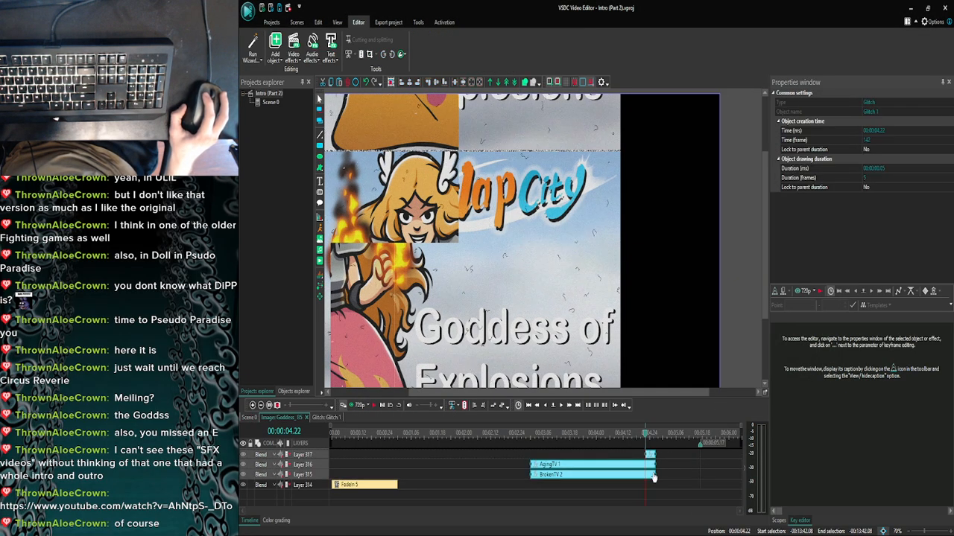
{"action": "left_click_drag", "start_coordinate": [655, 454], "coordinate": [692, 452]}
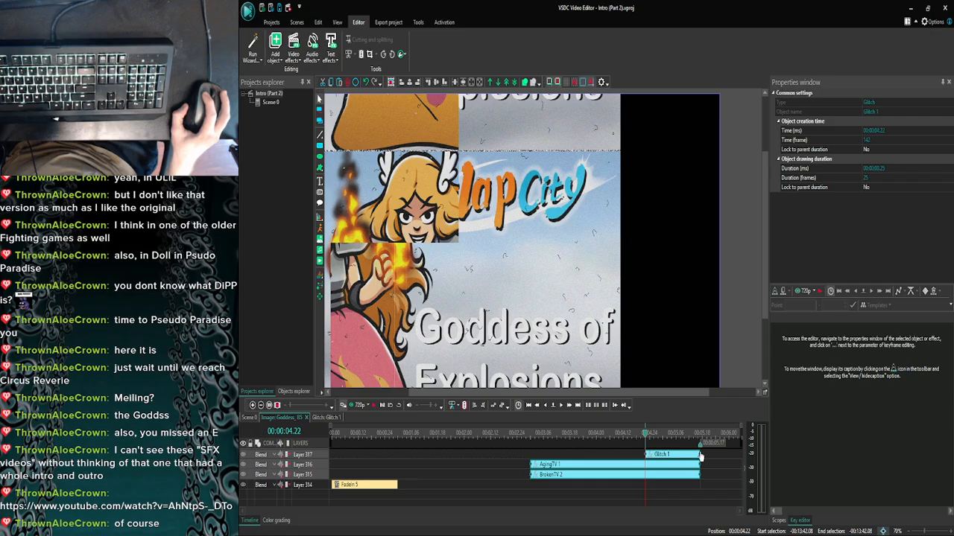
Return to Scene 0 and preview the whole Goddess title from 00:13:42.11 to the end.
{"action": "left_click", "coordinate": [251, 416]}
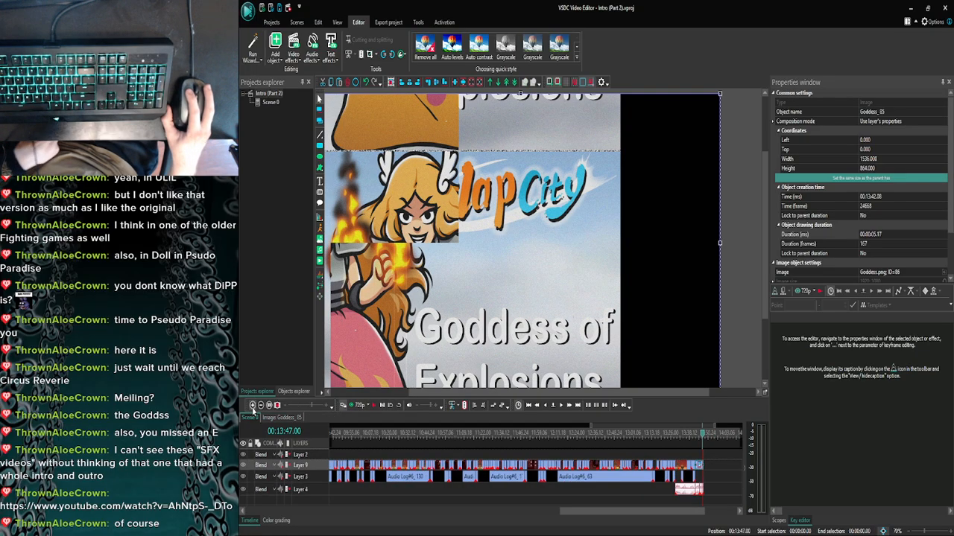
{"action": "left_click", "coordinate": [253, 407]}
{"action": "left_click", "coordinate": [253, 407]}
{"action": "left_click", "coordinate": [253, 408]}
{"action": "left_click", "coordinate": [254, 408]}
{"action": "left_click", "coordinate": [253, 408]}
{"action": "left_click", "coordinate": [253, 407]}
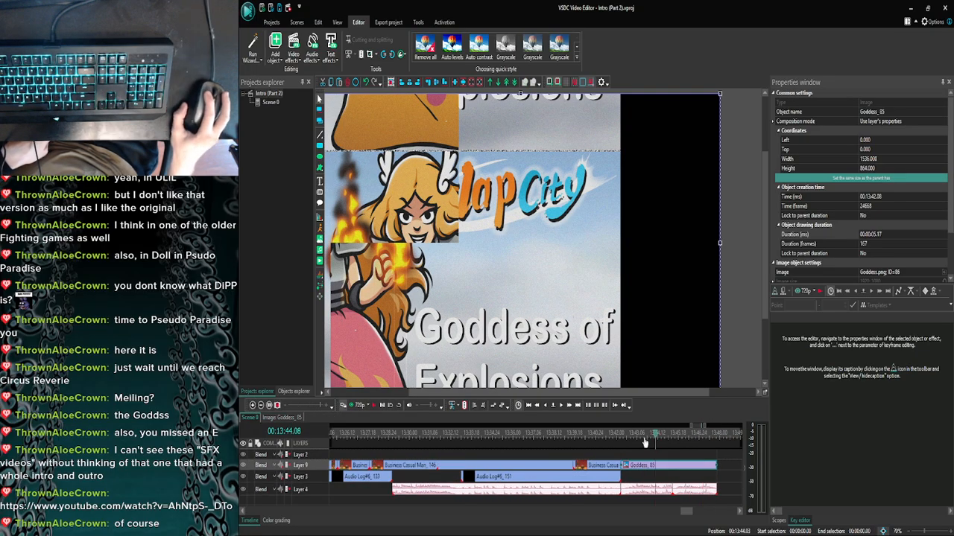
{"action": "left_click", "coordinate": [625, 440]}
{"action": "left_click", "coordinate": [352, 406]}
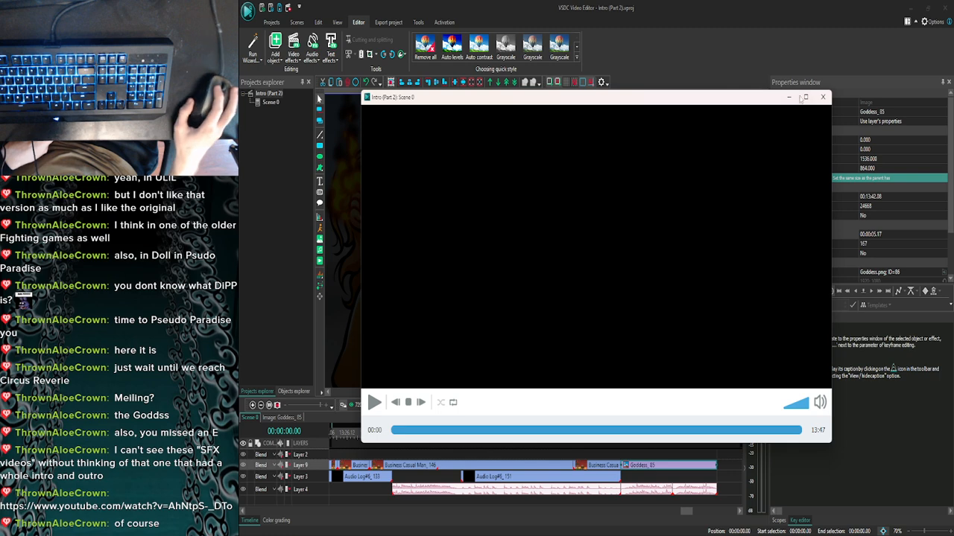
{"action": "left_click", "coordinate": [823, 97]}
Trim the ends of the Goddess image's Glitch, AgingTV and BrokenTV effects to 00:00:04.23, and return to Scene 0.
{"action": "left_click", "coordinate": [699, 439]}
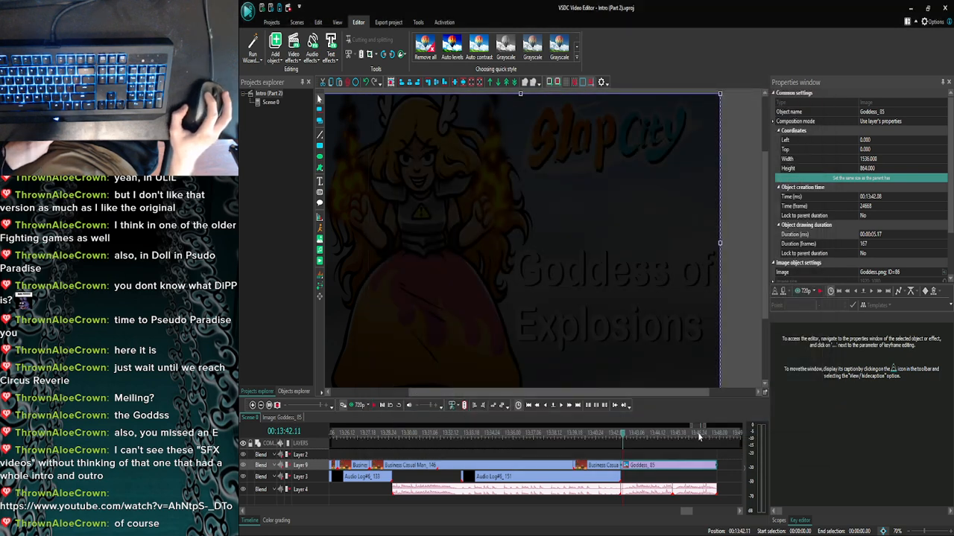
{"action": "left_click", "coordinate": [567, 409]}
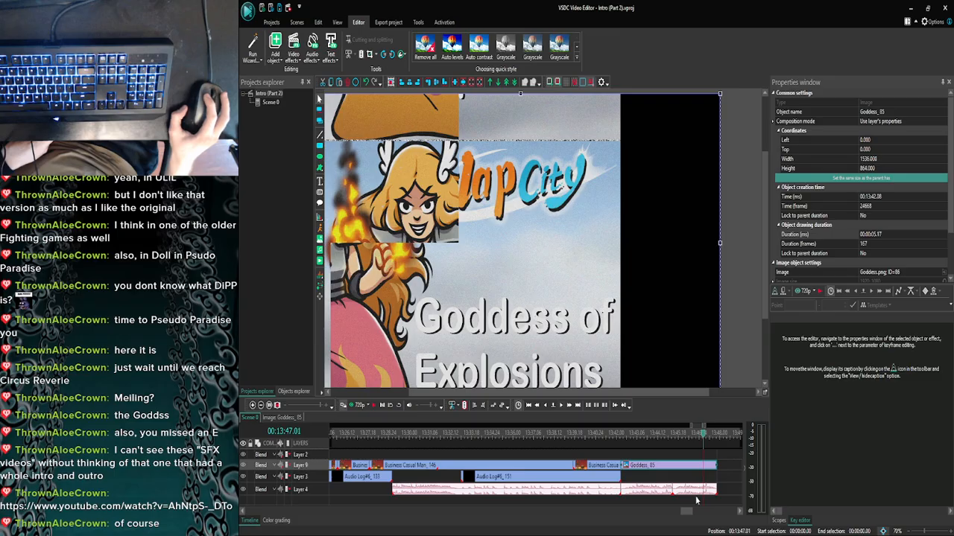
{"action": "double_click", "coordinate": [696, 468]}
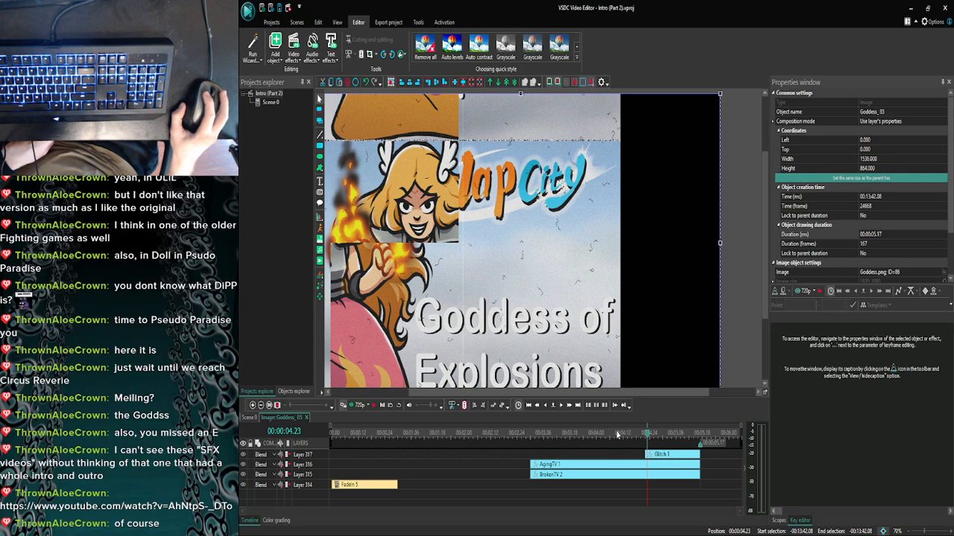
{"action": "left_click", "coordinate": [545, 407]}
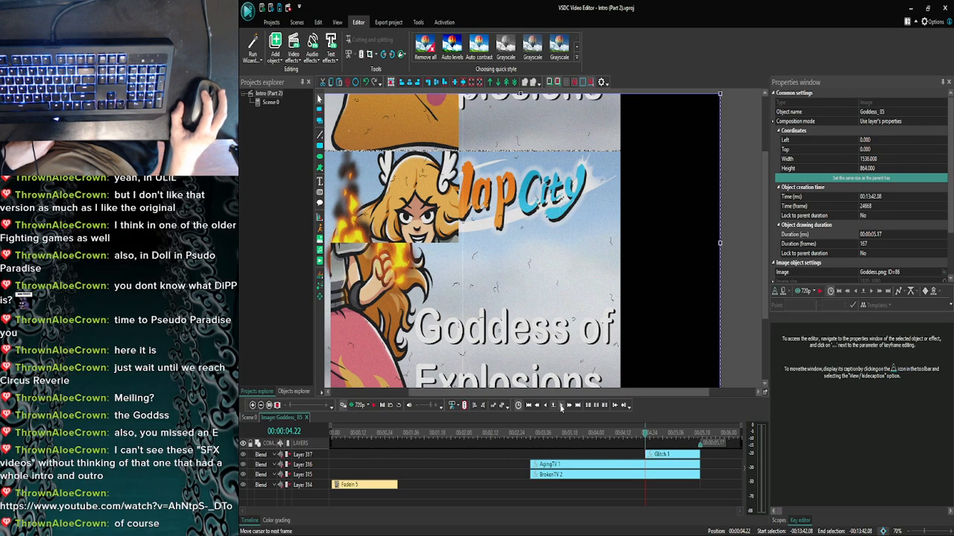
{"action": "left_click", "coordinate": [564, 406]}
{"action": "left_click", "coordinate": [697, 456]}
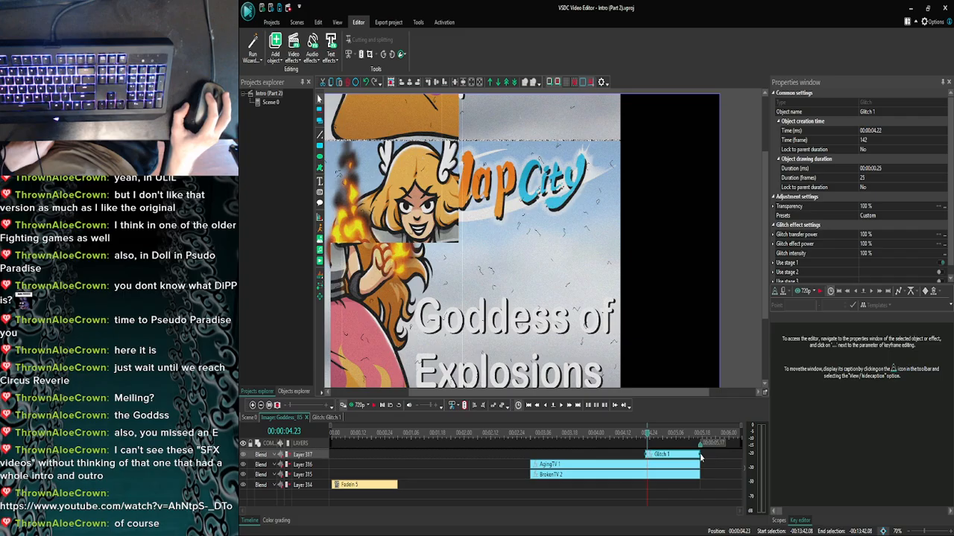
{"action": "left_click", "coordinate": [659, 465]}
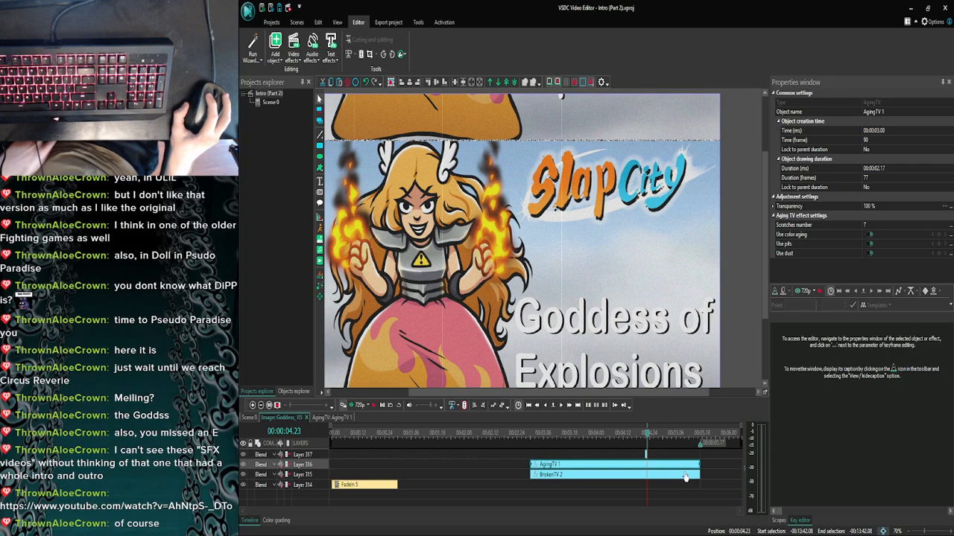
{"action": "left_click", "coordinate": [685, 479]}
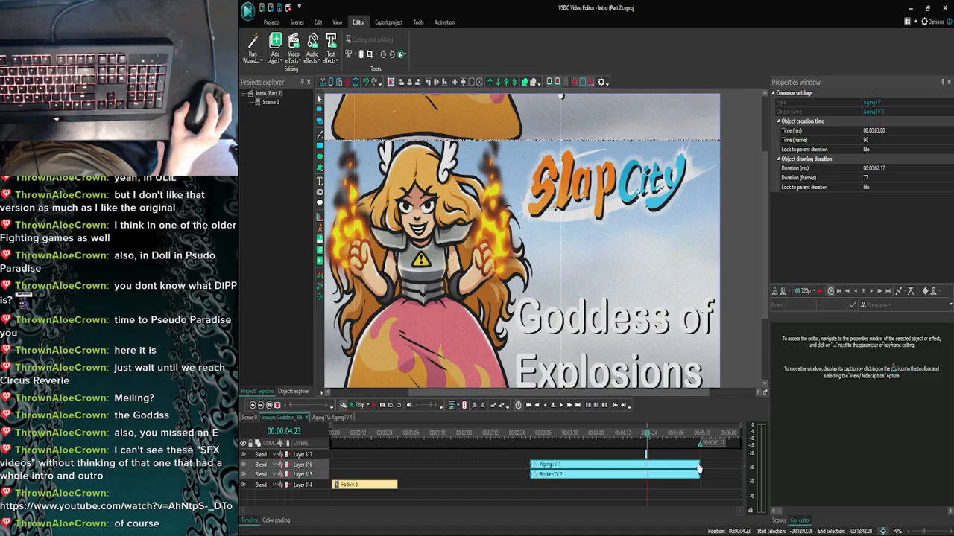
{"action": "left_click_drag", "start_coordinate": [649, 466], "coordinate": [646, 467]}
{"action": "left_click", "coordinate": [659, 468]}
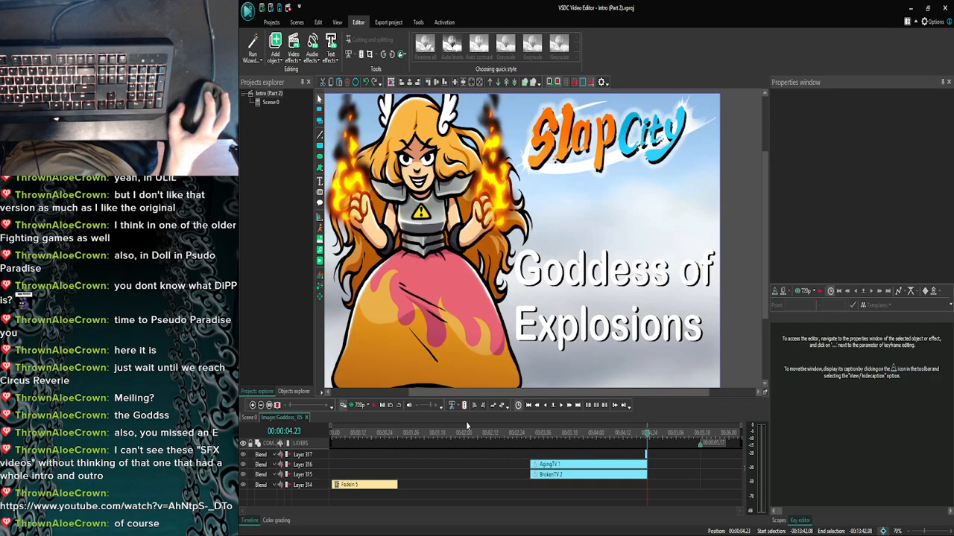
{"action": "left_click", "coordinate": [251, 418]}
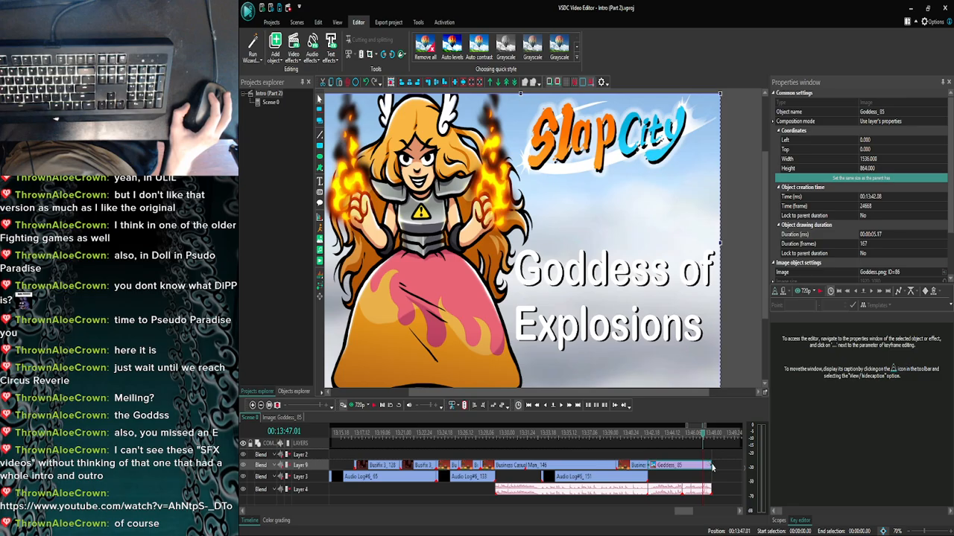
Trim the Goddess image's end to 00:13:47.01 in Scene 0 and preview the title from 00:13:41.21.
{"action": "left_click_drag", "start_coordinate": [702, 466], "coordinate": [703, 465]}
{"action": "left_click", "coordinate": [709, 468]}
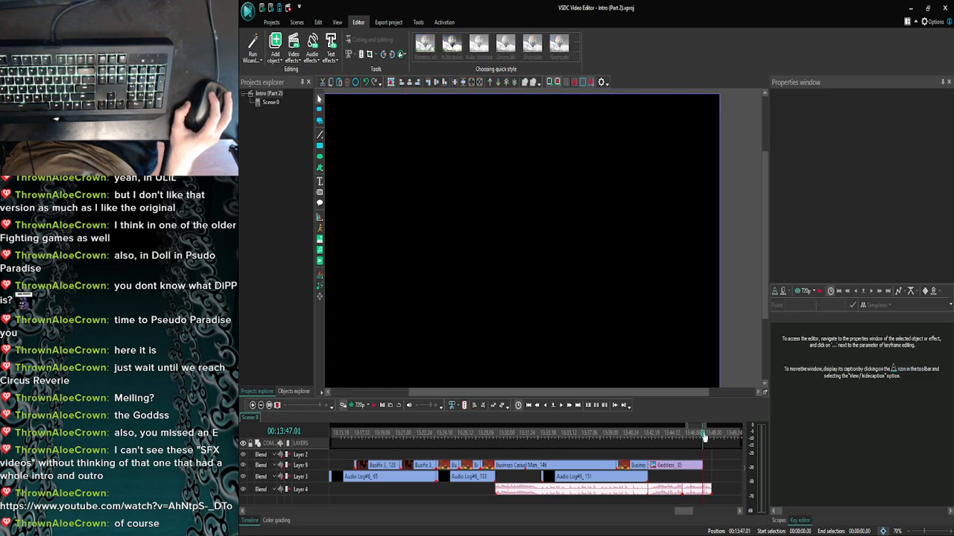
{"action": "left_click", "coordinate": [353, 405]}
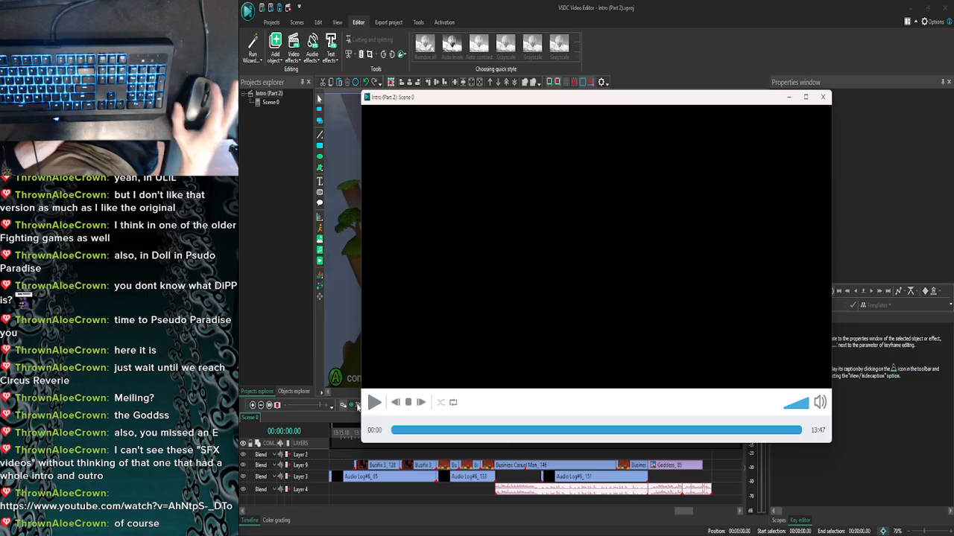
{"action": "left_click", "coordinate": [823, 97]}
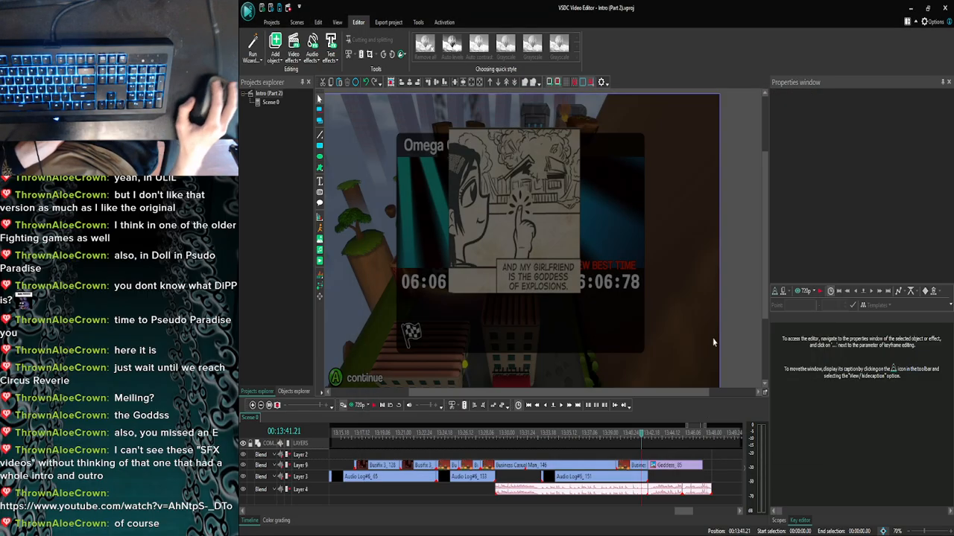
Check where the Goddess image's Glitch, AgingTV and BrokenTV effects end, and return to Scene 0.
{"action": "double_click", "coordinate": [698, 467]}
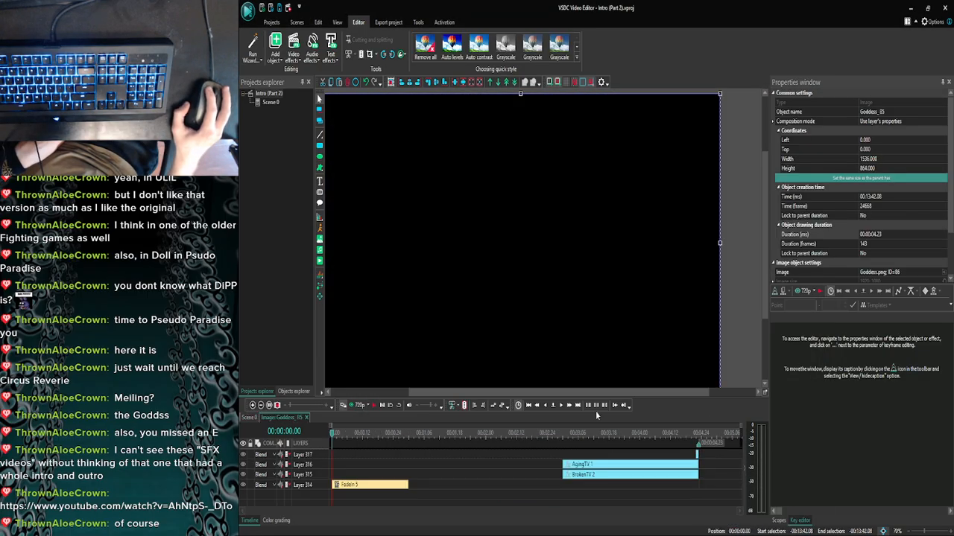
{"action": "left_click", "coordinate": [251, 419]}
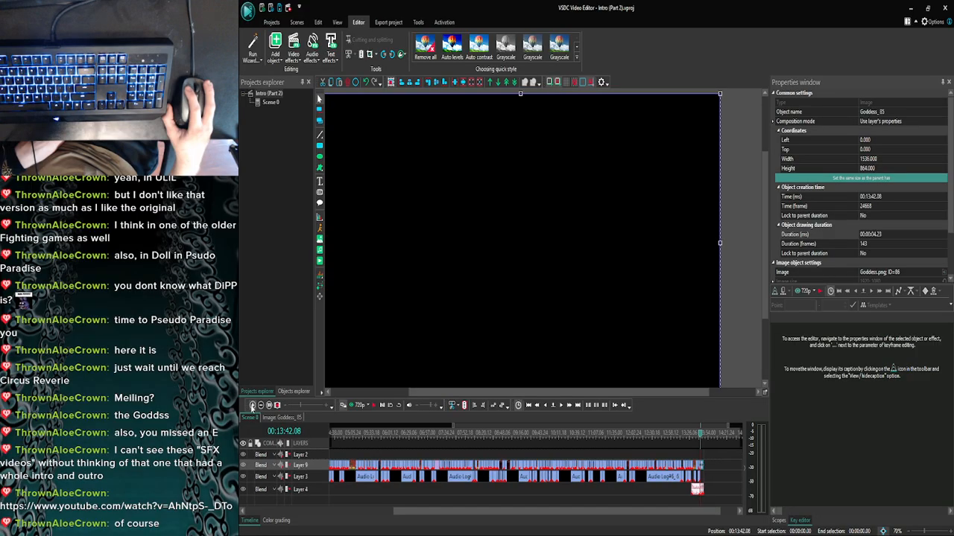
{"action": "double_click", "coordinate": [710, 468]}
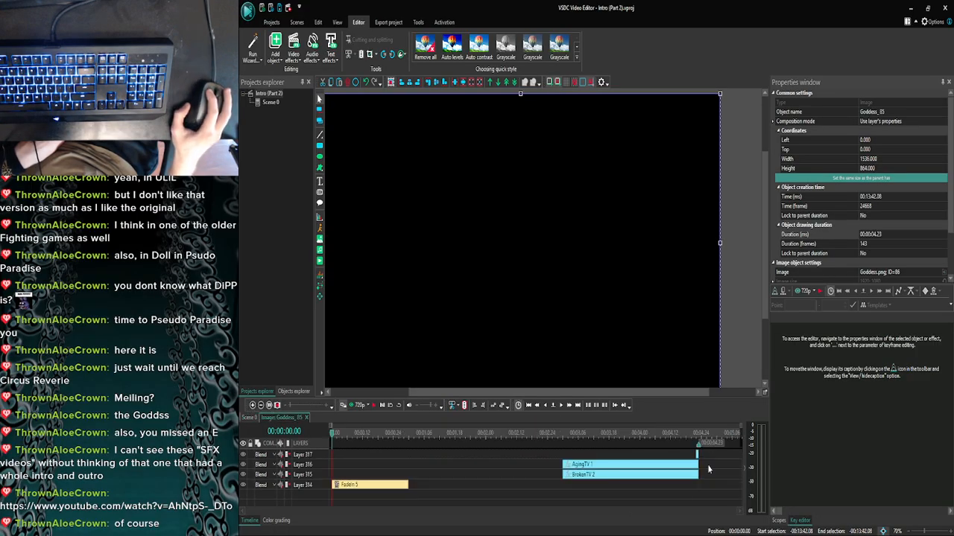
{"action": "left_click", "coordinate": [250, 419]}
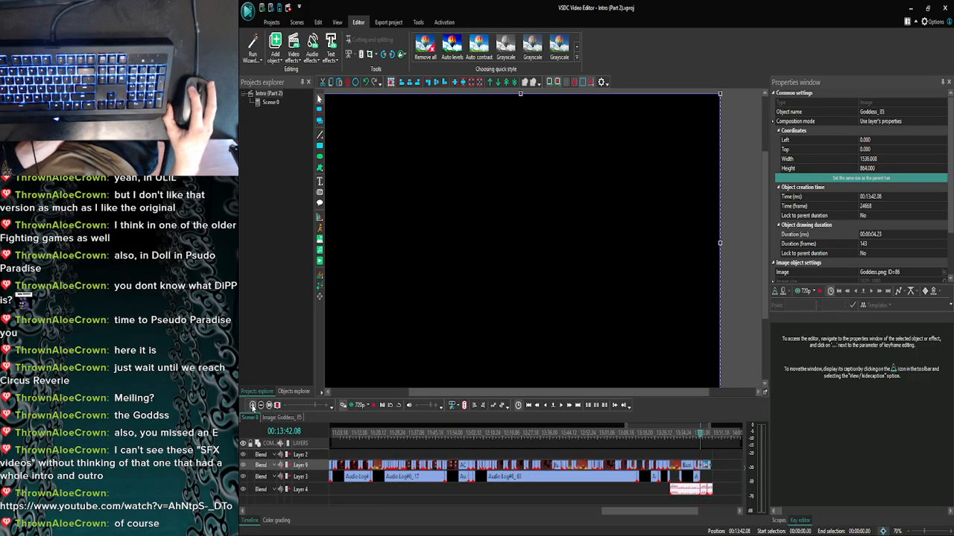
Examine the Goddess title's glitched ending frame by frame from 00:13:46.06 to 00:13:47.01.
{"action": "left_click", "coordinate": [720, 437]}
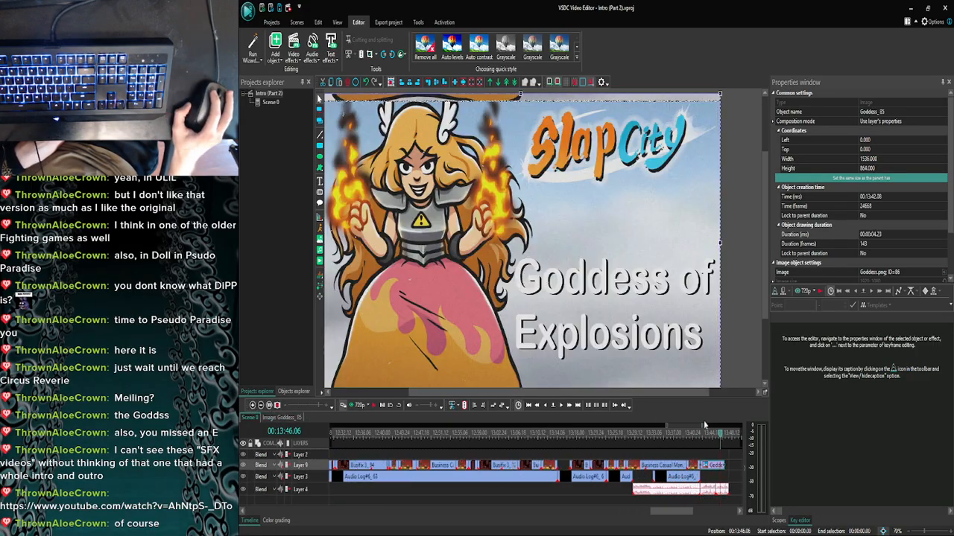
{"action": "left_click", "coordinate": [560, 407]}
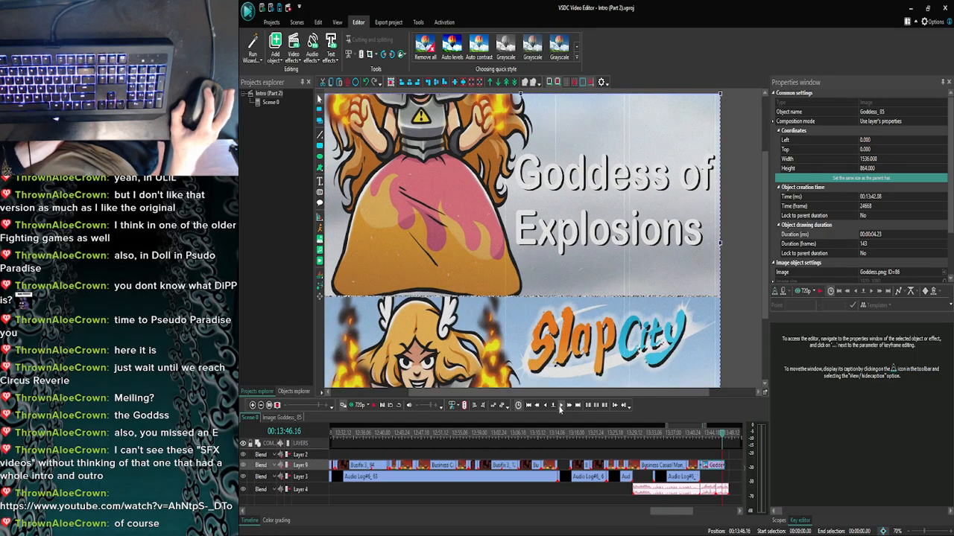
{"action": "left_click", "coordinate": [253, 406]}
{"action": "left_click", "coordinate": [252, 406]}
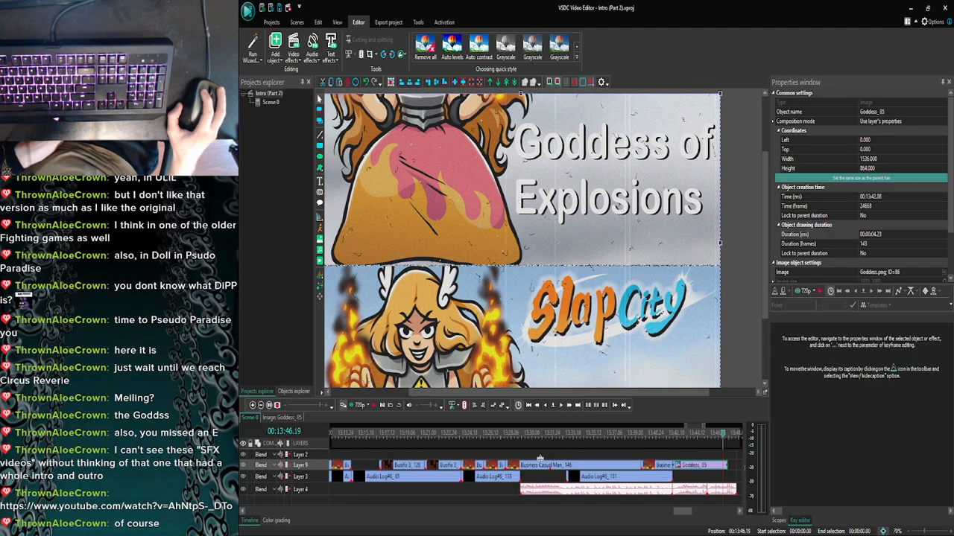
{"action": "left_click_drag", "start_coordinate": [681, 512], "coordinate": [687, 512]}
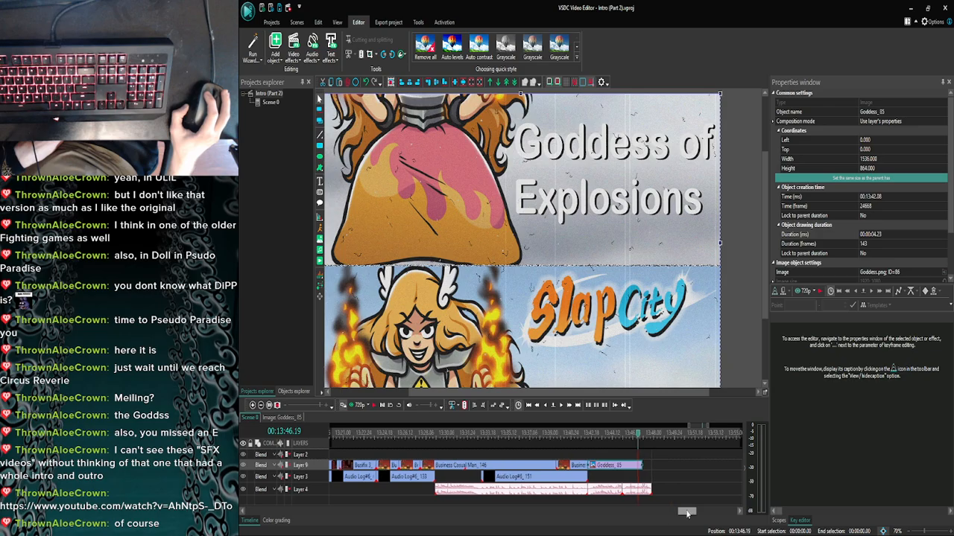
{"action": "left_click", "coordinate": [564, 407]}
{"action": "left_click", "coordinate": [564, 406]}
{"action": "left_click", "coordinate": [564, 406]}
{"action": "left_click", "coordinate": [564, 406]}
{"action": "left_click", "coordinate": [564, 406]}
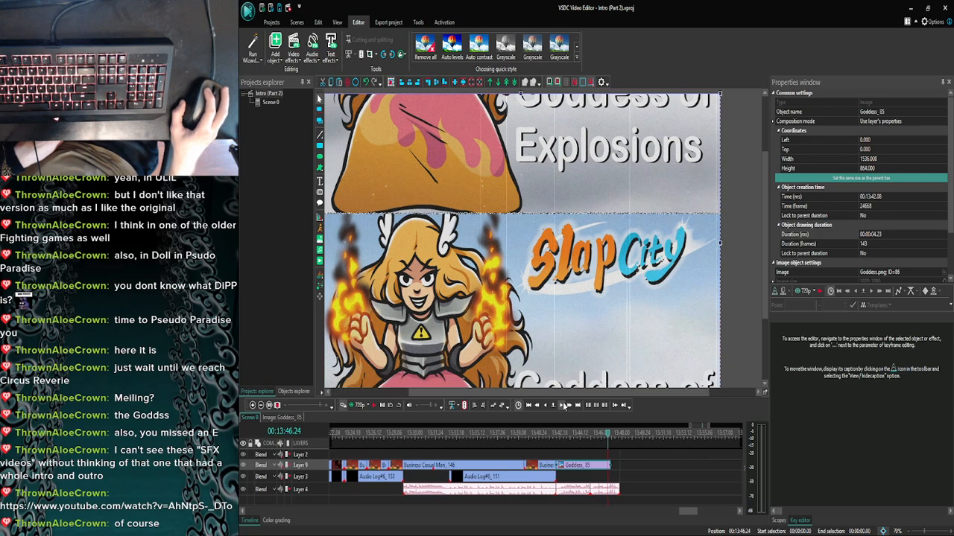
{"action": "left_click", "coordinate": [564, 406]}
{"action": "left_click", "coordinate": [564, 406]}
{"action": "left_click", "coordinate": [564, 406]}
{"action": "left_click", "coordinate": [564, 406]}
{"action": "left_click", "coordinate": [564, 406]}
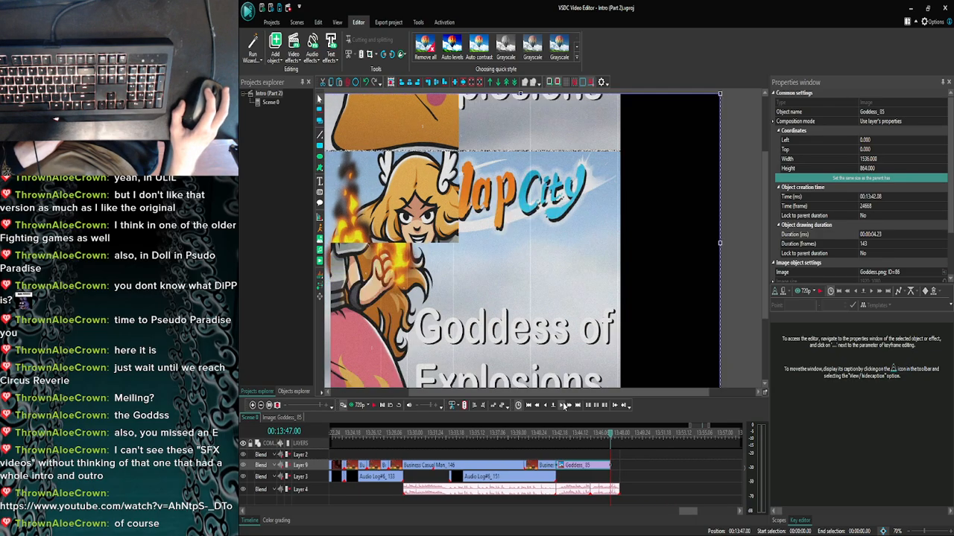
{"action": "left_click", "coordinate": [564, 406]}
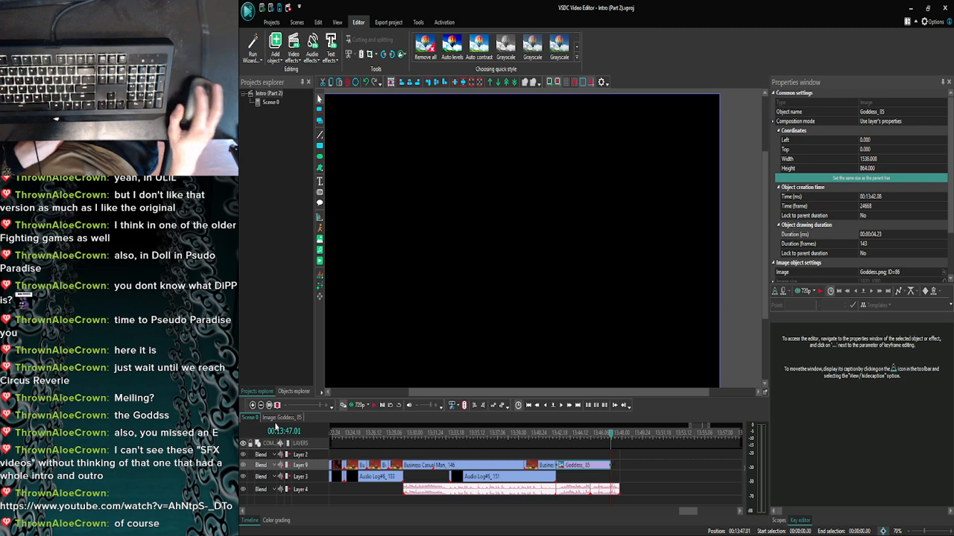
Extend the Goddess image by one frame to a duration of 00:00:04.24 and open its effects timeline.
{"action": "left_click", "coordinate": [253, 406]}
{"action": "left_click", "coordinate": [253, 405]}
{"action": "left_click", "coordinate": [253, 406]}
{"action": "left_click", "coordinate": [252, 406]}
{"action": "left_click", "coordinate": [252, 405]}
{"action": "left_click", "coordinate": [253, 405]}
{"action": "left_click", "coordinate": [253, 406]}
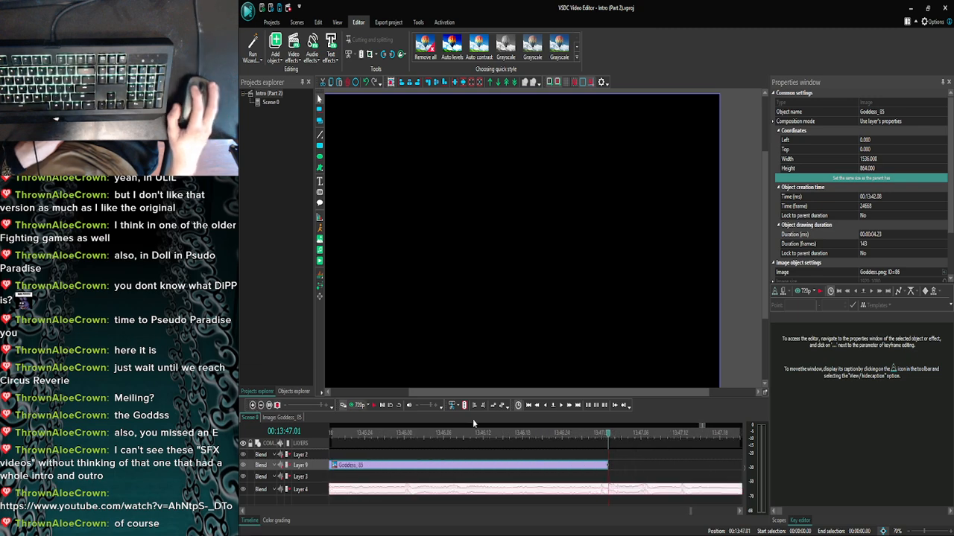
{"action": "double_click", "coordinate": [610, 466]}
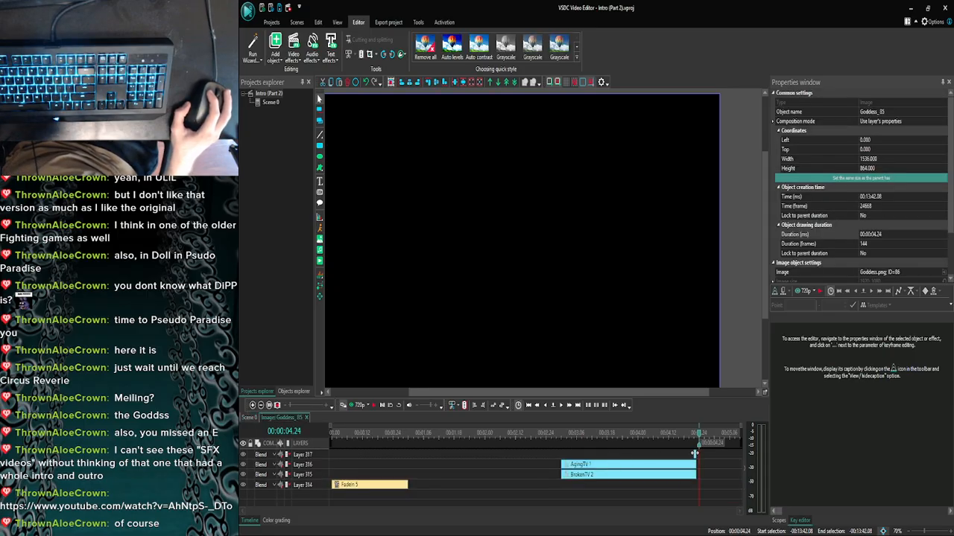
Extend the ends of the Goddess image's Glitch, AgingTV and BrokenTV effects to 00:00:04.24.
{"action": "left_click", "coordinate": [253, 406]}
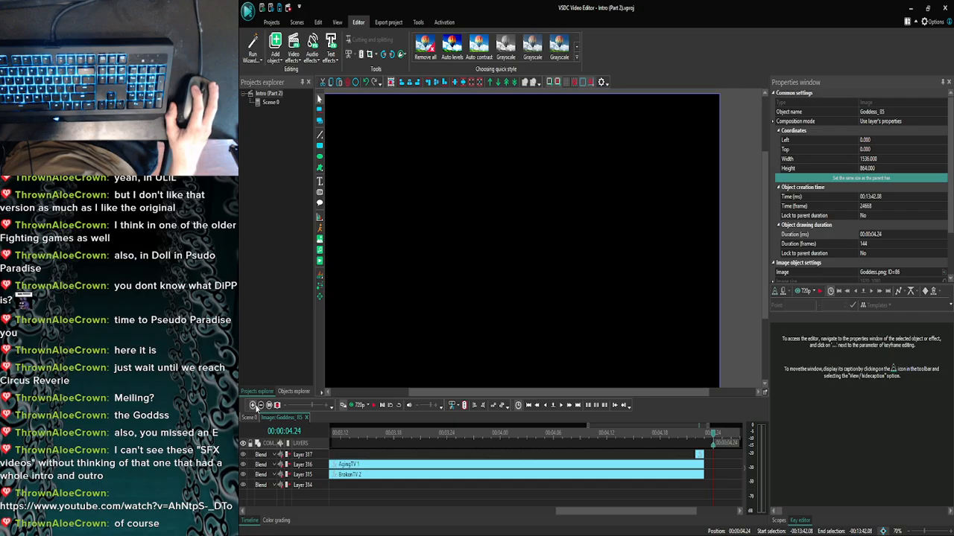
{"action": "left_click", "coordinate": [706, 455]}
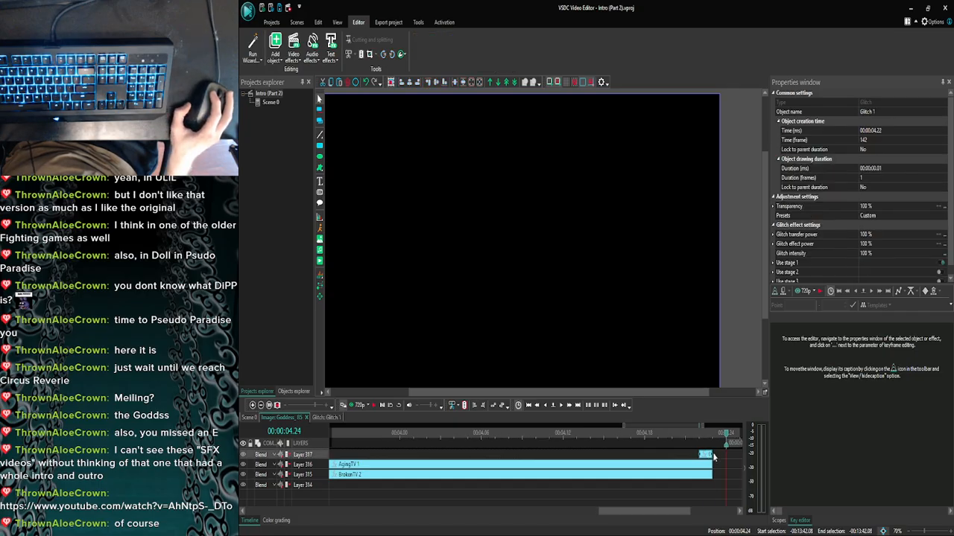
{"action": "left_click", "coordinate": [709, 469]}
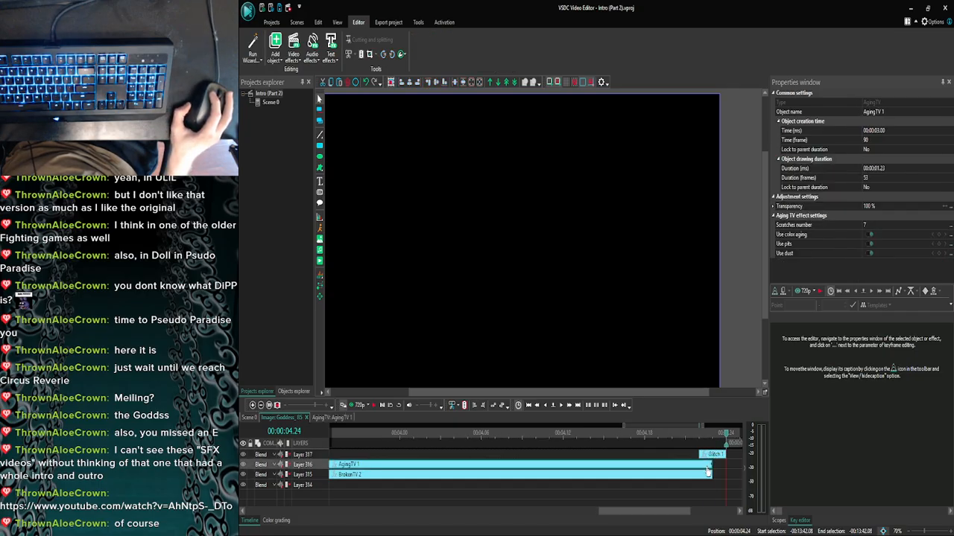
{"action": "left_click", "coordinate": [716, 465]}
{"action": "left_click", "coordinate": [707, 467]}
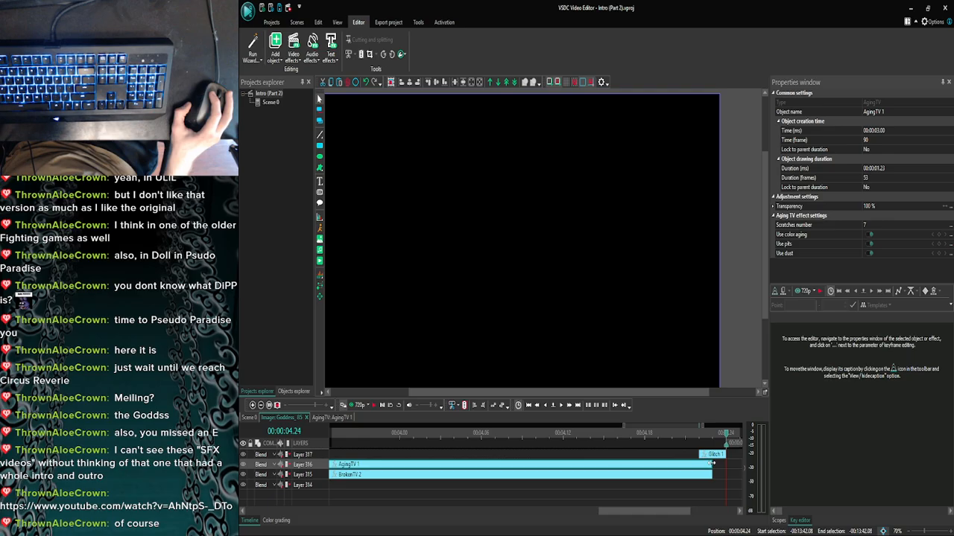
{"action": "left_click", "coordinate": [709, 476]}
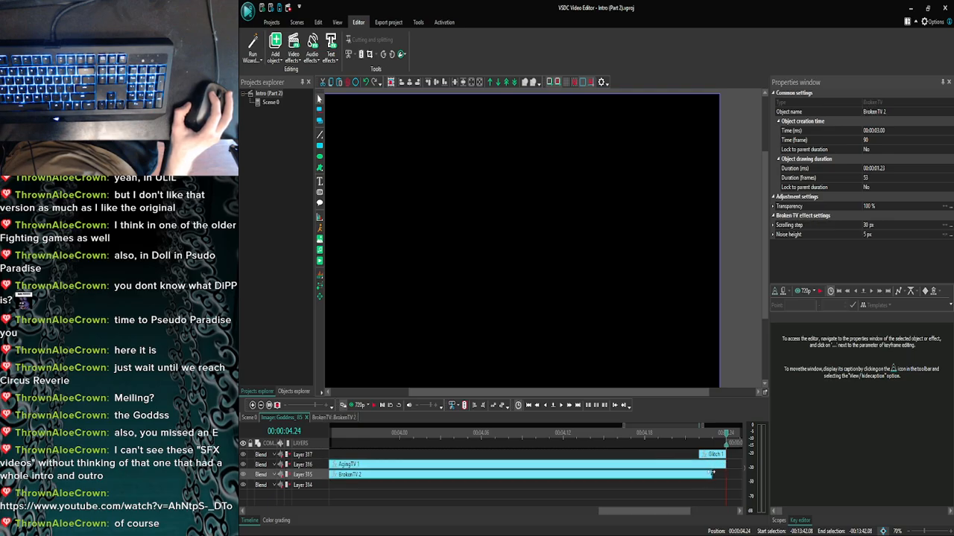
{"action": "left_click", "coordinate": [726, 472]}
{"action": "left_click", "coordinate": [261, 405]}
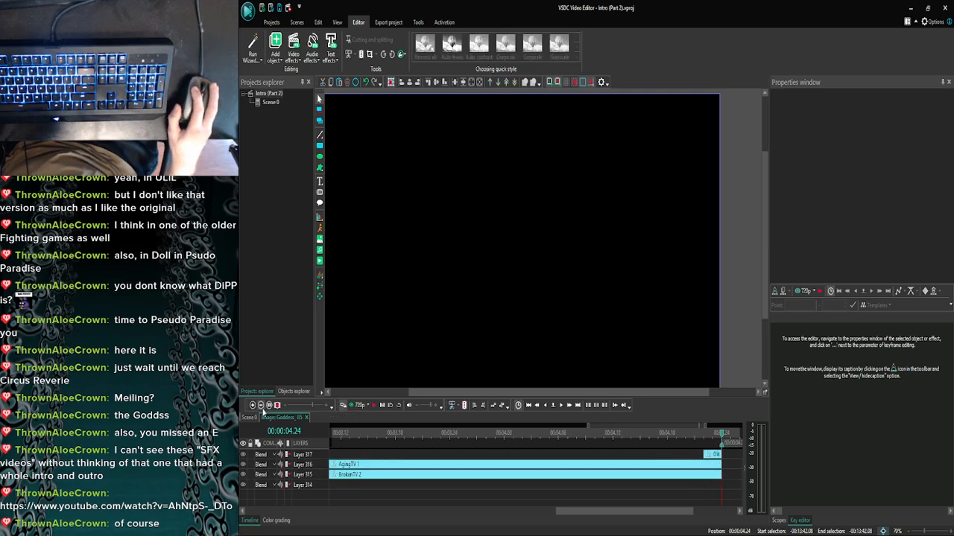
{"action": "left_click", "coordinate": [261, 406]}
Preview the Goddess image's glitched ending from 00:00:03.00 and save the project.
{"action": "left_click", "coordinate": [561, 432]}
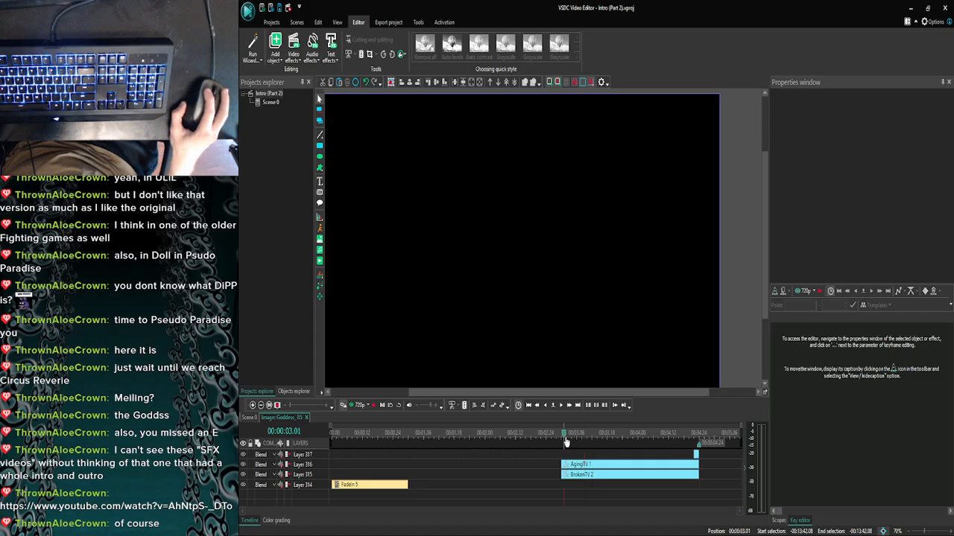
{"action": "left_click", "coordinate": [357, 405]}
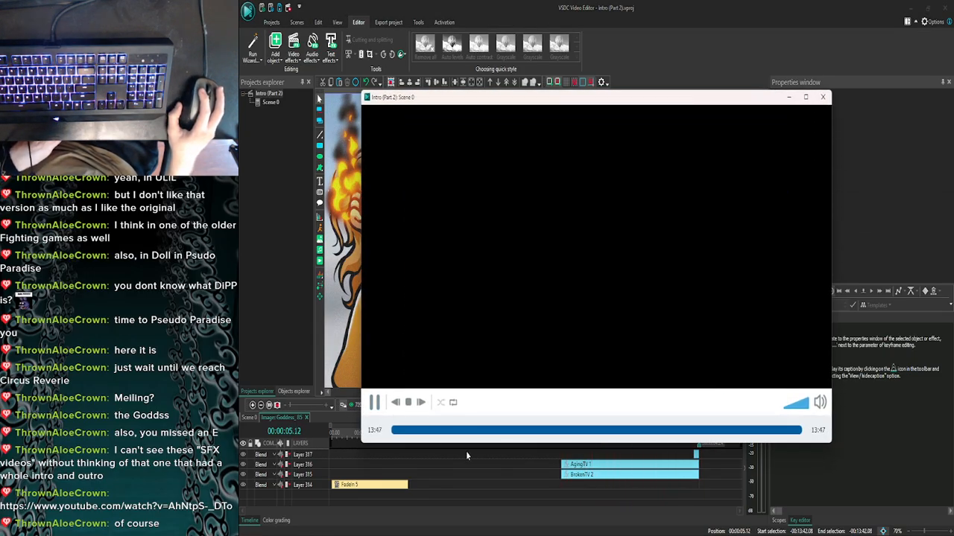
{"action": "left_click", "coordinate": [822, 97]}
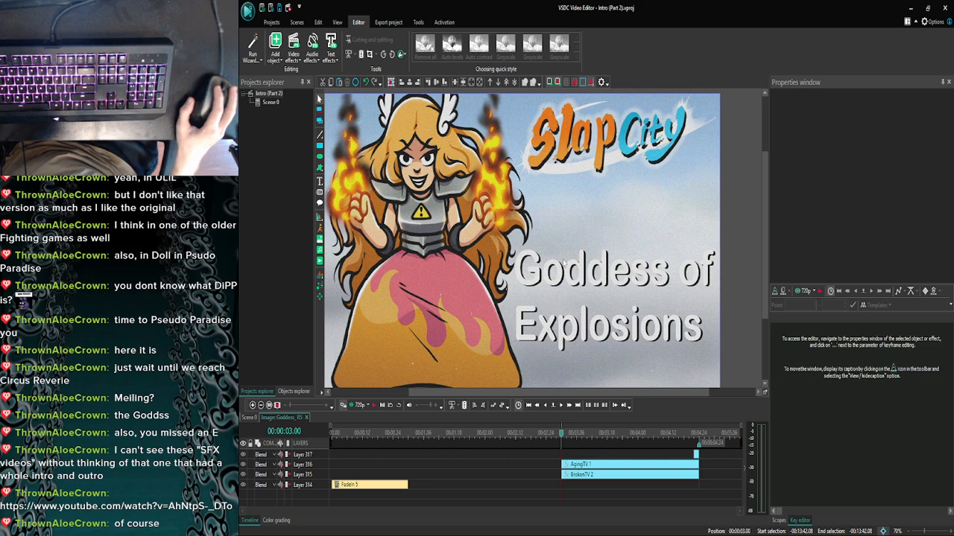
{"action": "key", "text": "ctrl+s"}
Return to Scene 0 and preview the video's ending from 00:13:38.08.
{"action": "left_click", "coordinate": [249, 418]}
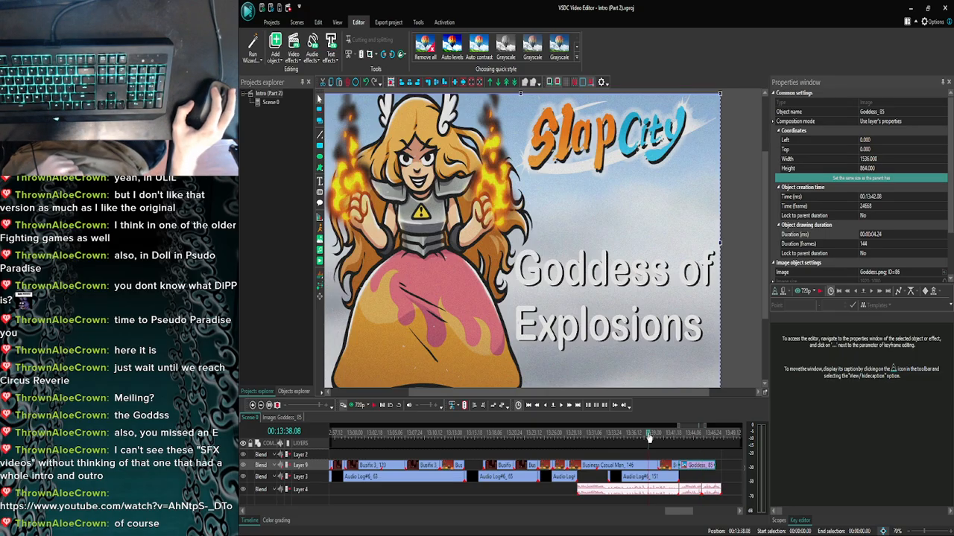
{"action": "left_click", "coordinate": [359, 405]}
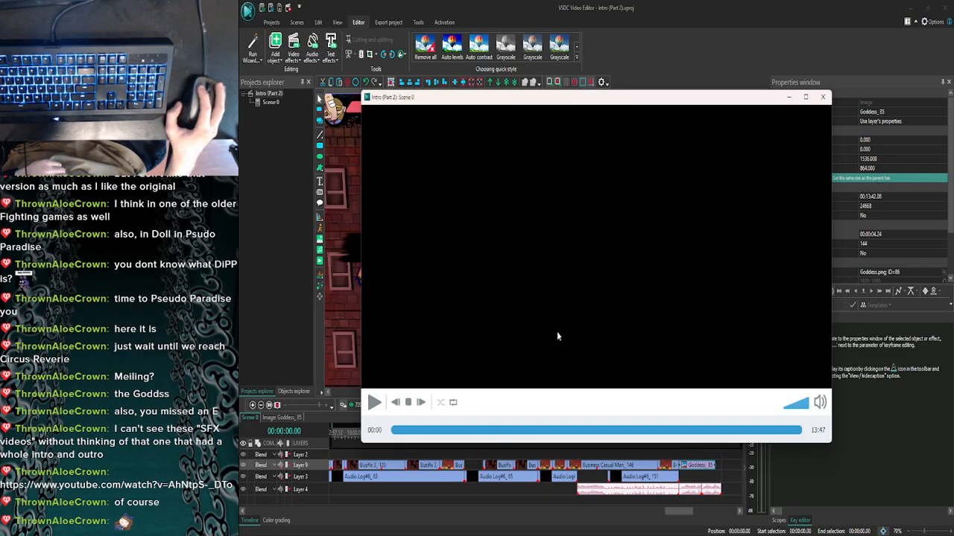
{"action": "left_click", "coordinate": [822, 97]}
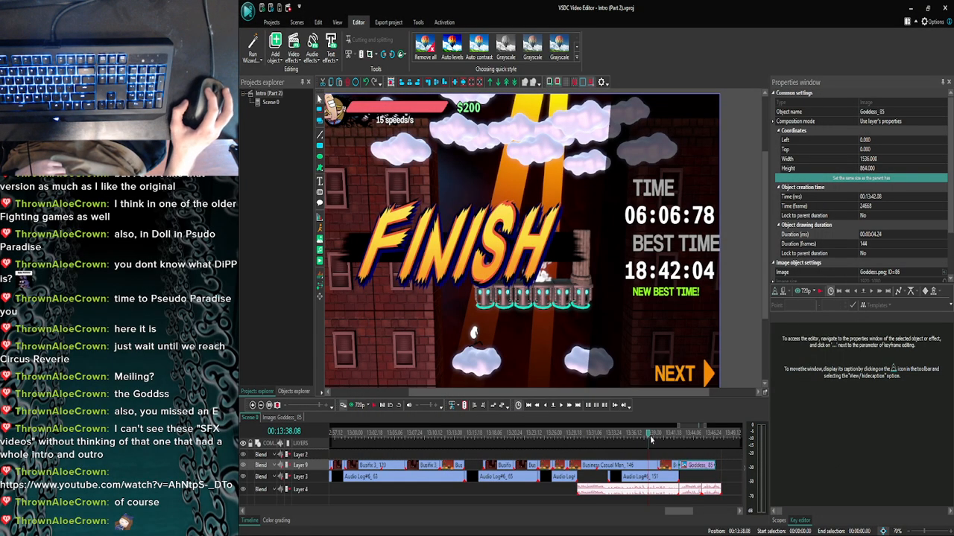
Set the audio volume of the 4 Glitch Sound Effects clip to -5.0 dB and preview the Goddess title's ending with it.
{"action": "left_click", "coordinate": [702, 436]}
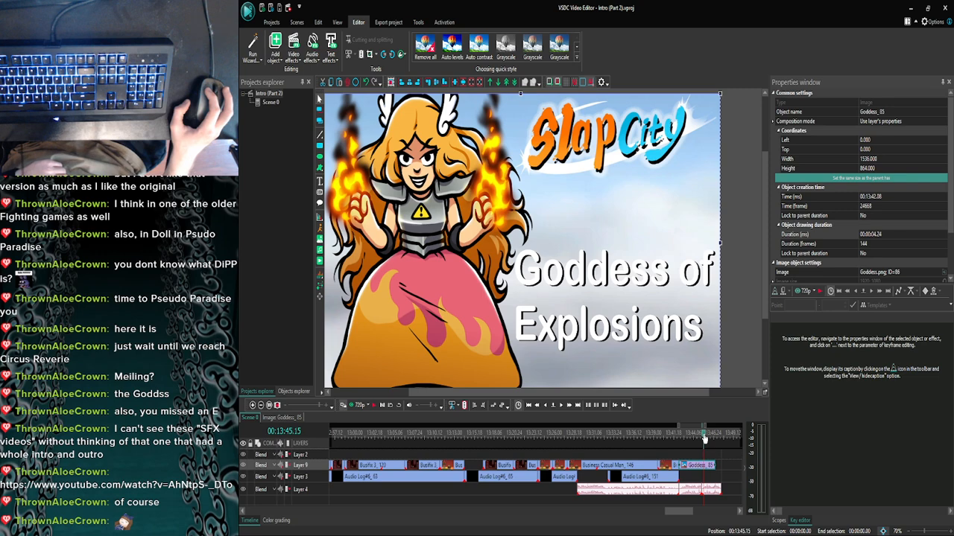
{"action": "left_click", "coordinate": [708, 490]}
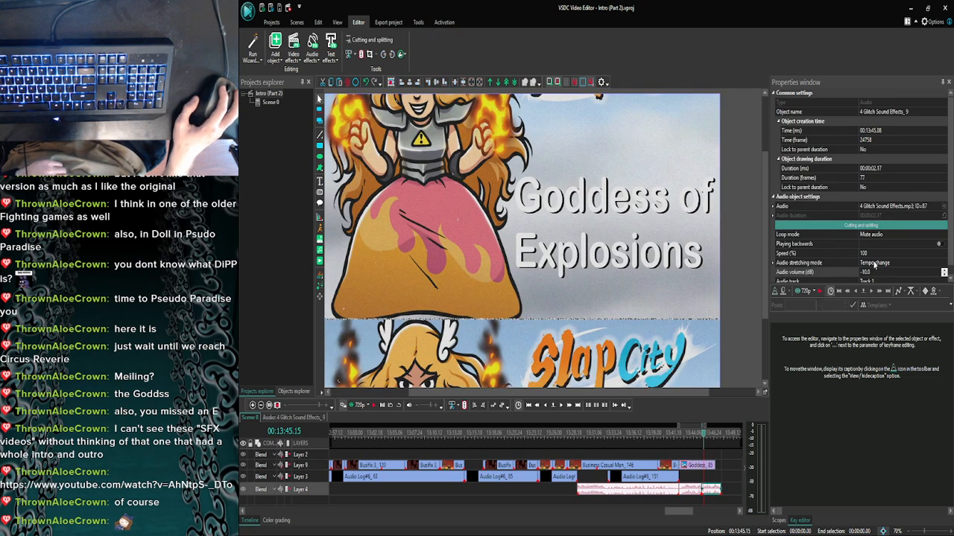
{"action": "scroll", "coordinate": [949, 233], "scroll_direction": "down", "scroll_amount": 1}
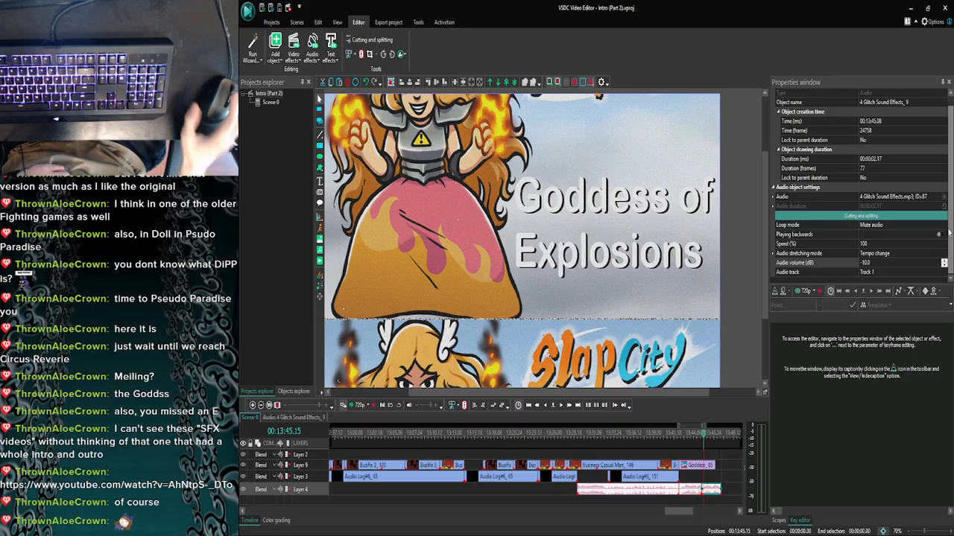
{"action": "left_click", "coordinate": [870, 265]}
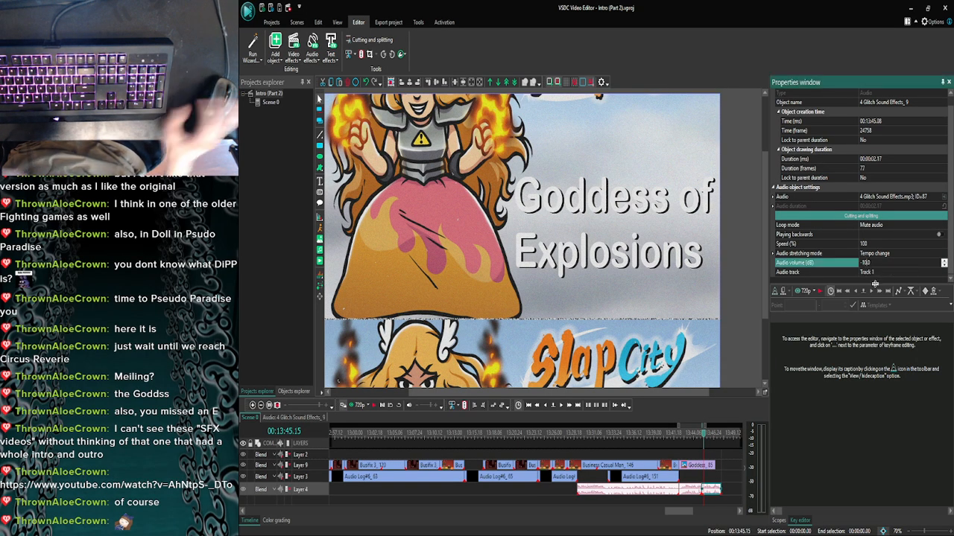
{"action": "key", "text": "BackSpace"}
{"action": "key", "text": "BackSpace"}
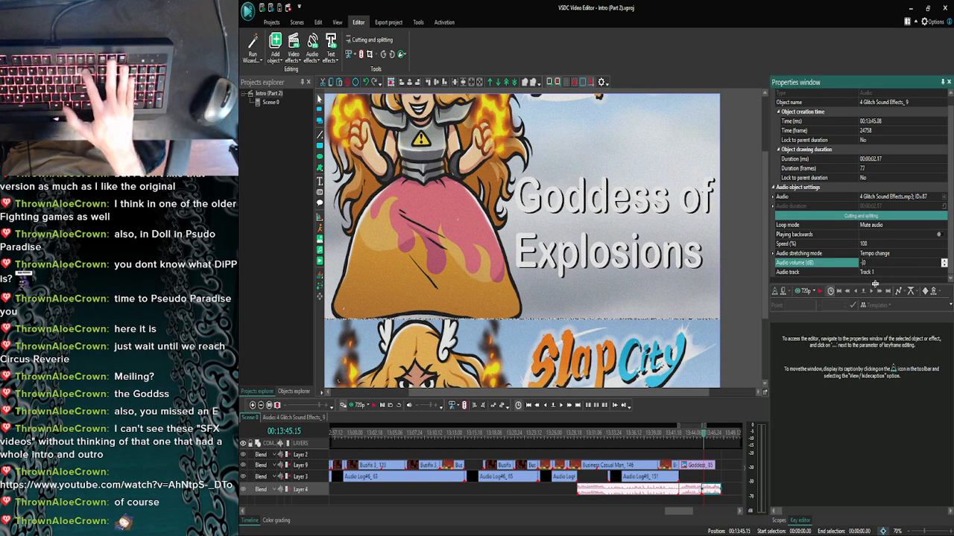
{"action": "type", "text": "5."}
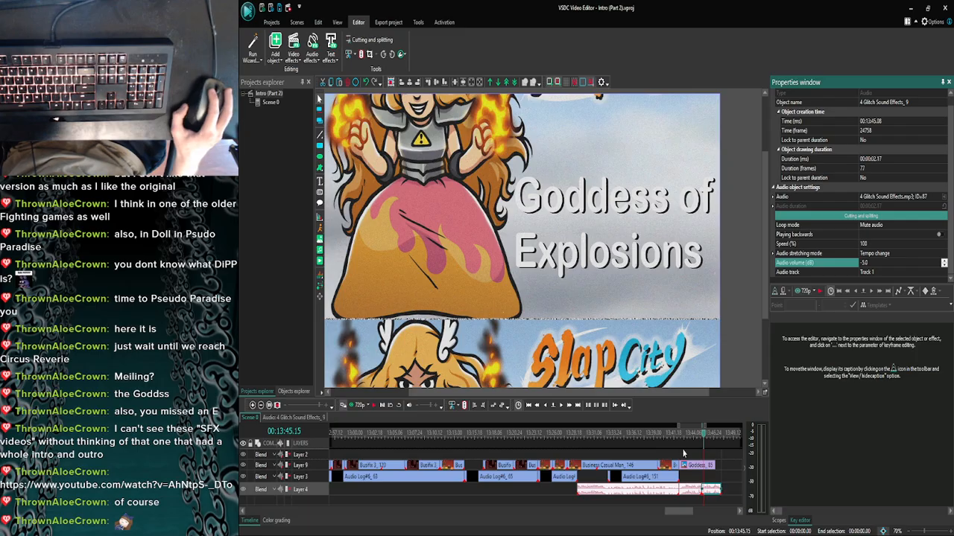
{"action": "left_click_drag", "start_coordinate": [704, 439], "coordinate": [603, 447]}
{"action": "left_click", "coordinate": [348, 406]}
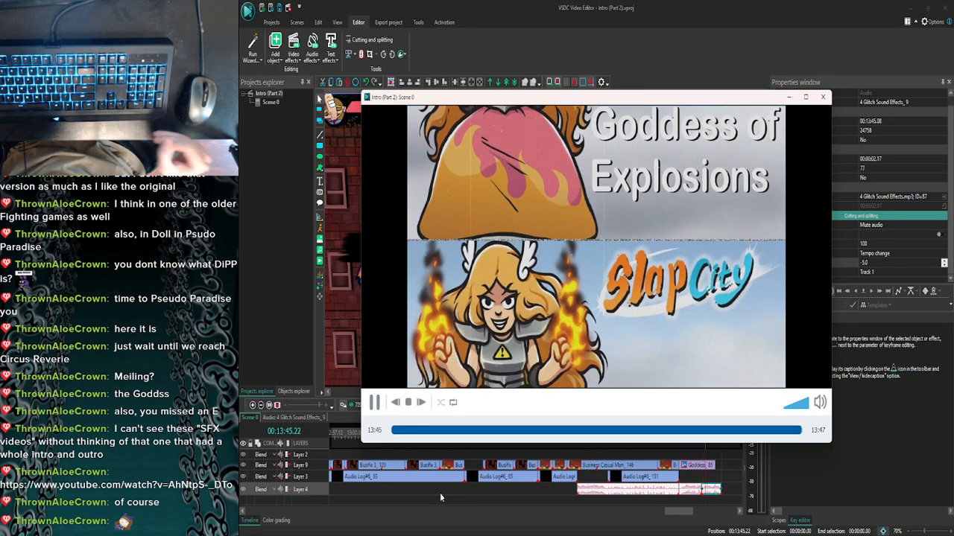
Close the preview and examine the fade into the Goddess title frame by frame from 00:13:42.05 back to about 00:13:41.14.
{"action": "left_click", "coordinate": [822, 97]}
{"action": "left_click", "coordinate": [261, 406]}
{"action": "left_click", "coordinate": [261, 406]}
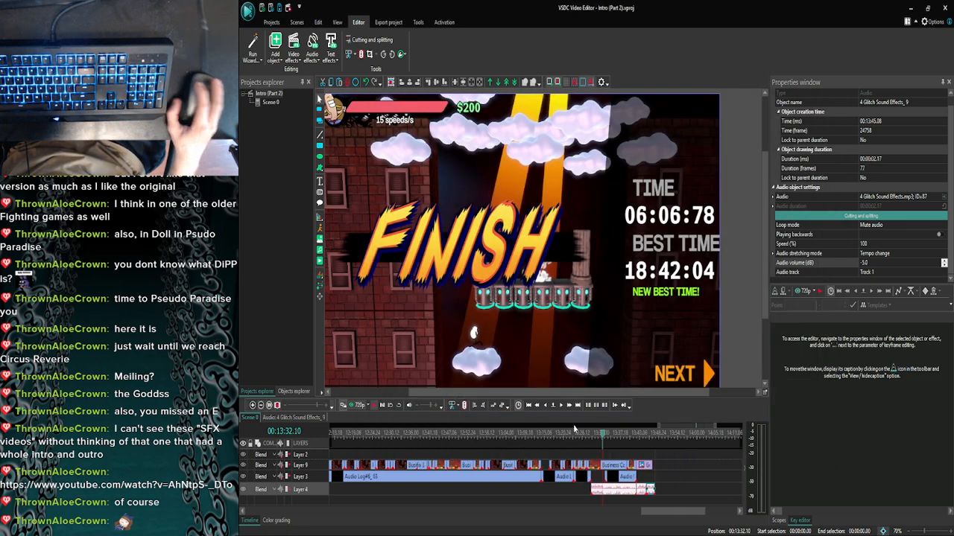
{"action": "left_click_drag", "start_coordinate": [603, 436], "coordinate": [637, 436]}
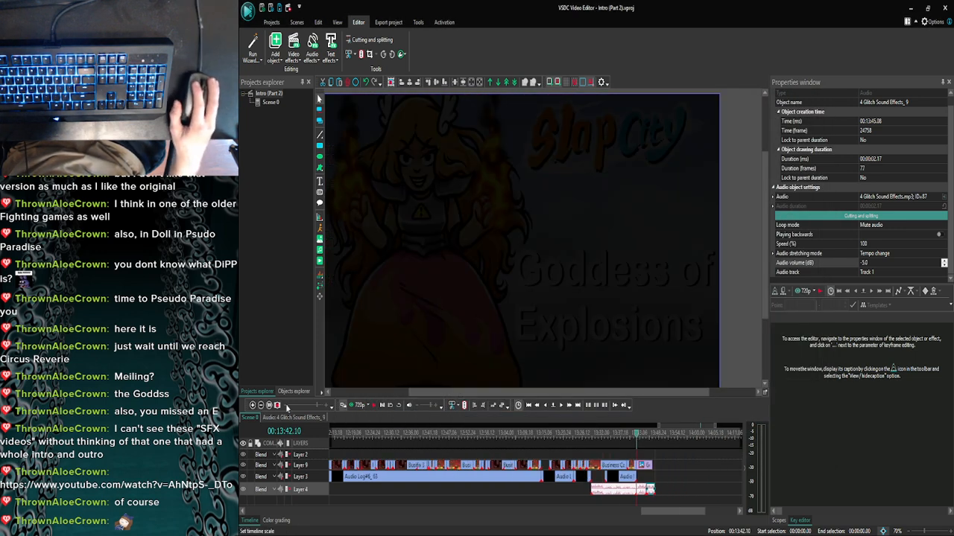
{"action": "left_click", "coordinate": [253, 406]}
{"action": "left_click", "coordinate": [253, 406]}
{"action": "left_click", "coordinate": [634, 434]}
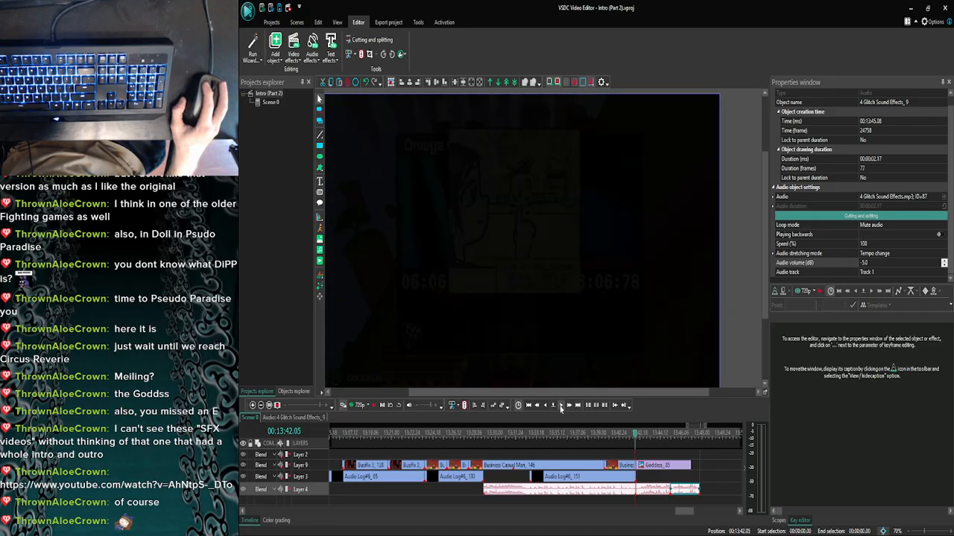
{"action": "left_click", "coordinate": [543, 406]}
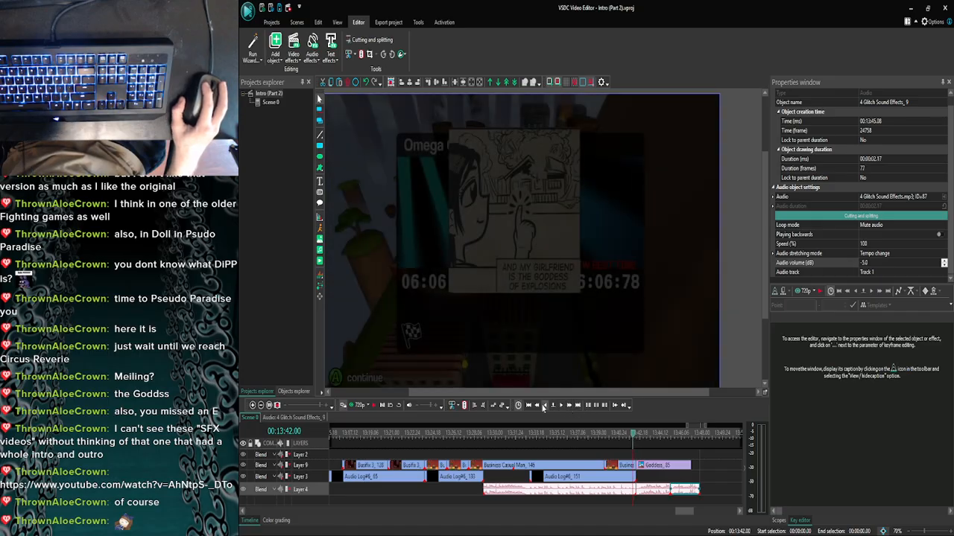
{"action": "left_click", "coordinate": [542, 406]}
{"action": "left_click", "coordinate": [542, 406]}
{"action": "left_click", "coordinate": [542, 406]}
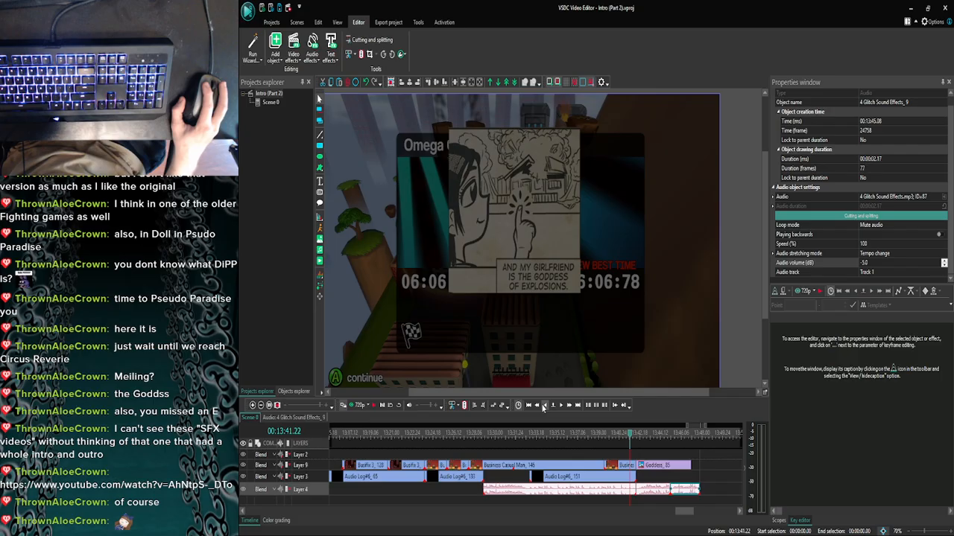
{"action": "left_click", "coordinate": [542, 406]}
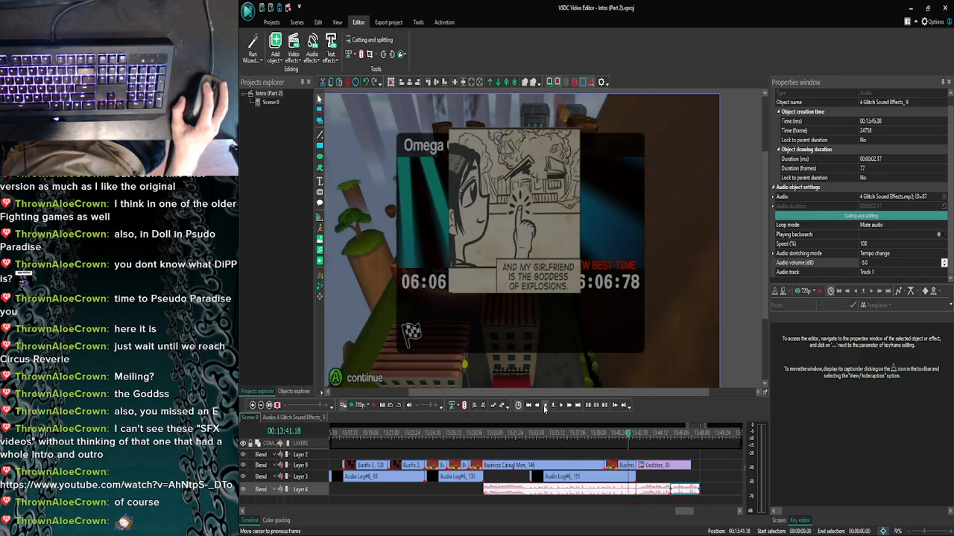
Try slowing the last Business Casual Man clip before the Goddess title to a speed of 90%.
{"action": "left_click", "coordinate": [622, 464]}
{"action": "left_click", "coordinate": [845, 246]}
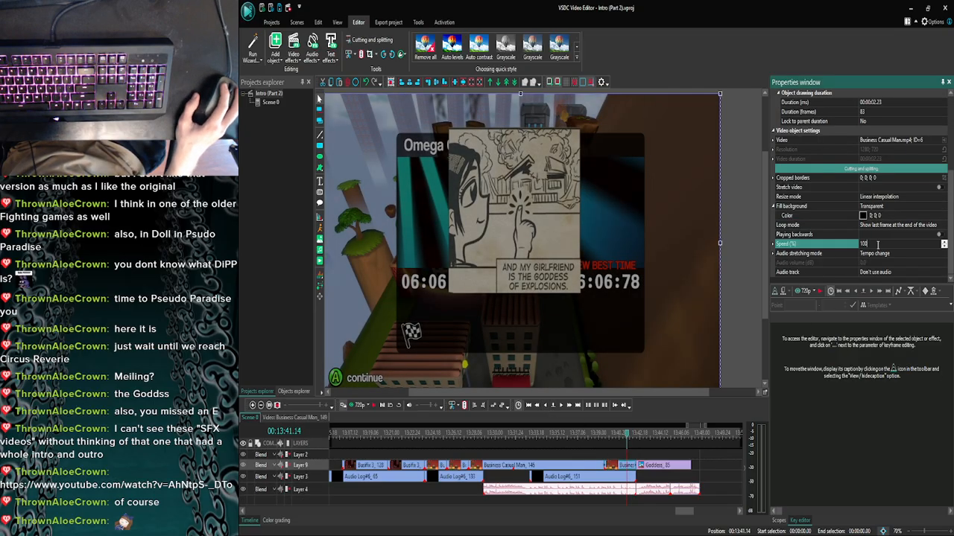
{"action": "key", "text": "BackSpace"}
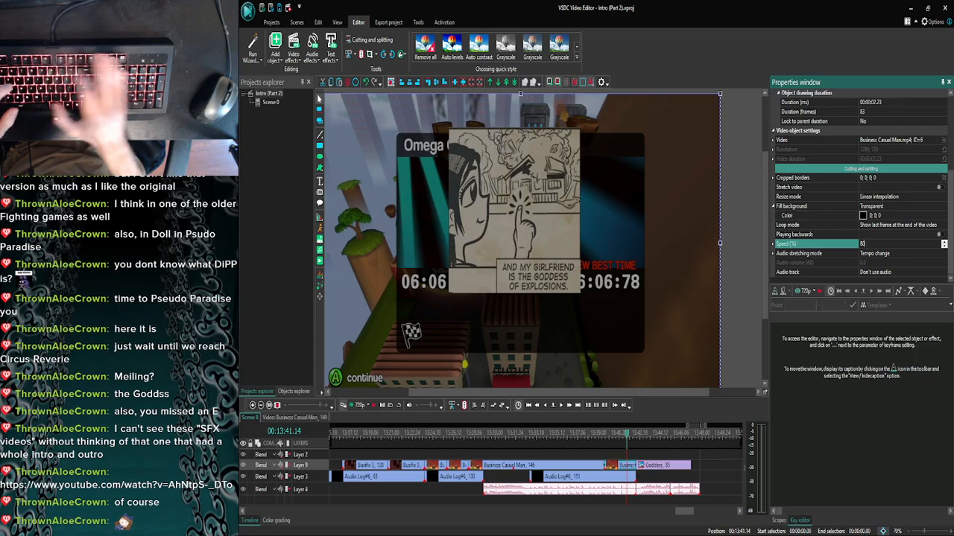
{"action": "type", "text": "90"}
{"action": "key", "text": "Return"}
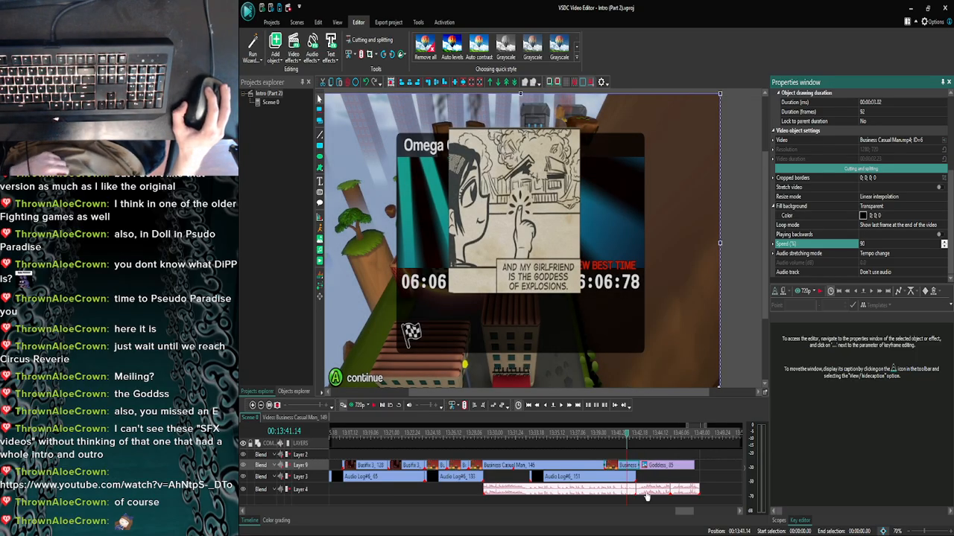
Try moving the Slap City music and glitch sound clips slightly later, and undo the move and the clip's speed change.
{"action": "mouse_move", "coordinate": [659, 474]}
{"action": "left_mouse_down"}
{"action": "mouse_move", "coordinate": [673, 488]}
{"action": "mouse_move", "coordinate": [658, 492]}
{"action": "left_mouse_up"}
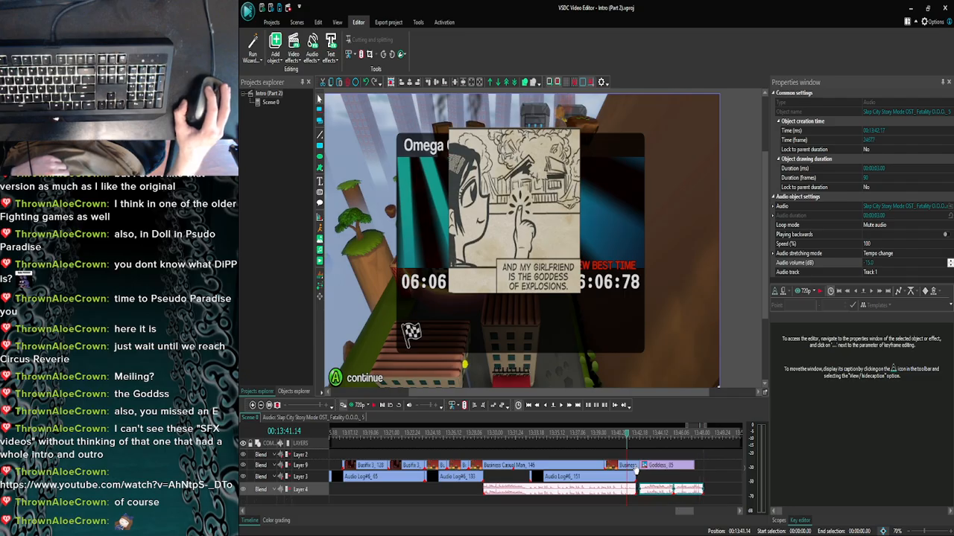
{"action": "left_click", "coordinate": [634, 477]}
{"action": "left_click", "coordinate": [632, 492]}
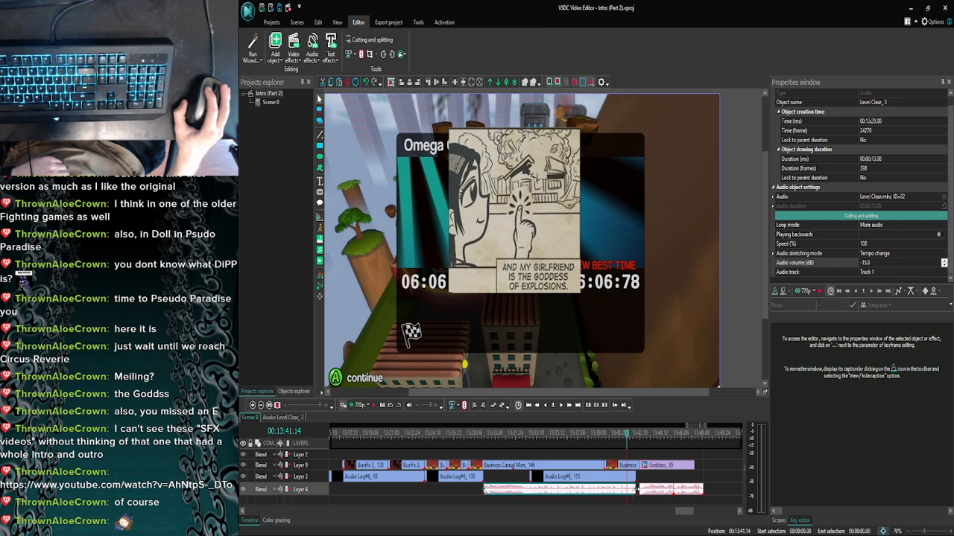
{"action": "left_click", "coordinate": [654, 490]}
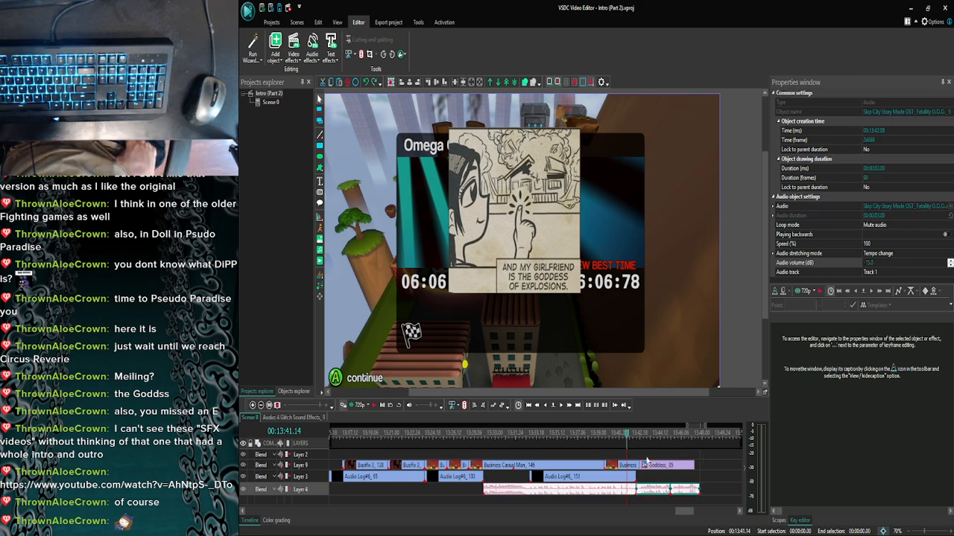
{"action": "left_click", "coordinate": [646, 462]}
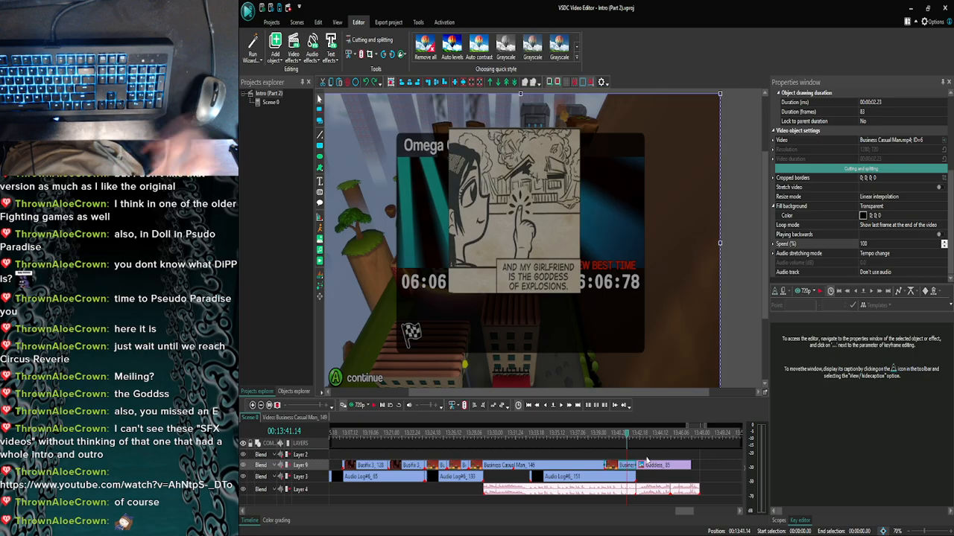
Dismiss the scene preview and check the transition into the Goddess title from 00:13:42.04.
{"action": "left_click", "coordinate": [649, 478]}
{"action": "left_click", "coordinate": [352, 406]}
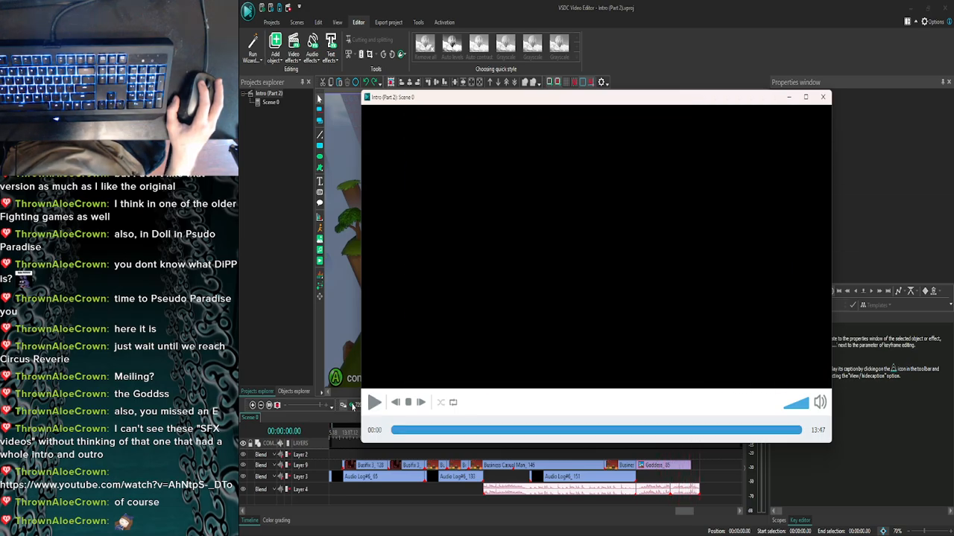
{"action": "left_click", "coordinate": [823, 98]}
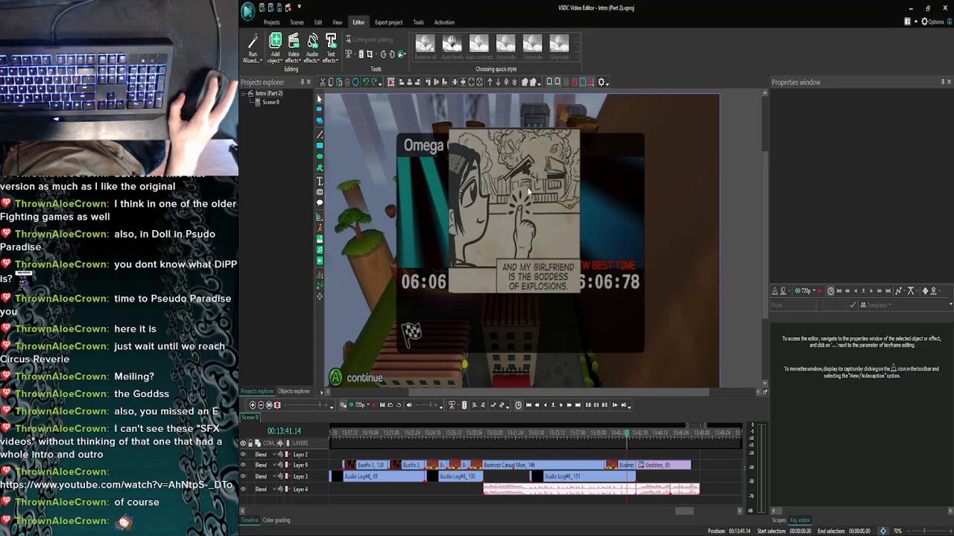
{"action": "left_click", "coordinate": [291, 185]}
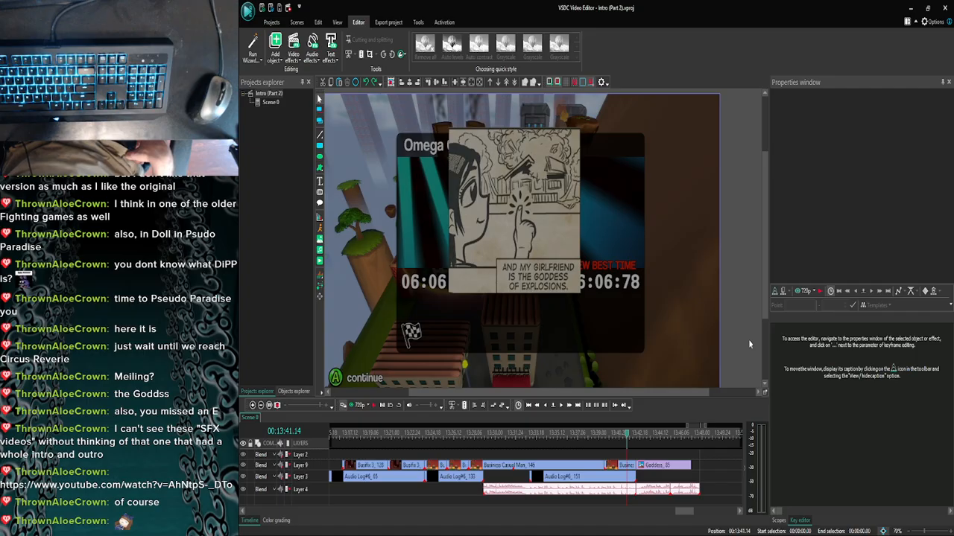
{"action": "left_click", "coordinate": [634, 434]}
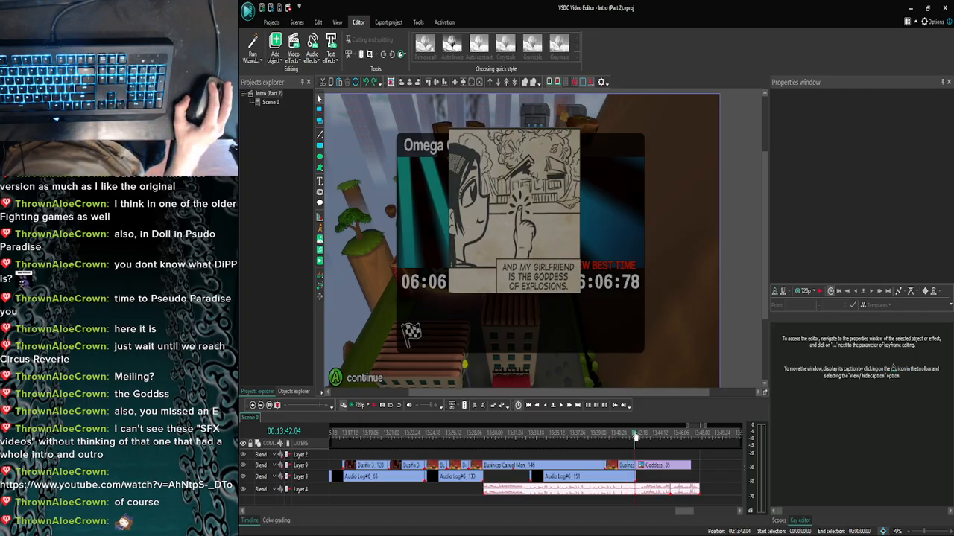
{"action": "left_click", "coordinate": [561, 405]}
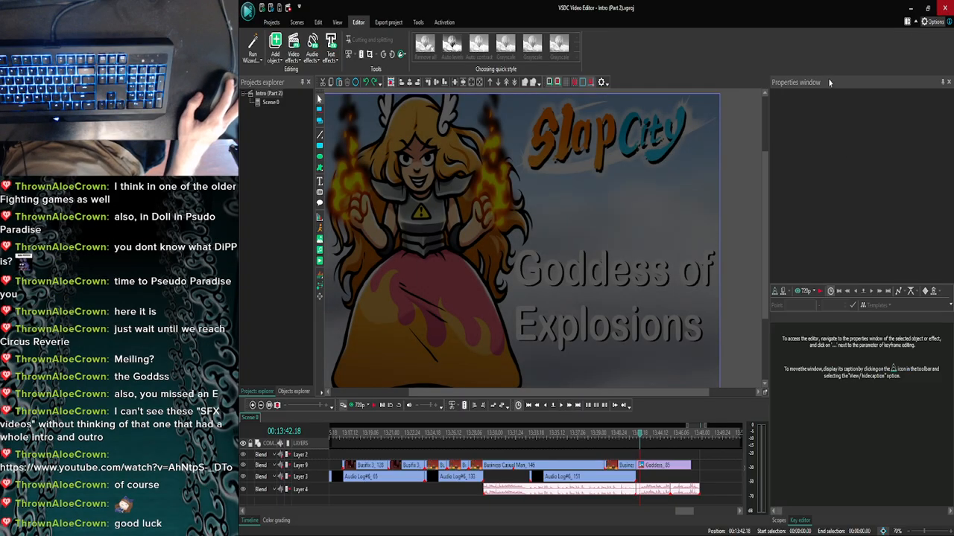
Close the VSDC video editor and switch to the browser showing the Dolls in Pseudo Paradise video on YouTube.
{"action": "left_click", "coordinate": [947, 6]}
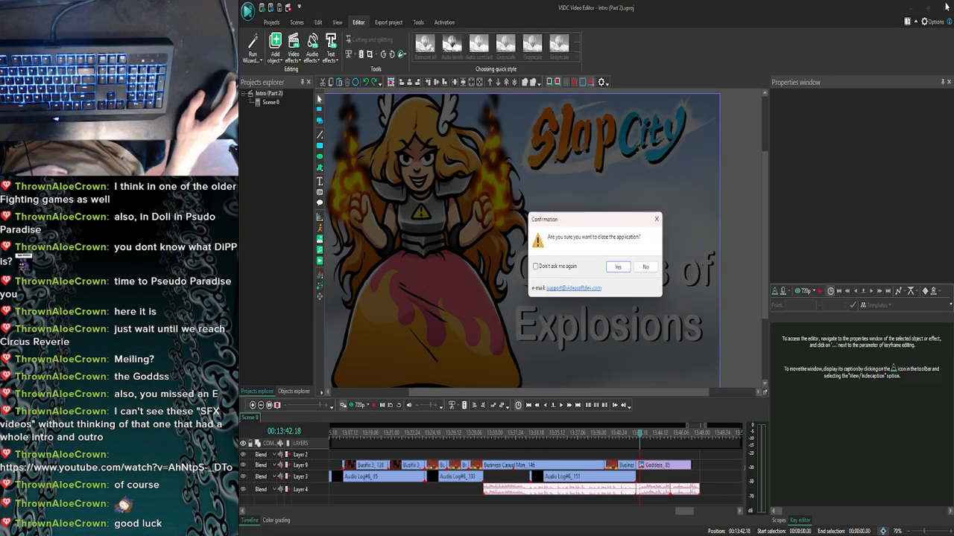
{"action": "left_click", "coordinate": [618, 268]}
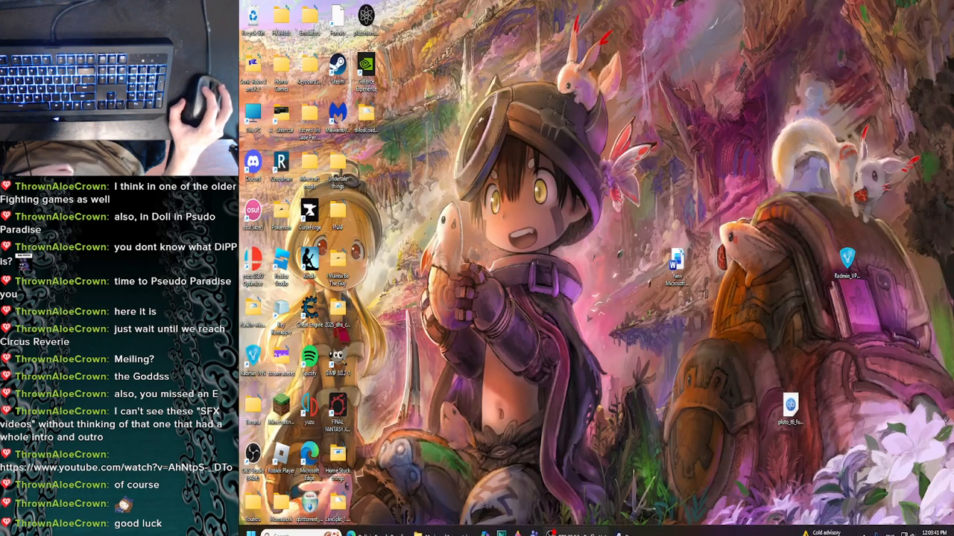
{"action": "left_click", "coordinate": [378, 527]}
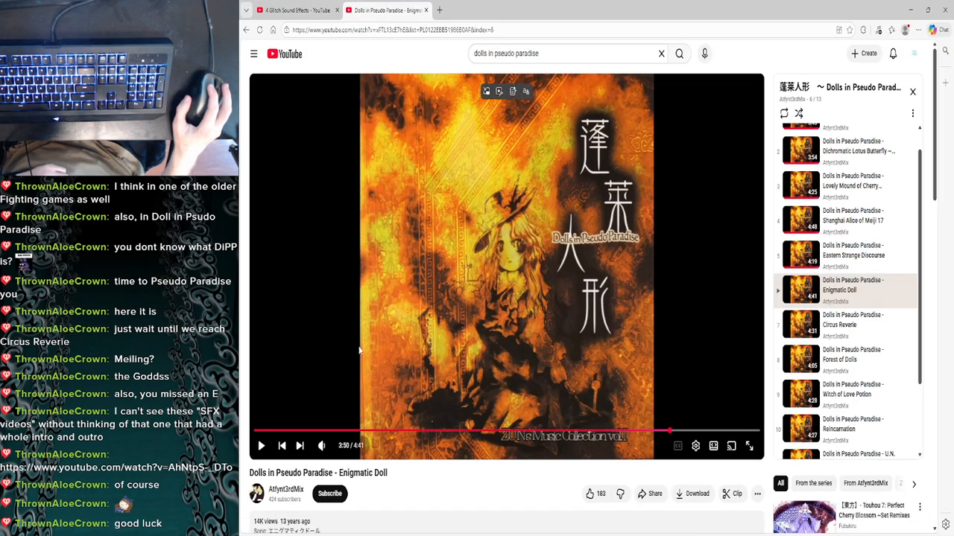